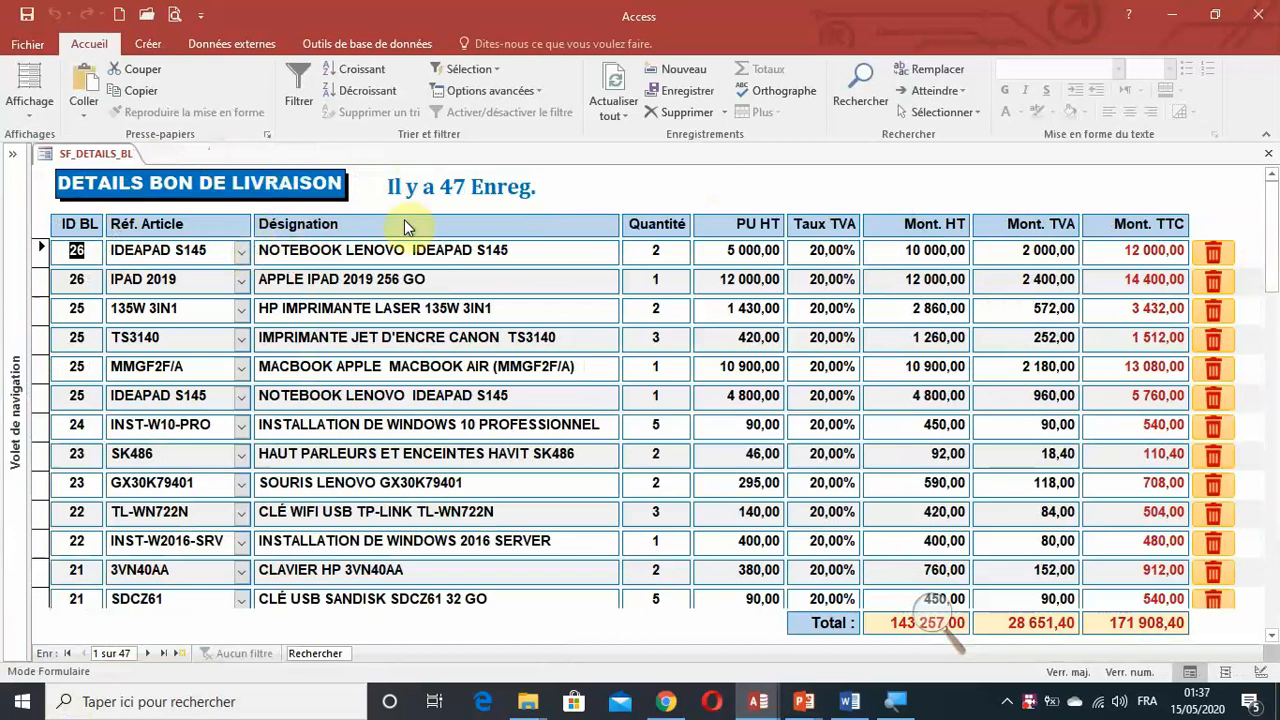
Inspect the TotalHT, TotalTVA and TotalTTC fields in the design of the T_BON_LIVRAISON table, and close the table.
left_click(13, 286)
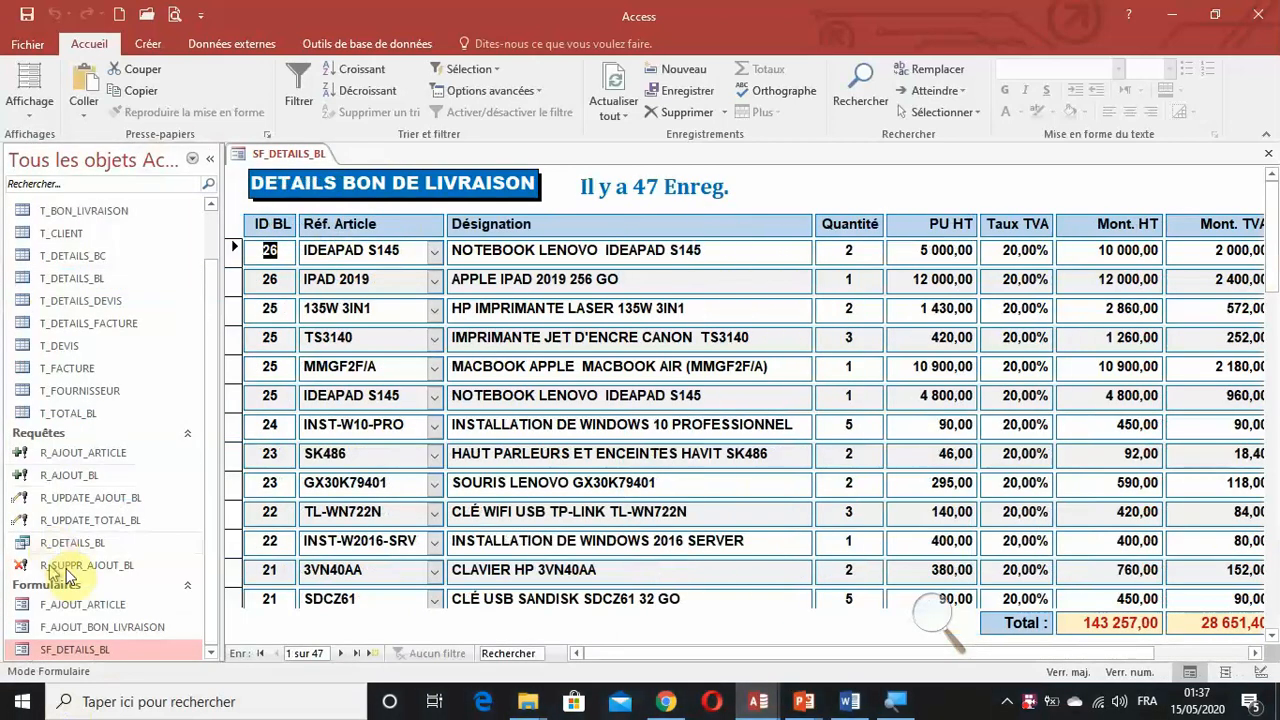
left_click(210, 161)
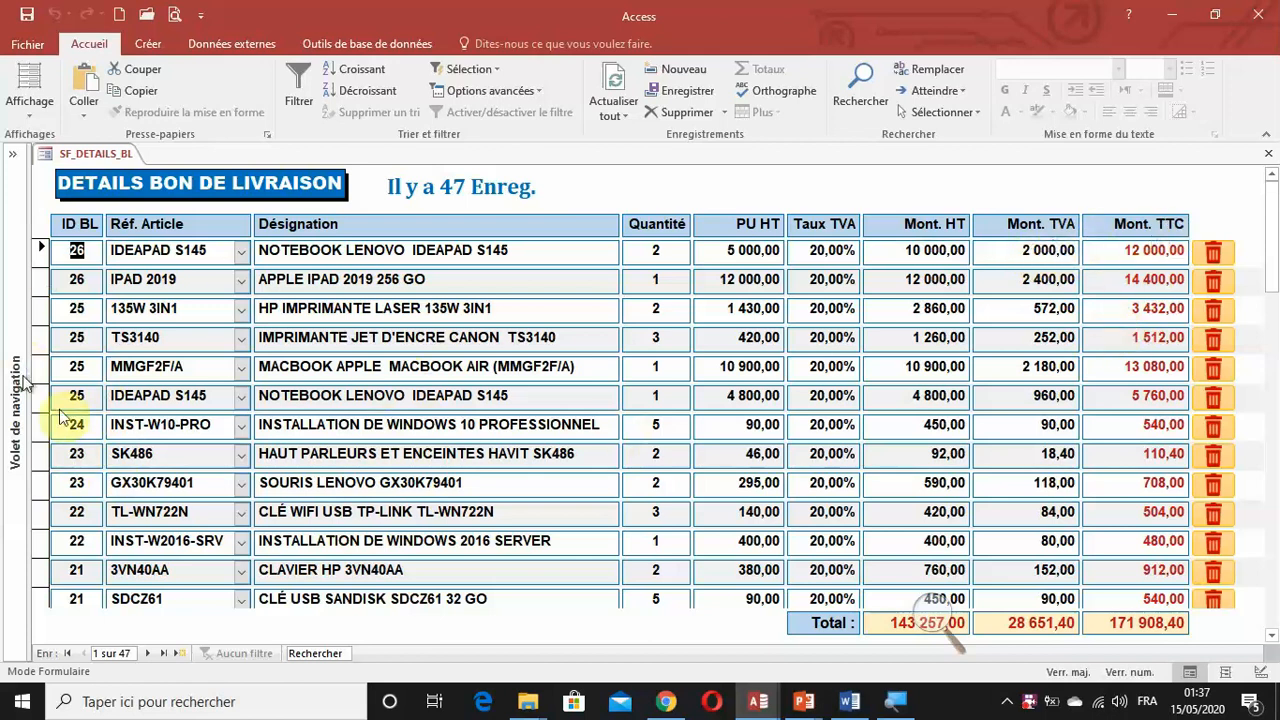
left_click(15, 353)
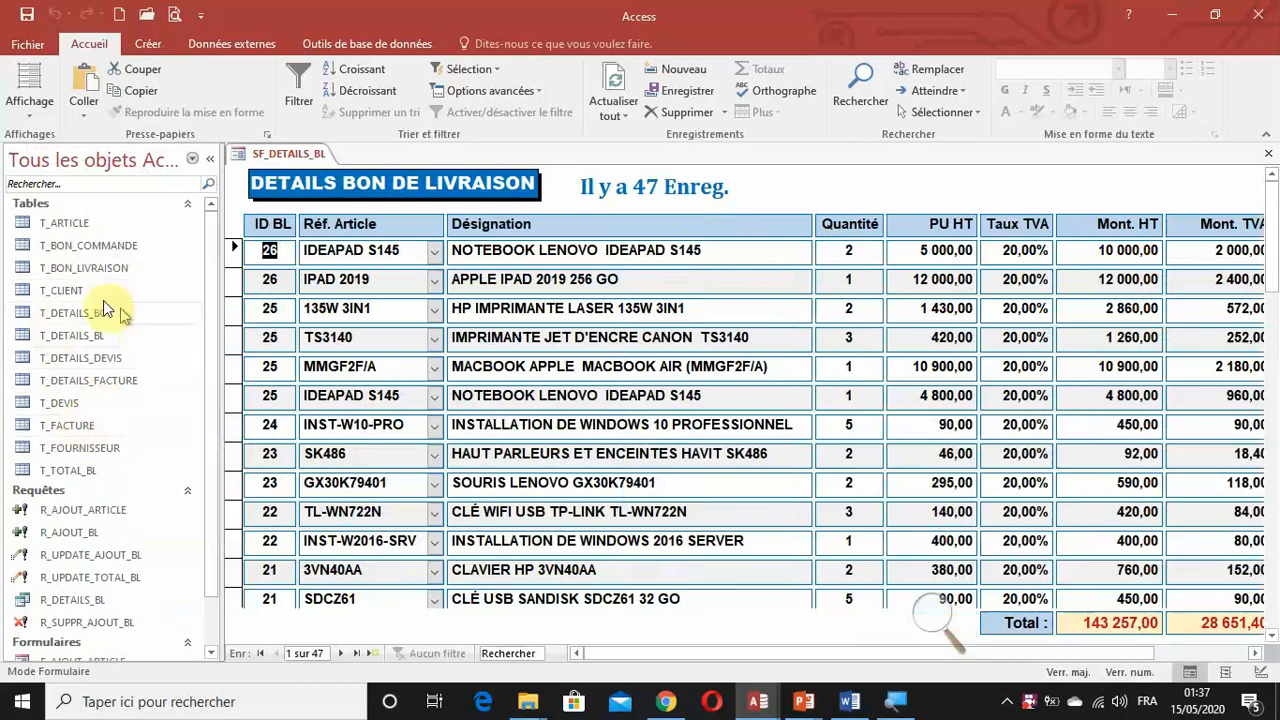
right_click(76, 274)
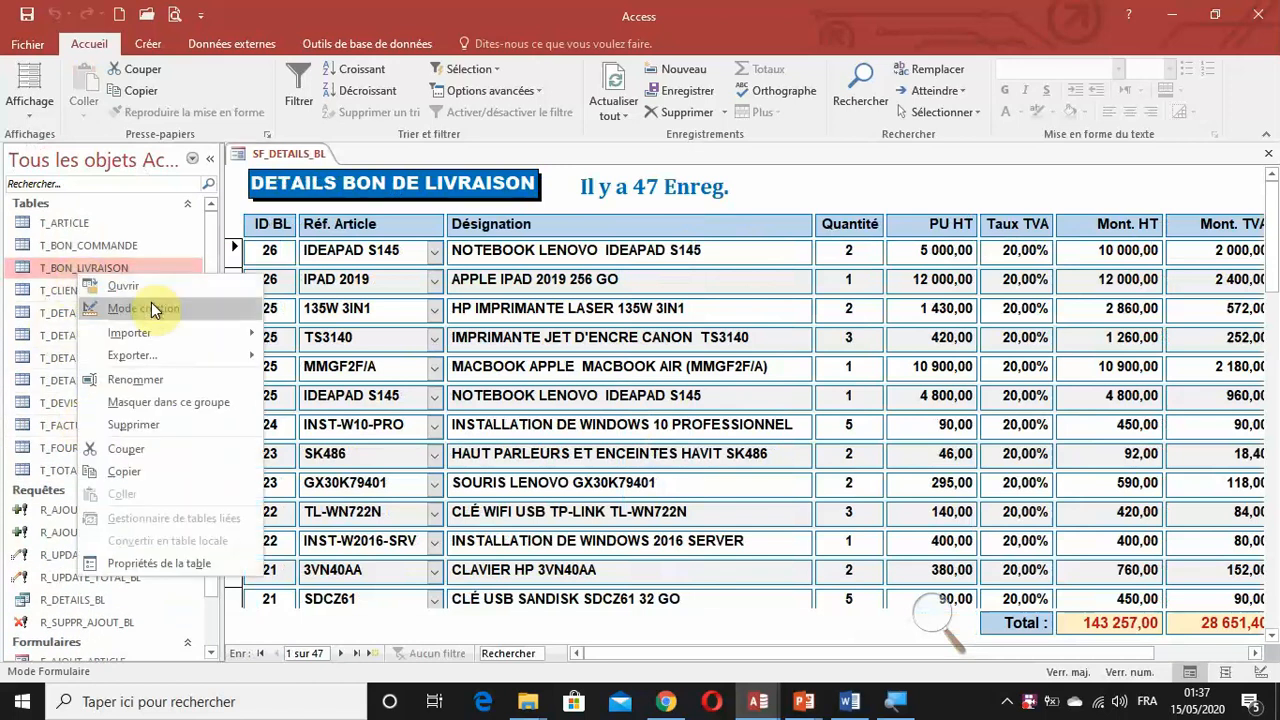
left_click(151, 302)
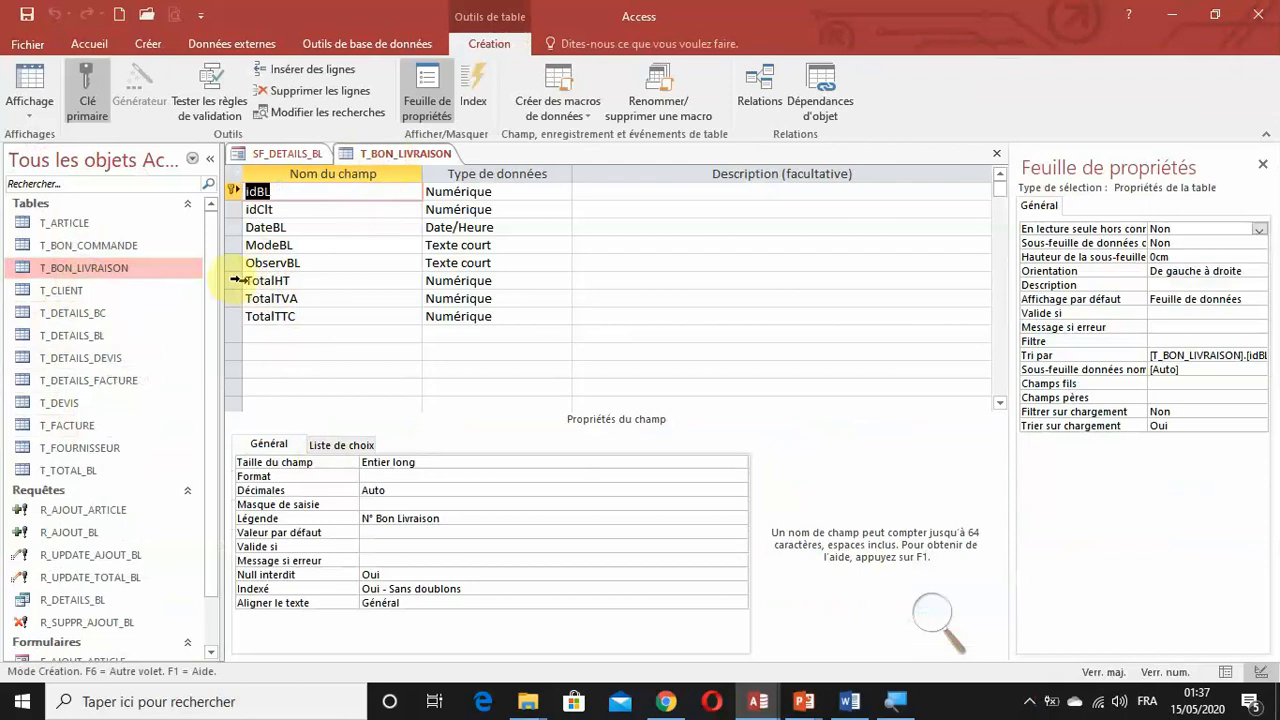
left_click_drag(234, 280, 234, 321)
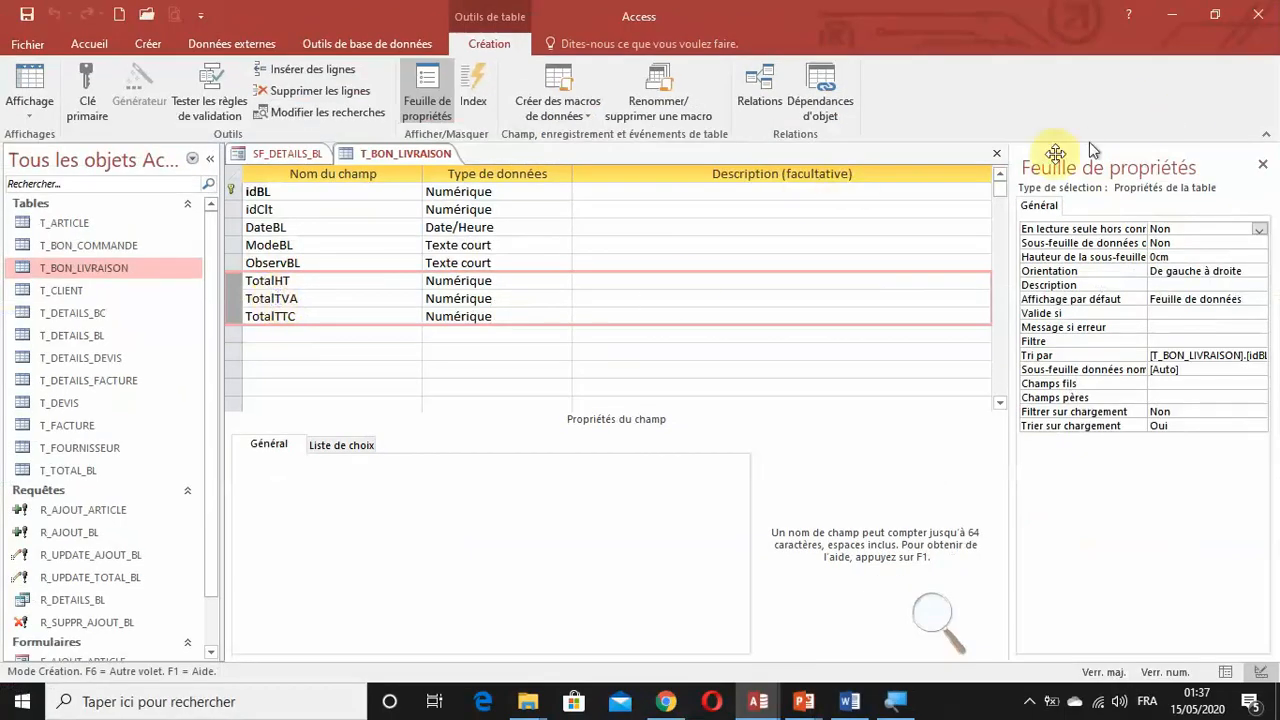
left_click(1001, 158)
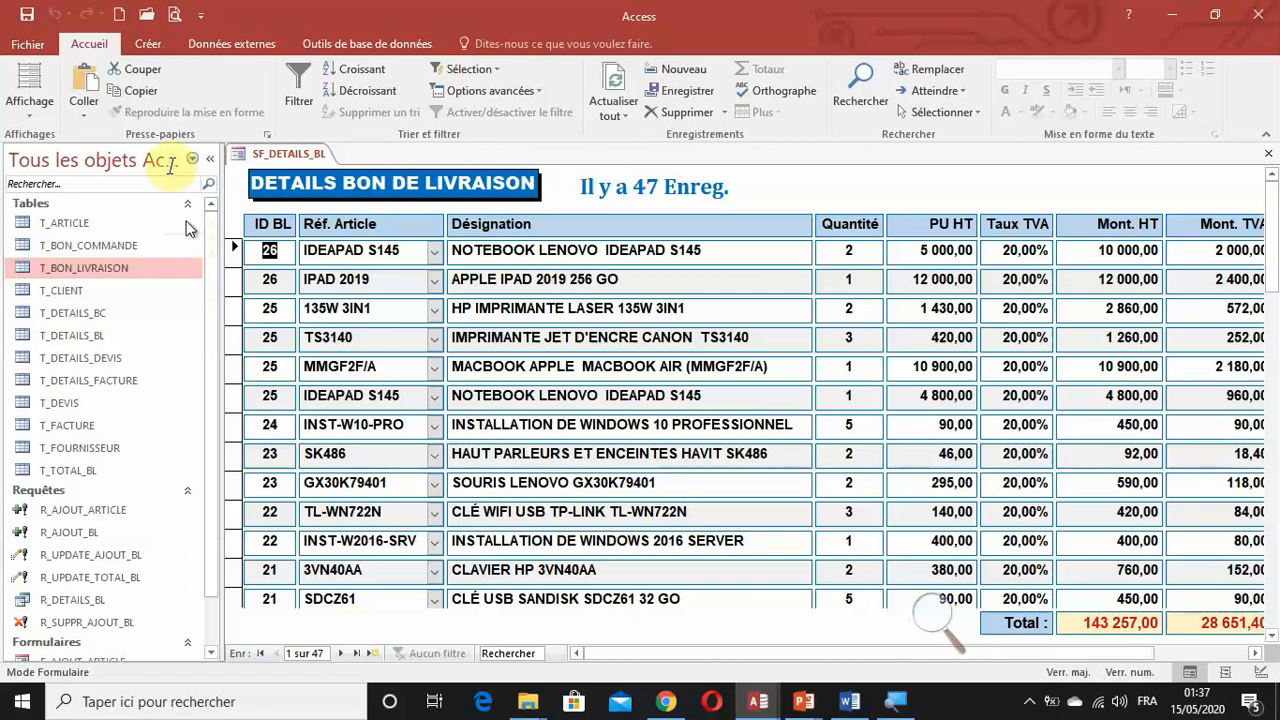
left_click(209, 157)
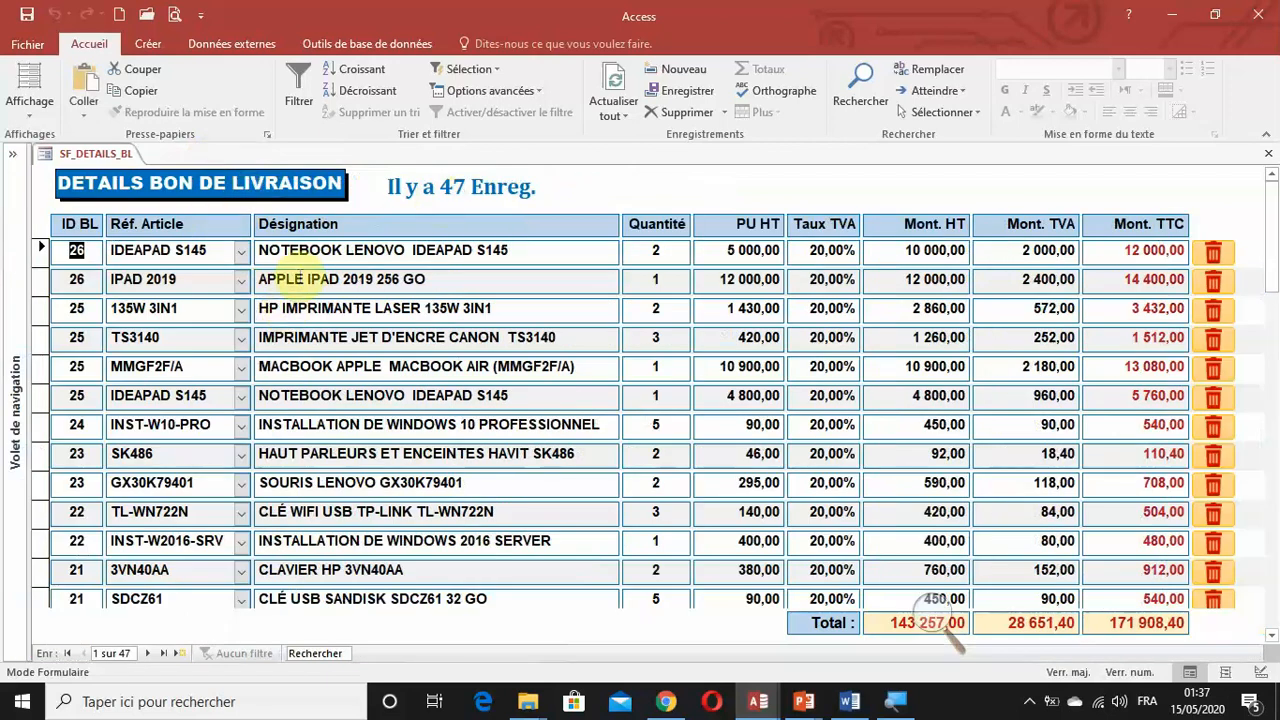
Open the F_AJOUT_BON_LIVRAISON form and view its Détails BL page.
left_click(18, 250)
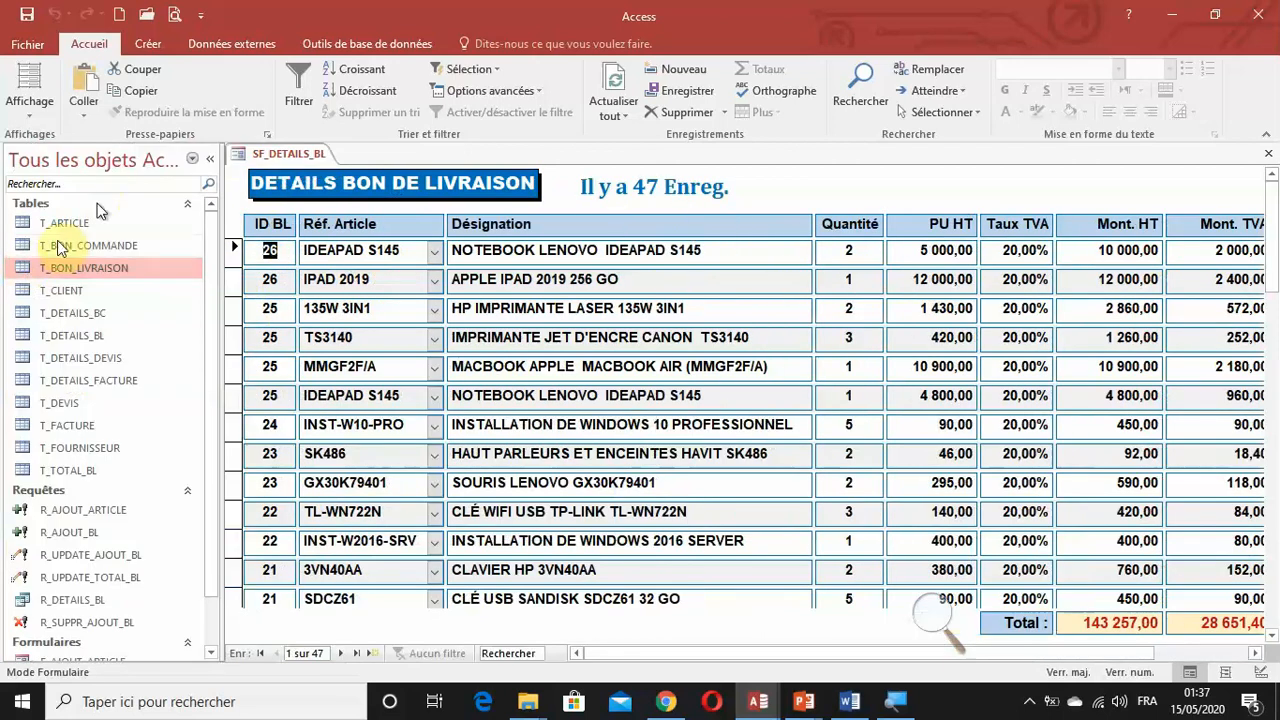
left_click(93, 268)
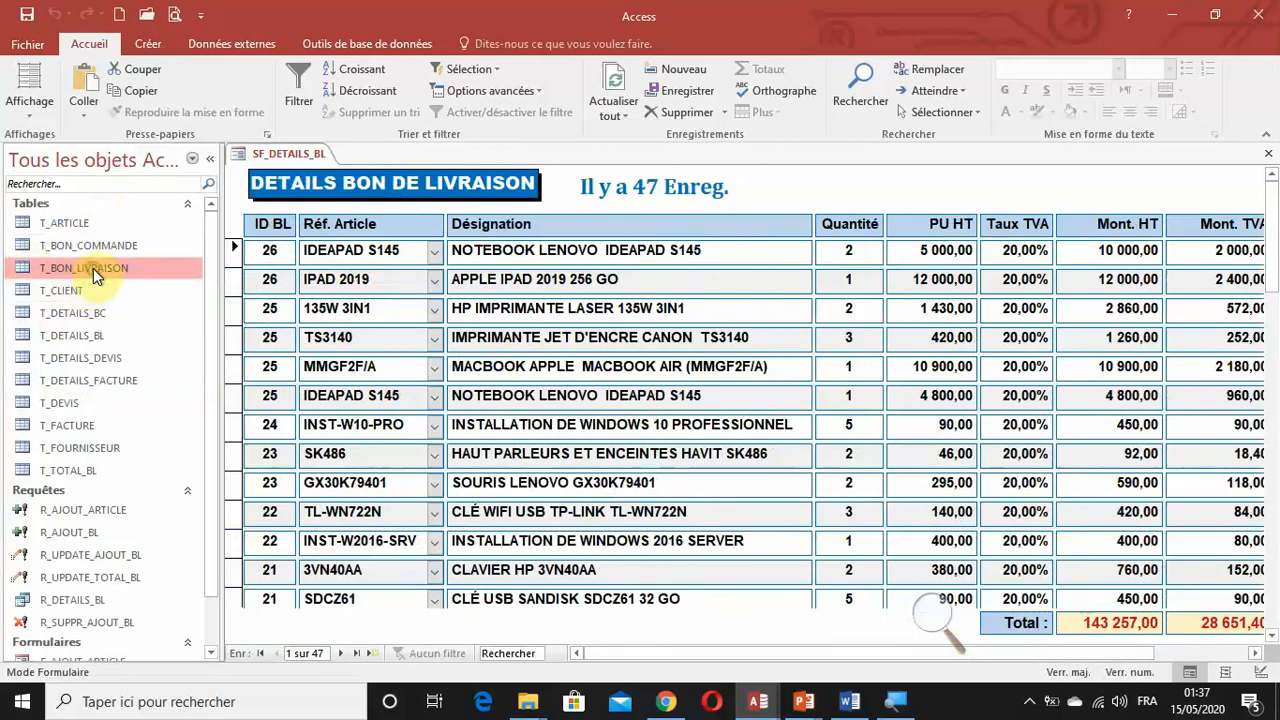
left_click(210, 159)
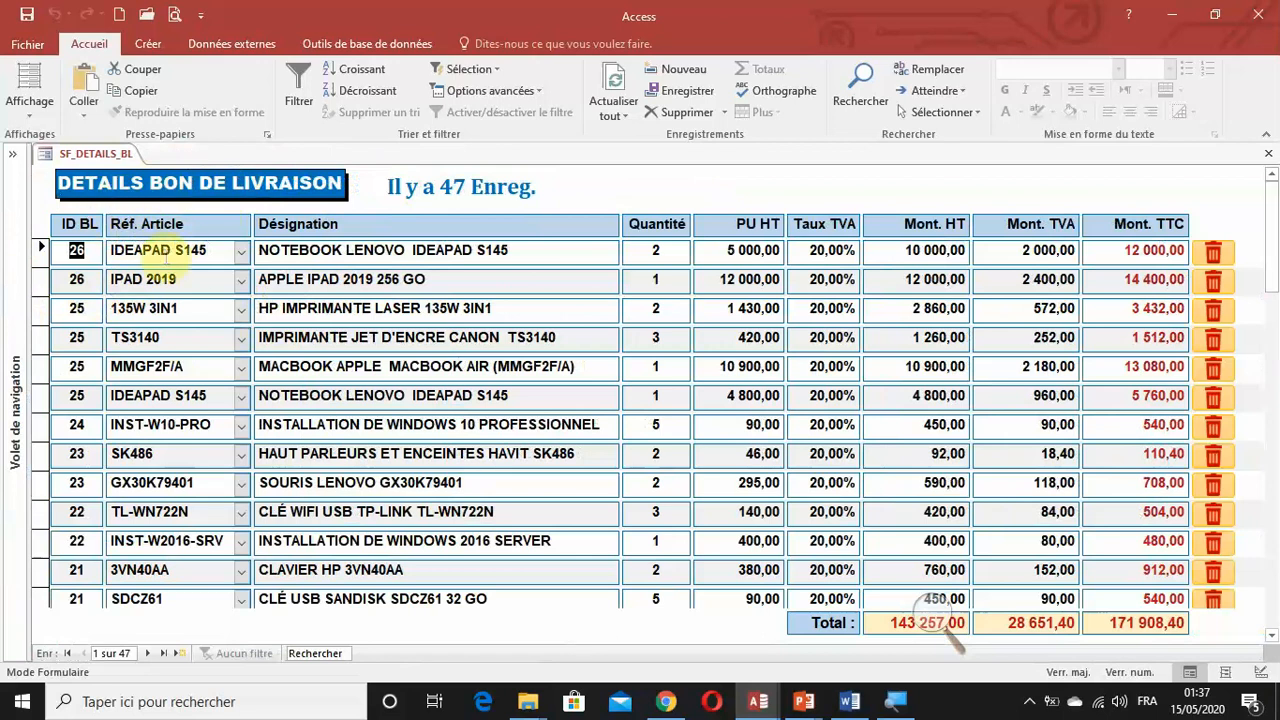
left_click(20, 458)
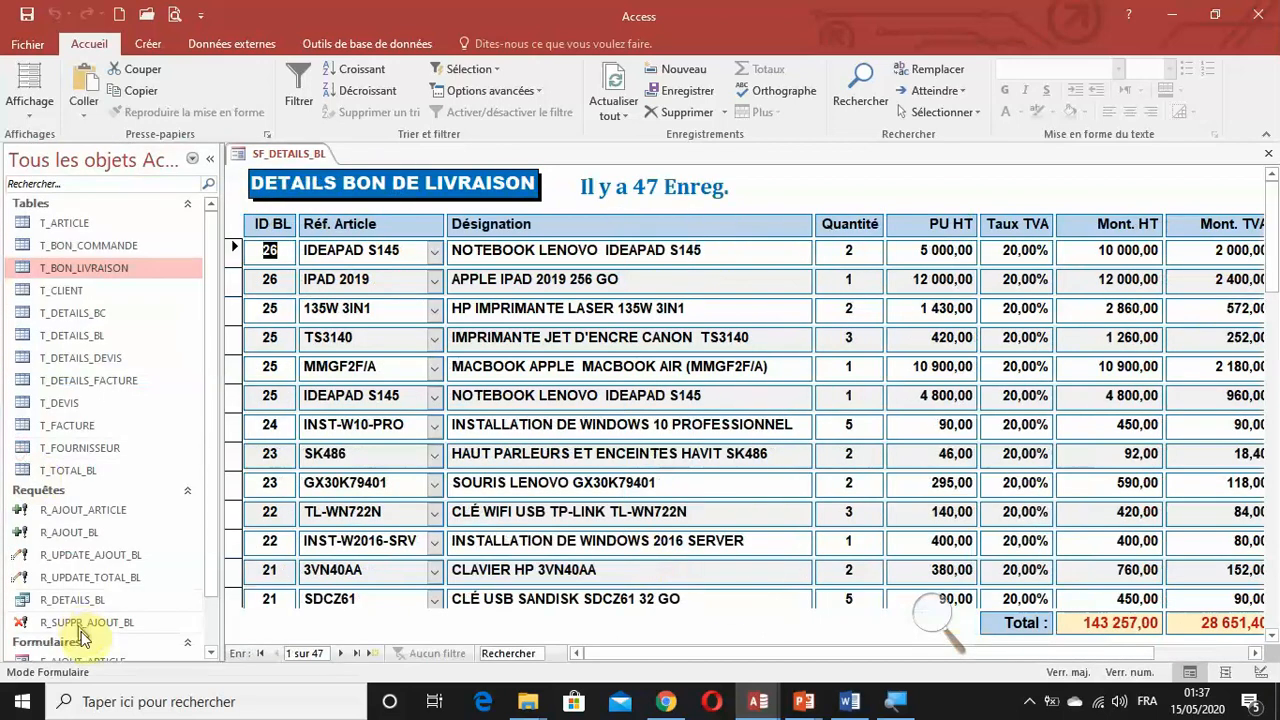
double_click(102, 627)
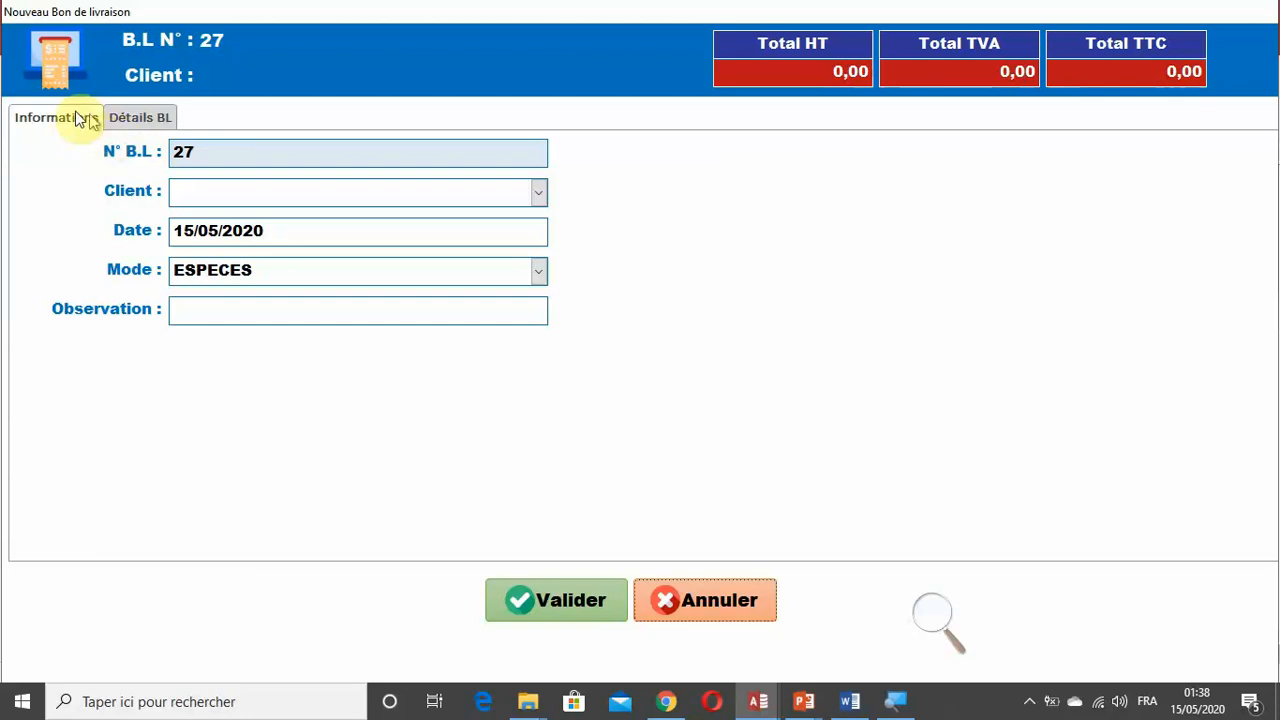
left_click(145, 118)
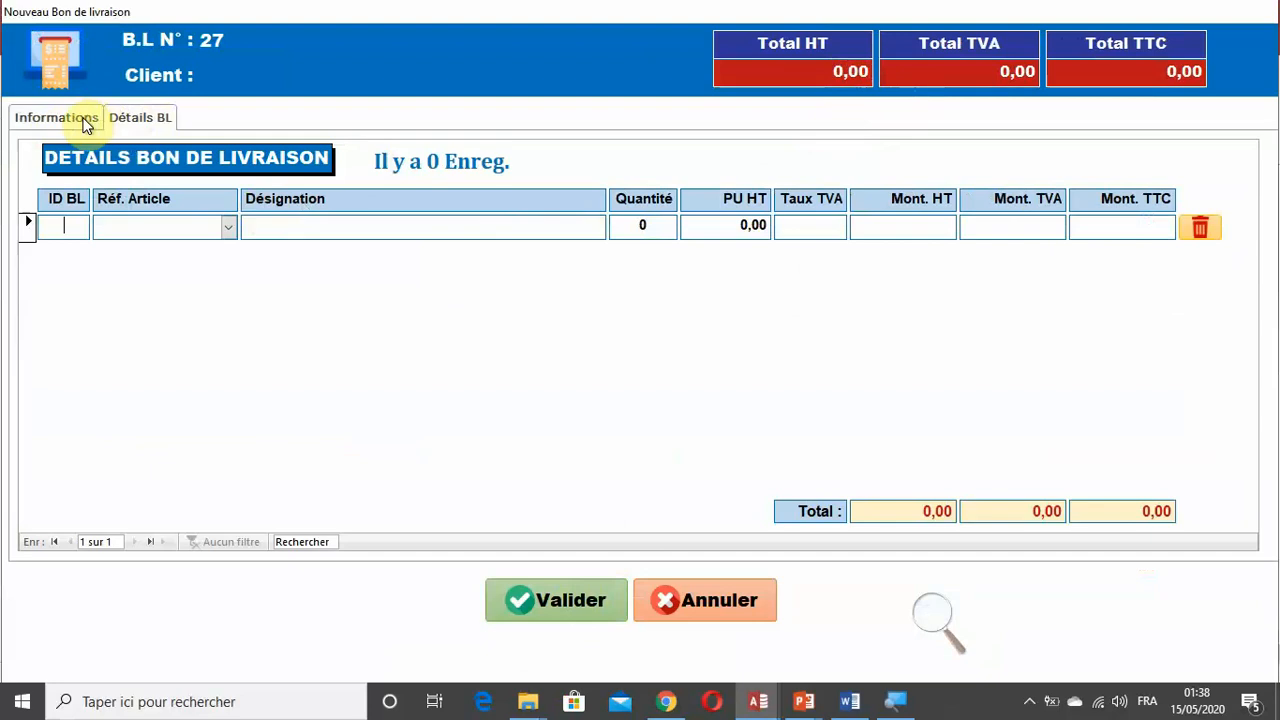
Move the new delivery note form aside and review the records of the T_BON_LIVRAISON table.
left_click_drag(343, 11, 731, 120)
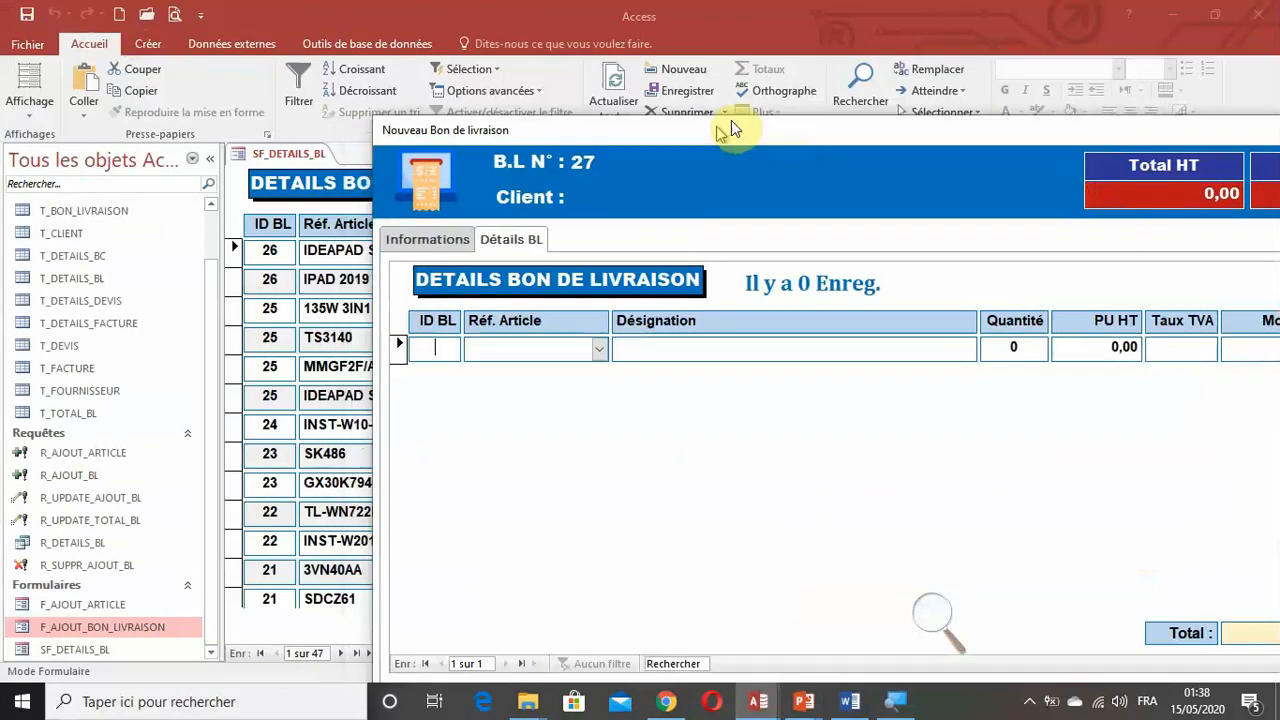
double_click(106, 213)
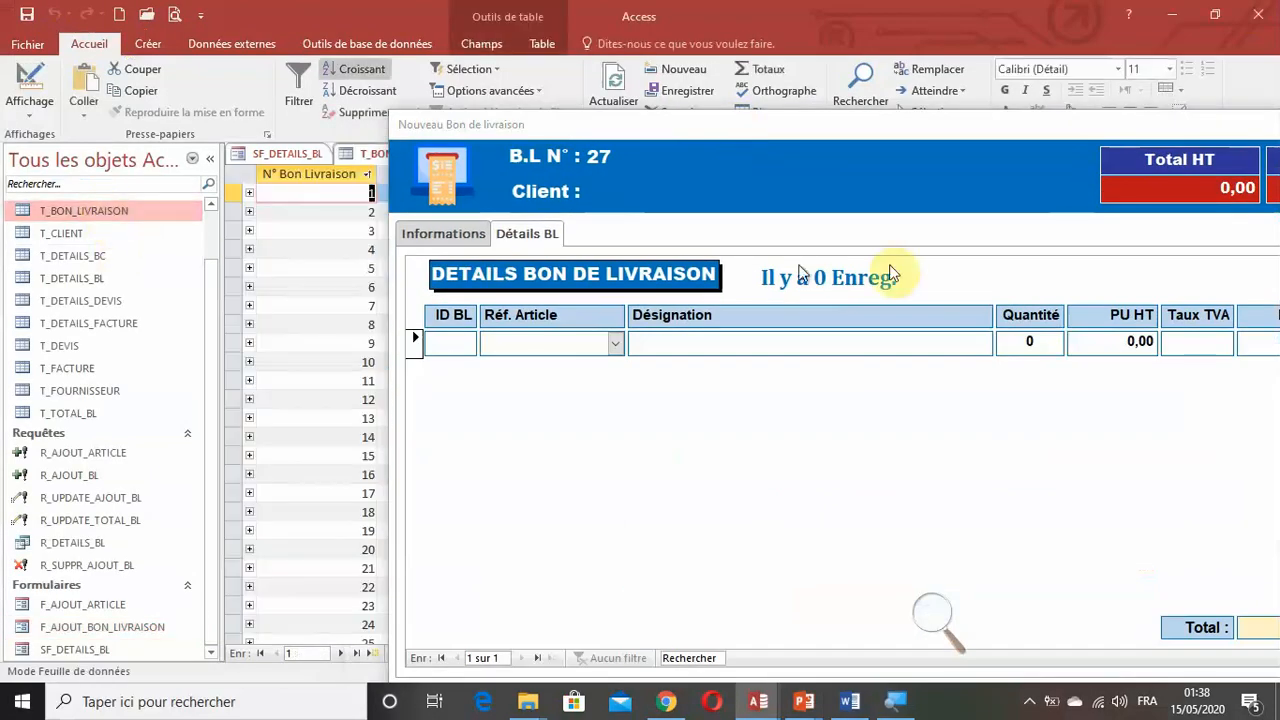
left_click_drag(904, 130, 925, 129)
left_click_drag(1184, 202, 1268, 328)
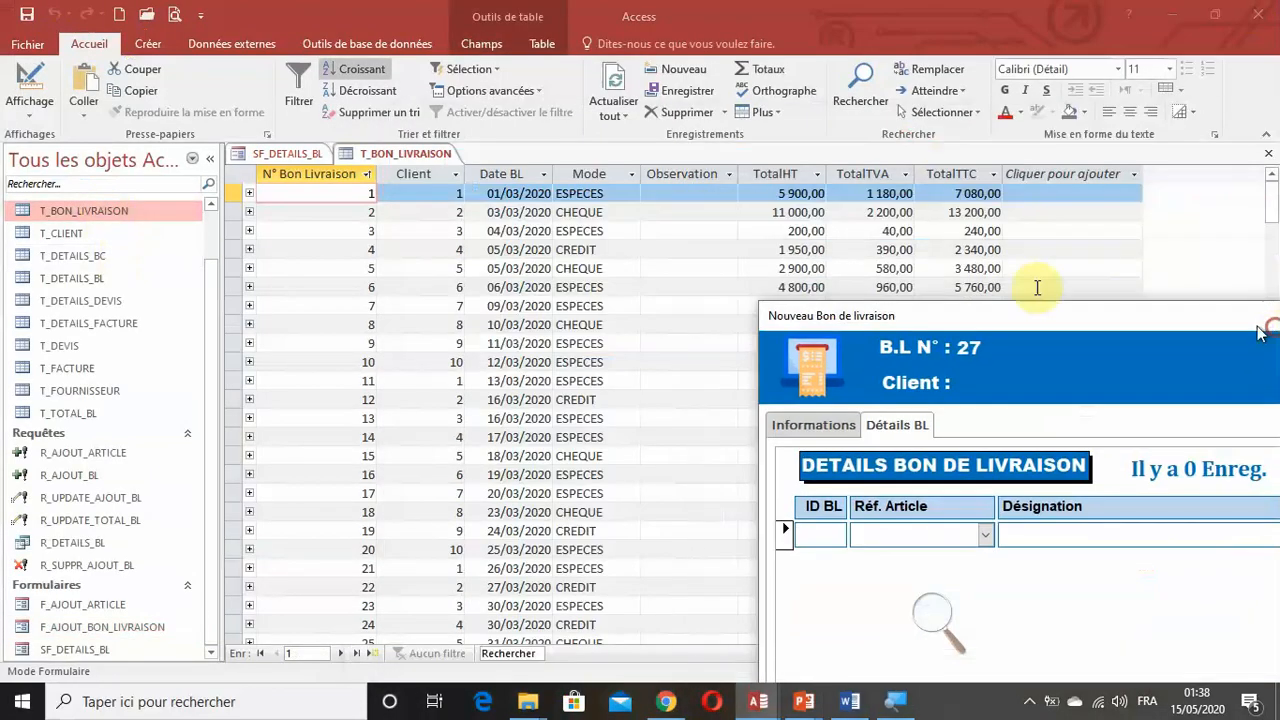
scroll(777, 255, "down", 6)
scroll(777, 254, "up", 2)
scroll(783, 253, "up", 4)
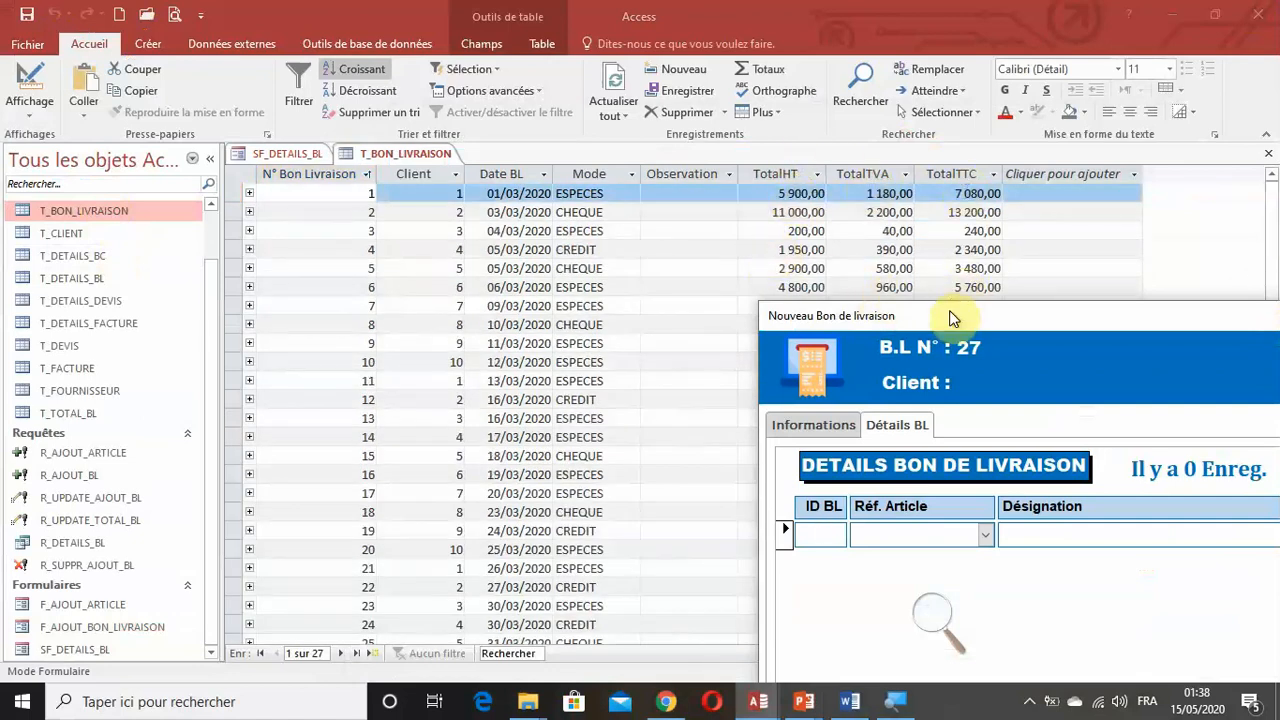
Cancel the new delivery note and switch to the BD PROJET AMMARI database.
left_click_drag(949, 315, 222, 33)
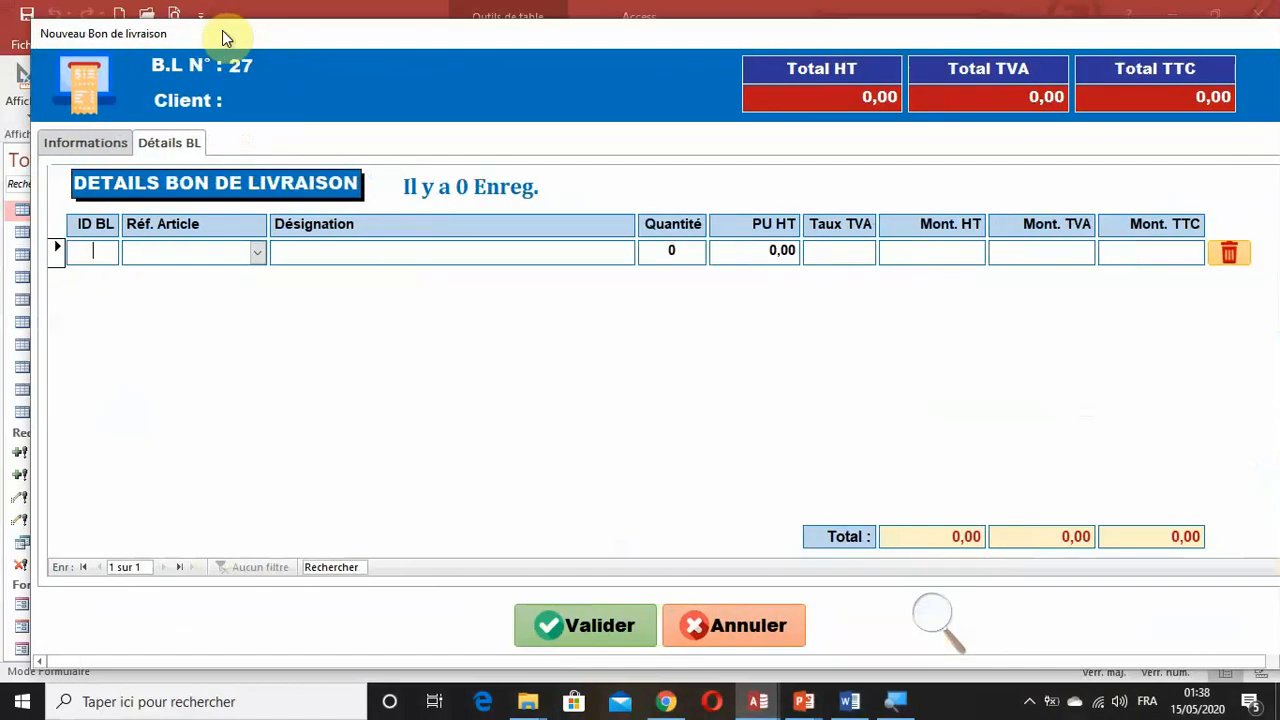
left_click(744, 630)
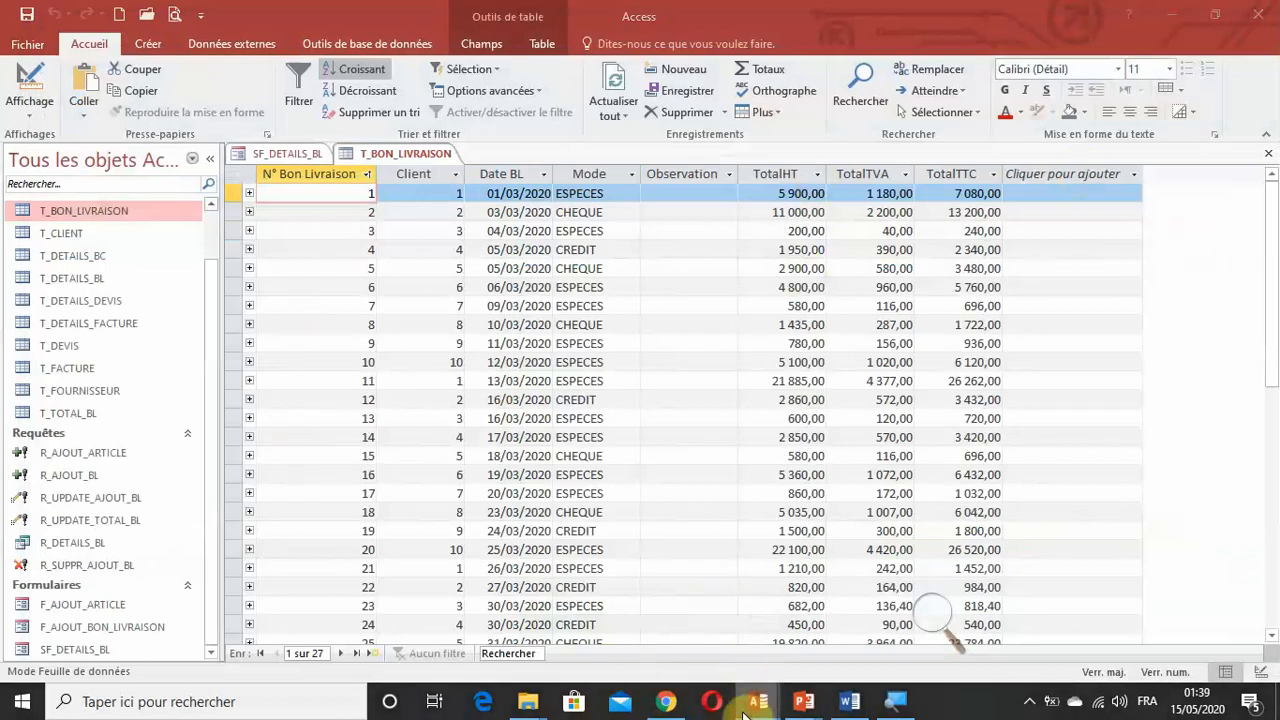
mouse_move(758, 701)
left_click(830, 641)
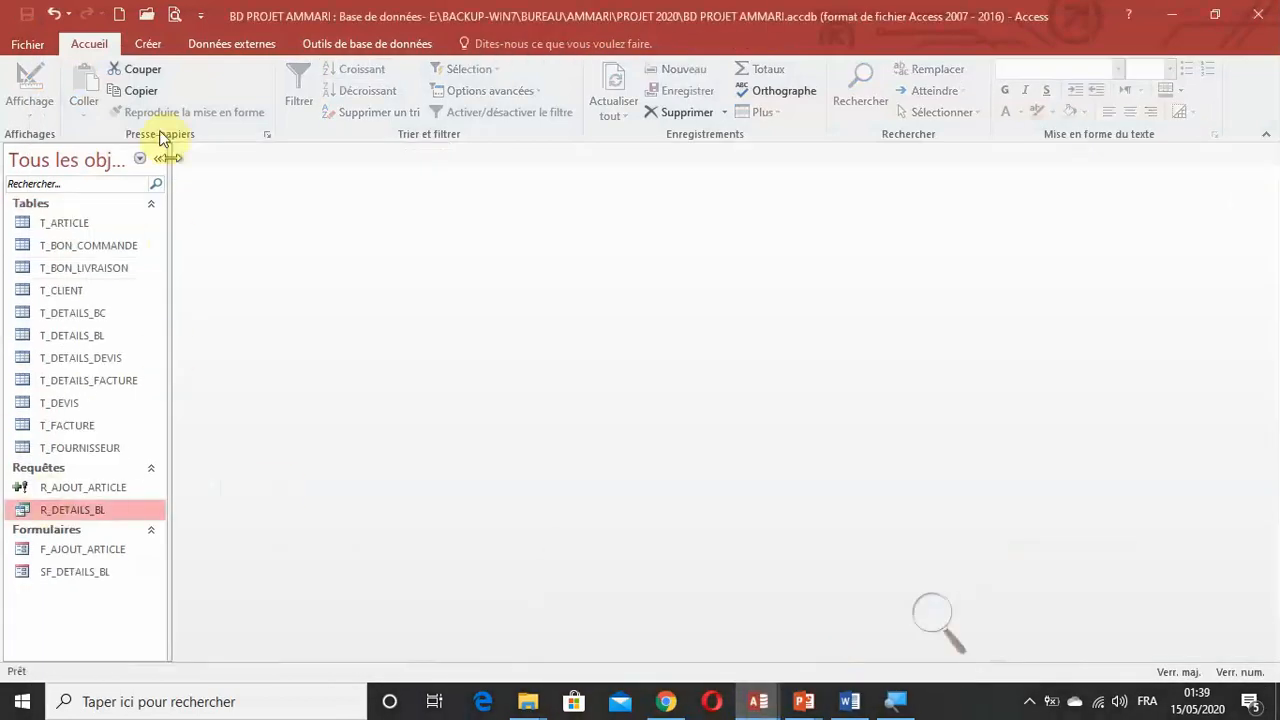
Create a new blank form in design view.
left_click(148, 43)
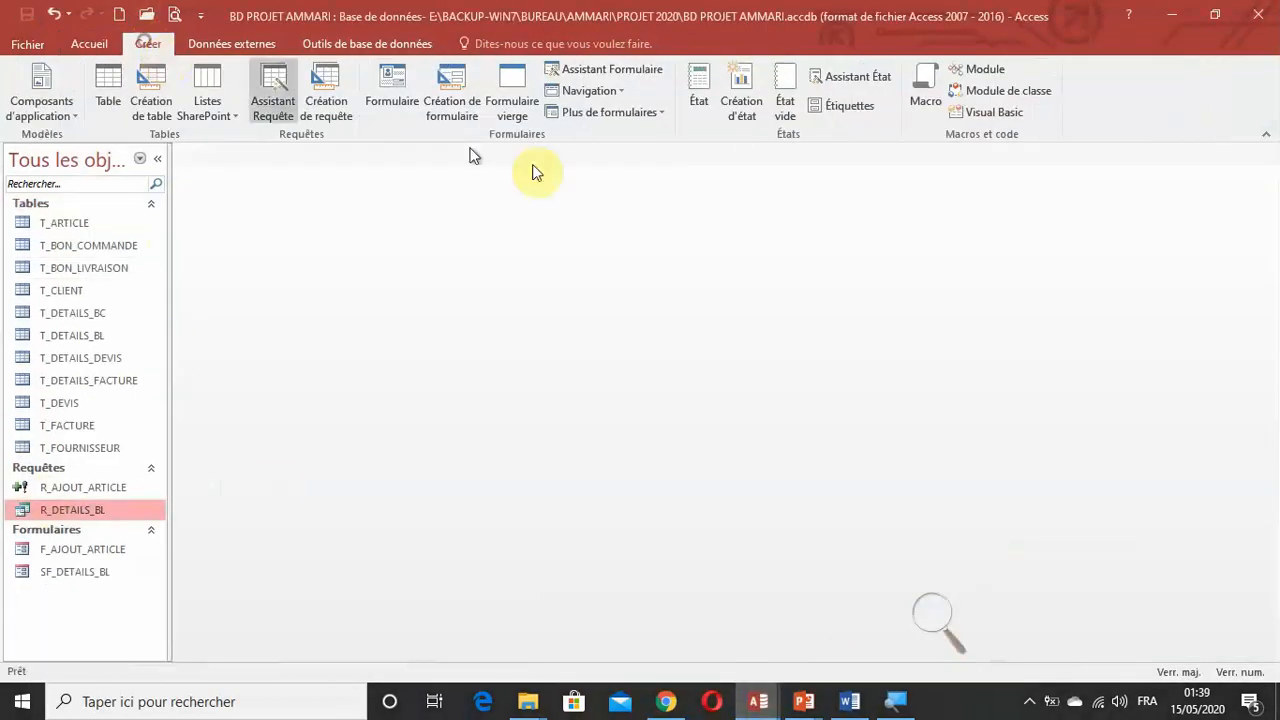
left_click(935, 610)
left_click(951, 623)
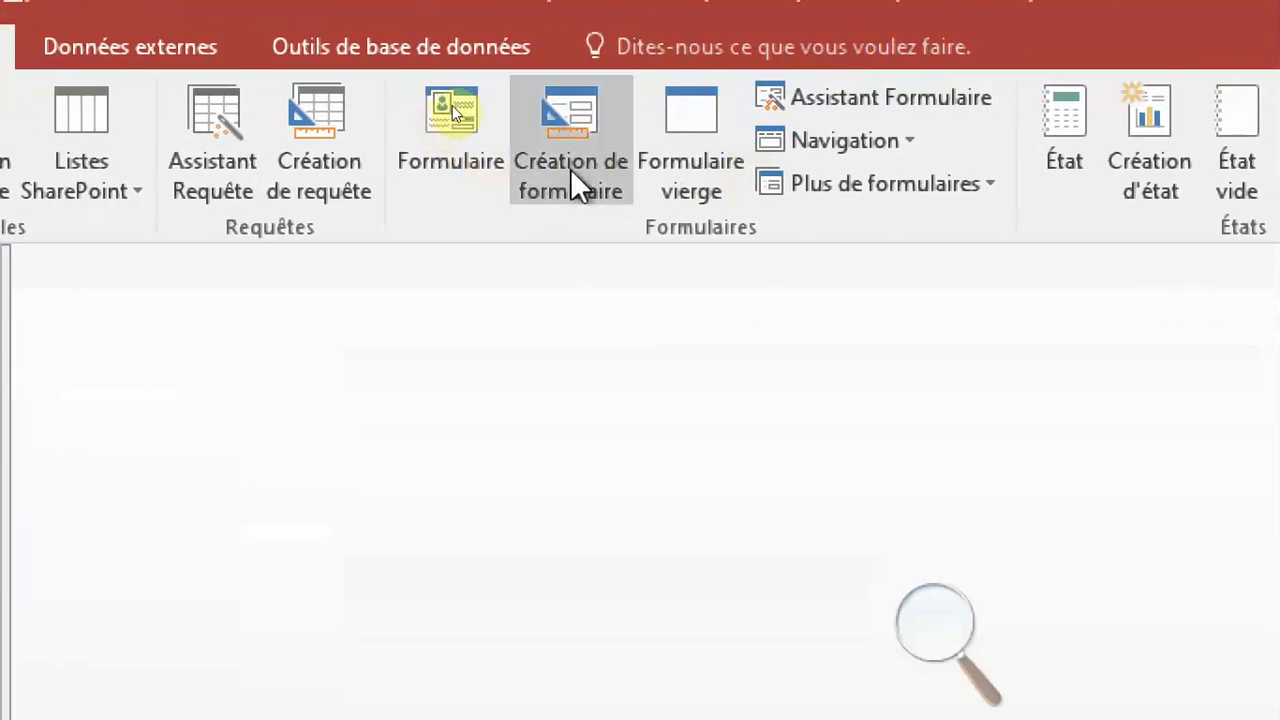
left_click(556, 188)
left_click(925, 625)
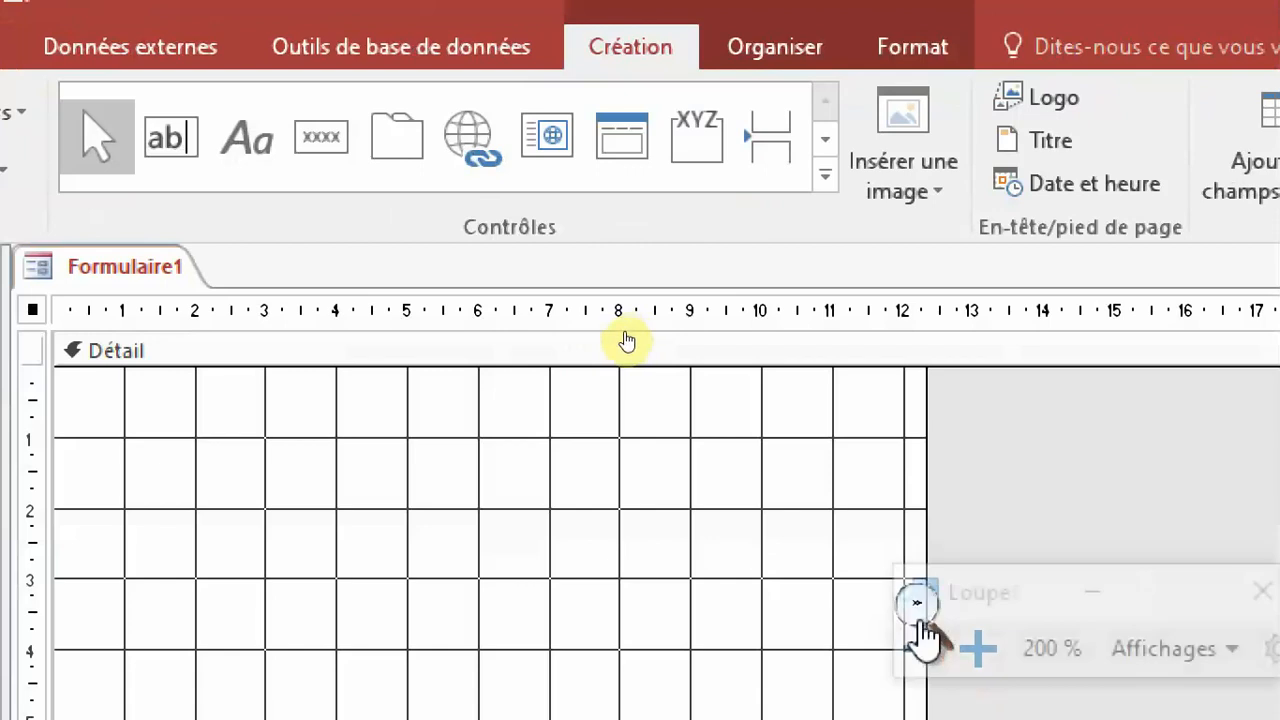
left_click(918, 605)
left_click_drag(655, 325, 1212, 519)
Widen the new form's design area to about 35 cm.
left_click_drag(631, 308, 1241, 324)
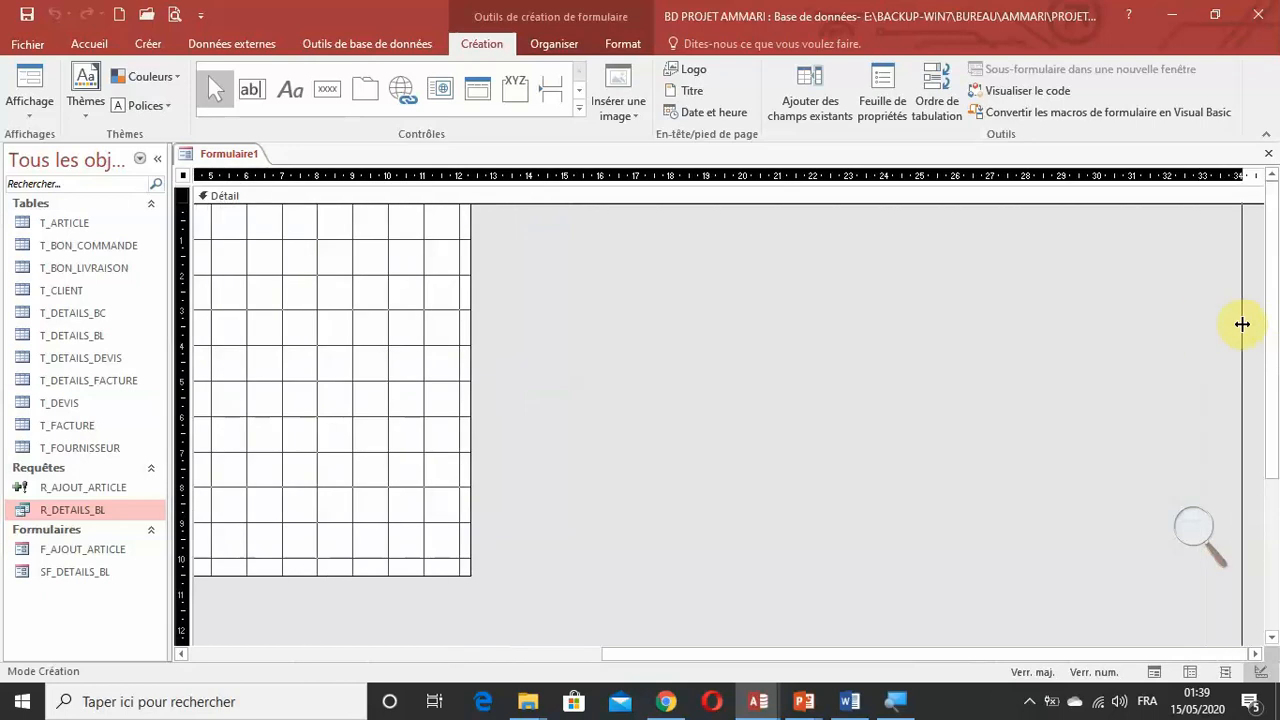
mouse_move(1242, 324)
left_mouse_down()
mouse_move(1276, 323)
mouse_move(1249, 318)
left_mouse_up()
left_click(872, 322)
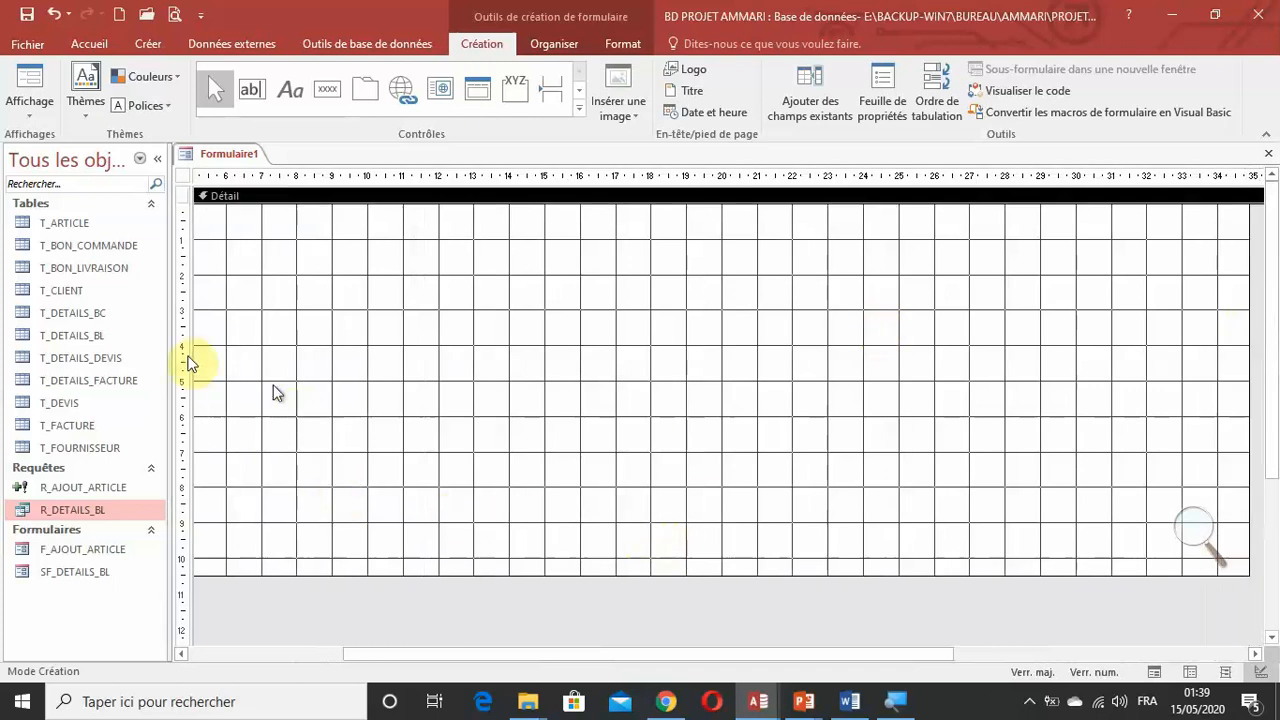
left_click_drag(709, 651, 377, 633)
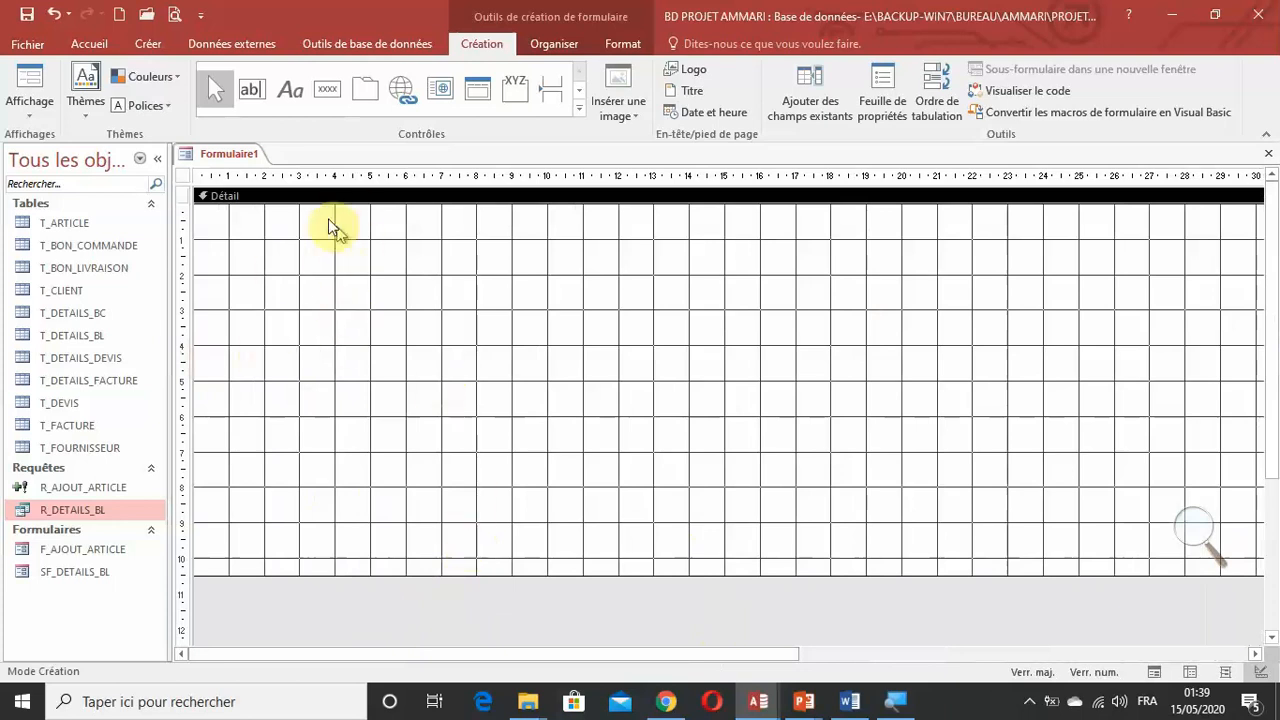
Add the form header and footer sections to the new form.
right_click(477, 284)
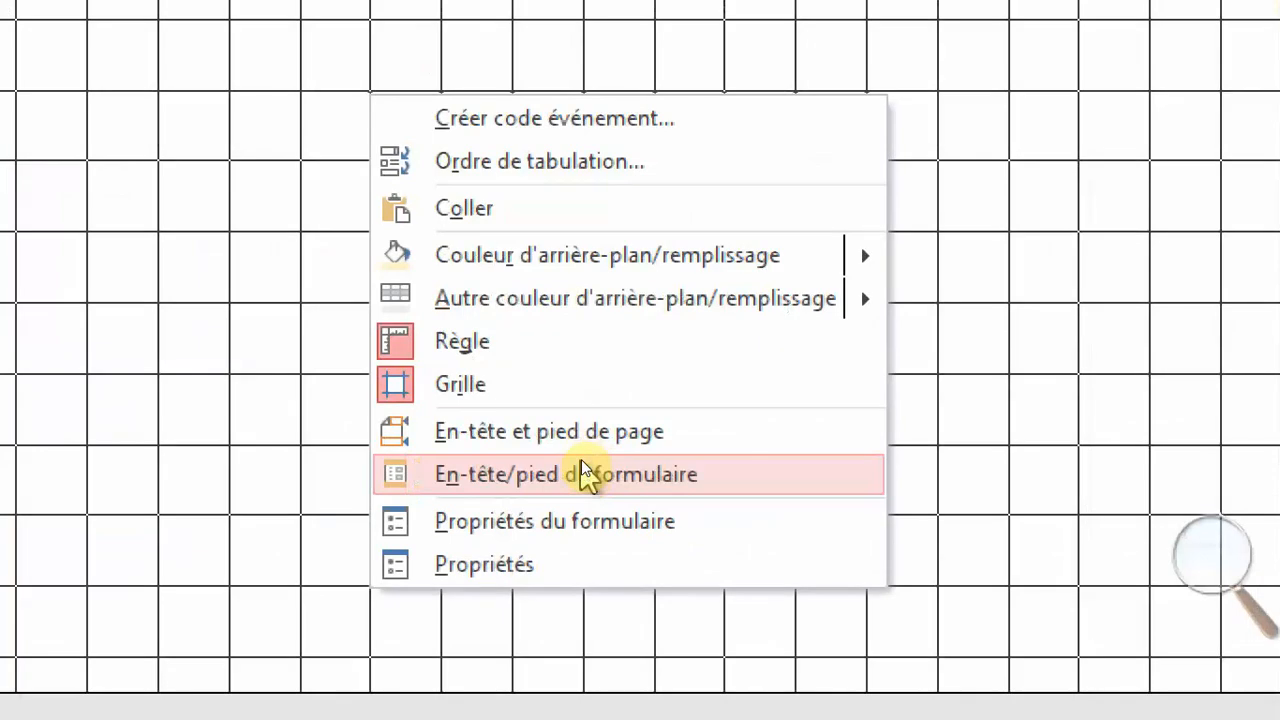
left_click(584, 462)
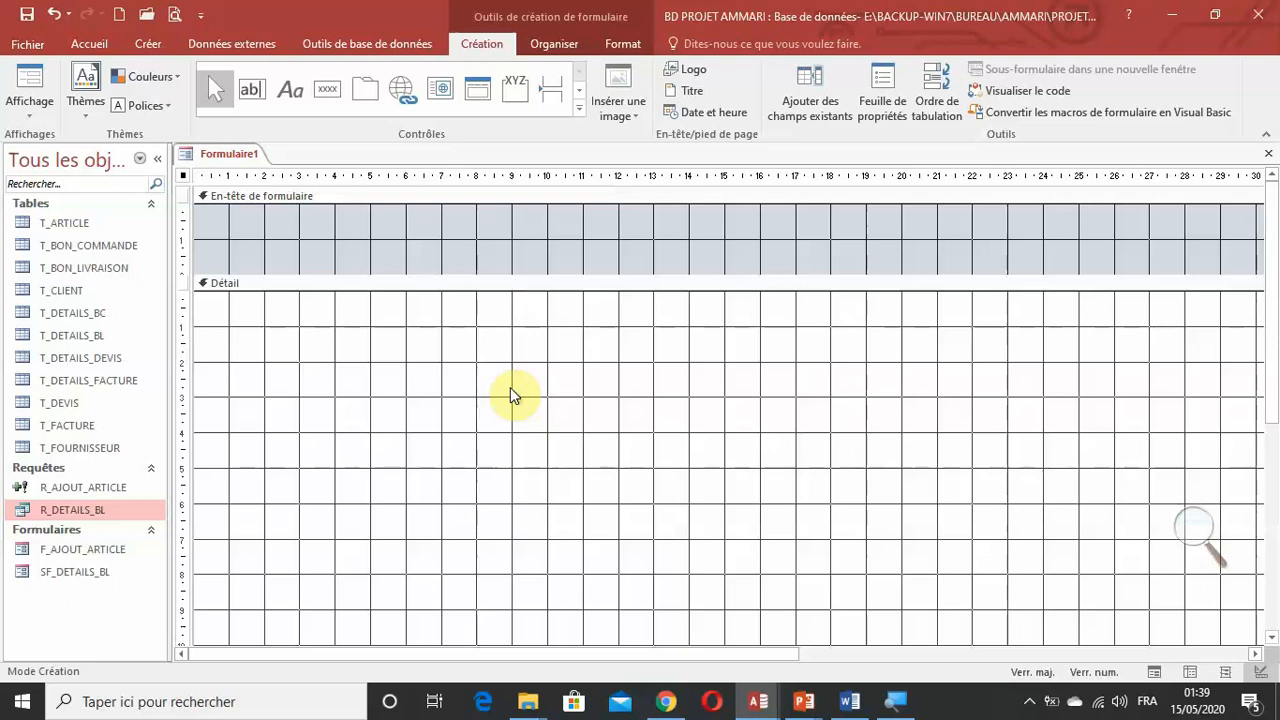
scroll(510, 387, "down", 3)
scroll(443, 209, "up", 3)
scroll(445, 245, "down", 3)
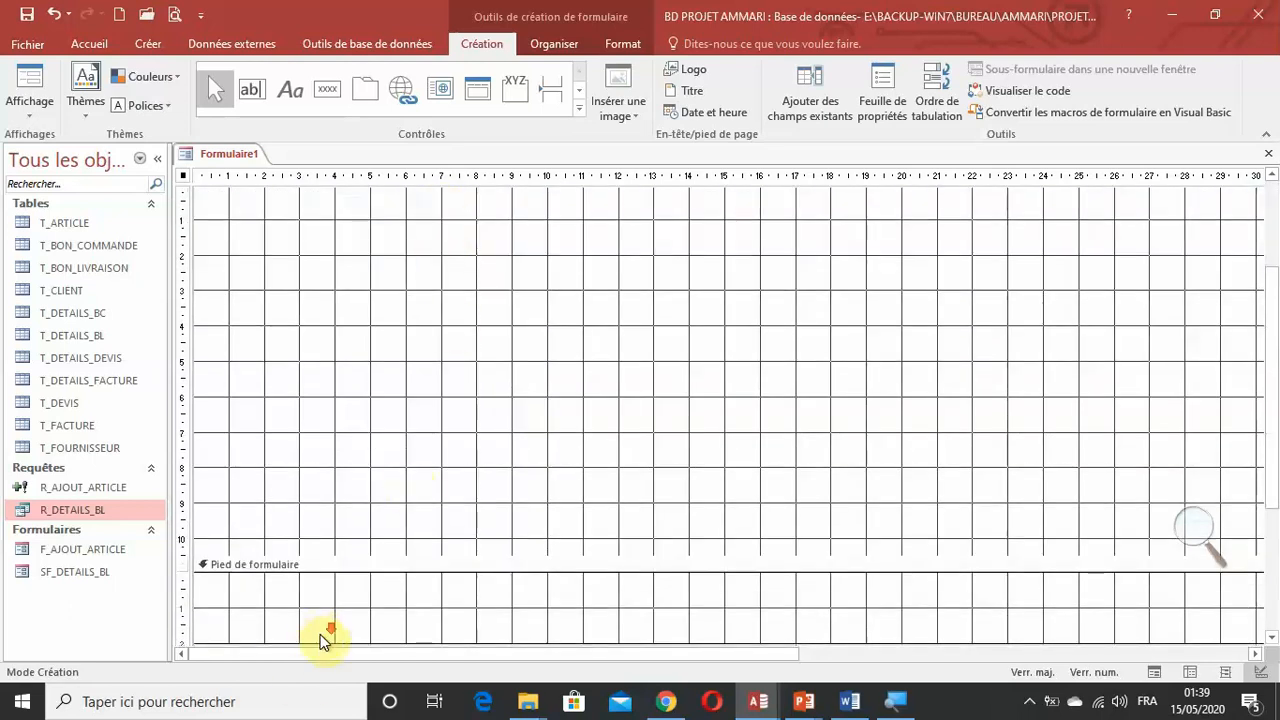
Collapse the form footer section to zero height.
scroll(322, 640, "down", 1)
left_click_drag(437, 609, 417, 536)
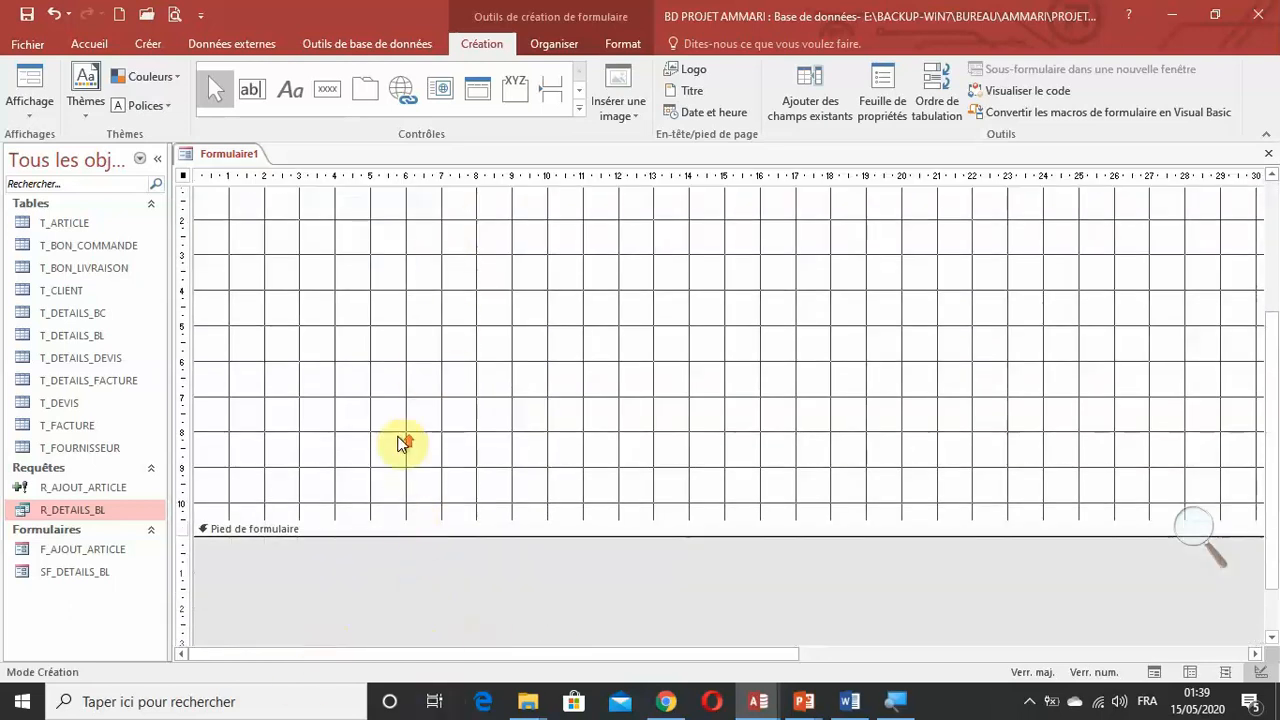
scroll(400, 443, "up", 3)
scroll(393, 335, "down", 3)
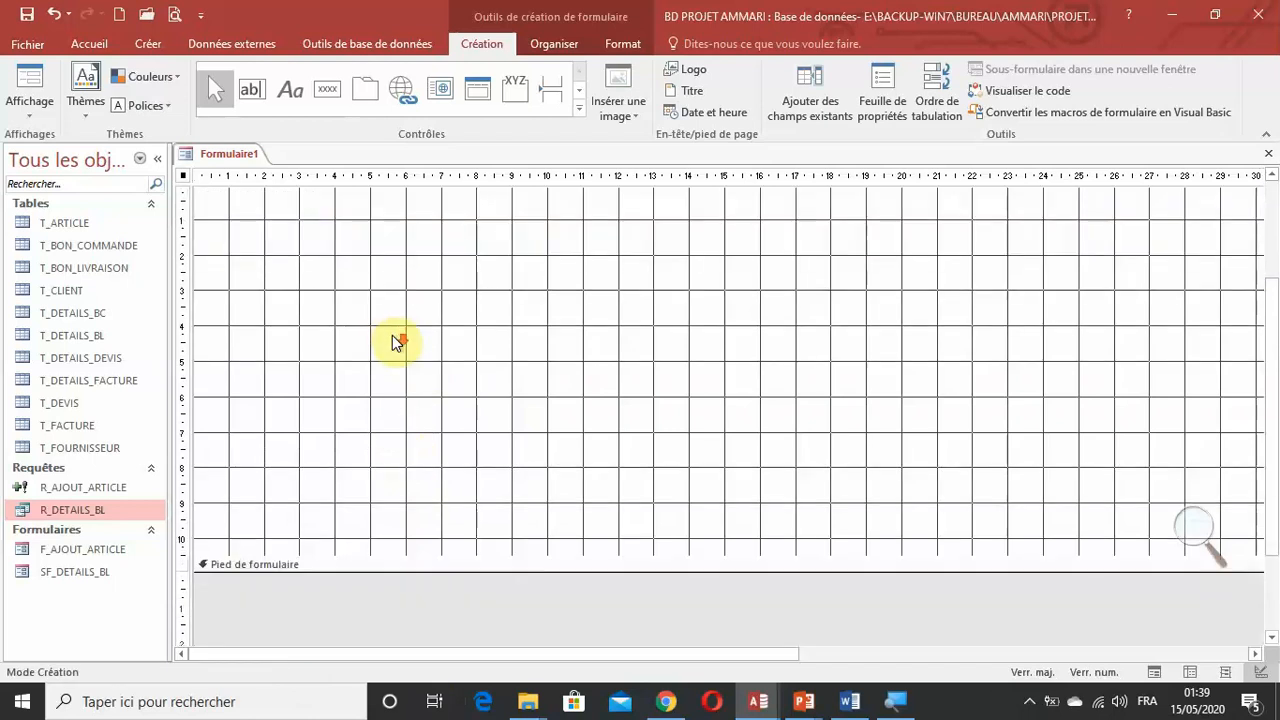
Extend the height of the detail section to about 14 cm.
scroll(392, 350, "down", 1)
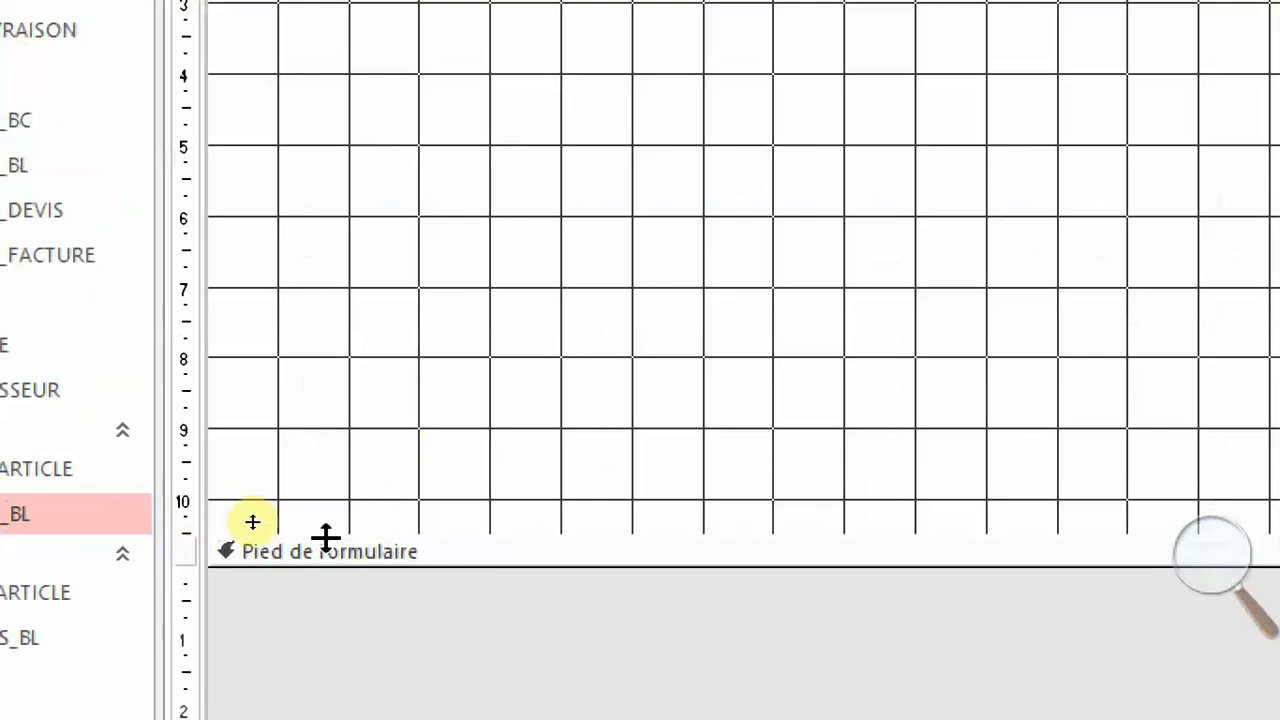
left_click_drag(324, 566, 314, 708)
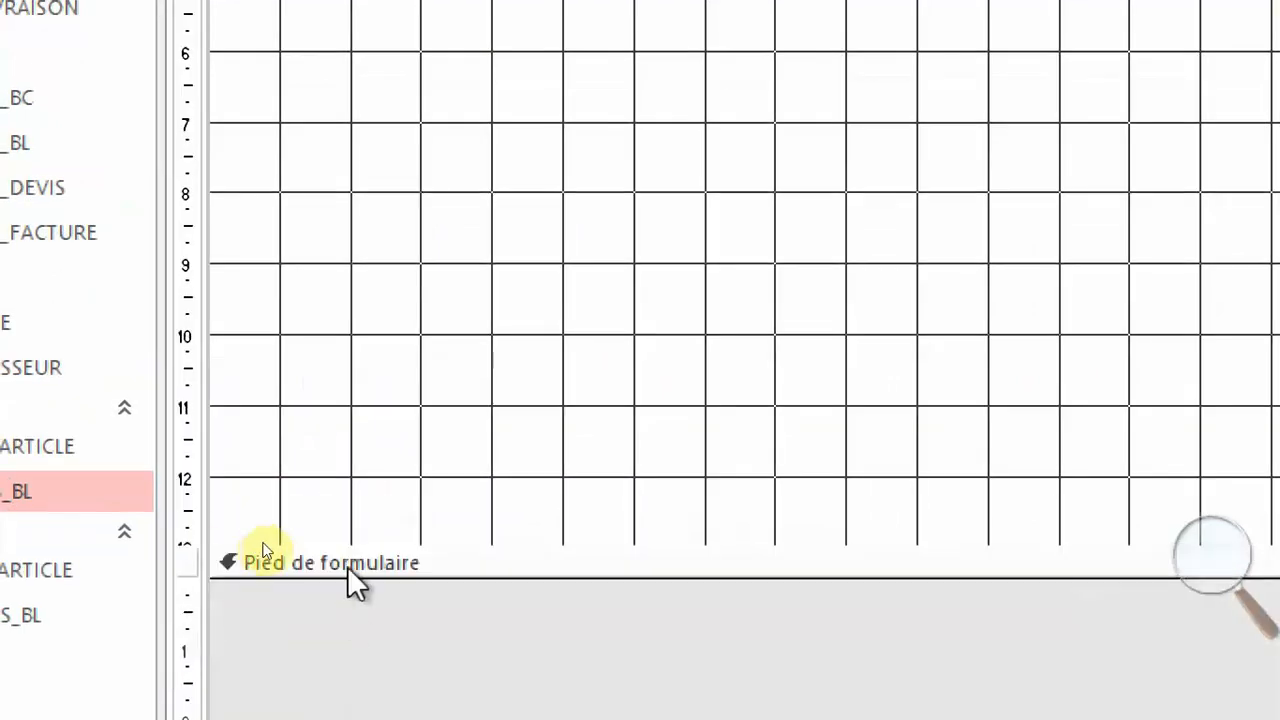
left_click_drag(347, 570, 346, 615)
left_click(413, 457)
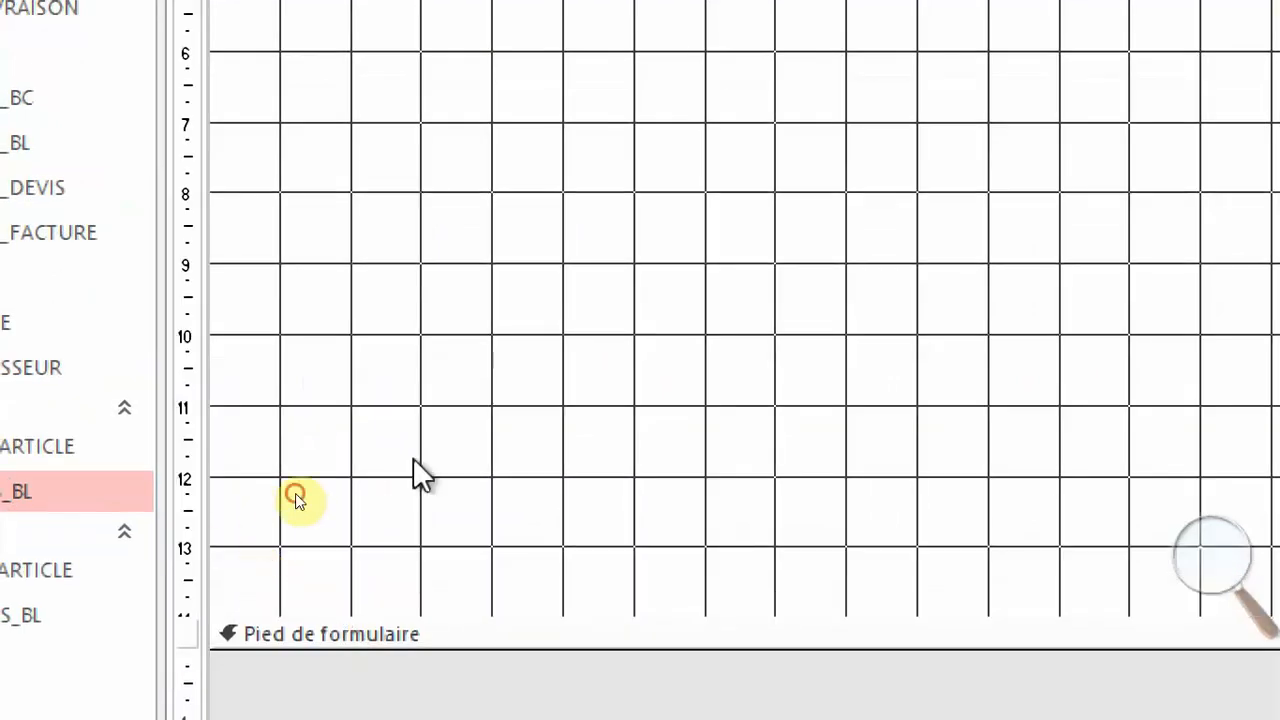
Fill the form header section's background with the standard blue colour.
left_click(1205, 575)
left_click(1000, 580)
scroll(418, 427, "up", 3)
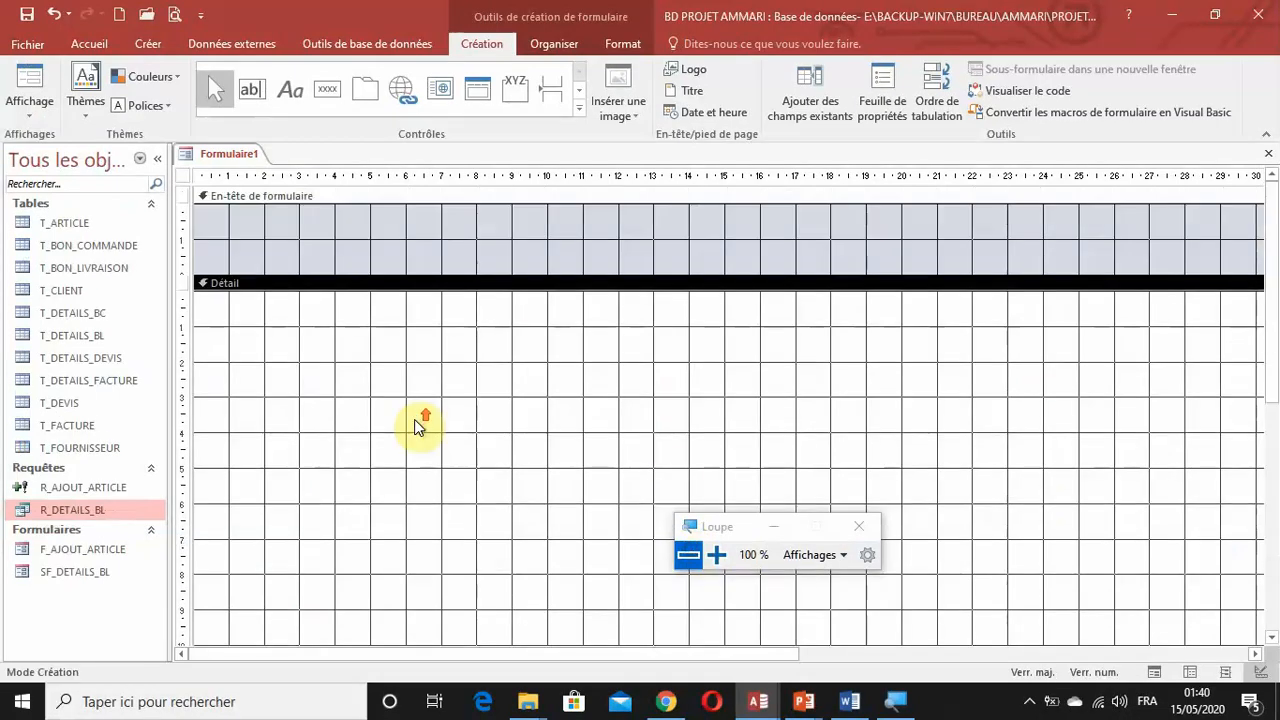
left_click(506, 254)
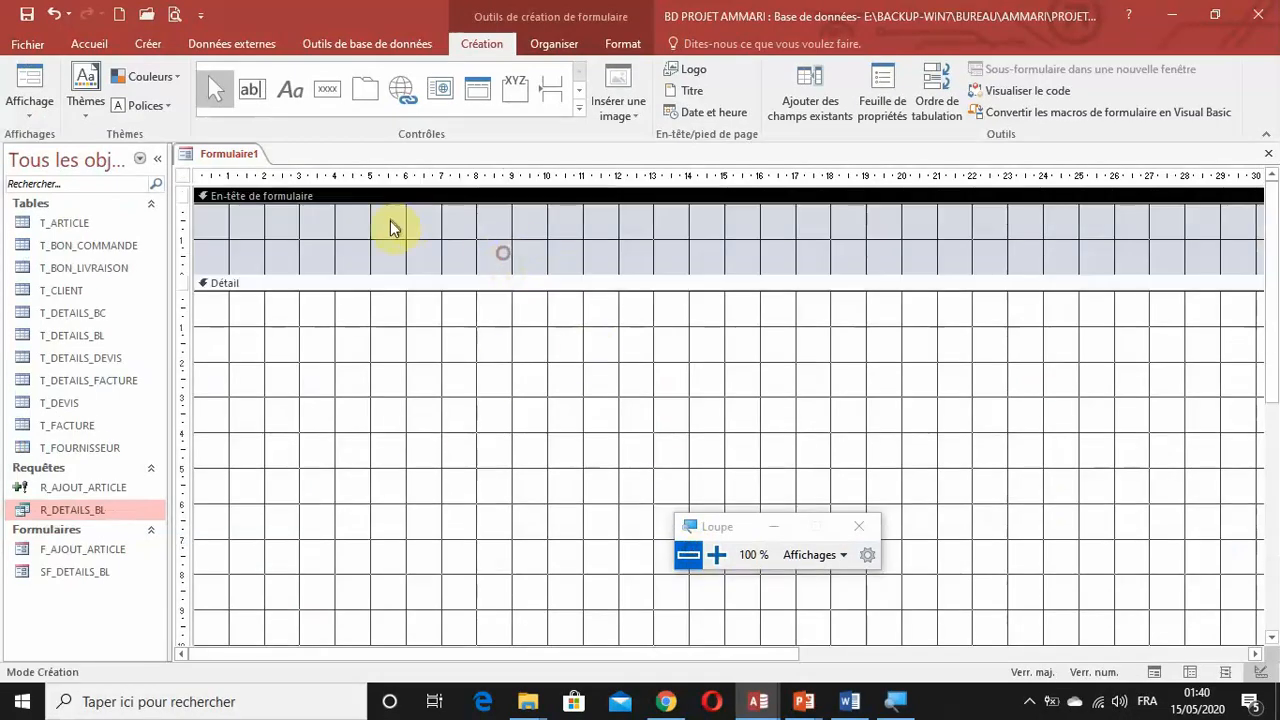
left_click(623, 45)
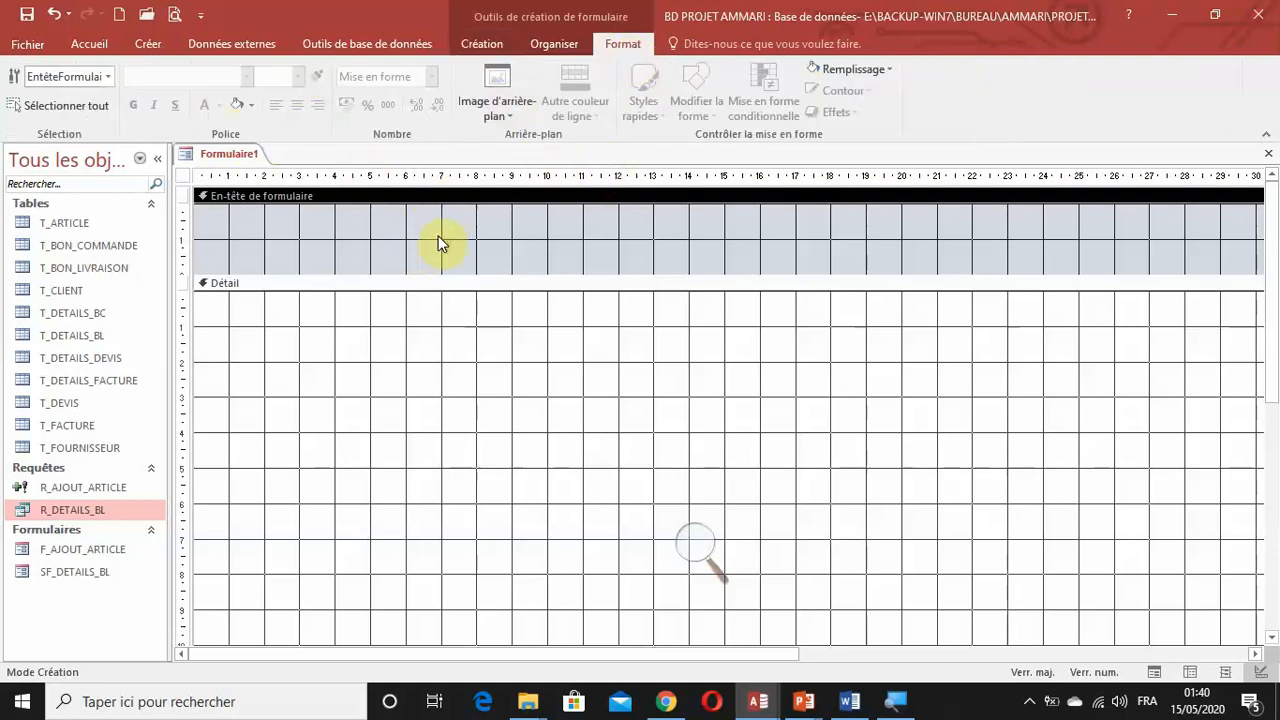
left_click(848, 69)
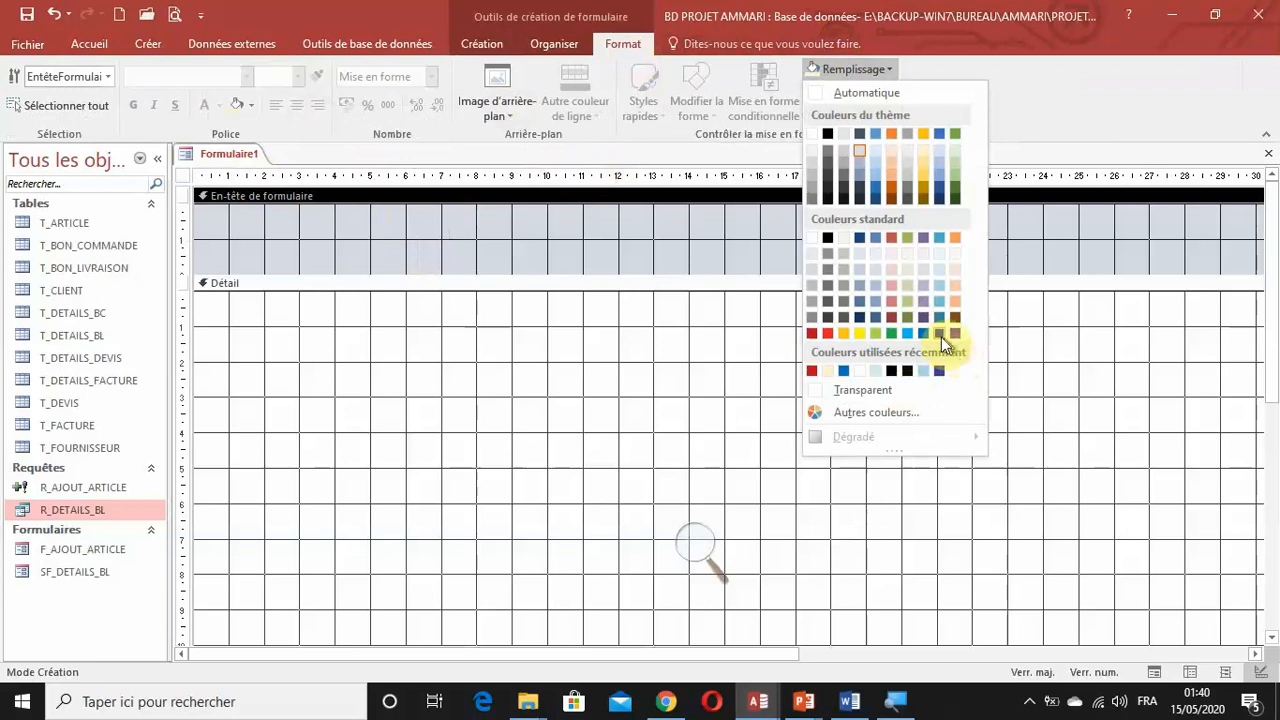
left_click(921, 337)
left_click(500, 244)
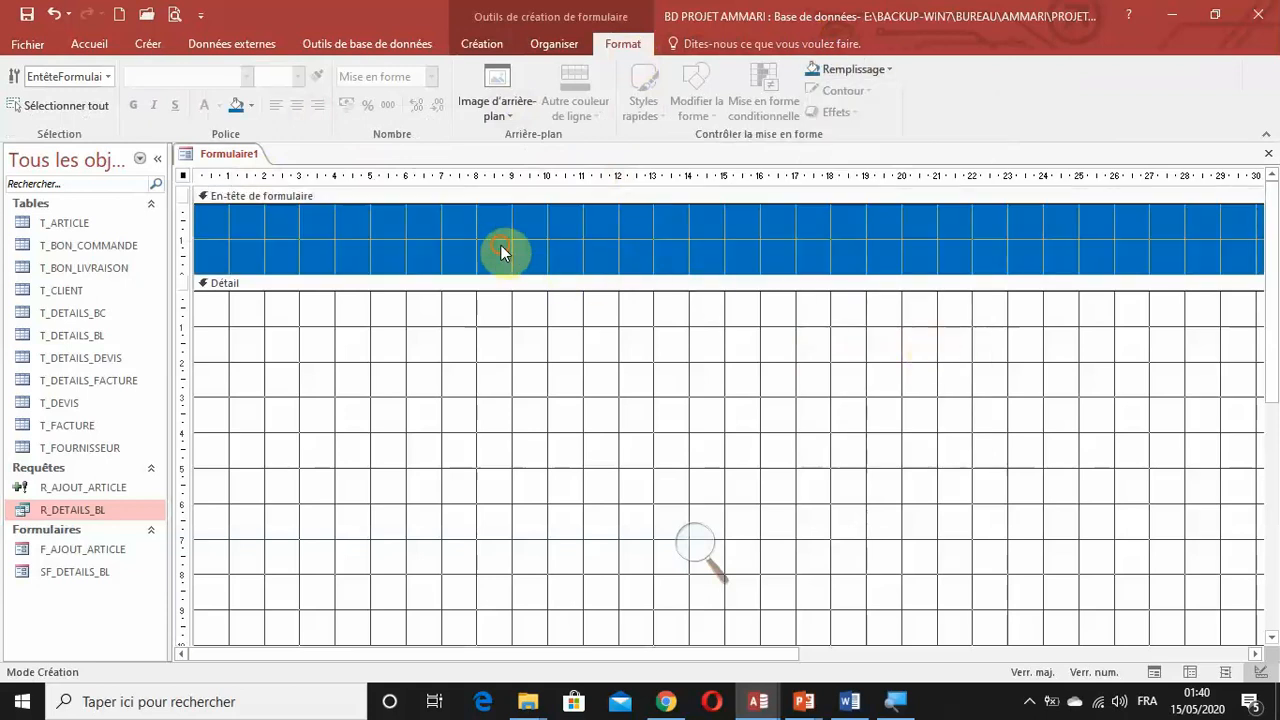
Insert the BL1.png image from the desktop's ICONES folder at the left end of the form header, about 2.5 cm wide.
left_click(480, 44)
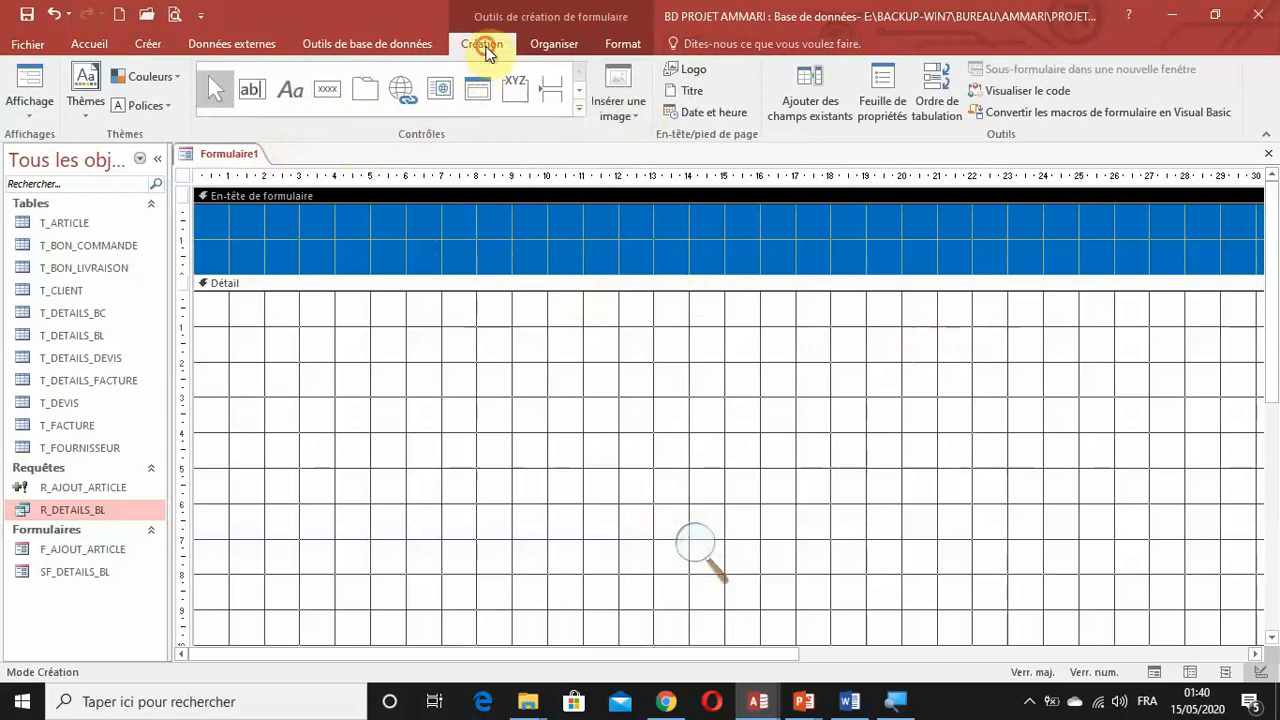
left_click(612, 110)
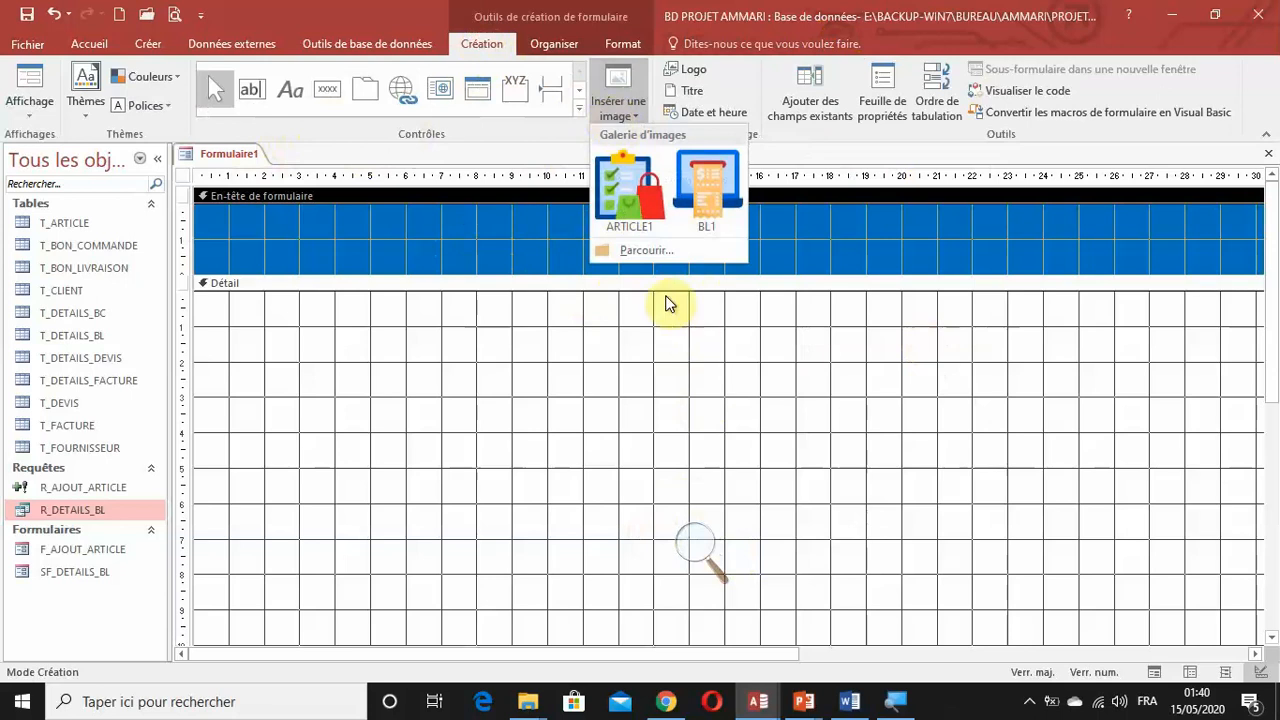
left_click(648, 250)
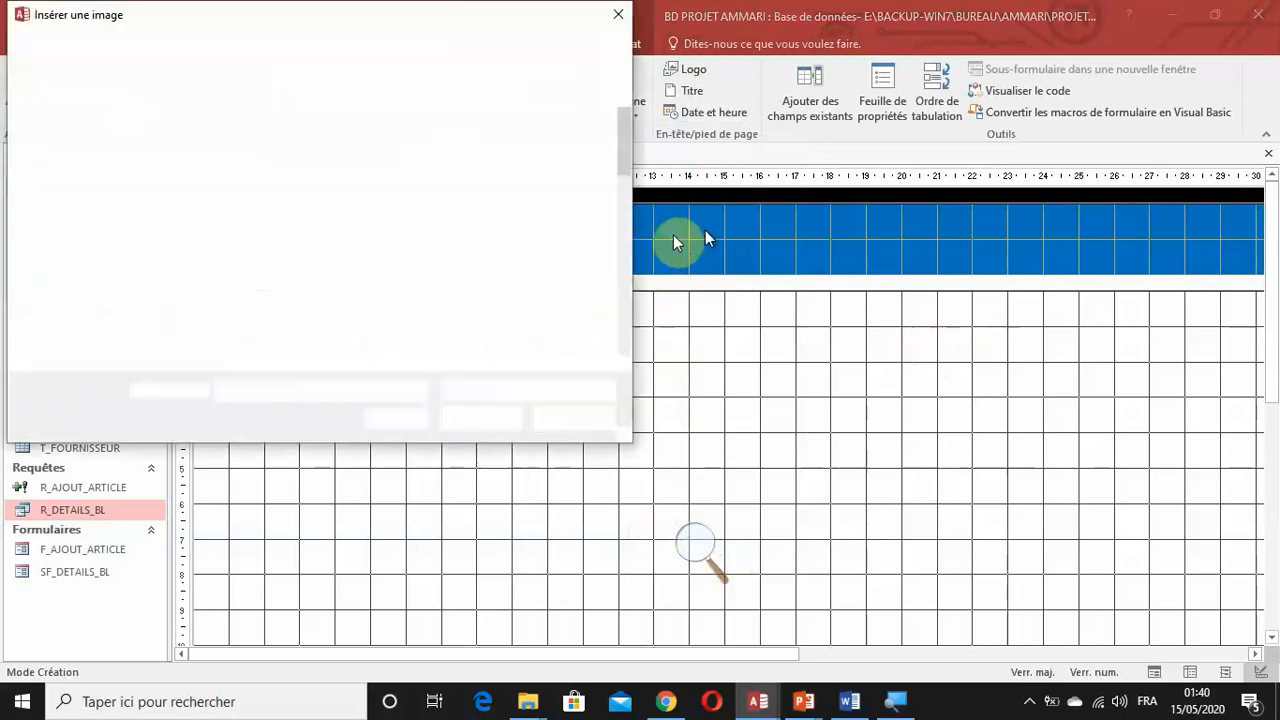
left_click(122, 139)
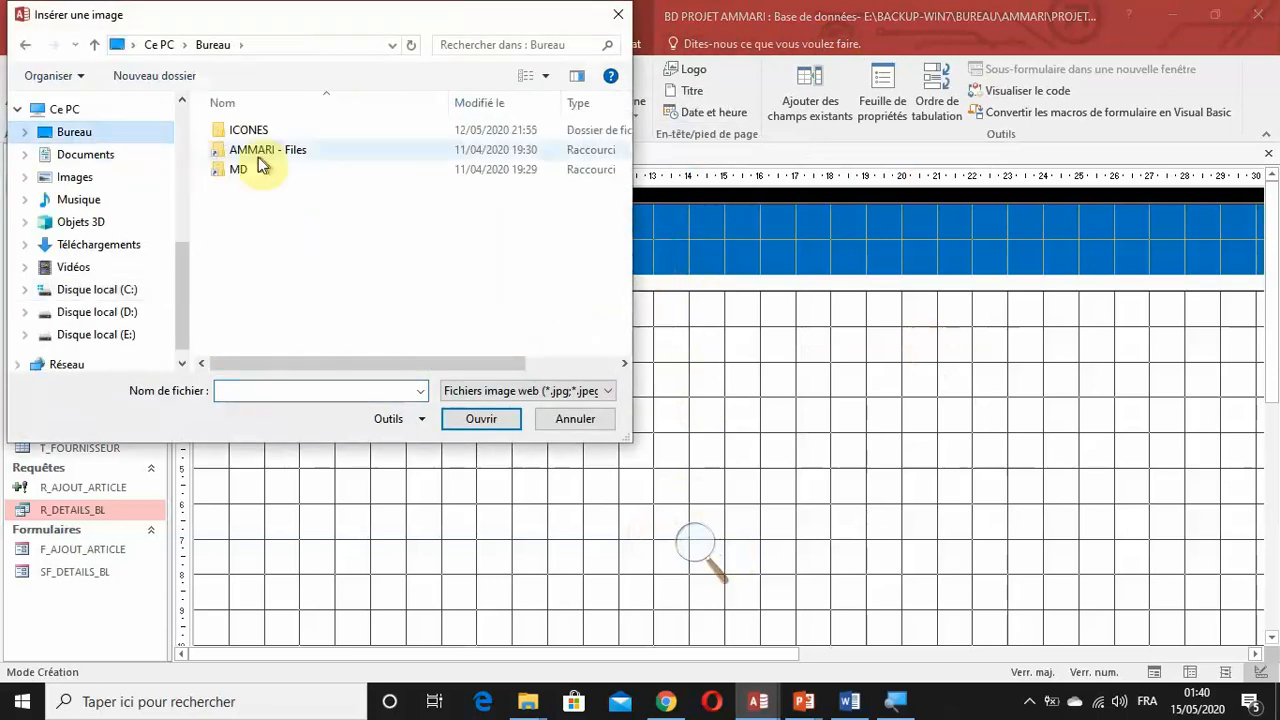
double_click(279, 133)
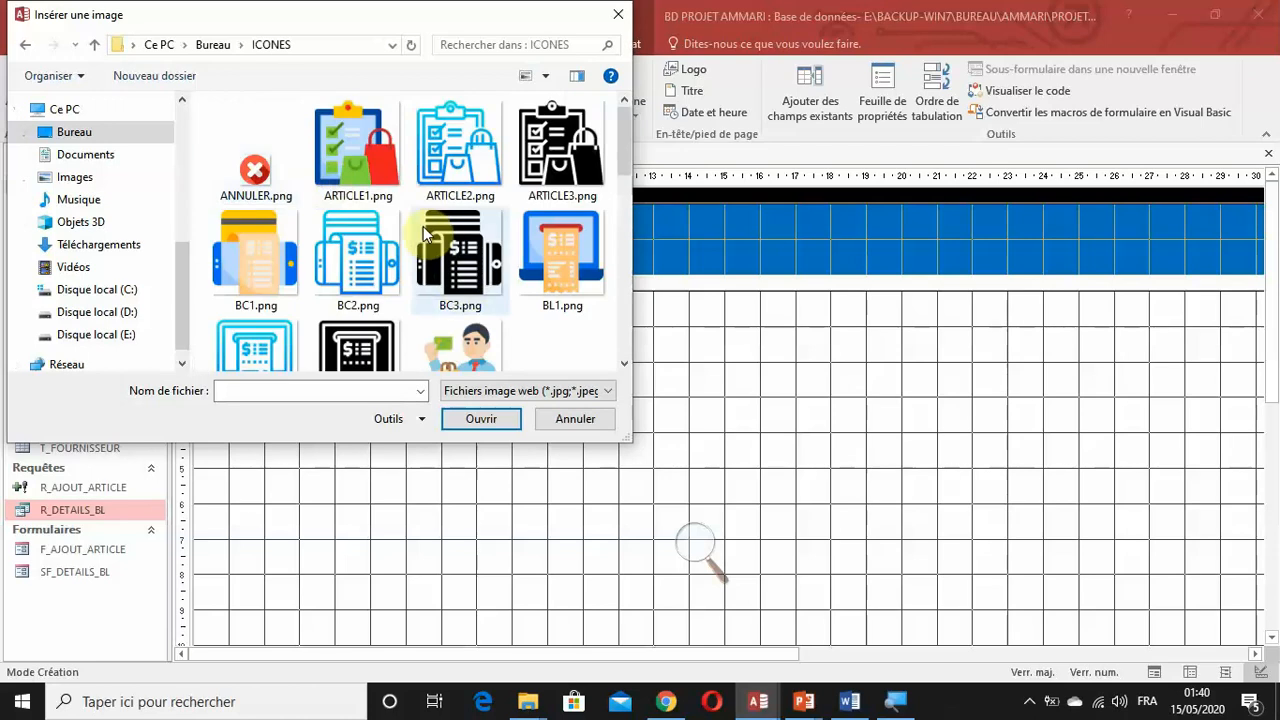
double_click(565, 268)
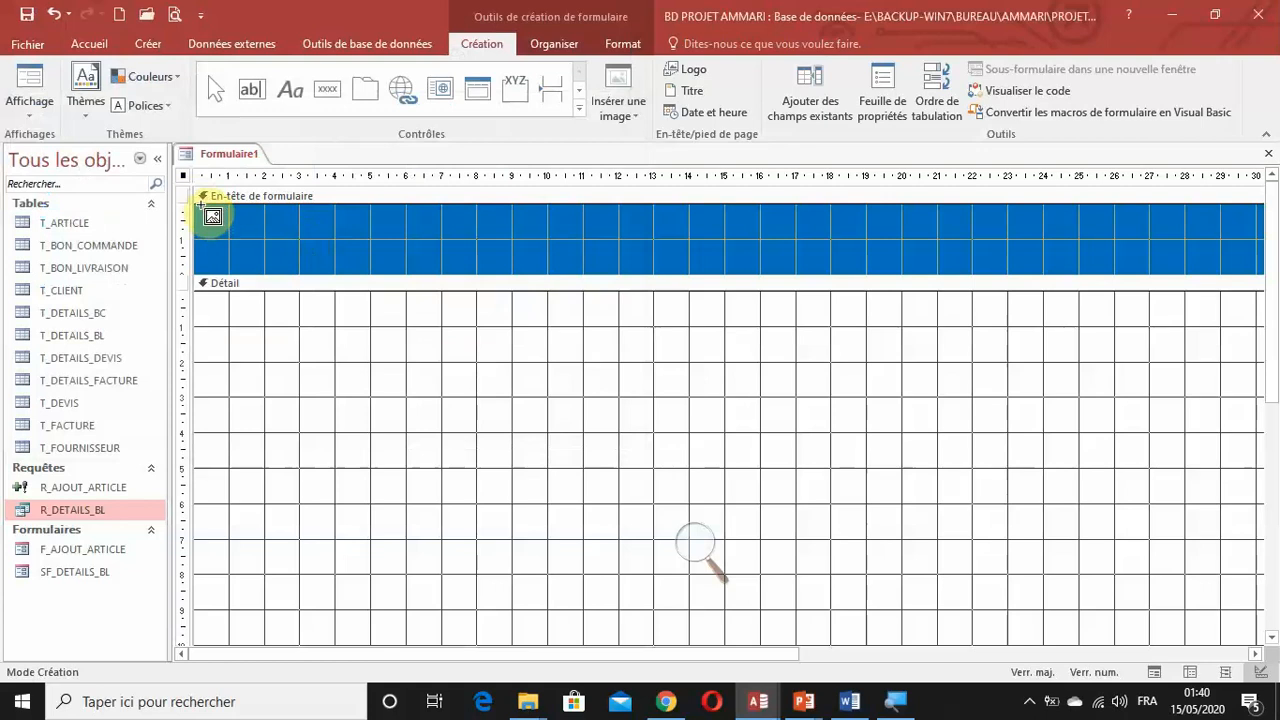
left_click_drag(200, 207, 286, 274)
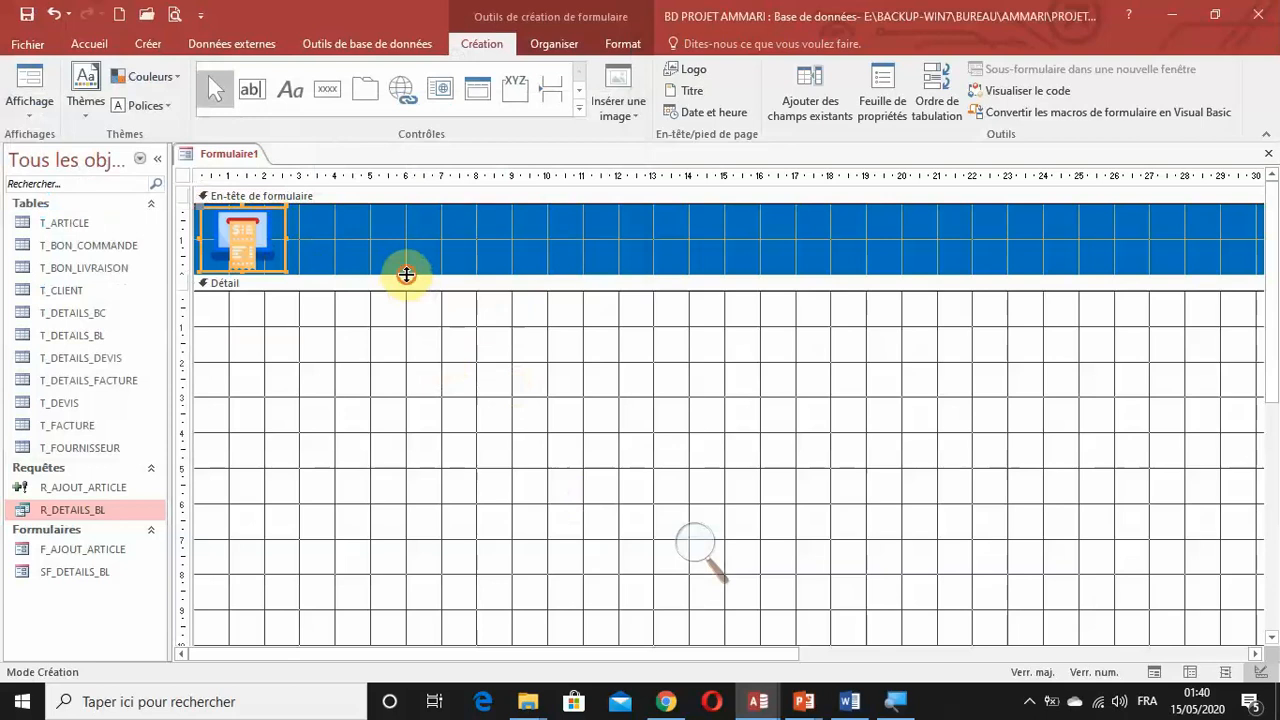
Increase the form header's height slightly to leave a margin below the image.
left_click_drag(406, 274, 408, 277)
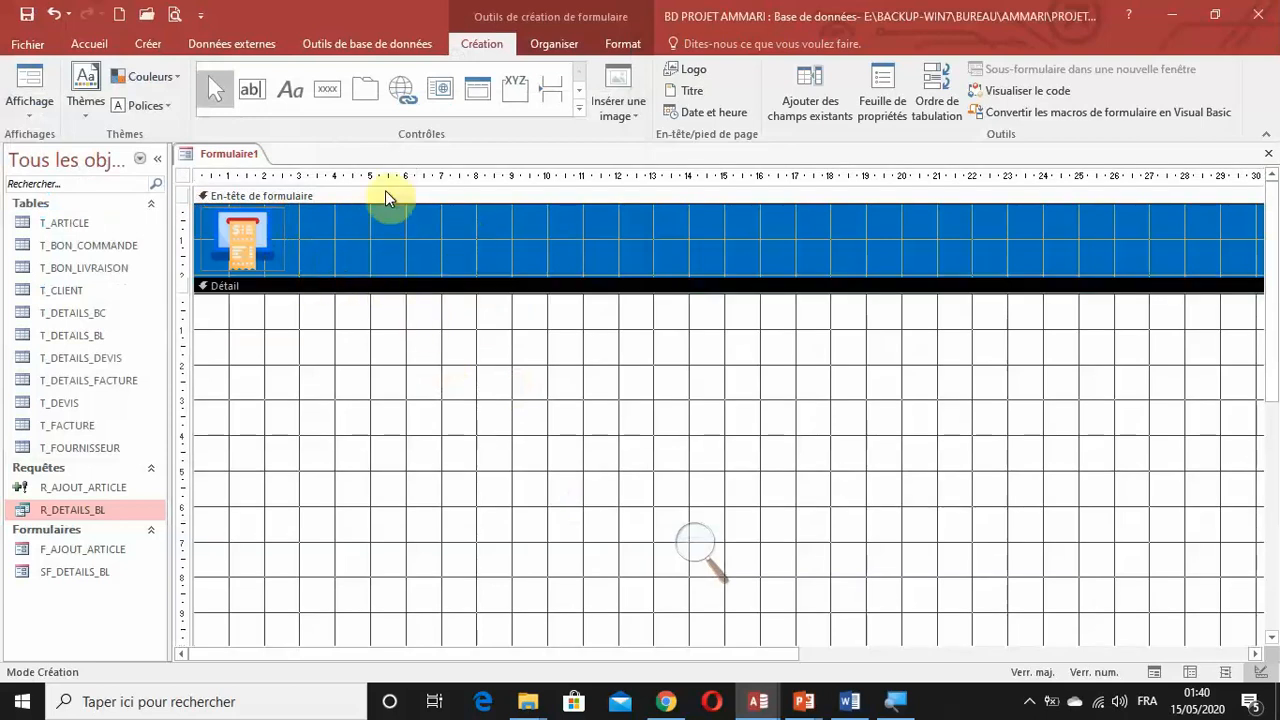
left_click(395, 233)
left_click(269, 232)
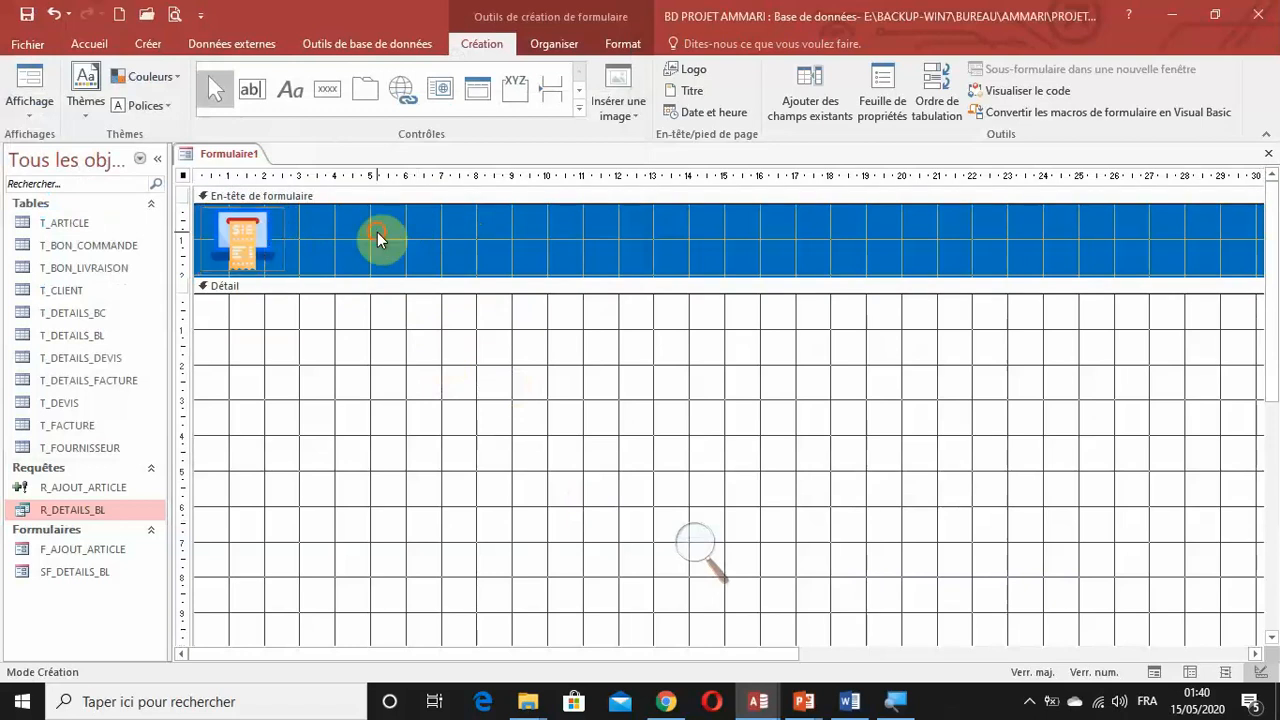
left_click(377, 232)
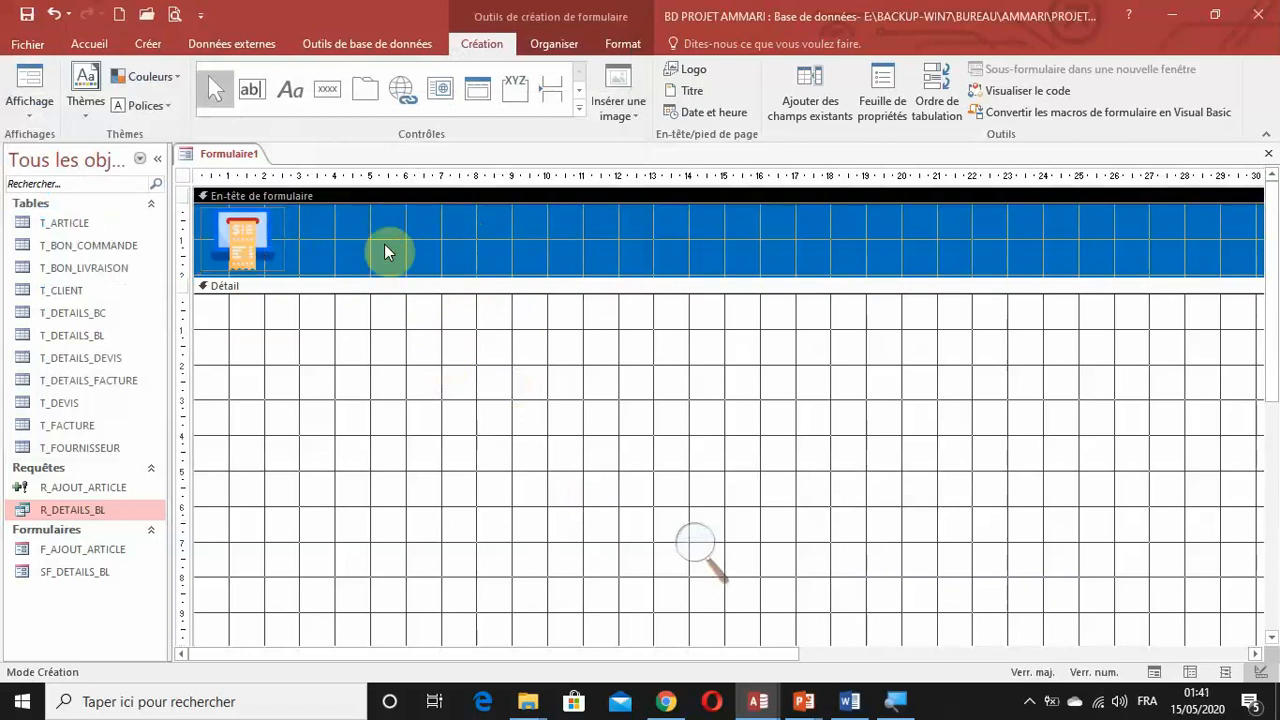
Save the form under the name F_AJOUT_BON_LIVRAISON.
left_click(27, 14)
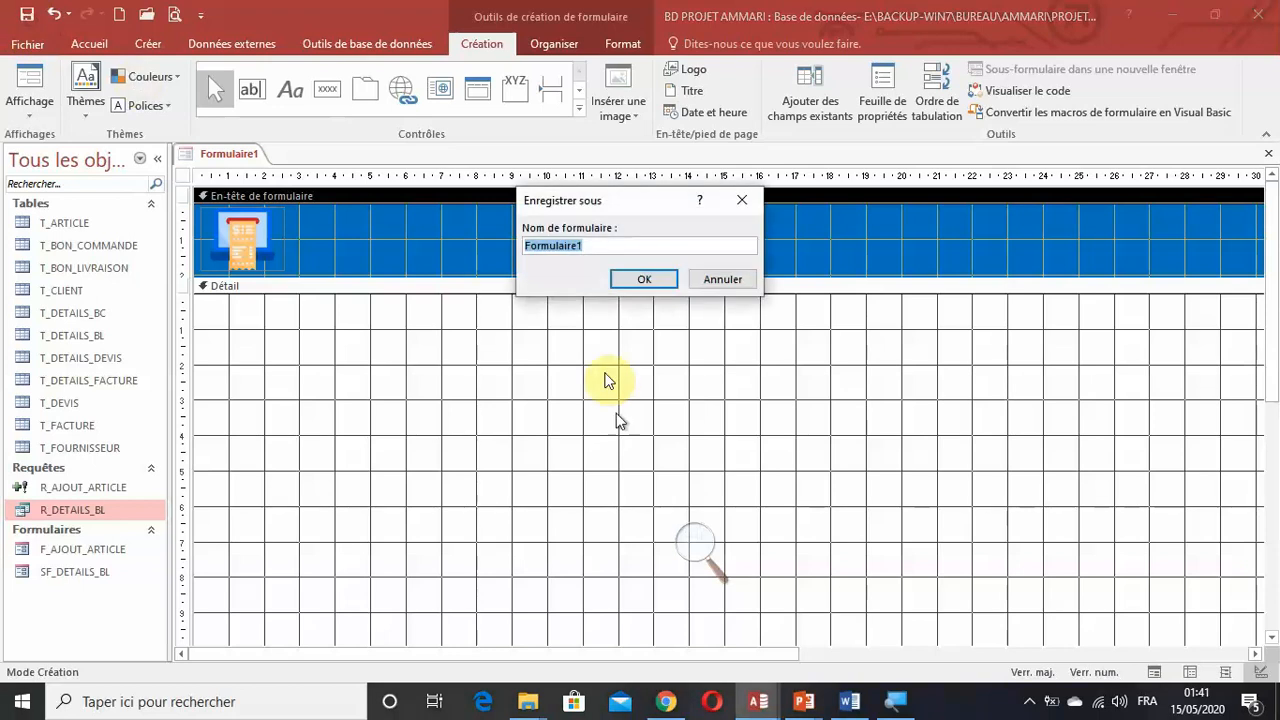
left_click(690, 530)
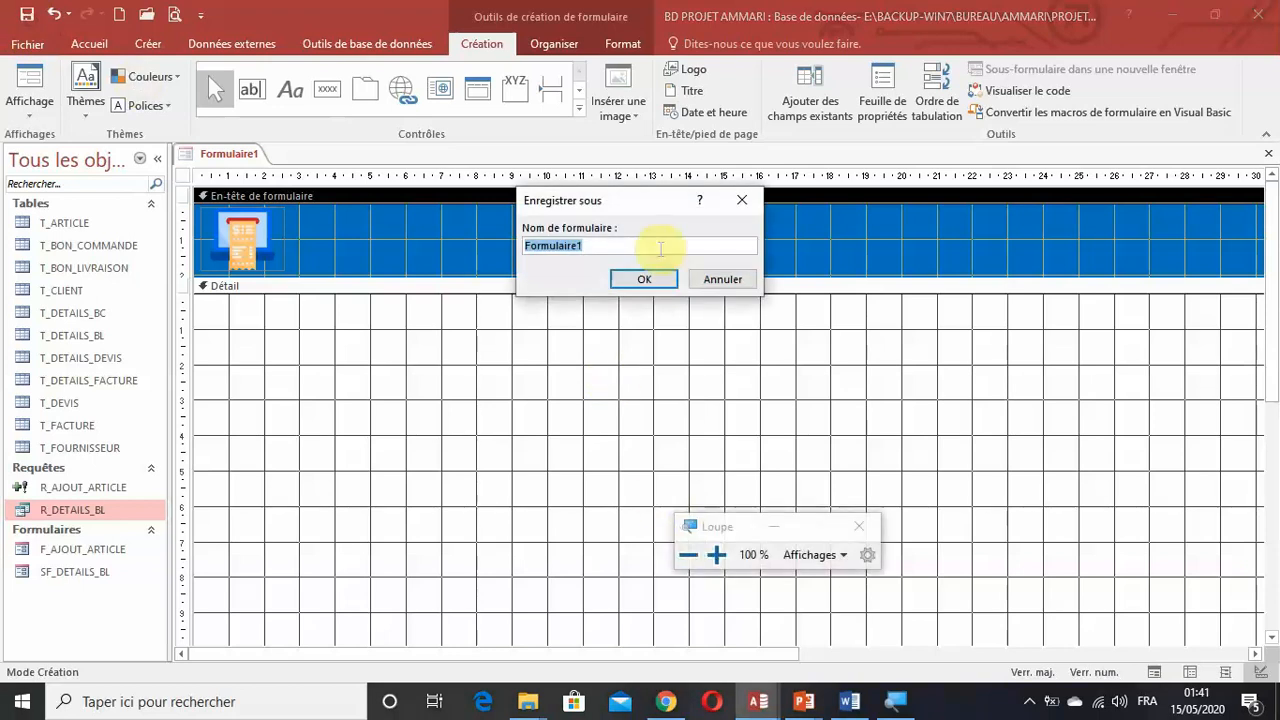
key("super+plus")
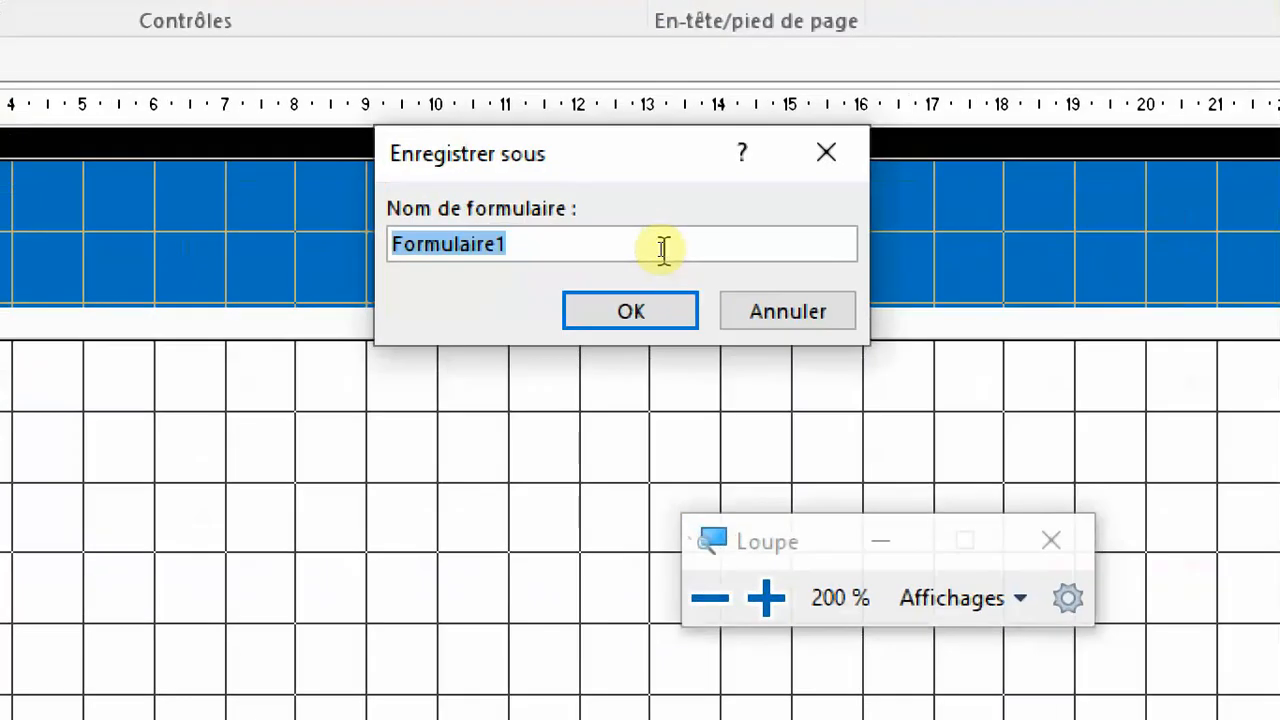
type("F_AJOUT_BON_LIV")
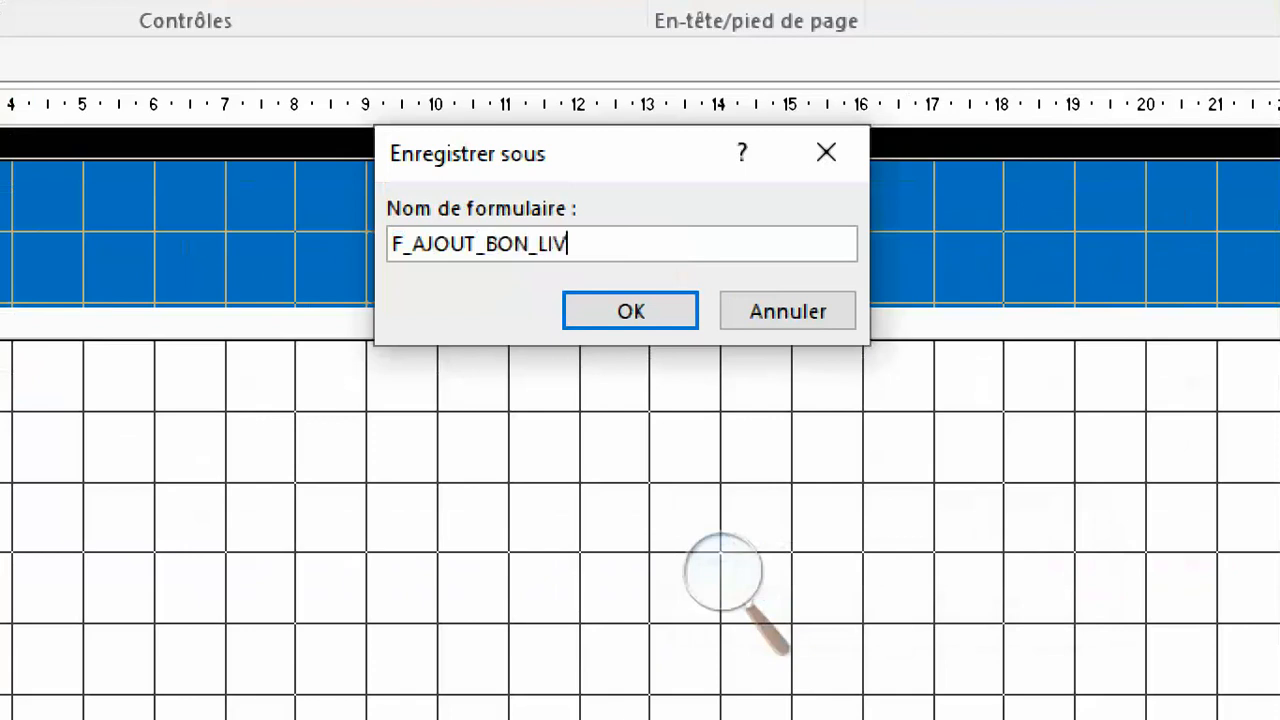
type("RAISON")
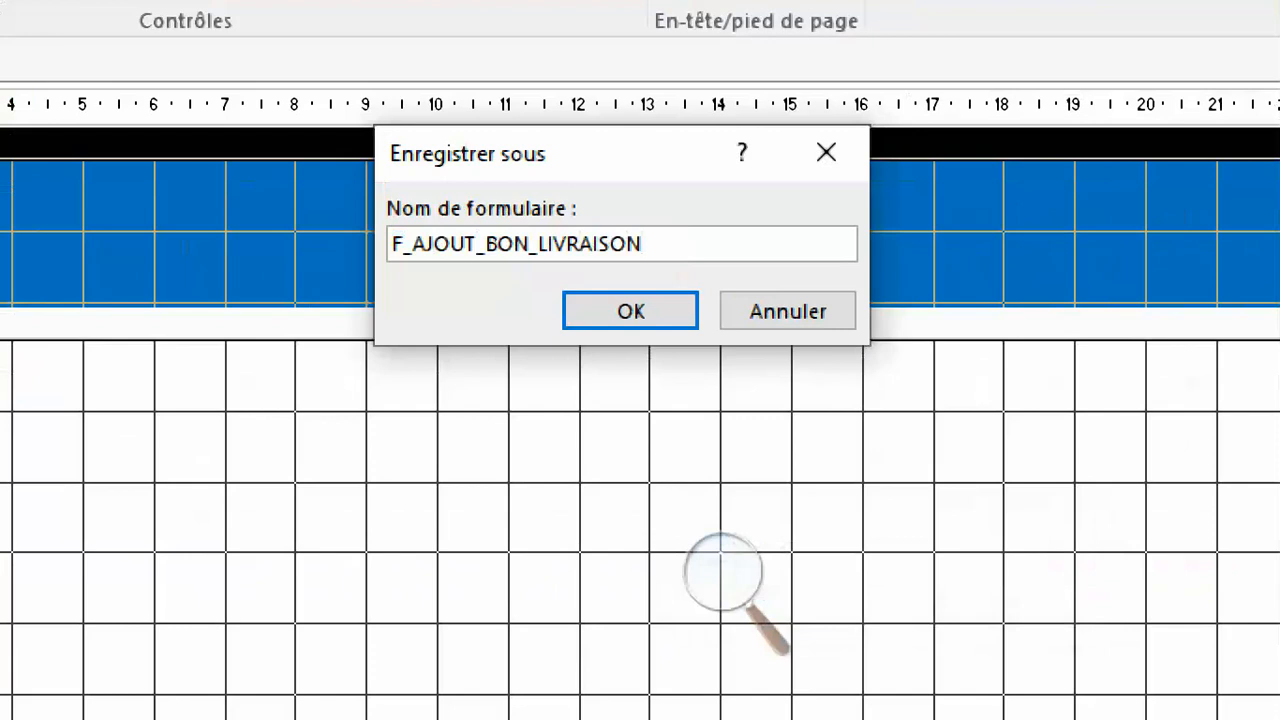
key("Return")
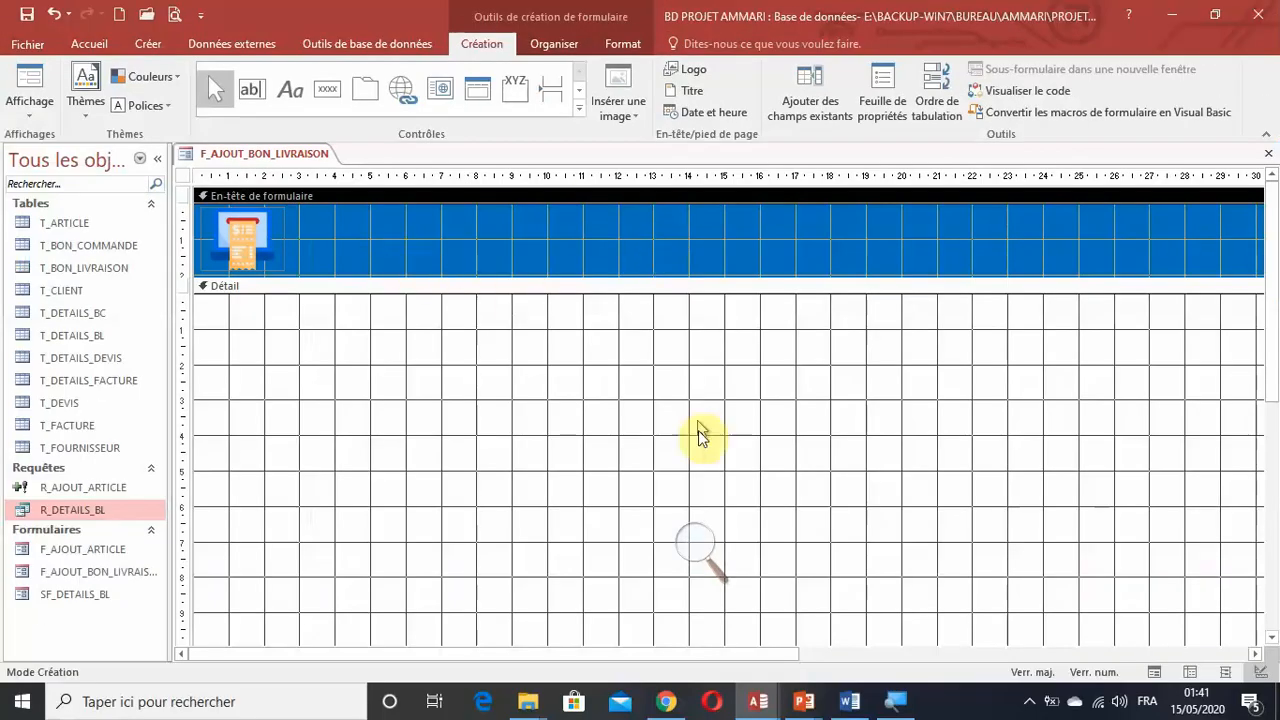
left_click(698, 545)
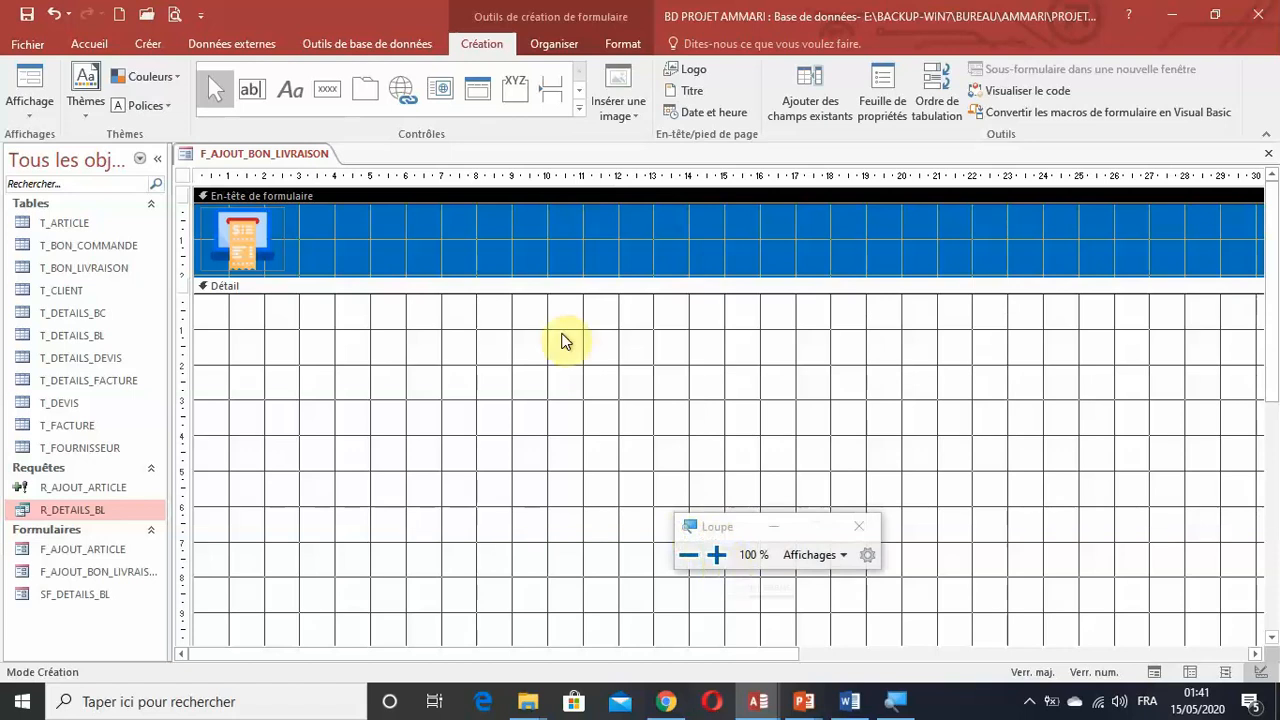
Add a text box about 5 cm wide to the form header and place it with its label beside the image, starting at about 6 cm.
left_click(251, 91)
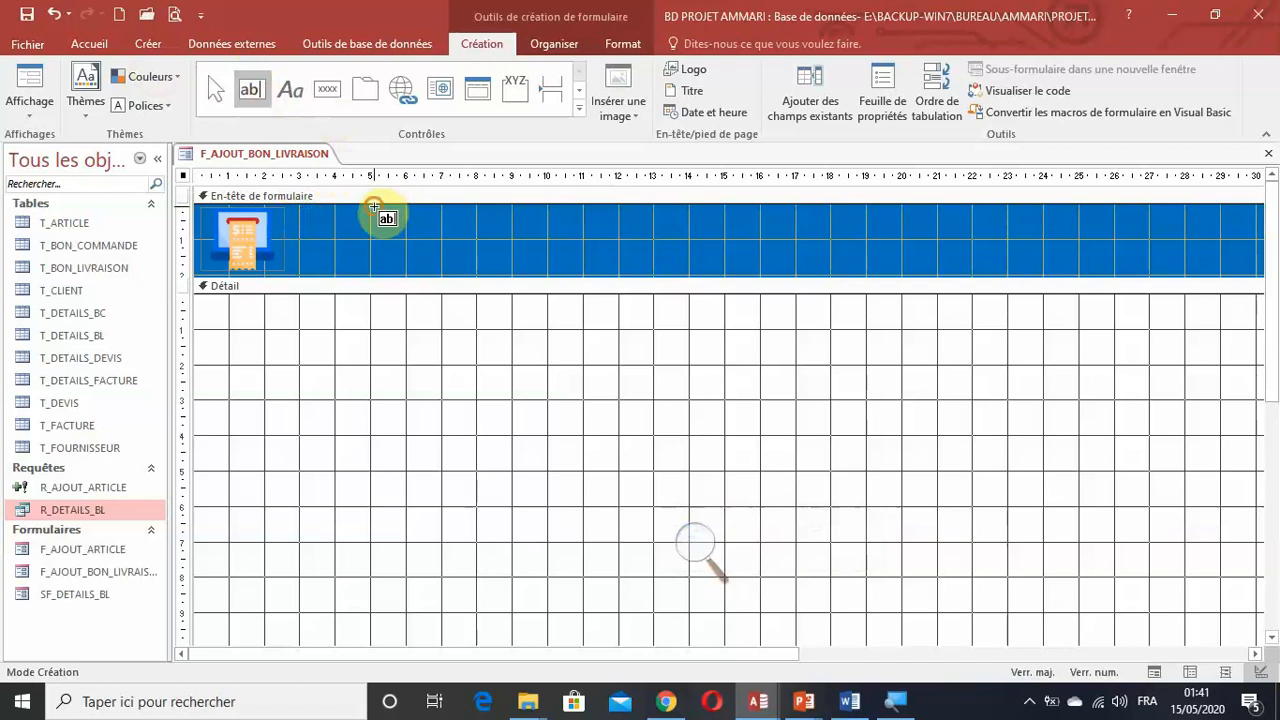
left_click_drag(374, 206, 543, 232)
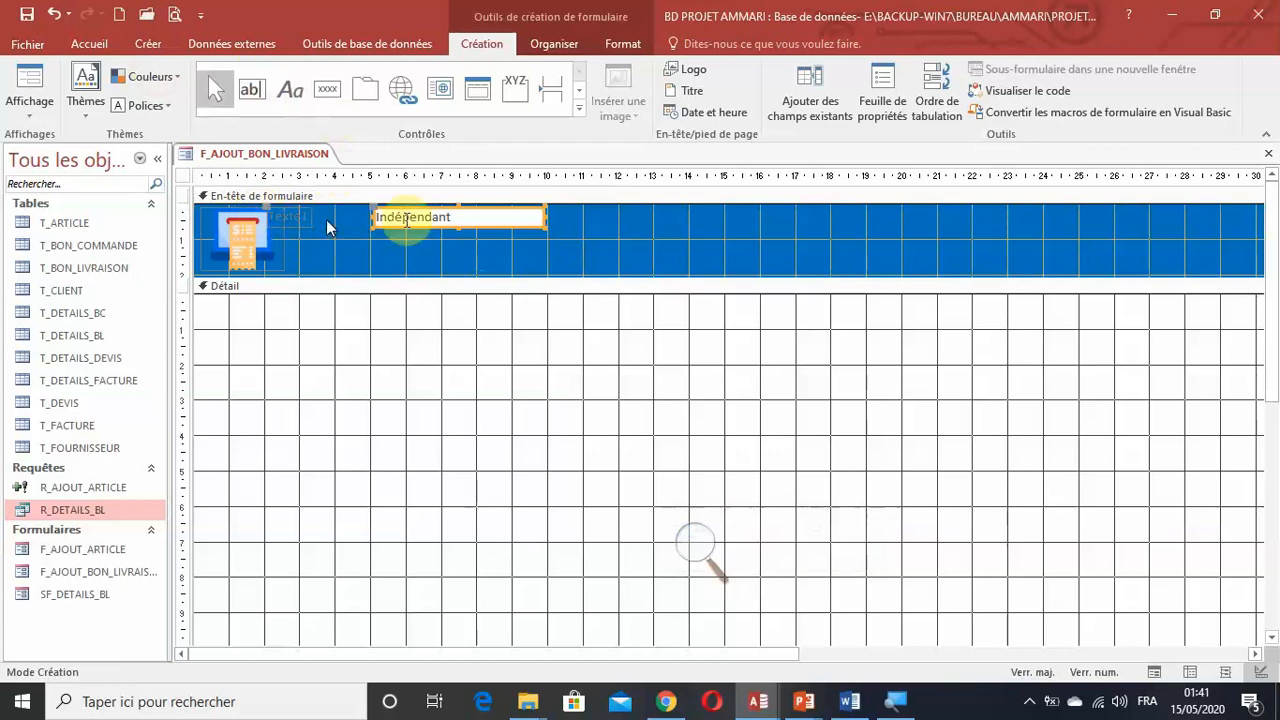
left_click_drag(434, 229, 466, 236)
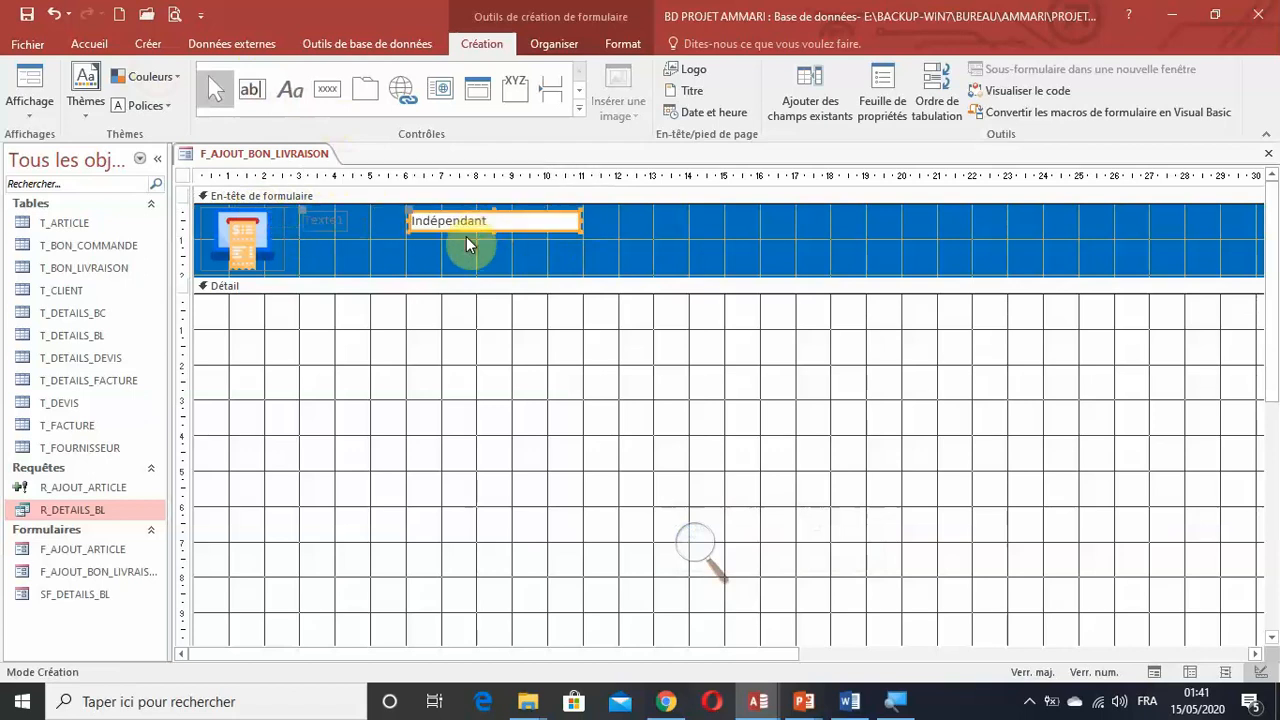
left_click(607, 216)
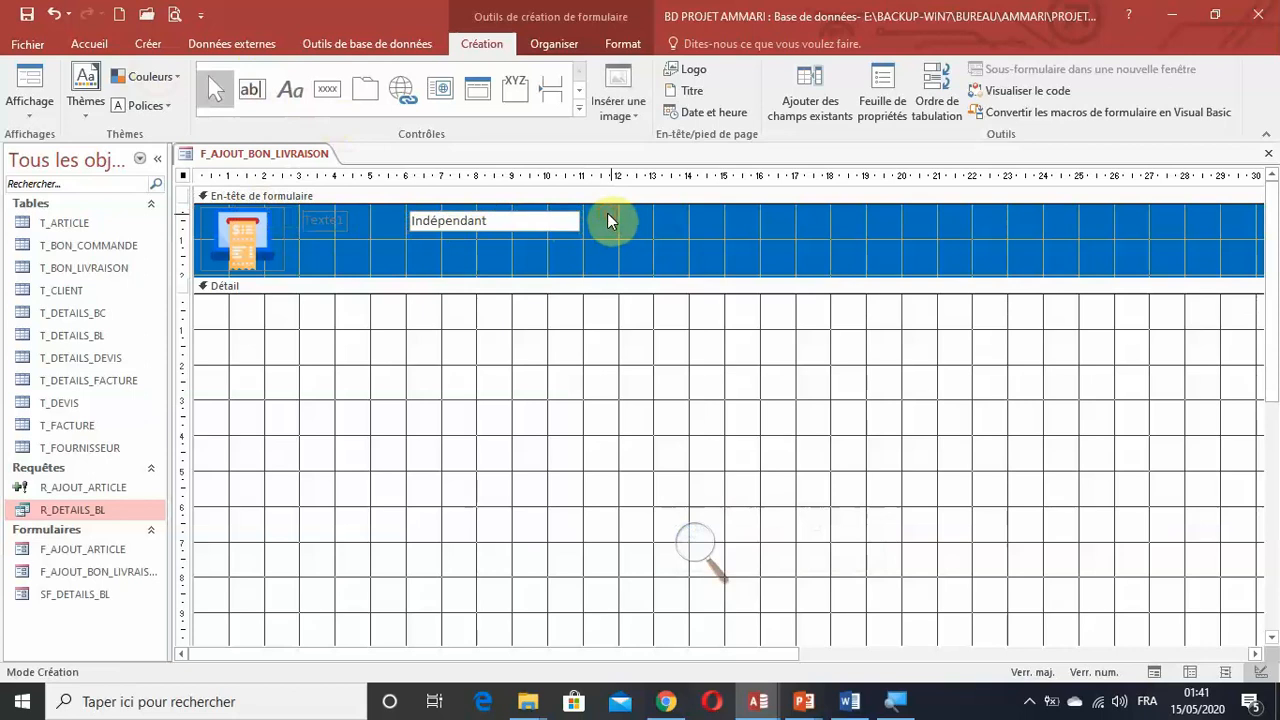
Set the font of the header text box and its label to Arial Black, size 14.
left_click_drag(607, 213, 316, 232)
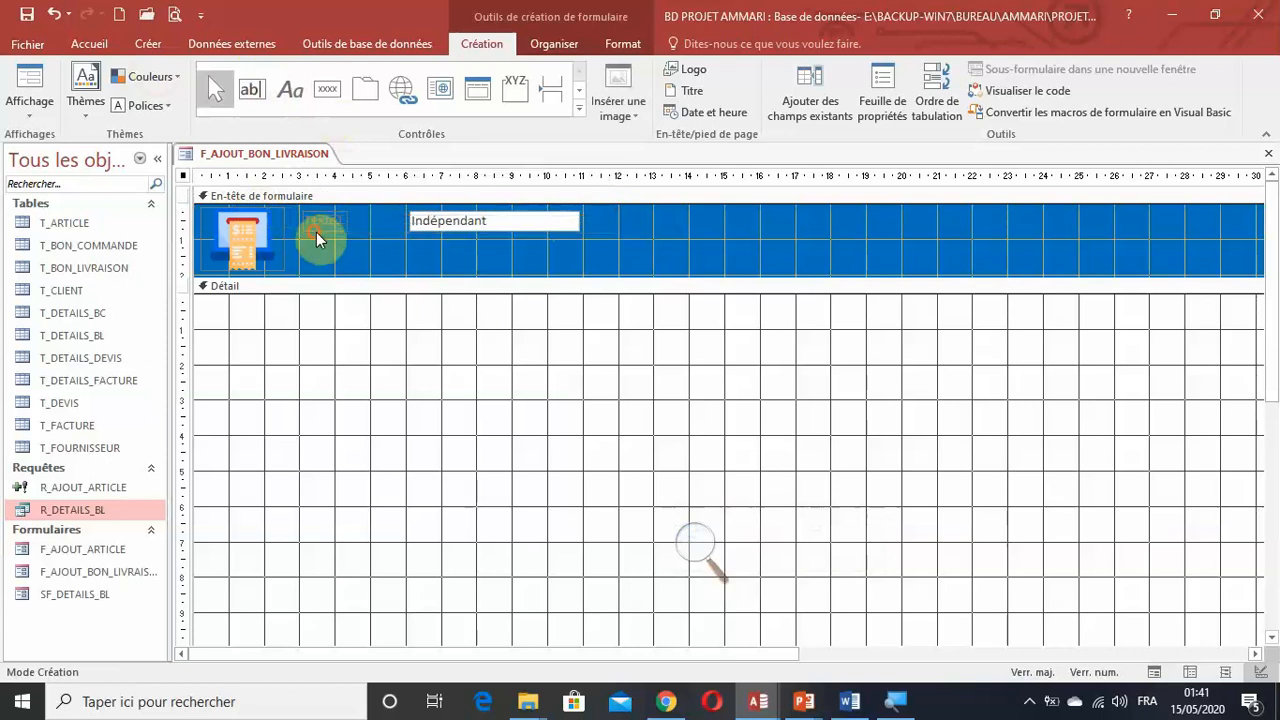
left_click(644, 50)
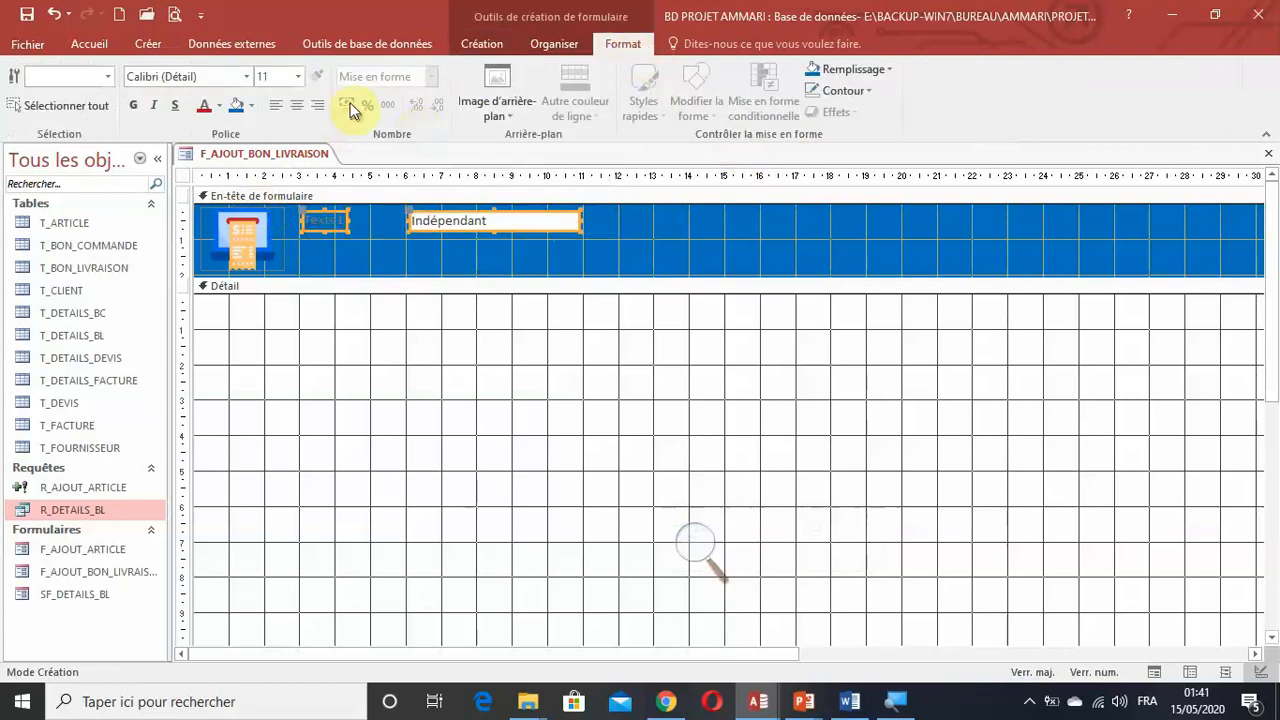
left_click(247, 78)
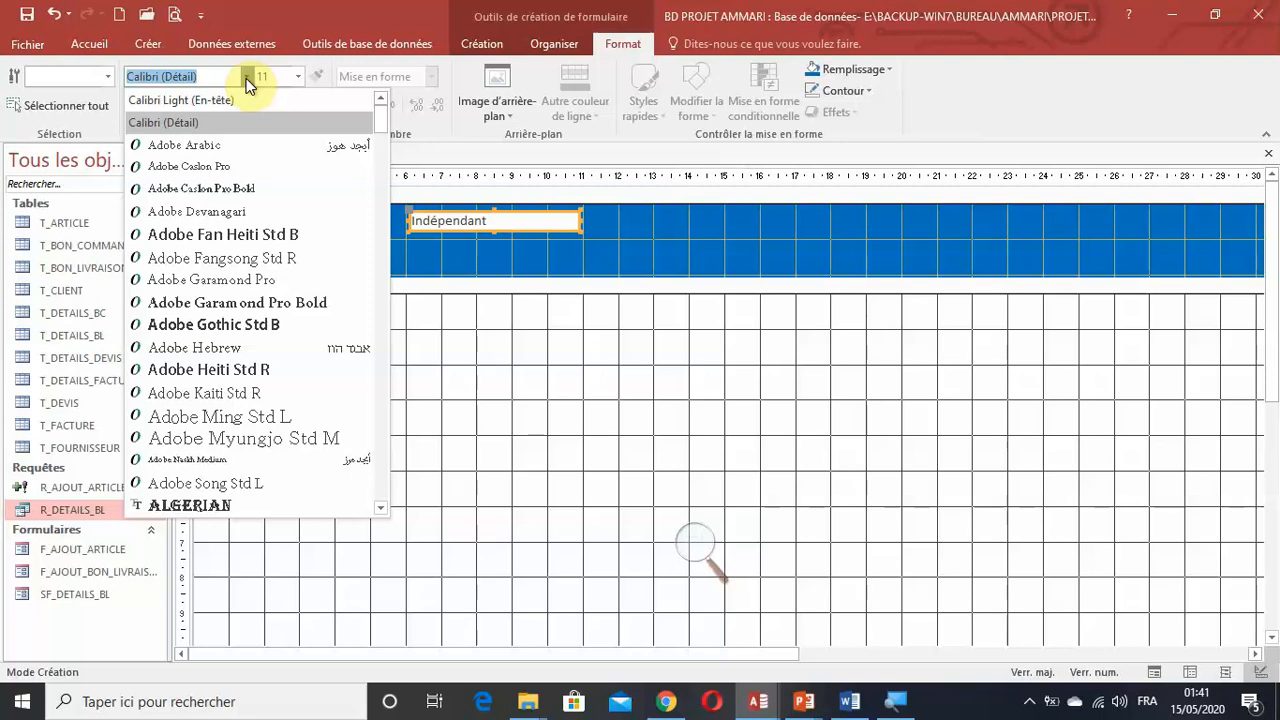
scroll(247, 85, "down", 2)
scroll(247, 85, "up", 2)
scroll(245, 80, "down", 3)
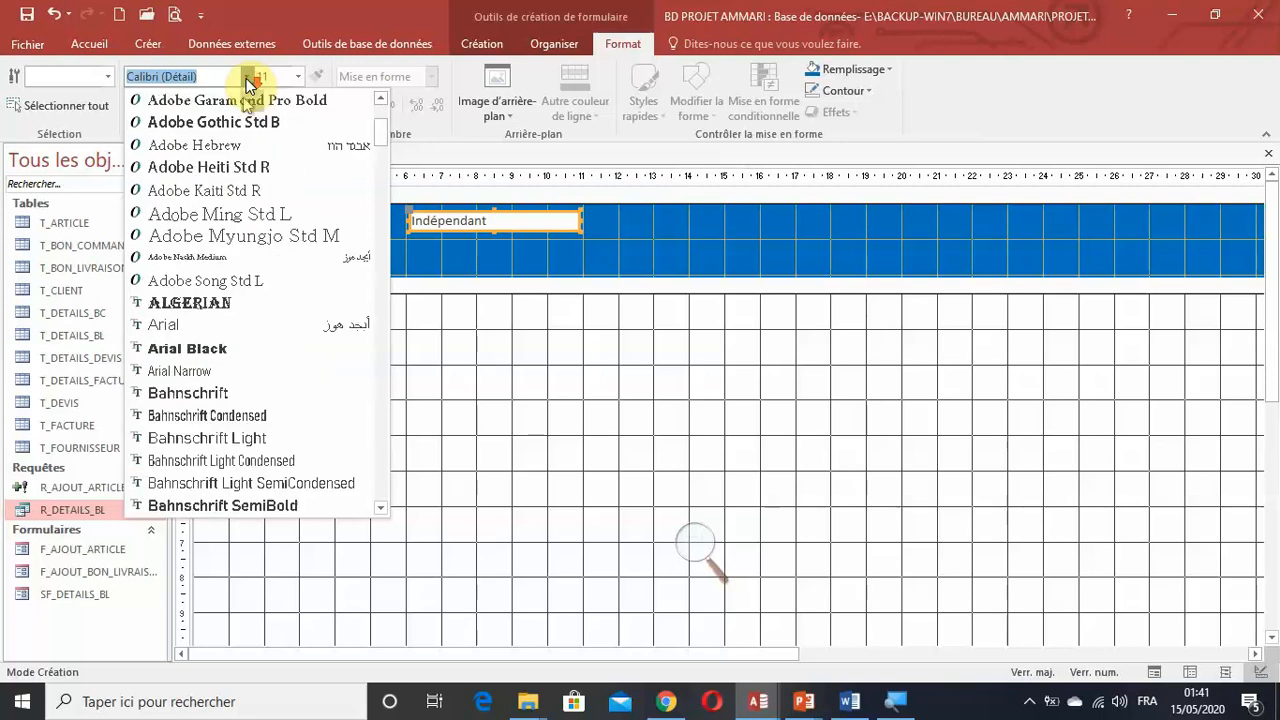
left_click(226, 346)
left_click(298, 77)
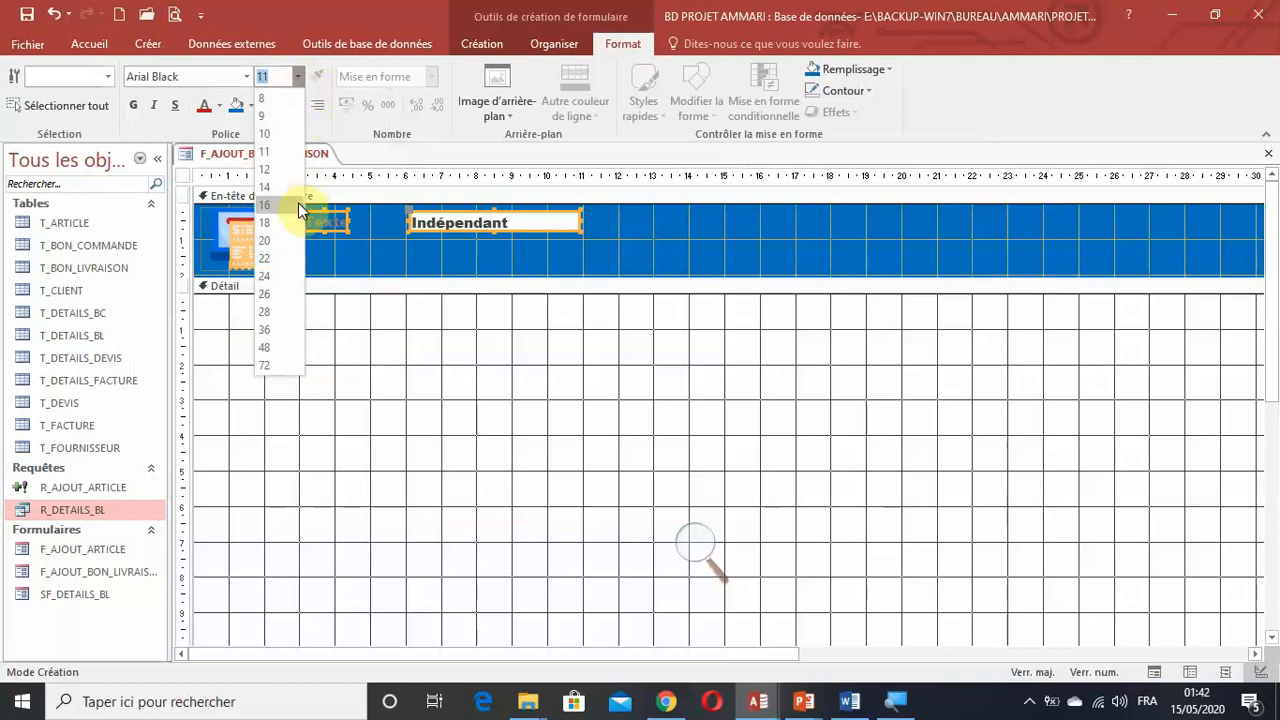
left_click(288, 187)
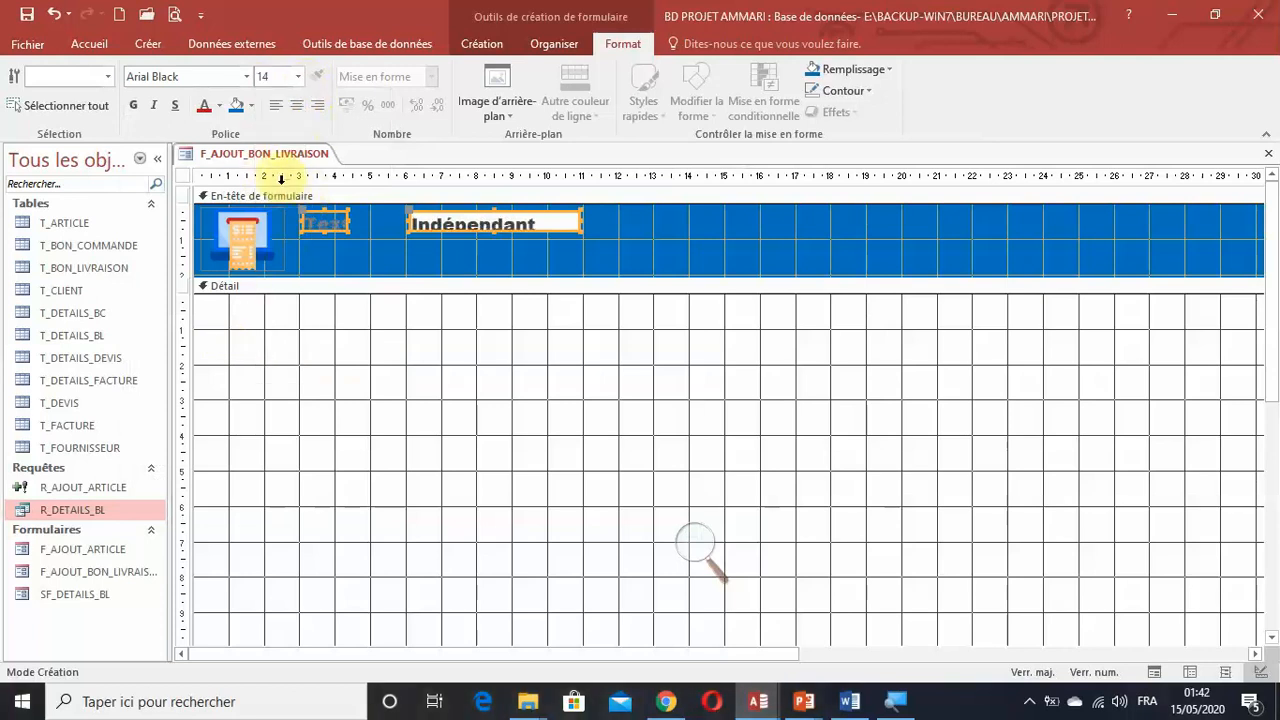
Give the header text box and its label white text, a transparent fill and a transparent outline.
left_click(219, 104)
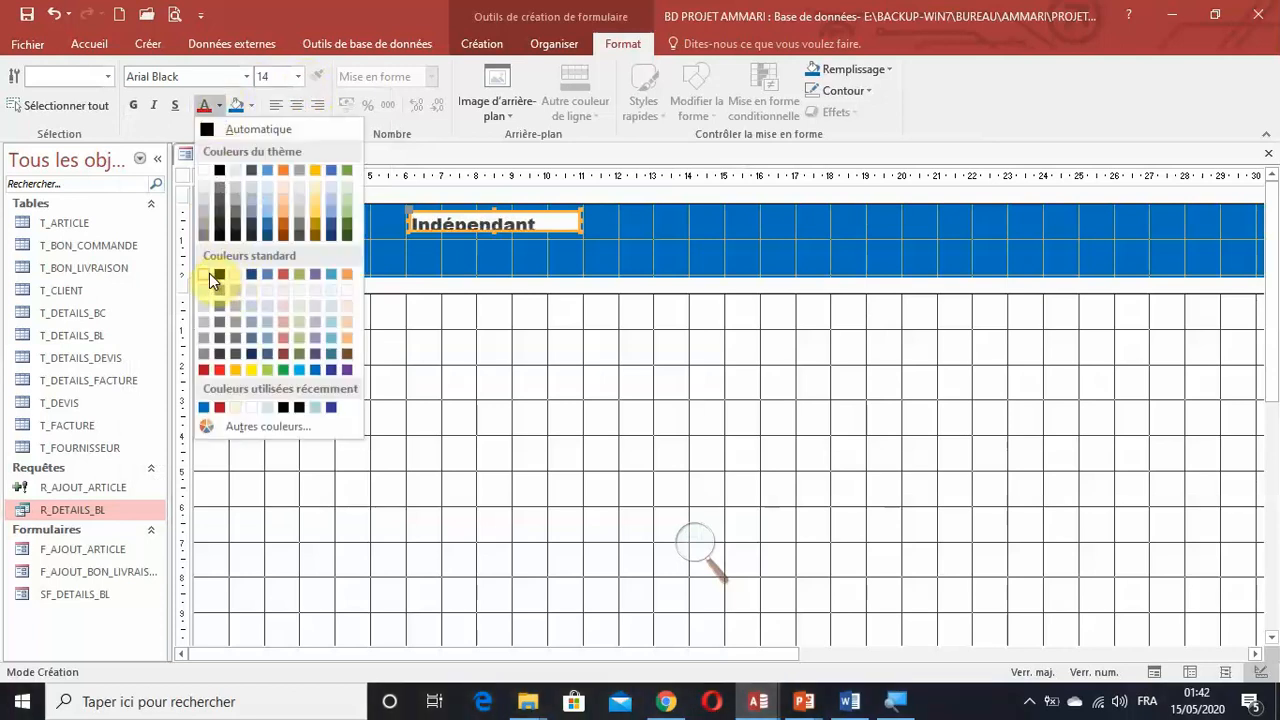
left_click(207, 274)
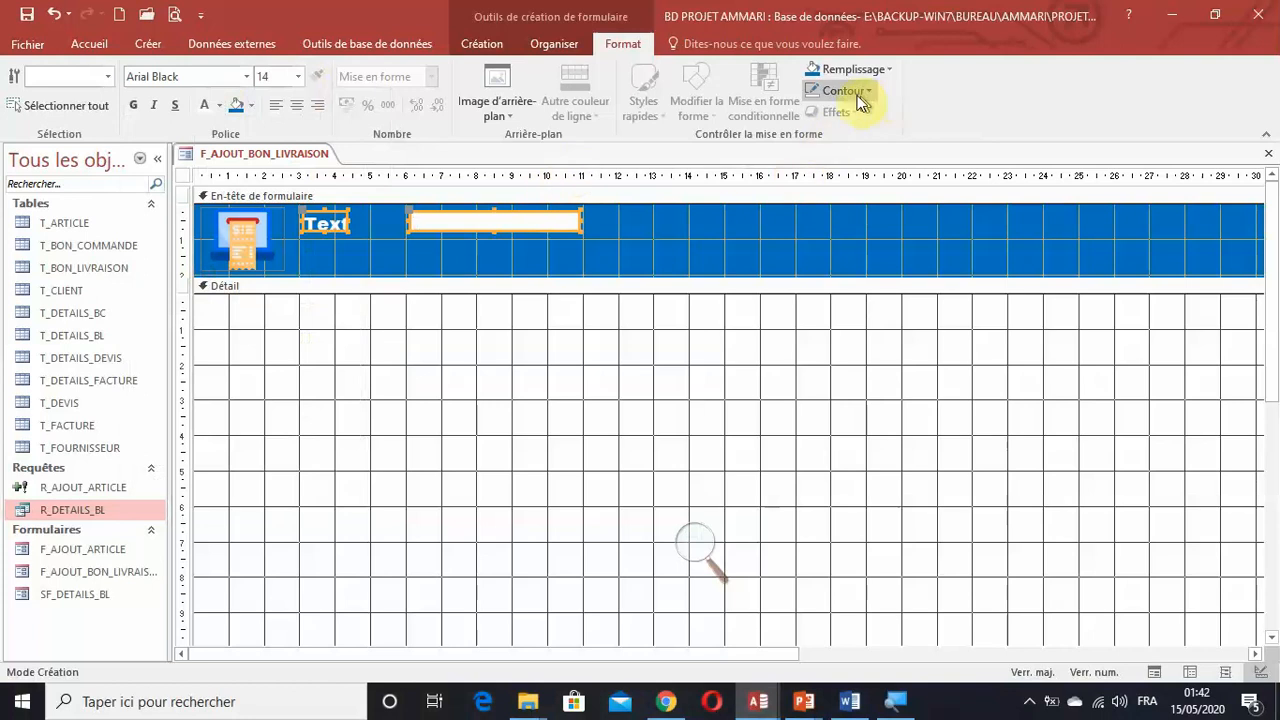
left_click(856, 69)
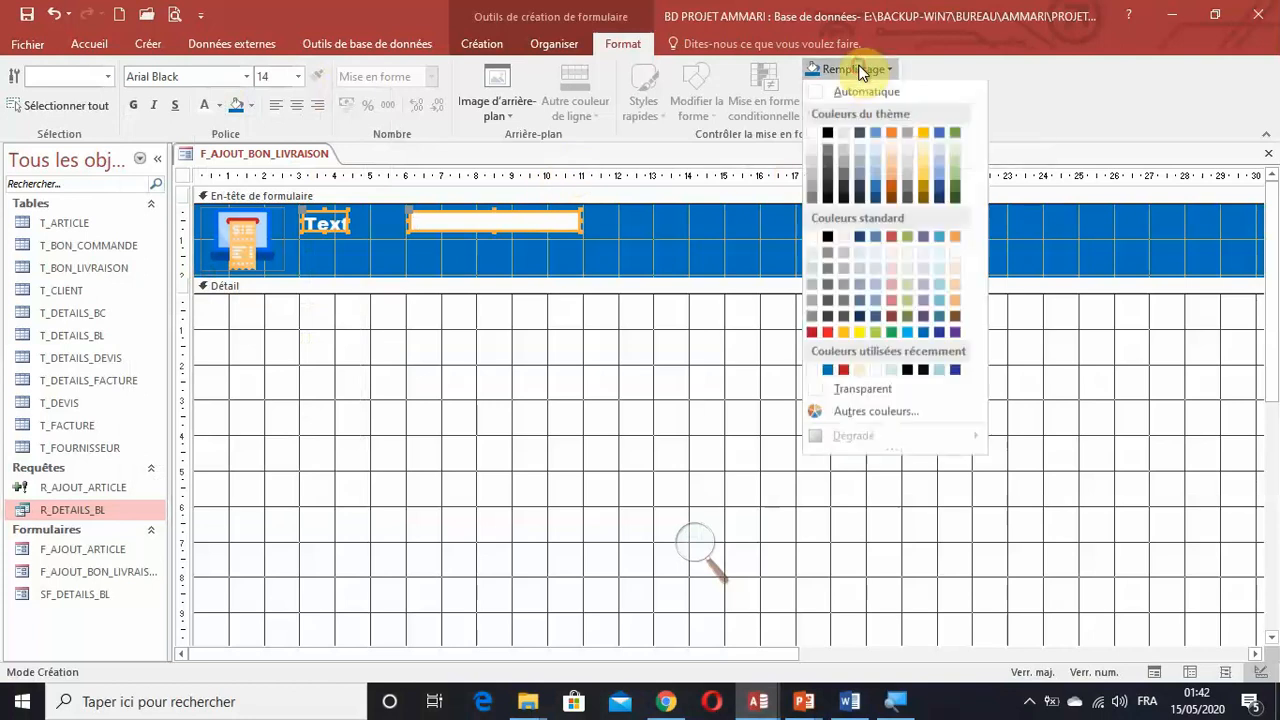
left_click(868, 391)
left_click(844, 90)
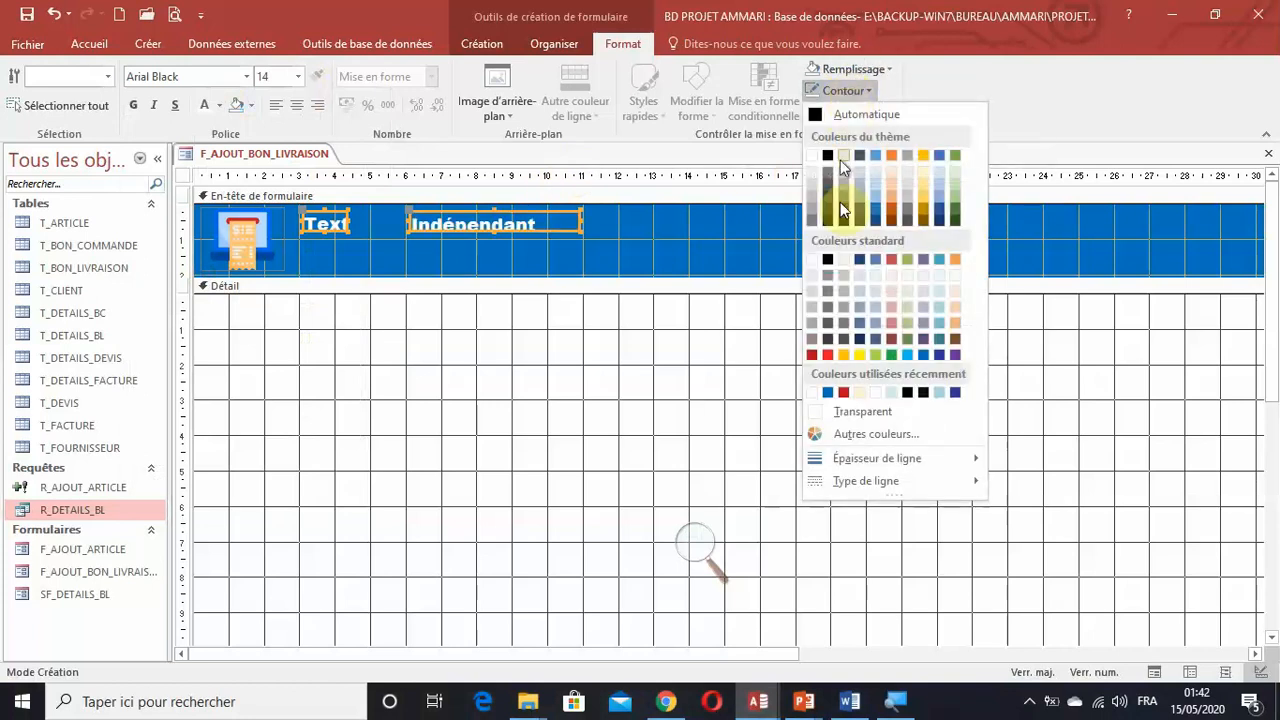
left_click(860, 415)
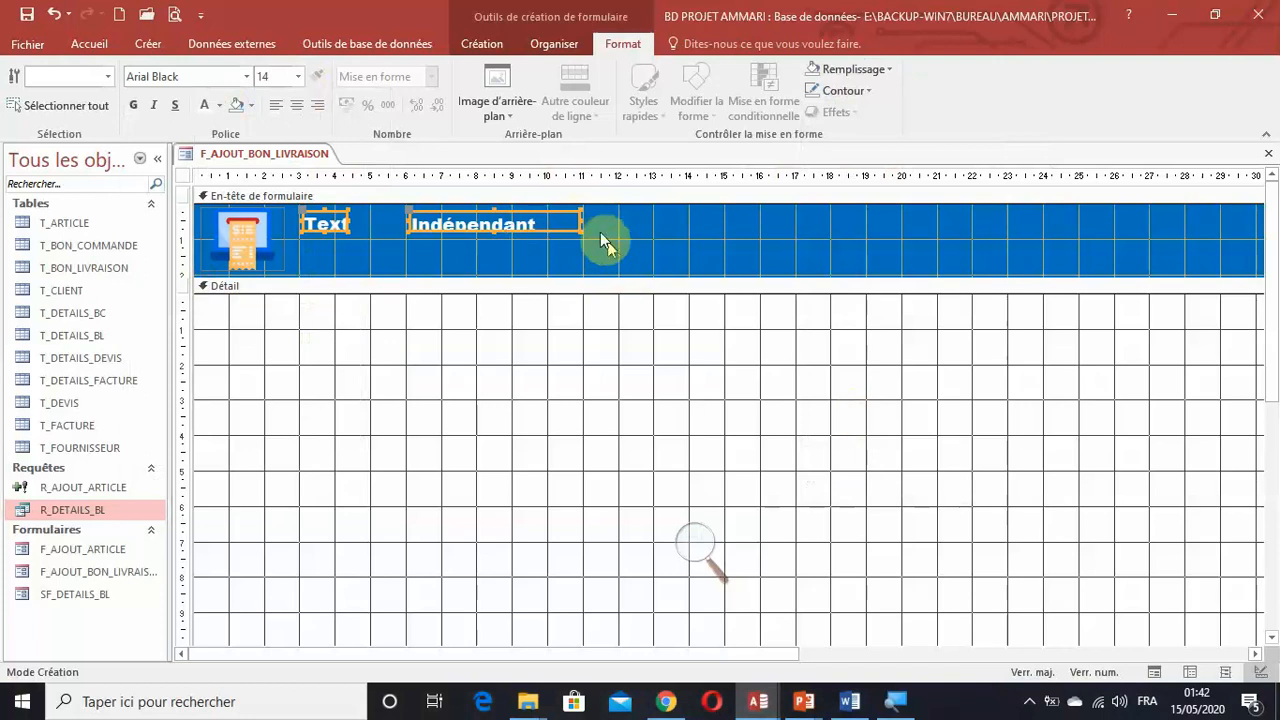
Apply a stacked layout to the header text box and label, and widen them to about 8 cm and 4.3 cm.
left_click(552, 47)
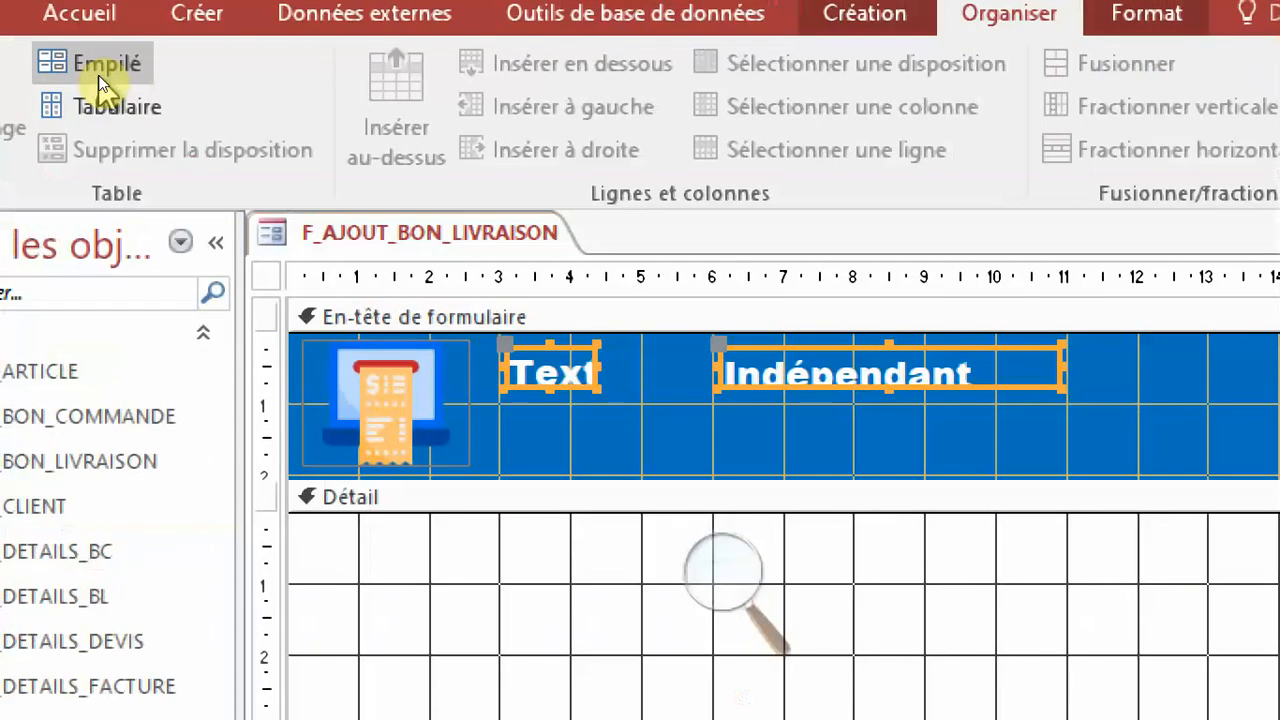
left_click(105, 67)
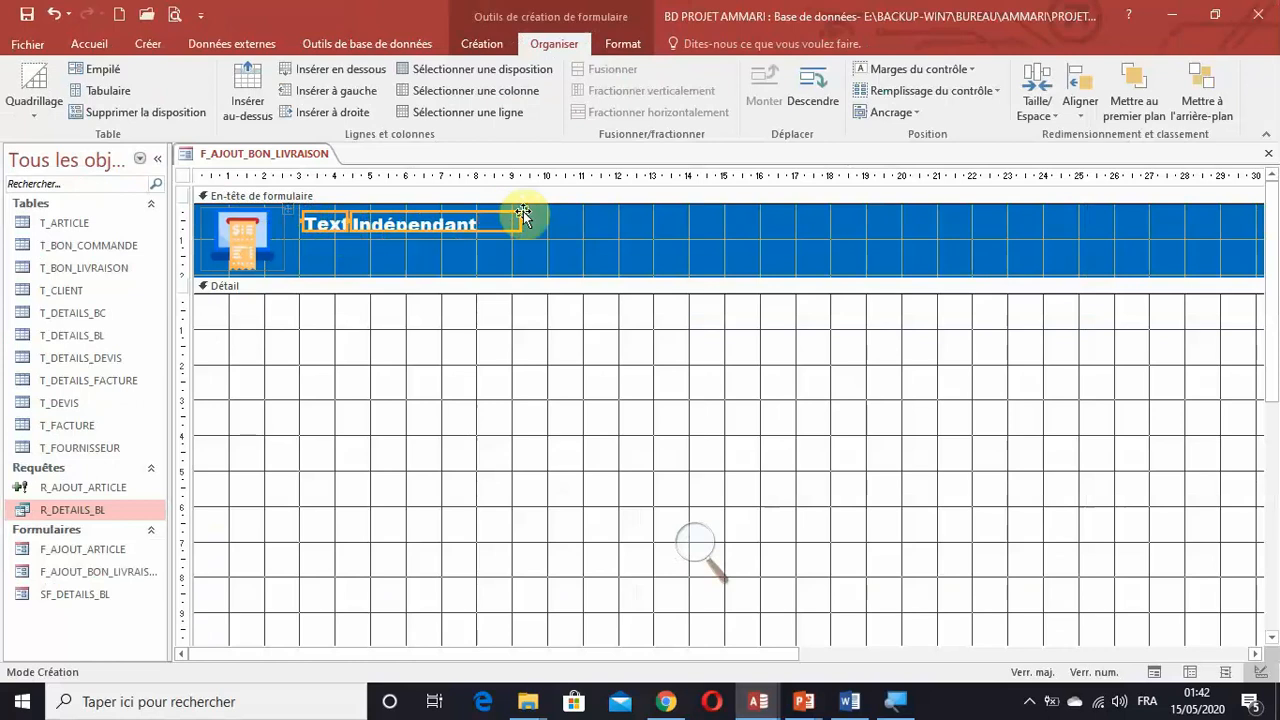
left_click(941, 382)
left_click(514, 227)
left_click_drag(523, 220, 636, 223)
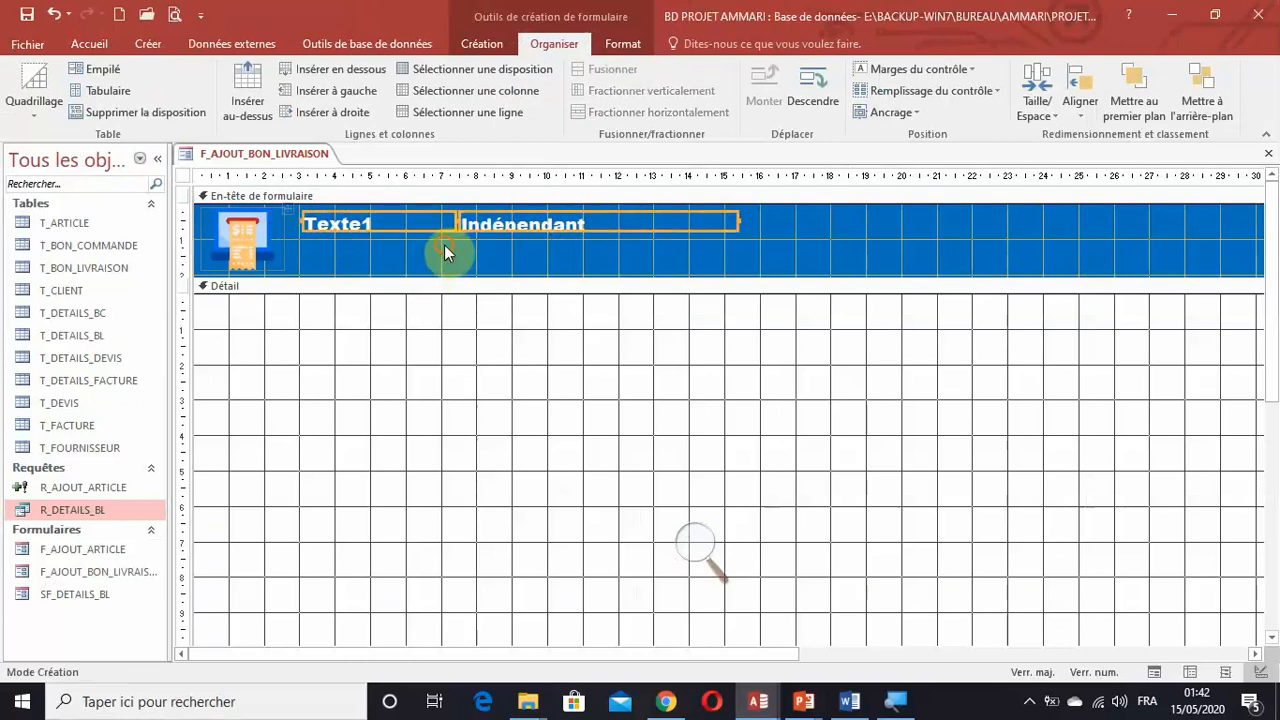
Increase the row height so the header text fits, and nudge the label and text box slightly towards the image.
left_click(430, 224)
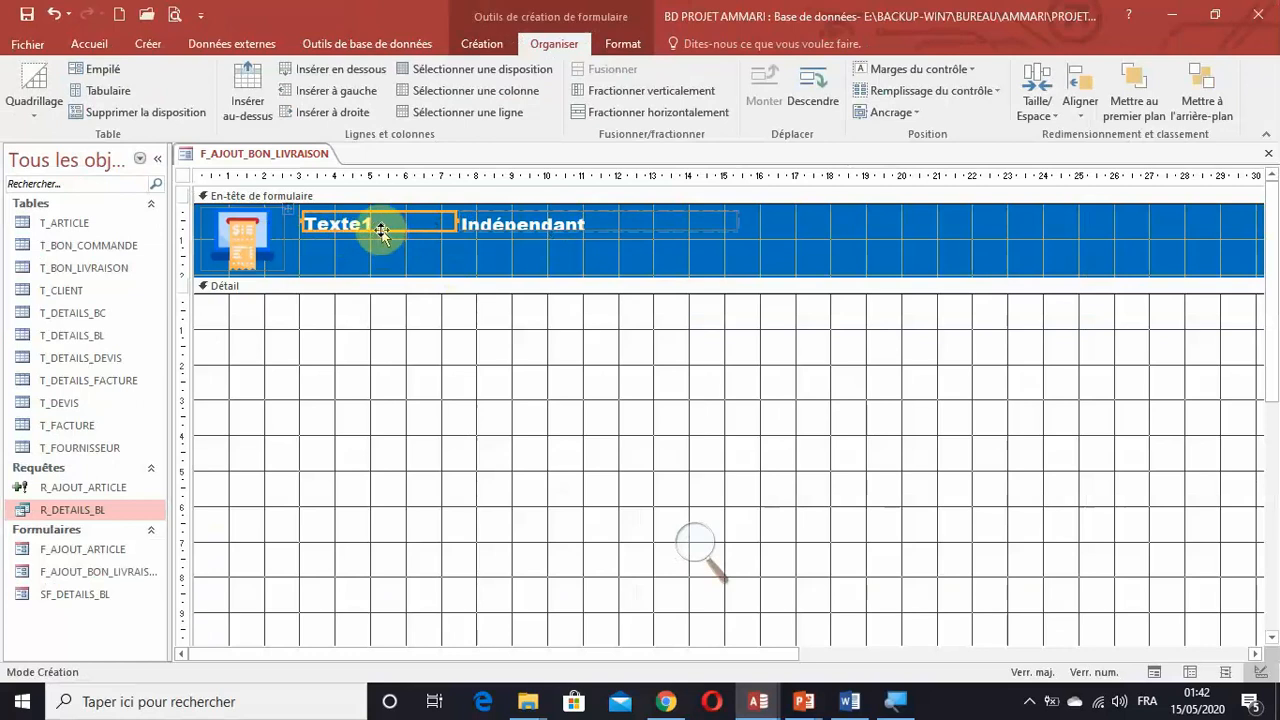
left_click(372, 230)
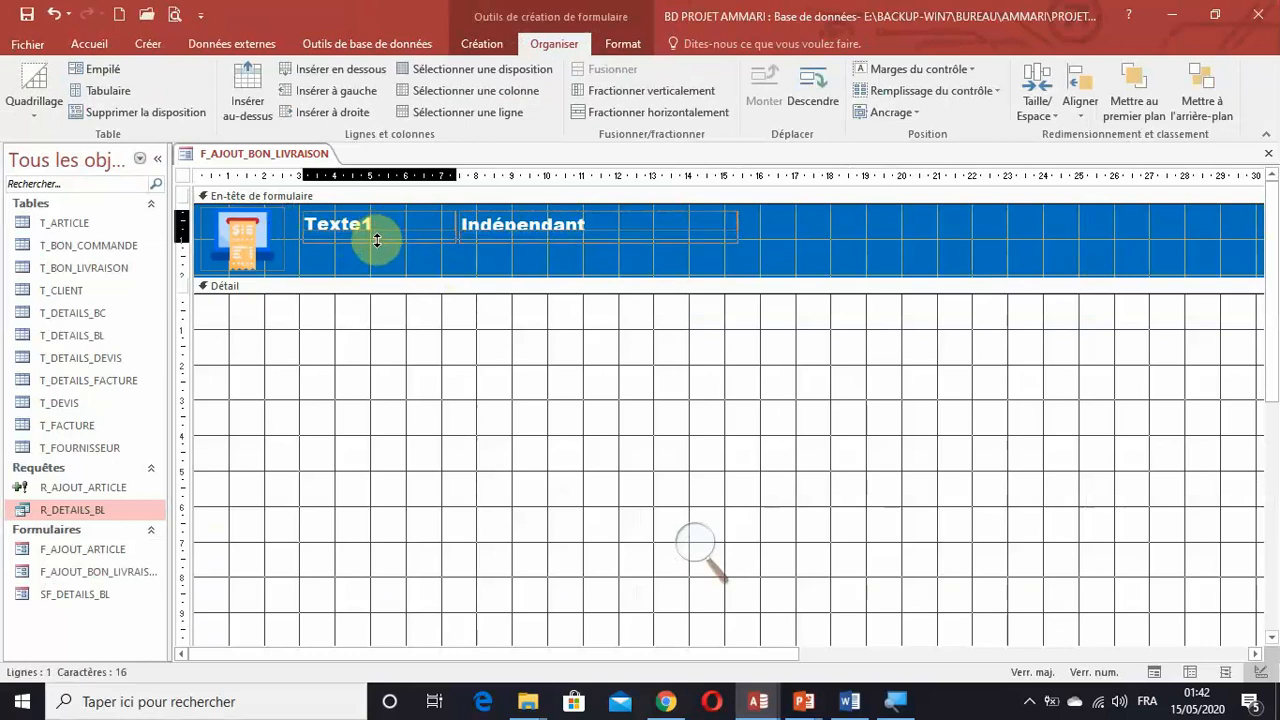
left_click(382, 240)
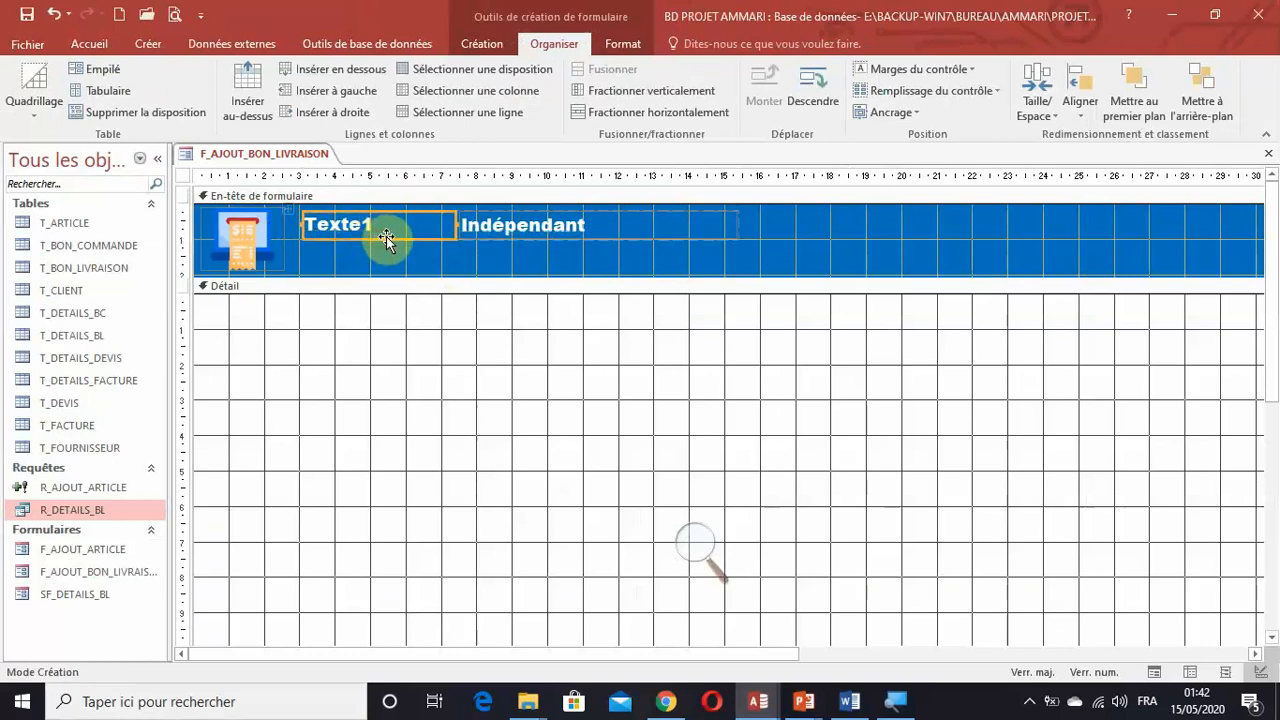
left_click(291, 216)
key("Left")
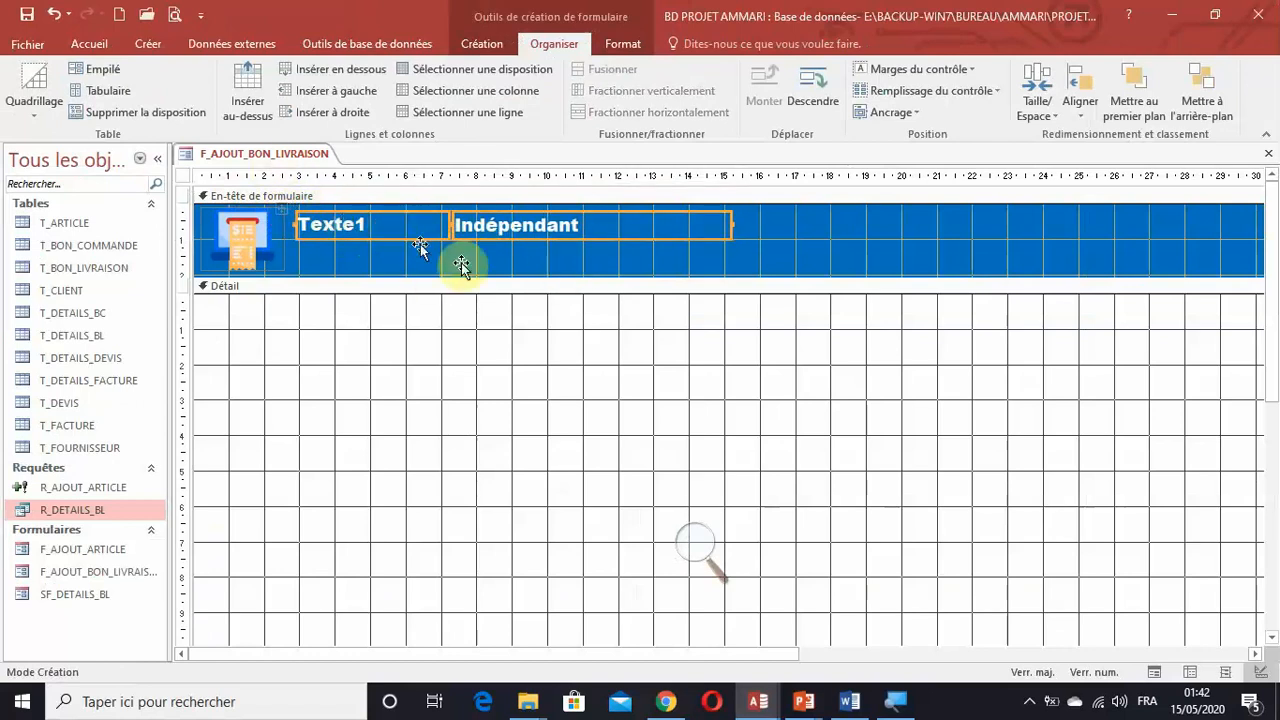
Change the header label's caption to "B.L N° :" and narrow the label to about 3 cm.
left_click(783, 219)
left_click(430, 227)
left_click(387, 226)
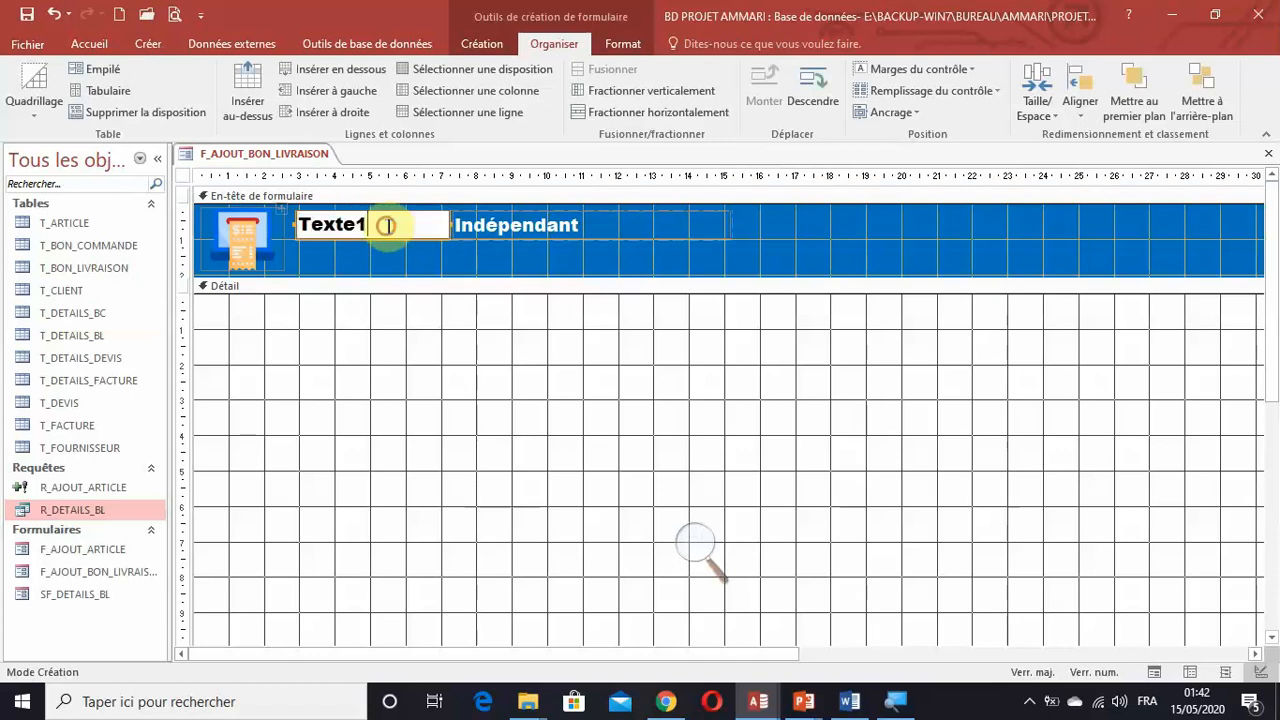
double_click(387, 226)
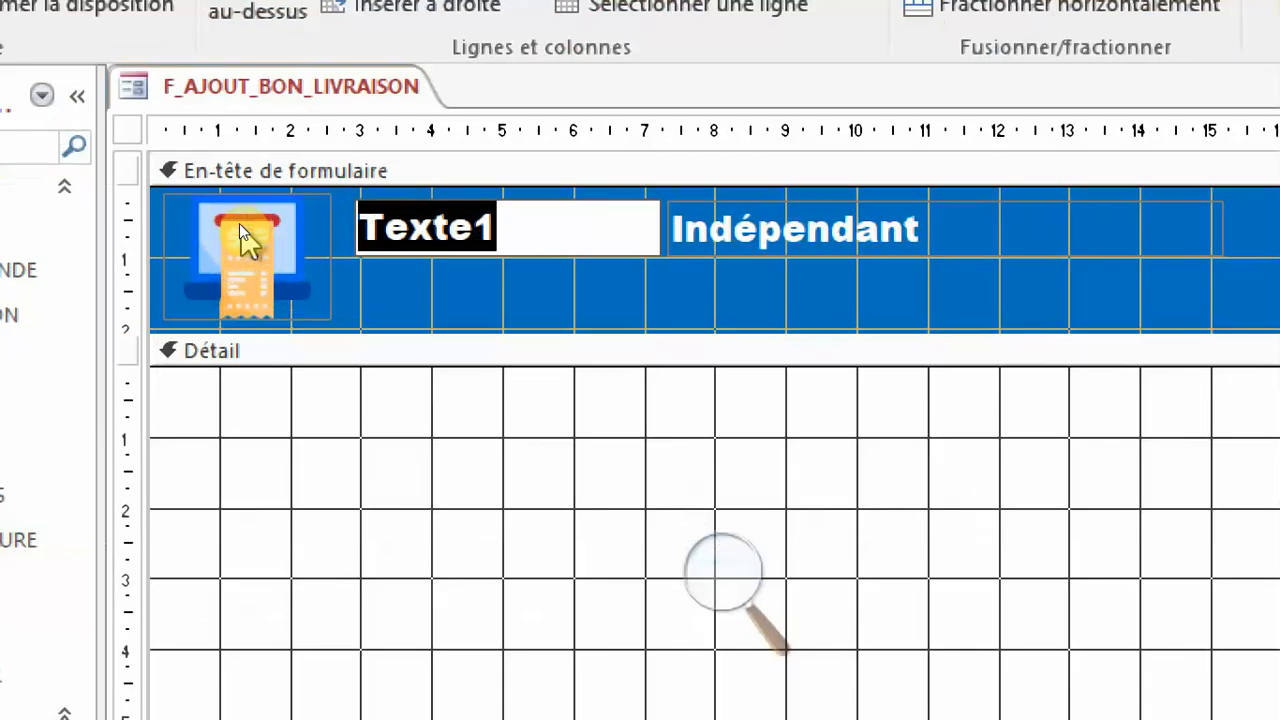
type("B")
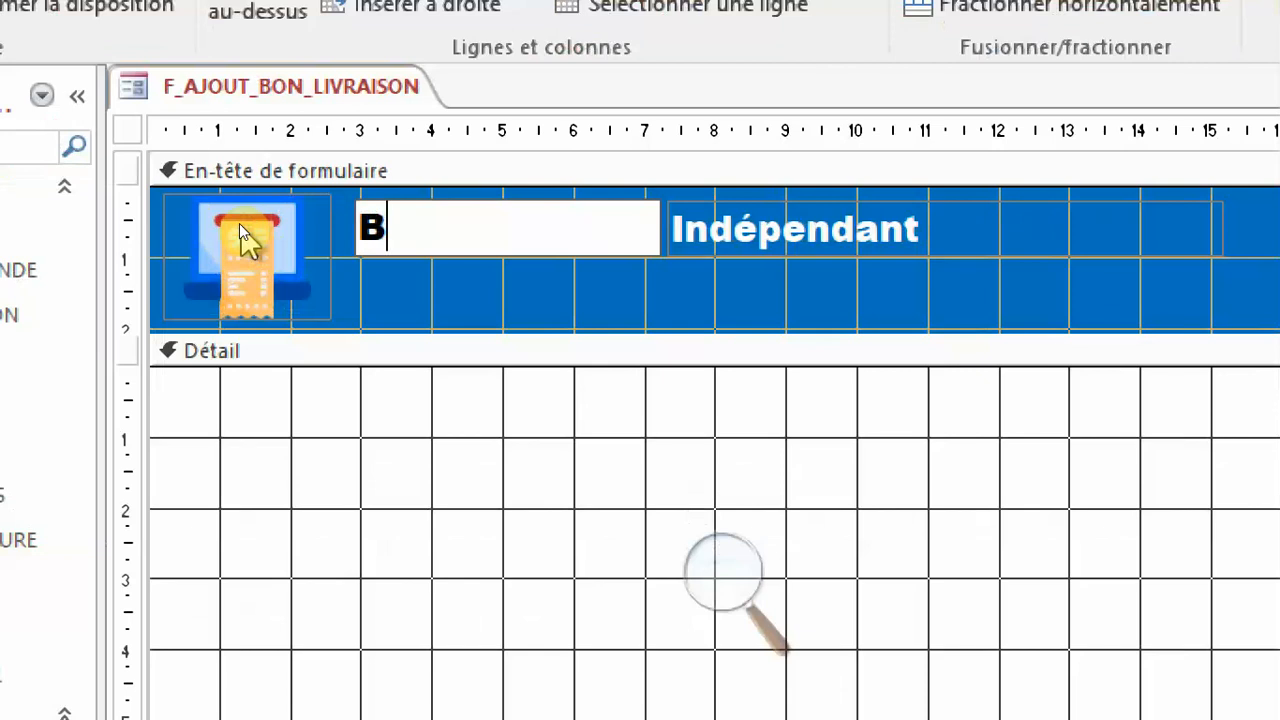
type(".L N")
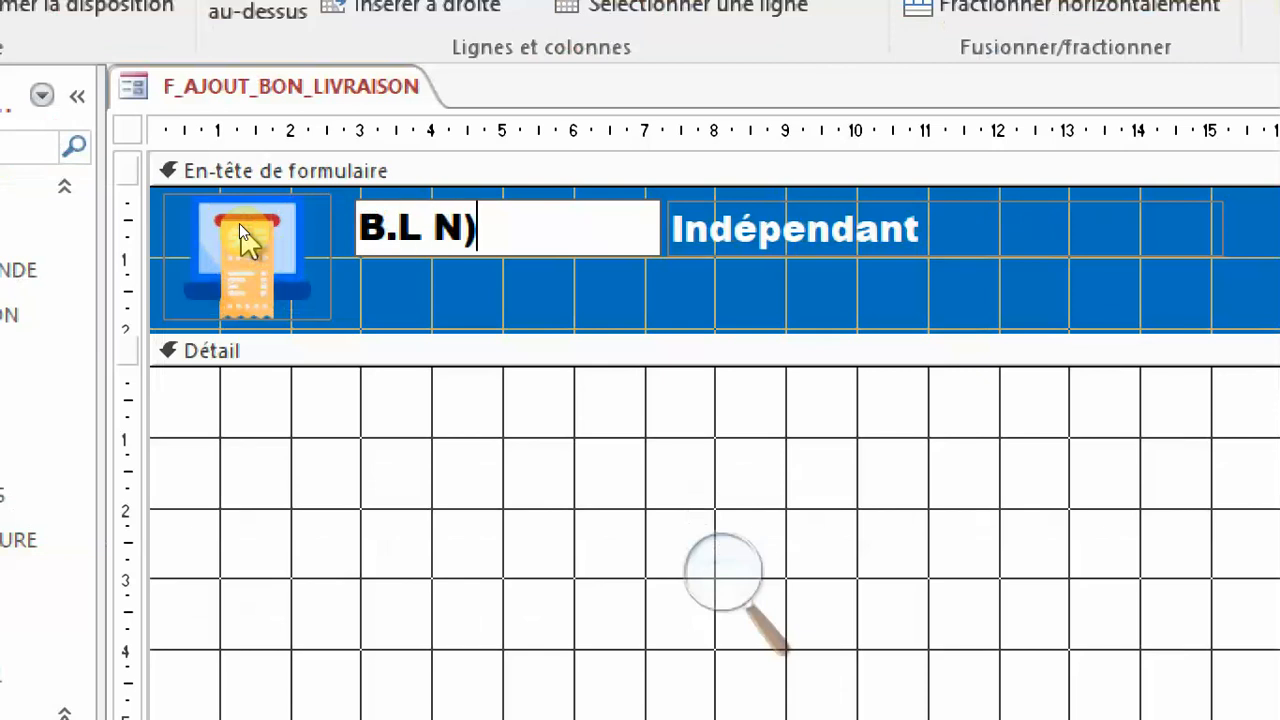
type(")")
key("BackSpace")
type("° :")
key("Return")
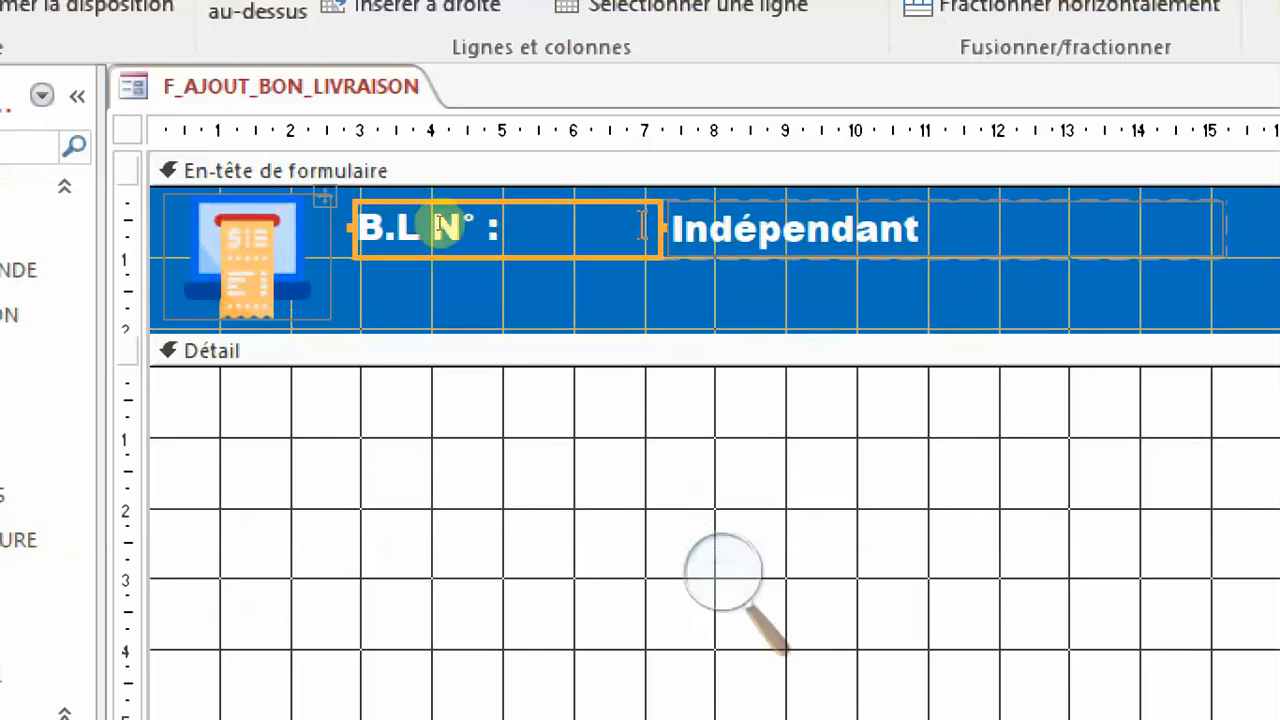
left_click_drag(658, 224, 556, 224)
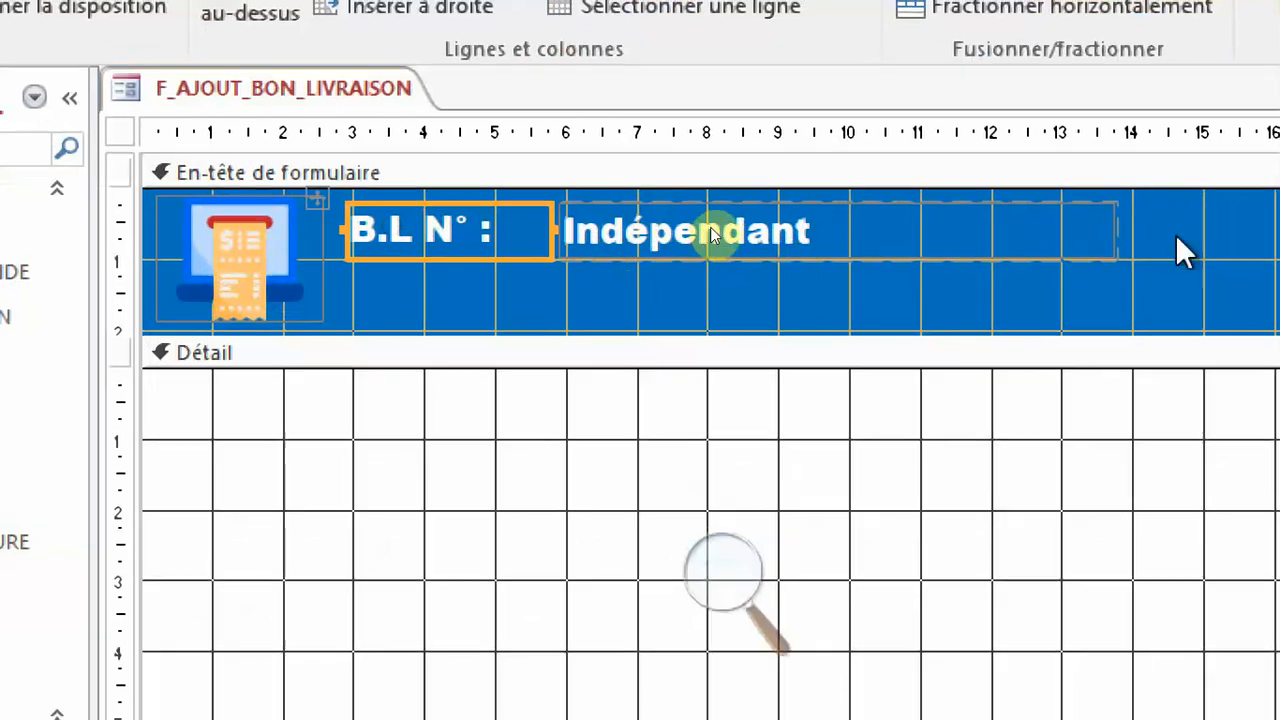
left_click(1176, 238)
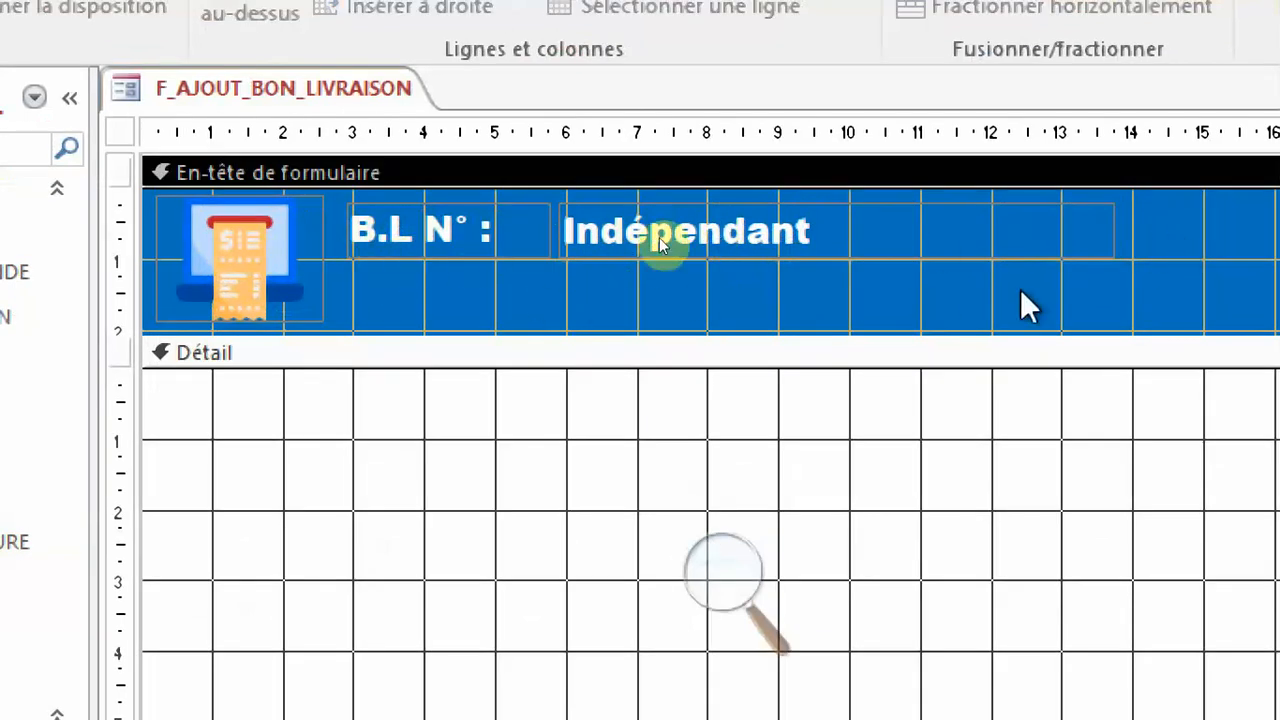
Duplicate the "B.L N° :" label and its text box directly below the originals in the header.
left_click_drag(1172, 228, 404, 229)
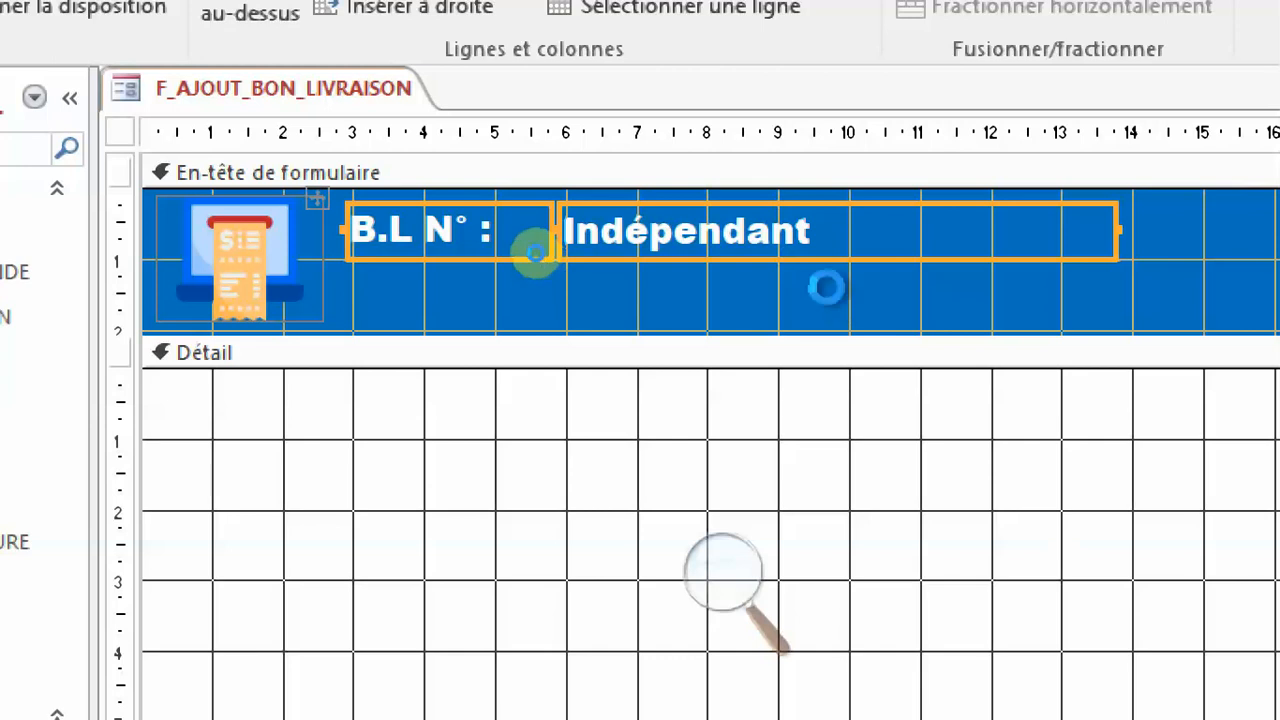
key("ctrl+c")
key("ctrl+v")
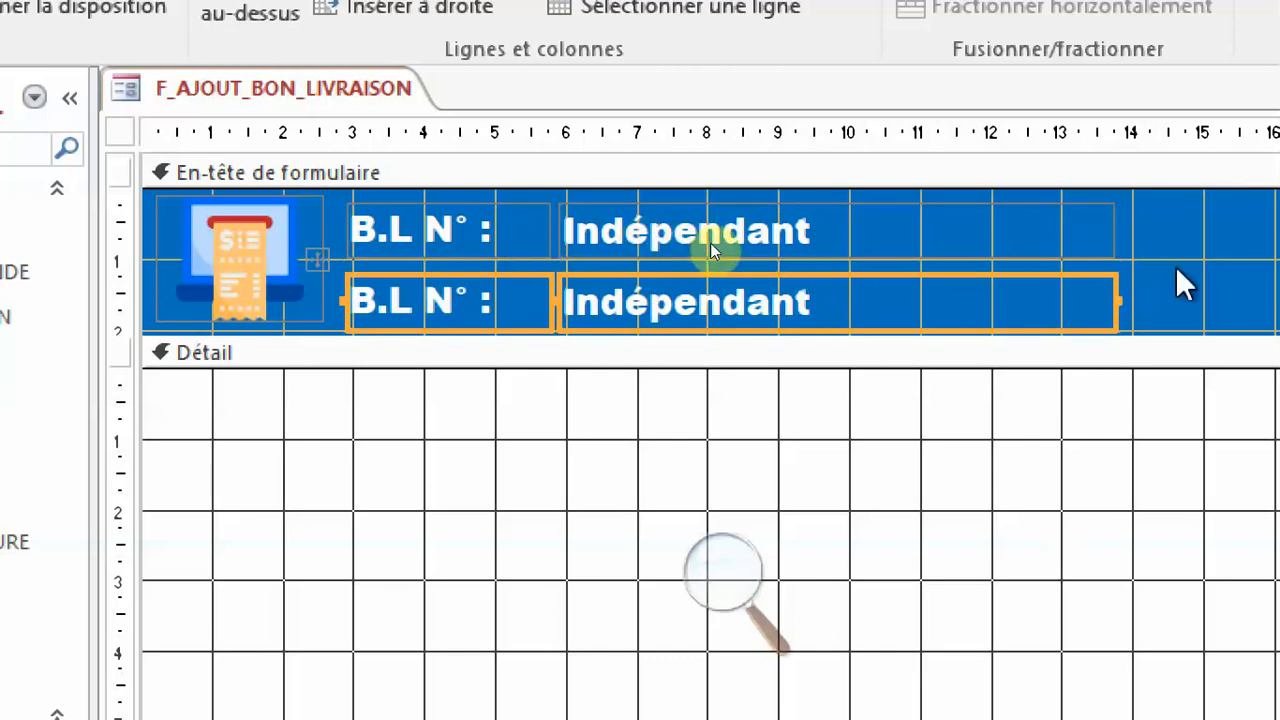
left_click(712, 595)
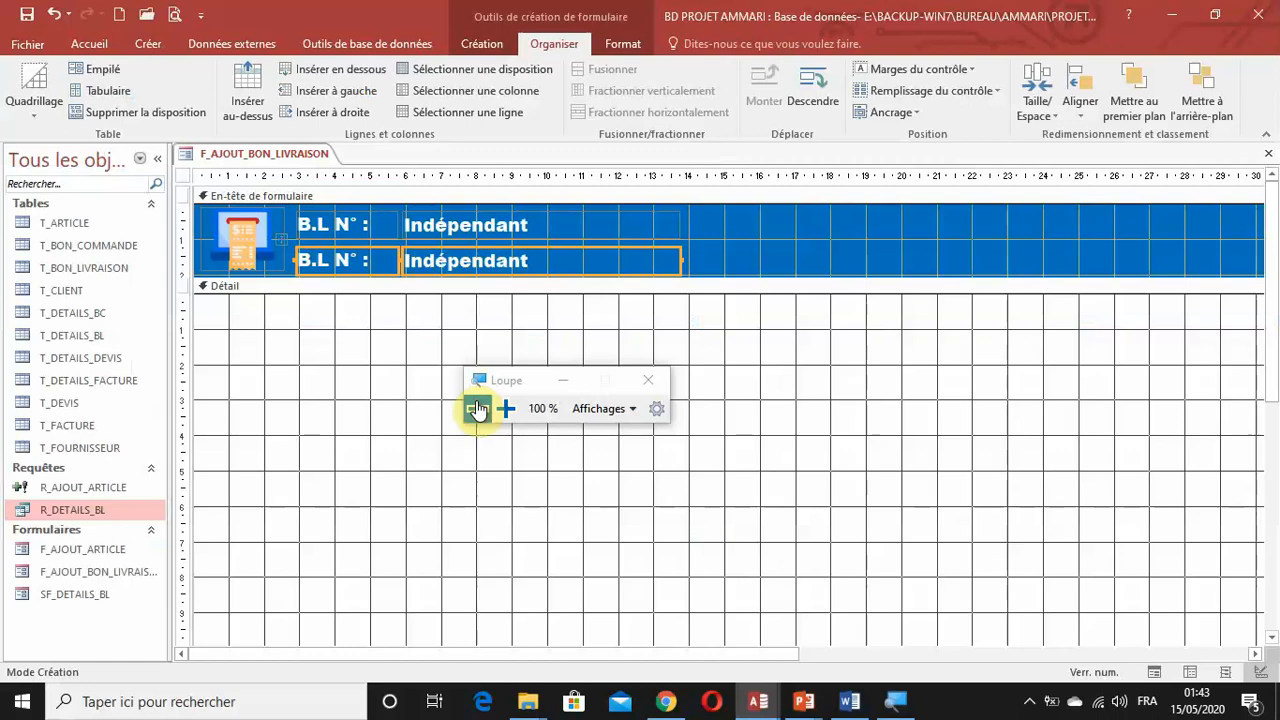
Combine both label and text box rows into one stacked layout and move it beside the header image at about 3 cm.
left_click_drag(692, 216, 375, 269)
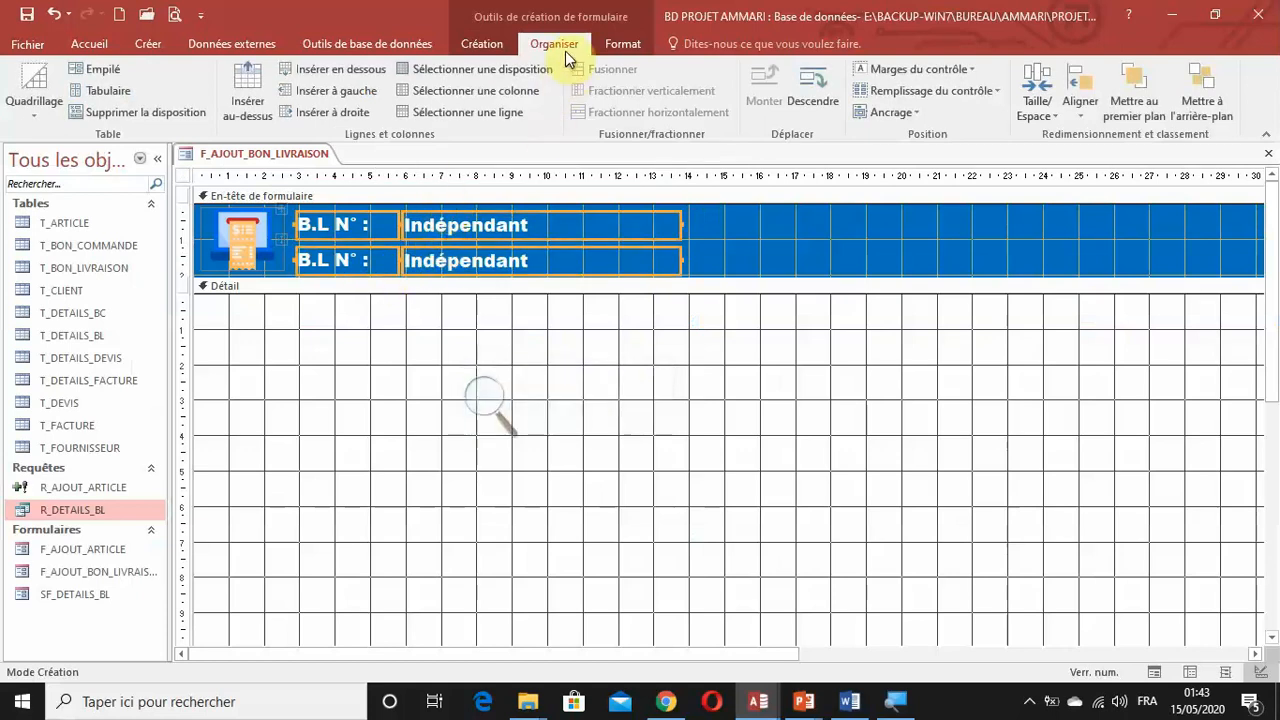
left_click(103, 72)
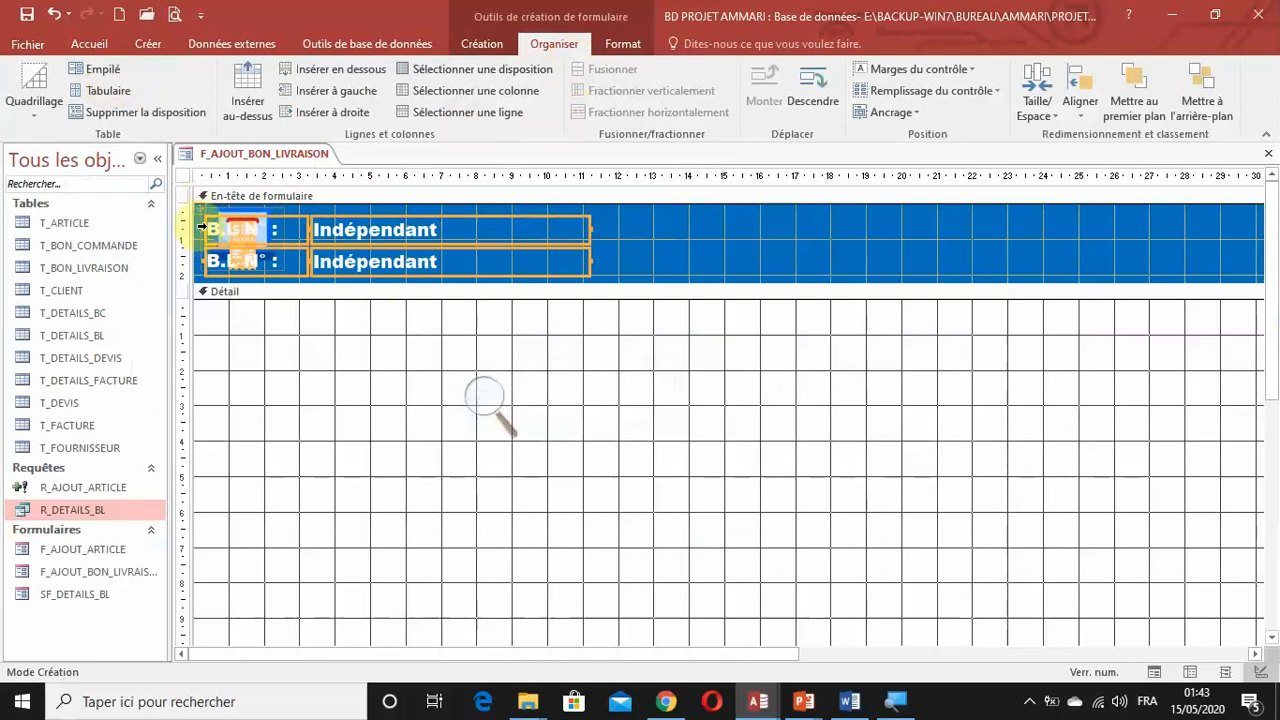
left_click_drag(196, 212, 287, 208)
left_click(740, 222)
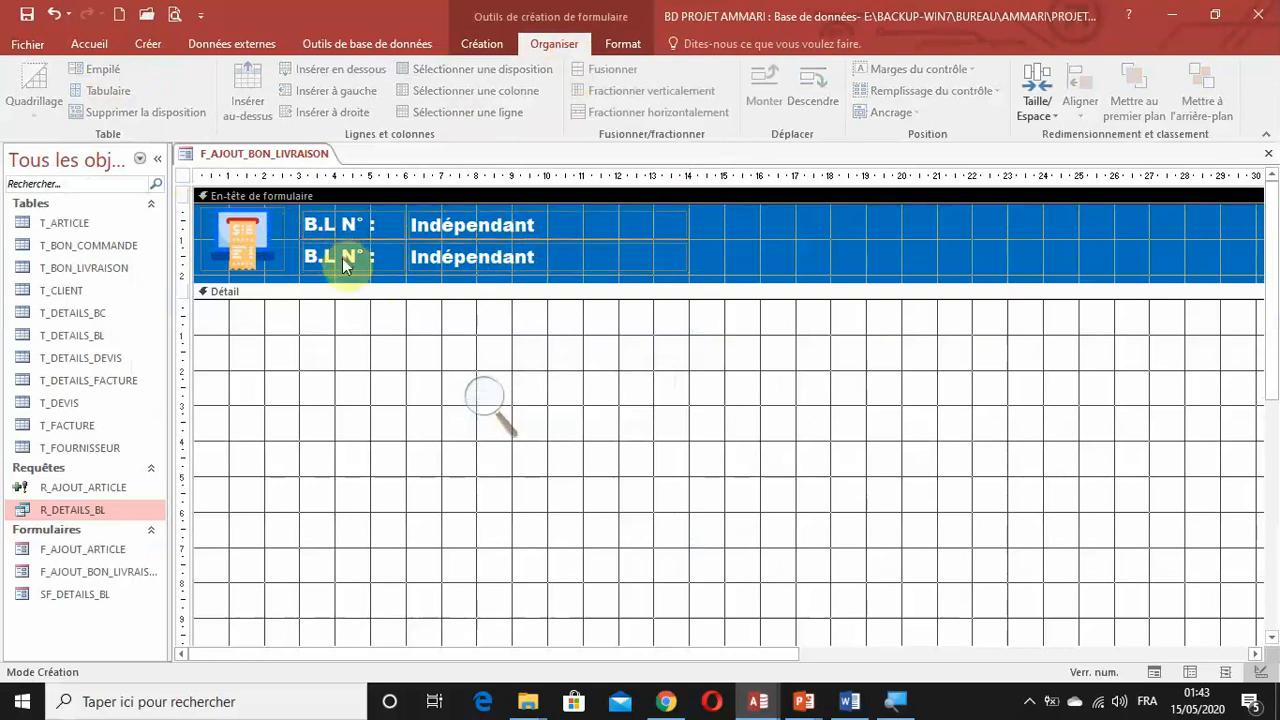
Change the caption of the second header label to "Client :".
left_click(342, 259)
left_click(365, 254)
left_click_drag(365, 254, 281, 260)
type("Client")
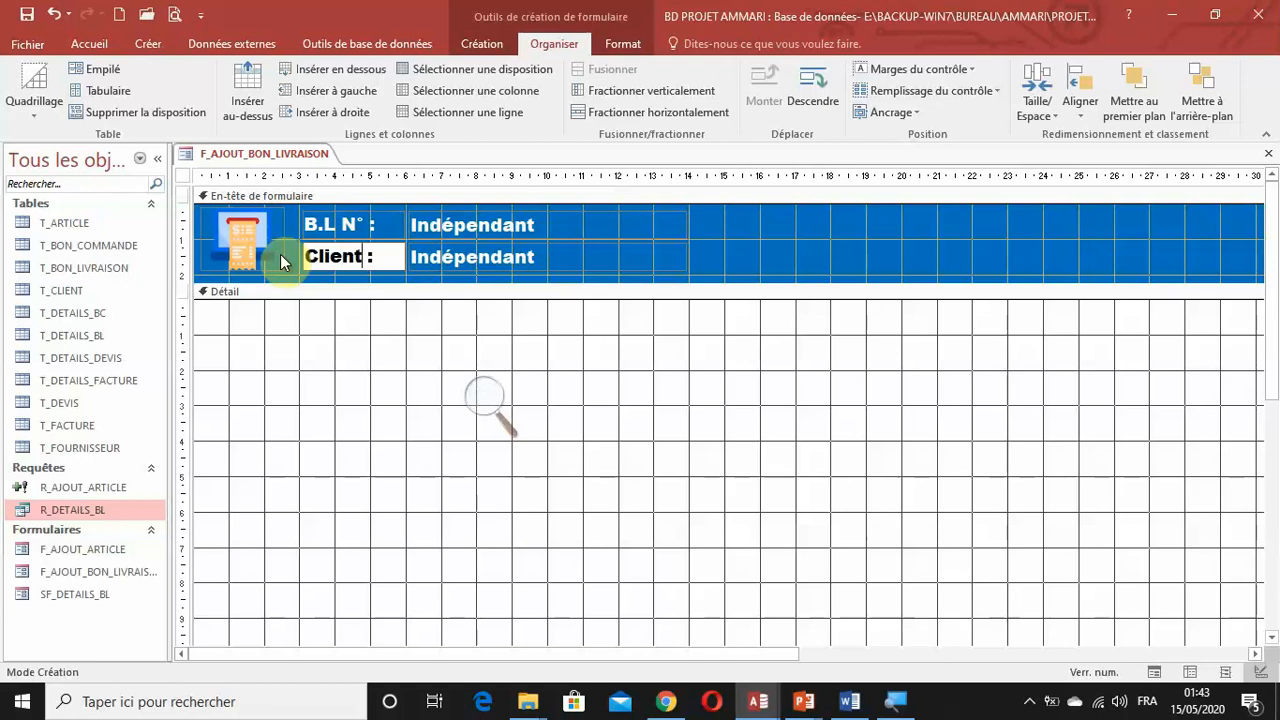
key("Return")
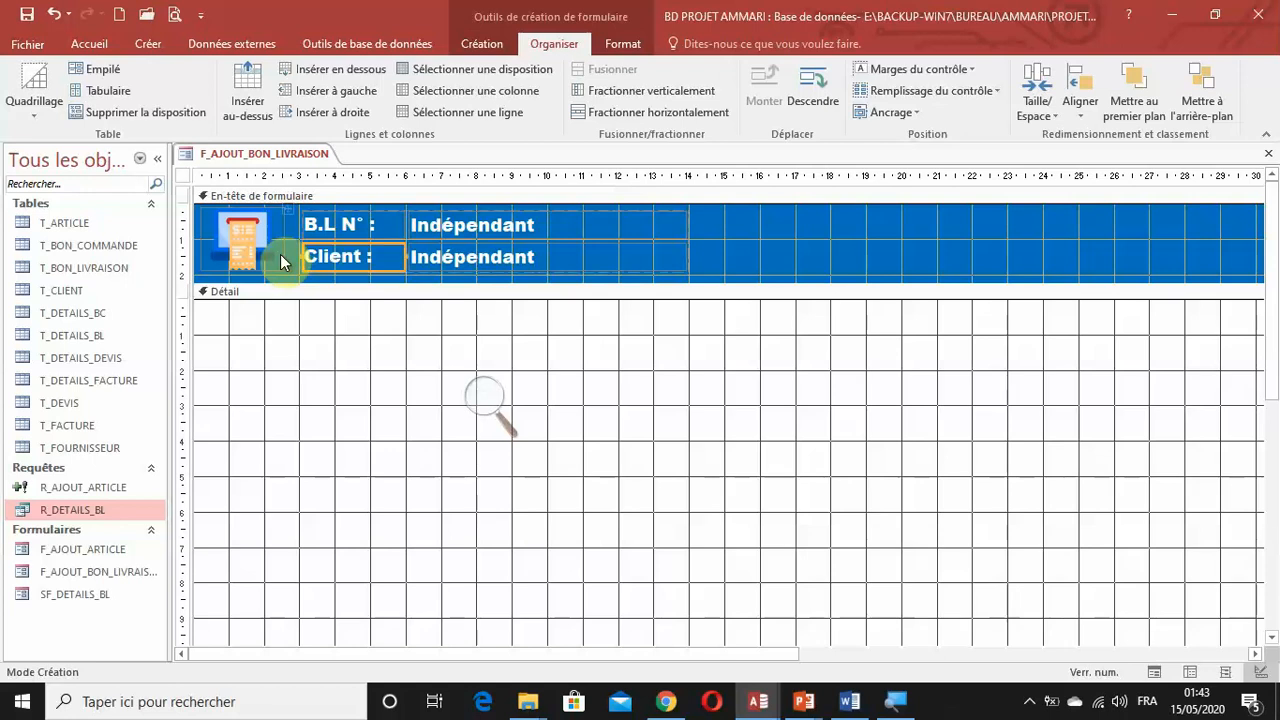
Right-align the text of the "B.L N° :" and "Client :" labels.
left_click(369, 177)
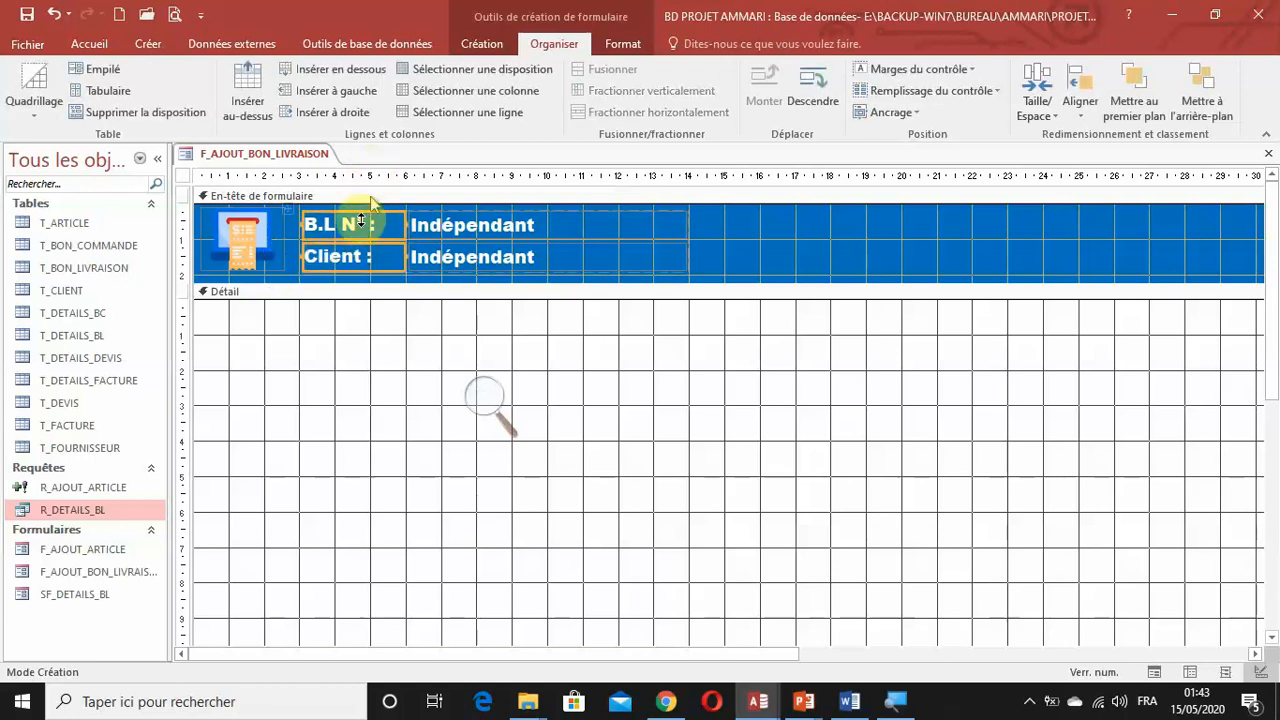
left_click(628, 42)
left_click(326, 104)
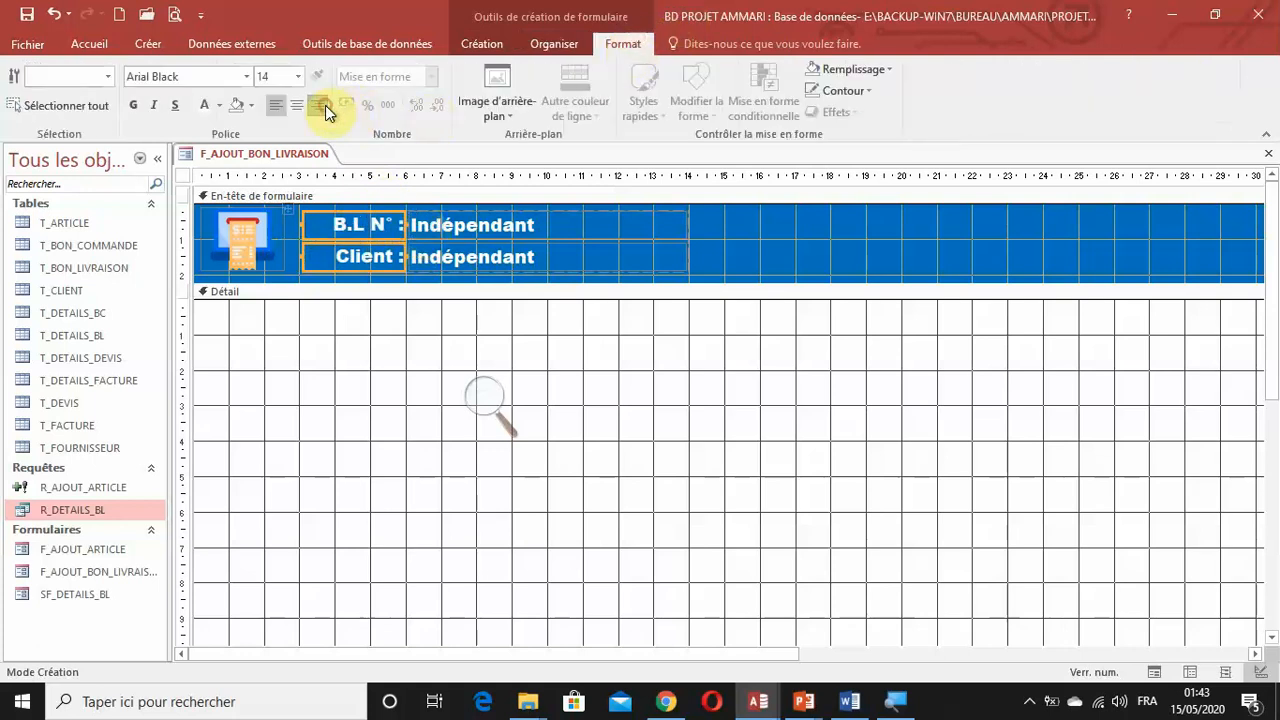
left_click(954, 249)
Narrow the header's label column to about 2.5 cm and widen both text boxes to about 13 cm.
left_click(390, 233)
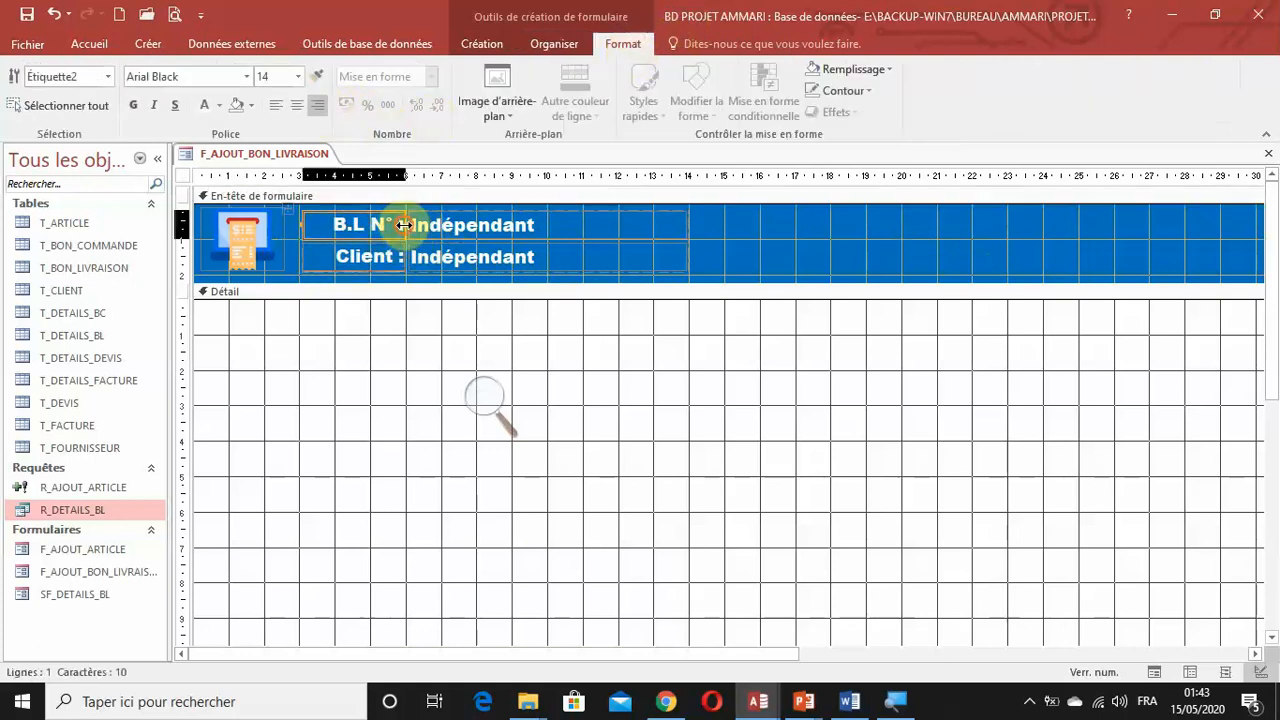
left_click_drag(407, 225, 386, 225)
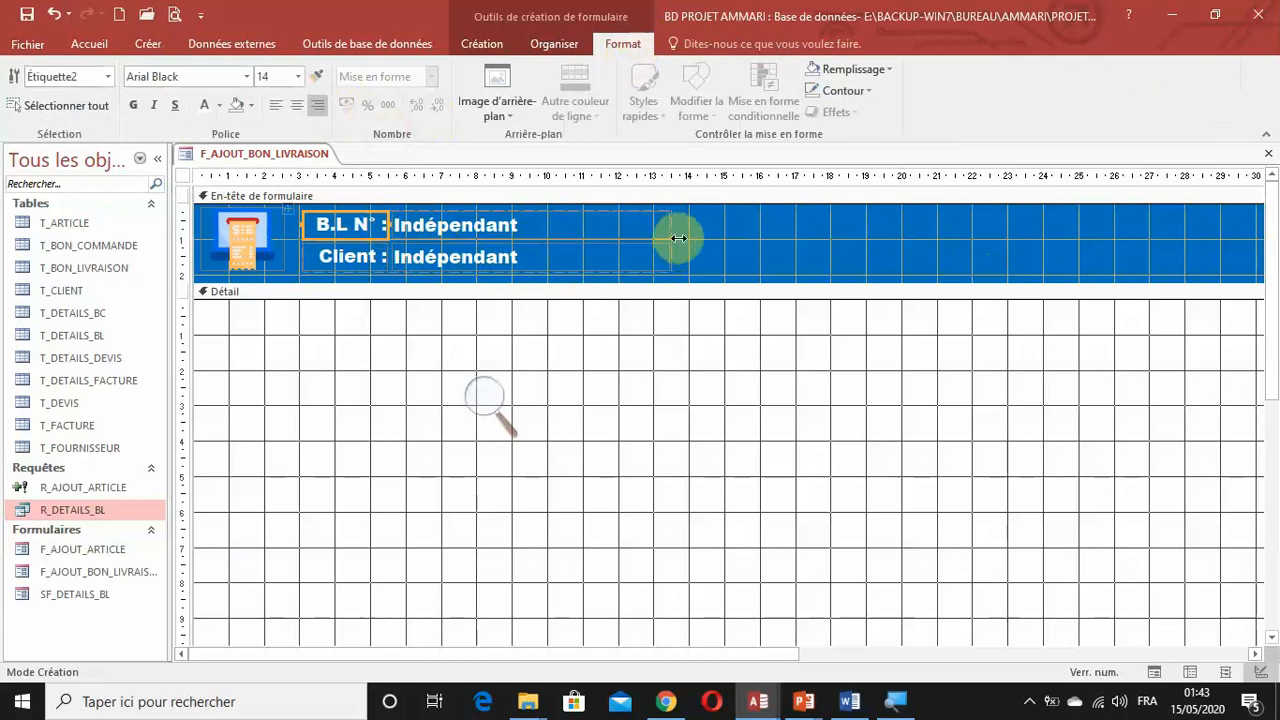
left_click_drag(705, 221, 652, 251)
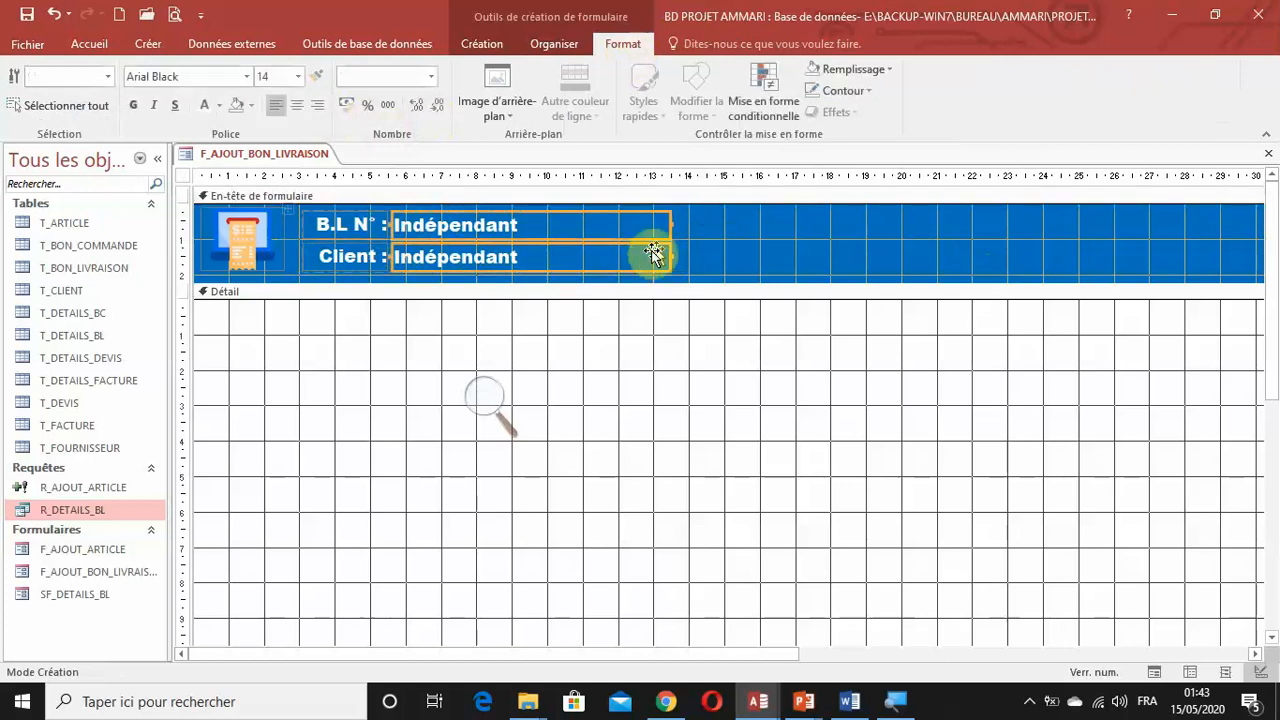
left_click(670, 224)
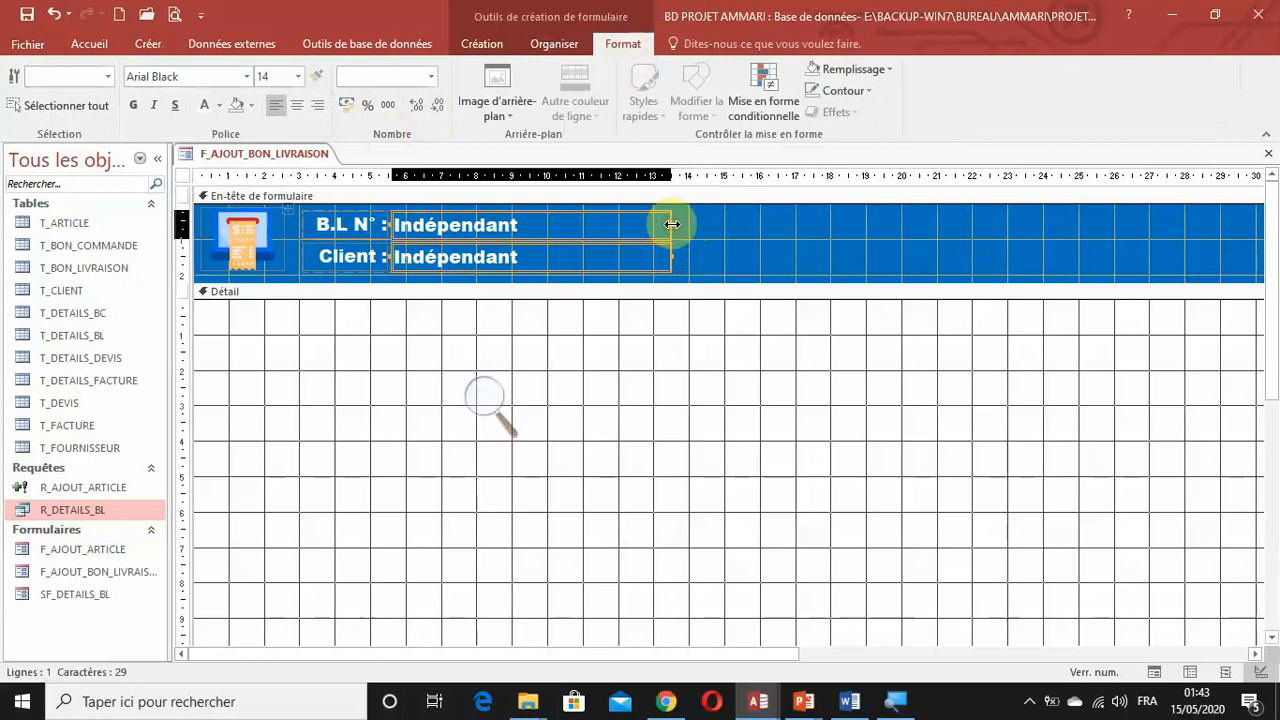
left_click_drag(672, 224, 864, 245)
left_click(936, 220)
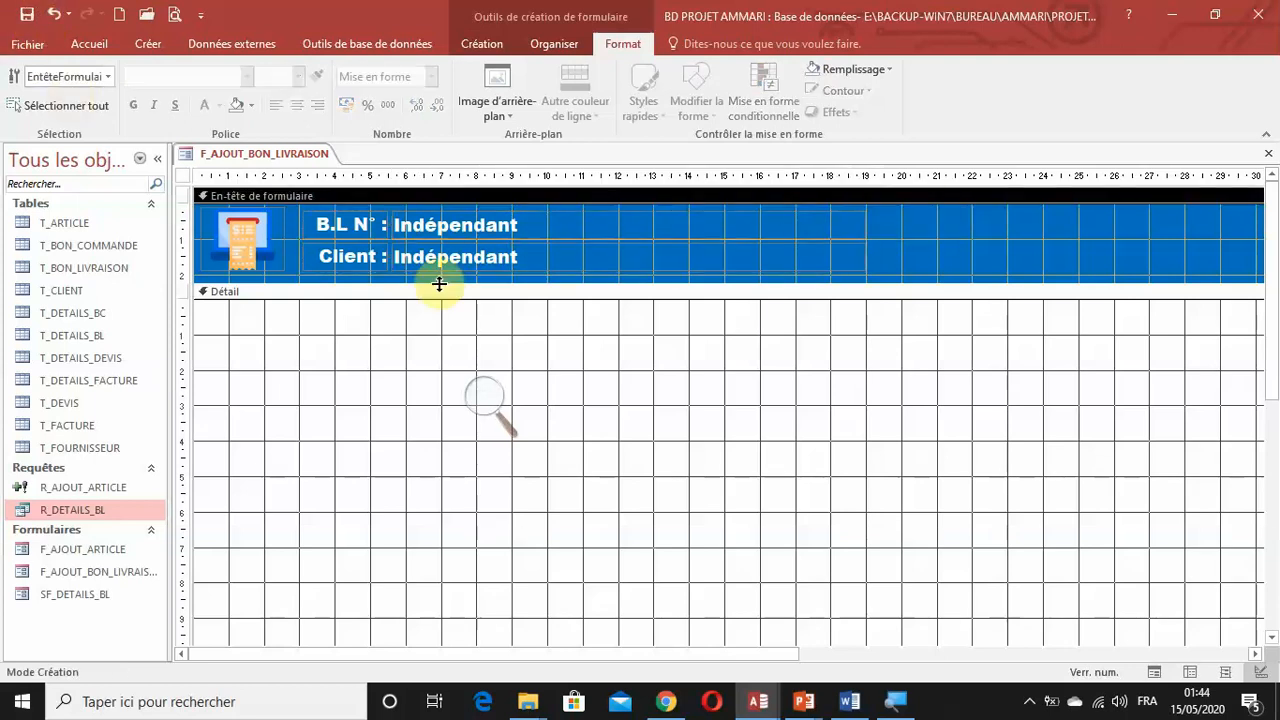
Add a text box about 3 cm wide in the form header's upper row at about 22 cm.
left_click_drag(520, 655, 695, 651)
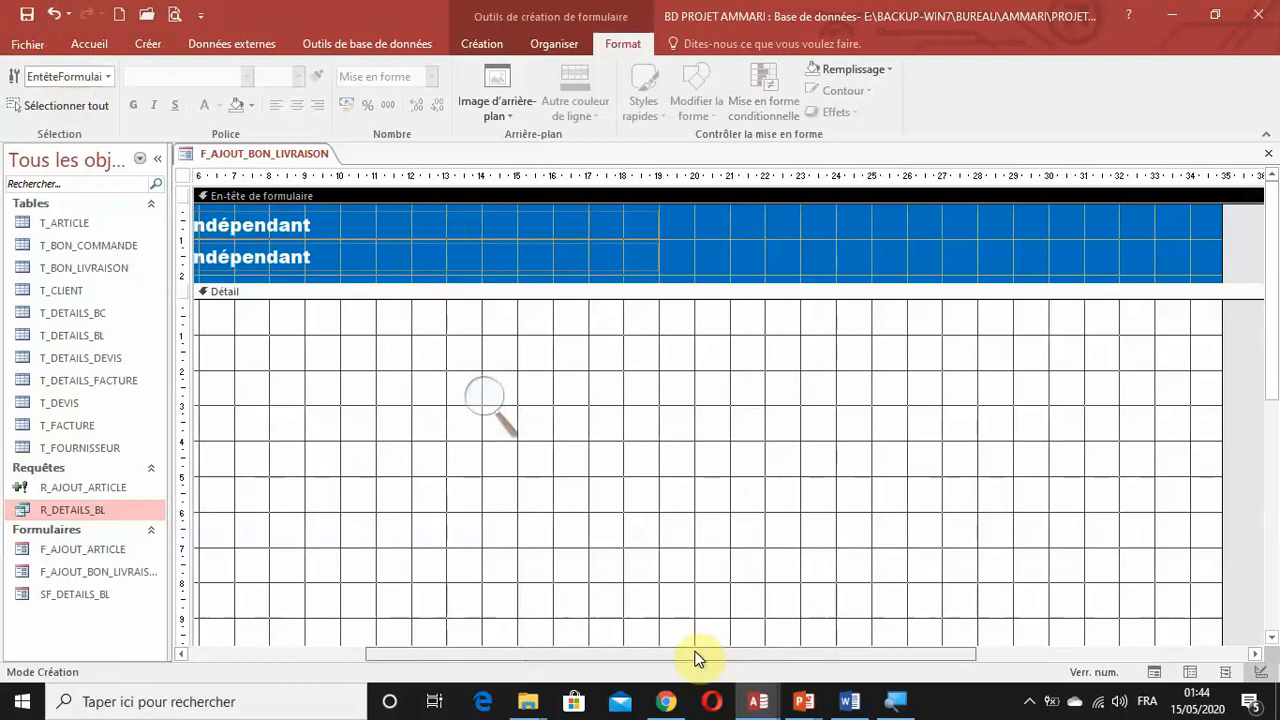
left_click(484, 44)
left_click(251, 89)
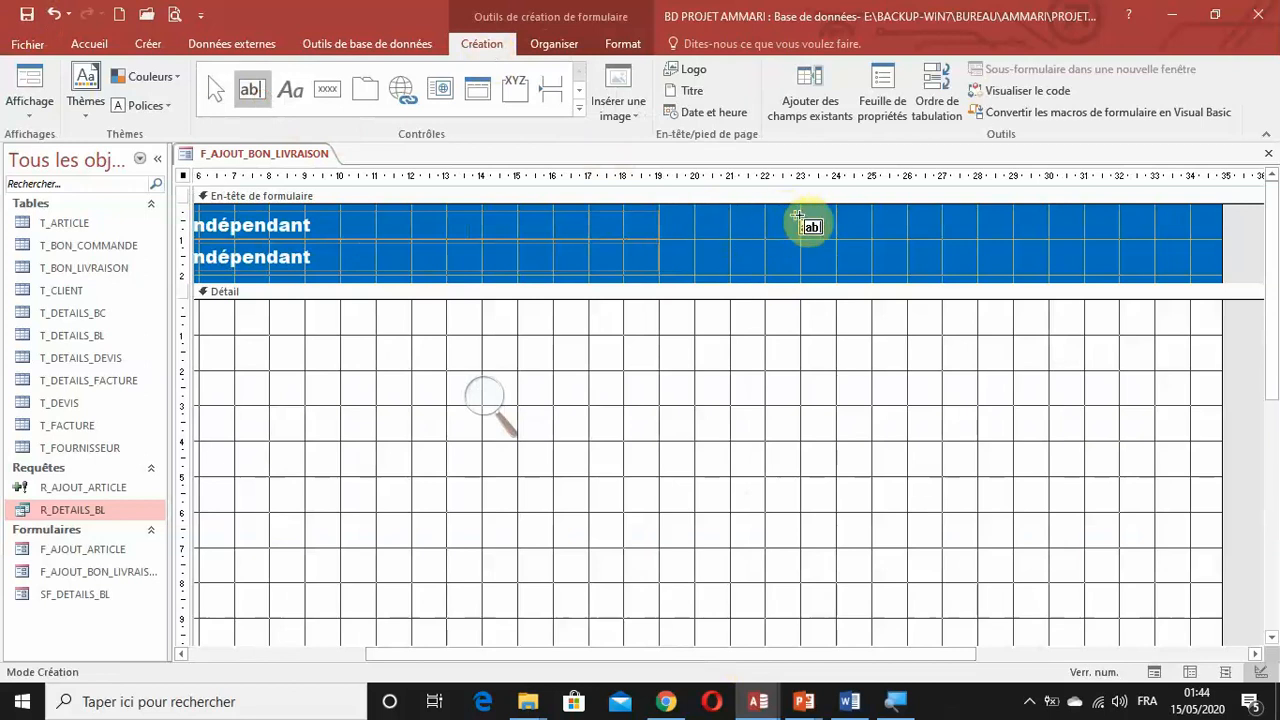
left_click_drag(772, 213, 876, 233)
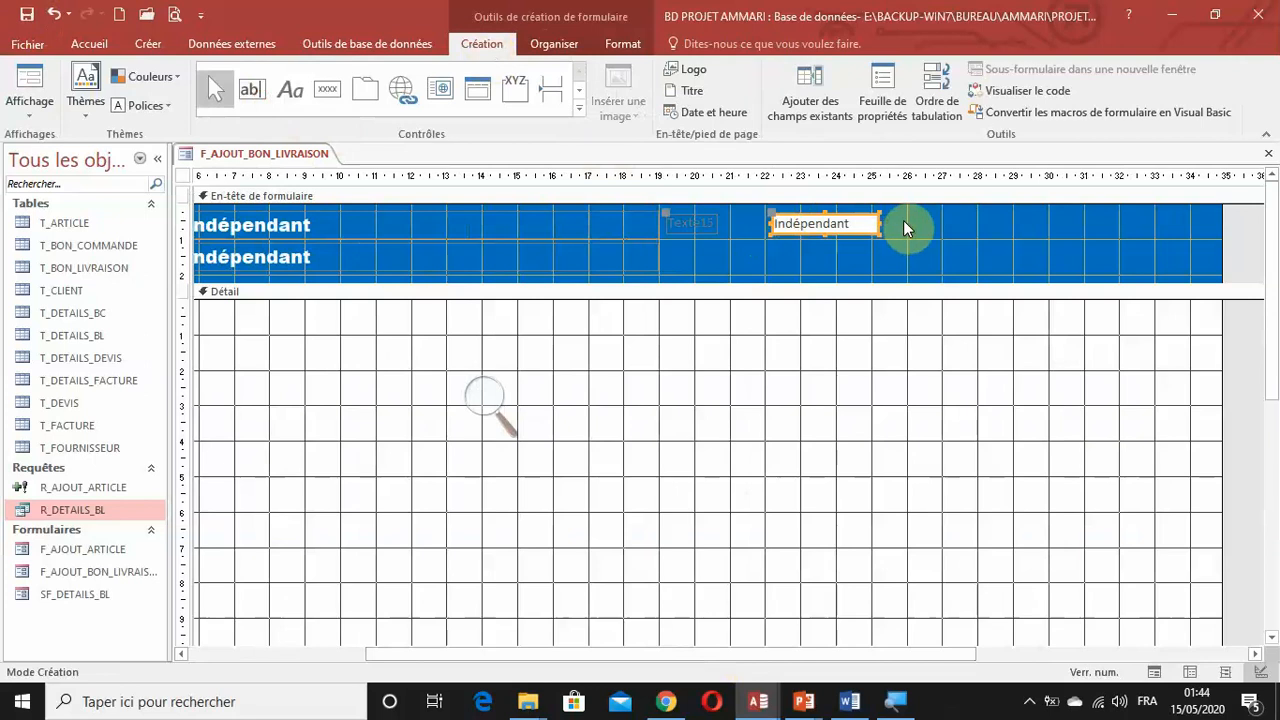
Format the new text box and its label in Arial Black, size 12.
left_click_drag(903, 228, 703, 230)
left_click(623, 44)
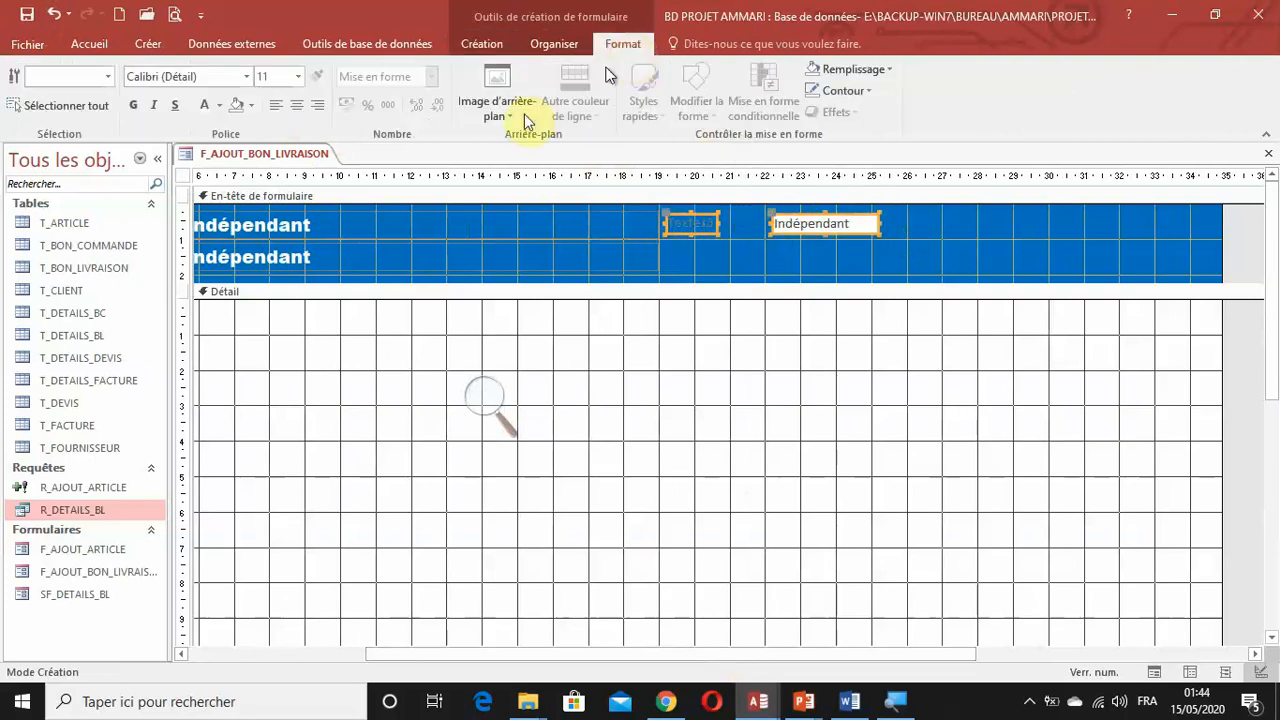
left_click(552, 44)
left_click(505, 415)
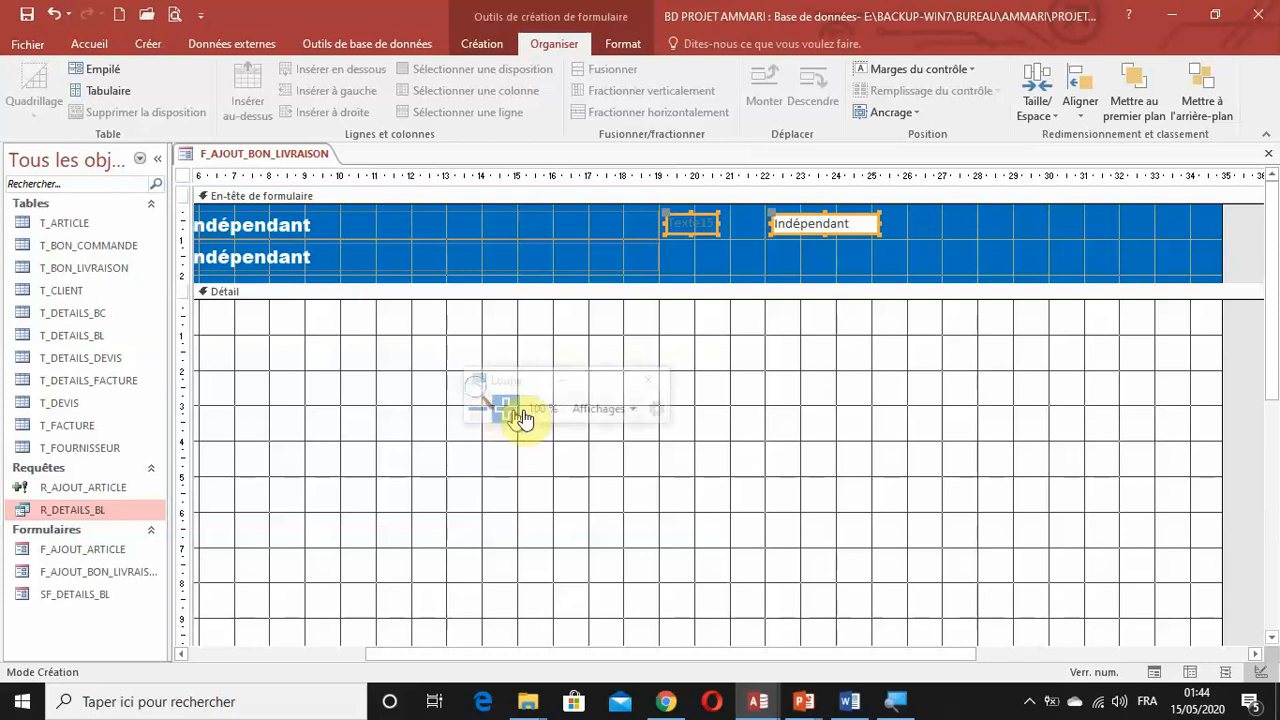
left_click(623, 44)
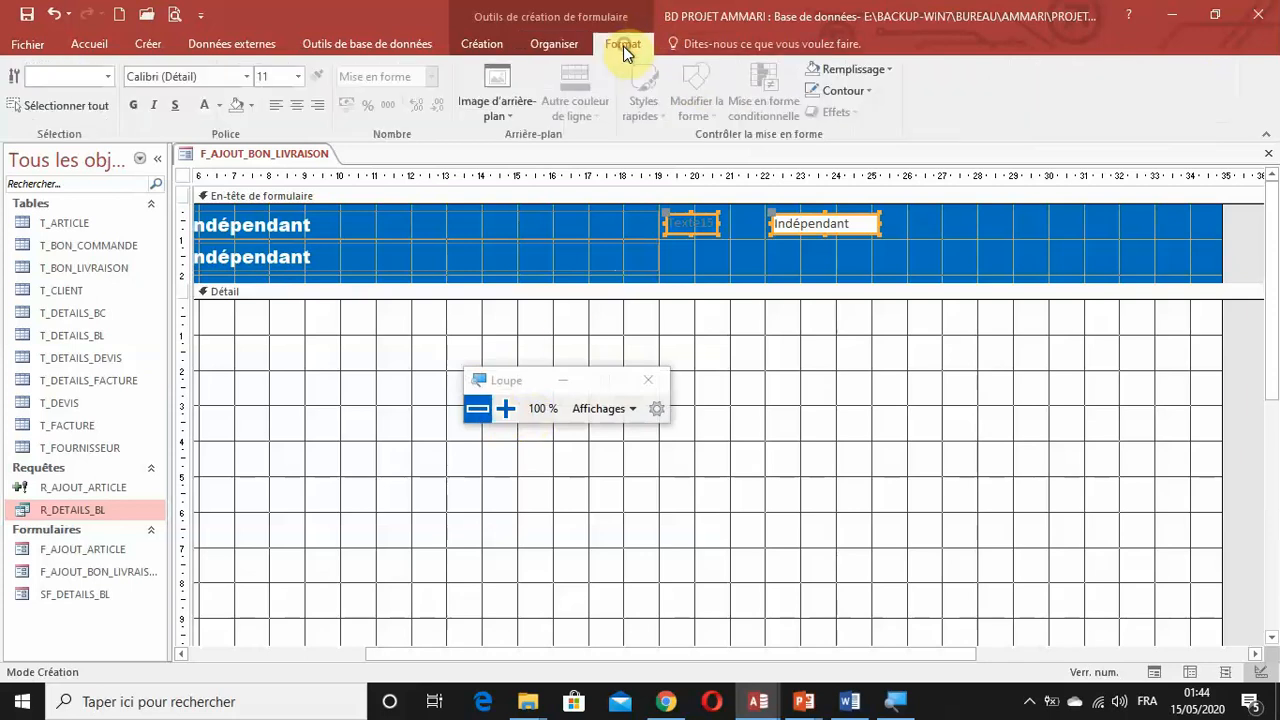
left_click(241, 77)
scroll(251, 120, "down", 3)
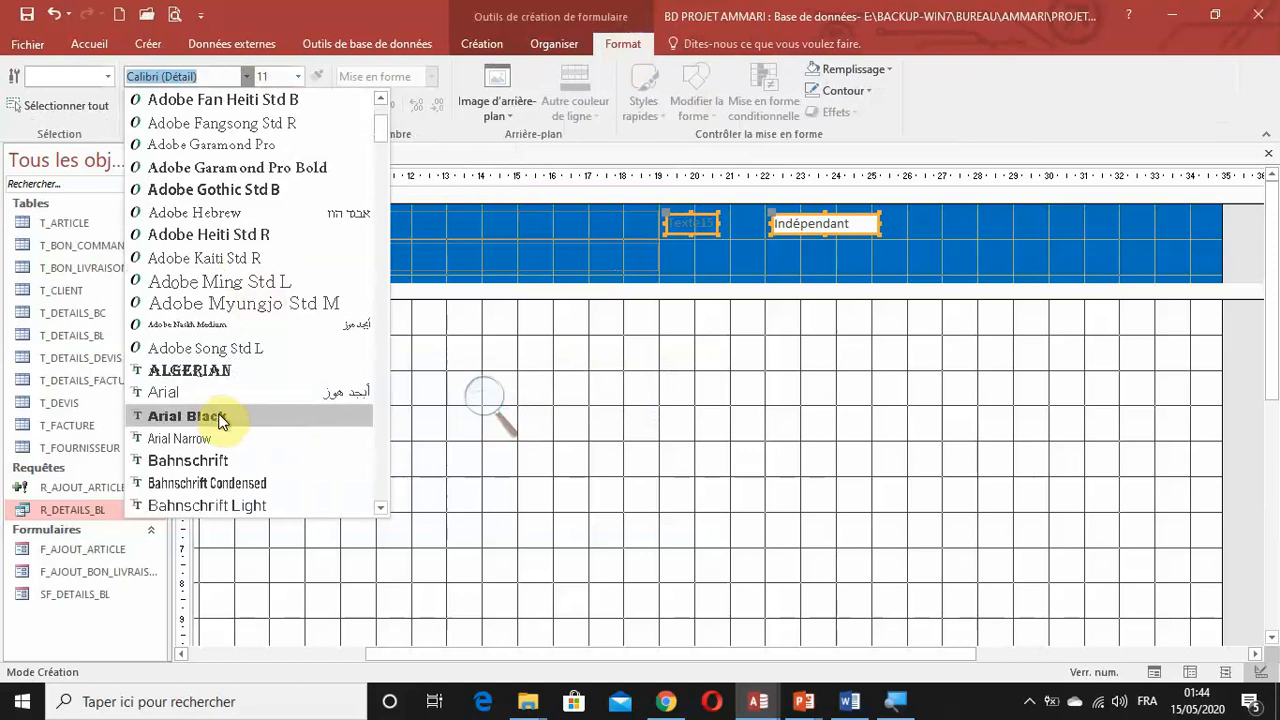
left_click(220, 420)
left_click(298, 77)
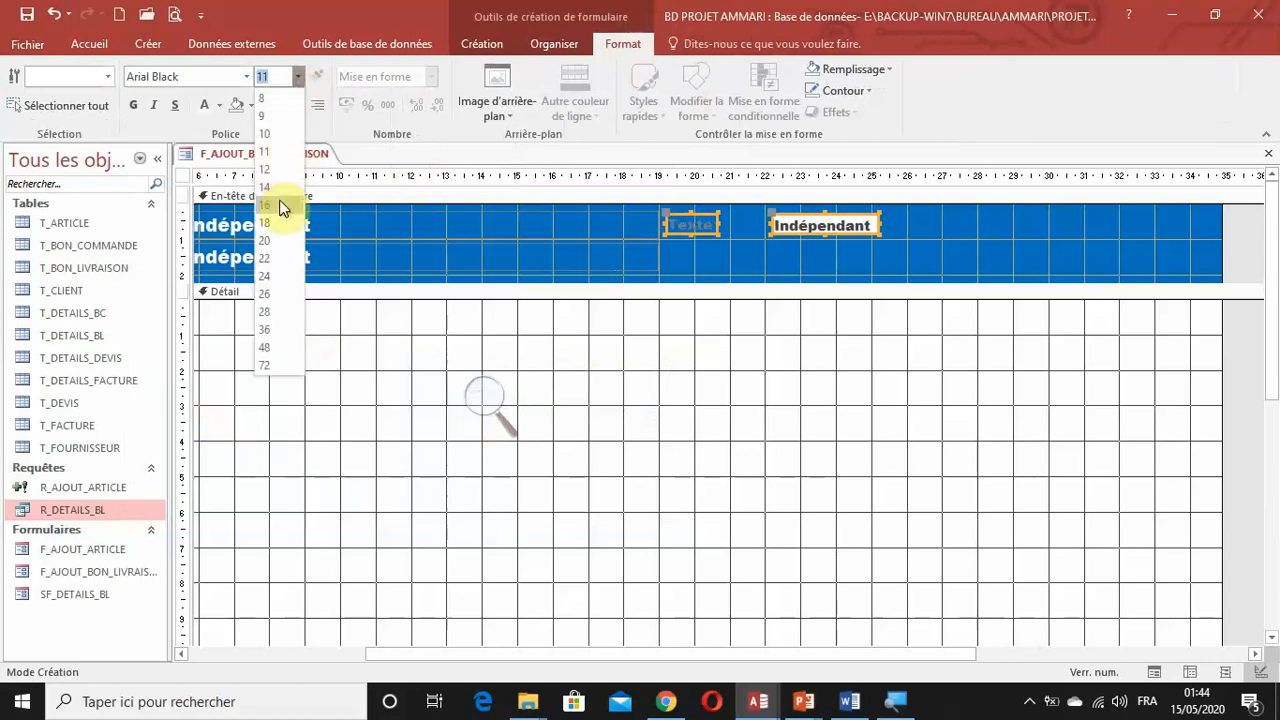
left_click(270, 169)
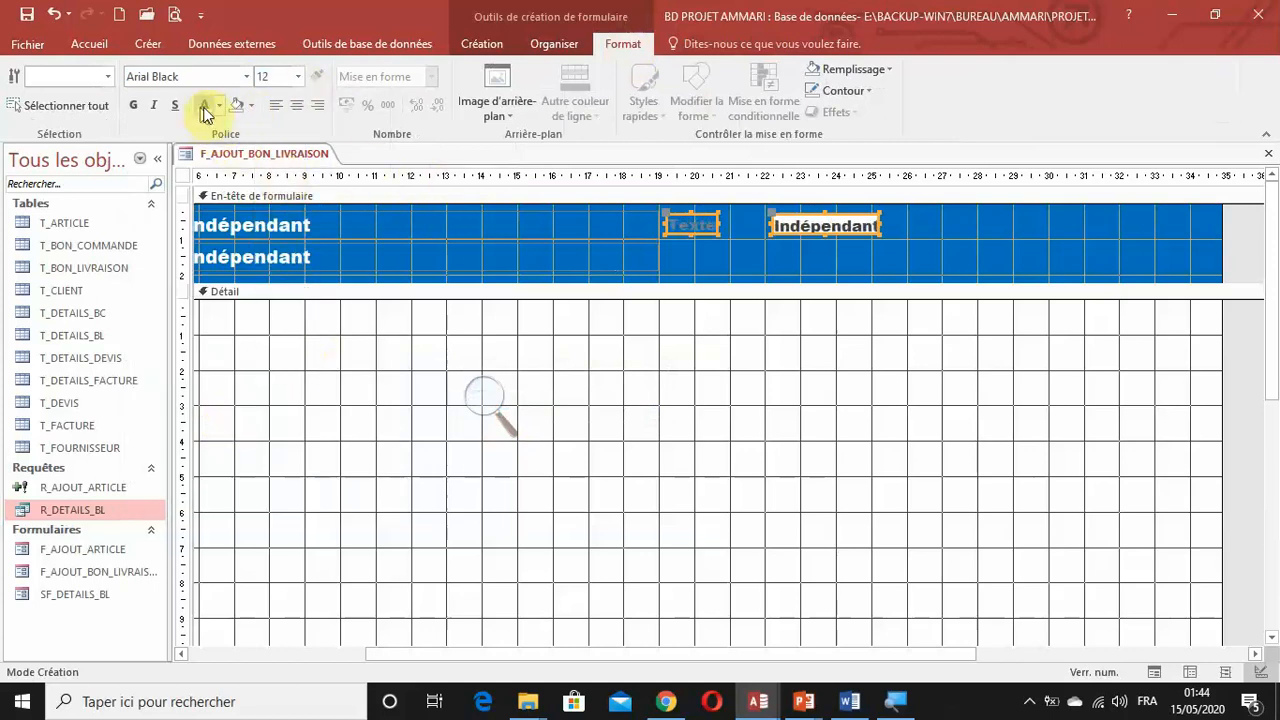
Give the new text box and its label white text and a white outline.
left_click(232, 105)
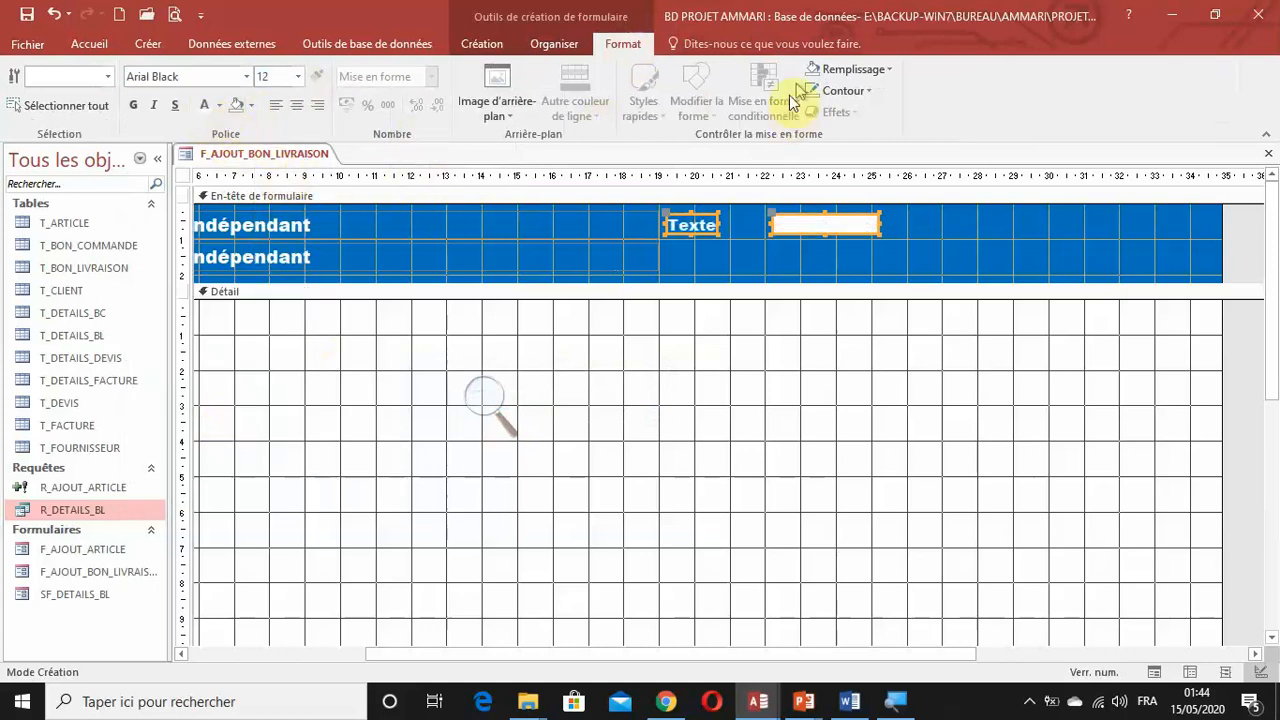
left_click(830, 70)
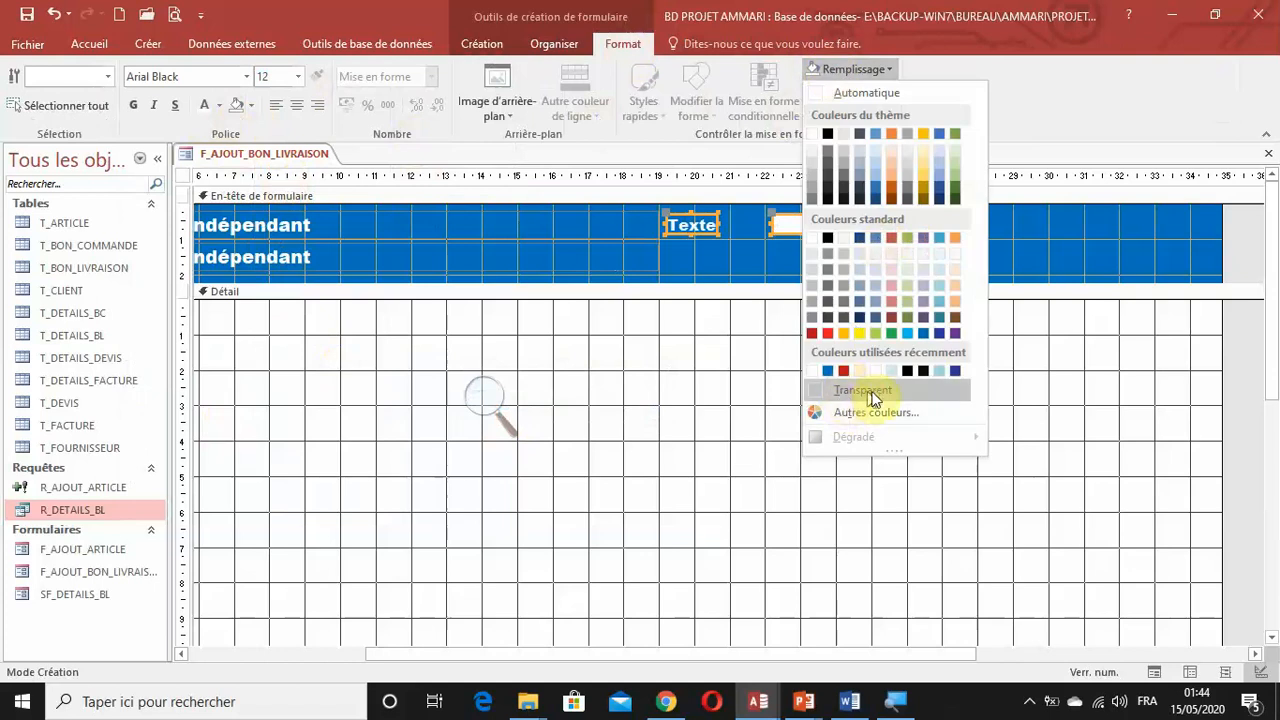
left_click(895, 90)
left_click(861, 94)
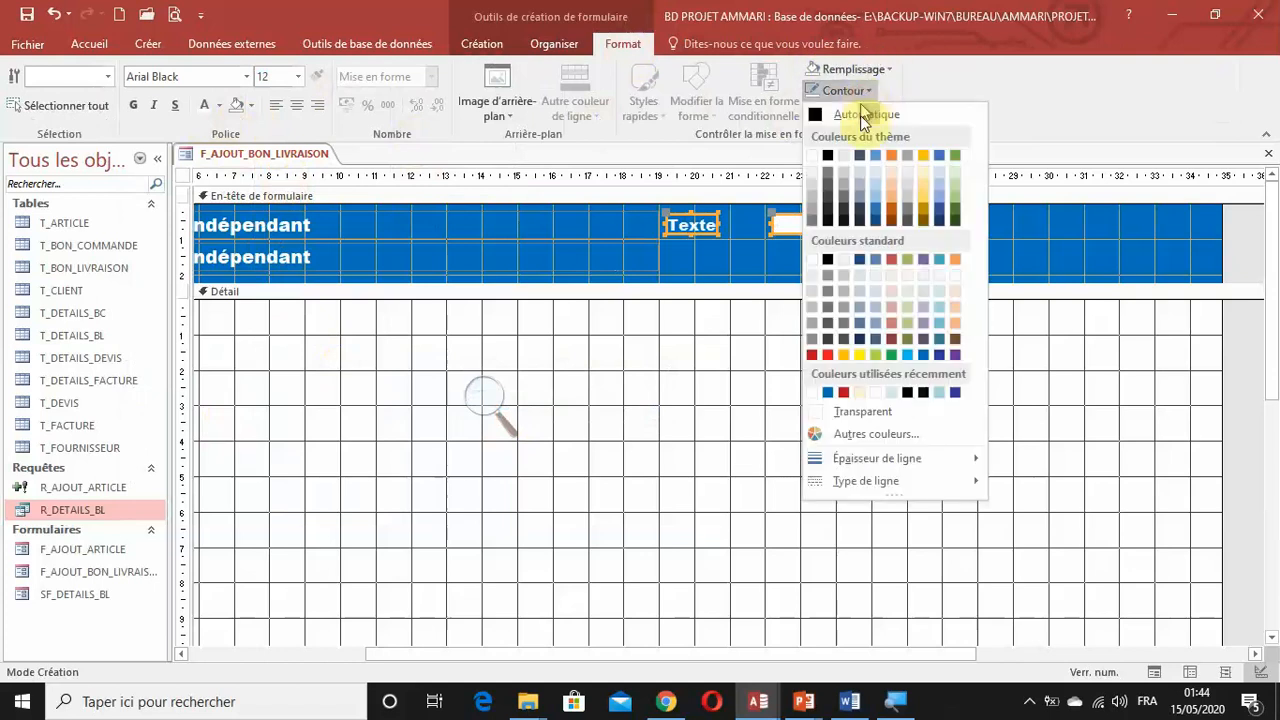
left_click(812, 261)
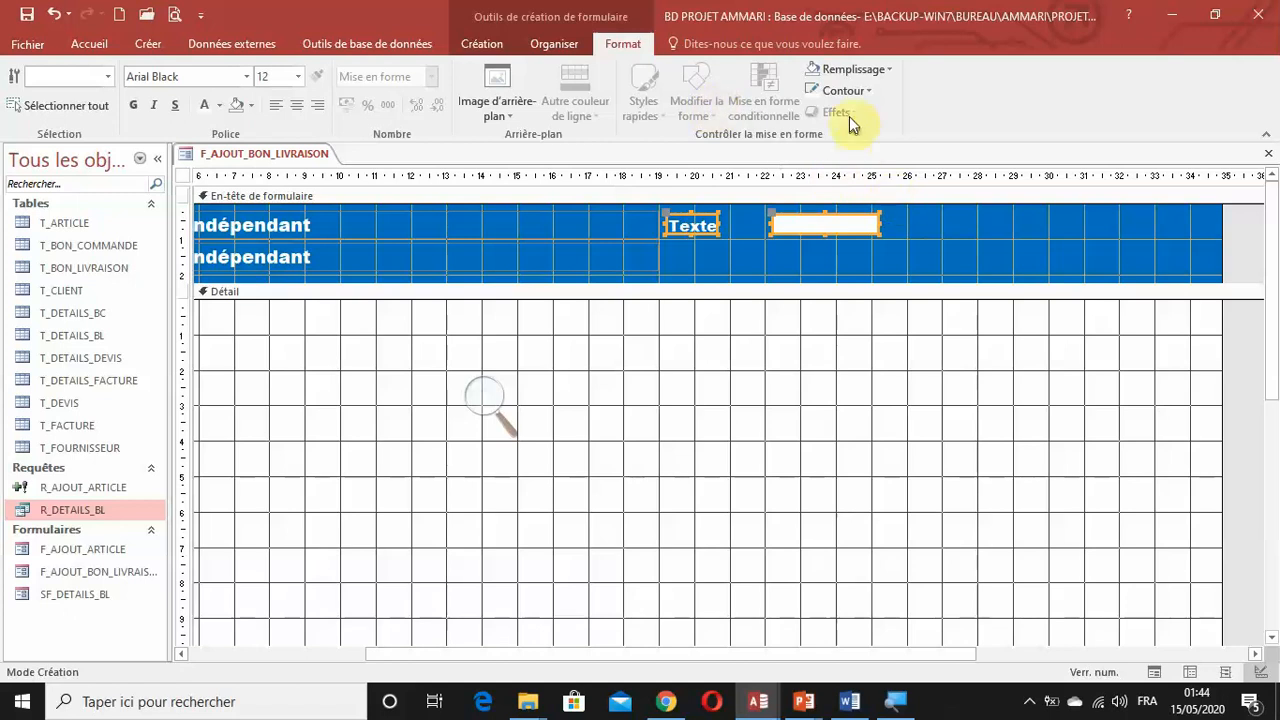
Fill the new text box and its label with the standard dark red.
left_click(858, 71)
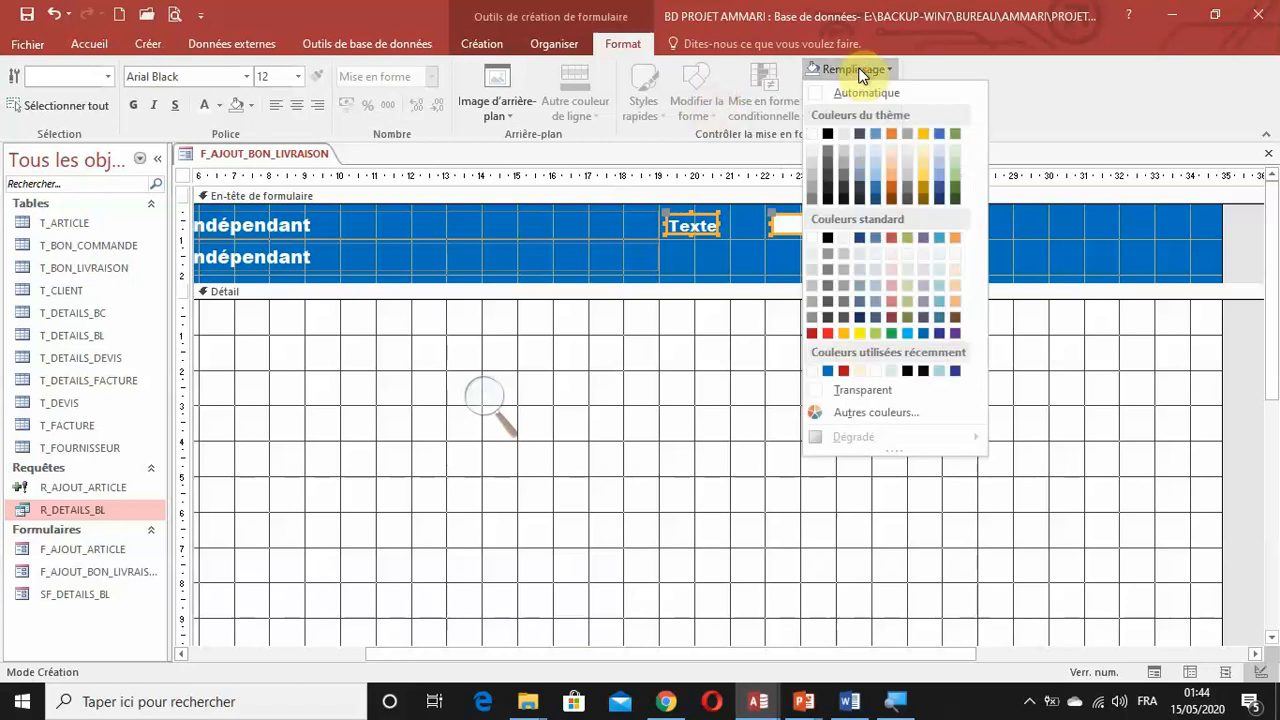
left_click(811, 334)
left_click(940, 236)
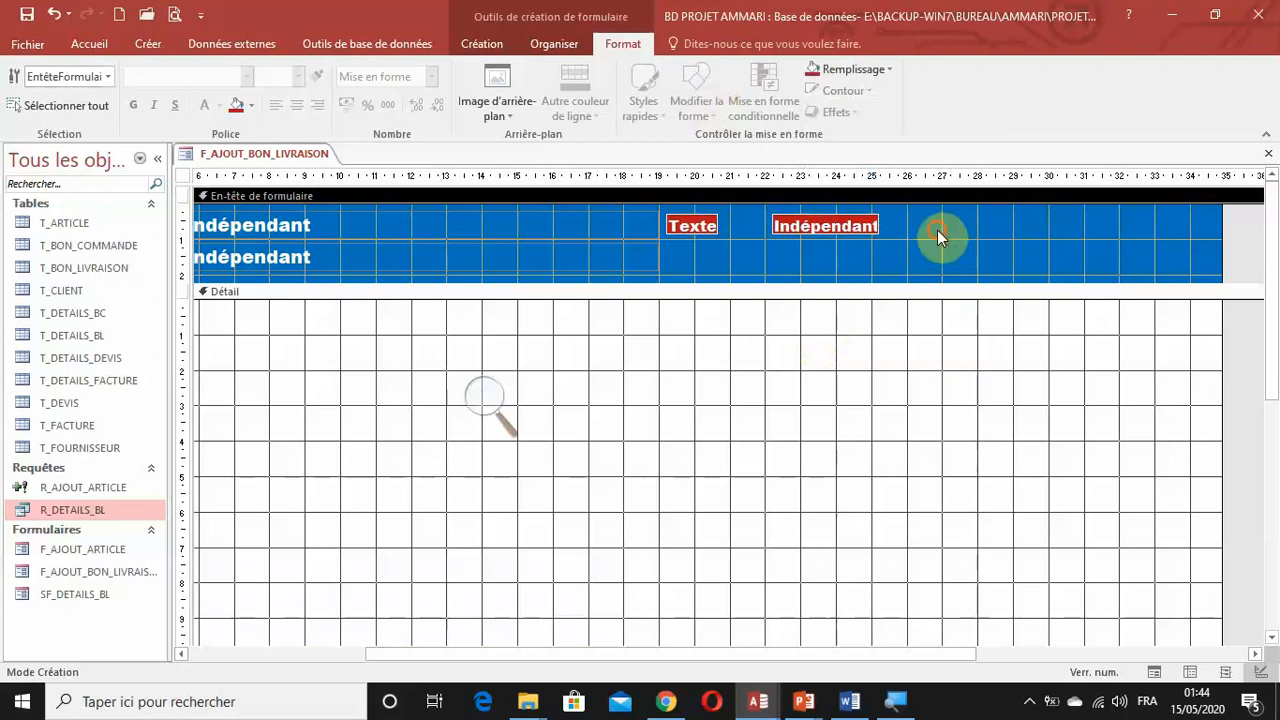
Widen the new label to about 2.8 cm and change its caption to "Total HT".
left_click_drag(721, 242, 767, 224)
left_click(726, 223)
left_click(686, 228)
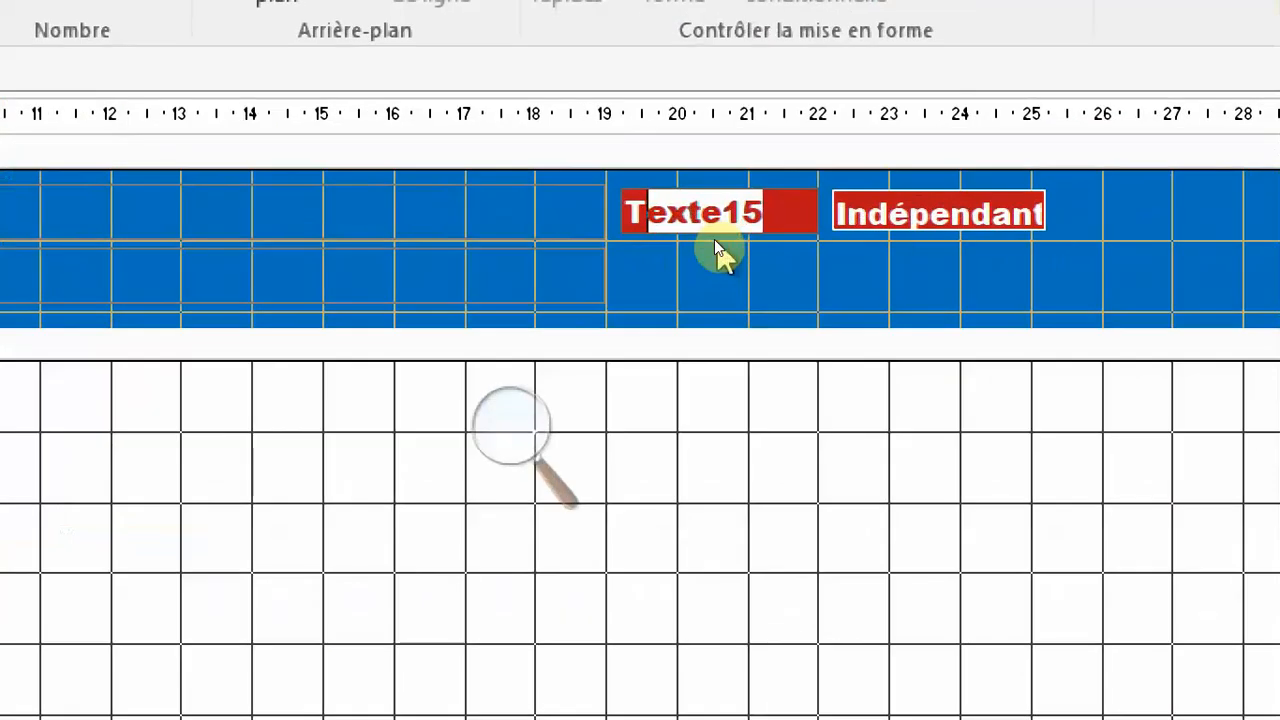
type("Total")
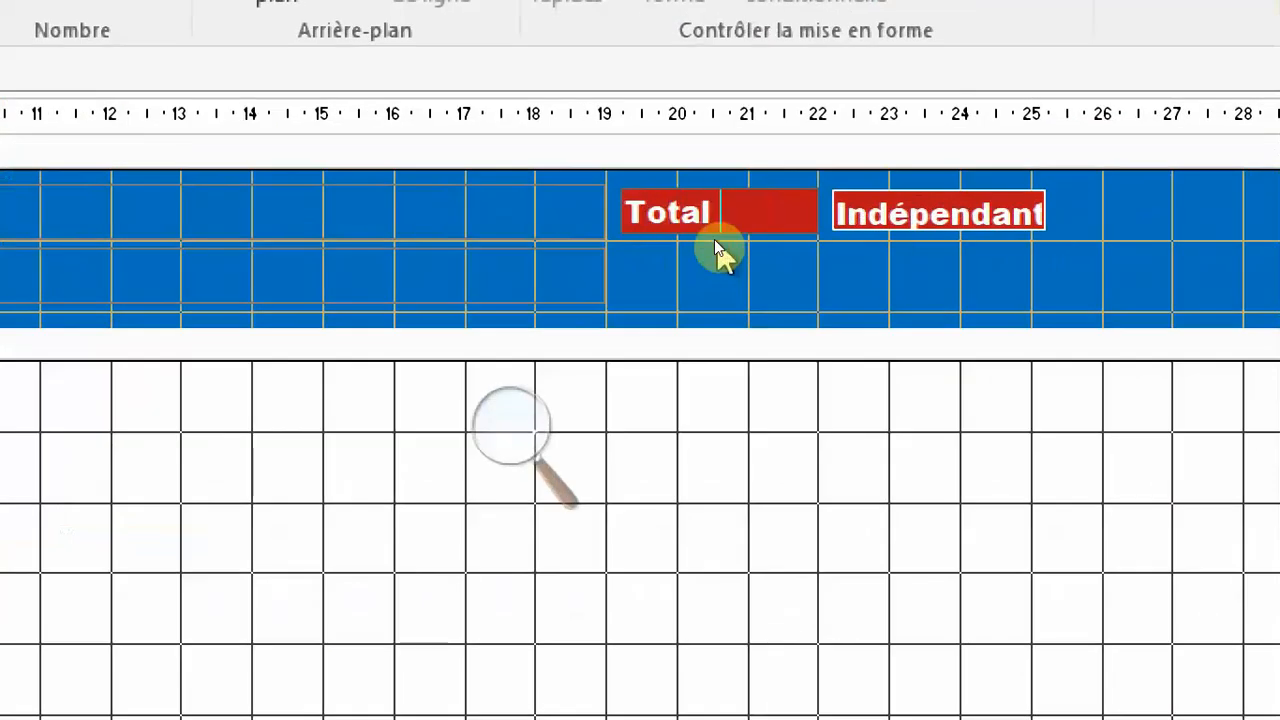
type(" HT")
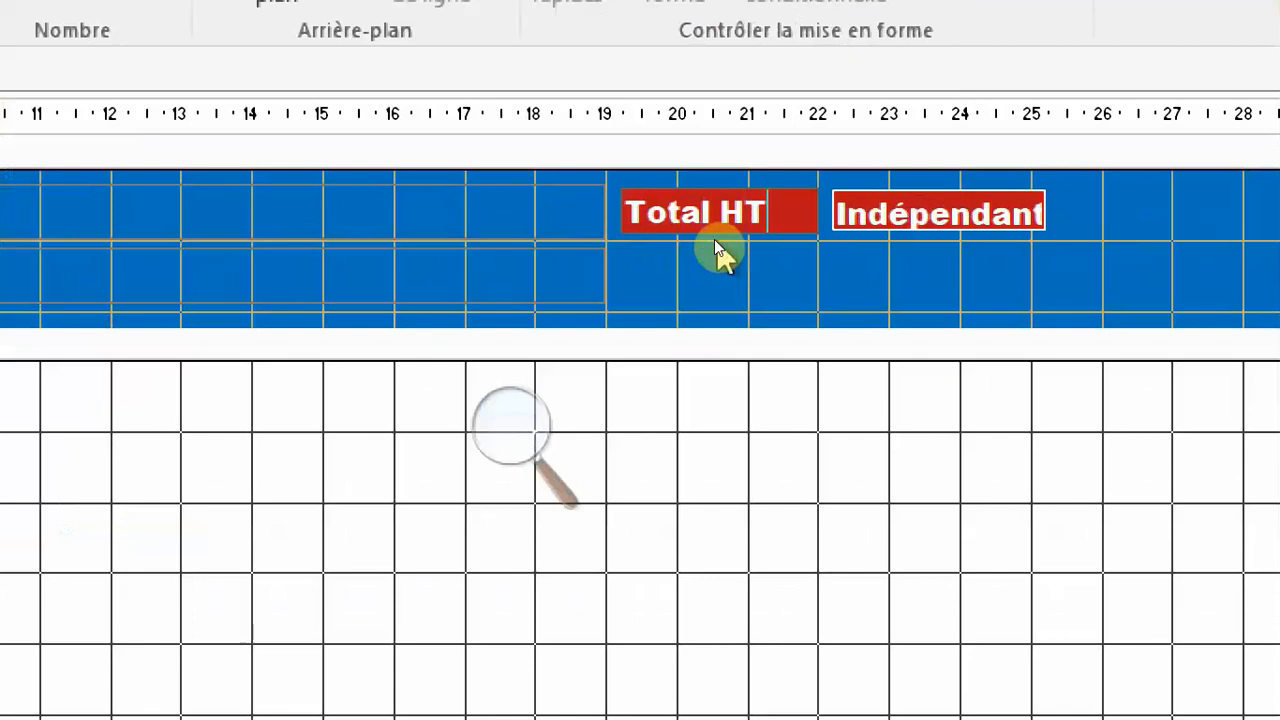
Change the fill of the "Total HT" label to the standard indigo blue.
left_click(887, 216)
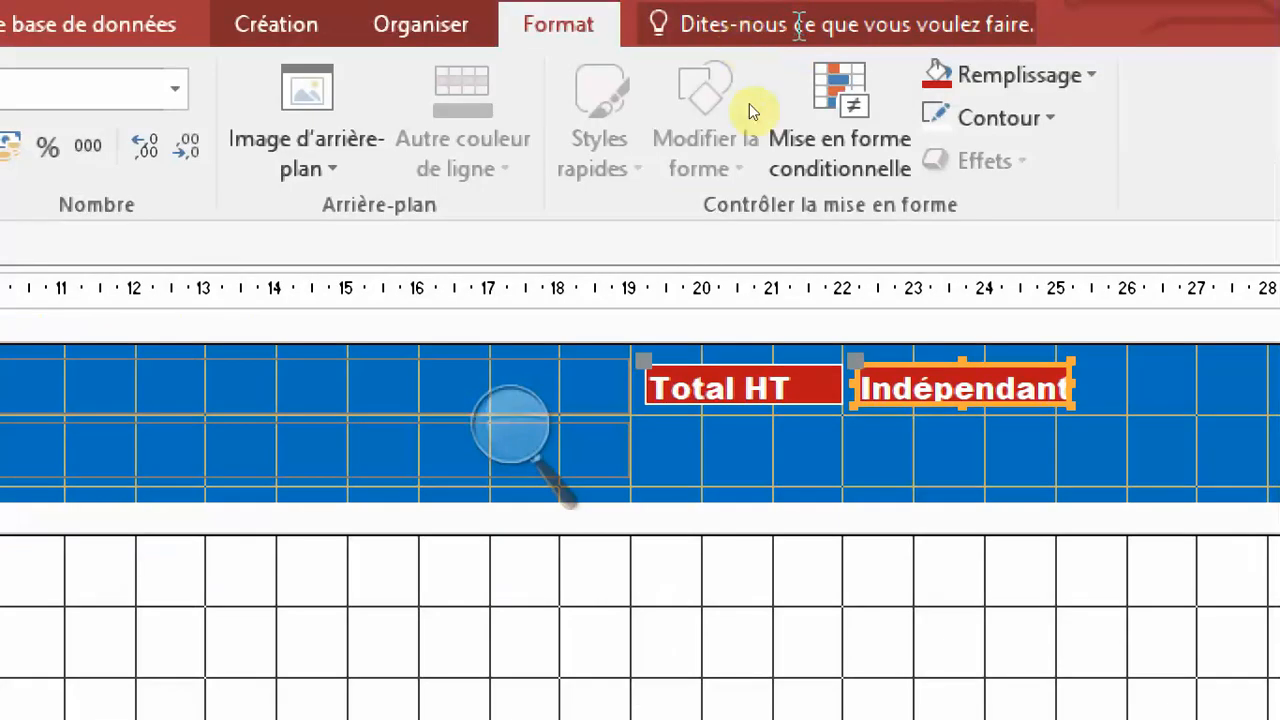
left_click(766, 385)
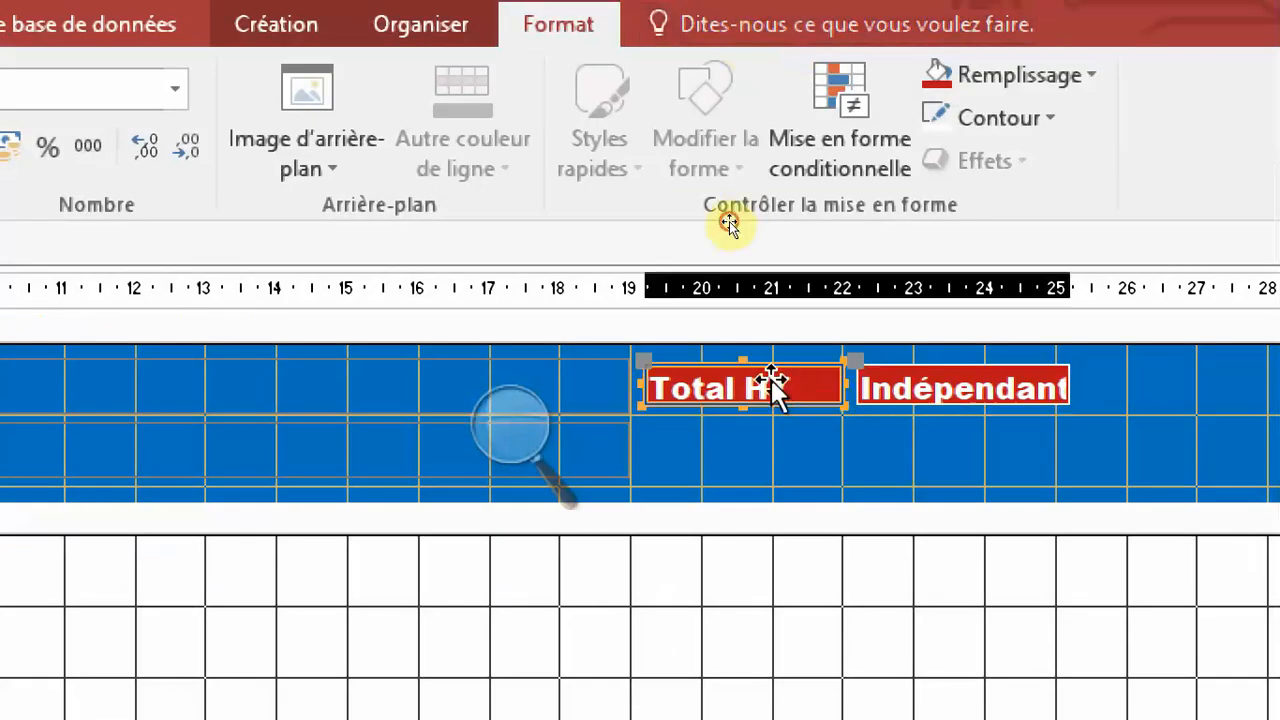
left_click(966, 76)
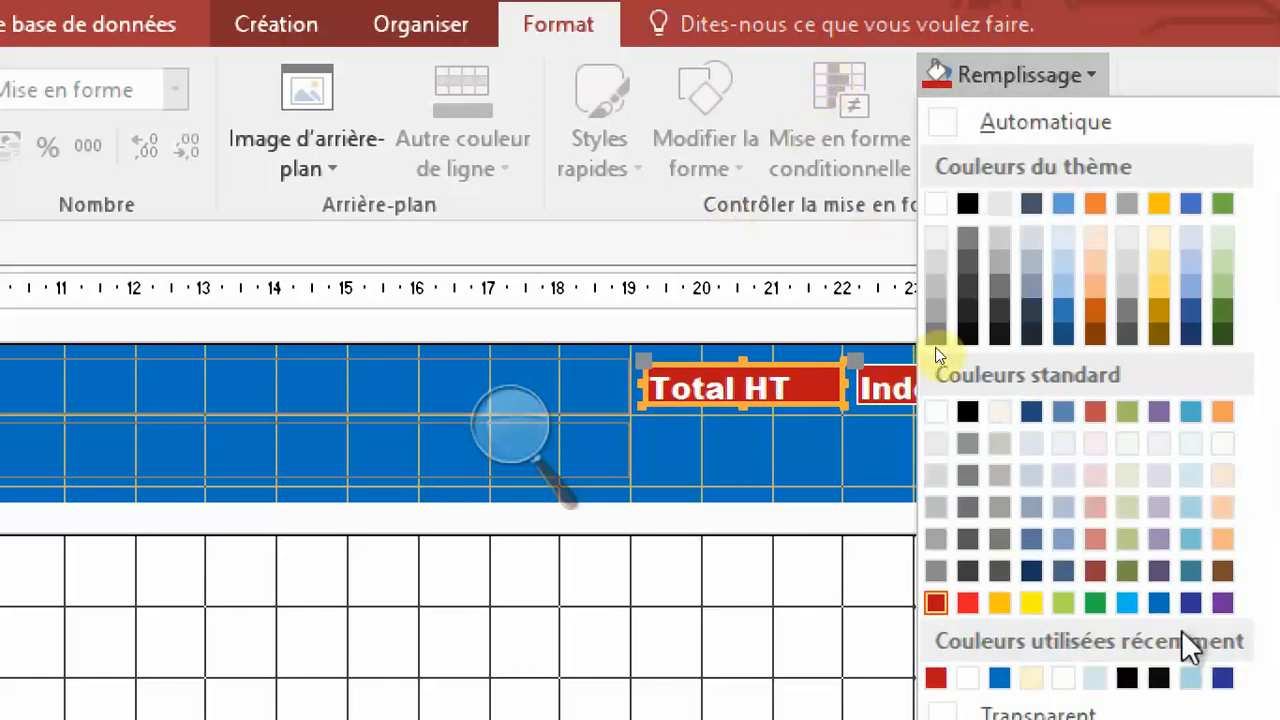
left_click(1188, 603)
left_click(860, 440)
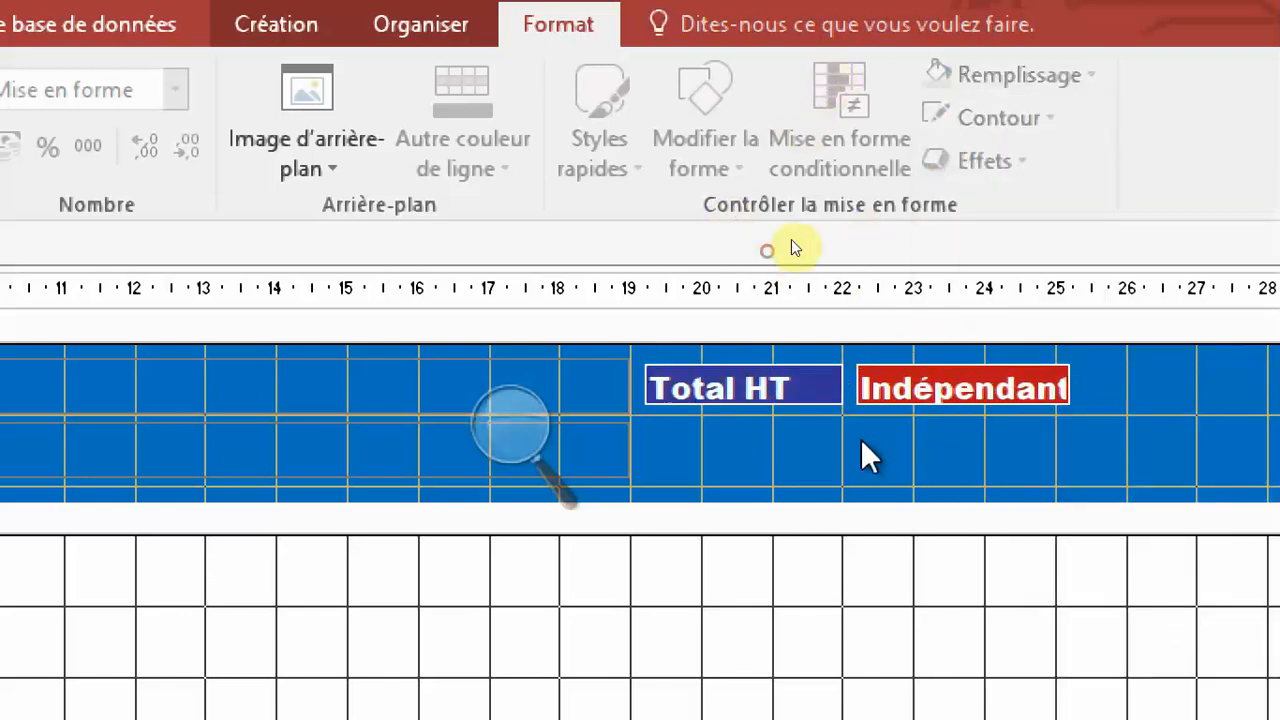
Arrange the "Total HT" label and its text box in a tabular layout.
left_click(921, 390)
left_click_drag(1046, 453, 729, 386)
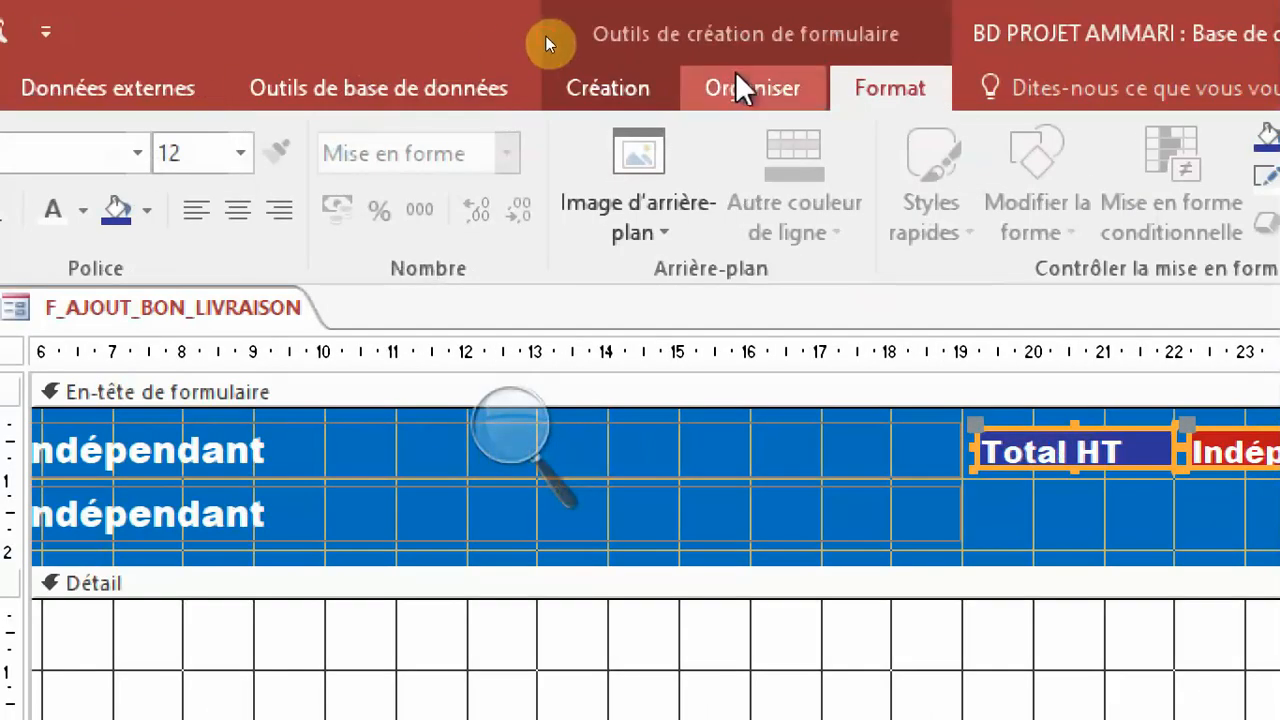
left_click(421, 24)
left_click(222, 188)
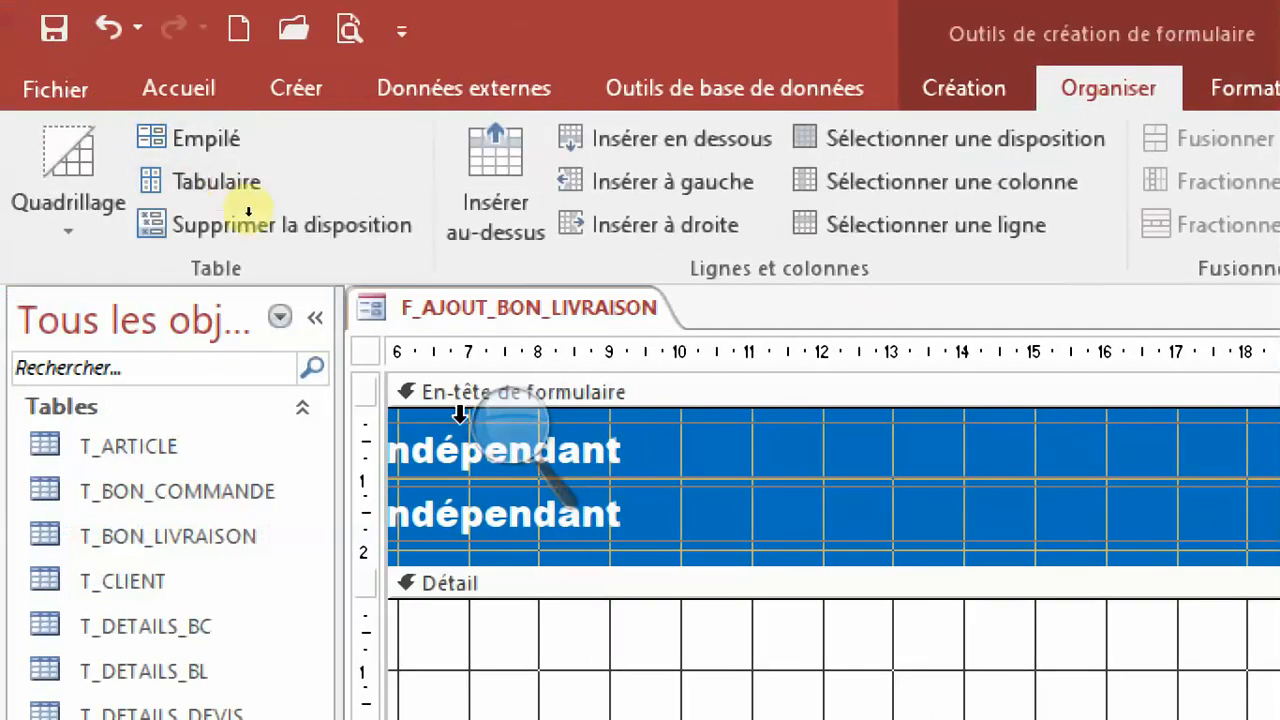
left_click(520, 455)
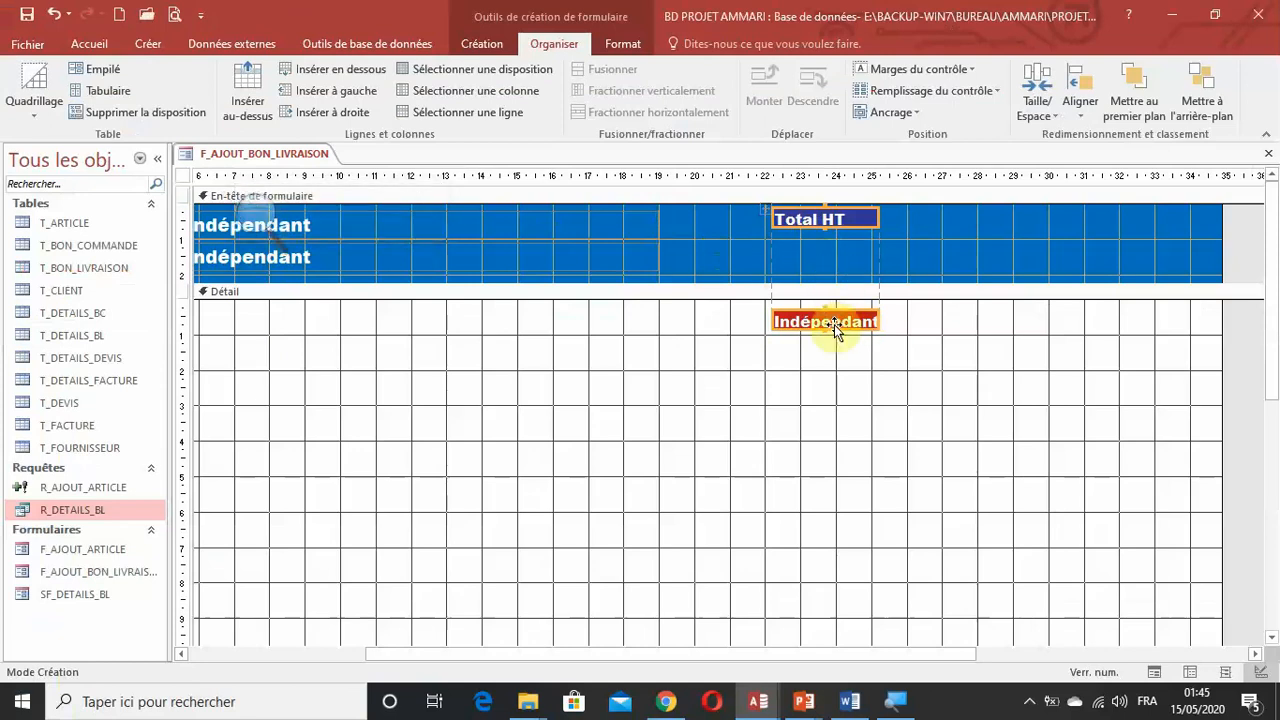
Move the red text box from the detail section into the form header, directly beneath the "Total HT" label.
key("super+plus")
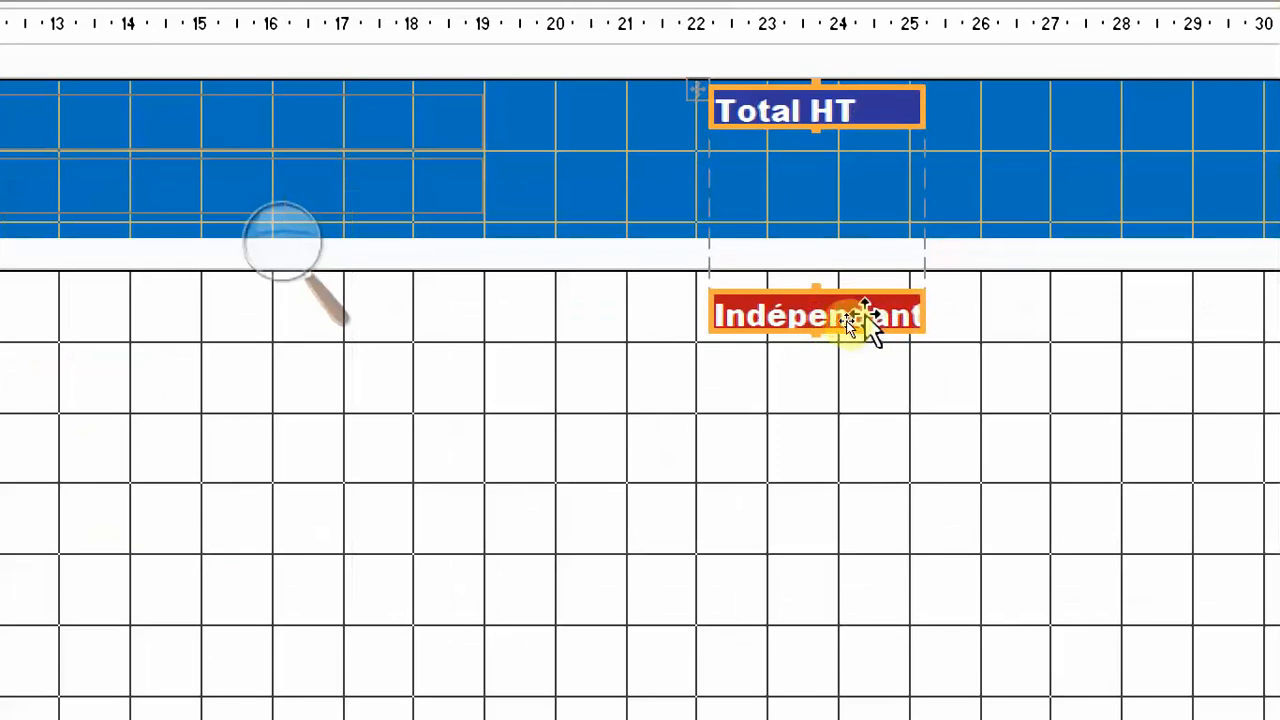
left_click_drag(840, 314, 842, 188)
left_click_drag(833, 291, 834, 148)
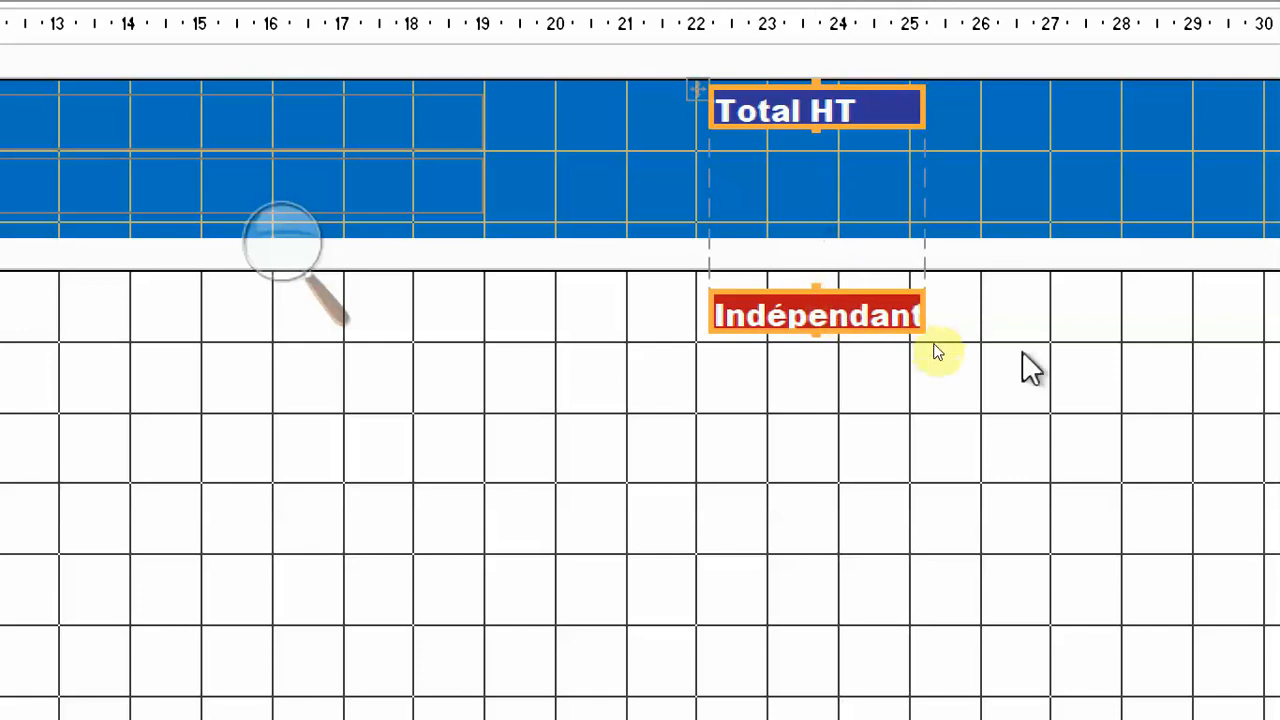
left_click(936, 345)
left_click(846, 310)
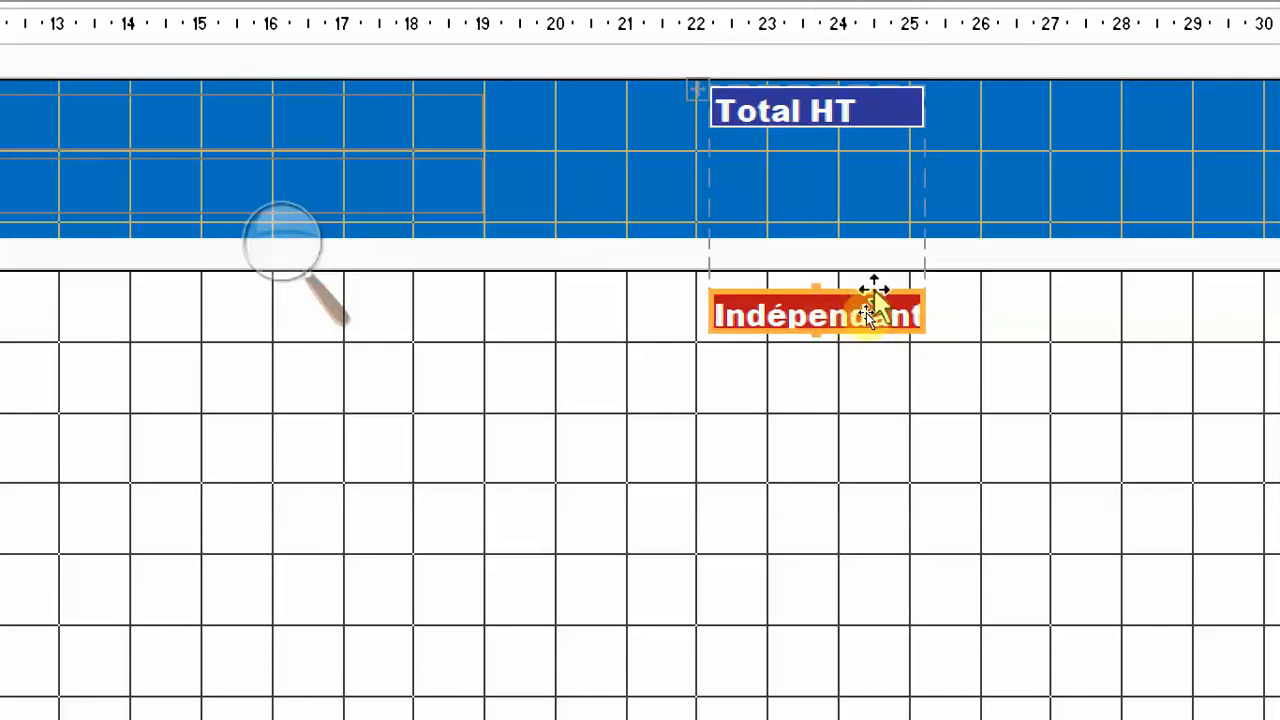
left_click(903, 386)
left_click(855, 310)
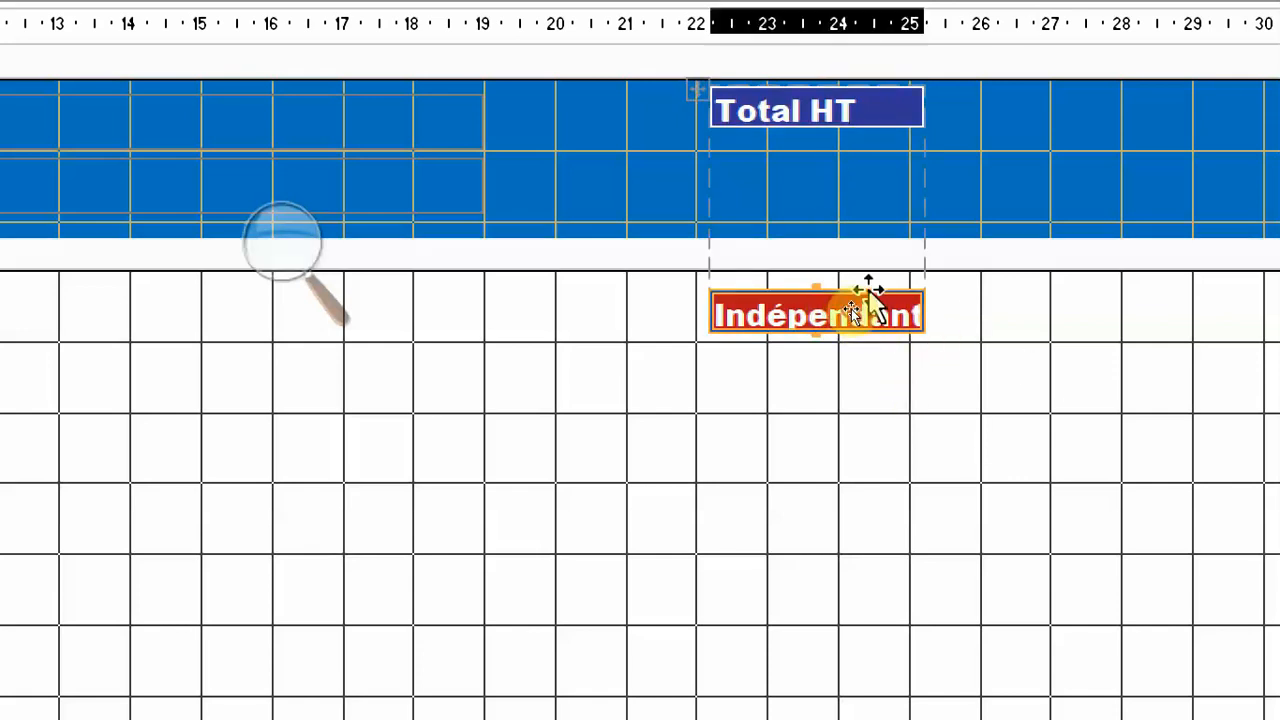
left_click(846, 260)
left_click(850, 118)
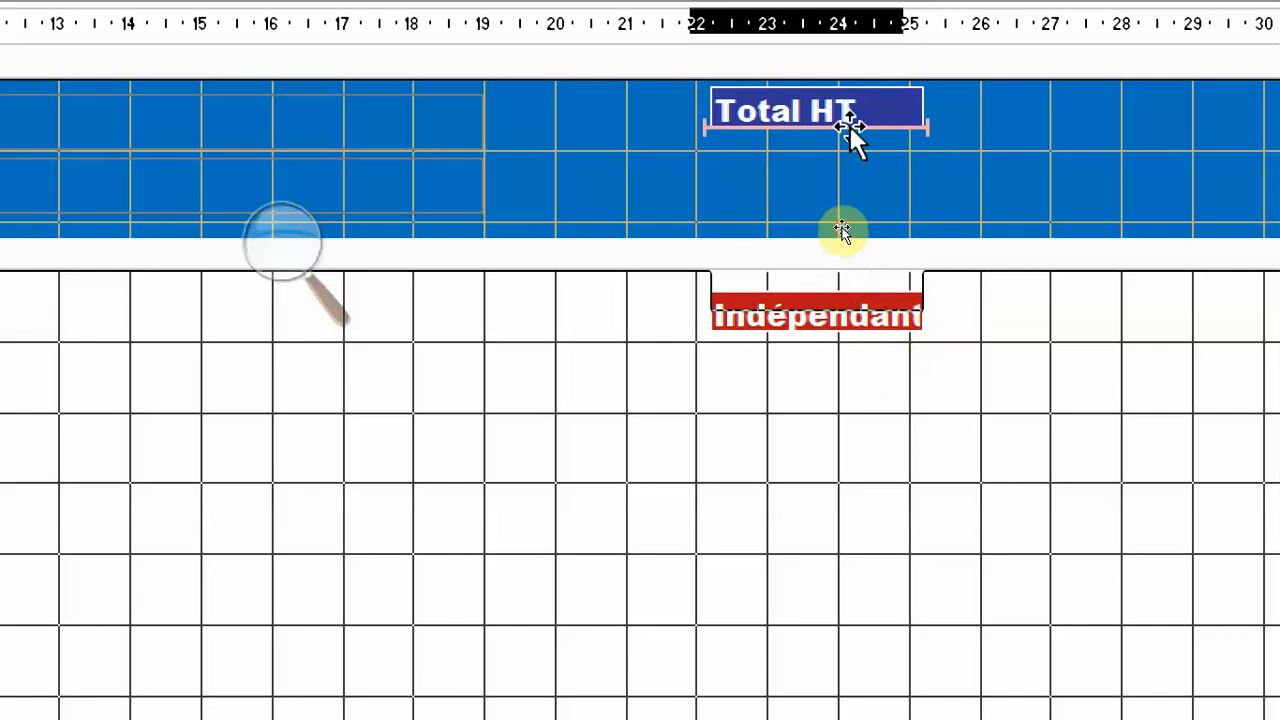
left_click_drag(850, 127, 848, 122)
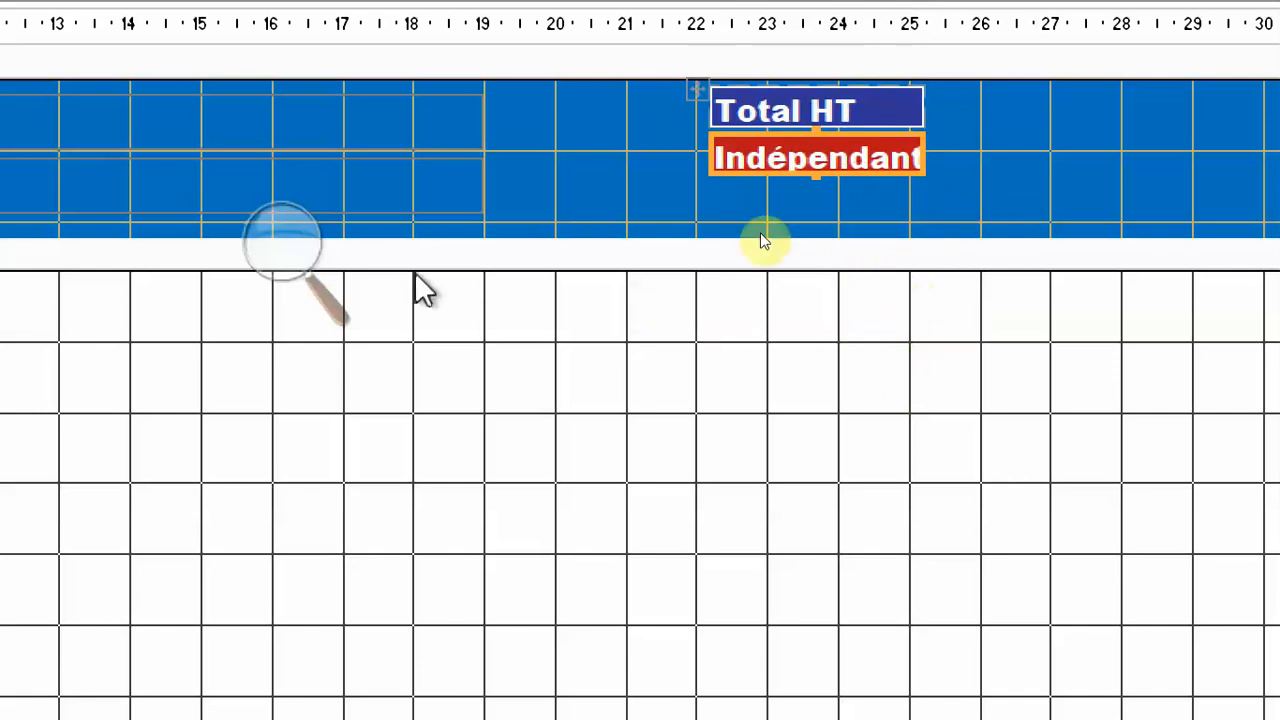
Make the red text box slightly taller, widen the "Total HT" layout to about 3.6 cm and move it to about 19.5 cm.
left_click(810, 100)
left_click(874, 160, "shift")
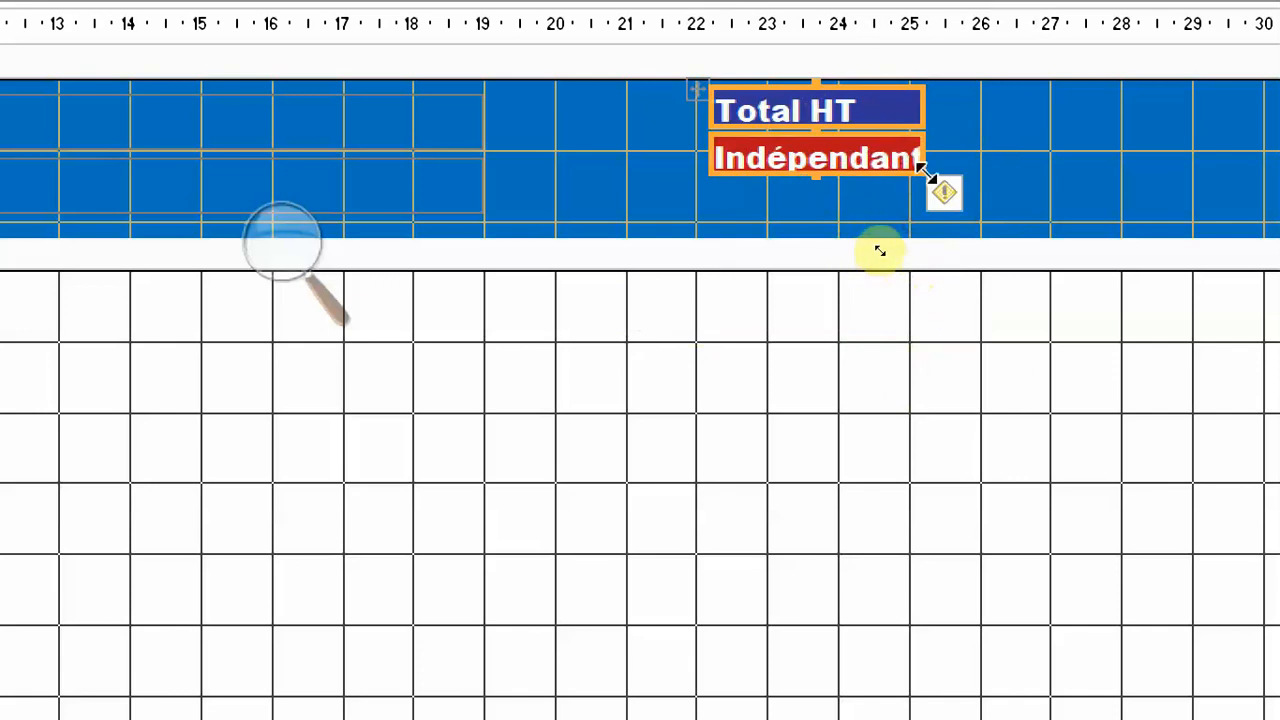
left_click_drag(819, 175, 820, 180)
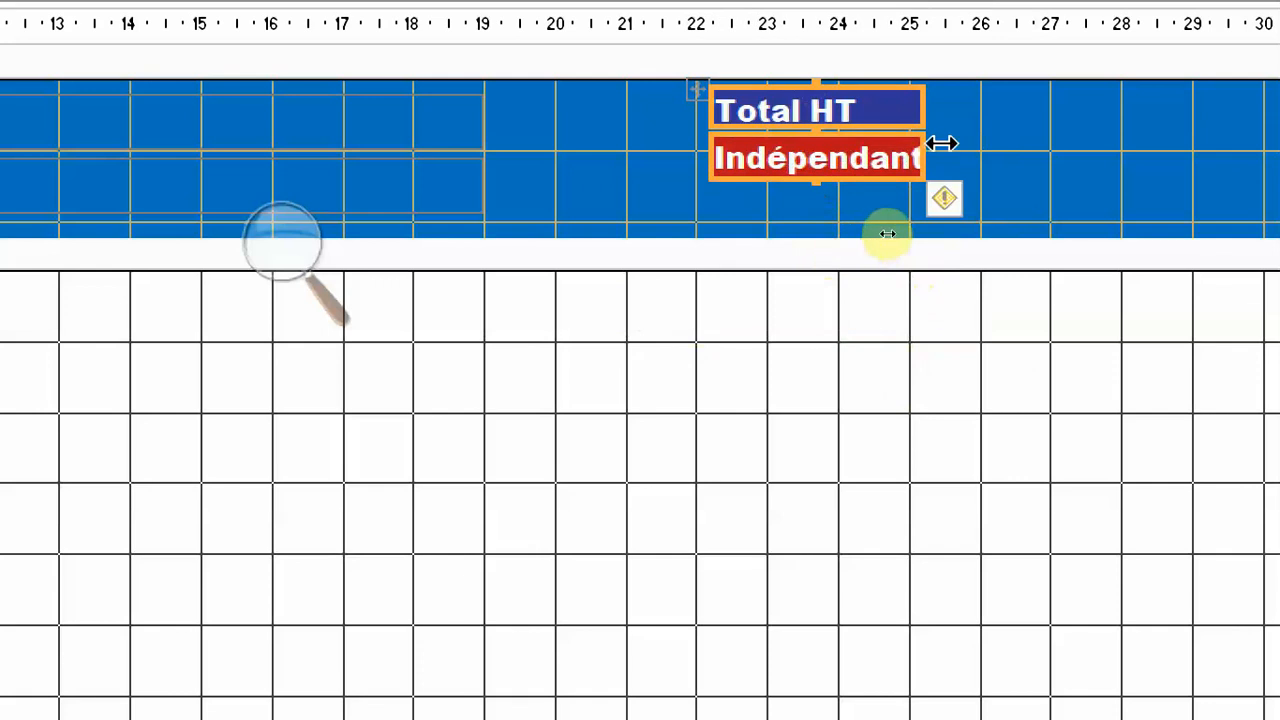
left_click_drag(925, 155, 964, 158)
left_click_drag(703, 106, 509, 102)
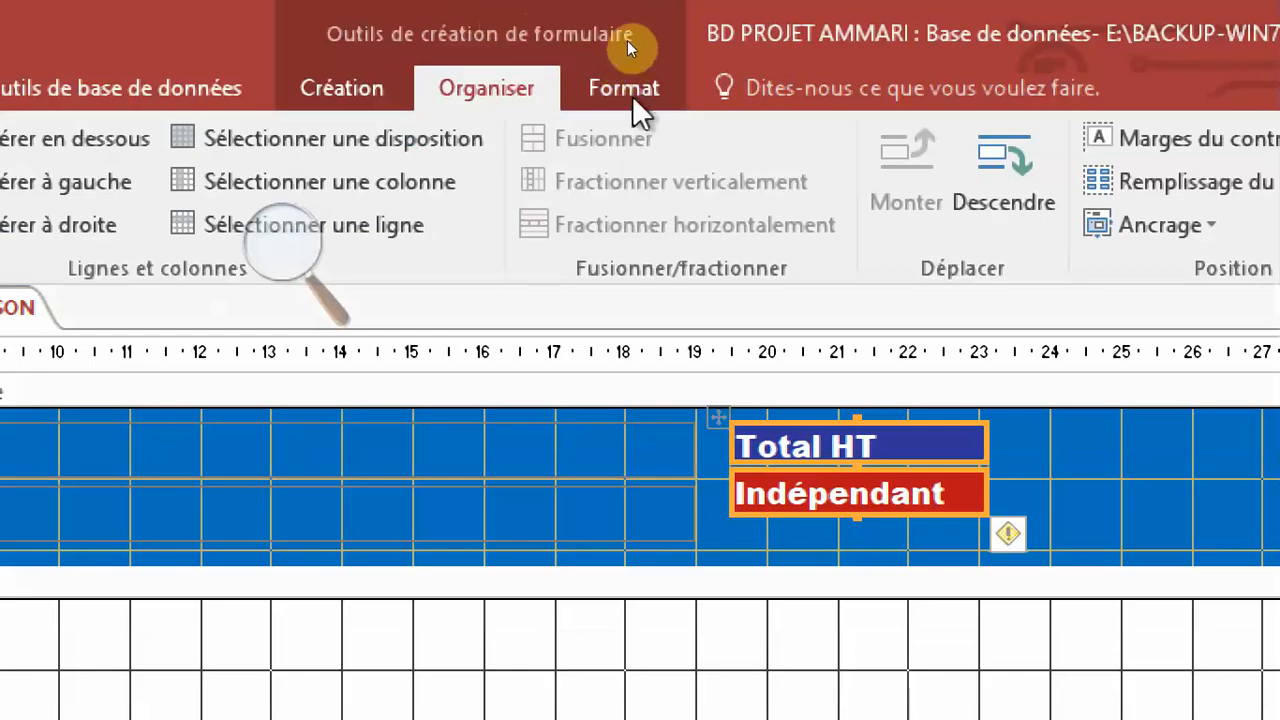
Center the text of the "Total HT" label and its red text box, and make the text box slightly taller.
left_click(632, 95)
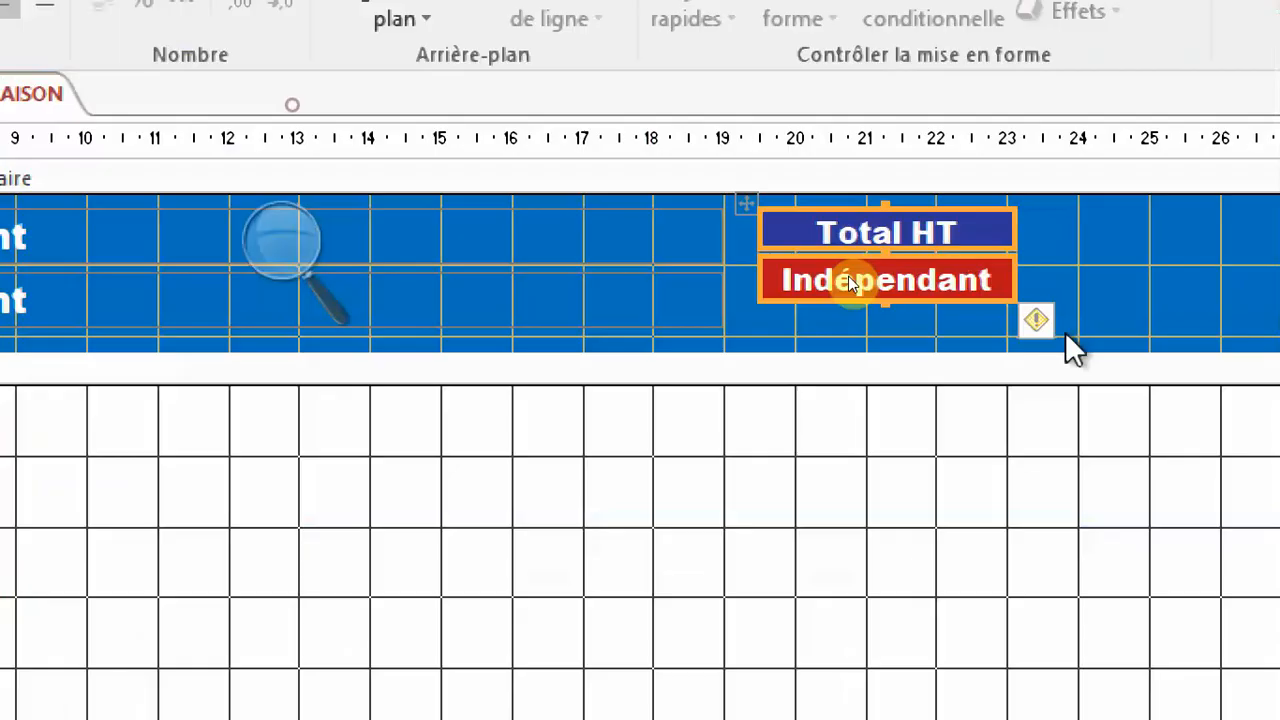
left_click(1134, 279)
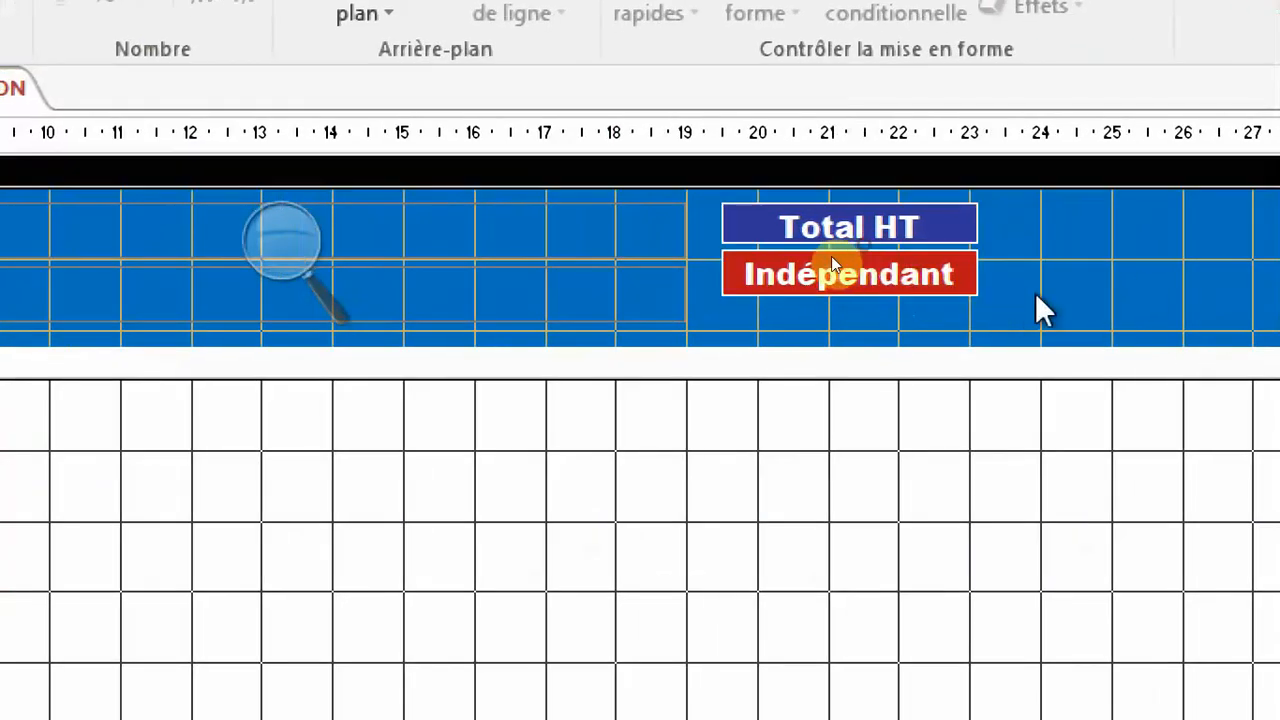
left_click_drag(1068, 300, 914, 294)
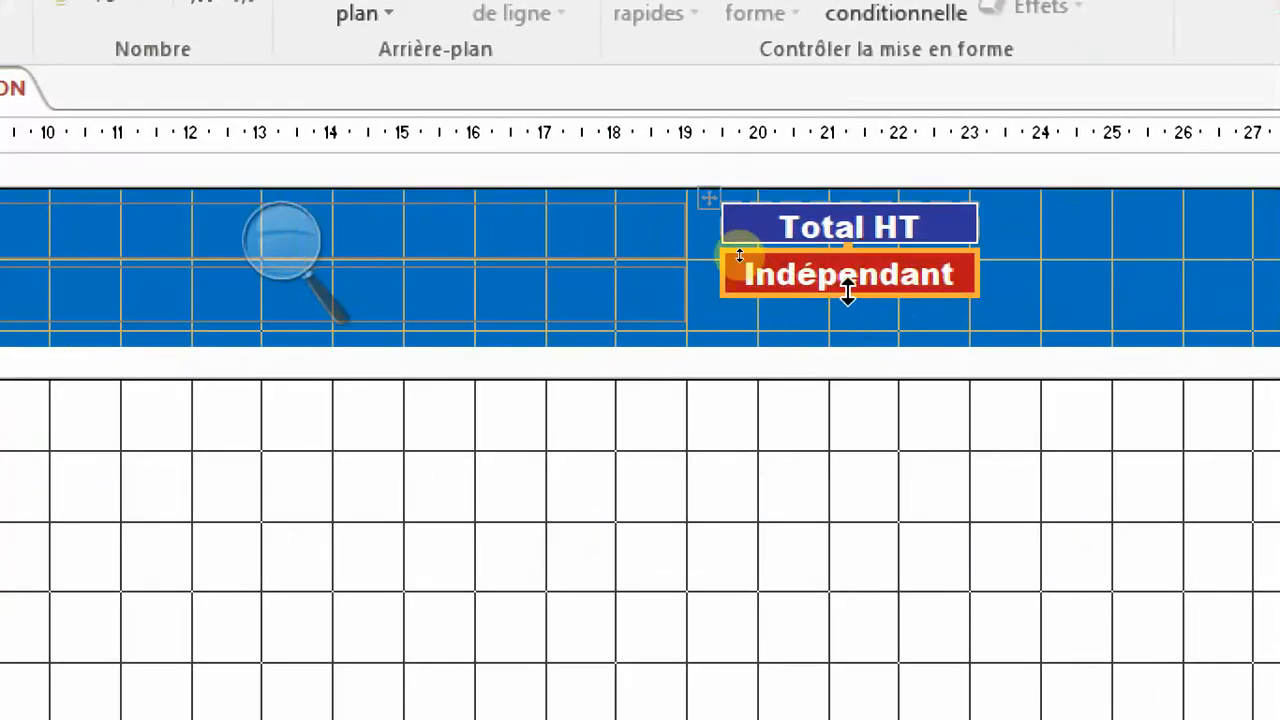
left_click_drag(1016, 215, 934, 274)
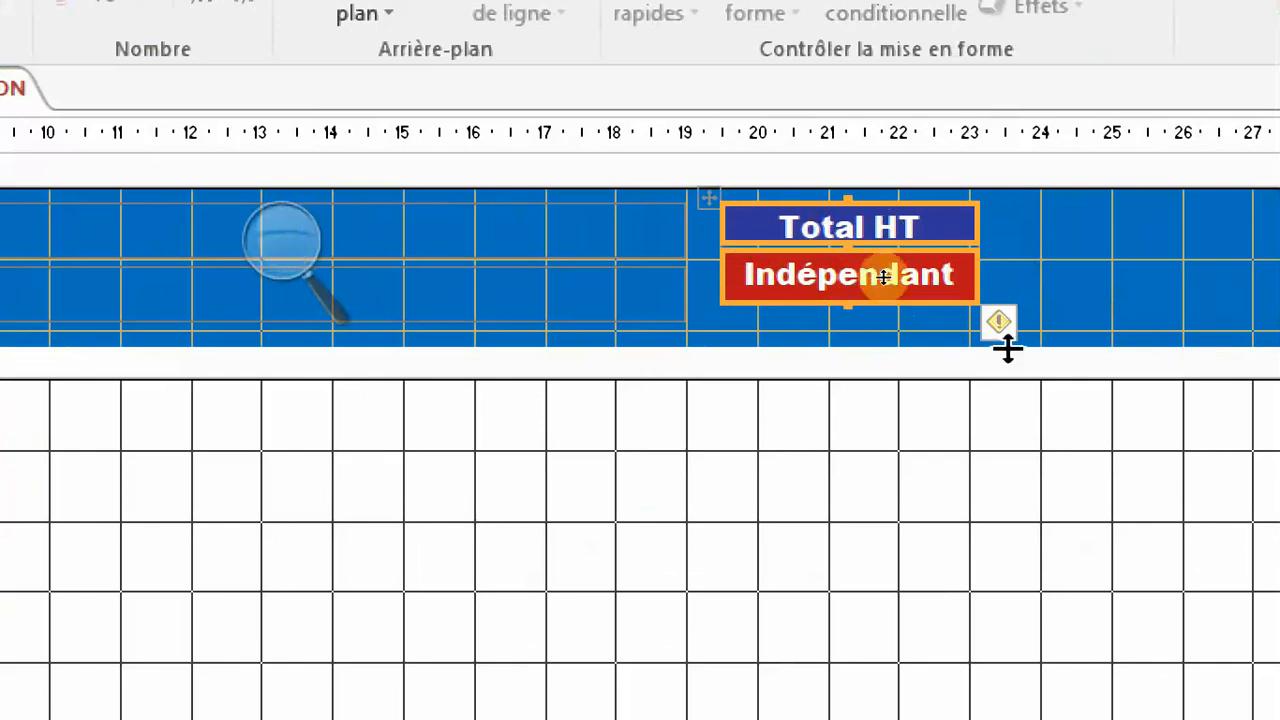
left_click(1065, 258)
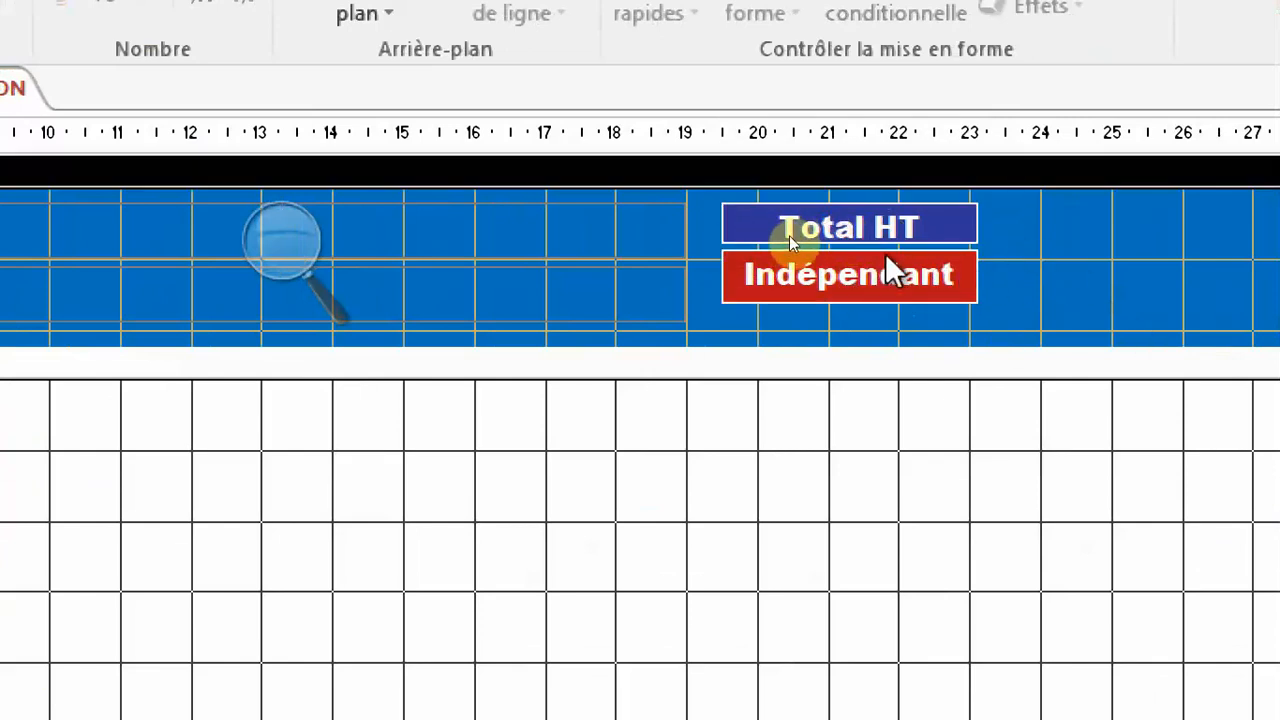
Set the control padding of the "Total HT" label and its text box to Aucun.
left_click_drag(1027, 219, 951, 268)
left_click(640, 88)
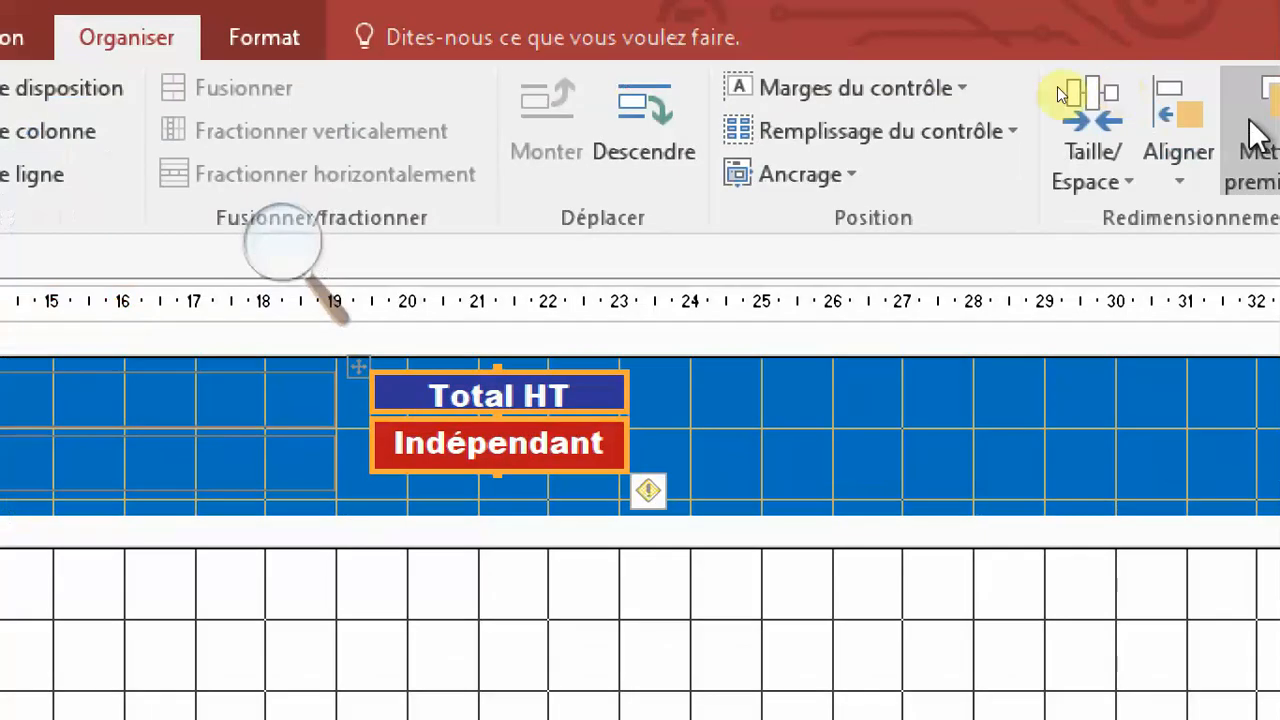
left_click(887, 139)
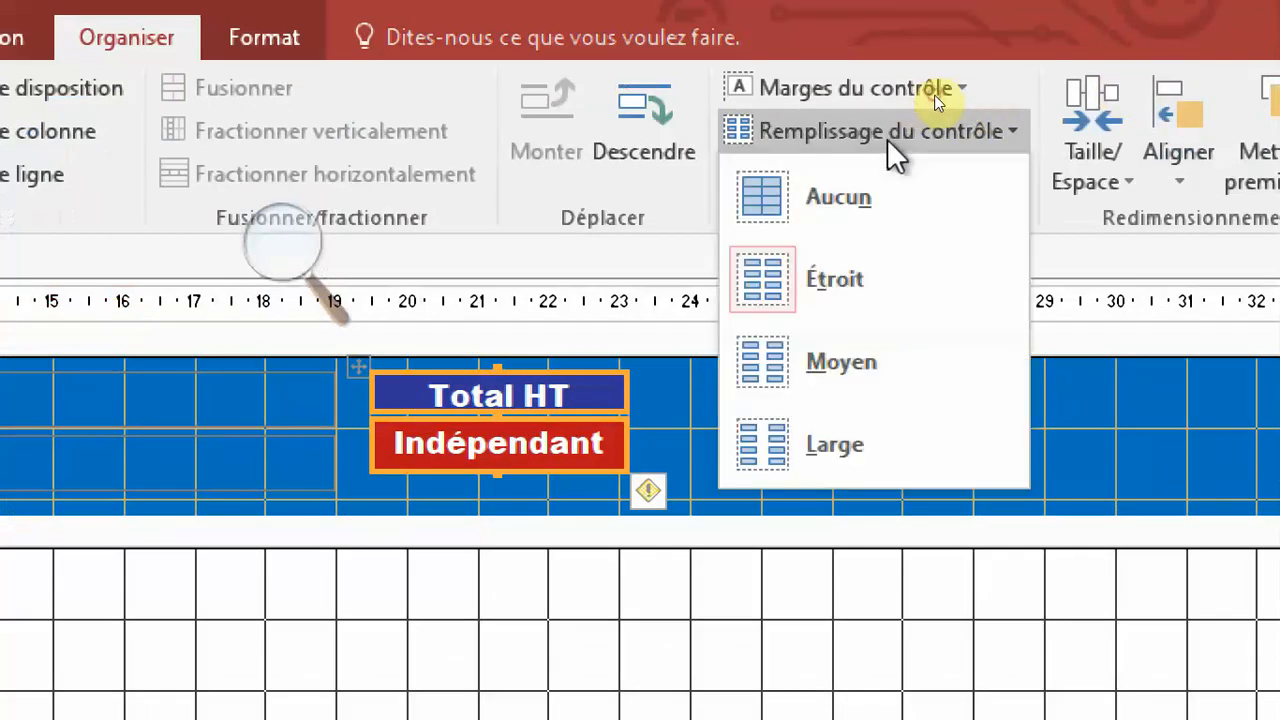
left_click(878, 205)
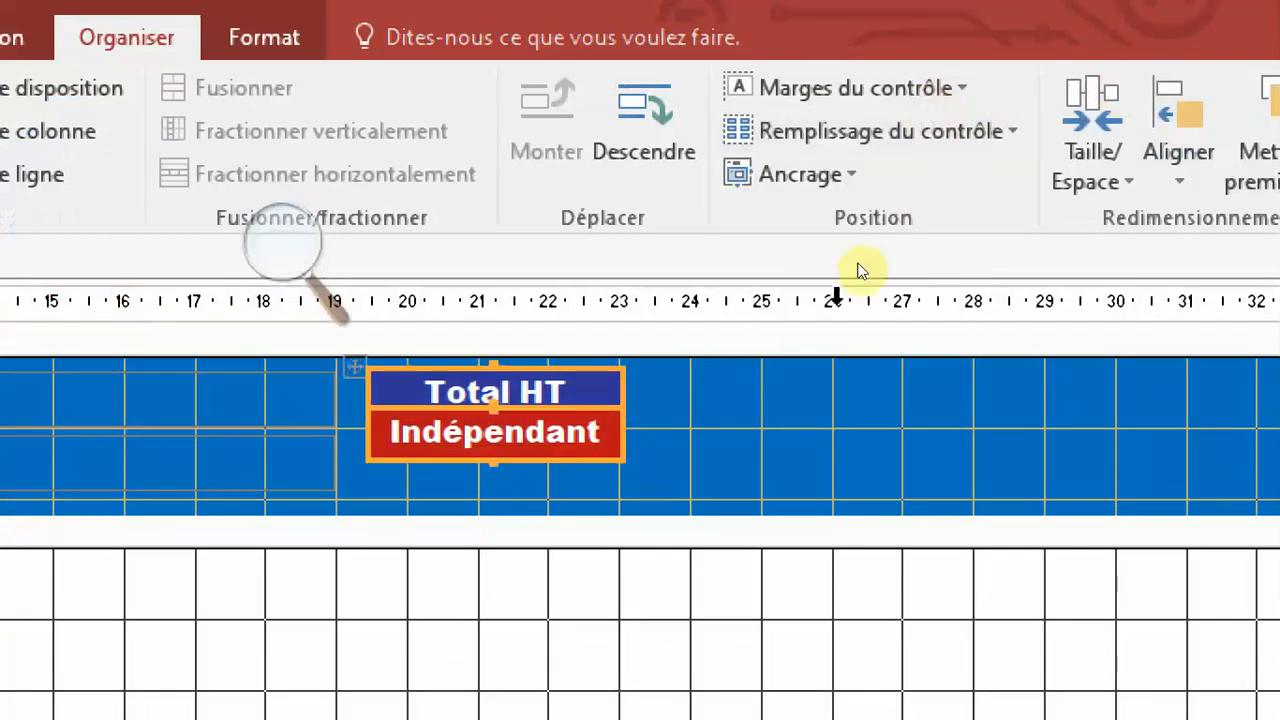
left_click(726, 474)
Move the "Total HT" layout to about 19.7 cm and widen it to about 4 cm.
left_click_drag(666, 379, 604, 450)
left_click_drag(364, 368, 384, 378)
left_click(769, 407)
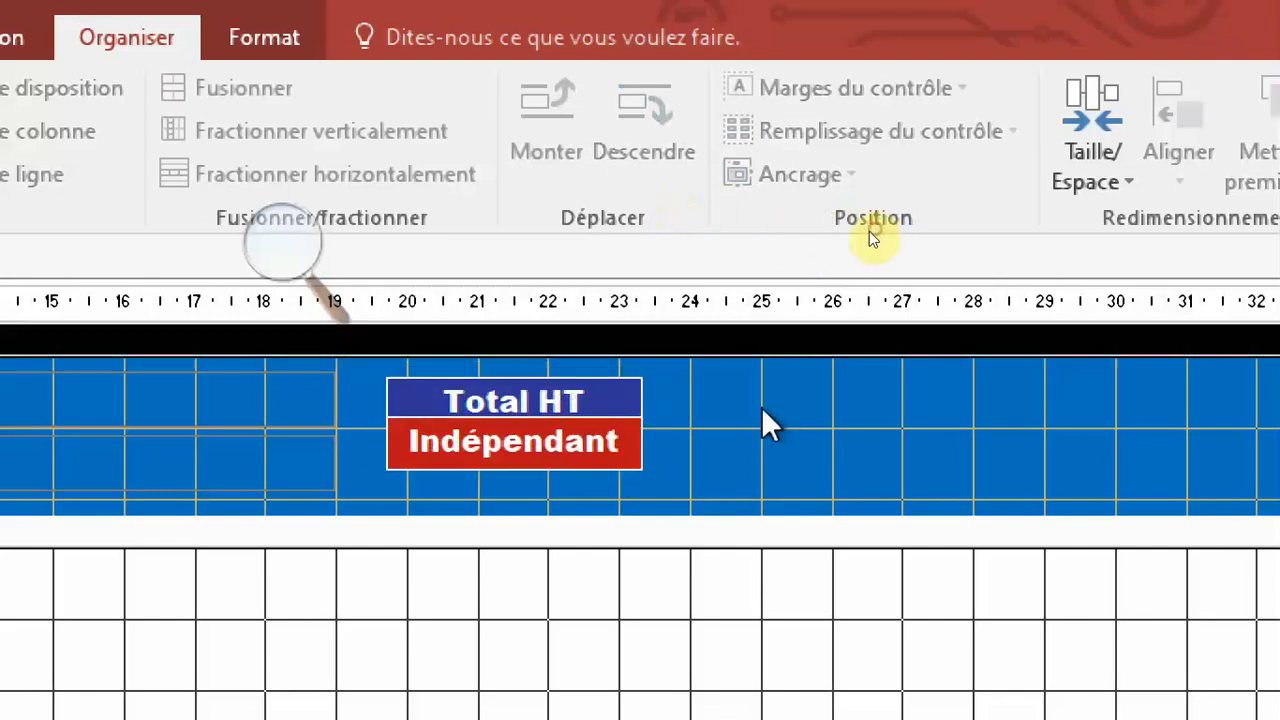
left_click(617, 446)
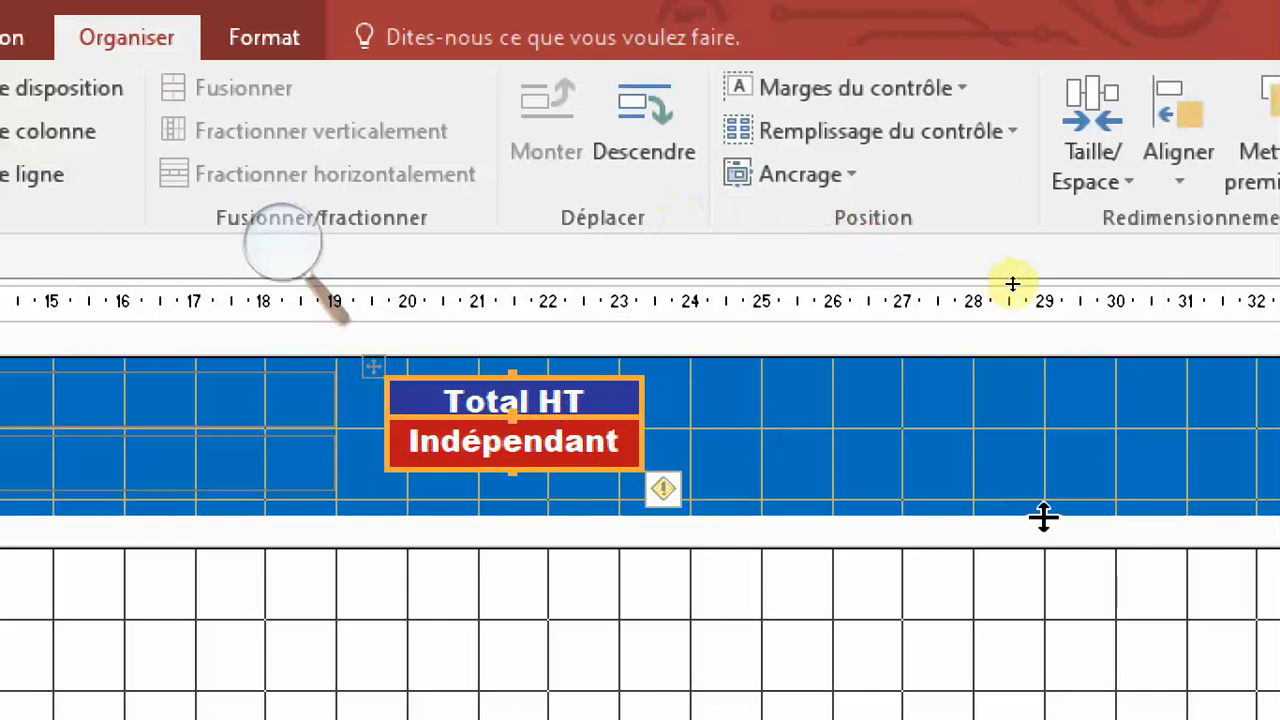
left_click_drag(638, 398, 620, 470)
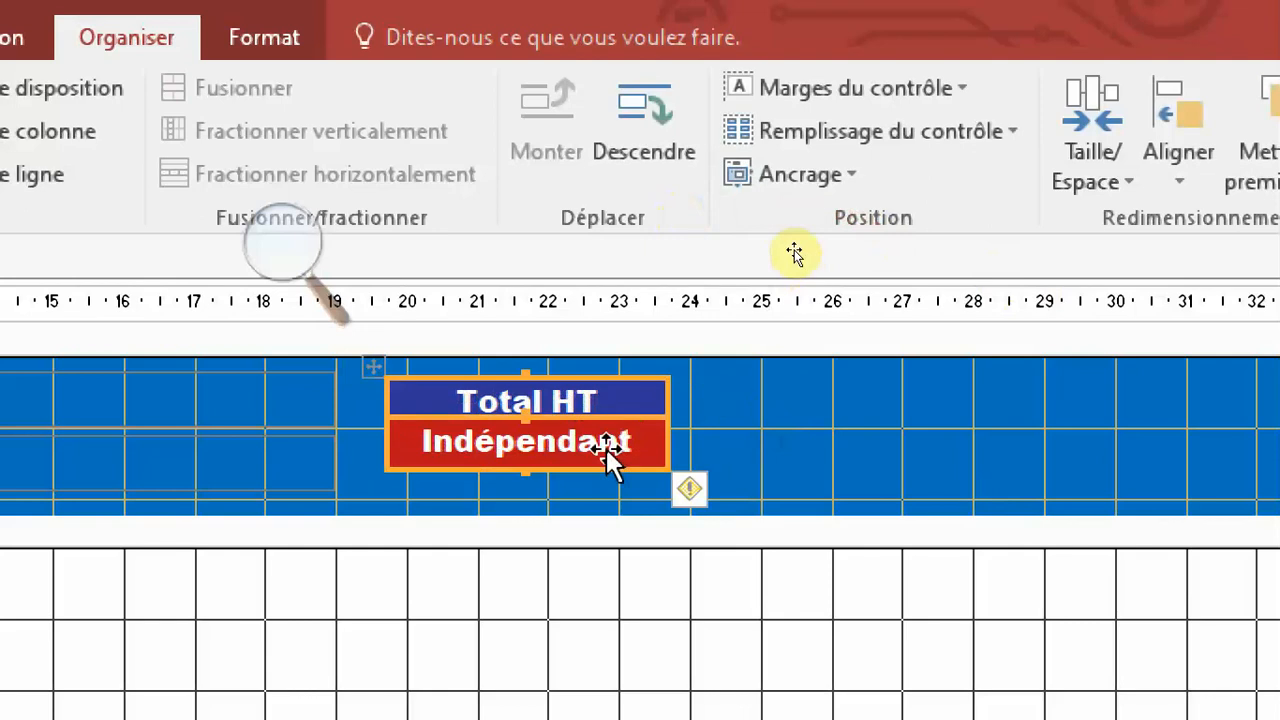
Duplicate the "Total HT" layout and place the copy just right of the original on the same row, at about 23.8 cm.
key("ctrl+v")
left_click_drag(362, 473, 663, 371)
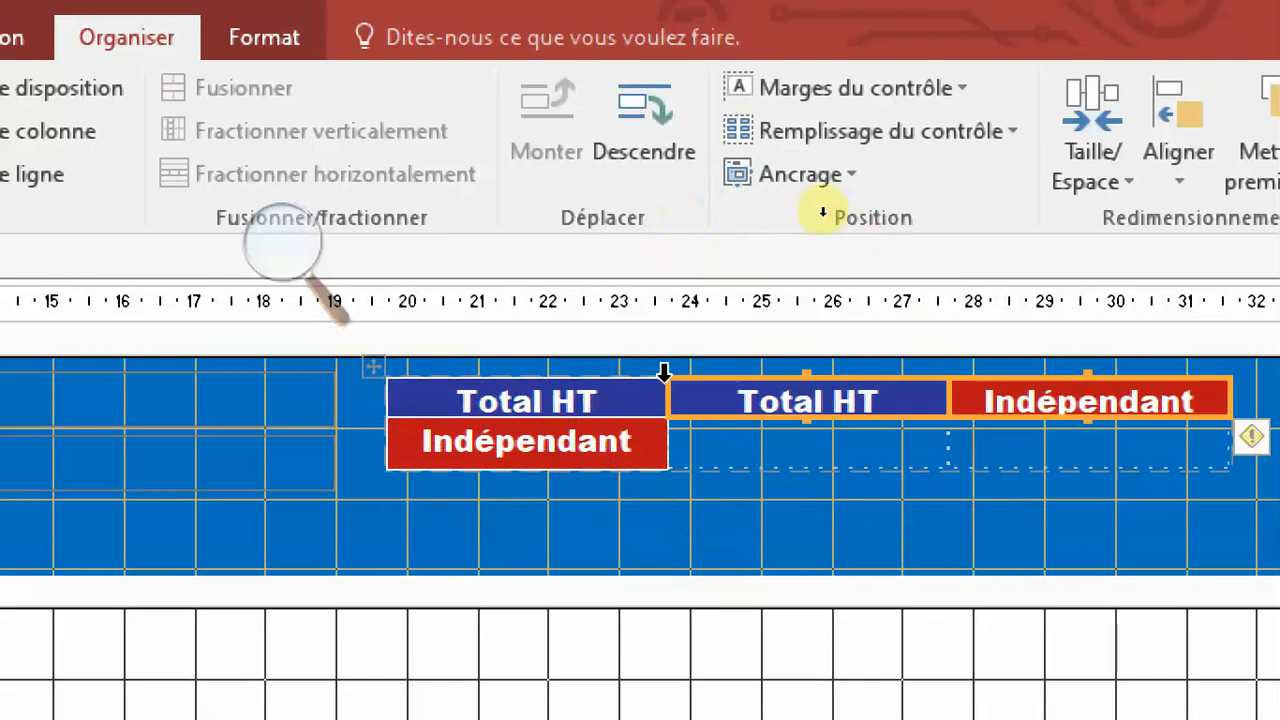
key("ctrl+z")
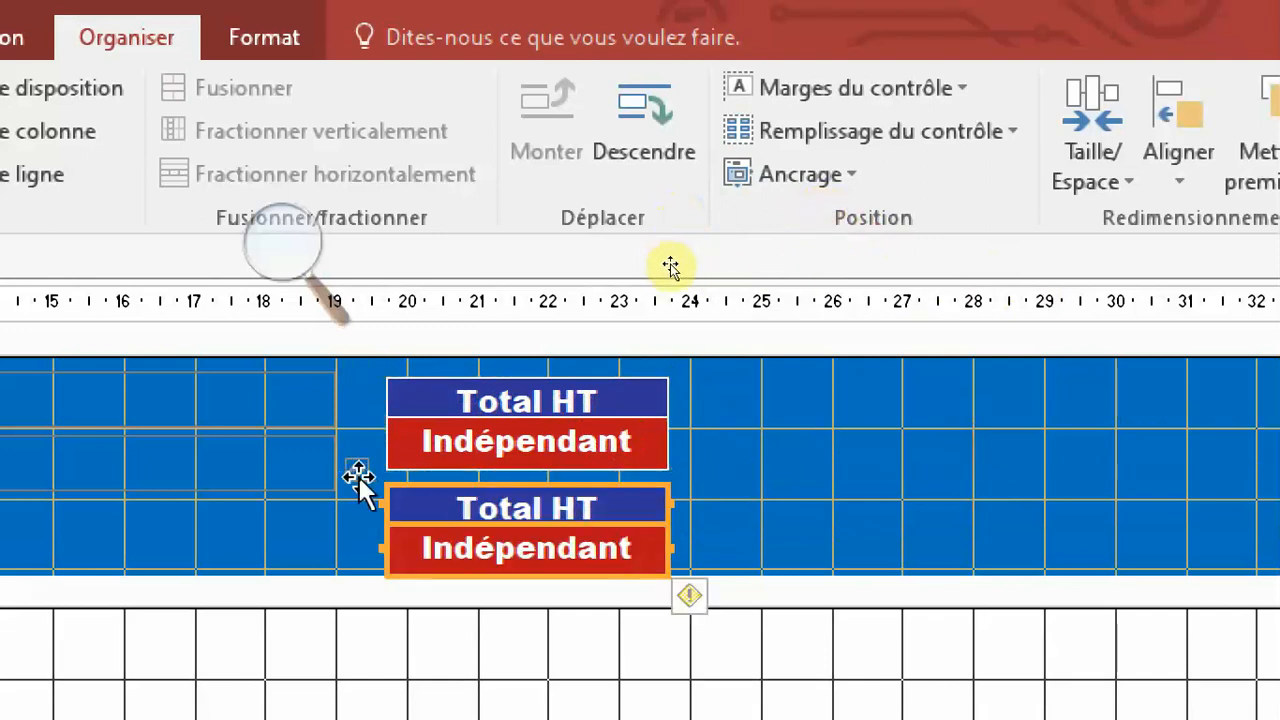
left_click_drag(360, 477, 660, 392)
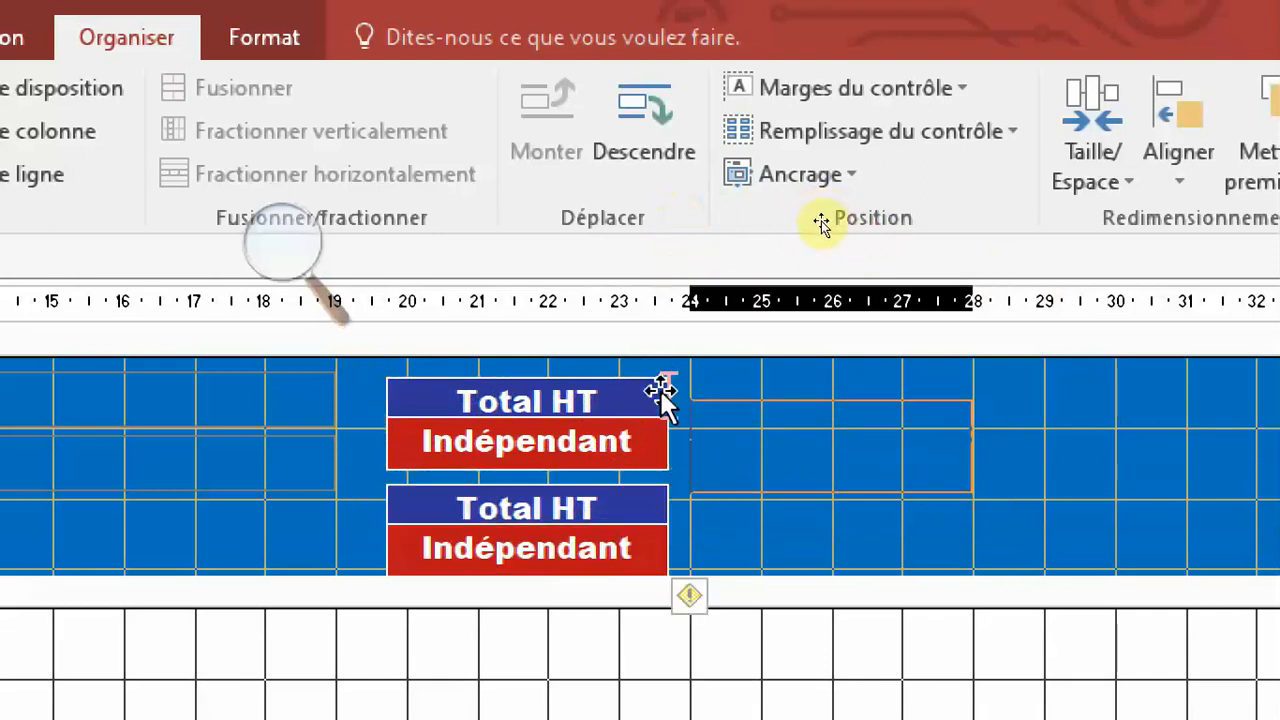
left_click_drag(660, 390, 688, 388)
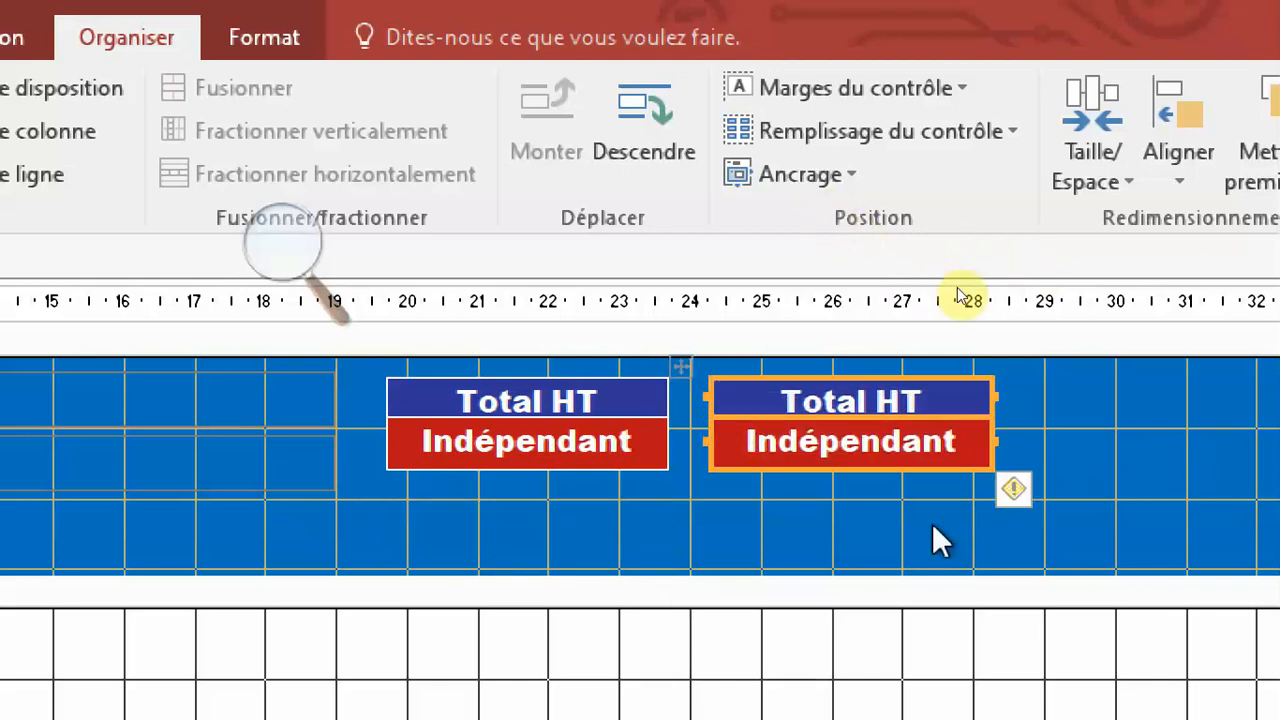
key("Left")
key("Left")
key("Left")
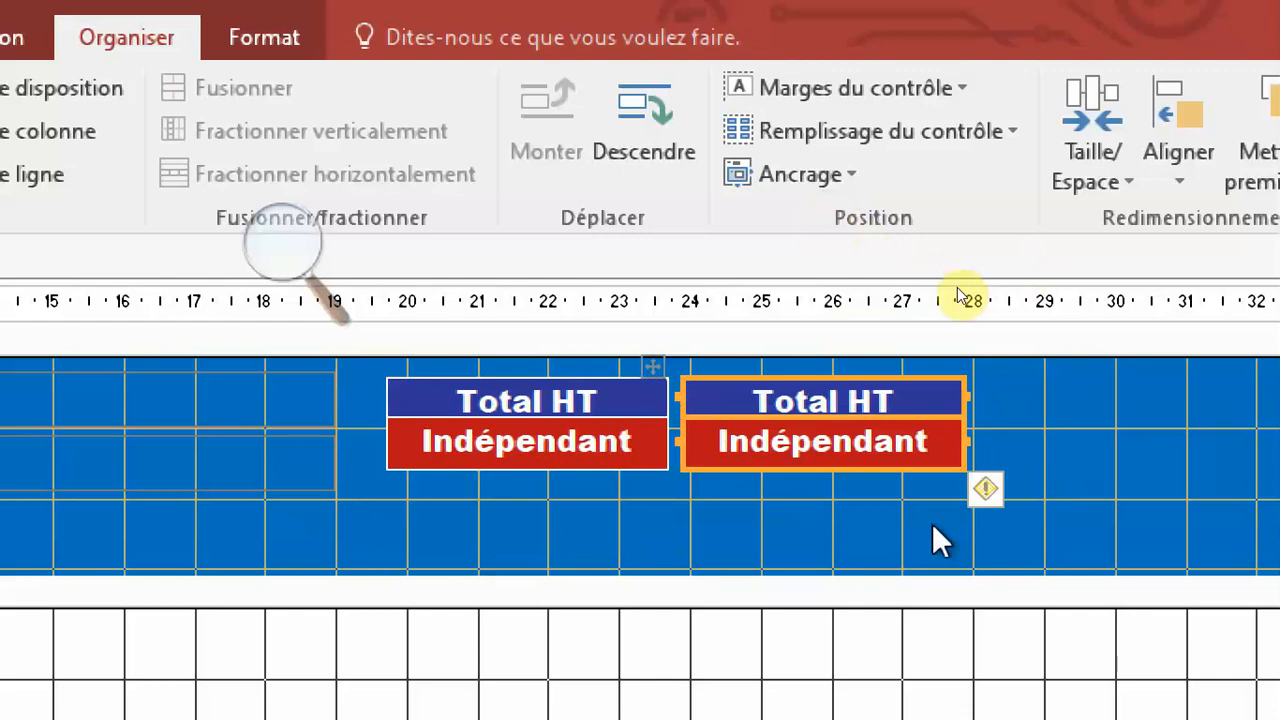
key("Left")
left_click(1008, 440)
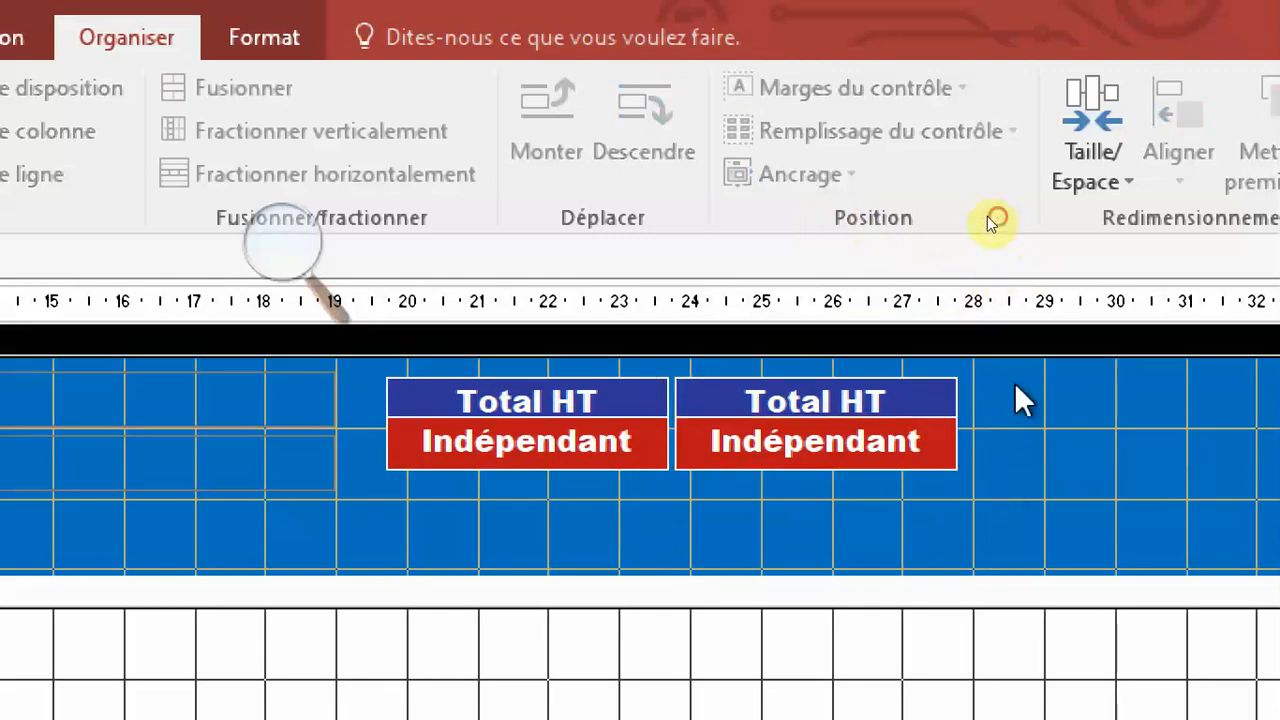
Add a third copy of the "Total HT" layout just right of the second on the same row, at about 27.9 cm.
left_click(882, 456)
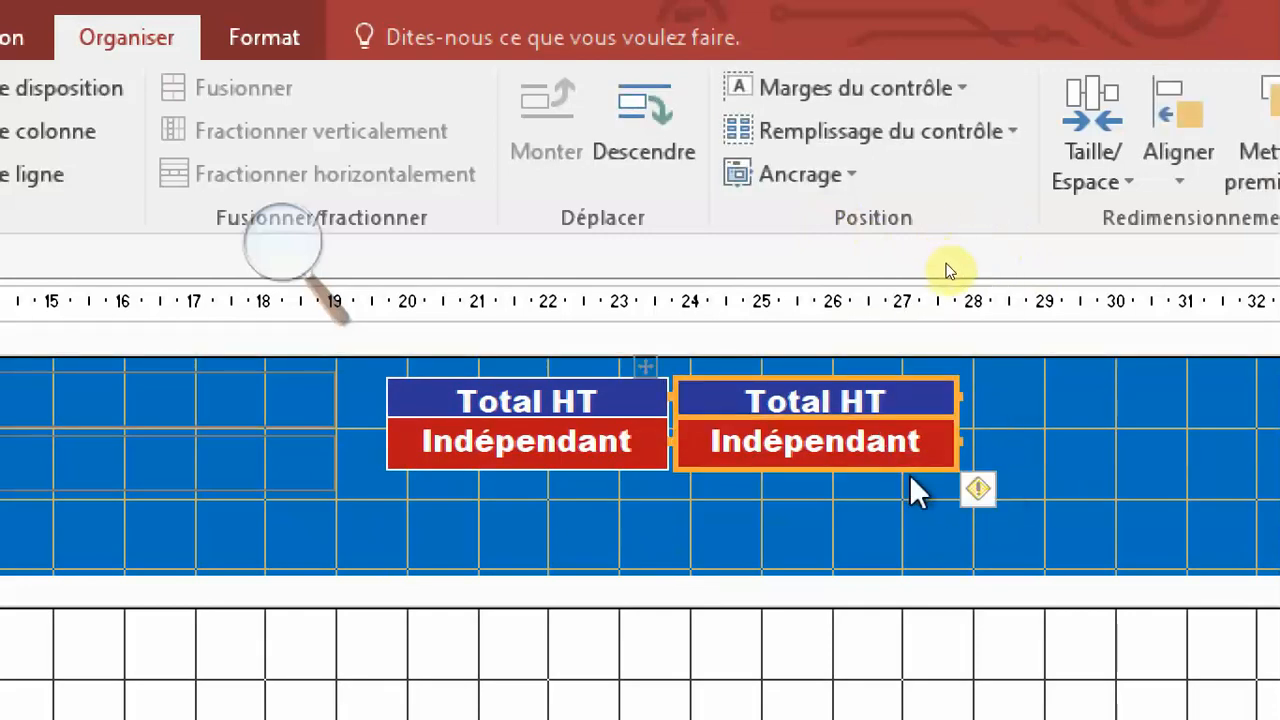
key("ctrl+v")
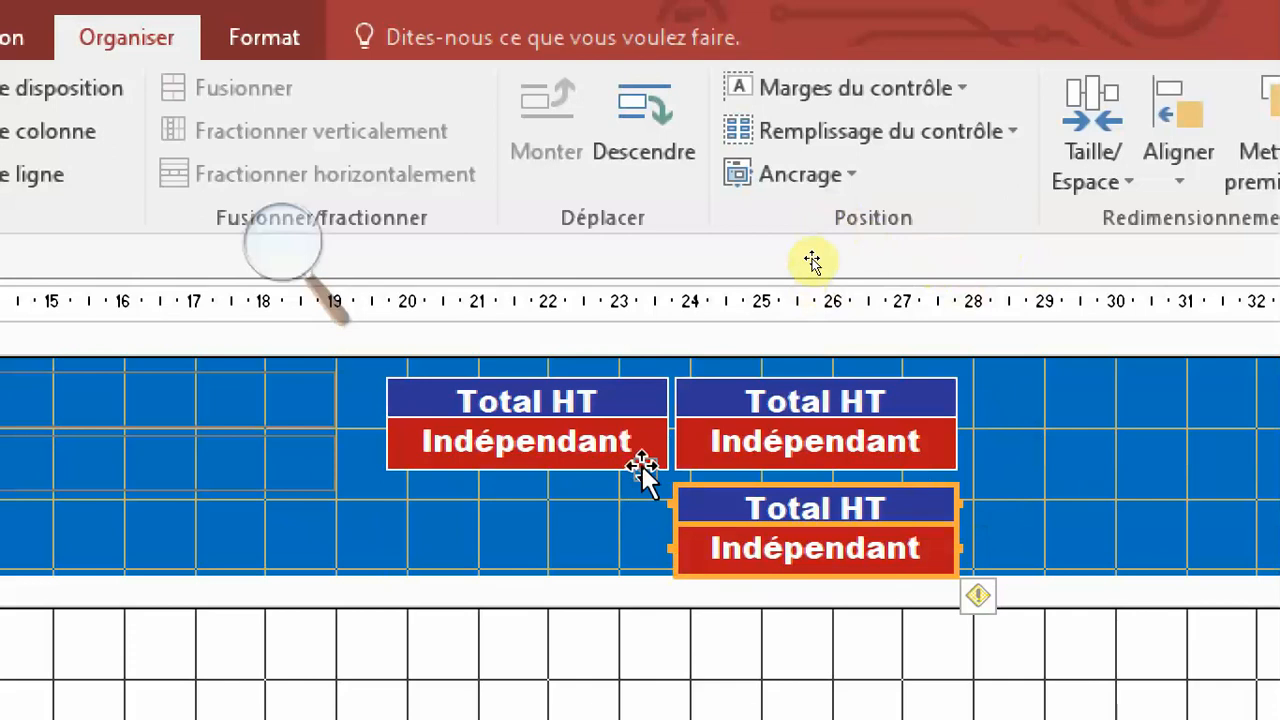
left_click_drag(642, 467, 977, 360)
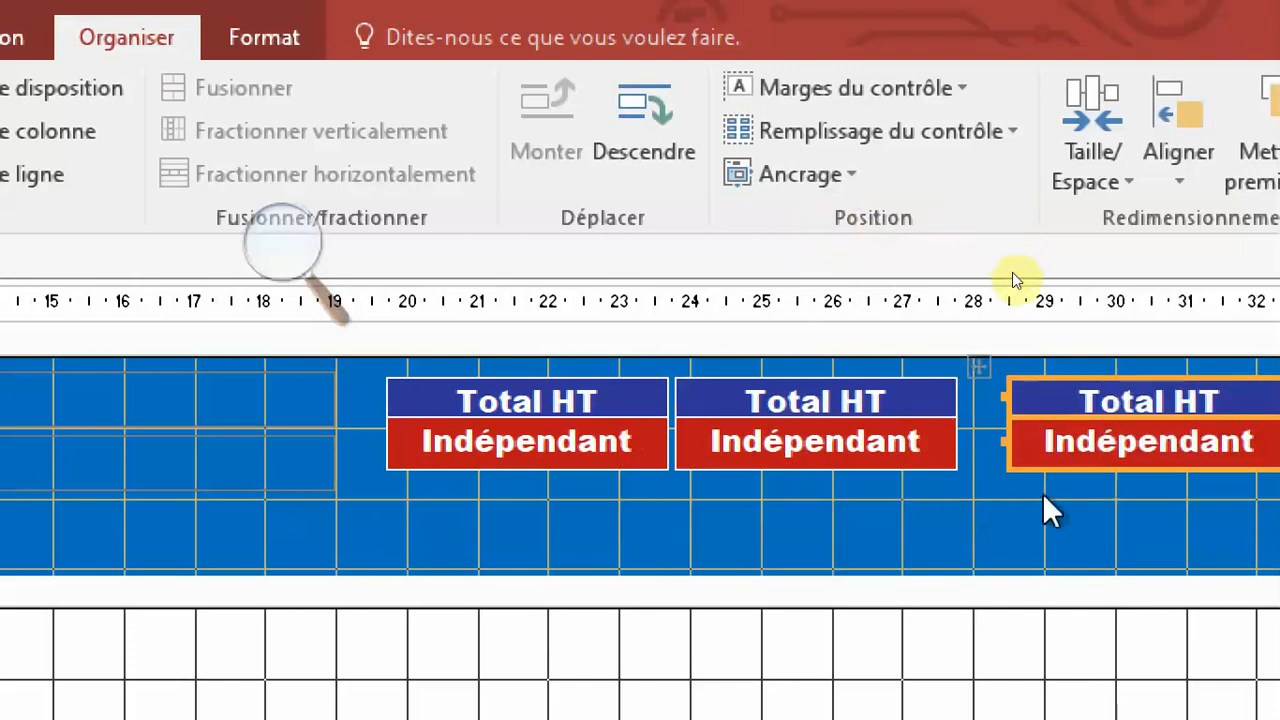
key("Up")
key("Down")
key("Left")
key("Left")
key("Left")
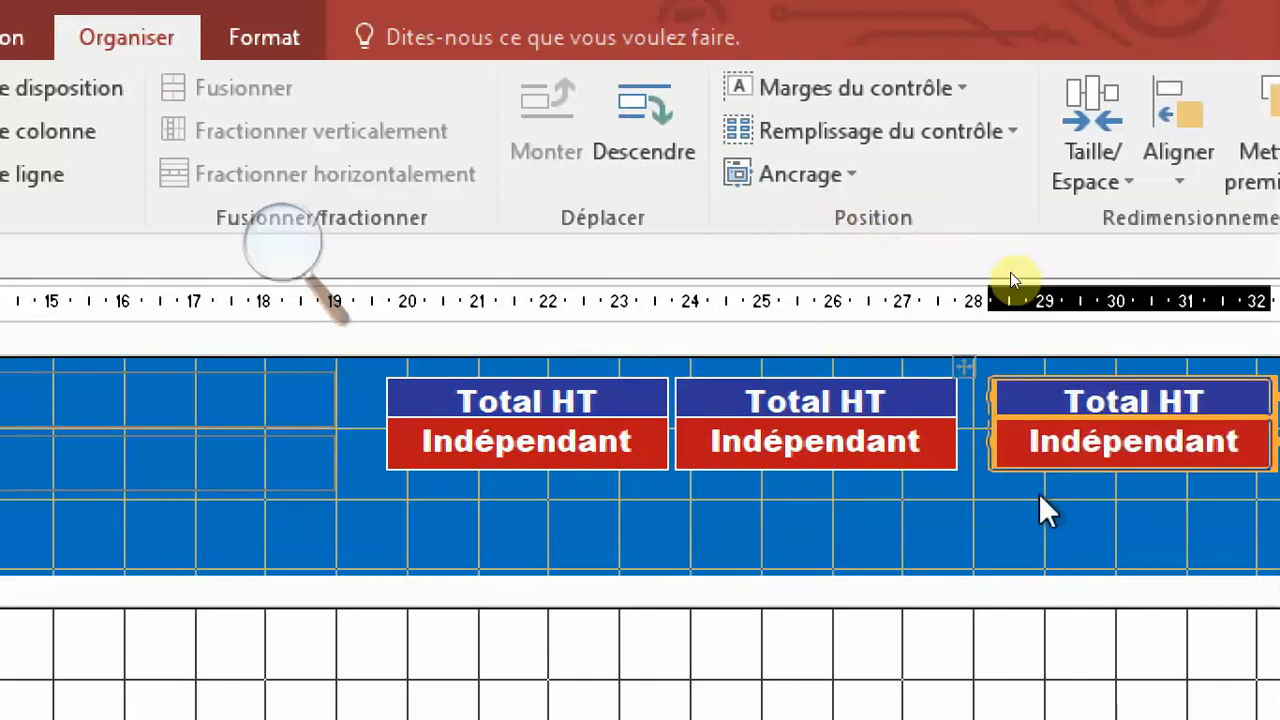
key("Left")
key("Left")
key("Left")
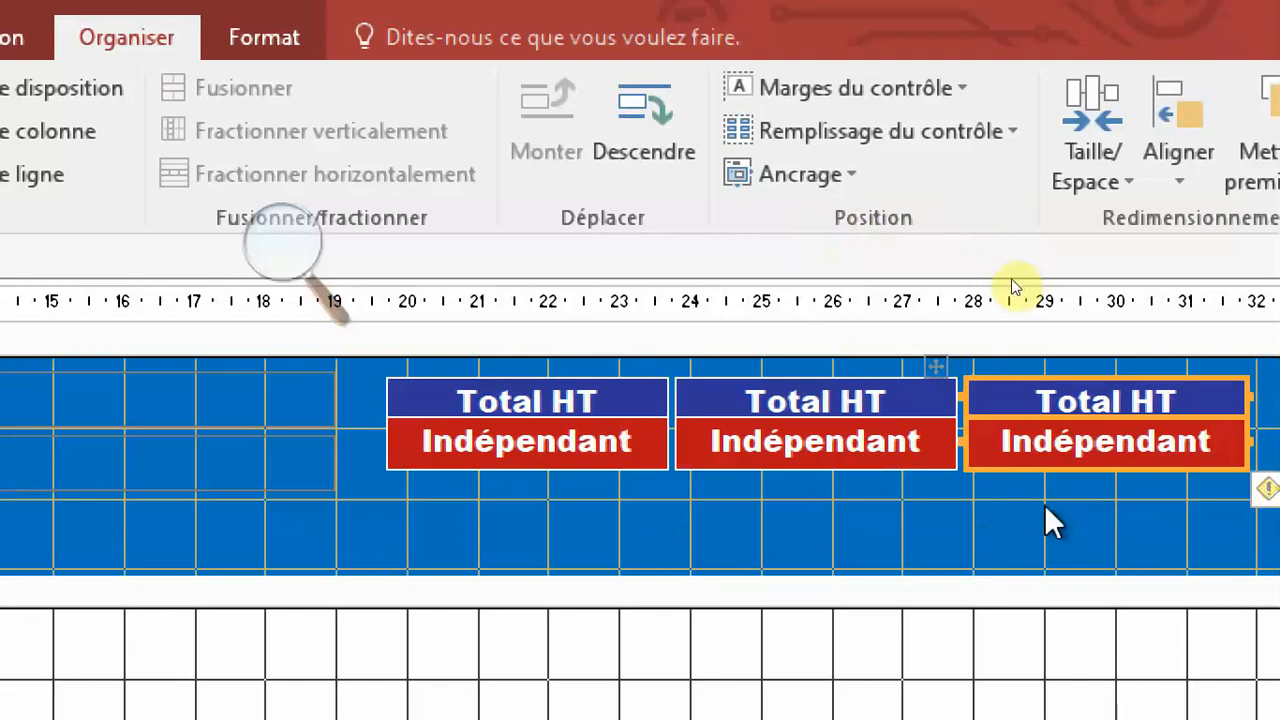
key("Left")
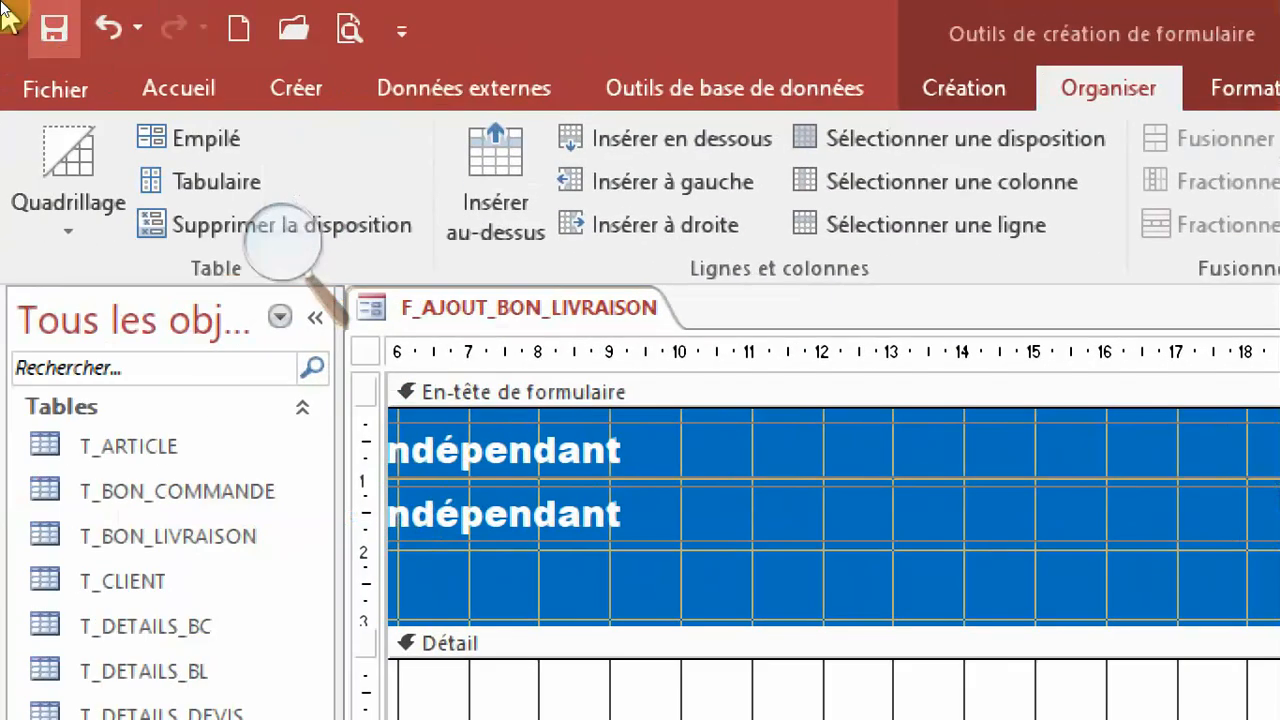
left_click(54, 29)
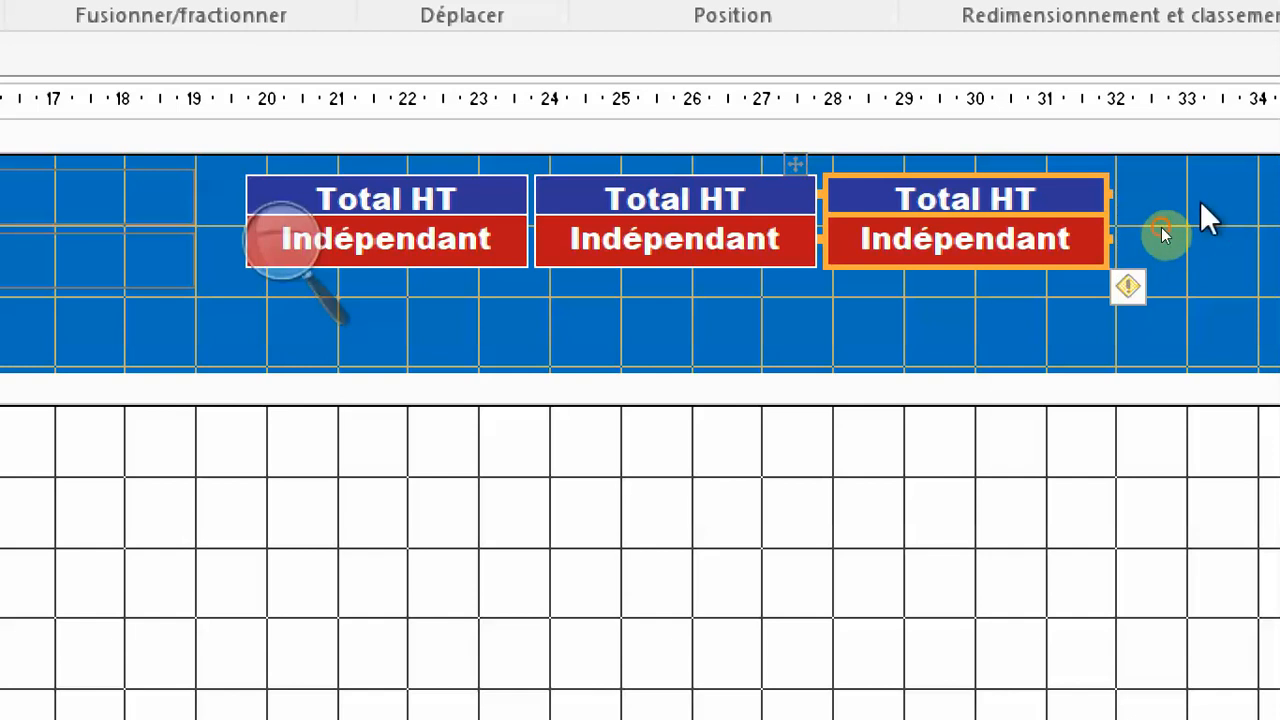
left_click(1163, 233)
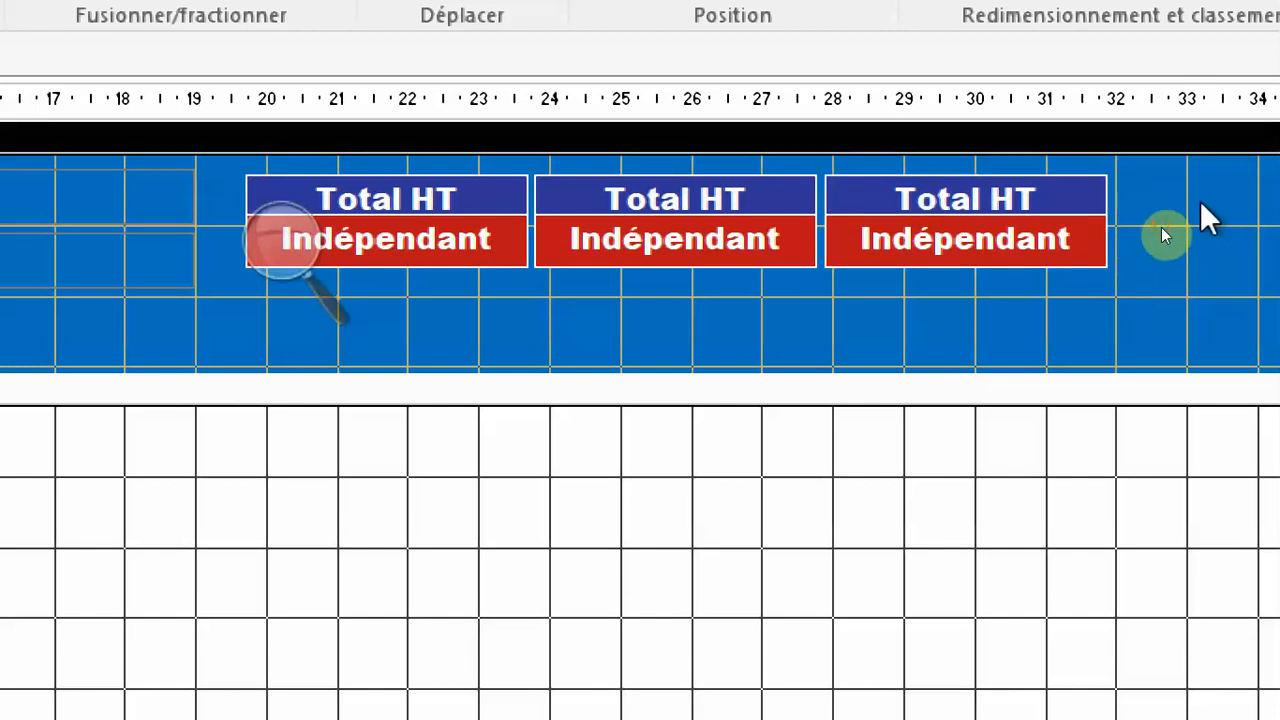
left_click(778, 207)
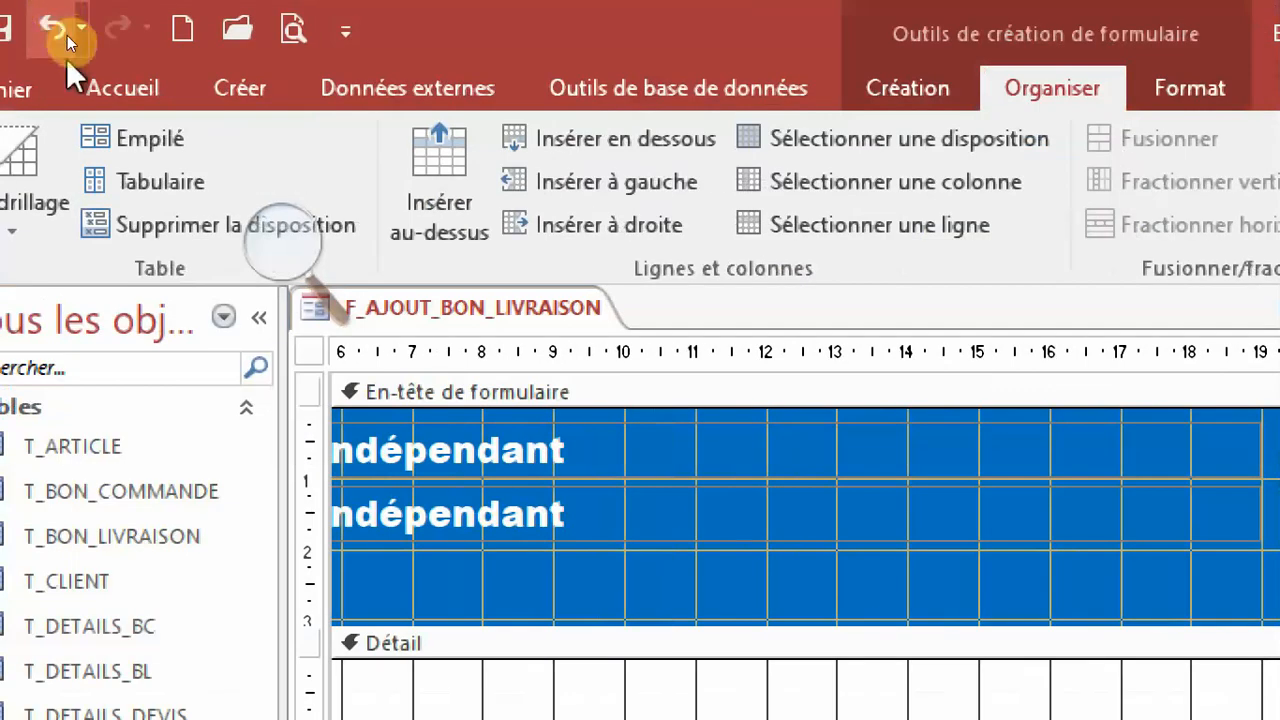
left_click(67, 36)
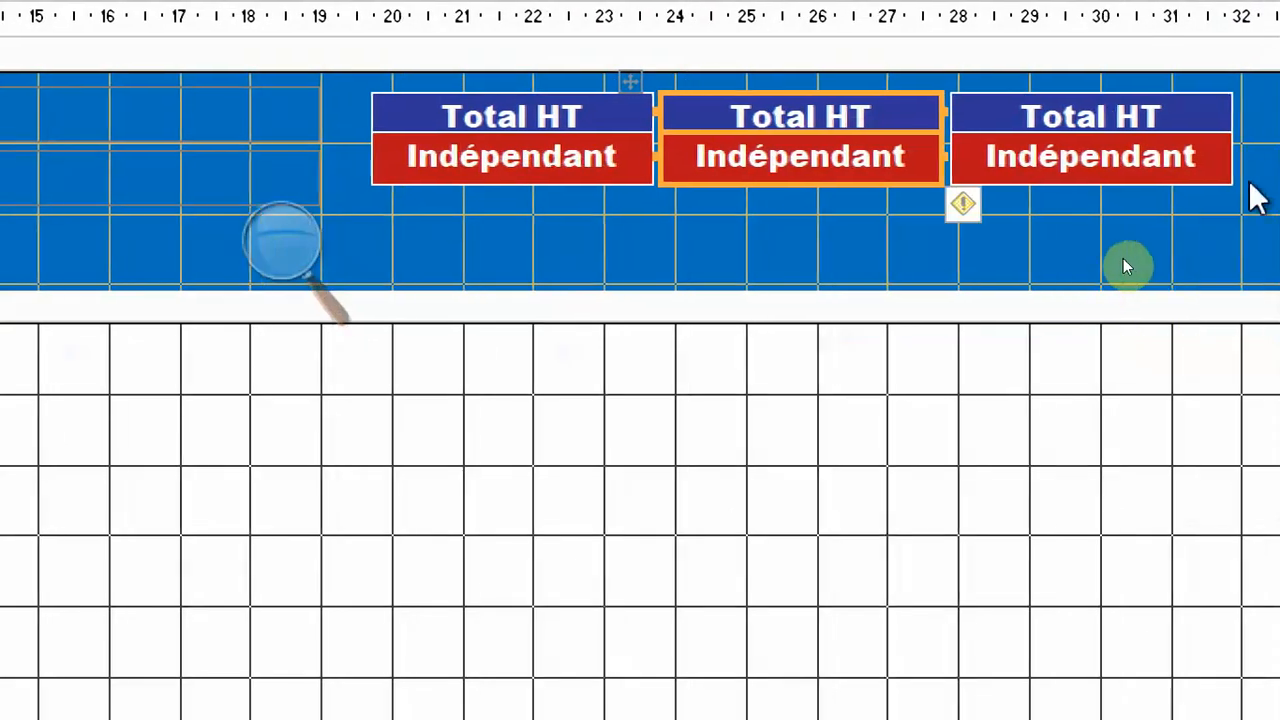
left_click(1127, 264)
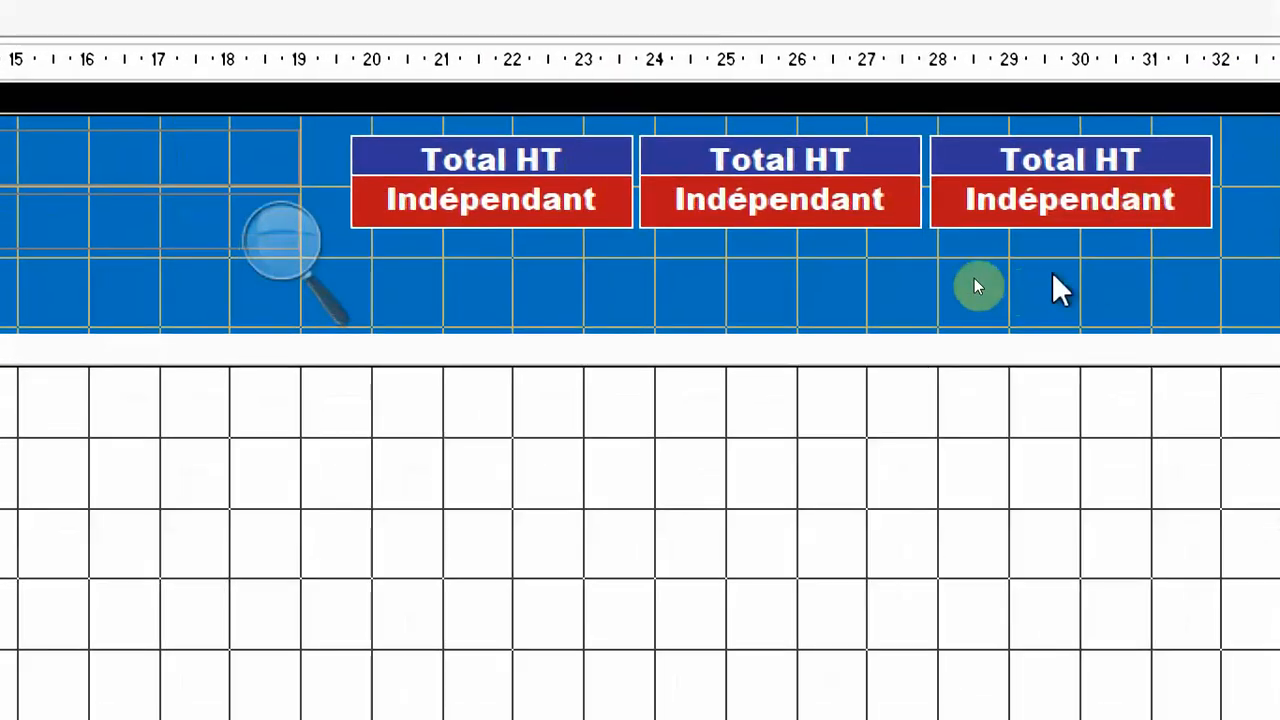
Nudge the first "Total HT" layout very slightly left to even out the gaps between the three layouts.
left_click_drag(577, 250, 571, 163)
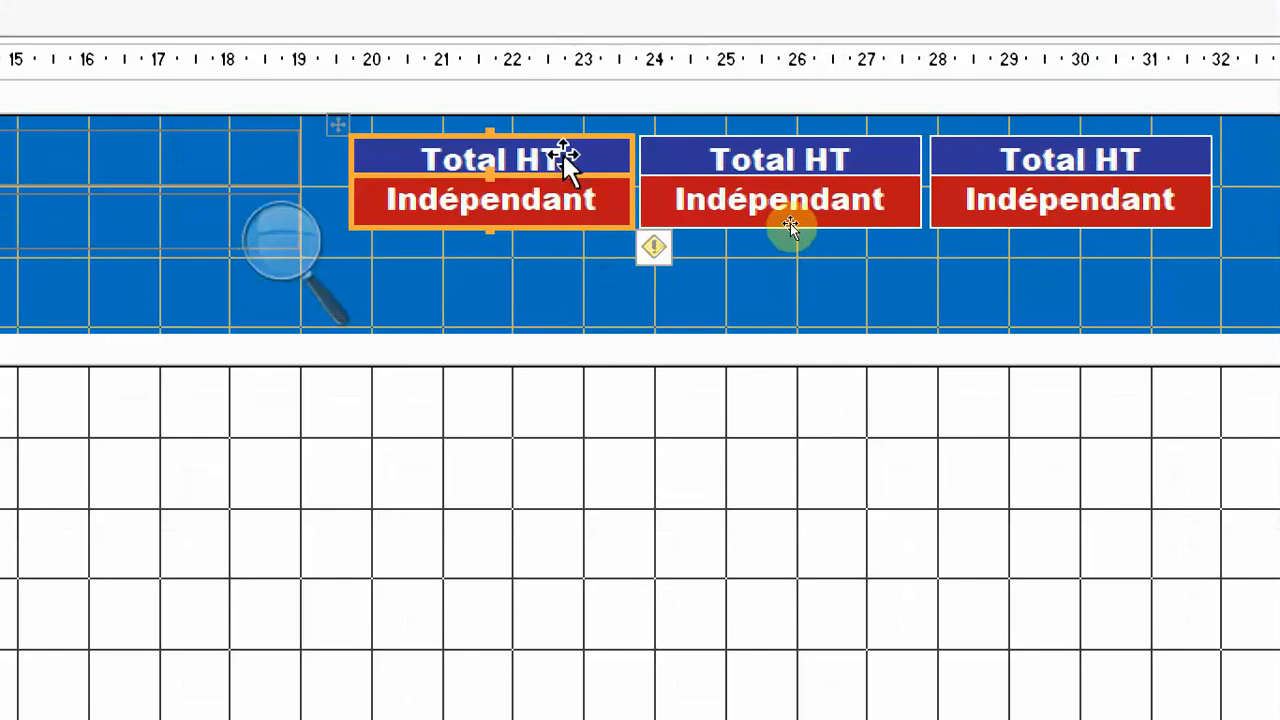
key("Left")
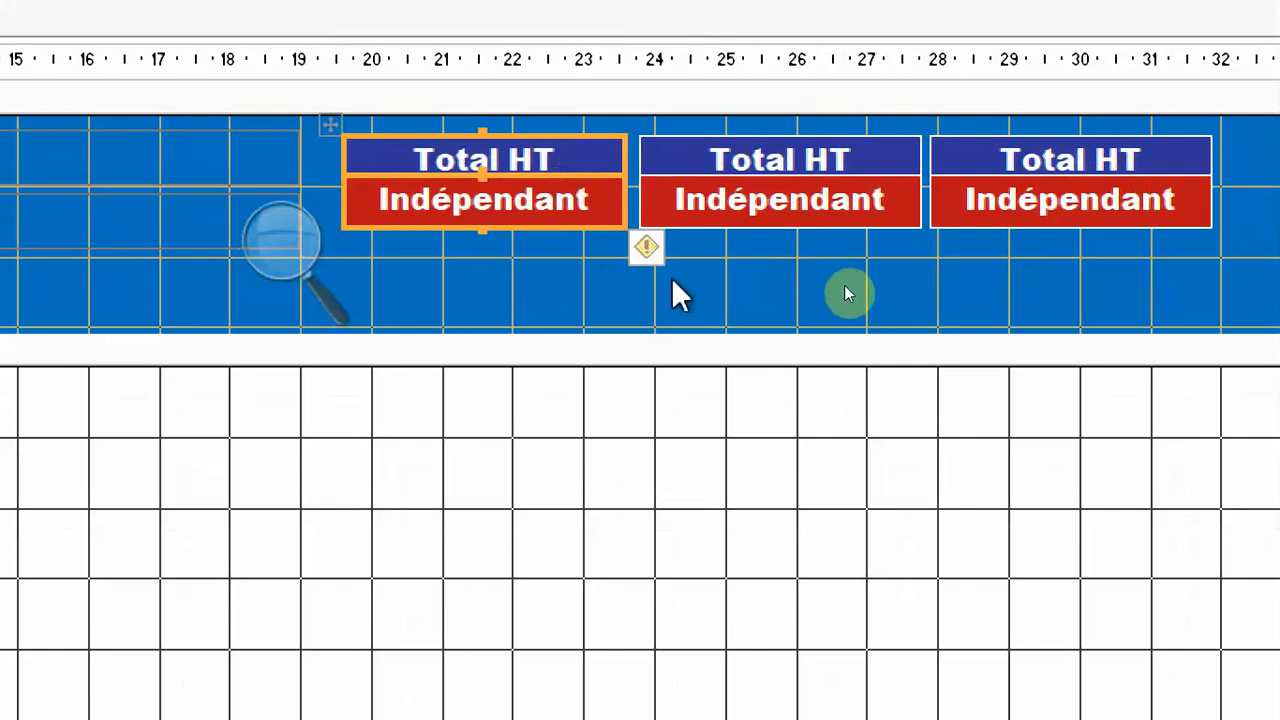
key("Right")
left_click(747, 276)
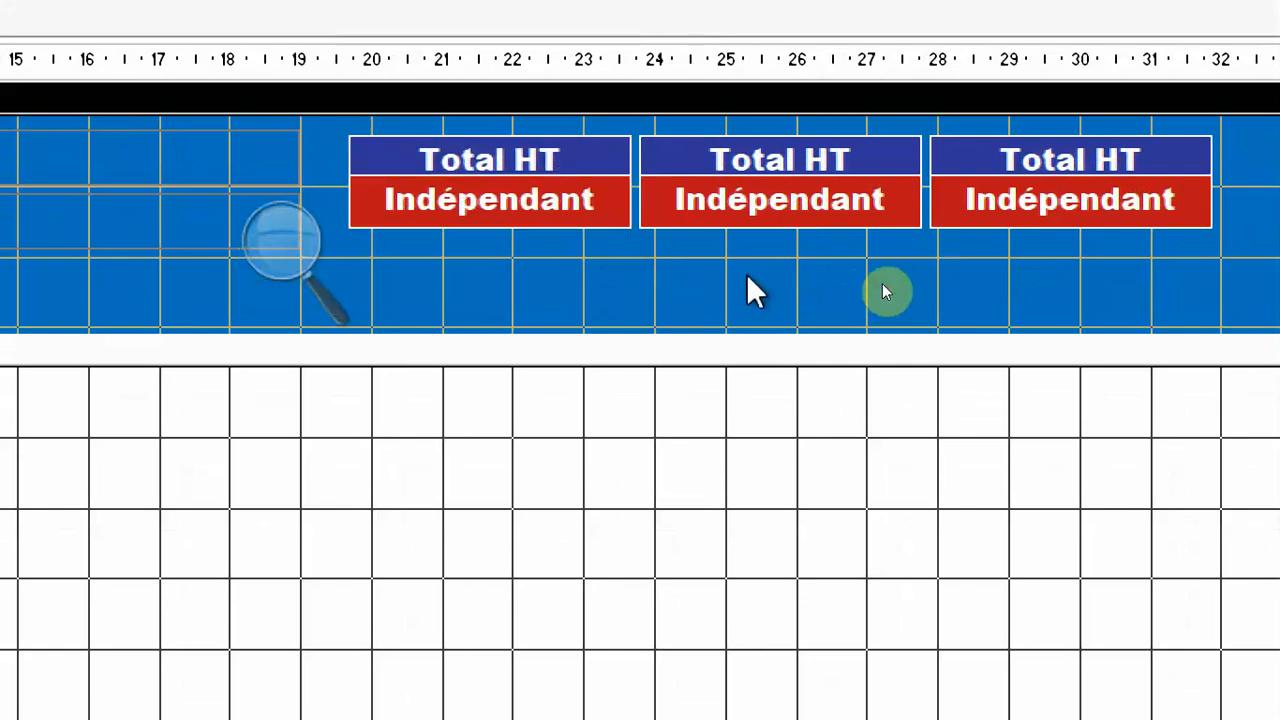
Change the caption of the middle layout's label to "Total TVA".
left_click(842, 151)
left_click(872, 153)
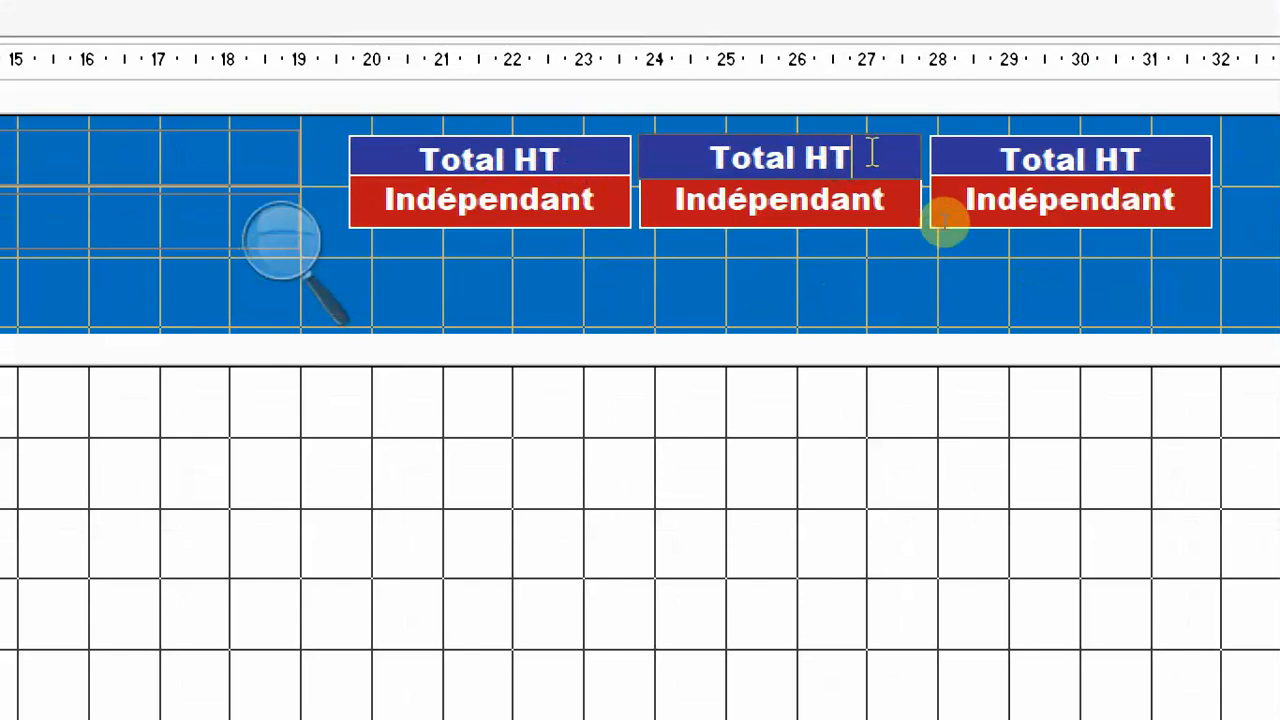
key("BackSpace")
key("BackSpace")
type("TVA")
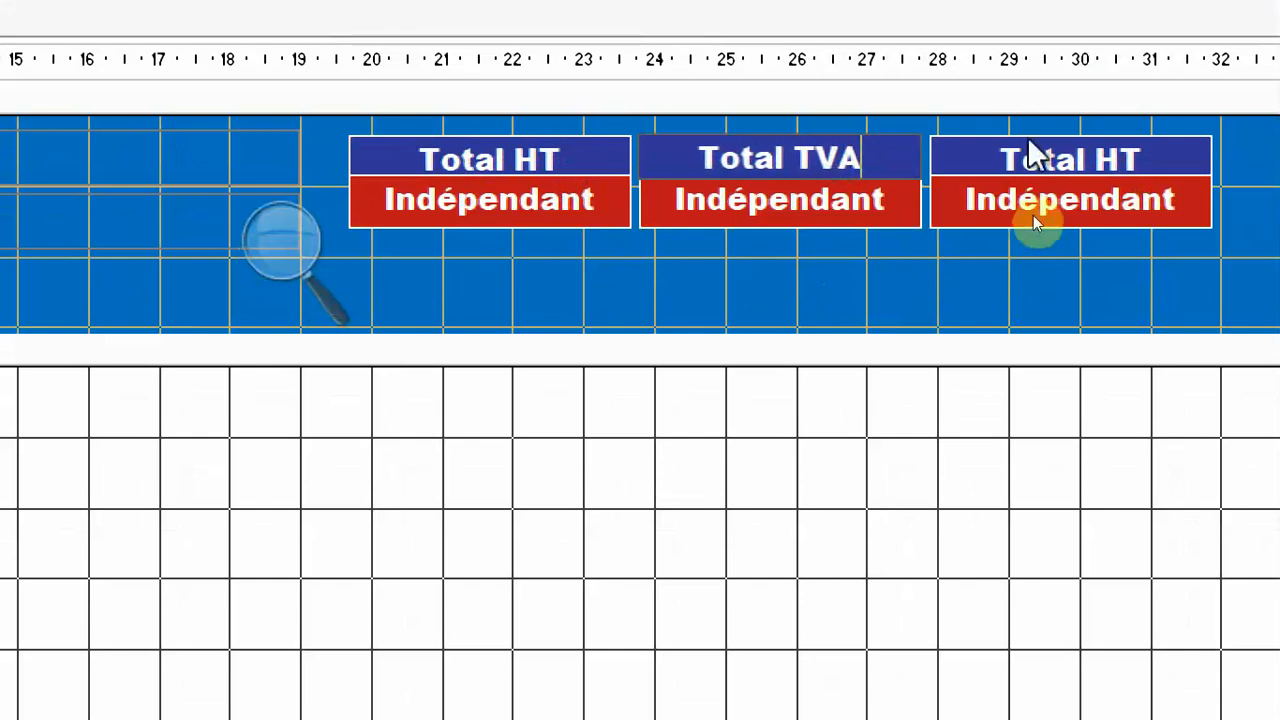
Change the caption of the third layout's label to "Total TTC".
left_click(1155, 148)
left_click(1153, 153)
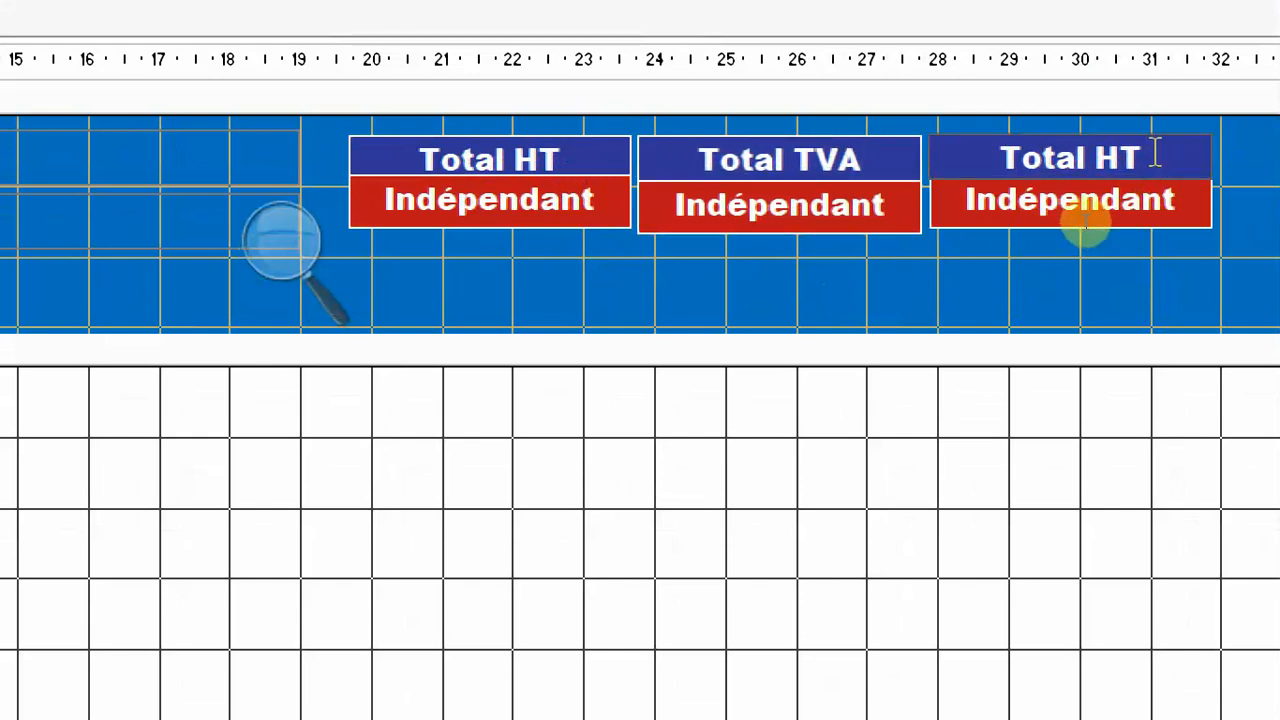
key("BackSpace")
key("BackSpace")
type("TTC")
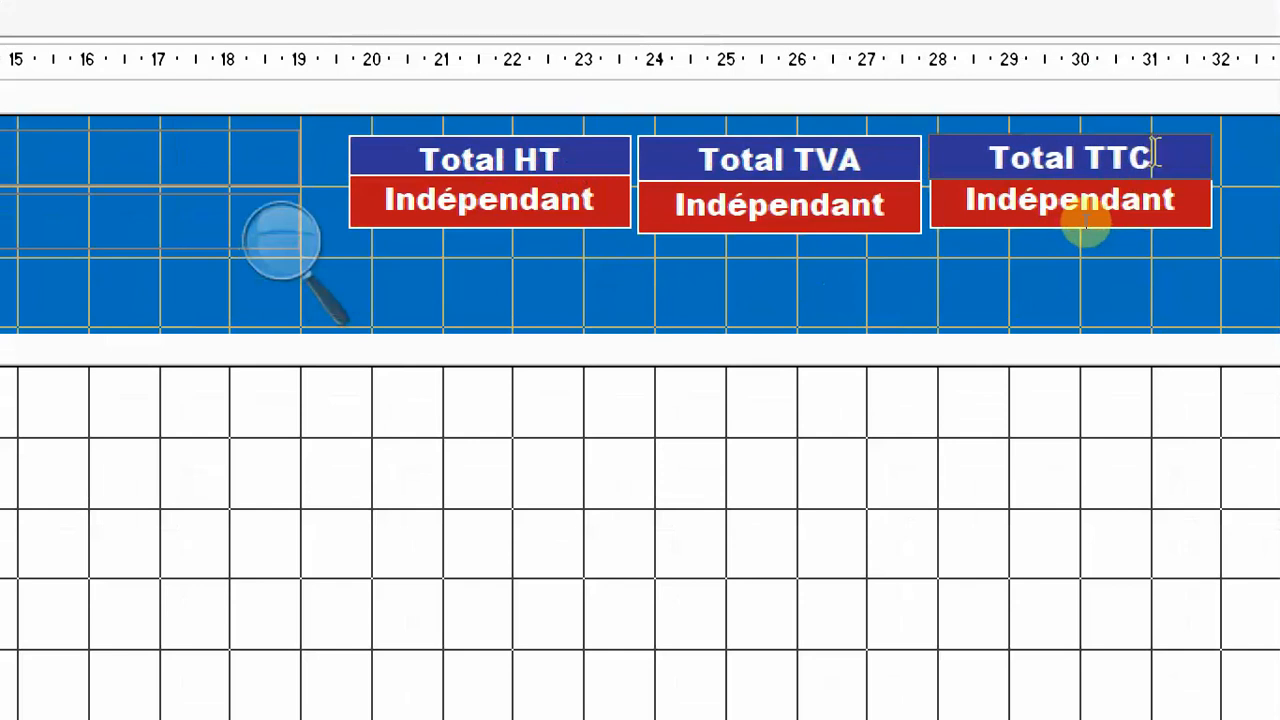
Resize the "Total HT", "Total TVA" and "Total TTC" labels to the height of the tallest one.
key("Escape")
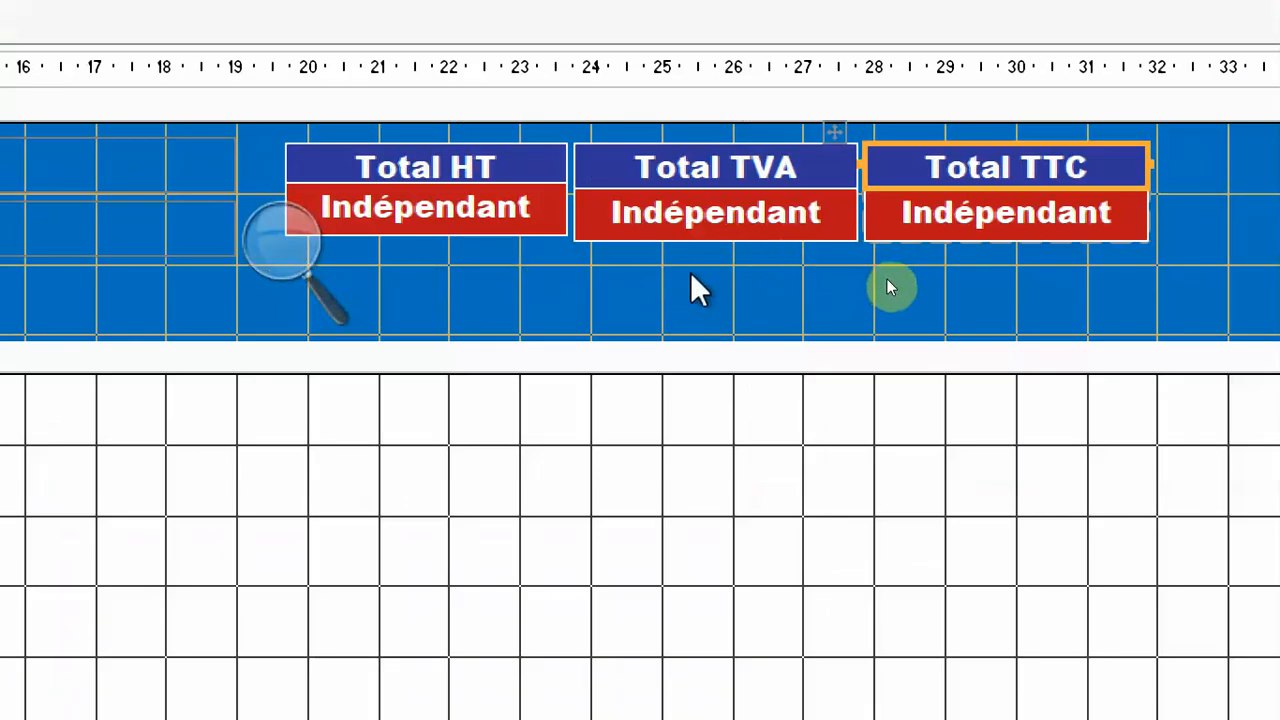
left_click(757, 309)
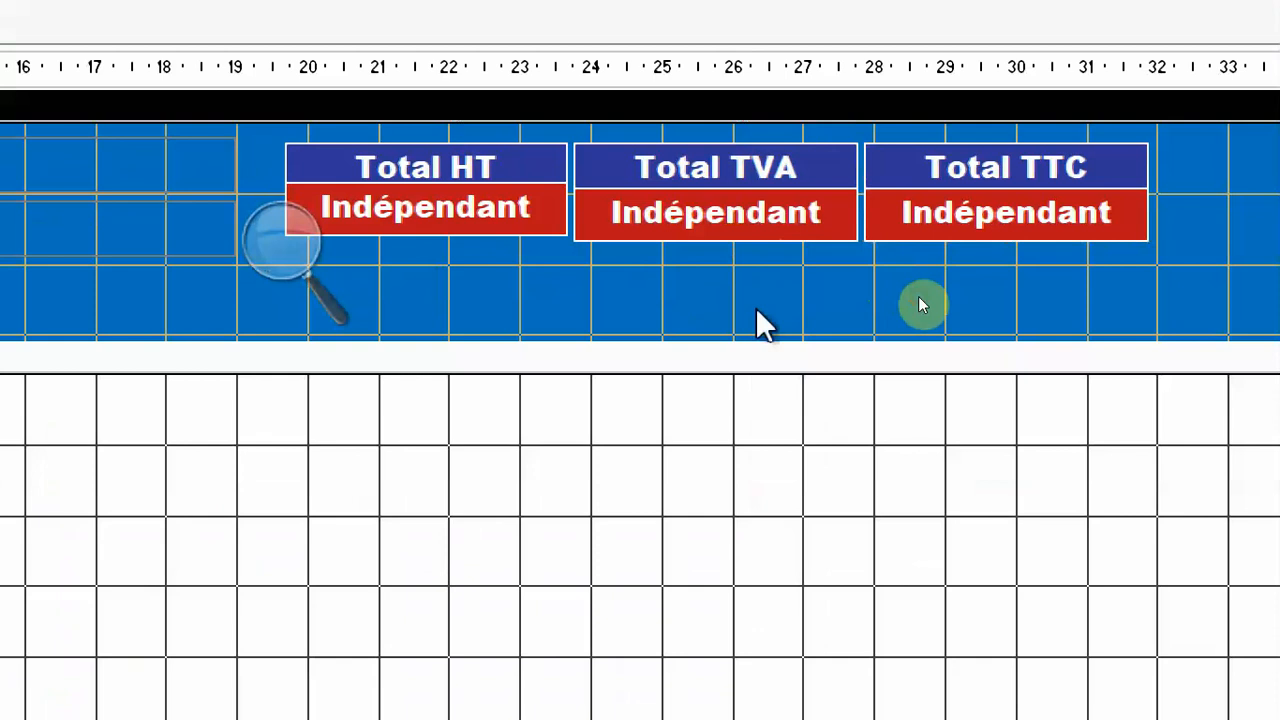
left_click(425, 168)
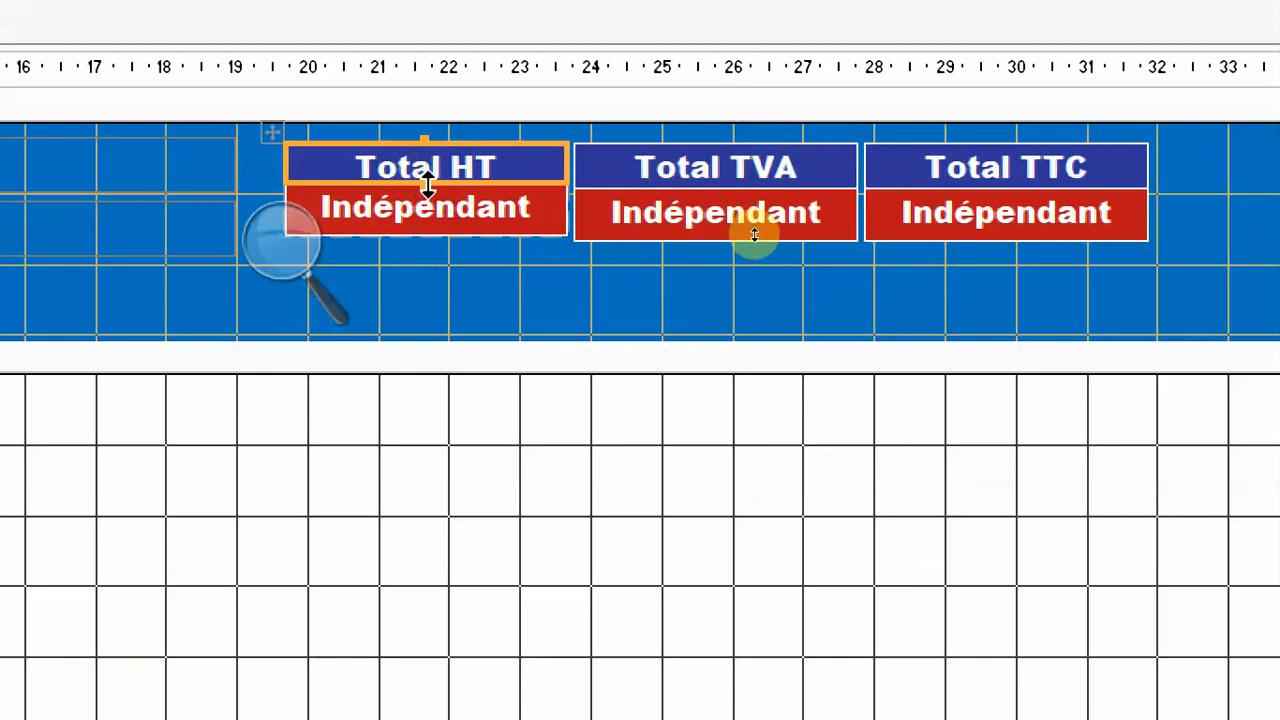
left_click_drag(1190, 143, 456, 176)
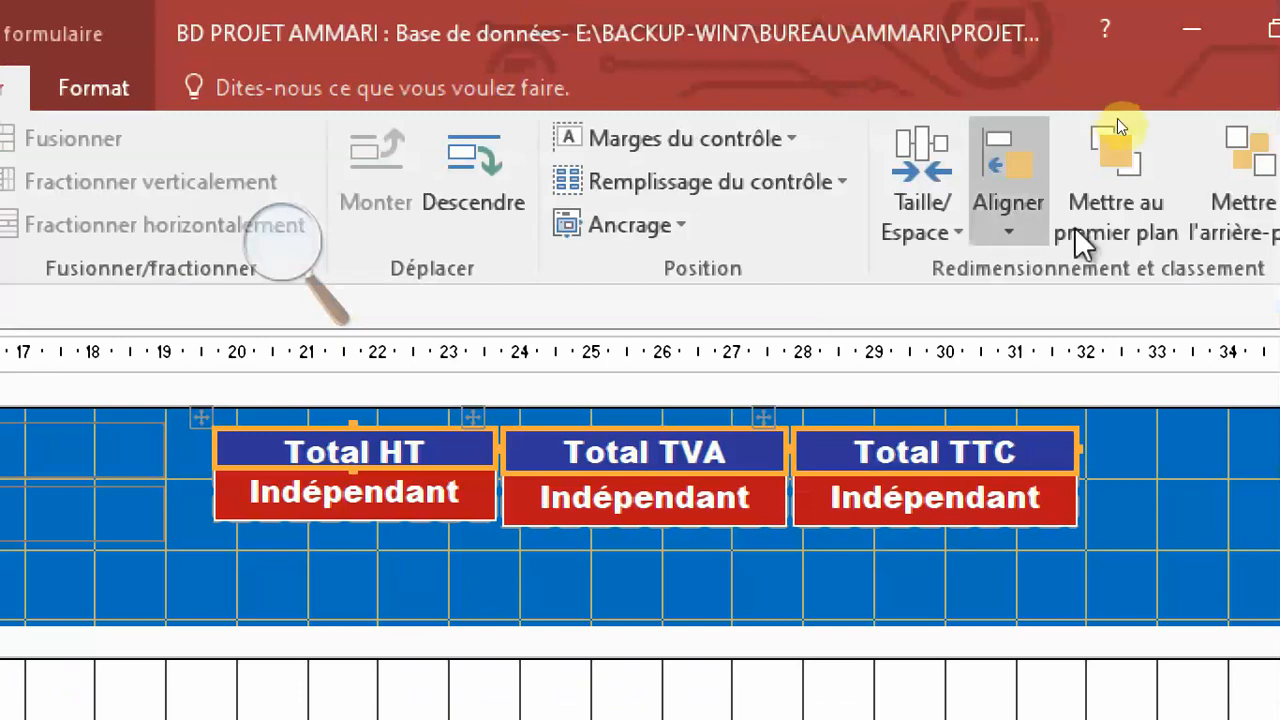
left_click(905, 218)
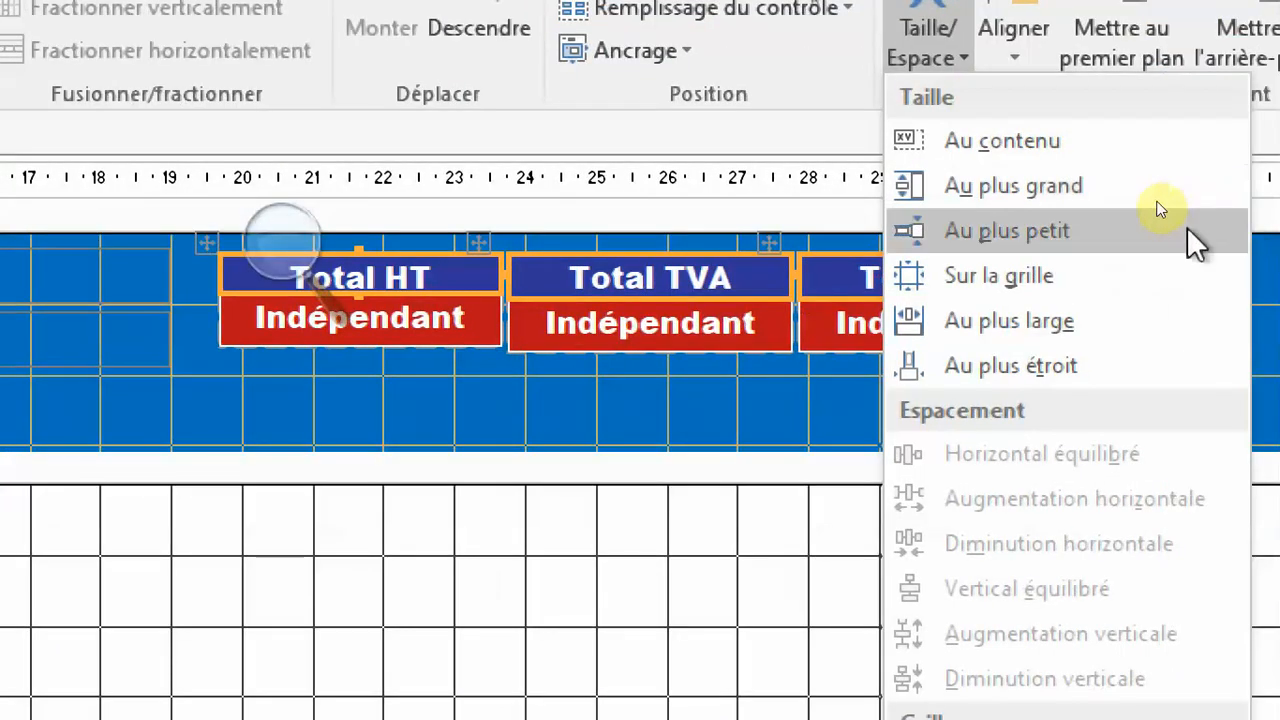
left_click(1100, 188)
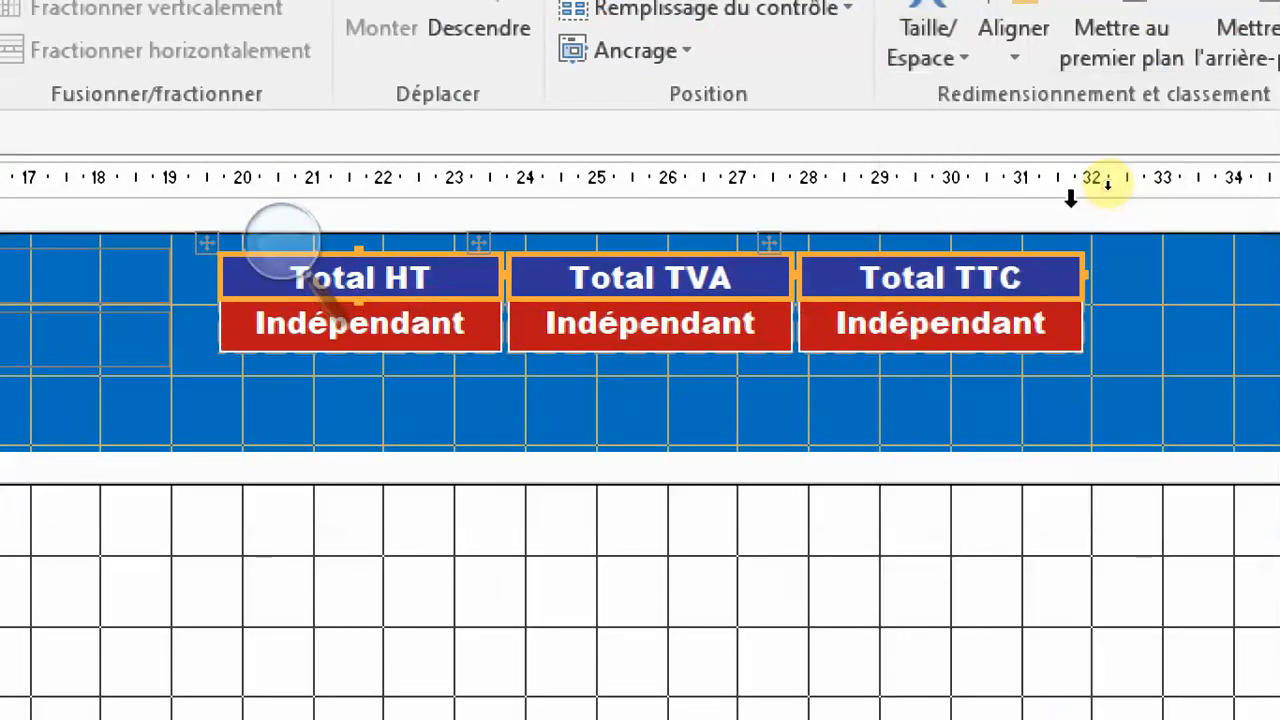
left_click(1134, 275)
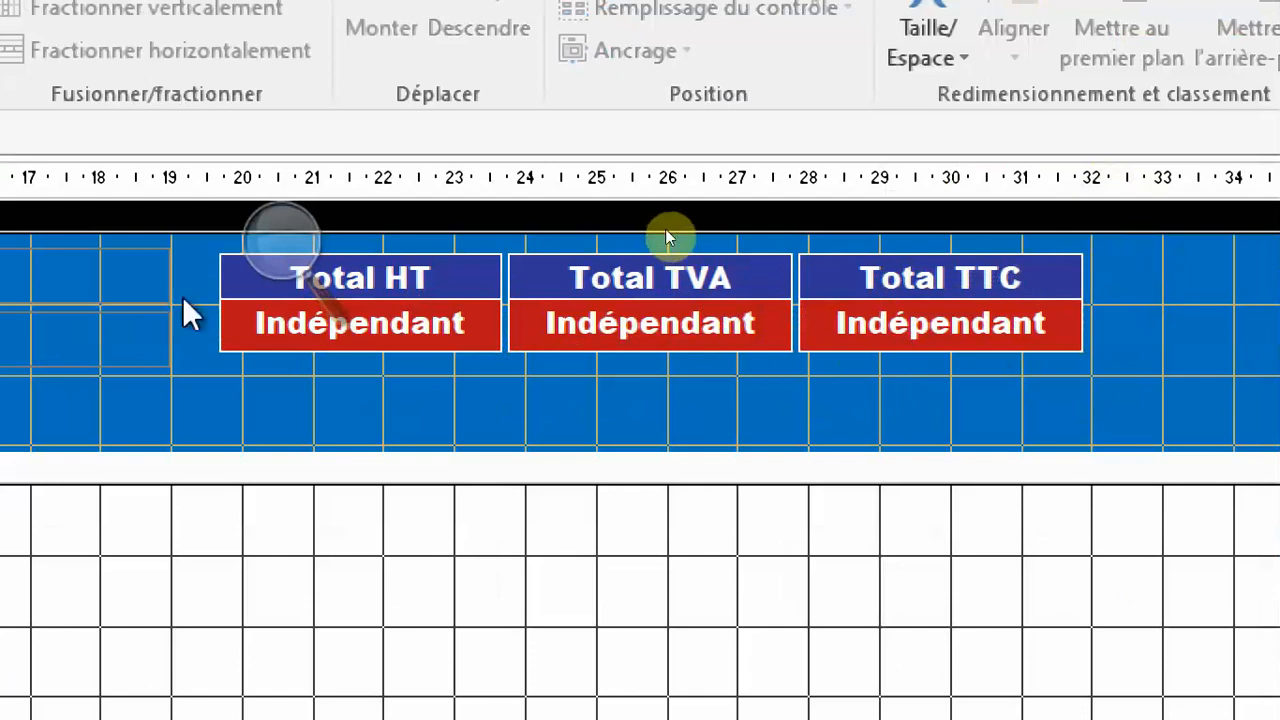
Name the text box under the "Total HT" label TotalHT.
left_click(272, 246)
left_click_drag(327, 197, 540, 512)
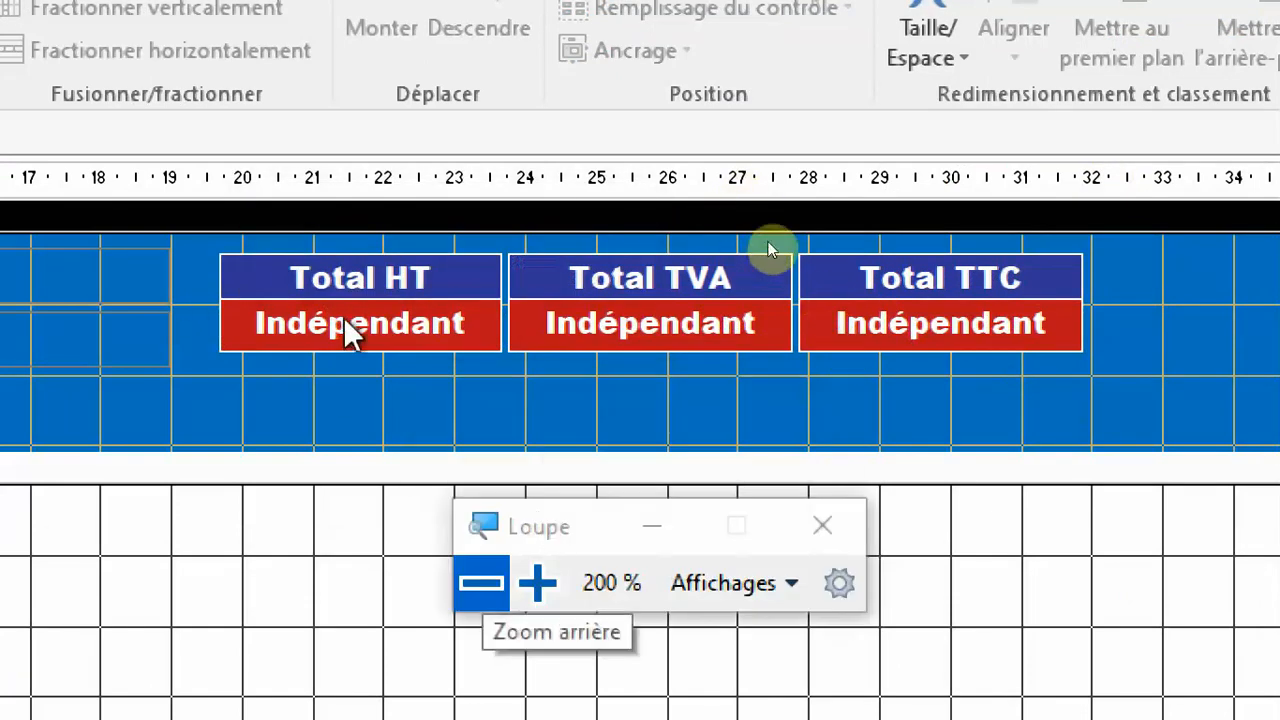
left_click(369, 328)
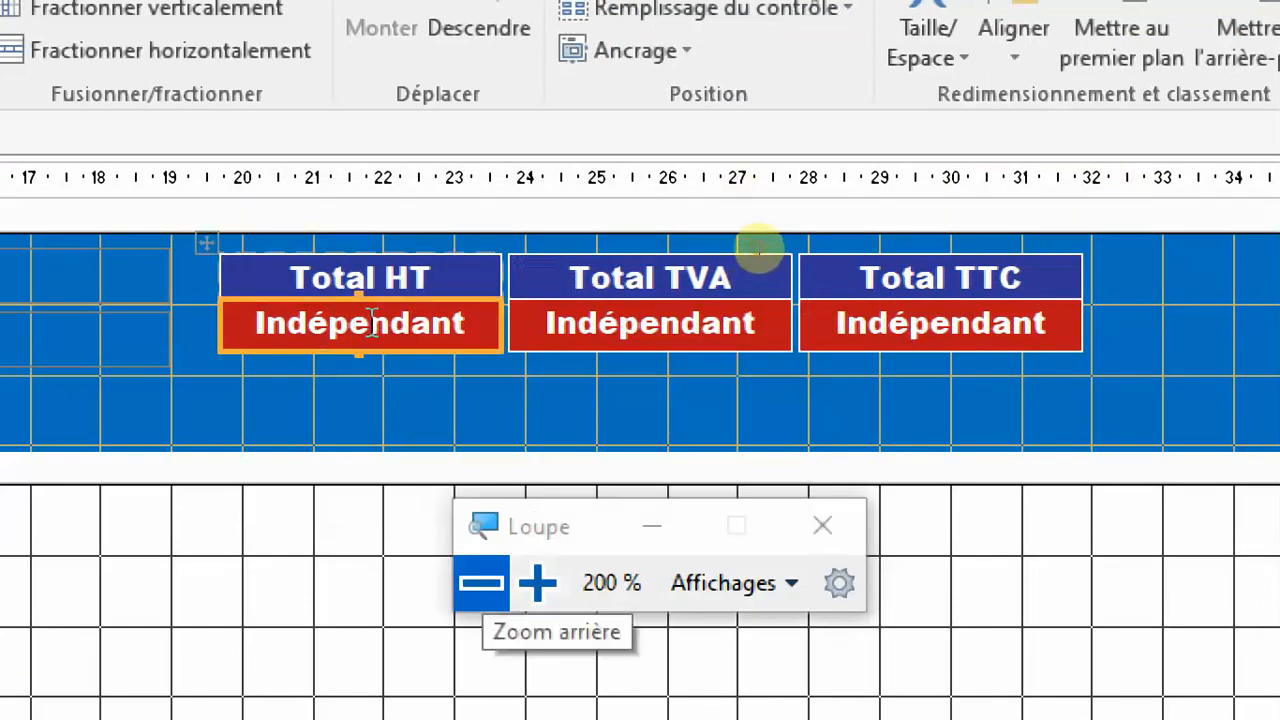
key("F4")
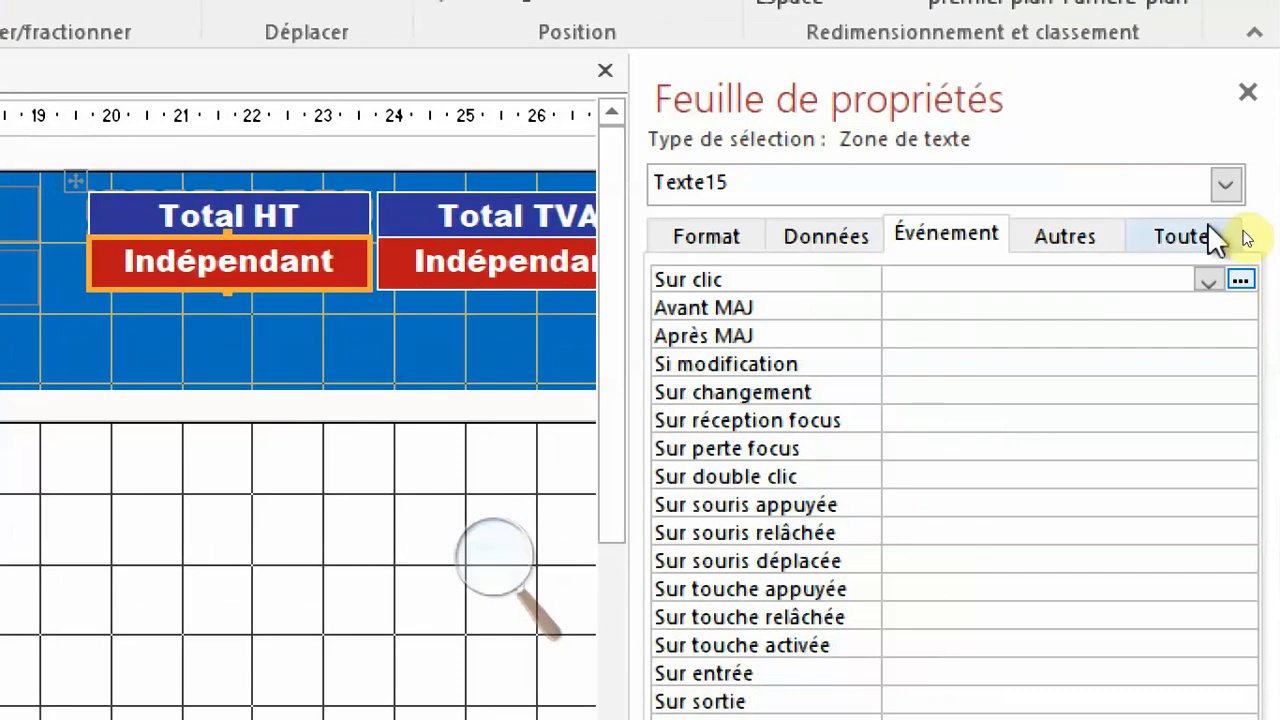
left_click(1200, 240)
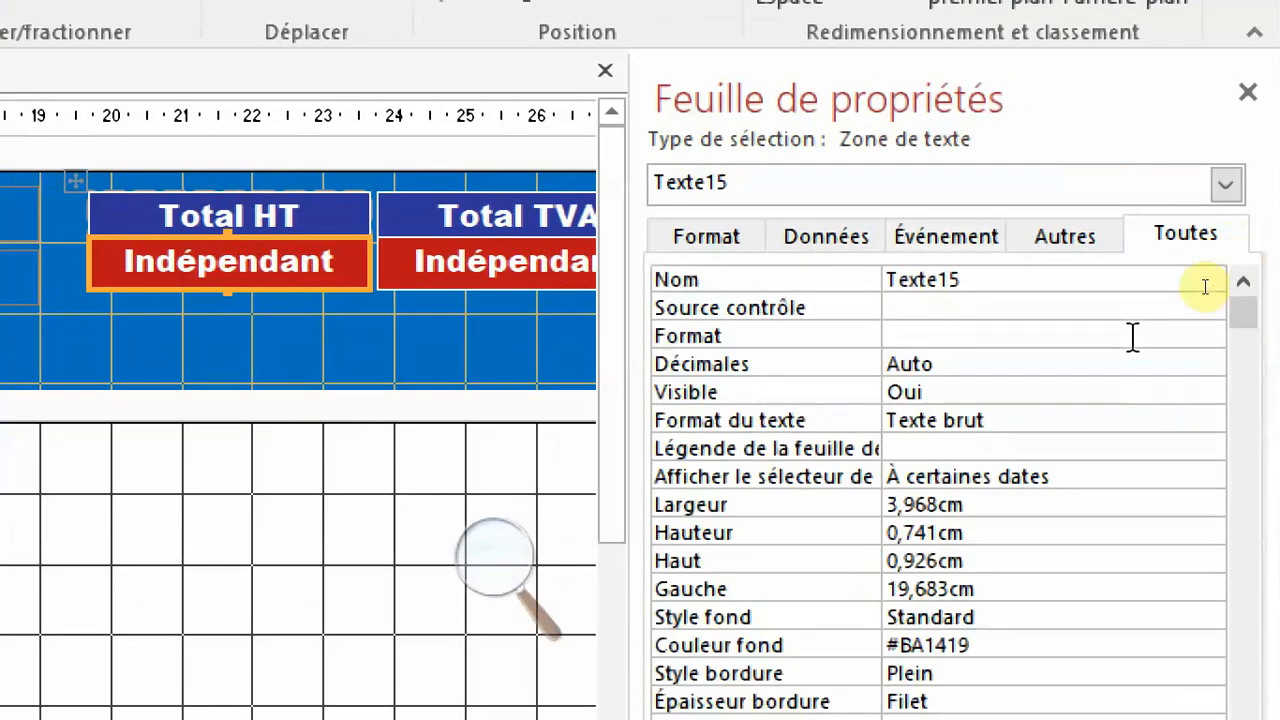
left_click(866, 281)
type("To")
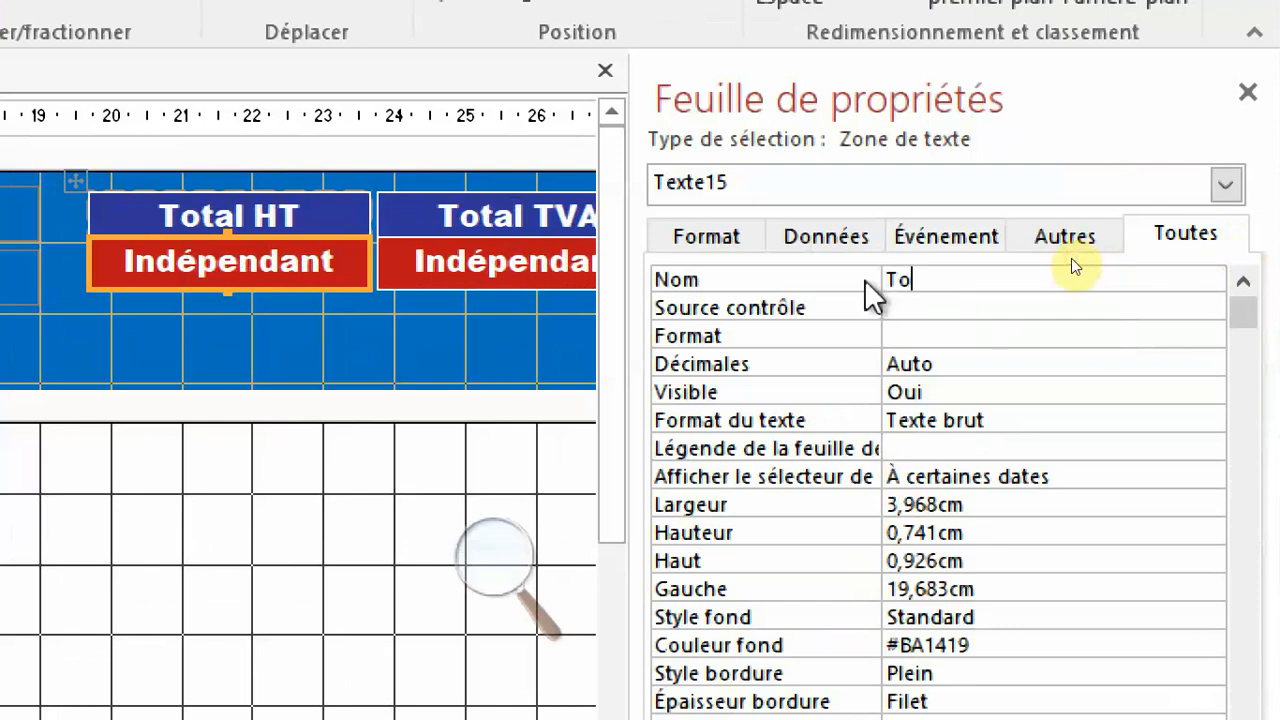
type("talHT")
Set the display format of the text box under "Total HT" to Standard.
left_click(848, 334)
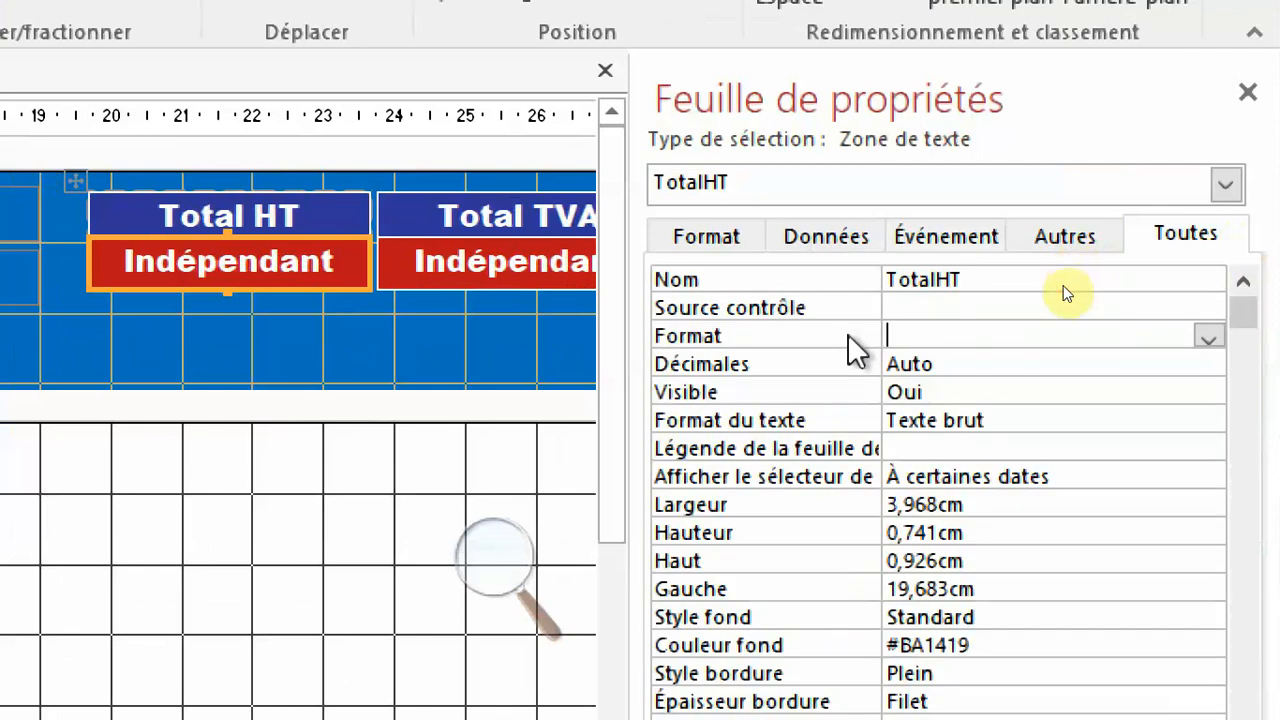
left_click(1208, 338)
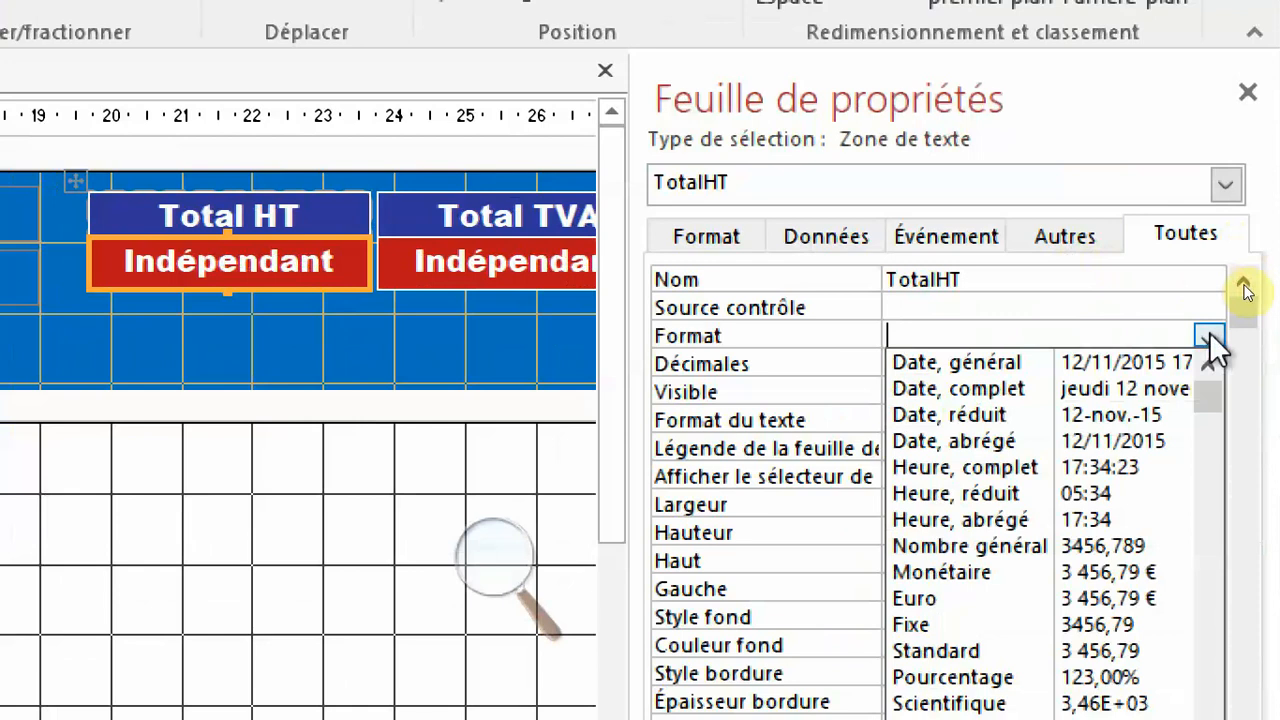
left_click(1044, 648)
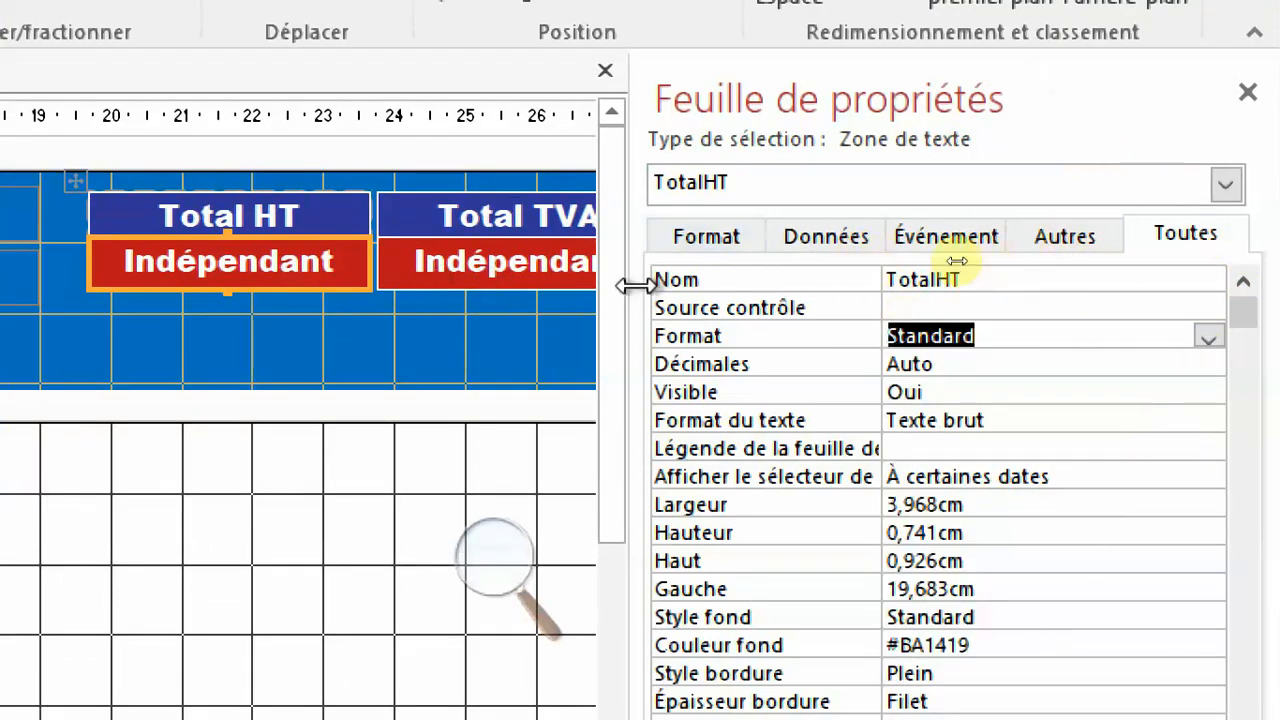
left_click_drag(636, 286, 692, 288)
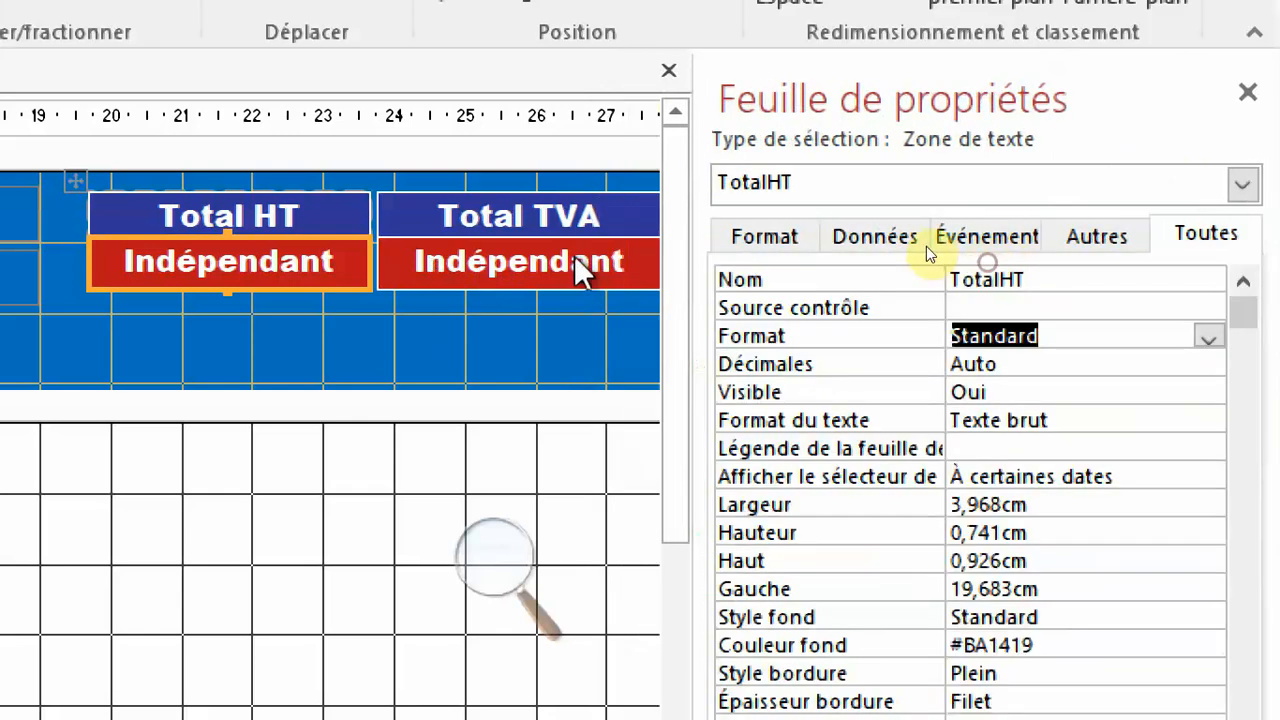
Name the text box under the "Total TVA" label TotalTVA.
left_click(484, 270)
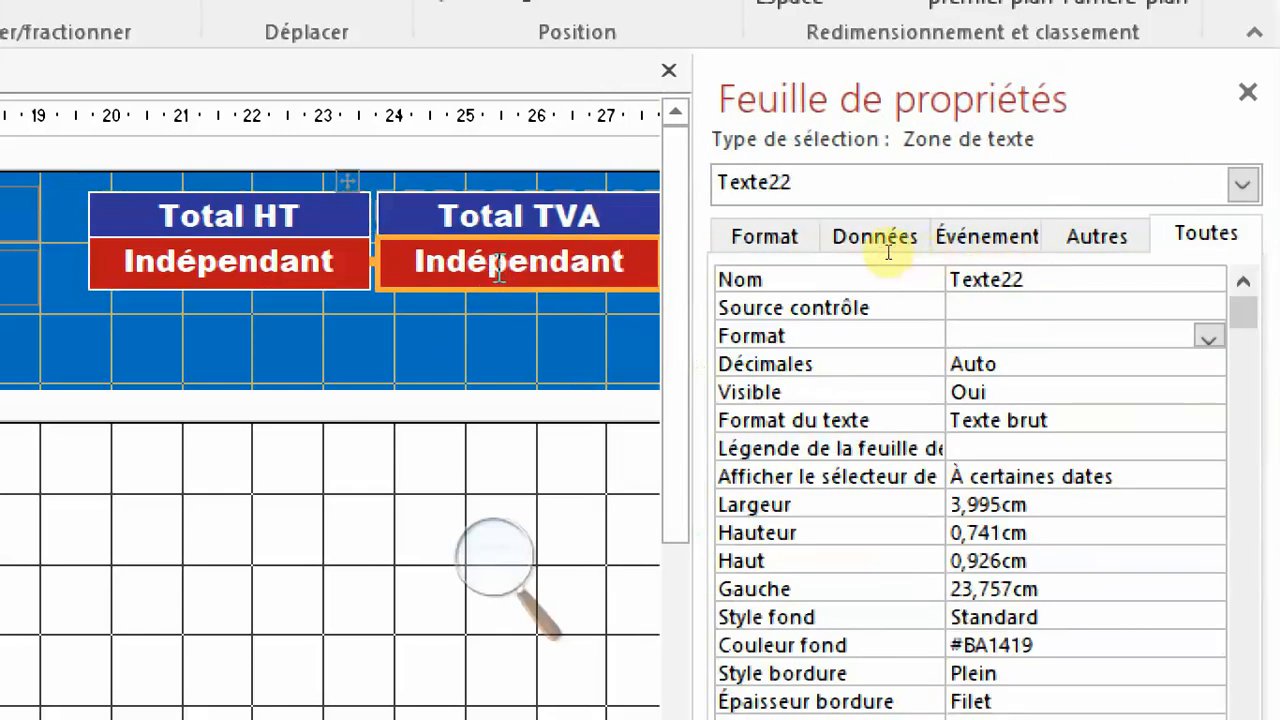
left_click(1087, 268)
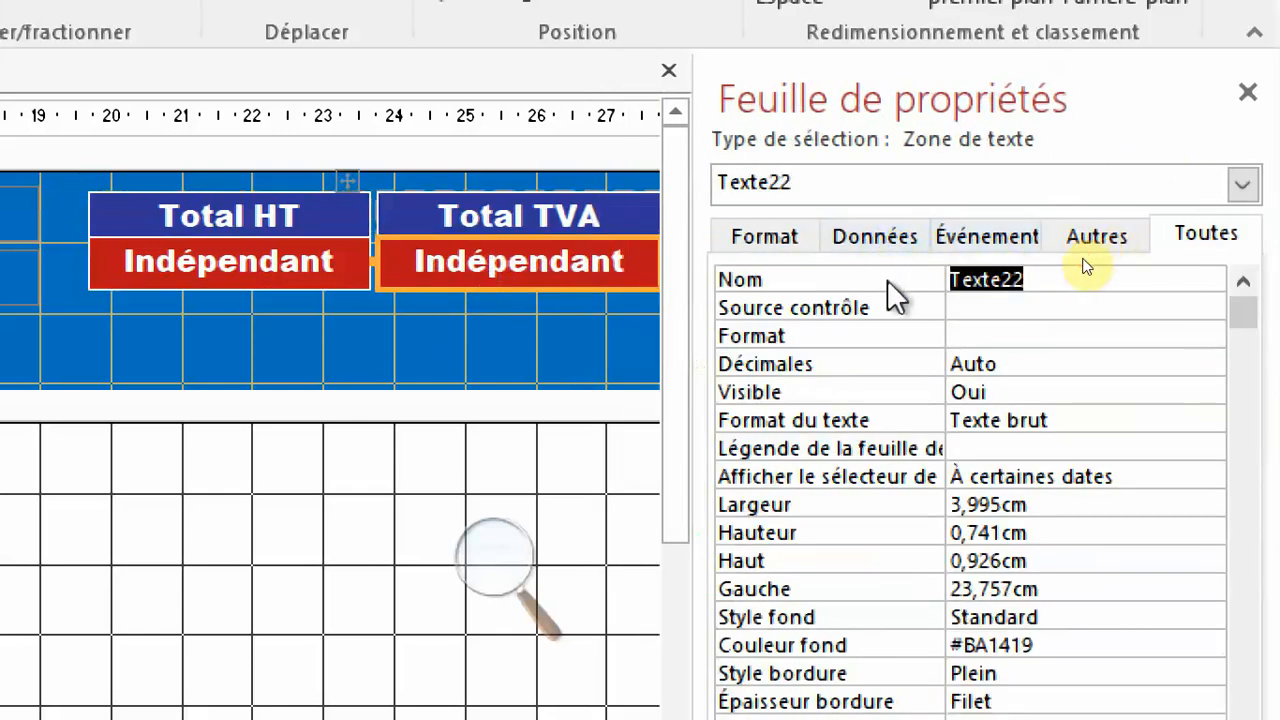
type("Total")
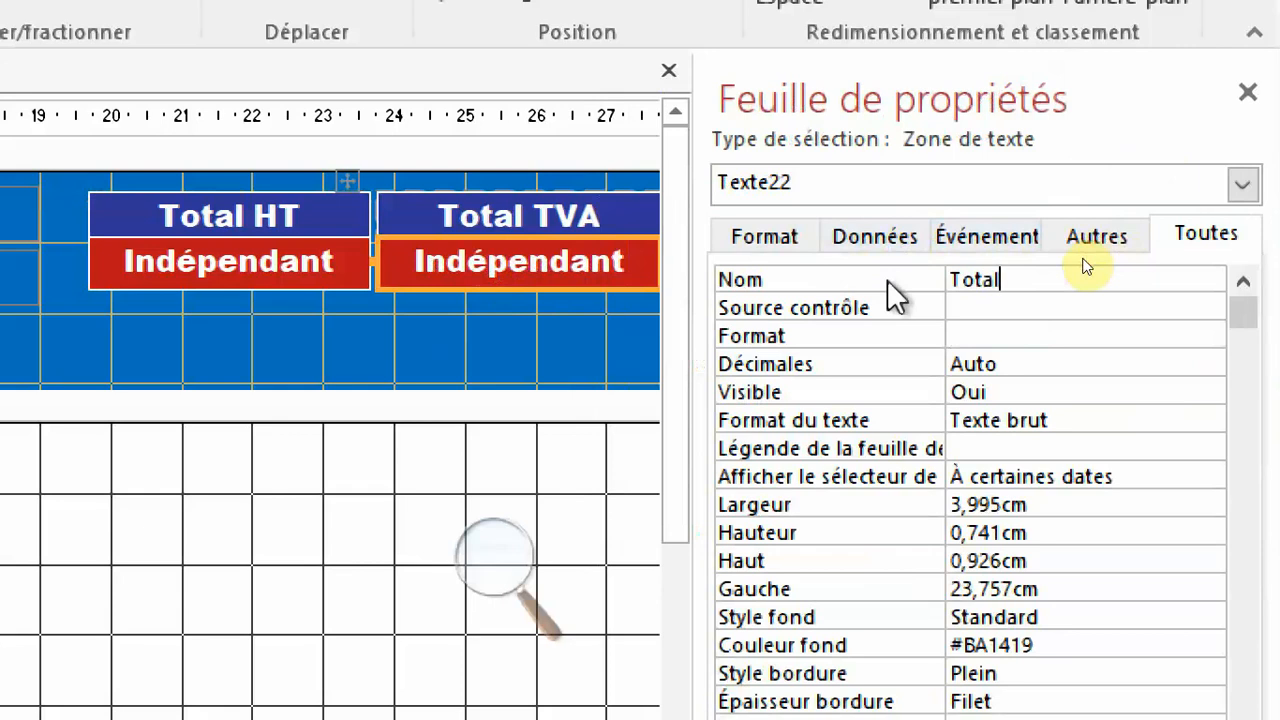
type("TVA")
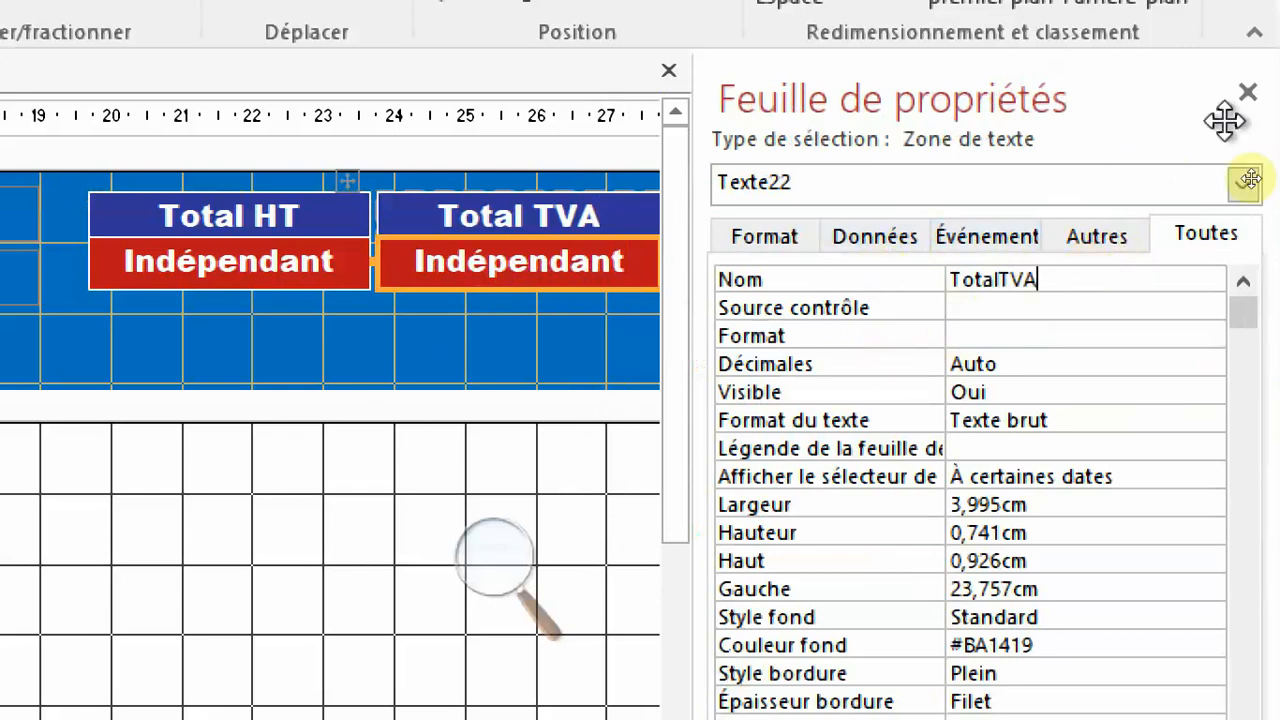
Set the display format of the TotalTVA text box to Standard.
left_click(1247, 92)
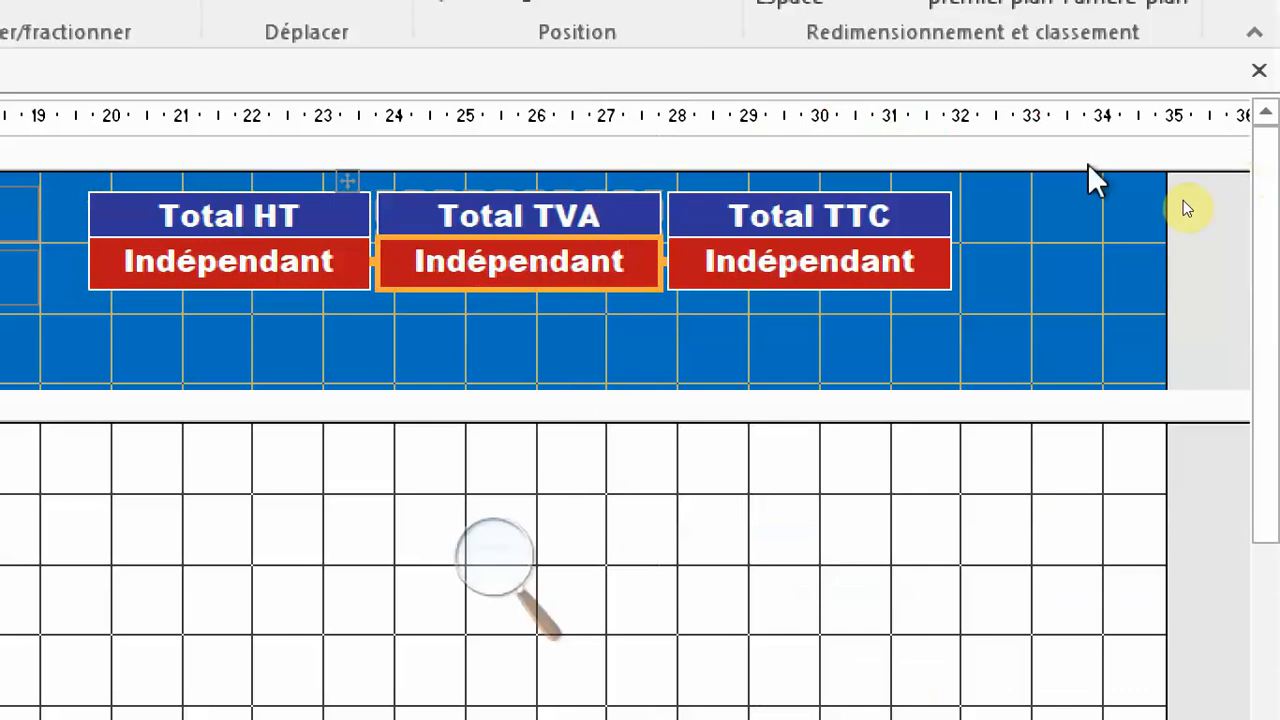
key("F4")
left_click(1095, 288)
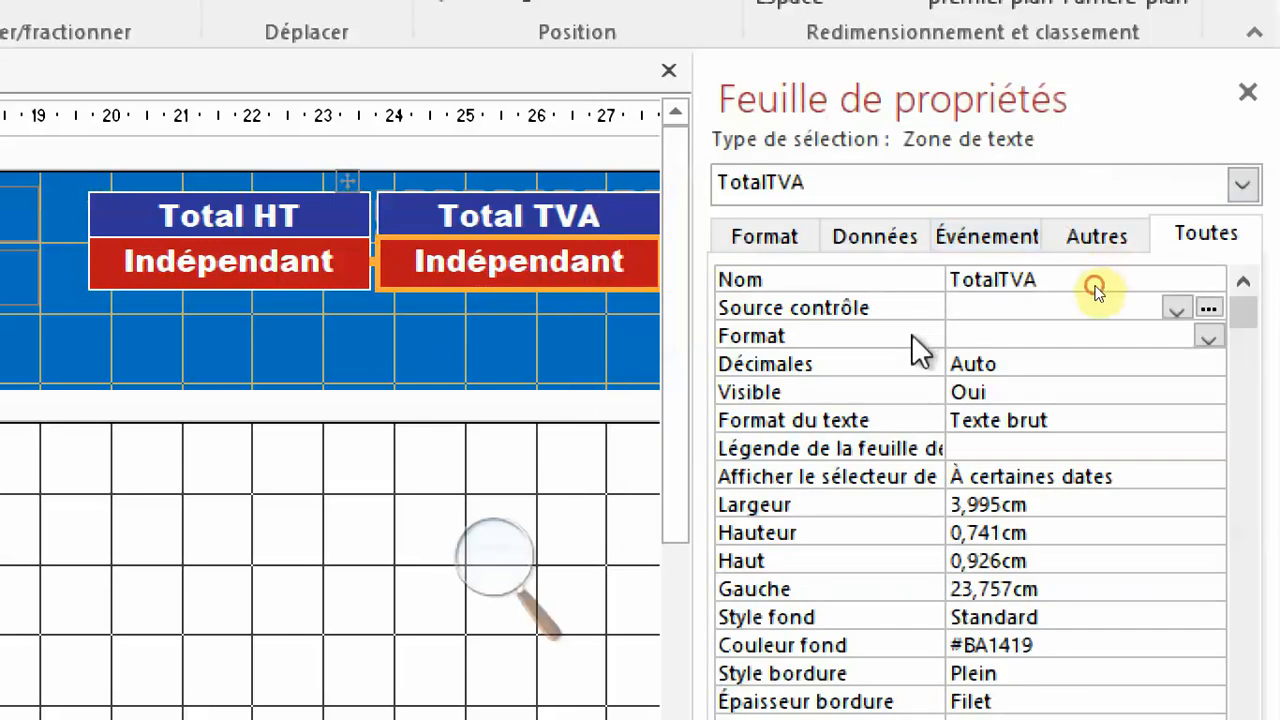
left_click(1208, 338)
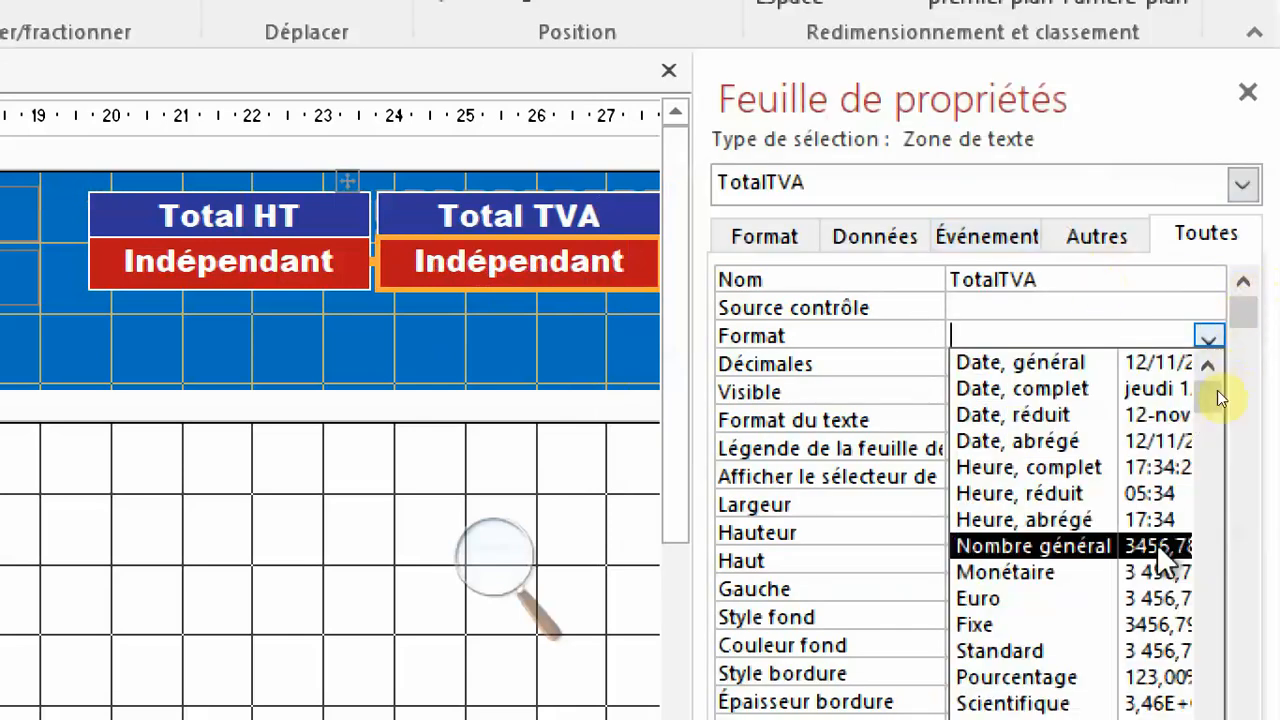
left_click(1106, 648)
key("F4")
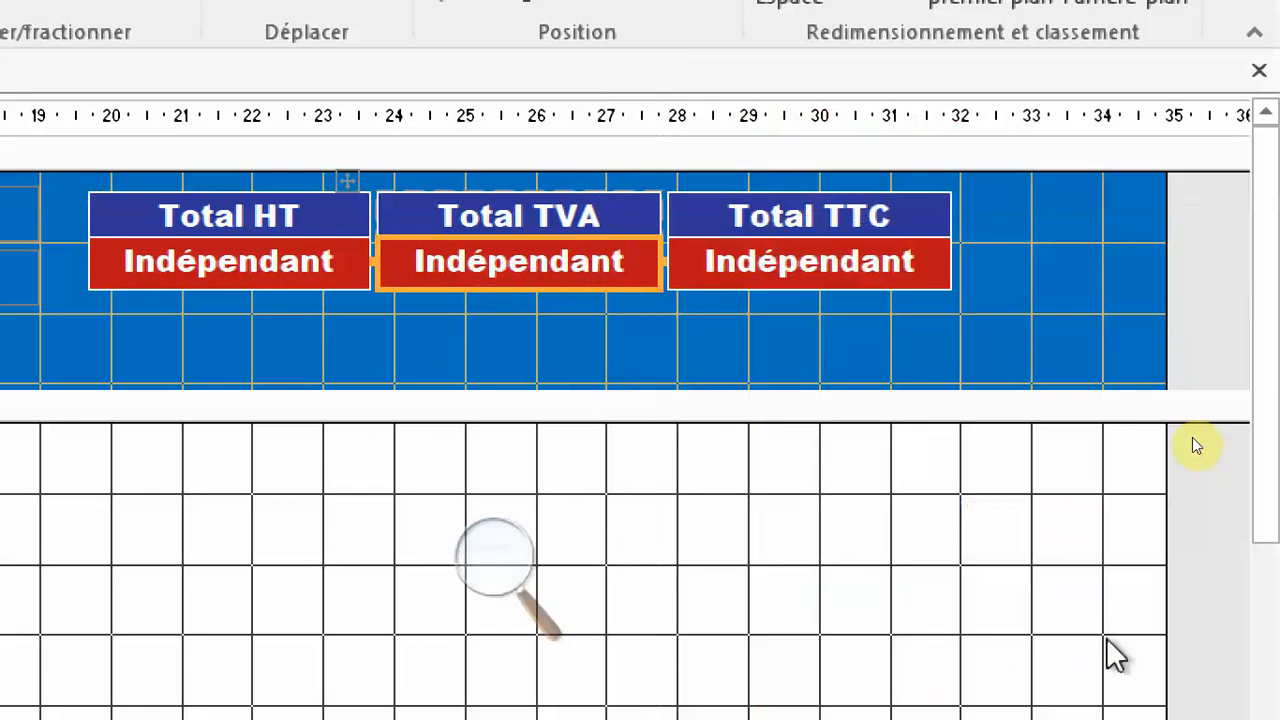
Name the text box under the "Total TTC" label TotalTTC.
left_click(816, 263)
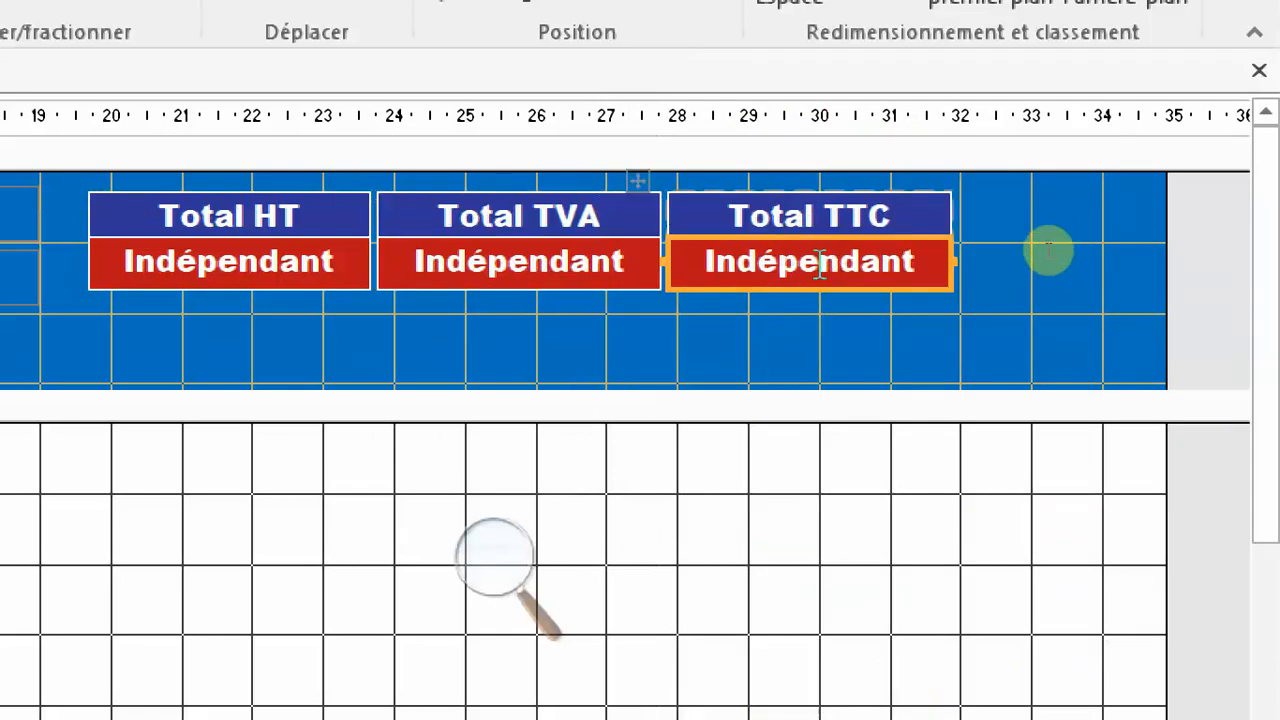
key("F4")
left_click(930, 285)
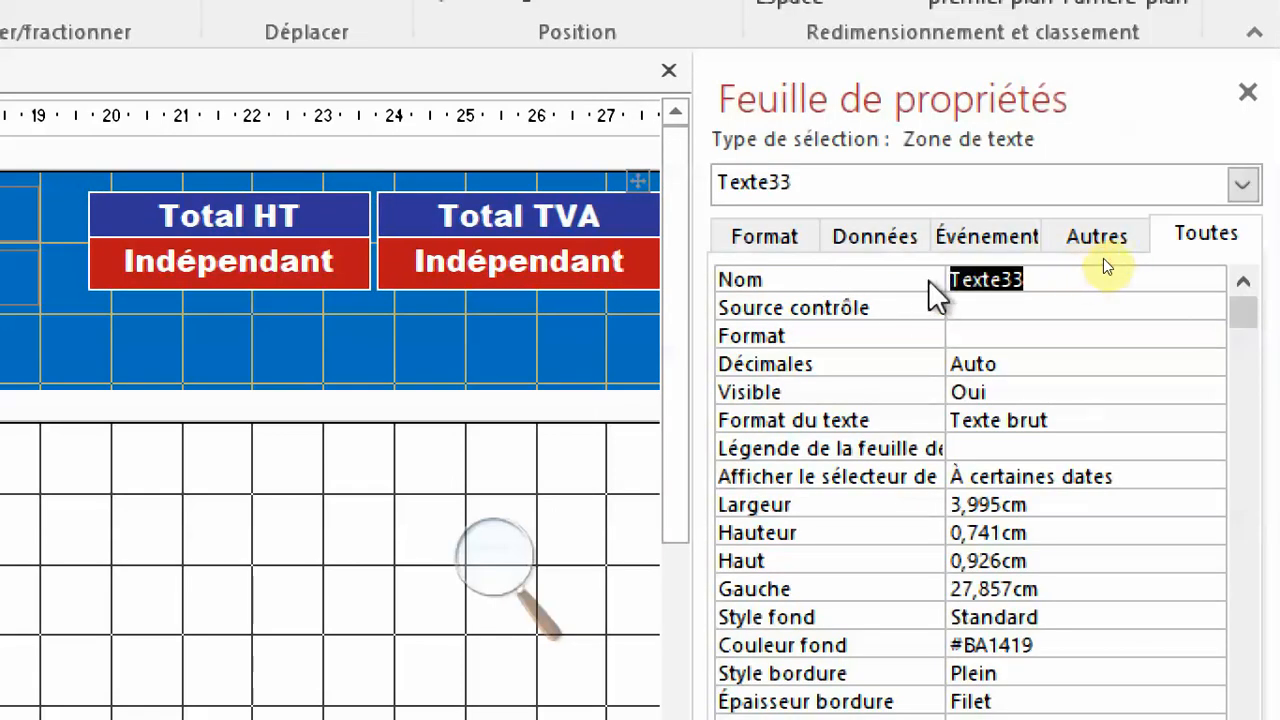
type("Total")
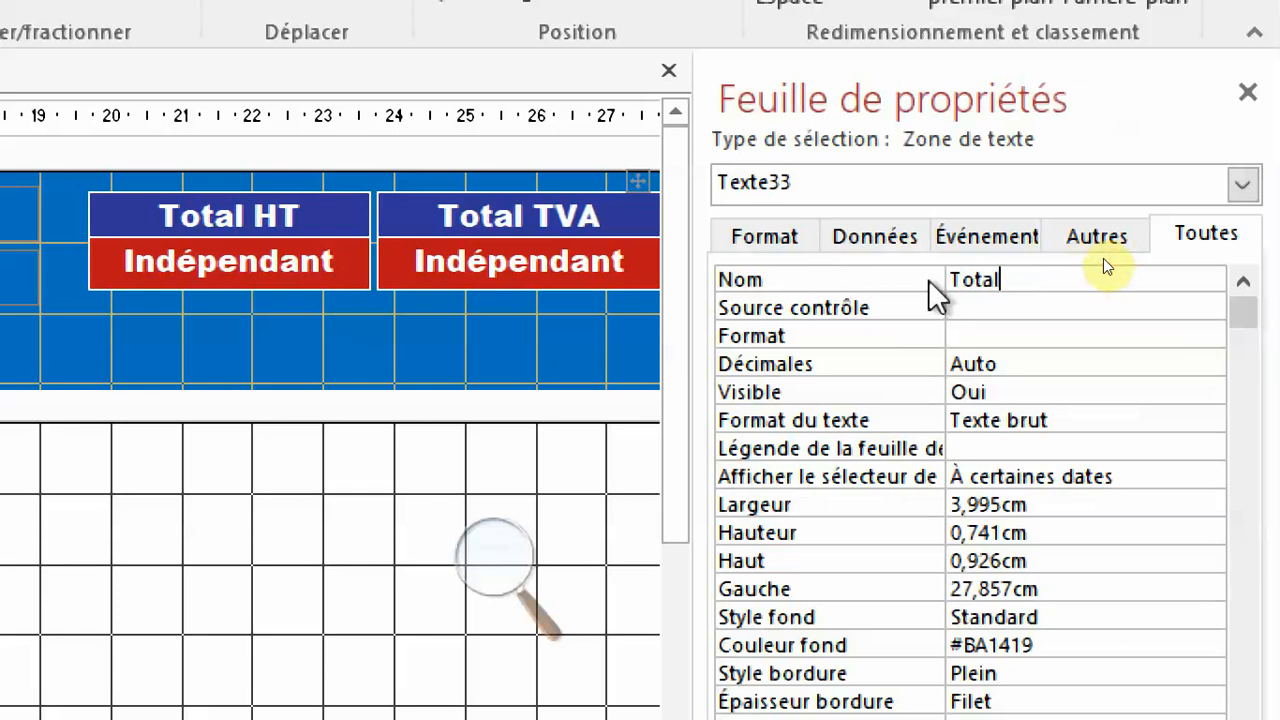
type("TTC")
Set the display format of the TotalTTC text box to Standard.
left_click(1085, 290)
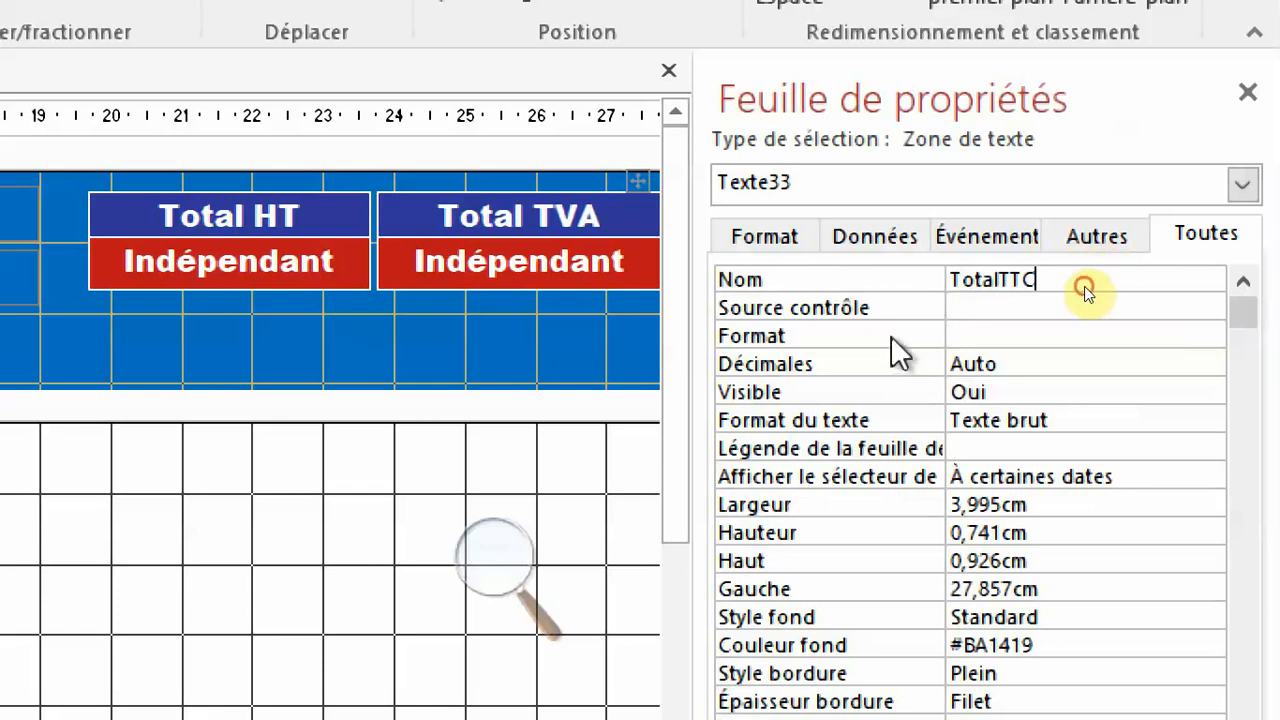
left_click(953, 339)
left_click(1210, 340)
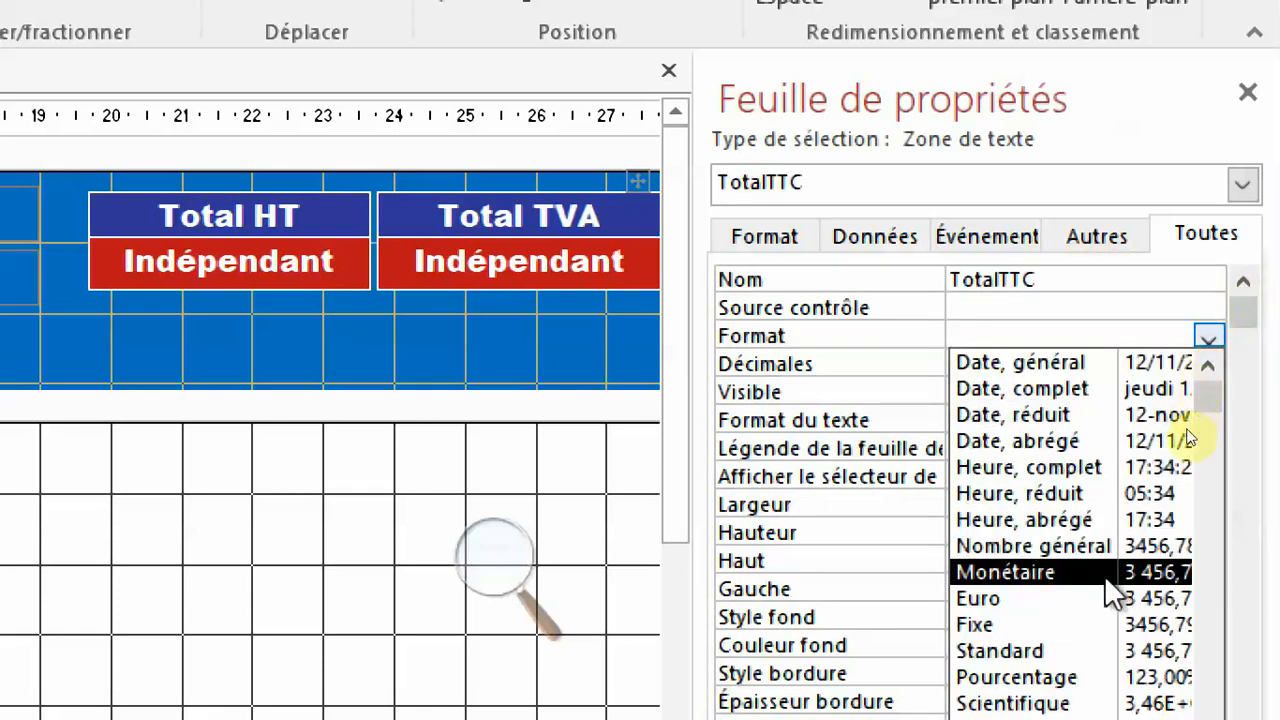
left_click(1052, 650)
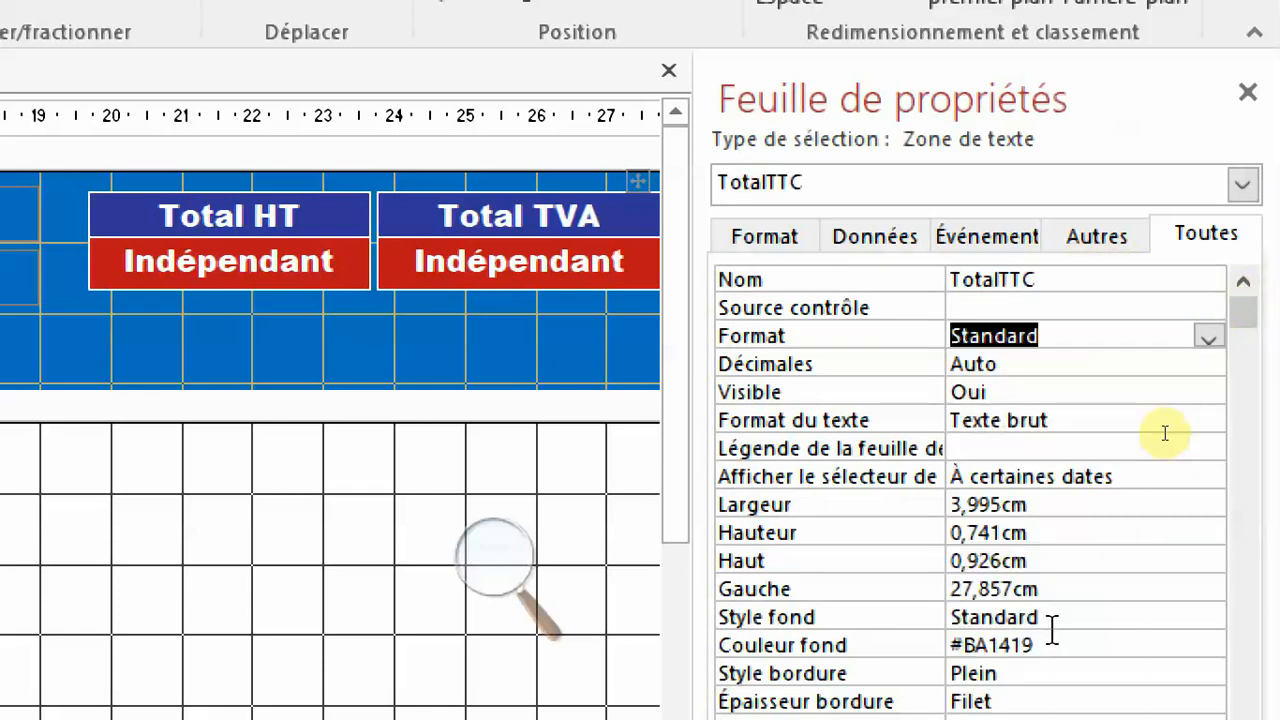
key("F4")
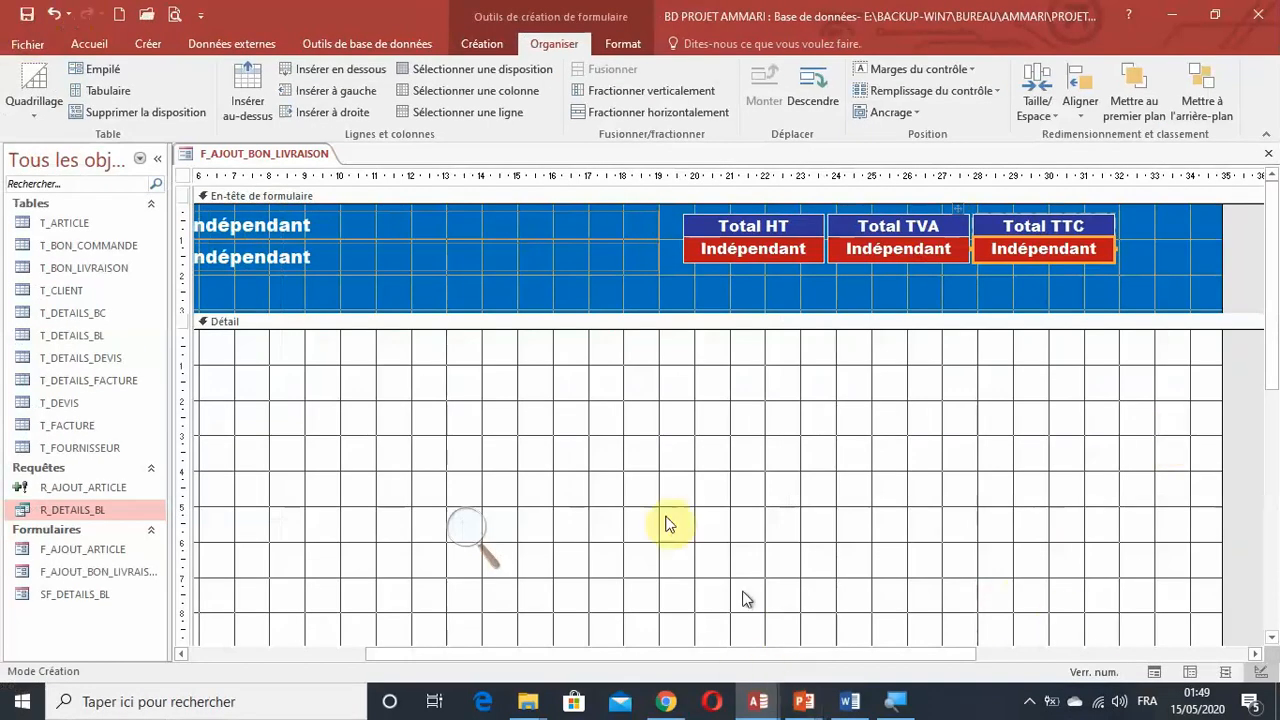
Nudge the "B.L N°" and "Client" layout slightly left towards the icon and shorten the form header to about 2 cm.
left_click_drag(688, 655, 387, 623)
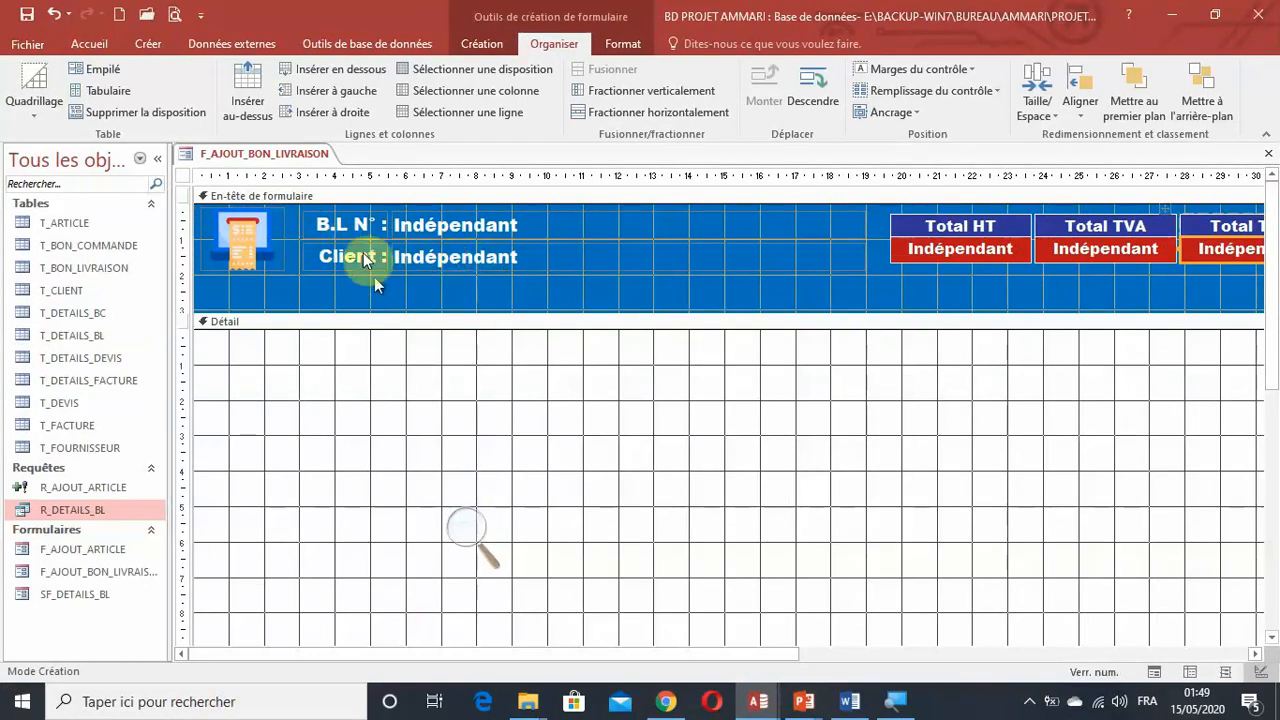
left_click(289, 210)
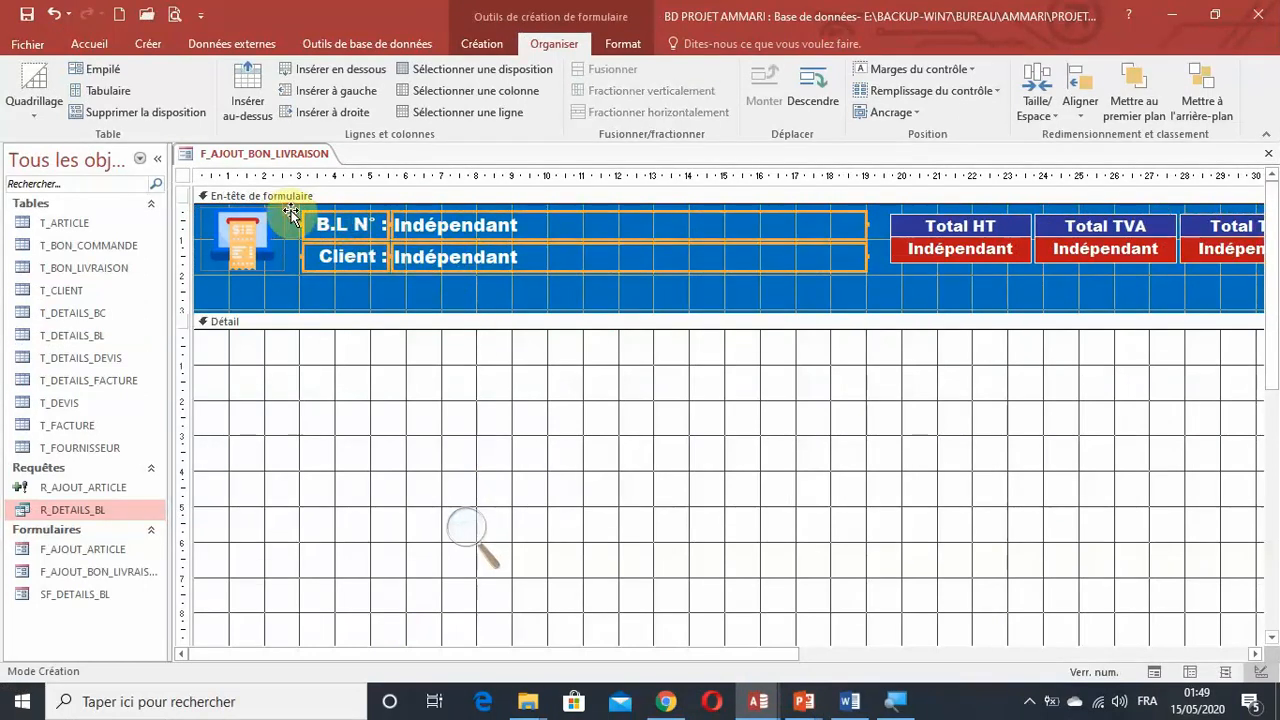
key("Left")
key("Left")
key("Left")
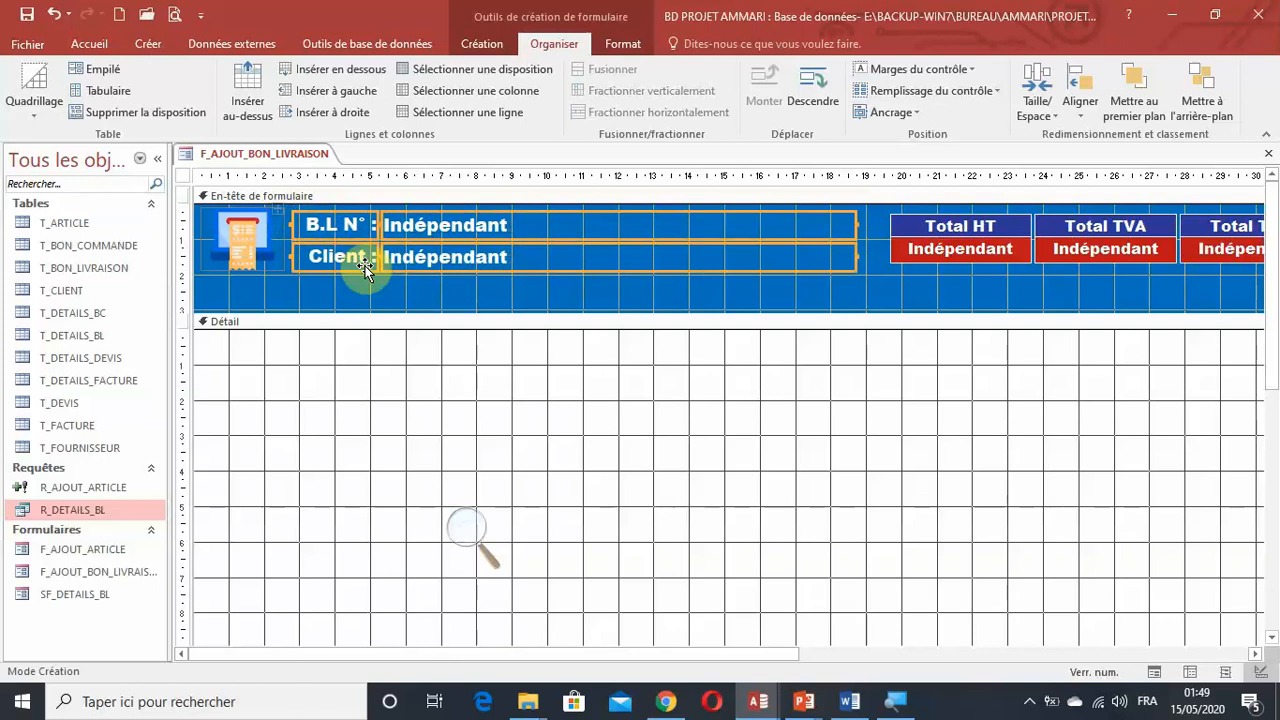
left_click_drag(388, 316, 388, 273)
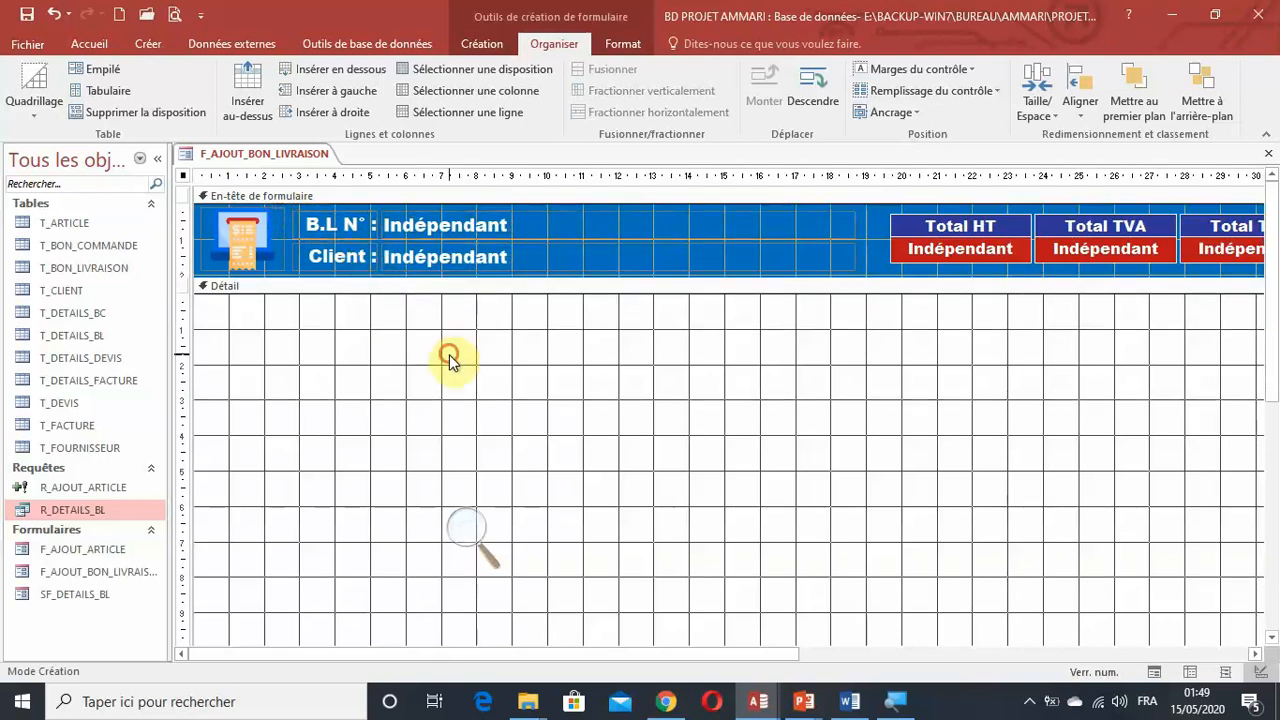
Widen the "B.L N°" and "Client" text boxes in the form header to about 14.07 cm, extending them towards the totals.
left_click(860, 240)
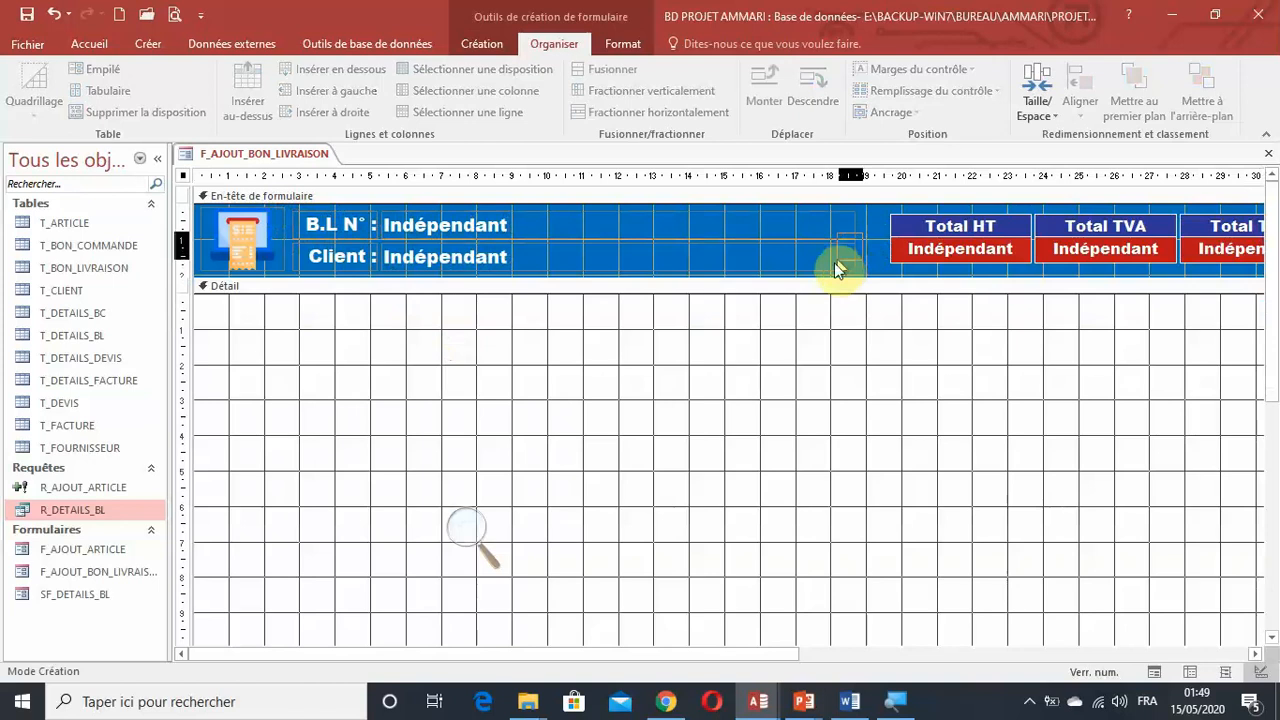
left_click_drag(835, 263, 883, 221)
left_click(609, 363)
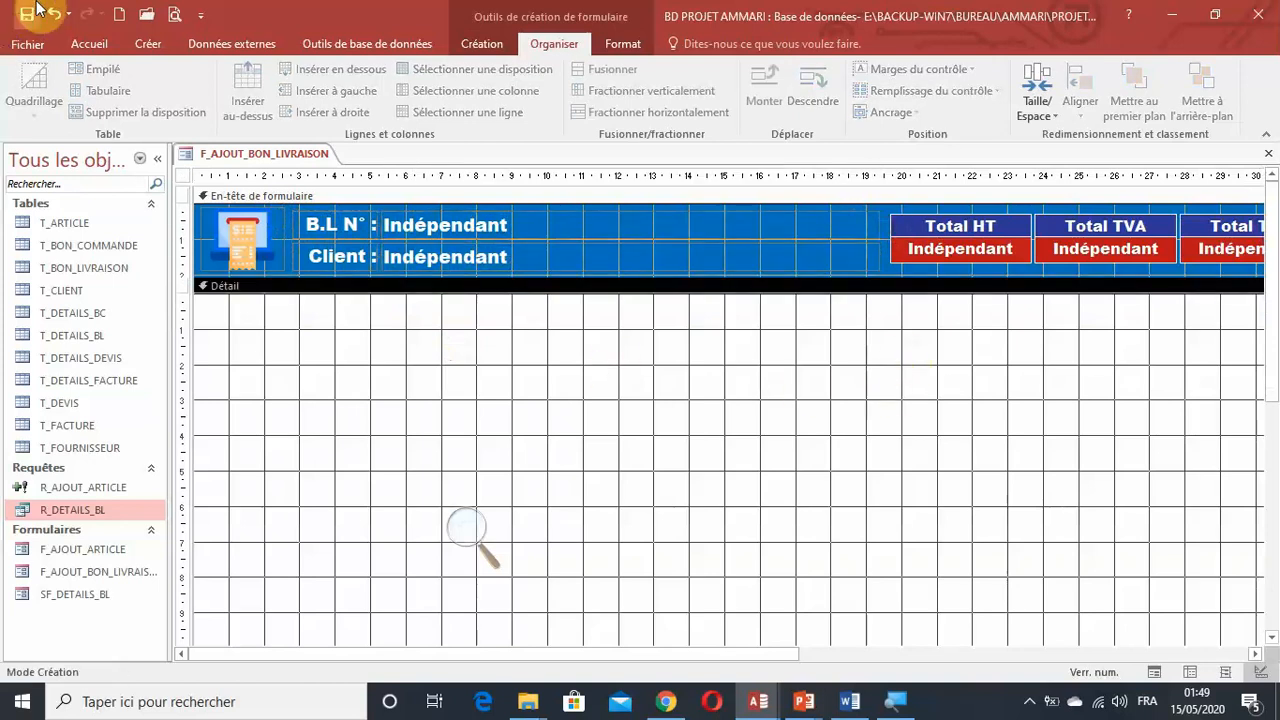
Name the text box beside the "B.L N°" label Titreid.
left_click(440, 226)
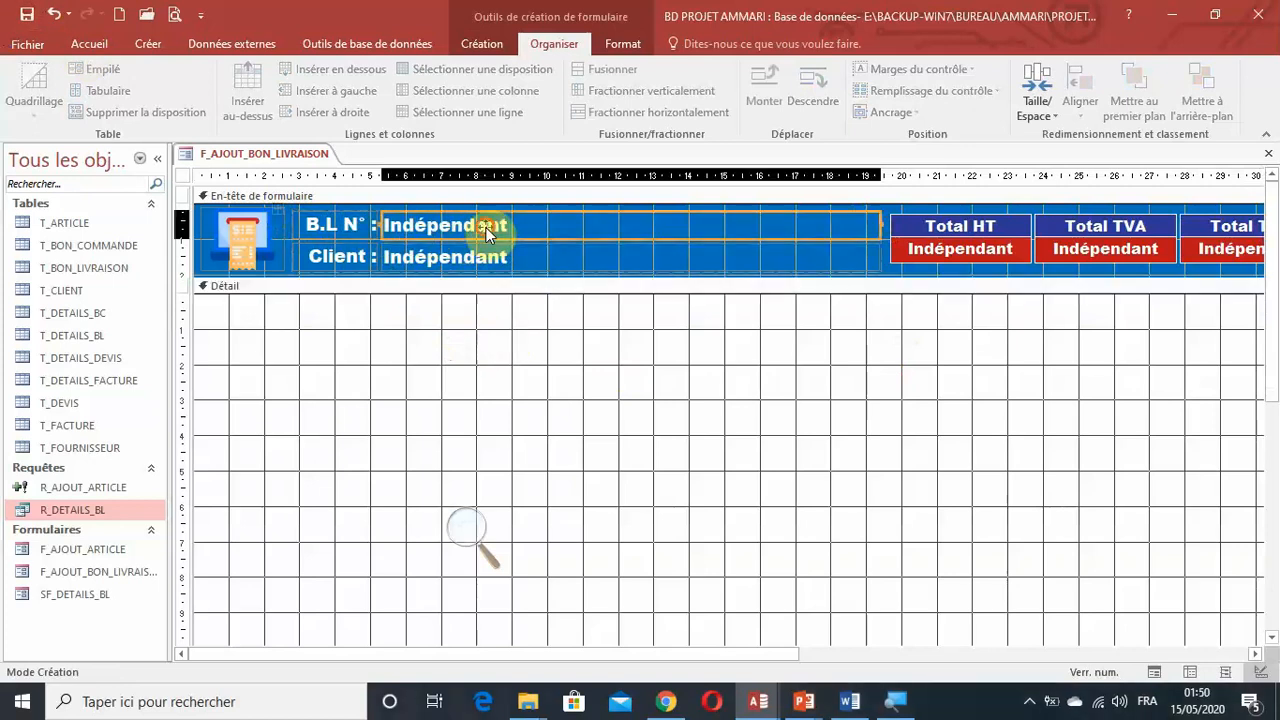
double_click(470, 225)
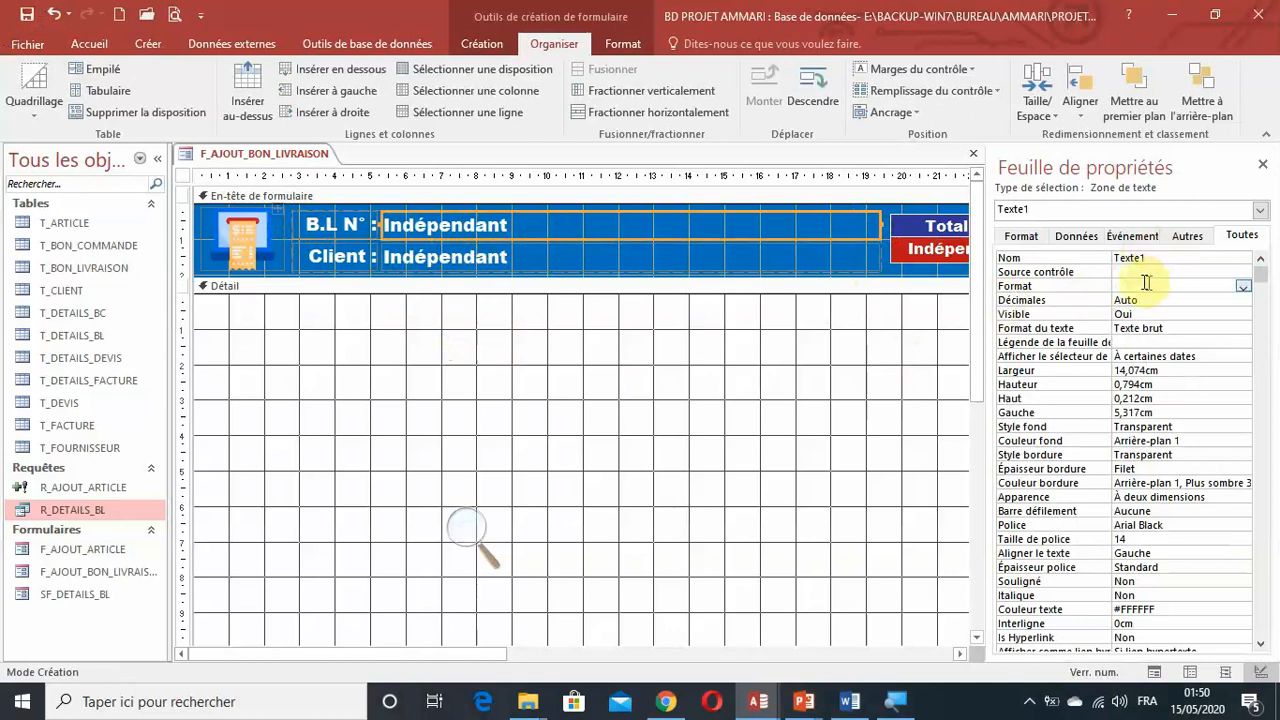
left_click(1085, 260)
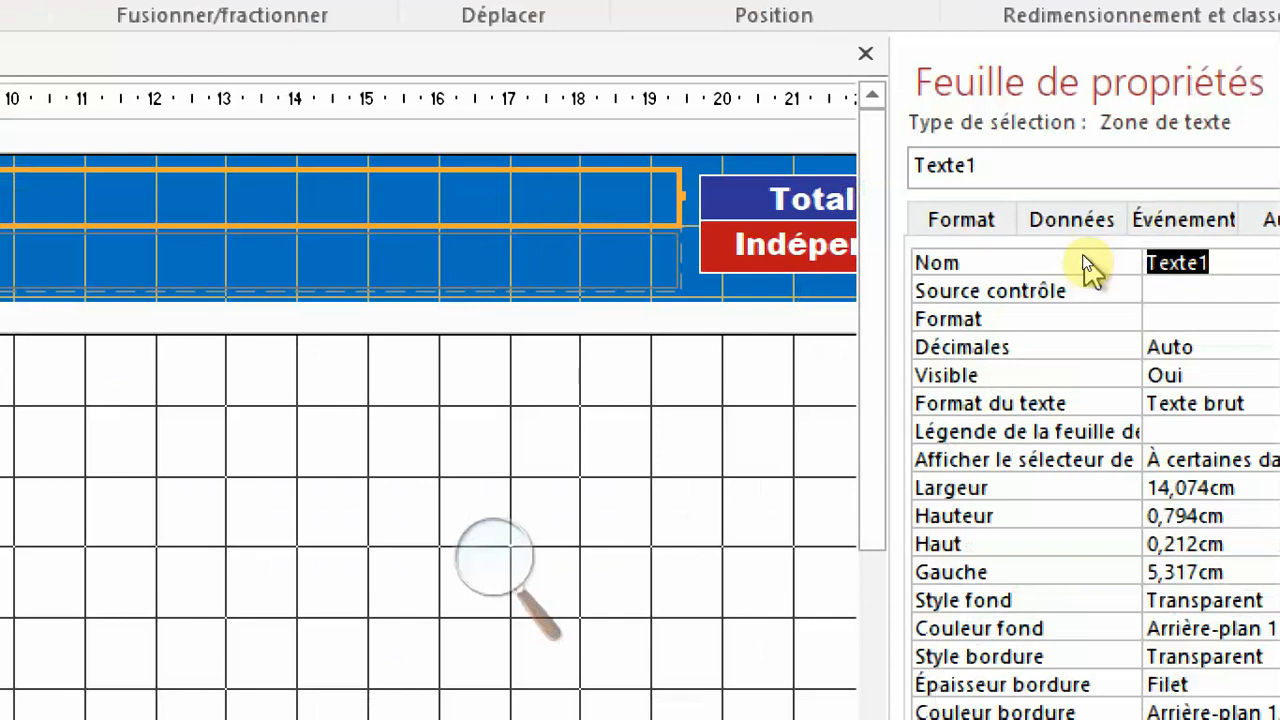
type("Titre")
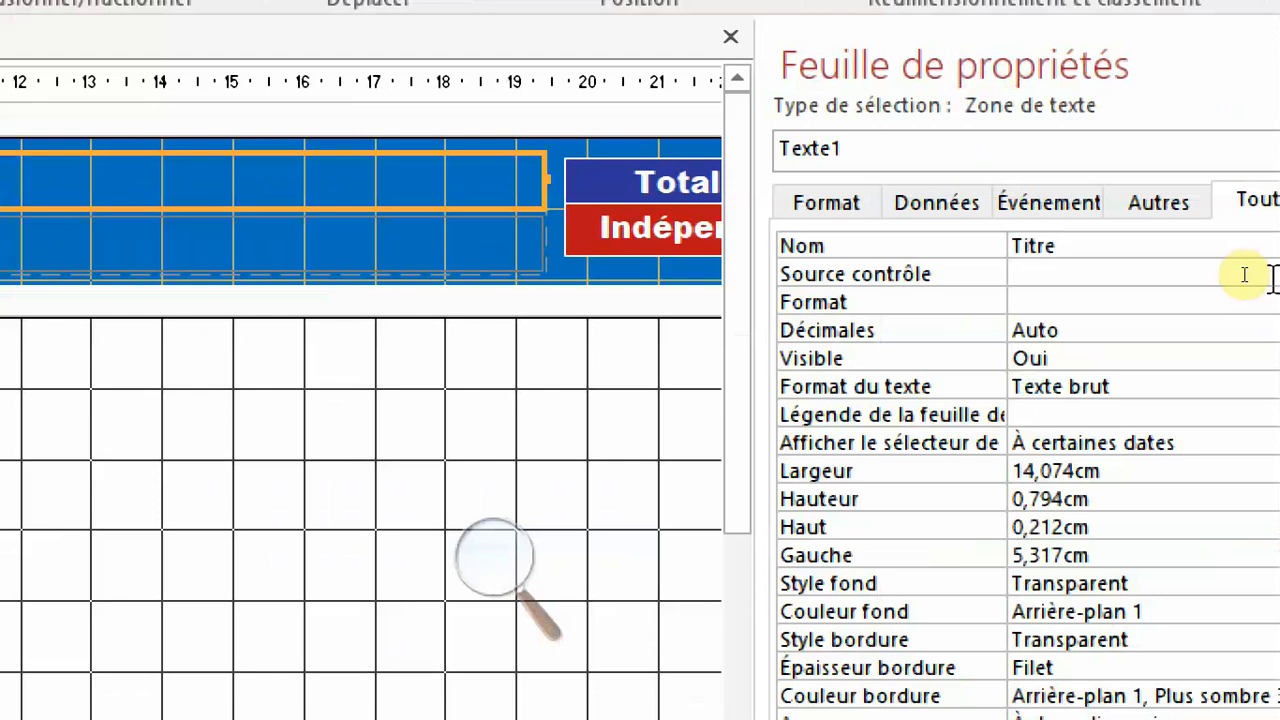
type("idBL")
left_click(1244, 274)
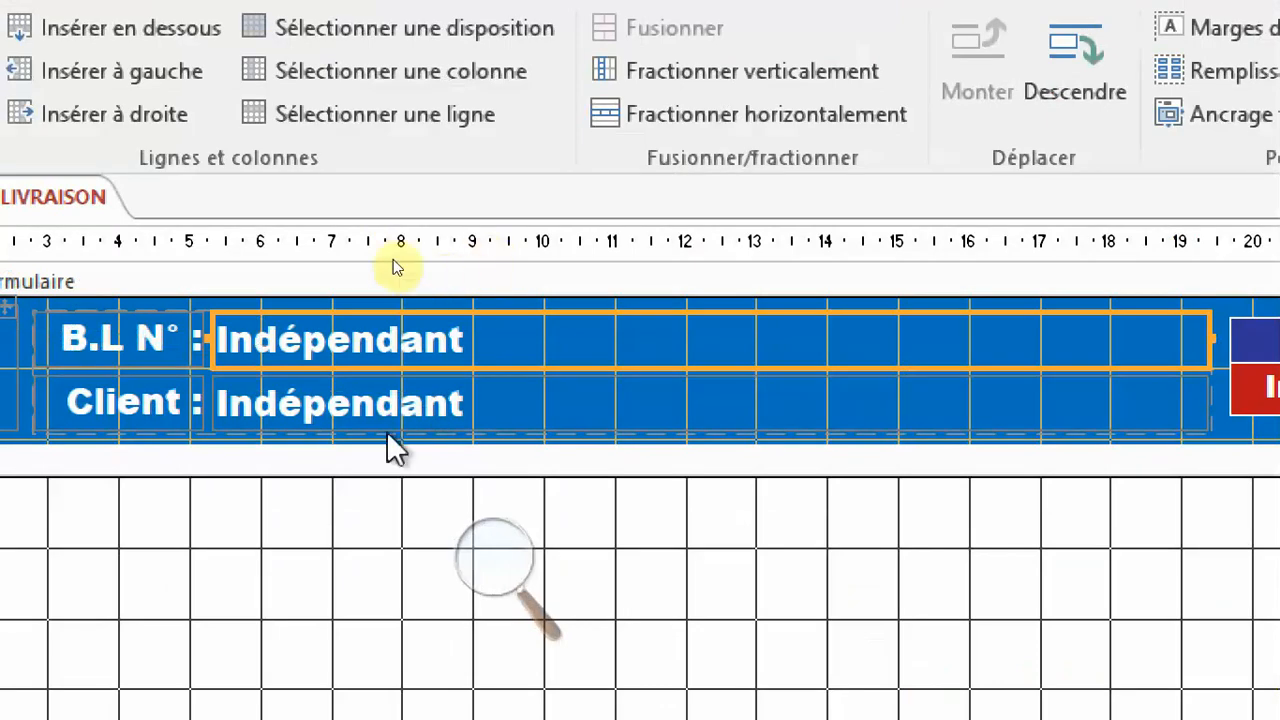
Name the text box beside the "Client" label TitreClt and close the property sheet.
left_click(416, 413)
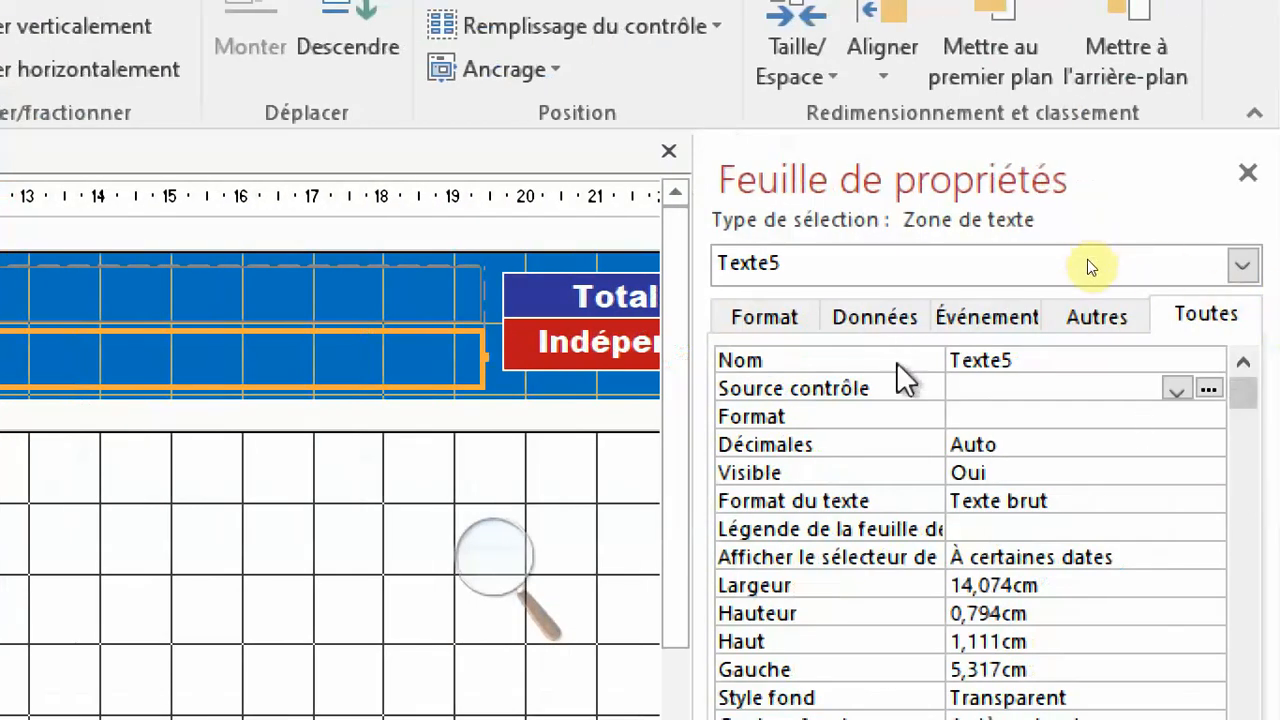
left_click(896, 361)
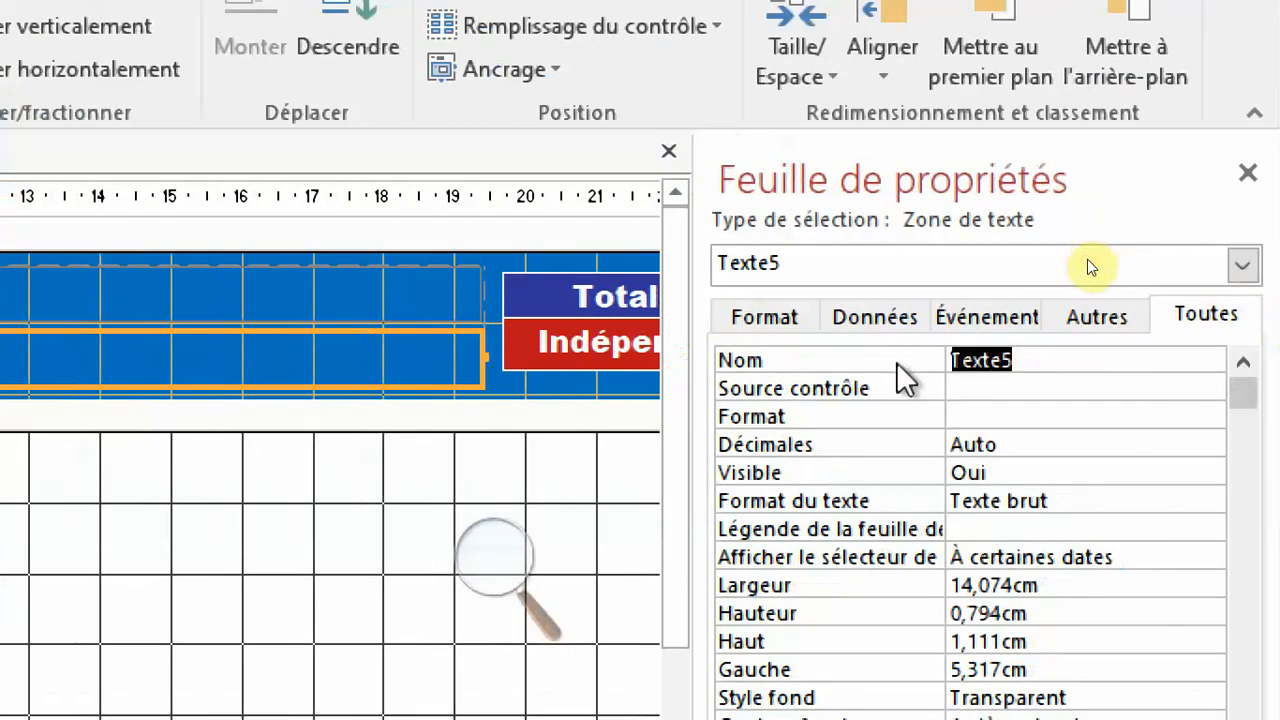
type("Titre")
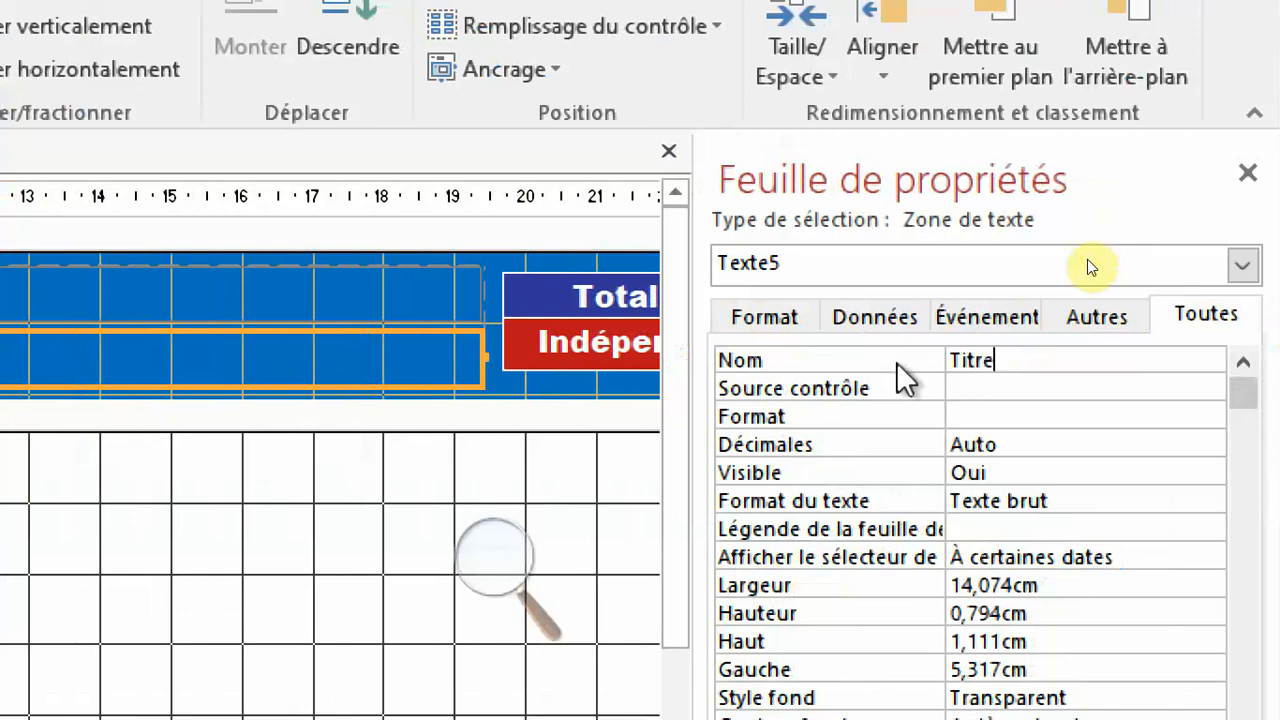
type("Clt")
key("Return")
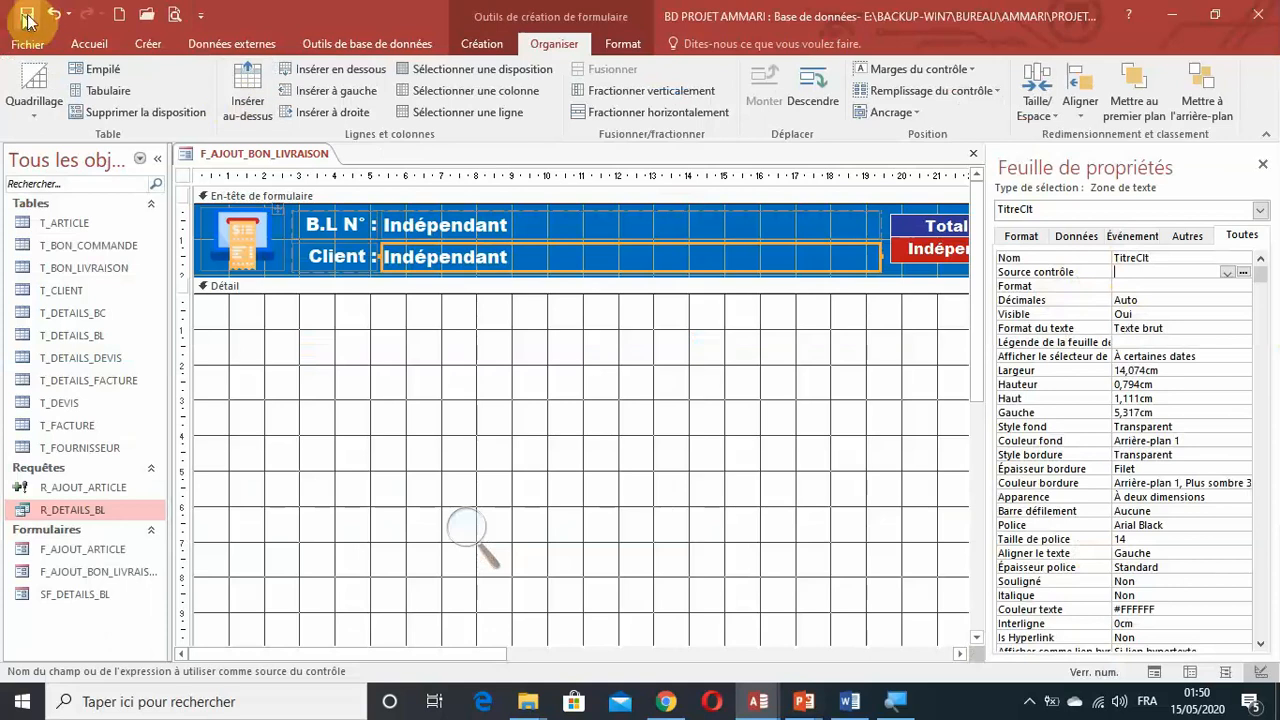
left_click(487, 390)
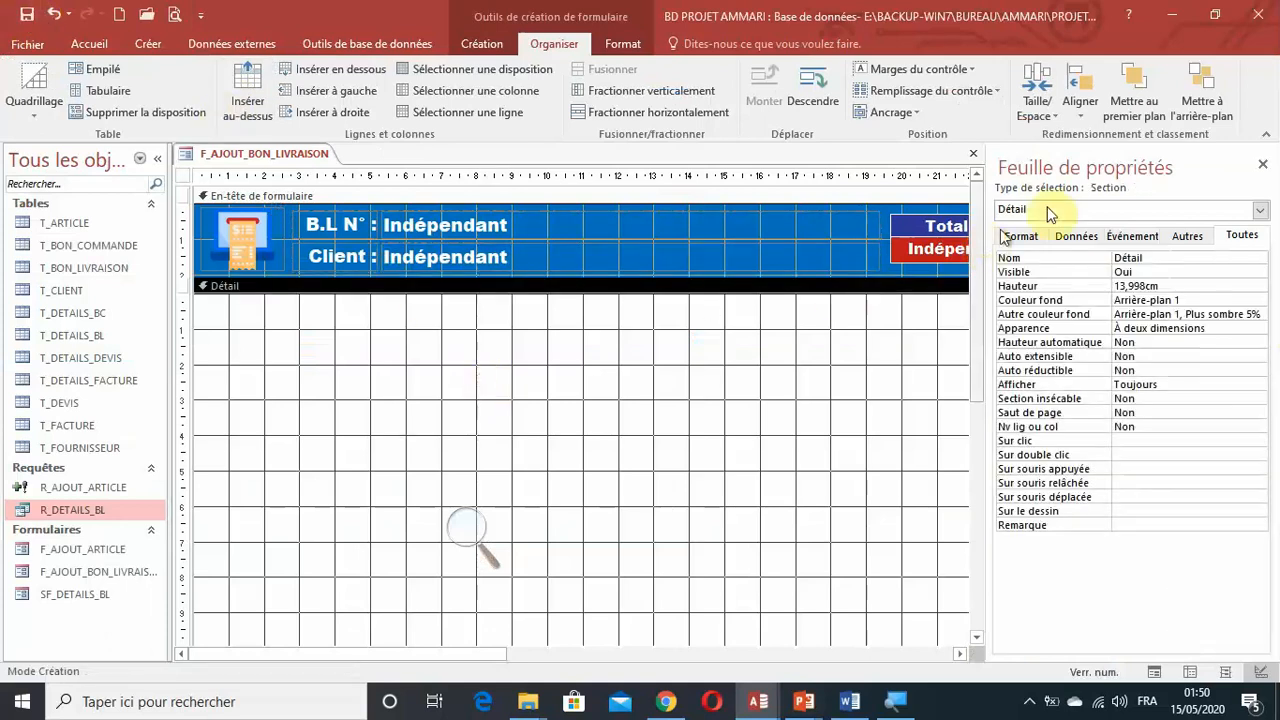
left_click(1268, 166)
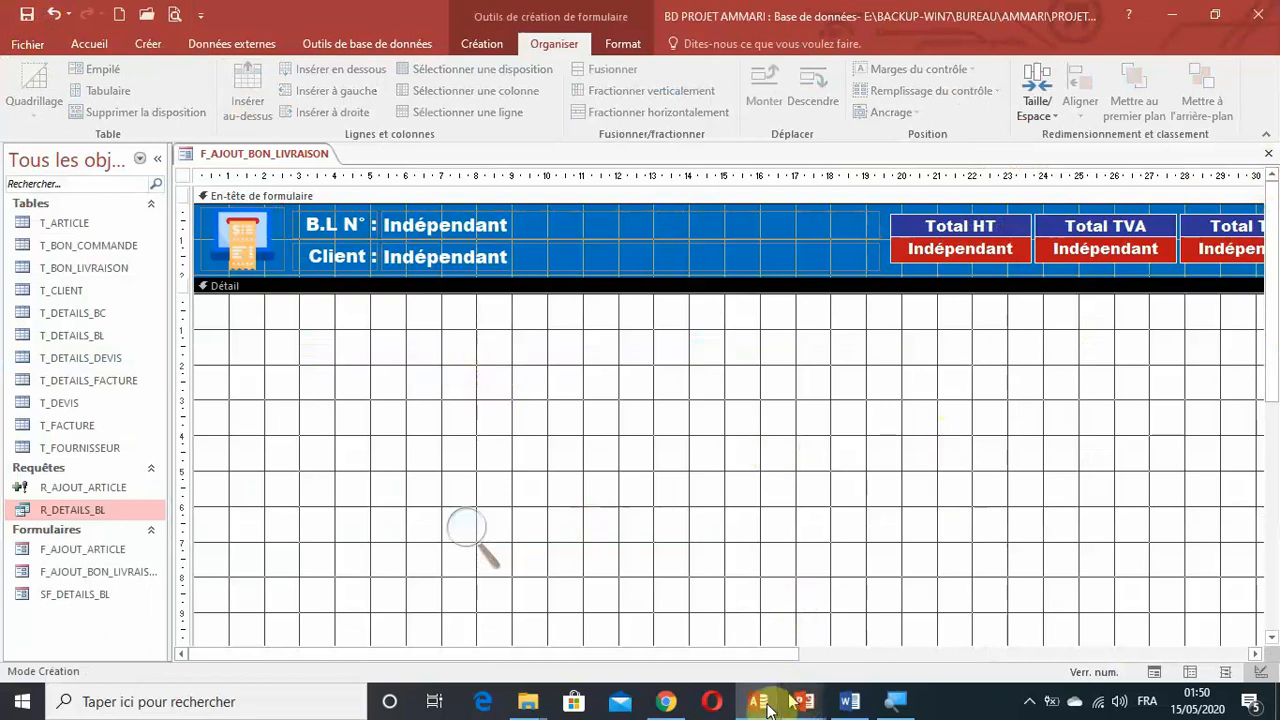
Switch to the other open Access database and open its finished F_AJOUT_BON_LIVRAISON form.
mouse_move(762, 708)
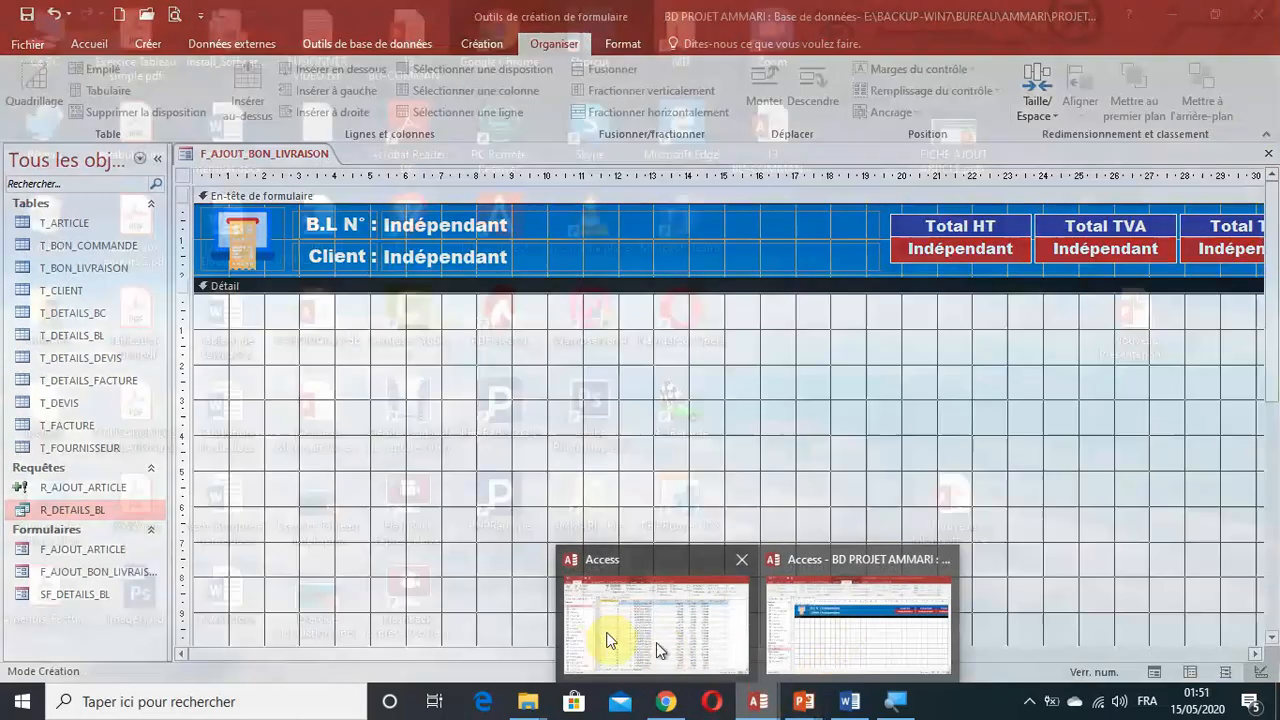
left_click(645, 642)
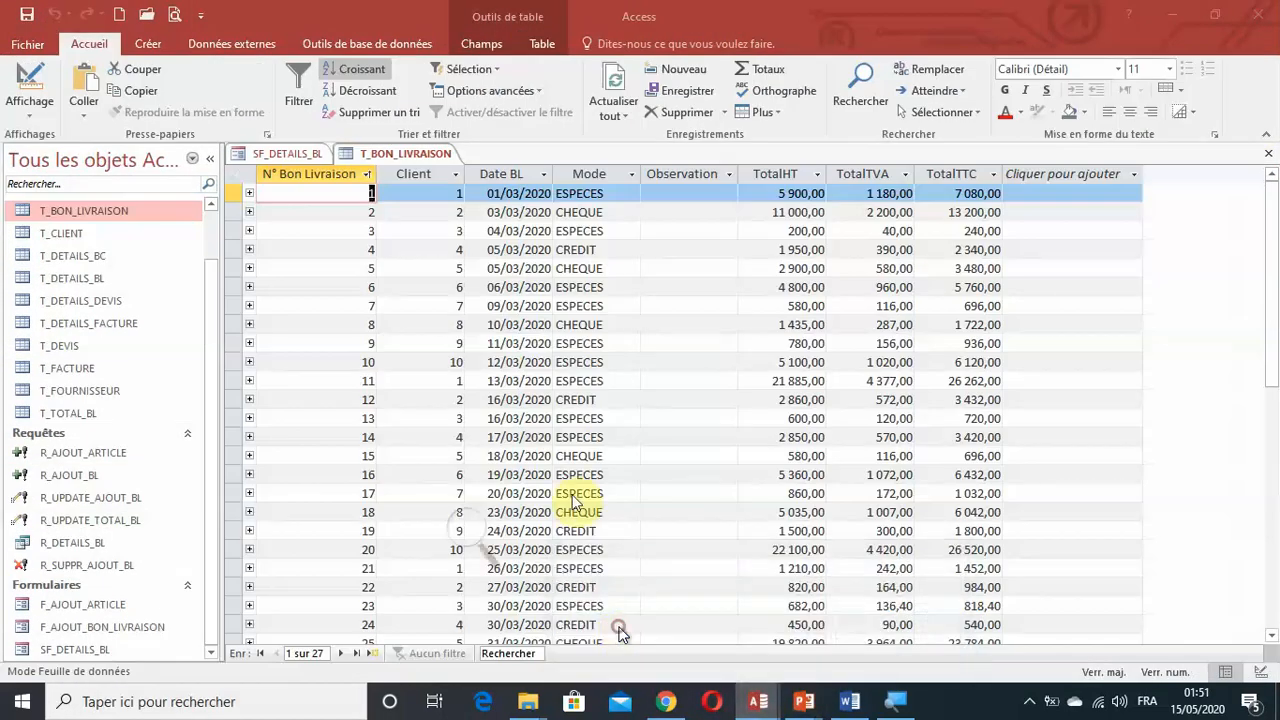
double_click(132, 628)
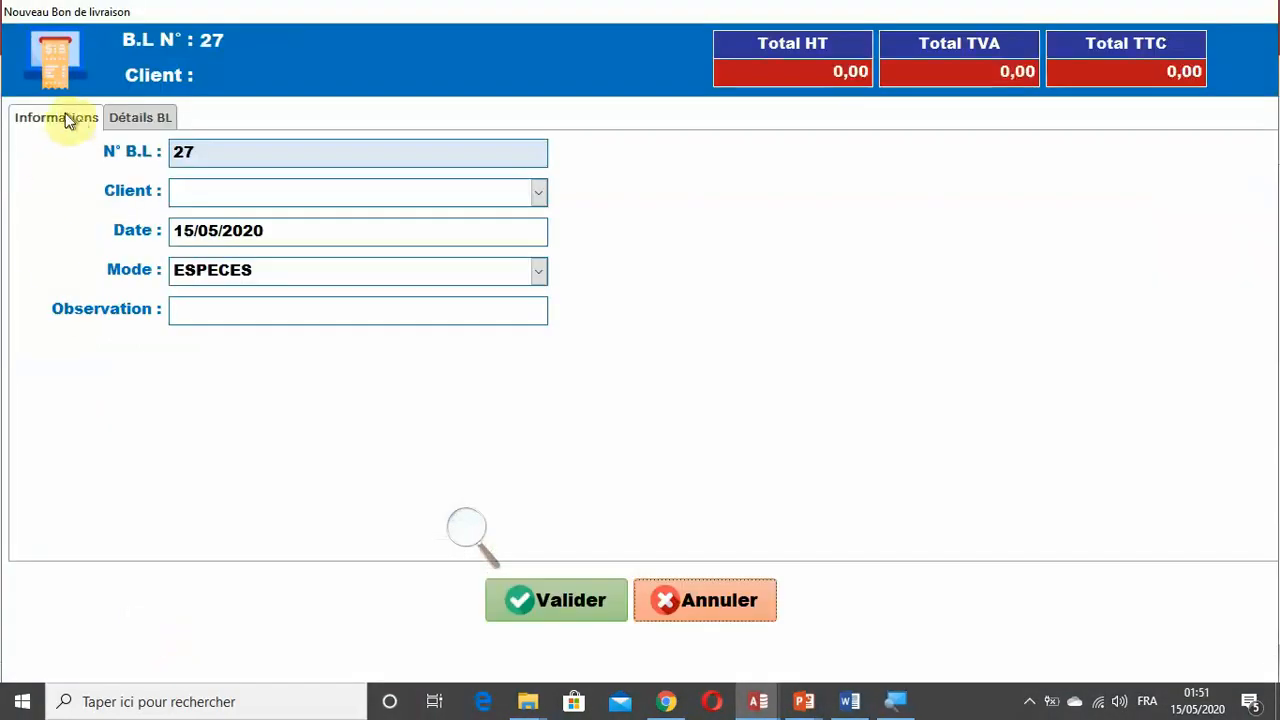
Examine the Informations and Détails BL pages of the finished form, then cancel it and return to the BD PROJET AMMARI database.
left_click(148, 116)
left_click(70, 117)
left_click(140, 117)
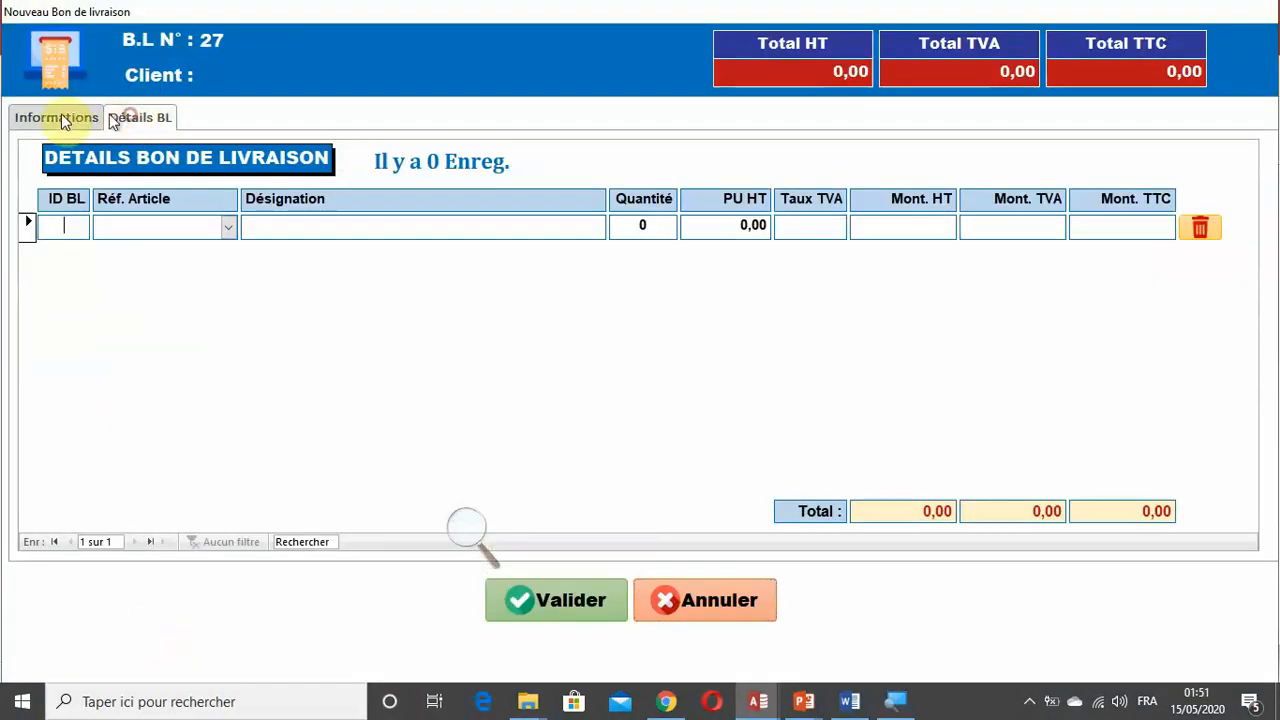
left_click(61, 116)
left_click(145, 118)
left_click(63, 118)
left_click(153, 118)
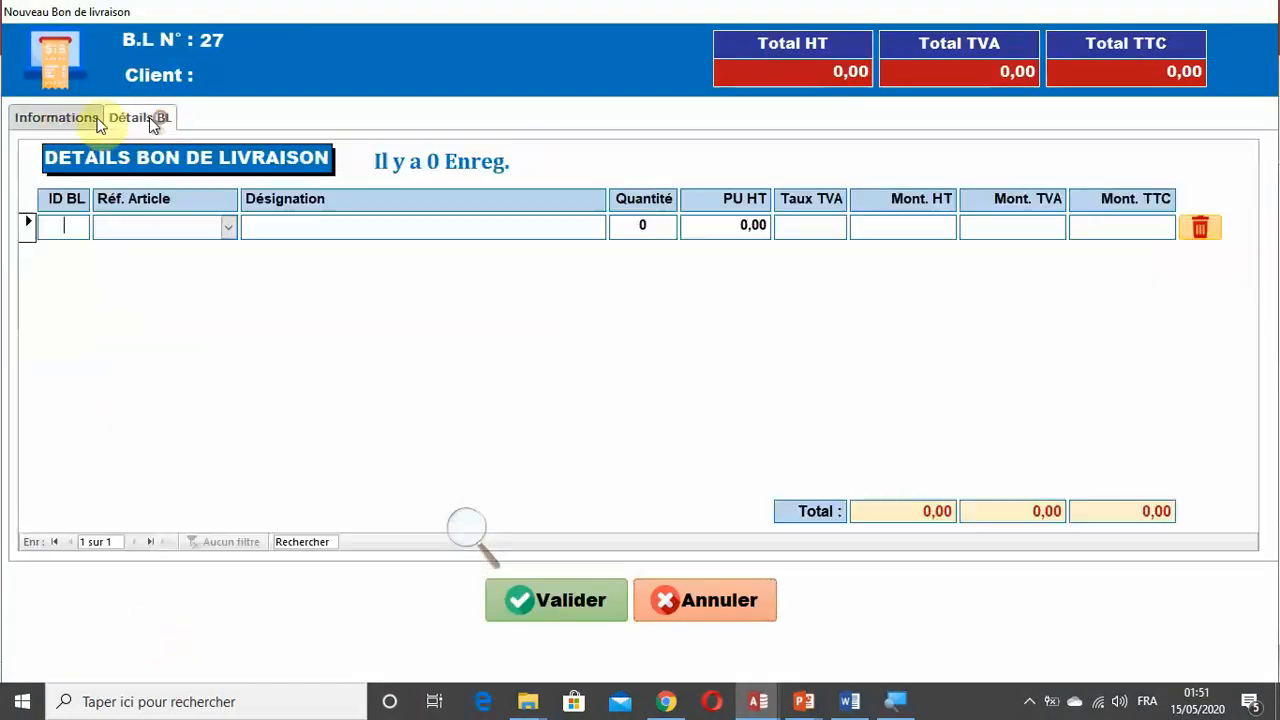
left_click(41, 117)
left_click(134, 120)
left_click(42, 120)
left_click(122, 118)
left_click(53, 118)
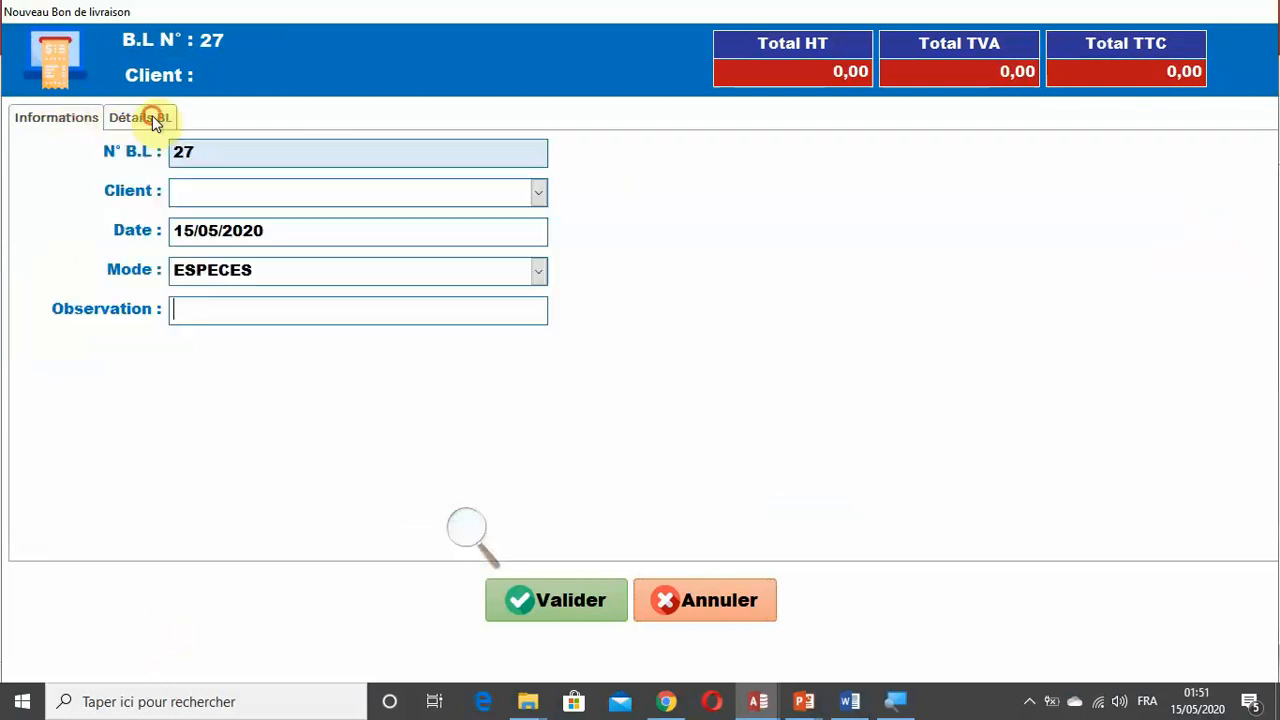
left_click(153, 118)
left_click(49, 117)
left_click(133, 119)
left_click(52, 119)
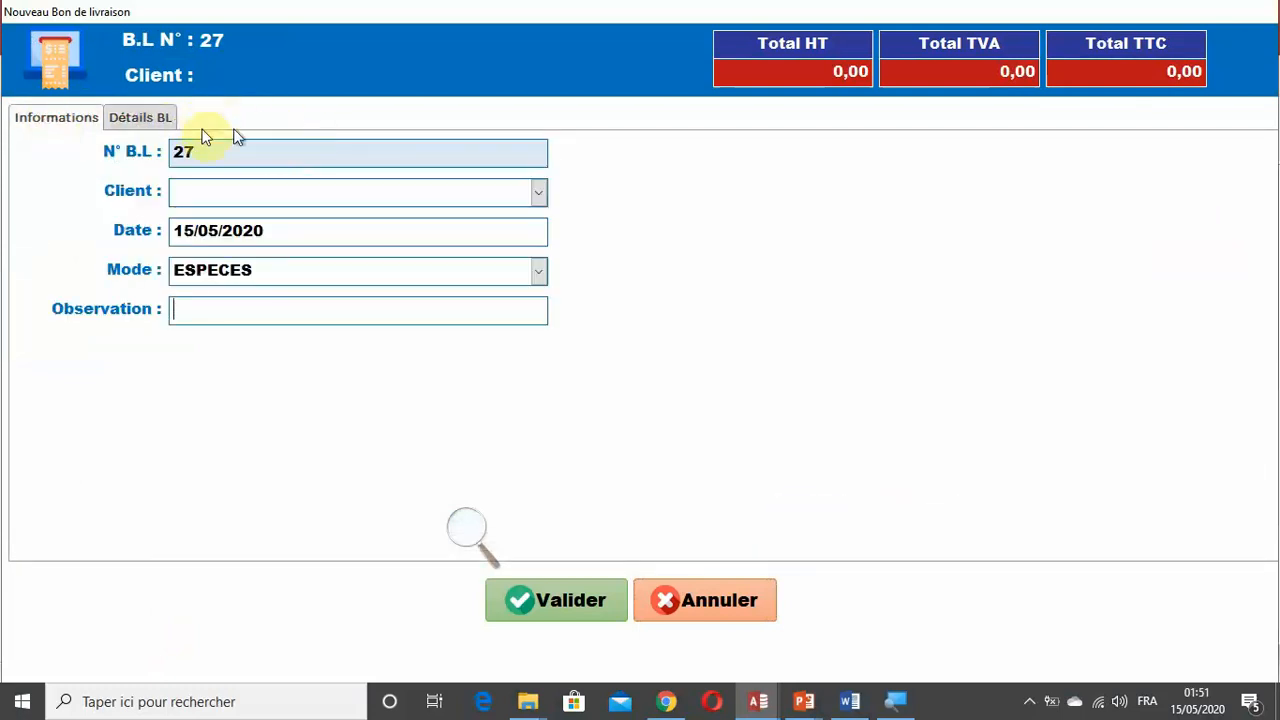
left_click(732, 618)
mouse_move(758, 701)
left_click(857, 625)
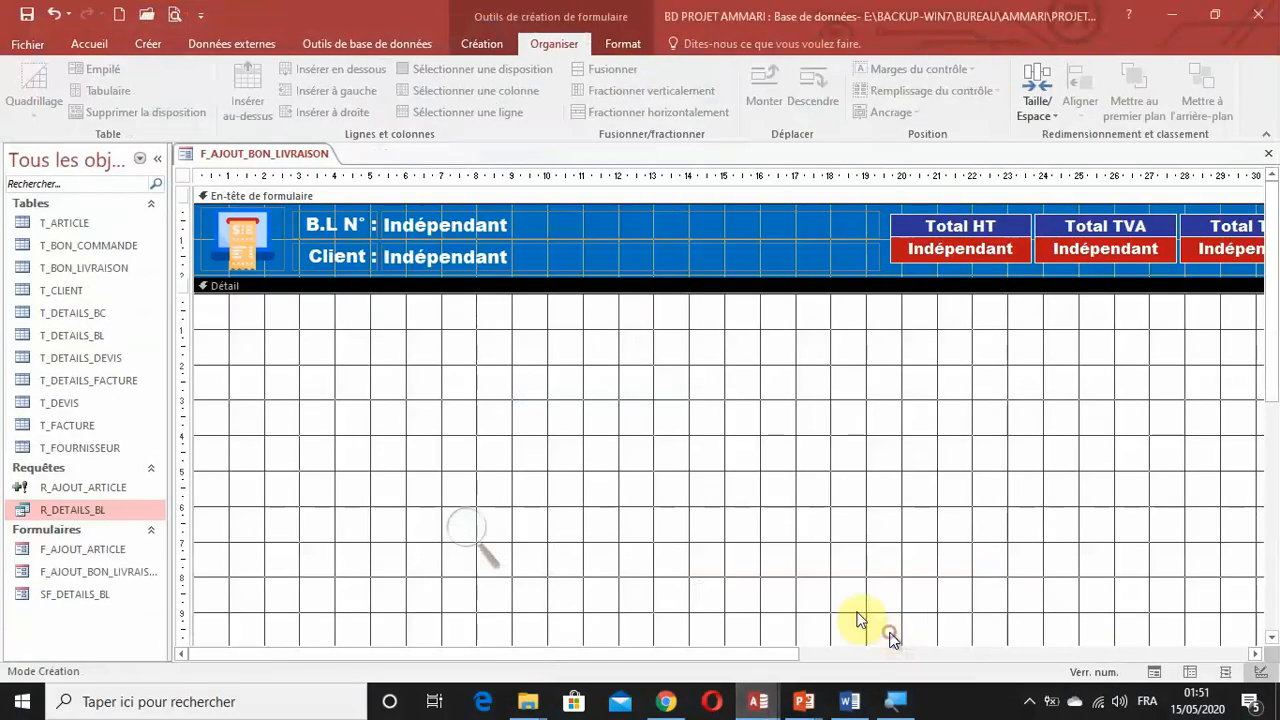
Insert a tab control at the upper-left corner of the Détail section, about 18.5 cm wide and 10 cm high.
left_click(471, 50)
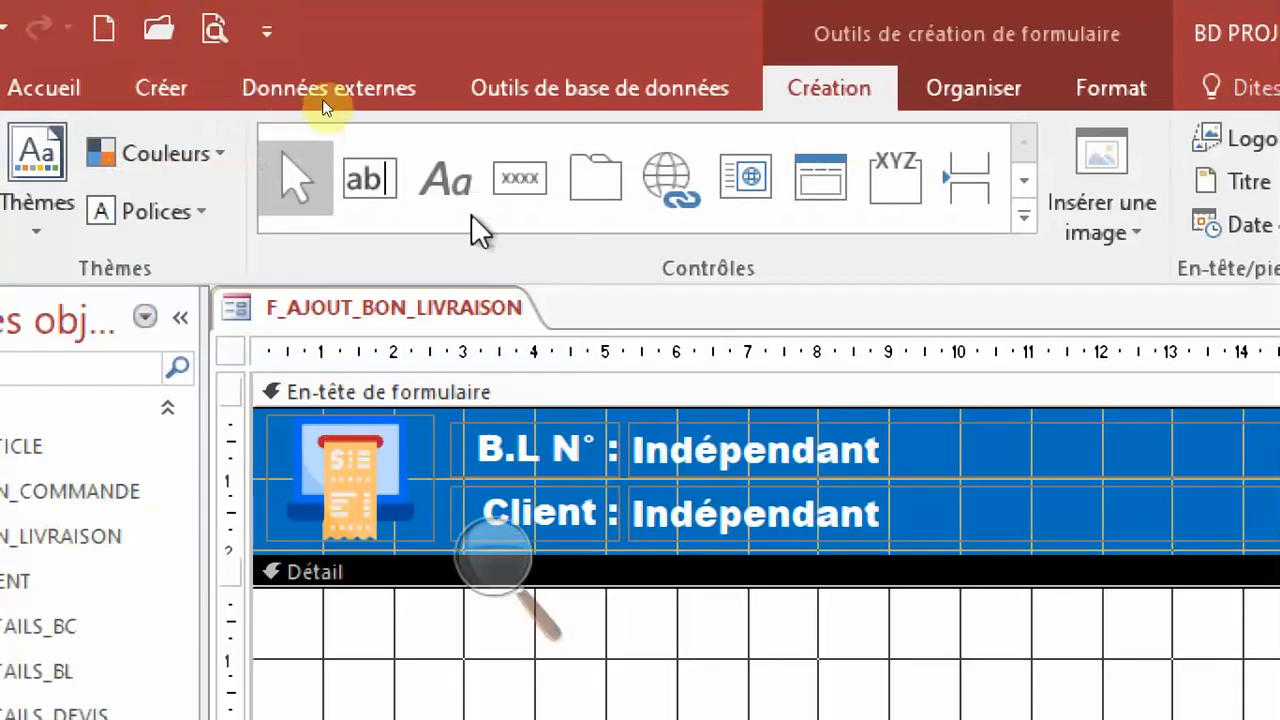
left_click(595, 200)
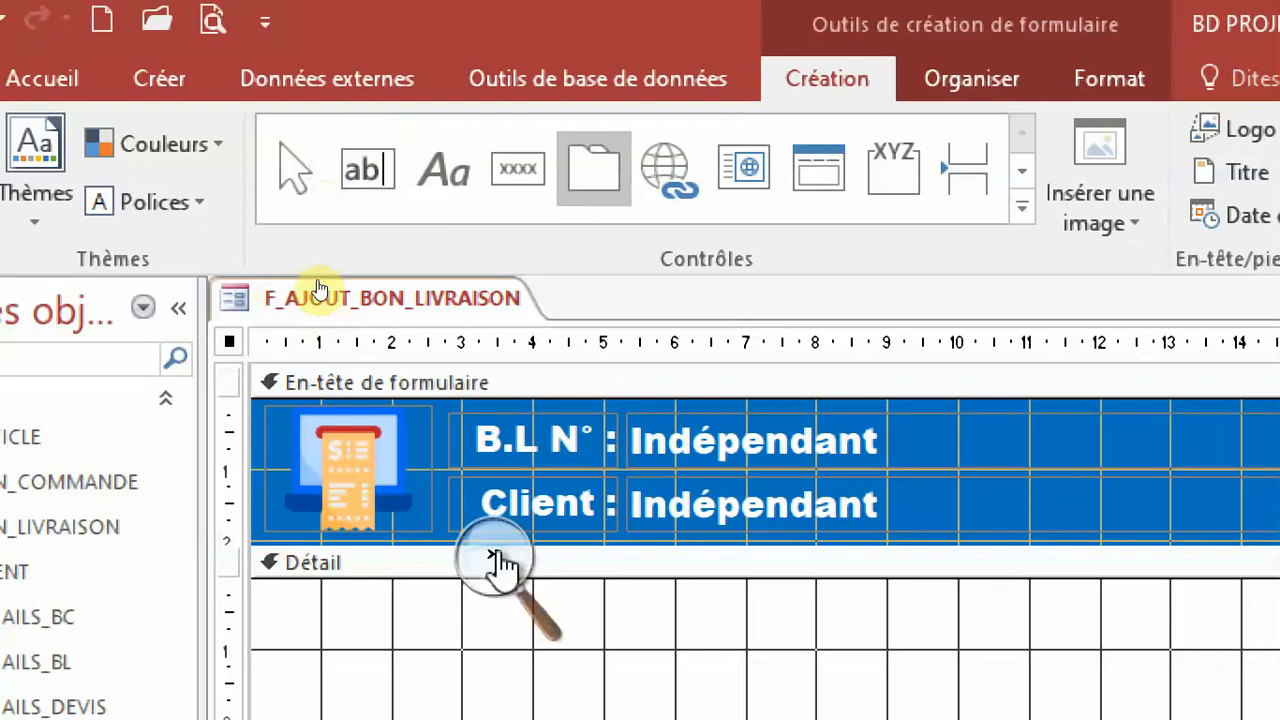
left_click(492, 562)
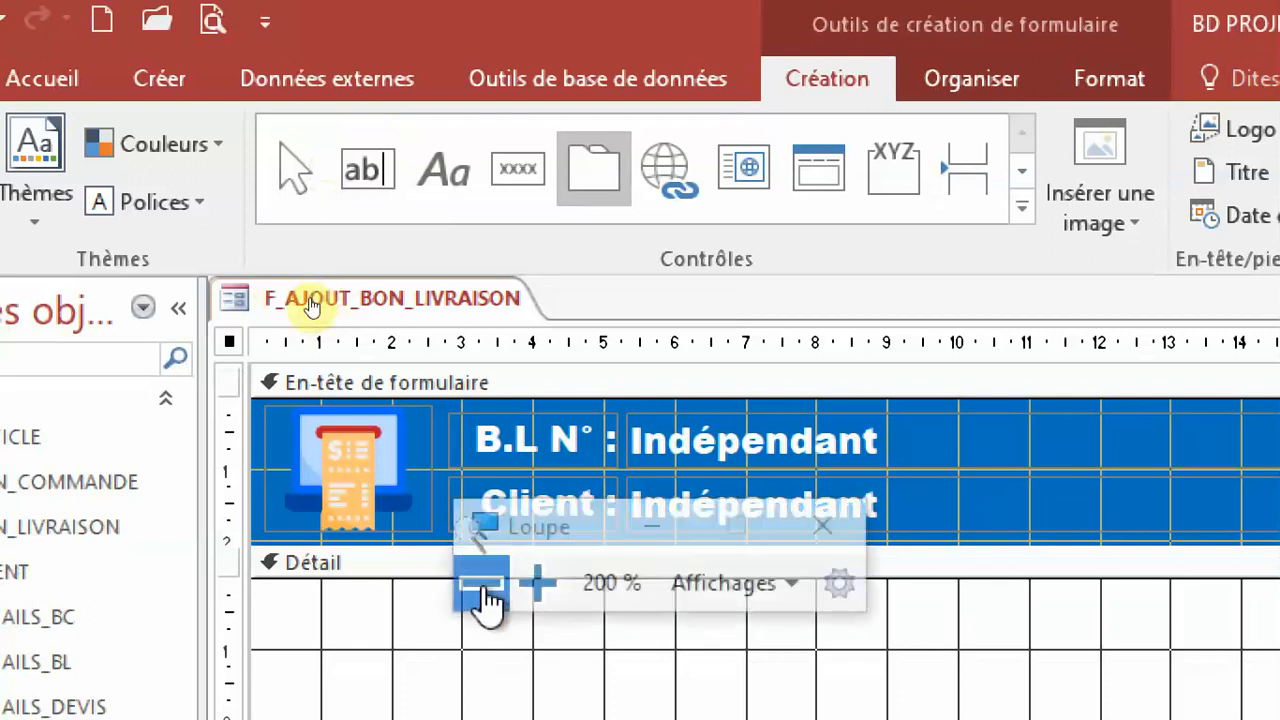
left_click(484, 600)
left_click_drag(330, 292, 666, 350)
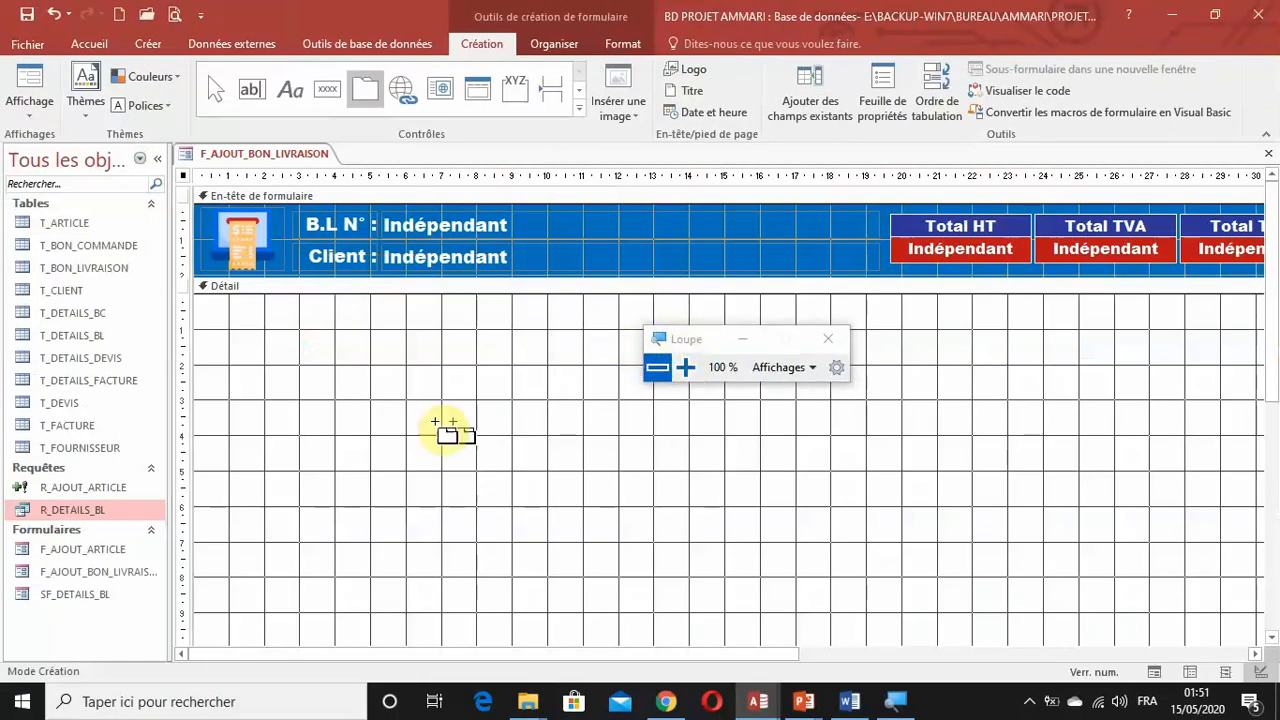
scroll(415, 410, "down", 2)
scroll(415, 410, "up", 1)
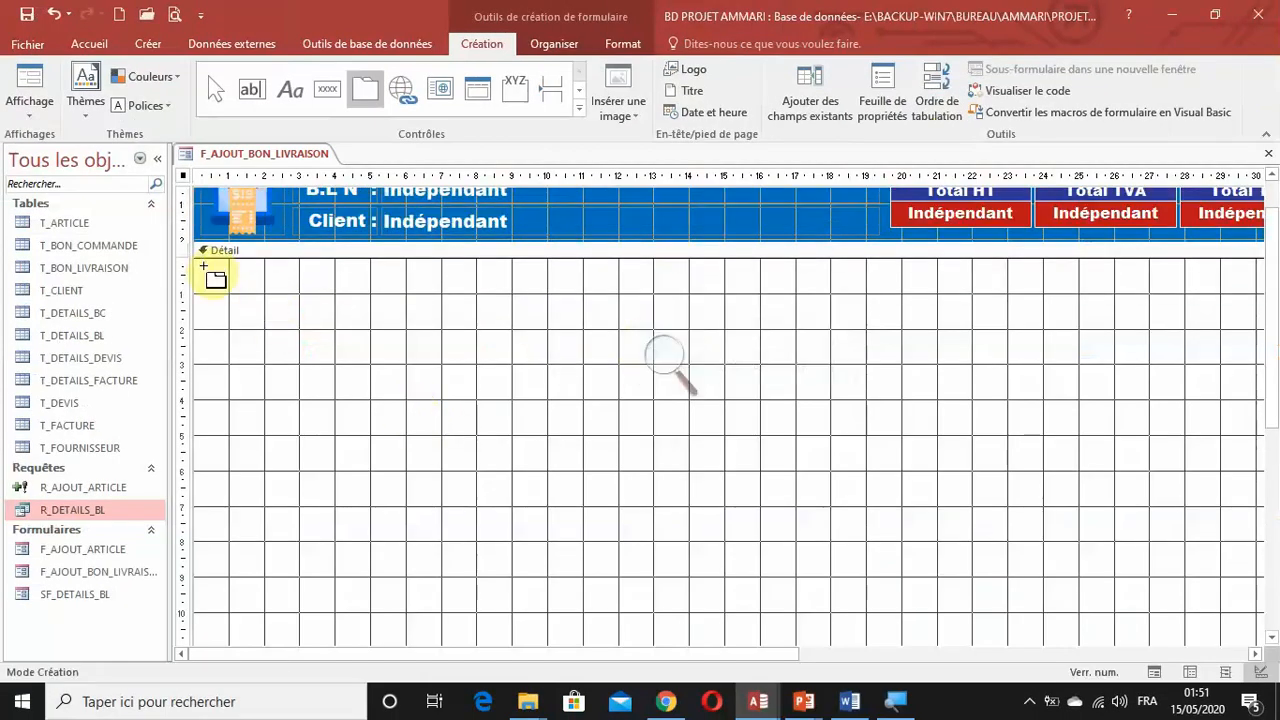
key("super+plus")
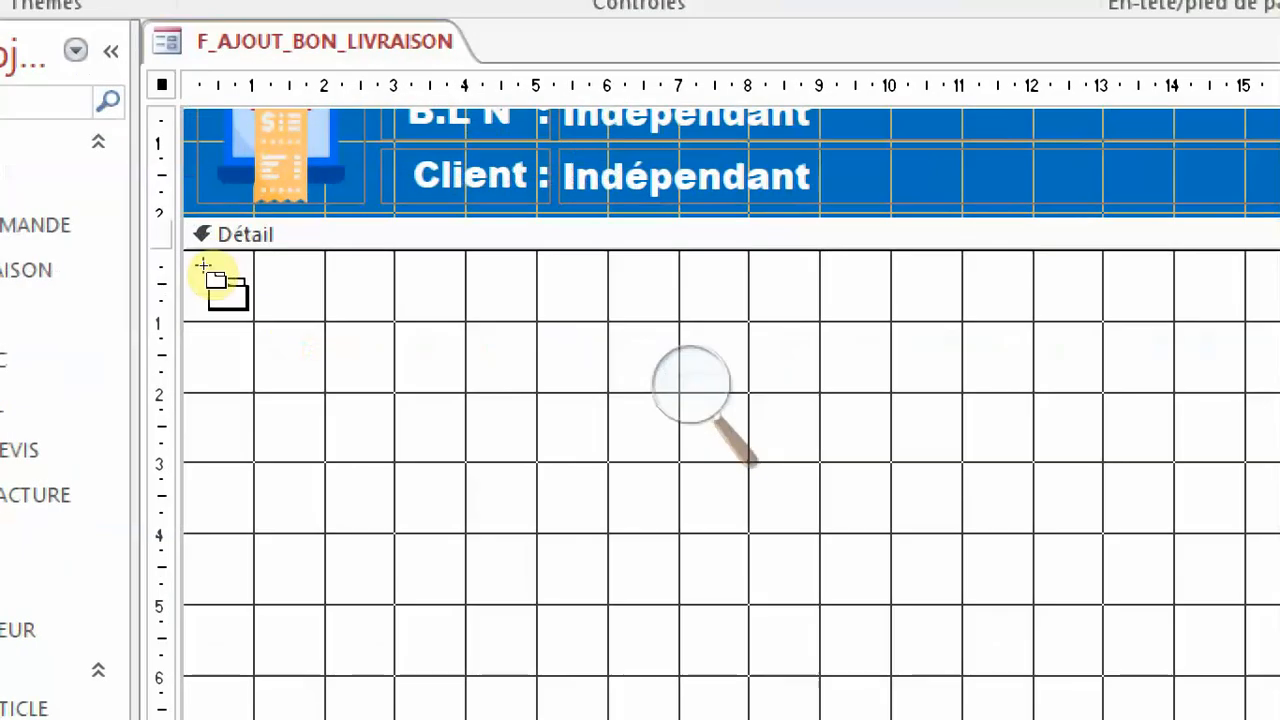
left_click_drag(205, 267, 645, 522)
left_click(645, 522)
left_click(646, 523)
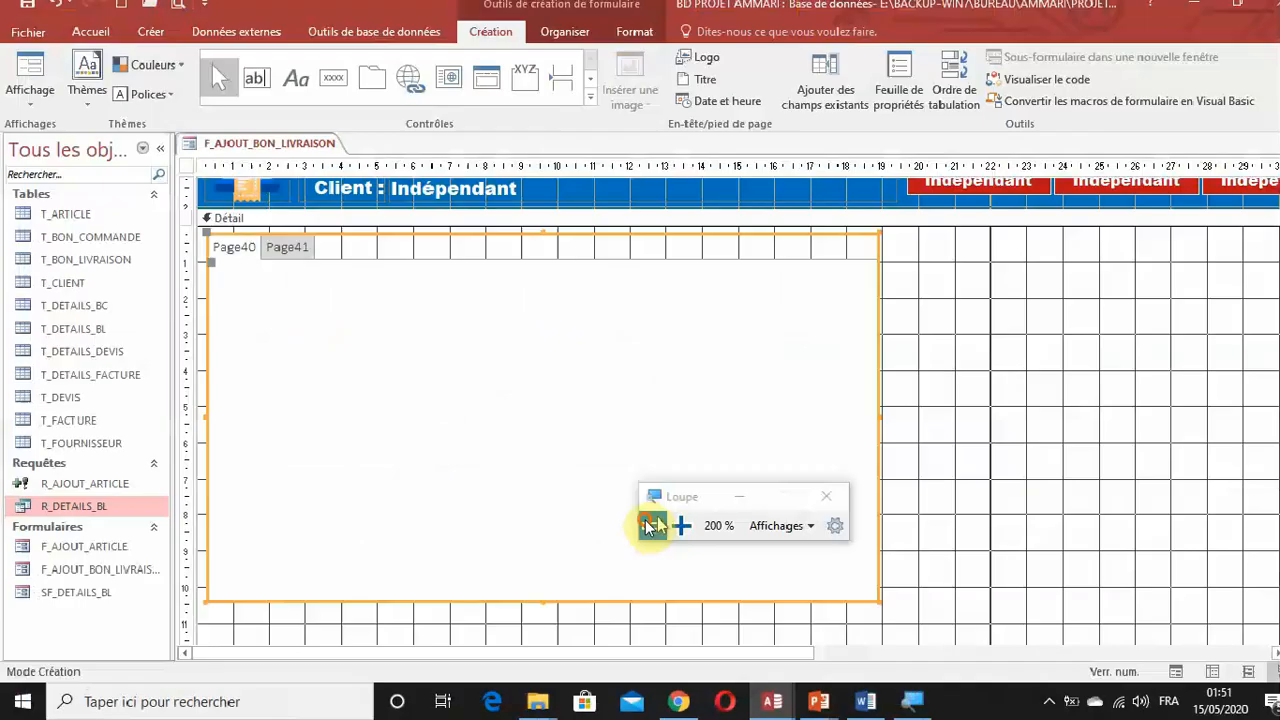
Extend the tab control's lower edge to about the 12.5 cm mark of the Détail section.
scroll(877, 357, "up", 1)
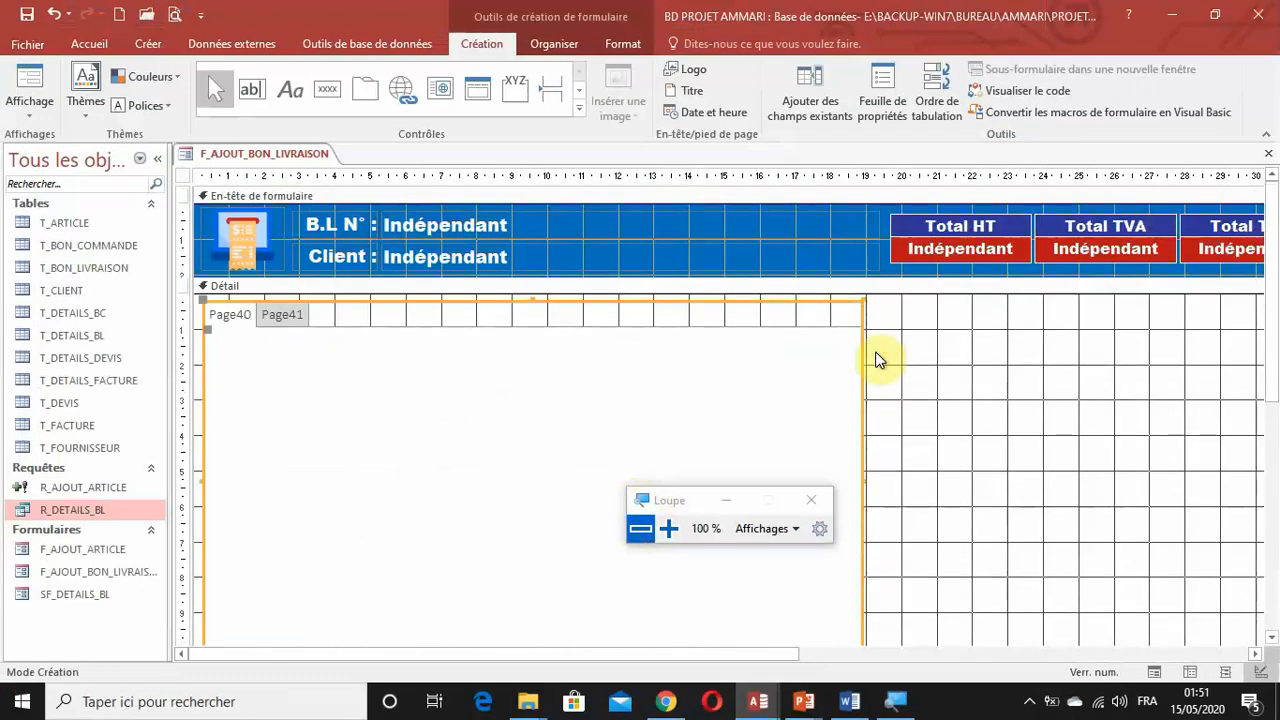
scroll(878, 360, "down", 3)
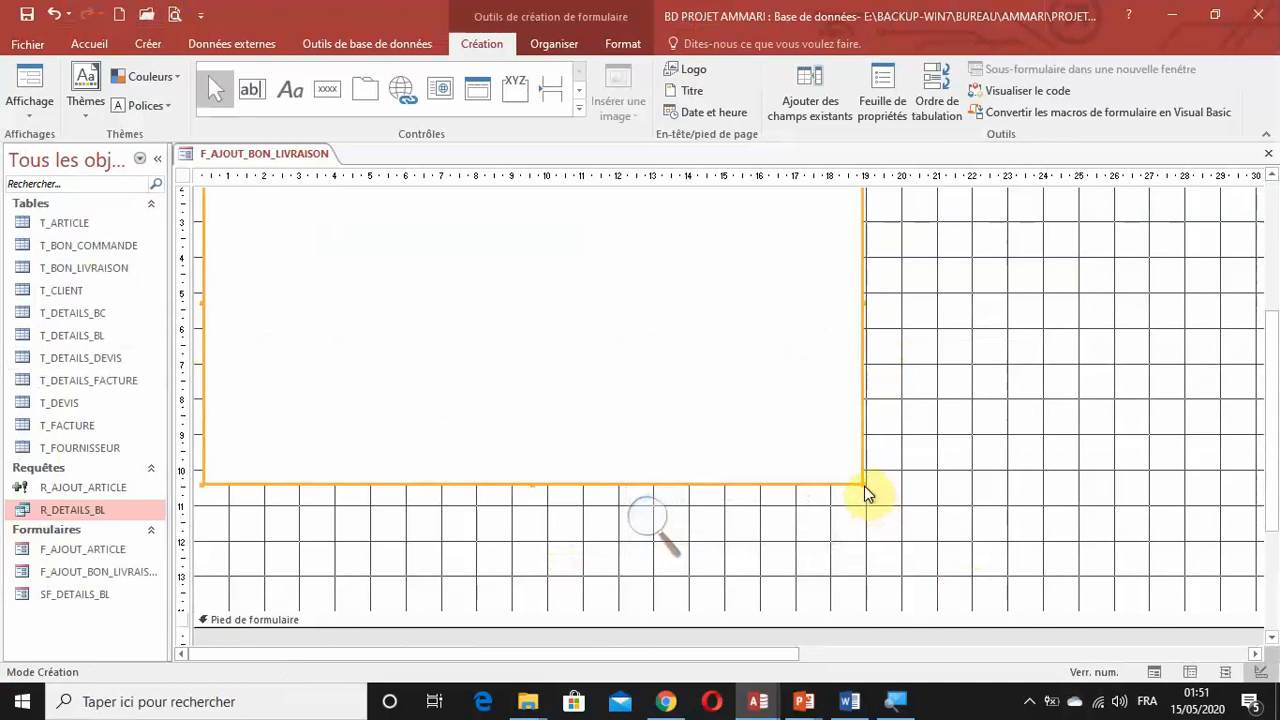
left_click_drag(865, 489, 858, 481)
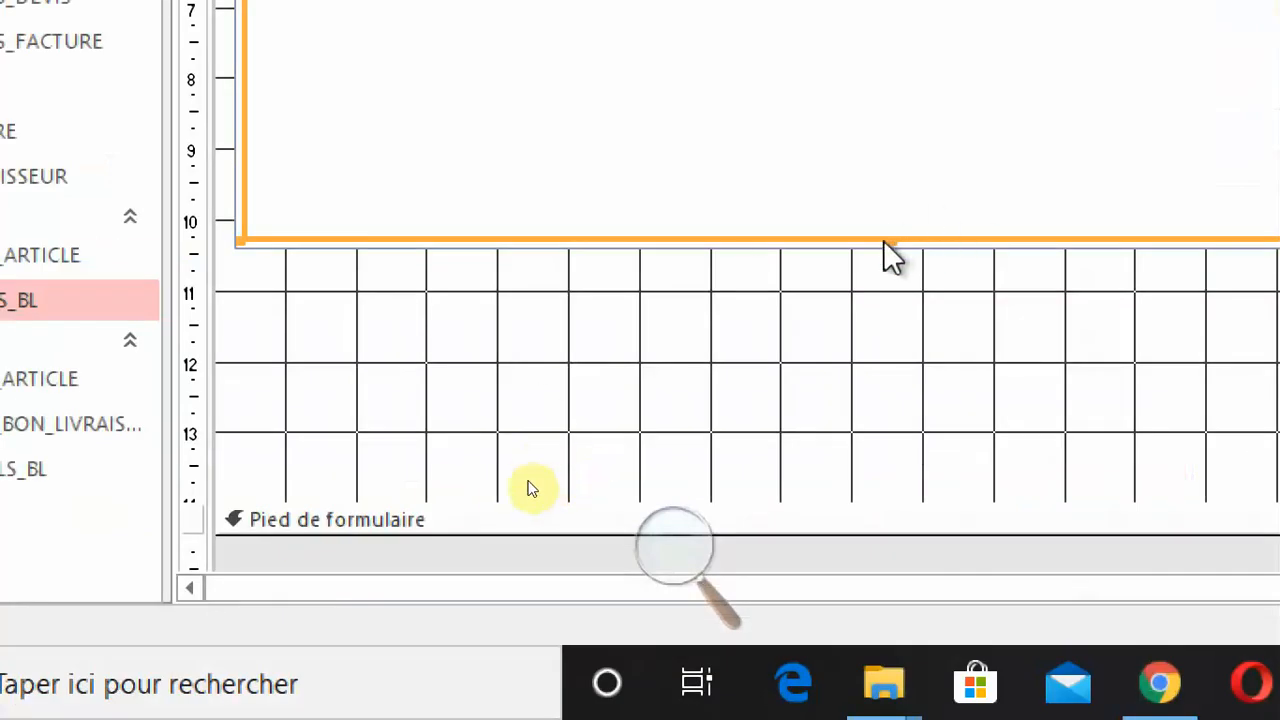
left_click_drag(889, 240, 914, 391)
left_click(672, 551)
left_click(671, 556)
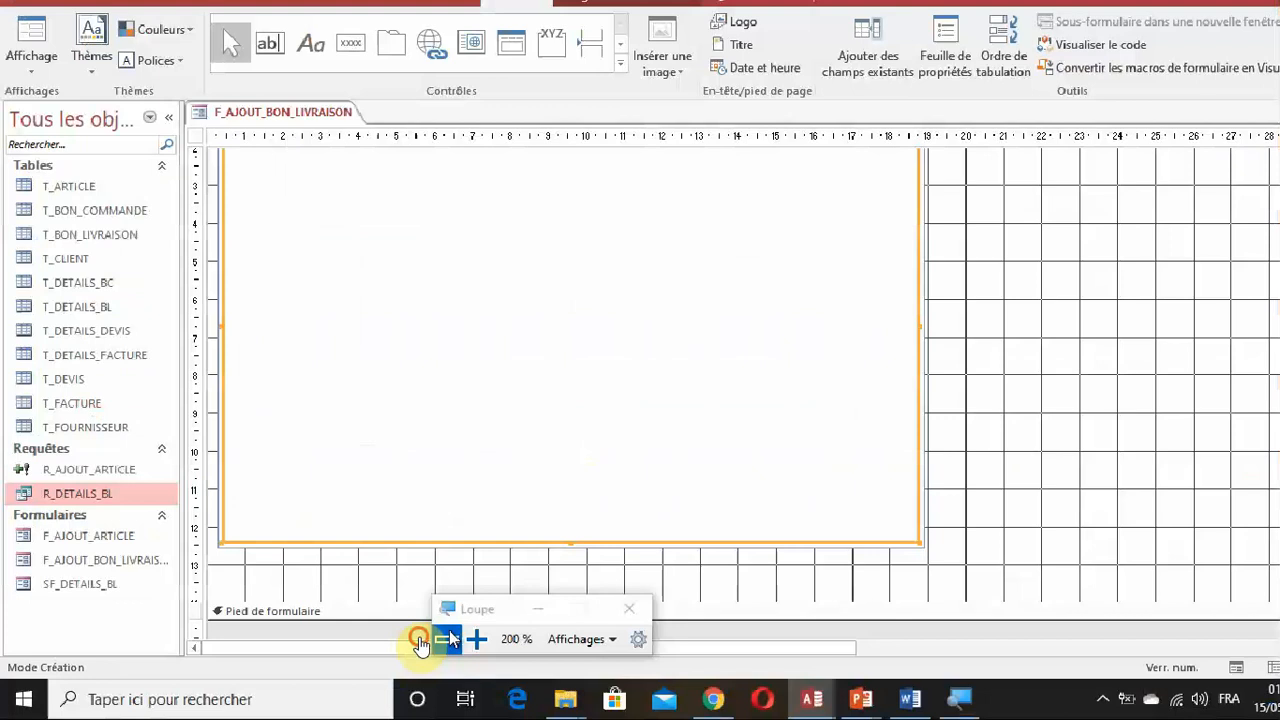
left_click(436, 640)
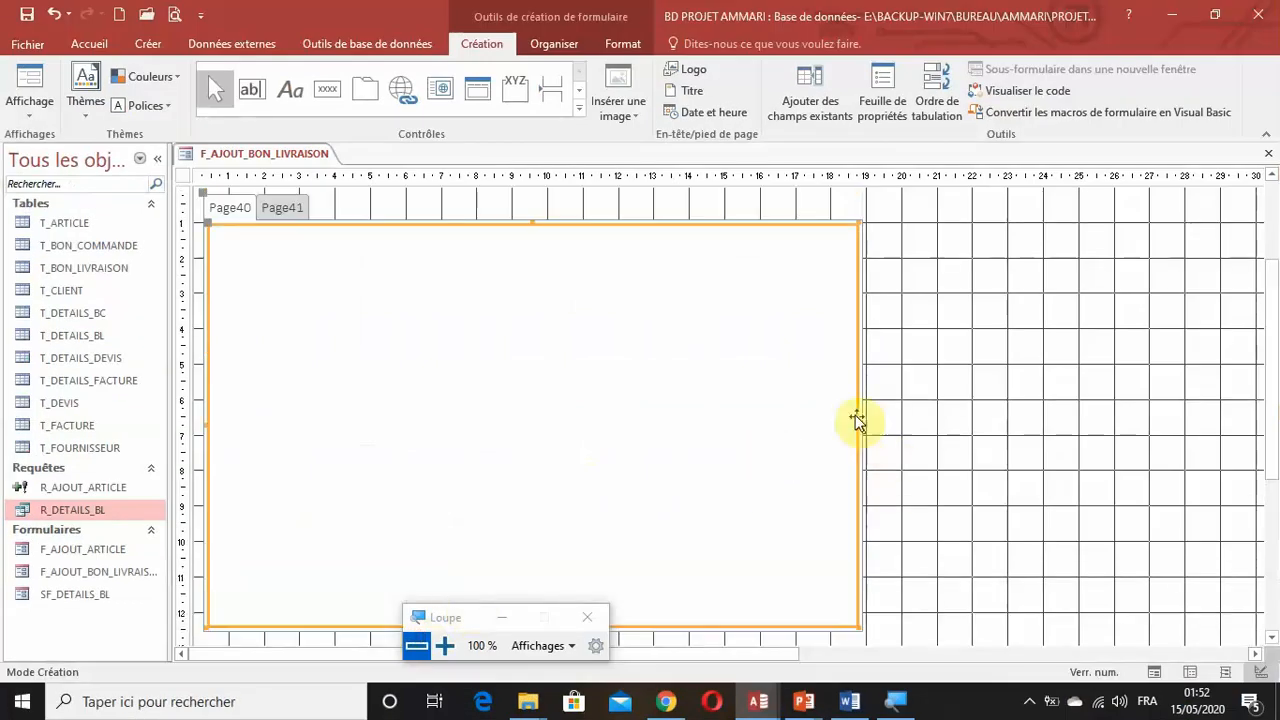
Widen the tab control until its right edge reaches about the 34 cm mark, close to the form's right border.
left_click_drag(855, 424, 1138, 466)
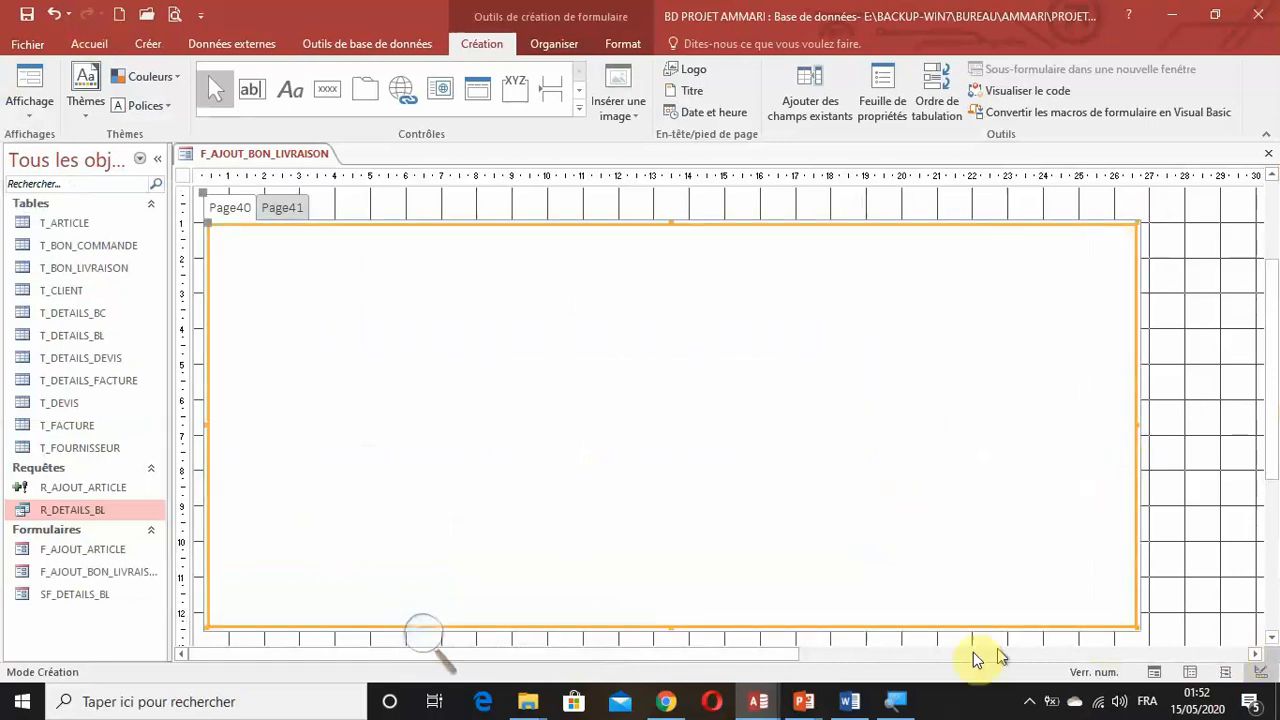
left_click_drag(794, 657, 1006, 660)
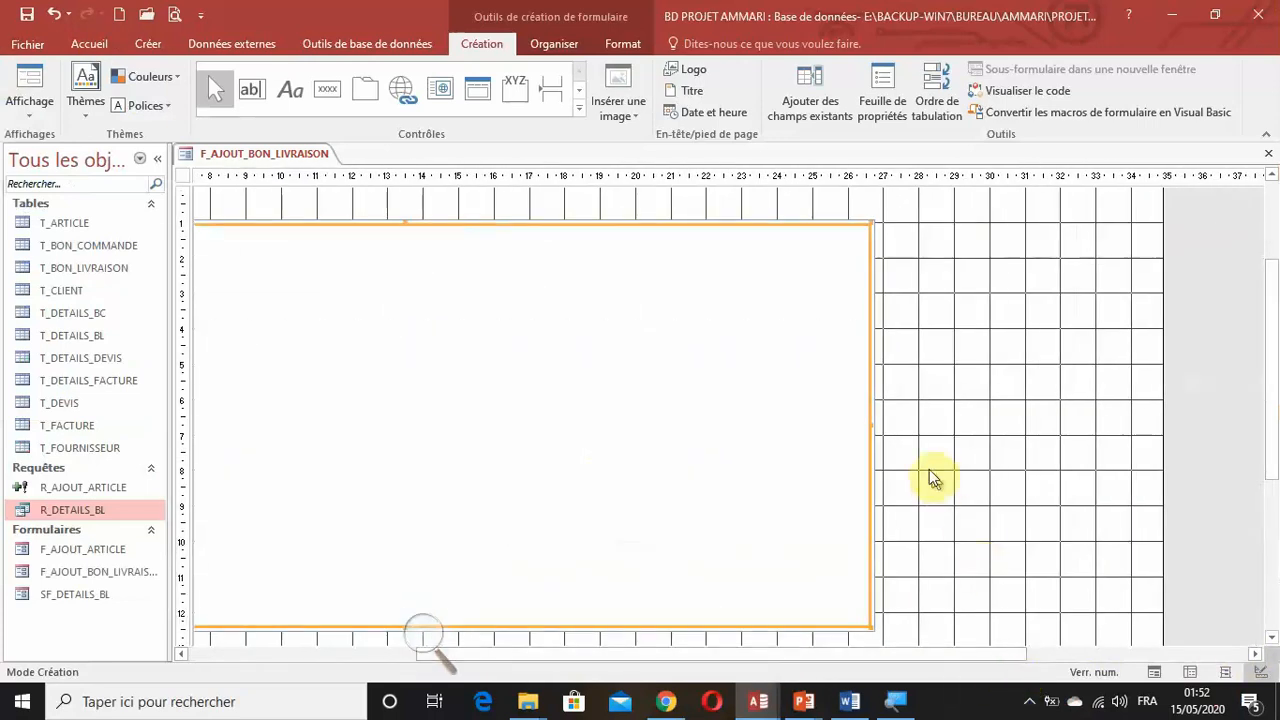
left_click_drag(871, 422, 1123, 482)
scroll(977, 491, "up", 2)
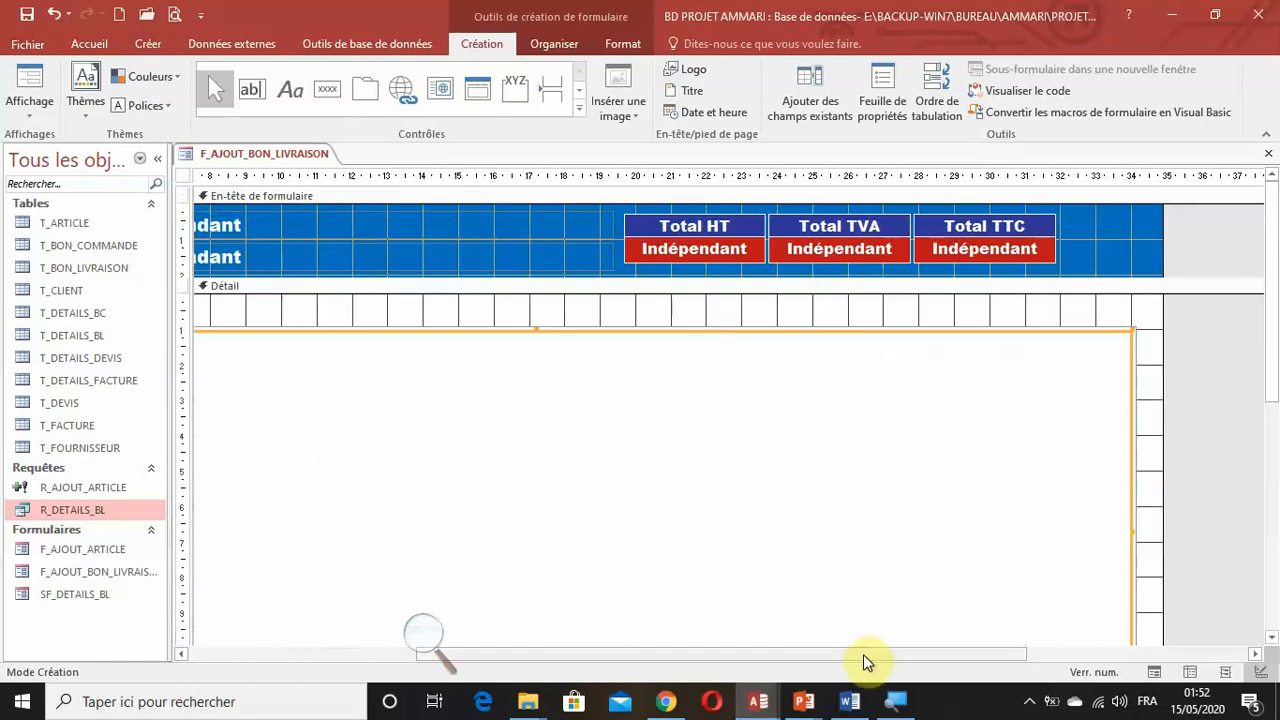
Name the tab control's first page pgInfos and set its caption (Légende) to Informations.
left_click_drag(864, 654, 551, 609)
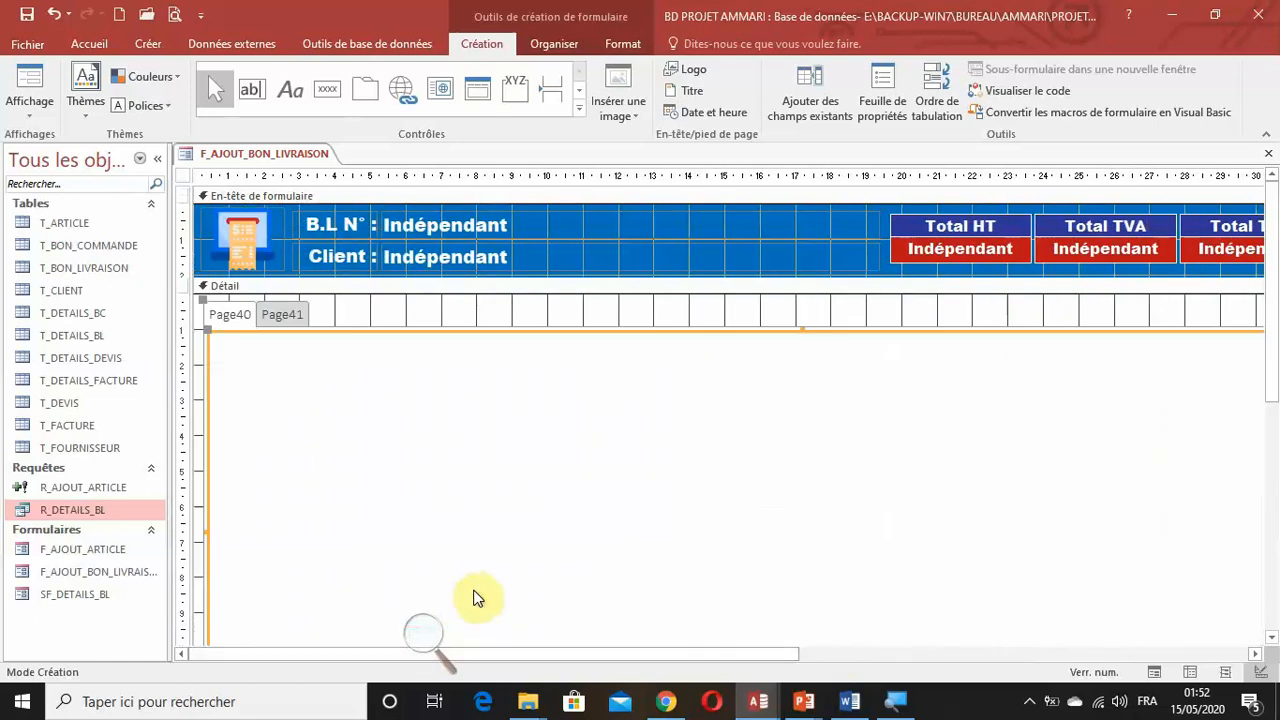
scroll(488, 586, "down", 1)
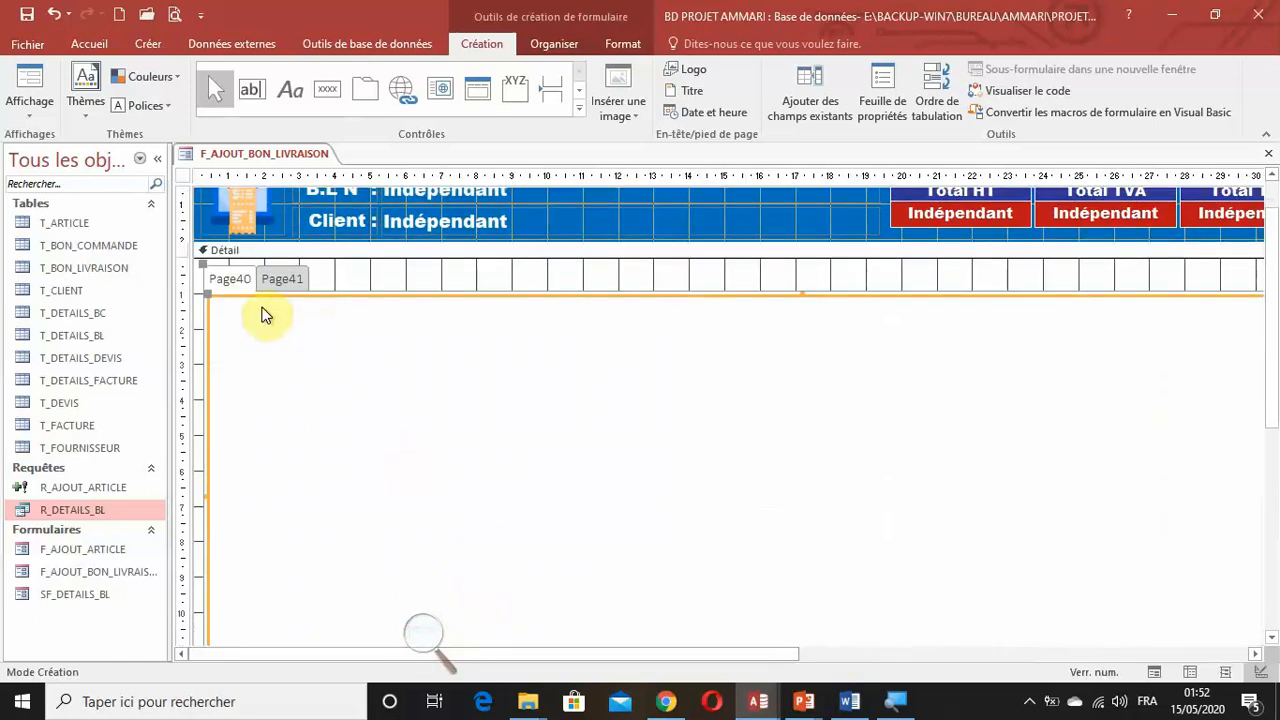
left_click(236, 280)
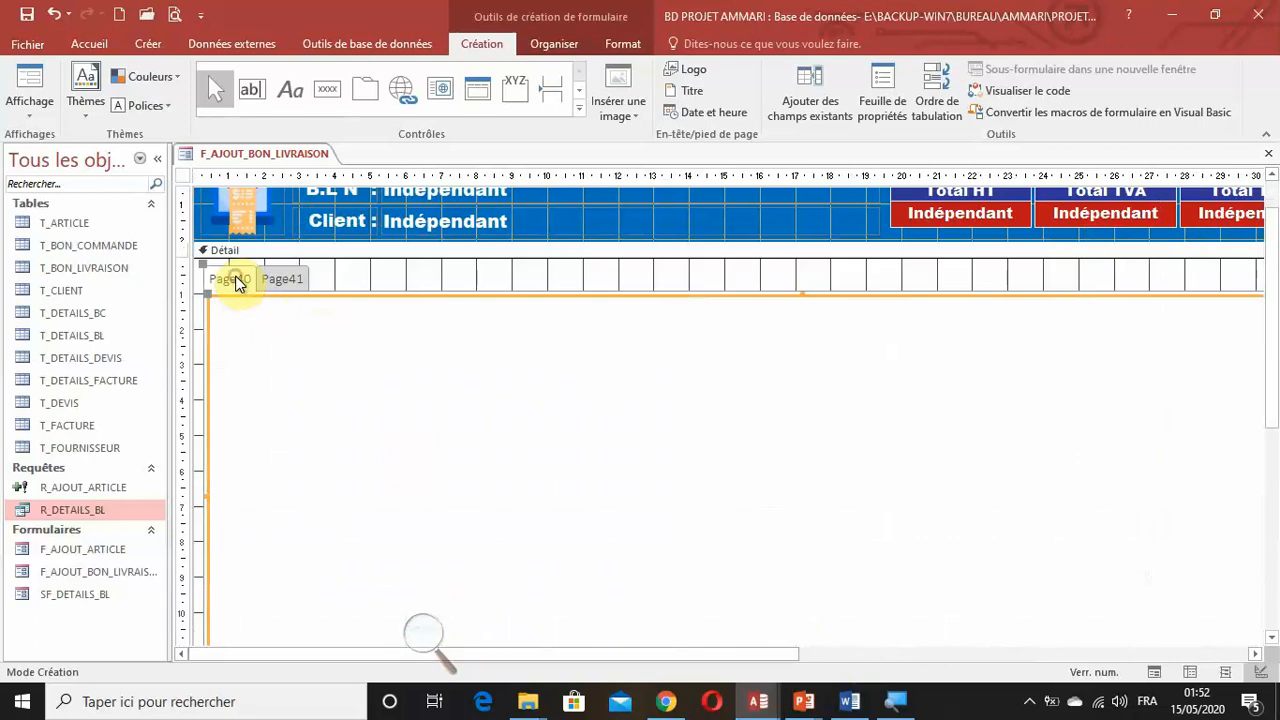
double_click(236, 280)
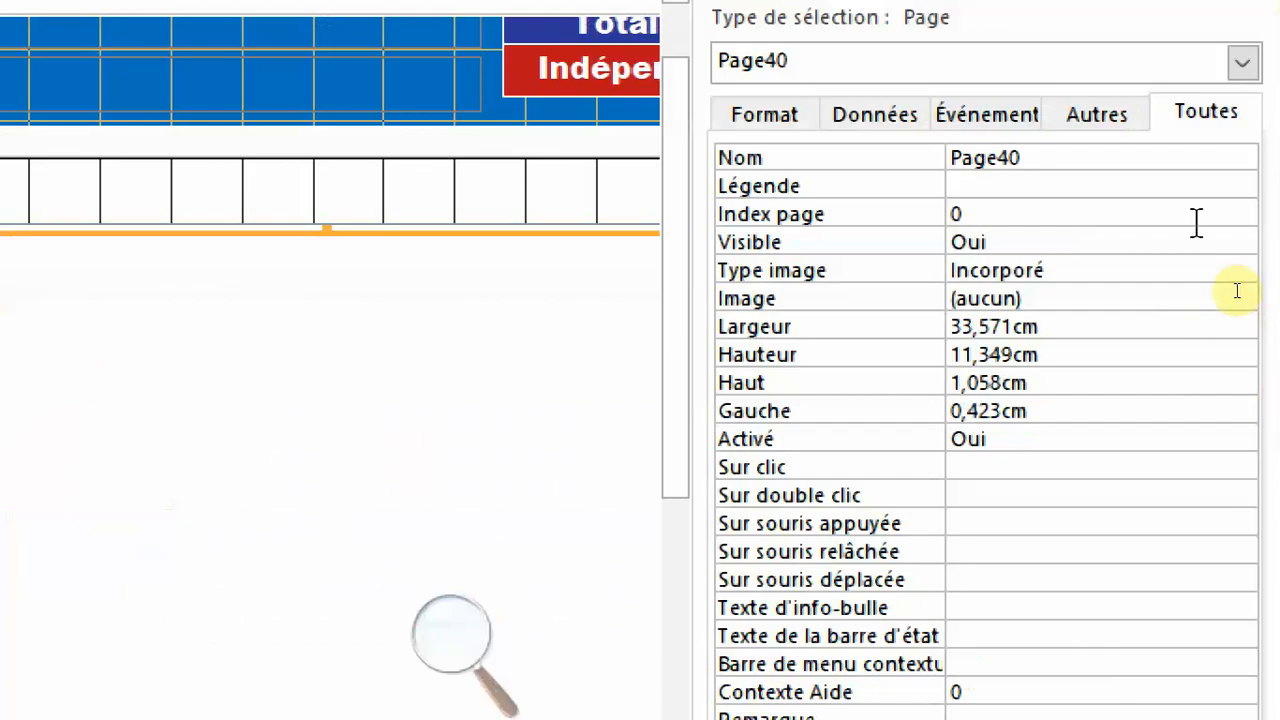
left_click(900, 165)
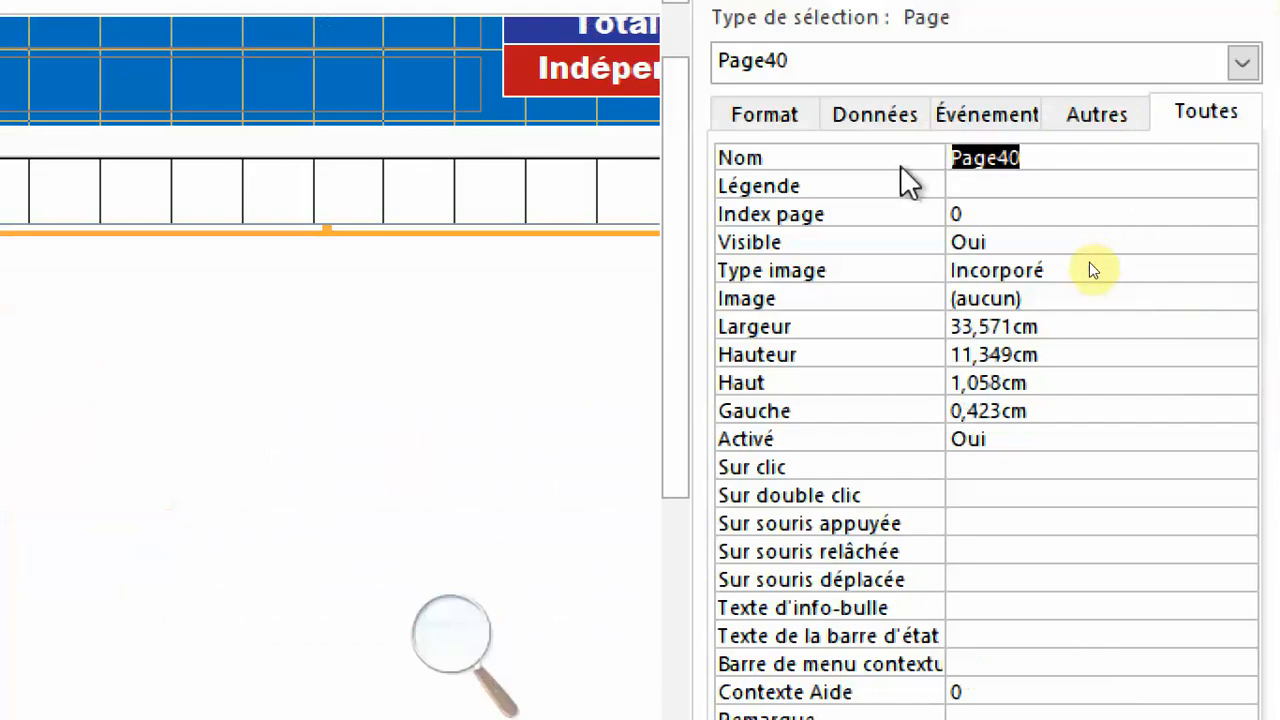
type("pg")
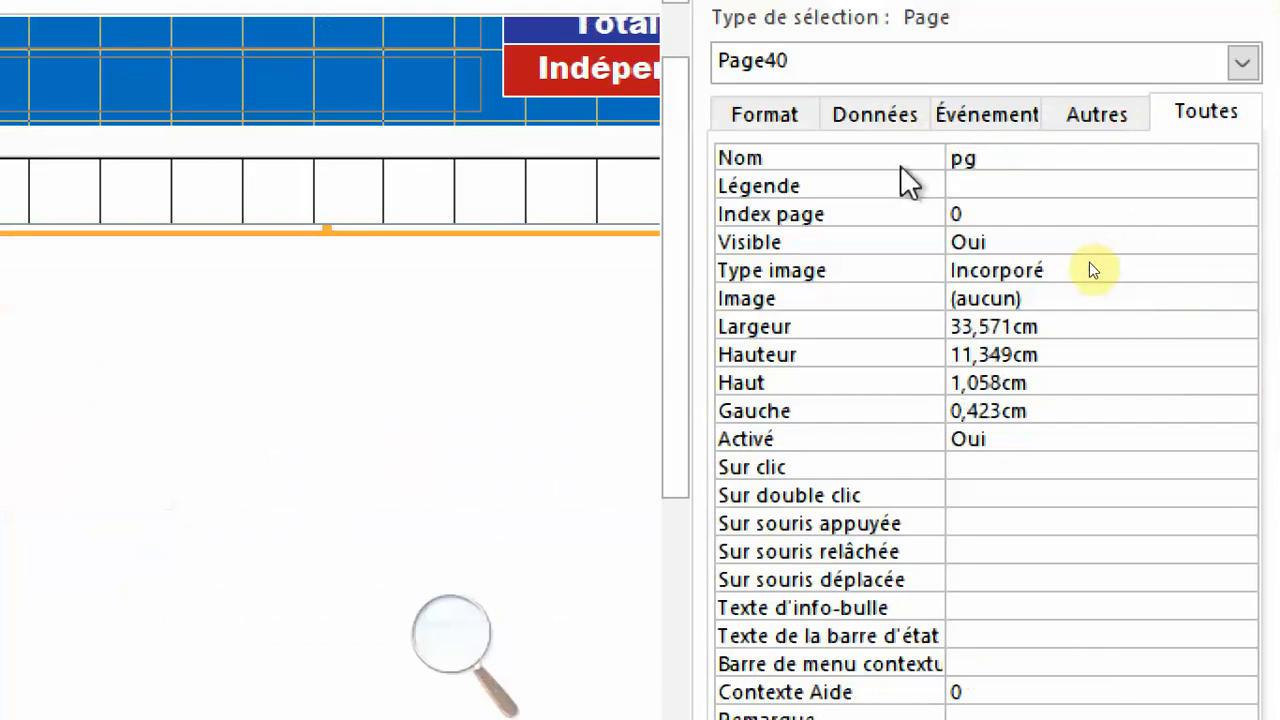
type("Infos")
key("Return")
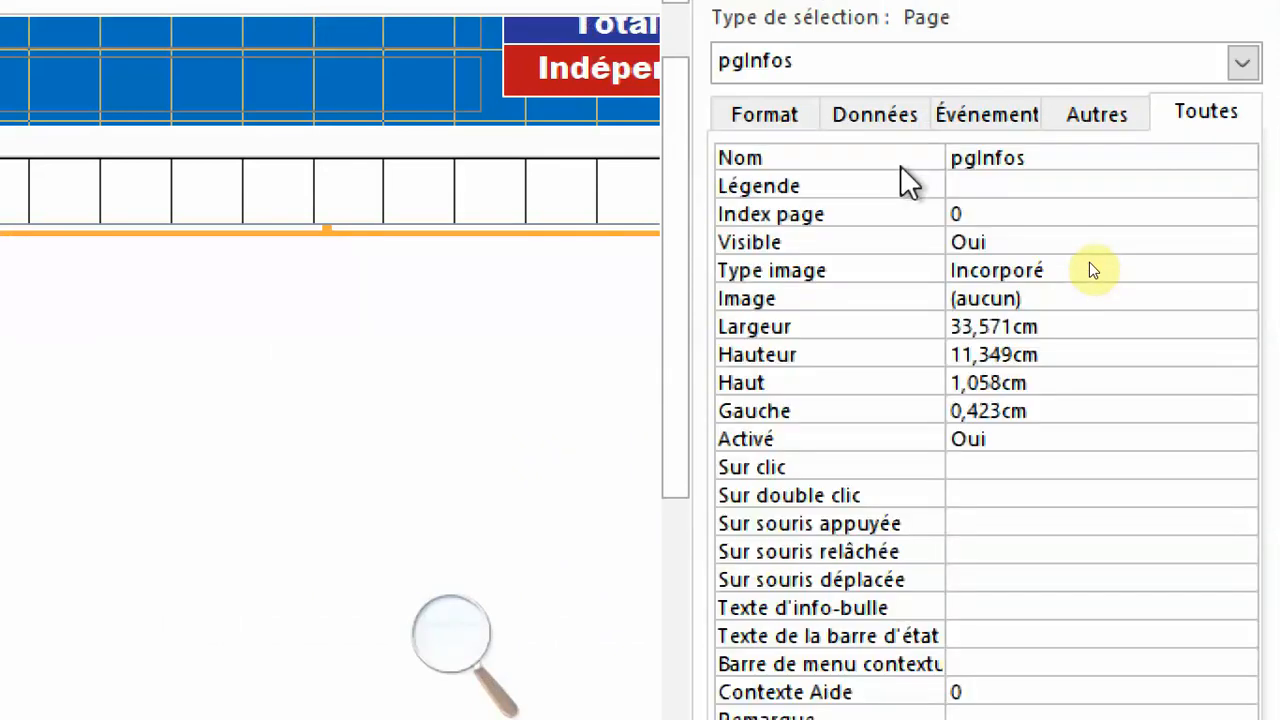
type("Informations")
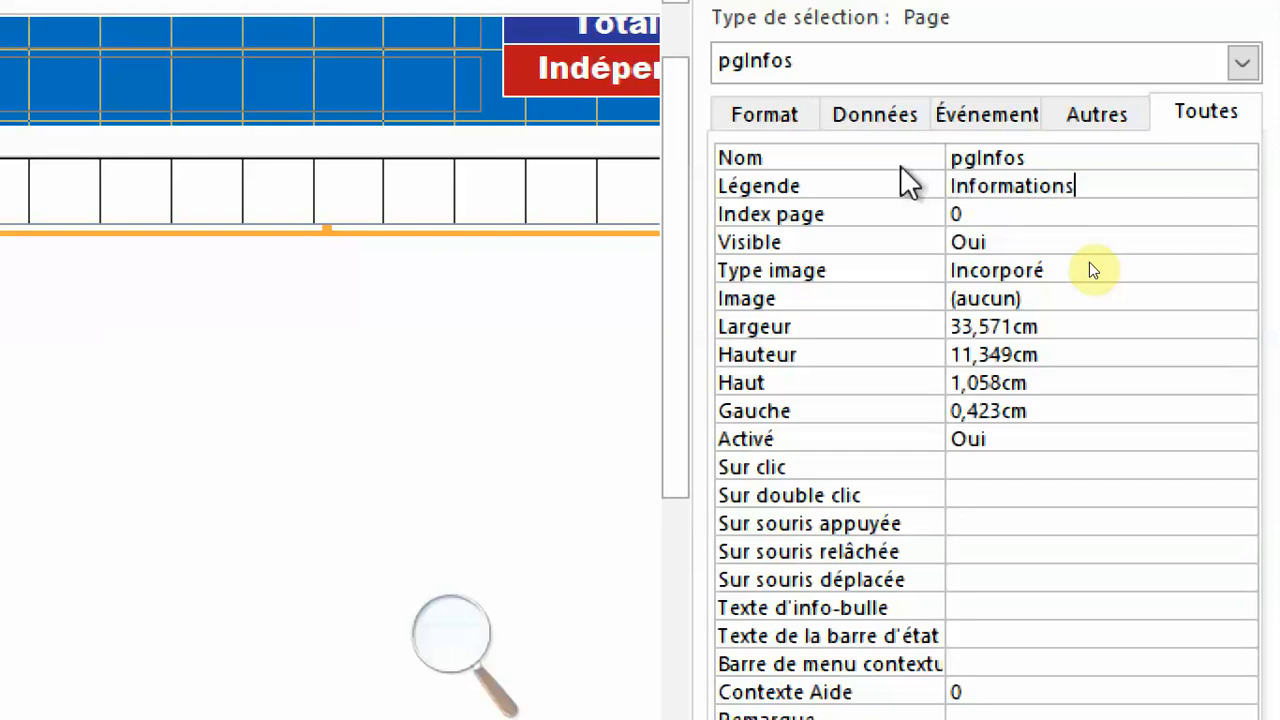
key("Return")
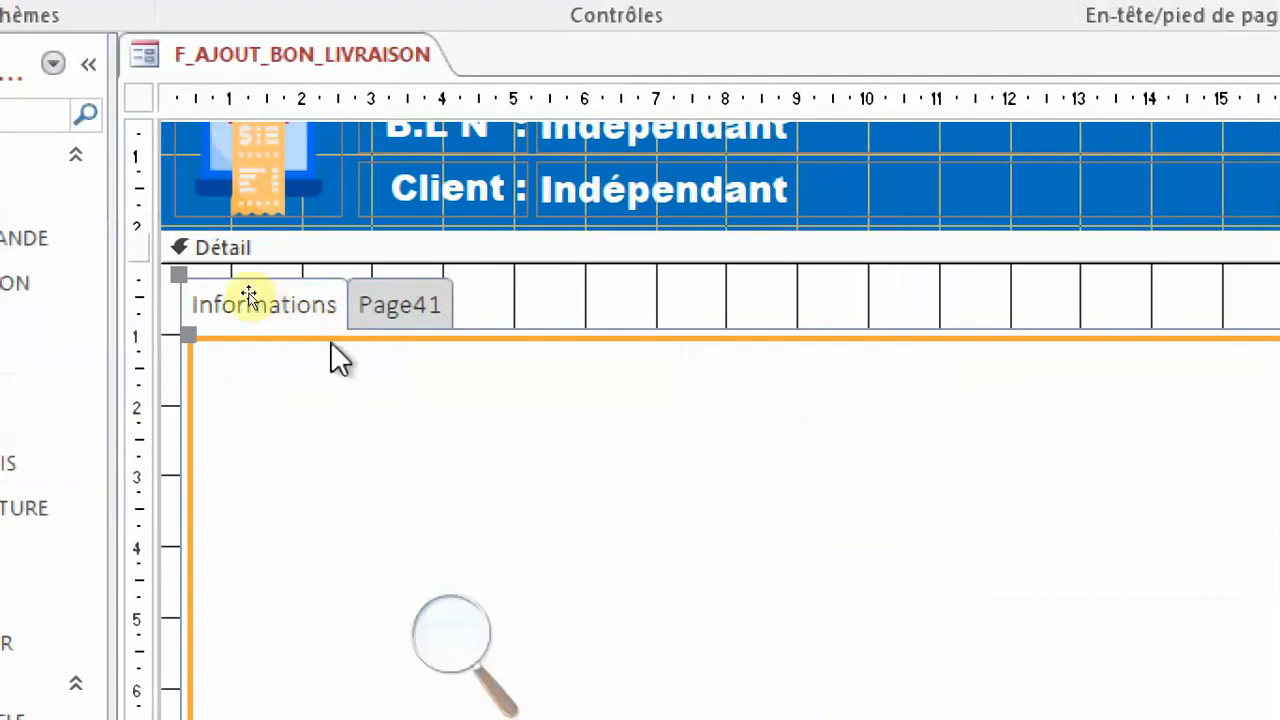
Name the tab control's second page pgDetails.
left_click(421, 305)
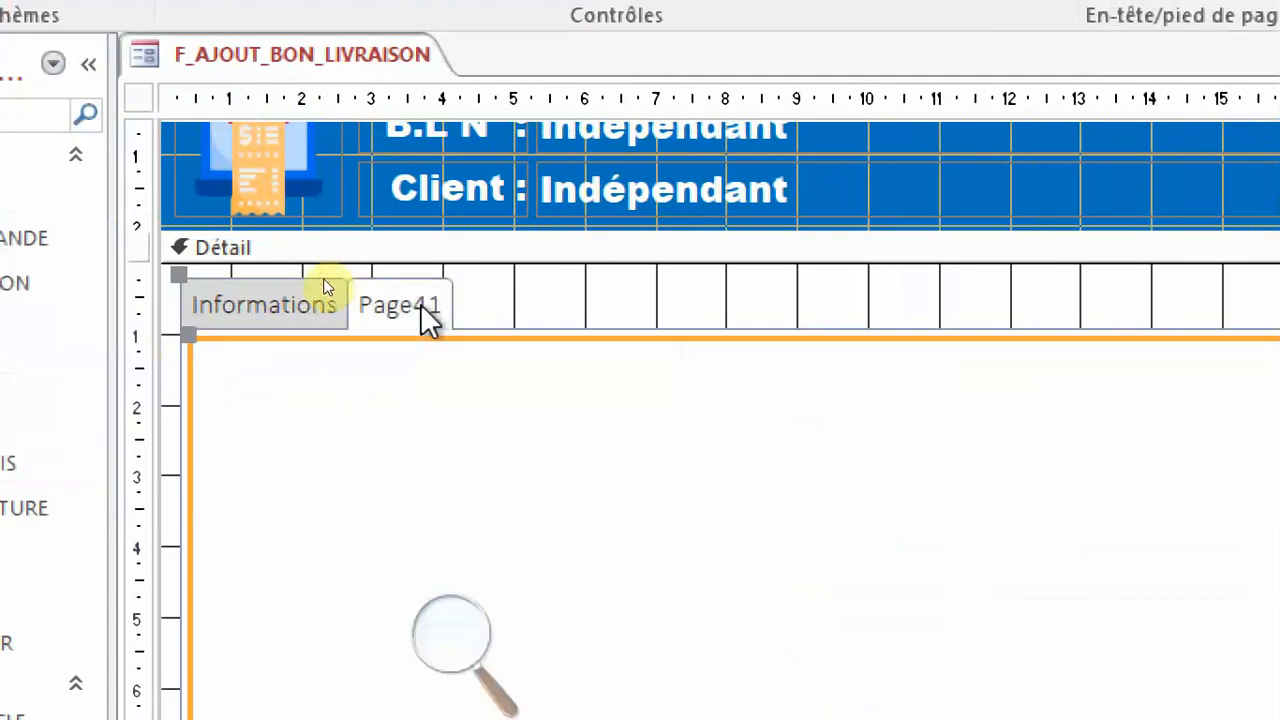
left_click(850, 241)
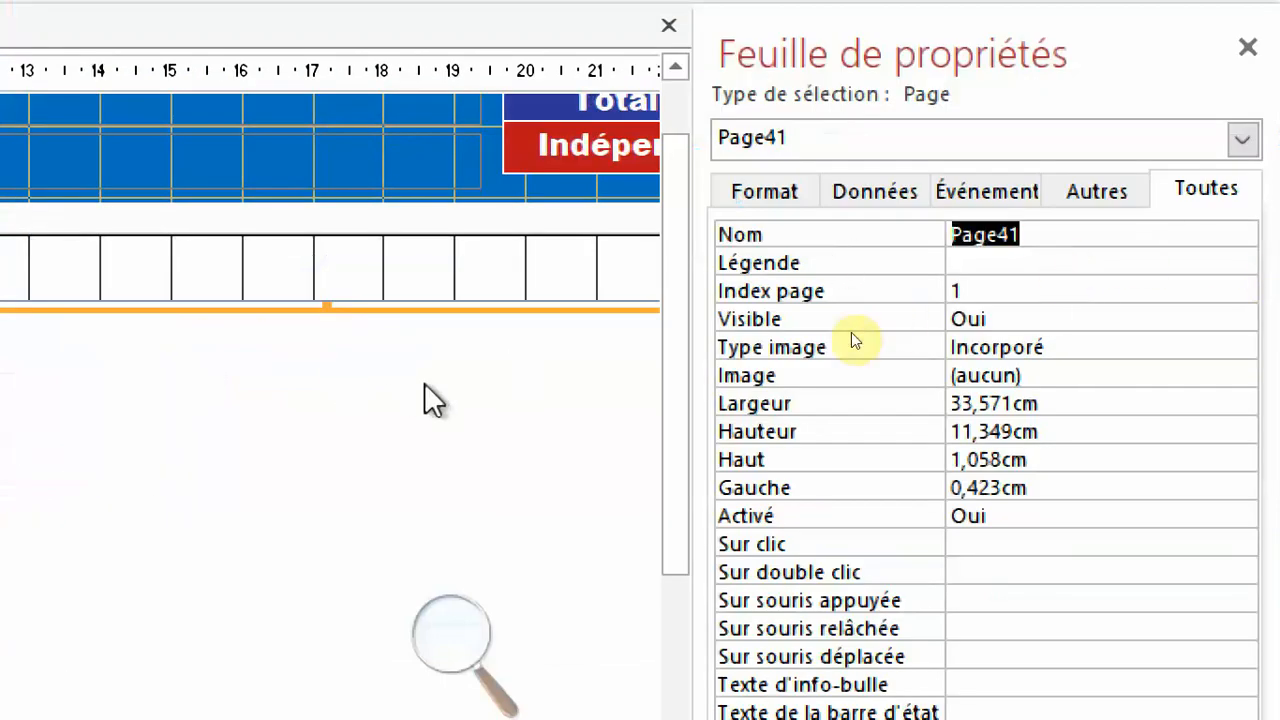
type("pg")
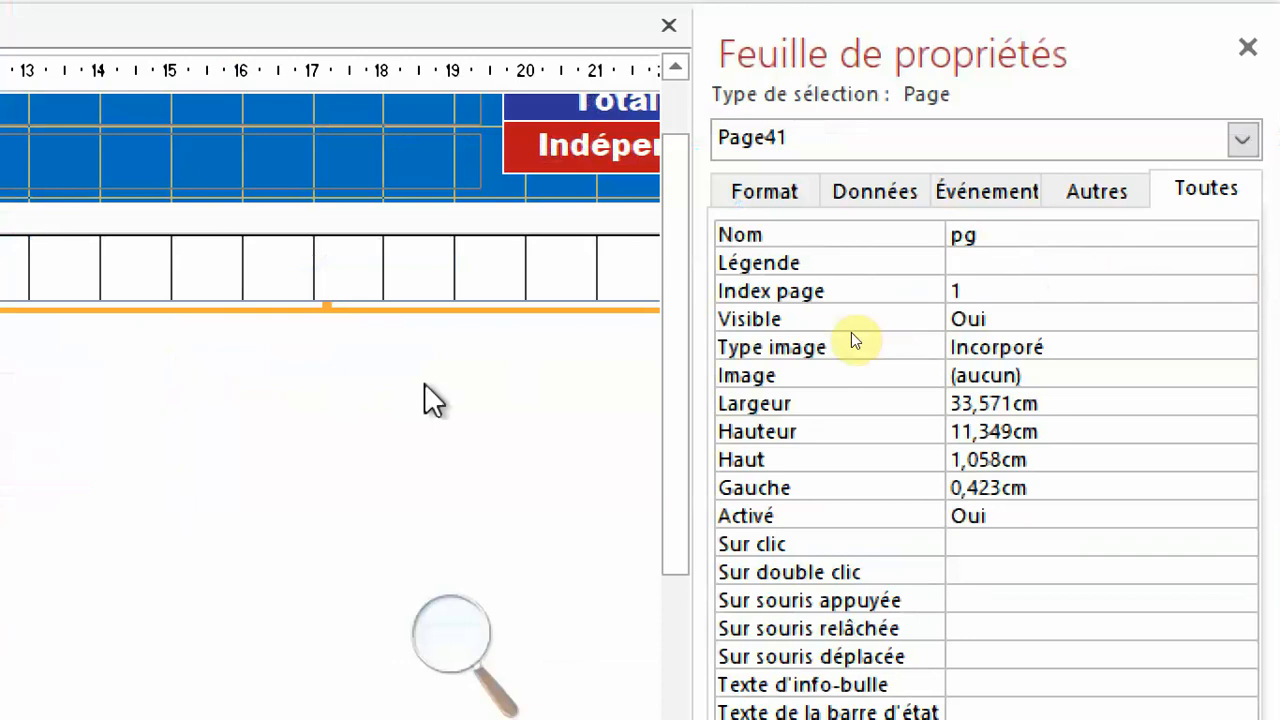
type("Details")
key("Return")
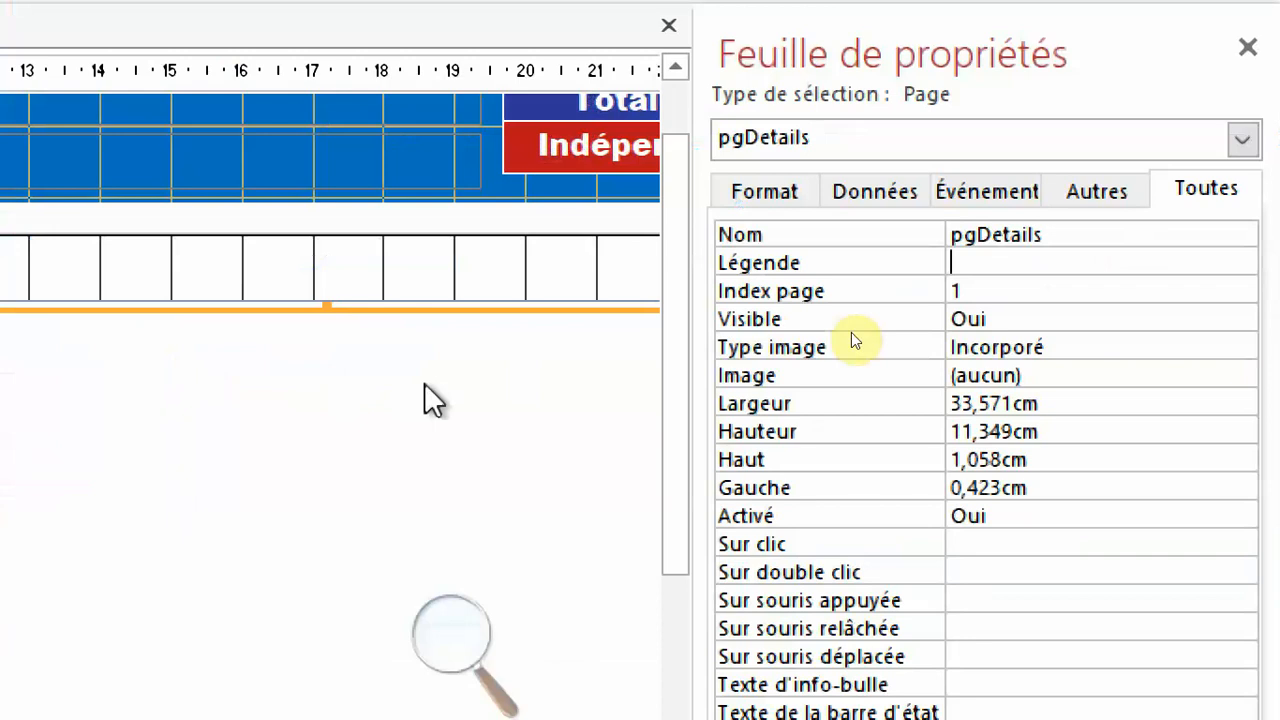
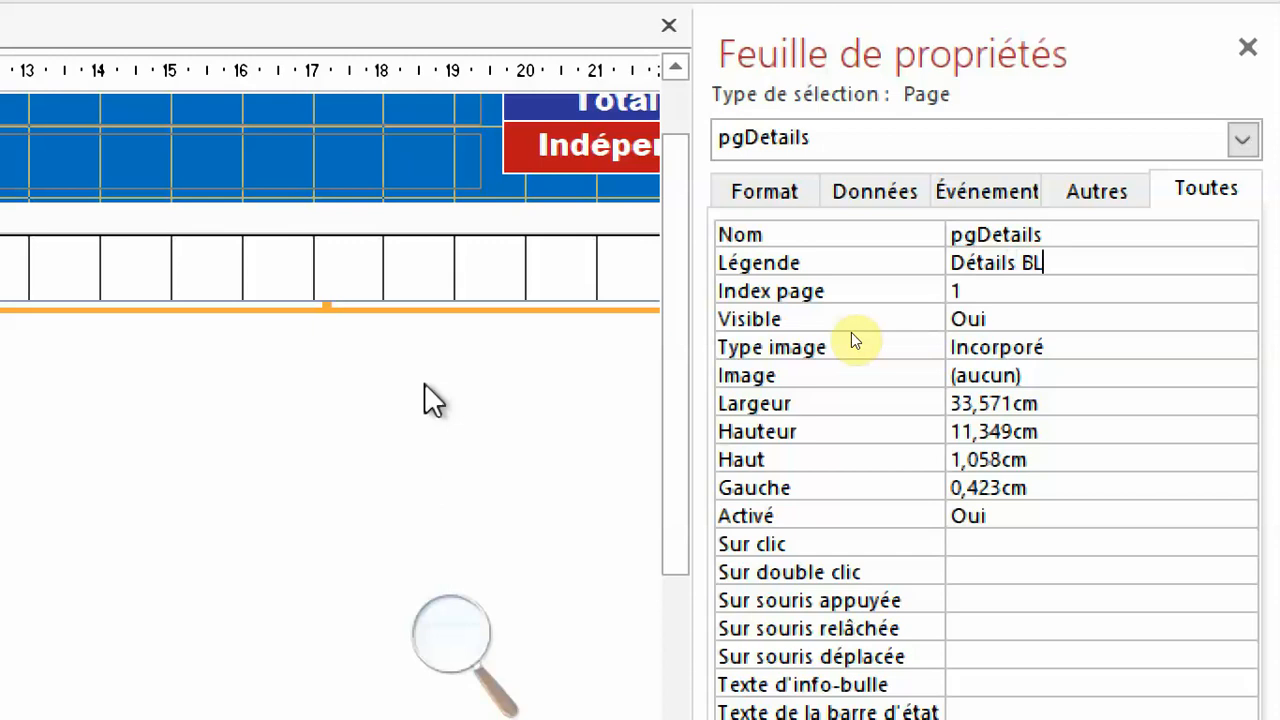
Set the second tab page's caption (Légende) to Détails BL and save the form.
key("Return")
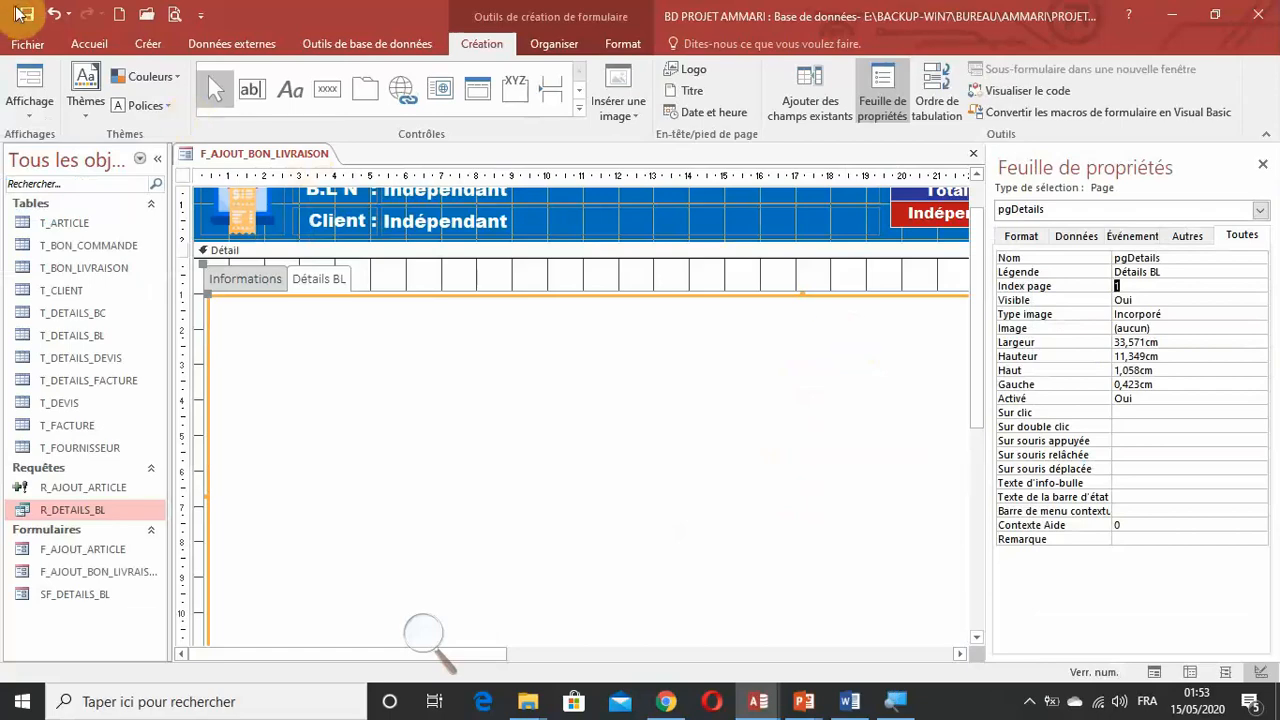
left_click(27, 14)
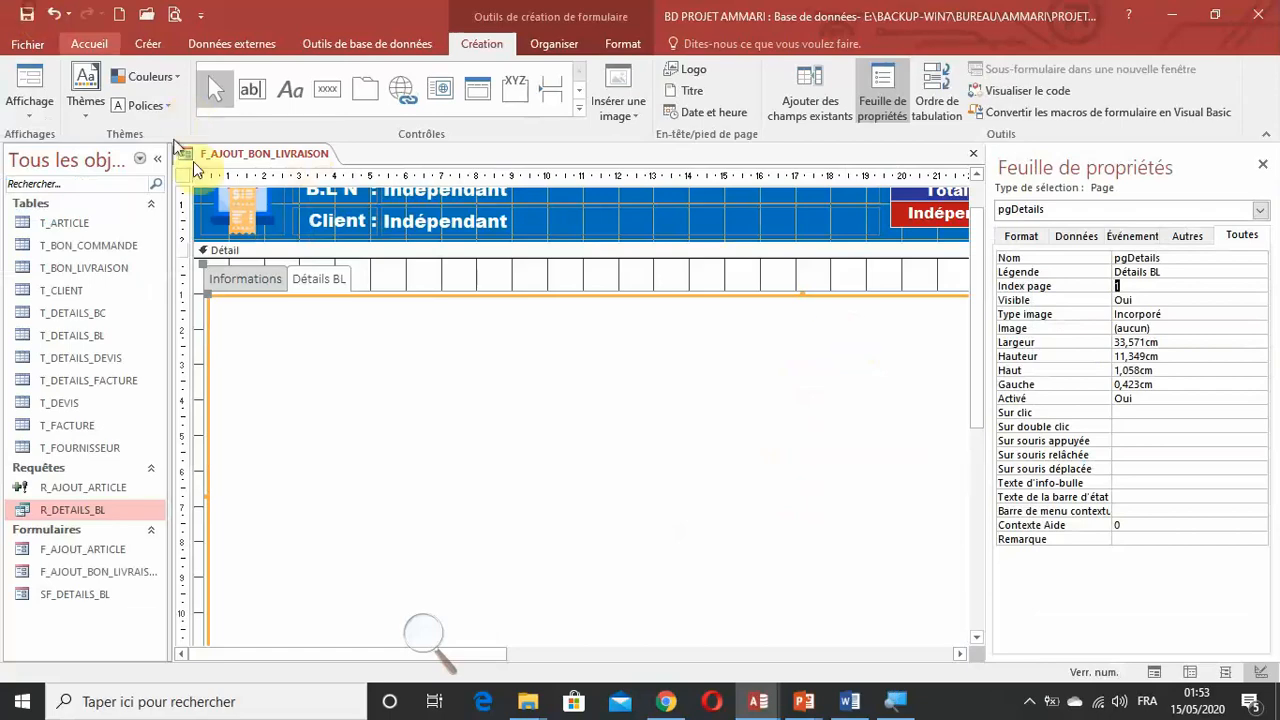
Magnify the Détail section and switch between the Informations and Détails BL pages to check both tabs.
left_click(425, 637)
left_click(443, 646)
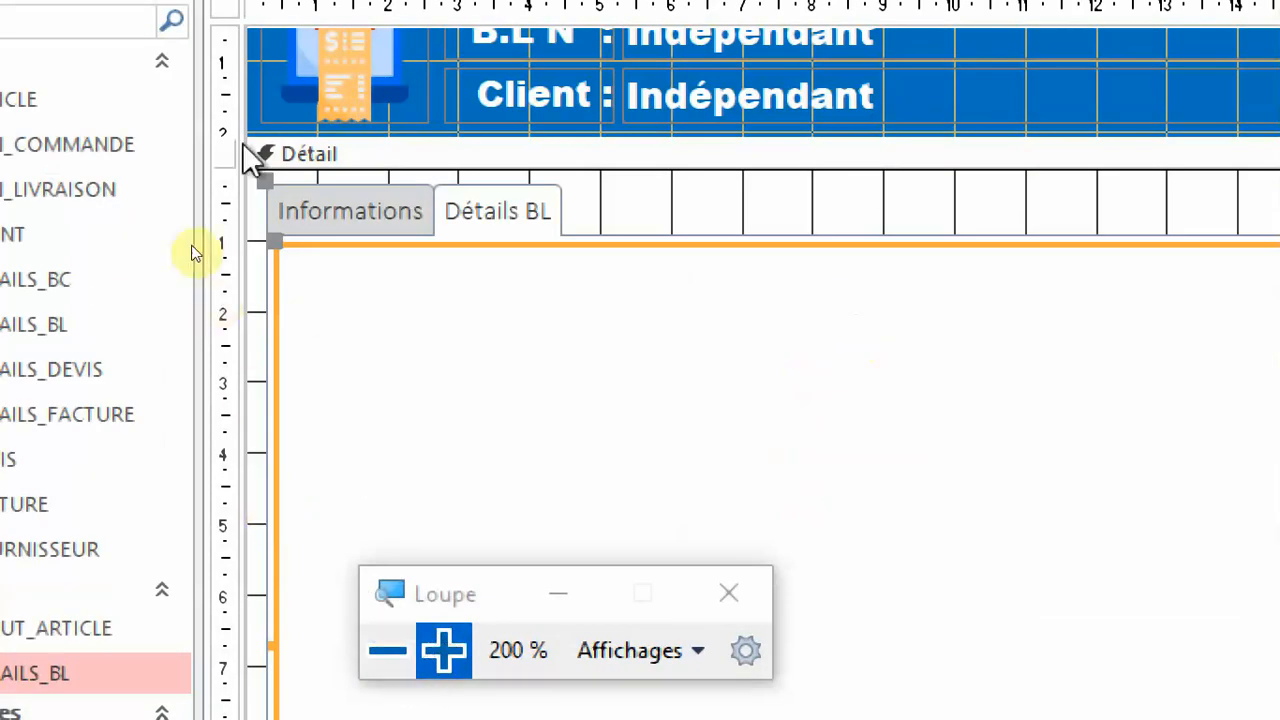
left_click(283, 213)
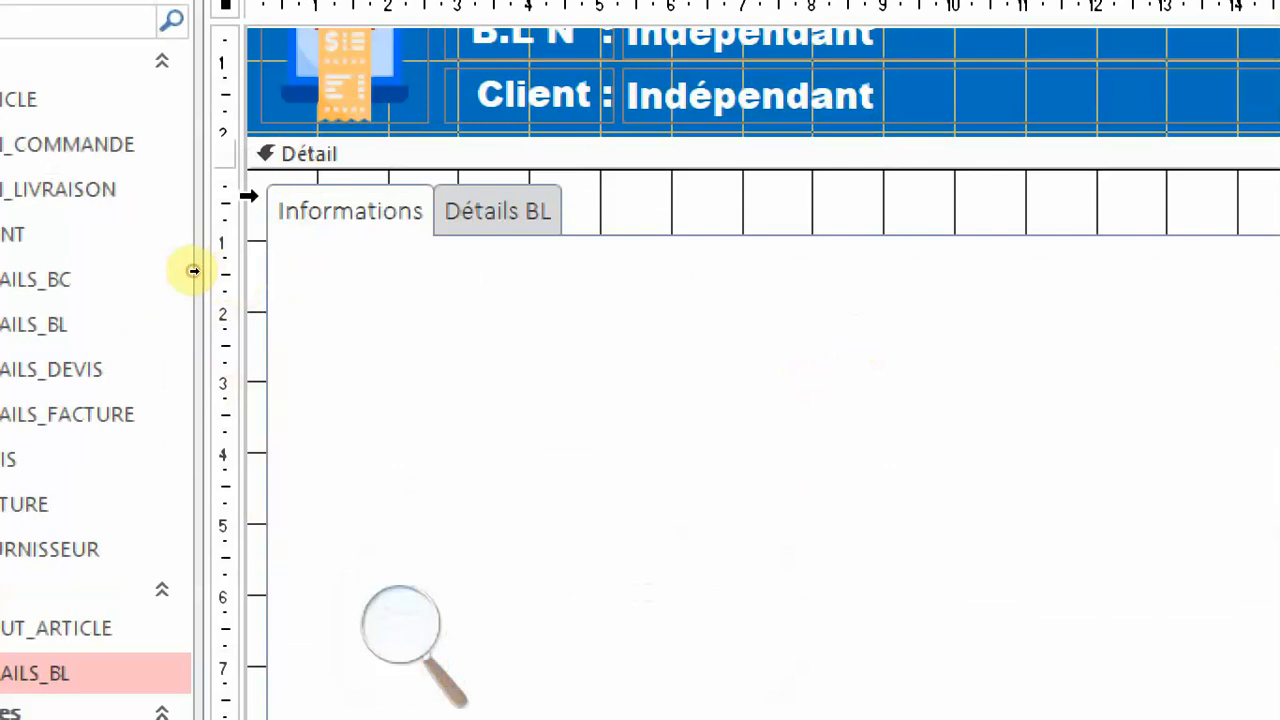
left_click(249, 196)
left_click(312, 208)
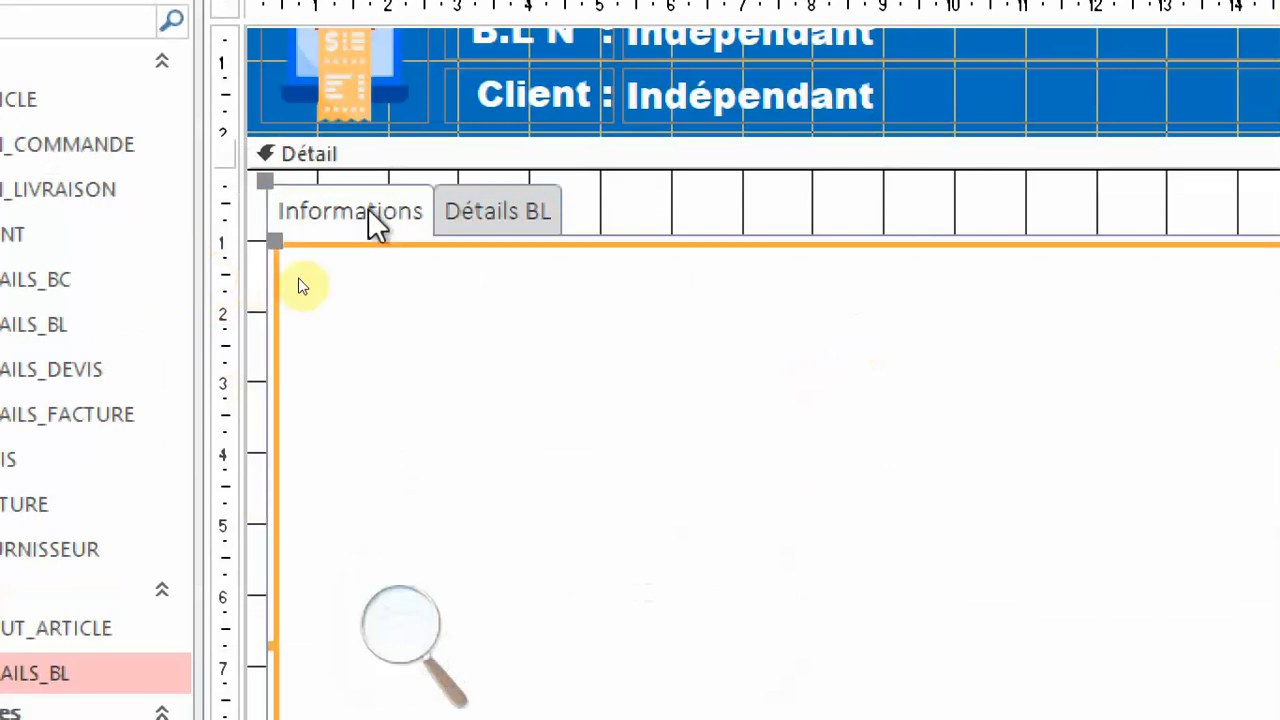
left_click(503, 210)
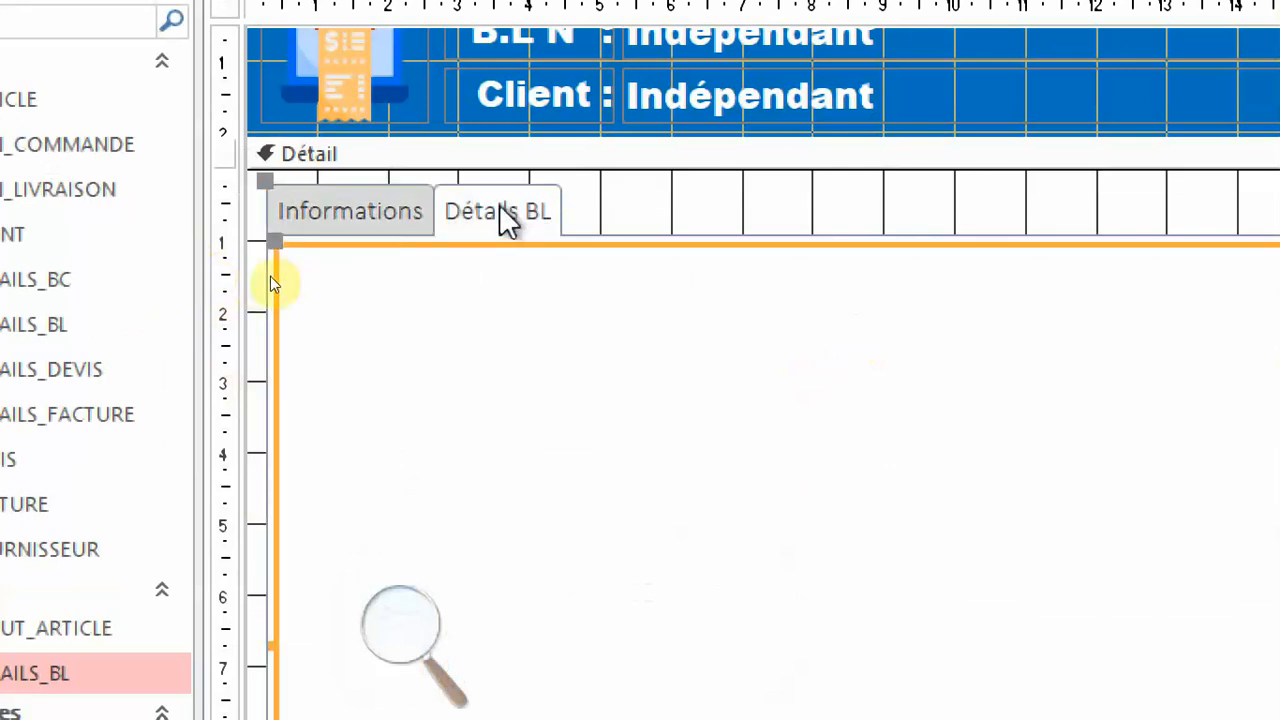
left_click(351, 210)
left_click(465, 213)
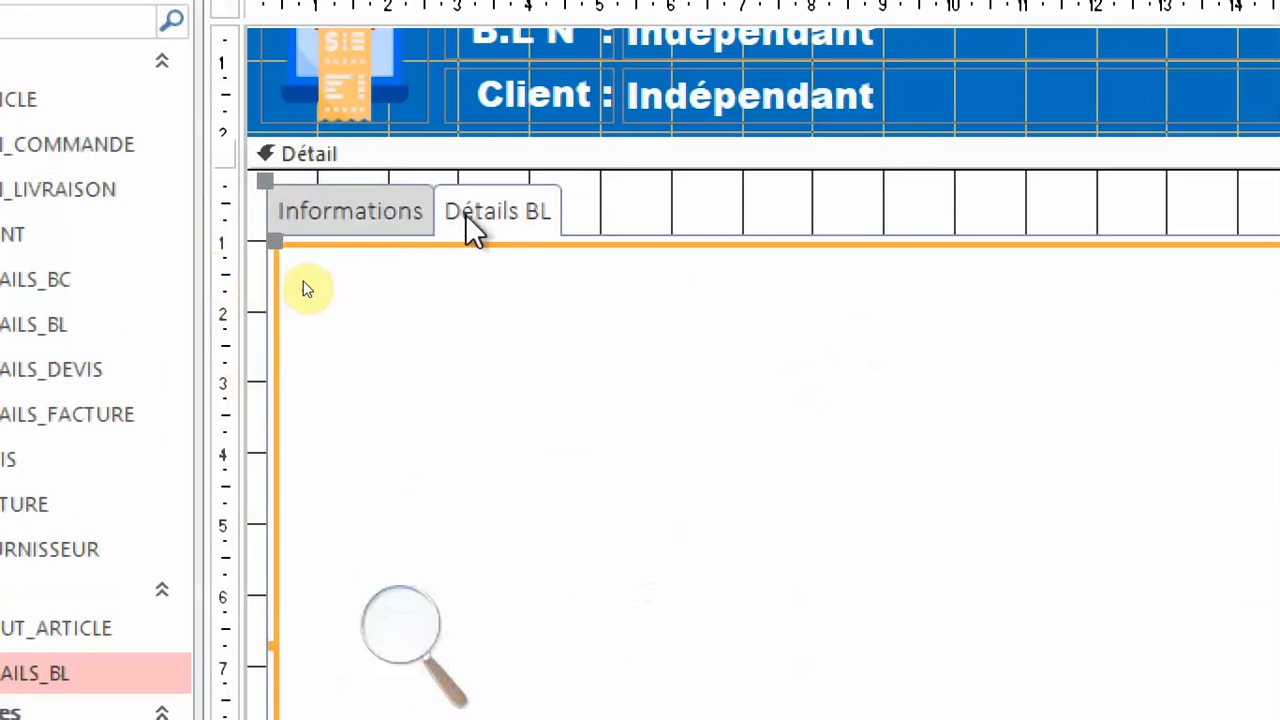
left_click(330, 230)
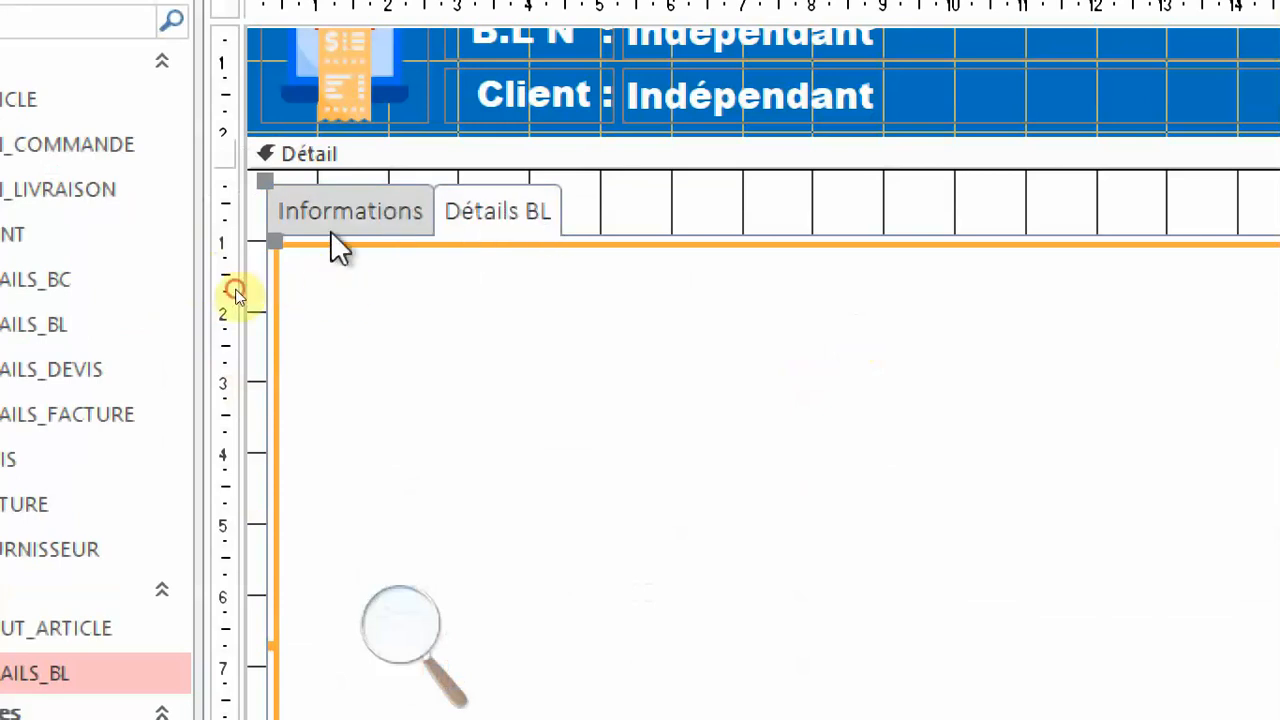
Select the whole tab control and set the font of its page captions to Arial Black.
left_click(232, 214)
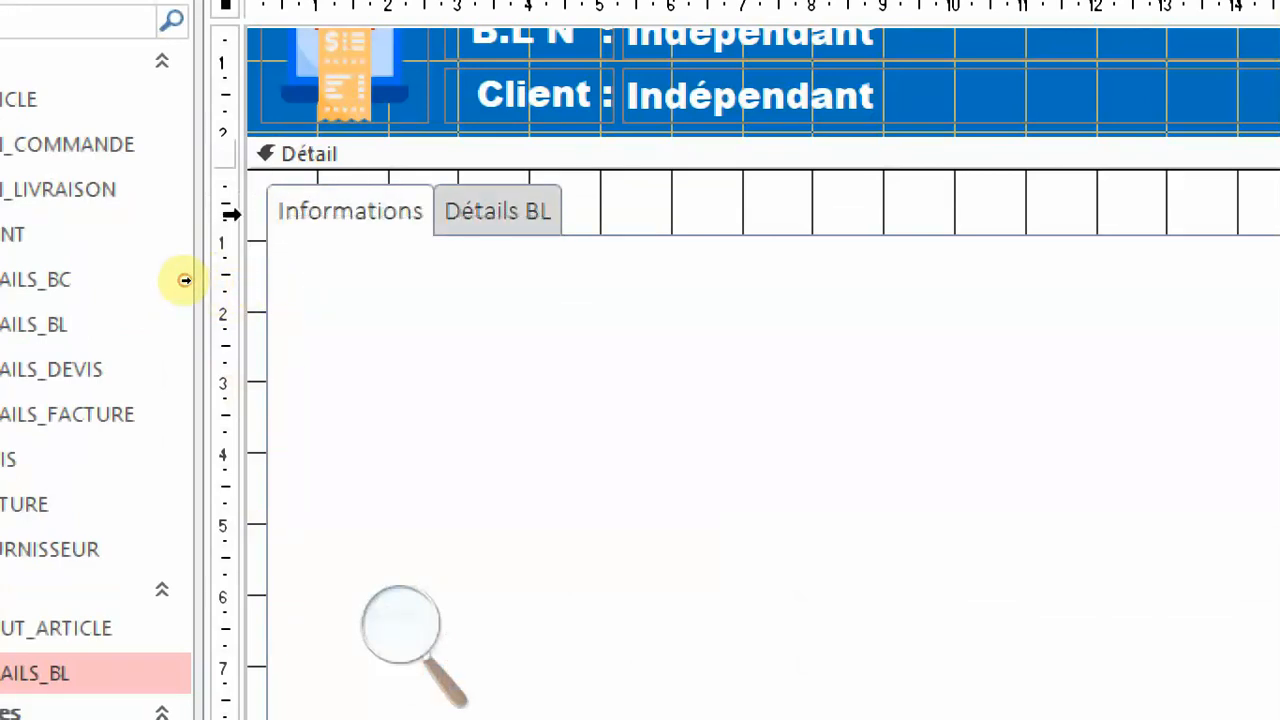
left_click(232, 240)
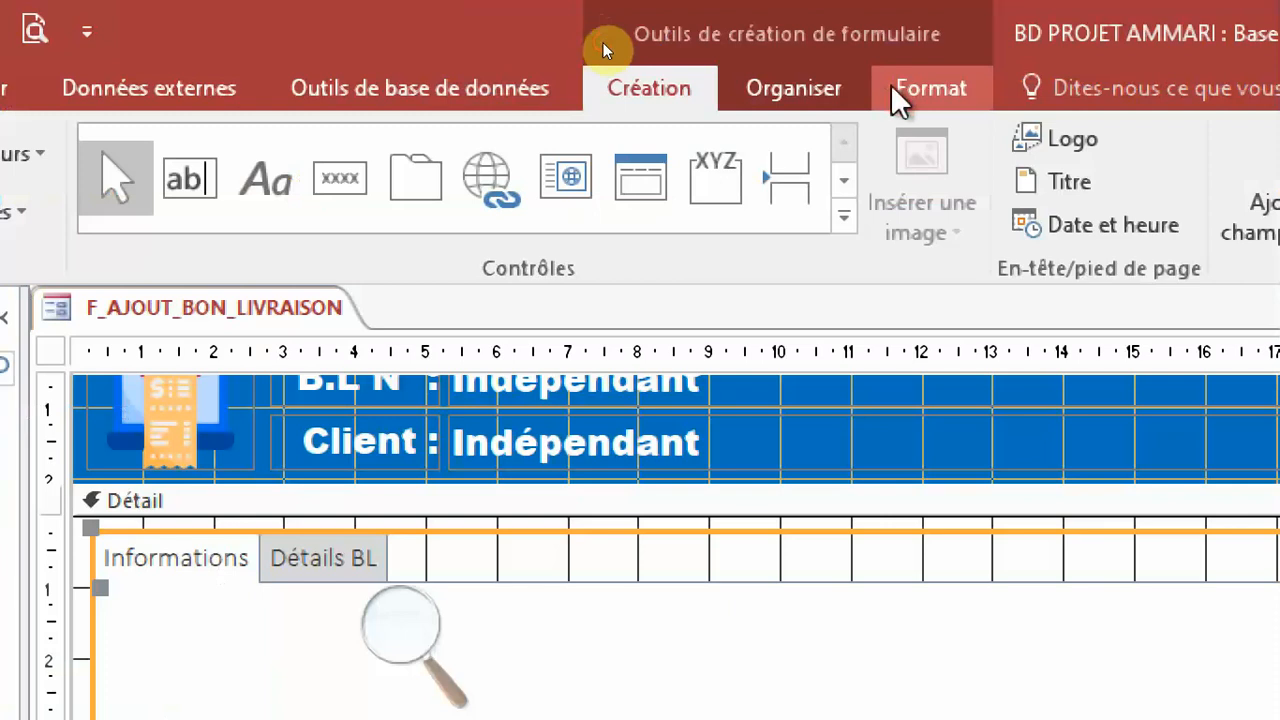
left_click(912, 90)
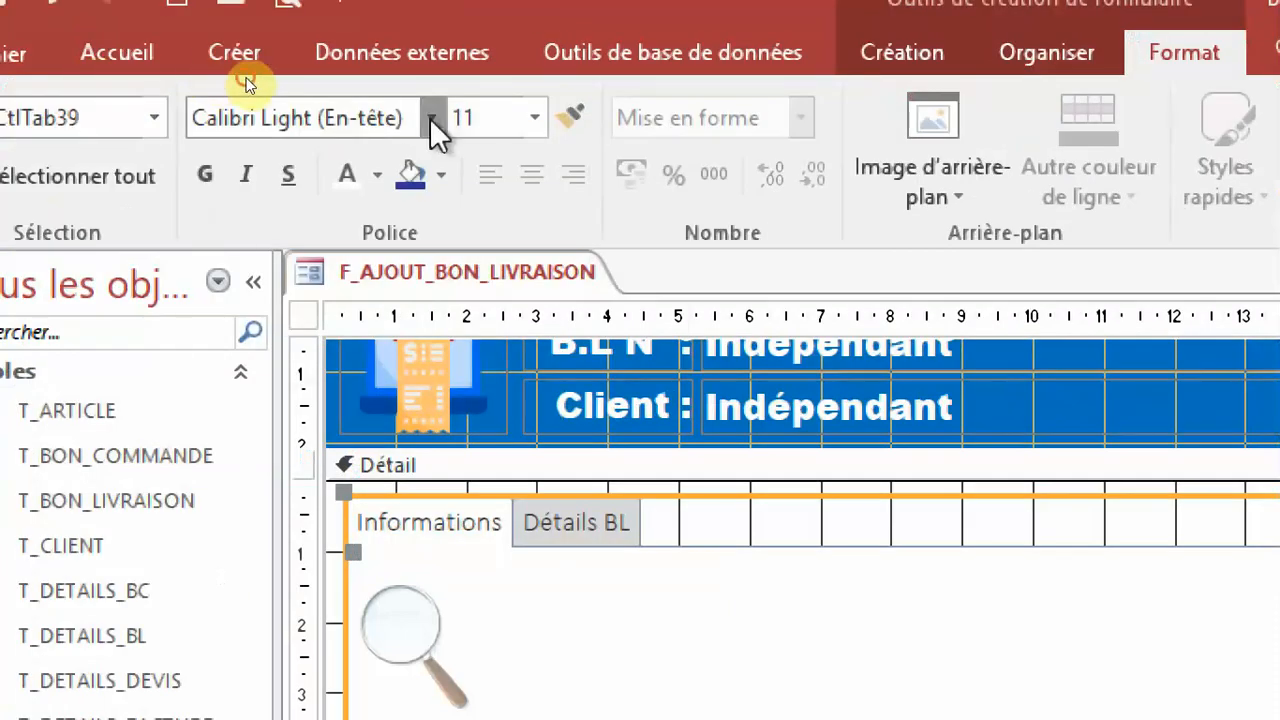
left_click(430, 118)
scroll(380, 380, "down", 6)
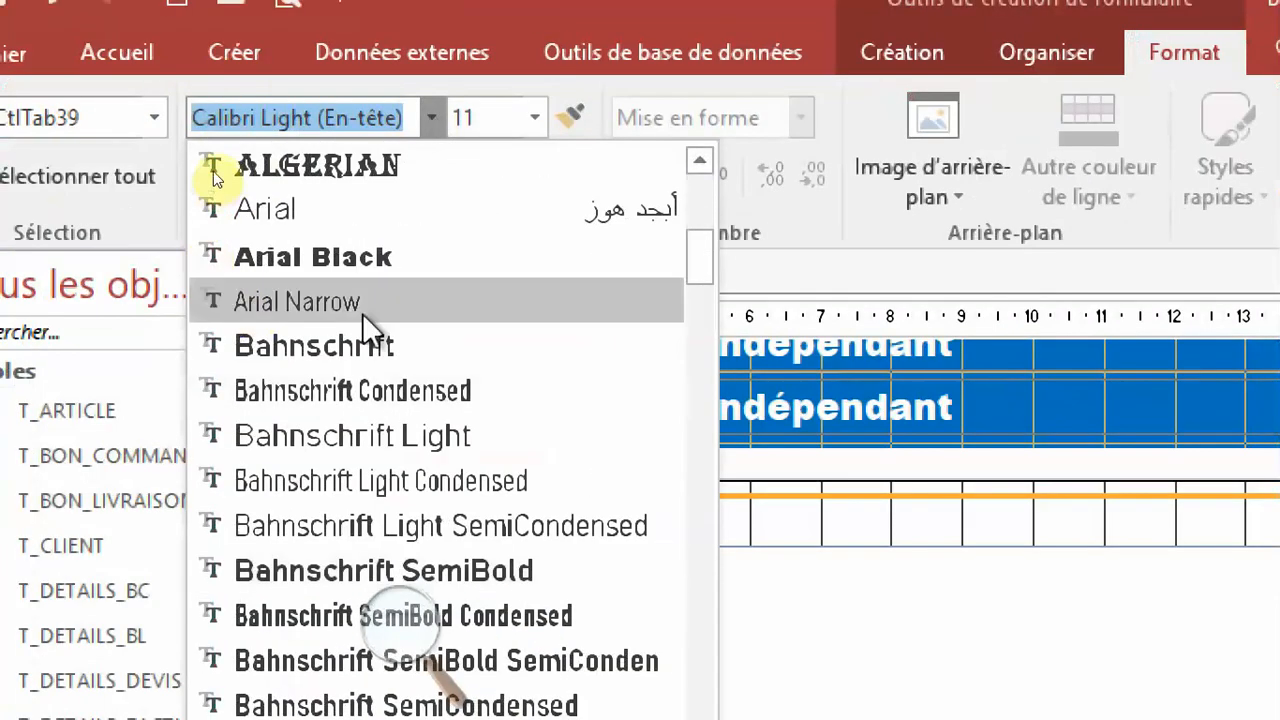
left_click(381, 260)
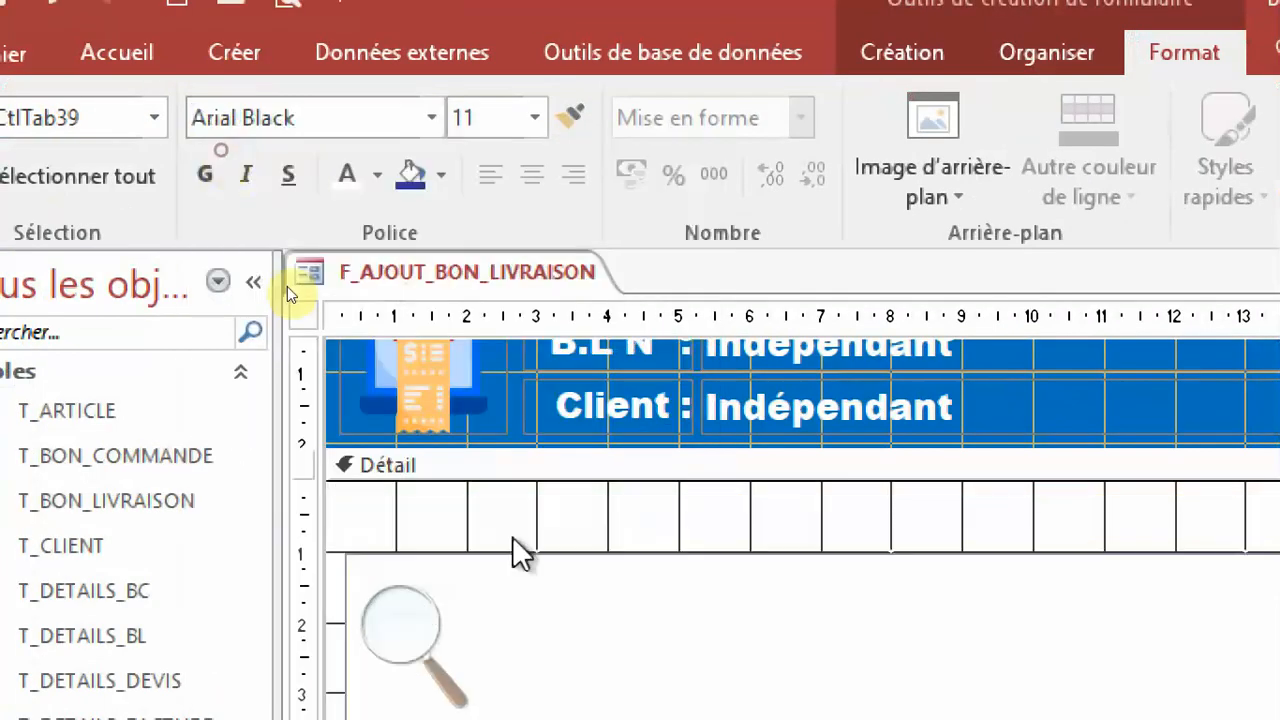
Set the tab control's caption text to the black theme colour and check it on both pages.
left_click(376, 175)
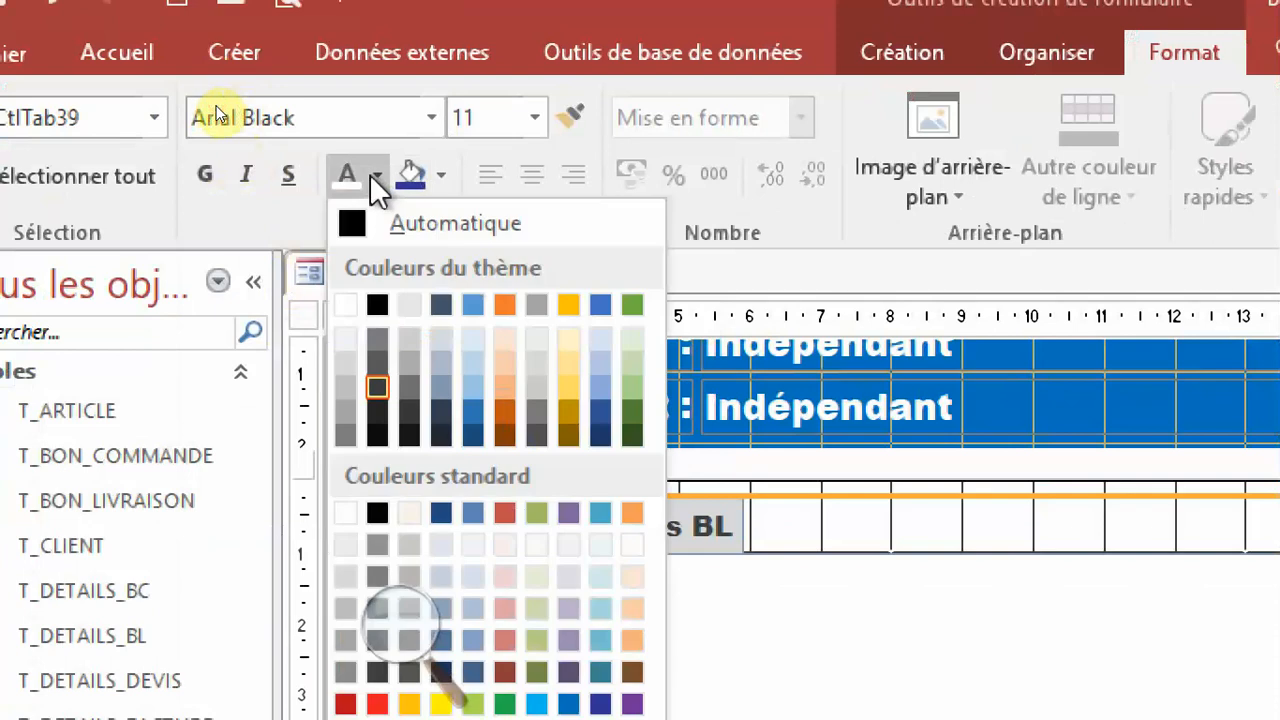
left_click(377, 306)
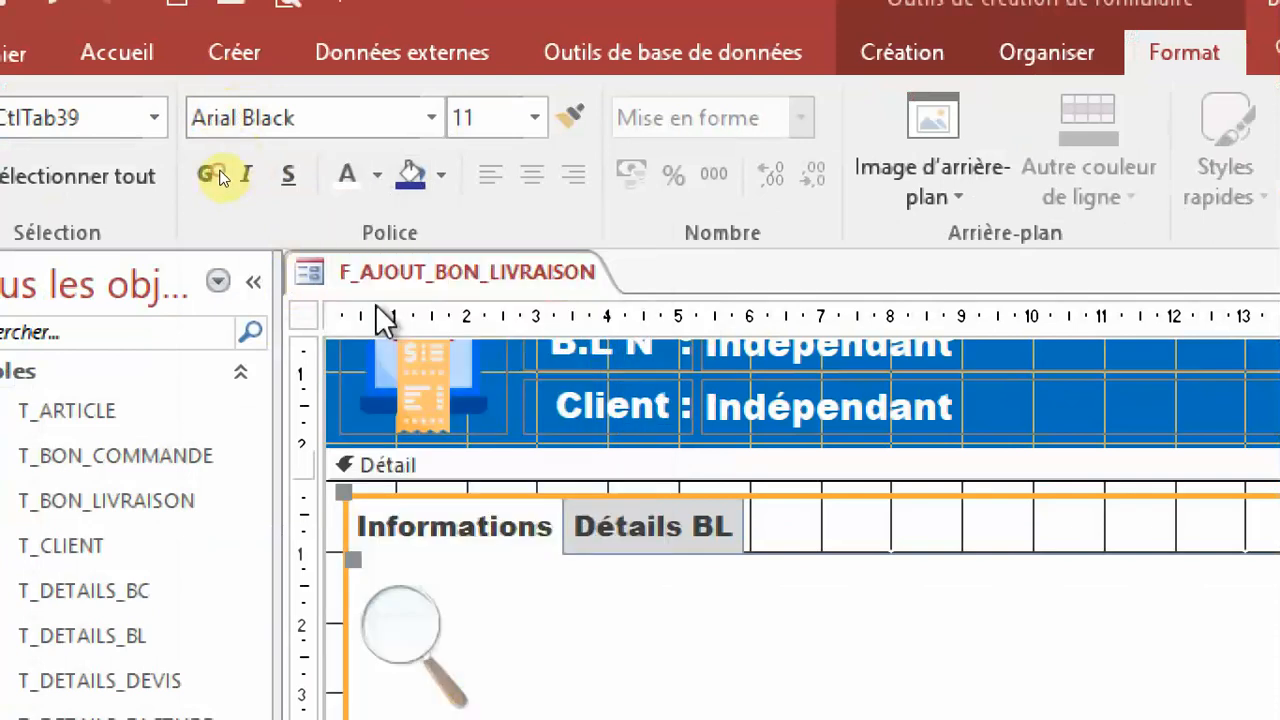
left_click(602, 528)
left_click(480, 539)
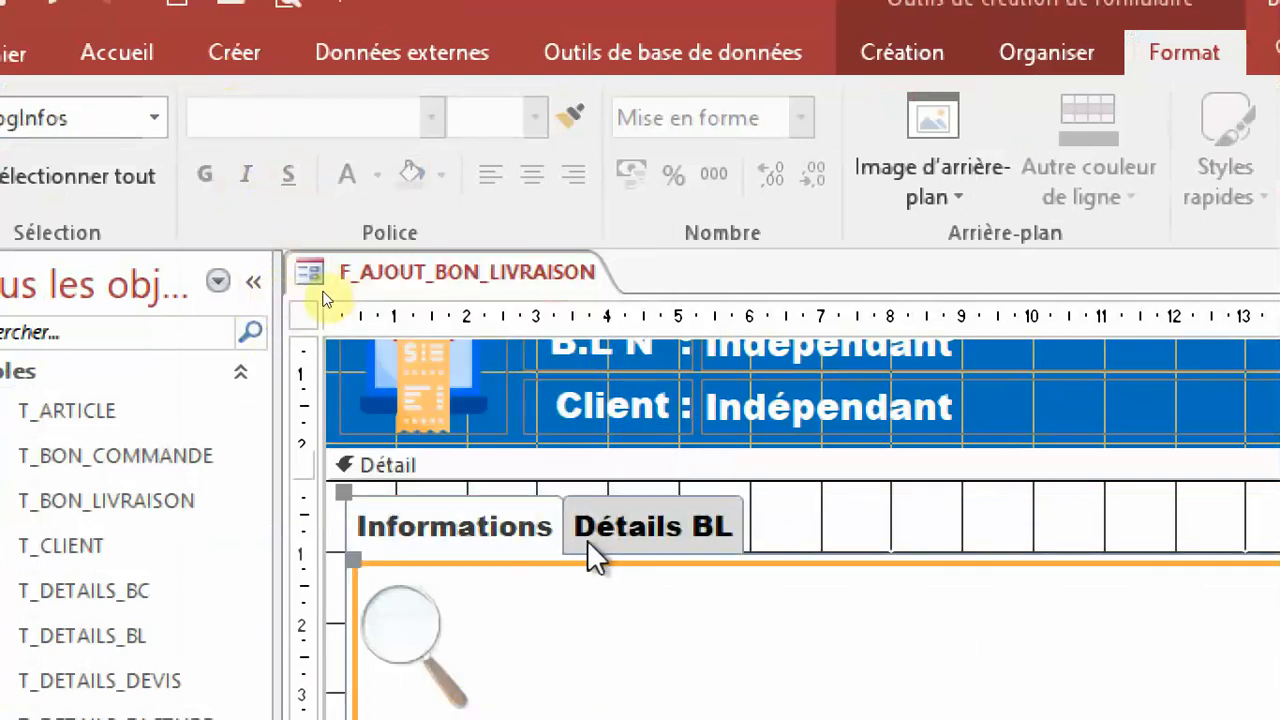
left_click(420, 622)
left_click(414, 634)
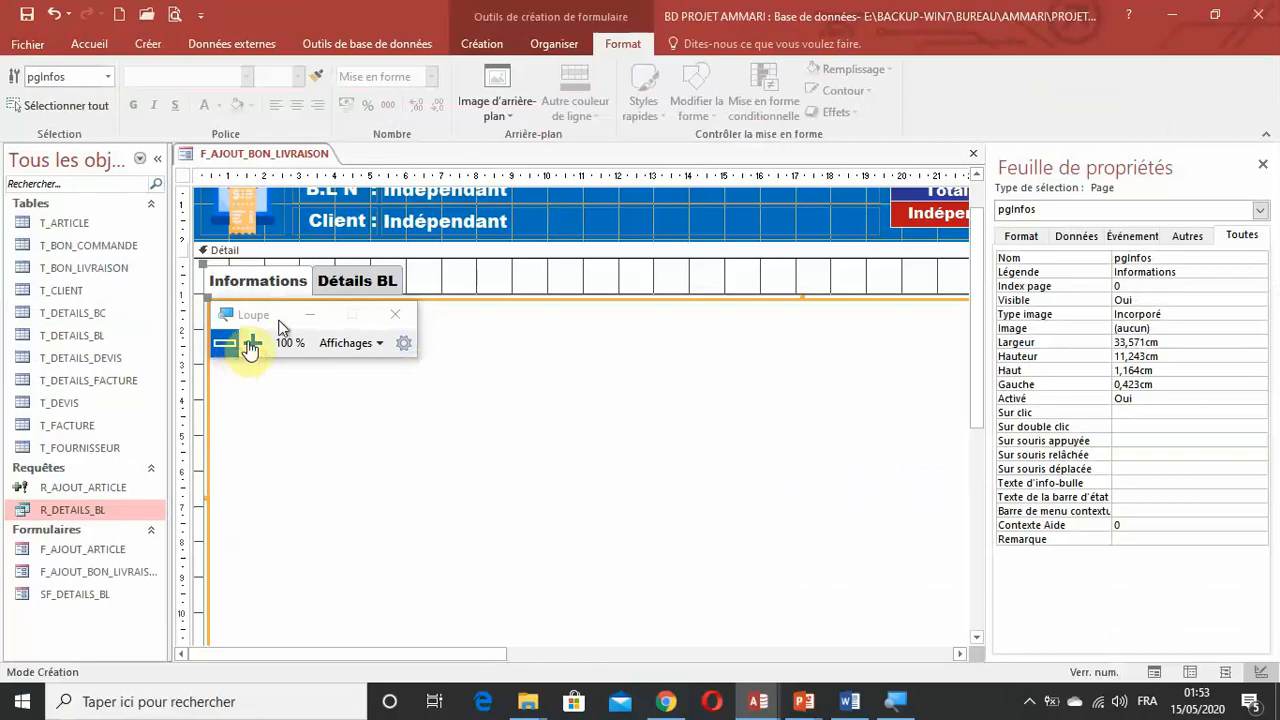
Close the property sheet and draw a text box about 8 cm wide near the top of the Informations page.
left_click(1262, 164)
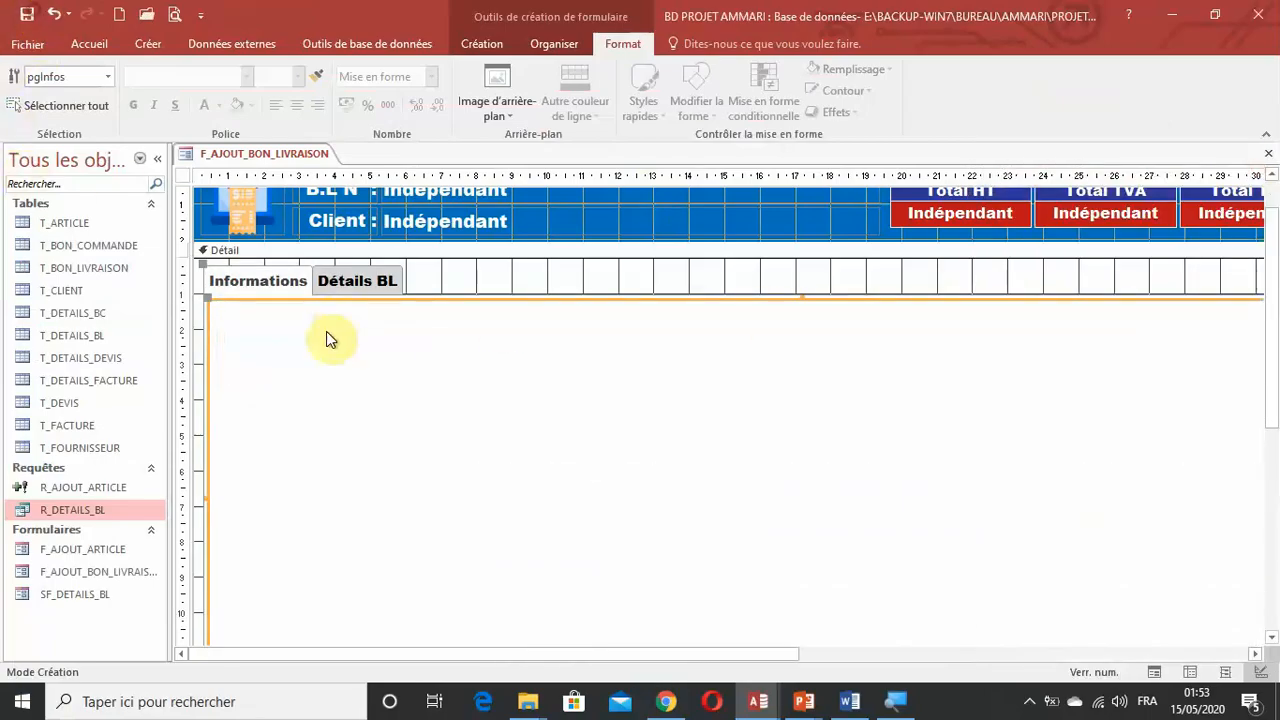
left_click(360, 270)
left_click(484, 44)
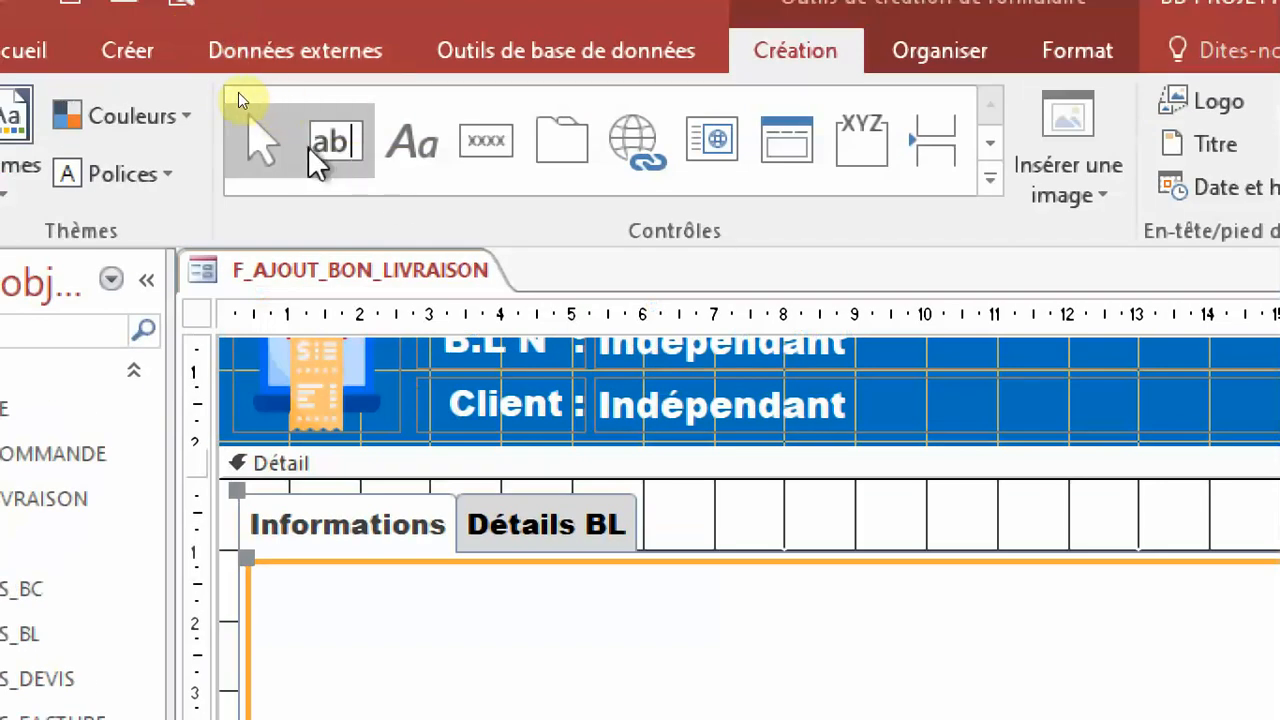
left_click(321, 146)
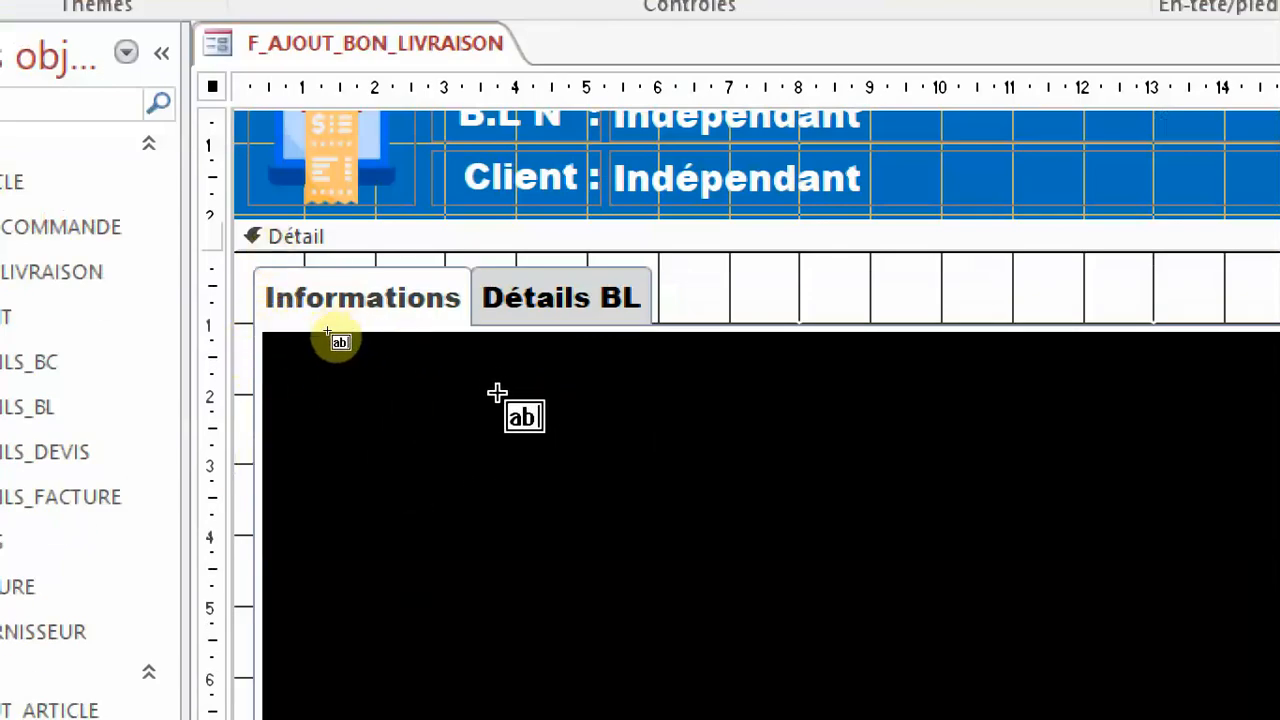
left_click_drag(461, 371, 1030, 425)
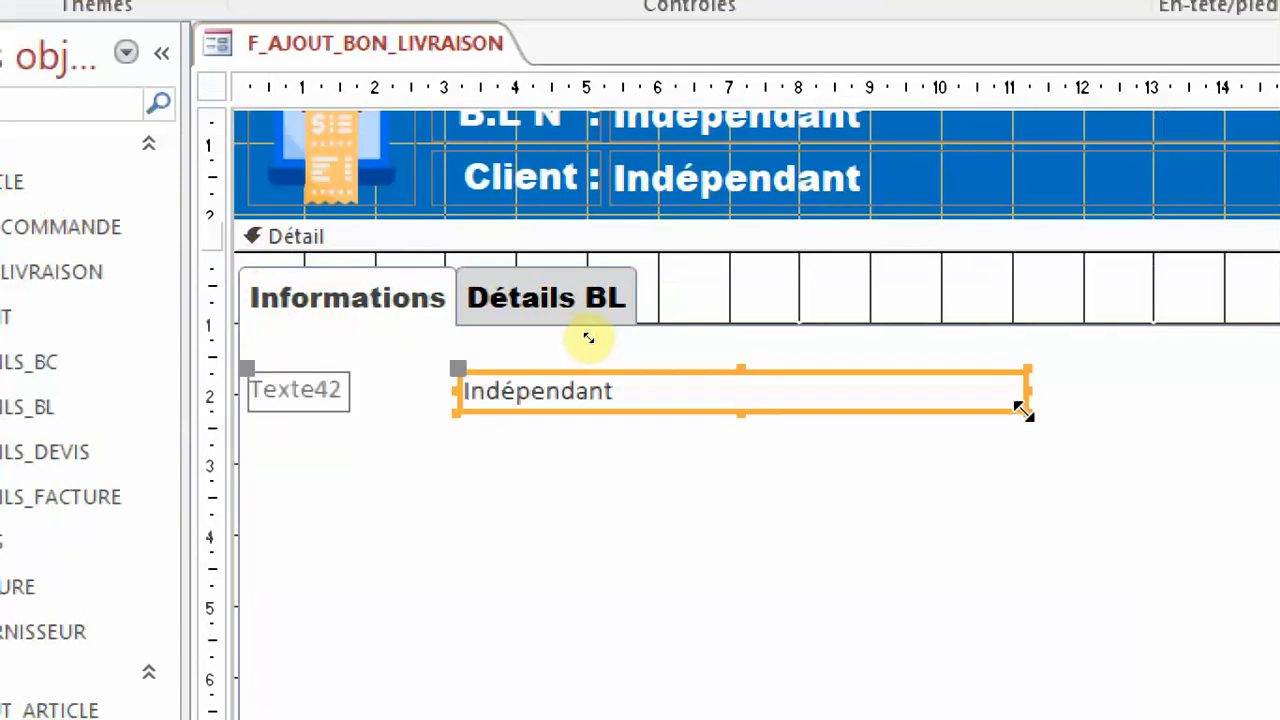
Reposition the text box's label with a width of about 2.2 cm beside the box and caption it "N° B.L :".
left_click(462, 392)
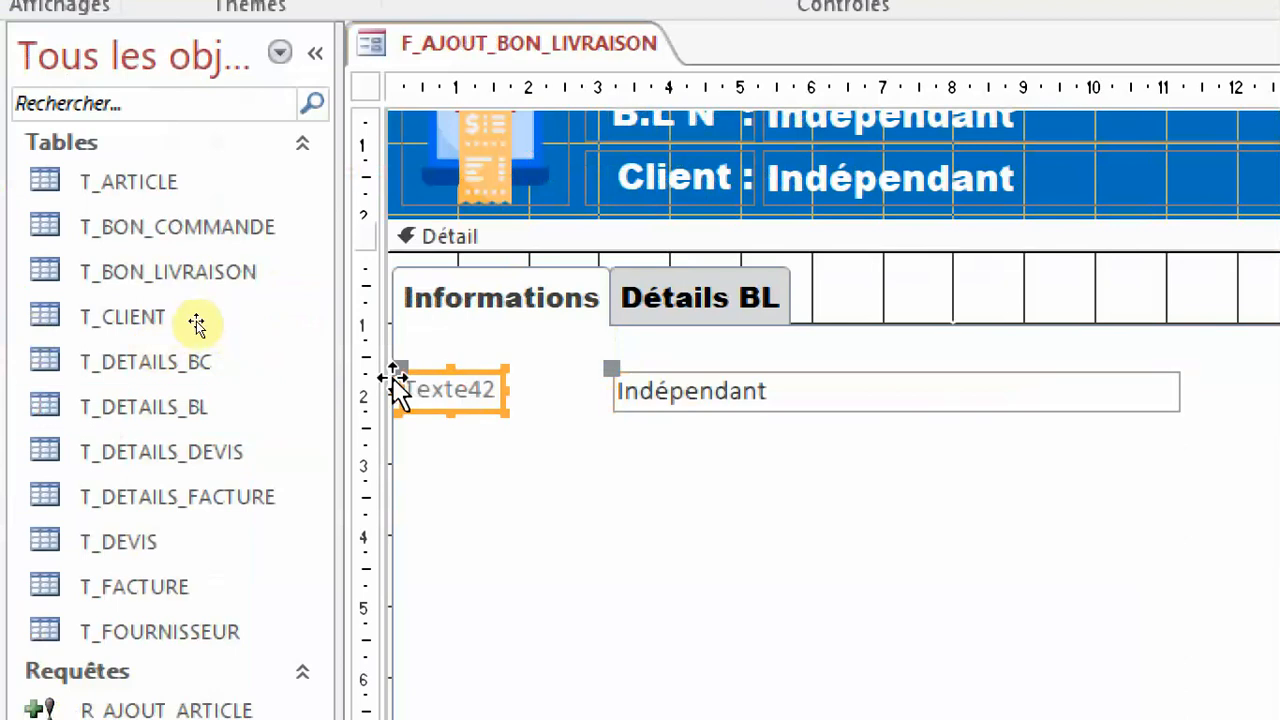
left_click_drag(394, 374, 430, 384)
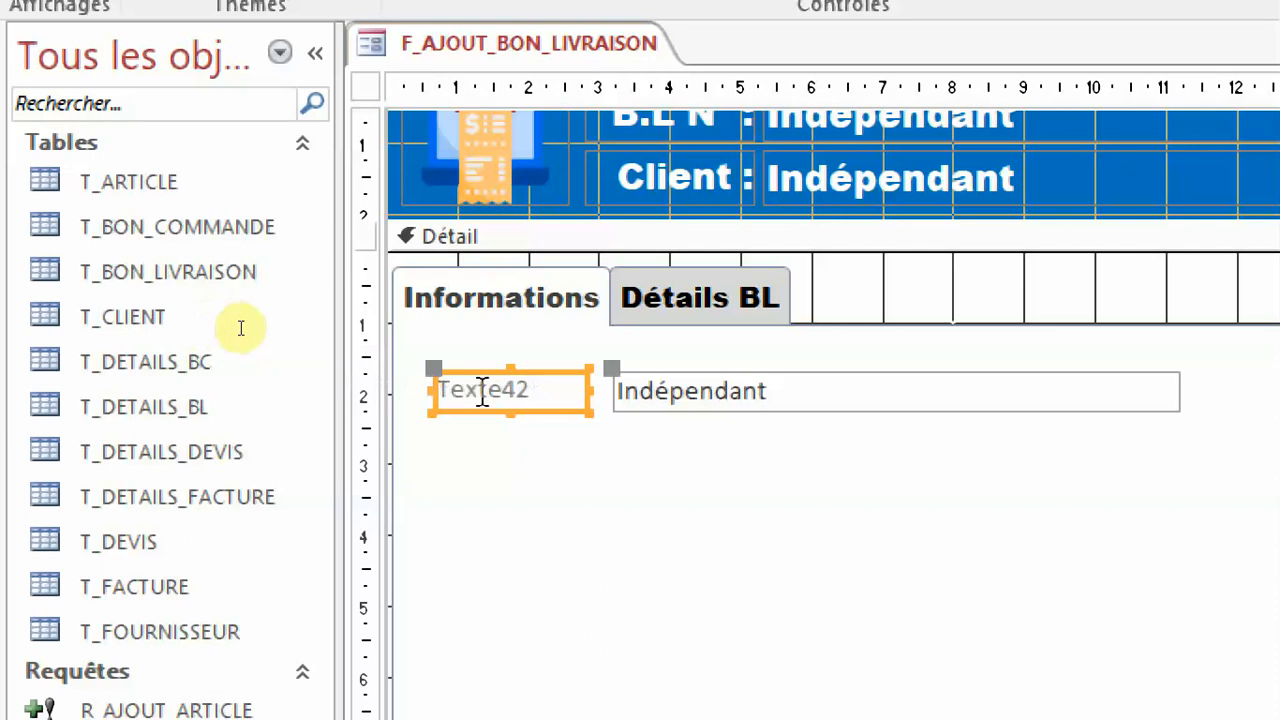
left_click(537, 391)
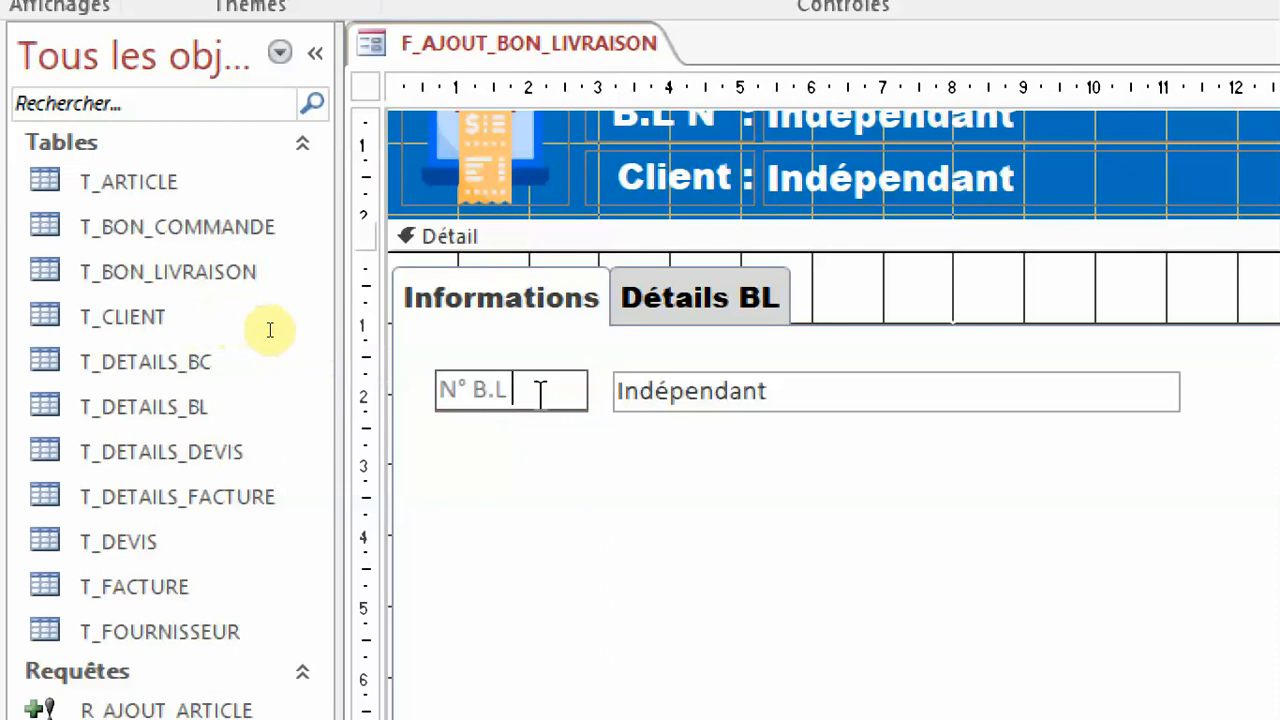
key("Return")
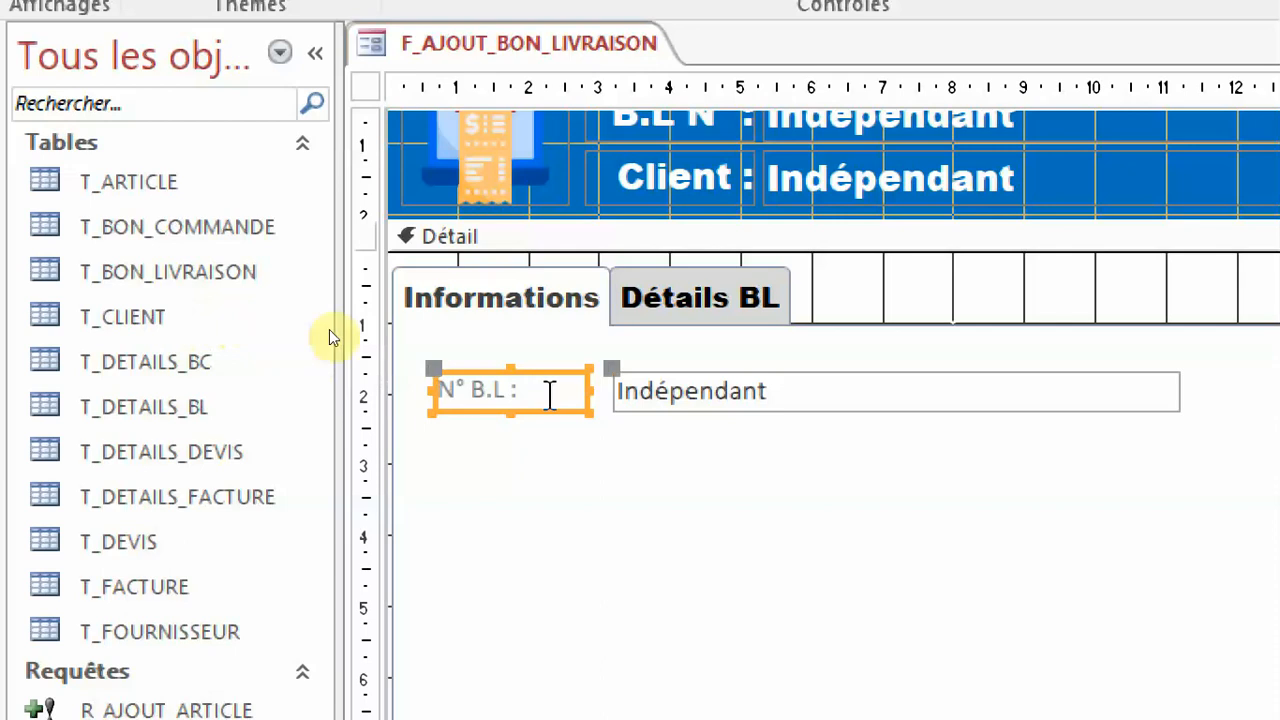
Group the N° B.L label and its text box in a stacked (Empilé) layout.
left_click(664, 330)
left_click_drag(1157, 416, 480, 414)
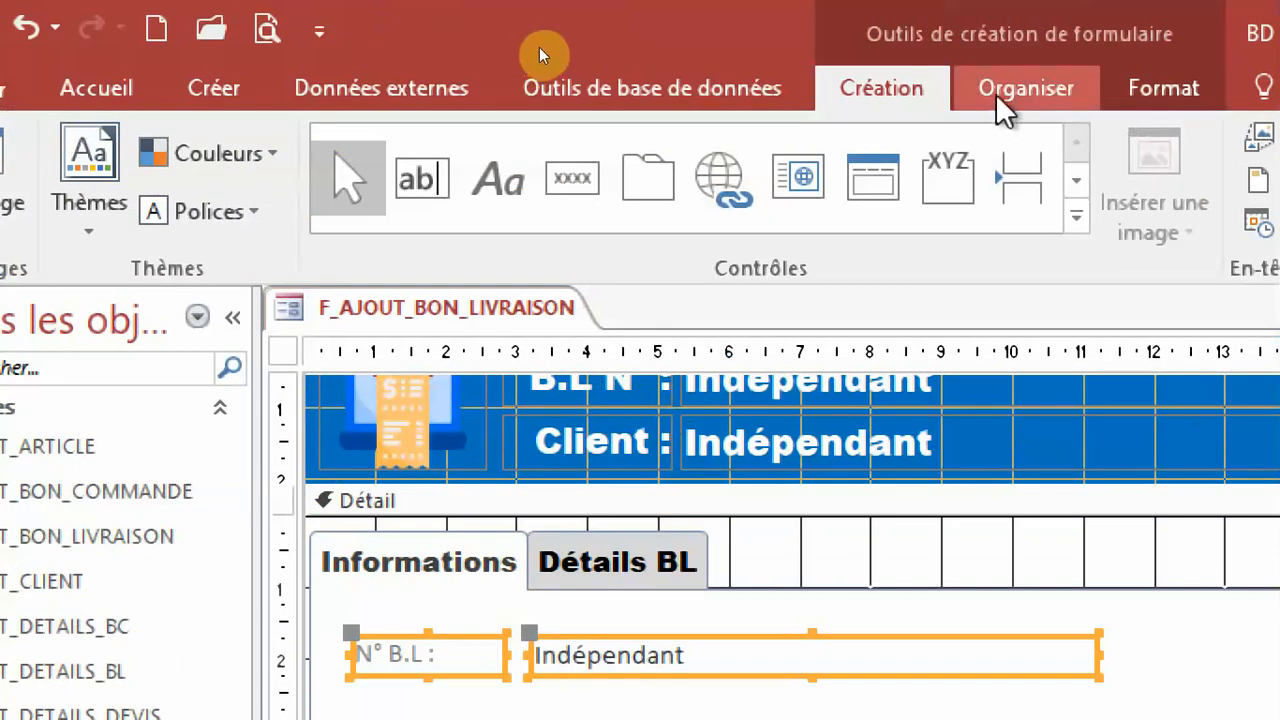
left_click(1026, 88)
left_click(205, 122)
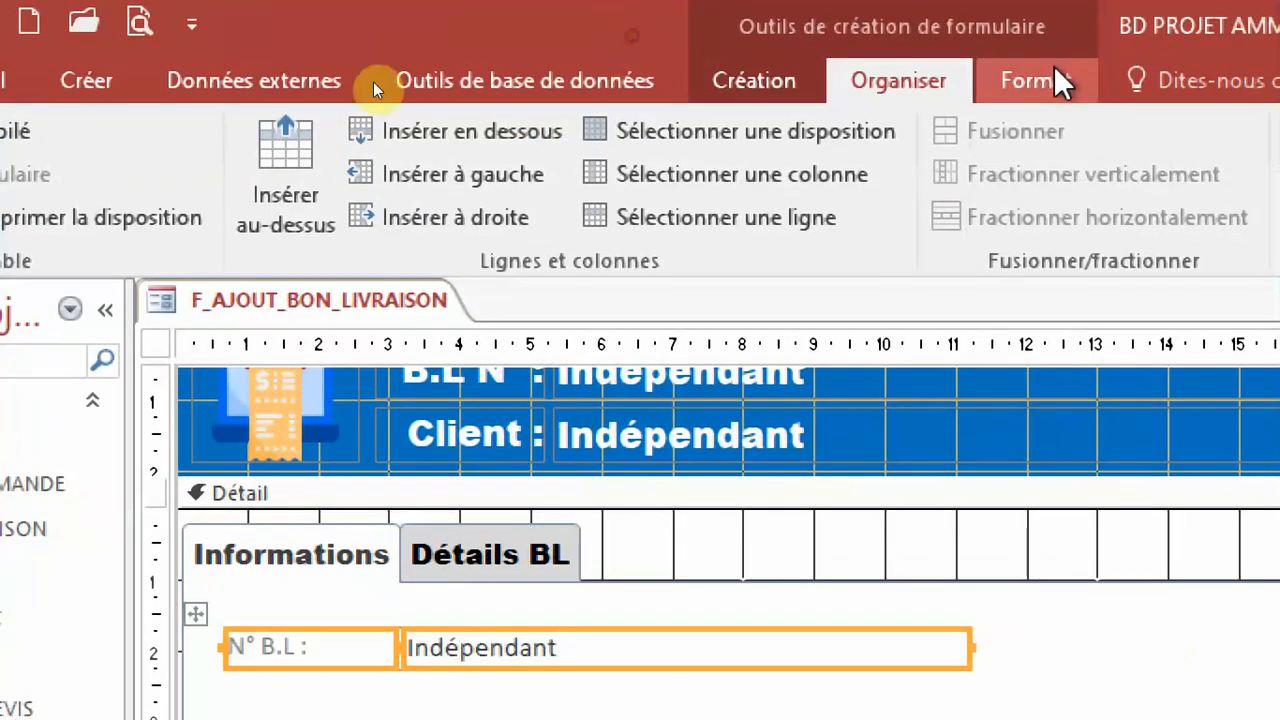
Format the N° B.L label and its text box in Arial Black, size 14, with black text.
left_click(1058, 72)
left_click(405, 142)
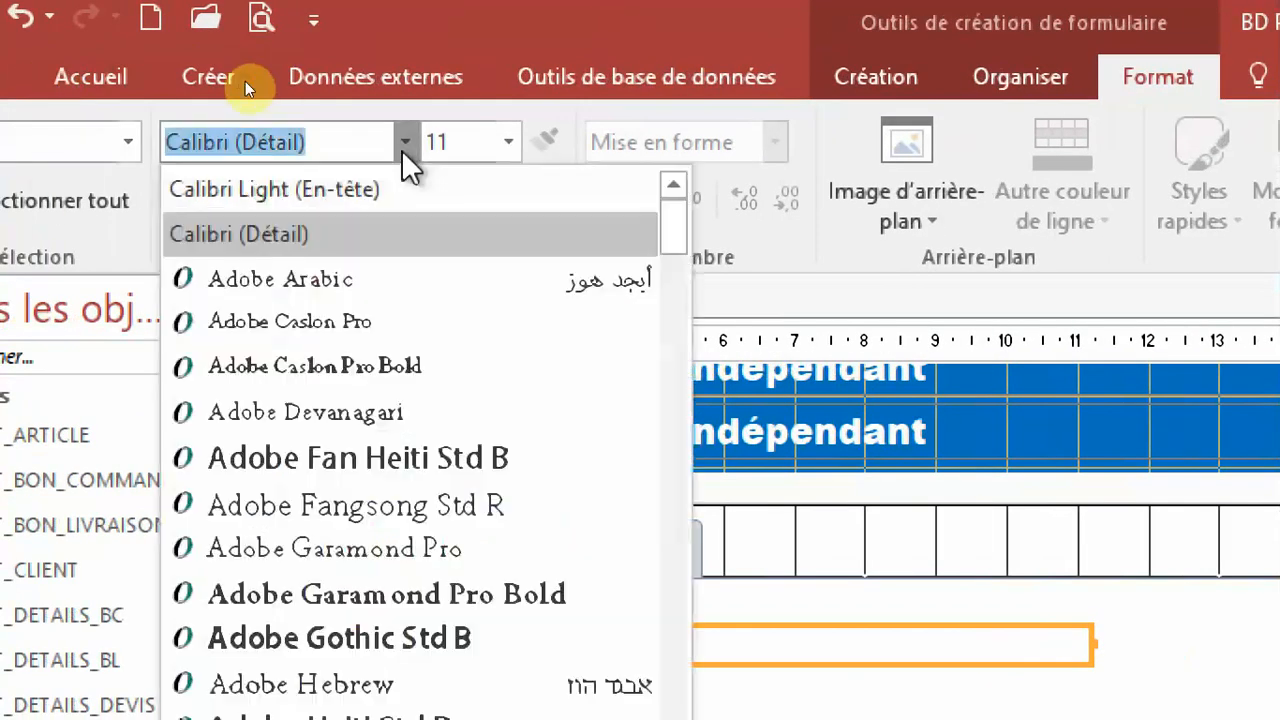
scroll(373, 605, "down", 3)
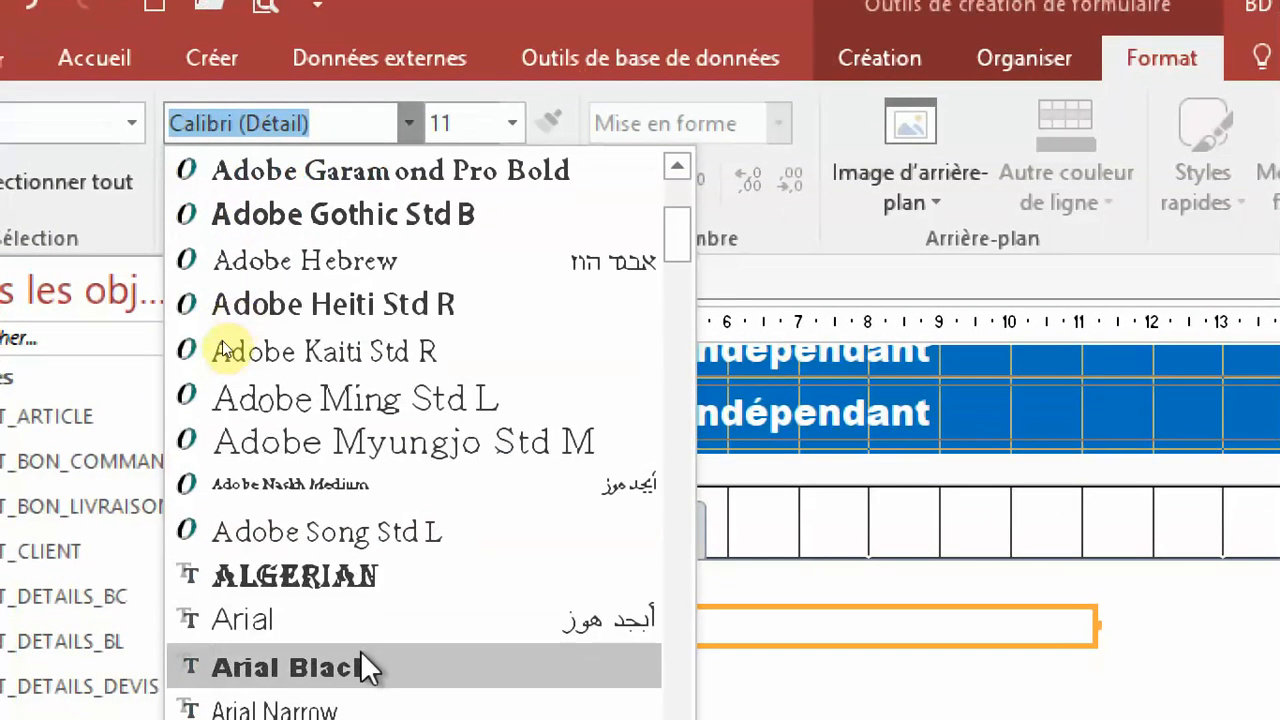
left_click(360, 650)
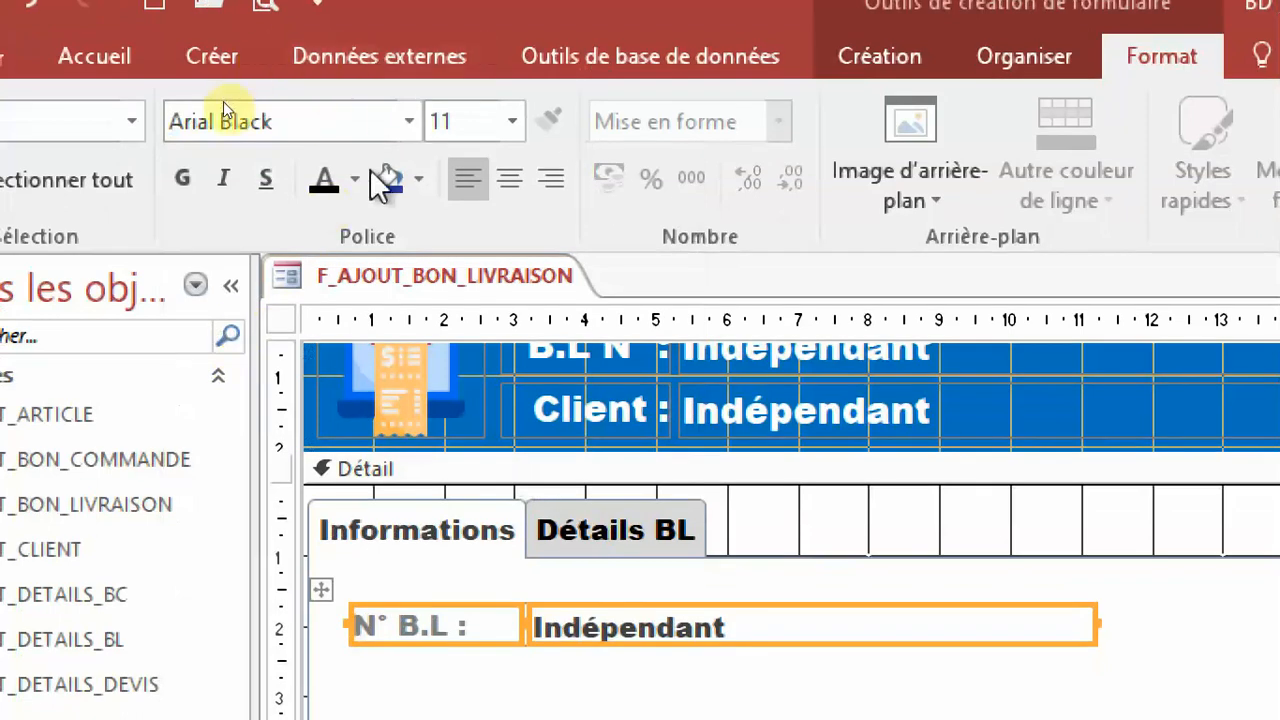
left_click(325, 178)
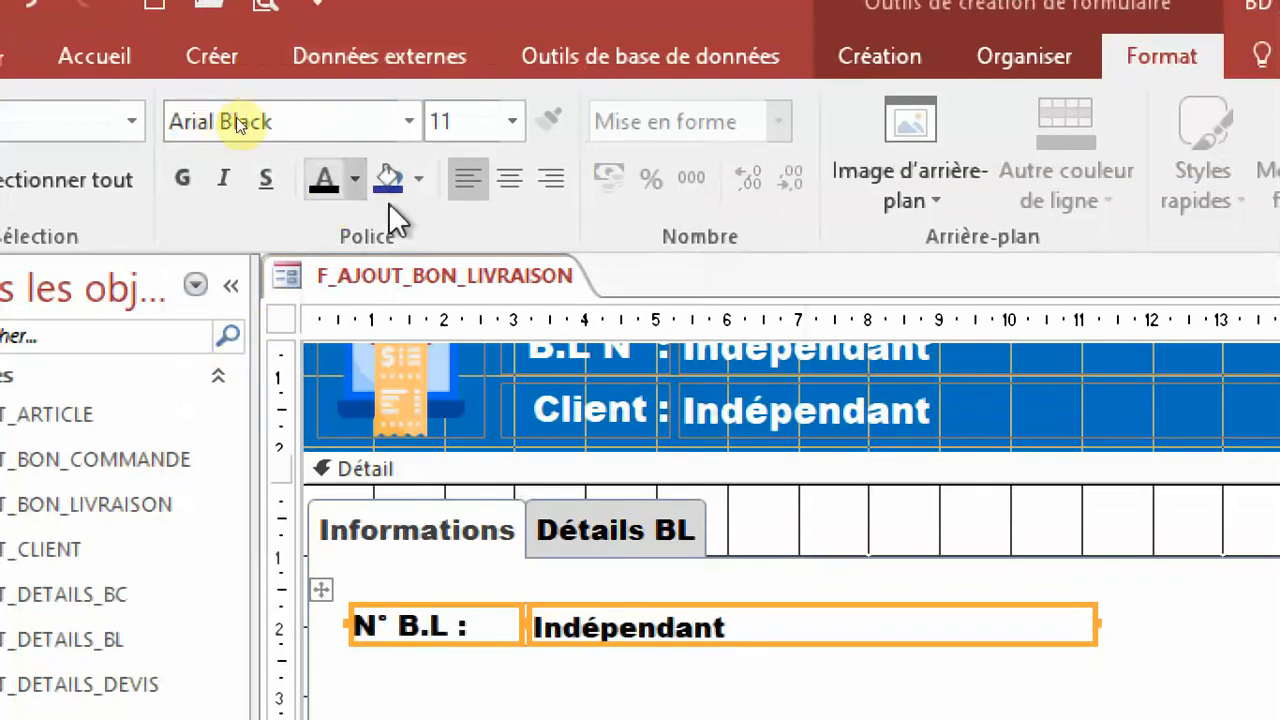
left_click(513, 122)
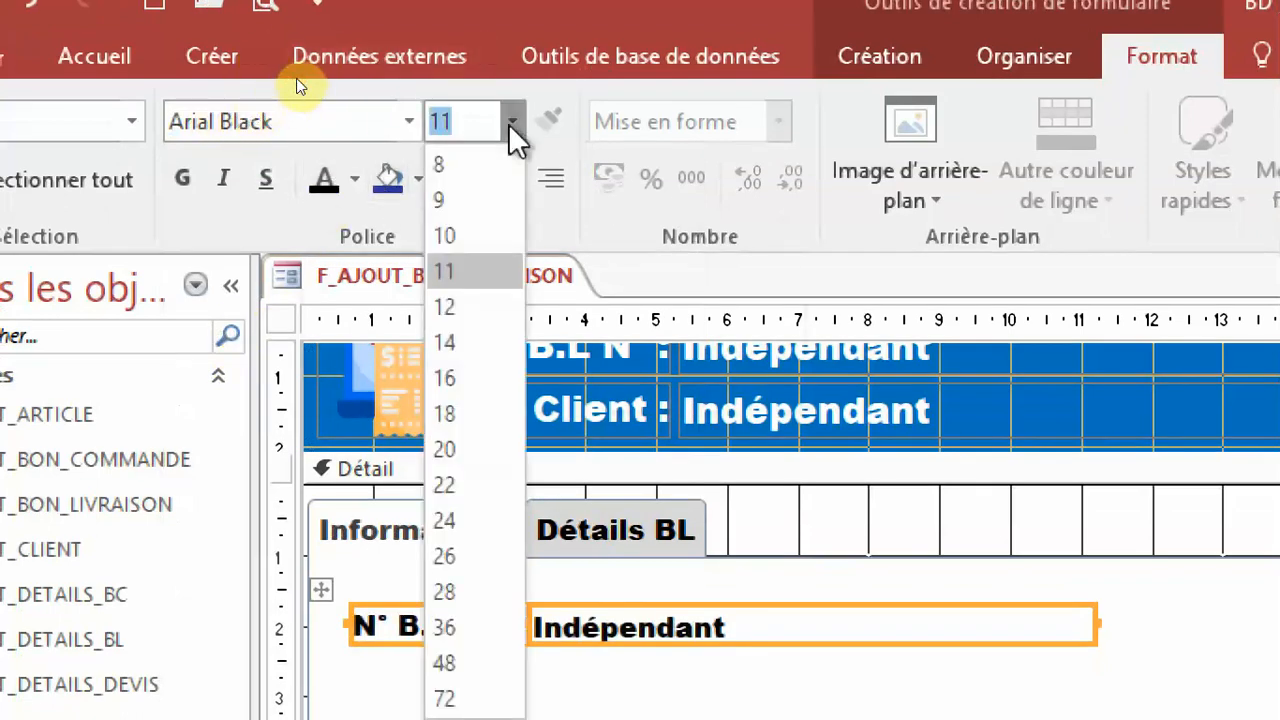
left_click(465, 342)
left_click(832, 706)
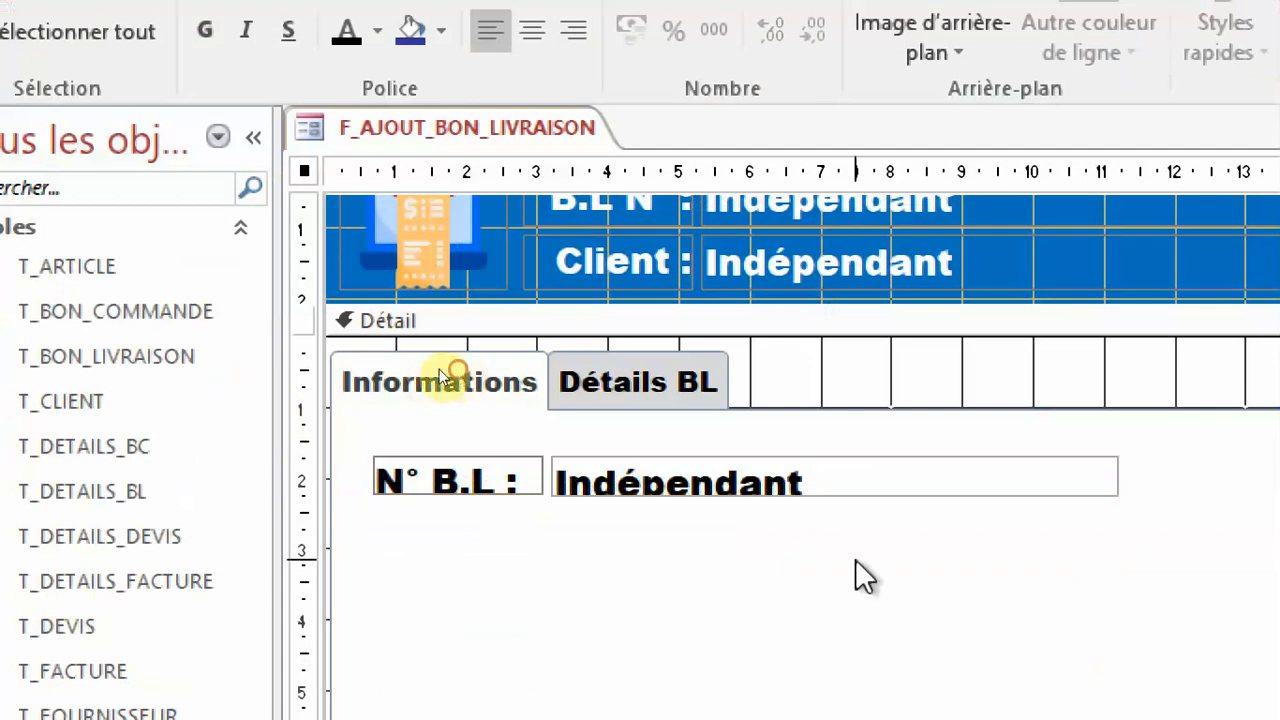
Widen the N° B.L label to about 3.1 cm and increase the row's height to about 0.8 cm.
left_click(518, 480)
left_click_drag(518, 480, 596, 482)
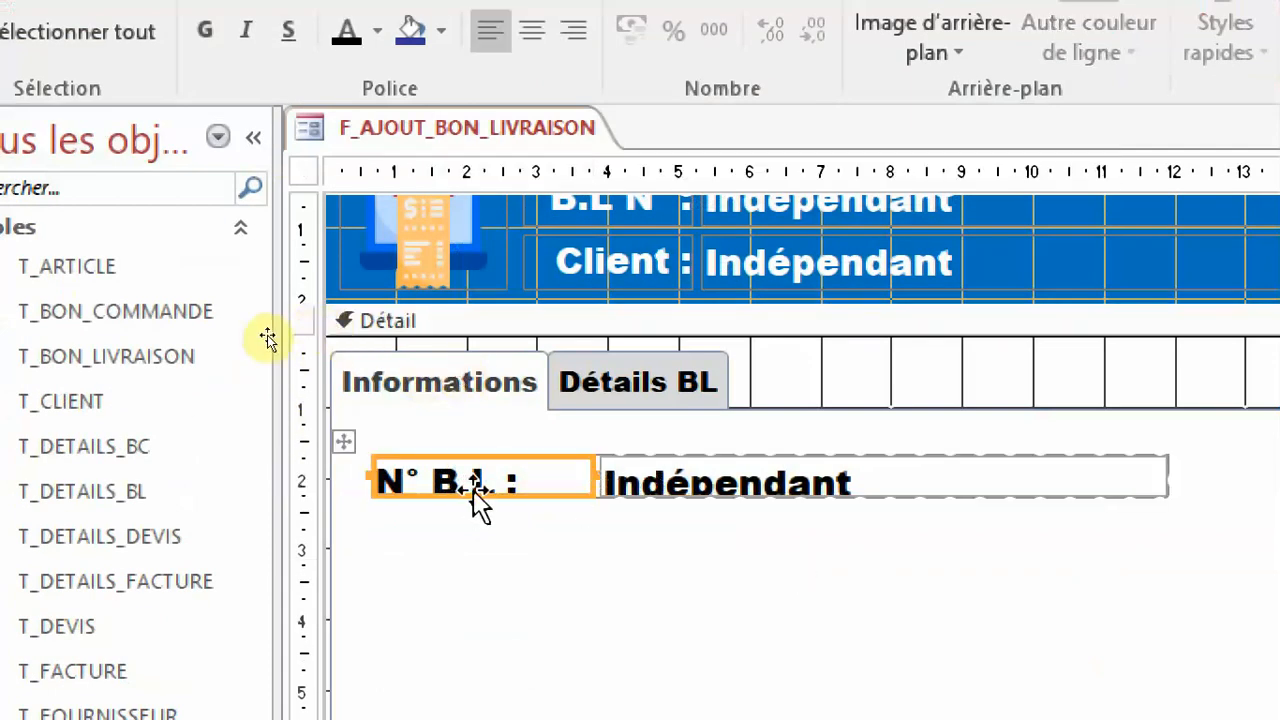
left_click_drag(480, 495, 480, 509)
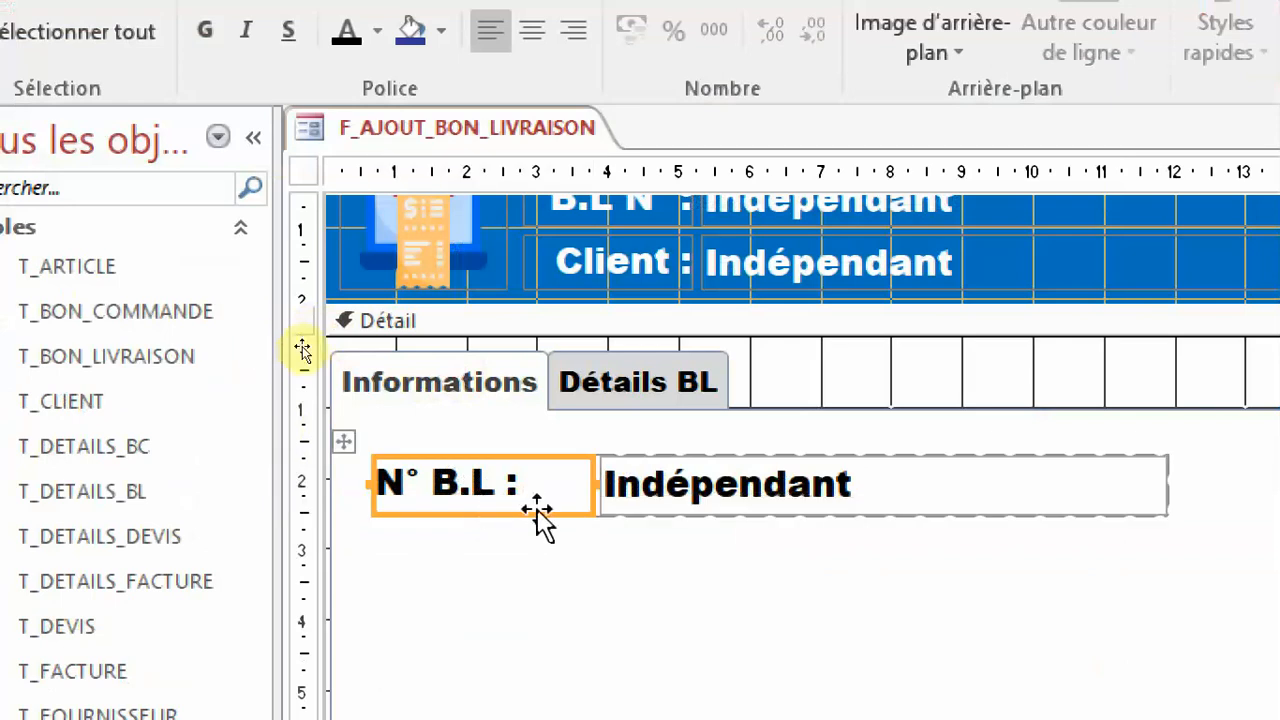
Give the N° B.L text box on the Informations page a blue outline.
left_click(636, 544)
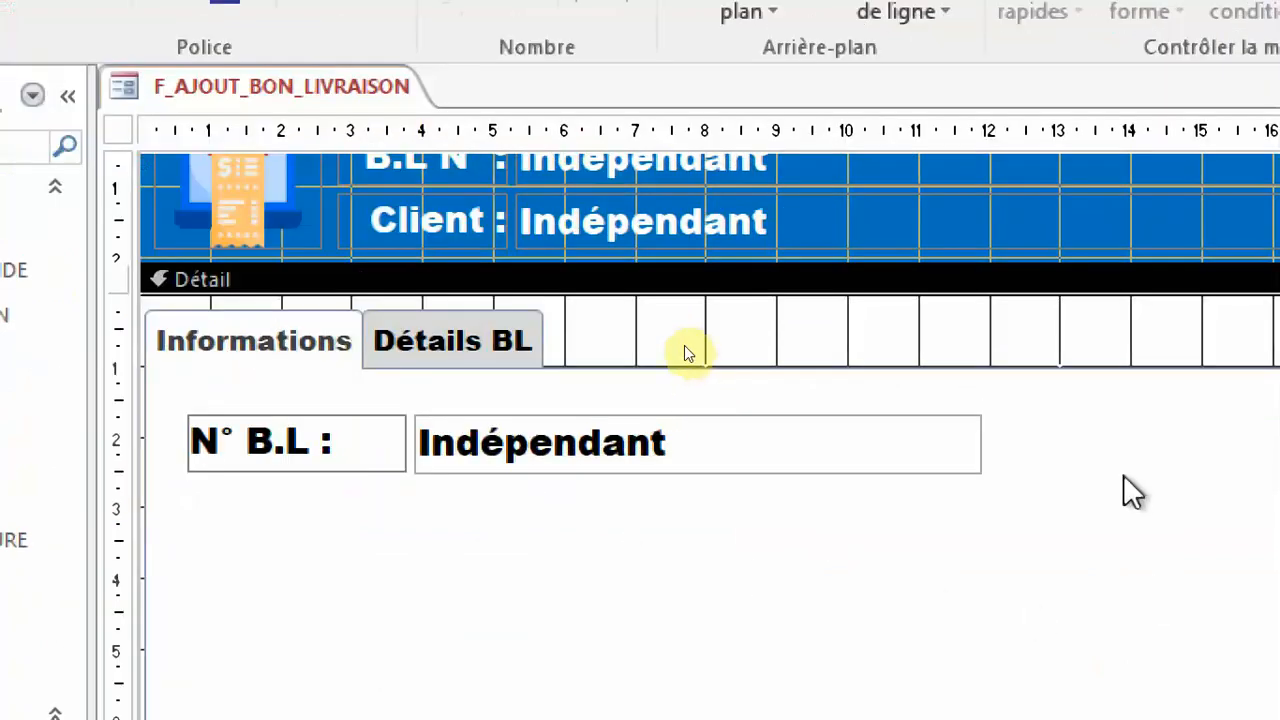
left_click_drag(1106, 444, 760, 460)
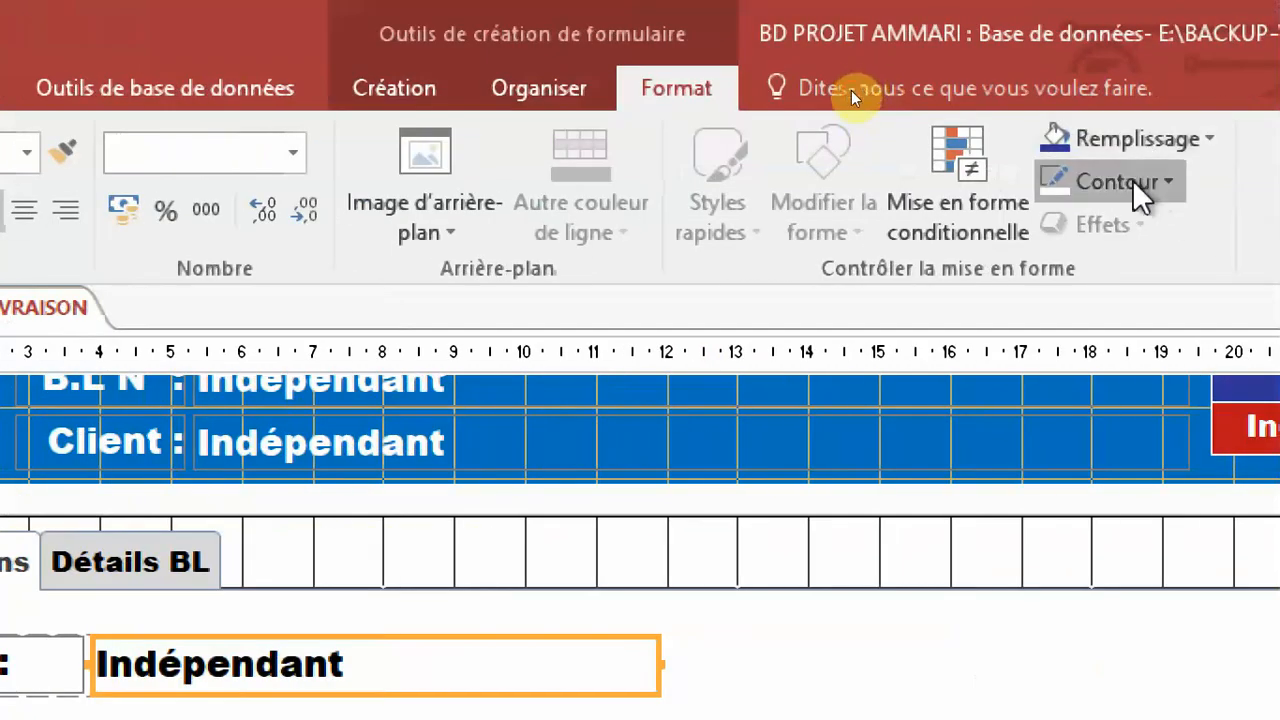
left_click(1134, 184)
left_click(1116, 503)
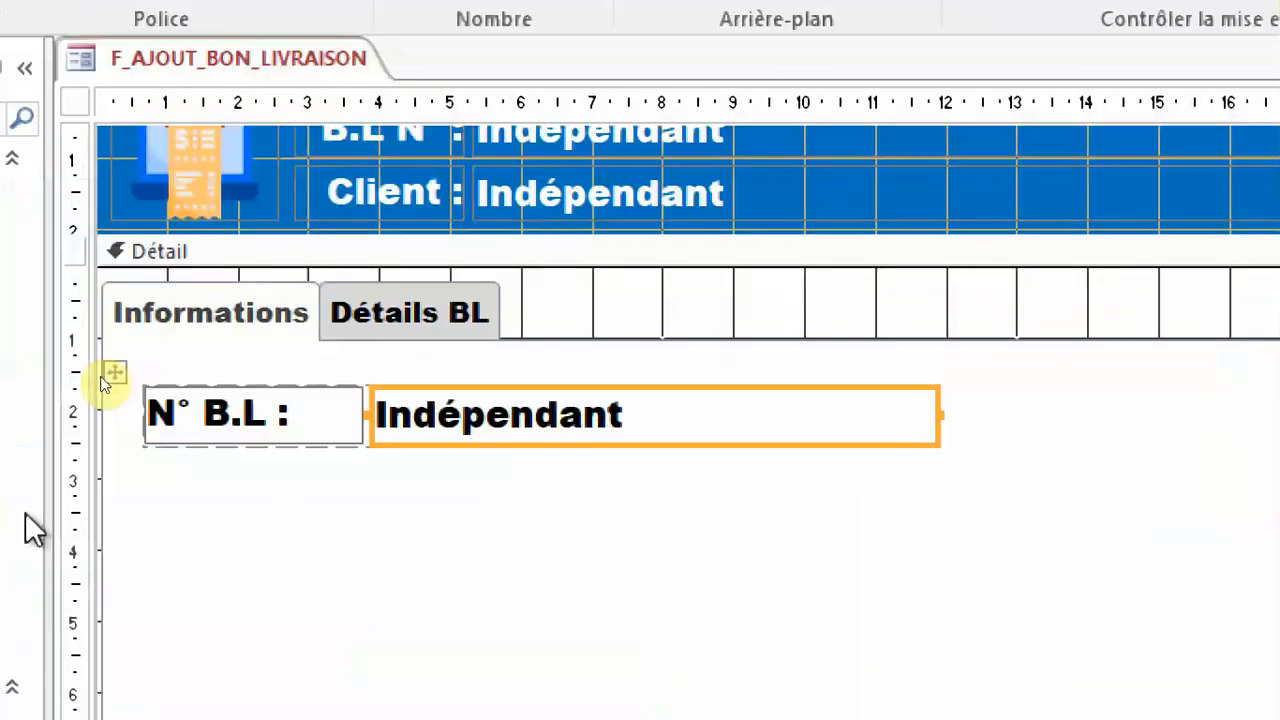
left_click(118, 566)
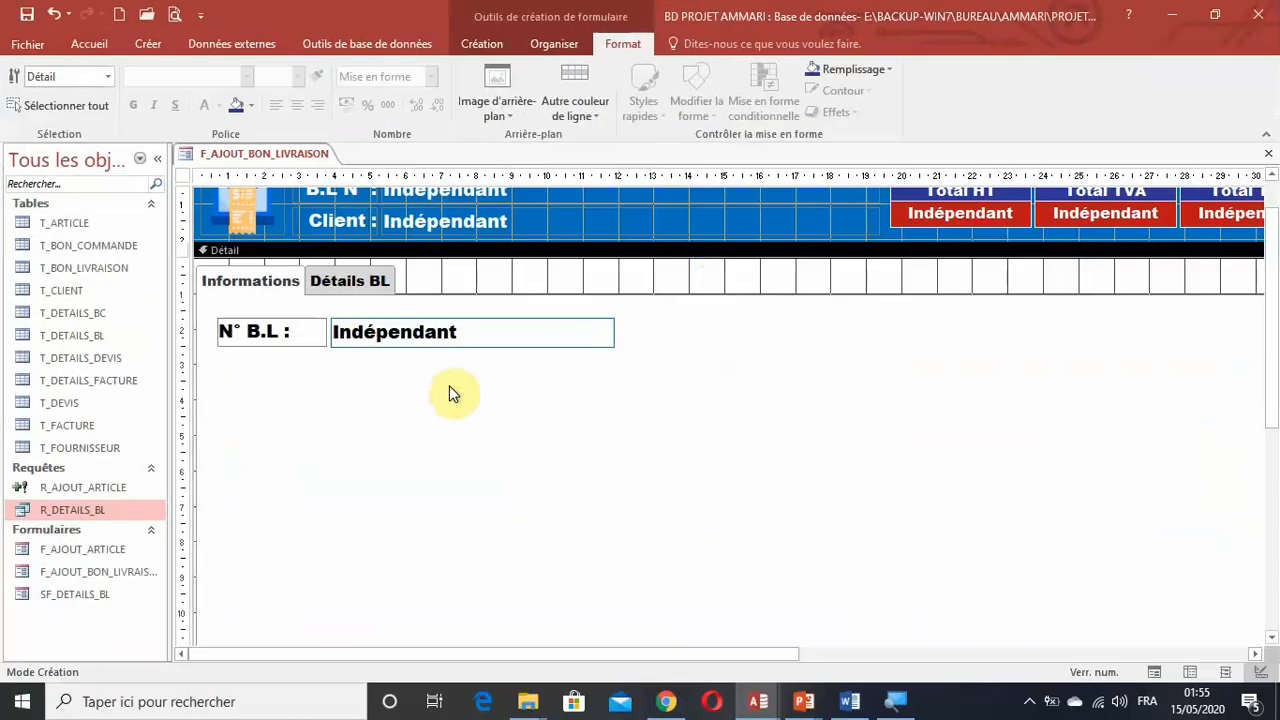
Widen the N° B.L text box to about 9.6 cm.
left_click_drag(625, 360, 283, 324)
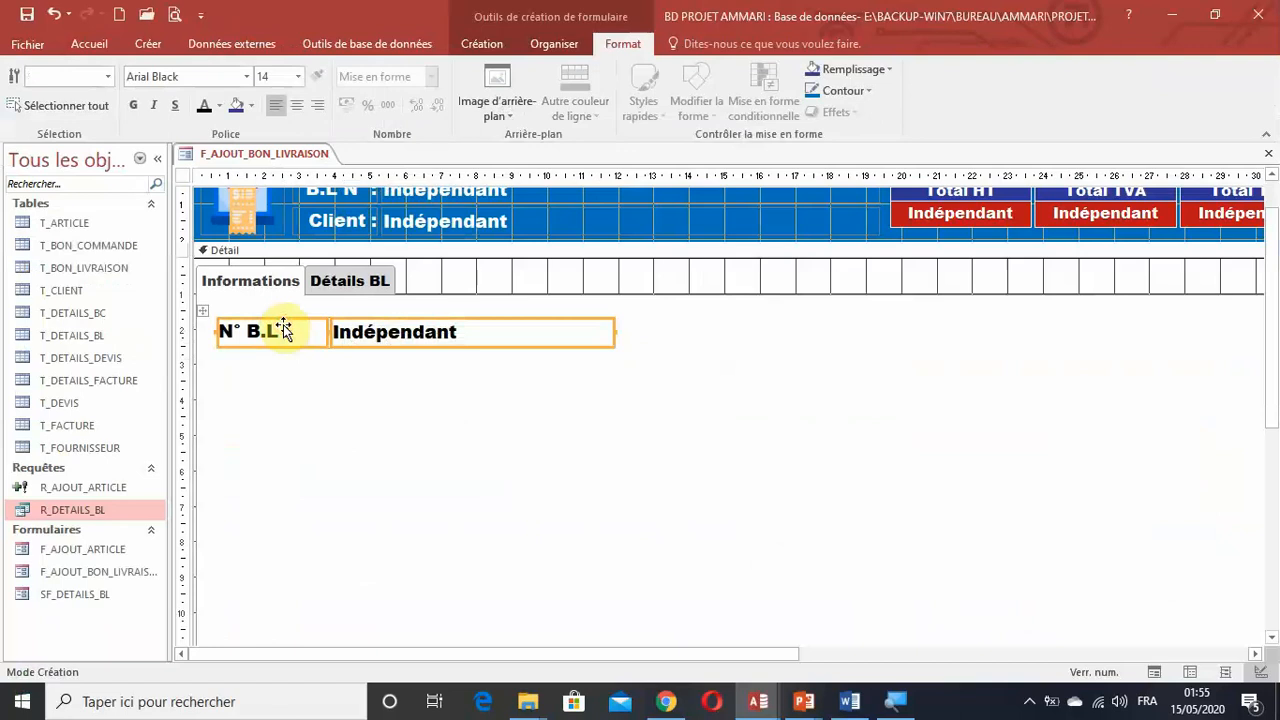
left_click(608, 372)
left_click(590, 334)
left_click_drag(609, 332, 667, 333)
left_click(667, 391)
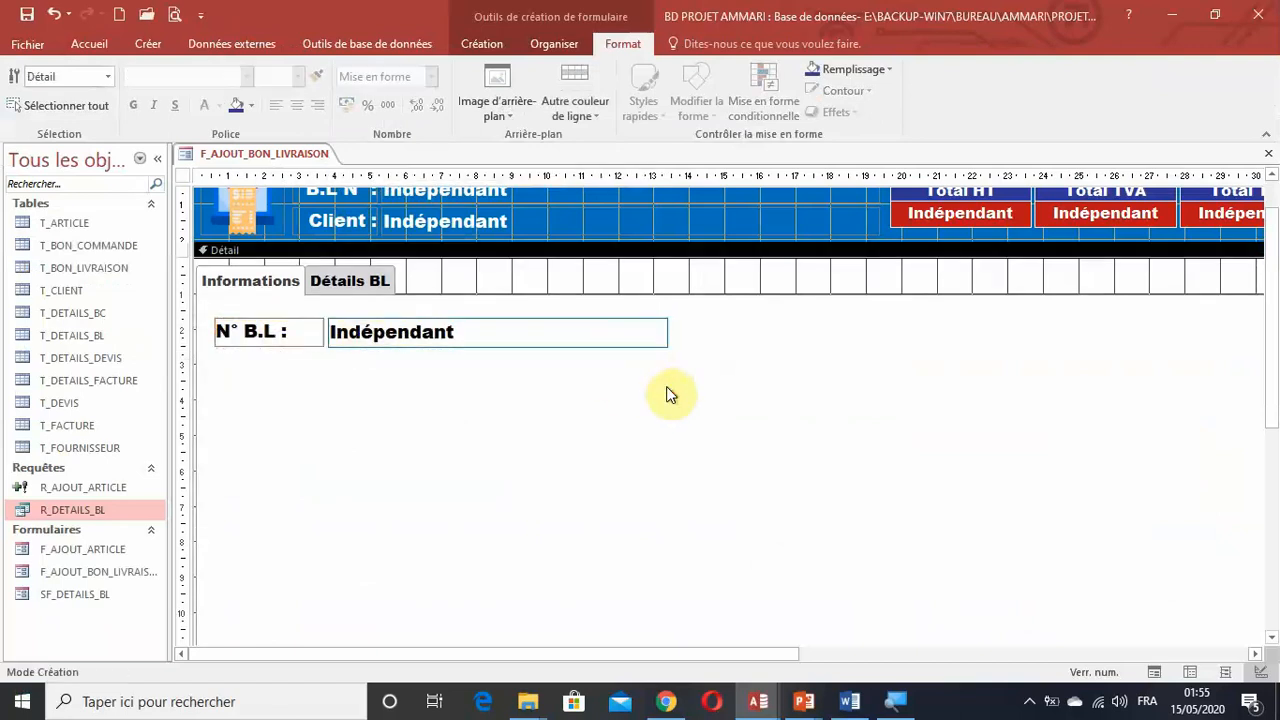
Duplicate the N° B.L label and text box four times below the original to make five rows.
left_click_drag(668, 388, 228, 336)
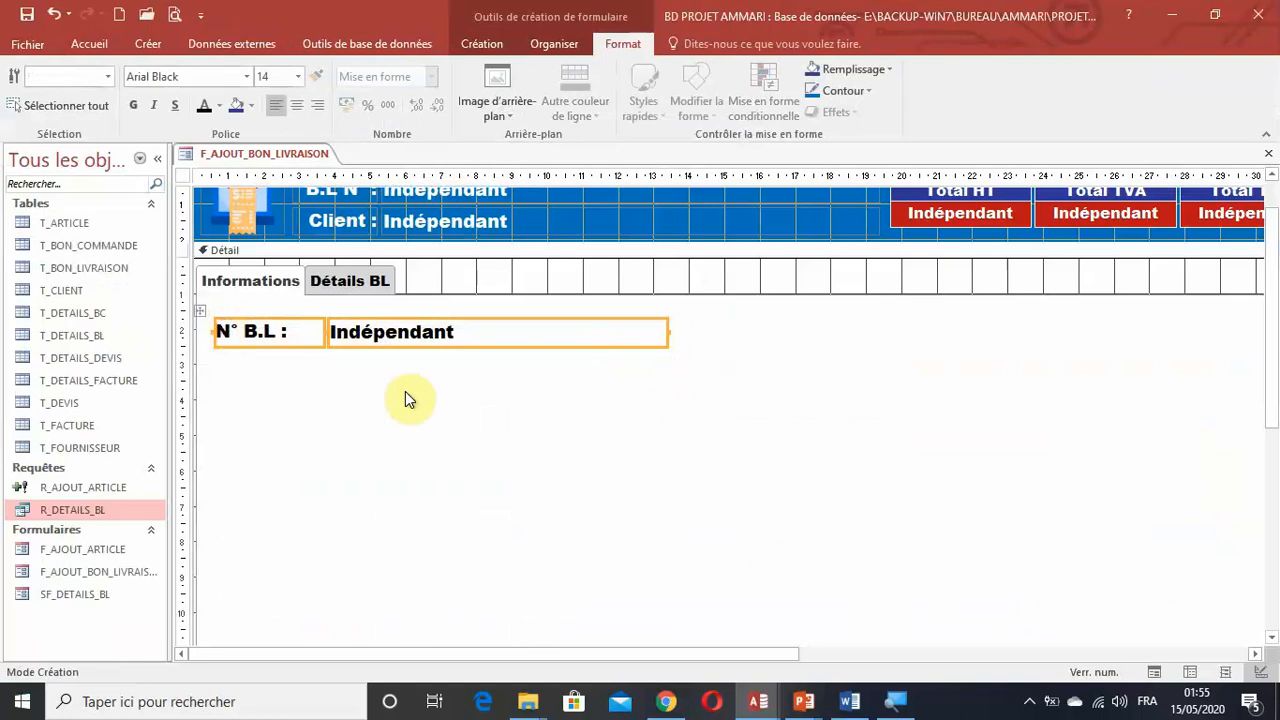
key("ctrl+v")
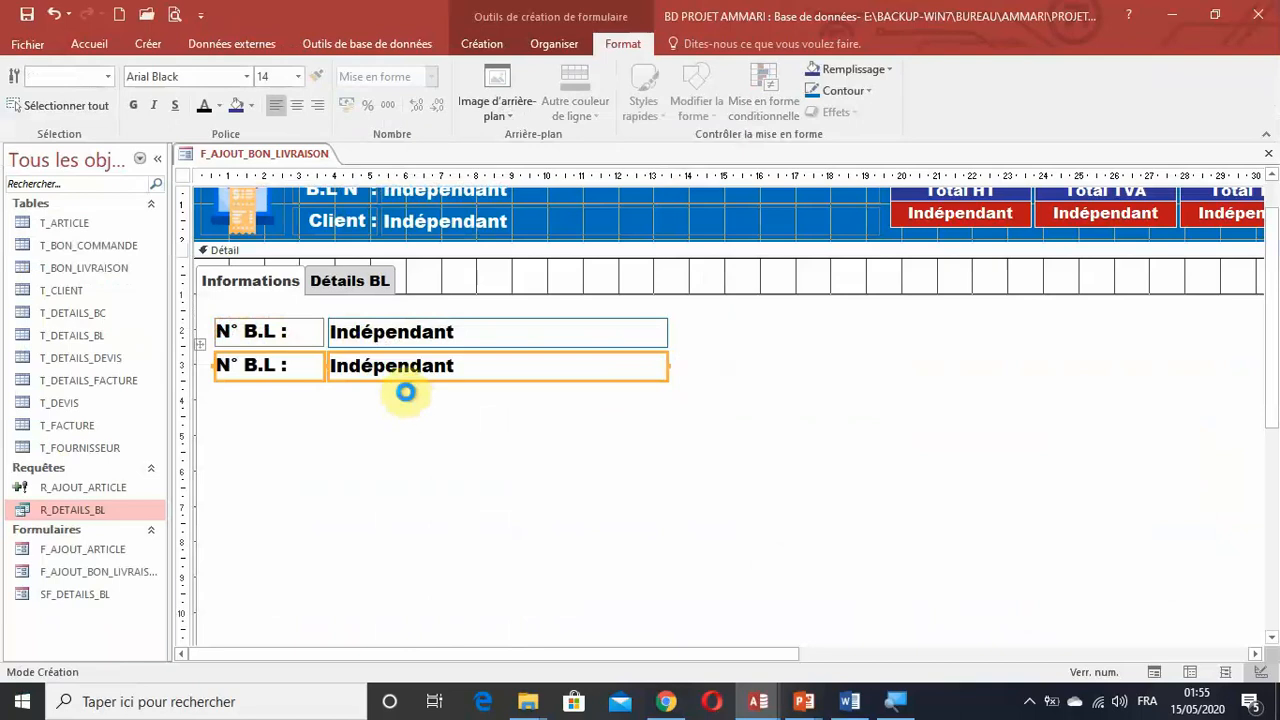
key("ctrl+v")
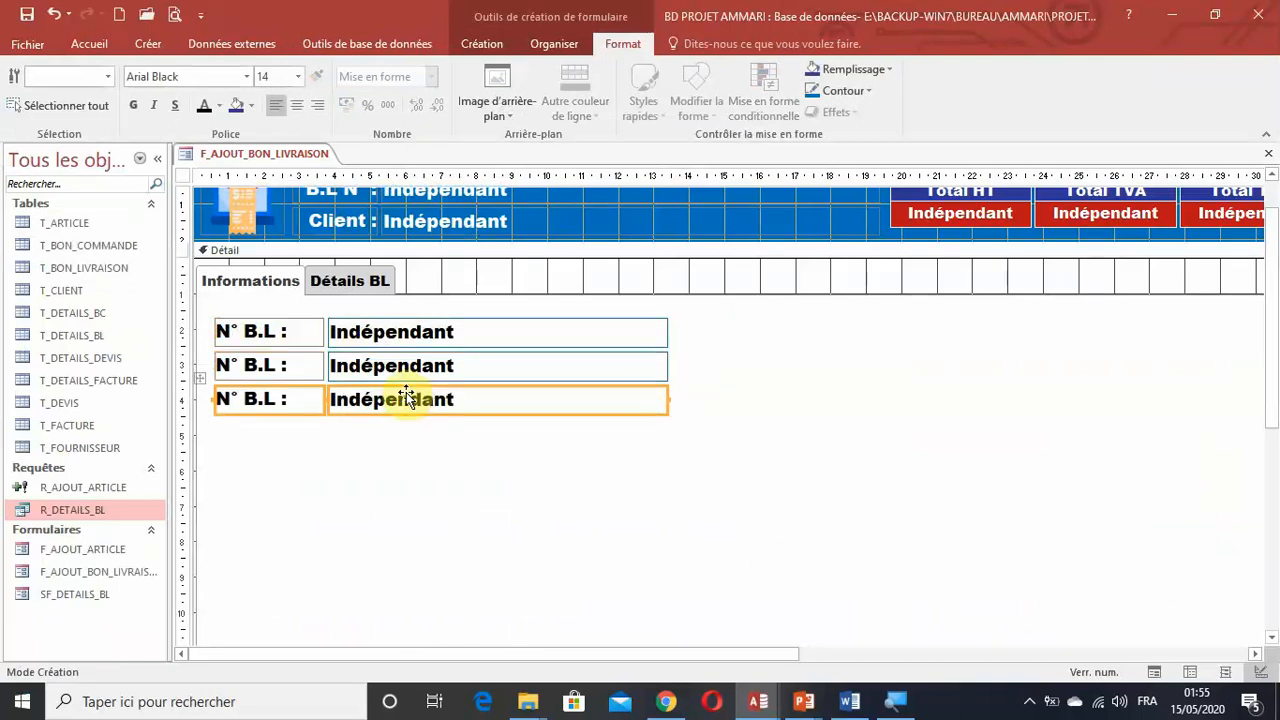
key("ctrl+v")
key("ctrl+v")
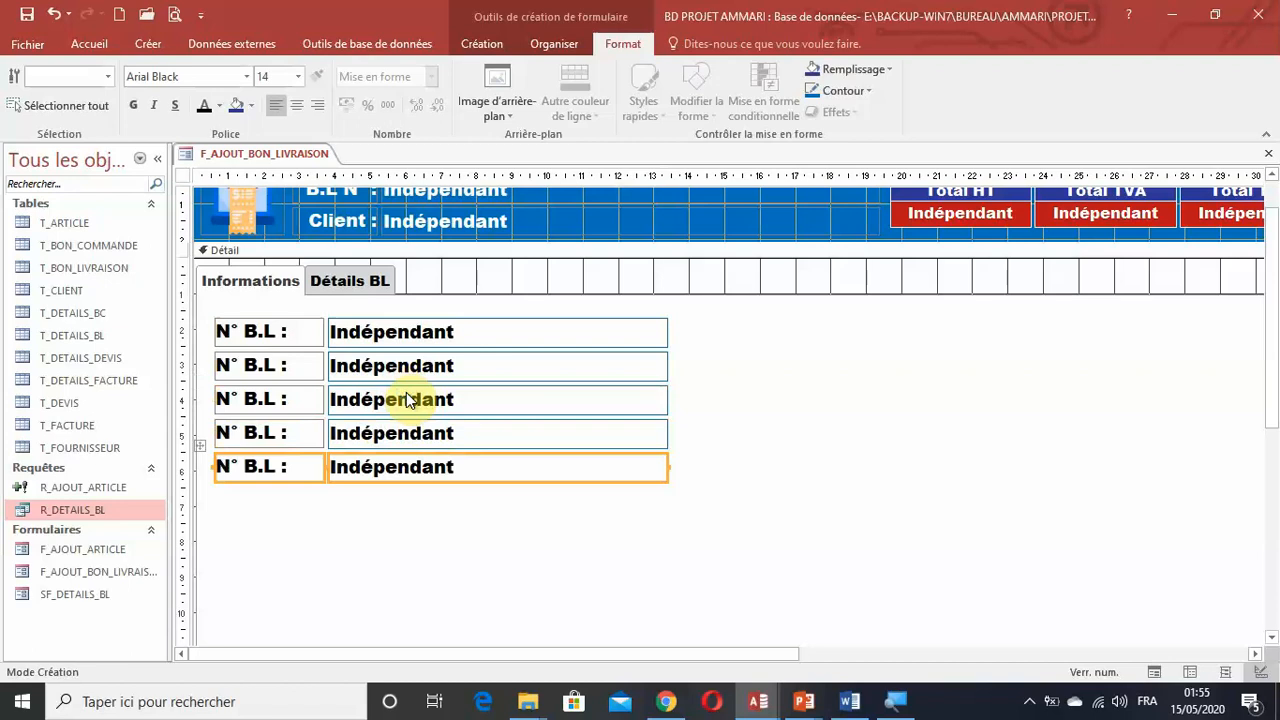
left_click(415, 520)
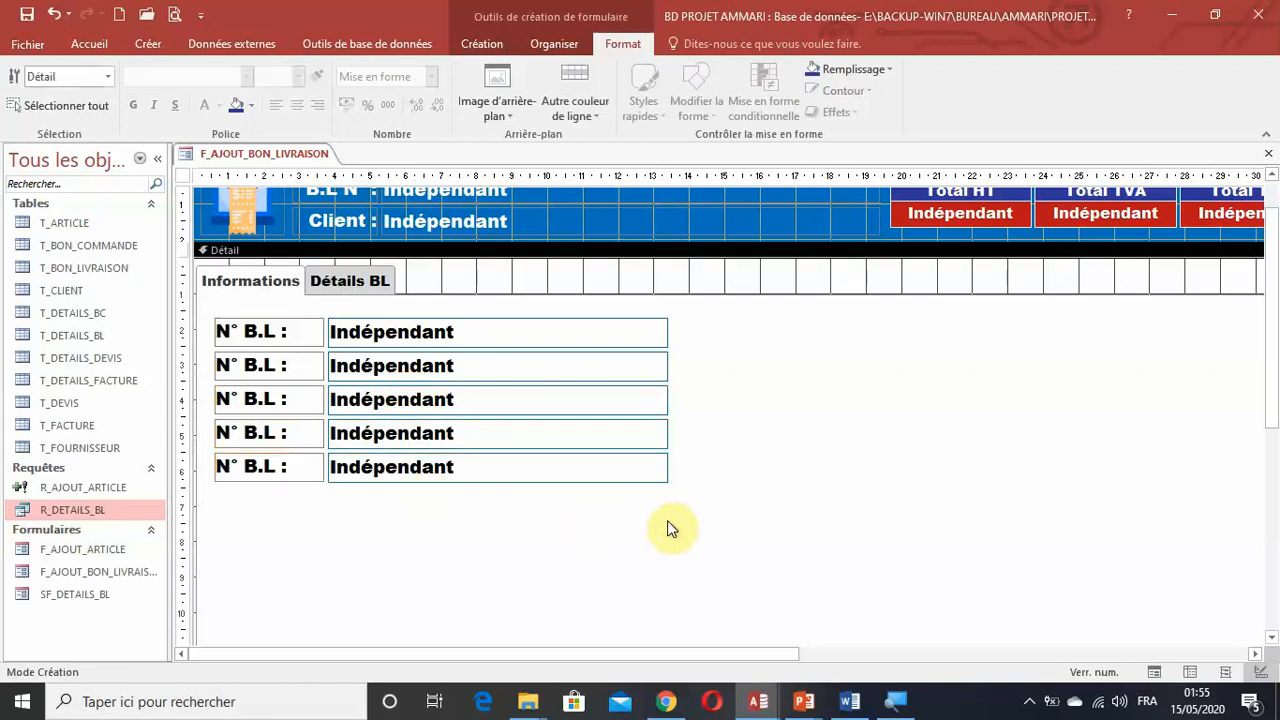
Group all five label and text box rows into a single stacked (Empilé) layout.
left_click_drag(686, 519, 282, 326)
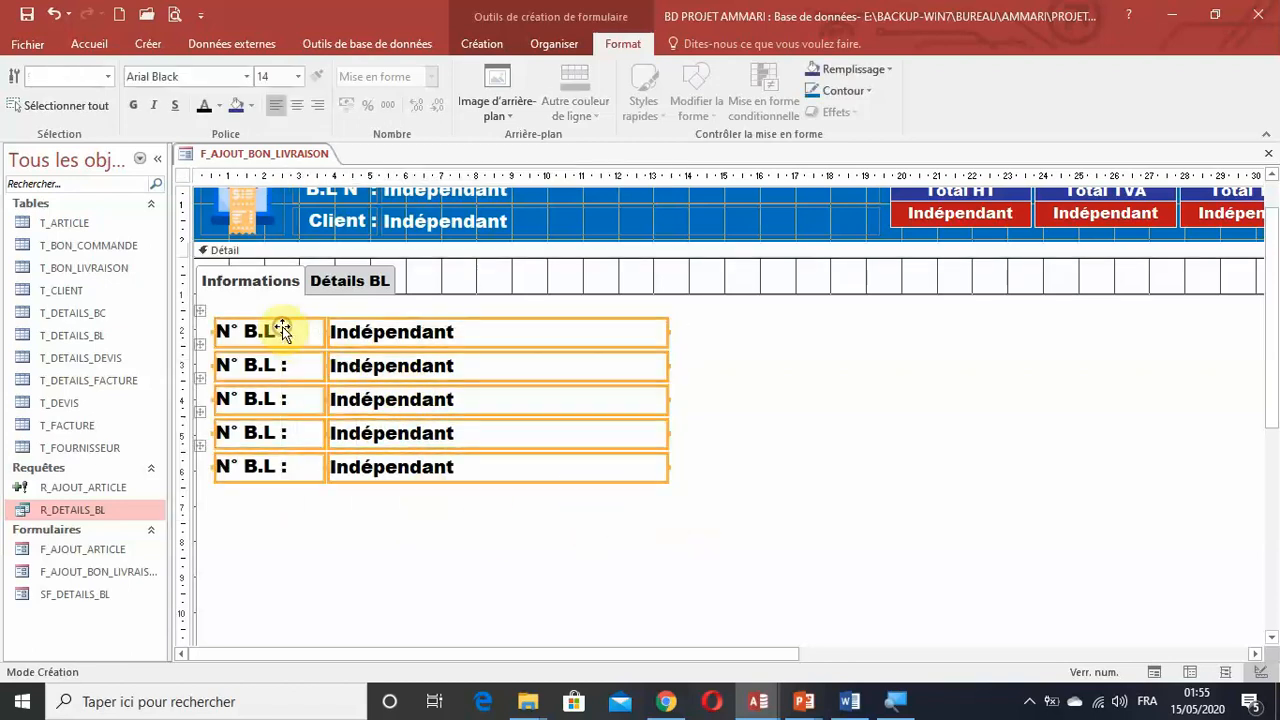
left_click(550, 45)
left_click(100, 69)
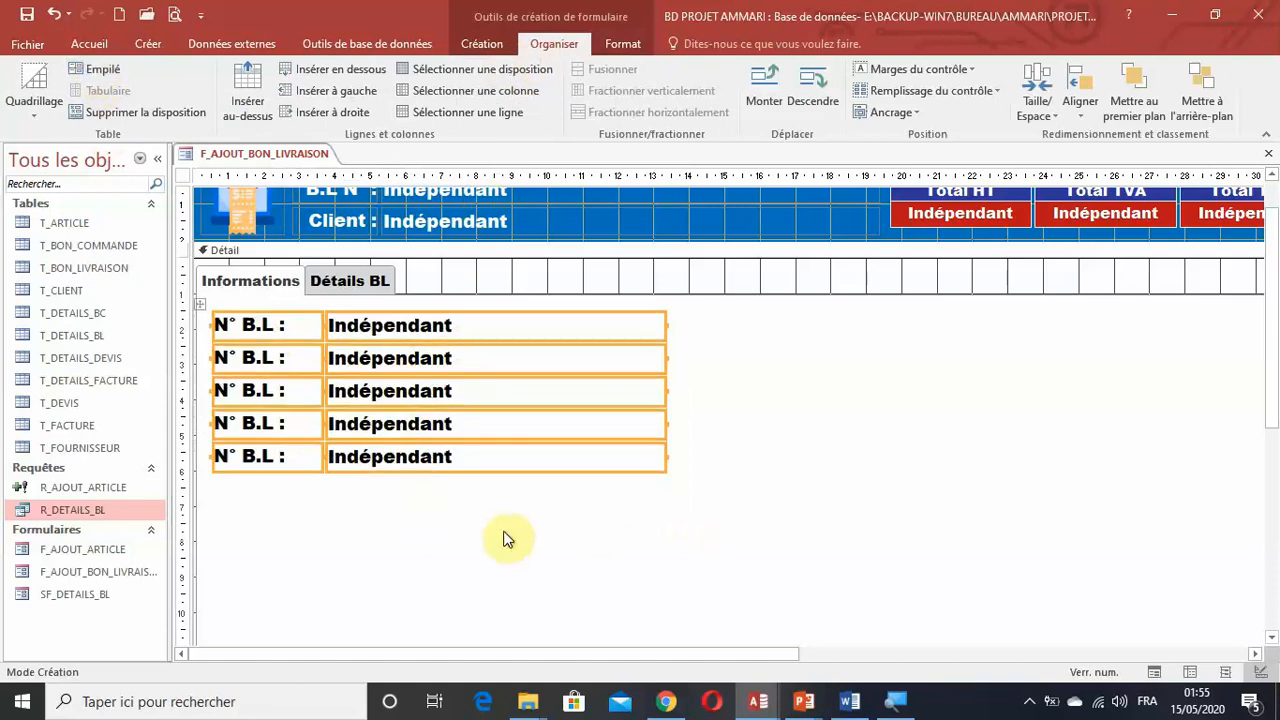
Increase the control padding (Remplissage du contrôle) across all five rows of the stacked layout.
left_click_drag(662, 519, 248, 333)
left_click_drag(685, 492, 287, 331)
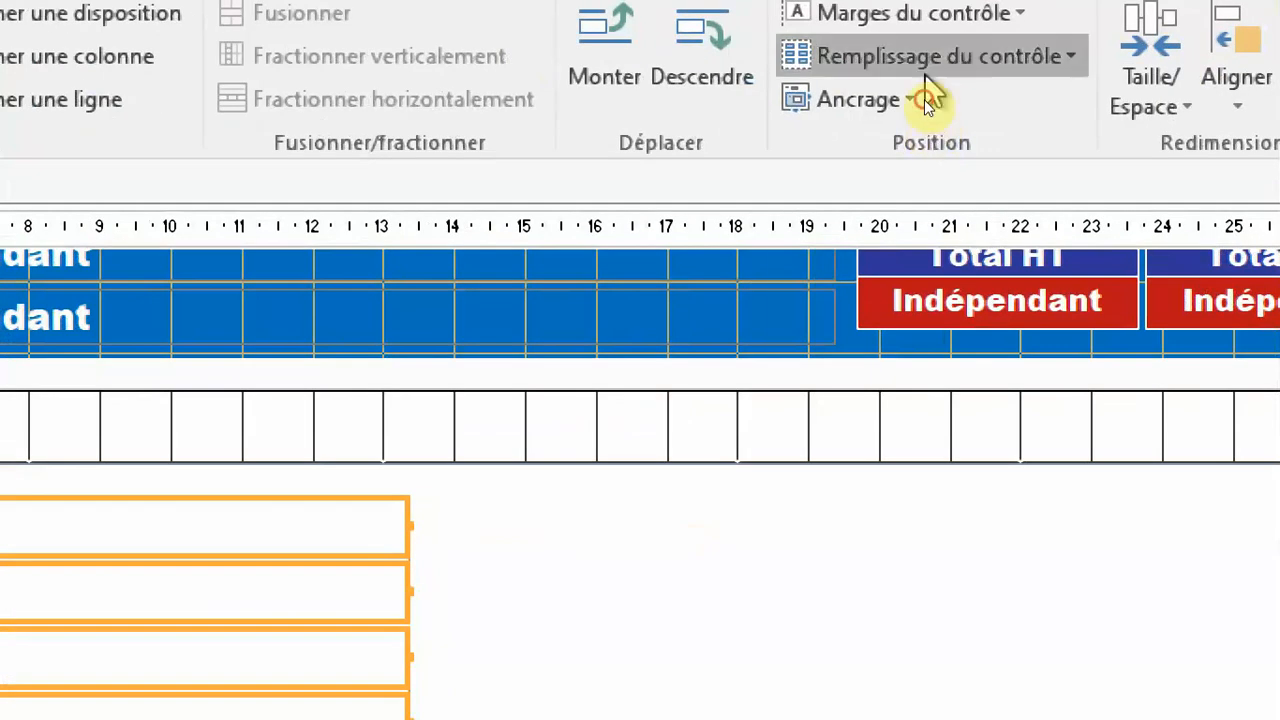
left_click(926, 70)
left_click(876, 322)
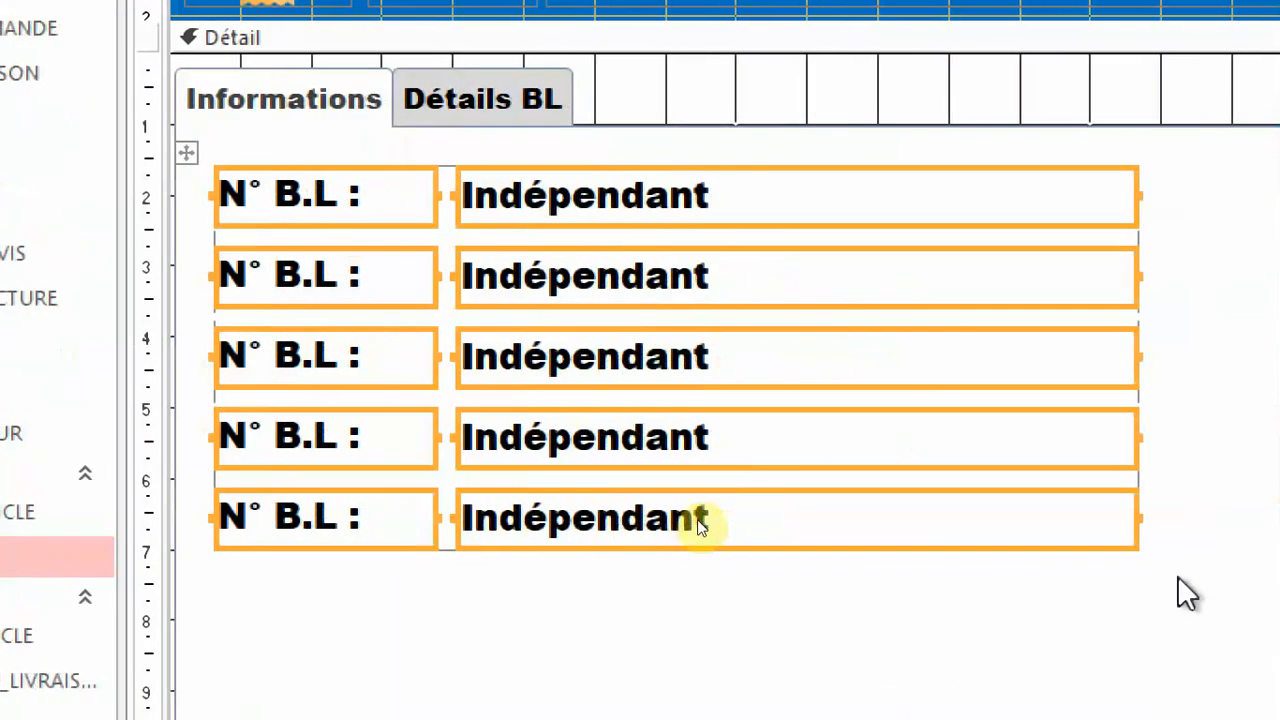
left_click(1188, 580)
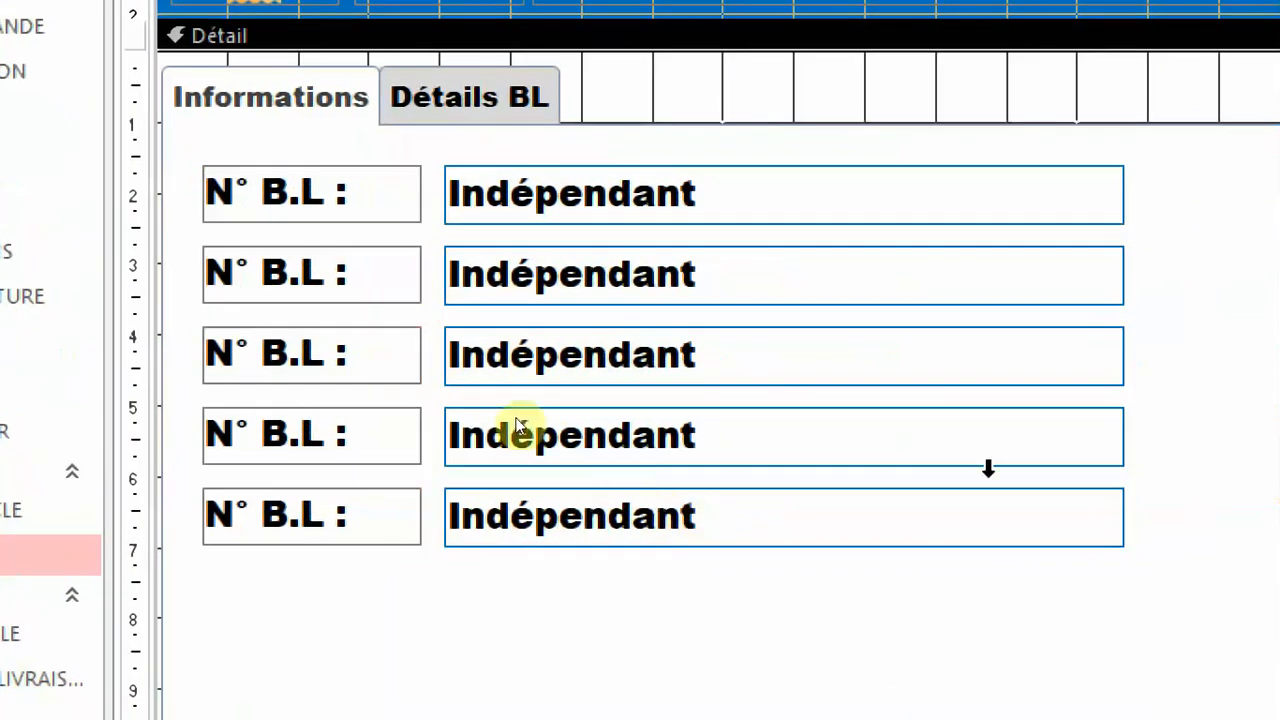
Recaption the second row's label "Client :" and the third row's label "Date :".
left_click(337, 272)
left_click(335, 272)
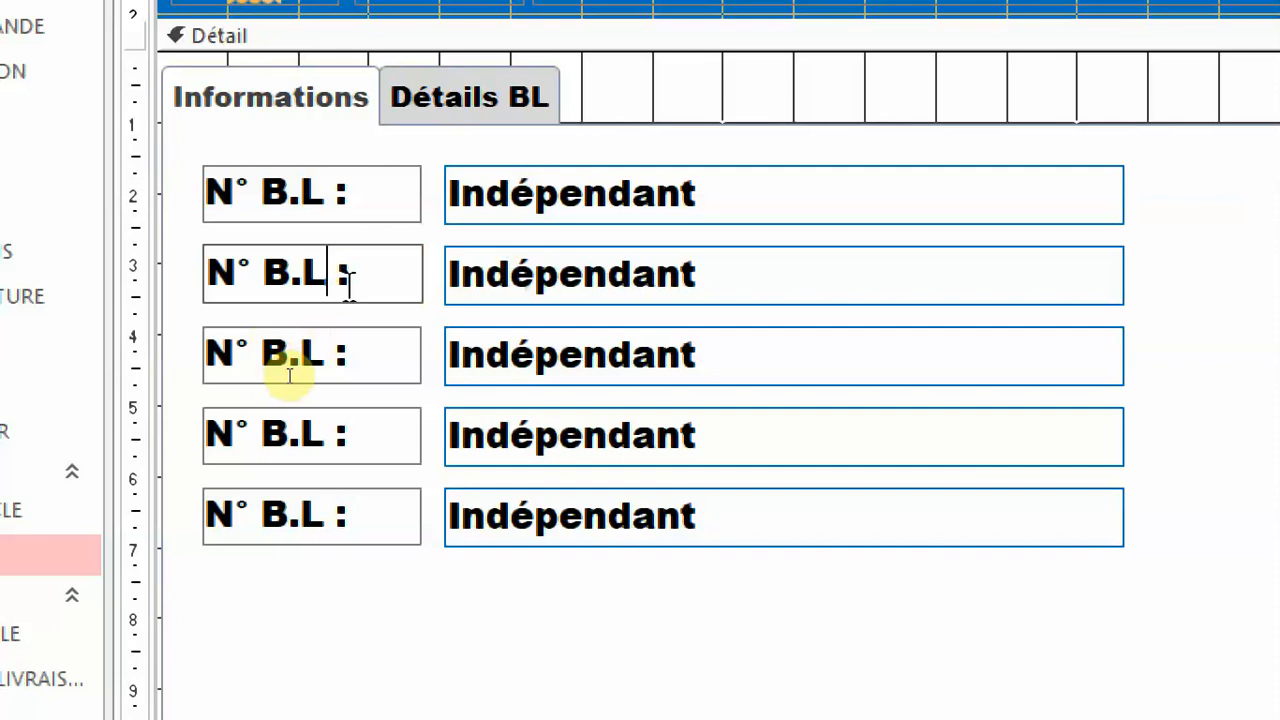
key("BackSpace")
key("BackSpace")
key("BackSpace")
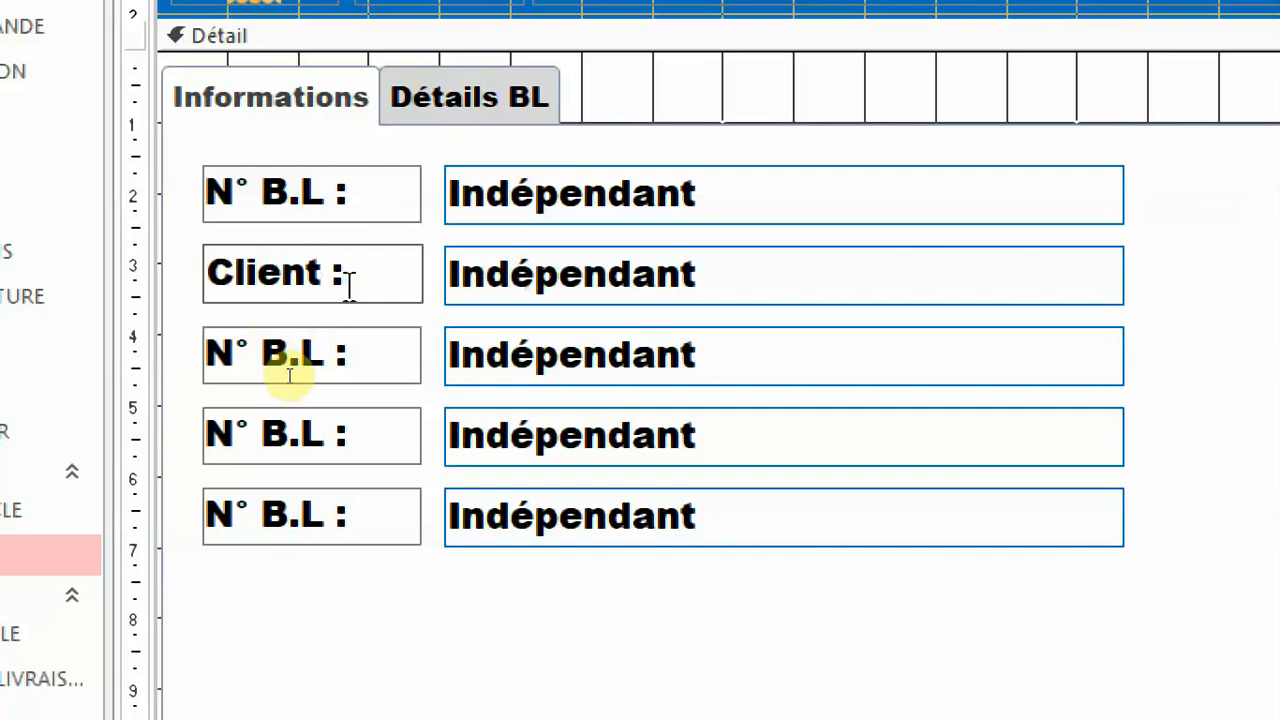
left_click(330, 360)
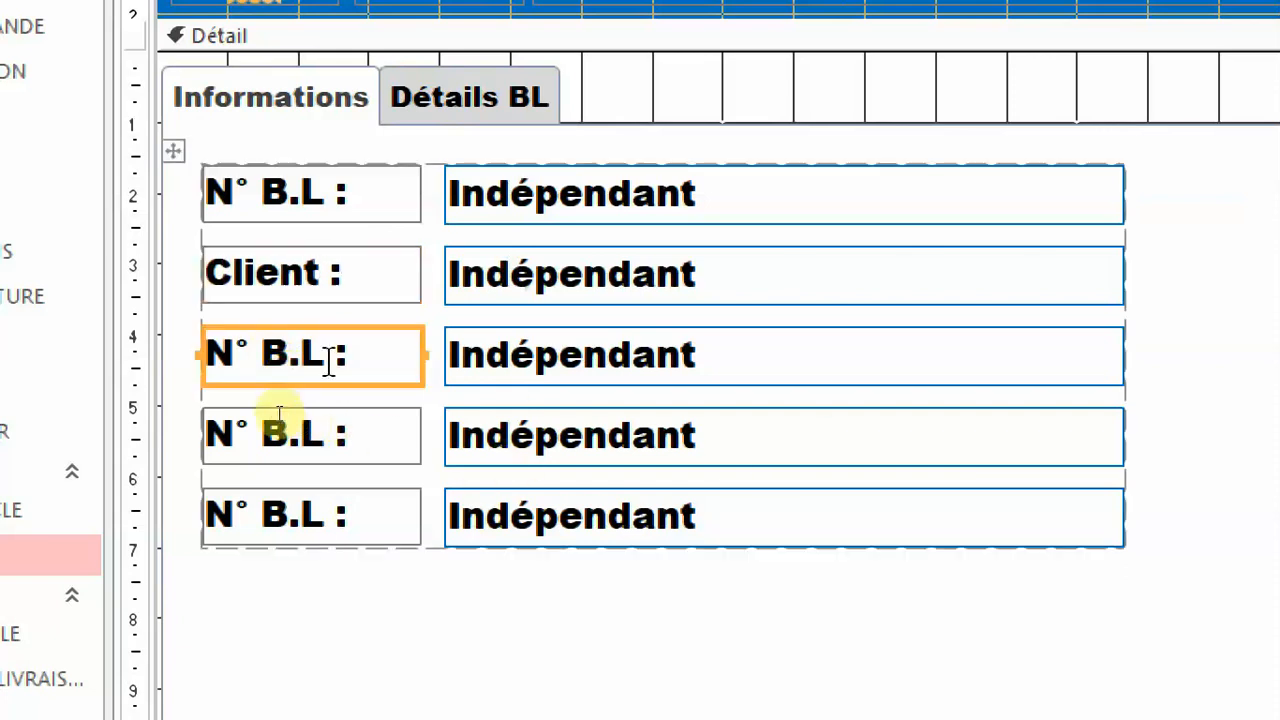
left_click(330, 360)
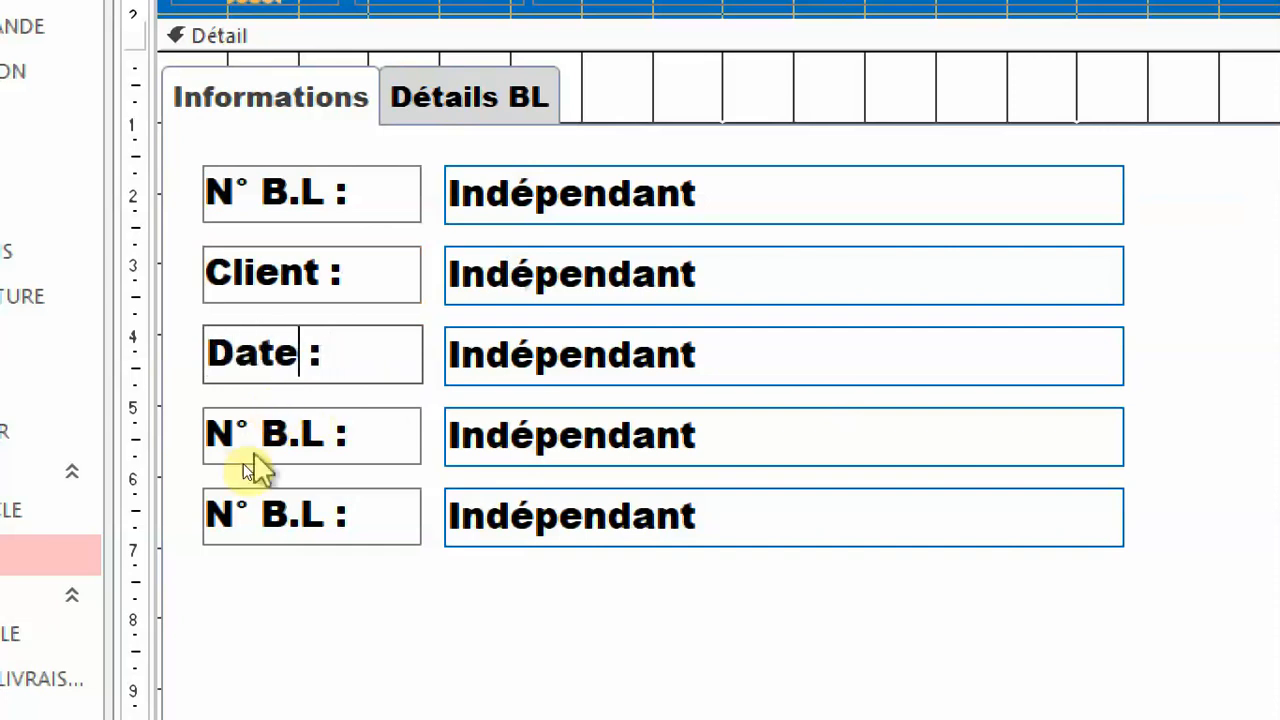
Recaption the fourth row's label "Mode :" and the fifth row's label "Observation :".
left_click(325, 452)
left_click_drag(328, 430, 109, 428)
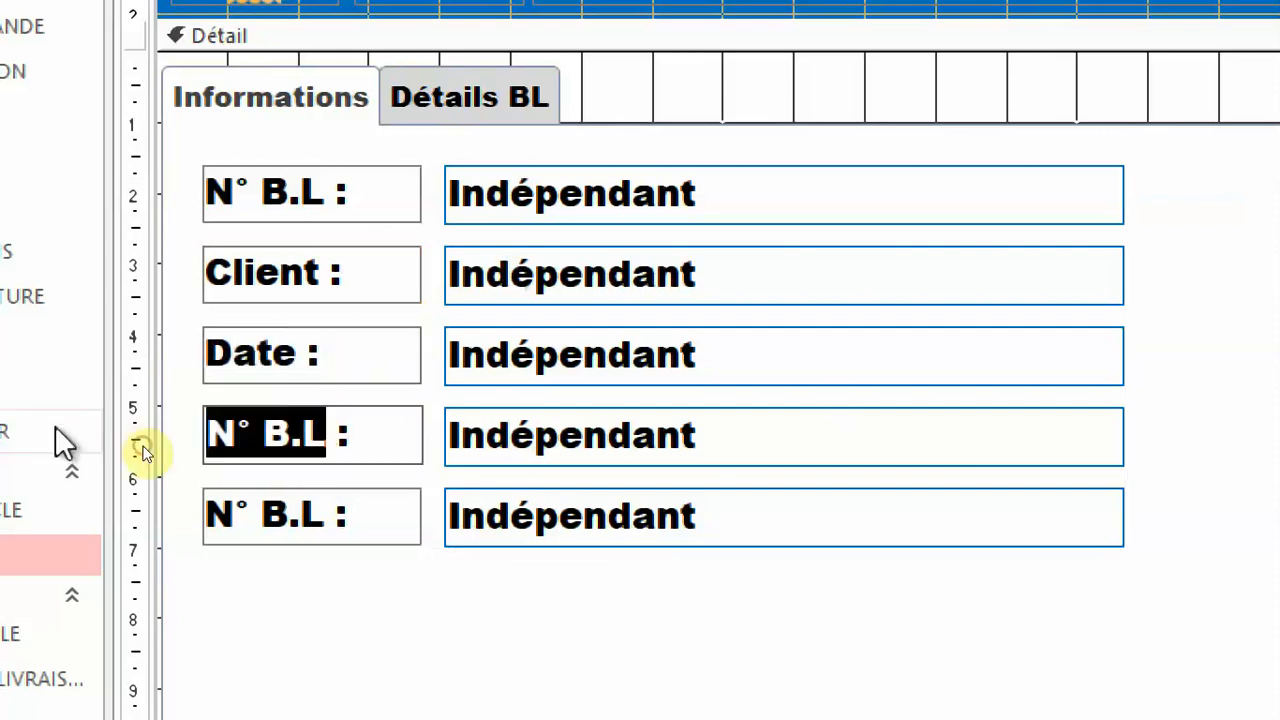
type("Mode")
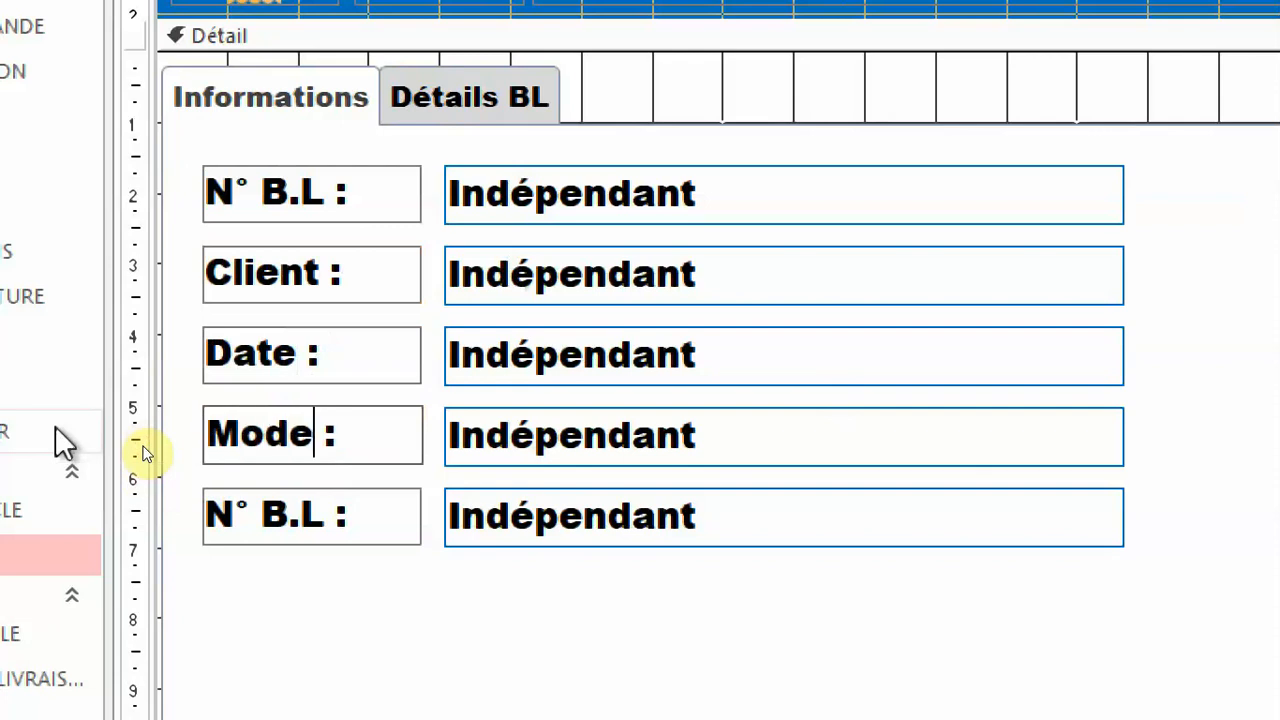
left_click(317, 524)
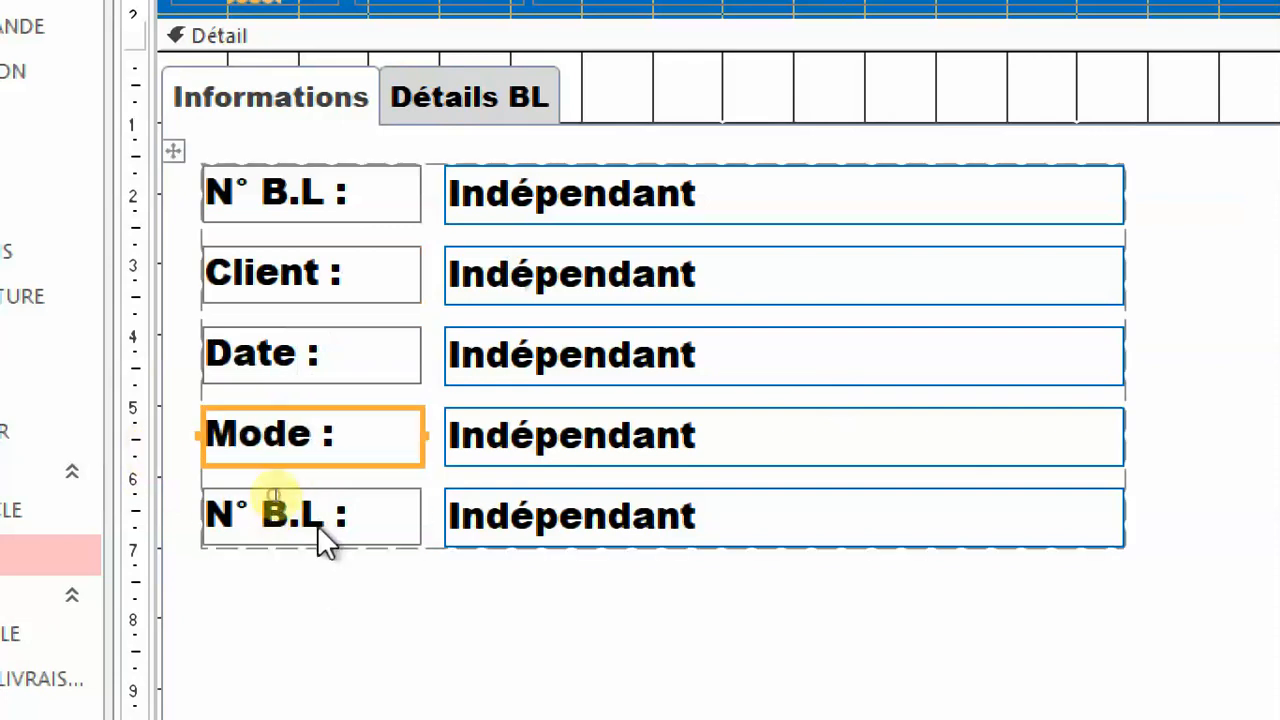
left_click(320, 523)
left_click_drag(326, 518, 210, 514)
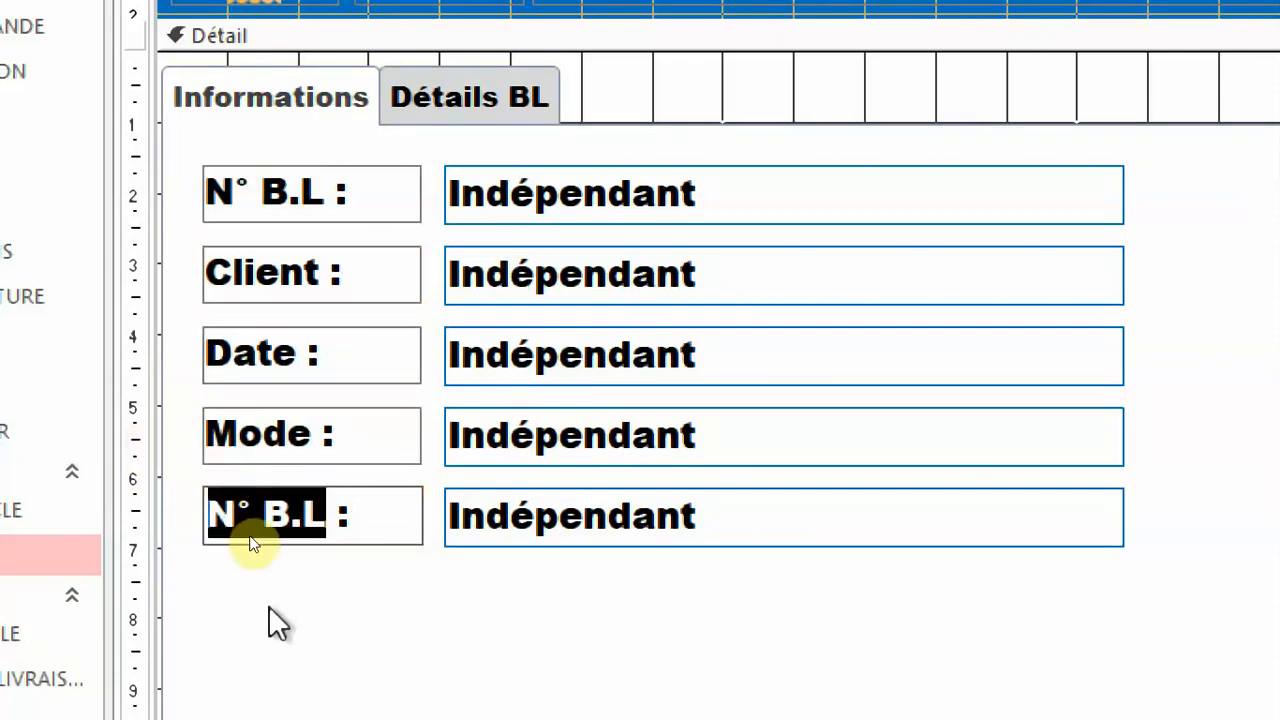
type("O")
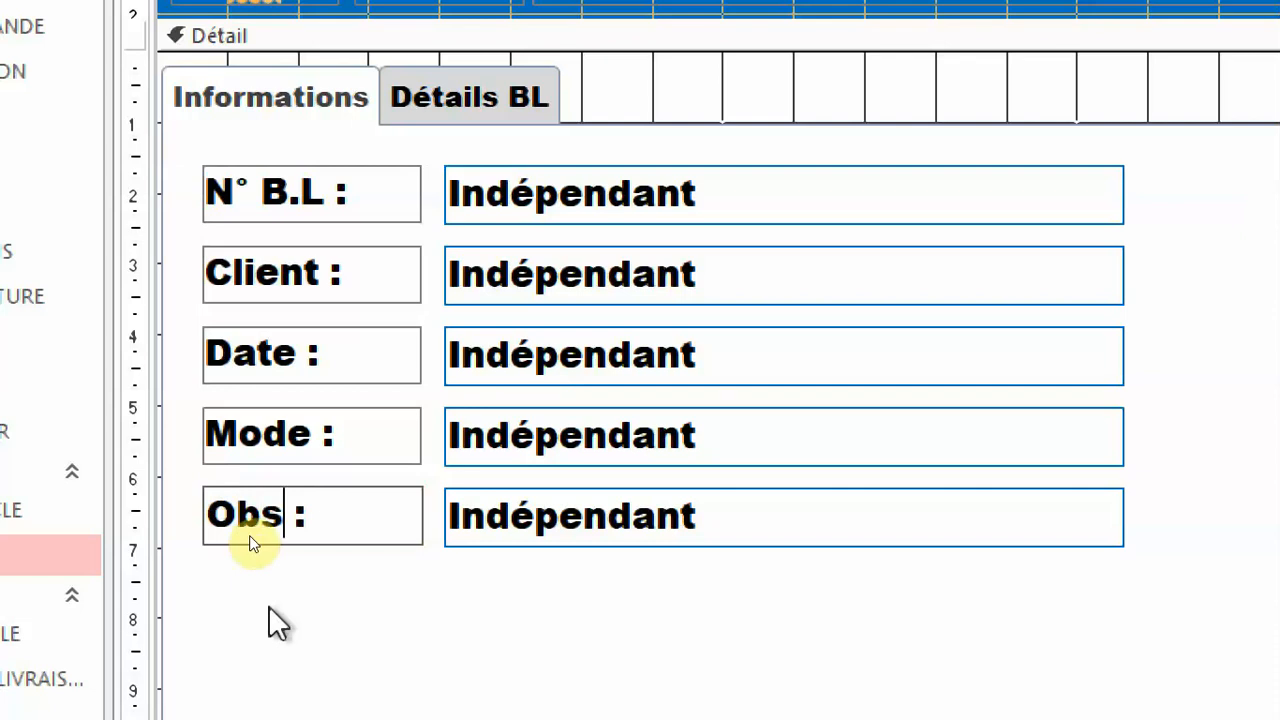
type("bservation")
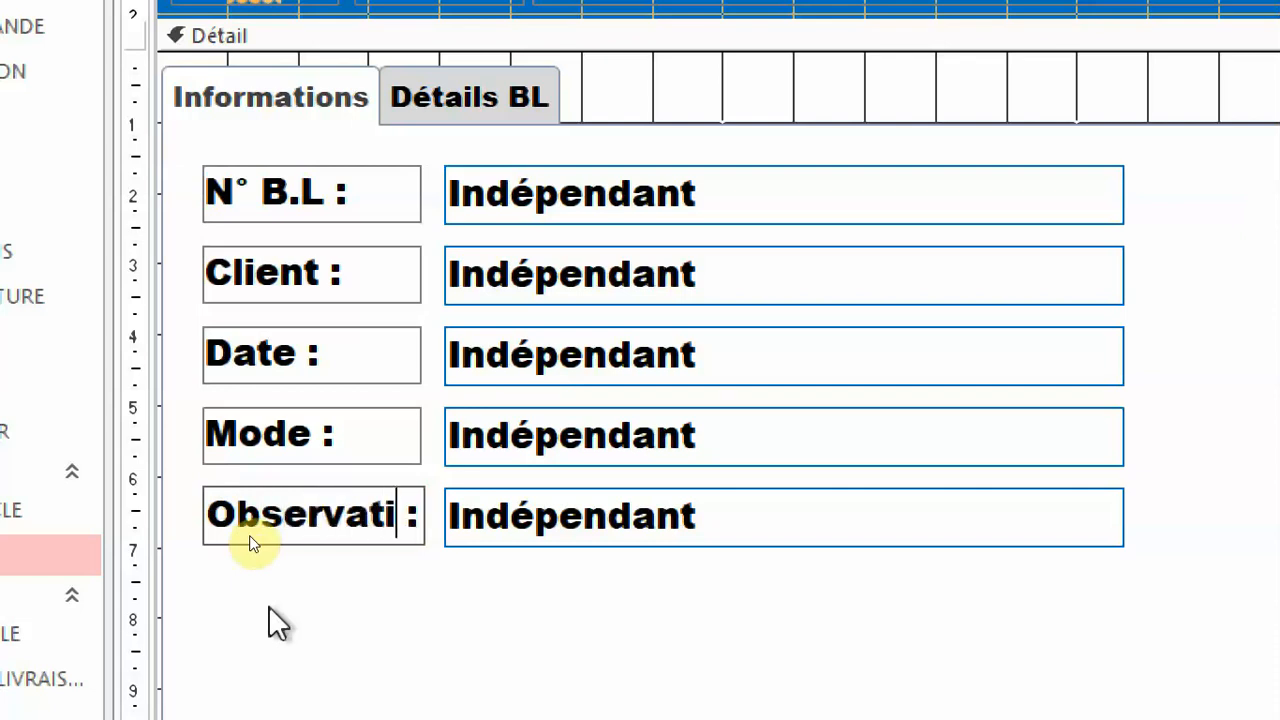
key("Return")
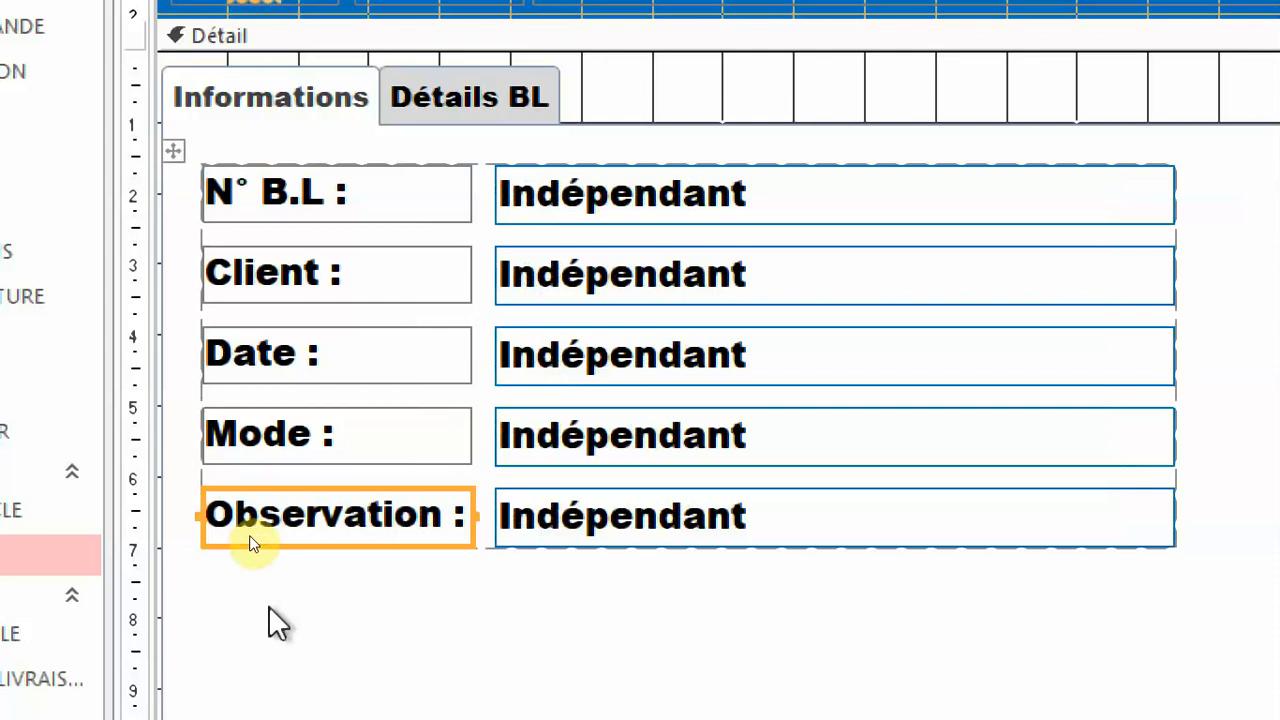
Right-align the five row labels and set their text colour to dark blue.
left_click_drag(408, 587, 392, 182)
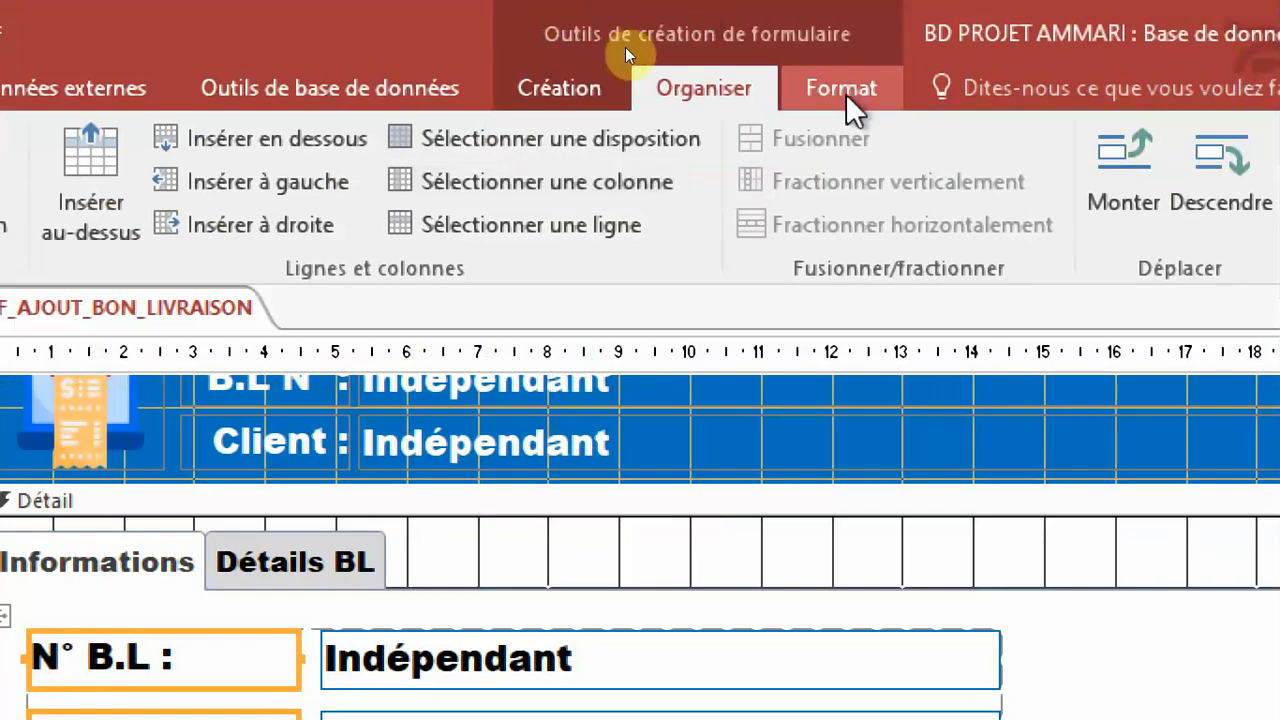
left_click(843, 92)
left_click(479, 182)
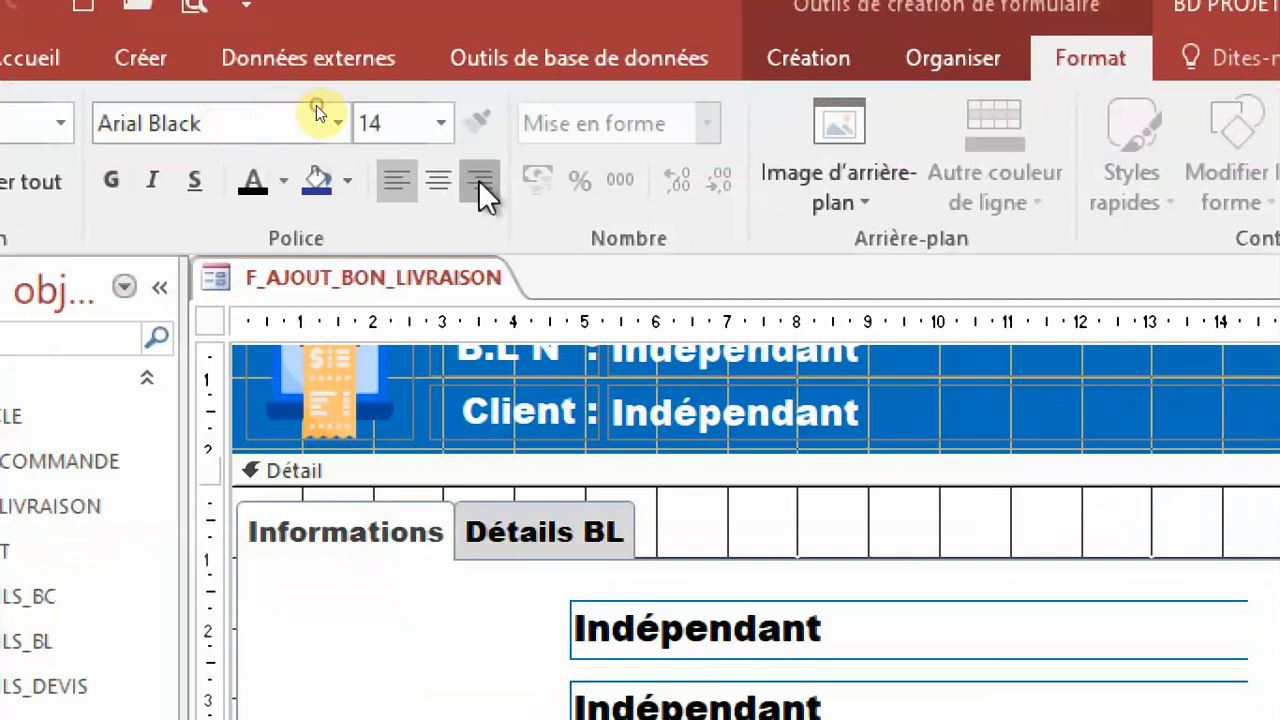
left_click(284, 183)
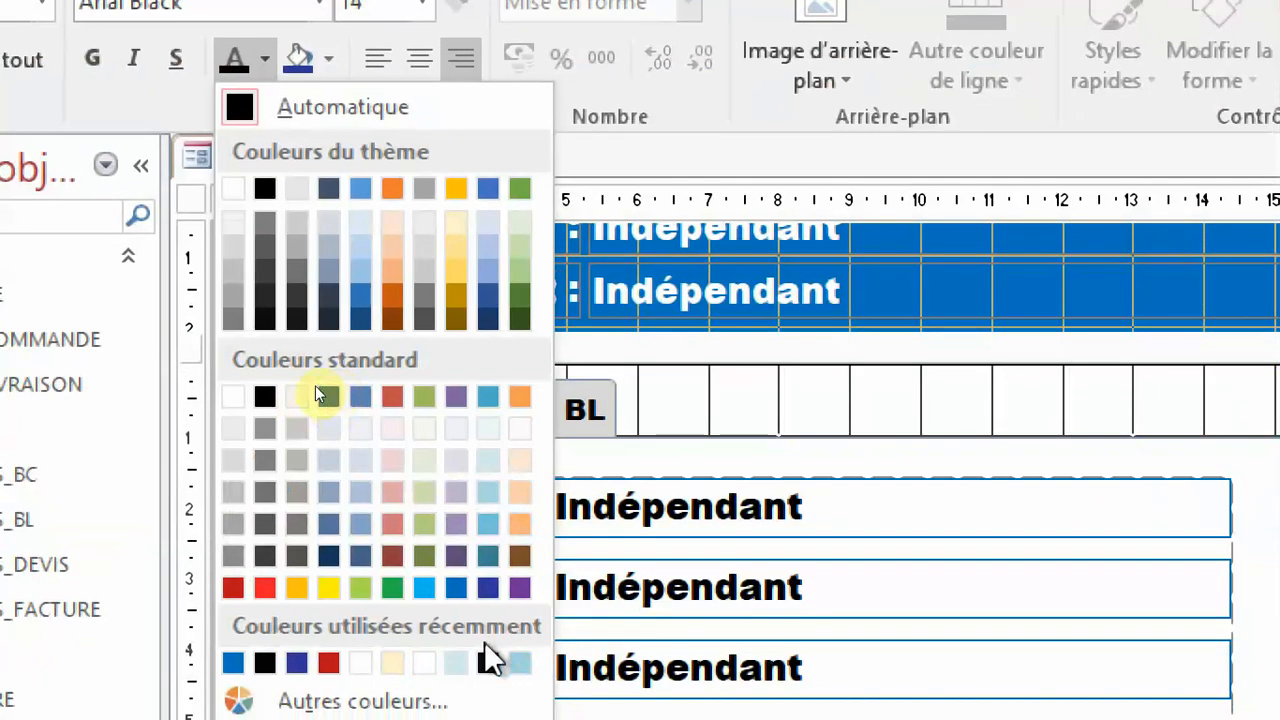
left_click(488, 589)
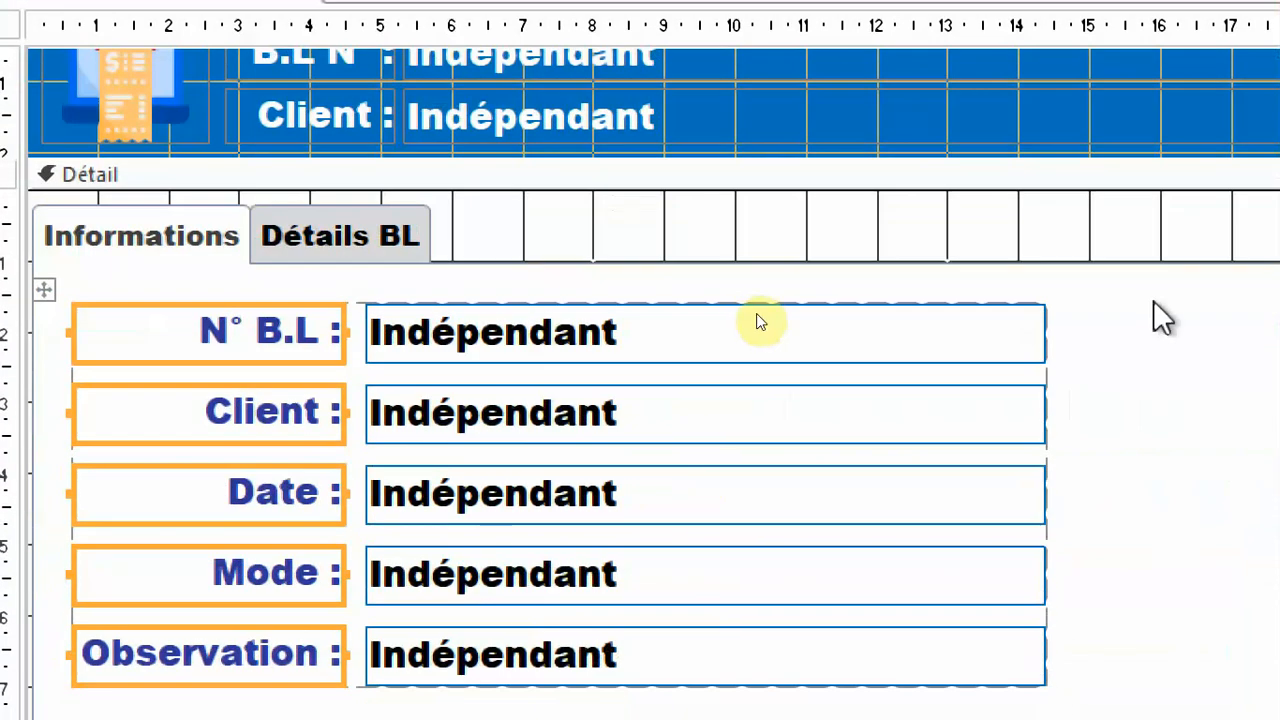
left_click(1138, 298)
left_click(1138, 298)
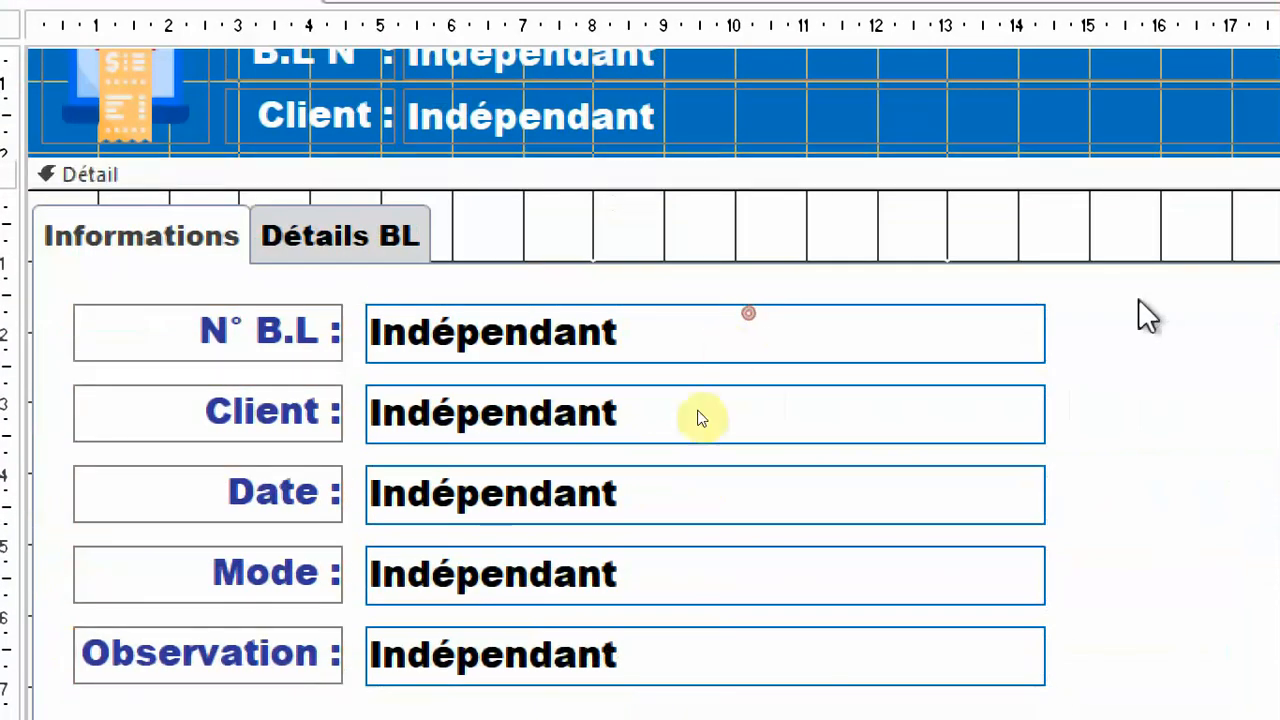
Select the five text boxes of the Informations page and set their outline colour to standard blue (#0072BC).
left_click(968, 628)
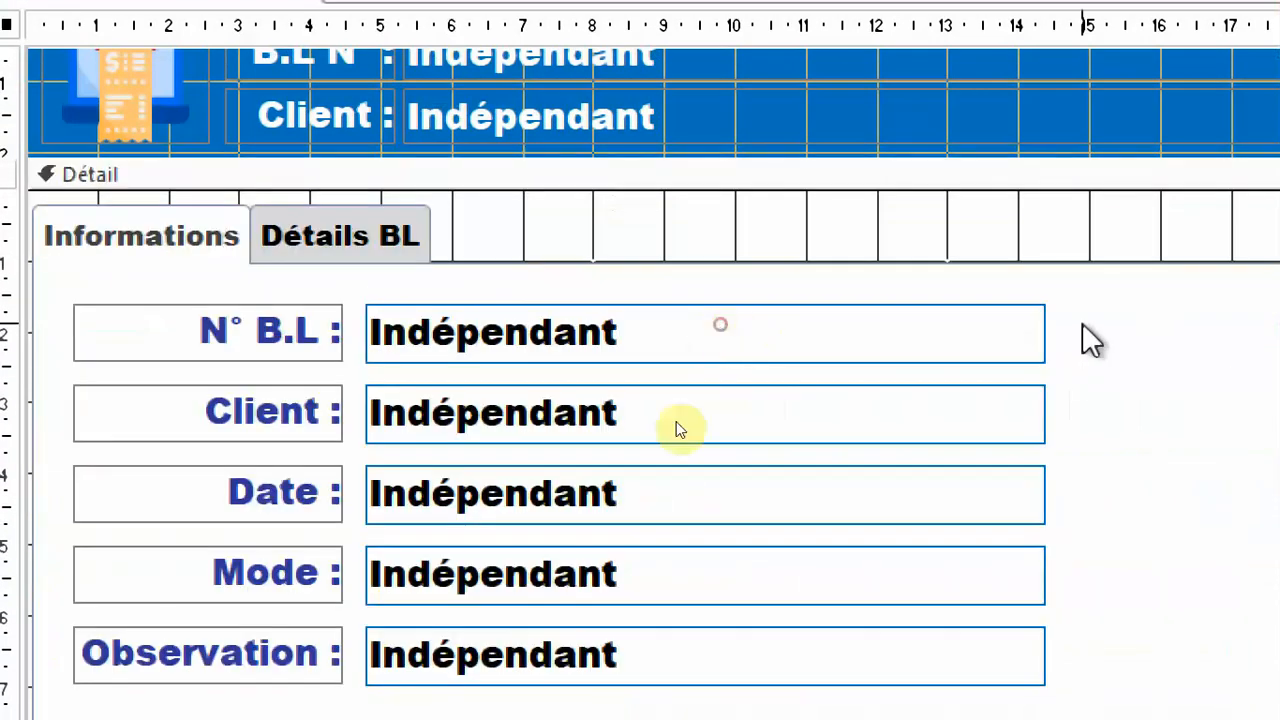
left_click_drag(1084, 336, 940, 715)
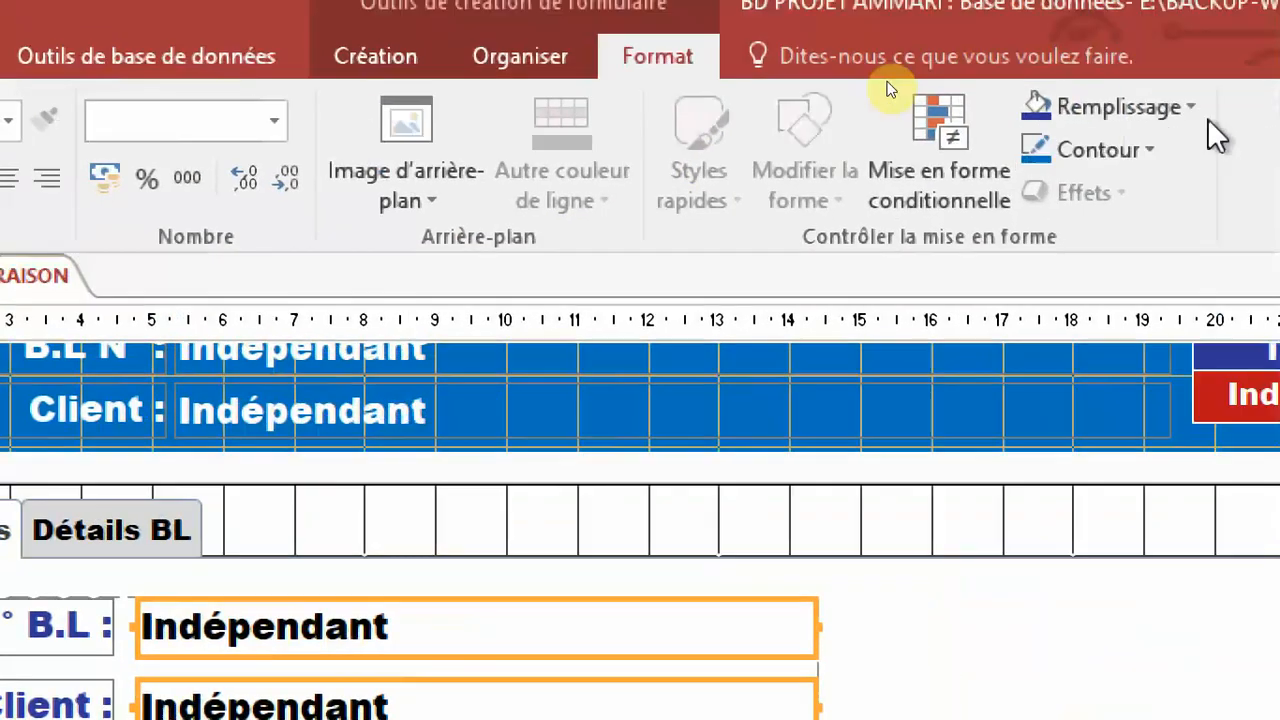
left_click(1080, 155)
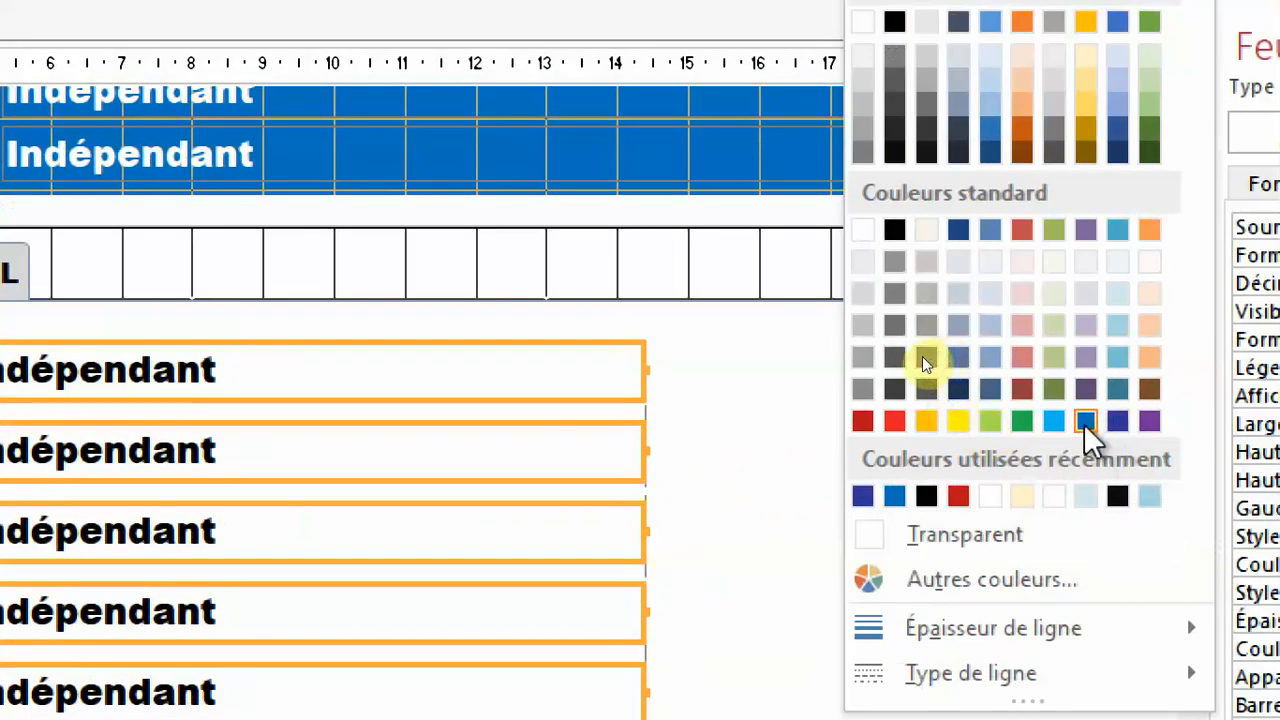
left_click(1086, 424)
Recolour the text of the five row labels to the same standard blue as the outlines and close the property sheet.
left_click_drag(534, 637, 630, 212)
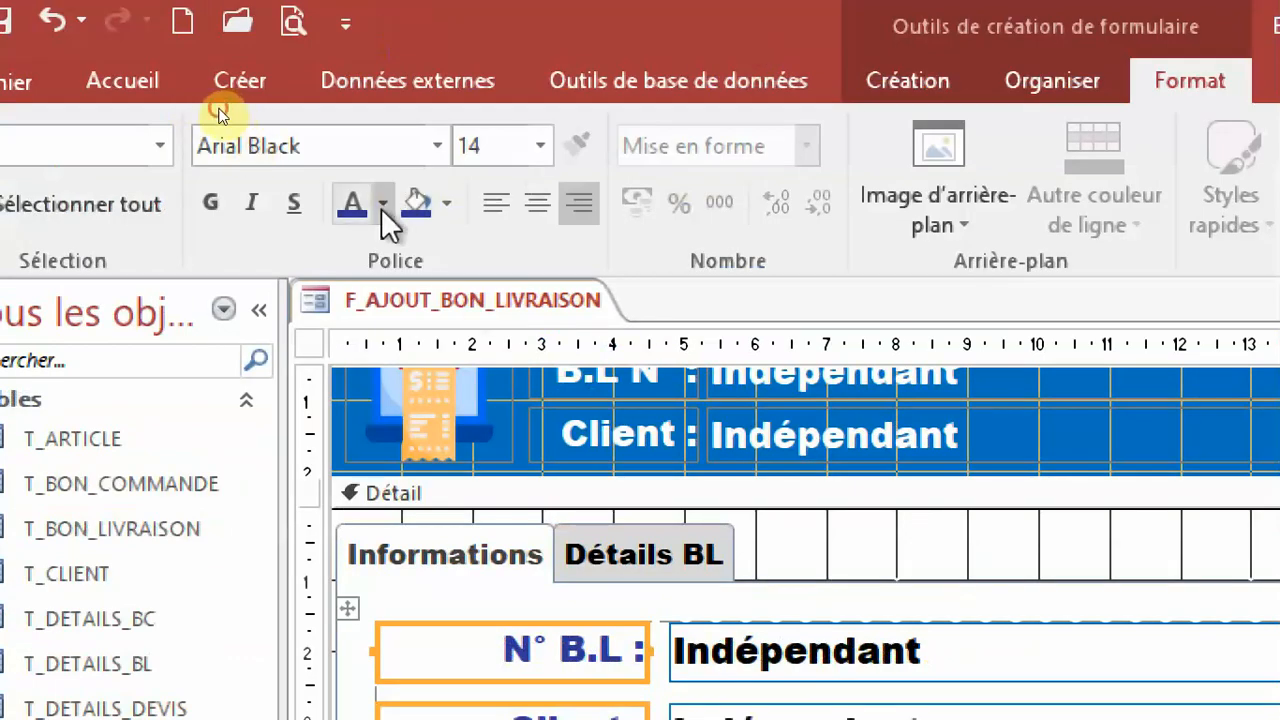
left_click(382, 204)
left_click(578, 491)
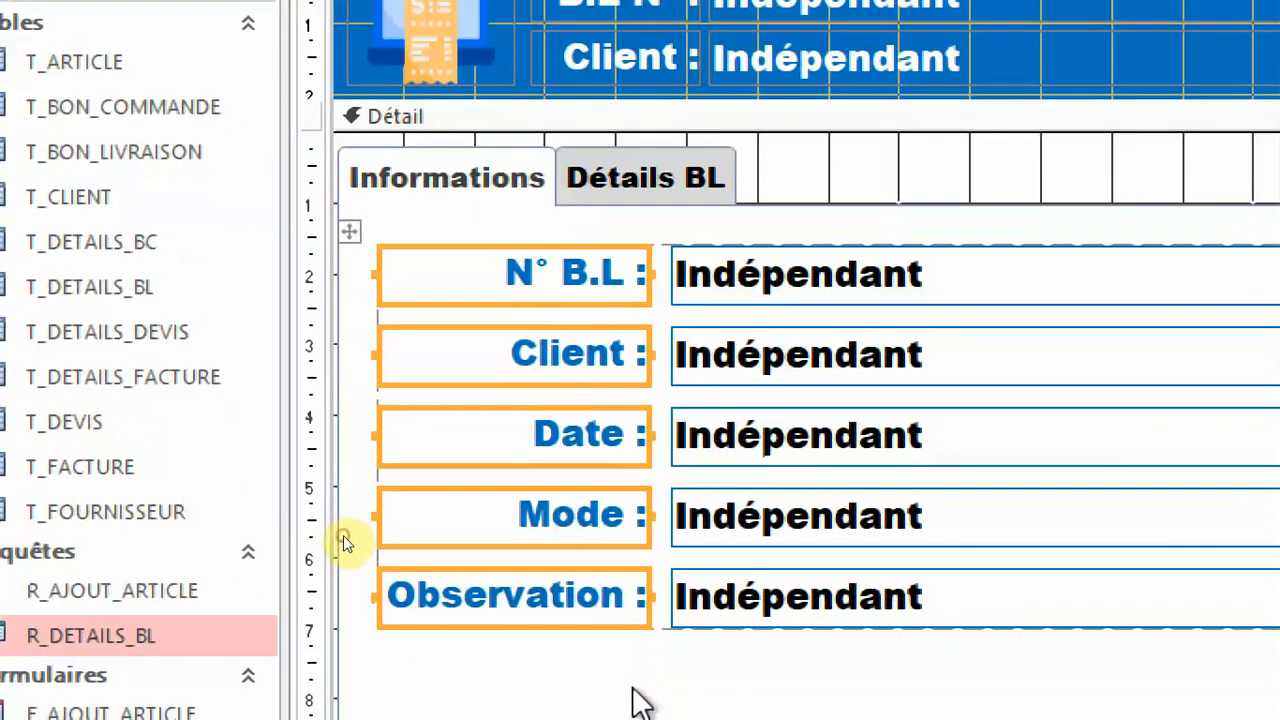
left_click(640, 700)
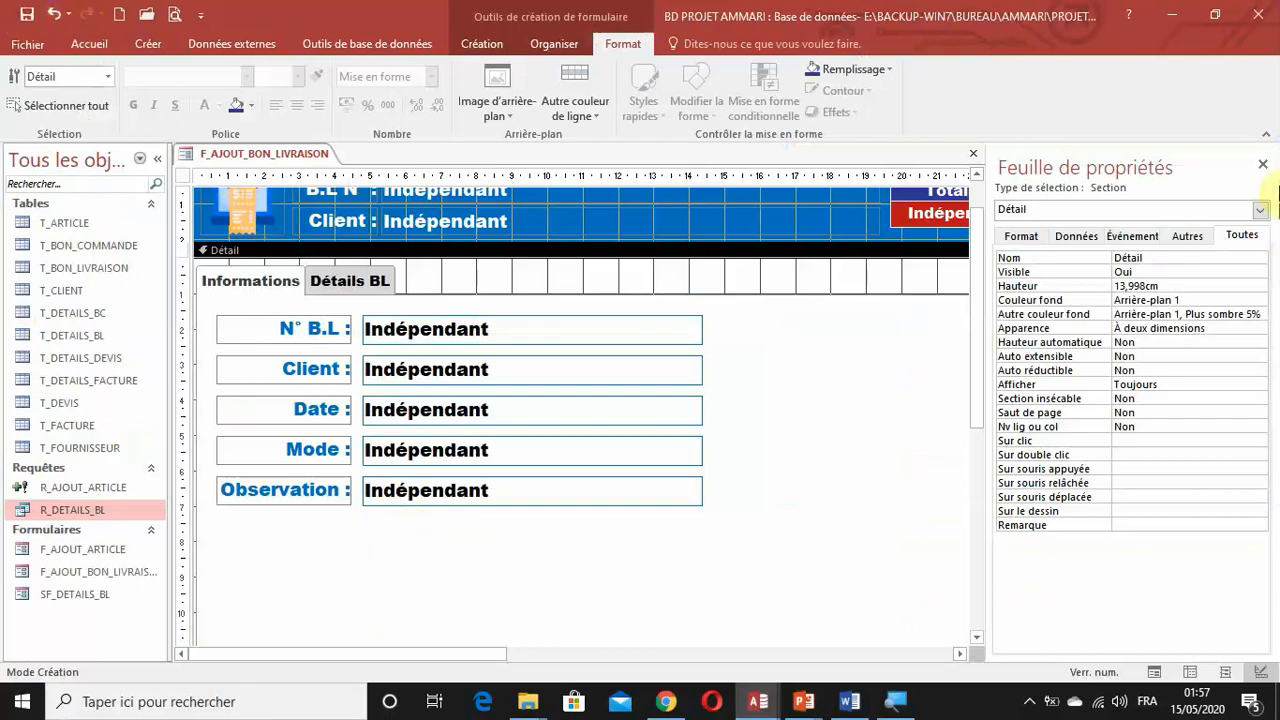
left_click(1263, 167)
Name the text box beside the N° B.L label txtidBL.
scroll(1053, 343, "down", 5)
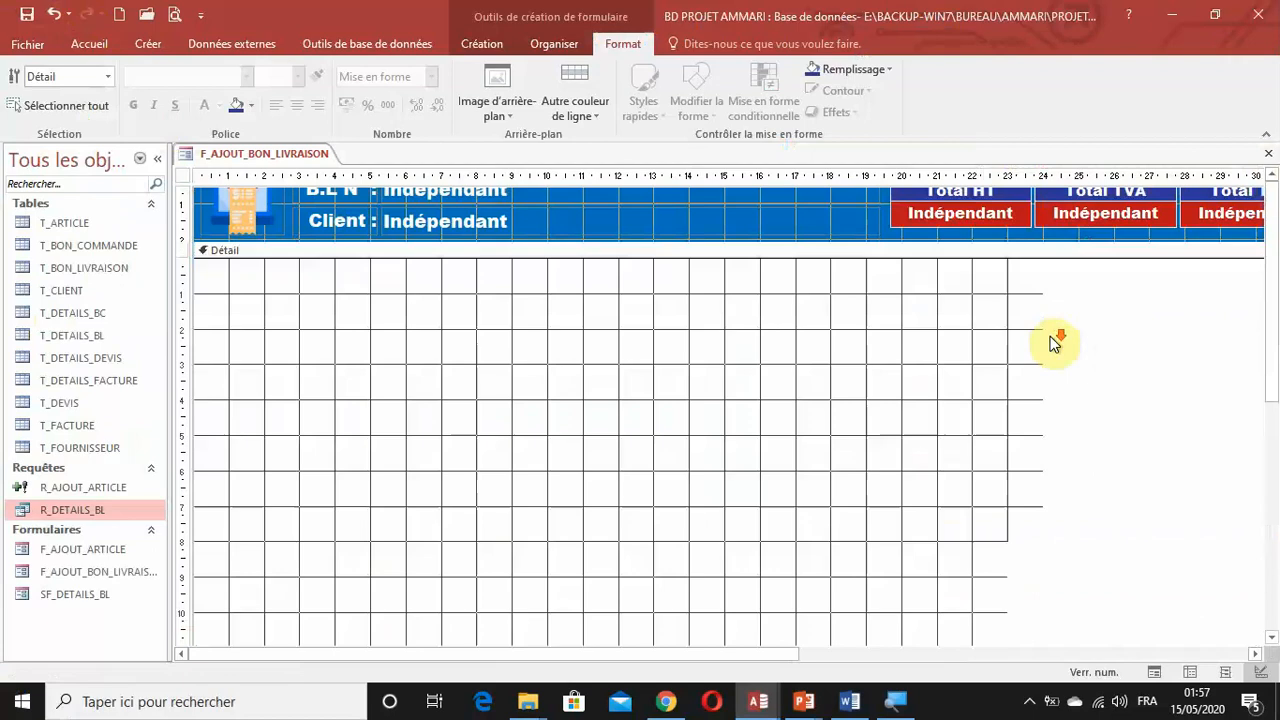
scroll(1053, 343, "up", 3)
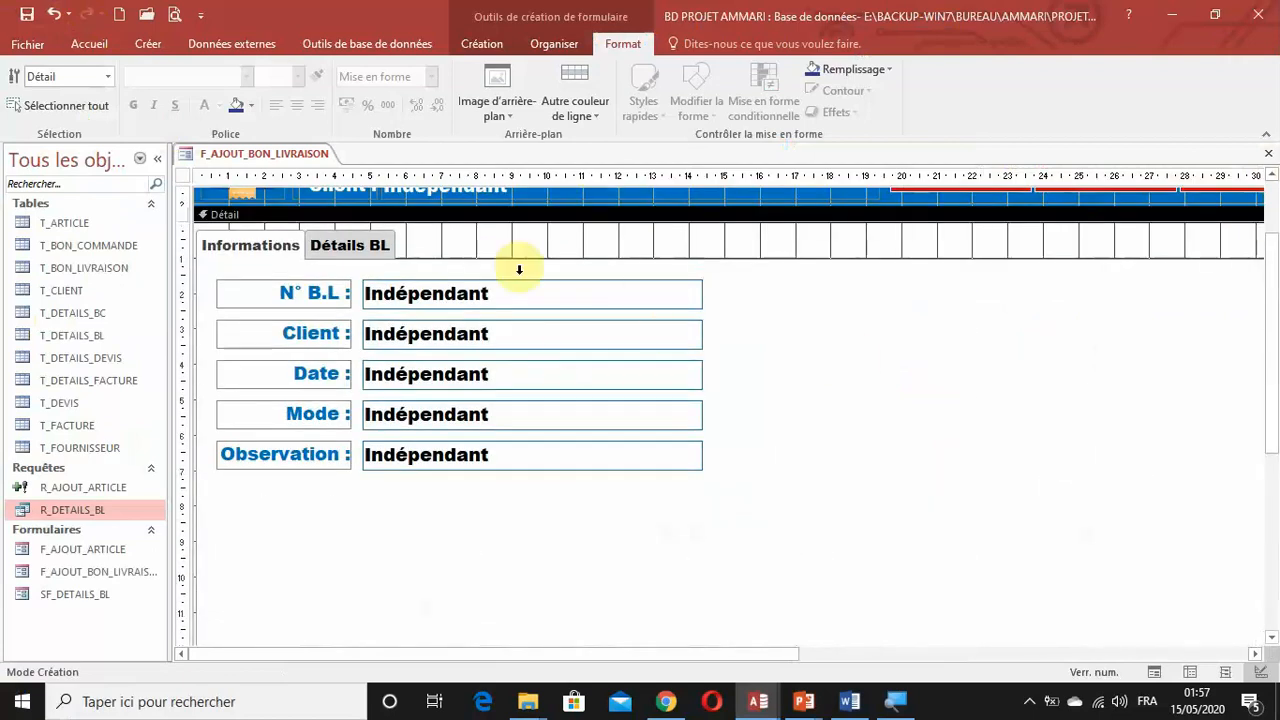
left_click(638, 304)
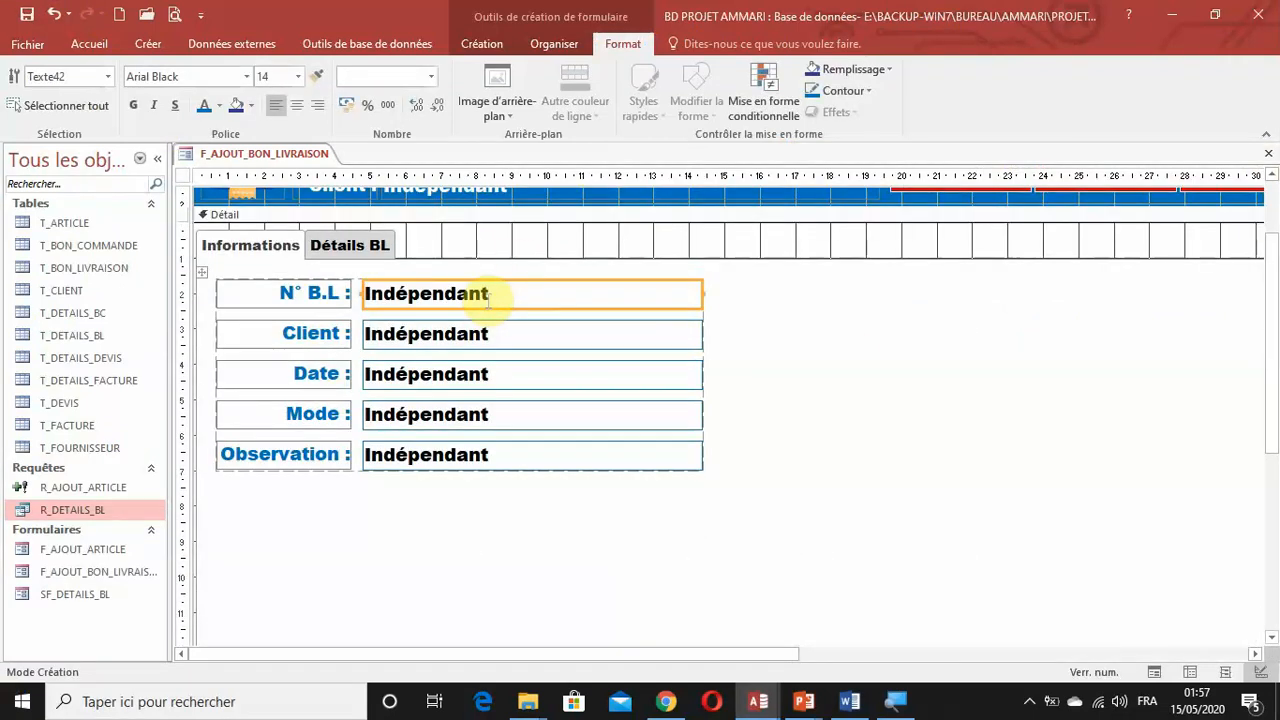
double_click(488, 300)
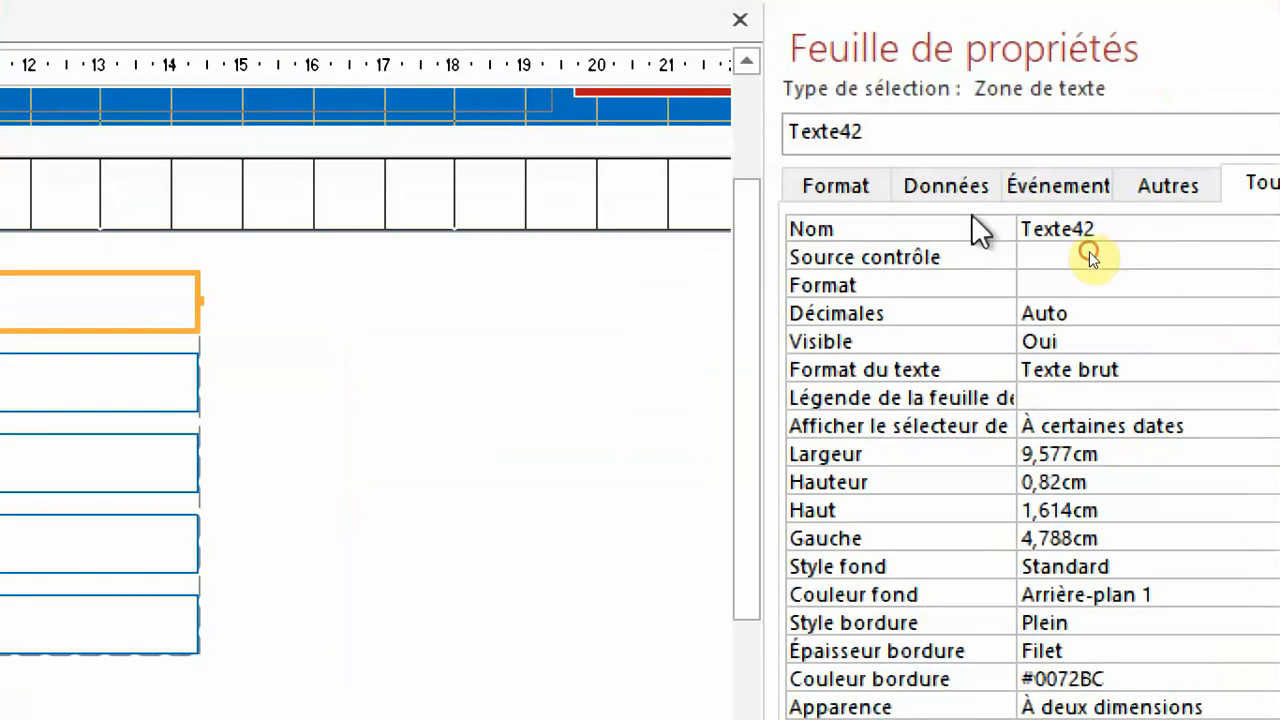
left_click(1119, 258)
type("txt")
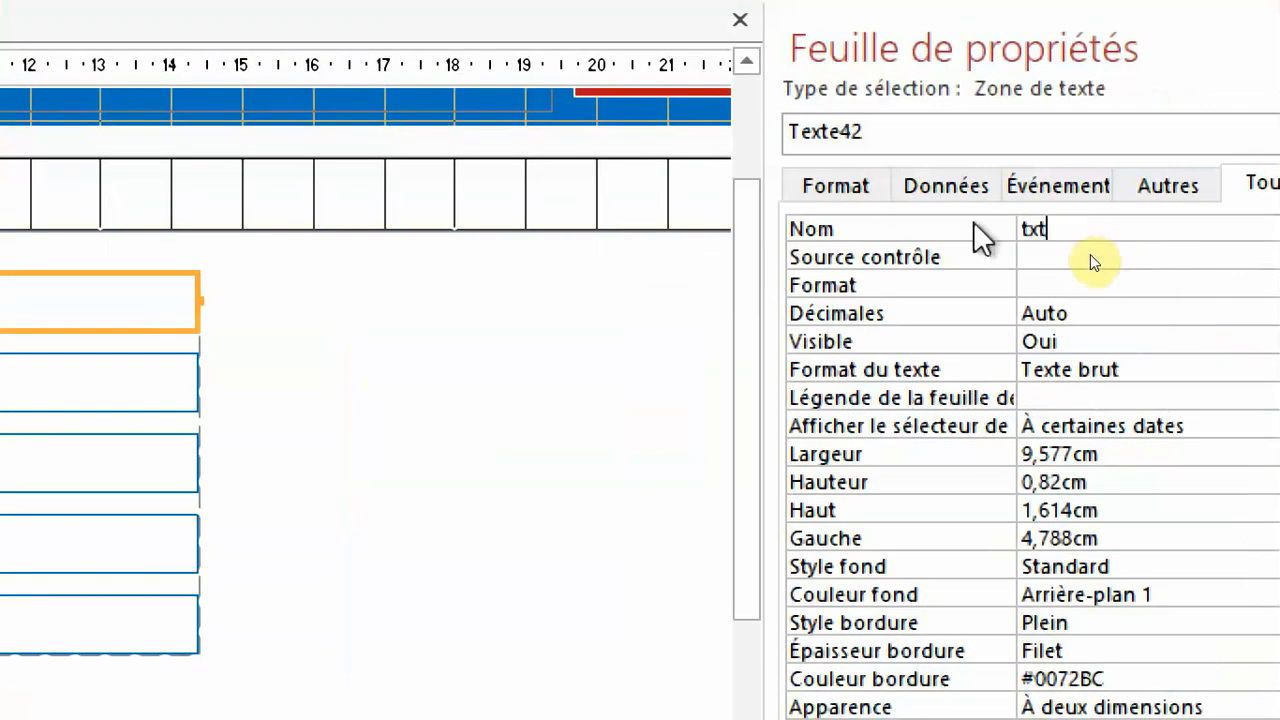
type("idBL")
key("Return")
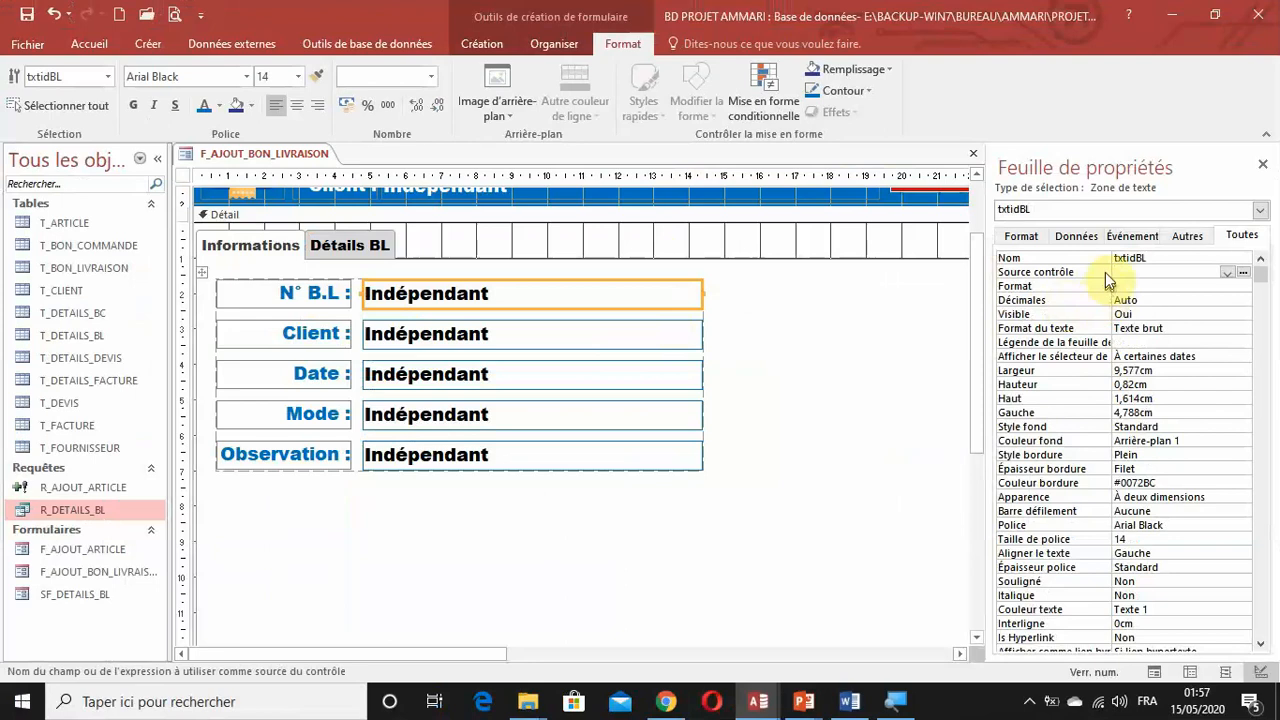
Open F_AJOUT_BON_LIVRAISON in the other Access database, examine its finished fields, and return to the BD PROJET AMMARI window.
mouse_move(758, 698)
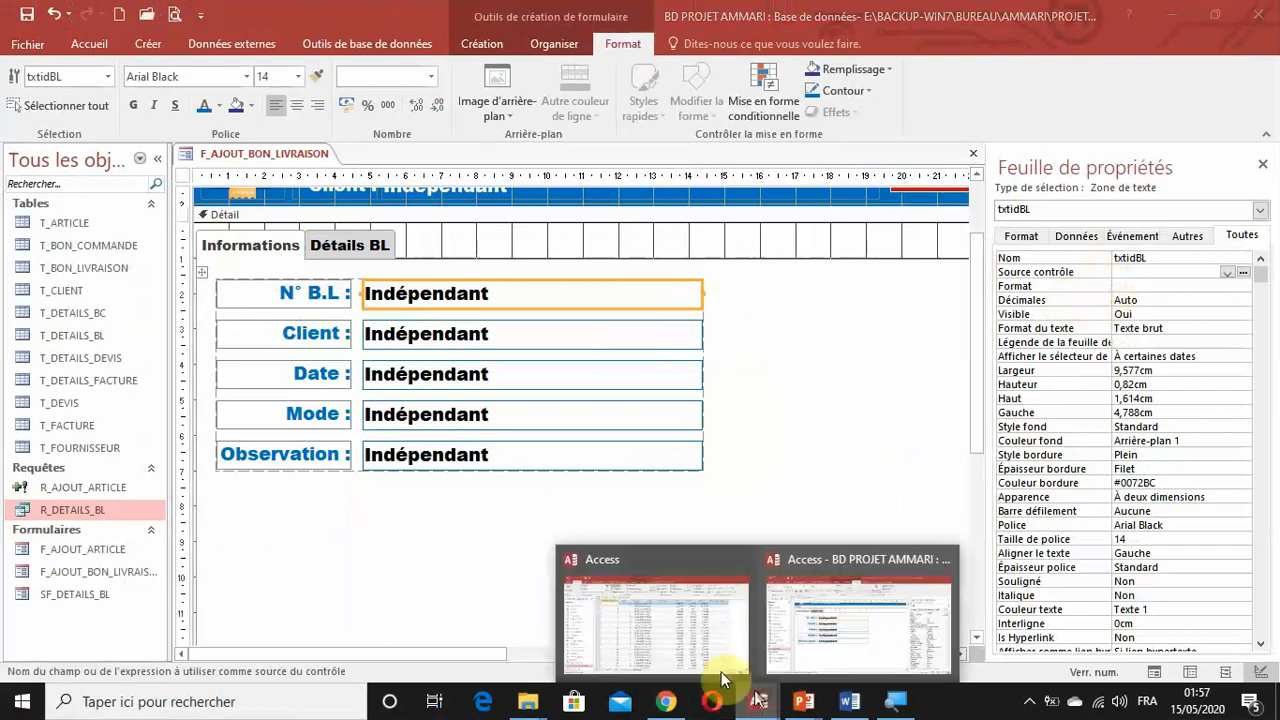
left_click(685, 637)
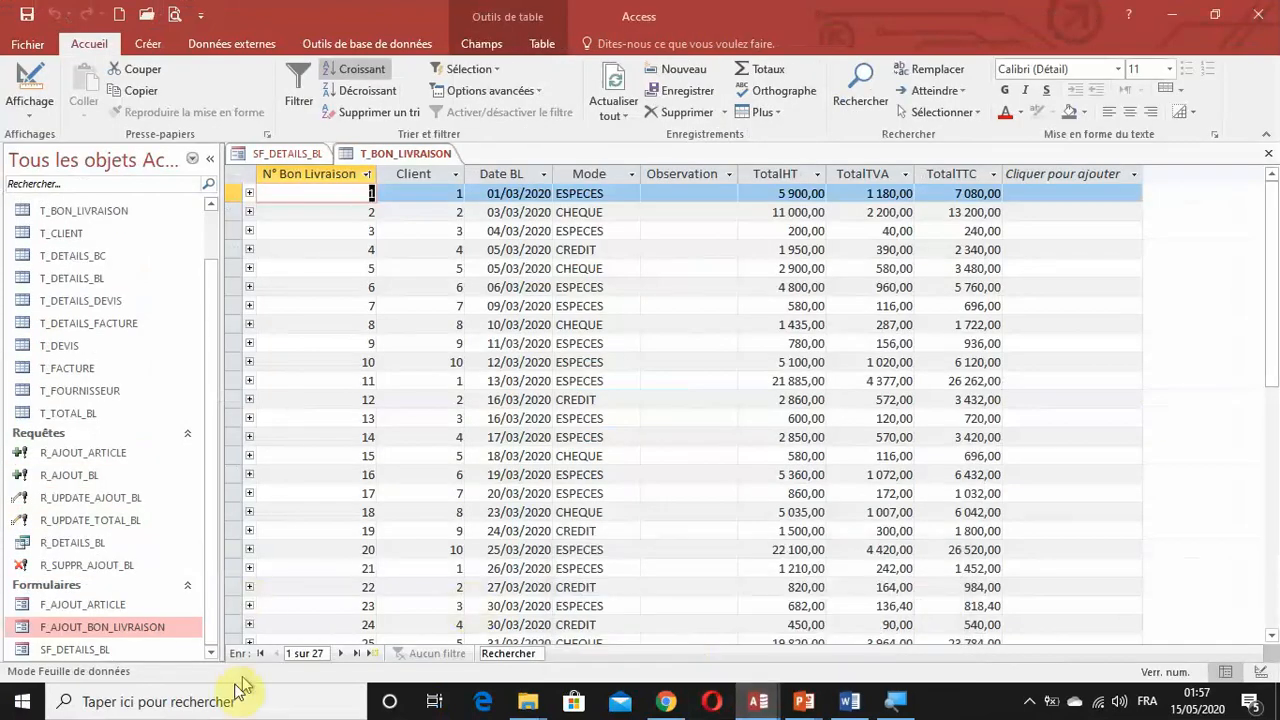
left_click(148, 629)
double_click(148, 629)
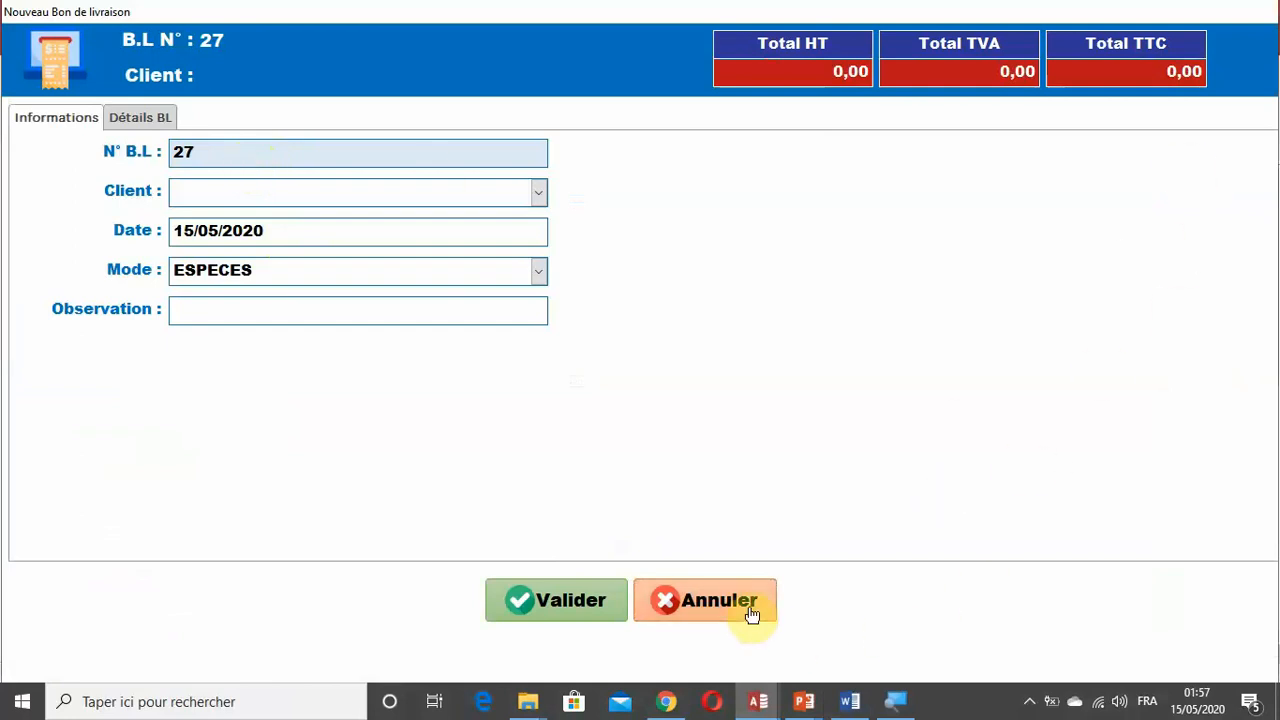
mouse_move(762, 700)
left_click(874, 651)
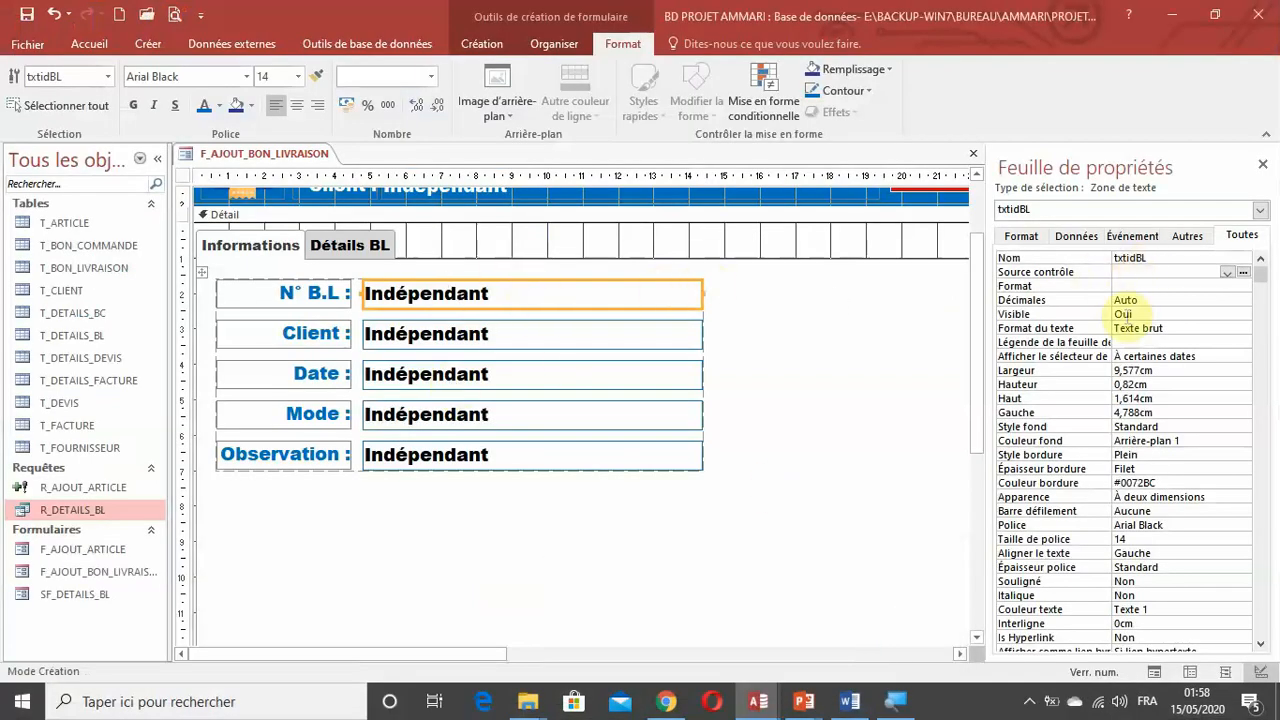
Set the txtidBL text box's Verrouillé to Oui and Activé to Non, and fill it with light blue.
left_click(1076, 235)
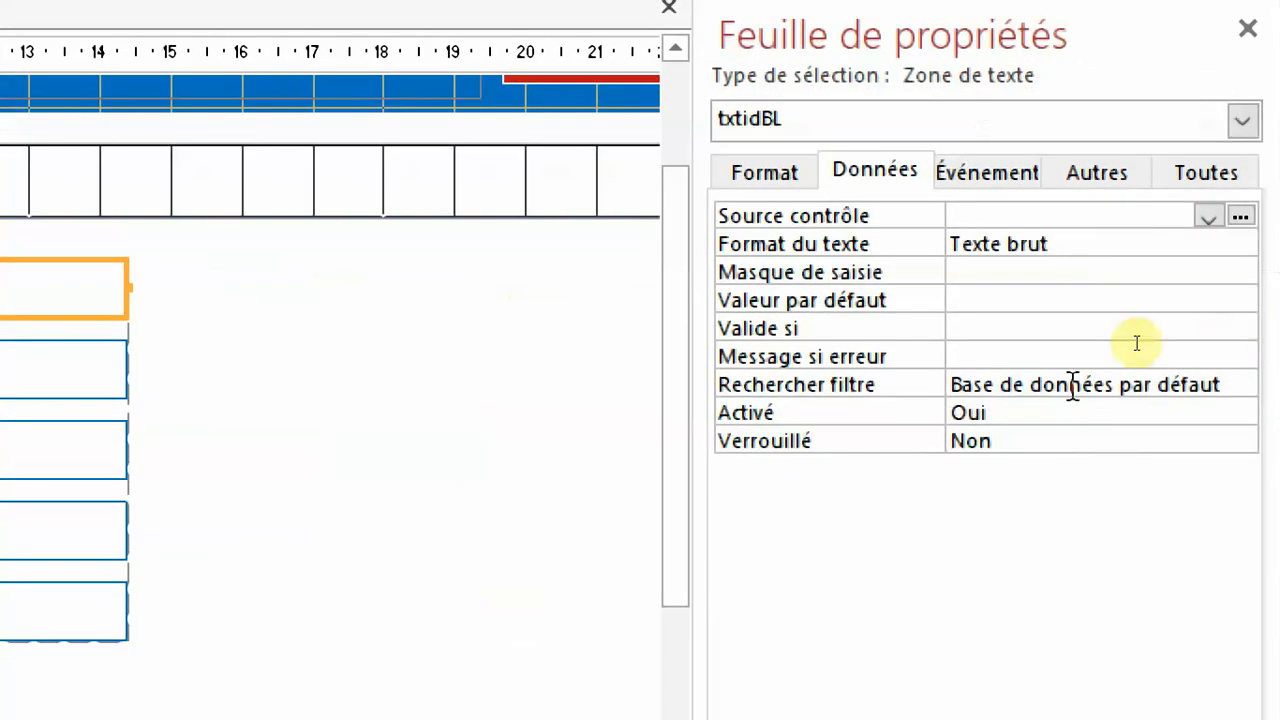
left_click(838, 445)
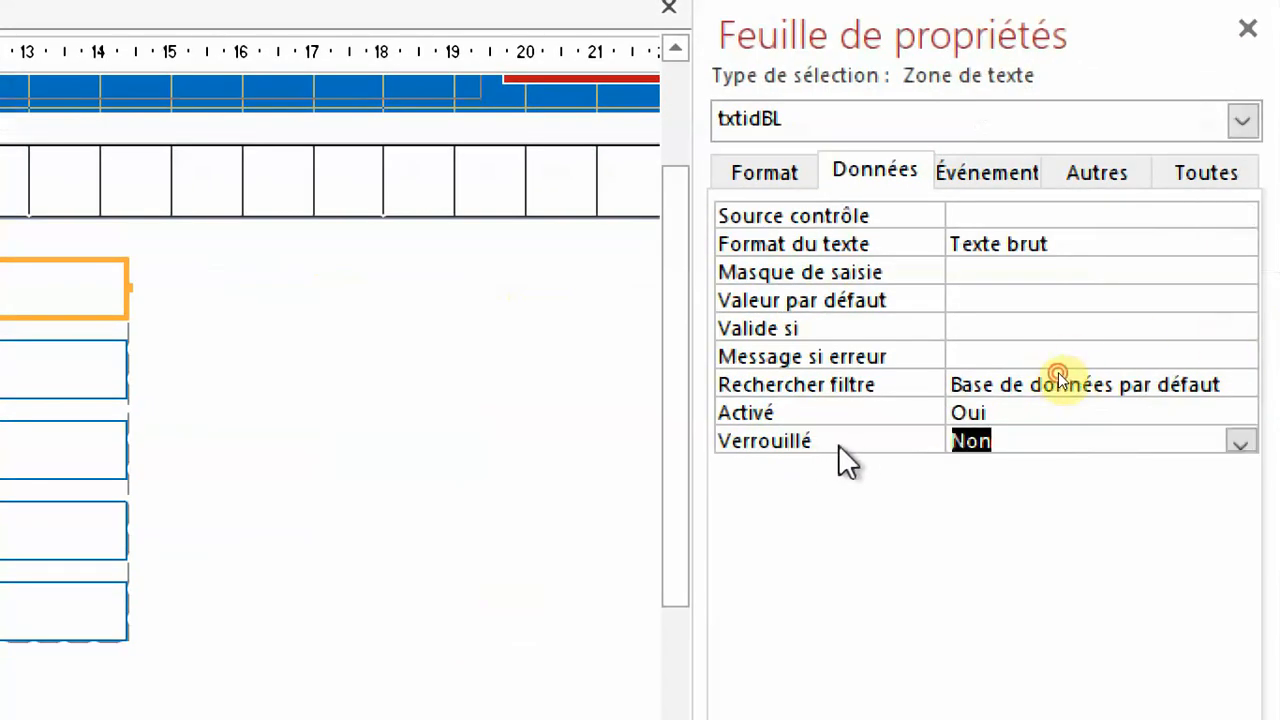
double_click(838, 444)
double_click(823, 408)
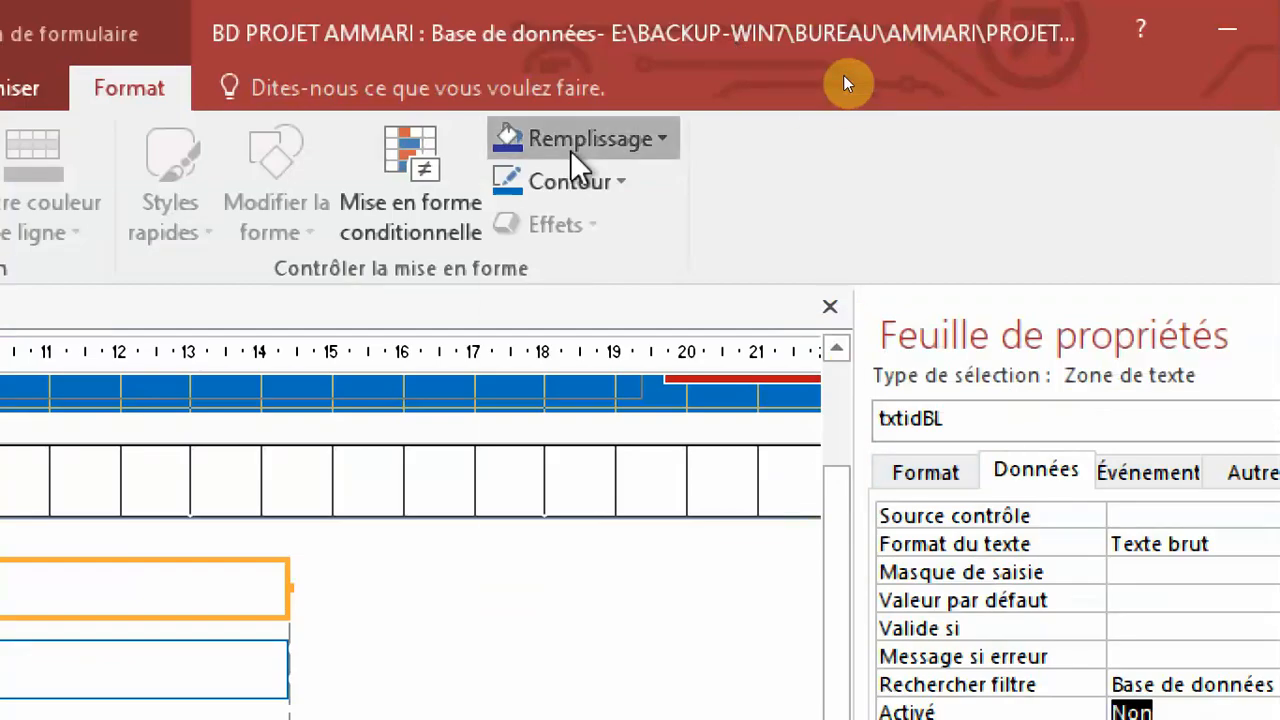
left_click(574, 143)
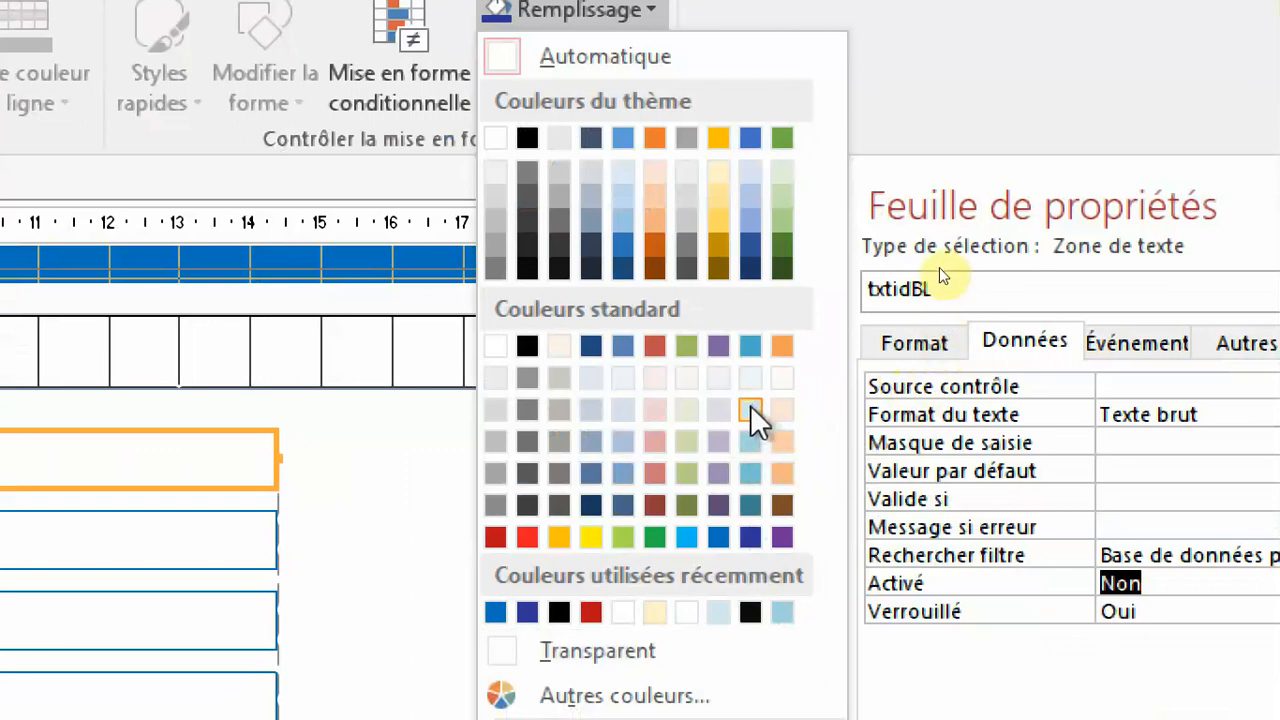
left_click(752, 412)
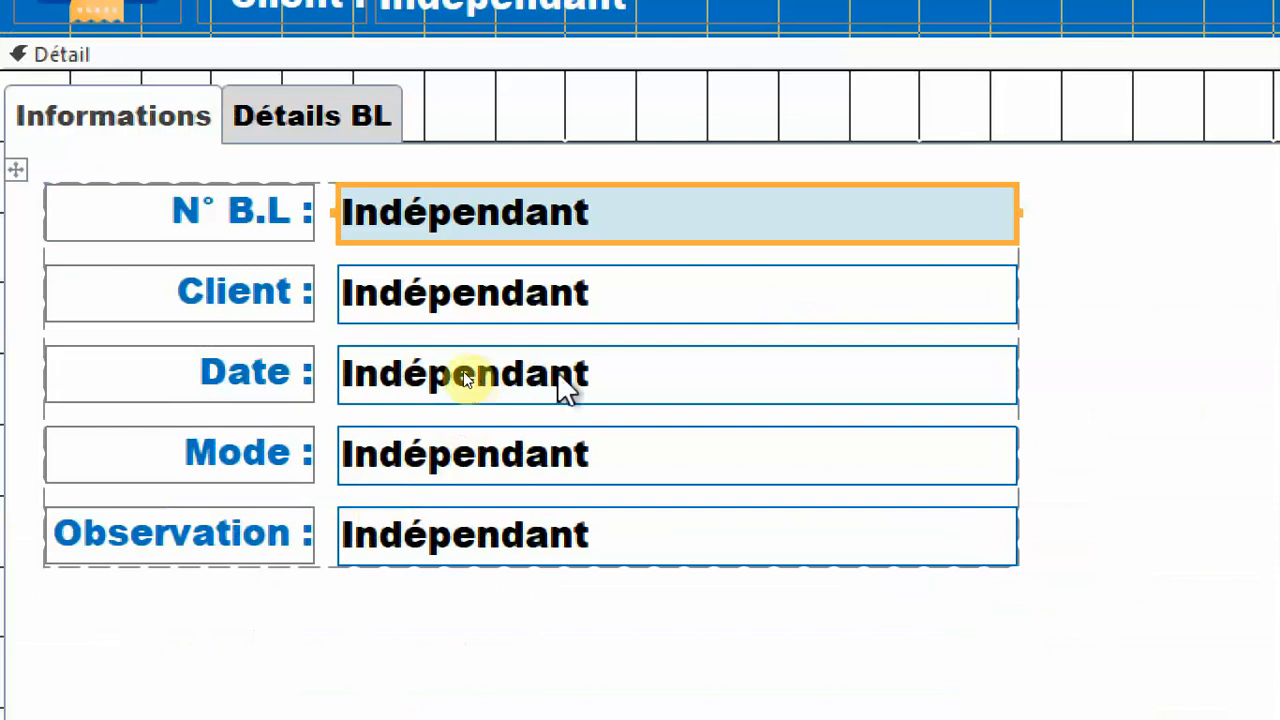
Try the Client drop-down list in the finished reference form by choosing IBNO BACHIR GROUP, and return to BD PROJET AMMARI.
left_click(534, 280)
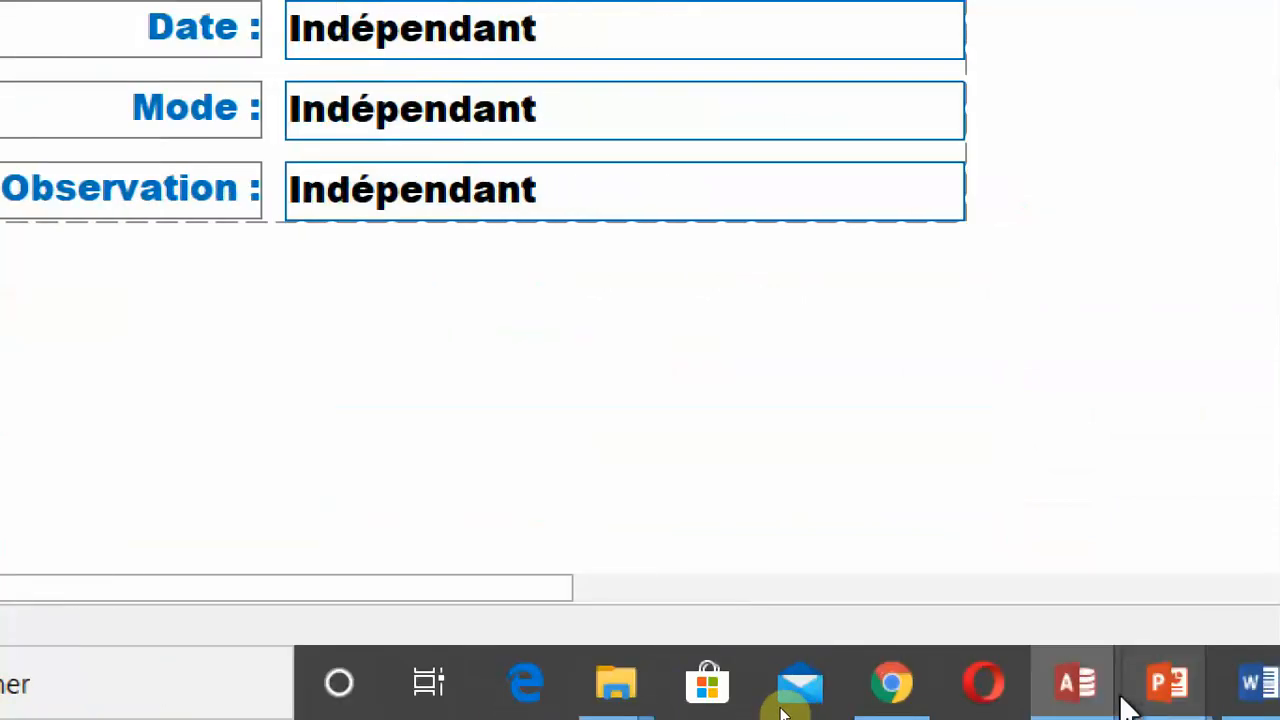
mouse_move(1120, 700)
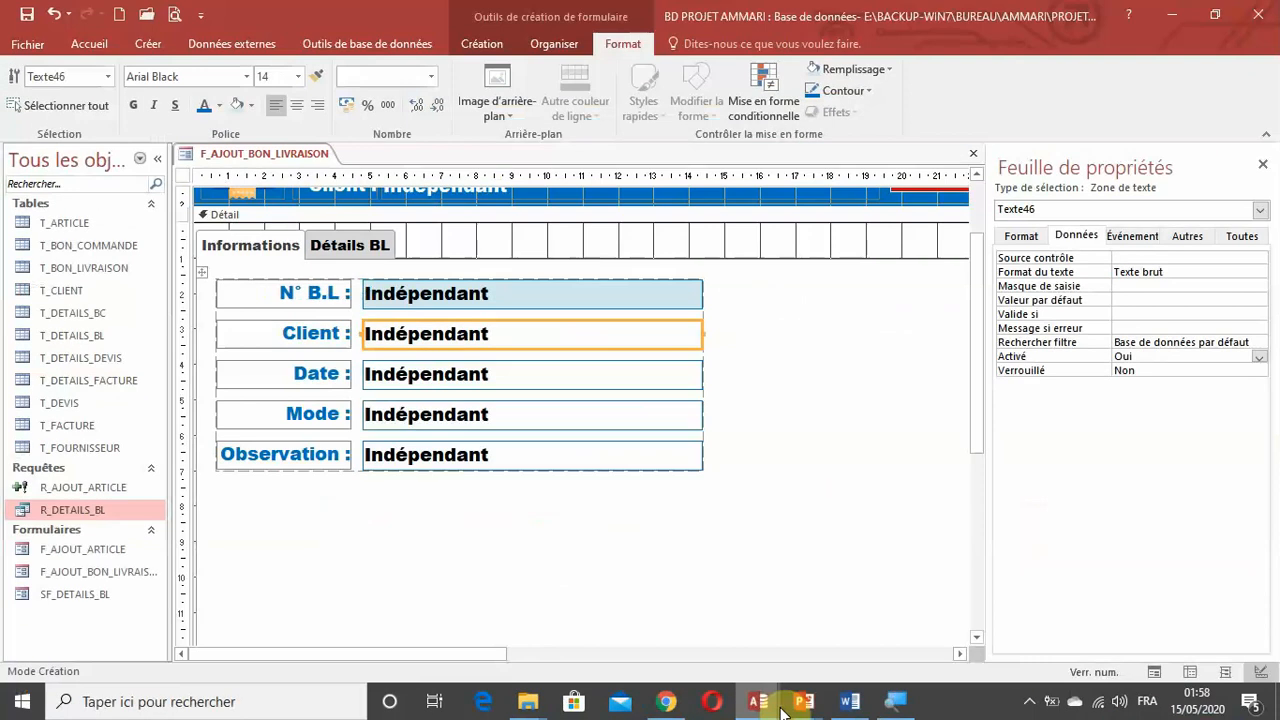
mouse_move(745, 688)
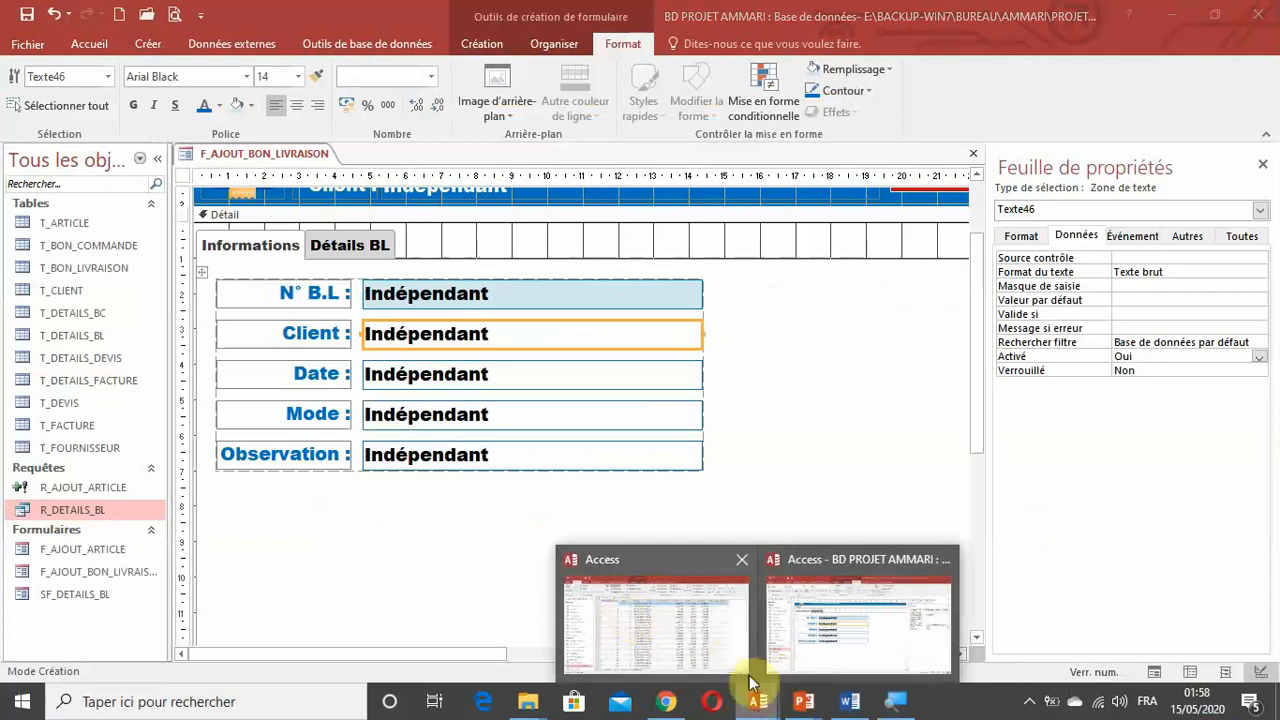
left_click(700, 625)
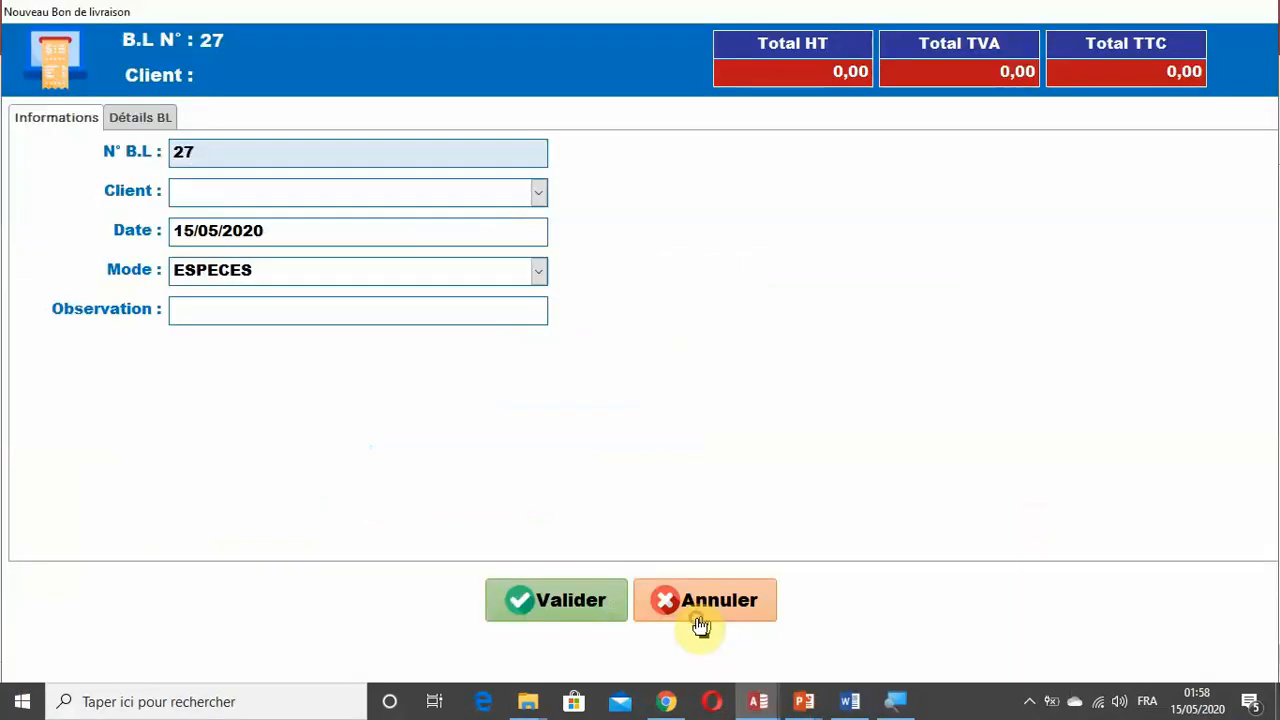
left_click(537, 193)
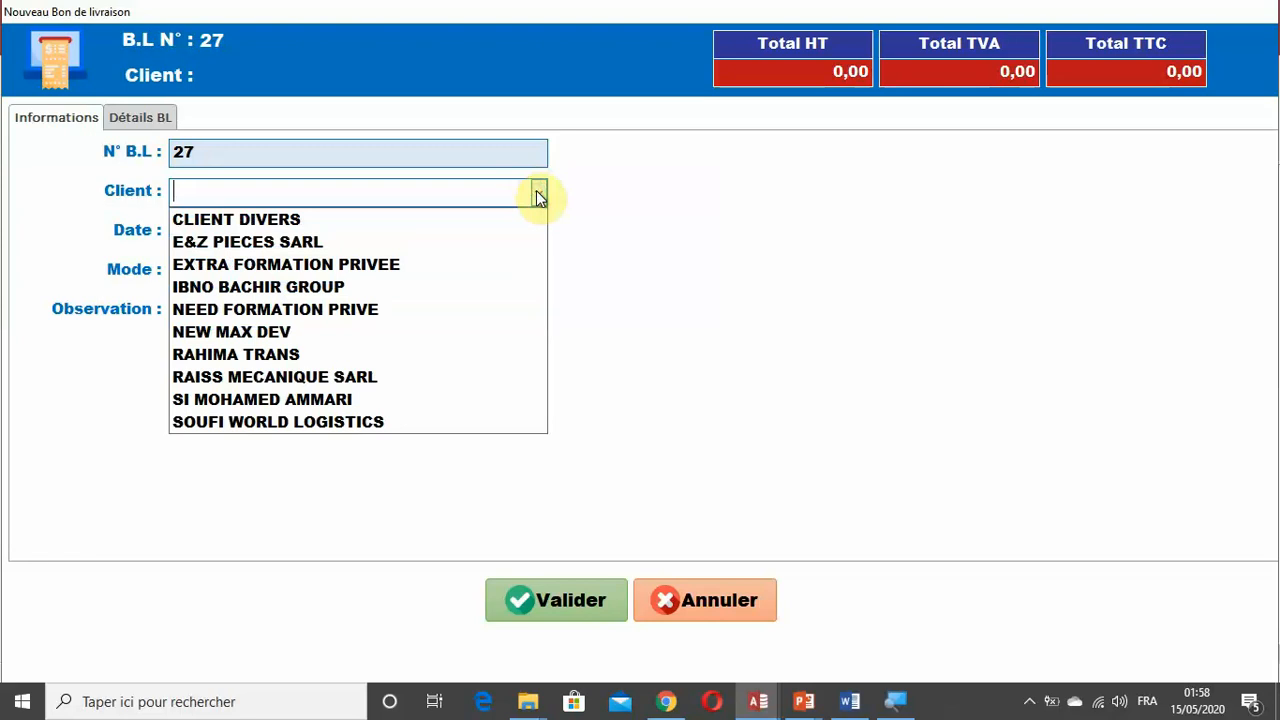
left_click(538, 194)
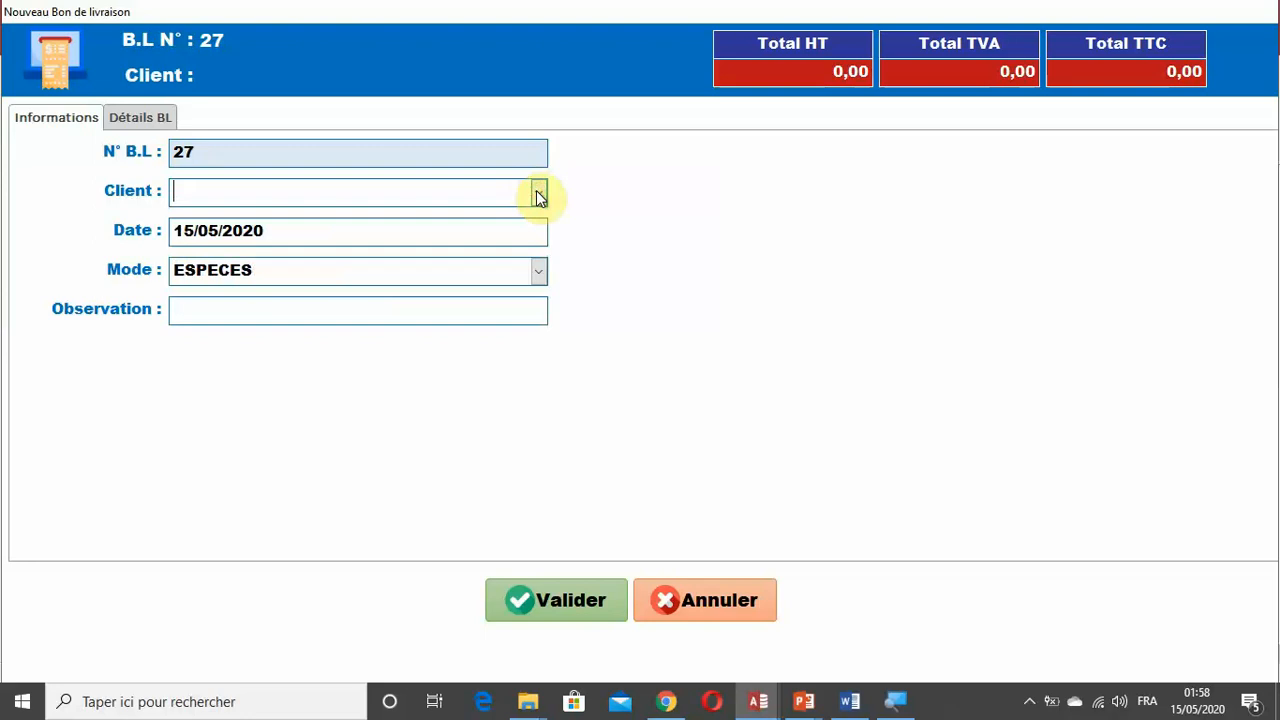
left_click(536, 190)
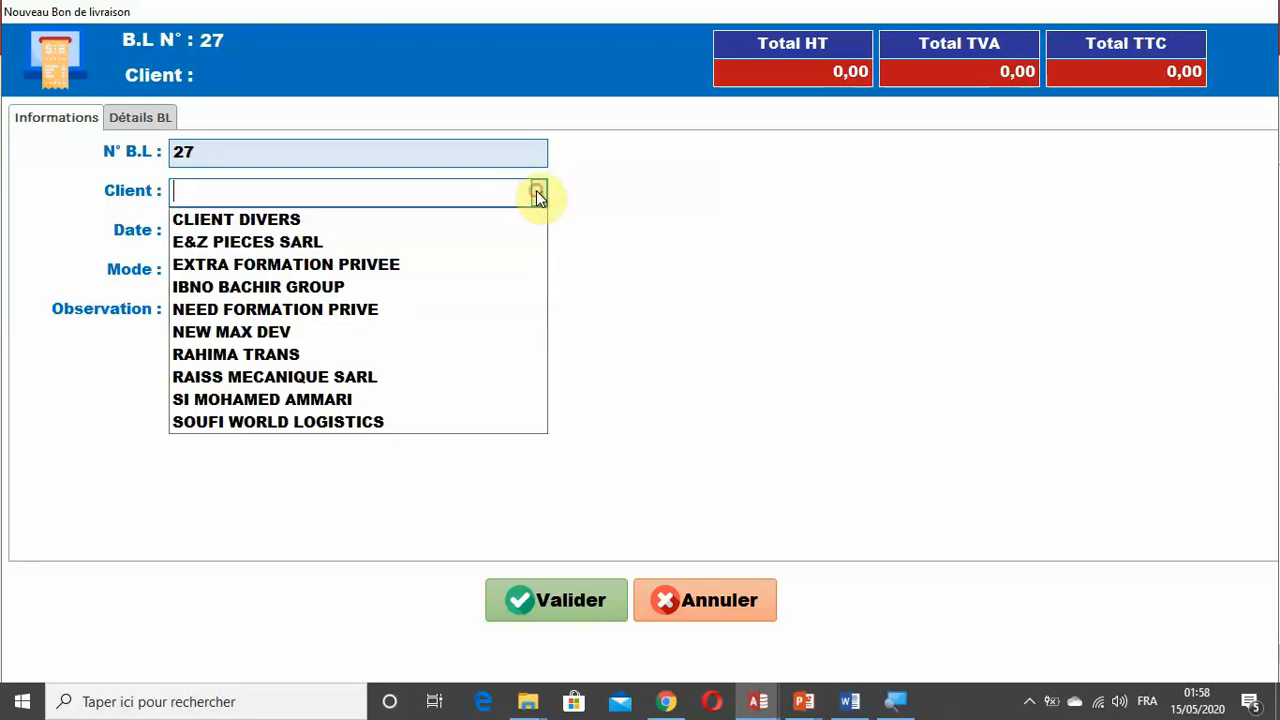
left_click(411, 297)
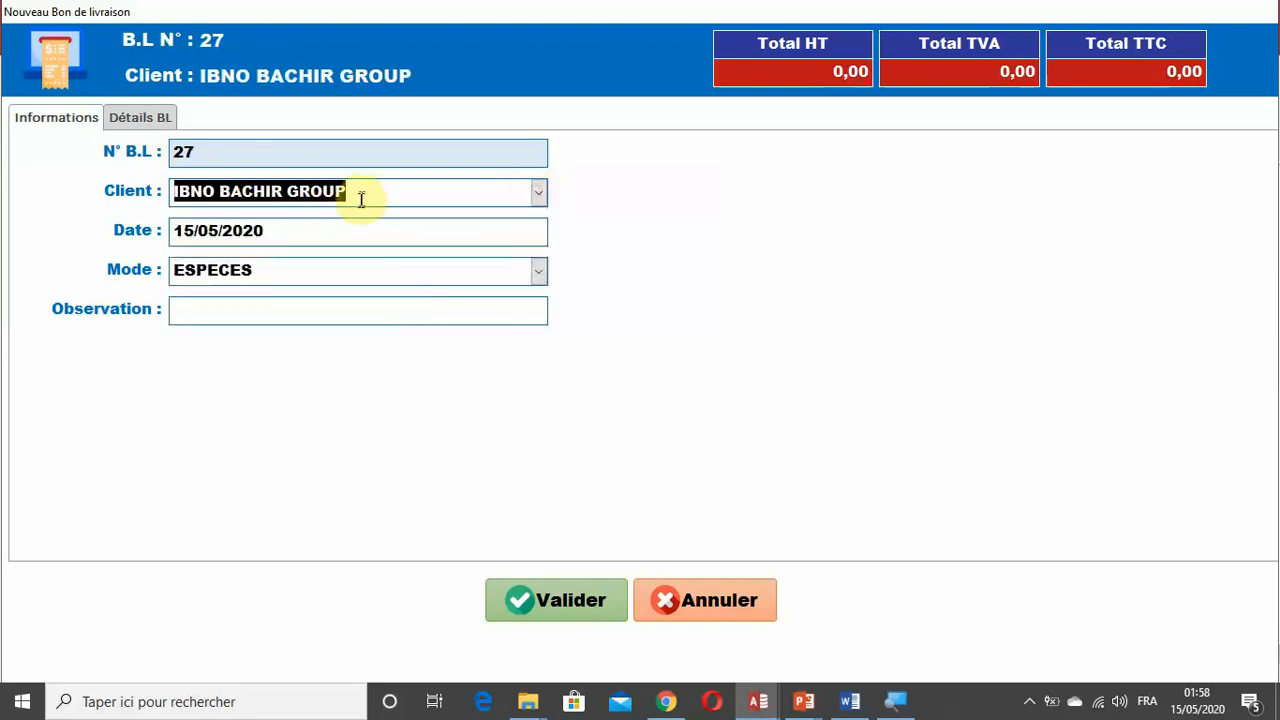
mouse_move(762, 699)
left_click(898, 617)
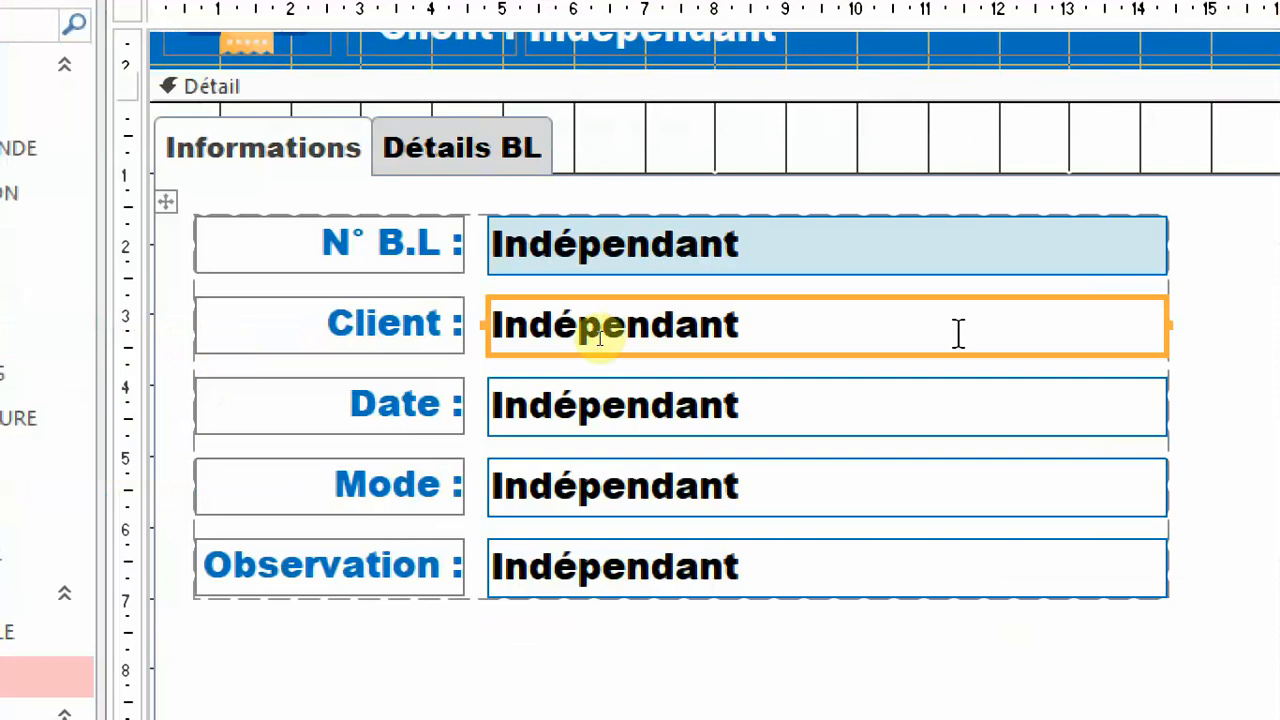
Convert the Client text box into a combo box (Zone de liste déroulante).
right_click(958, 333)
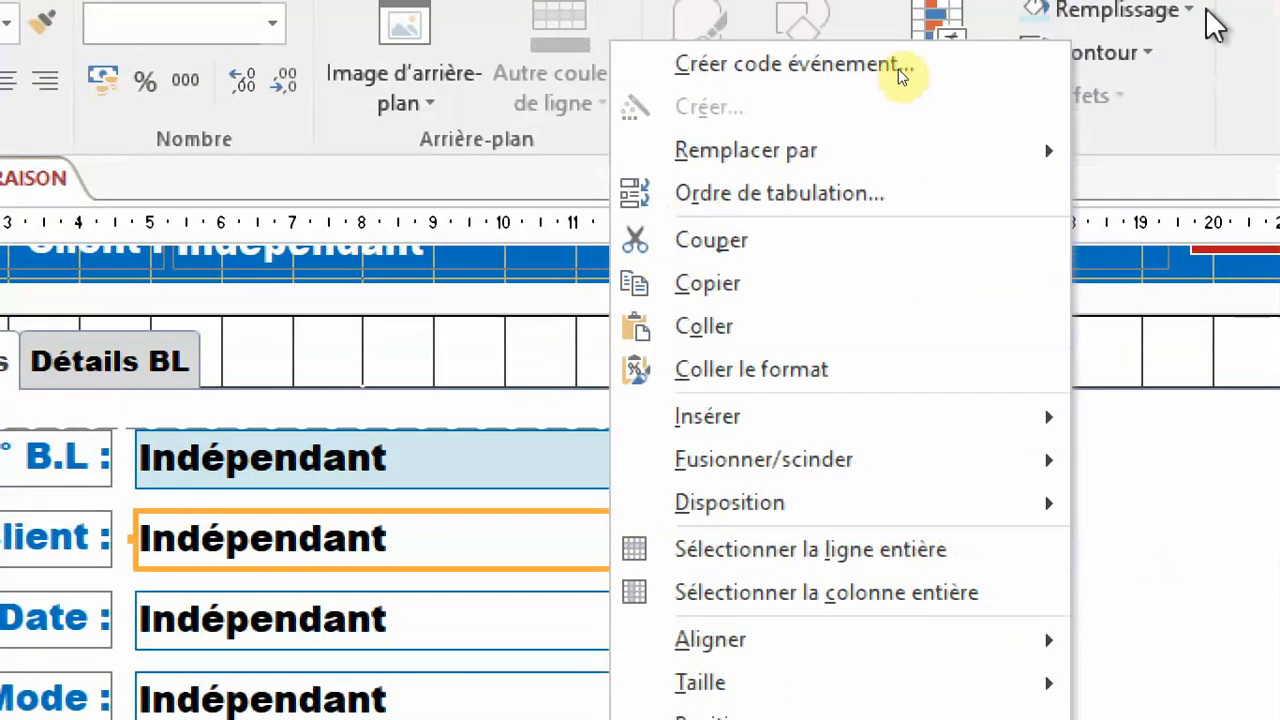
mouse_move(994, 155)
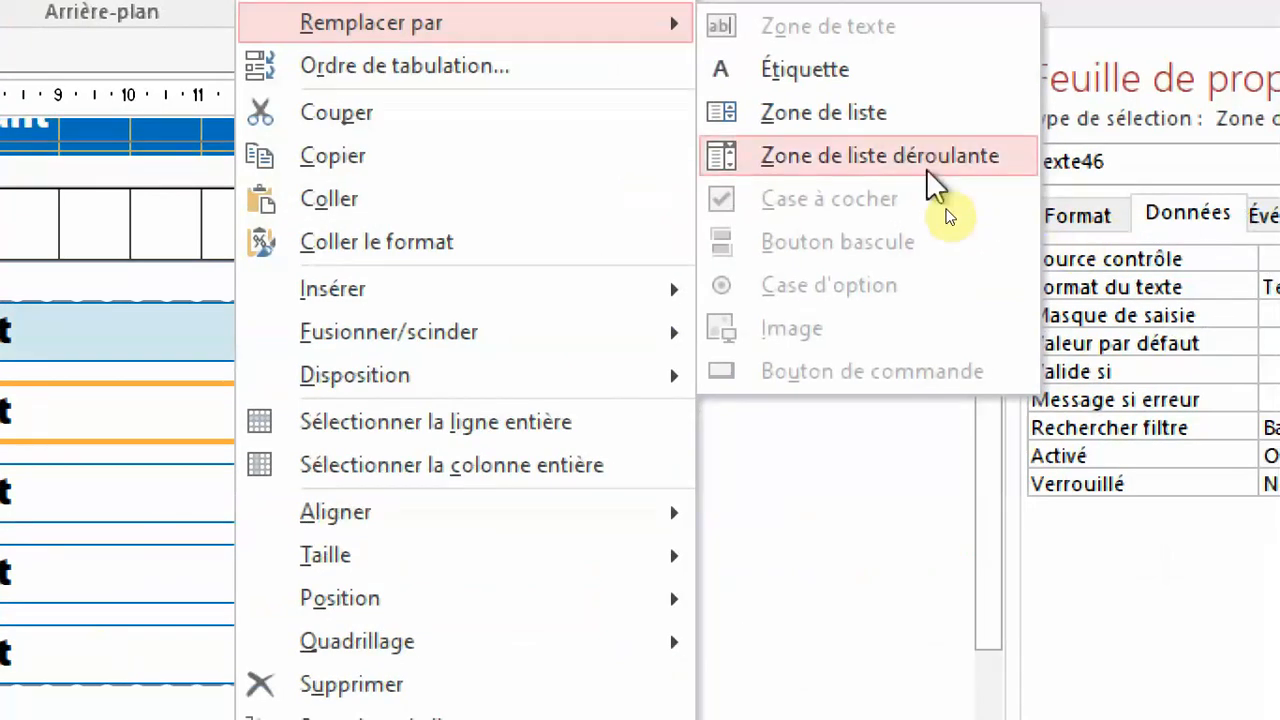
left_click(930, 185)
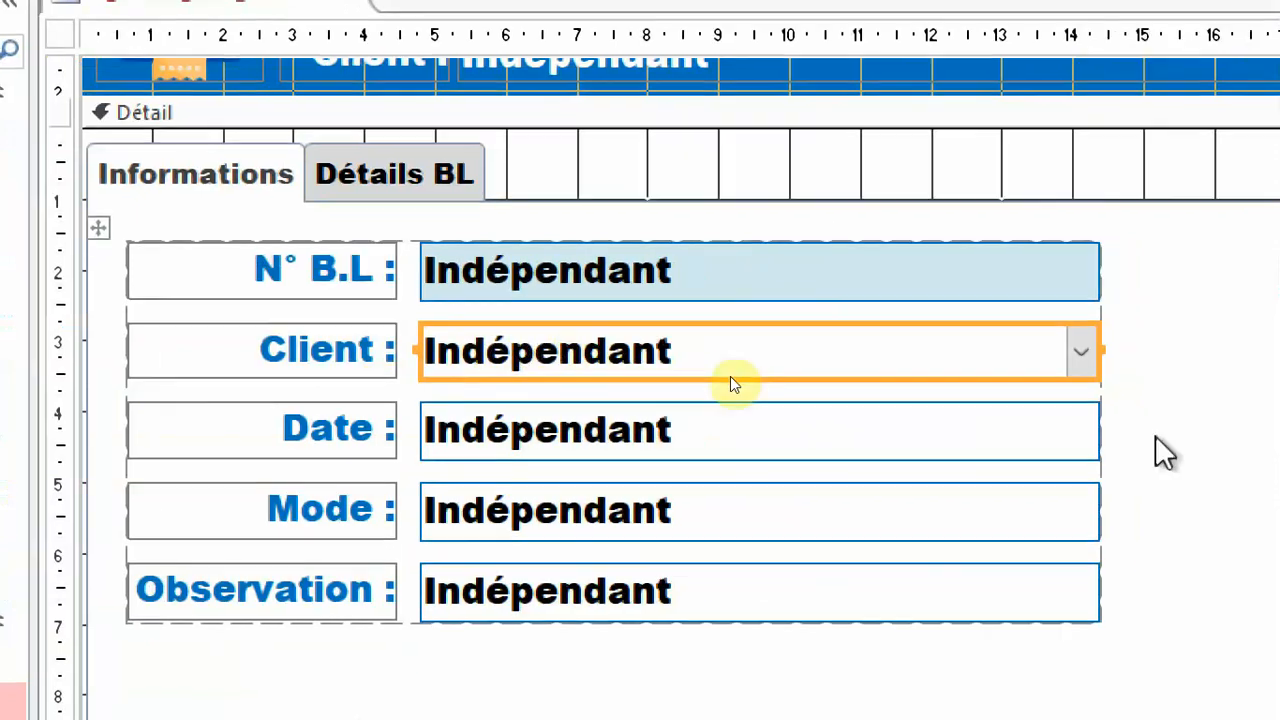
Name the Client combo box txtidClt.
double_click(1074, 354)
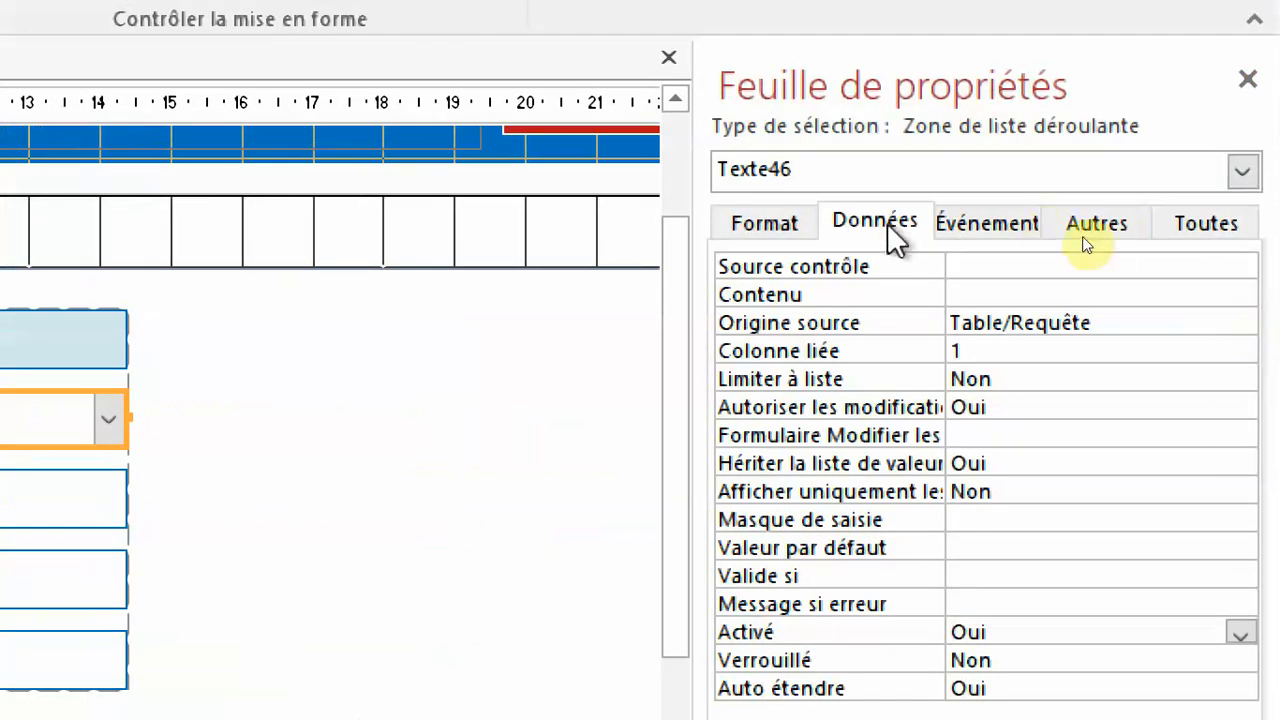
left_click(1233, 223)
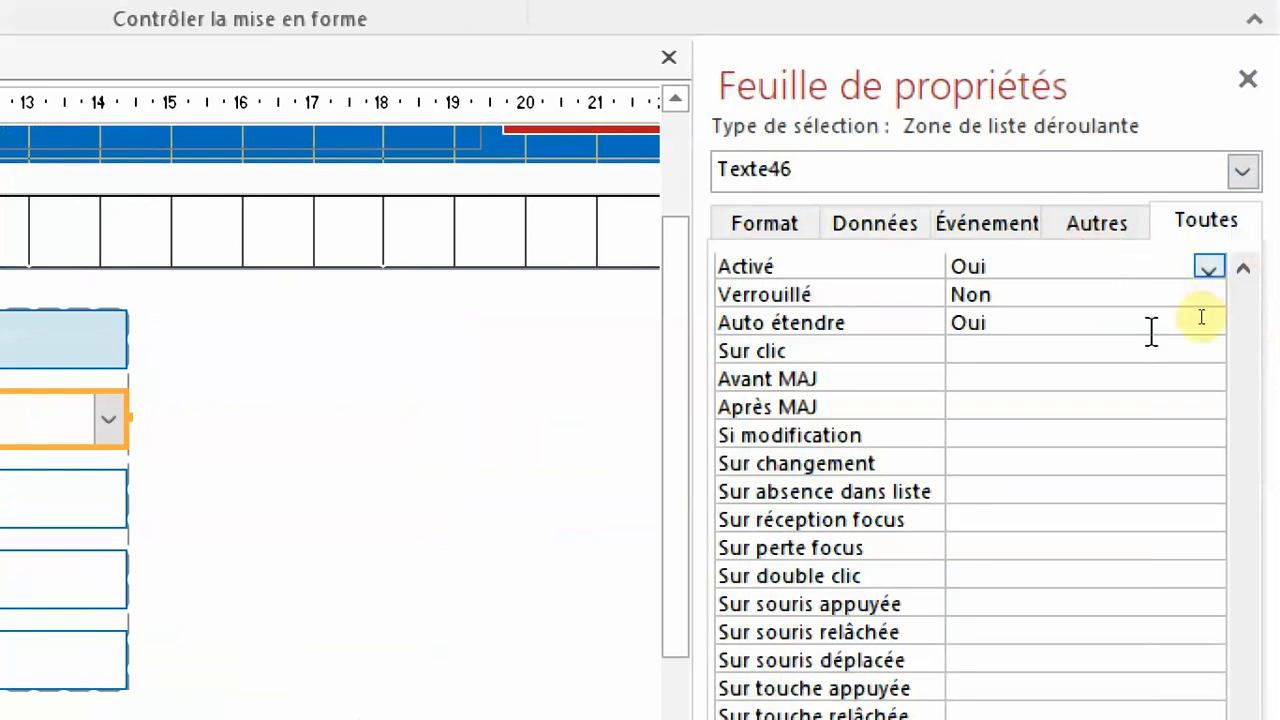
scroll(1123, 386, "up", 5)
scroll(1123, 386, "up", 8)
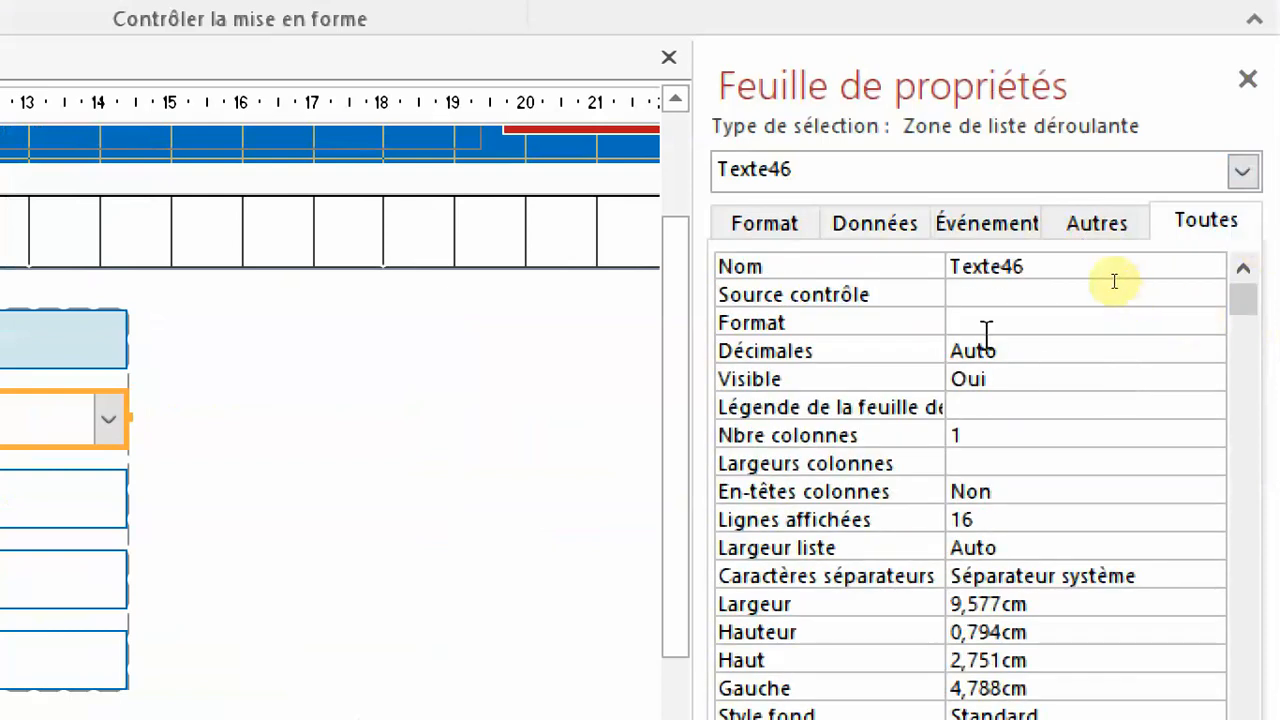
double_click(1075, 260)
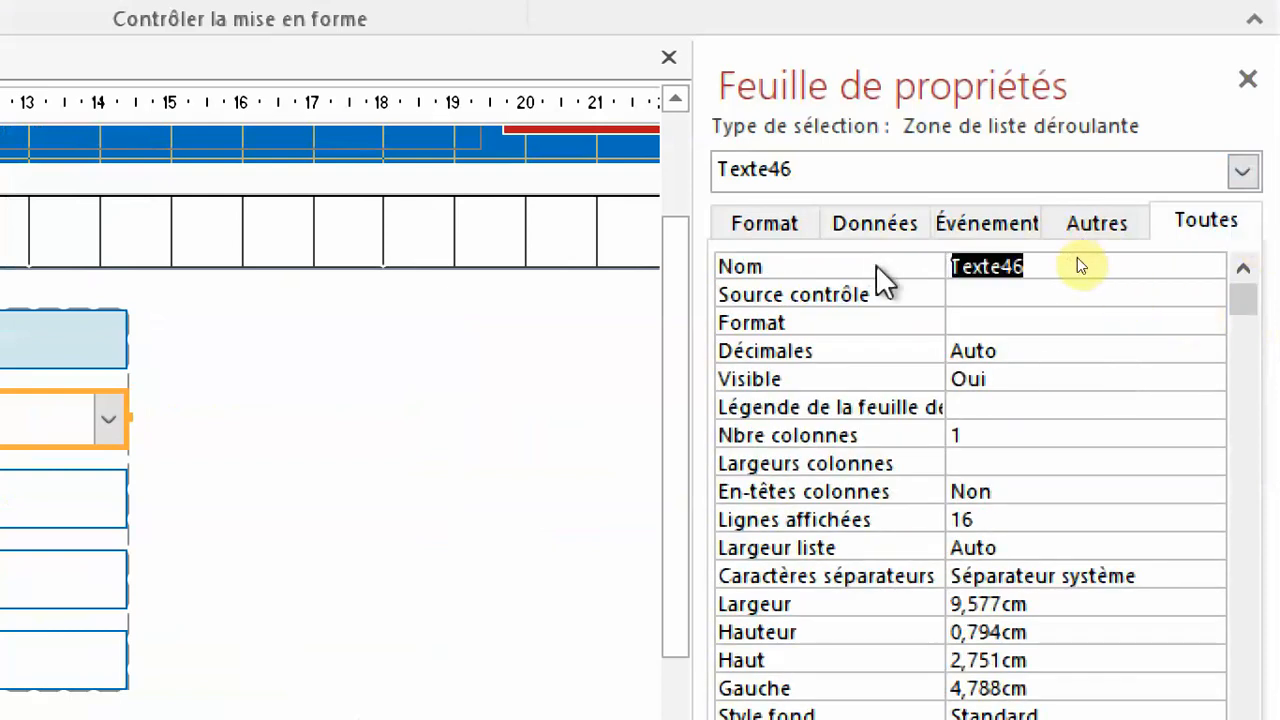
type("txt")
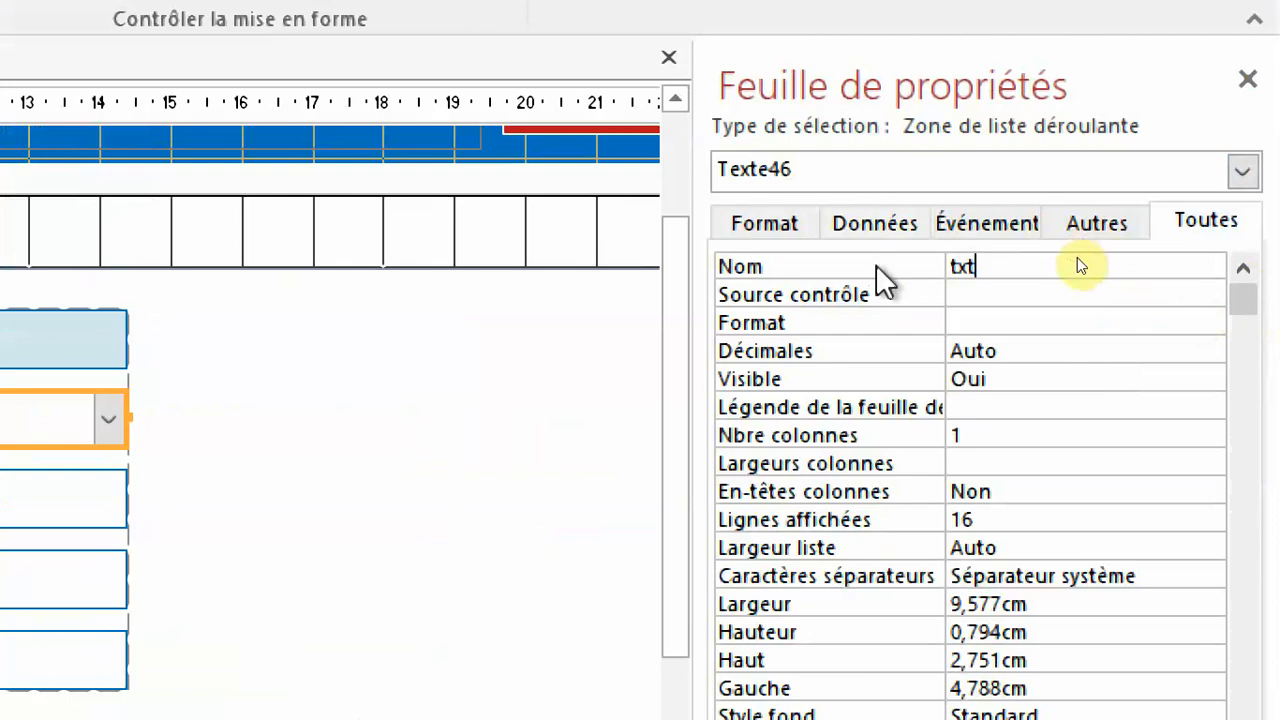
type("idClt")
key("Return")
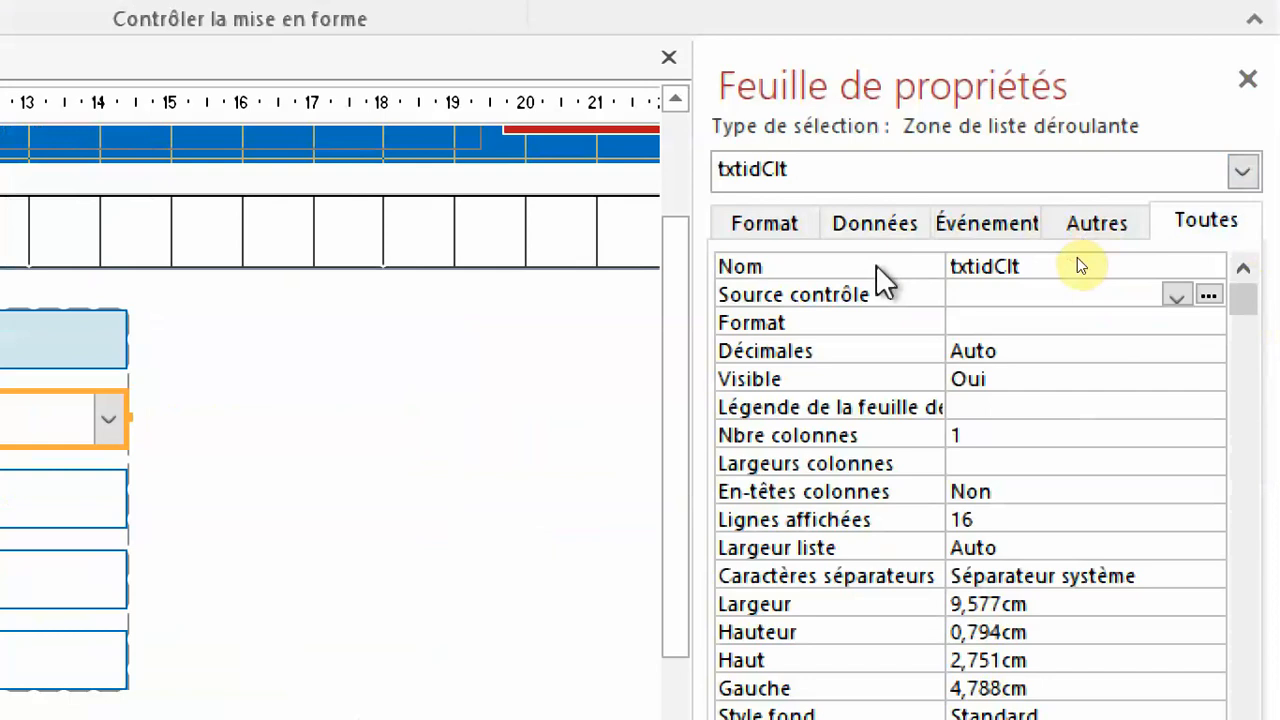
Build a query for the Contenu property of txtidClt from table T_CLIENT, with the fields idClt and NomClt.
left_click(885, 232)
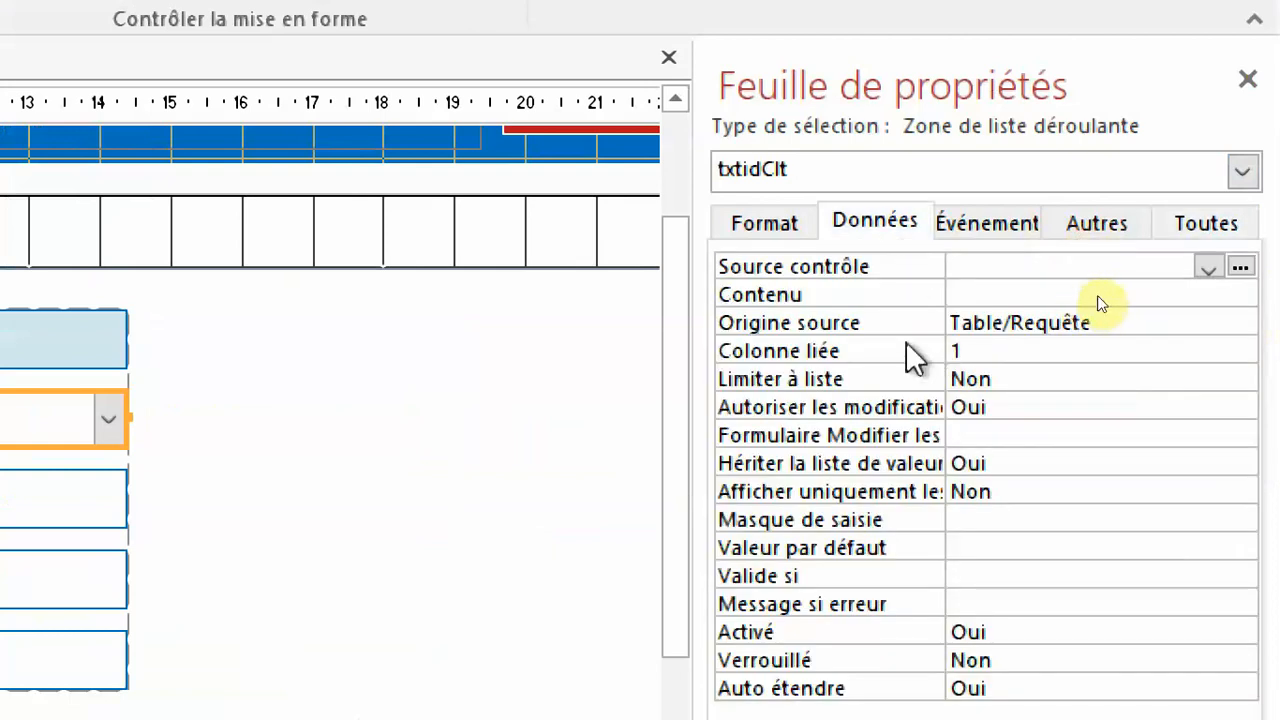
left_click(915, 324)
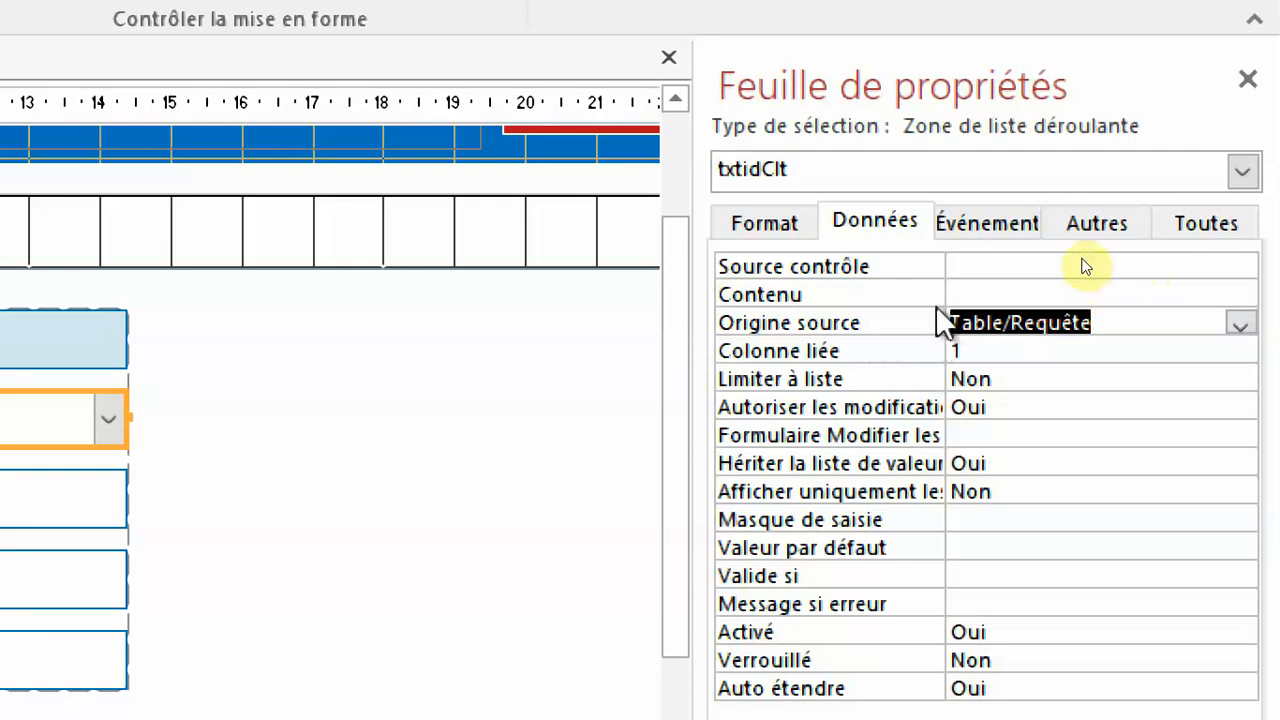
left_click(1087, 286)
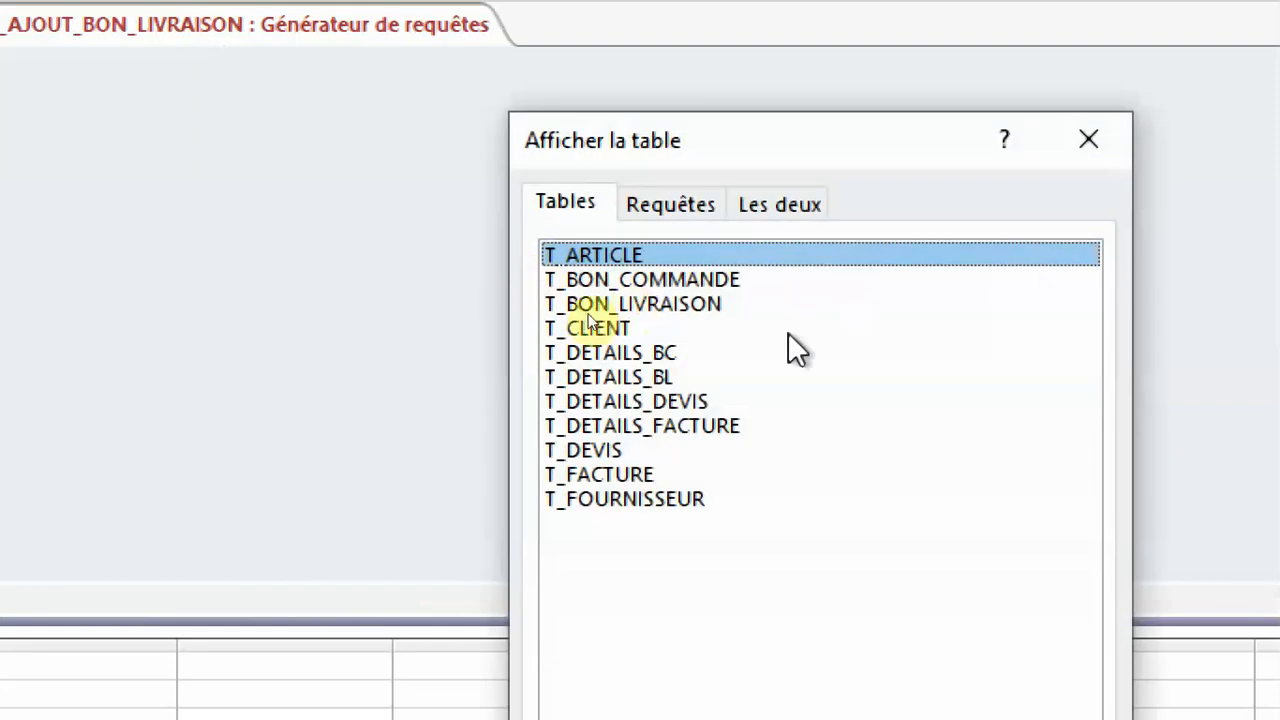
left_click(604, 330)
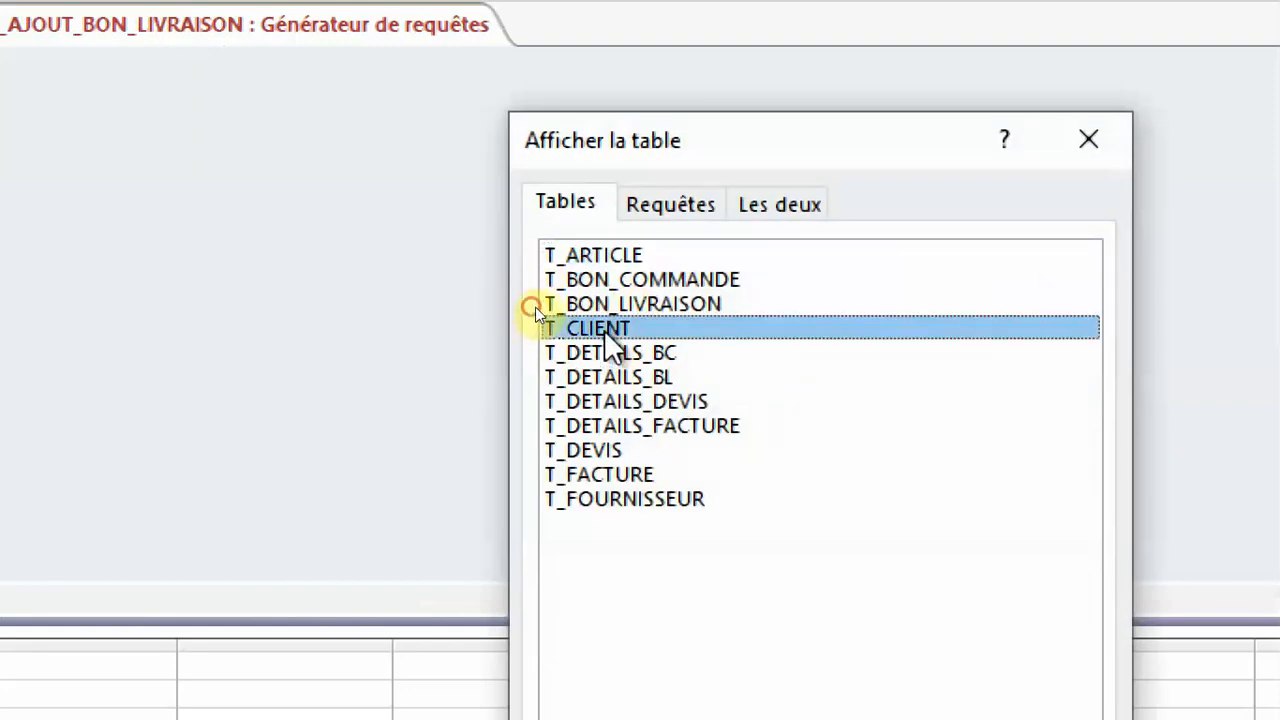
left_click(1110, 145)
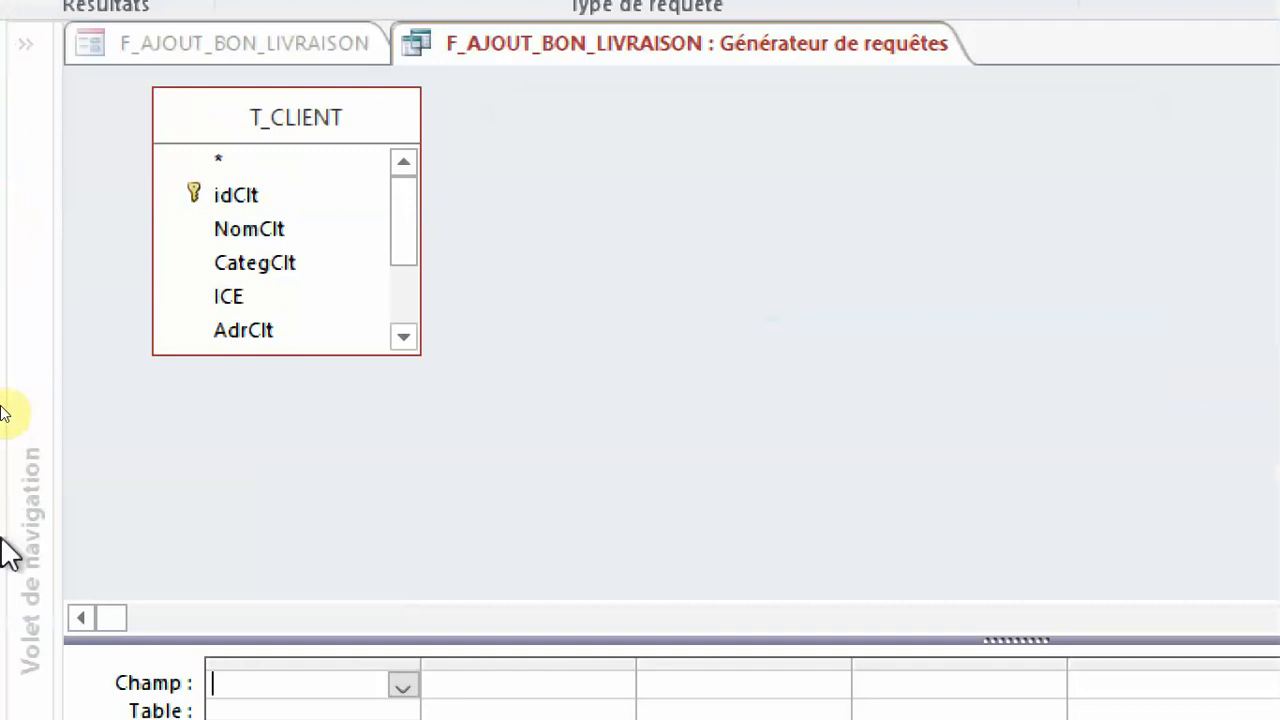
double_click(240, 196)
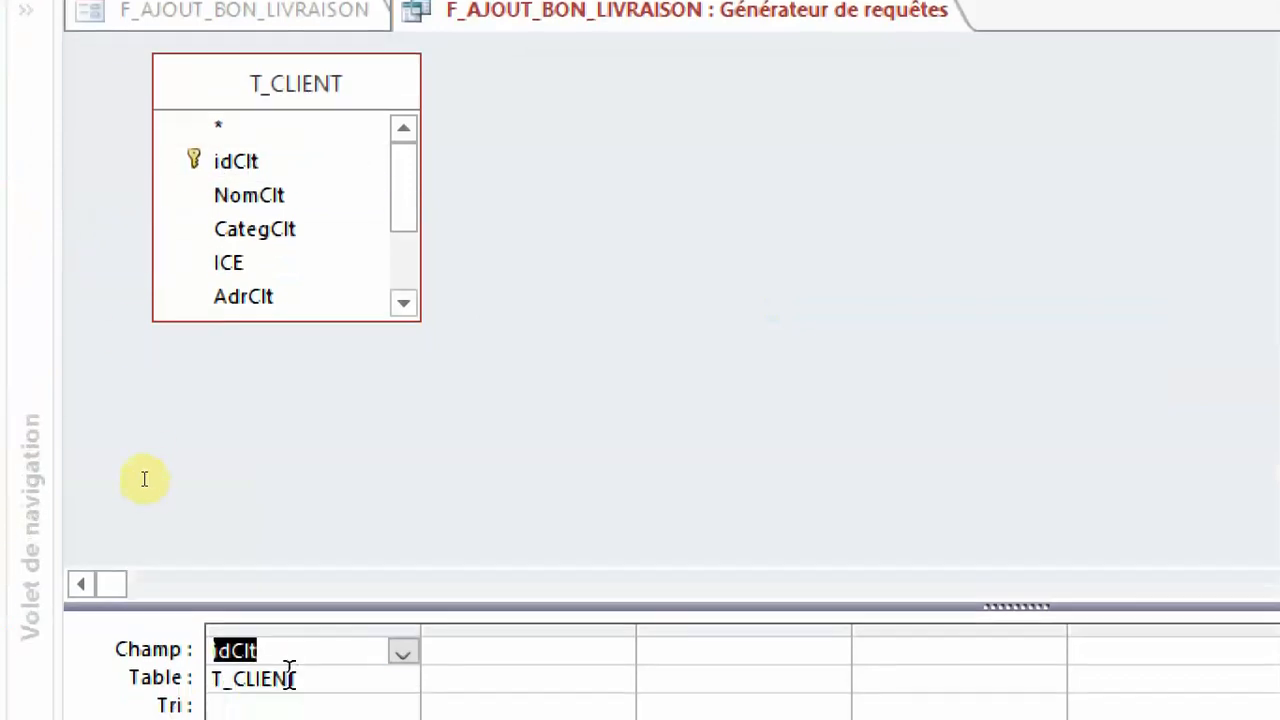
double_click(265, 200)
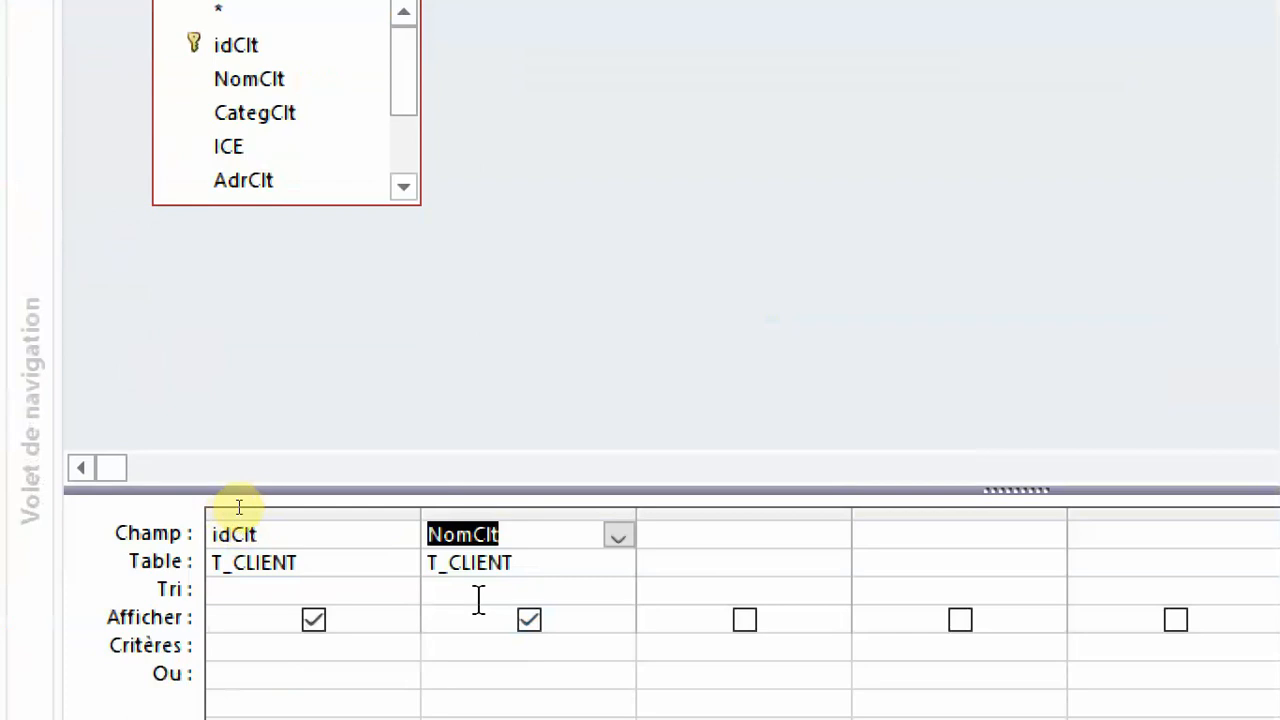
Sort the query's NomClt field as Croissant, and close the query builder, saving the SQL to the Contenu property.
left_click(459, 594)
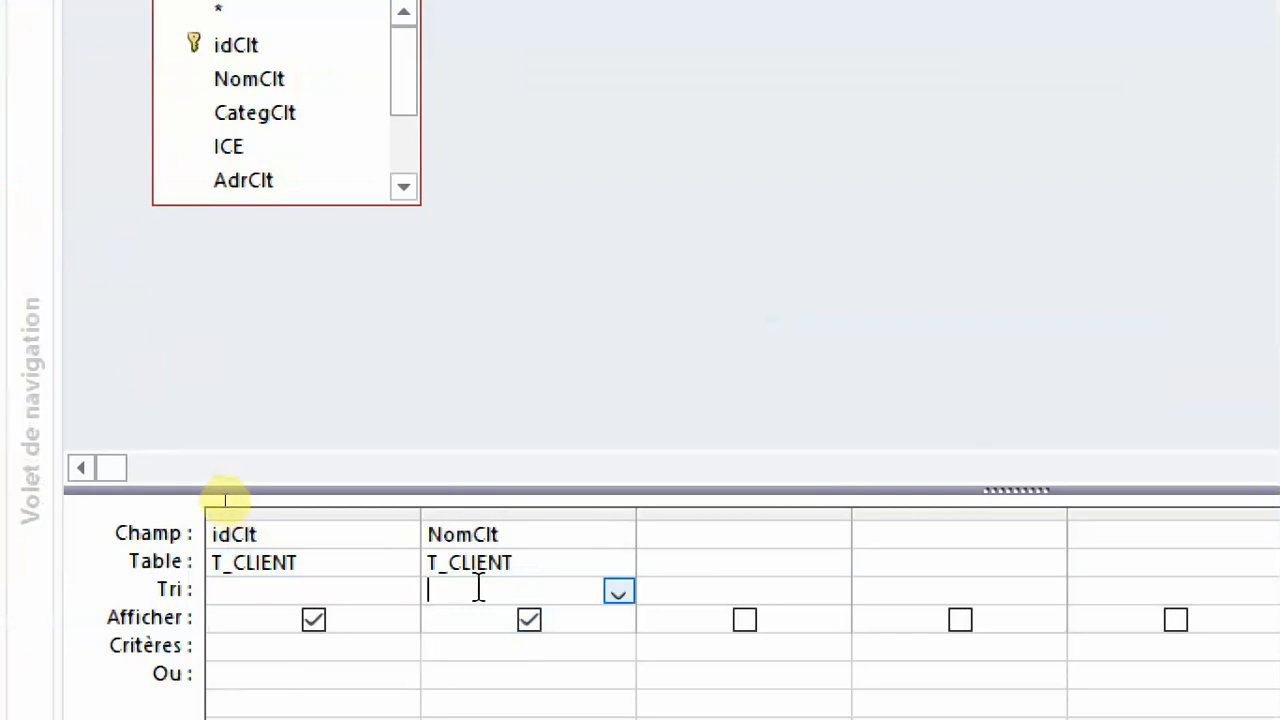
left_click(620, 593)
left_click(514, 618)
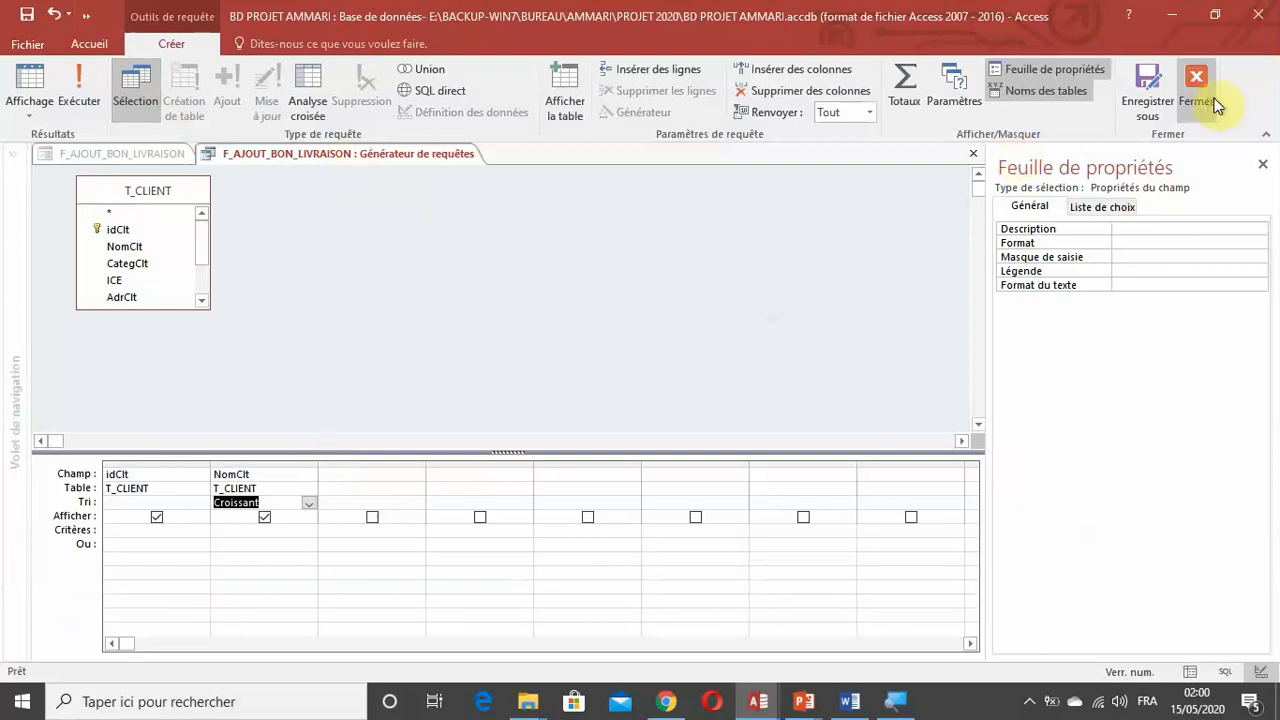
left_click(1203, 96)
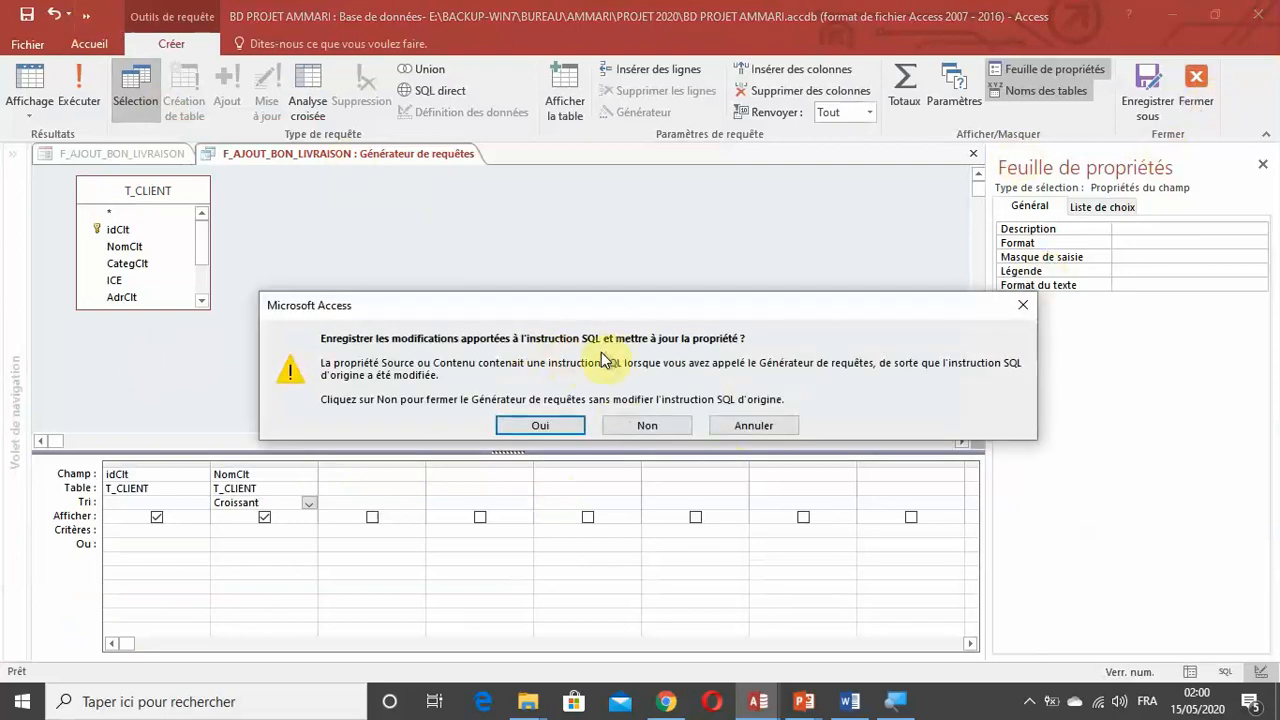
left_click(540, 426)
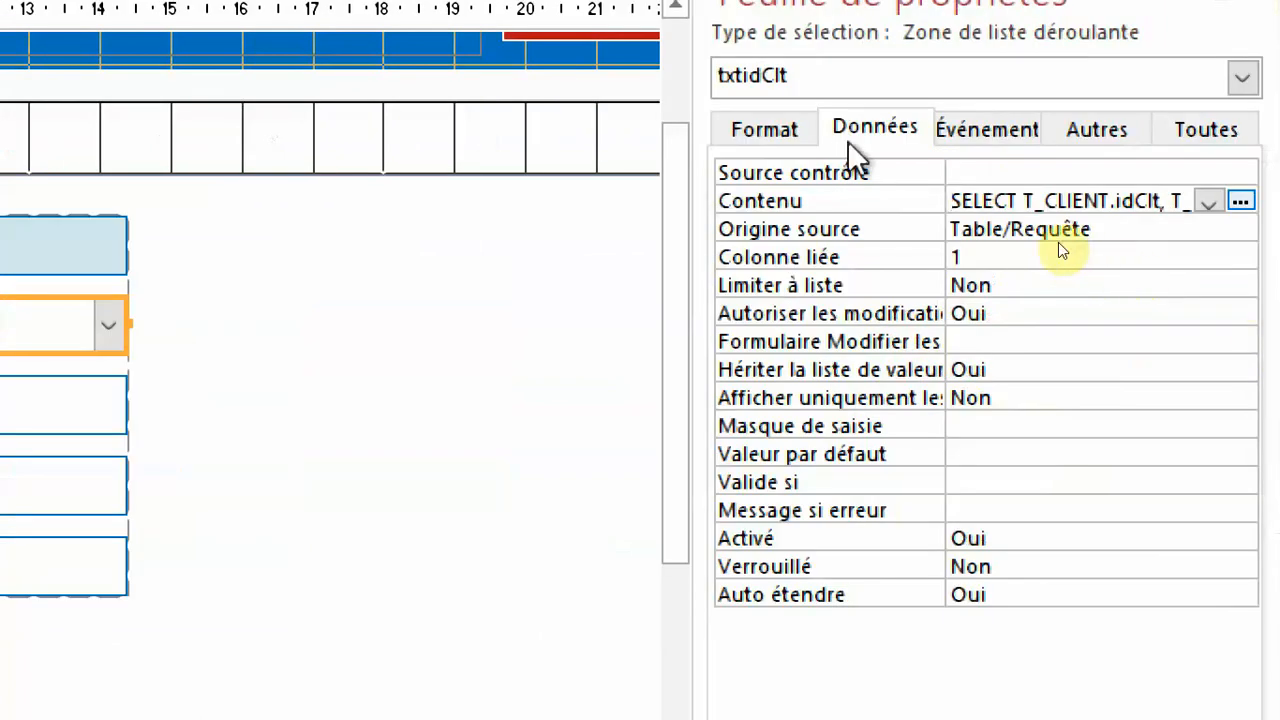
Give txtidClt 2 columns (Nbre colonnes) with Largeurs colonnes 0cm;5cm, and set Largeur liste to 5 cm.
left_click(795, 129)
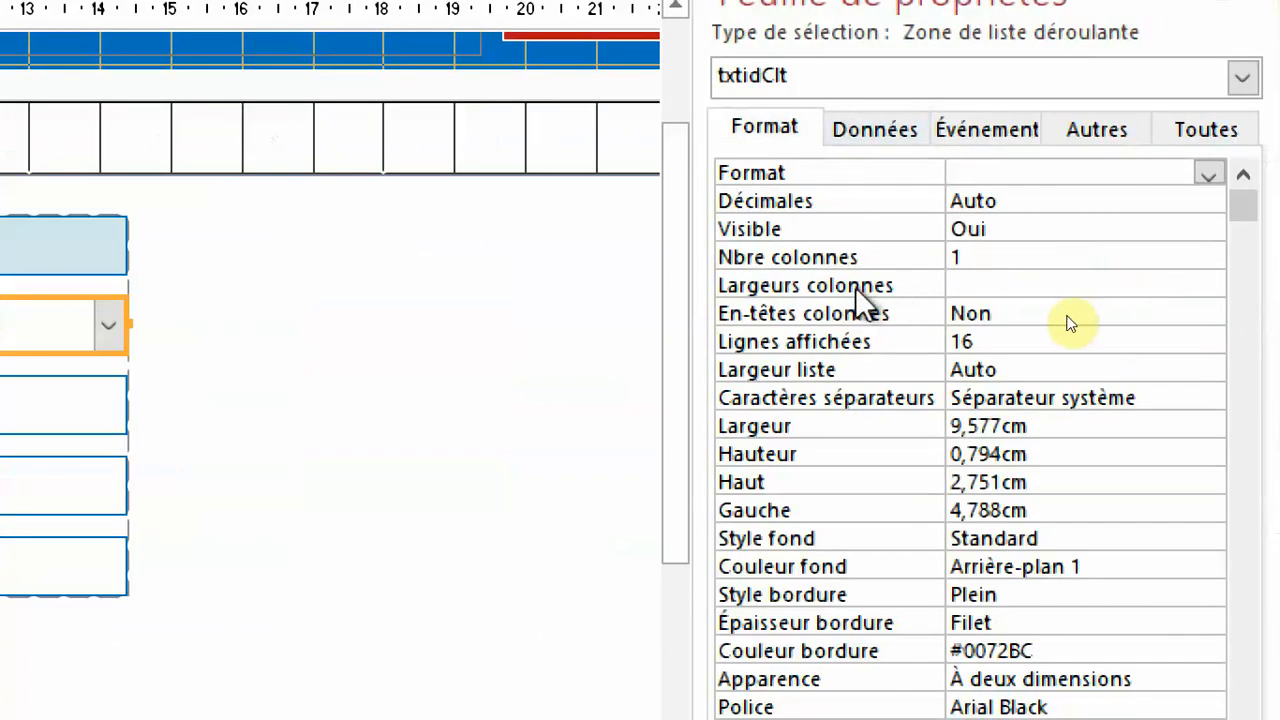
left_click(865, 258)
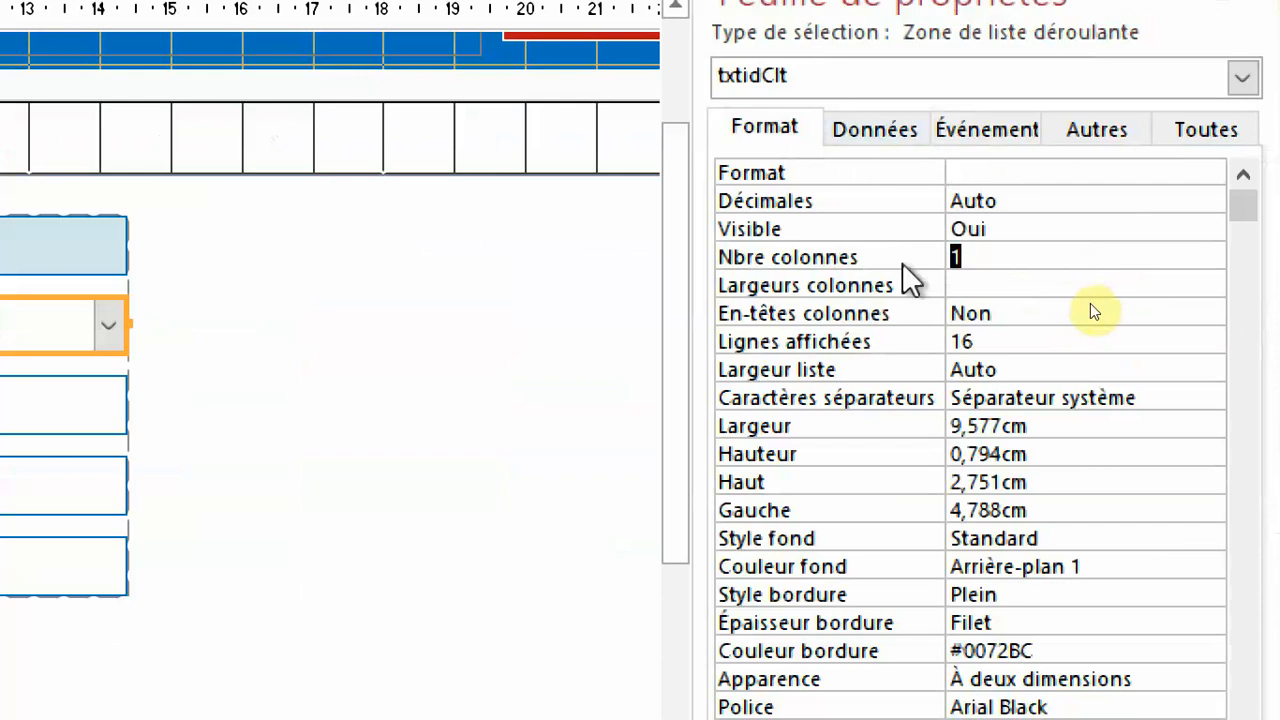
type("2")
key("Return")
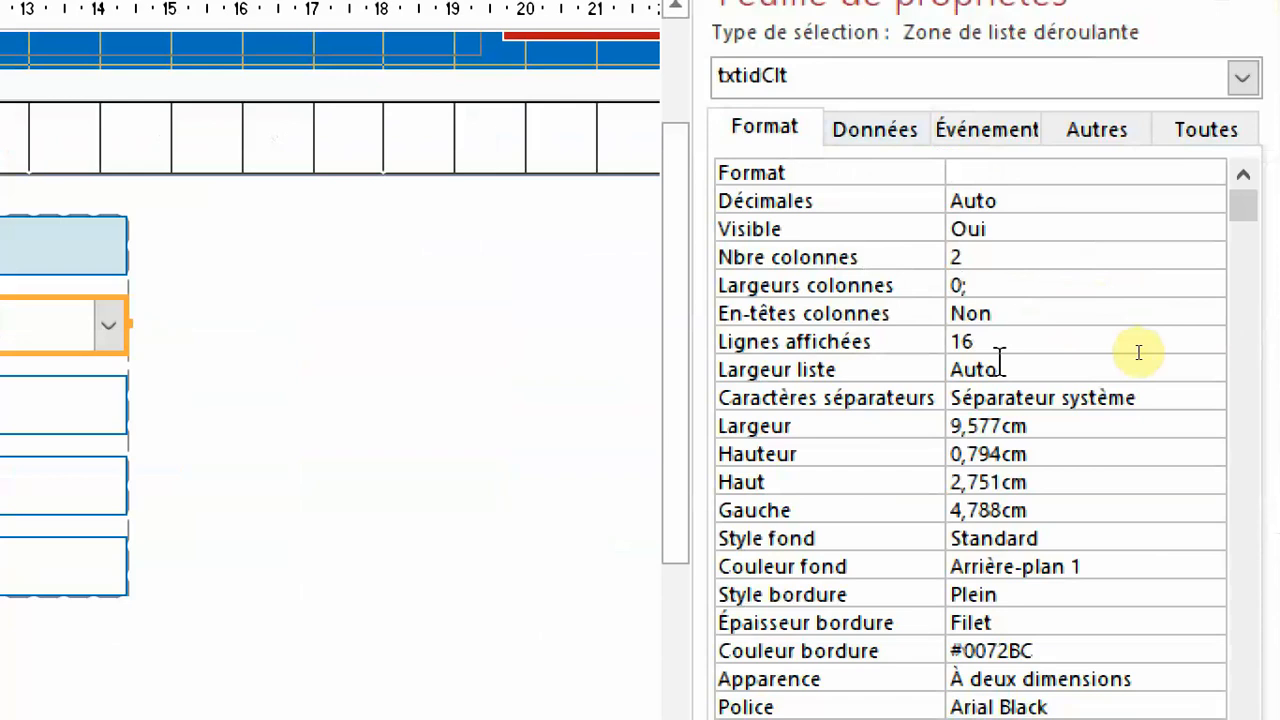
type("0;5")
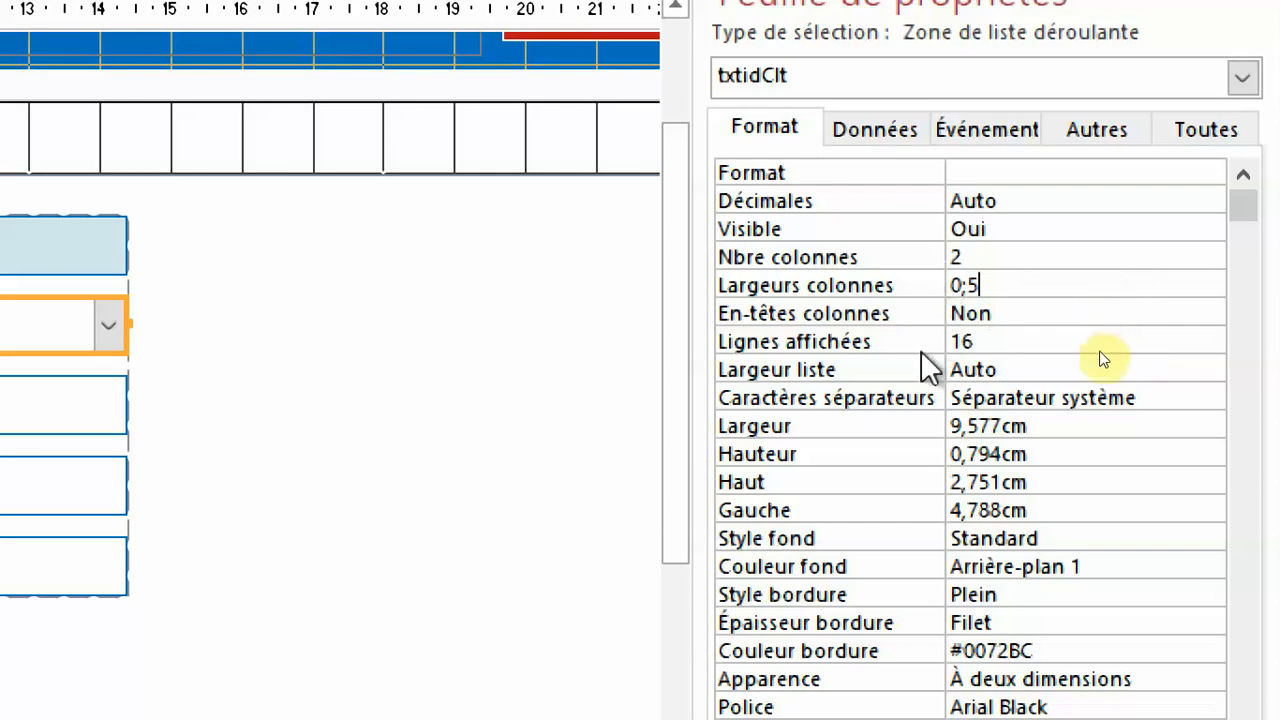
left_click(860, 372)
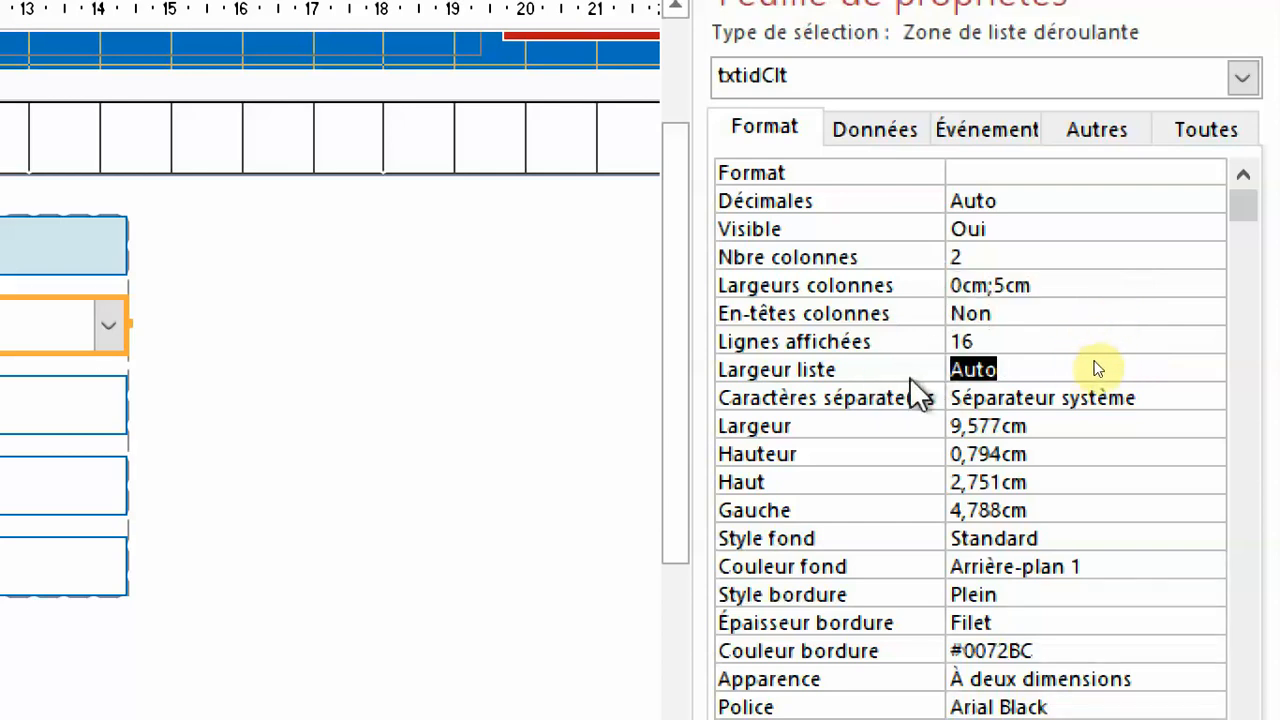
type("5")
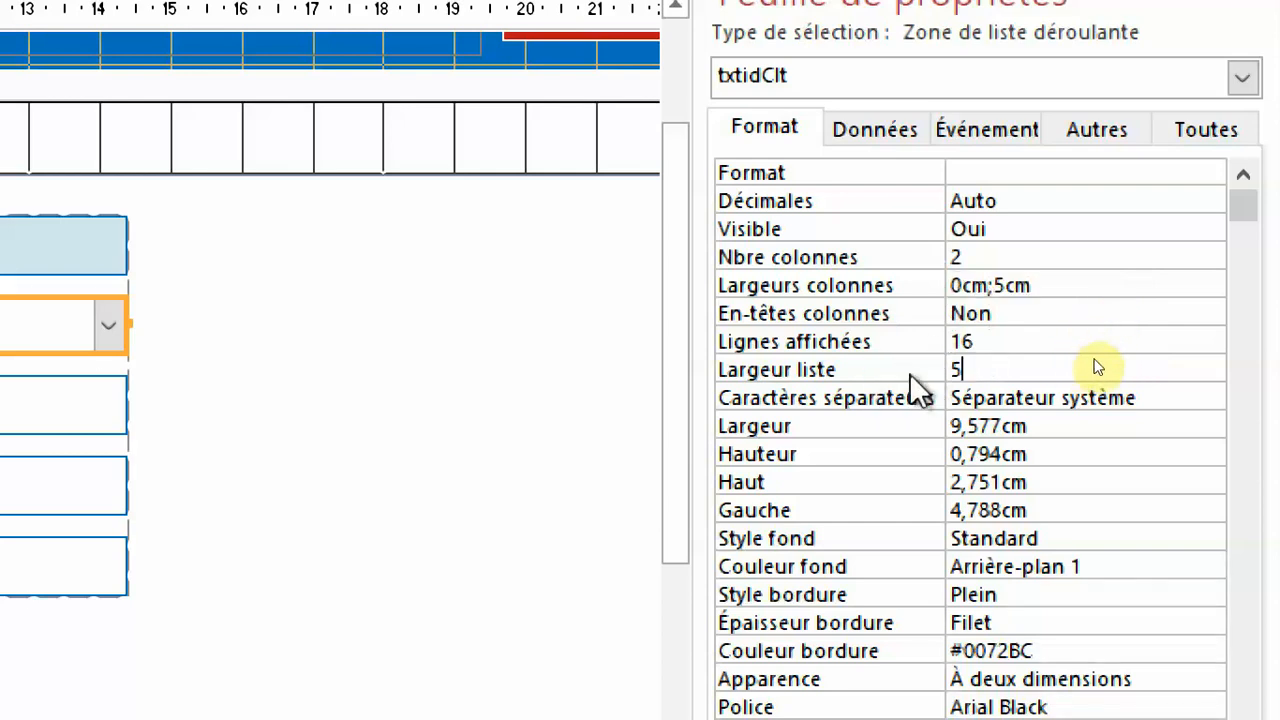
key("Return")
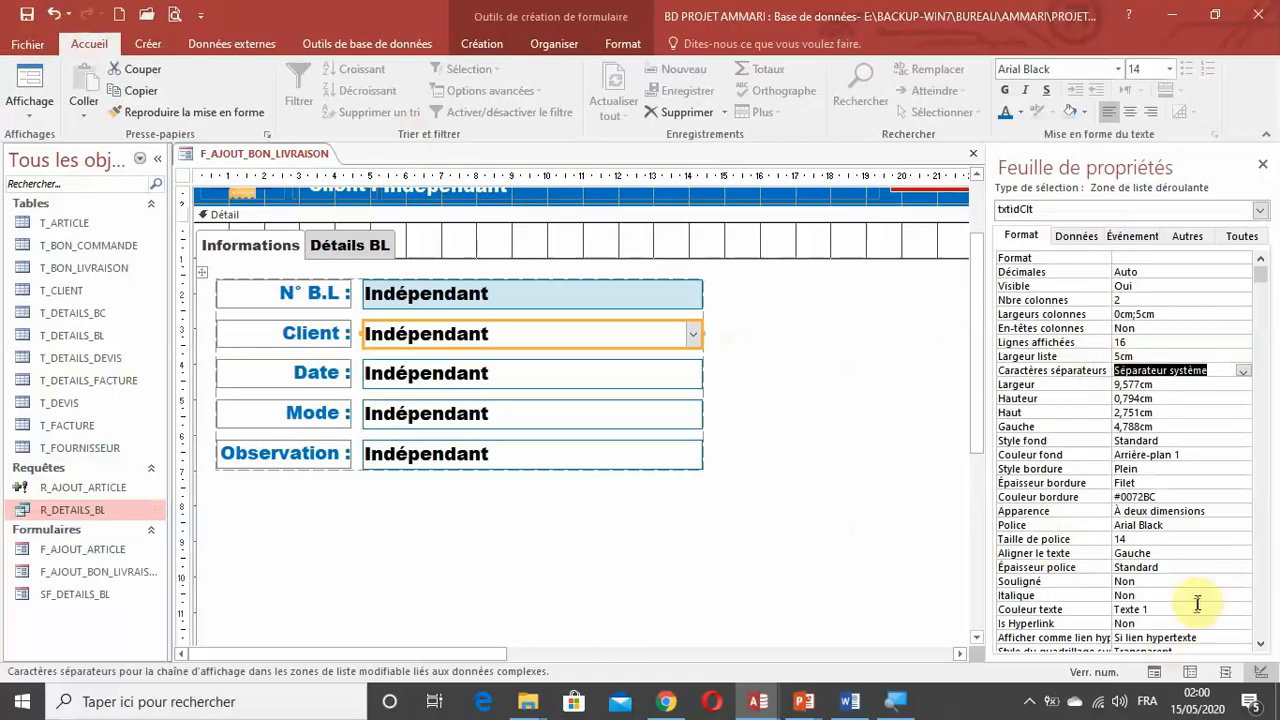
Check the Client drop-down list in form view without choosing a client, and return to design view.
left_click(1154, 671)
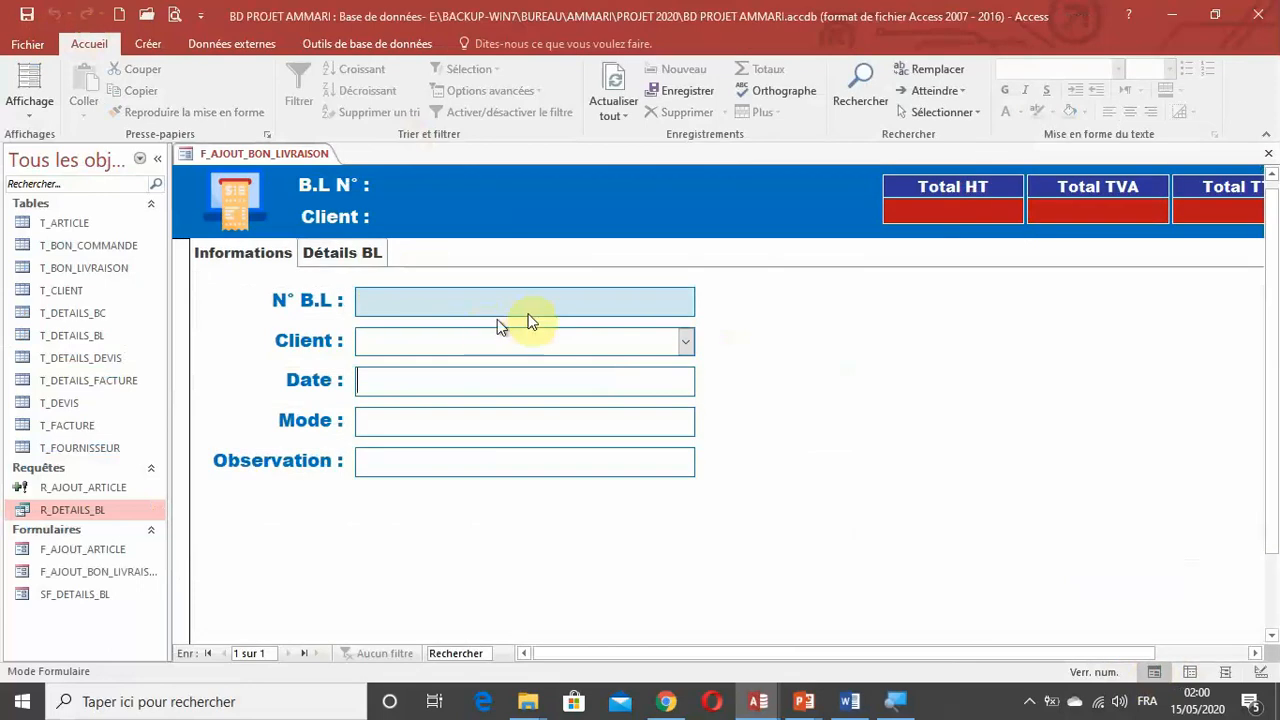
left_click(686, 350)
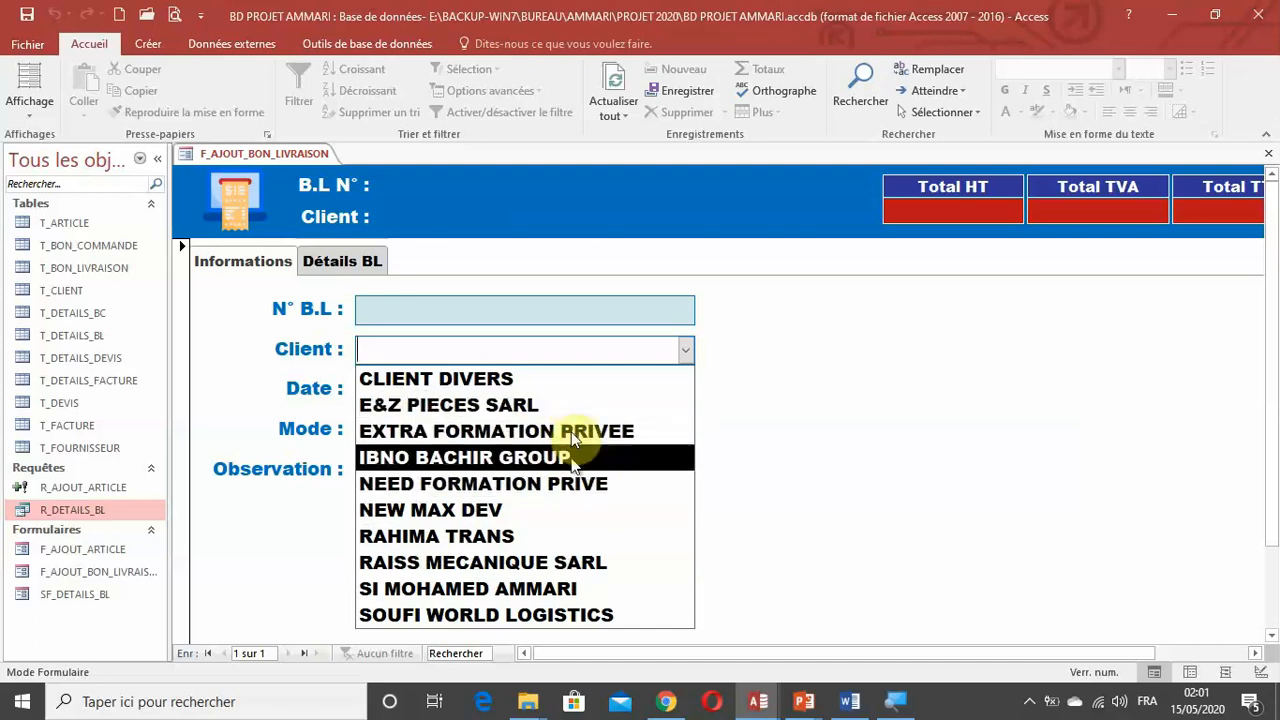
left_click(720, 400)
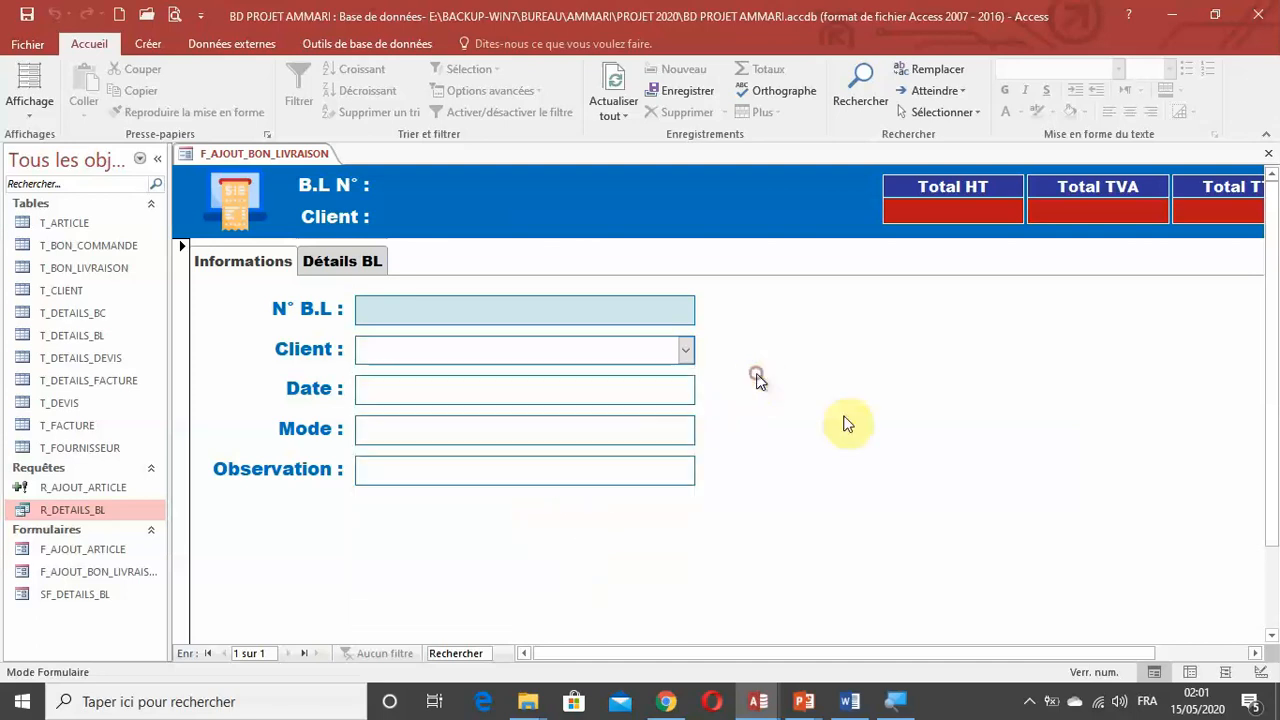
left_click(1260, 672)
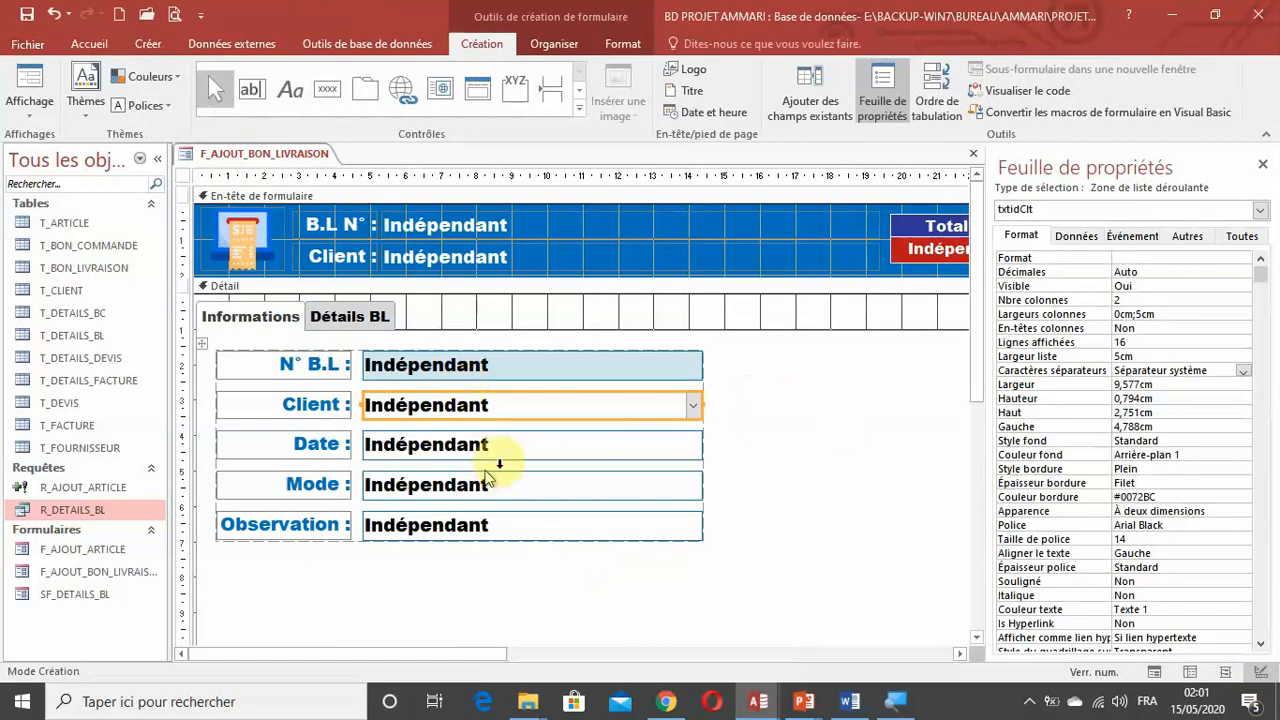
Name the Date text box txtDateBL.
left_click(470, 446)
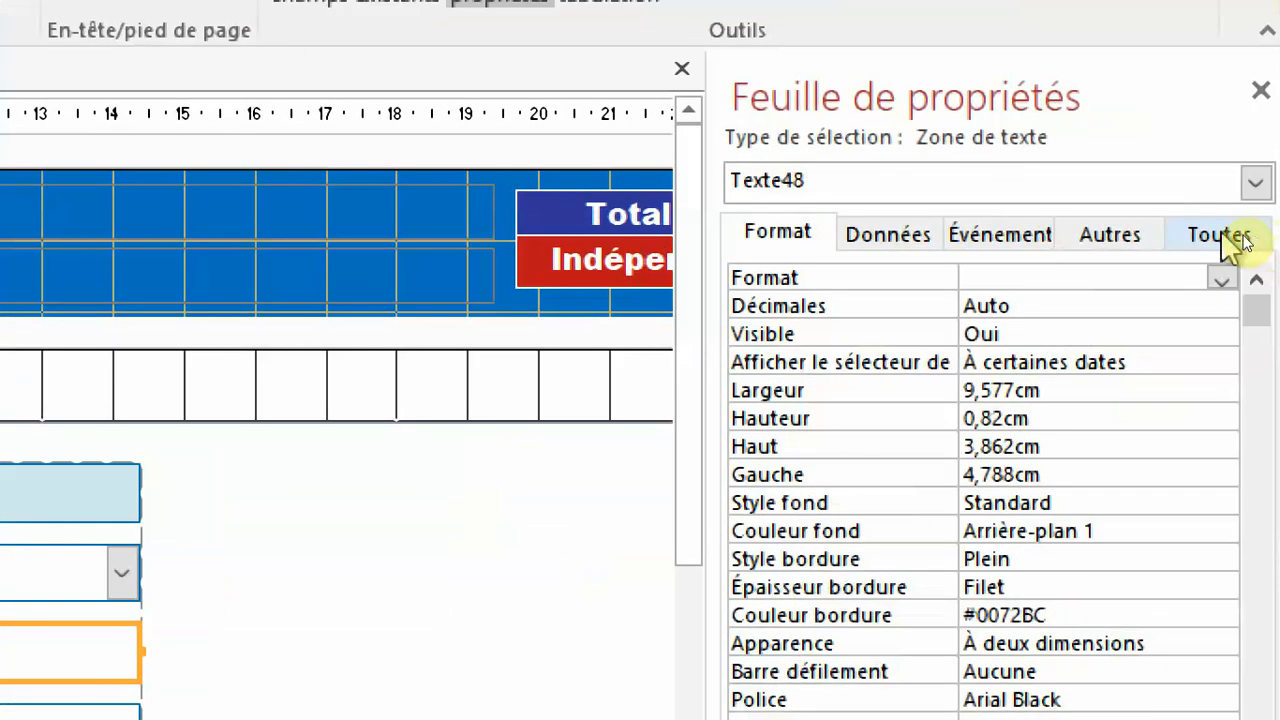
left_click(1240, 240)
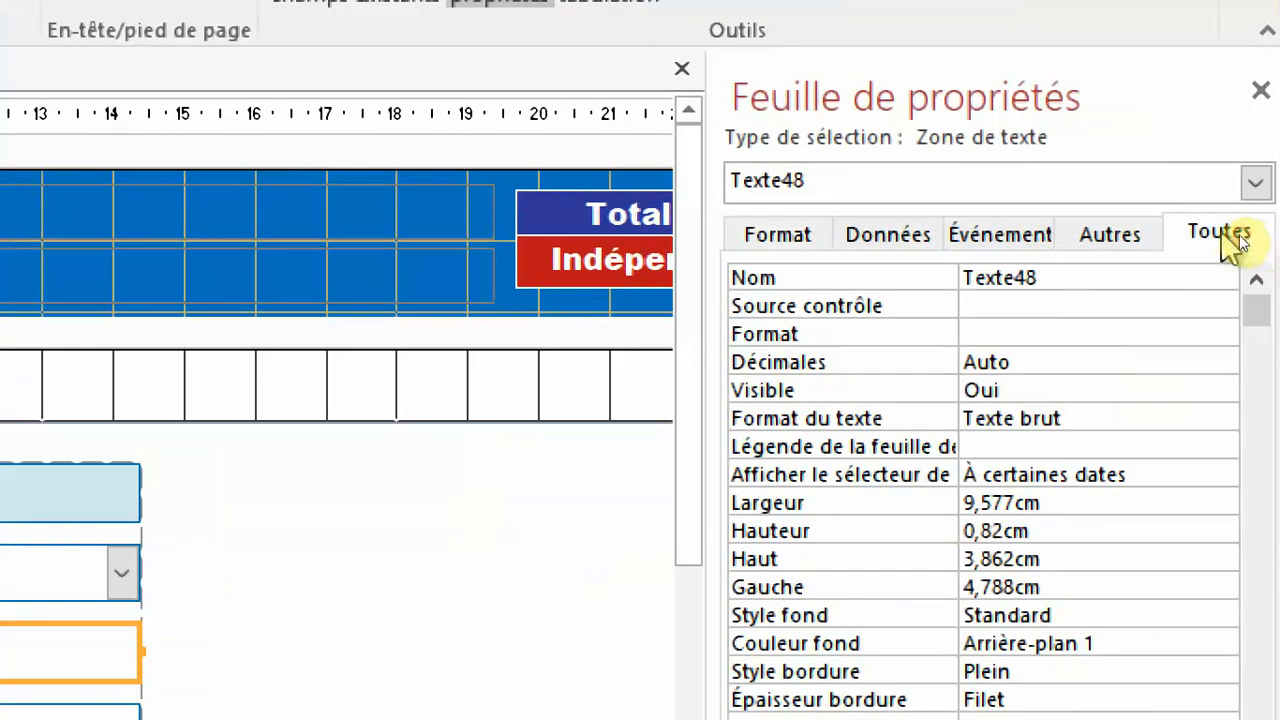
left_click(913, 298)
left_click(918, 271)
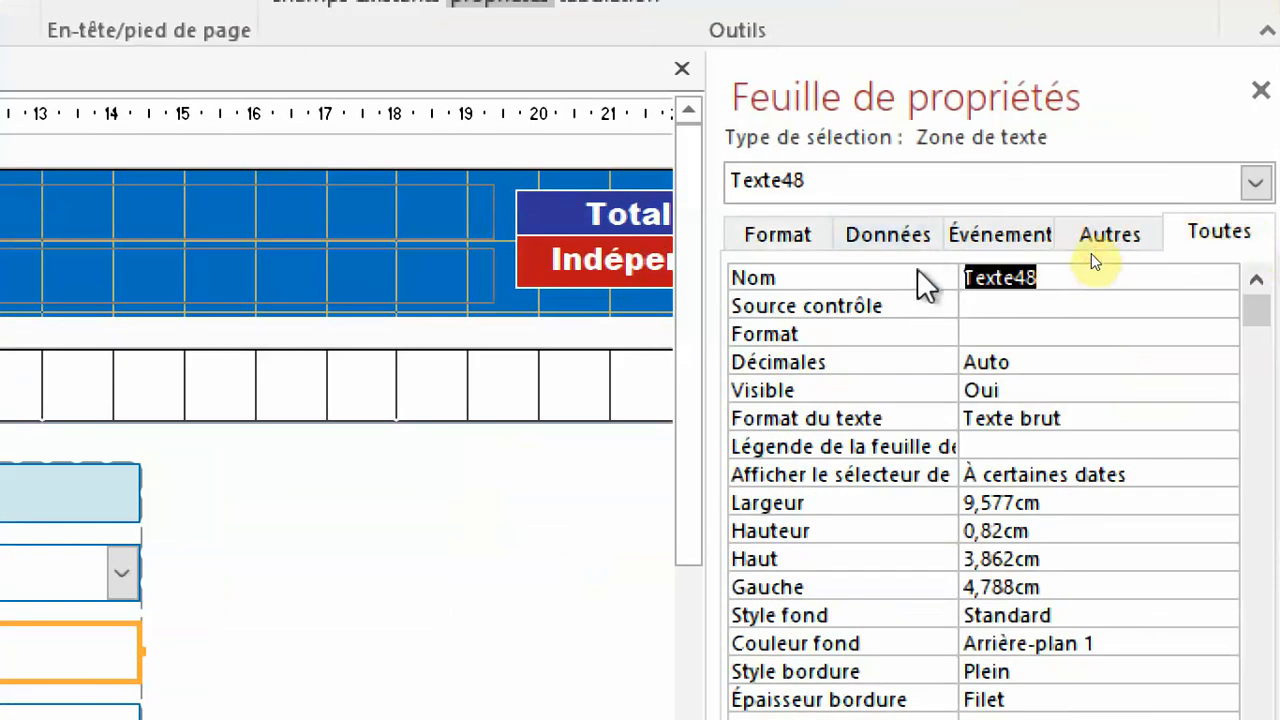
type("txt")
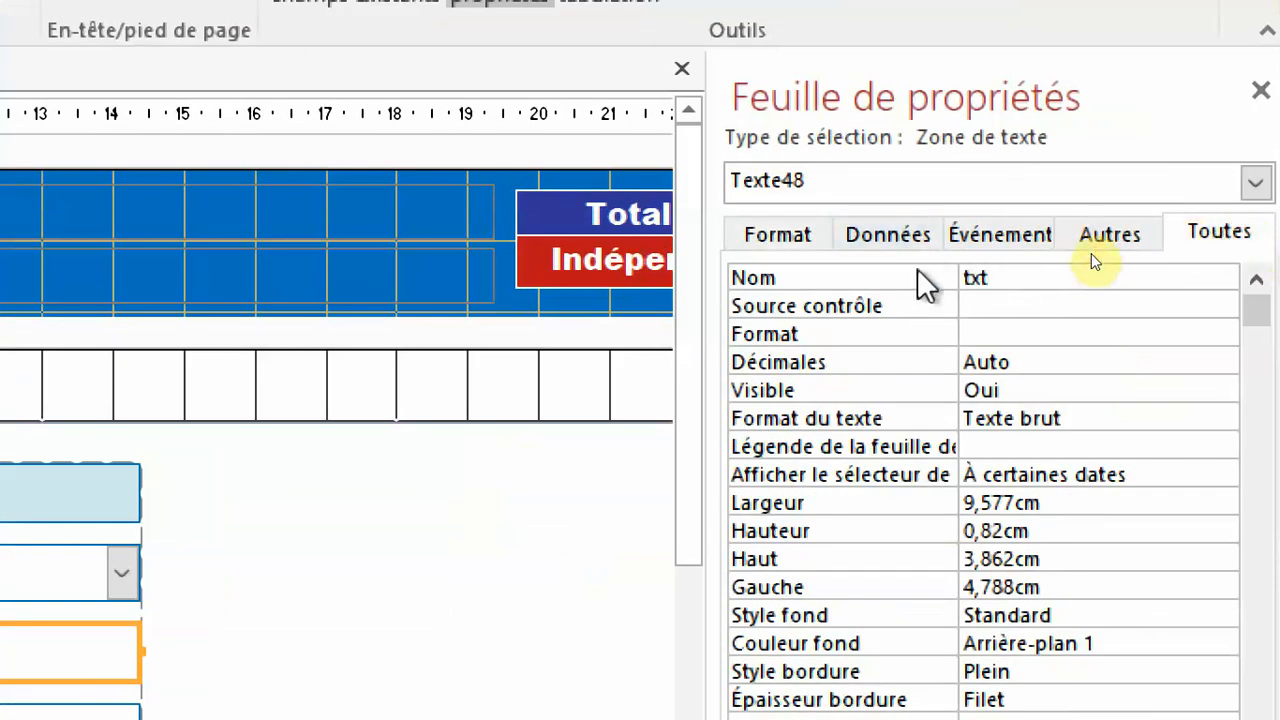
type("DateBL")
key("Return")
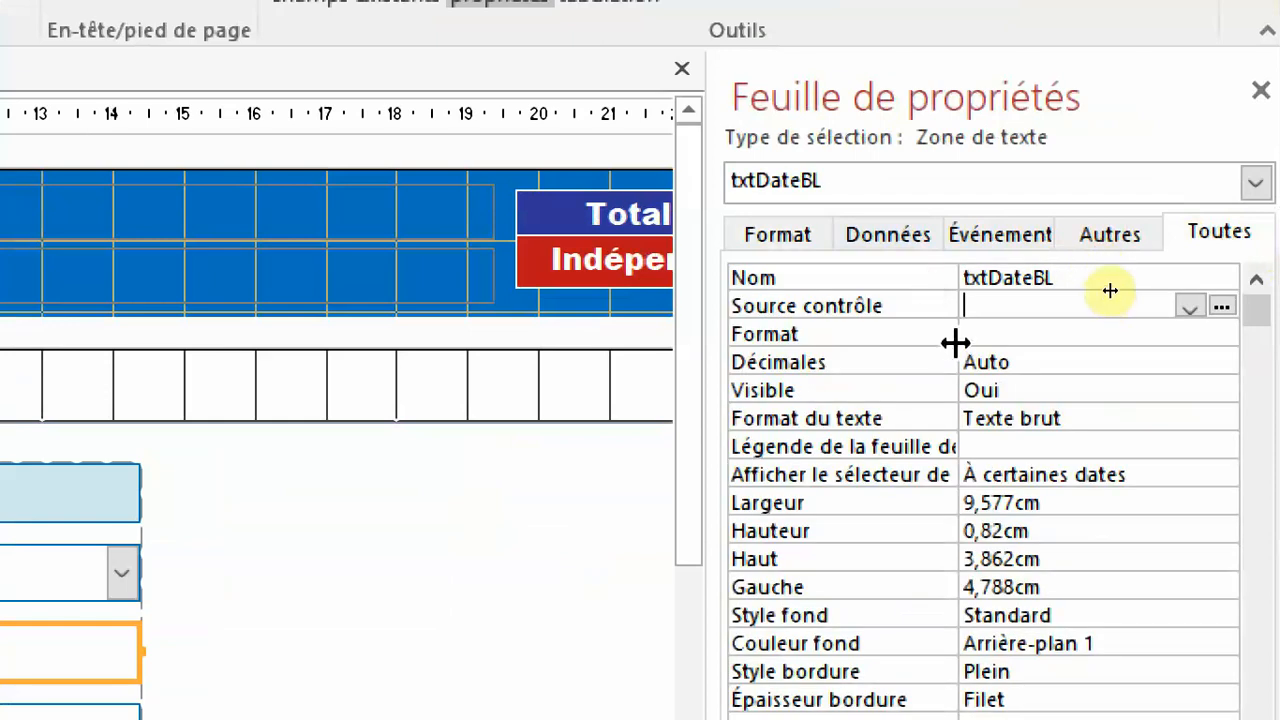
Set the Format property of txtDateBL to Date, abrégé.
left_click(1068, 336)
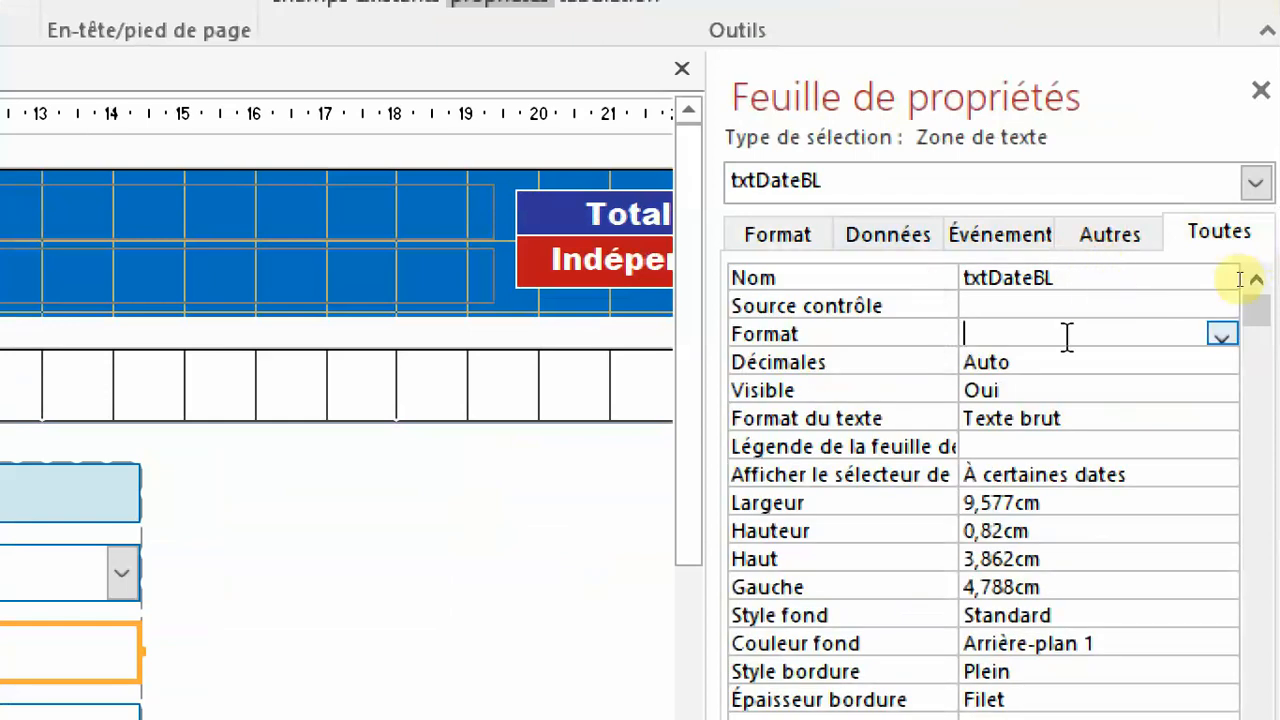
left_click(1217, 336)
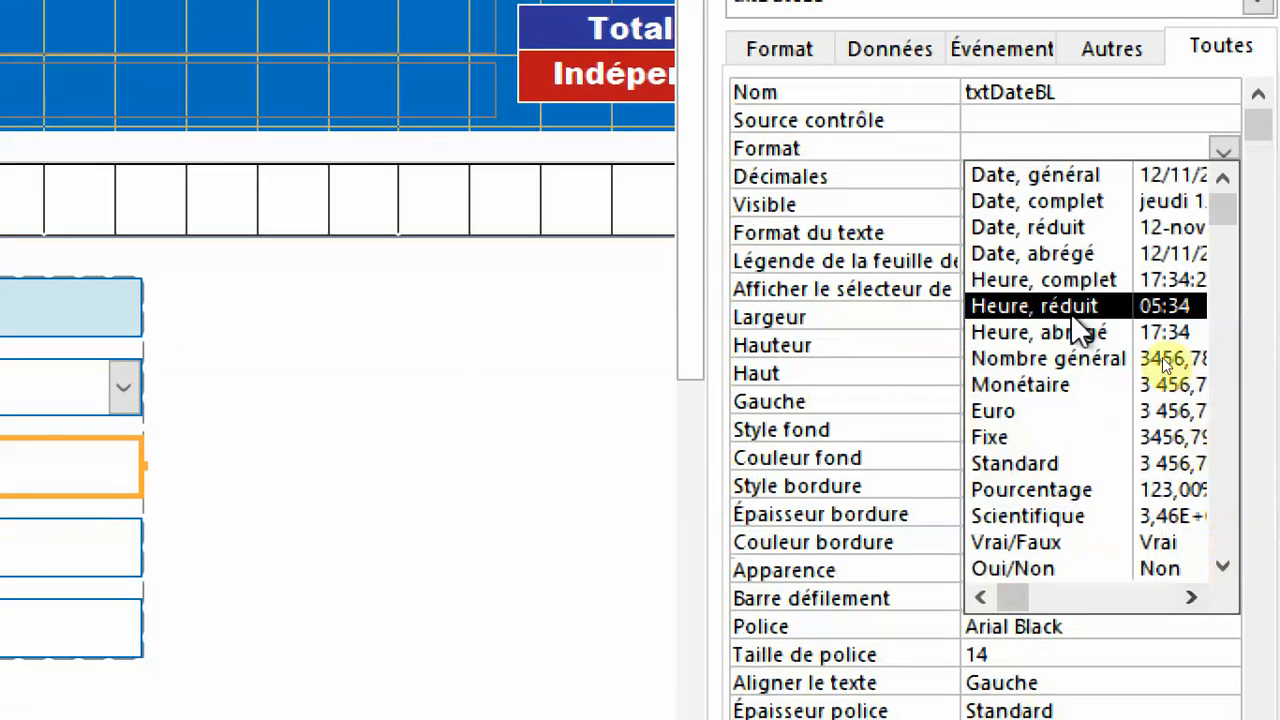
left_click(1063, 253)
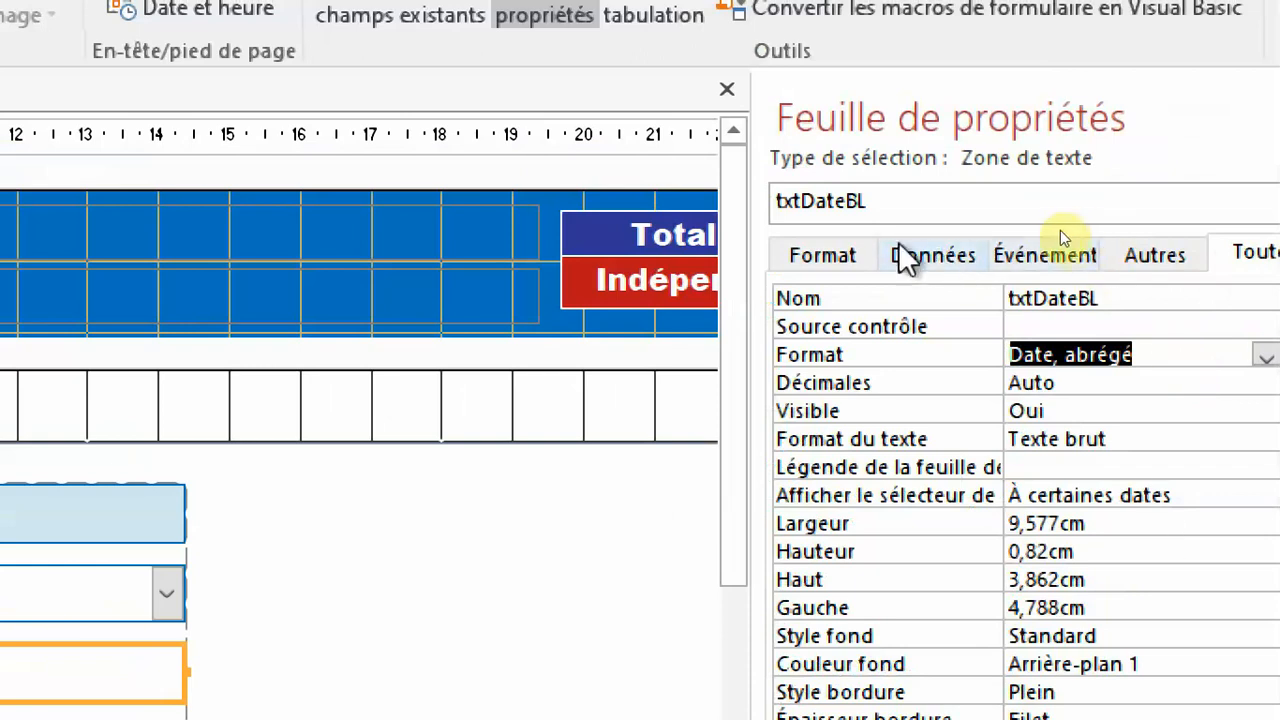
Set the default value (Valeur par défaut) of txtDateBL to =Date().
left_click(921, 256)
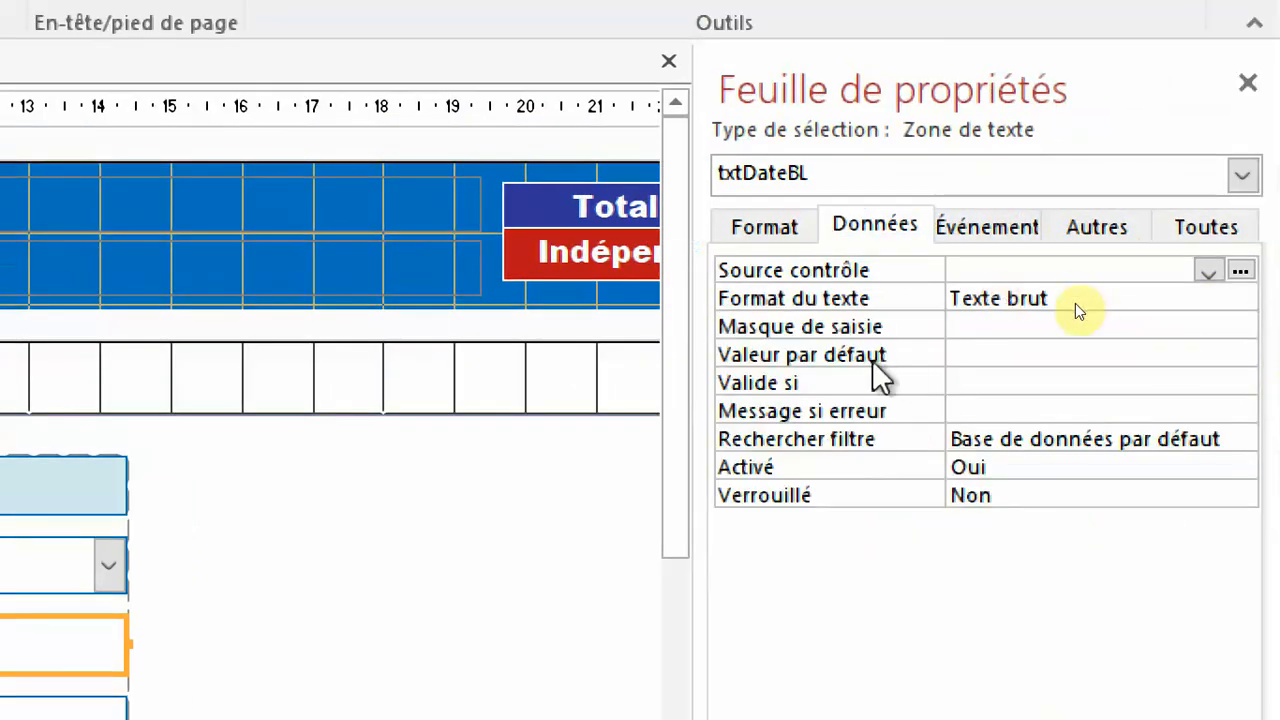
left_click(873, 362)
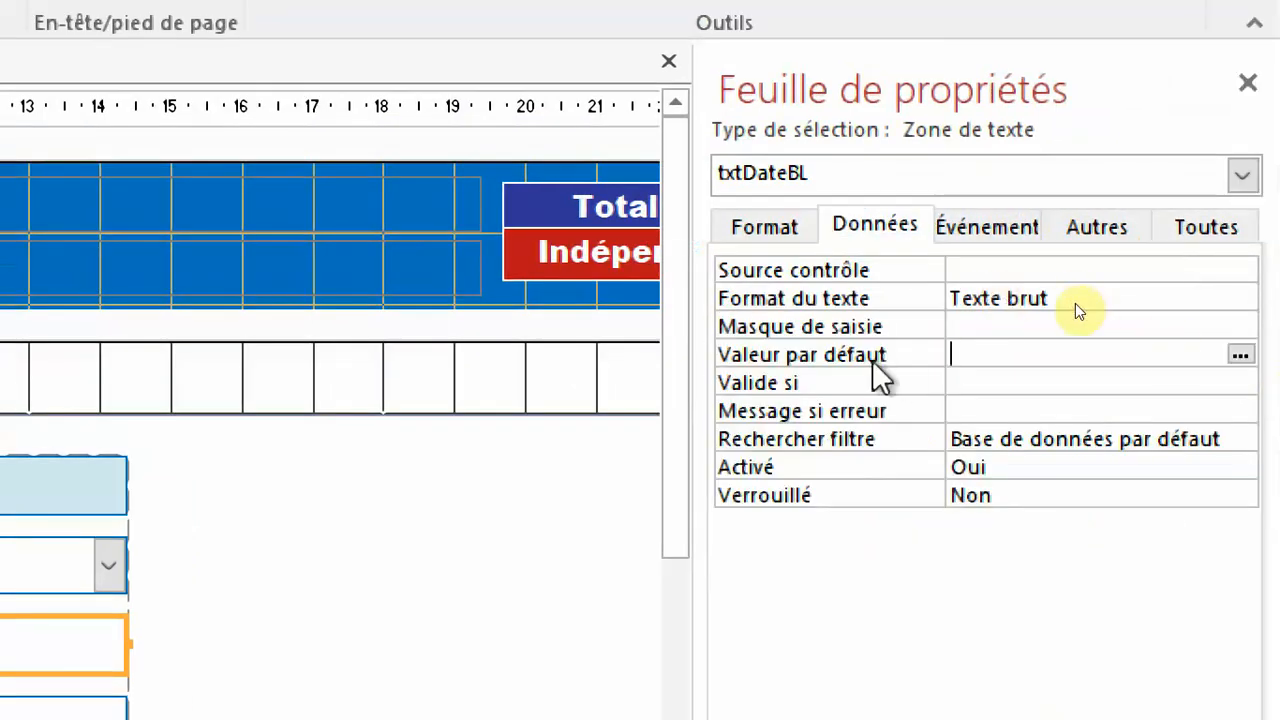
type("=date")
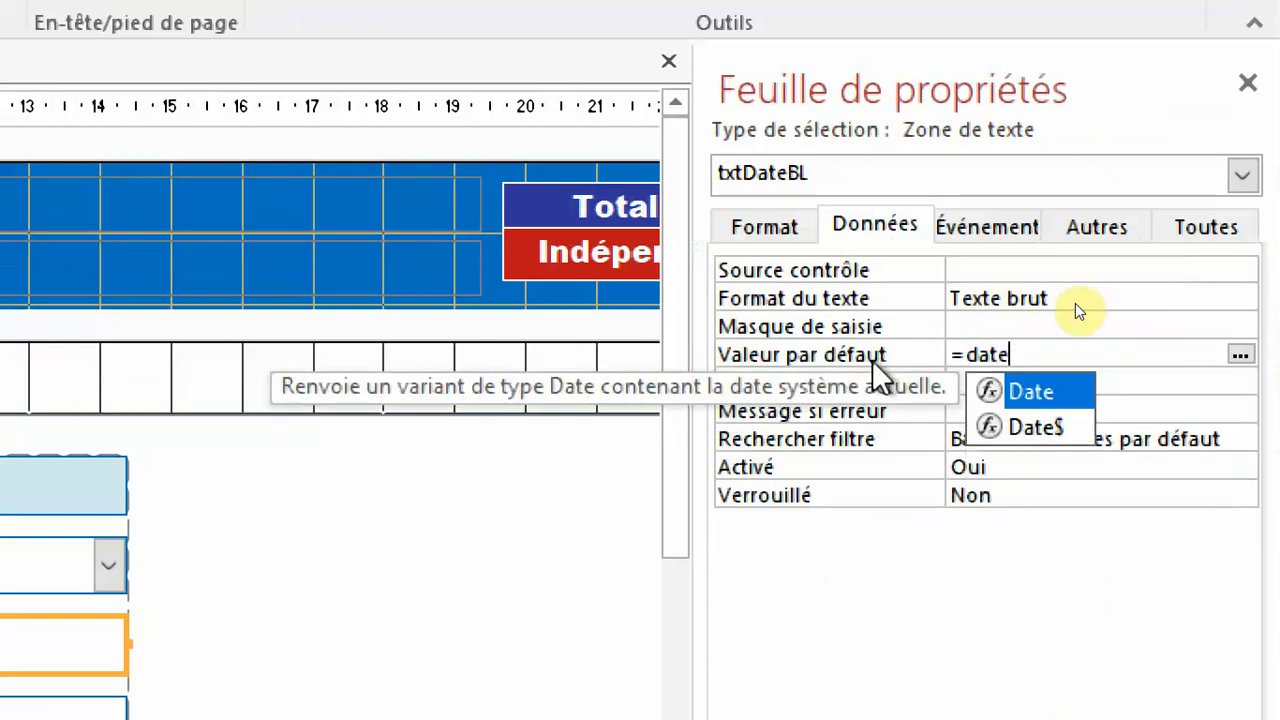
double_click(1028, 393)
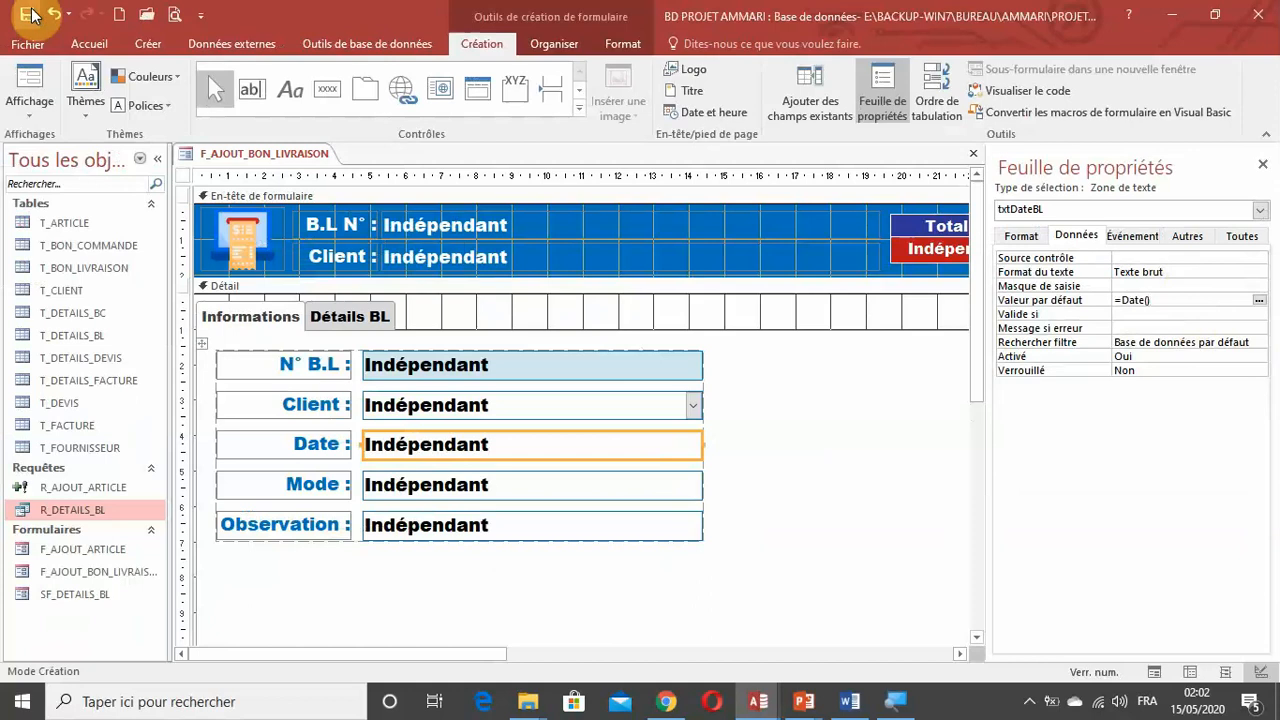
Check the Date field's default value in form view, and return to design view.
left_click(35, 104)
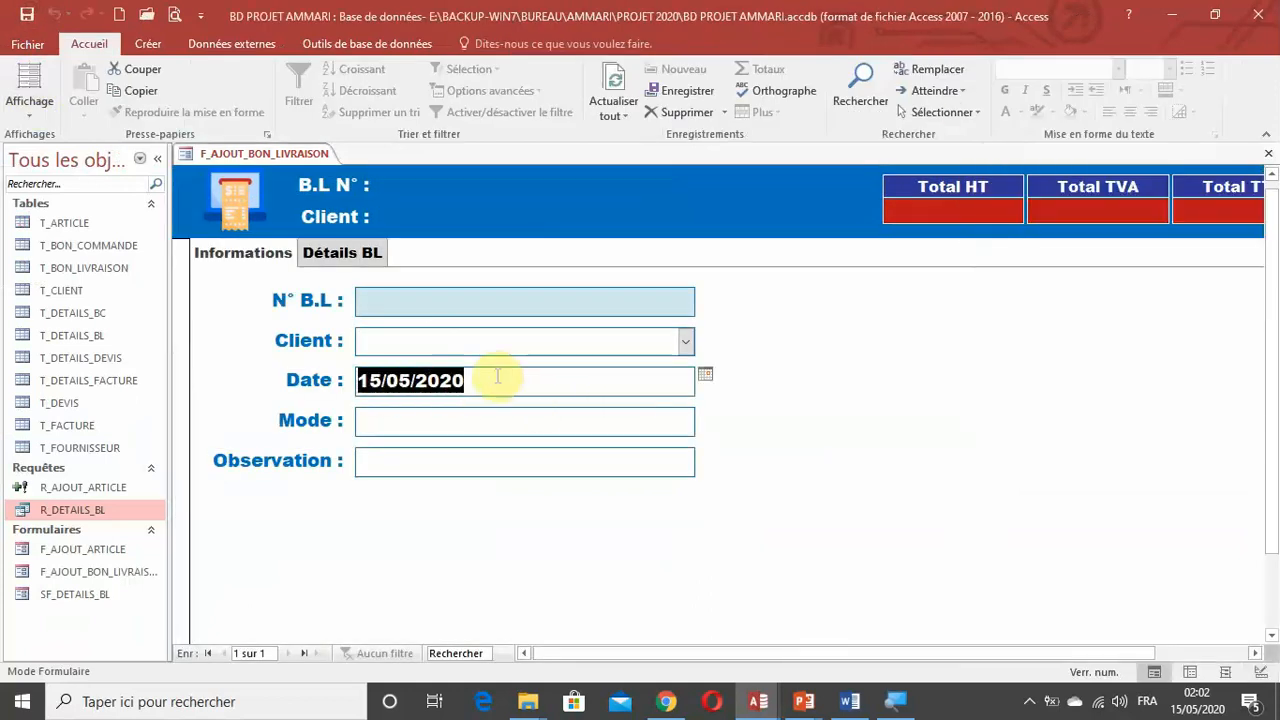
left_click(493, 375)
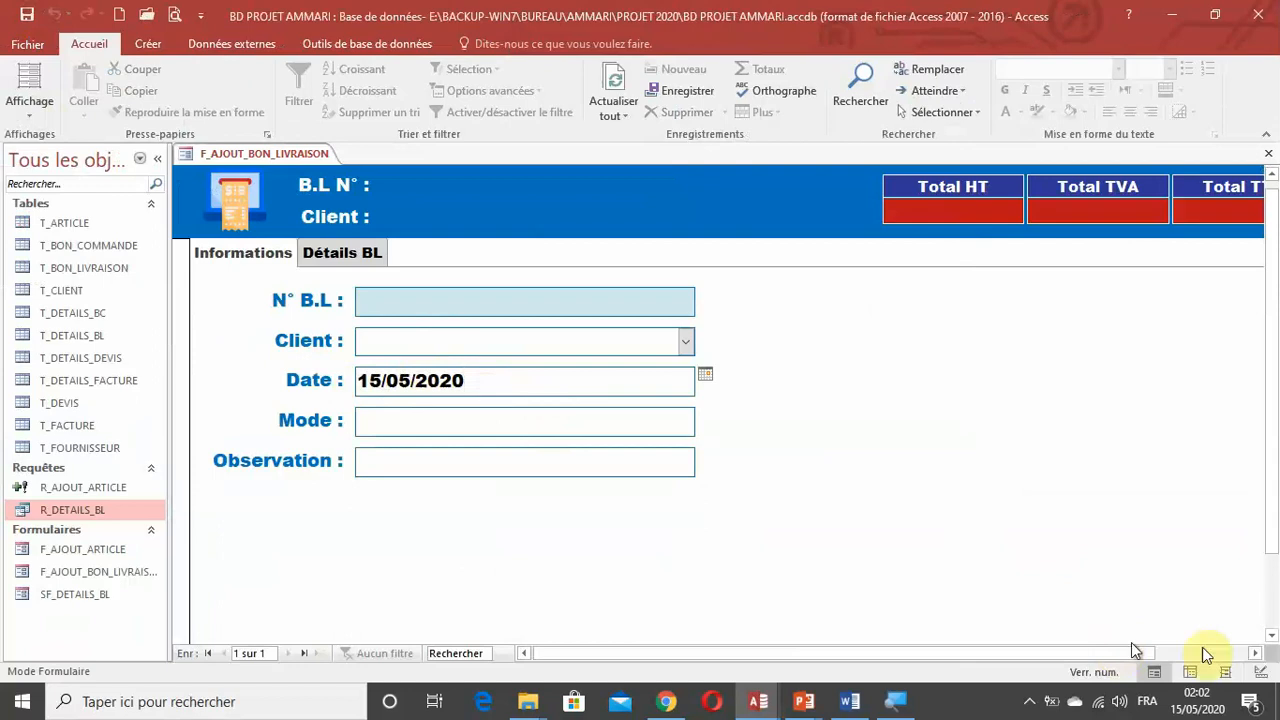
left_click(1251, 671)
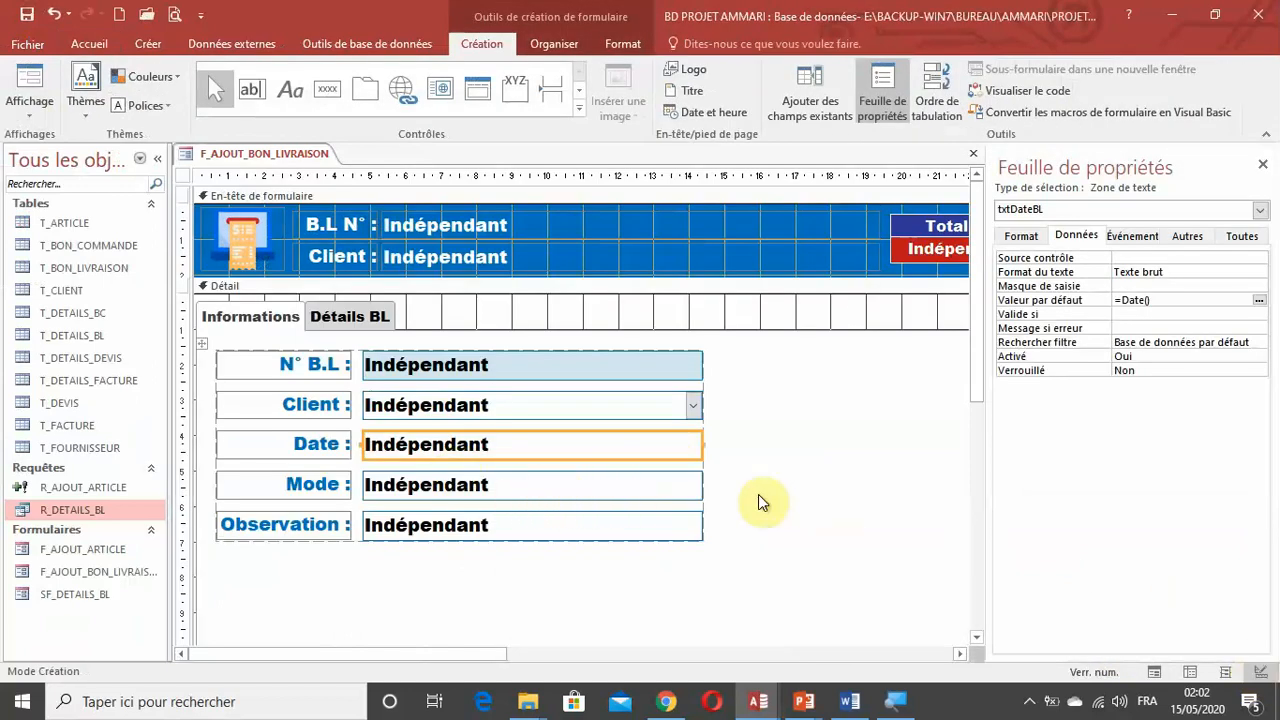
Convert the Mode text box into a combo box (Zone de liste déroulante).
left_click(563, 481)
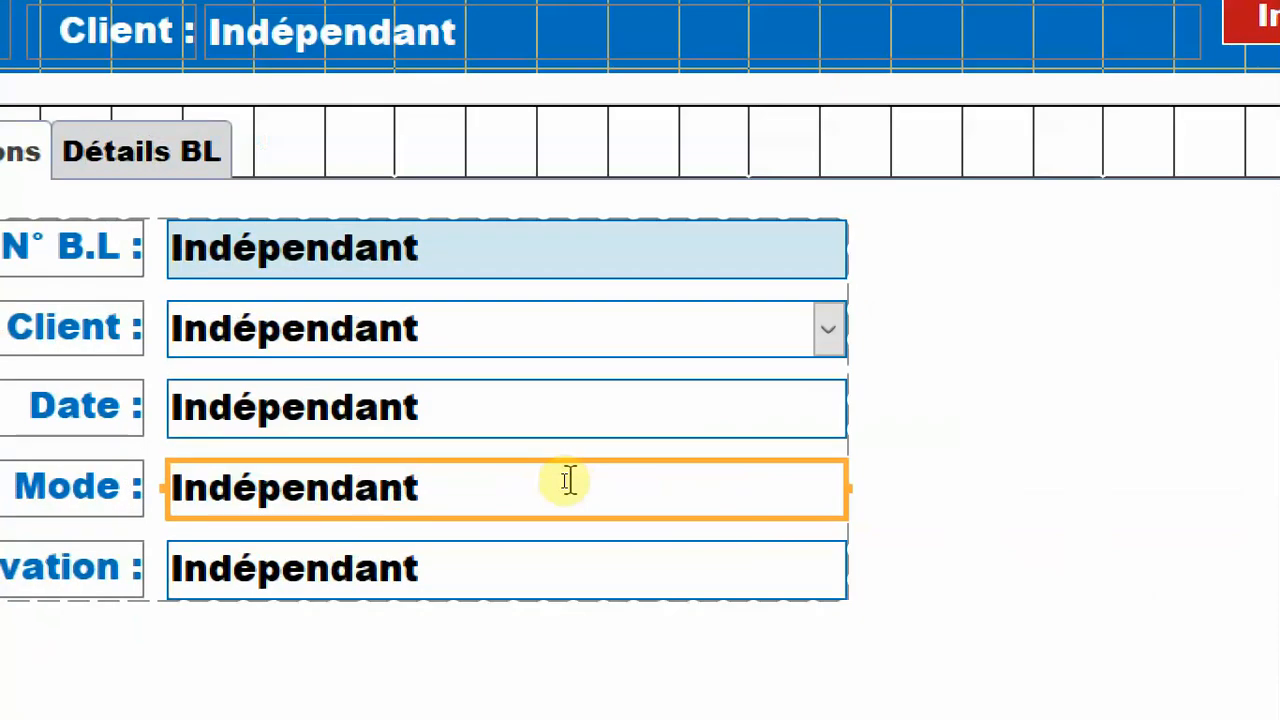
right_click(567, 481)
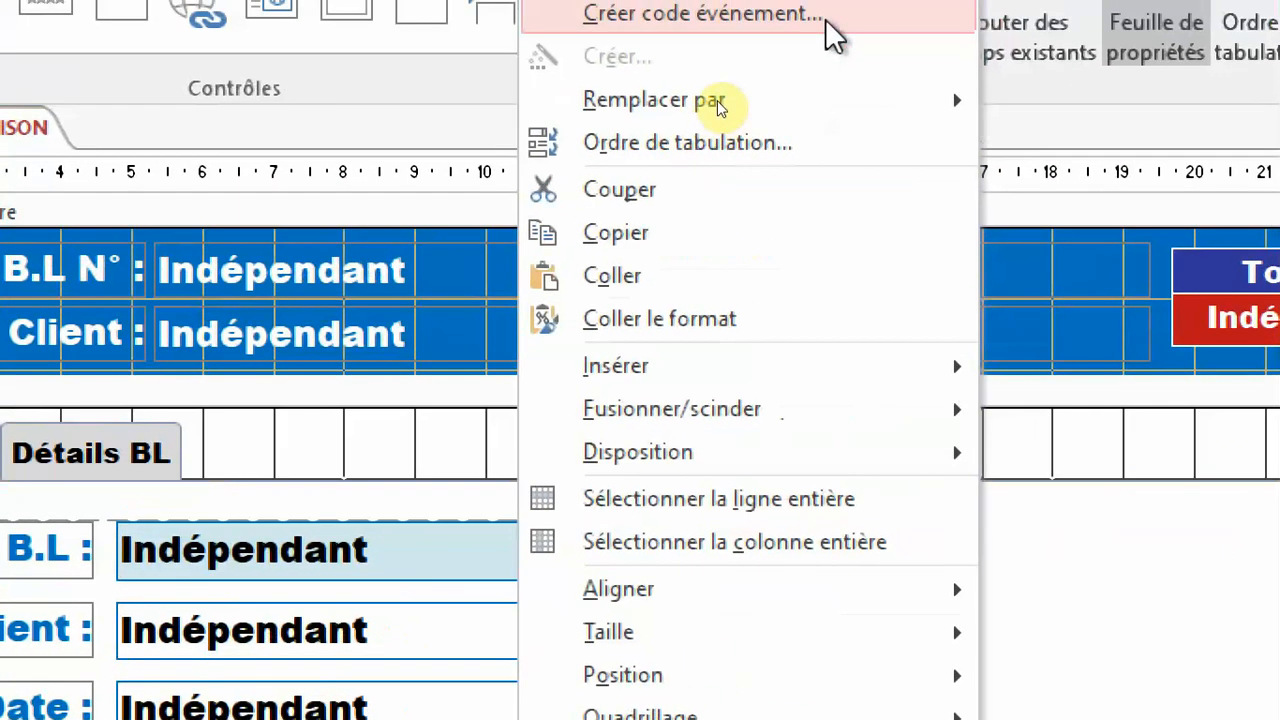
mouse_move(837, 105)
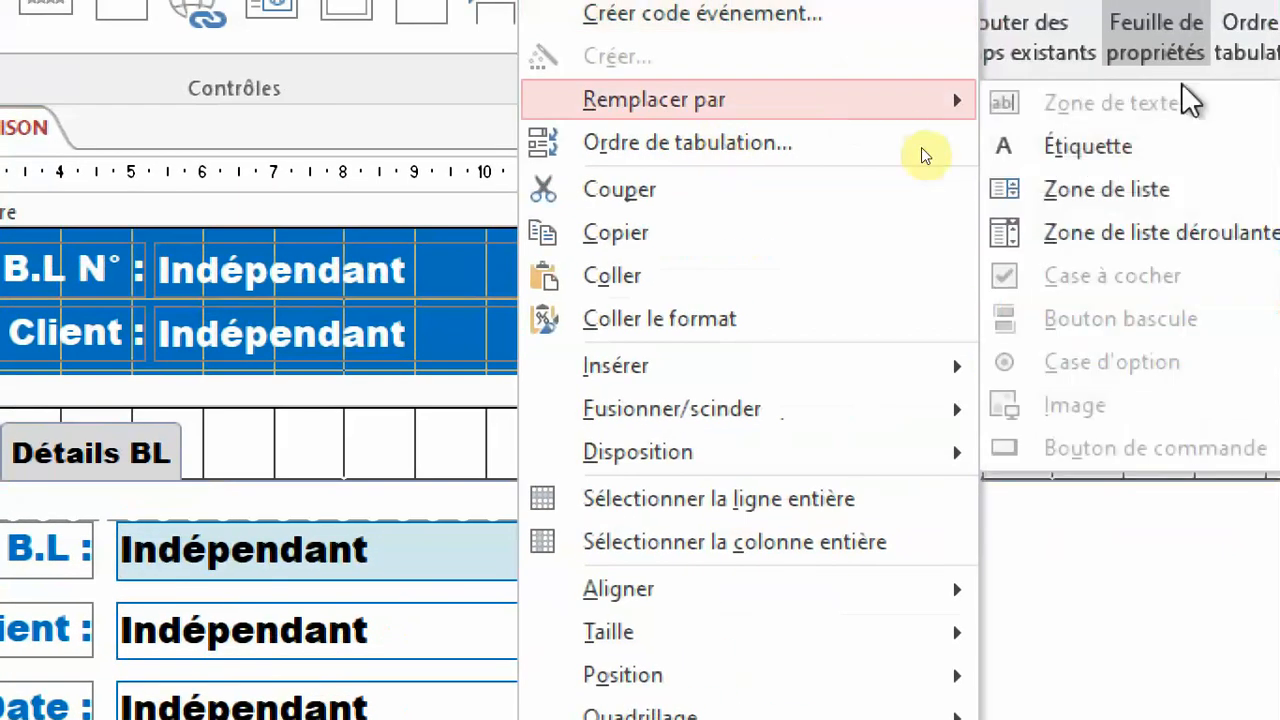
left_click(1262, 229)
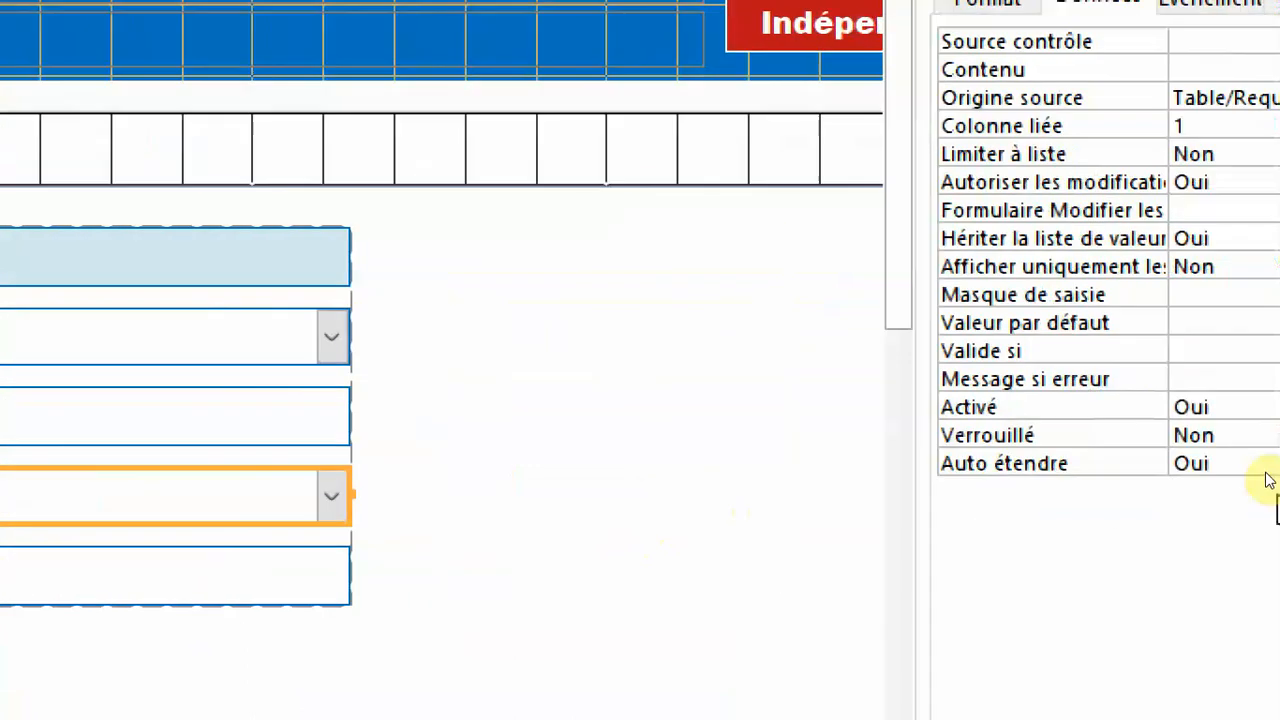
Name the Mode combo box txtModeBL.
left_click(1195, 190)
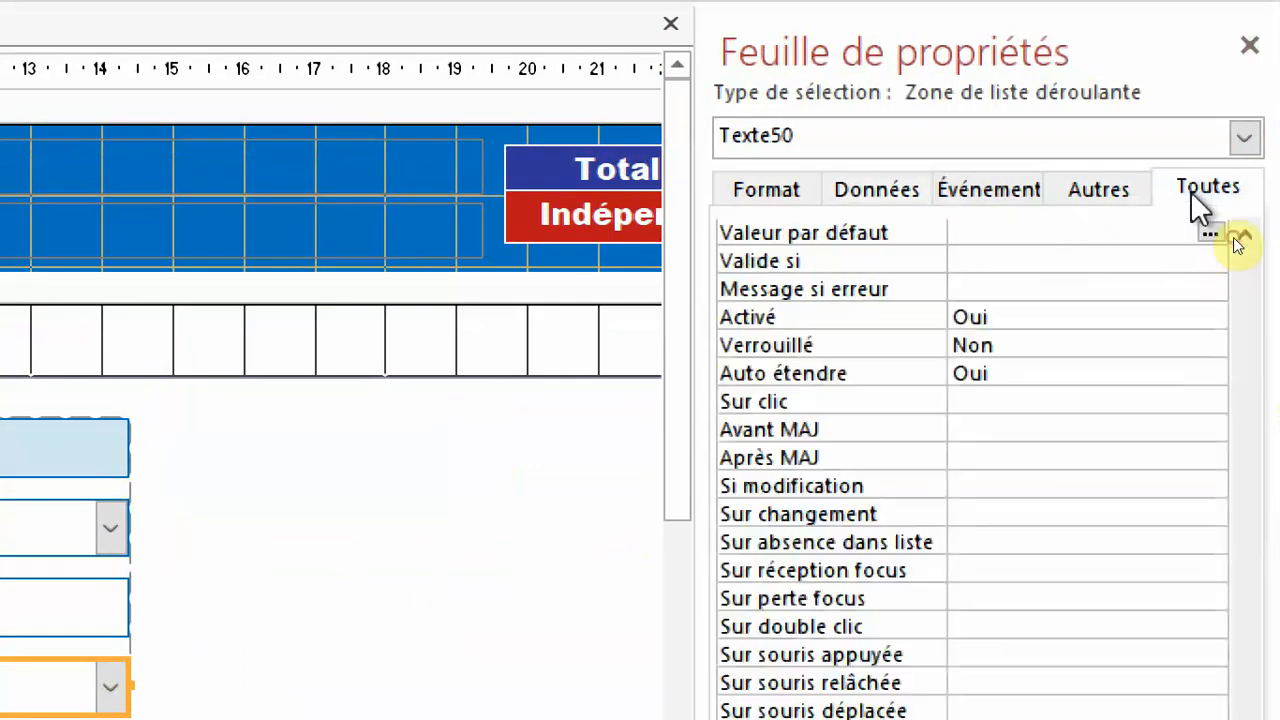
scroll(1196, 368, "up", 15)
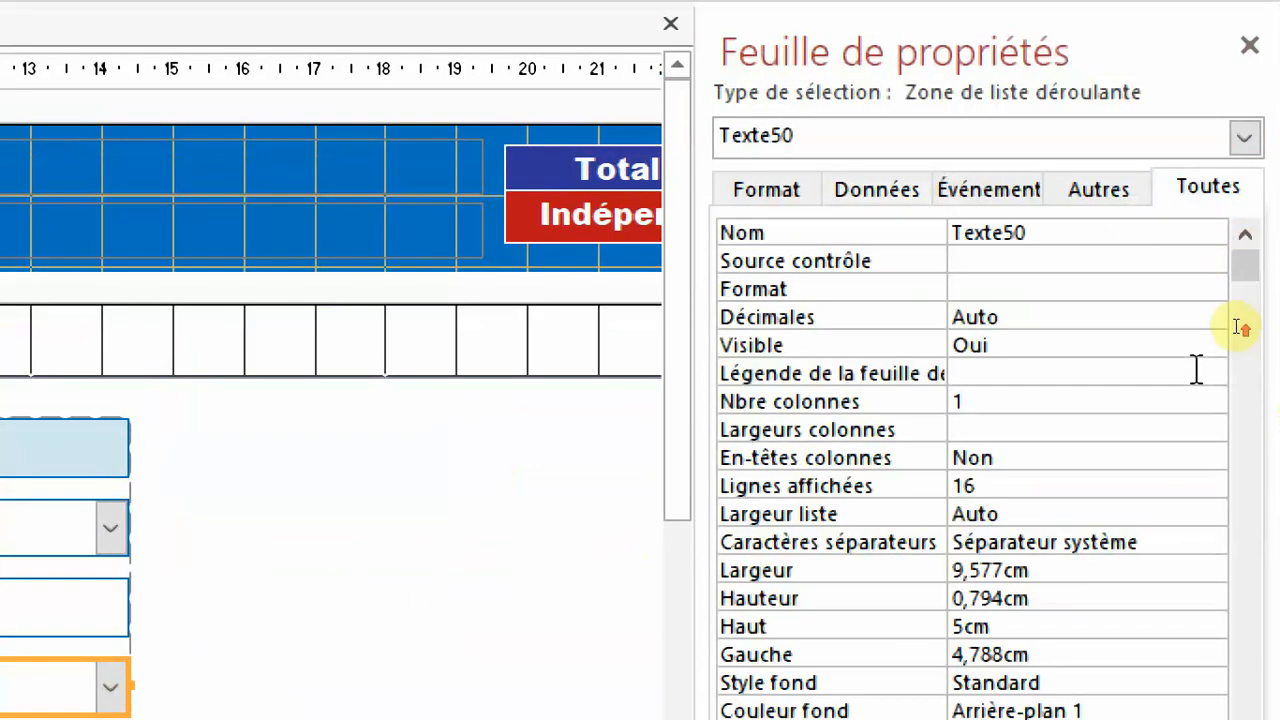
left_click(915, 234)
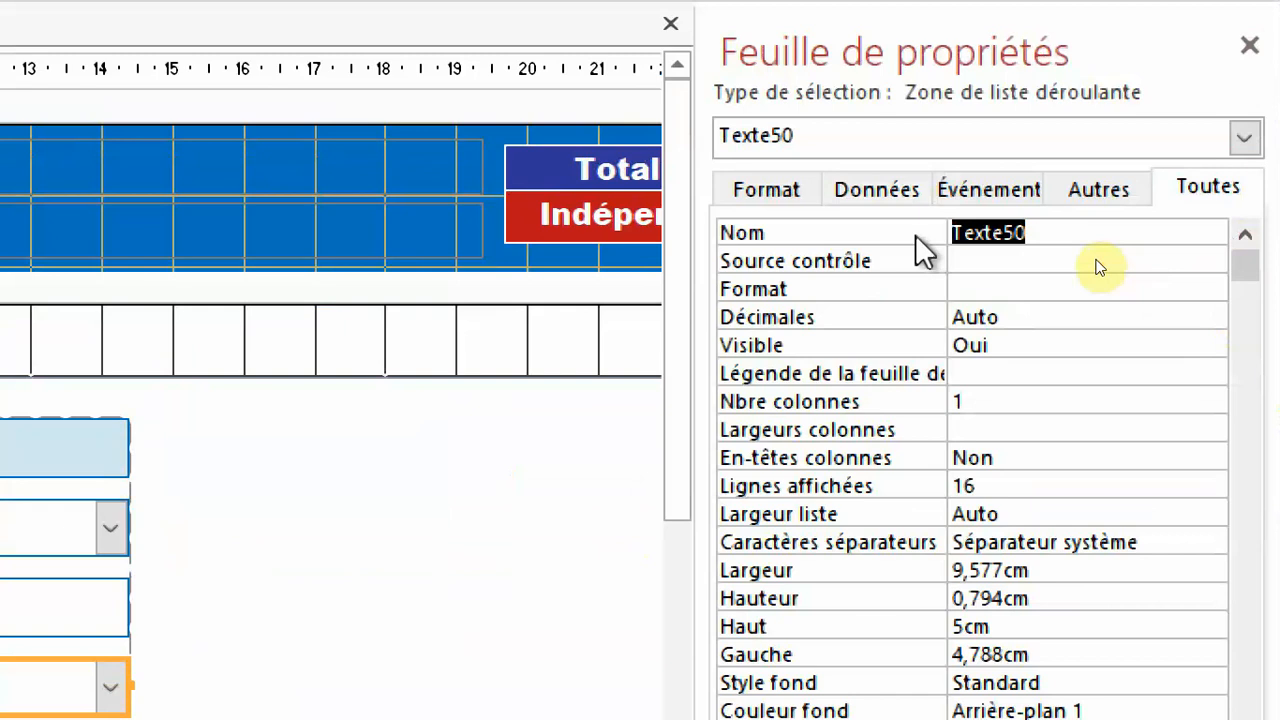
type("txtMo")
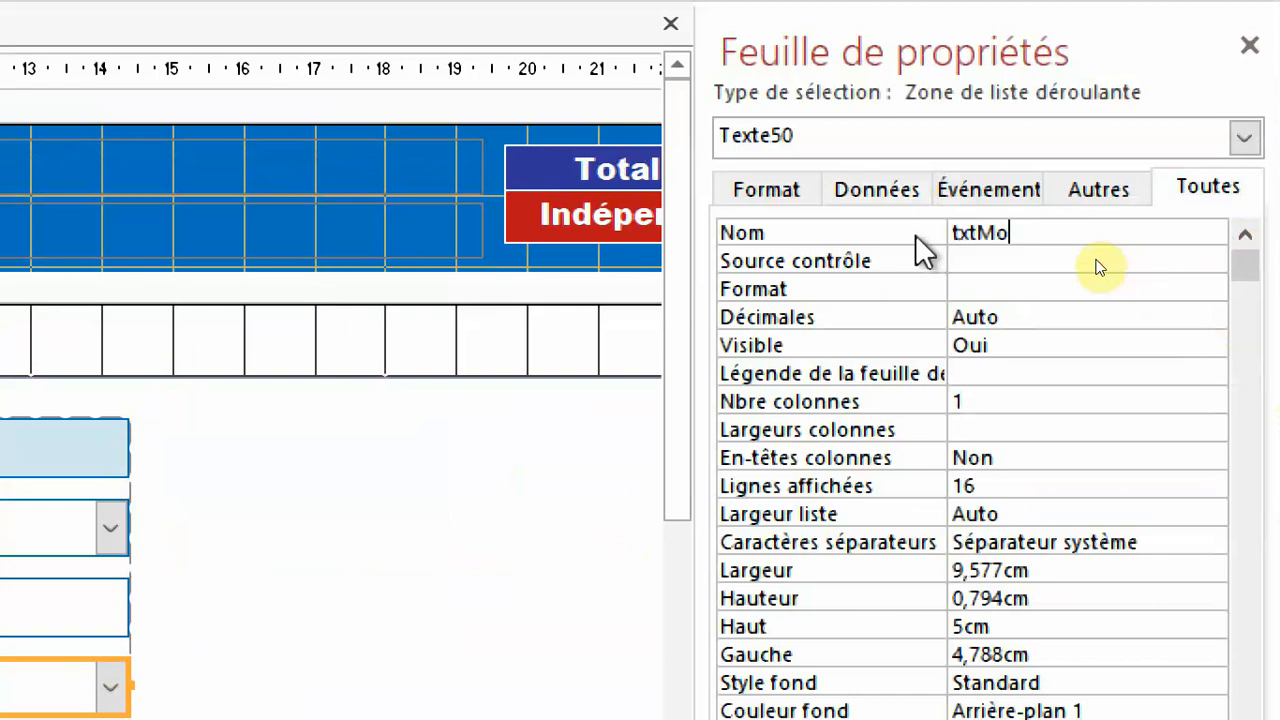
type("deBL")
key("Return")
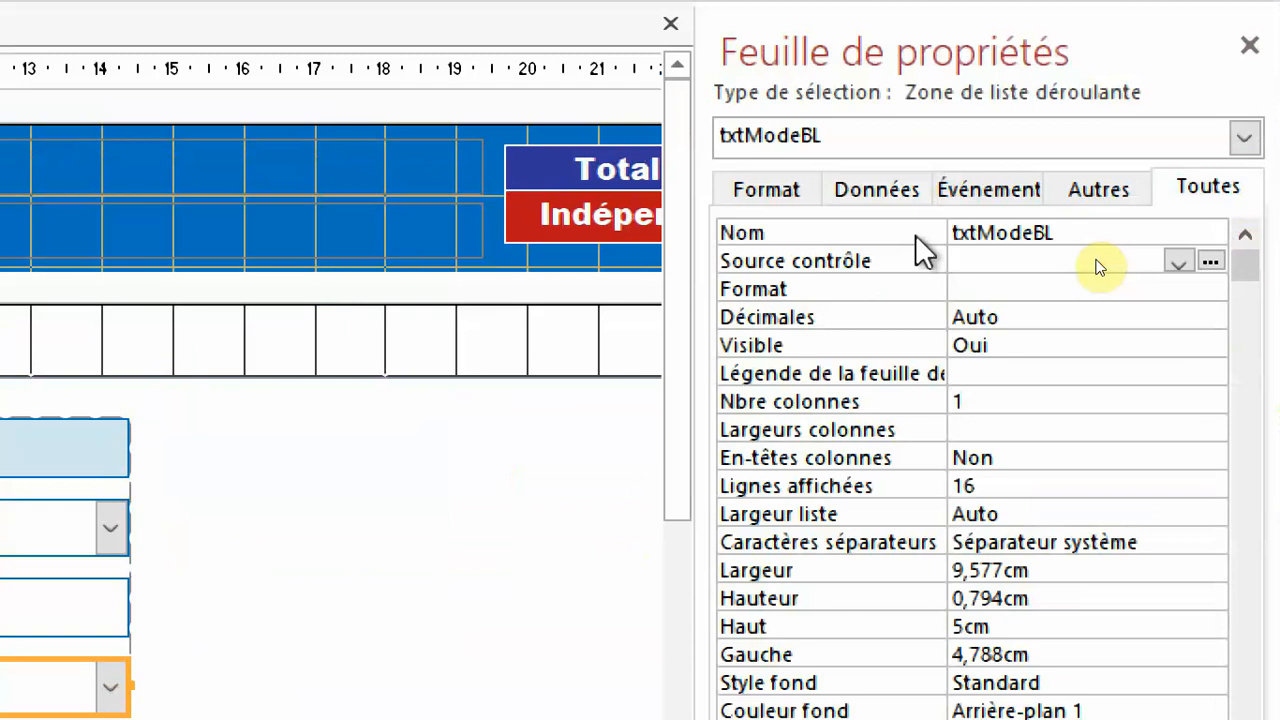
Set the Origine source property of txtModeBL to Liste valeurs.
left_click(879, 187)
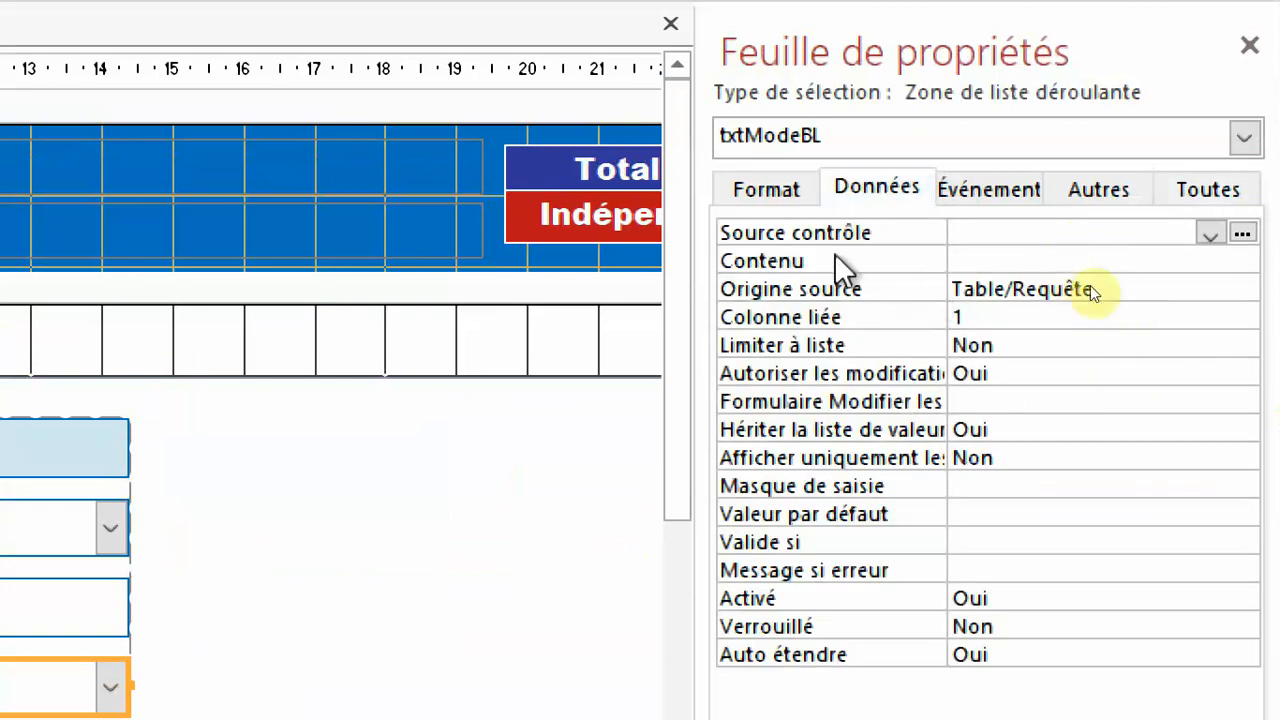
left_click(850, 290)
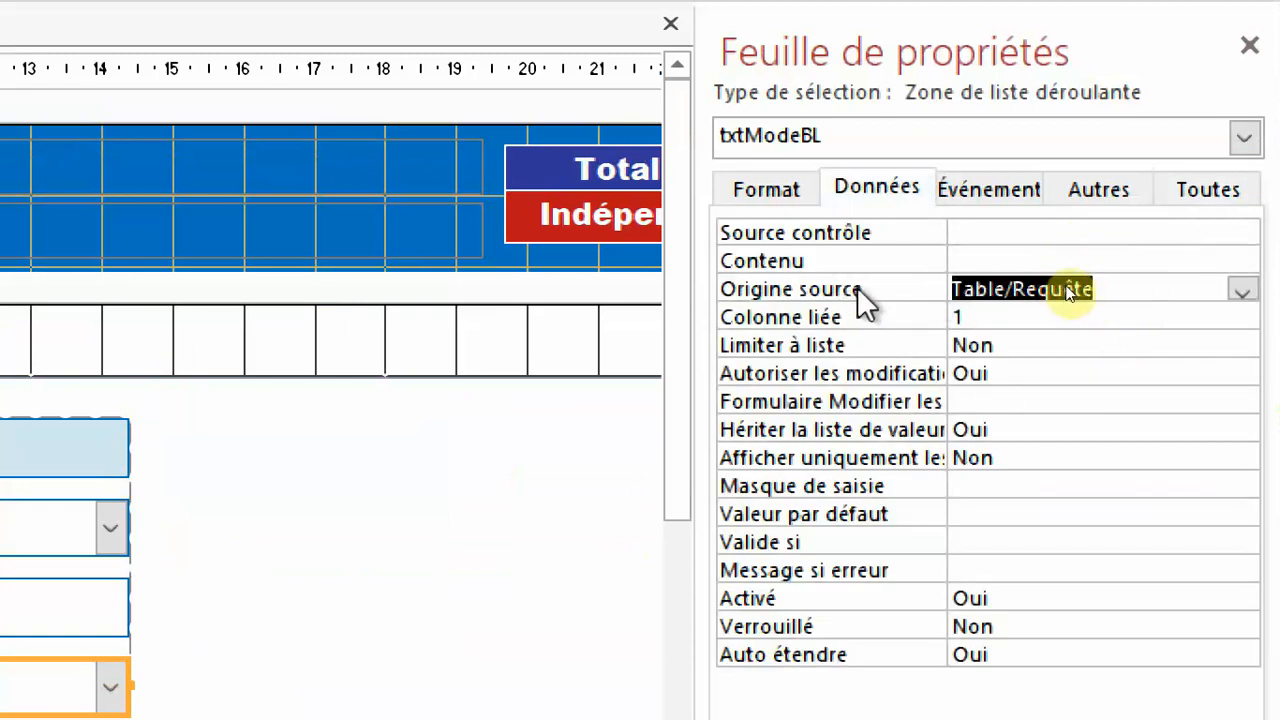
left_click(1238, 290)
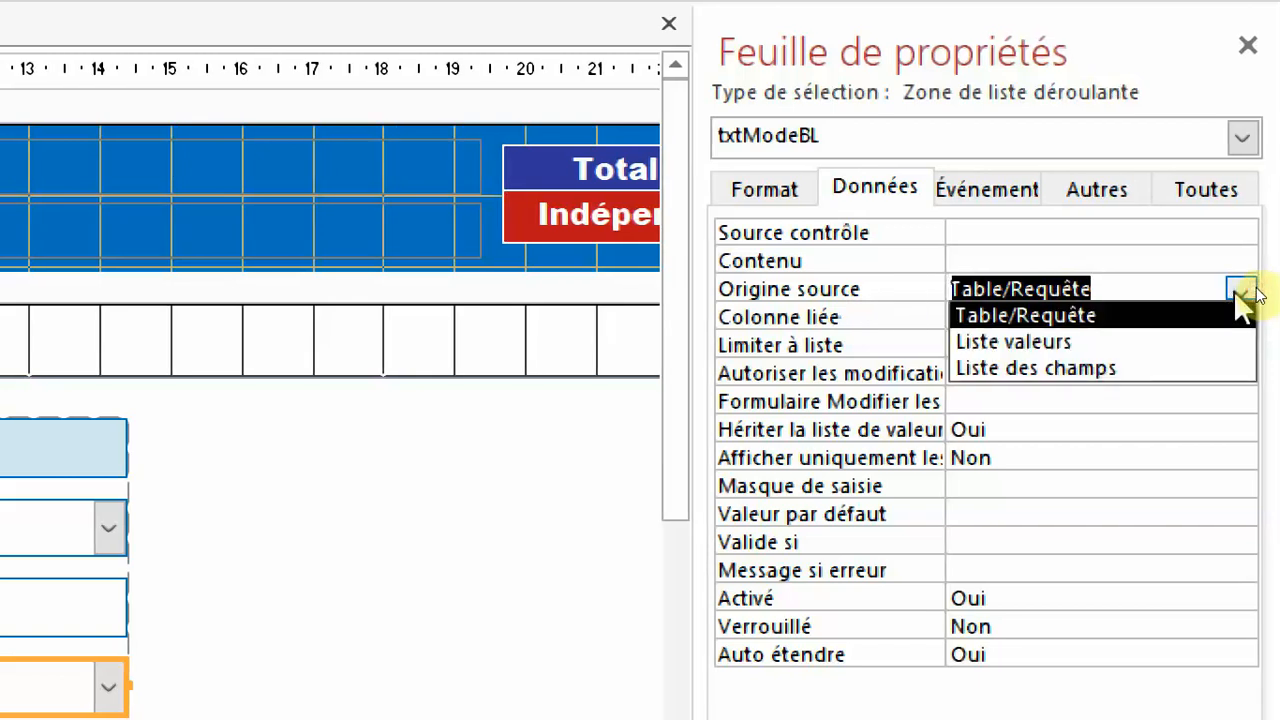
left_click(1008, 342)
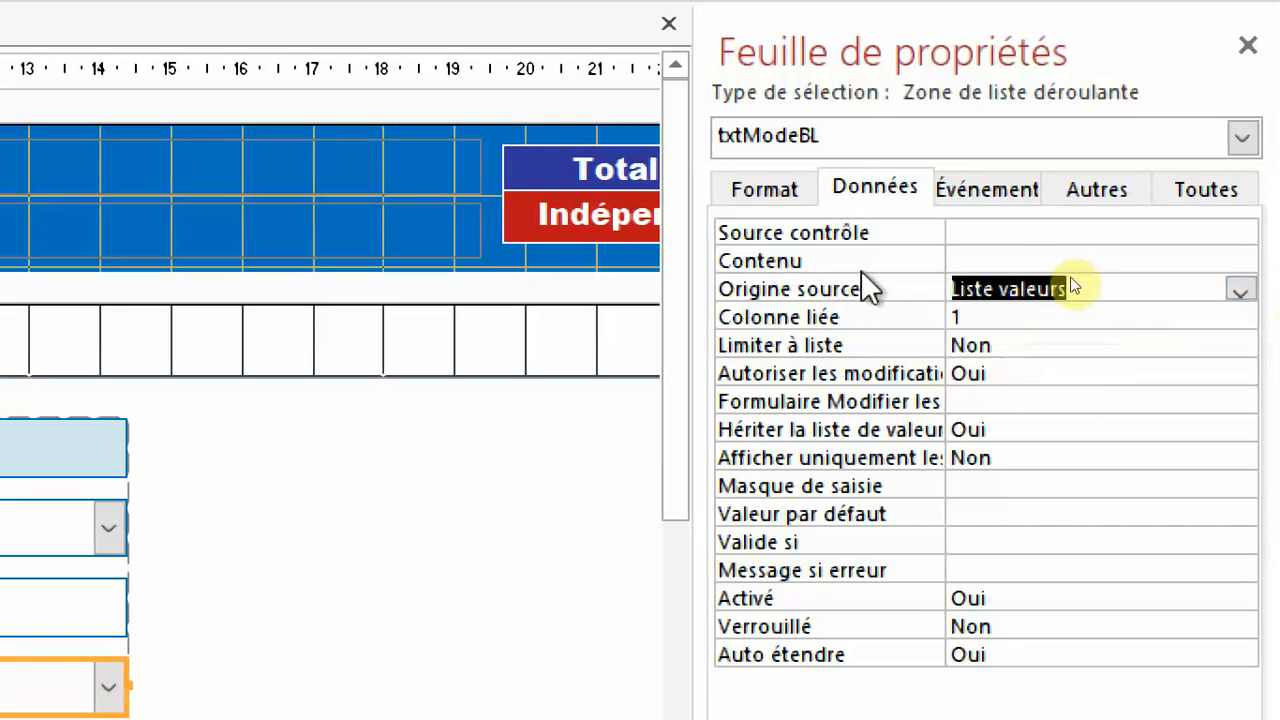
Enter ESPECES, CHEQUE, EFFET, VIREMENT and CREDIT on separate lines as the list items in the Contenu property of txtModeBL.
left_click(1046, 262)
left_click(1240, 261)
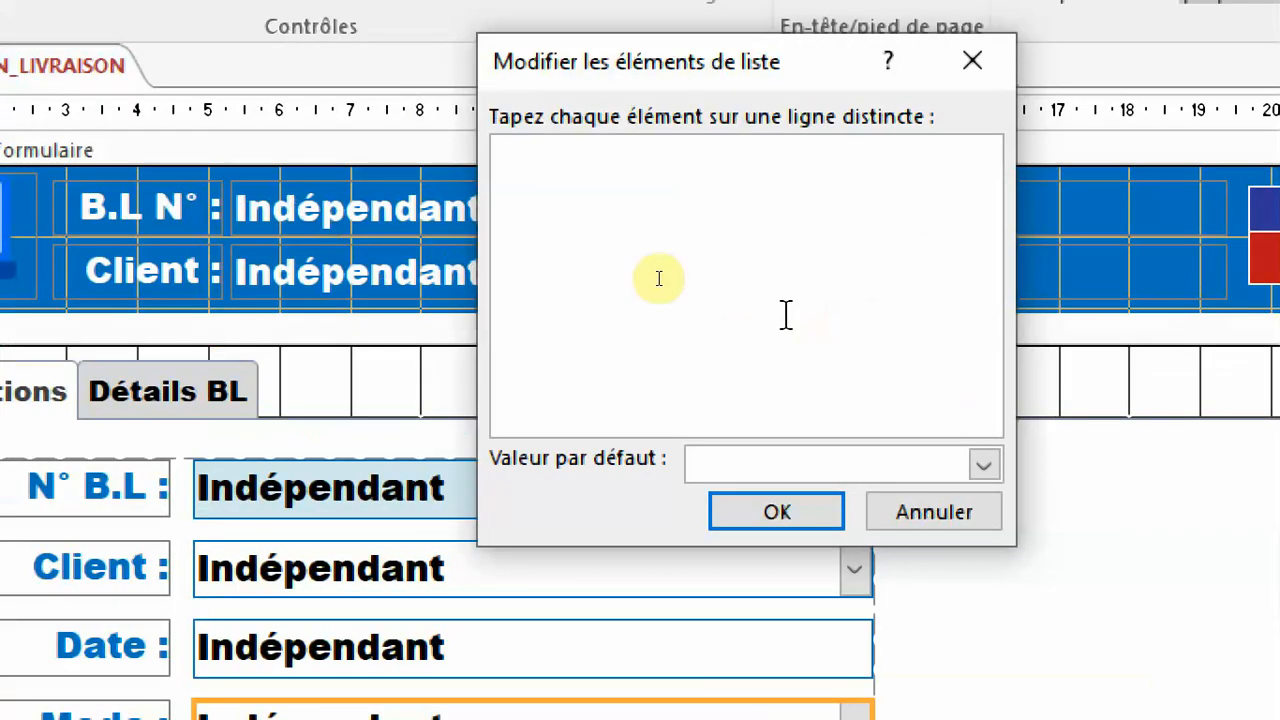
type("ES")
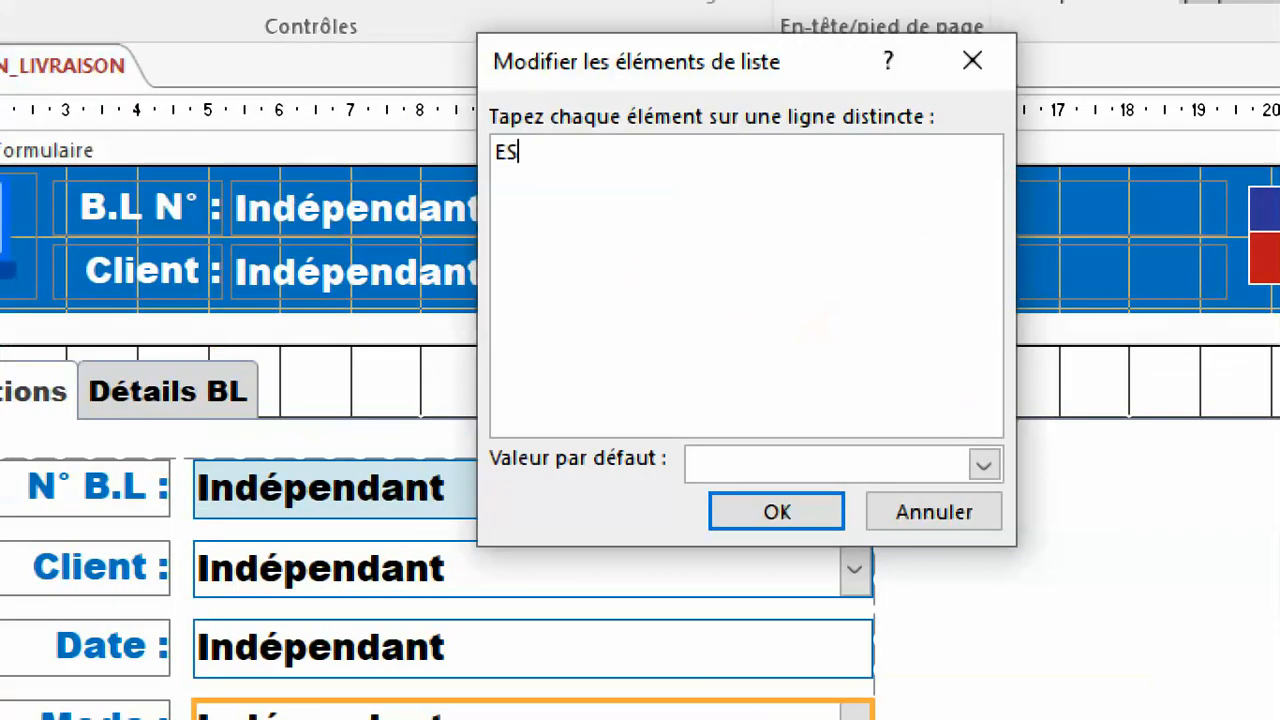
type("PECES")
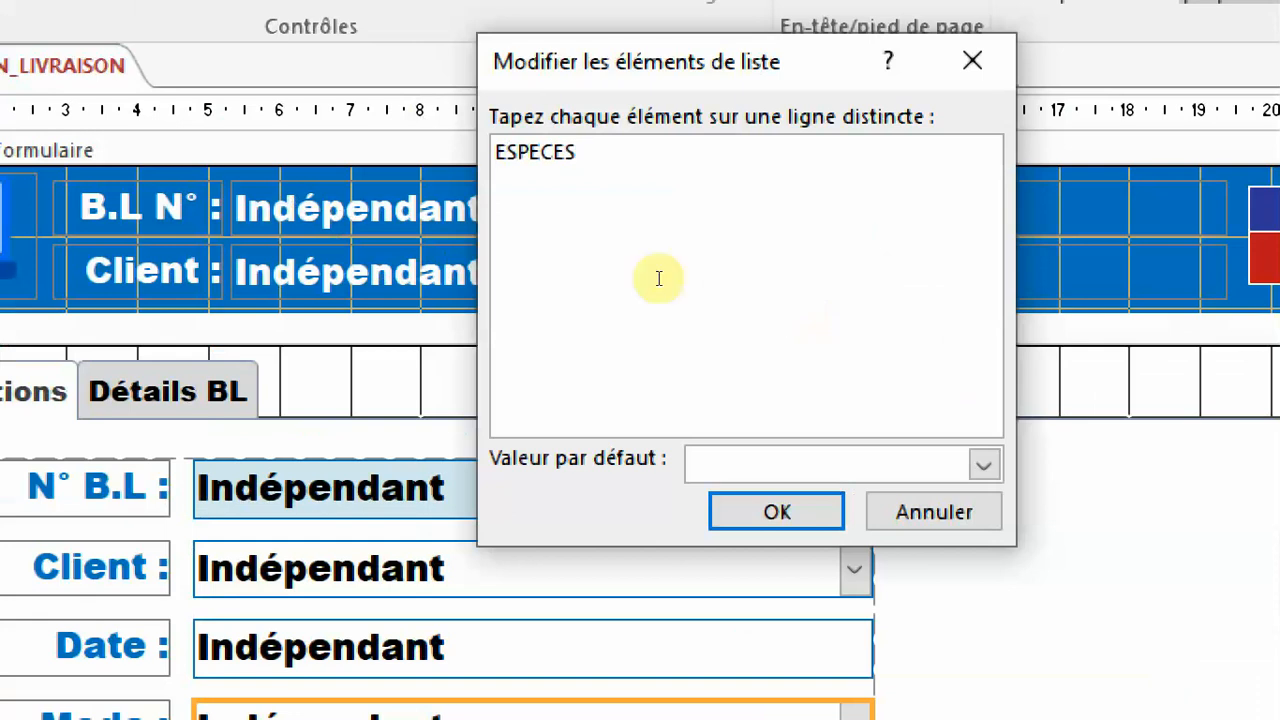
key("Return")
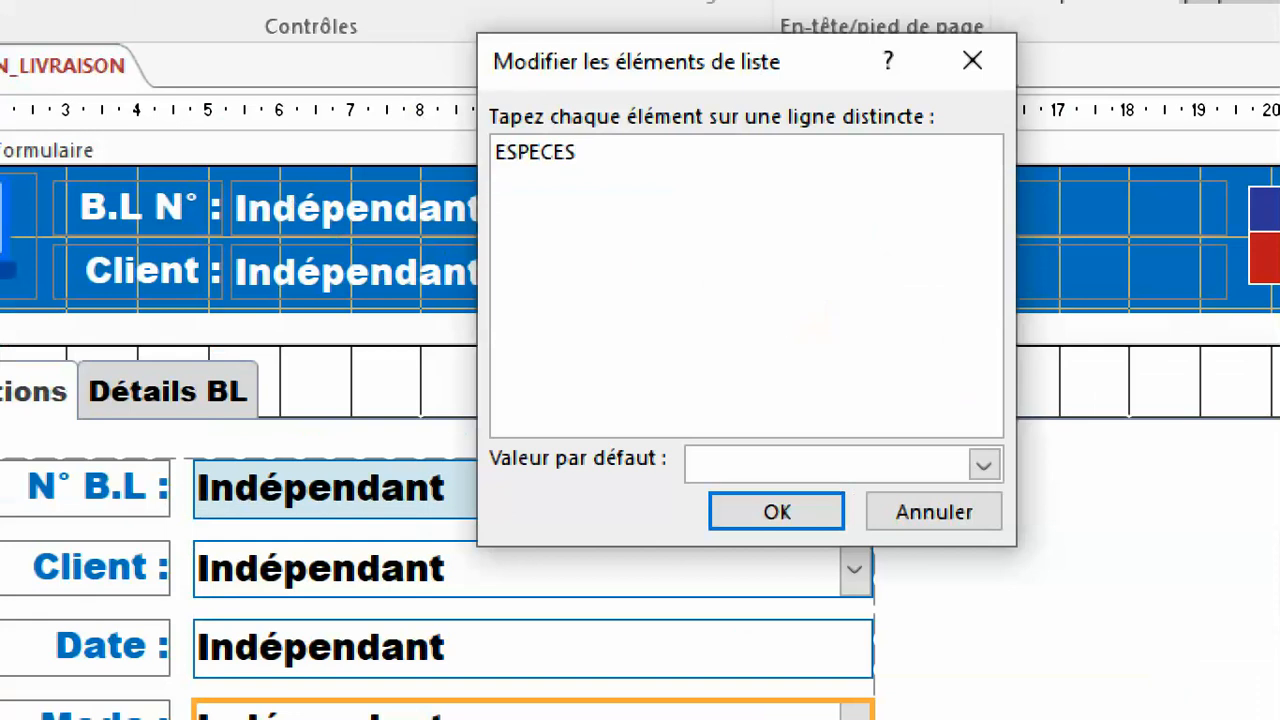
type("CHEQUE")
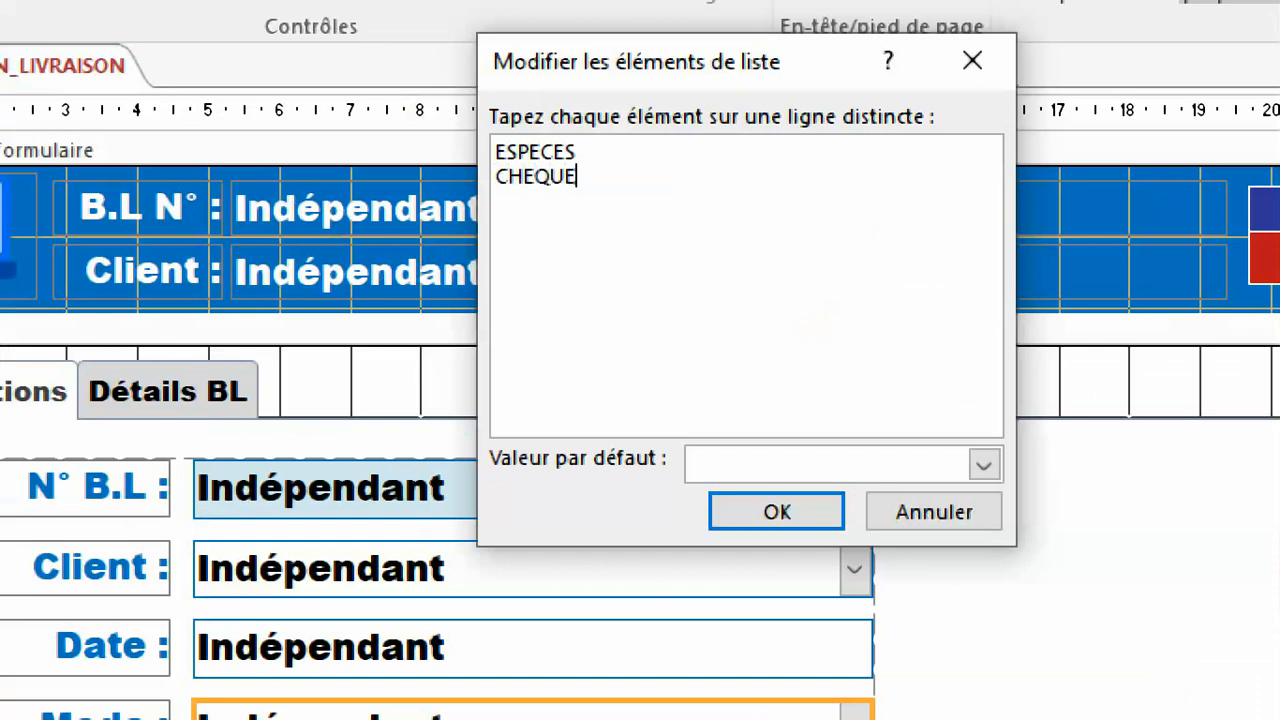
type(" EFFET ")
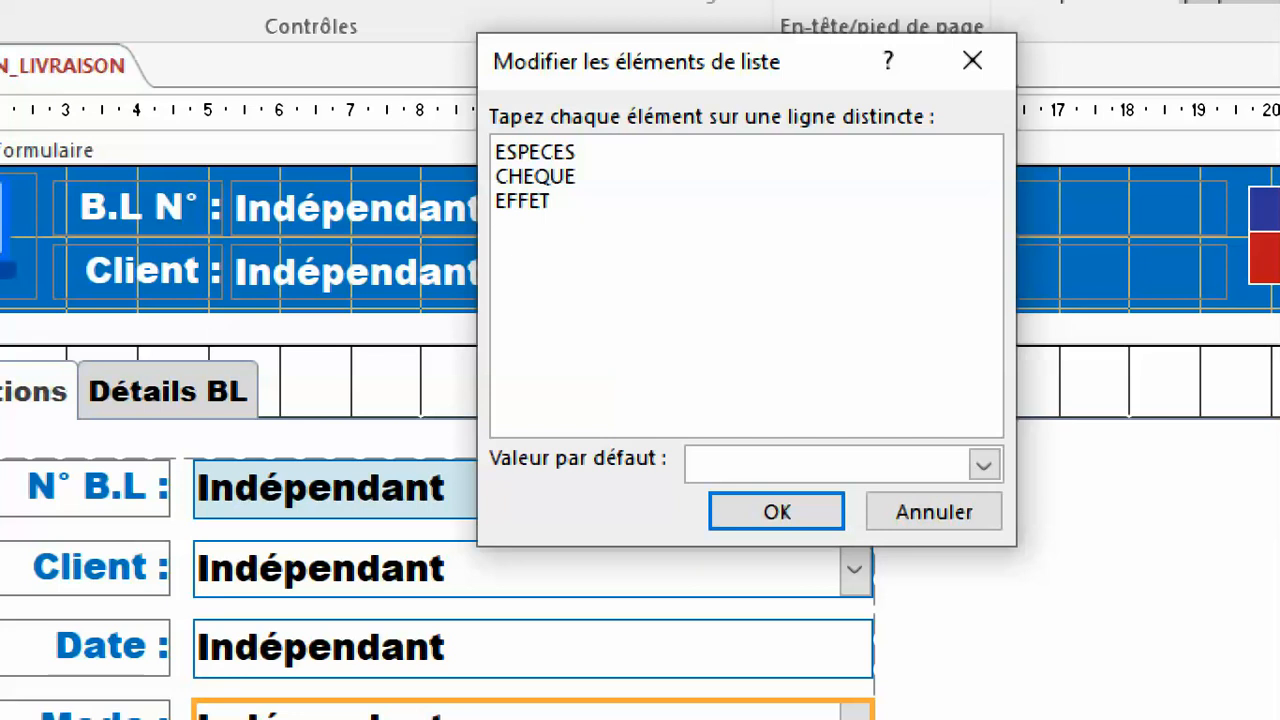
type("VIREMENT ")
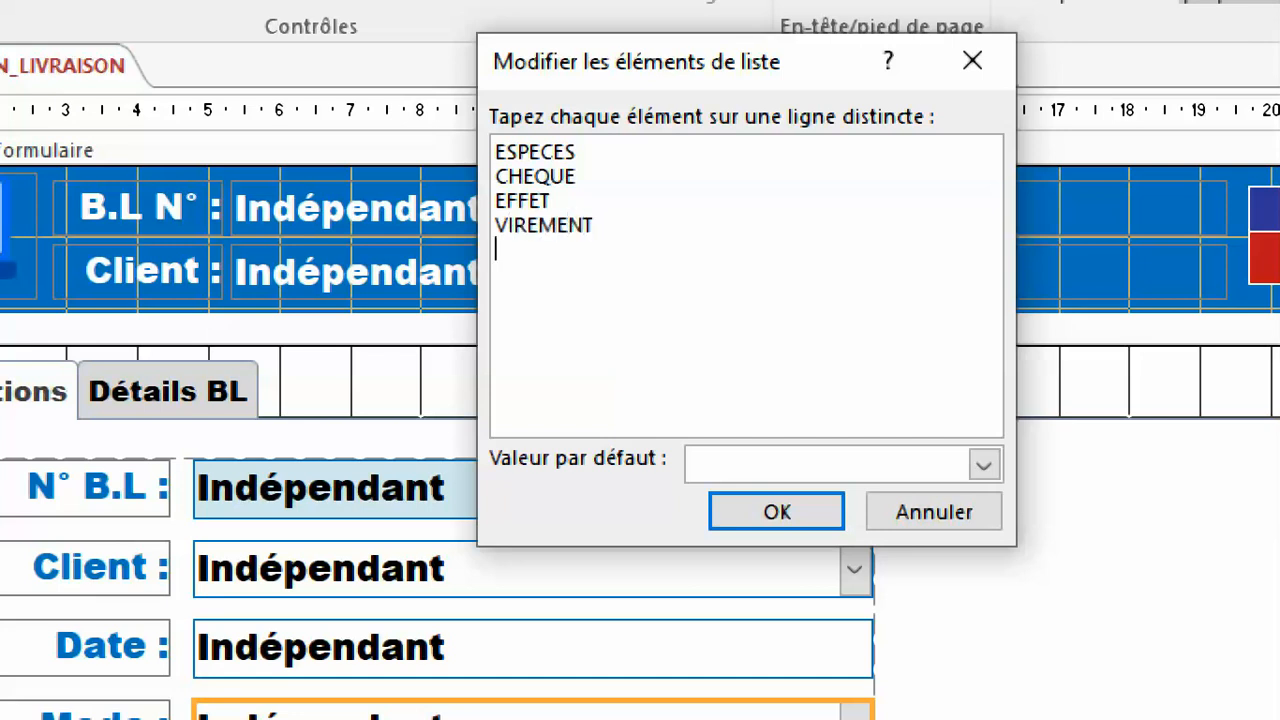
type("CREDIT")
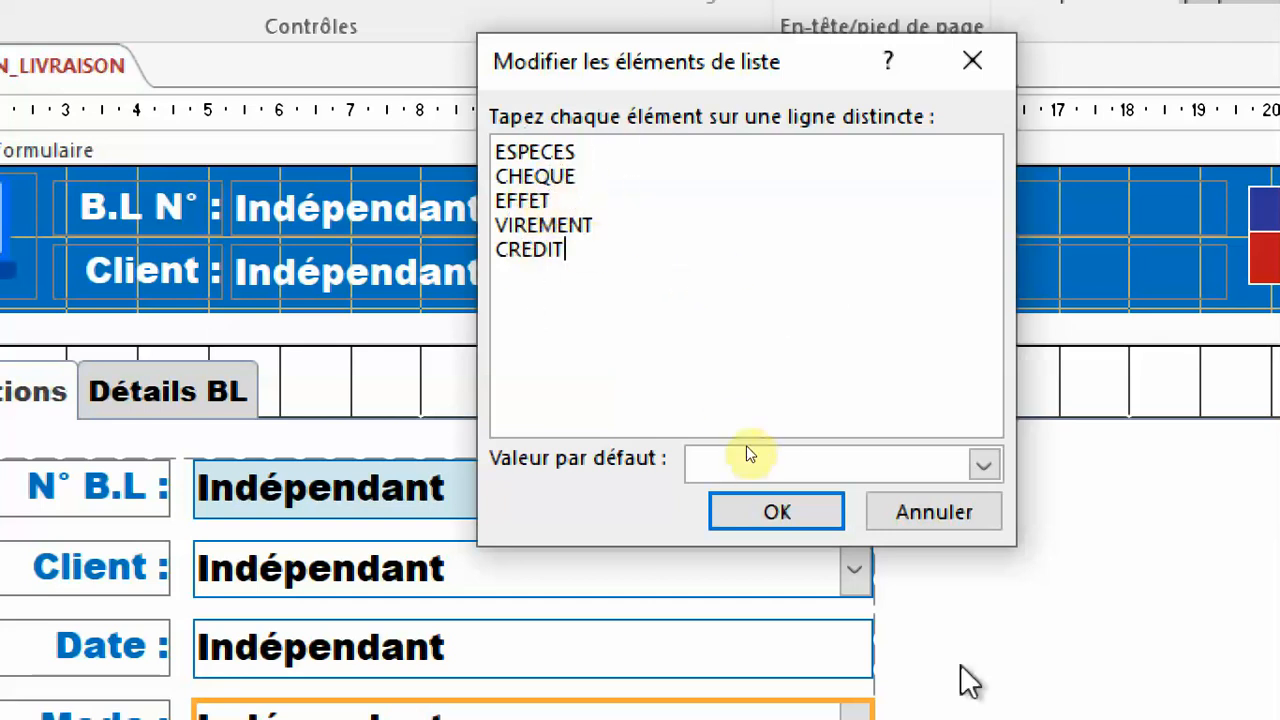
Choose ESPECES as the default value of the Mode list, confirm the list items, and check the Valeur par défaut property.
left_click(983, 464)
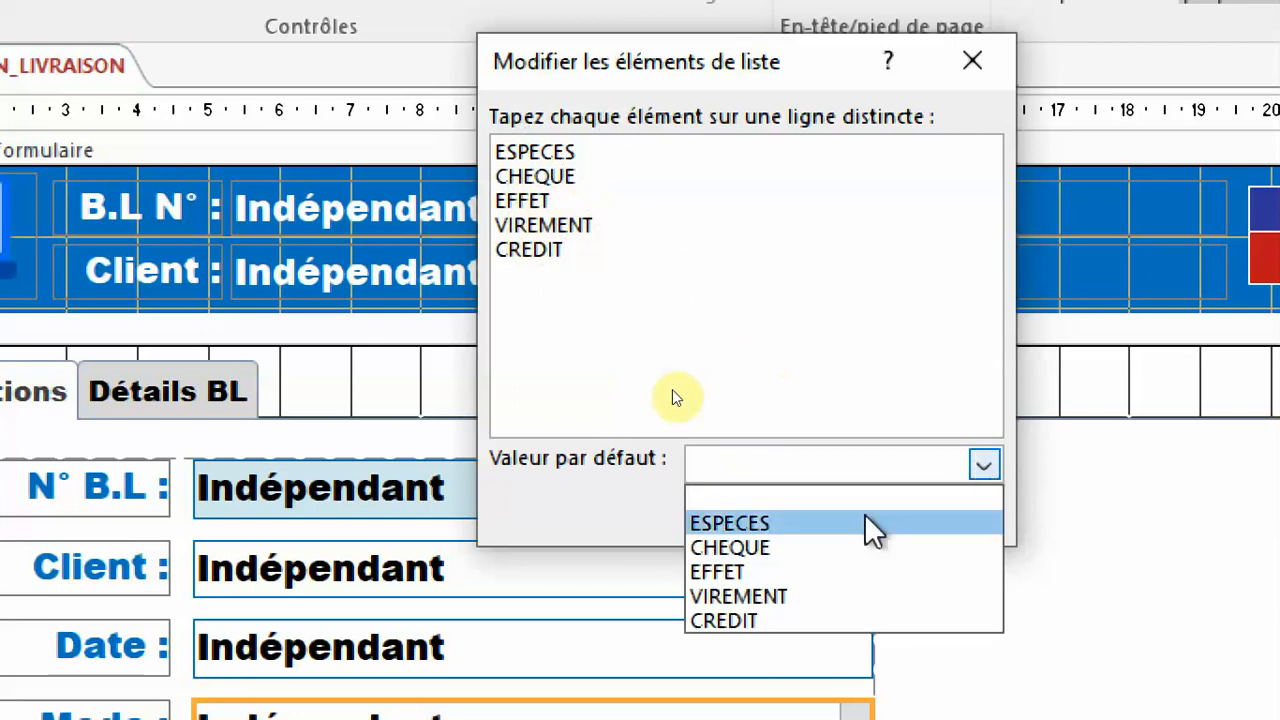
left_click(810, 521)
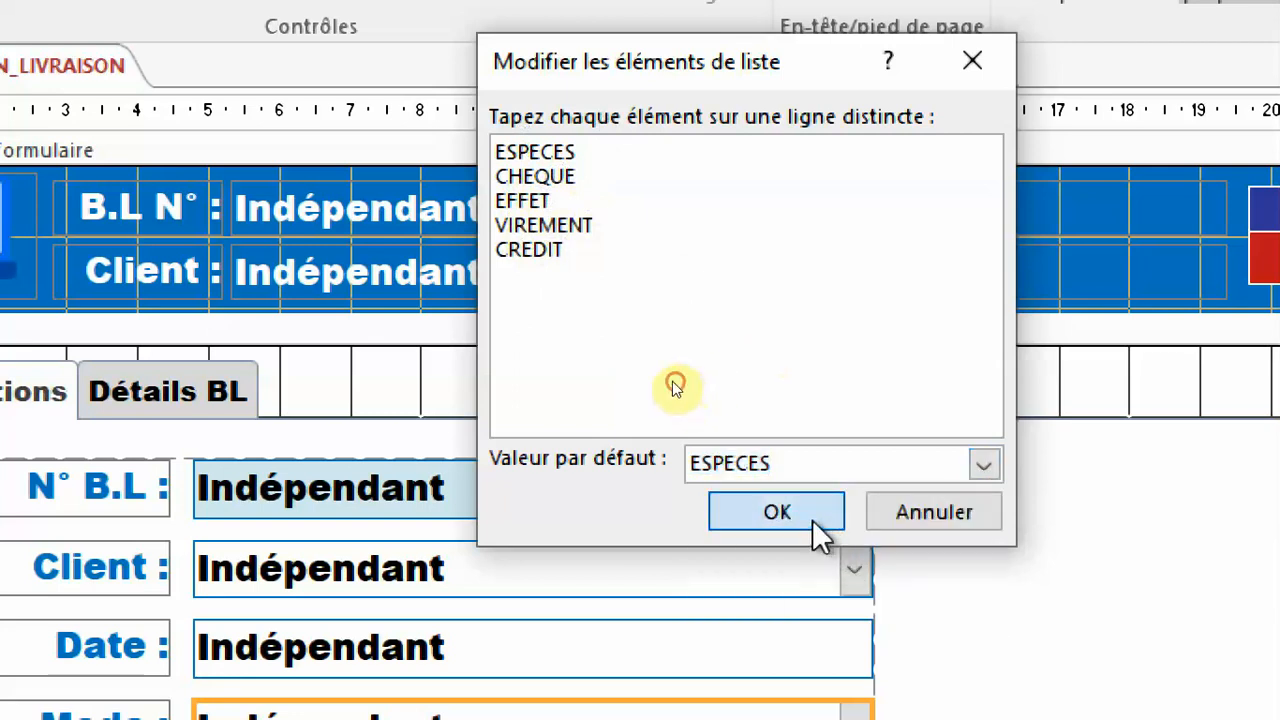
left_click(812, 519)
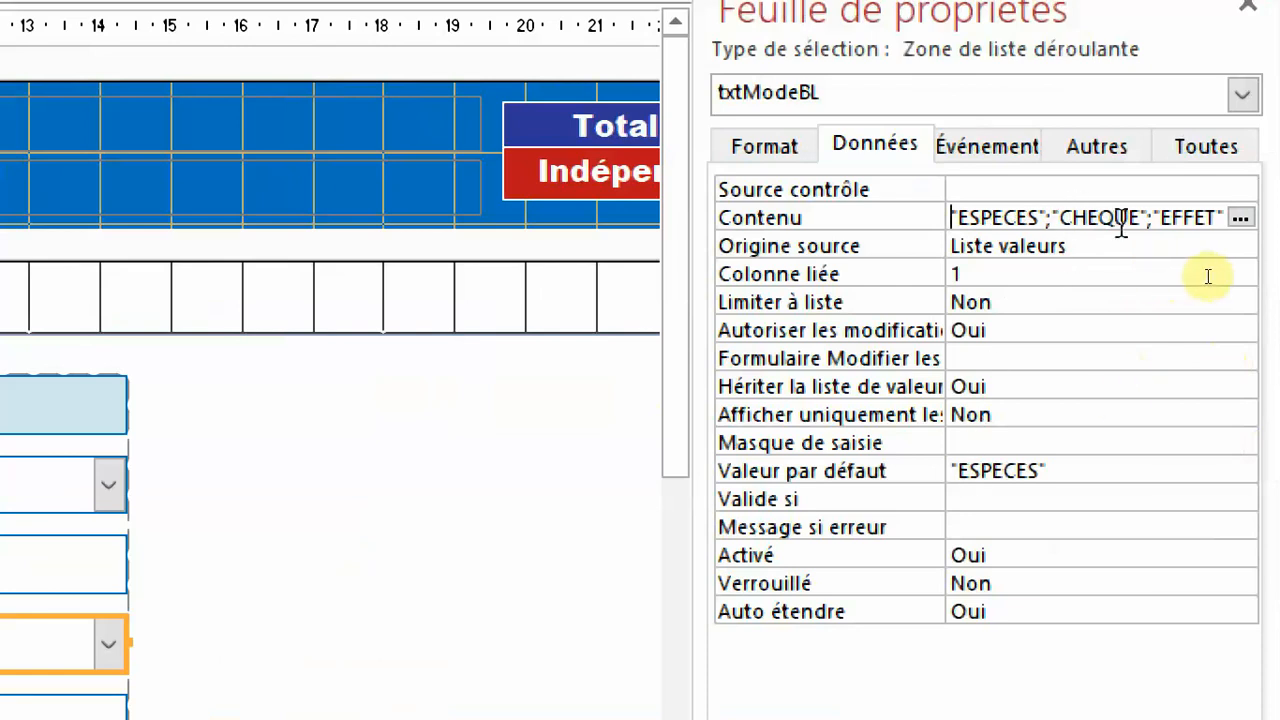
left_click(890, 476)
left_click(1062, 476)
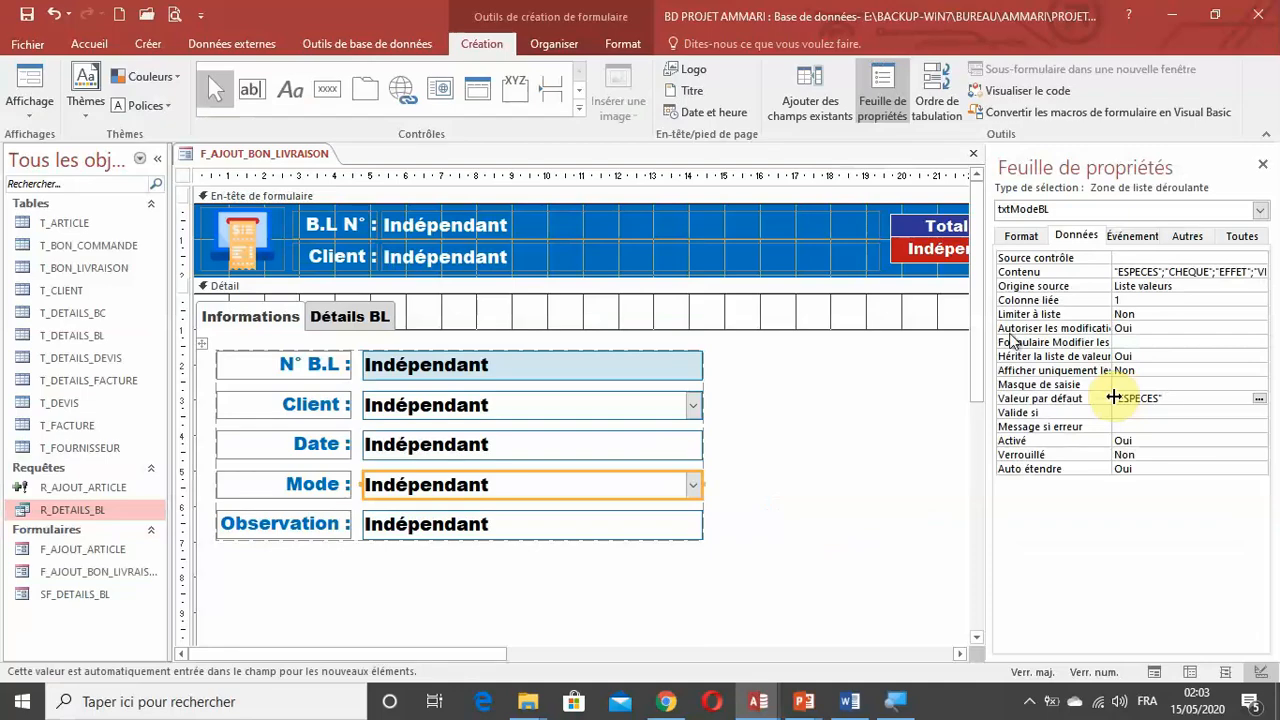
Display the delivery note form in form view and examine the choices offered by the Mode list.
left_click(30, 88)
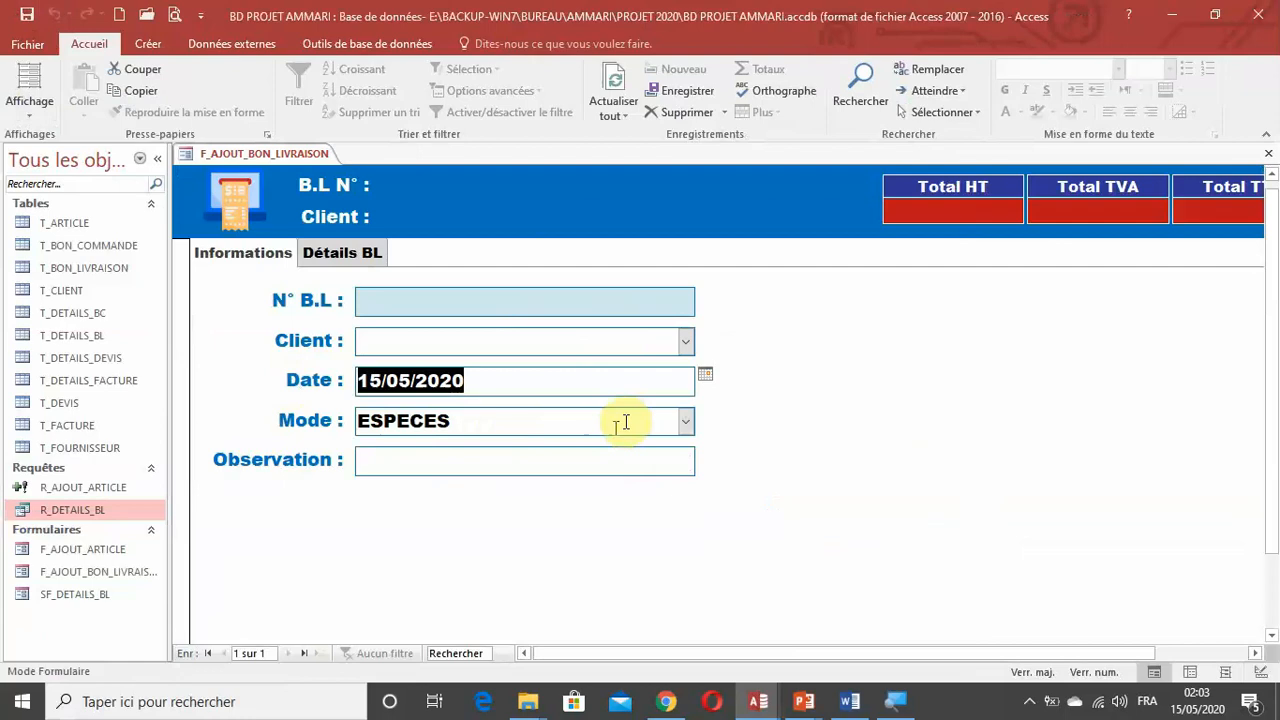
left_click(681, 424)
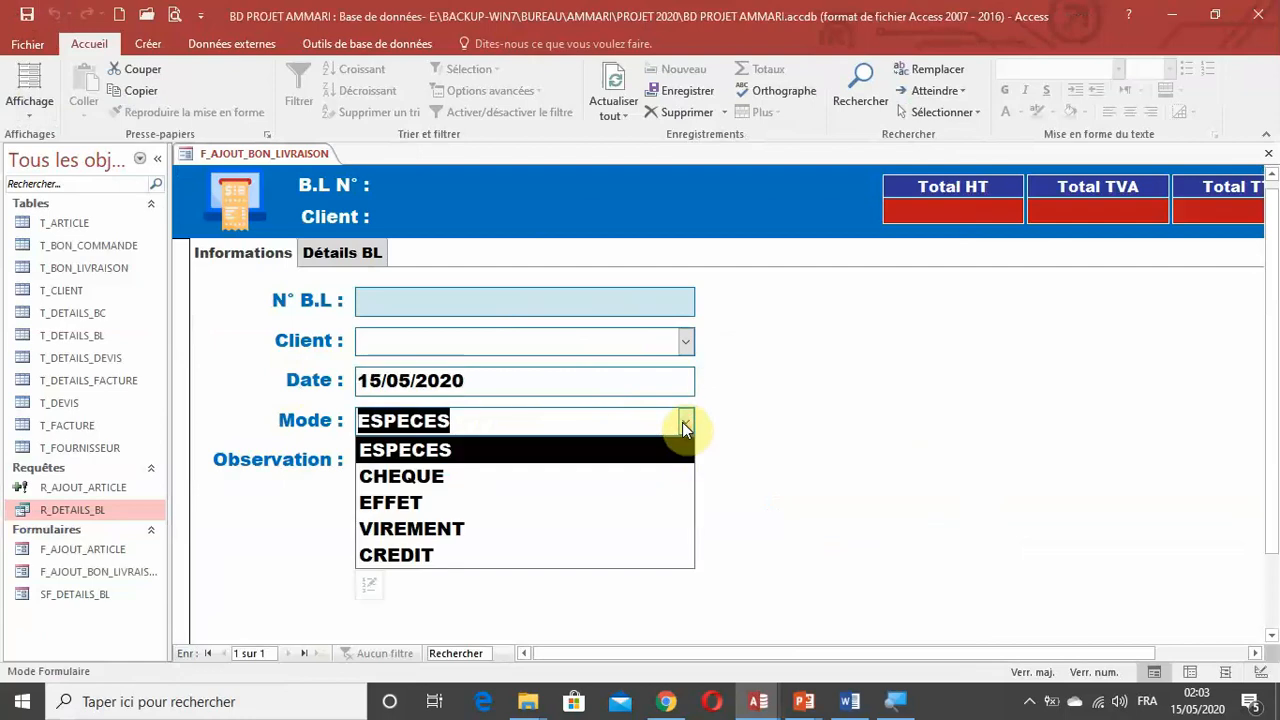
left_click(682, 424)
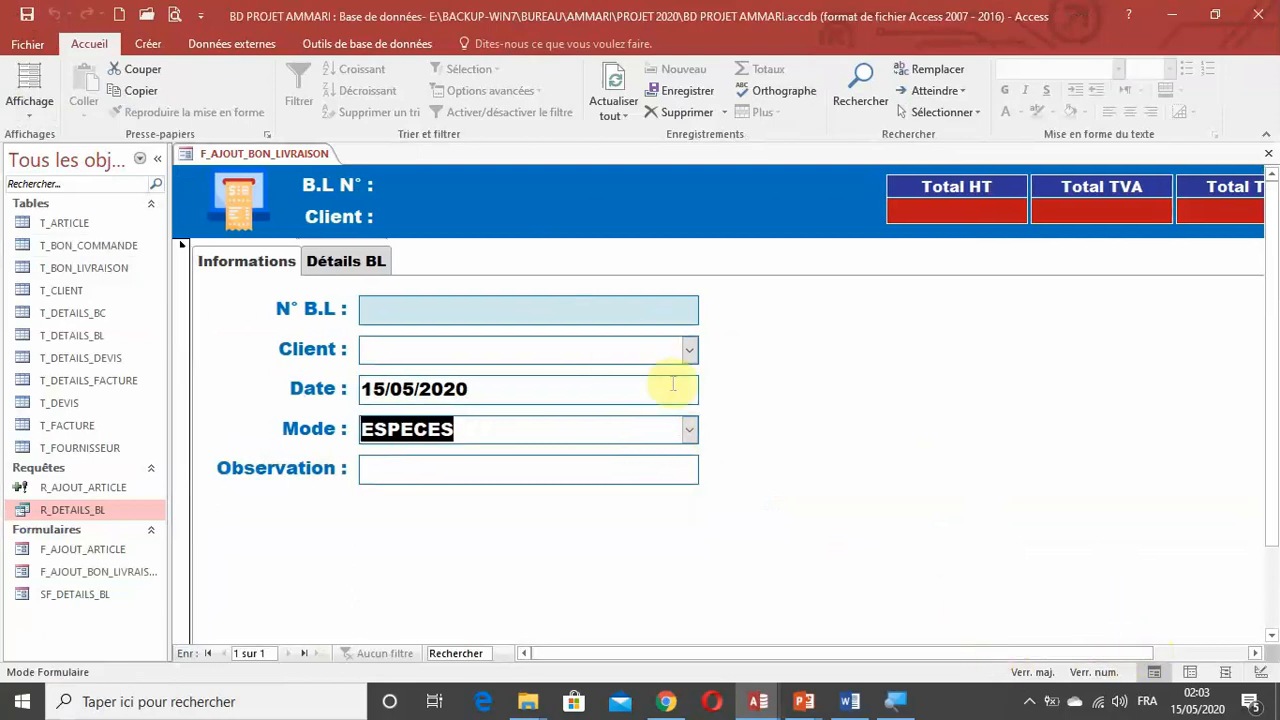
scroll(656, 475, "down", 1)
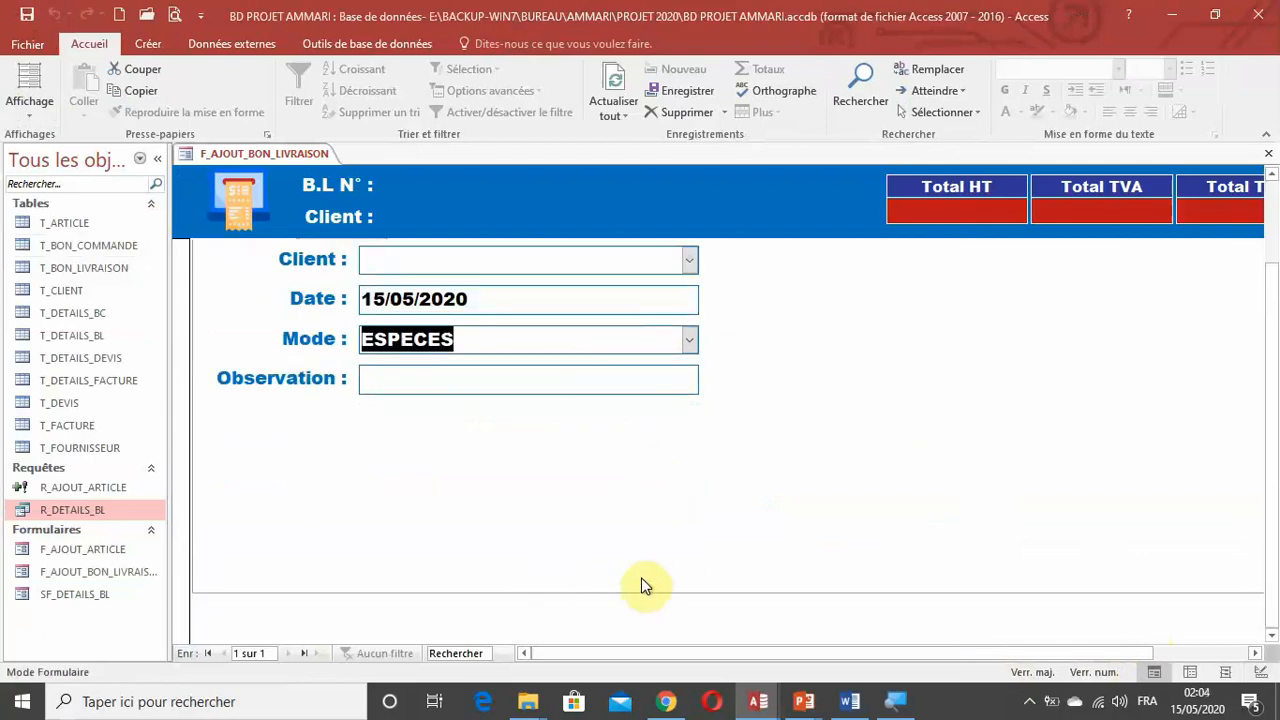
scroll(642, 578, "up", 1)
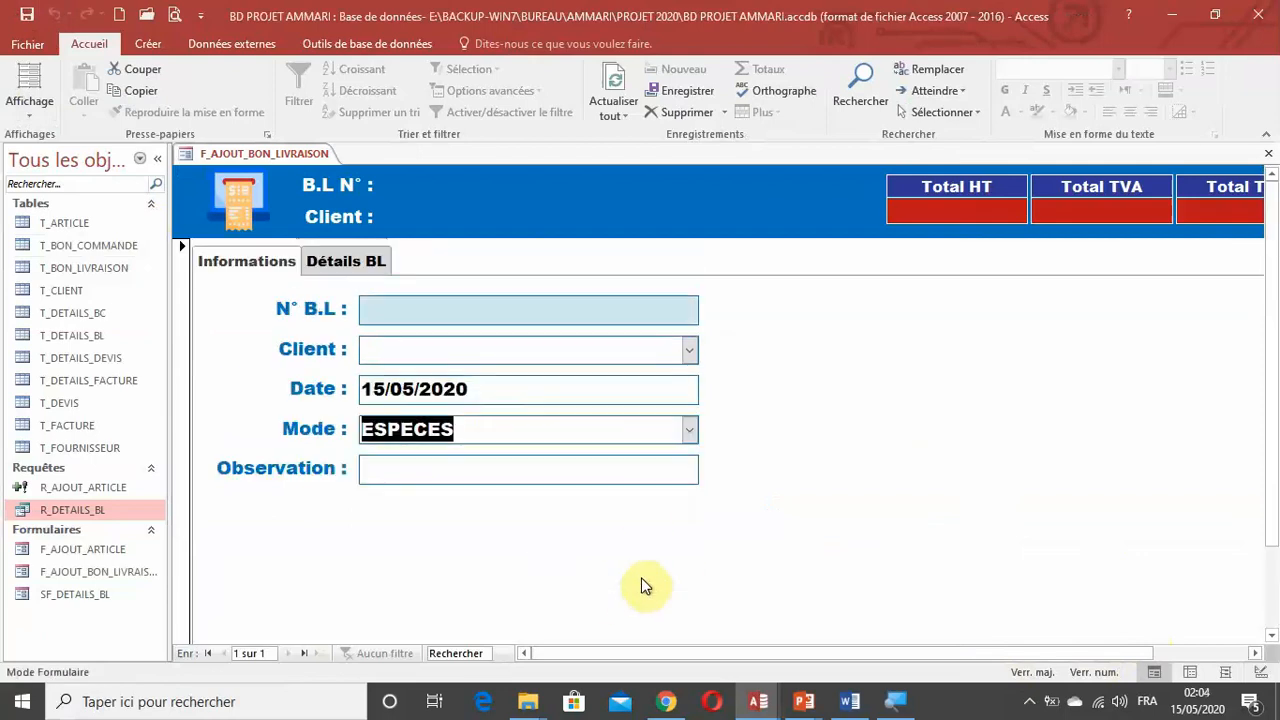
Open F_AJOUT_ARTICLE in design view, copy its Valider and Annuler buttons together, and close that form.
right_click(80, 550)
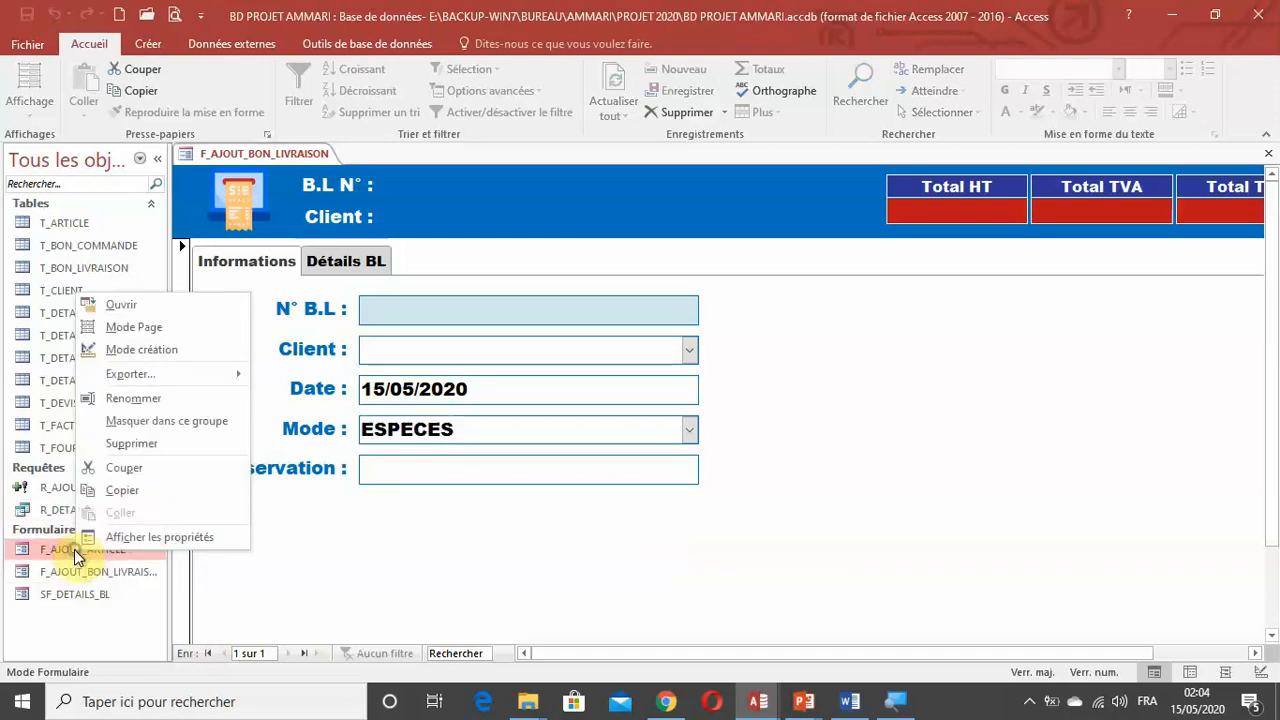
left_click(150, 350)
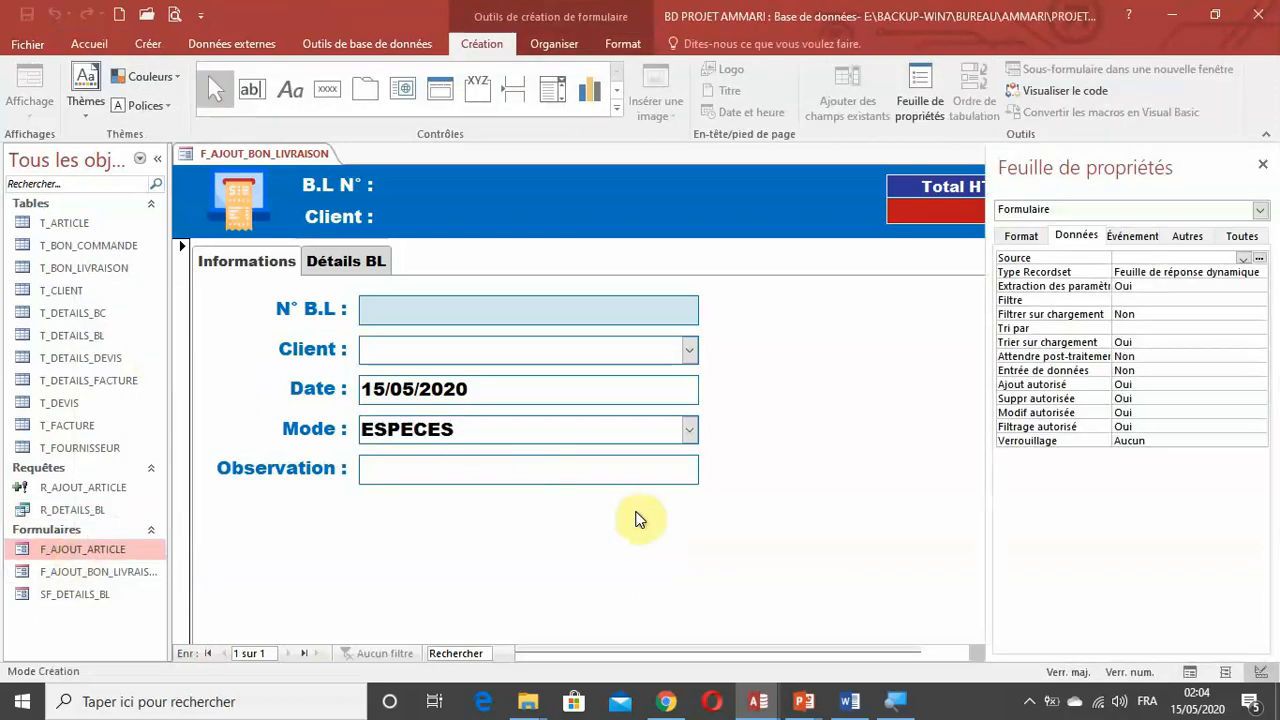
left_click_drag(868, 557, 556, 560)
left_click_drag(886, 557, 628, 563)
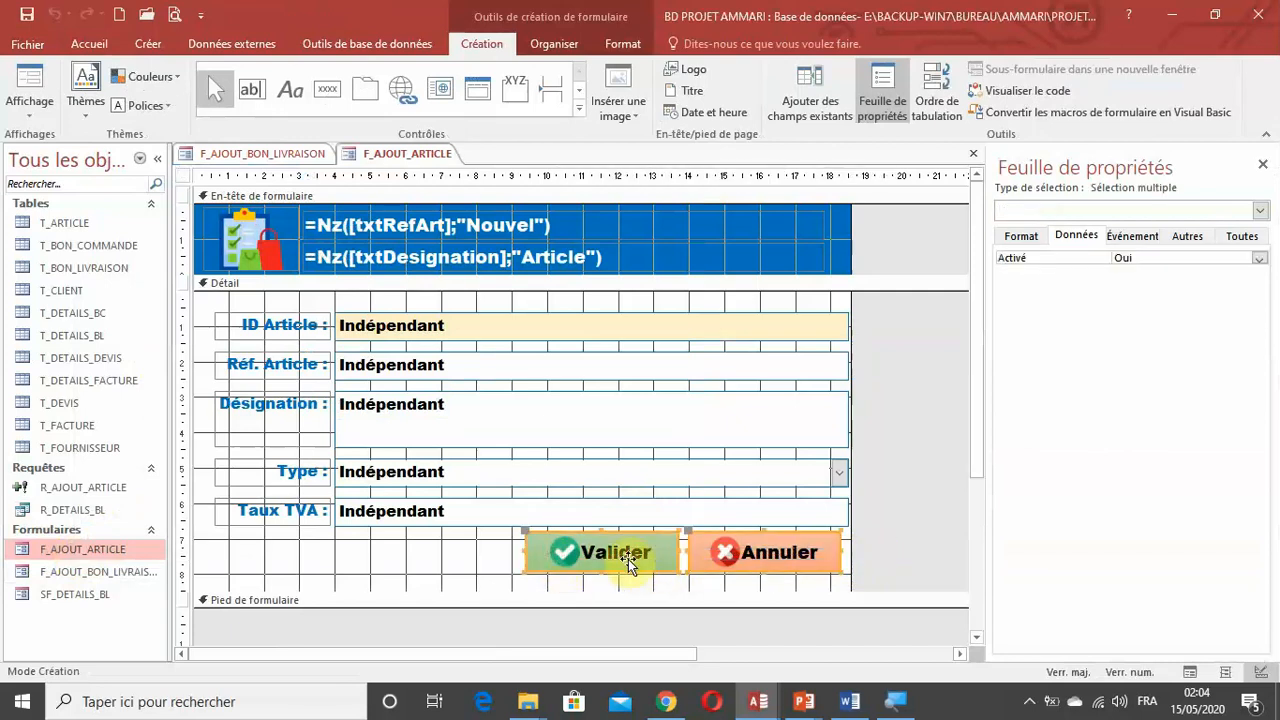
left_click(973, 154)
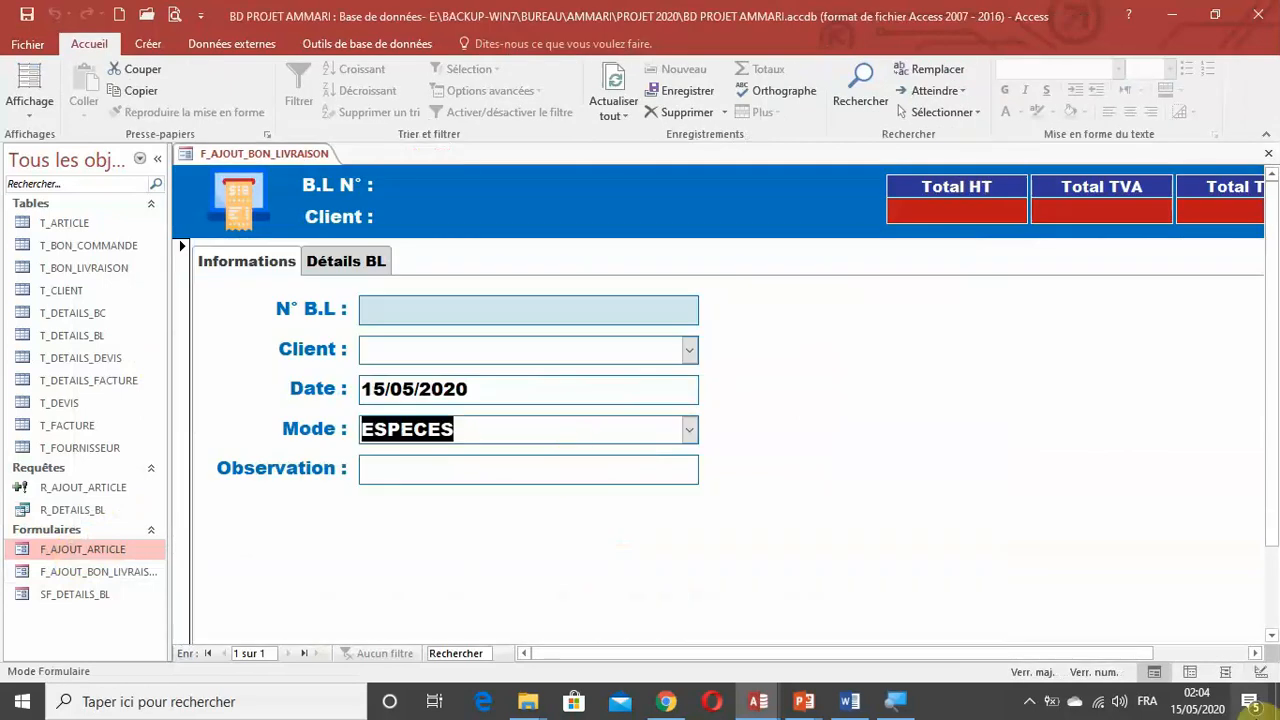
Return F_AJOUT_BON_LIVRAISON to design view and paste the copied Valider and Annuler buttons into the Détail section.
left_click(1260, 671)
scroll(596, 590, "down", 5)
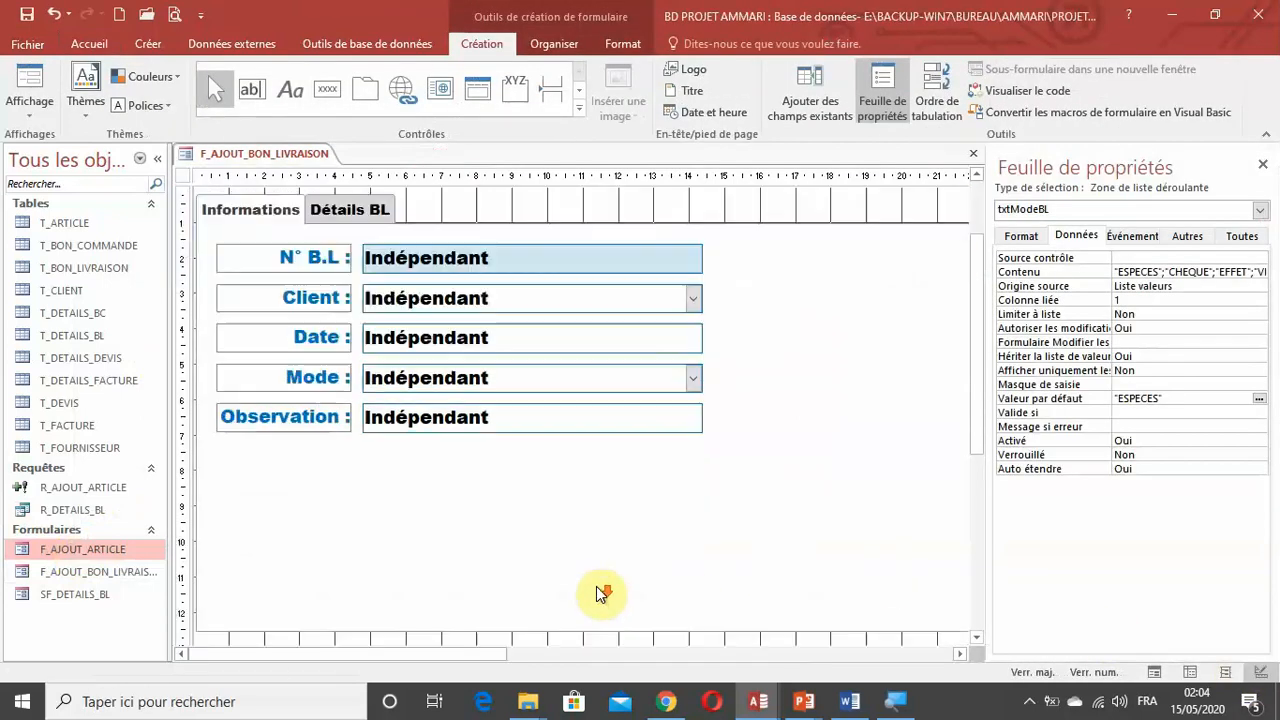
right_click(565, 530)
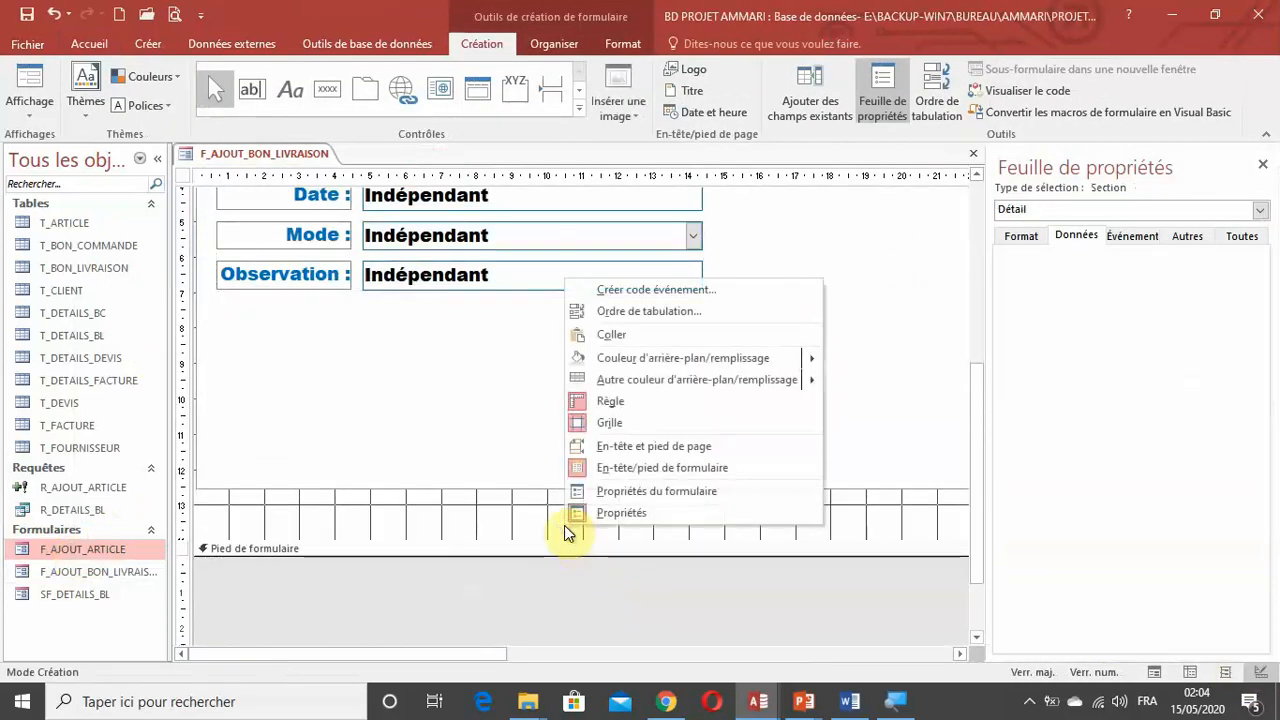
left_click(623, 336)
Move the Valider and Annuler buttons below the tab control, between about 11 and 20 cm across, and slightly extend the Détail section.
scroll(628, 343, "up", 2)
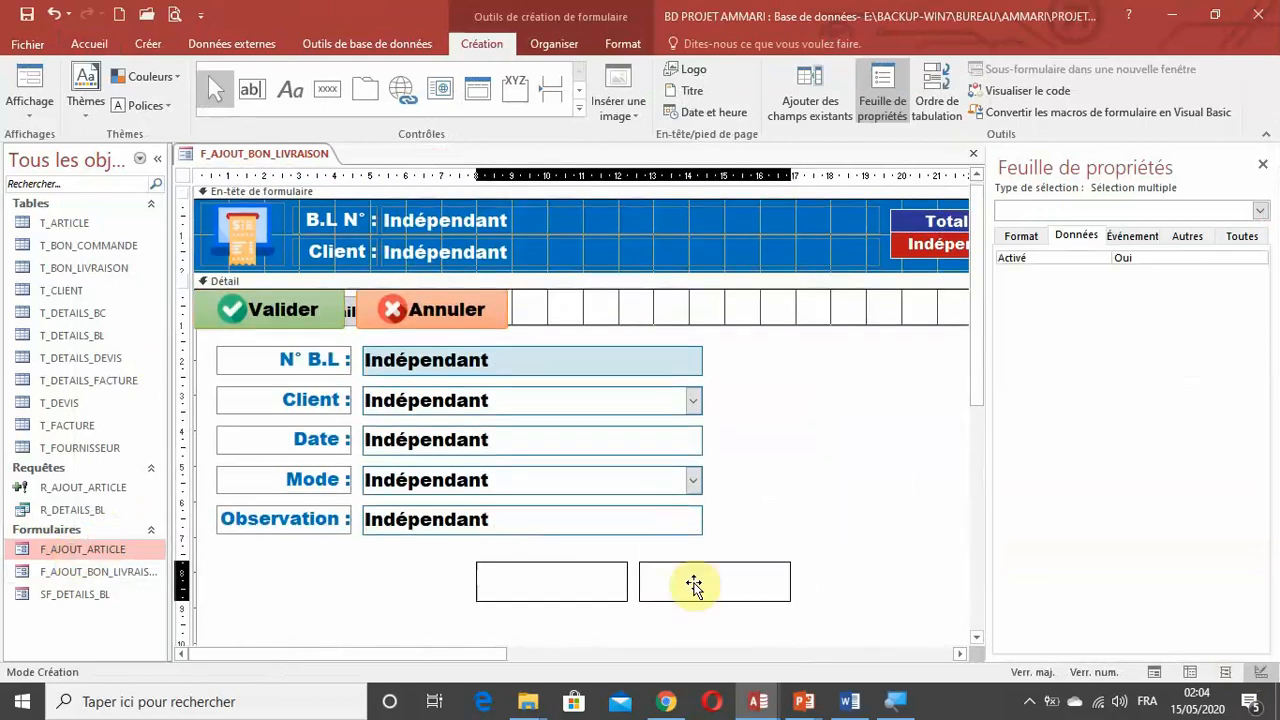
scroll(691, 586, "down", 5)
scroll(731, 640, "down", 2)
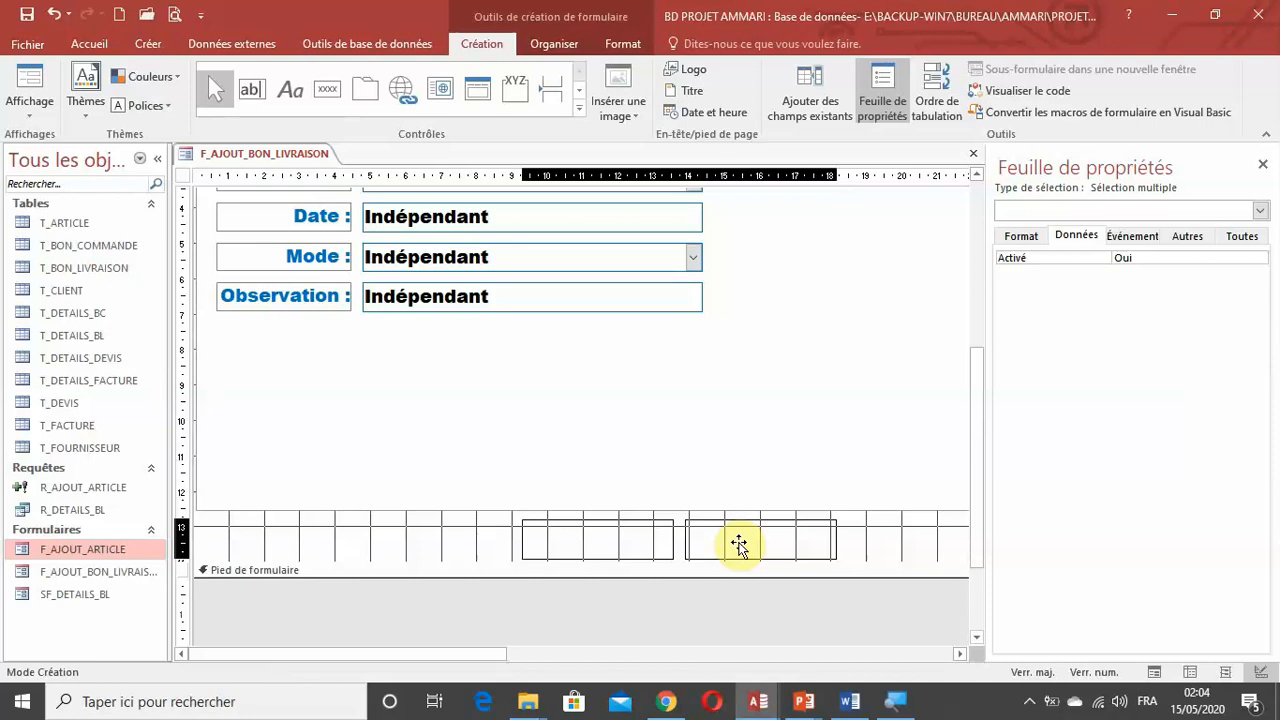
key("Up")
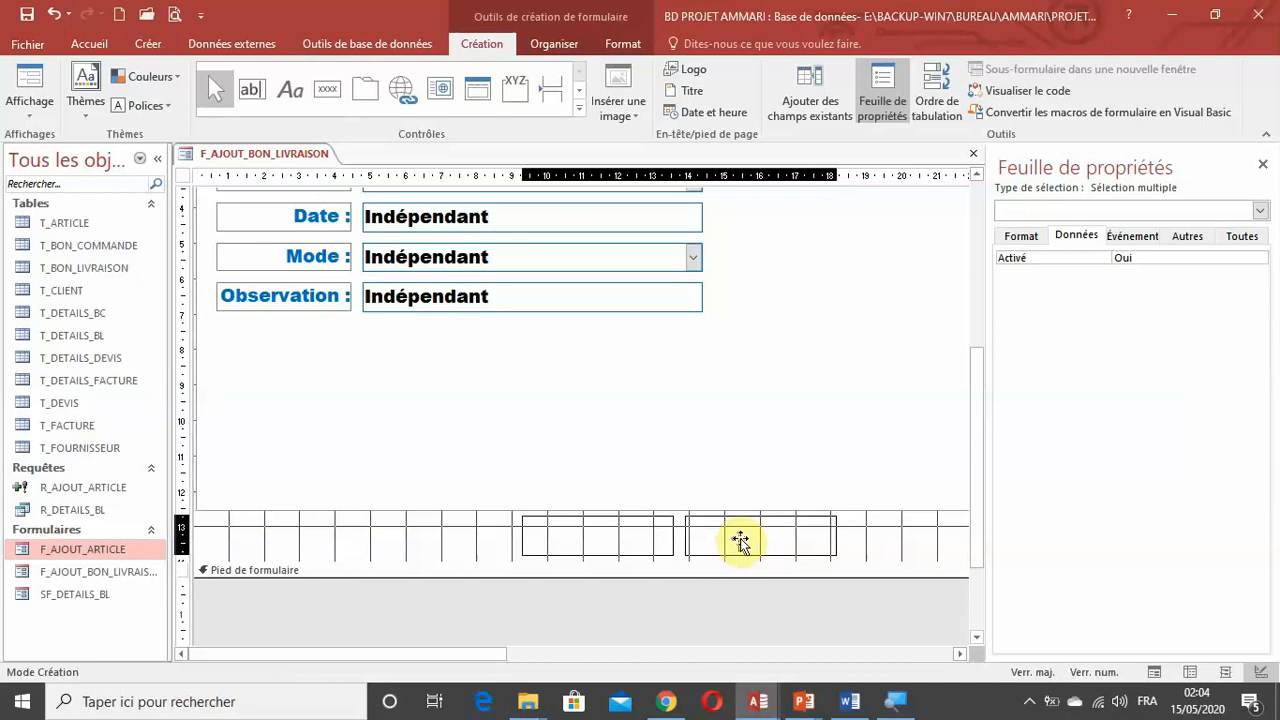
left_click_drag(740, 541, 807, 545)
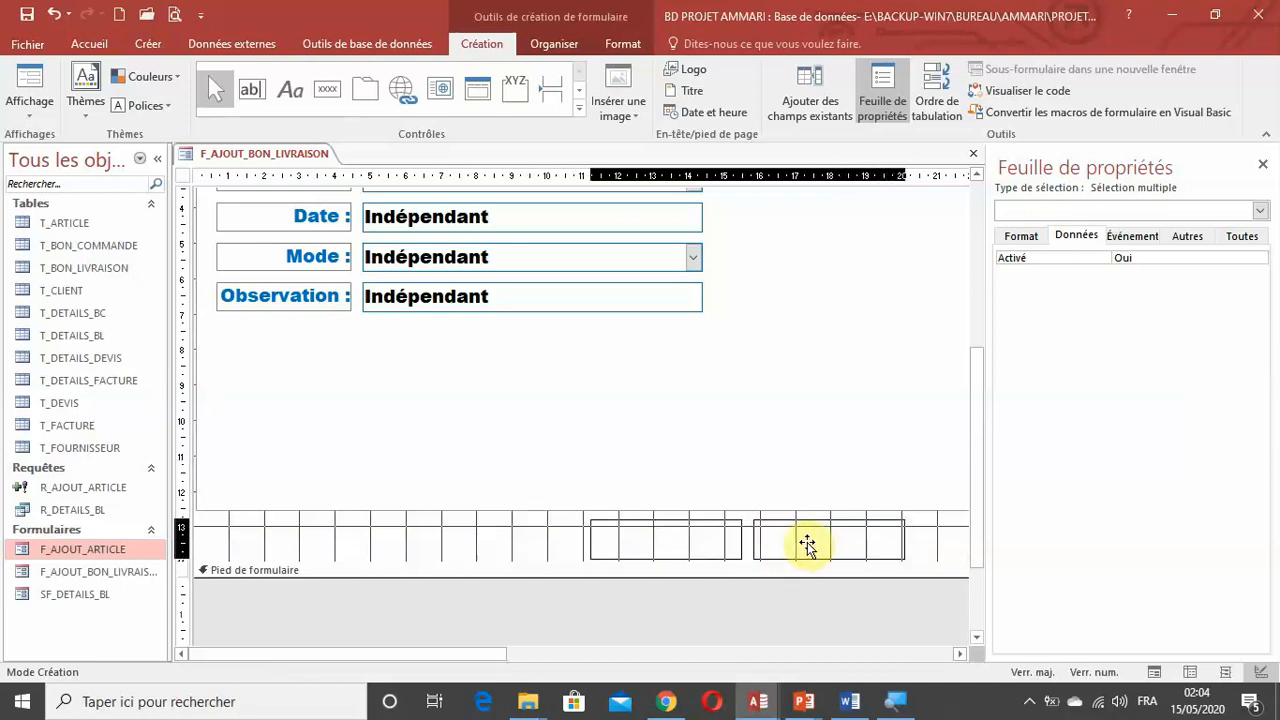
left_click(800, 603)
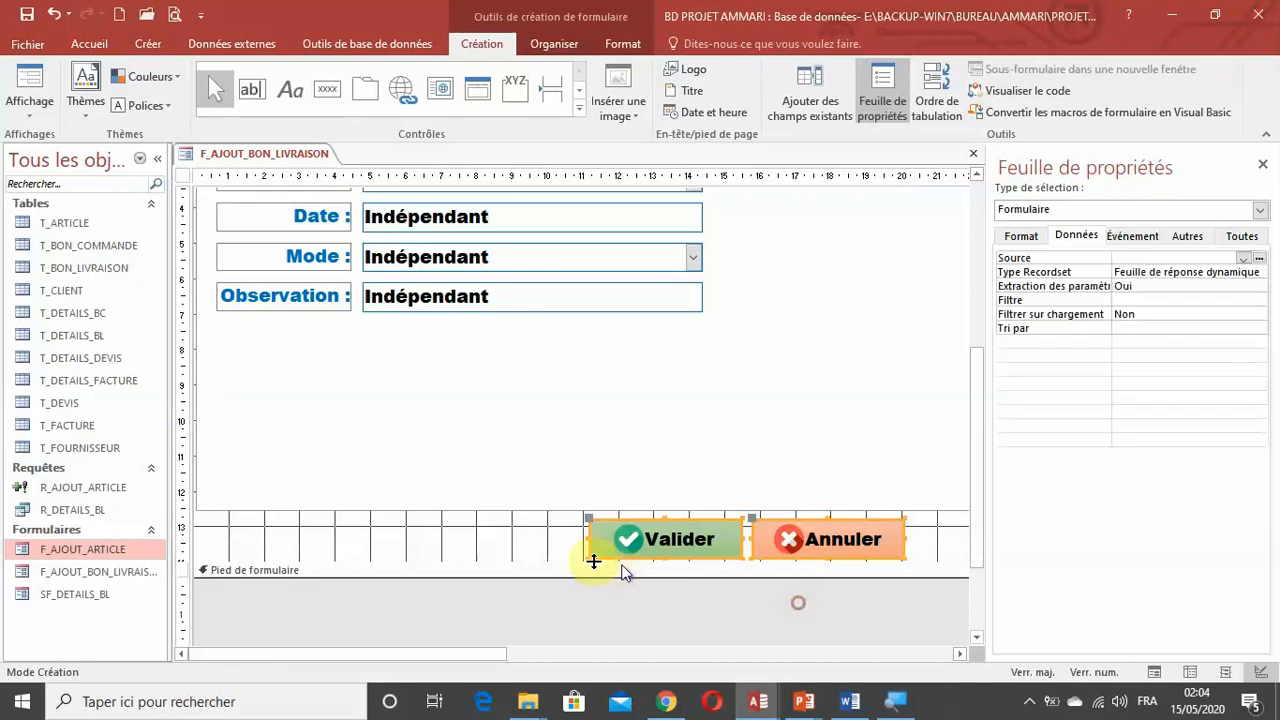
left_click_drag(546, 557, 549, 561)
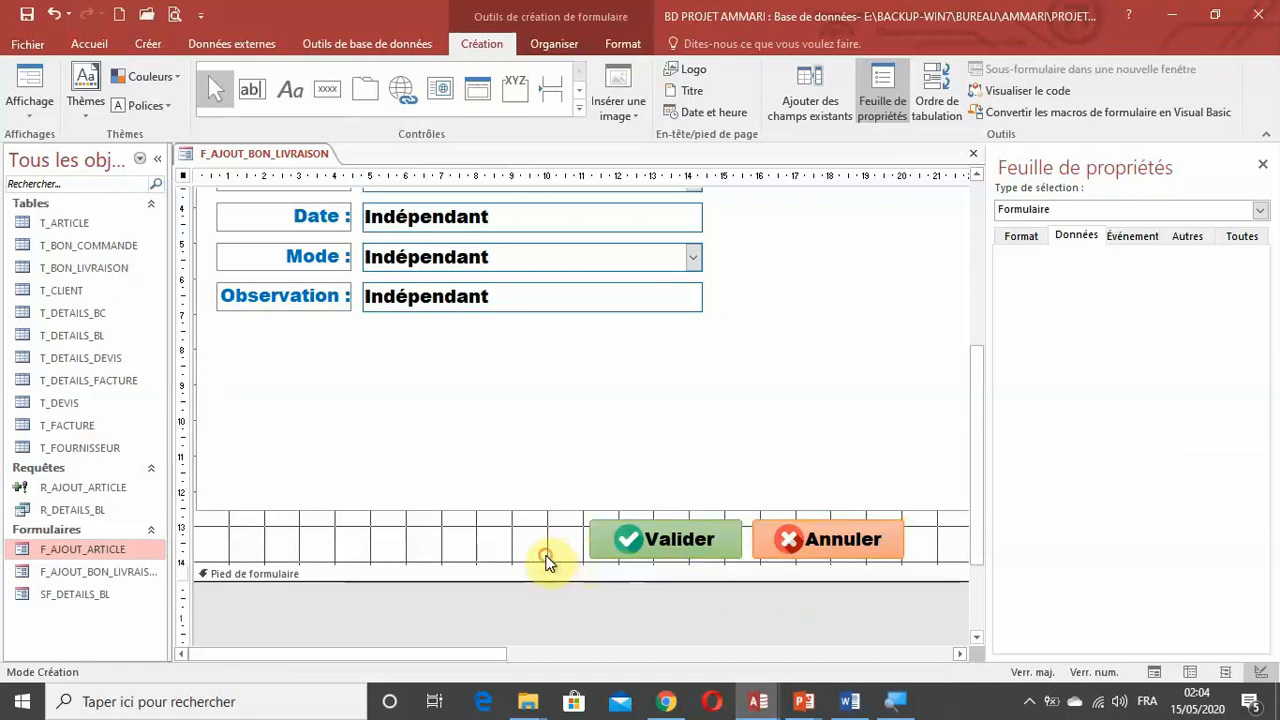
Remove the embedded macro from the Sur clic event of the Valider button.
left_click(685, 541)
key("F4")
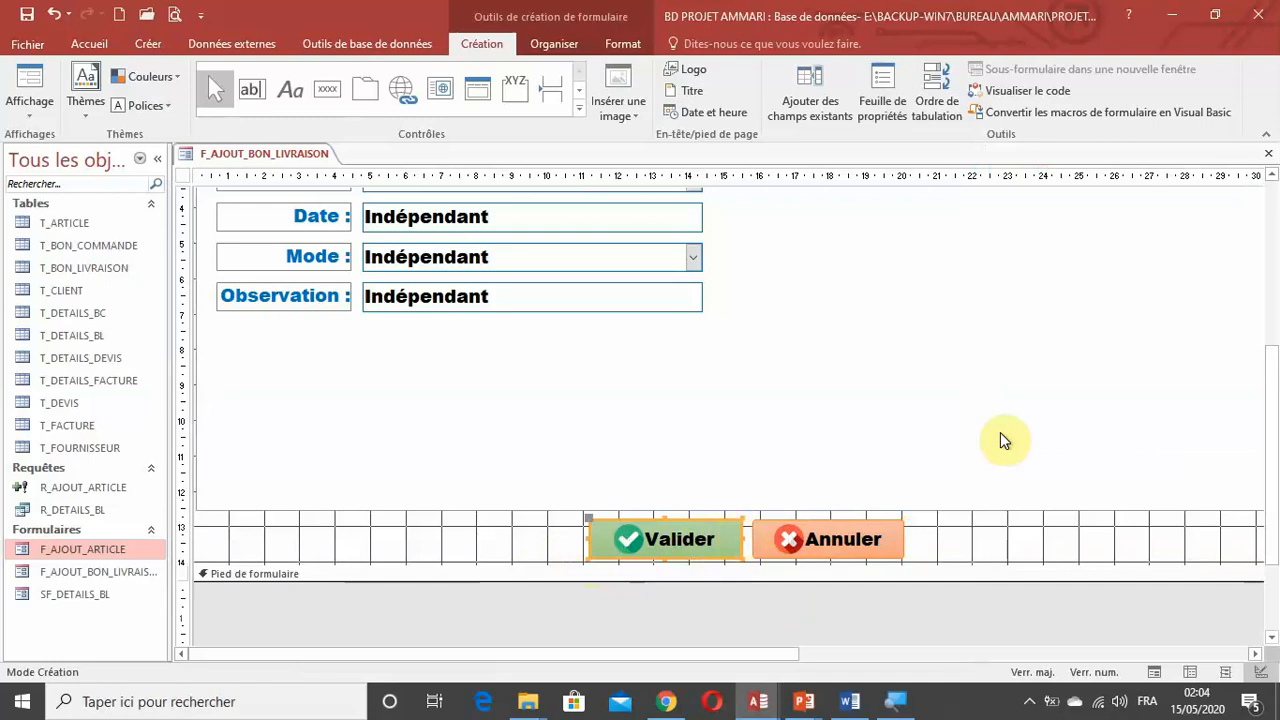
key("F4")
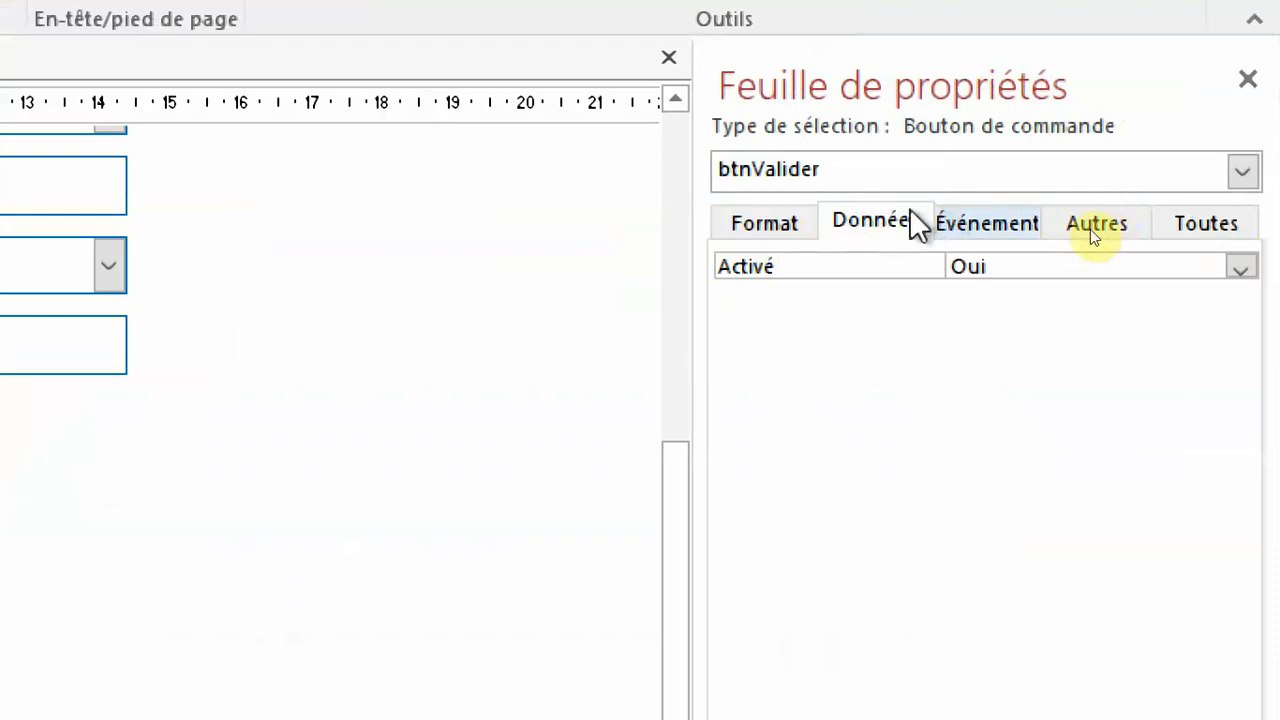
left_click(1007, 227)
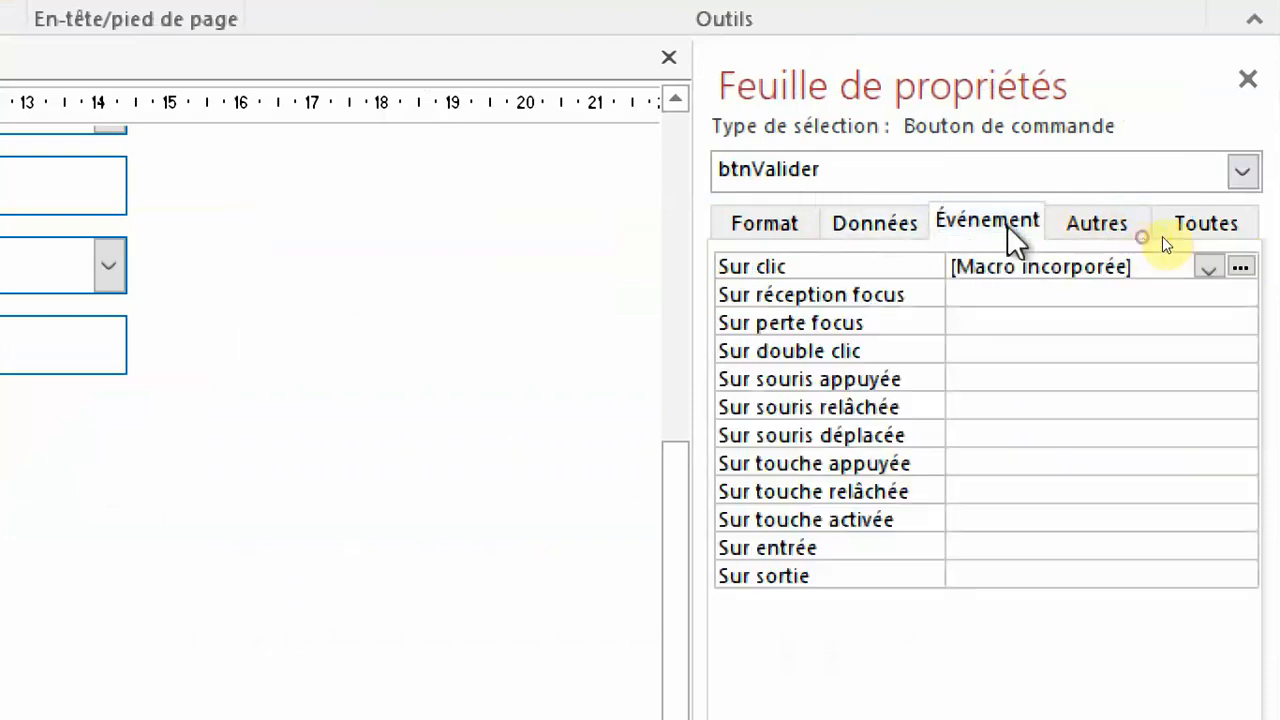
left_click(853, 266)
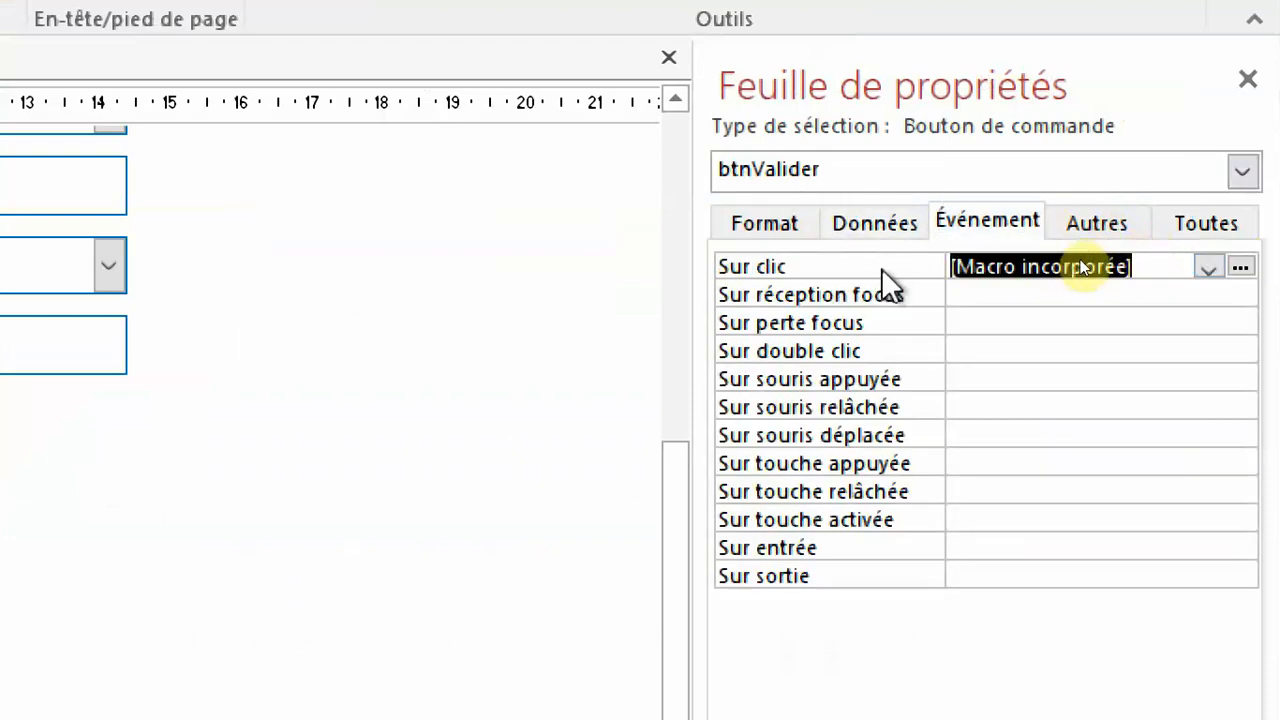
key("Delete")
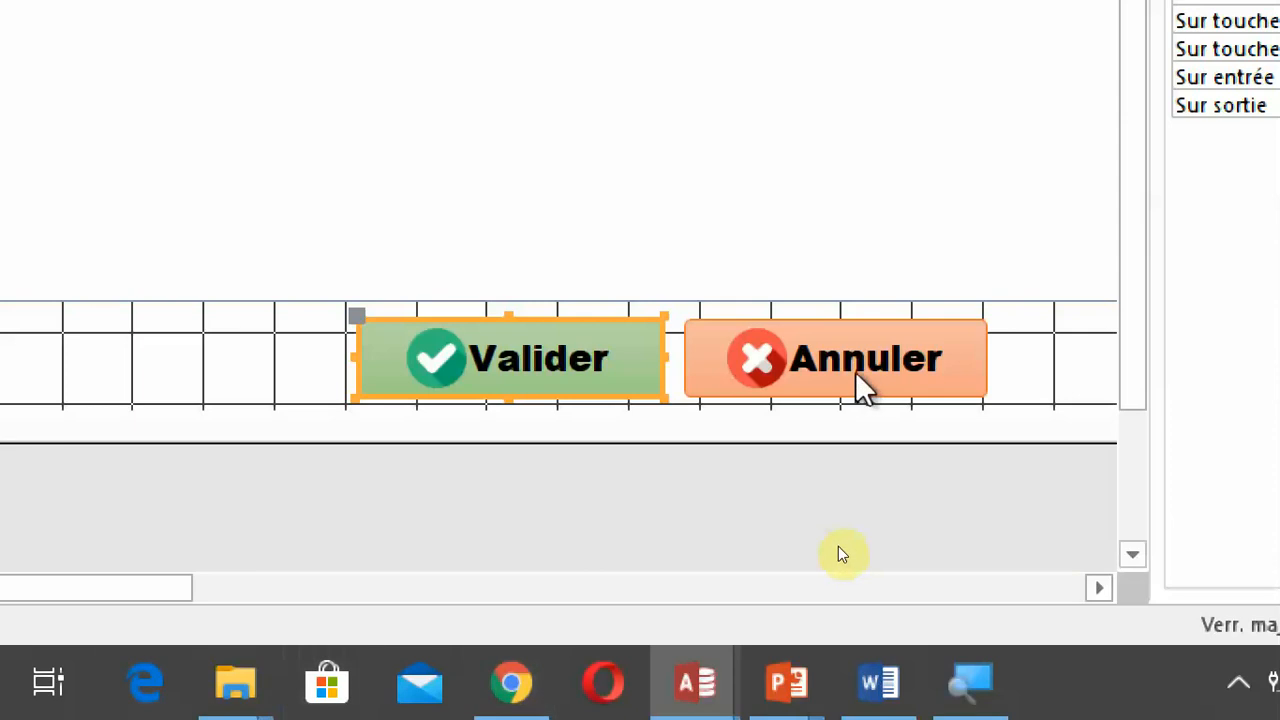
Clear the embedded macro from the Sur clic event of the Annuler button.
left_click(870, 378)
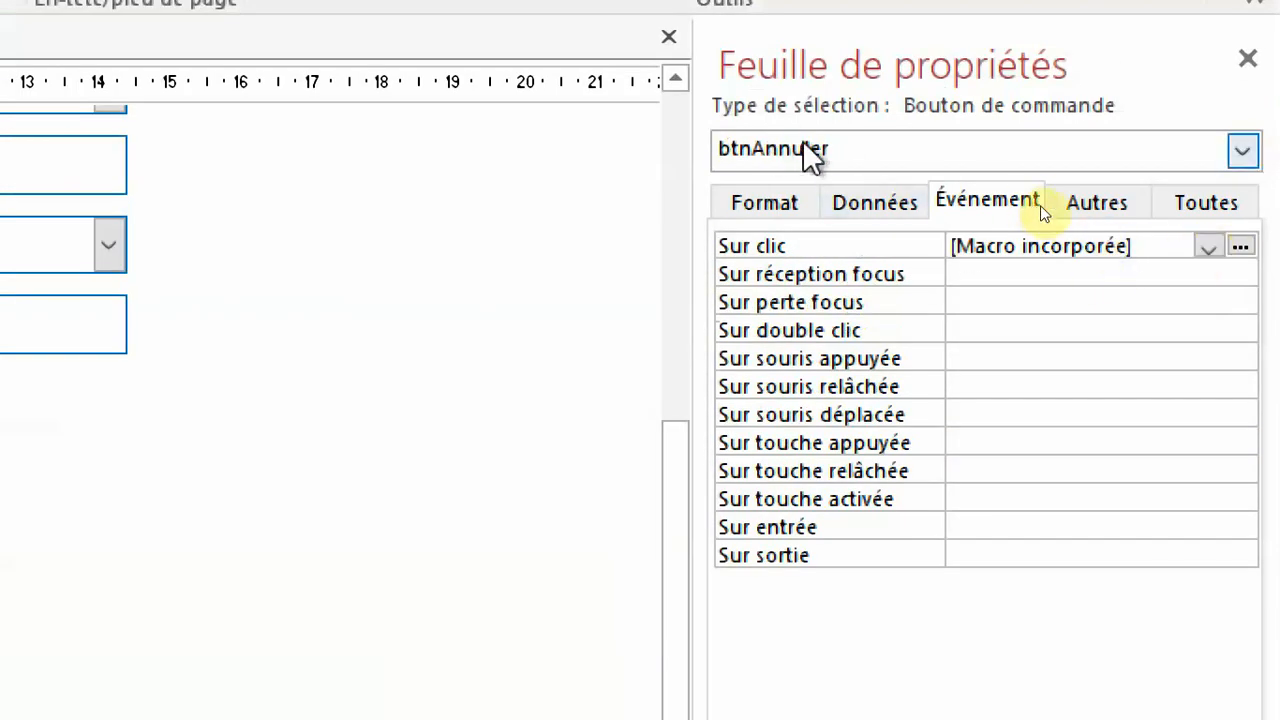
left_click(1150, 245)
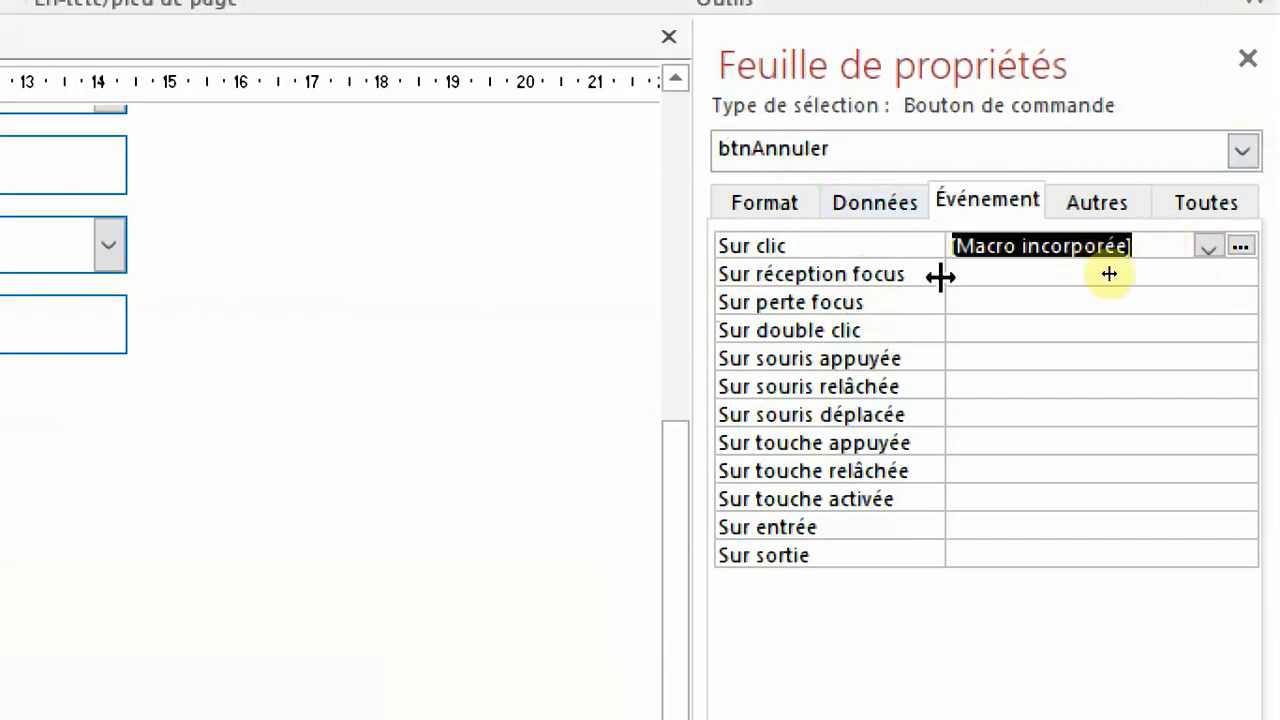
key("Delete")
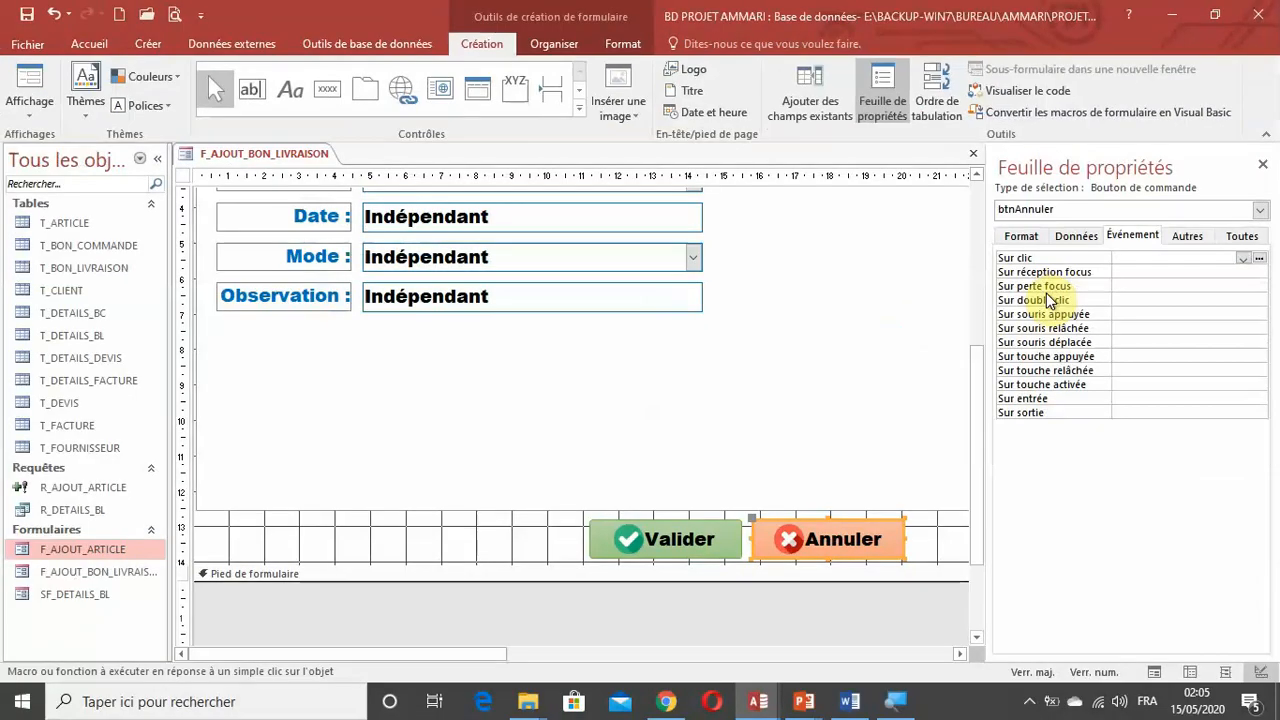
scroll(476, 368, "up", 1)
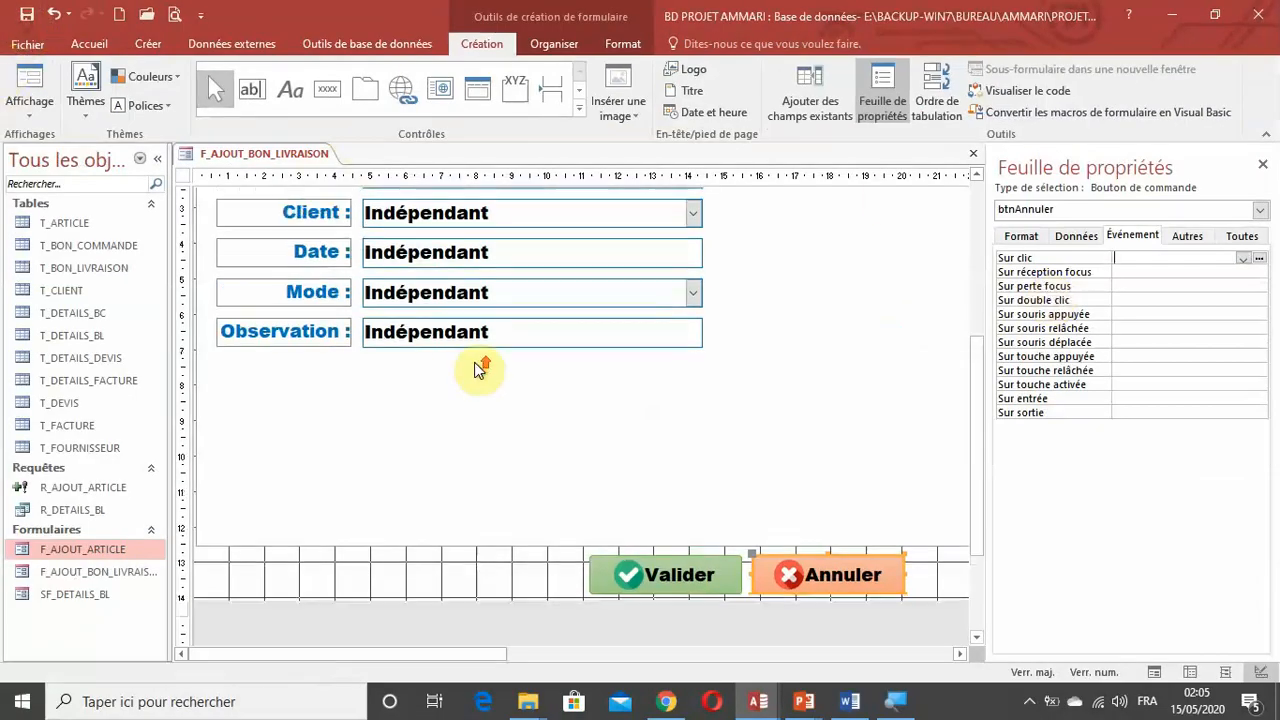
scroll(476, 368, "up", 5)
scroll(476, 368, "down", 10)
scroll(478, 369, "up", 10)
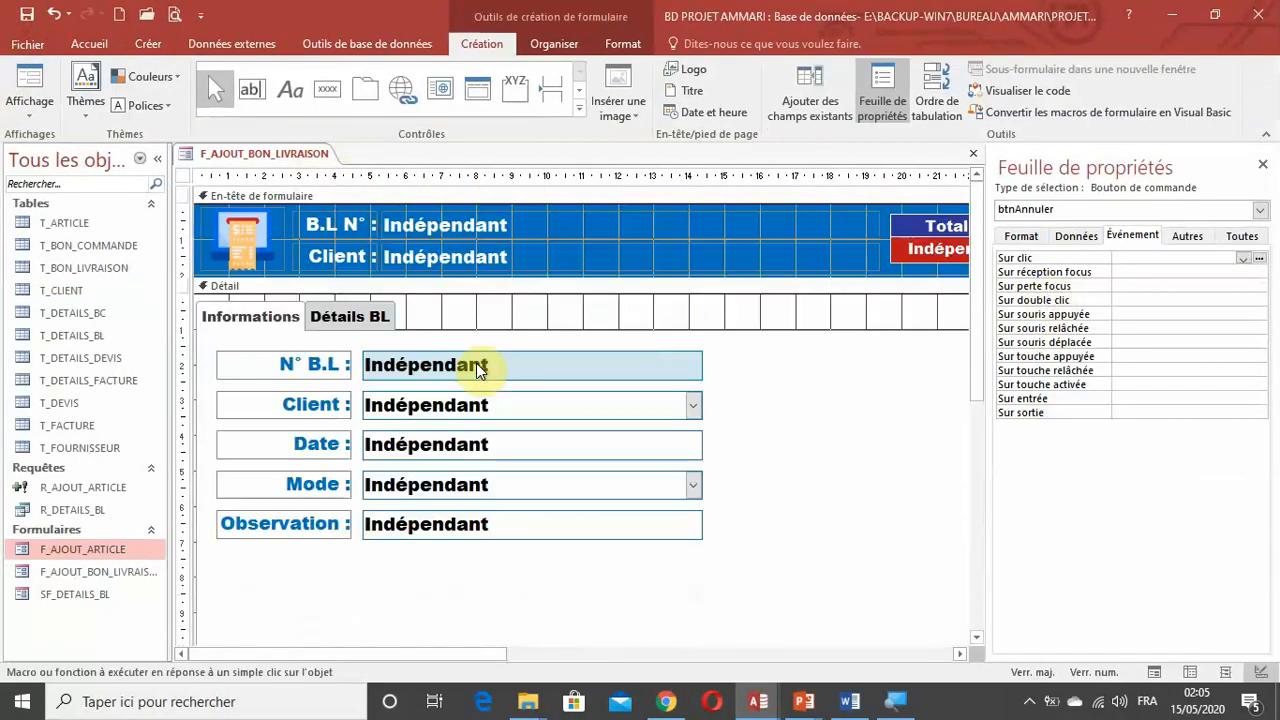
scroll(476, 368, "down", 5)
scroll(476, 368, "up", 5)
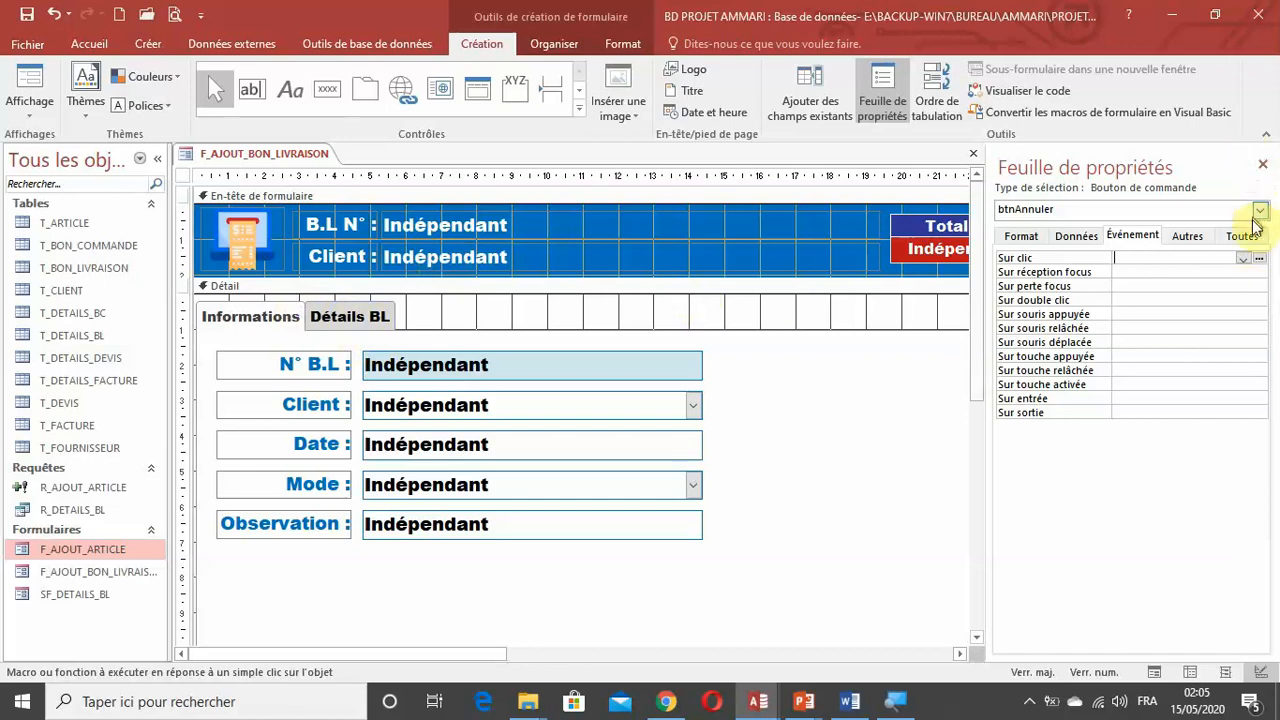
Close the property sheet and insert SF_DETAILS_BL as a subform on the Détails BL page of the tab control.
left_click(1262, 166)
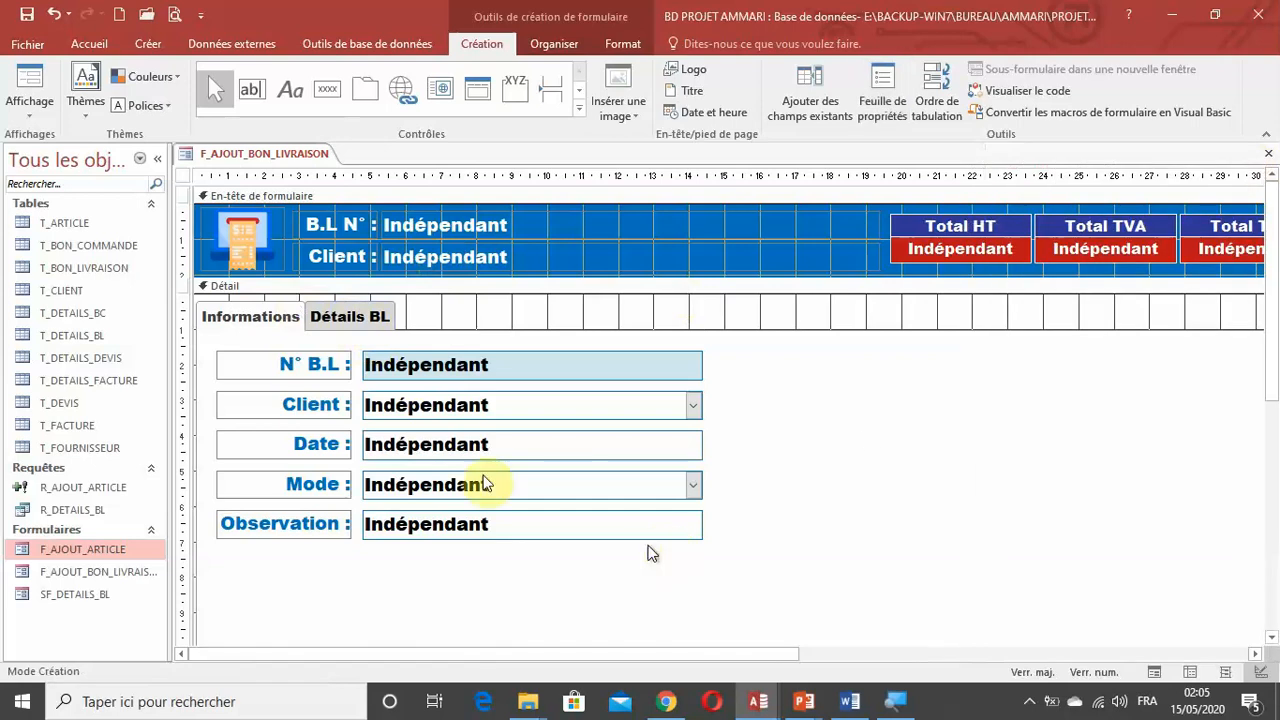
left_click(356, 317)
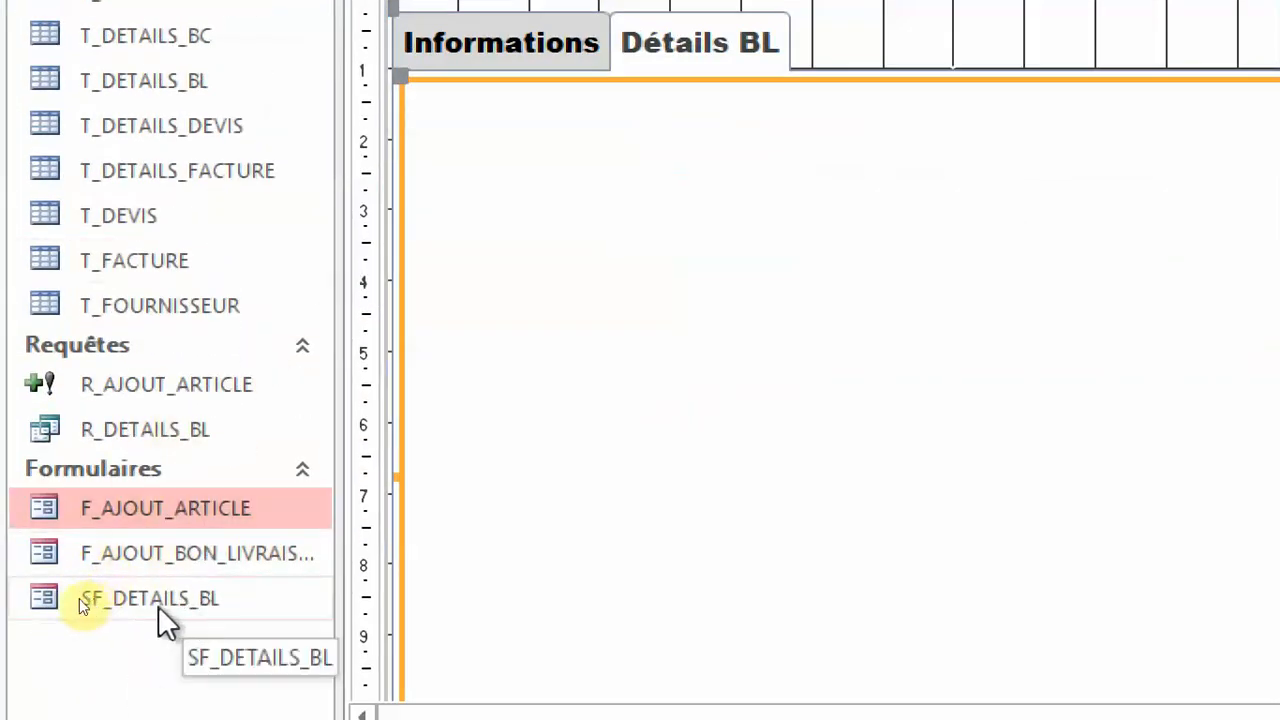
left_click_drag(160, 605, 244, 376)
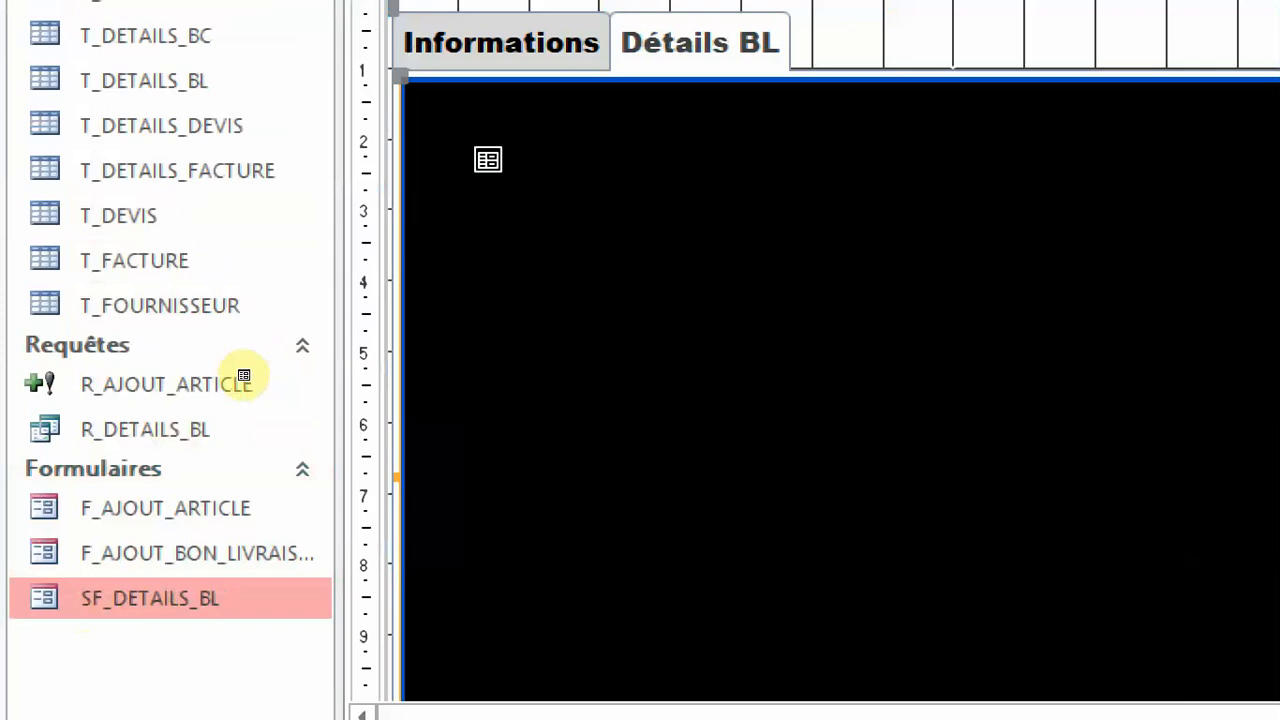
left_click_drag(488, 160, 451, 138)
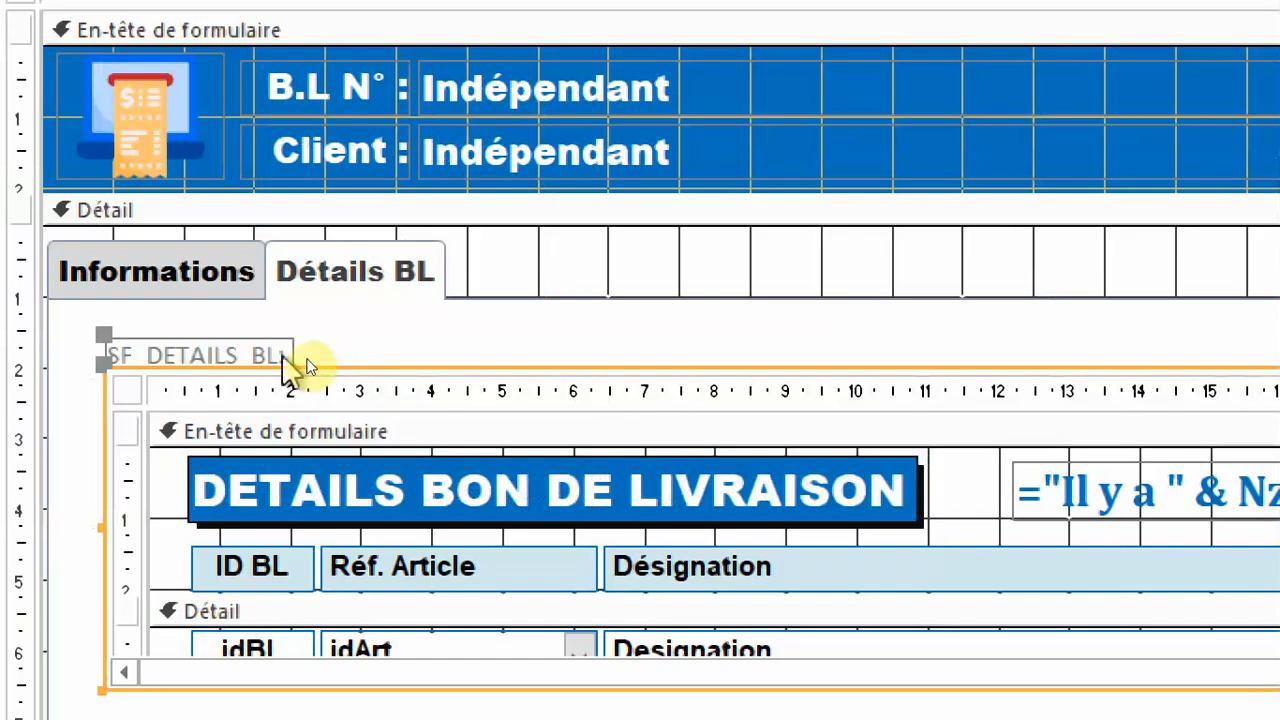
Delete the subform's attached SF_DETAILS_BL label and move the subform to the upper-left corner of the Détails BL page.
left_click(322, 361)
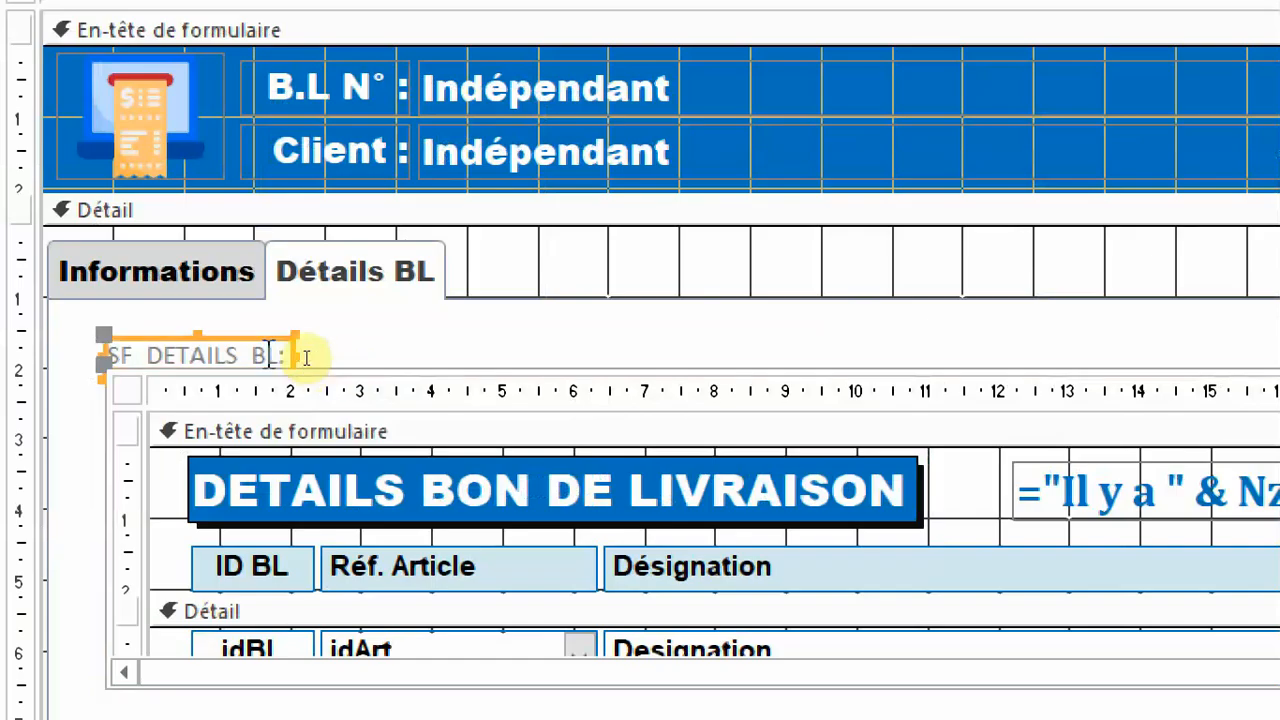
key("Delete")
left_click_drag(310, 344, 330, 393)
left_click_drag(105, 369, 67, 318)
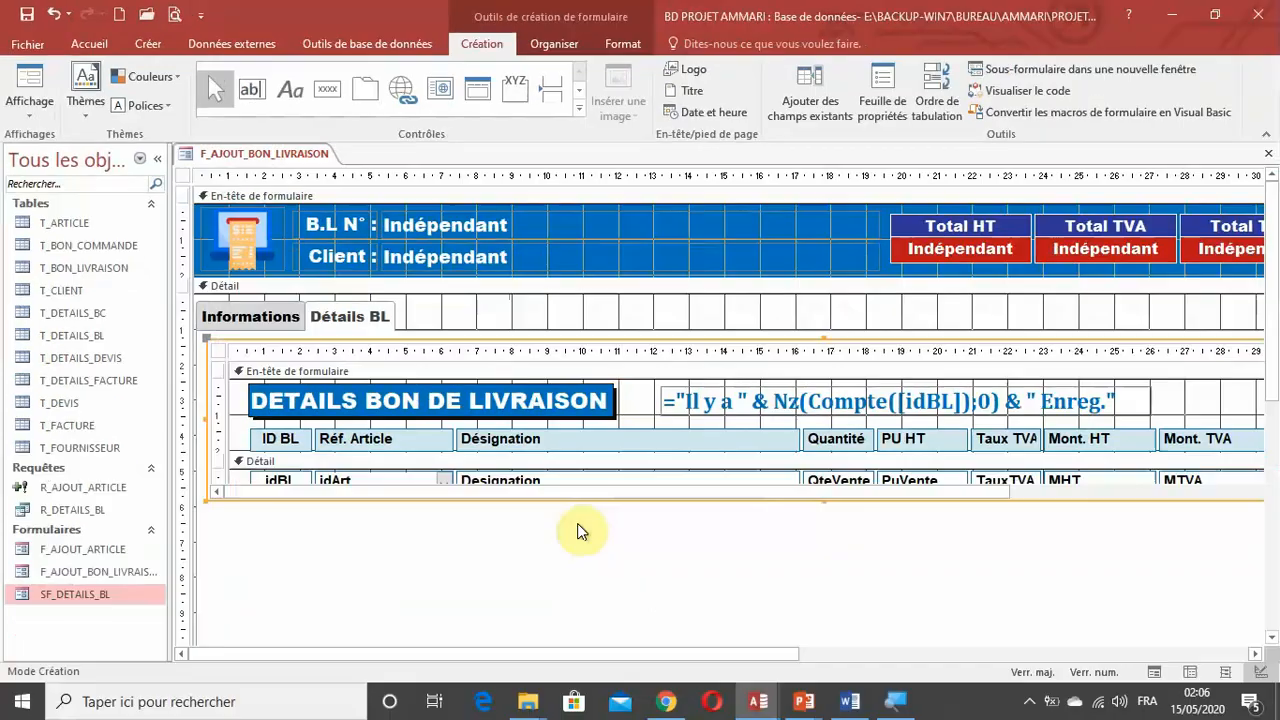
scroll(810, 686, "down", 1)
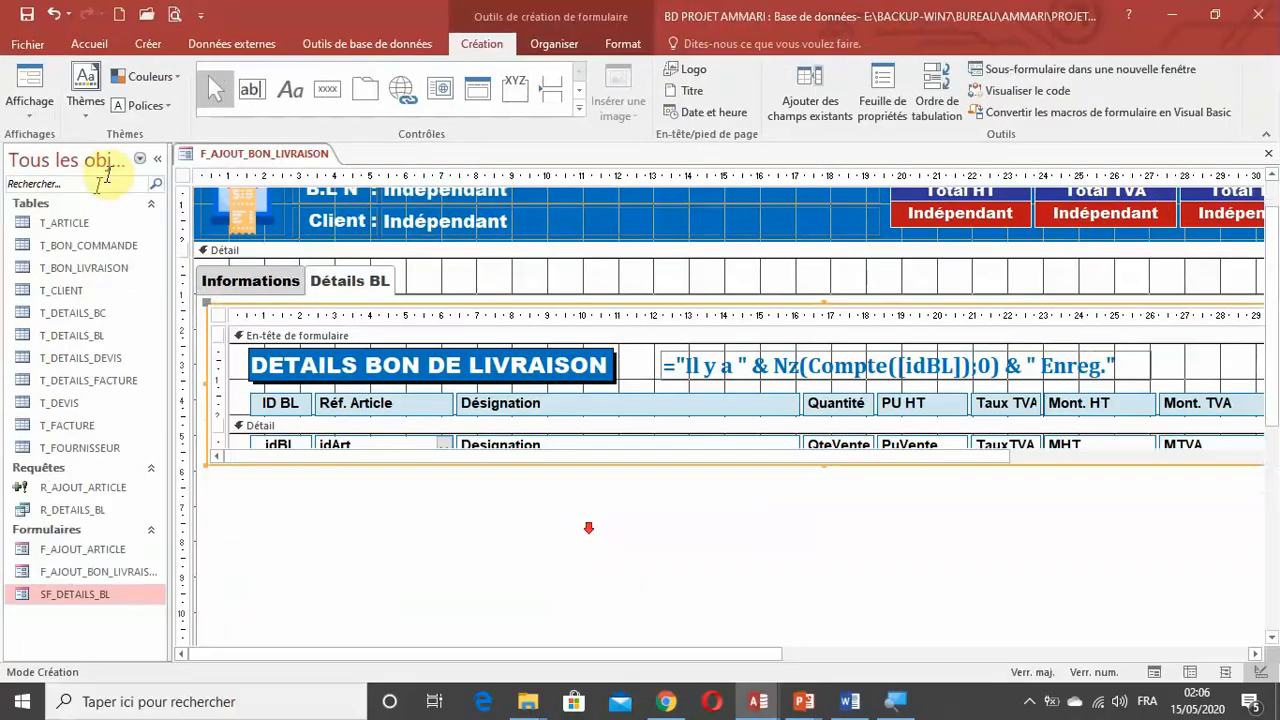
Collapse the navigation pane and extend the SF_DETAILS_BL subform downward to fill most of the Détails BL page.
left_click(157, 162)
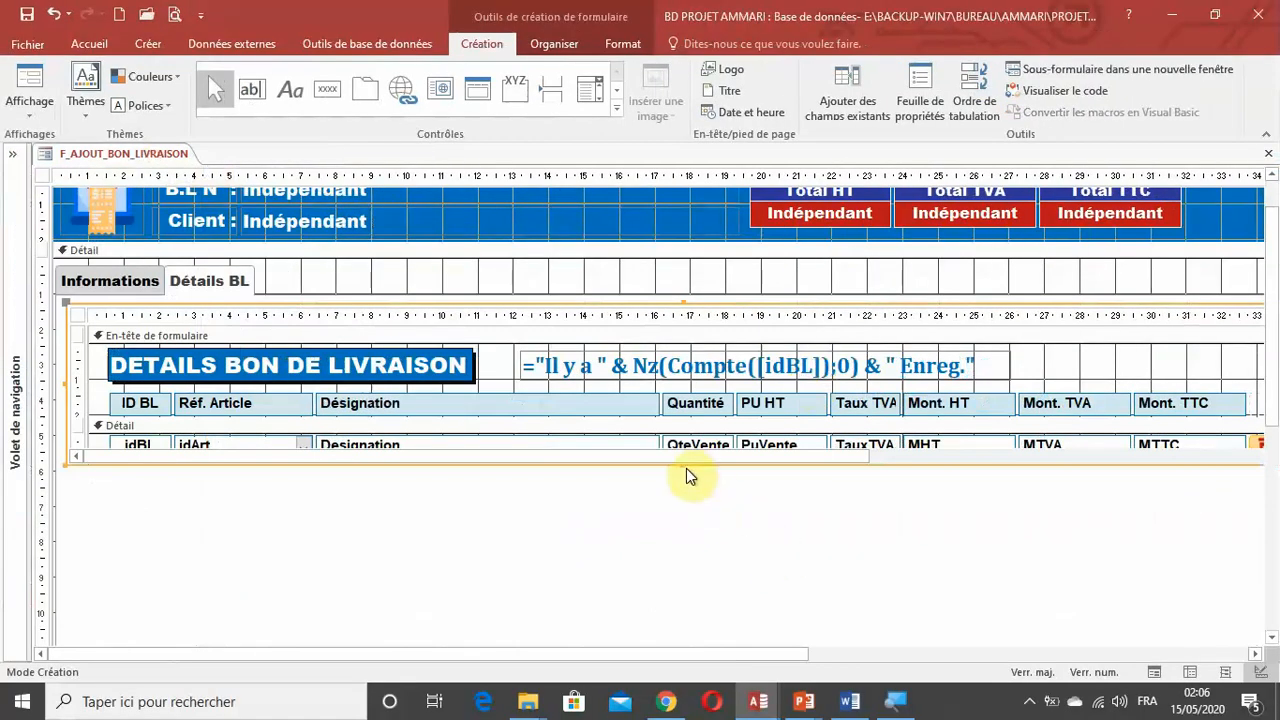
left_click_drag(686, 463, 694, 621)
scroll(704, 598, "down", 2)
scroll(706, 577, "up", 2)
scroll(704, 577, "down", 1)
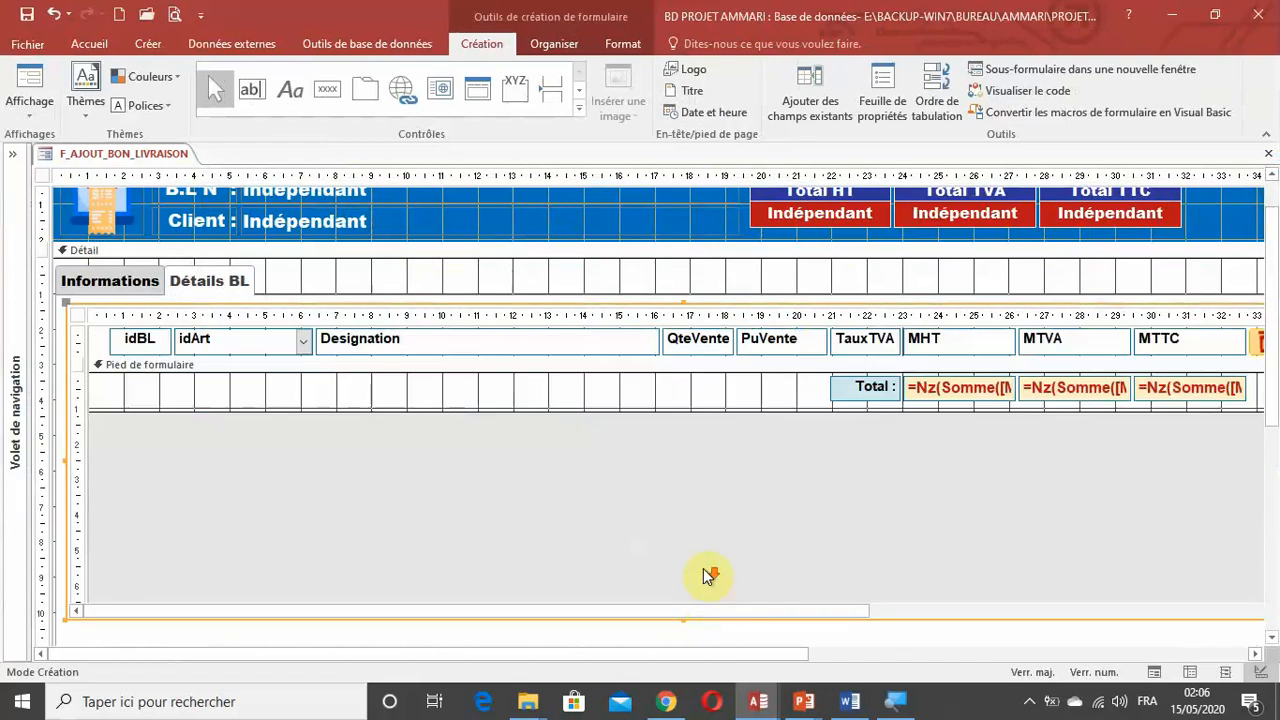
scroll(708, 576, "up", 2)
scroll(949, 509, "down", 3)
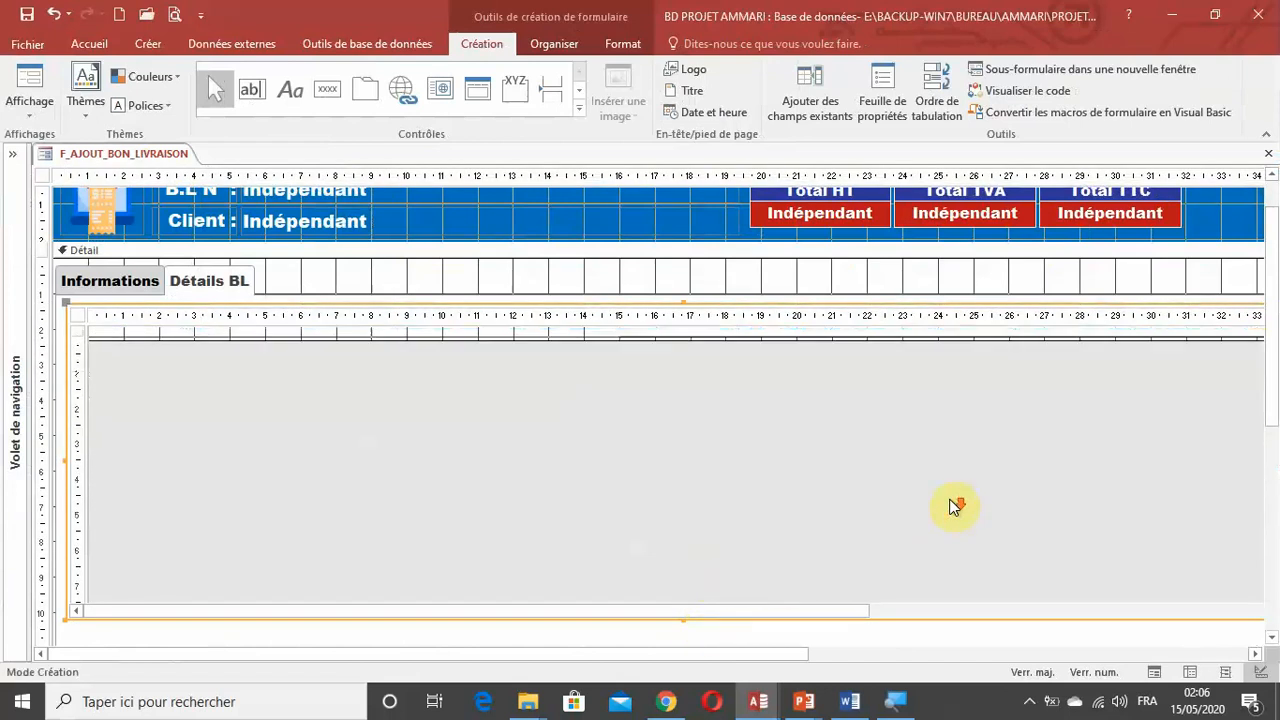
scroll(951, 506, "up", 3)
scroll(1268, 425, "down", 3)
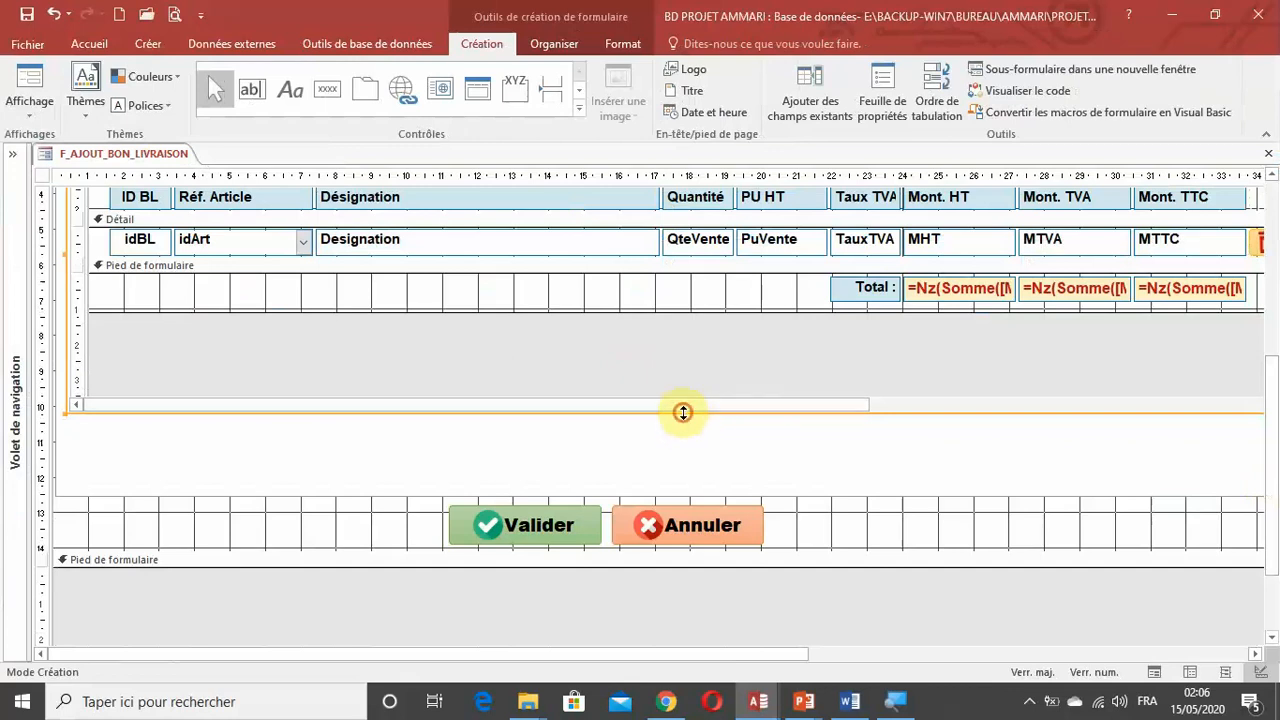
left_click_drag(683, 411, 685, 468)
Move the Valider and Annuler buttons together to the right beneath the tab control.
left_click_drag(842, 529, 673, 525)
scroll(921, 530, "up", 1)
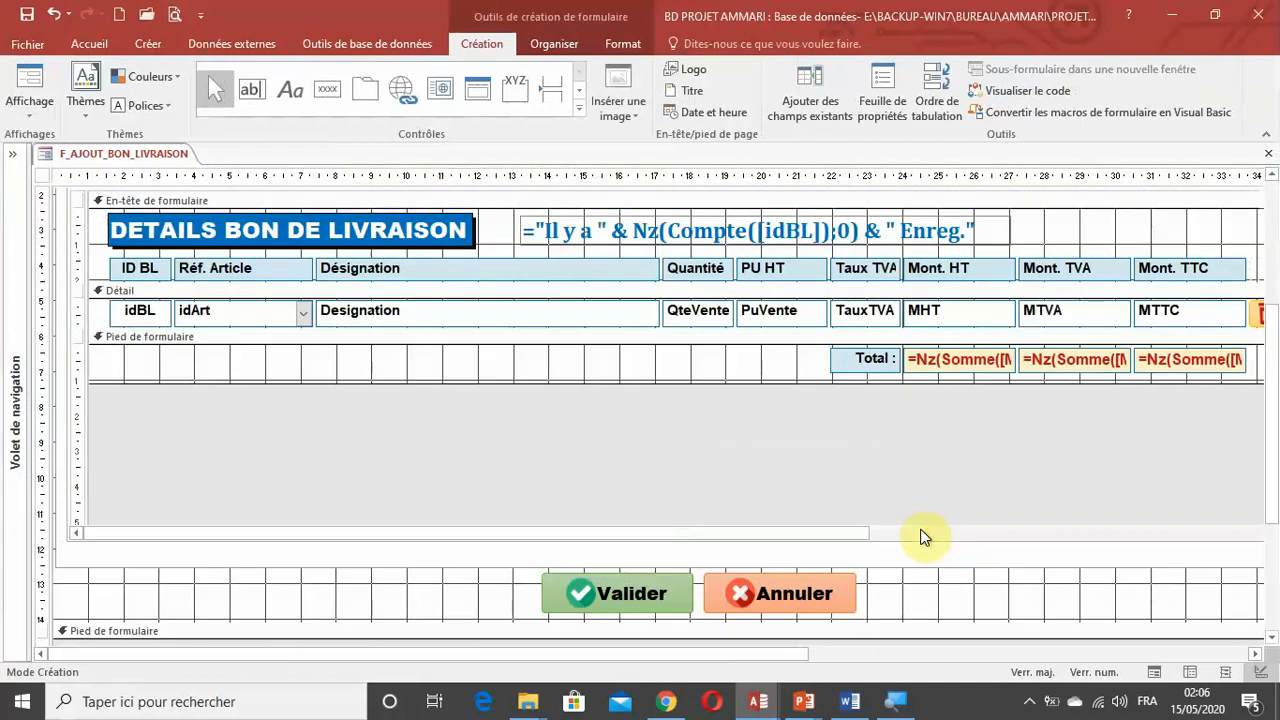
left_click_drag(522, 658, 903, 656)
scroll(950, 464, "up", 3)
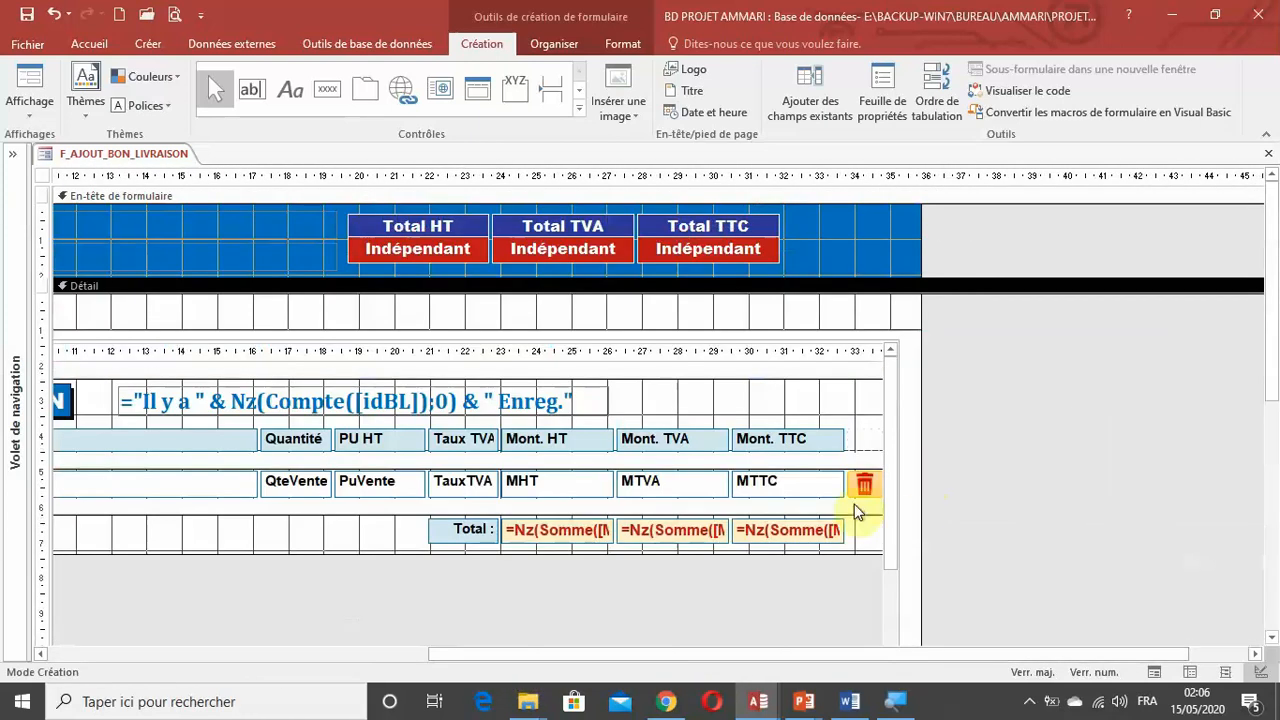
Display the form in form view and look through the subform's records on the Détails BL page.
left_click(1153, 672)
left_click(188, 251)
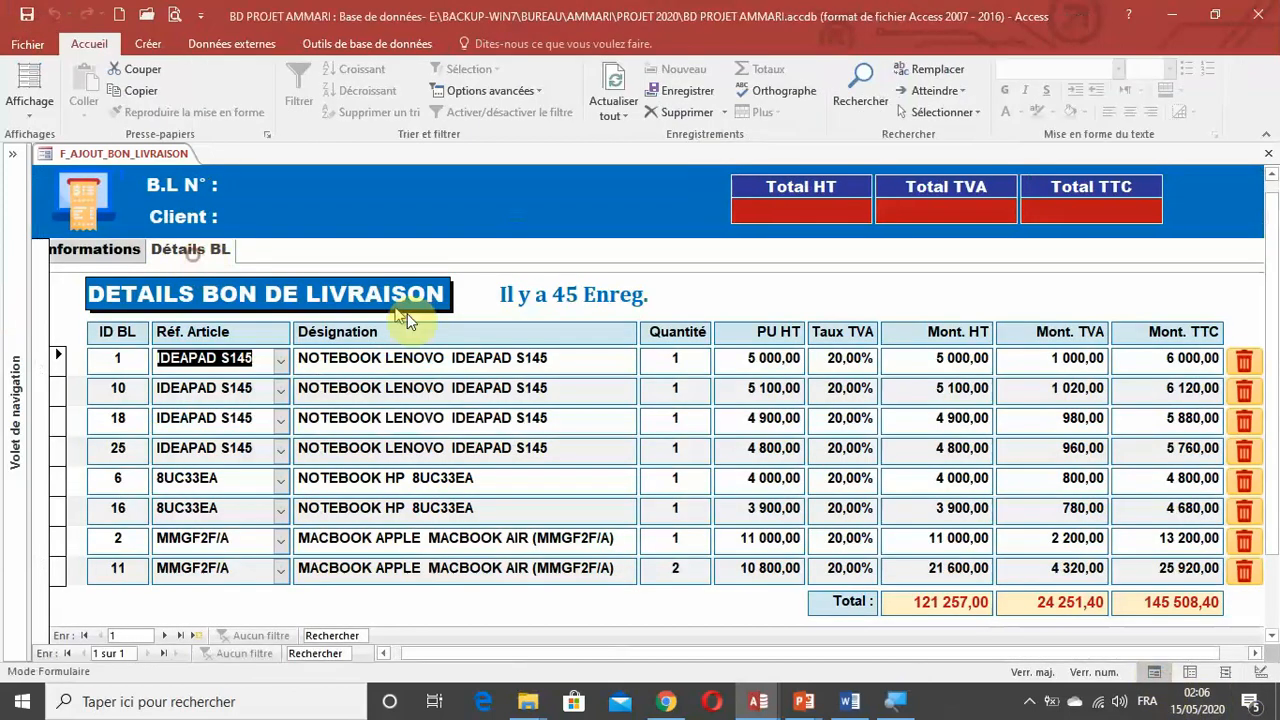
scroll(713, 366, "down", 1)
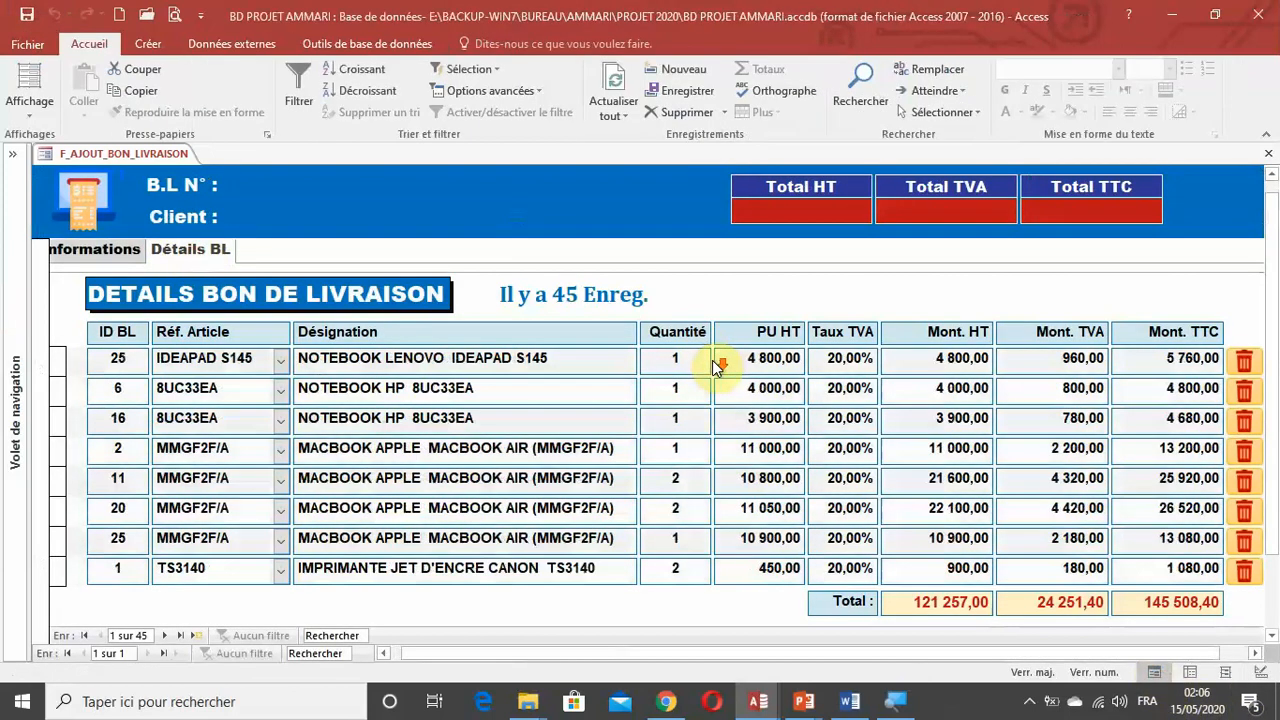
scroll(713, 366, "up", 1)
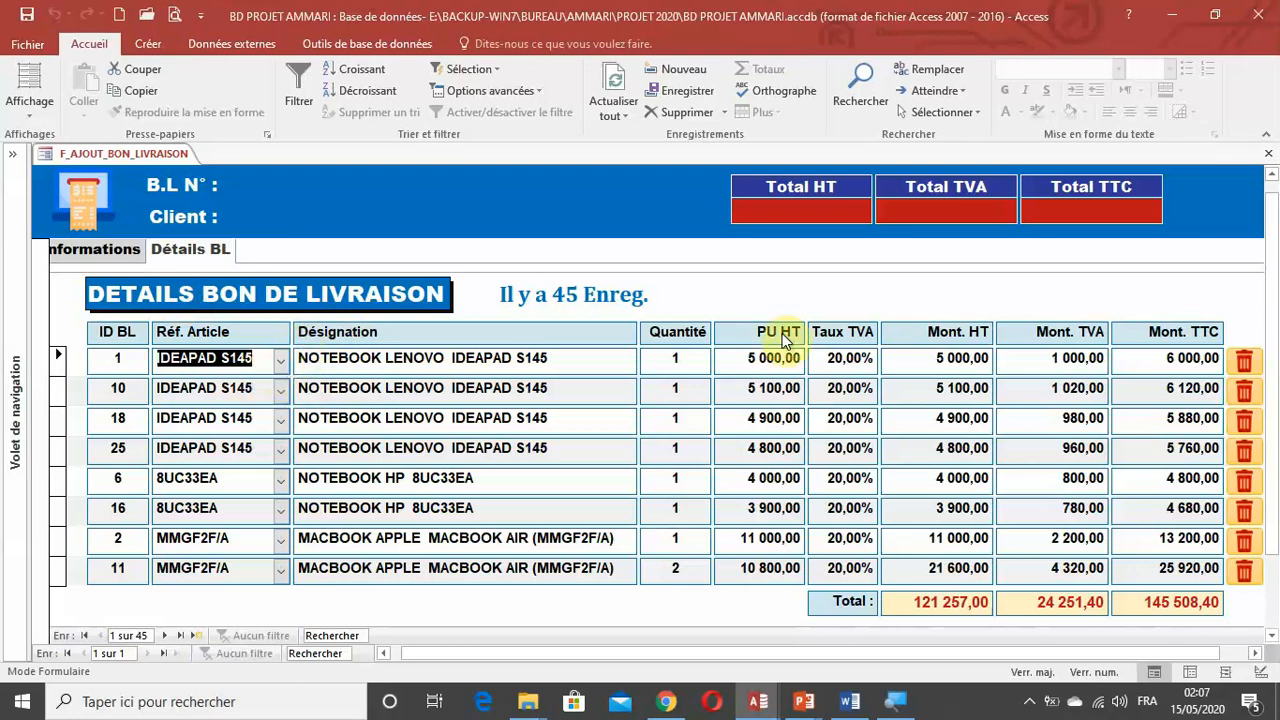
In design view, link the SF_DETAILS_BL subform to the main form with Champs pères txtidBL and Champs fils idBL.
left_click(1260, 673)
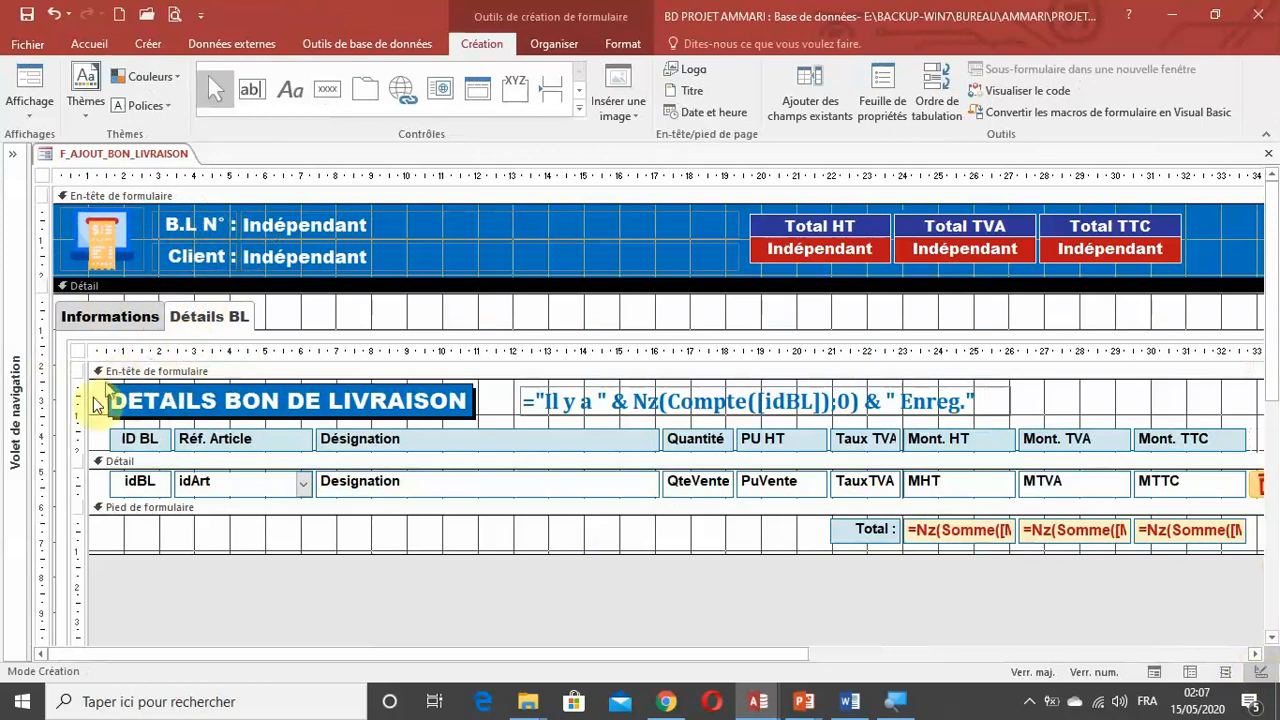
left_click(76, 351)
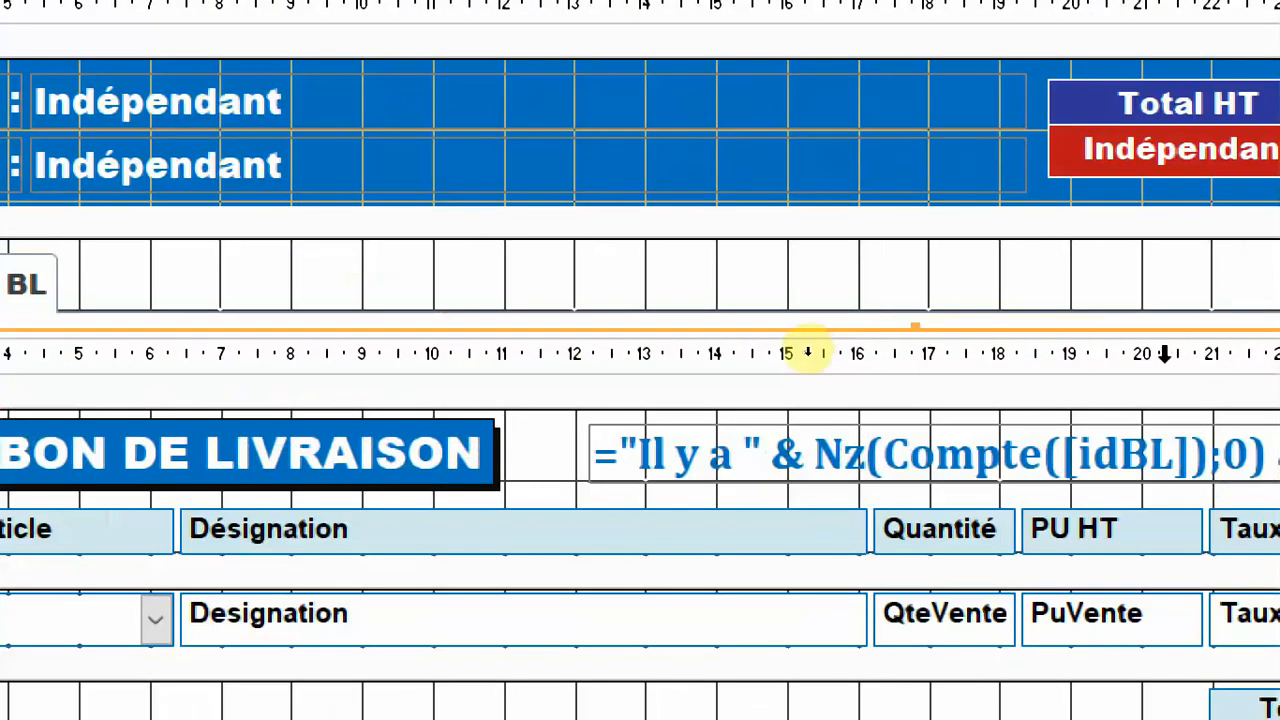
left_click(1164, 353)
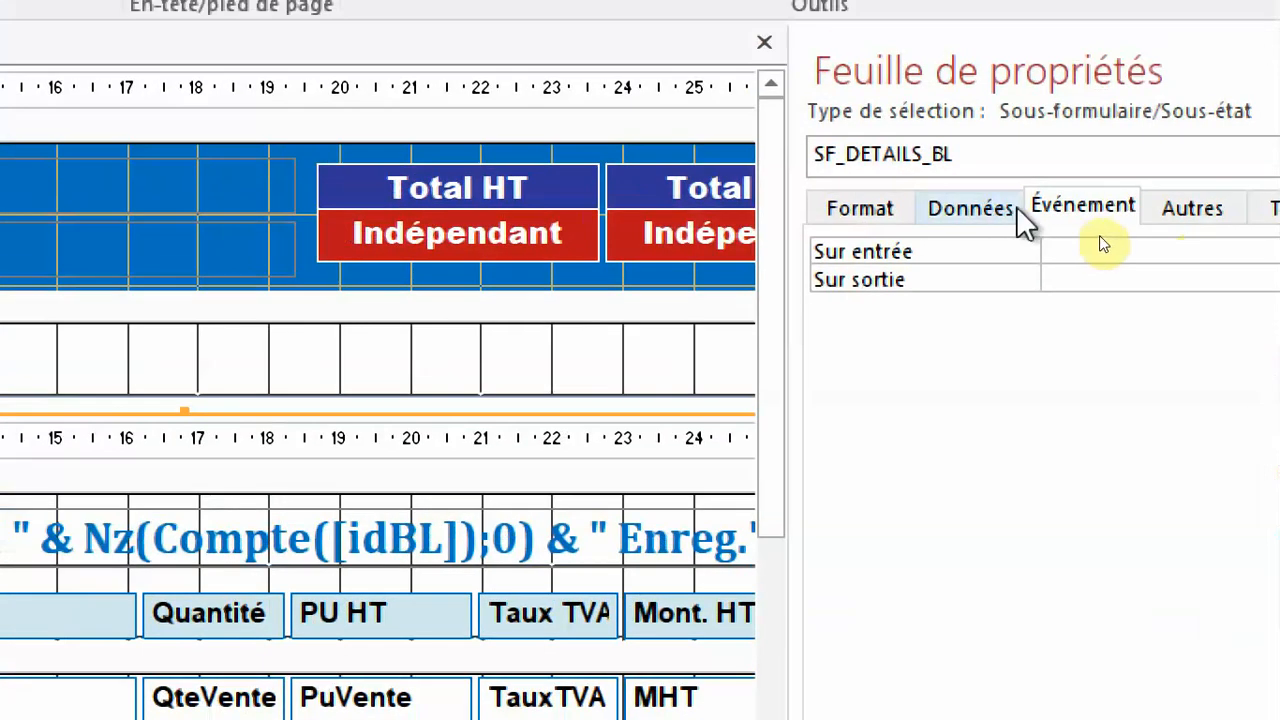
left_click(1017, 208)
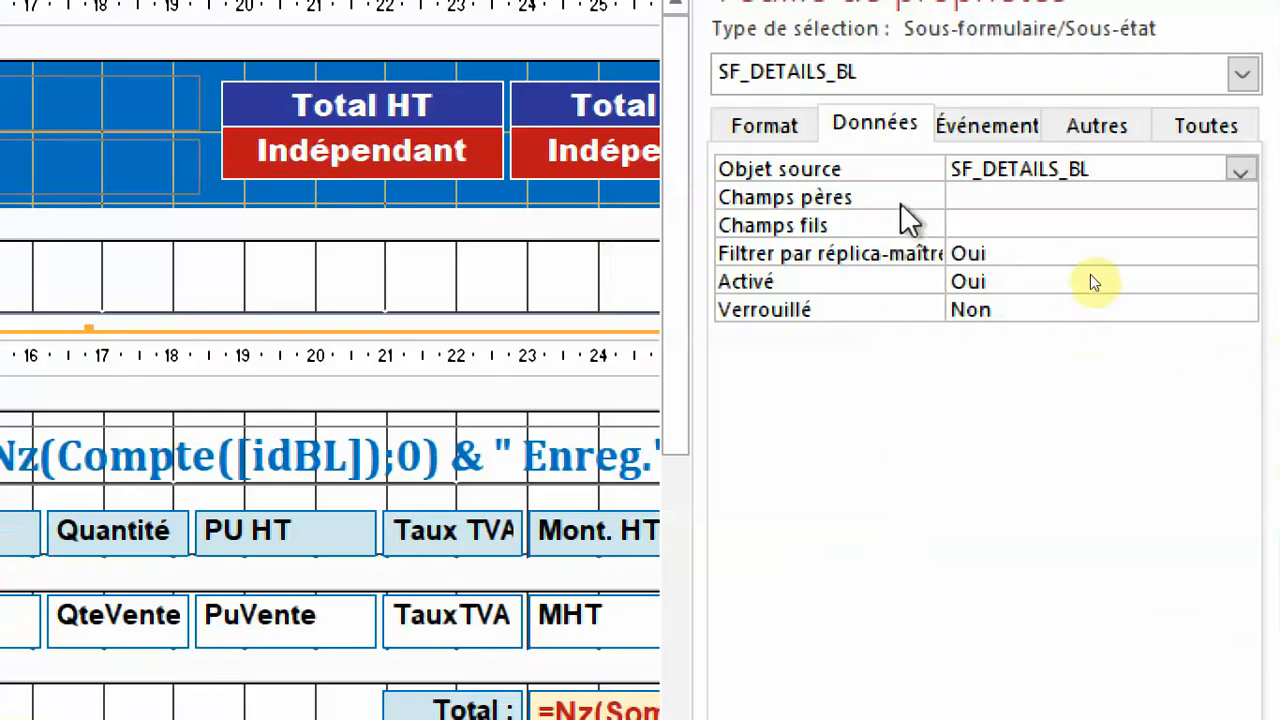
left_click(908, 196)
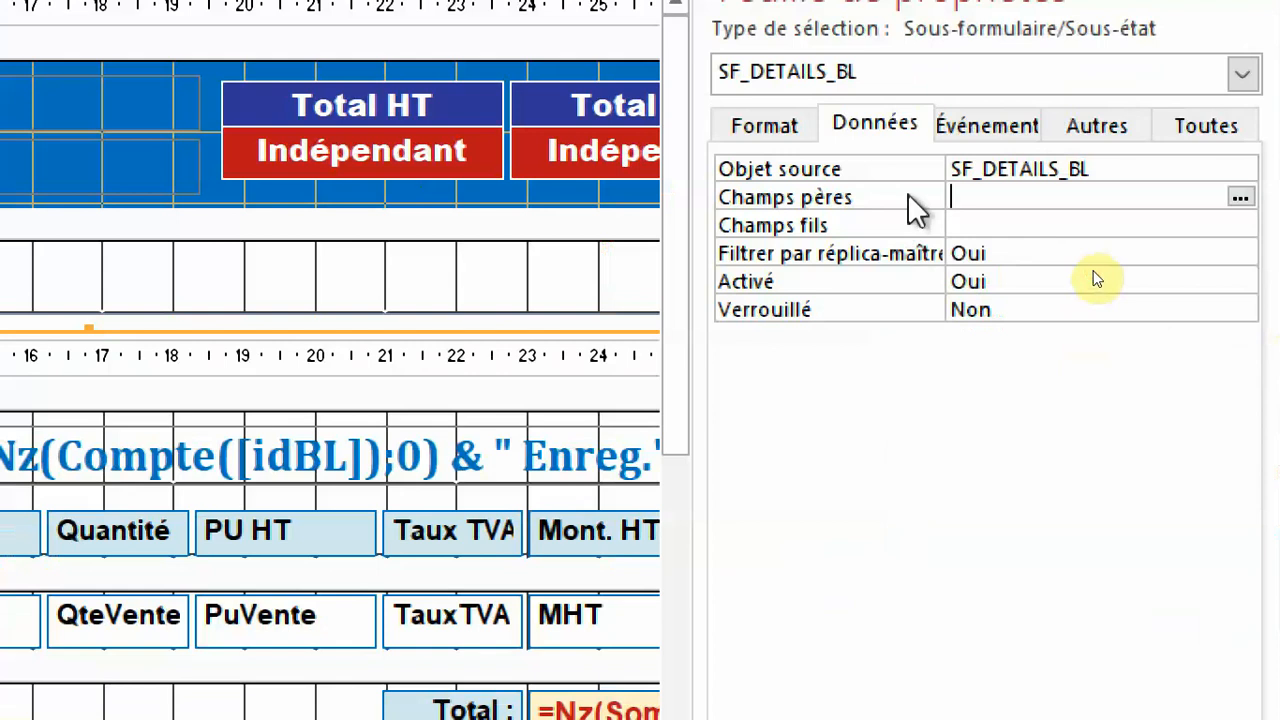
type("txtidbl")
key("BackSpace")
key("BackSpace")
type("BL")
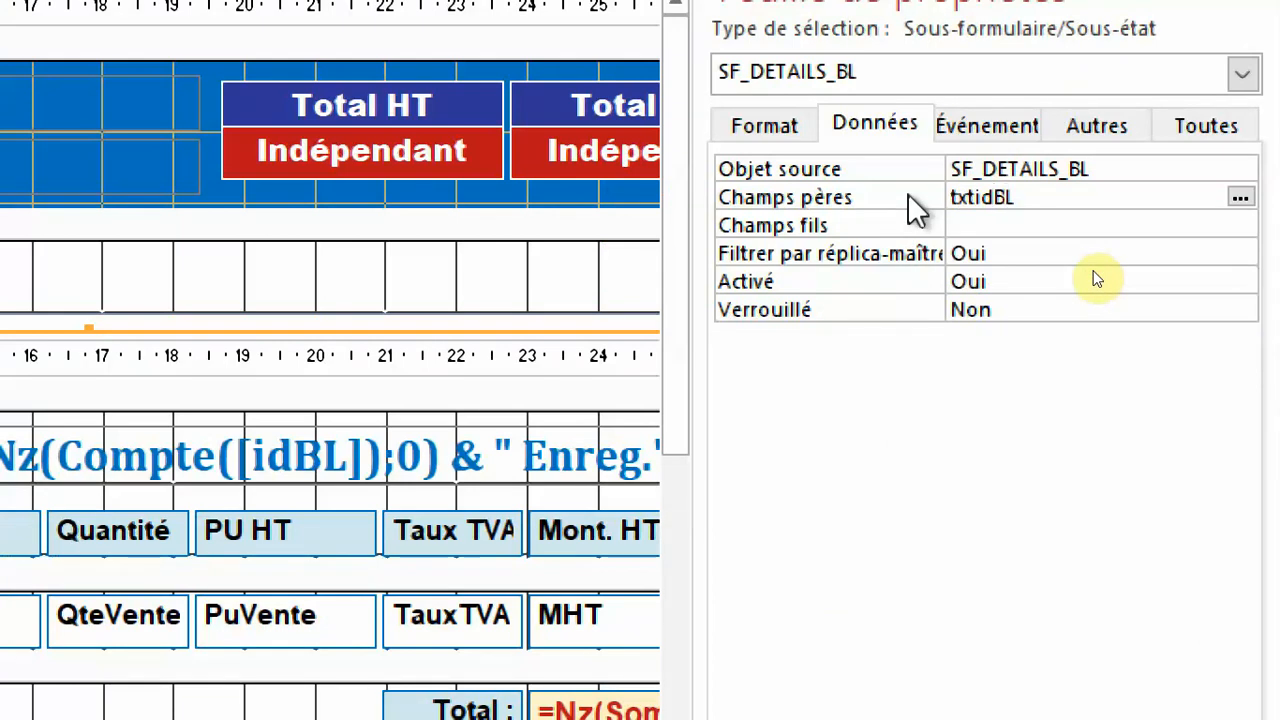
key("Return")
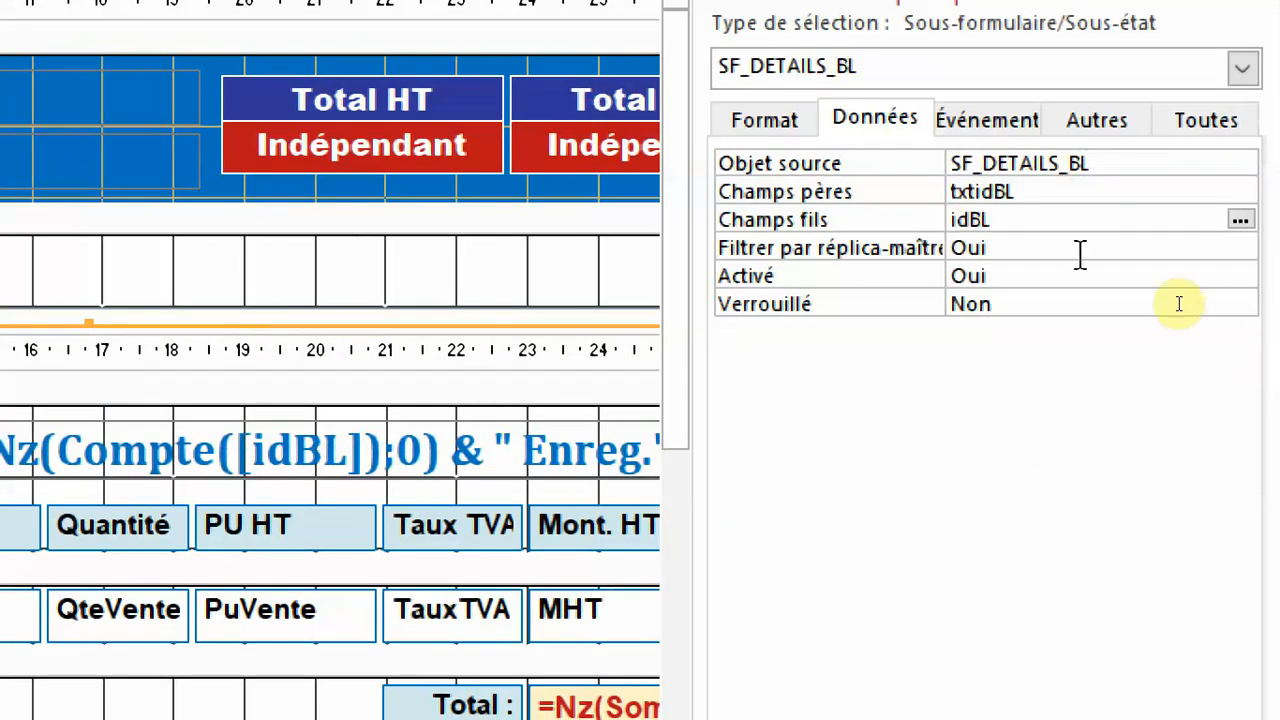
key("Return")
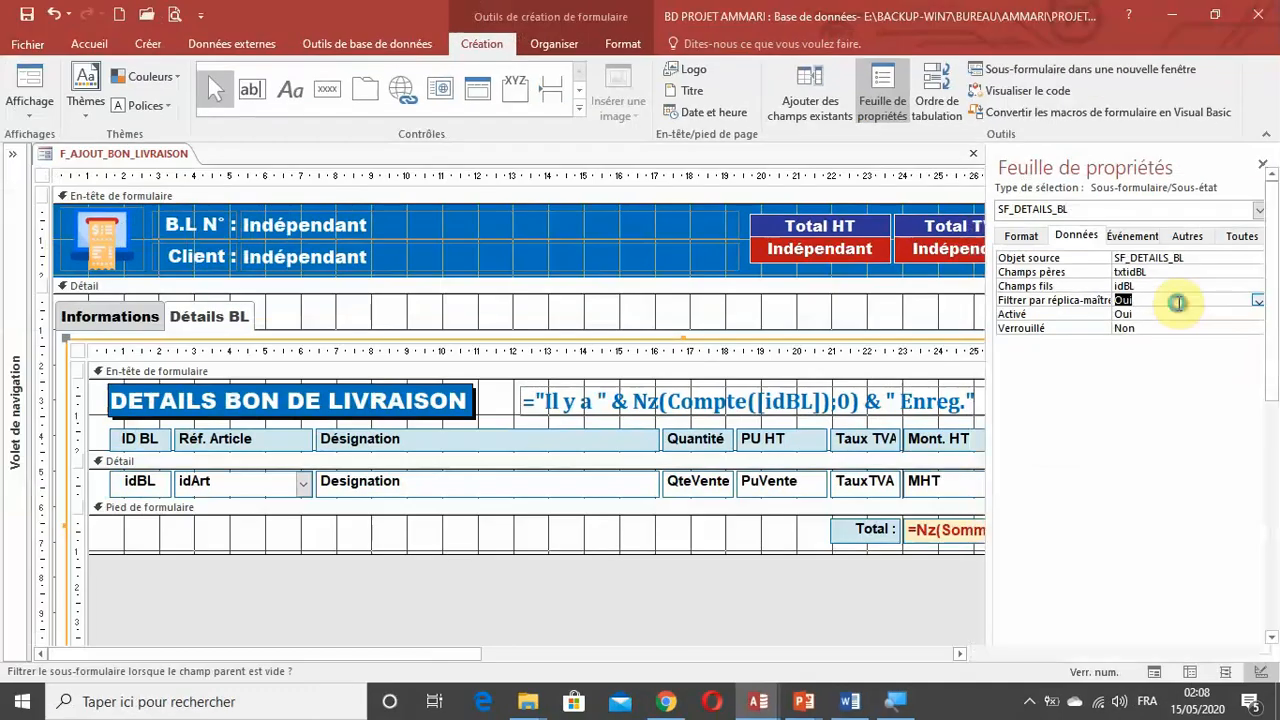
key("F4")
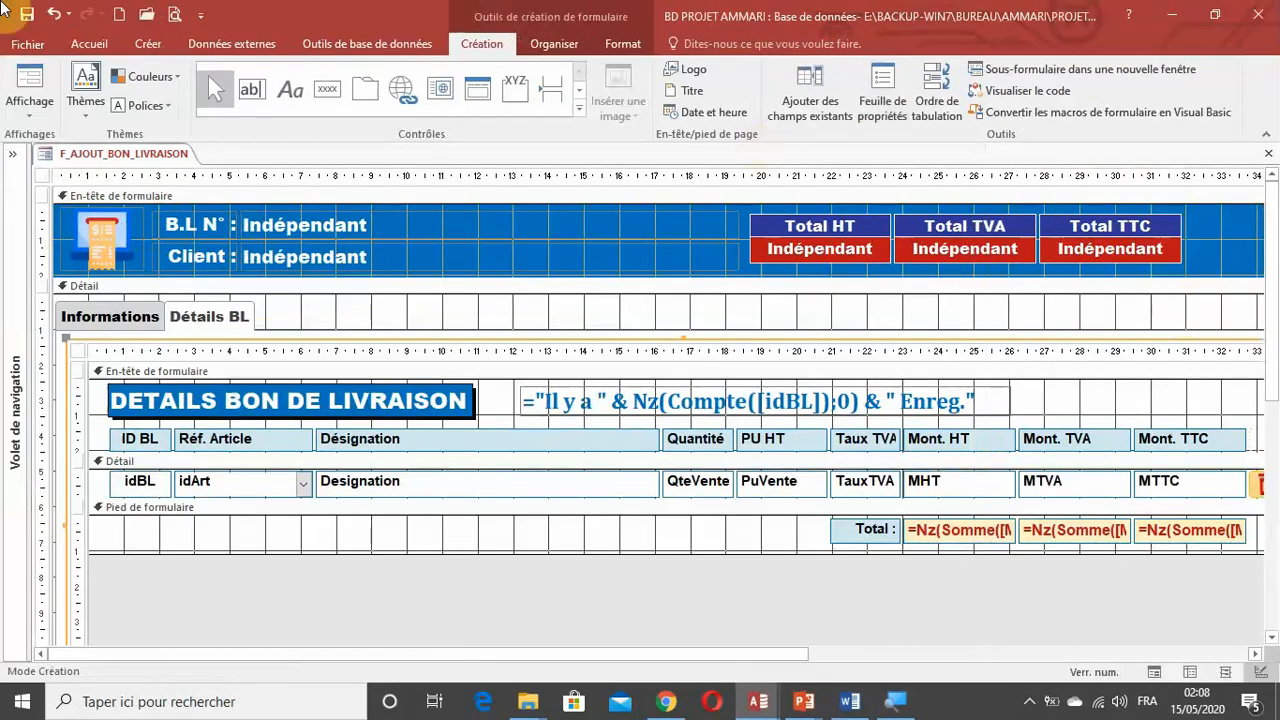
Display the form in form view and check the linked subform on Détails BL and the fields on Informations.
left_click(35, 78)
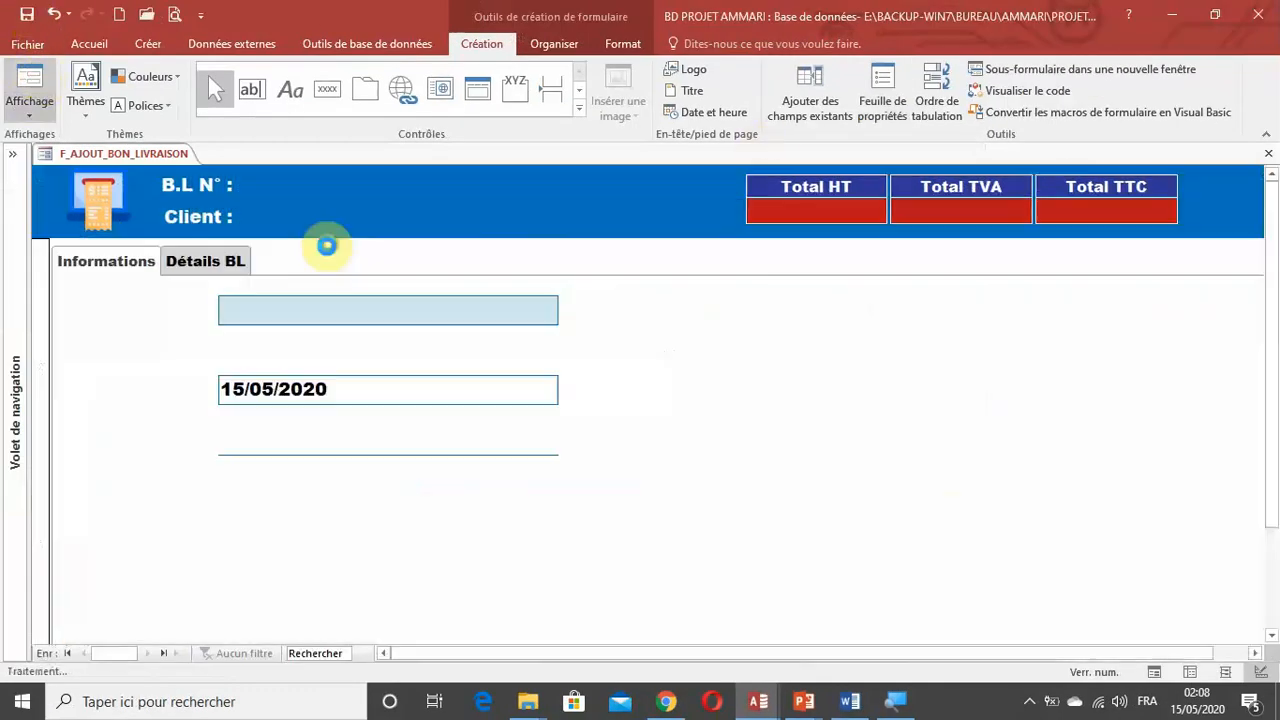
left_click(185, 249)
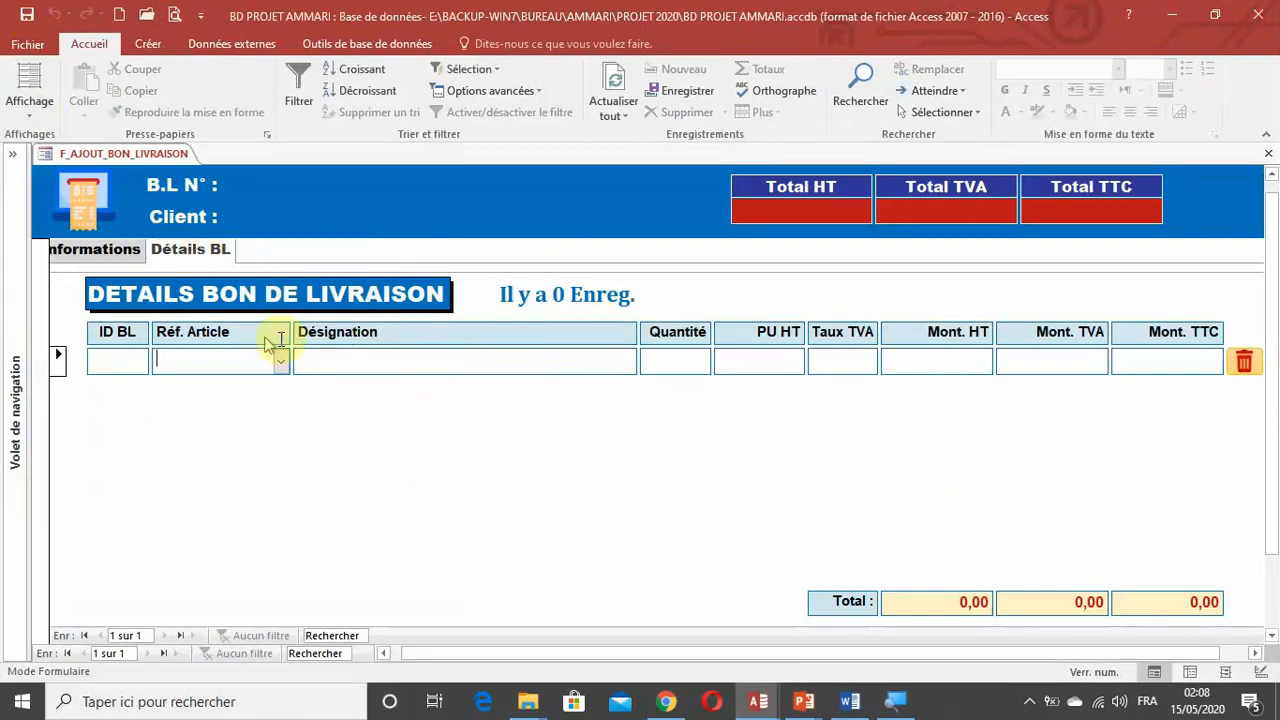
left_click(100, 251)
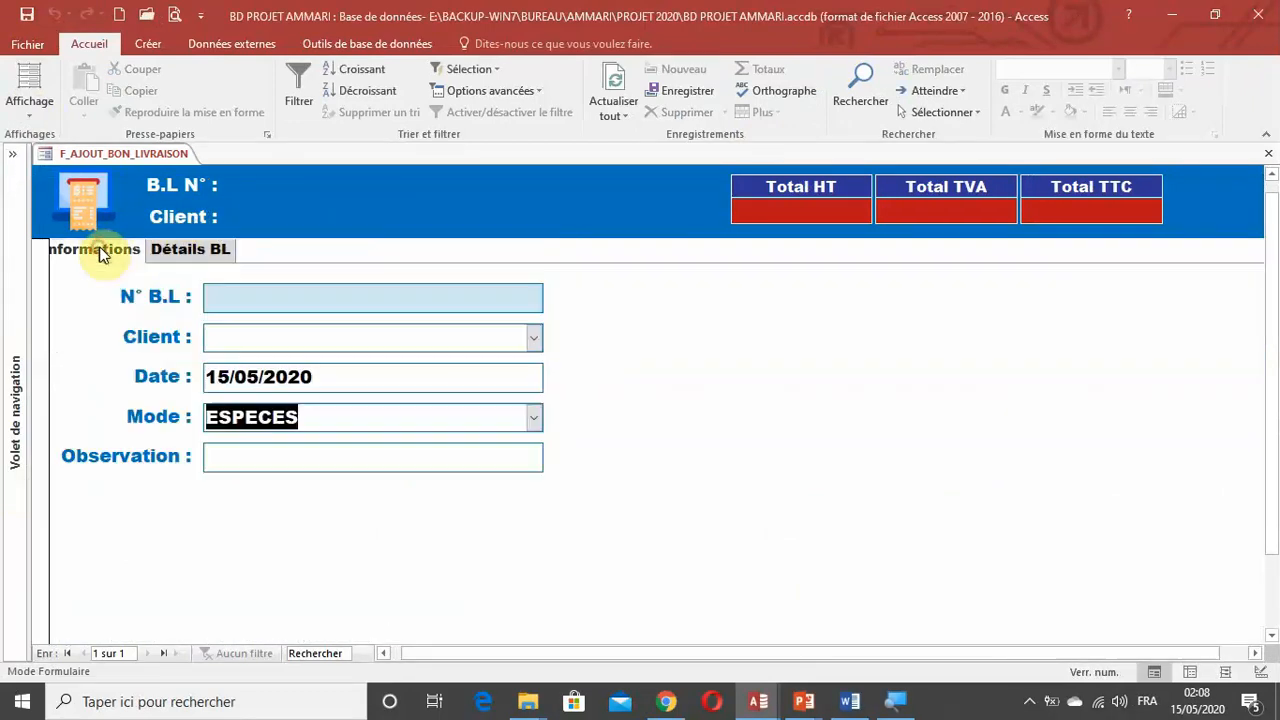
left_click(186, 252)
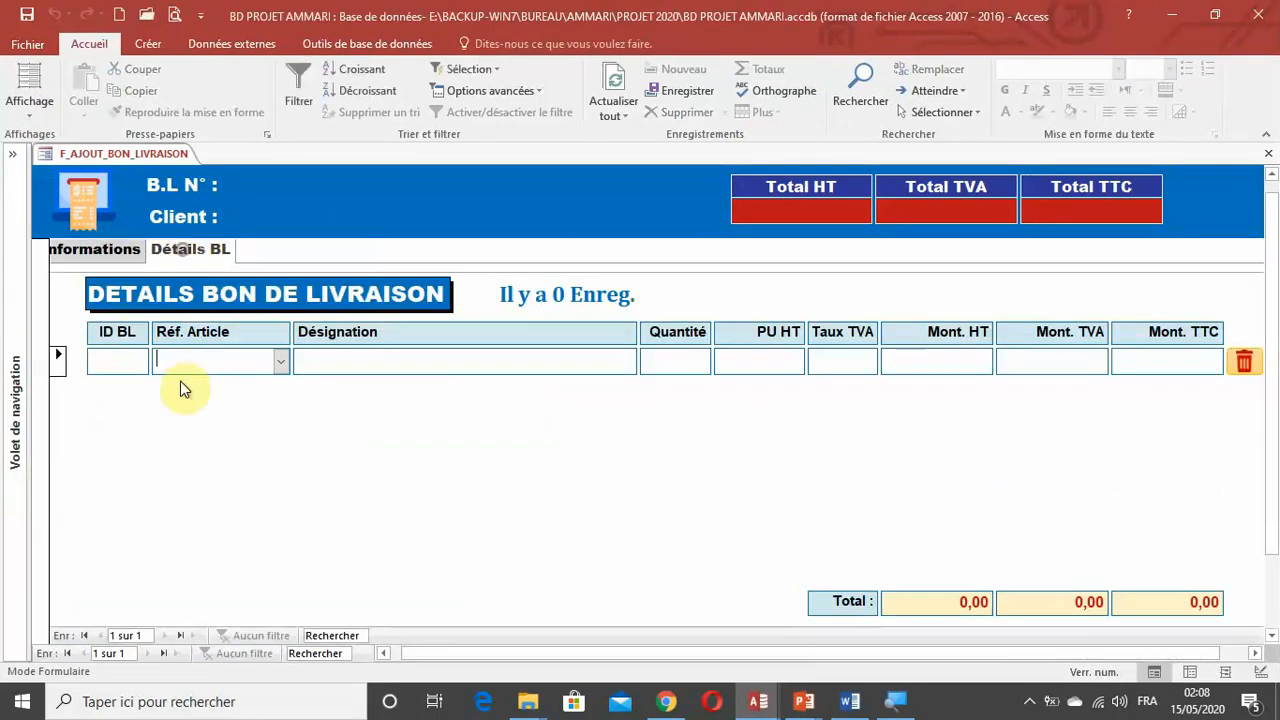
left_click(100, 251)
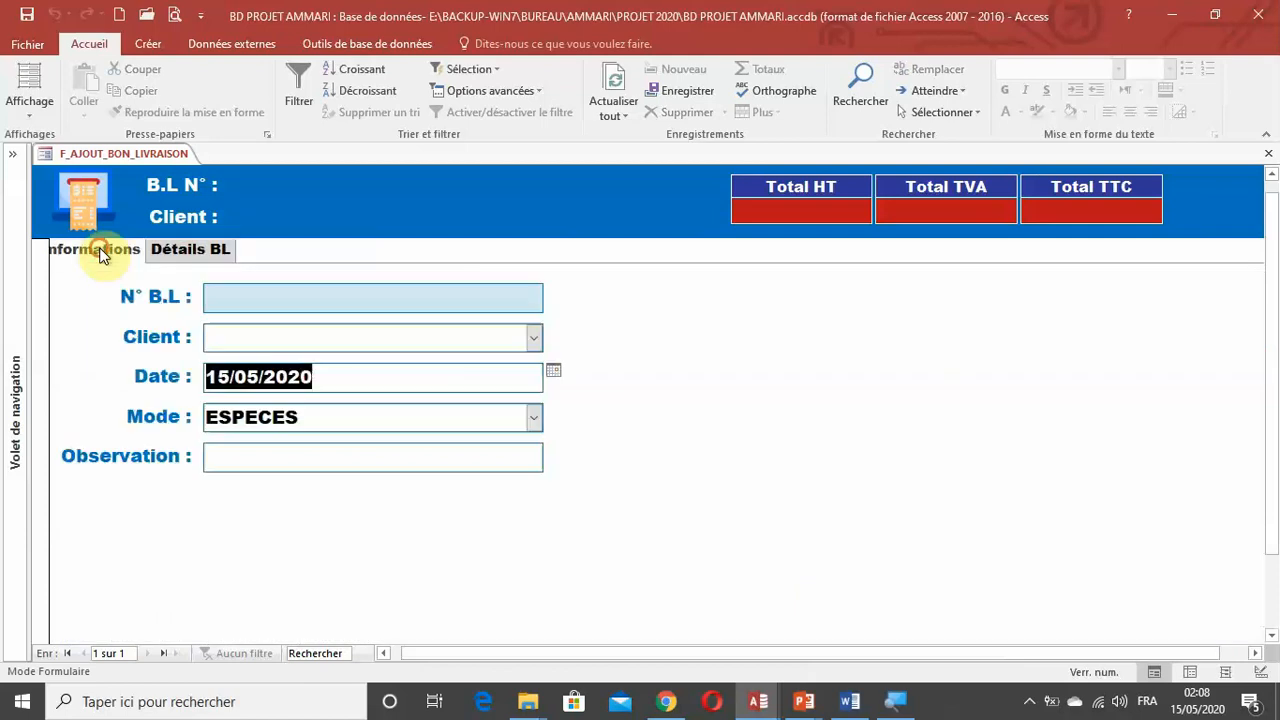
left_click_drag(672, 653, 549, 652)
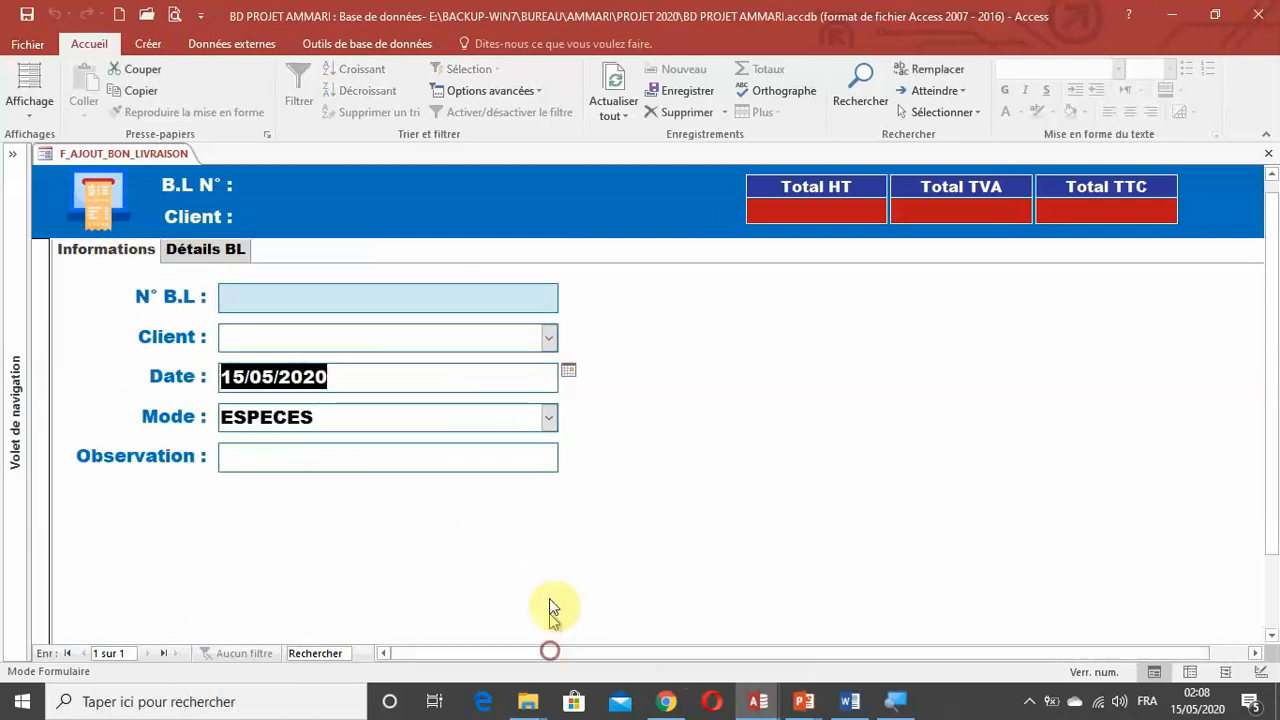
scroll(641, 489, "up", 1)
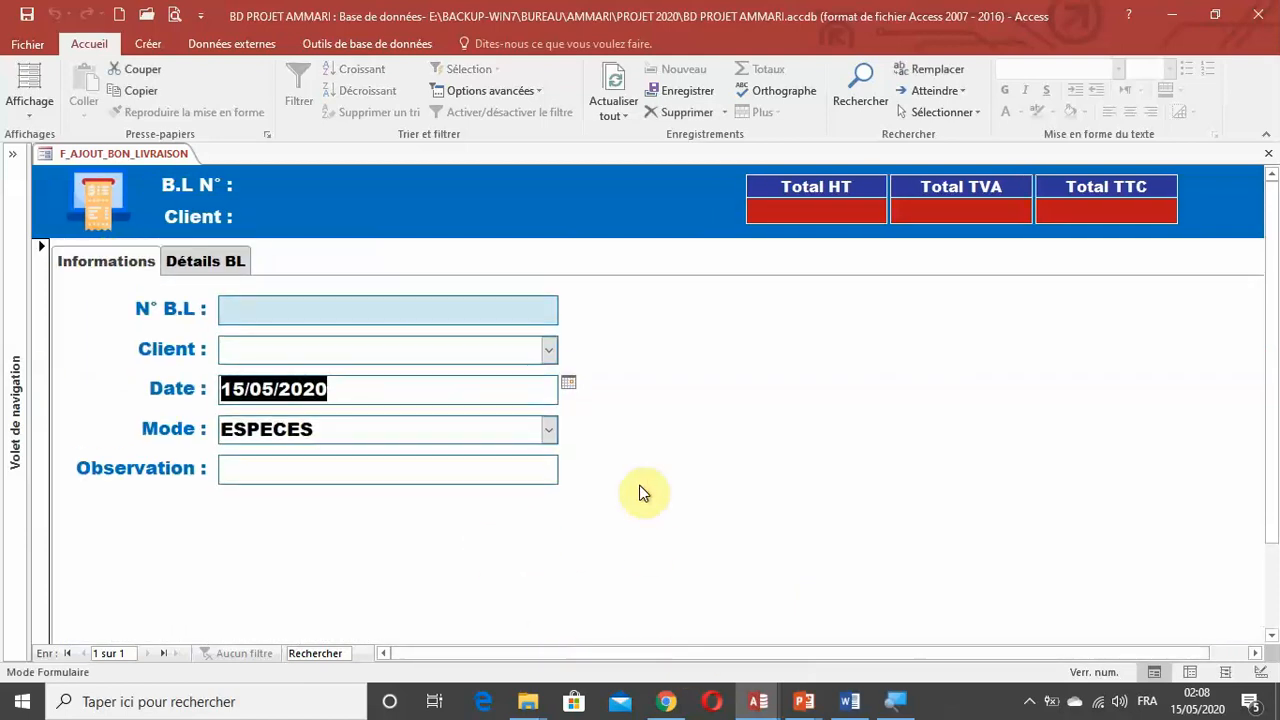
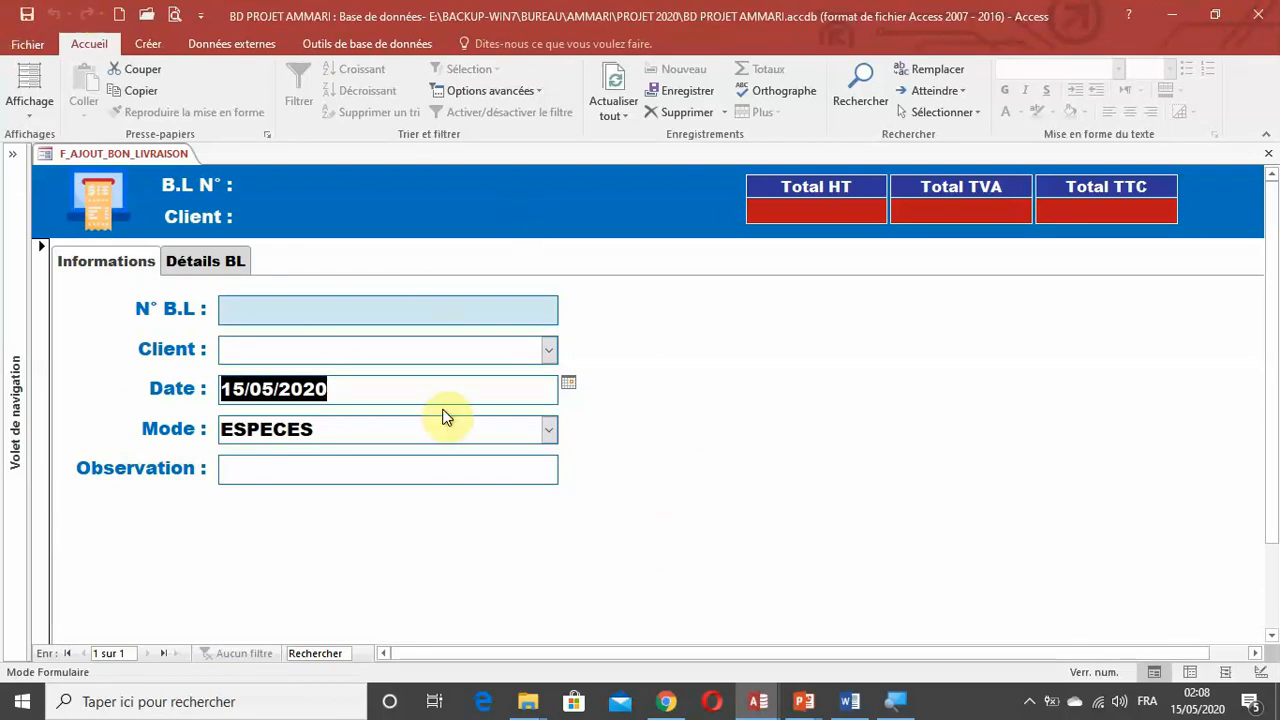
In design view, set the main form's Légende property to Ajout Bon de livraison.
left_click(1259, 673)
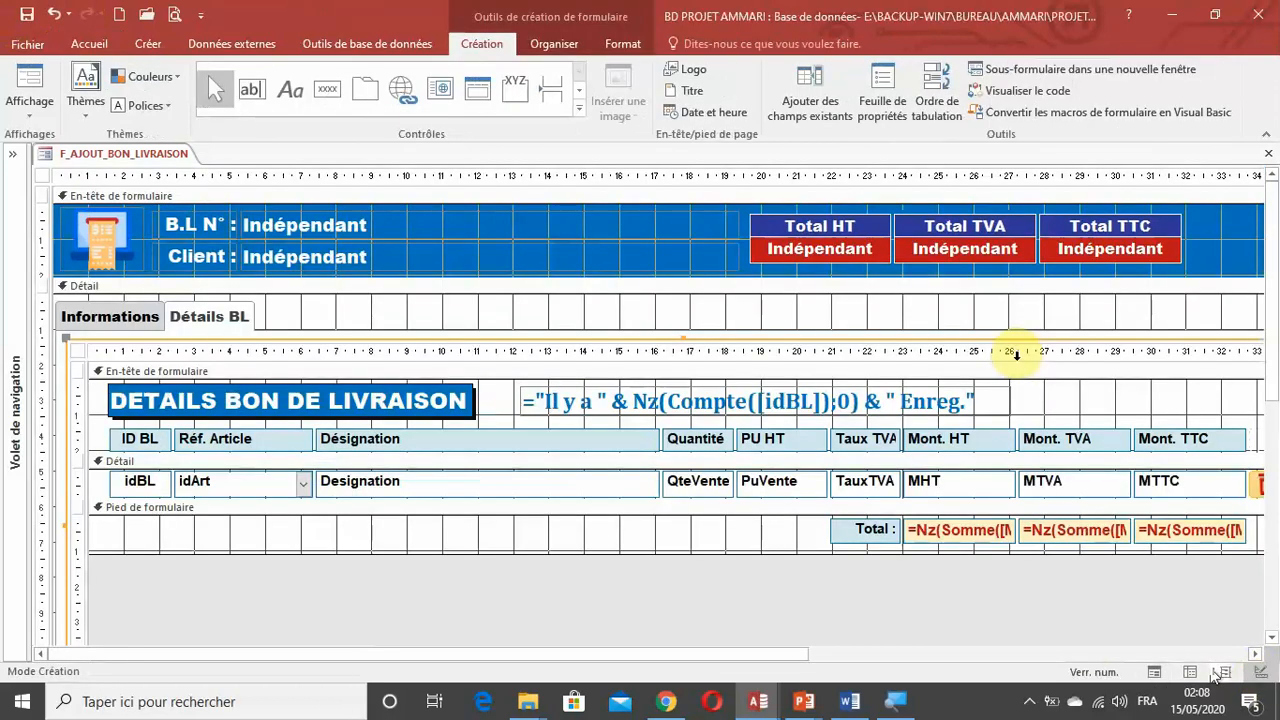
key("F4")
left_click(1117, 211)
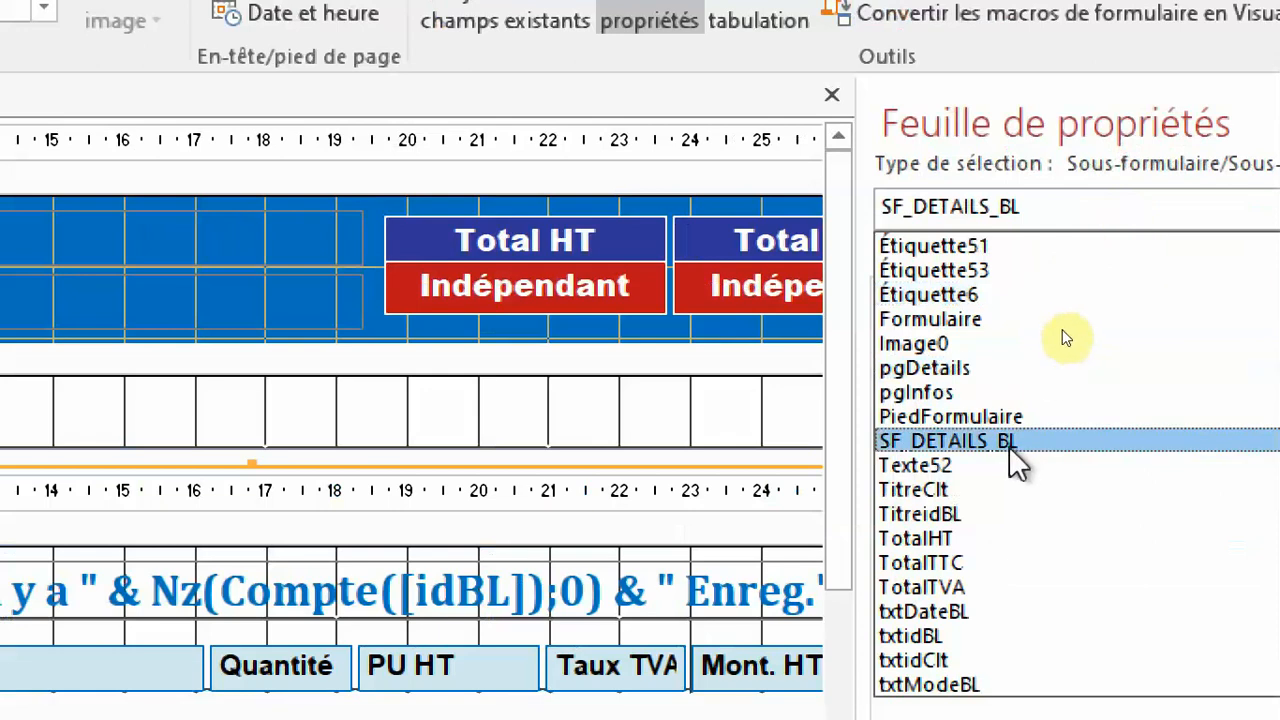
scroll(1009, 589, "up", 4)
scroll(1009, 589, "down", 3)
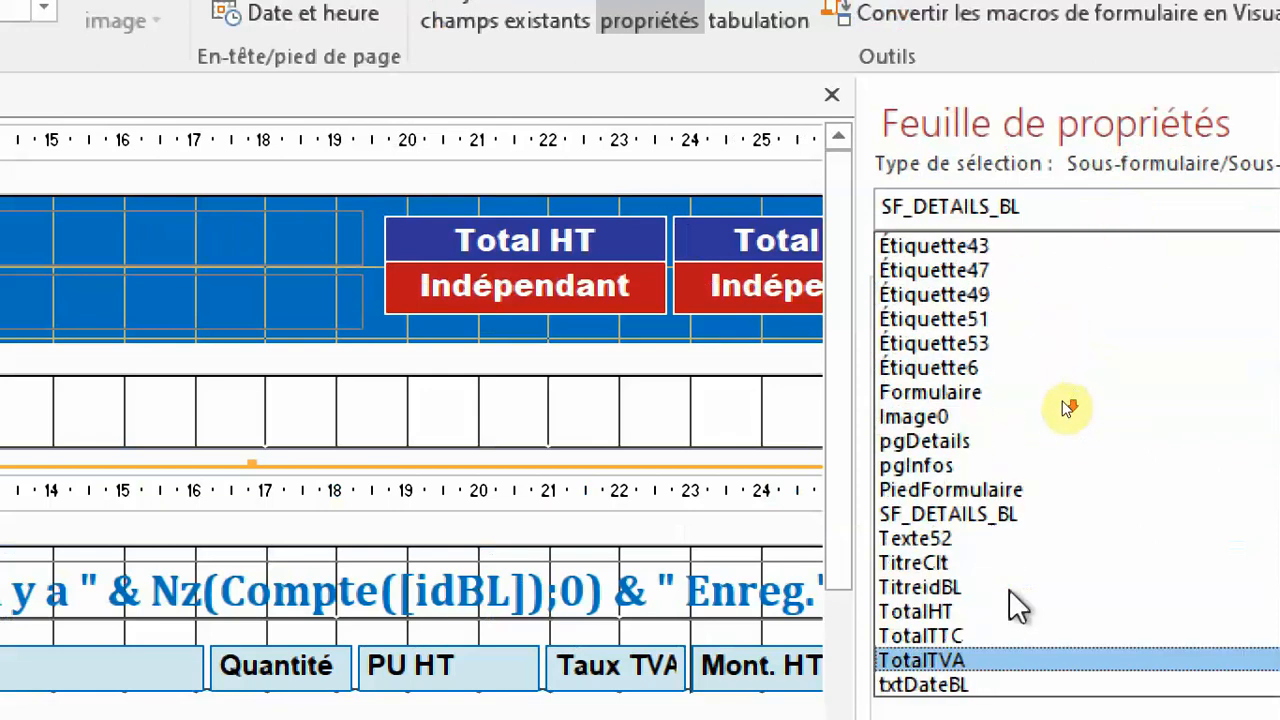
scroll(1009, 589, "up", 1)
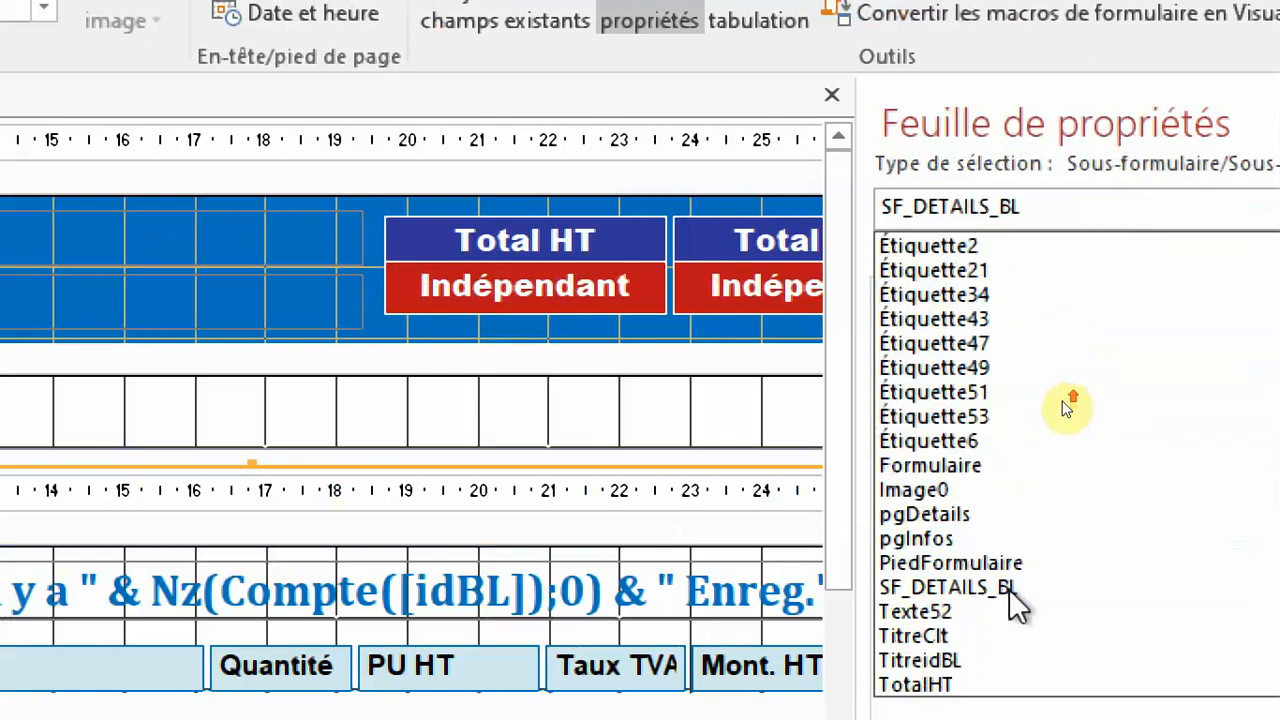
left_click(977, 465)
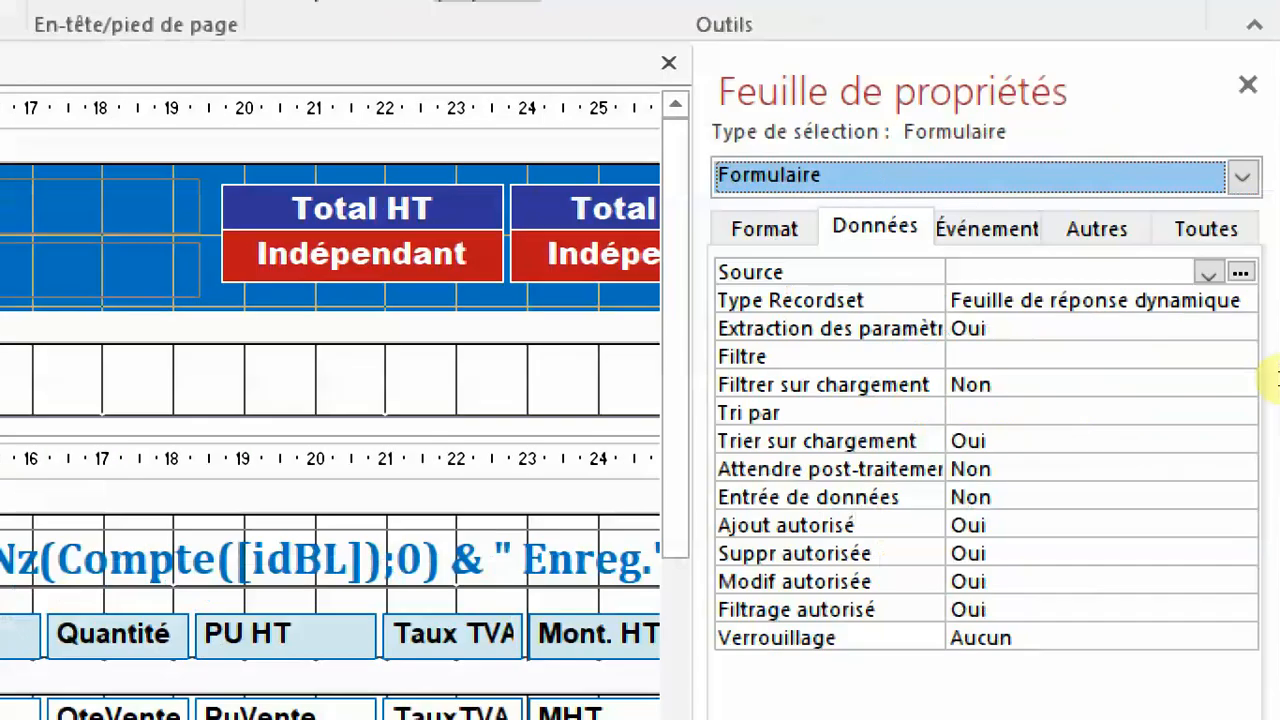
left_click(1230, 235)
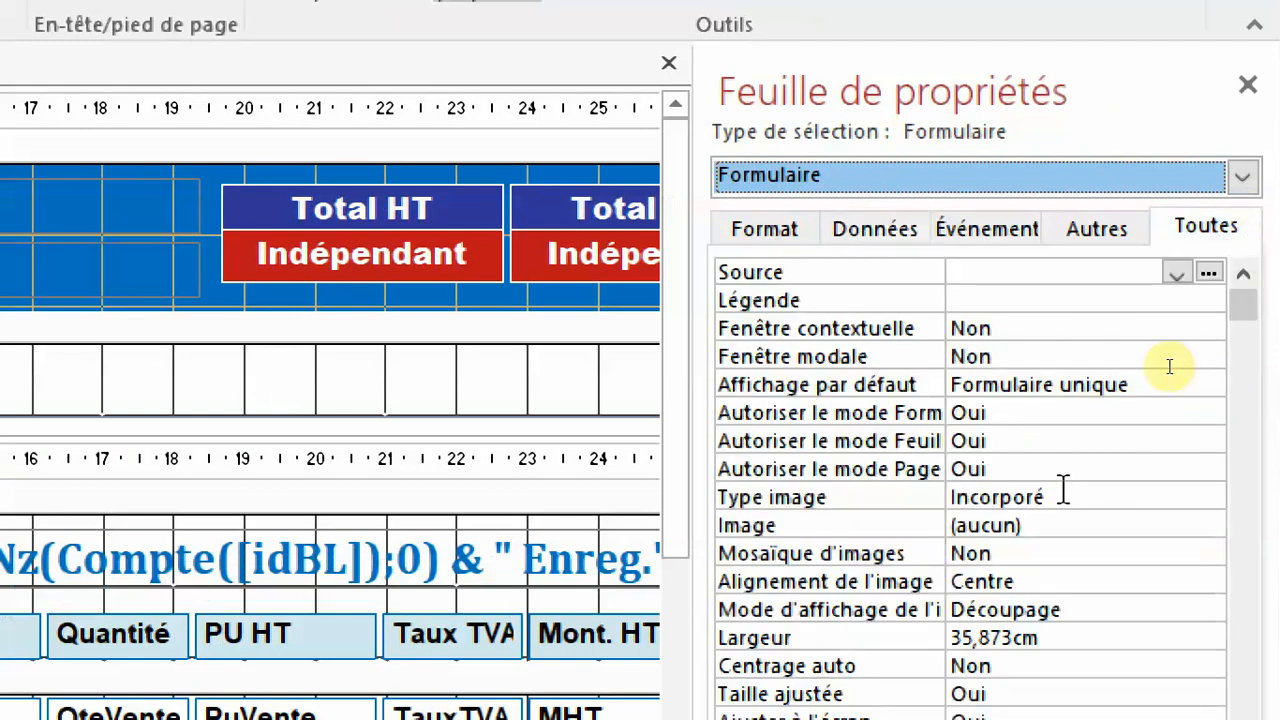
left_click(846, 300)
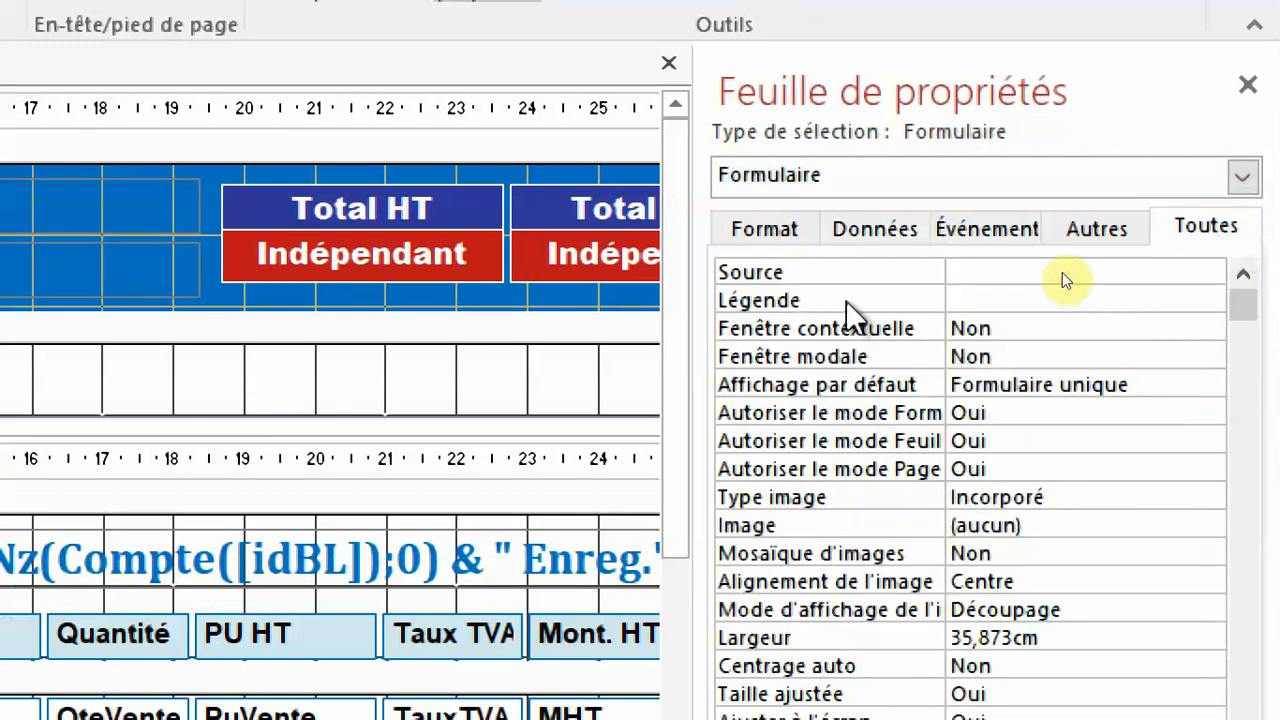
type("Aj")
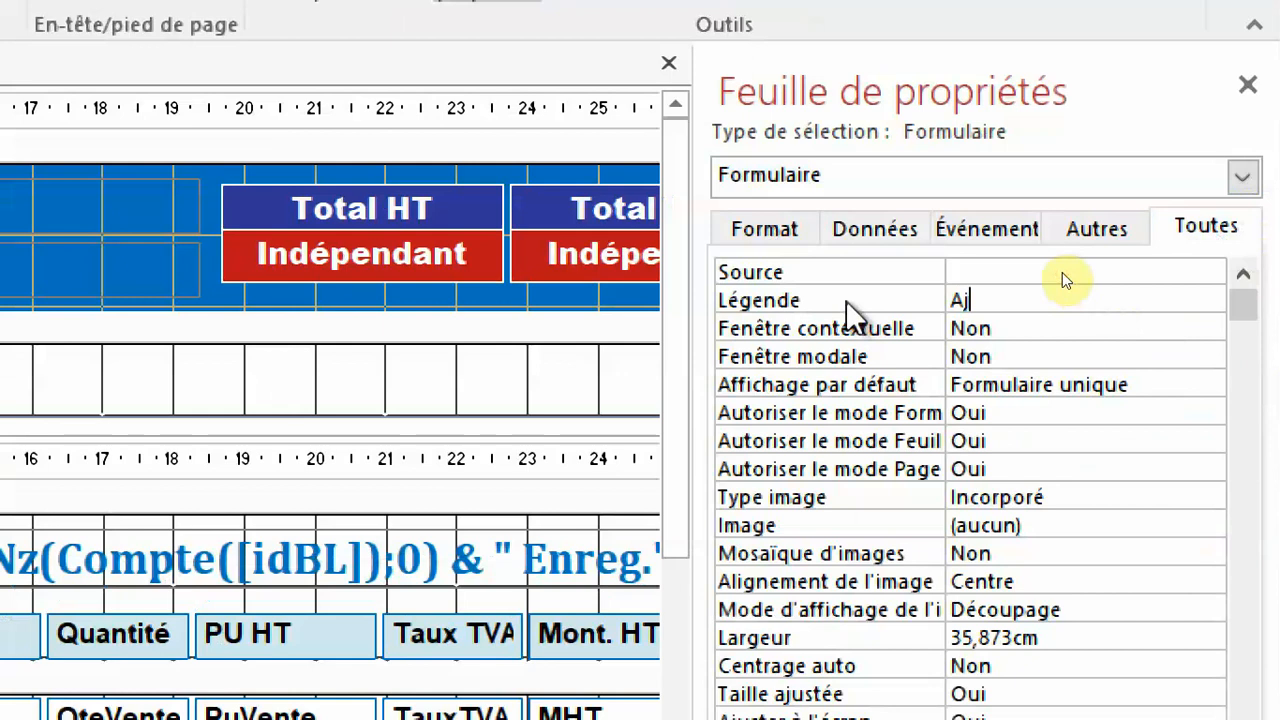
type("out Bon")
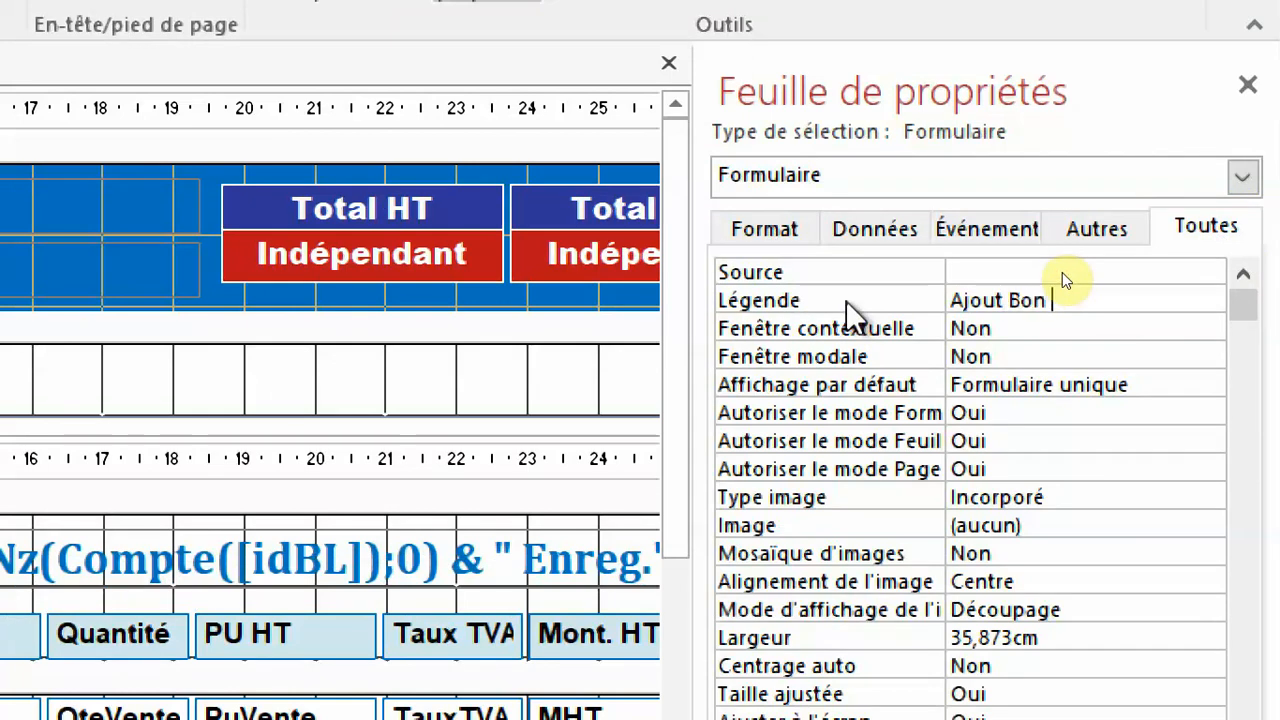
type(" de livraison")
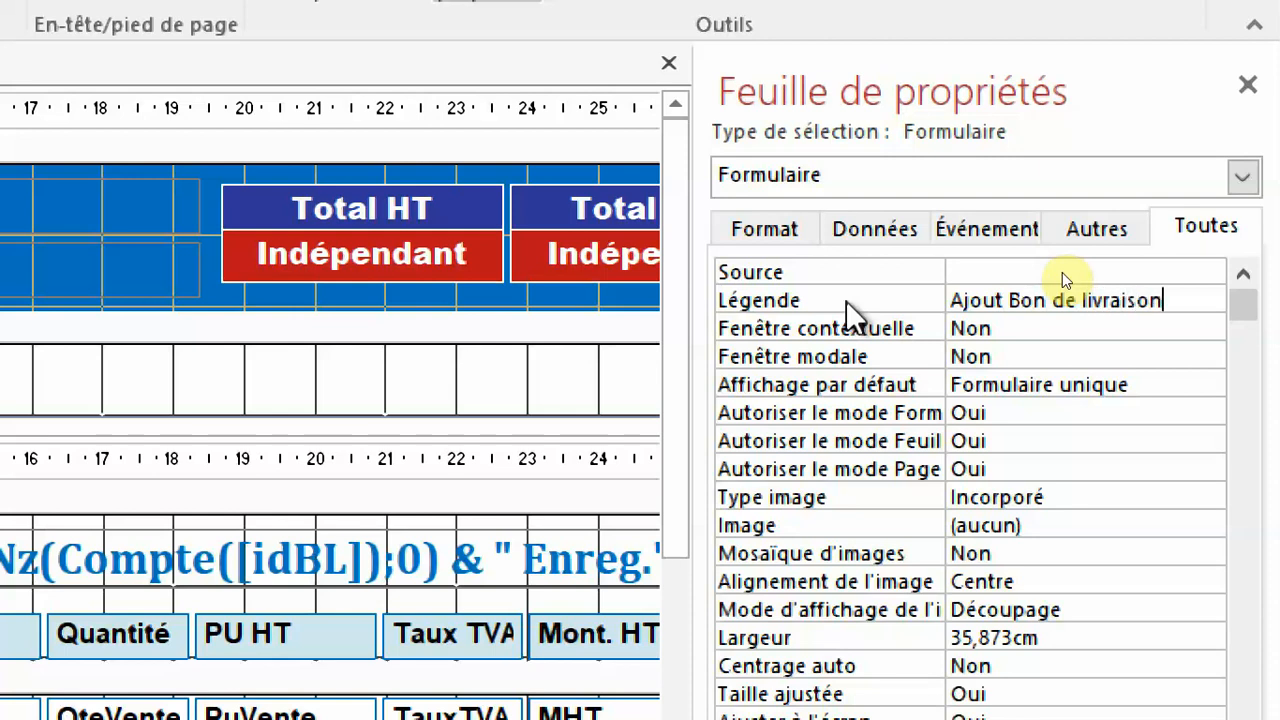
key("Return")
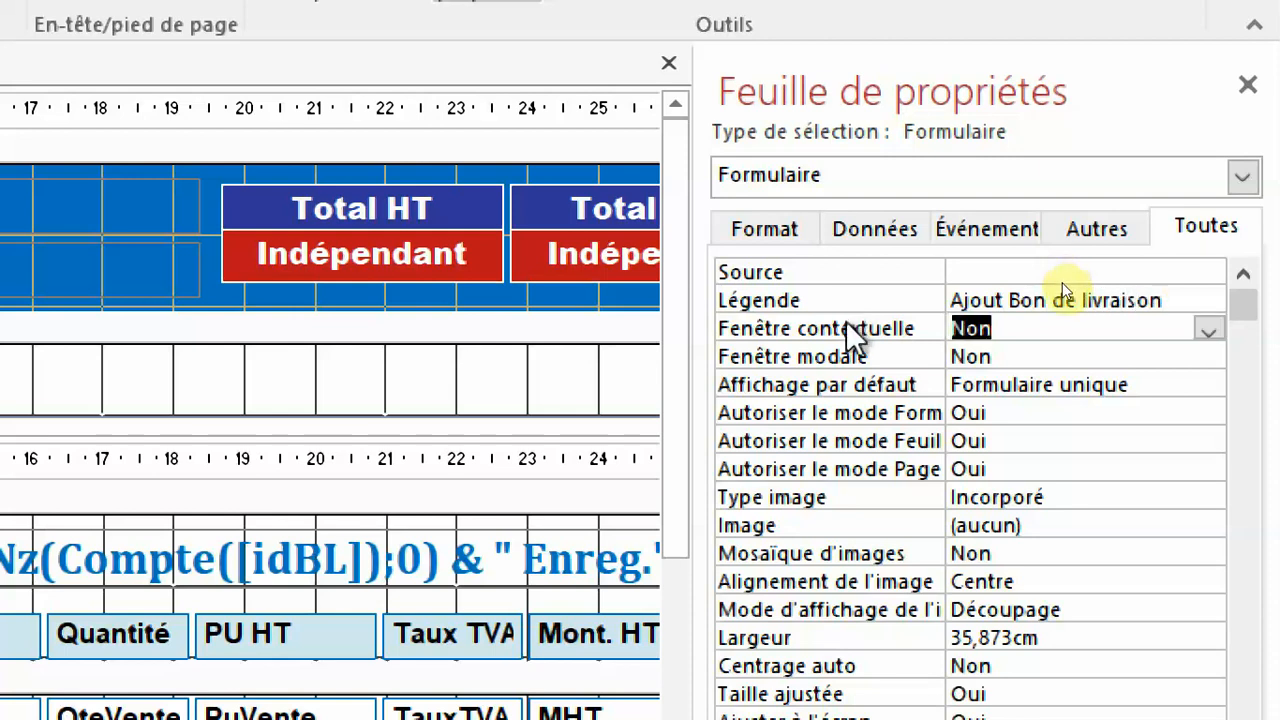
Set the form's Fenêtre contextuelle and Centrage auto properties to Oui.
double_click(895, 332)
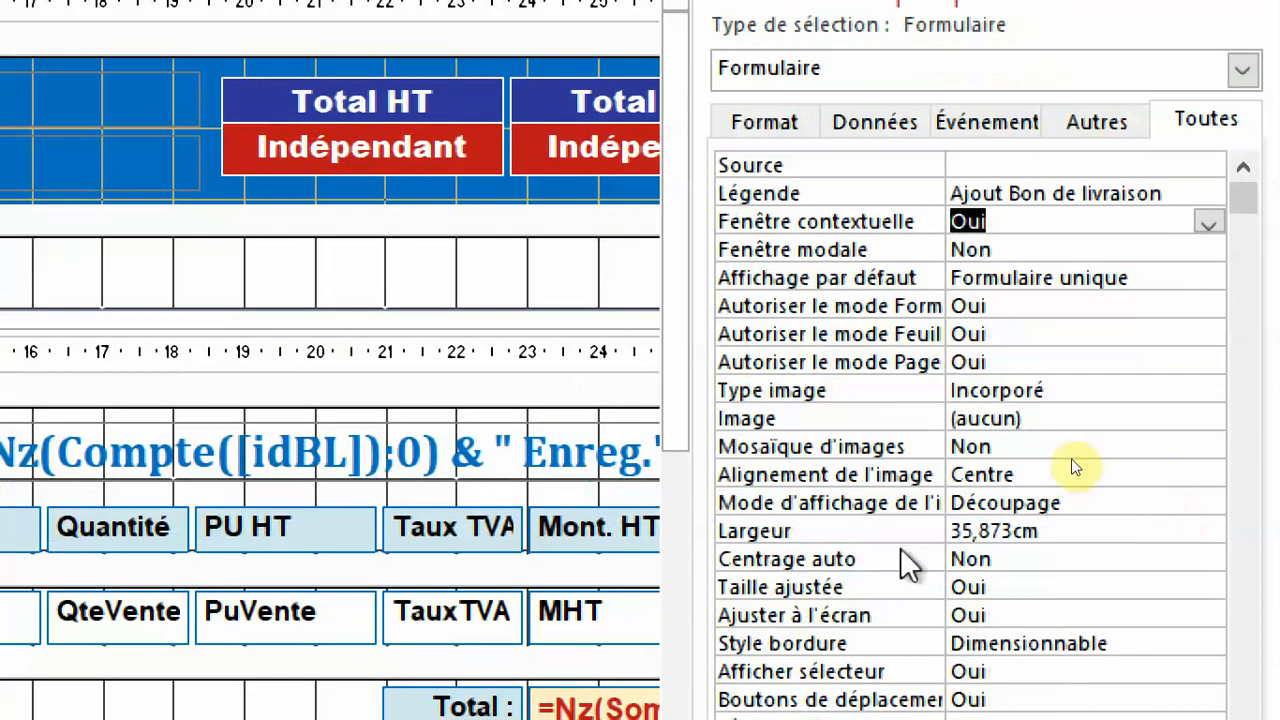
left_click(826, 560)
double_click(828, 562)
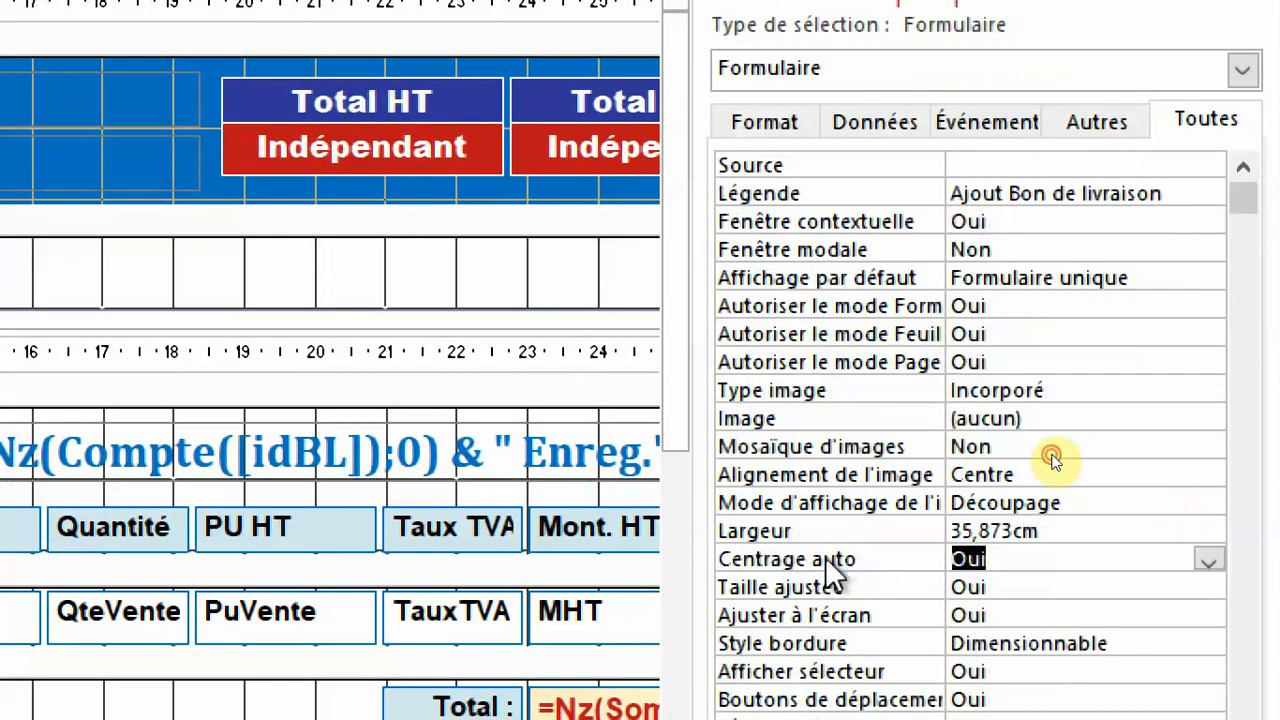
Set the form's Afficher sélecteur and Boutons de déplacement properties to Non.
scroll(1123, 463, "down", 2)
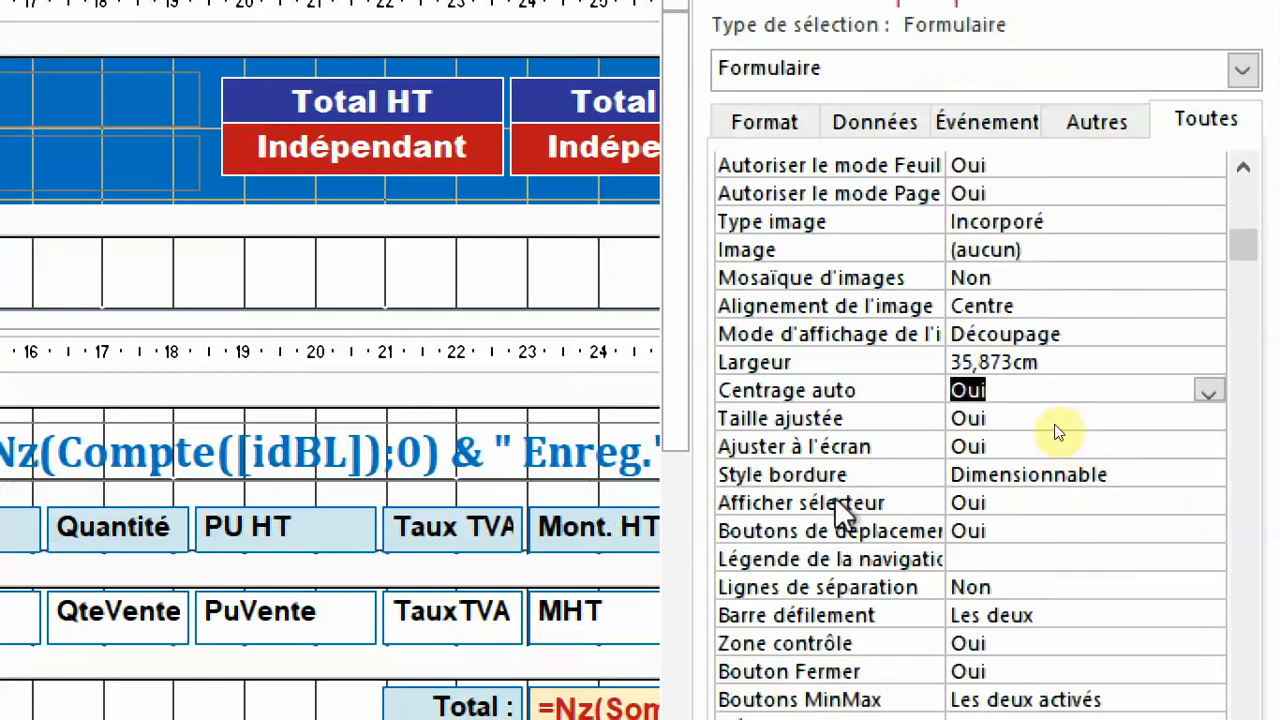
left_click(1058, 426)
double_click(840, 502)
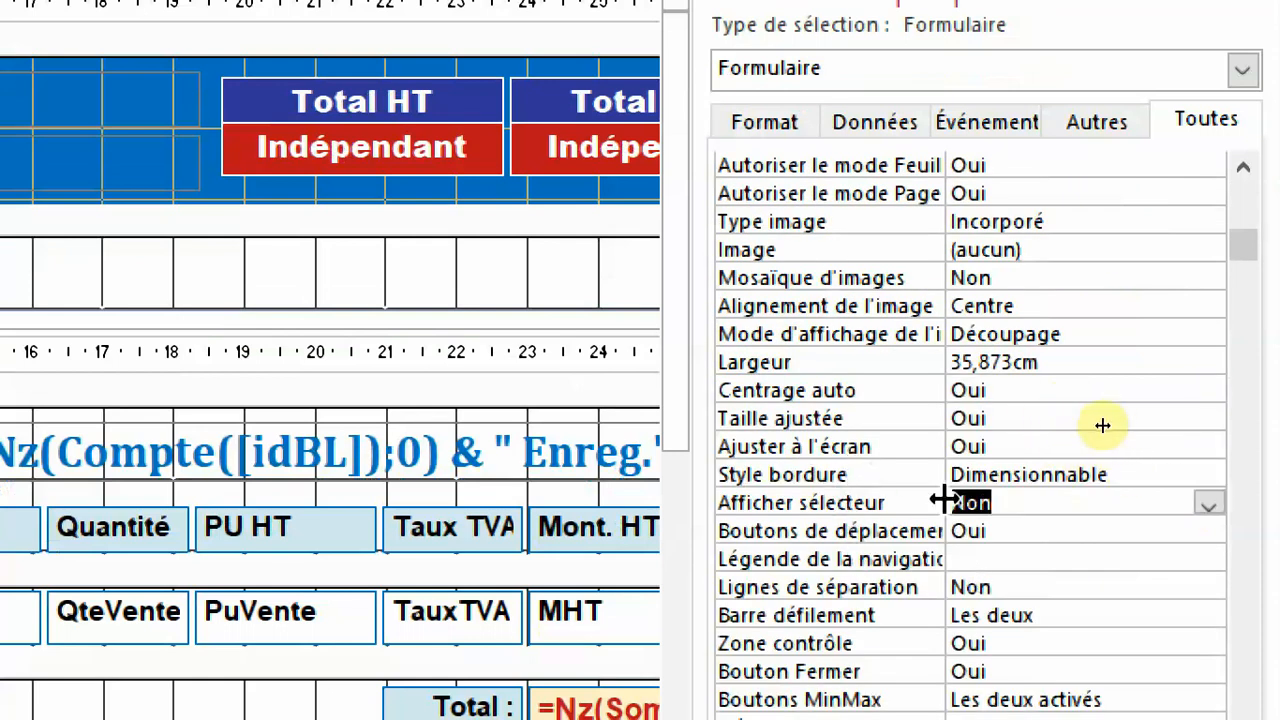
double_click(836, 532)
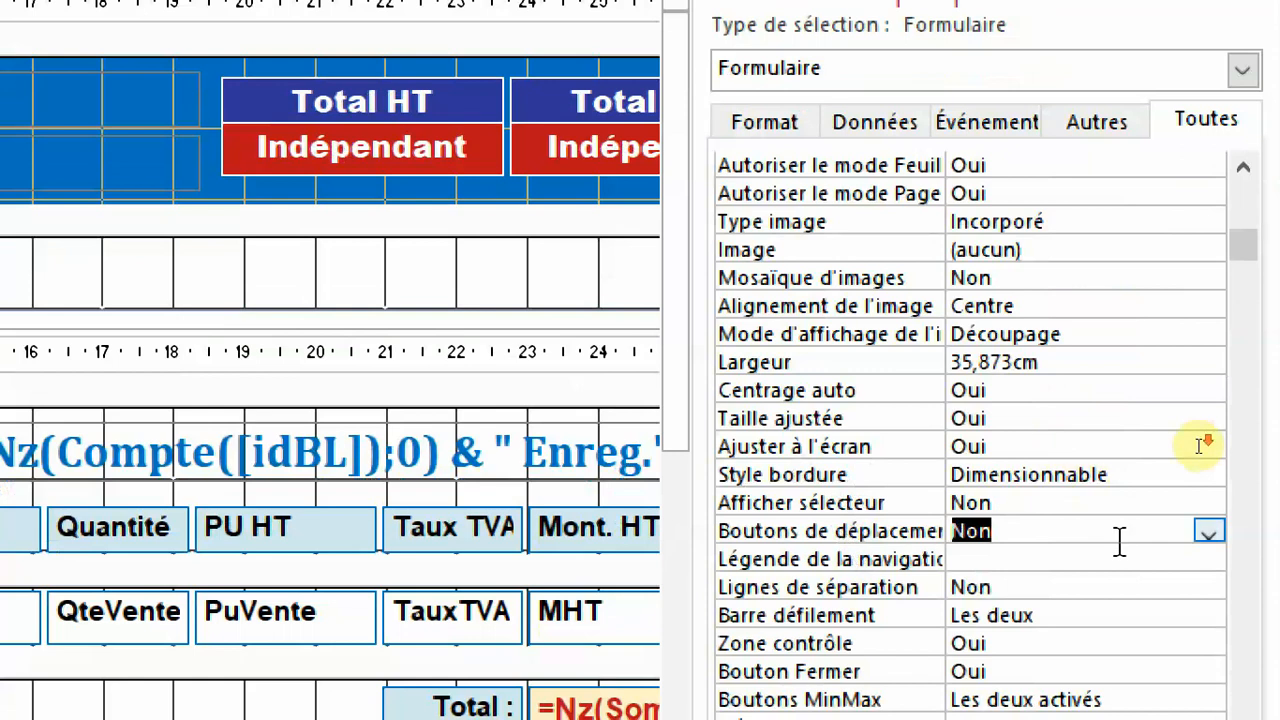
Set the form's Zone contrôle property to Non and close the property sheet.
scroll(1150, 500, "down", 2)
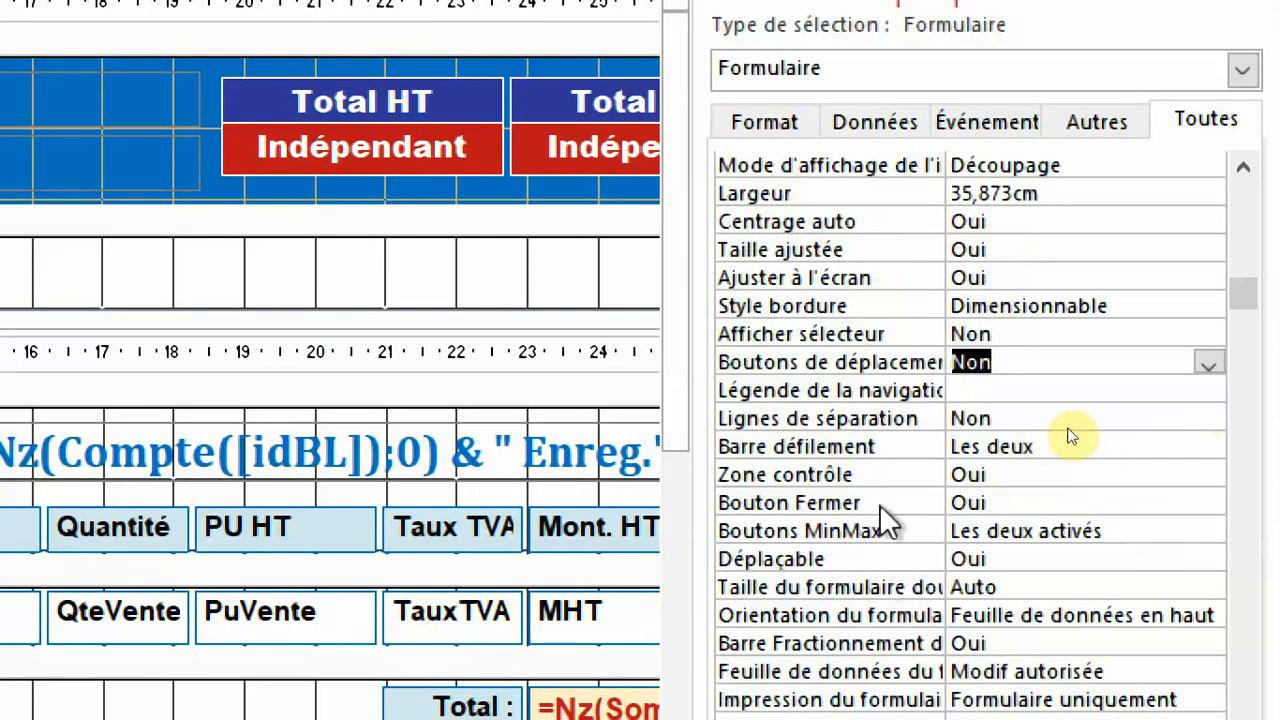
left_click(837, 476)
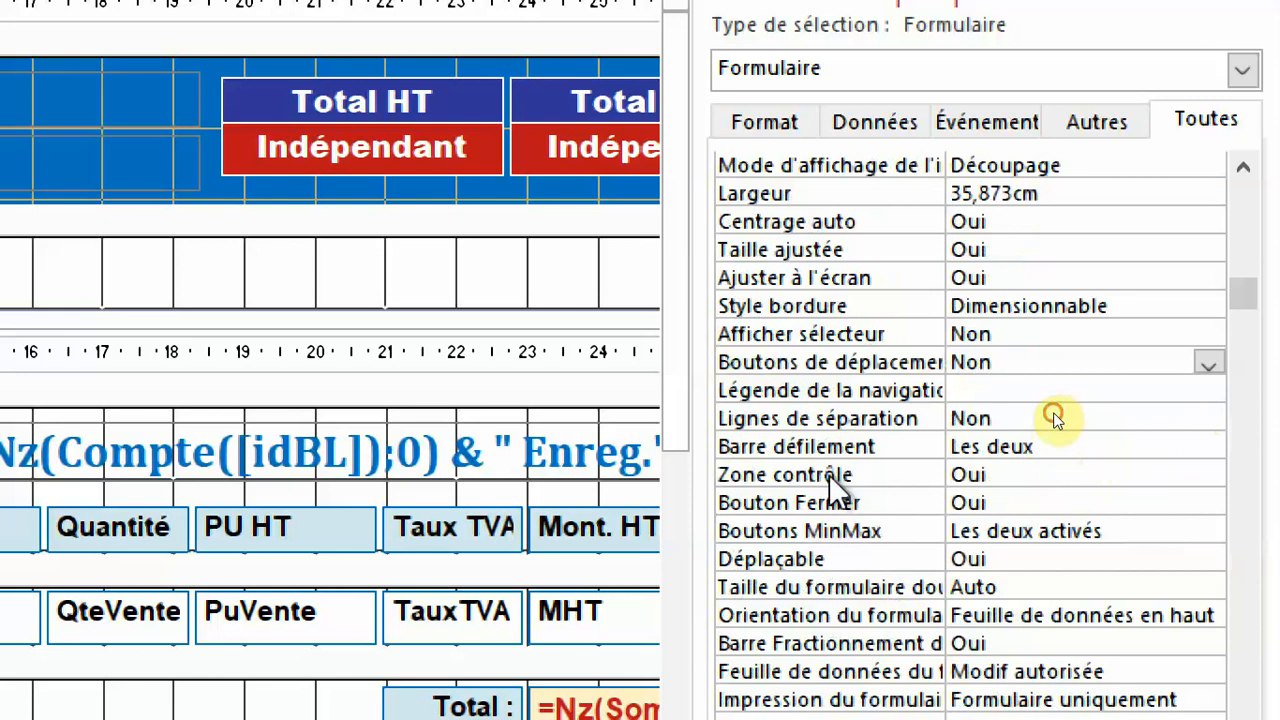
type("Non")
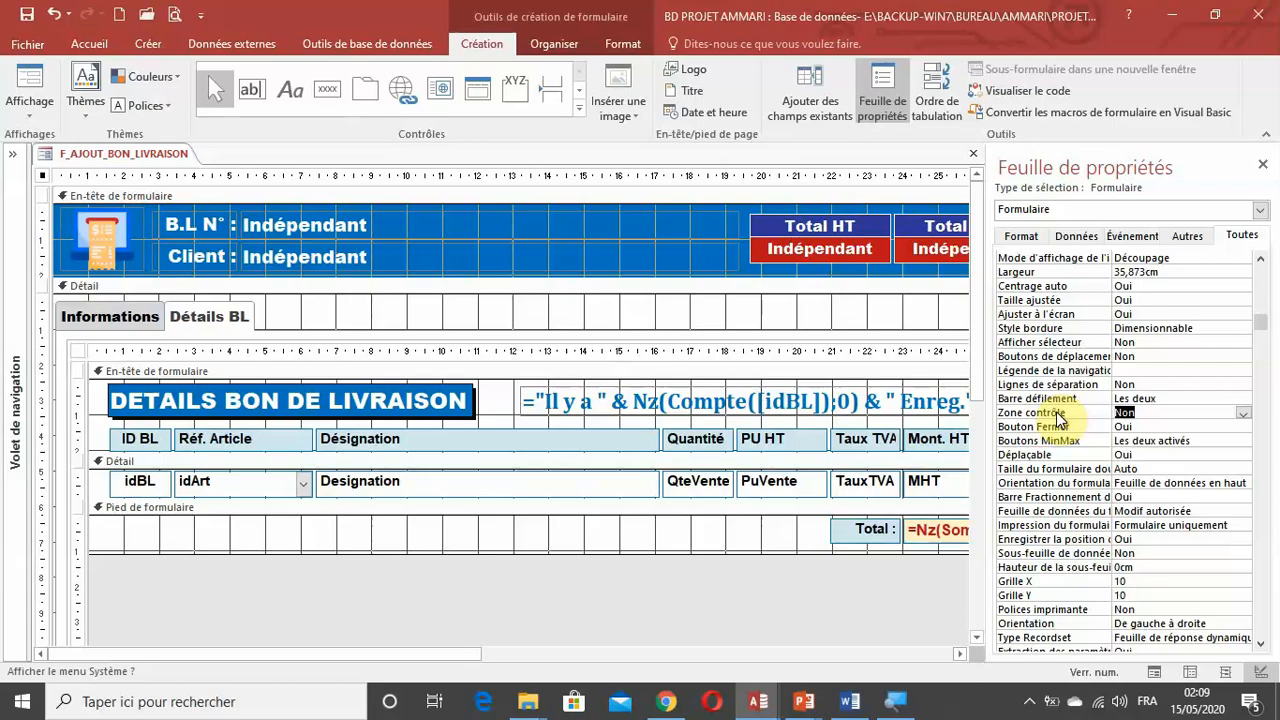
key("F4")
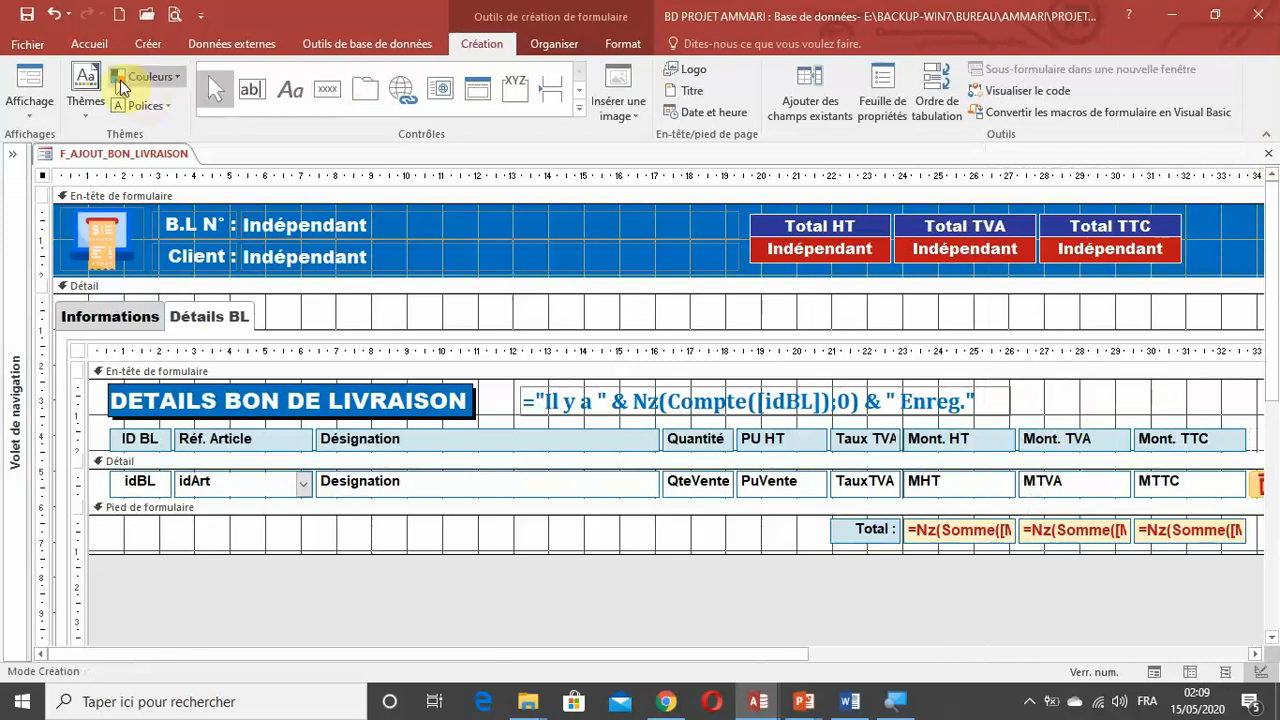
Display the pop-up form in form view, reposition its window and check the Détails BL and Informations pages.
left_click(29, 82)
left_click_drag(597, 187, 553, 44)
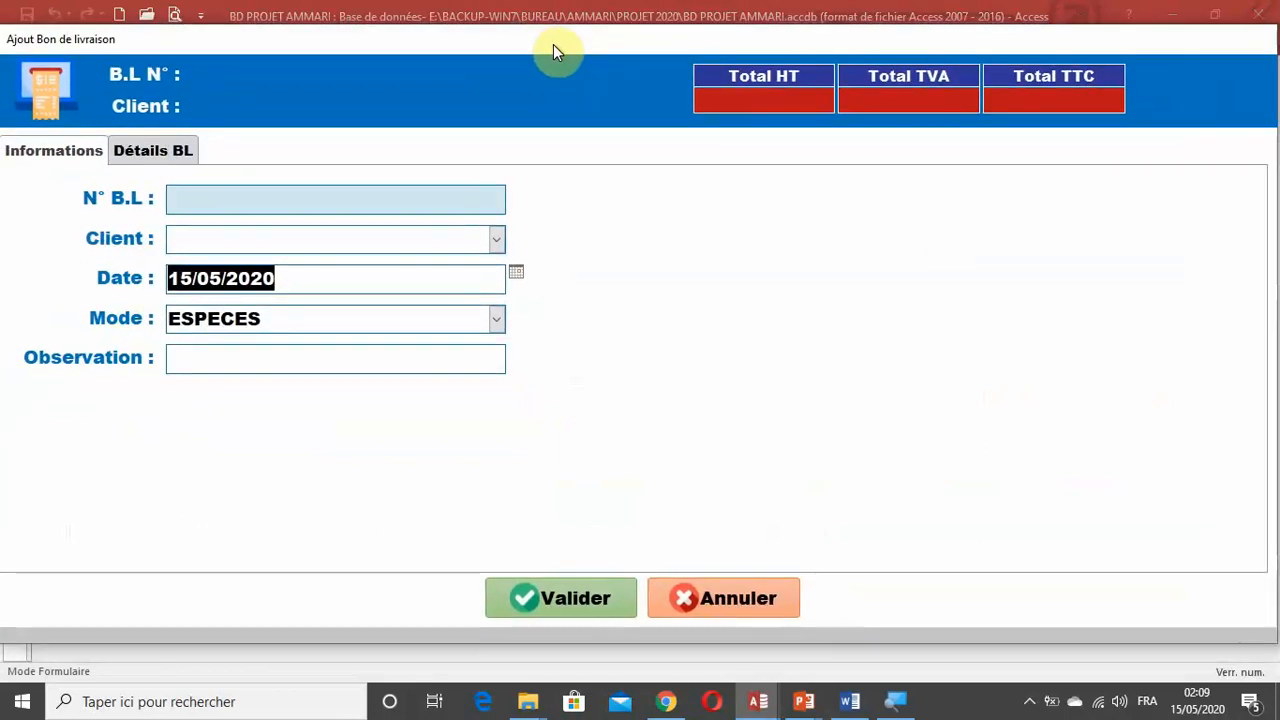
left_click(155, 150)
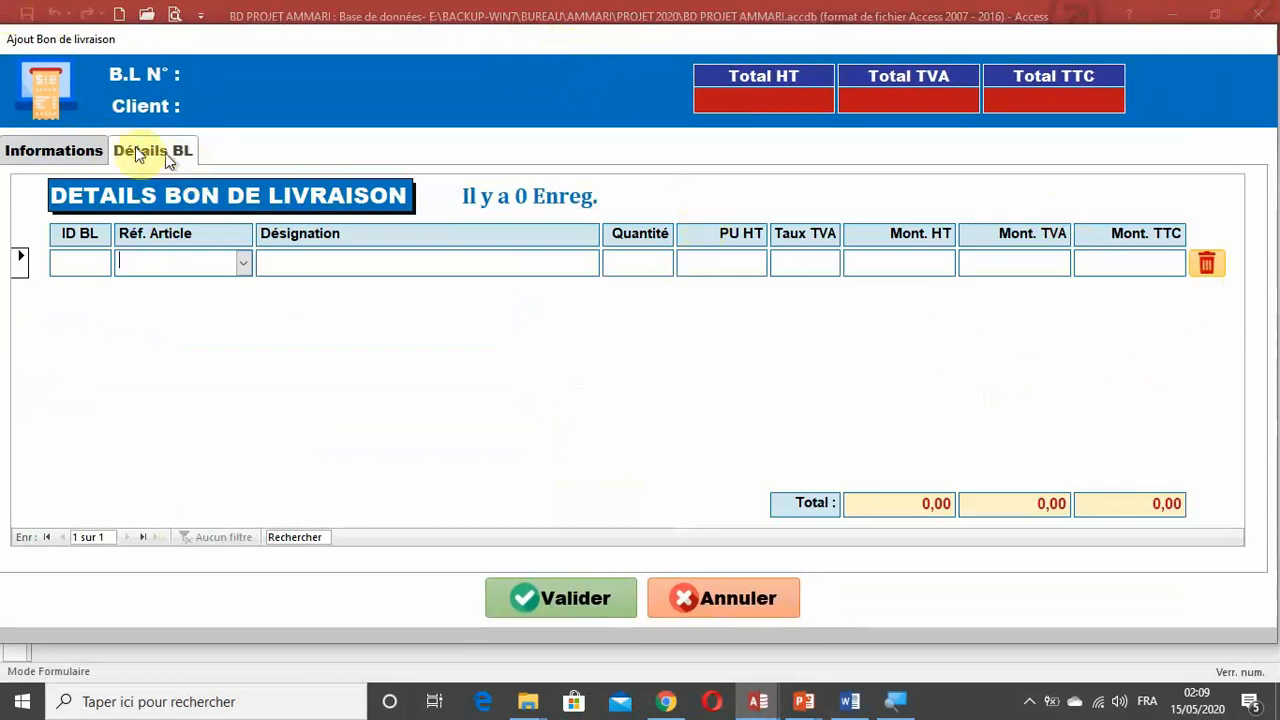
left_click(94, 149)
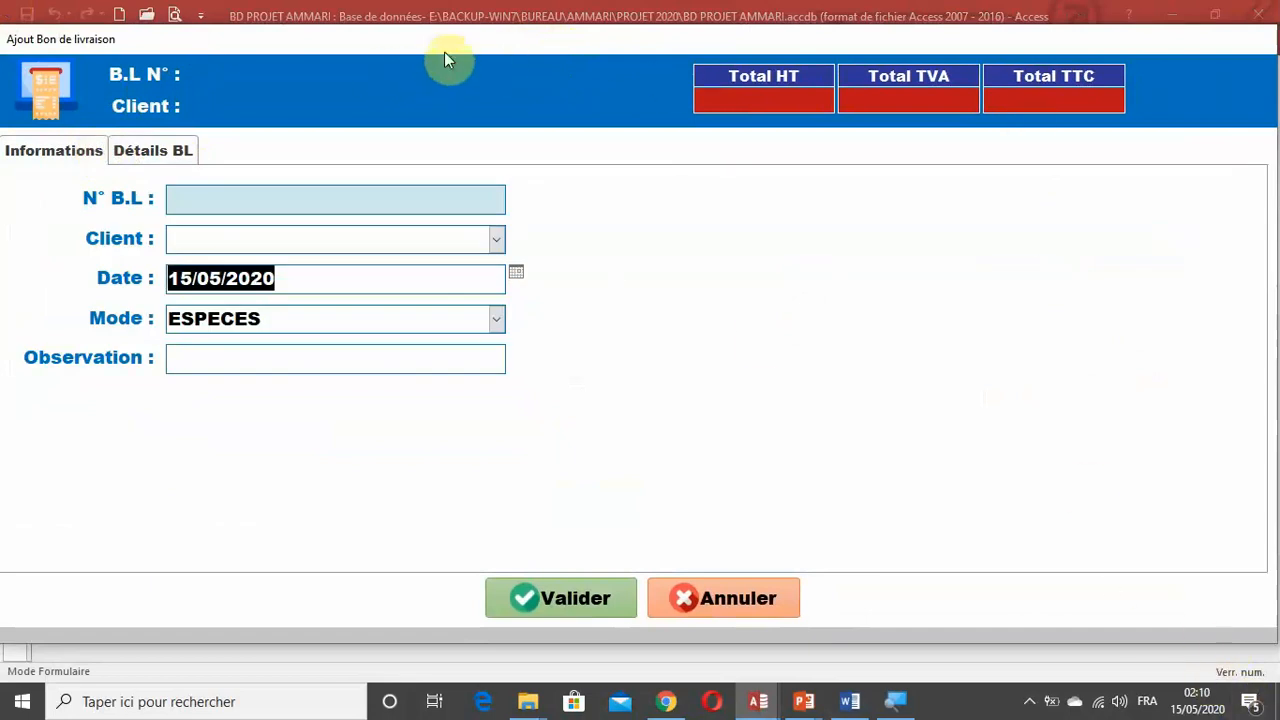
Check whether the header's B.L N°, Client, Total HT, Total TVA and Total TTC fields can receive the cursor.
left_click(430, 88)
left_click(406, 109)
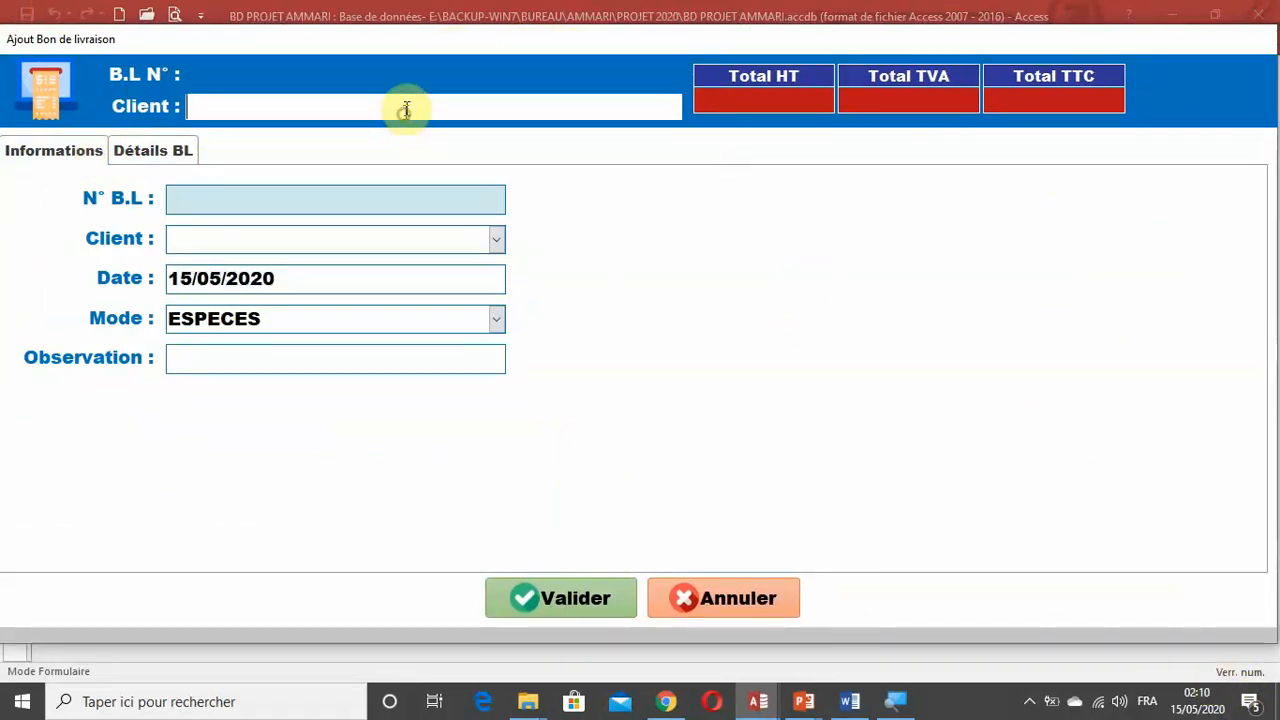
left_click(412, 78)
left_click(412, 104)
left_click(419, 78)
left_click(417, 117)
left_click(428, 75)
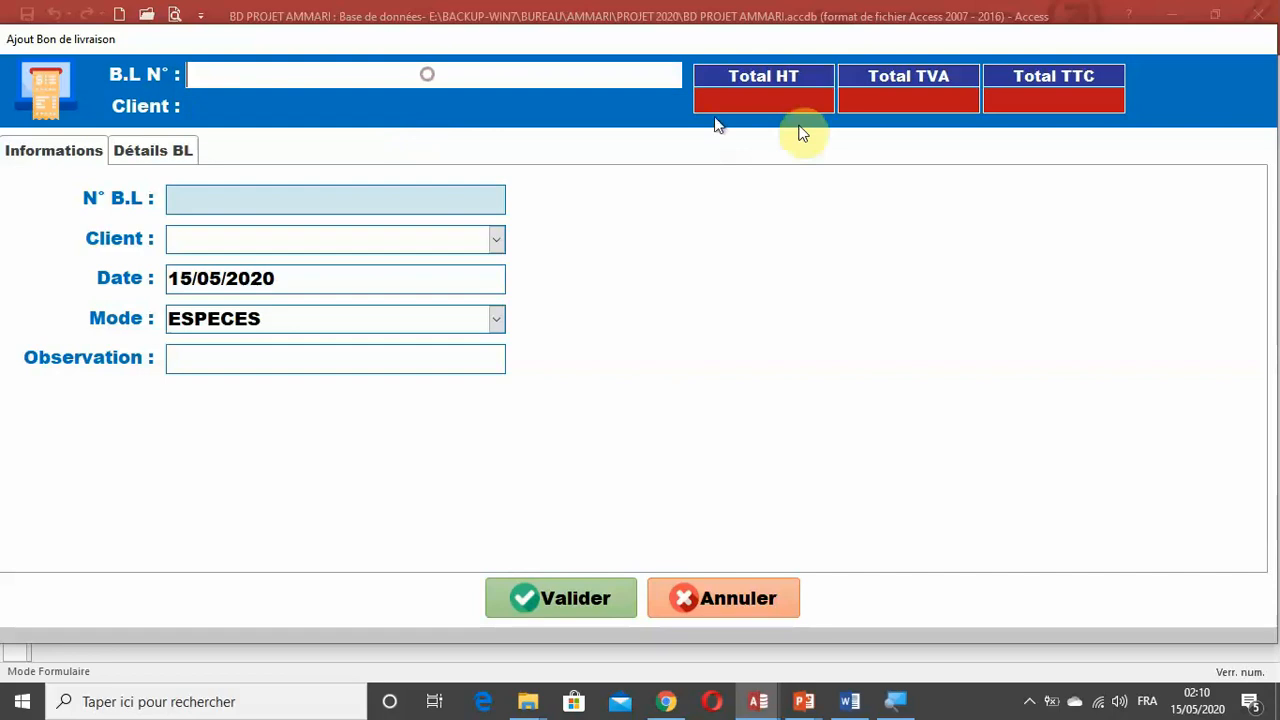
left_click(764, 98)
left_click(816, 99)
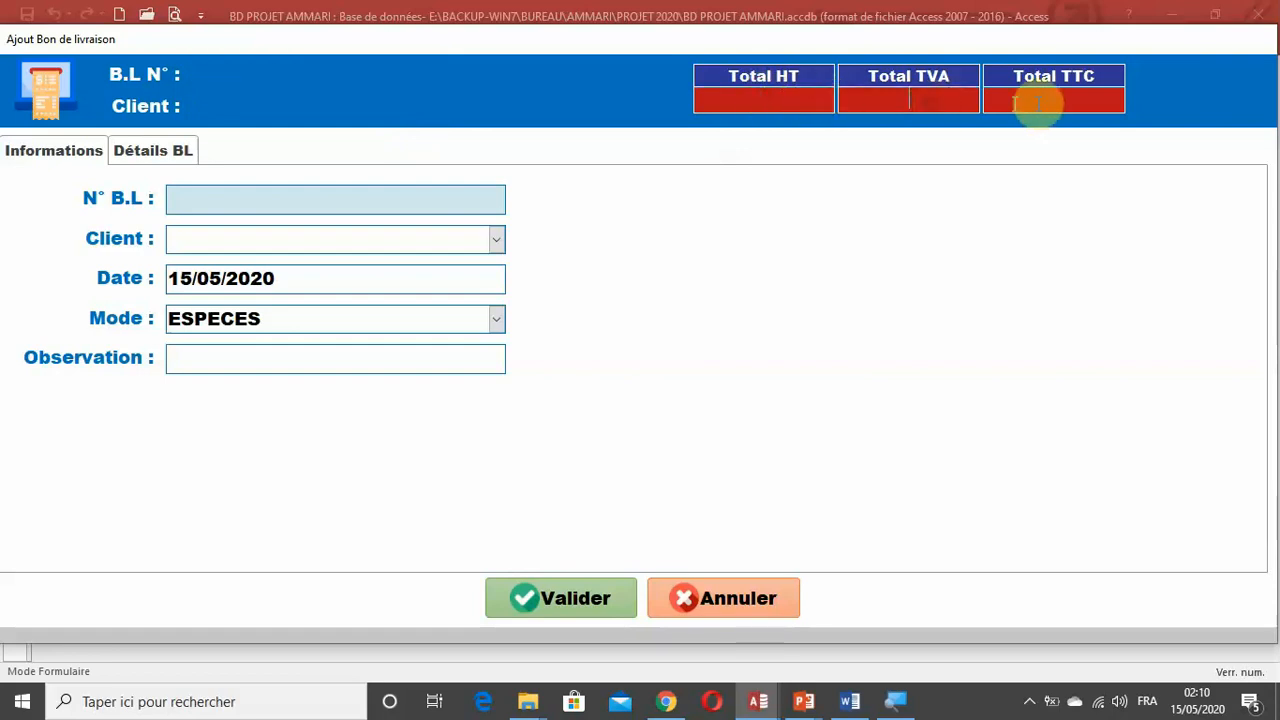
left_click(1044, 103)
left_click(810, 105)
left_click(466, 100)
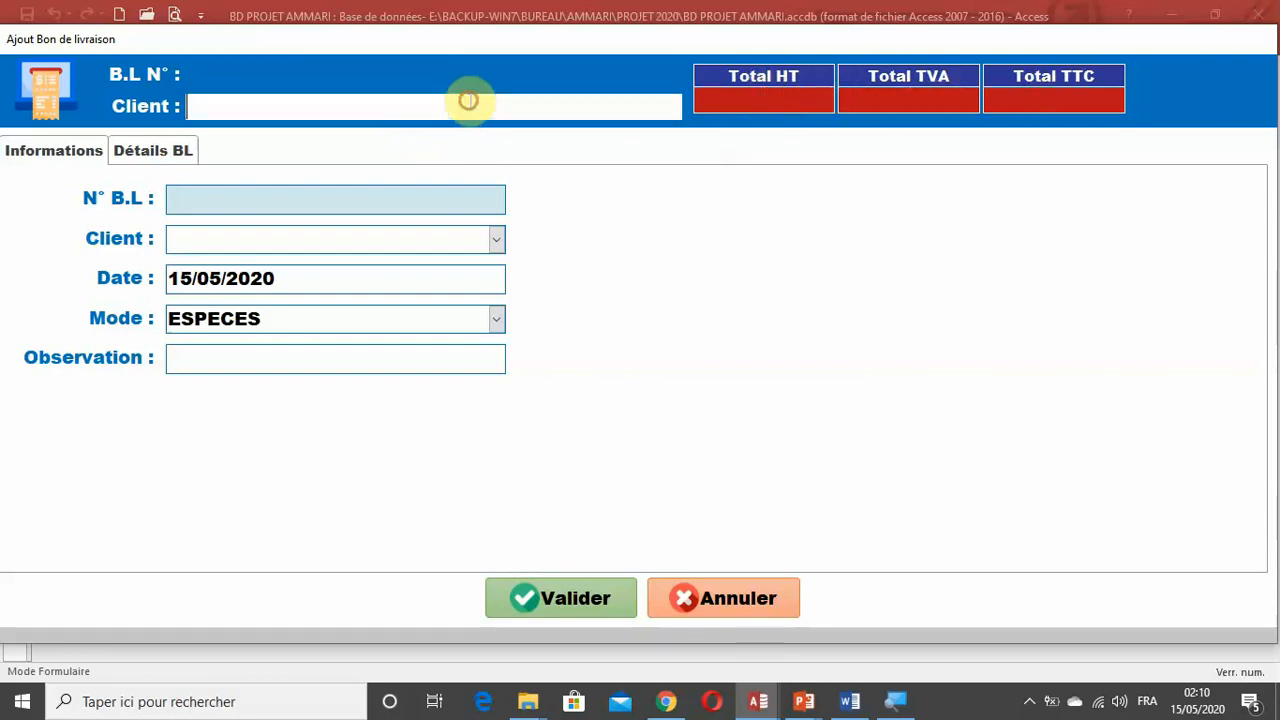
Switch the pop-up form to datasheet view and try to open its properties.
right_click(641, 42)
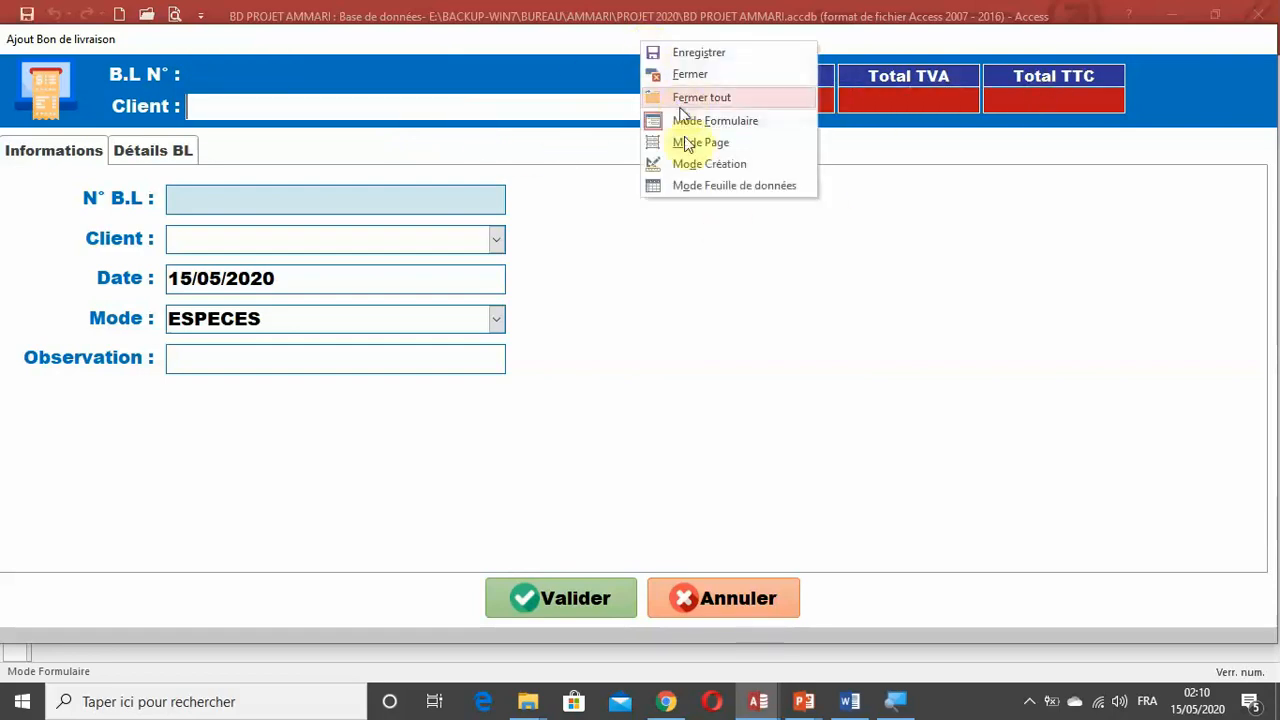
left_click(692, 187)
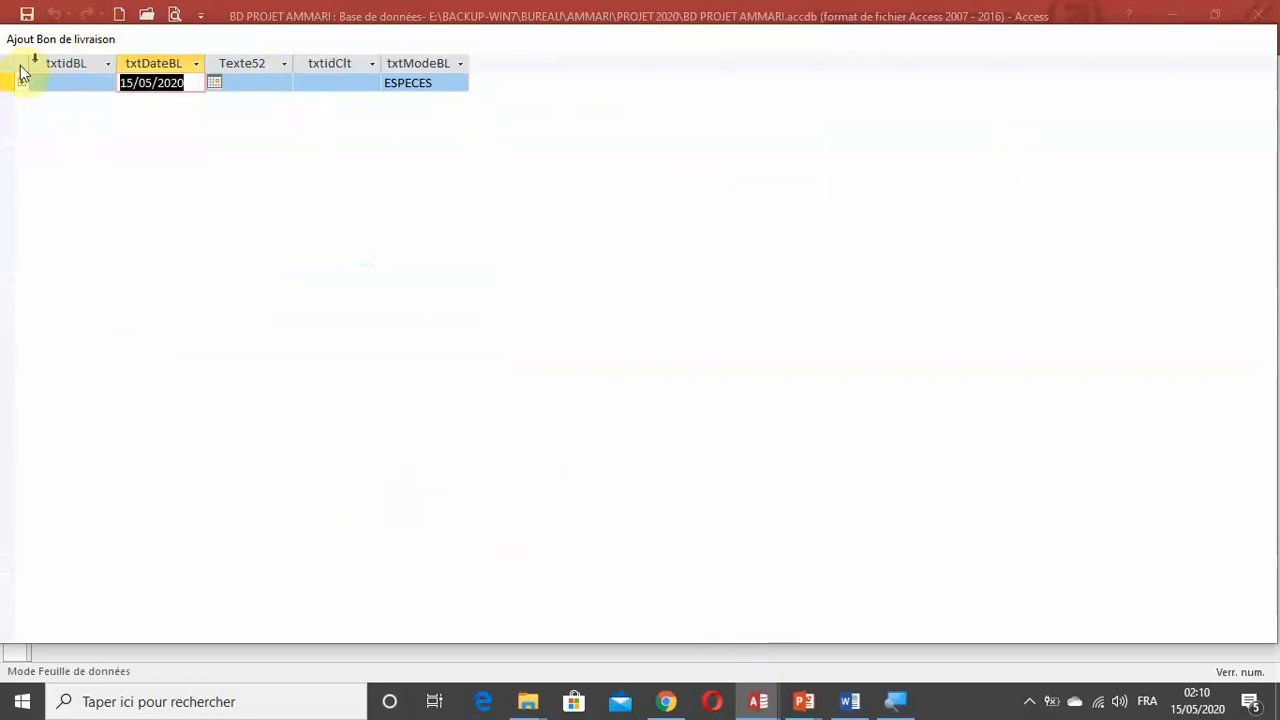
right_click(18, 72)
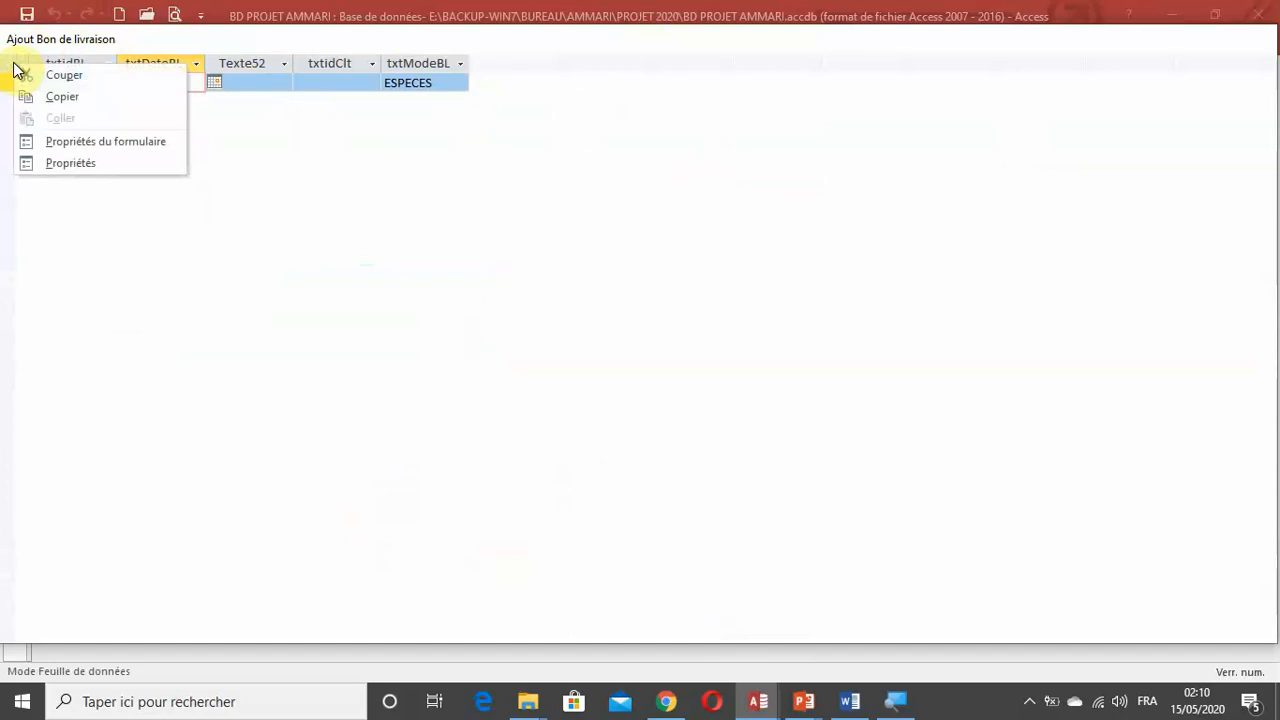
left_click(91, 167)
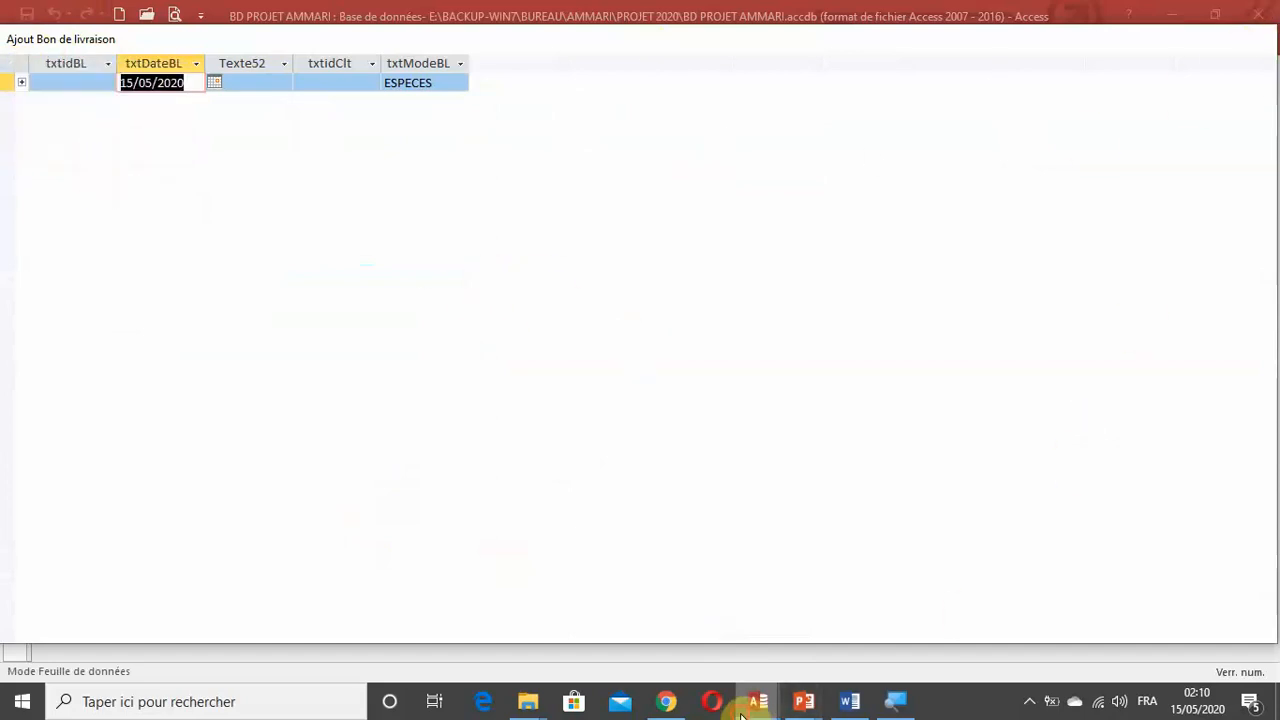
Close the BD PROJET AMMARI database window.
mouse_move(745, 712)
left_click(897, 645)
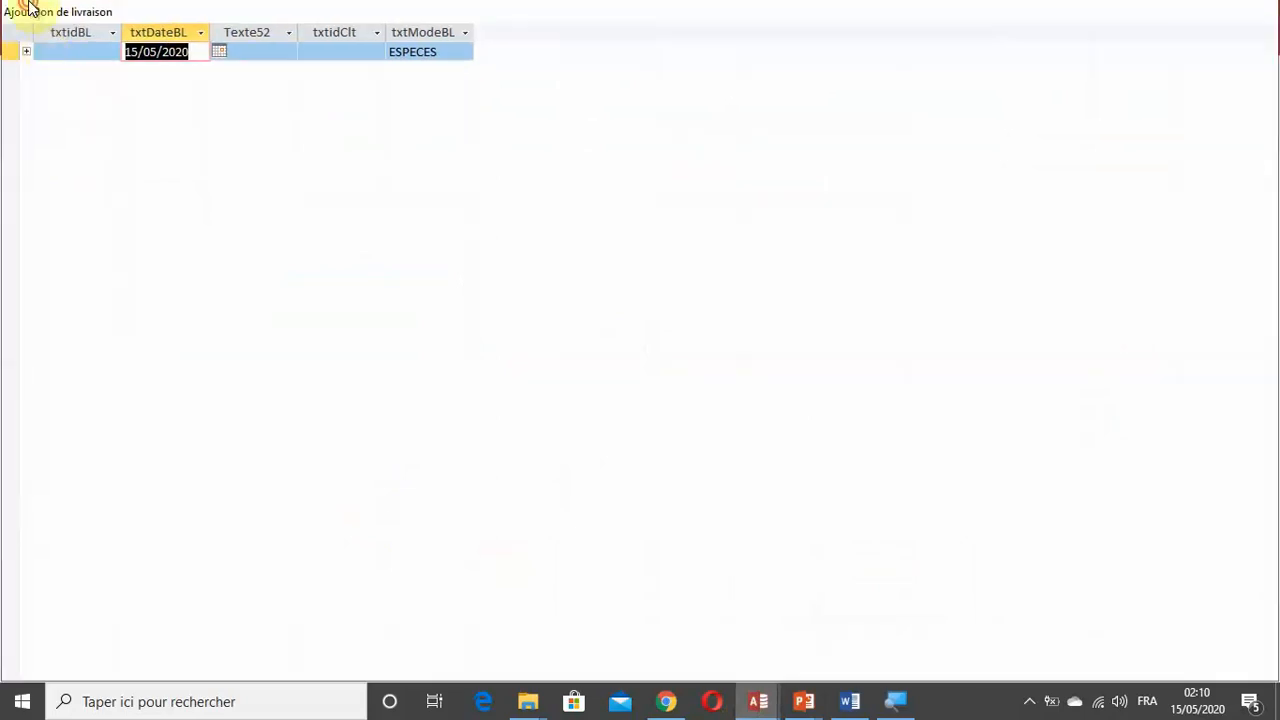
double_click(29, 4)
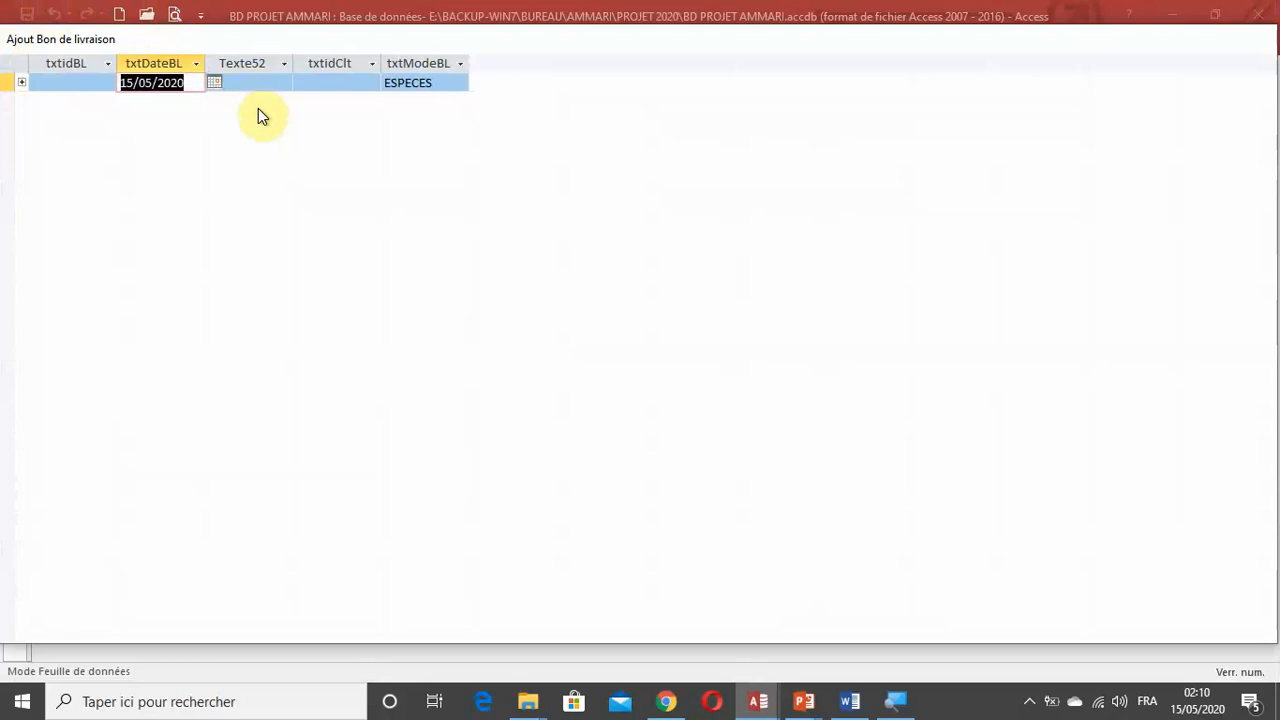
left_click(758, 701)
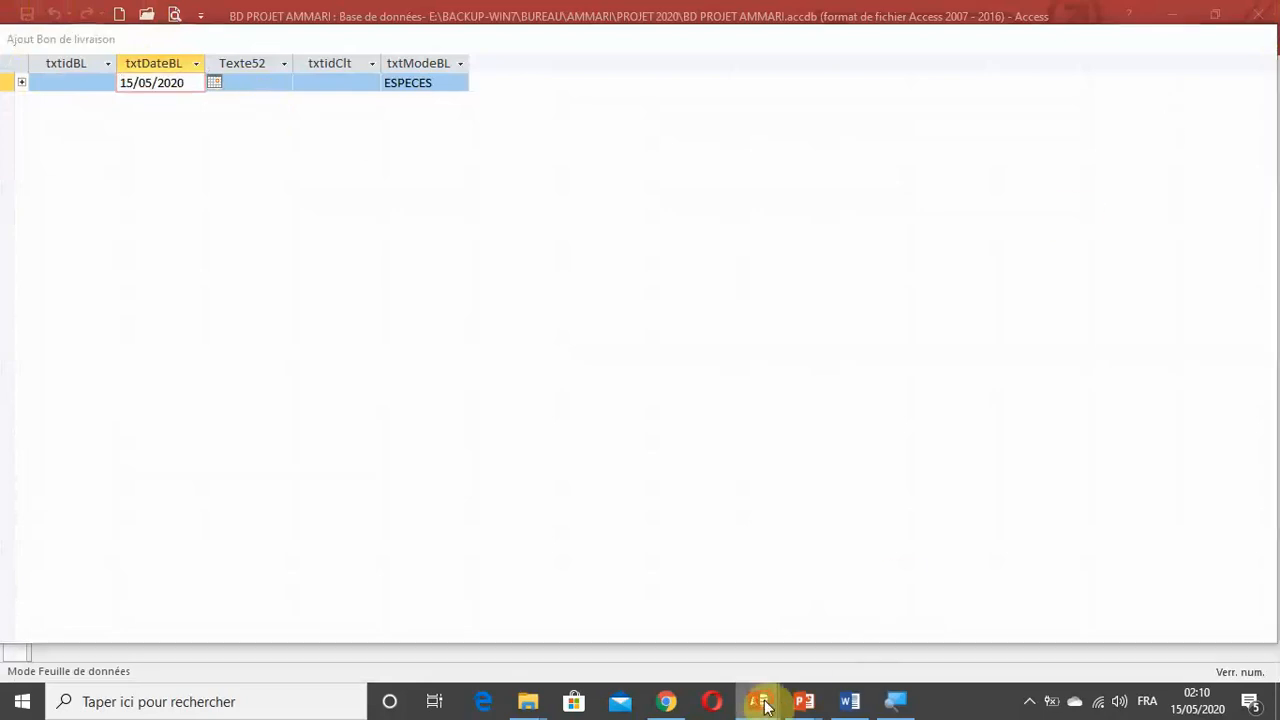
left_click(944, 566)
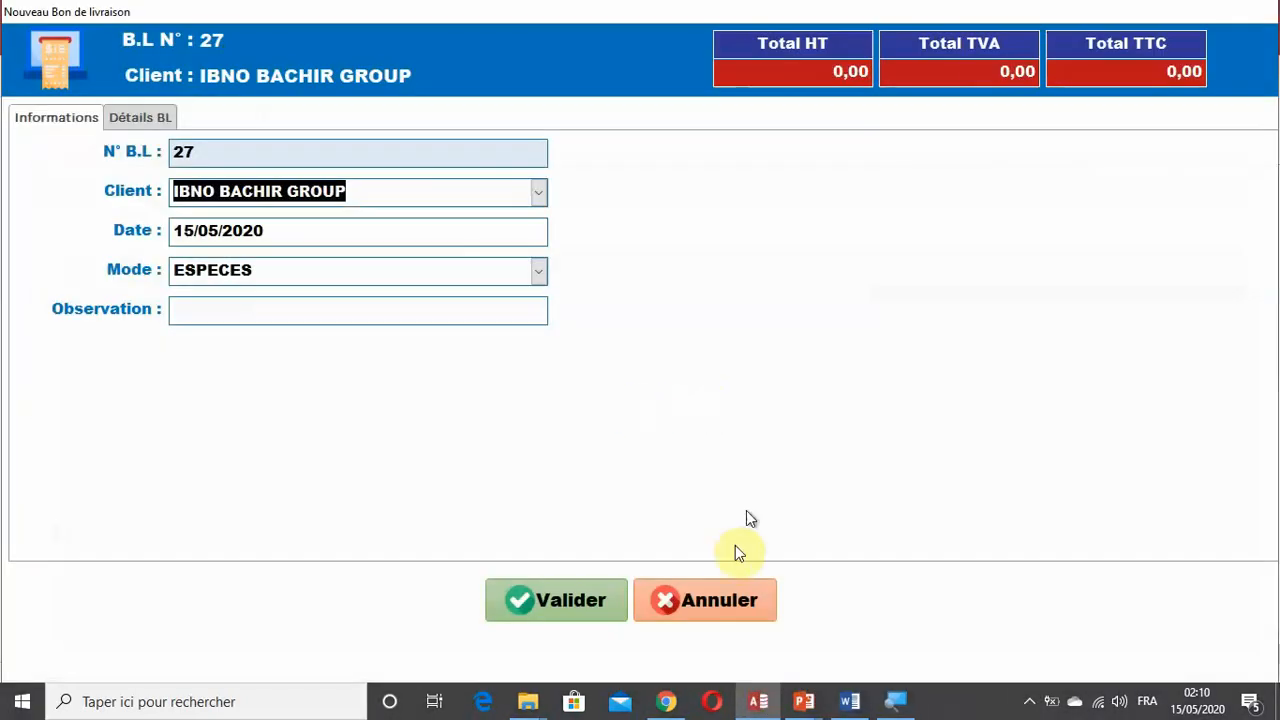
Restart Access and try to open the recent PROJET GESTION COMMERCIALE.accdb database.
left_click(714, 600)
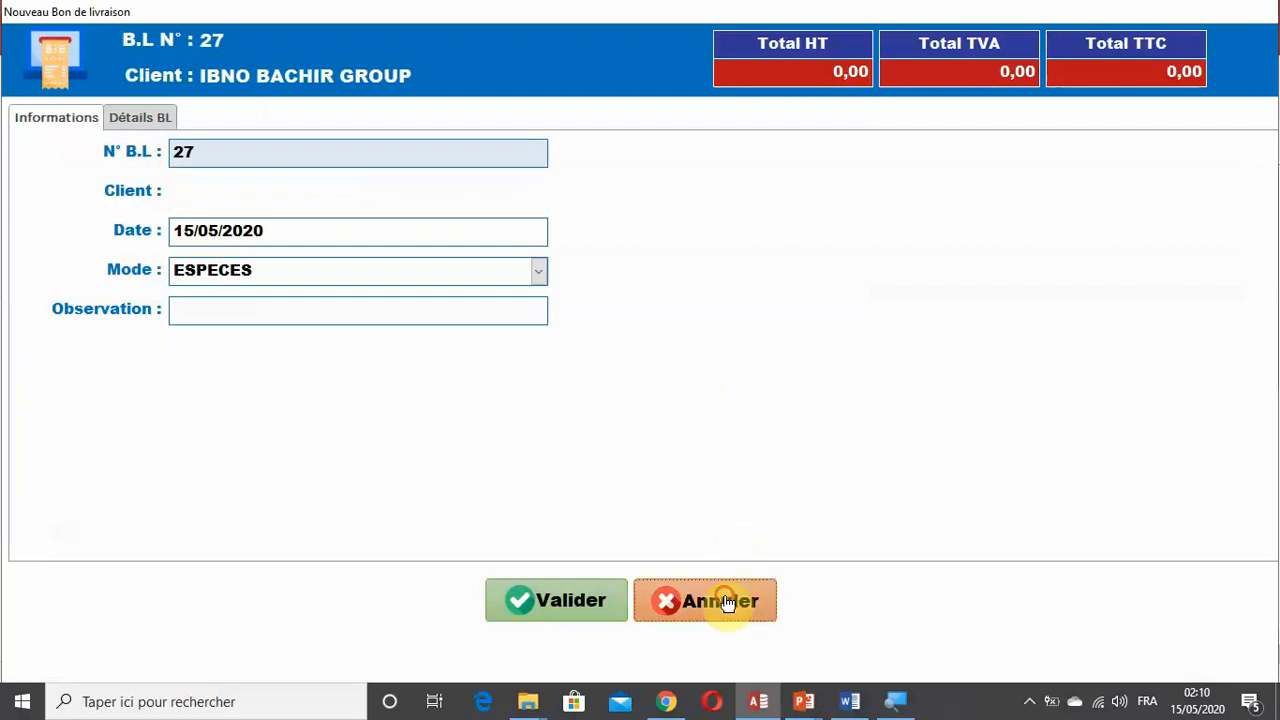
left_click(12, 708)
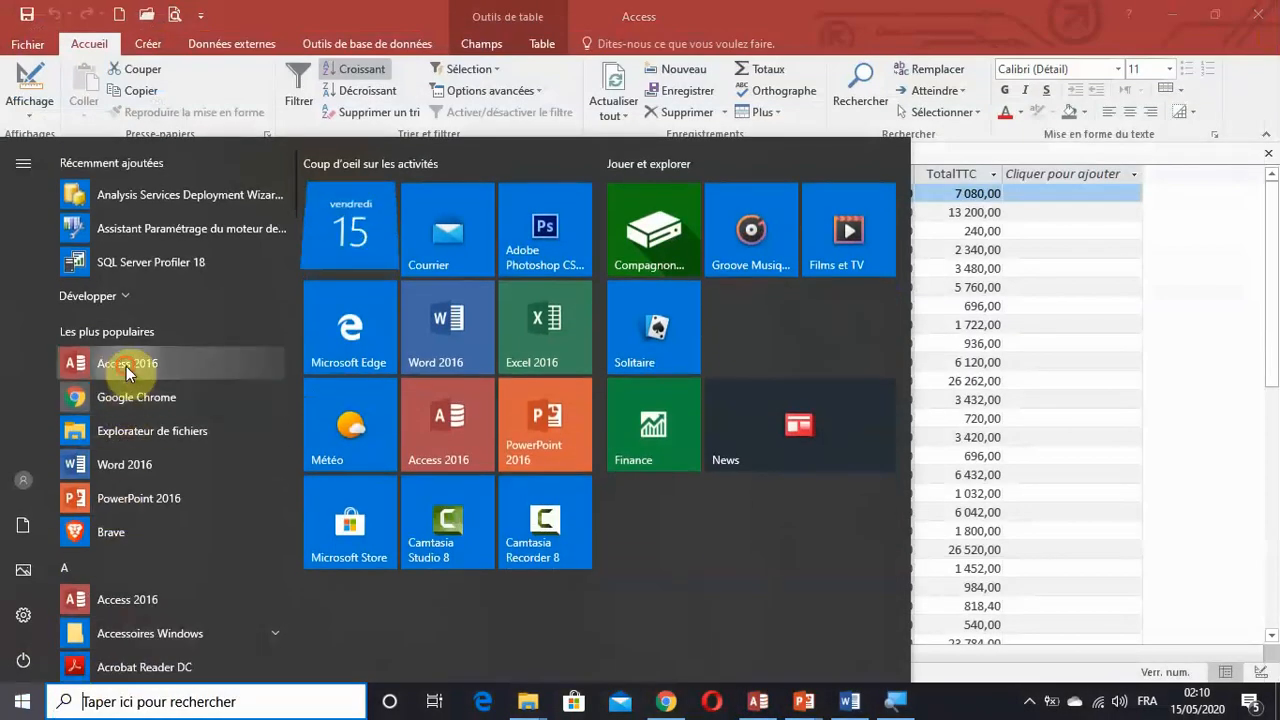
left_click(478, 390)
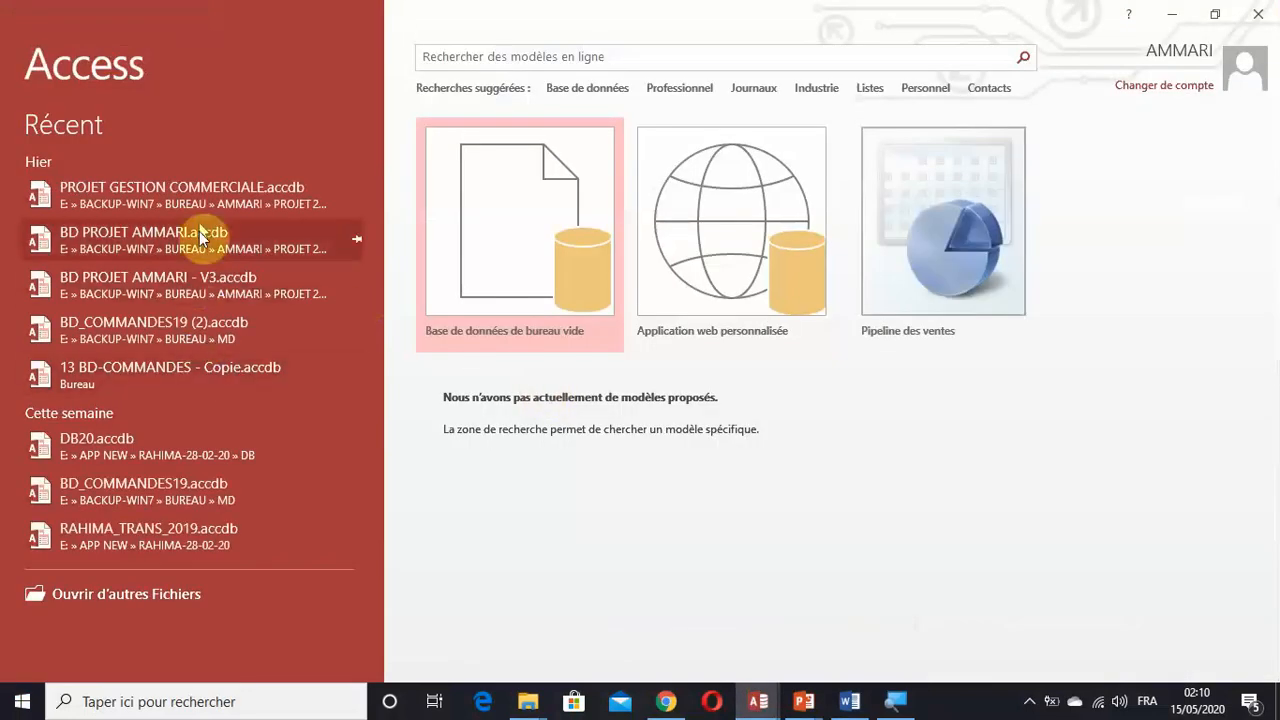
left_click(208, 194)
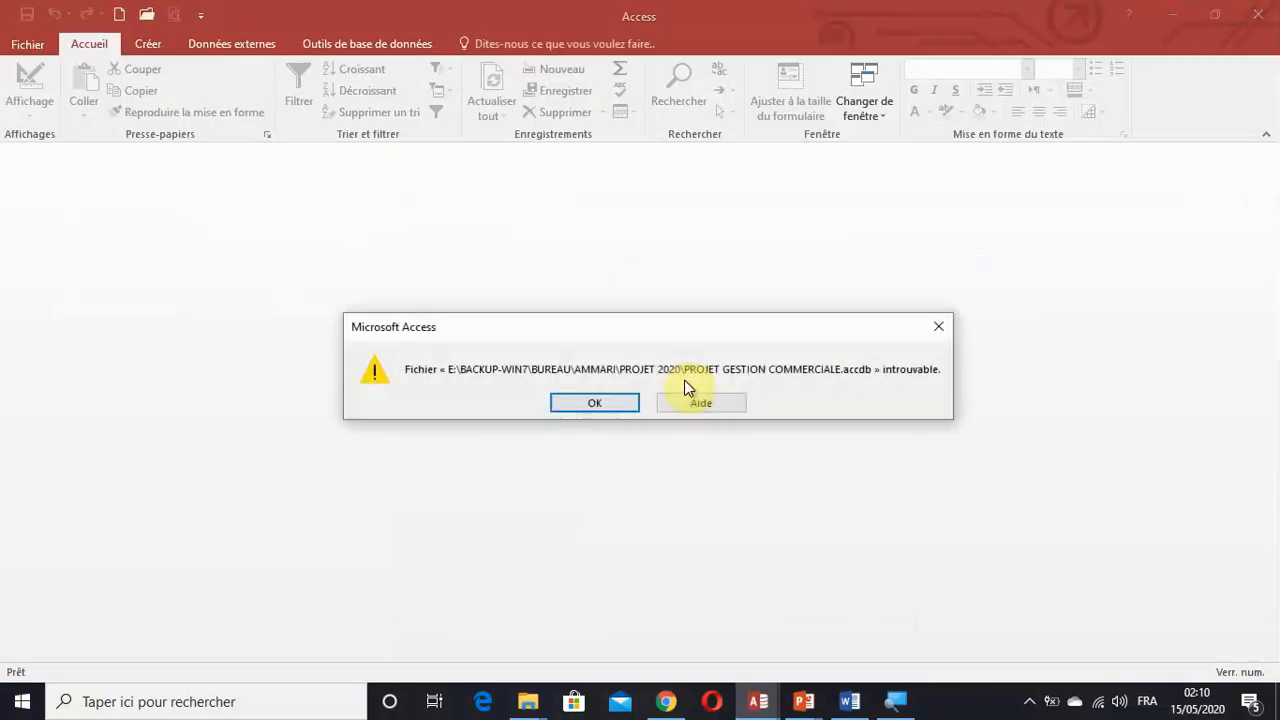
left_click(609, 407)
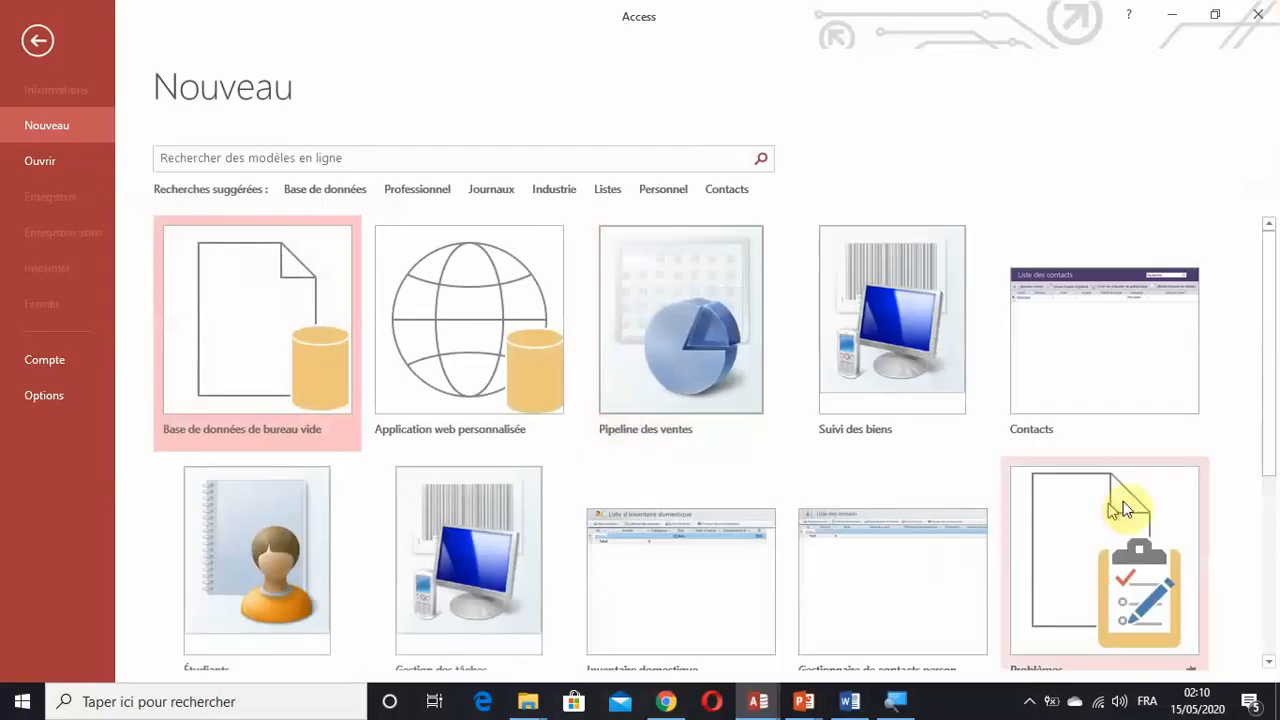
scroll(980, 528, "down", 1)
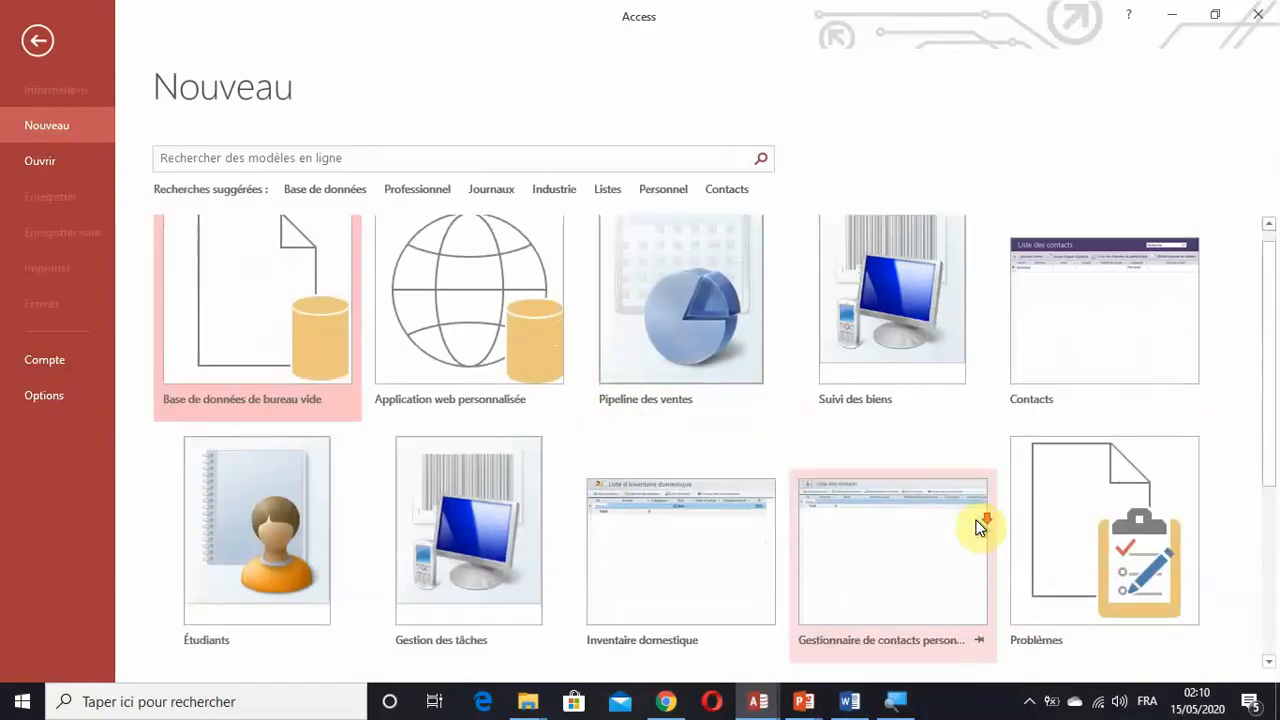
scroll(980, 528, "down", 3)
scroll(980, 526, "up", 3)
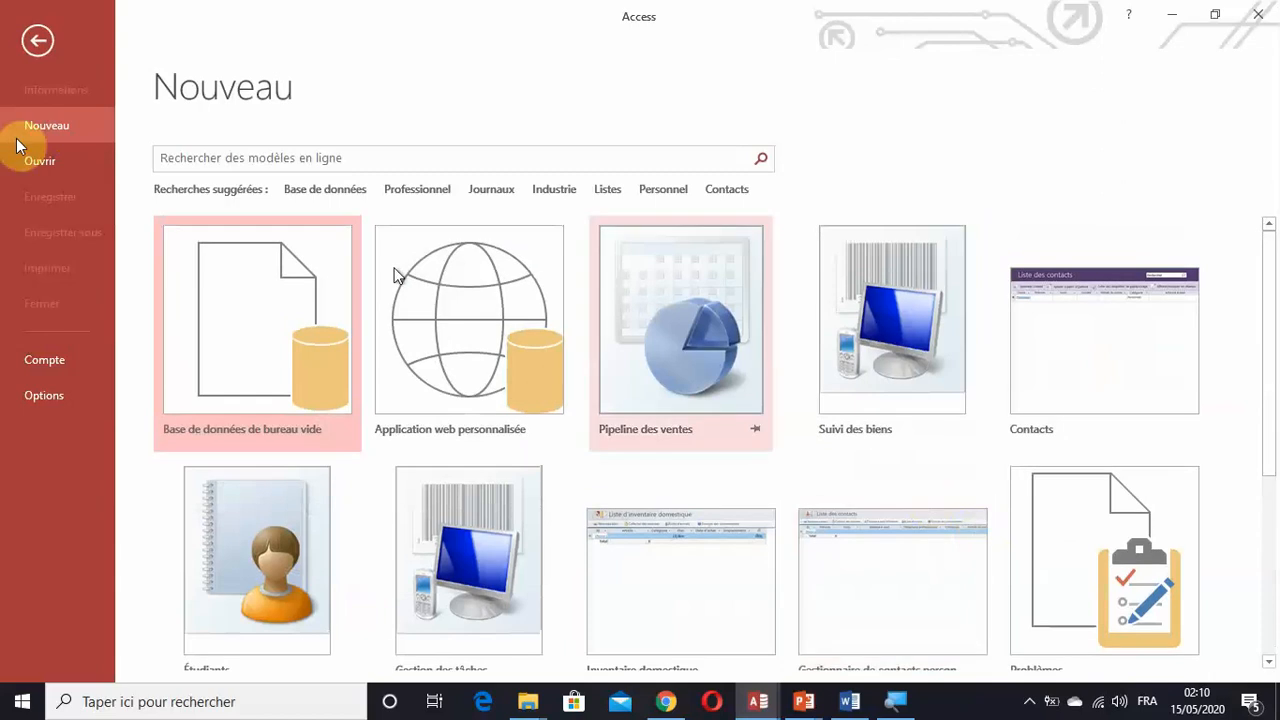
left_click(37, 40)
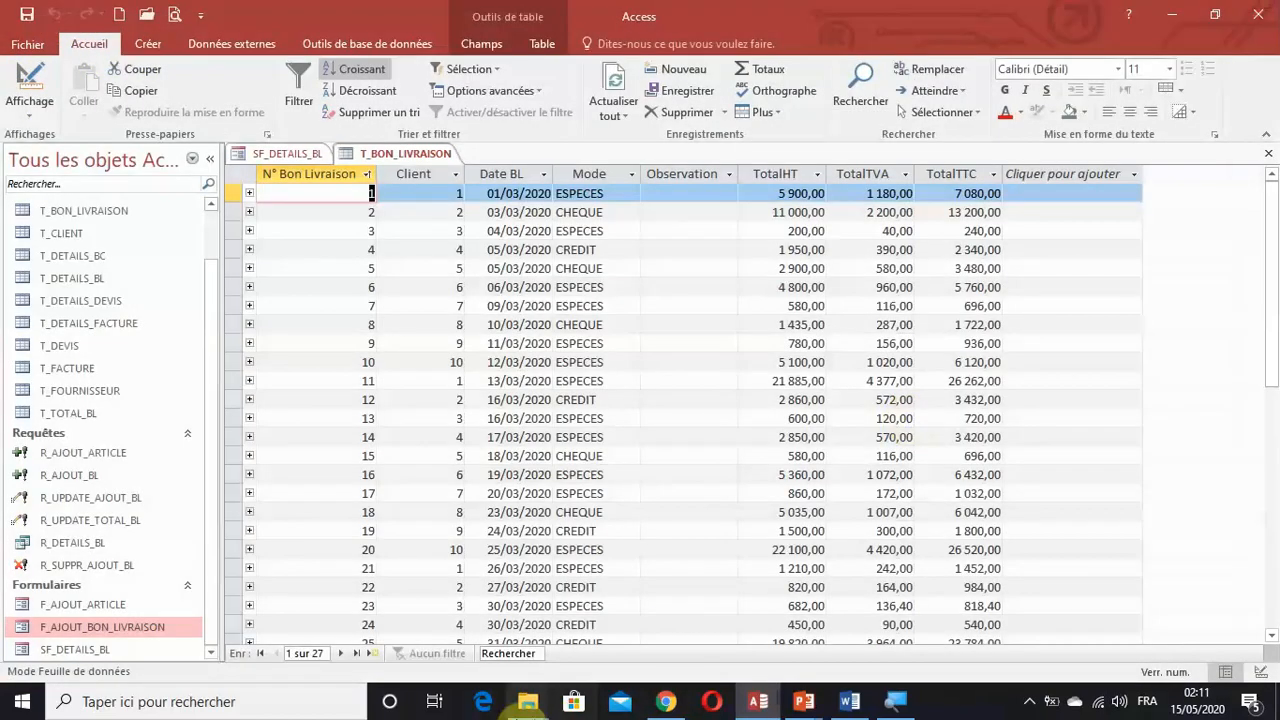
Switch to the PROJET 2020 folder in File Explorer and open BD PROJET AMMARI.accdb.
left_click(527, 701)
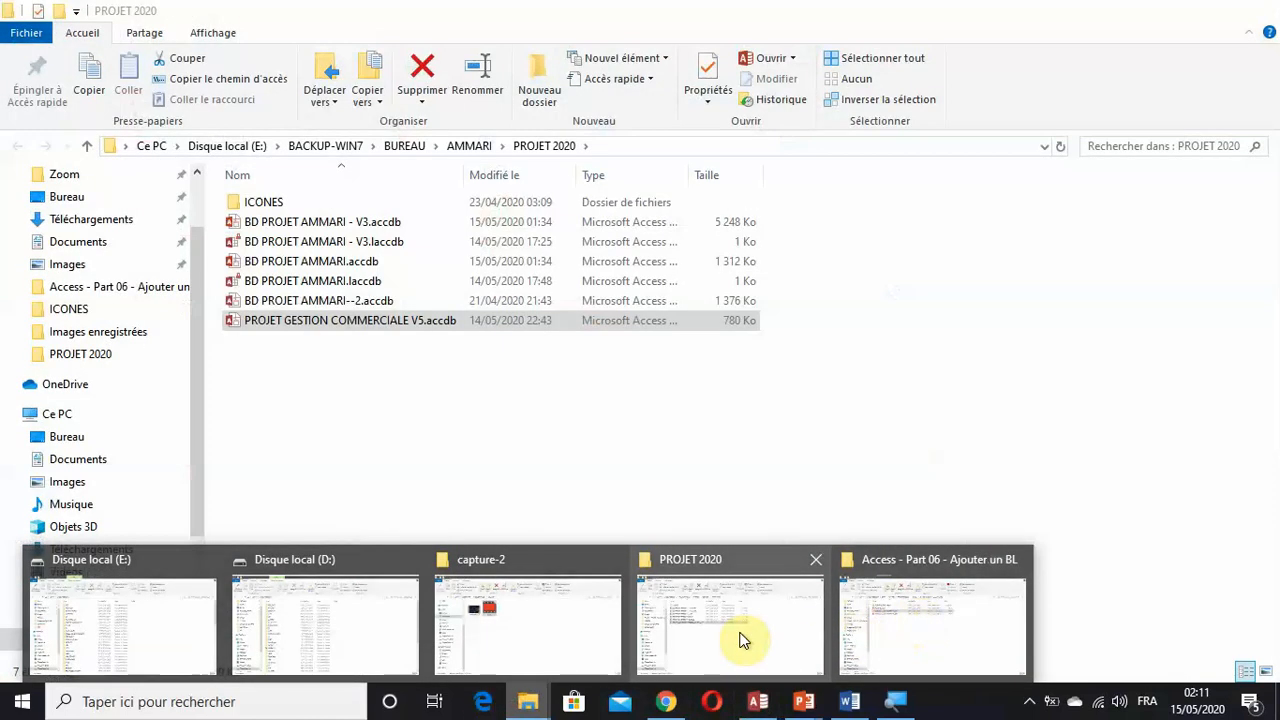
left_click(741, 638)
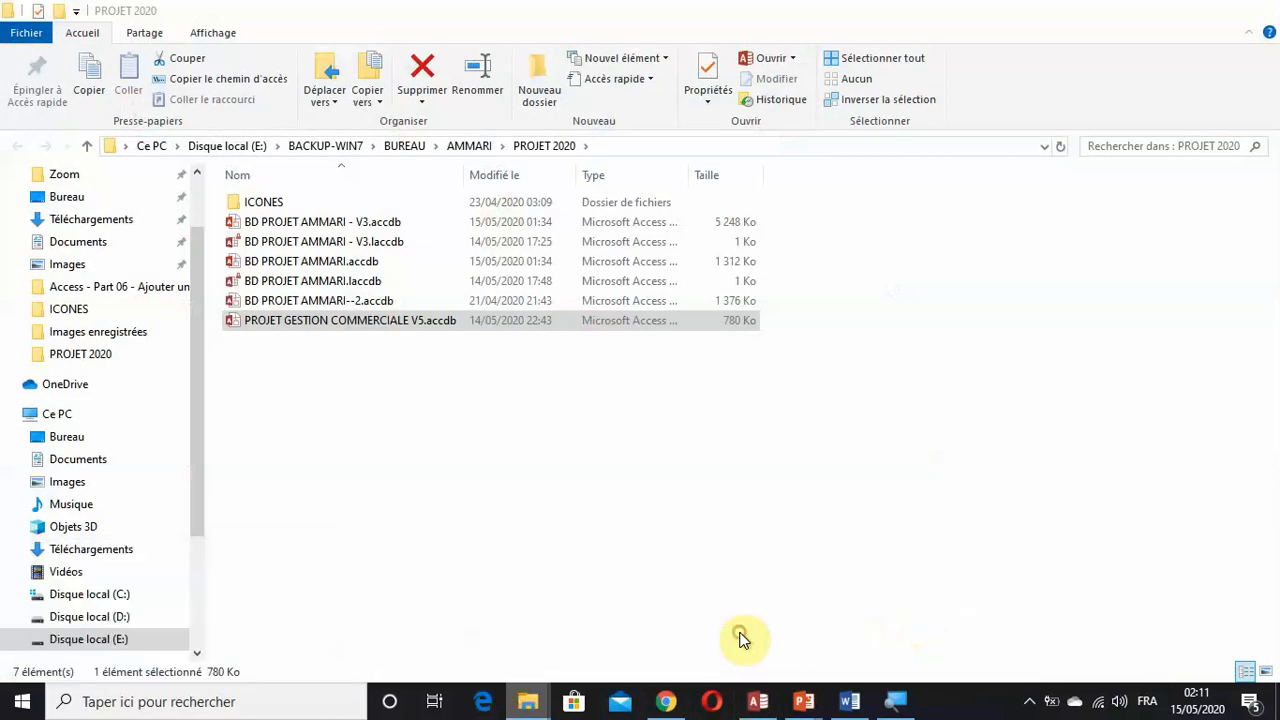
double_click(389, 264)
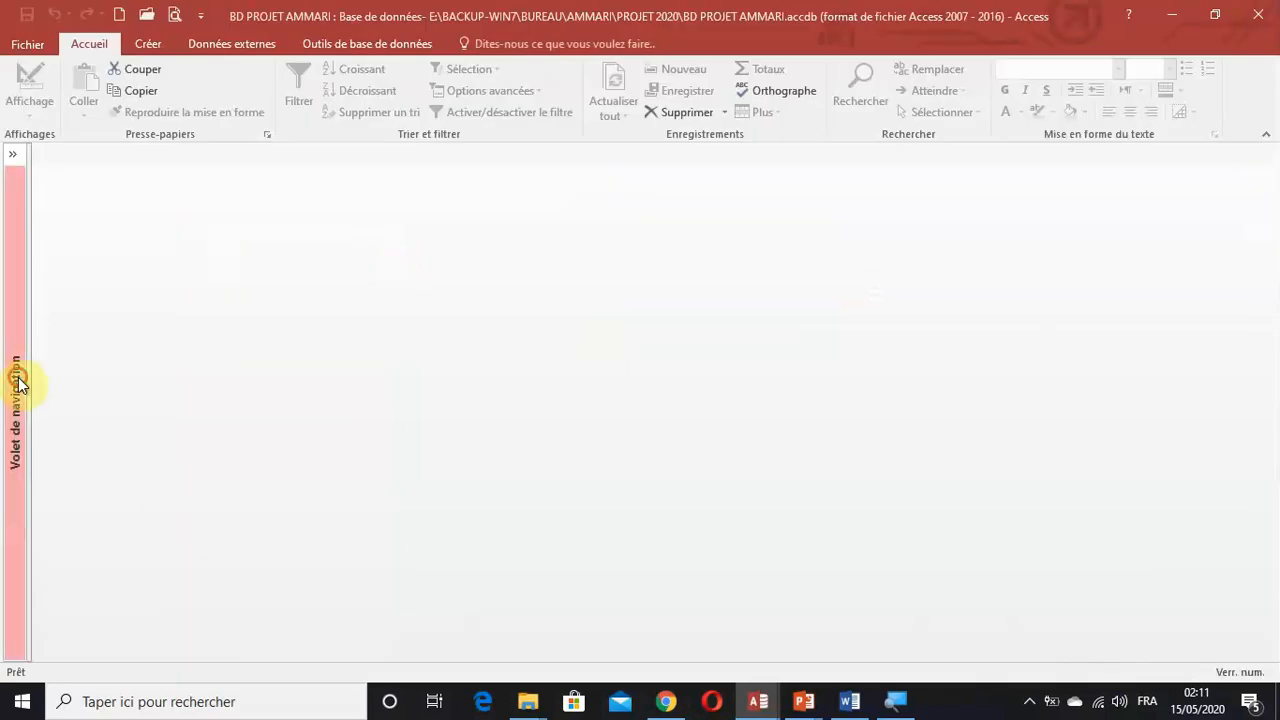
Open the F_AJOUT_BON_LIVRAISON form in design view and collapse the list of database objects.
left_click(19, 381)
left_click(80, 597)
double_click(131, 573)
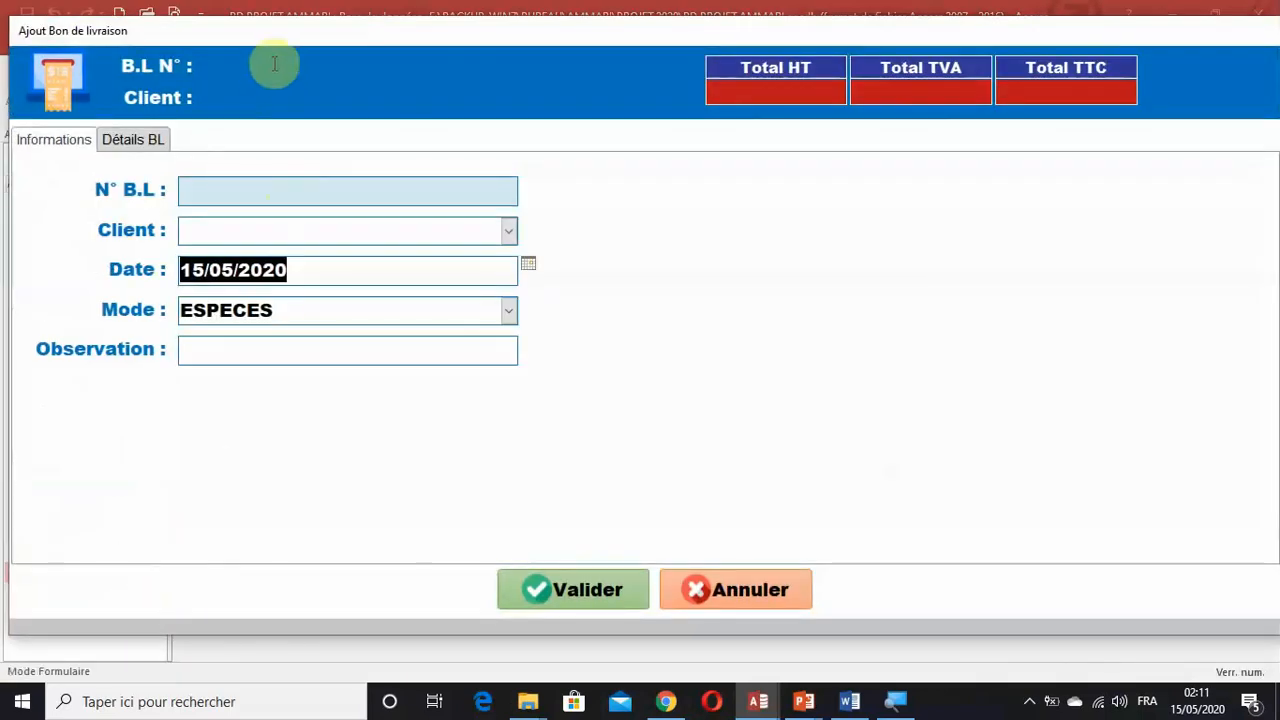
right_click(322, 28)
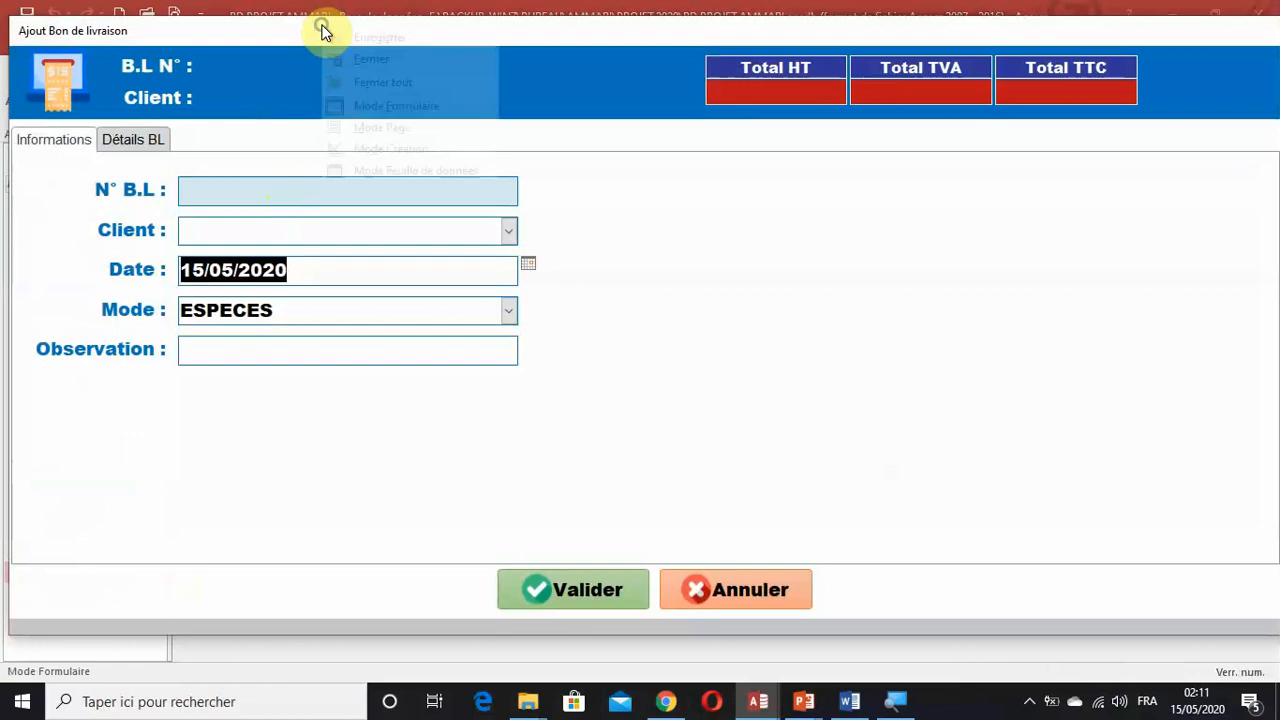
left_click(371, 149)
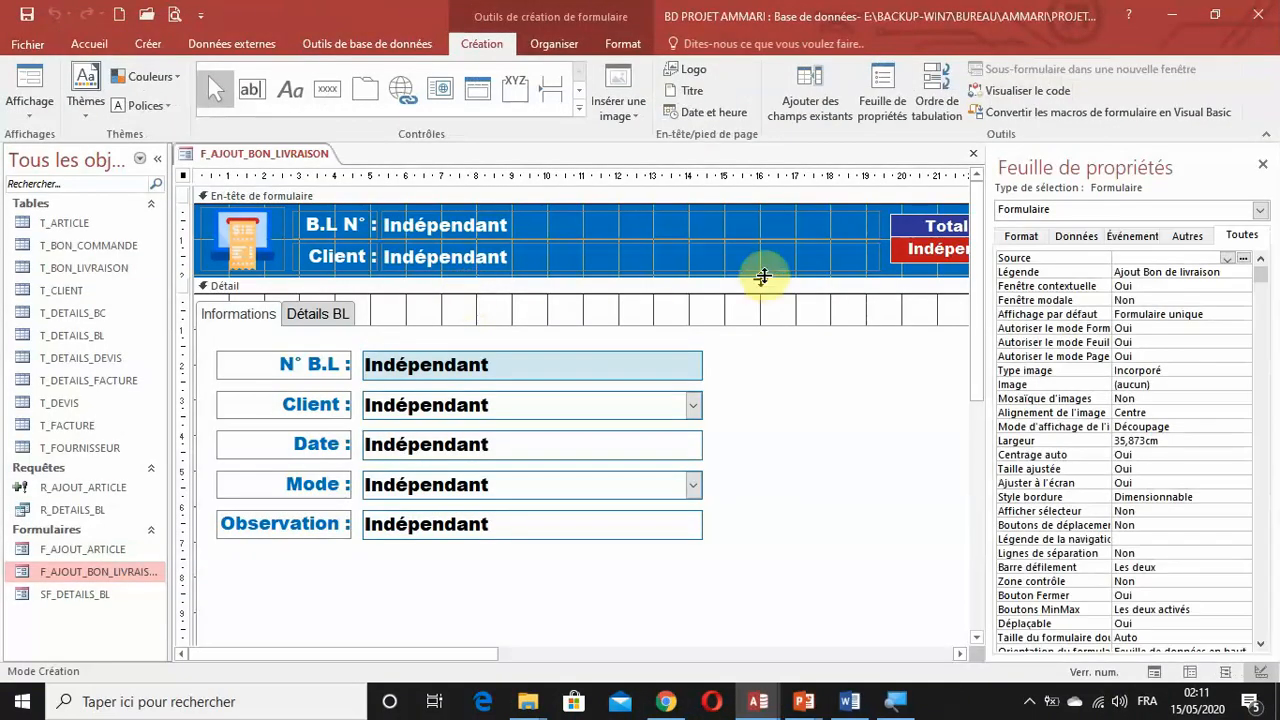
left_click(151, 158)
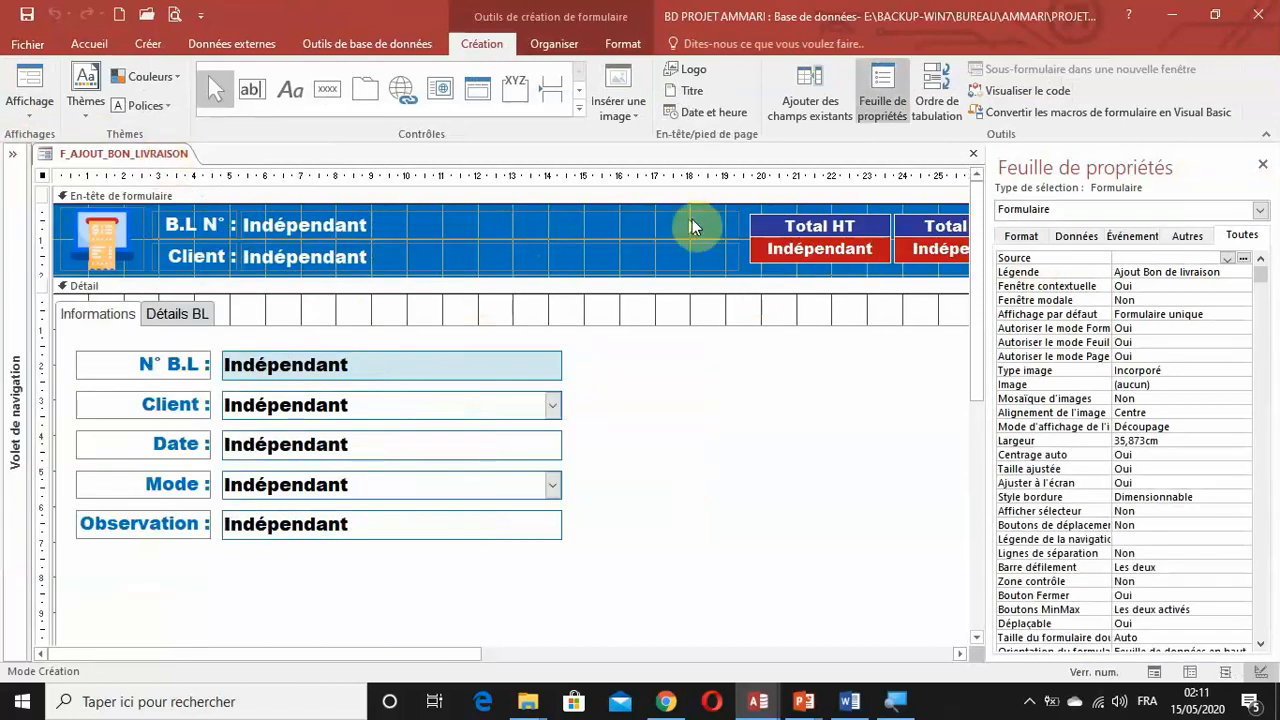
left_click_drag(738, 233, 718, 255)
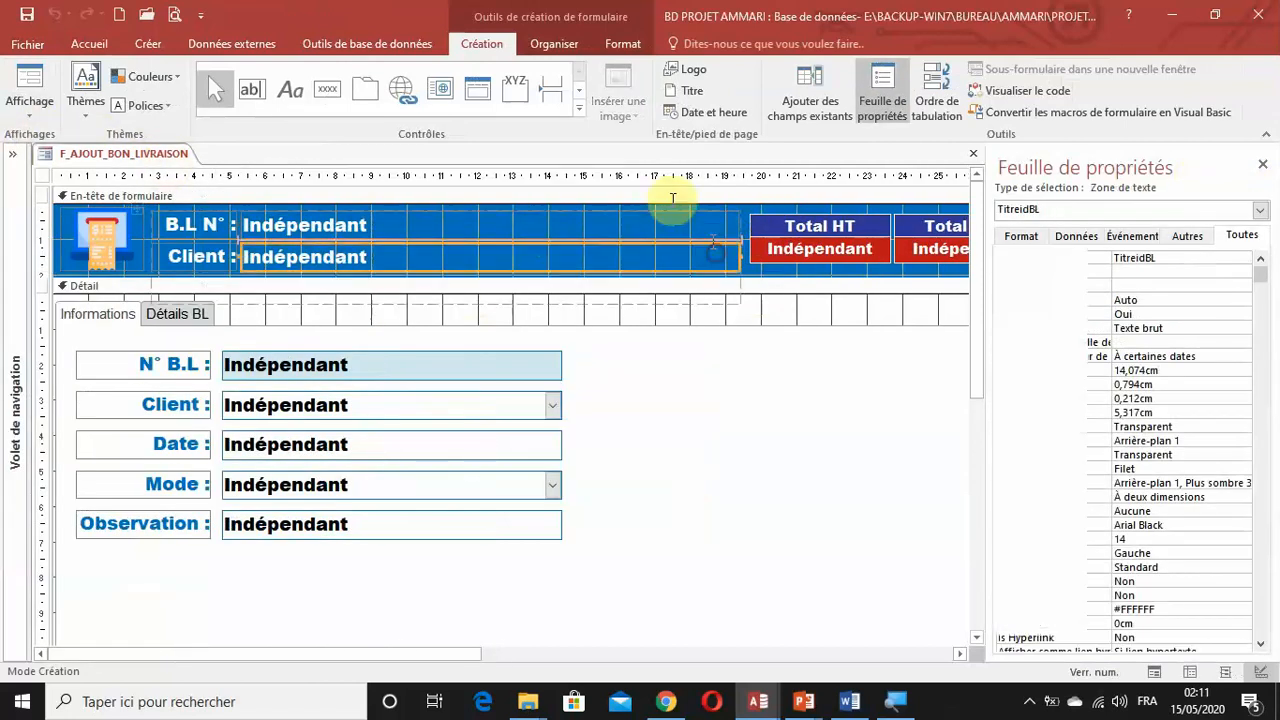
left_click(52, 15)
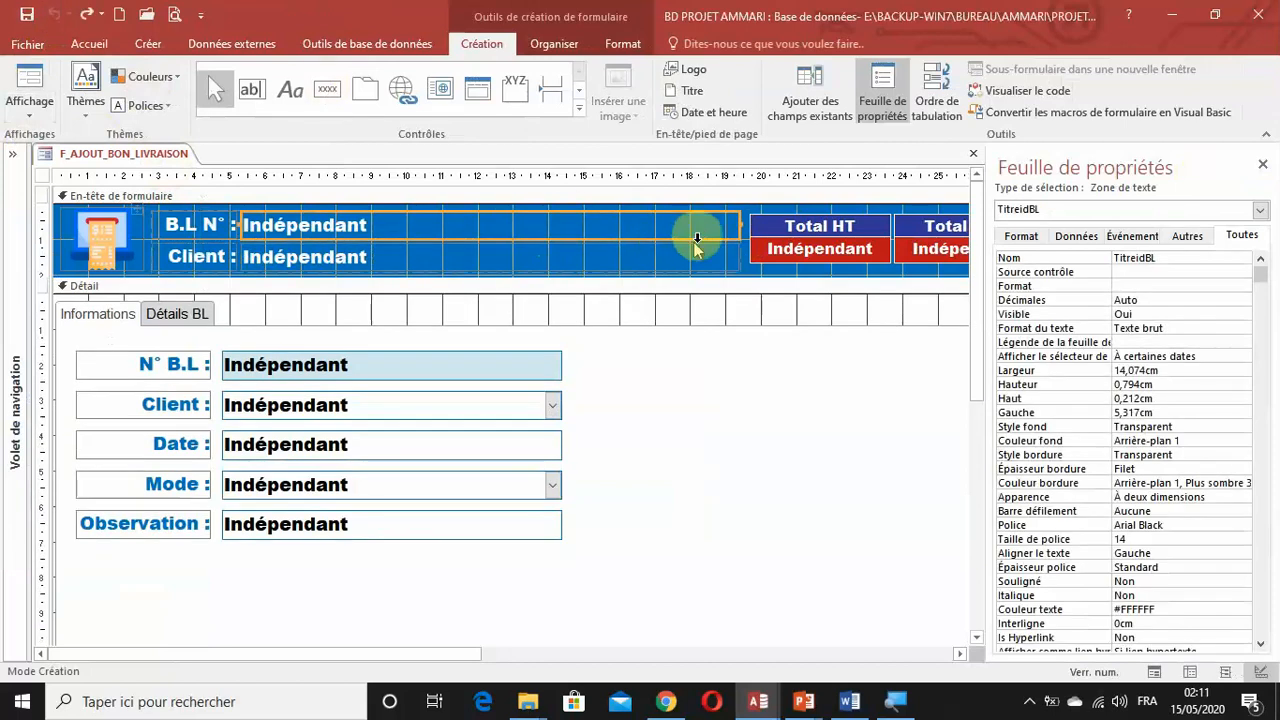
left_click(688, 176)
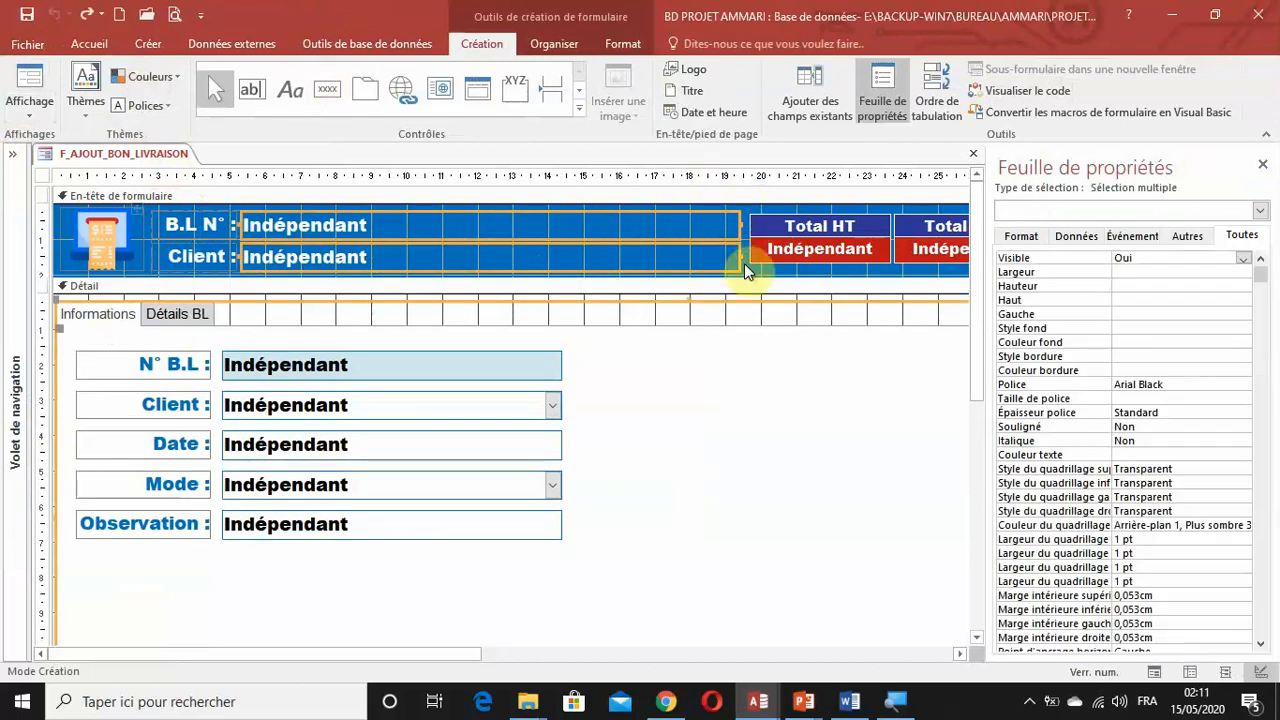
left_click(751, 270)
Set Verrouillé to Oui and Activé to Non for the header's B.L N° and Client text boxes.
left_click_drag(744, 269, 703, 222)
left_click(1074, 238)
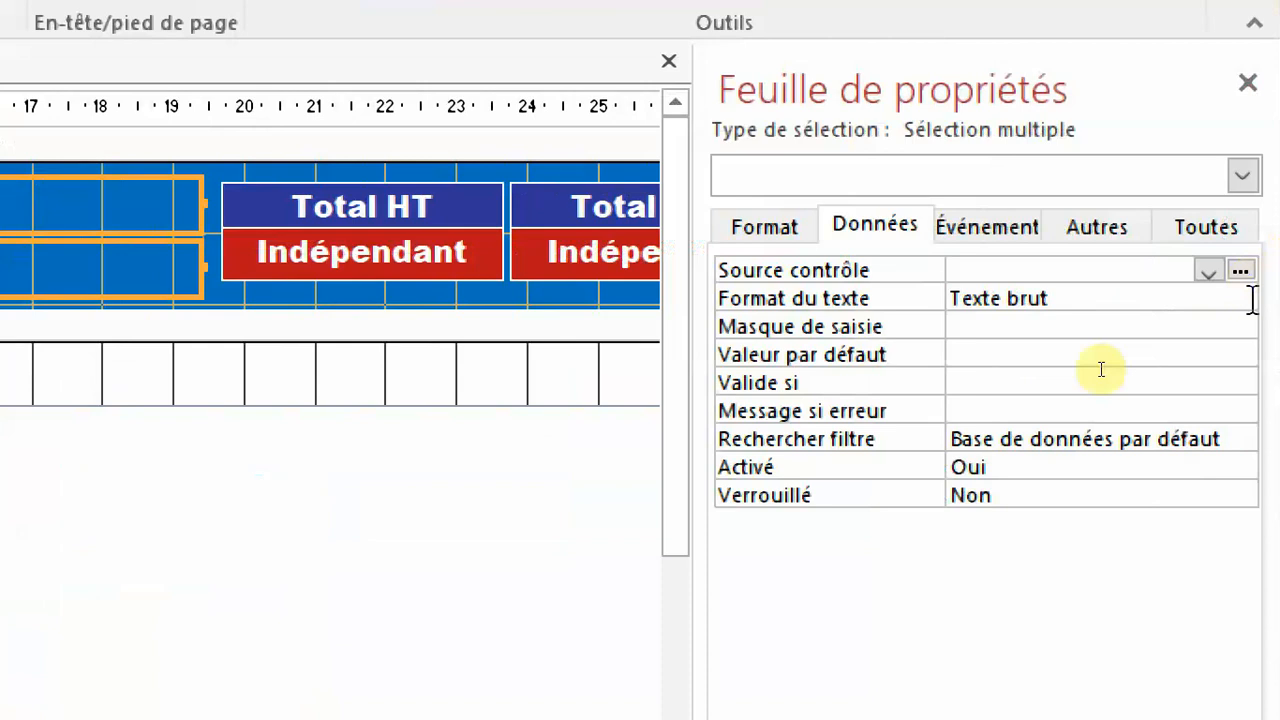
double_click(810, 497)
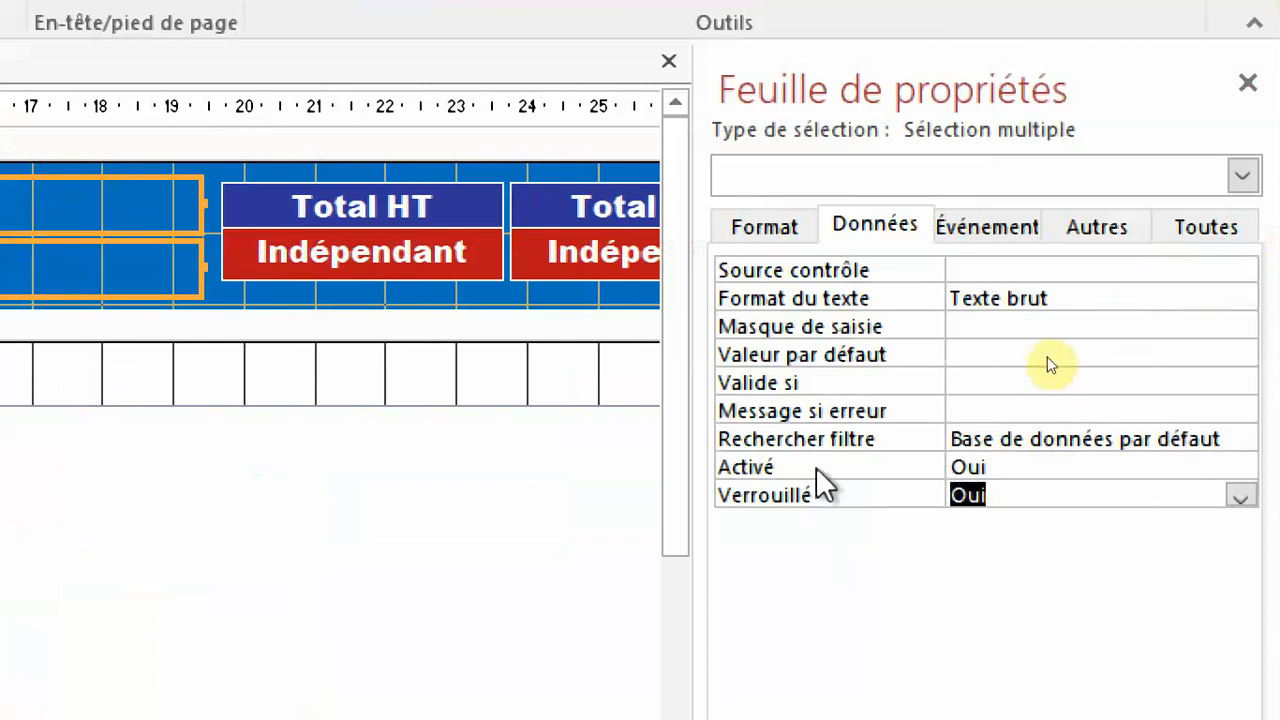
double_click(816, 470)
left_click(1248, 84)
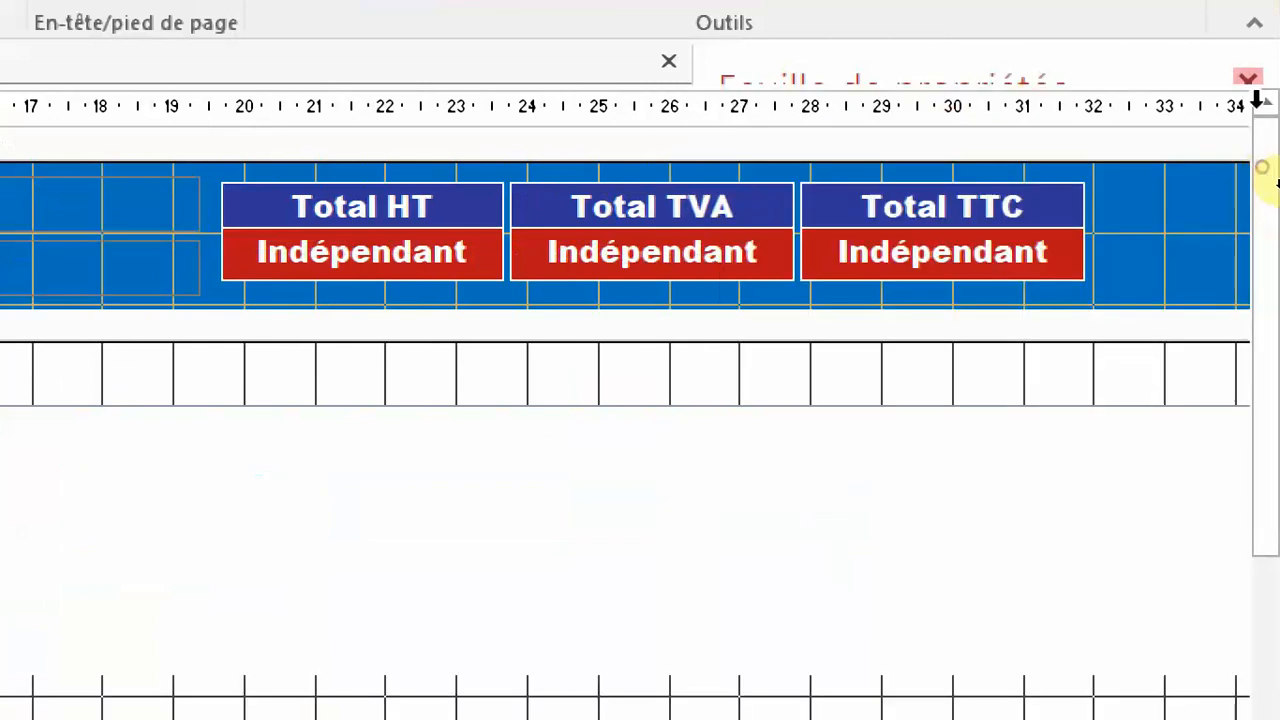
Set Verrouillé to Oui and Activé to Non for the header's Total HT, Total TVA and Total TTC text boxes.
left_click_drag(1117, 262, 290, 278)
key("F4")
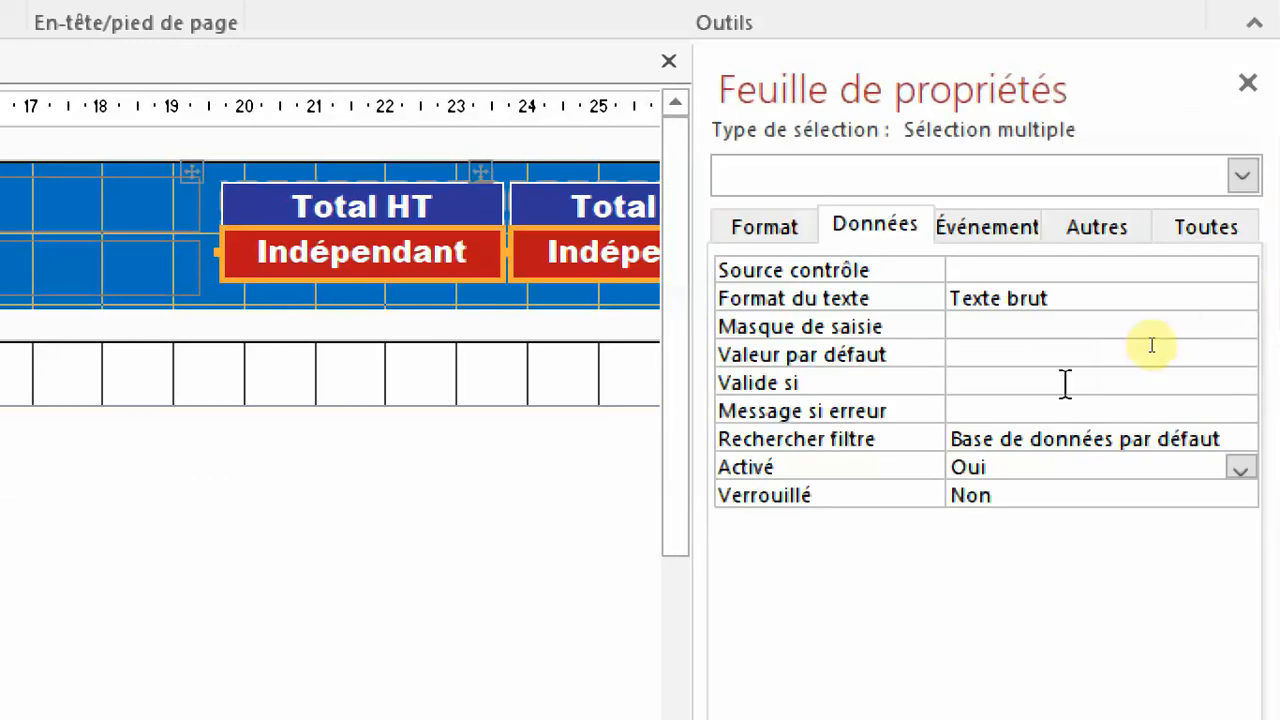
double_click(793, 493)
double_click(797, 469)
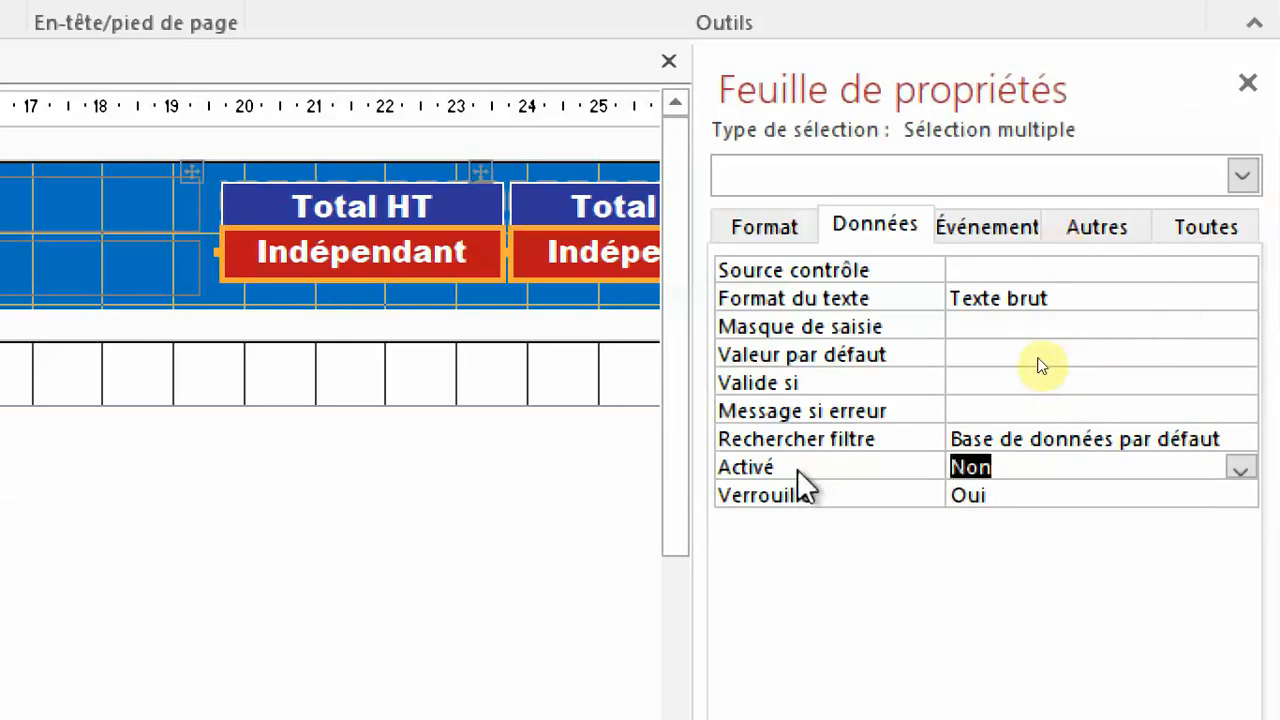
key("F4")
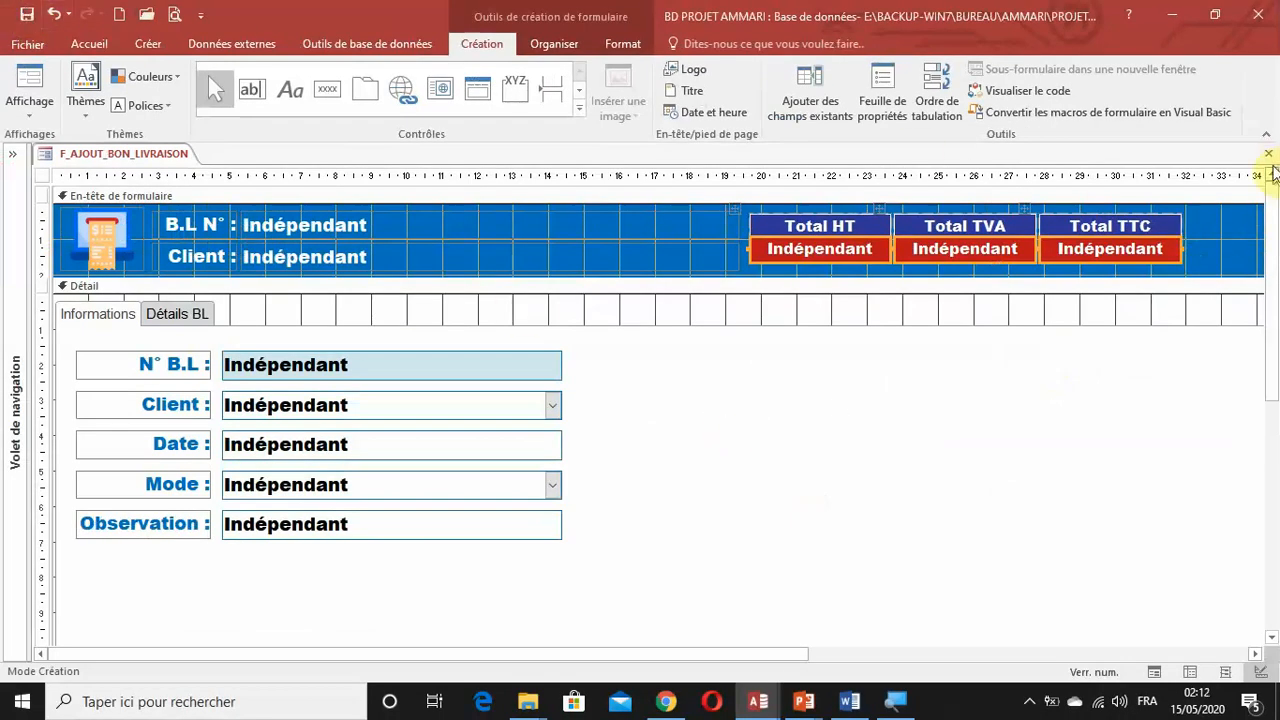
Display the pop-up in form view, move its window higher and check the Détails BL and Informations pages.
left_click(1155, 675)
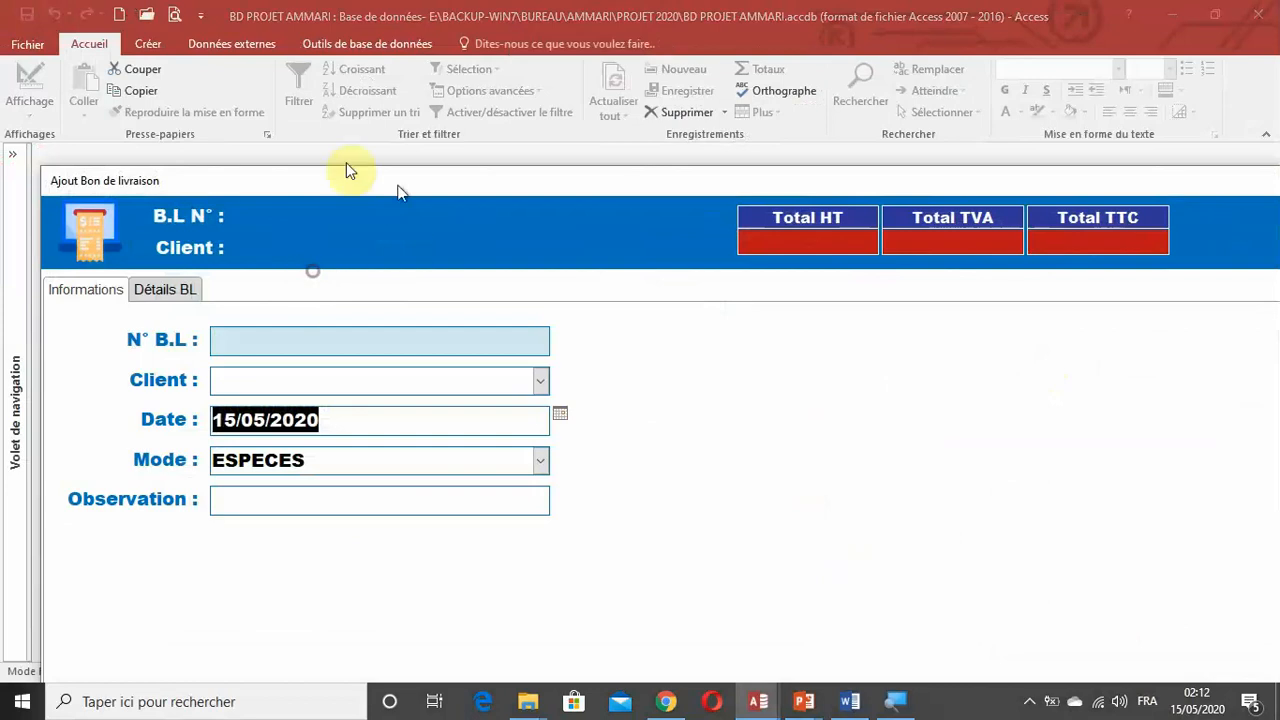
left_click_drag(346, 176, 343, 44)
left_click(157, 148)
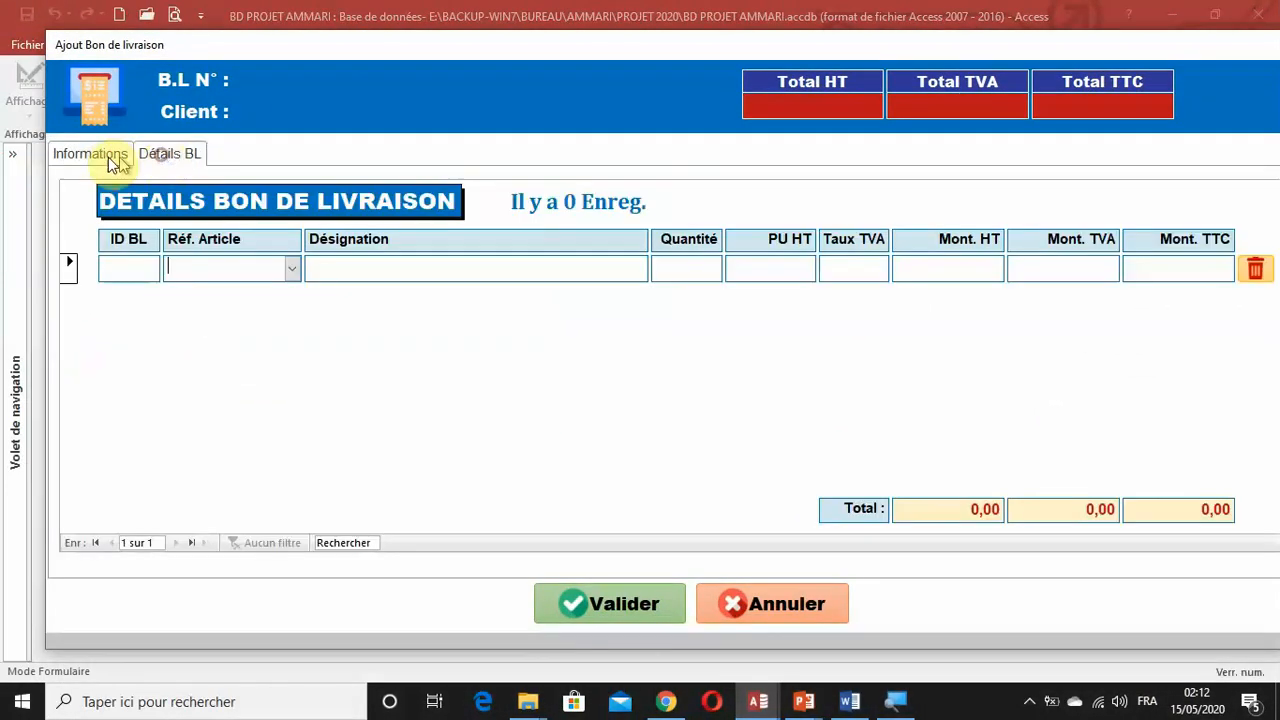
left_click(100, 155)
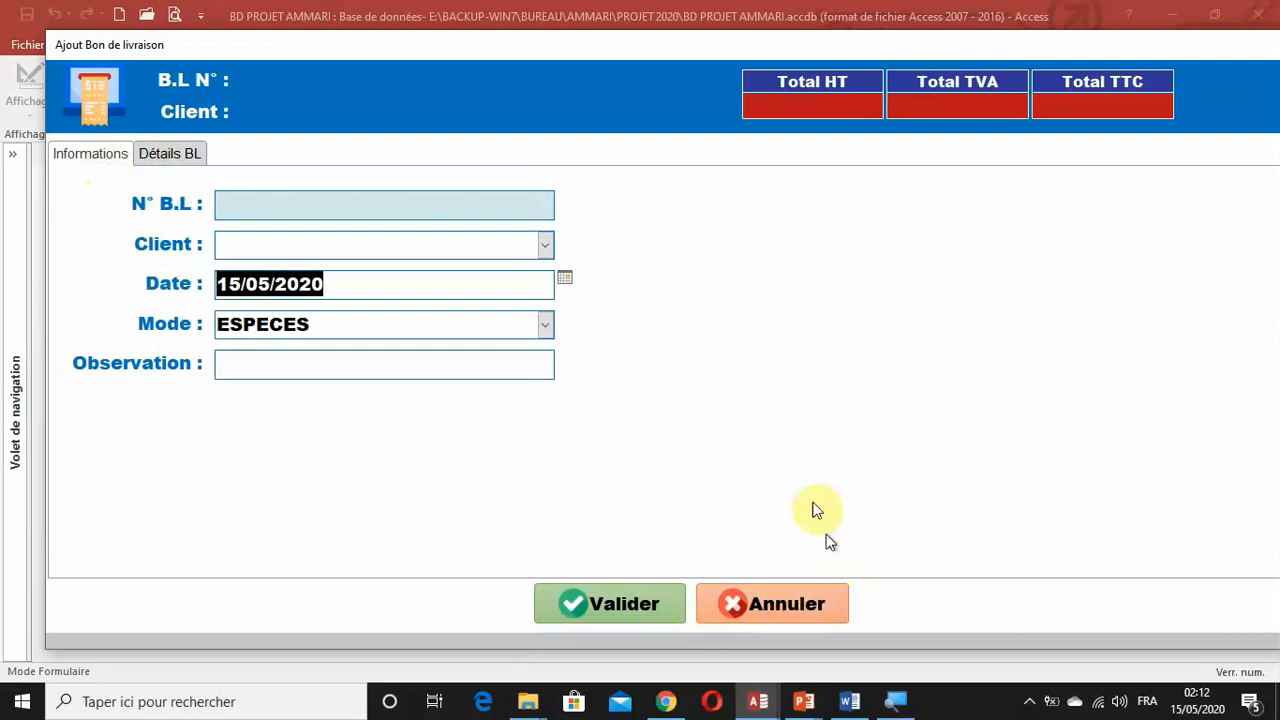
Switch the delivery note form to datasheet view and return it to design view.
right_click(618, 50)
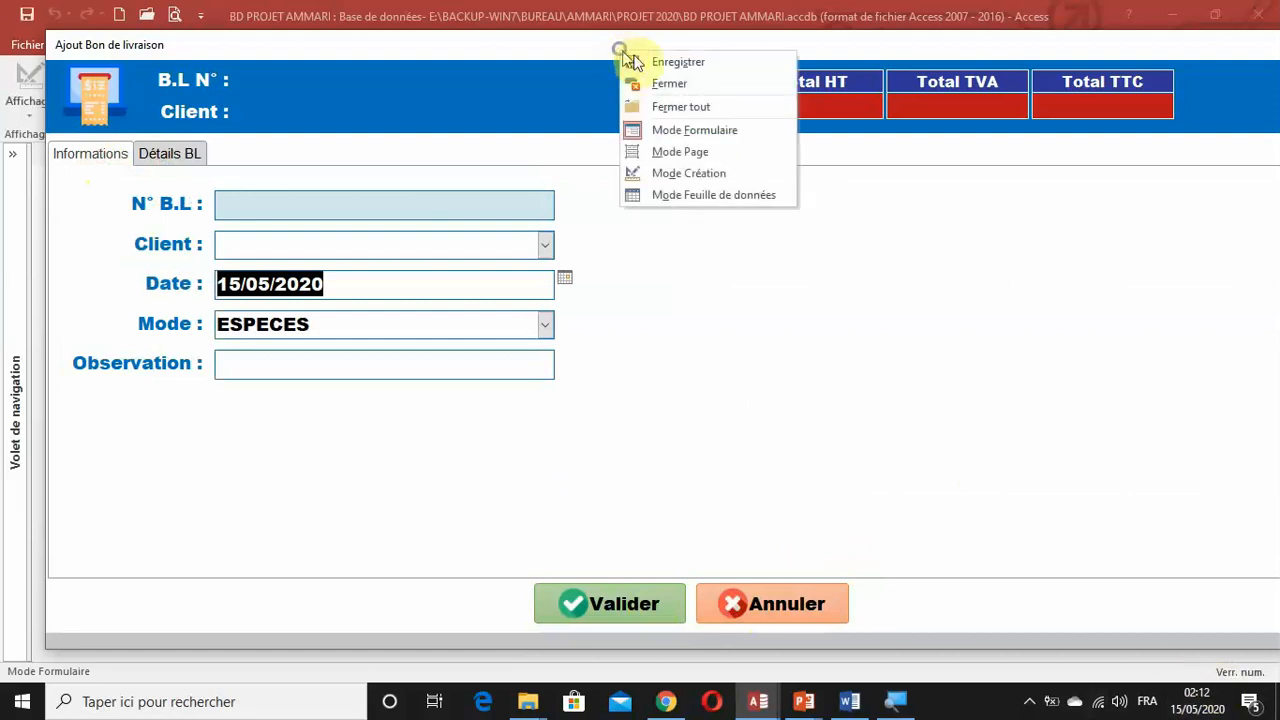
left_click(591, 57)
right_click(584, 45)
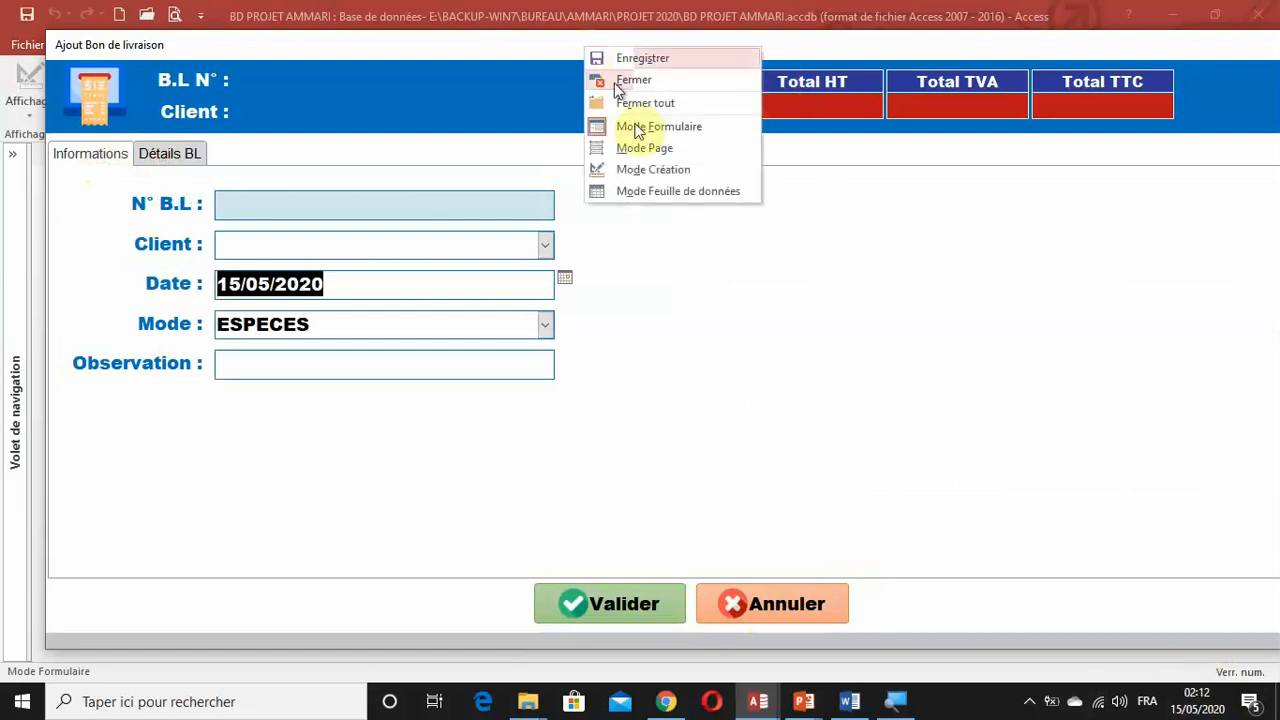
left_click(651, 191)
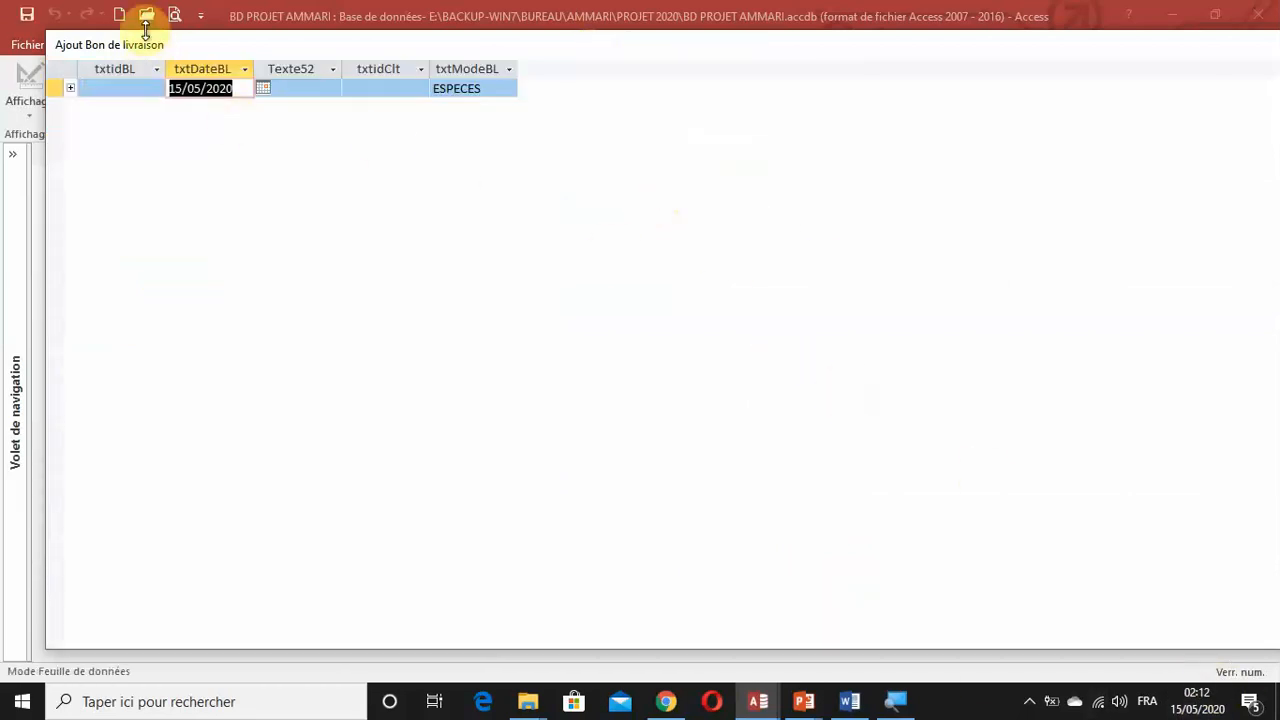
right_click(148, 45)
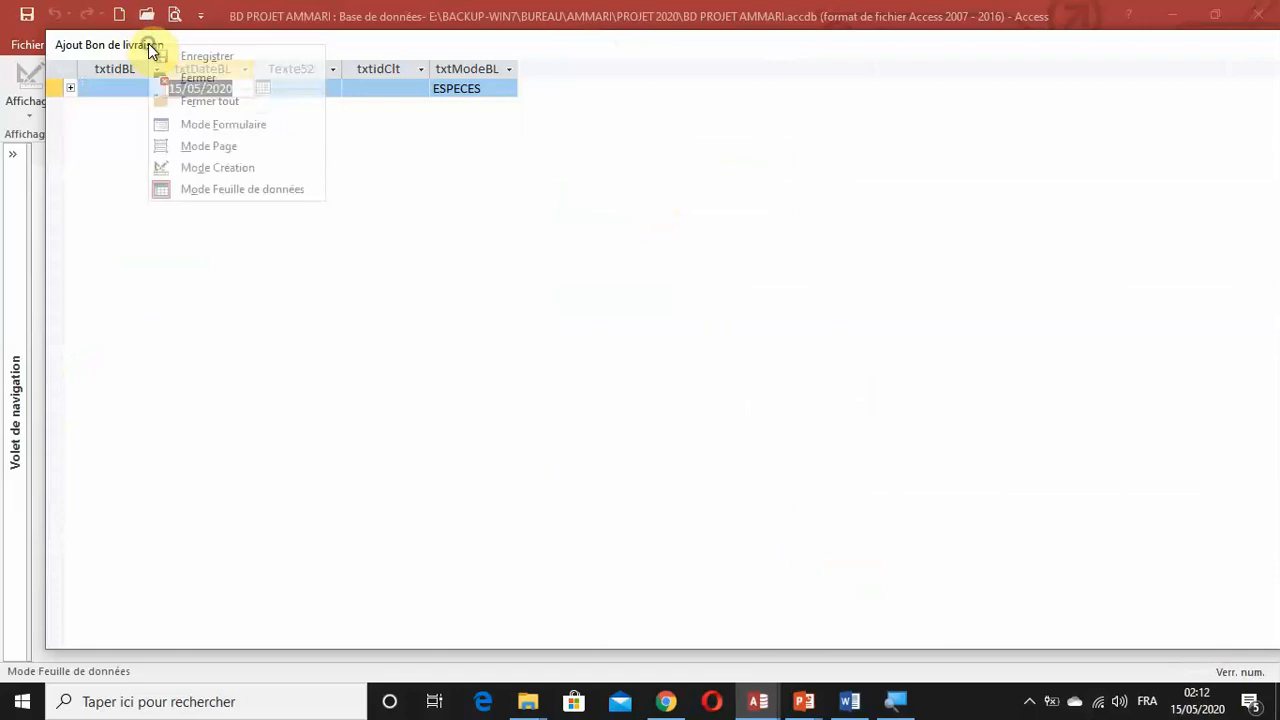
left_click(229, 176)
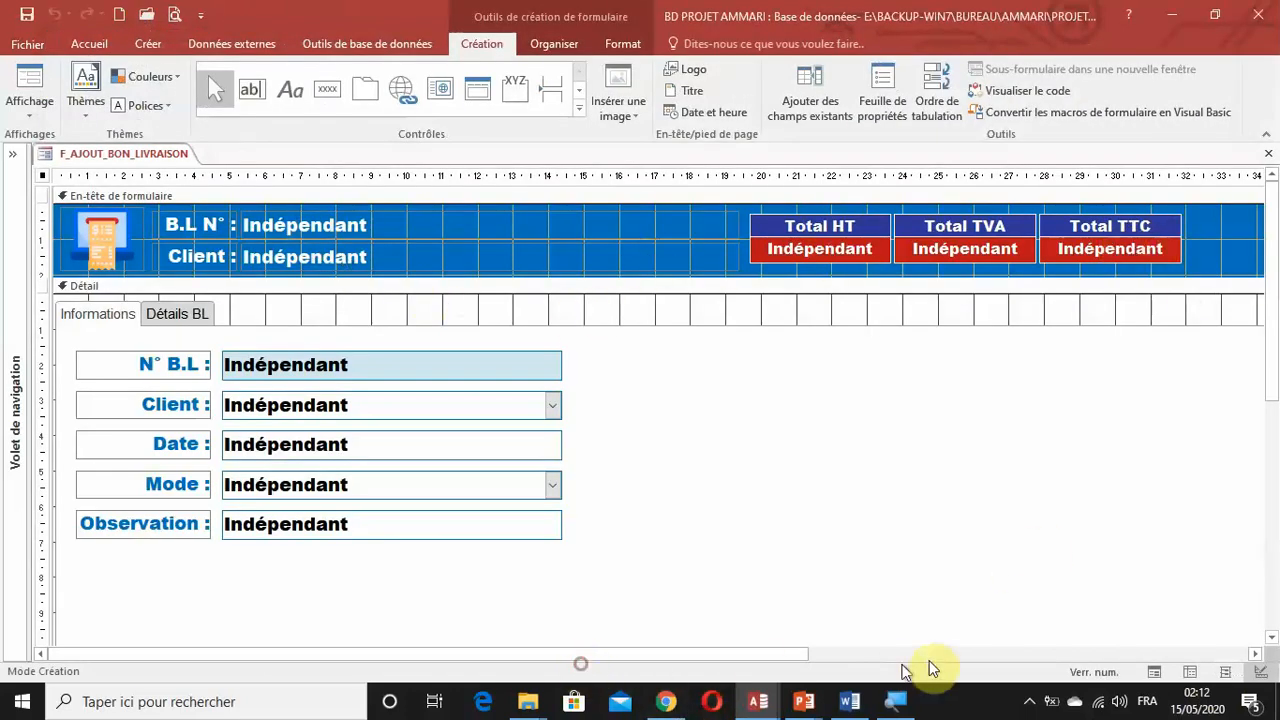
Try to shift the tab control in the Détail section slightly and undo the move.
left_click_drag(800, 655, 1050, 655)
left_click(1025, 538)
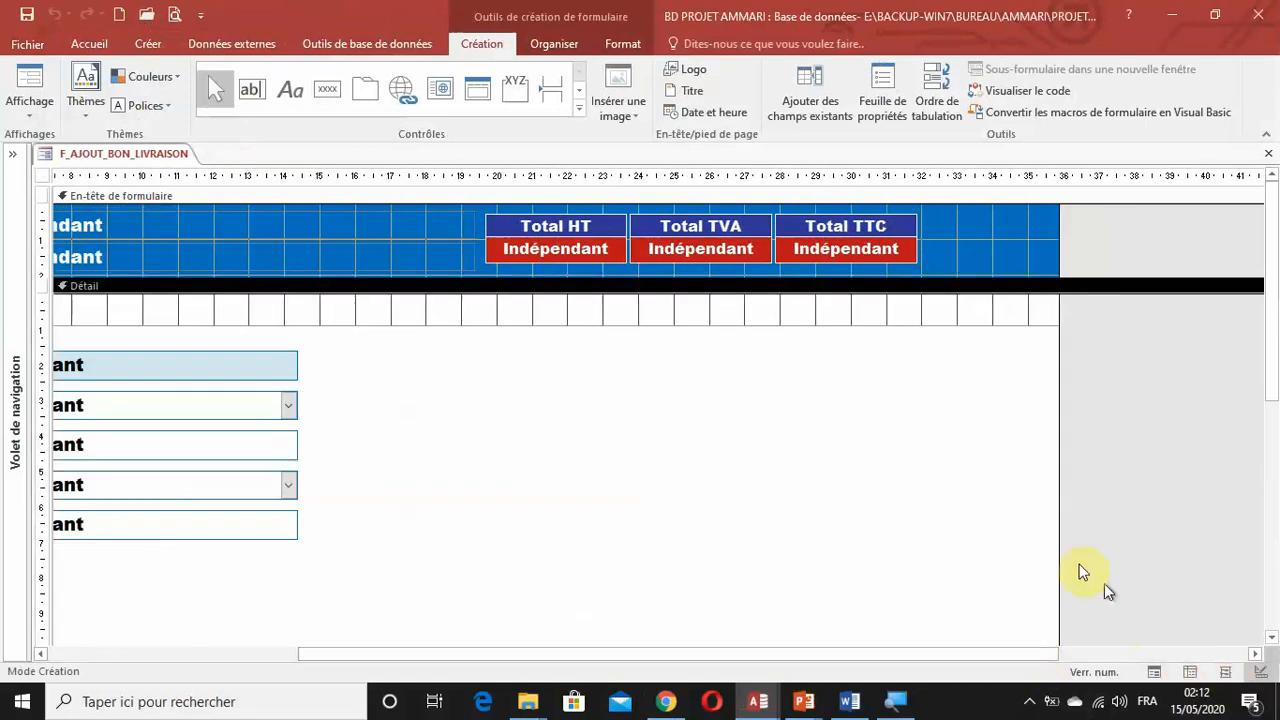
left_click(1015, 315)
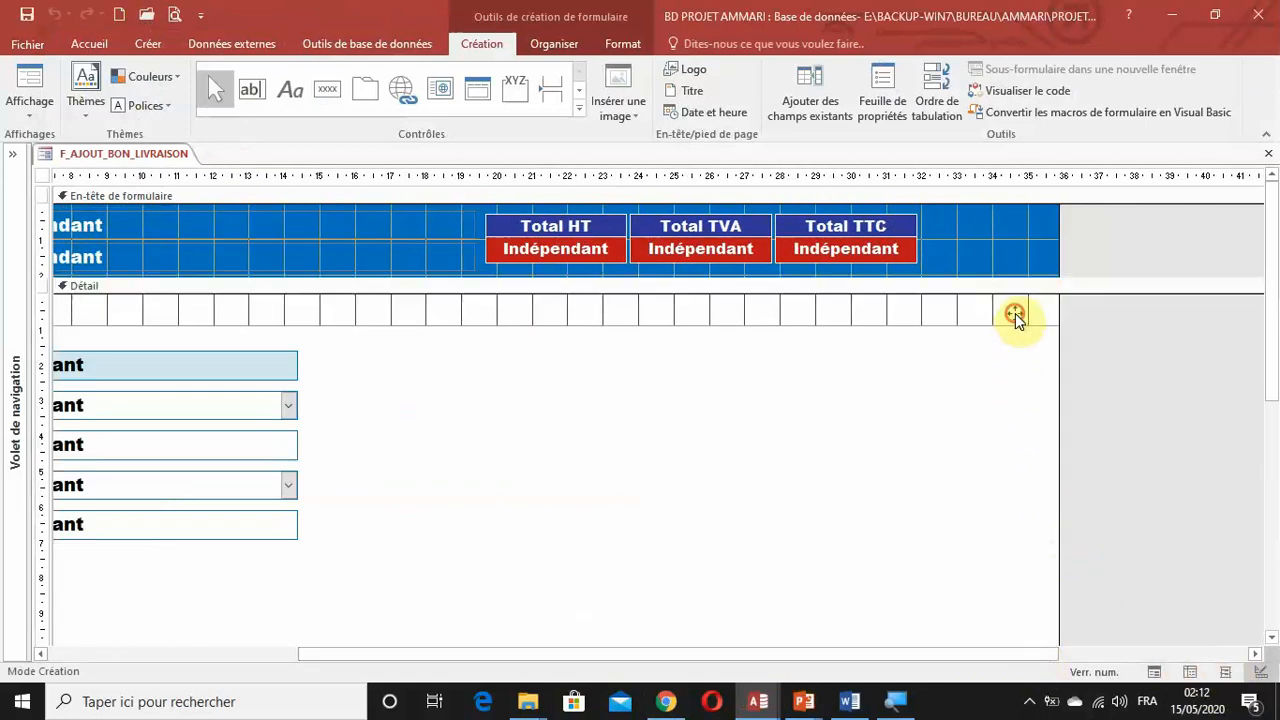
left_click_drag(1015, 315, 1016, 325)
left_click(54, 15)
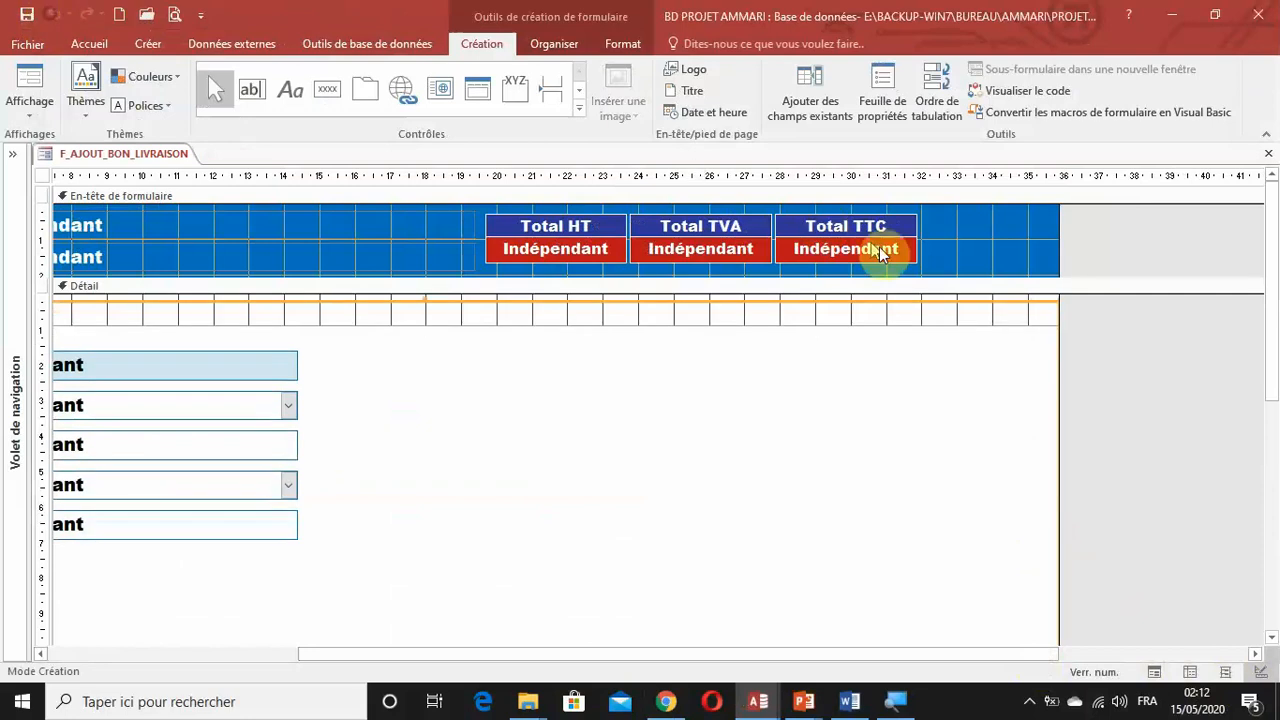
Widen the delivery note form to about 37 cm, and bring its edge back to about 36 cm, just beyond the tab control.
left_click_drag(1106, 348, 1055, 388)
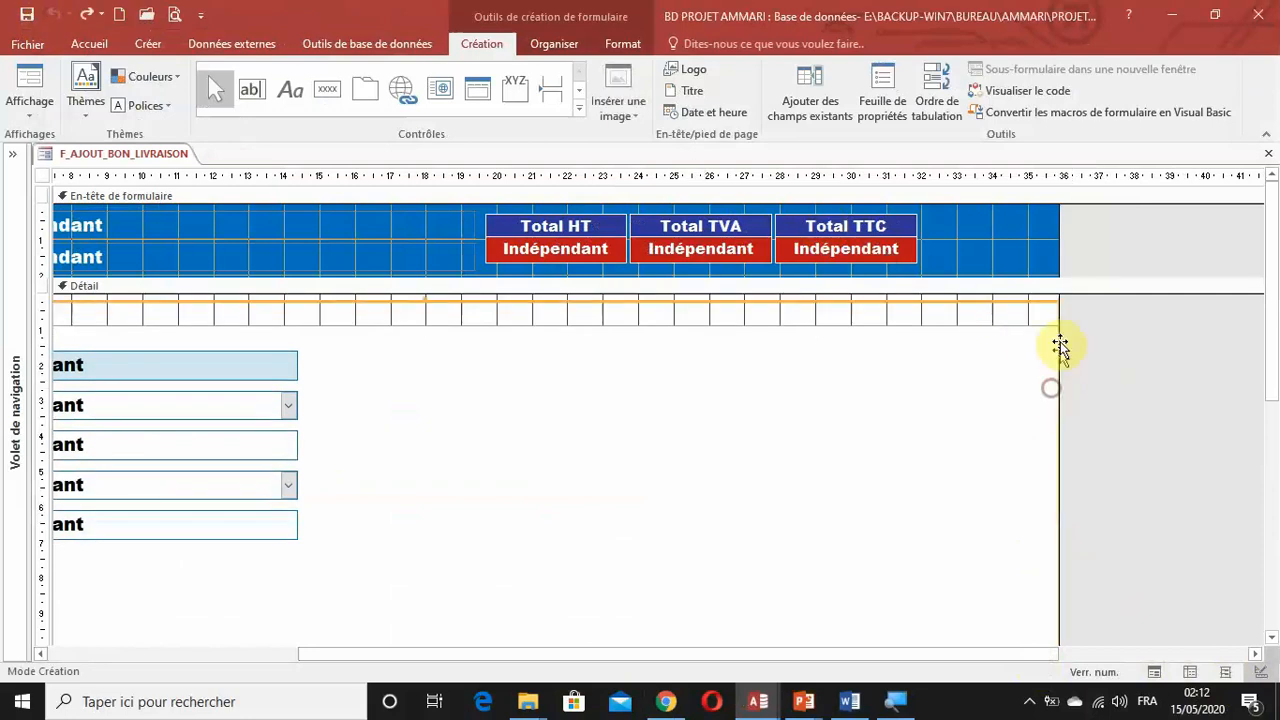
scroll(1090, 510, "down", 3)
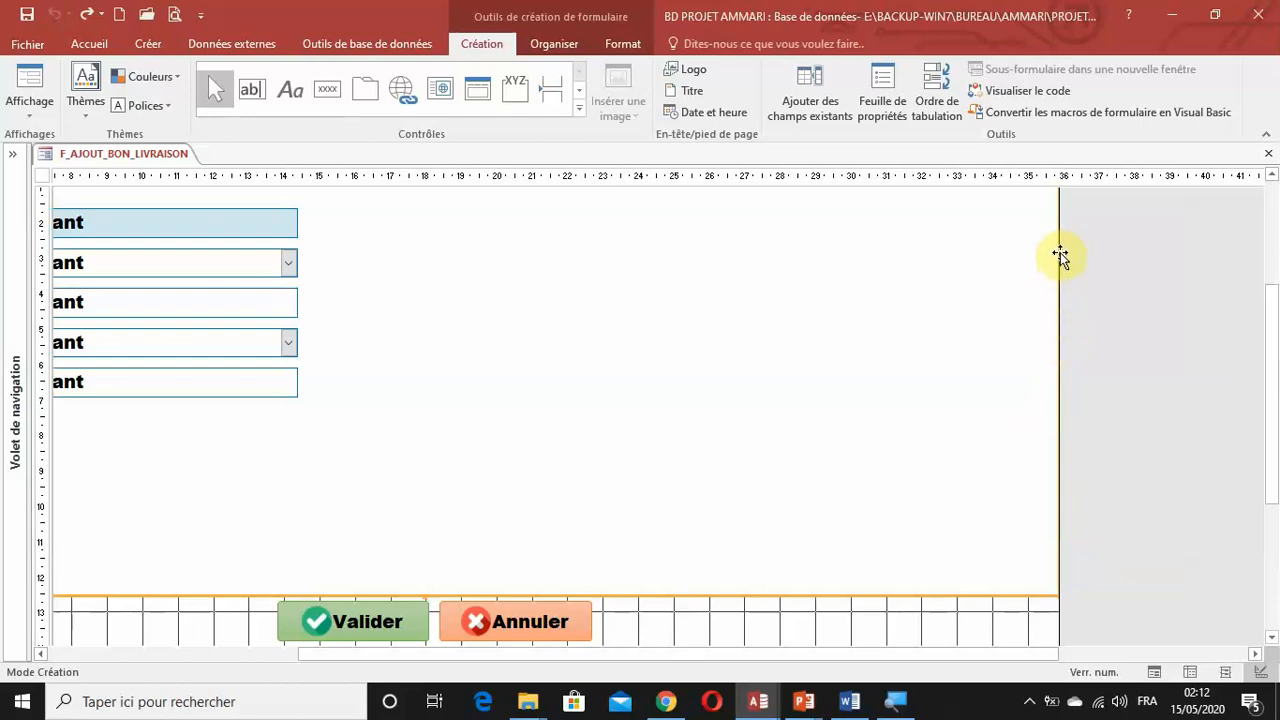
left_click_drag(1038, 609, 1005, 512)
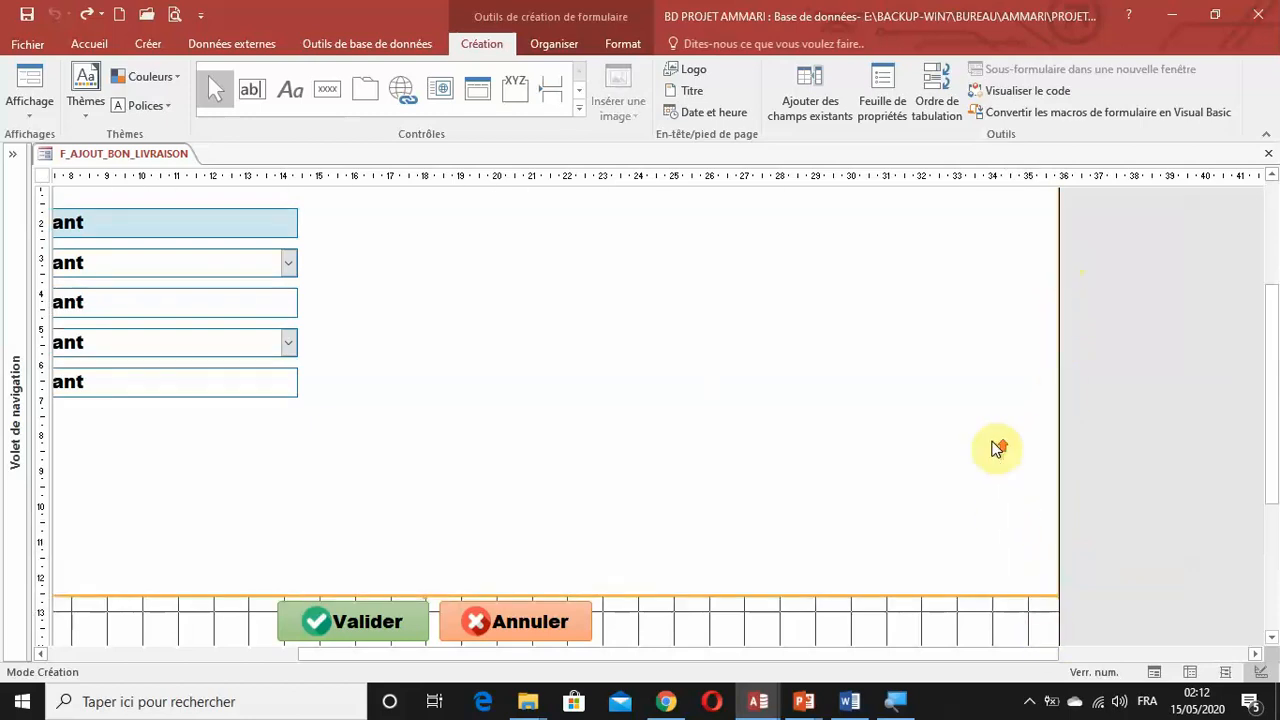
scroll(1030, 372, "up", 2)
left_click_drag(1059, 216, 1106, 215)
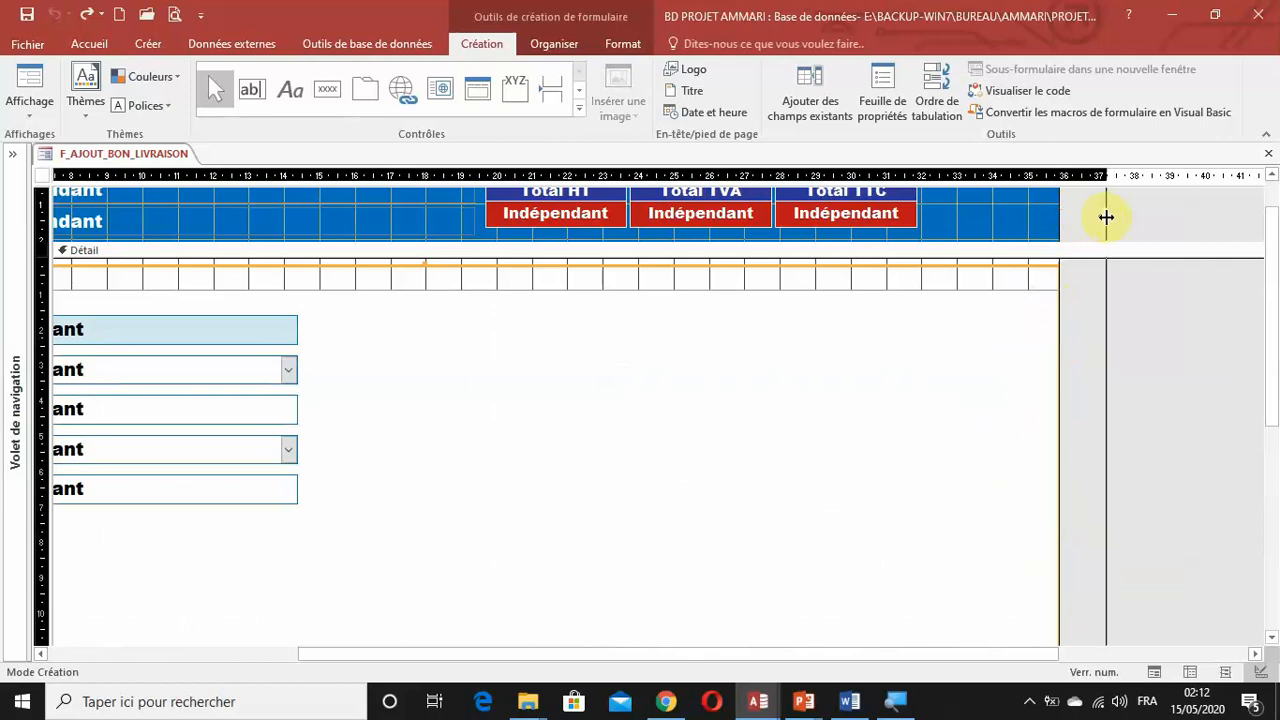
left_click(1084, 373)
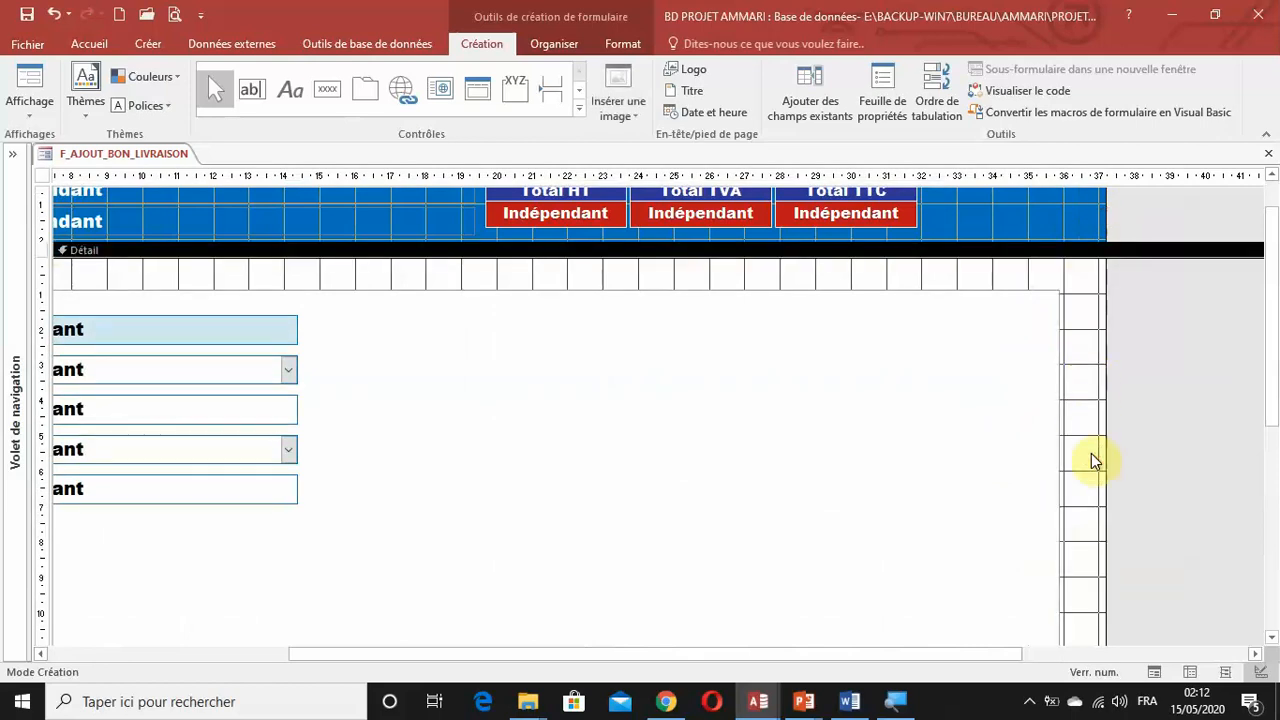
left_click_drag(1091, 452, 1063, 447)
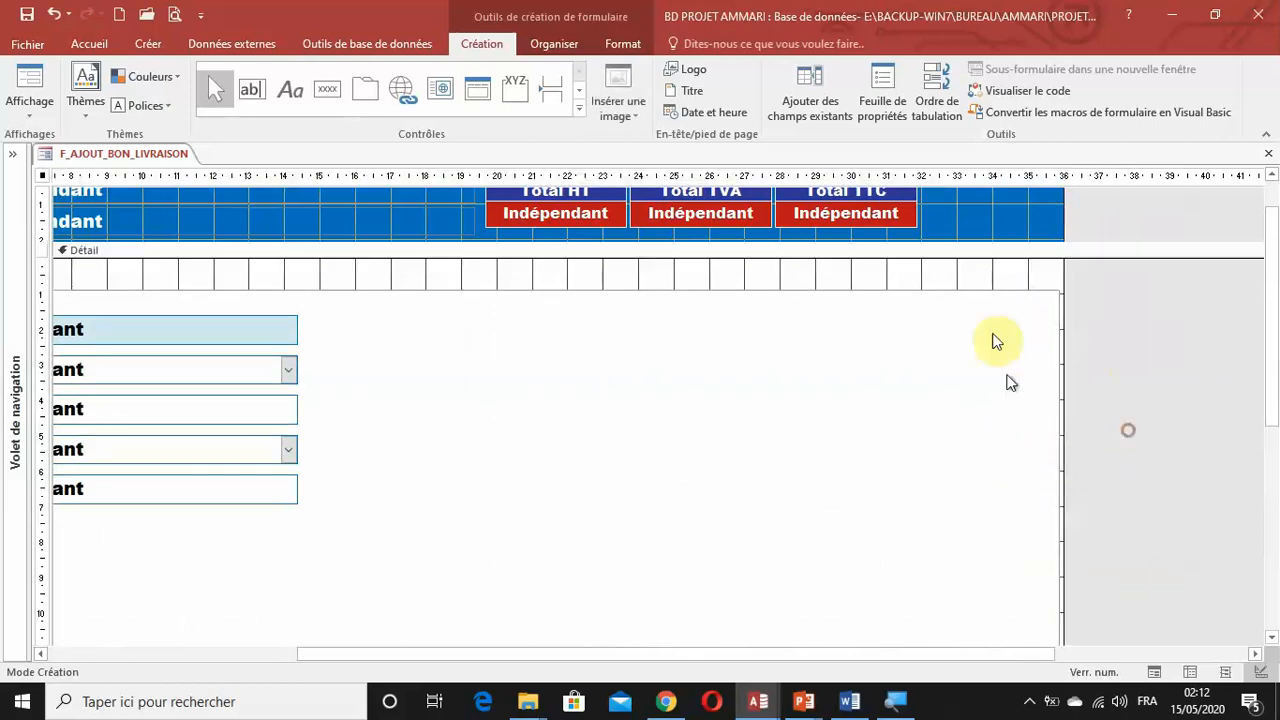
Shift the column labels, detail fields and footer totals of the Détails BL subform leftward to the subform's edge.
left_click_drag(660, 654, 104, 640)
left_click(163, 280)
left_click(163, 282)
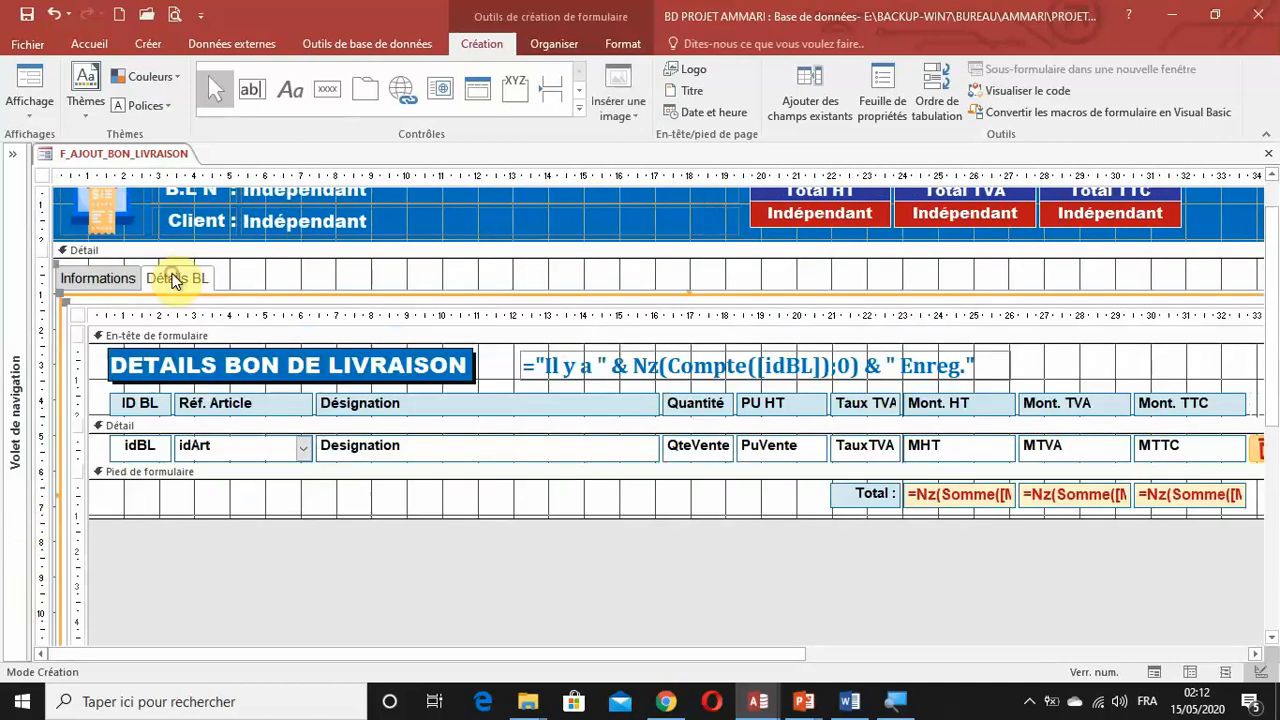
left_click(115, 390)
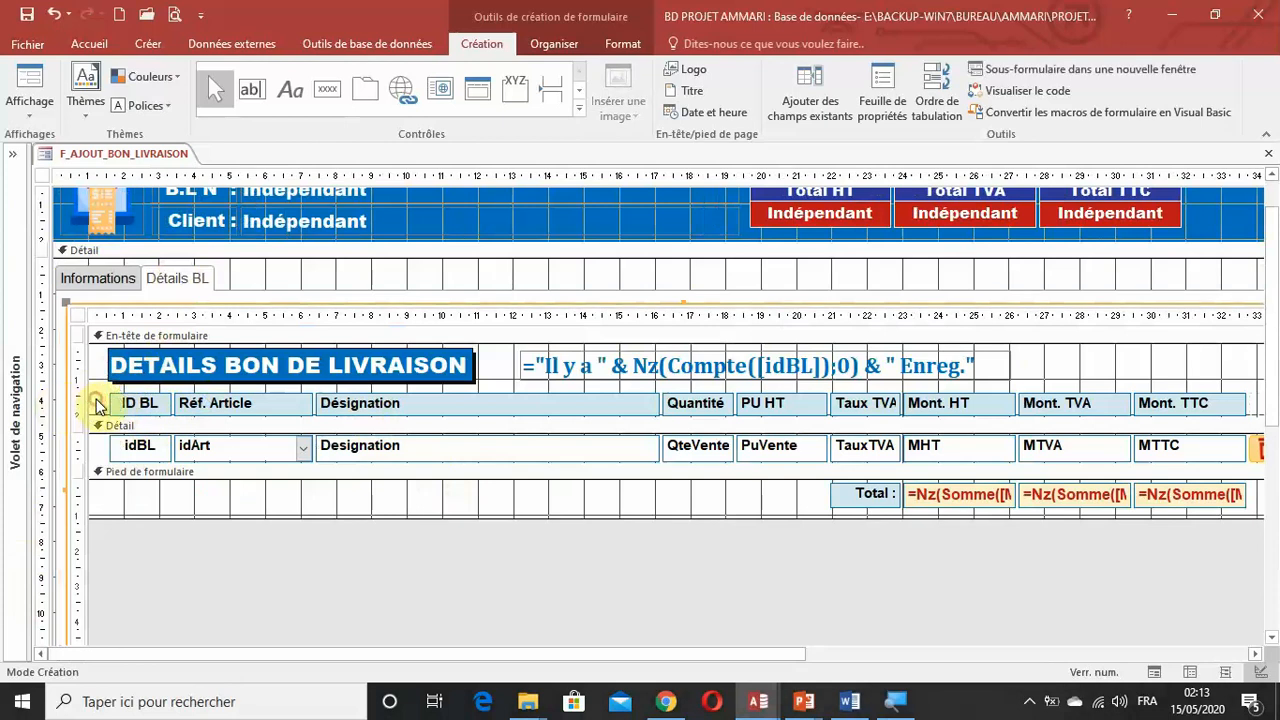
left_click_drag(97, 403, 1272, 523)
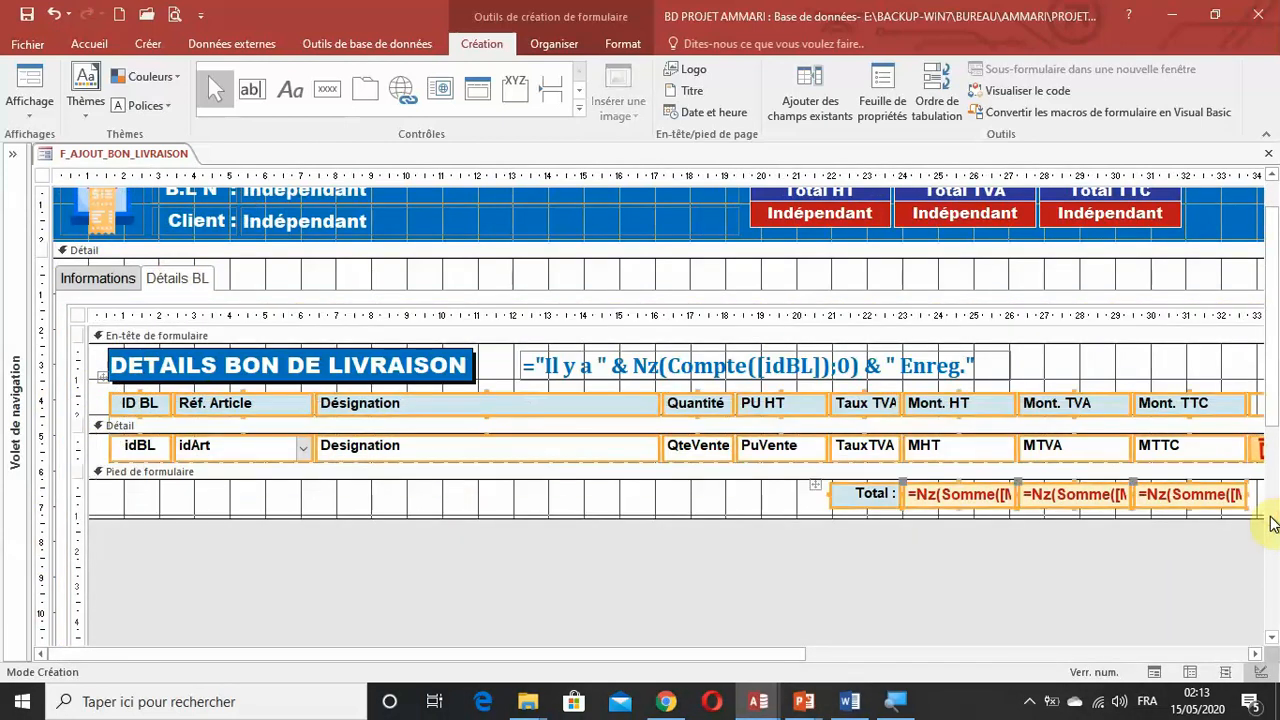
key("Left")
key("Left")
key("Left")
key("Left")
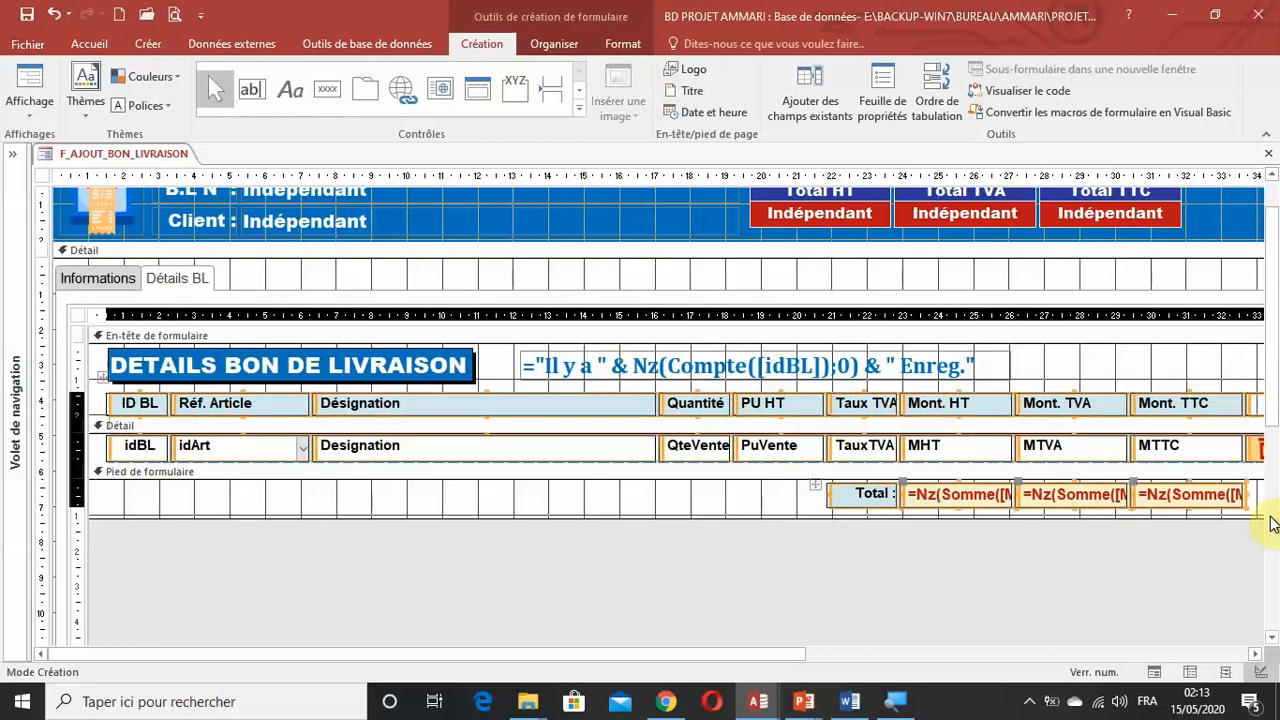
key("Left")
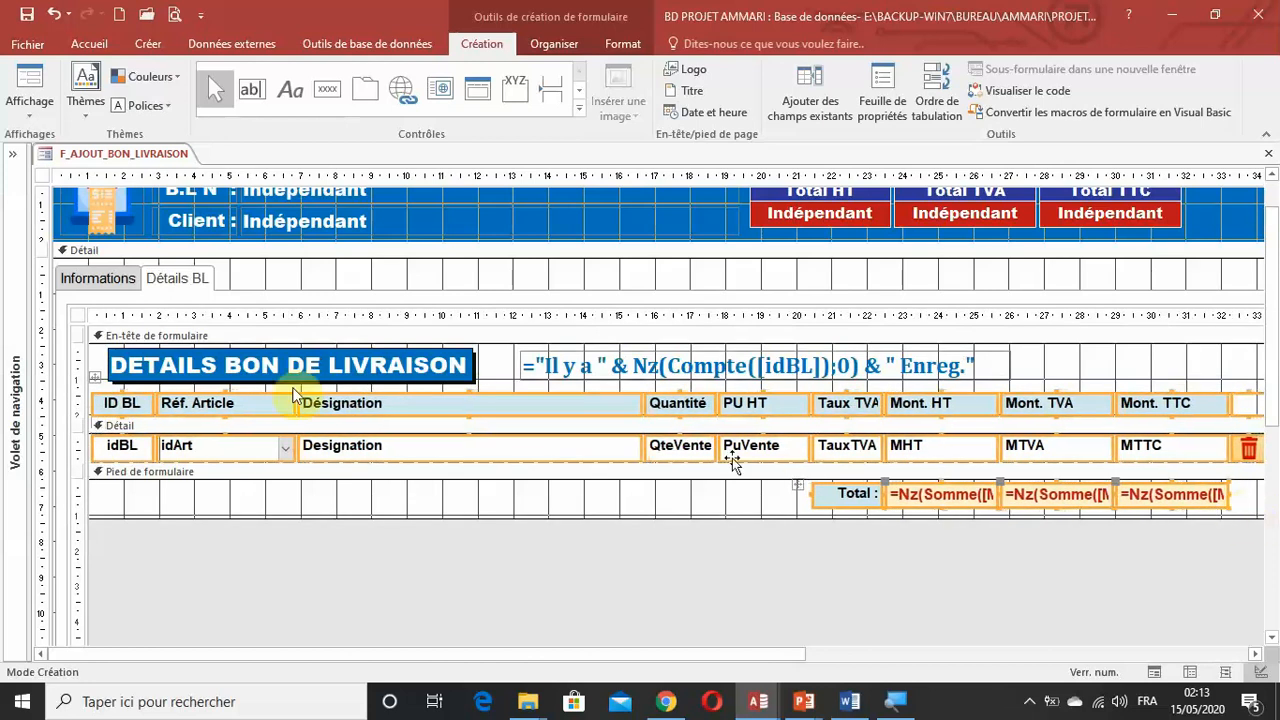
Move the DETAILS BON DE LIVRAISON title and the record count text box leftward, aligning the title with the first column.
left_click_drag(1072, 354, 316, 367)
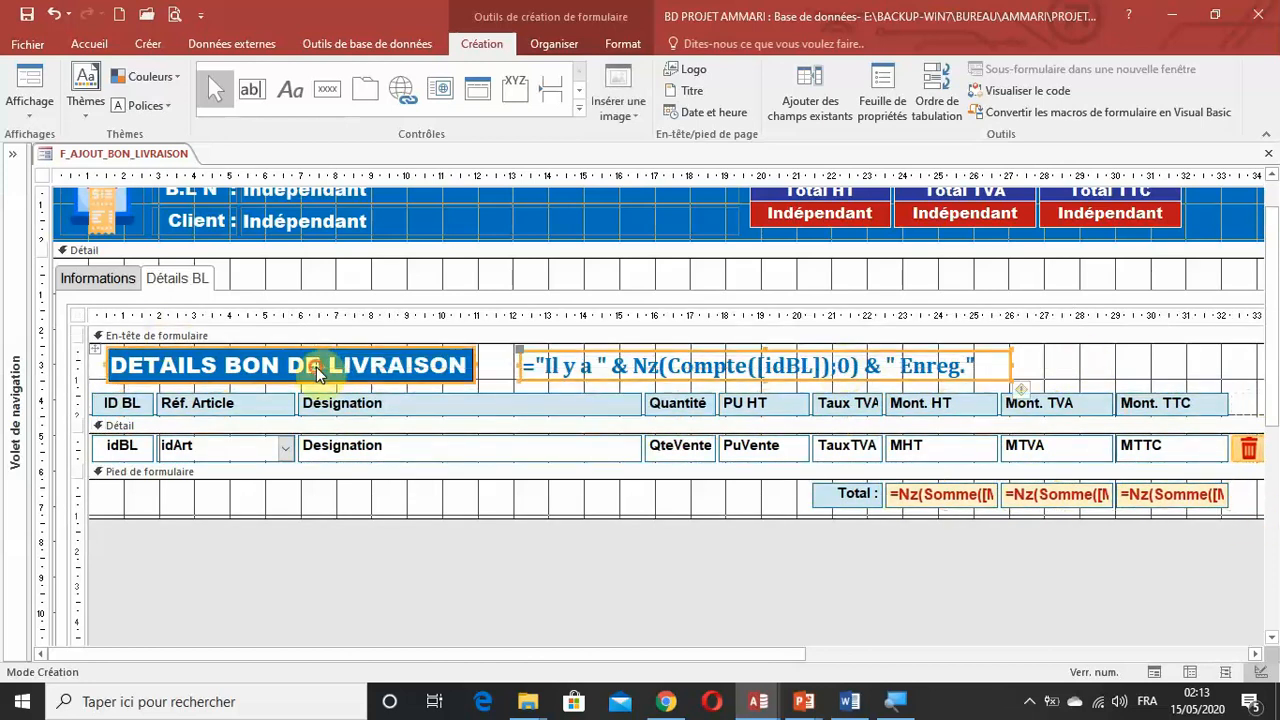
key("Left")
key("Left")
key("Left")
key("Left")
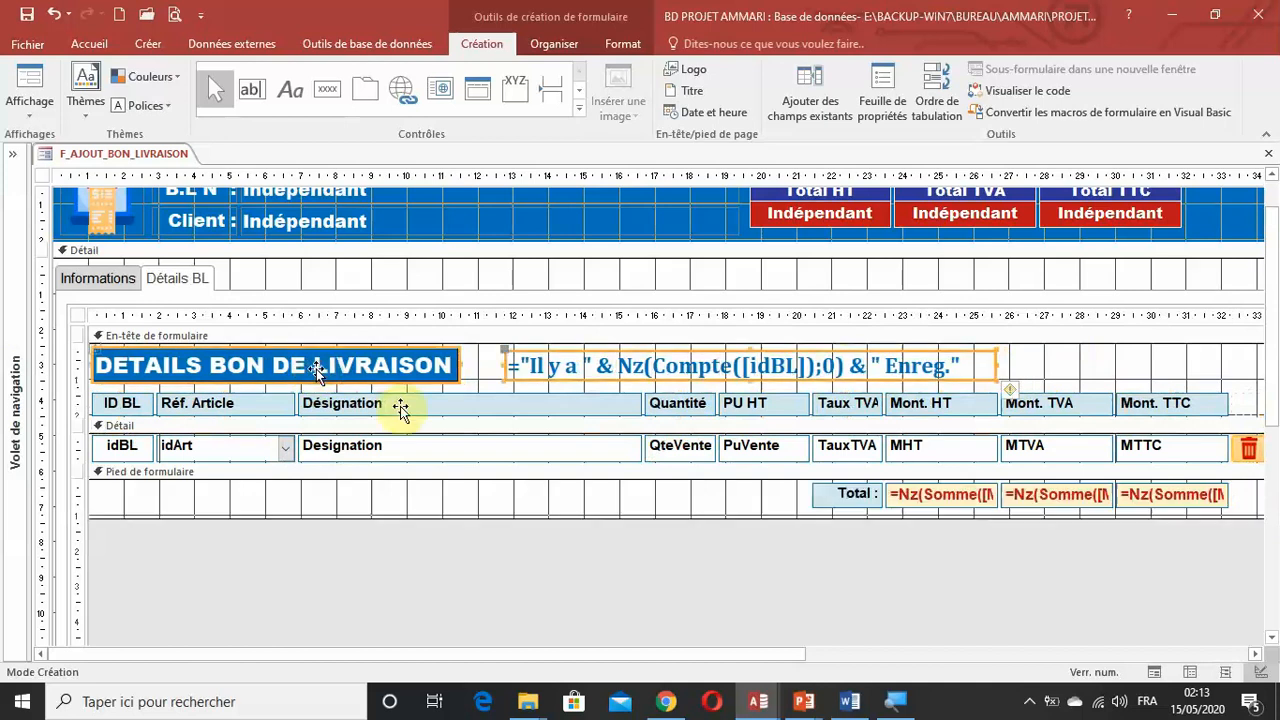
Narrow the subform control on the Détails BL page slightly, and reduce the tab control's width by a similar amount.
left_click_drag(516, 652, 922, 657)
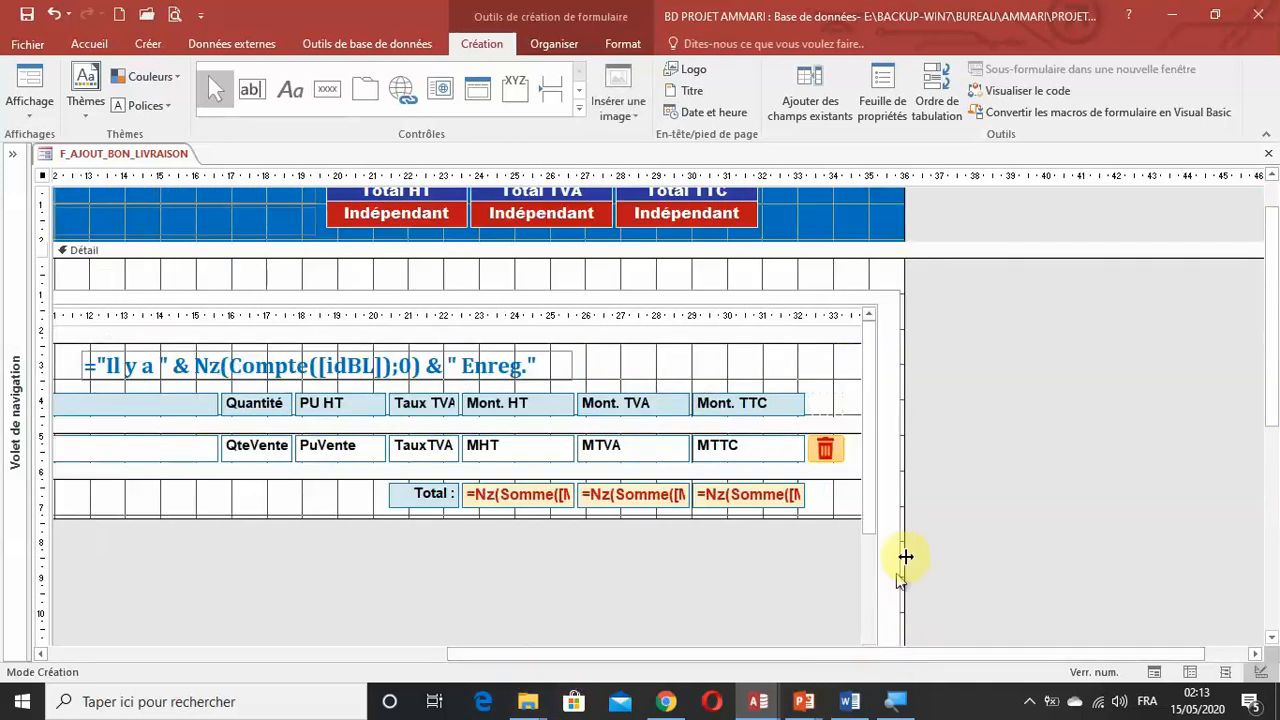
left_click_drag(880, 486, 849, 492)
left_click(888, 494)
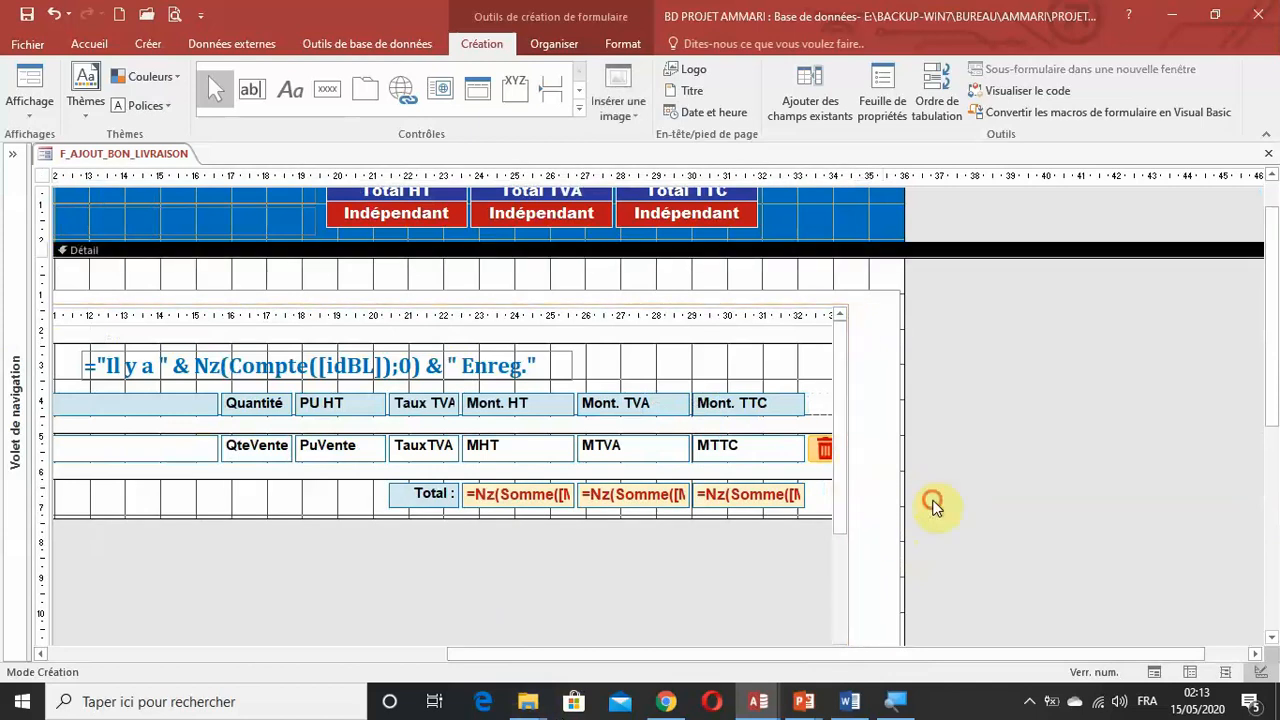
left_click_drag(932, 505, 880, 549)
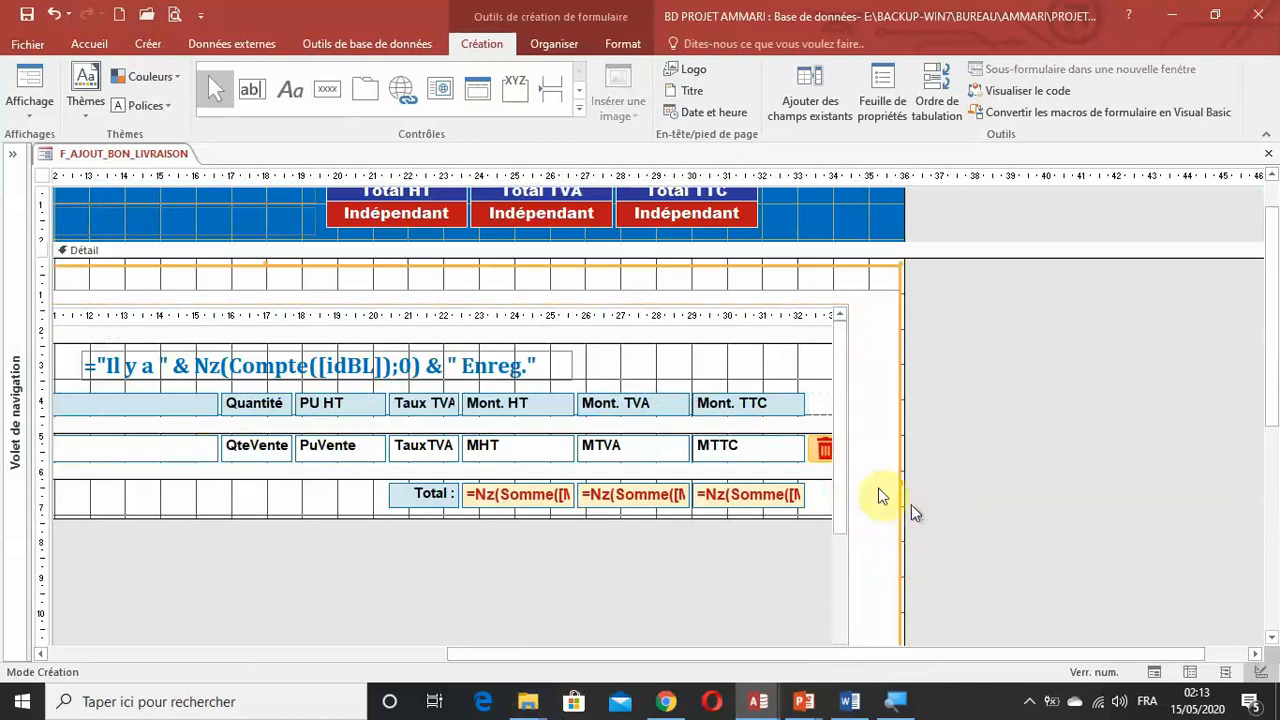
left_click_drag(899, 482, 869, 488)
Set the tab control's font size to 12, change its font colour, and display the Détails BL page.
left_click_drag(954, 656, 80, 669)
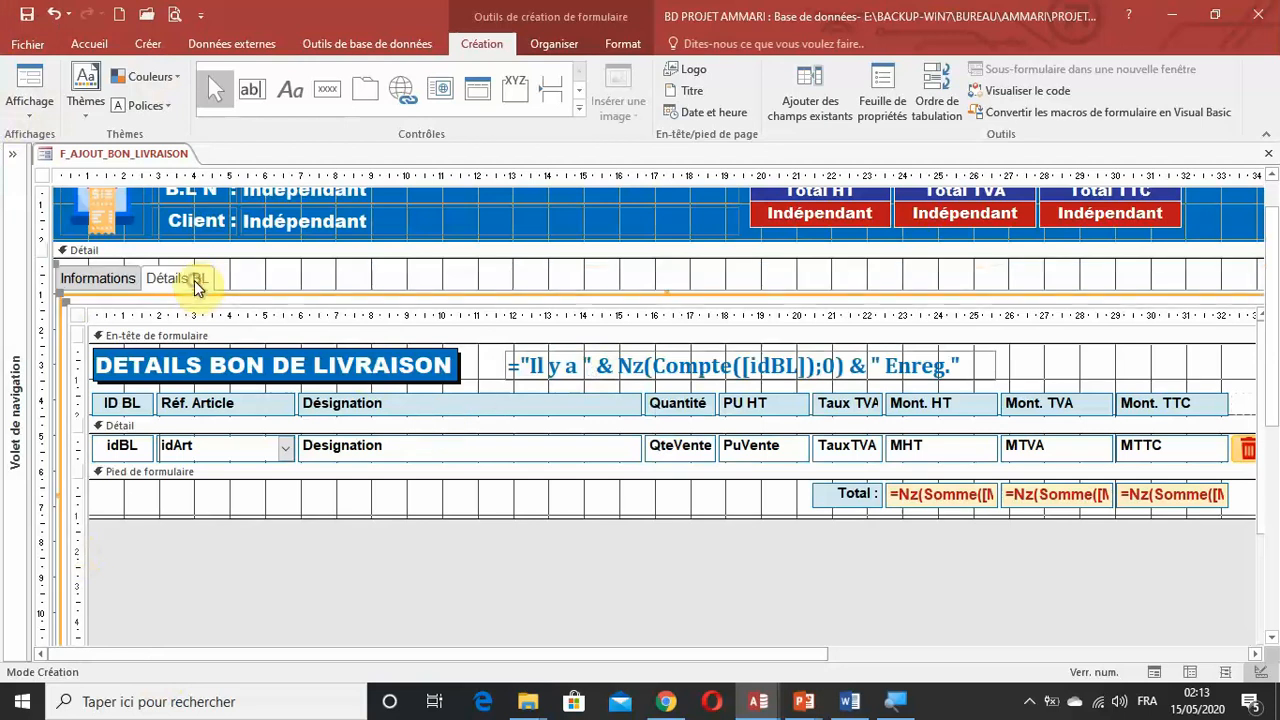
left_click(129, 280)
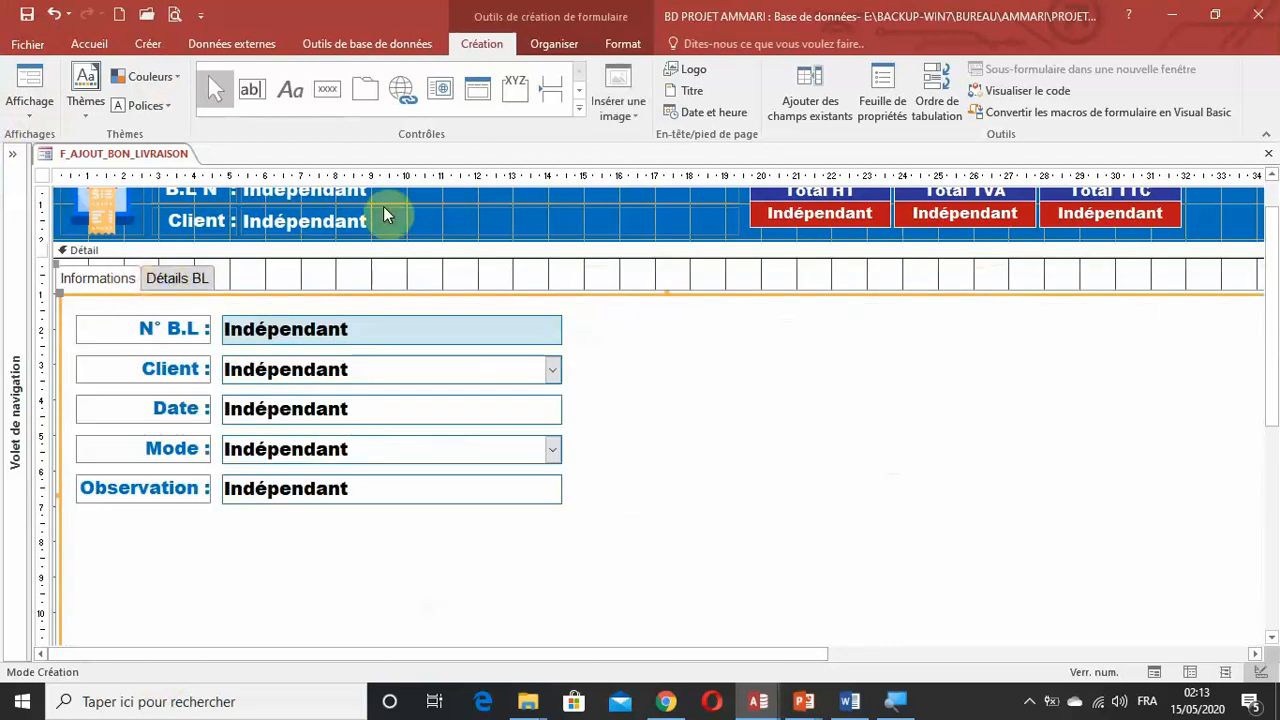
left_click(626, 43)
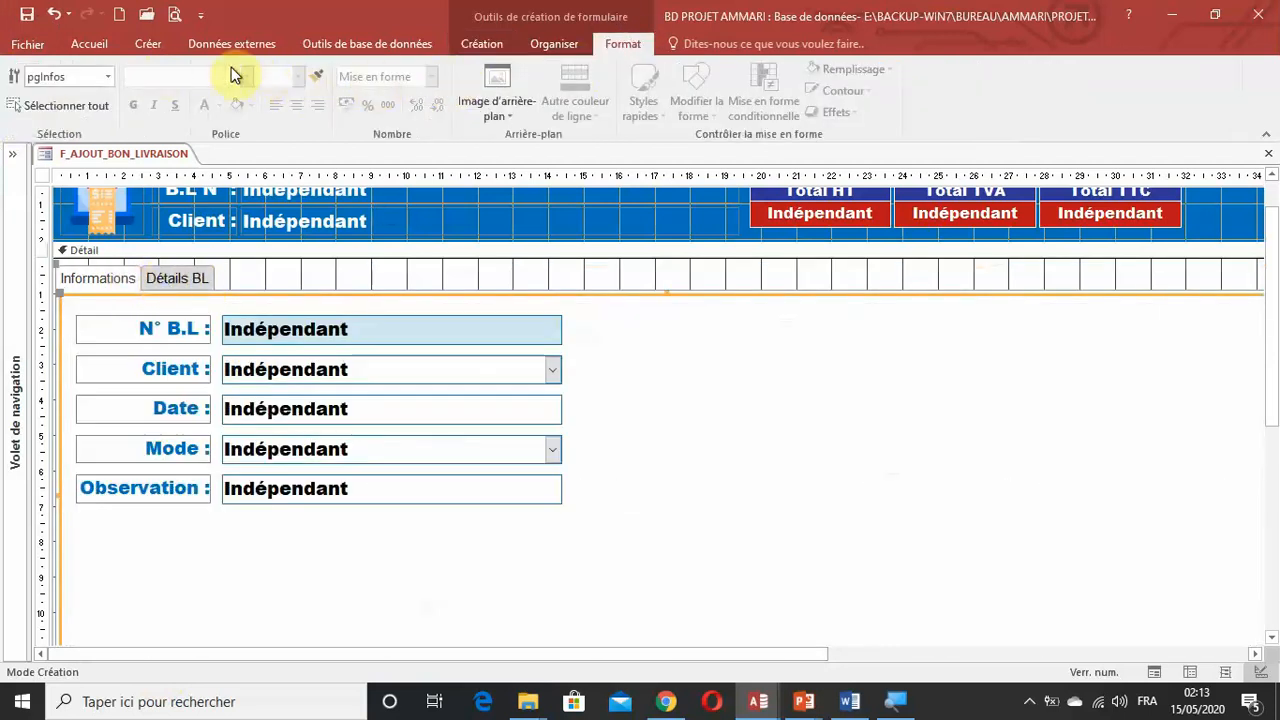
left_click(47, 275)
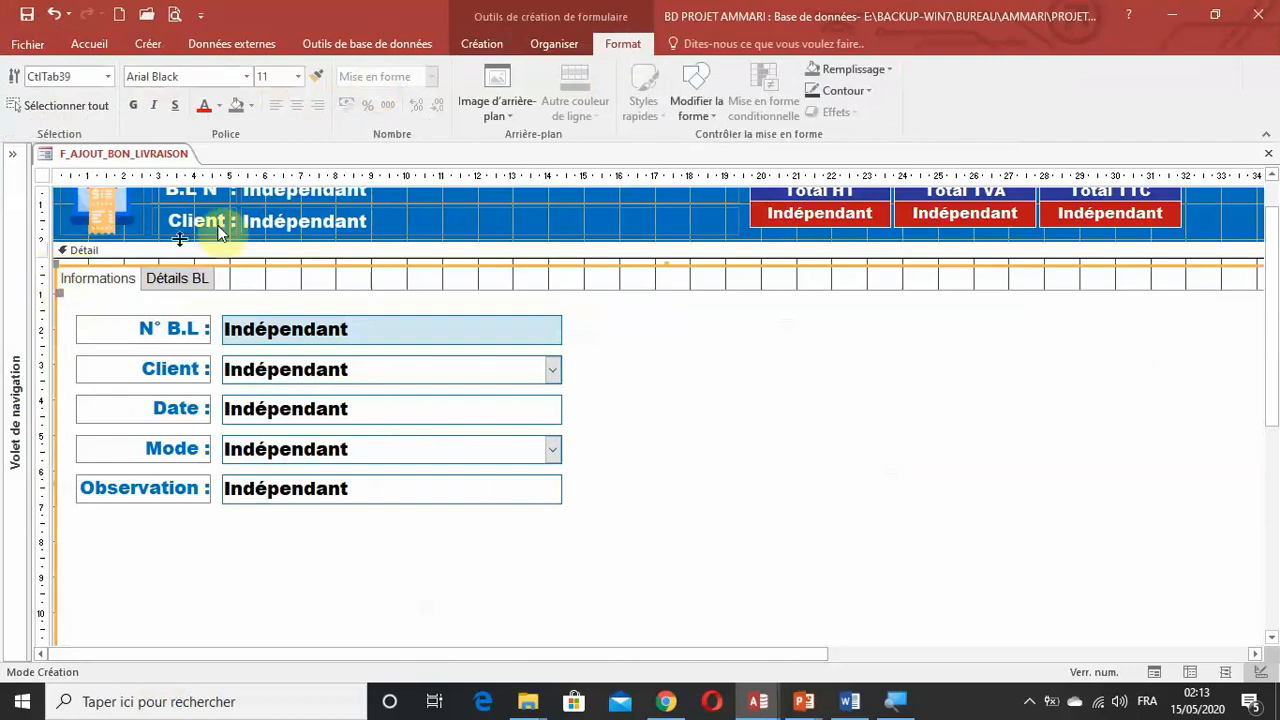
left_click(298, 77)
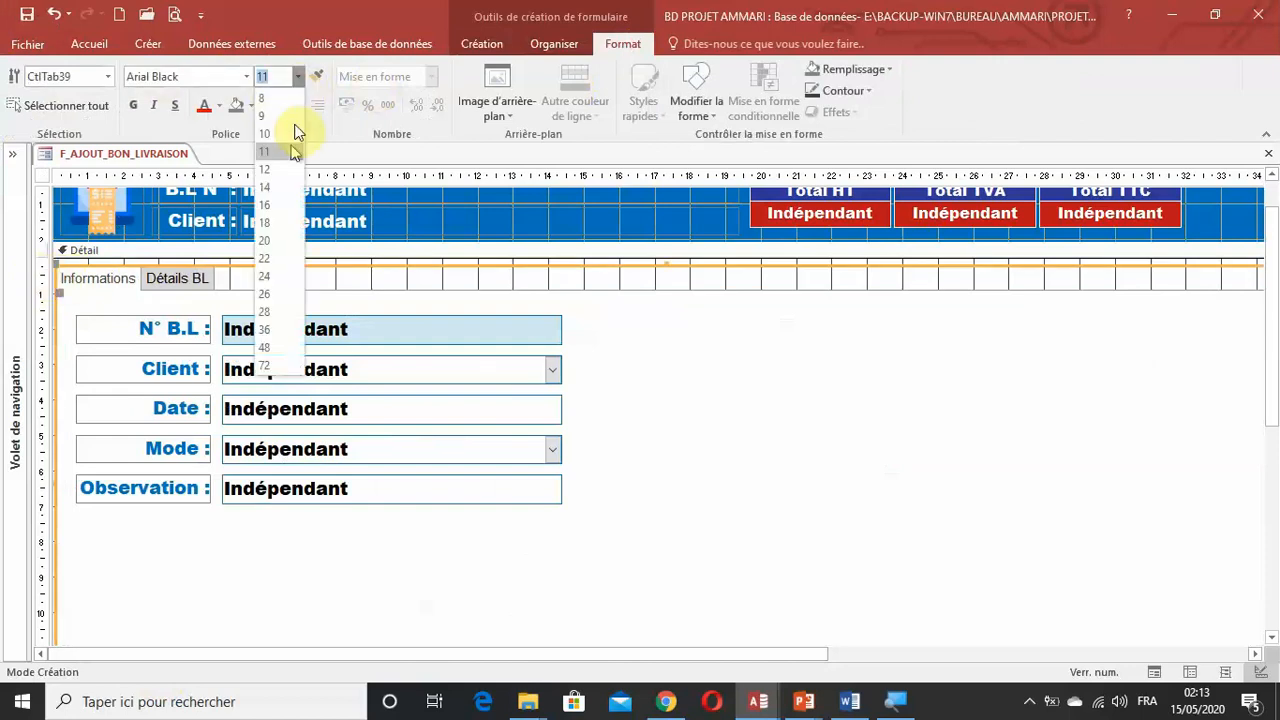
left_click(281, 172)
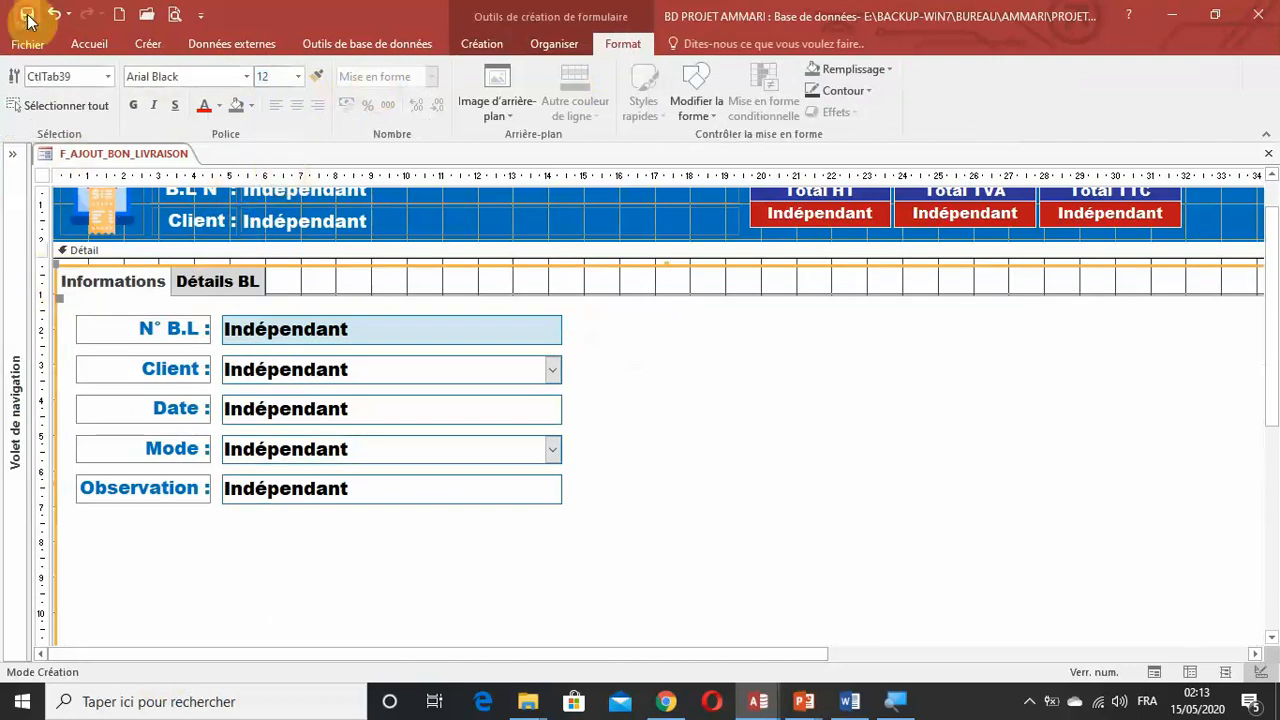
left_click(219, 108)
left_click(219, 171)
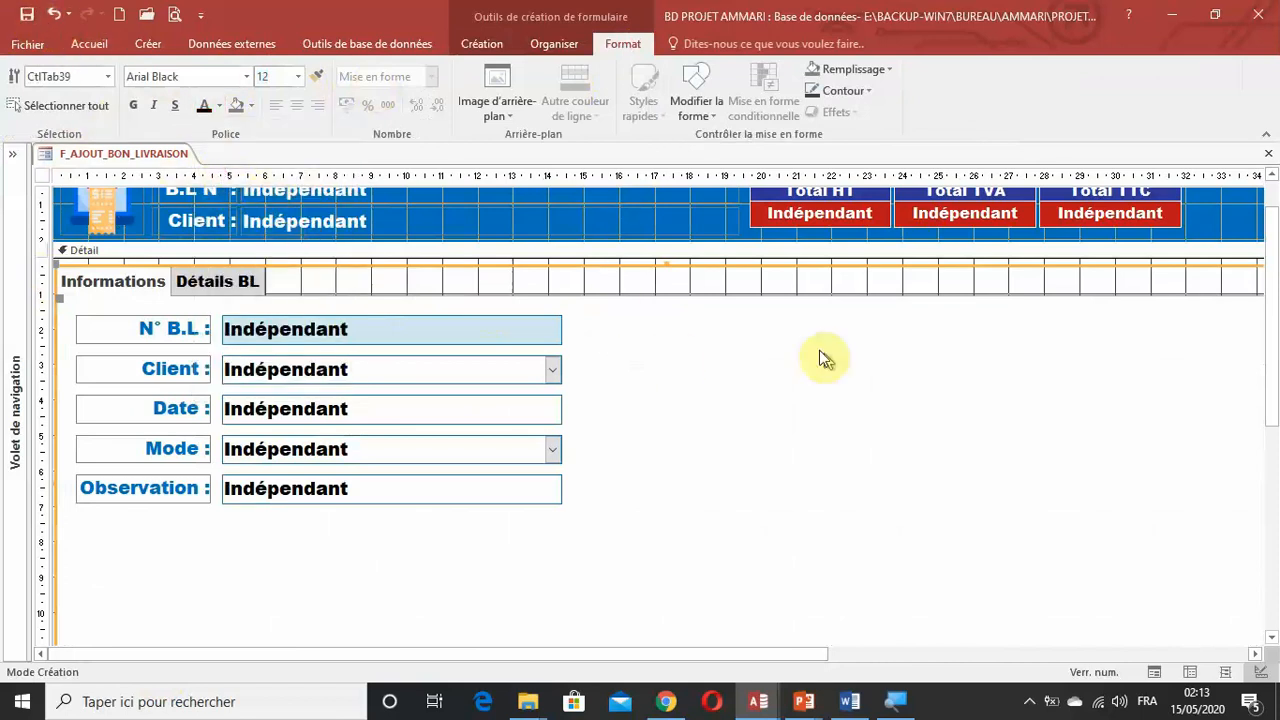
left_click(255, 281)
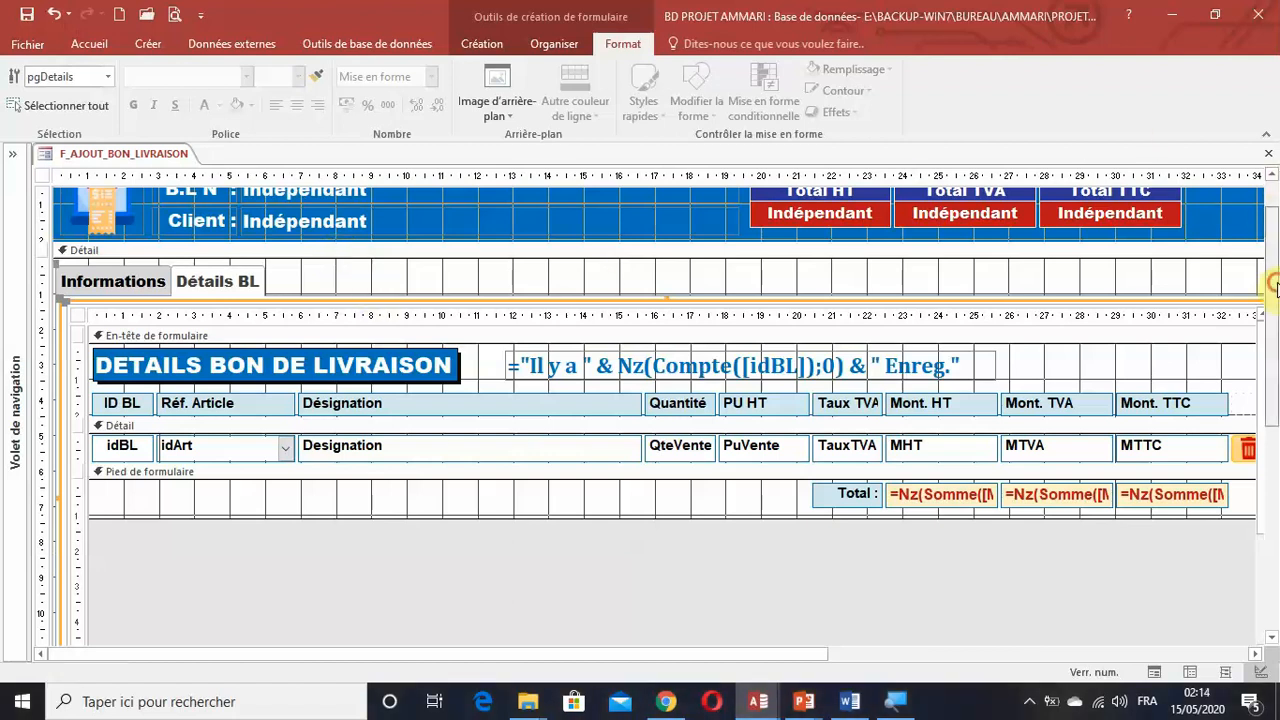
left_click_drag(1273, 284, 1274, 229)
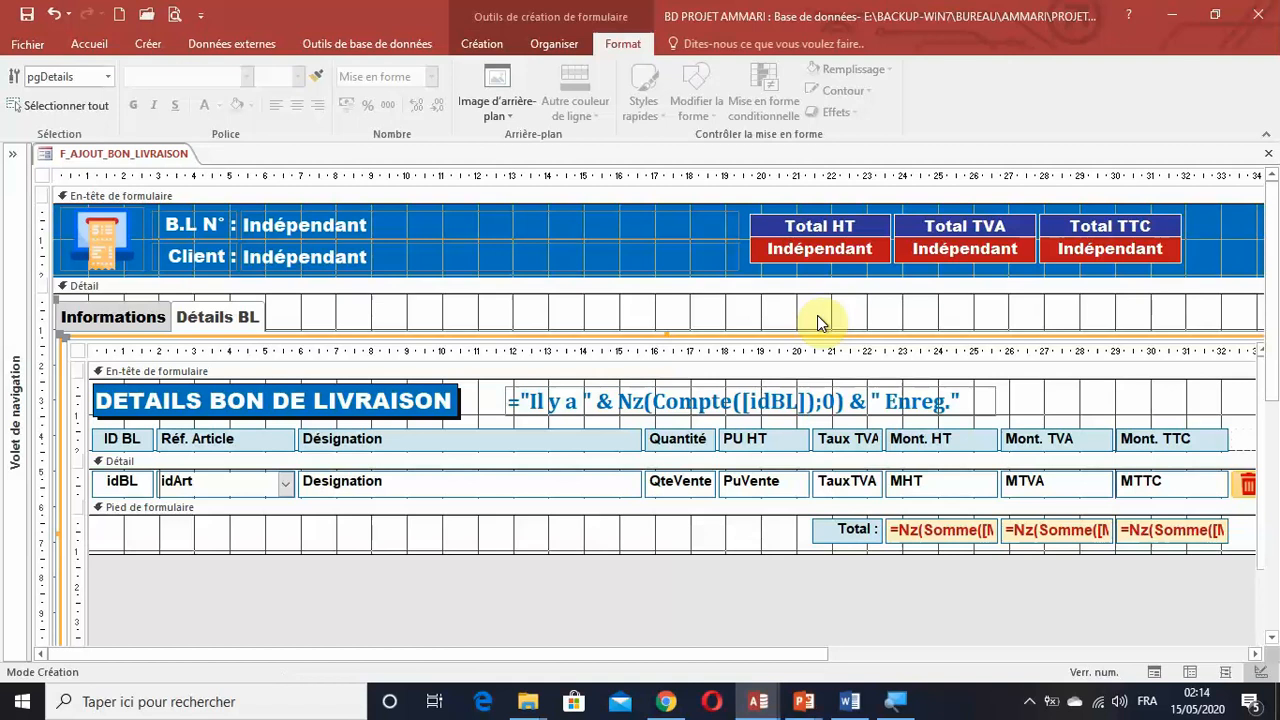
Switch to the other Access window with the finished project and close its SF_DETAILS_BL form.
mouse_move(758, 701)
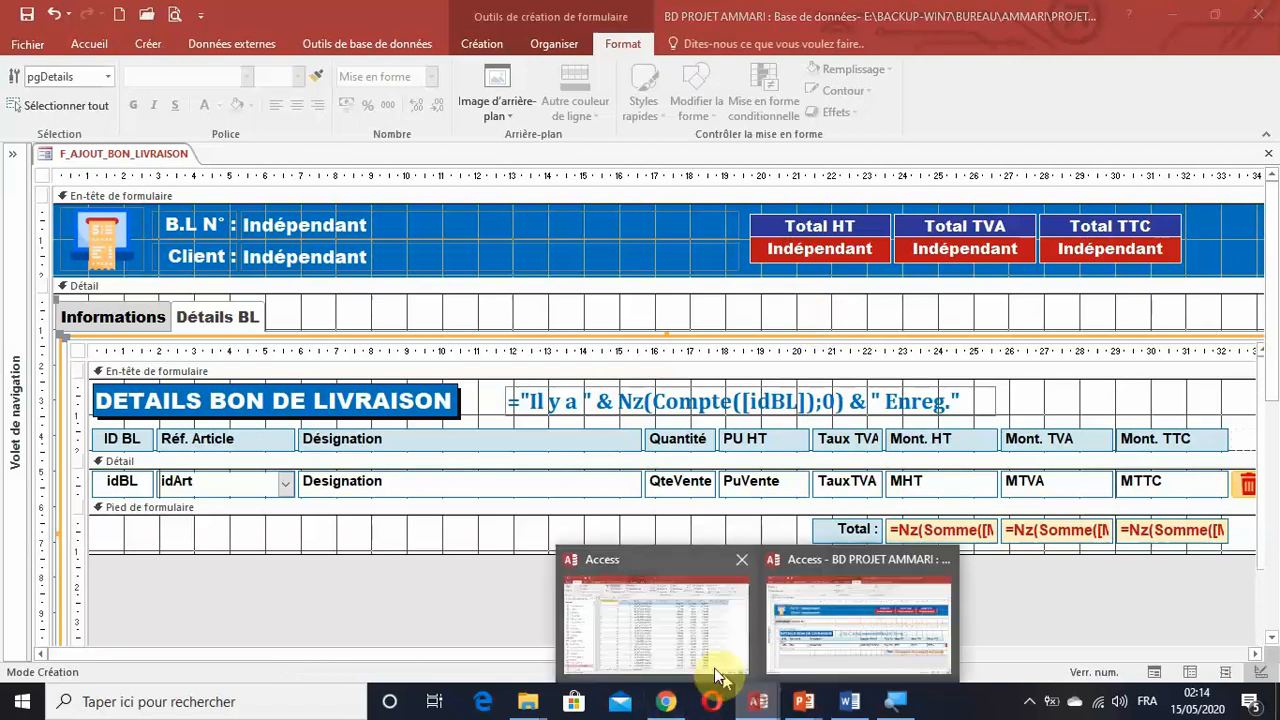
left_click(677, 635)
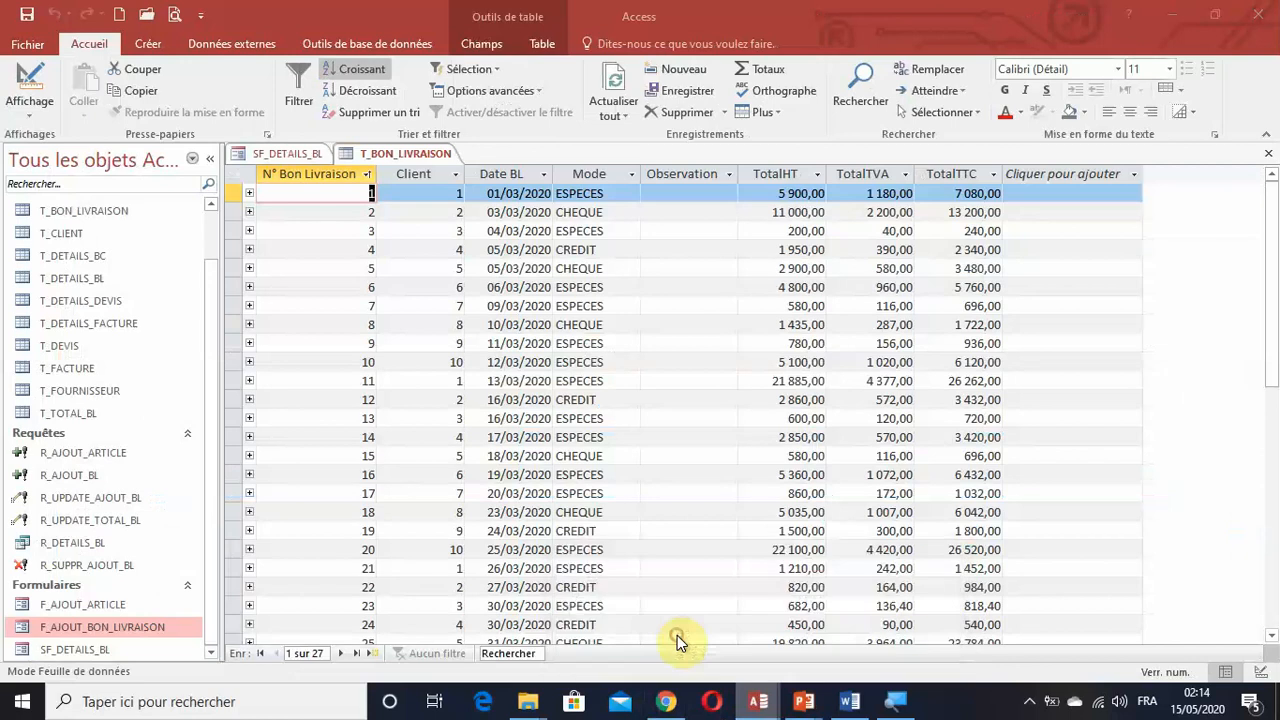
left_click(284, 153)
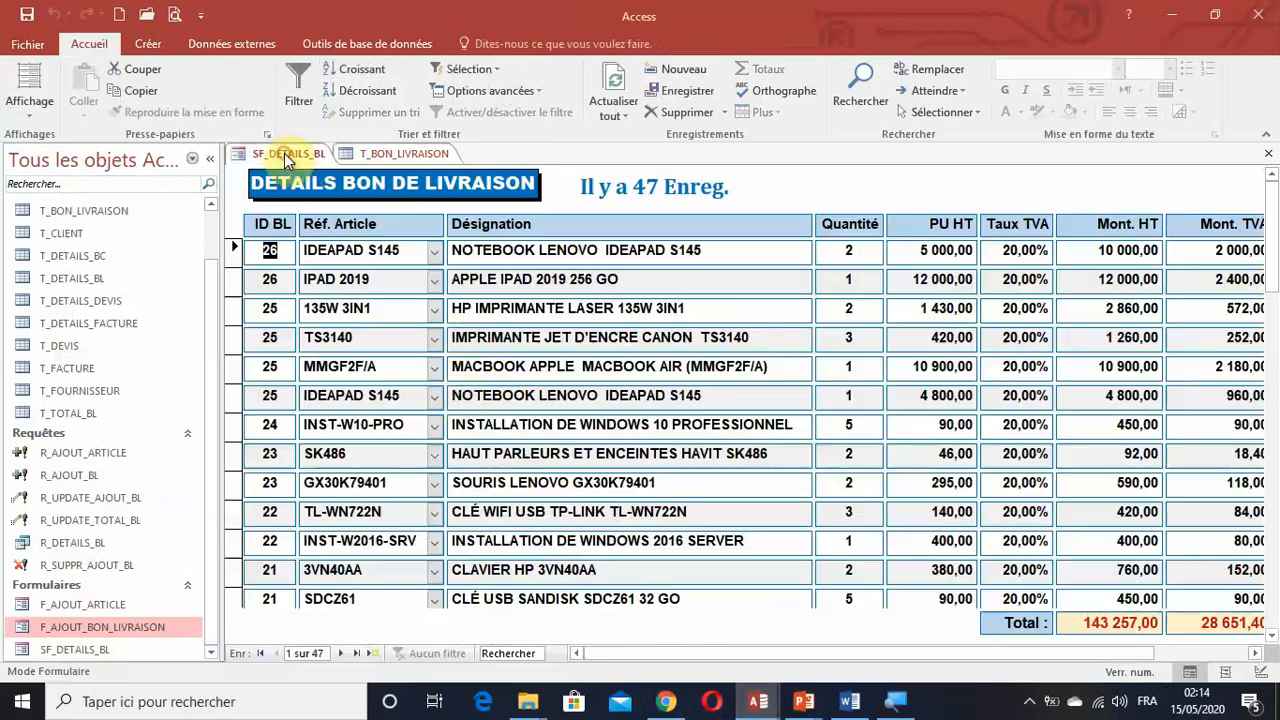
left_click(1268, 153)
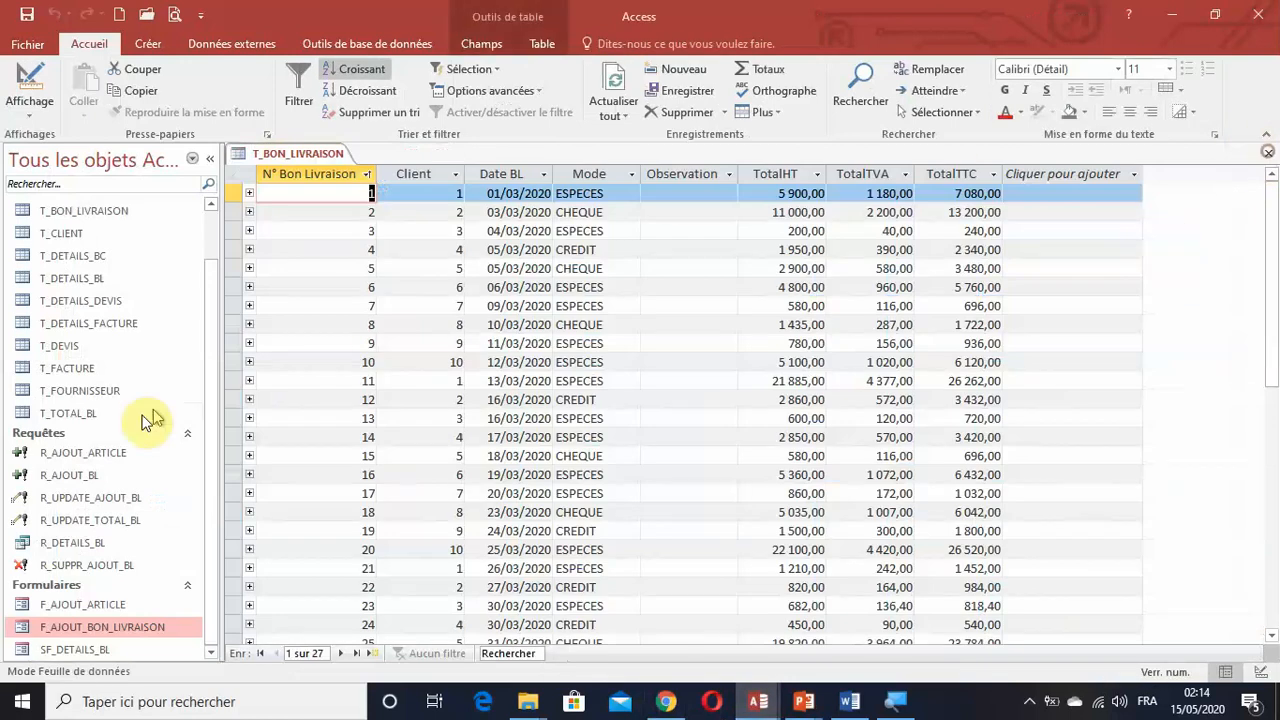
Open the F_AJOUT_BON_LIVRAISON form and move its pop-up window aside to uncover the T_BON_LIVRAISON table.
left_click(138, 625)
double_click(138, 625)
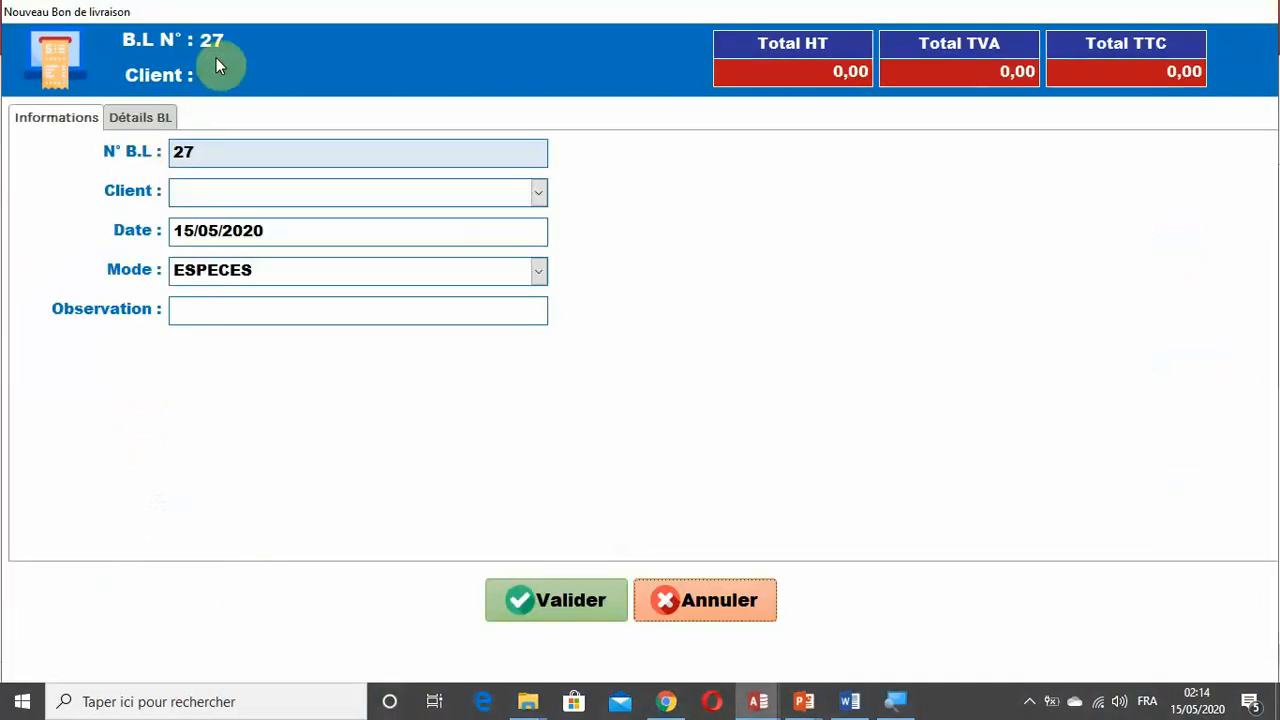
left_click(545, 12)
left_click_drag(545, 12, 1217, 229)
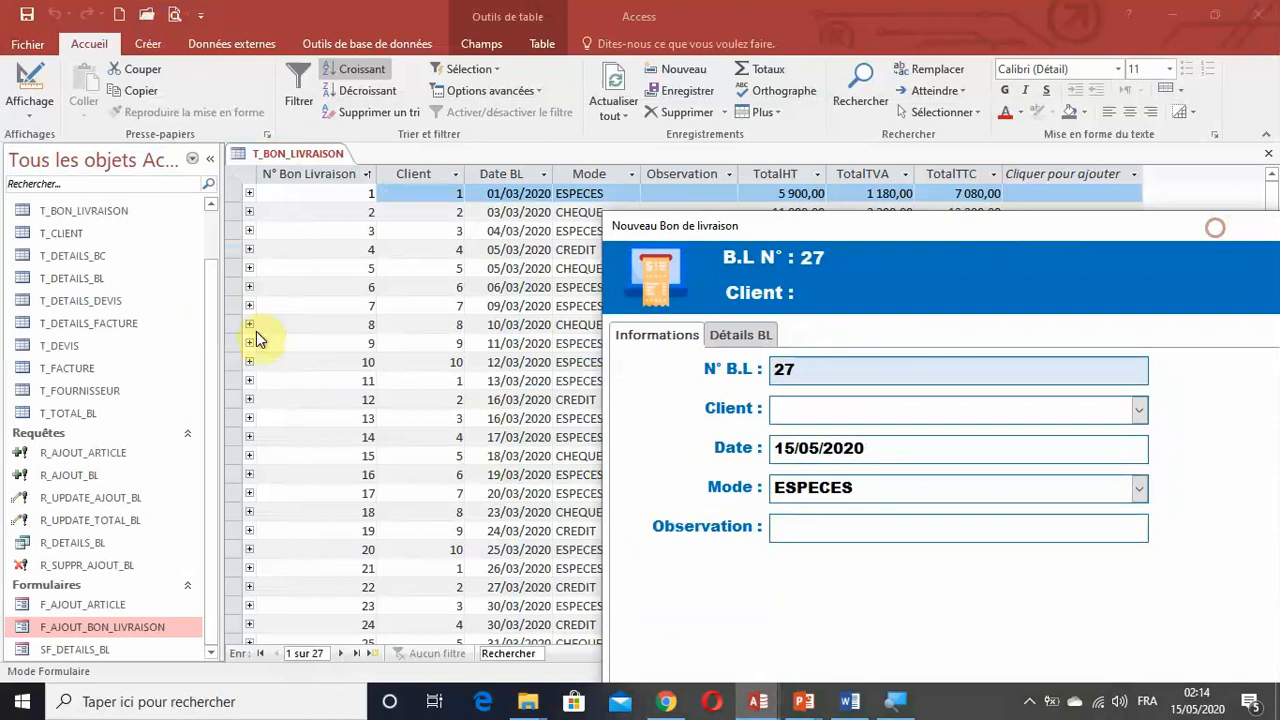
Refresh the T_BON_LIVRAISON table, move the pop-up farther away and examine the table's last records.
scroll(205, 345, "up", 1)
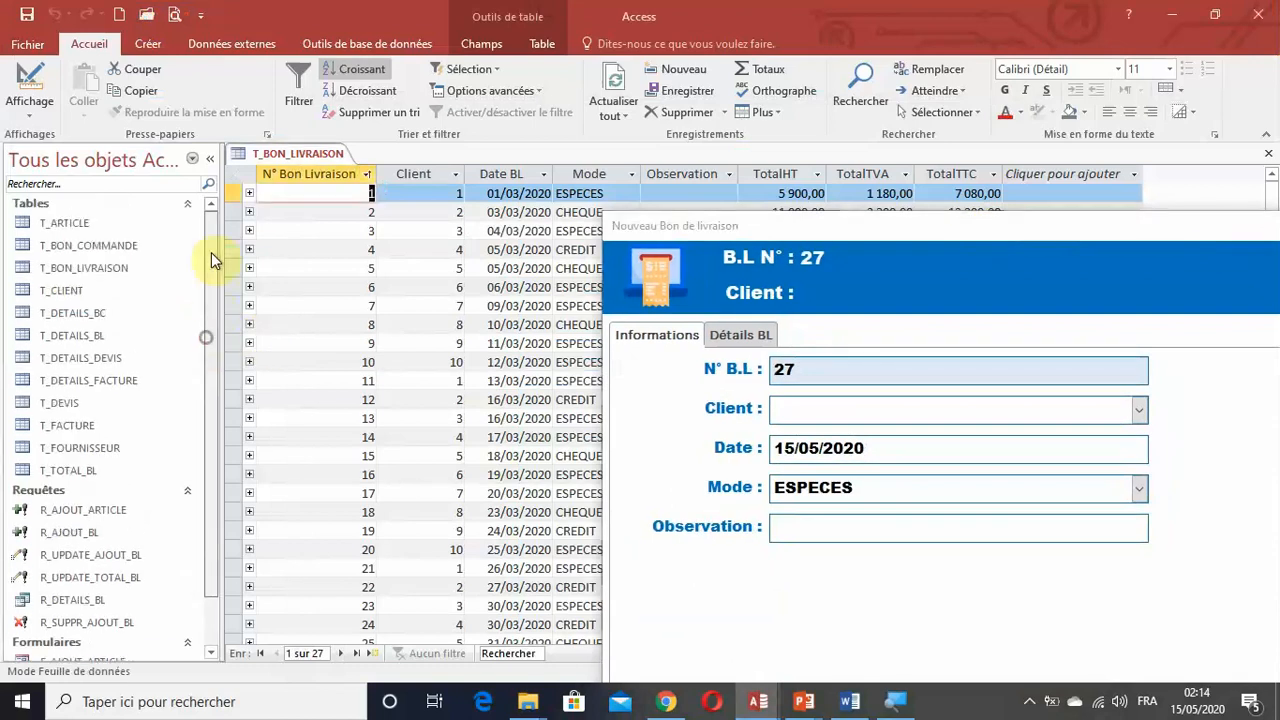
left_click(103, 268)
scroll(400, 312, "down", 4)
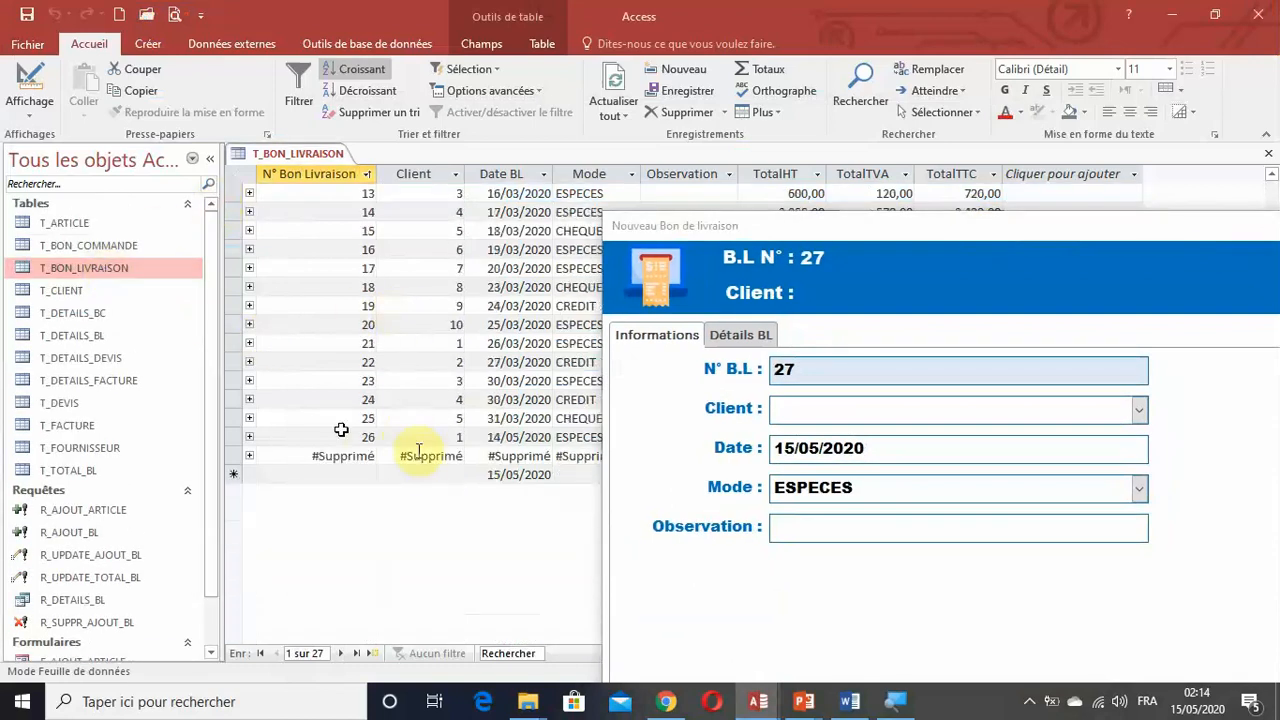
left_click(613, 88)
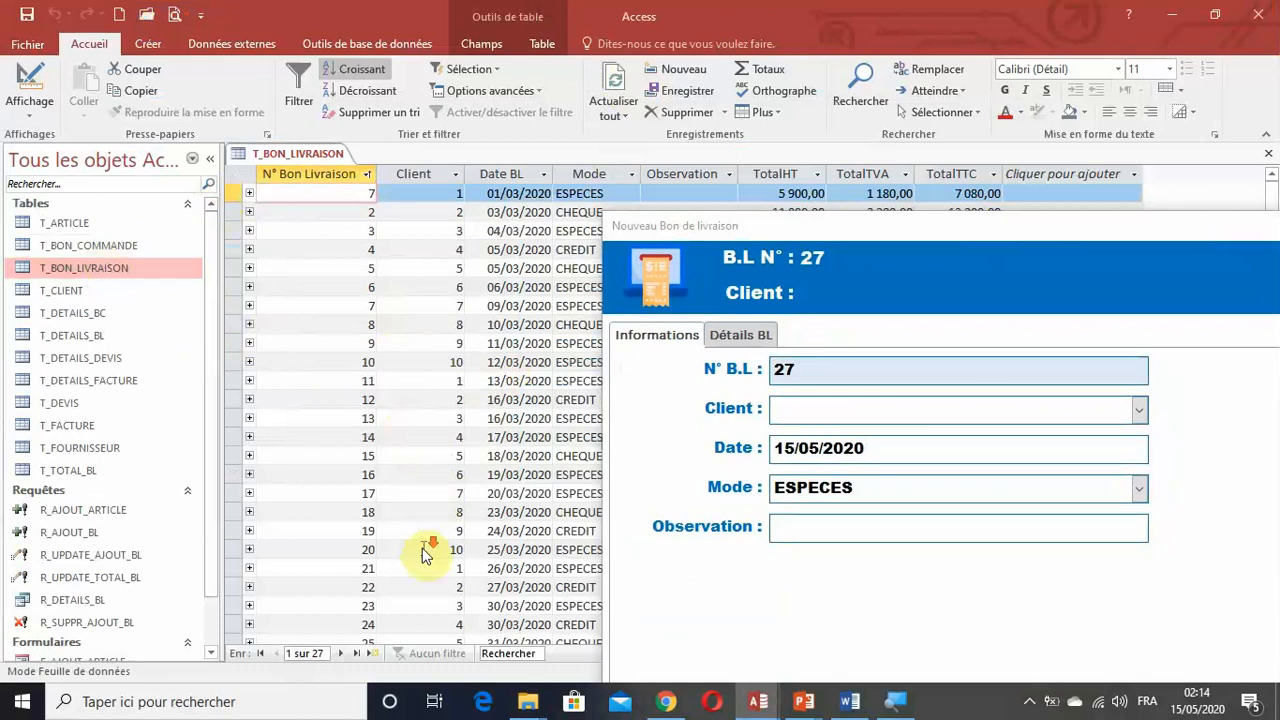
scroll(423, 543, "down", 5)
left_click_drag(701, 225, 960, 428)
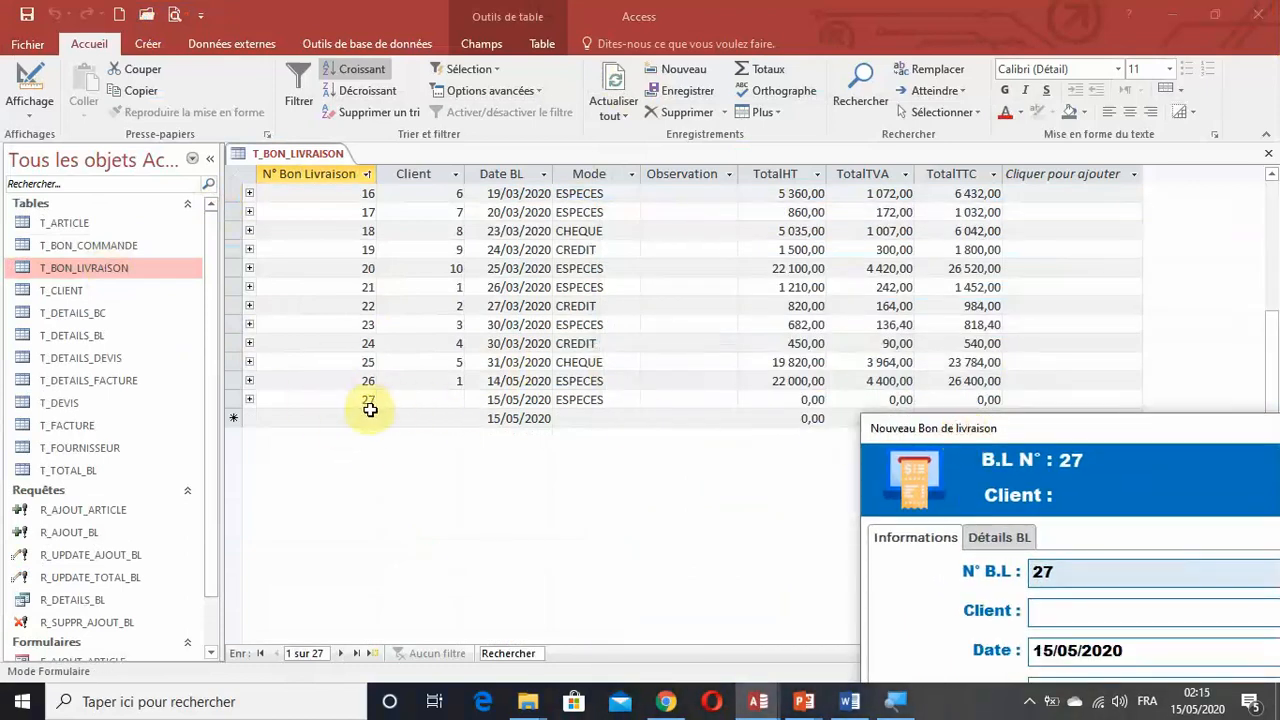
Move the Nouveau Bon de livraison pop-up back into view and review its Détails BL and Informations pages.
left_click_drag(1099, 439, 605, 144)
left_click(492, 244)
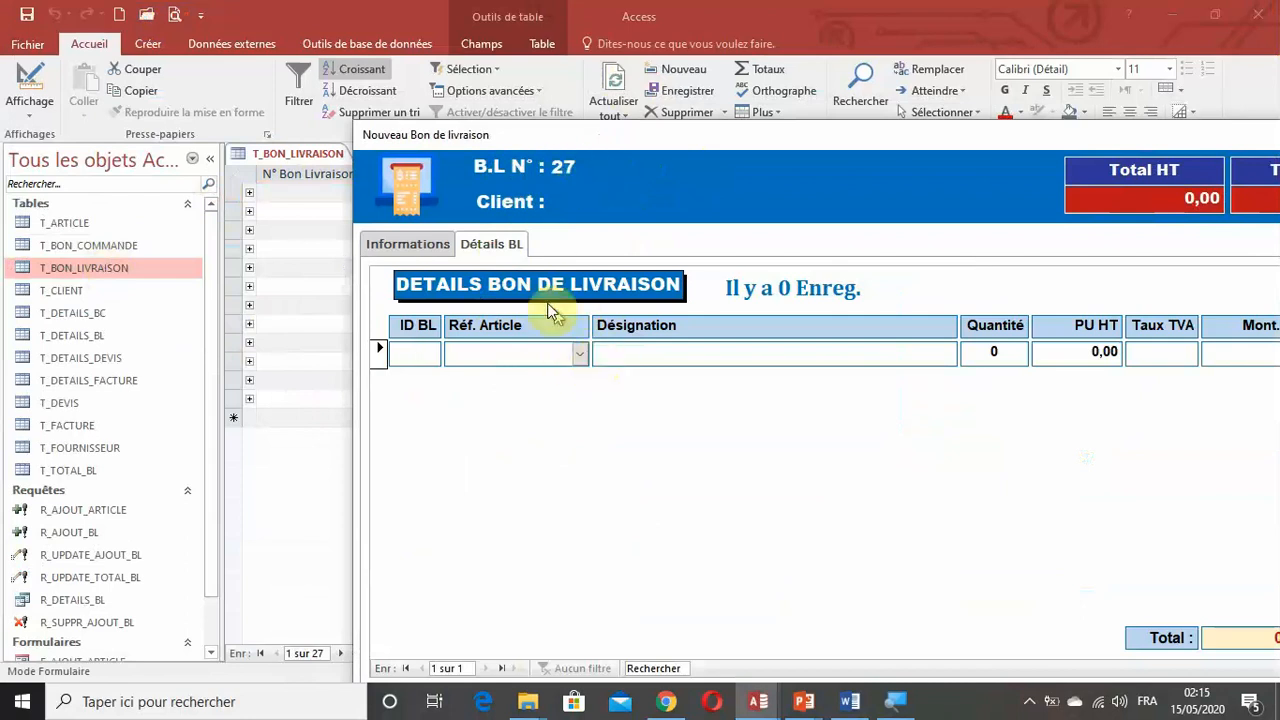
left_click(447, 243)
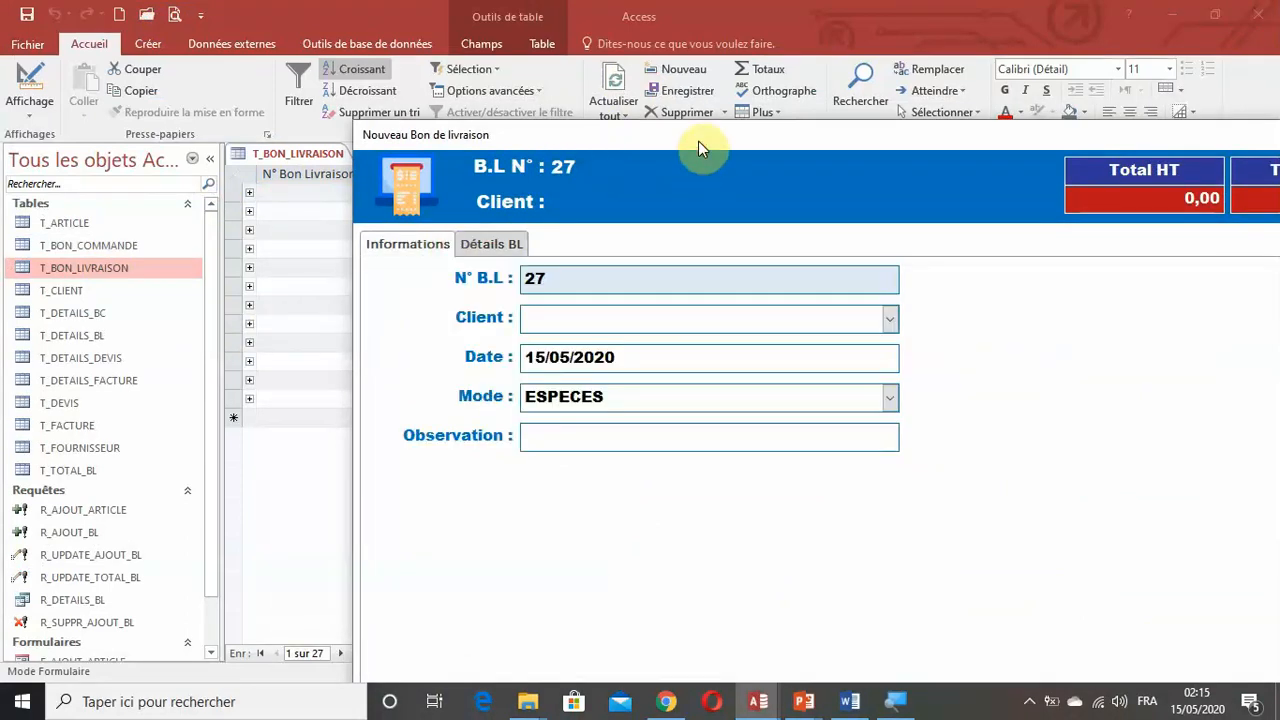
left_click_drag(698, 141, 515, 121)
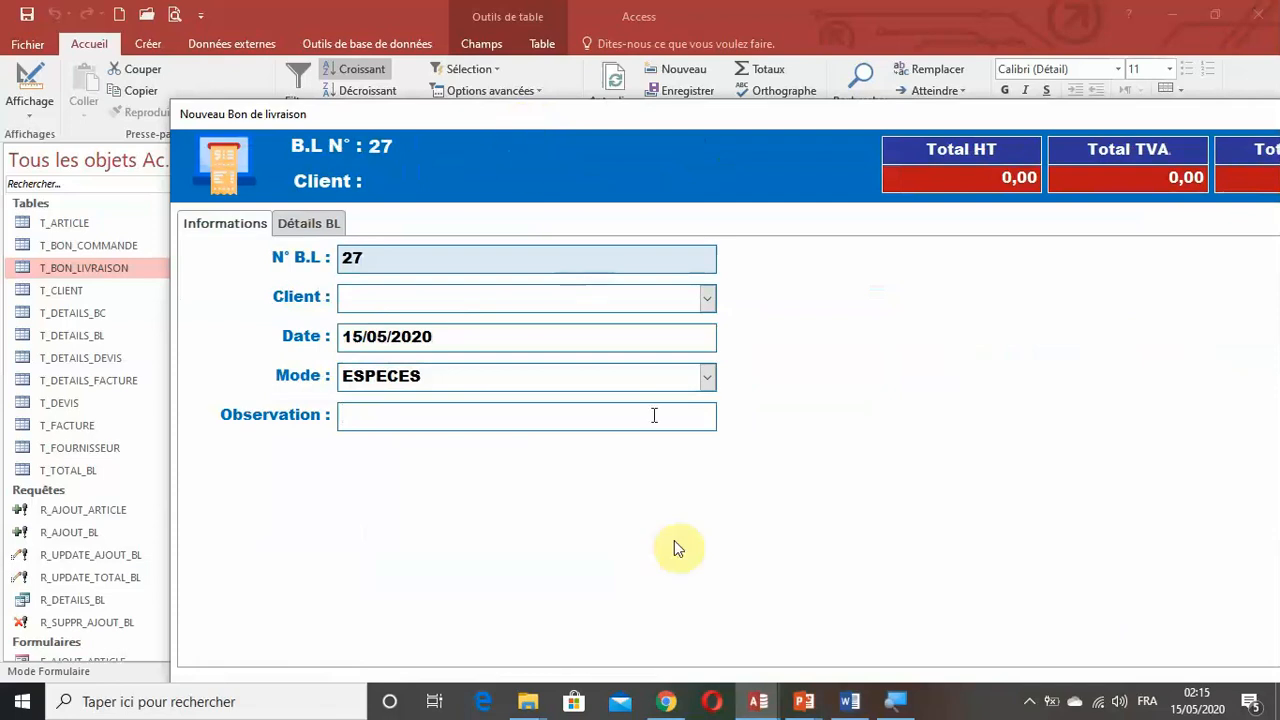
Switch back to the BD PROJET AMMARI database window, select the tab control and expand the navigation pane.
left_click(758, 701)
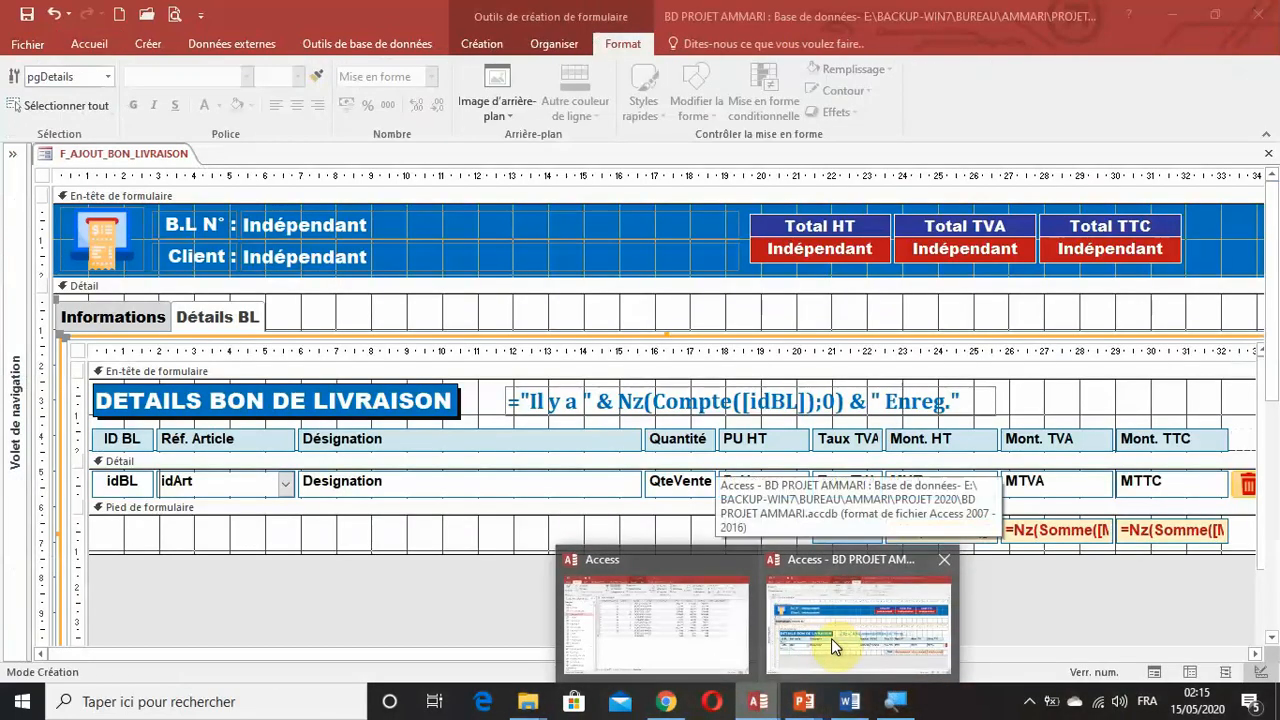
left_click(831, 638)
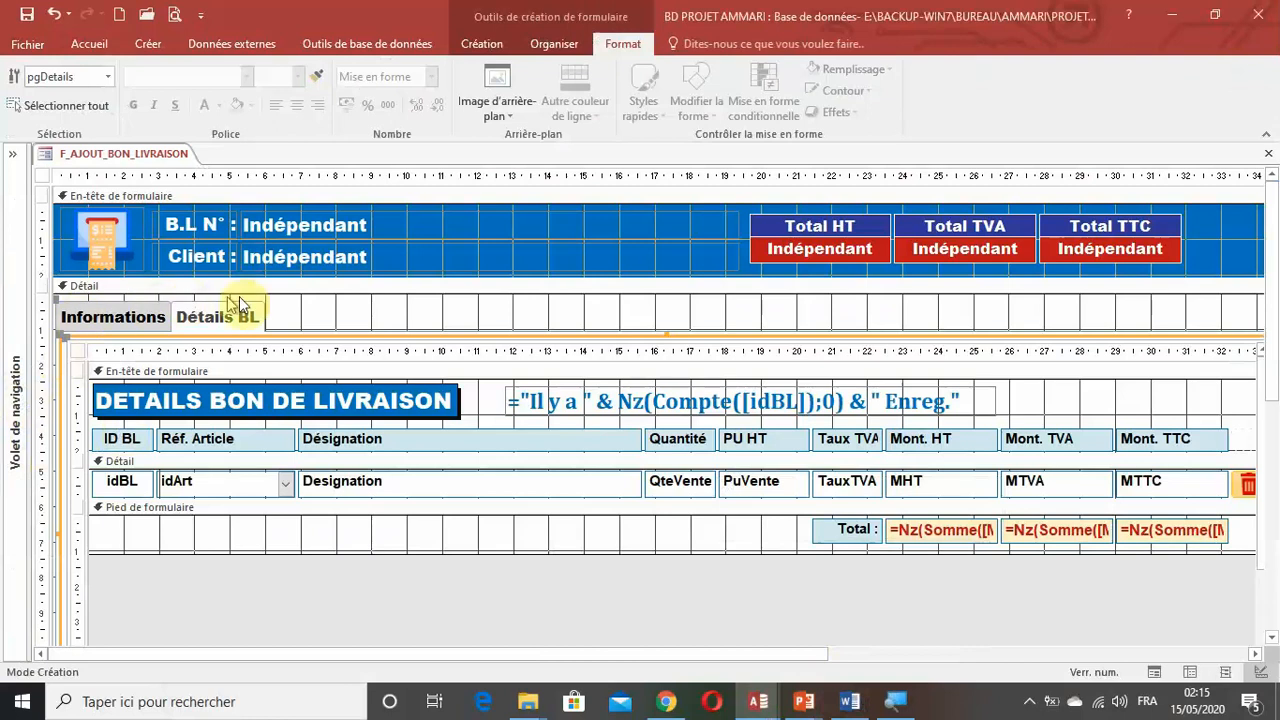
left_click(290, 308)
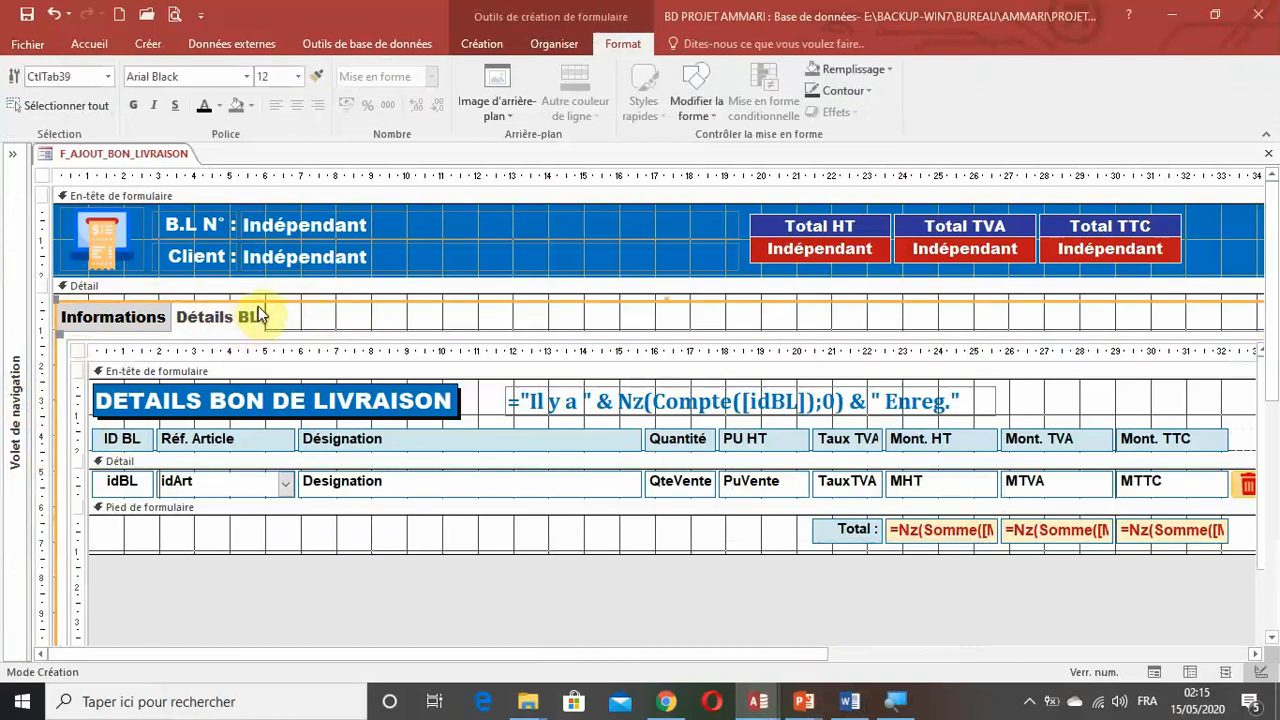
left_click(17, 310)
Create a new query in design view without adding any table, and enlarge its design grid.
left_click(146, 44)
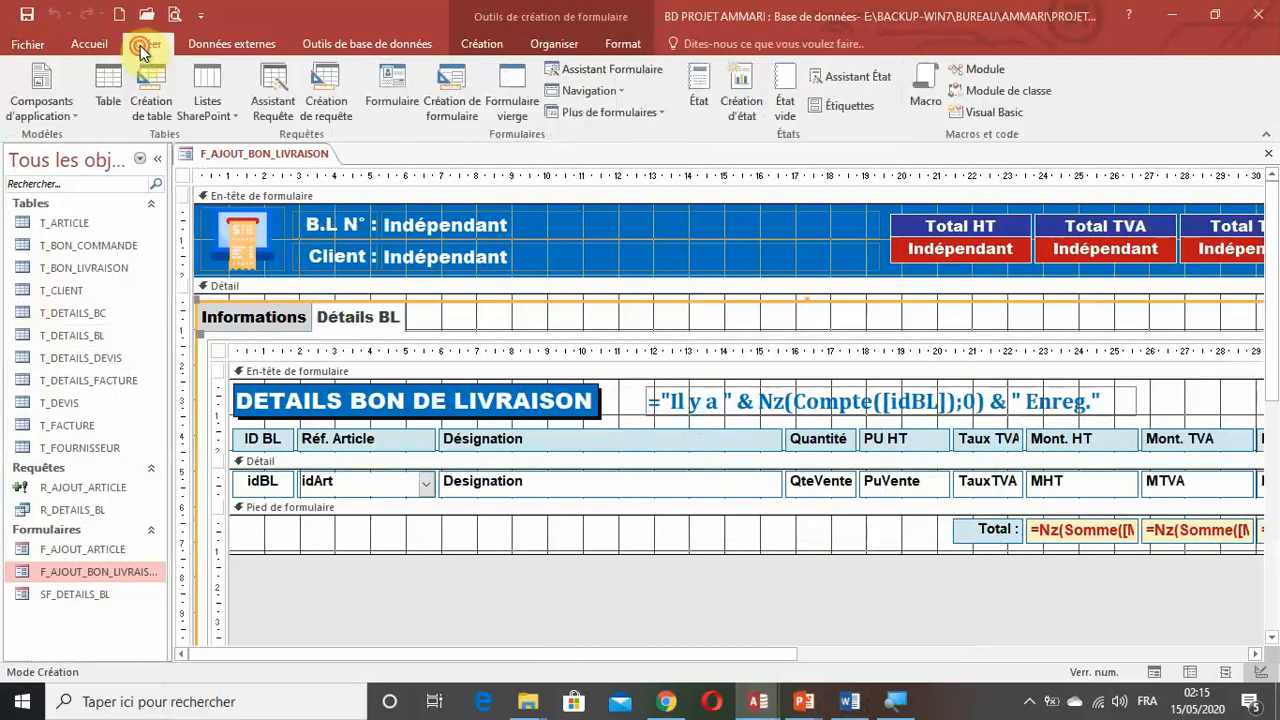
left_click(328, 100)
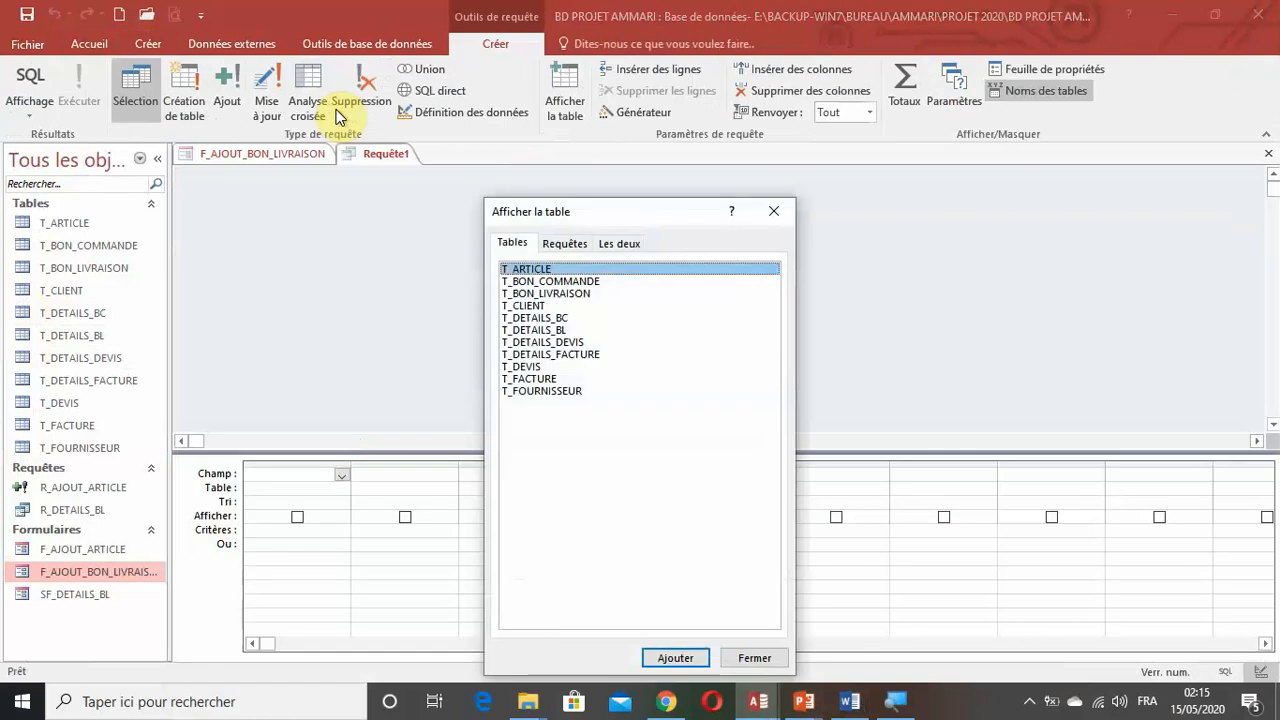
left_click(773, 211)
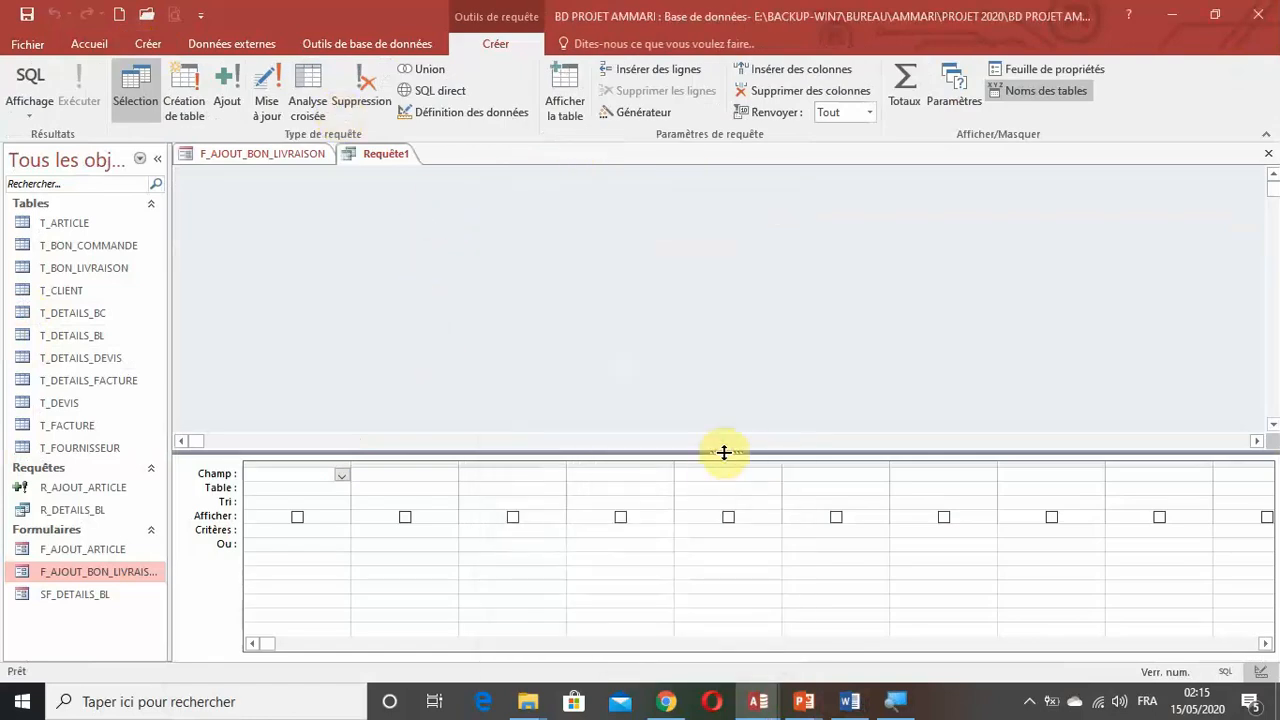
left_click_drag(723, 452, 694, 320)
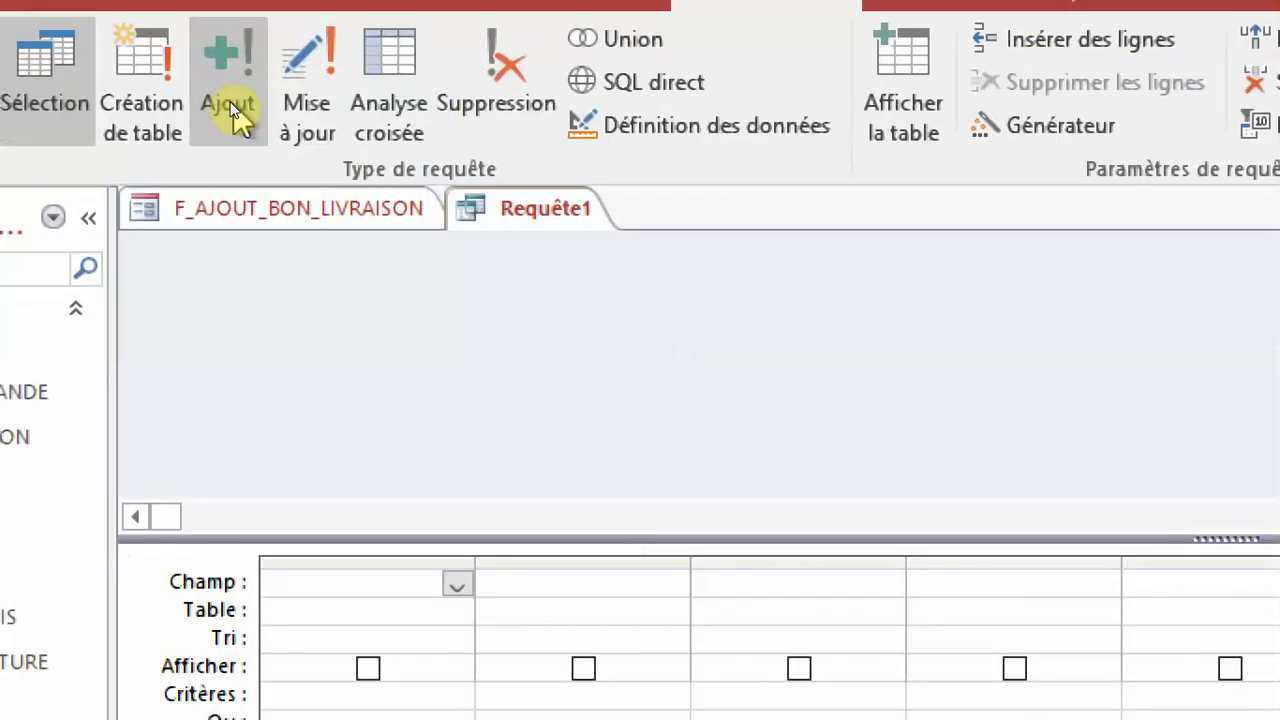
Turn the query into an append query that adds records to T_BON_LIVRAISON in the current database.
left_click(230, 108)
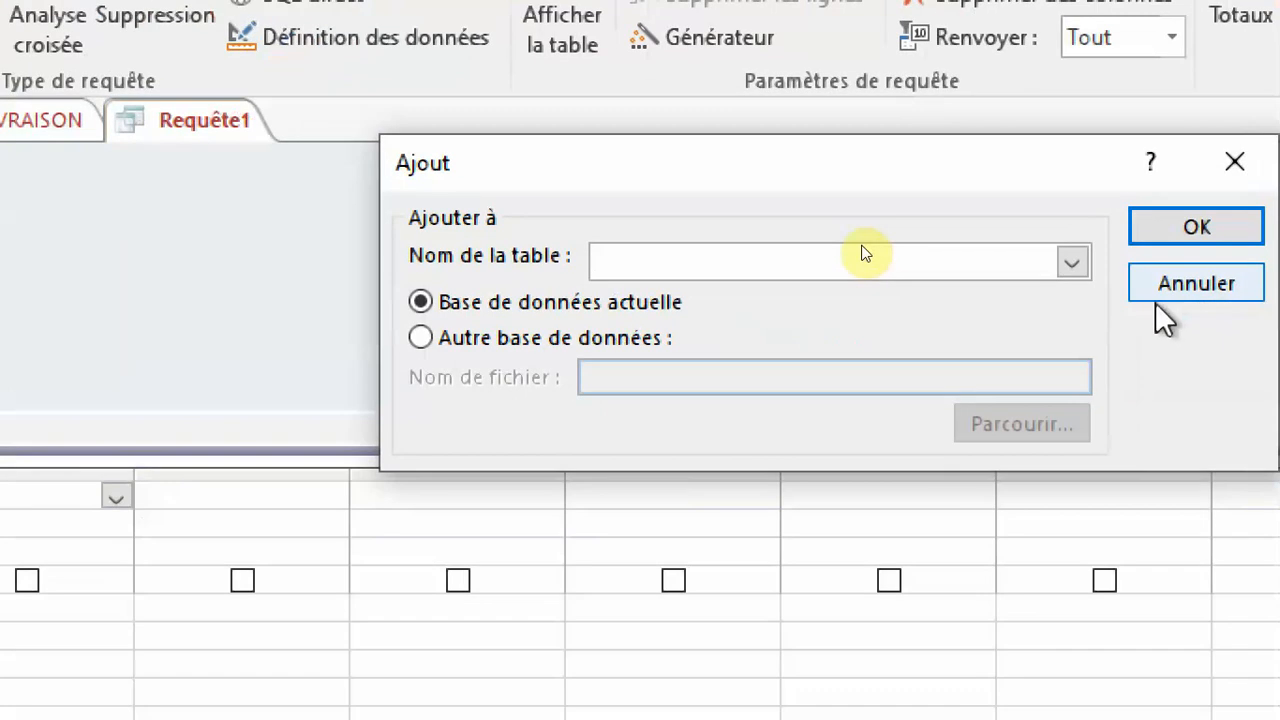
left_click(1072, 262)
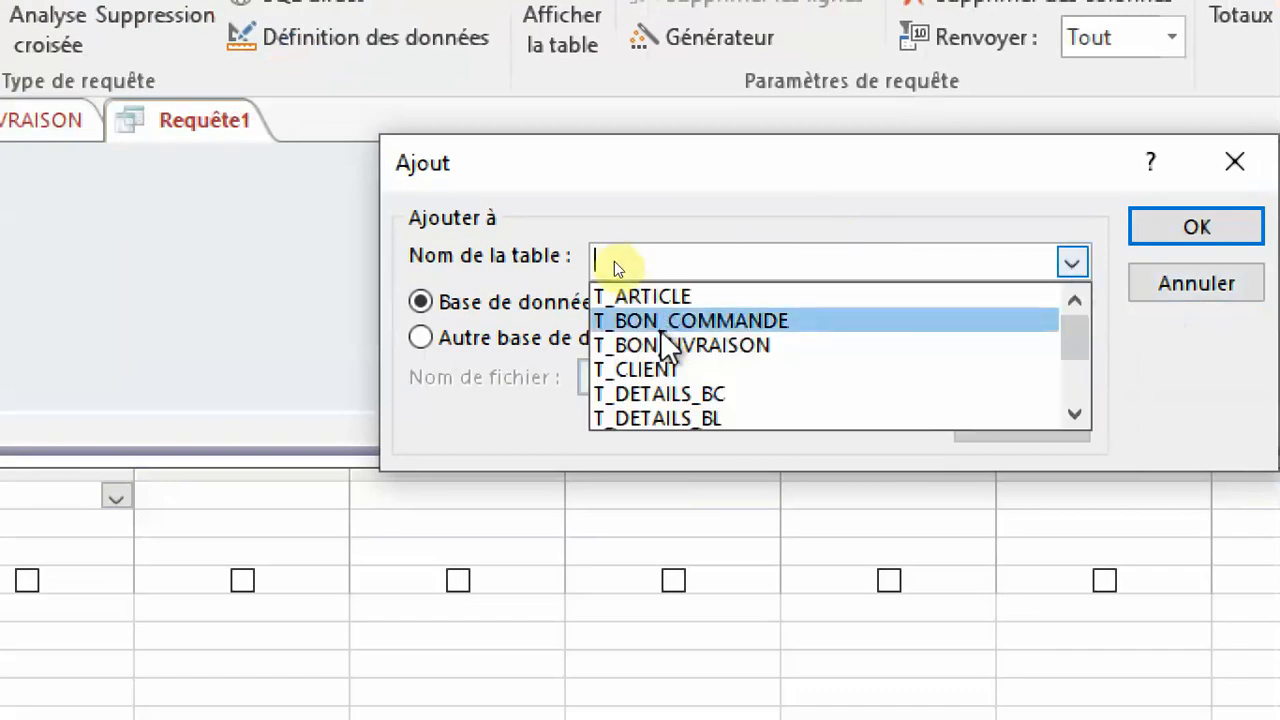
left_click(700, 345)
left_click(1197, 228)
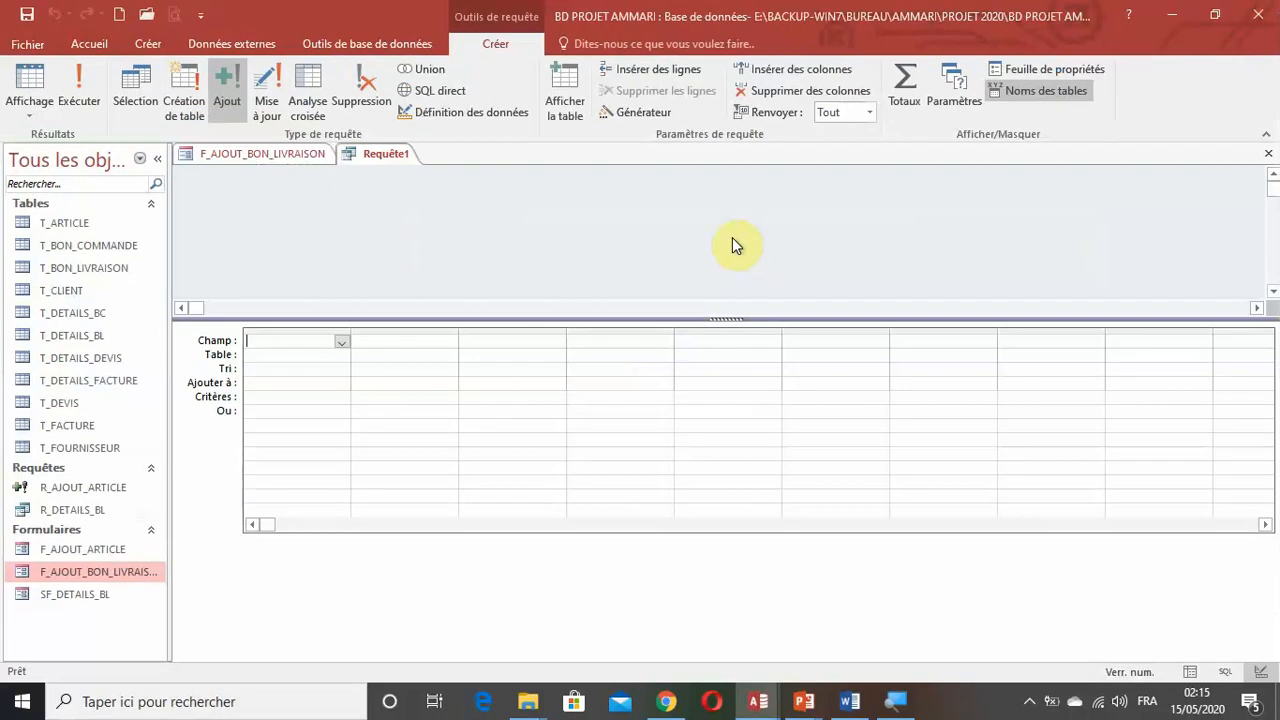
Set the append destination fields of the query's first two columns to idBL and idClt.
left_click(269, 382)
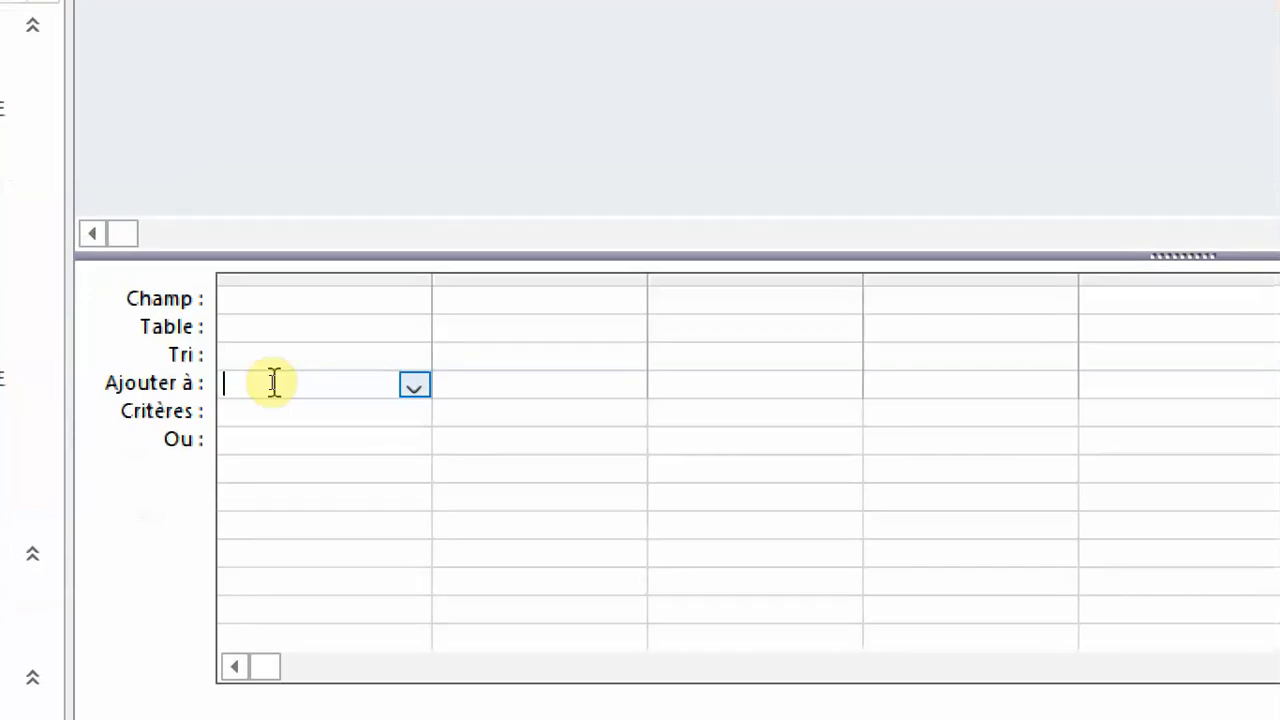
left_click(414, 386)
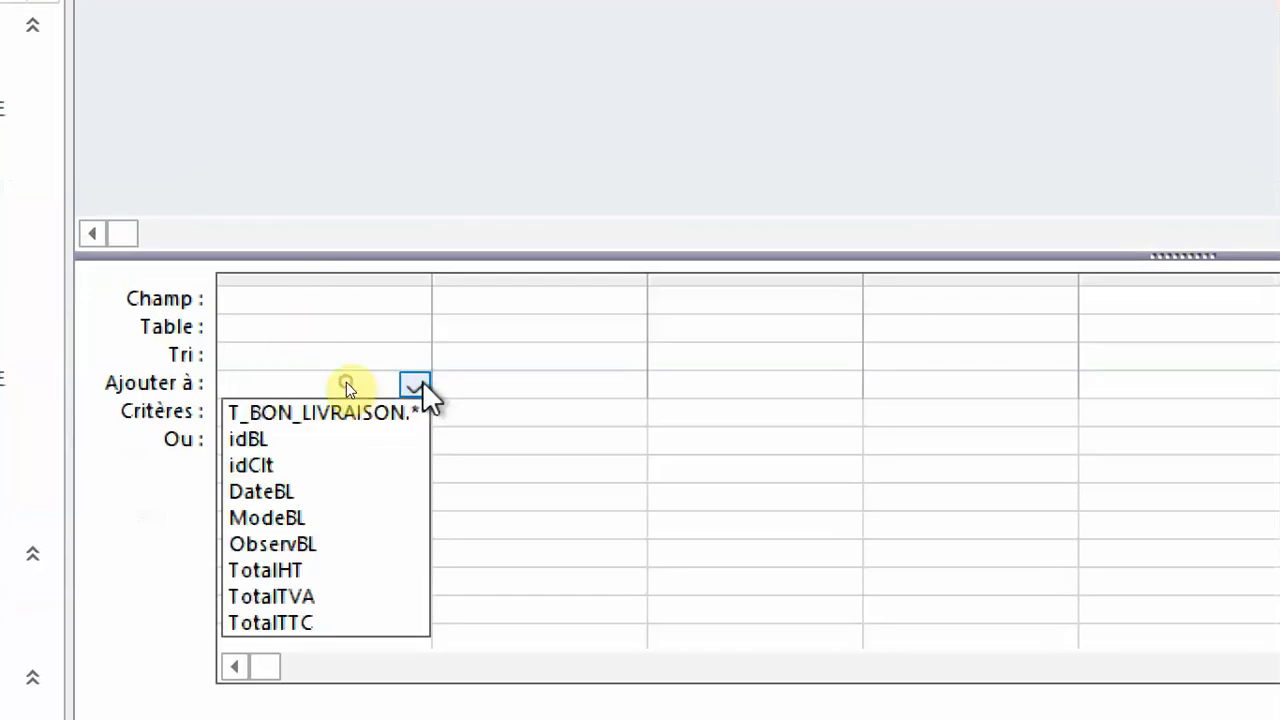
left_click(348, 438)
left_click(560, 388)
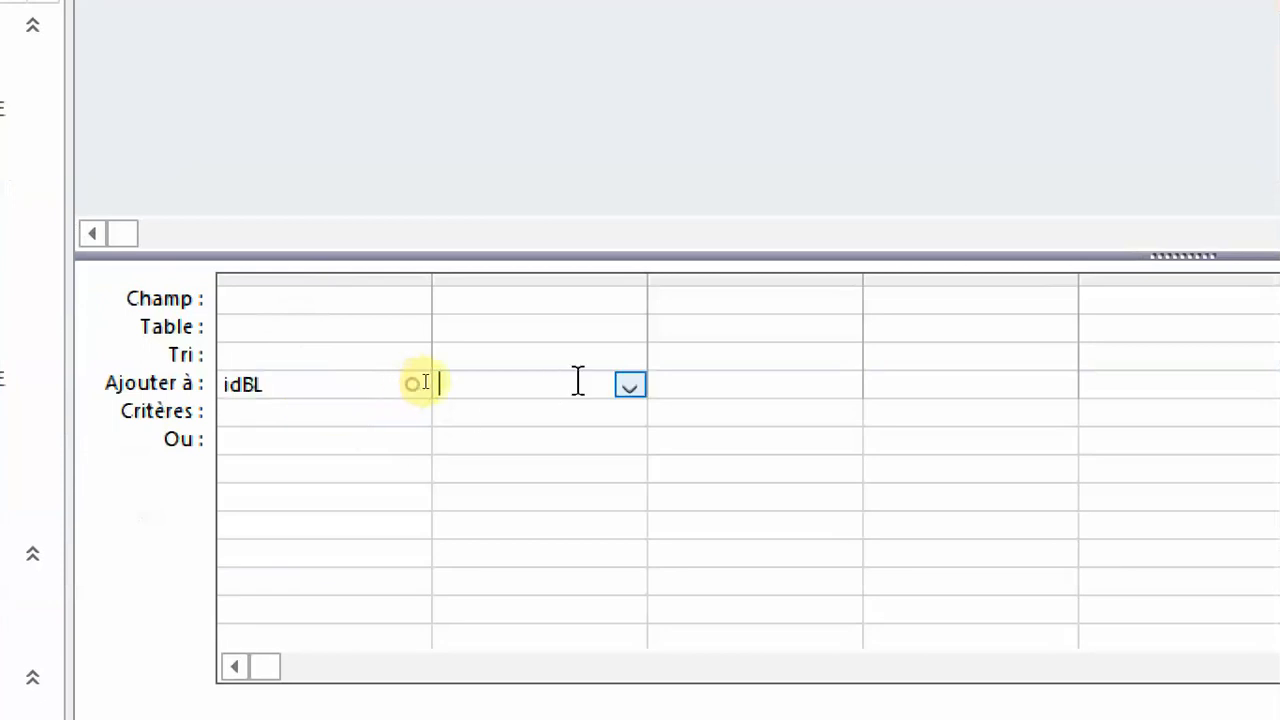
left_click(630, 384)
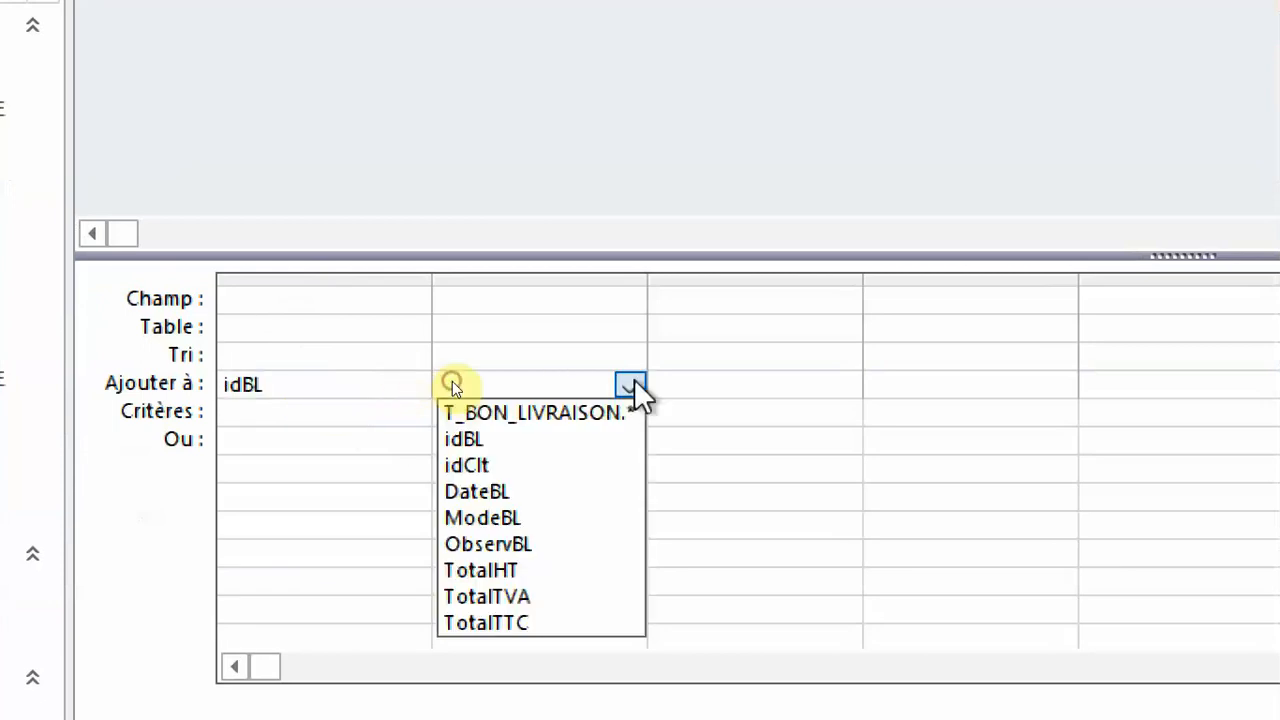
left_click(594, 465)
Set the append destination fields of the third, fourth and fifth columns to DateBL, ModeBL and ObservBL.
left_click(812, 382)
left_click(845, 385)
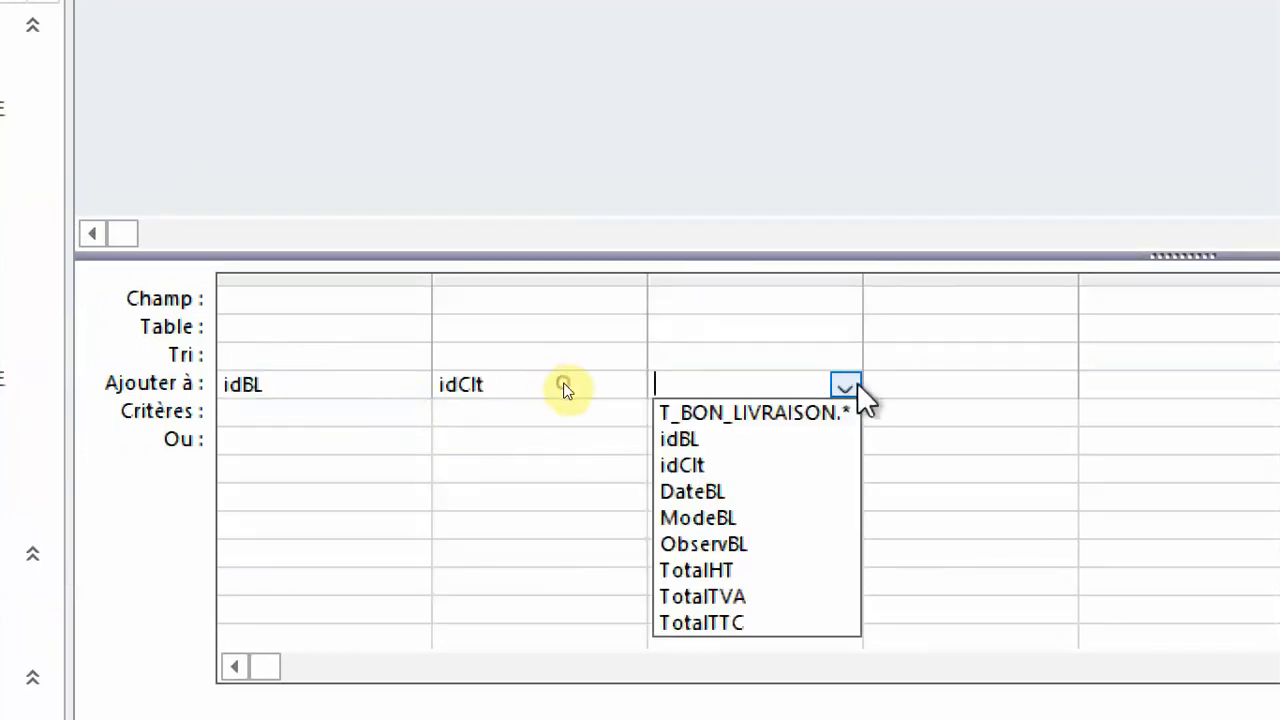
left_click(765, 489)
left_click(943, 393)
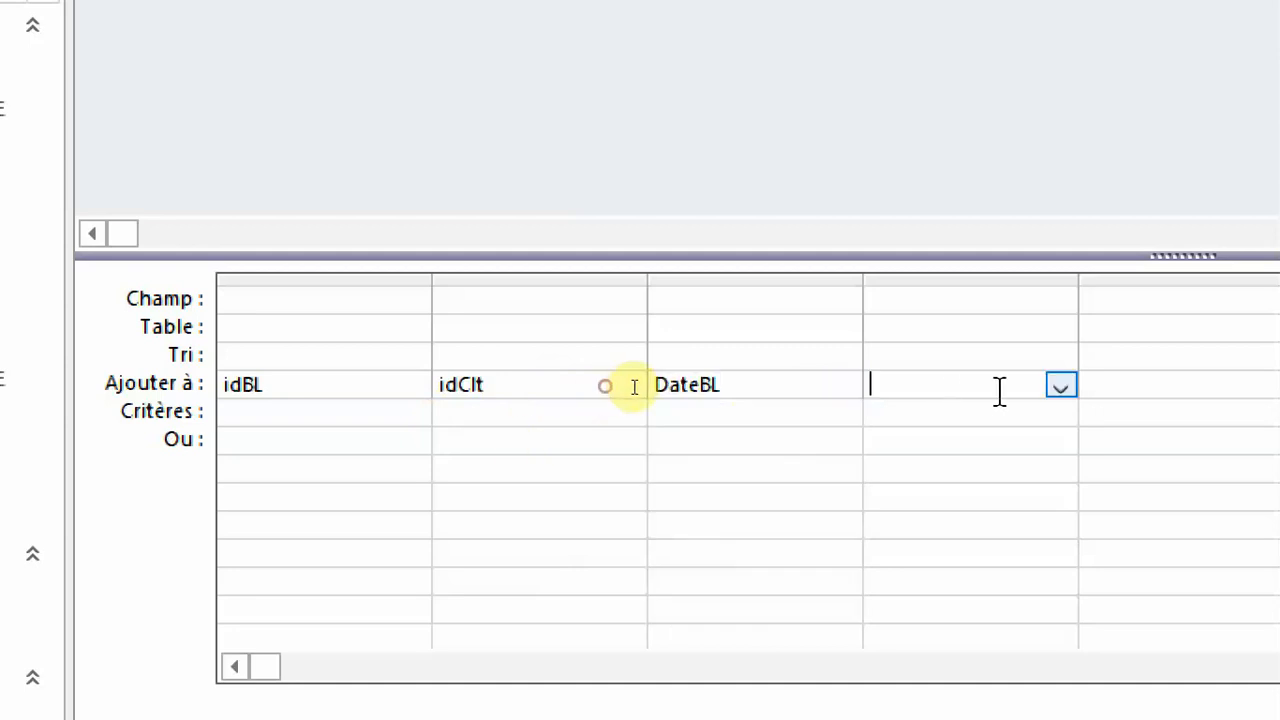
left_click(1061, 385)
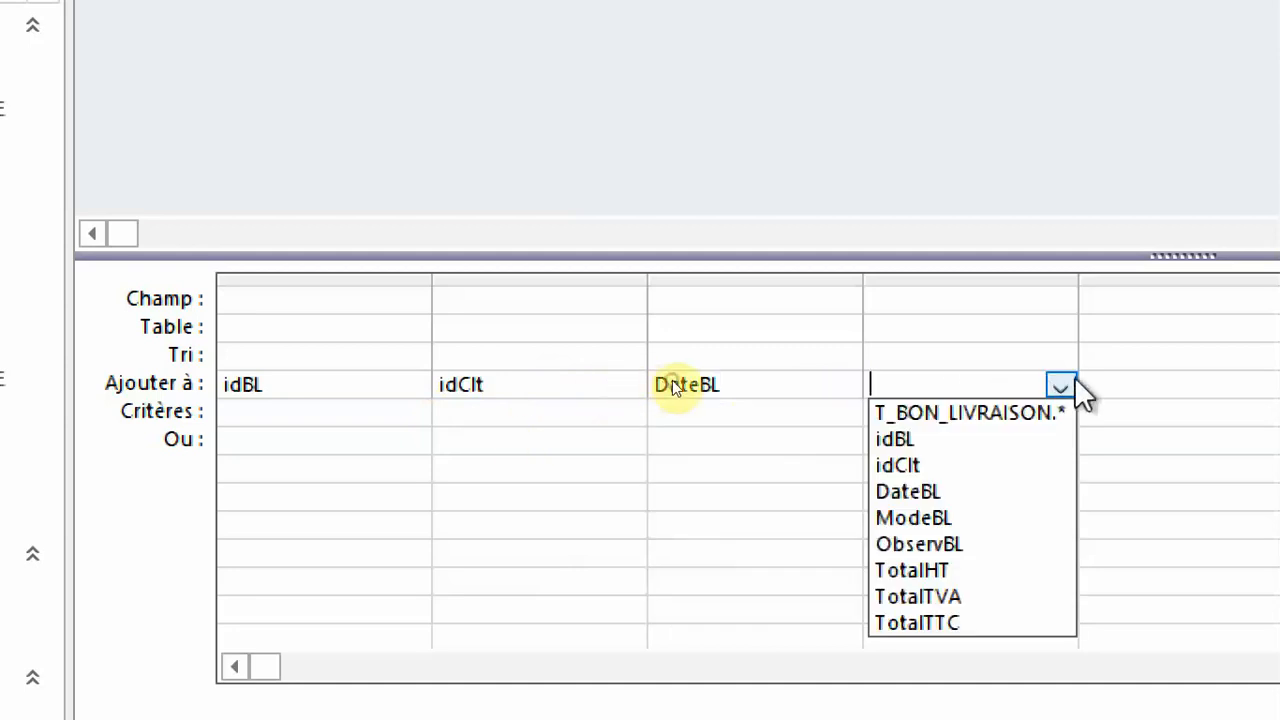
left_click(1027, 517)
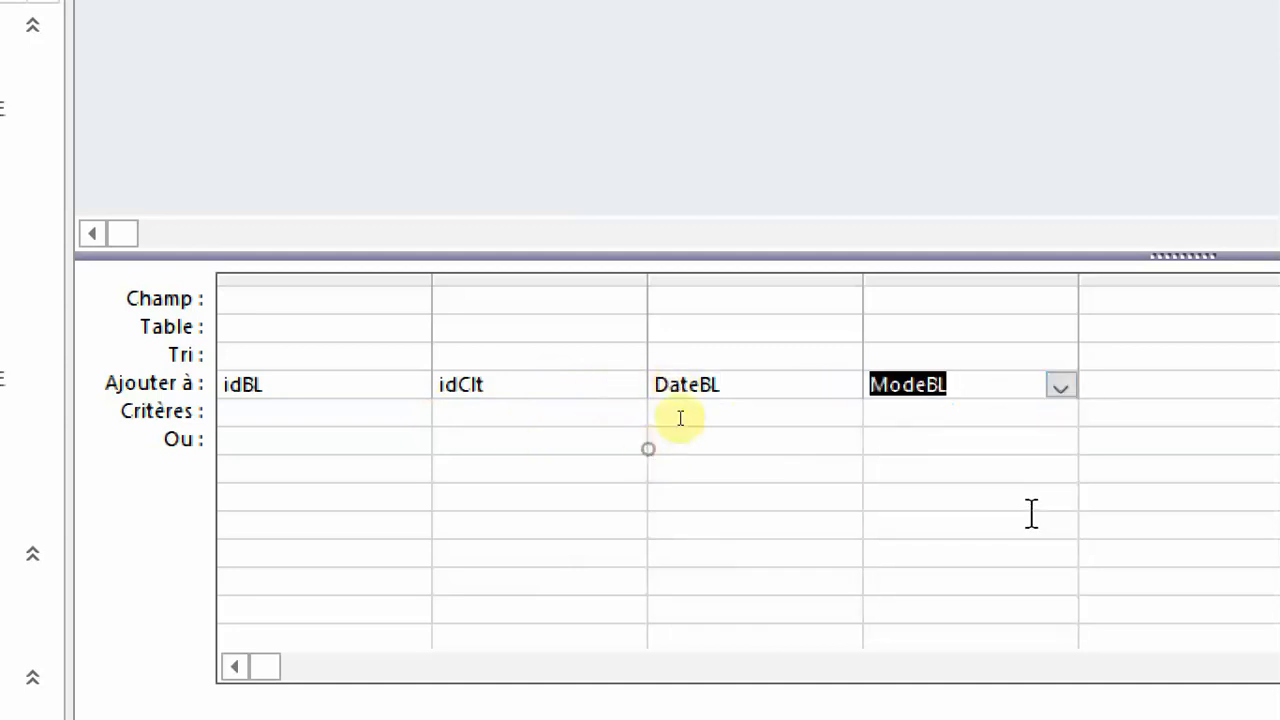
left_click(1277, 386)
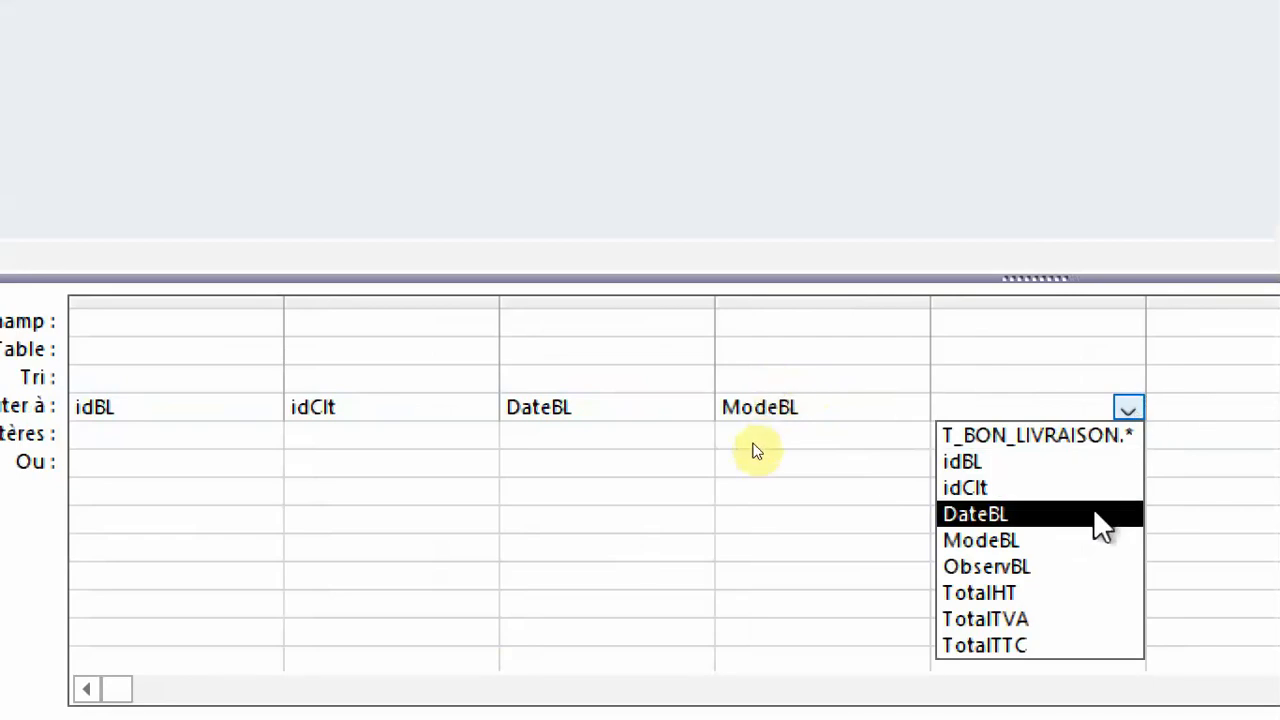
left_click(1080, 567)
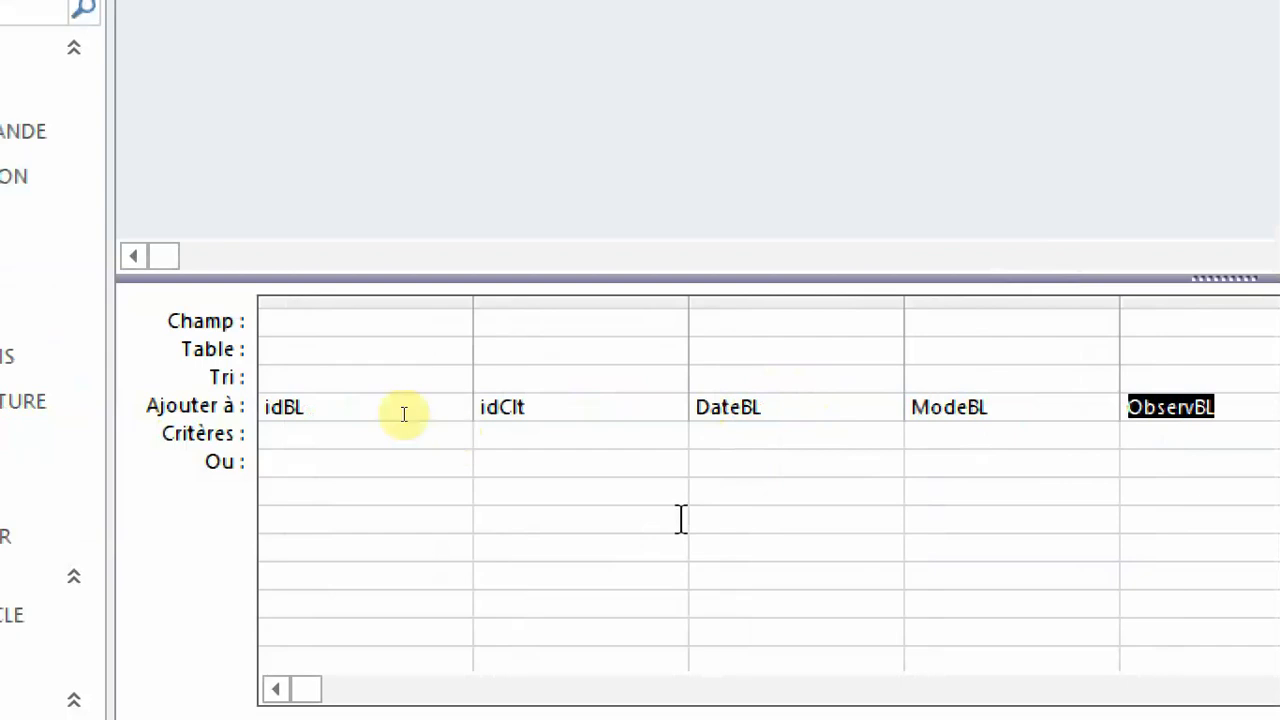
Open the Expression Builder for the idBL column's source field, widen it and list the controls of the loaded form F_AJOUT_BON_LIVRAISON.
left_click(320, 320)
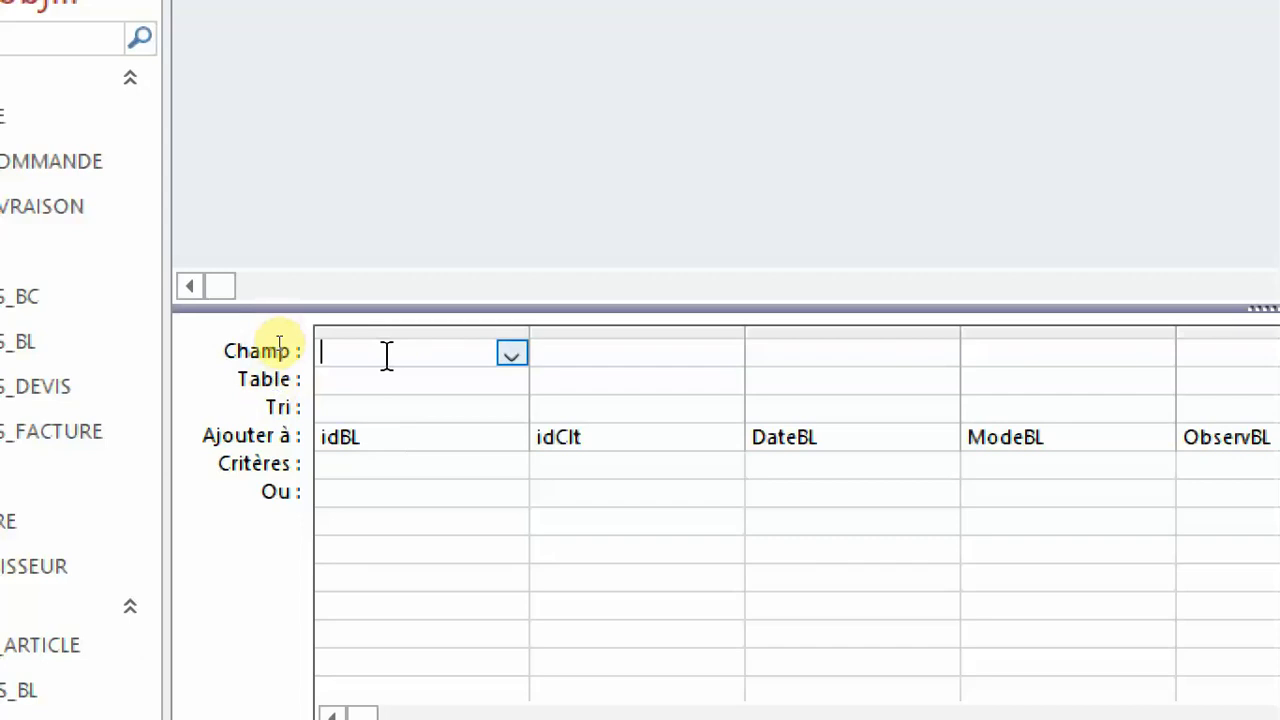
right_click(383, 354)
left_click(484, 603)
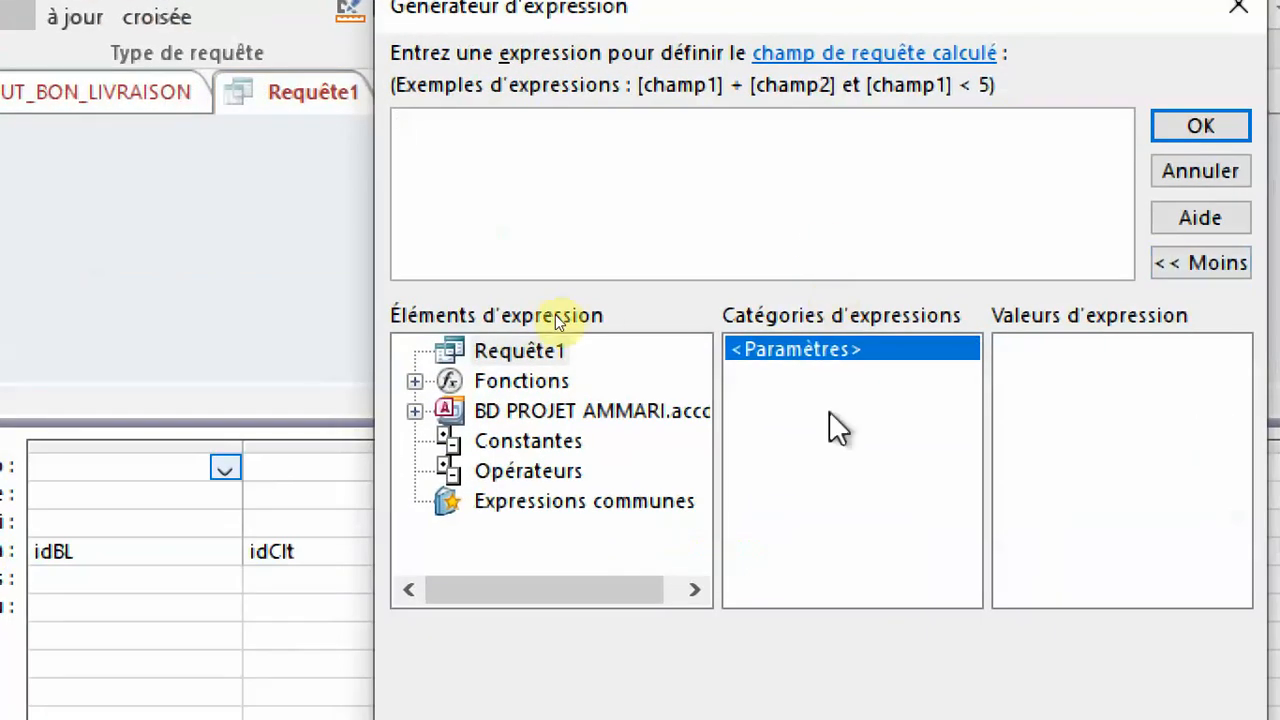
double_click(586, 423)
double_click(572, 500)
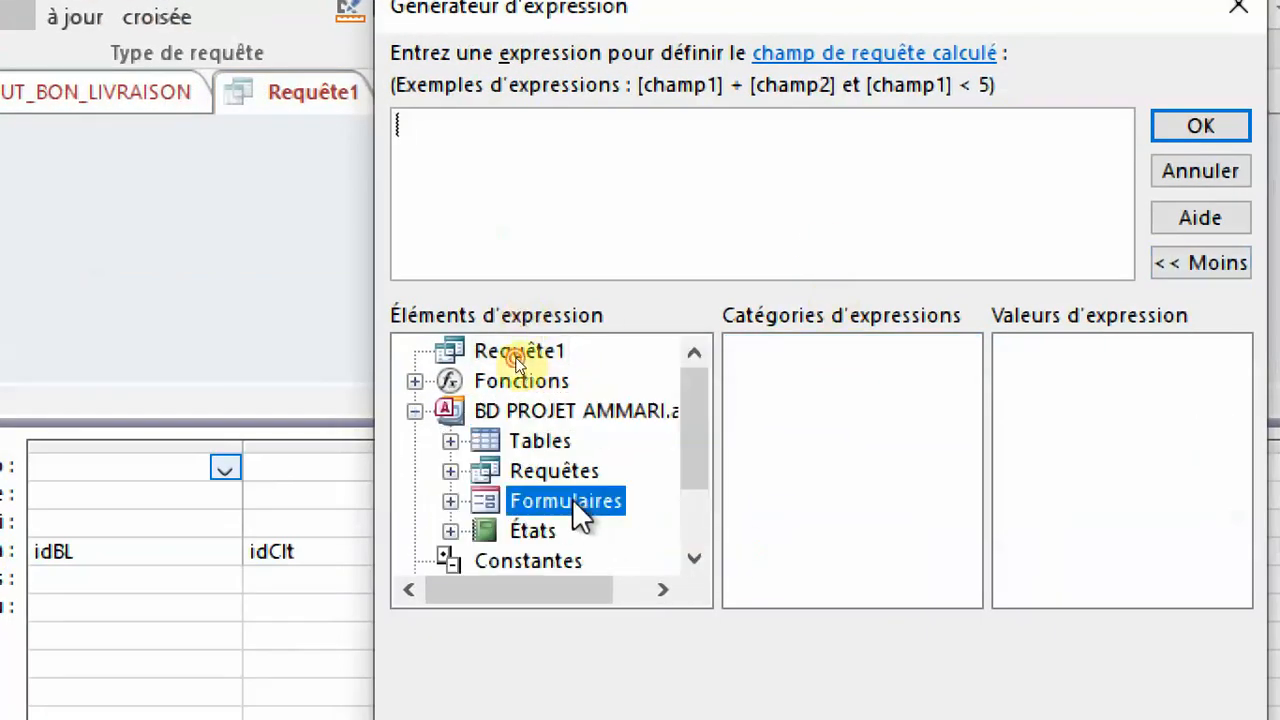
double_click(628, 499)
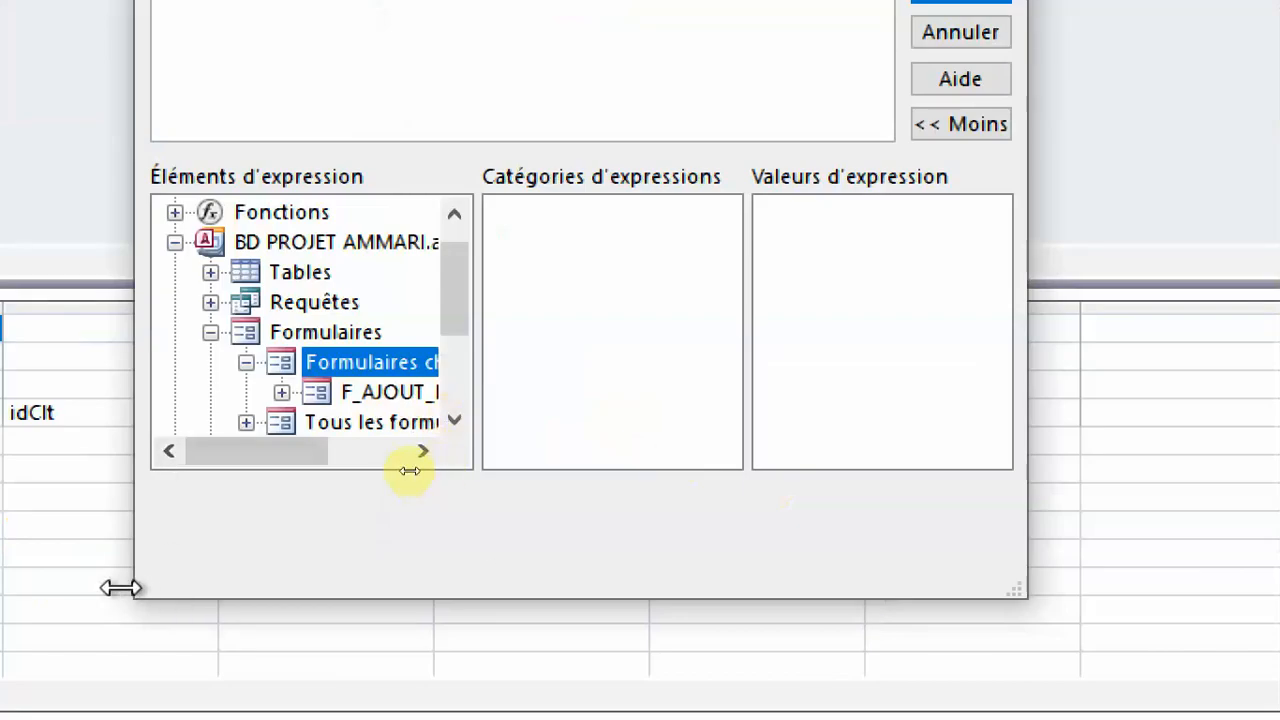
left_click_drag(121, 588, 6, 565)
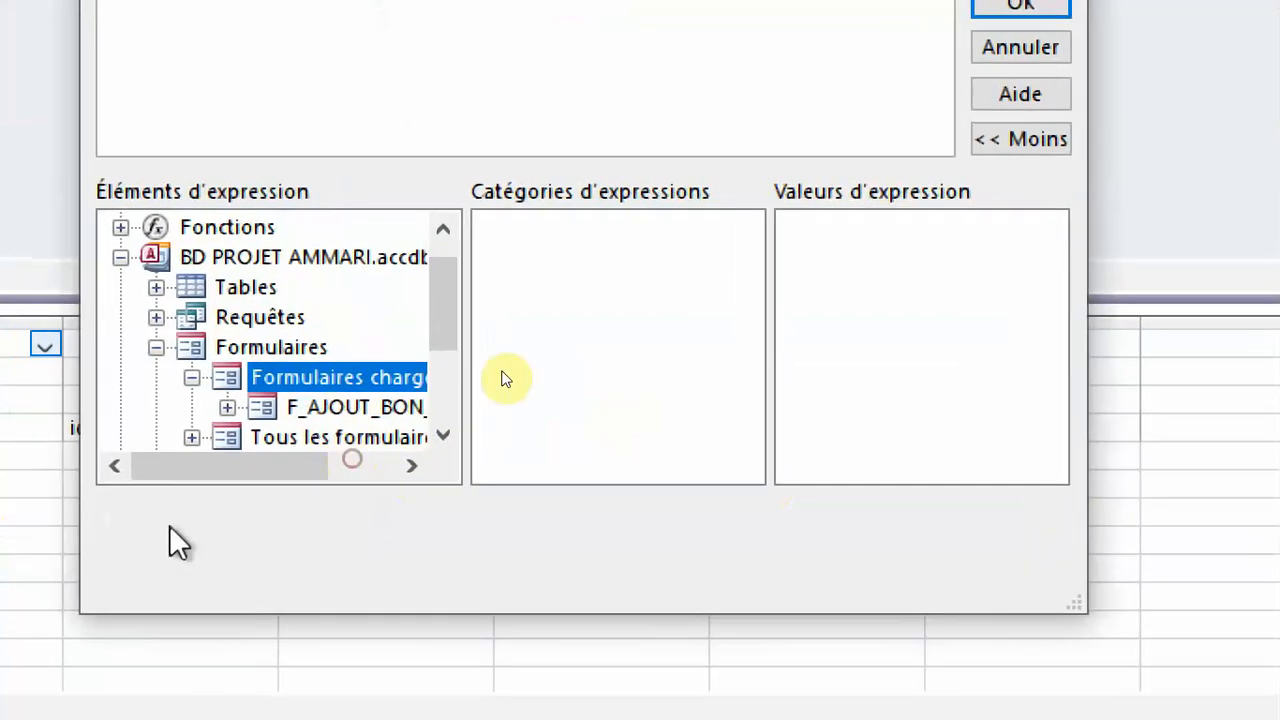
left_click(380, 405)
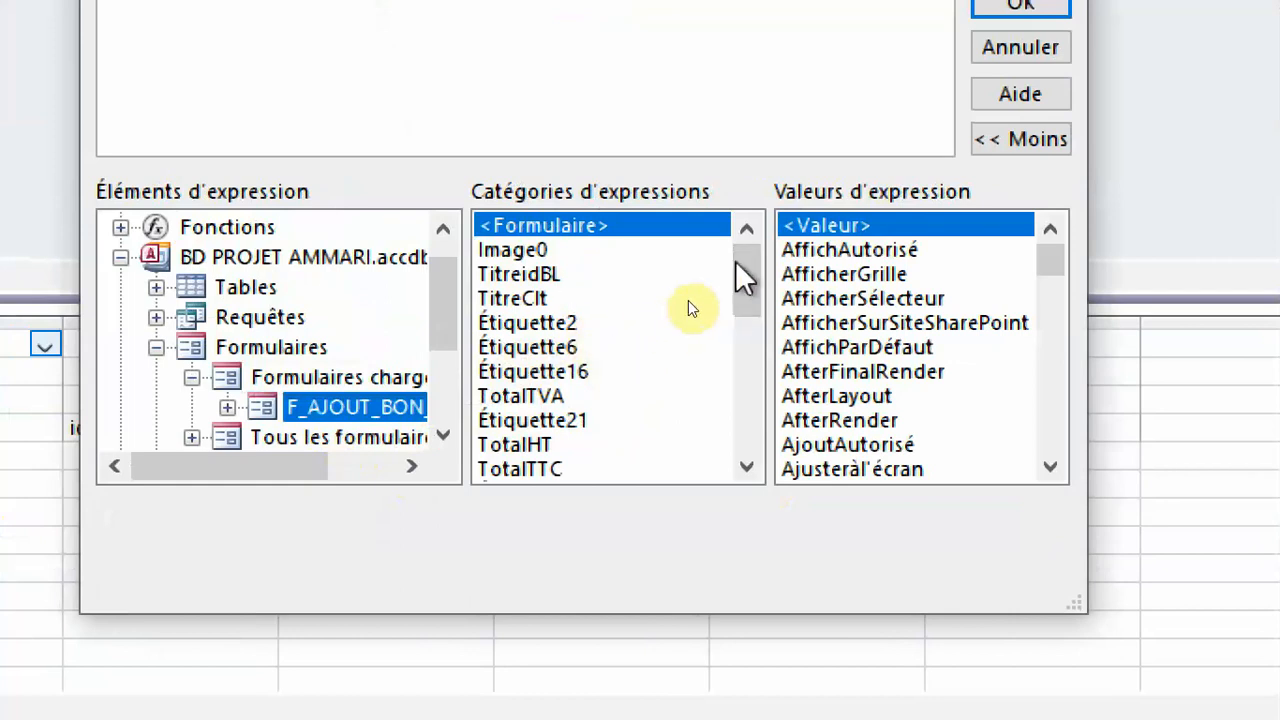
Insert the form's txtidBL control as the source expression of the idBL column.
left_click_drag(745, 268, 744, 314)
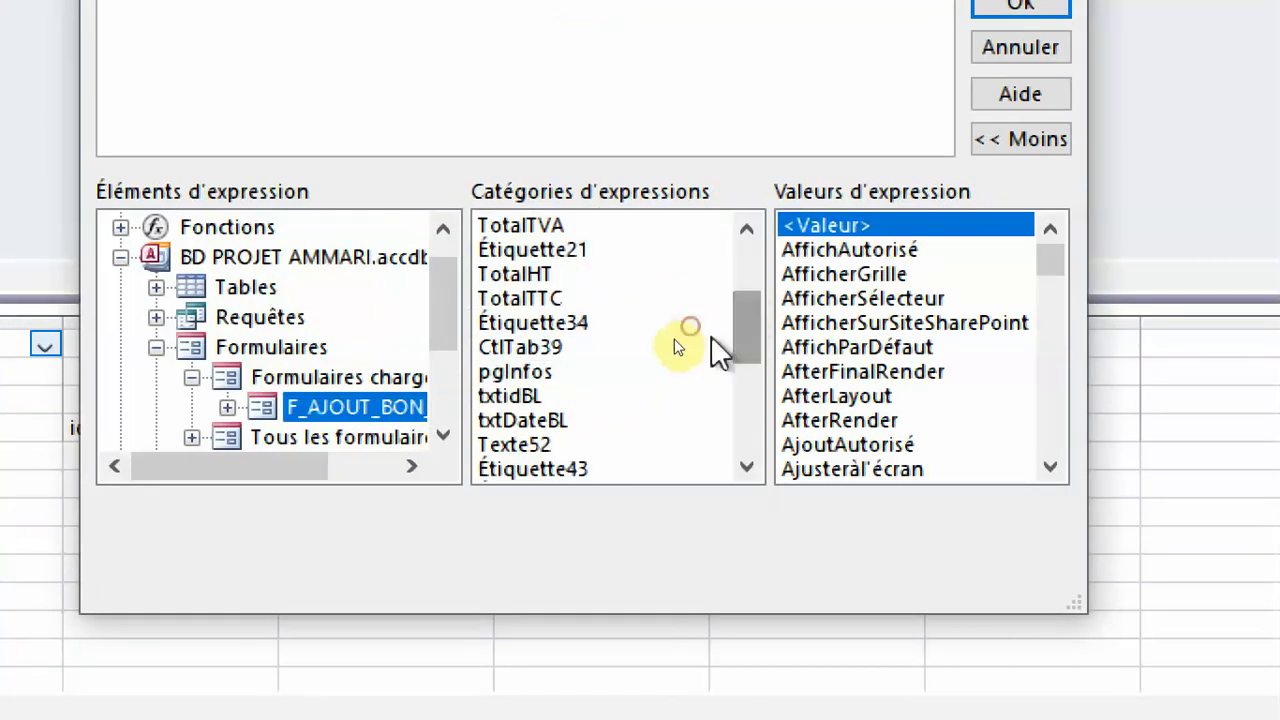
scroll(594, 343, "down", 2)
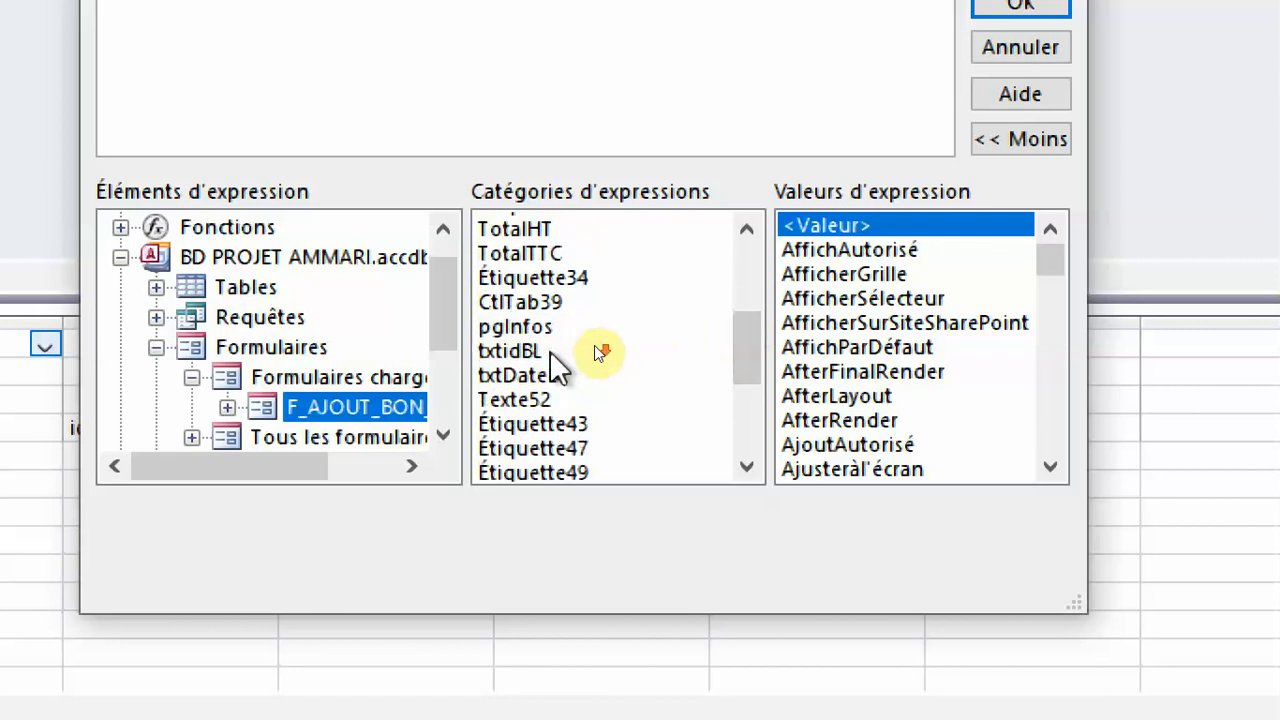
scroll(603, 345, "up", 1)
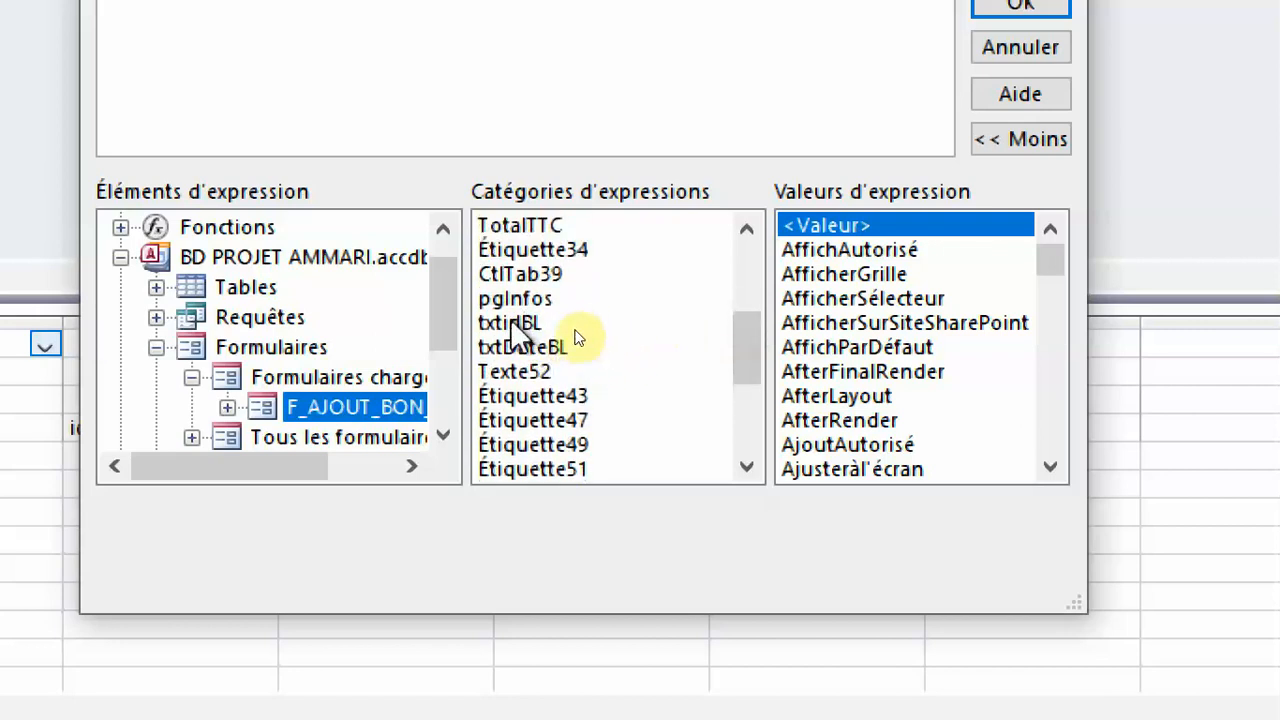
double_click(530, 322)
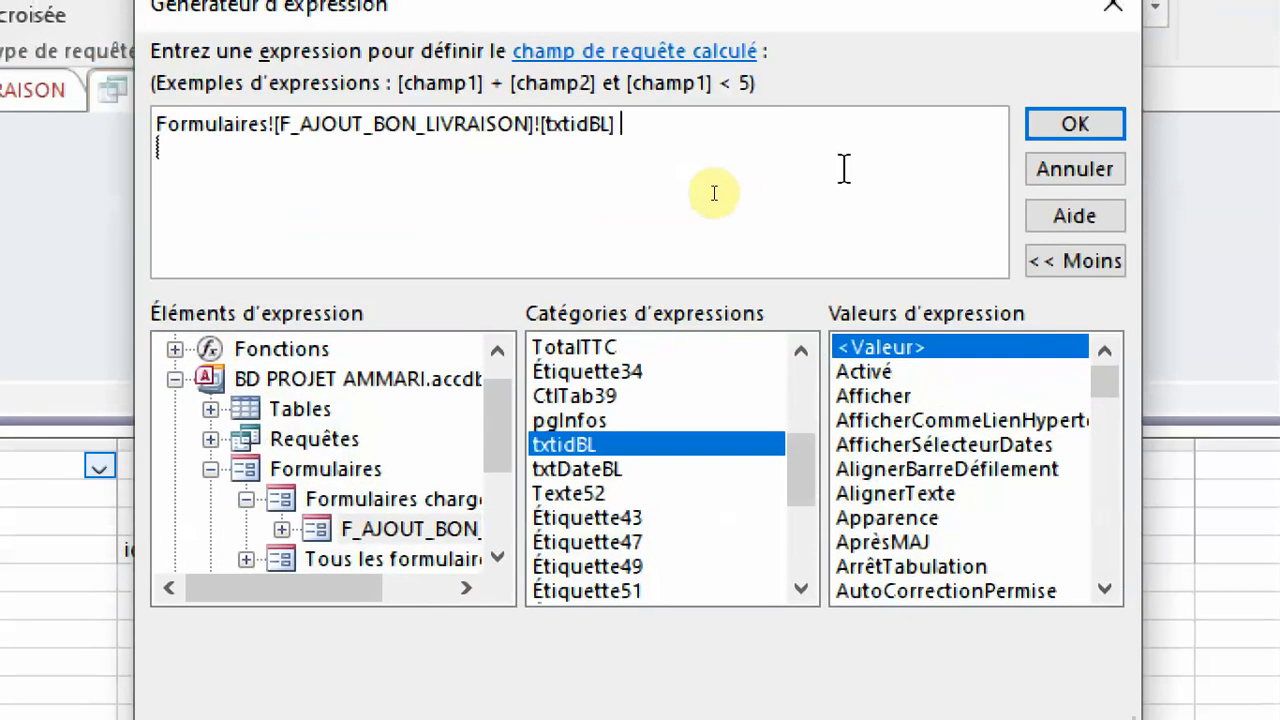
left_click(1078, 123)
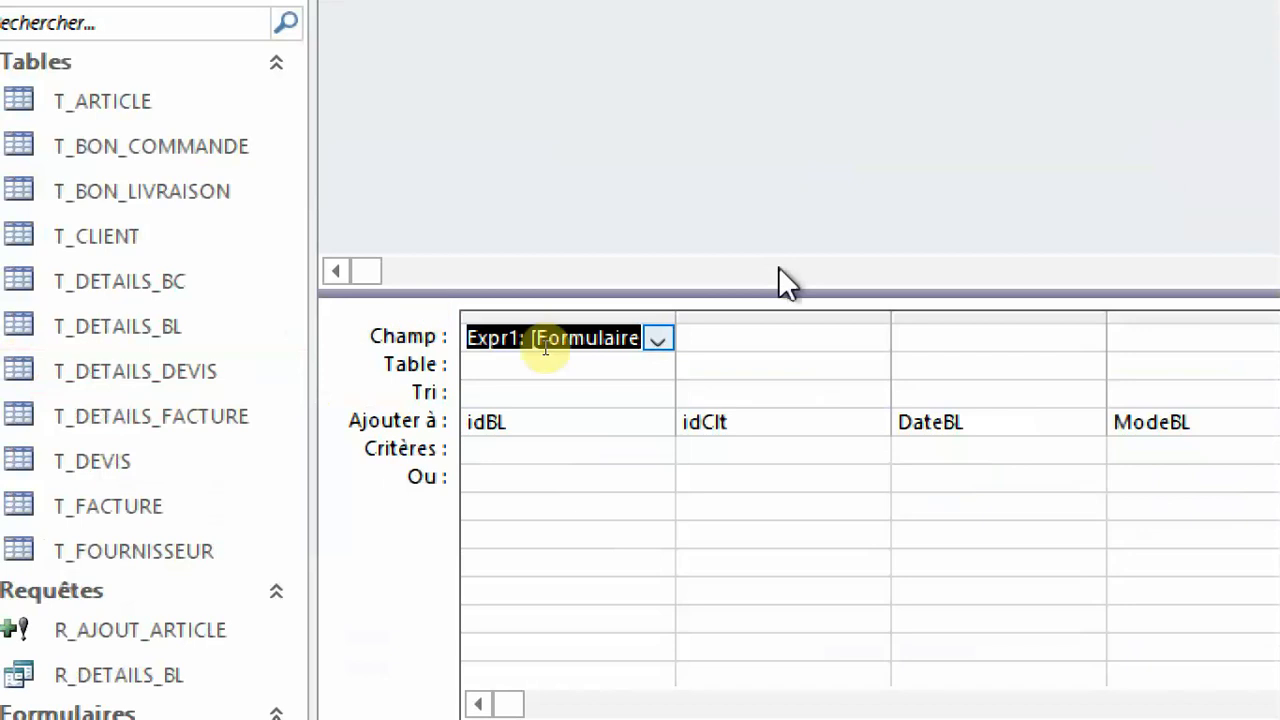
Open the Expression Builder for the idClt column's source field and list the controls of the loaded form F_AJOUT_BON_LIVRAISON.
left_click(516, 373)
right_click(607, 347)
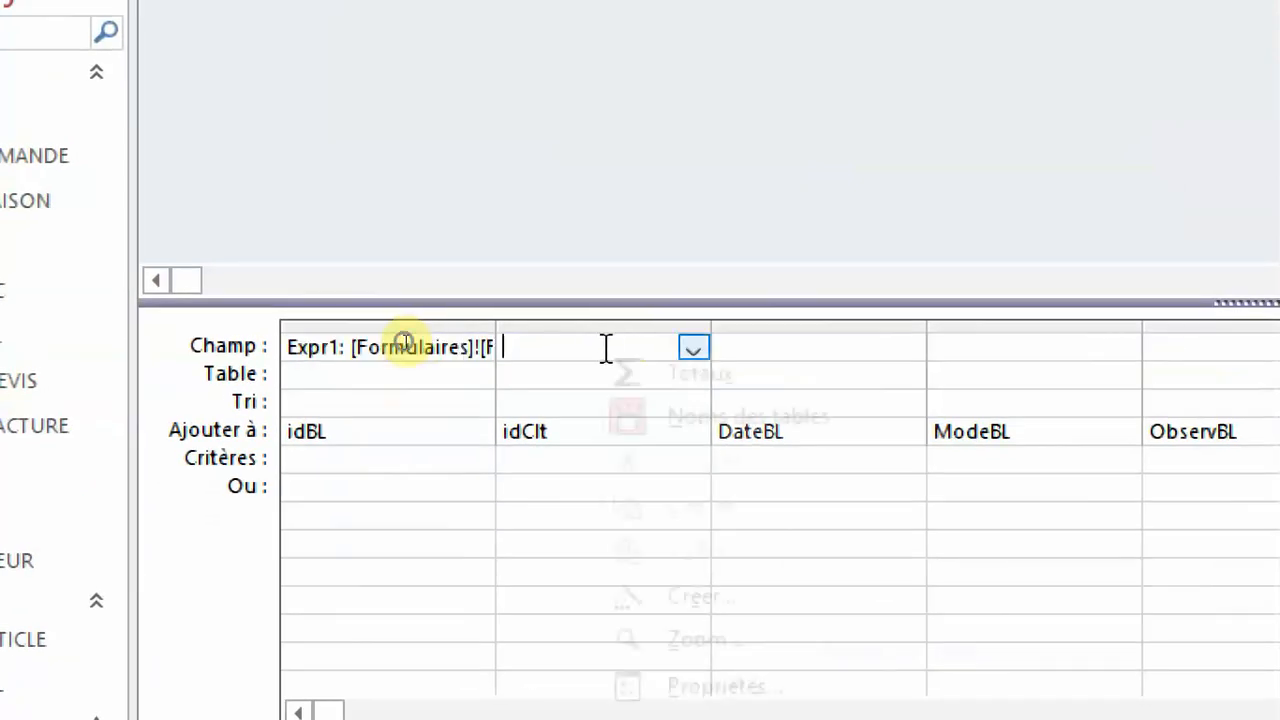
left_click(714, 609)
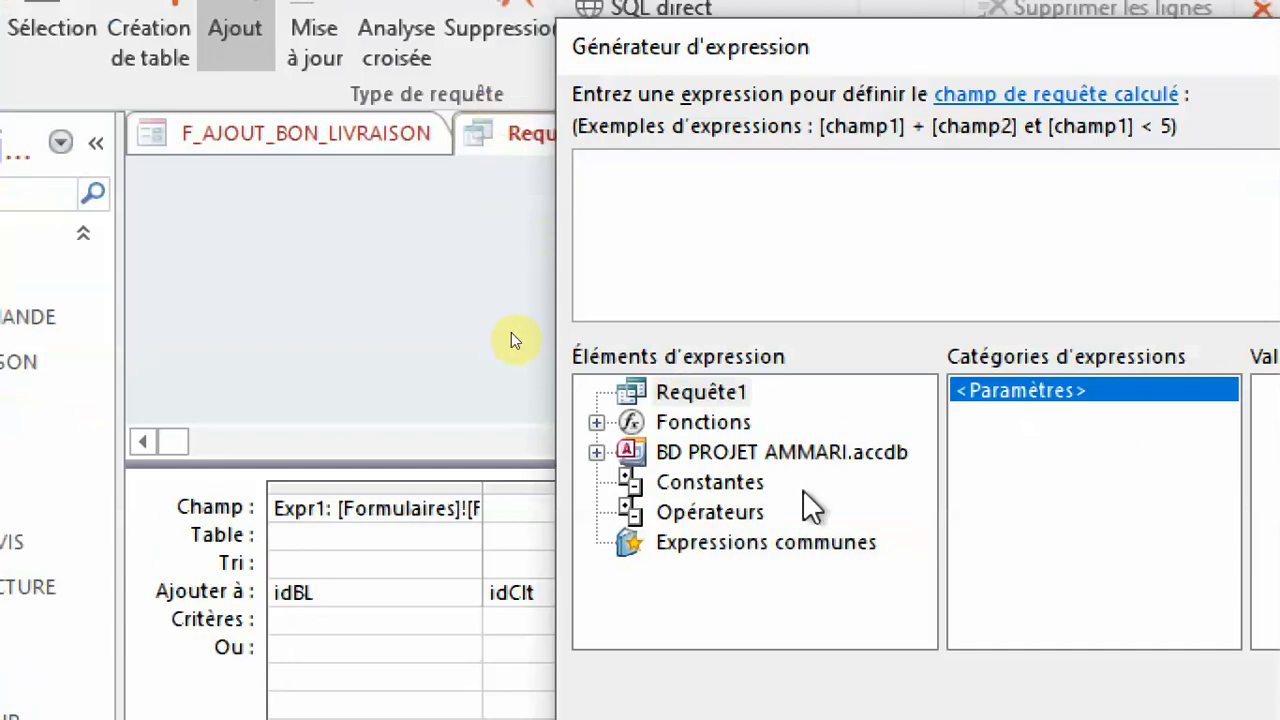
left_click(806, 461)
double_click(806, 459)
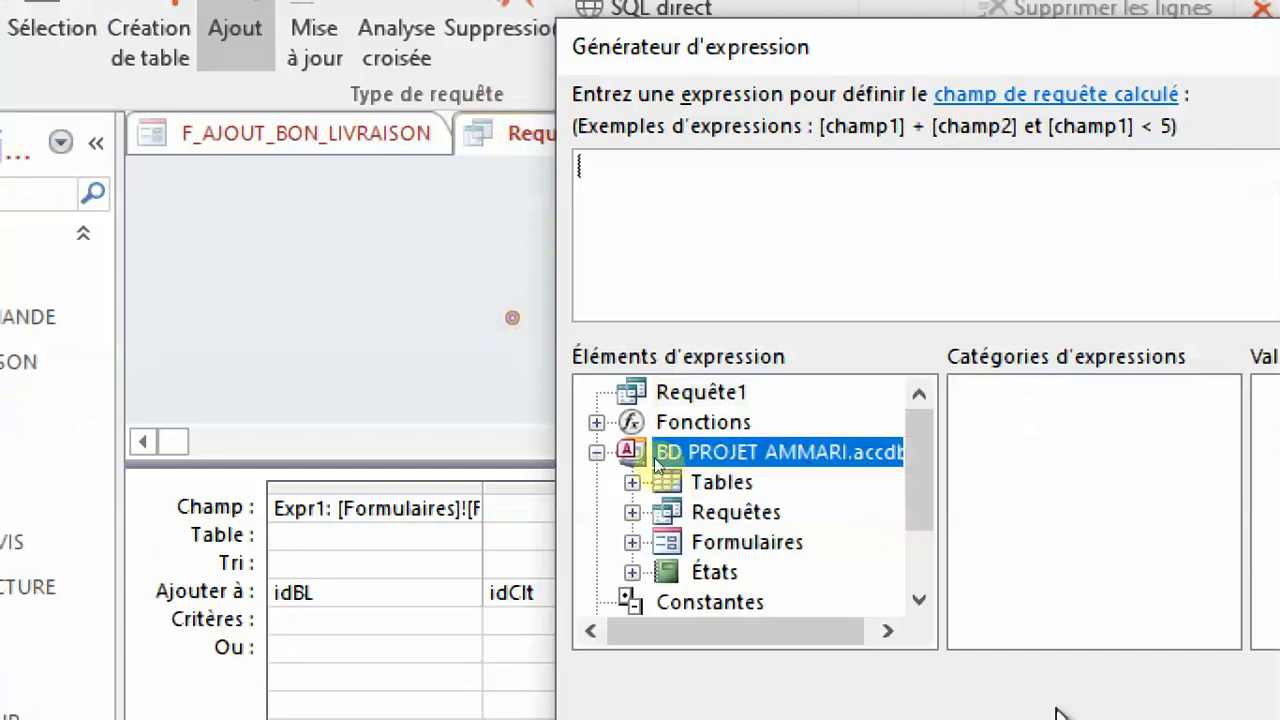
double_click(660, 460)
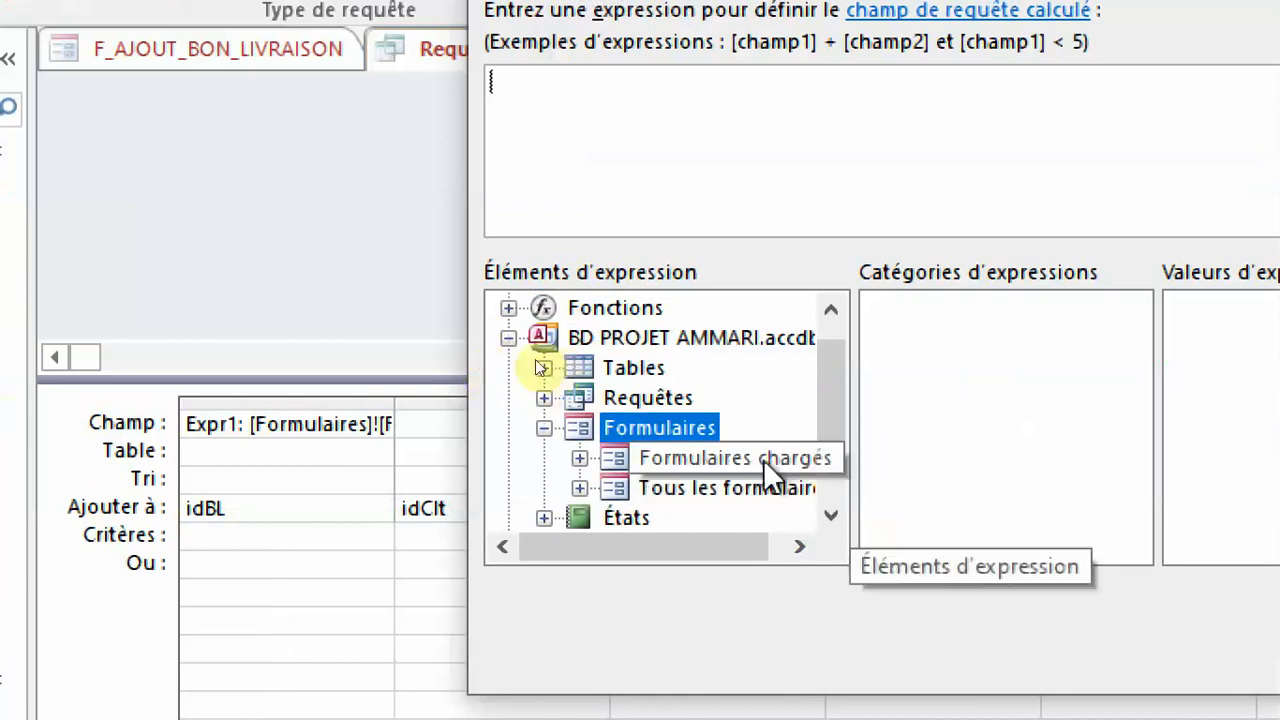
double_click(763, 459)
left_click(767, 480)
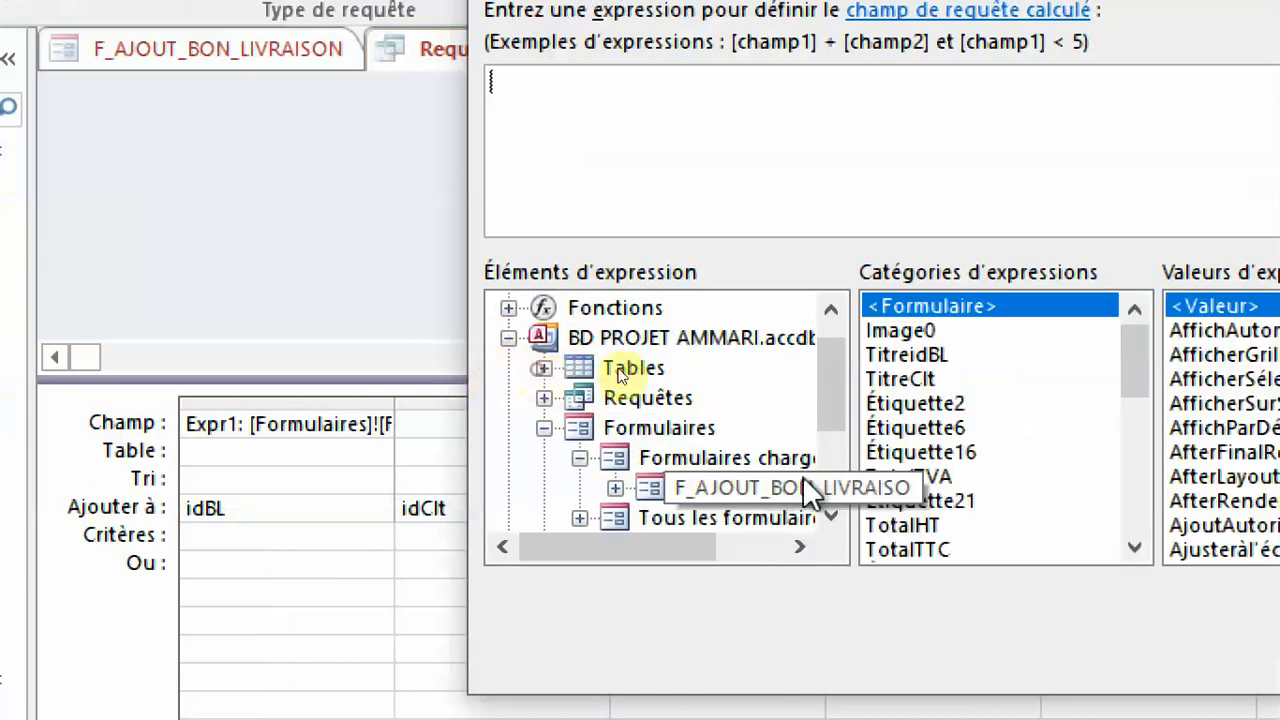
Insert the form's txtidClt control as the source expression of the idClt column.
scroll(1029, 487, "down", 2)
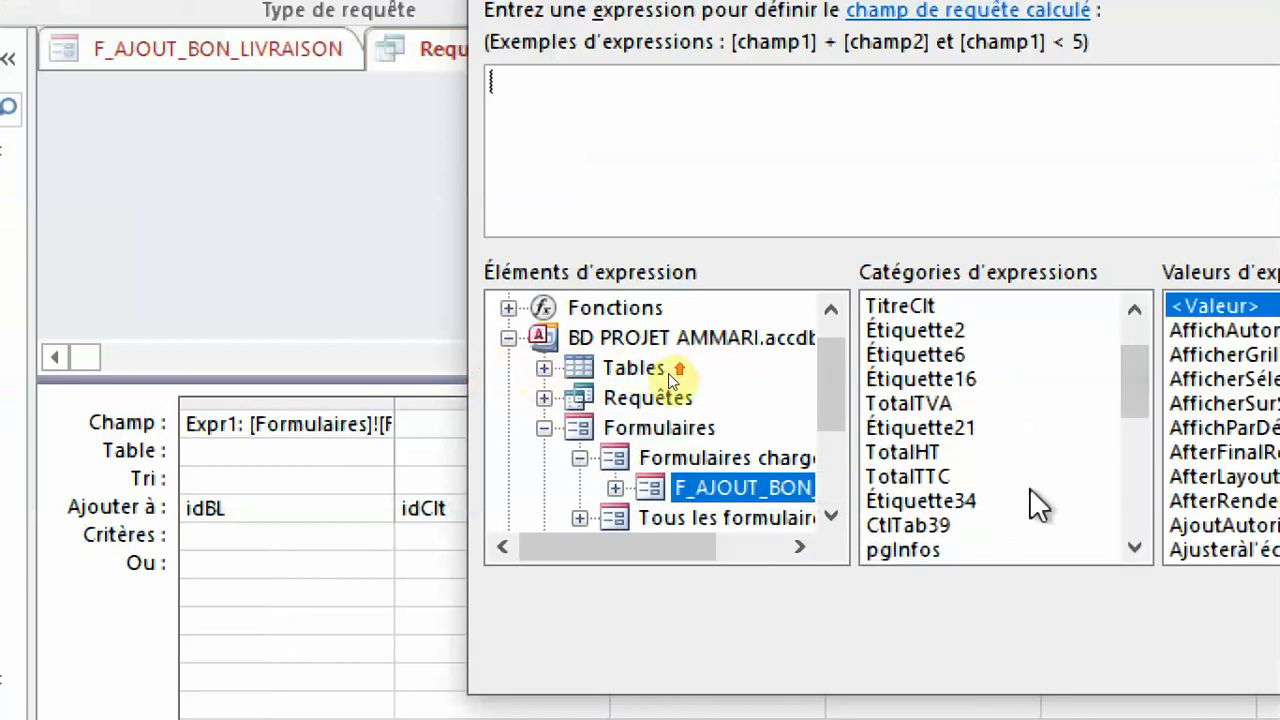
scroll(1029, 487, "down", 1)
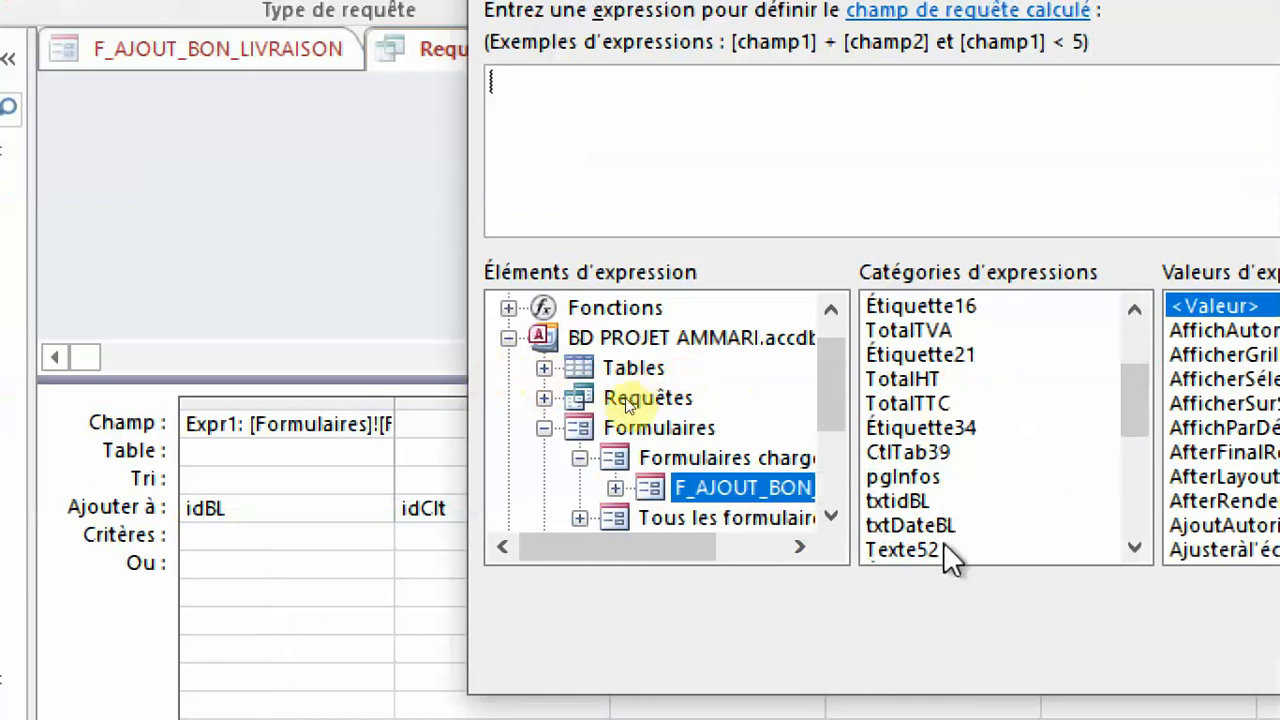
scroll(945, 476, "down", 1)
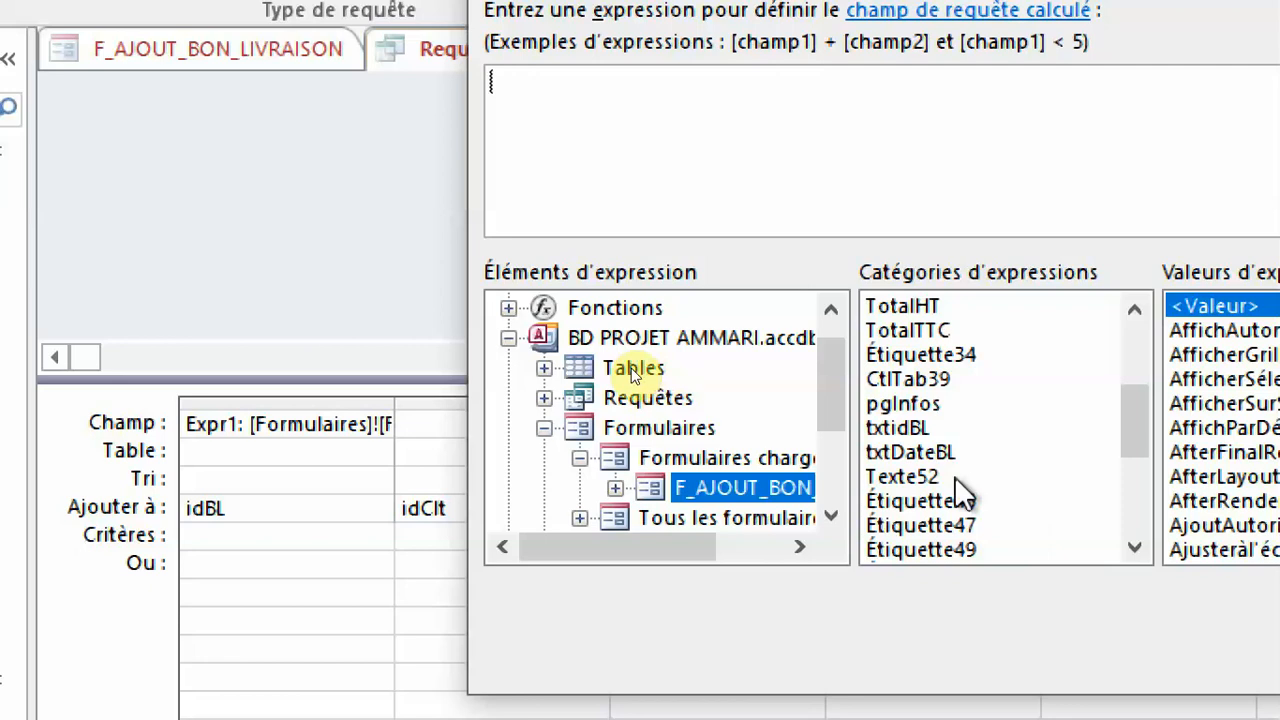
left_click_drag(1134, 410, 1140, 455)
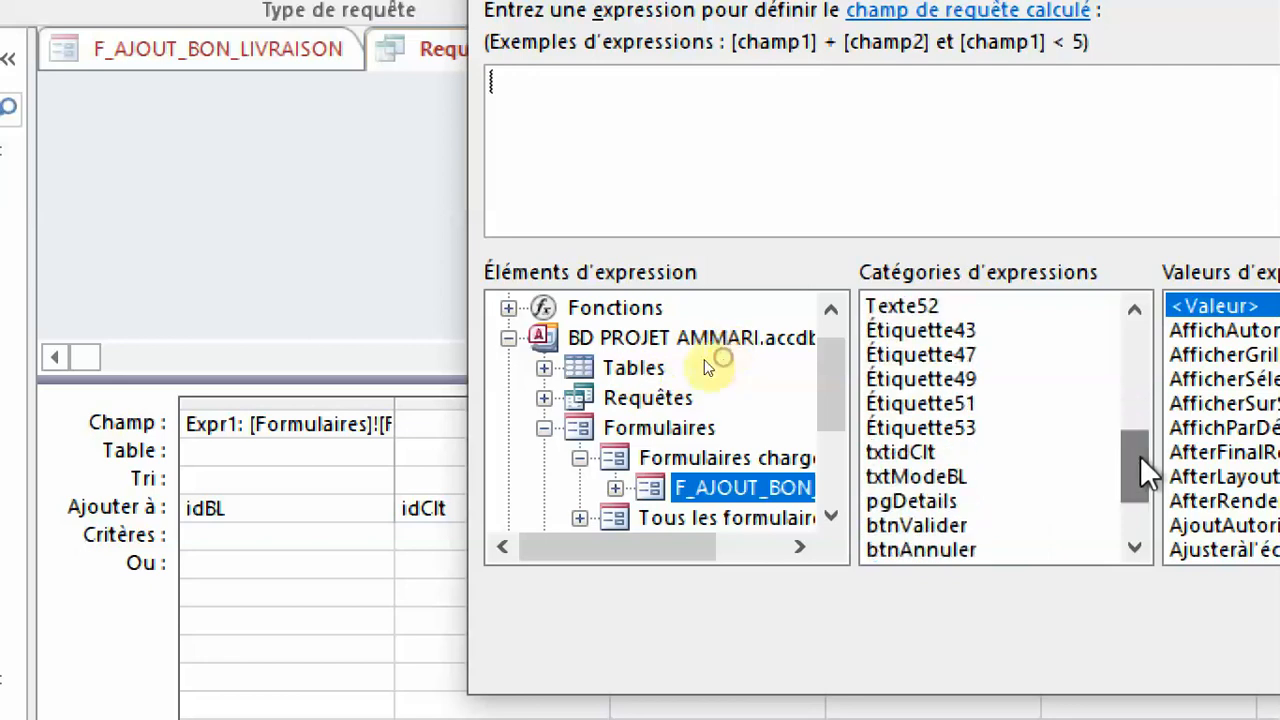
double_click(900, 452)
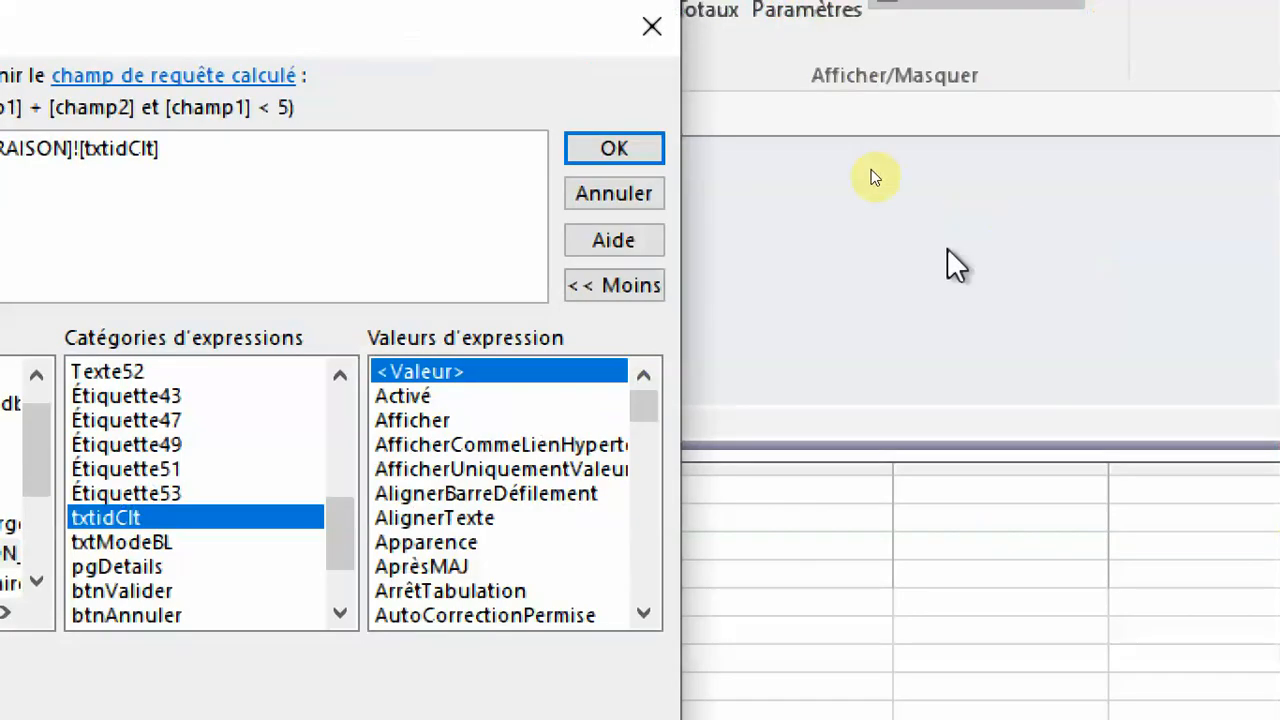
left_click(620, 152)
Build the DateBL column's source expression from the txtDateBL control of the loaded form F_AJOUT_BON_LIVRAISON.
left_click(645, 330)
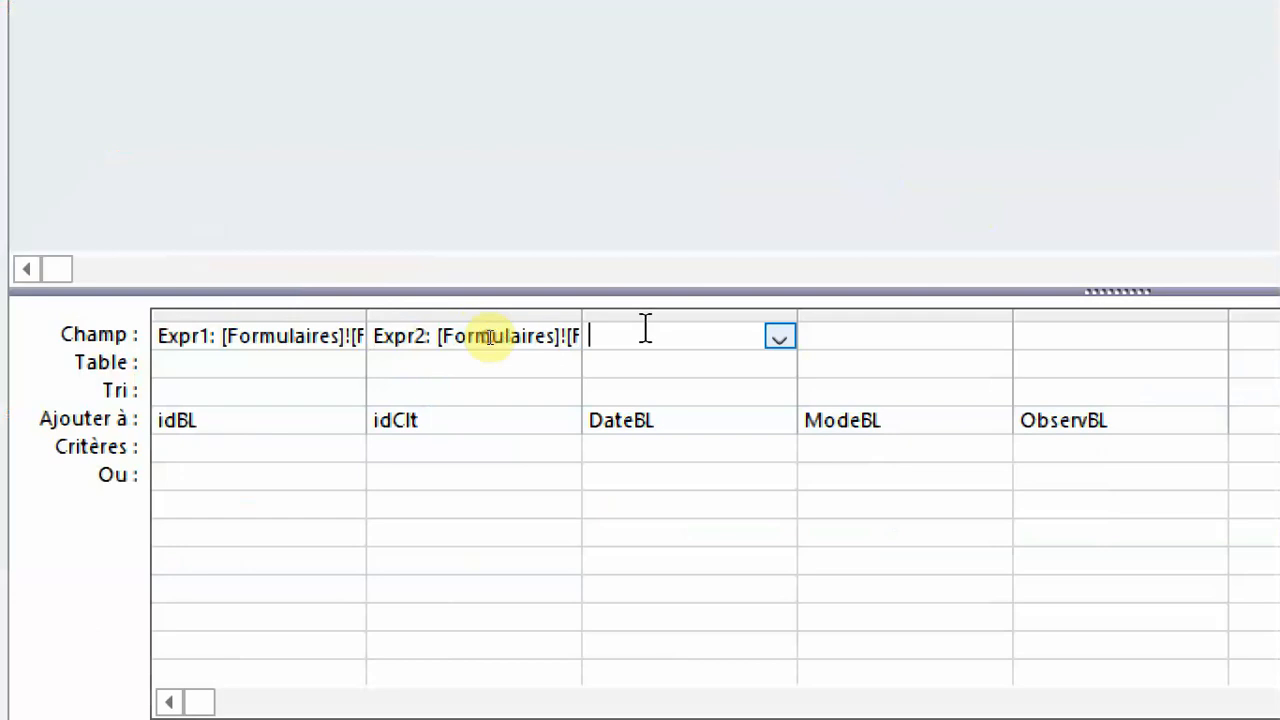
right_click(645, 330)
left_click(737, 569)
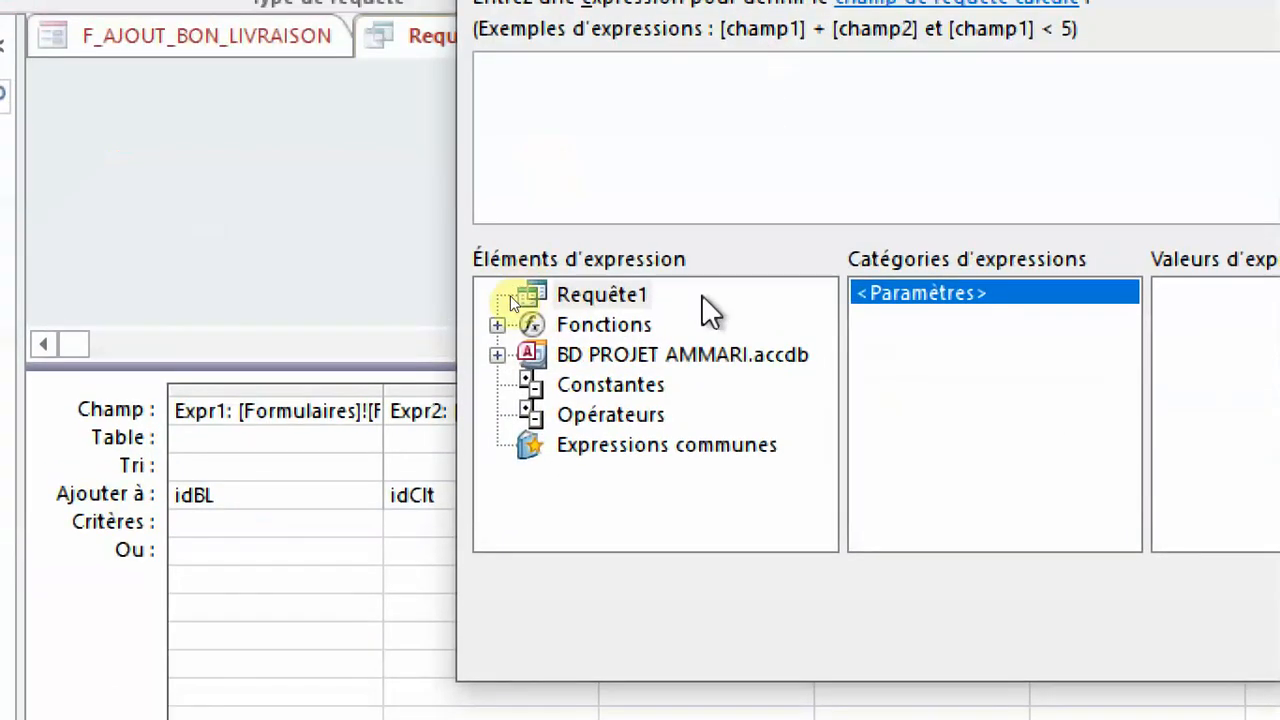
double_click(693, 328)
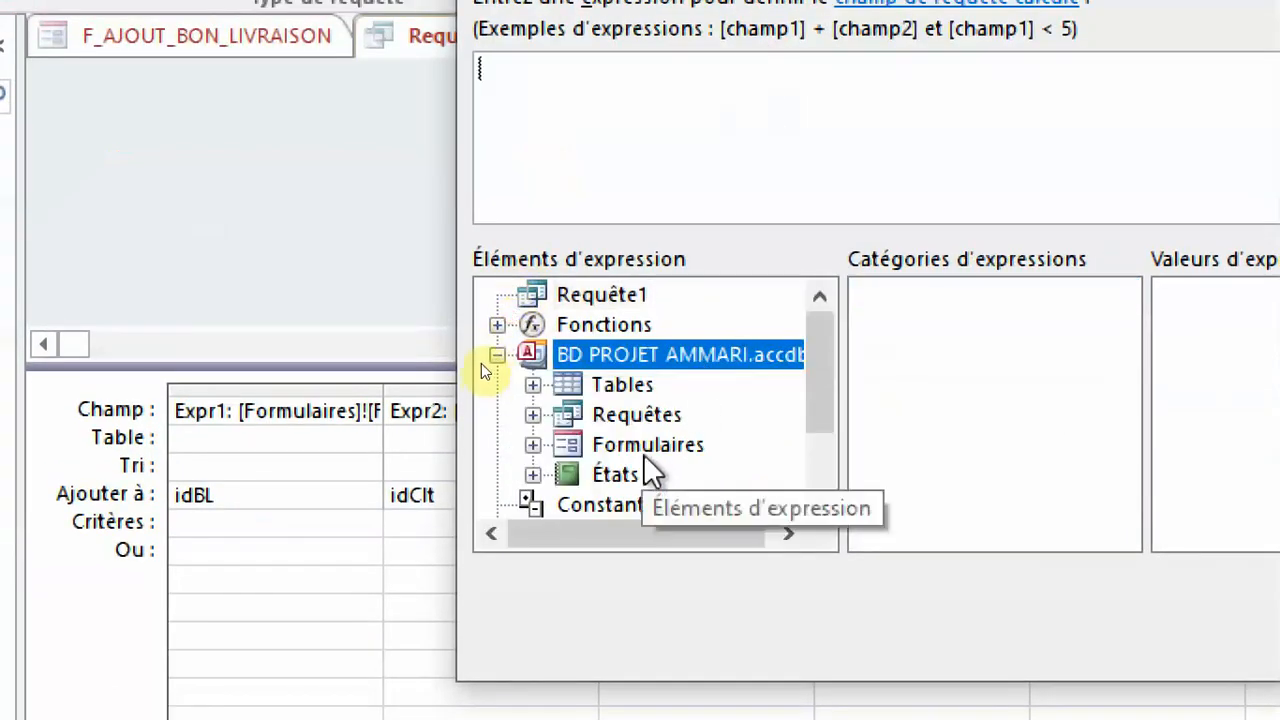
double_click(648, 444)
double_click(714, 443)
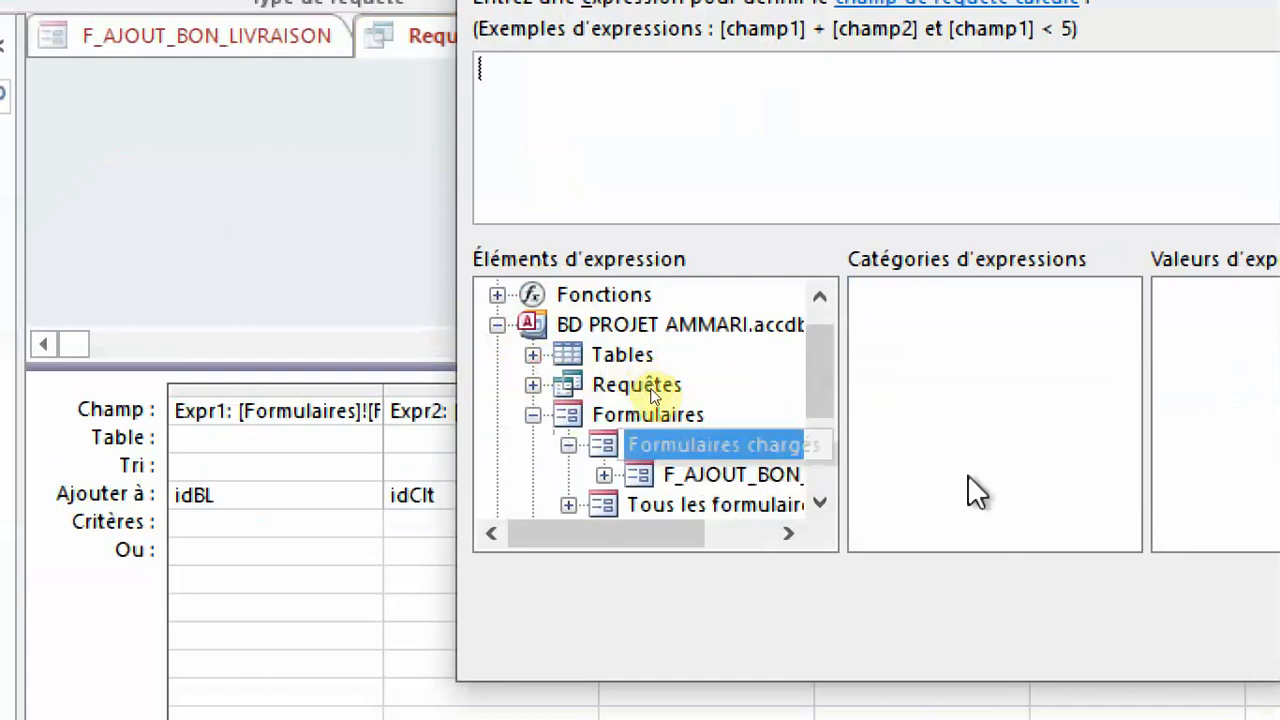
left_click(729, 474)
left_click(1053, 437)
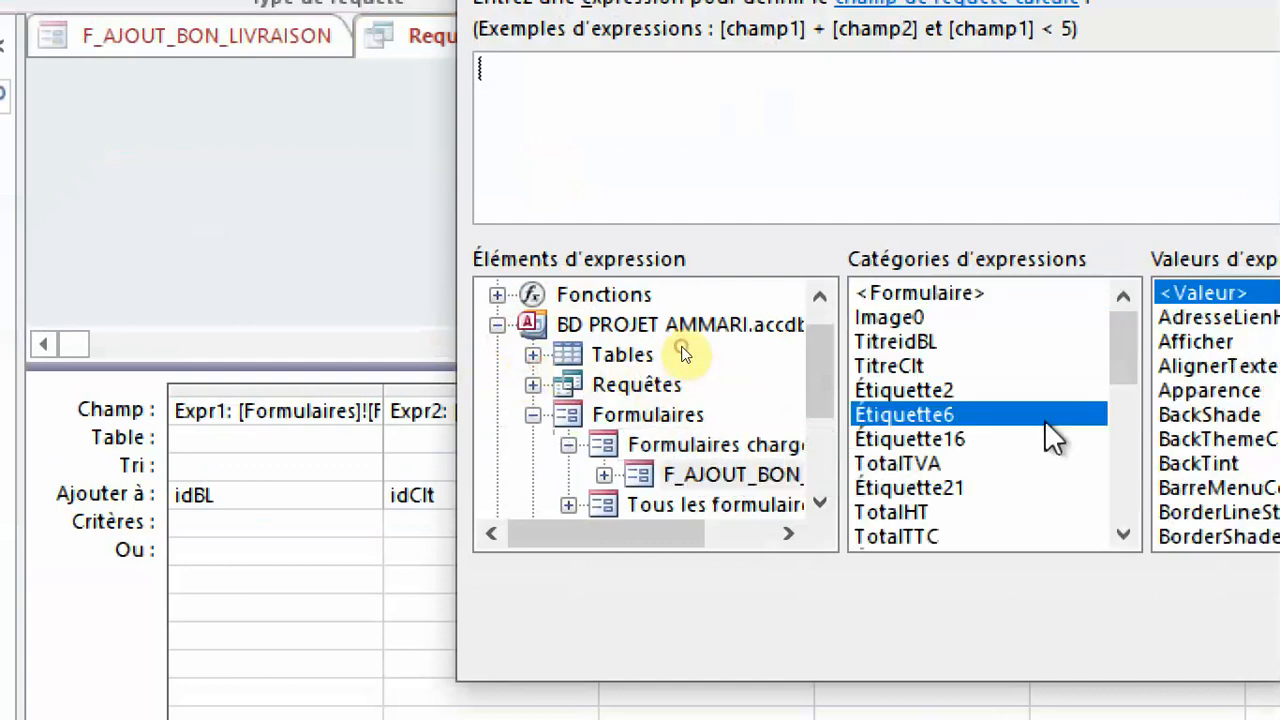
scroll(1045, 421, "down", 3)
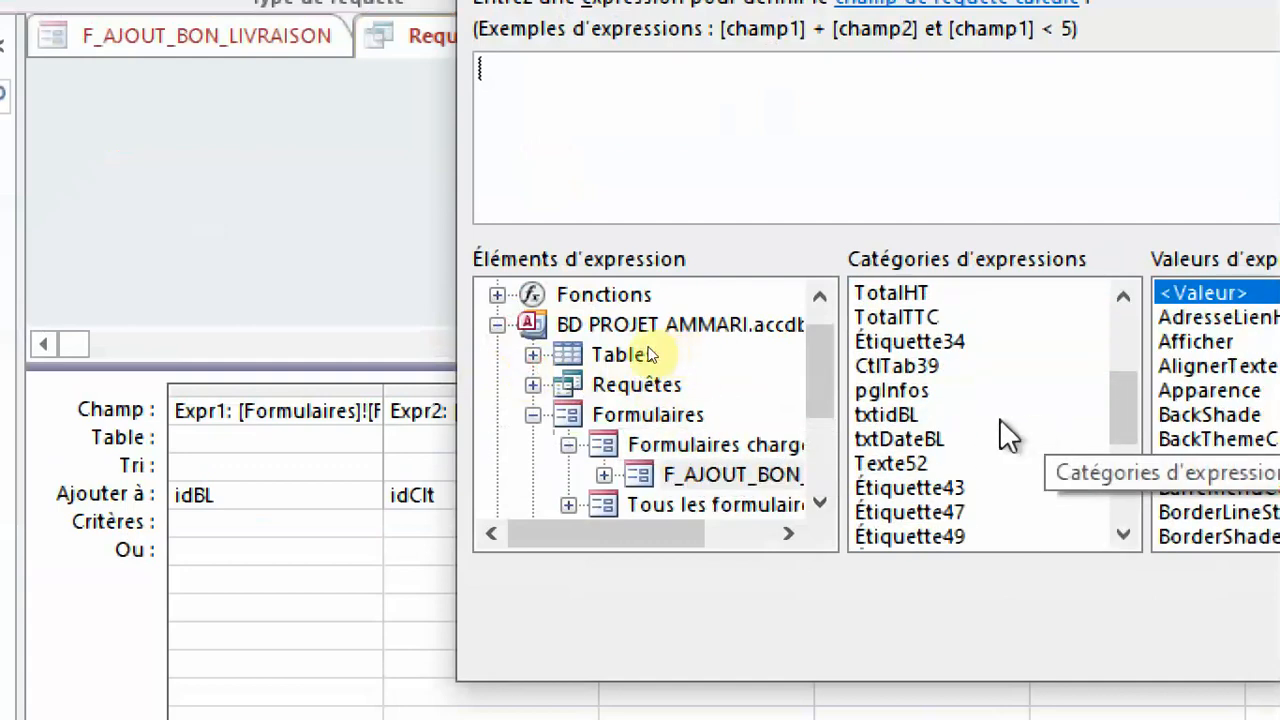
double_click(936, 441)
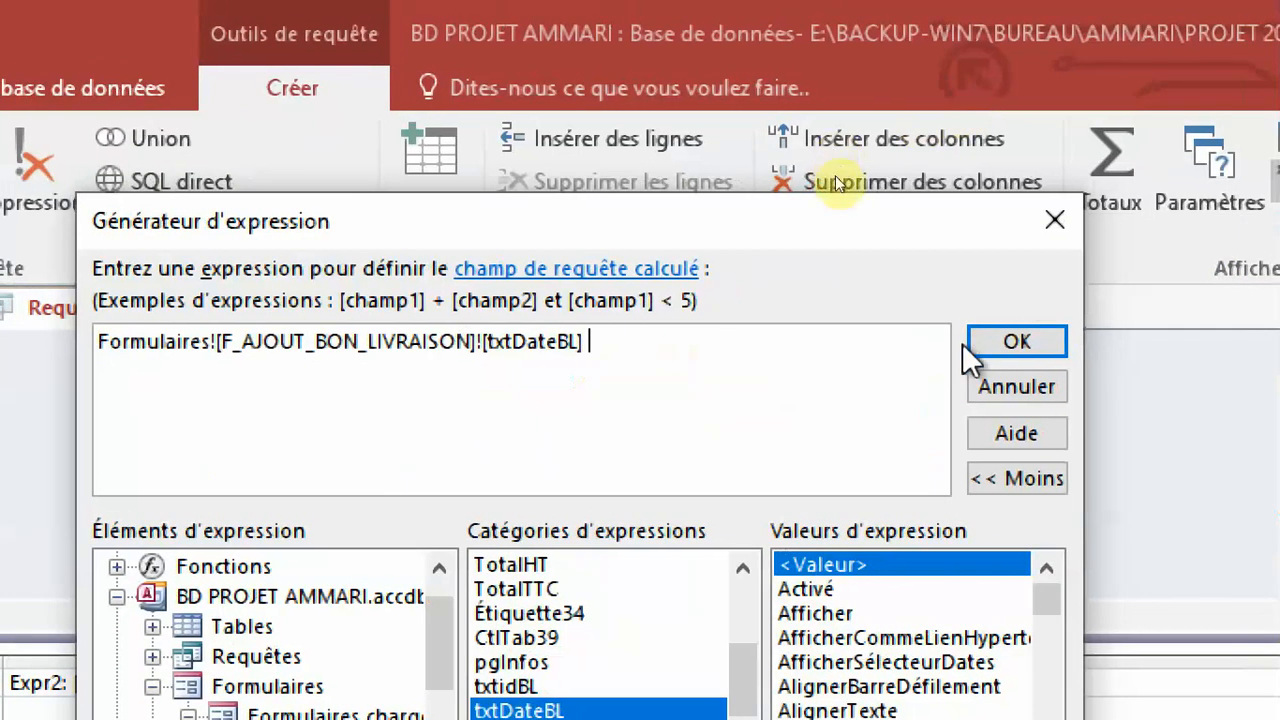
left_click(973, 350)
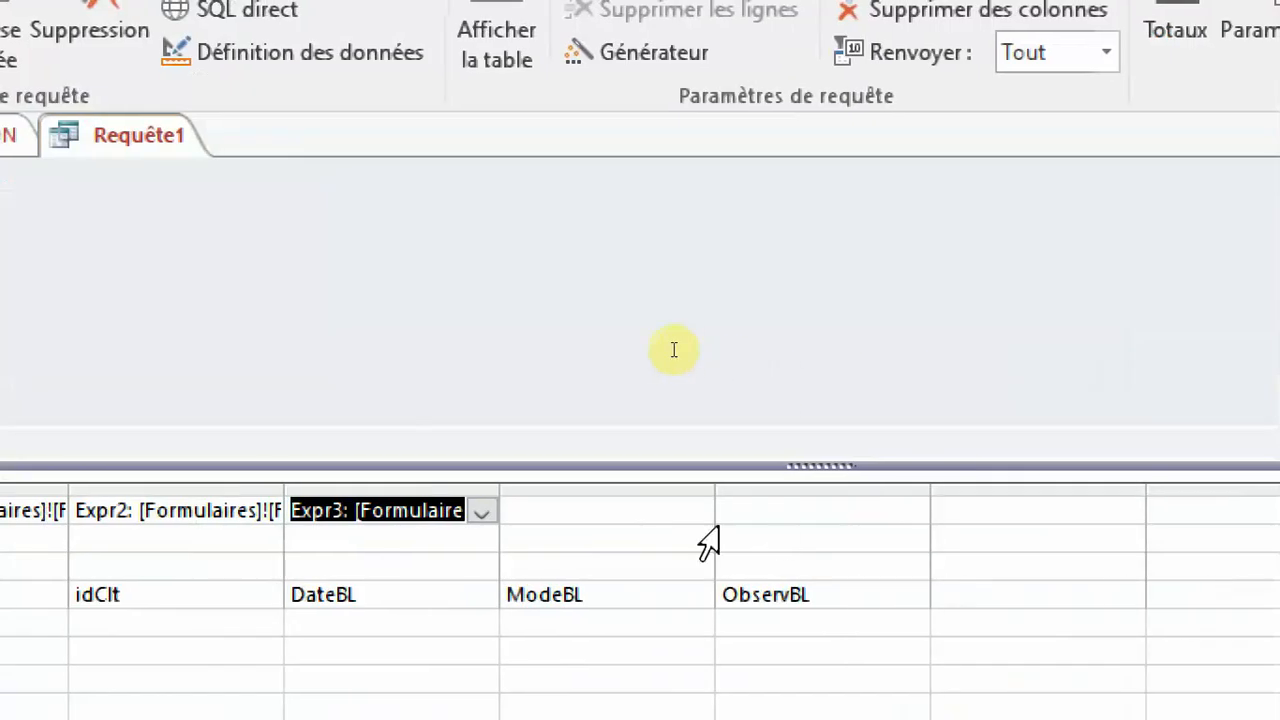
Open the Expression Builder for the ModeBL column's source field and list the controls of the loaded form F_AJOUT_BON_LIVRAISON.
left_click(651, 520)
right_click(651, 520)
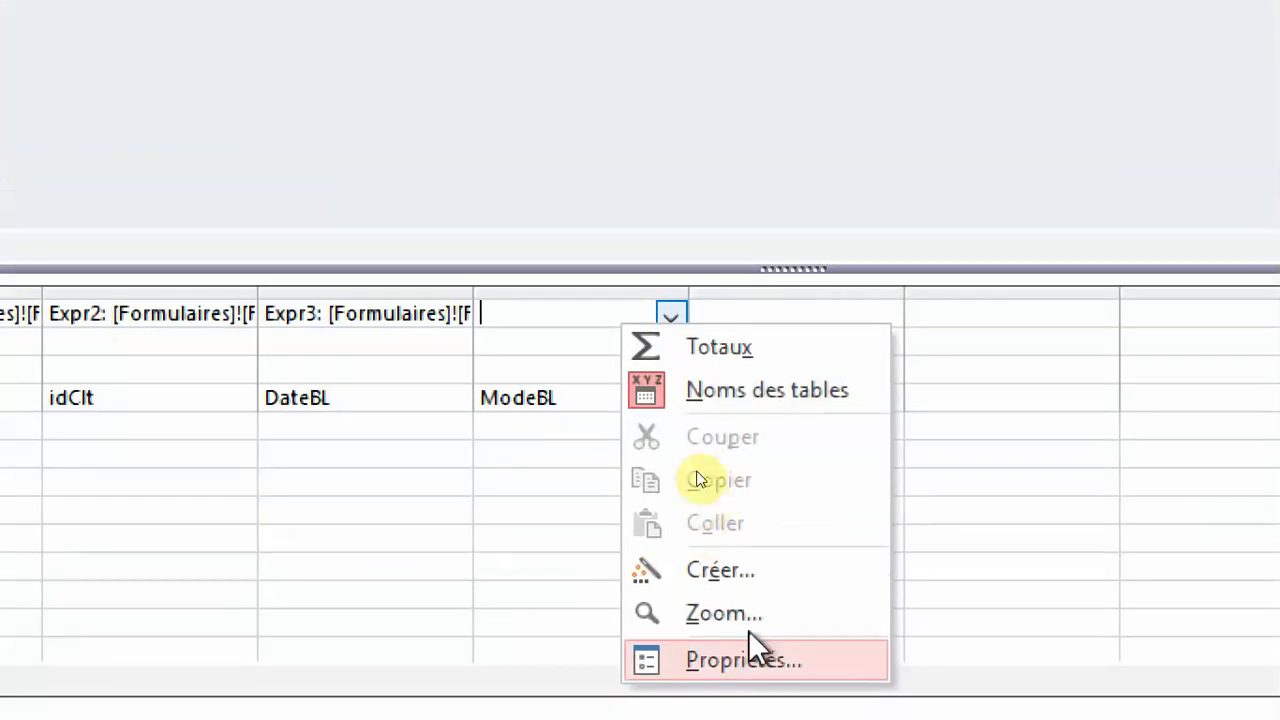
left_click(720, 570)
left_click(385, 495)
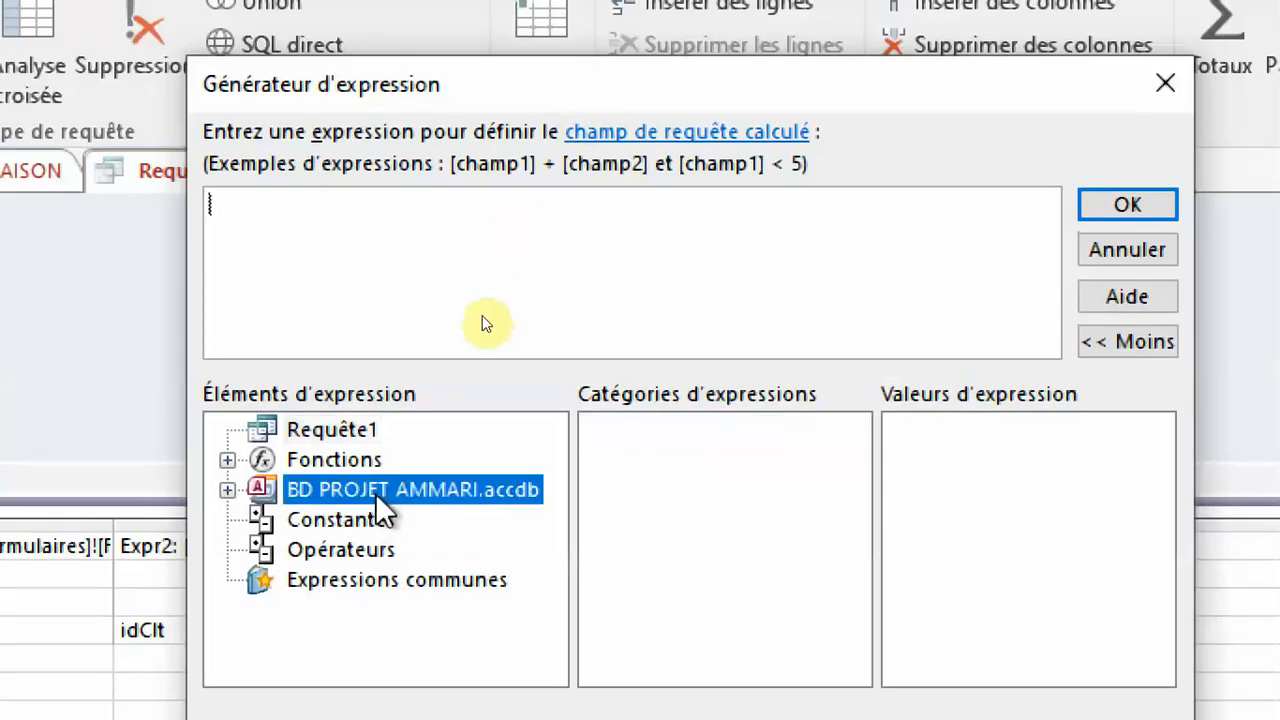
double_click(380, 492)
double_click(378, 576)
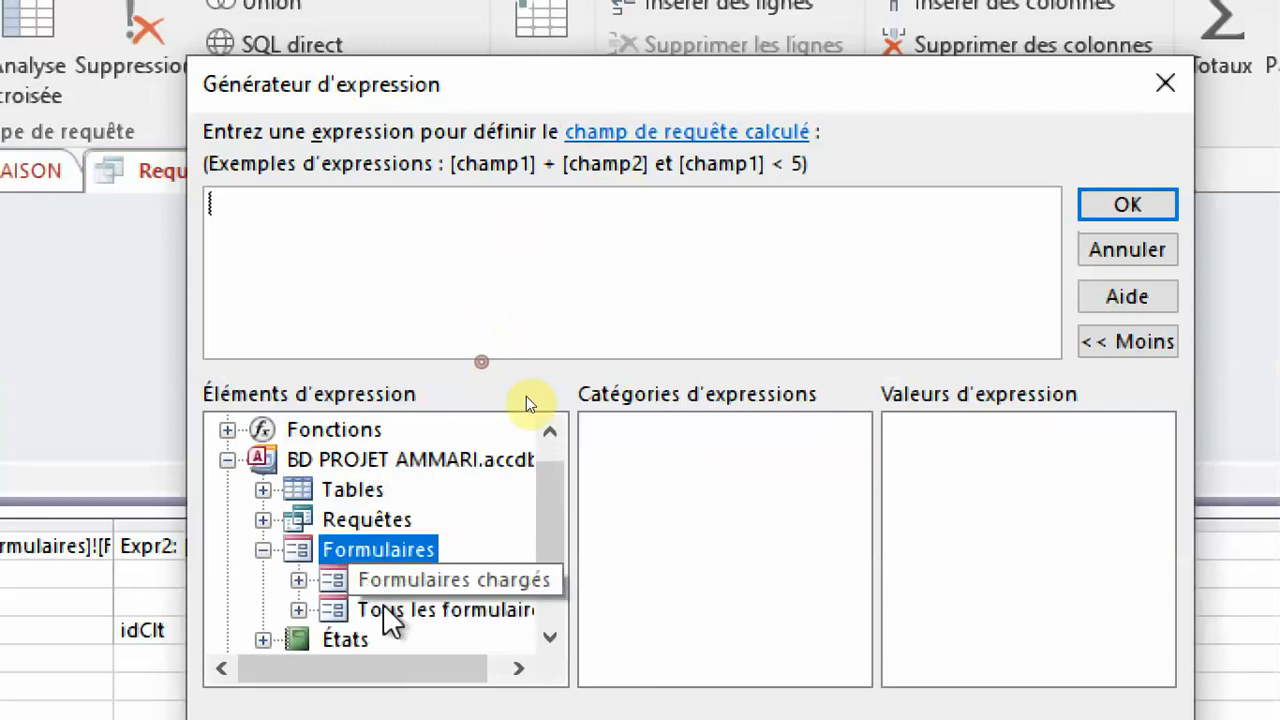
left_click(490, 582)
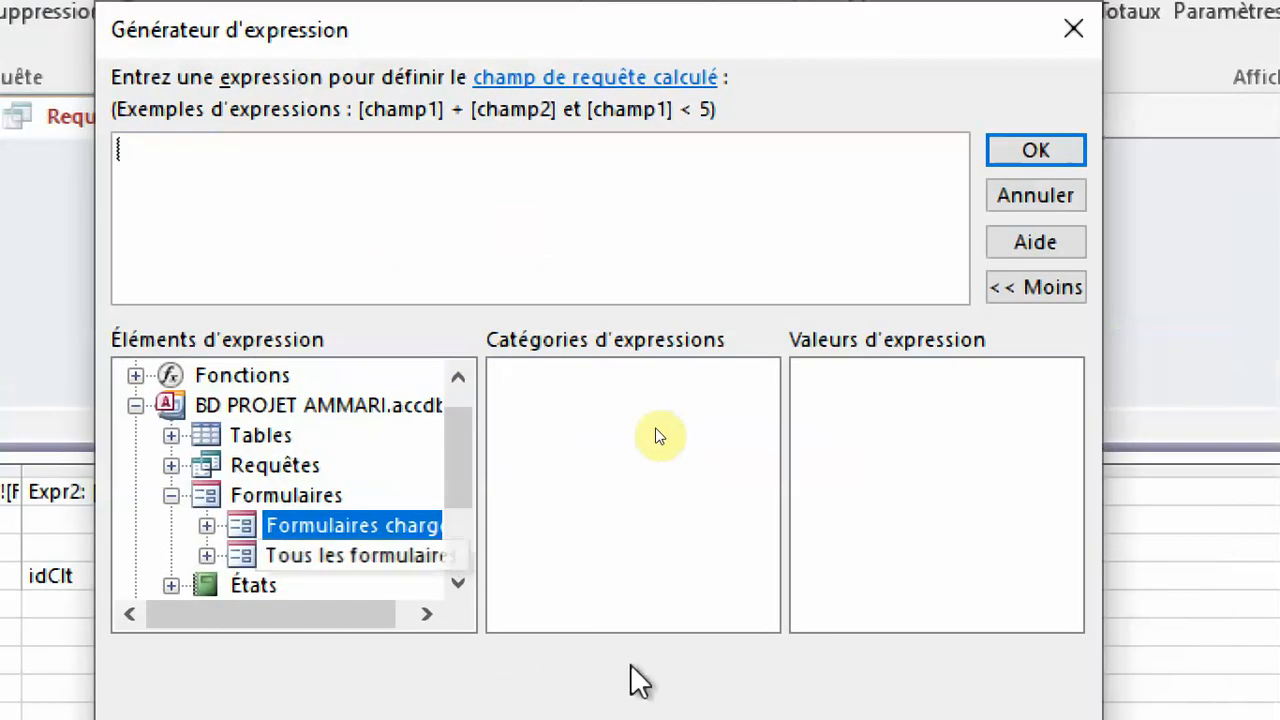
double_click(343, 528)
double_click(414, 560)
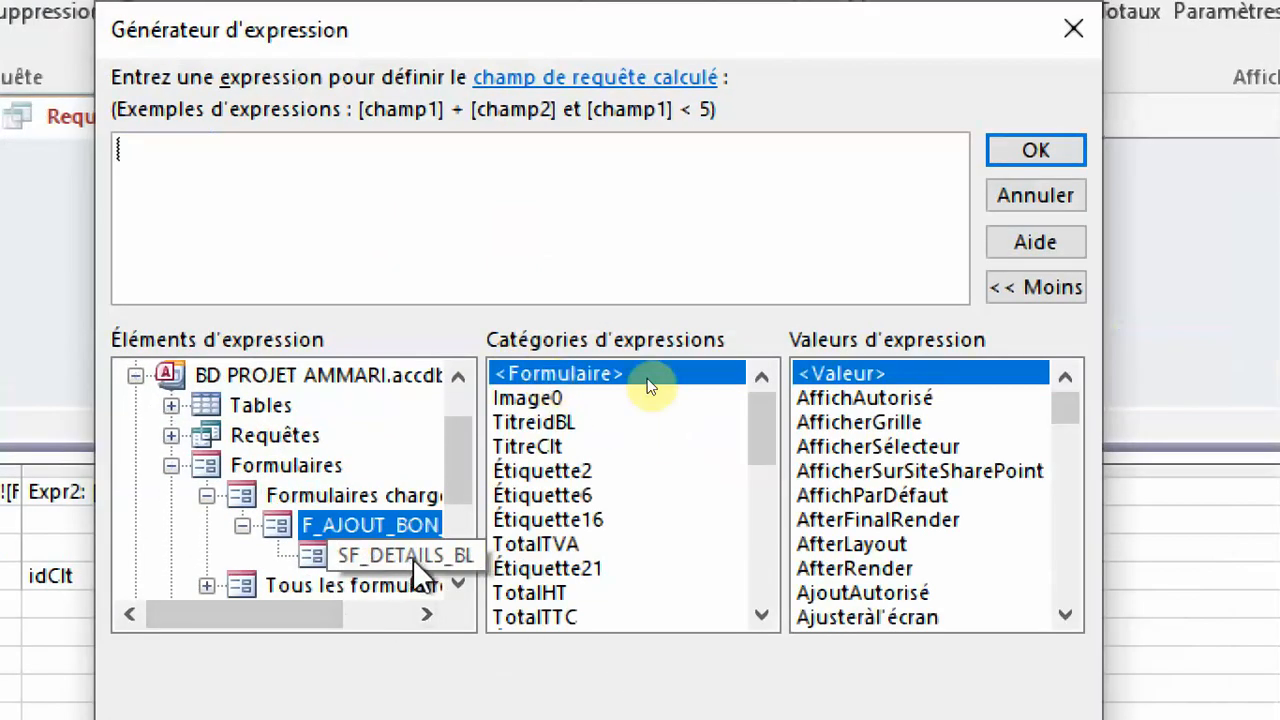
left_click(643, 519)
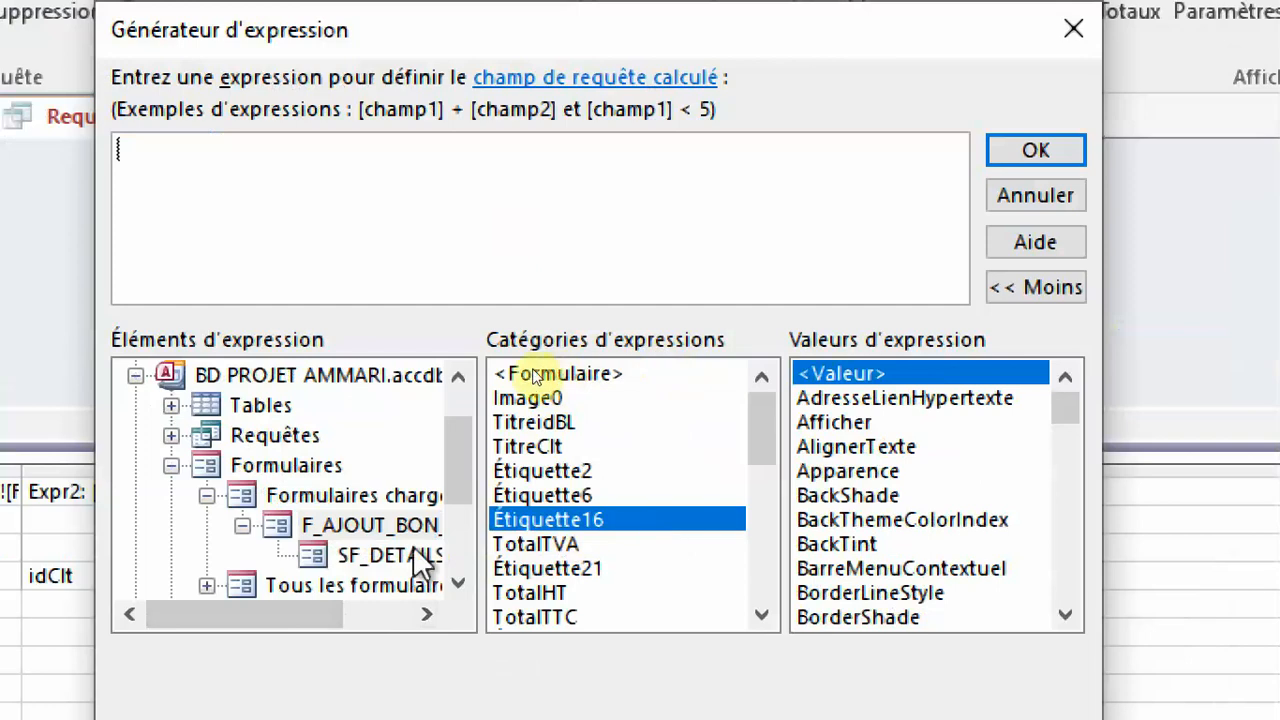
left_click(372, 525)
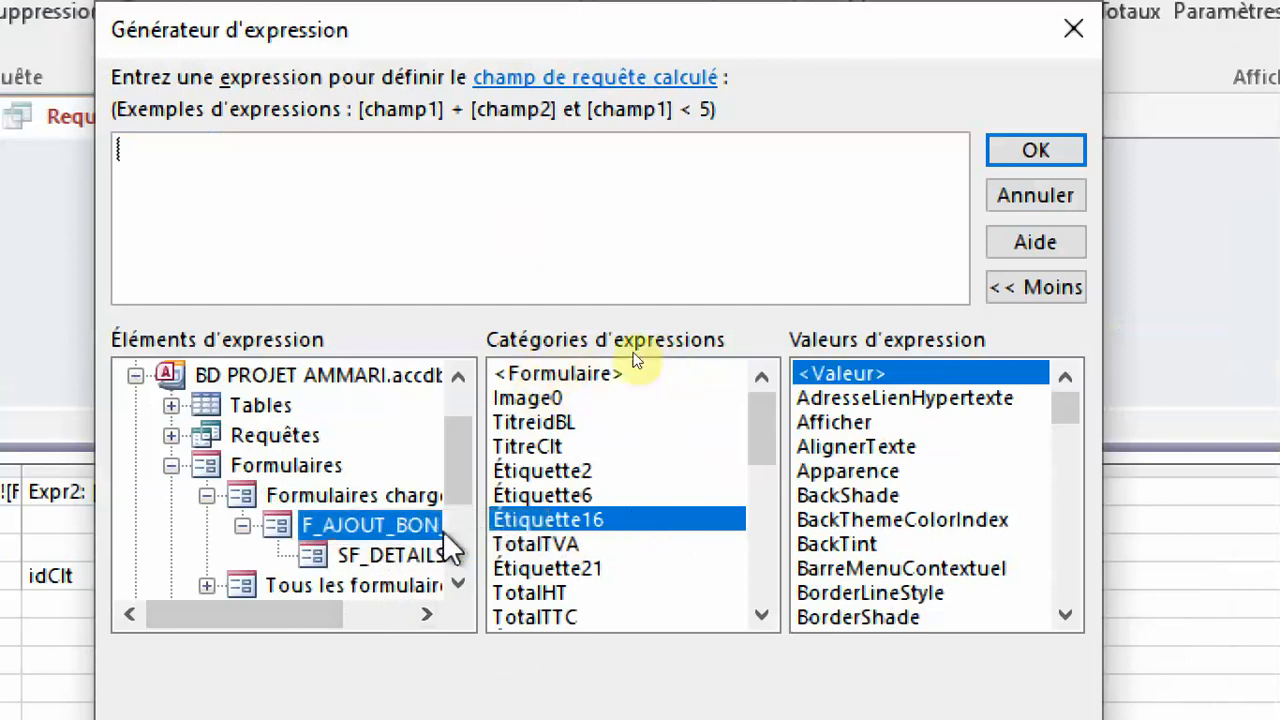
Insert the form's txtModeBL control as the source expression of the ModeBL column.
scroll(625, 510, "down", 2)
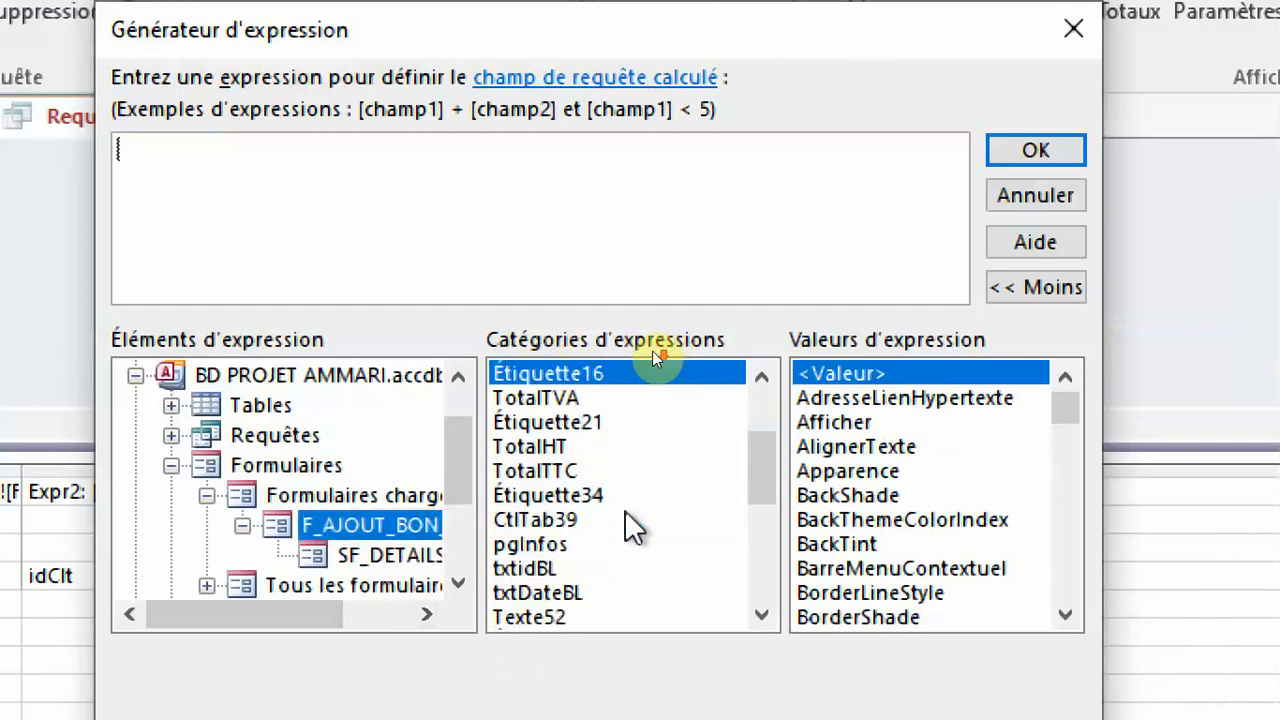
scroll(625, 510, "down", 4)
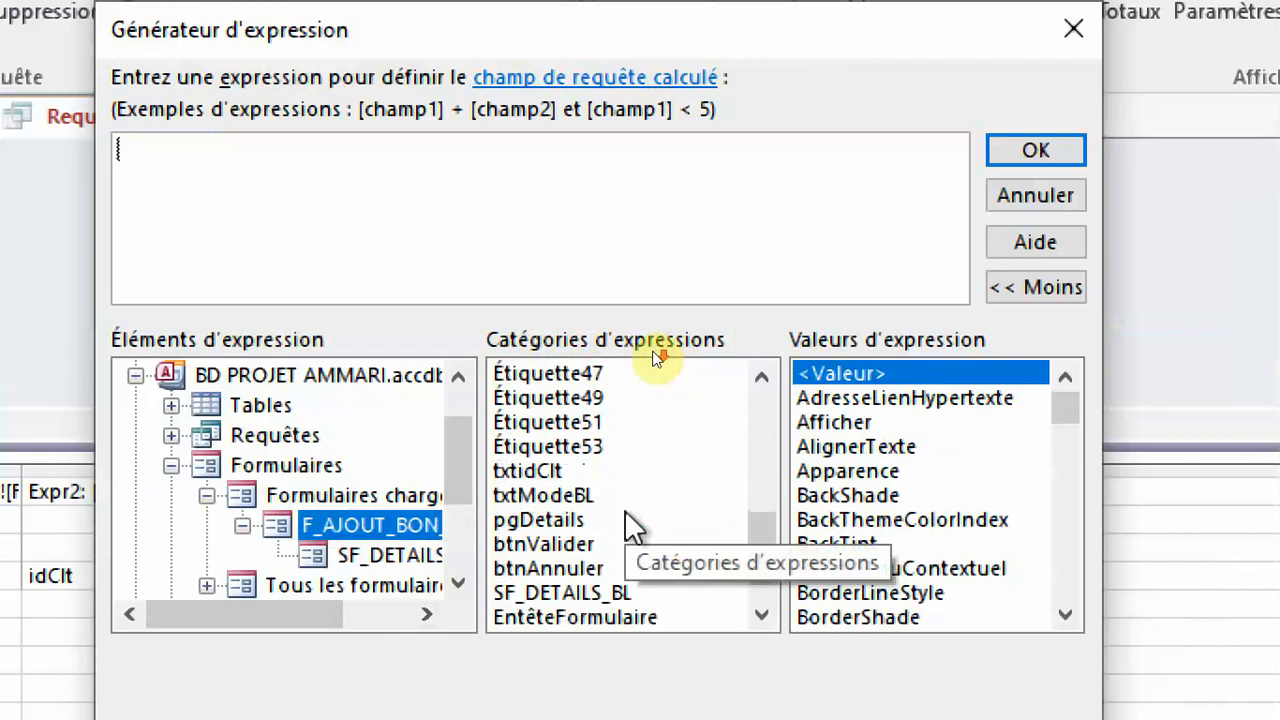
double_click(600, 495)
left_click(1010, 155)
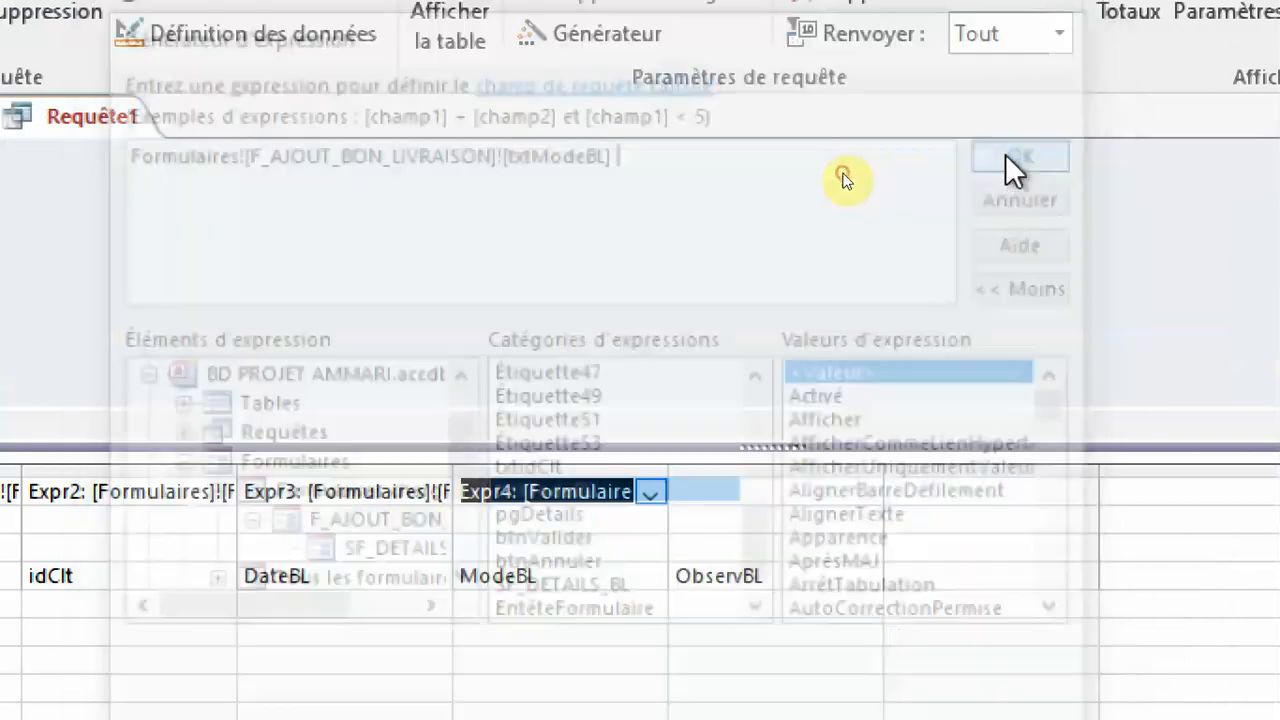
left_click(780, 500)
right_click(780, 503)
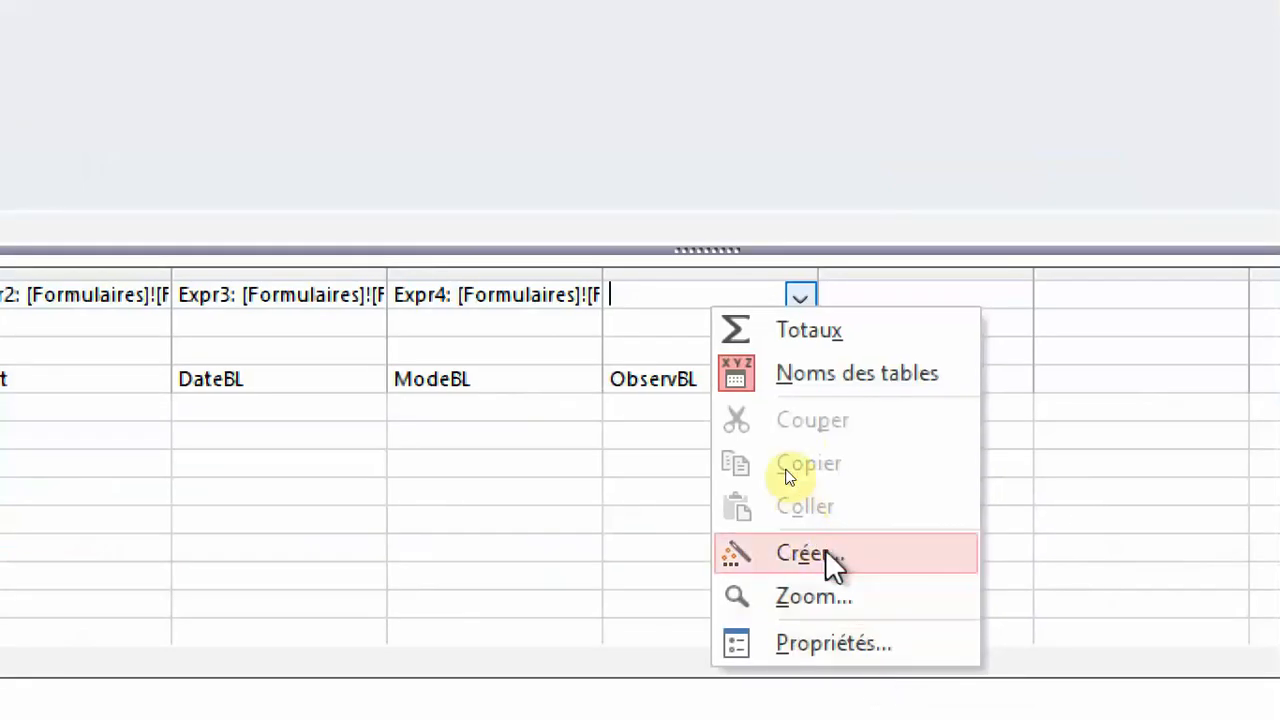
left_click(831, 563)
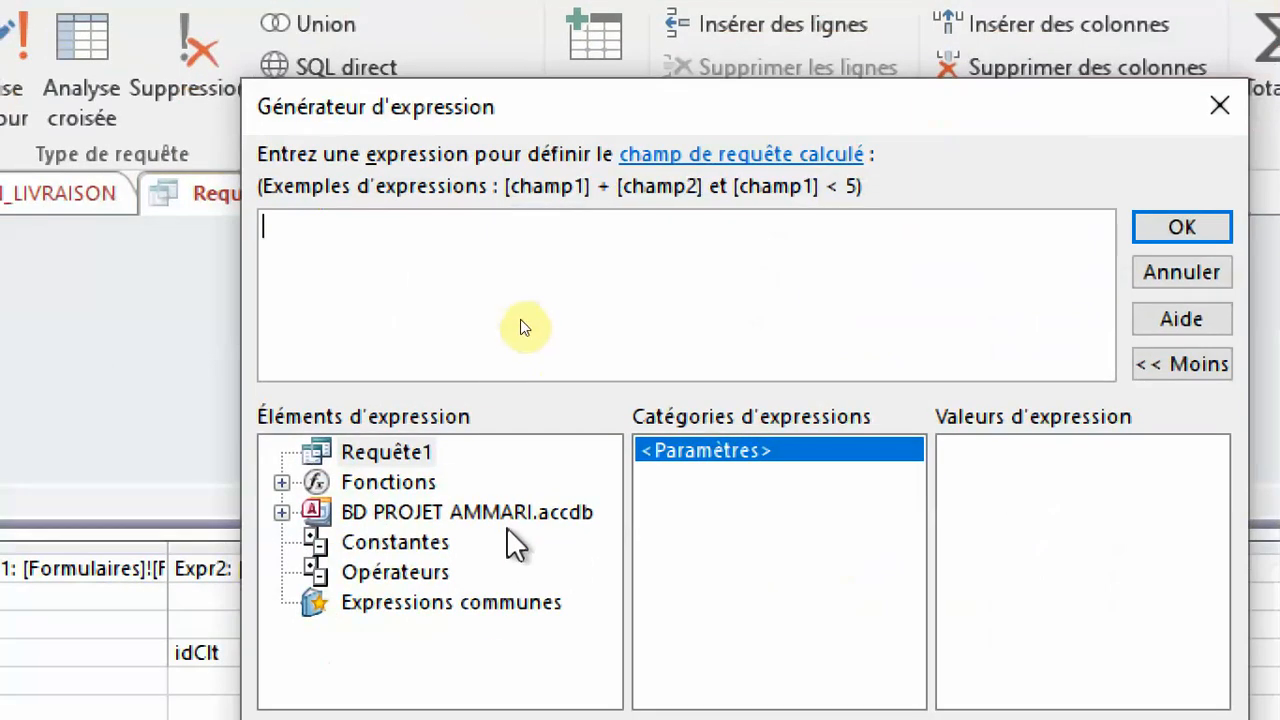
double_click(486, 602)
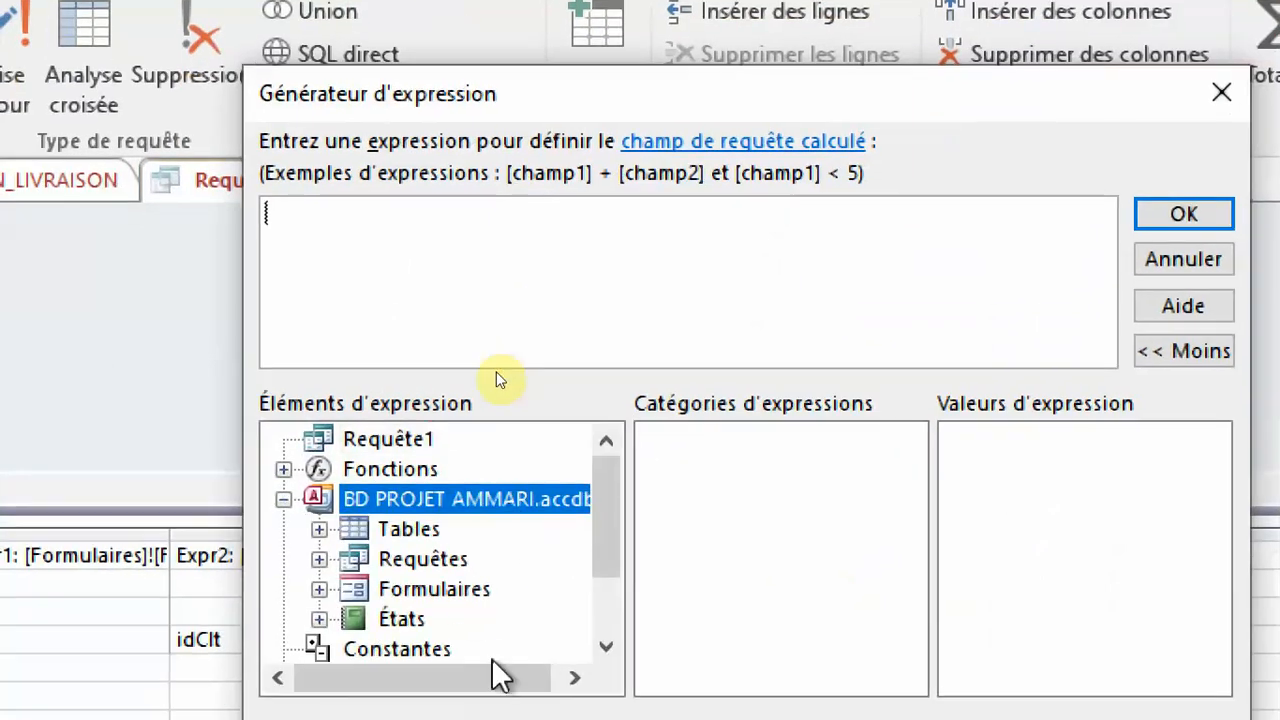
left_click(457, 594)
double_click(457, 594)
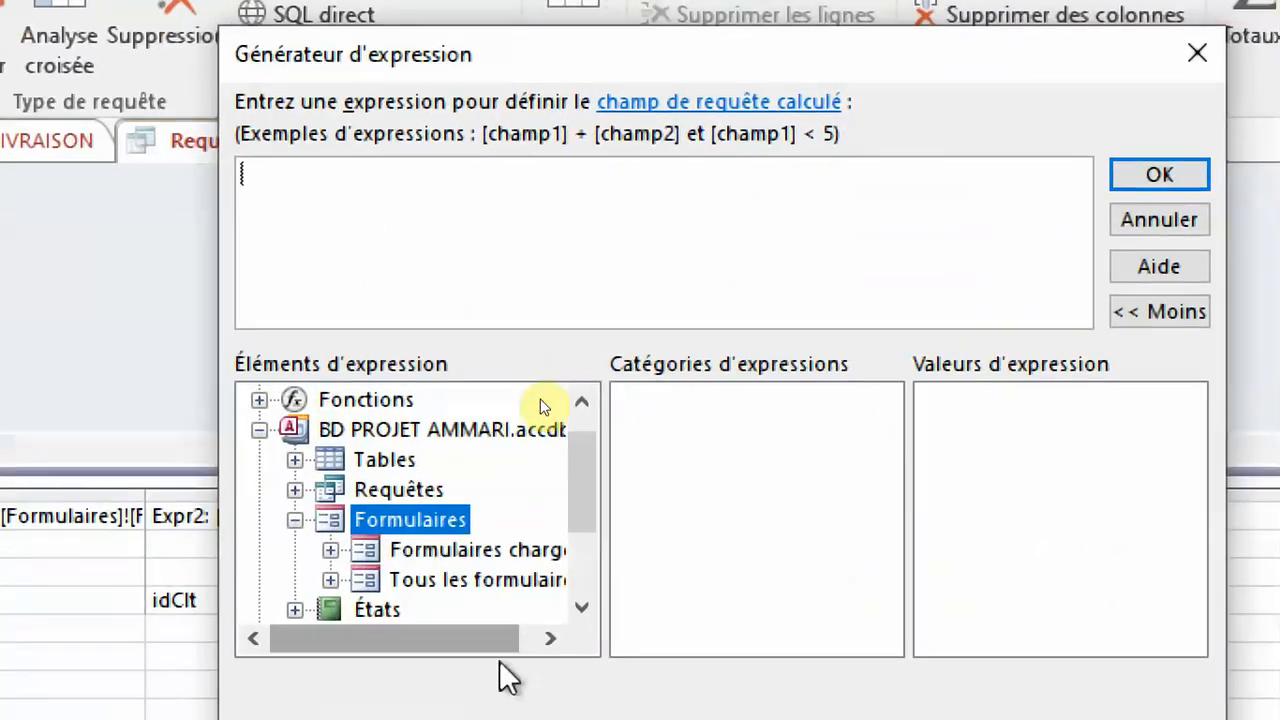
double_click(548, 553)
left_click(508, 580)
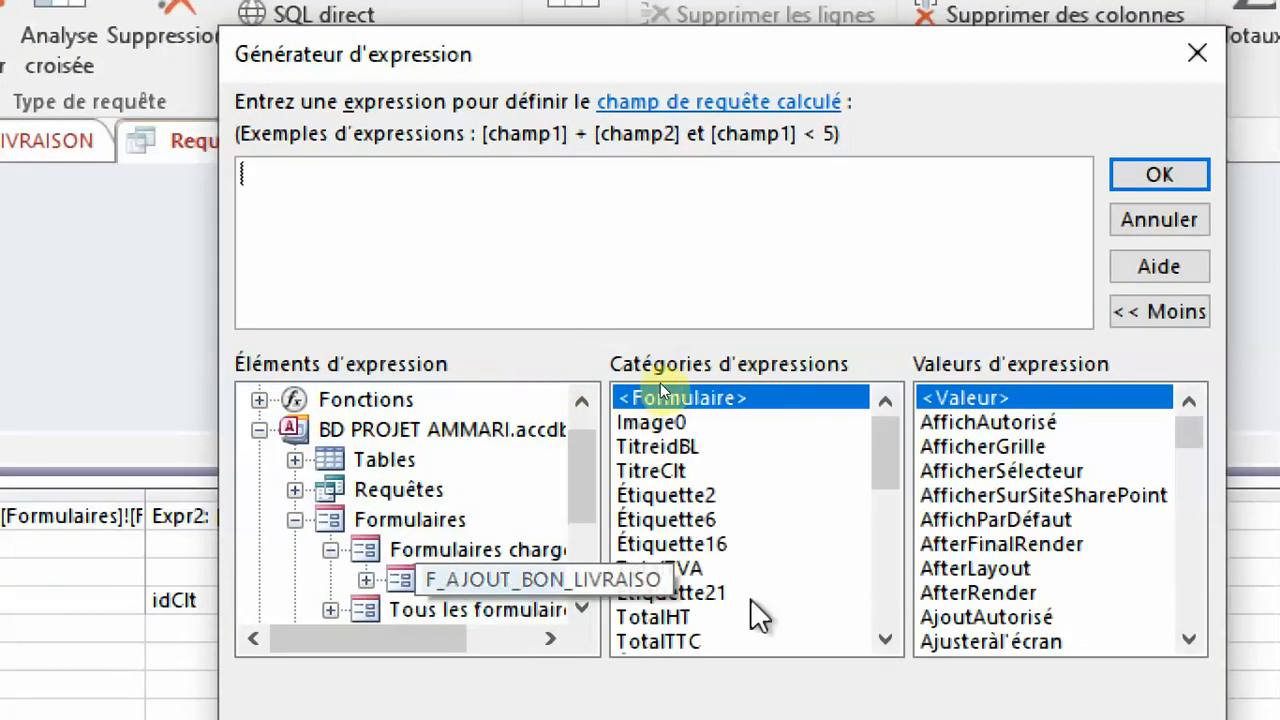
left_click(829, 590)
scroll(829, 588, "down", 3)
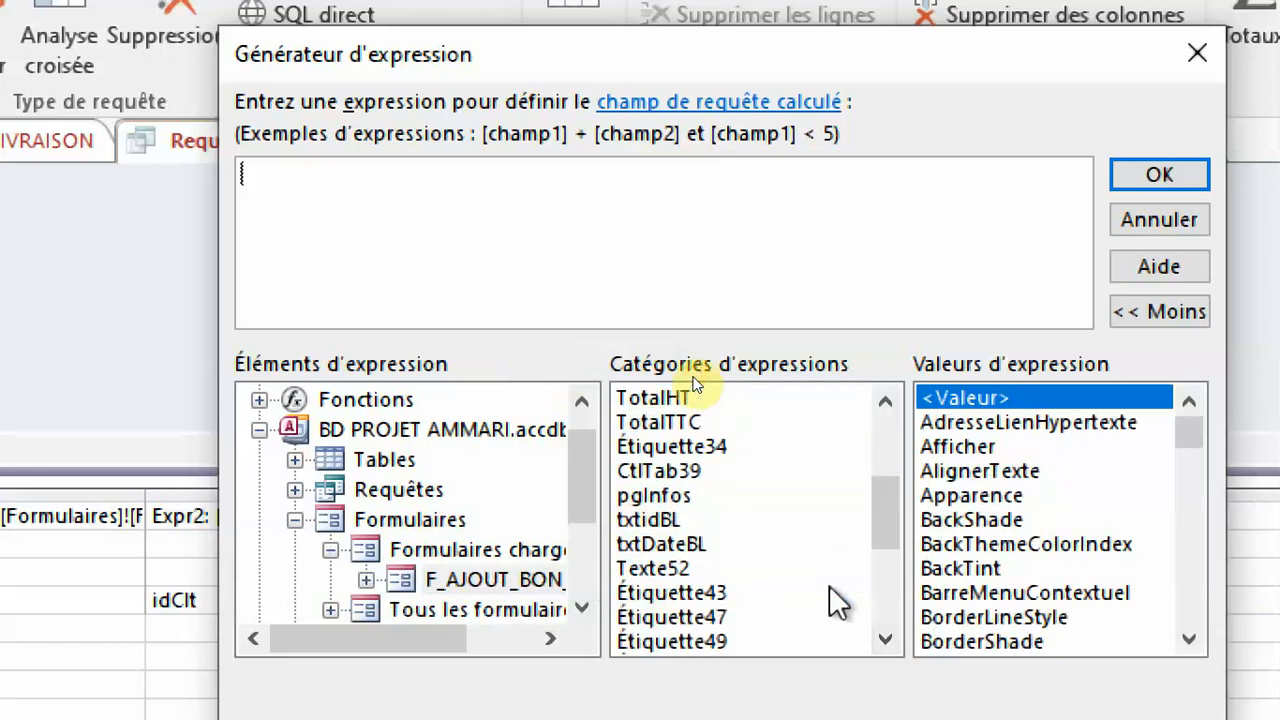
scroll(795, 585, "down", 1)
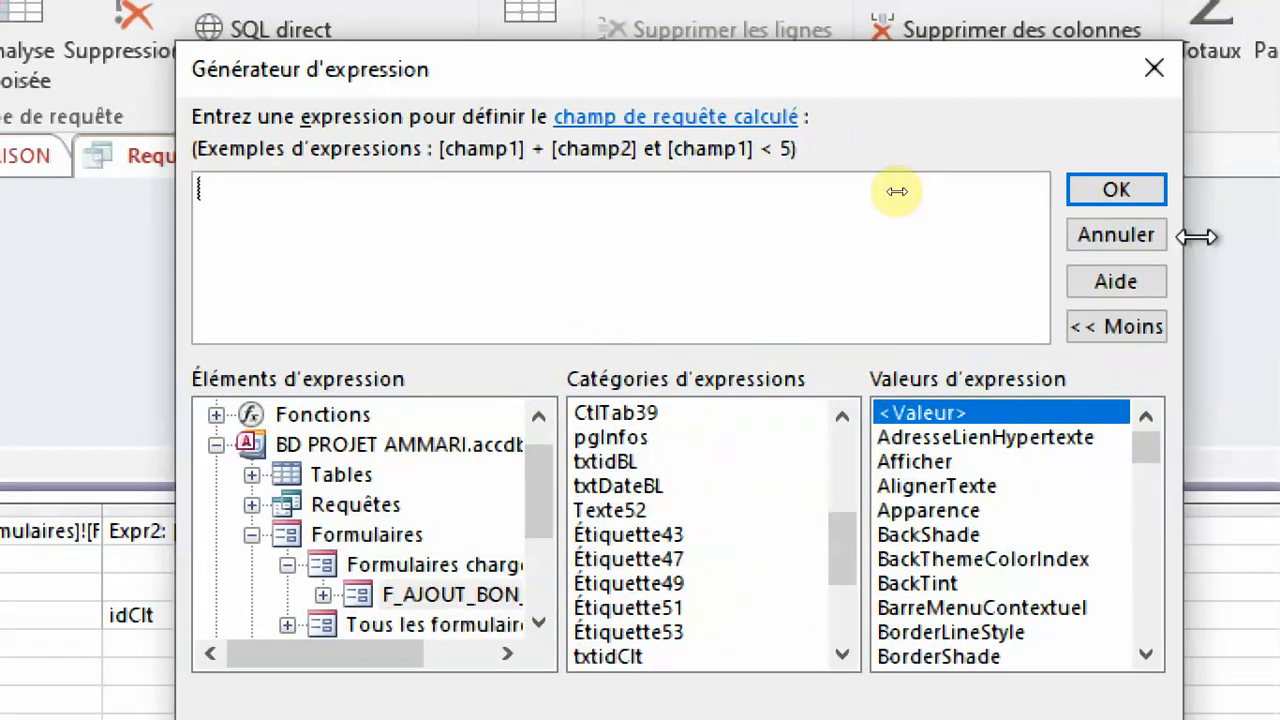
left_click(1116, 234)
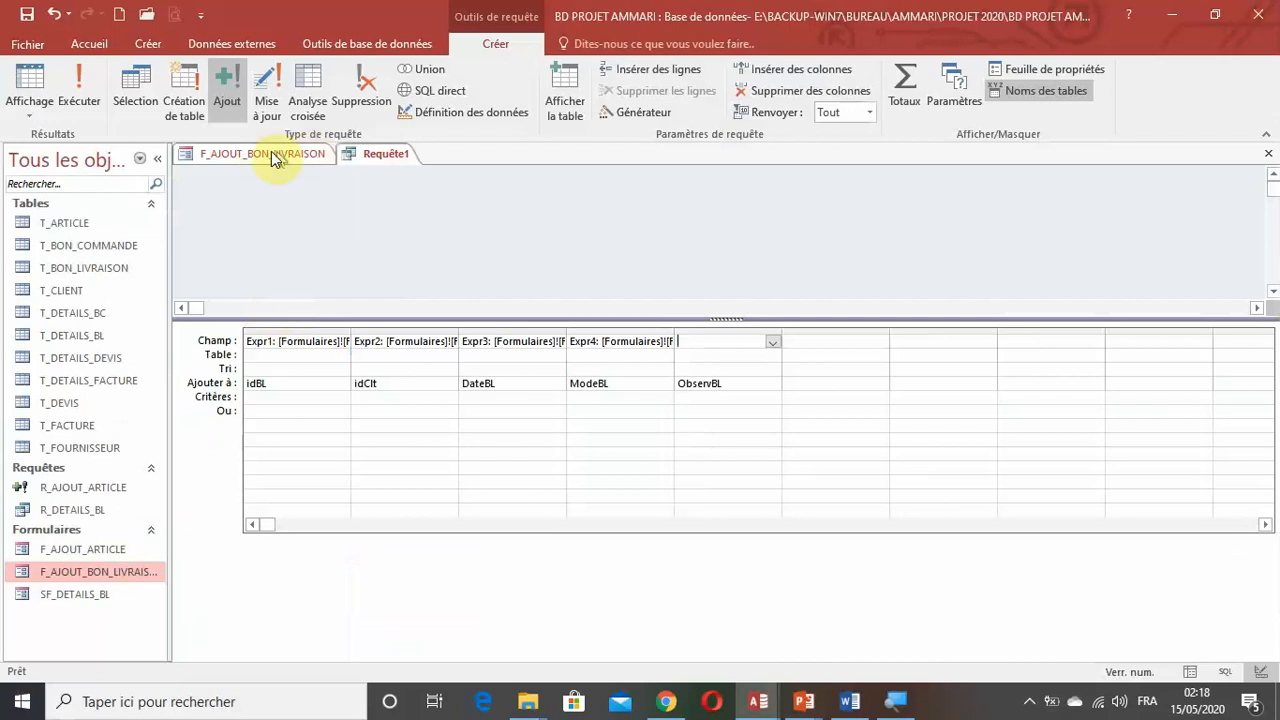
Widen the five input controls on the Informations page of the form F_AJOUT_BON_LIVRAISON to about 11 cm.
left_click(281, 153)
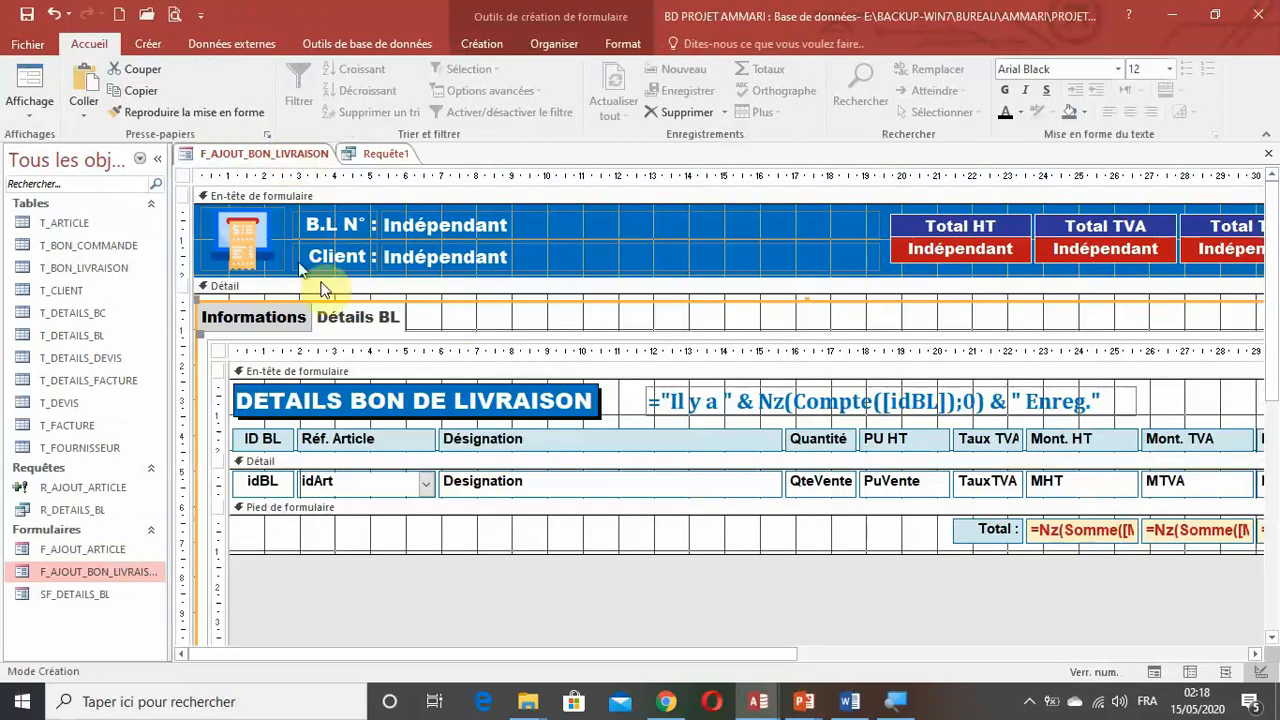
left_click(244, 318)
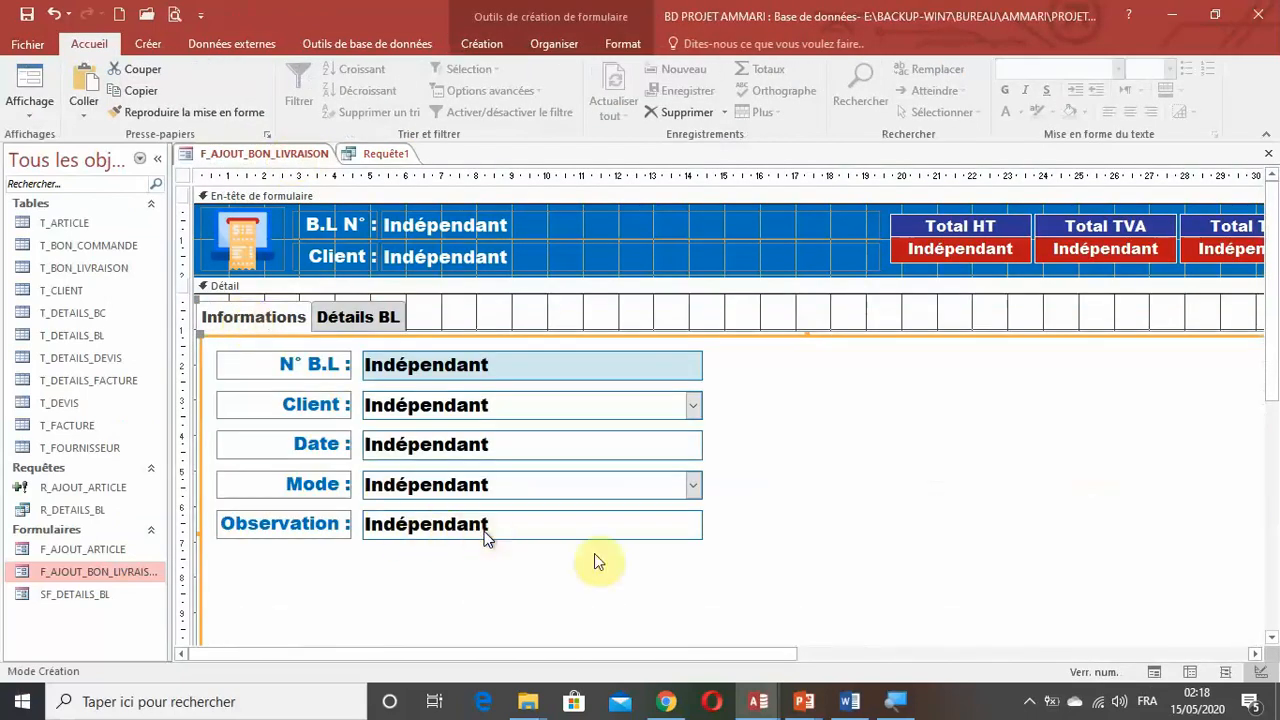
left_click(684, 578)
left_click_drag(684, 578, 622, 449)
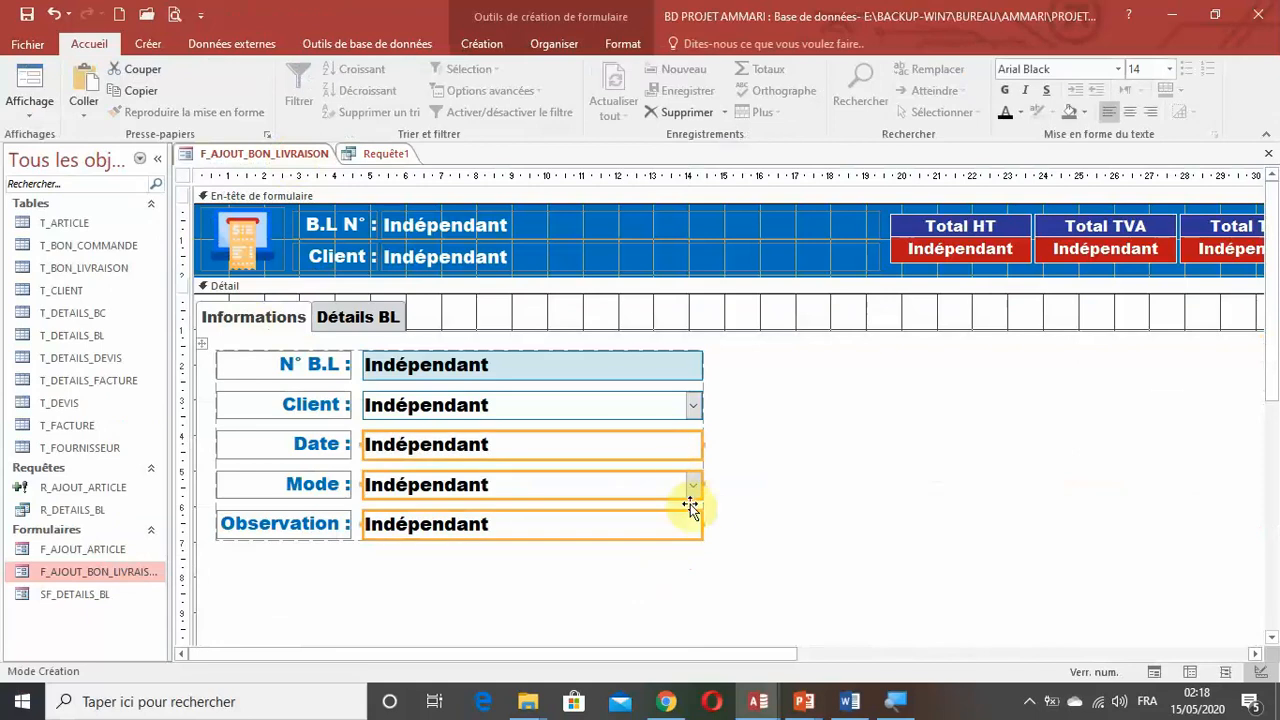
left_click_drag(703, 522, 749, 523)
left_click(706, 594)
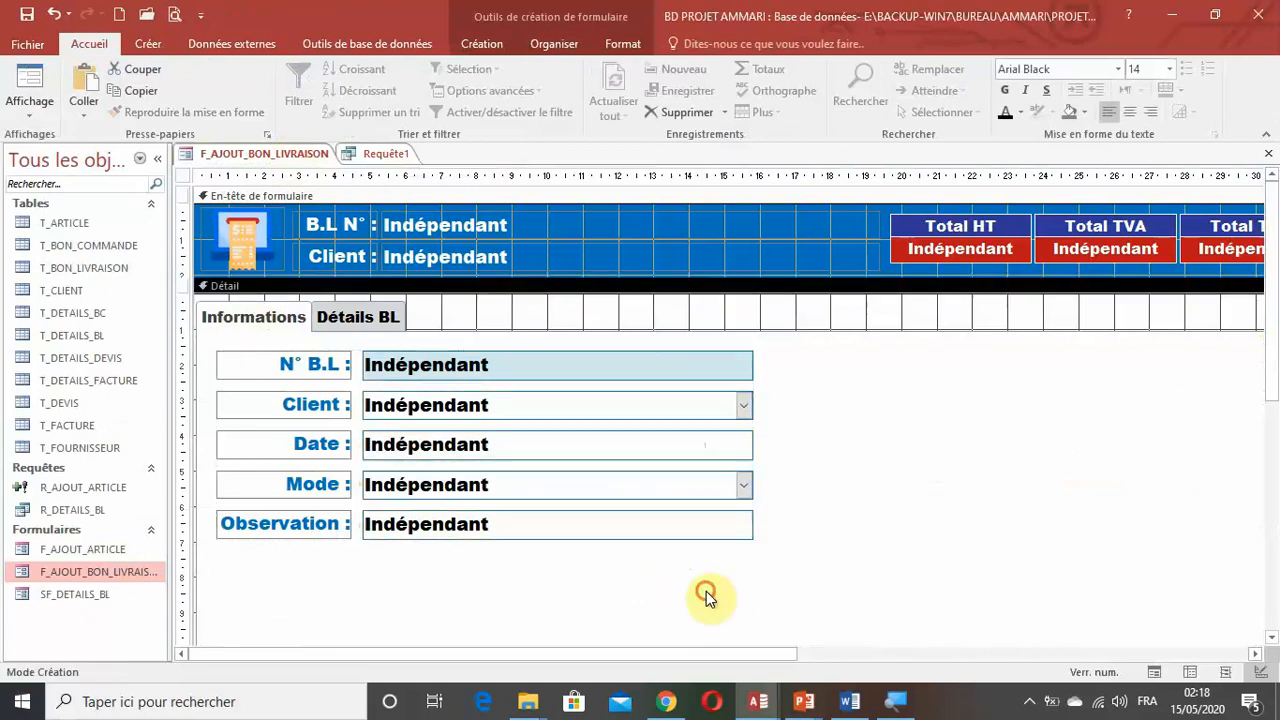
Rename the Observation text box on the Informations page as txtObservBL.
left_click(616, 536)
double_click(617, 532)
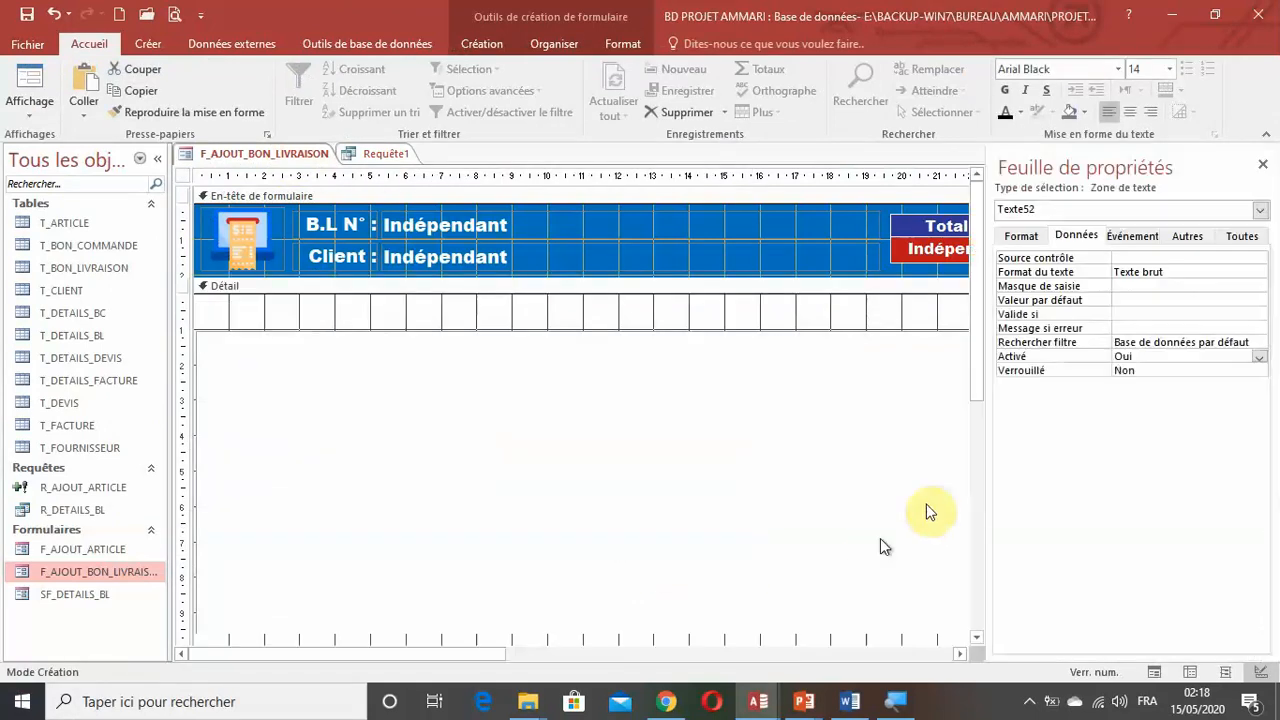
left_click(1245, 236)
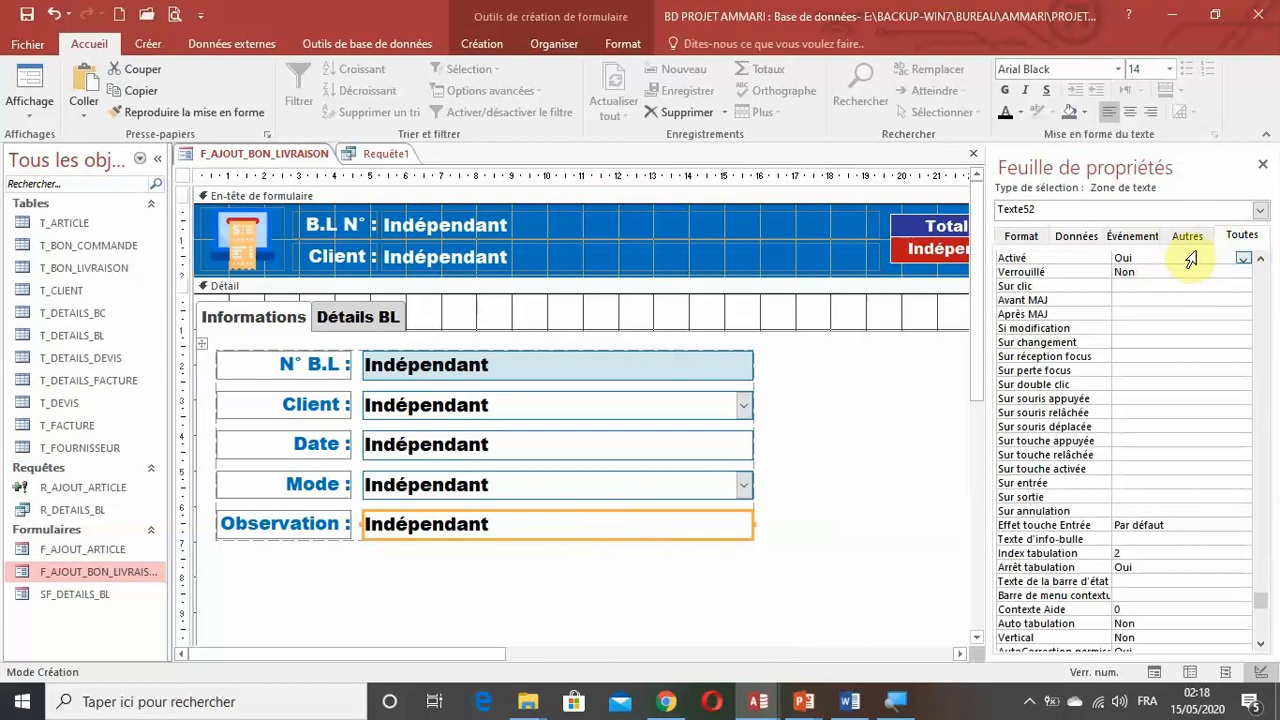
scroll(1247, 313, "up", 15)
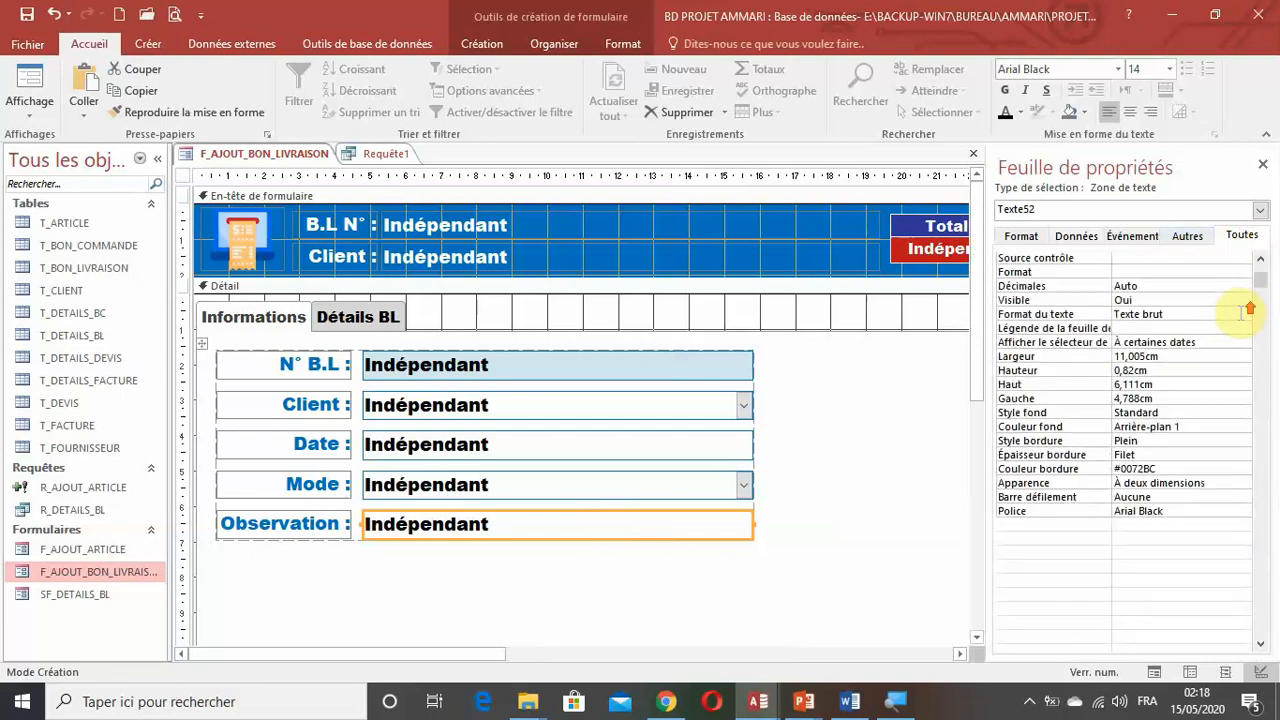
left_click(1101, 258)
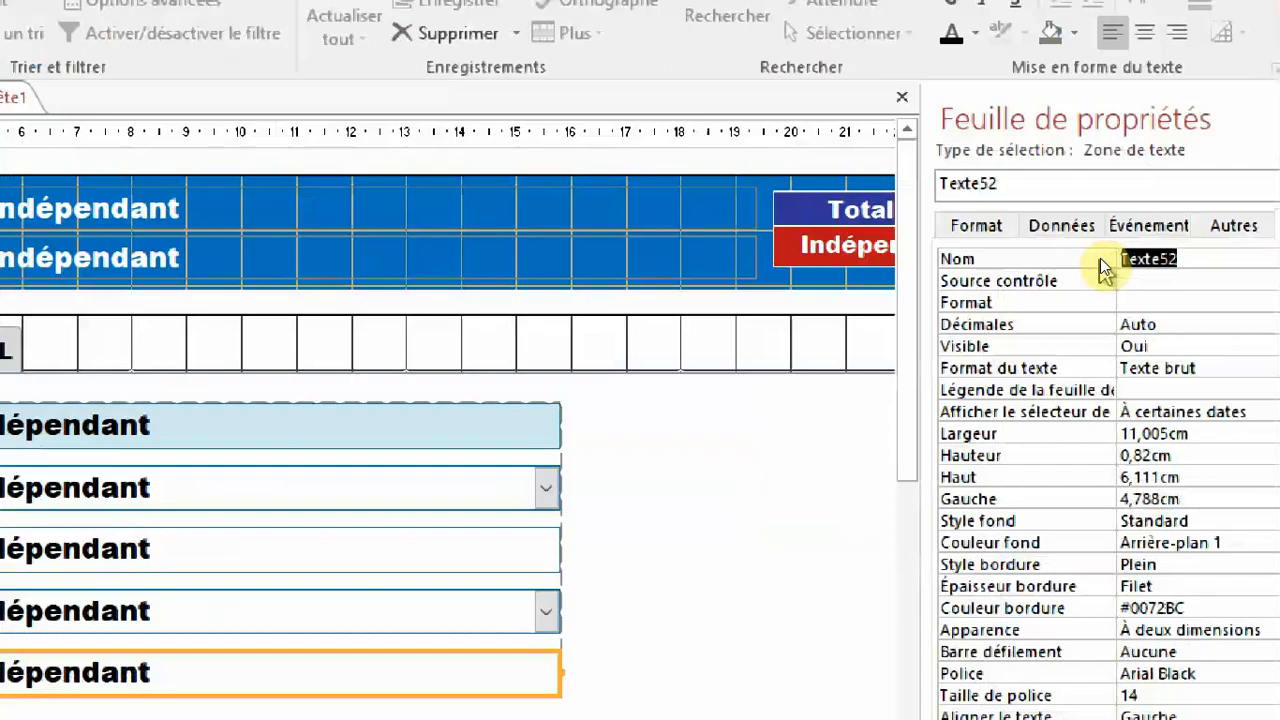
type("txt")
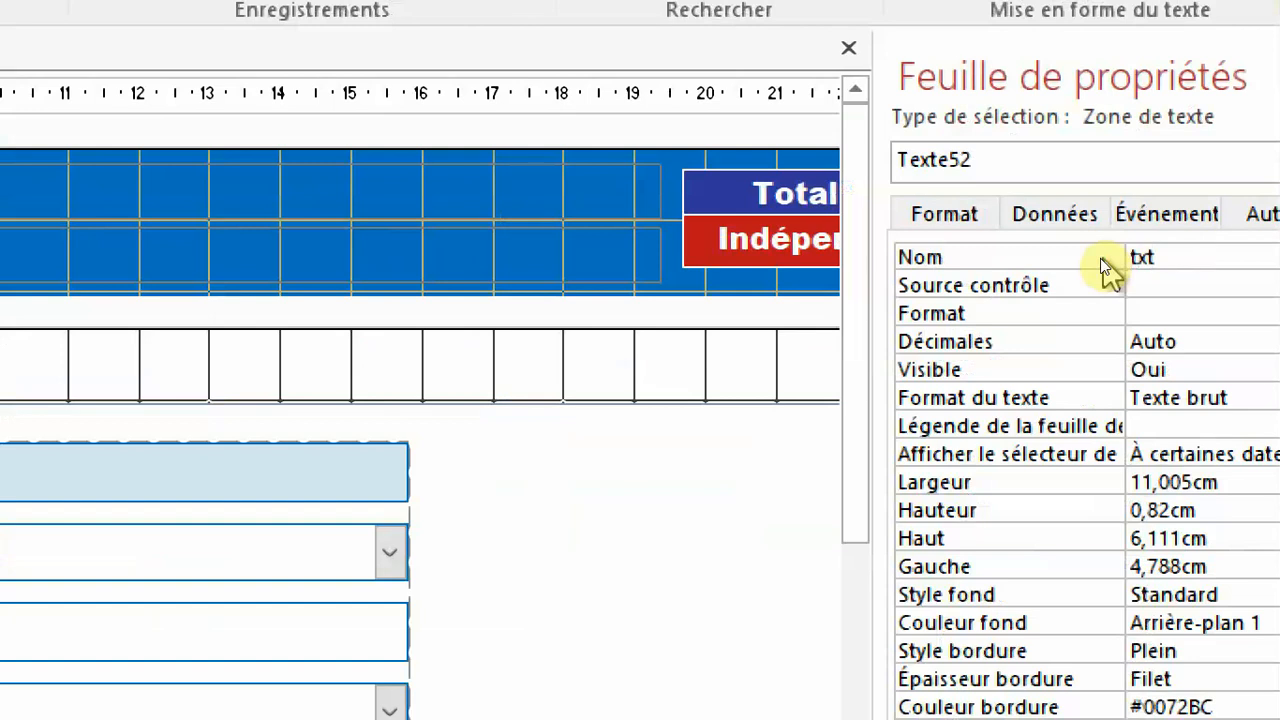
type("ObservBL")
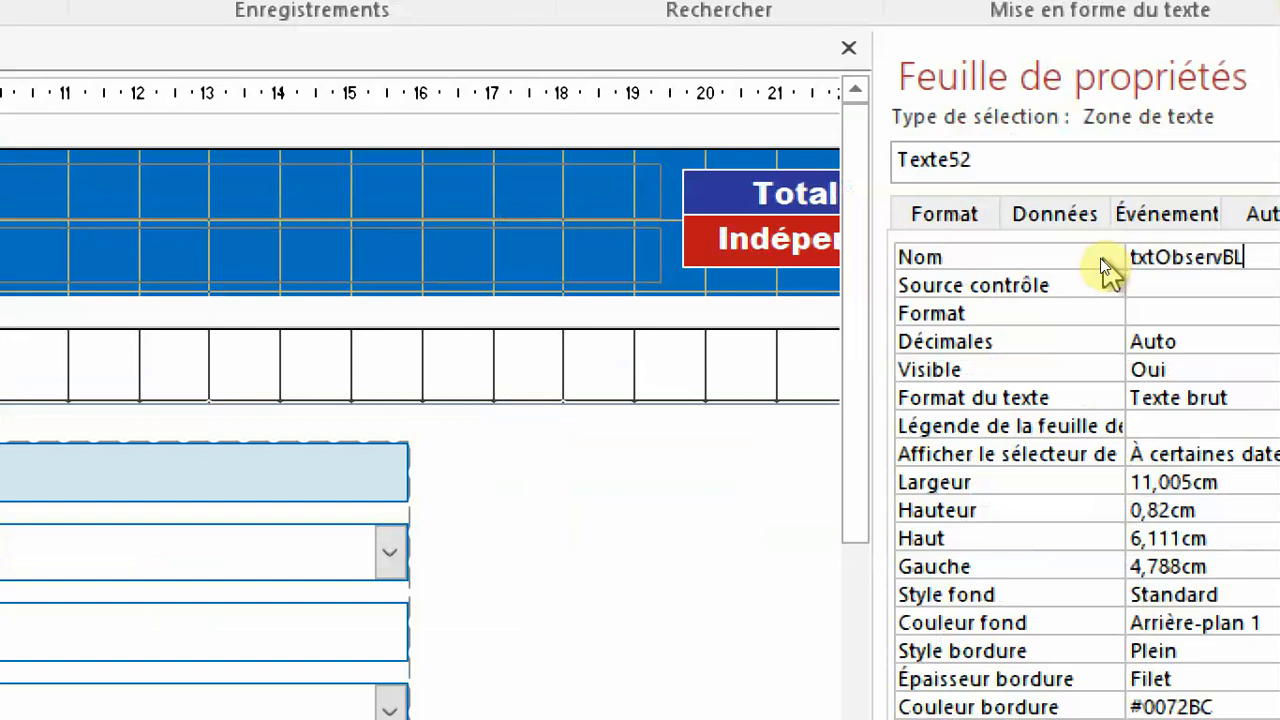
key("Return")
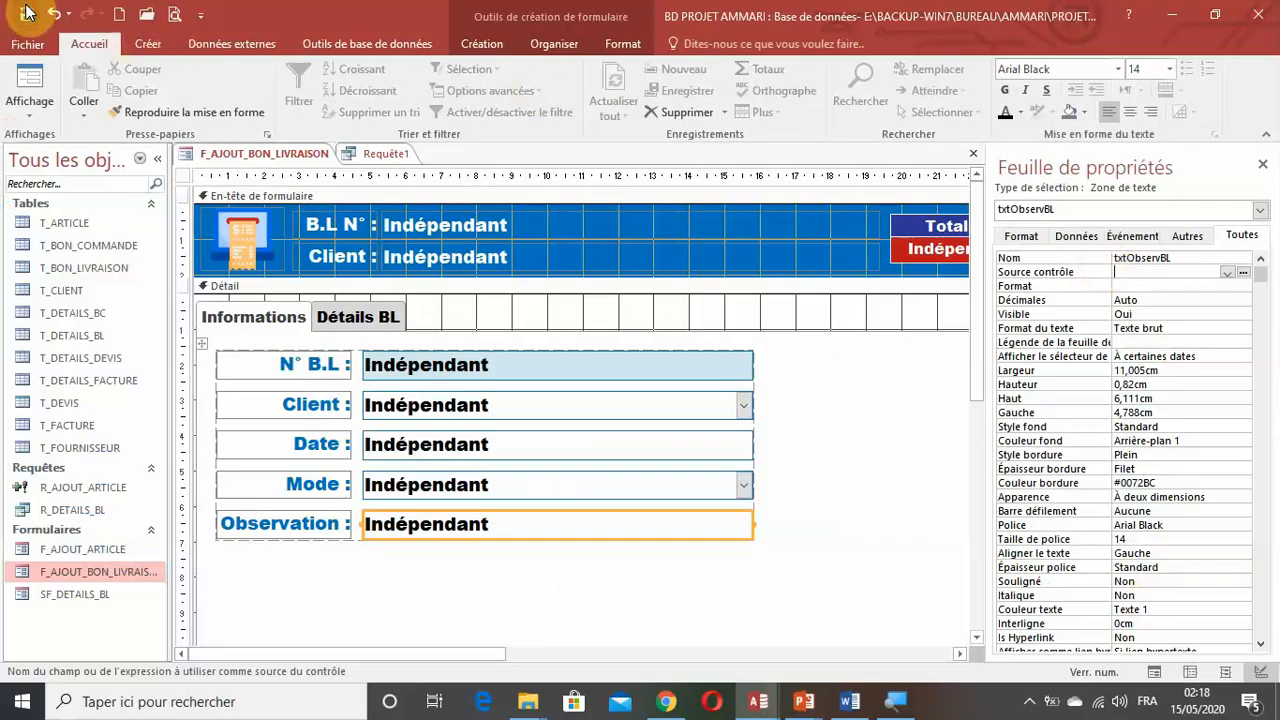
Open the Expression Builder for the ObservBL column's source field in Requête1 and list the controls of the loaded form F_AJOUT_BON_LIVRAISON.
left_click(385, 153)
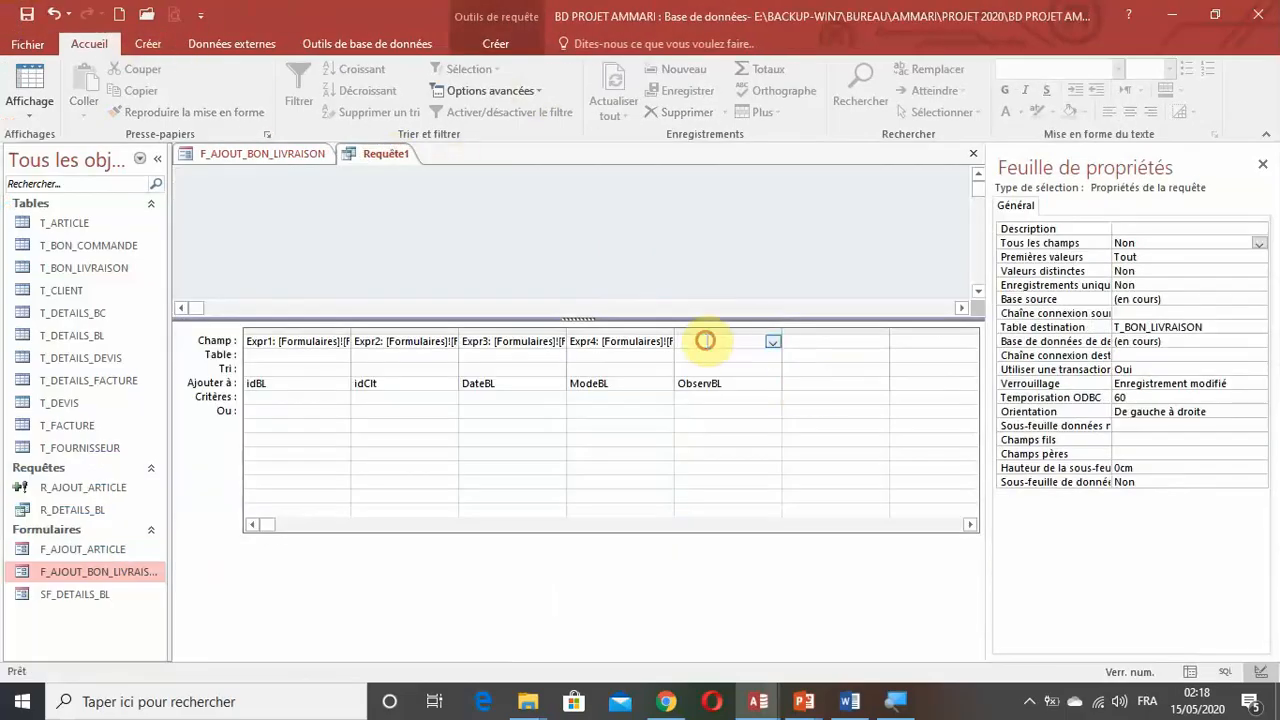
right_click(712, 343)
left_click(763, 464)
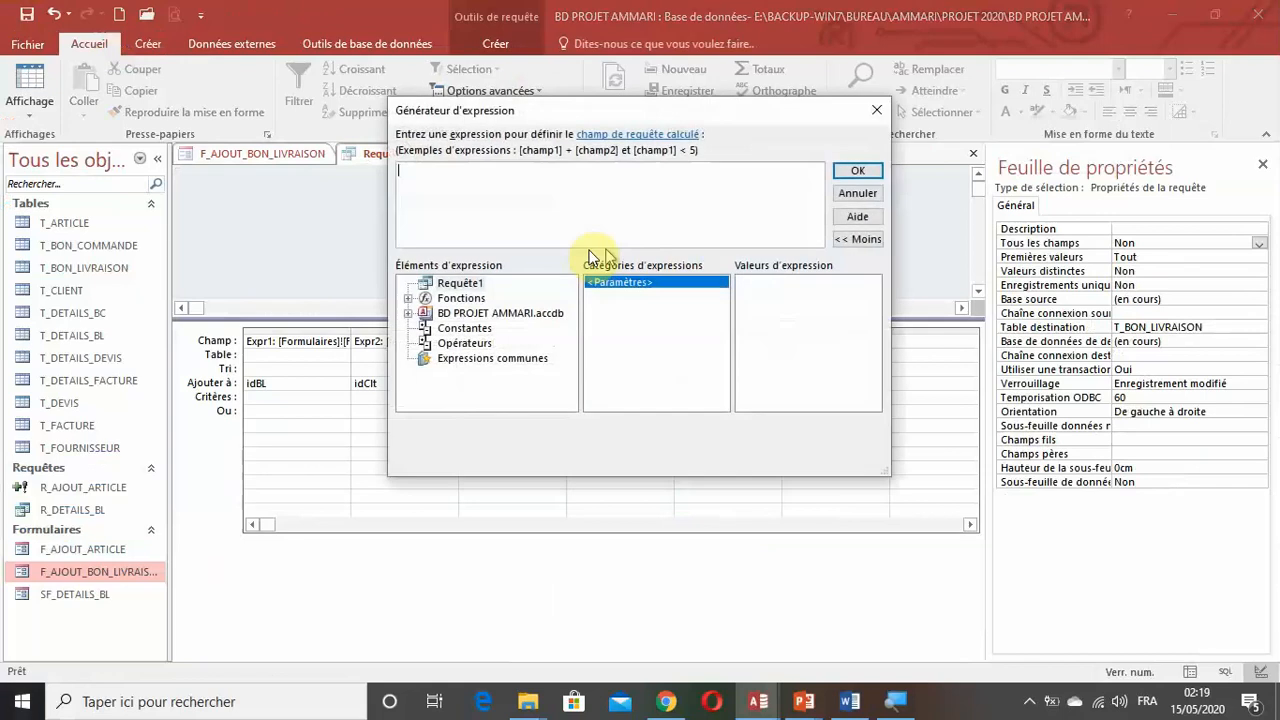
double_click(497, 313)
double_click(497, 356)
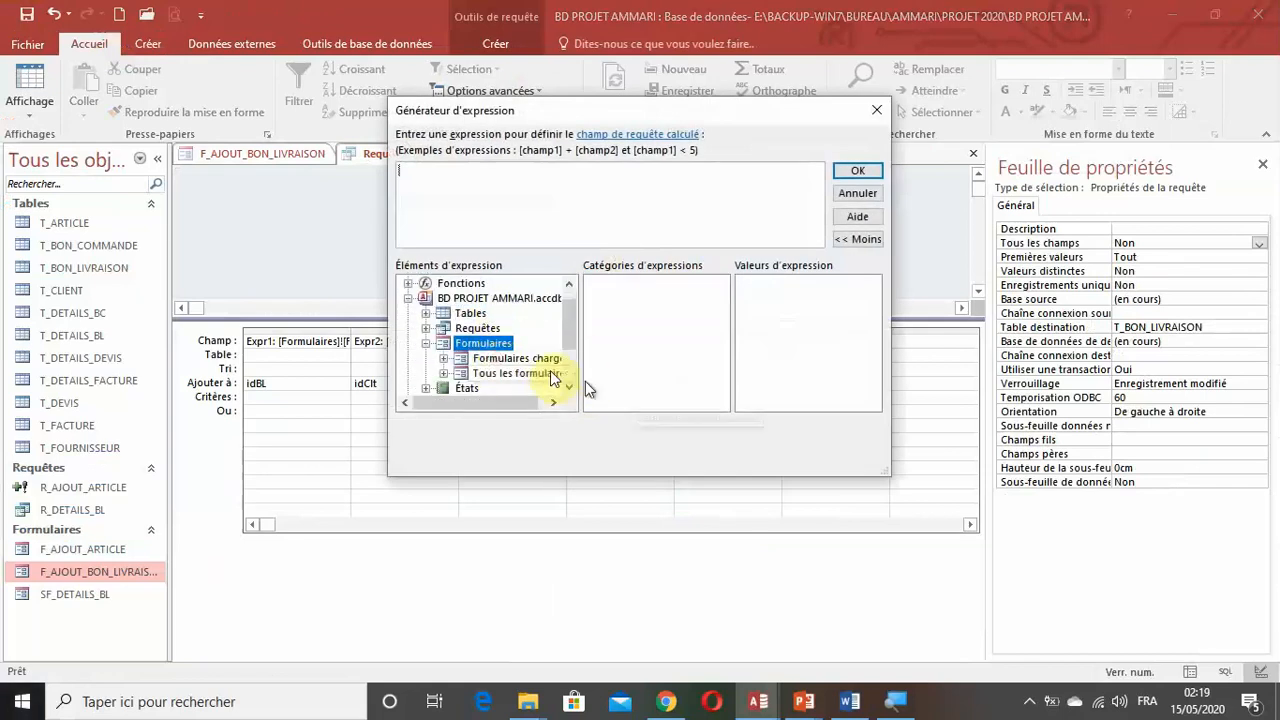
double_click(520, 358)
left_click(549, 378)
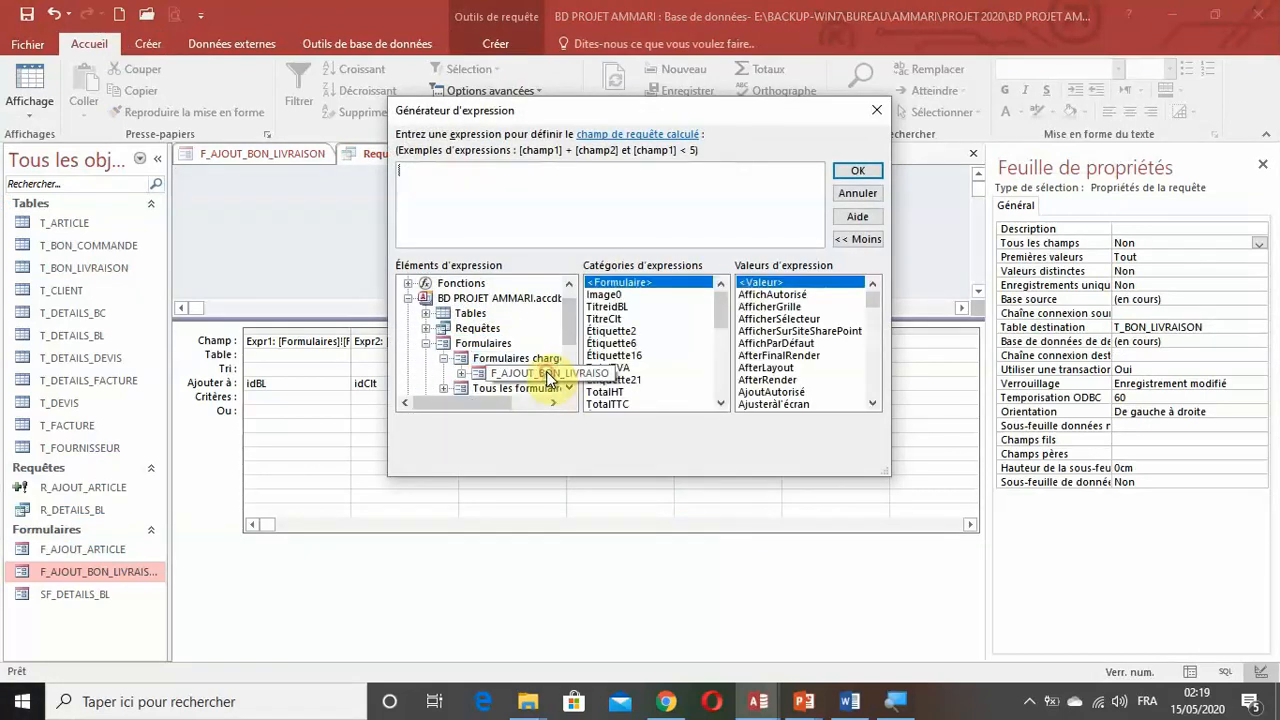
Insert the form's txtObservBL control as the source expression of the ObservBL column.
left_click(658, 345)
scroll(658, 347, "down", 3)
scroll(658, 347, "down", 2)
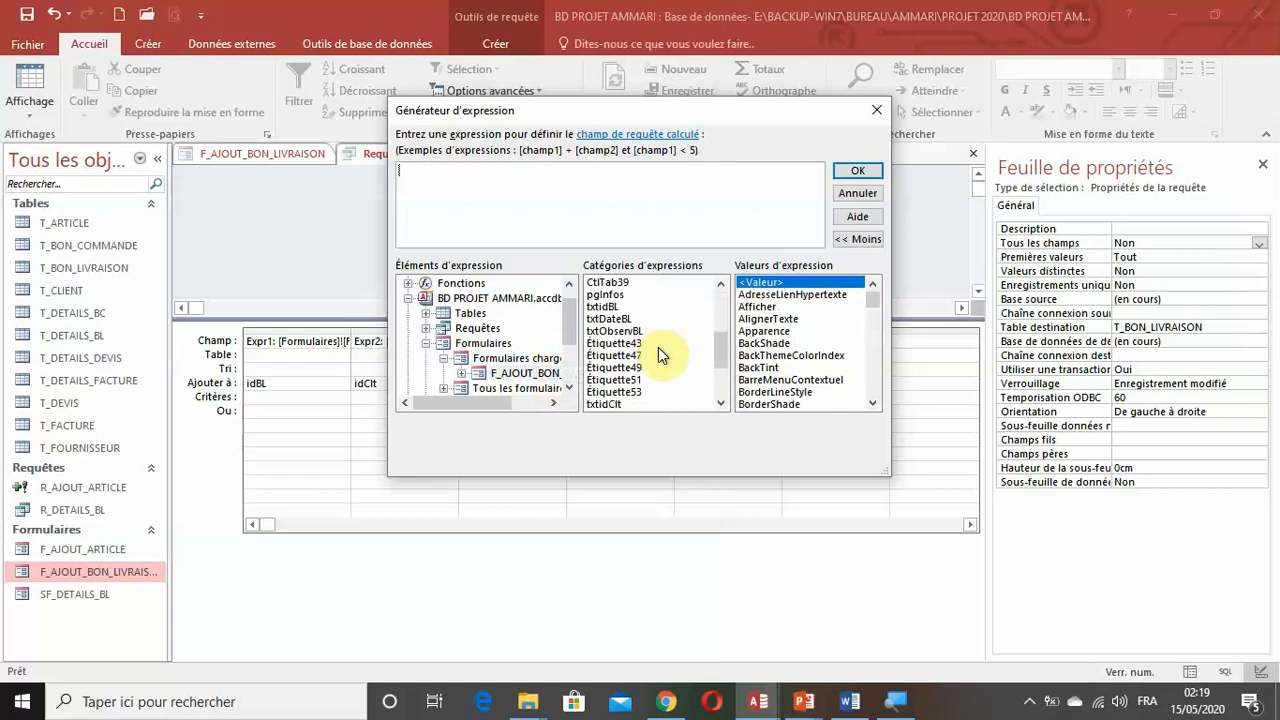
scroll(658, 347, "down", 3)
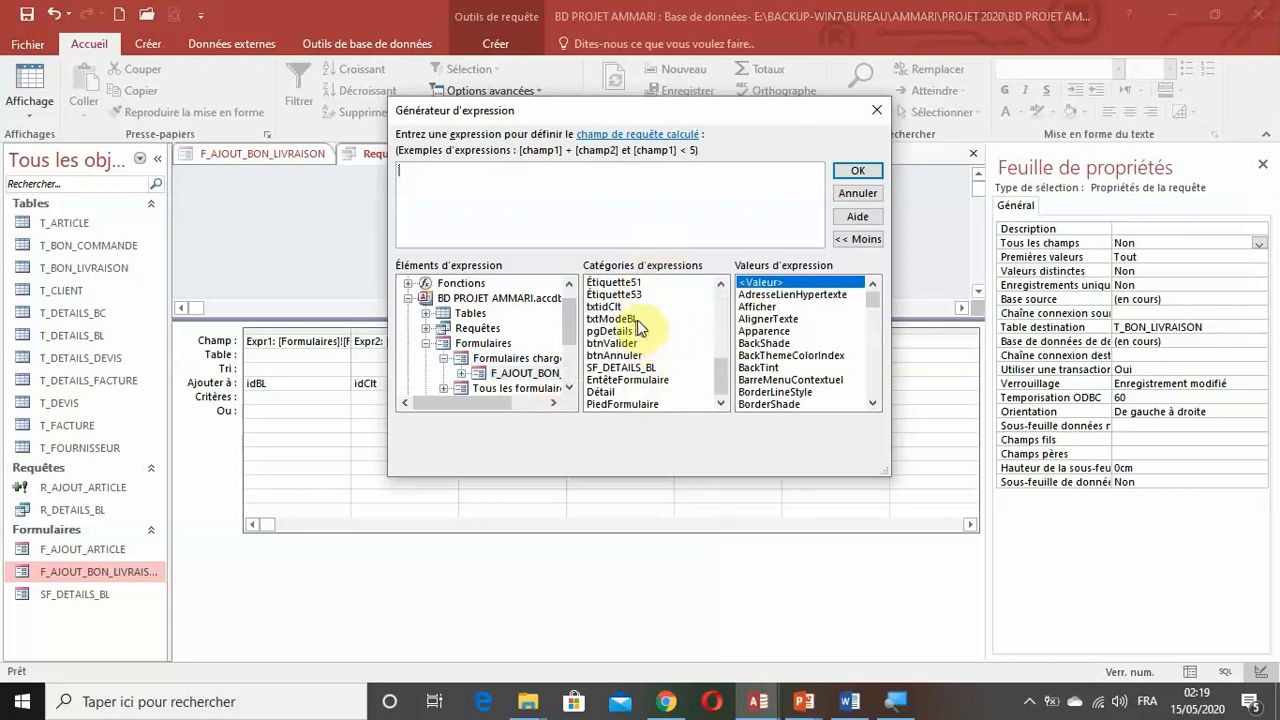
left_click(648, 344)
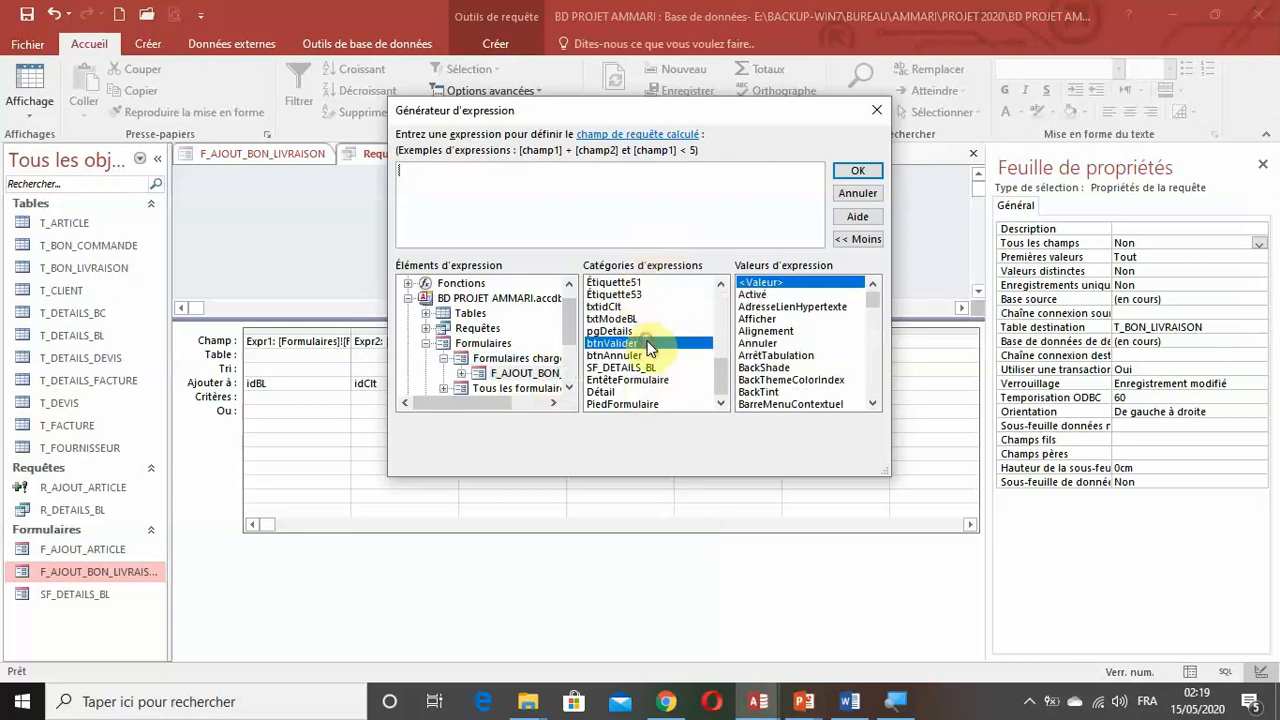
scroll(648, 347, "up", 1)
scroll(648, 347, "up", 2)
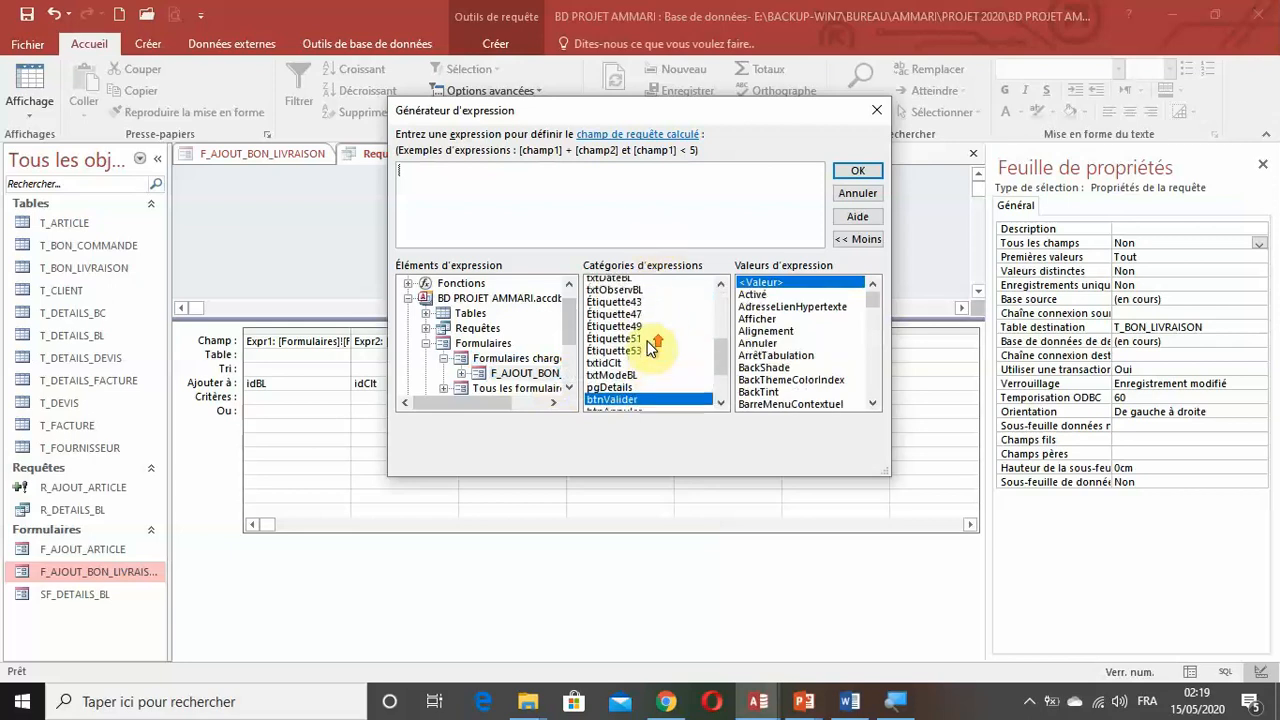
left_click(628, 344)
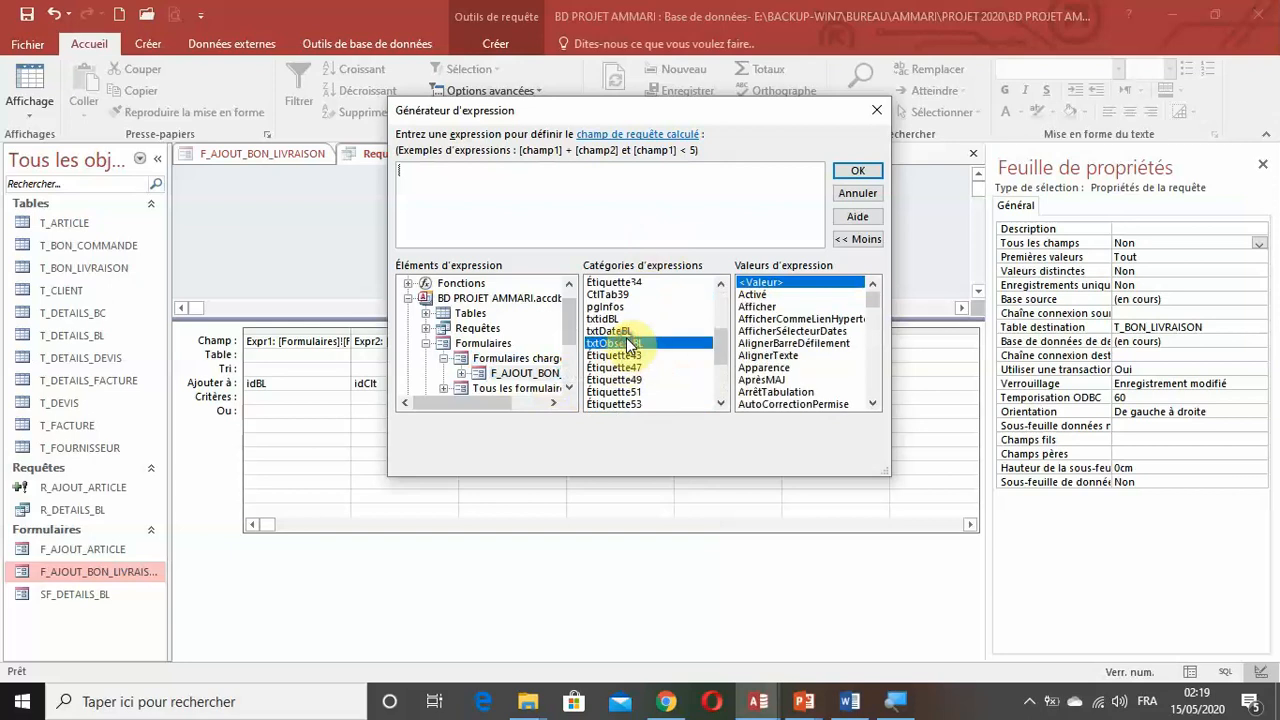
double_click(628, 344)
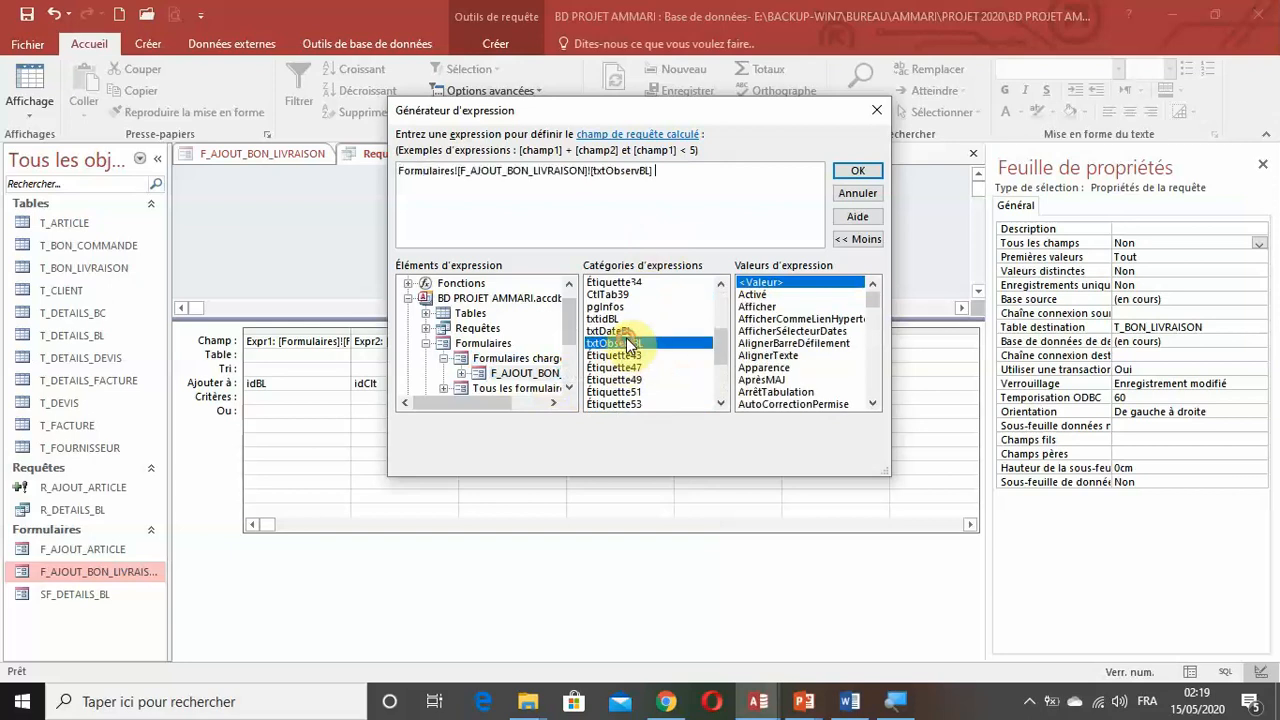
left_click(858, 173)
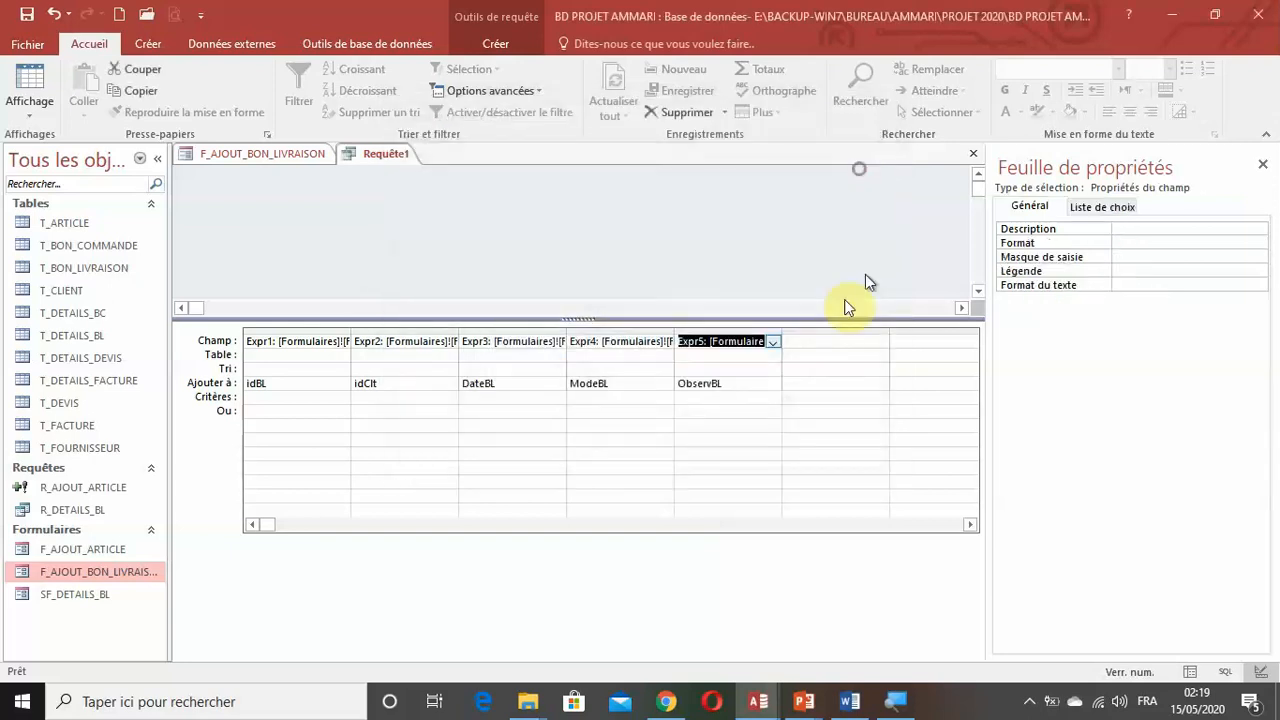
Save the append query as R_AJOUT_BL.
left_click(27, 14)
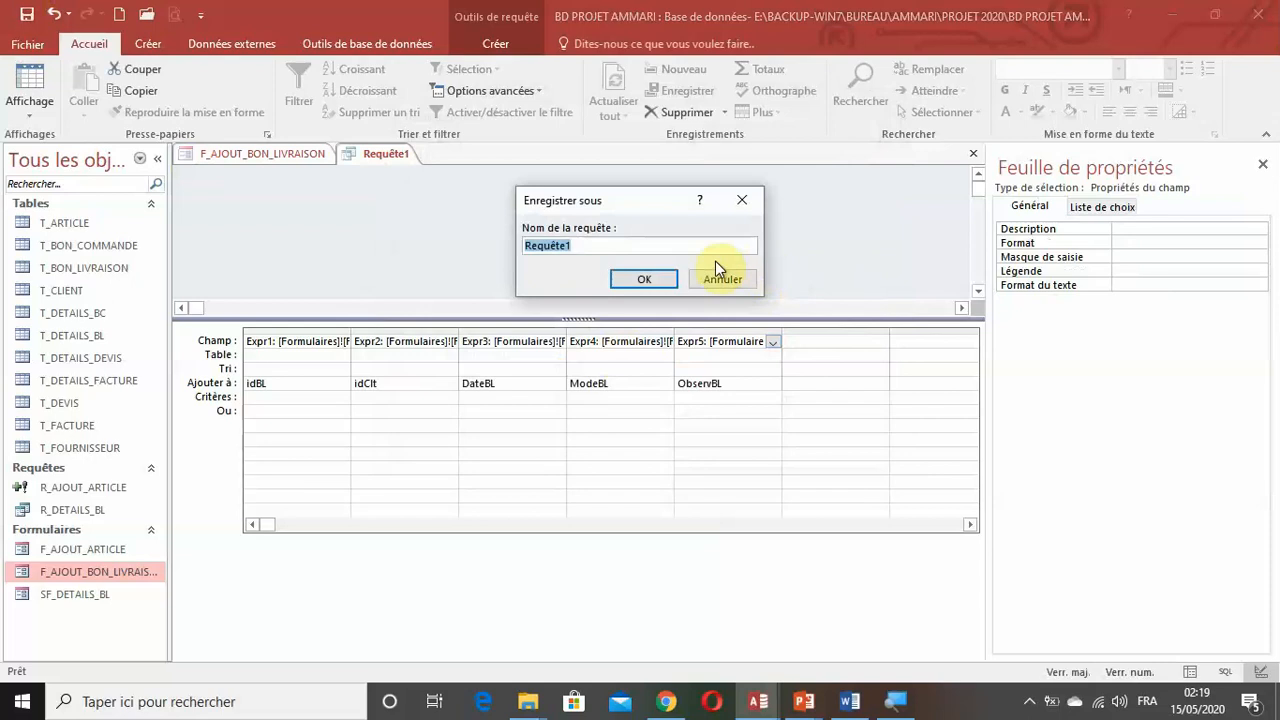
type("R_AJOUT_BL")
left_click(652, 278)
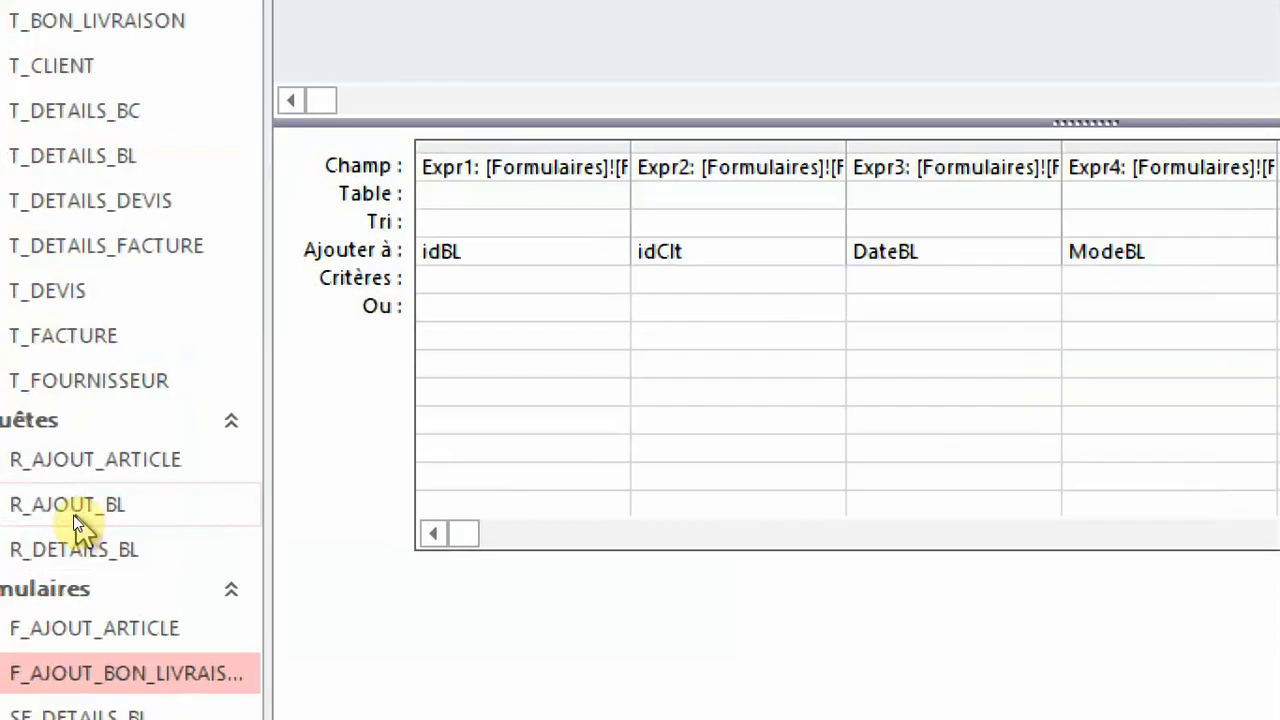
Preview the R_AJOUT_BL query as a datasheet and return to the design of the form F_AJOUT_BON_LIVRAISON.
left_click(137, 515)
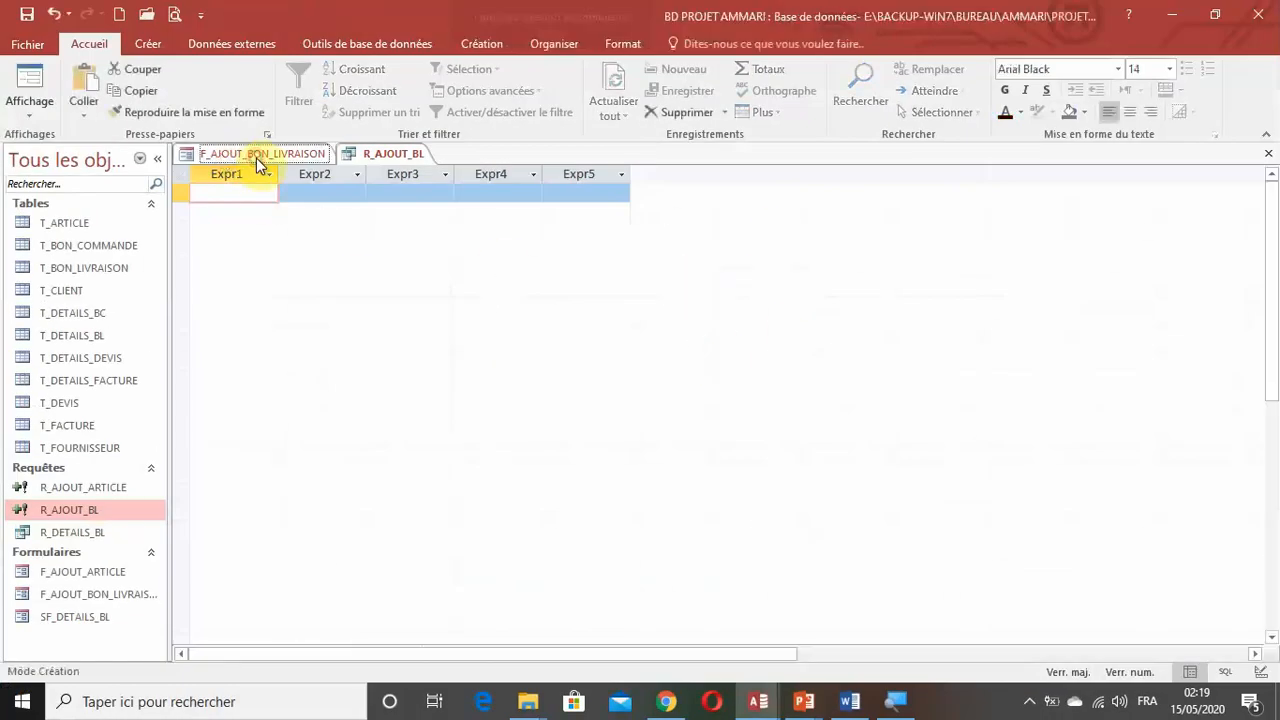
left_click(256, 158)
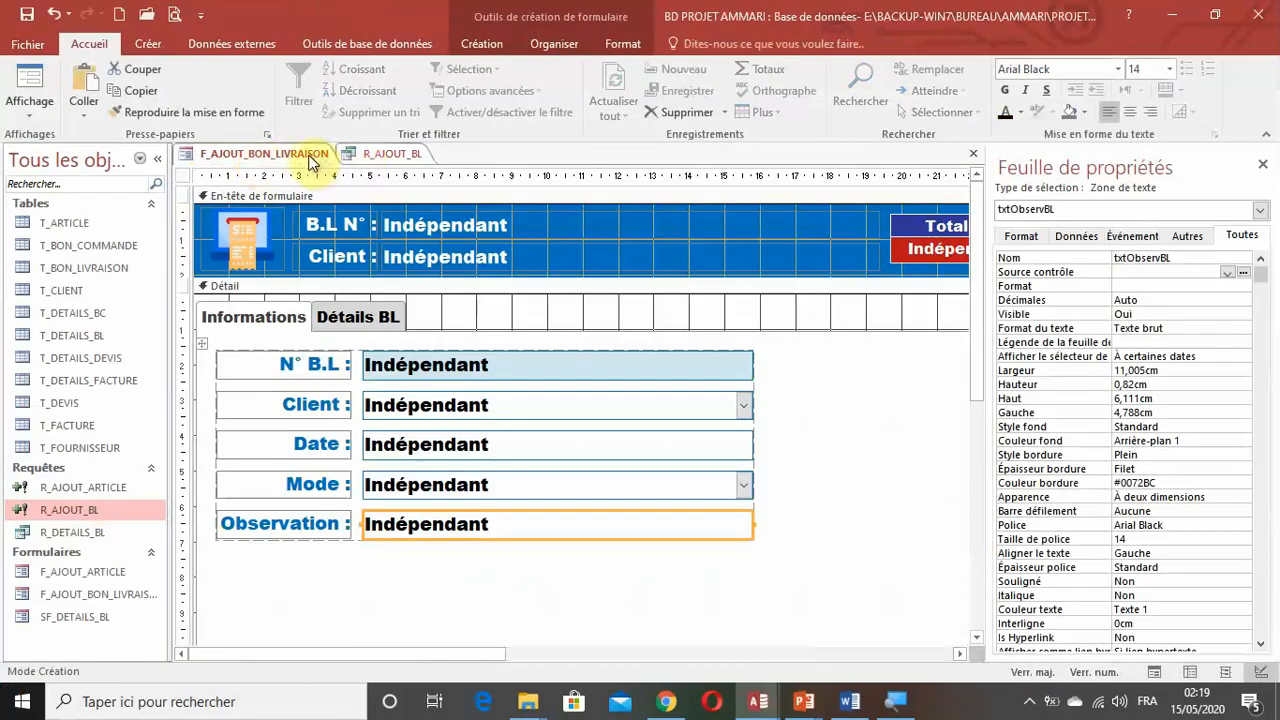
Switch from the F_AJOUT_BON_LIVRAISON form design to the R_AJOUT_BL query and close the query.
right_click(309, 156)
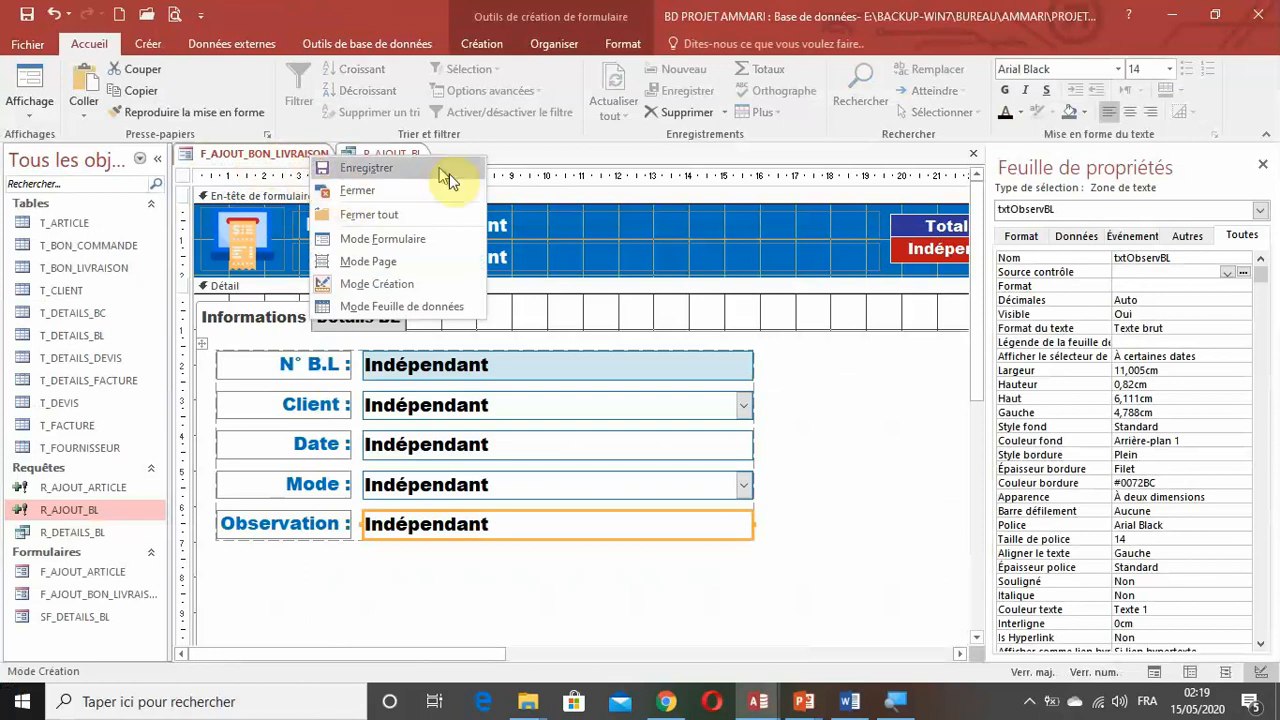
left_click(419, 153)
left_click(110, 272)
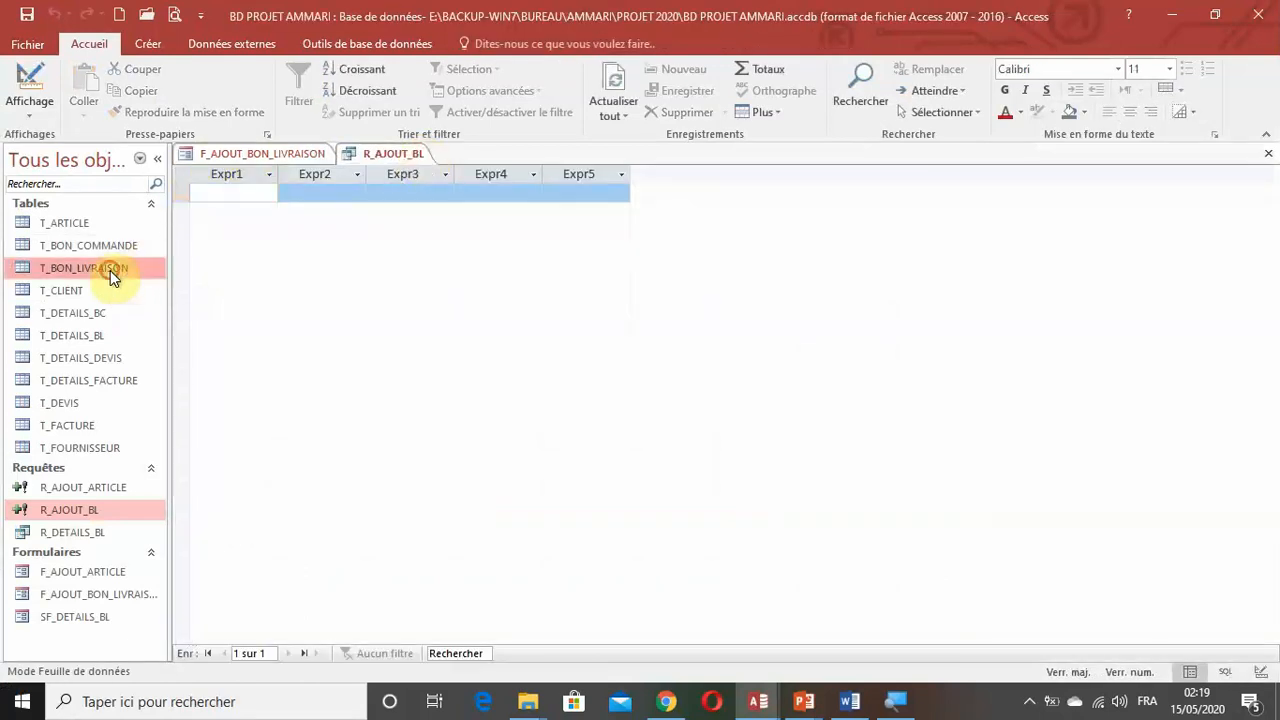
left_click(48, 83)
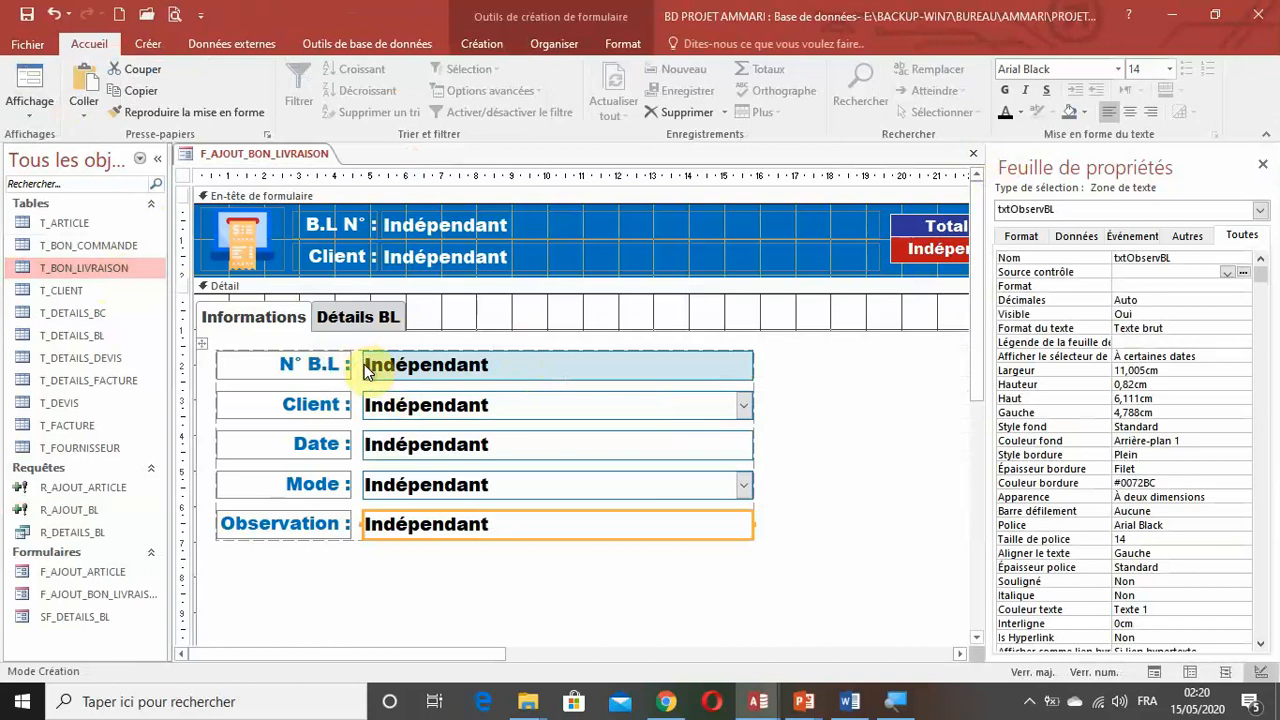
Open the T_BON_LIVRAISON table to check the last delivery note number, and close the table.
double_click(94, 270)
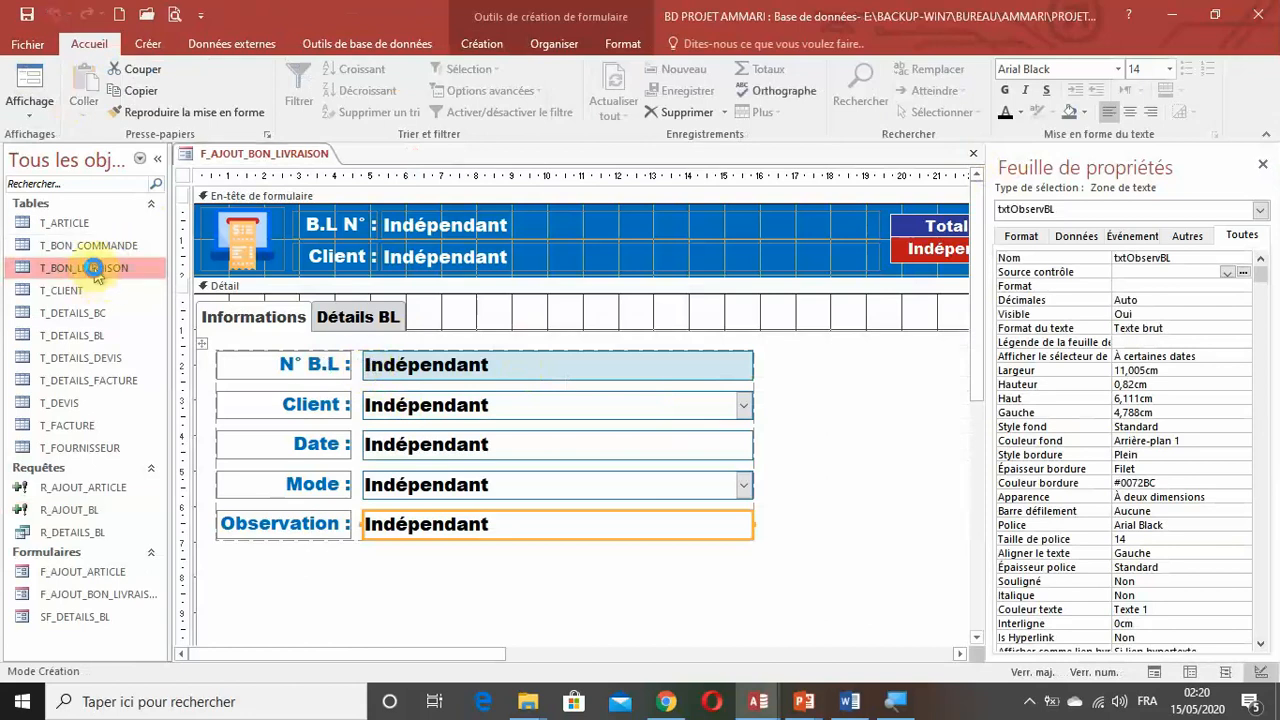
scroll(351, 400, "down", 4)
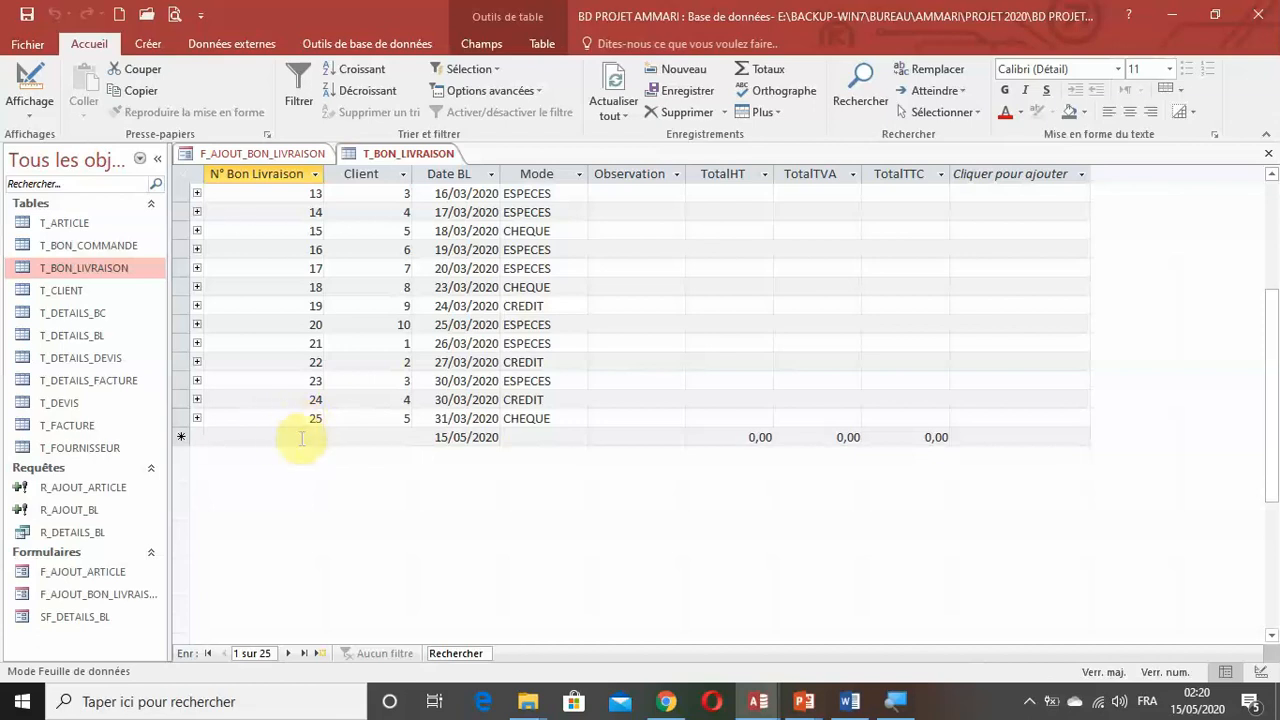
right_click(408, 160)
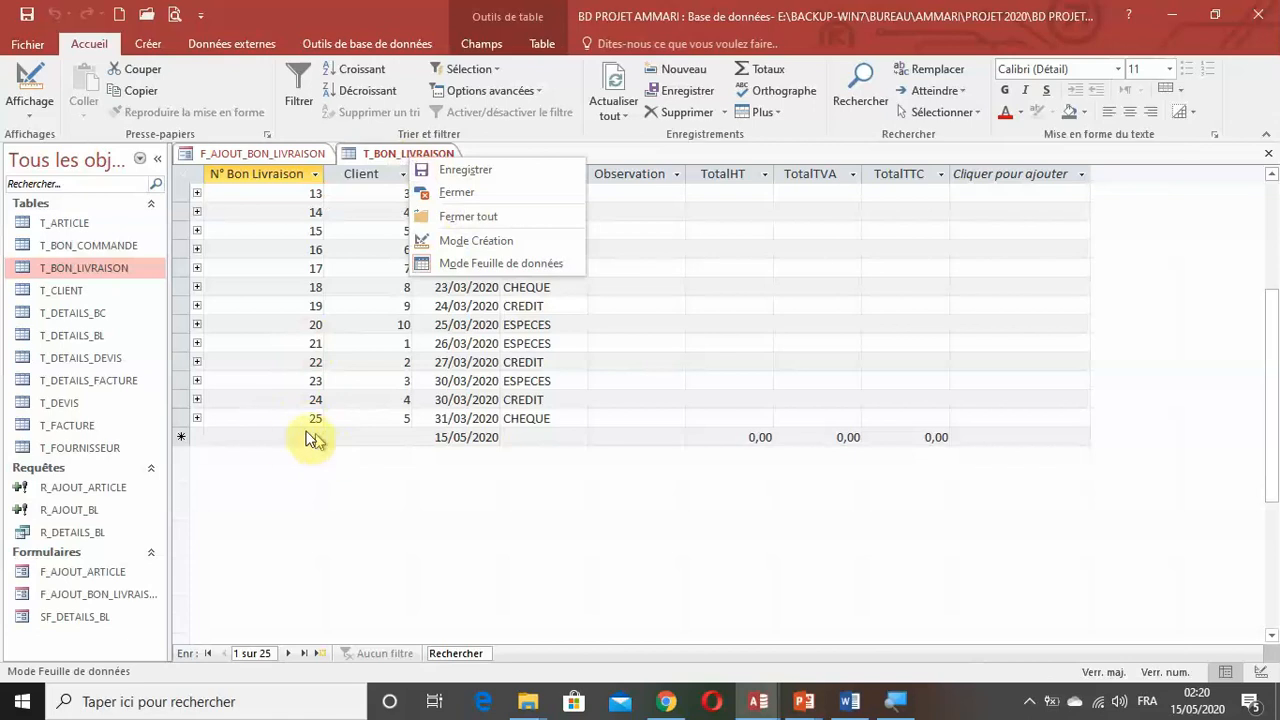
left_click(492, 194)
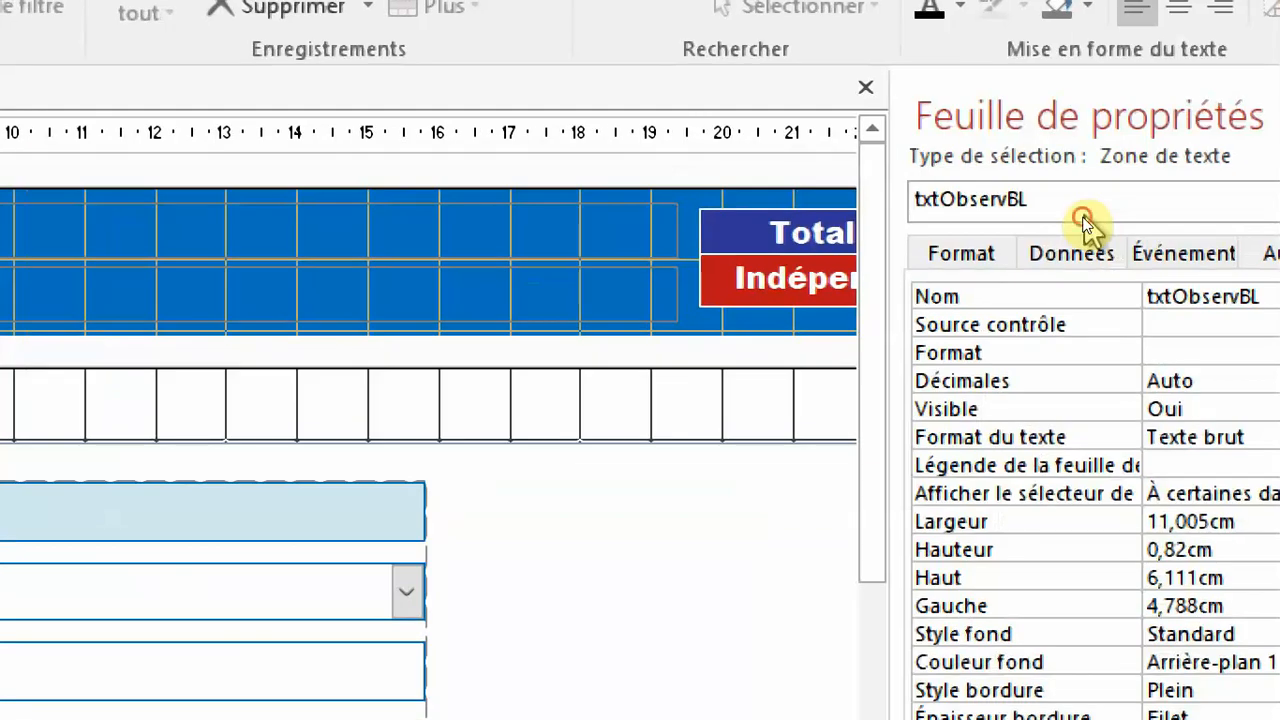
Create a macro for the Sur ouverture event of the form F_AJOUT_BON_LIVRAISON in the Macro Builder.
left_click(1084, 212)
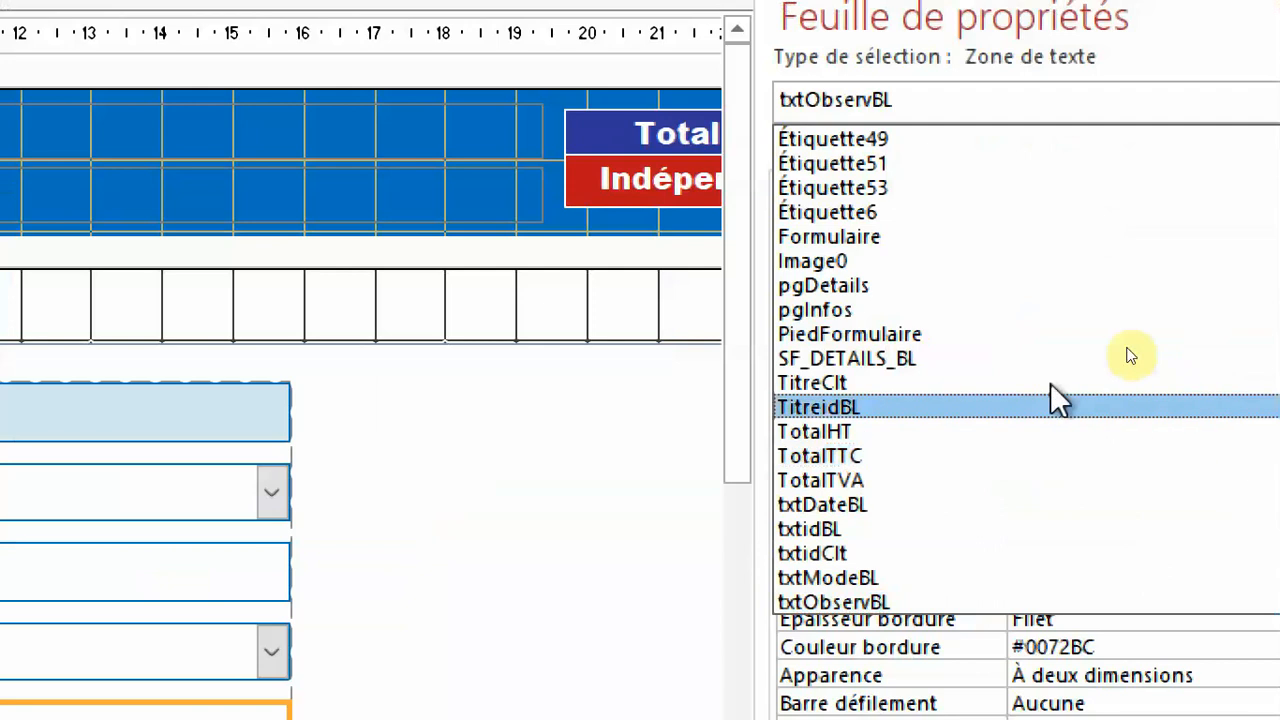
left_click(938, 240)
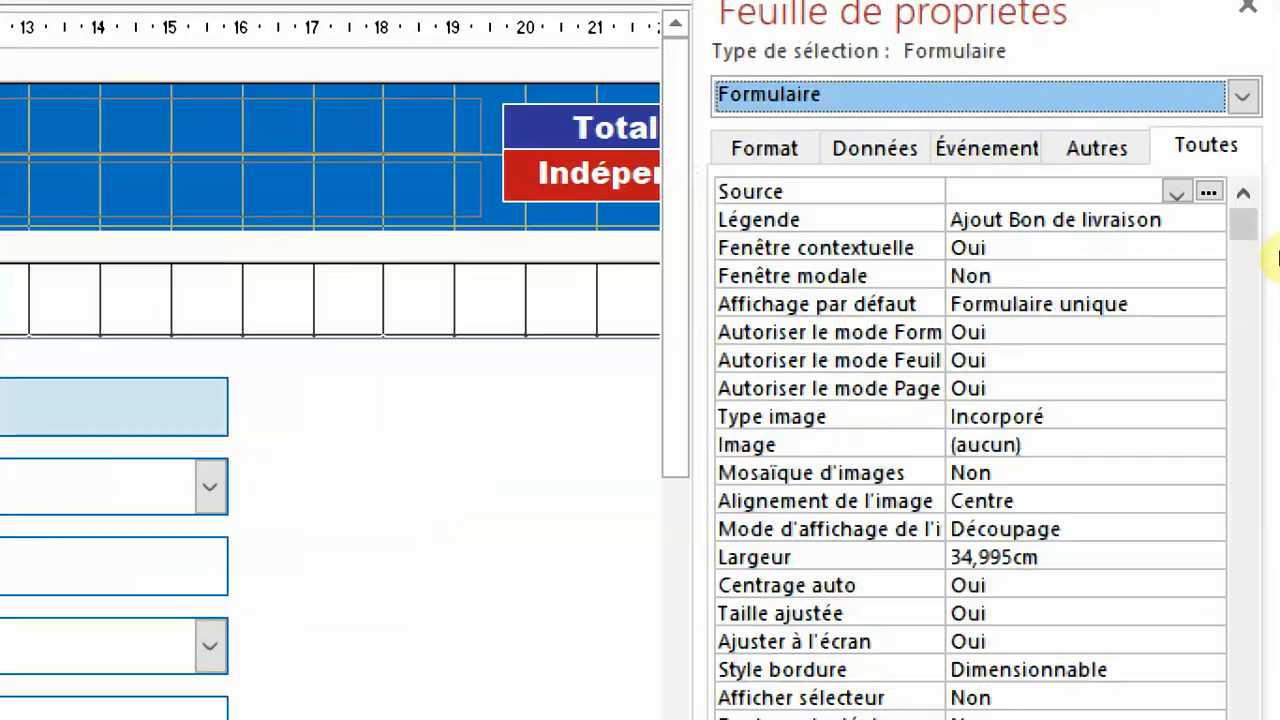
left_click(1014, 149)
scroll(1070, 468, "down", 1)
scroll(1175, 396, "down", 3)
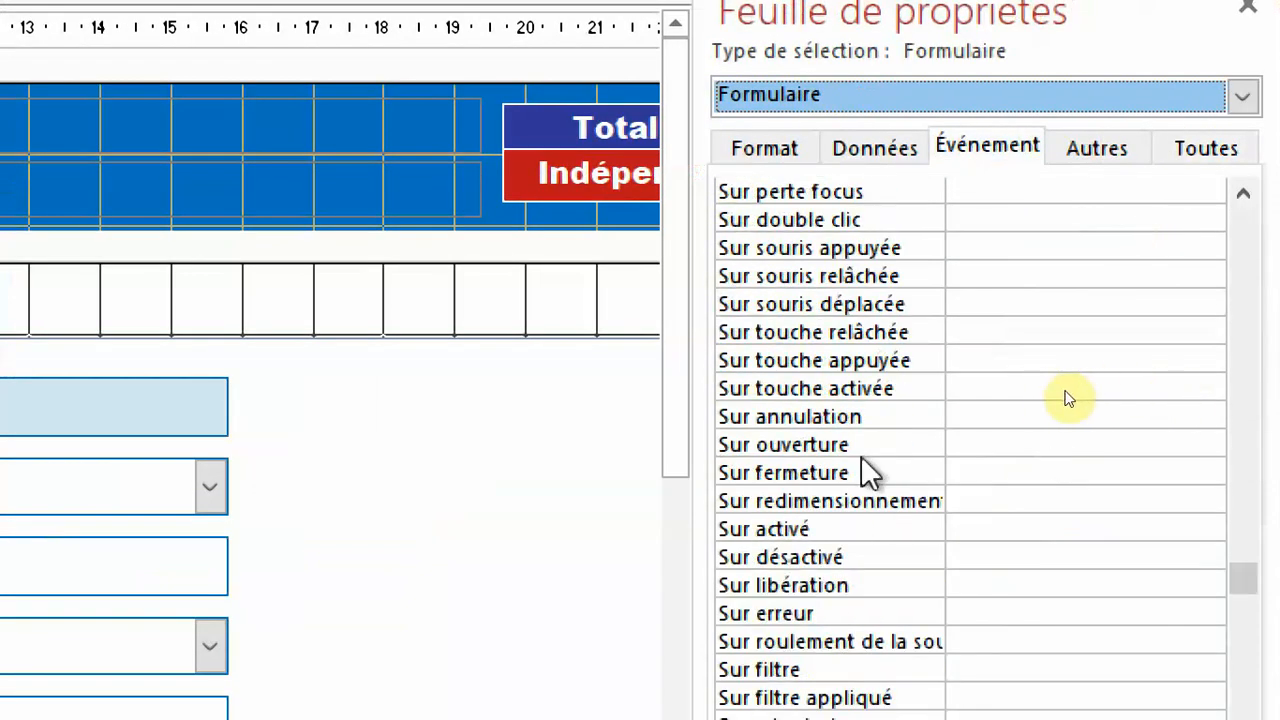
left_click(836, 446)
left_click(1210, 448)
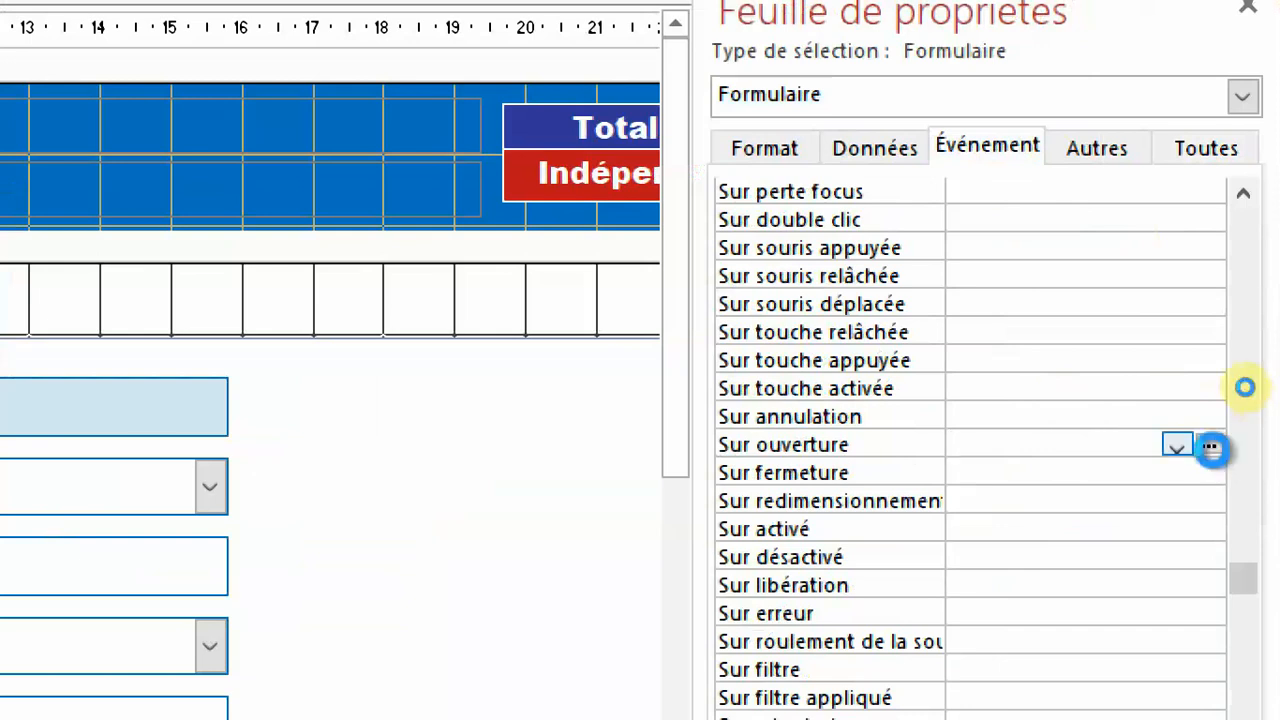
left_click(726, 531)
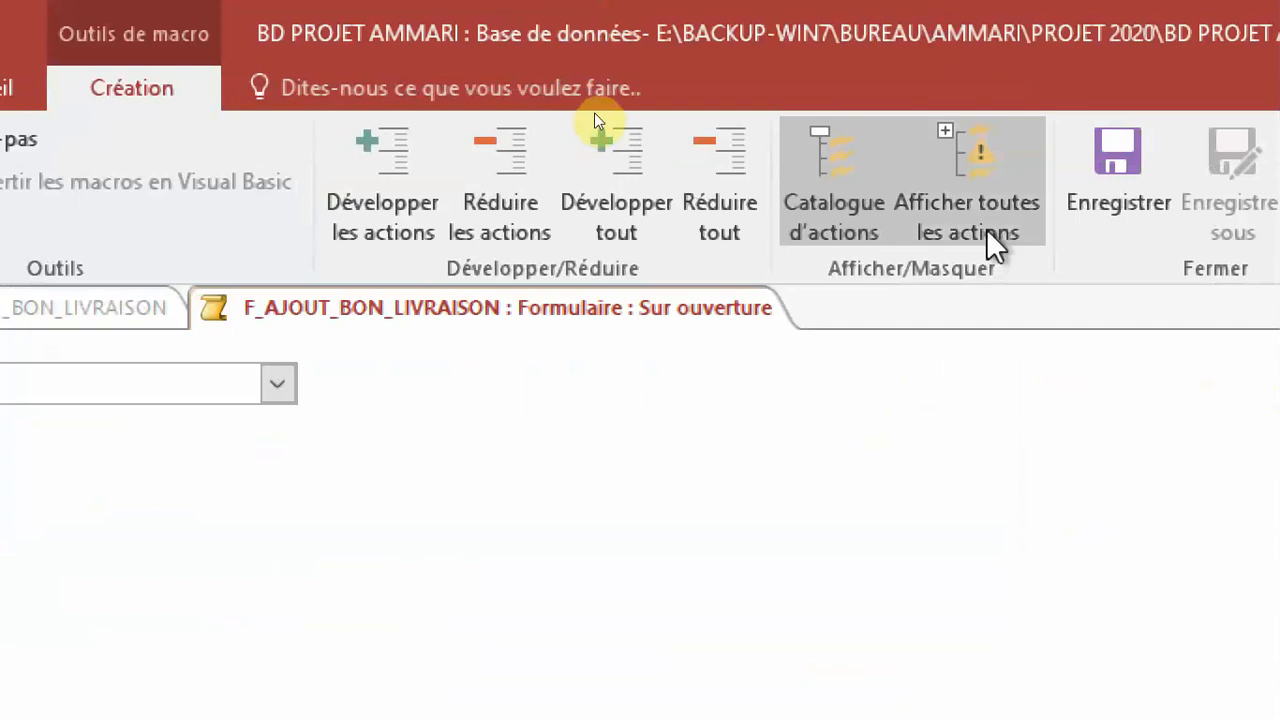
Show all macro actions and add a DéfinirValeur action to the Sur ouverture macro.
left_click(1079, 119)
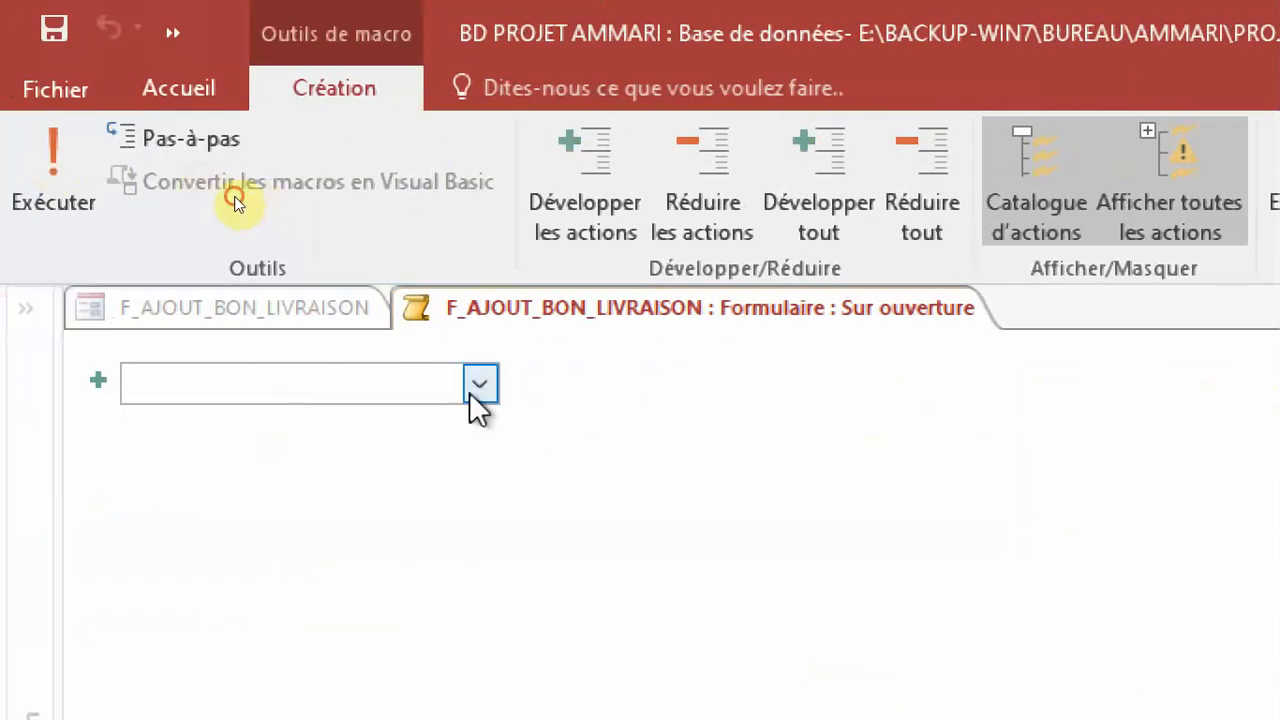
left_click(472, 390)
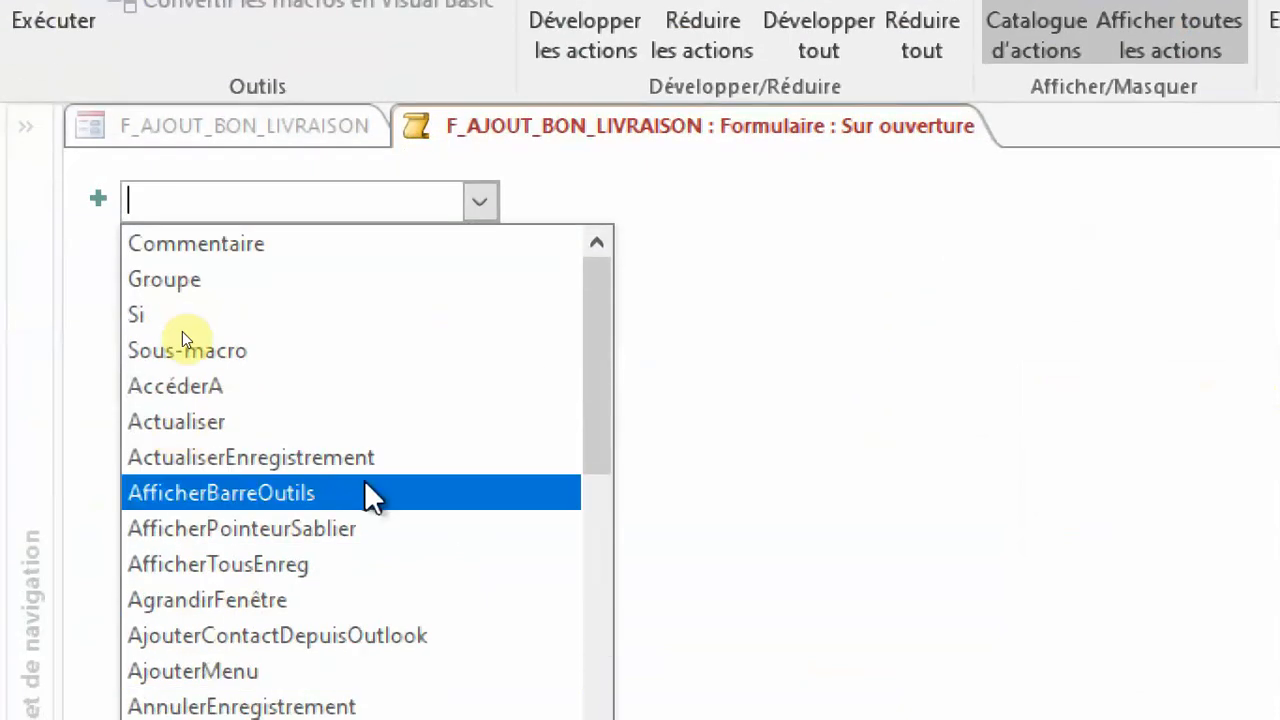
scroll(366, 676, "down", 6)
scroll(364, 480, "down", 2)
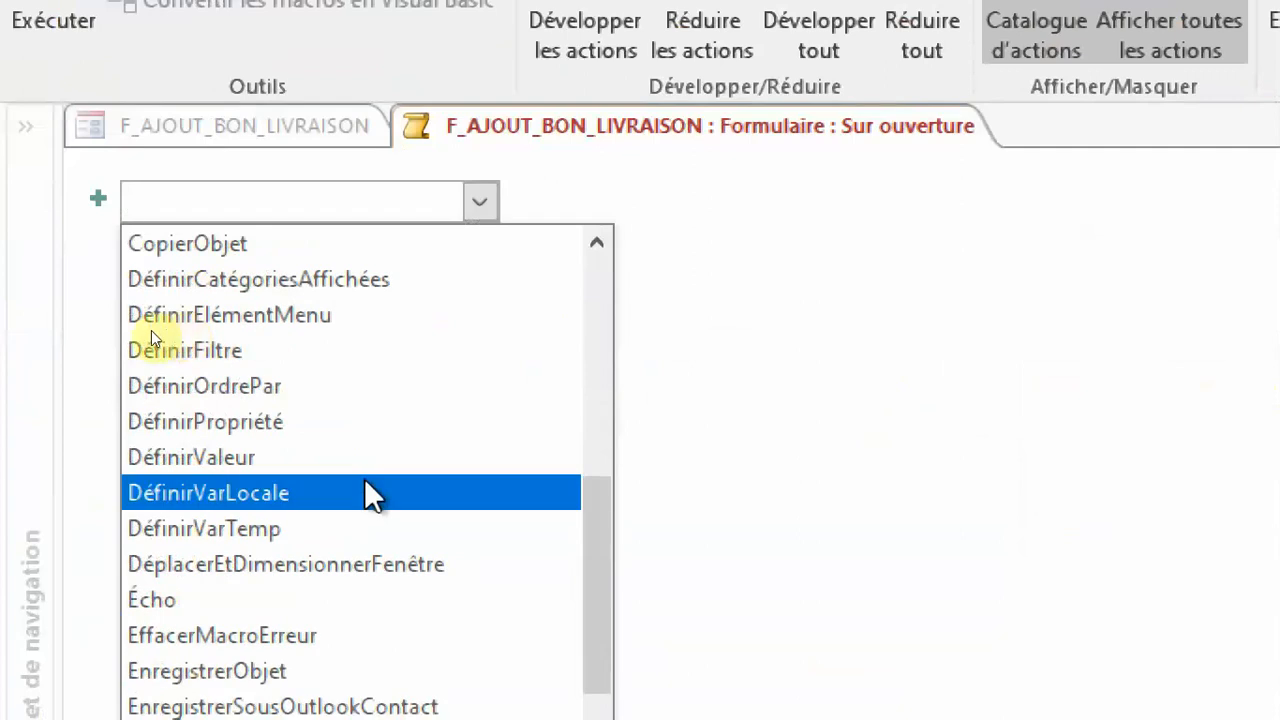
left_click(216, 468)
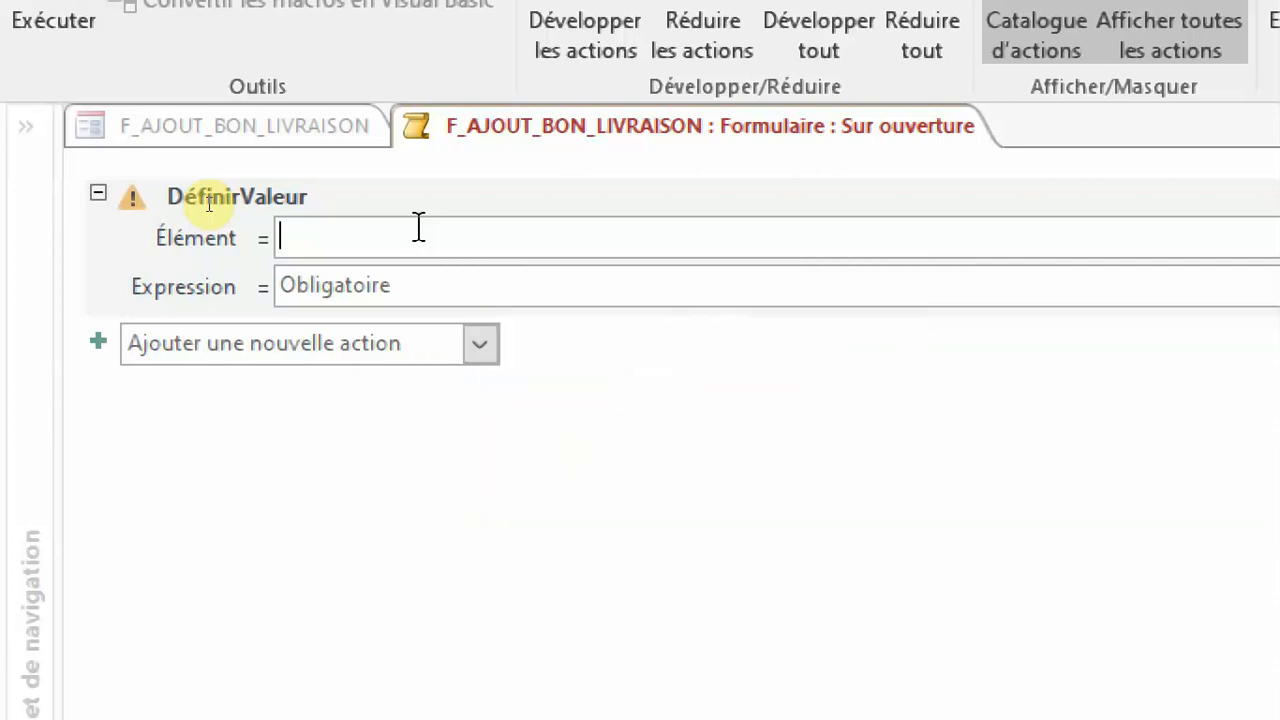
Set the Élément argument of the DéfinirValeur action to [txtidBL].
type("txt")
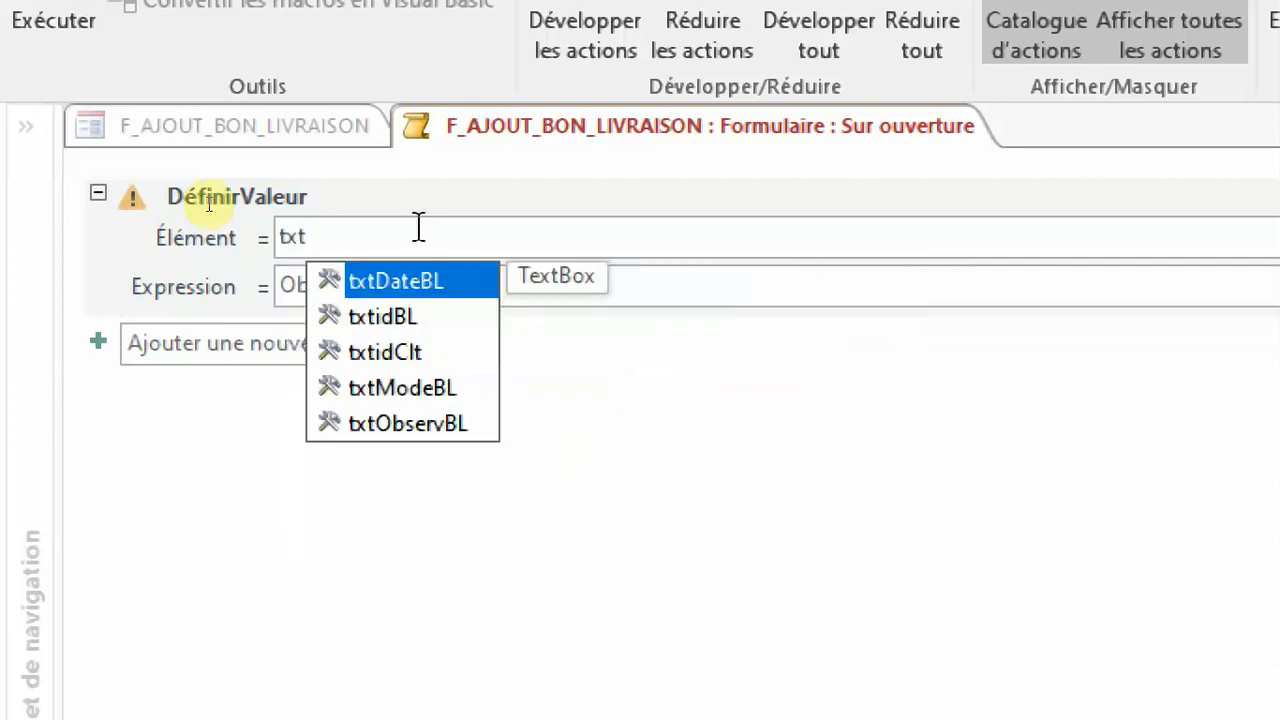
type("idb")
key("Return")
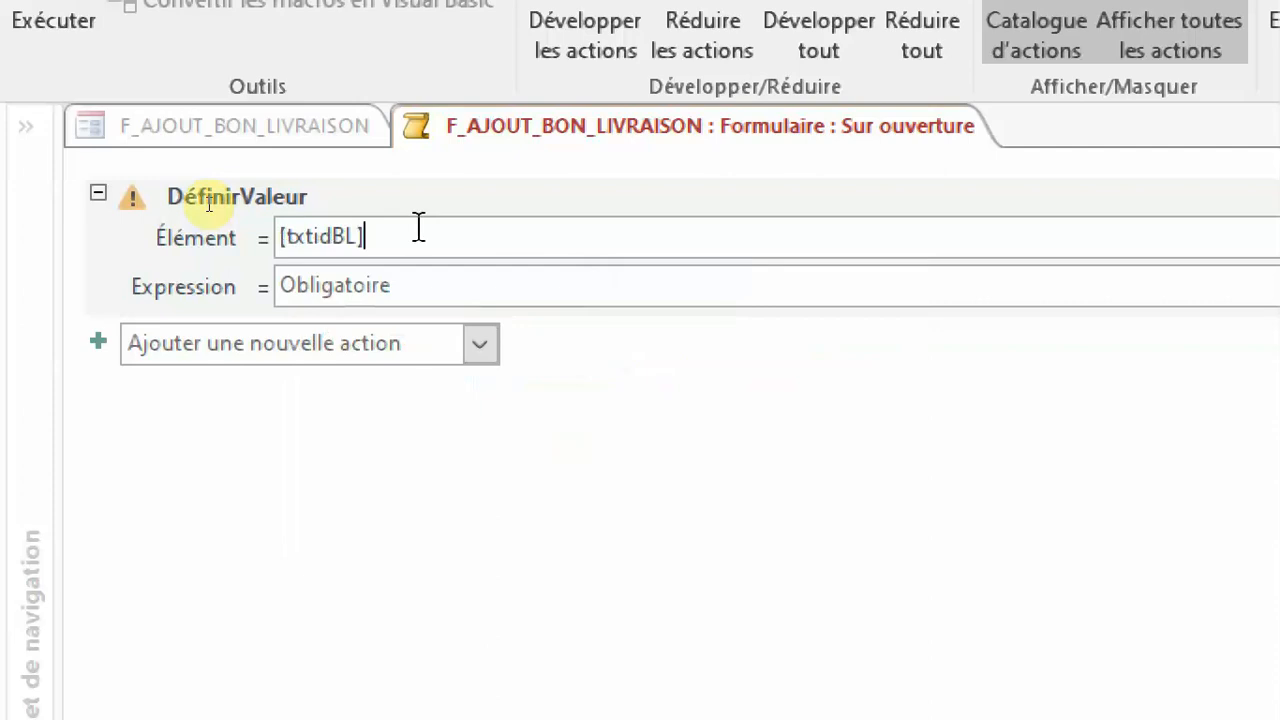
Start the DéfinirValeur action's expression with an Nz function around MaxDom on the "idBL" field: Nz(MaxDom("idBL".
left_click(360, 288)
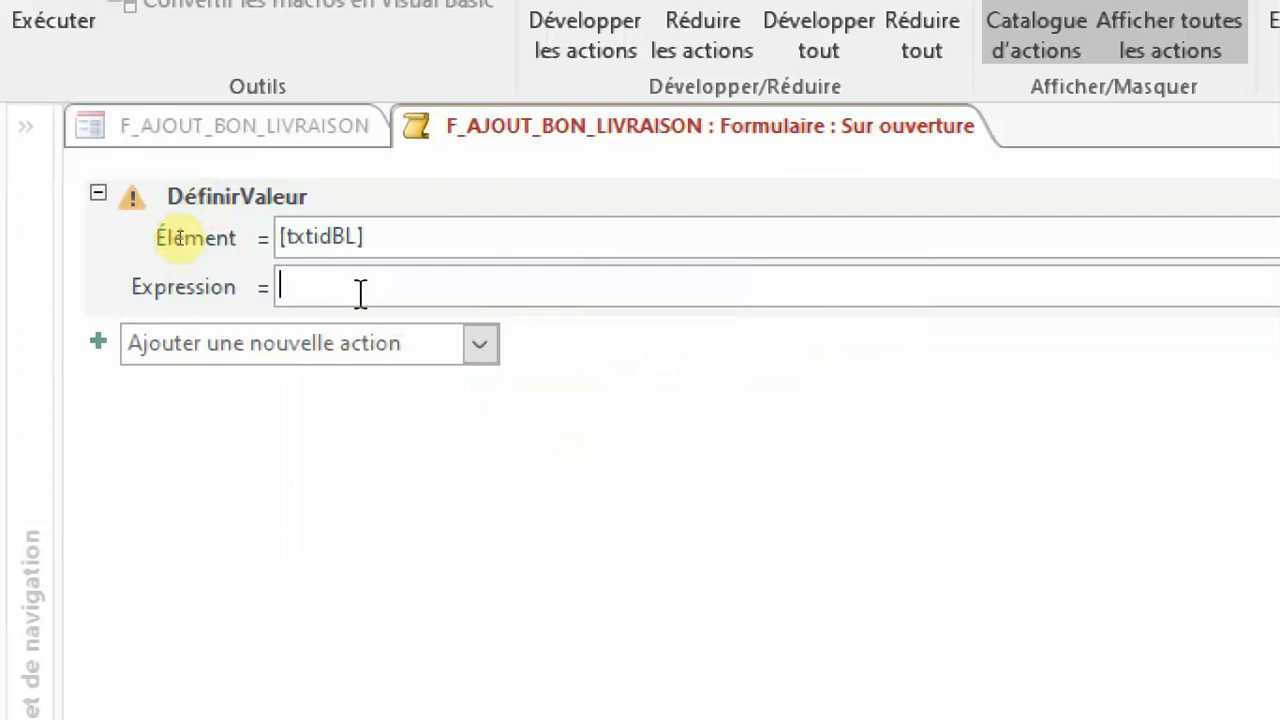
type("nz(max")
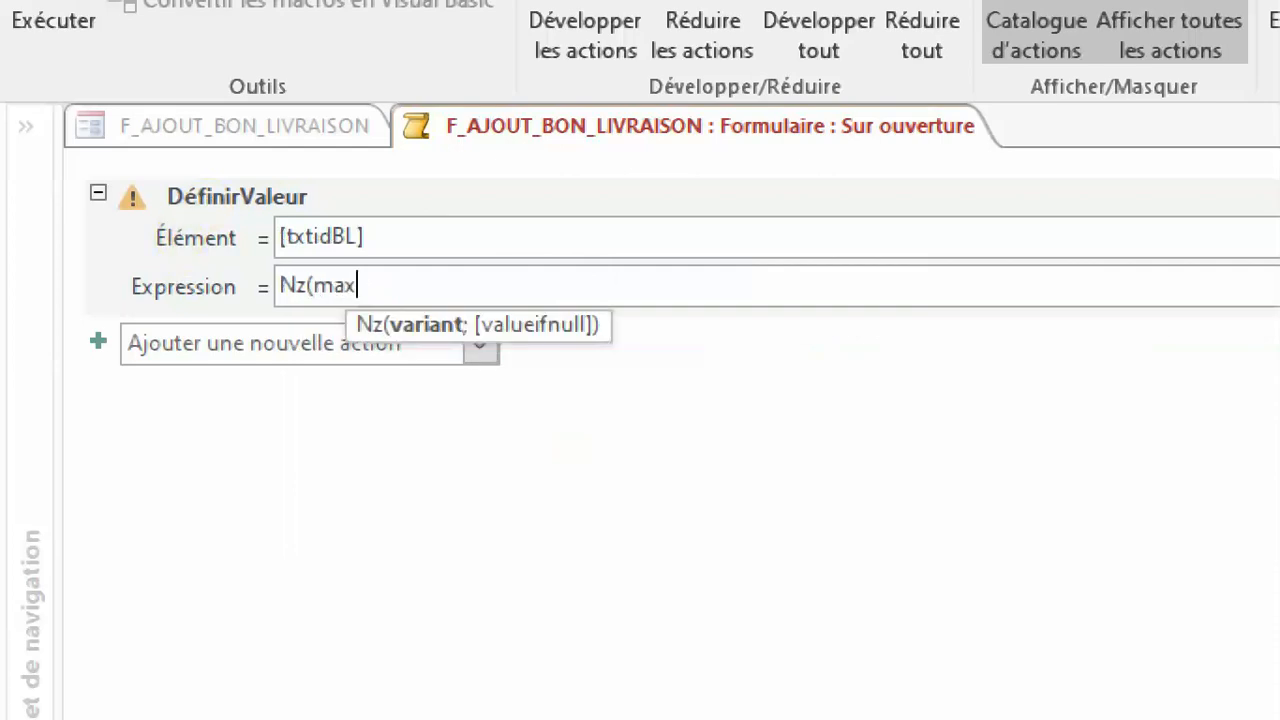
key("Tab")
key("BackSpace")
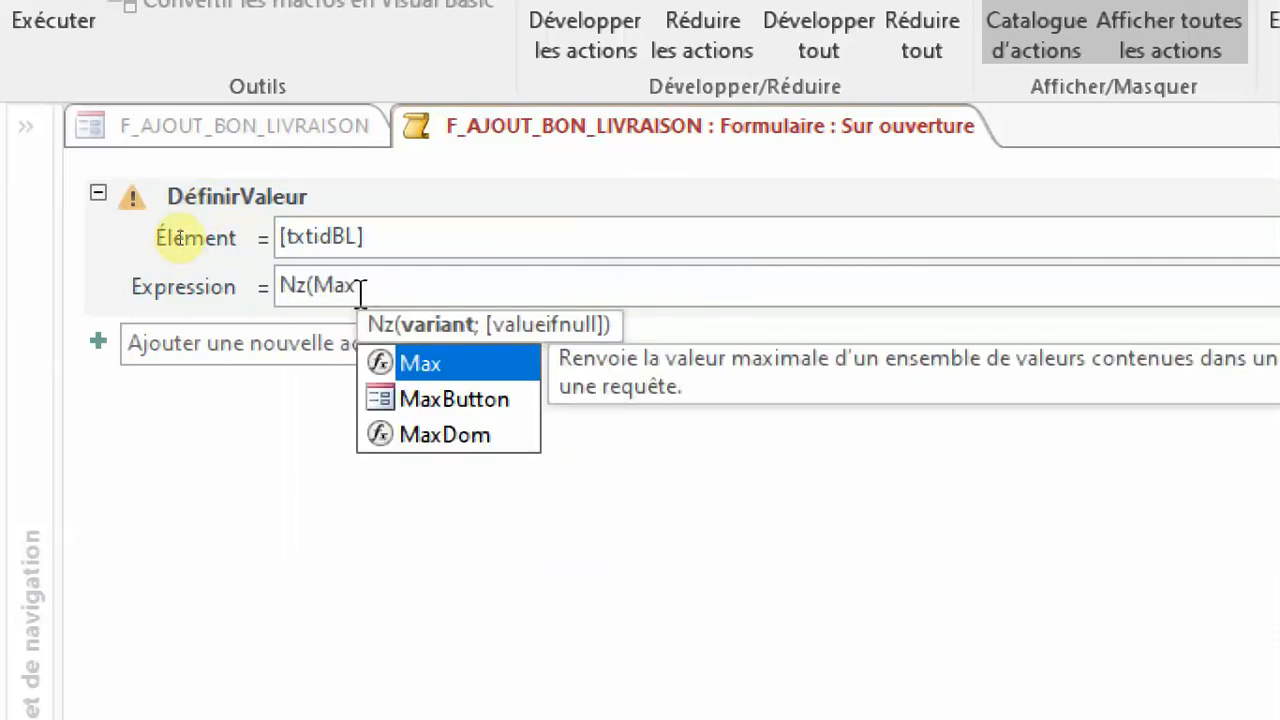
type("Dom(")
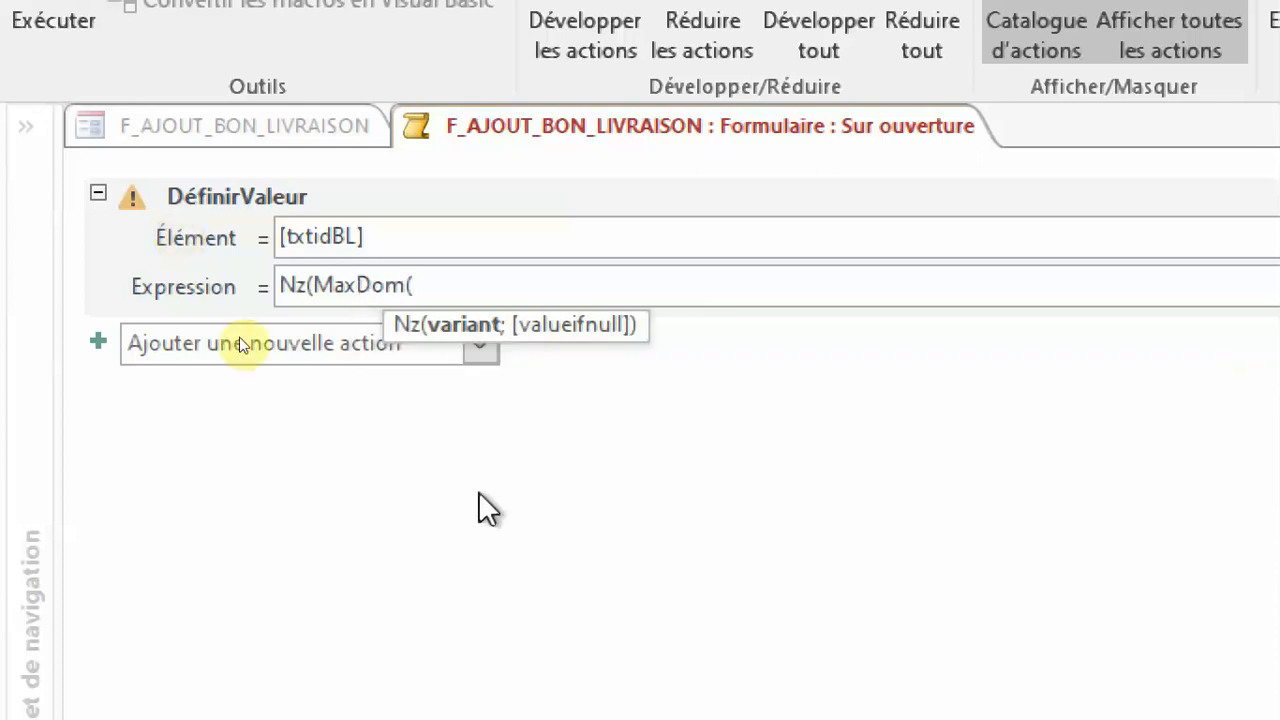
type("\"")
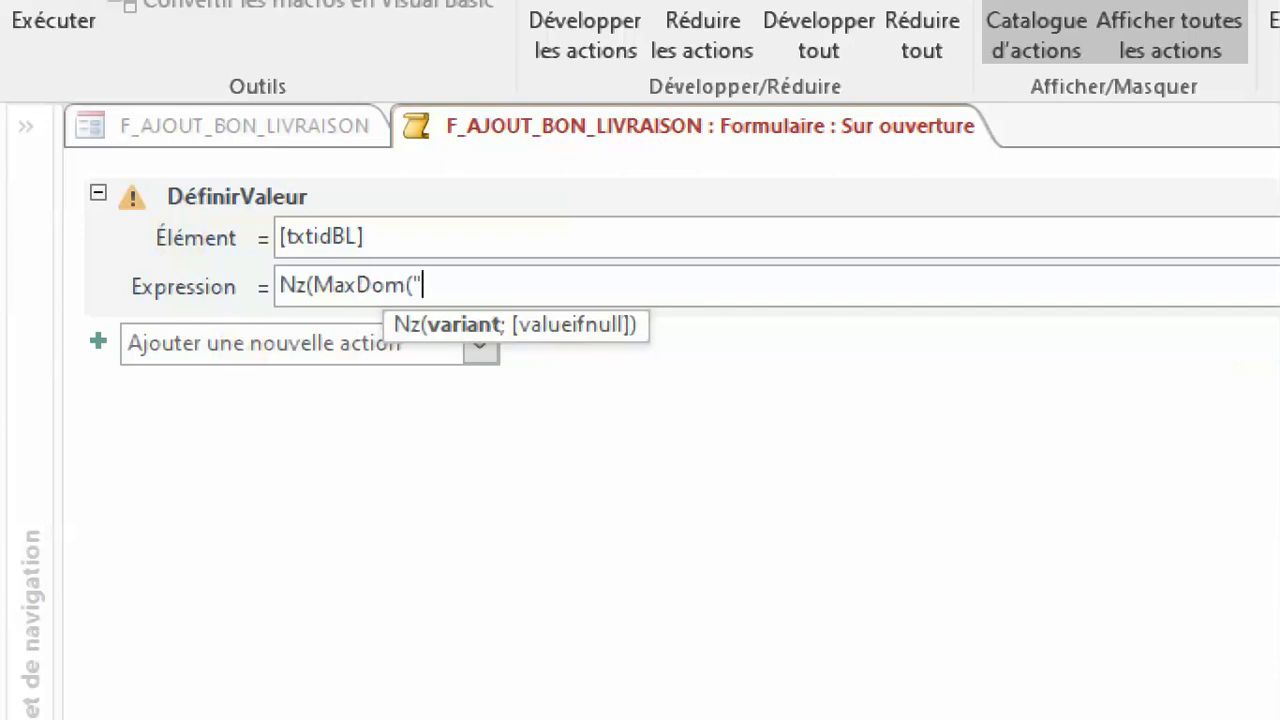
type("id")
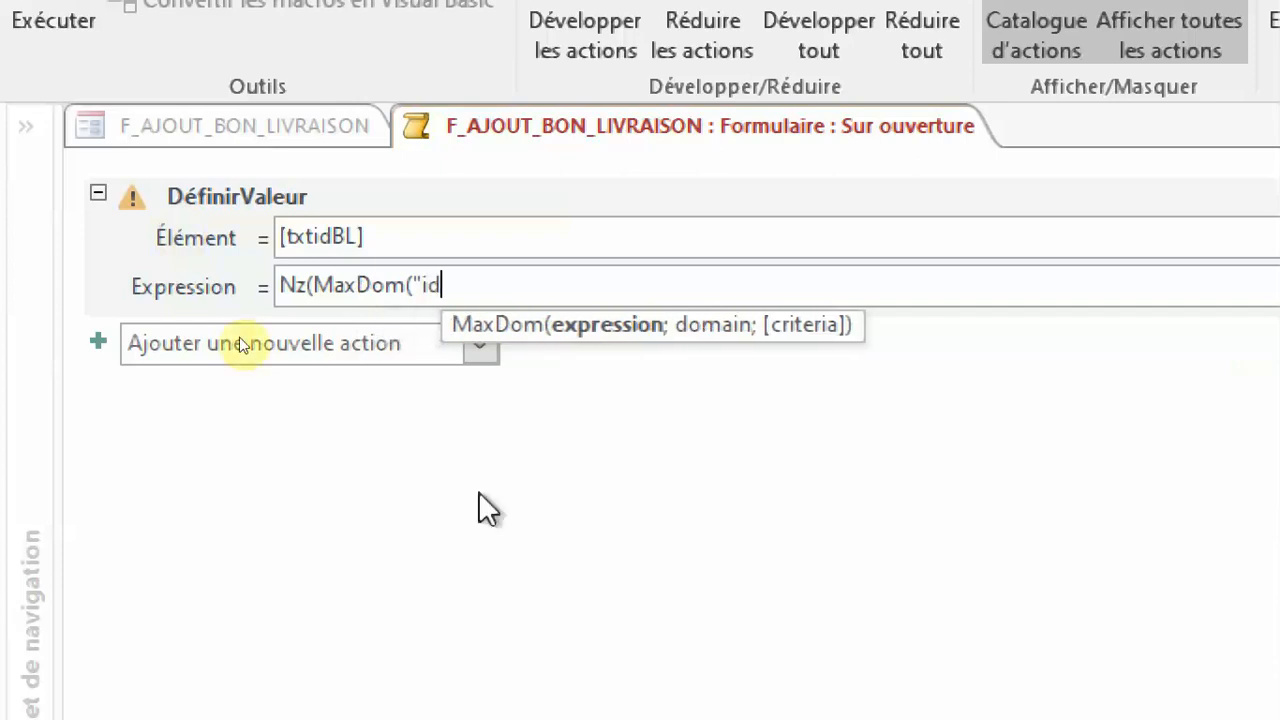
type("BL\"")
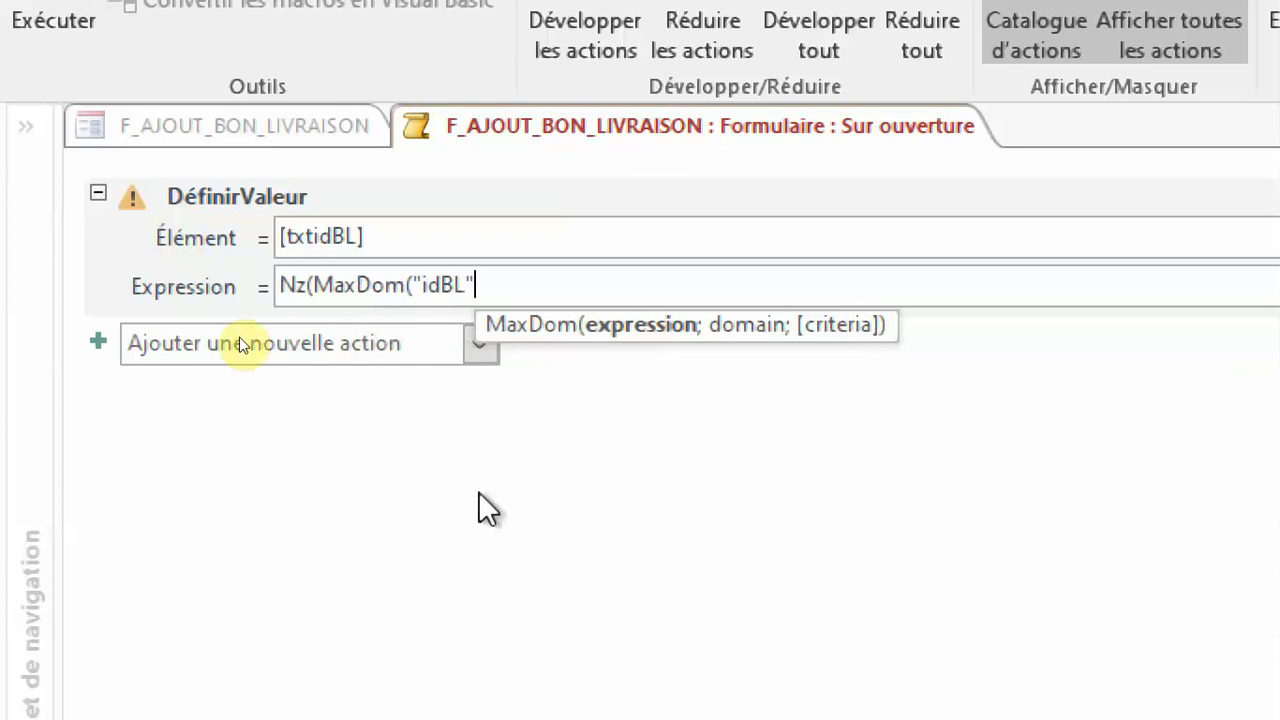
type(";")
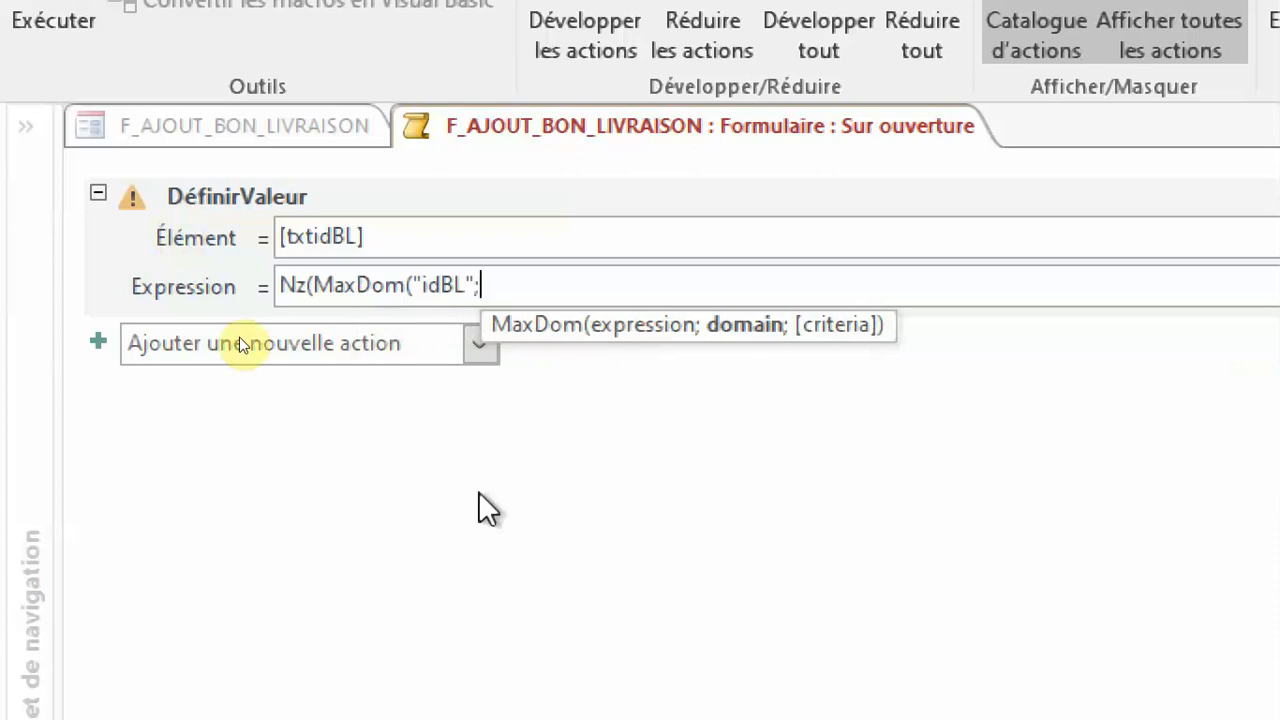
type("\"T")
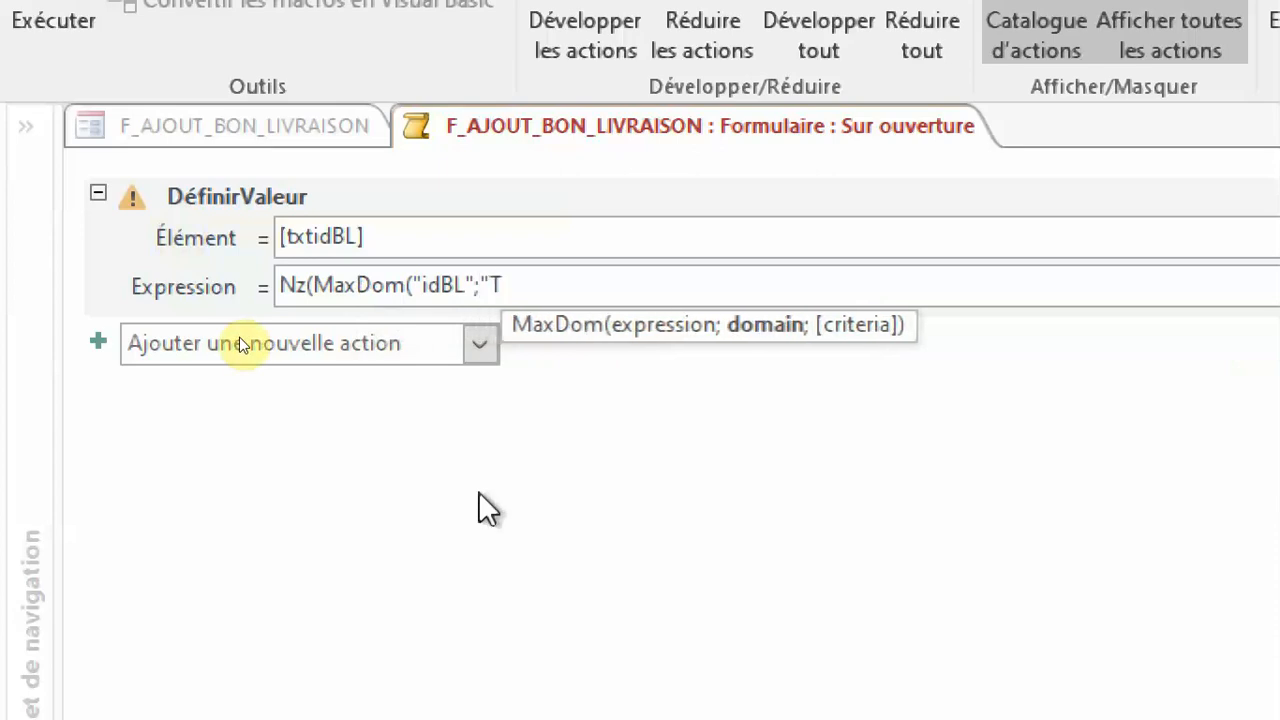
type("_")
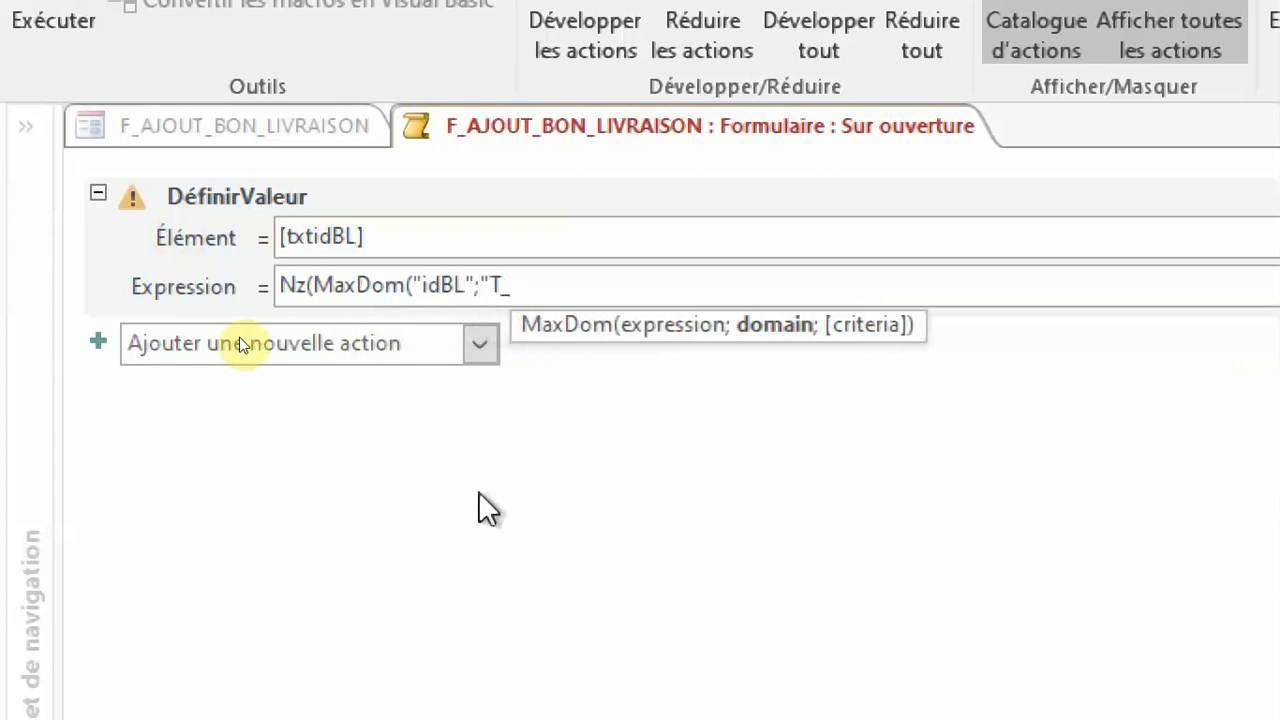
type("BON_")
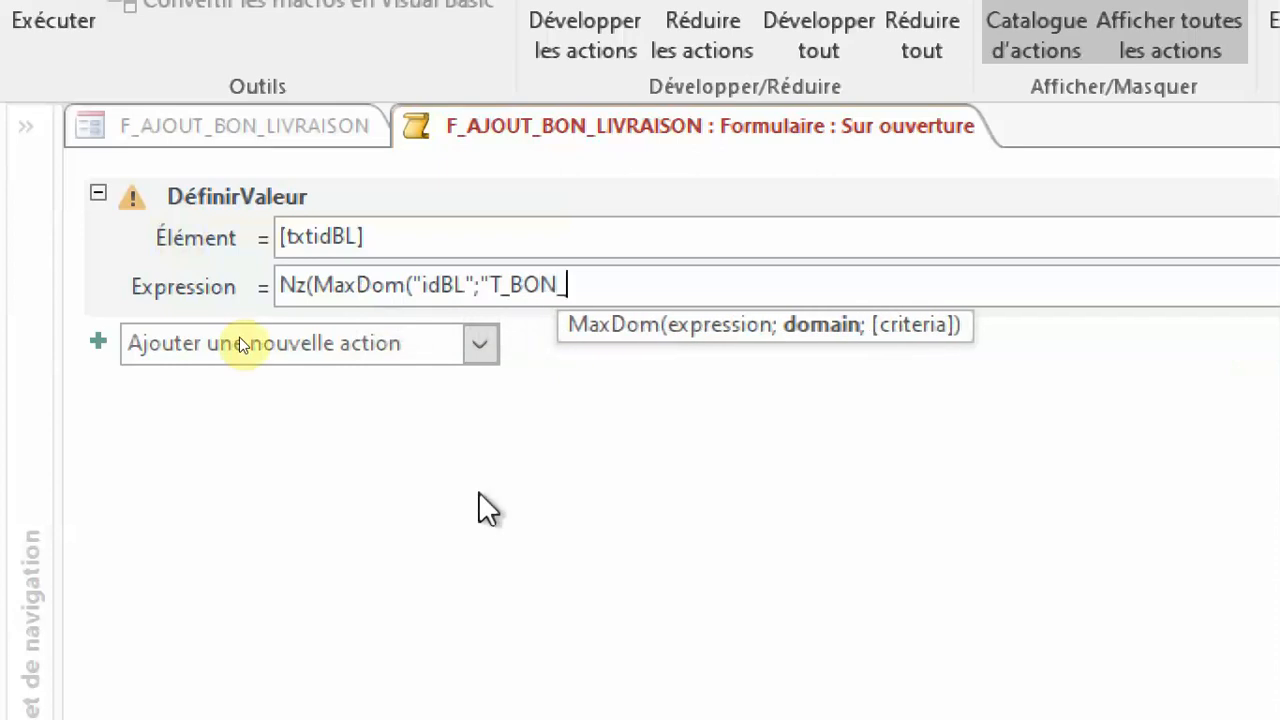
type("LI")
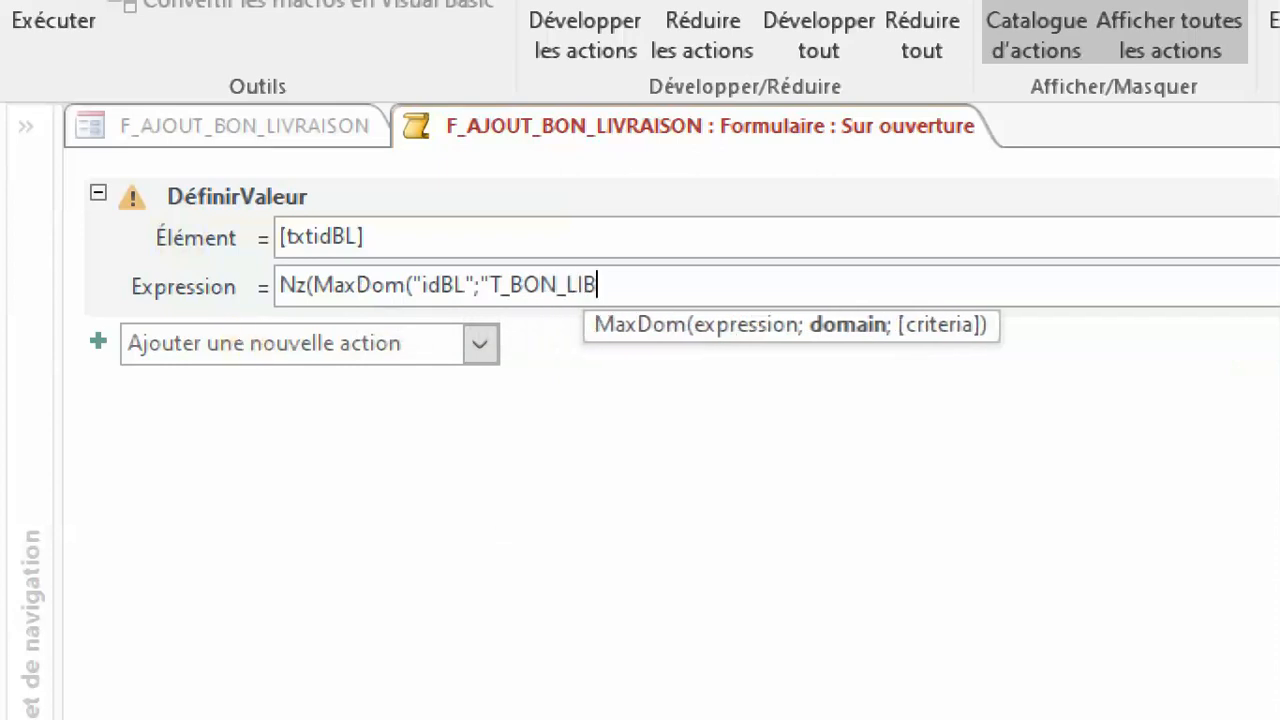
type("VRA")
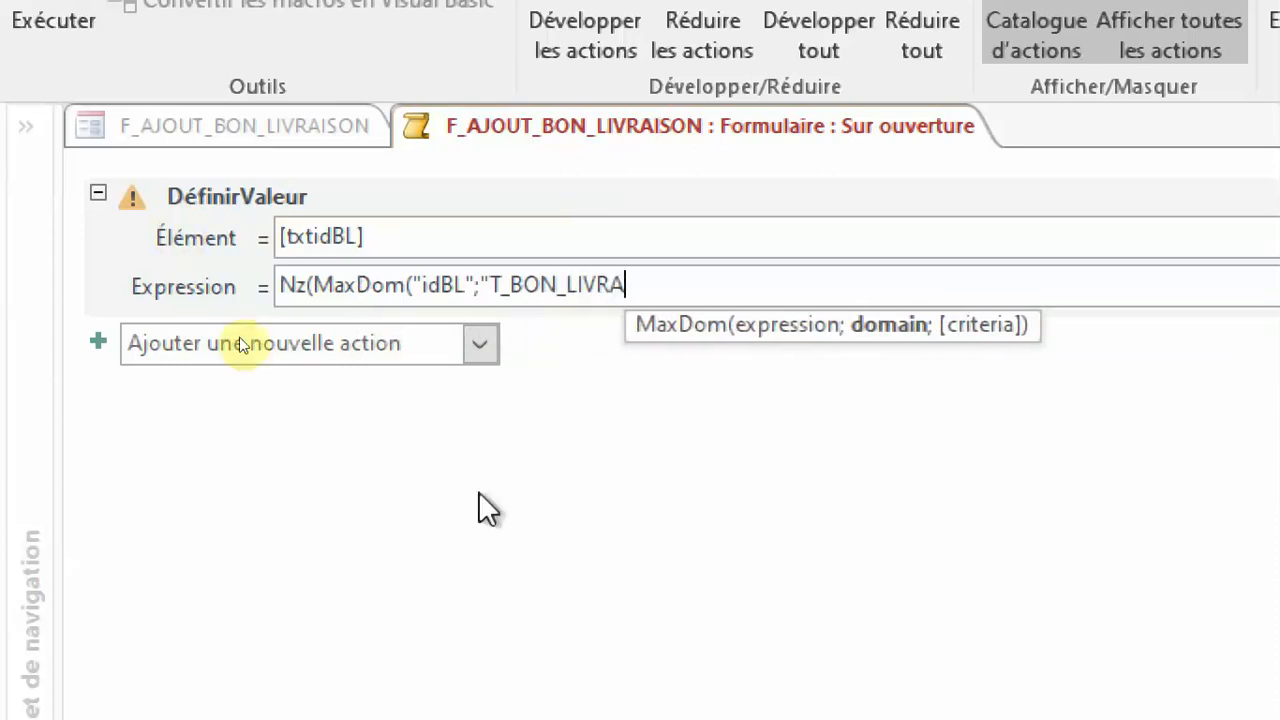
type("ISON")
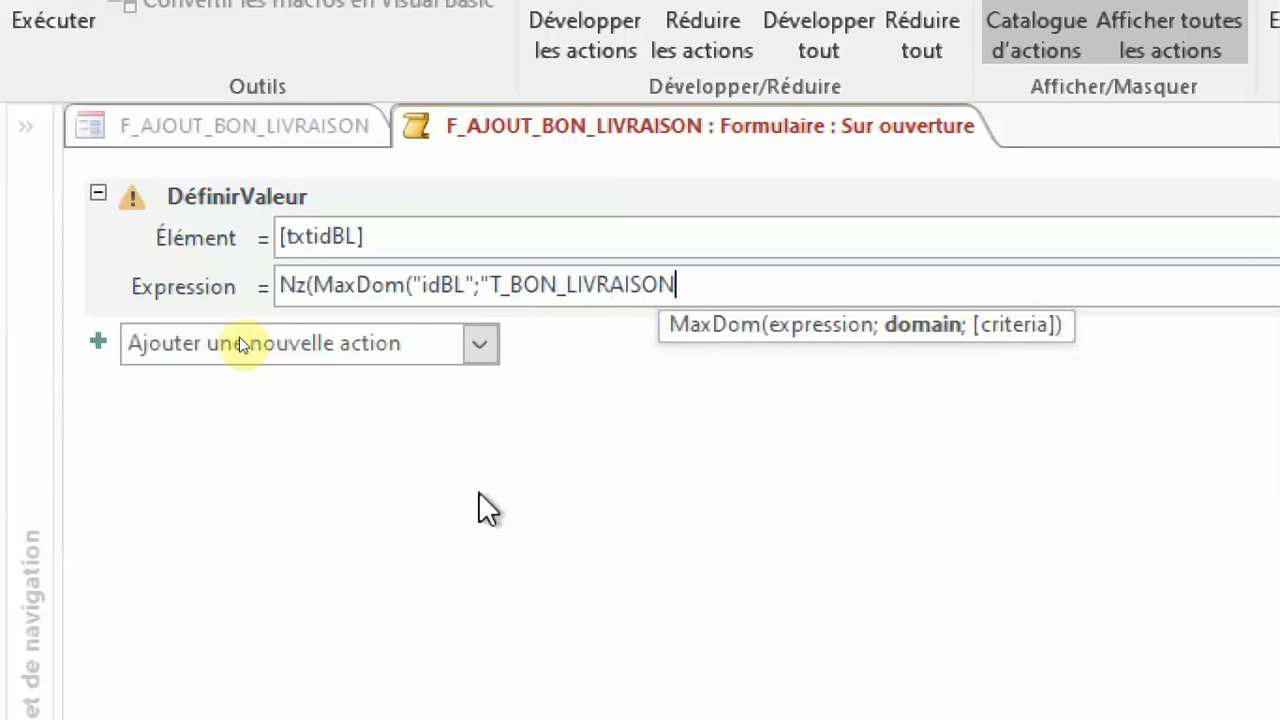
type("\";")
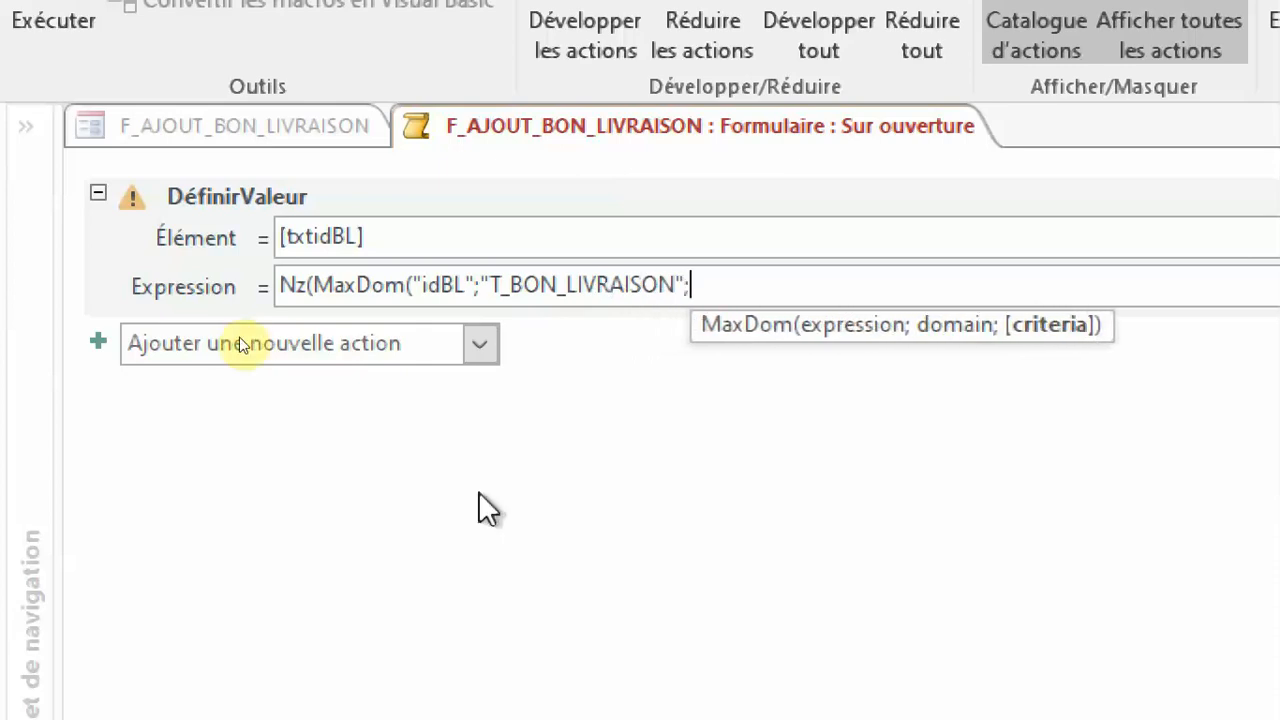
Complete the MaxDom function with "T_BON_LIVRAISON" as its domain and no criteria, and close its parenthesis.
key("BackSpace")
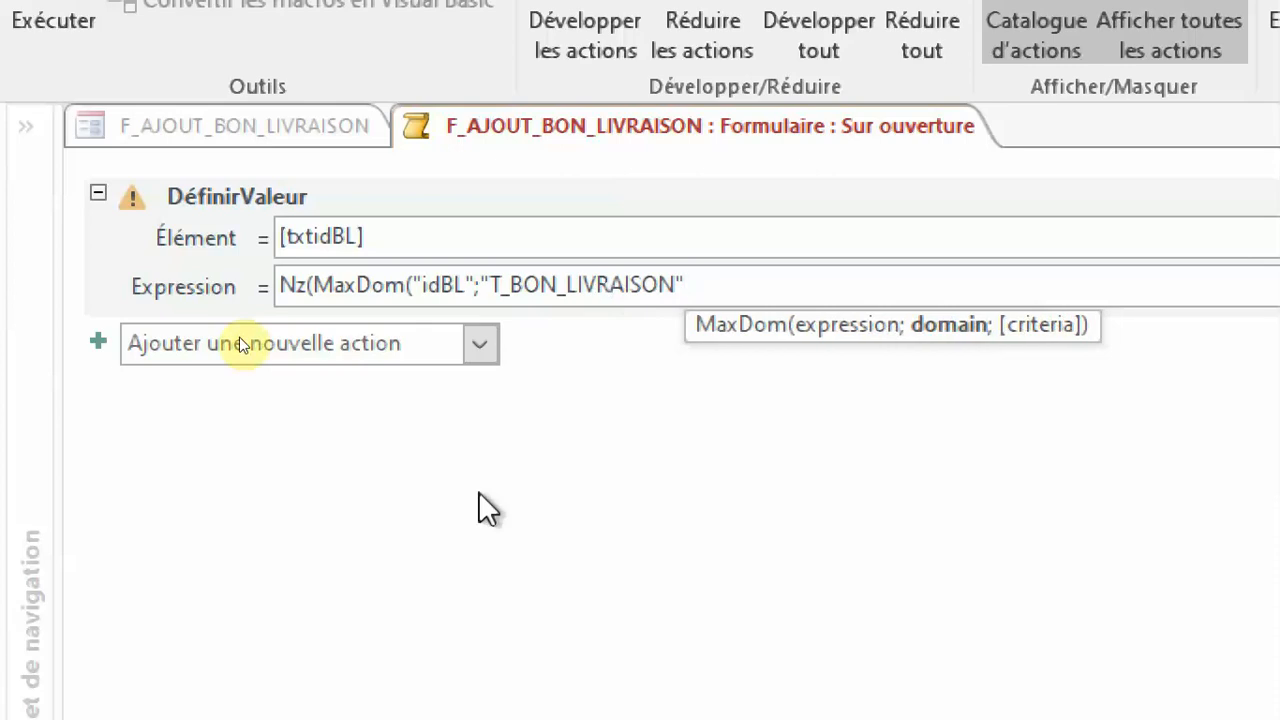
type(")")
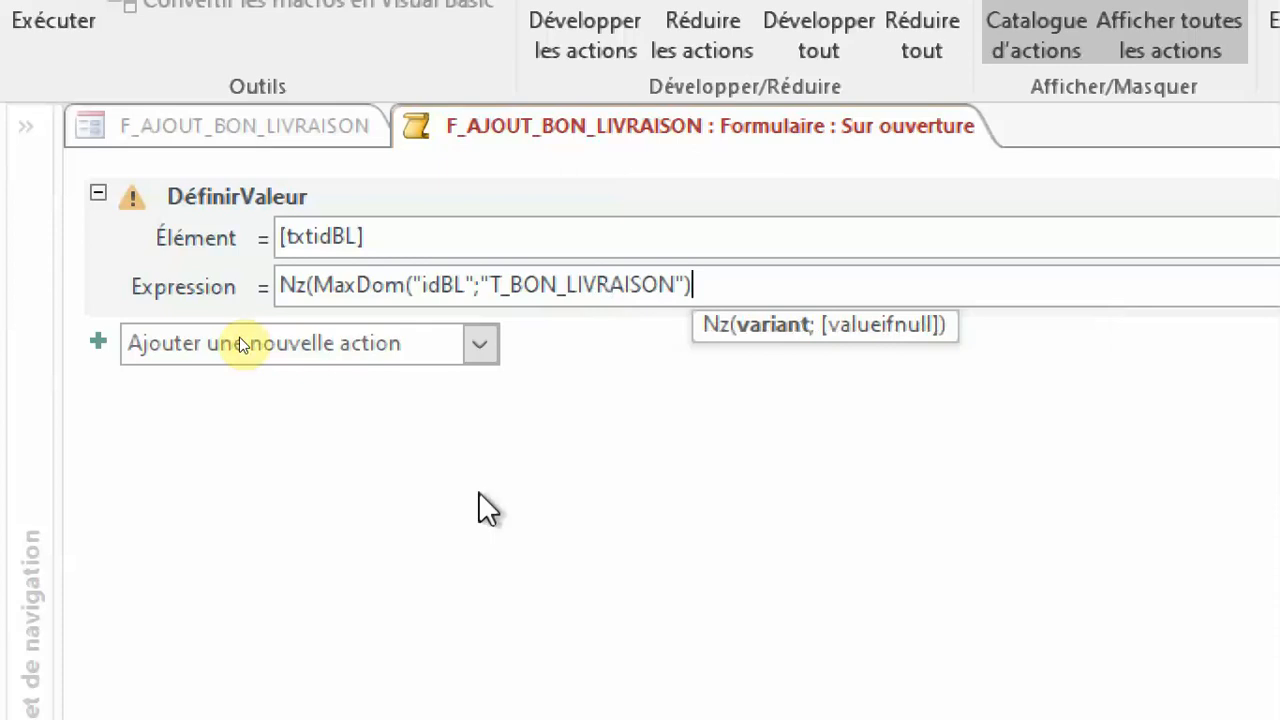
Finish the DéfinirValeur expression by adding 1 to the MaxDom result and giving 1 as the Nz value for null: +1;1).
type("+1")
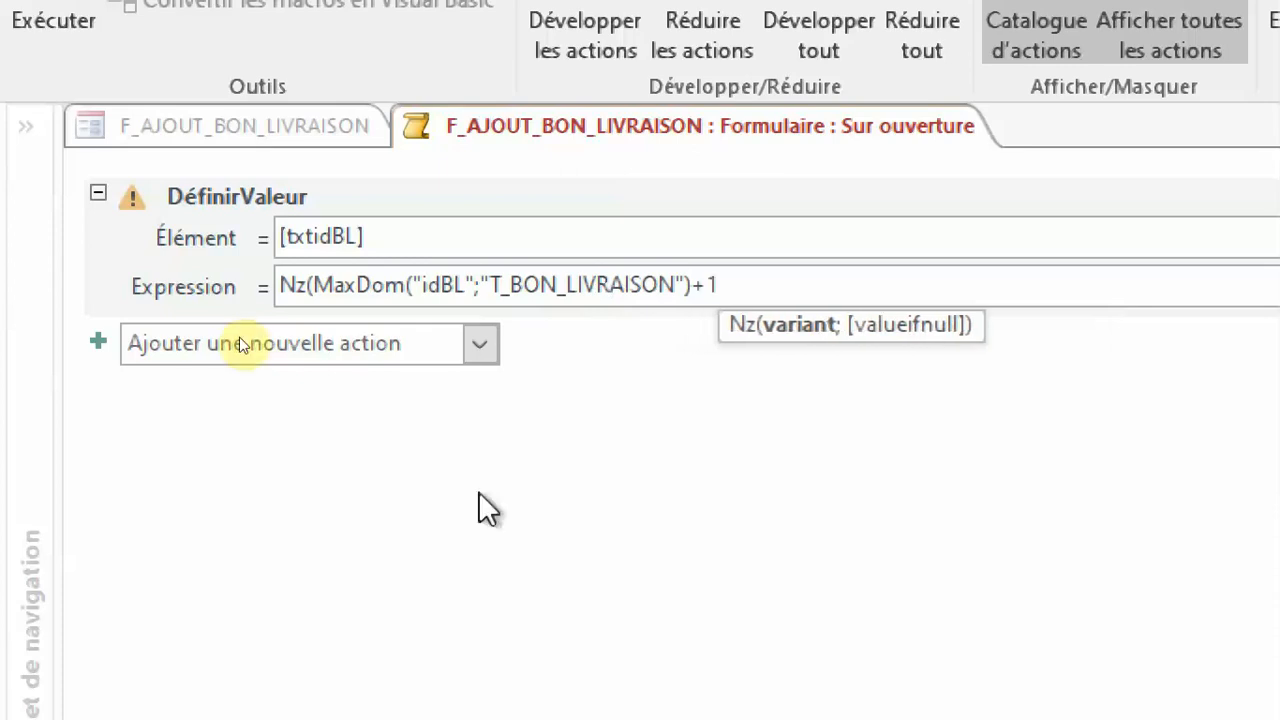
type(";")
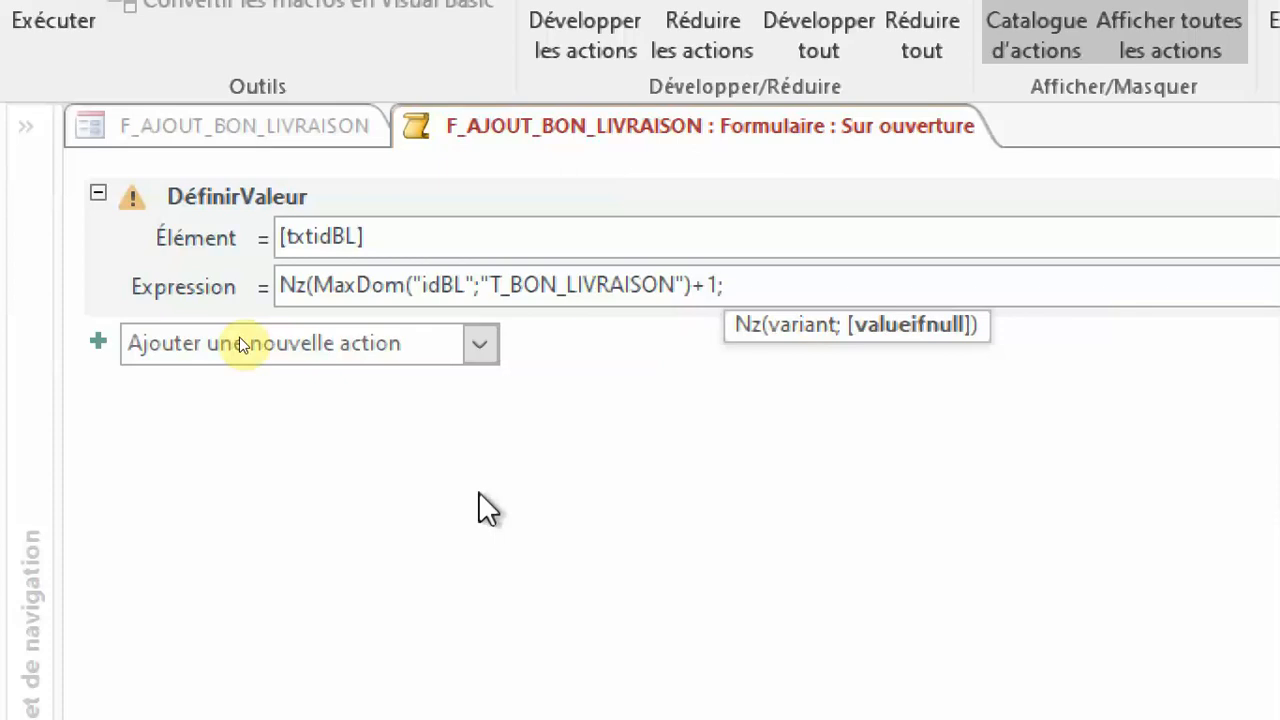
type("1")
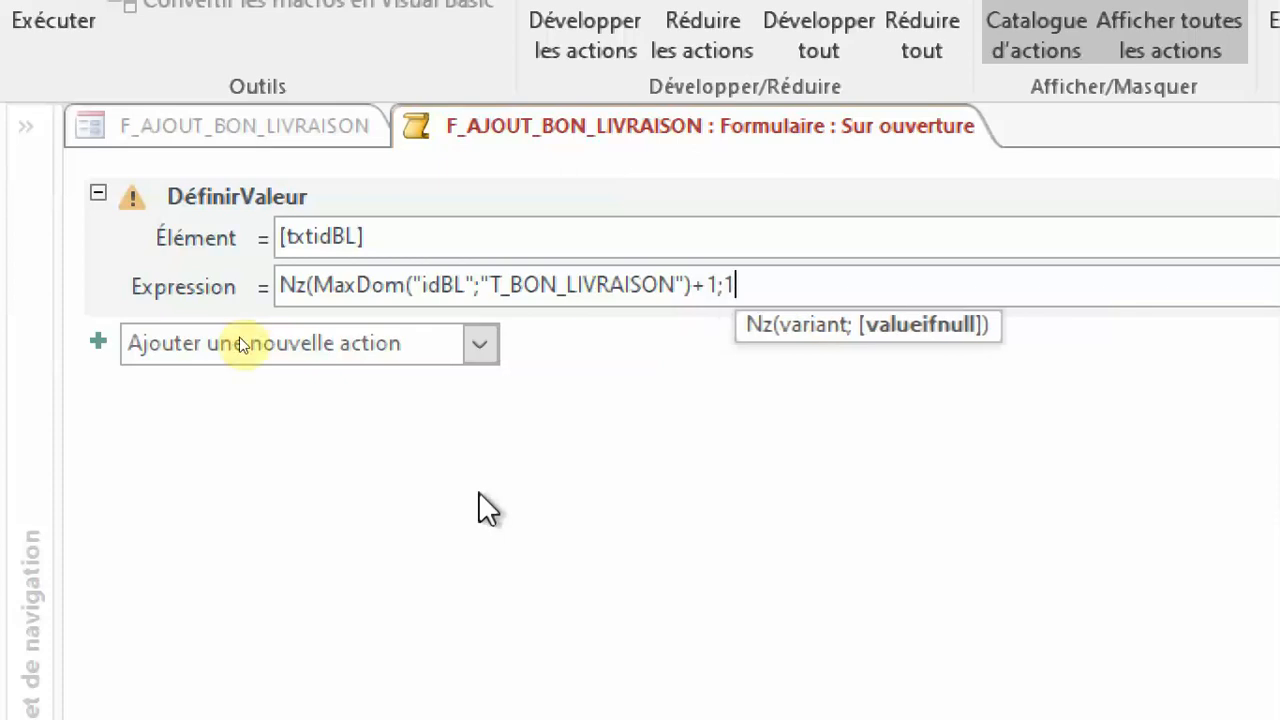
type(")")
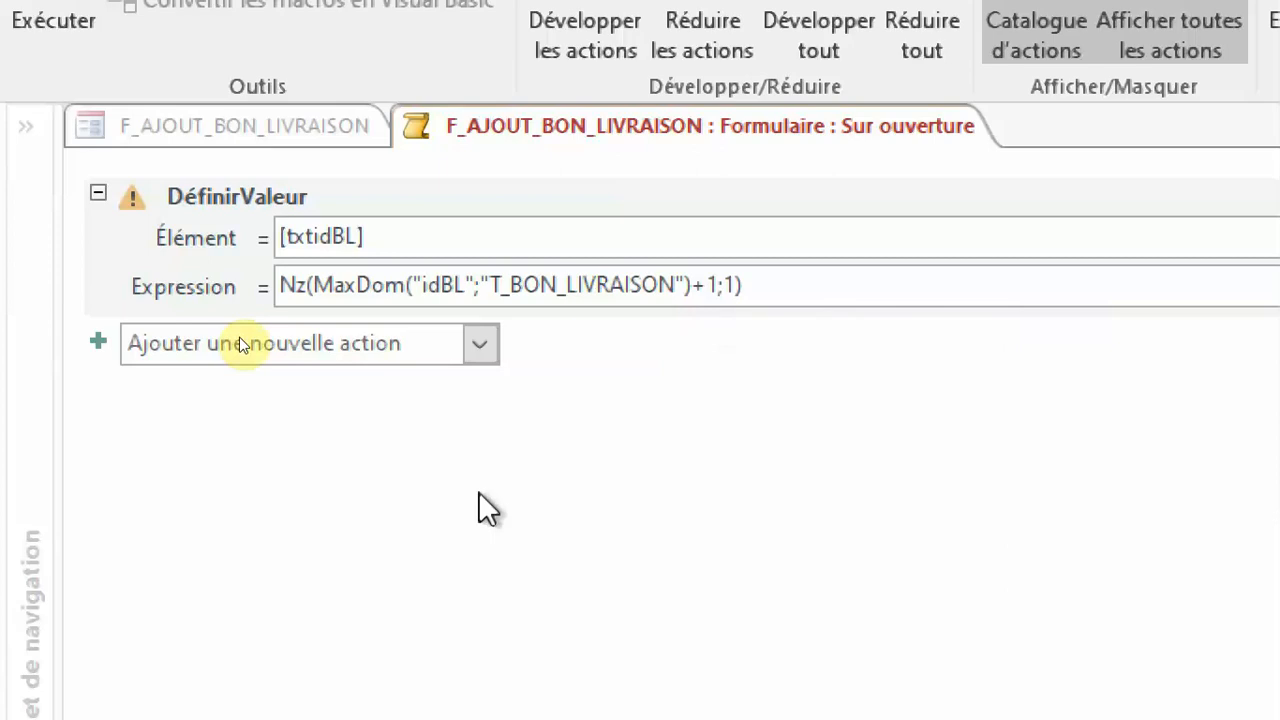
Add an AgrandirFenêtre action to the macro and move it above the DéfinirValeur action.
left_click(375, 338)
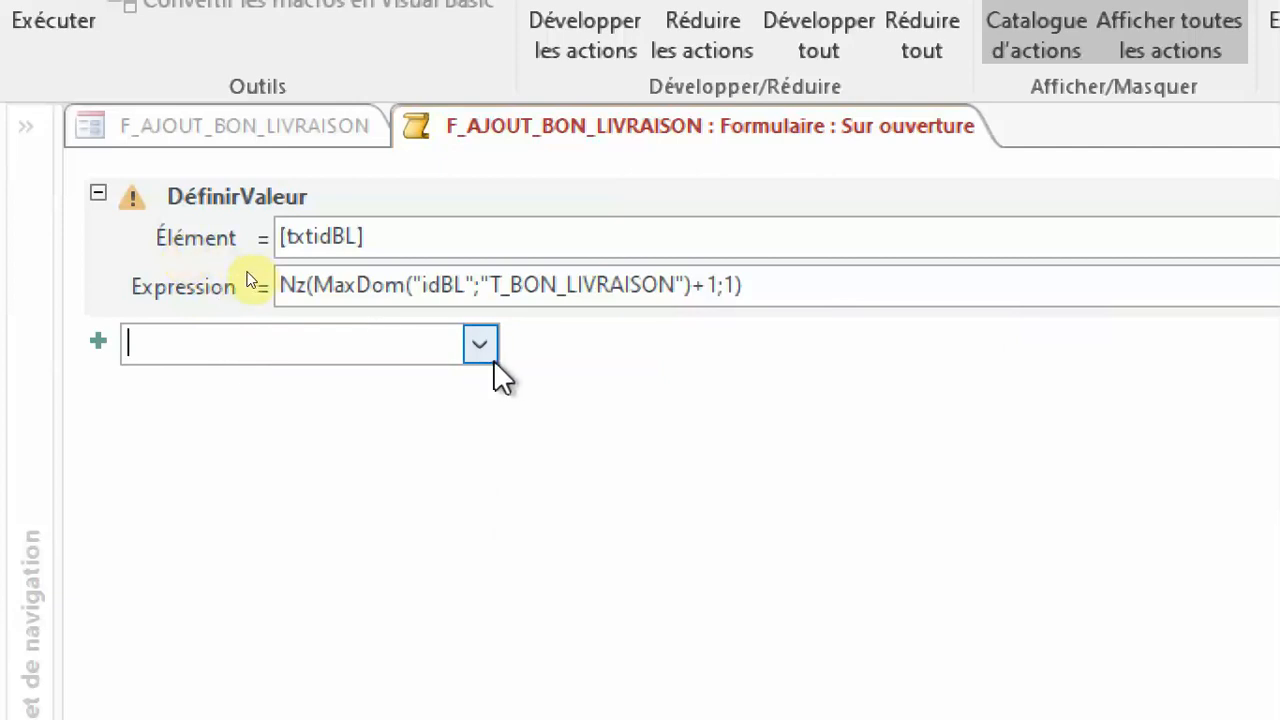
left_click(466, 350)
scroll(441, 504, "down", 1)
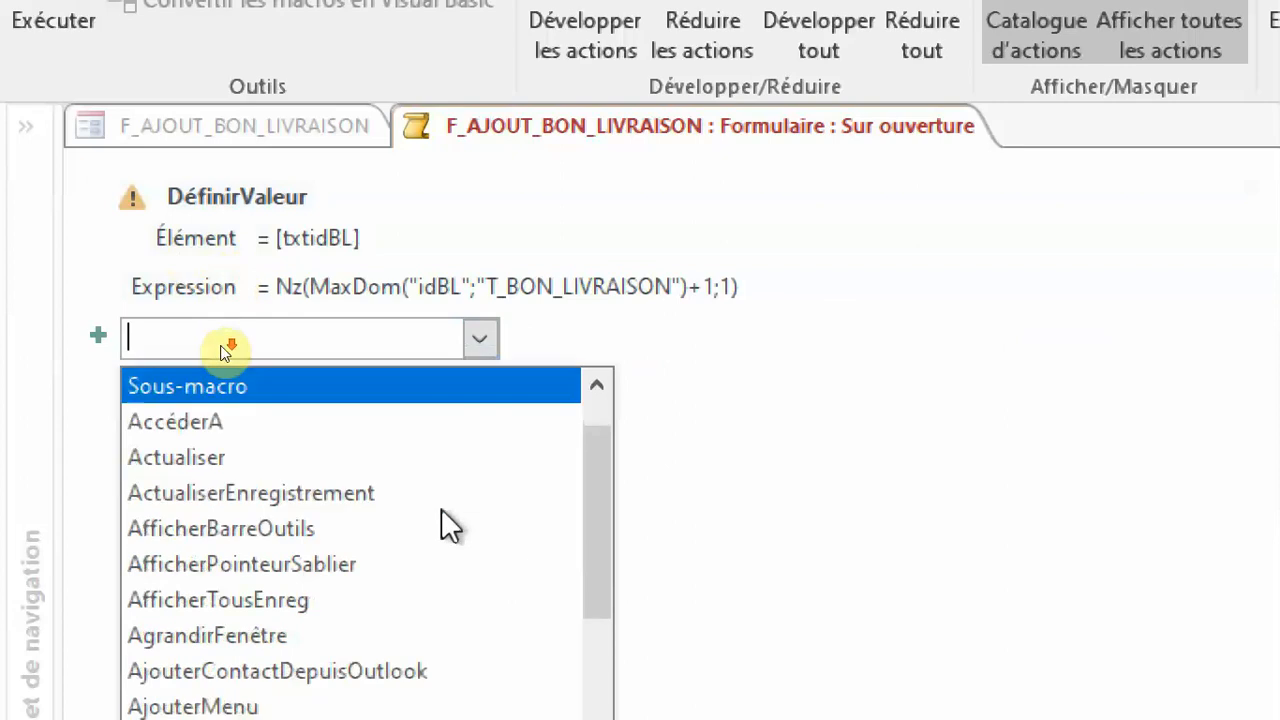
scroll(441, 510, "down", 2)
scroll(441, 510, "up", 3)
scroll(441, 510, "down", 2)
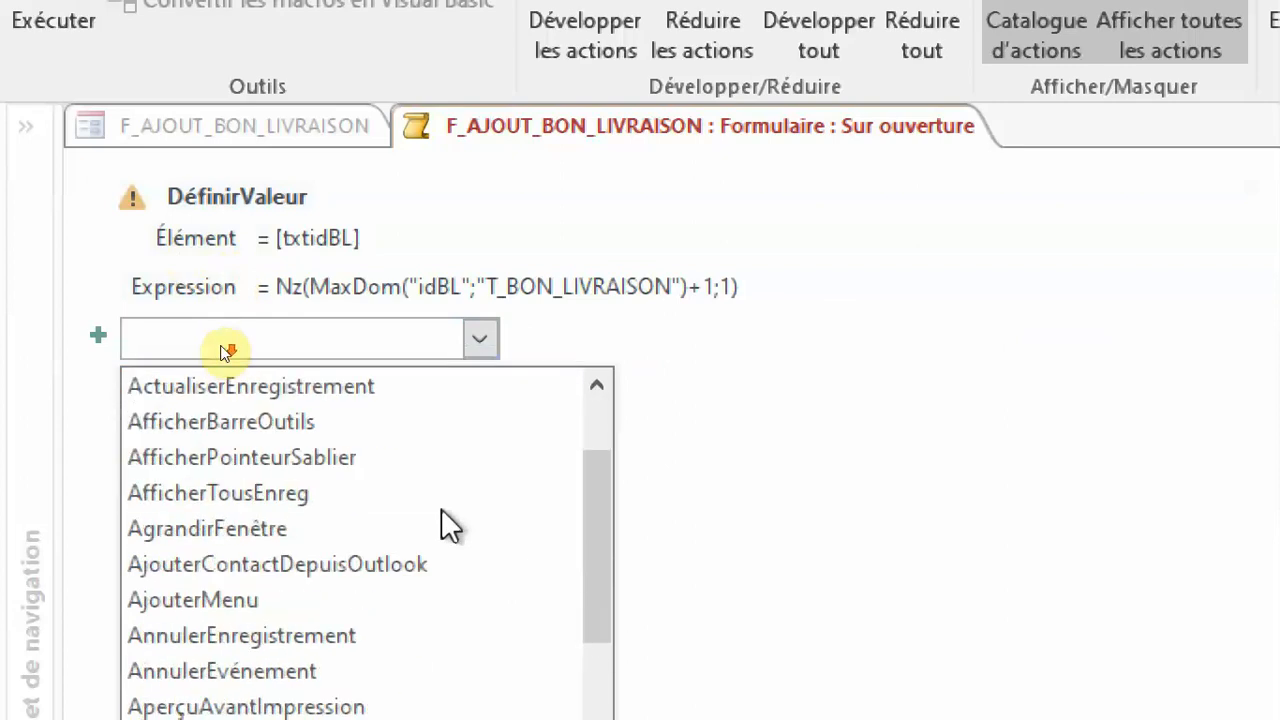
left_click(400, 528)
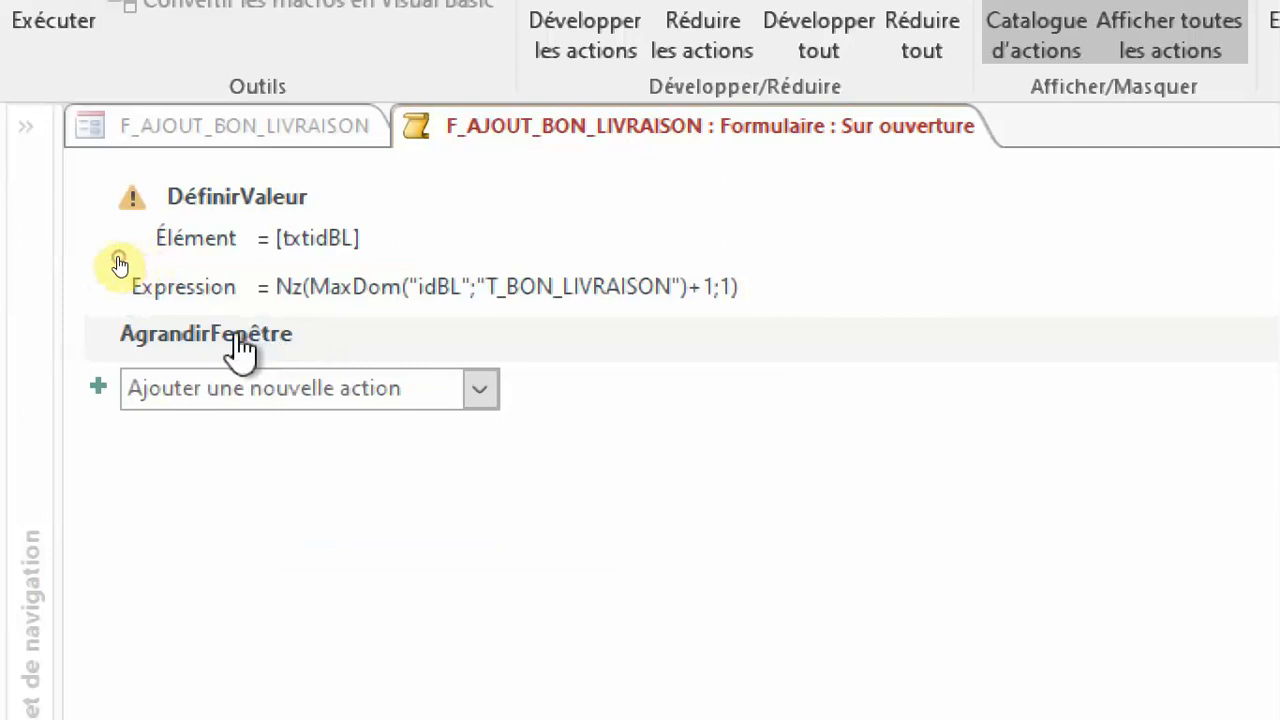
left_click_drag(240, 338, 232, 198)
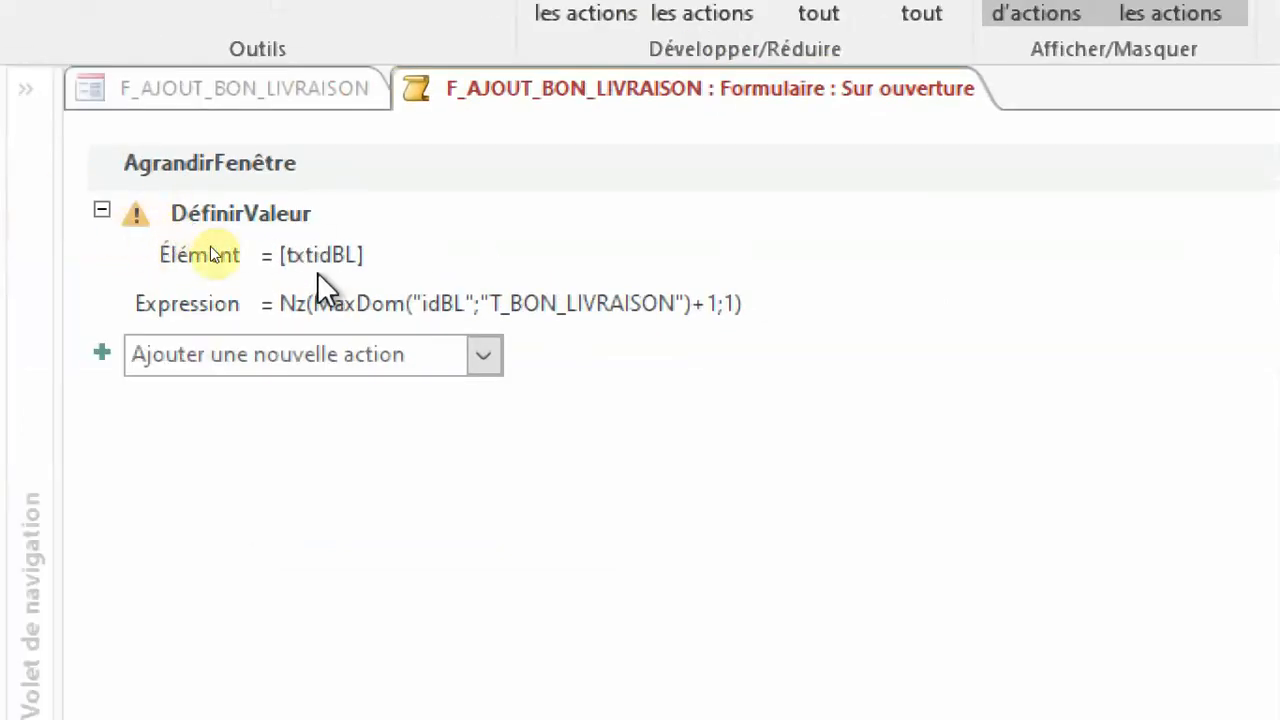
Add an Avertissements action with Avertissements actifs at Non below the DéfinirValeur action.
mouse_move(321, 272)
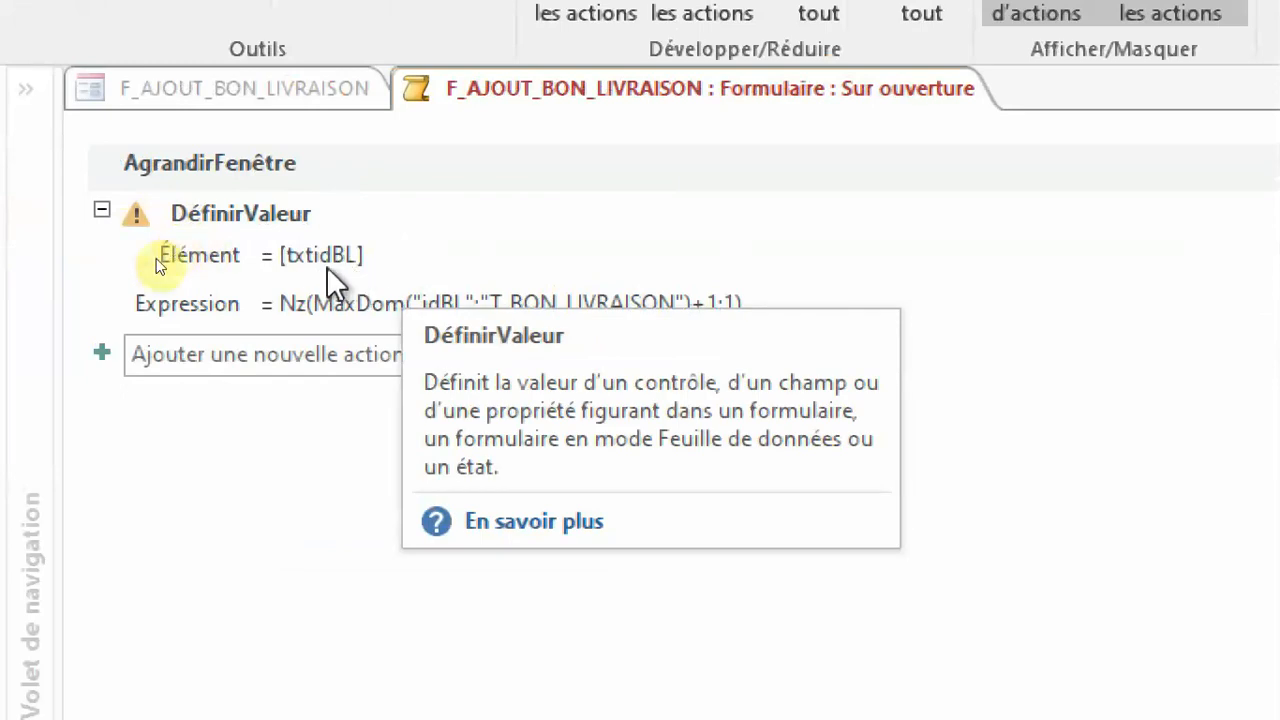
left_click(323, 362)
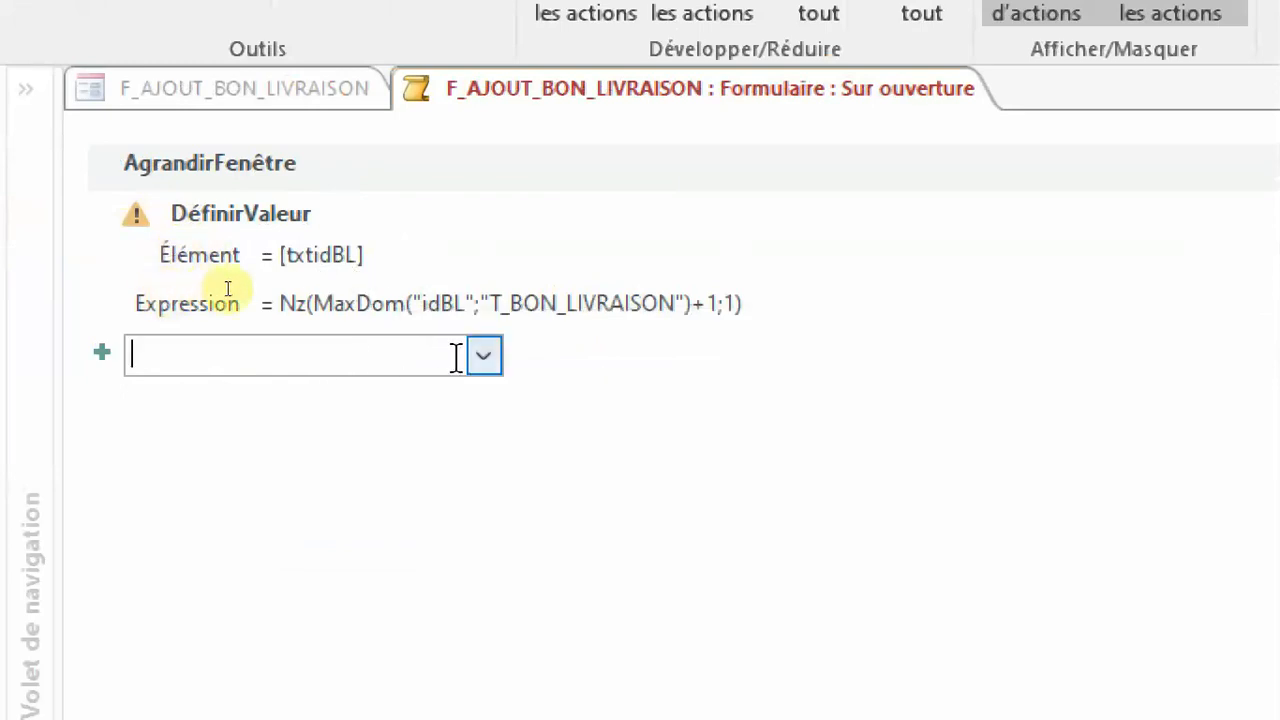
left_click(486, 355)
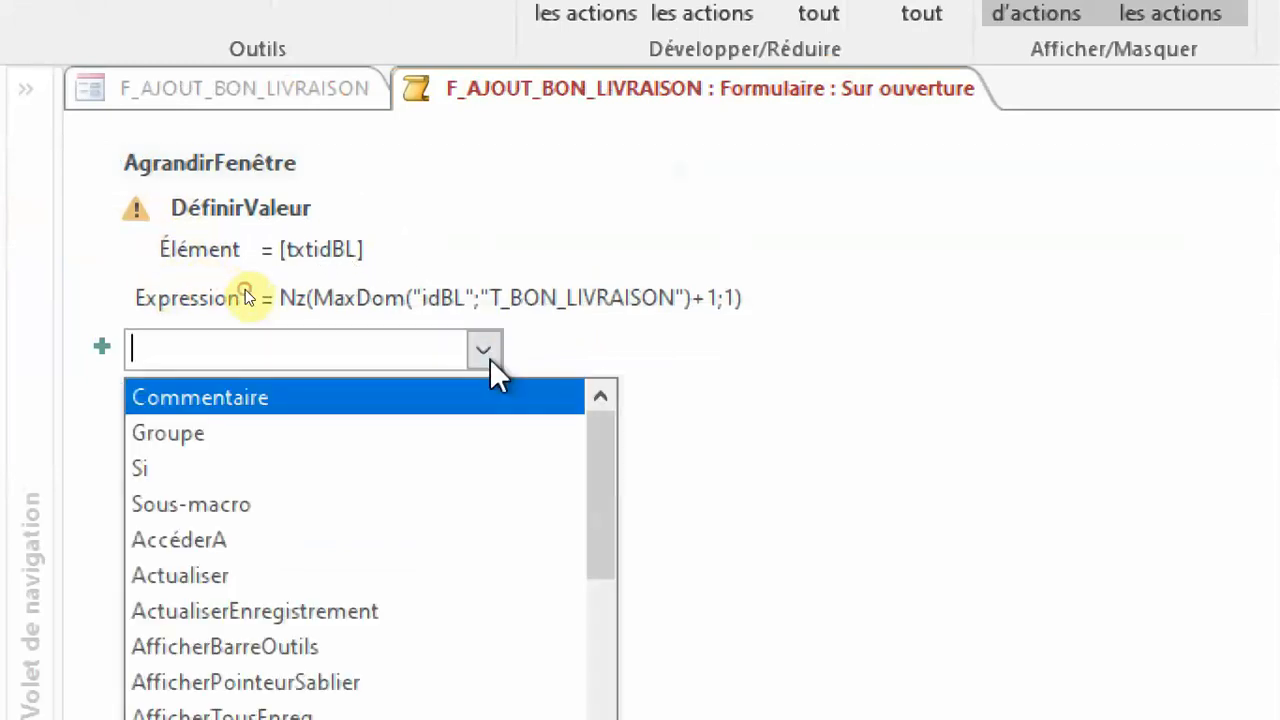
scroll(465, 459, "down", 3)
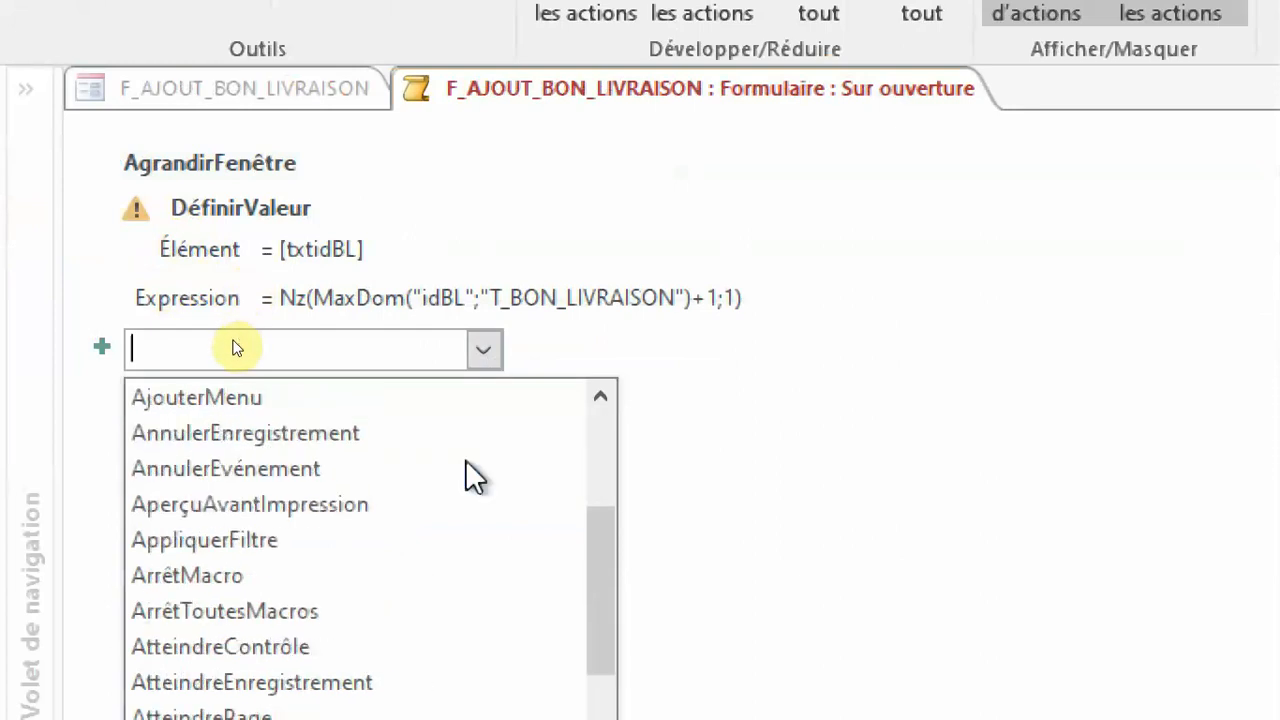
scroll(430, 529, "down", 1)
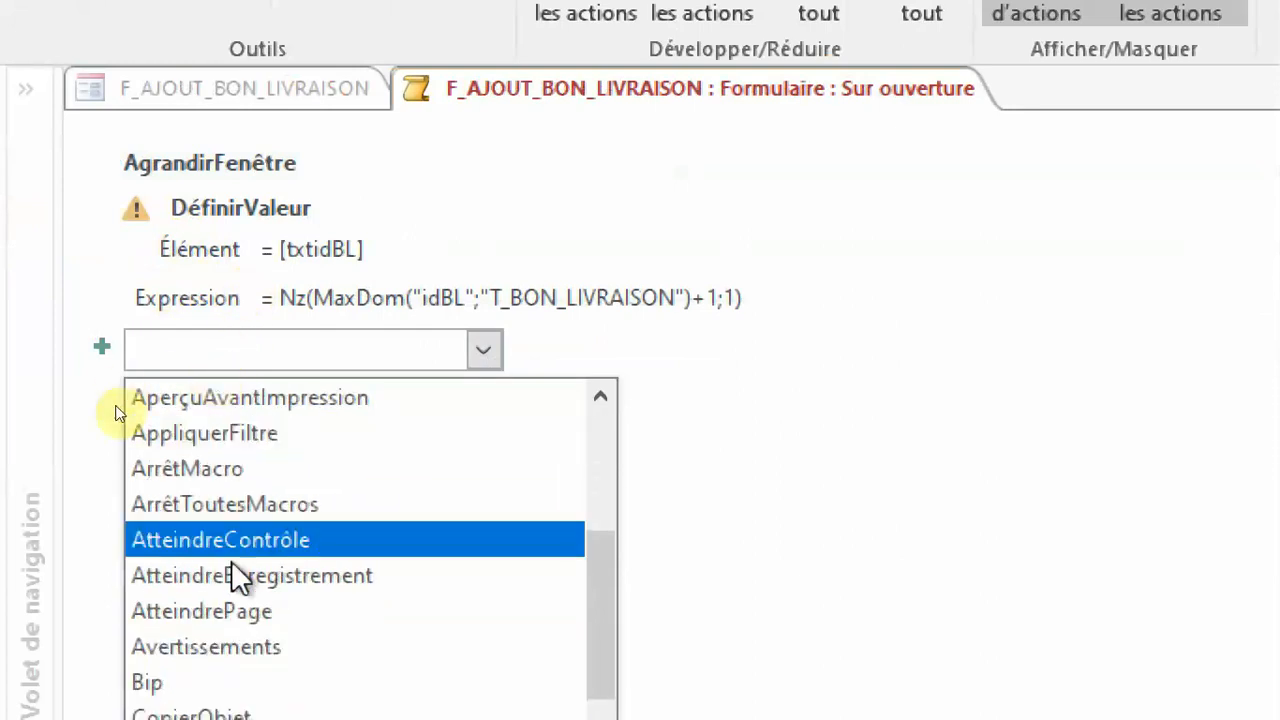
left_click(265, 648)
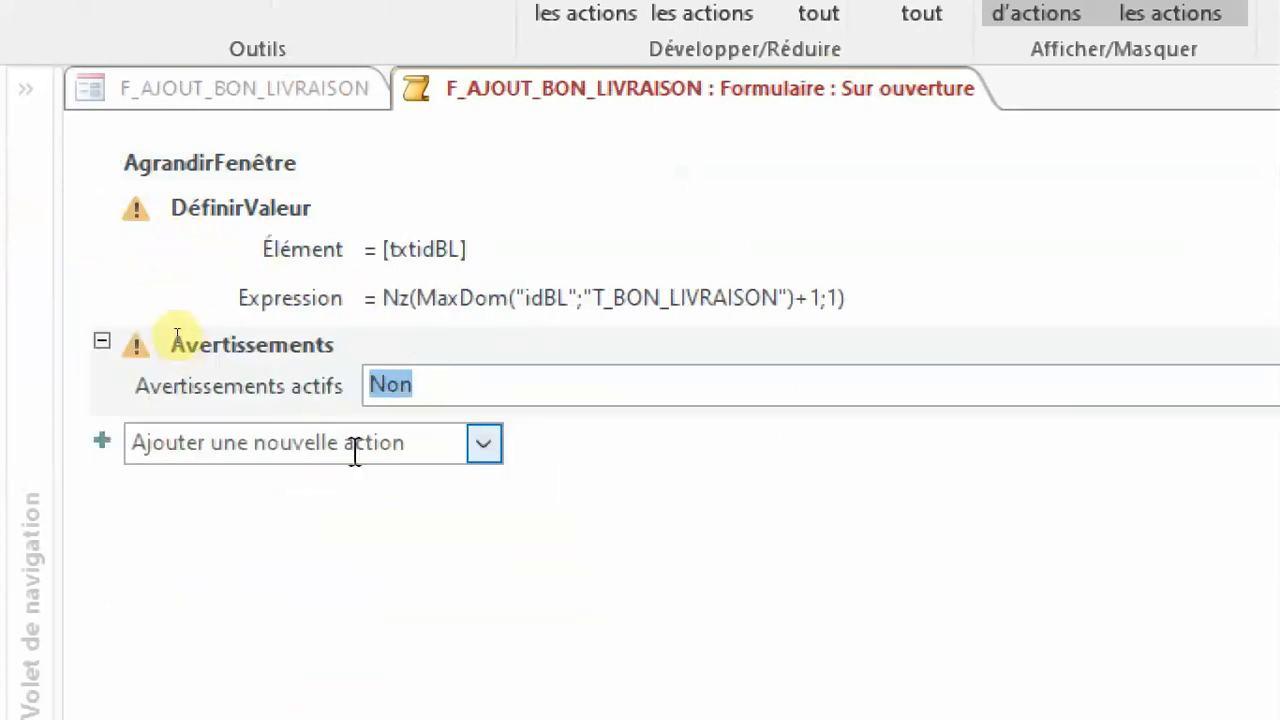
Add an OuvrirRequête action after the Avertissements action.
left_click(480, 446)
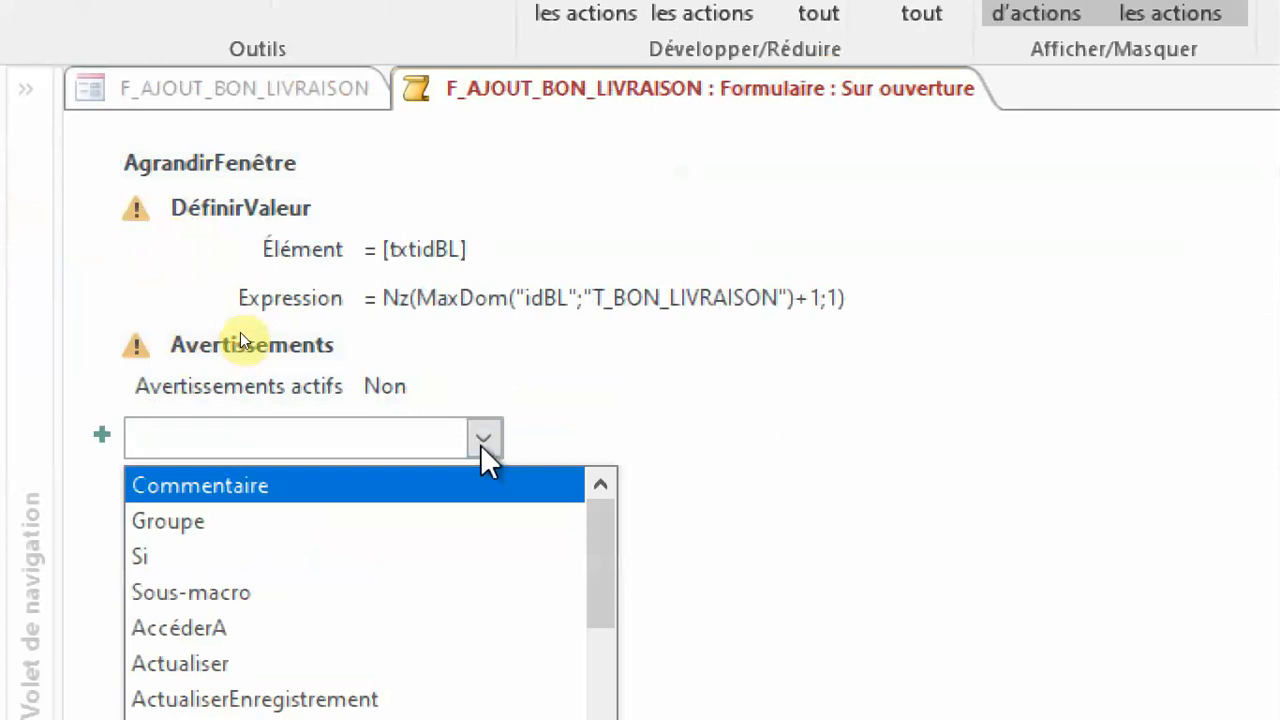
type("OuvrirCorbeilleSharePoint")
scroll(480, 444, "down", 4)
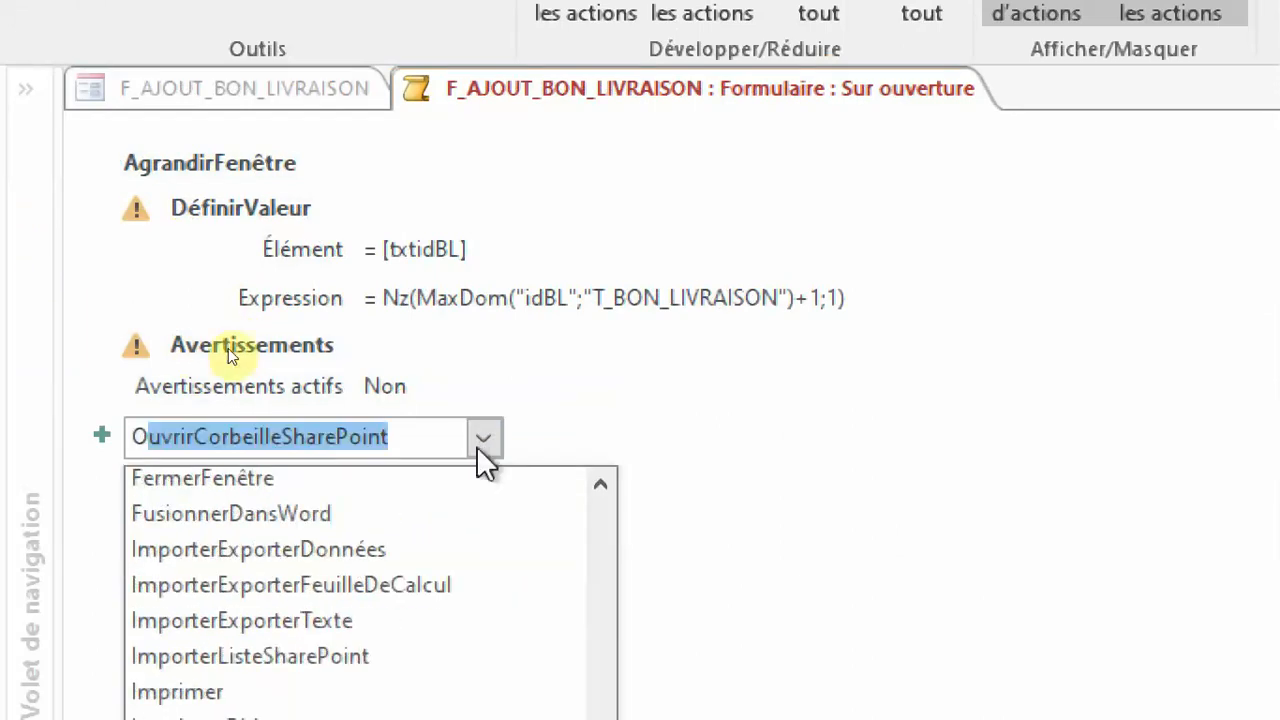
scroll(410, 555, "down", 2)
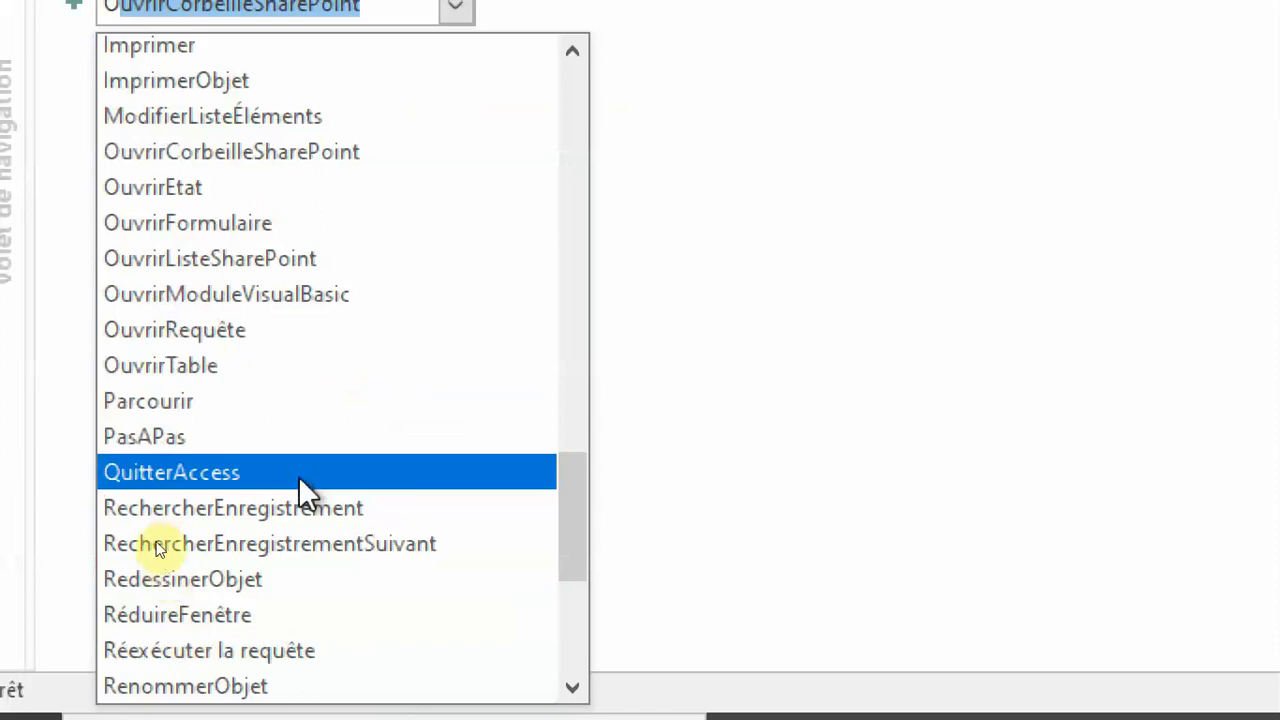
left_click(238, 330)
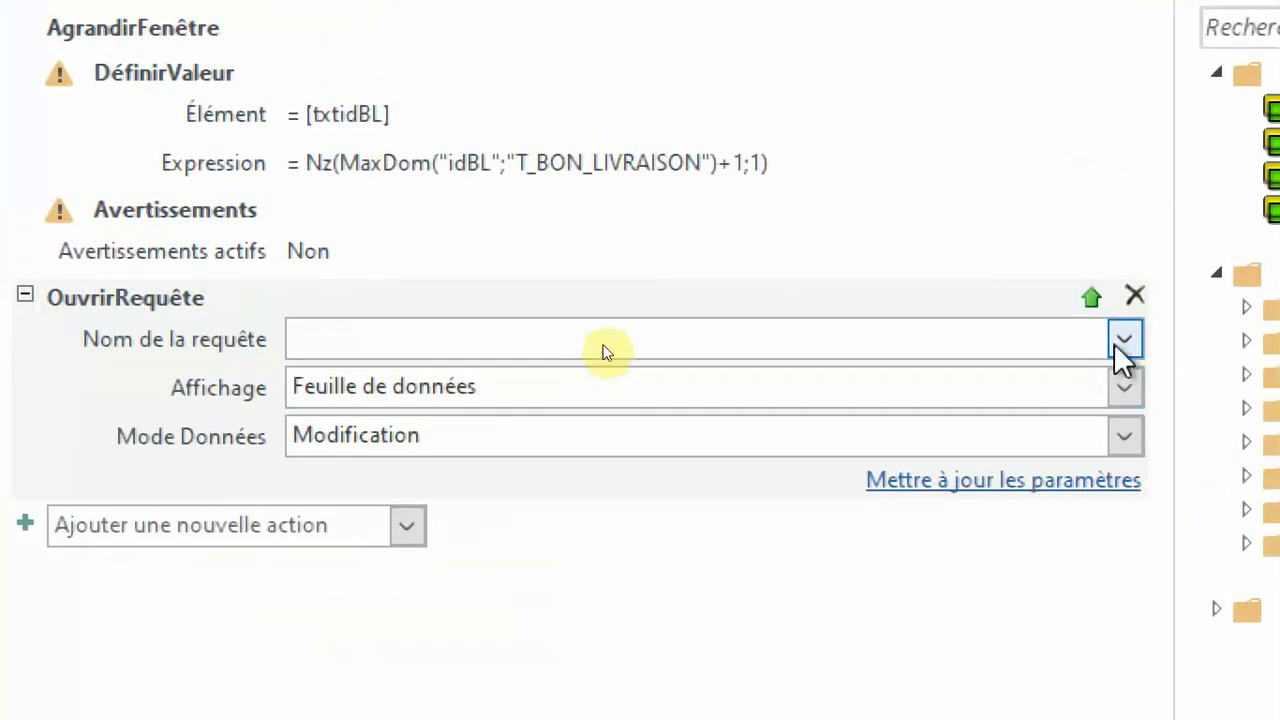
Set the OuvrirRequête action's query name to R_AJOUT_ARTICLE and its data mode to Ajout.
left_click(1124, 341)
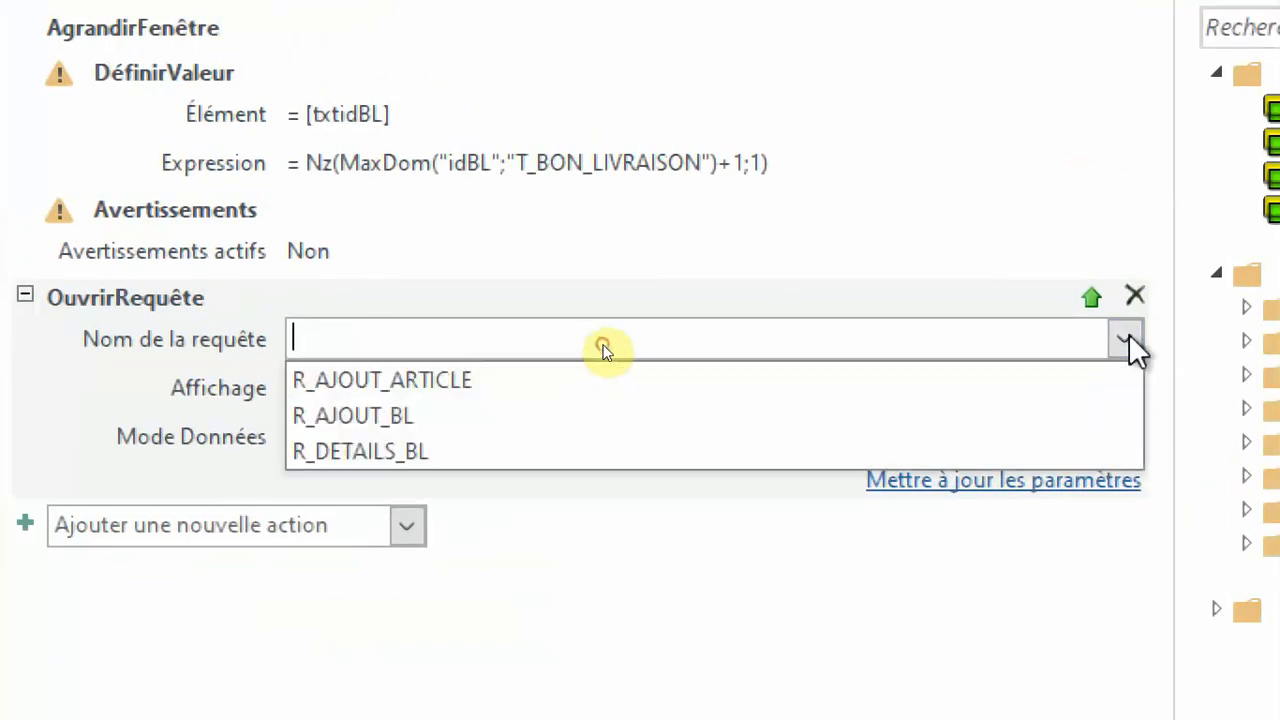
left_click(350, 388)
double_click(409, 440)
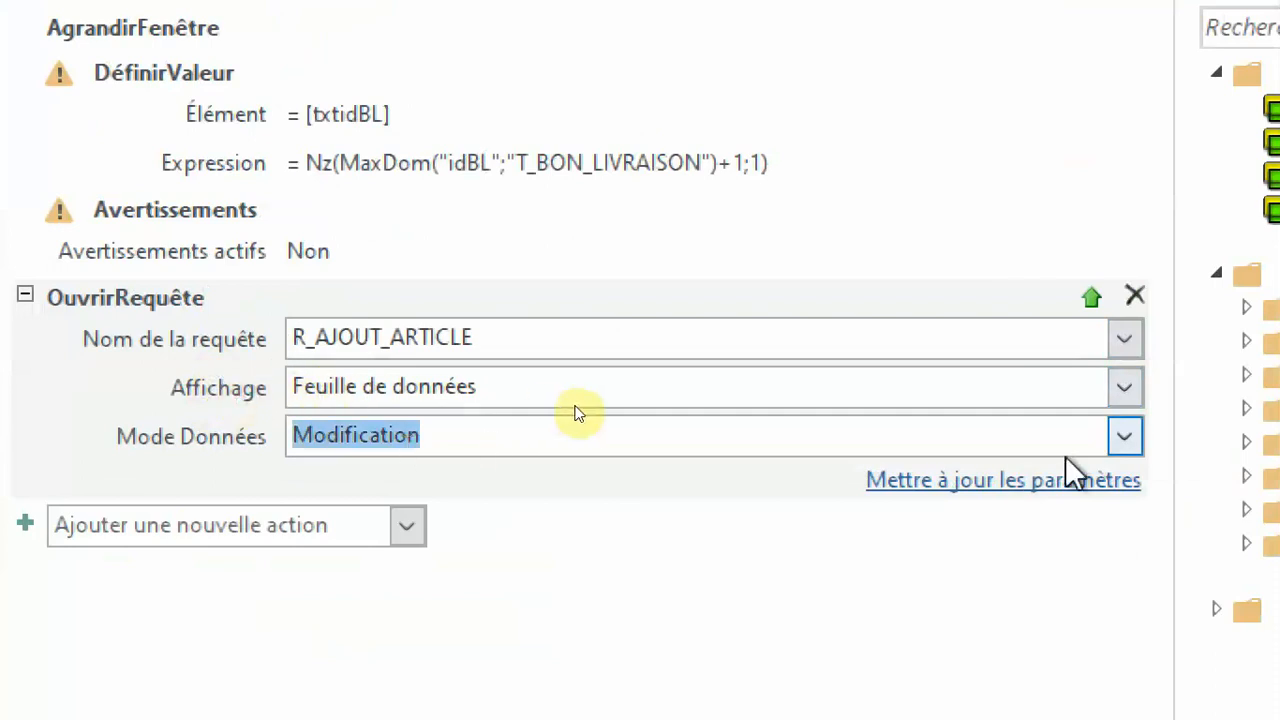
left_click(1122, 450)
left_click(737, 490)
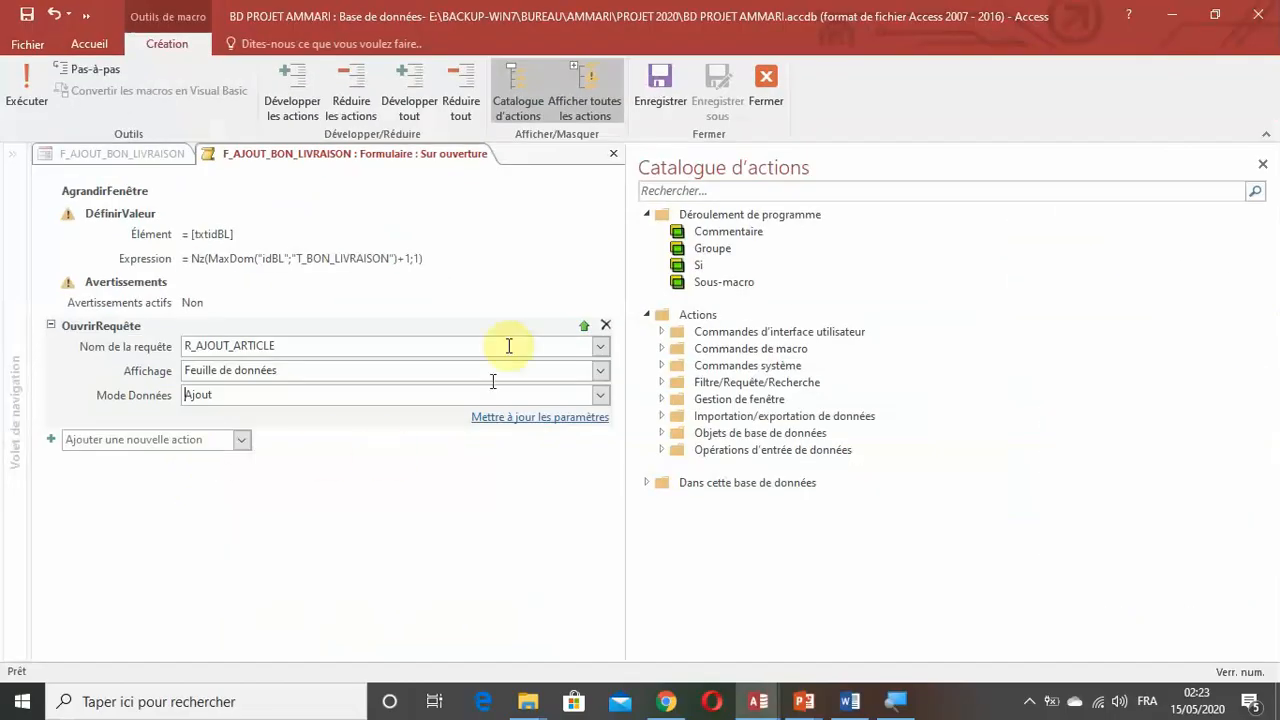
Close the Sur ouverture macro and the property sheet, and display F_AJOUT_BON_LIVRAISON in form view.
left_click(762, 101)
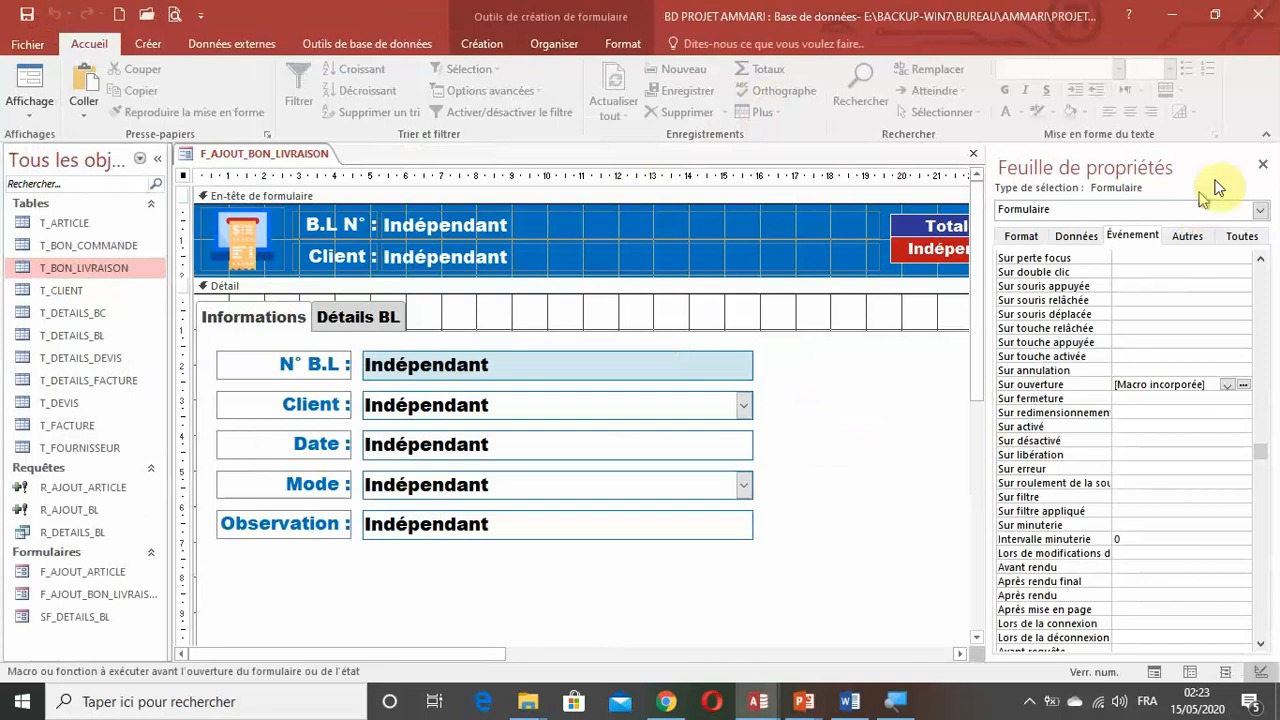
left_click(1262, 164)
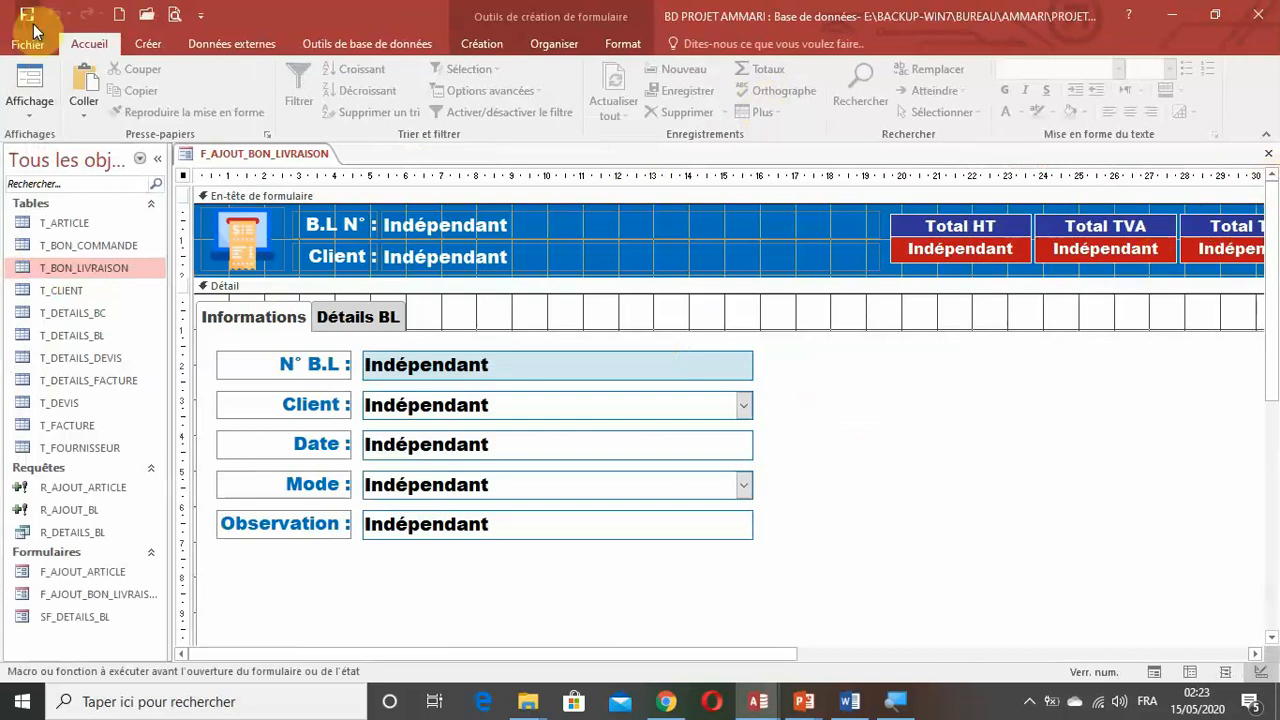
left_click(29, 108)
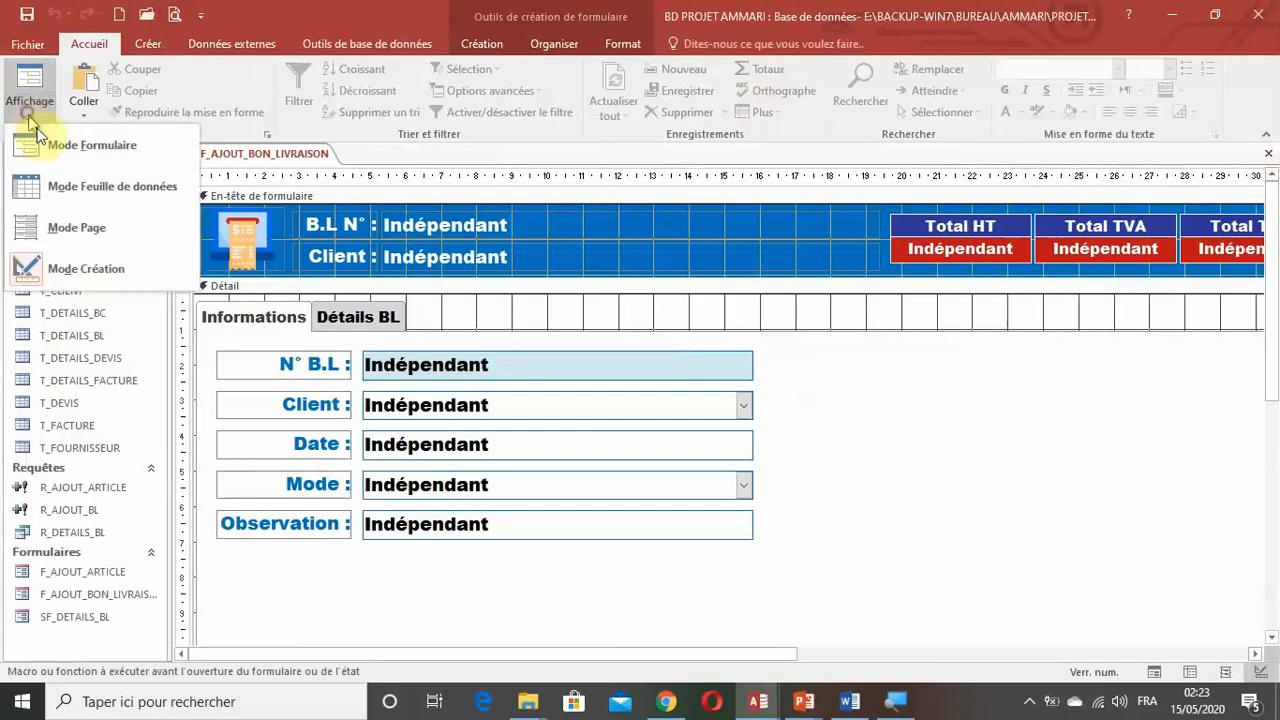
left_click(85, 146)
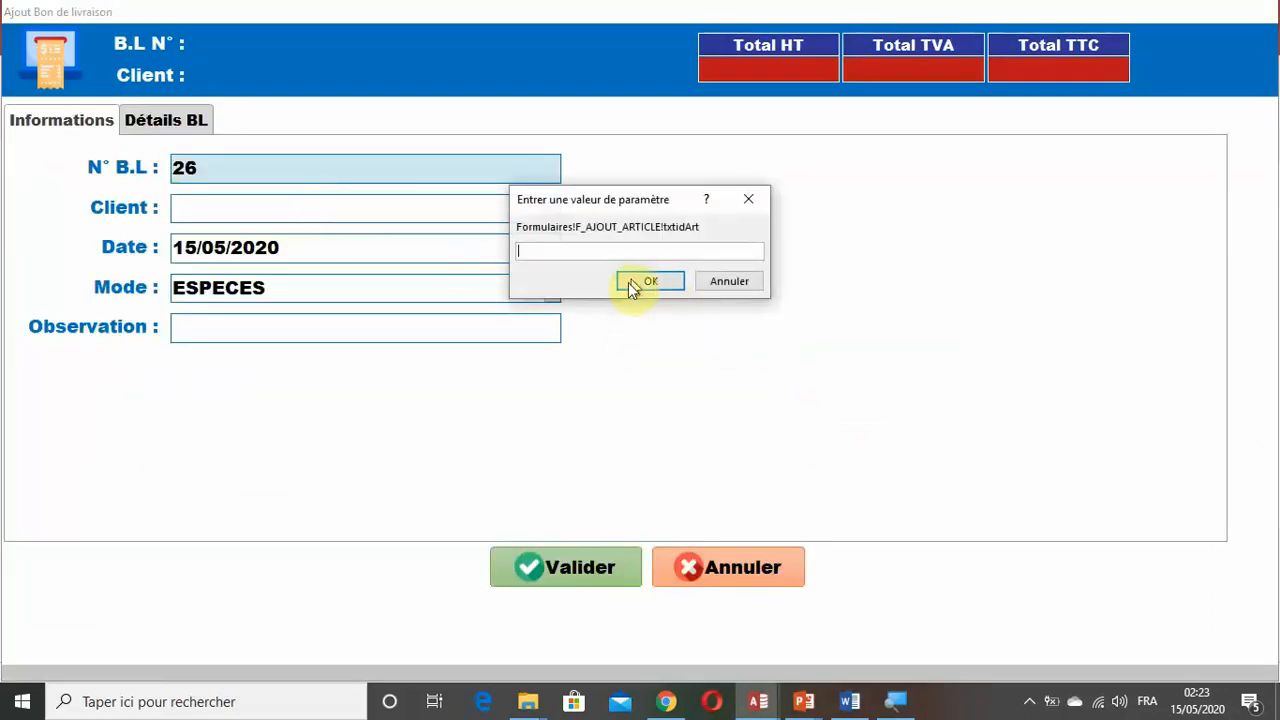
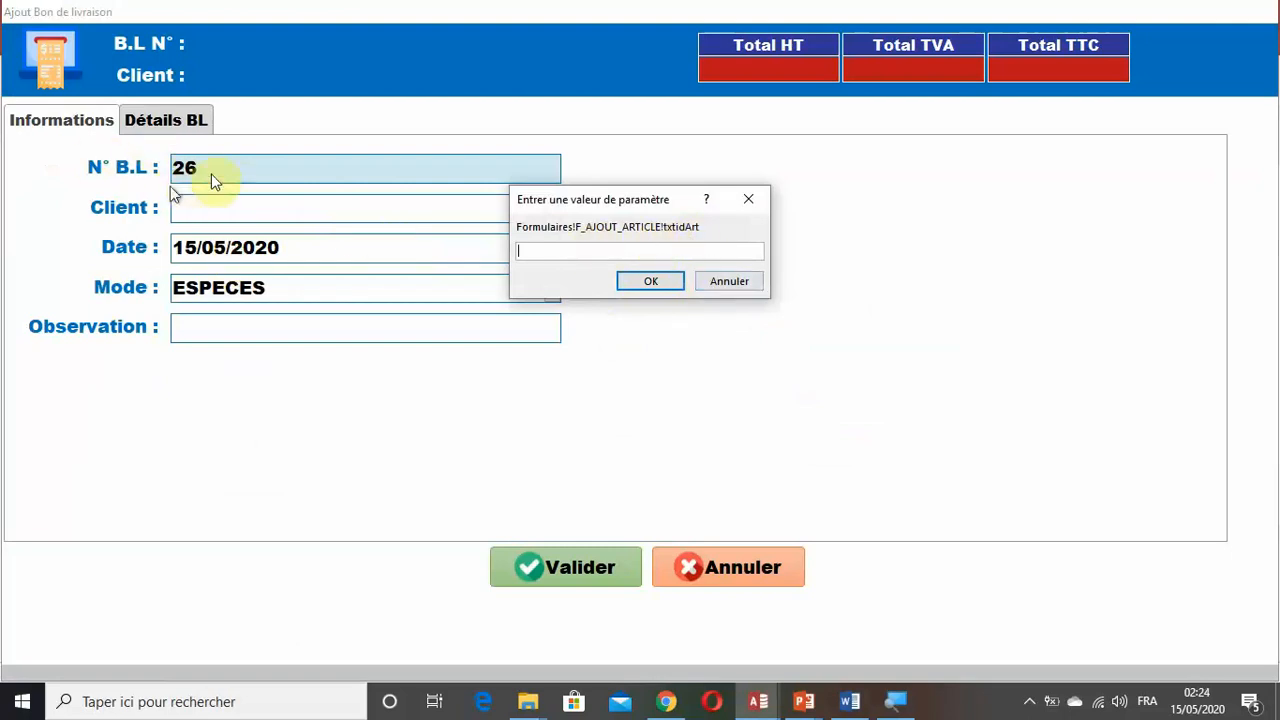
Cancel the parameter prompt, return the form to design view and inspect the TauxTVA expression in the R_AJOUT_ARTICLE query's design.
left_click(751, 284)
left_click(850, 133)
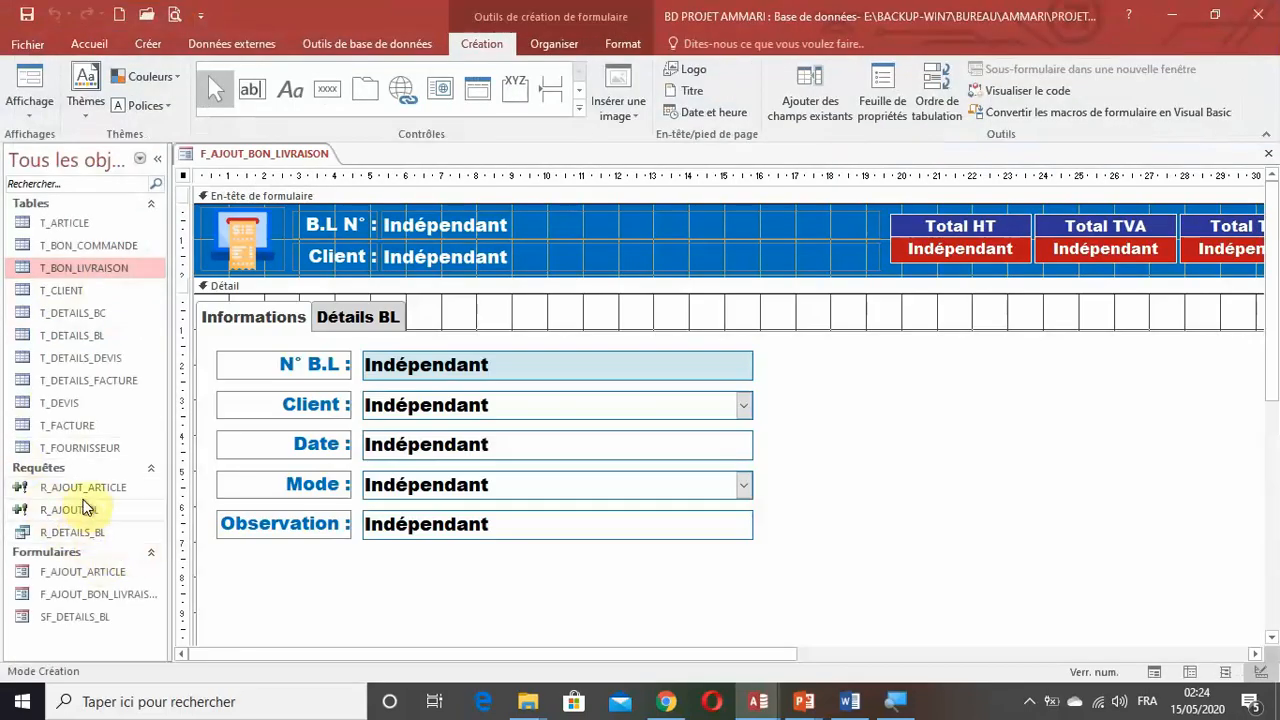
right_click(86, 489)
left_click(167, 300)
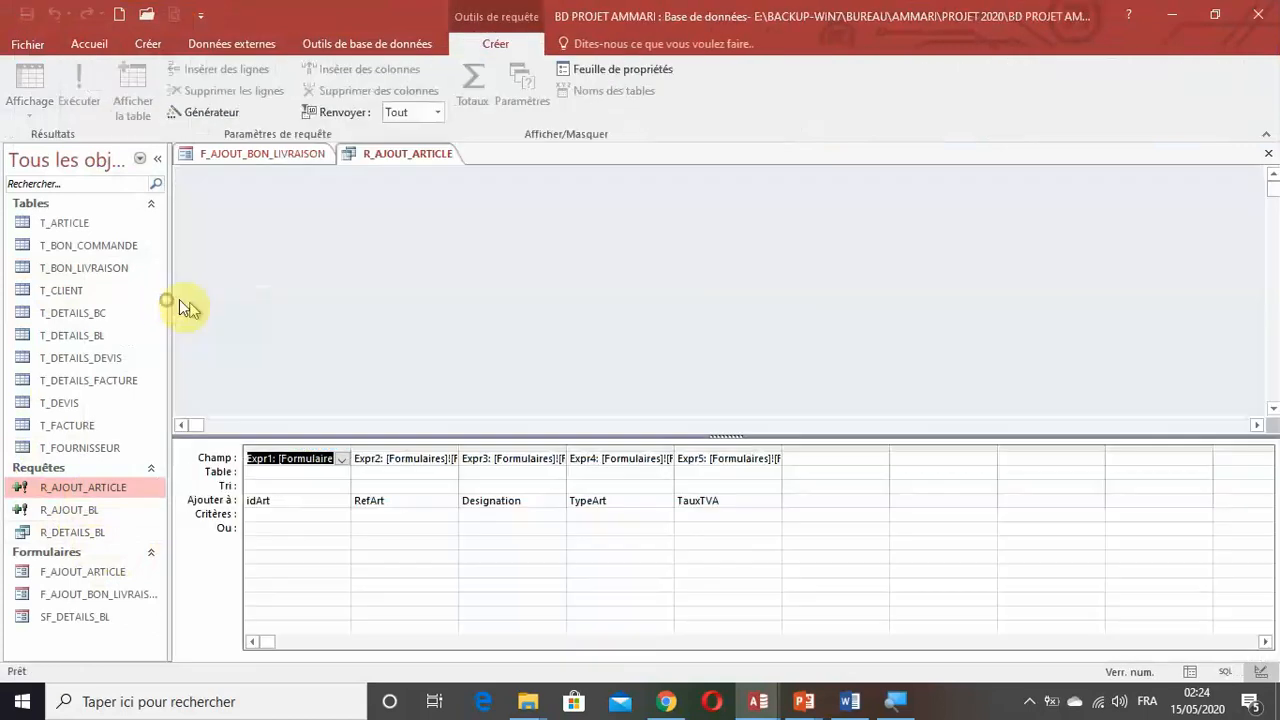
double_click(782, 449)
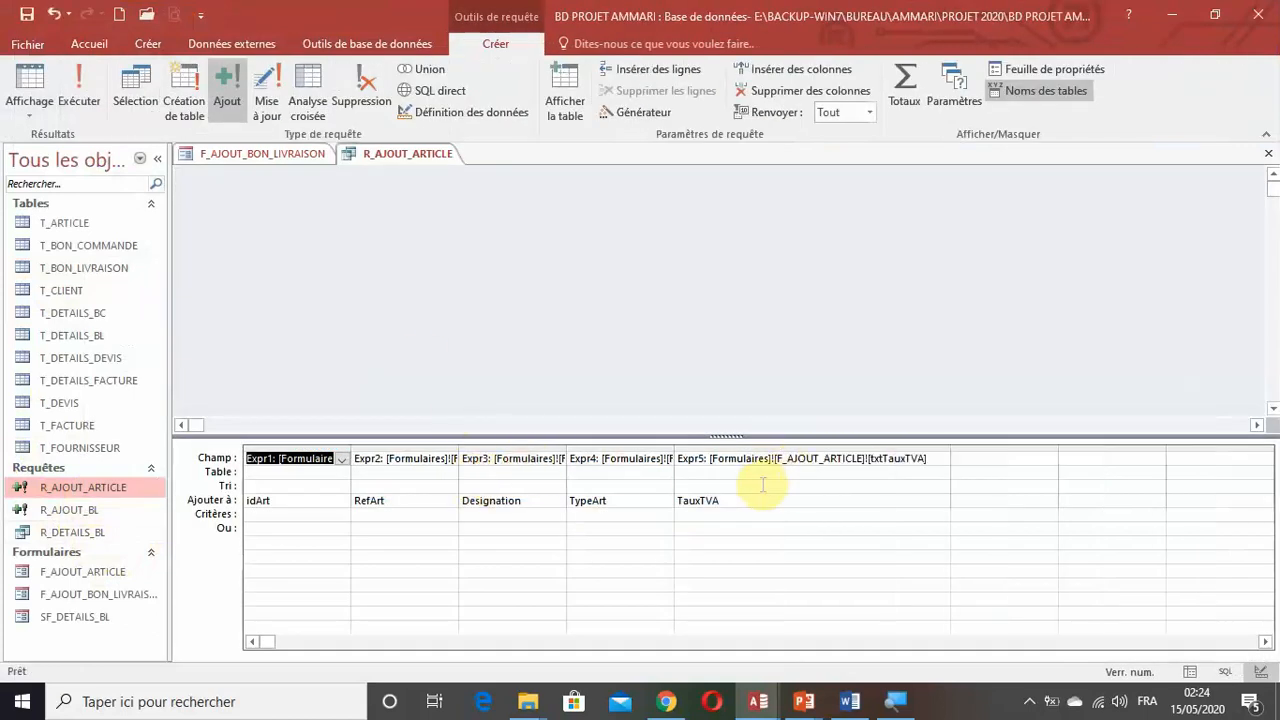
left_click(1268, 153)
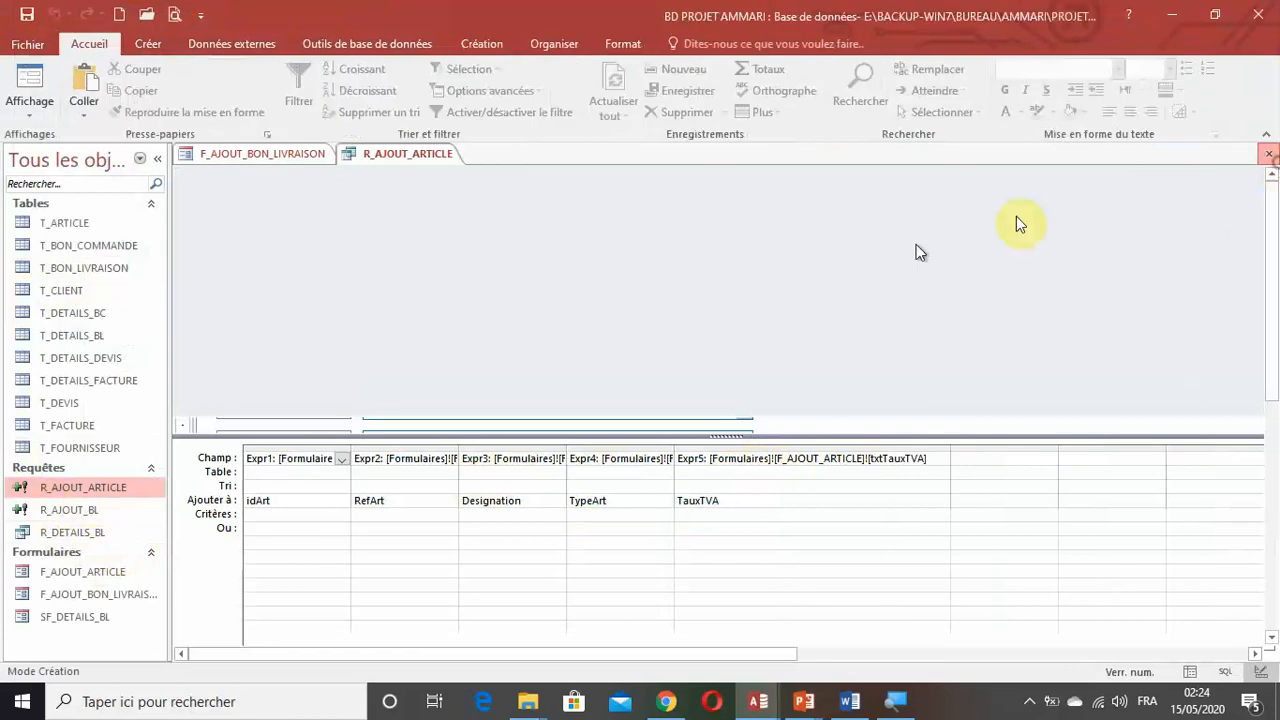
Inspect the full form-field expressions of the R_AJOUT_BL append query in design view and close the query.
right_click(72, 510)
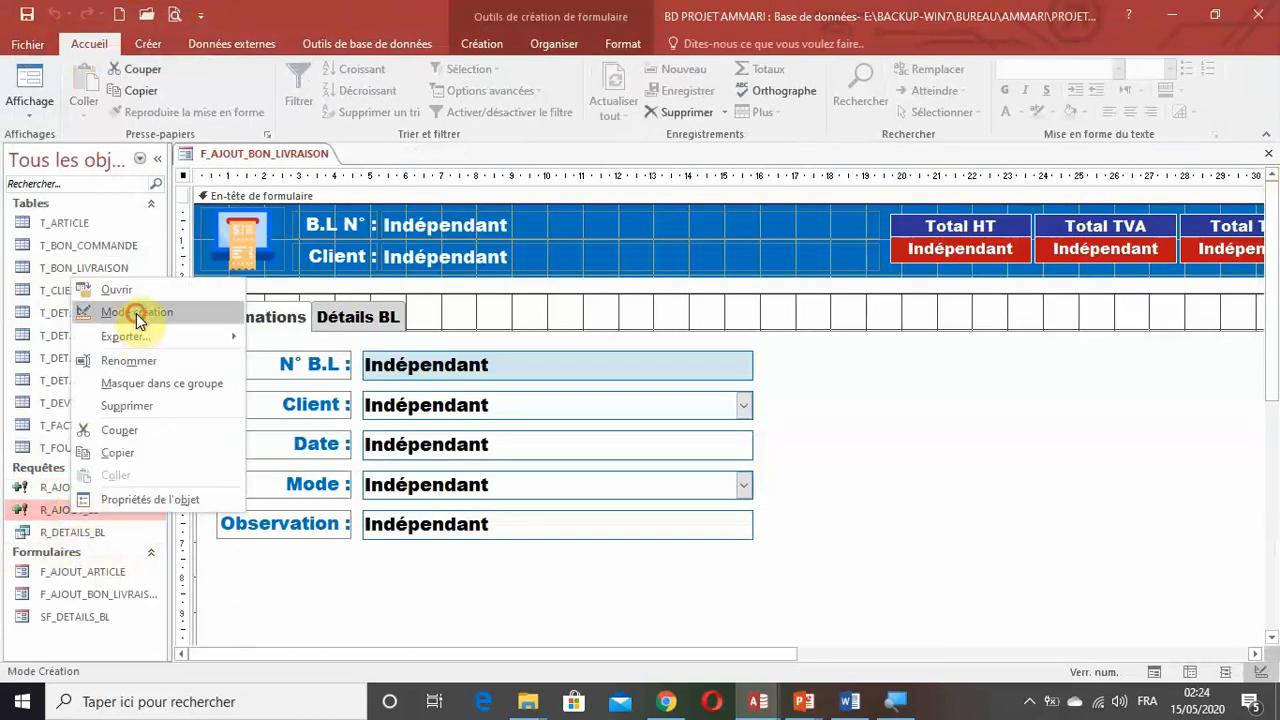
left_click(128, 312)
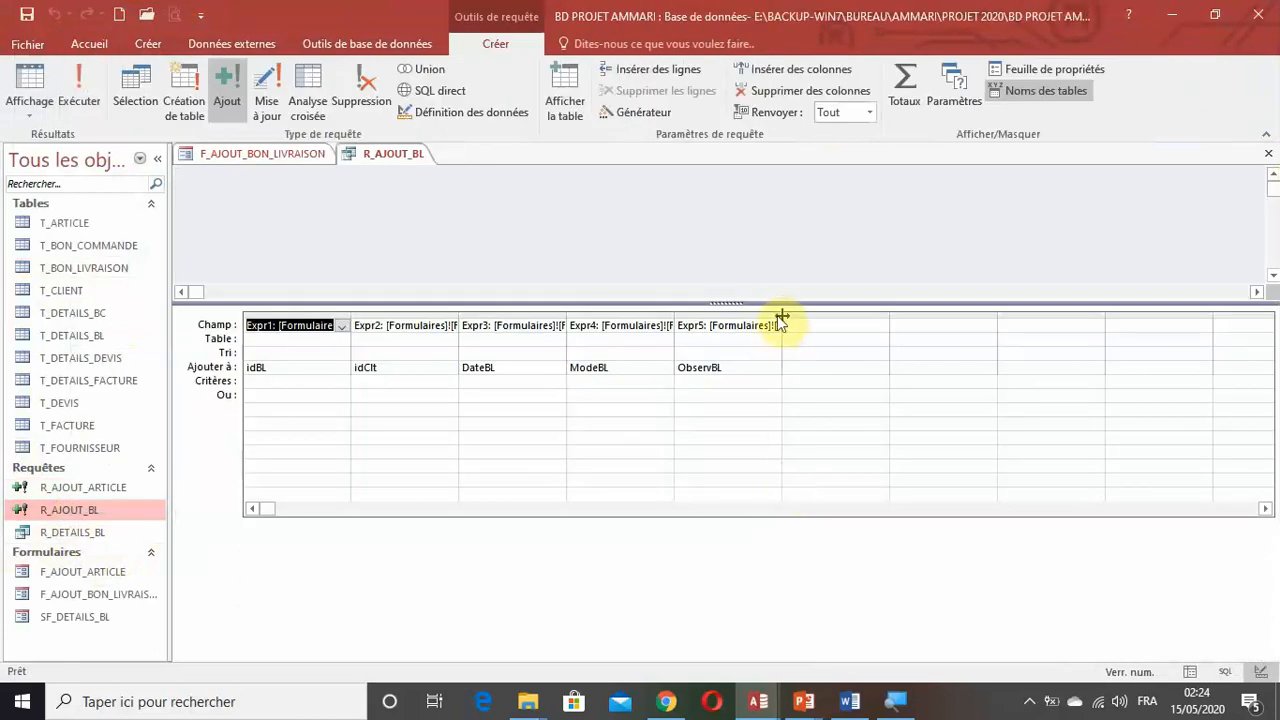
double_click(350, 316)
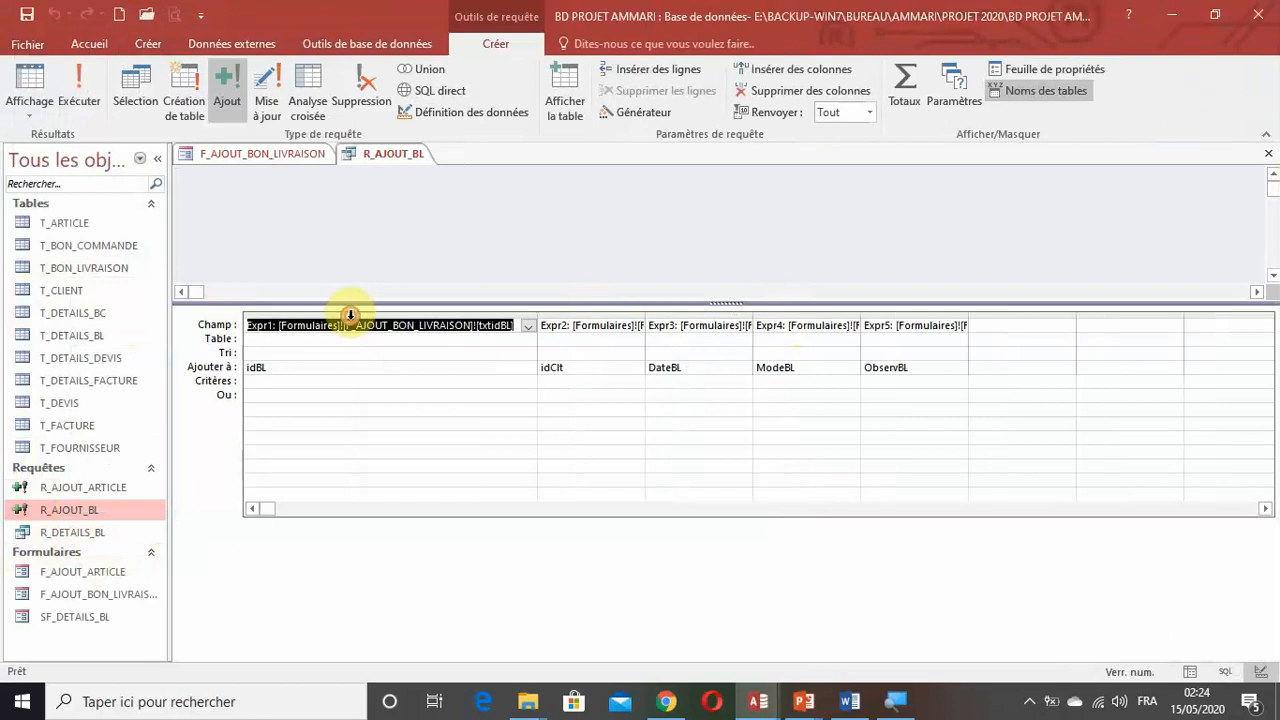
double_click(645, 316)
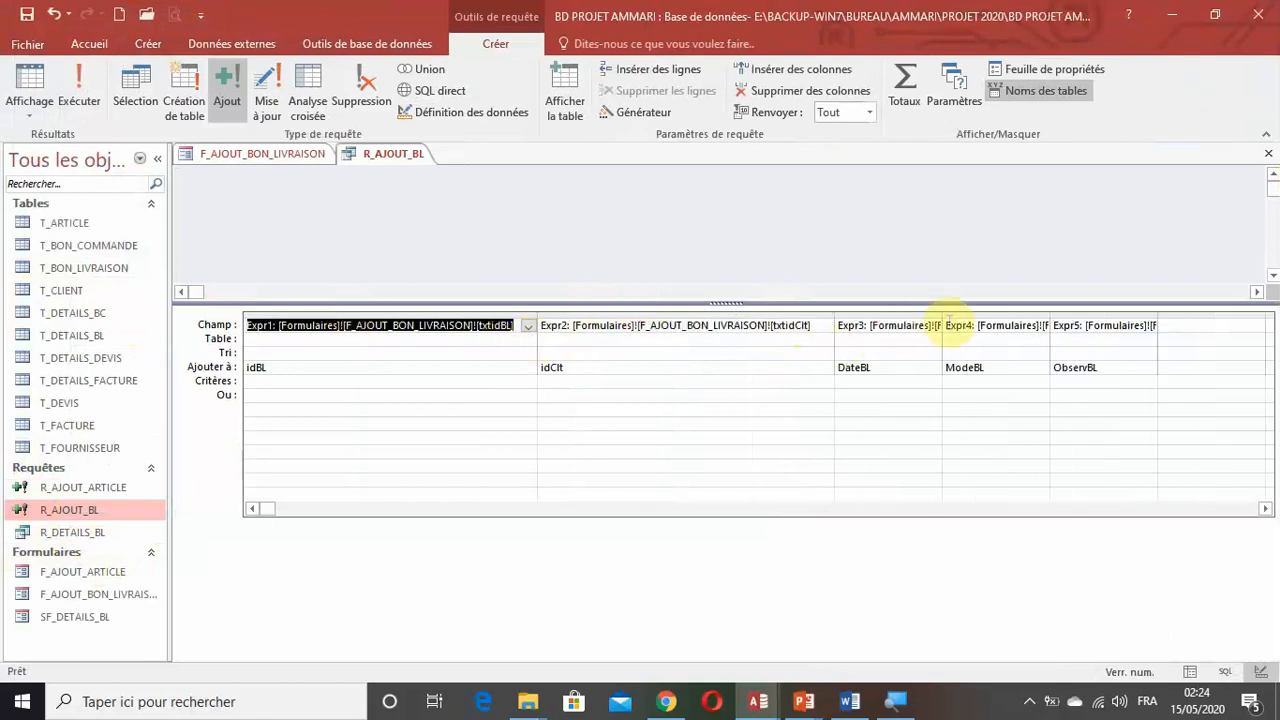
double_click(942, 317)
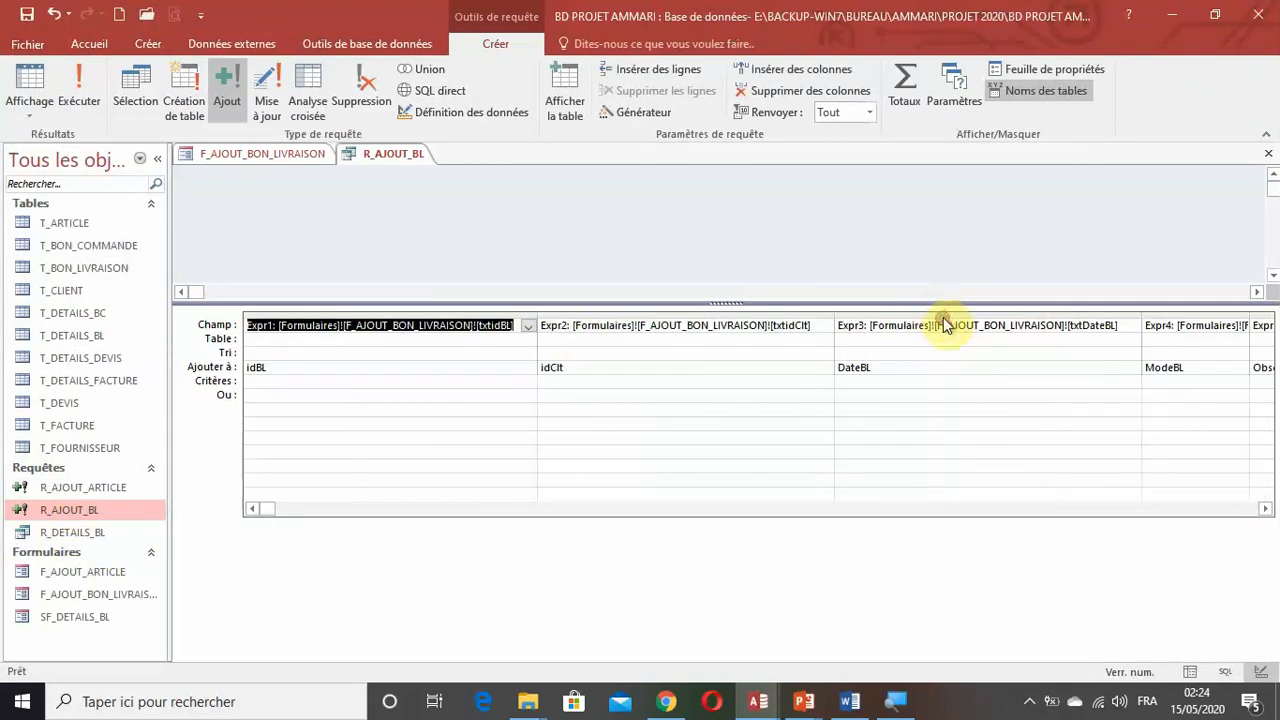
left_click(1265, 508)
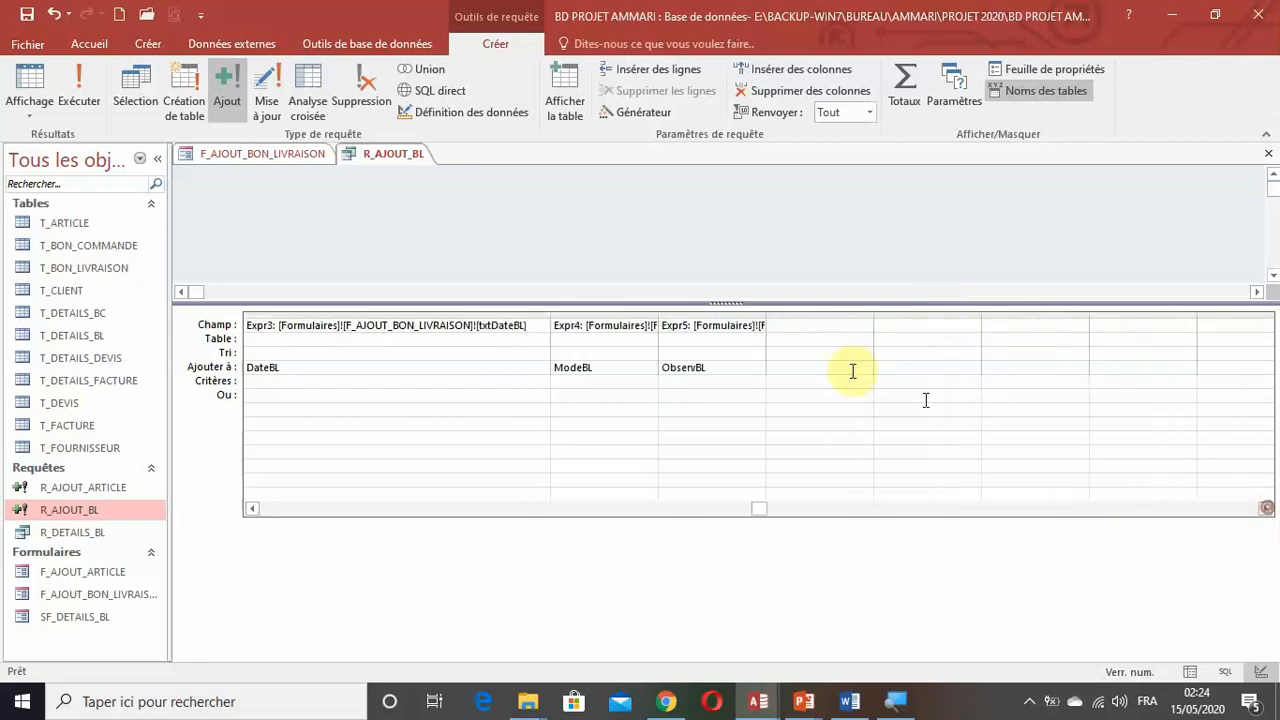
double_click(660, 316)
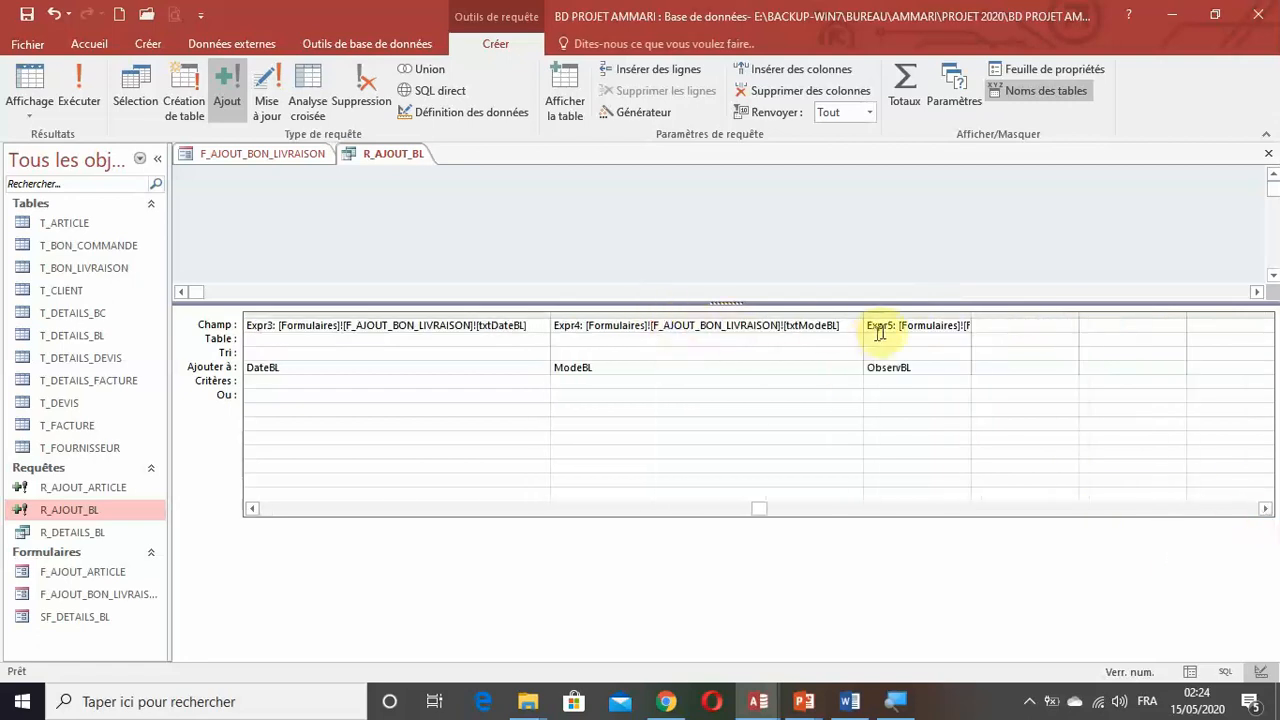
double_click(971, 316)
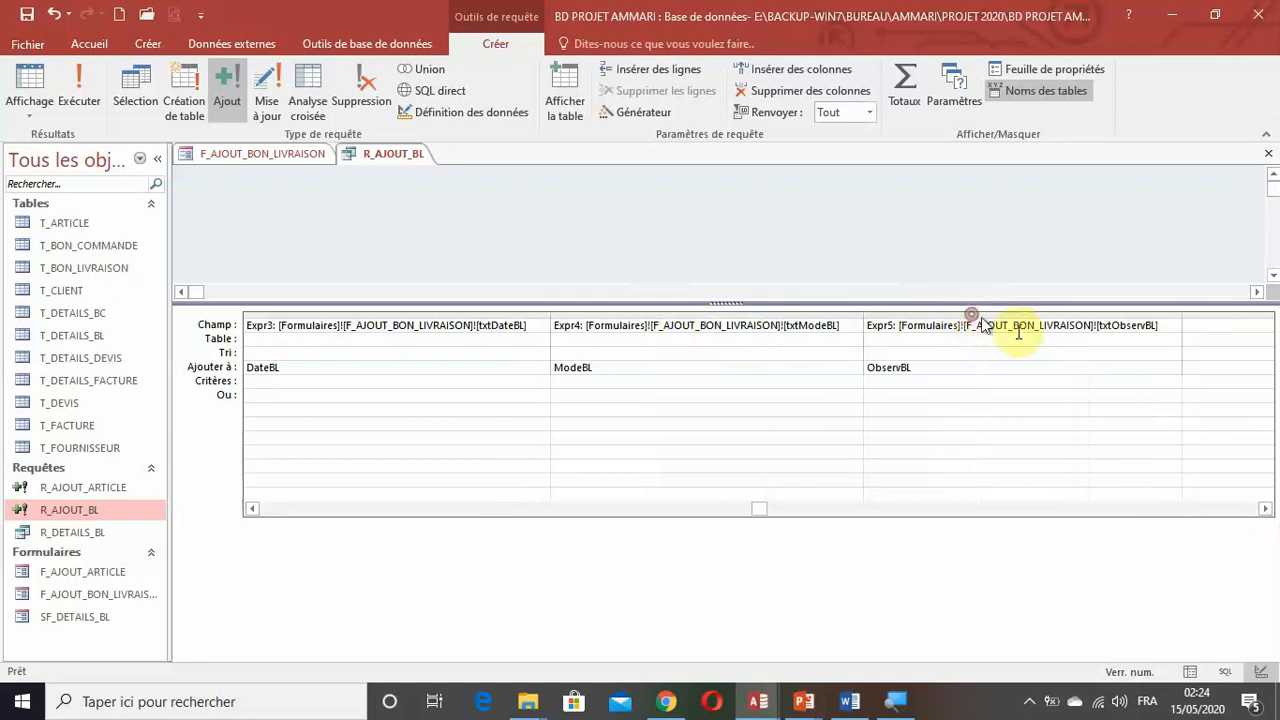
left_click(1269, 158)
In the form's Sur ouverture macro, set the OuvrirRequête action's query name to R_AJOUT_BL, and save and close the macro.
left_click(503, 366)
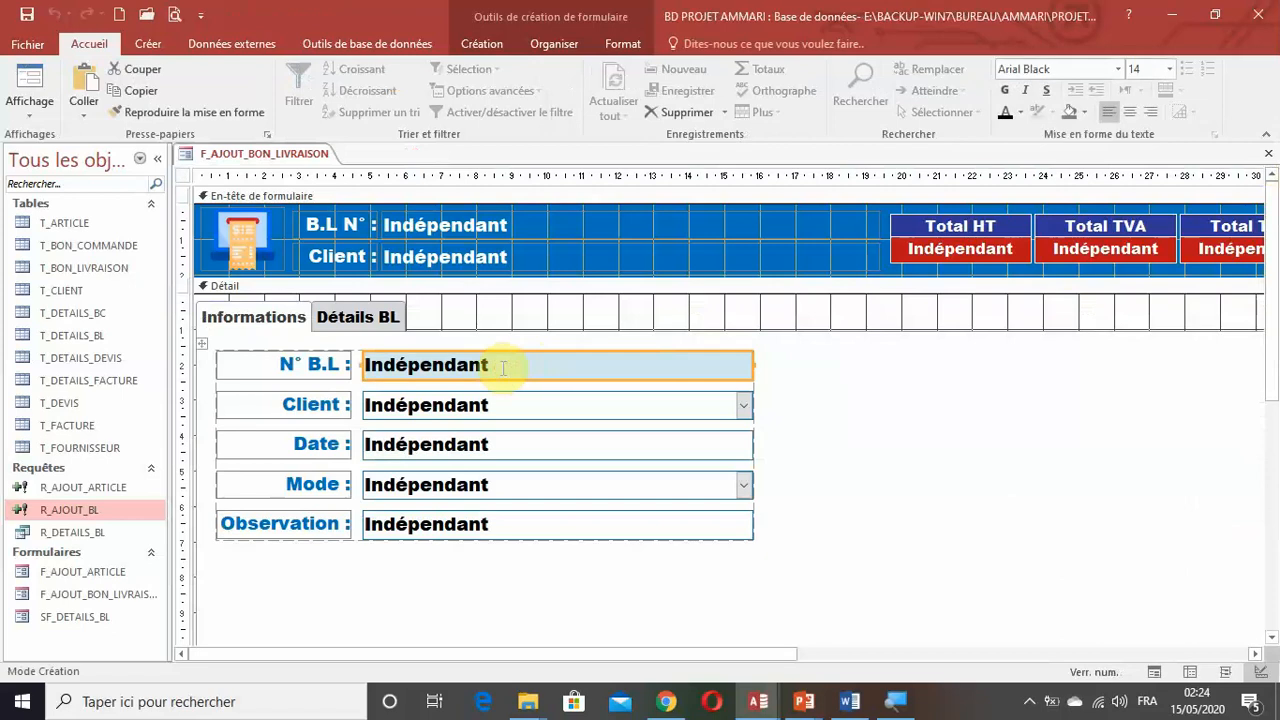
double_click(503, 368)
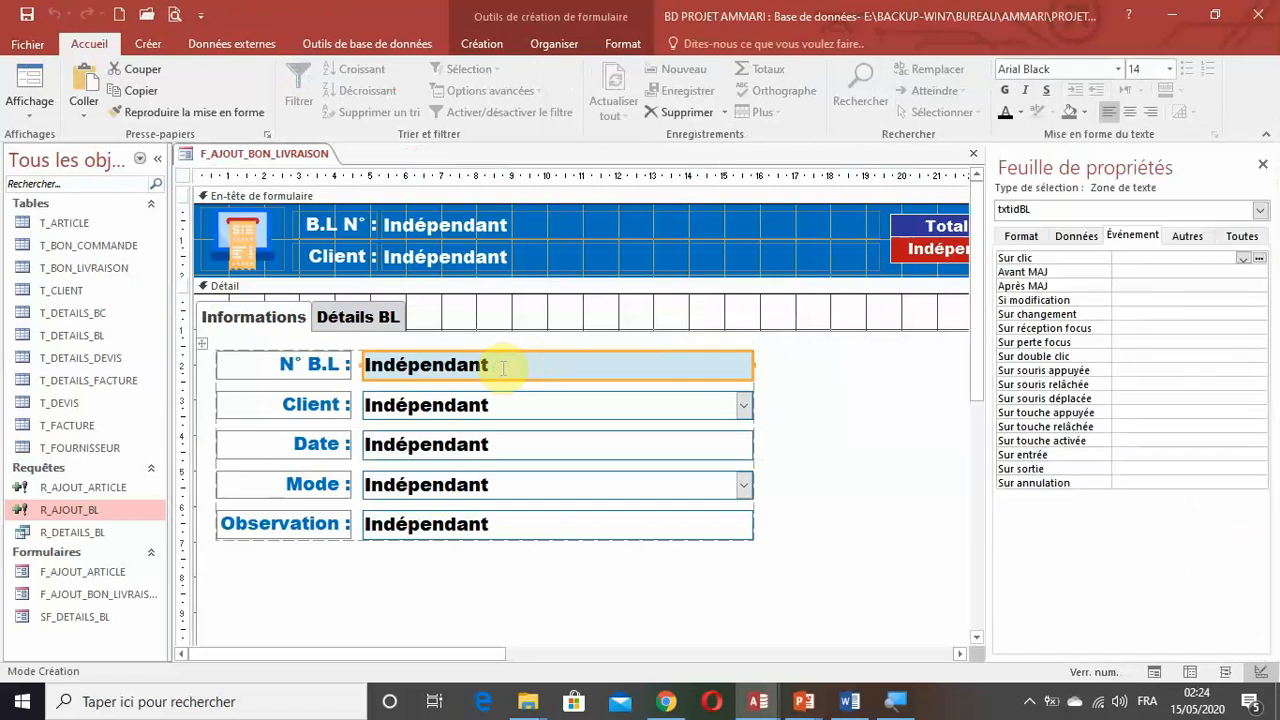
left_click(183, 176)
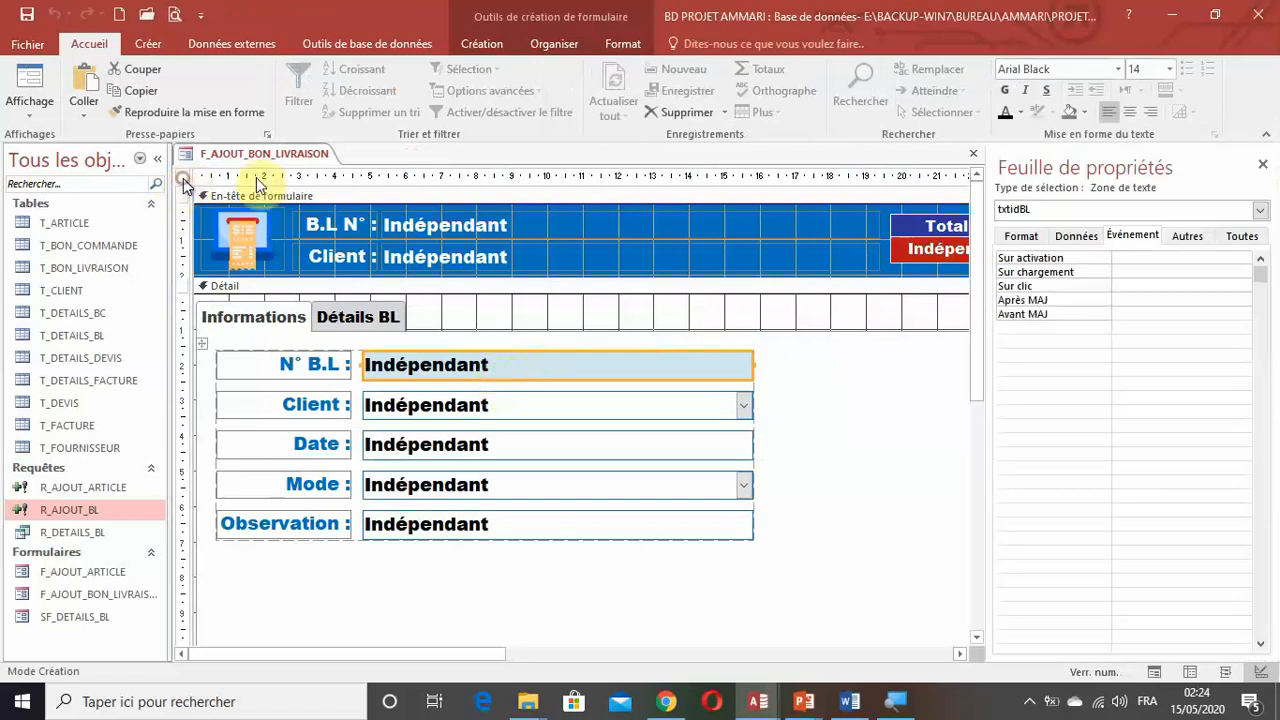
left_click(1068, 553)
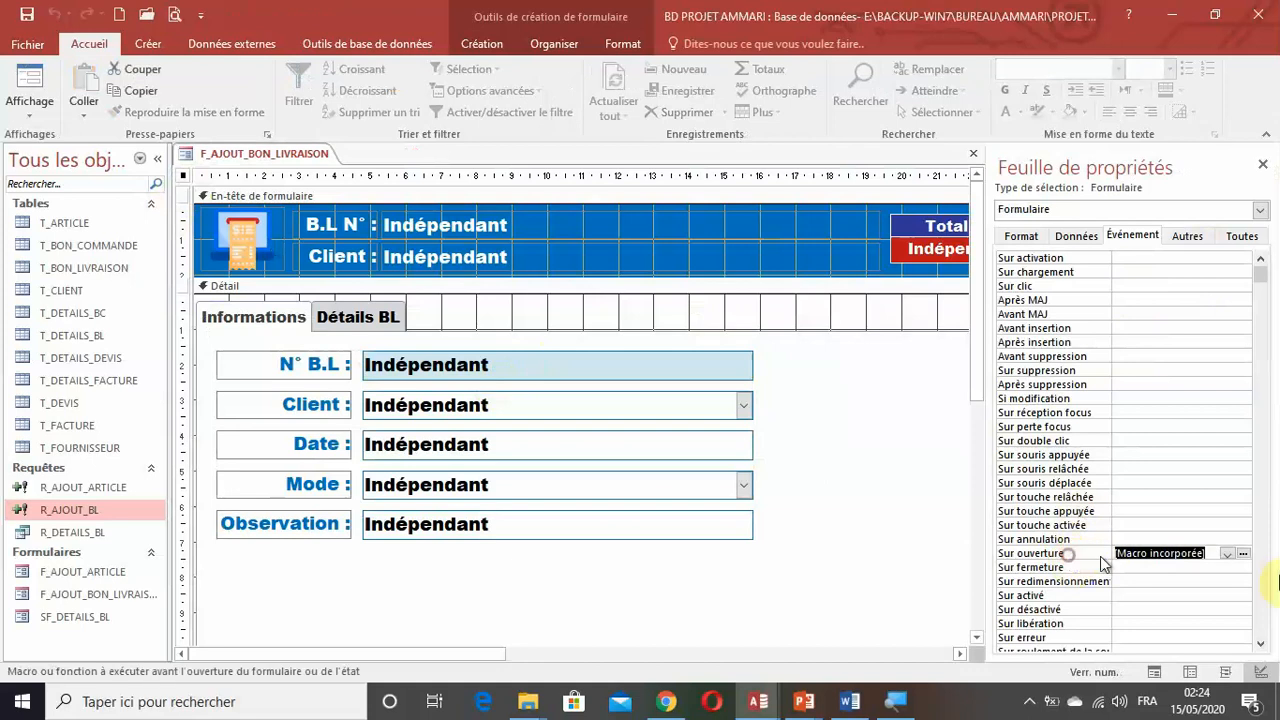
left_click(1246, 554)
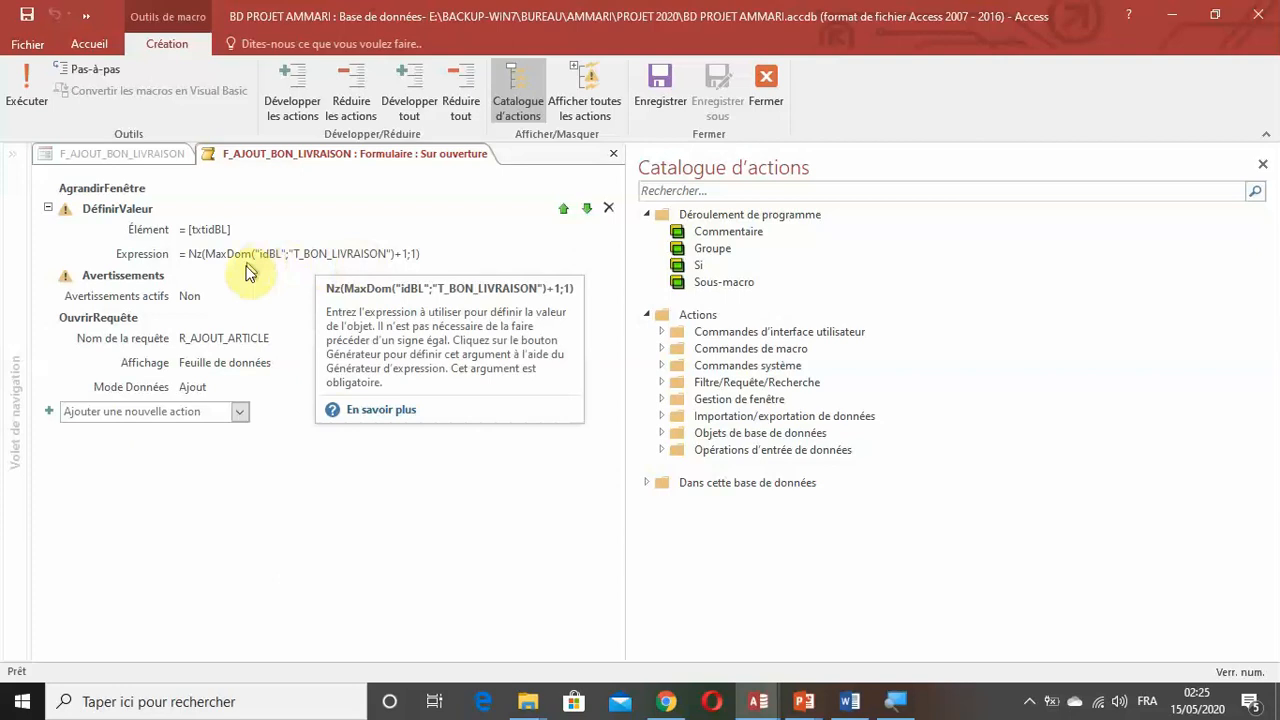
left_click(250, 338)
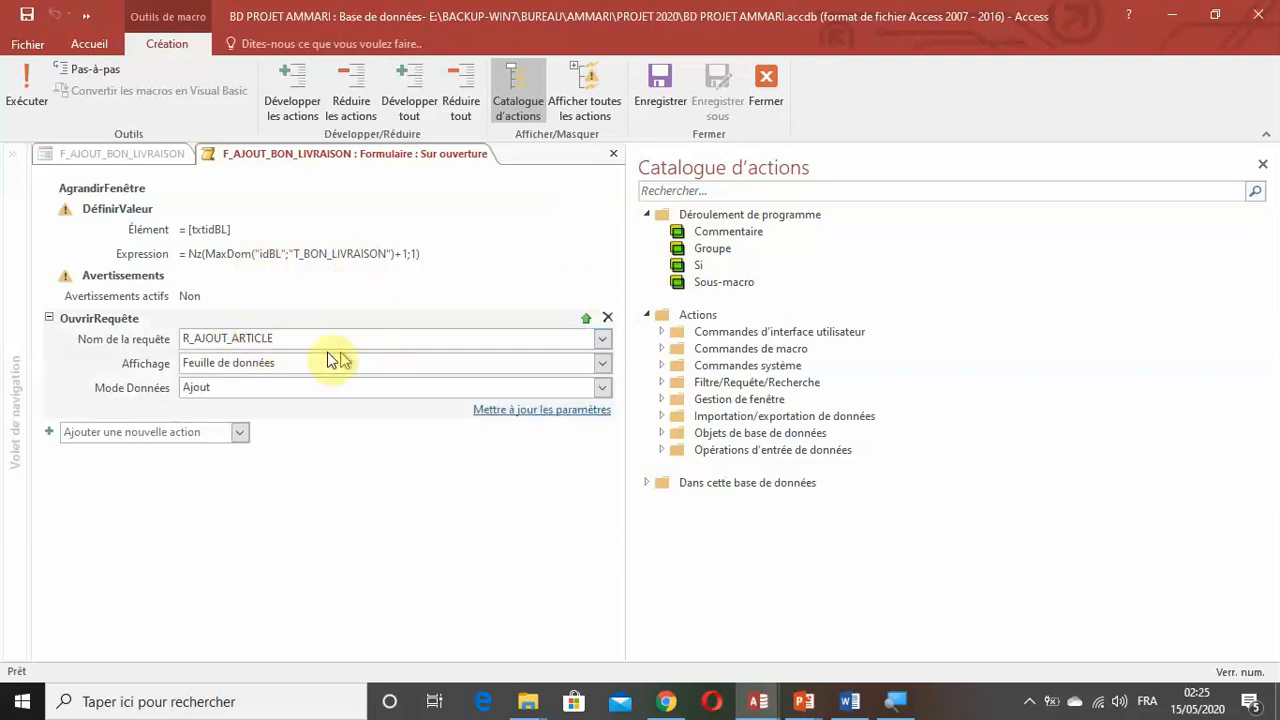
left_click(602, 339)
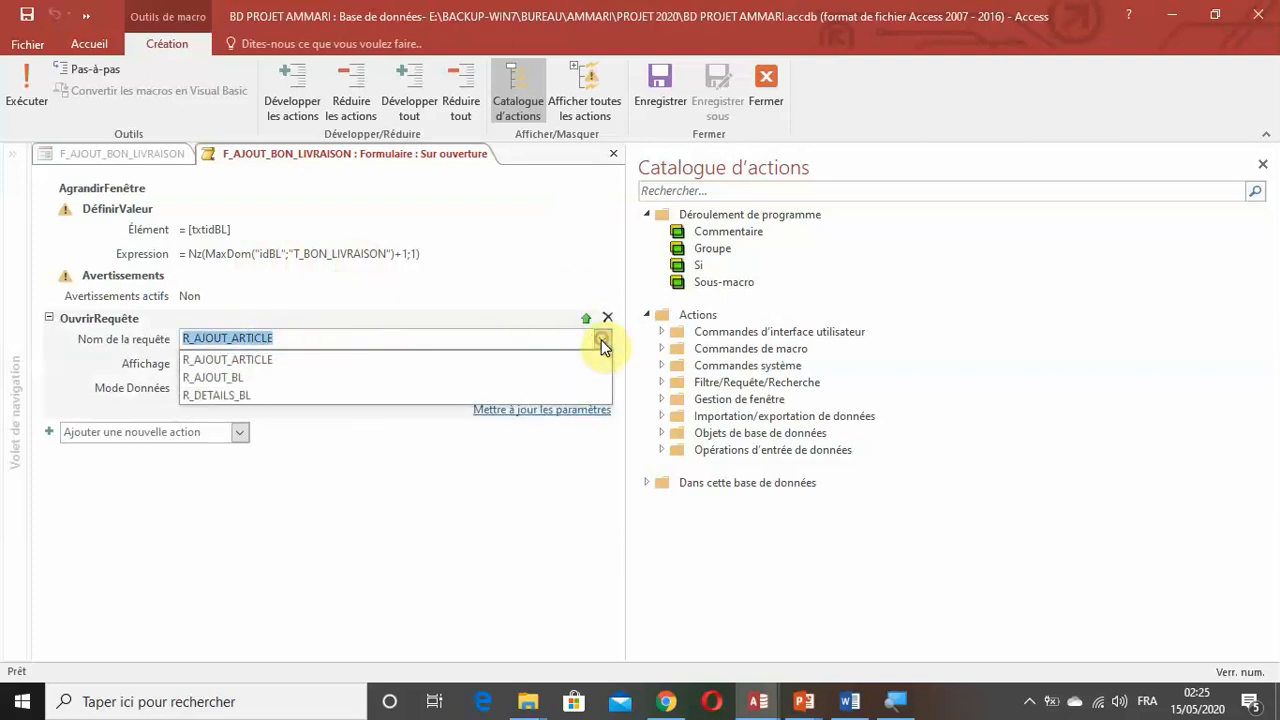
left_click(240, 377)
left_click(659, 83)
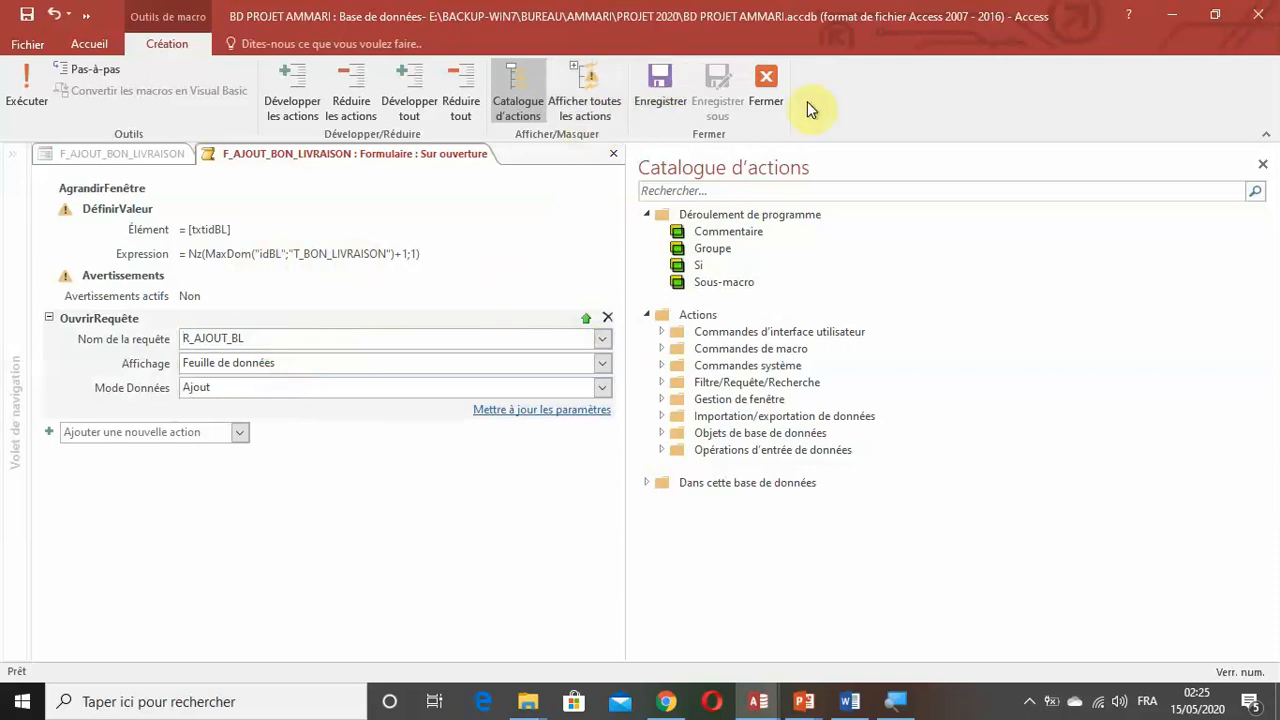
left_click(766, 90)
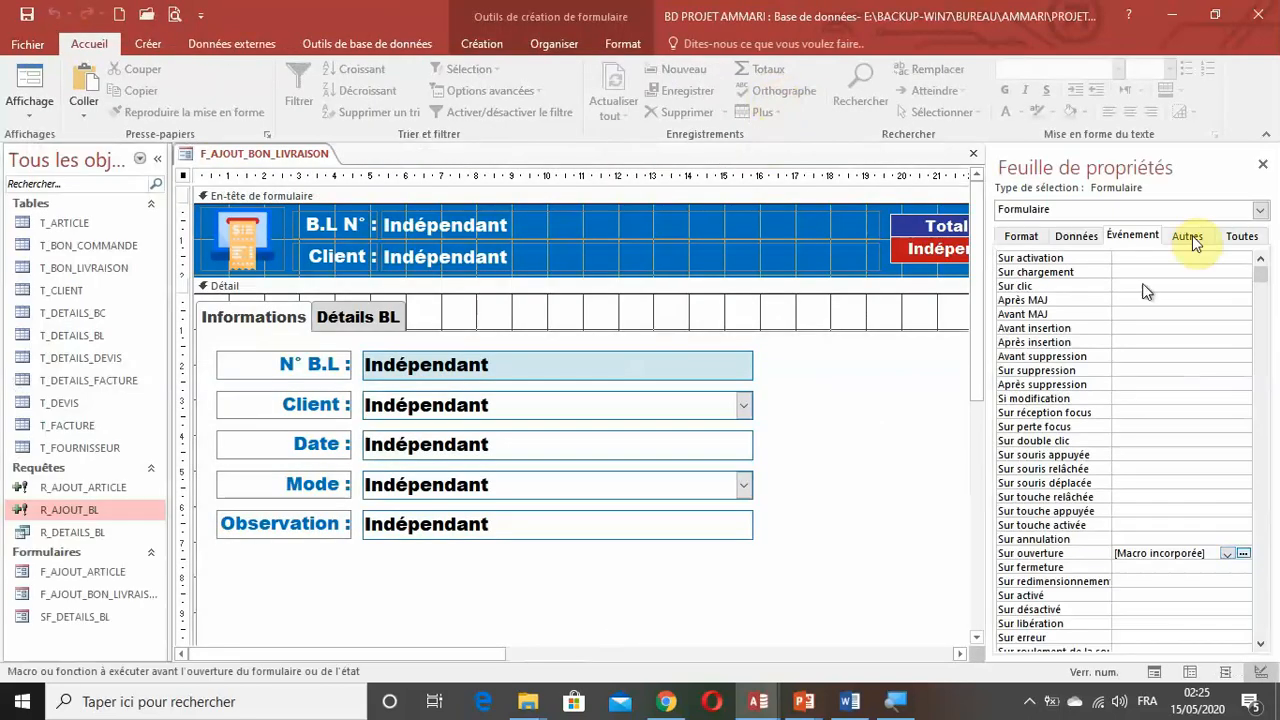
Close the property sheet and display F_AJOUT_BON_LIVRAISON in form view to run its opening macro.
left_click(1262, 164)
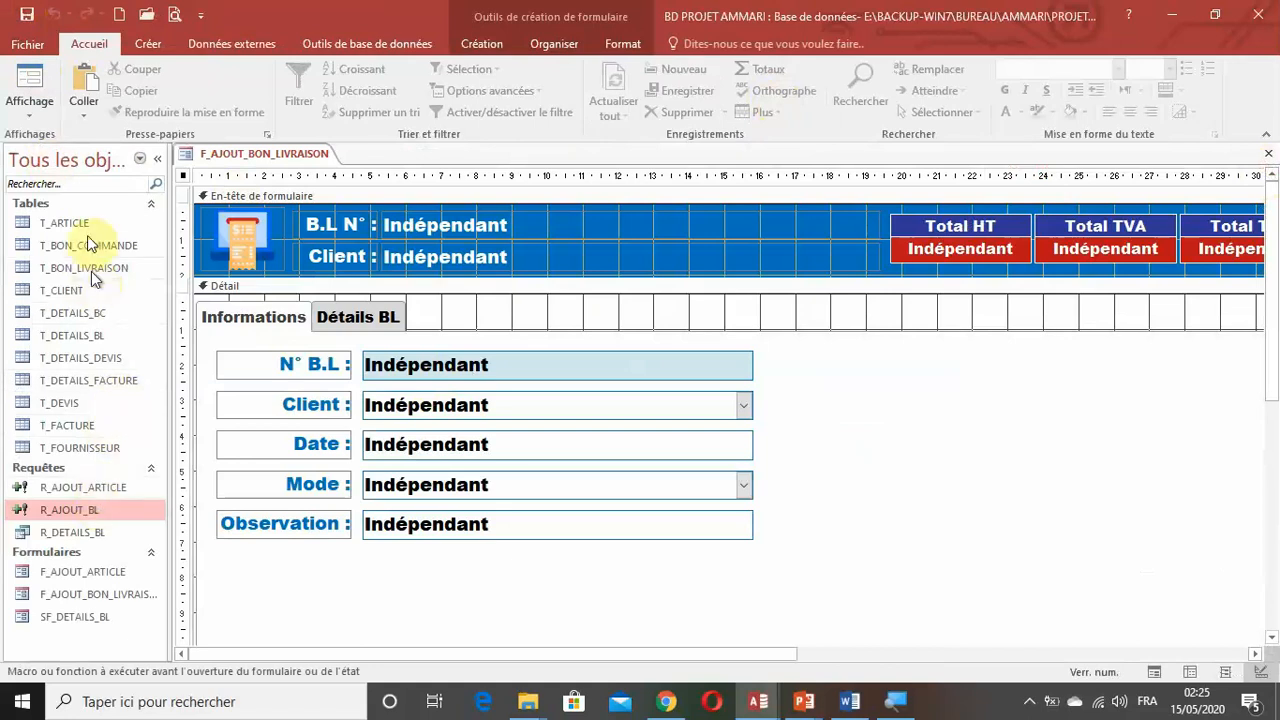
double_click(88, 230)
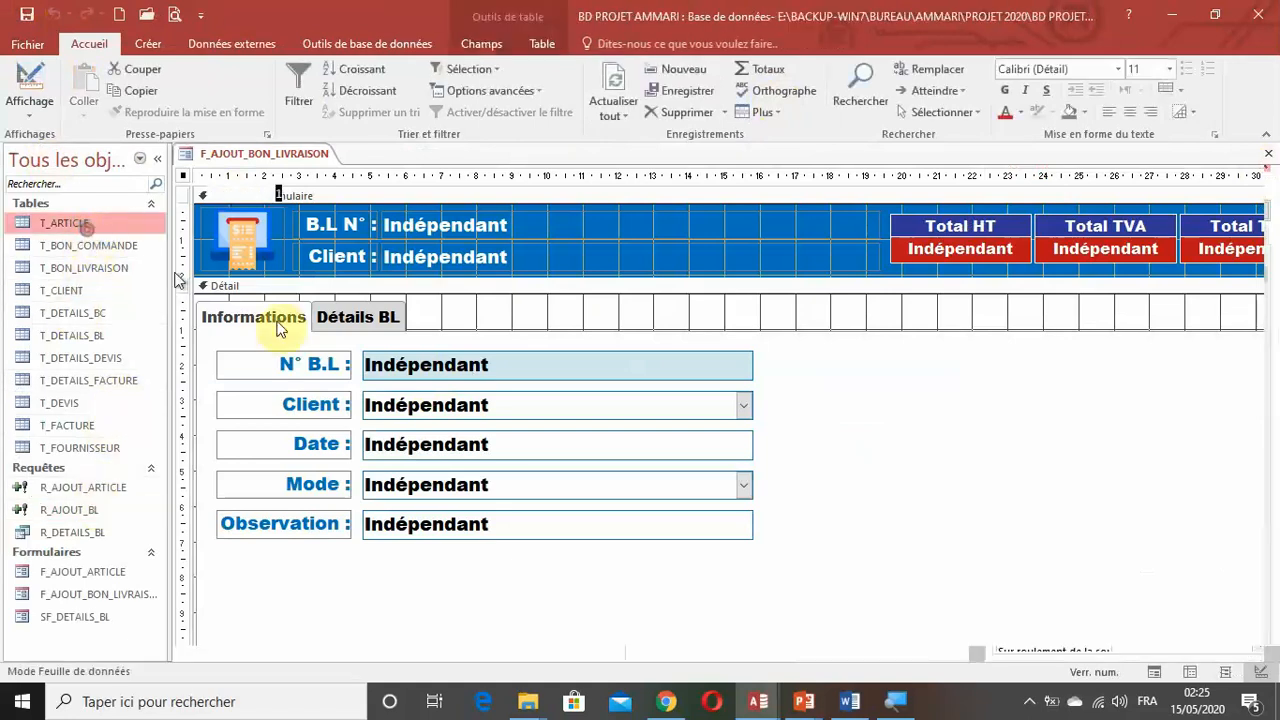
left_click(1268, 153)
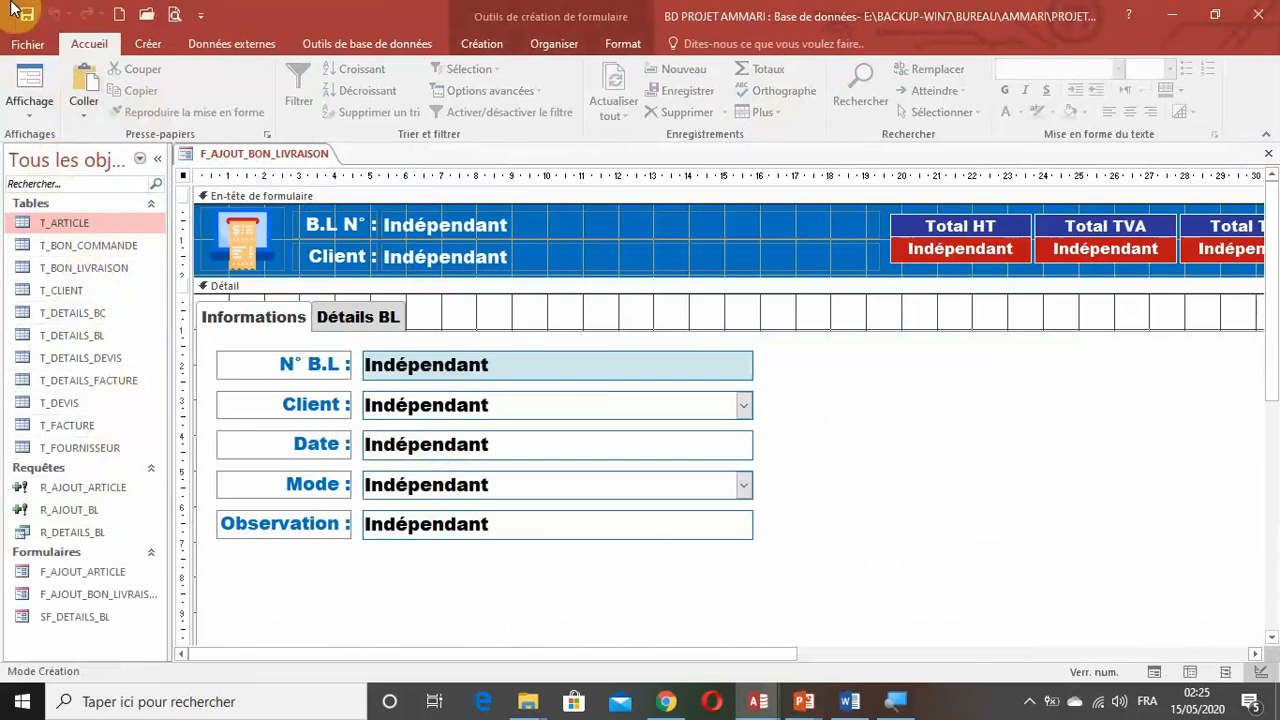
left_click(28, 78)
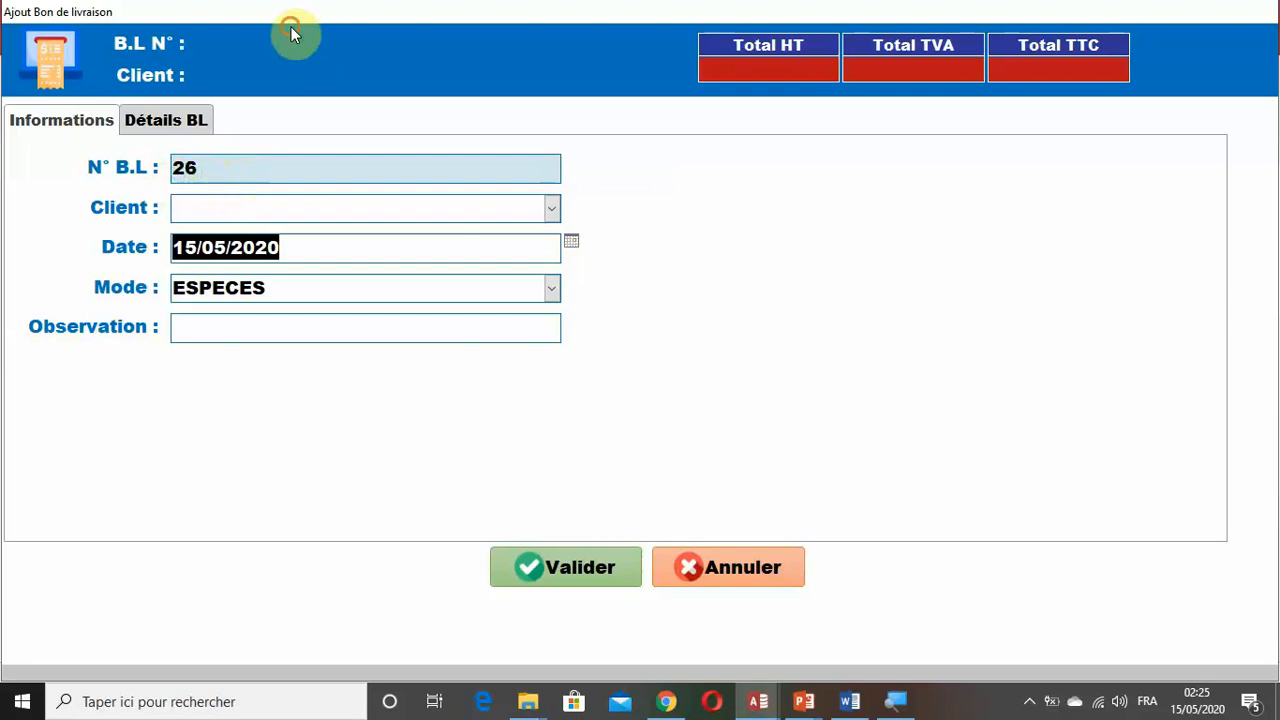
Move the pop-up form aside and check the T_BON_LIVRAISON table for the appended delivery note record.
left_click_drag(290, 13, 896, 225)
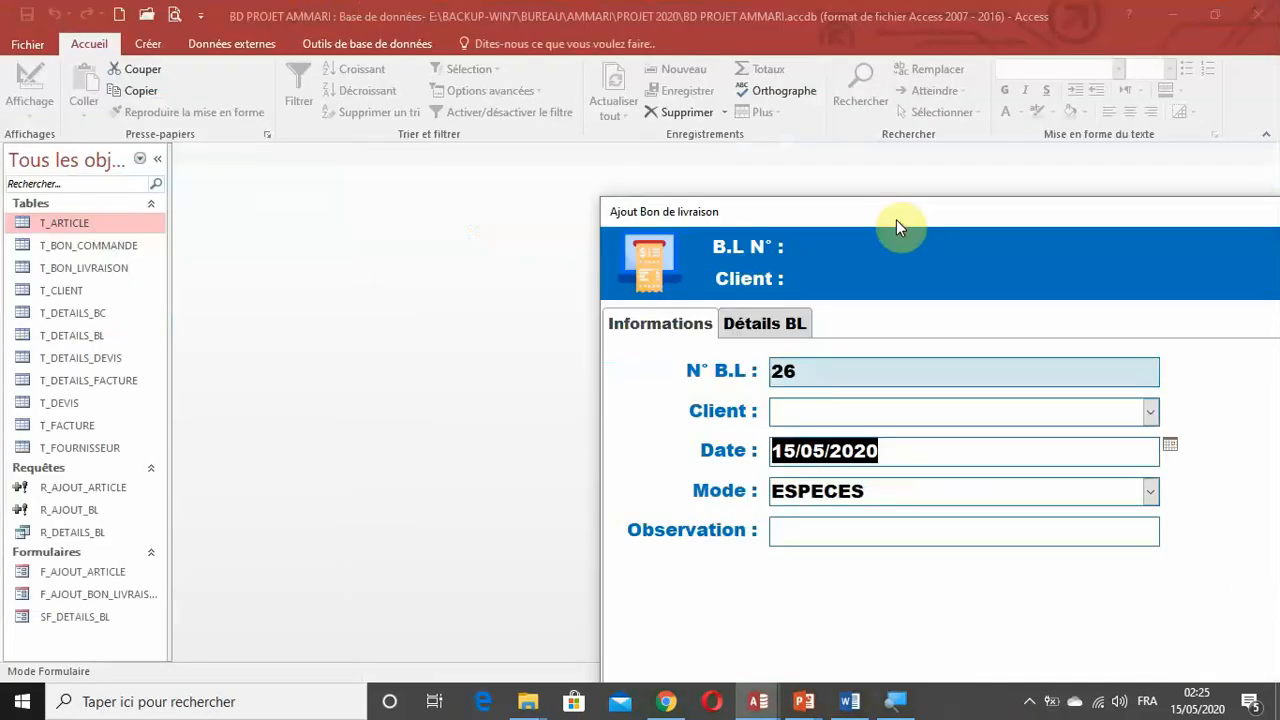
double_click(100, 268)
scroll(292, 468, "down", 3)
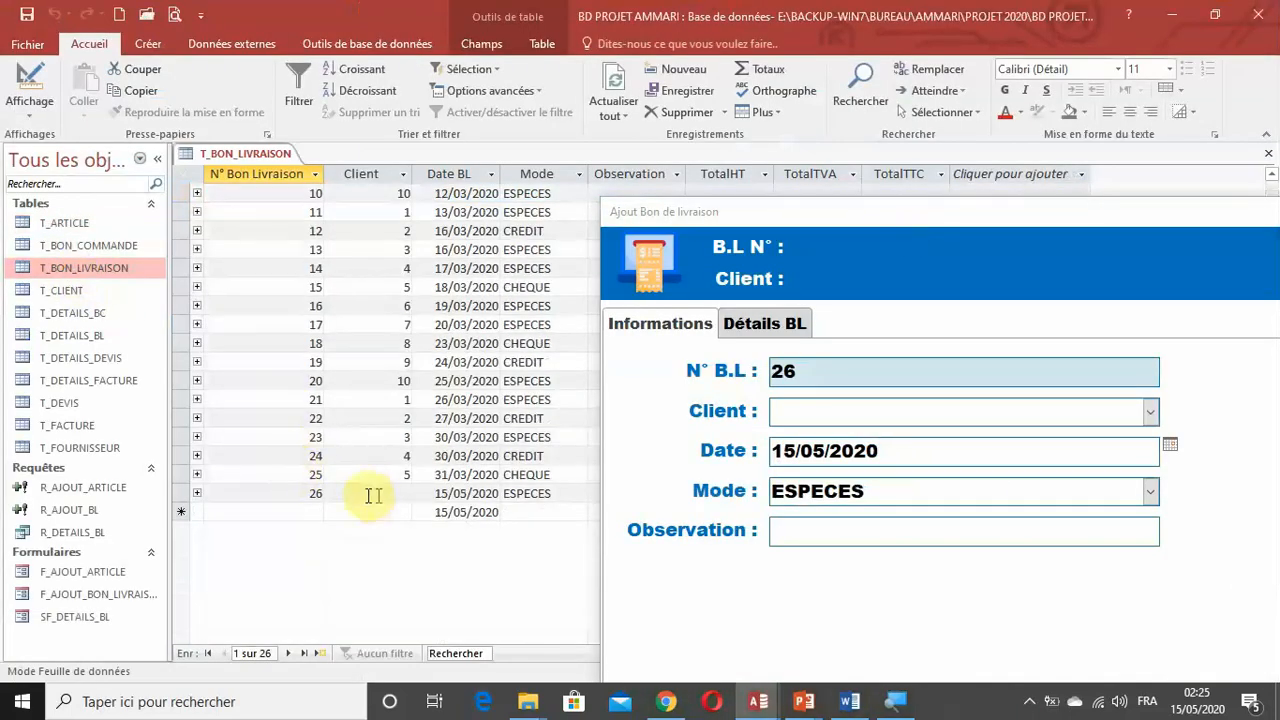
left_click_drag(754, 218, 1107, 535)
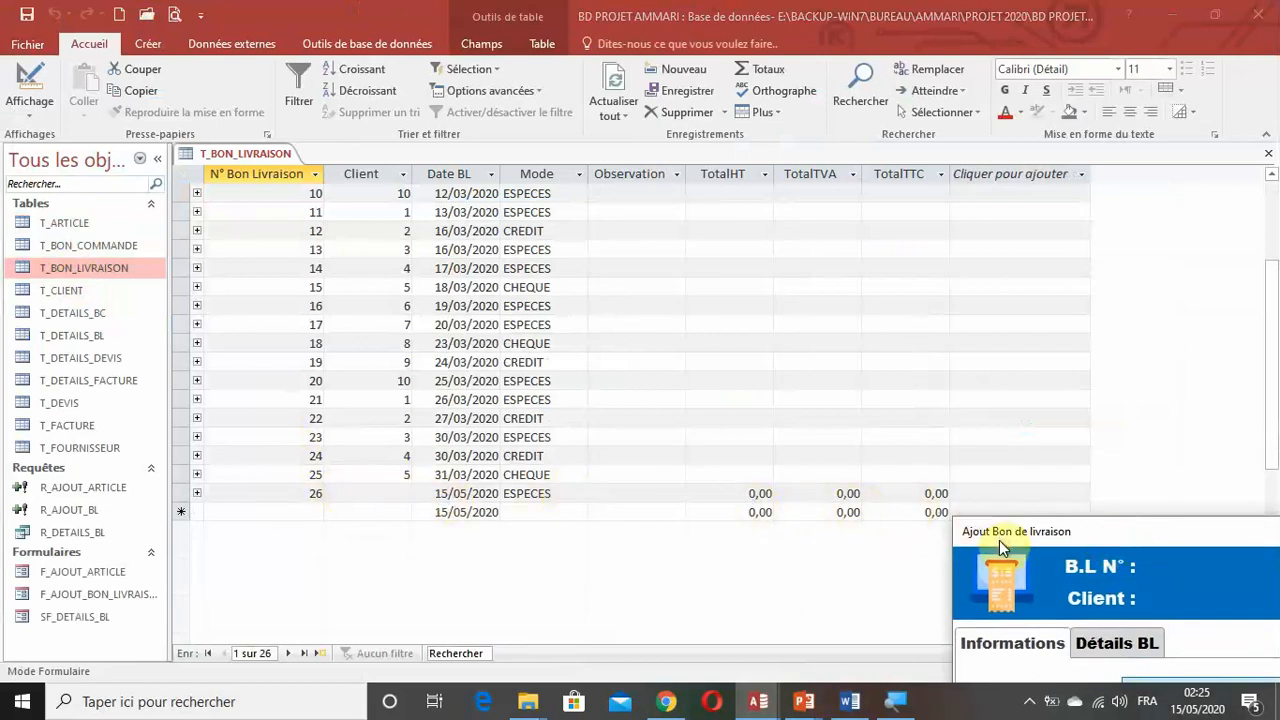
left_click_drag(1005, 533, 144, 77)
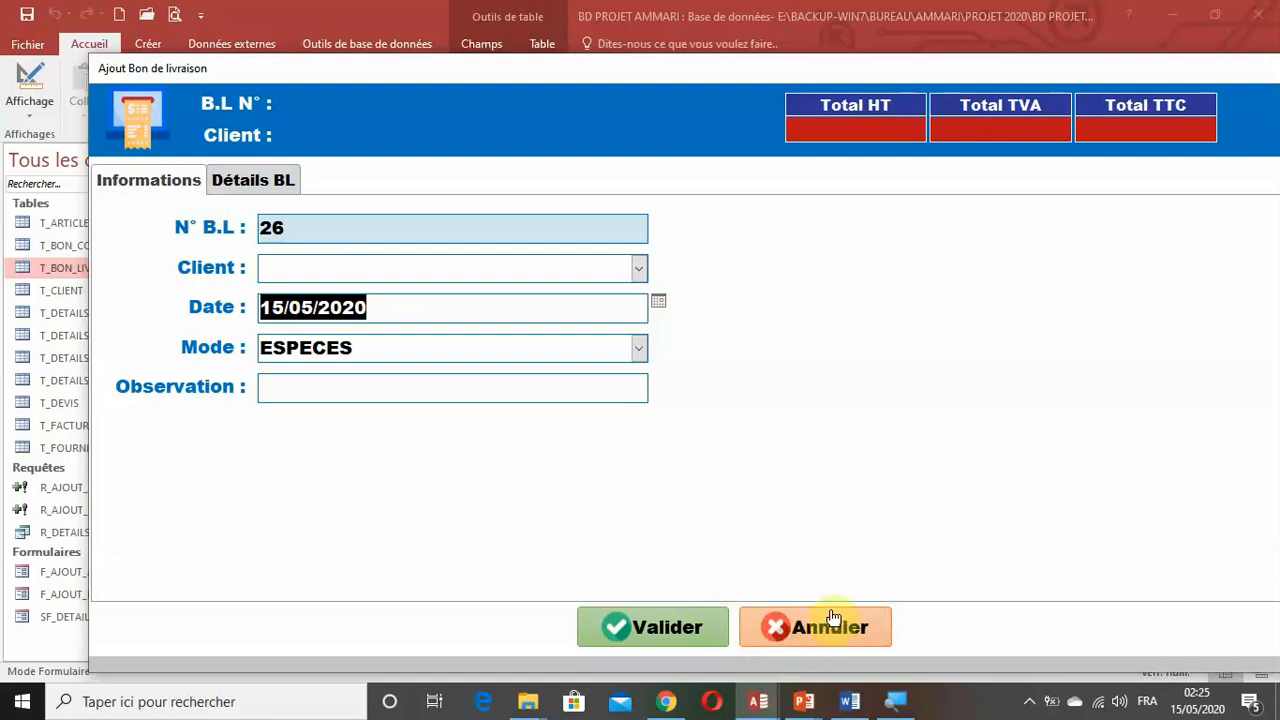
Return the pop-up form to design view and delete the test record of delivery note 26 from T_BON_LIVRAISON.
right_click(621, 69)
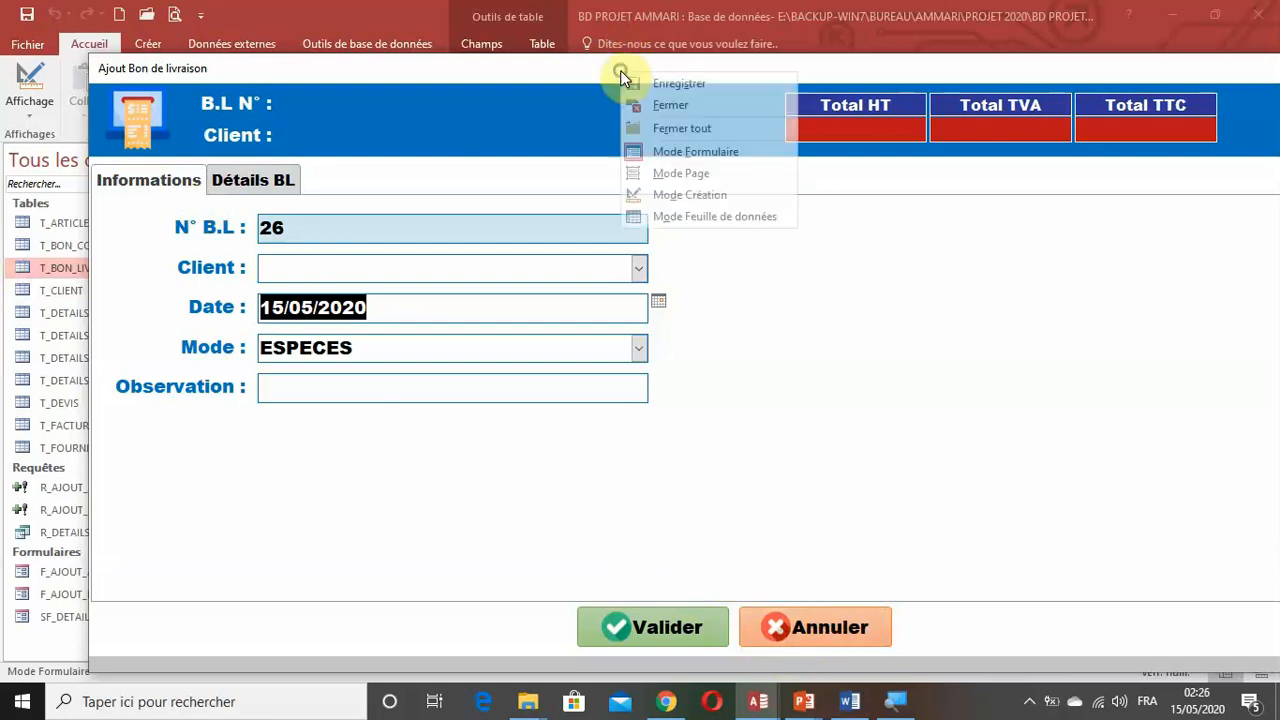
left_click(690, 194)
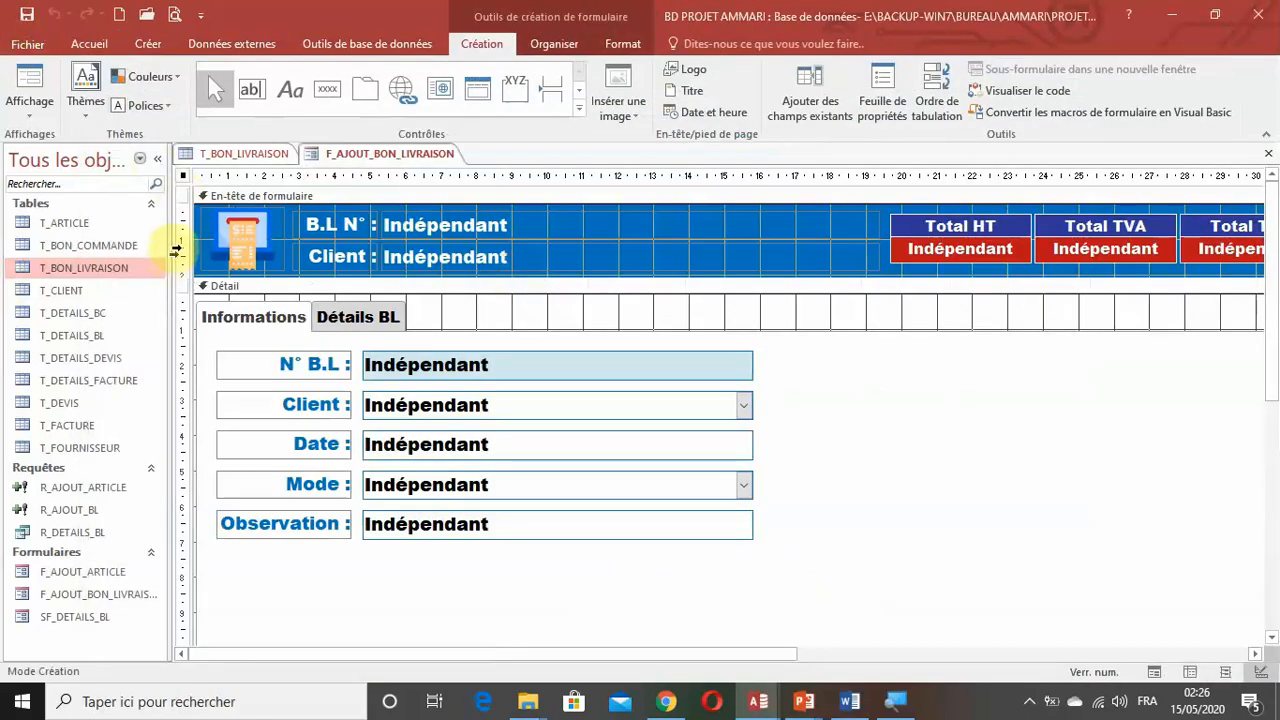
left_click(236, 153)
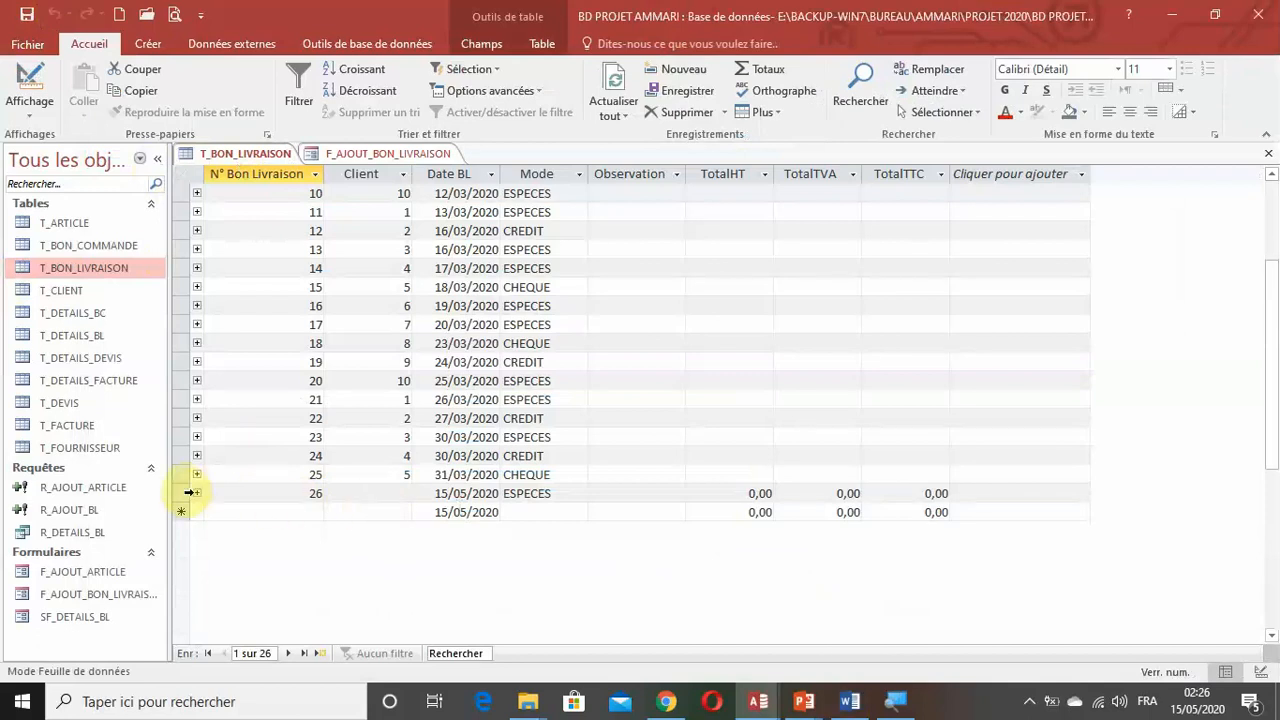
left_click(187, 493)
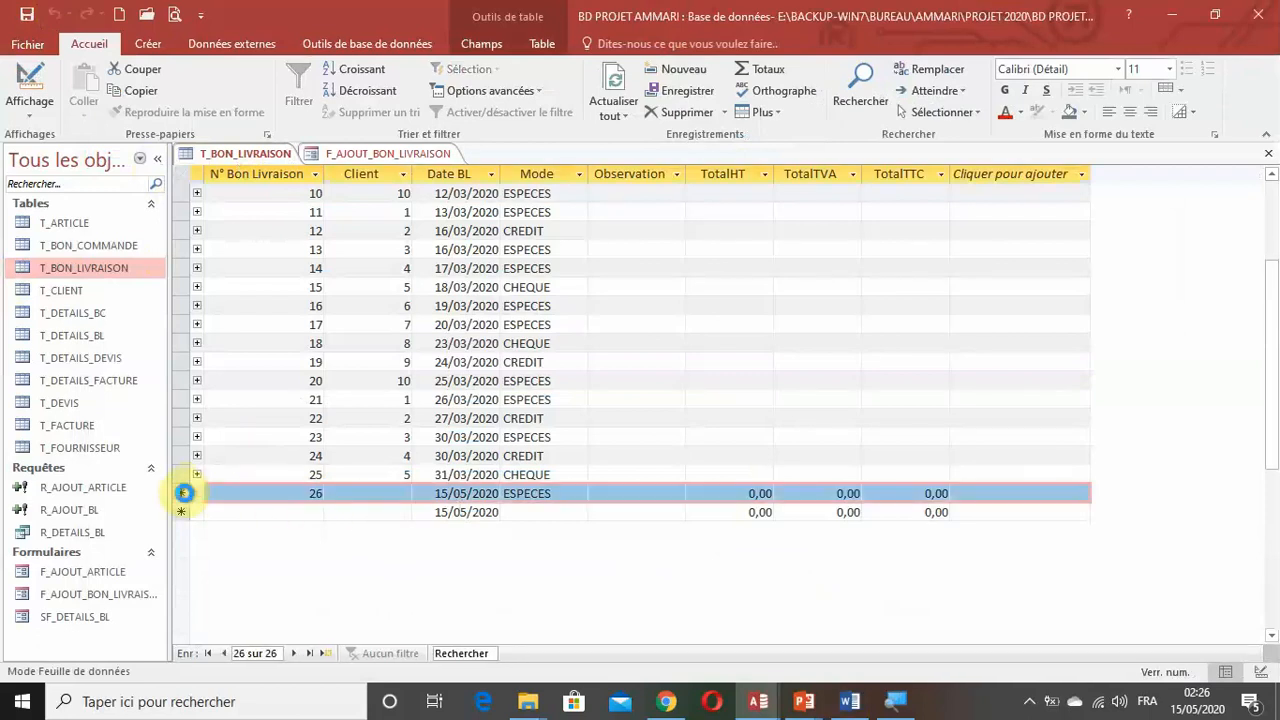
key("Delete")
key("Return")
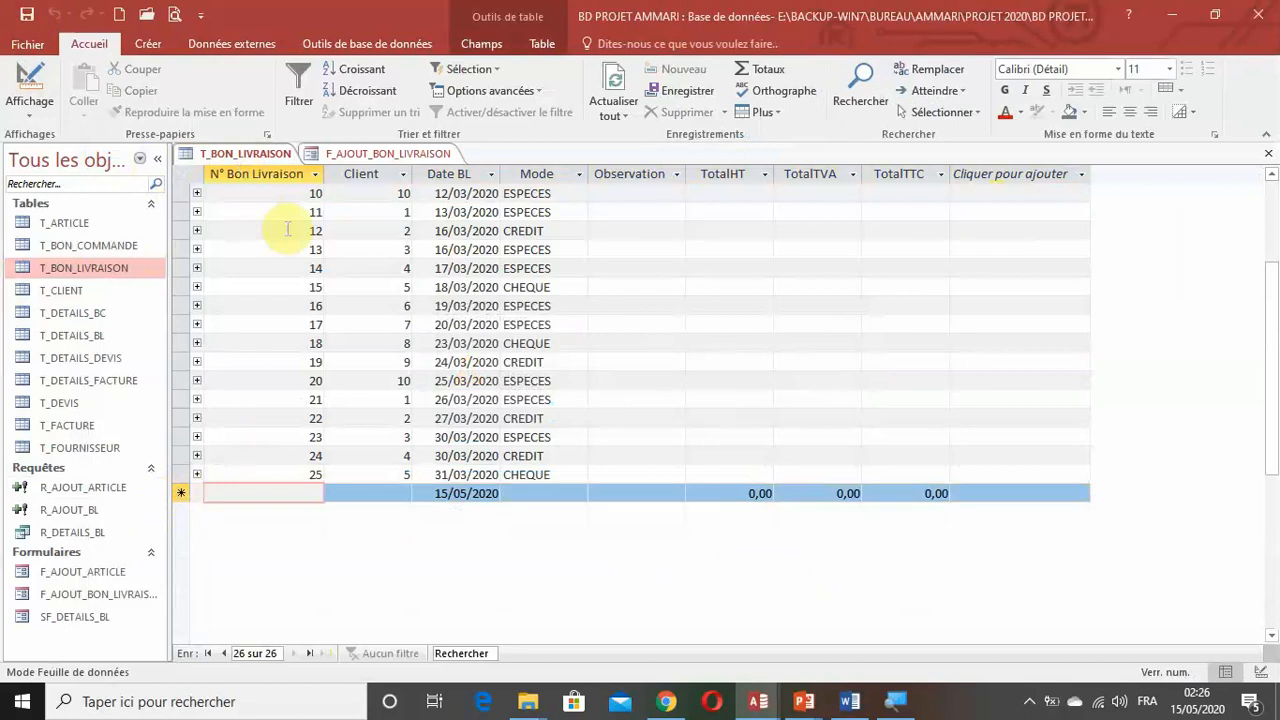
Create a delete query in design view based on T_BON_LIVRAISON, with idBL as its field.
left_click(160, 43)
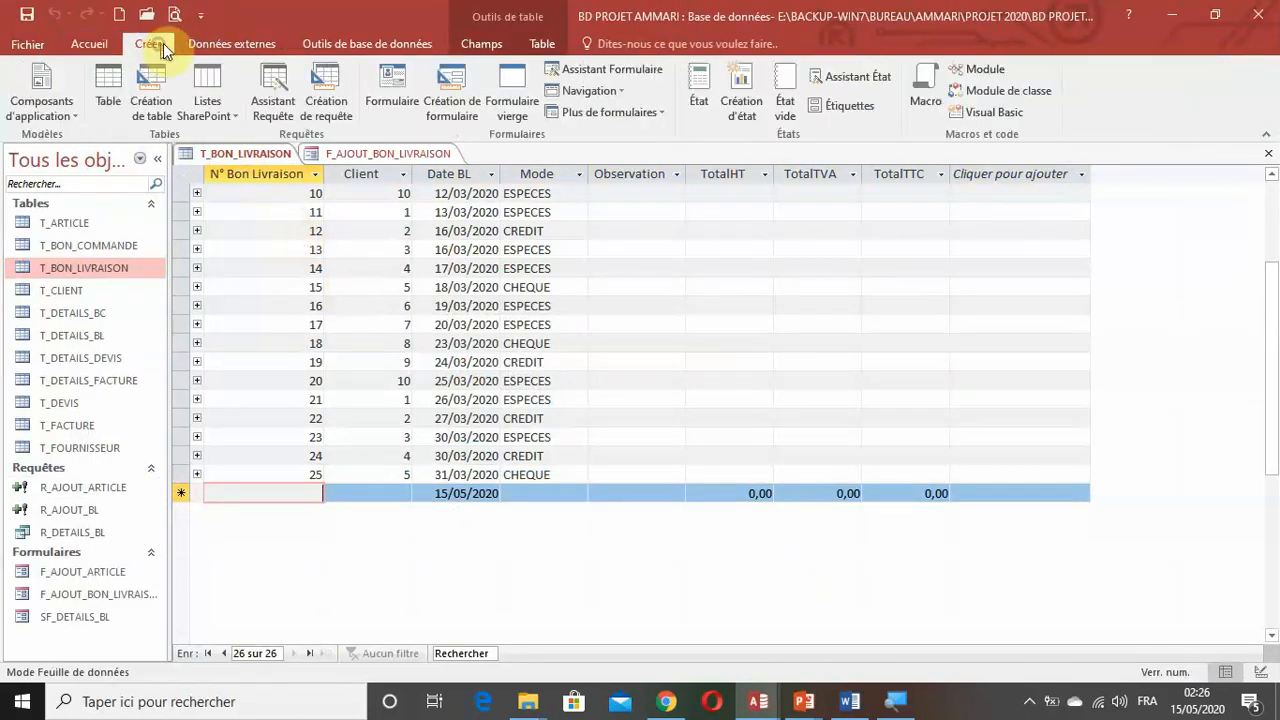
left_click(326, 105)
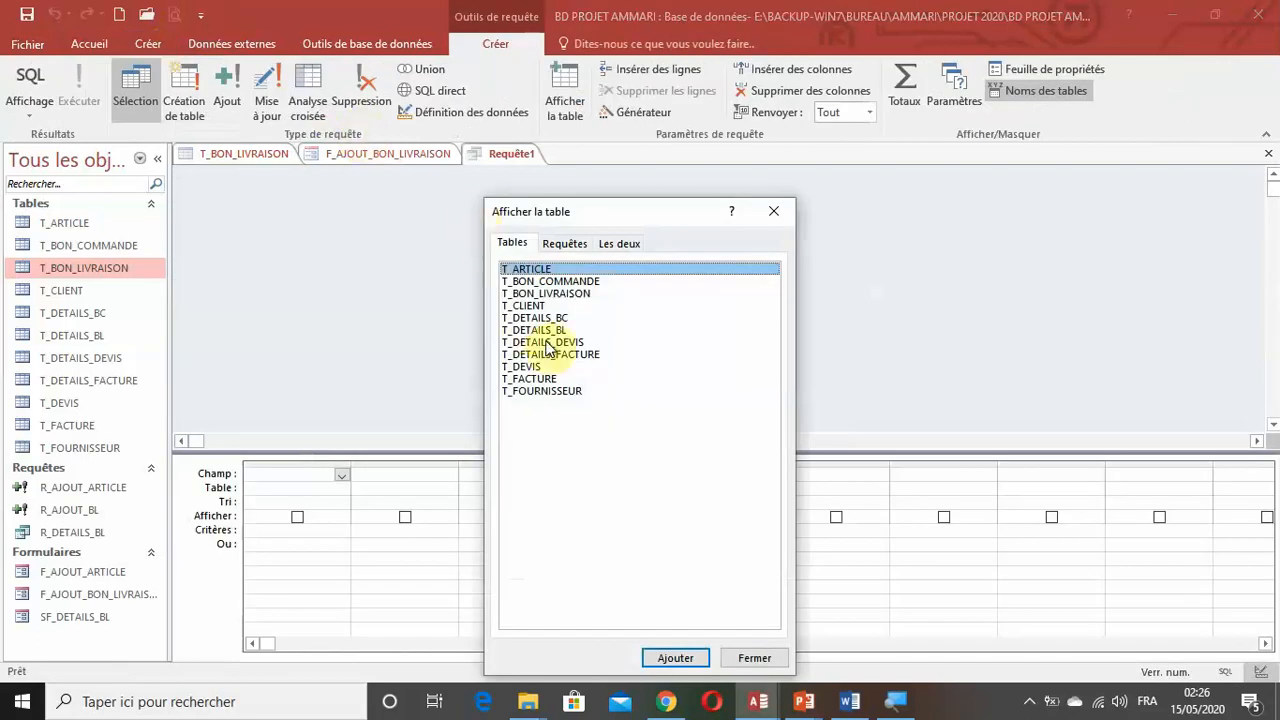
left_click(563, 294)
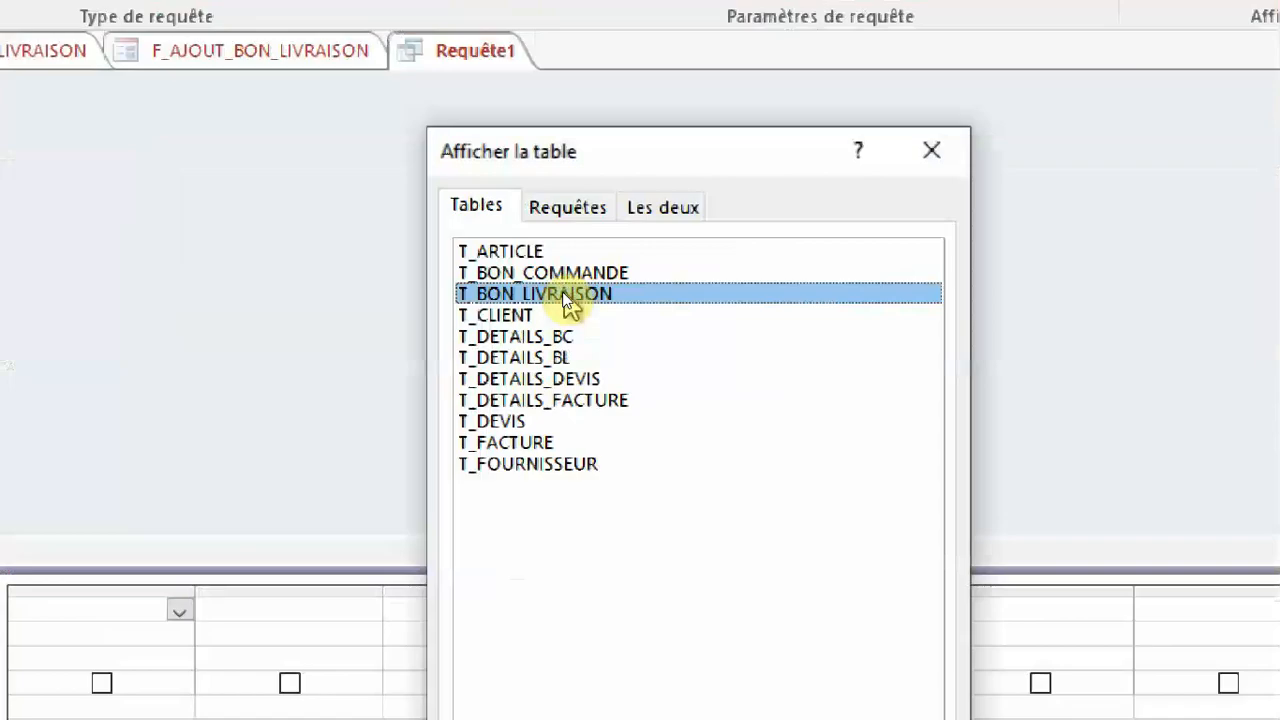
double_click(563, 294)
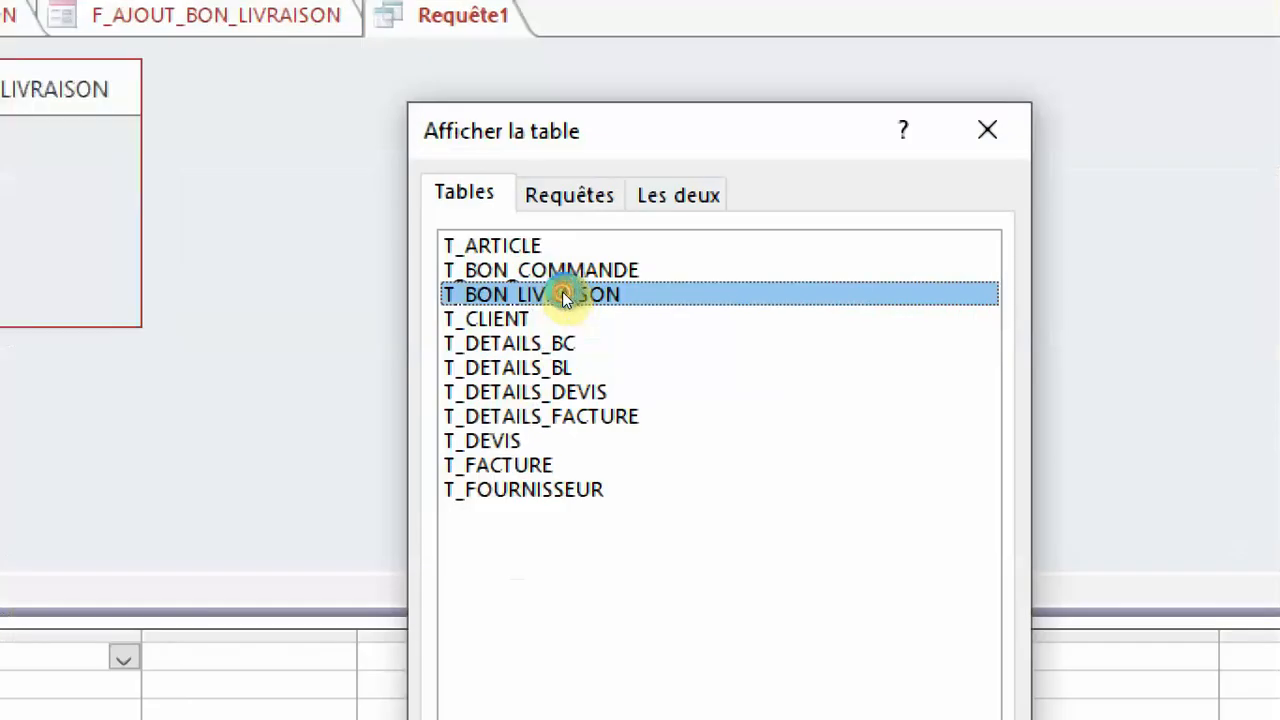
left_click(1020, 131)
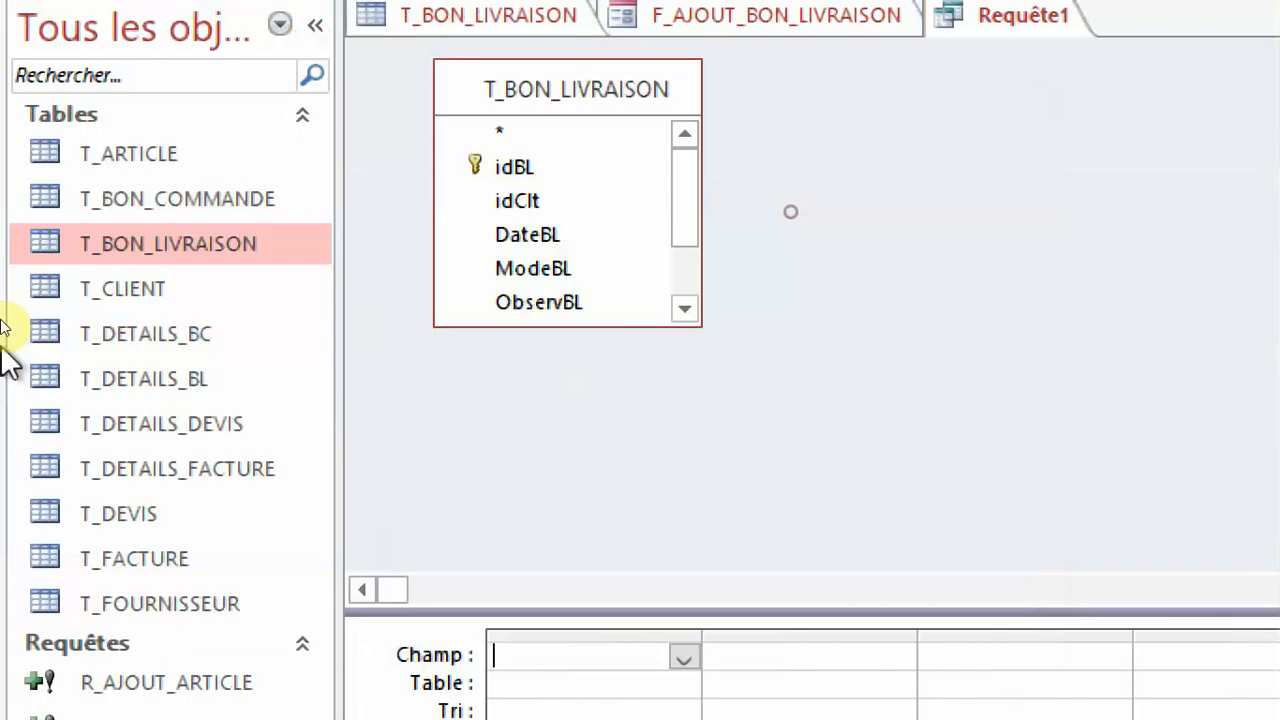
double_click(531, 172)
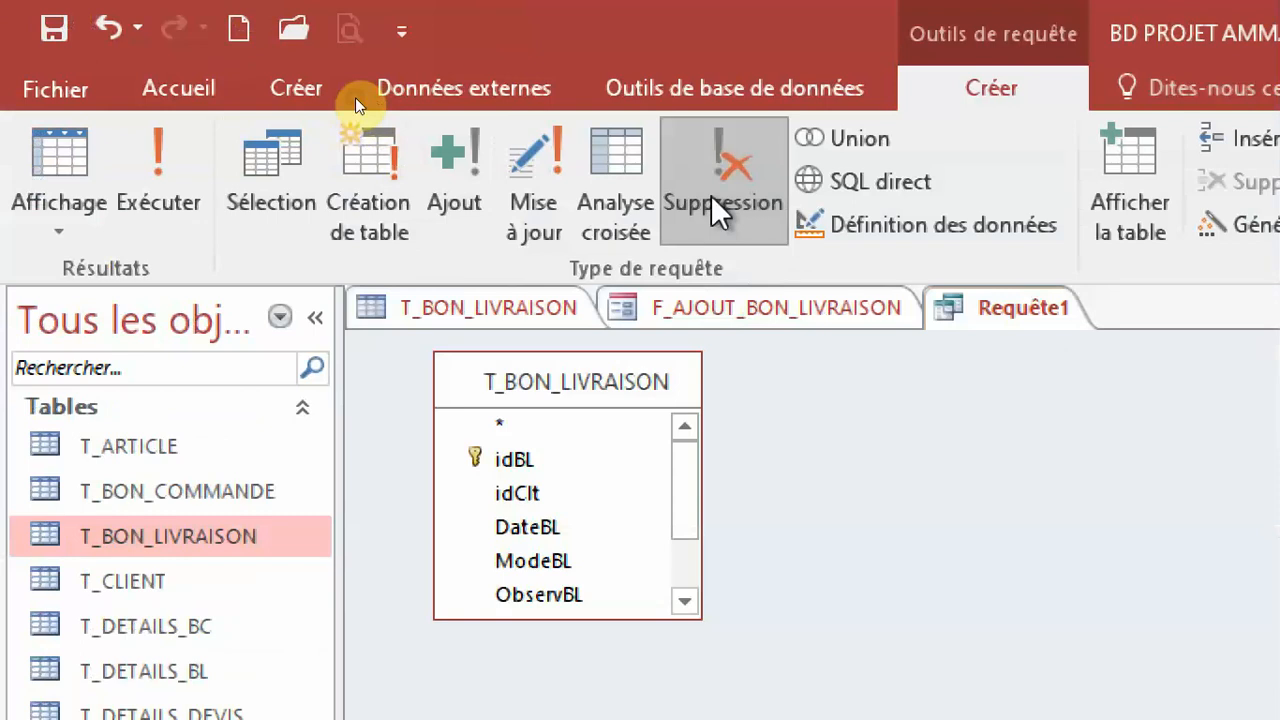
left_click(714, 200)
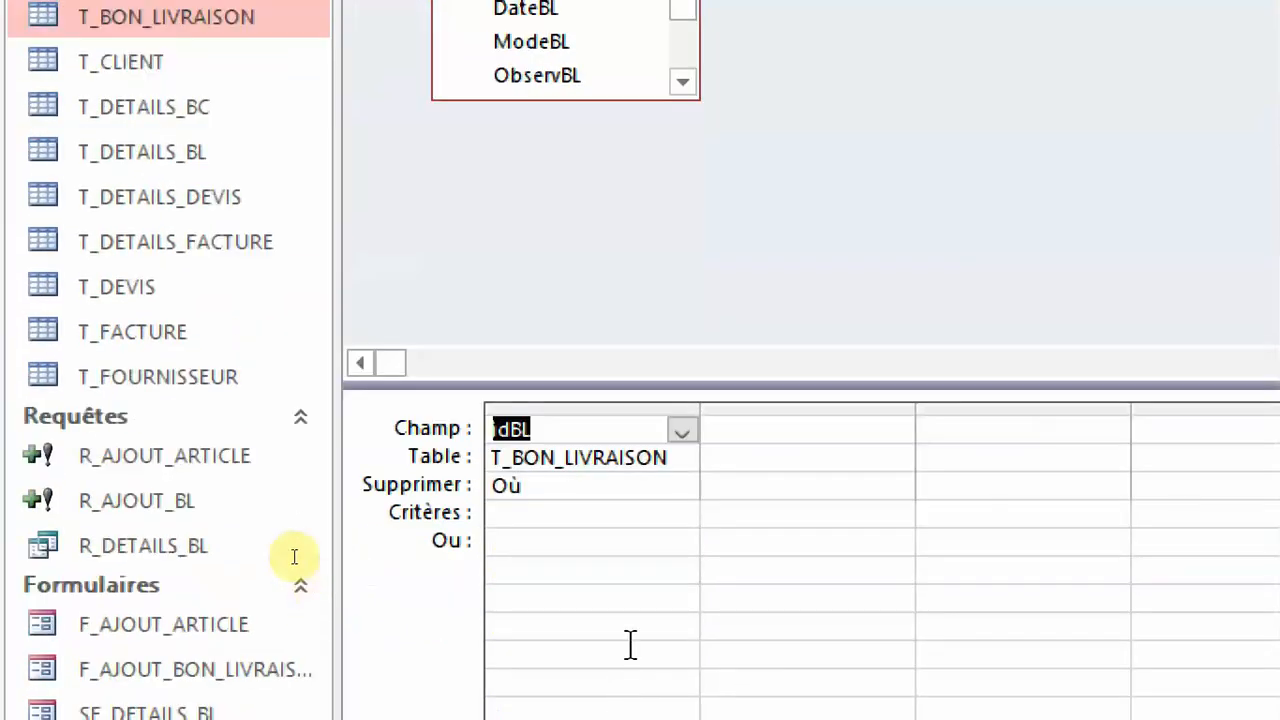
Open the expression builder for the criteria of the idBL field.
left_click(550, 600)
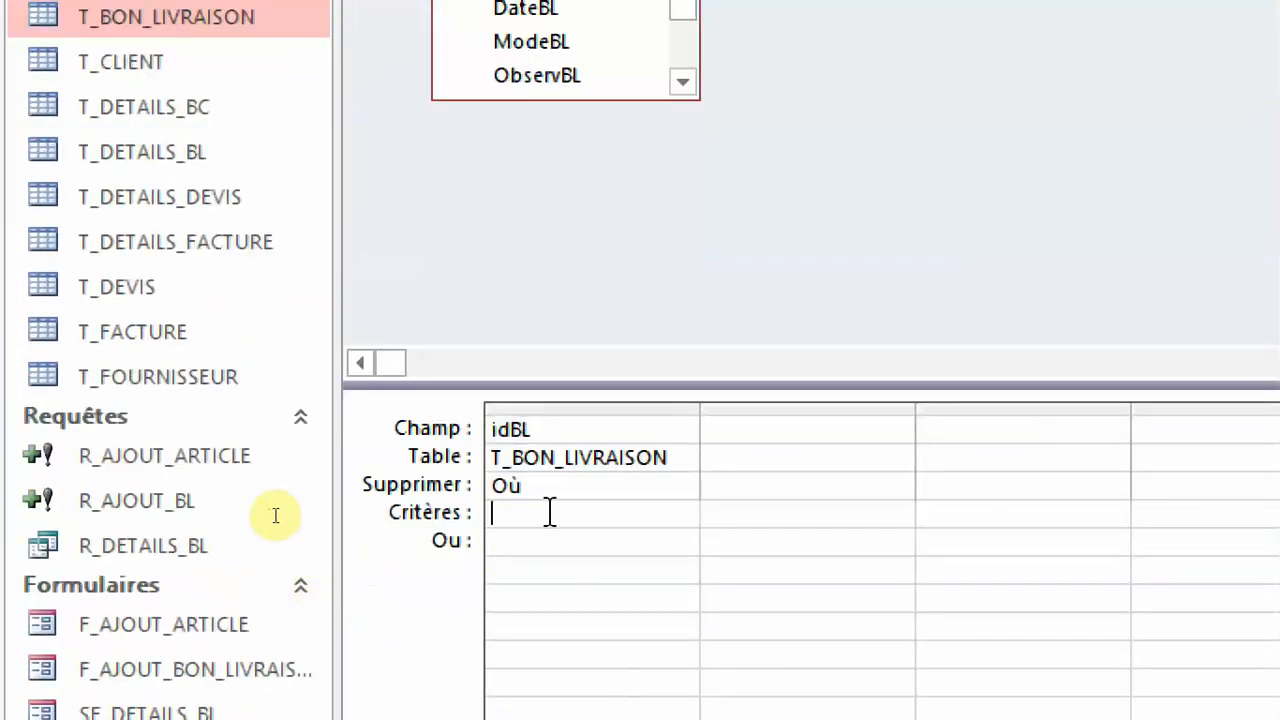
right_click(550, 512)
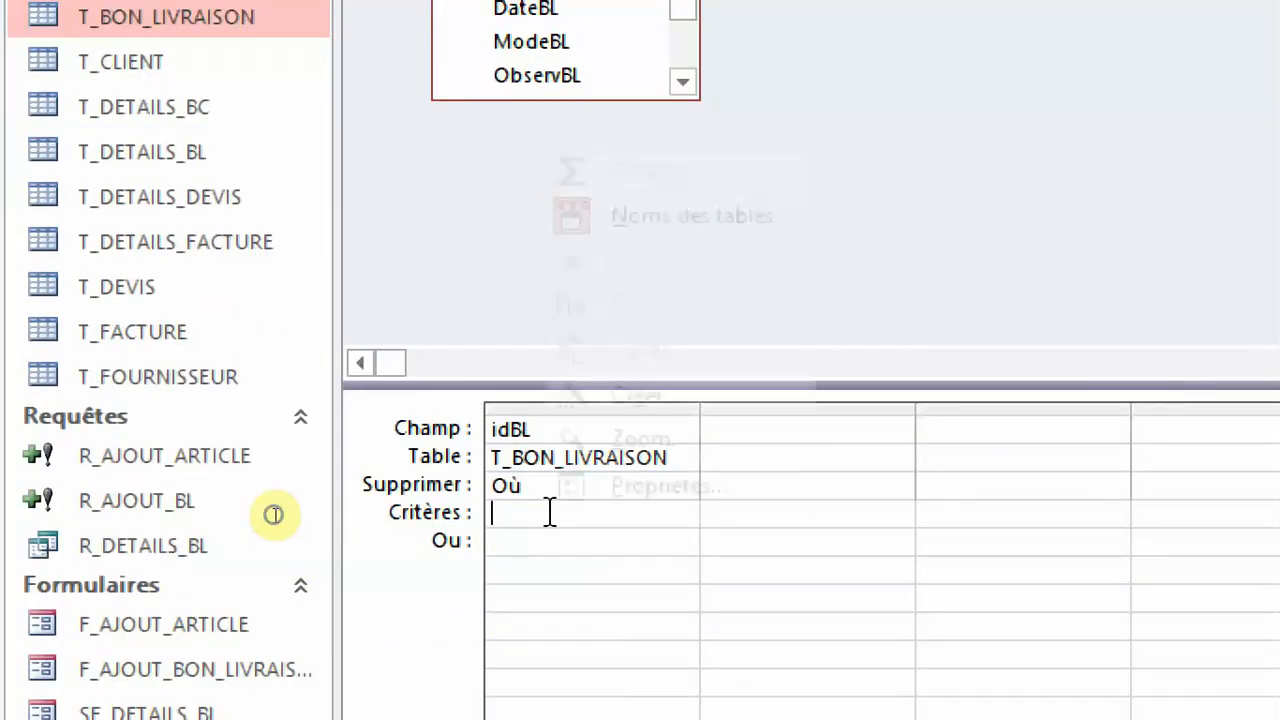
left_click(550, 512)
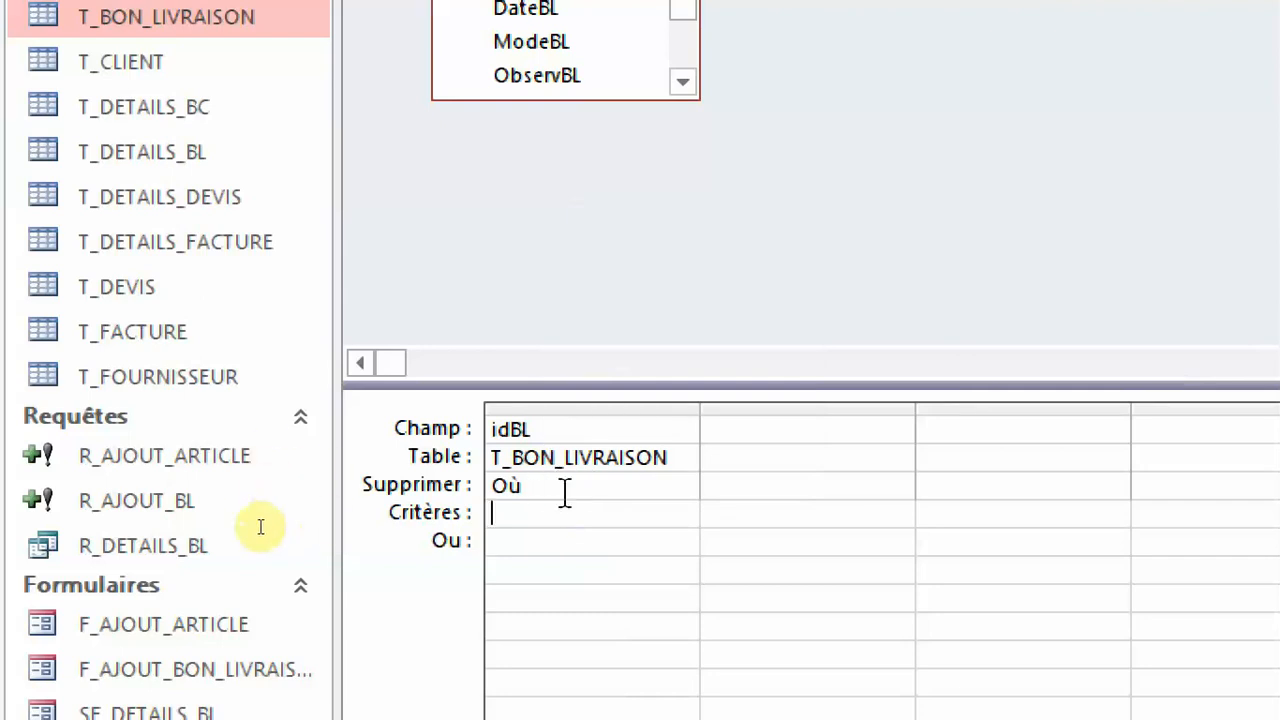
right_click(519, 513)
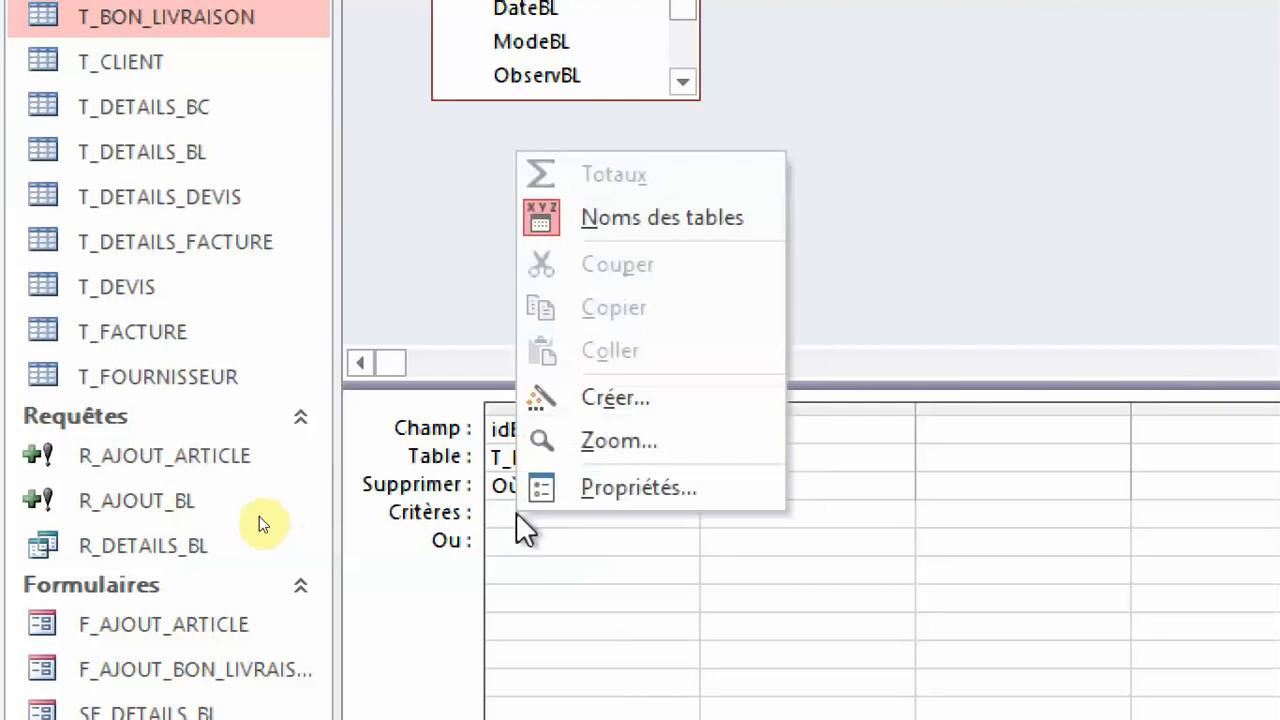
left_click(697, 397)
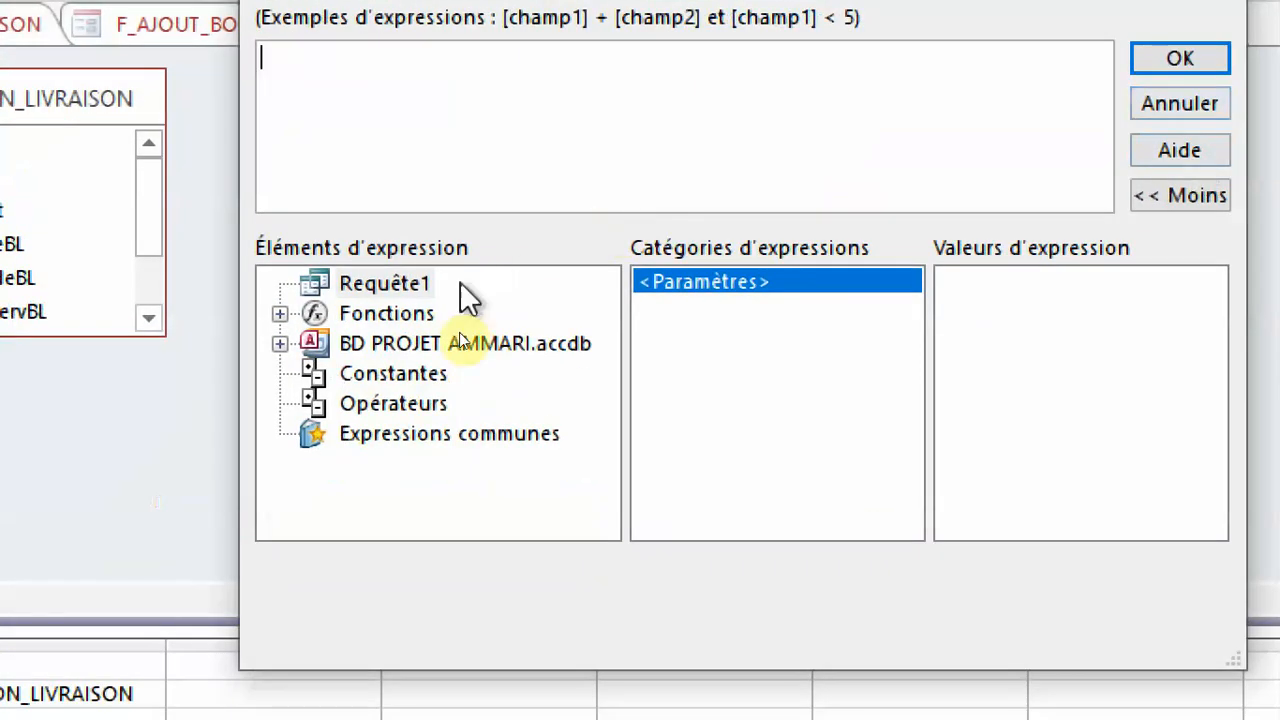
Set the idBL criterion to the txtidBL control of the loaded form F_AJOUT_BON_LIVRAISON.
left_click(479, 375)
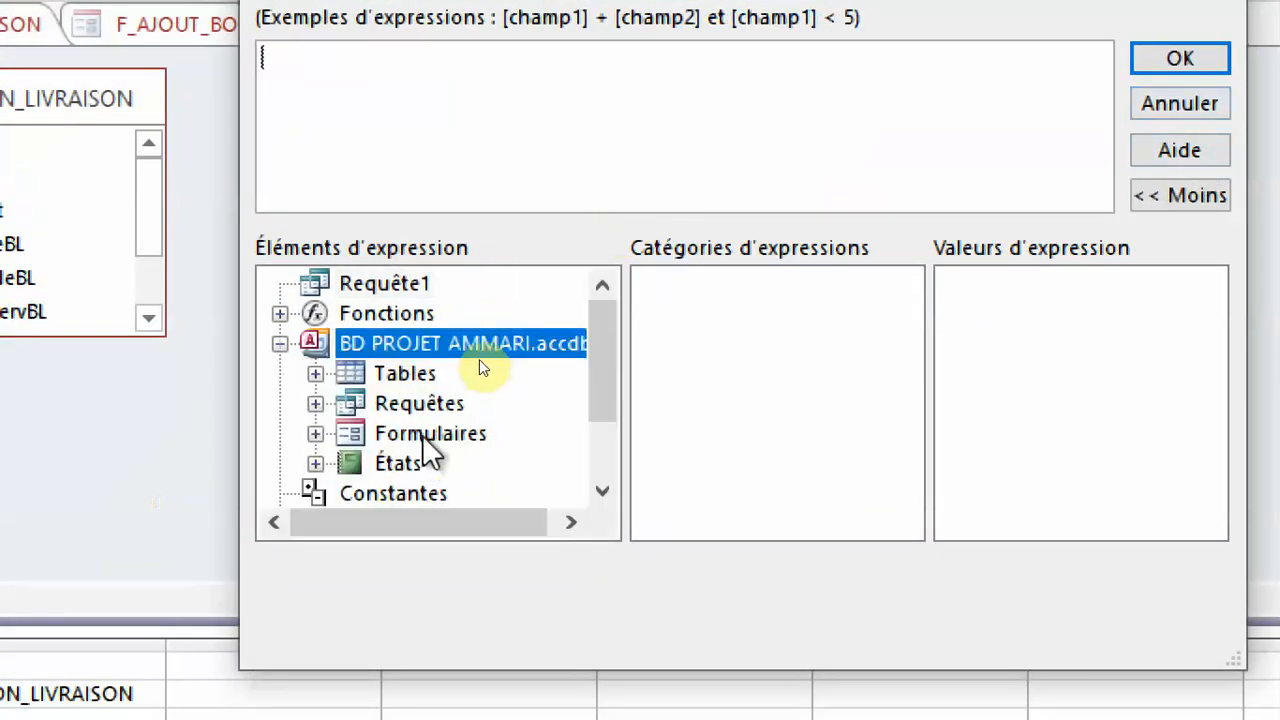
double_click(424, 434)
double_click(548, 432)
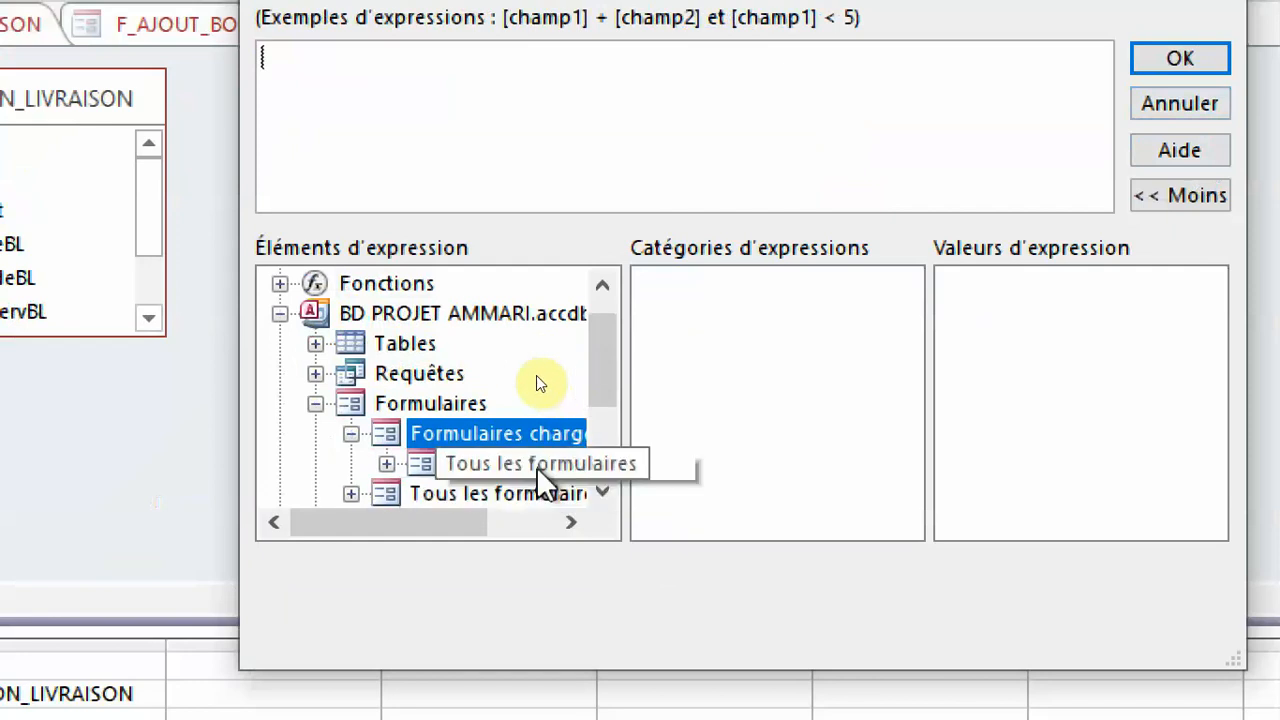
double_click(537, 465)
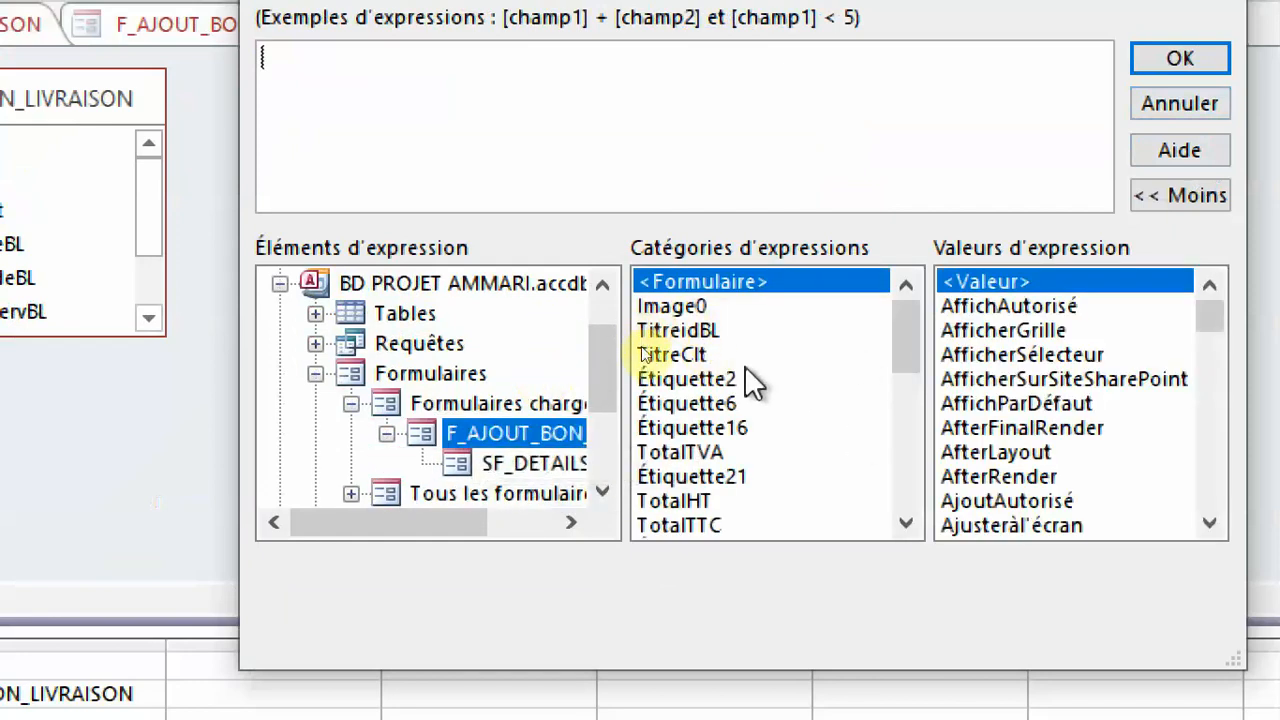
left_click(743, 420)
scroll(743, 418, "down", 1)
scroll(743, 418, "down", 1)
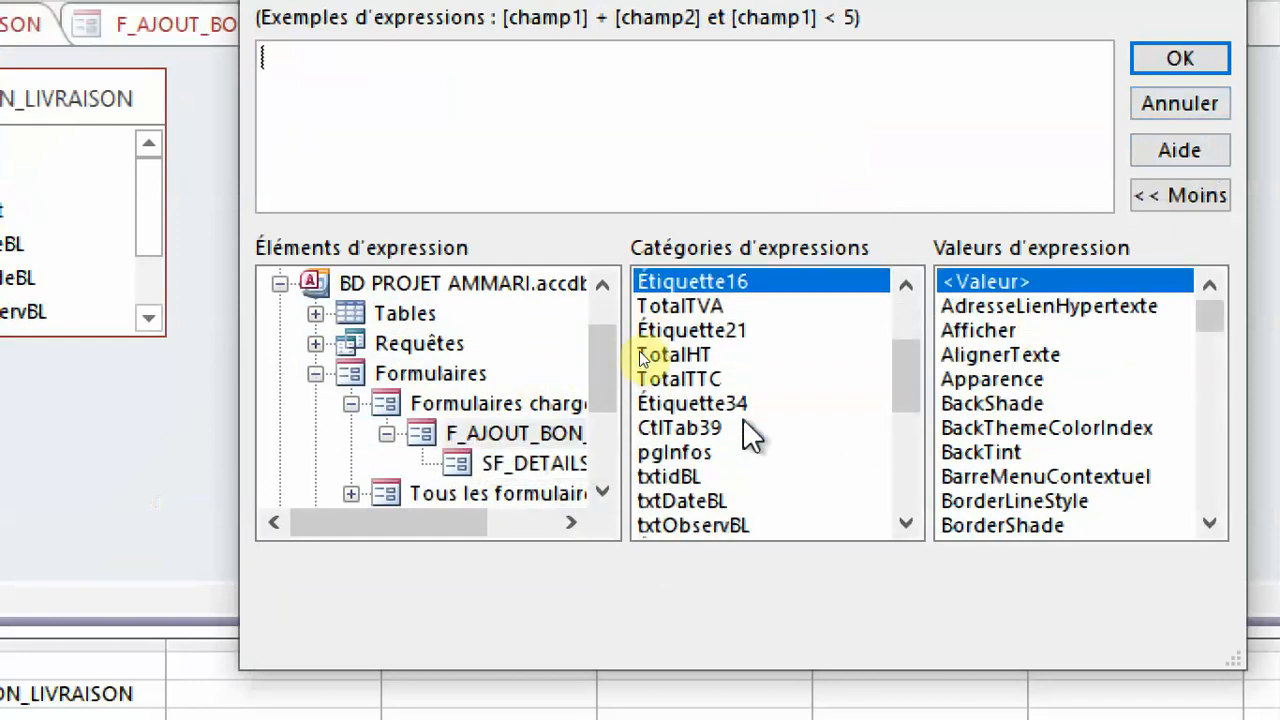
double_click(700, 474)
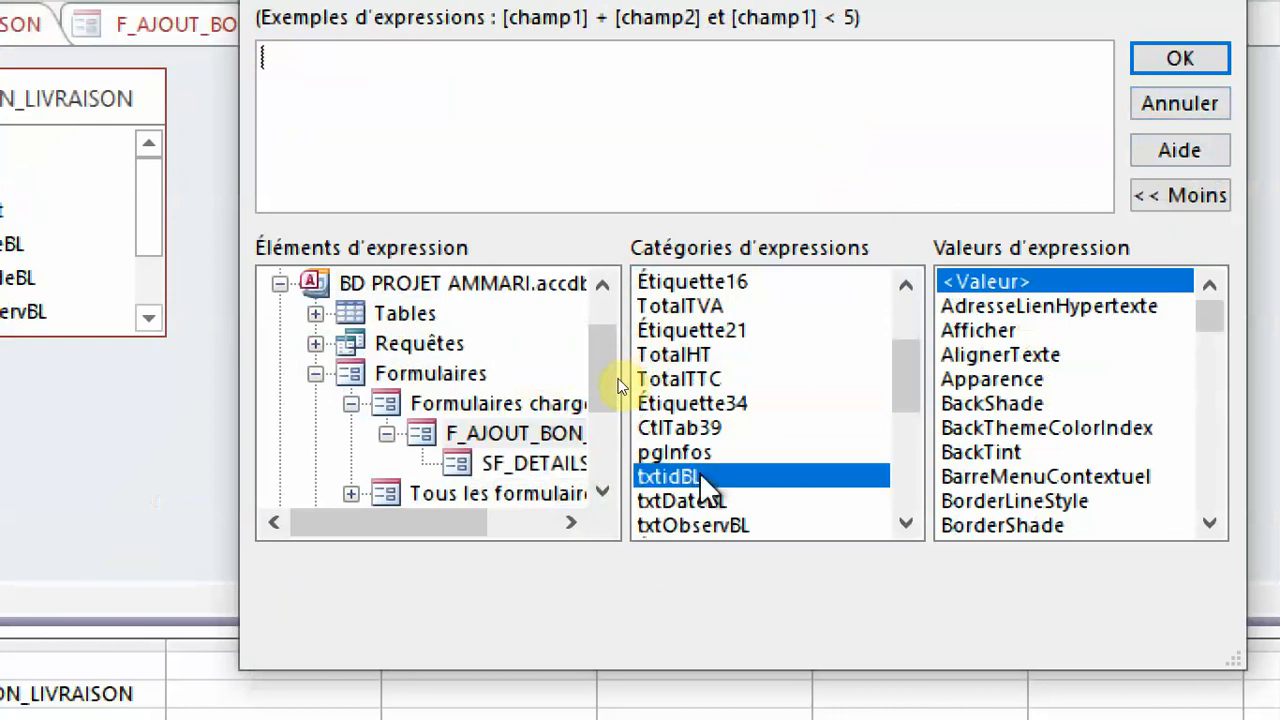
left_click(1172, 58)
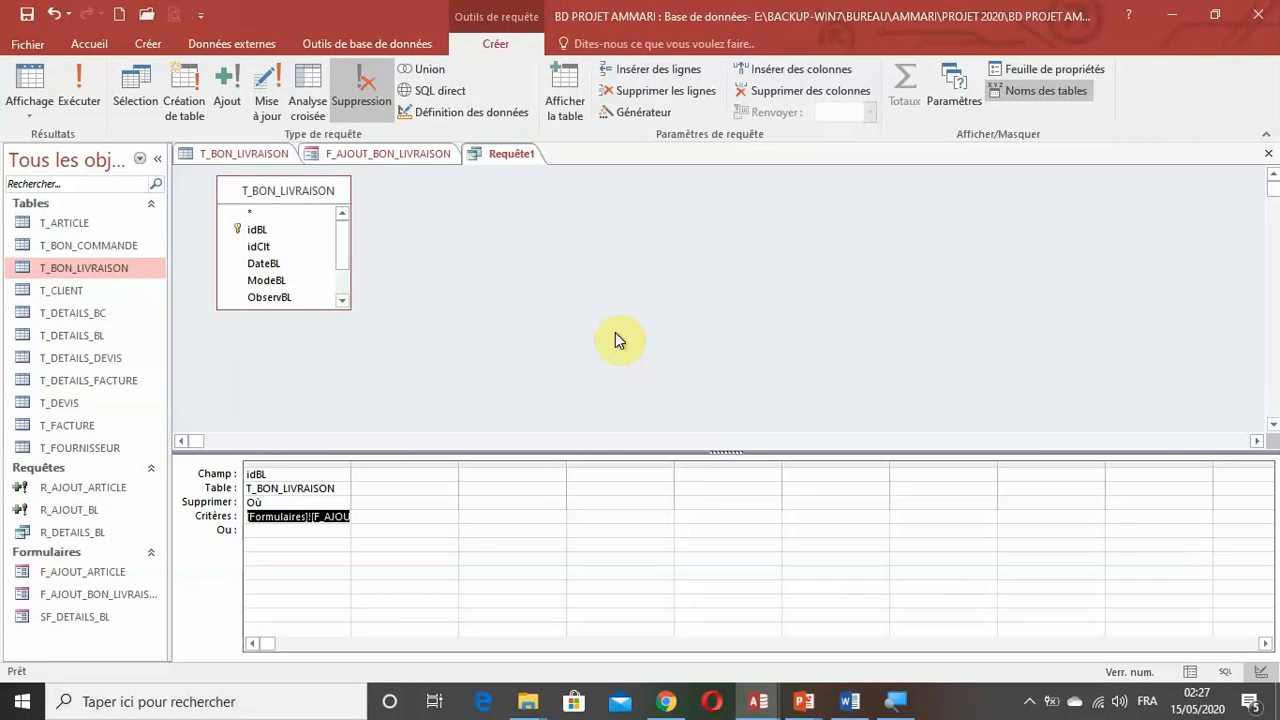
Save the delete query as R_SUPPR_AJOUT_BL.
left_click(27, 14)
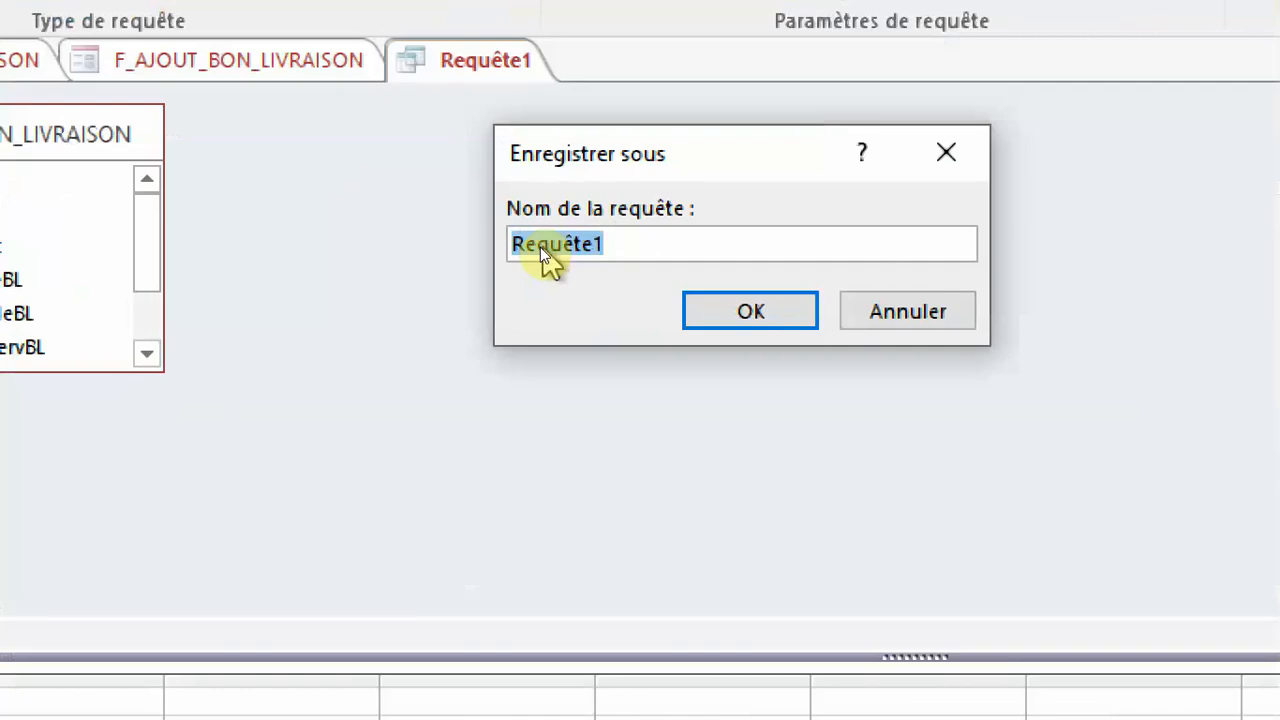
type("R_SUPPR_AJOUT_BL")
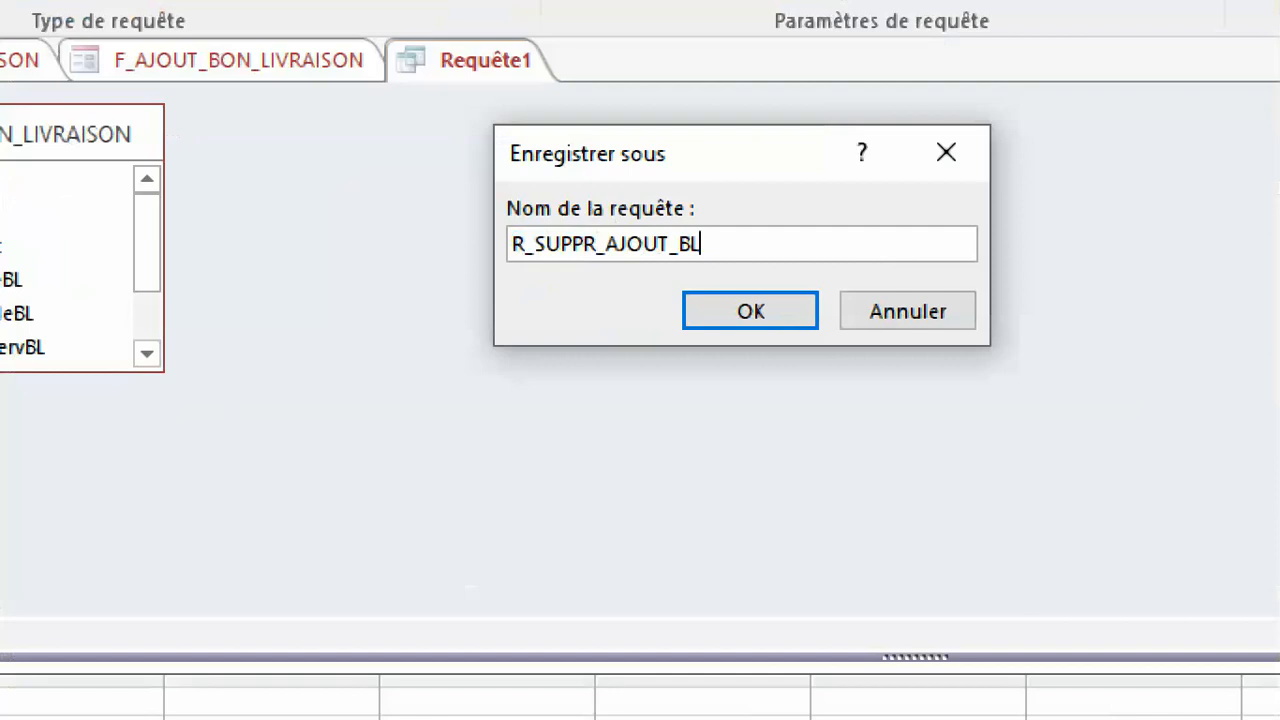
left_click(806, 305)
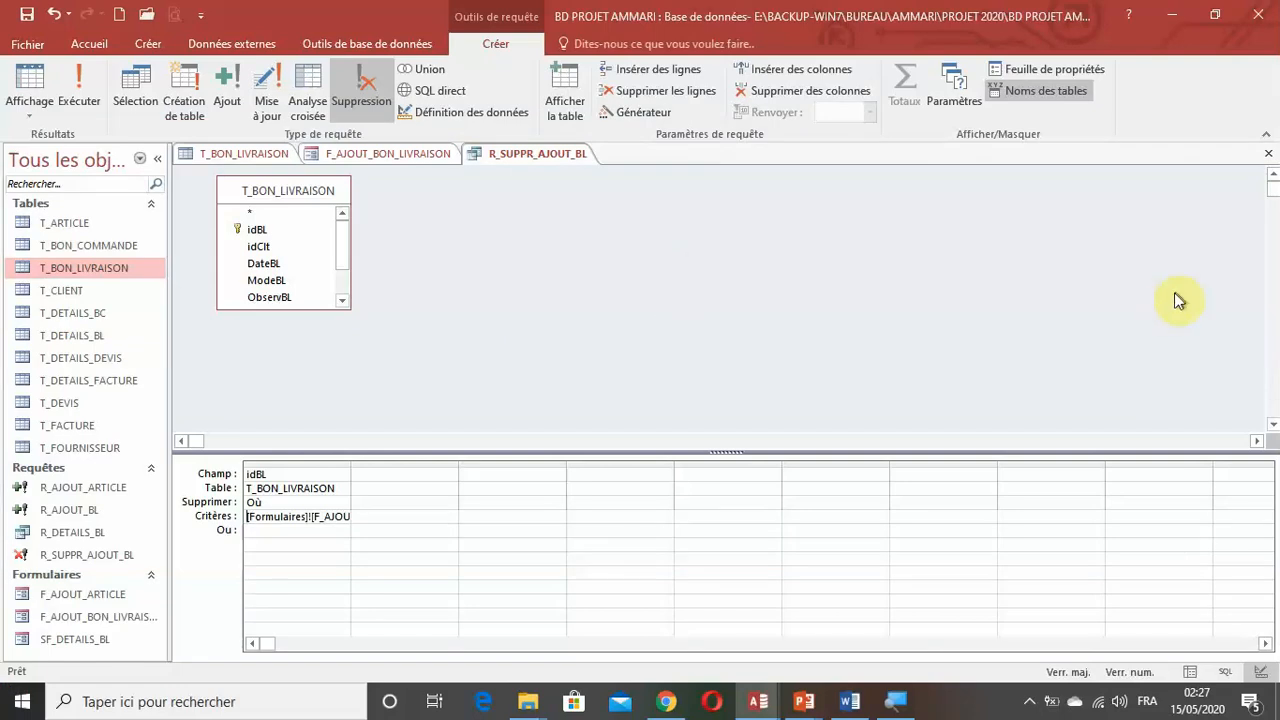
Run R_SUPPR_AJOUT_BL as a test, dismiss the deletion without confirming it, and close the query.
left_click(80, 95)
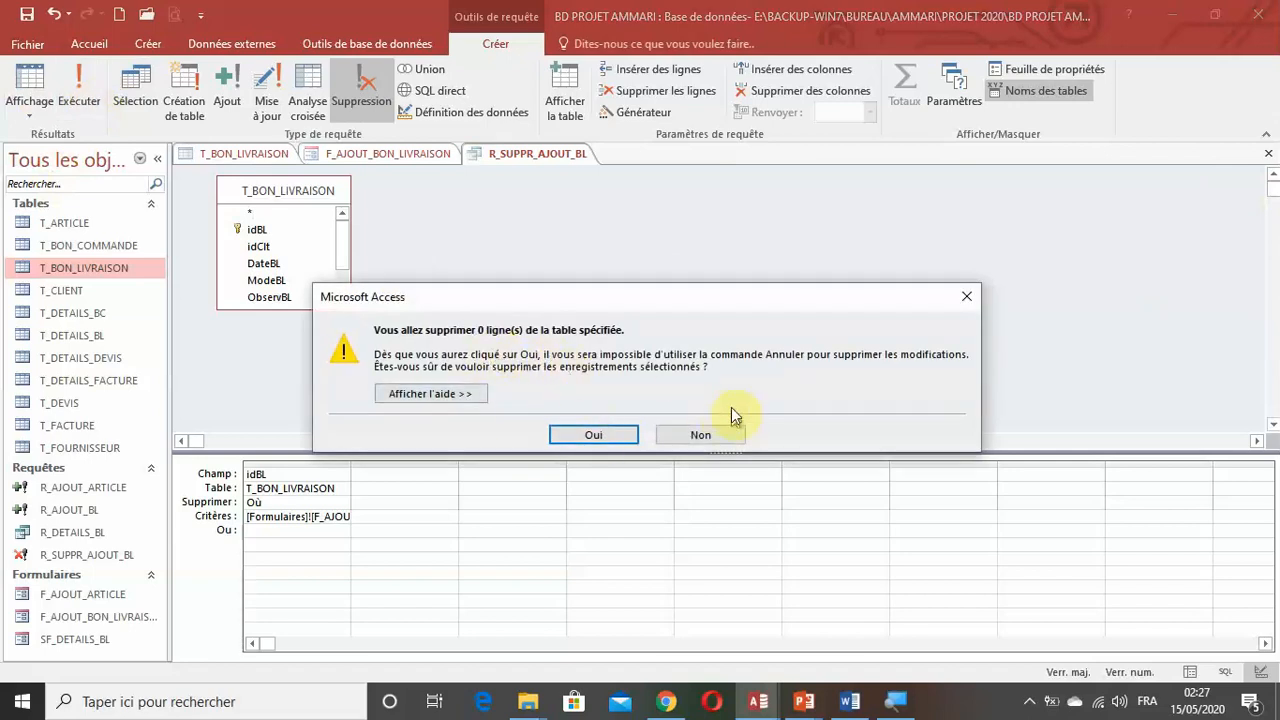
left_click(966, 296)
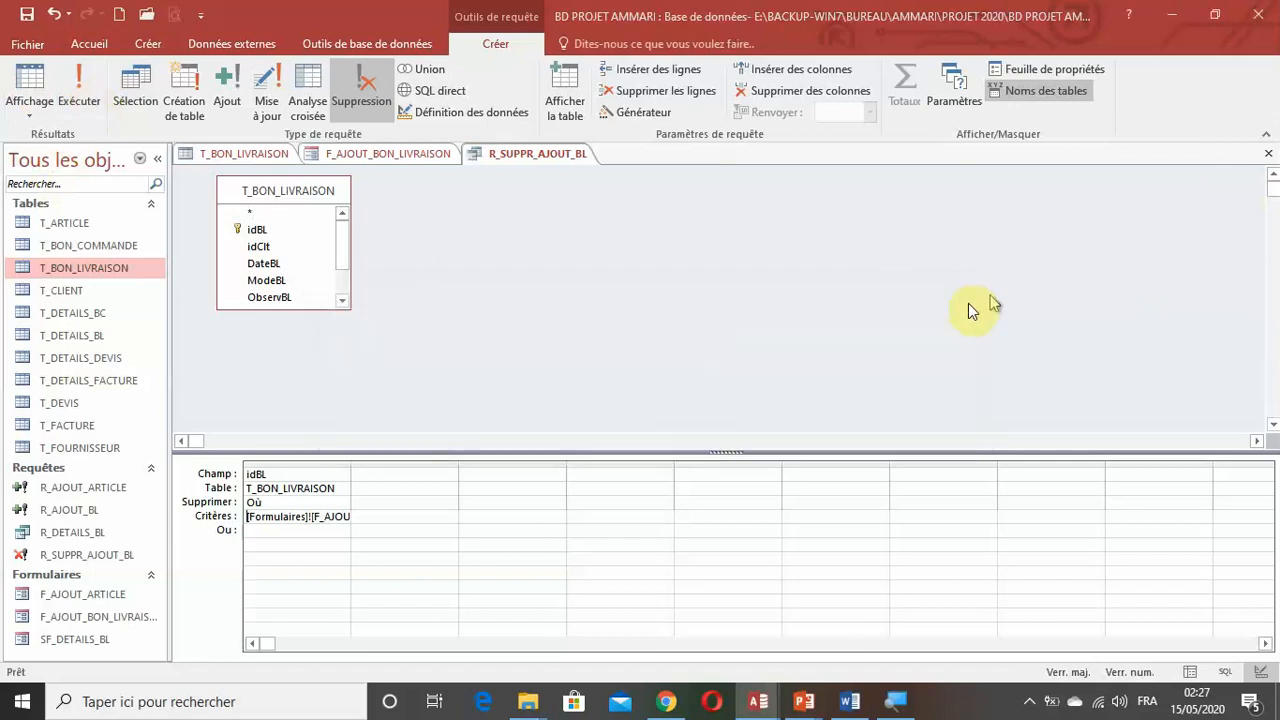
left_click(1270, 157)
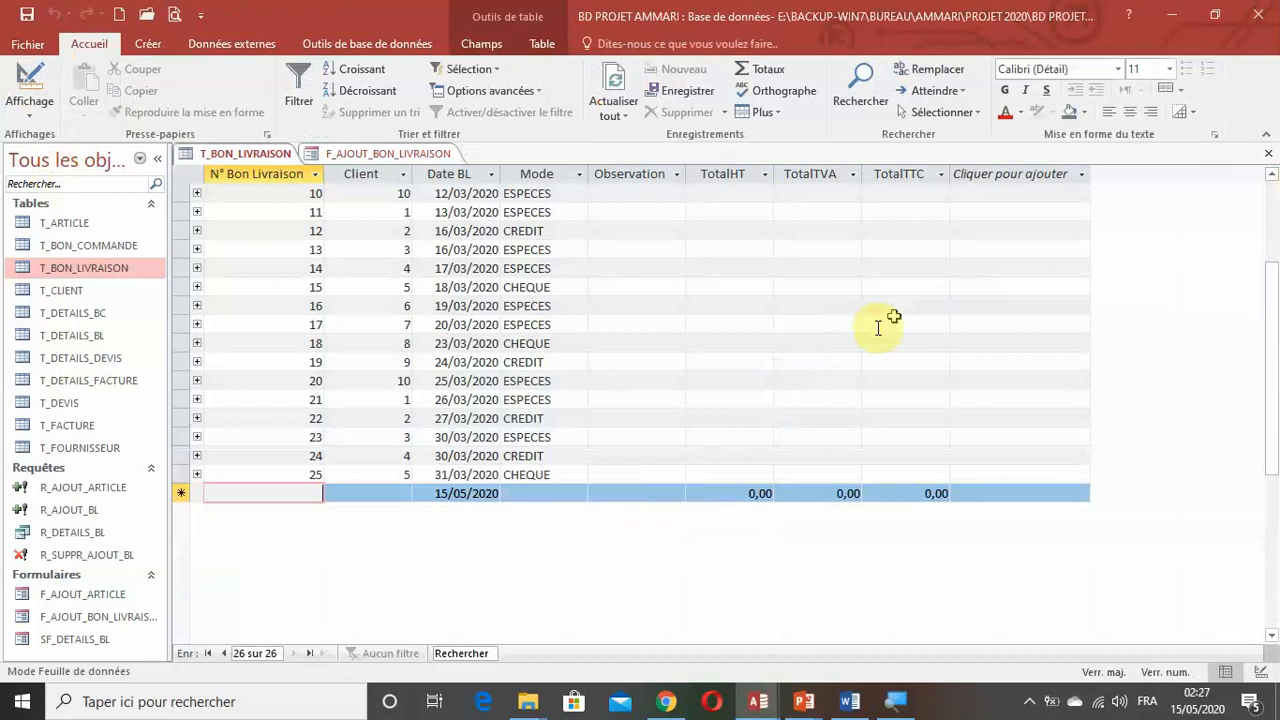
Start a macro for the Sur clic event of the Annuler button in F_AJOUT_BON_LIVRAISON.
scroll(492, 355, "up", 3)
scroll(492, 355, "down", 2)
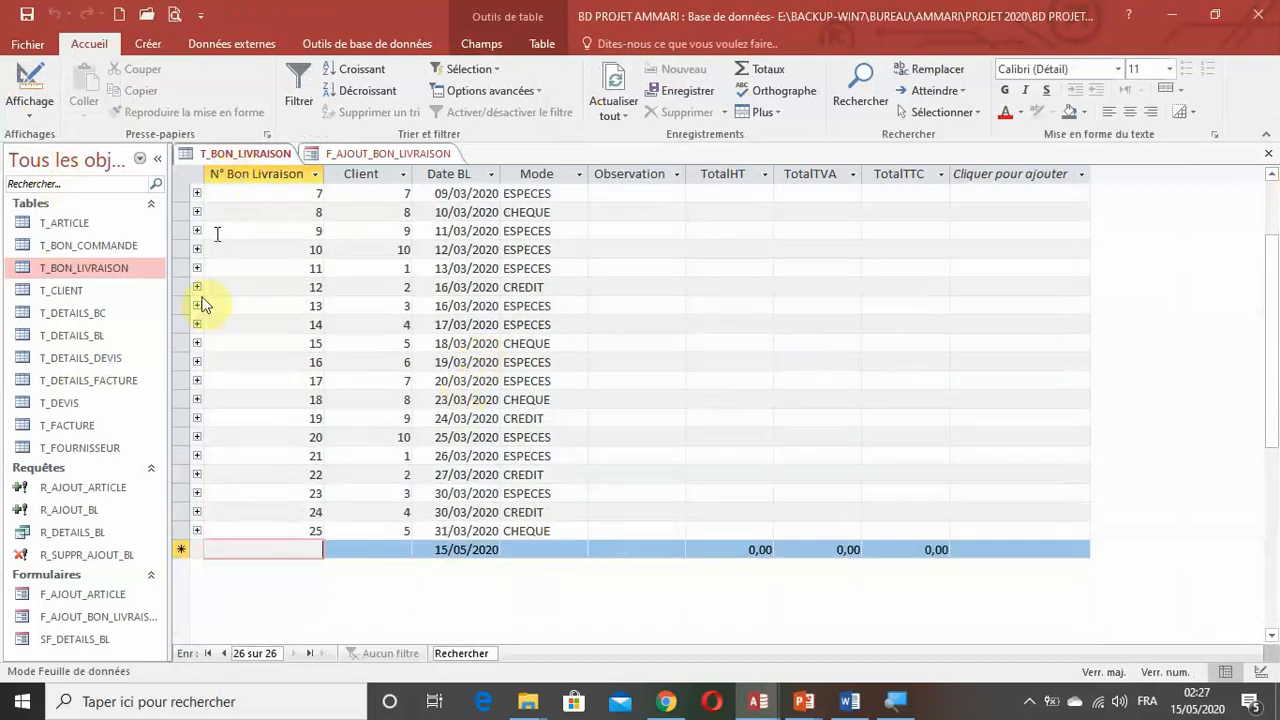
left_click(389, 154)
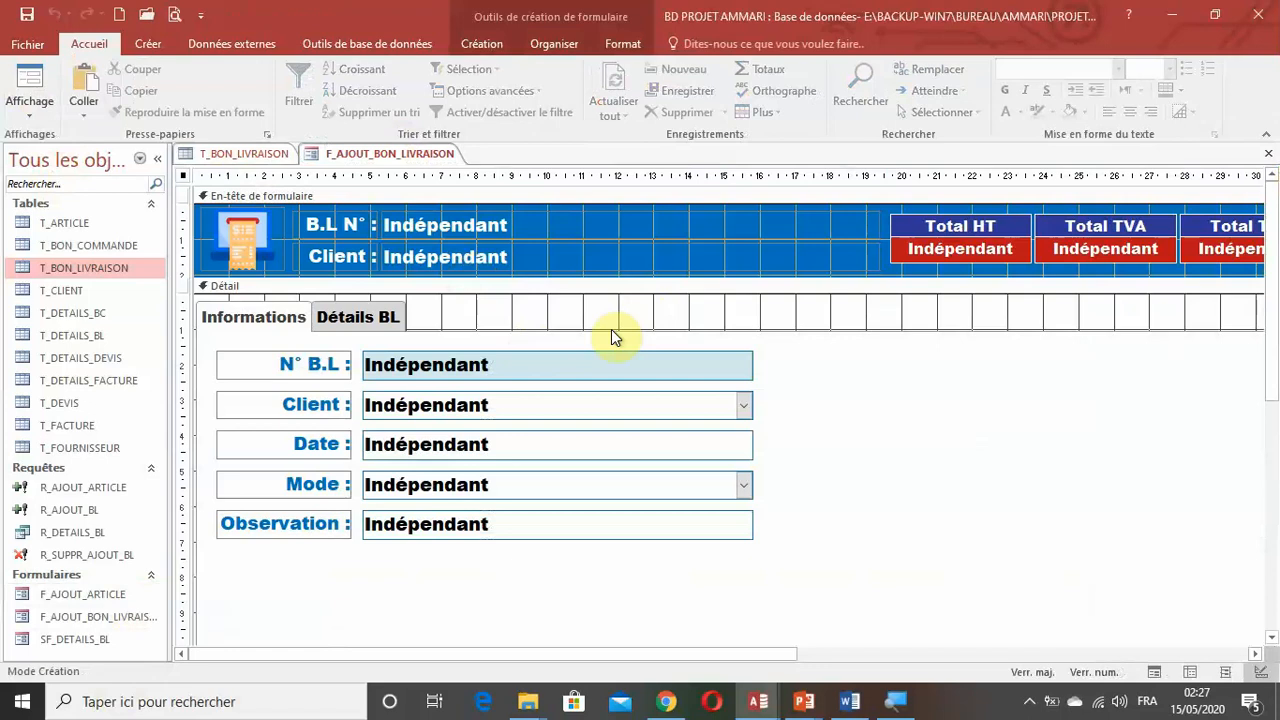
scroll(667, 505, "down", 4)
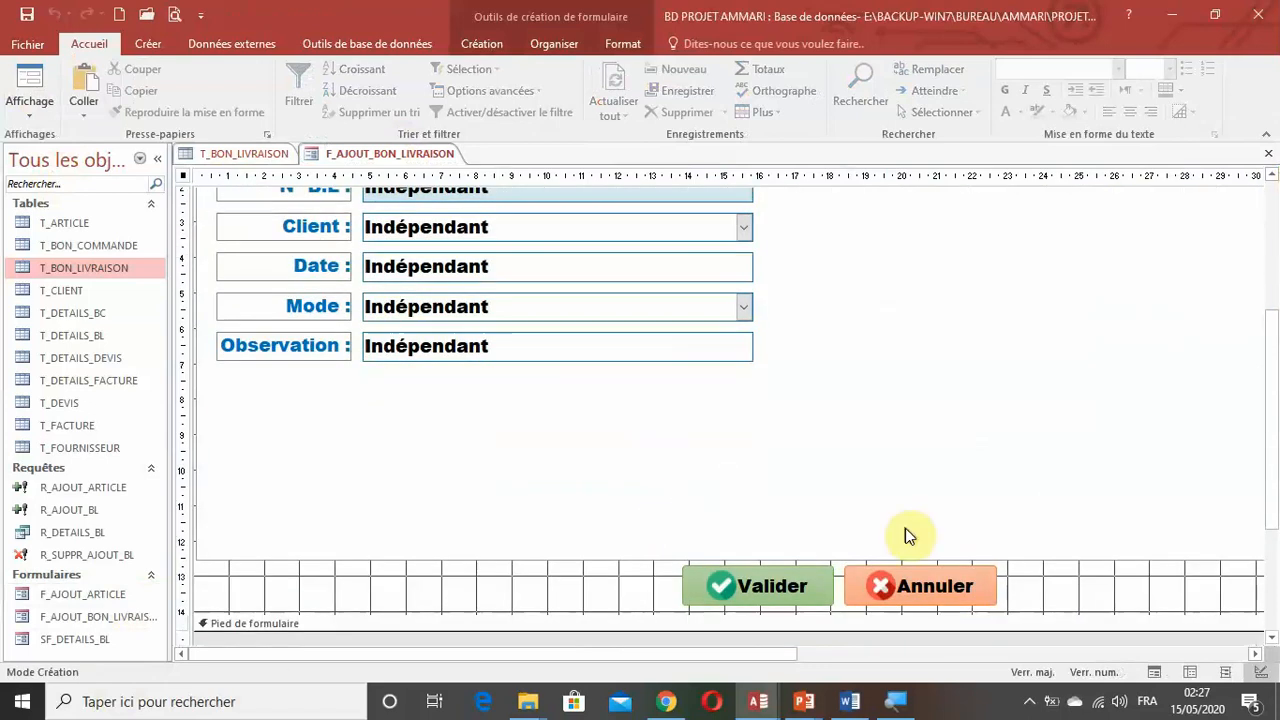
left_click(937, 596)
double_click(935, 592)
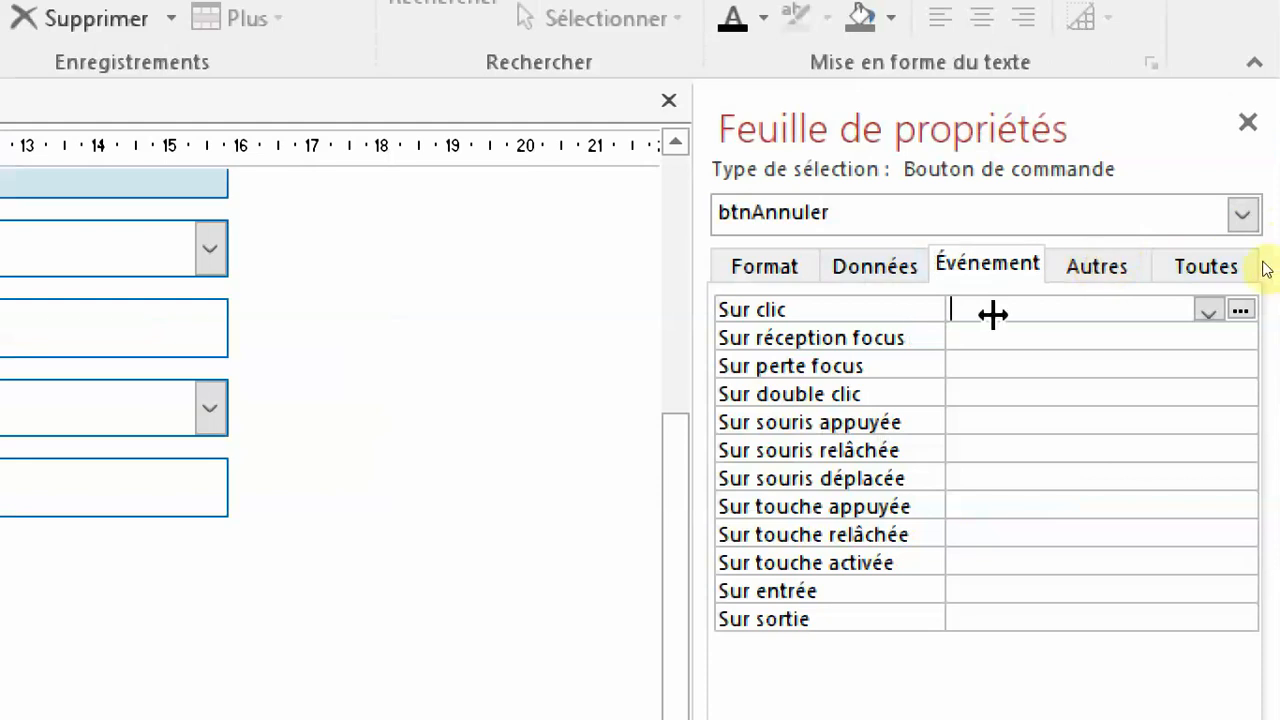
left_click(1240, 310)
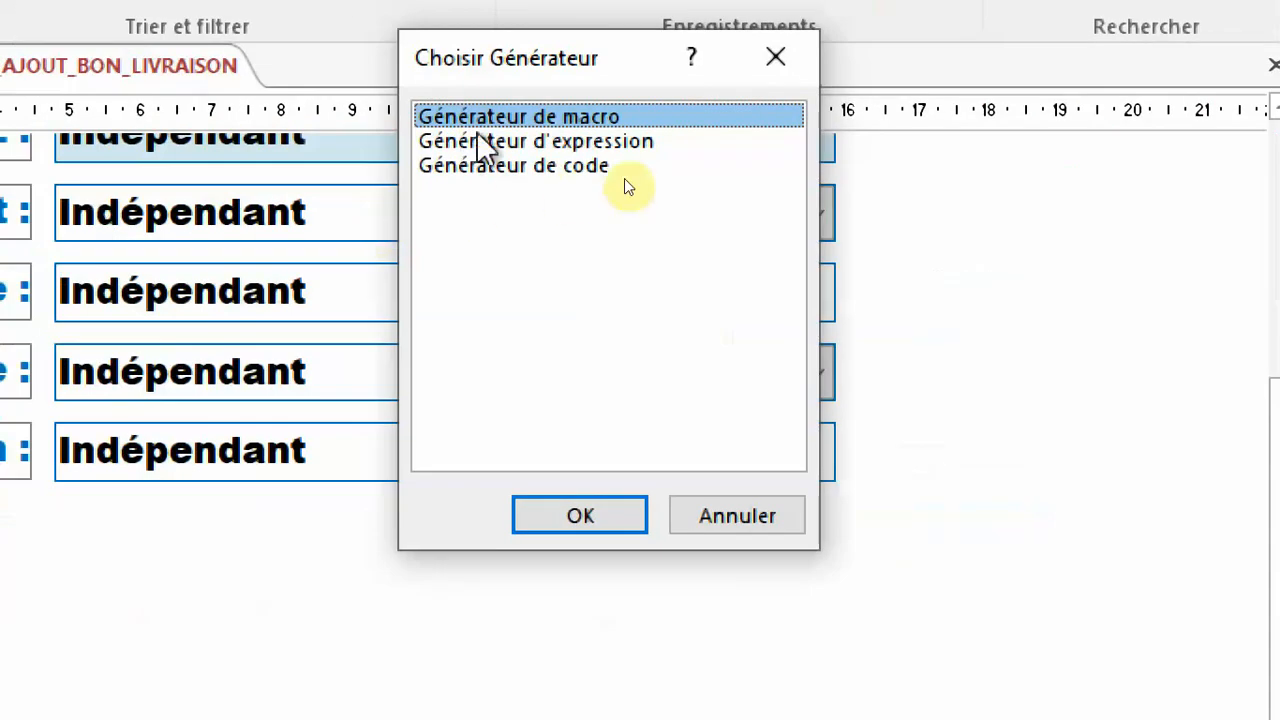
left_click(557, 520)
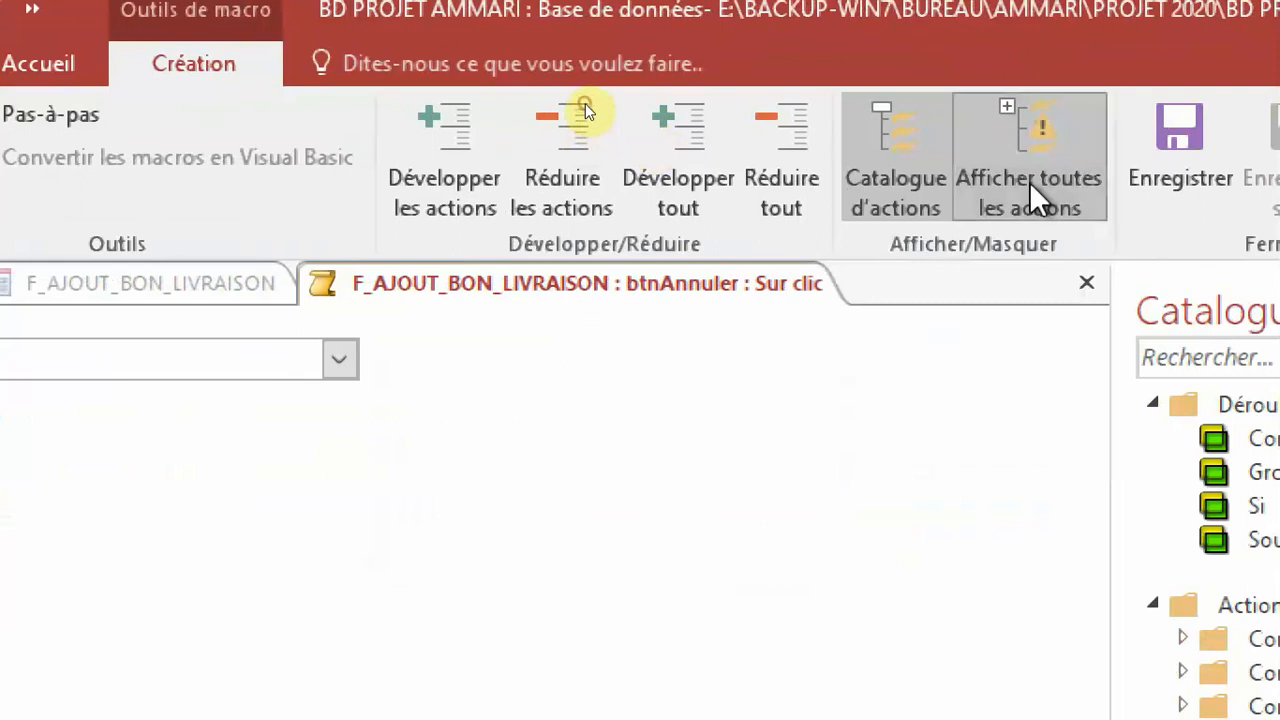
Add an Avertissements action with active warnings set to Non to the btnAnnuler Sur clic macro.
left_click(233, 352)
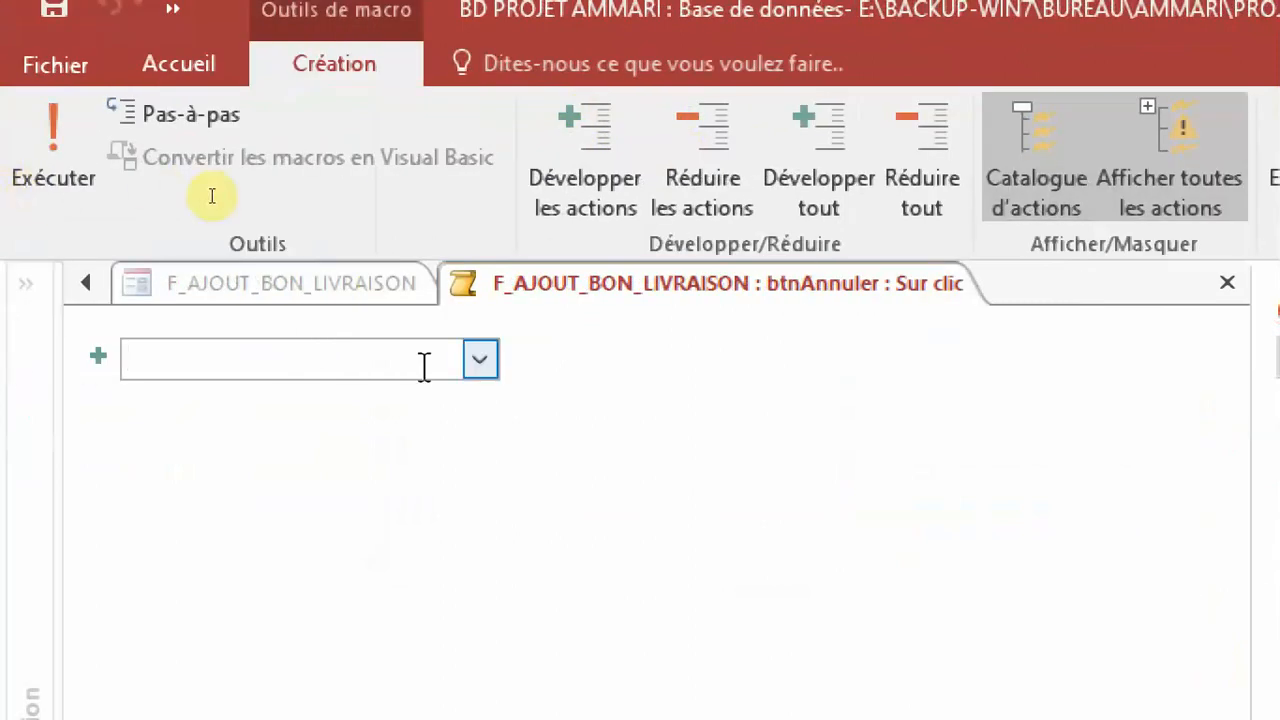
left_click(480, 359)
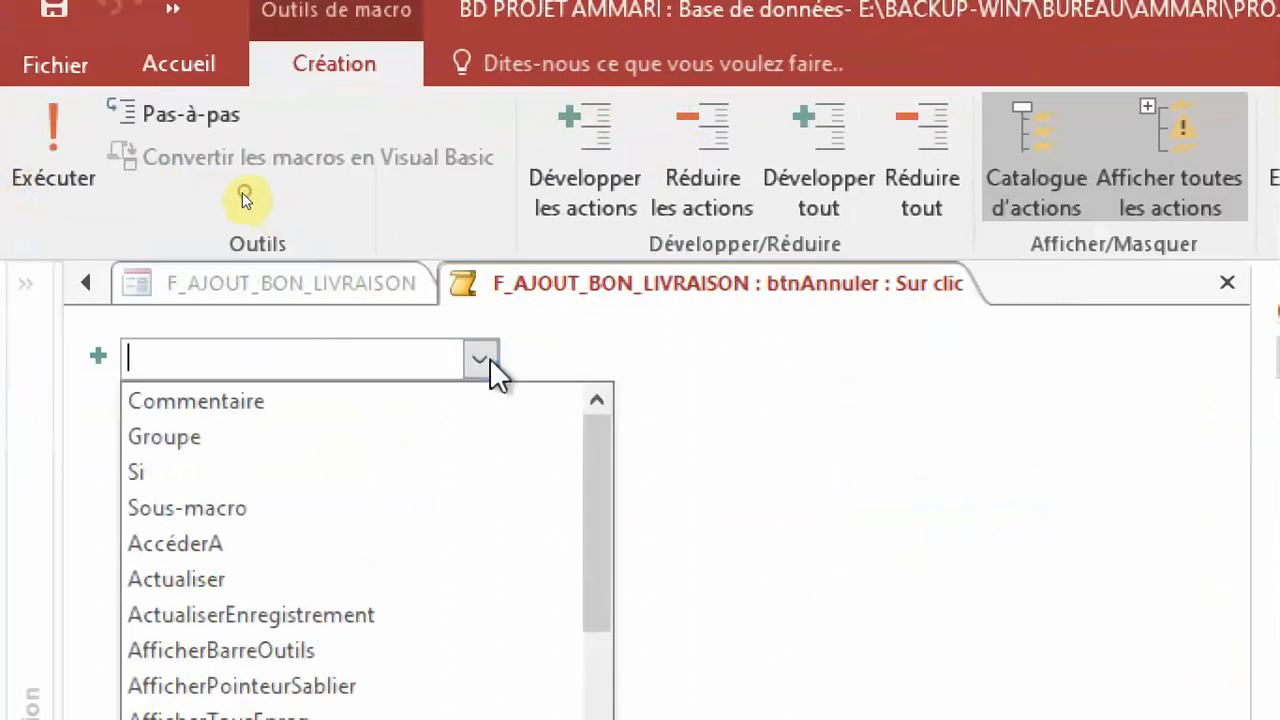
scroll(400, 615, "down", 2)
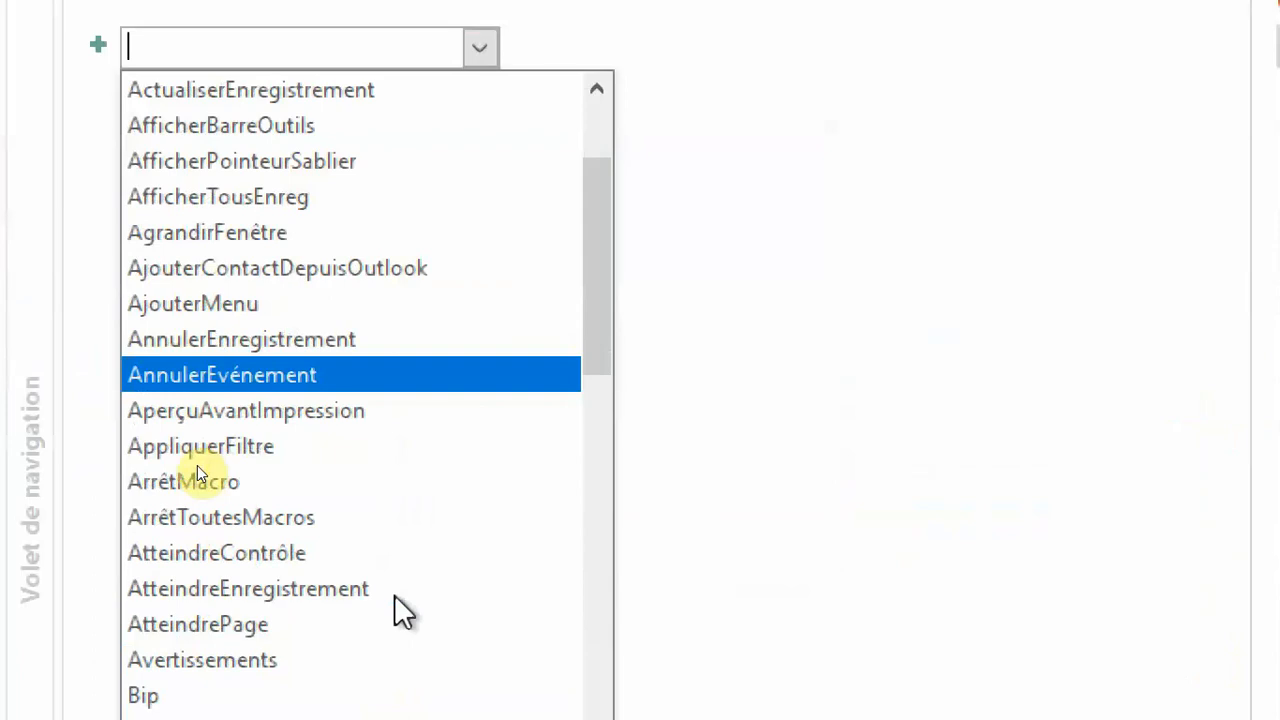
scroll(394, 594, "down", 1)
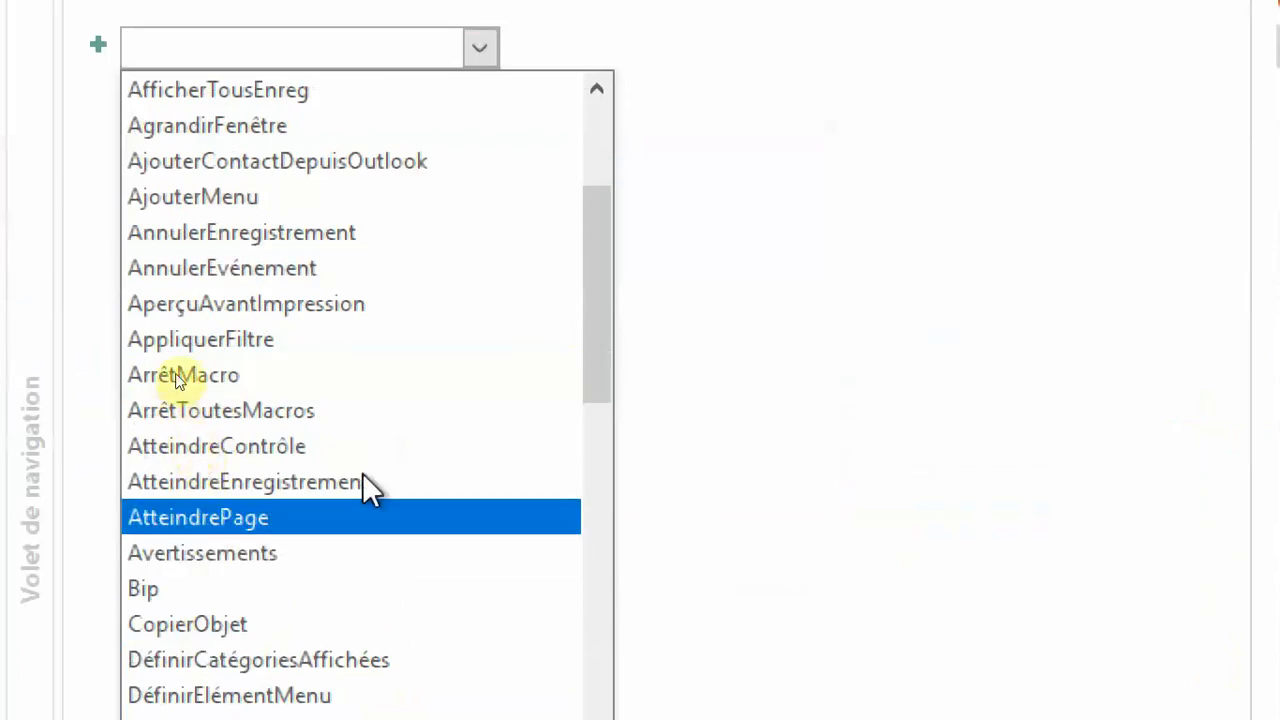
left_click(289, 566)
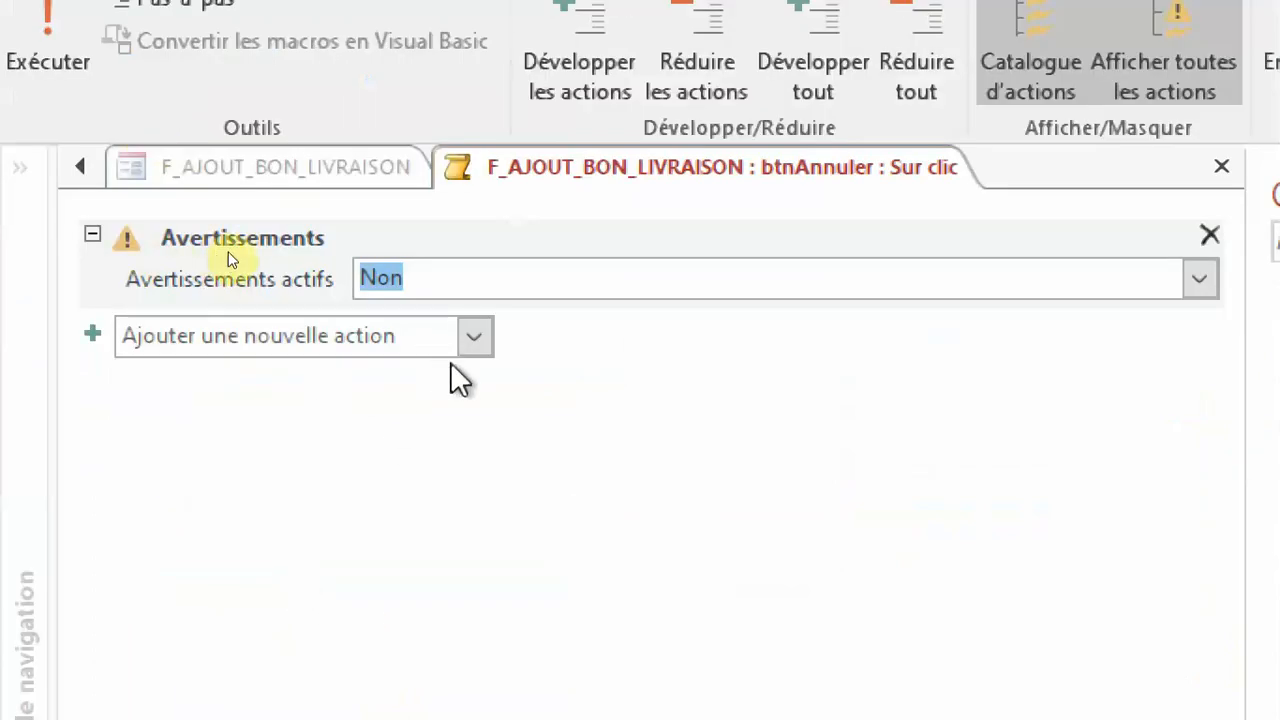
Add an OuvrirRequête action that runs R_SUPPR_AJOUT_BL to the btnAnnuler Sur clic macro.
left_click(472, 340)
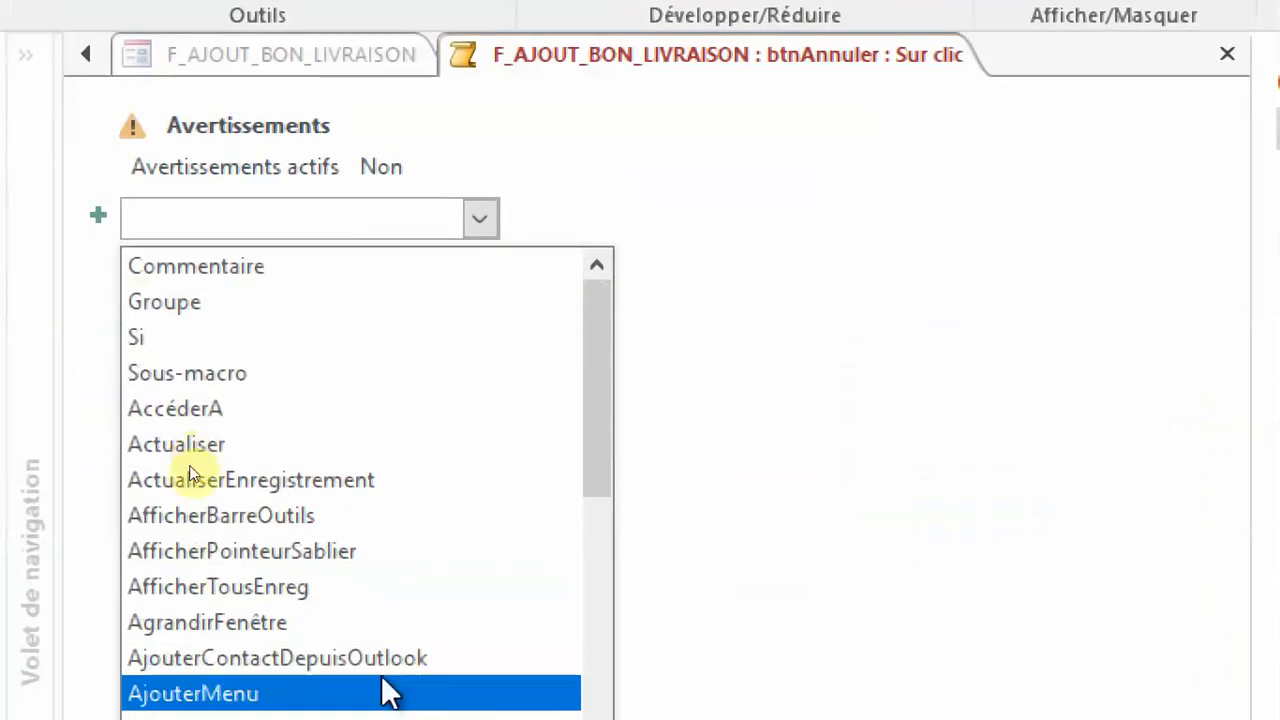
scroll(390, 660, "down", 7)
scroll(379, 657, "down", 5)
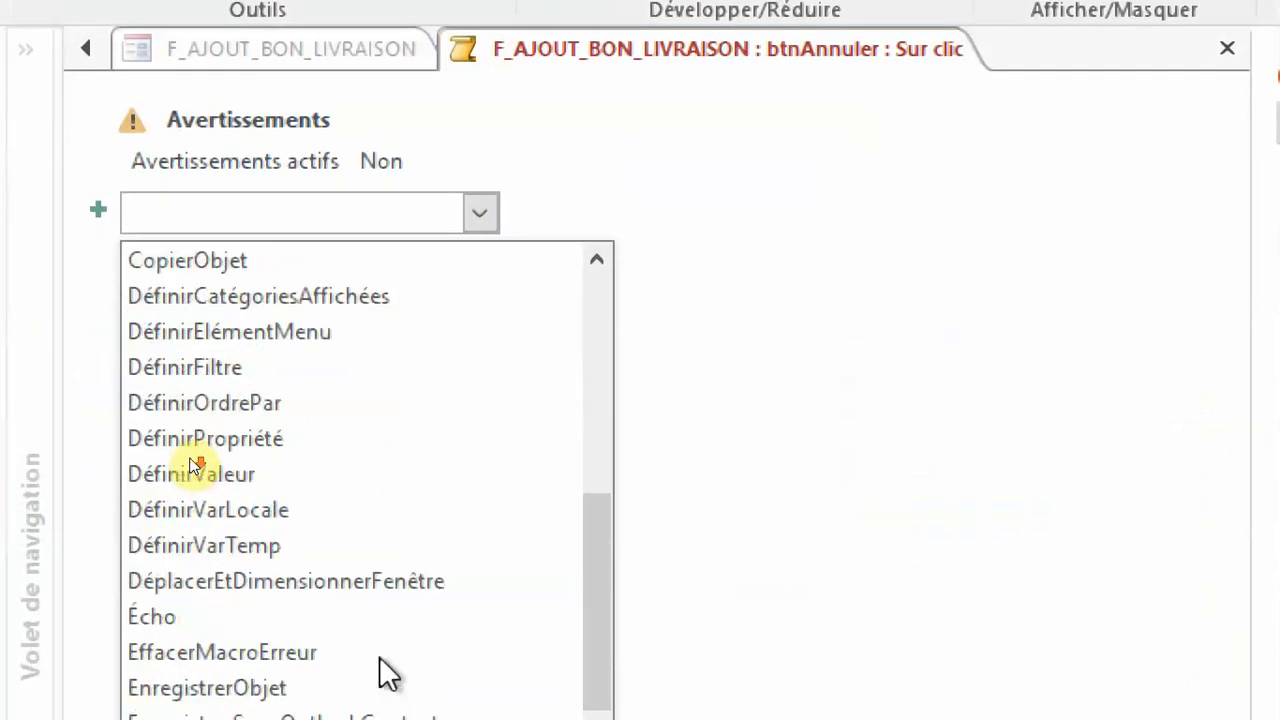
scroll(379, 656, "down", 6)
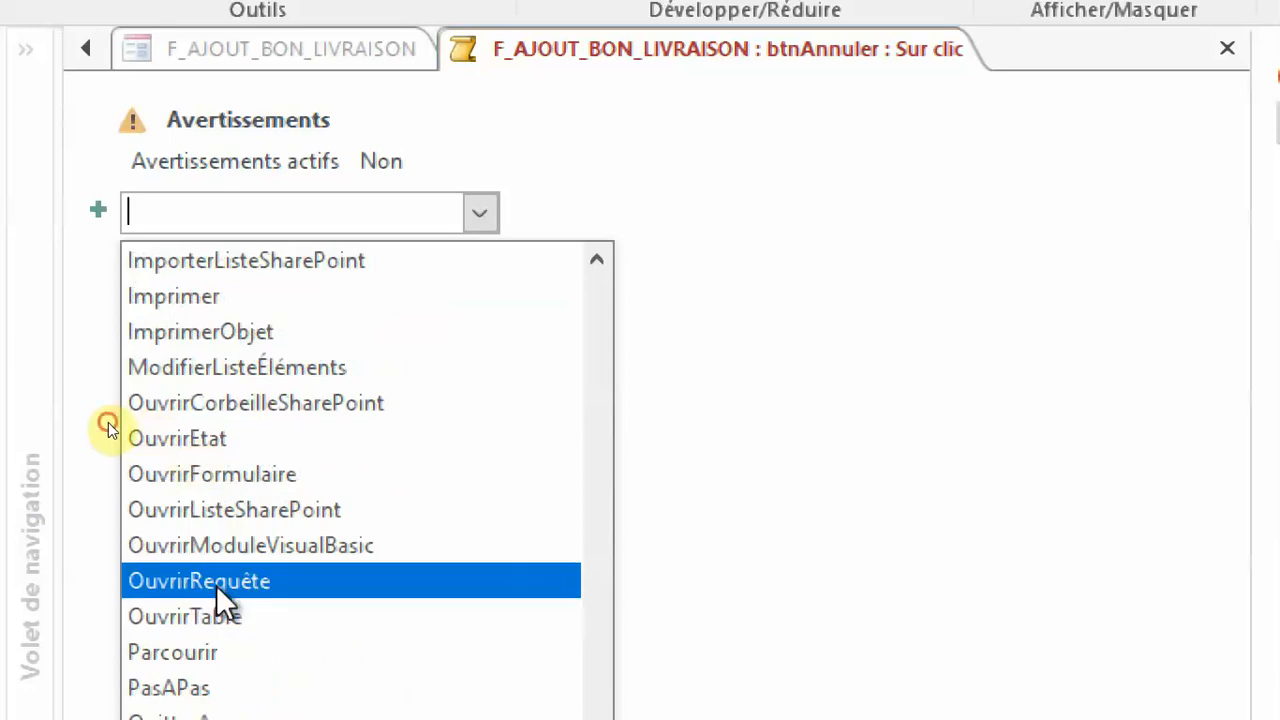
left_click(216, 583)
left_click(1157, 261)
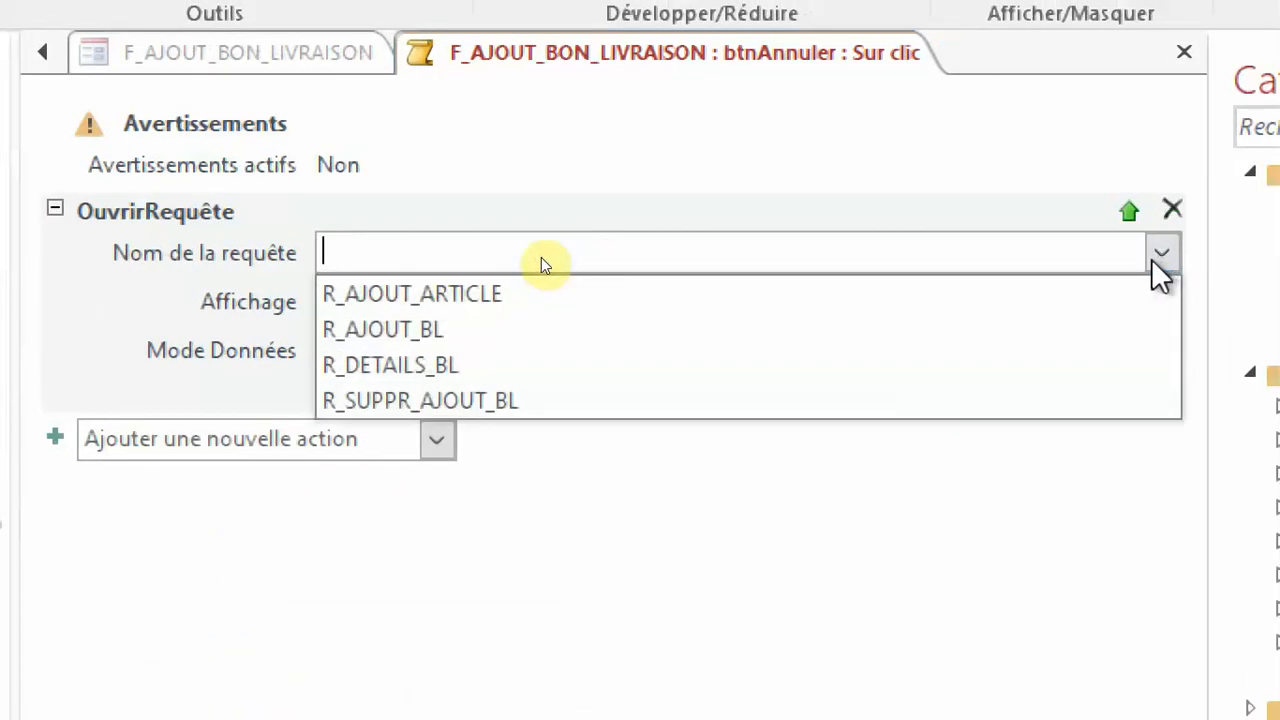
left_click(434, 396)
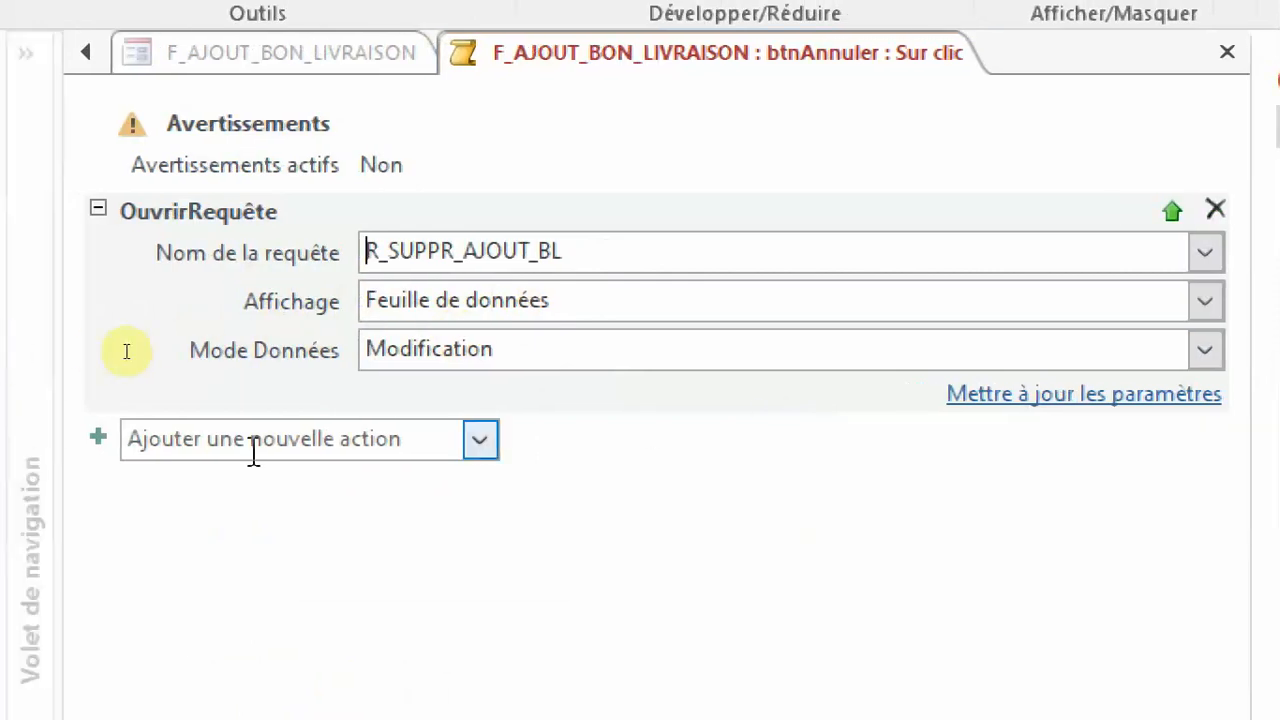
Add a FermerFenêtre action with Enregistrer set to Non, and save and close the macro.
left_click(215, 444)
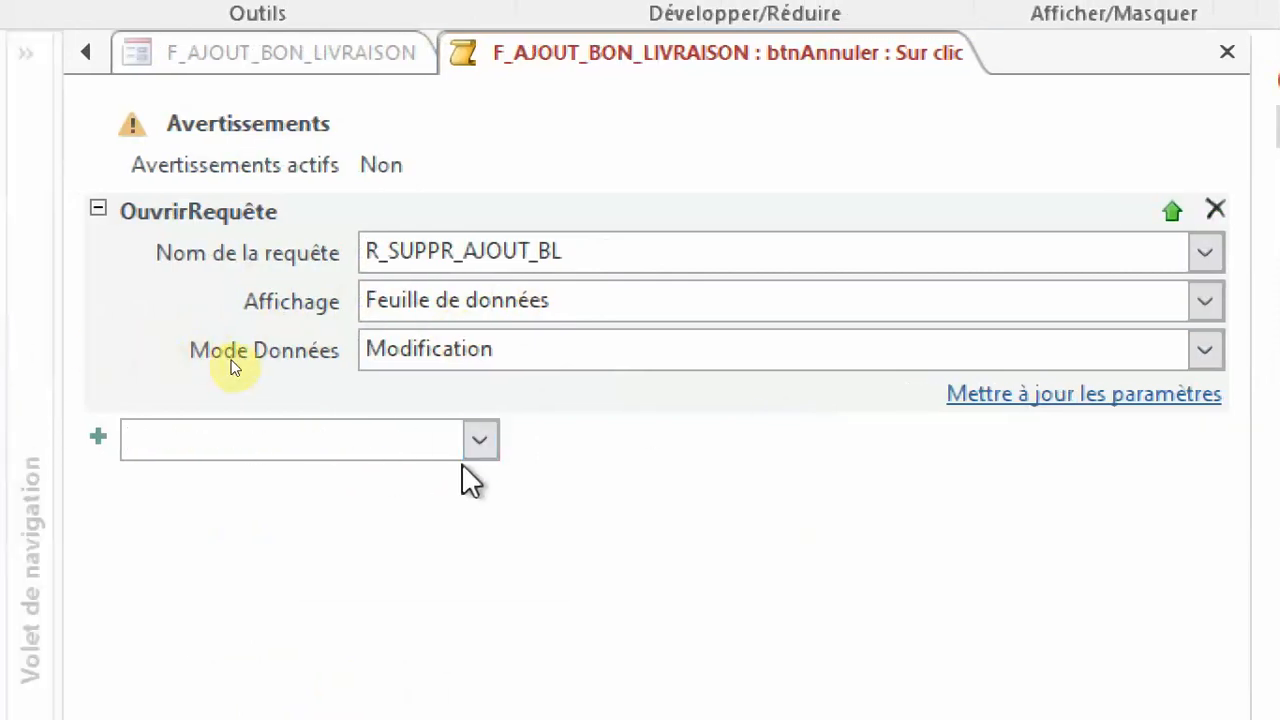
left_click(479, 441)
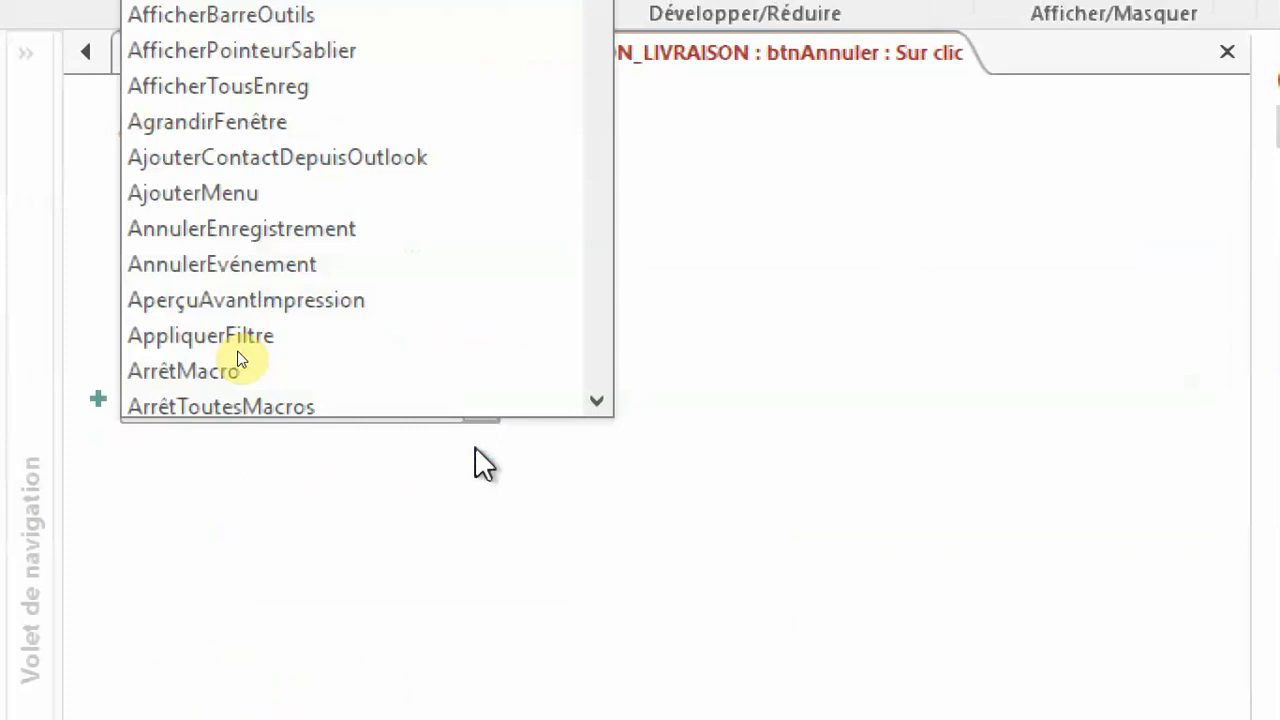
scroll(420, 206, "down", 10)
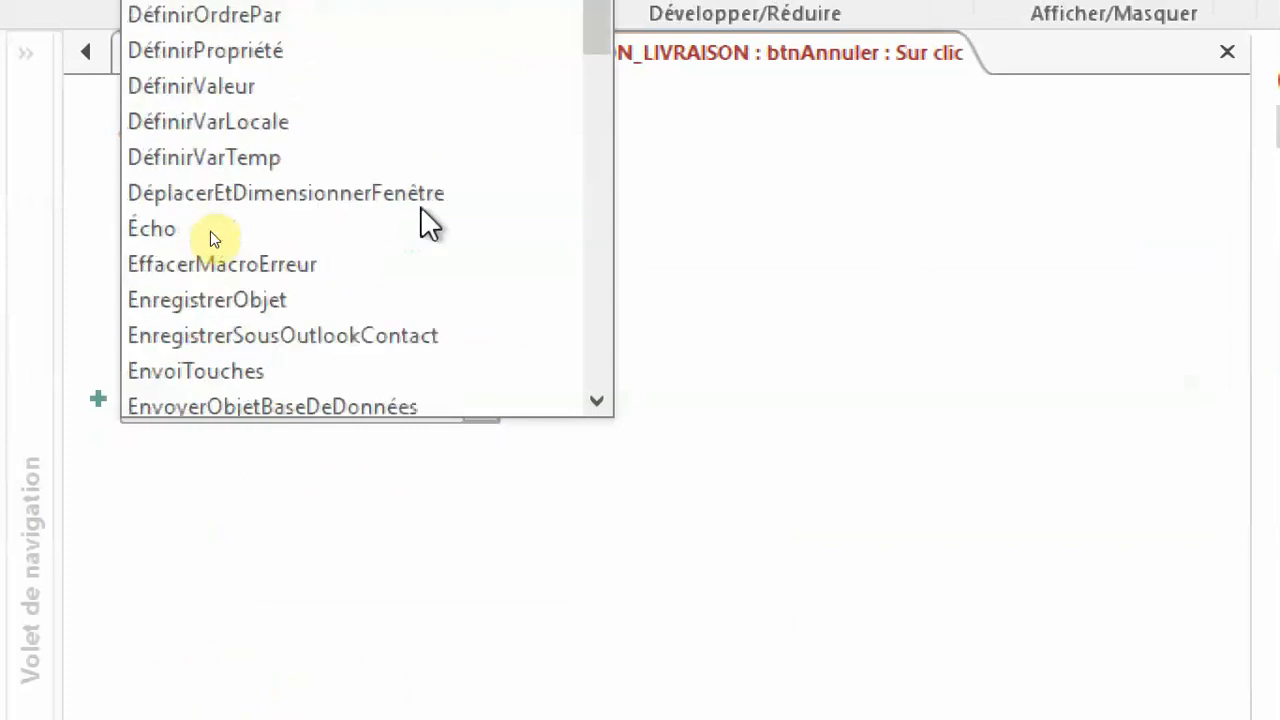
scroll(214, 234, "down", 1)
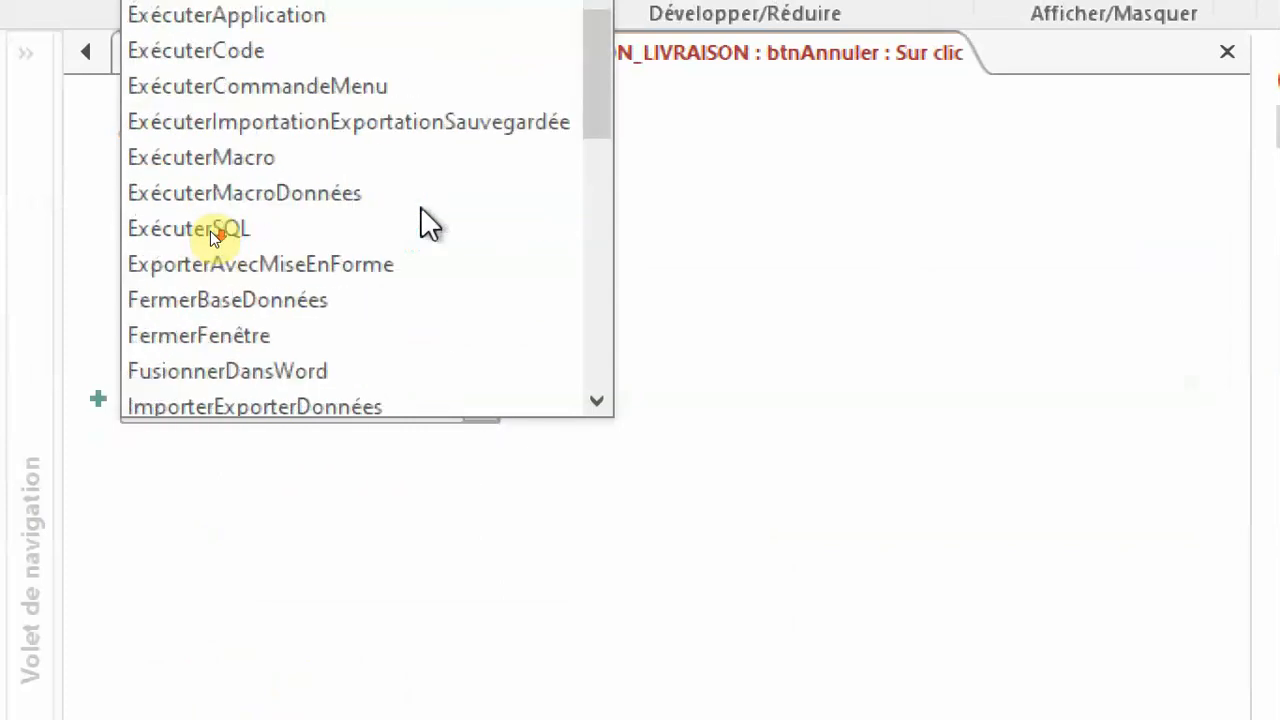
left_click(262, 336)
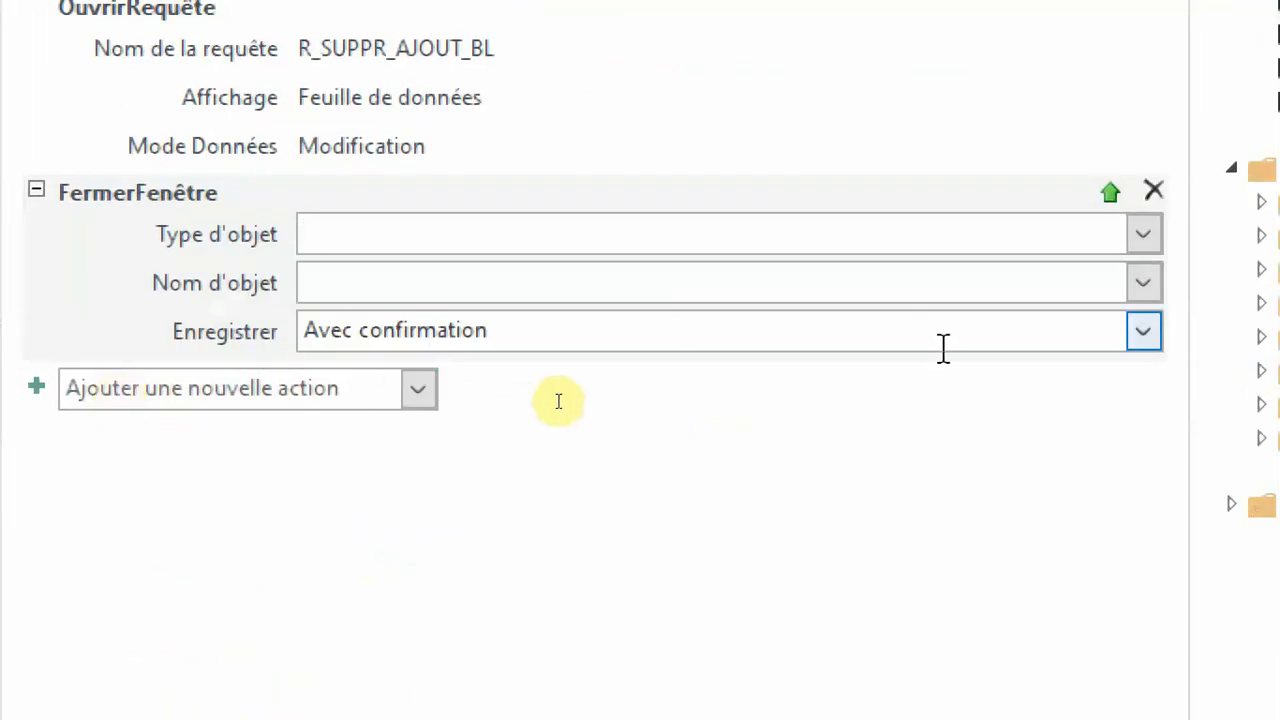
left_click(1143, 333)
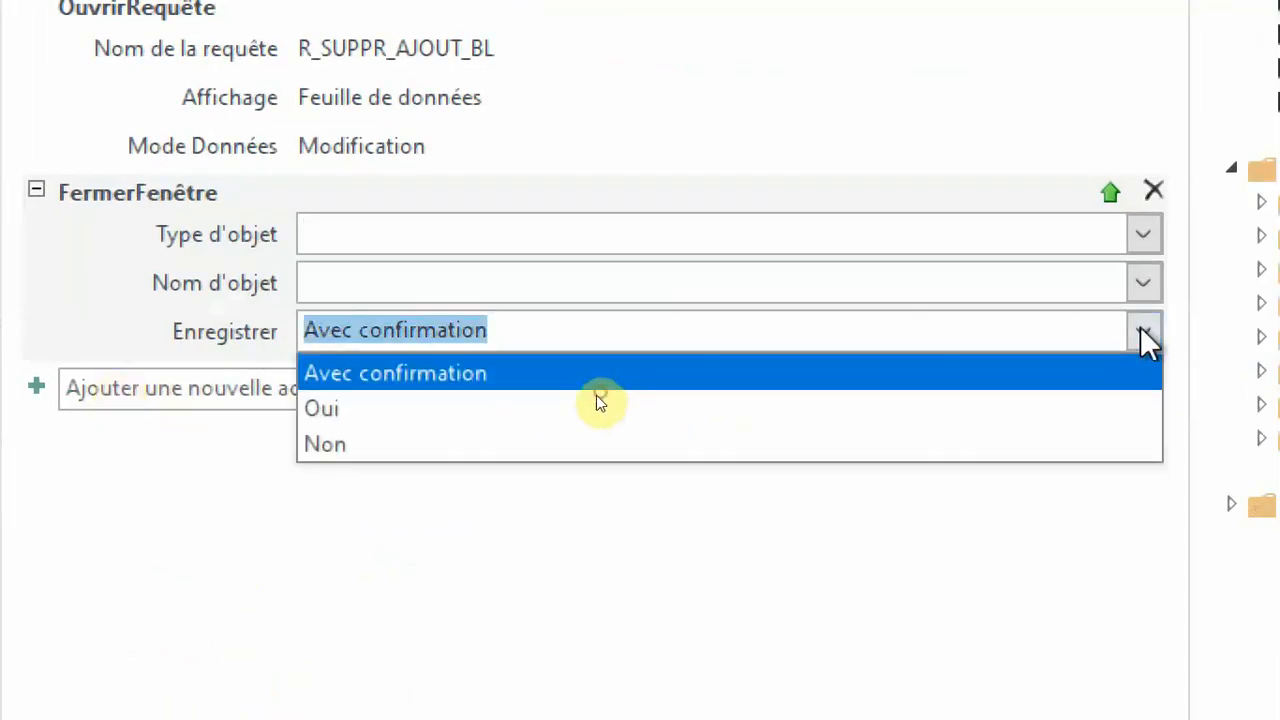
left_click(465, 441)
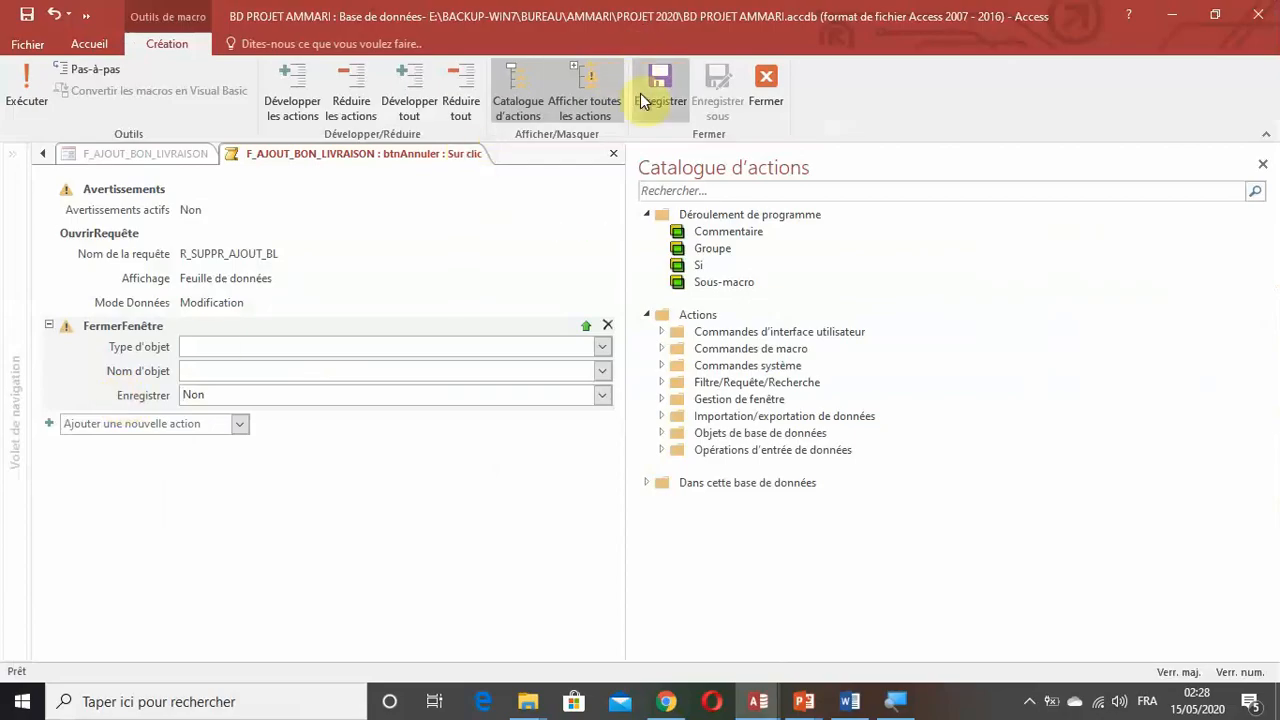
left_click(667, 93)
left_click(762, 88)
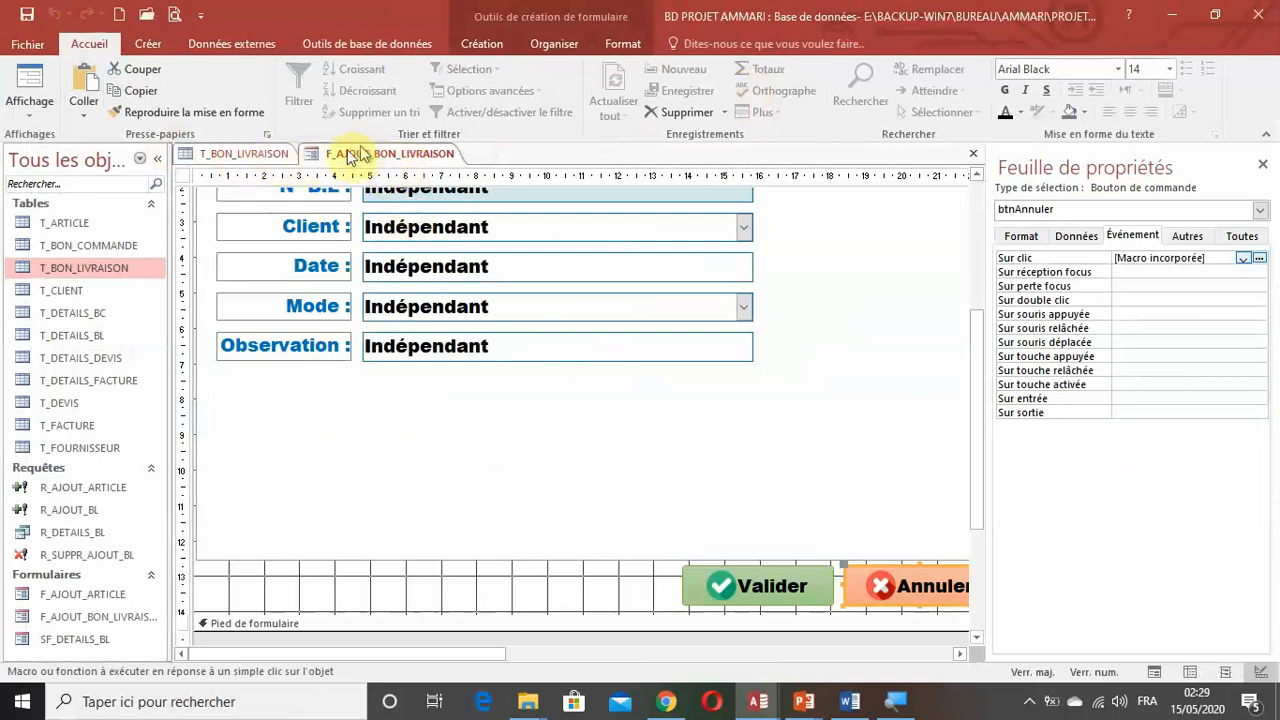
Display F_AJOUT_BON_LIVRAISON in form view and refresh T_BON_LIVRAISON behind it to check for the added delivery note.
left_click(27, 84)
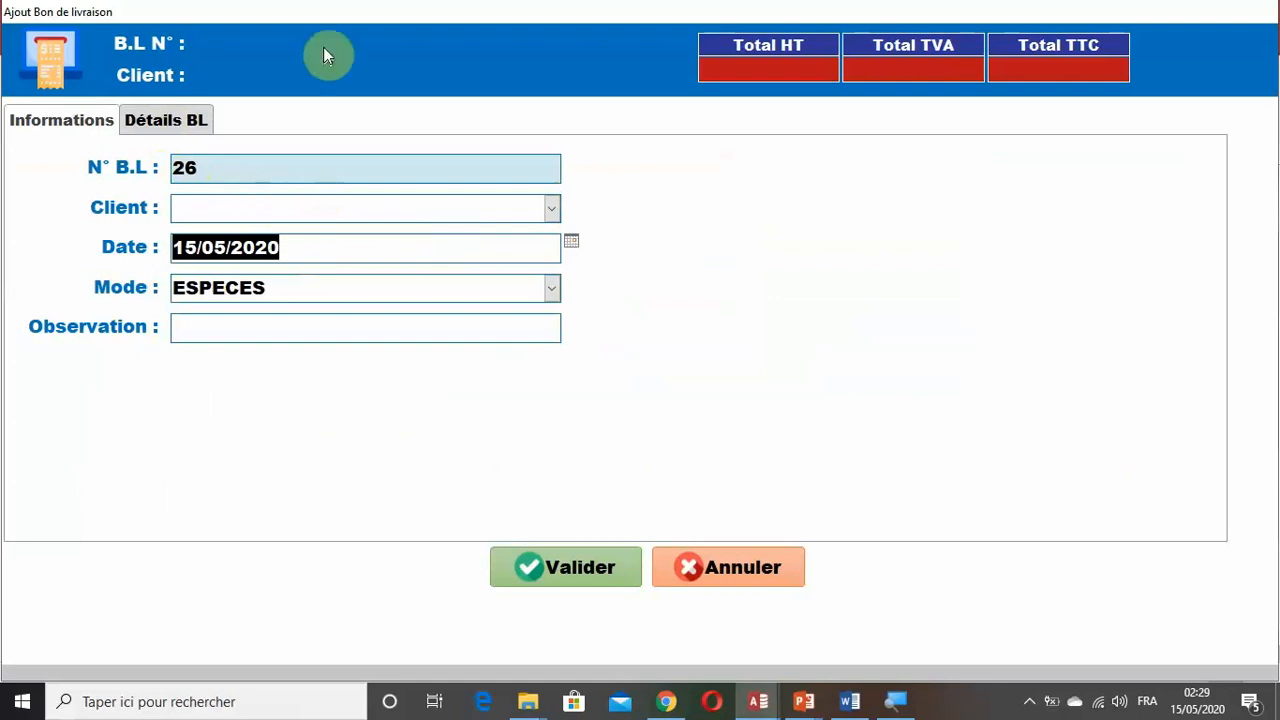
left_click_drag(323, 47, 932, 202)
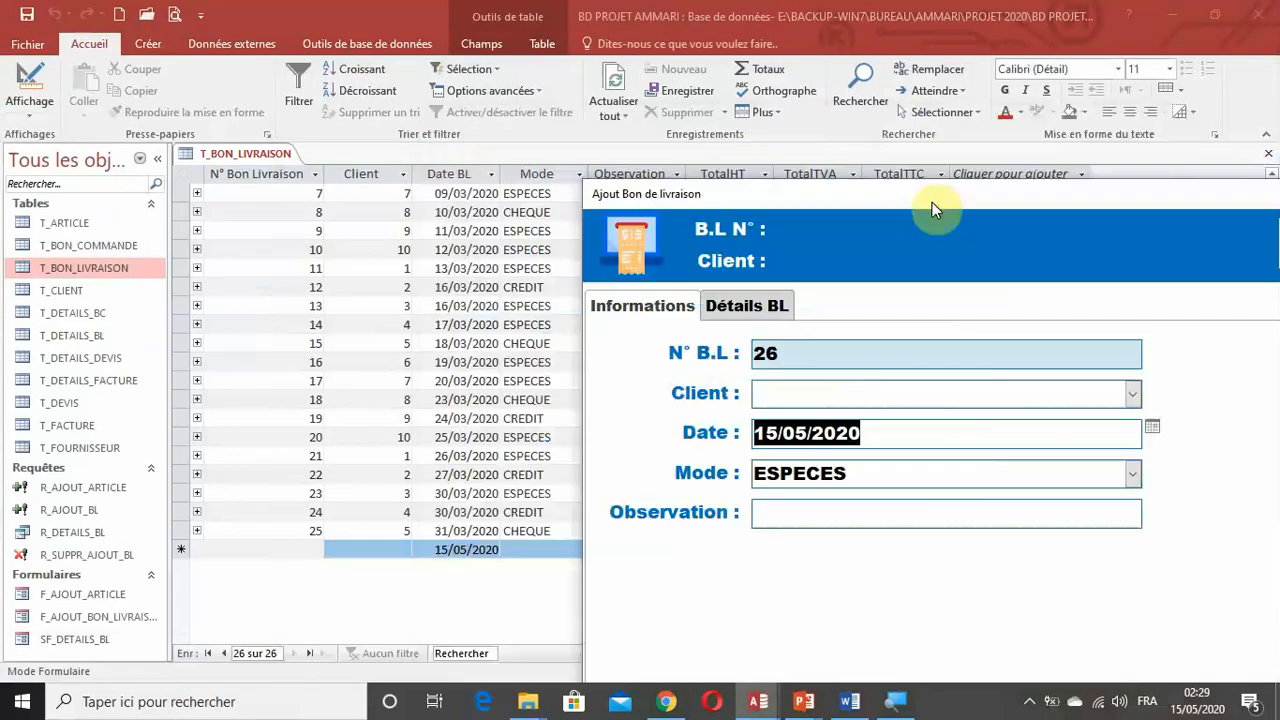
left_click(300, 476)
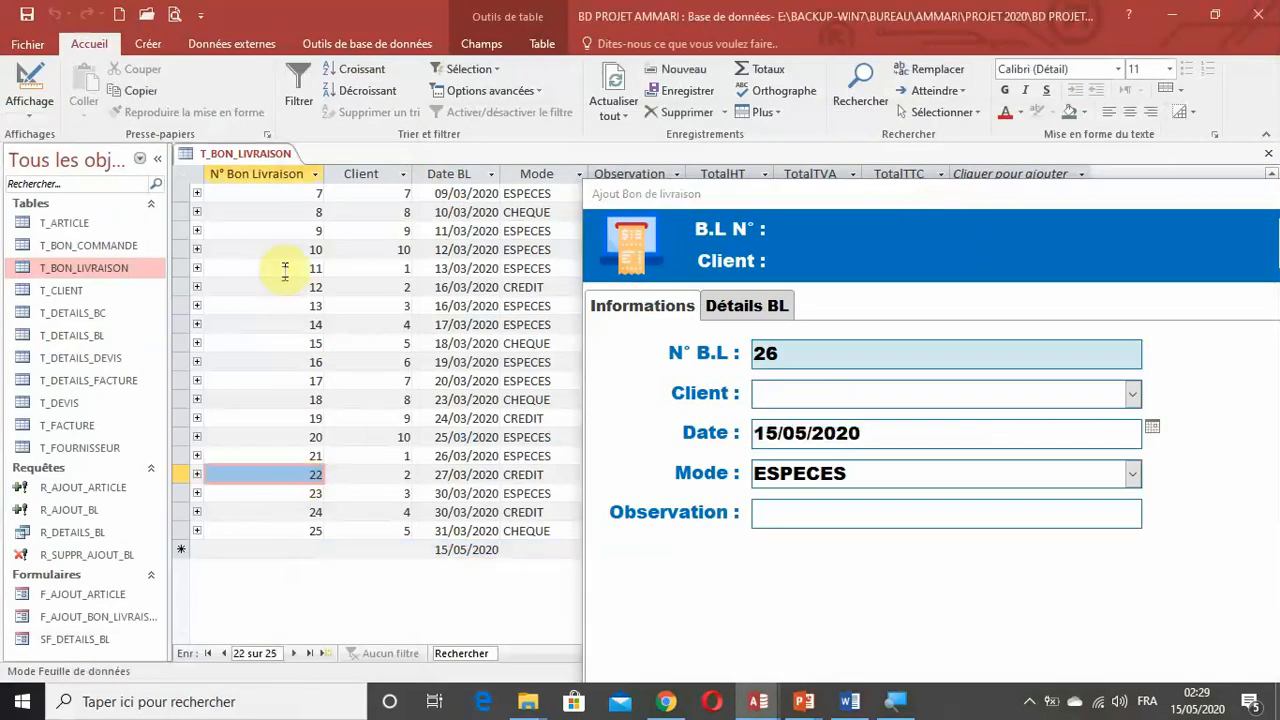
left_click(612, 88)
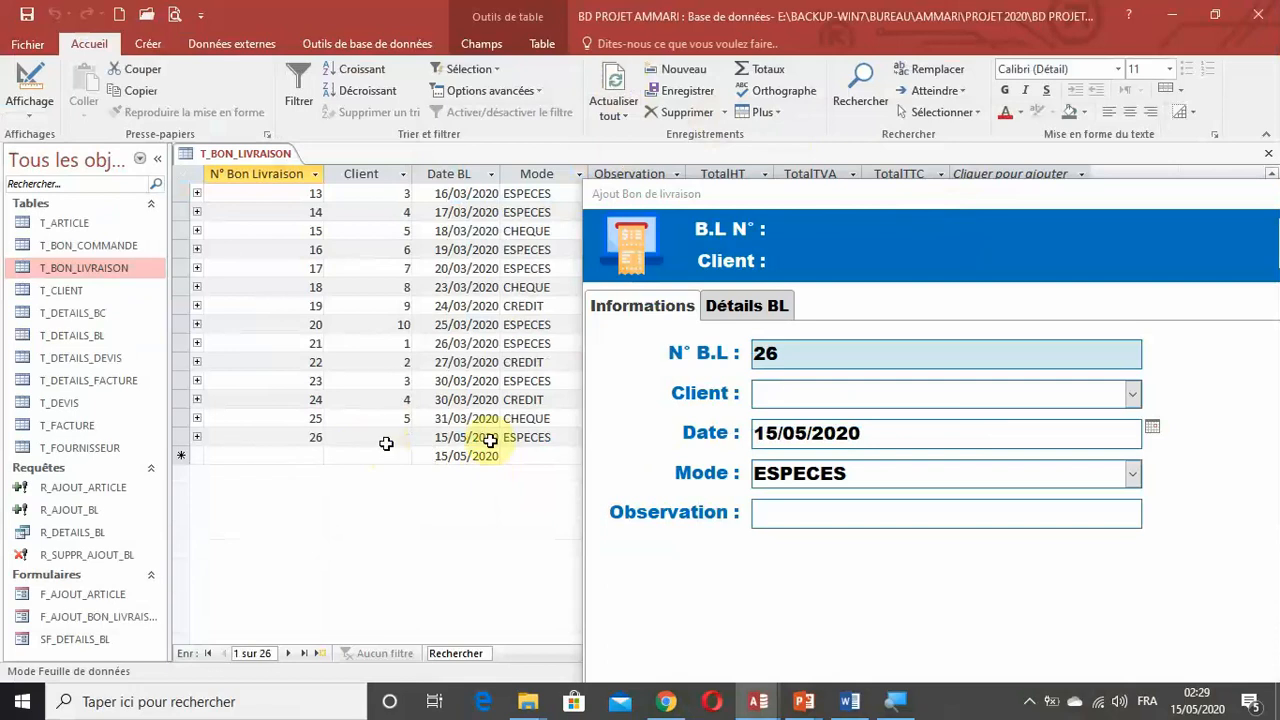
Cancel the delivery note with the pop-up's Annuler button and refresh T_BON_LIVRAISON to check the deletion.
left_click_drag(795, 197, 276, 28)
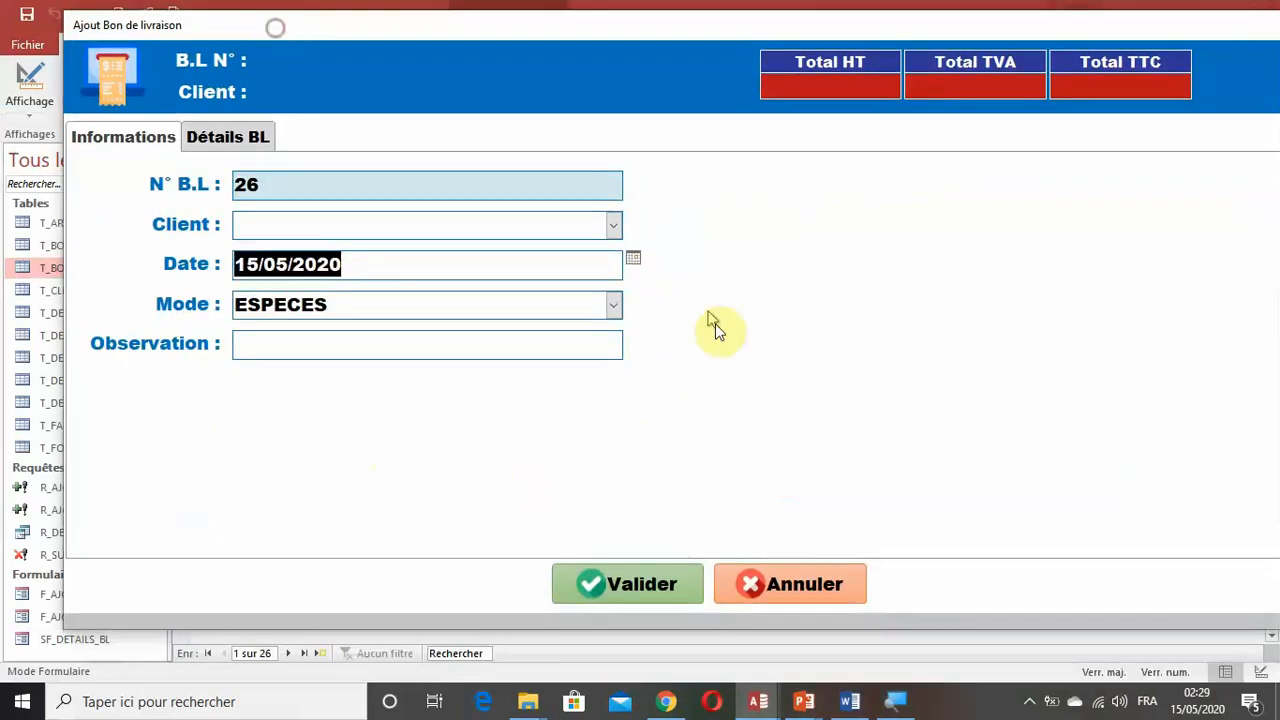
left_click(787, 596)
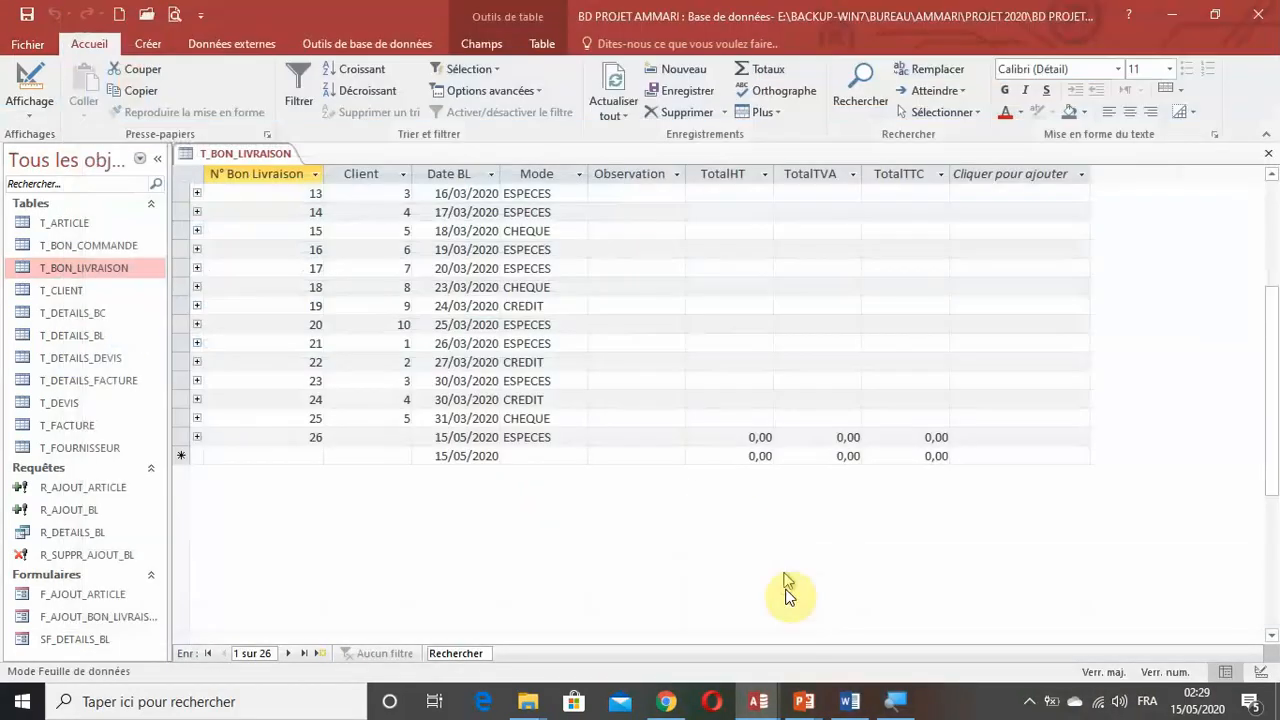
left_click(628, 104)
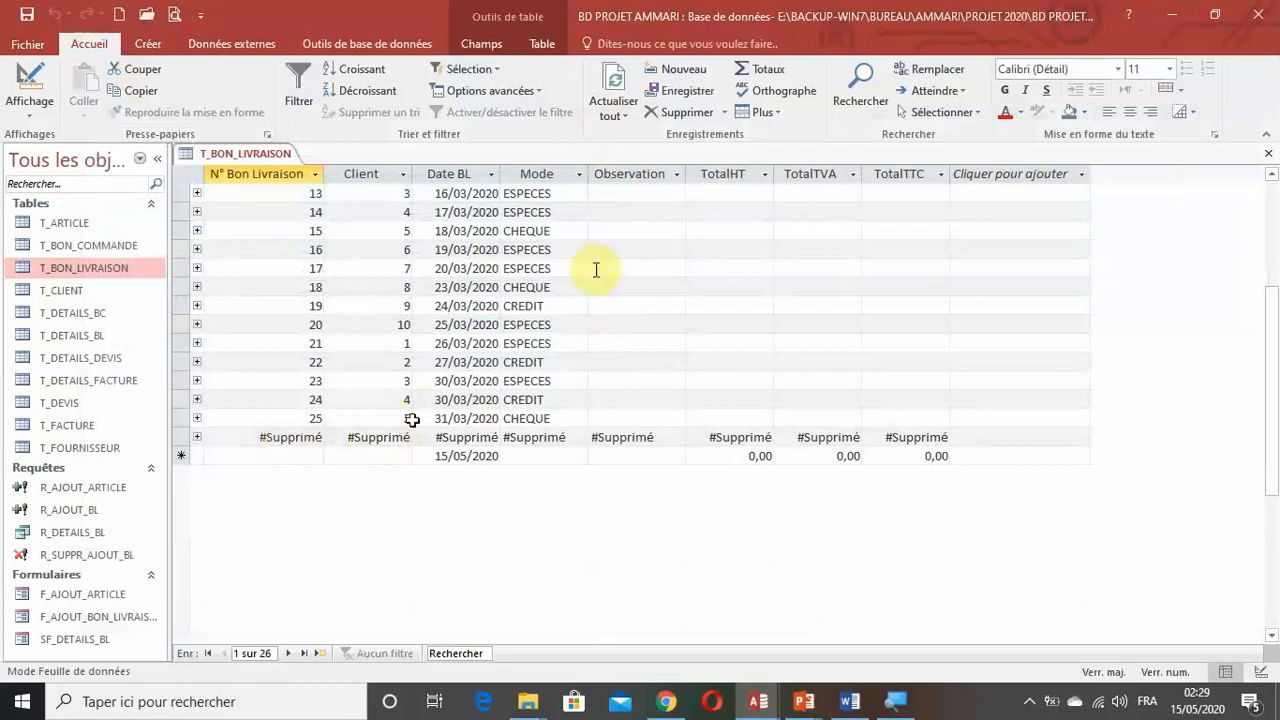
left_click(612, 80)
scroll(658, 458, "down", 4)
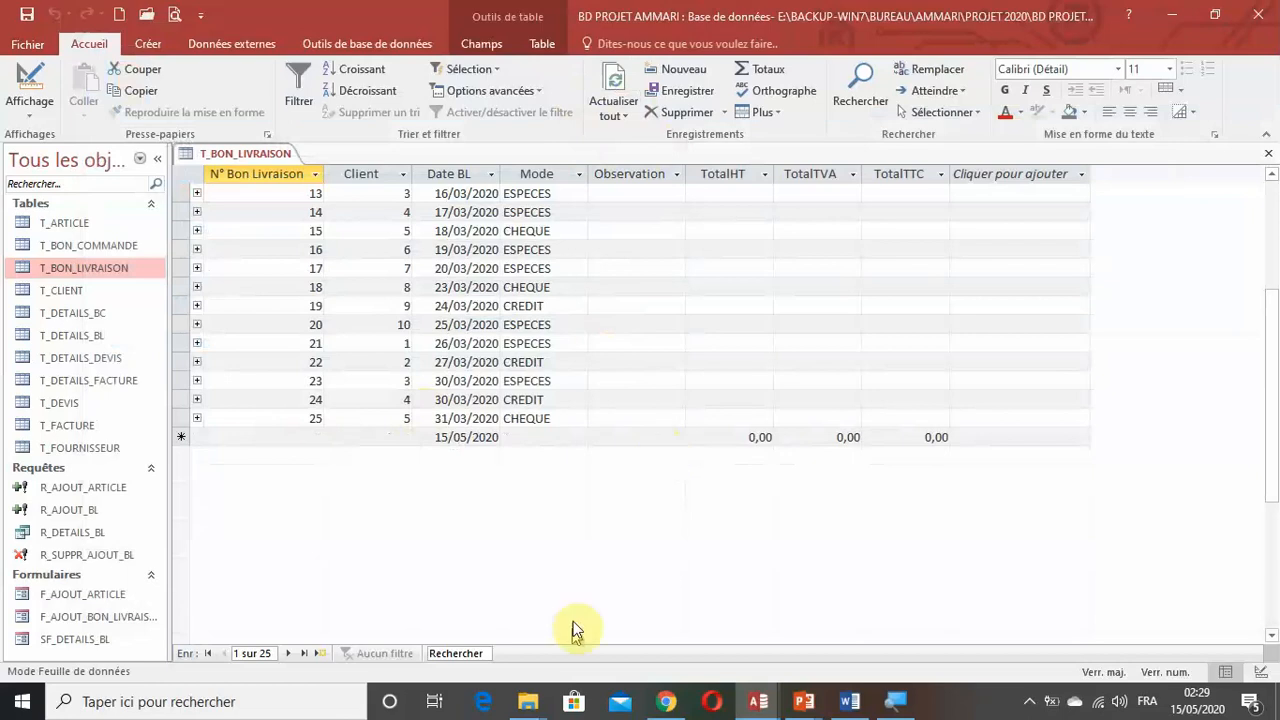
In the other Access database's delivery note form, try clients EXTRA FORMATION PRIVEE and NEED FORMATION PRIVE to check the header, and return to BD PROJET AMMARI.
mouse_move(760, 697)
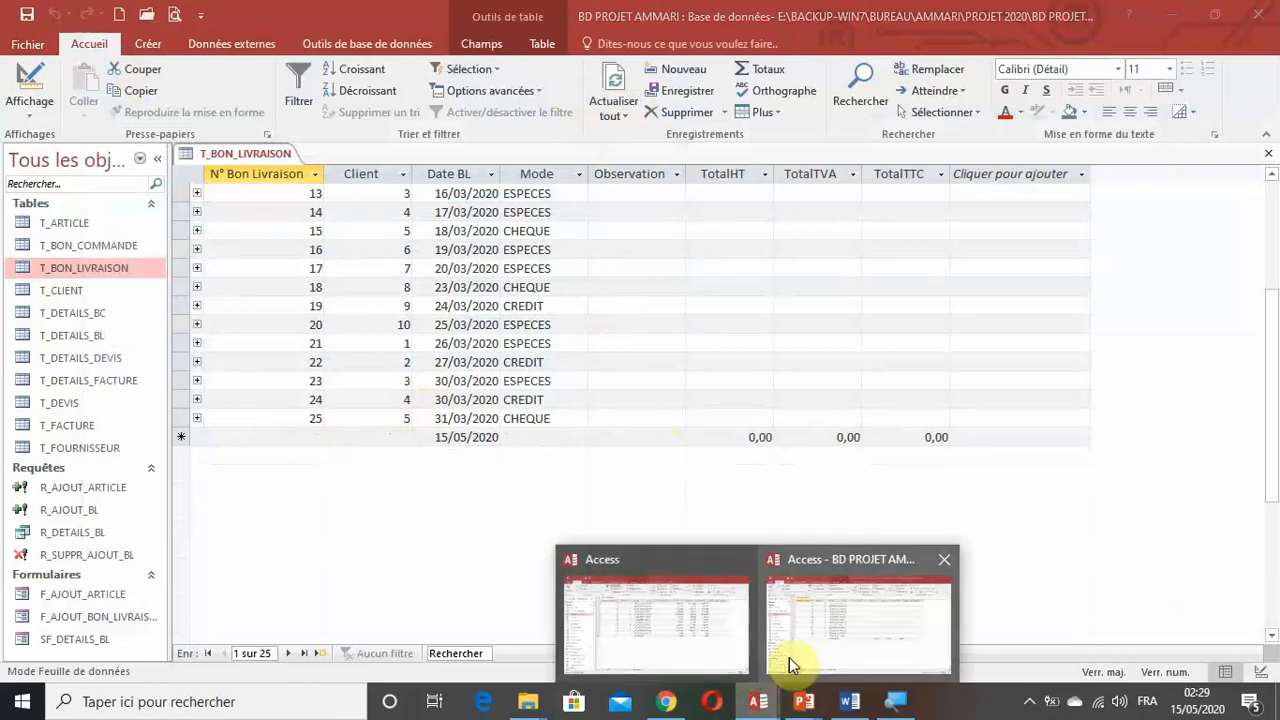
left_click(648, 607)
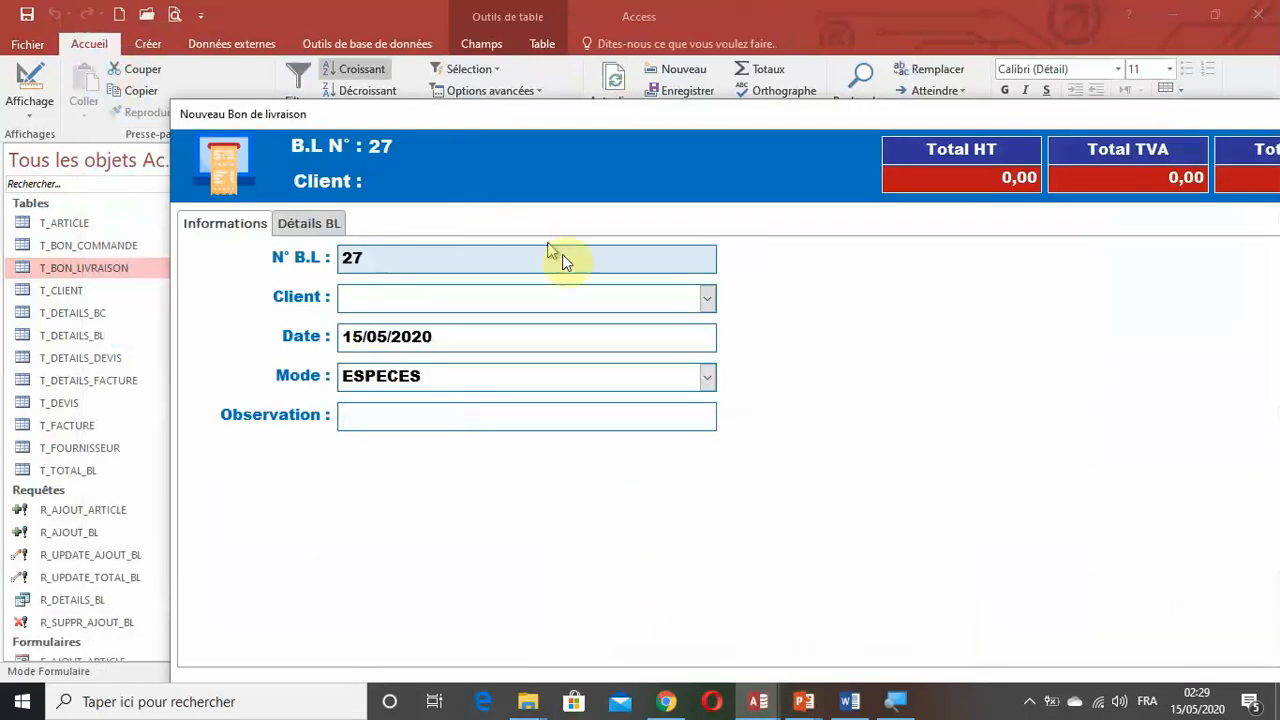
left_click(704, 300)
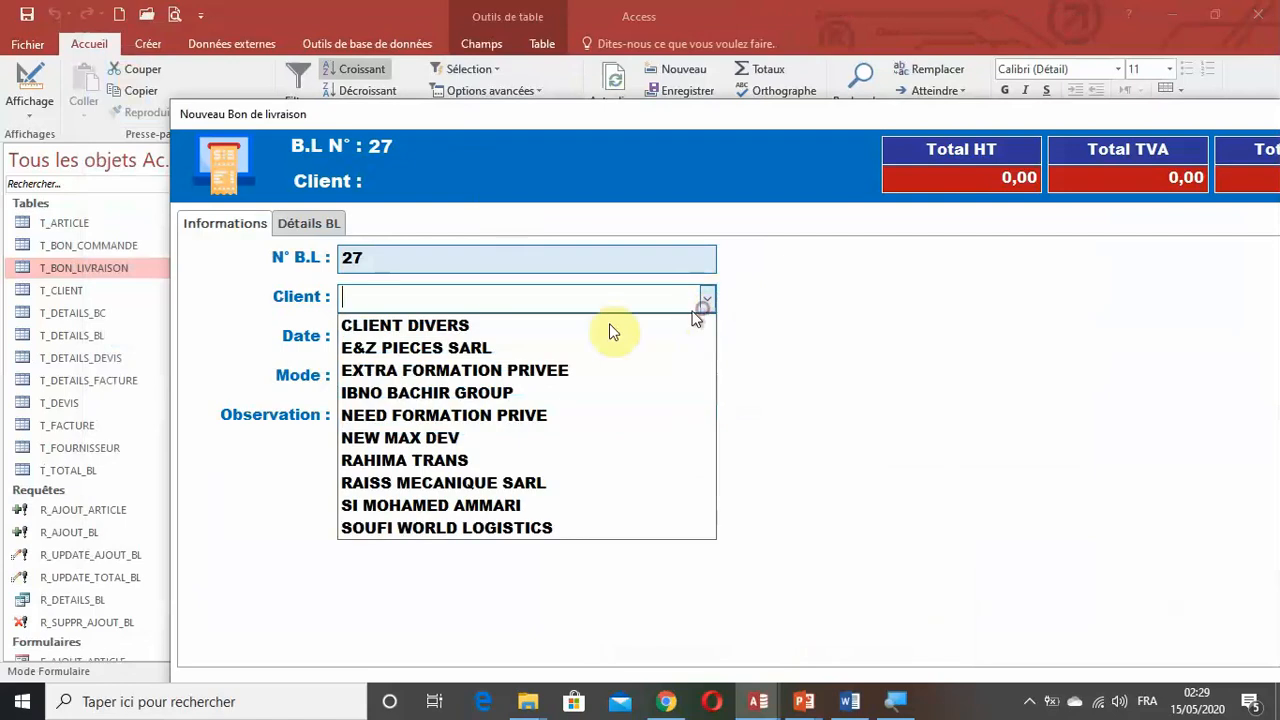
left_click(509, 374)
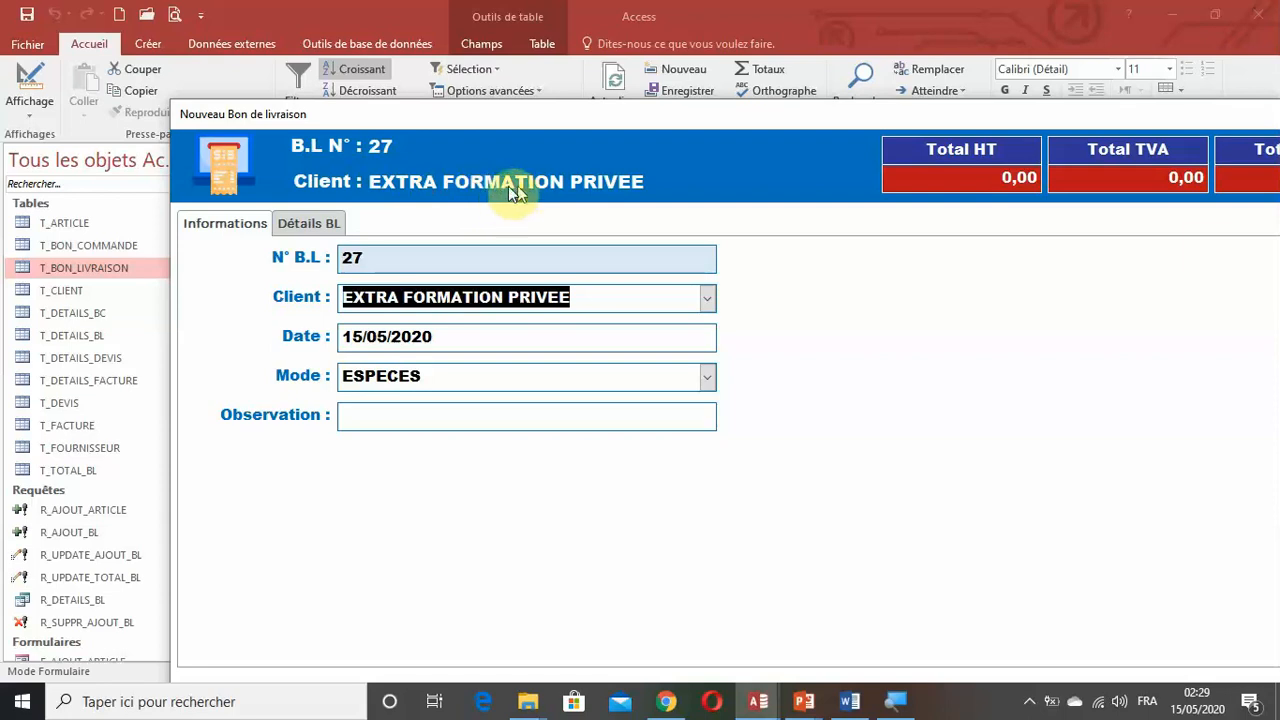
left_click(705, 298)
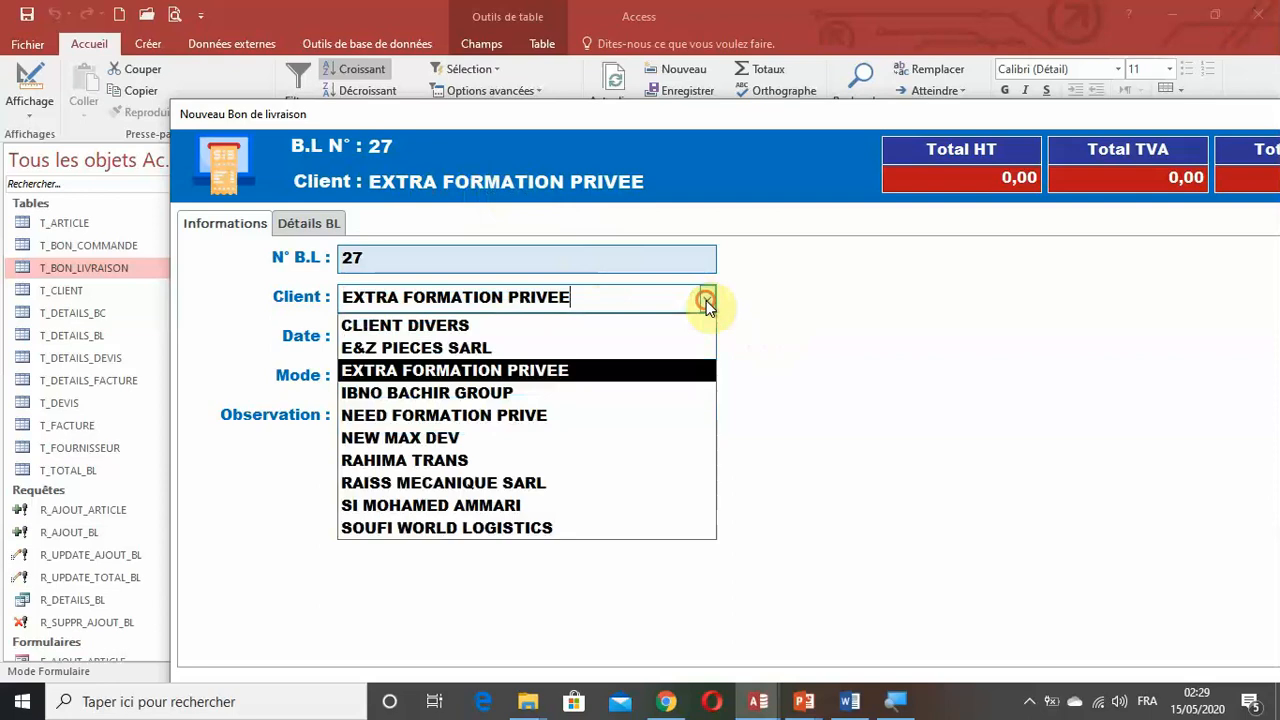
left_click(543, 415)
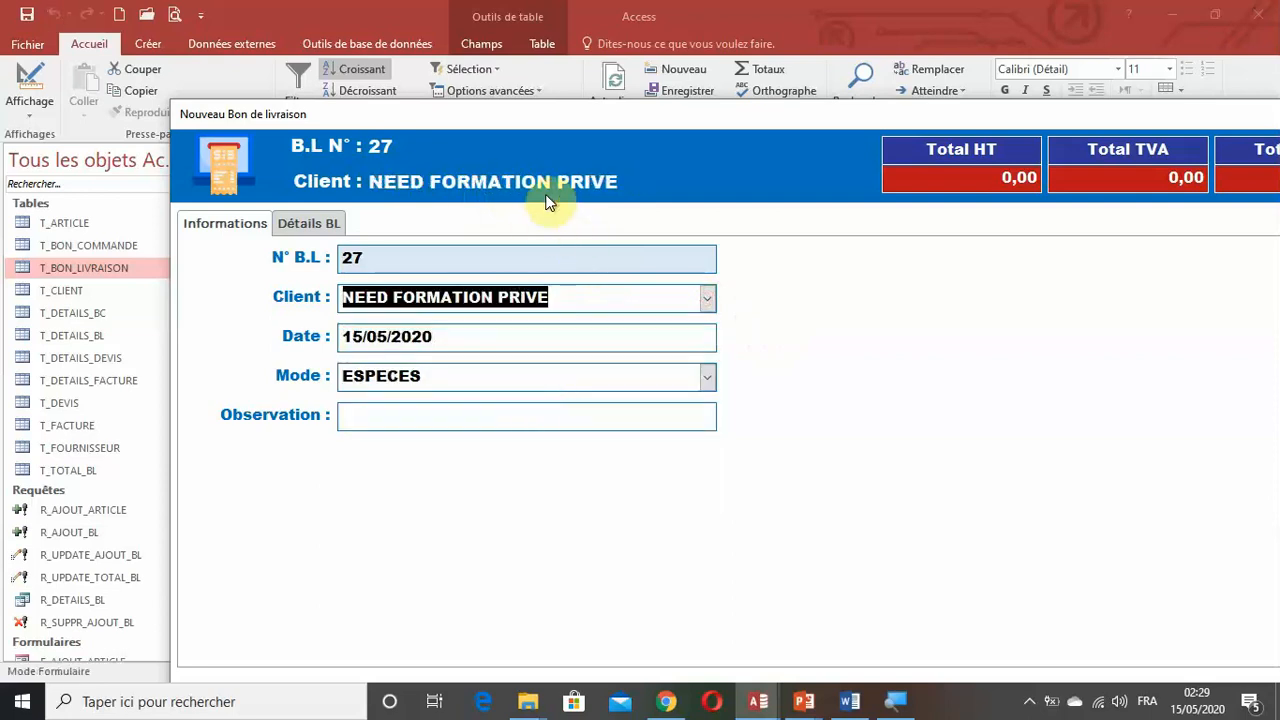
left_click(758, 701)
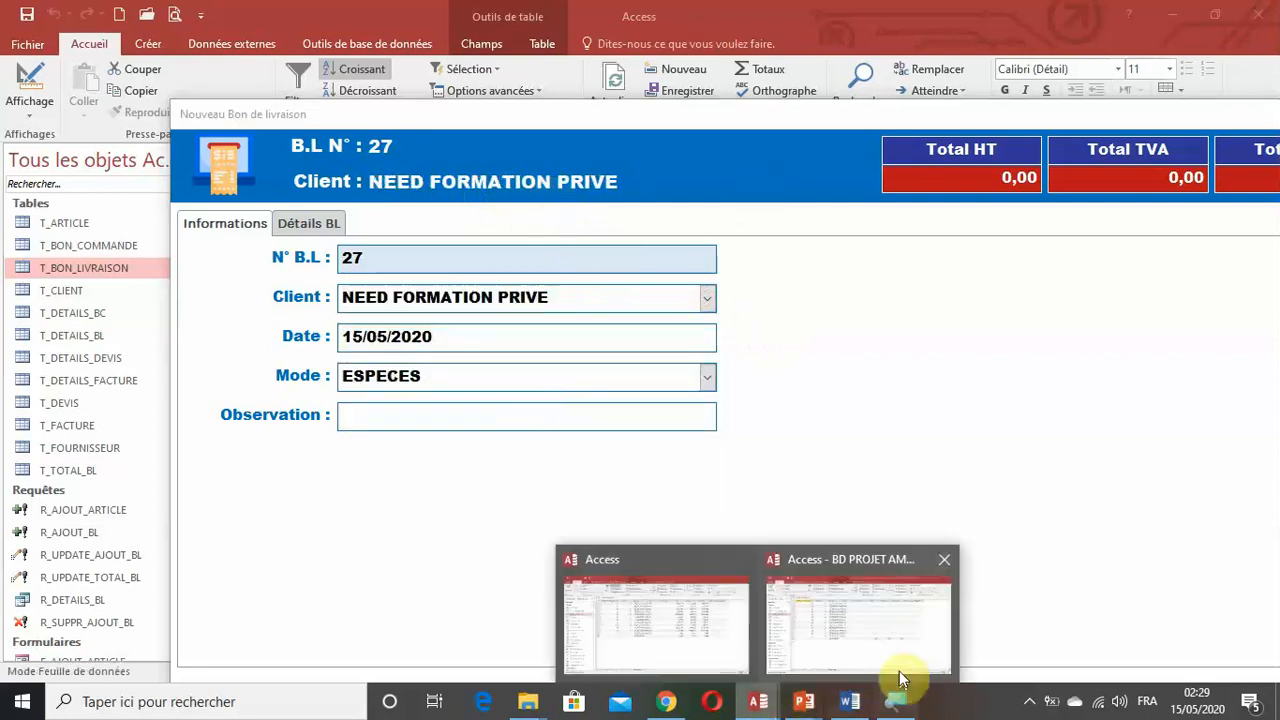
left_click(893, 656)
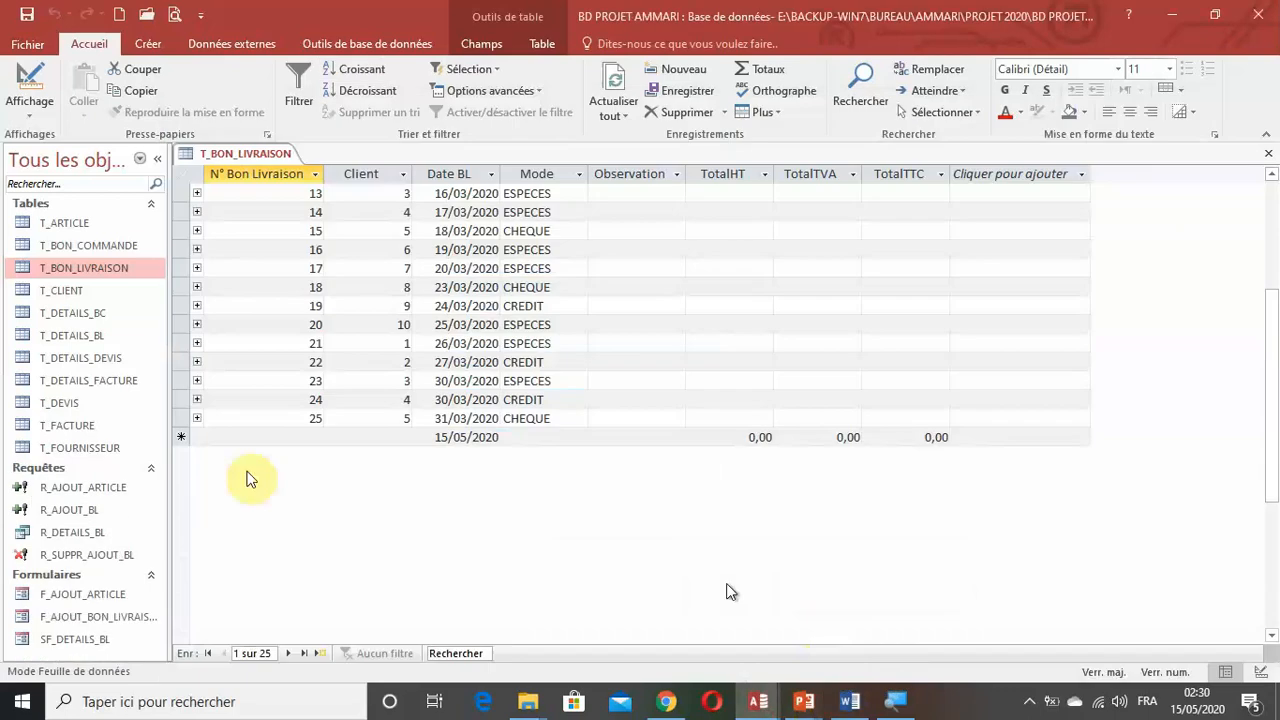
Open F_AJOUT_BON_LIVRAISON in design view and start a macro for the Après MAJ event of the Client combo box.
right_click(90, 616)
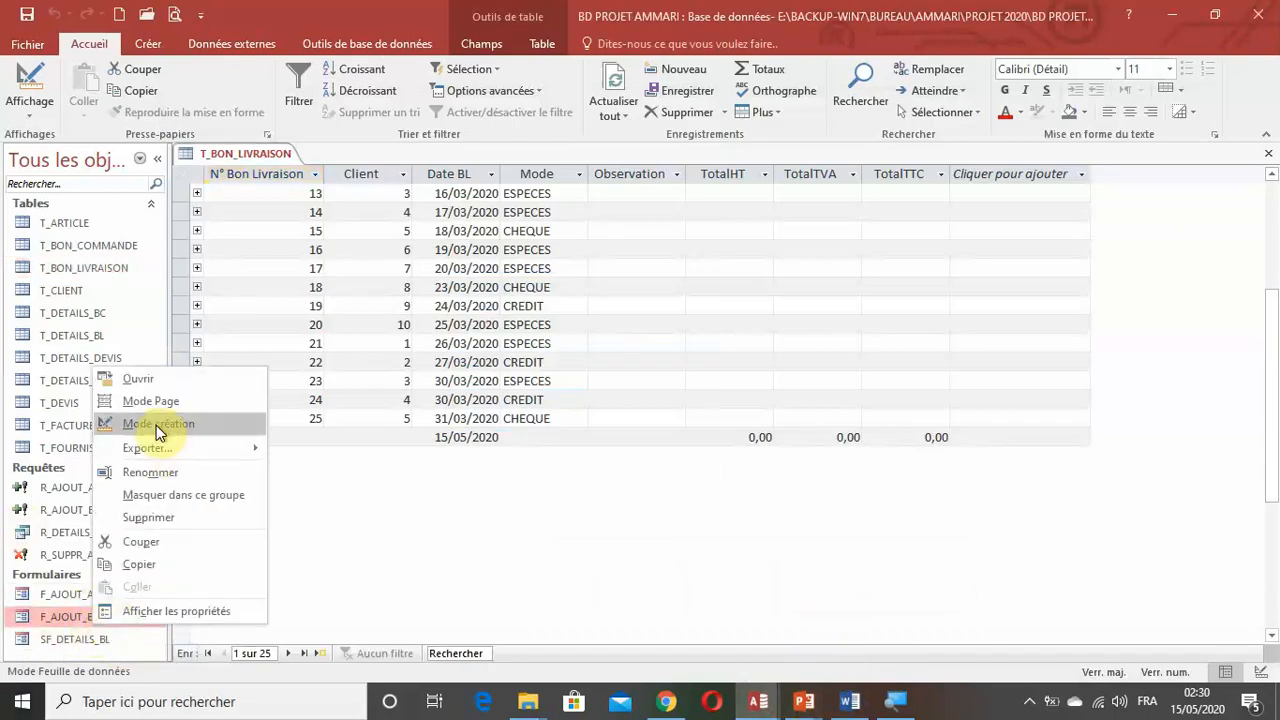
left_click(156, 425)
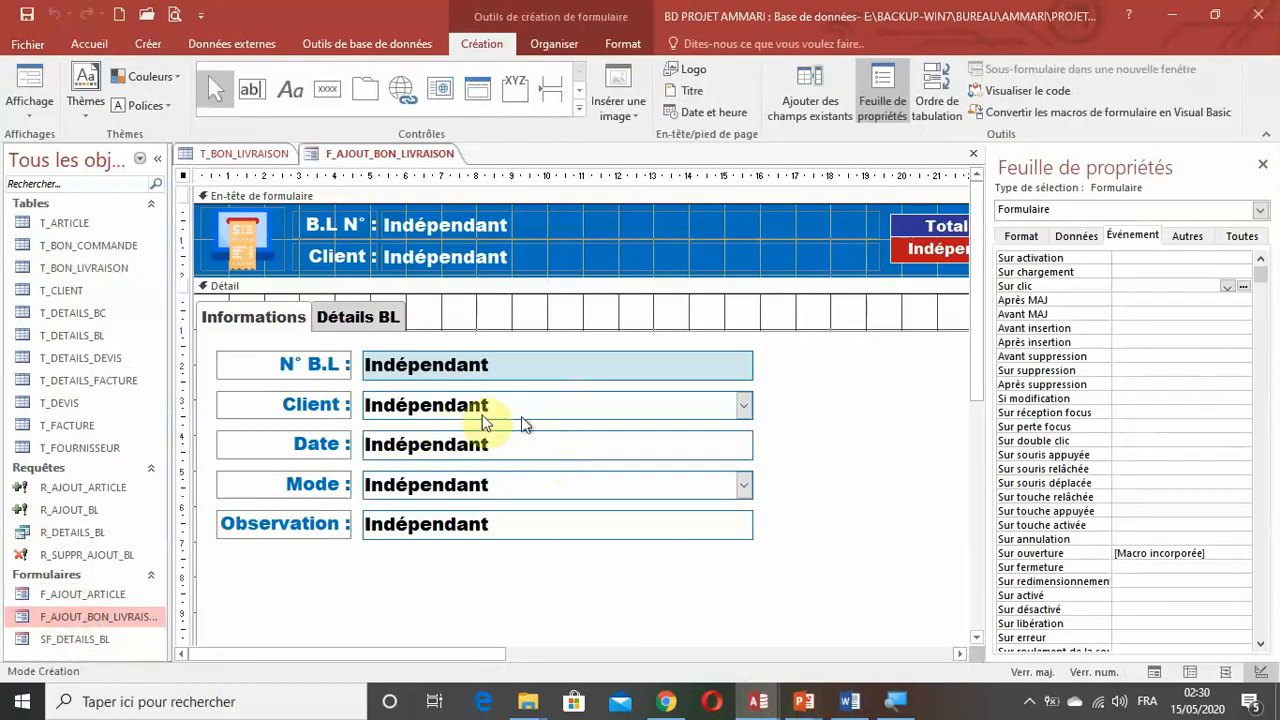
left_click(486, 408)
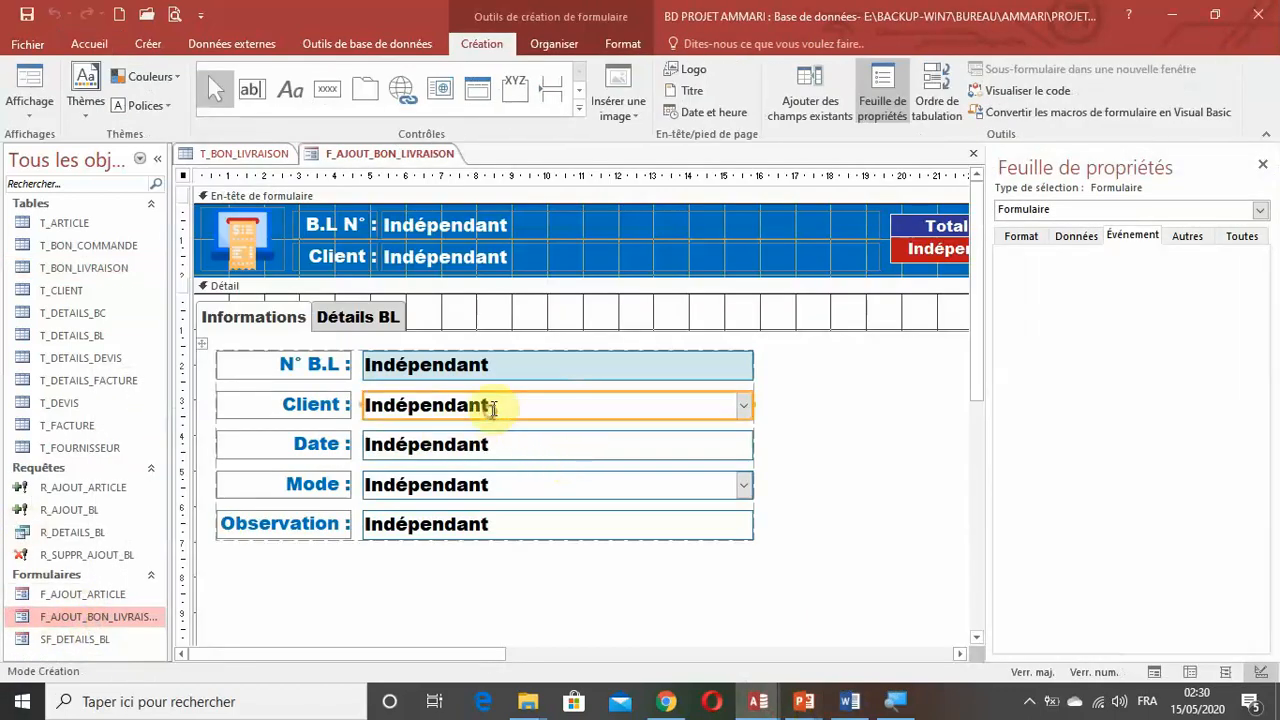
left_click(1144, 240)
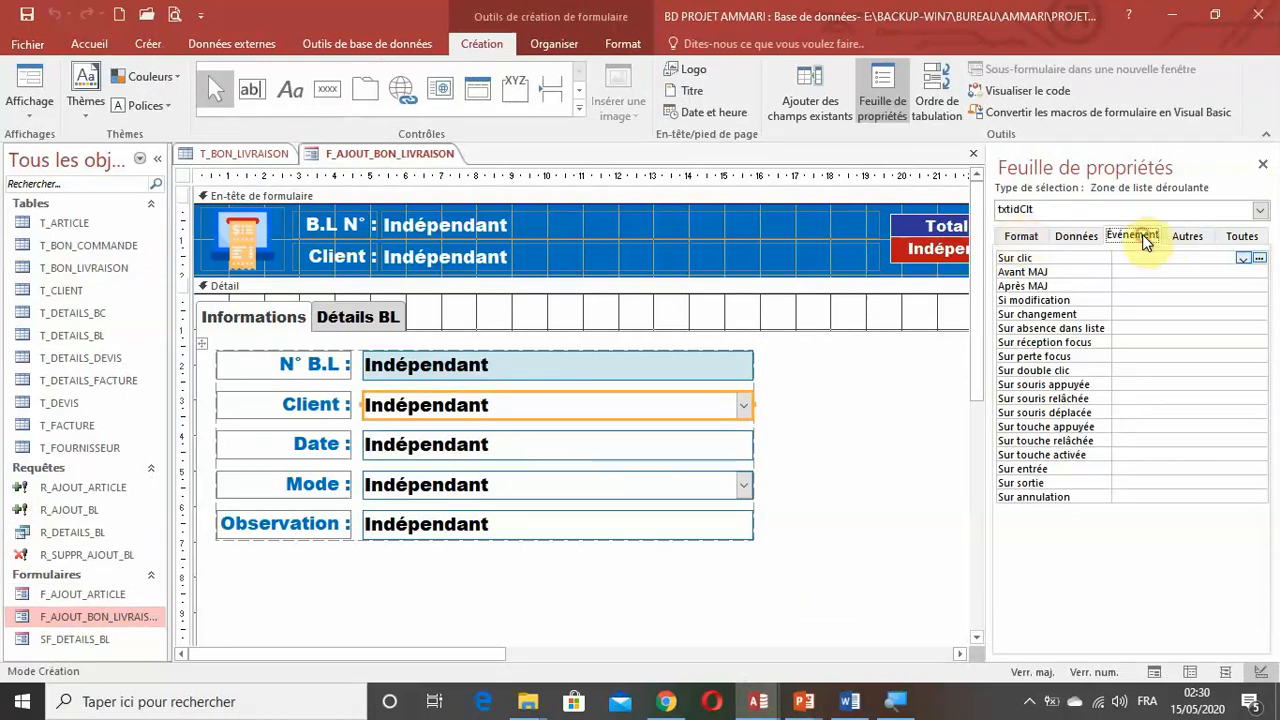
left_click(1040, 286)
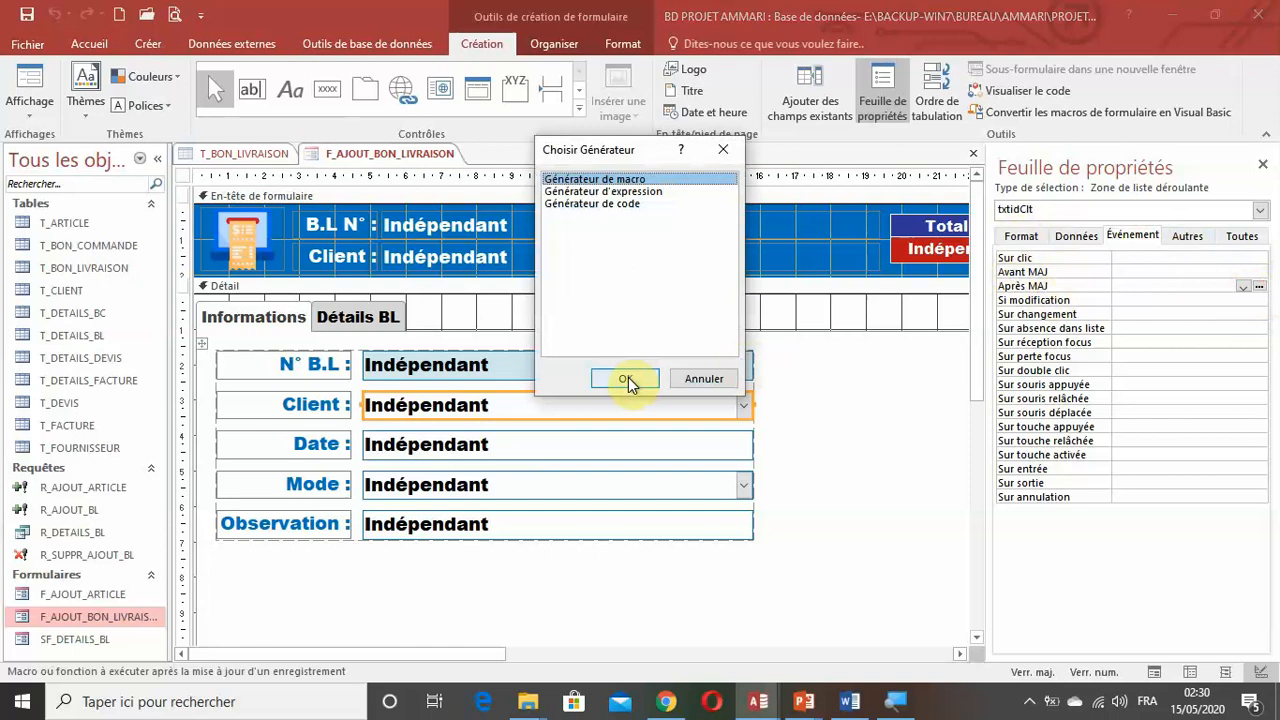
left_click(628, 377)
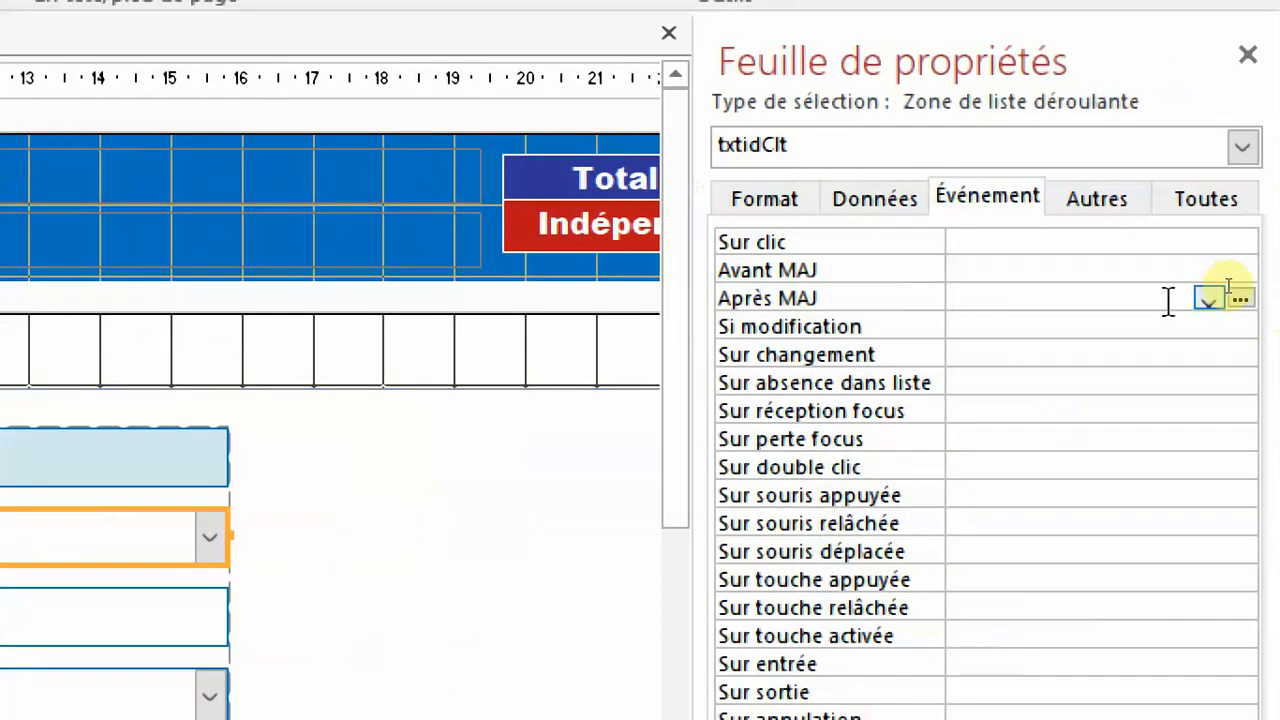
Create an Après MAJ macro for the Client combo box with a DéfinirValeur action whose Élément is [TitreClt].
left_click(1240, 298)
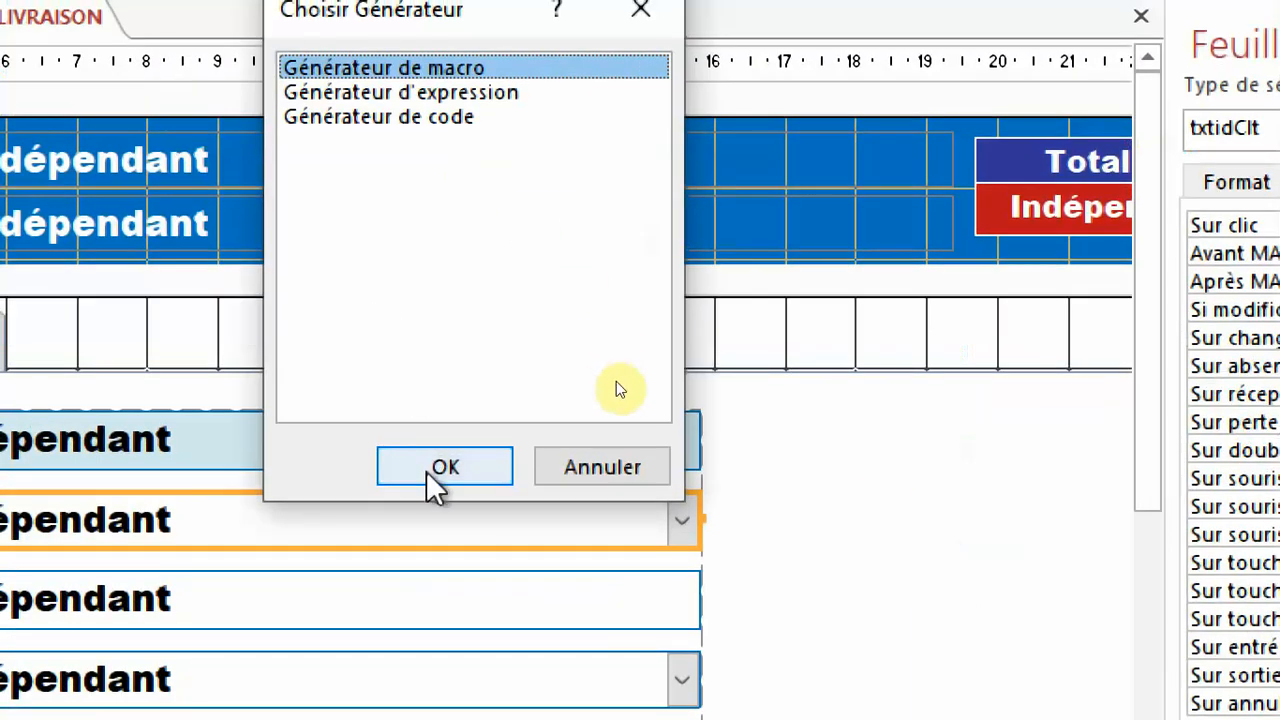
left_click(428, 485)
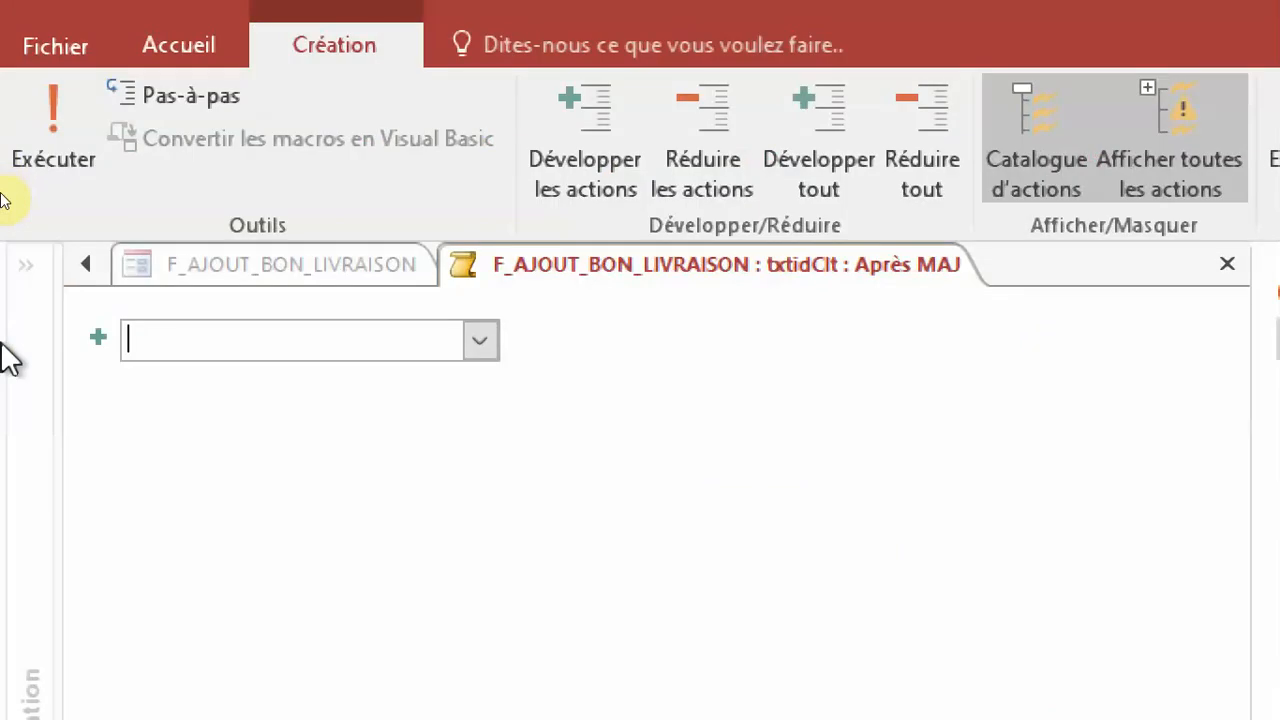
left_click(480, 346)
scroll(443, 658, "down", 6)
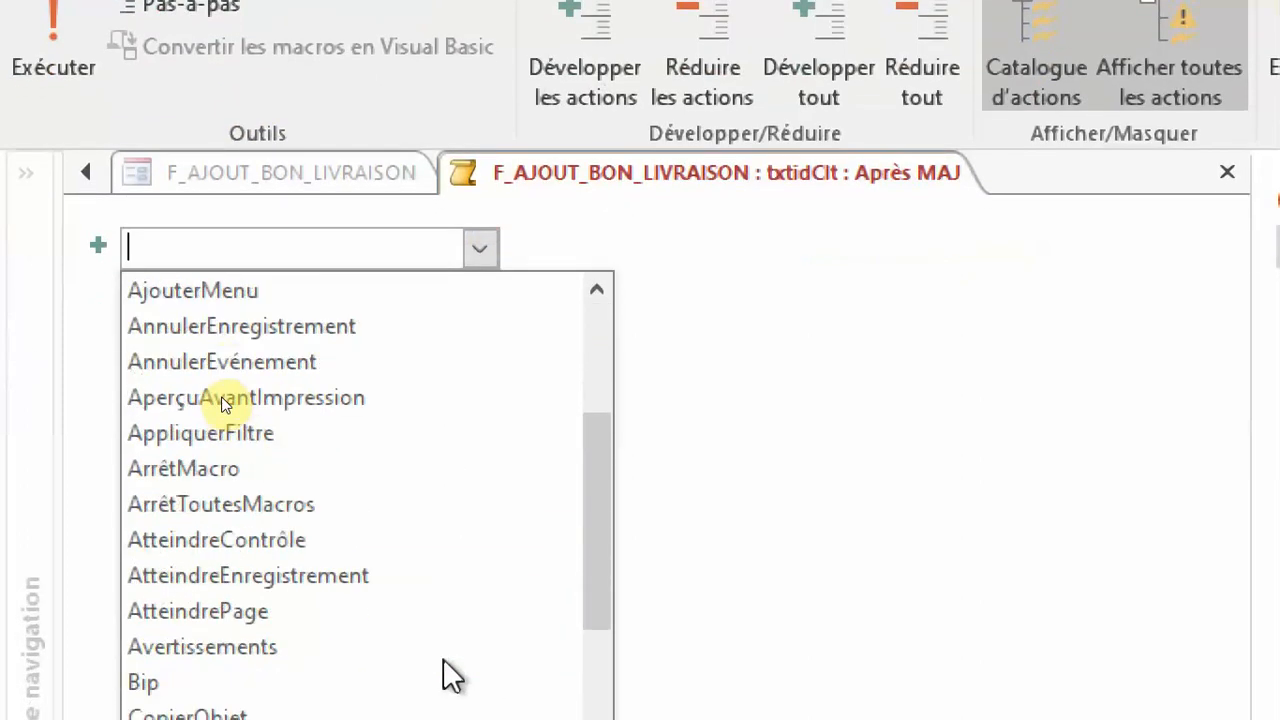
scroll(443, 658, "down", 1)
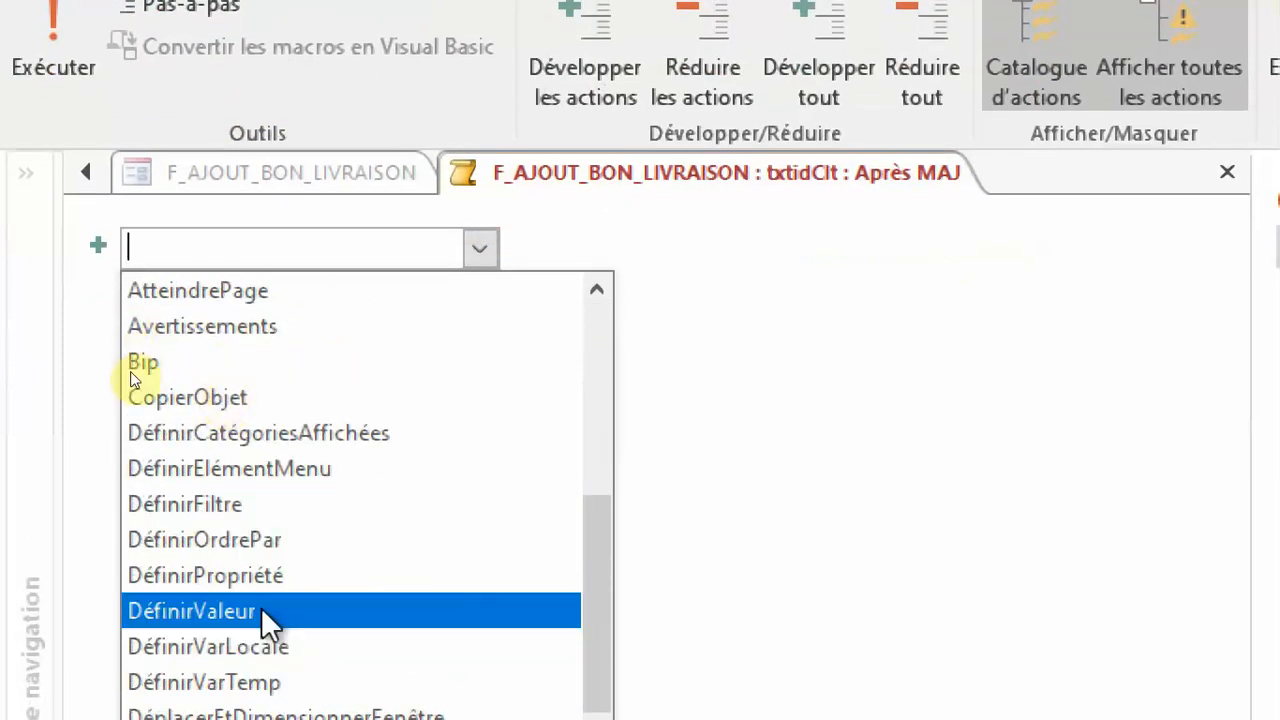
left_click(350, 612)
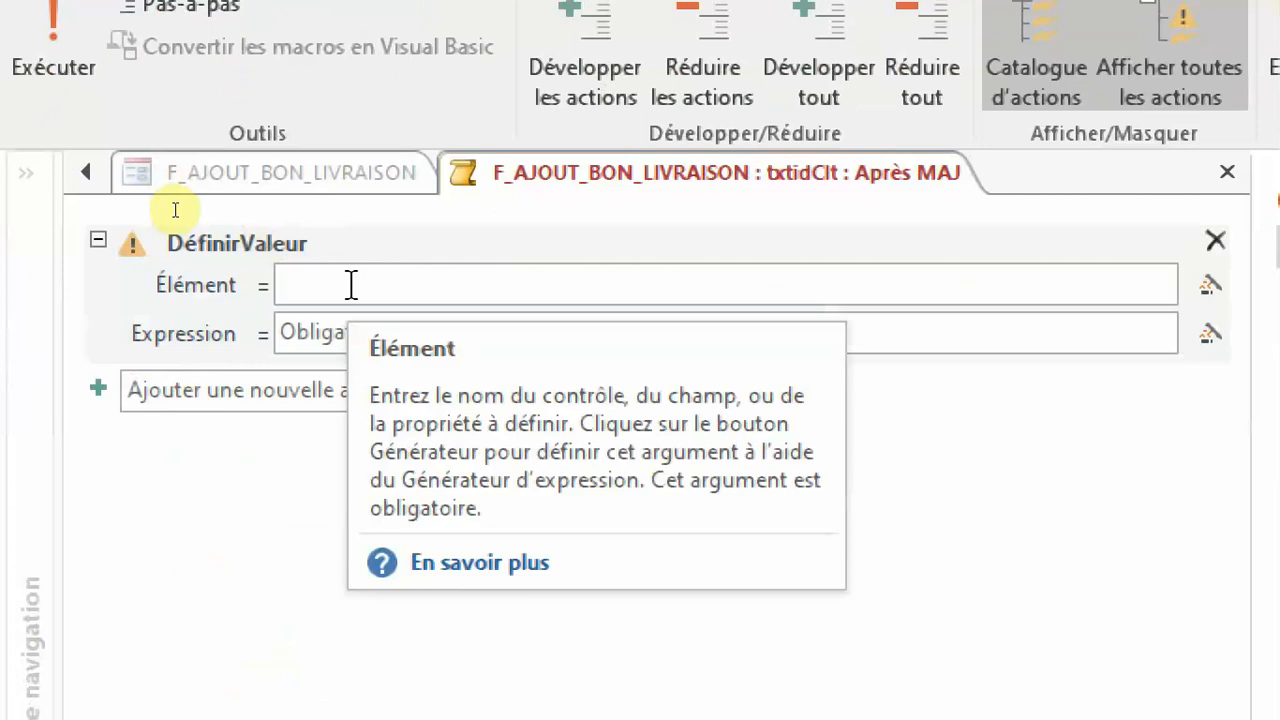
type("tit")
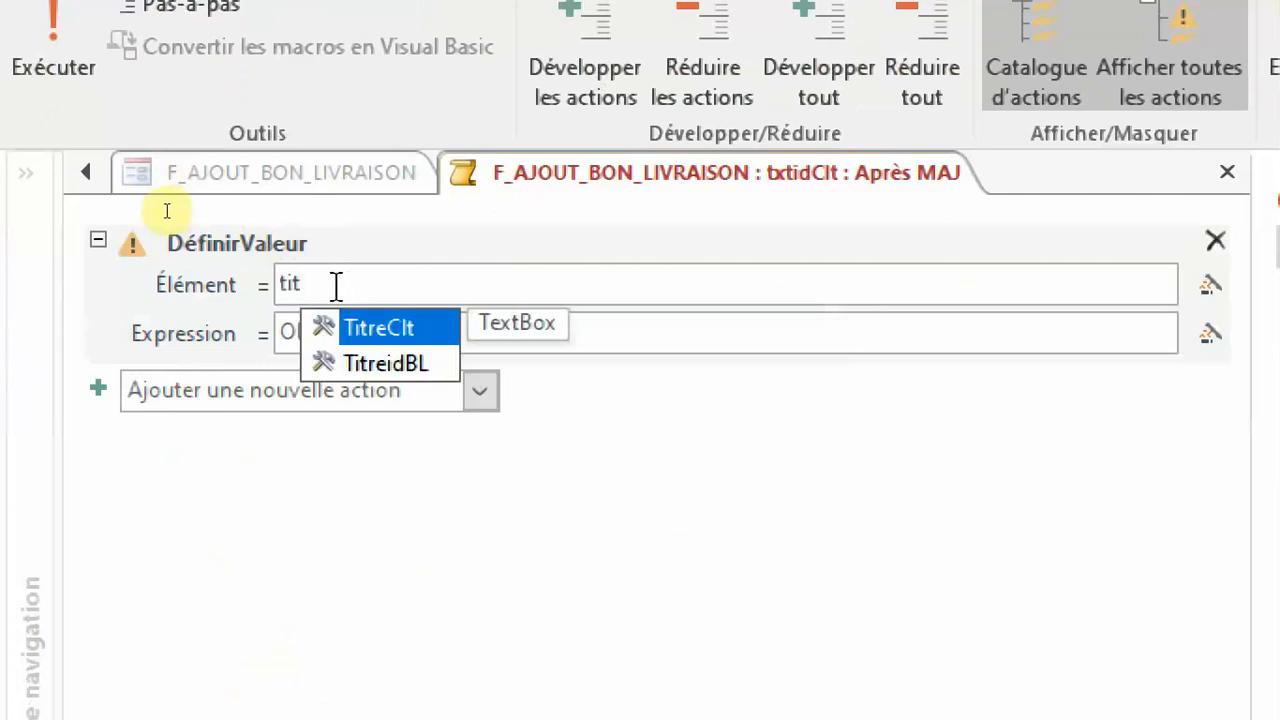
left_click(398, 328)
Begin the DéfinirValeur Expression as a RechDom function with "NomClt" as the expression and "T_CLIENT" as the domain.
left_click(401, 345)
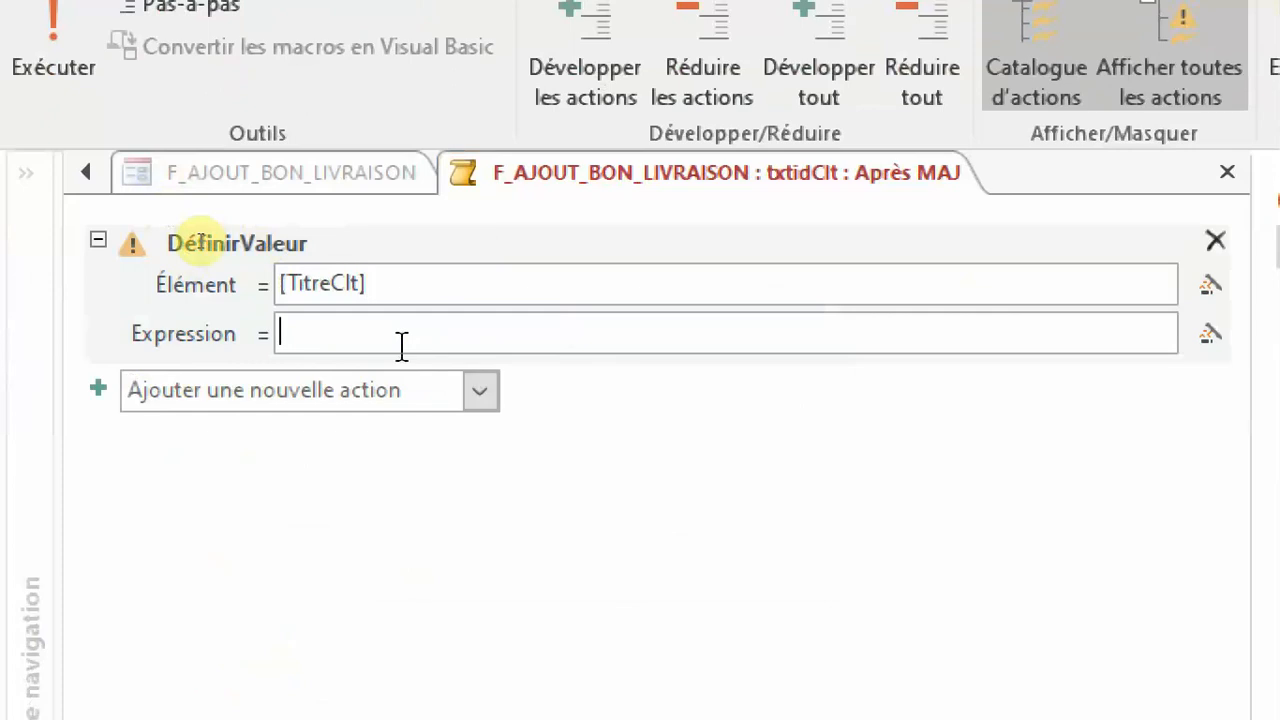
type("rech")
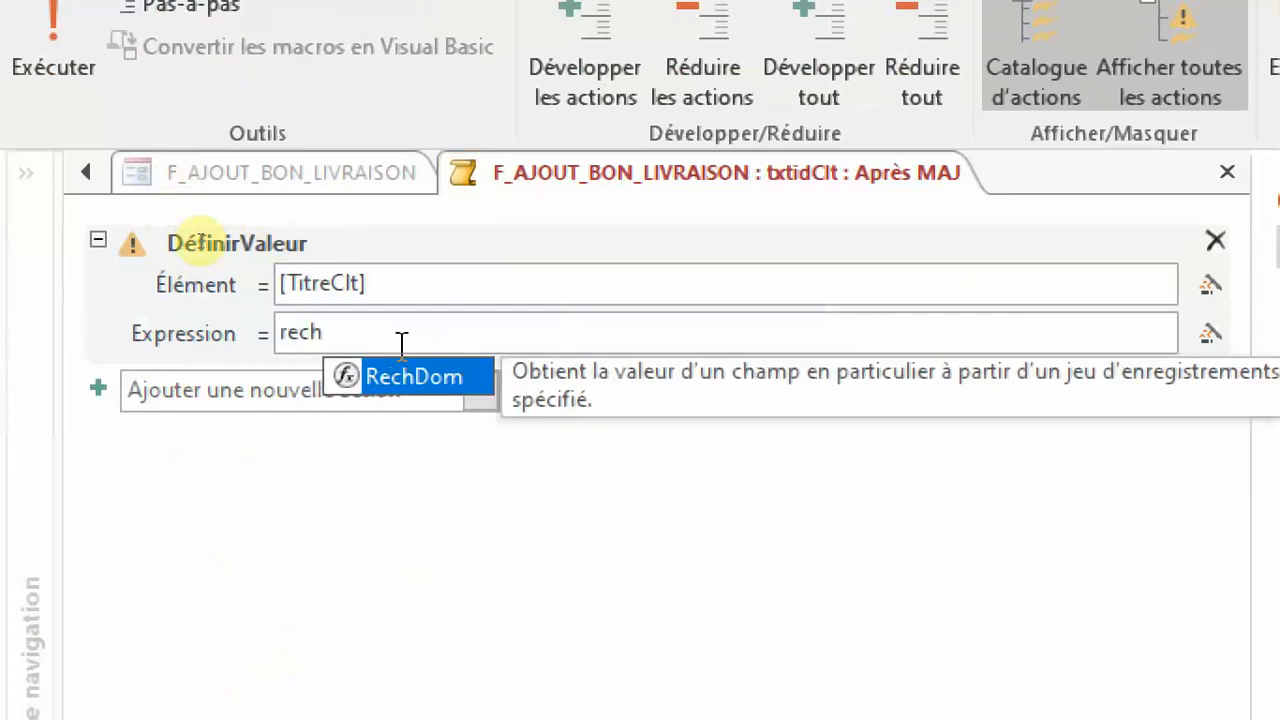
key("Tab")
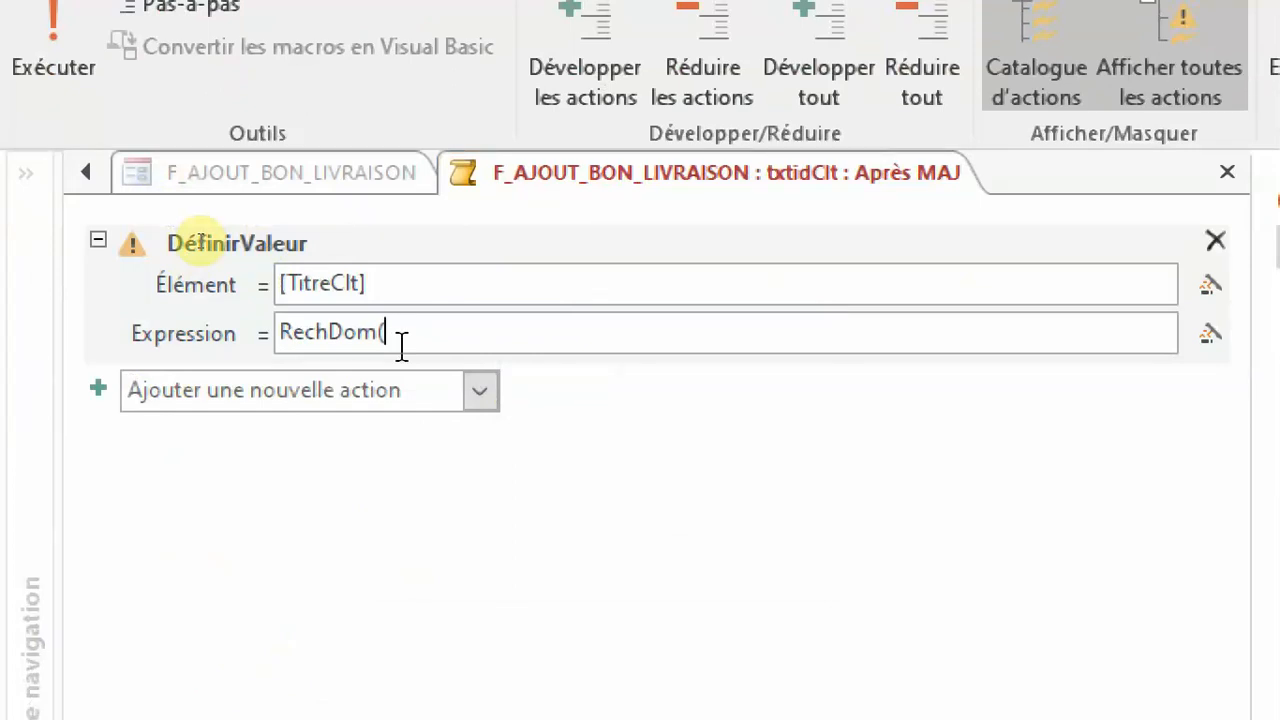
type("\"")
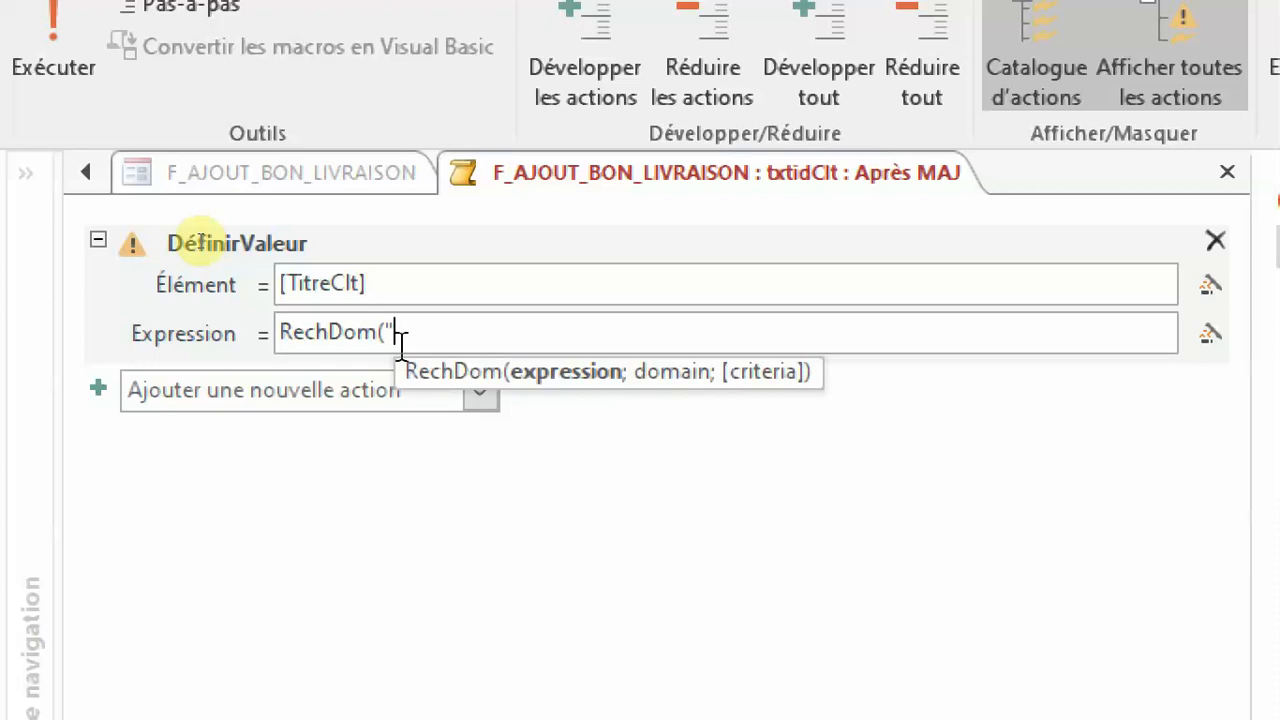
type("Nom")
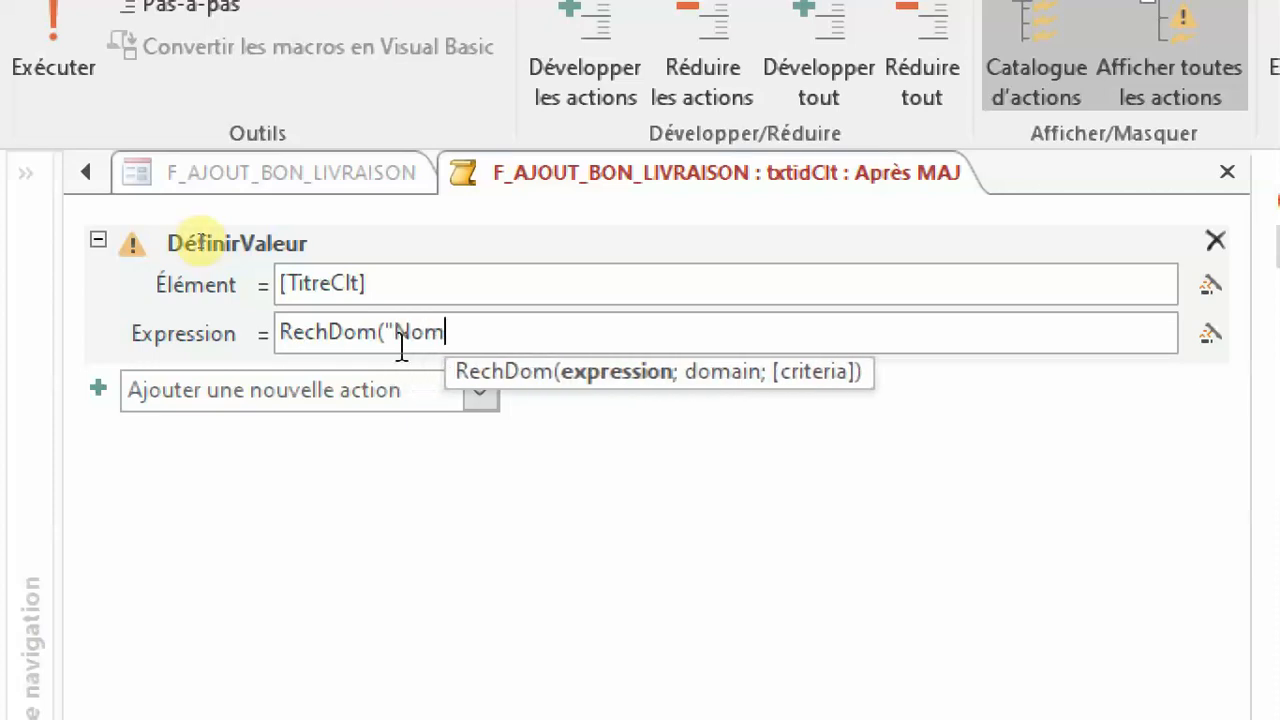
type("Clt\"")
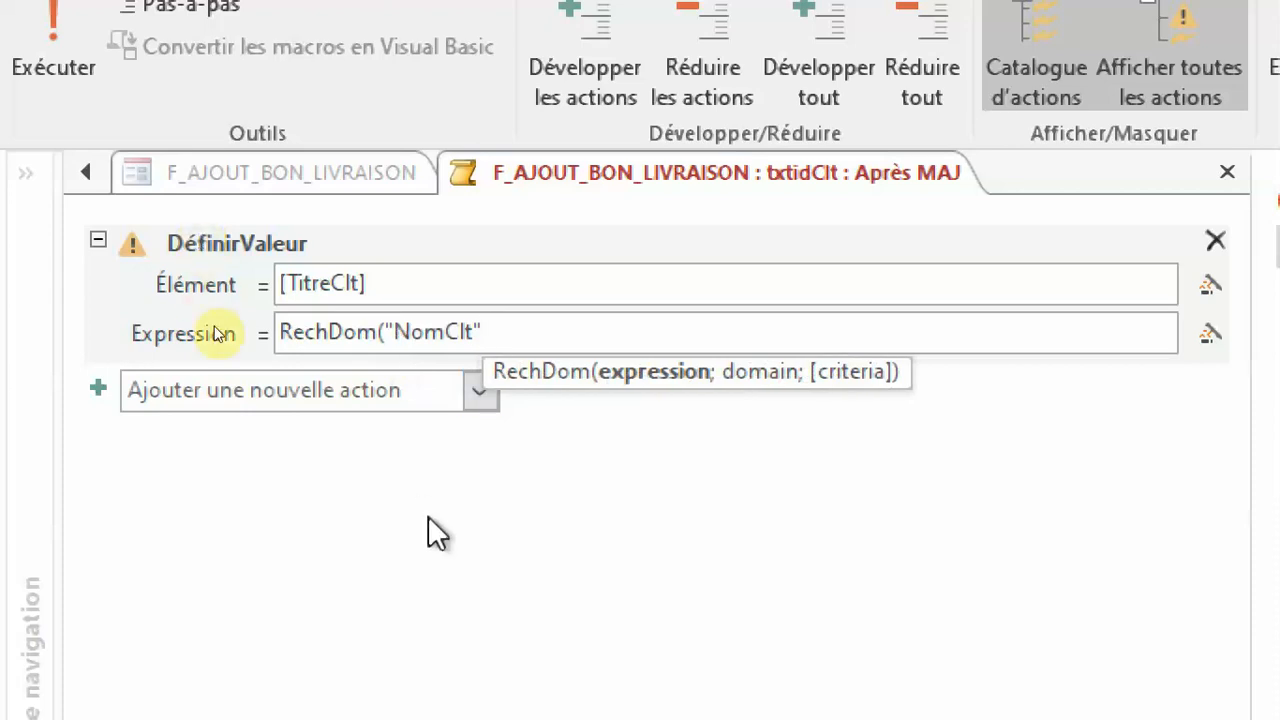
type(";")
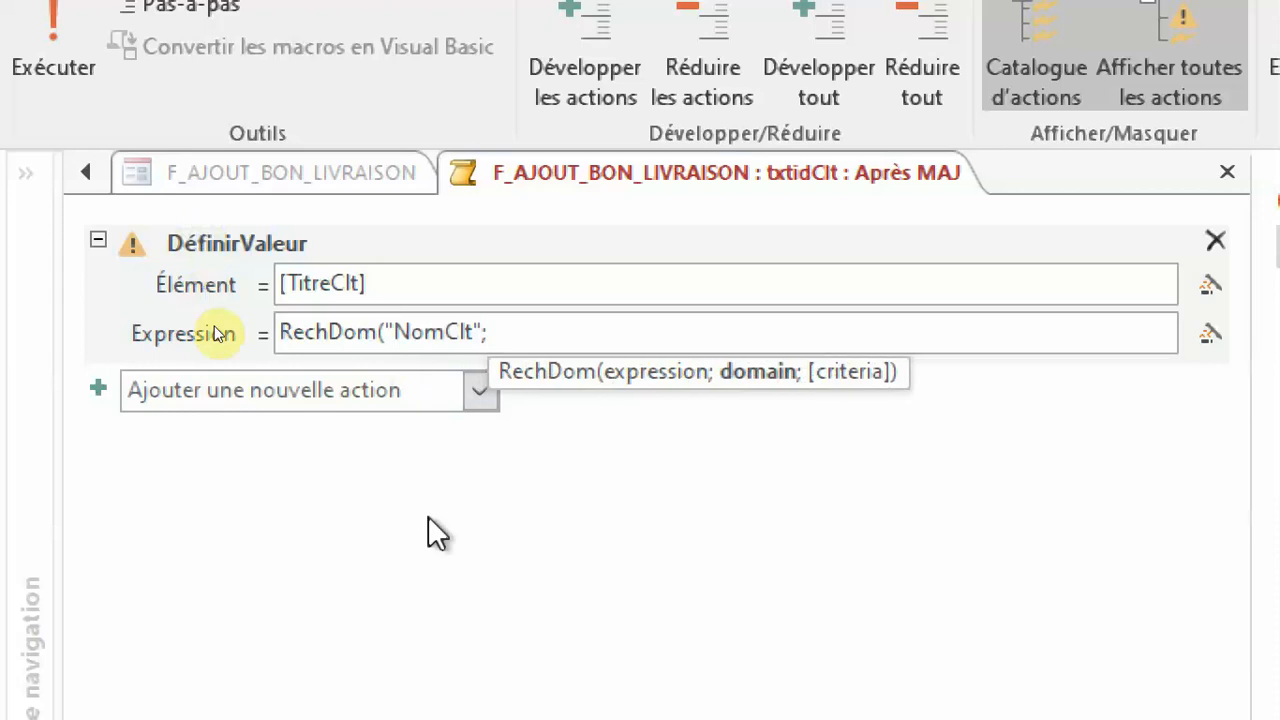
type("\"T")
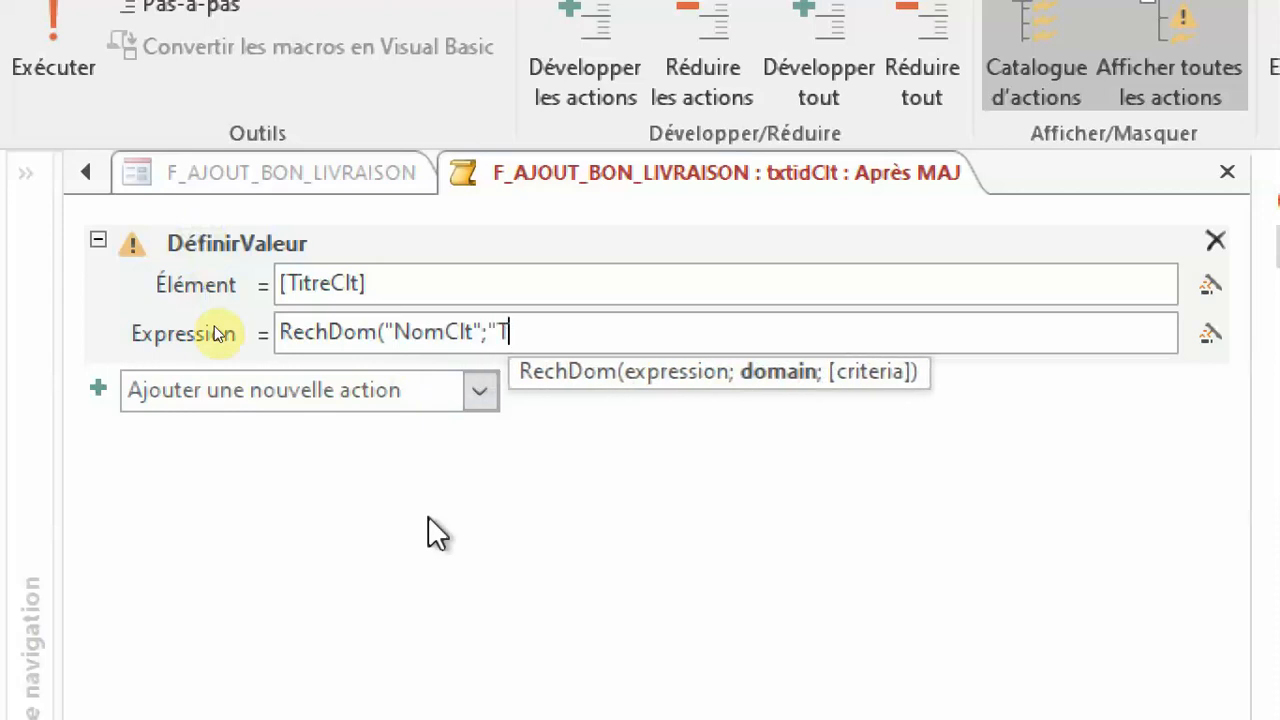
type("_CLIE")
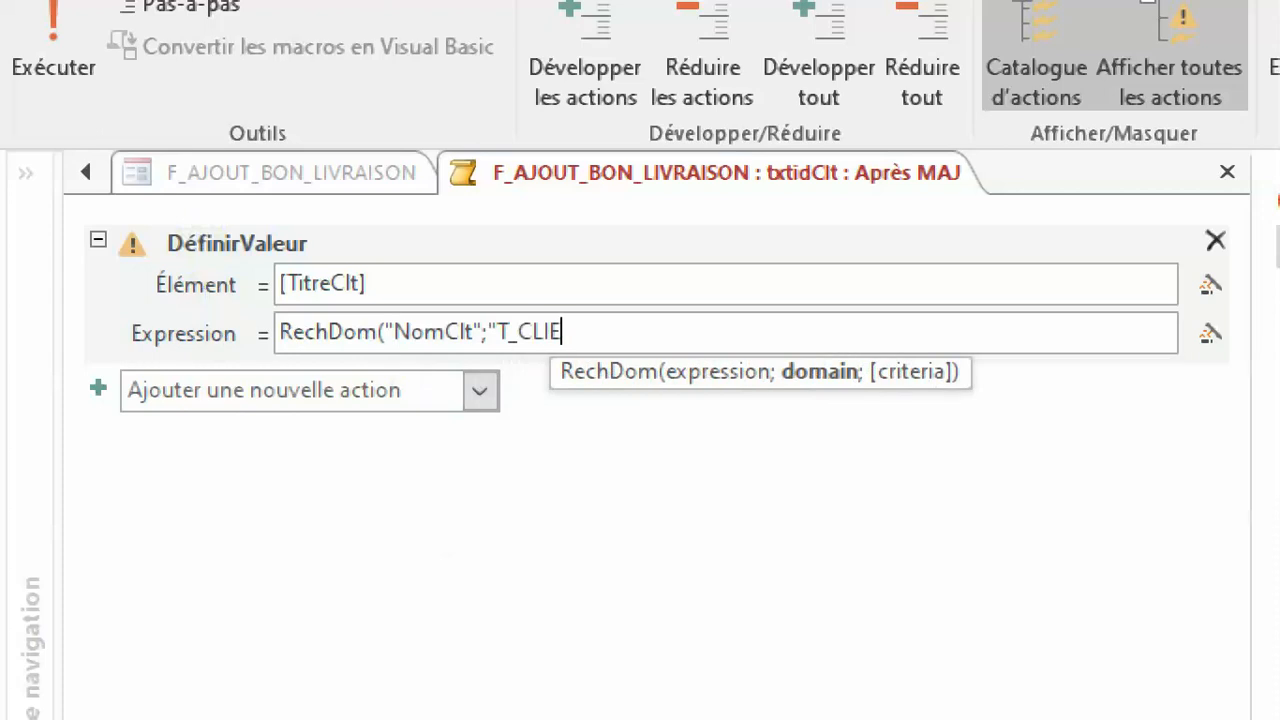
type("NT\";")
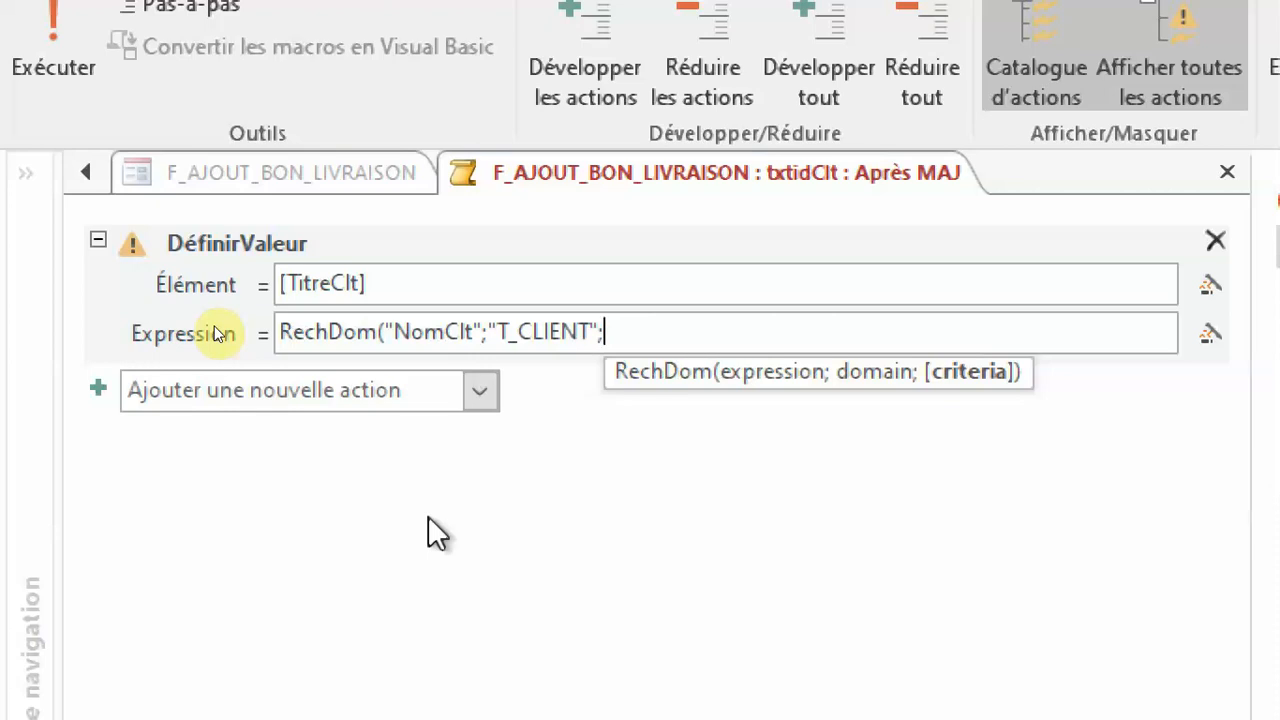
Complete the RechDom expression with the criteria "txtidclt=idClt" and a closing parenthesis, and close the macro, keeping its changes.
type("\"")
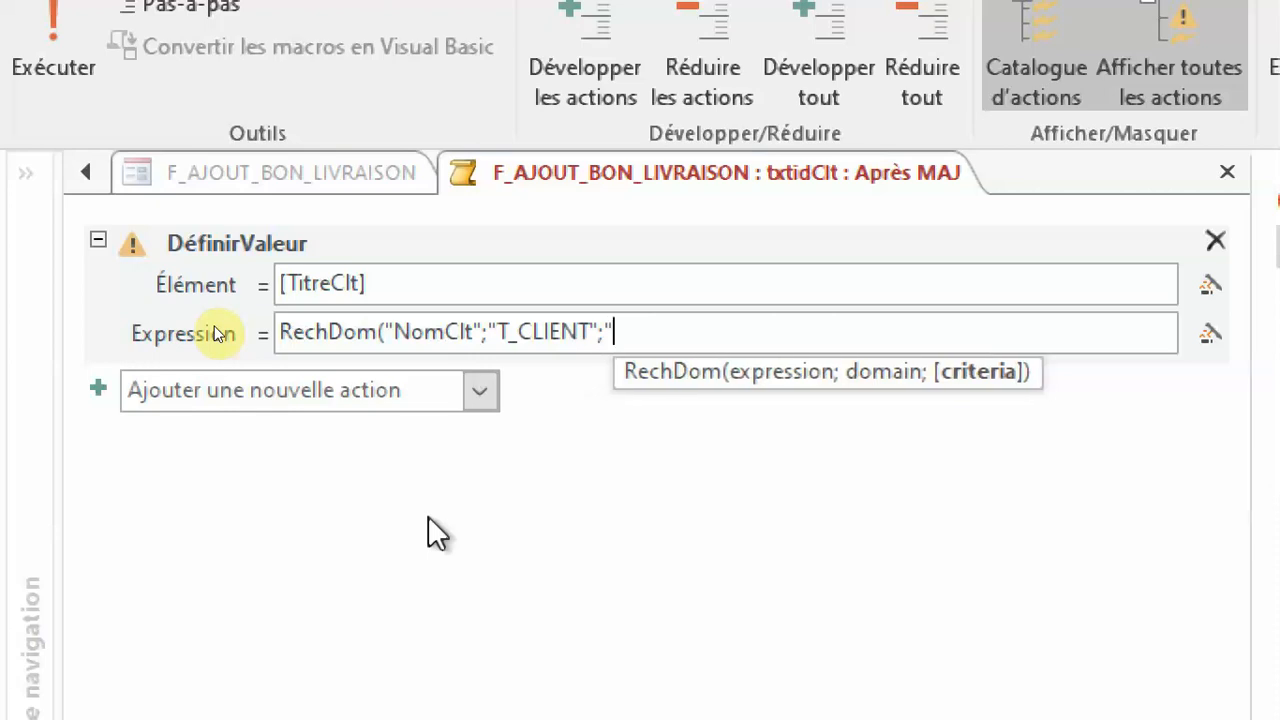
type("txt")
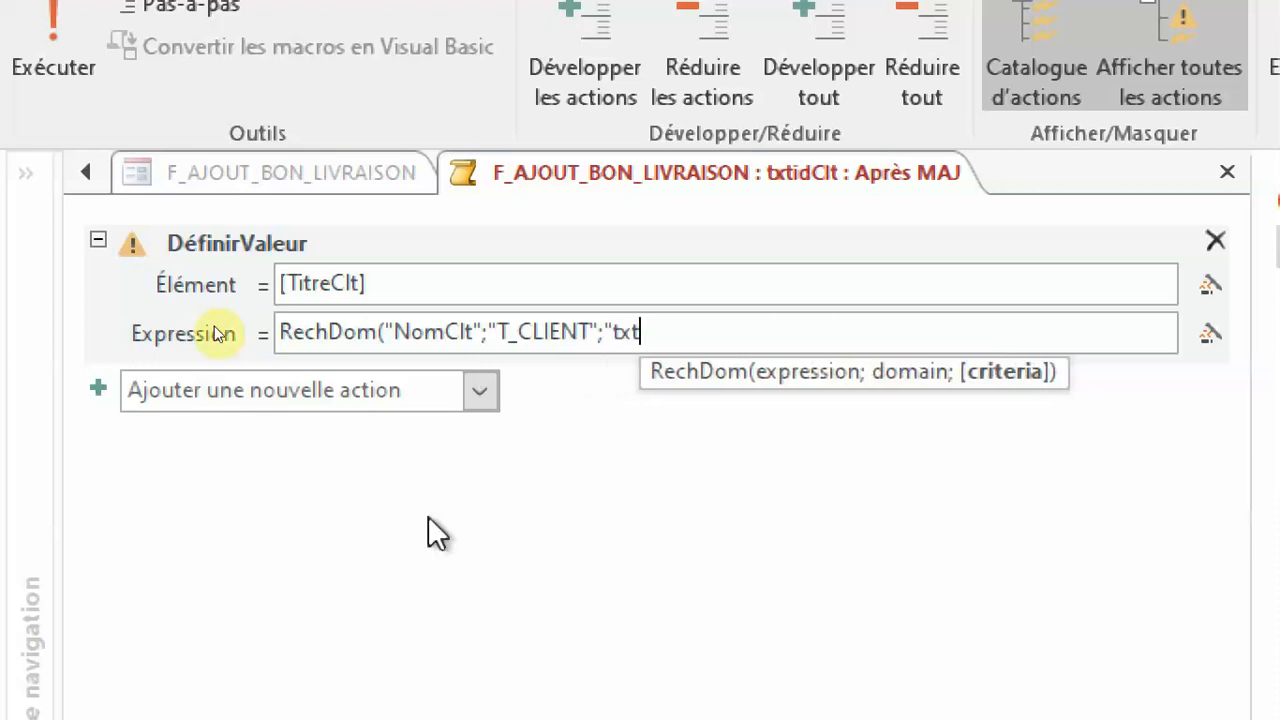
type("id")
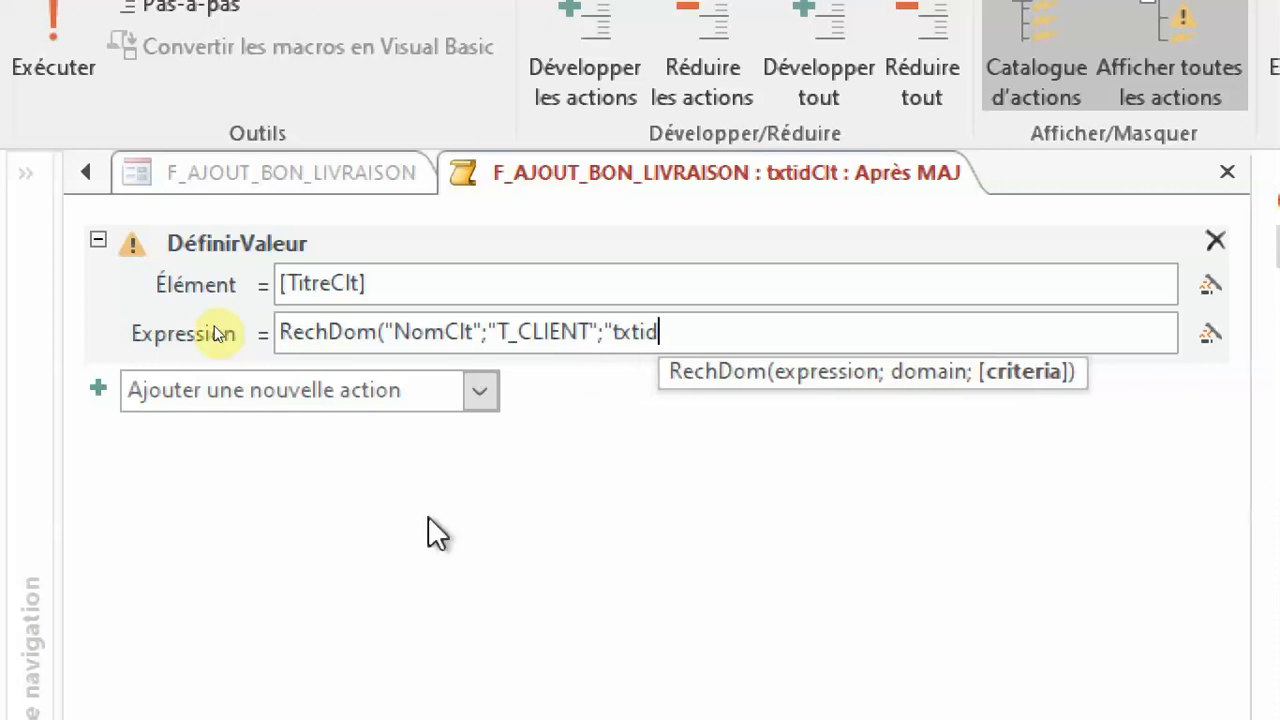
type("clt=")
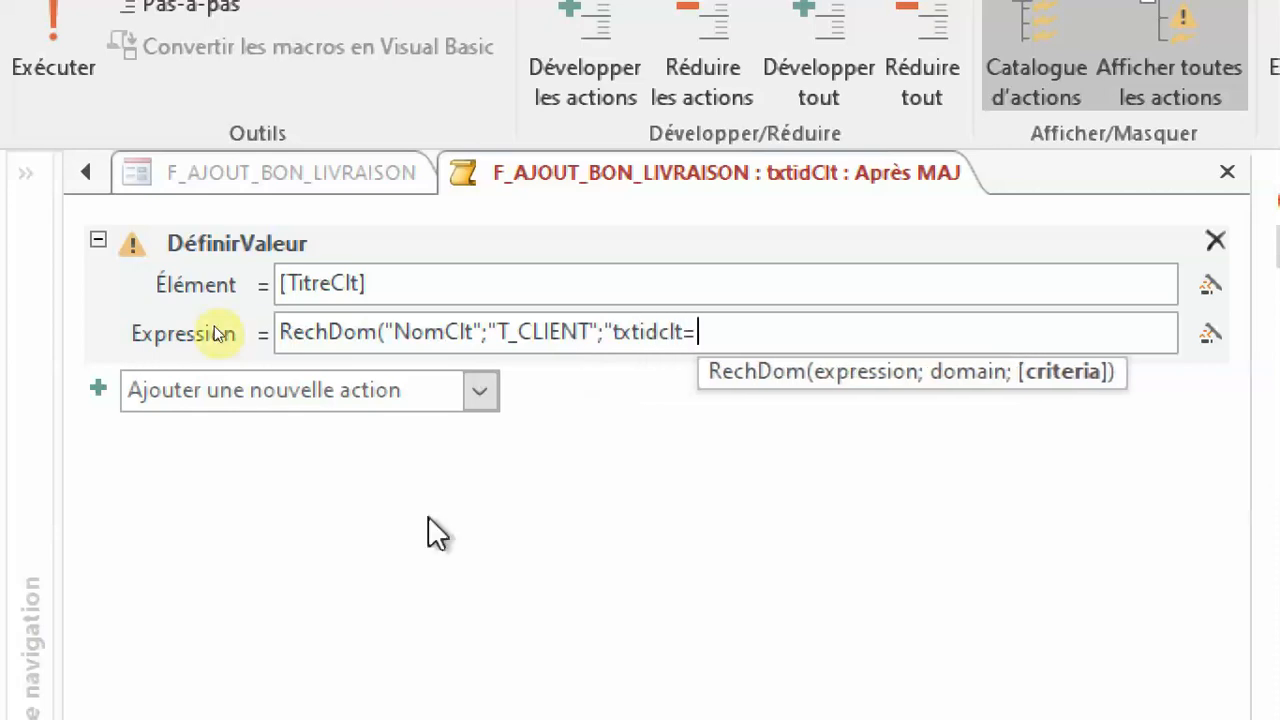
type("idclt")
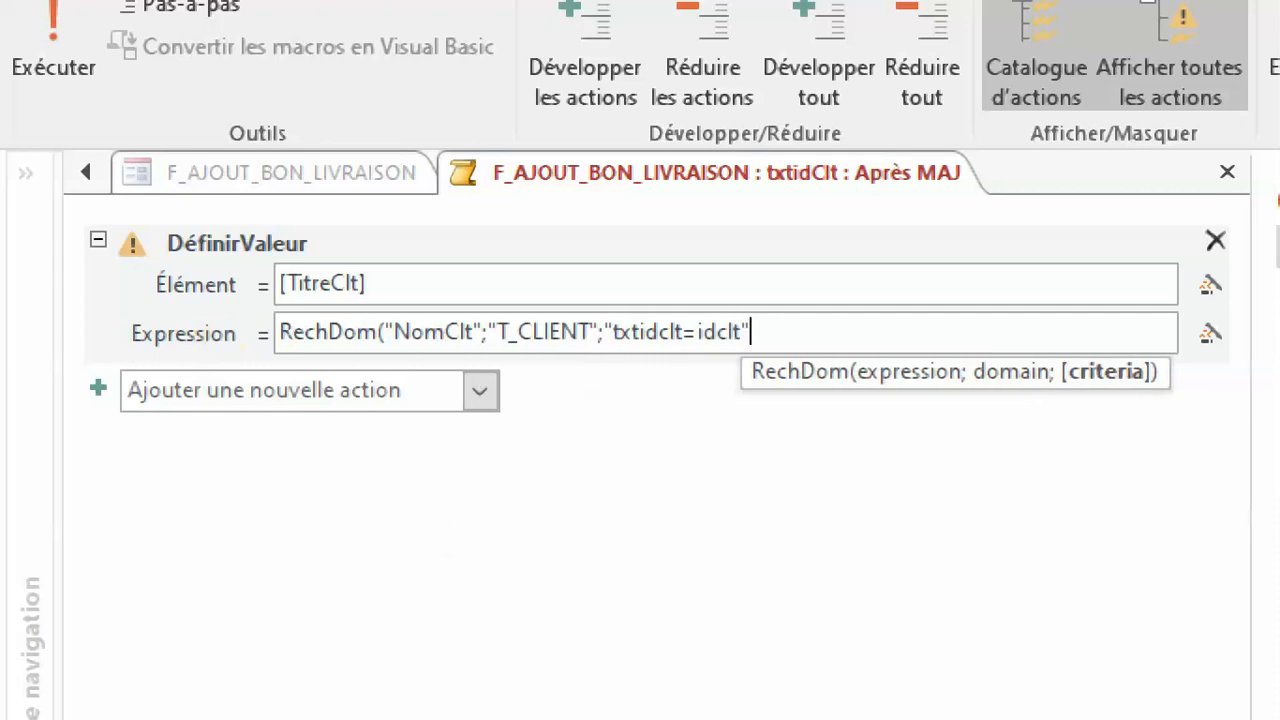
type("\"")
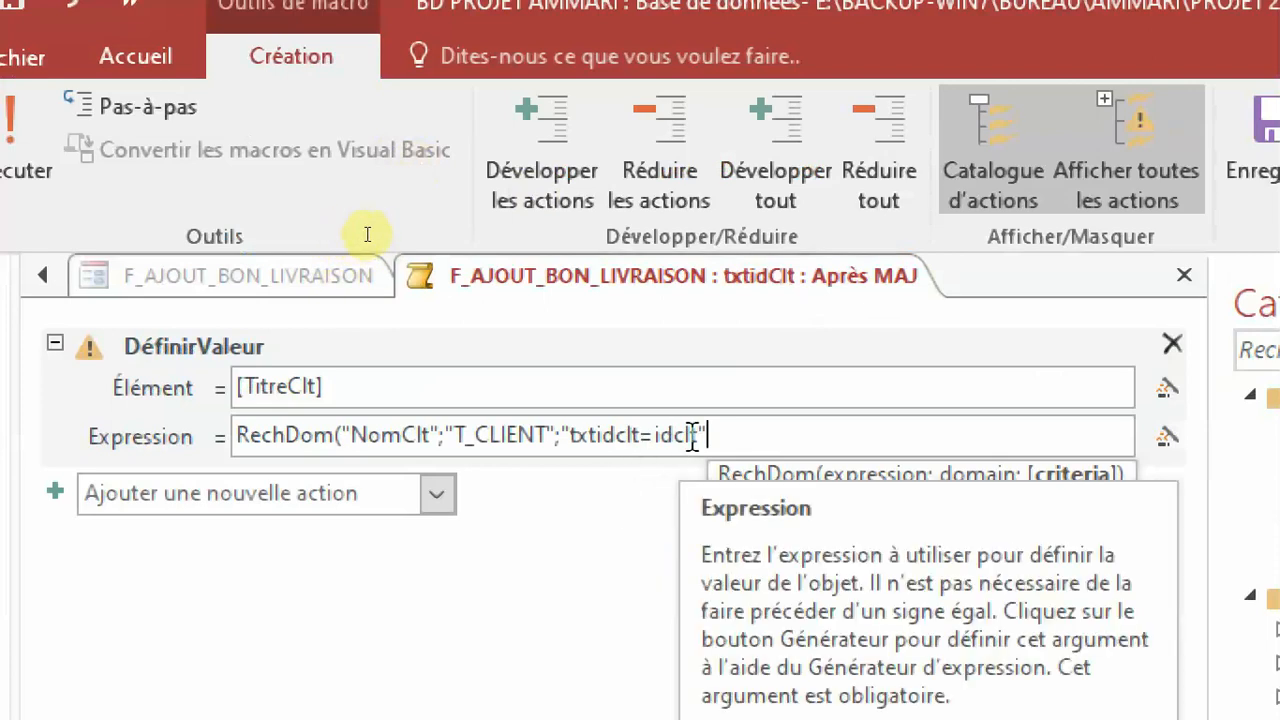
key("BackSpace")
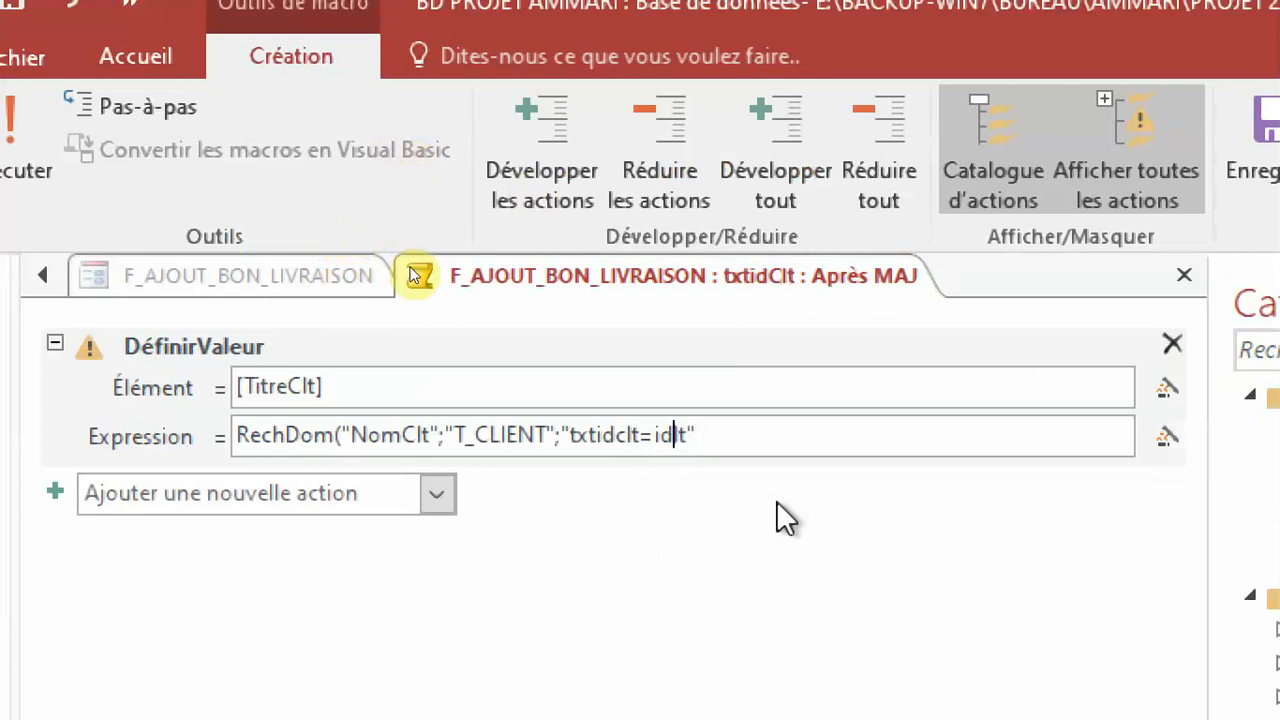
type("C")
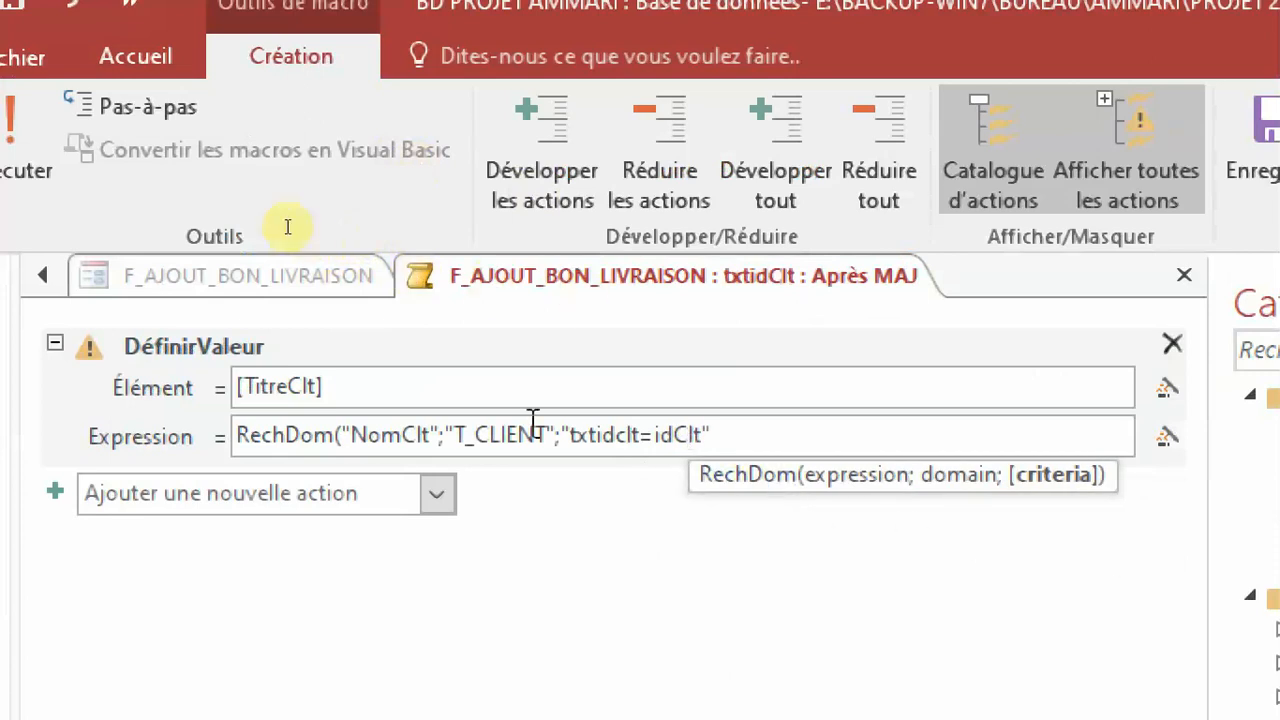
left_click(748, 436)
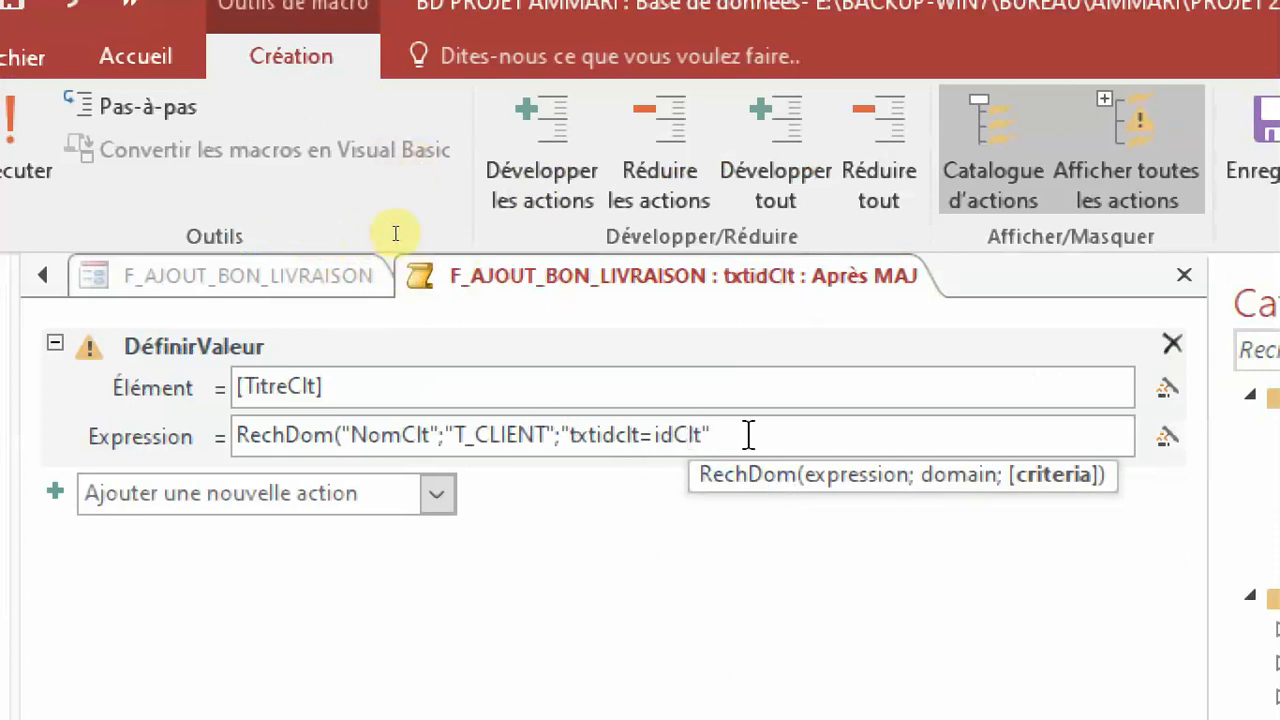
type(")")
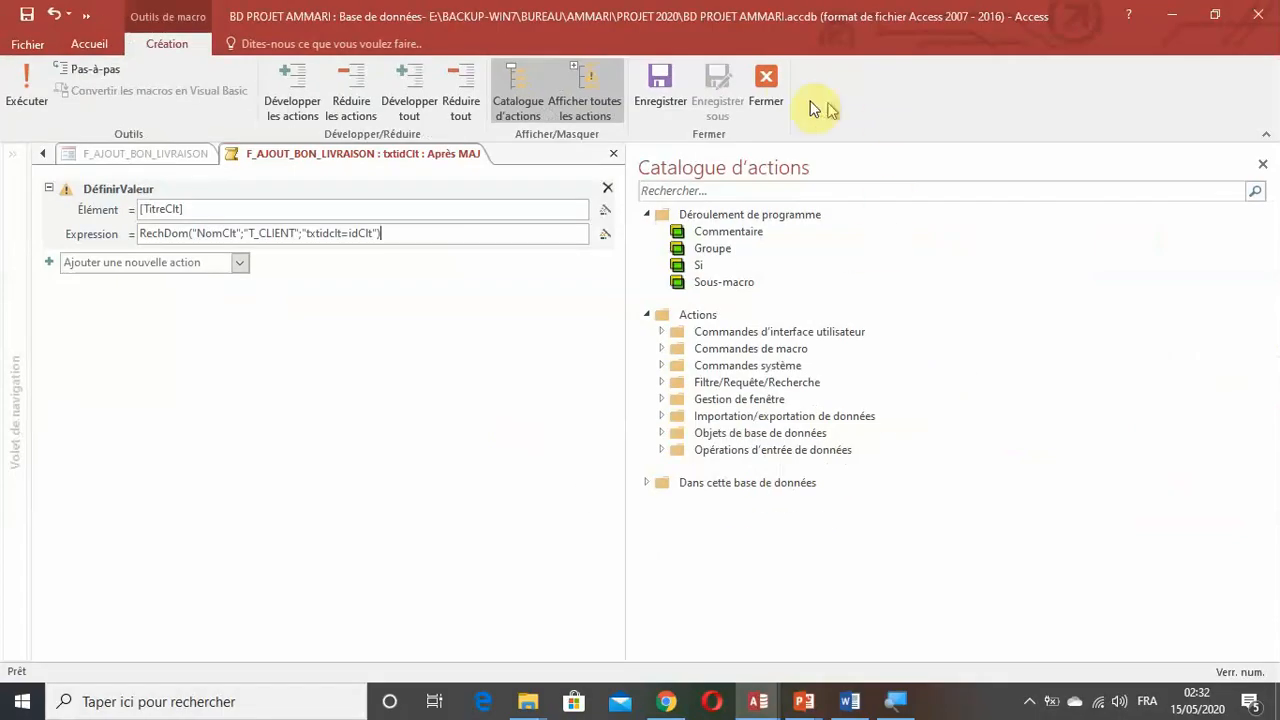
left_click(768, 98)
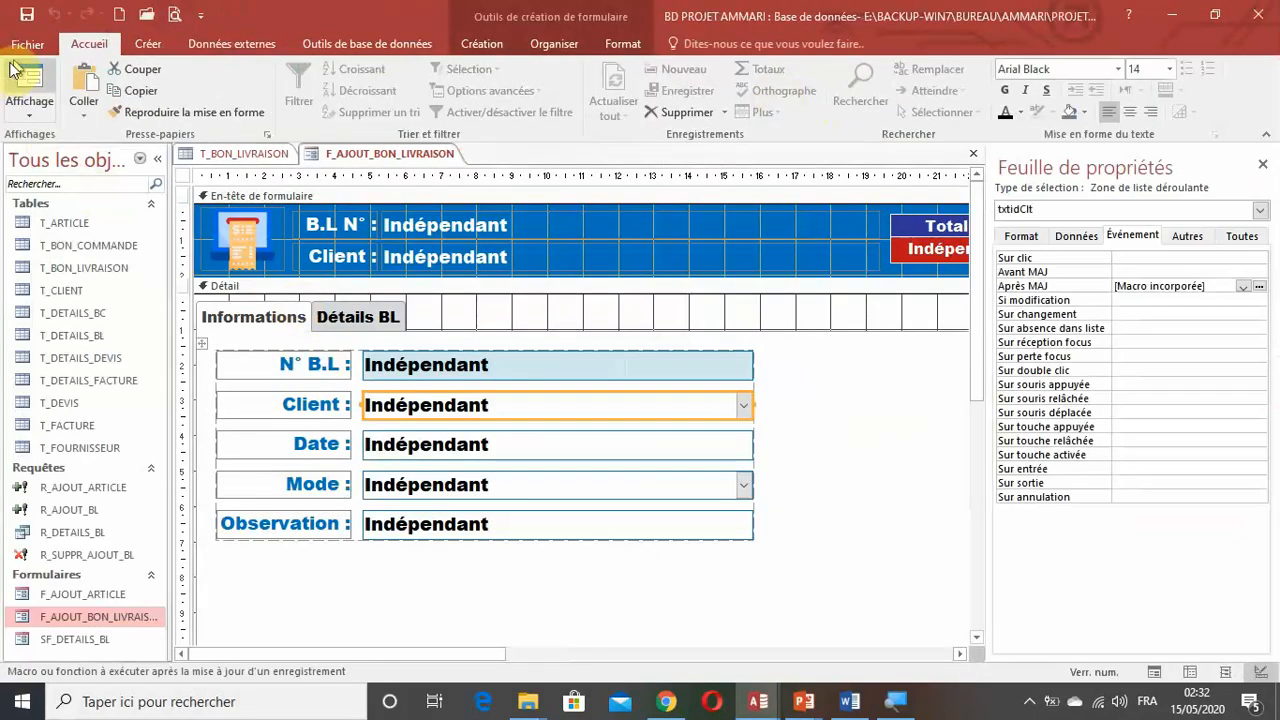
Display the form in form view, try clients EXTRA FORMATION PRIVEE and NEED FORMATION PRIVE to check the header, and cancel the delivery note.
left_click(29, 100)
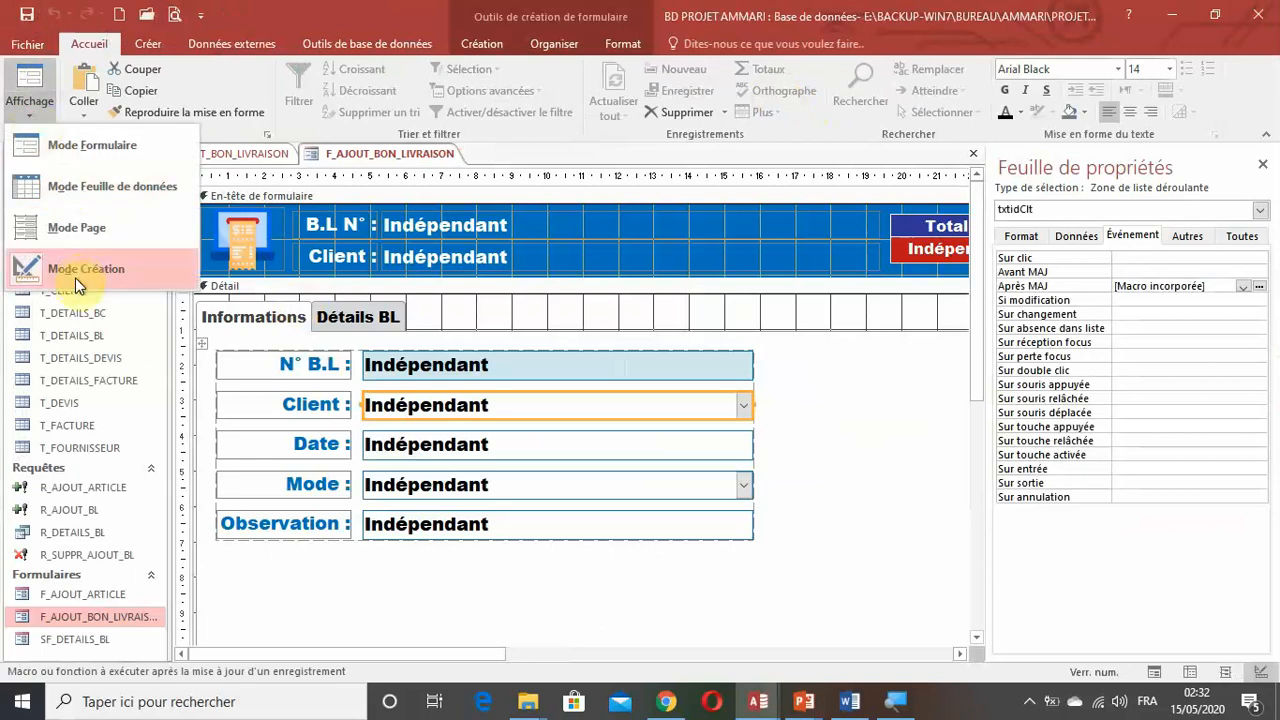
left_click(87, 147)
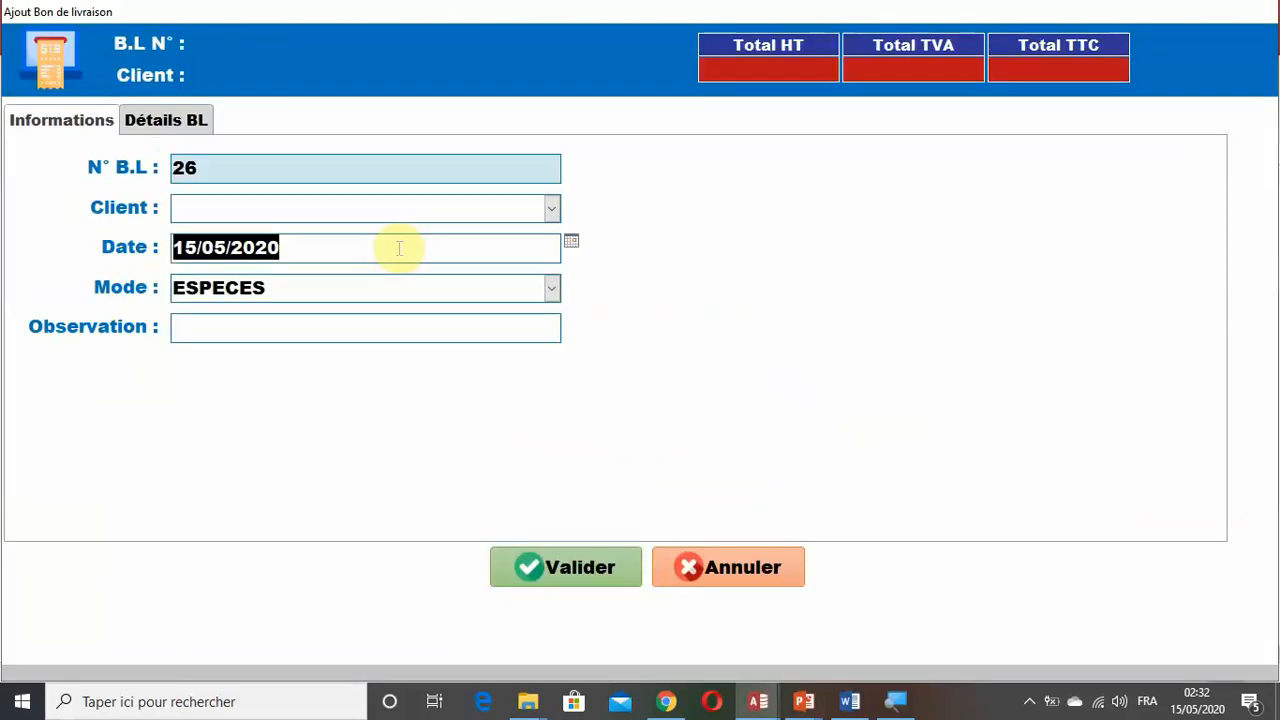
left_click(549, 208)
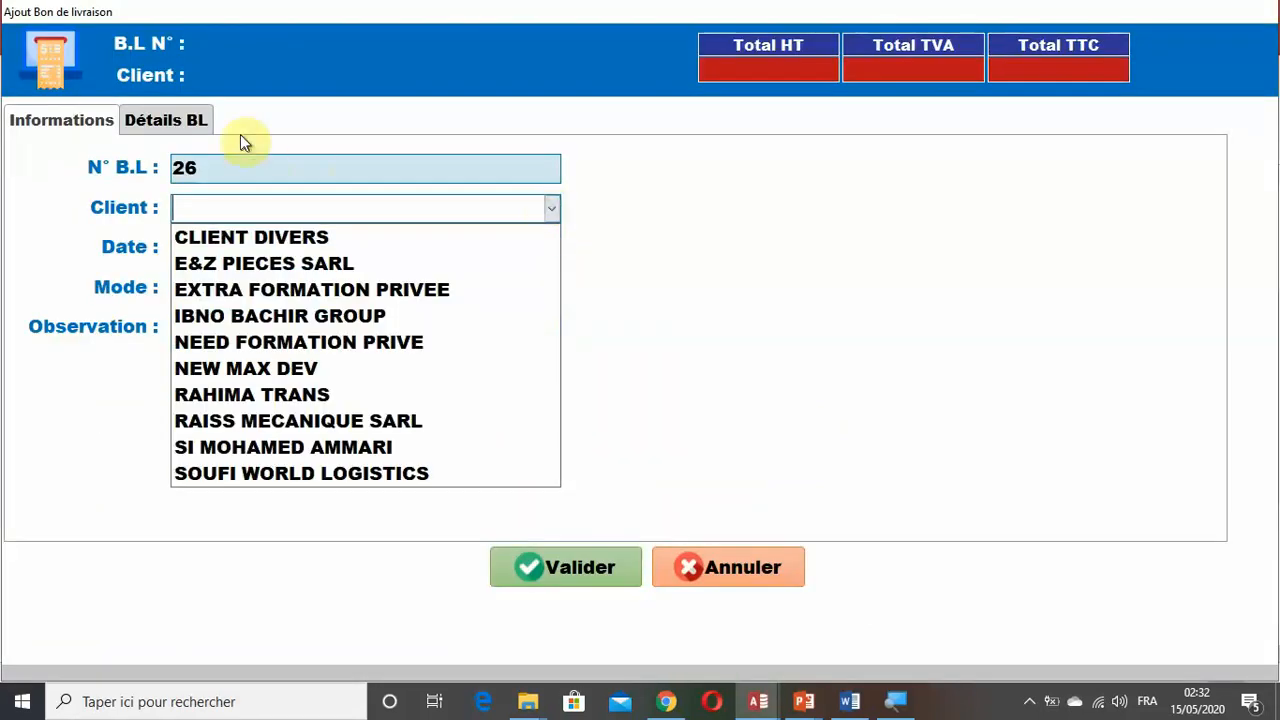
left_click(366, 289)
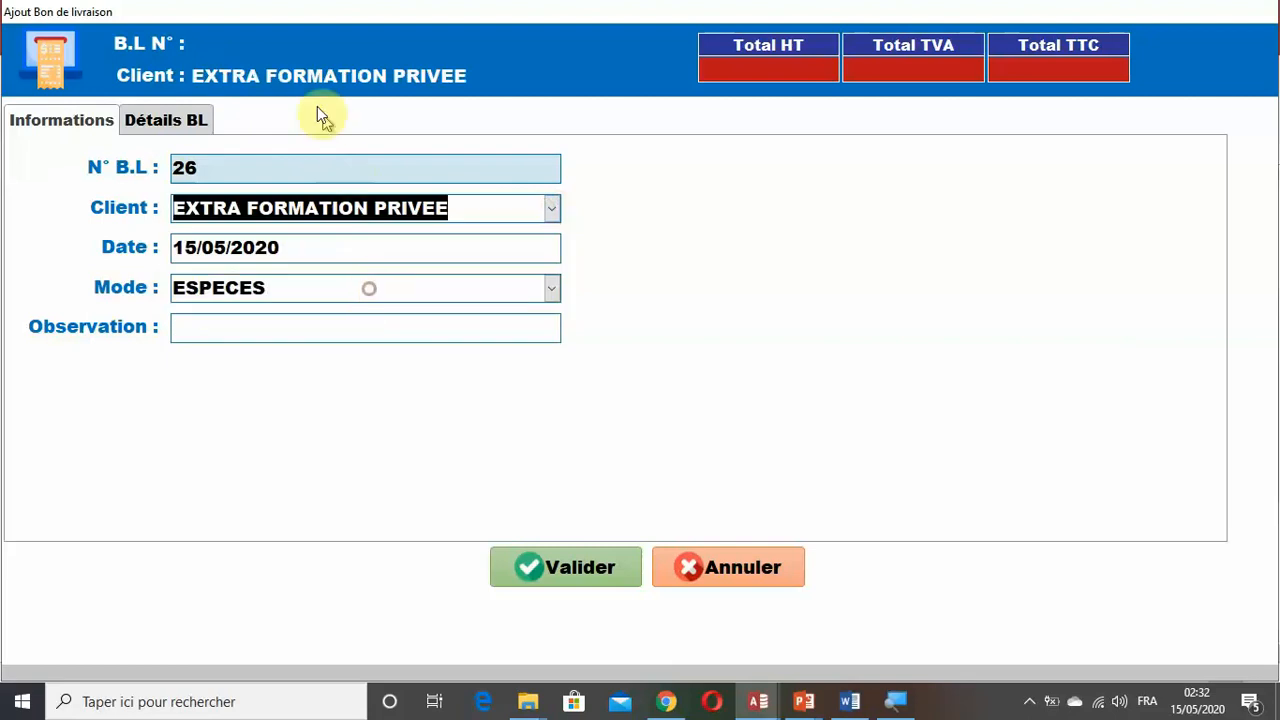
left_click(551, 208)
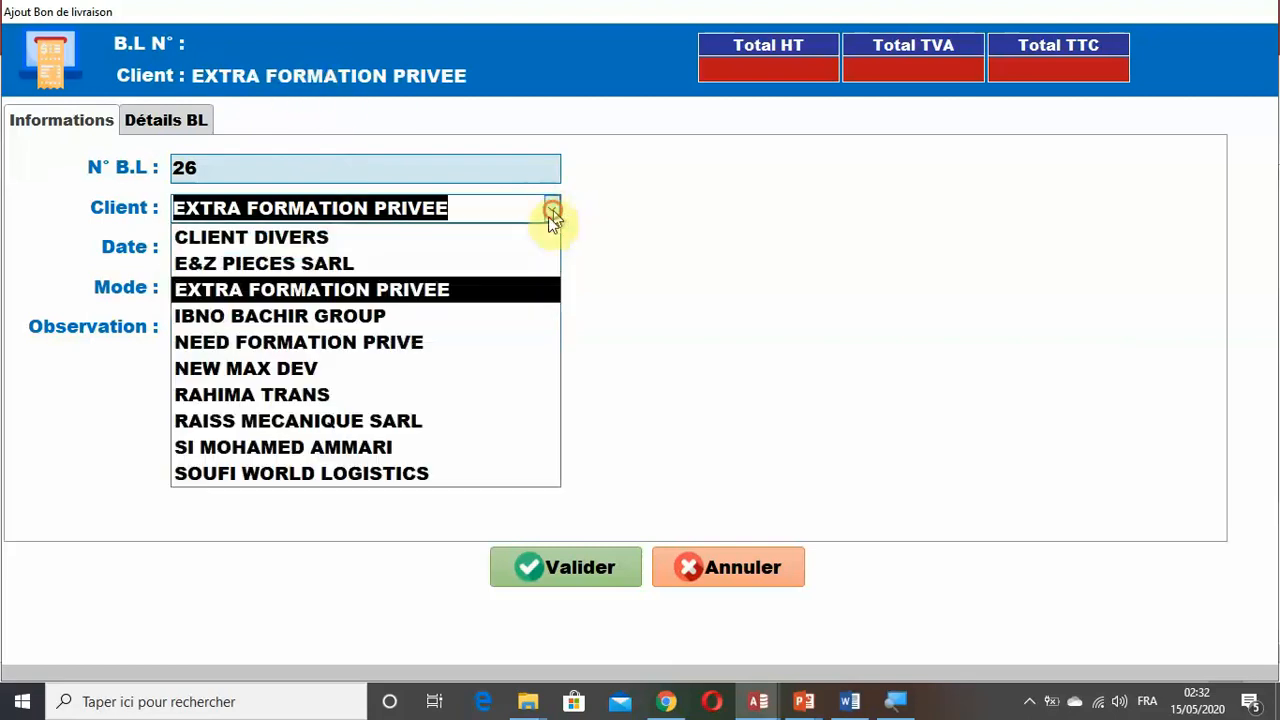
left_click(435, 348)
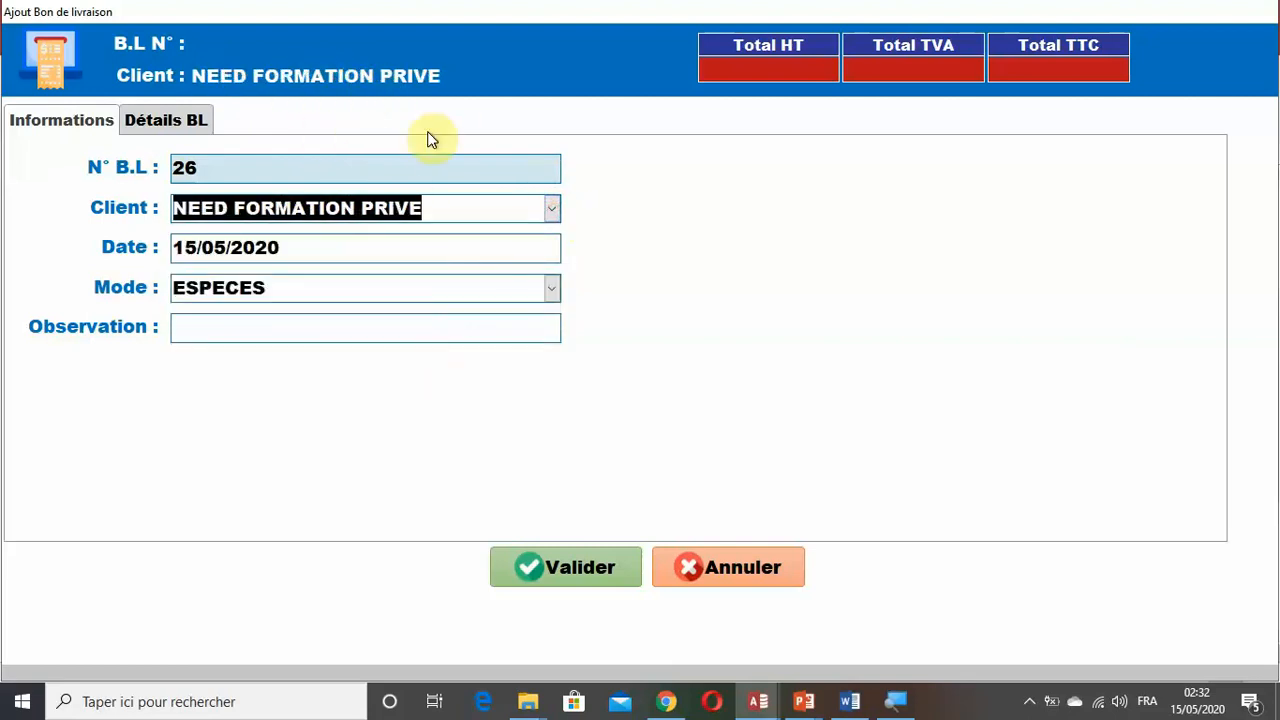
left_click(720, 578)
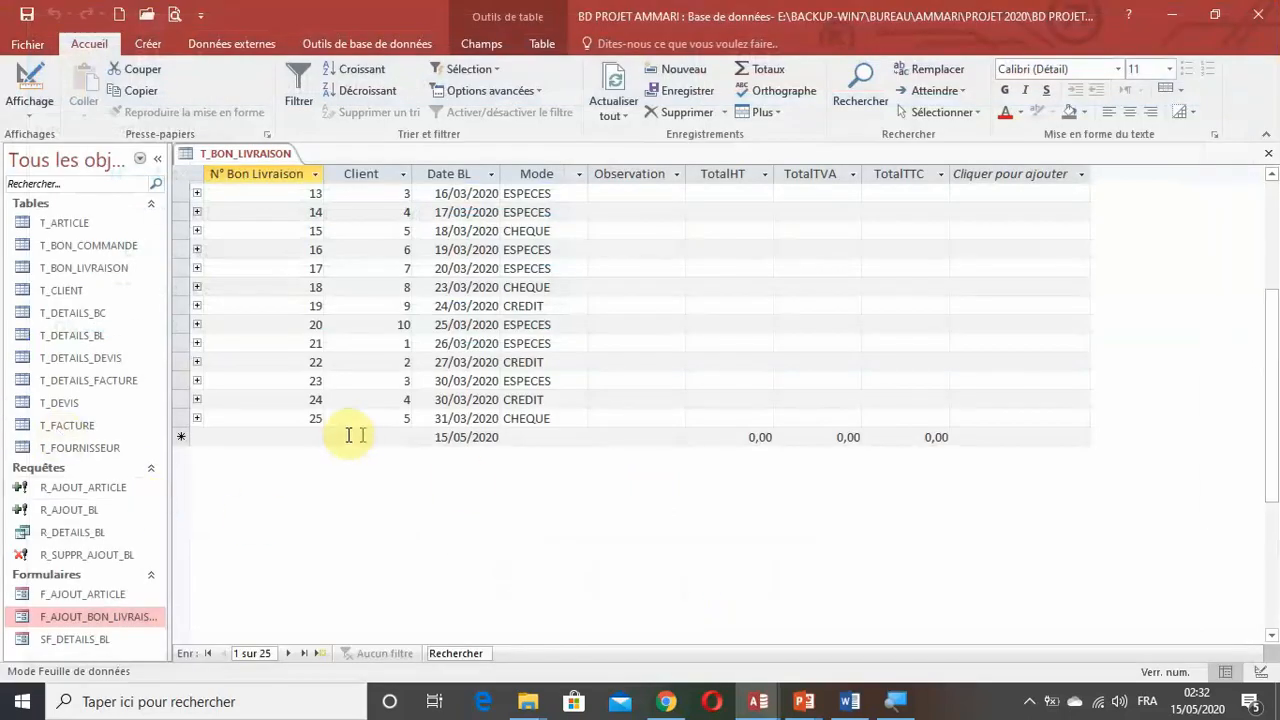
Open F_AJOUT_BON_LIVRAISON in design view and bring up the expression builder for the Source contrôle of the header's B.L N° text box.
right_click(110, 625)
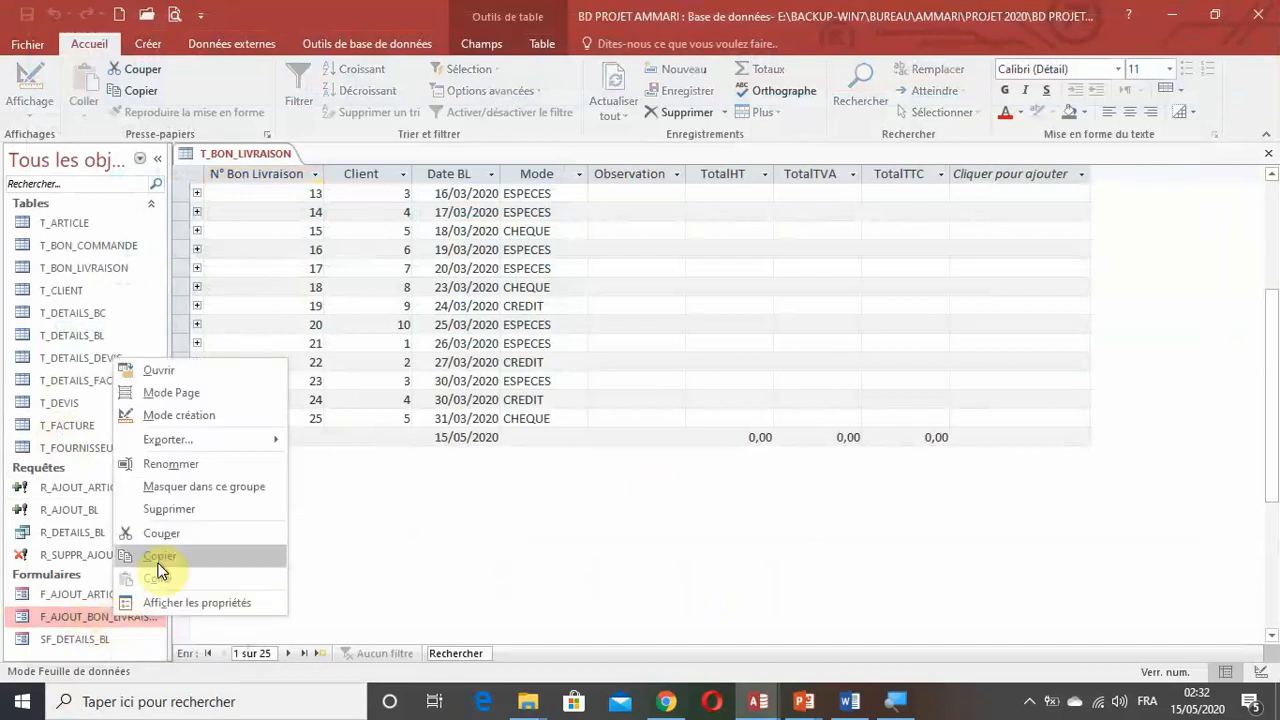
left_click(195, 410)
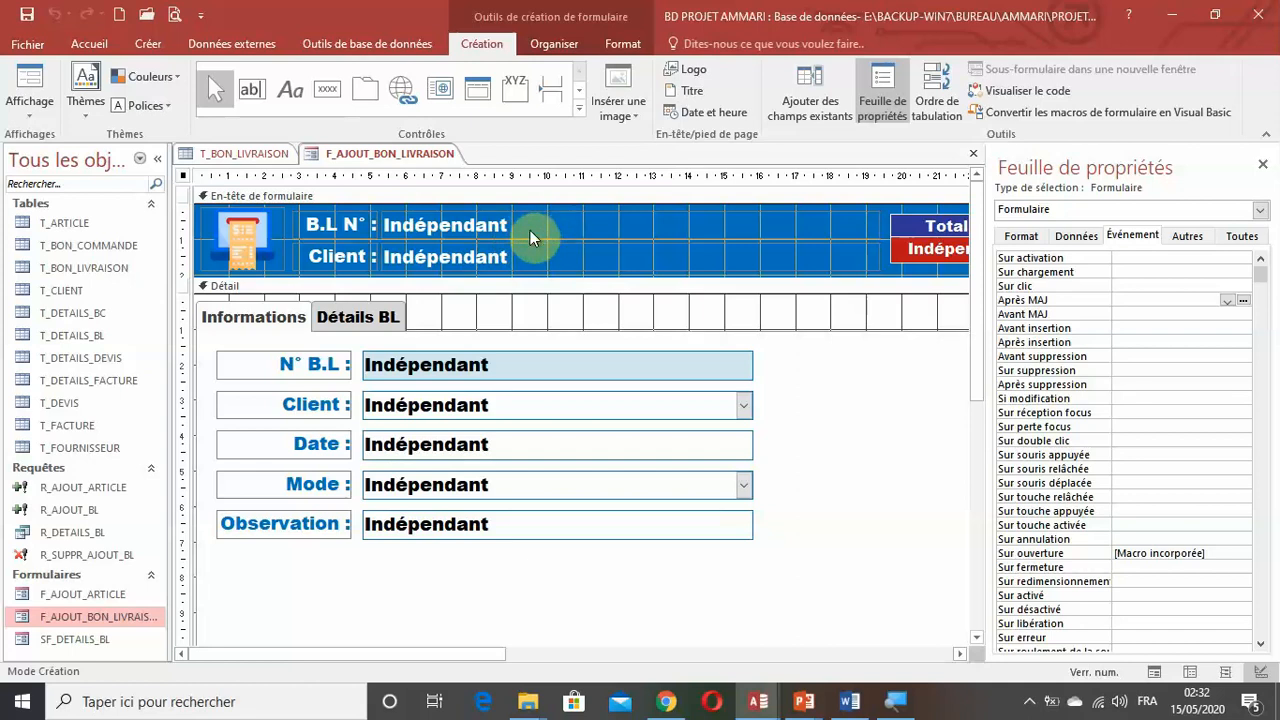
left_click(481, 229)
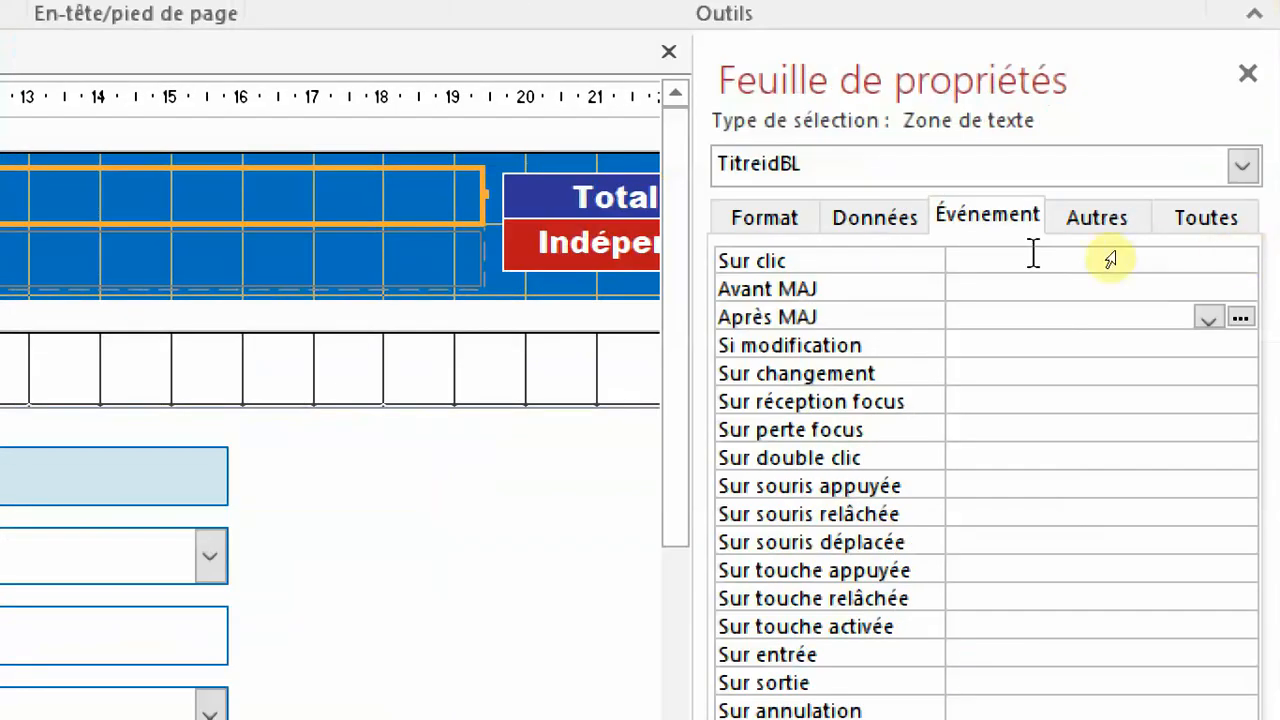
left_click(860, 220)
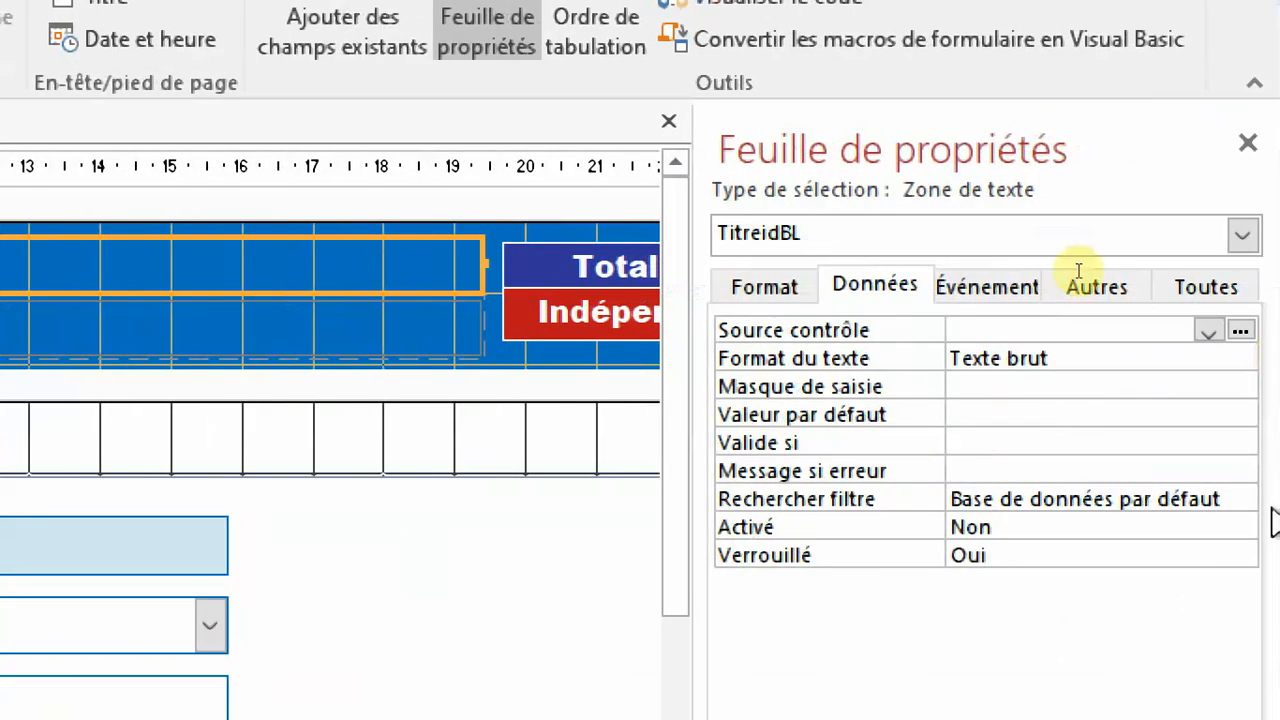
left_click(893, 330)
left_click(1240, 330)
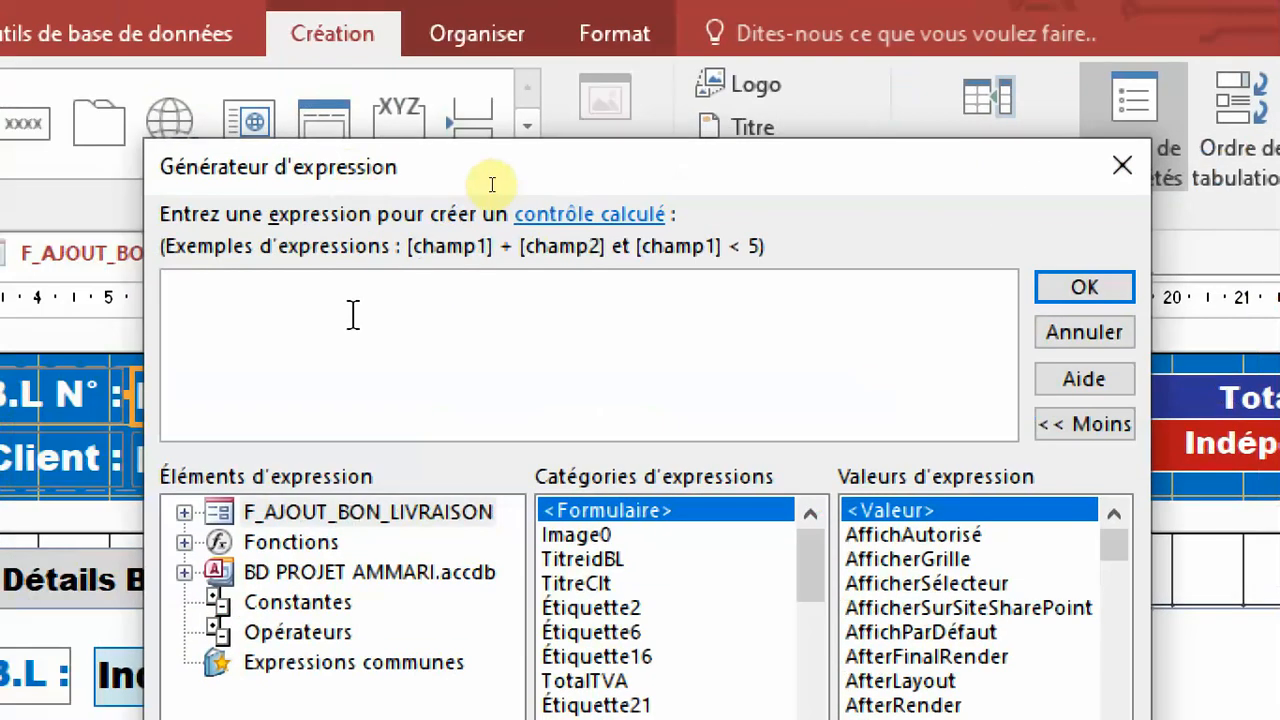
Set the Source contrôle of the B.L N° header box to =Nz([txtidBL];"") and confirm the expression.
type("=nz")
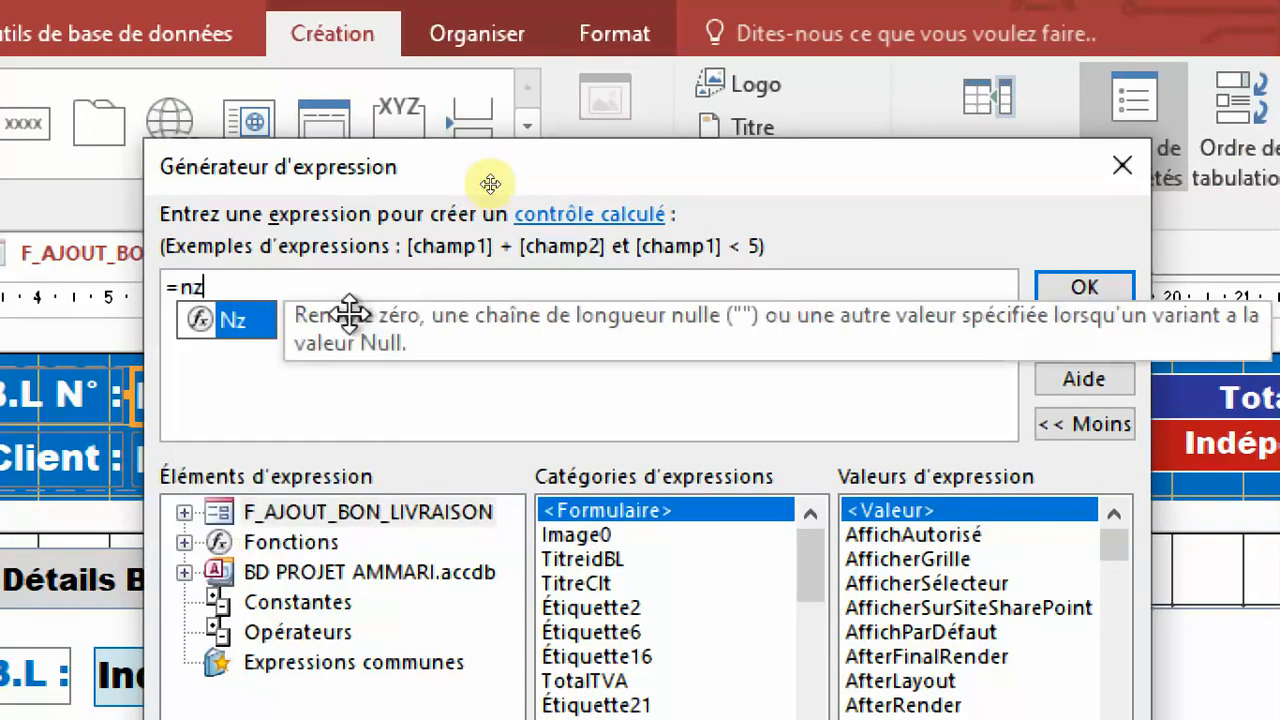
type("(")
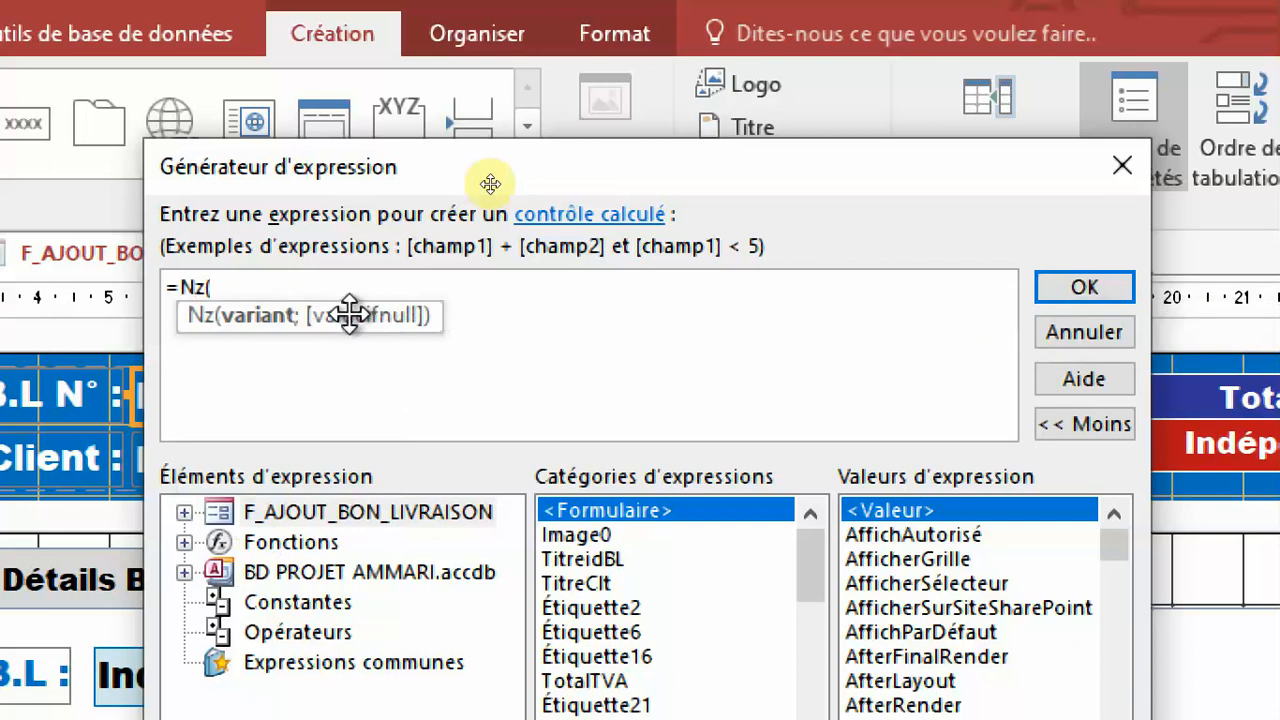
type("txt")
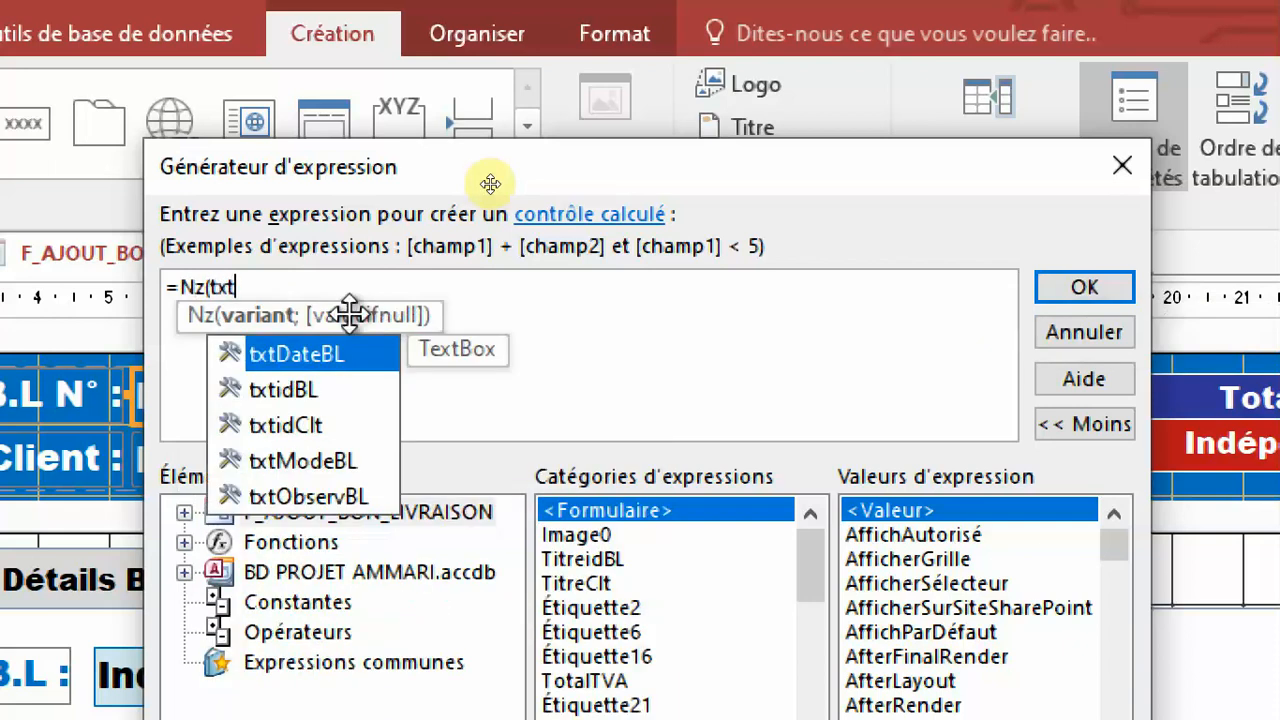
type("id")
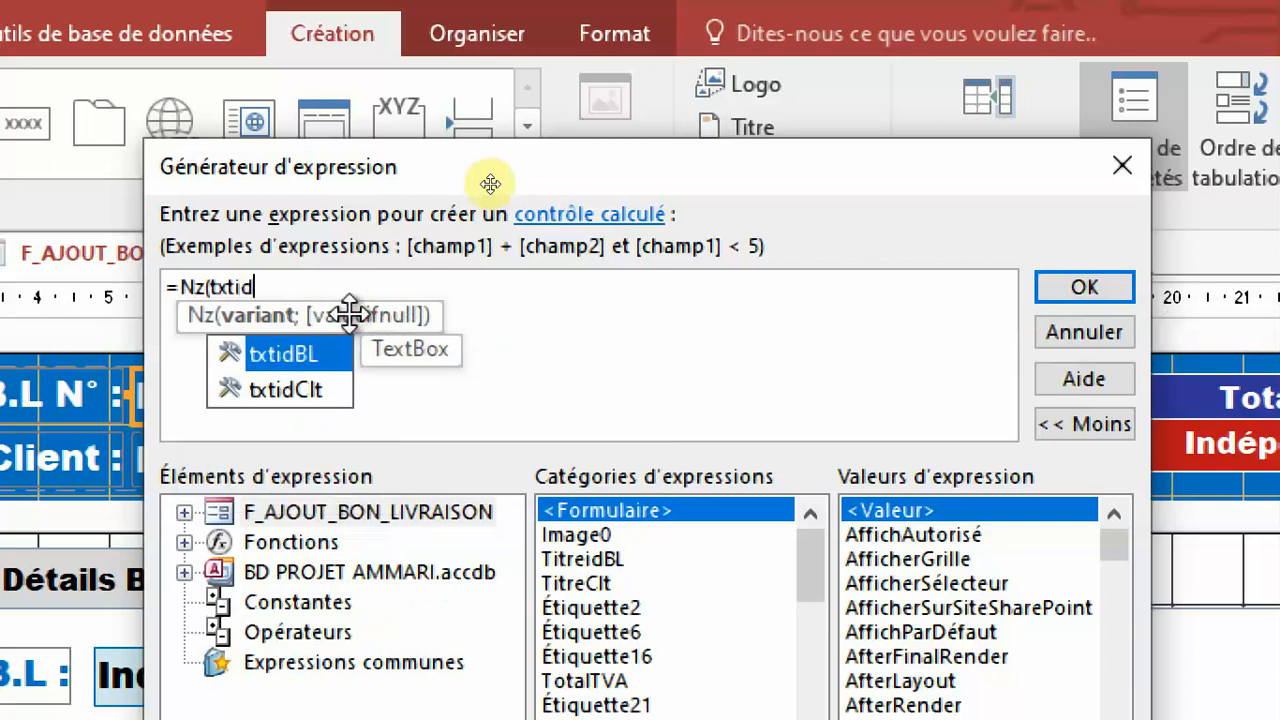
key("Tab")
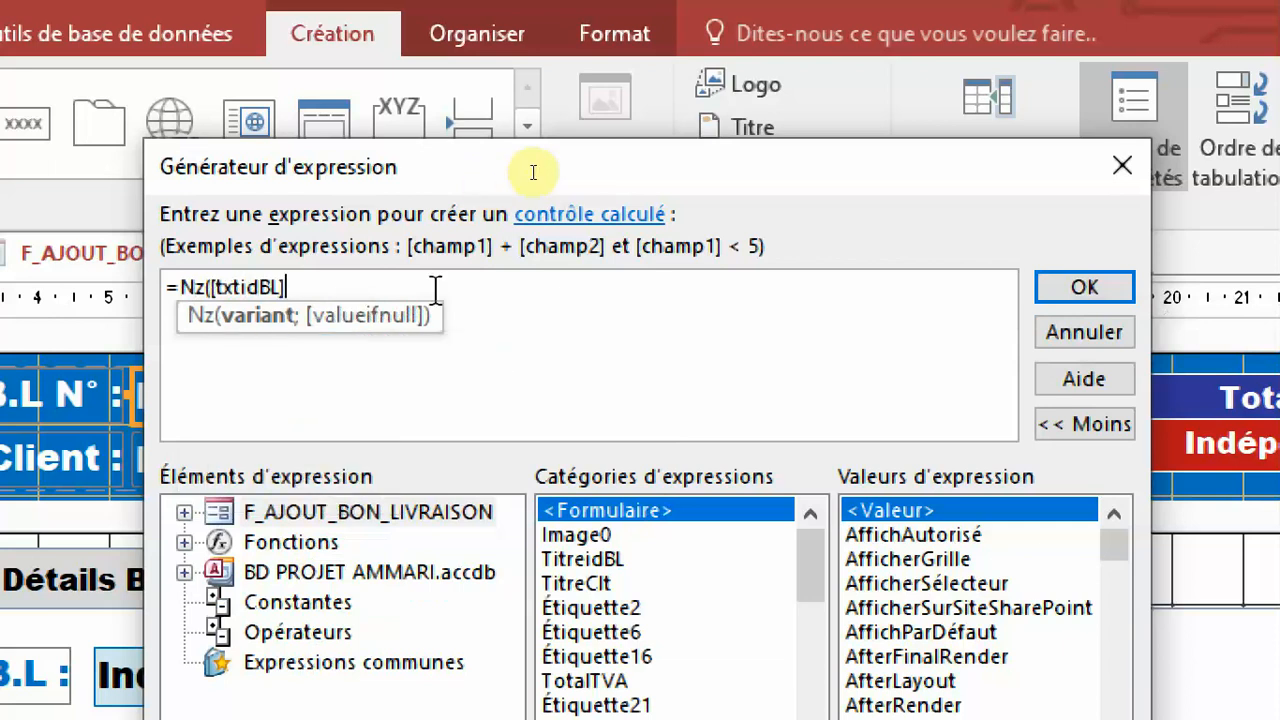
type(";")
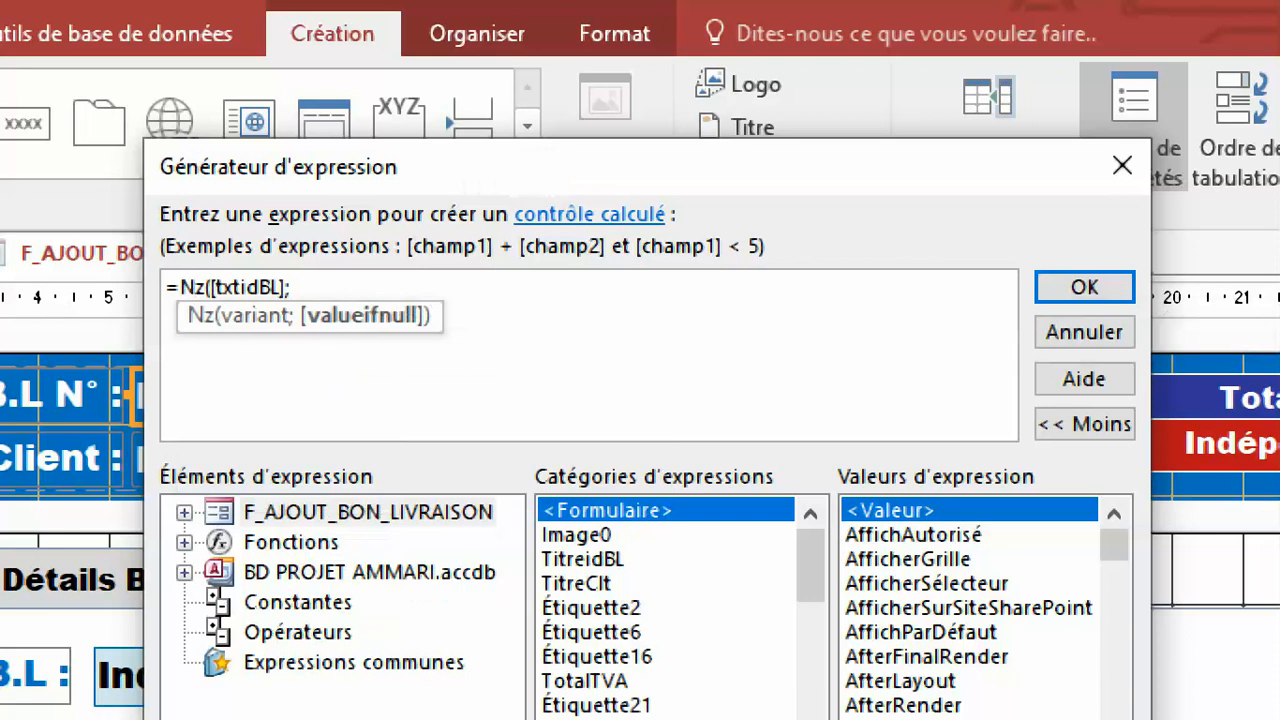
type("\"\"")
type(")")
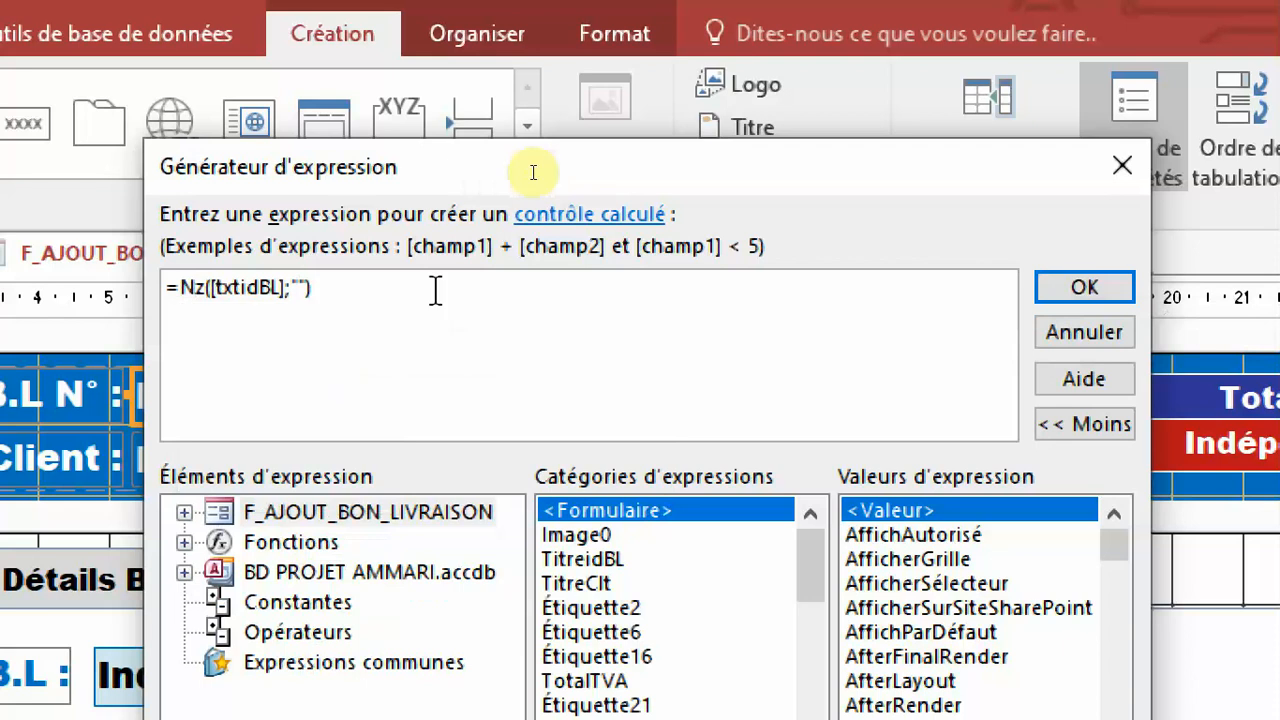
left_click(1121, 287)
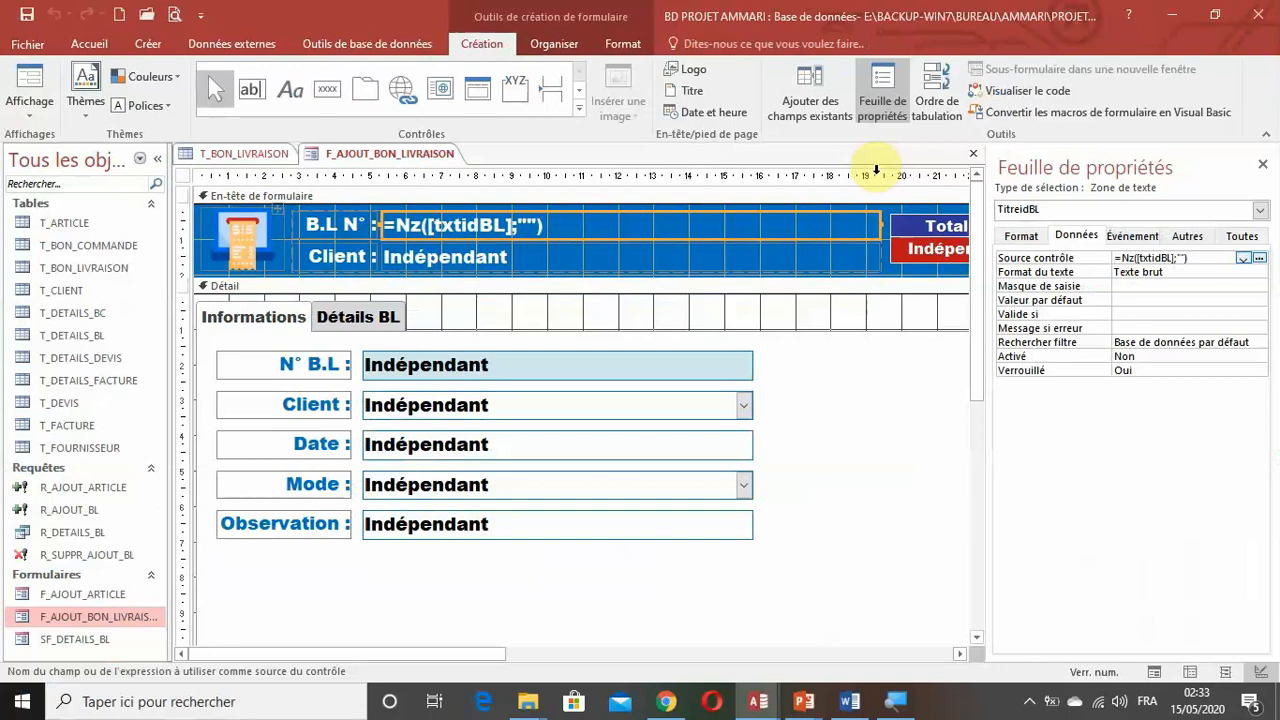
Check the header's B.L N° in form view, cancel the delivery note, and reopen F_AJOUT_BON_LIVRAISON in design view.
left_click(48, 86)
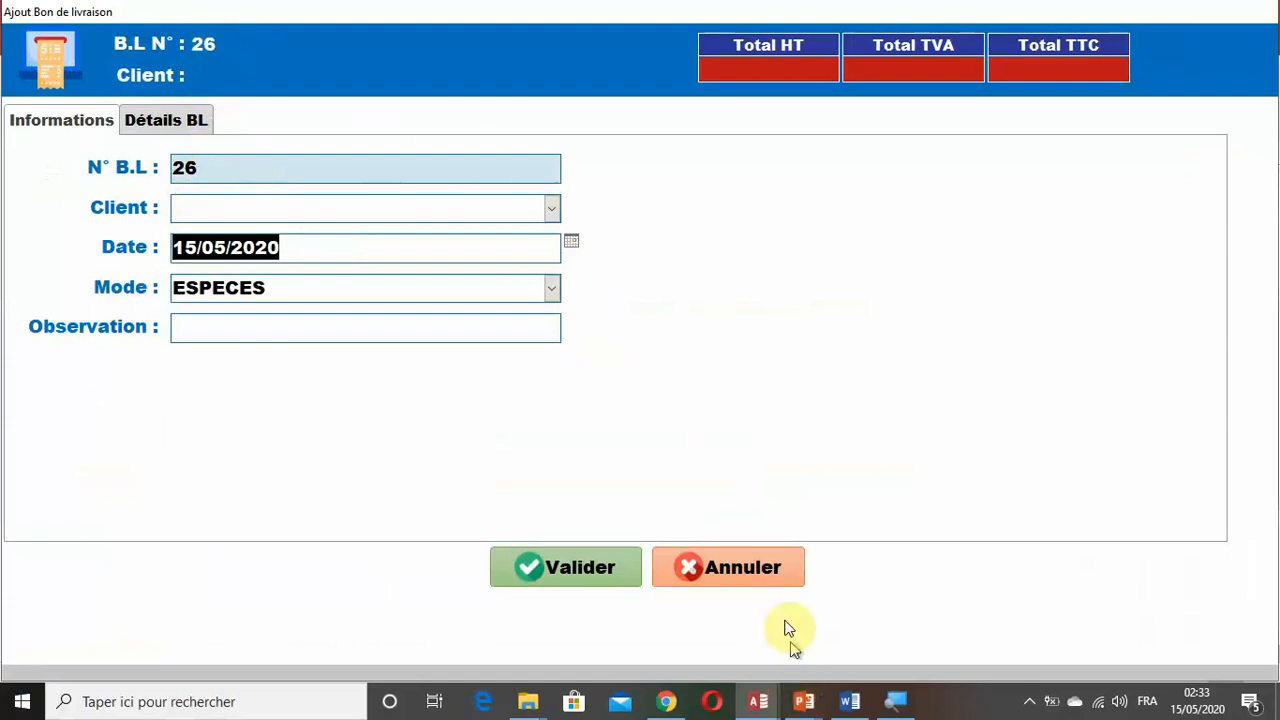
left_click(741, 572)
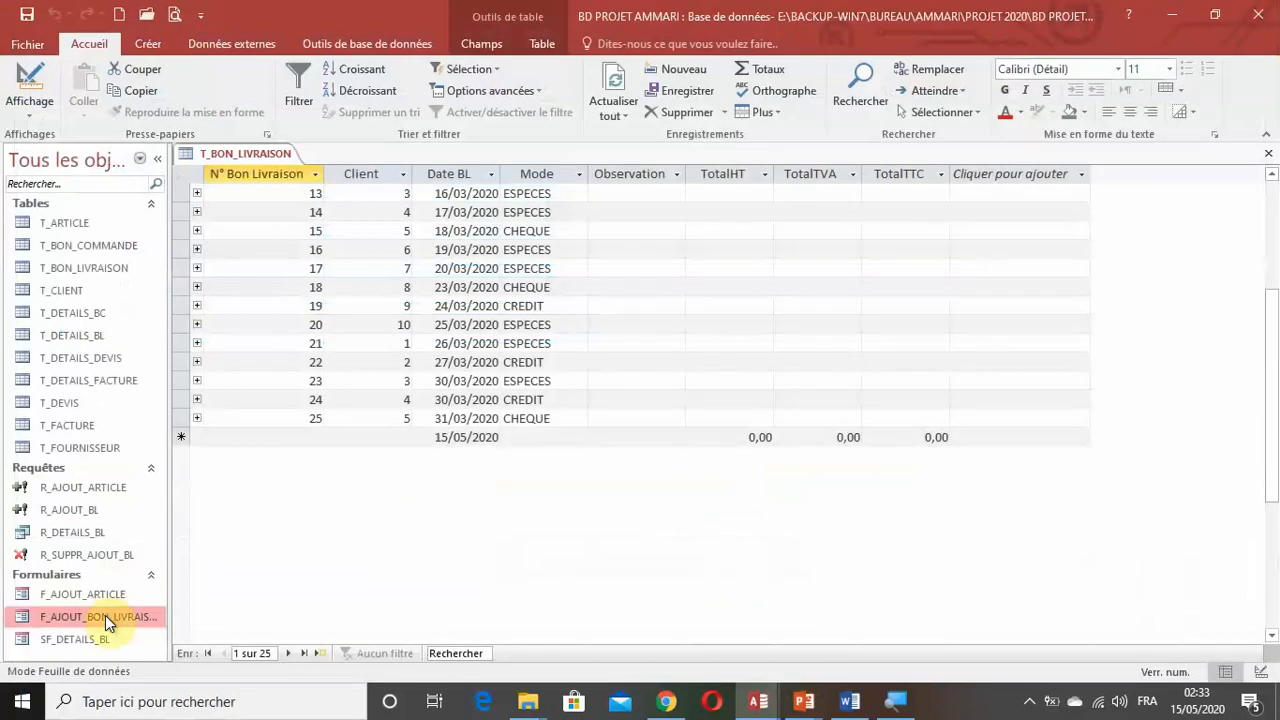
right_click(96, 625)
left_click(186, 416)
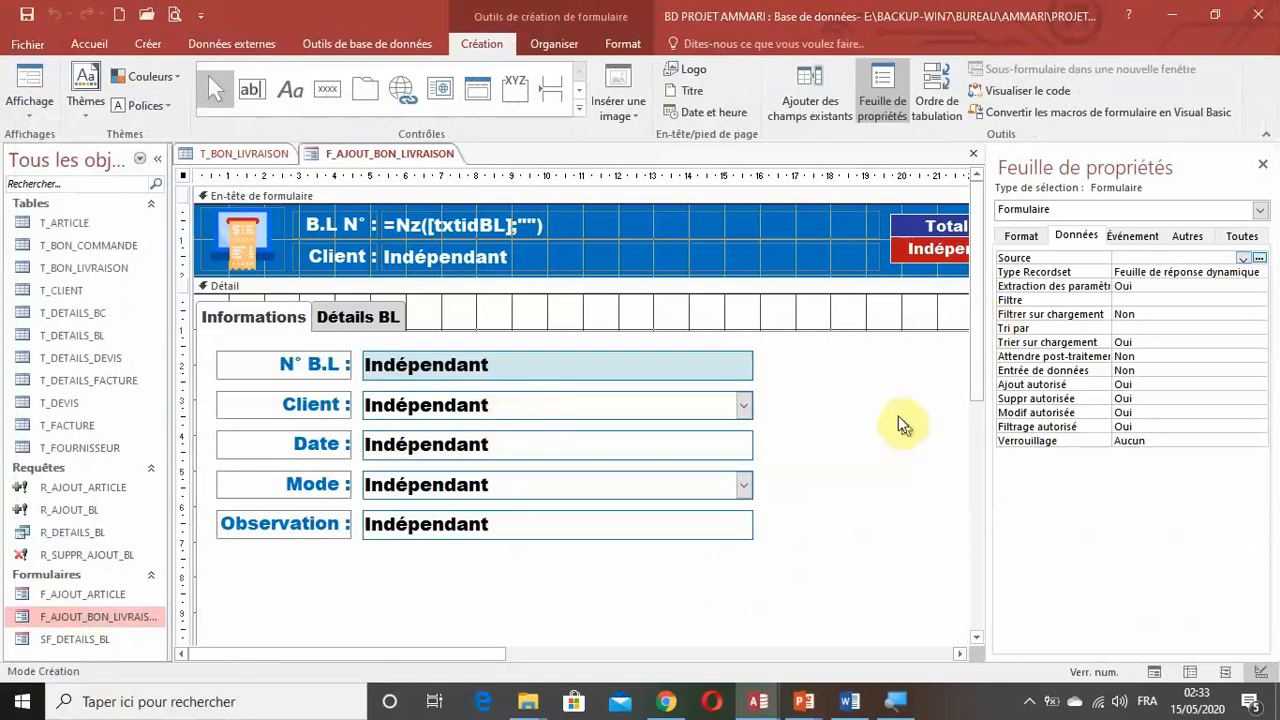
Show the Détails BL page in the design and hide the navigation pane and property sheet to widen the workspace.
left_click(370, 328)
left_click(343, 314)
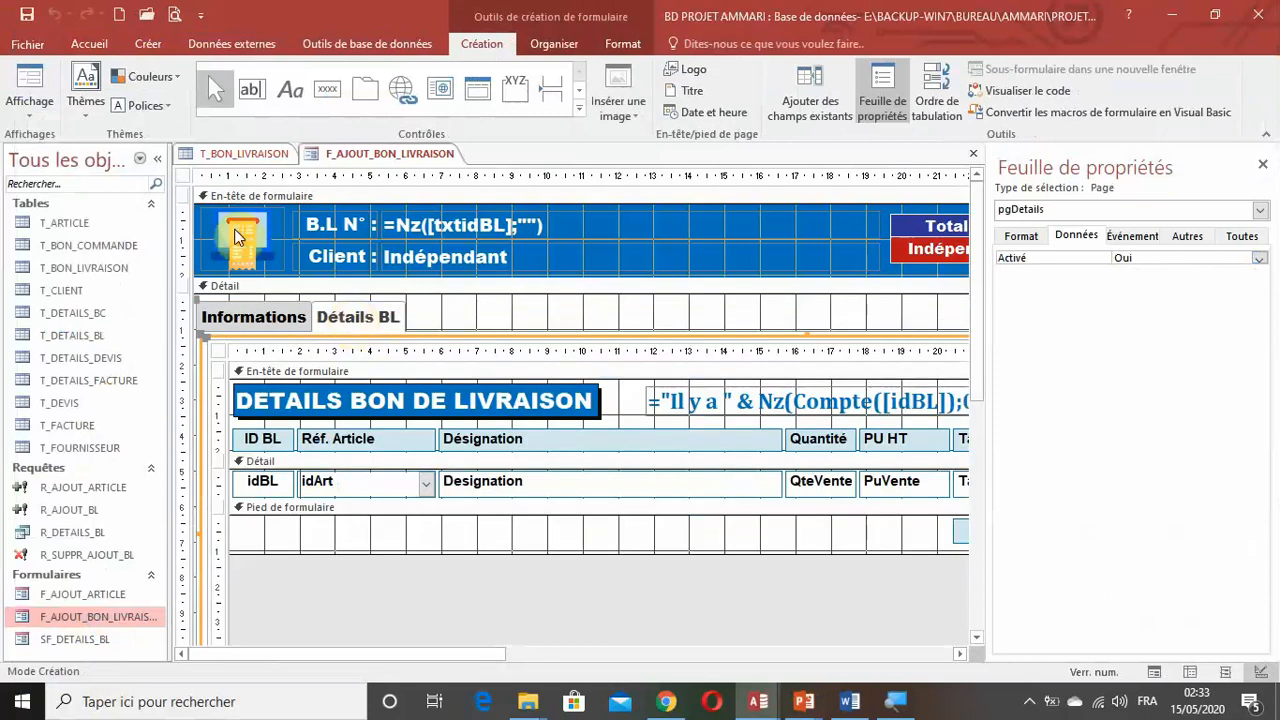
left_click(160, 158)
left_click(1262, 164)
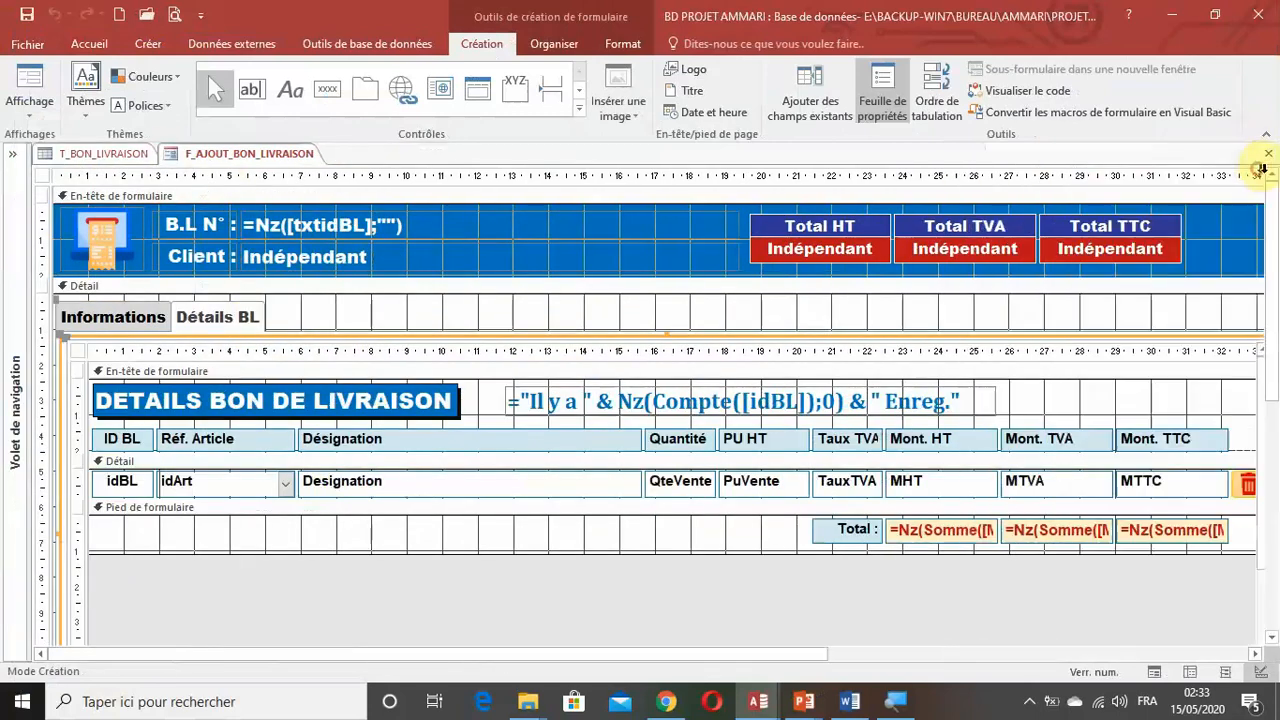
Examine the name and Source contrôle of the HT total box in the subform footer, and close its property sheet.
left_click(850, 250)
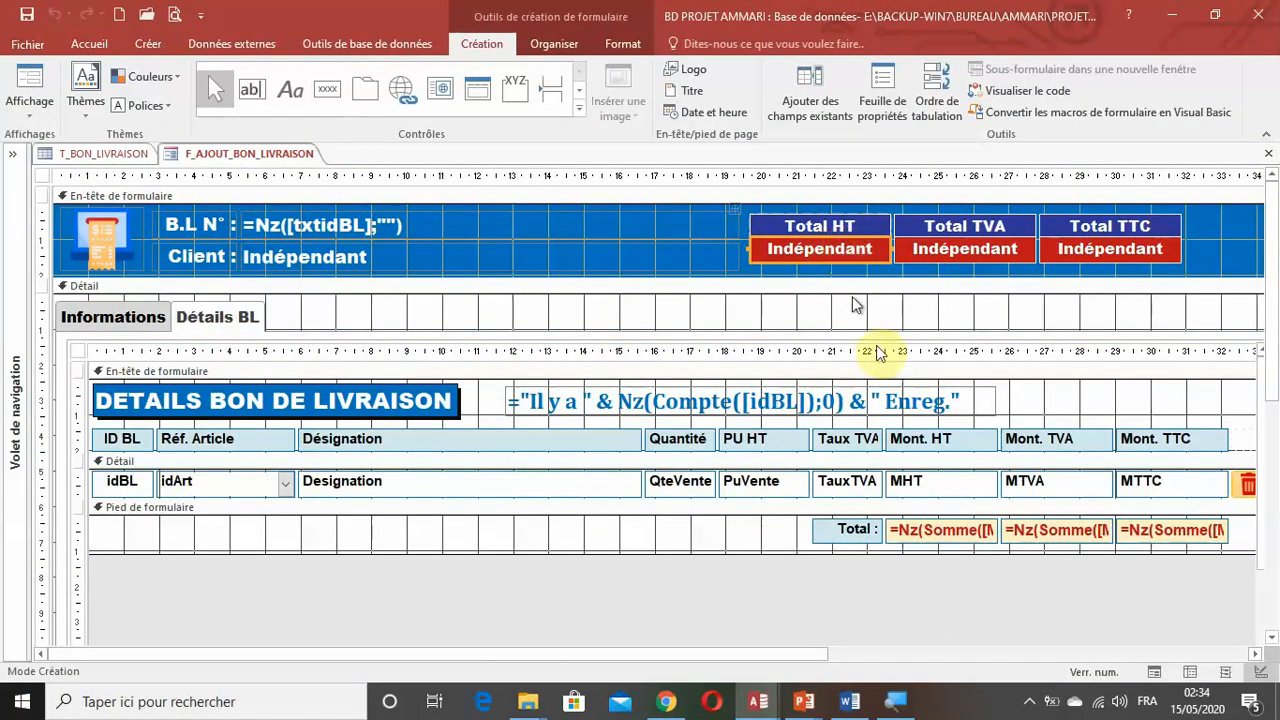
left_click(930, 541)
left_click(940, 536)
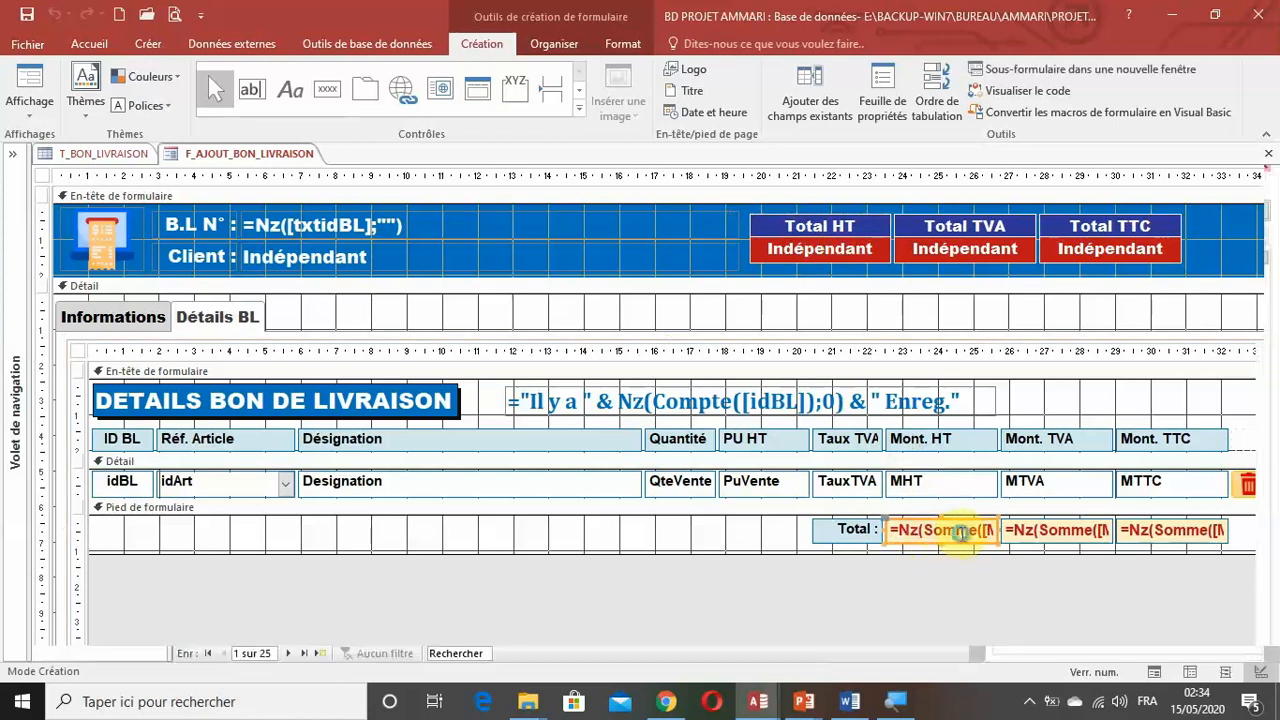
double_click(958, 535)
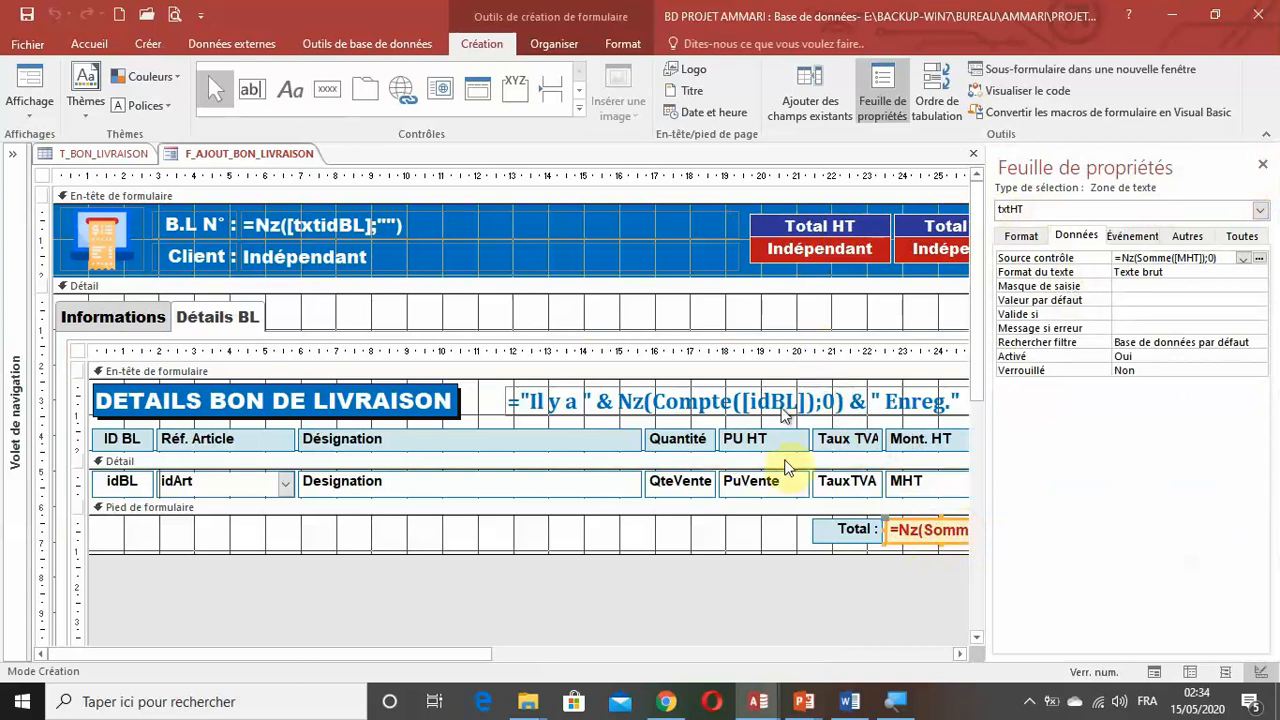
left_click(1262, 164)
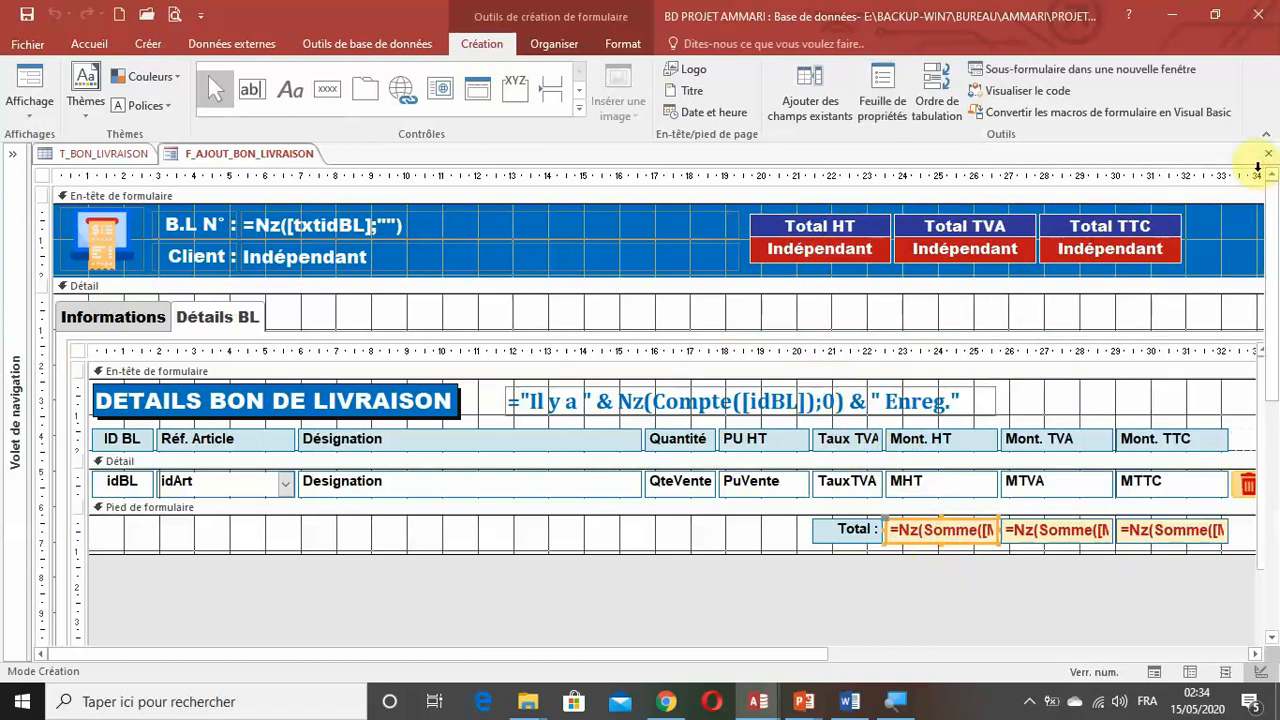
Open the expression builder for the Source contrôle of the header's Total HT text box.
left_click(833, 249)
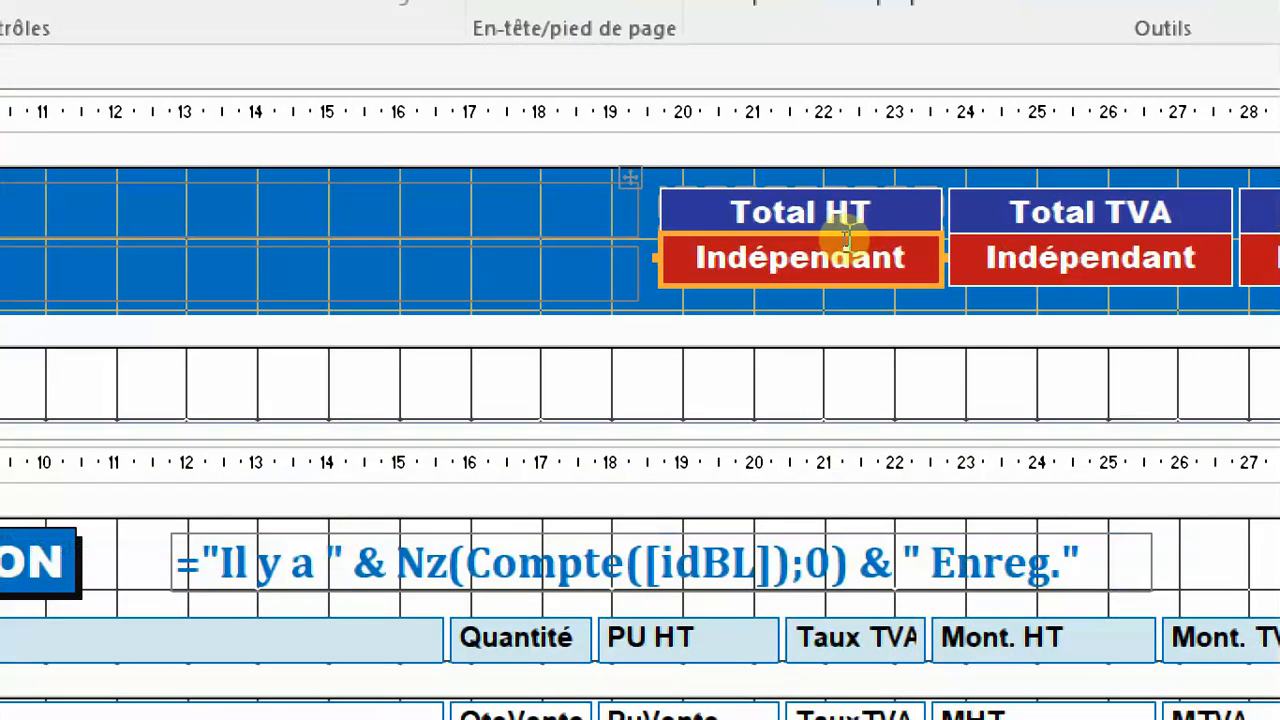
double_click(846, 241)
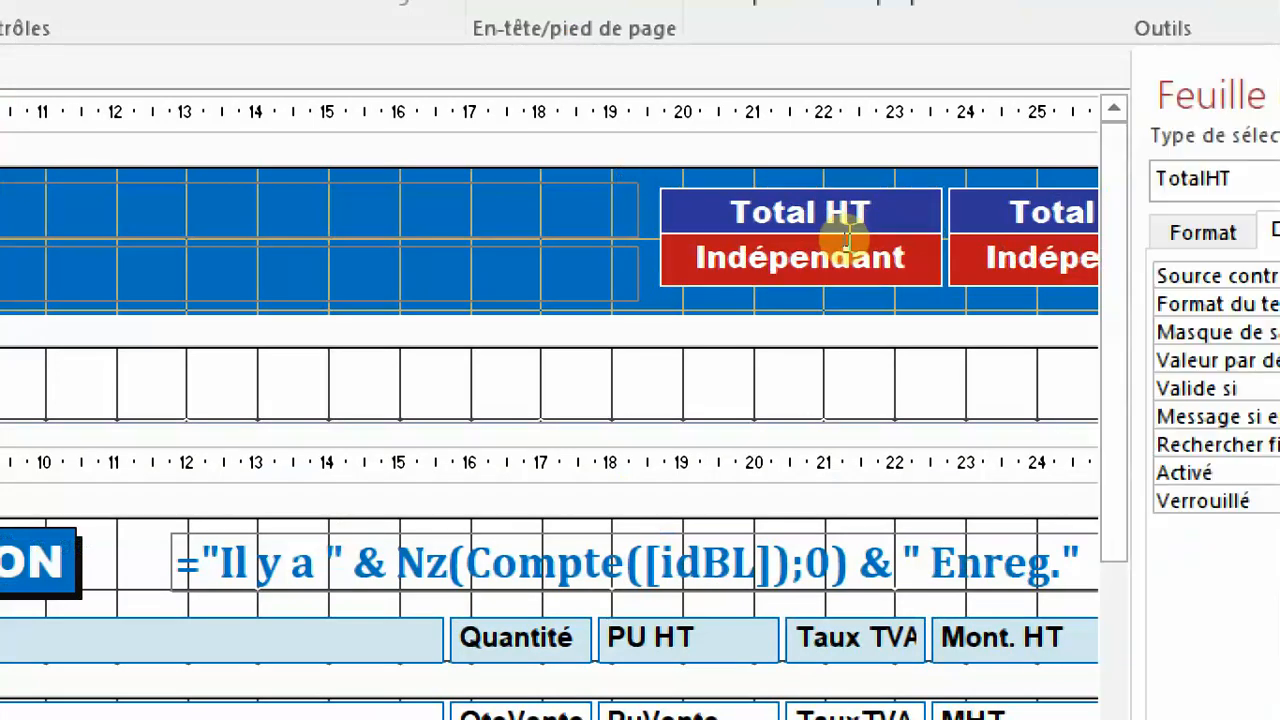
left_click(836, 349)
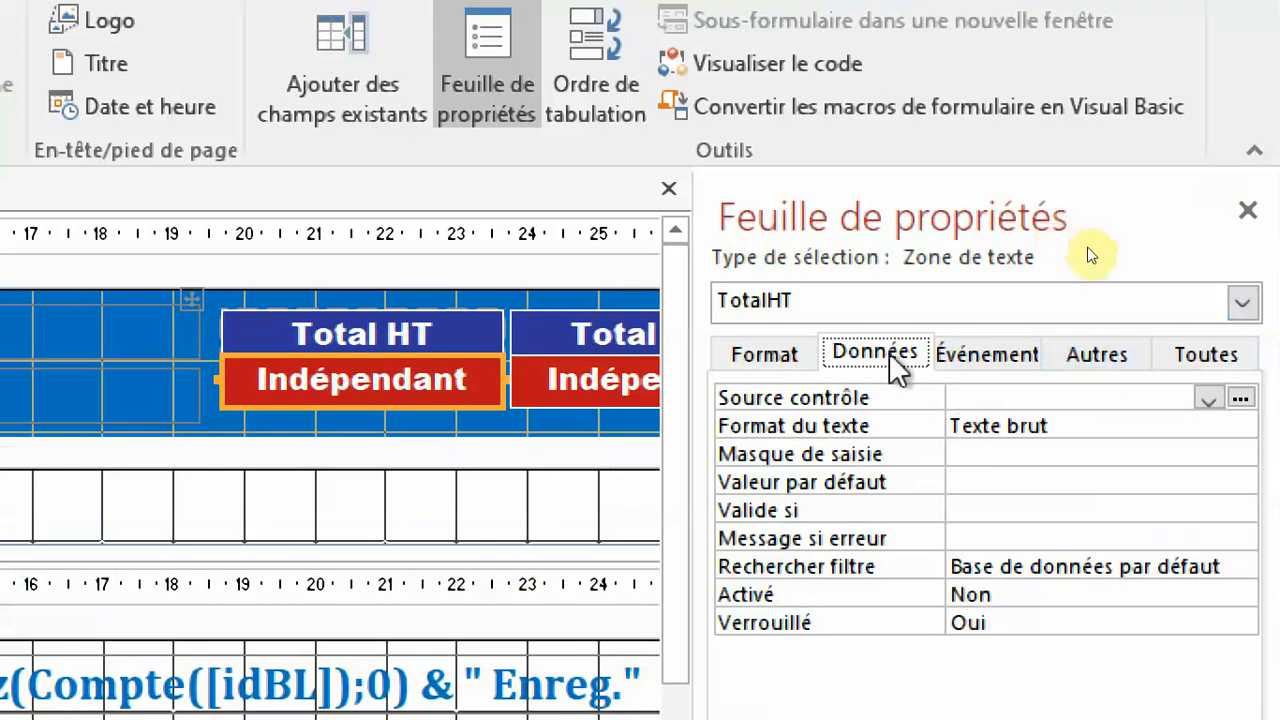
left_click(830, 394)
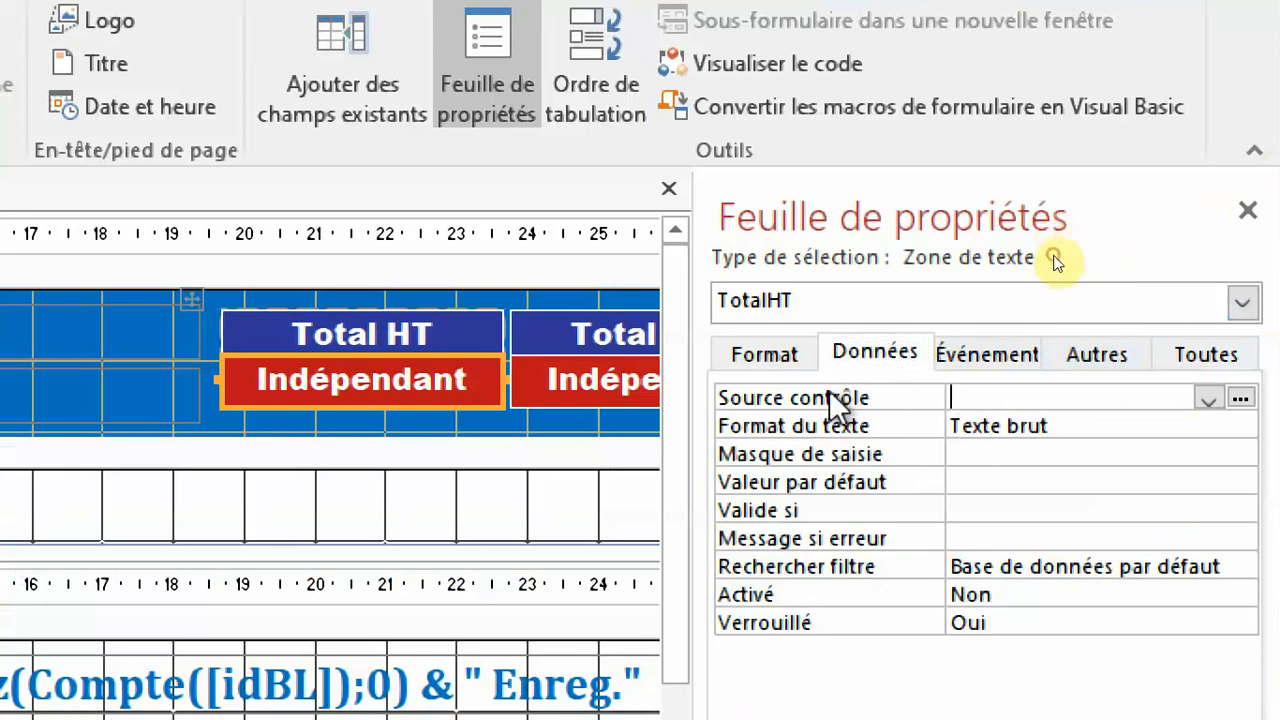
left_click(1243, 399)
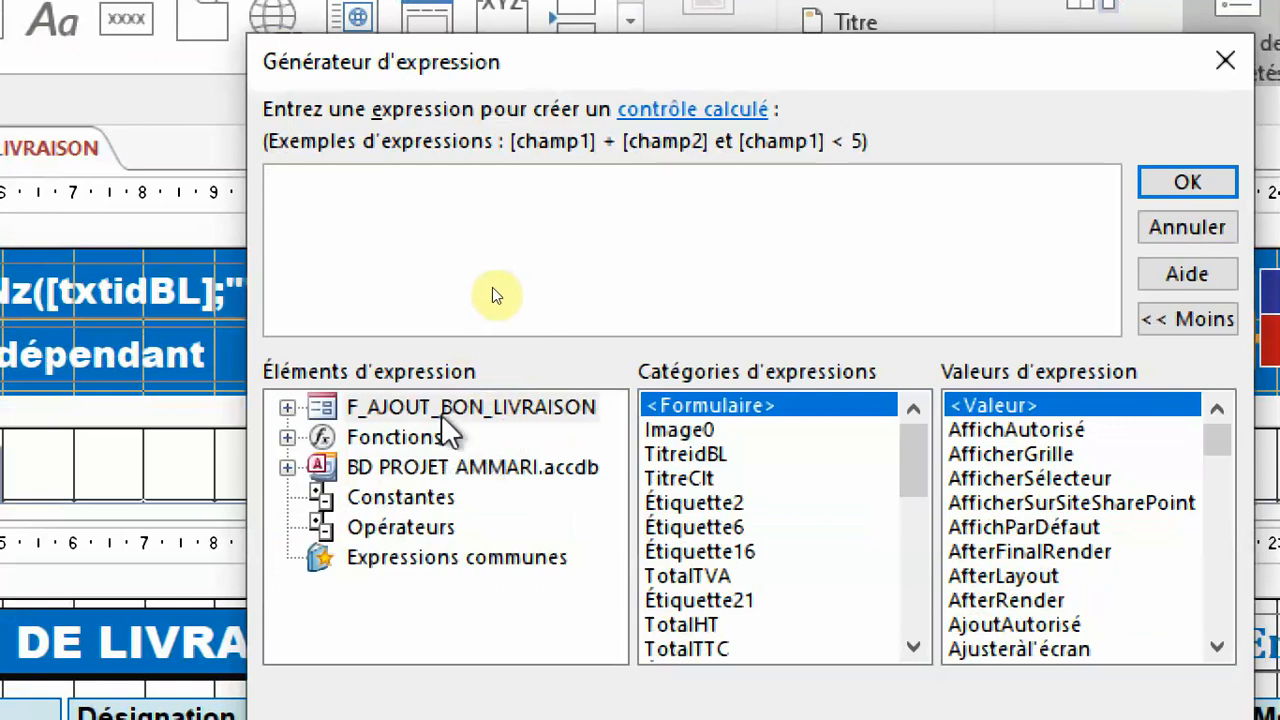
Insert the txtHT control of the SF_DETAILS_BL subform as the Total HT box's control source expression and confirm it.
left_click(287, 407)
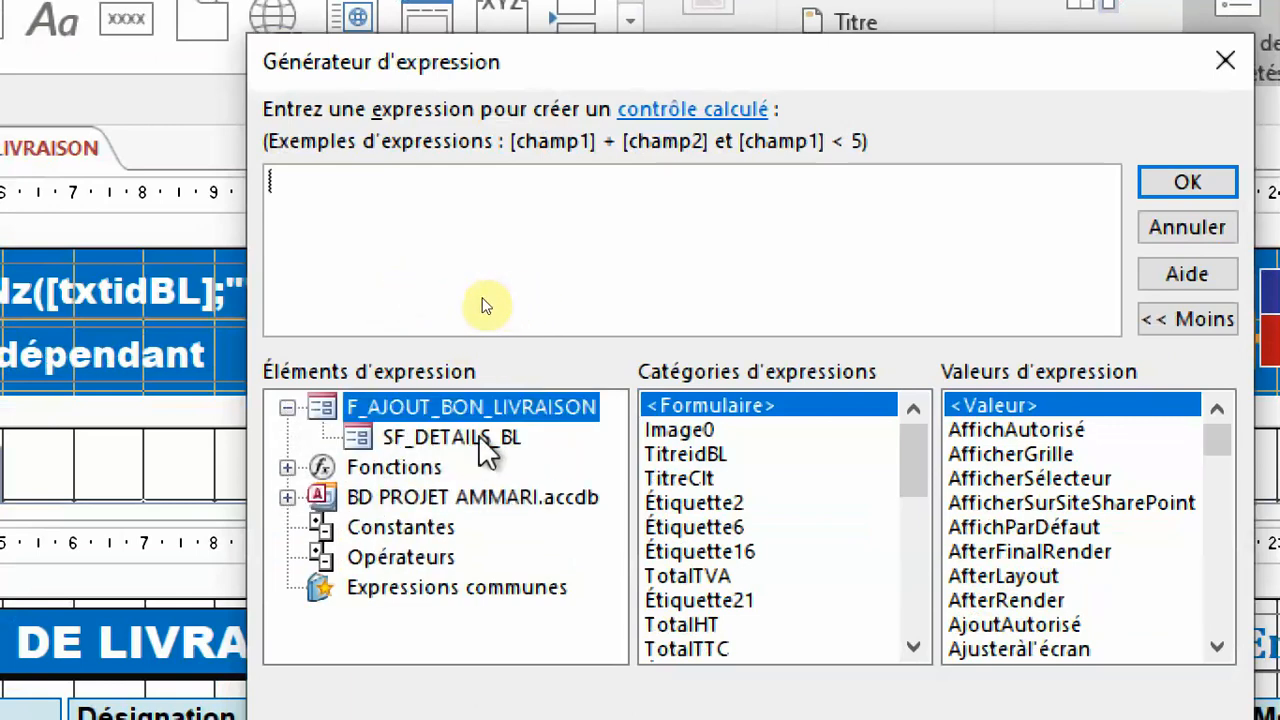
left_click(450, 438)
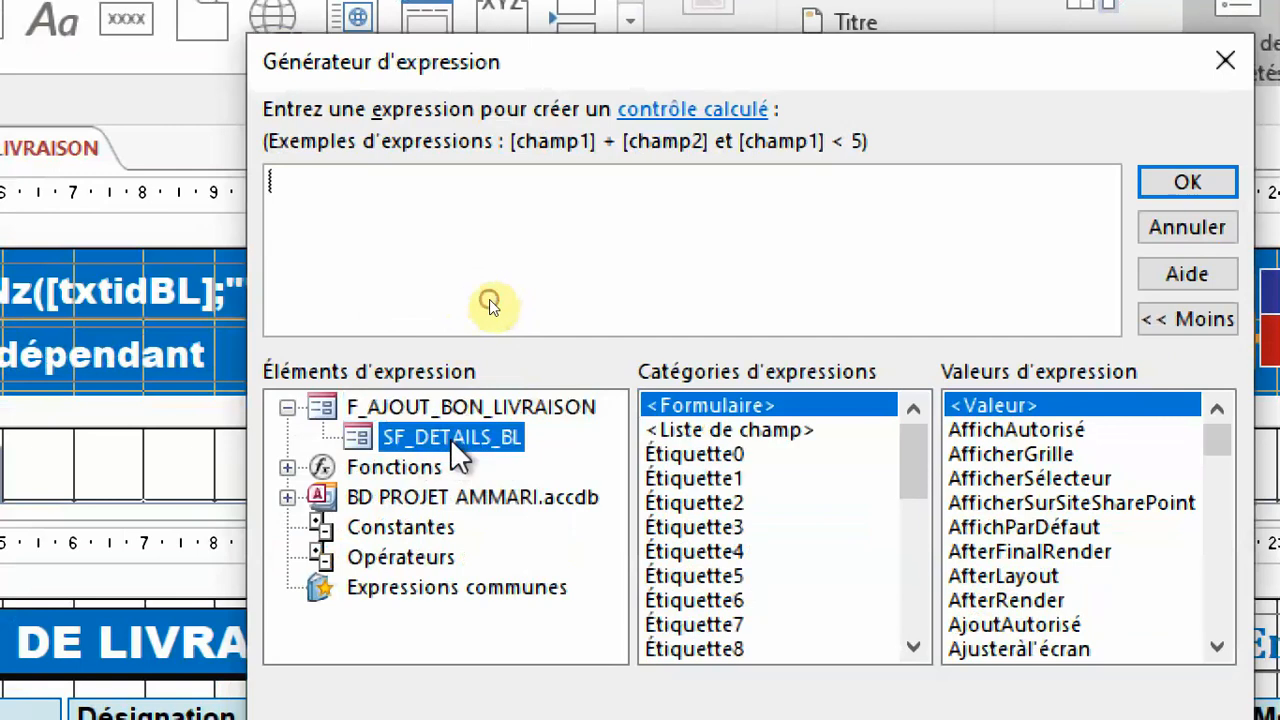
left_click_drag(922, 455, 904, 581)
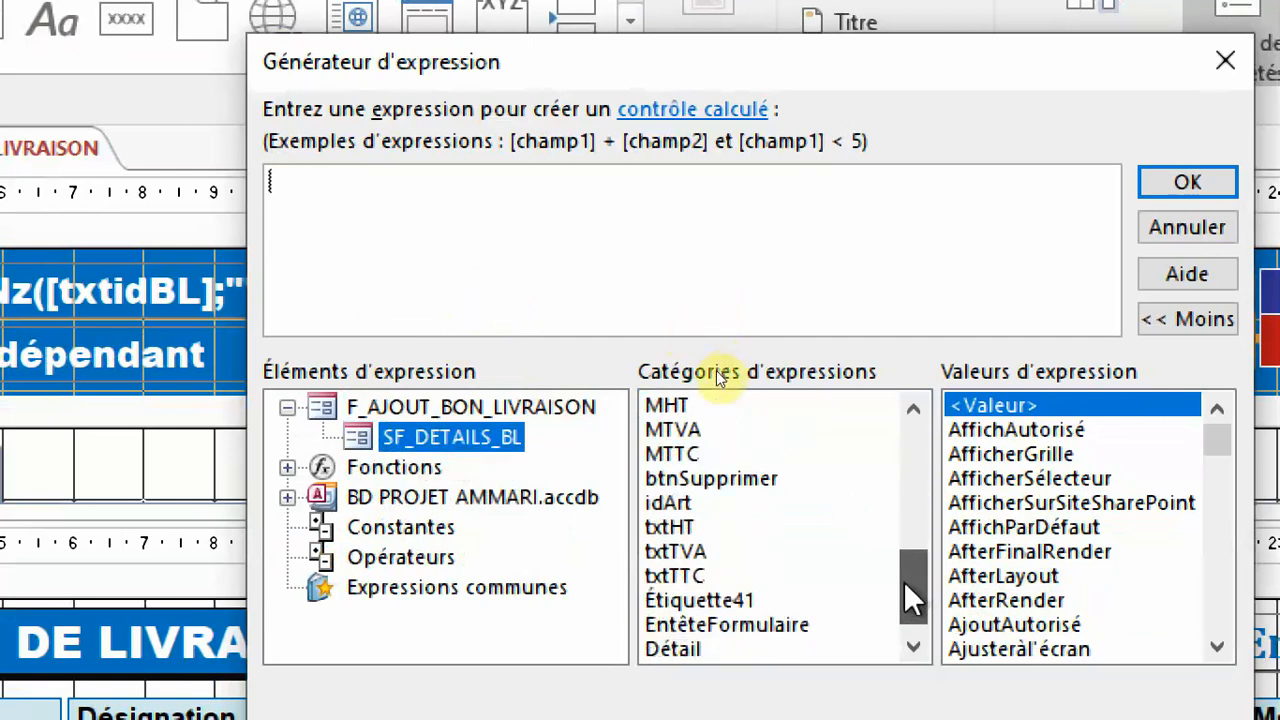
double_click(679, 527)
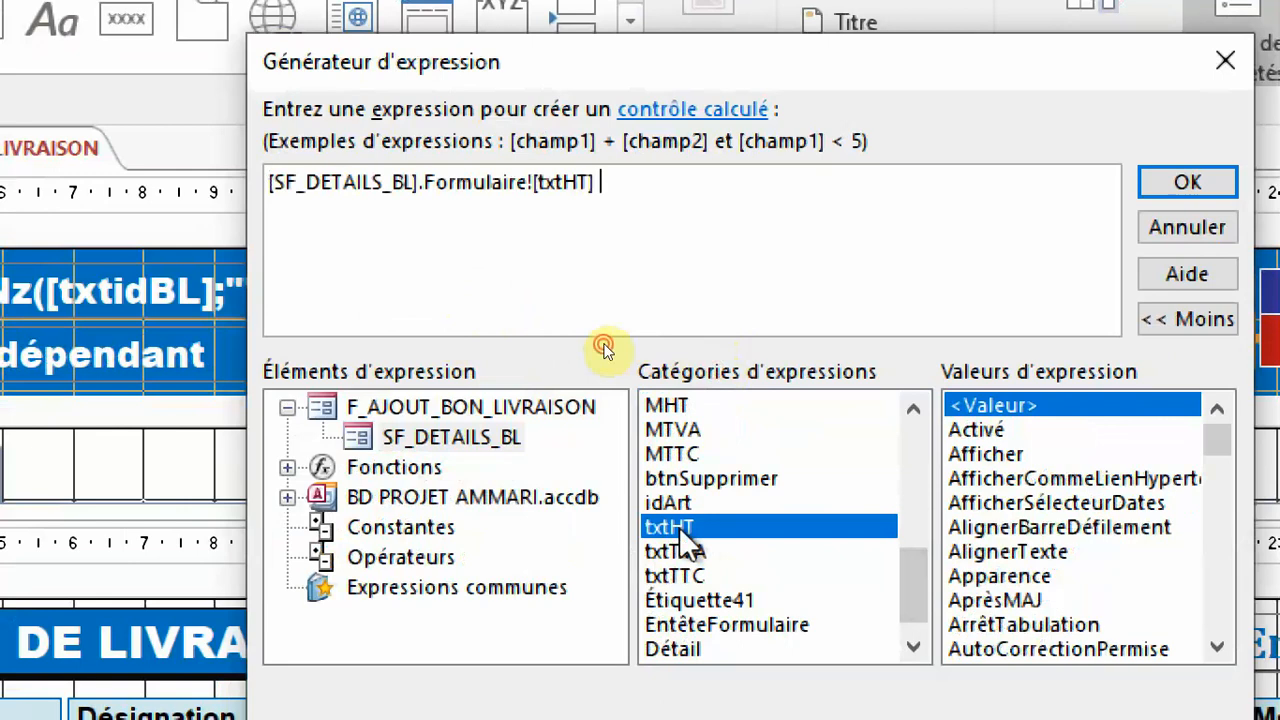
left_click(1189, 182)
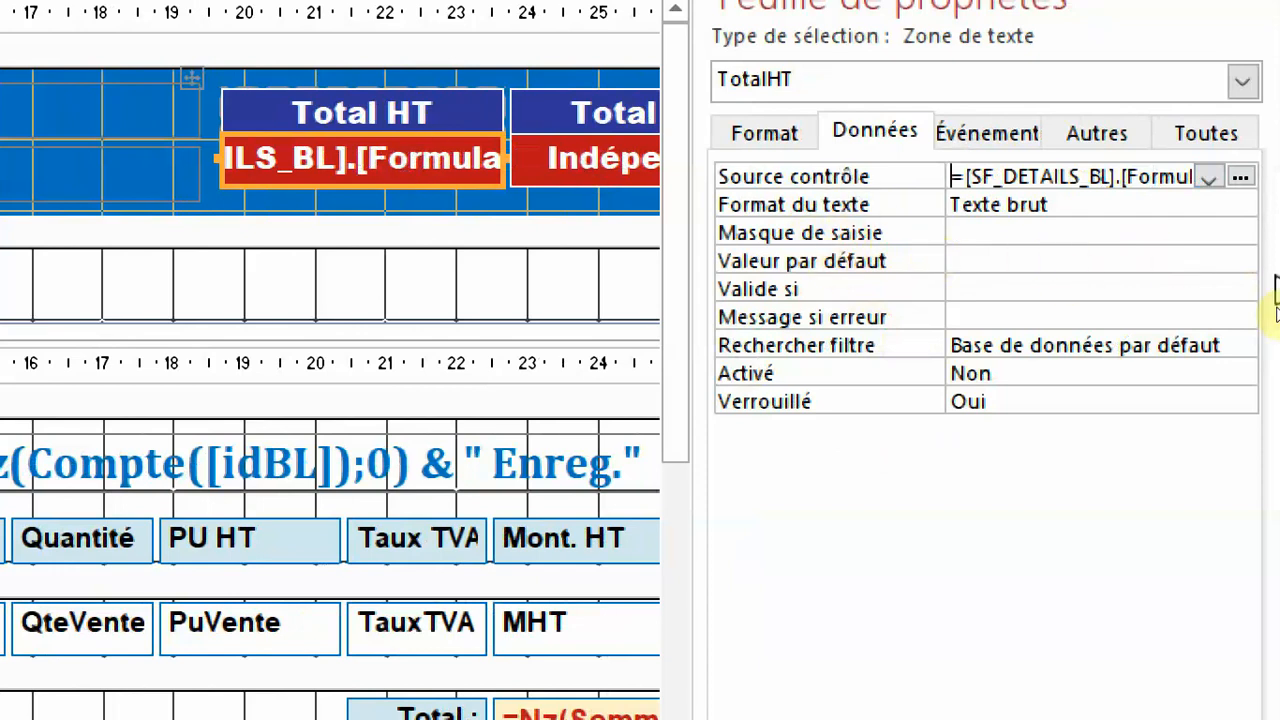
Reopen the Total HT box's source expression in the expression builder and replace its content with the start of an Nz function.
left_click(1240, 177)
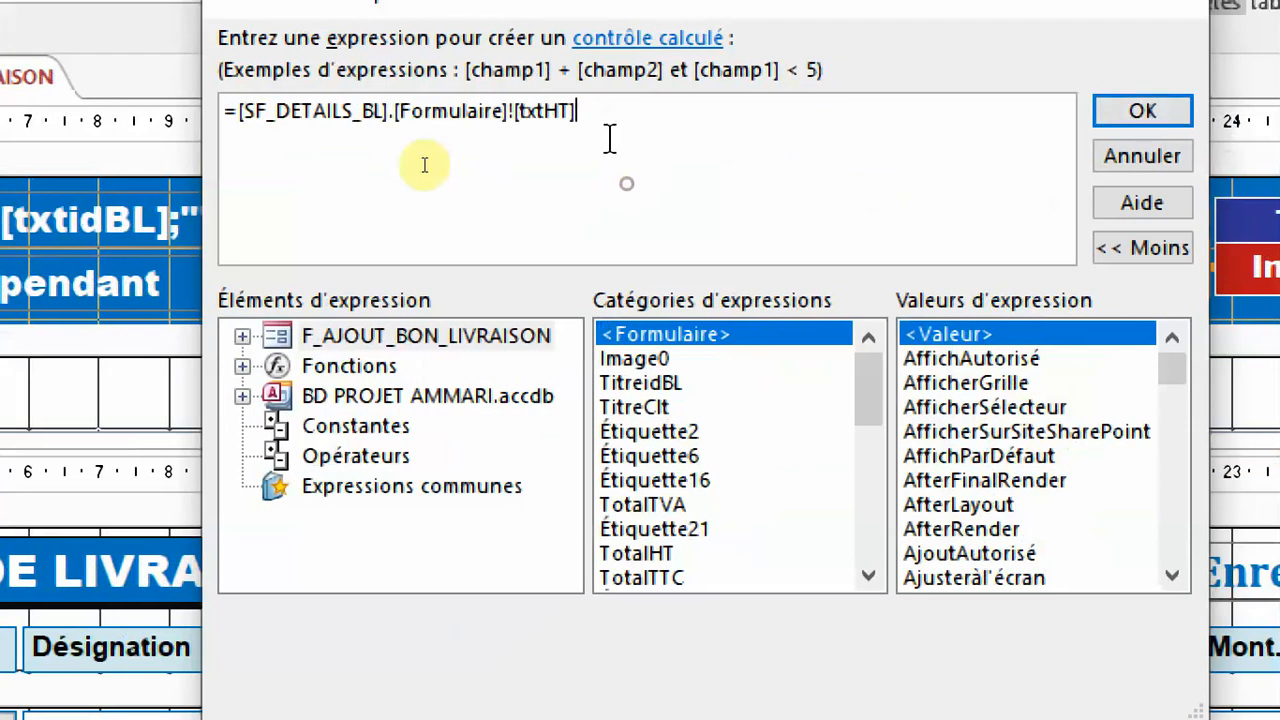
left_click_drag(662, 127, 296, 91)
type("[")
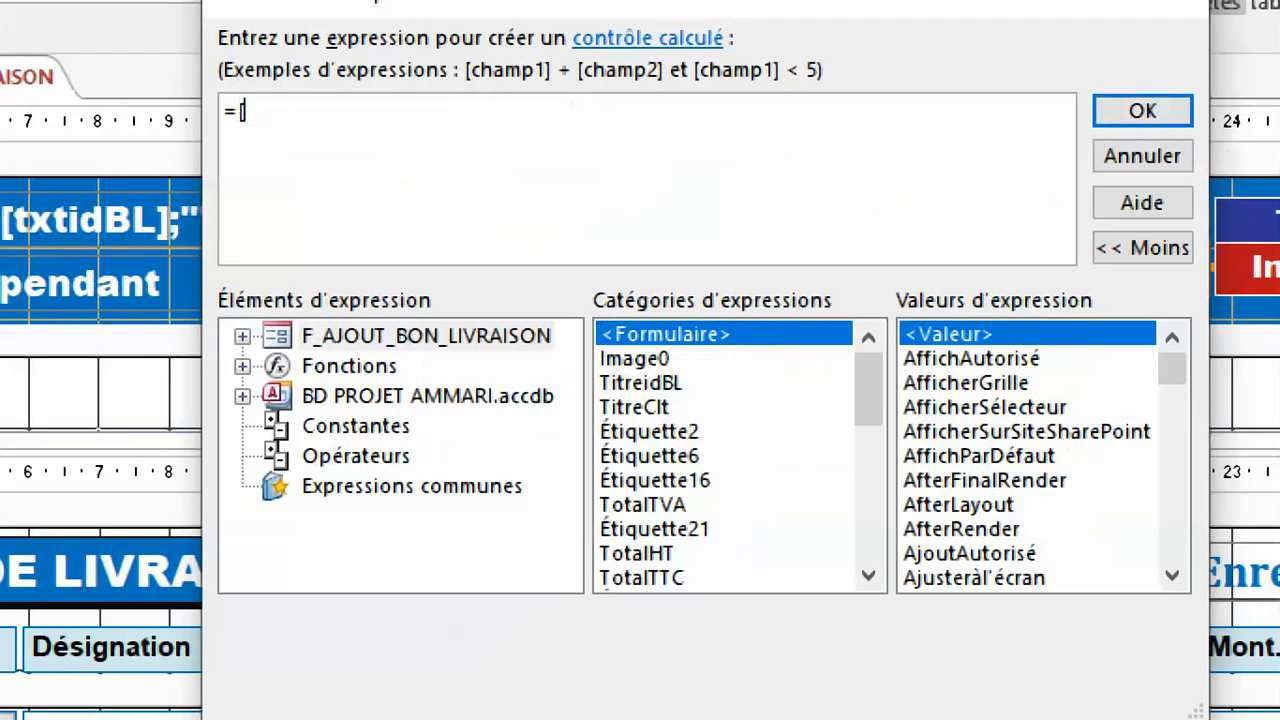
type("nz(")
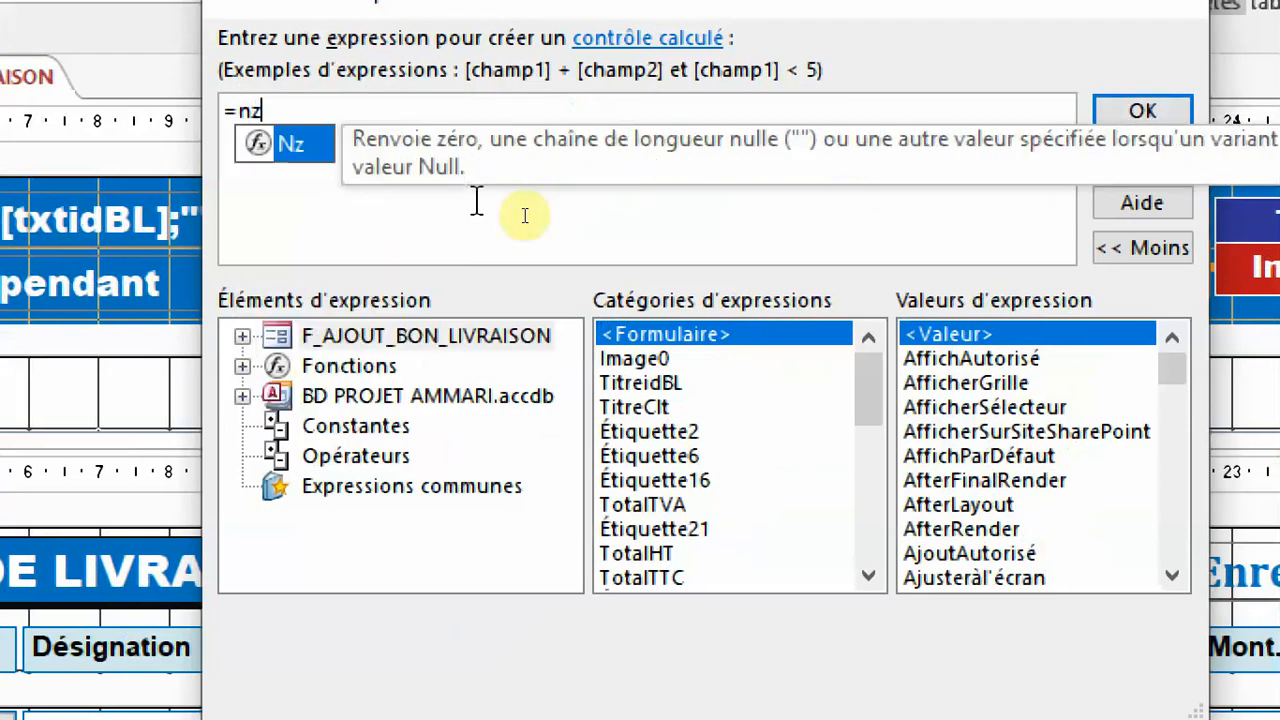
Insert the txtHT control of SF_DETAILS_BL into the Nz function with 0 as its null value, and confirm the Total HT expression.
double_click(342, 338)
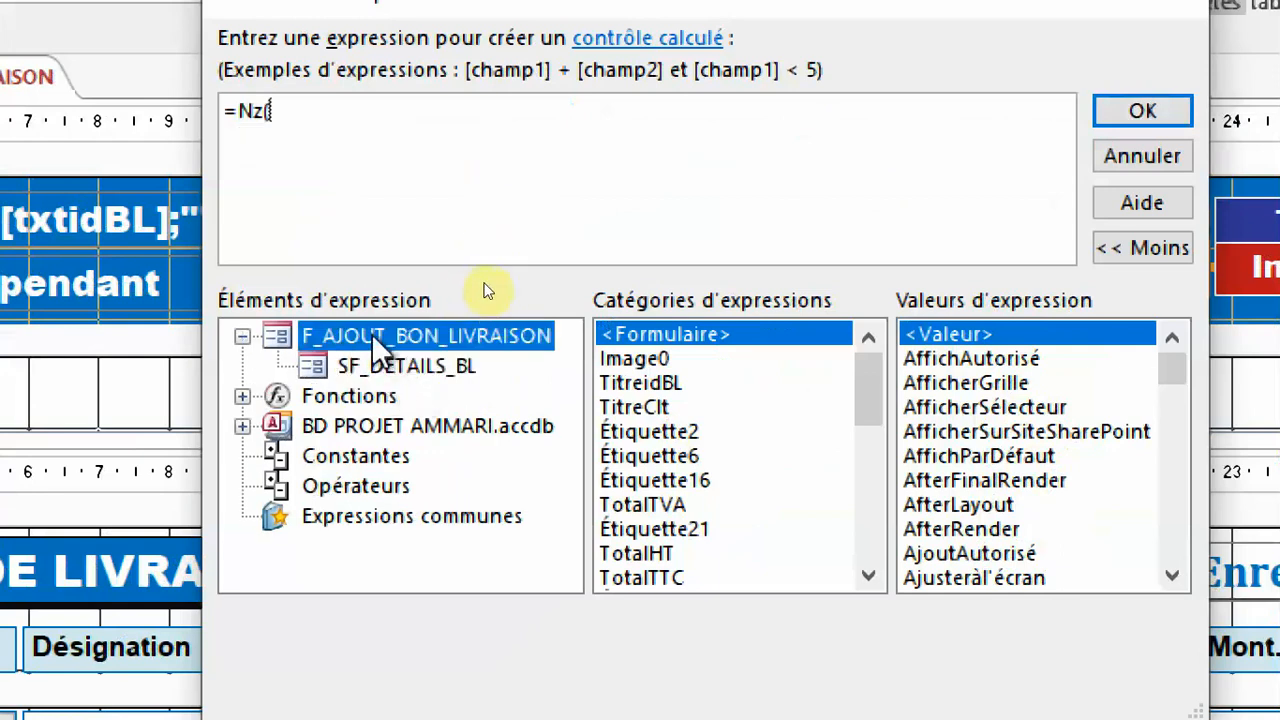
left_click(412, 370)
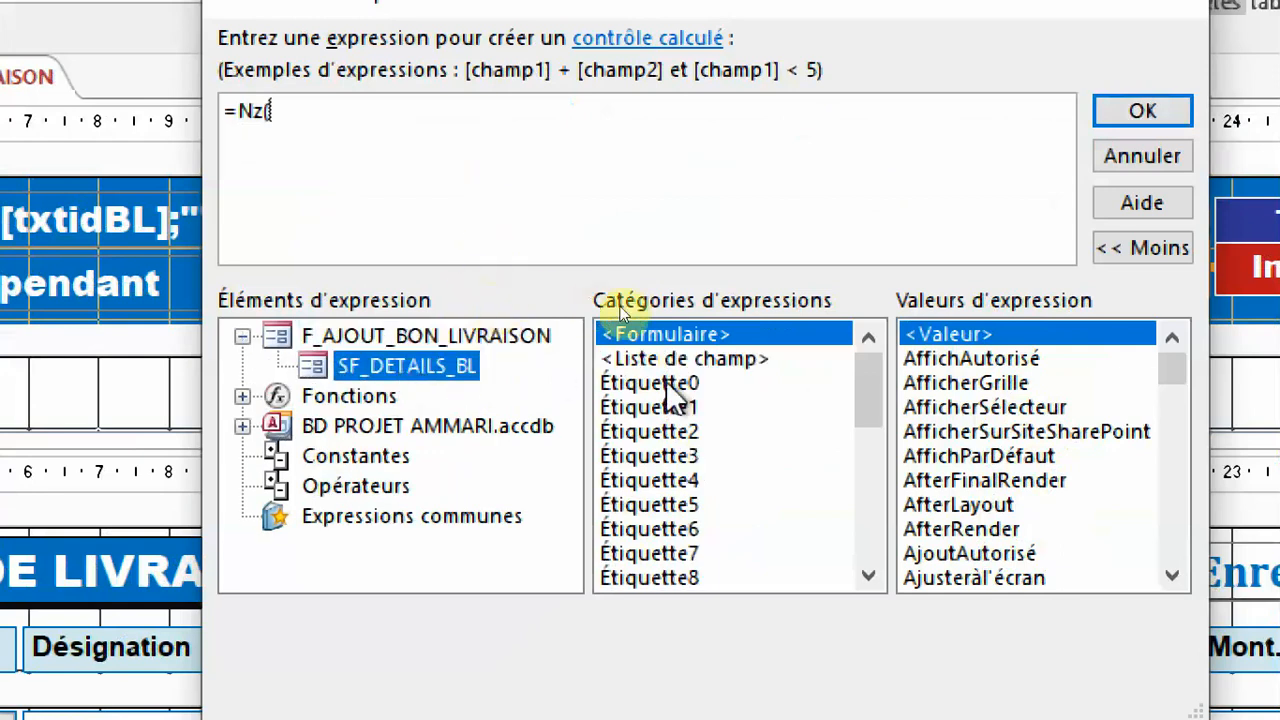
left_click(722, 414)
scroll(722, 416, "down", 5)
key("t")
key("t")
key("t")
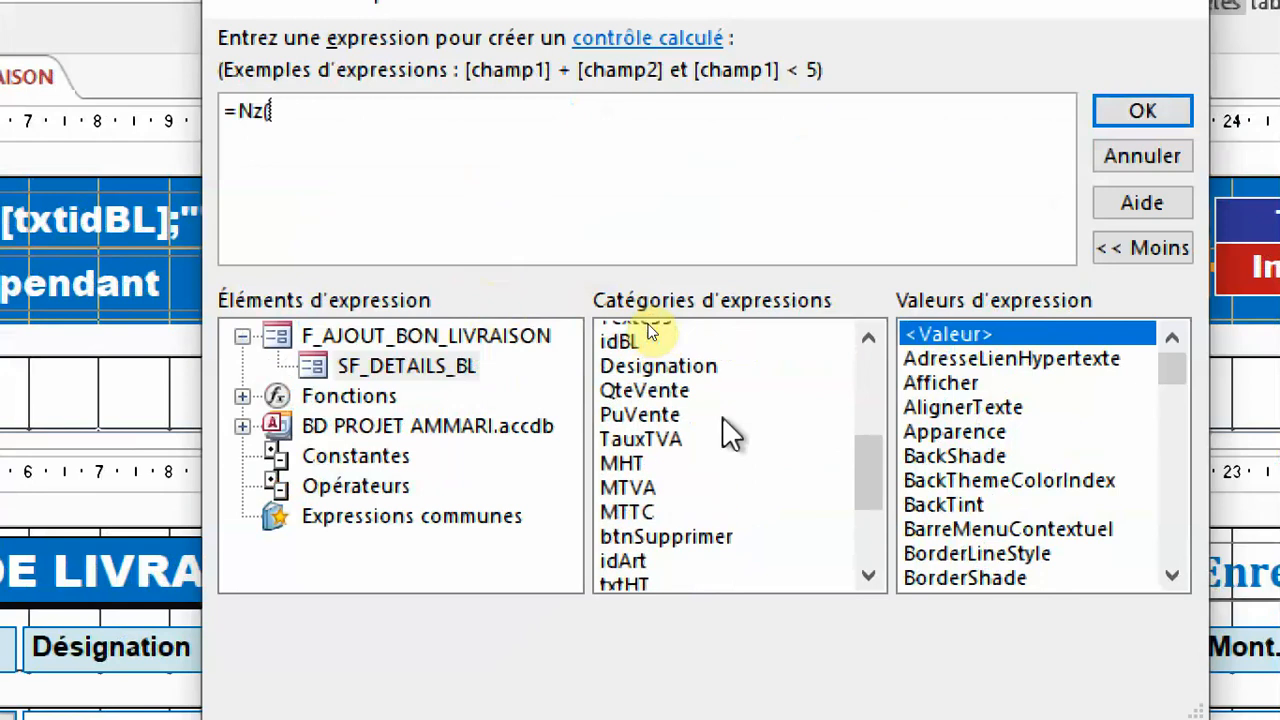
double_click(630, 577)
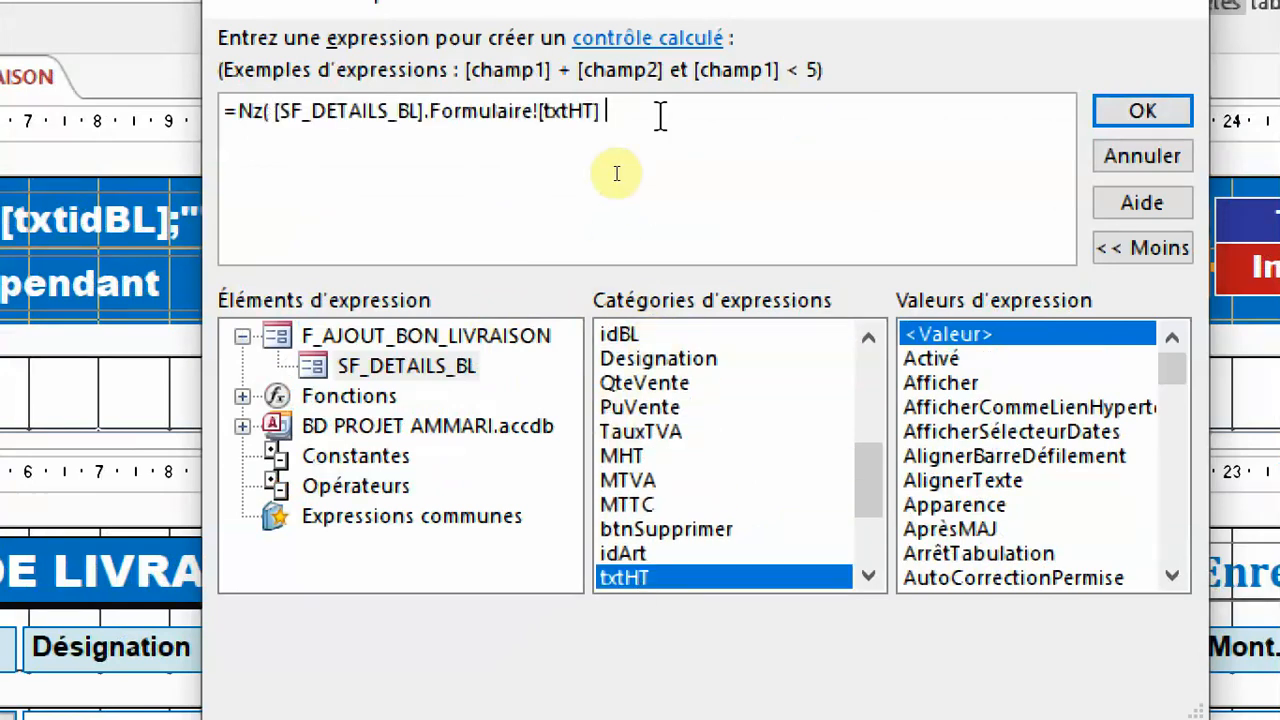
type(";")
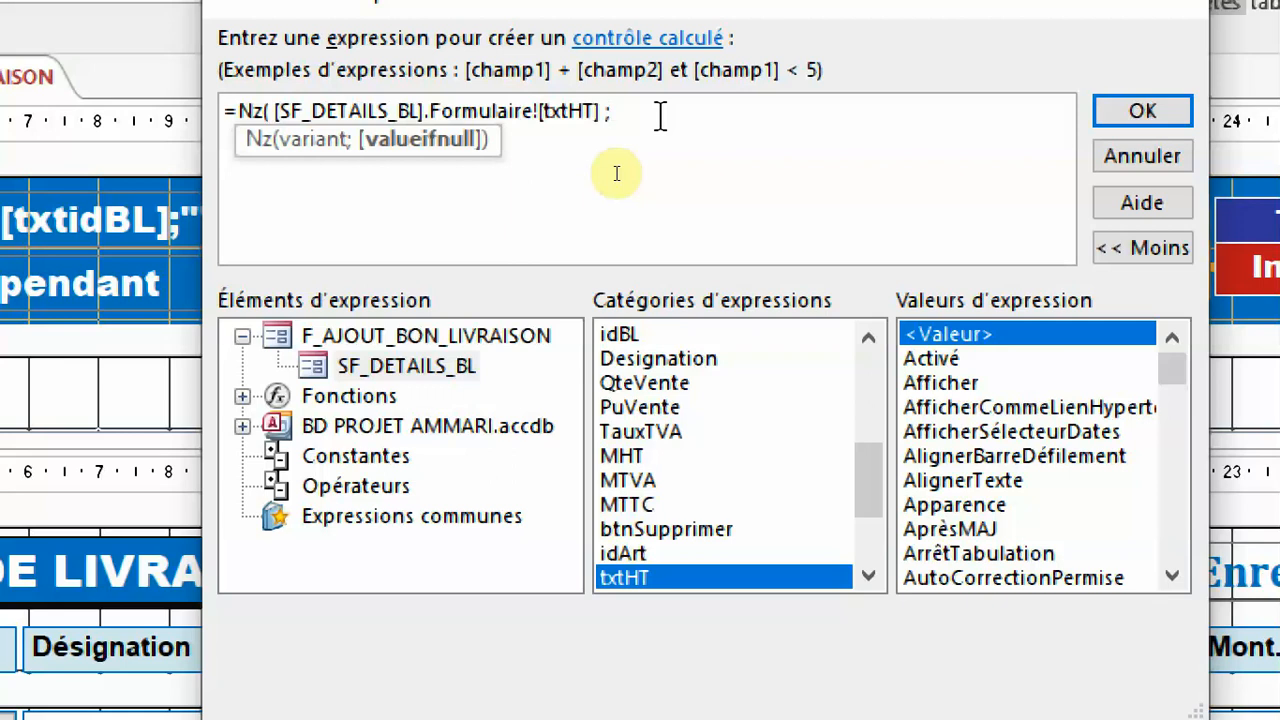
type("0)")
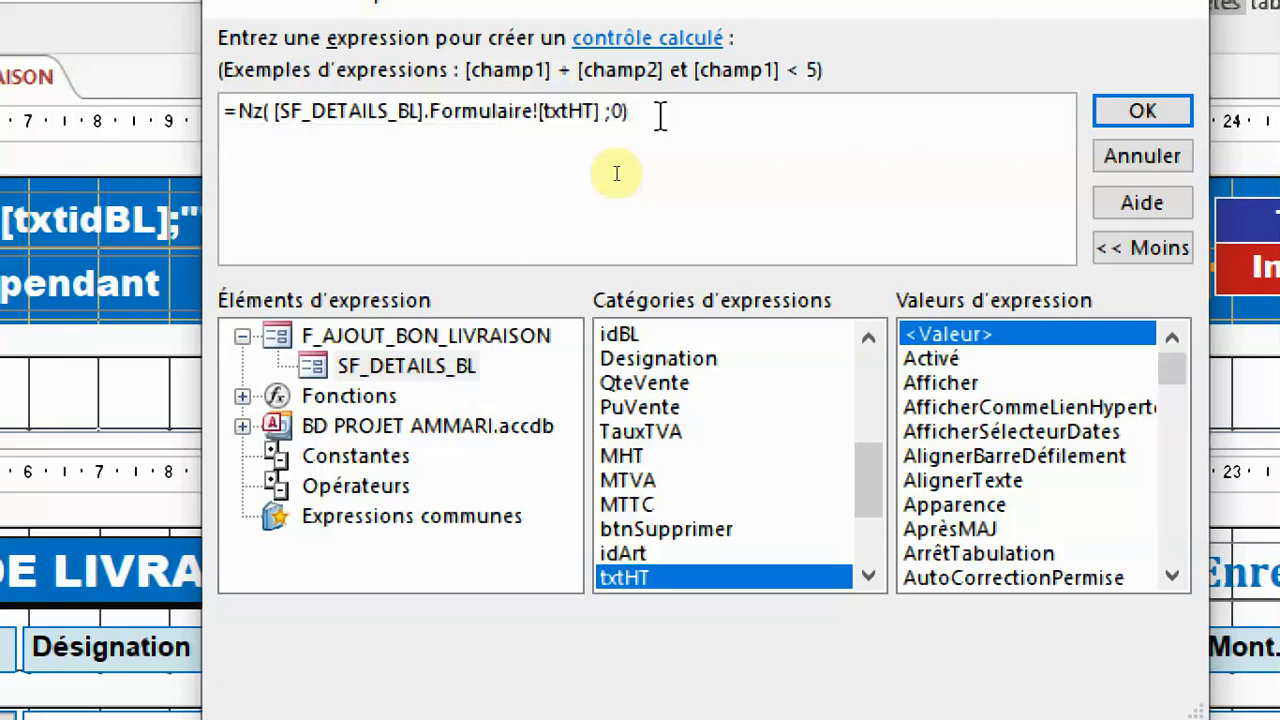
left_click(1159, 118)
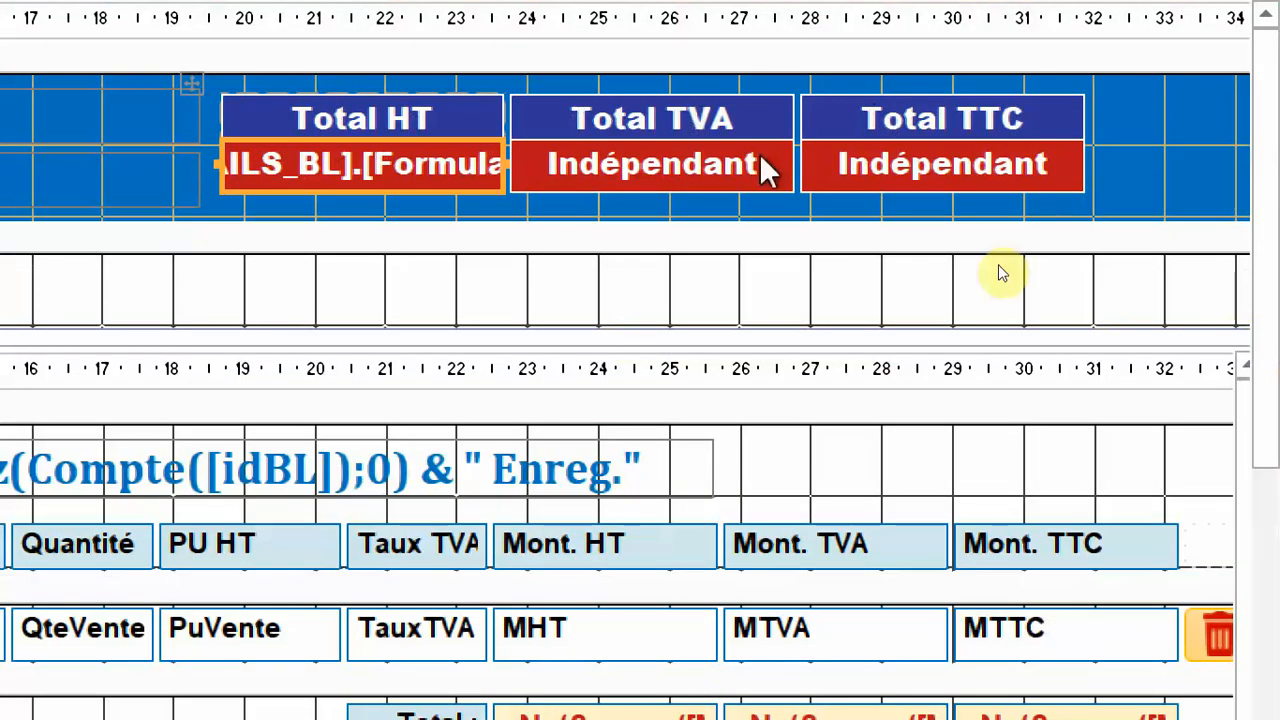
Build the Total TVA box's Source contrôle as an Nz function on the txtTVA control of SF_DETAILS_BL and submit it.
double_click(703, 185)
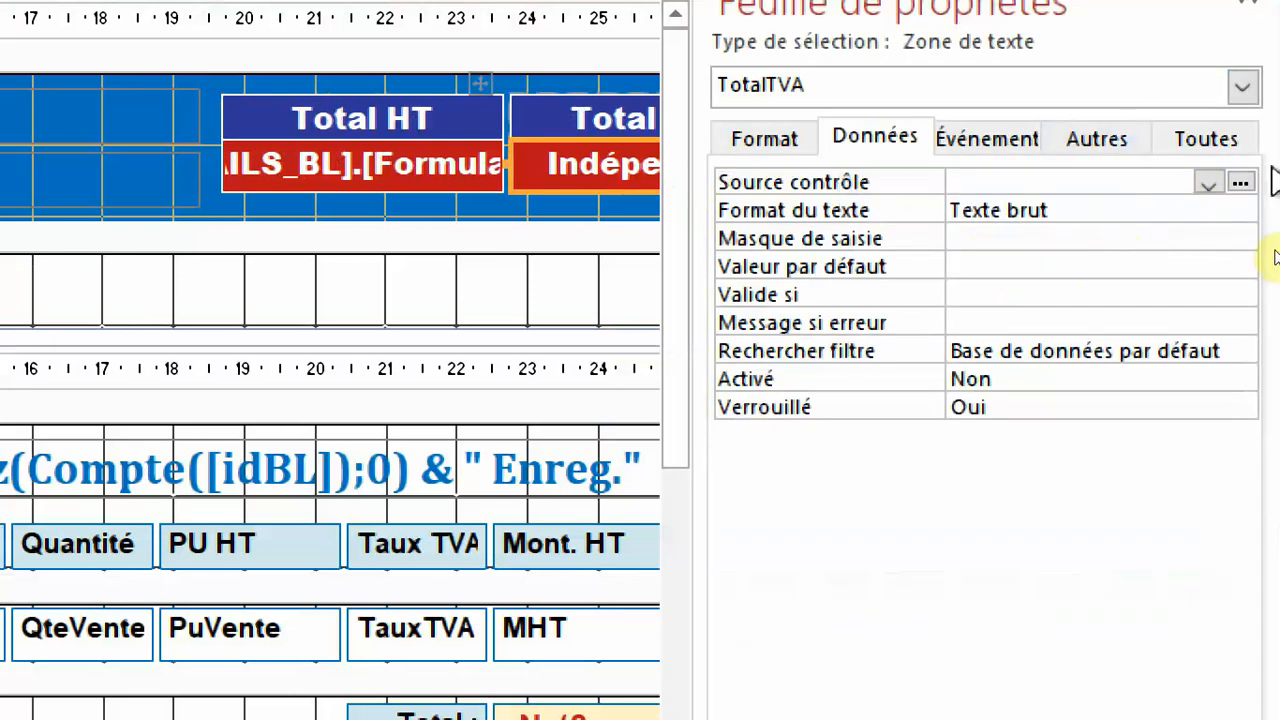
left_click(1240, 183)
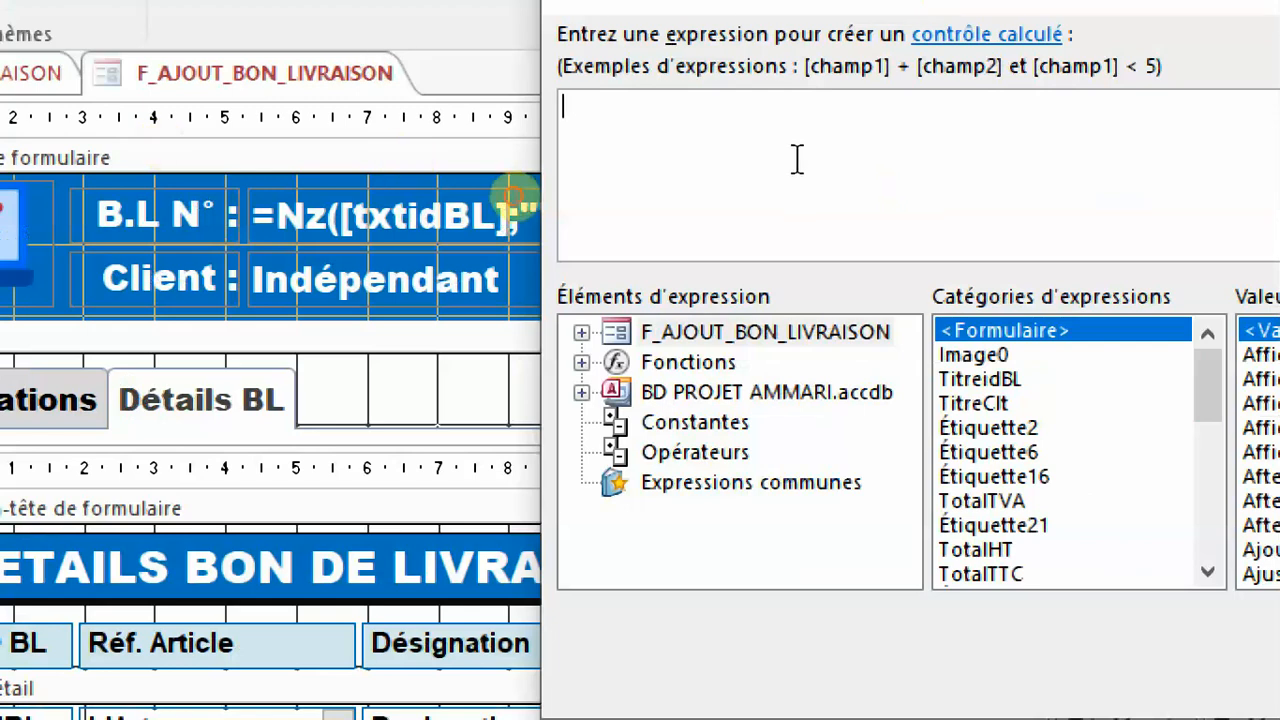
type("=Nz(")
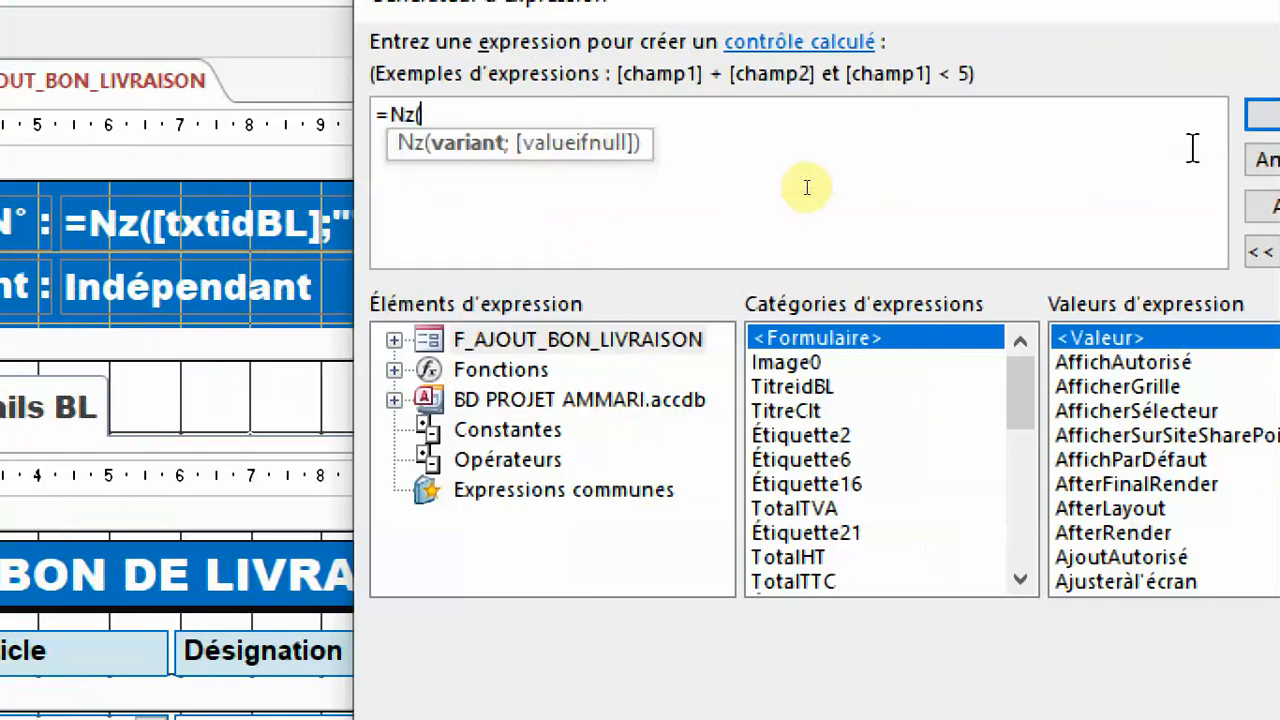
left_click(512, 343)
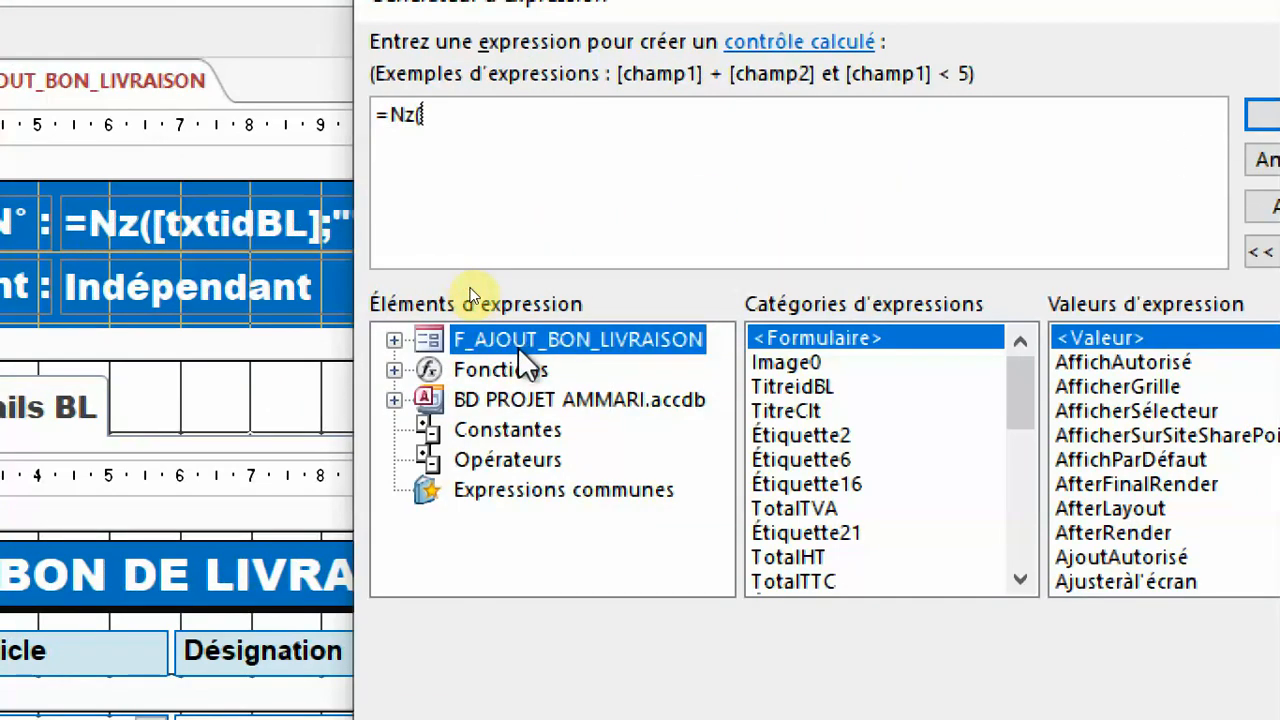
double_click(518, 343)
left_click(527, 372)
left_click(915, 437)
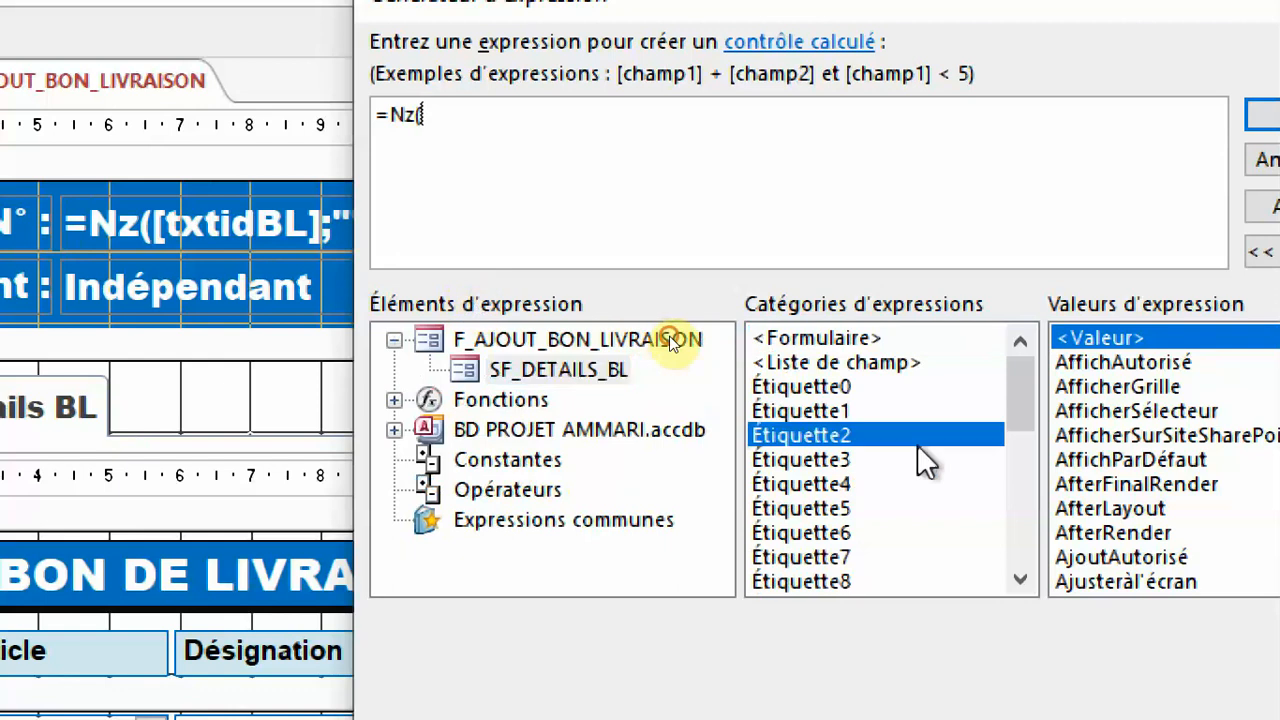
scroll(917, 444, "down", 10)
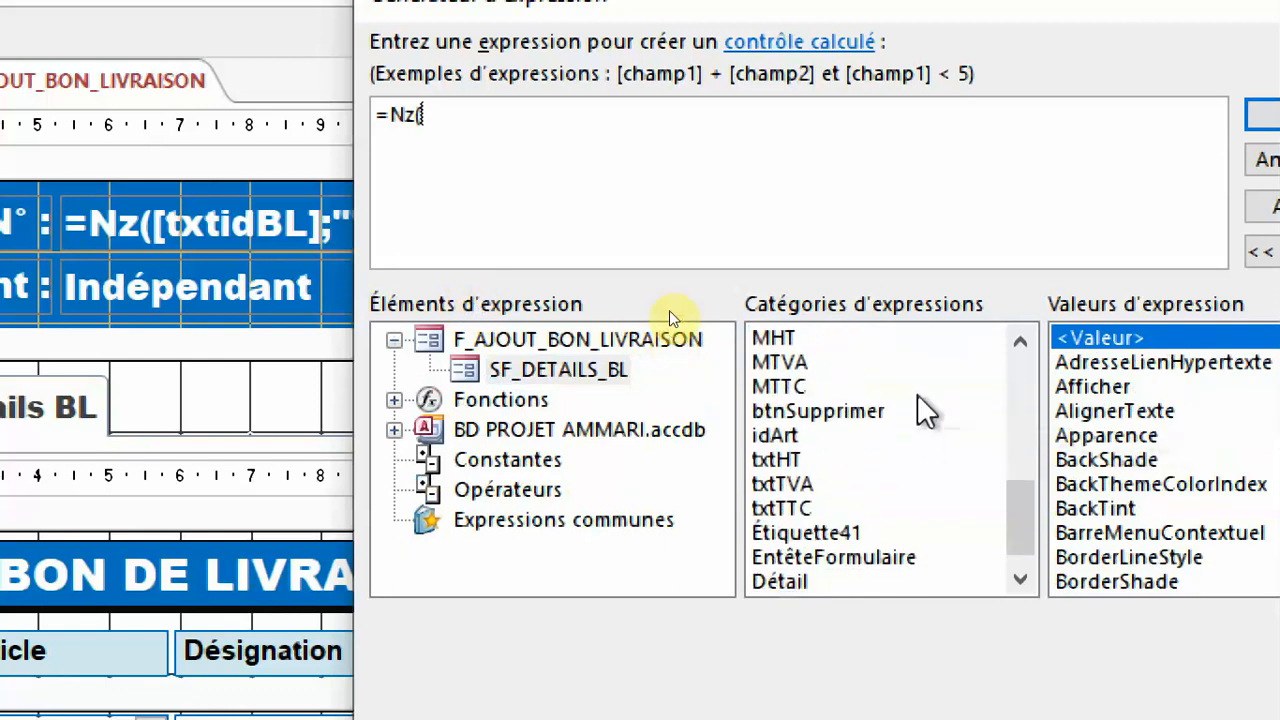
double_click(798, 485)
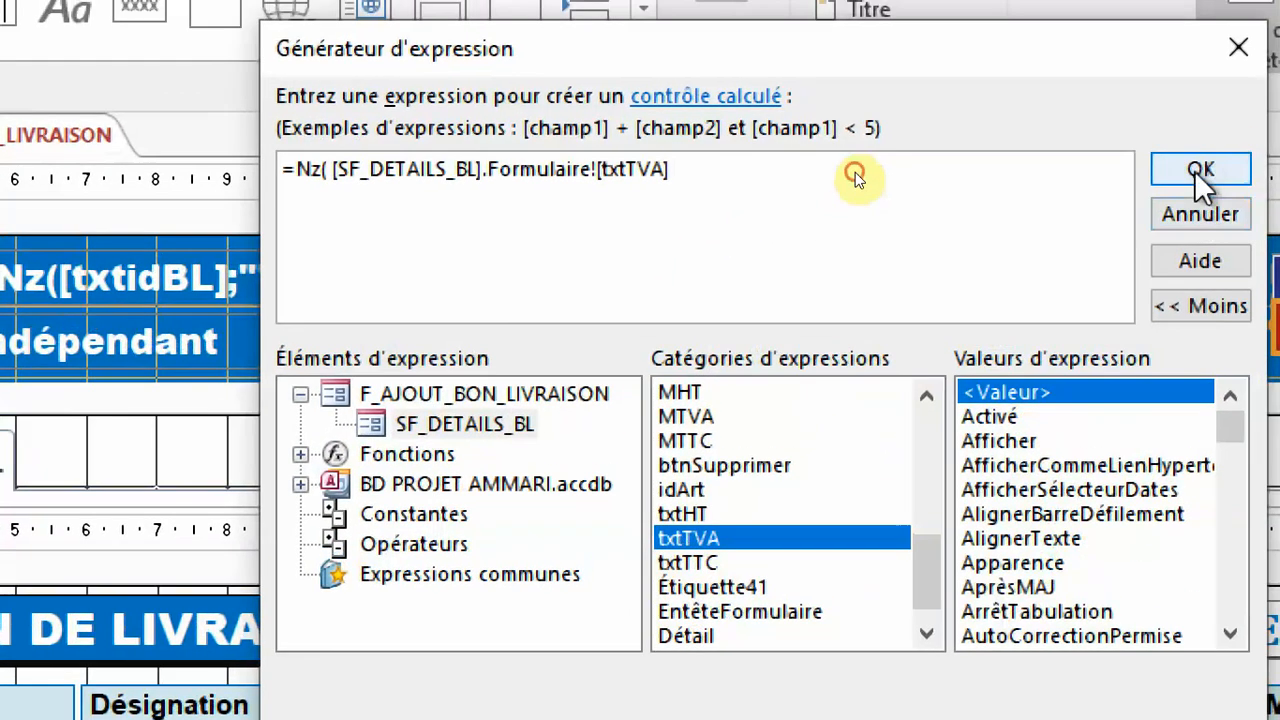
left_click(1255, 132)
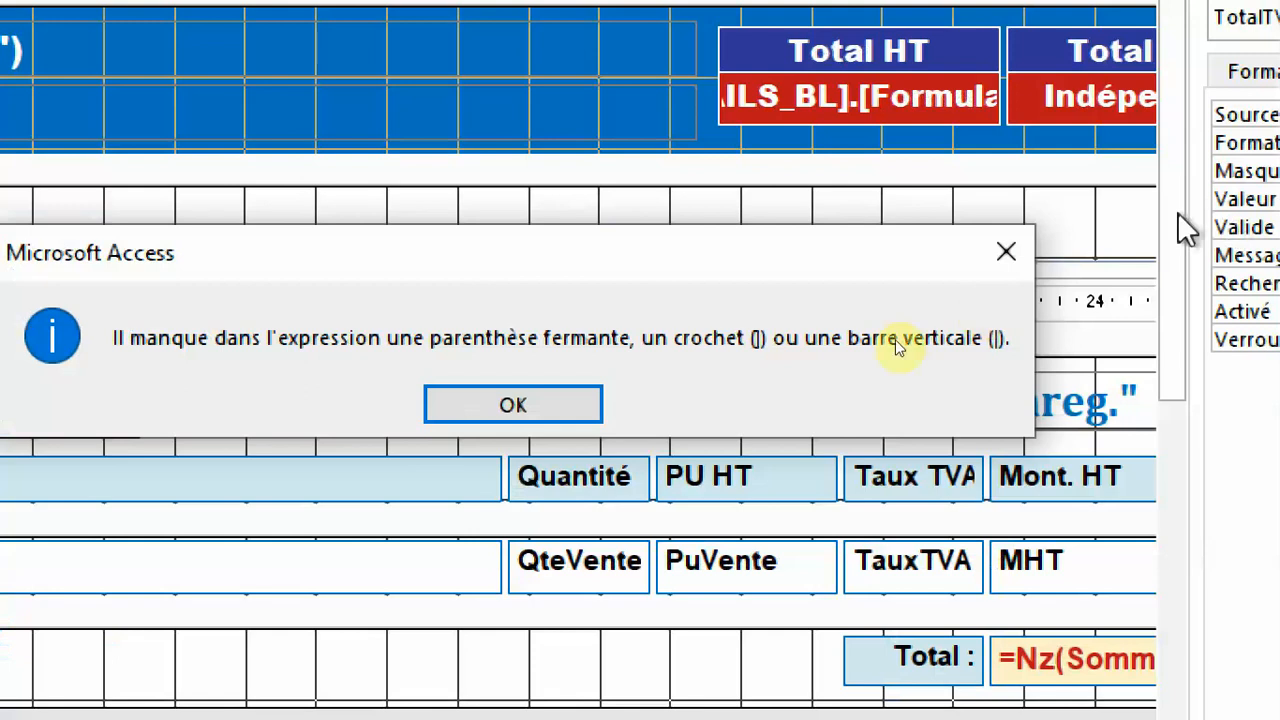
left_click(595, 410)
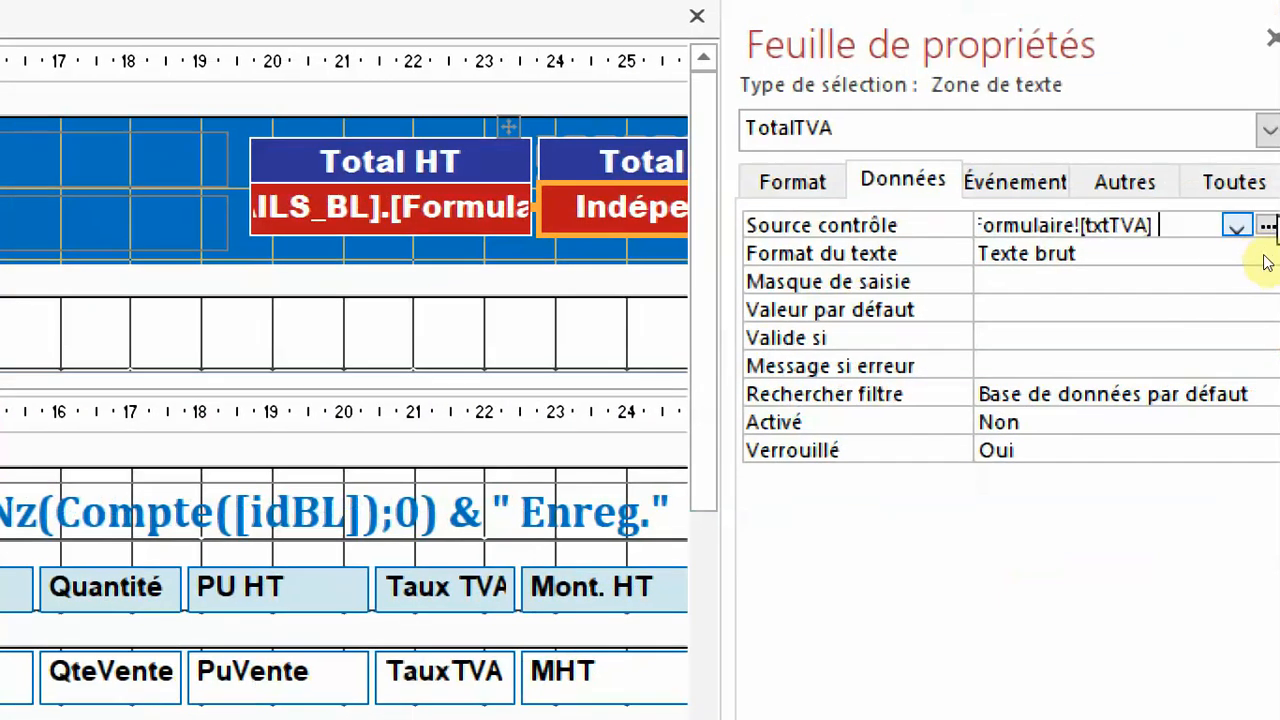
Add the missing closing parenthesis to the Total TVA expression, confirm it and close the property sheet.
left_click(1266, 226)
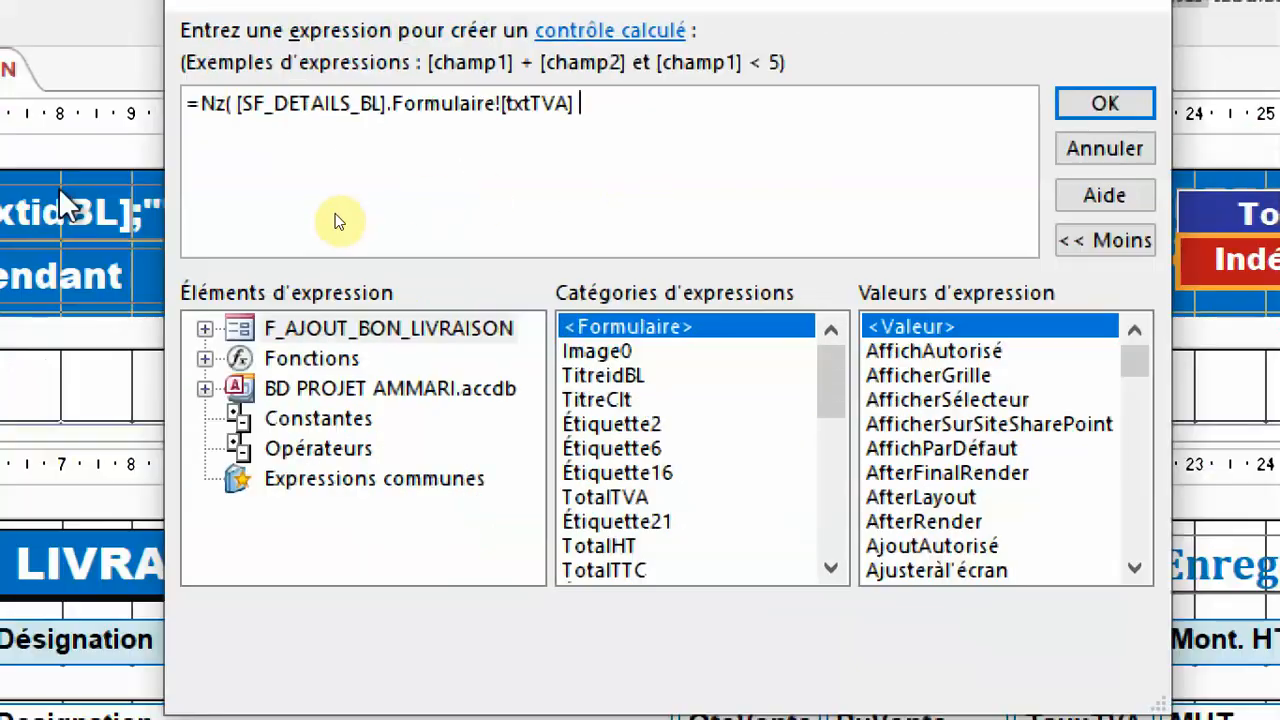
type(")")
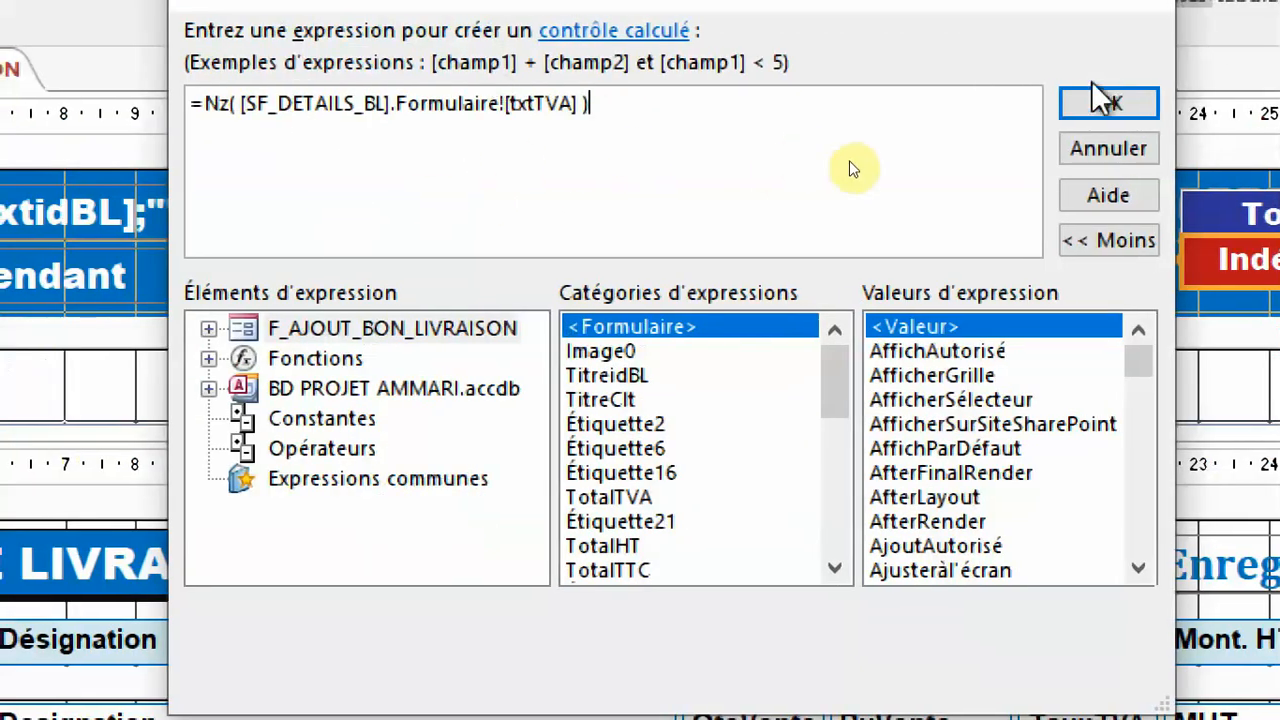
left_click(1103, 103)
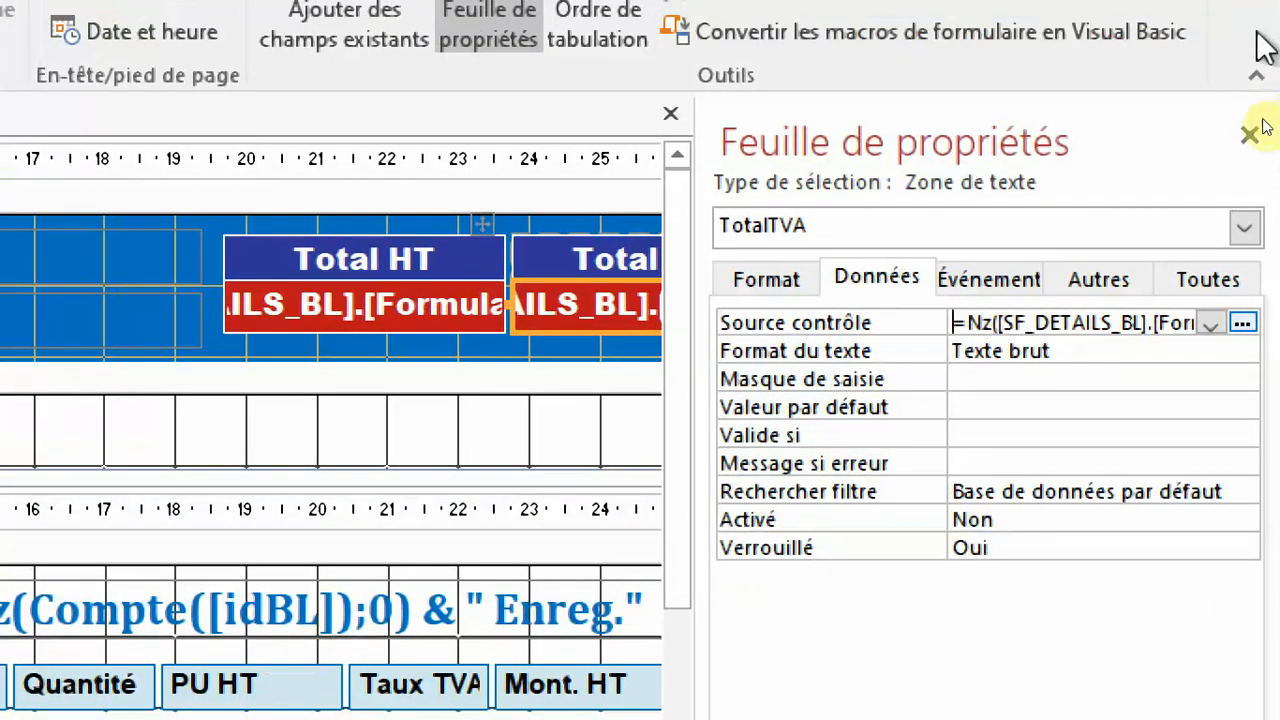
left_click(1254, 128)
Set the Total TTC box's Source contrôle to =Nz([SF_DETAILS_BL].Formulaire![txtTTC]) using the expression builder.
left_click(930, 325)
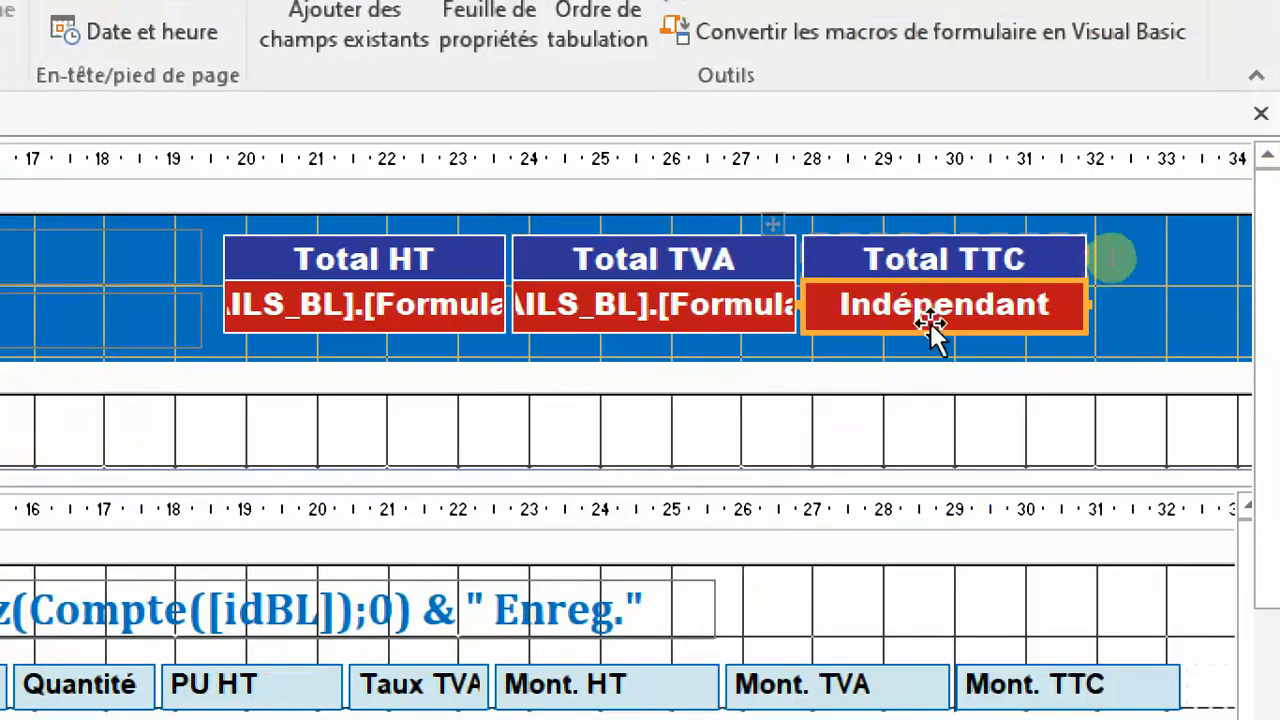
key("F4")
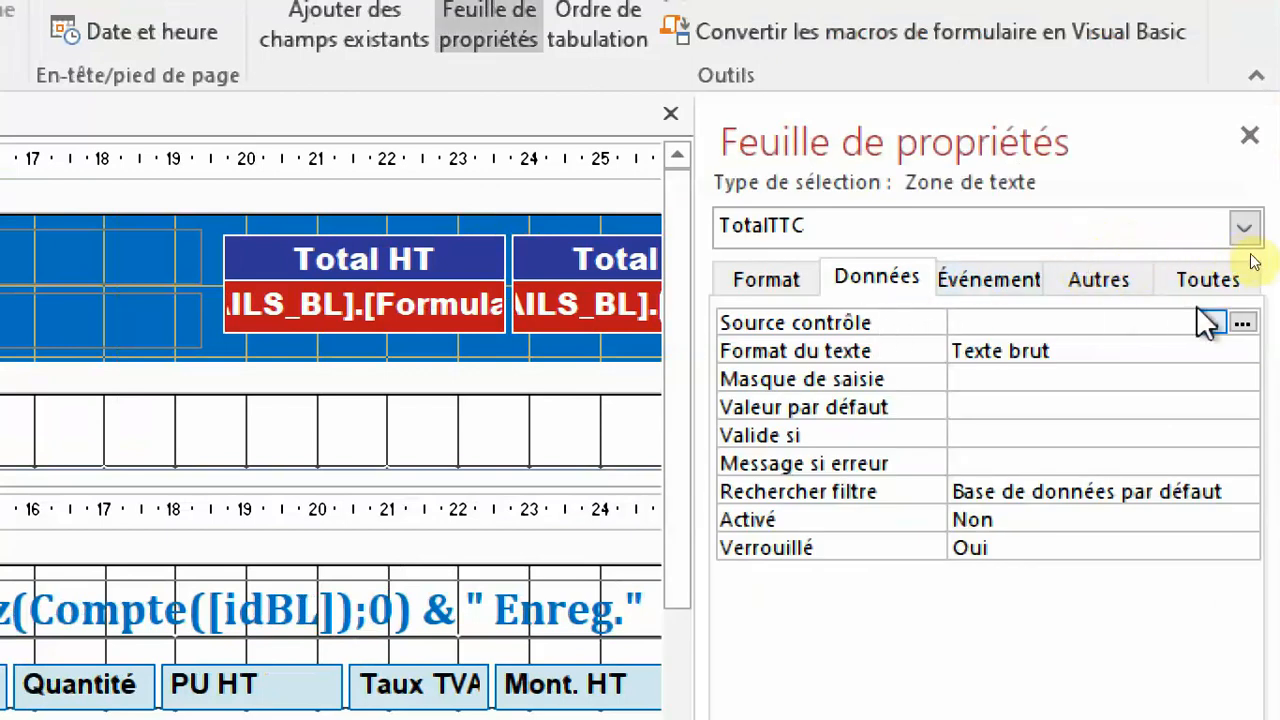
left_click(1242, 322)
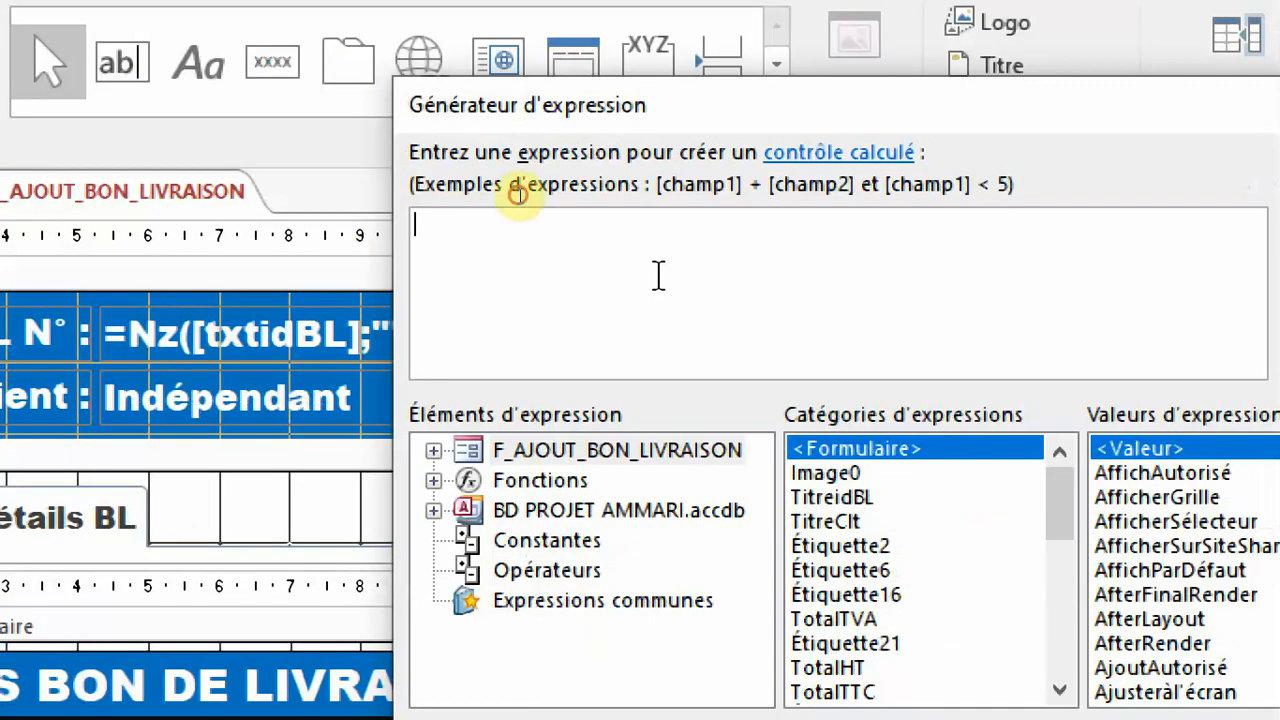
type("nz(")
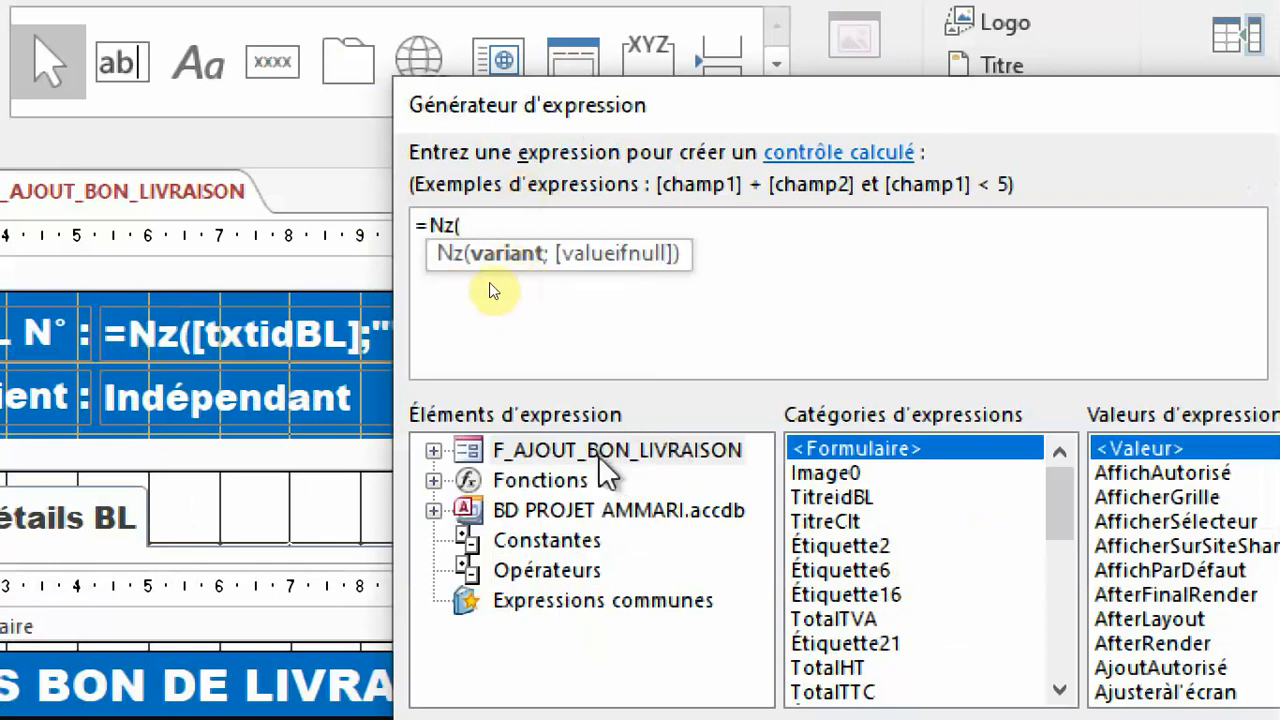
double_click(565, 452)
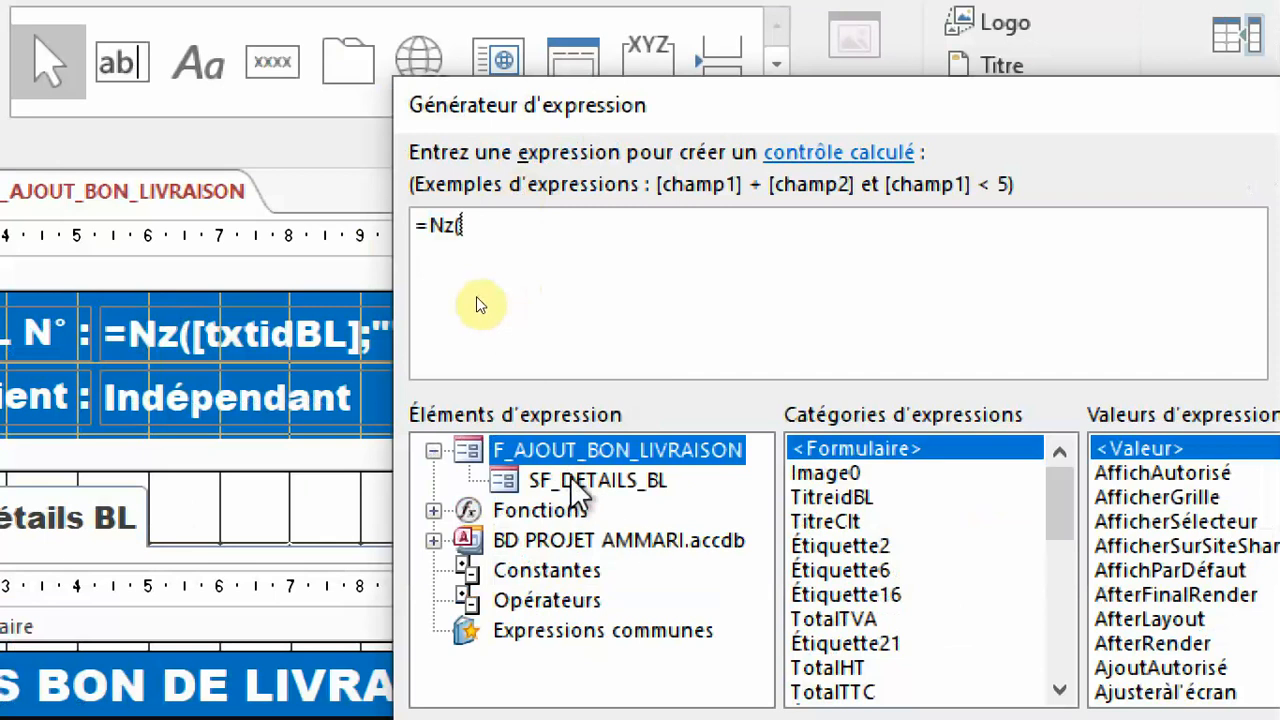
left_click(597, 481)
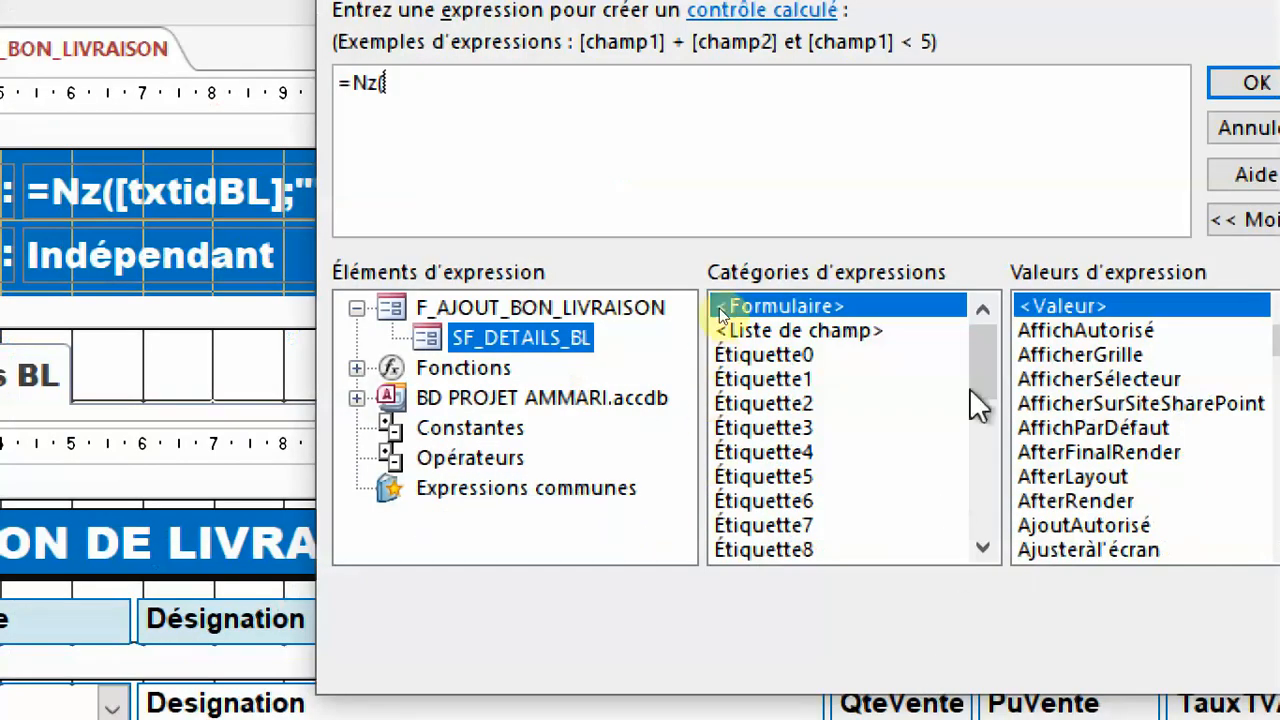
left_click_drag(980, 346, 984, 472)
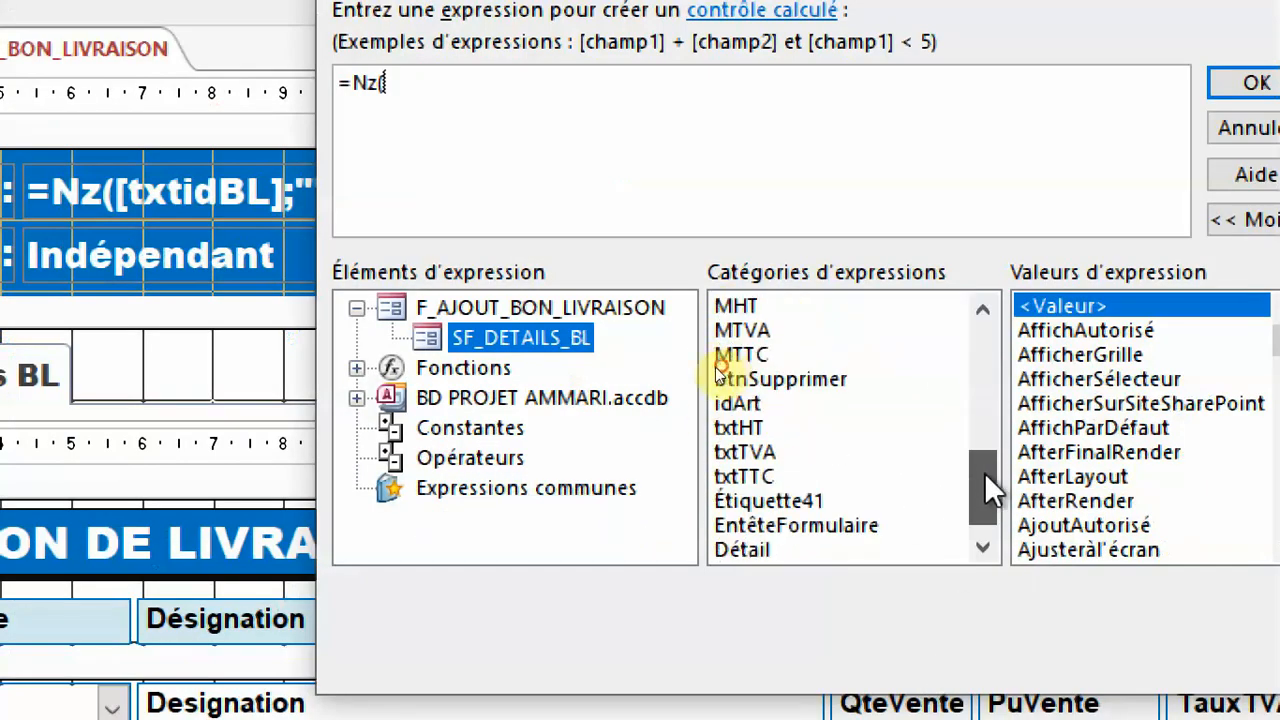
left_click(773, 476)
double_click(773, 476)
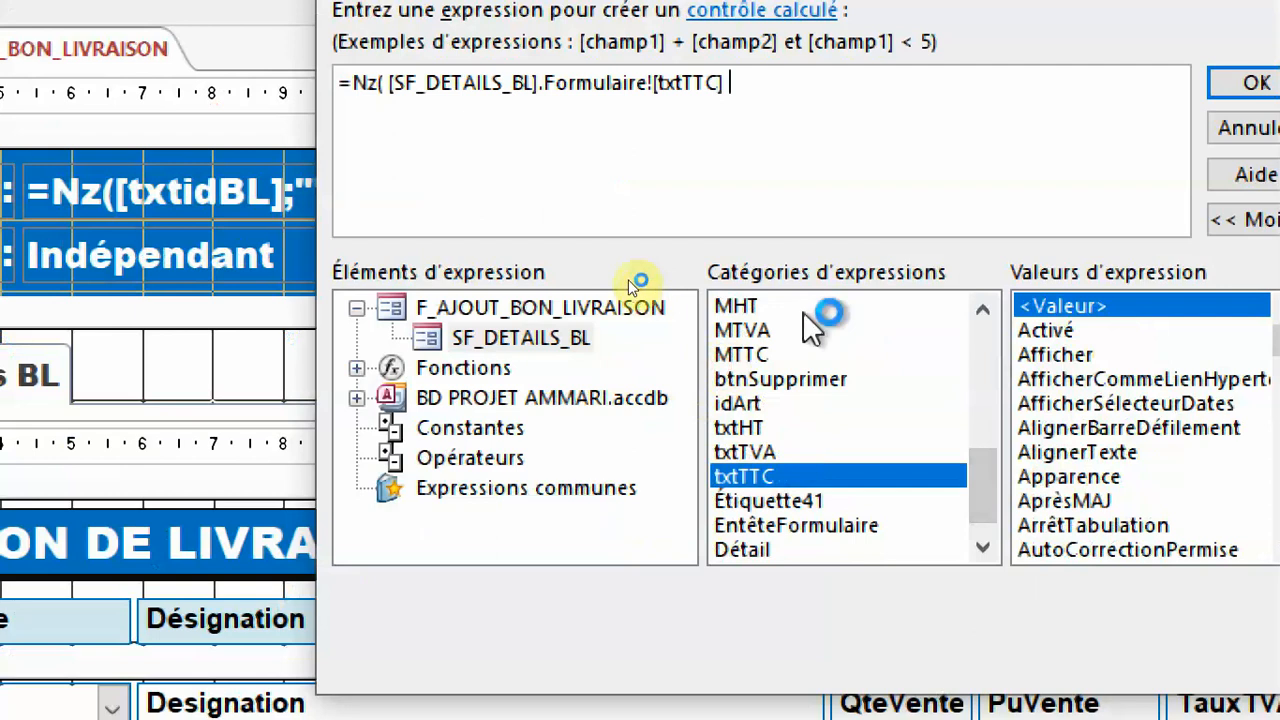
type(")")
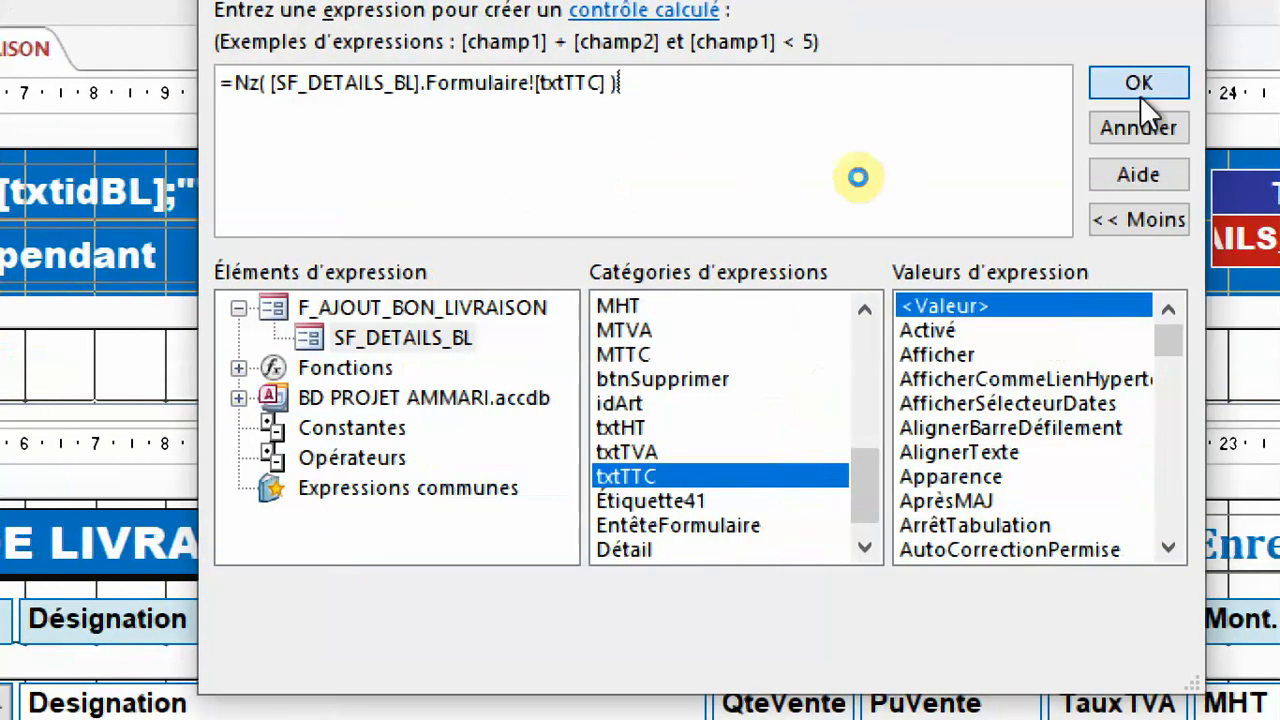
left_click(1258, 90)
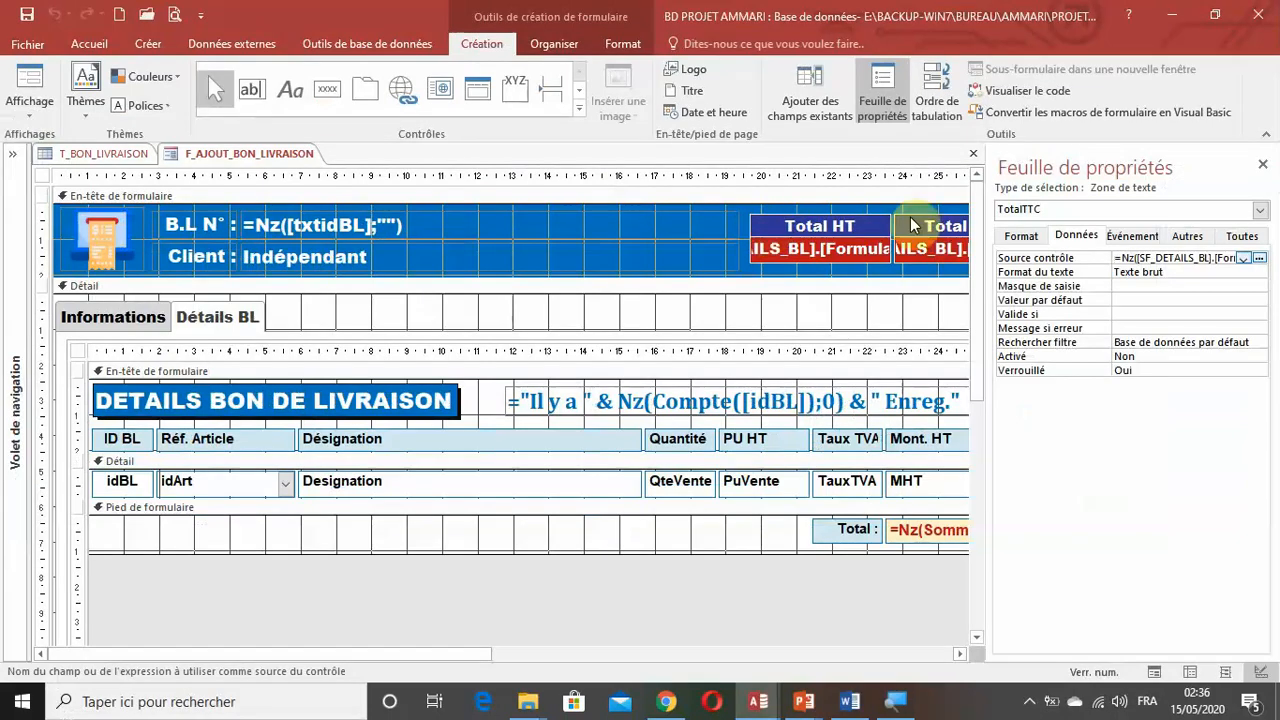
Hide the property sheet, save the form, and display its Détails BL page in Mode Formulaire.
left_click(884, 102)
left_click(26, 15)
left_click(40, 108)
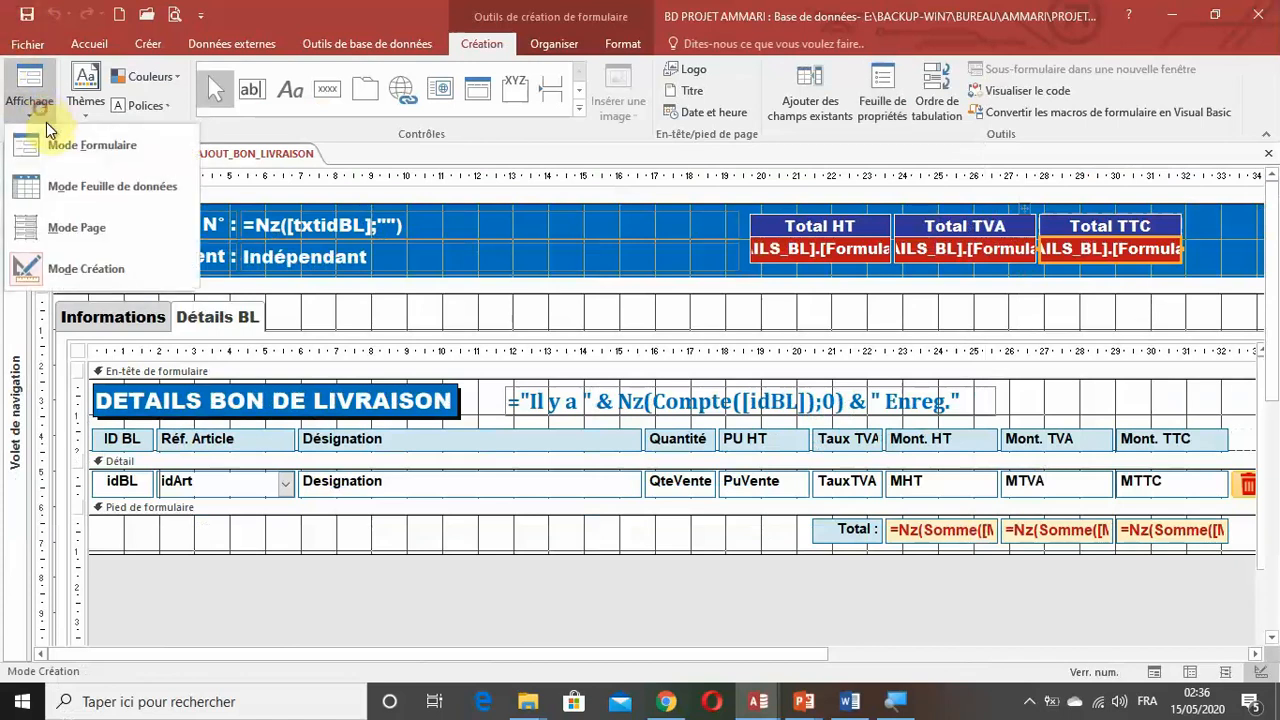
left_click(45, 140)
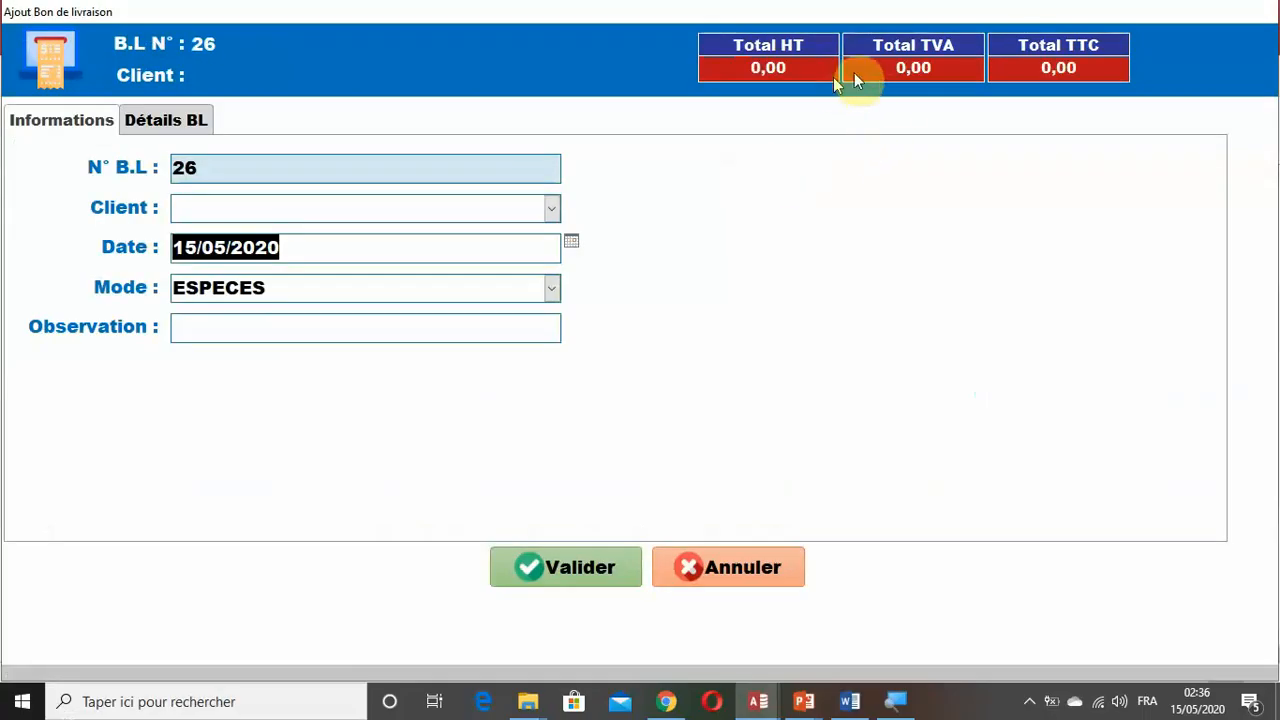
left_click(198, 122)
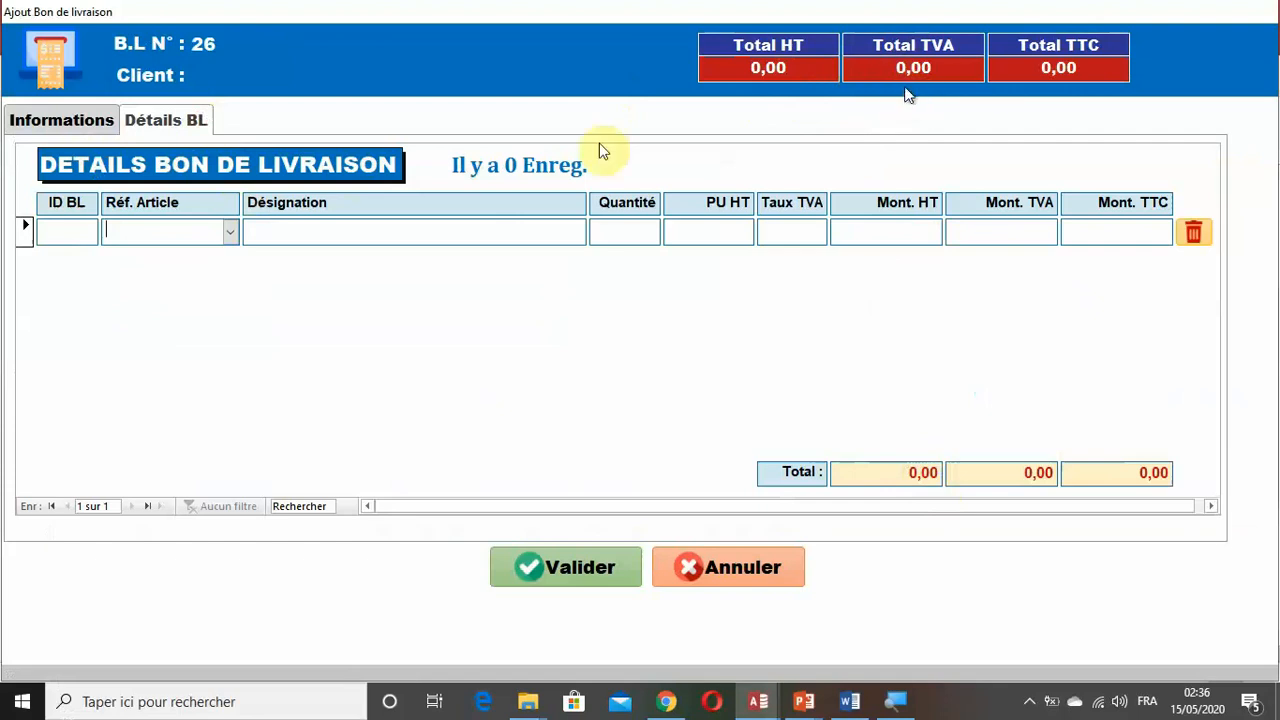
Choose E&Z PIECES SARL as the client on the Informations page of the new delivery note.
left_click(97, 124)
left_click(547, 210)
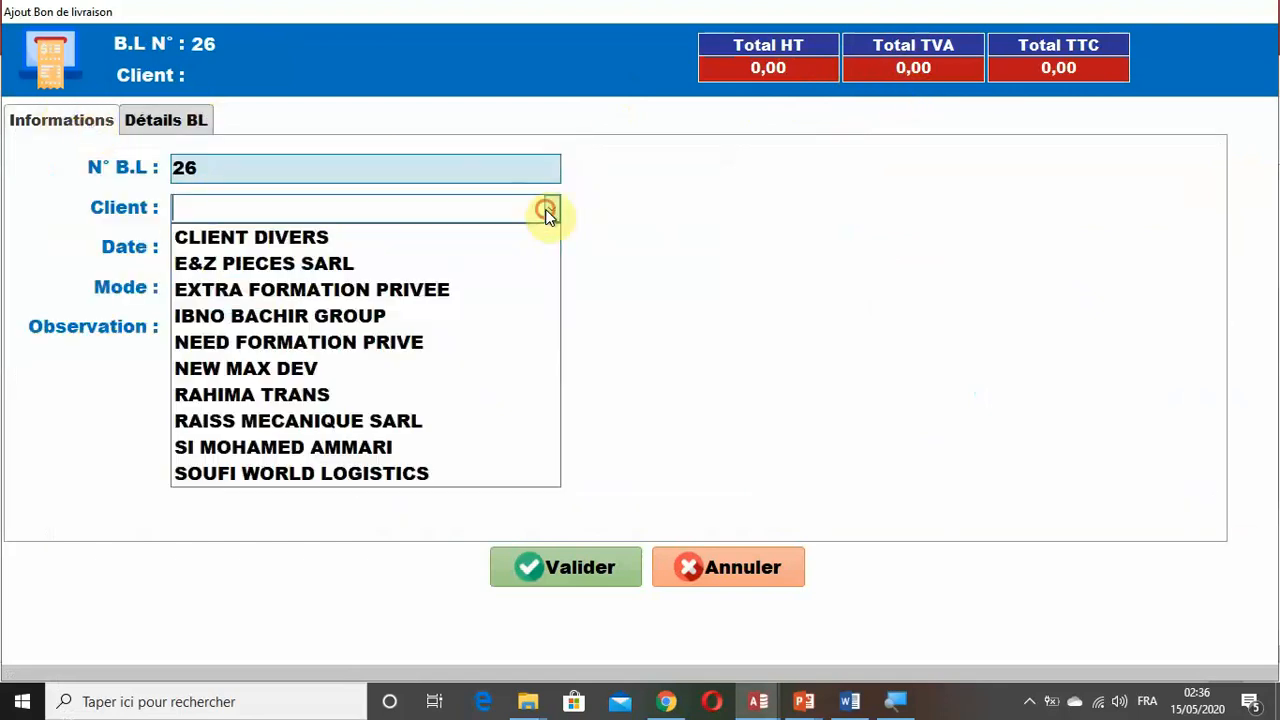
left_click(405, 263)
Add article GX30K79401 as the first Détails BL line with quantity 2 and PU HT 150, and commit the line.
left_click(184, 125)
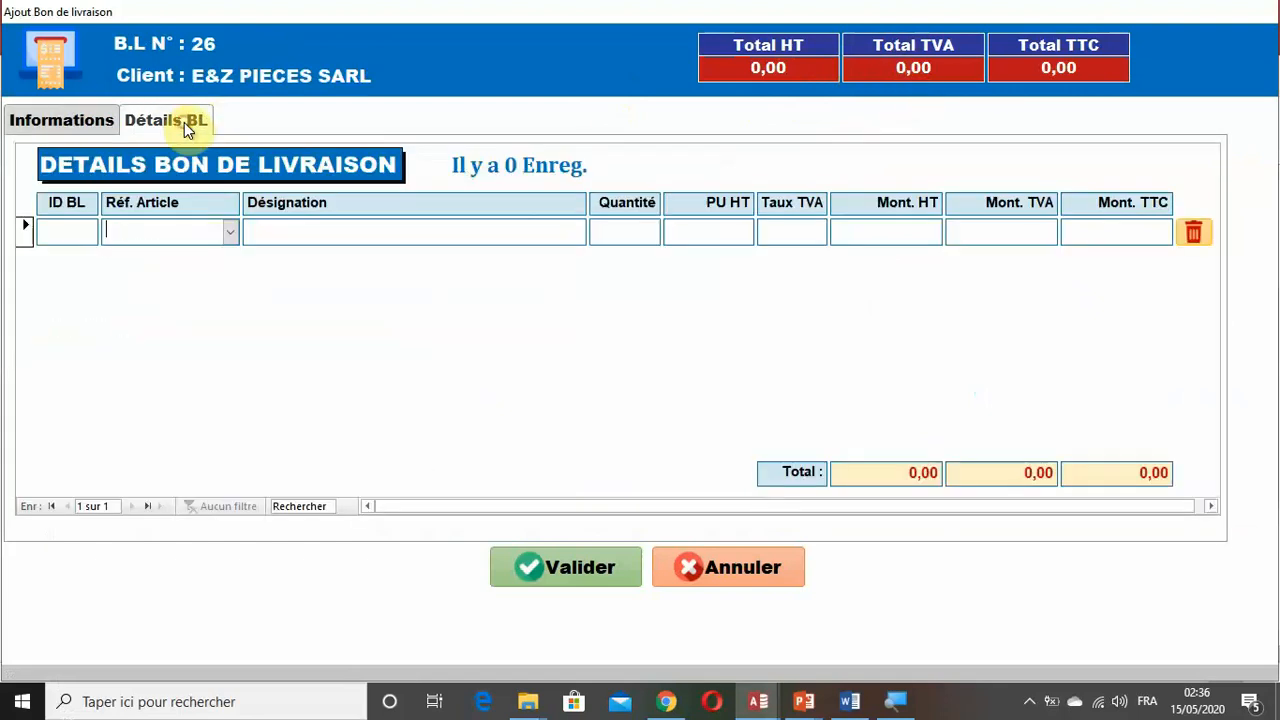
left_click(229, 231)
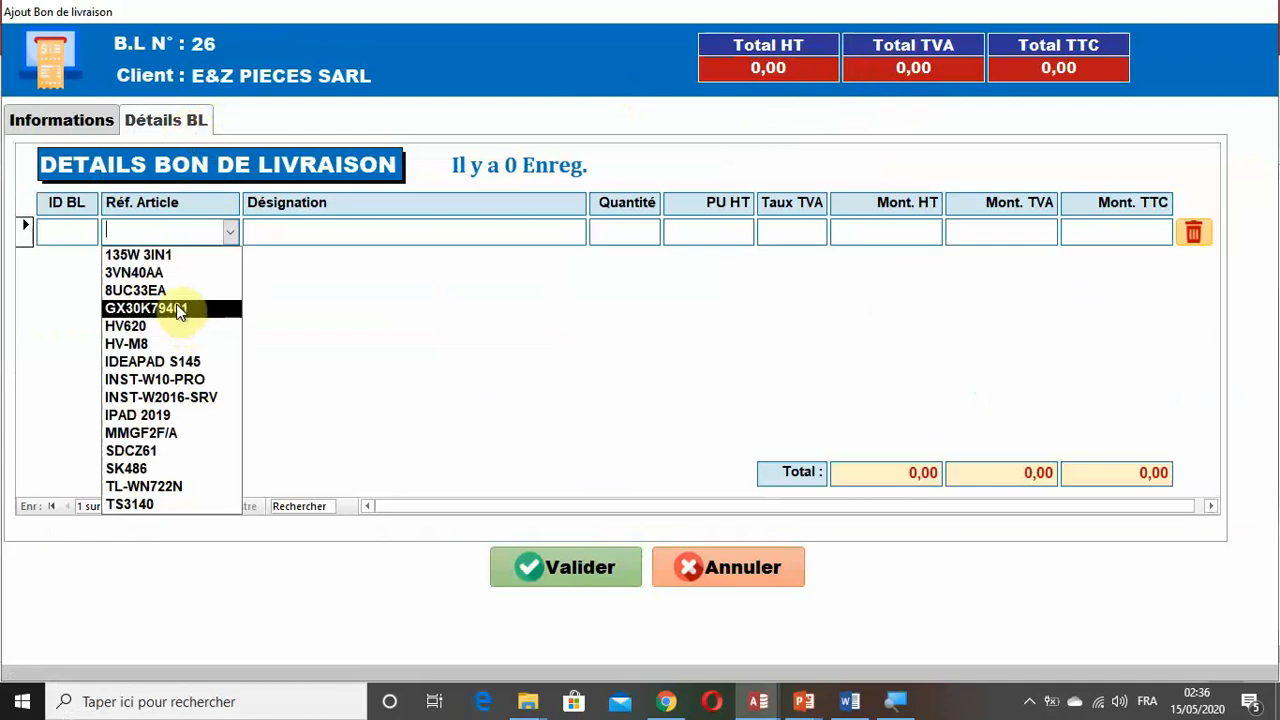
left_click(181, 316)
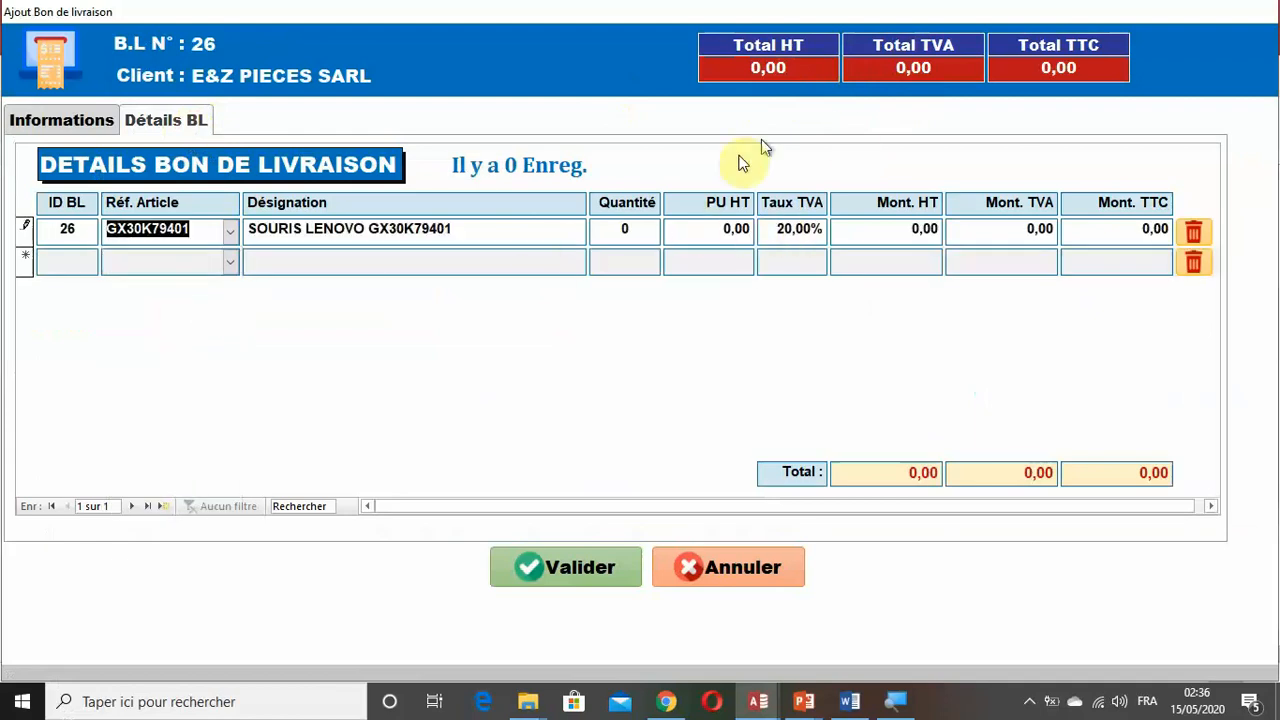
left_click(640, 230)
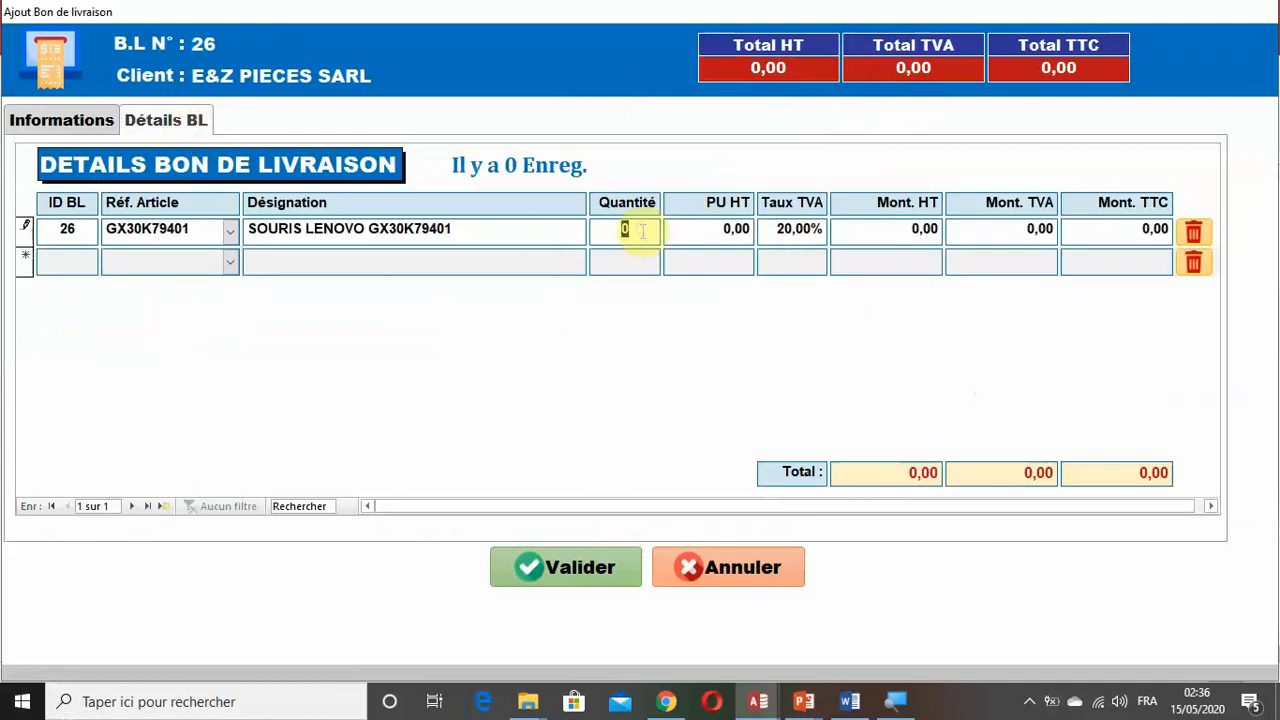
type("2")
left_click(681, 228)
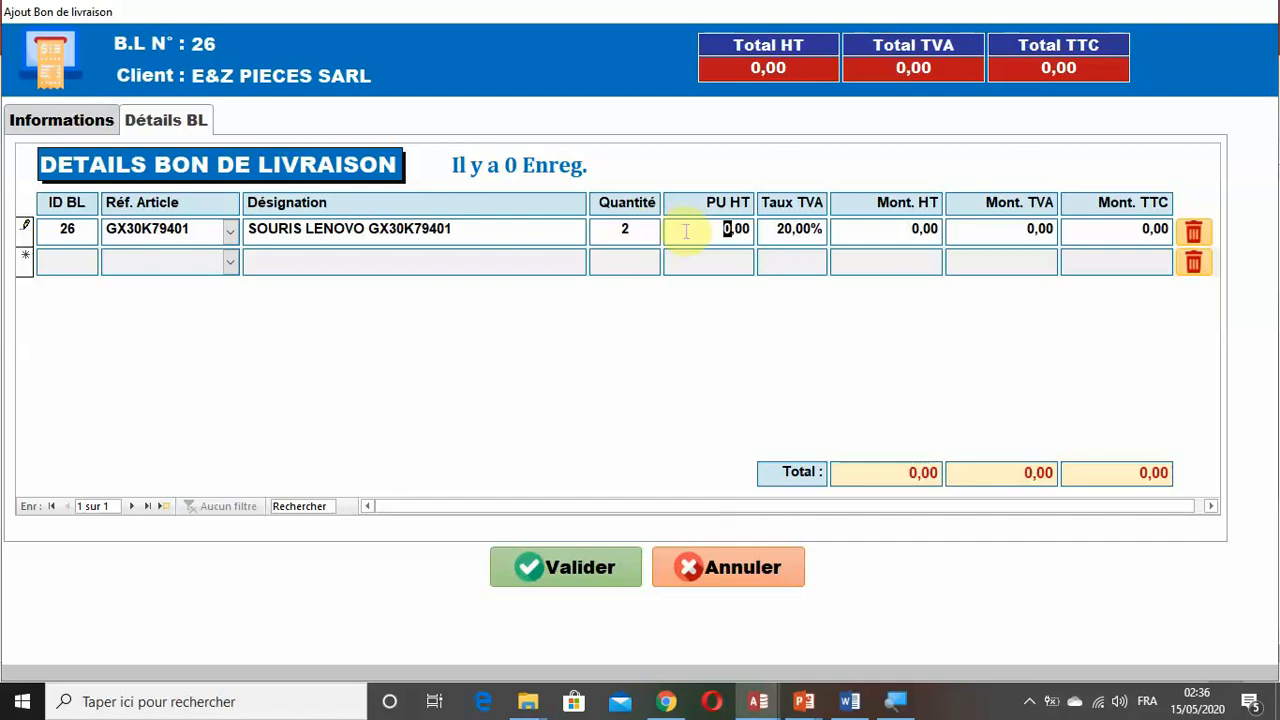
type("150")
left_click(610, 260)
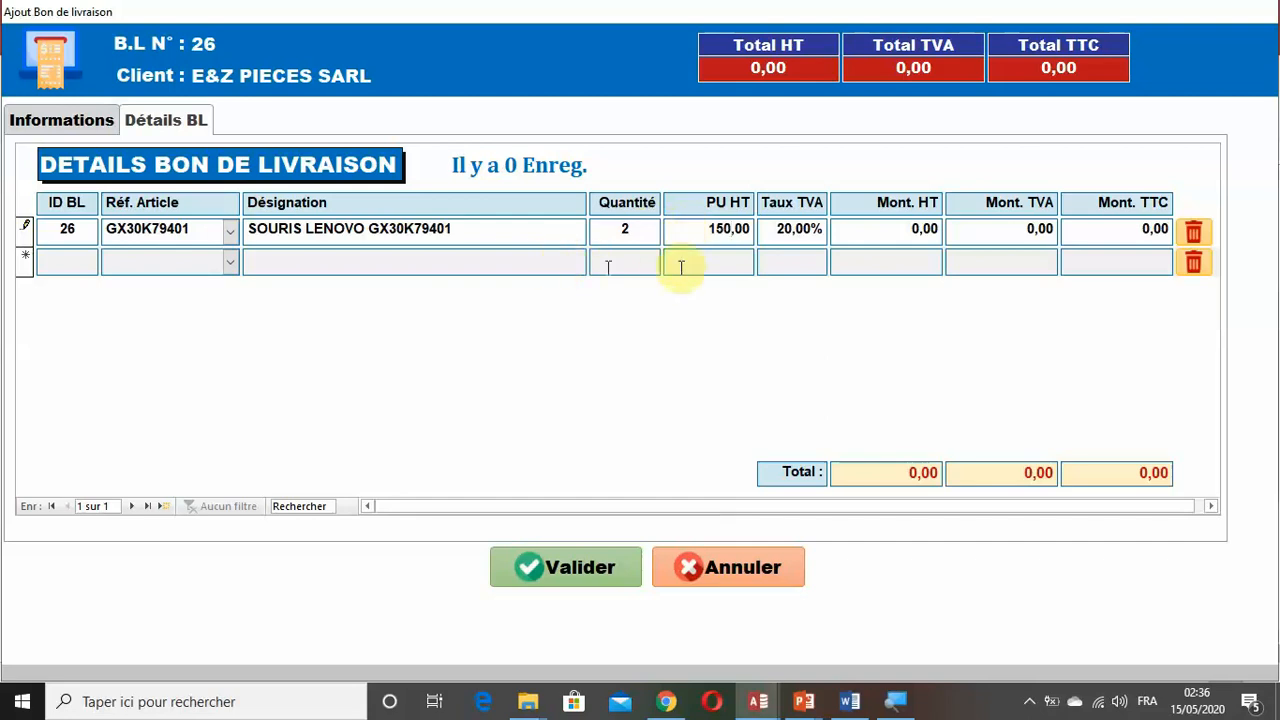
left_click(714, 262)
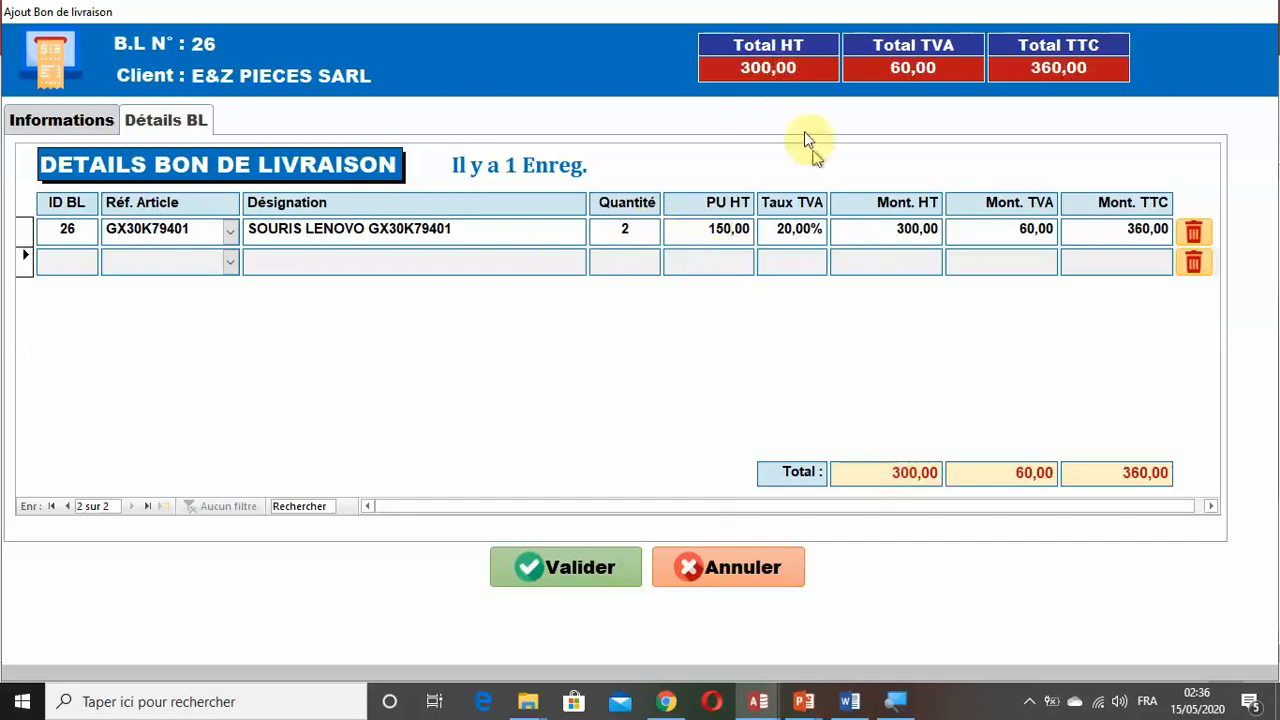
Add article HV-M8 as the second detail line with PU HT 200 and quantity 3, and commit the line.
left_click(230, 262)
left_click(205, 376)
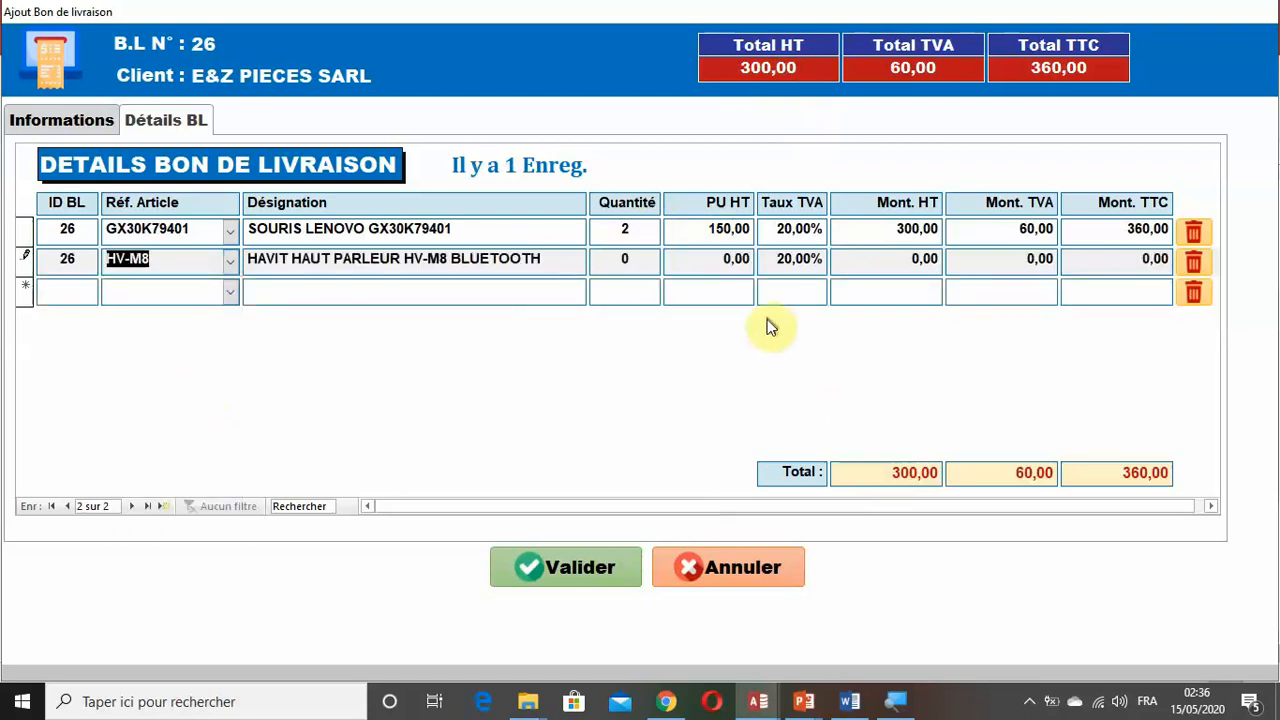
left_click(727, 261)
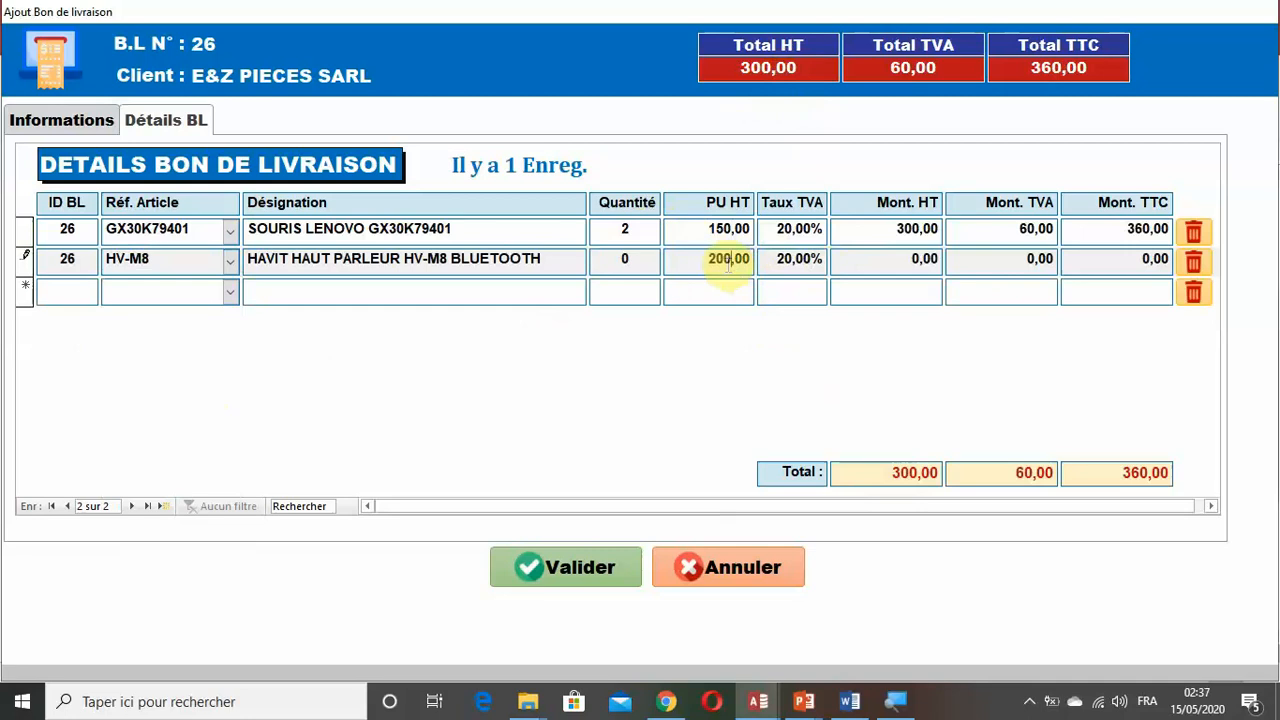
type("20")
left_click(892, 265)
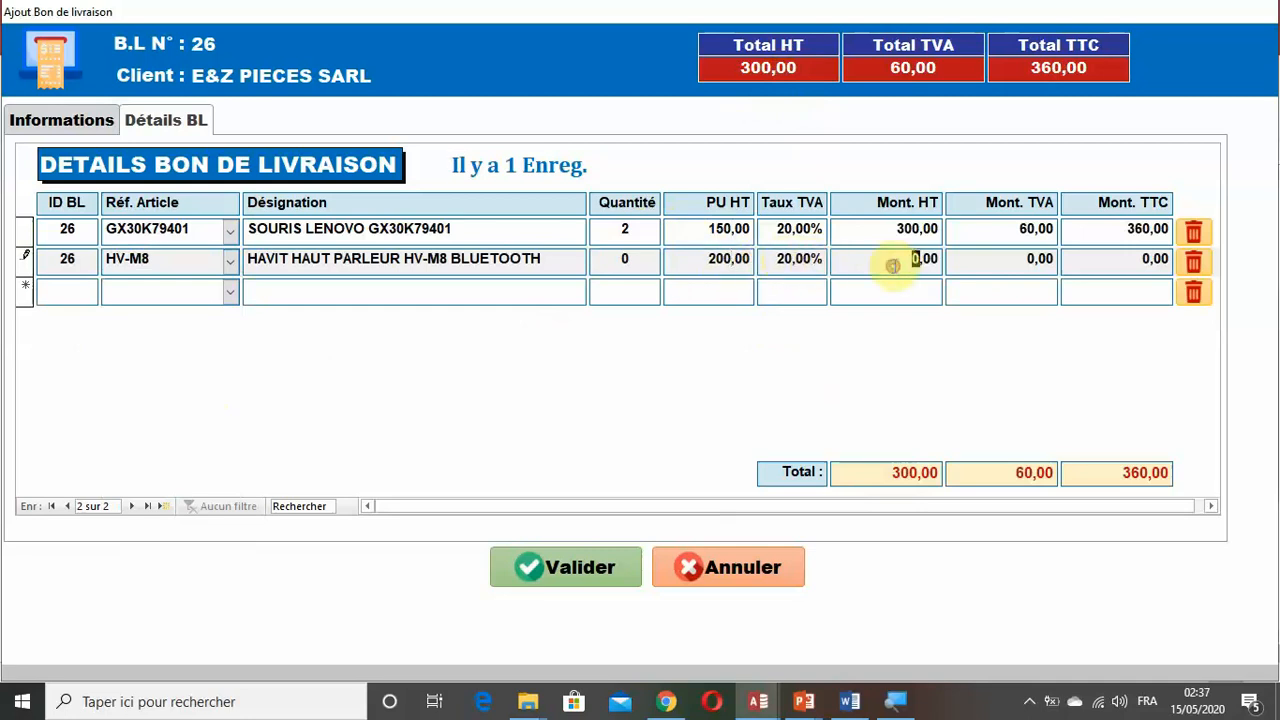
left_click(786, 256)
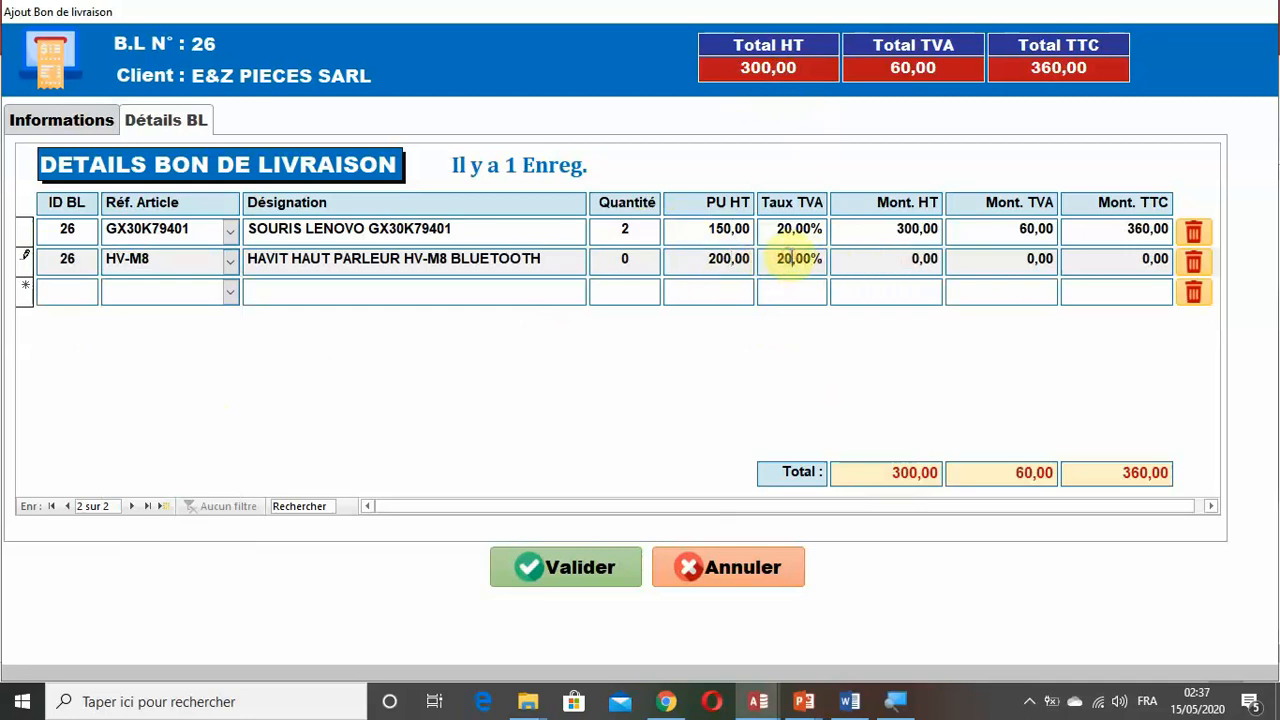
left_click(625, 262)
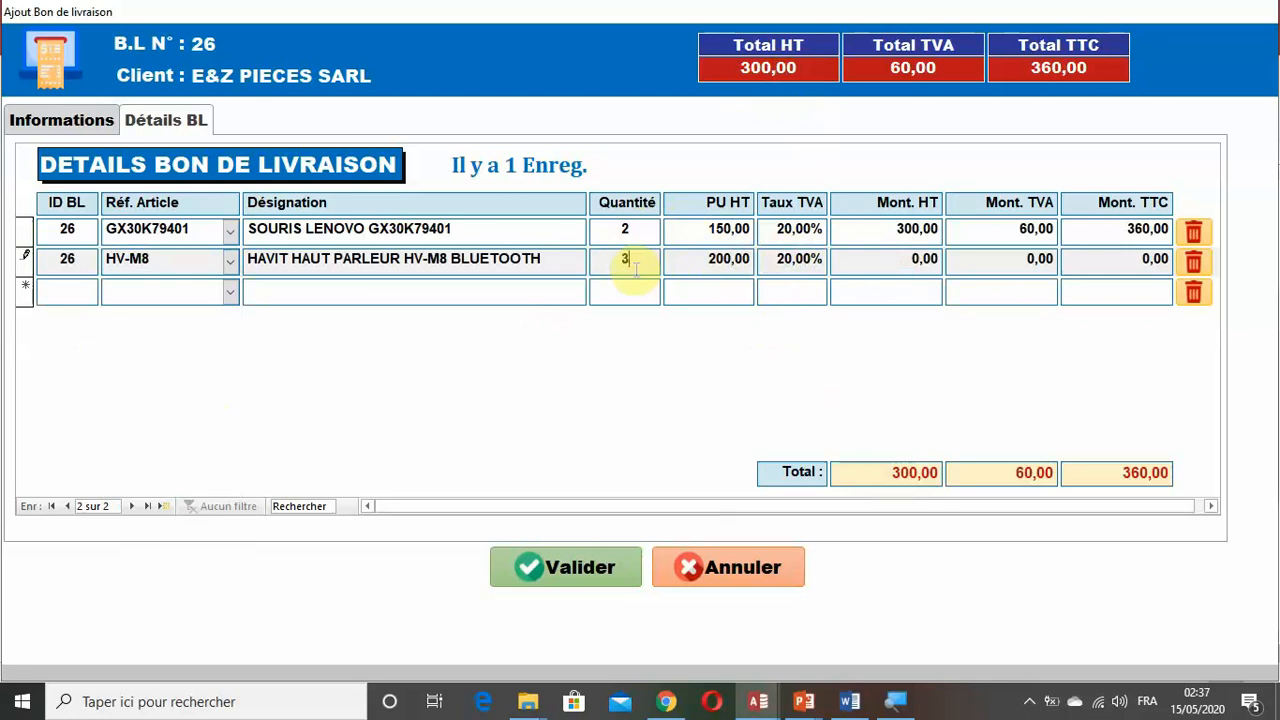
left_click(807, 294)
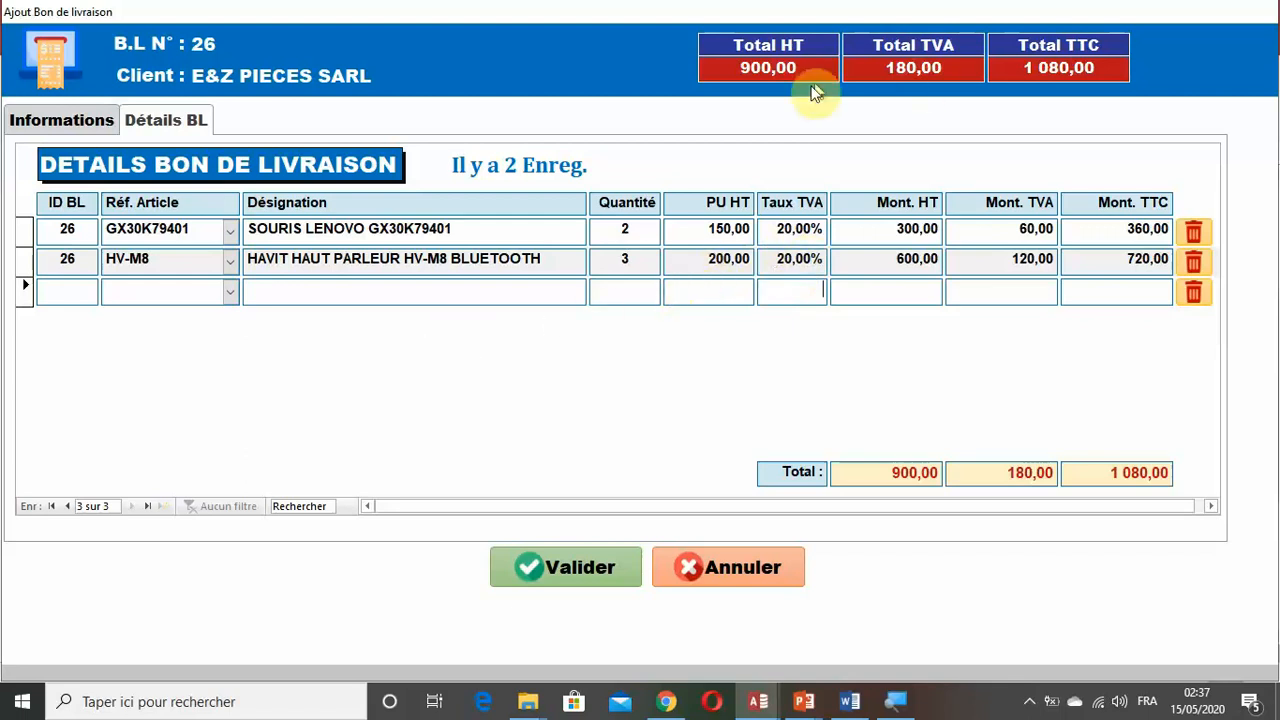
Add article SK486 as the third detail line with quantity 2 and PU HT 500, and commit the line.
left_click(232, 298)
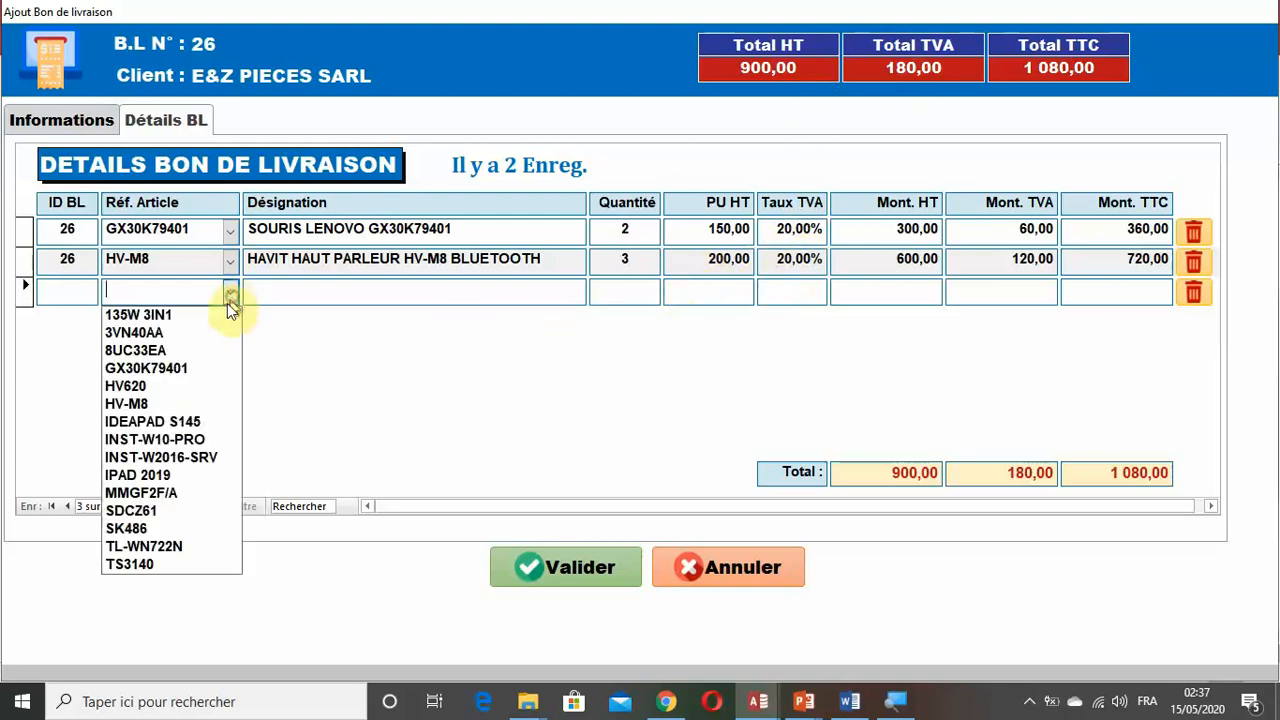
left_click(157, 495)
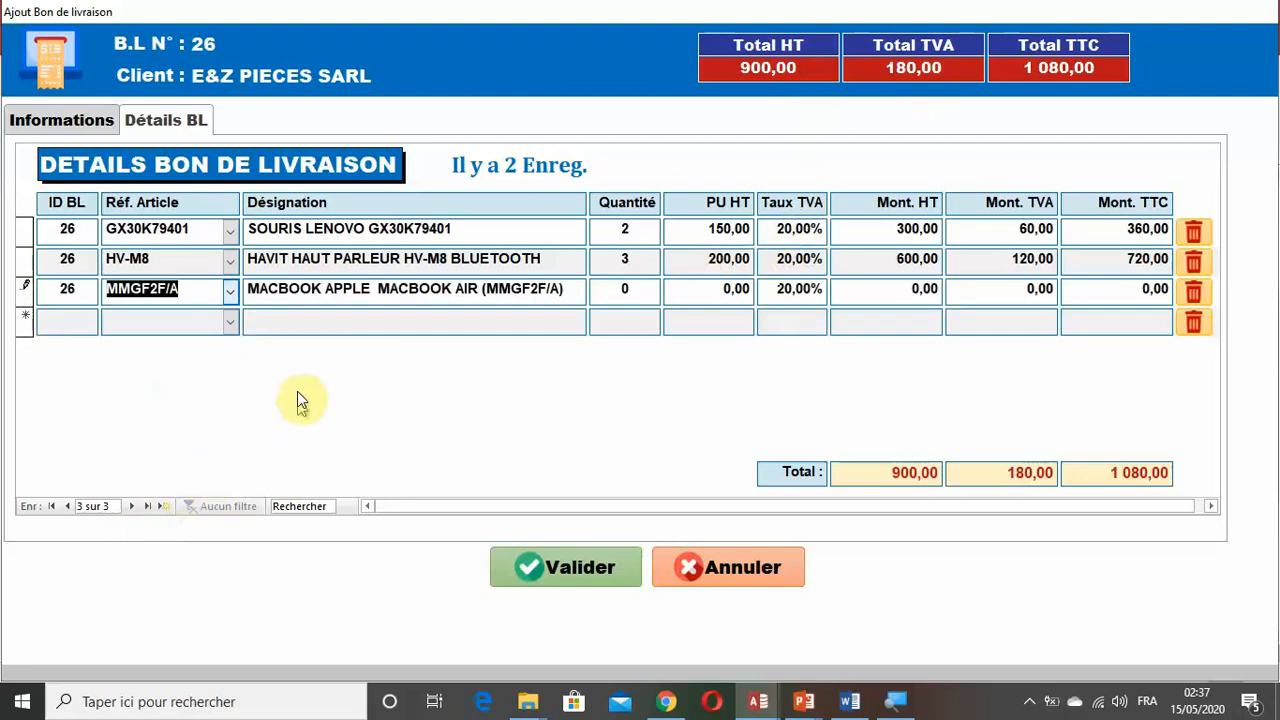
left_click(229, 297)
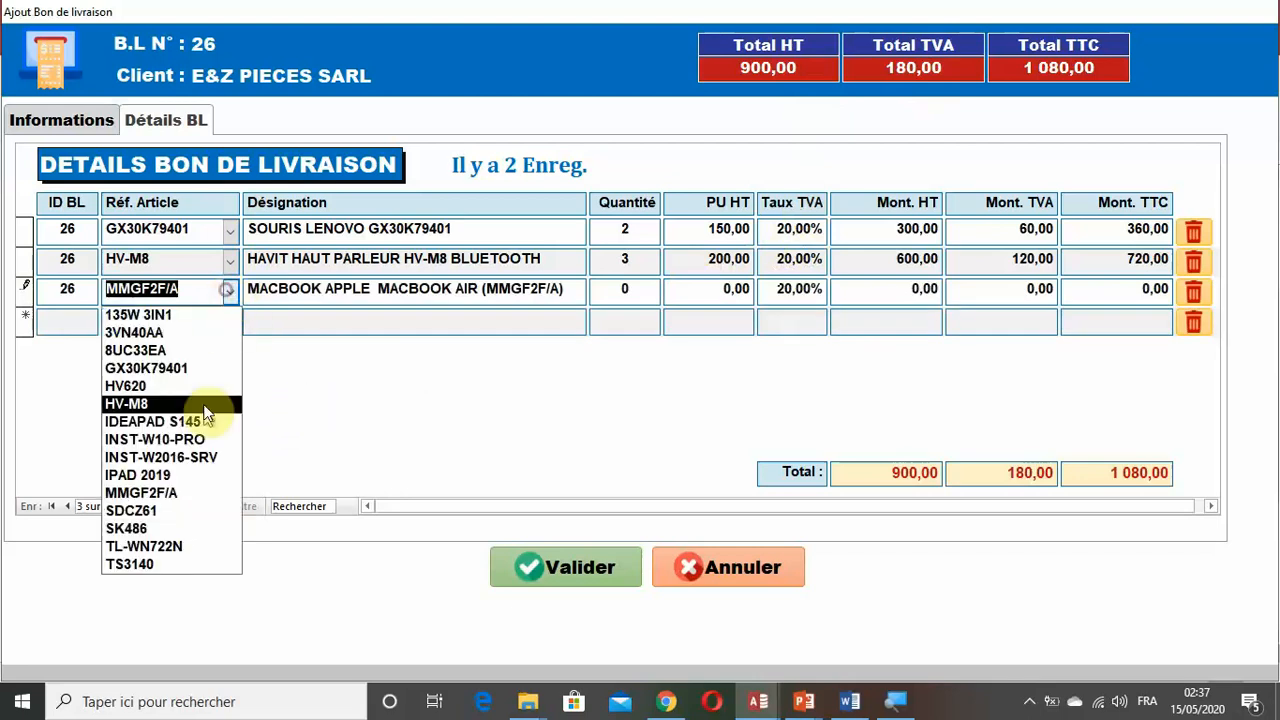
left_click(190, 528)
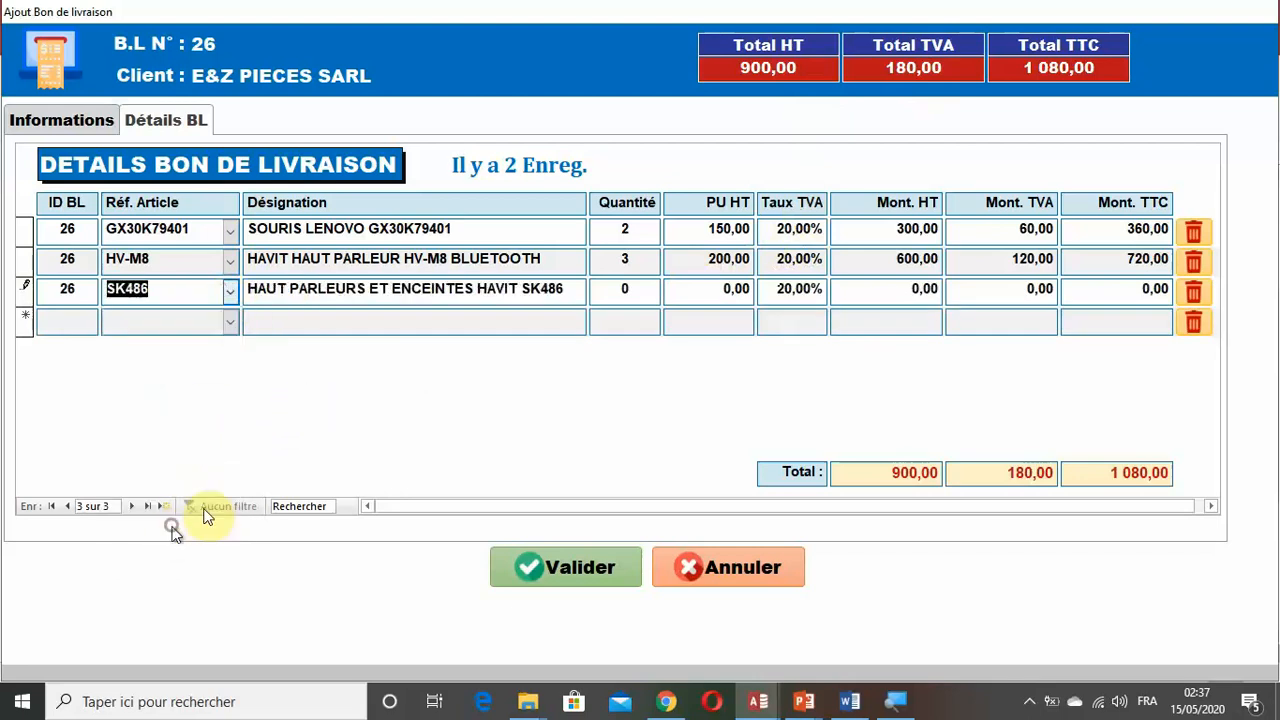
left_click(627, 288)
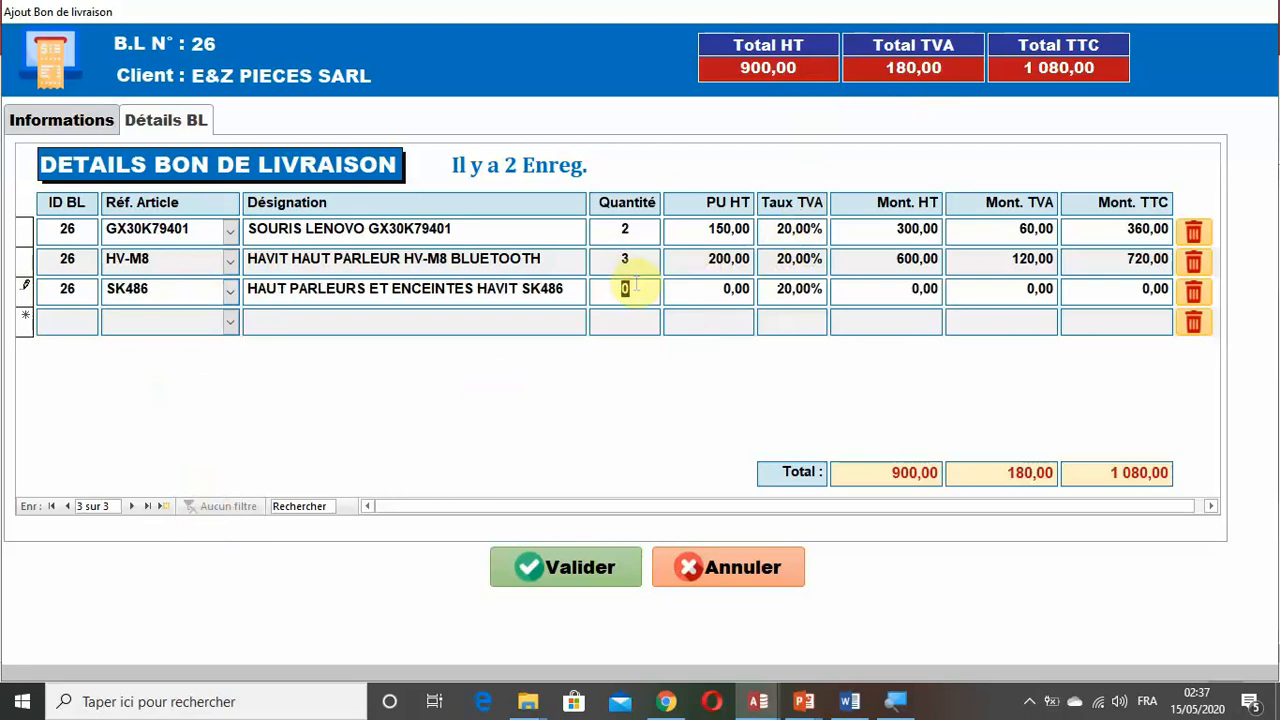
type("2")
left_click(708, 288)
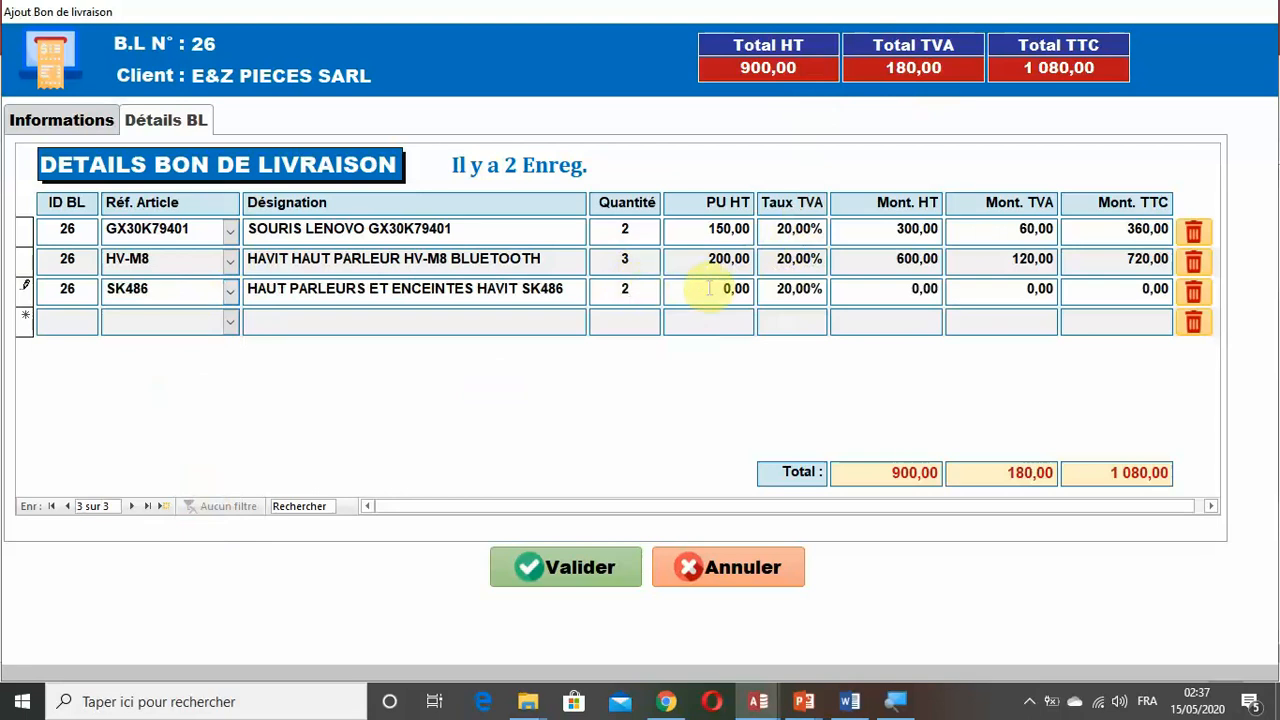
left_click(708, 288)
type("50")
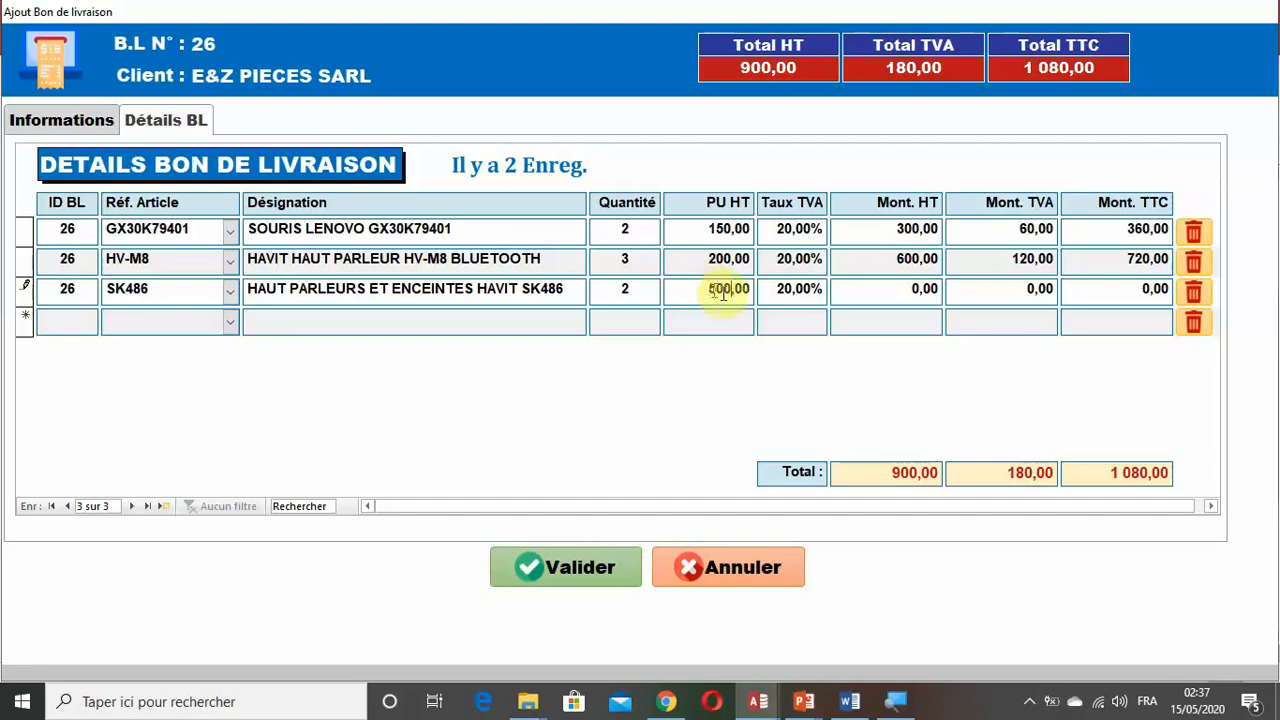
left_click(795, 294)
left_click(866, 291)
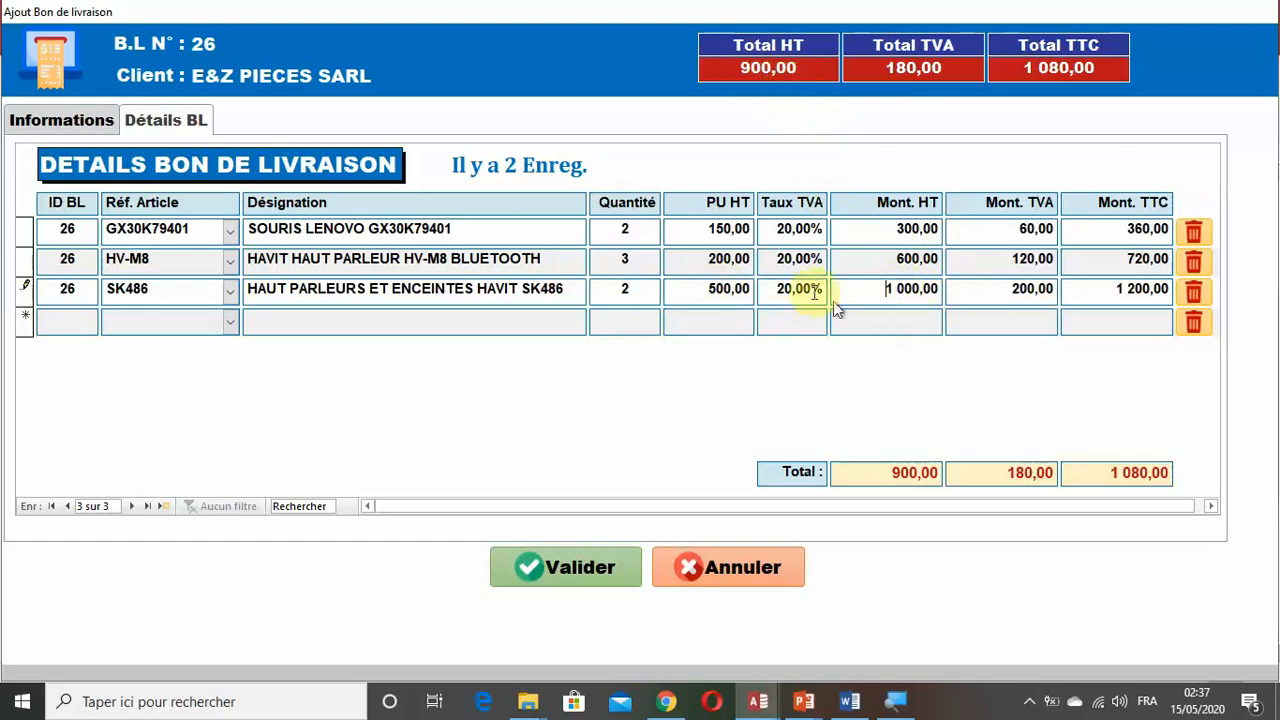
left_click(861, 323)
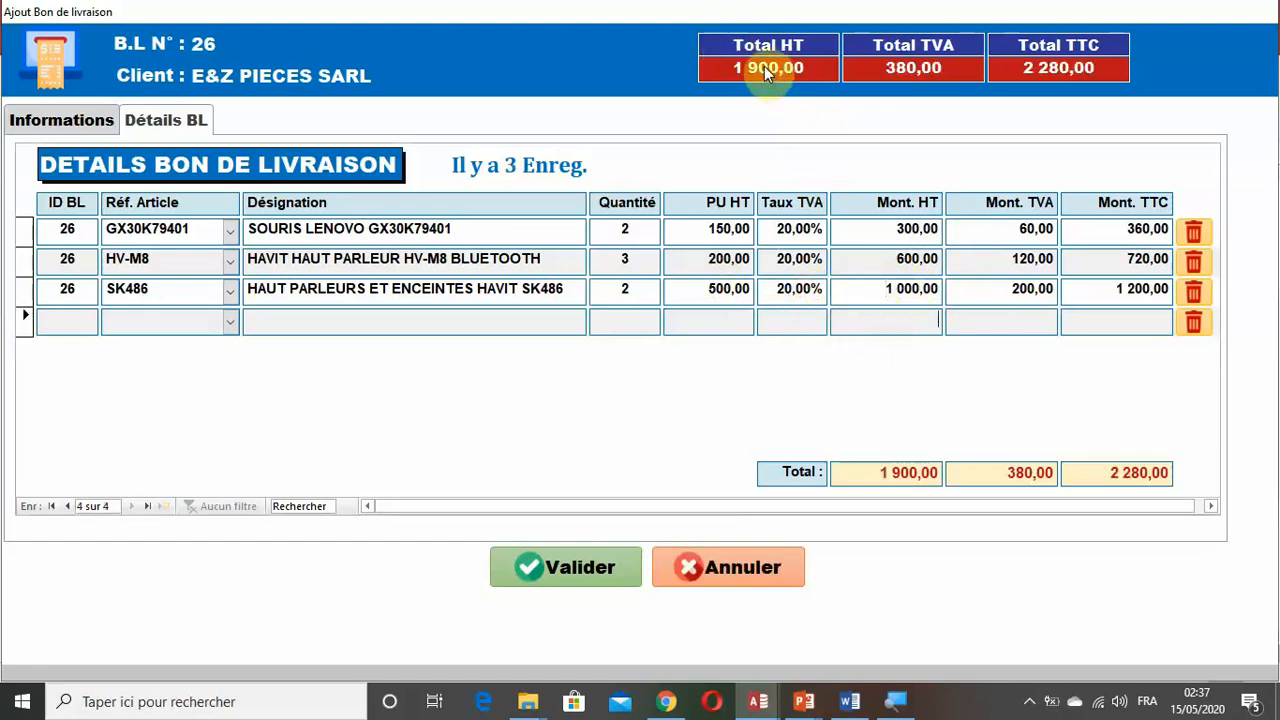
Cancel the test delivery note so that the pop-up closes without keeping it.
left_click(789, 297)
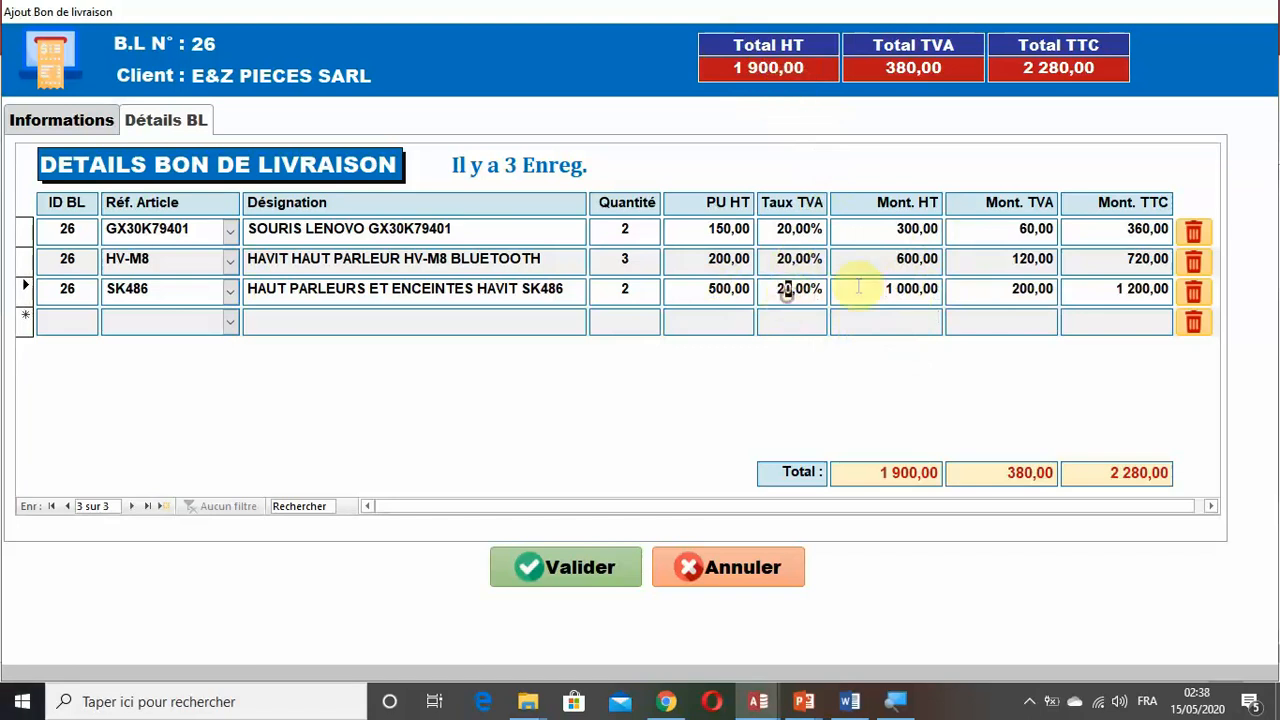
left_click(979, 295)
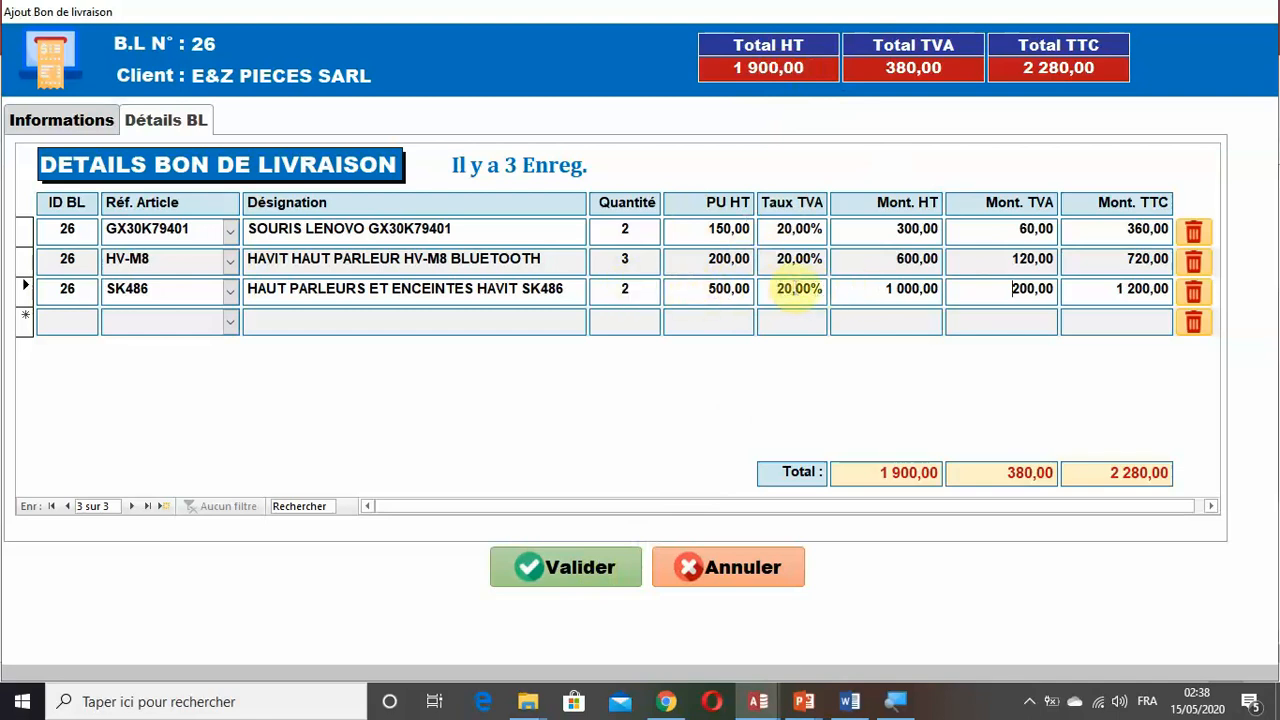
left_click(708, 567)
Open F_AJOUT_BON_LIVRAISON in Mode création with the navigation pane collapsed and display its Détails BL page.
left_click(11, 474)
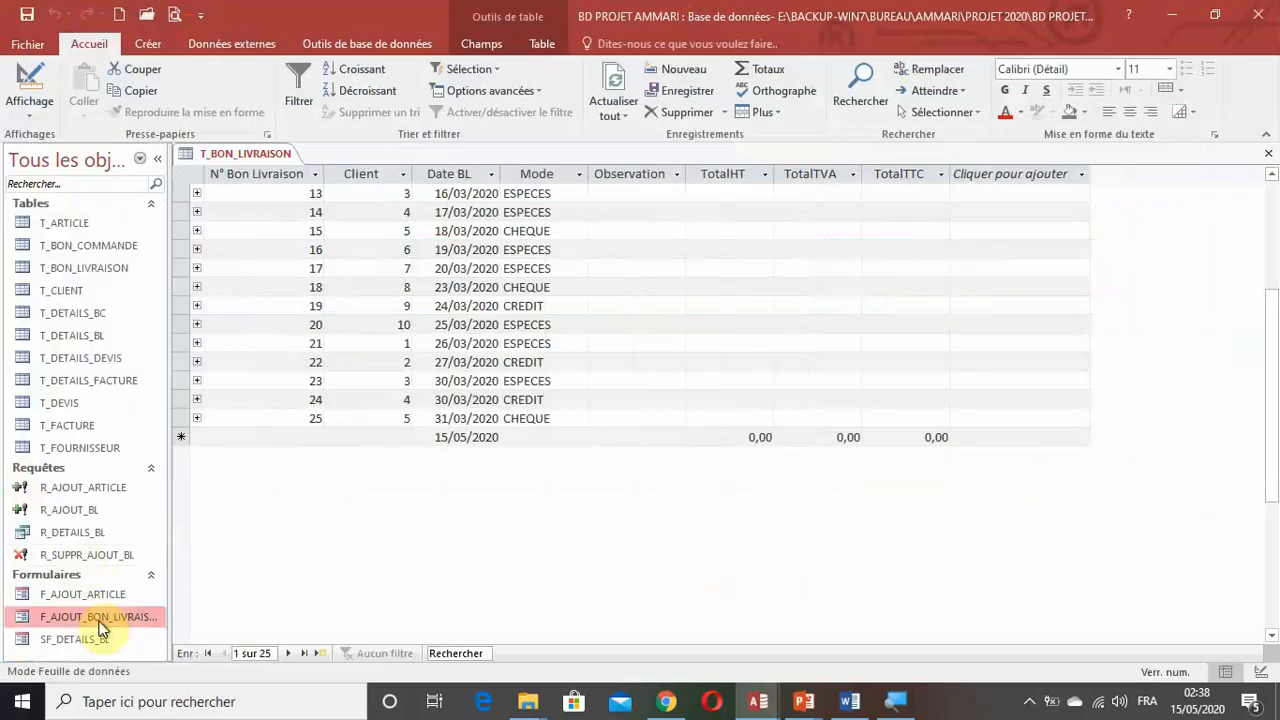
right_click(103, 619)
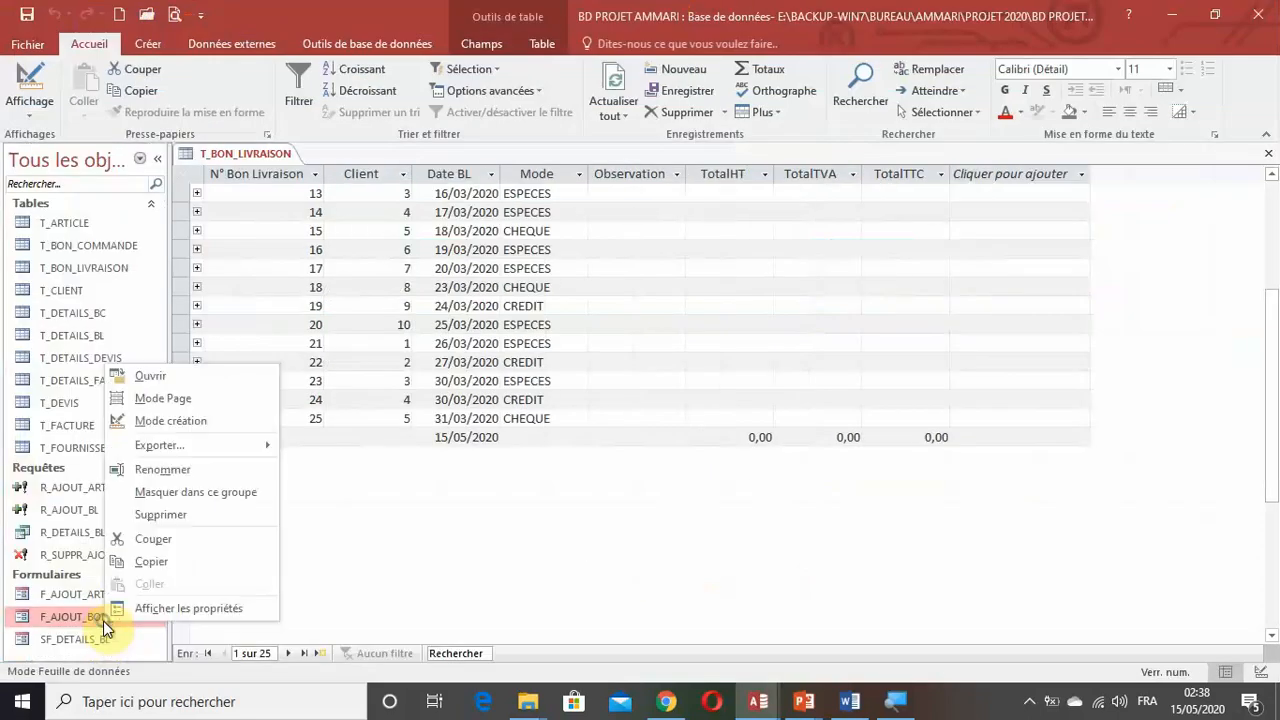
left_click(178, 427)
left_click(157, 159)
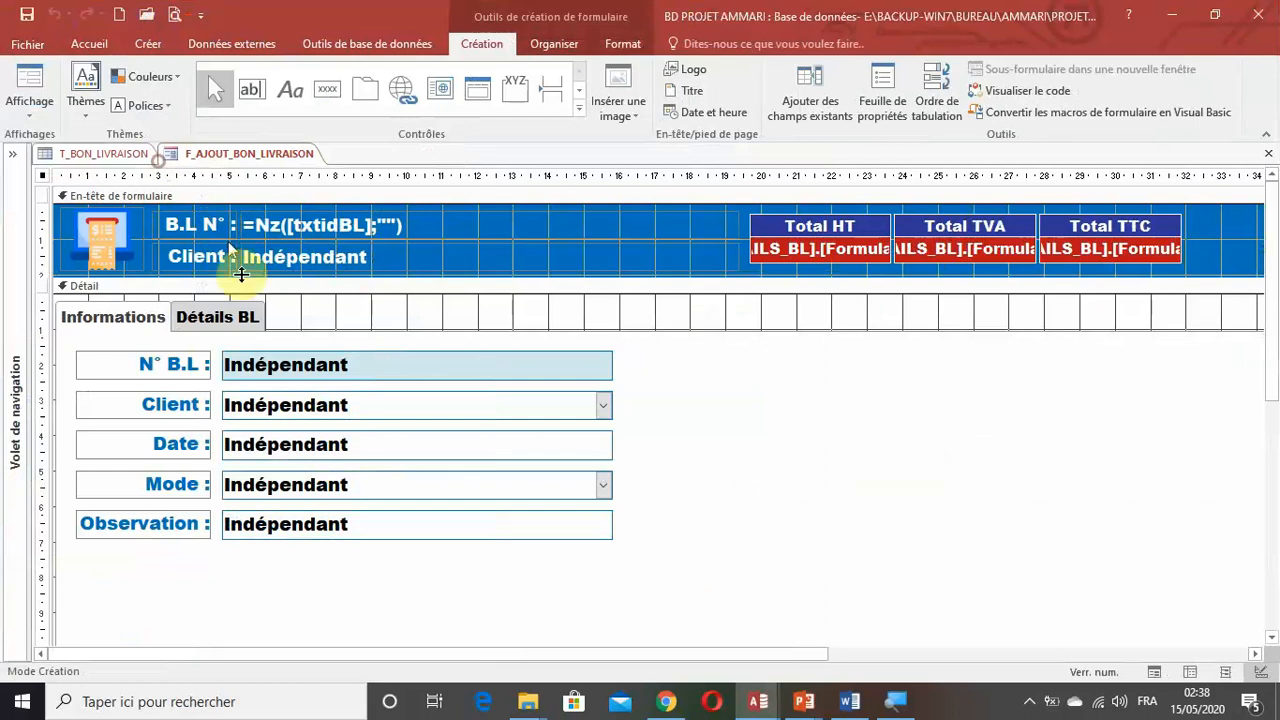
left_click(232, 326)
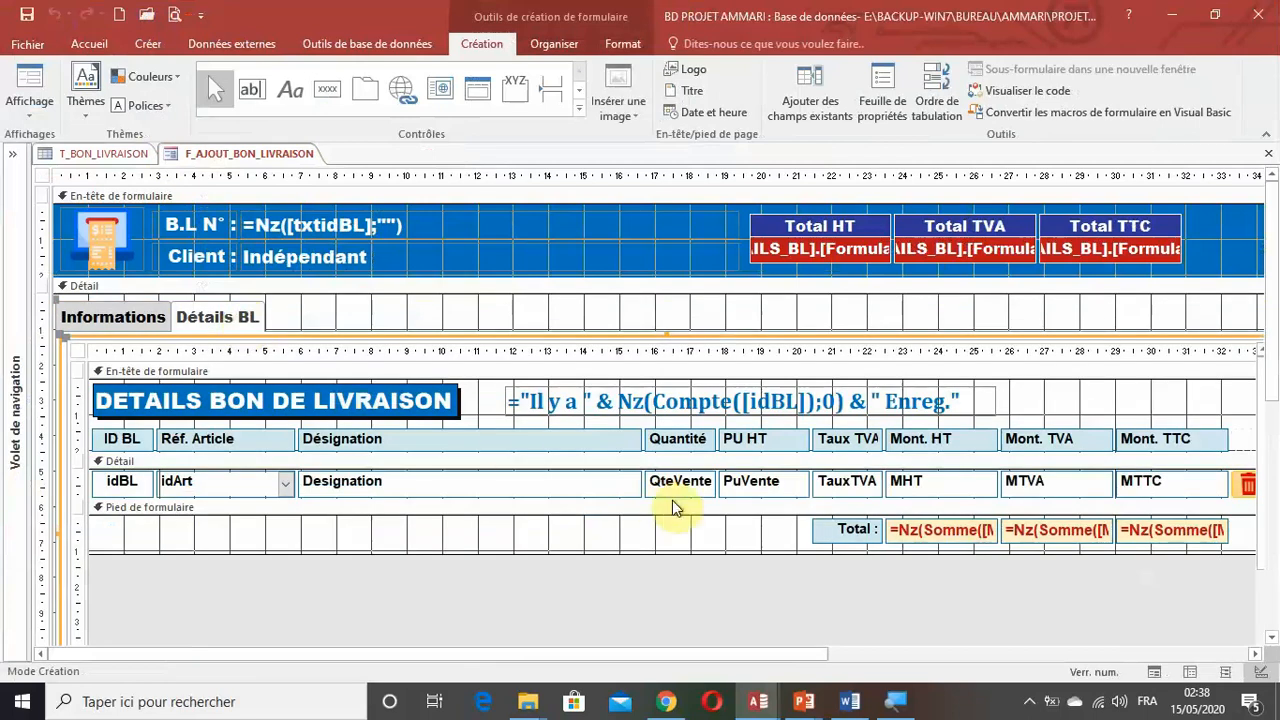
left_click(196, 317)
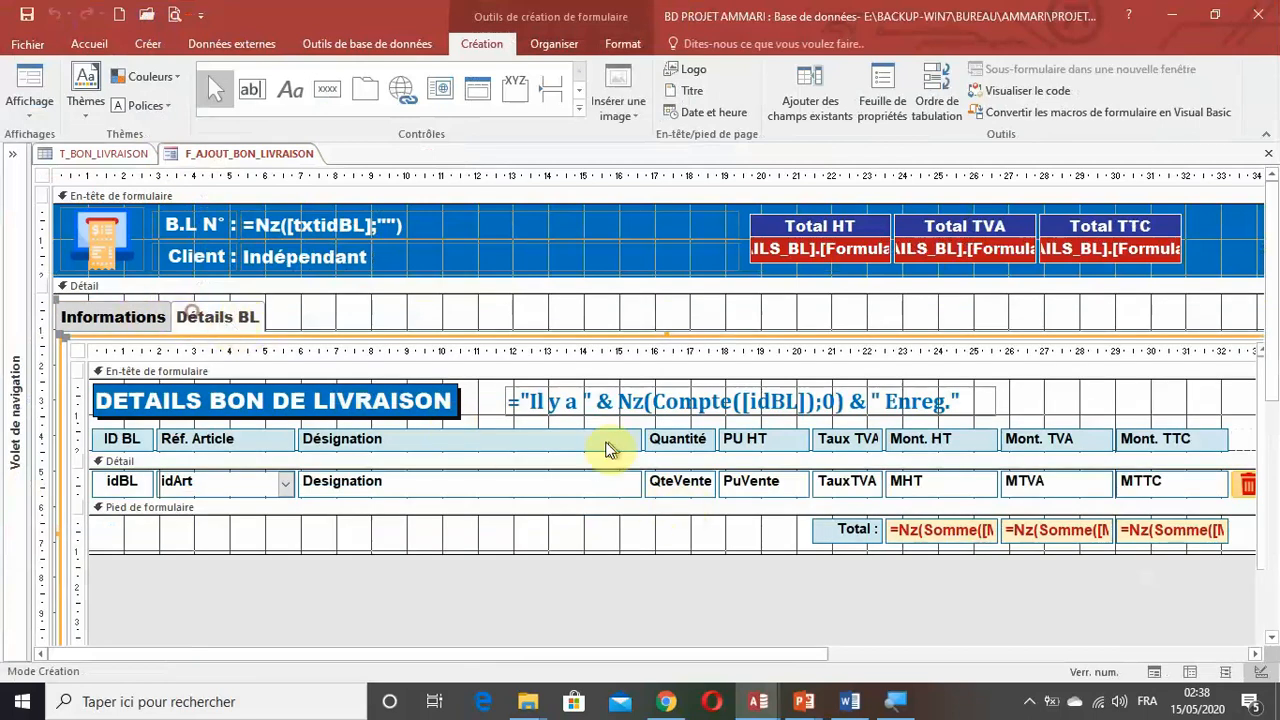
Select the QteVente and PuVente detail fields together and display their shared event properties.
left_click(687, 490)
left_click(688, 492)
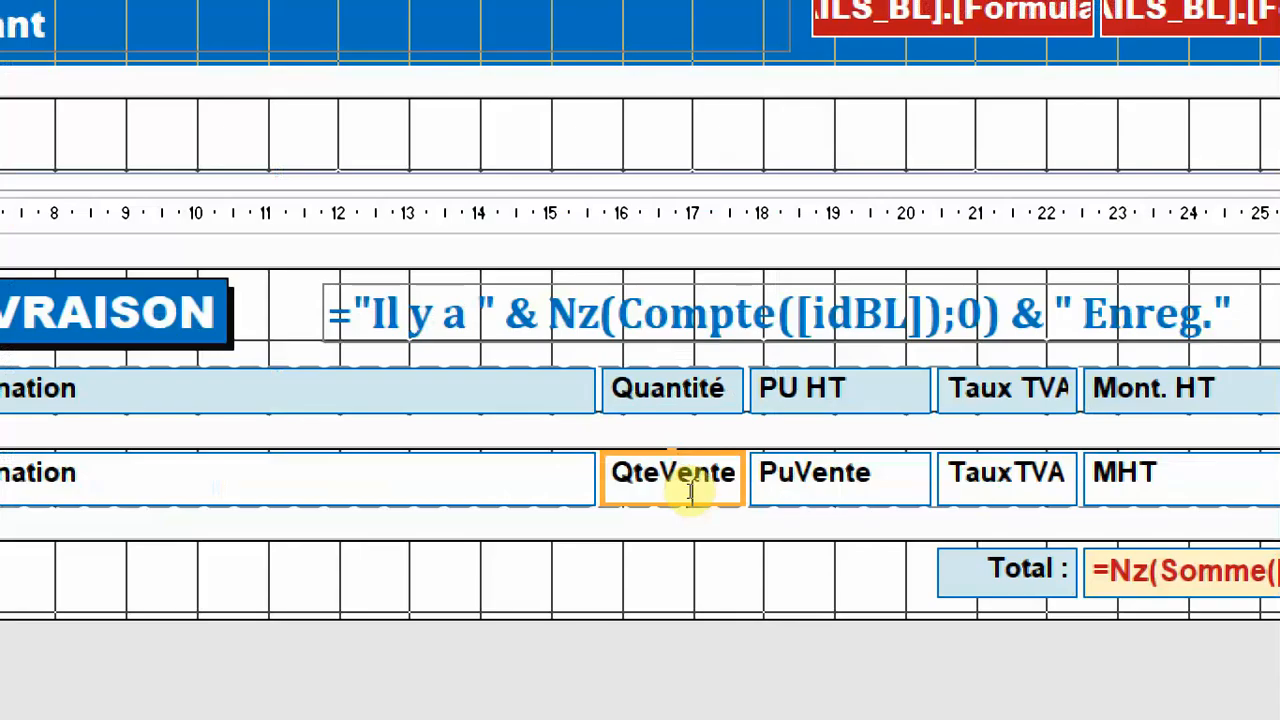
key("super")
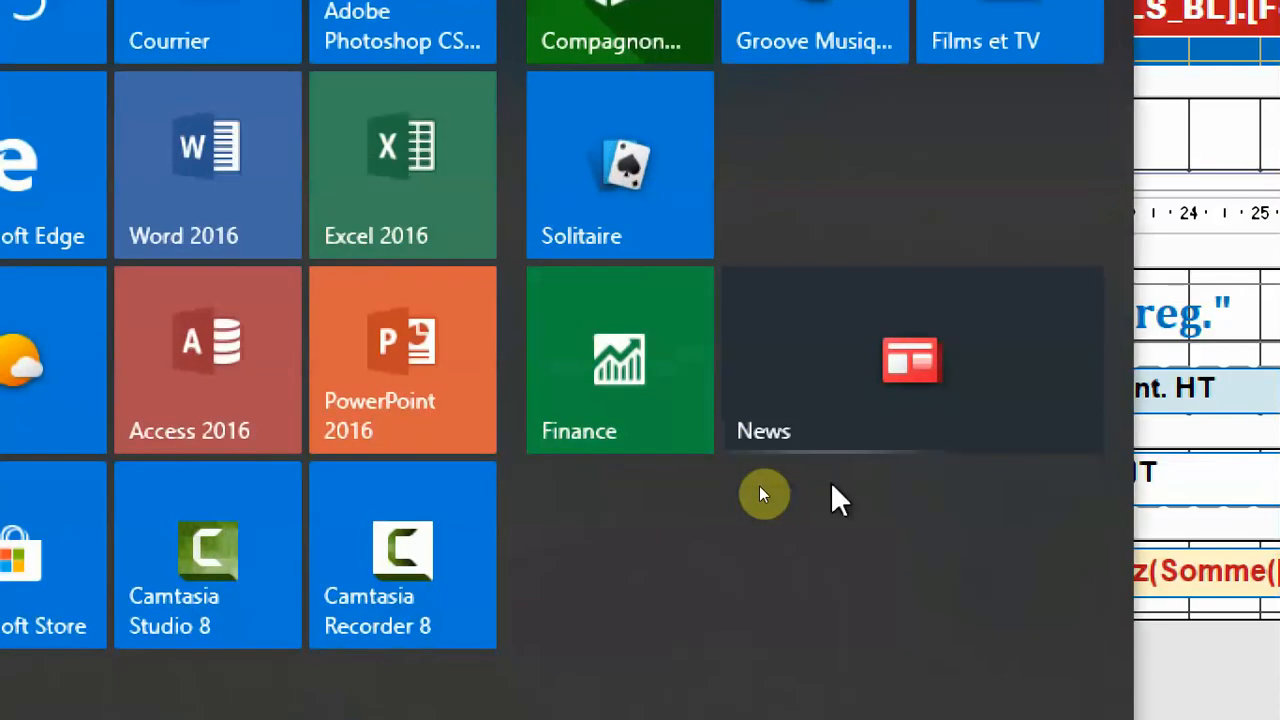
key("Escape")
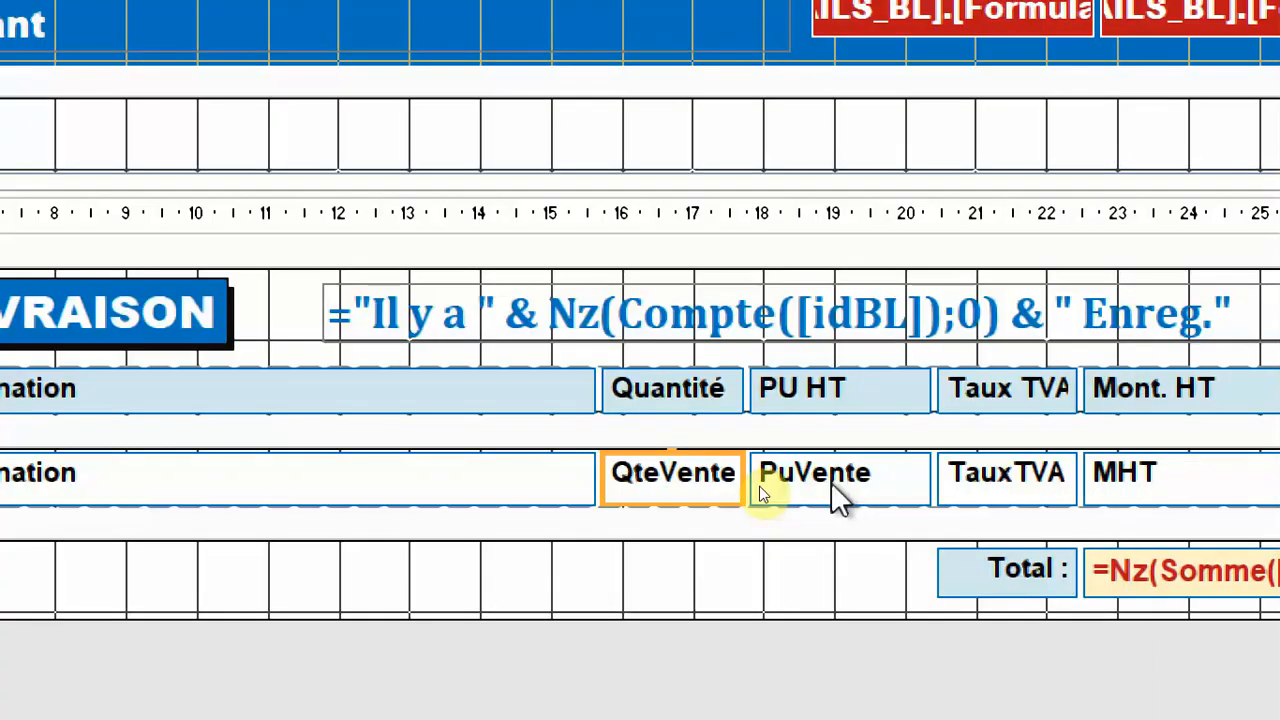
left_click(762, 490, "shift")
left_click(724, 572)
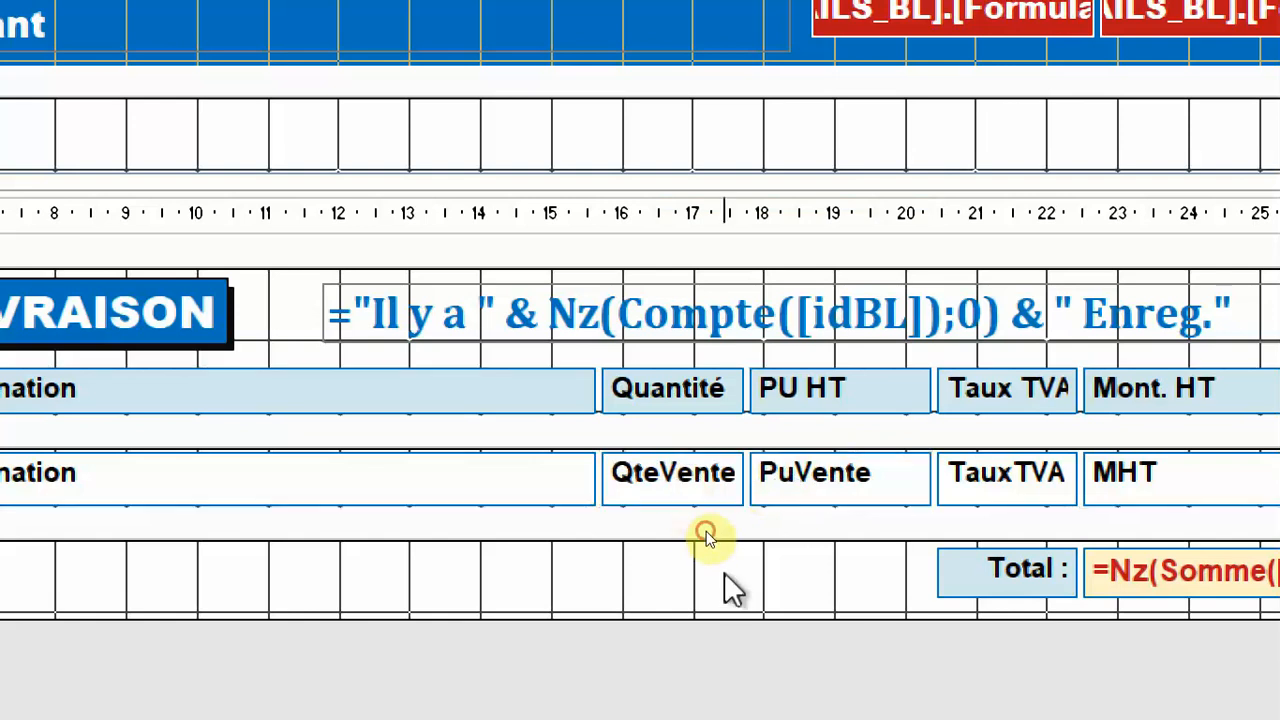
left_click(705, 488)
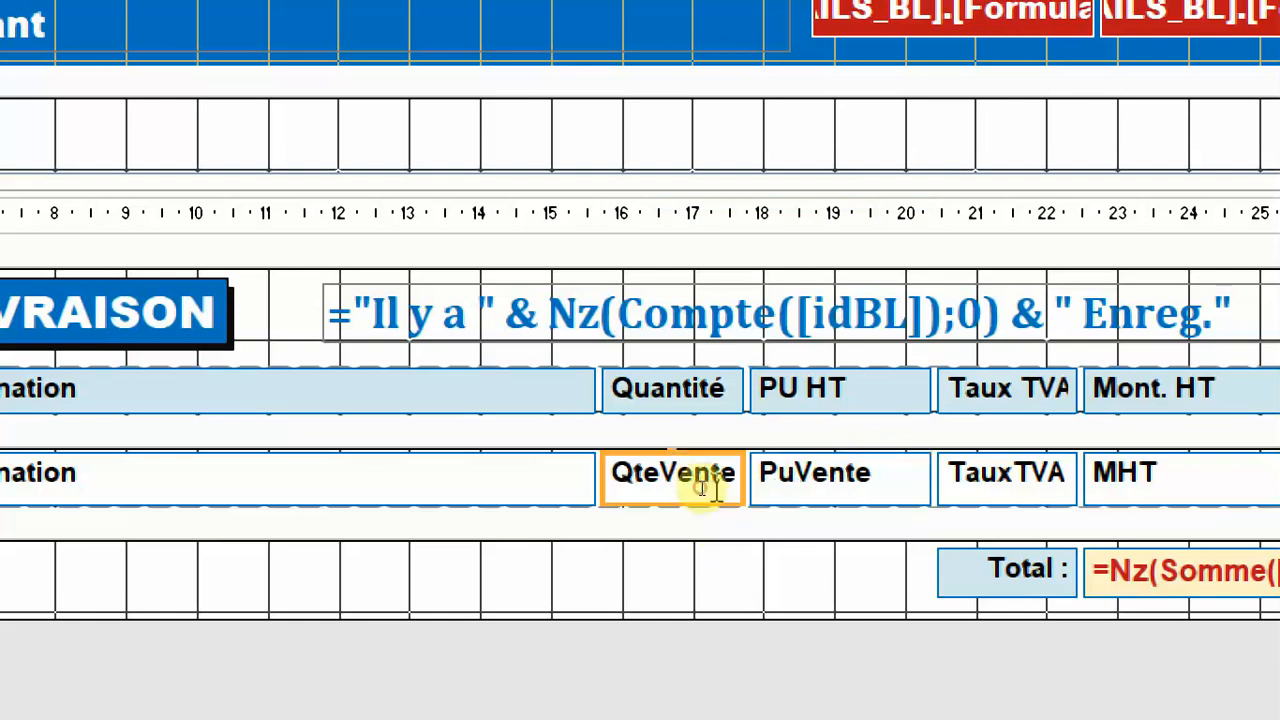
left_click(822, 478, "shift")
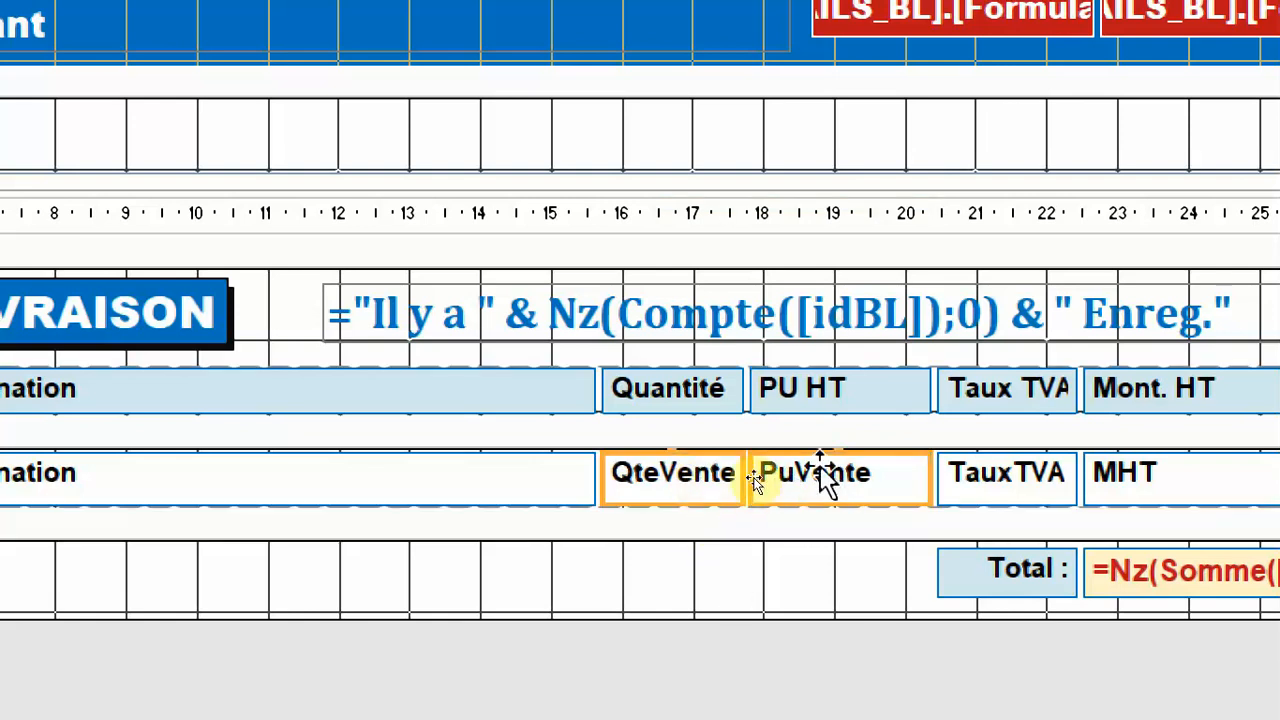
key("F4")
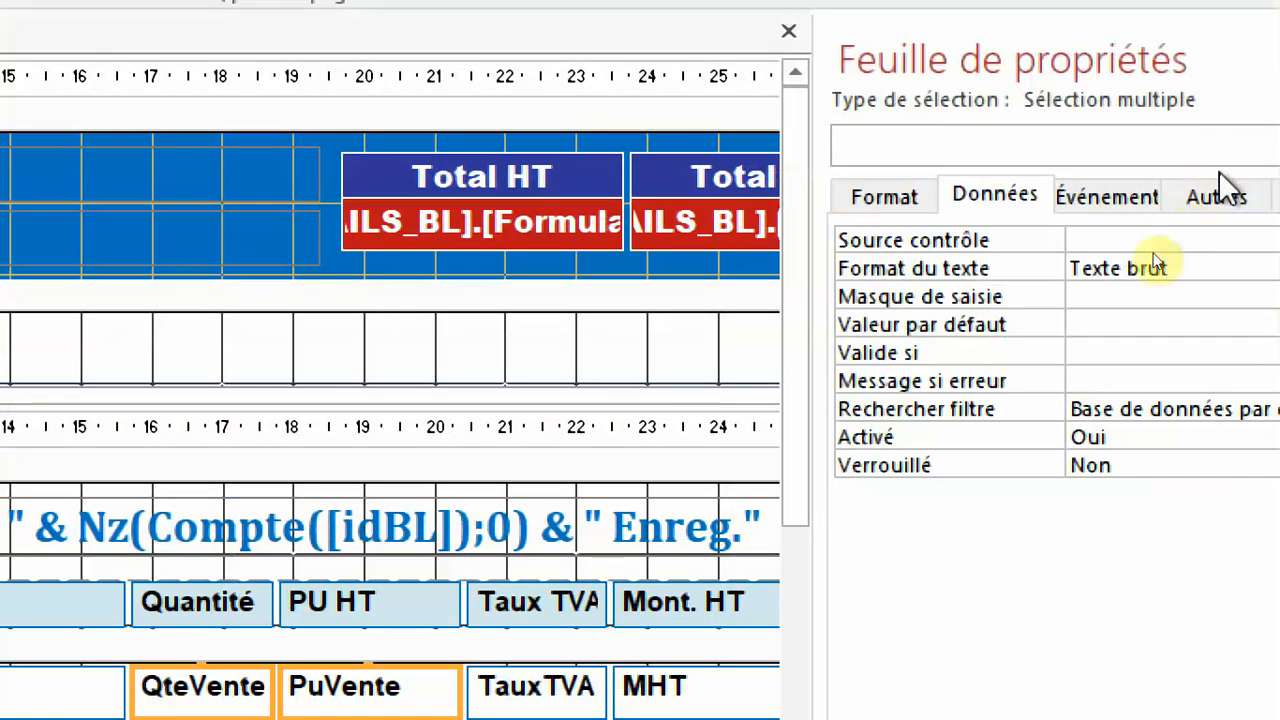
left_click(1102, 196)
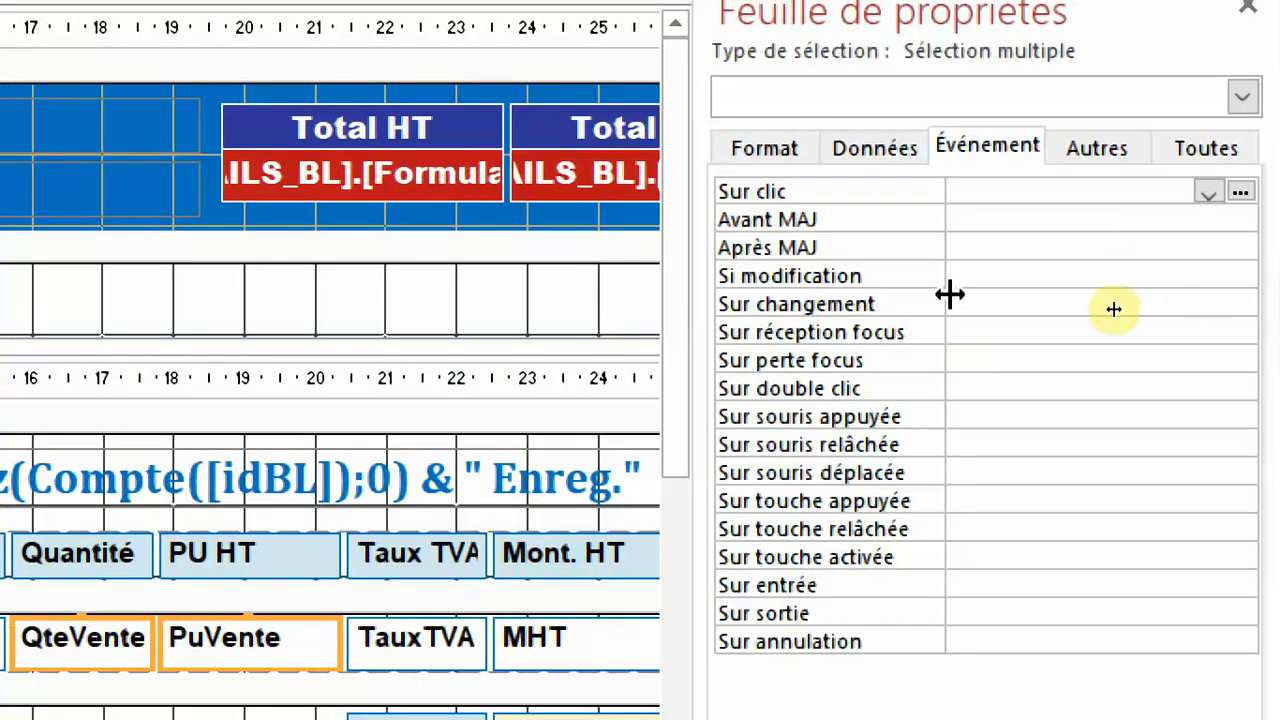
Attach an embedded macro to the Après MAJ event of both selected fields that runs Actualiser, and close the macro designer.
left_click(851, 216)
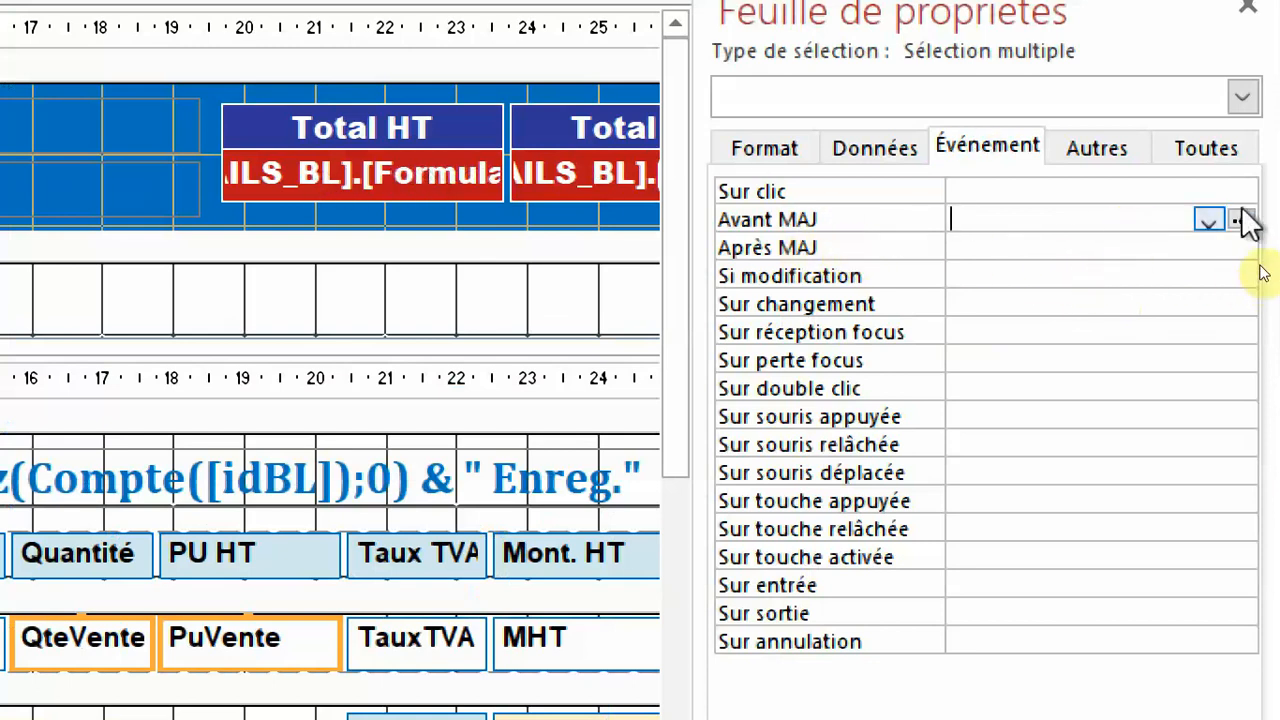
left_click(789, 247)
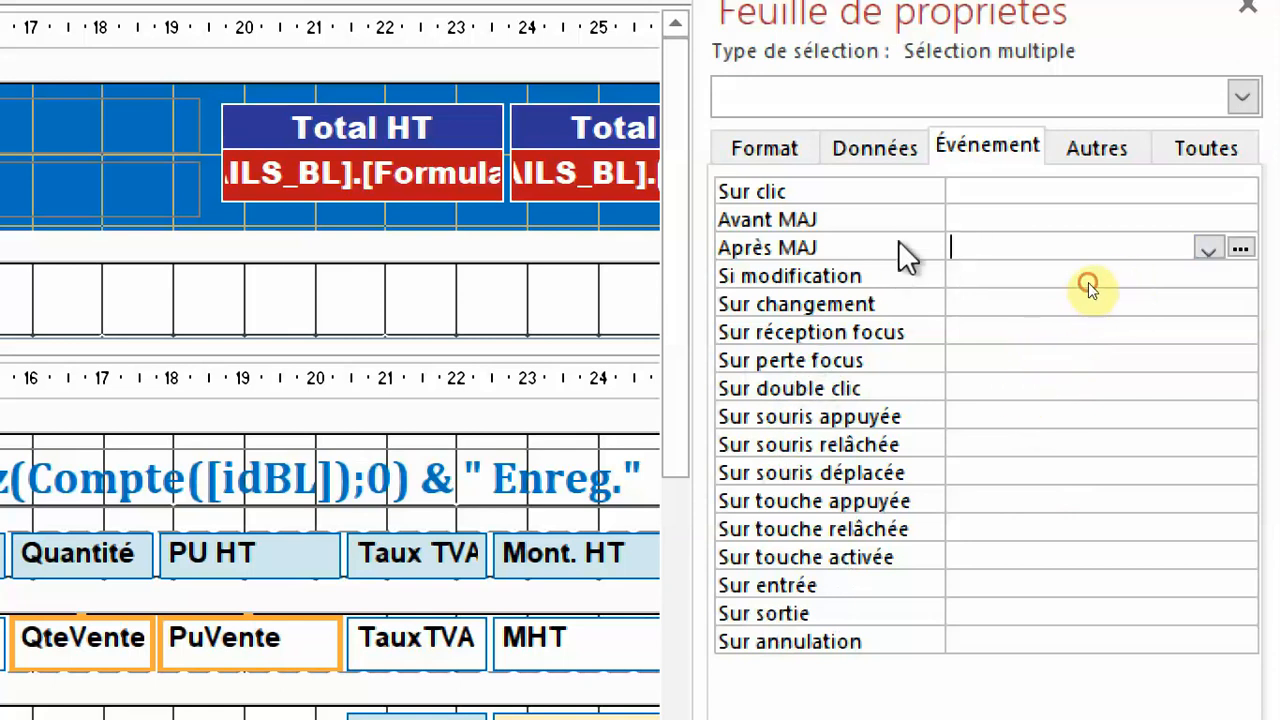
left_click(1240, 248)
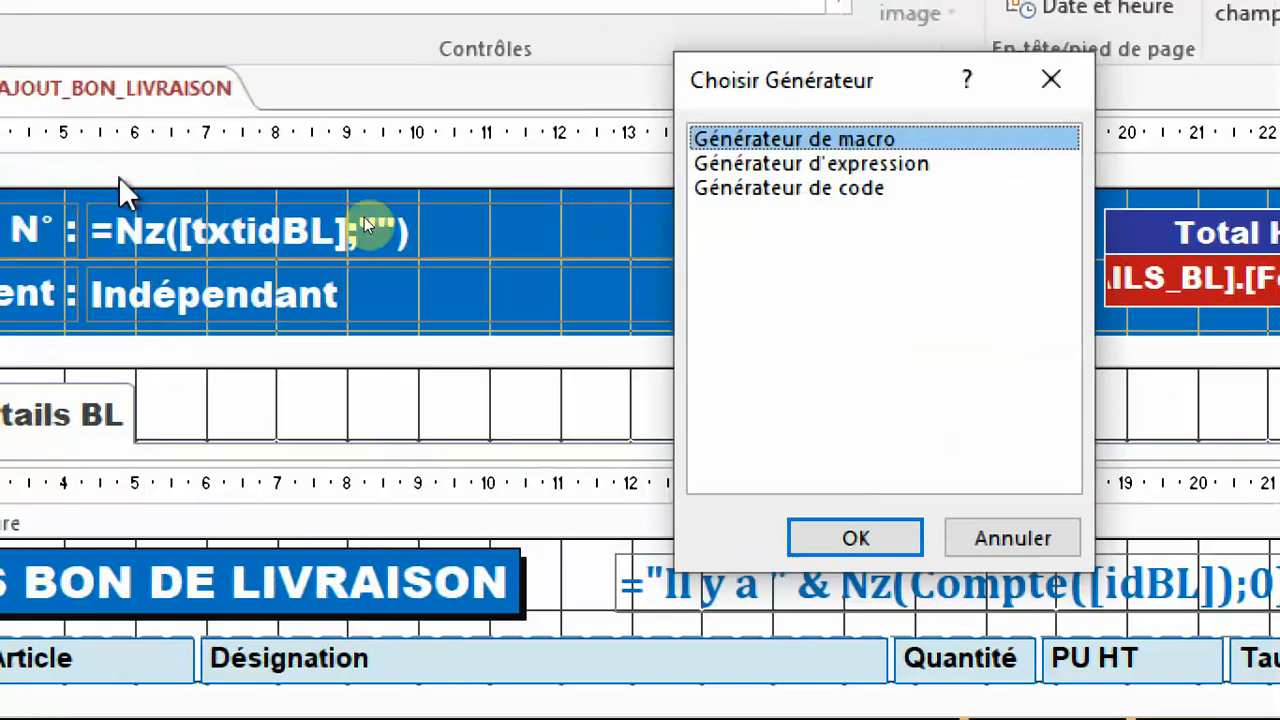
left_click(18, 430)
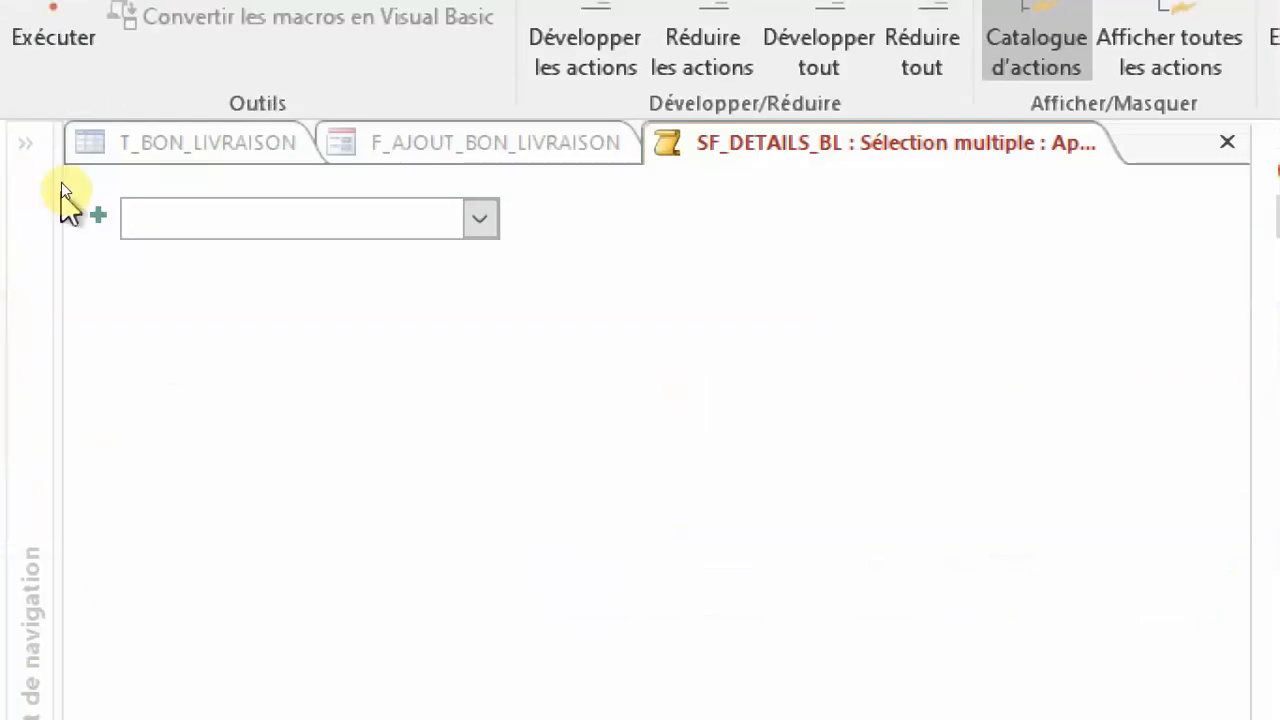
left_click(481, 220)
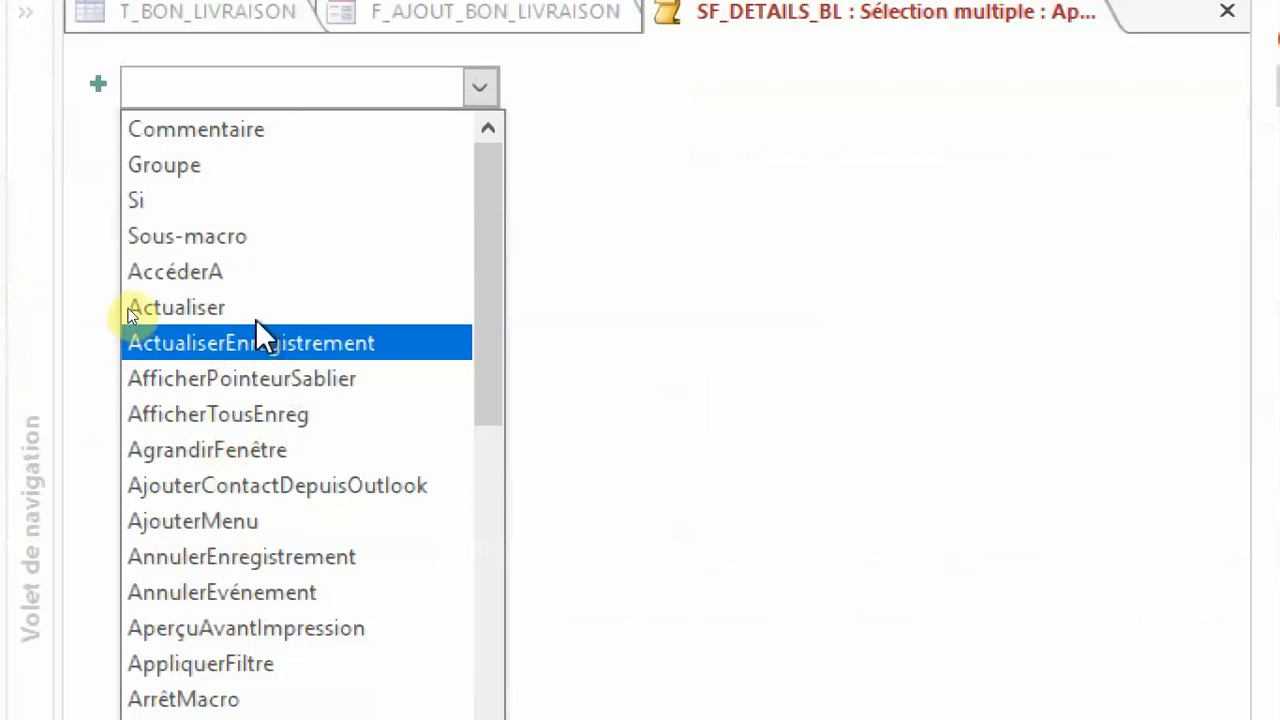
left_click(255, 312)
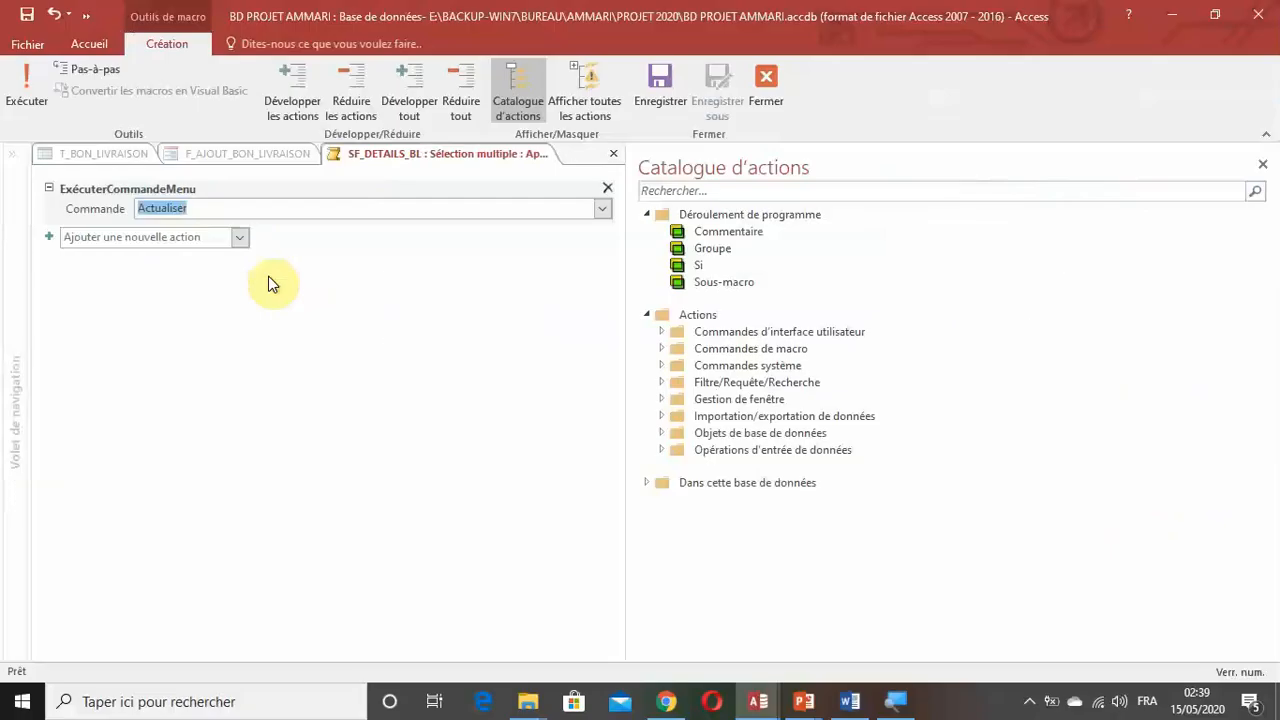
left_click(766, 80)
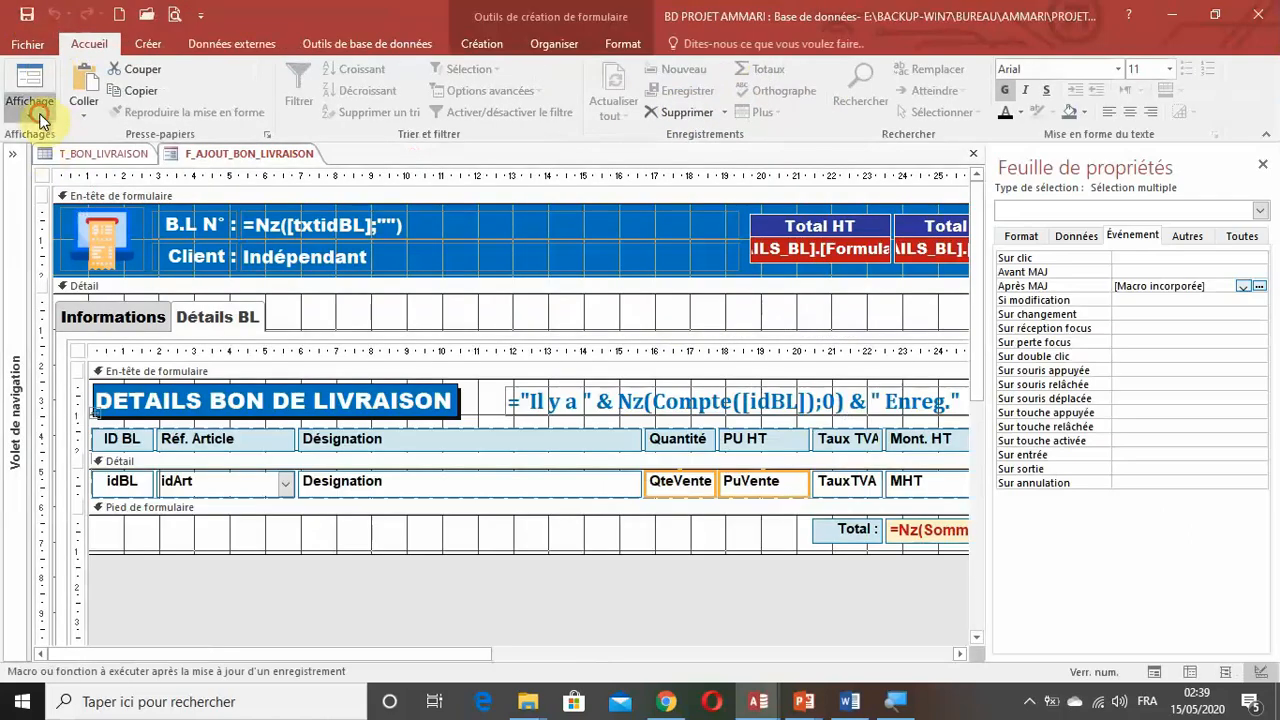
Run the form, choose EXTRA FORMATION PRIVEE as the client of the new delivery note and display its Détails BL page.
left_click(29, 105)
left_click(74, 142)
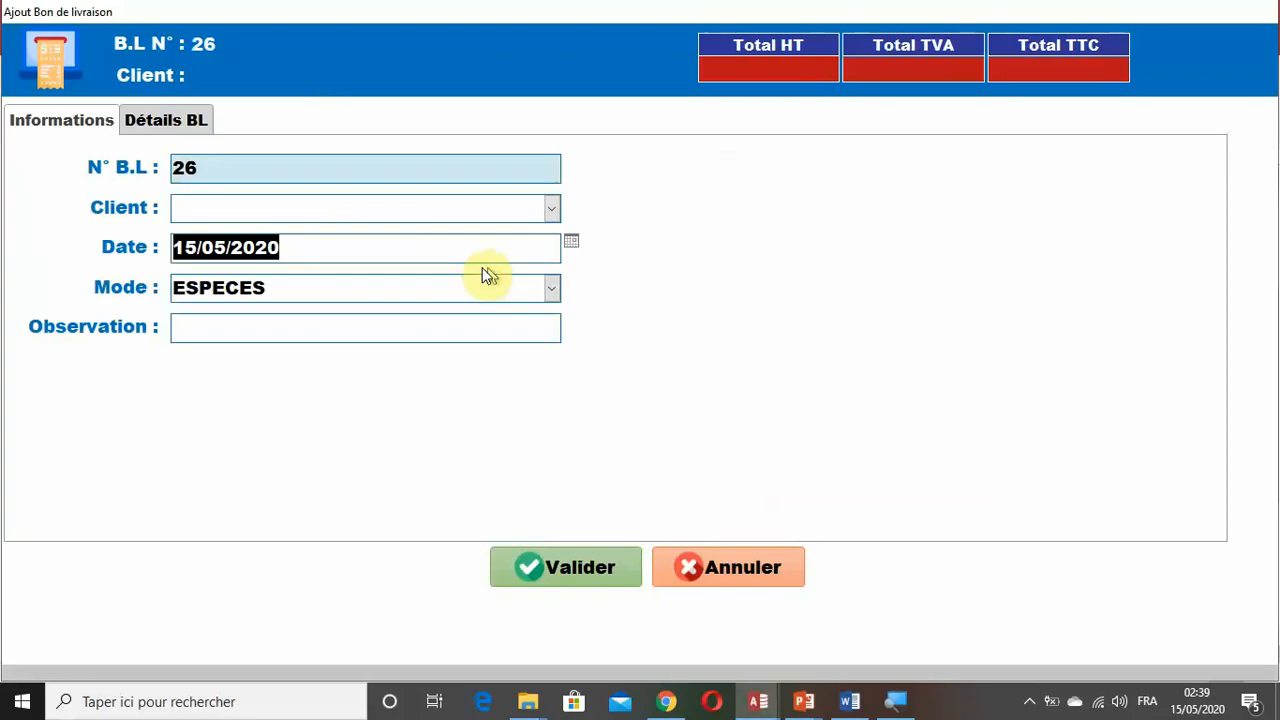
left_click(520, 207)
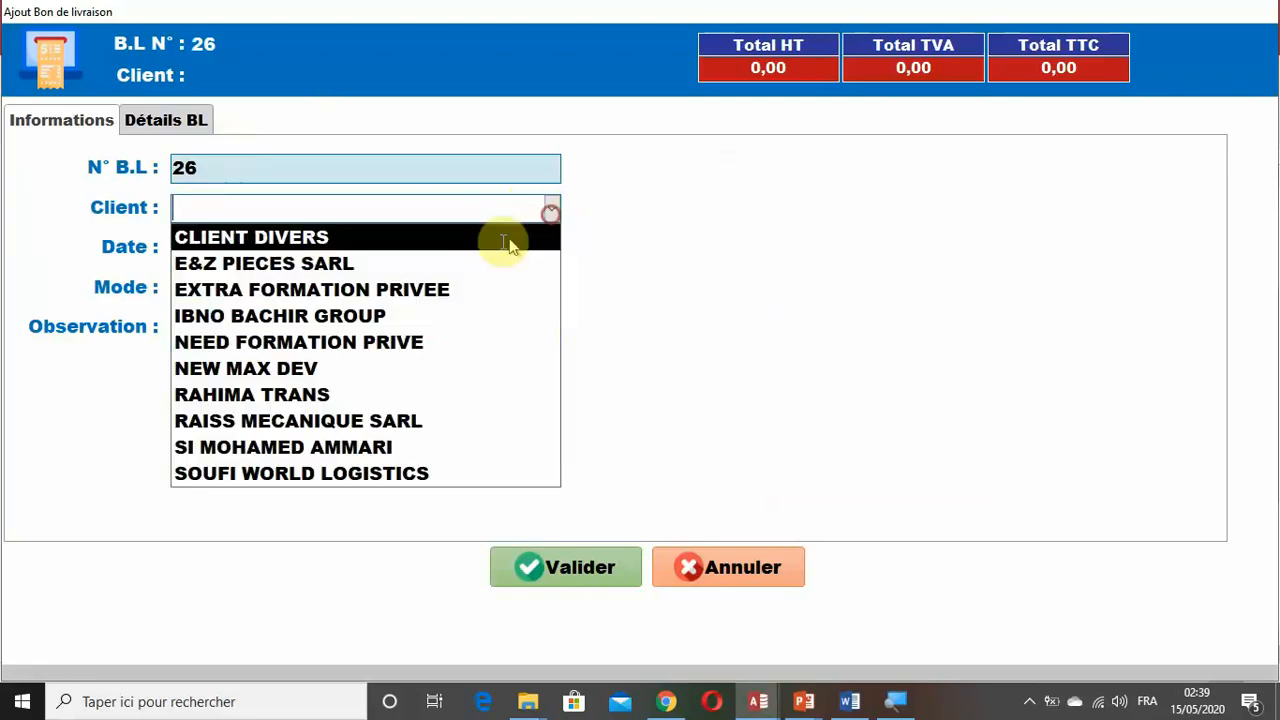
left_click(443, 289)
left_click(190, 120)
Add article HV-M8 as the first detail line with quantity 3 and PU HT 500, and commit the price.
left_click(233, 234)
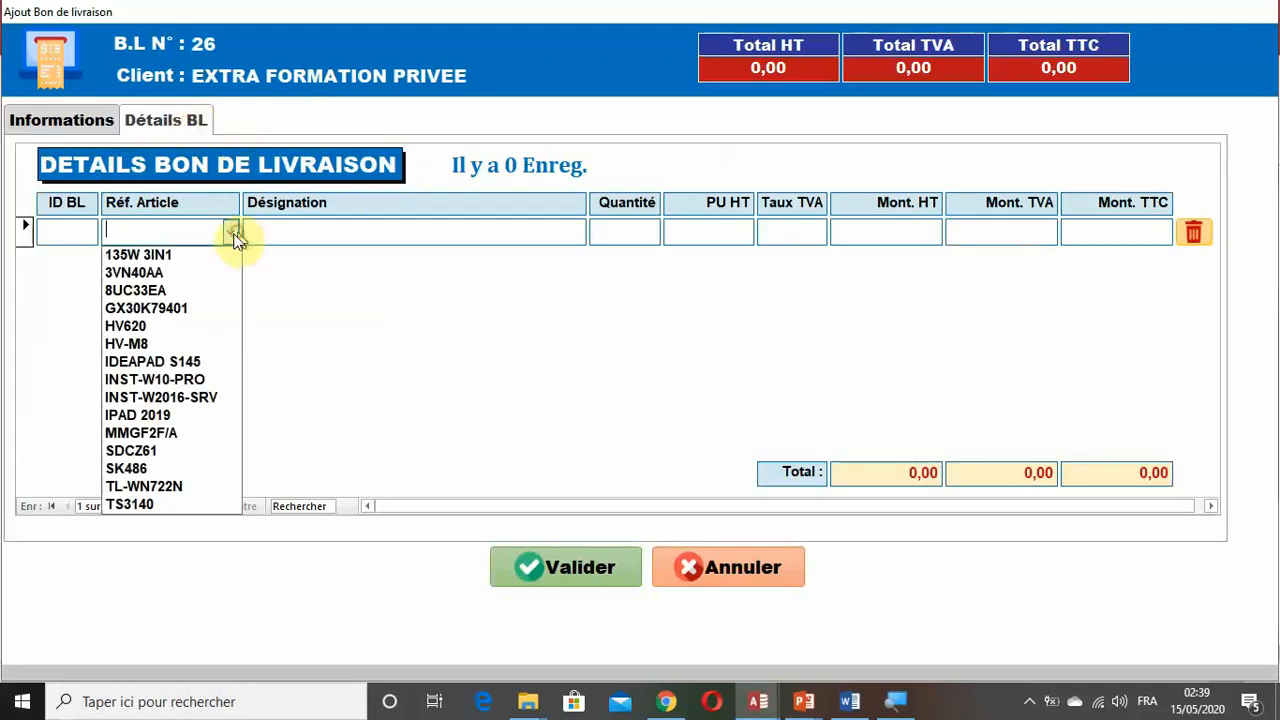
left_click(203, 344)
double_click(625, 229)
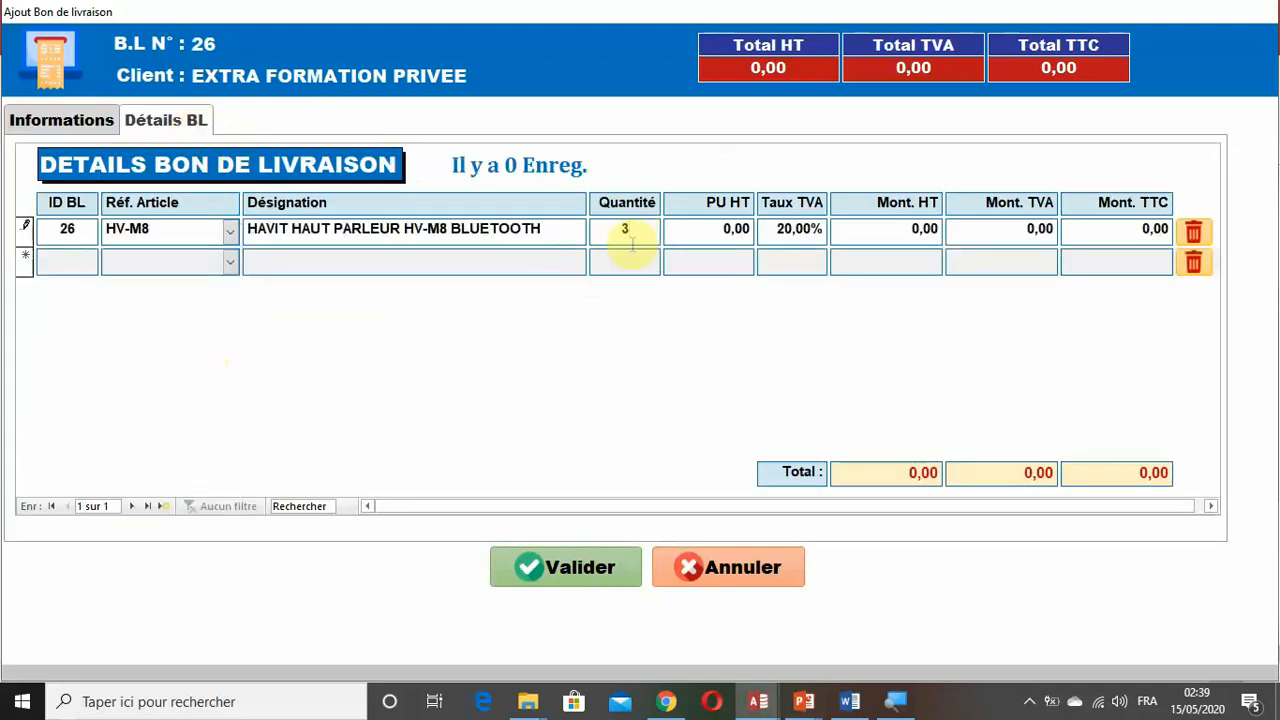
type("3")
key("Tab")
type("5")
key("Tab")
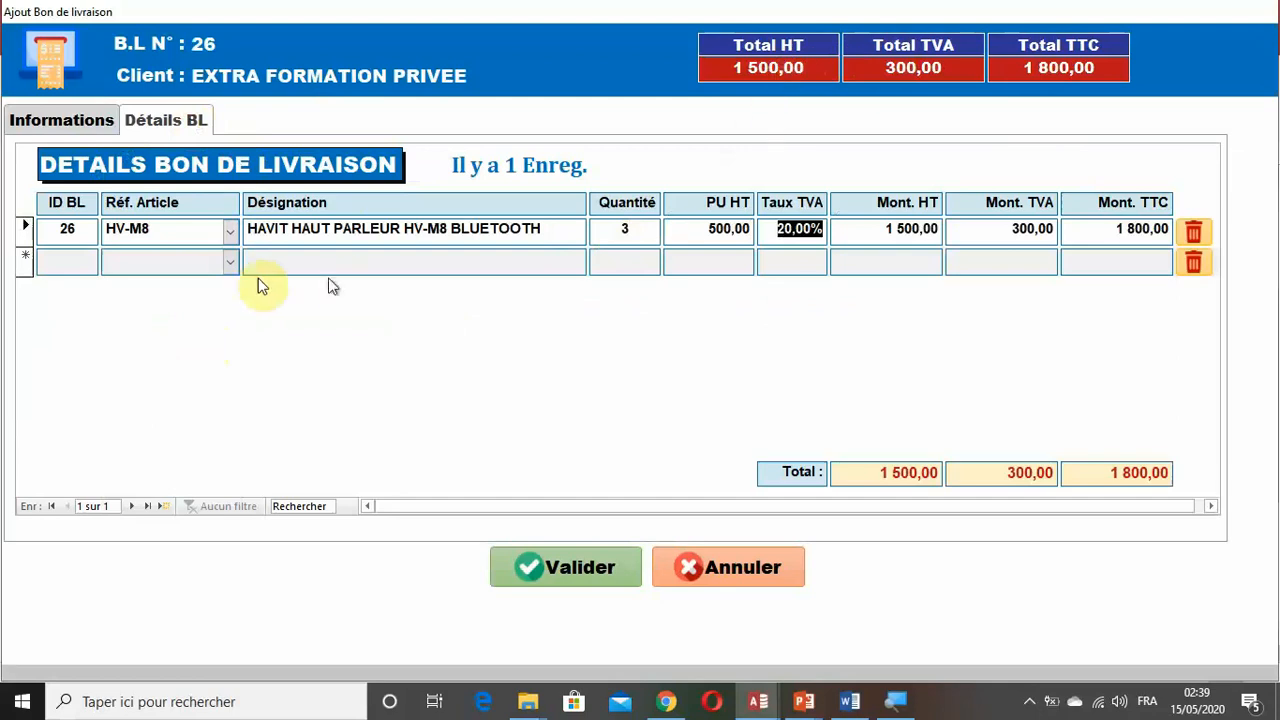
Add article INST-W10-PRO as the second detail line with quantity 2 and PU HT 550, and commit the price.
left_click(231, 261)
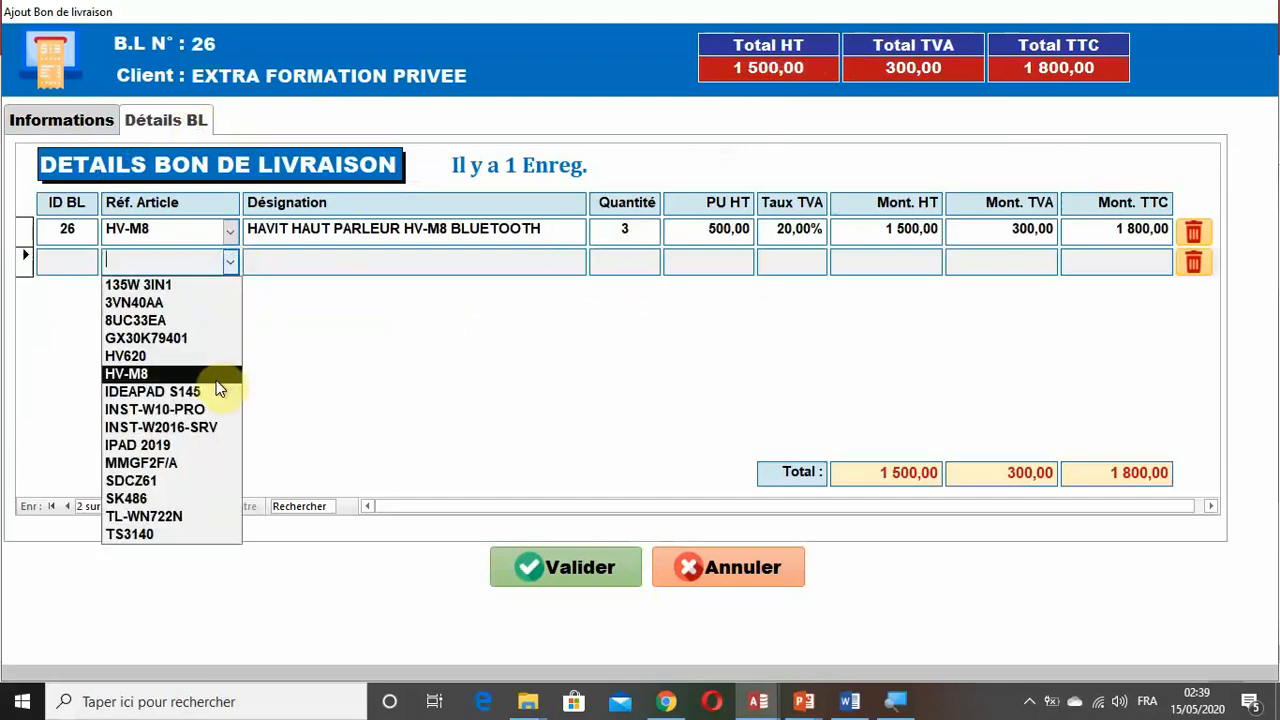
left_click(211, 408)
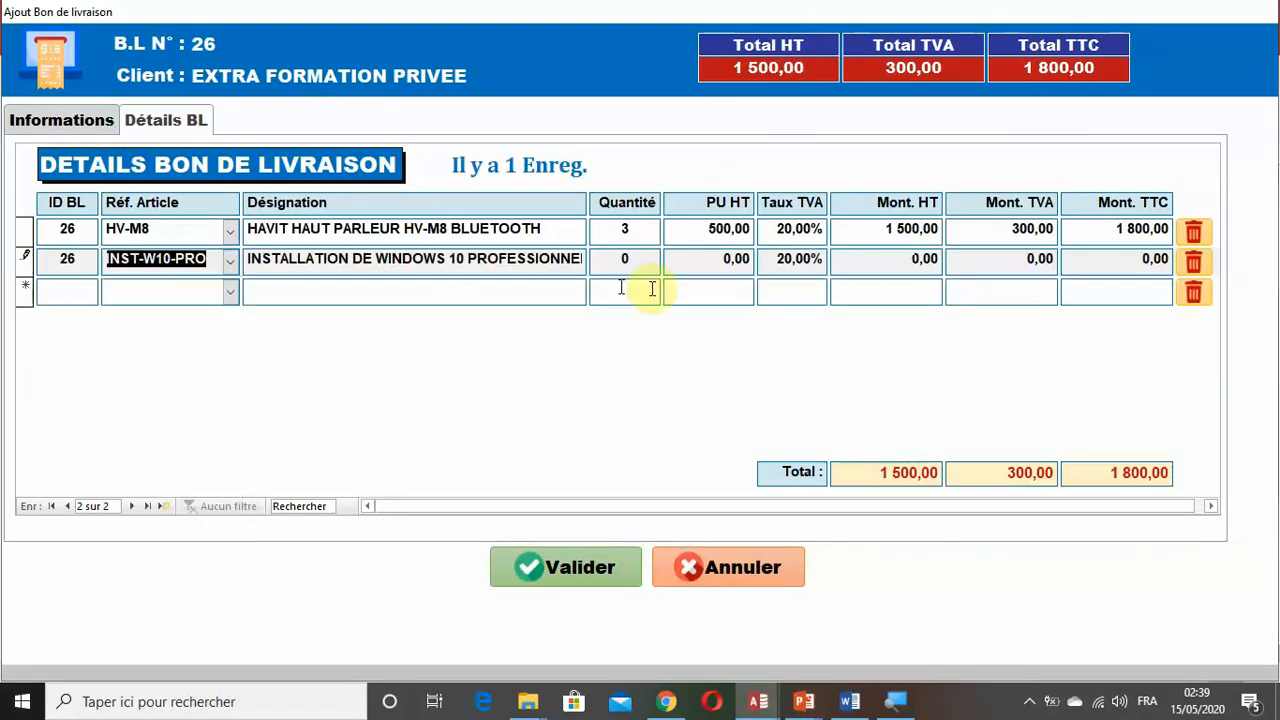
left_click(627, 259)
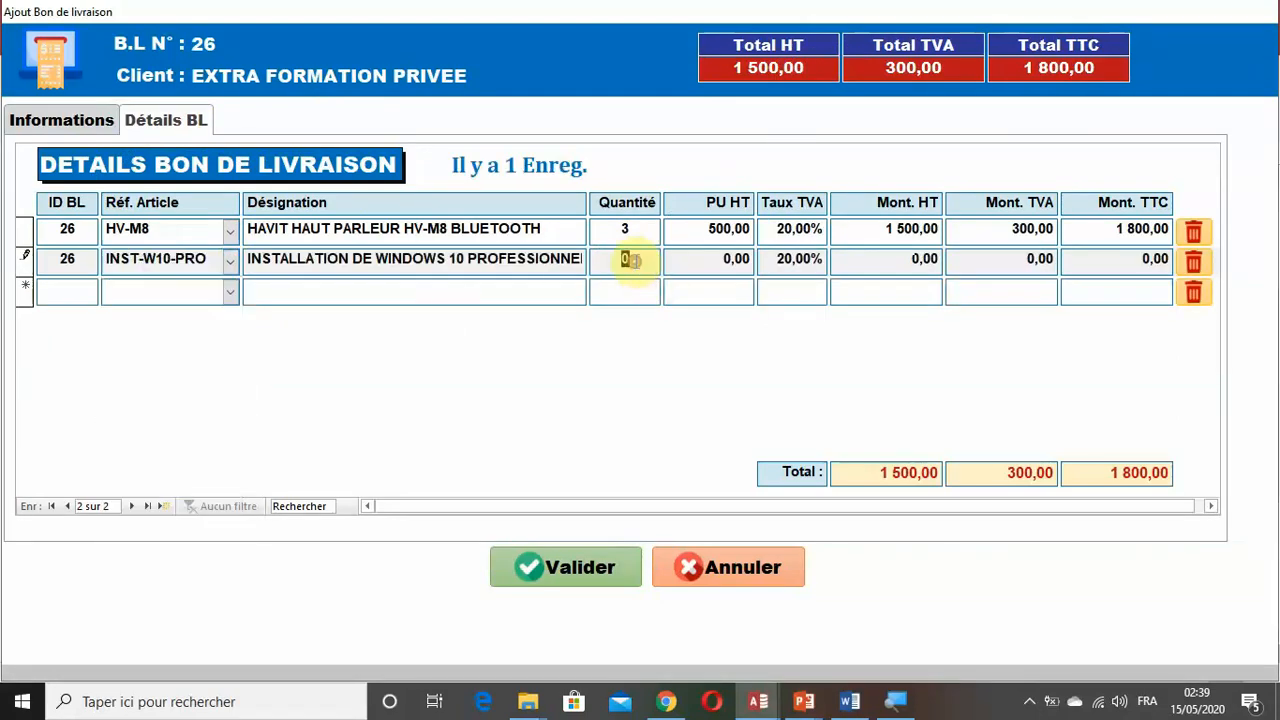
left_click(702, 261)
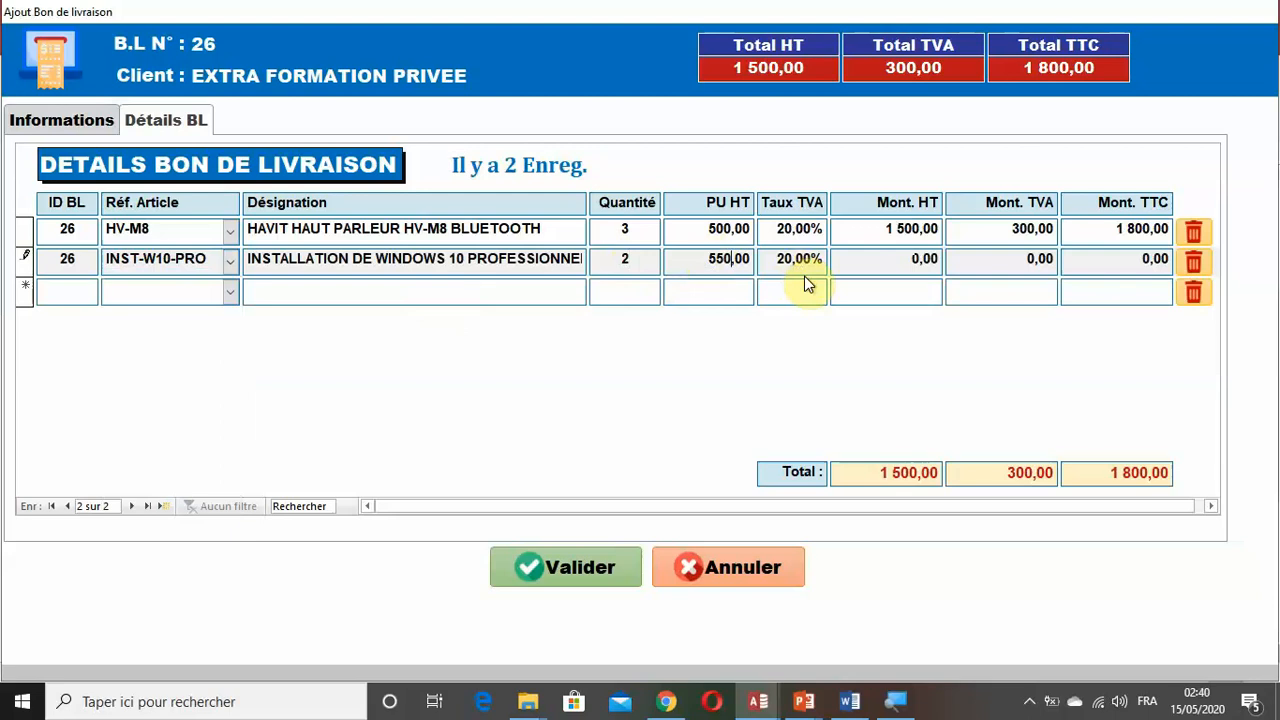
key("Tab")
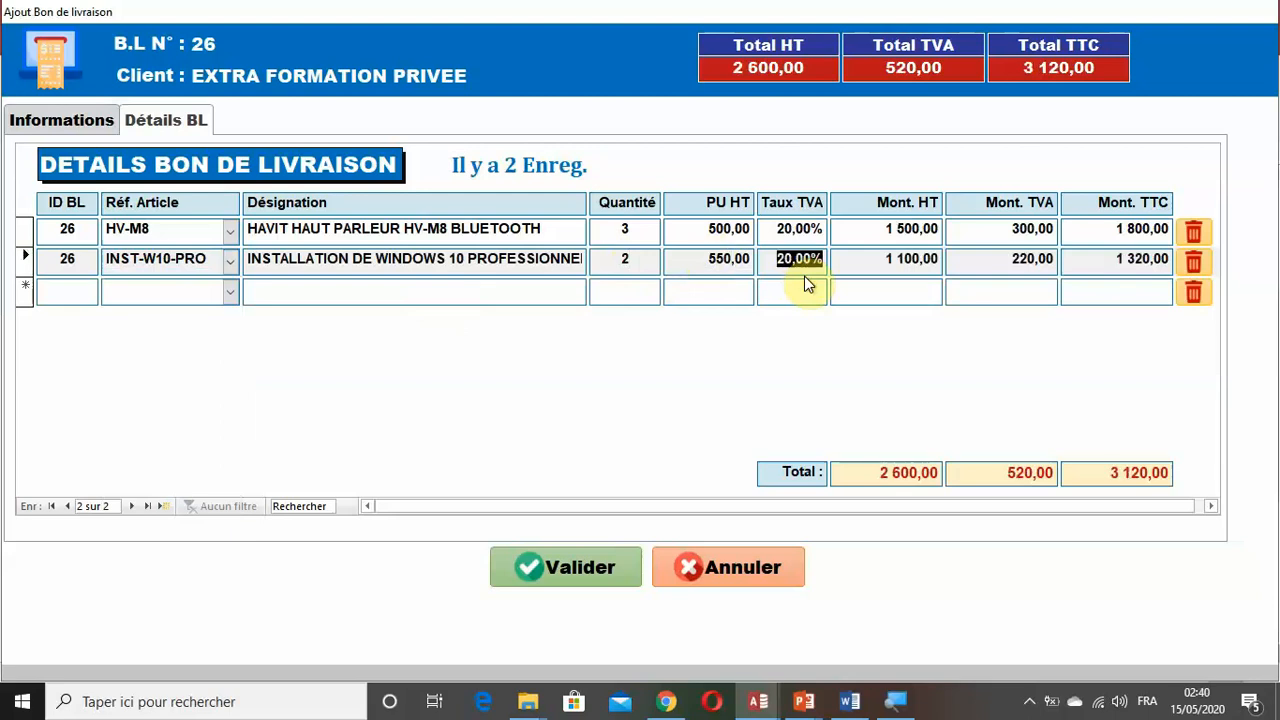
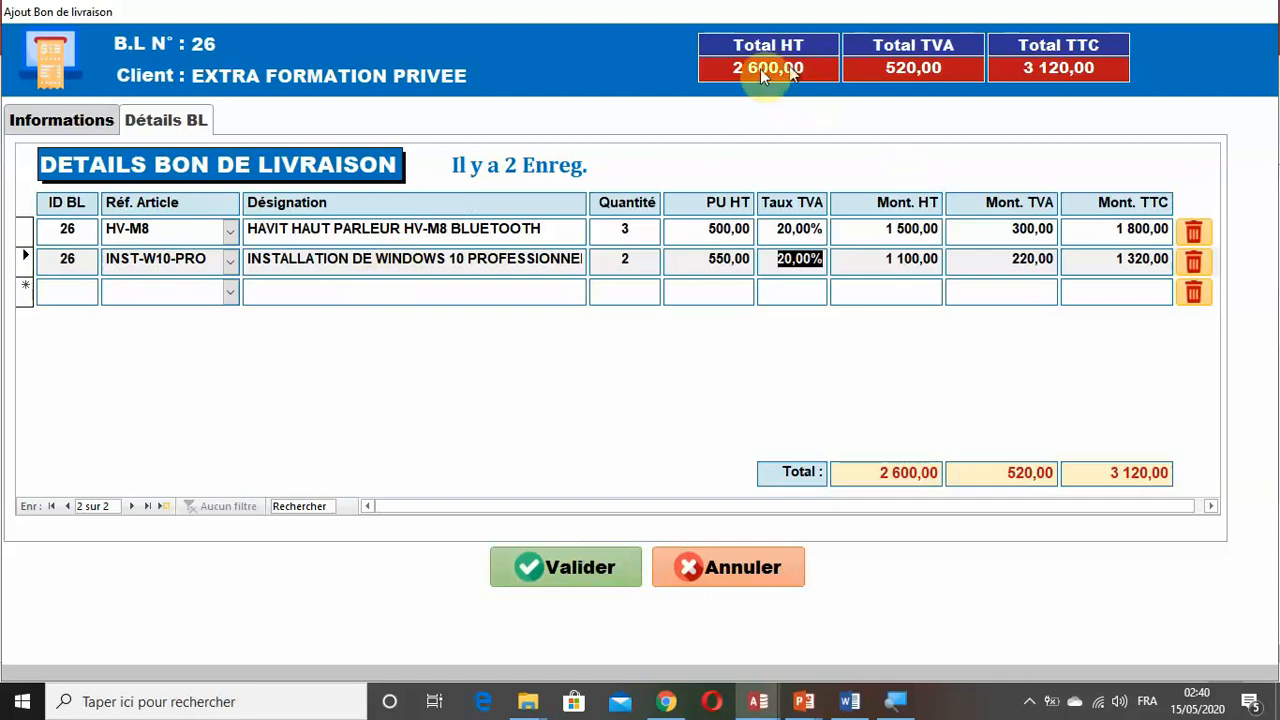
Check the delivery note's general information and its detail lines, and cancel the entry to close the form.
left_click(64, 122)
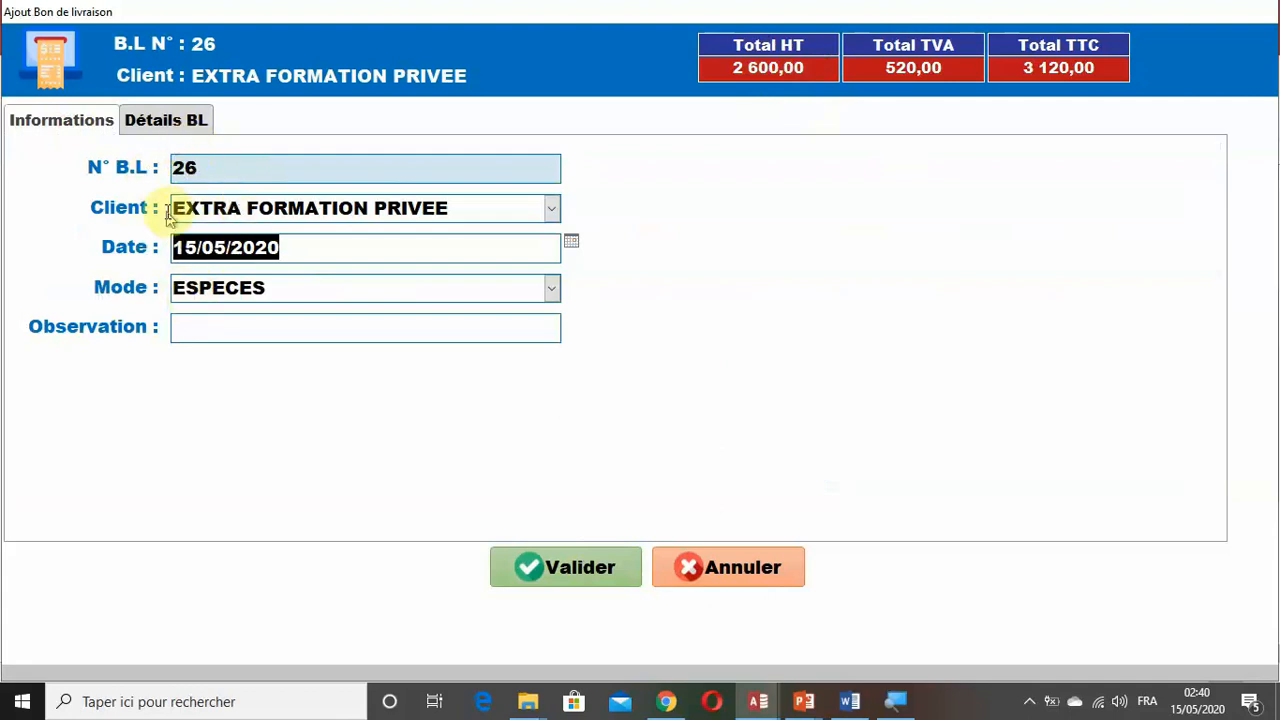
left_click(183, 122)
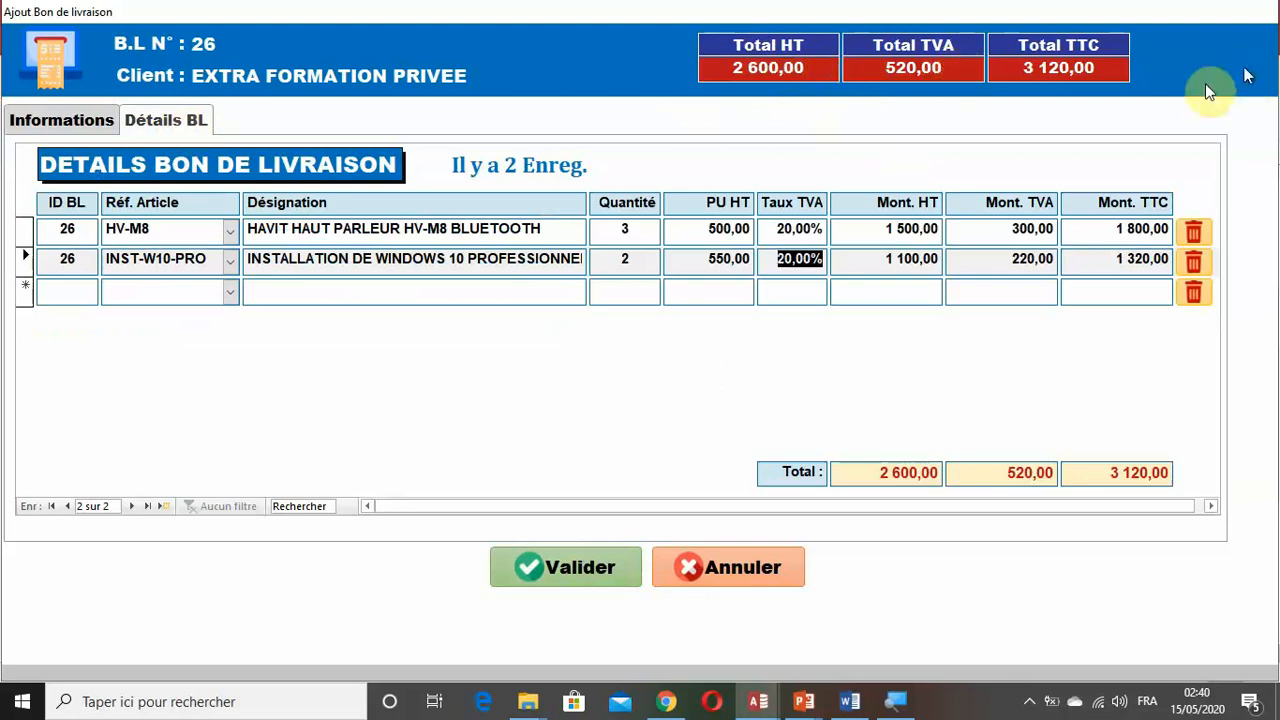
left_click(745, 568)
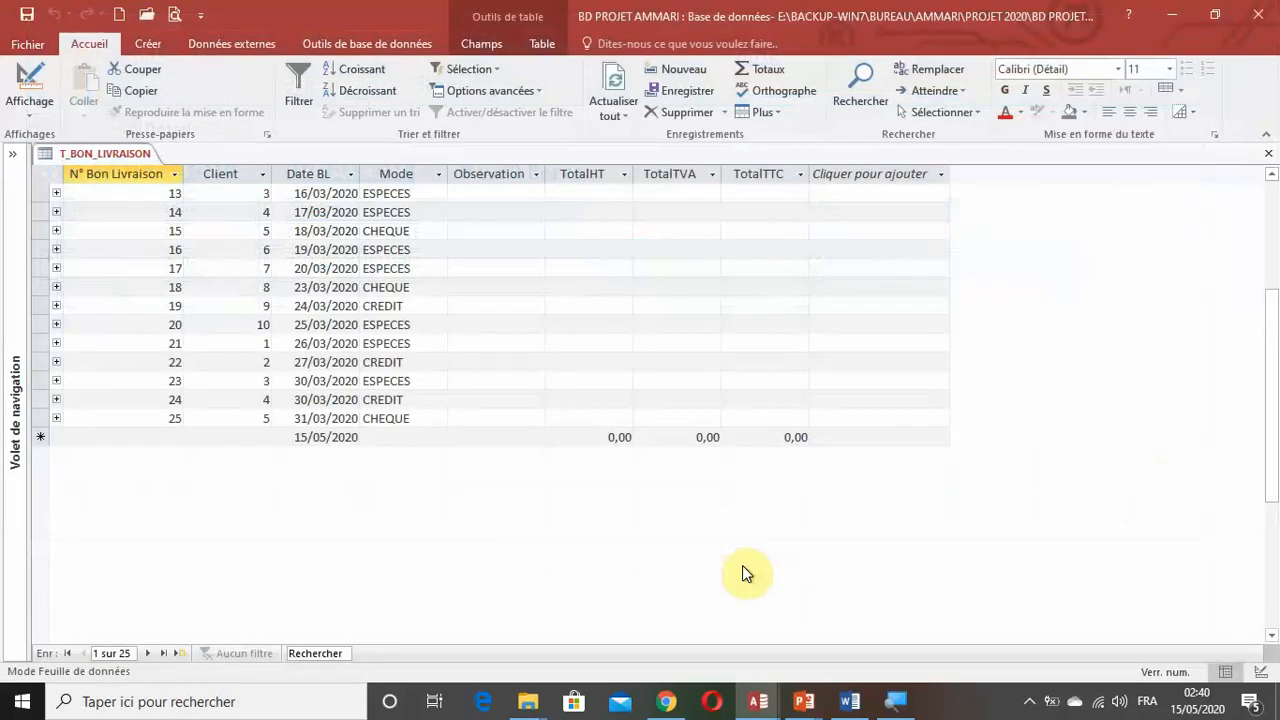
Create a new query in design view based on the T_BON_LIVRAISON table.
left_click(16, 420)
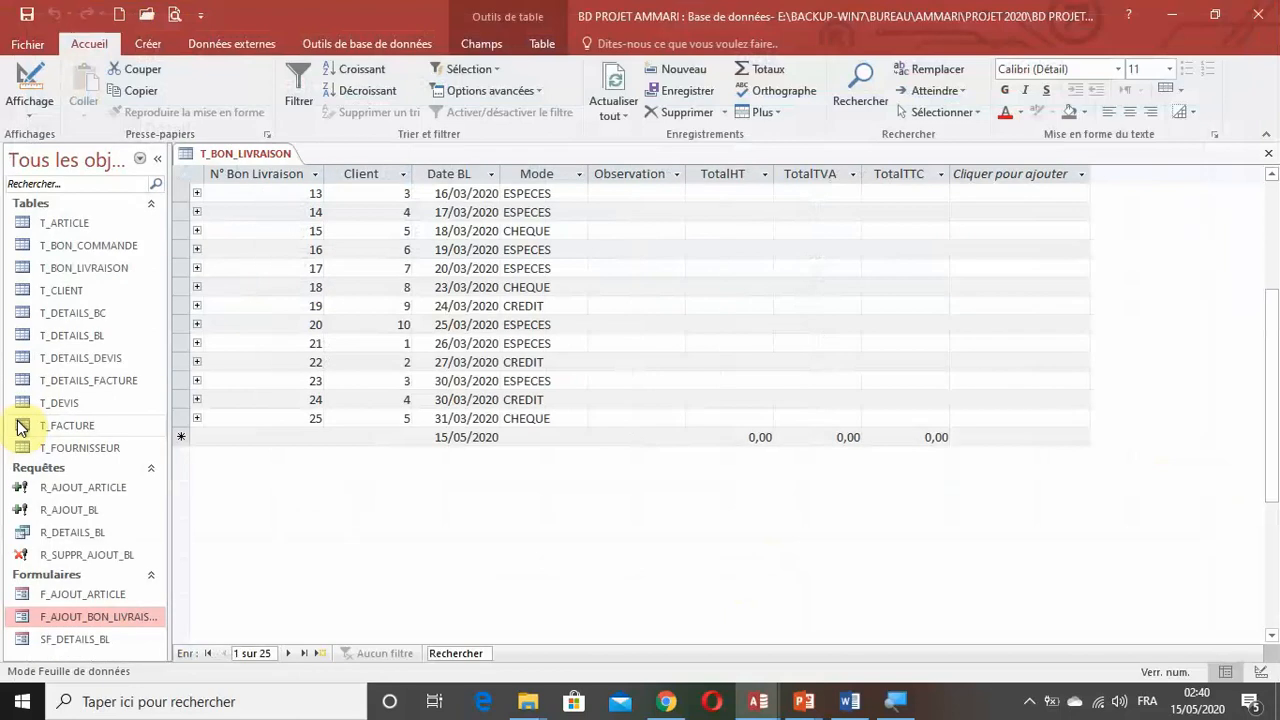
left_click(150, 44)
left_click(325, 112)
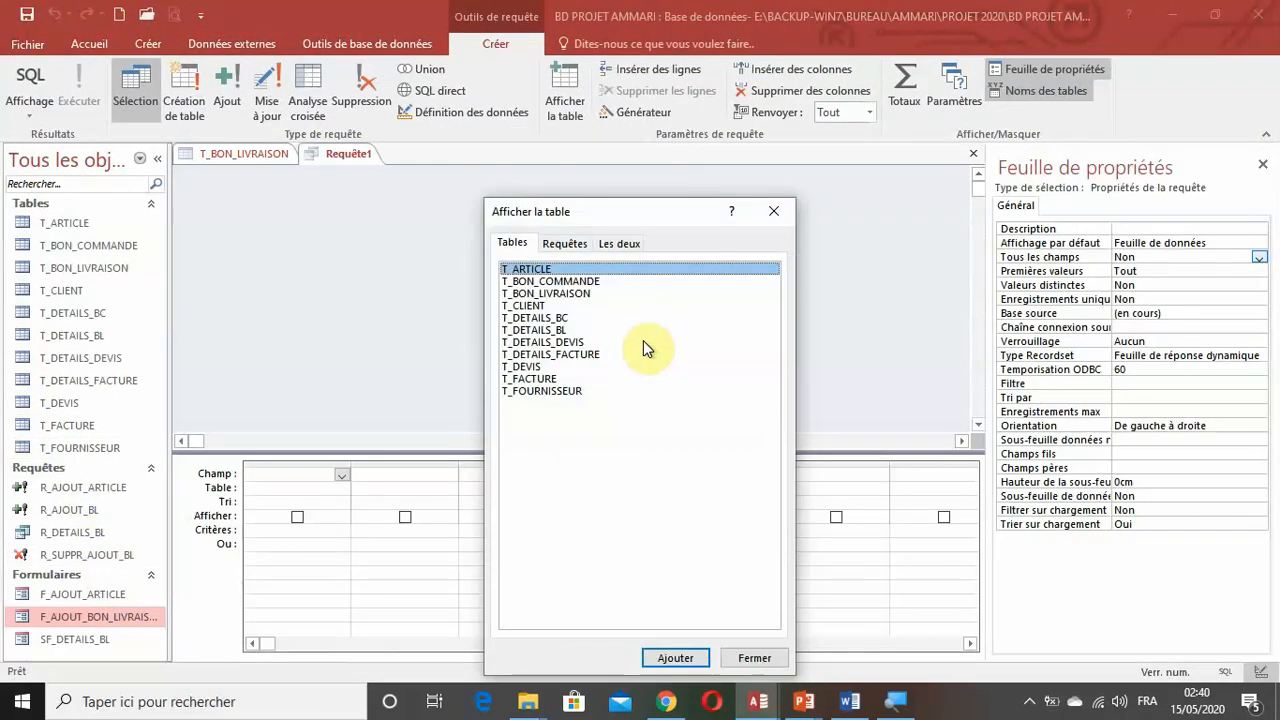
left_click(552, 295)
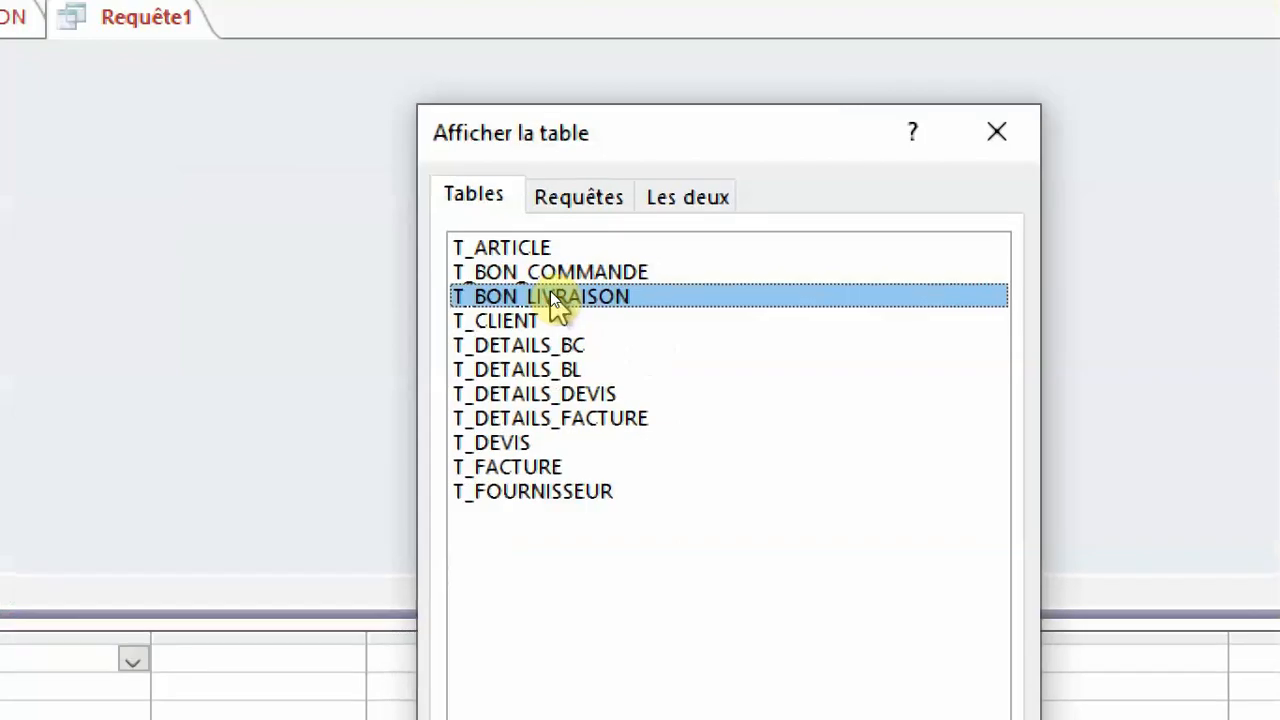
double_click(552, 298)
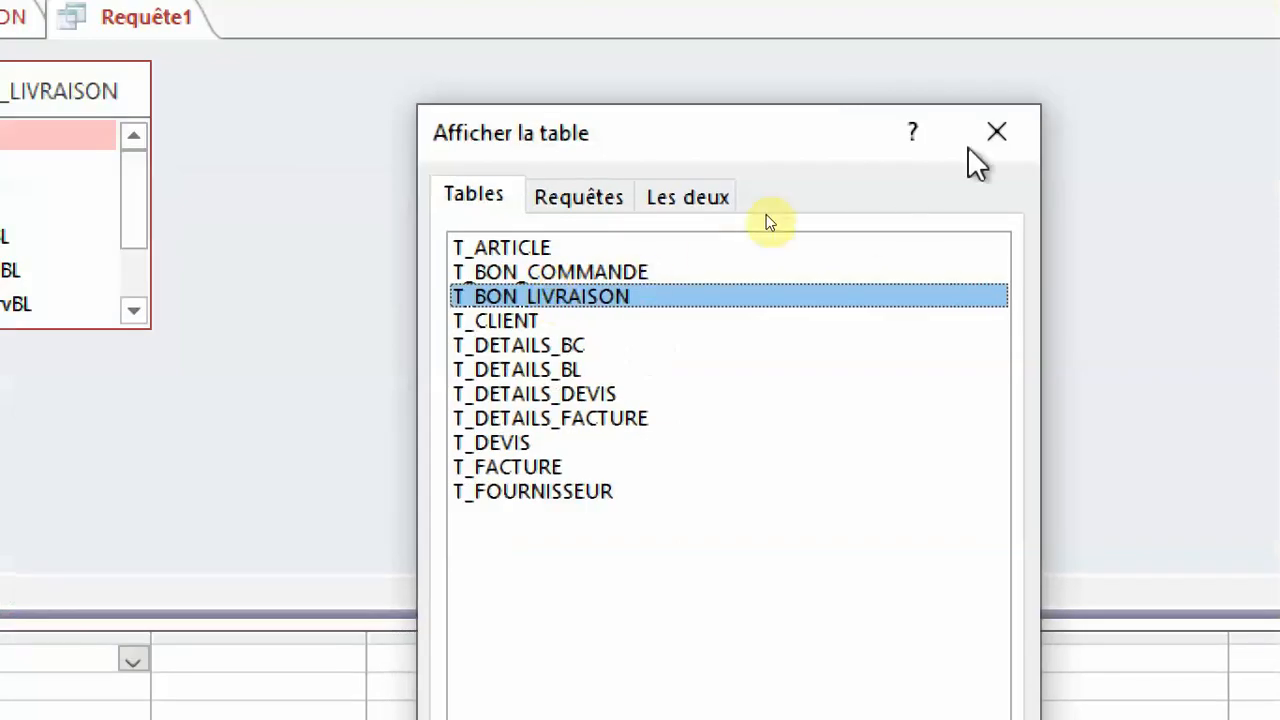
left_click(1000, 135)
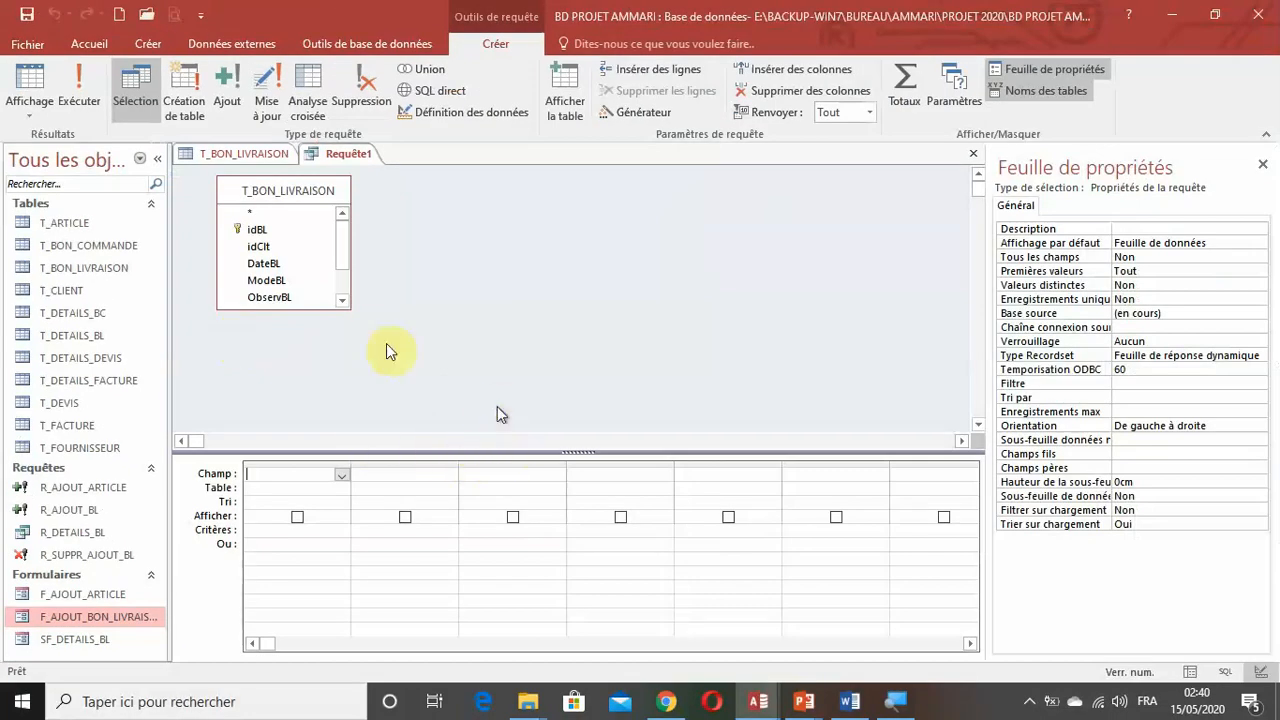
Add all fields from idBL to TotalTTC to the query grid and convert the query to an update query.
left_click_drag(312, 305, 311, 372)
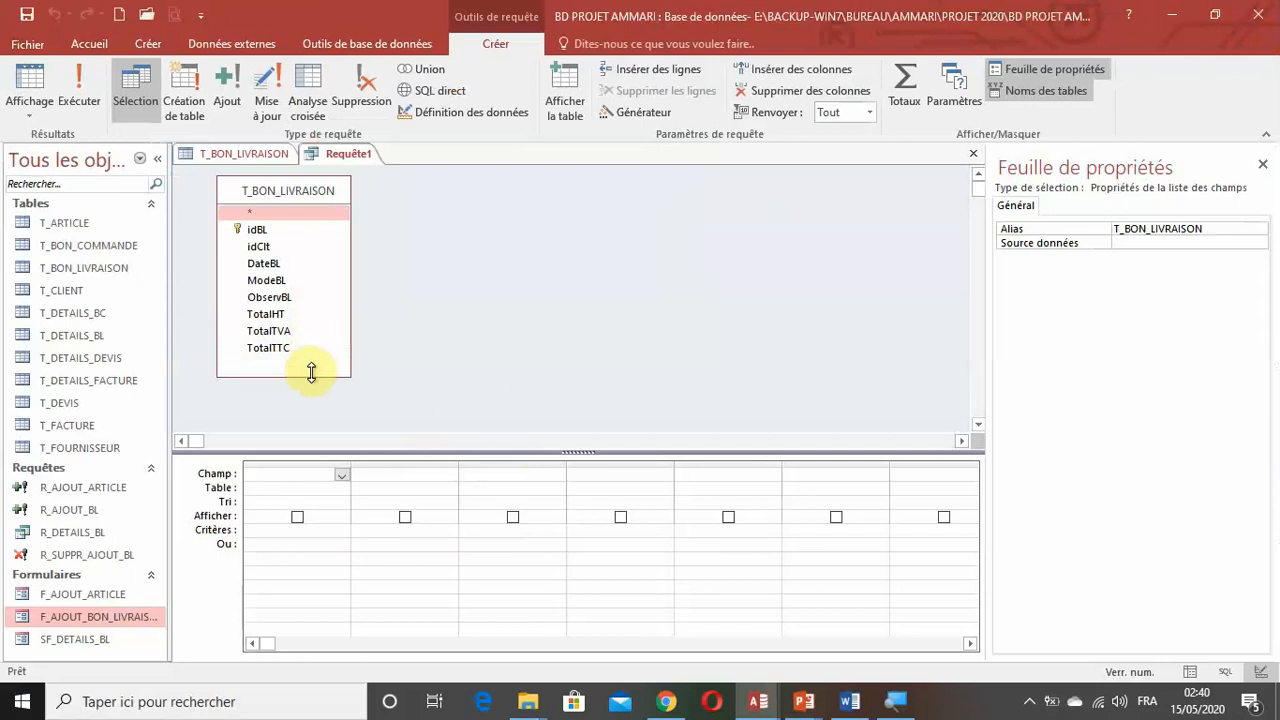
left_click(256, 230)
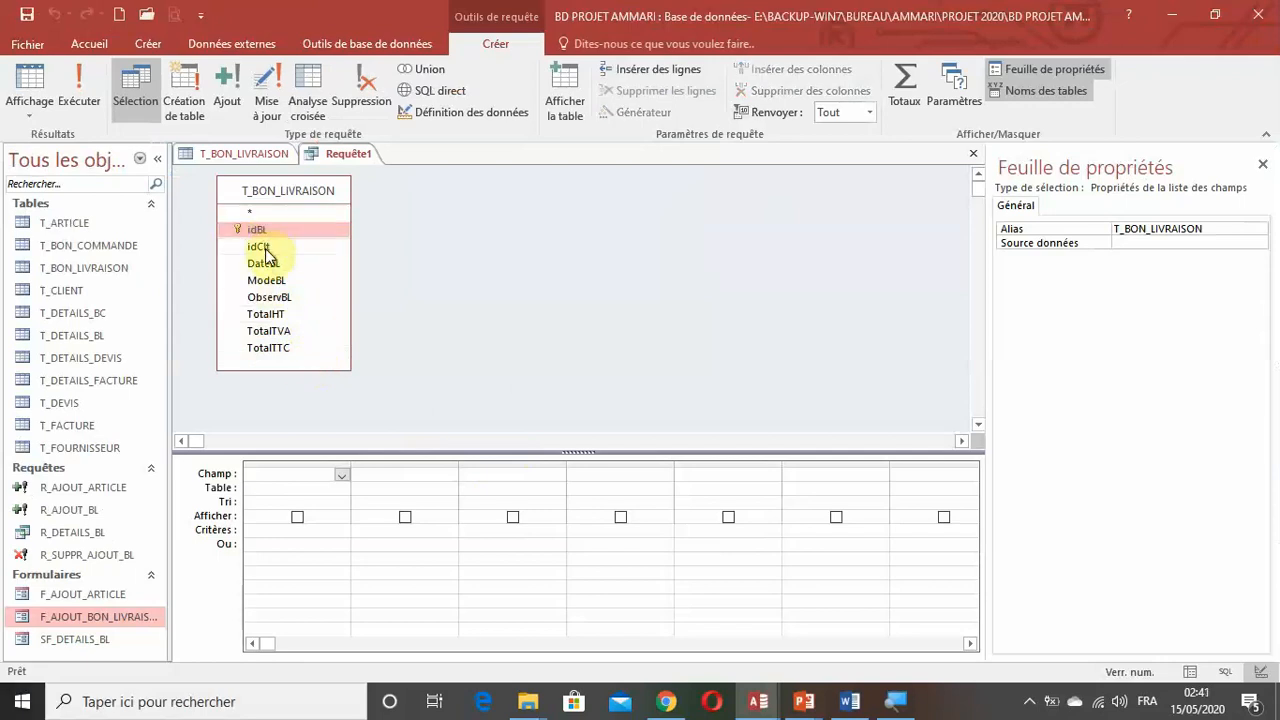
left_click(270, 347, "shift")
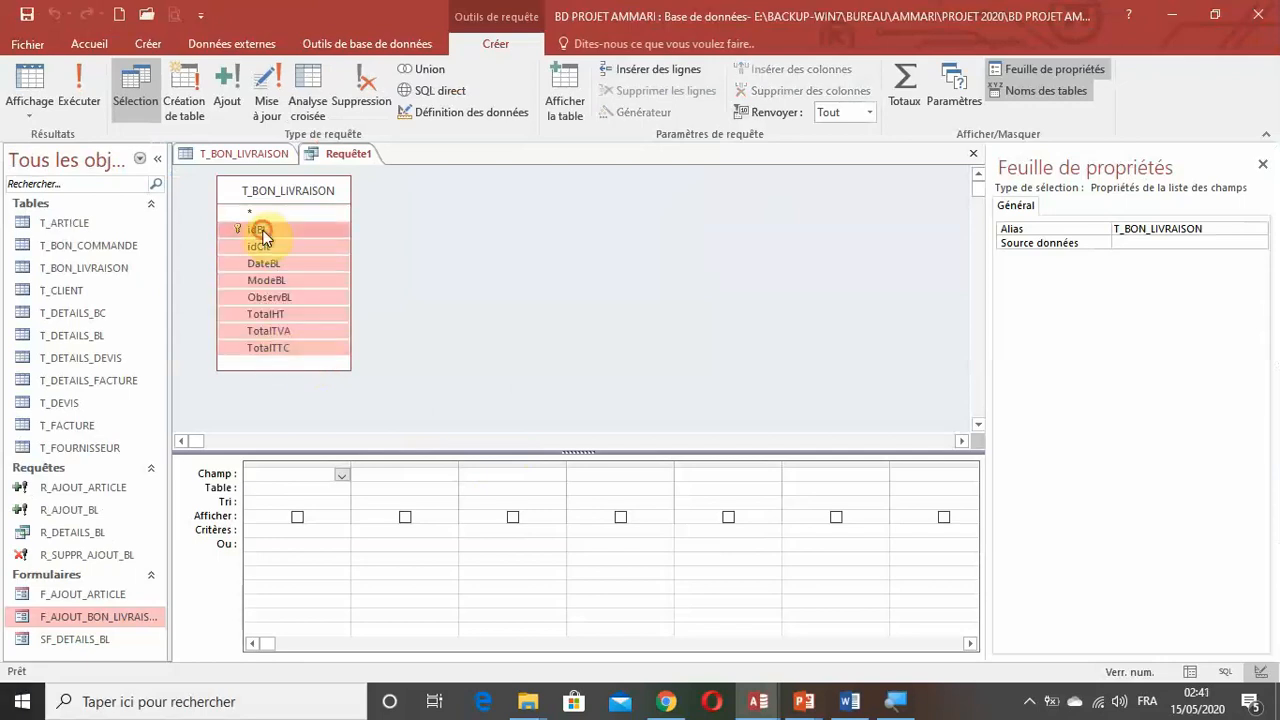
left_click_drag(263, 234, 285, 478)
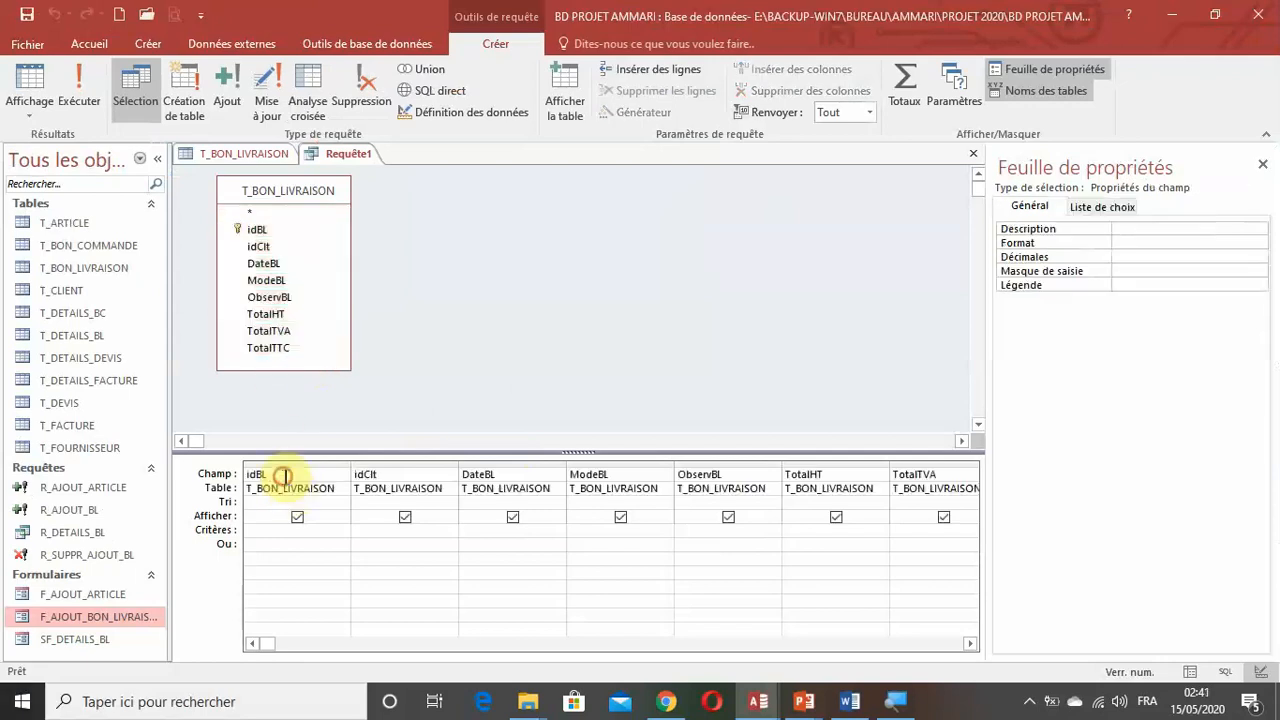
left_click(1262, 166)
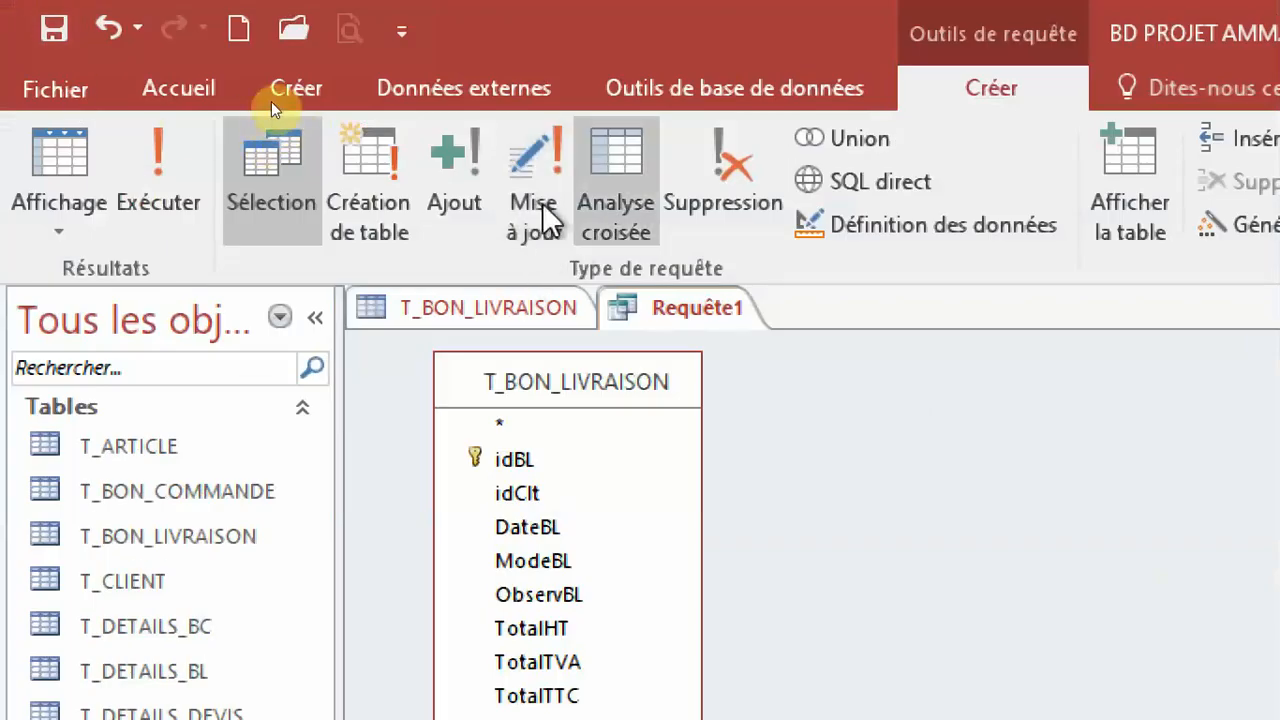
left_click(530, 215)
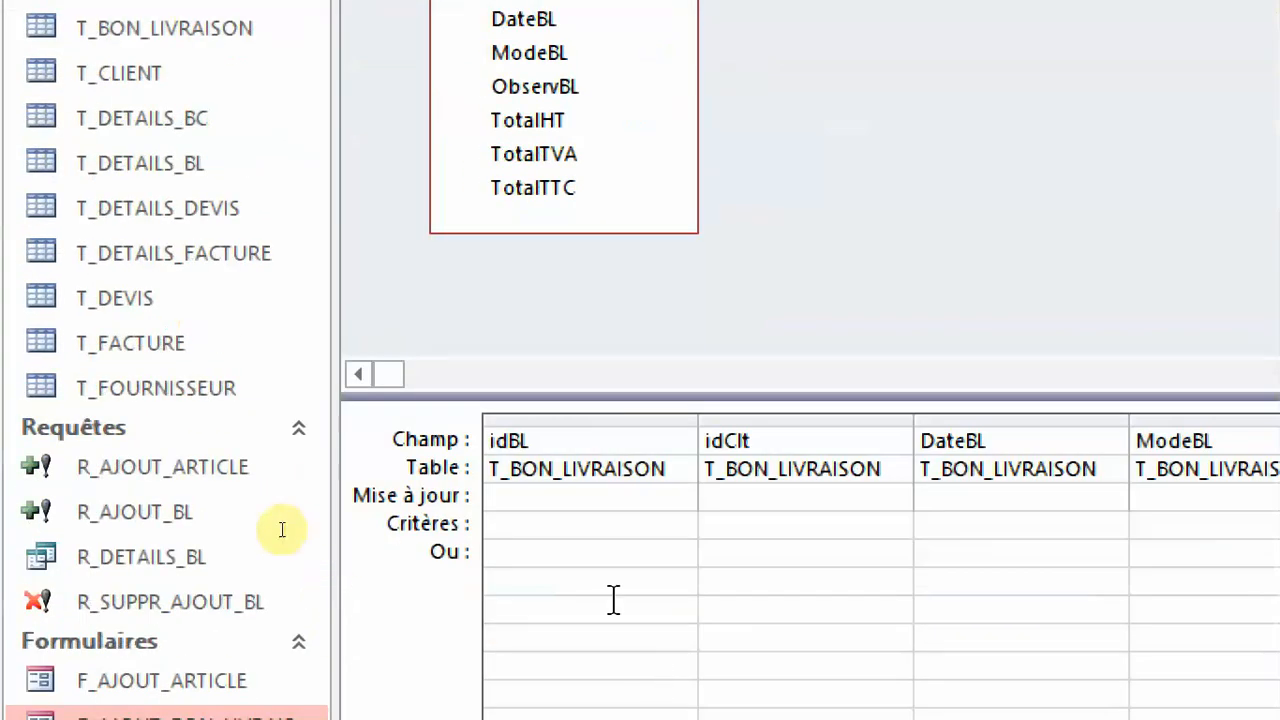
Build the idBL criterion in the Expression Builder as Formulaires![F_AJOUT_BON_LIVRAISON]![txtidBL].
left_click(533, 657)
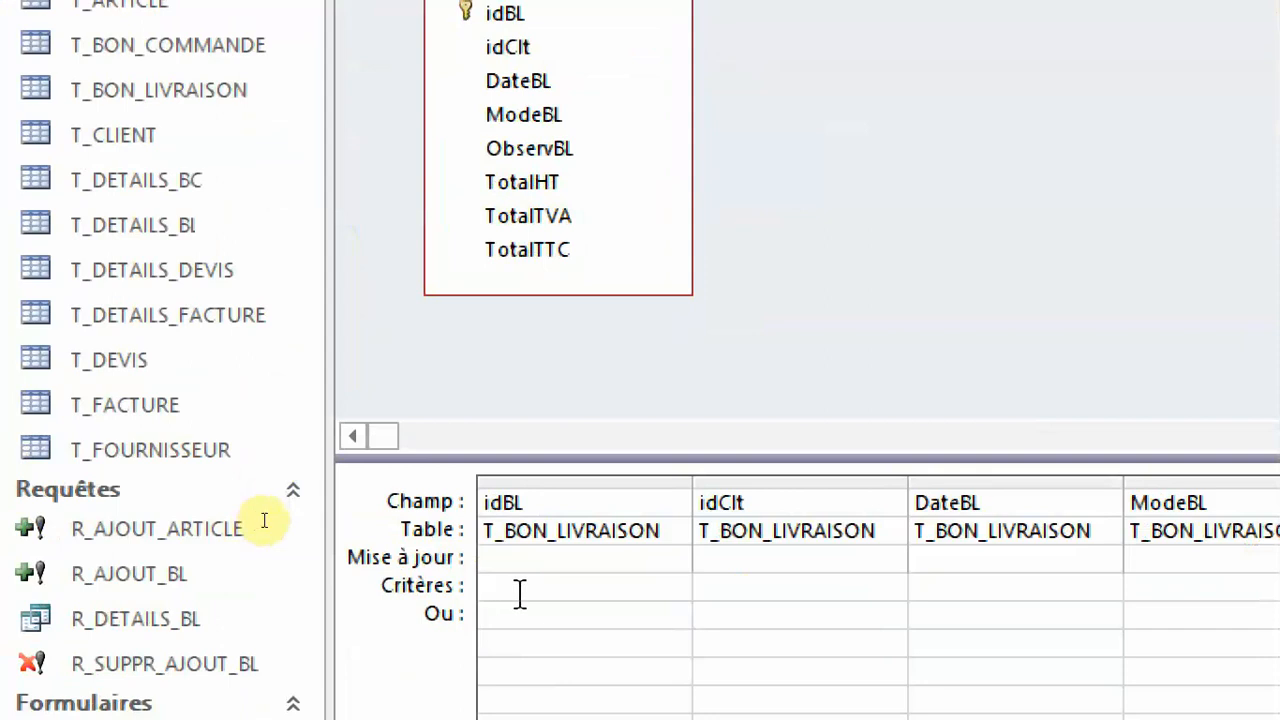
right_click(525, 590)
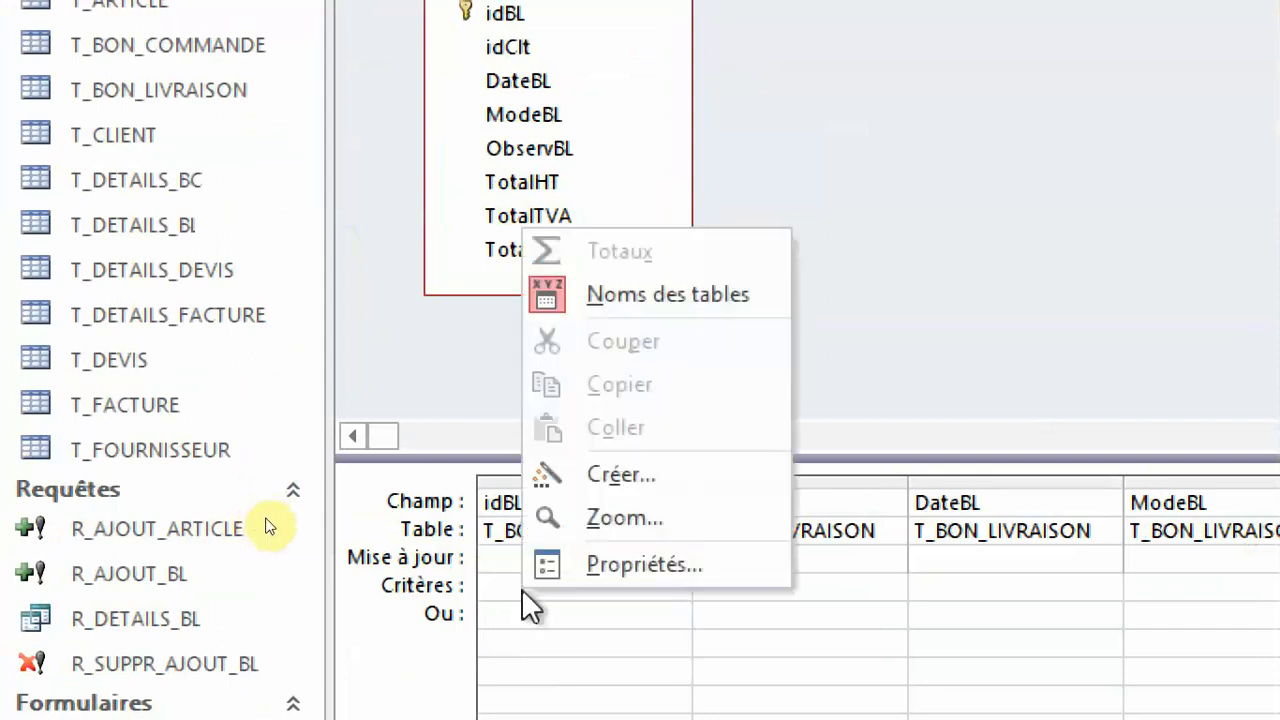
left_click(629, 477)
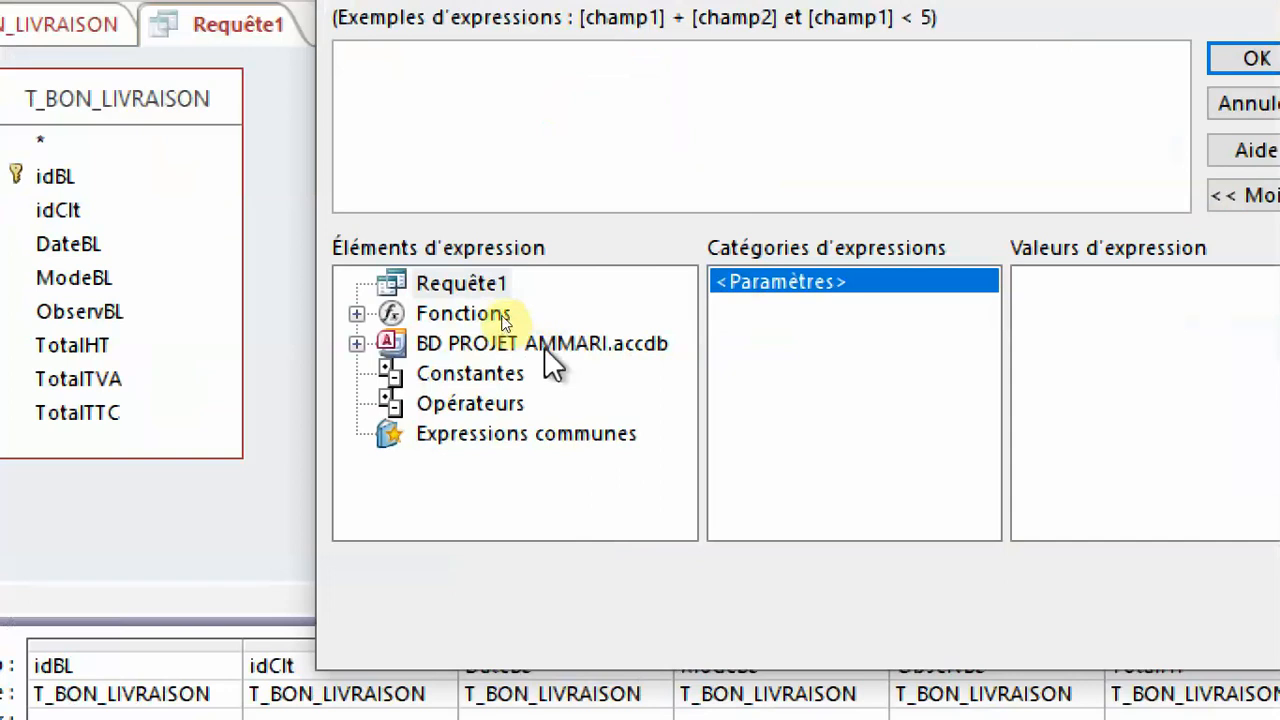
double_click(715, 314)
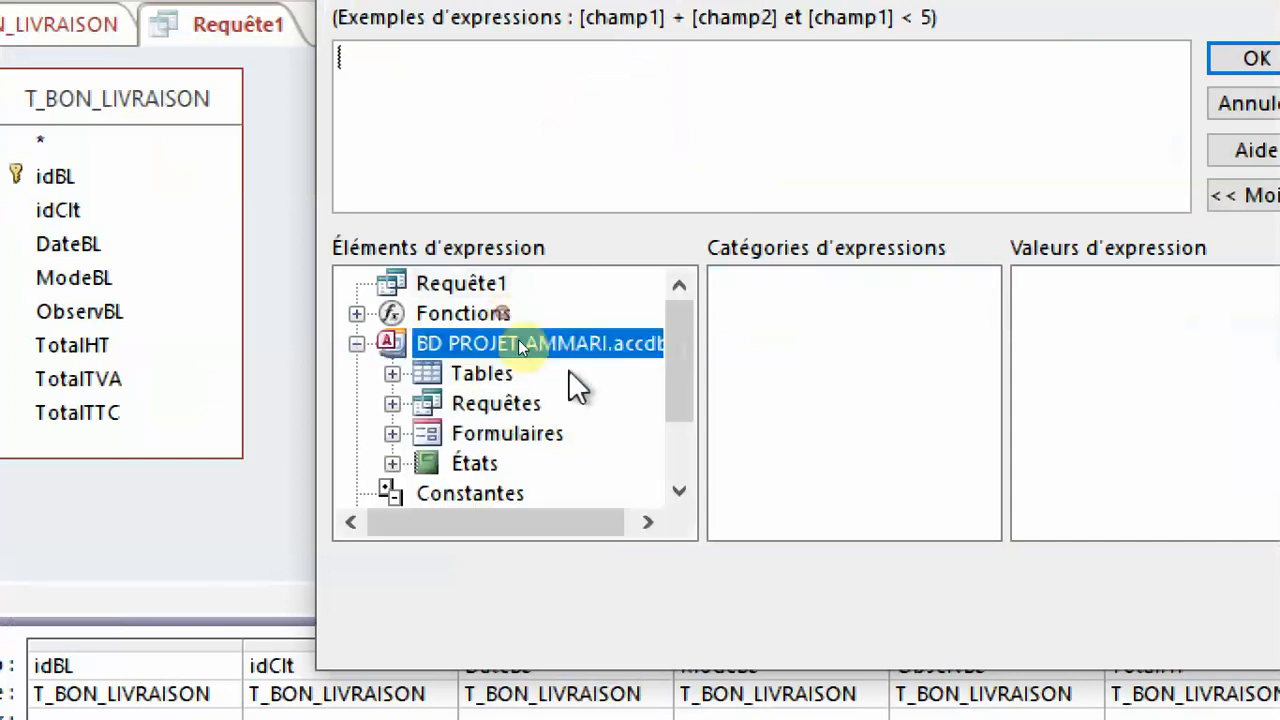
double_click(515, 433)
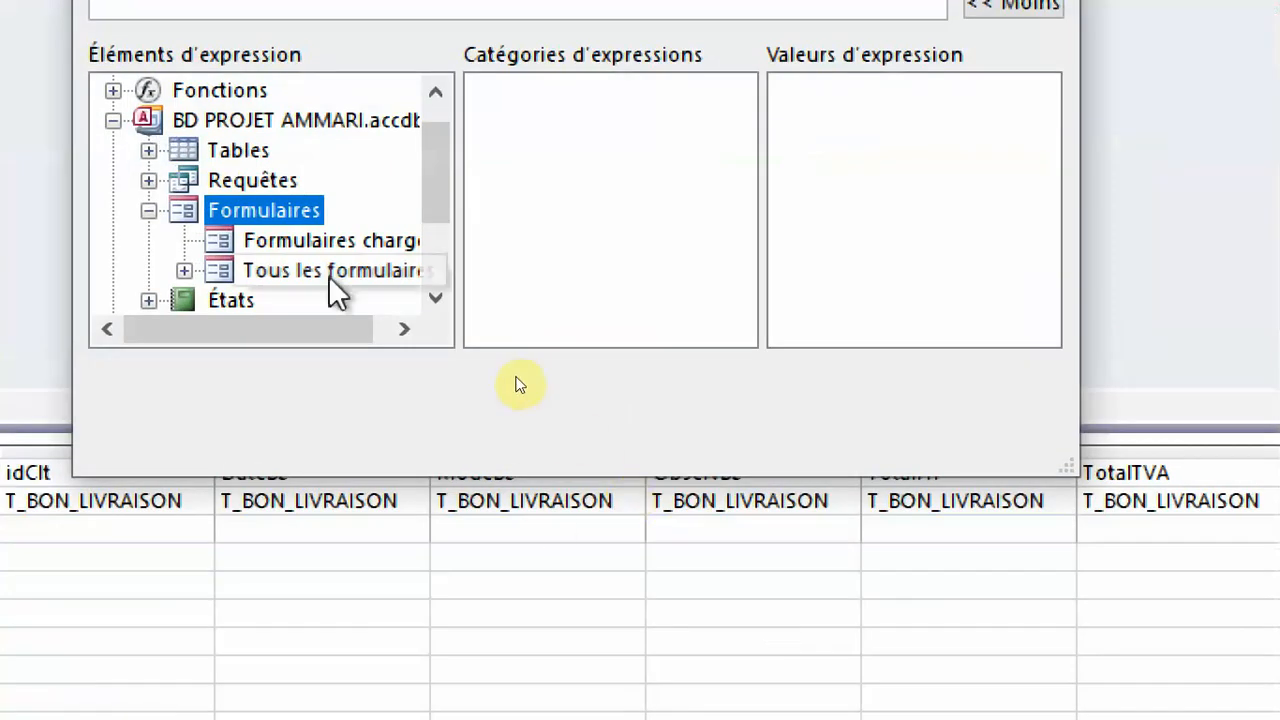
double_click(329, 272)
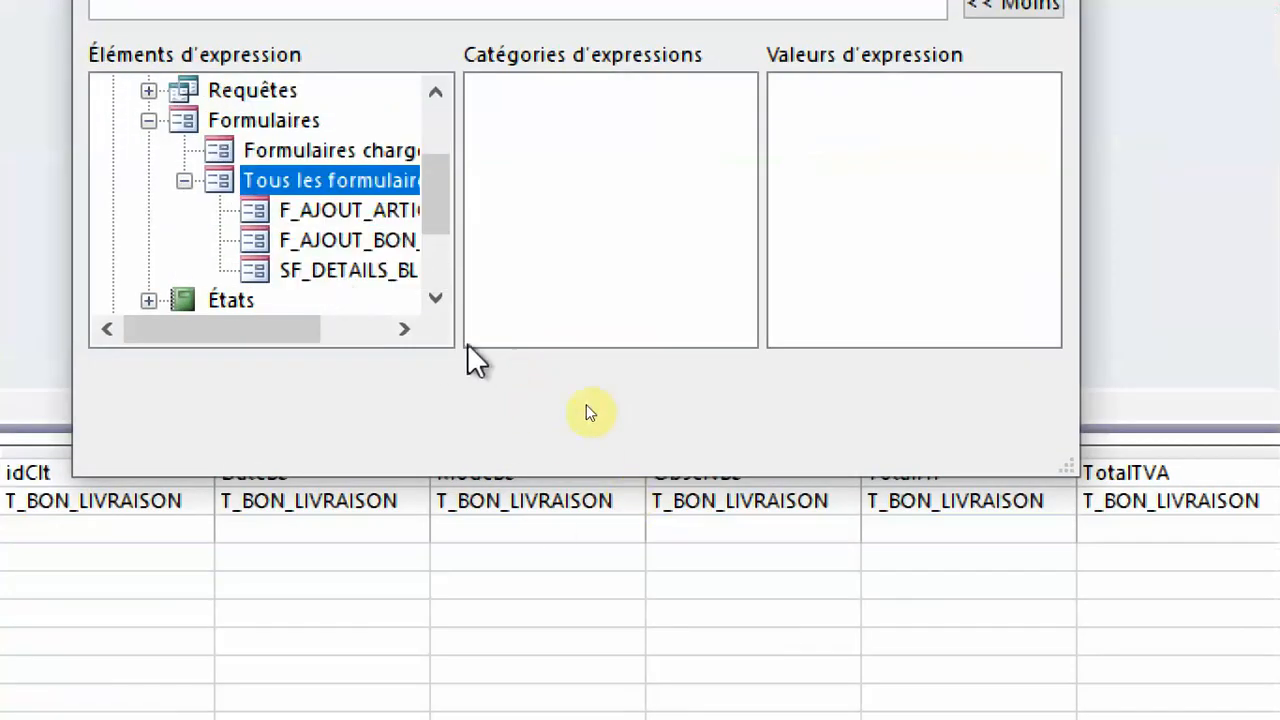
left_click_drag(1070, 468, 1240, 498)
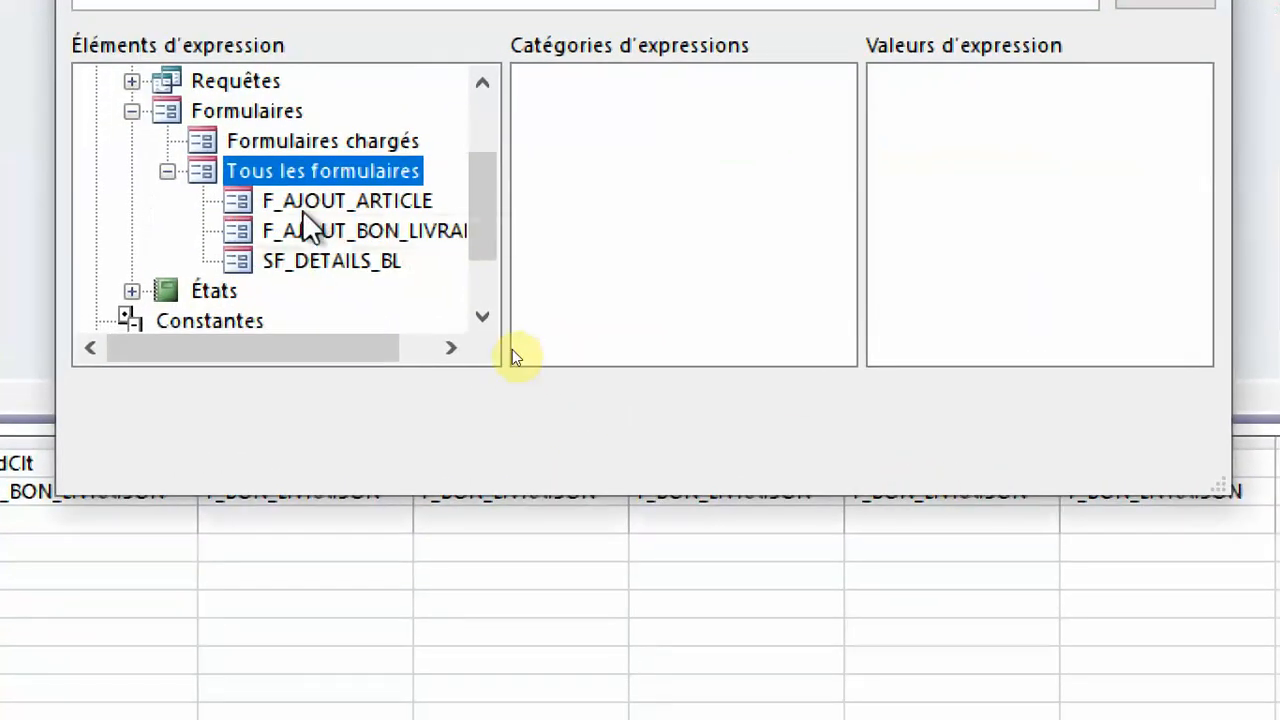
left_click(360, 232)
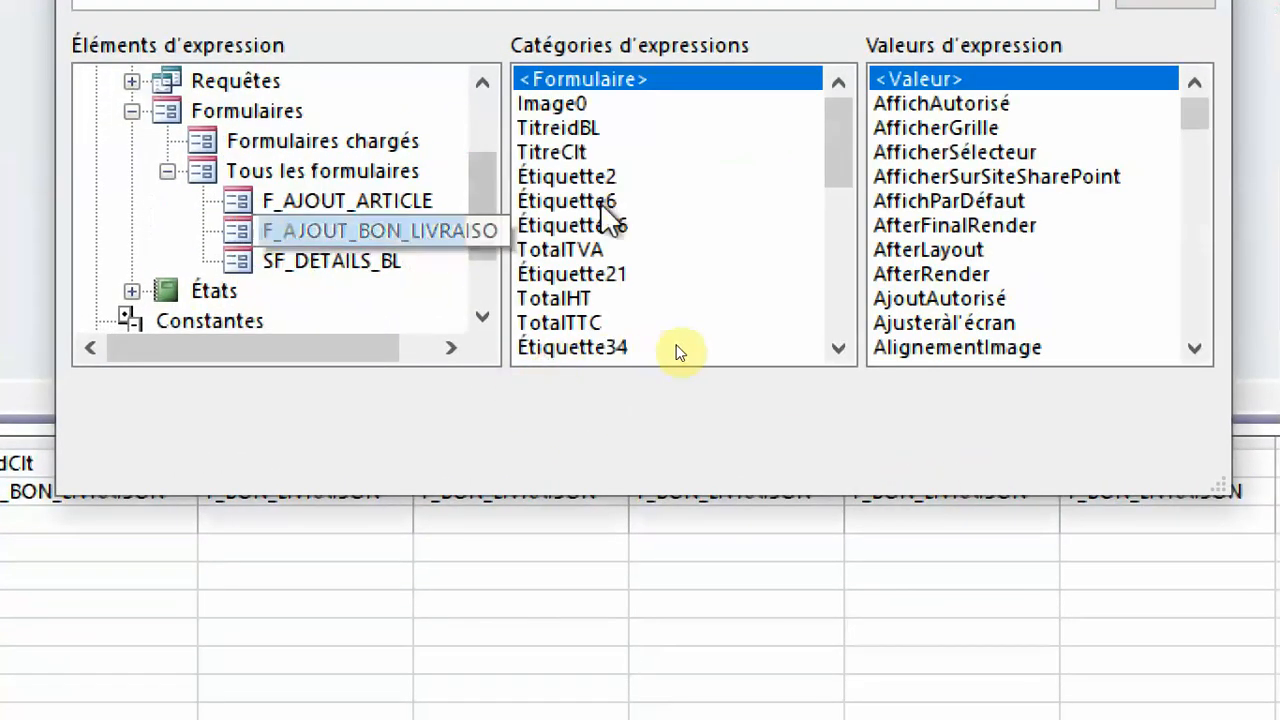
left_click(644, 205)
scroll(655, 270, "down", 2)
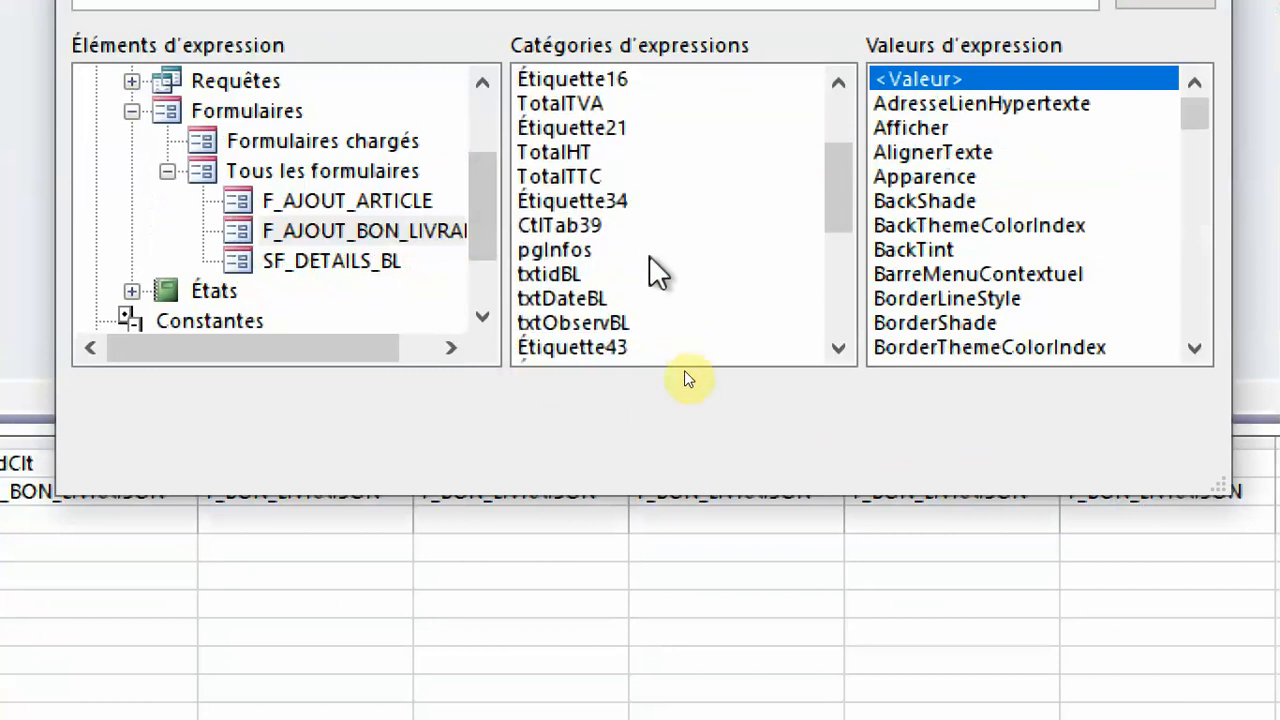
left_click(567, 275)
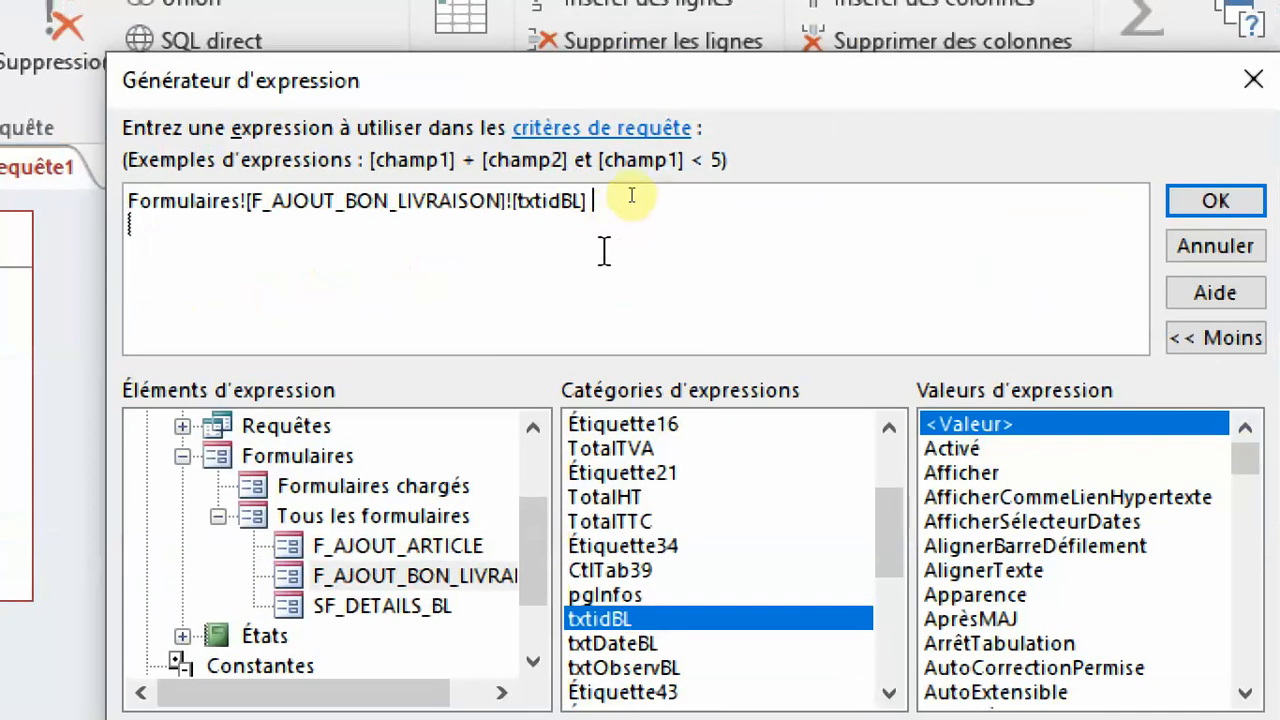
left_click(1170, 197)
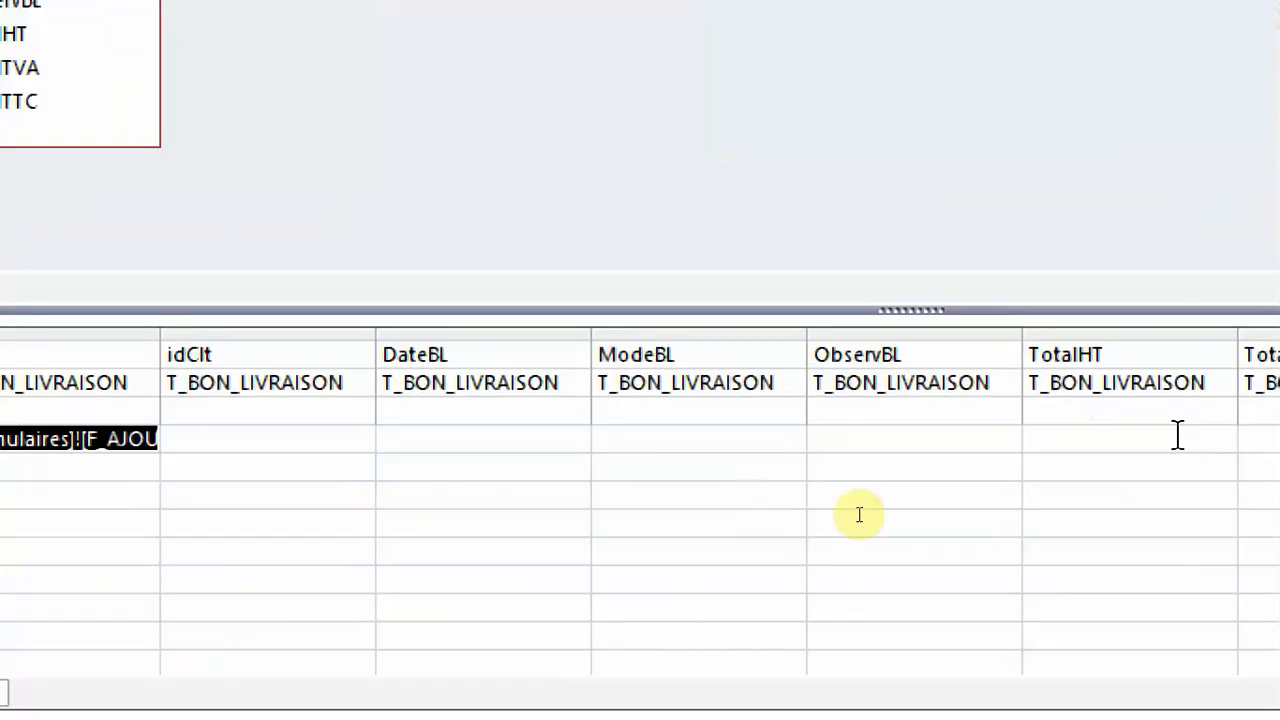
Build the idClt update value in the Expression Builder as Formulaires![F_AJOUT_BON_LIVRAISON]![txtidClt].
left_click(390, 447)
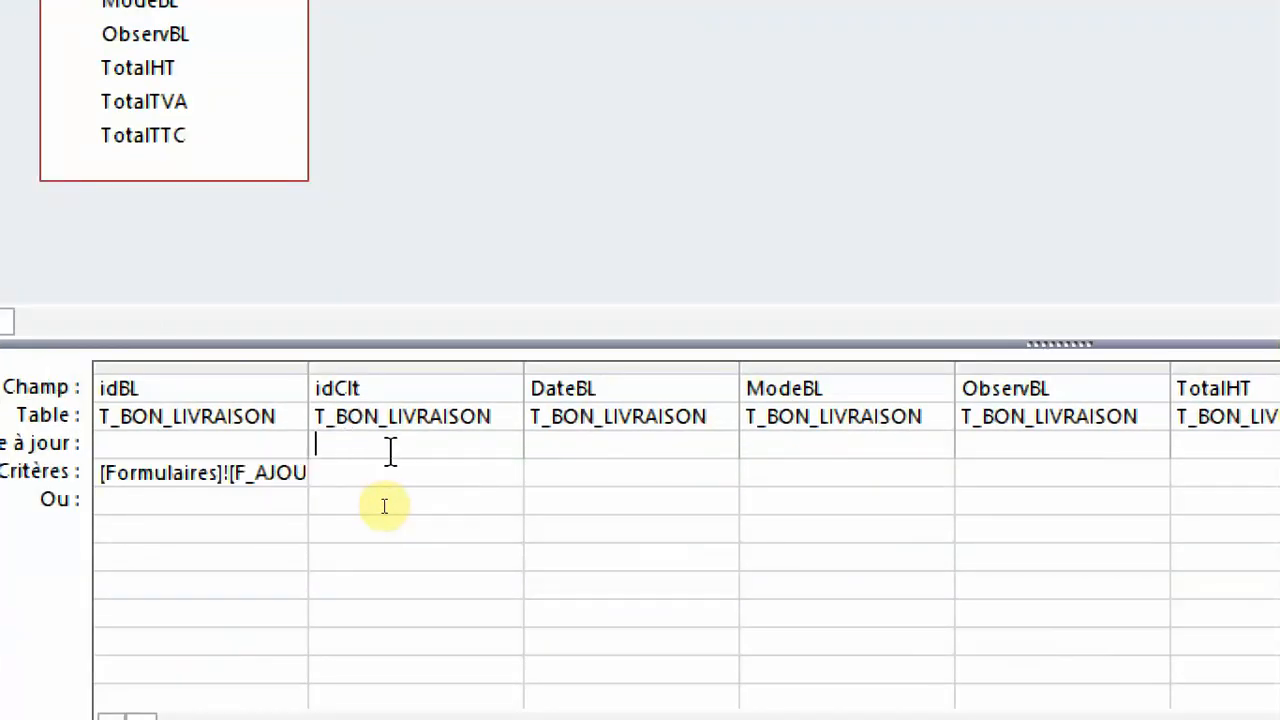
right_click(368, 447)
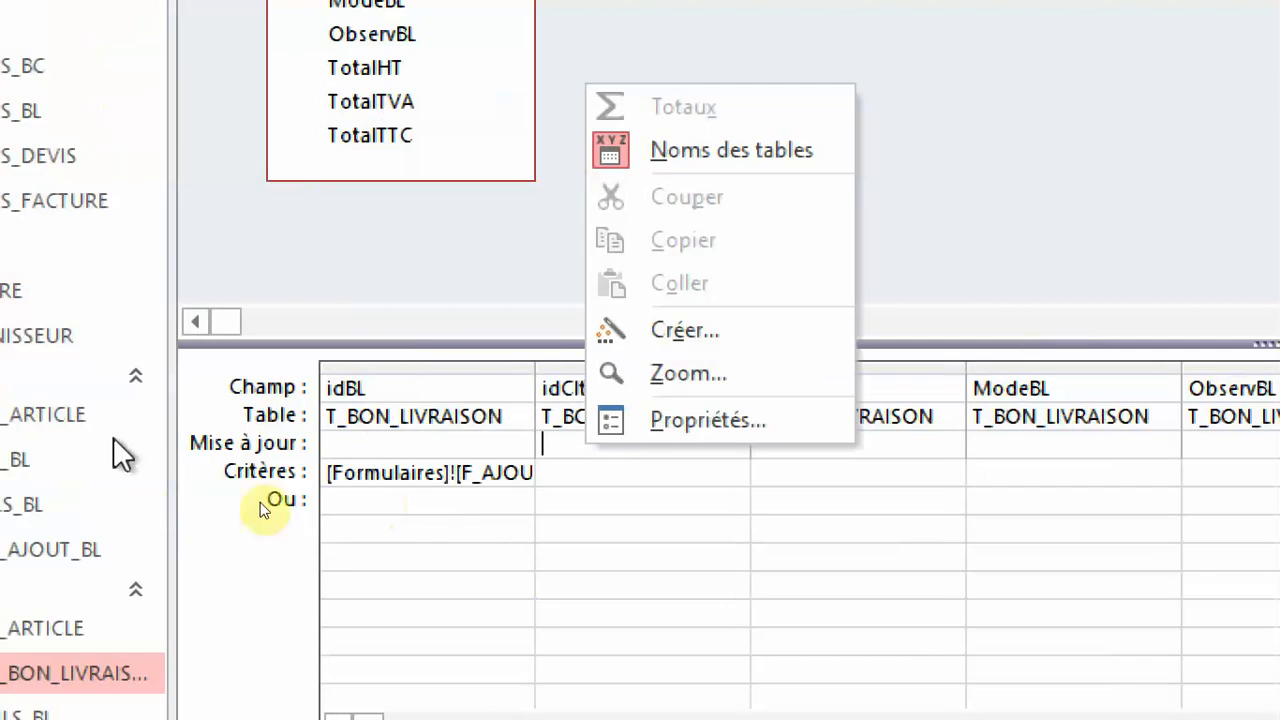
left_click(340, 472)
right_click(578, 444)
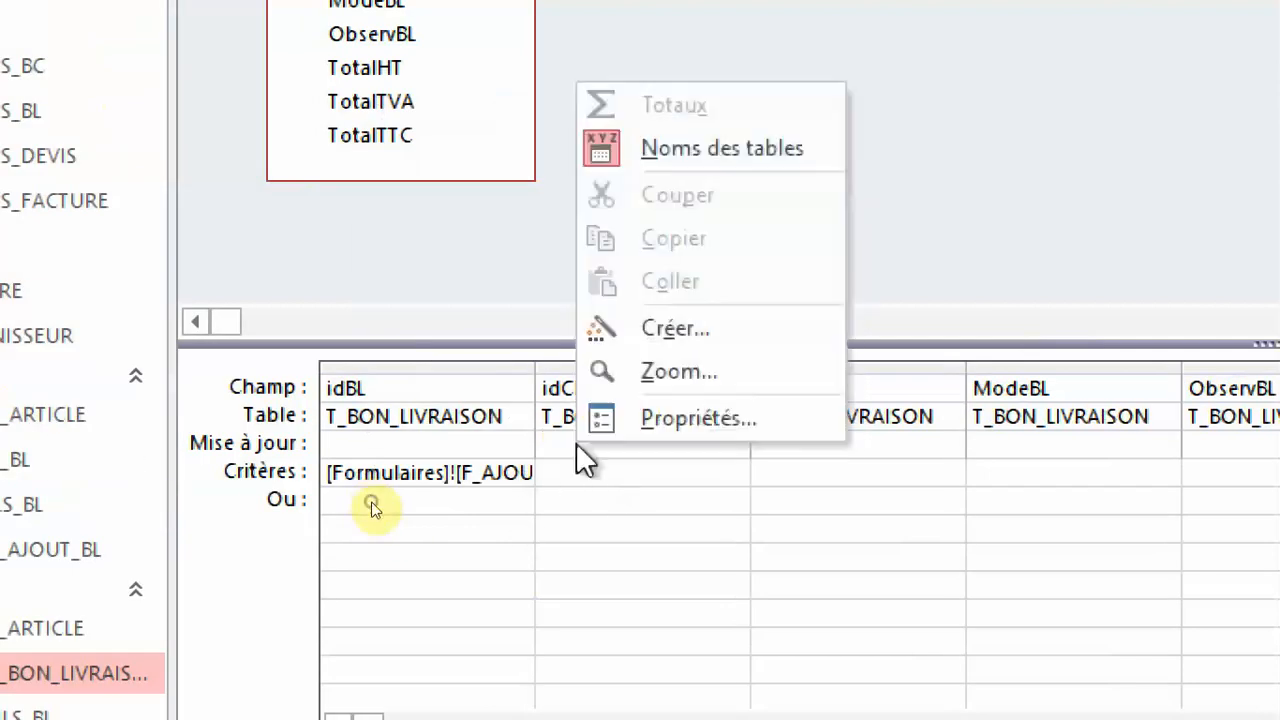
left_click(663, 331)
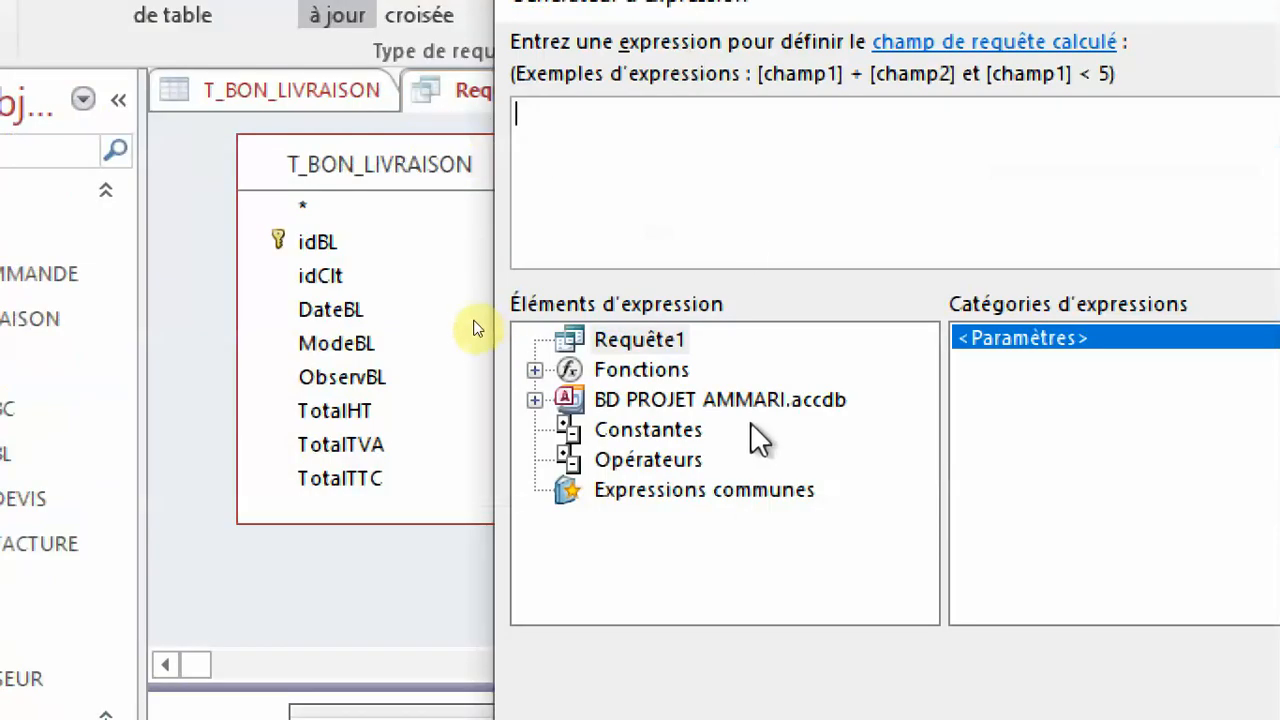
double_click(745, 401)
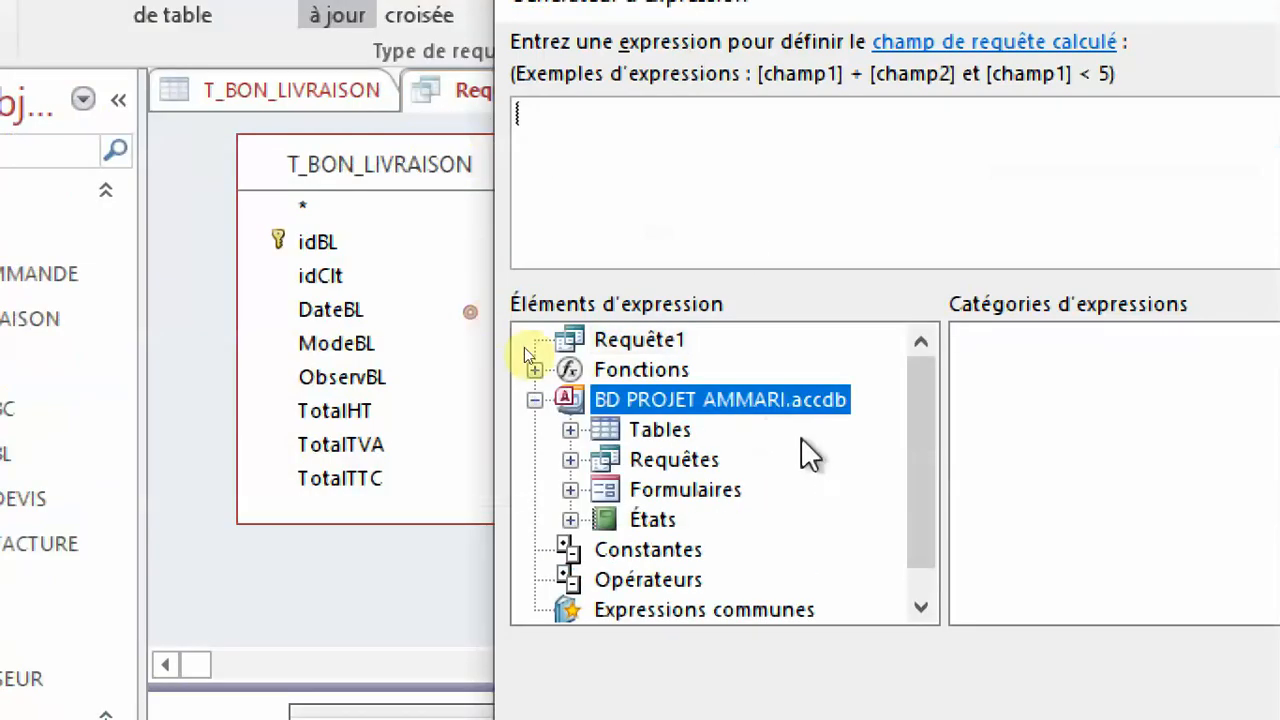
double_click(720, 492)
double_click(775, 550)
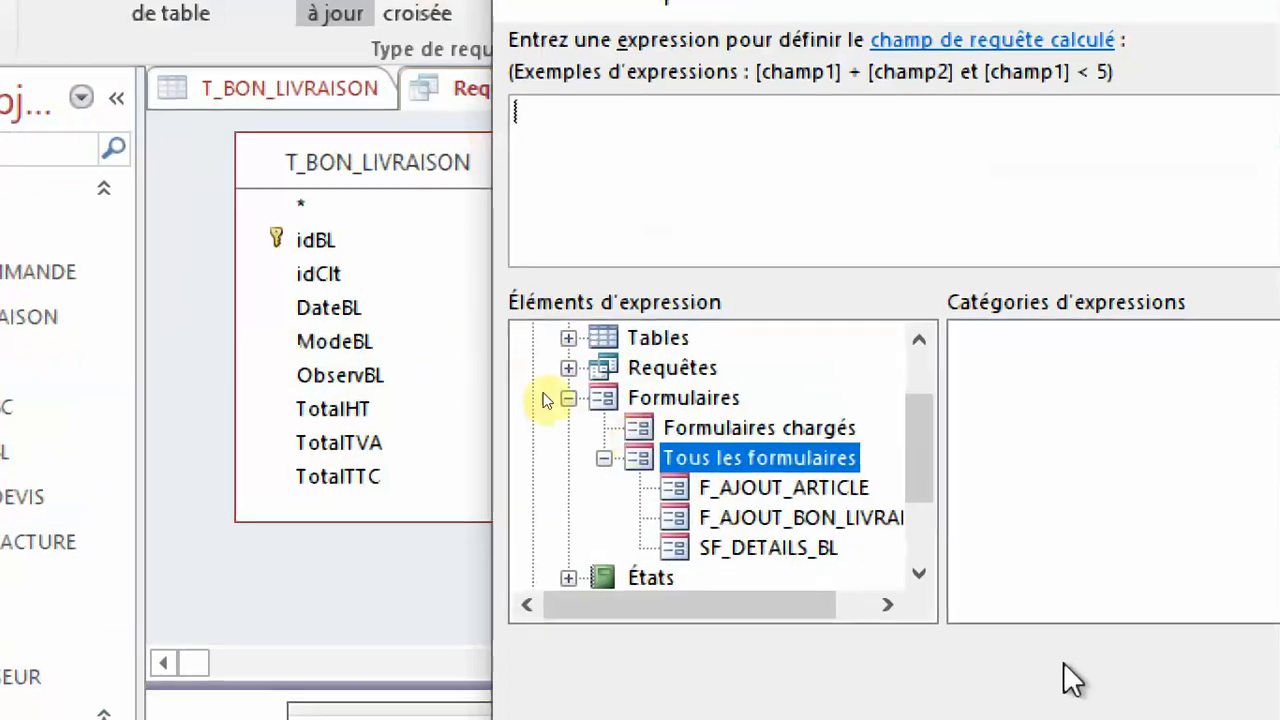
left_click(826, 527)
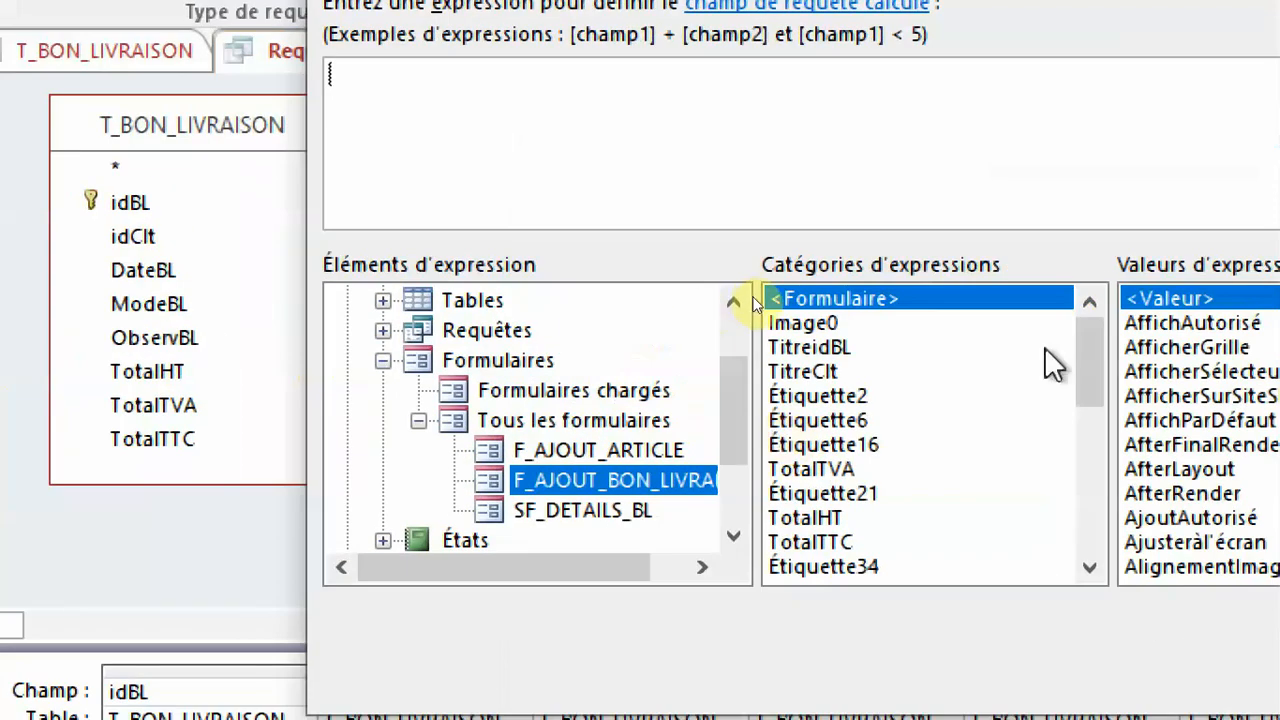
left_click_drag(1091, 350, 1089, 424)
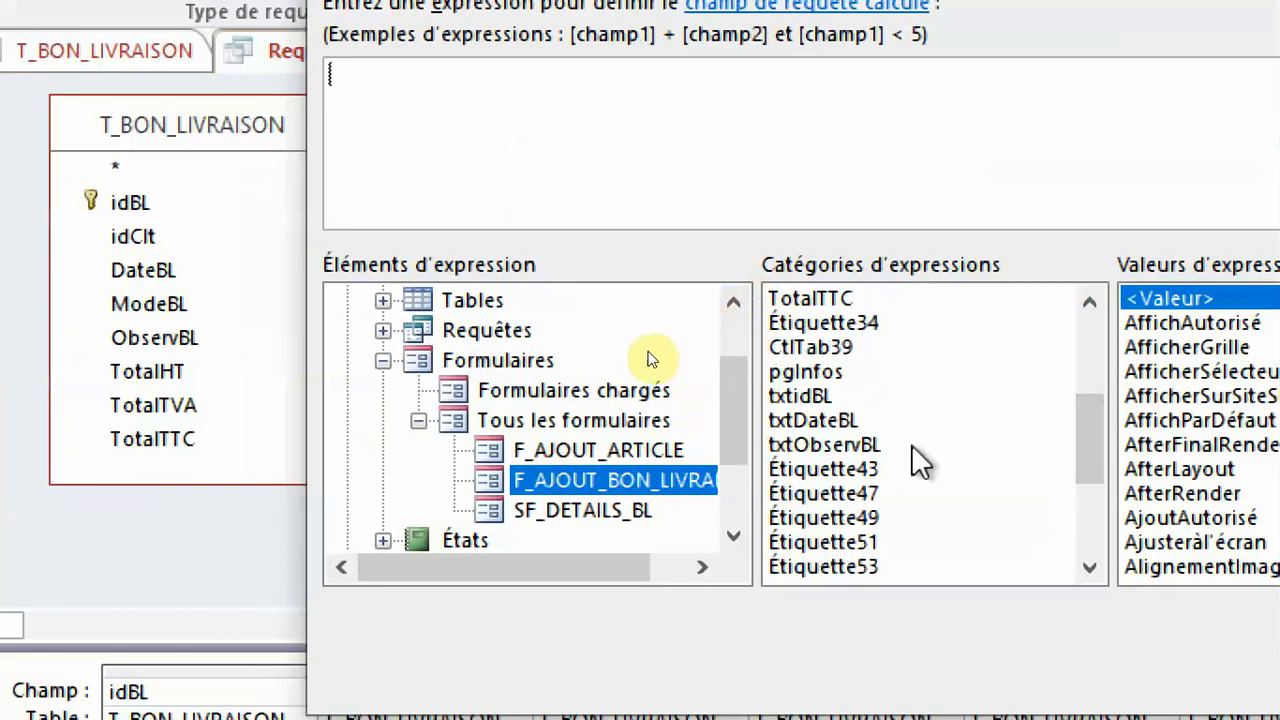
scroll(912, 446, "down", 2)
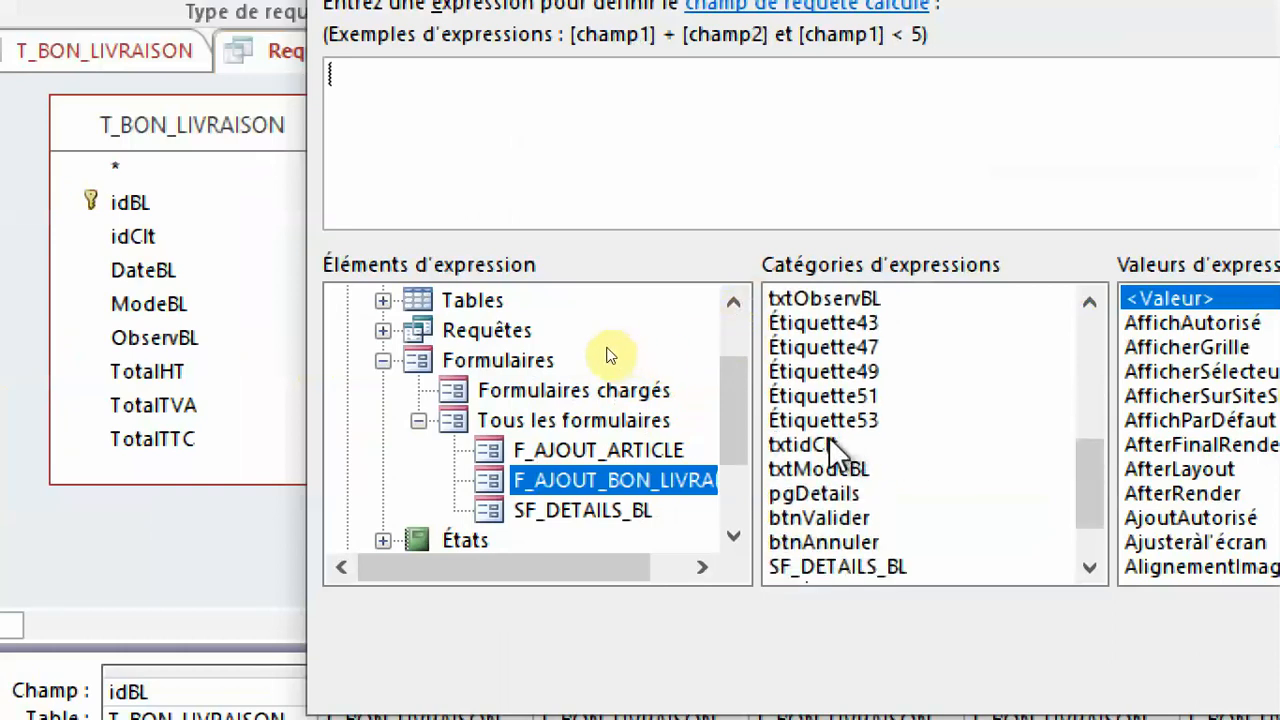
double_click(830, 444)
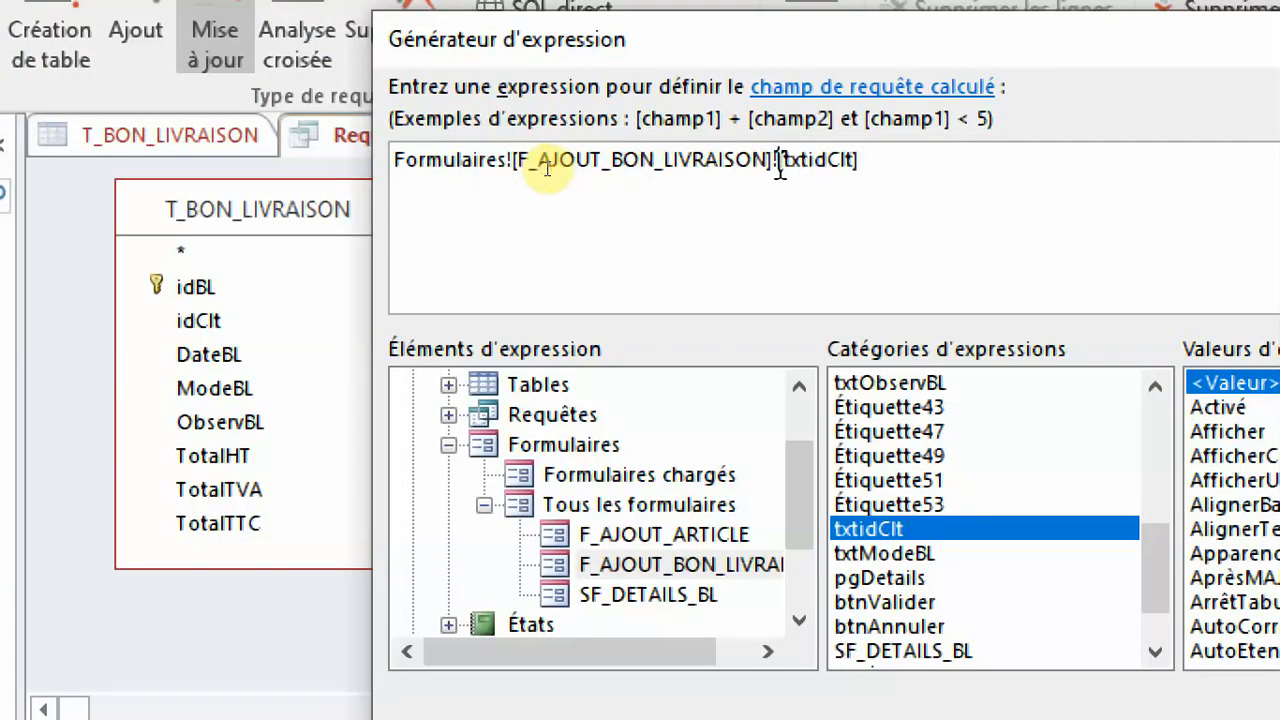
Copy the entire idClt expression to the clipboard and accept it as the field's update value.
left_click_drag(779, 162, 398, 158)
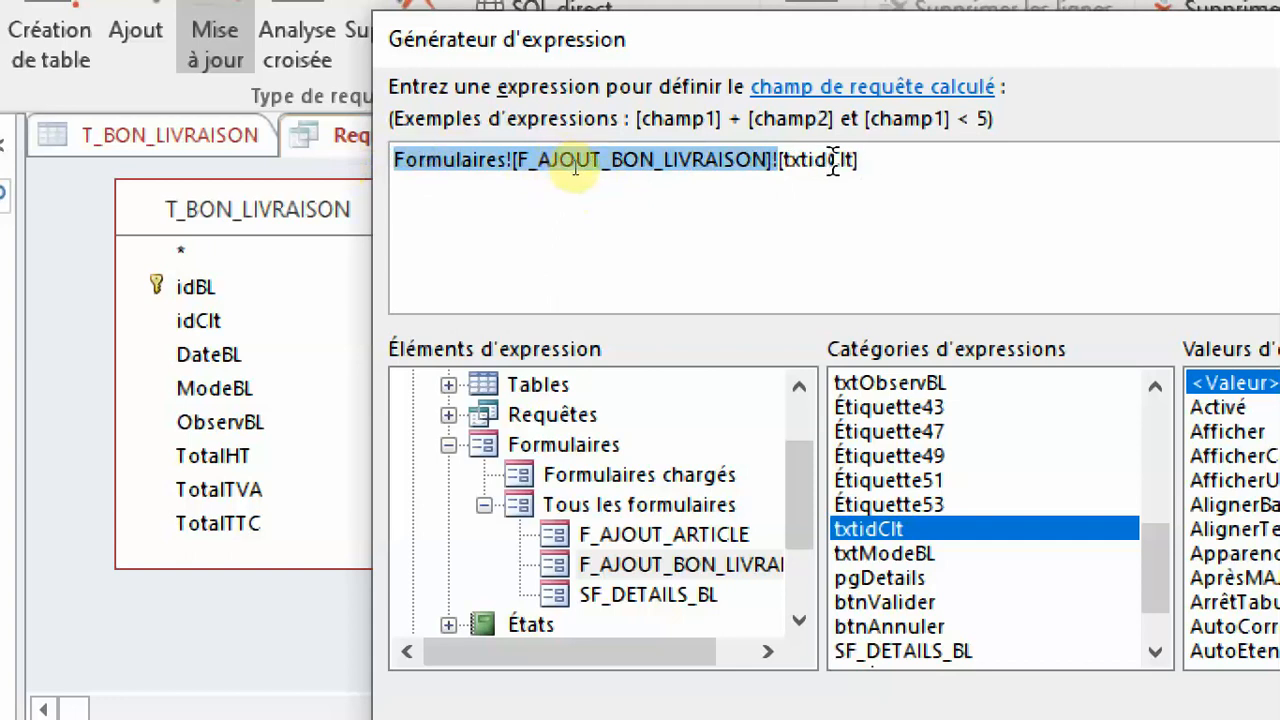
left_click_drag(912, 174, 312, 146)
key("ctrl+c")
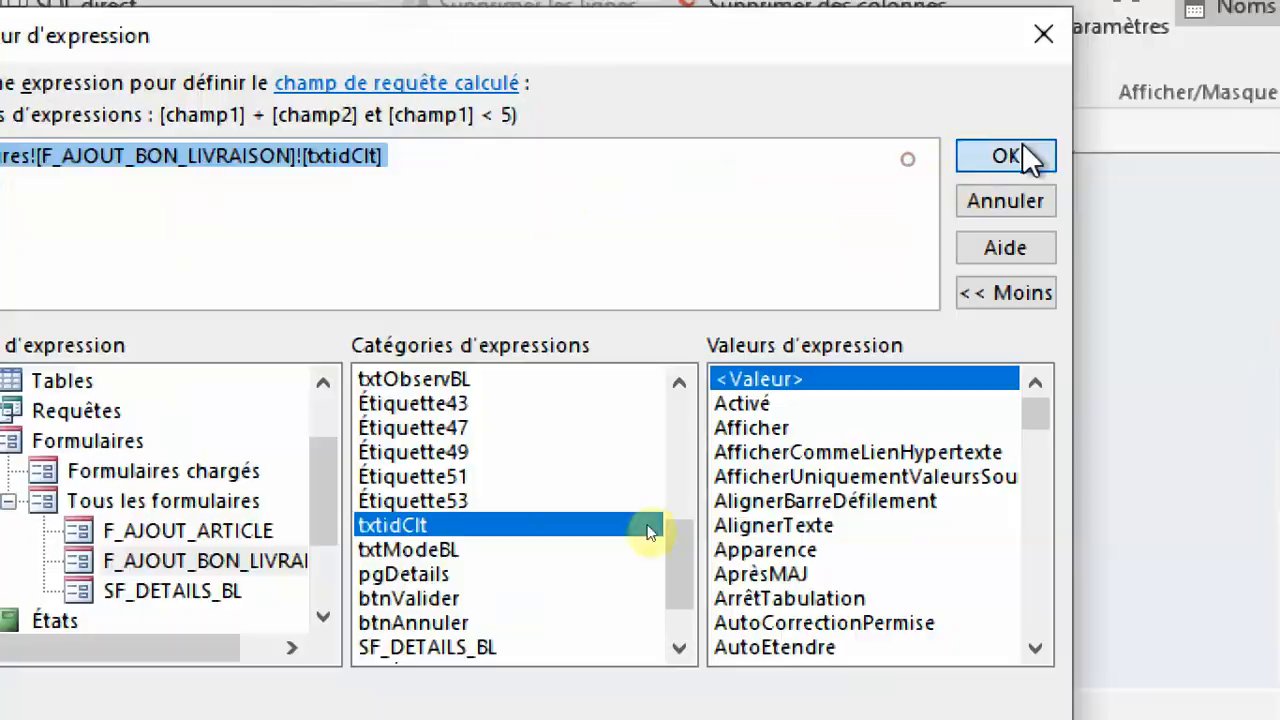
left_click(1022, 145)
Set the DateBL update value to Formulaires![F_AJOUT_BON_LIVRAISON]![txtDateBL] by adapting the copied expression in the Expression Builder.
left_click(582, 379)
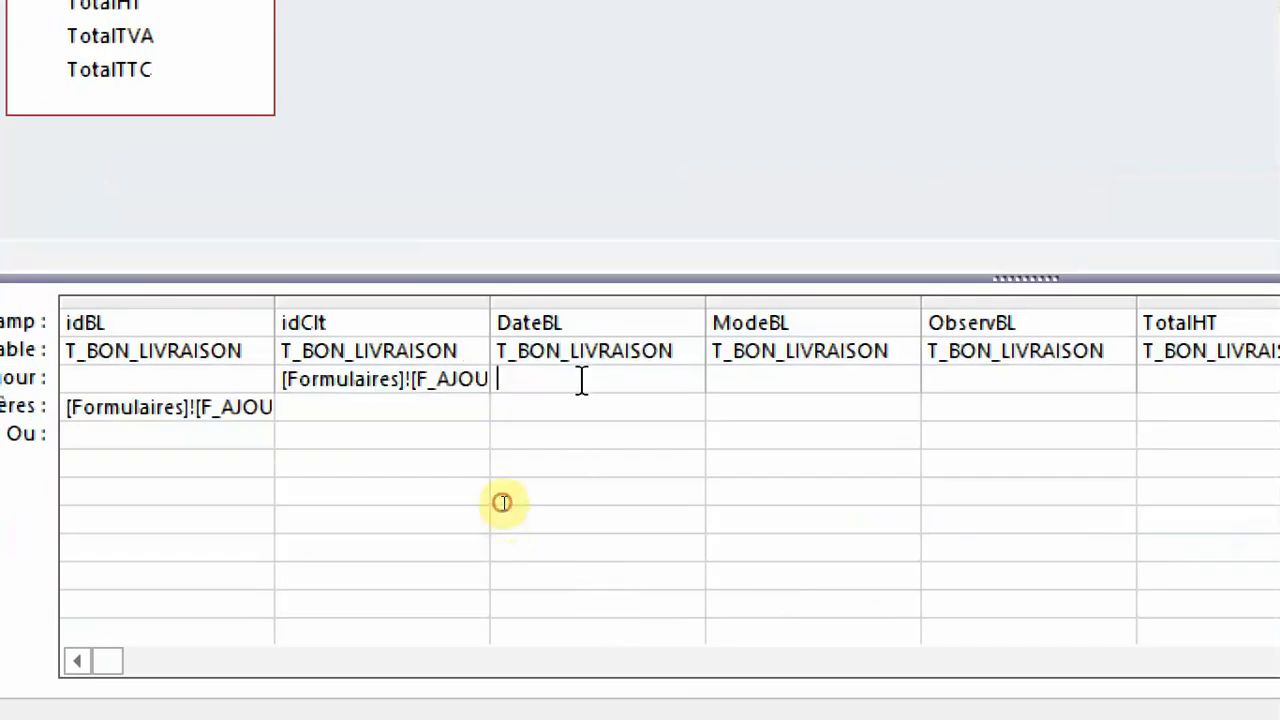
right_click(582, 379)
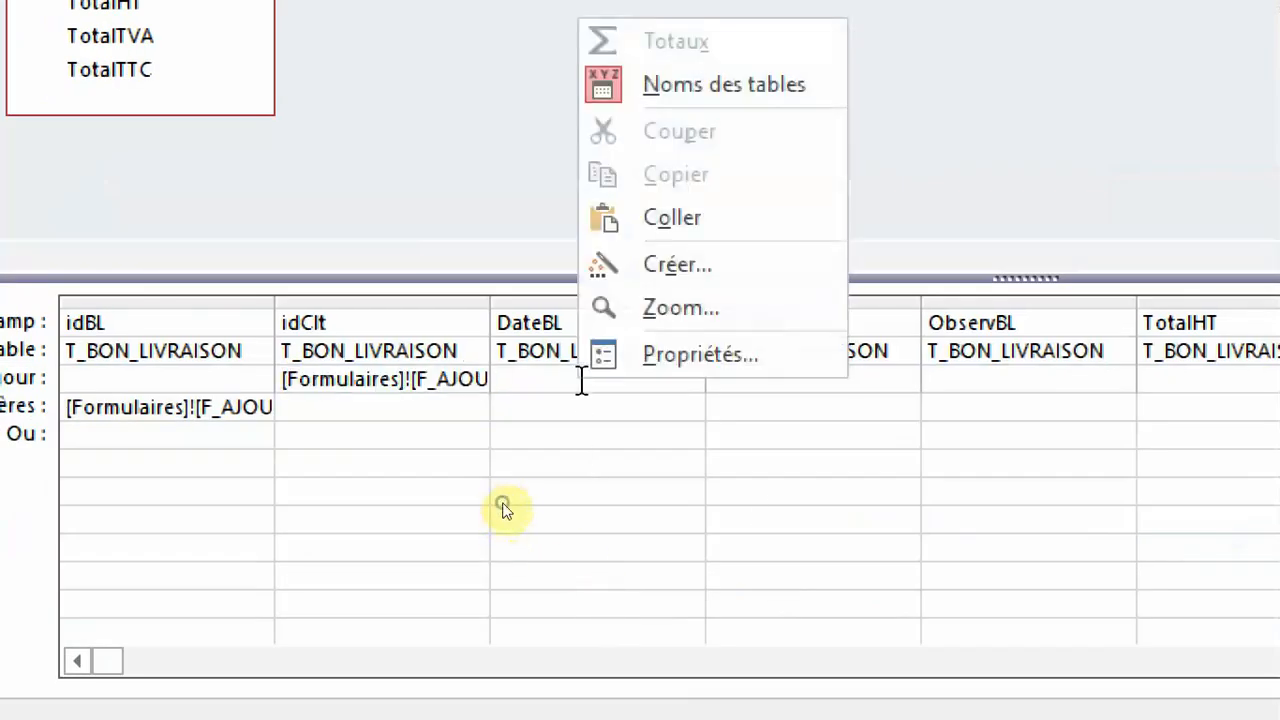
left_click(656, 262)
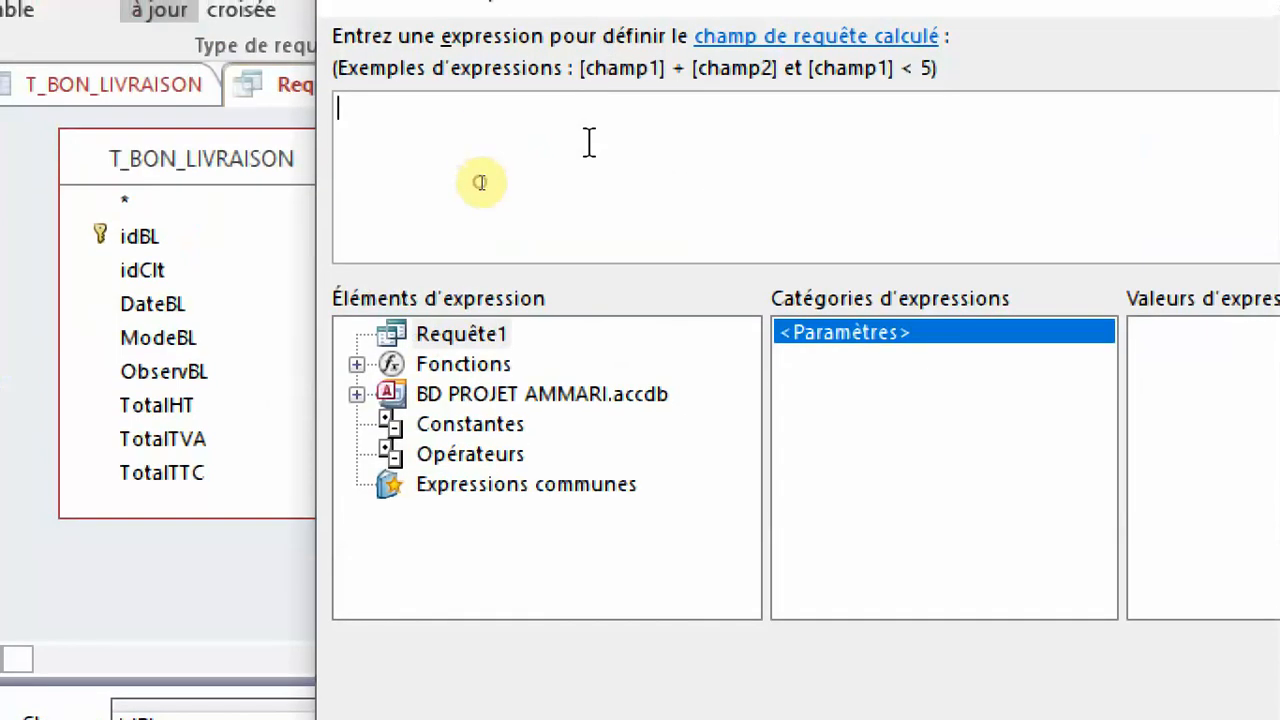
key("ctrl+v")
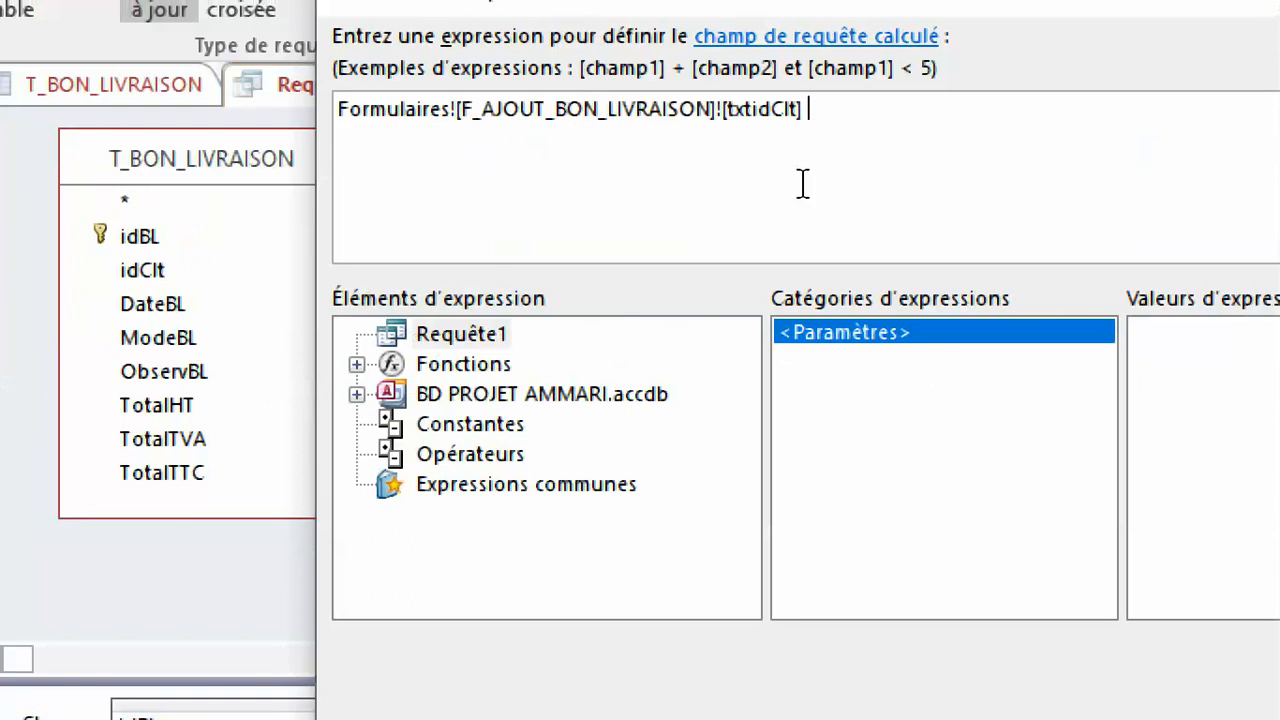
key("BackSpace")
key("BackSpace")
key("BackSpace")
key("BackSpace")
key("BackSpace")
key("BackSpace")
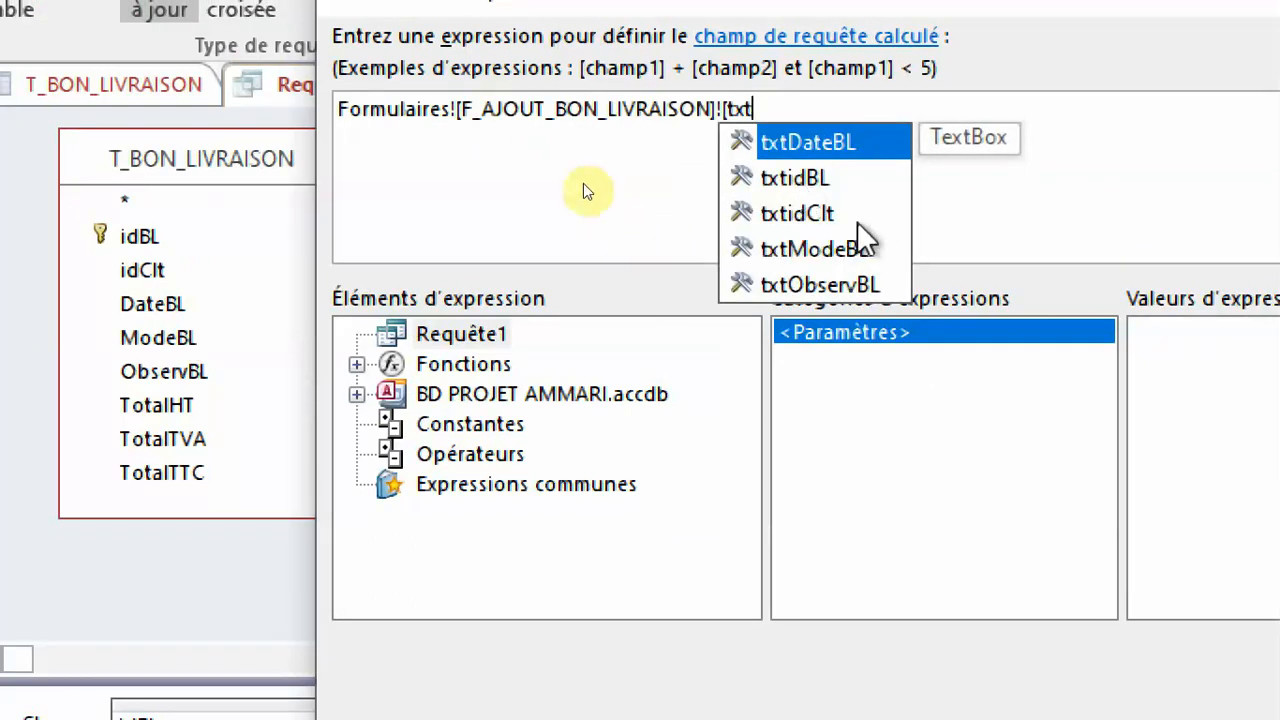
double_click(829, 148)
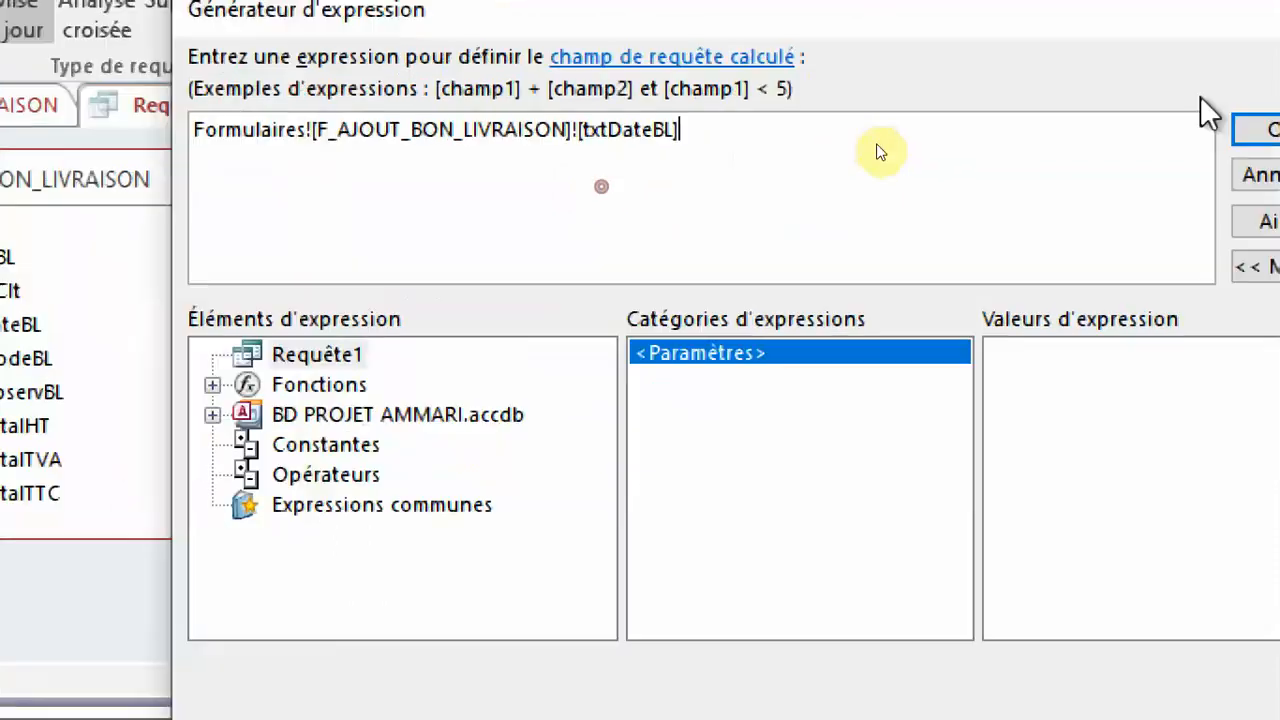
left_click(1134, 140)
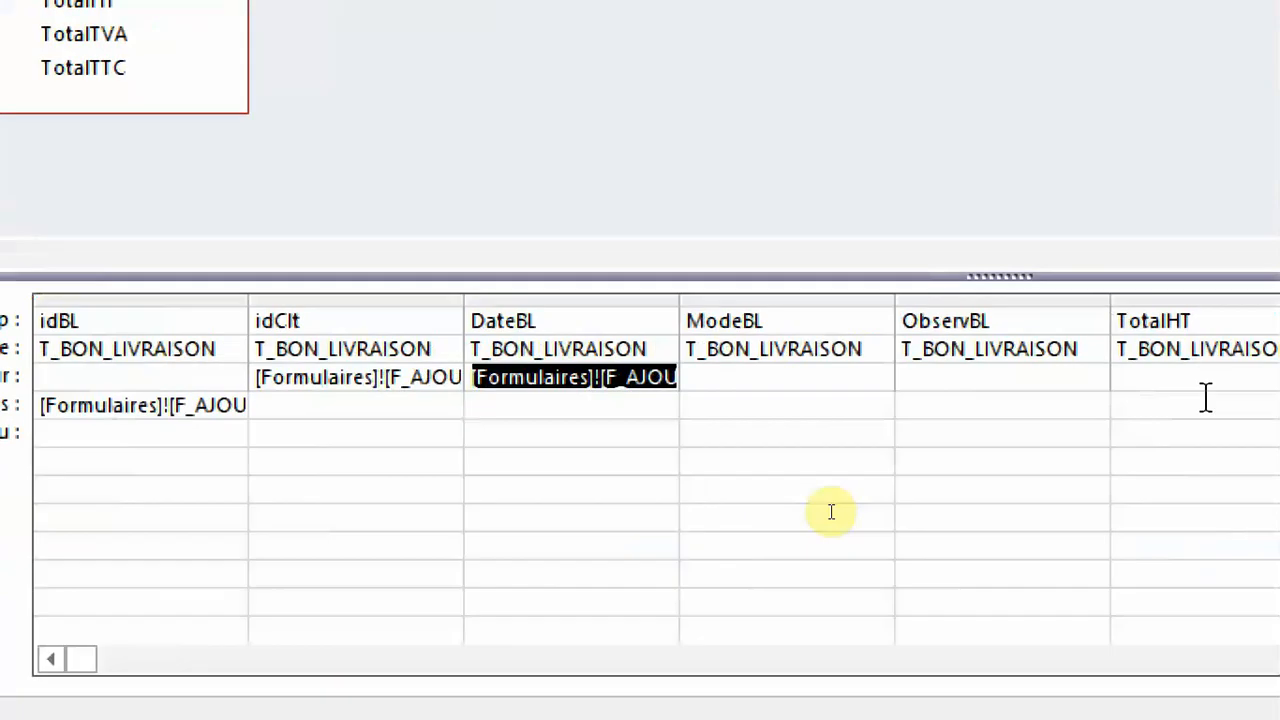
Set the ModeBL update value to Formulaires![F_AJOUT_BON_LIVRAISON]![txtModeBL] by adapting the copied expression in the Expression Builder.
left_click(981, 290)
right_click(981, 292)
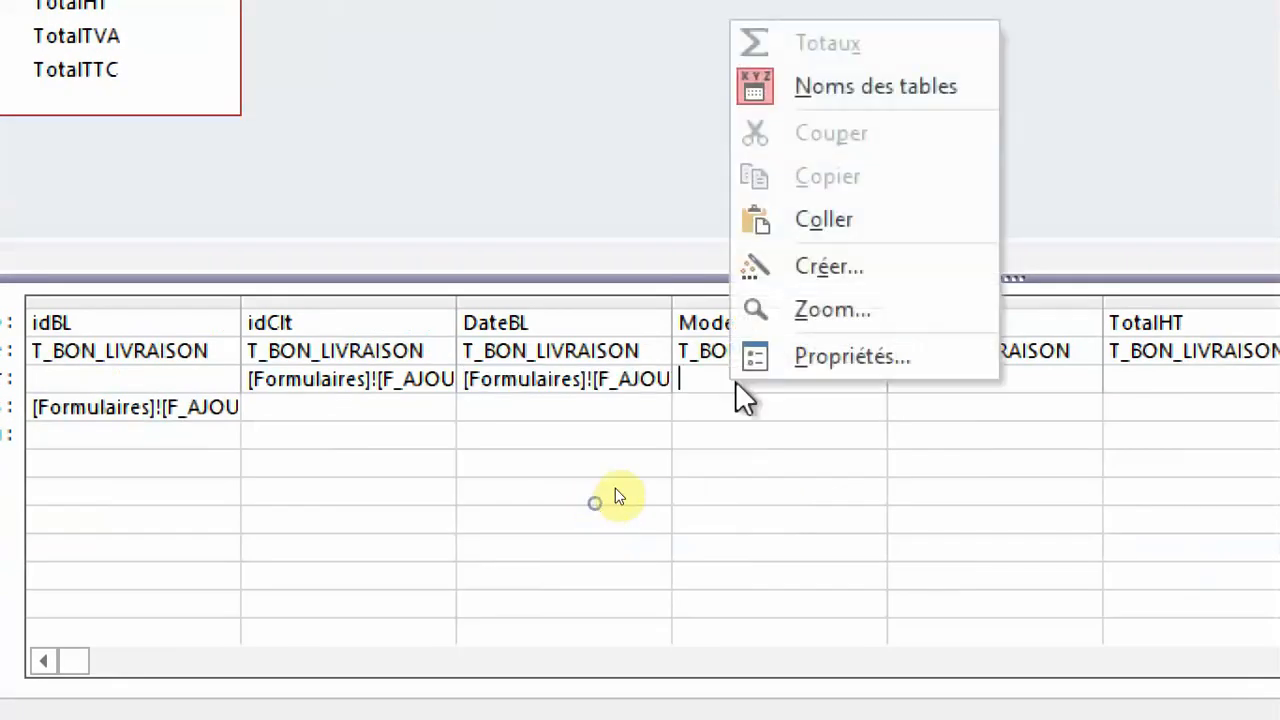
left_click(826, 265)
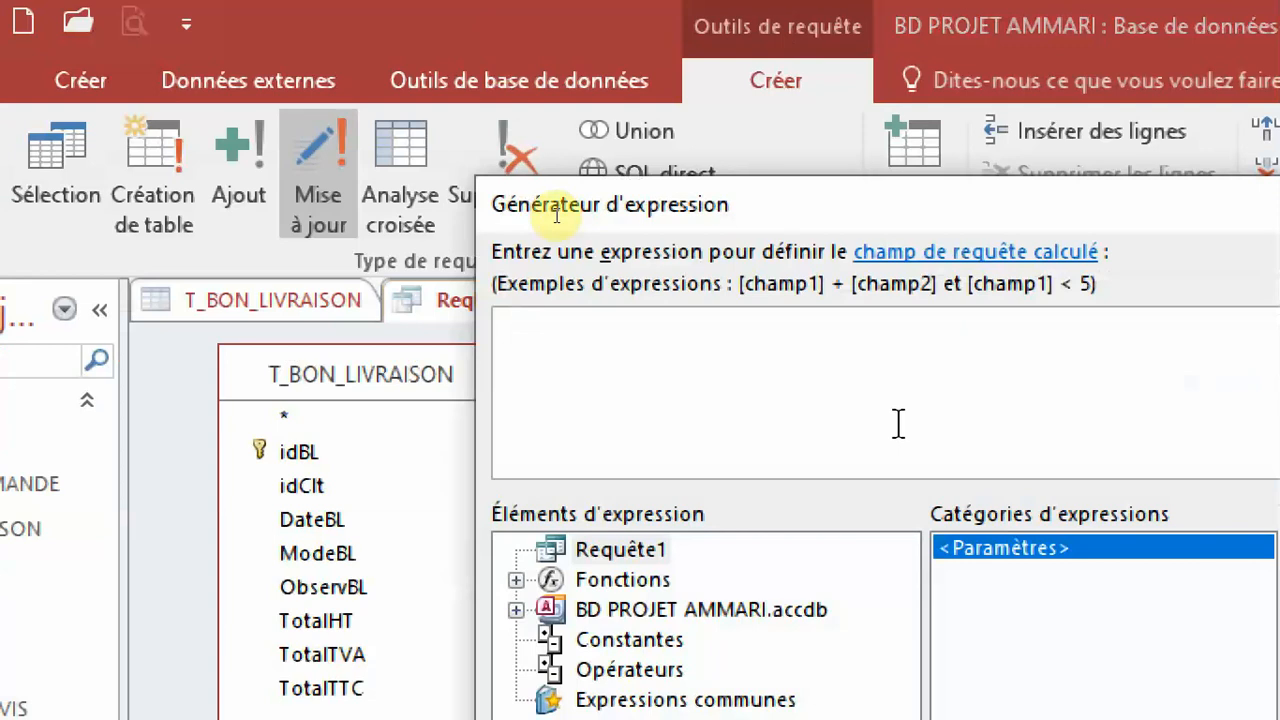
key("ctrl+v")
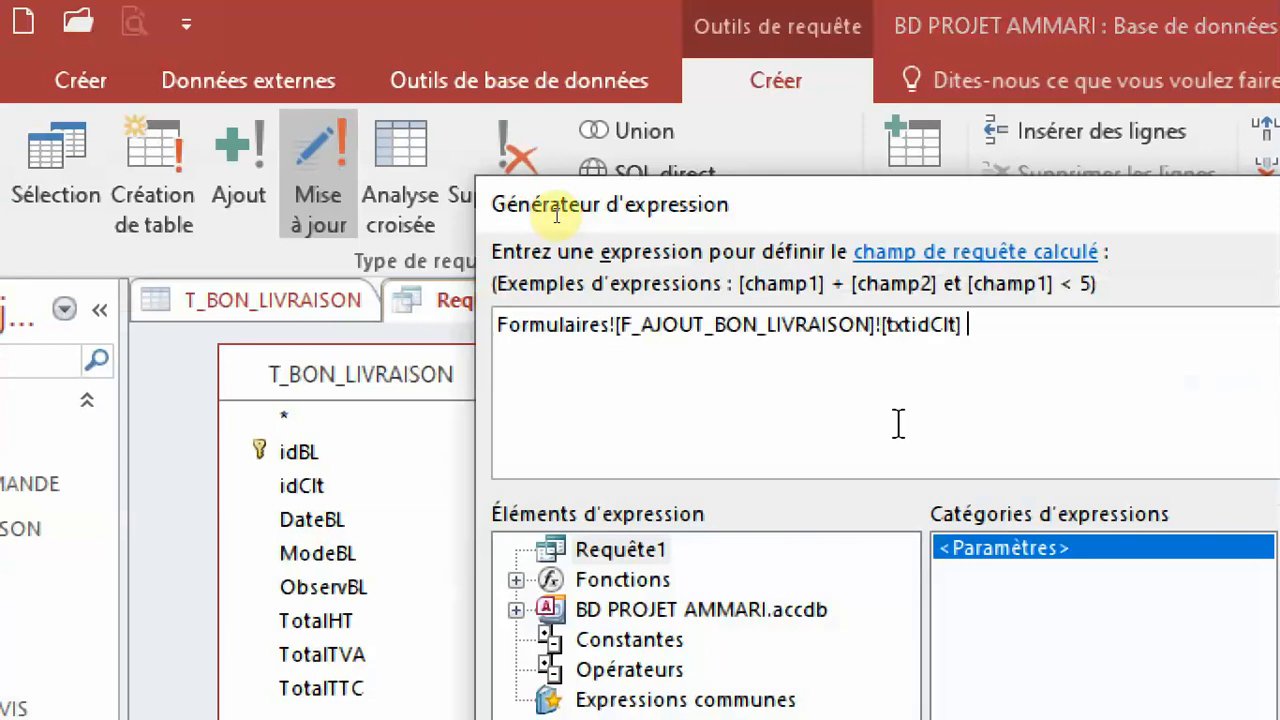
key("BackSpace")
key("BackSpace")
key("BackSpace")
key("BackSpace")
key("BackSpace")
key("BackSpace")
key("BackSpace")
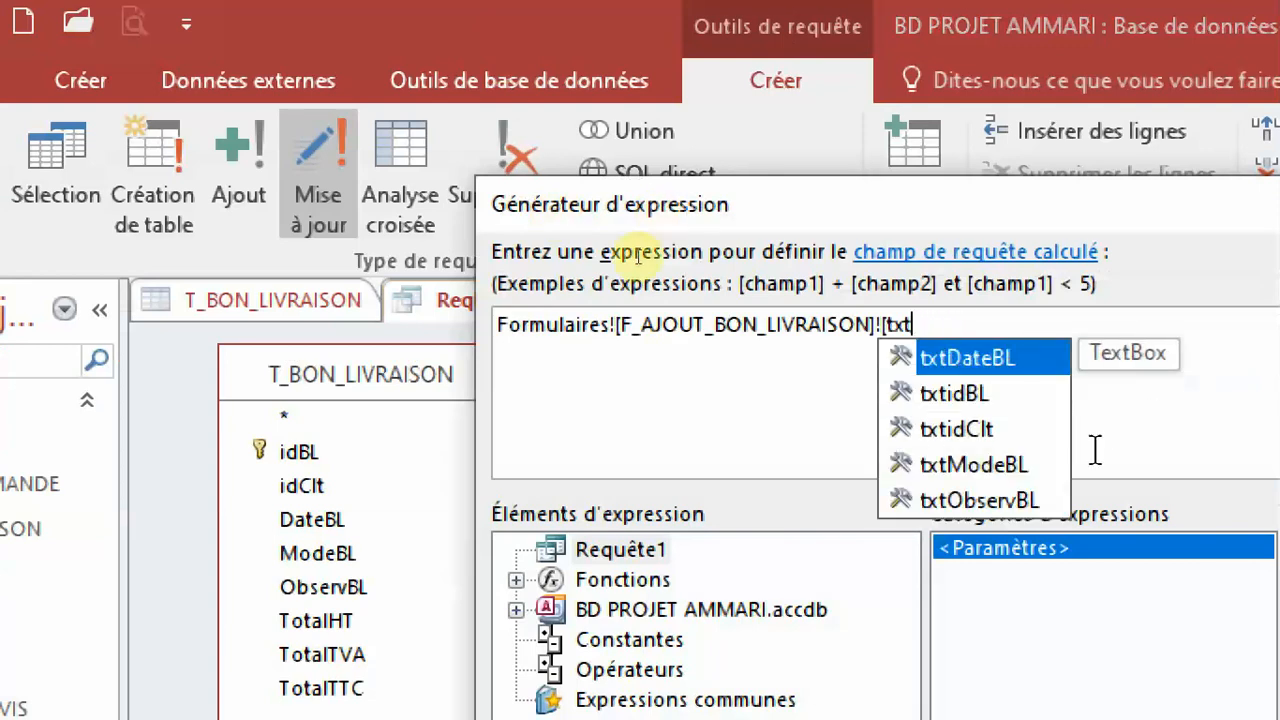
double_click(958, 466)
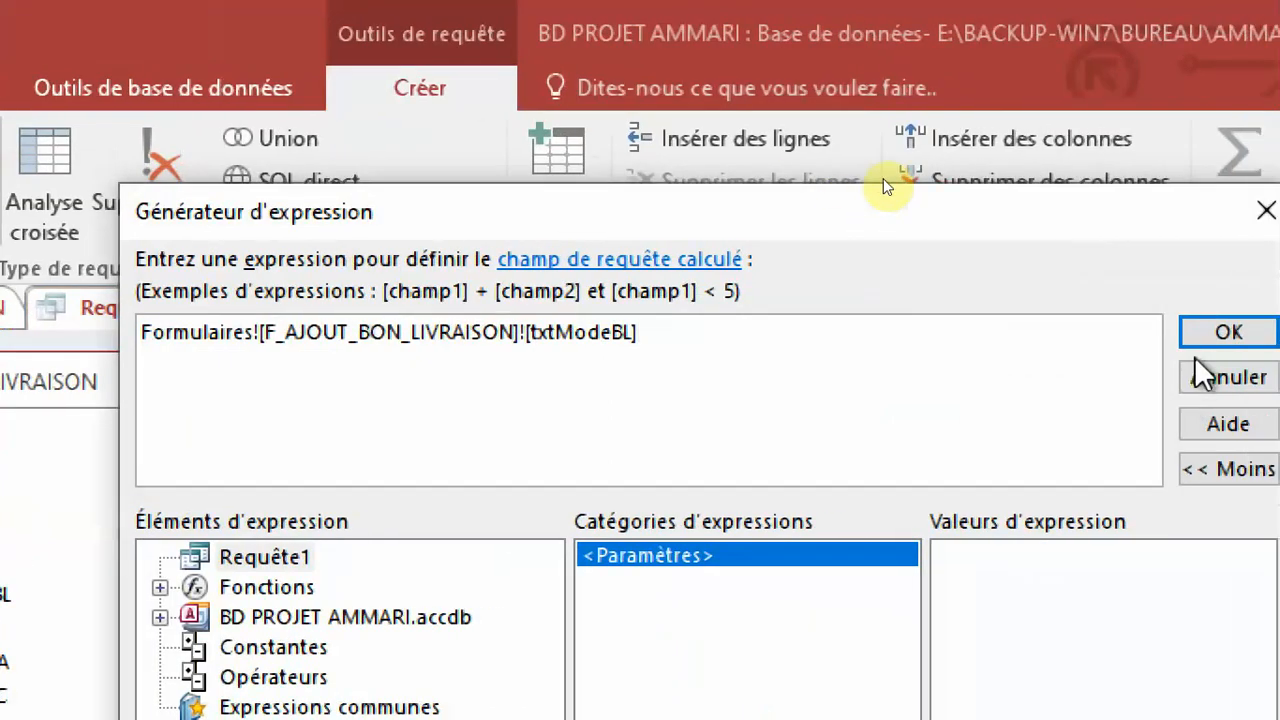
left_click(1216, 330)
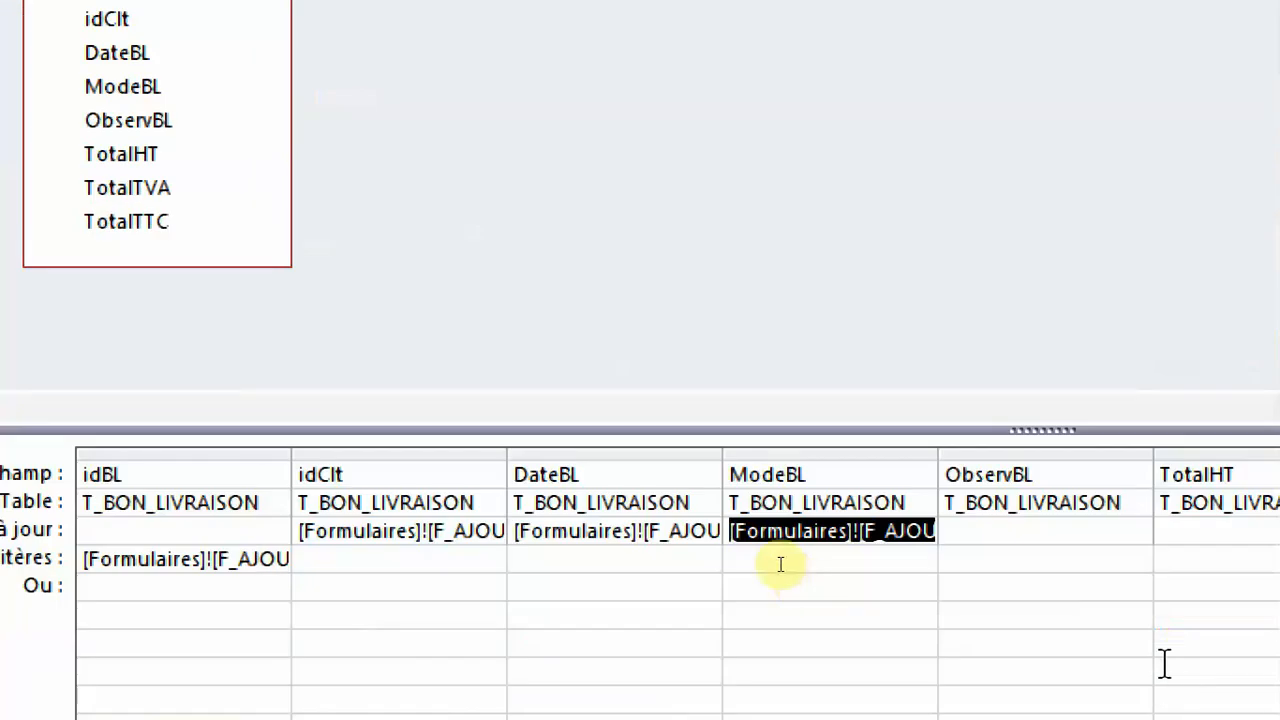
Set the ObservBL update value to Formulaires![F_AJOUT_BON_LIVRAISON]![txtObservBL] by adapting the copied expression in the Expression Builder.
left_click(1005, 537)
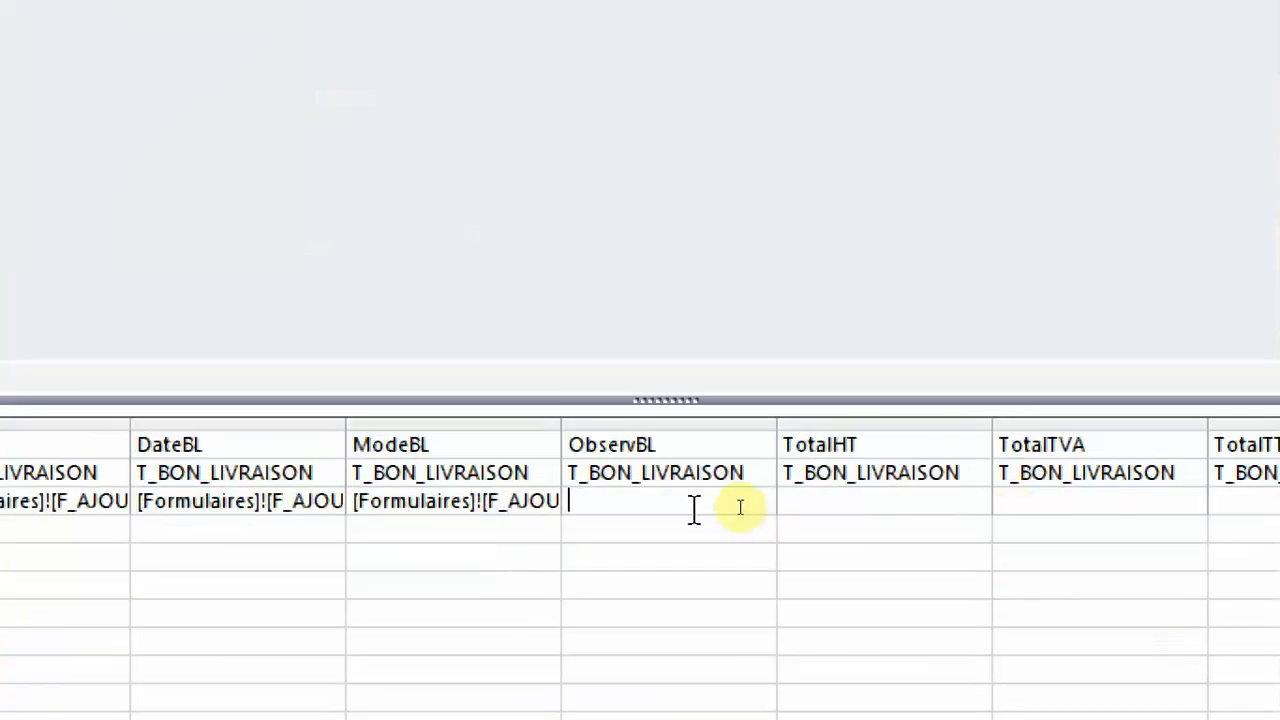
right_click(693, 510)
left_click(800, 390)
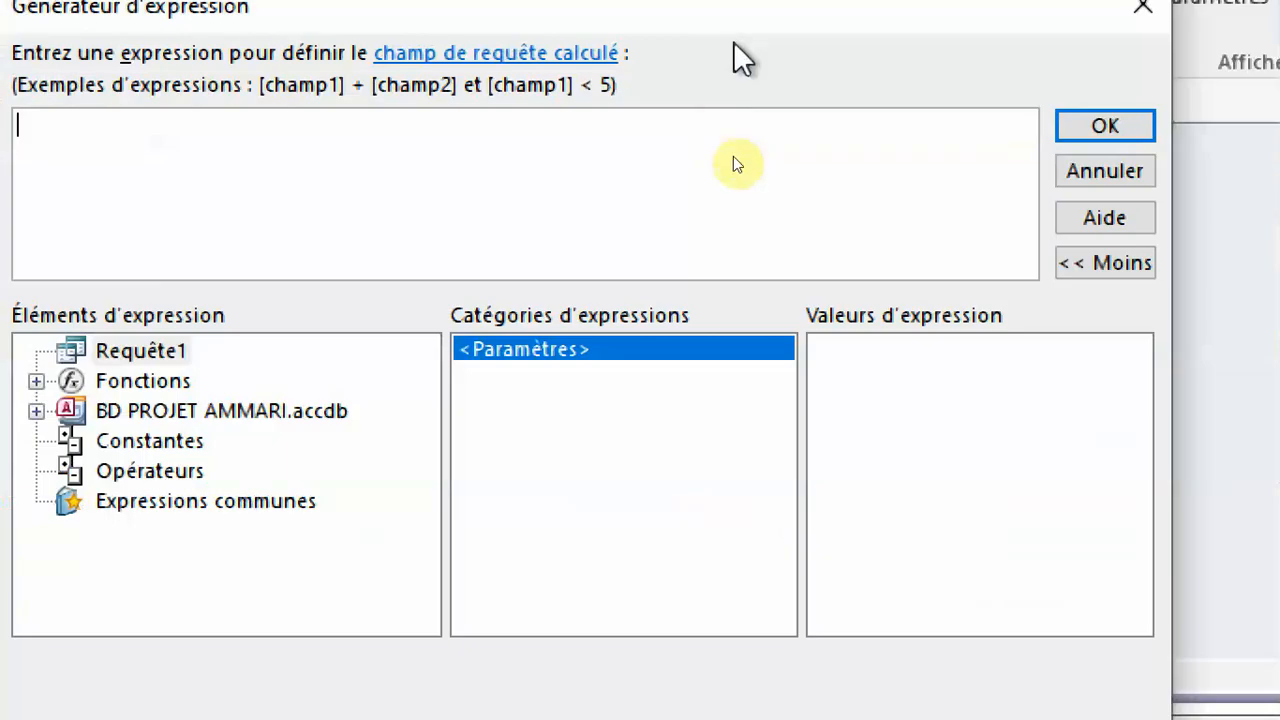
key("ctrl+v")
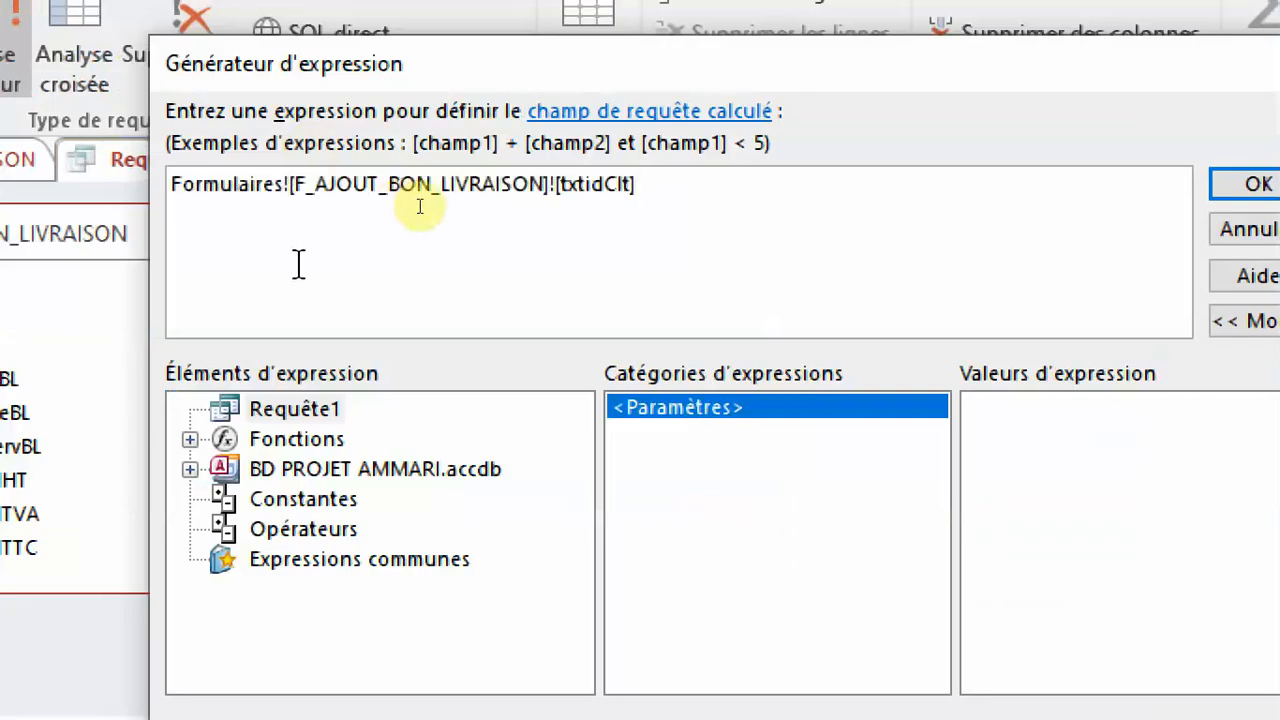
key("BackSpace")
key("BackSpace")
key("BackSpace")
key("BackSpace")
key("BackSpace")
key("BackSpace")
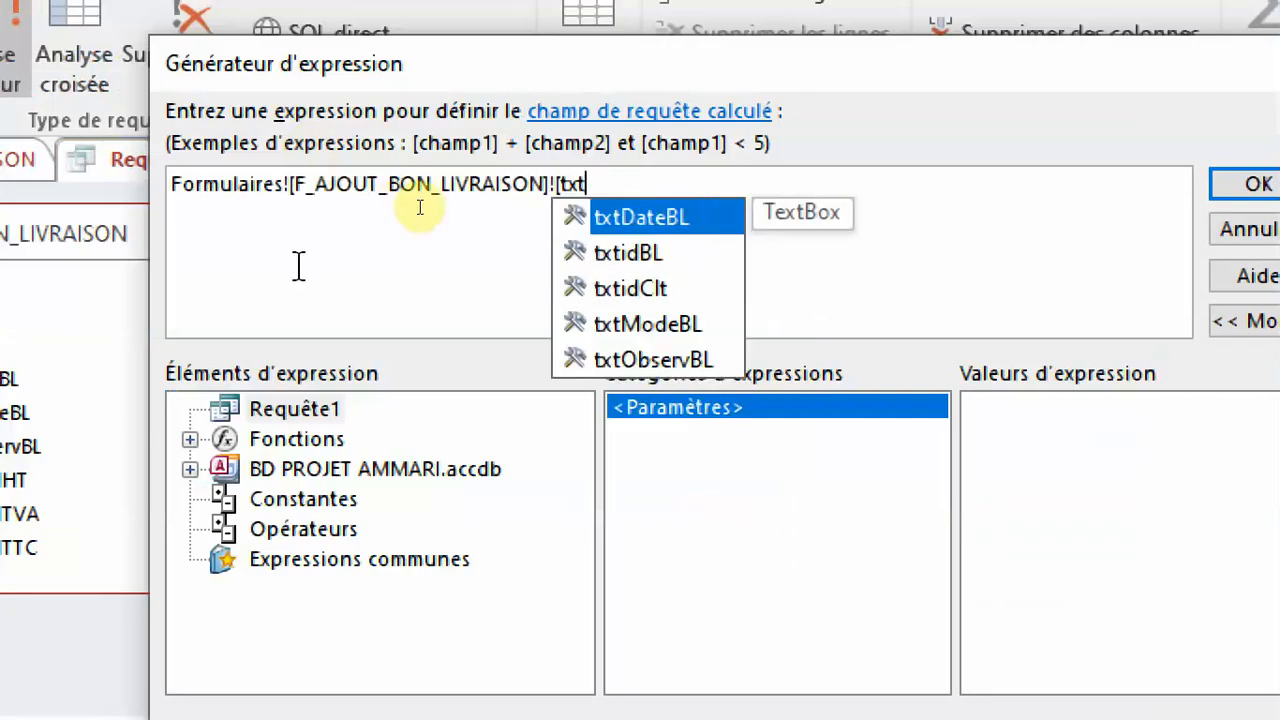
double_click(681, 360)
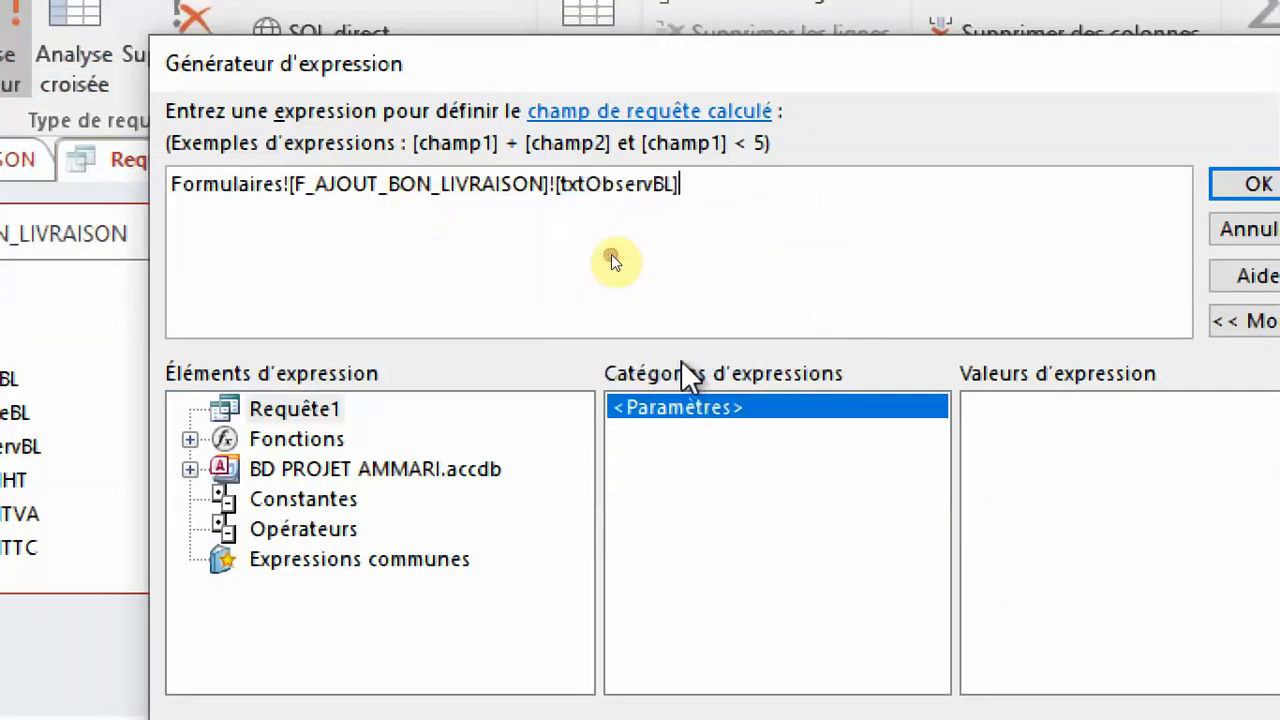
left_click(1213, 192)
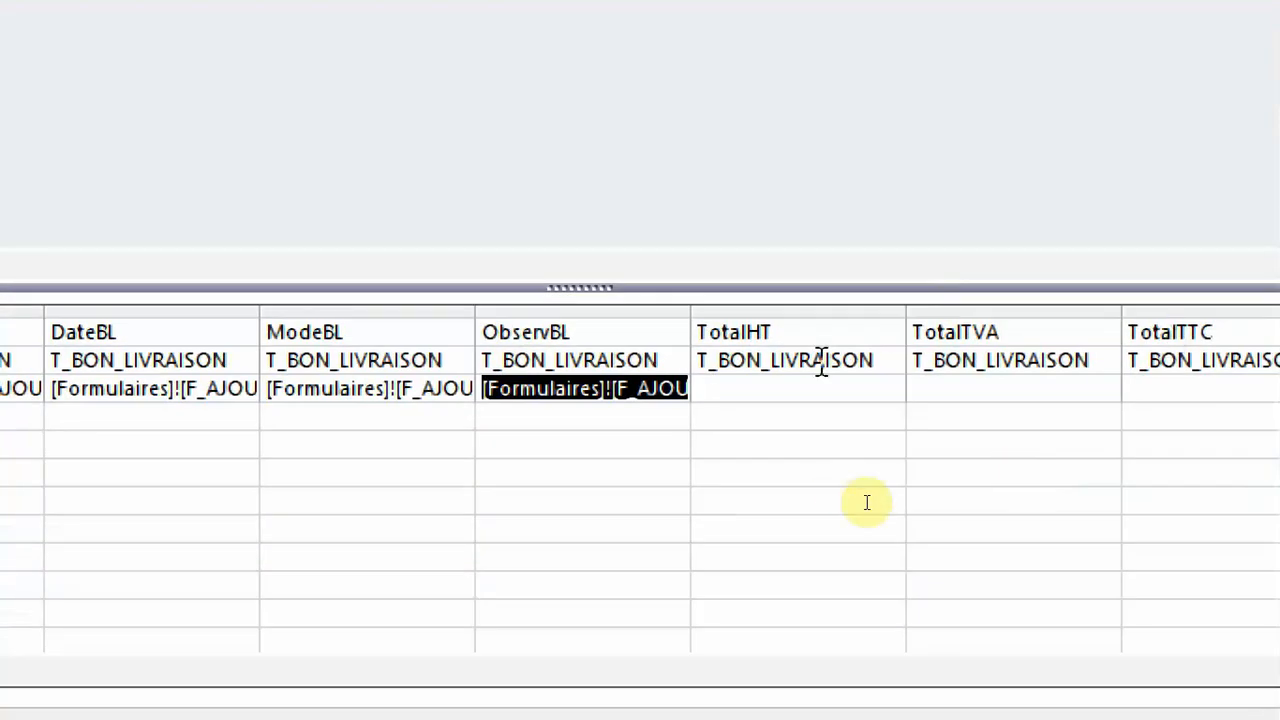
Set the TotalHT update value to Formulaires![F_AJOUT_BON_LIVRAISON]![TotalHT] by adapting the copied expression in the Expression Builder.
left_click(778, 390)
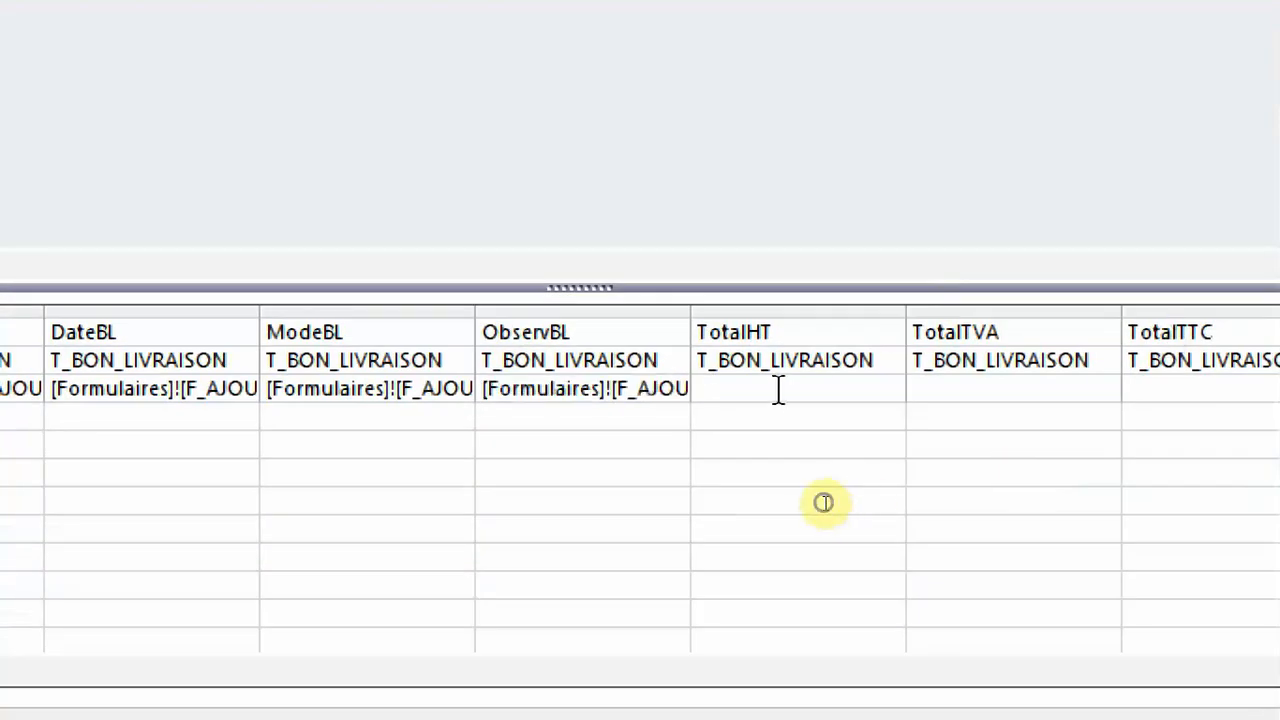
right_click(778, 390)
left_click(870, 284)
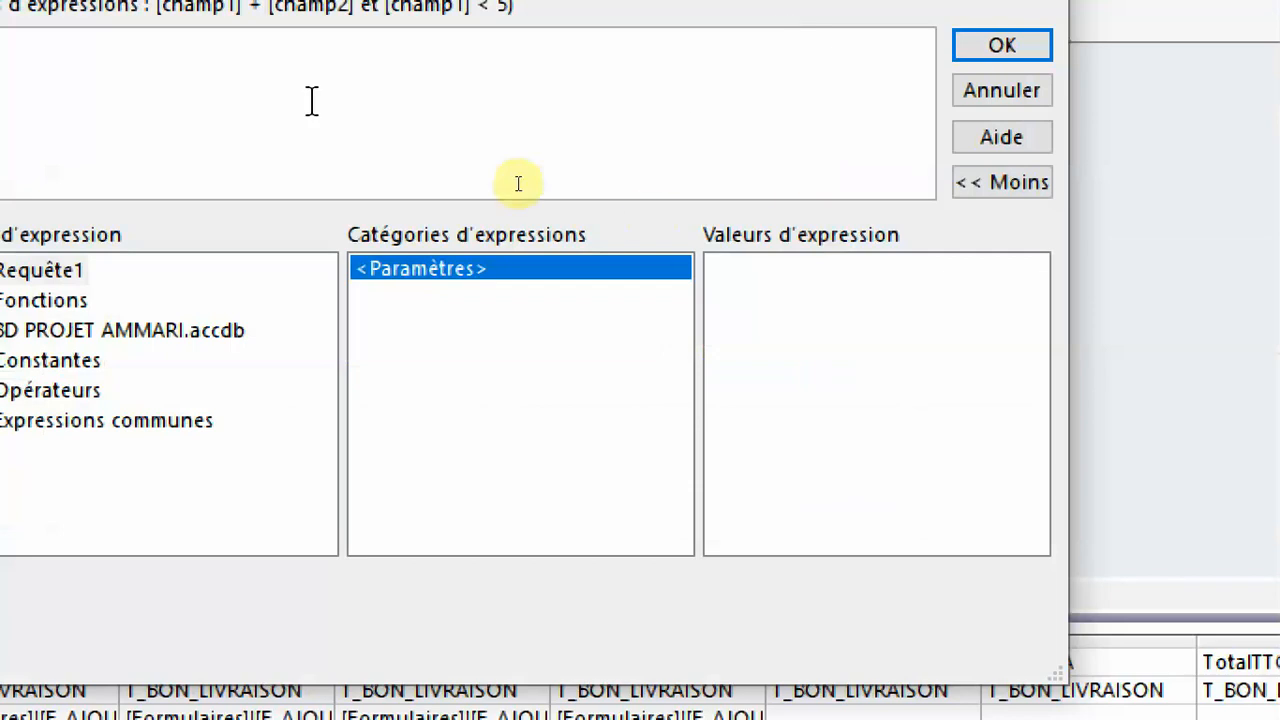
type("Formulaires![F_AJOUT_BON_LIVRAISON]![txtidClt]")
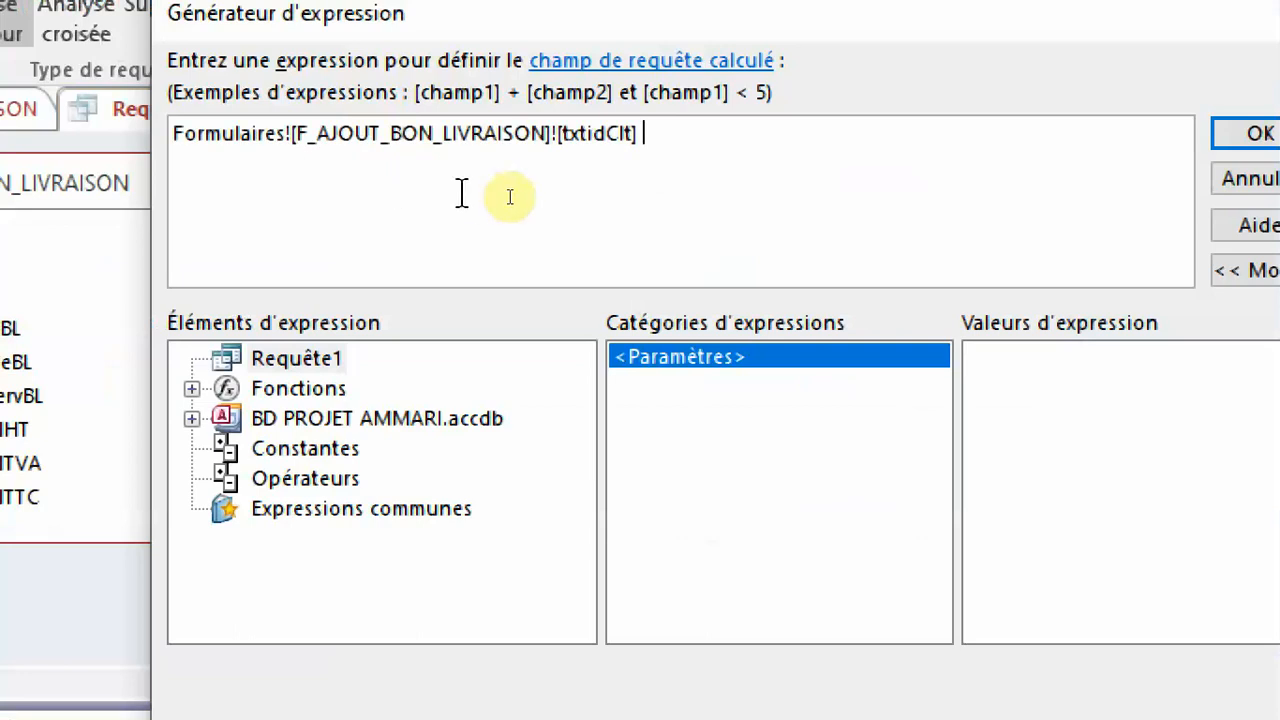
key("BackSpace")
key("BackSpace")
key("BackSpace")
key("BackSpace")
key("BackSpace")
key("BackSpace")
key("BackSpace")
key("BackSpace")
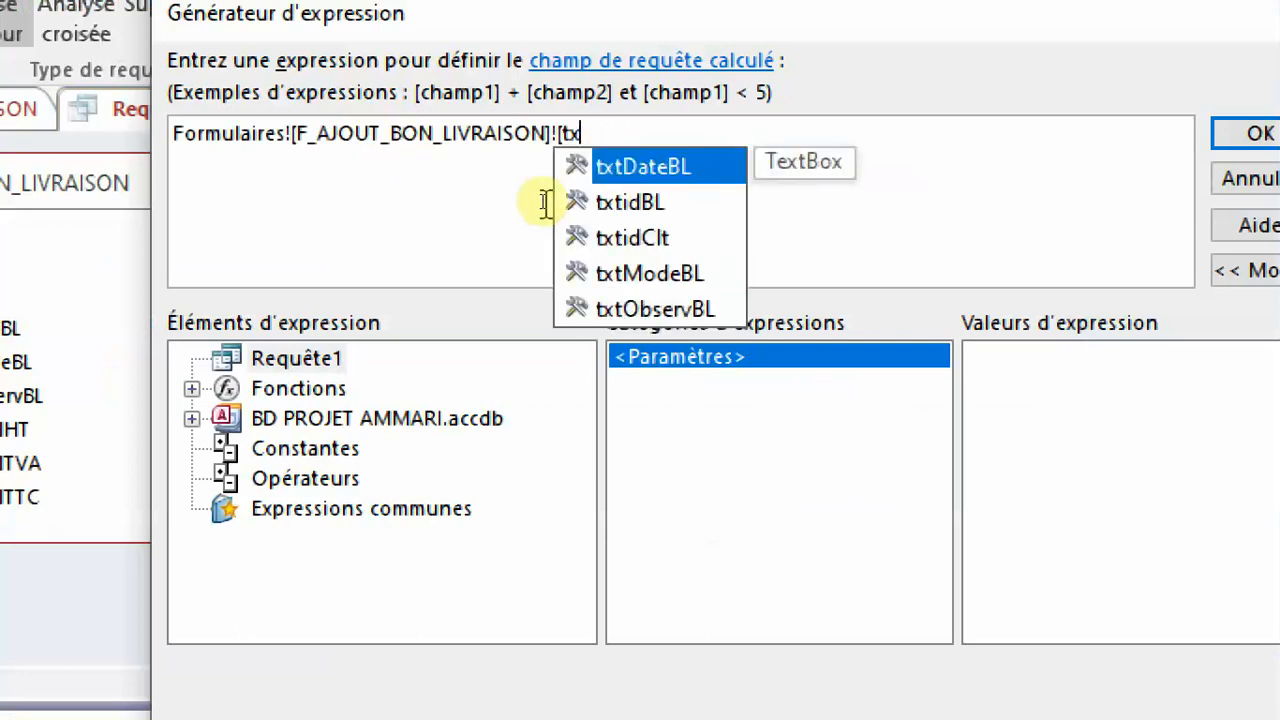
type("o")
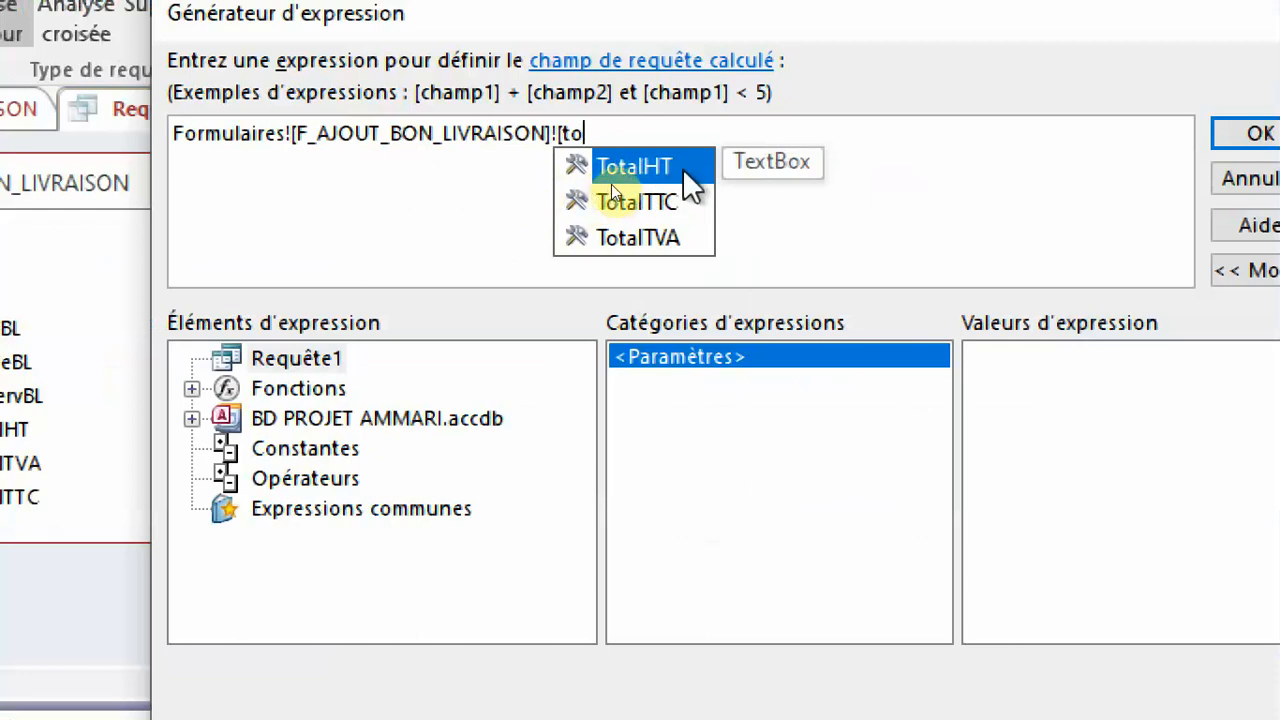
double_click(610, 175)
left_click(1212, 118)
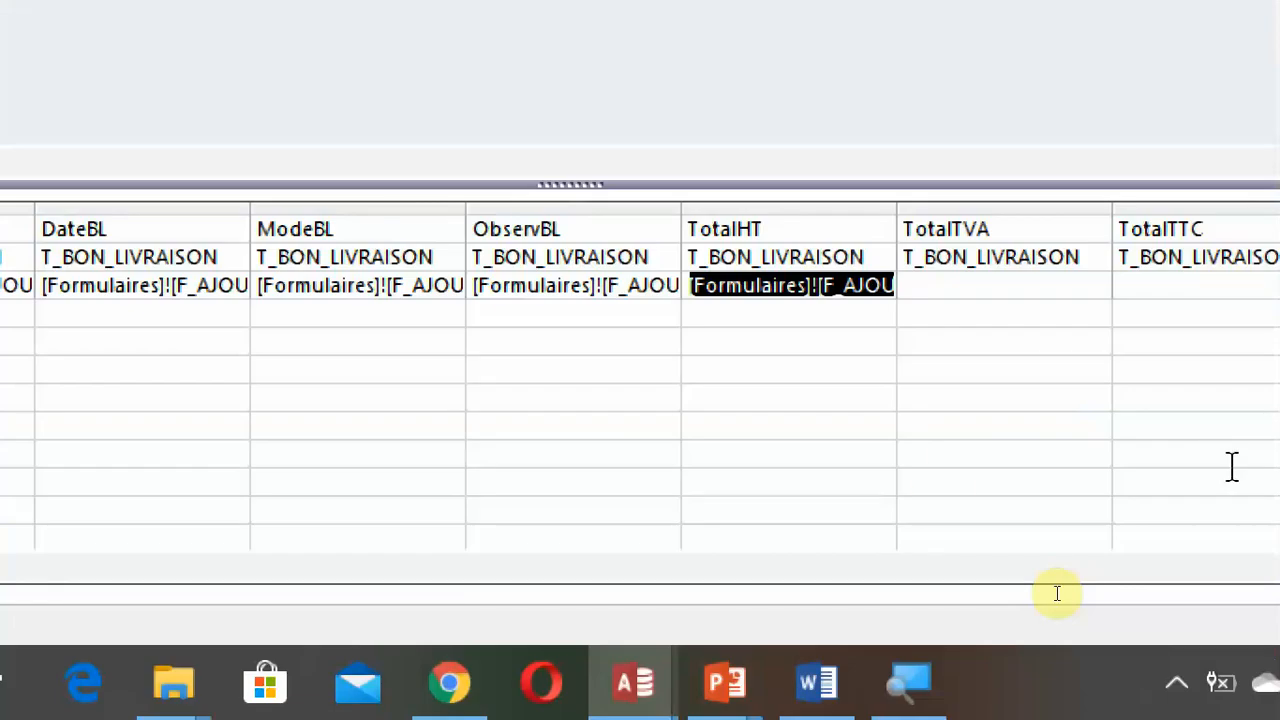
Set the TotalTVA update value to Formulaires![F_AJOUT_BON_LIVRAISON]![TotalTVA] by adapting the copied expression in the Expression Builder.
left_click(999, 283)
right_click(999, 283)
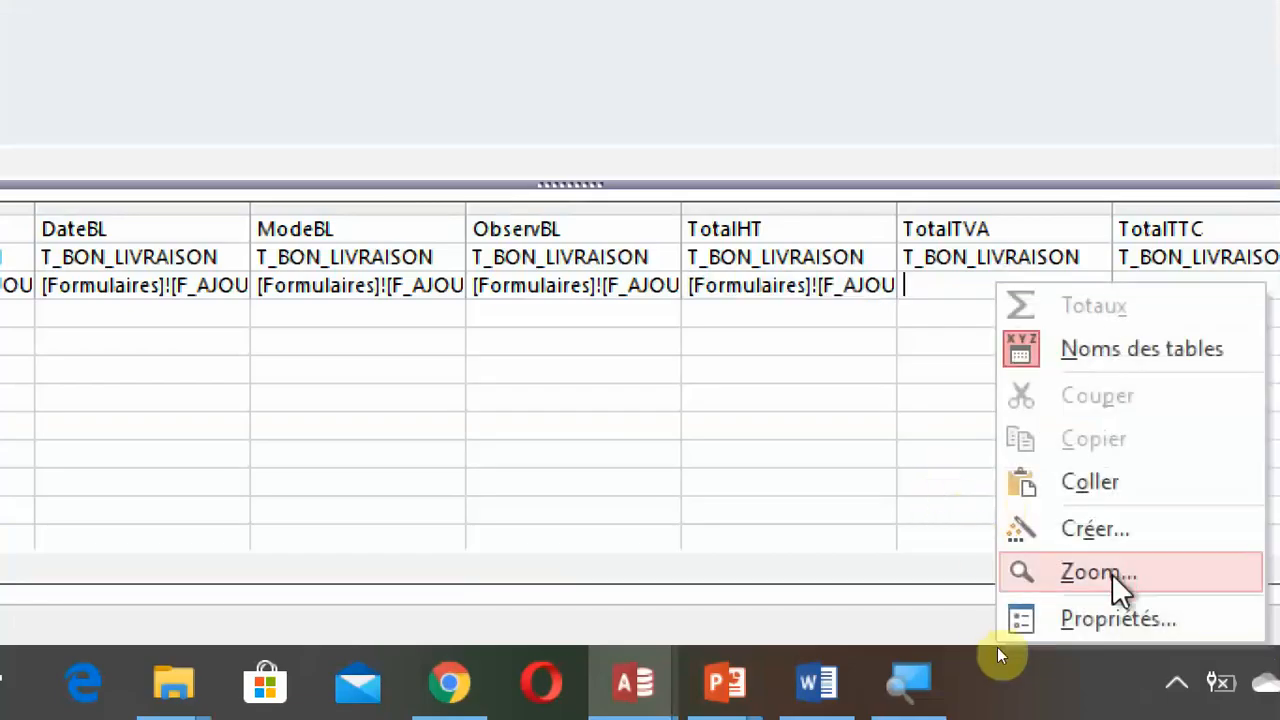
left_click(1097, 530)
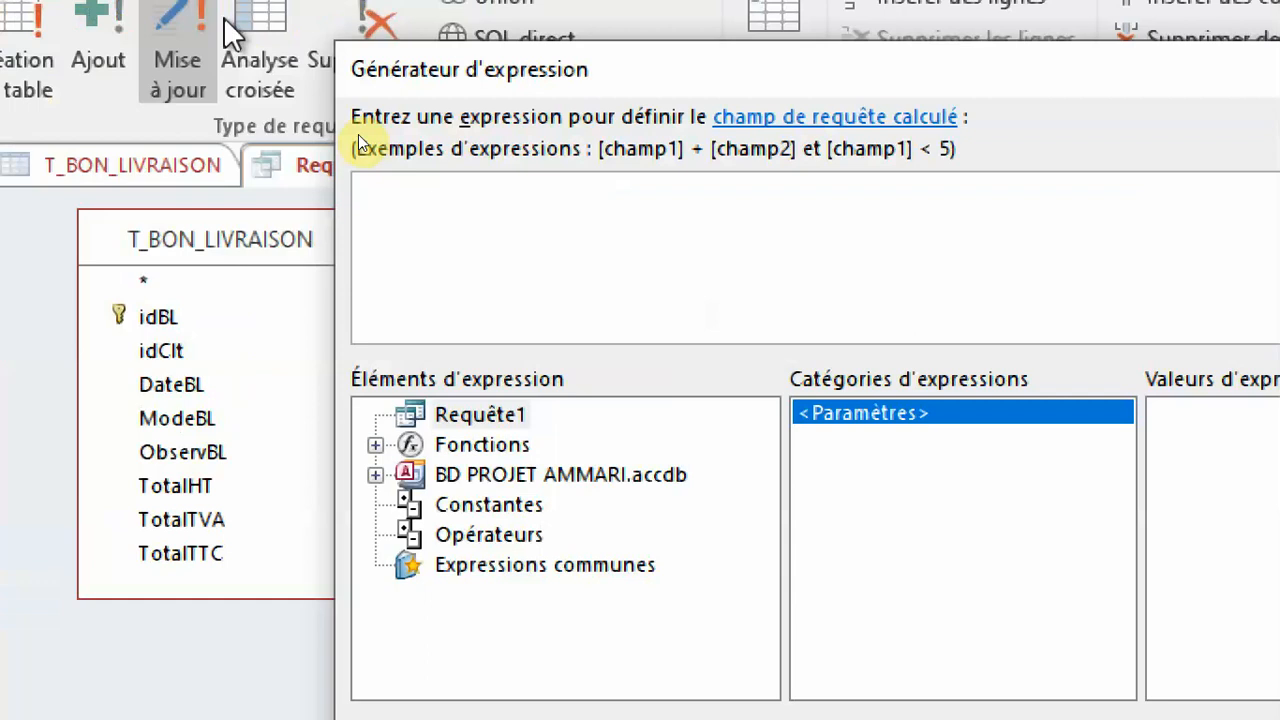
left_click(425, 195)
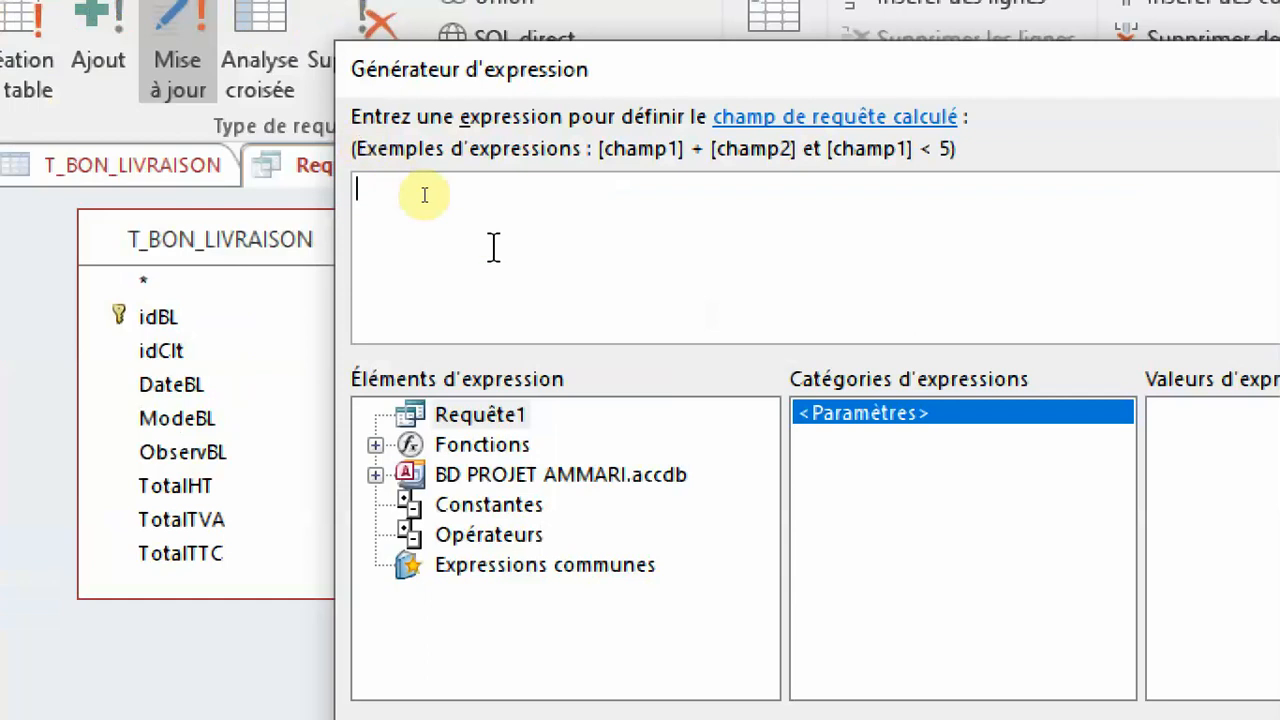
type("Formulaires![F_AJOUT_BON_LIVRAISON]![txtidClt]")
key("BackSpace")
key("BackSpace")
key("BackSpace")
key("BackSpace")
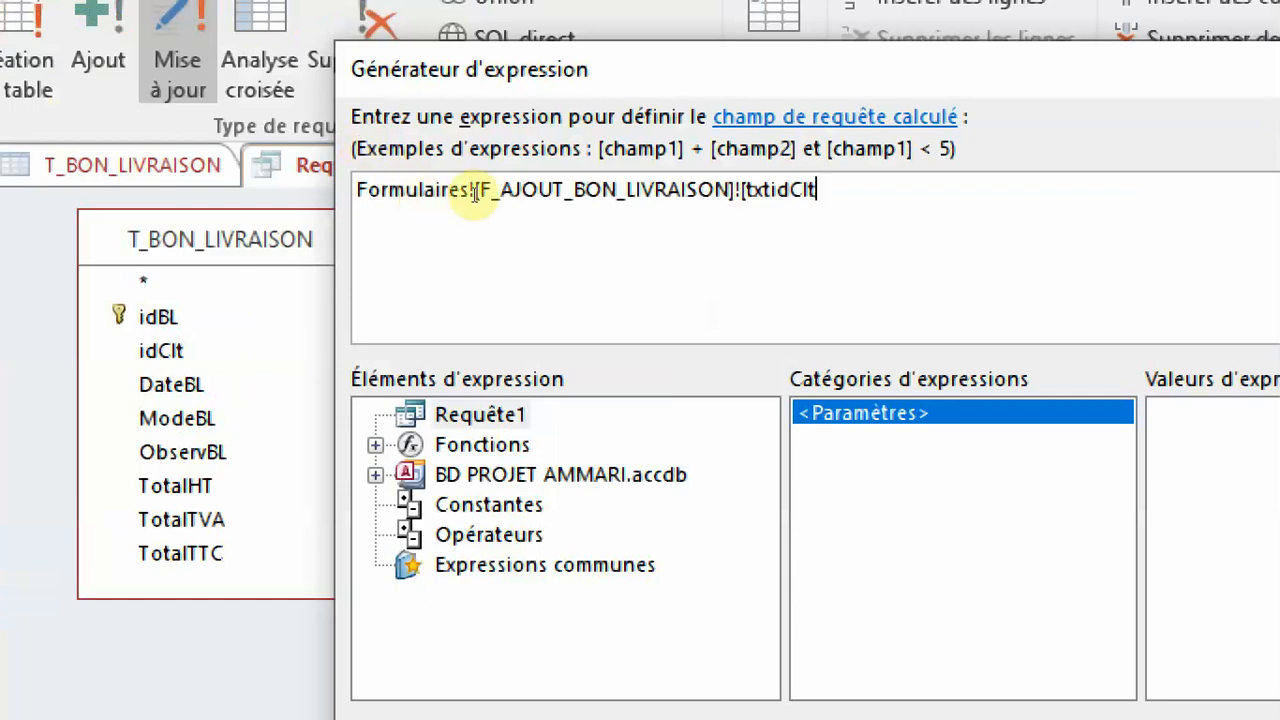
key("BackSpace")
key("BackSpace")
key("BackSpace")
key("BackSpace")
type("o")
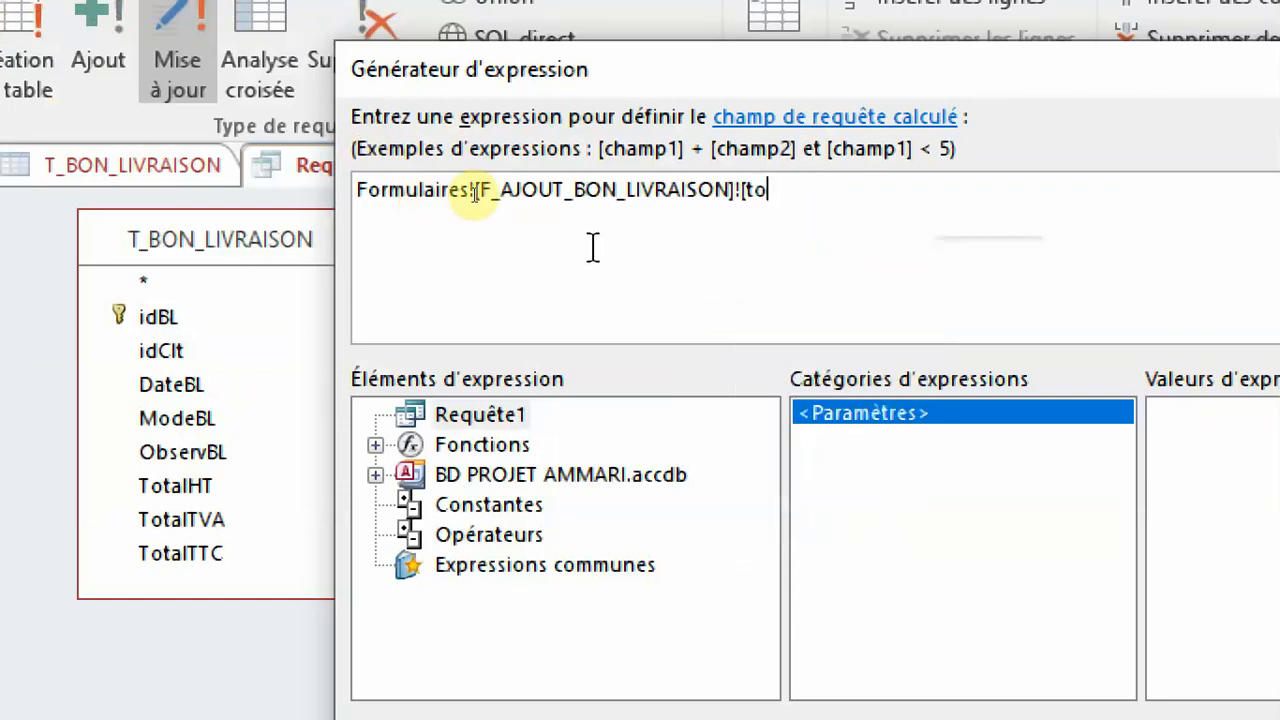
type("ta")
key("Down")
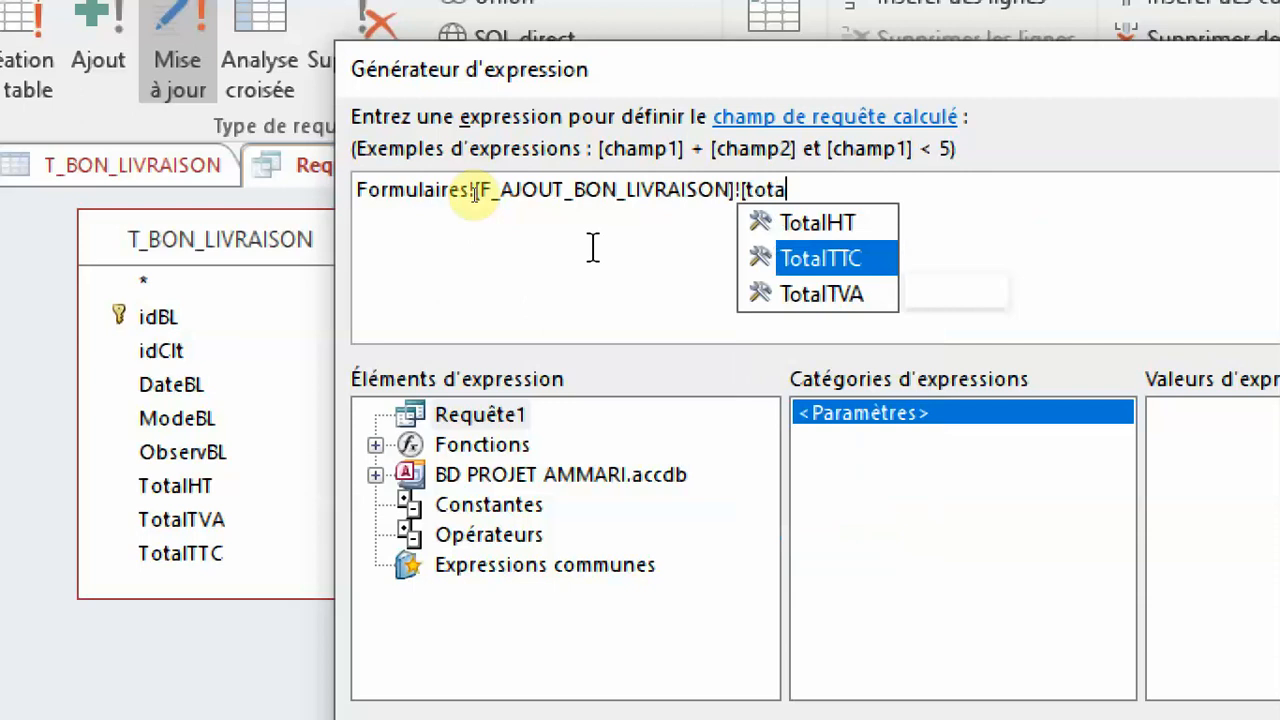
key("Down")
key("Return")
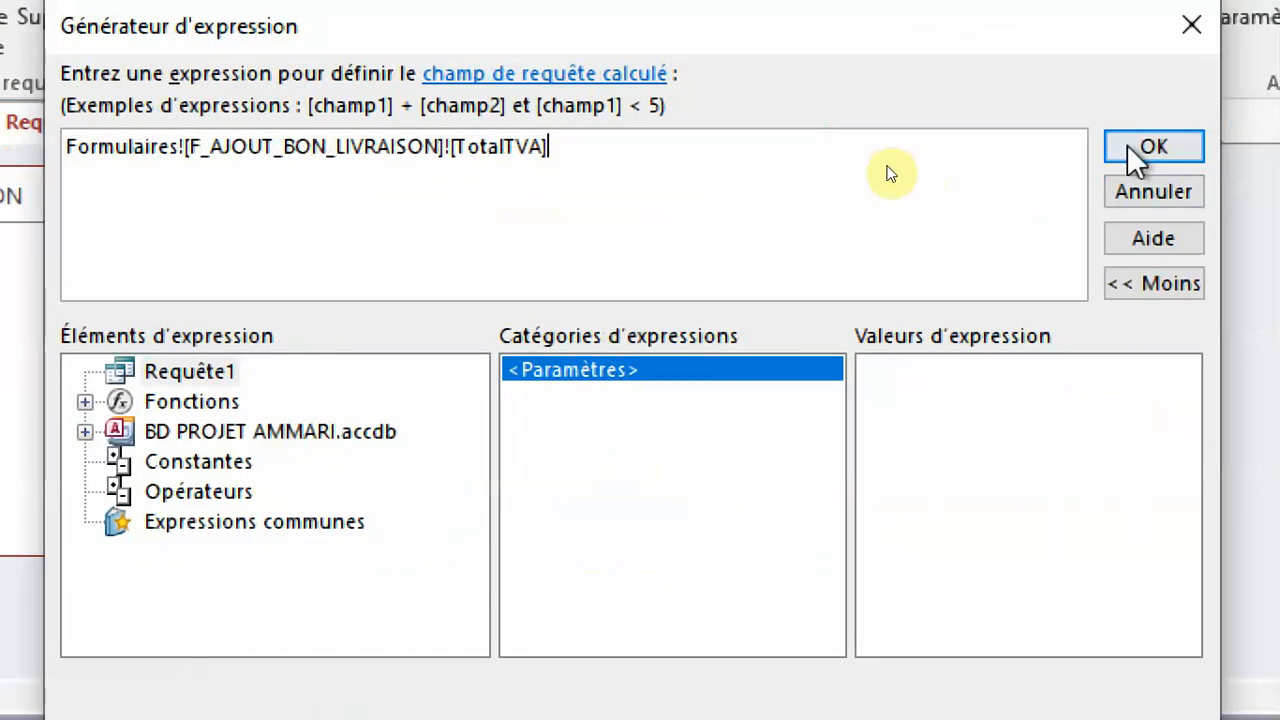
left_click(1134, 149)
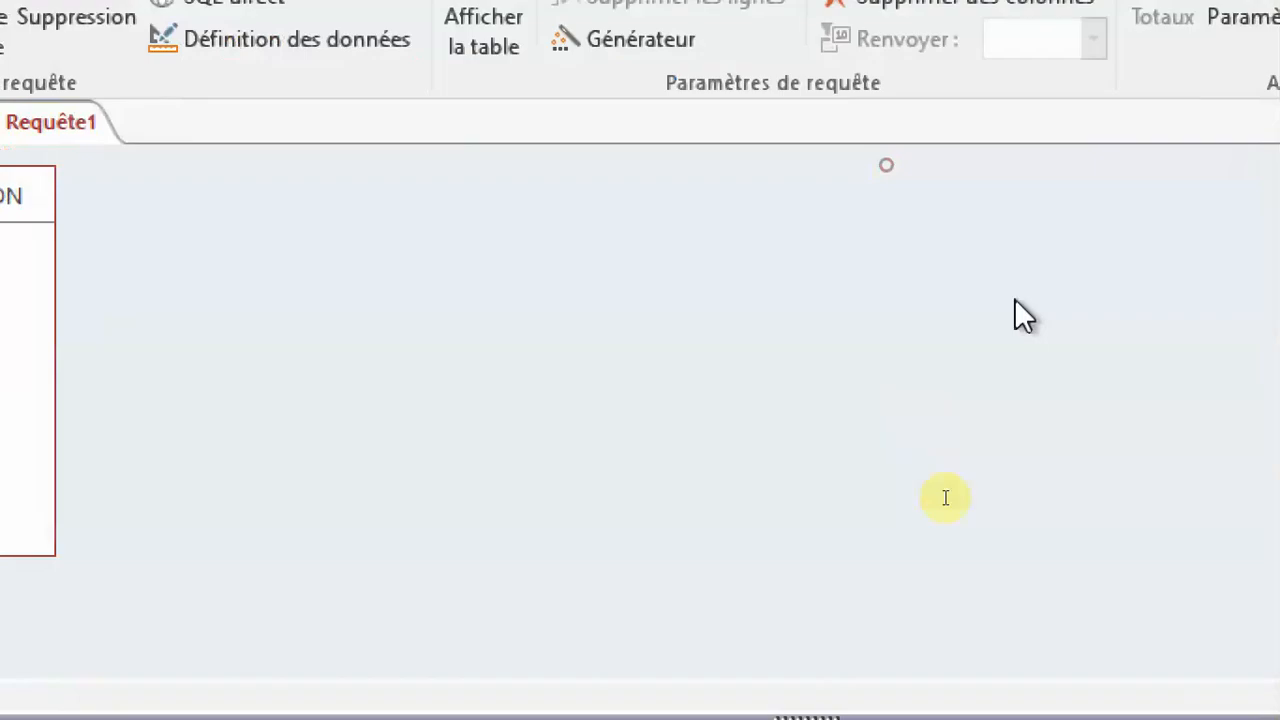
Set the TotalTTC update value to Formulaires![F_AJOUT_BON_LIVRAISON]![TotalTTC] by adapting the copied expression in the Expression Builder.
left_click(1026, 451)
right_click(1026, 455)
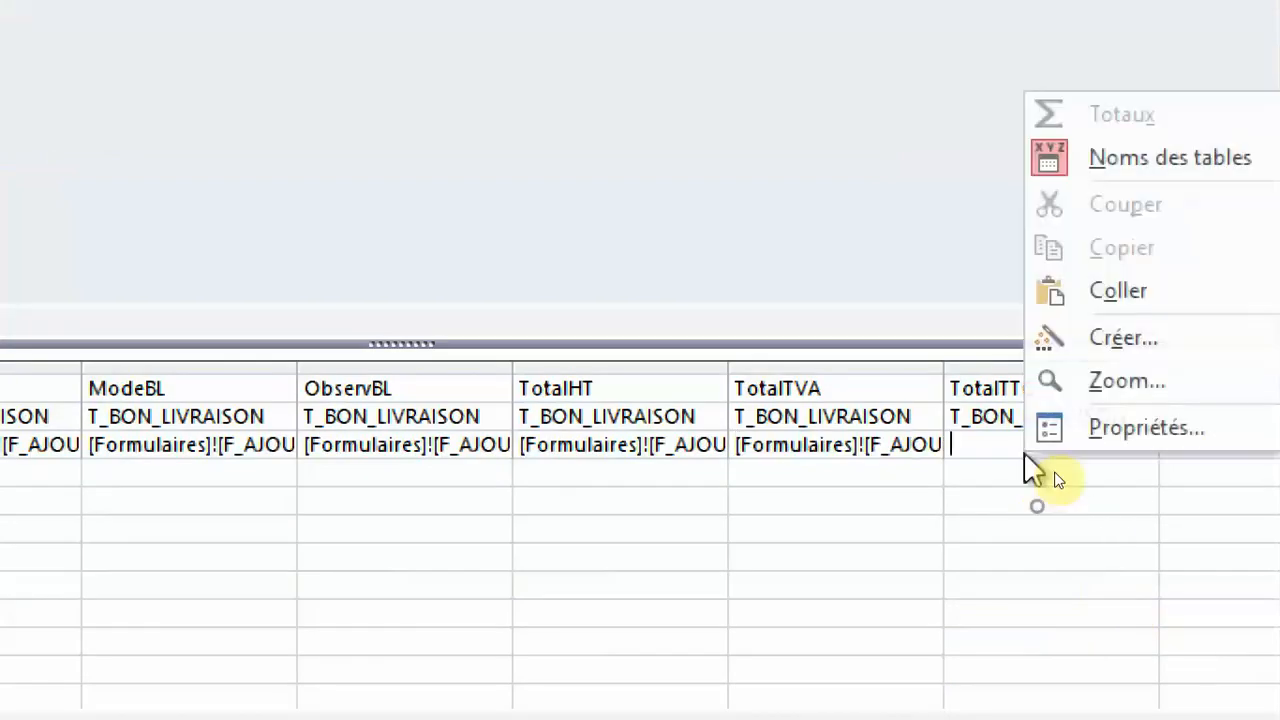
left_click(1066, 337)
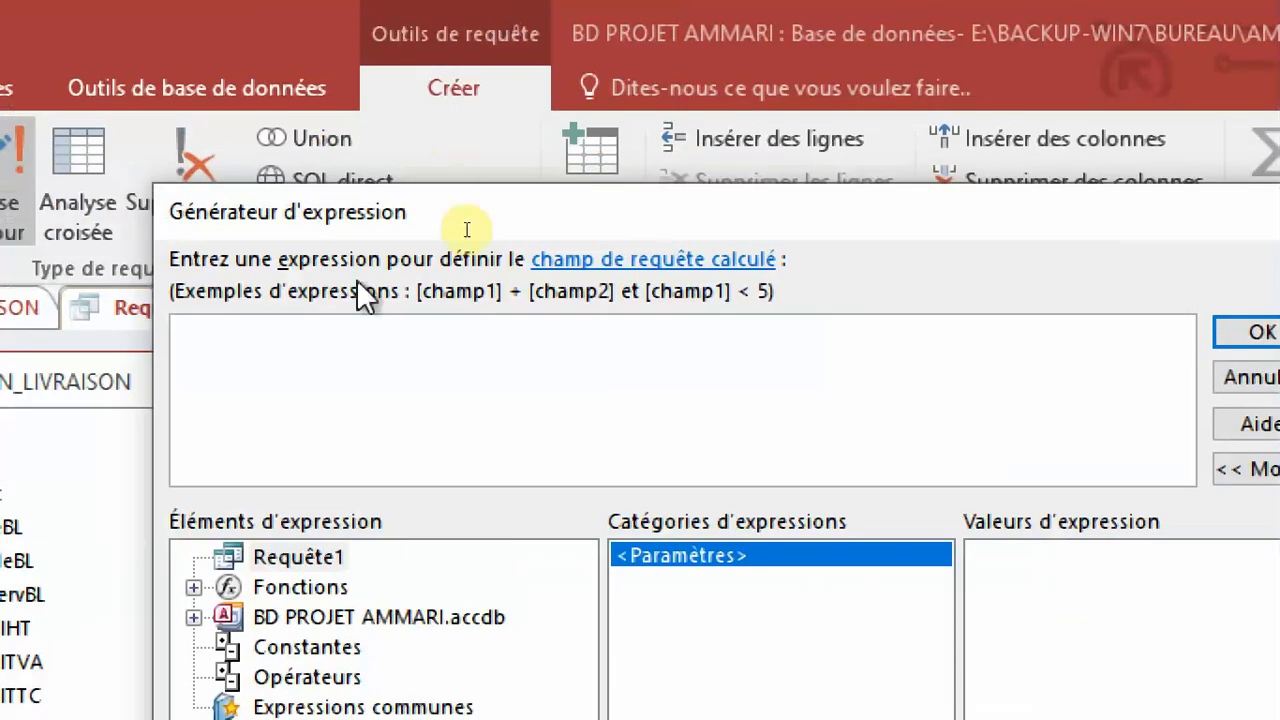
type("Formulaires![F_AJOUT_BON_LIVRAISON]![txtidClt]")
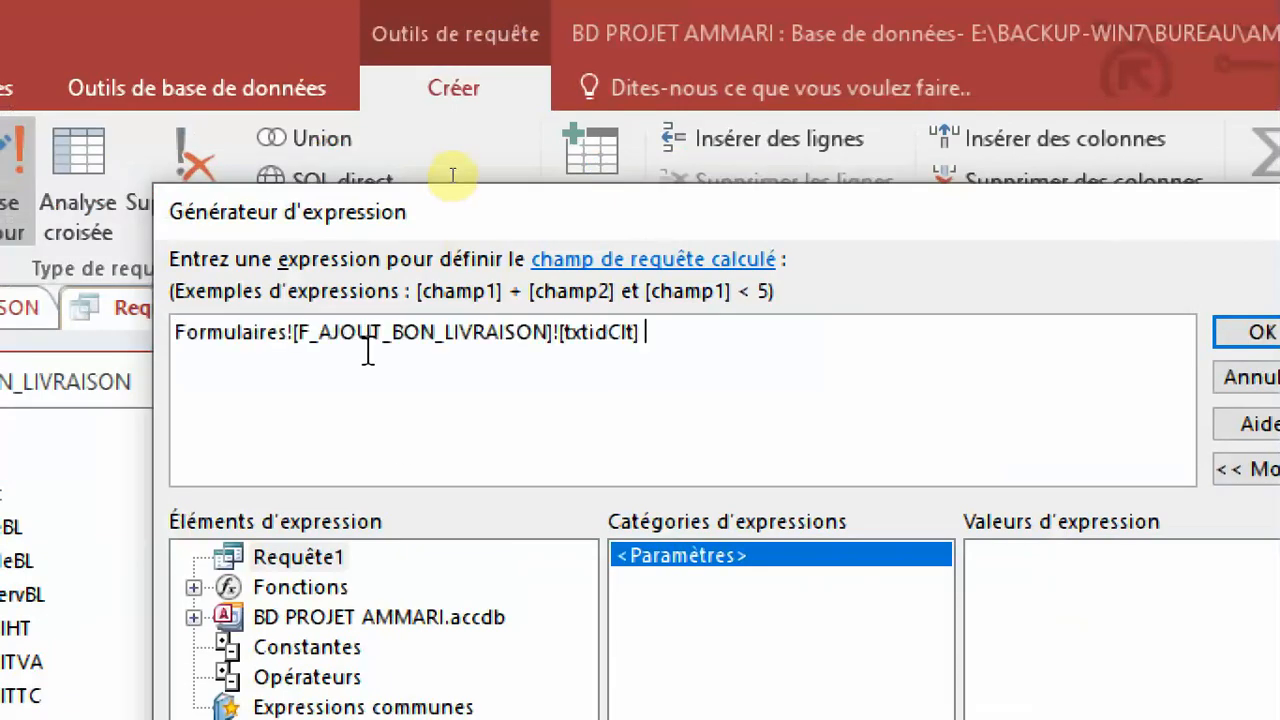
key("BackSpace")
key("BackSpace")
key("BackSpace")
key("BackSpace")
key("BackSpace")
key("BackSpace")
key("BackSpace")
key("BackSpace")
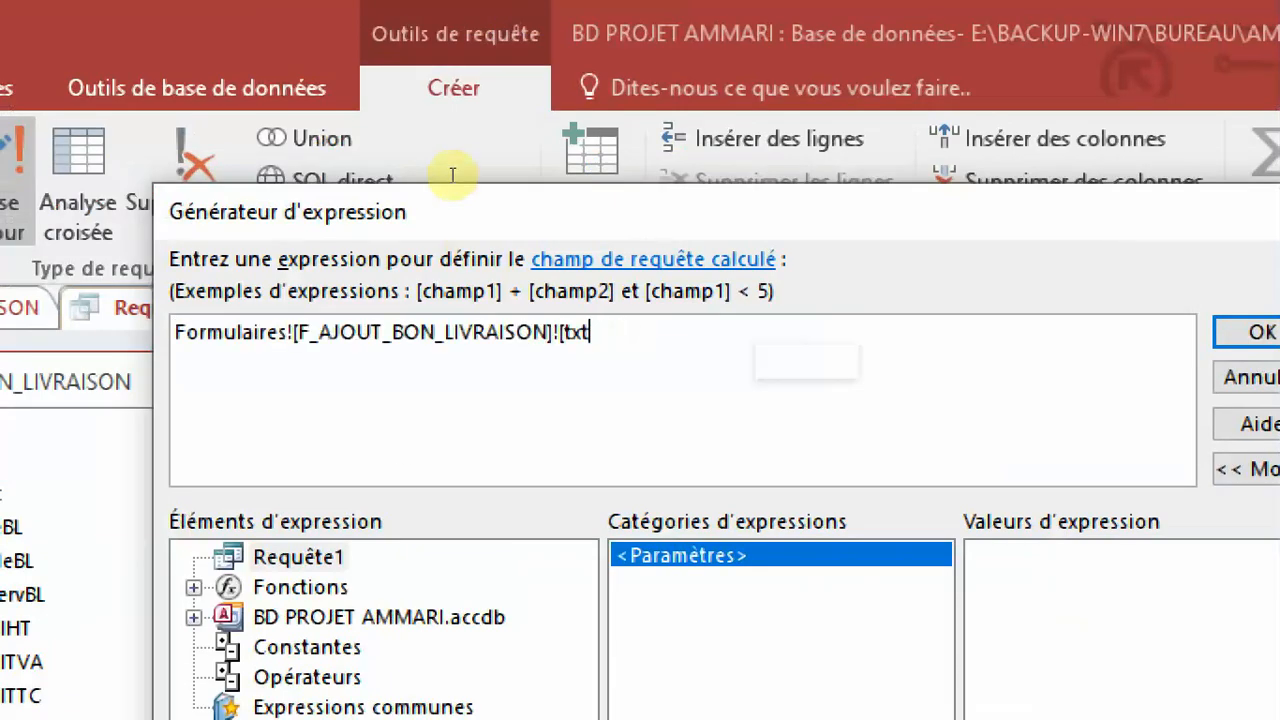
type("ot")
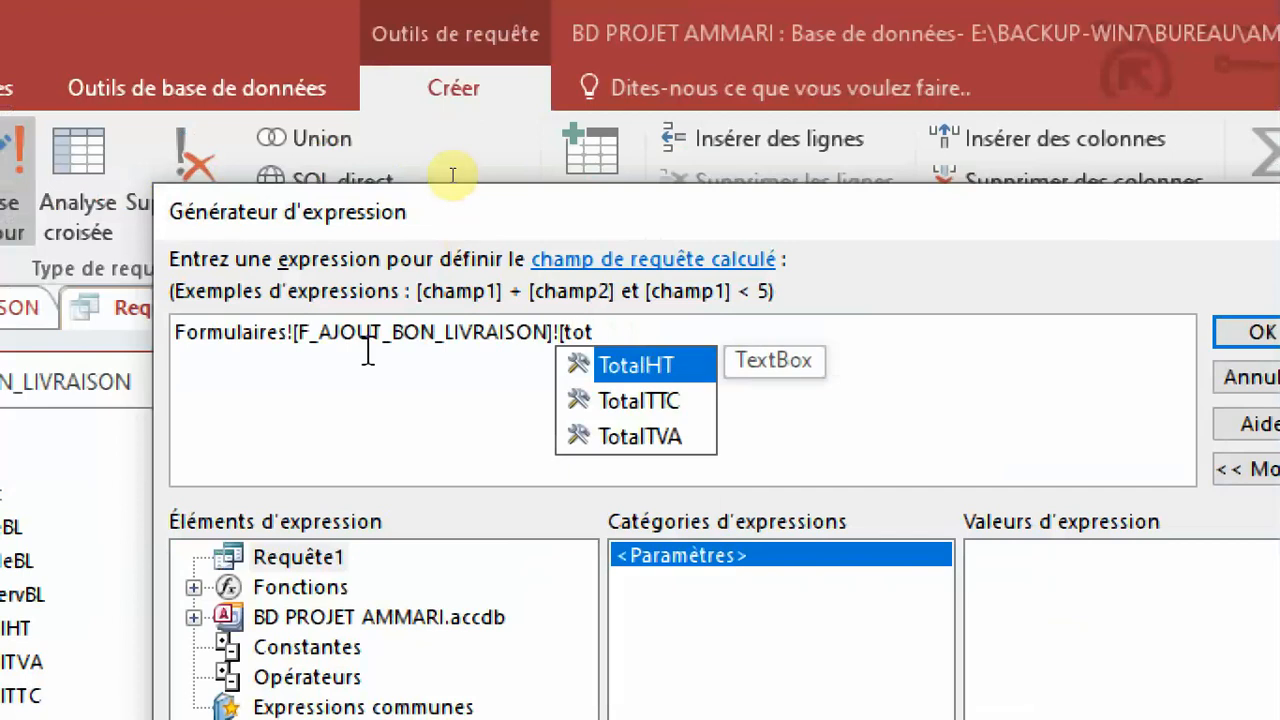
key("Down")
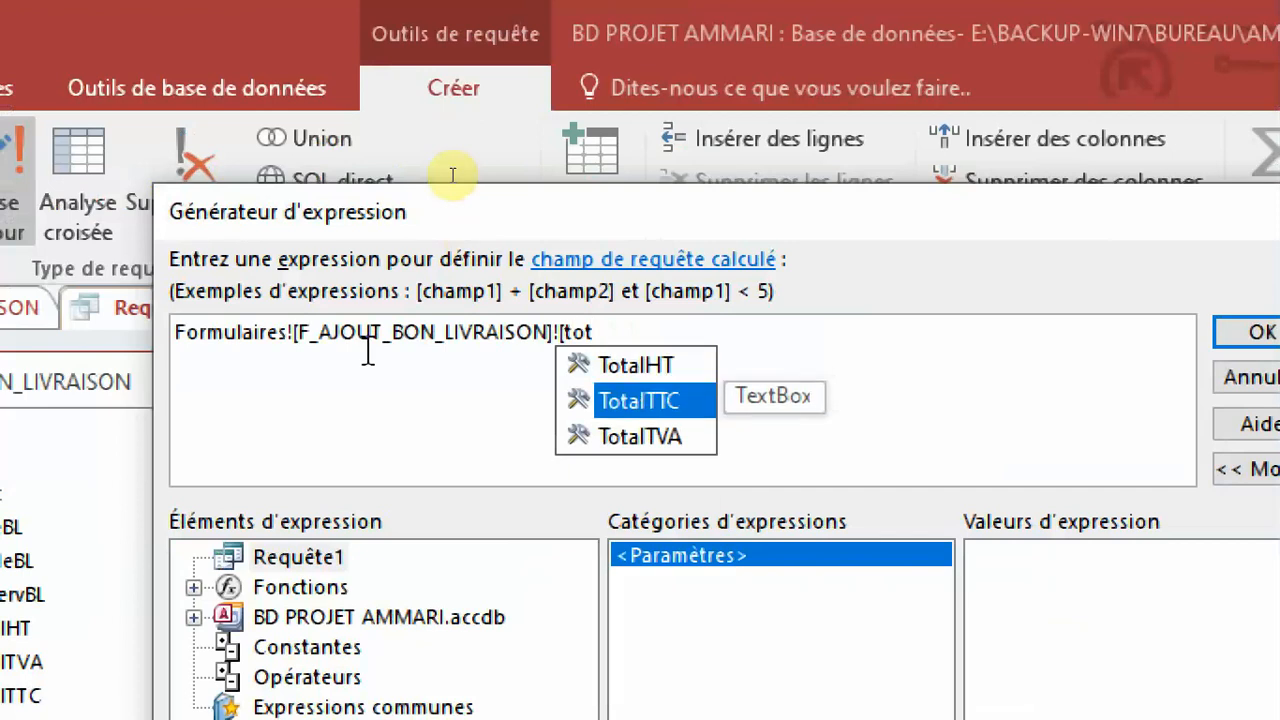
key("Return")
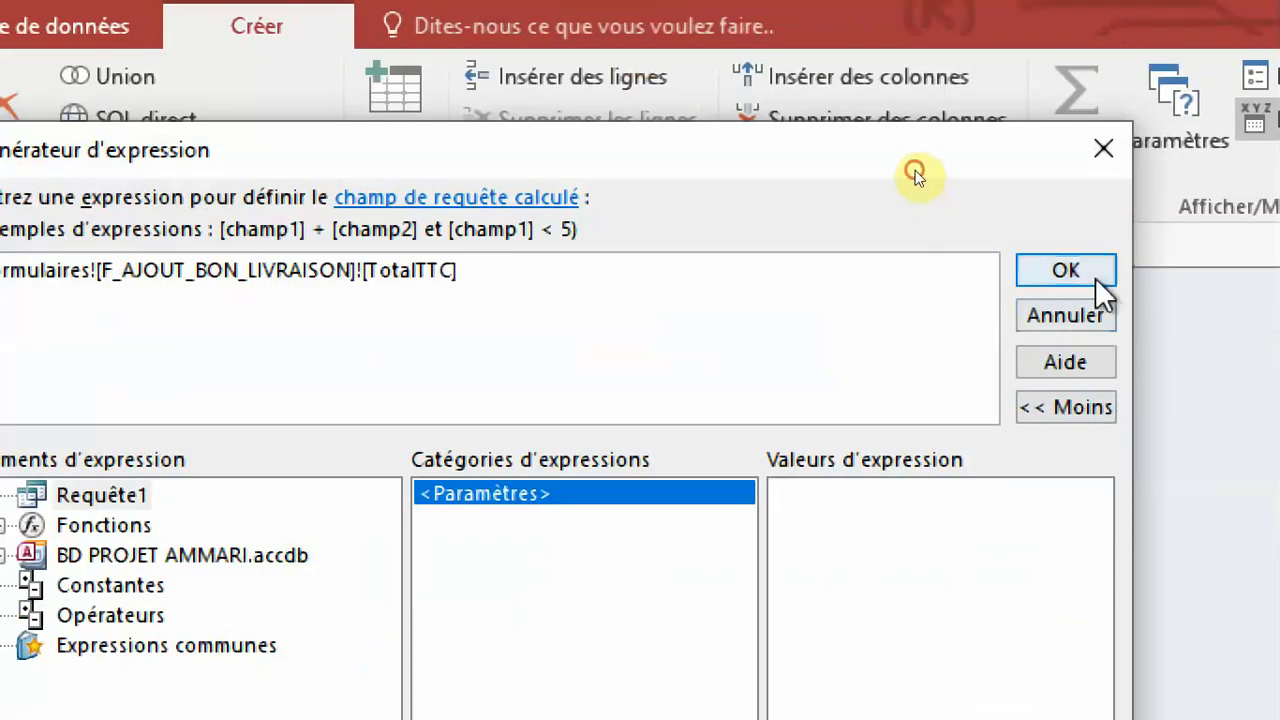
left_click(1250, 332)
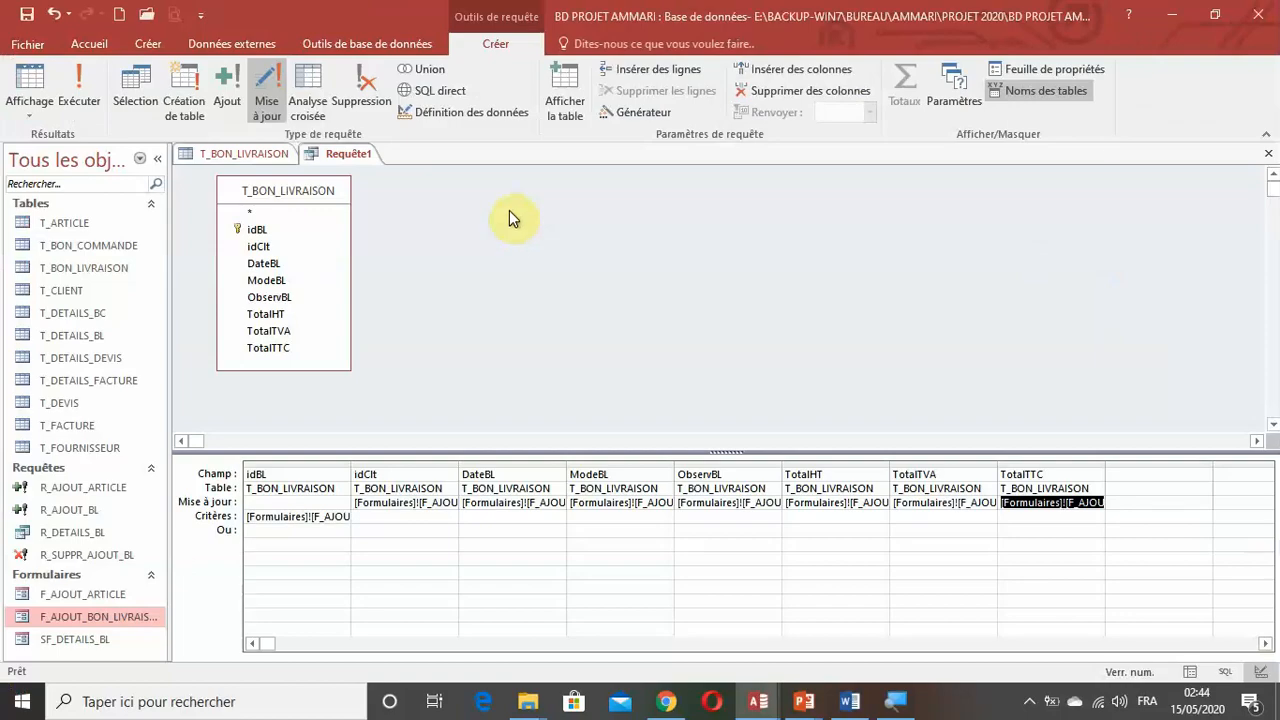
Save the update query as R_UPDATE_AJOUT_BL and close it.
left_click(27, 14)
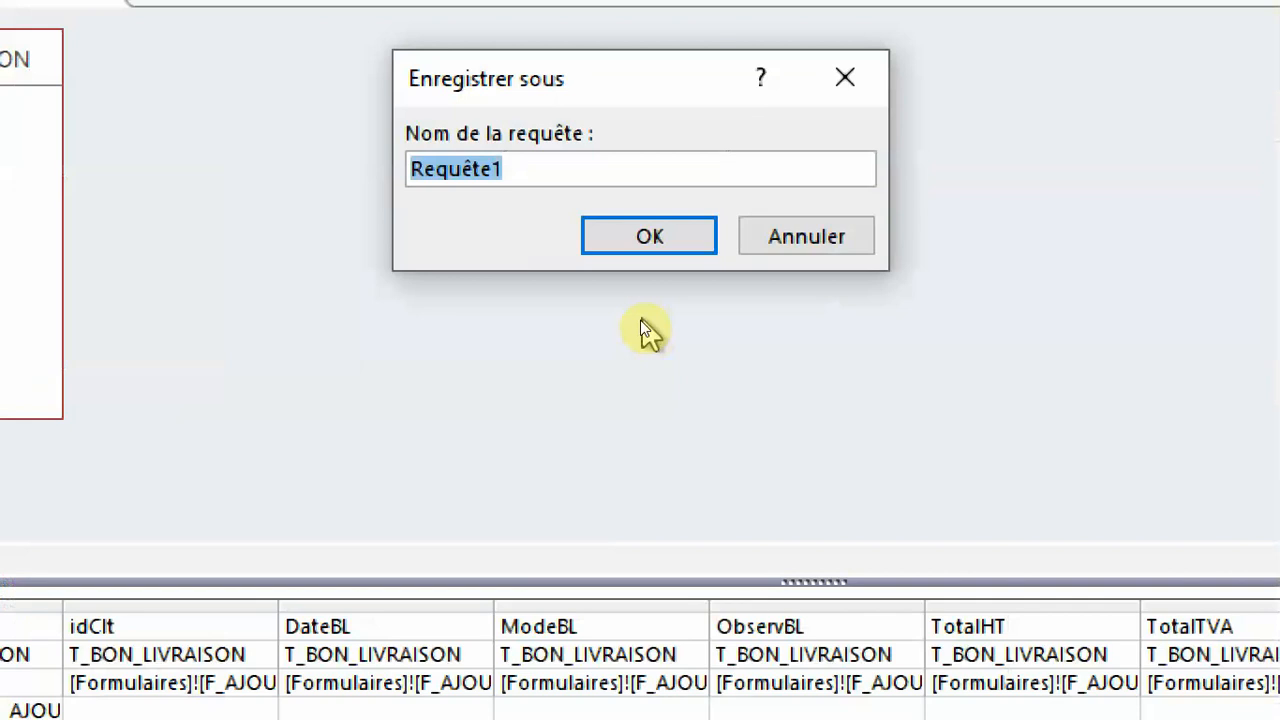
type("R")
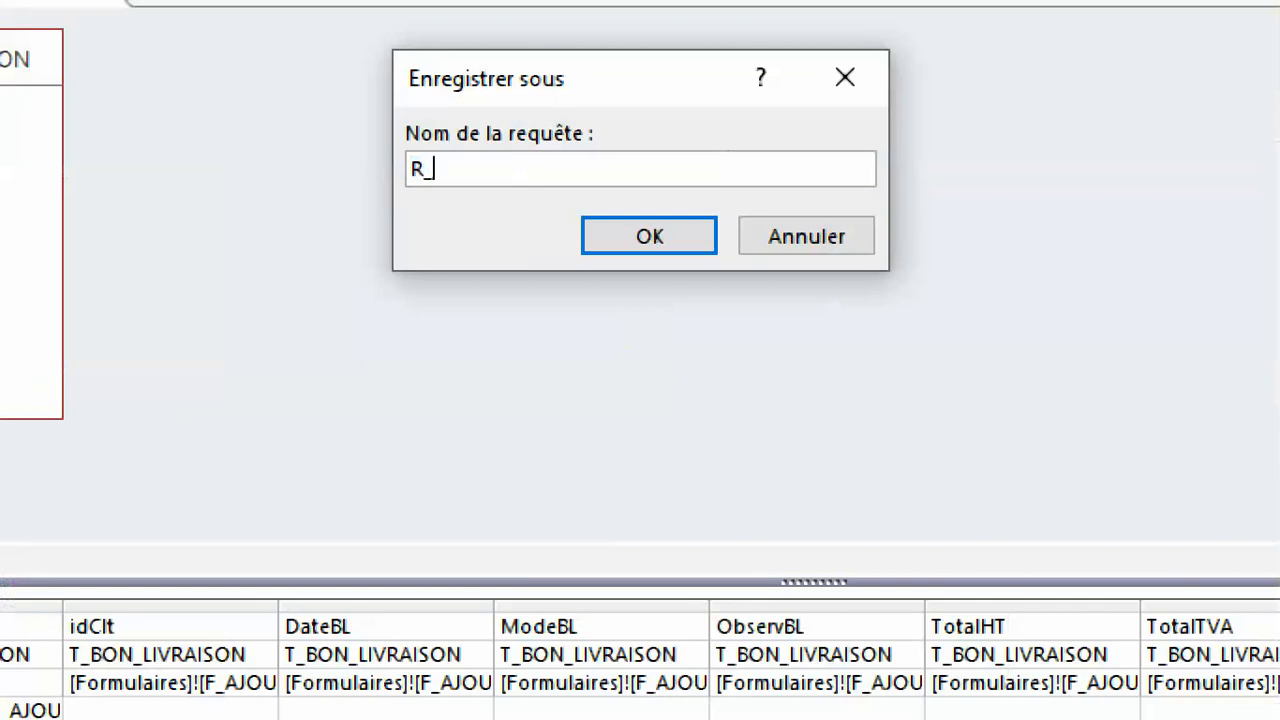
type("_UPDATRE")
key("BackSpace")
type("E_AJOUT")
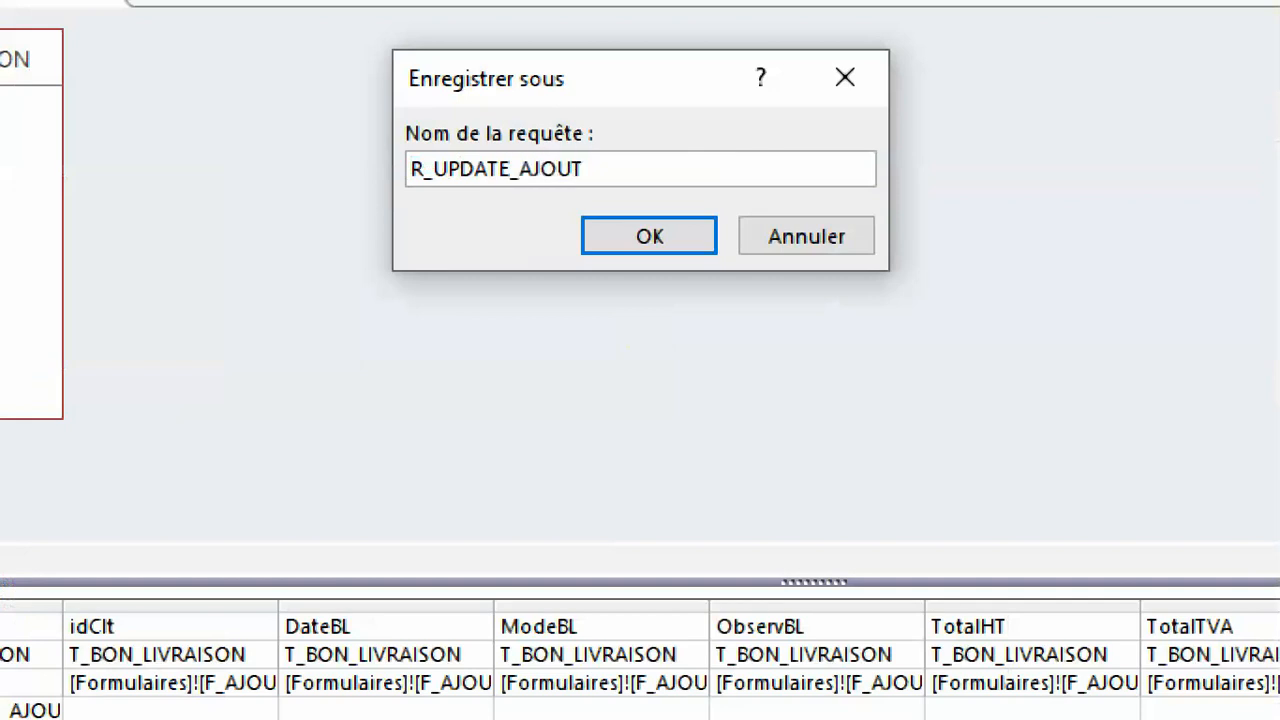
type("_BL")
left_click(606, 244)
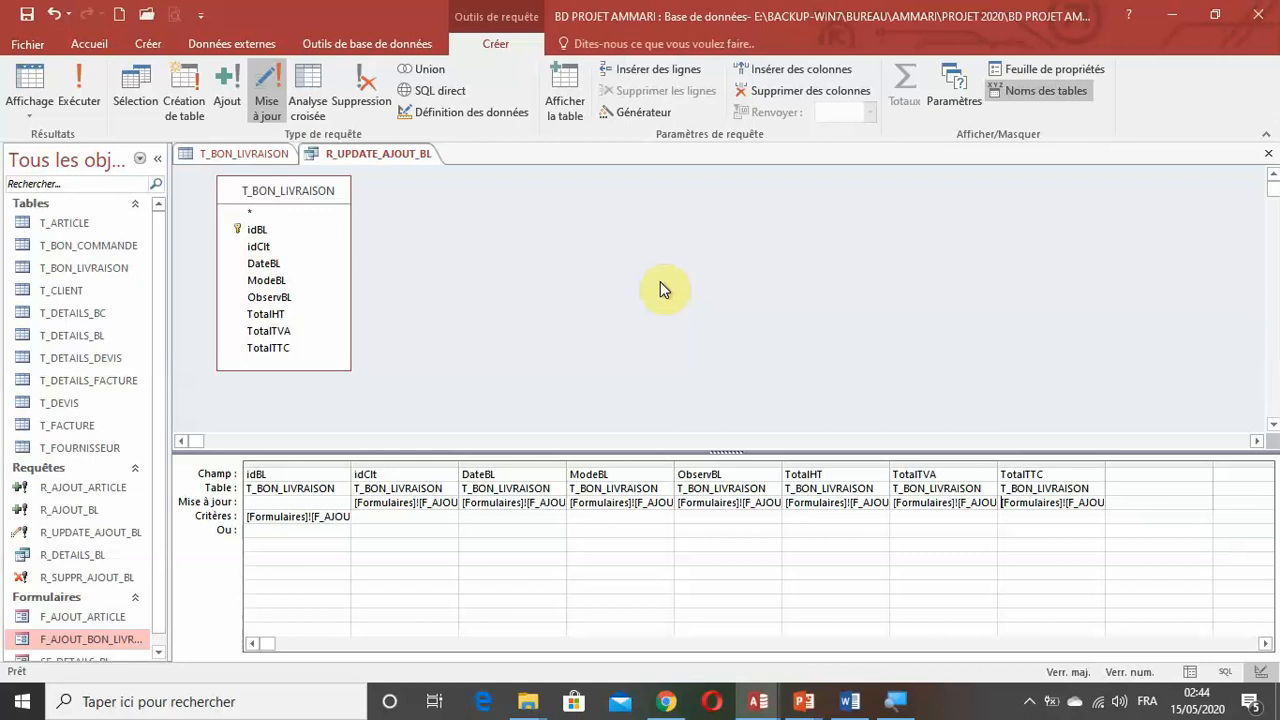
key("ctrl+w")
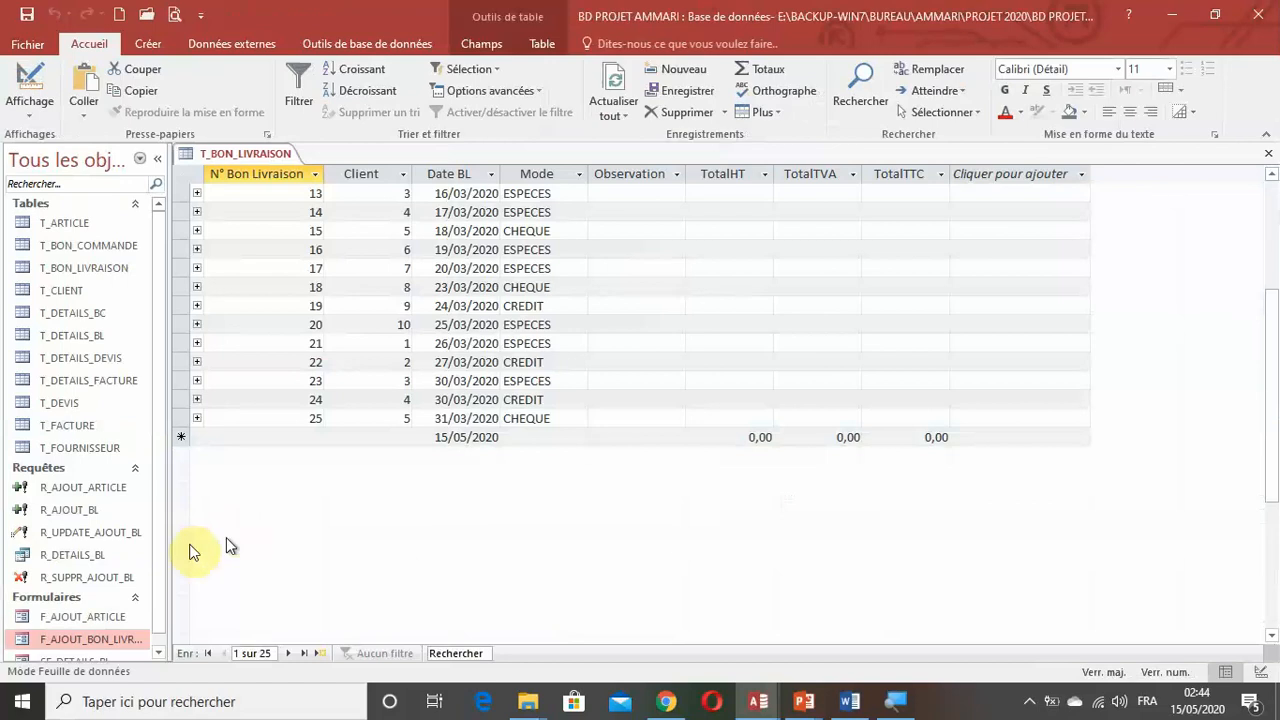
Open the F_AJOUT_BON_LIVRAISON form in design view and display the properties of its Valider button.
scroll(118, 628, "down", 1)
right_click(77, 640)
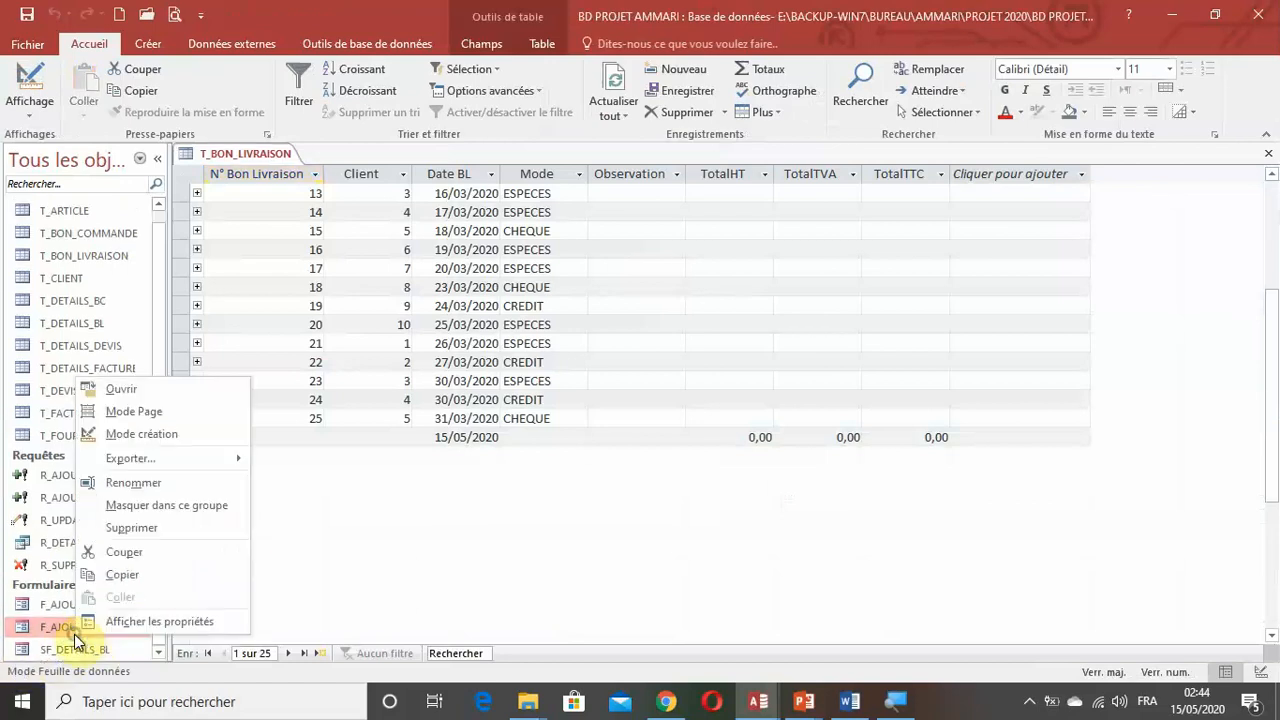
left_click(161, 436)
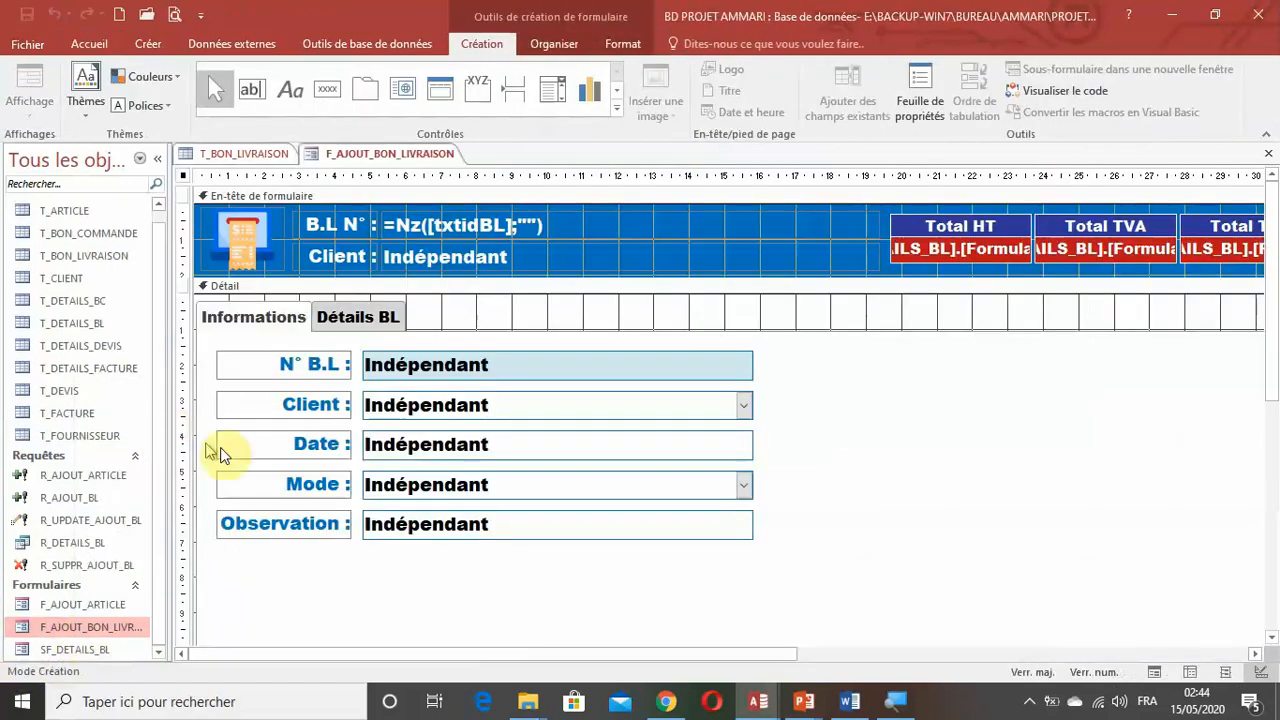
left_click(730, 515)
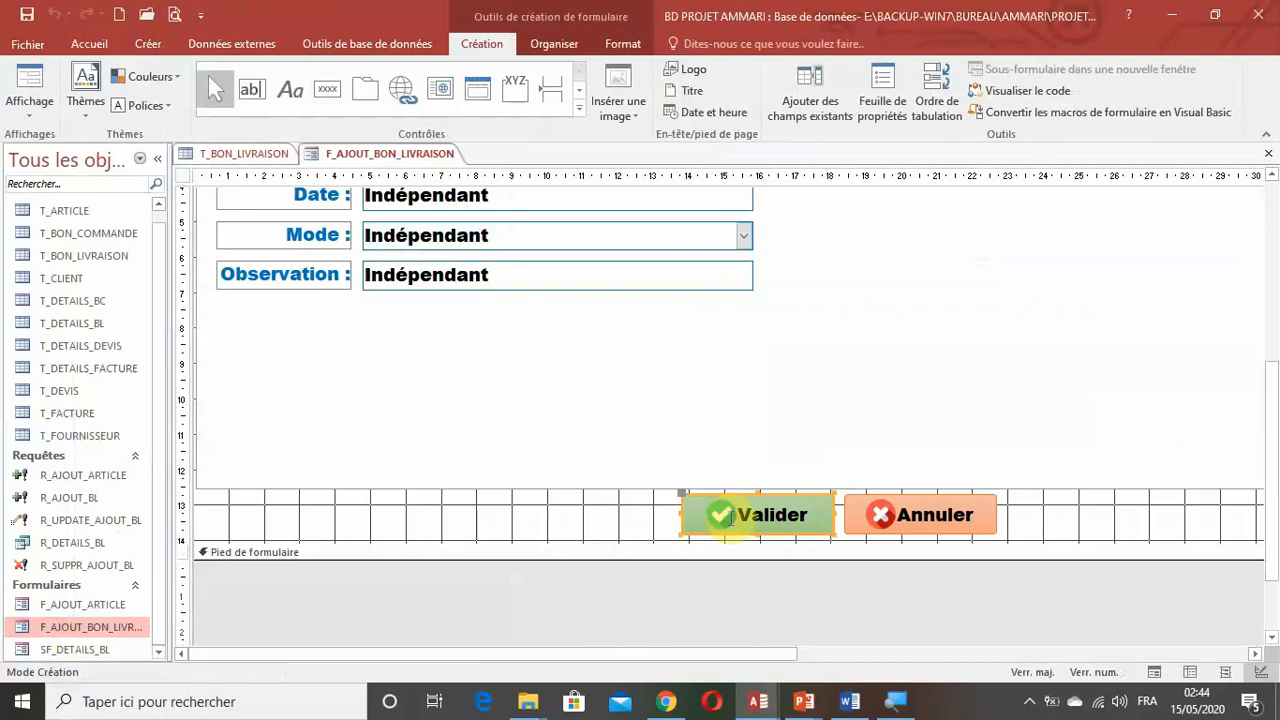
double_click(730, 515)
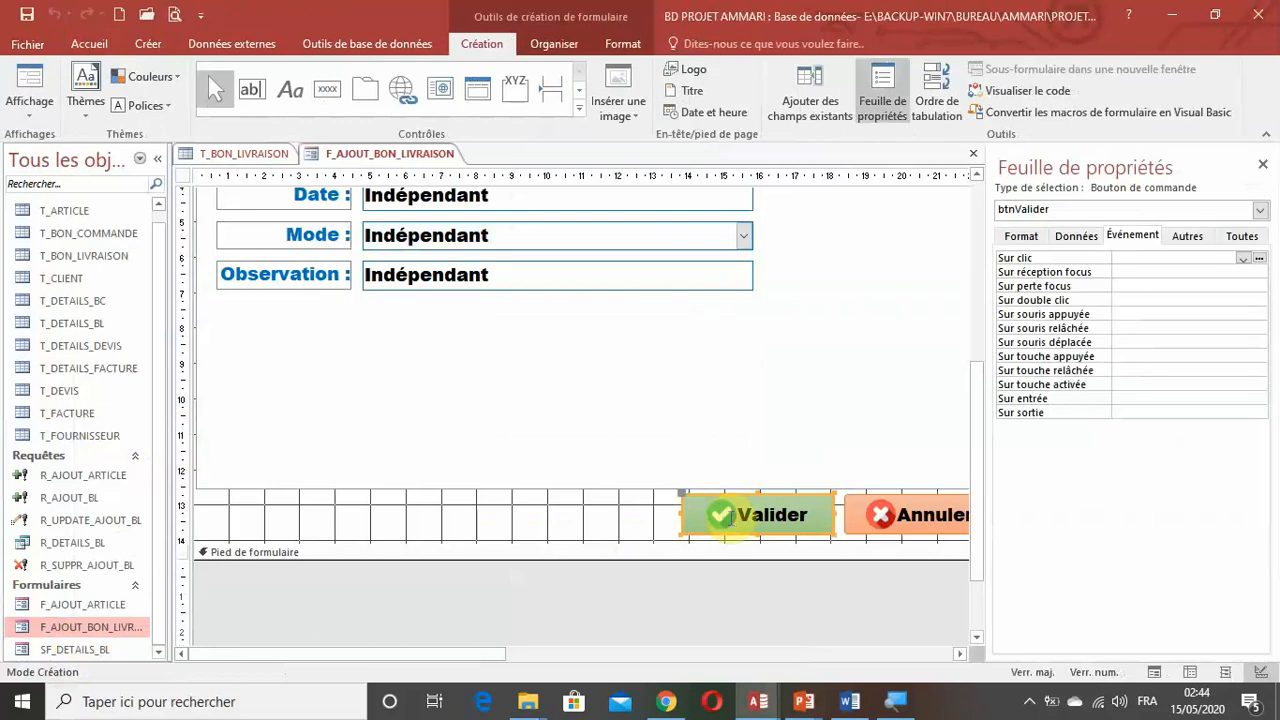
Start a macro for the Valider button's Sur clic event with the Macro Builder and show all available actions.
left_click(1102, 260)
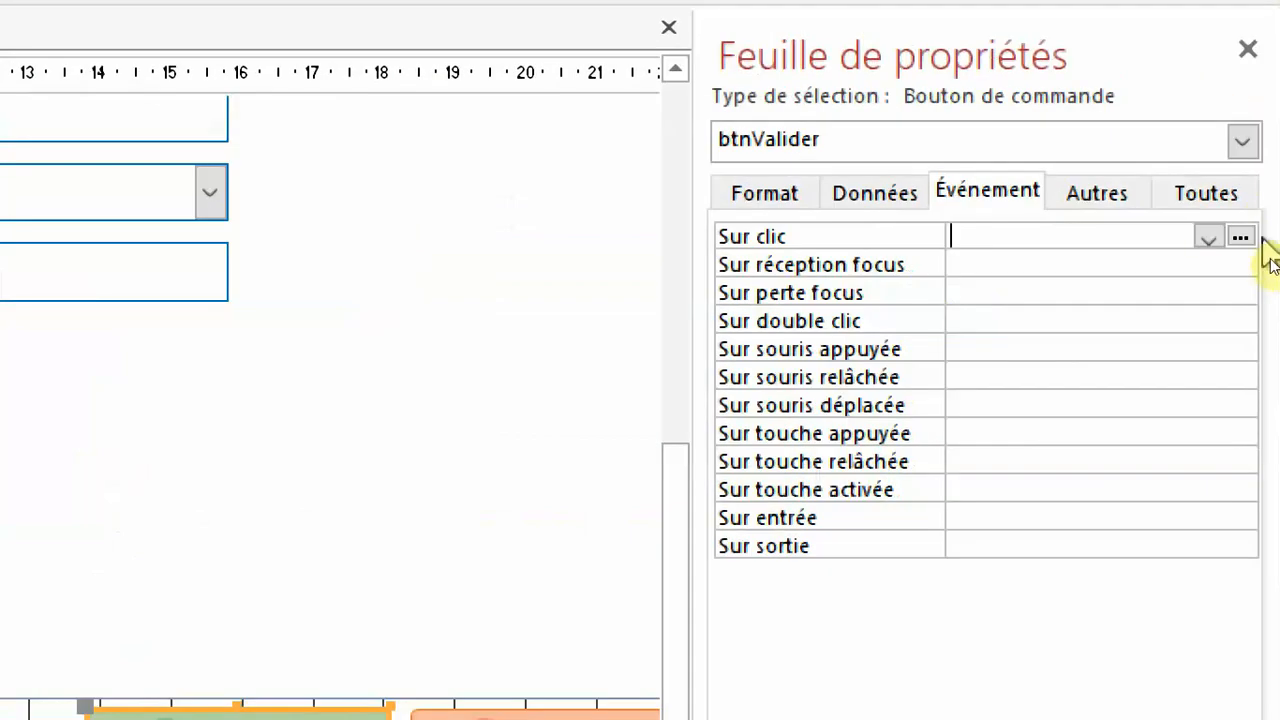
left_click(1240, 238)
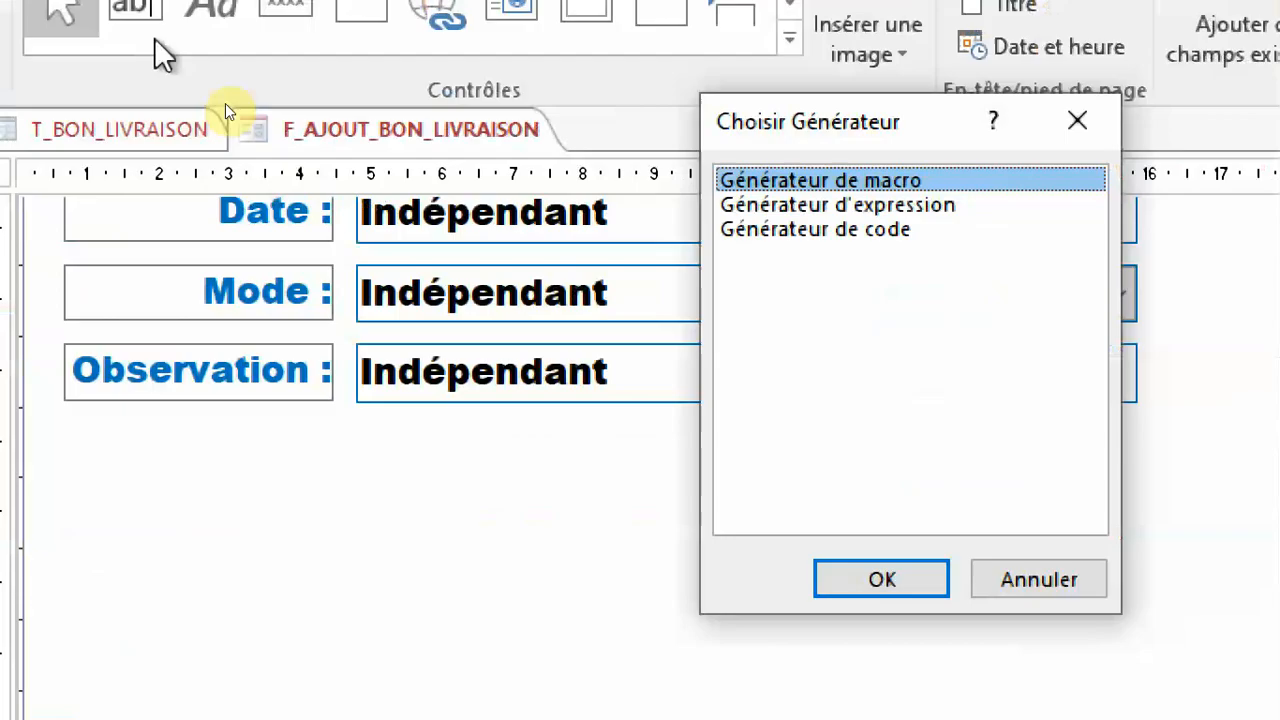
left_click(20, 478)
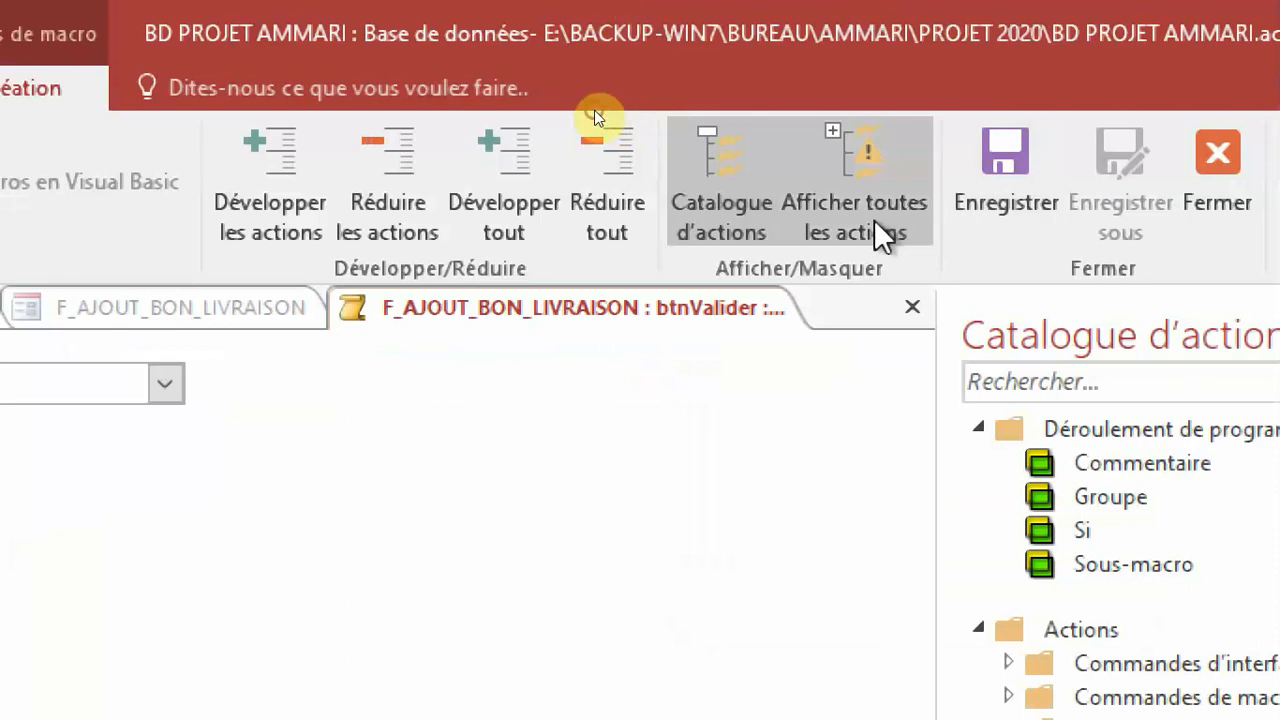
left_click(874, 219)
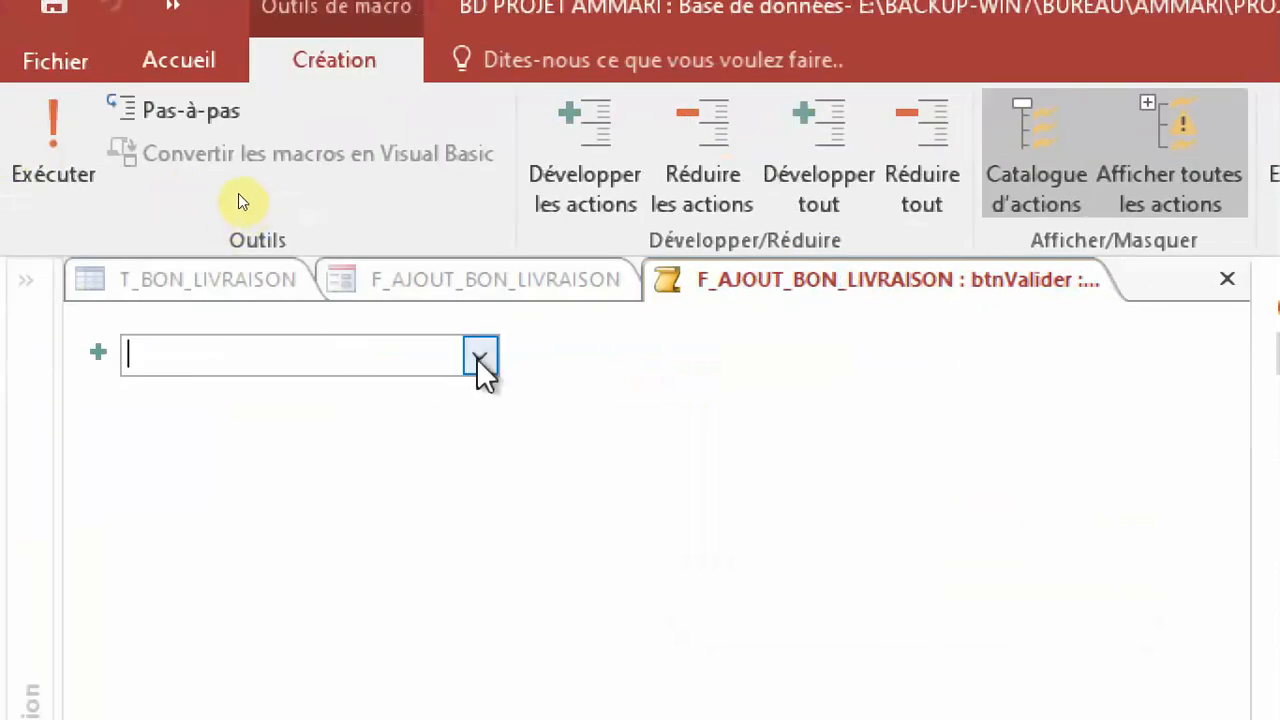
Add a Si block to the macro with the condition [txtidClt]<>"".
left_click(478, 357)
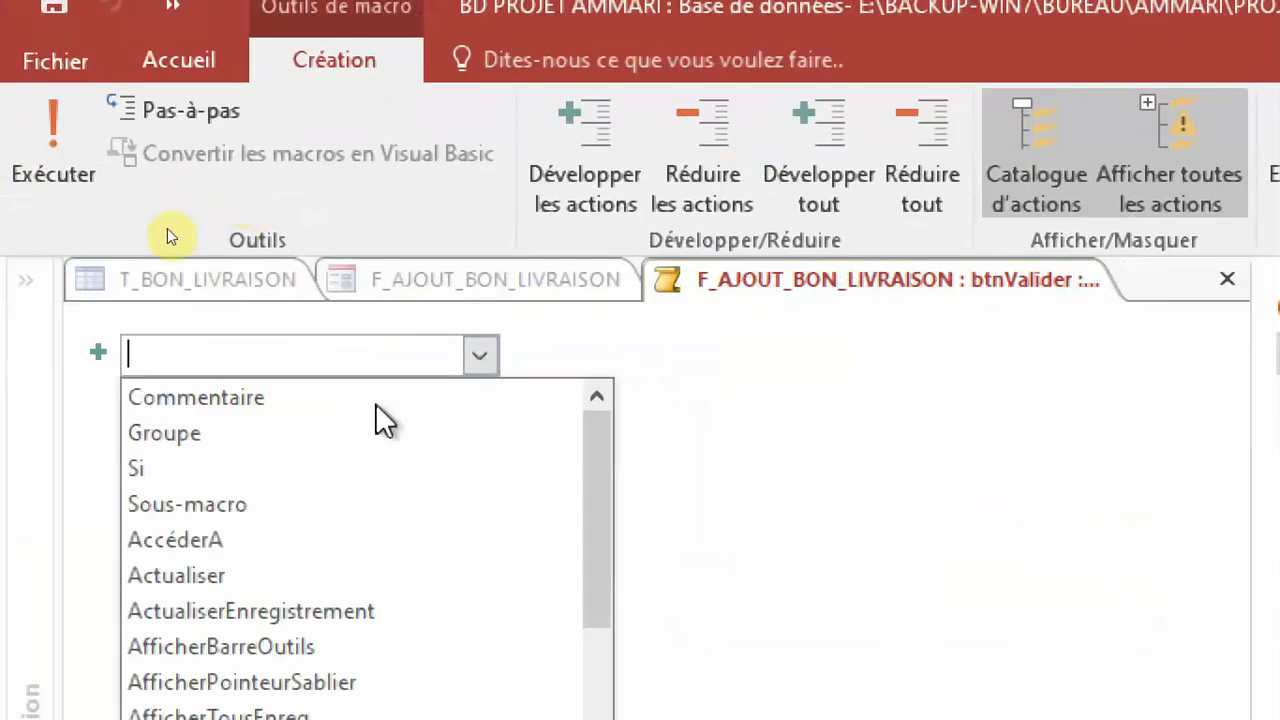
left_click(295, 476)
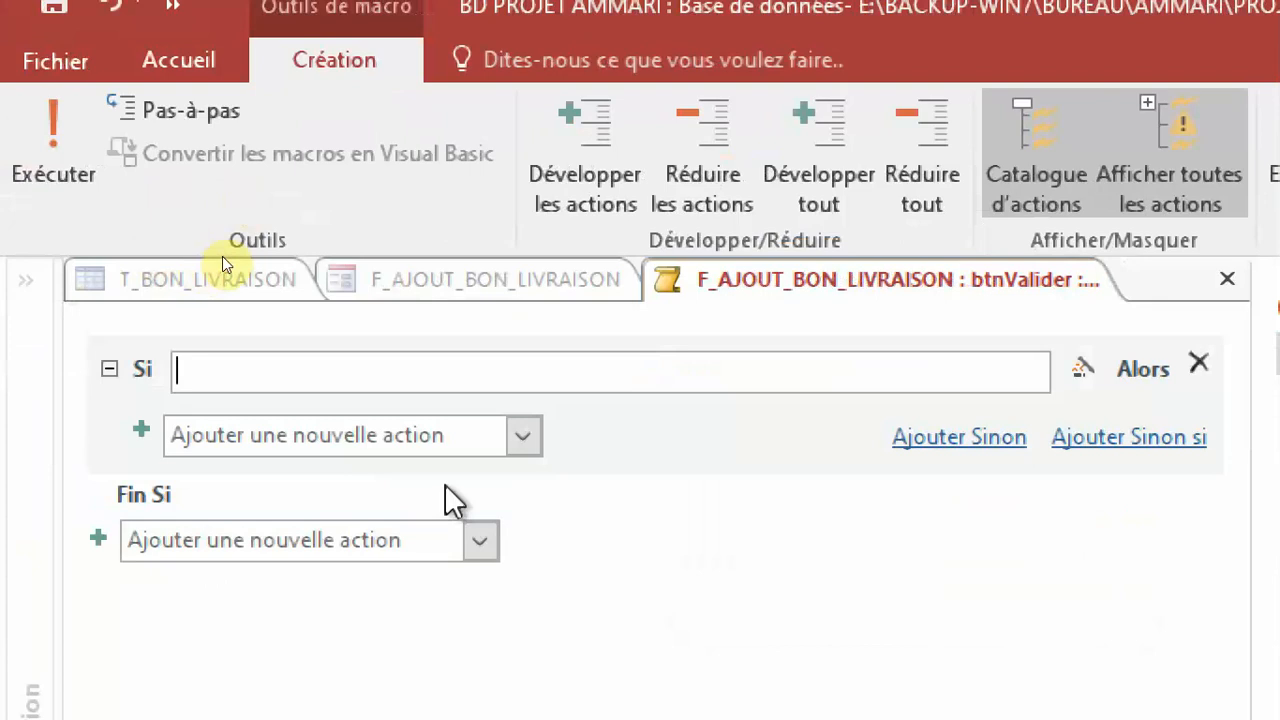
type("TXT")
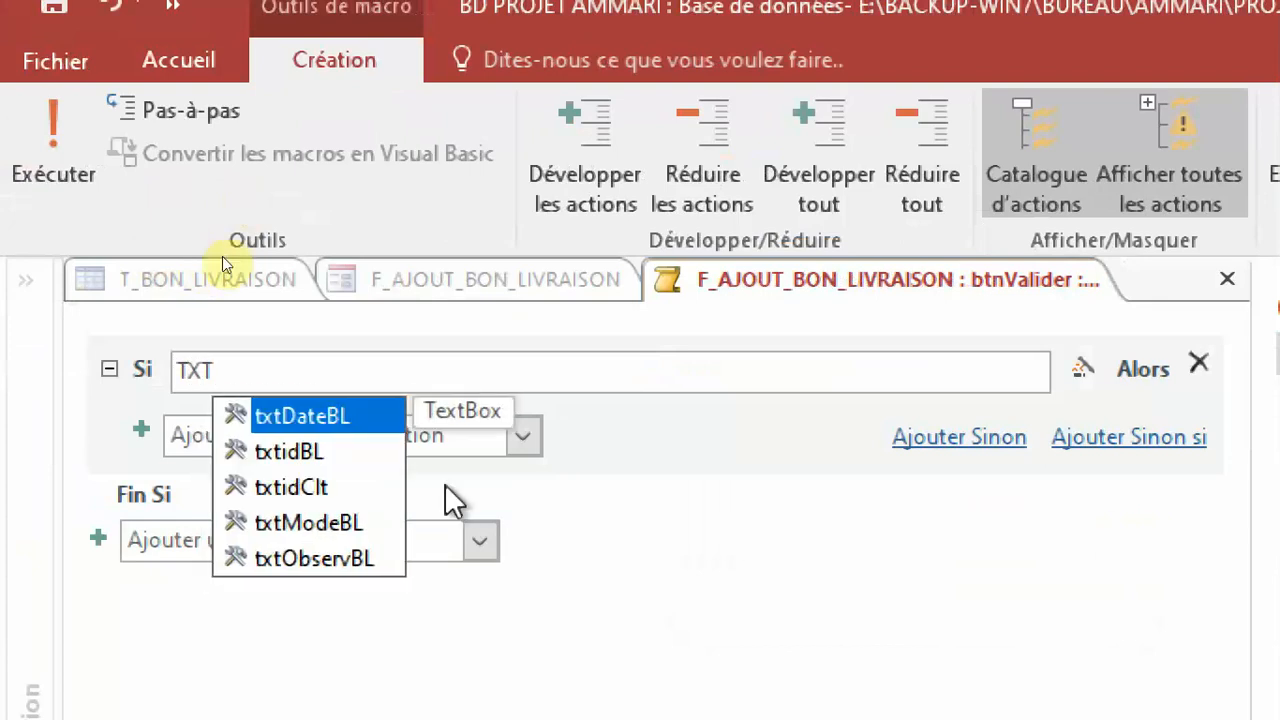
double_click(342, 493)
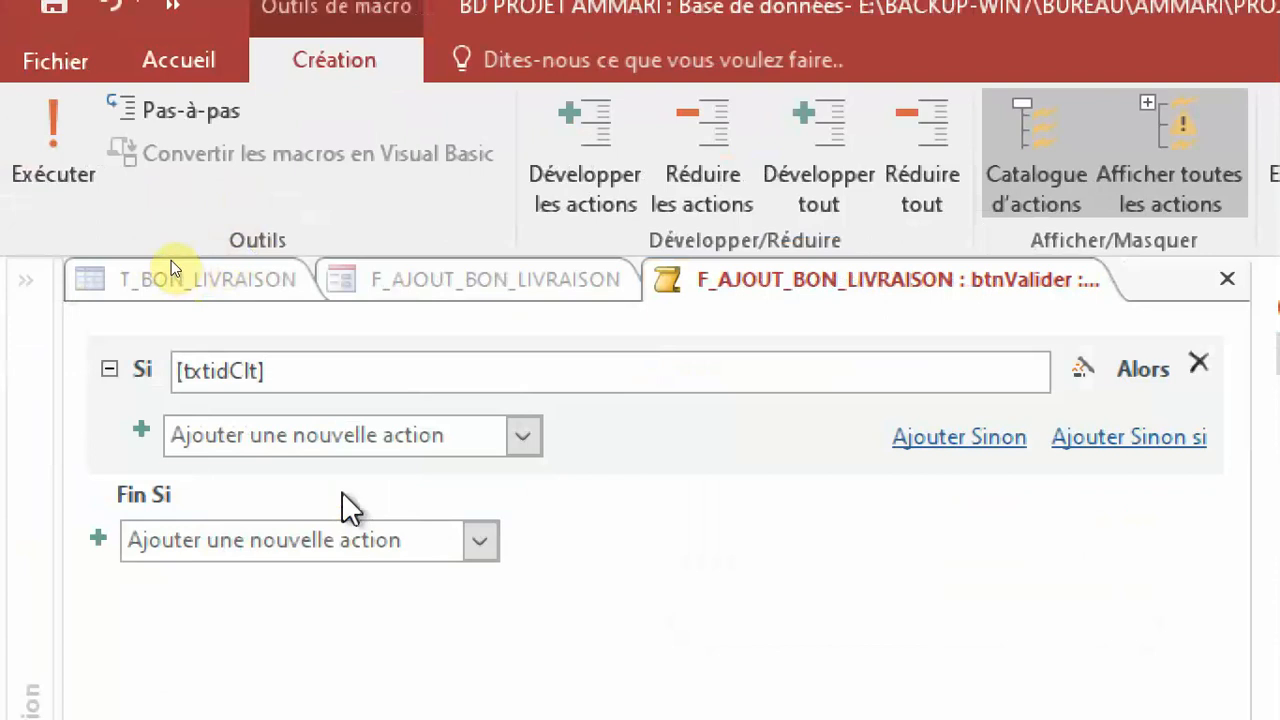
type("<")
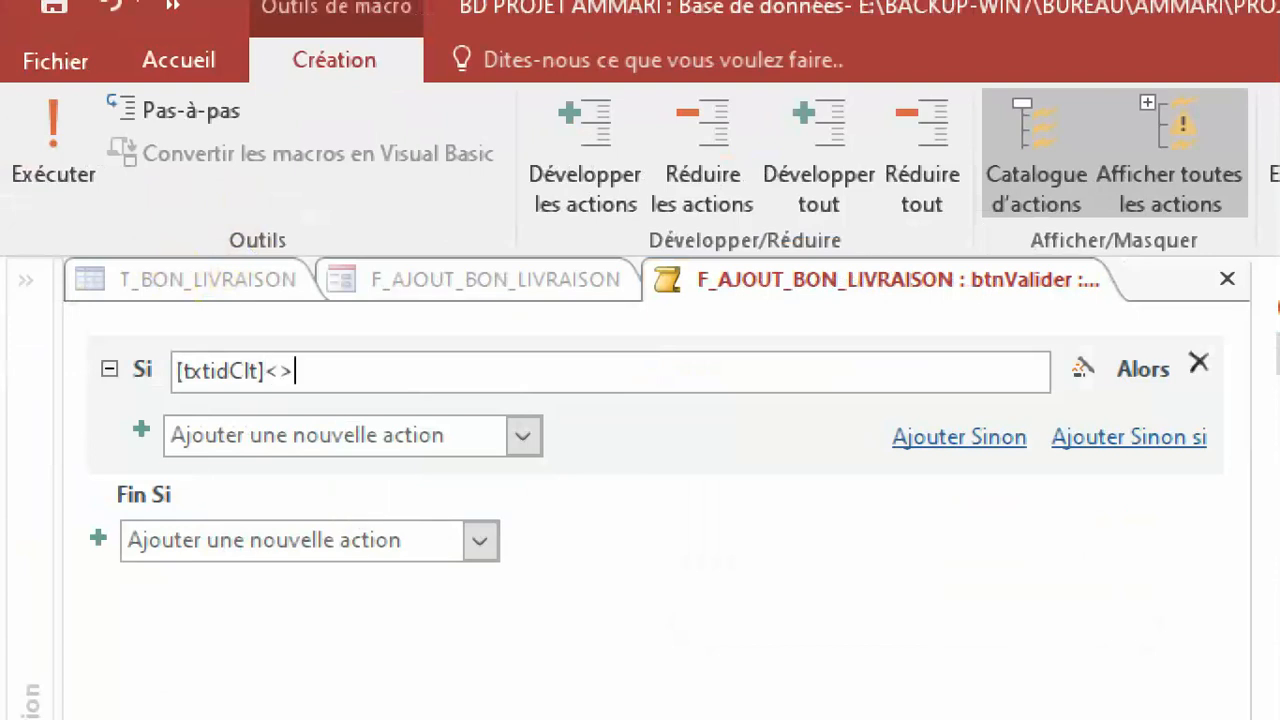
type(">\"\"")
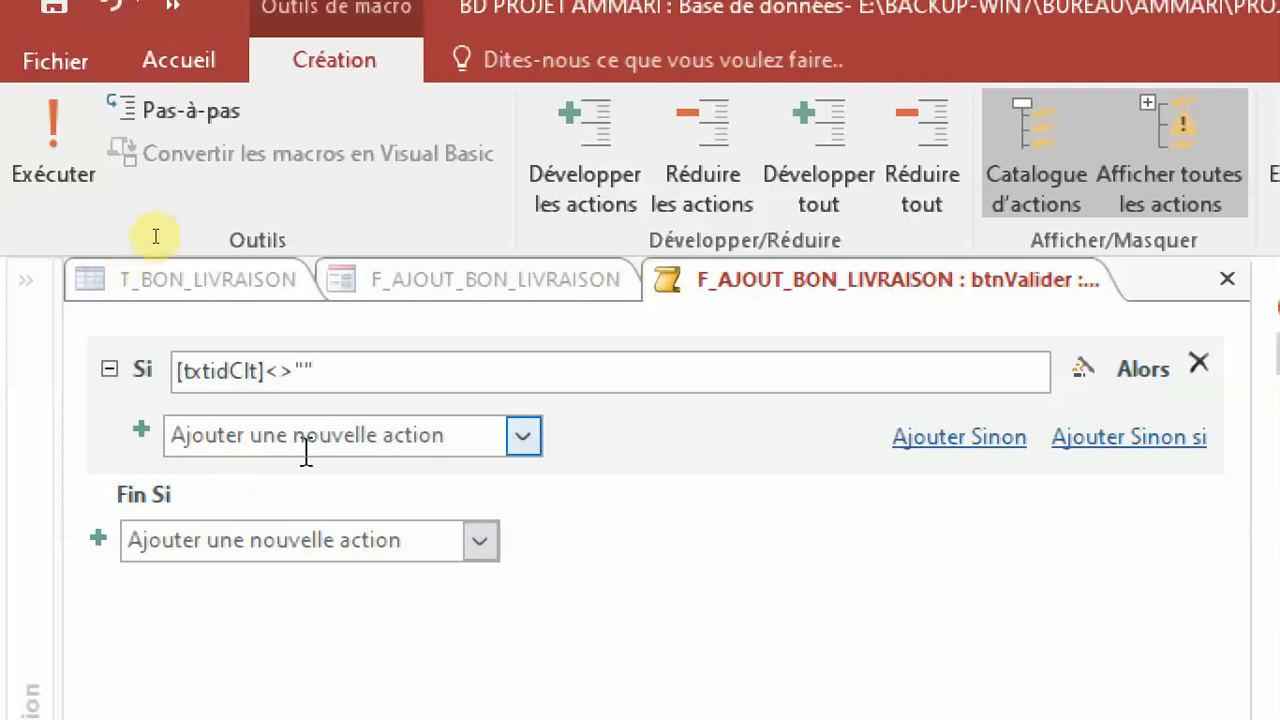
Add an Avertissements action inside the Si block with Avertissements actifs at Non.
left_click(527, 436)
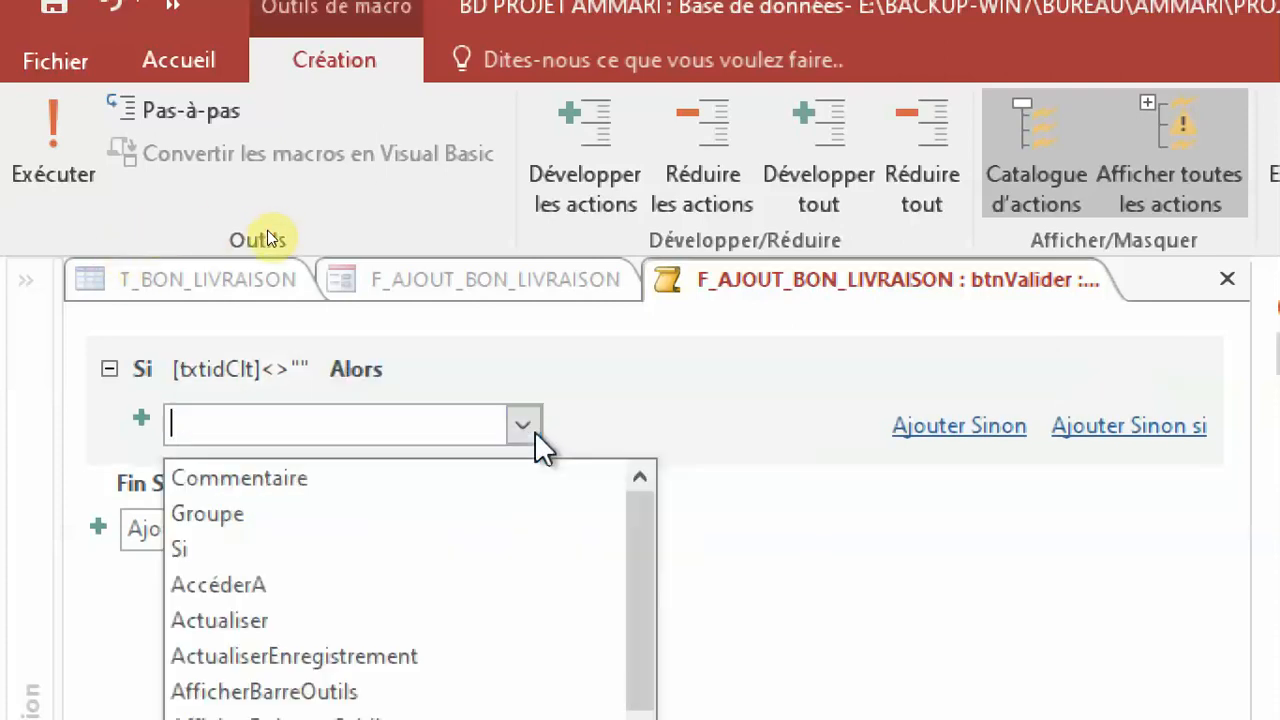
scroll(452, 600, "down", 1)
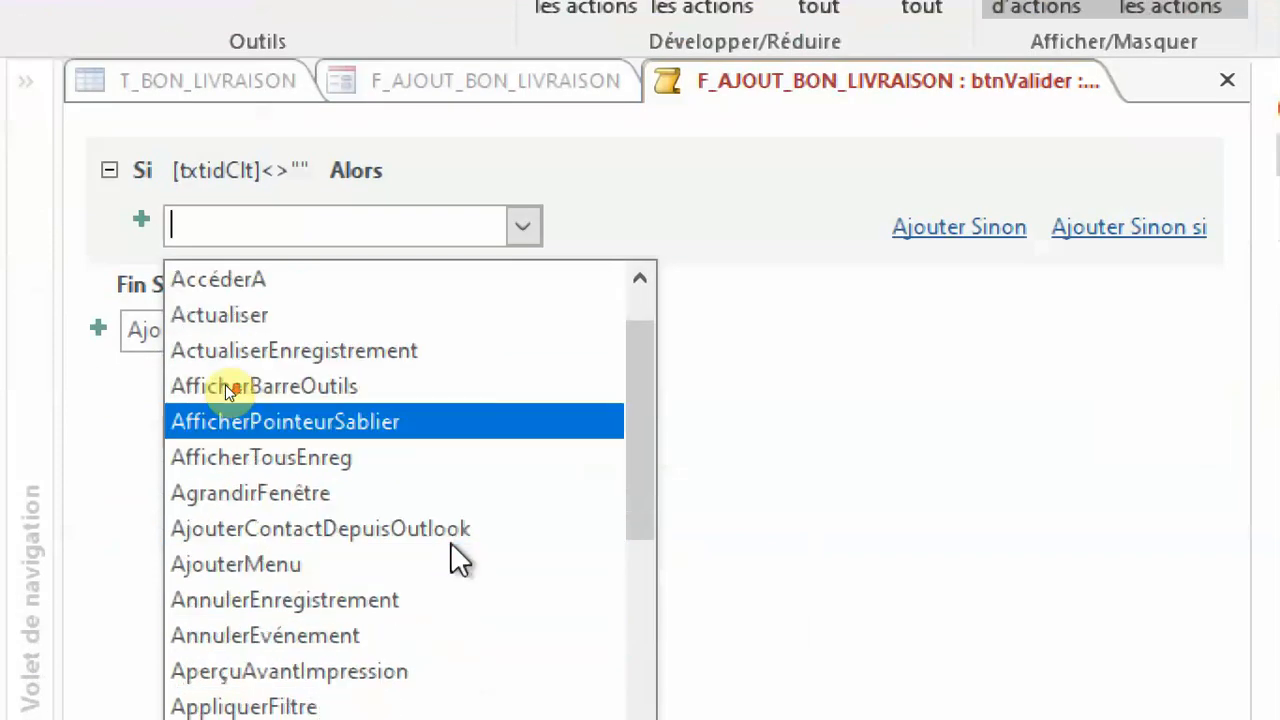
scroll(450, 543, "down", 4)
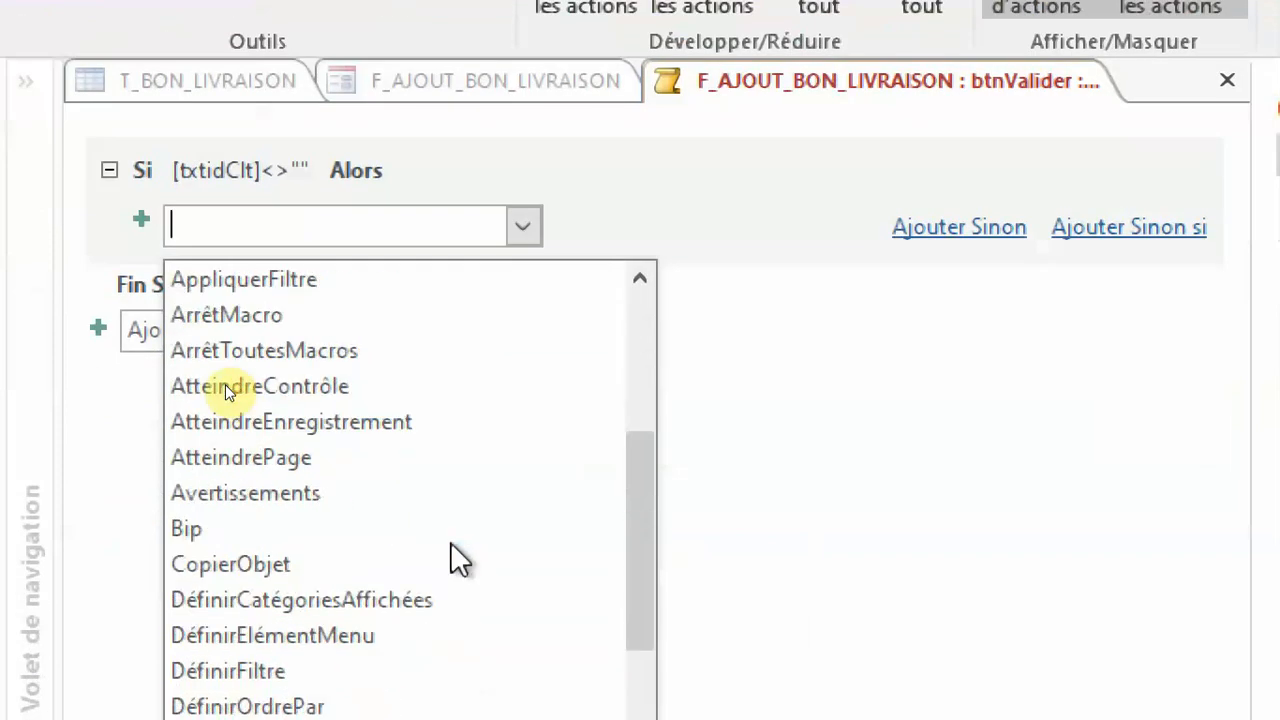
left_click(262, 492)
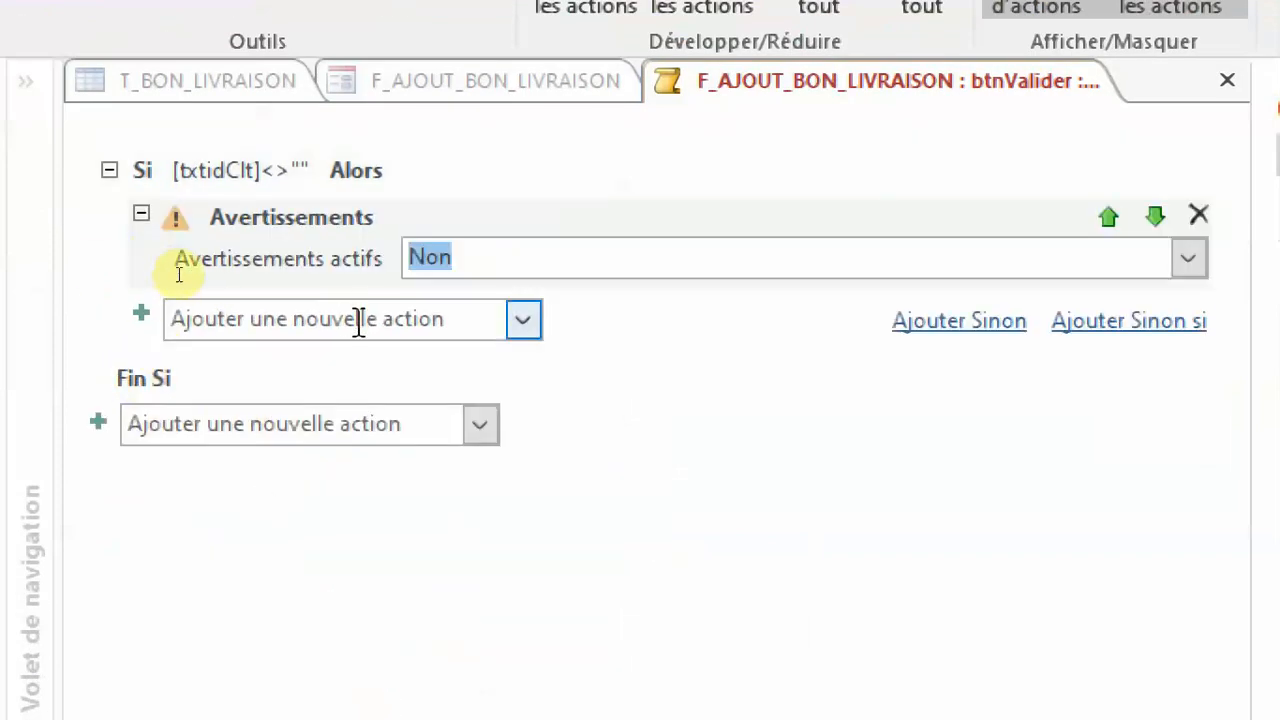
Add an OuvrirRequête action inside the Si block that runs the R_UPDATE_AJOUT_BL query.
left_click(302, 318)
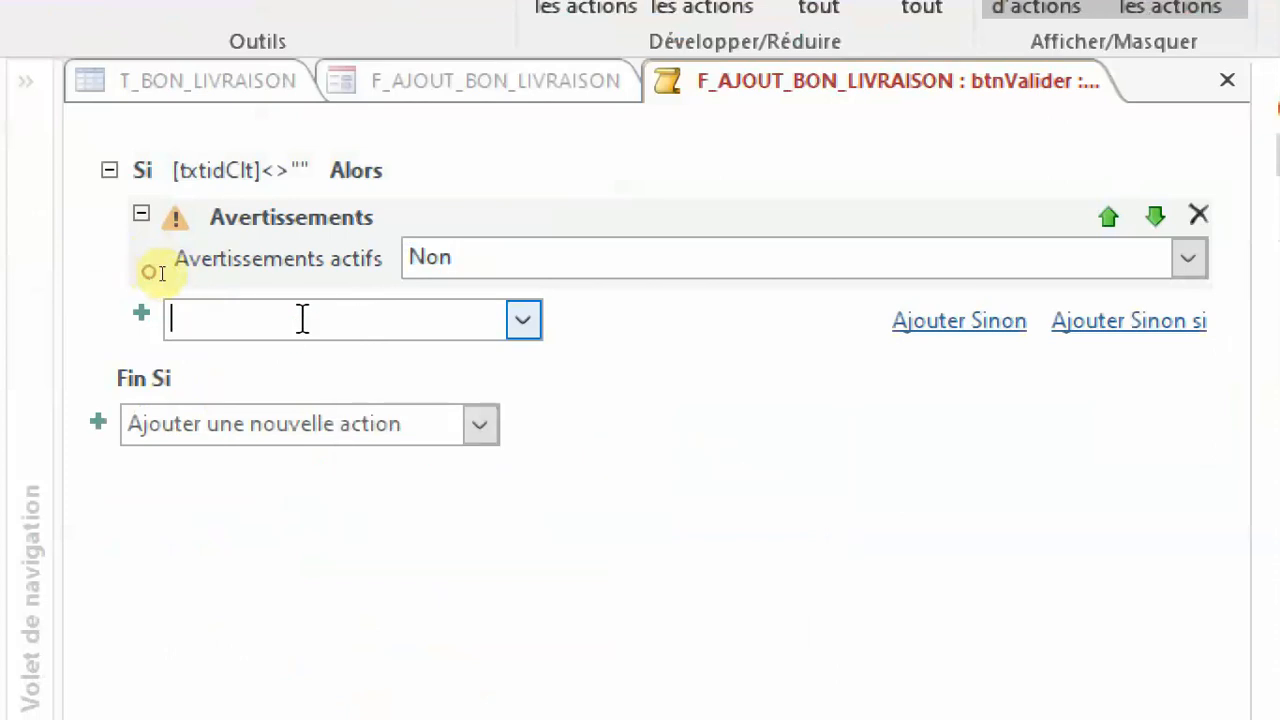
left_click(542, 320)
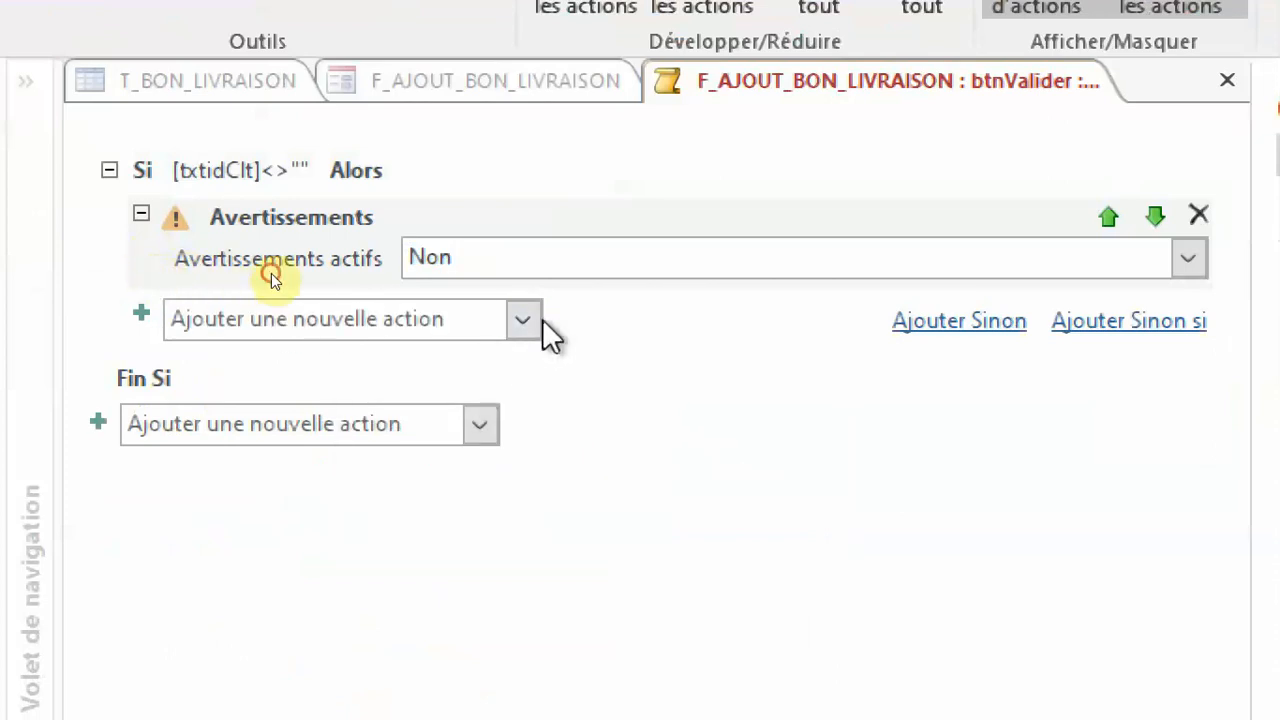
left_click(525, 314)
scroll(527, 498, "down", 5)
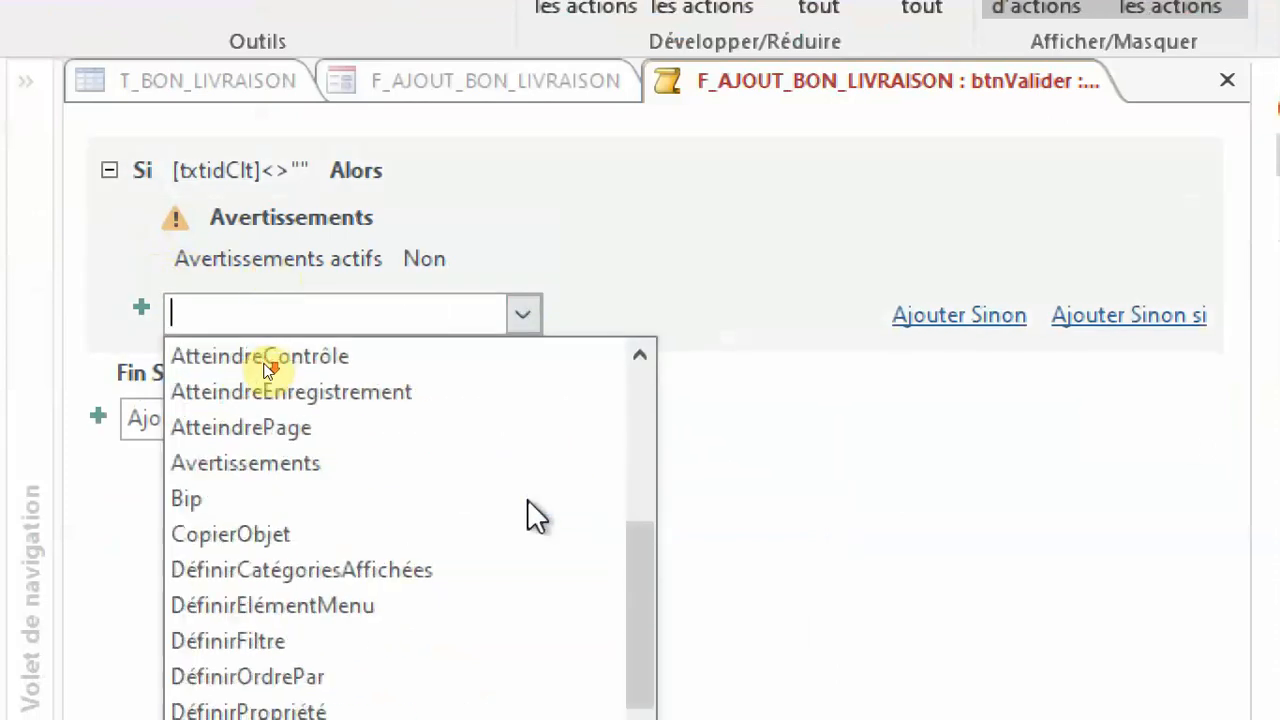
scroll(527, 498, "down", 15)
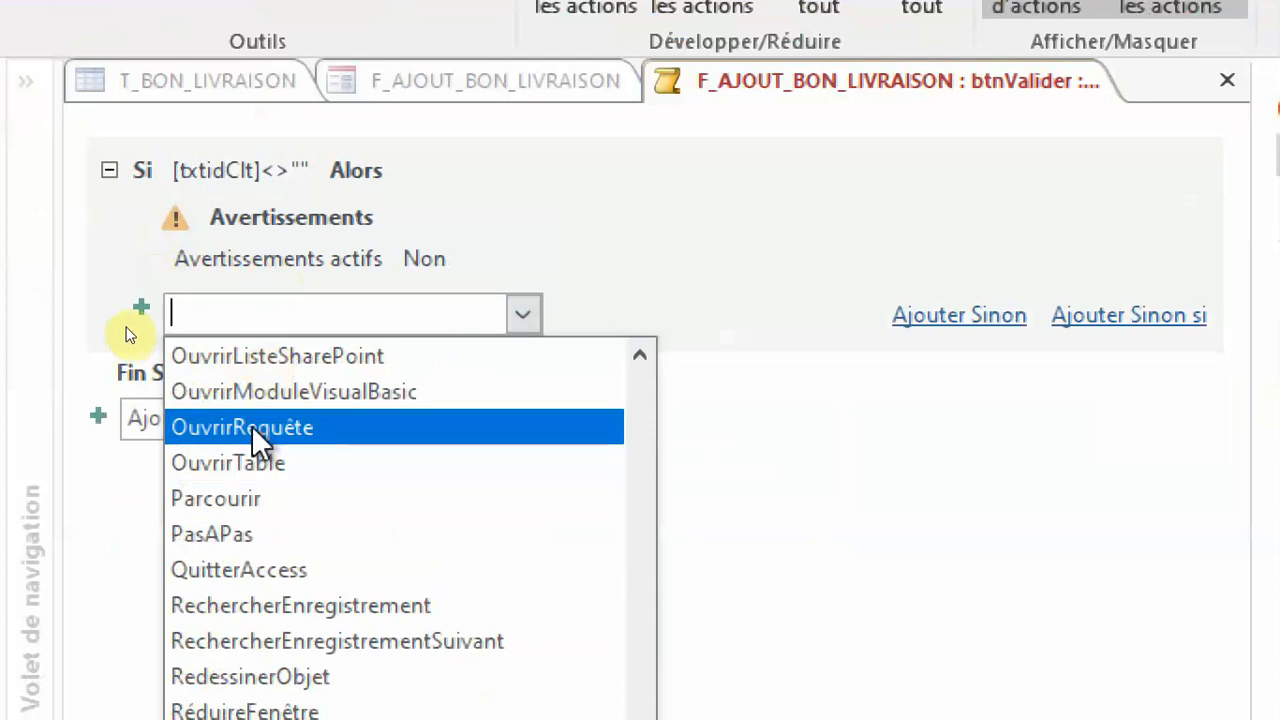
left_click(252, 427)
left_click(1190, 346)
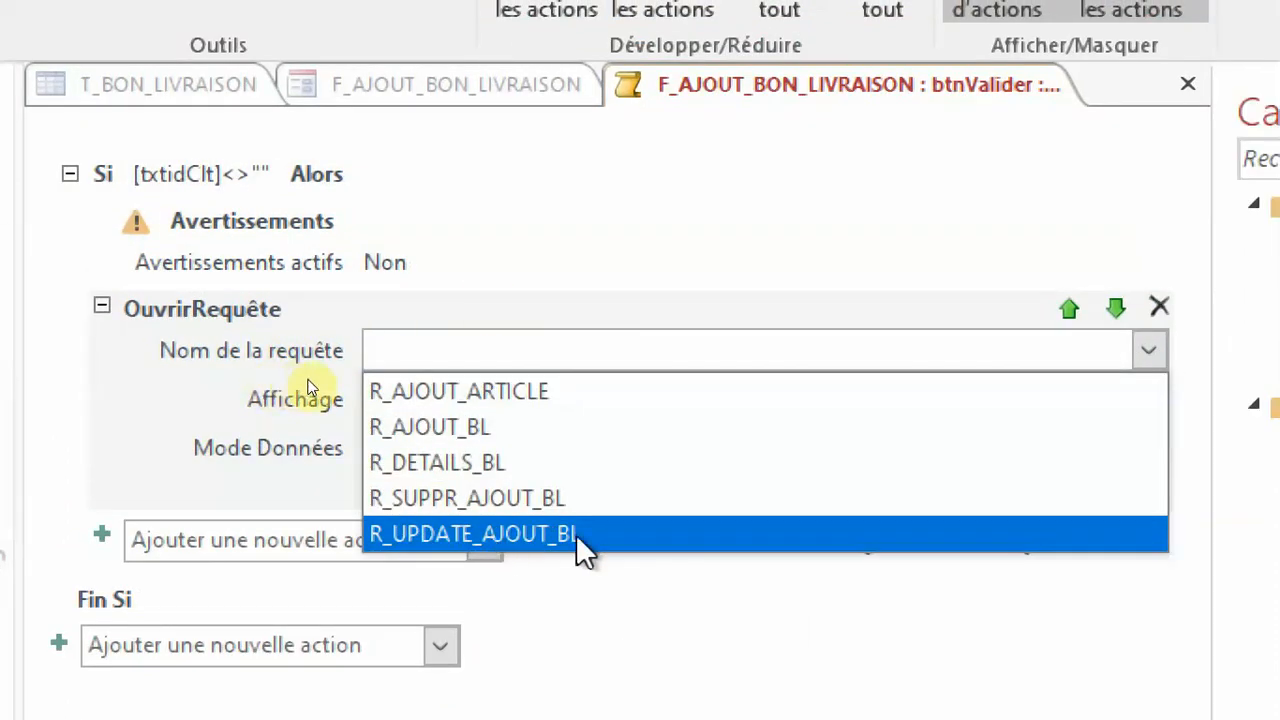
left_click(548, 538)
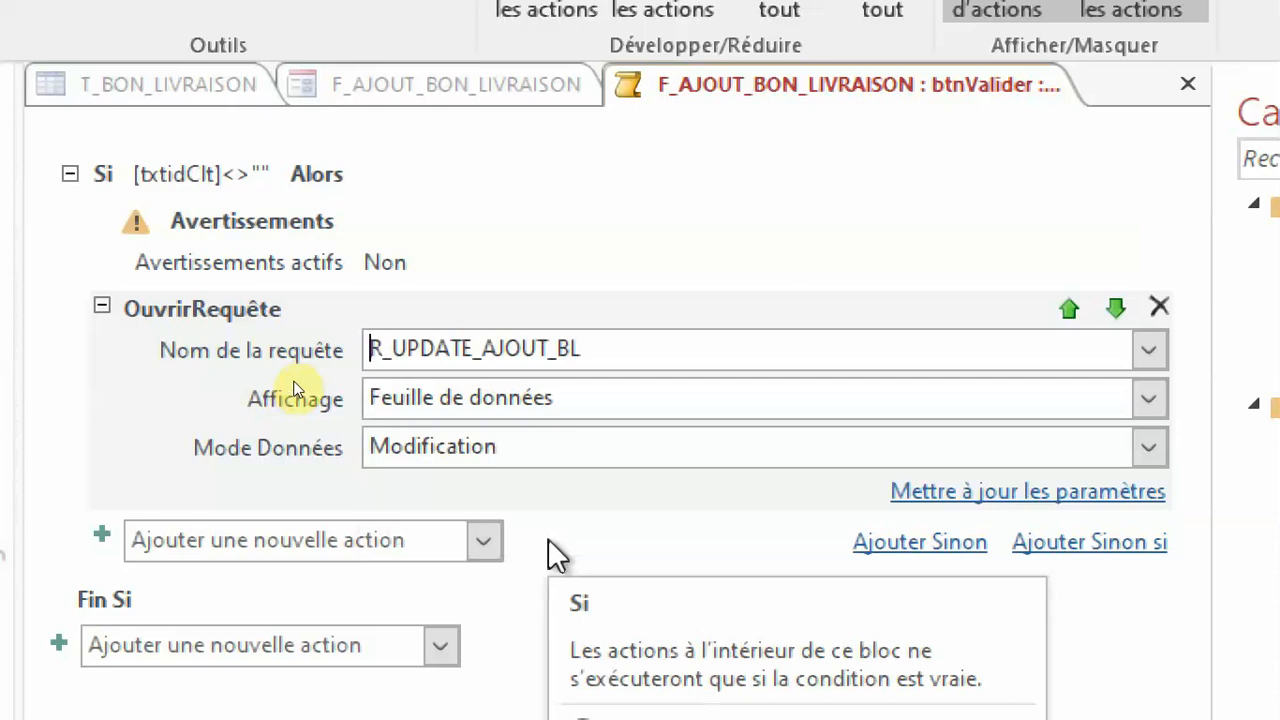
Add a FermerFenêtre action after the OuvrirRequête action in the Si block.
left_click(263, 538)
left_click(485, 541)
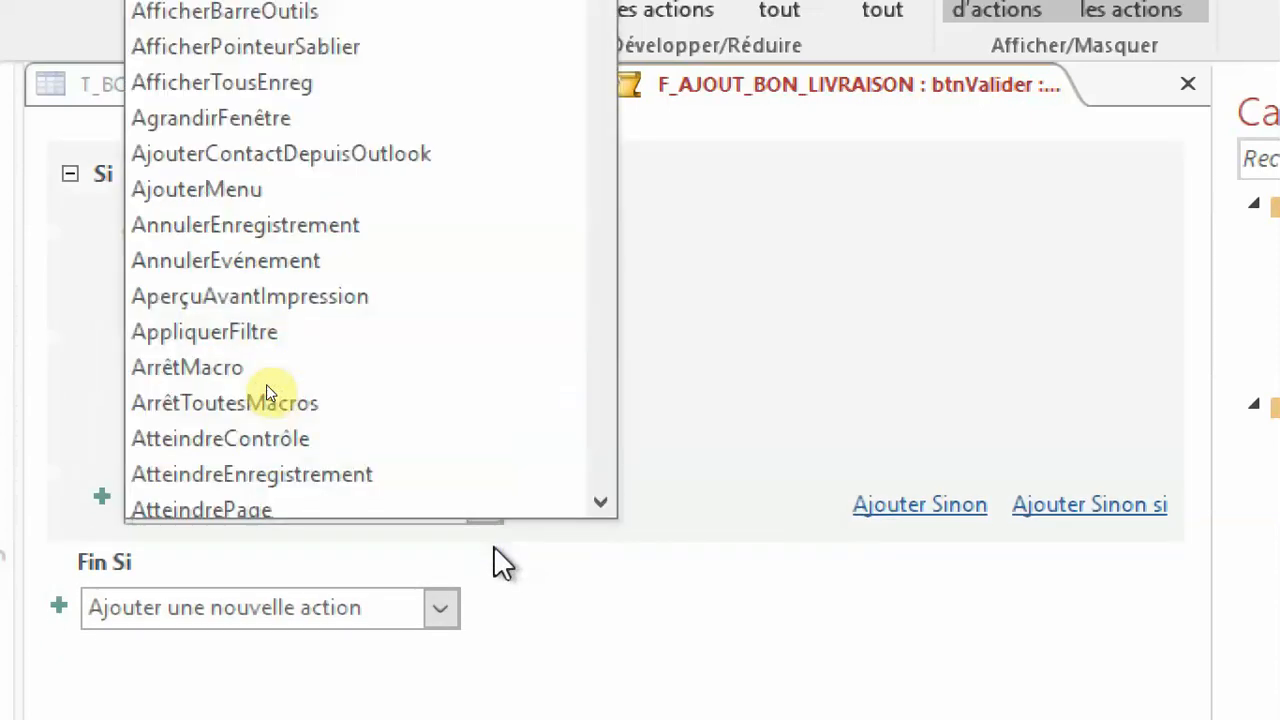
left_click(426, 533)
left_click(486, 512)
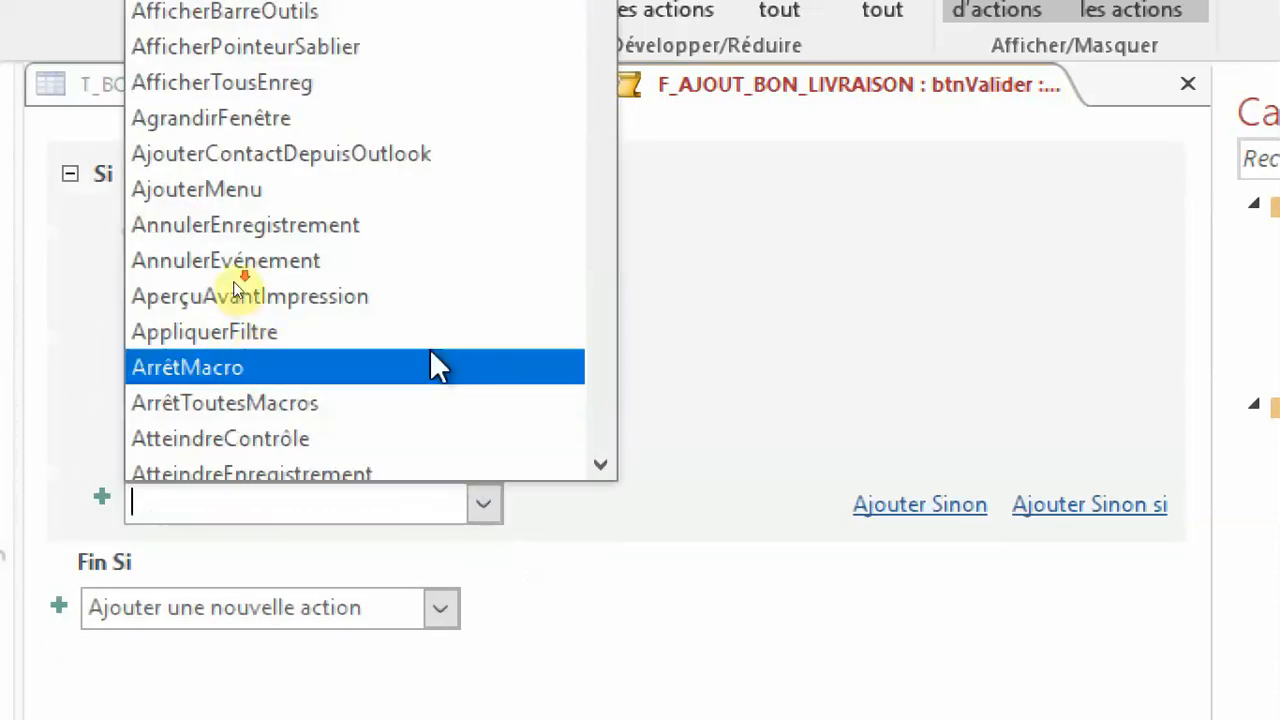
scroll(430, 350, "down", 5)
scroll(437, 355, "down", 6)
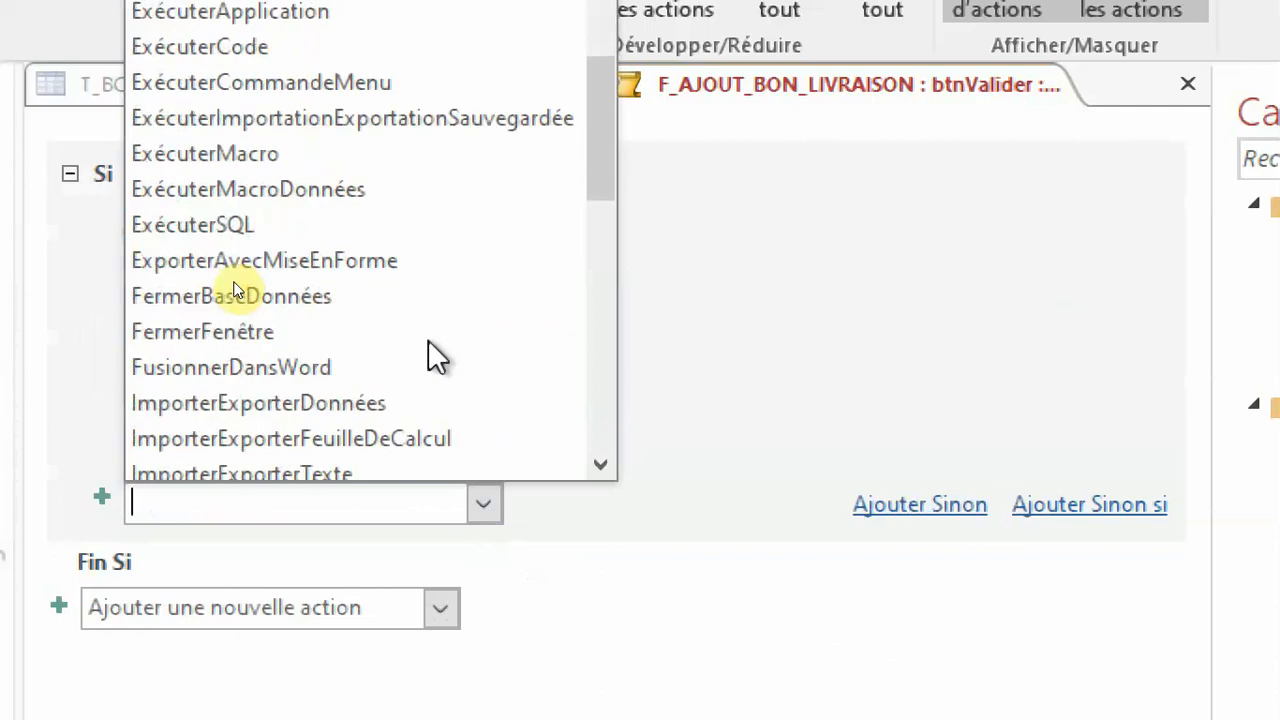
left_click(363, 335)
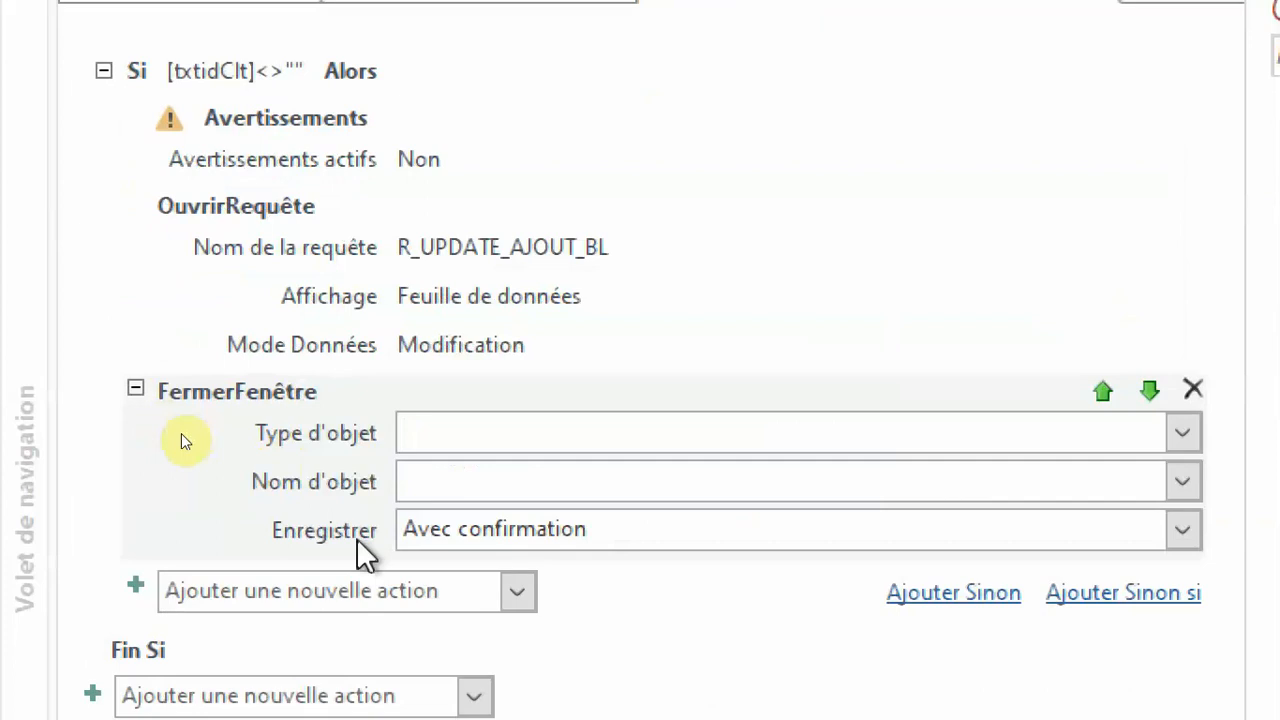
Add an AfficherTousEnreg action after the FermerFenêtre action in the Si block.
left_click(334, 591)
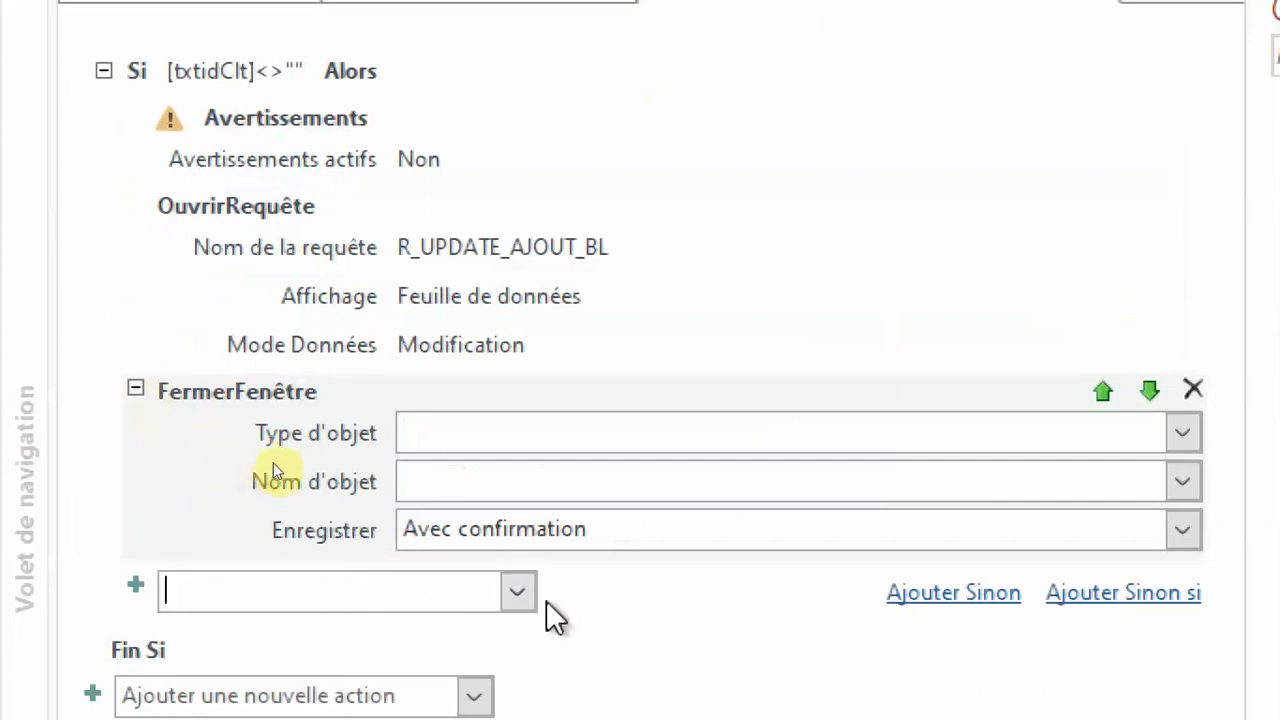
left_click(519, 590)
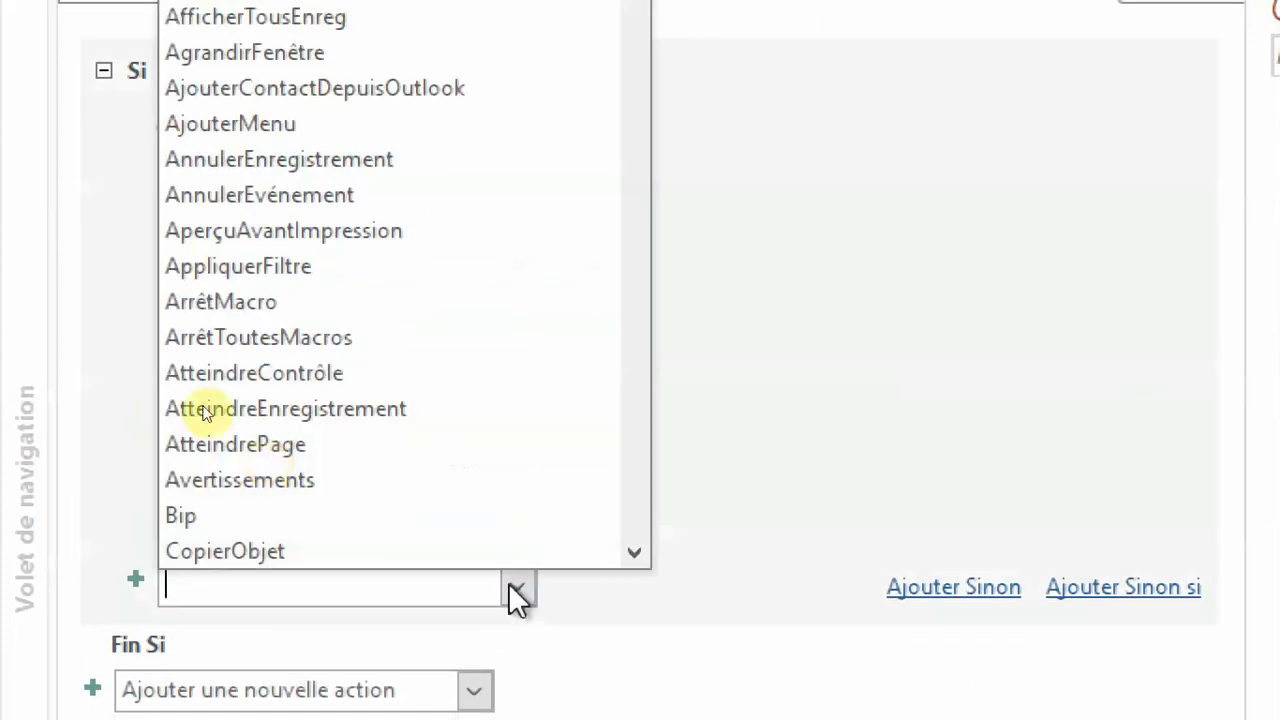
left_click(325, 24)
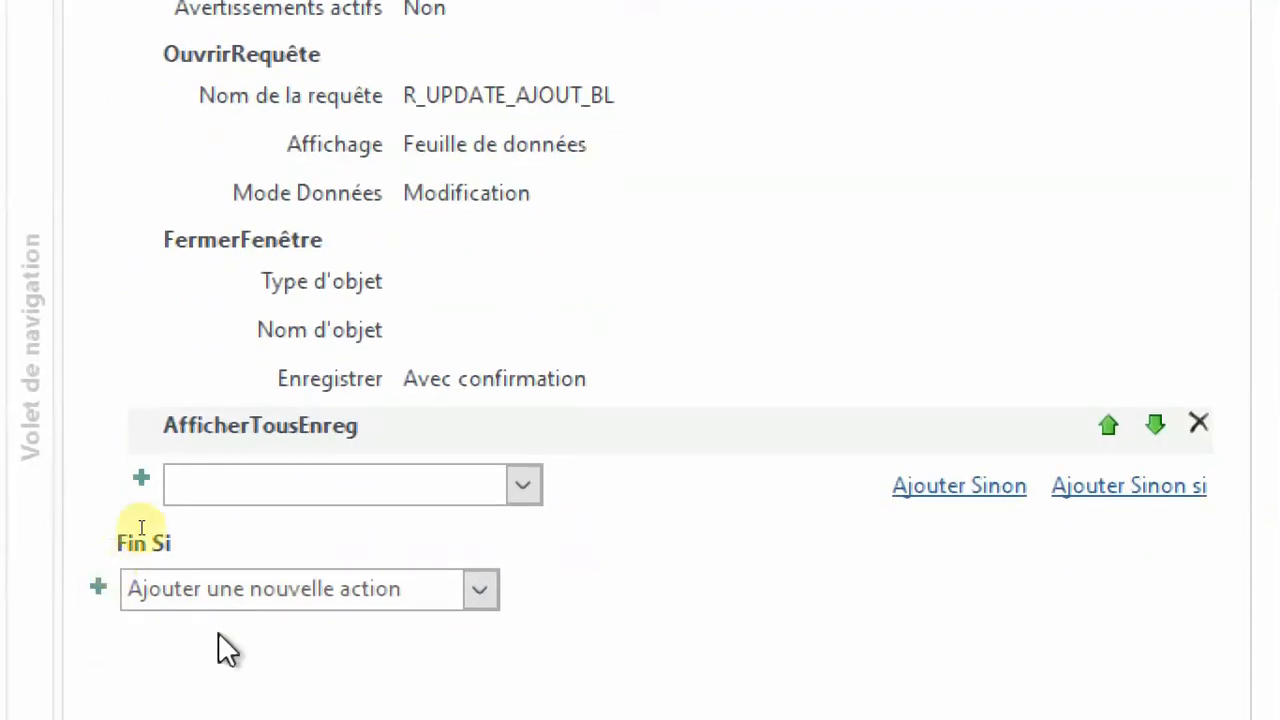
Add a Sinon branch to the Si block and place a ZoneMessage action in it.
left_click(975, 502)
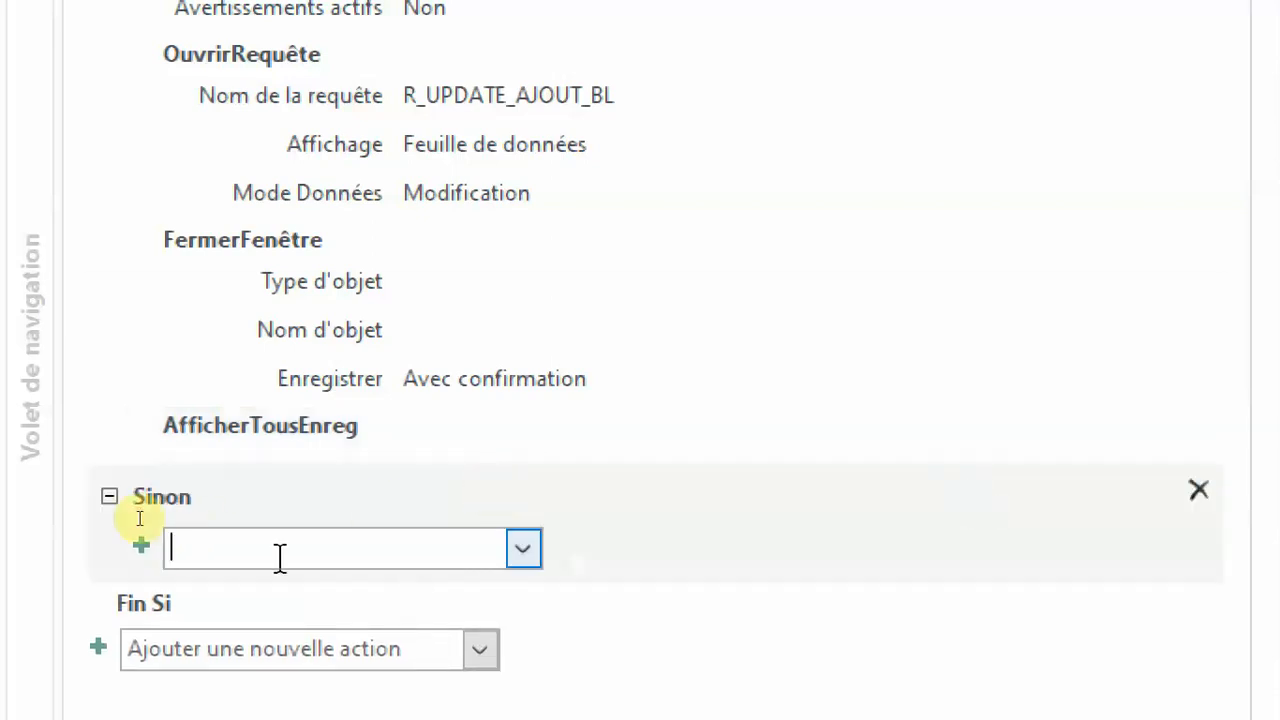
left_click(523, 548)
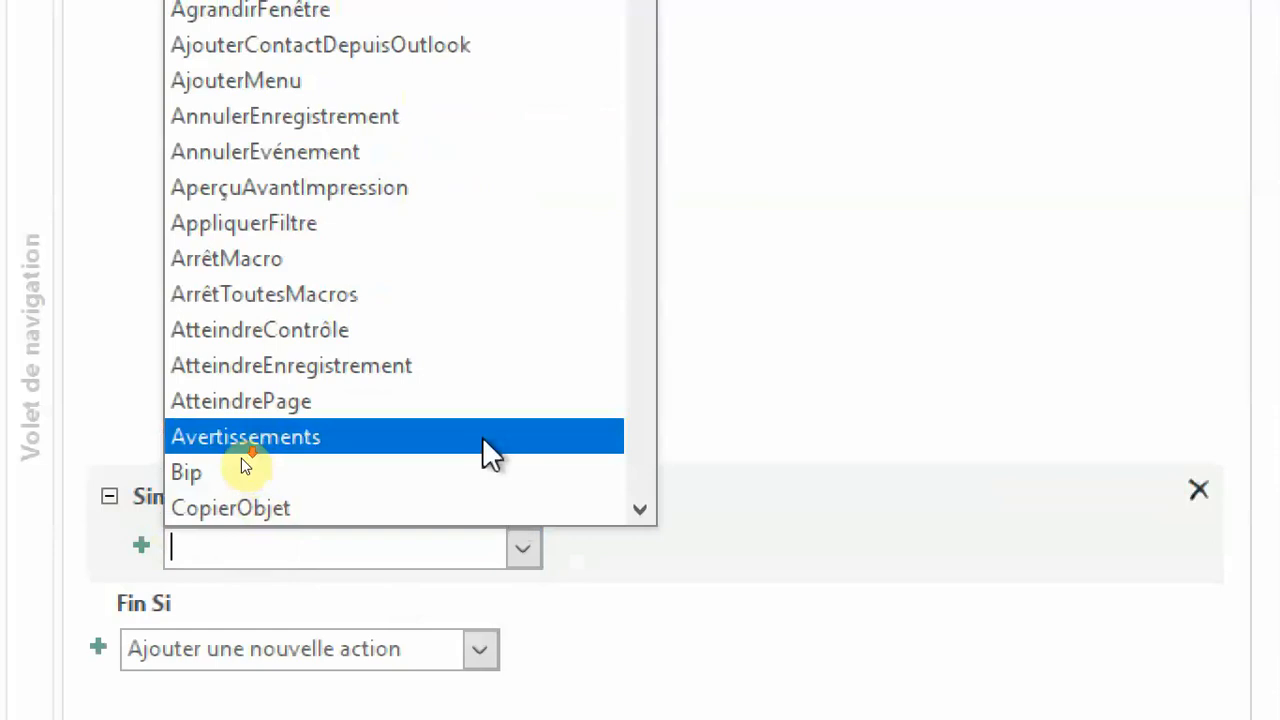
scroll(484, 450, "down", 8)
scroll(484, 452, "down", 5)
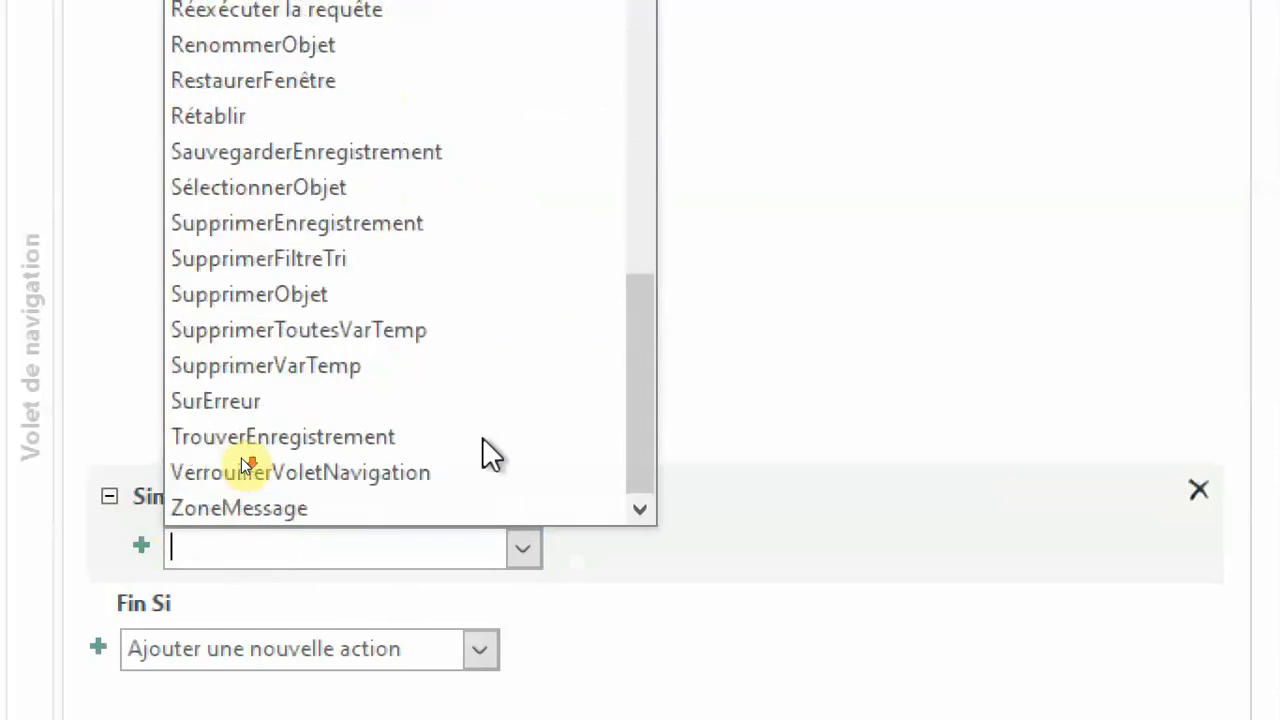
left_click(287, 508)
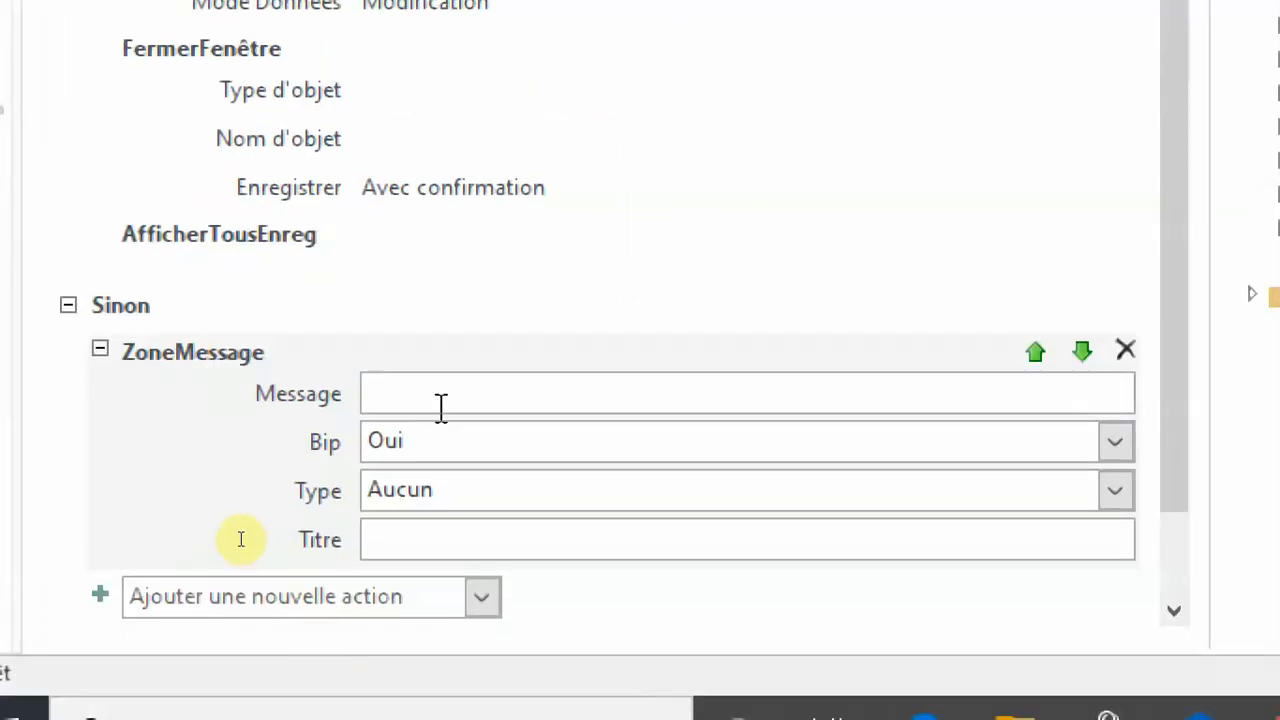
Enter the message text Essayer de remplir le champ "Client" for the ZoneMessage action in the Sinon block.
type("Ess")
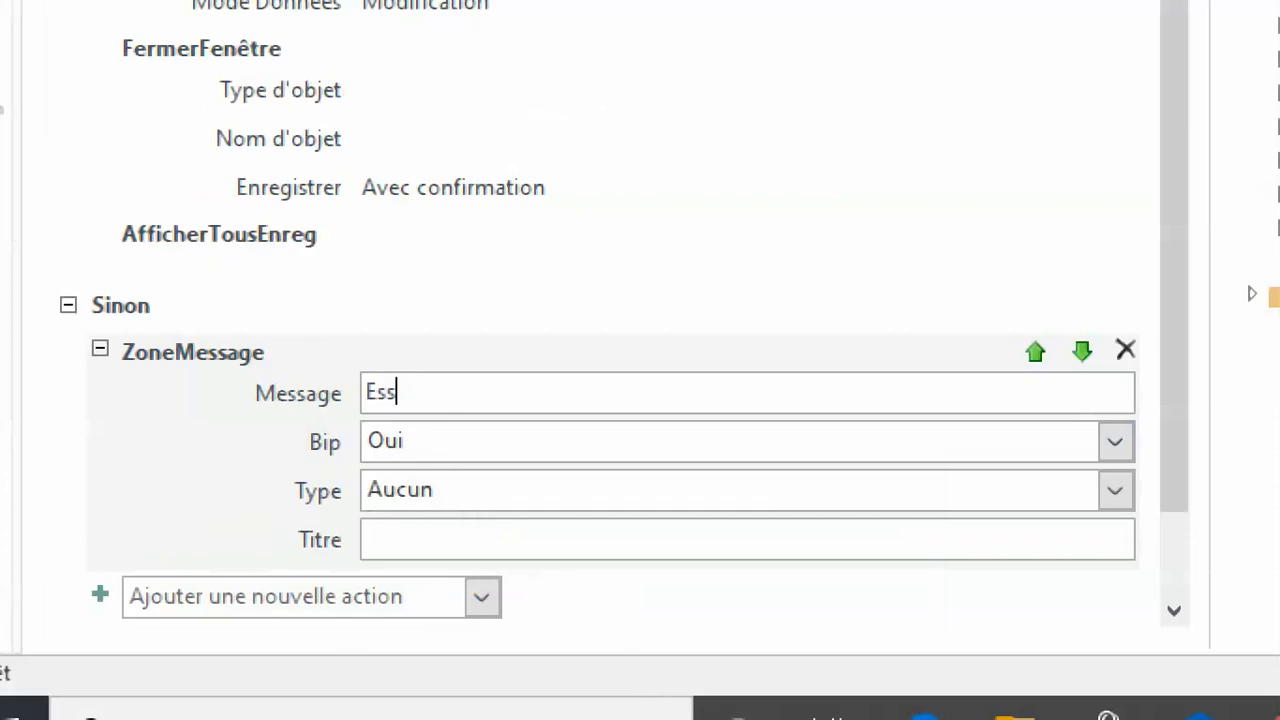
type("ayer de ")
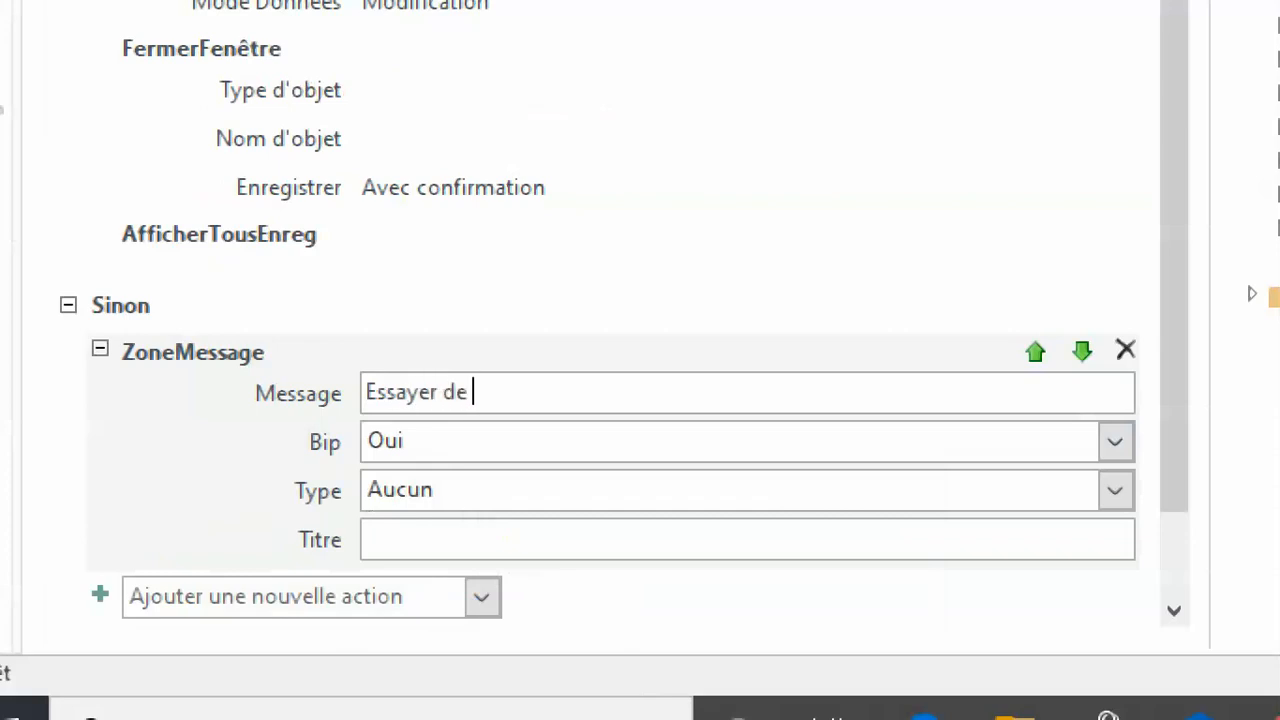
type("remli")
key("BackSpace")
key("BackSpace")
type("plir le champ")
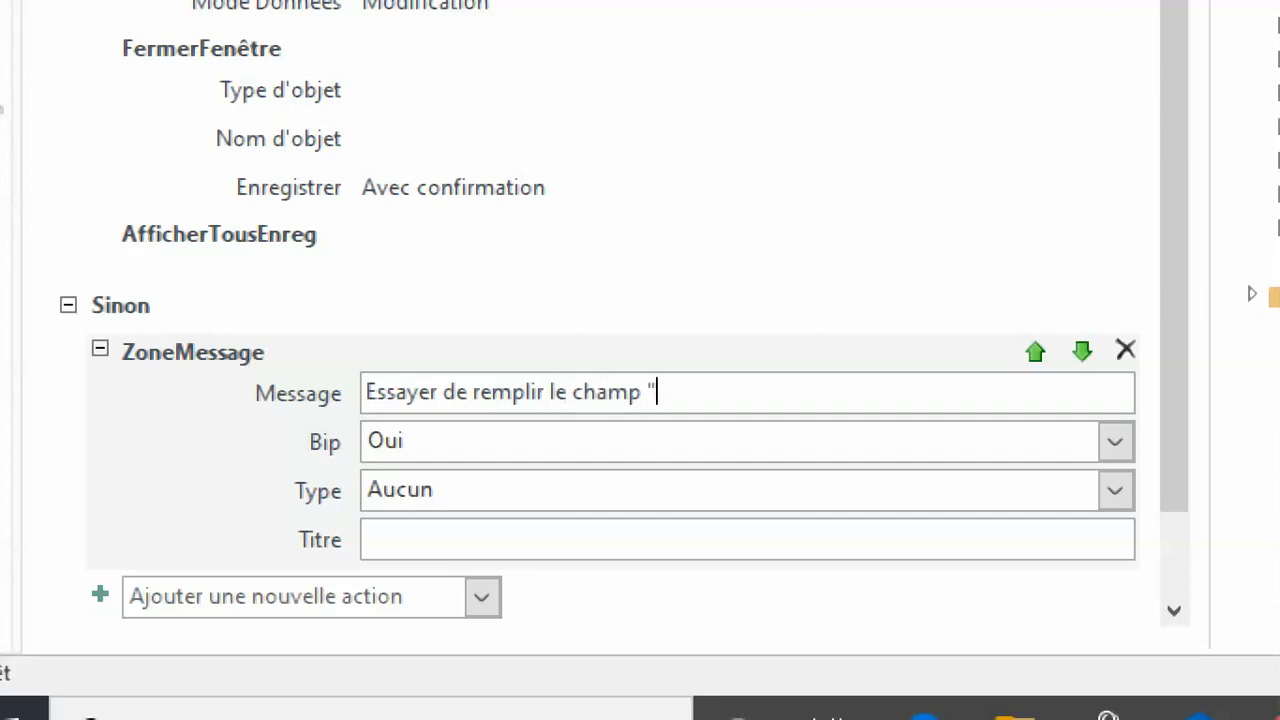
type(" \"Client\"")
Set the ZoneMessage type to Information and its title to "Champ manquant".
left_click(1115, 490)
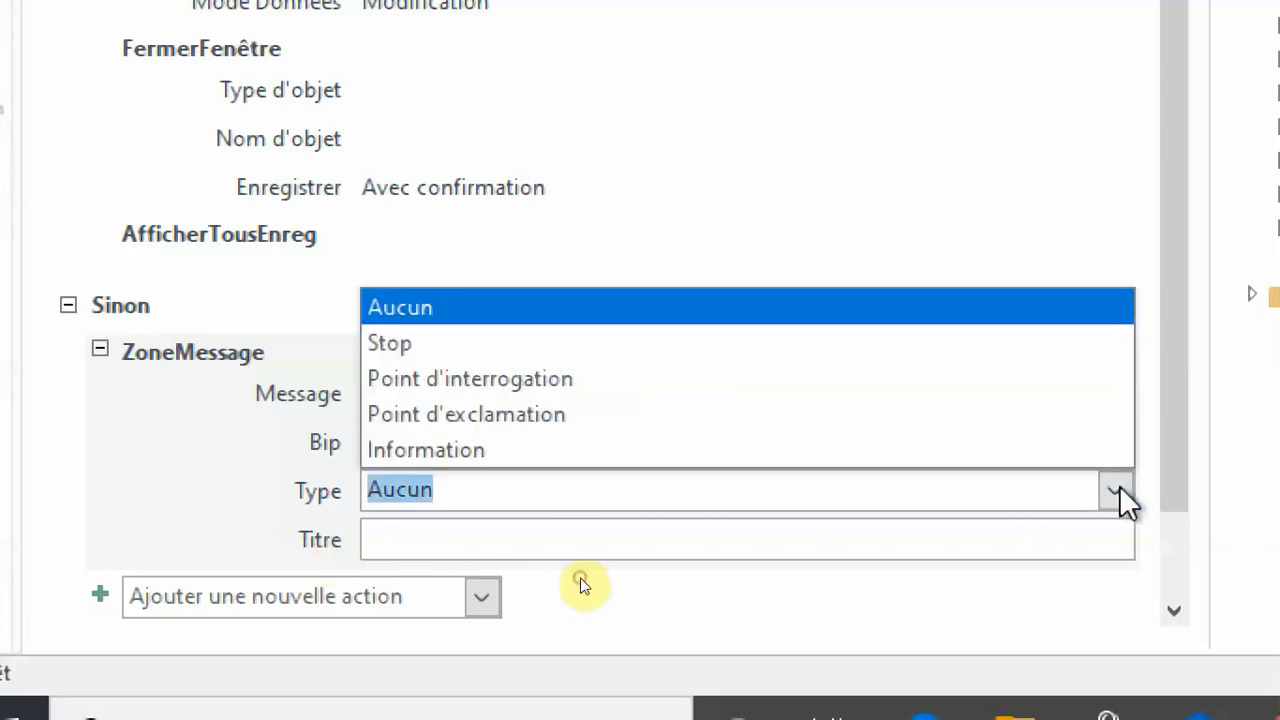
left_click(390, 450)
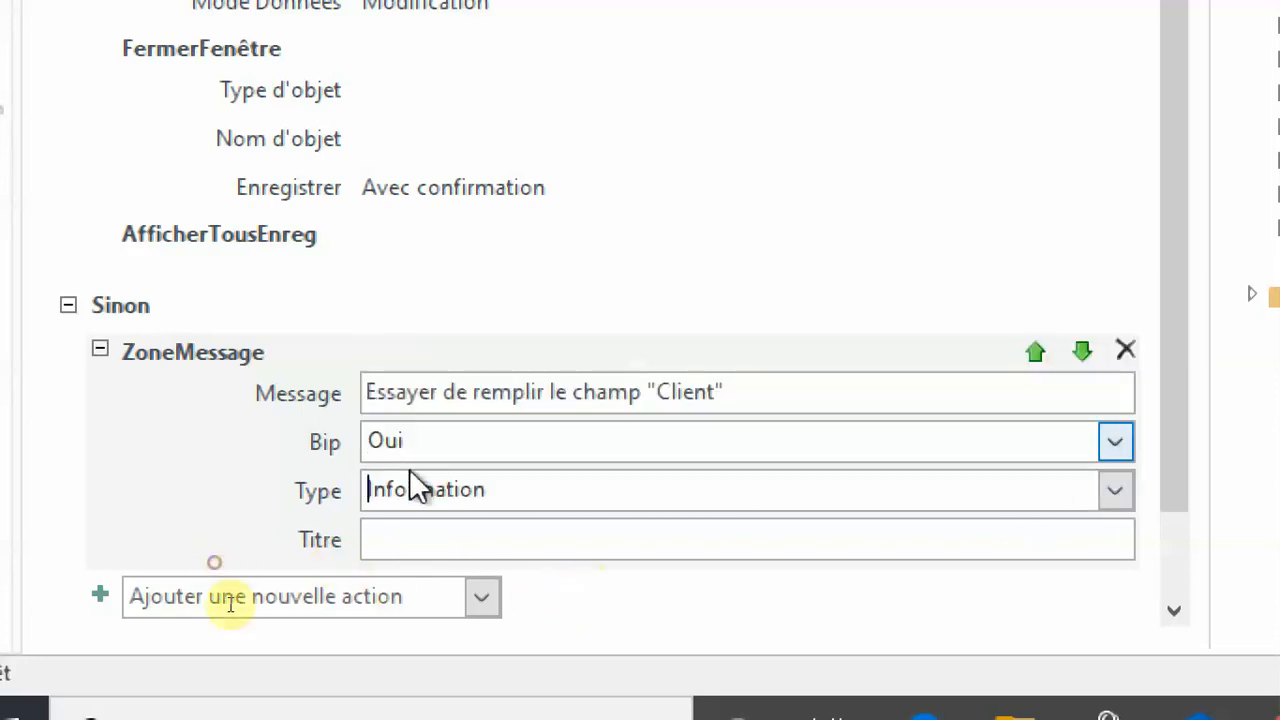
left_click(410, 540)
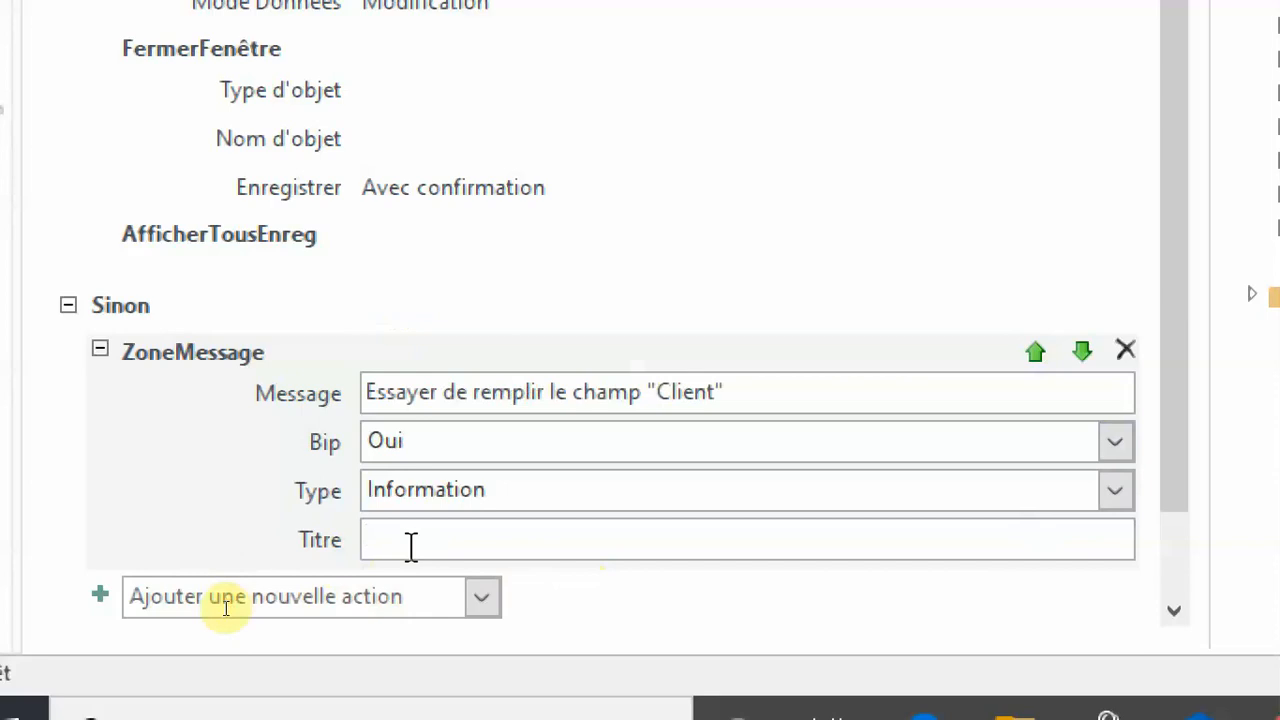
type("Champ")
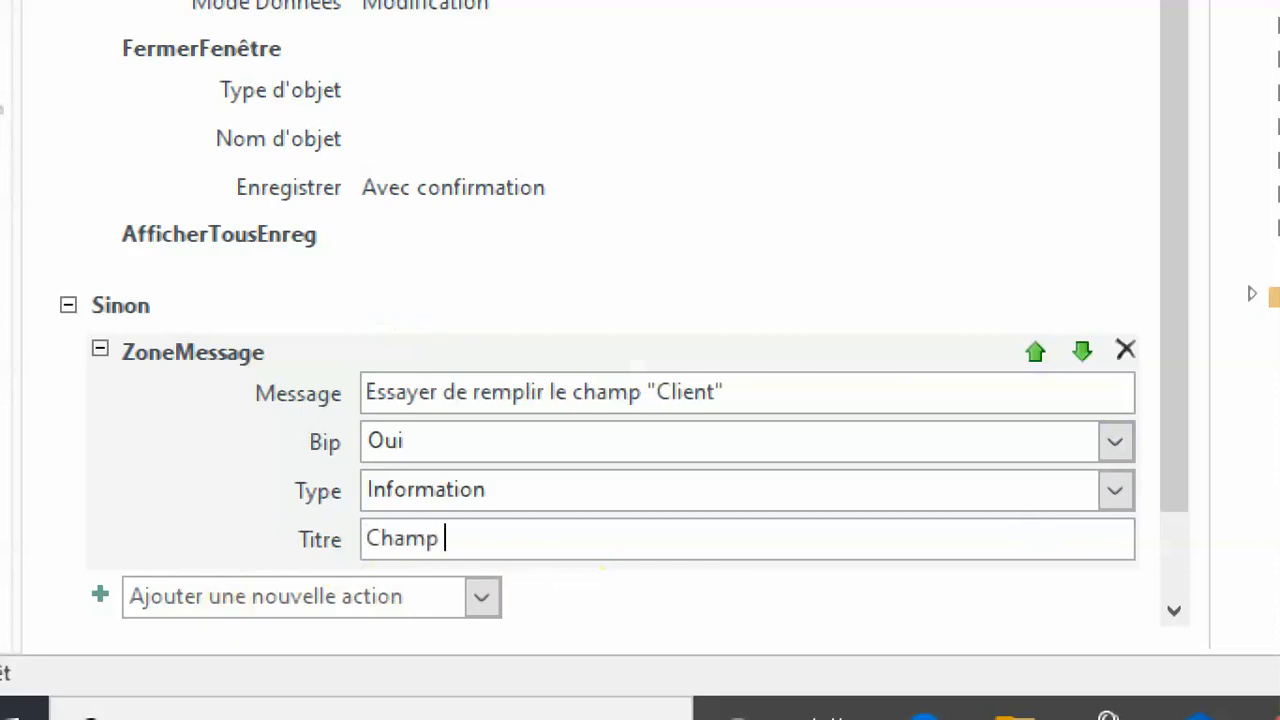
type("manquant")
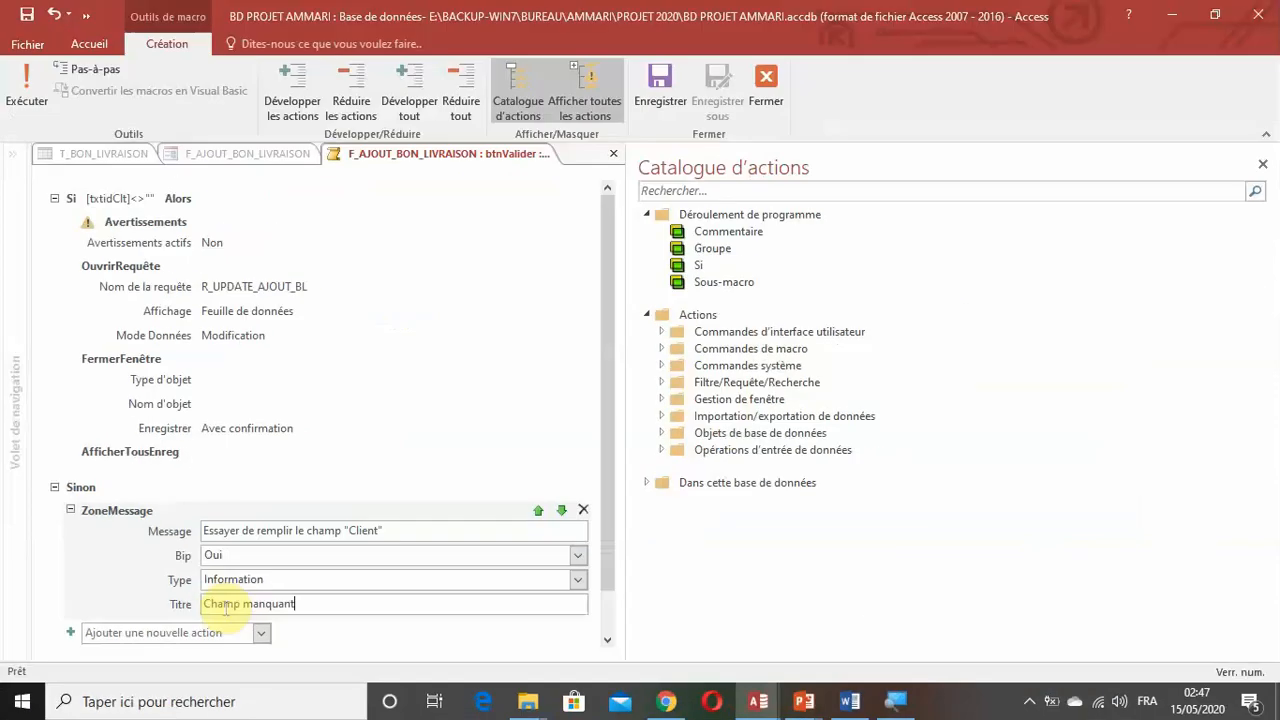
Save and close the Valider button's macro, and display F_AJOUT_BON_LIVRAISON in form view.
left_click(649, 93)
left_click(766, 88)
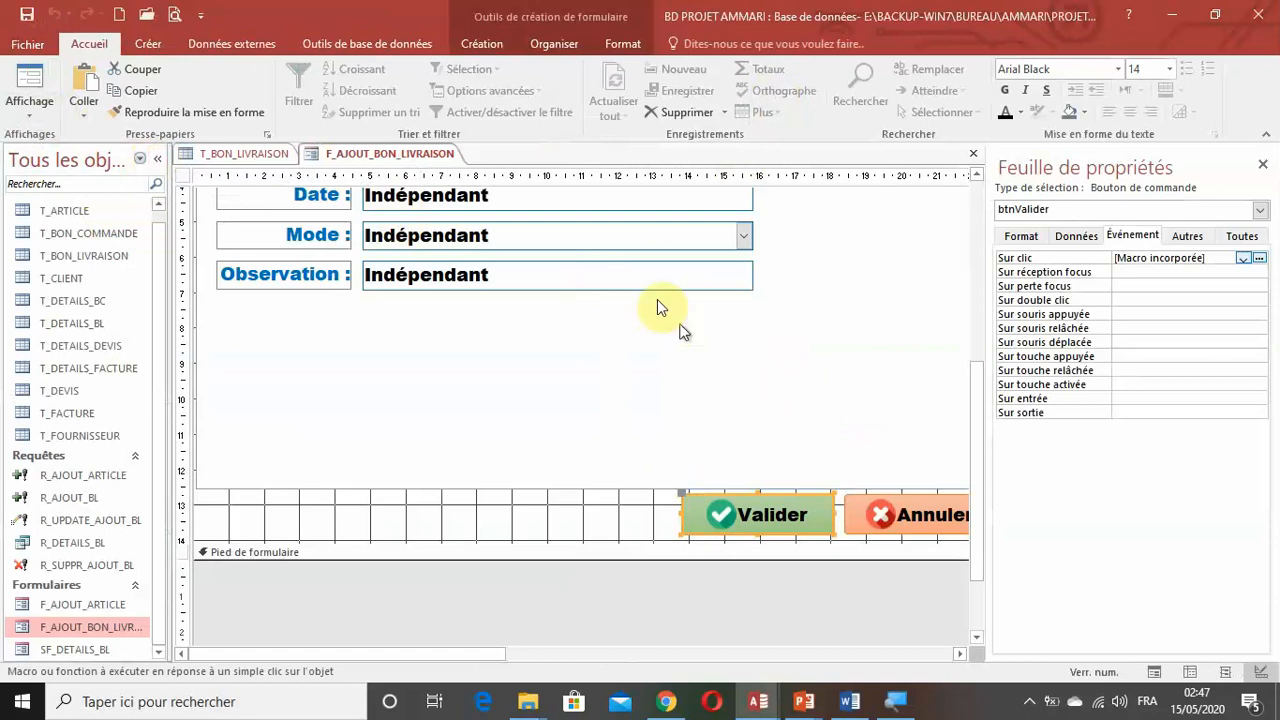
right_click(407, 160)
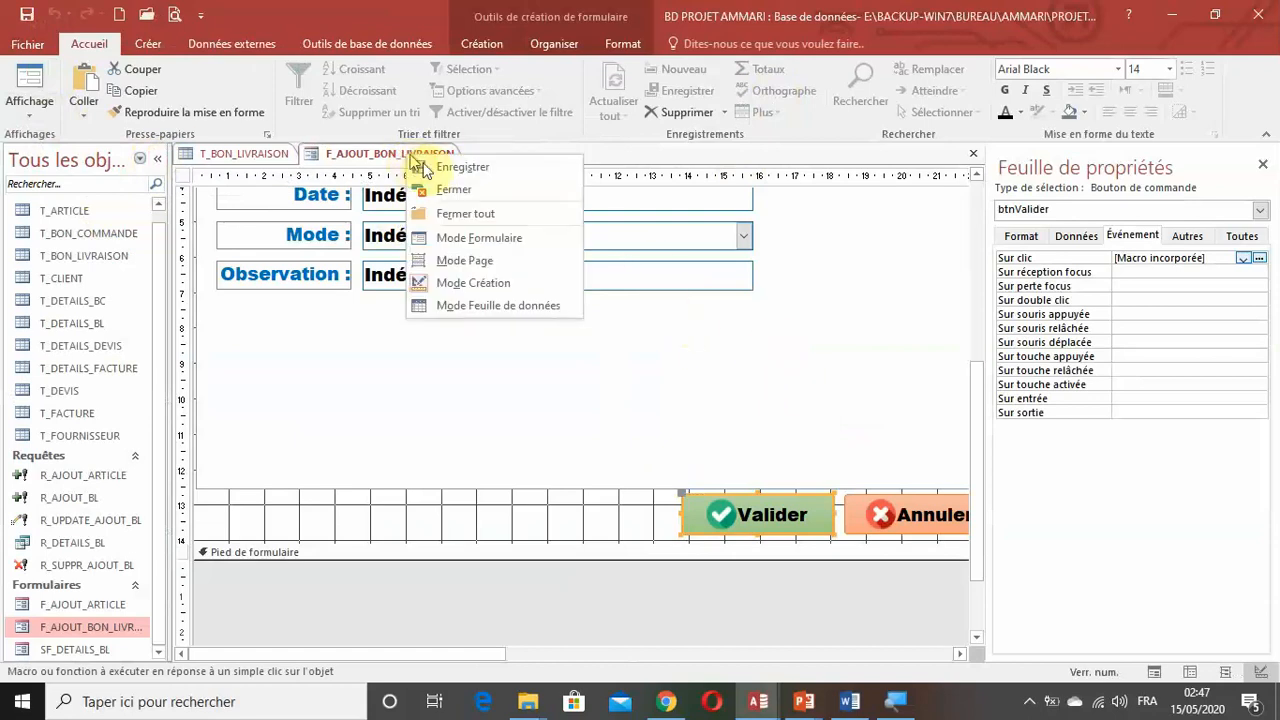
left_click(463, 241)
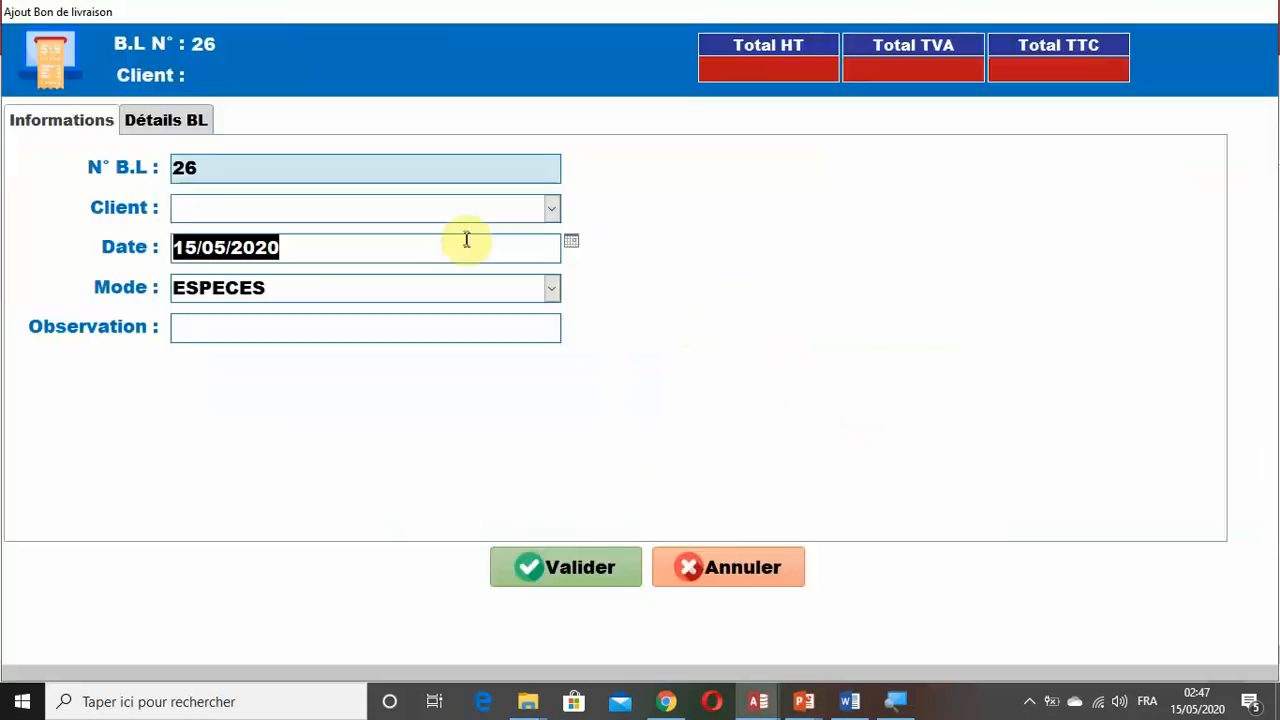
Refresh the T_BON_LIVRAISON table behind the form and examine the row for the new delivery note.
left_click_drag(304, 16, 698, 102)
left_click(241, 399)
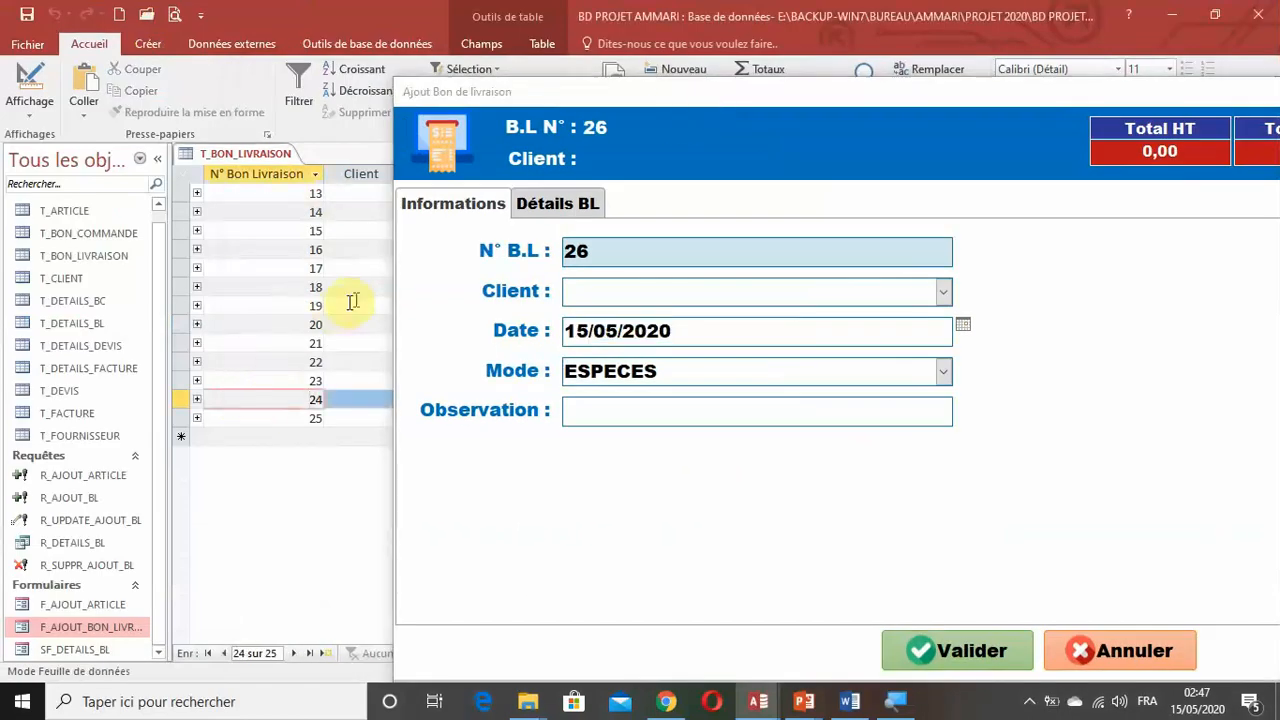
left_click_drag(479, 95, 728, 127)
left_click(613, 95)
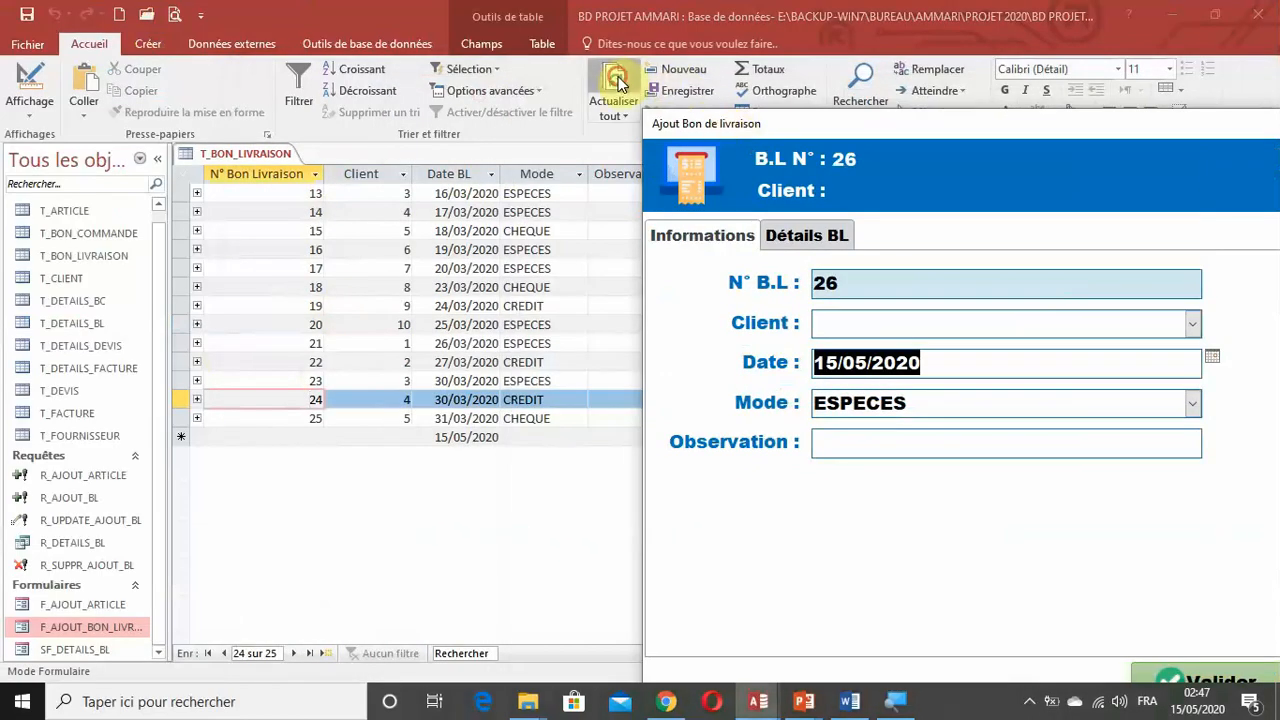
scroll(298, 397, "down", 5)
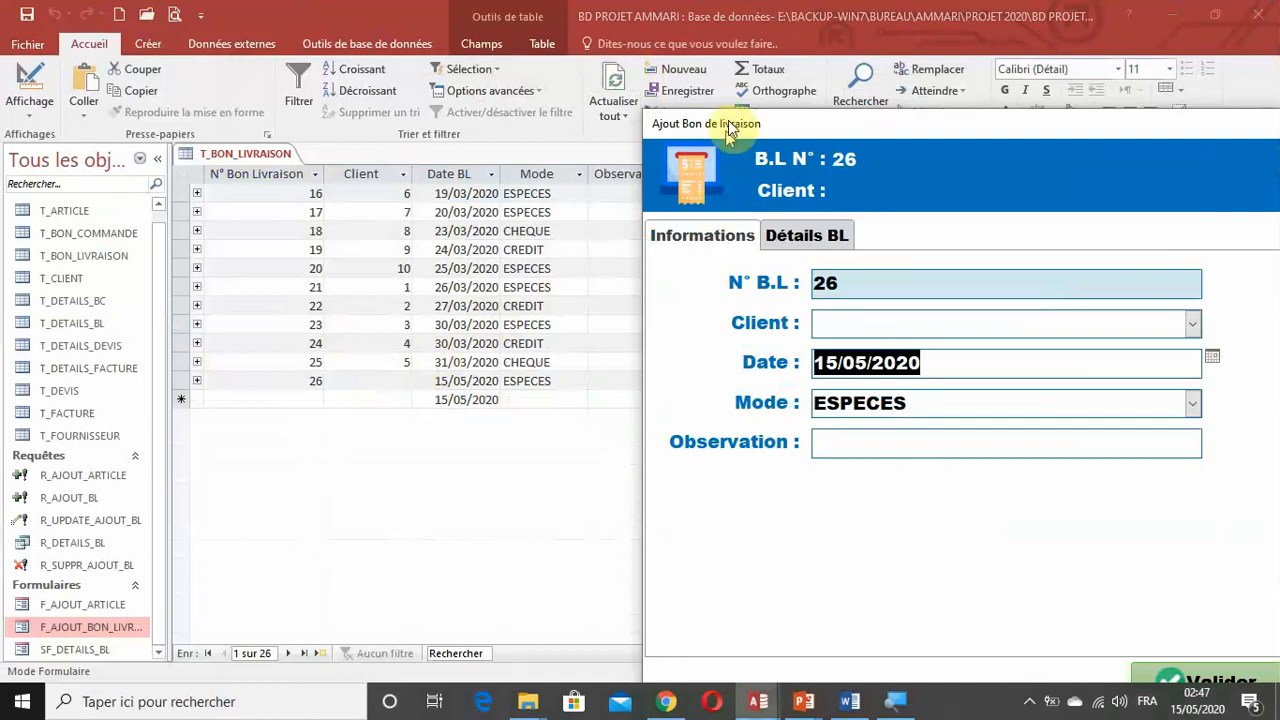
left_click_drag(728, 120, 588, 440)
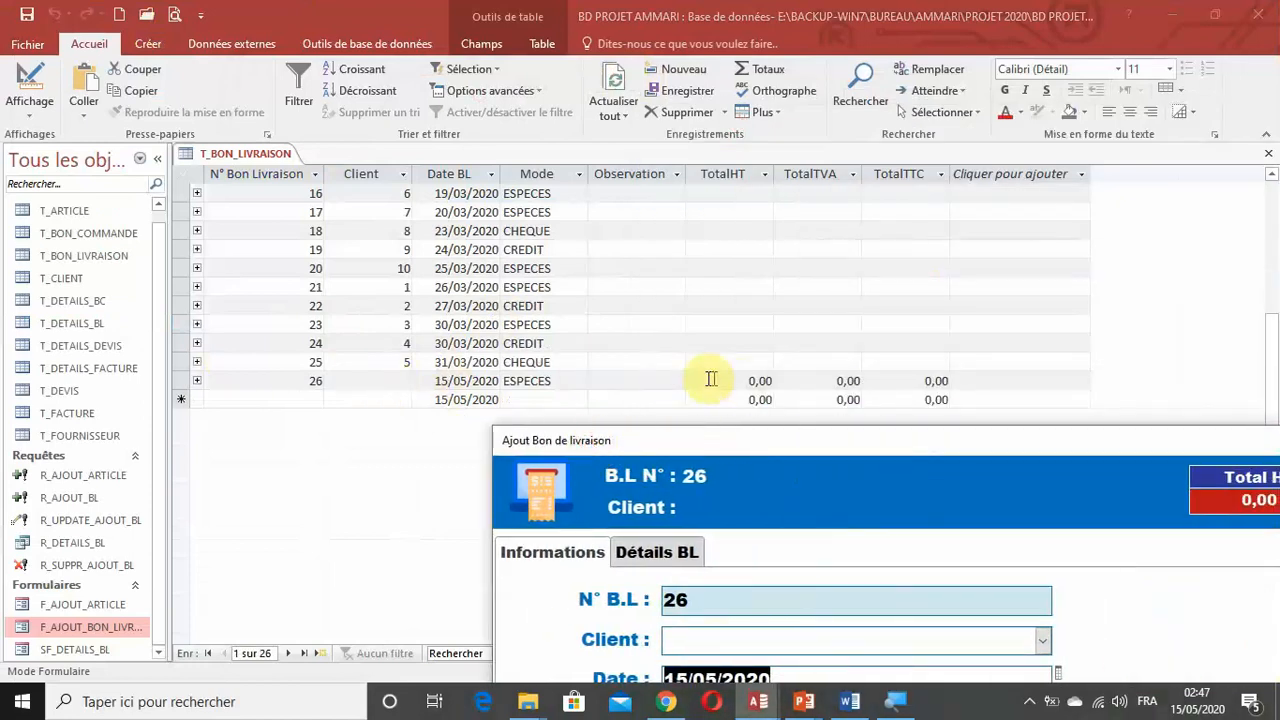
left_click_drag(747, 462, 268, 57)
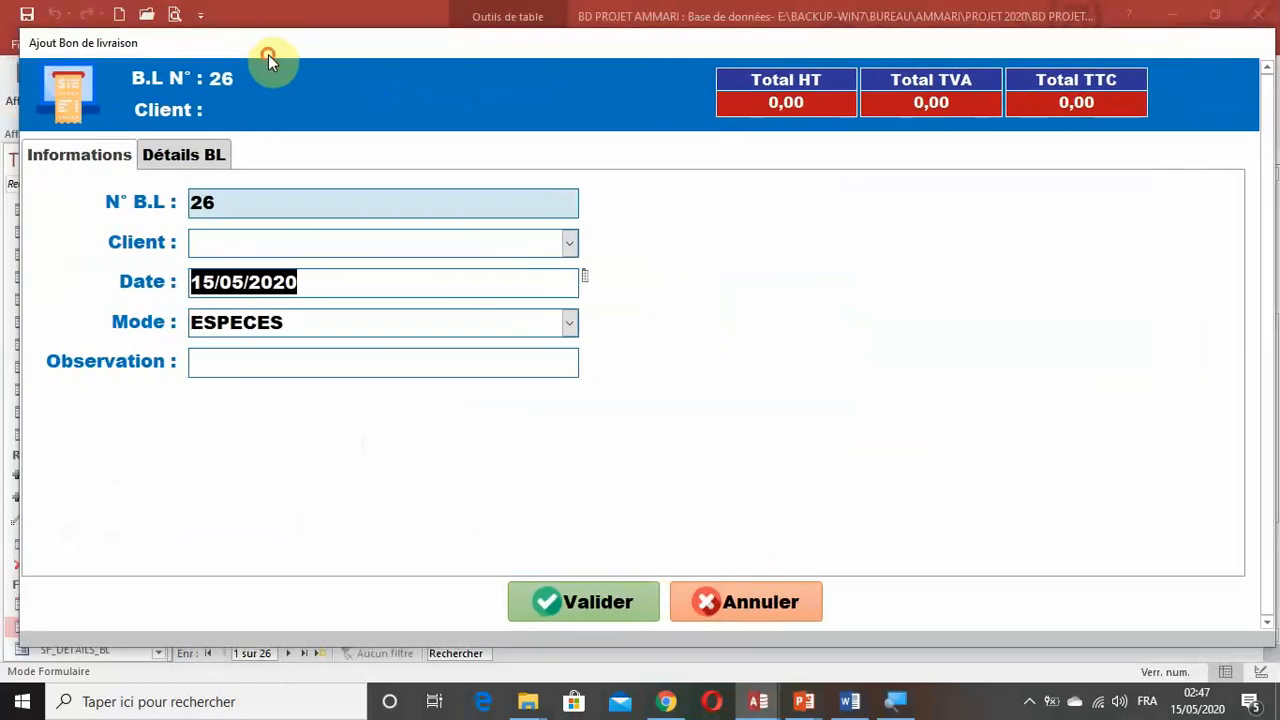
Choose NEW MAX DEV as the delivery note's client and add article 135W 3IN1 on the first detail line.
left_click(568, 244)
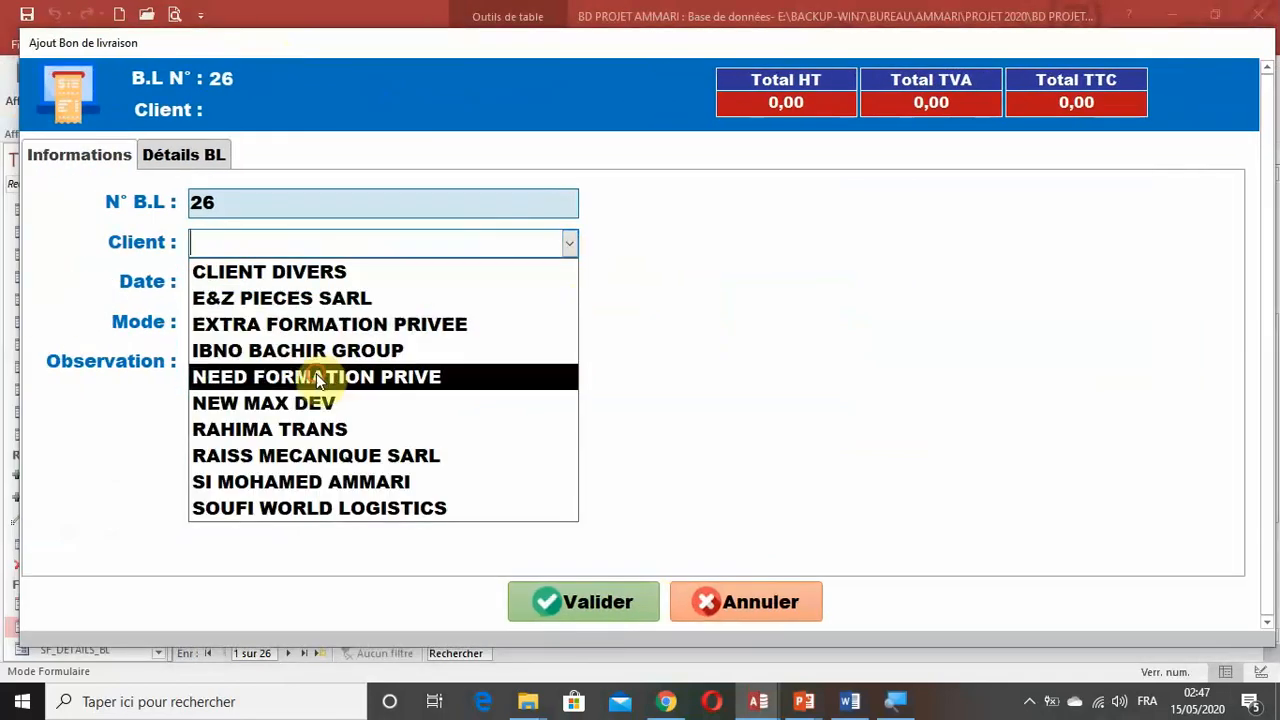
left_click(316, 404)
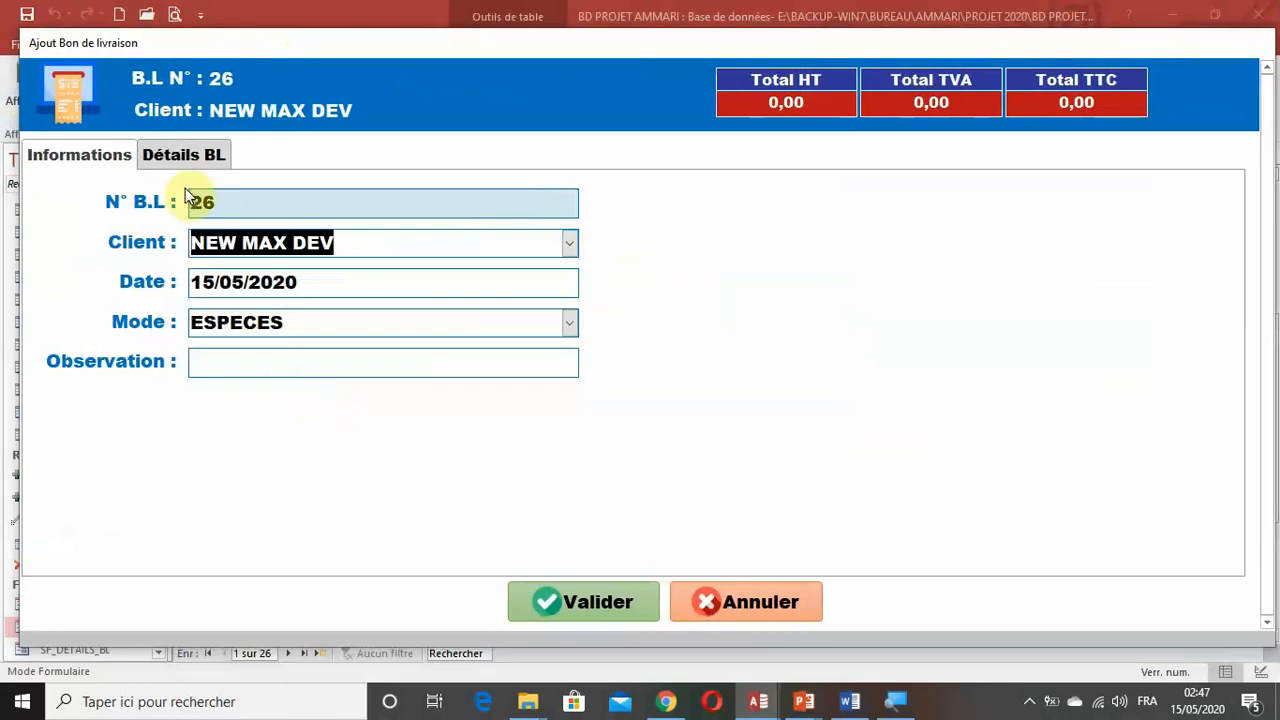
left_click(196, 155)
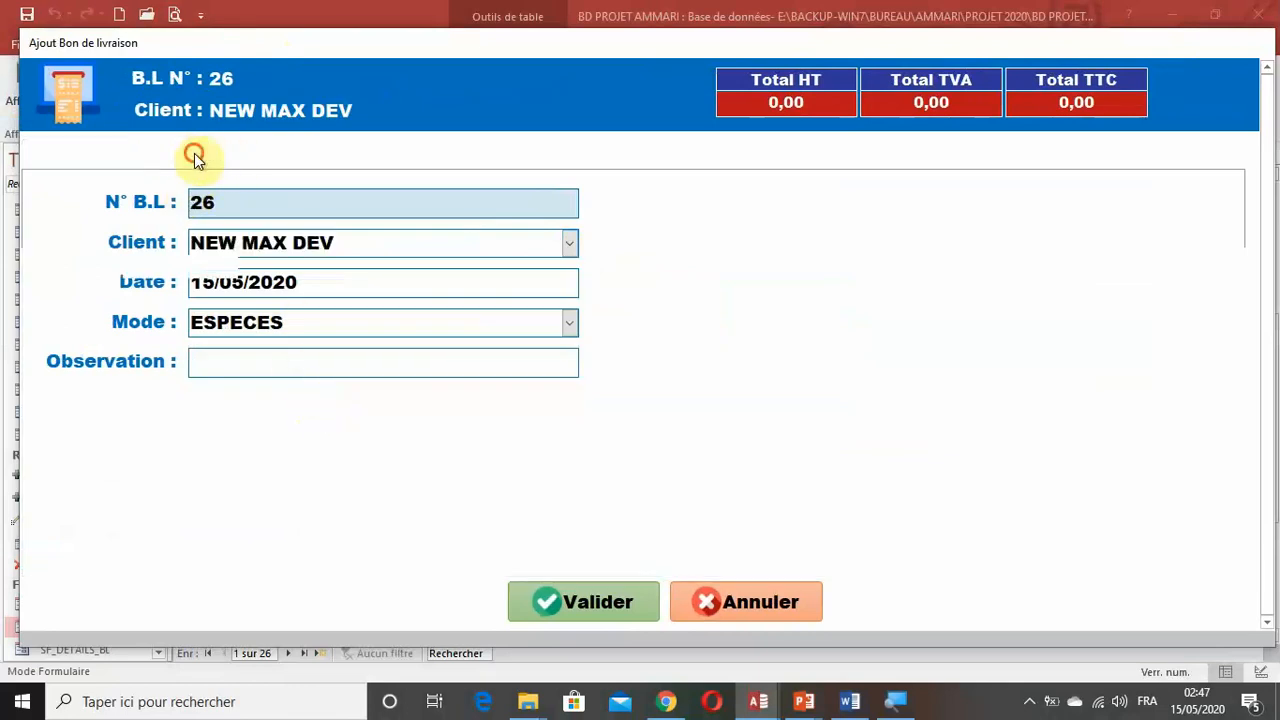
left_click(248, 268)
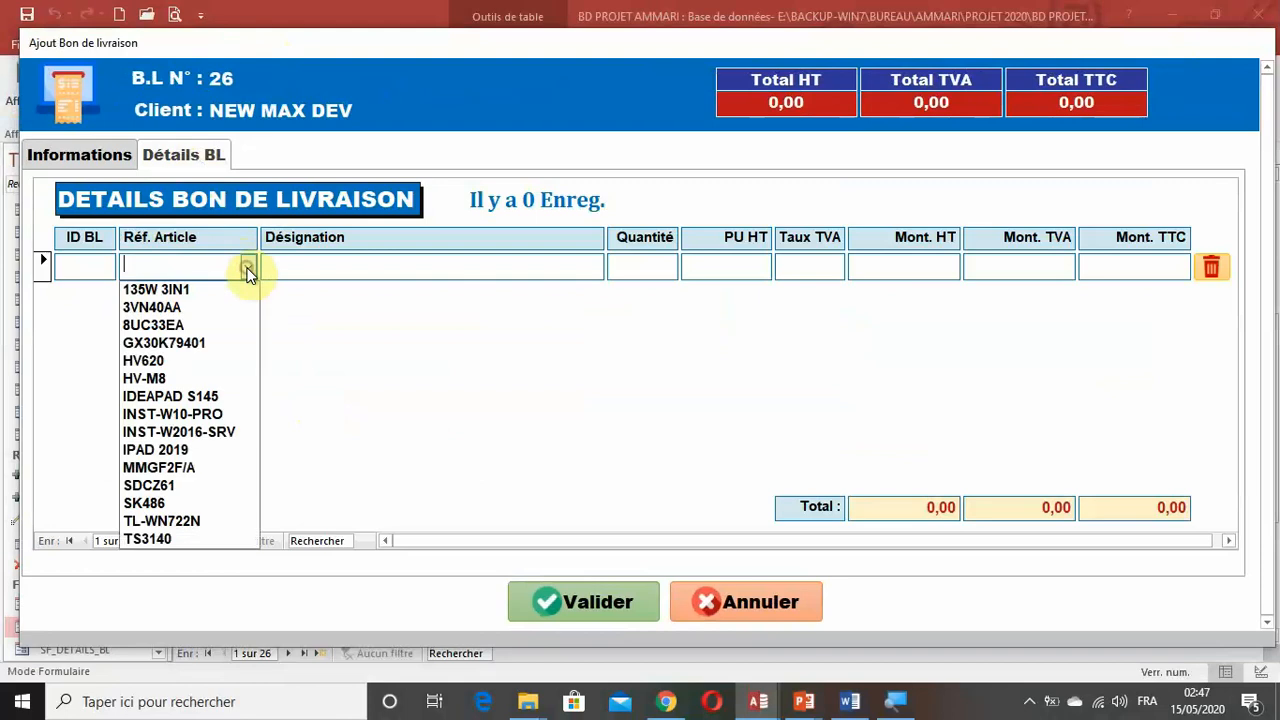
left_click(226, 292)
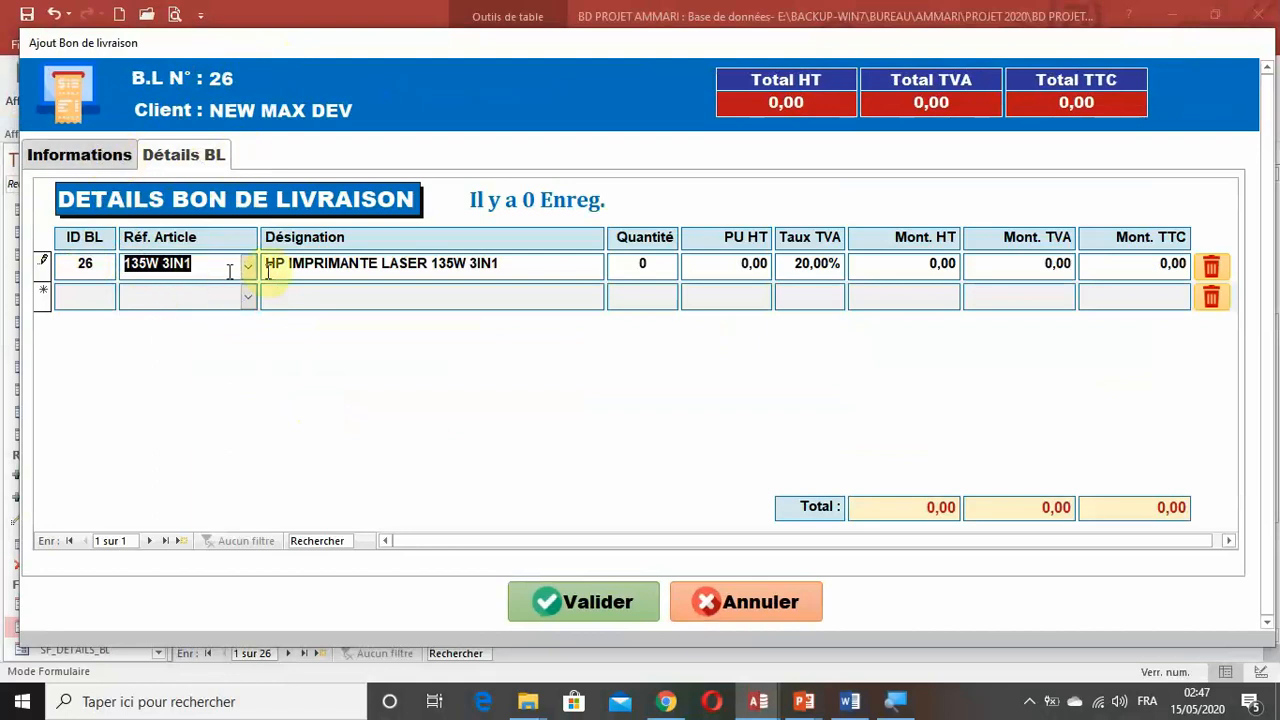
Set the 135W 3IN1 line's quantity to 2 and its unit price HT to 1 000,00.
left_click(645, 266)
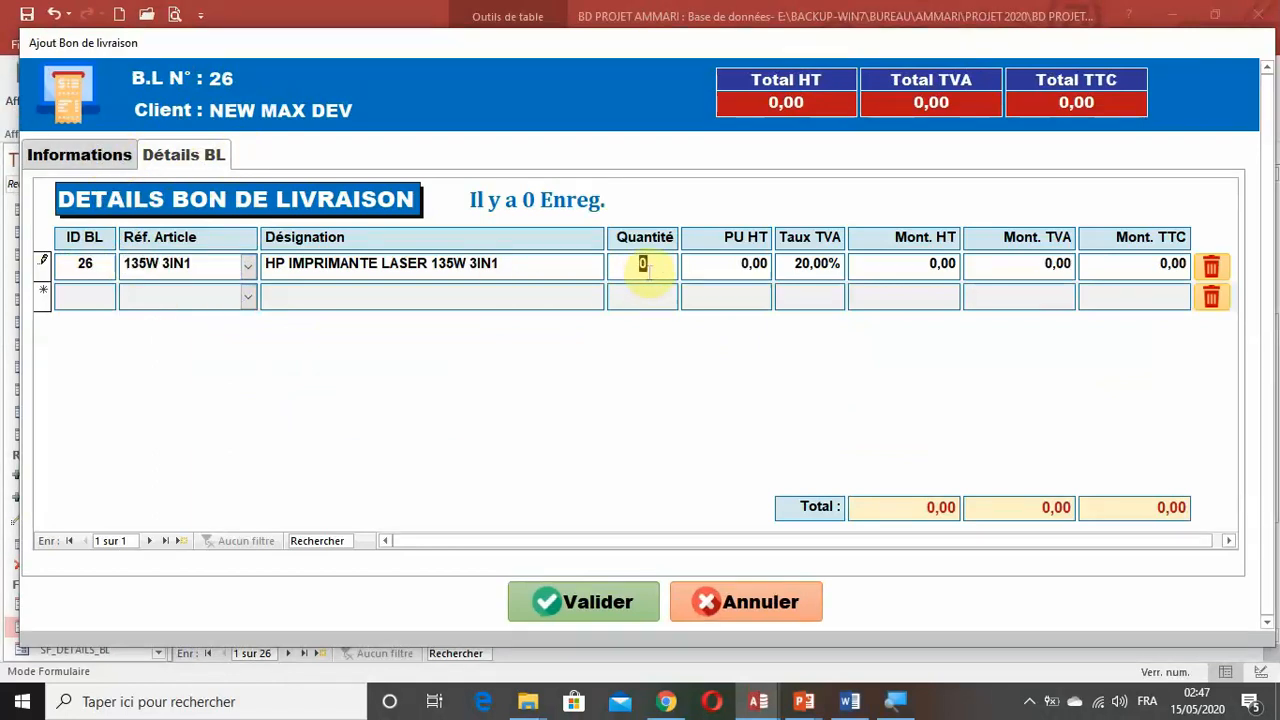
type("2")
left_click(726, 268)
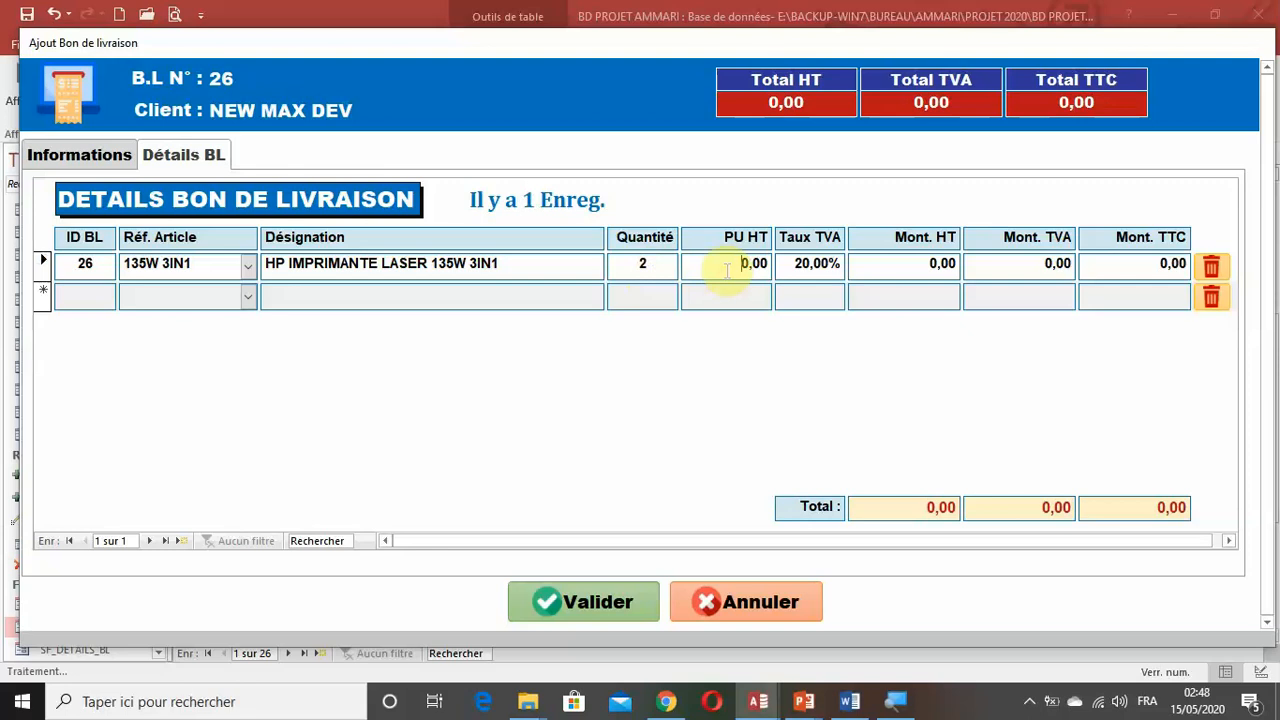
type("1 00")
key("Tab")
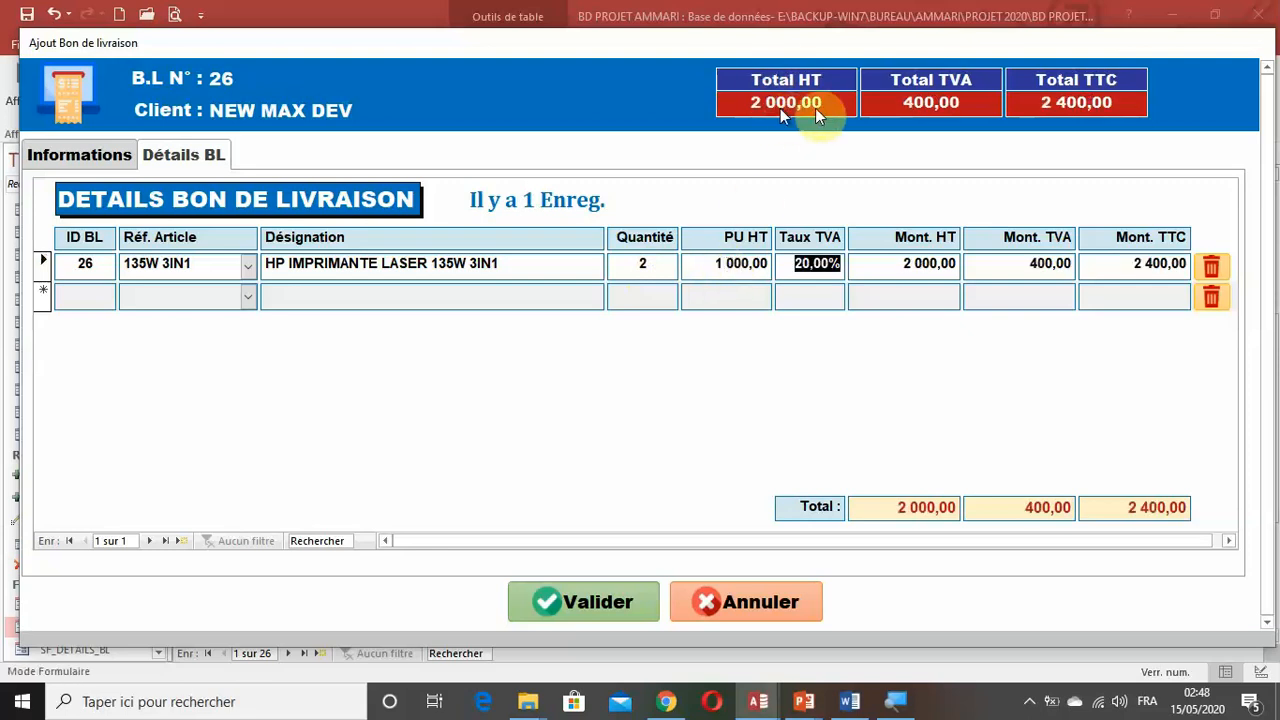
Add a second detail line for article 3VN40AA with quantity 3 and unit price HT 200,00.
left_click(248, 300)
left_click(214, 340)
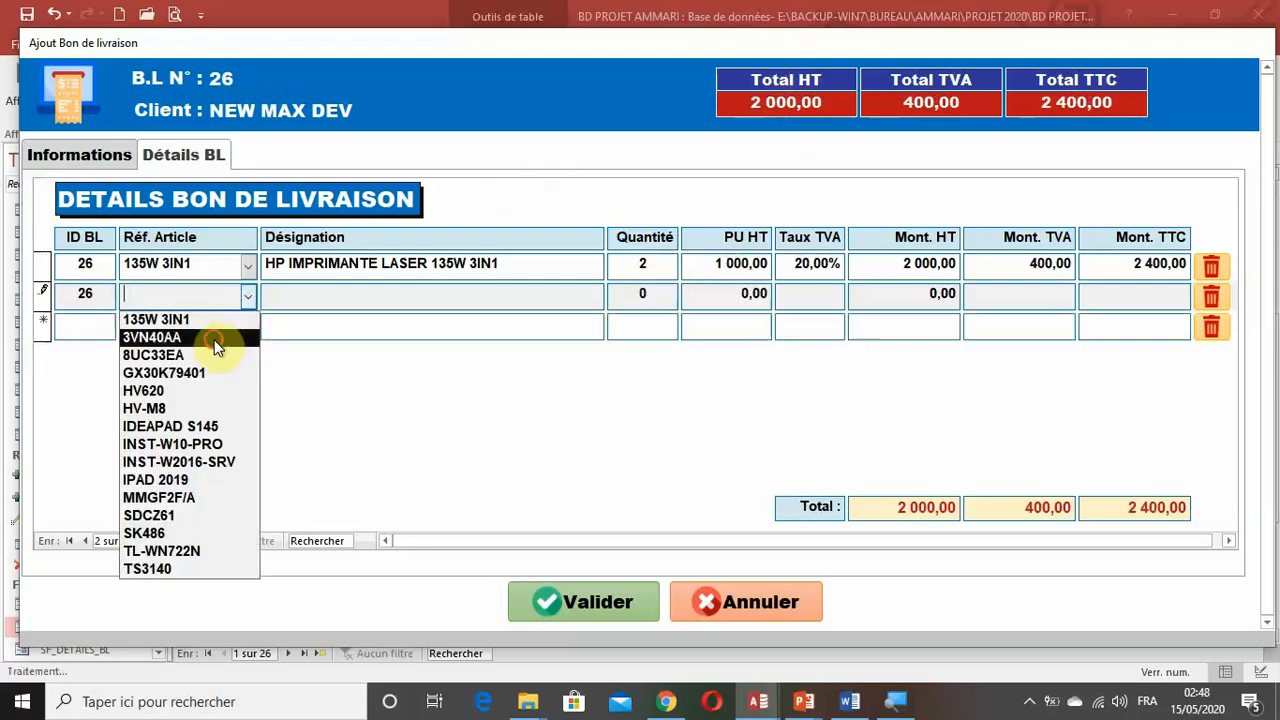
left_click(650, 294)
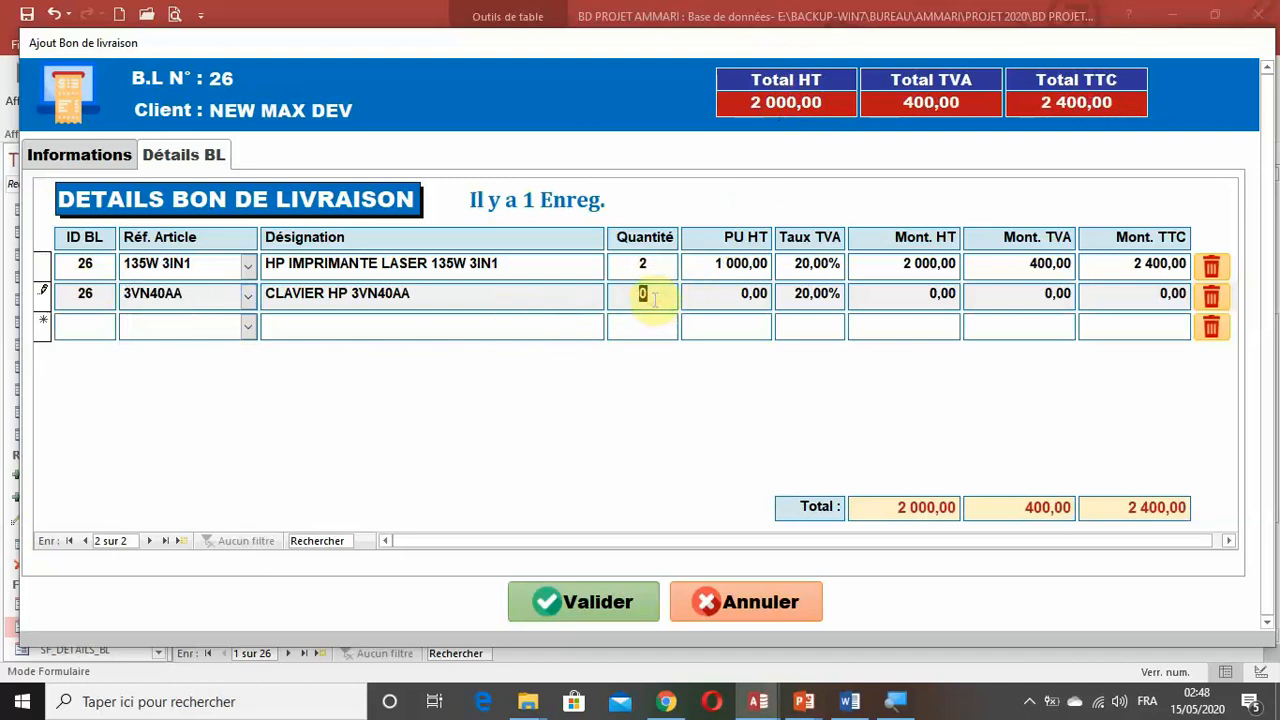
type("3")
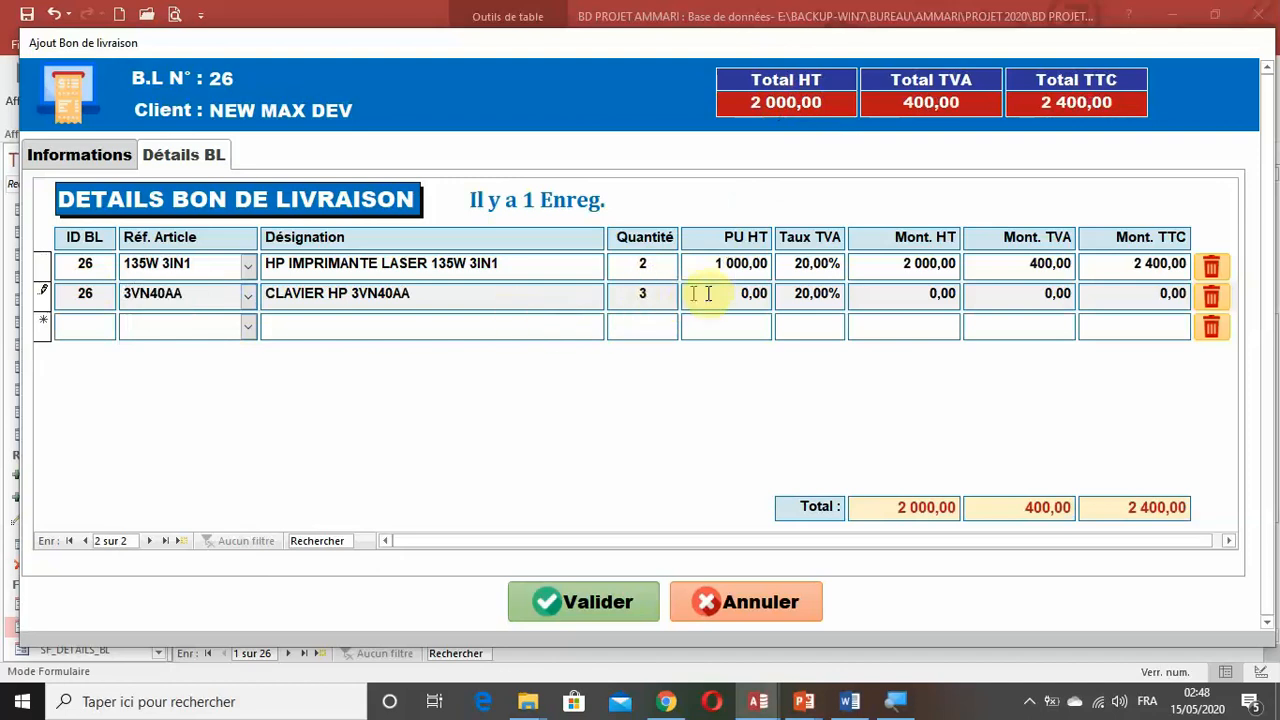
left_click(724, 298)
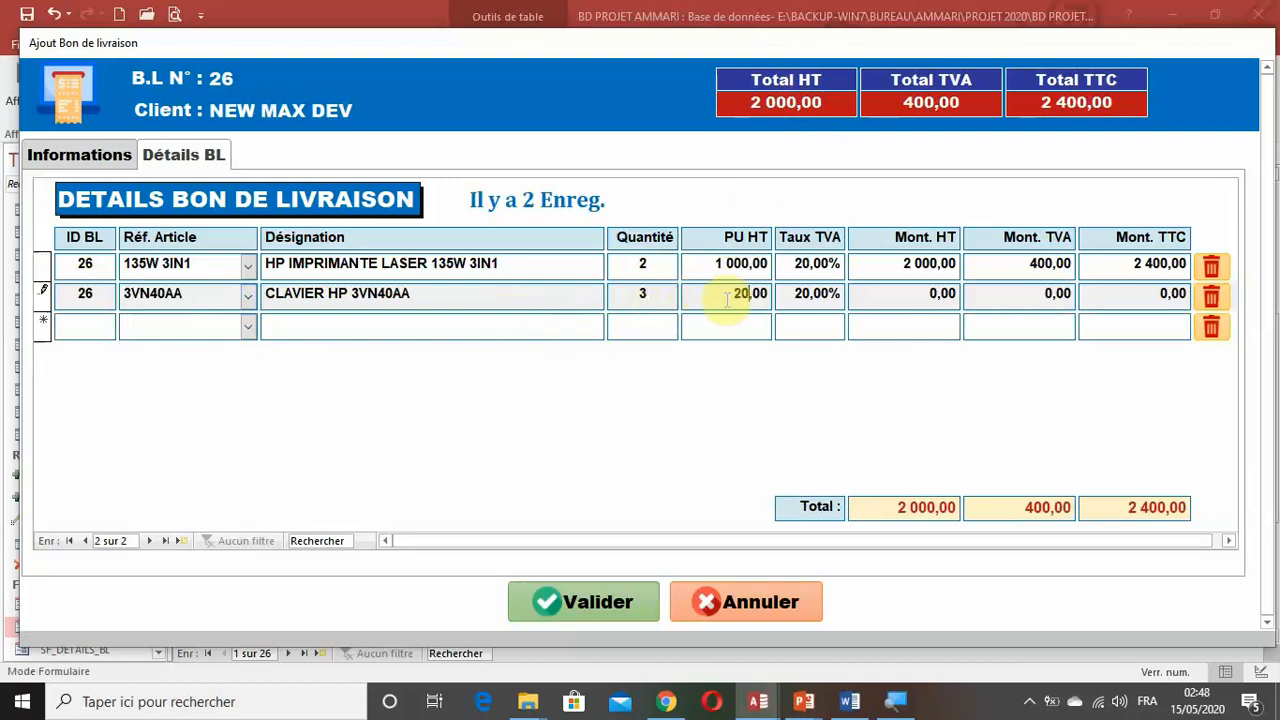
key("Tab")
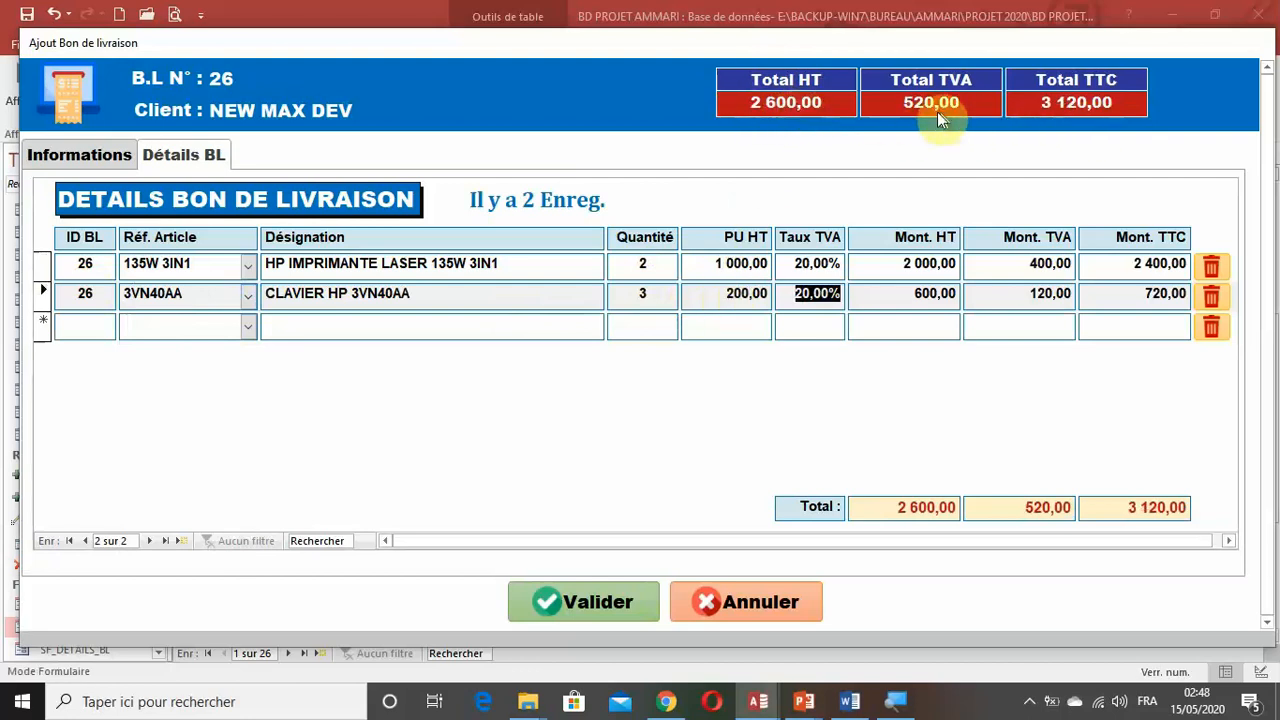
Validate the delivery note and check its client and totals in the T_BON_LIVRAISON table.
left_click(577, 606)
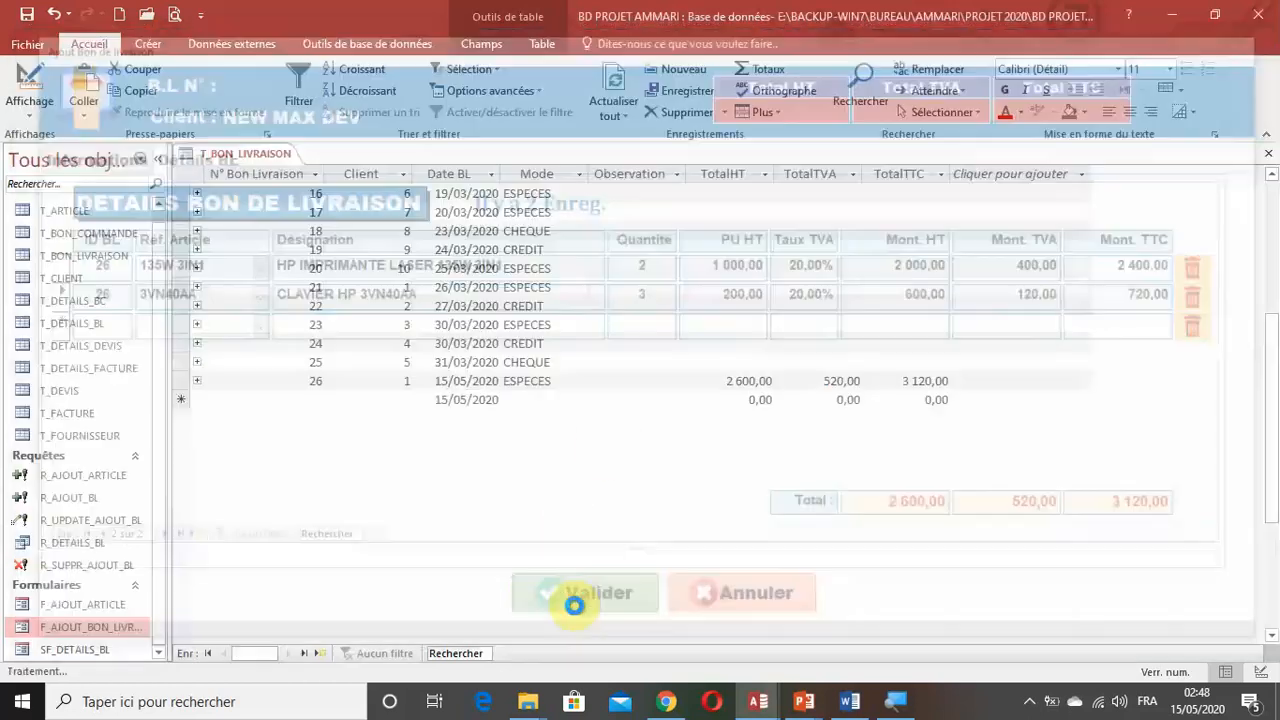
scroll(380, 420, "down", 4)
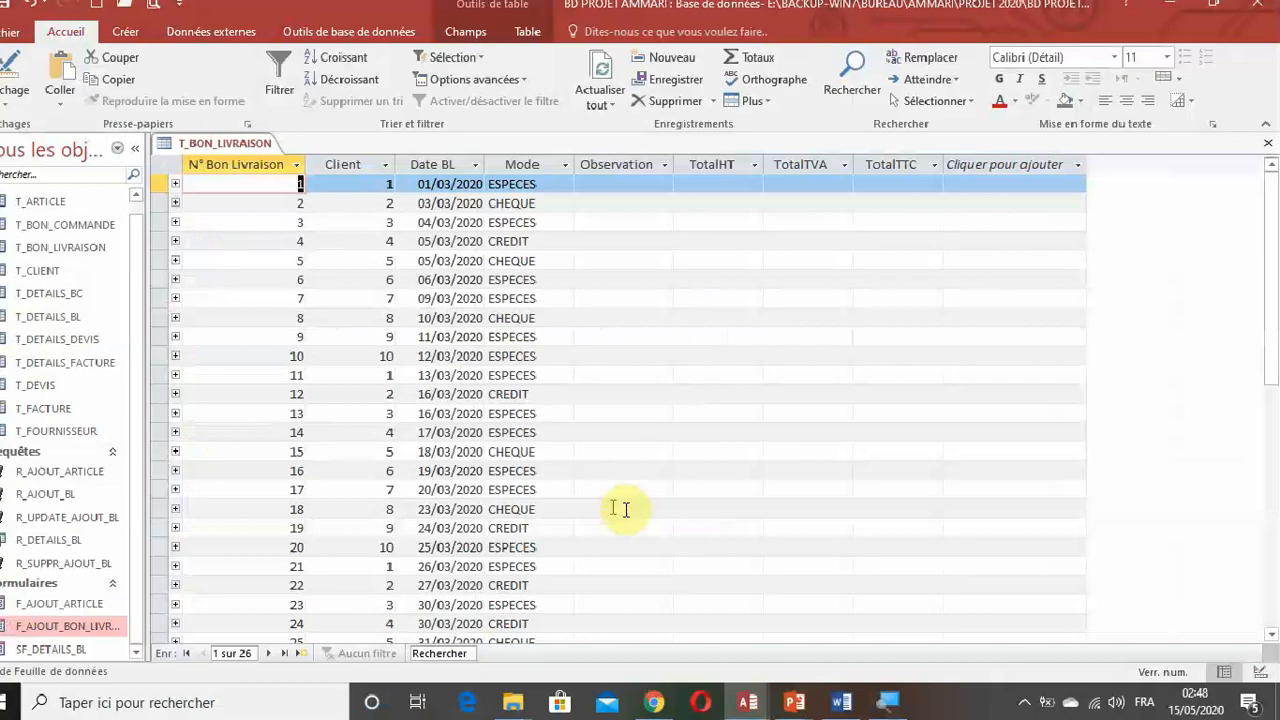
scroll(620, 509, "down", 4)
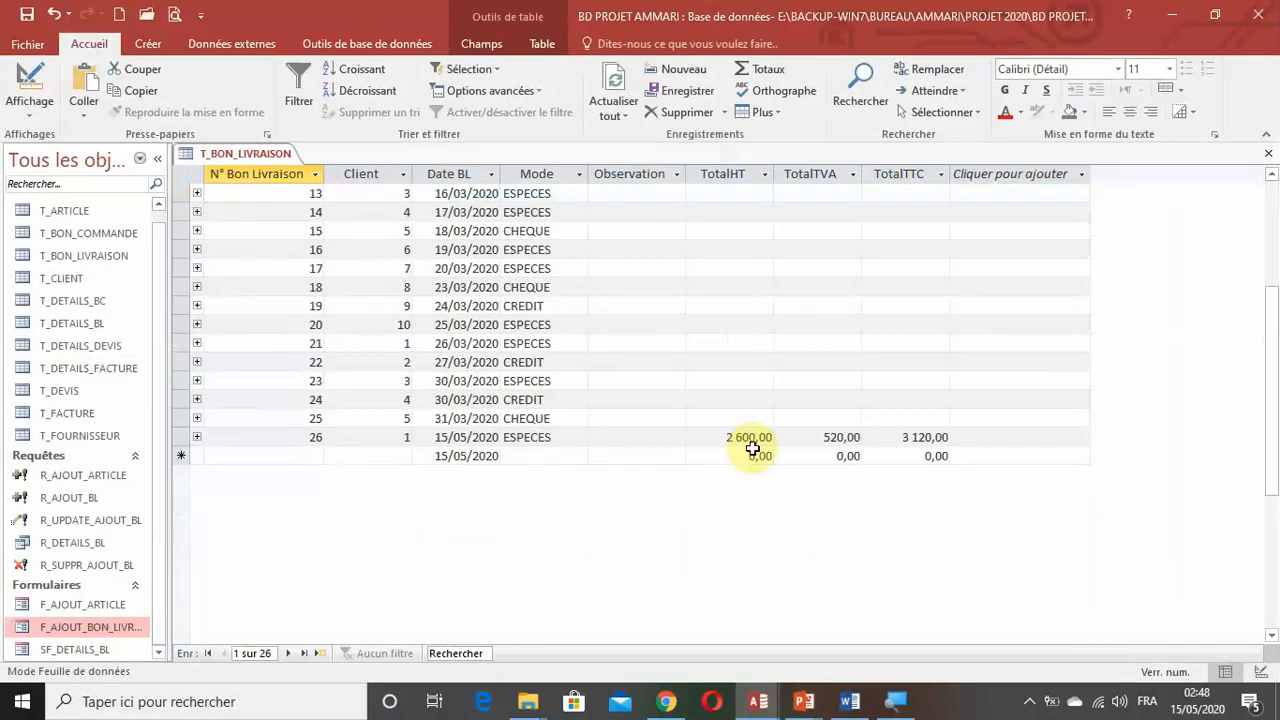
scroll(753, 447, "up", 4)
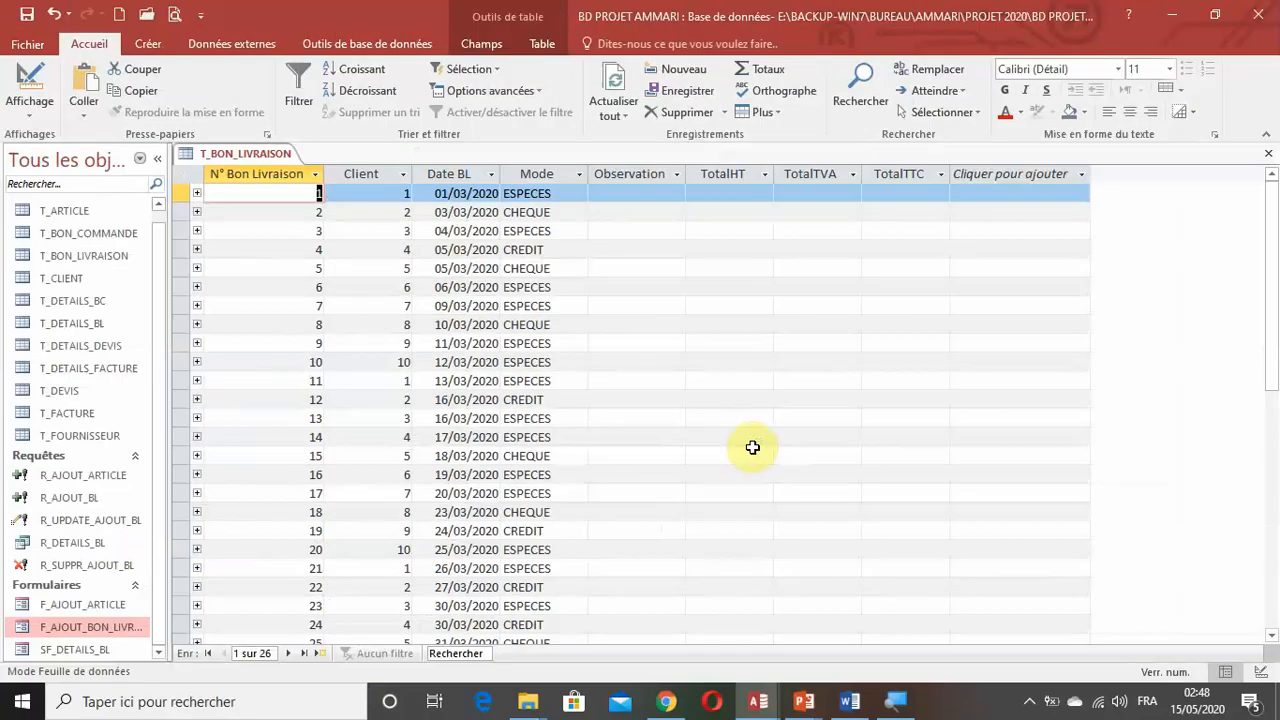
scroll(755, 447, "down", 5)
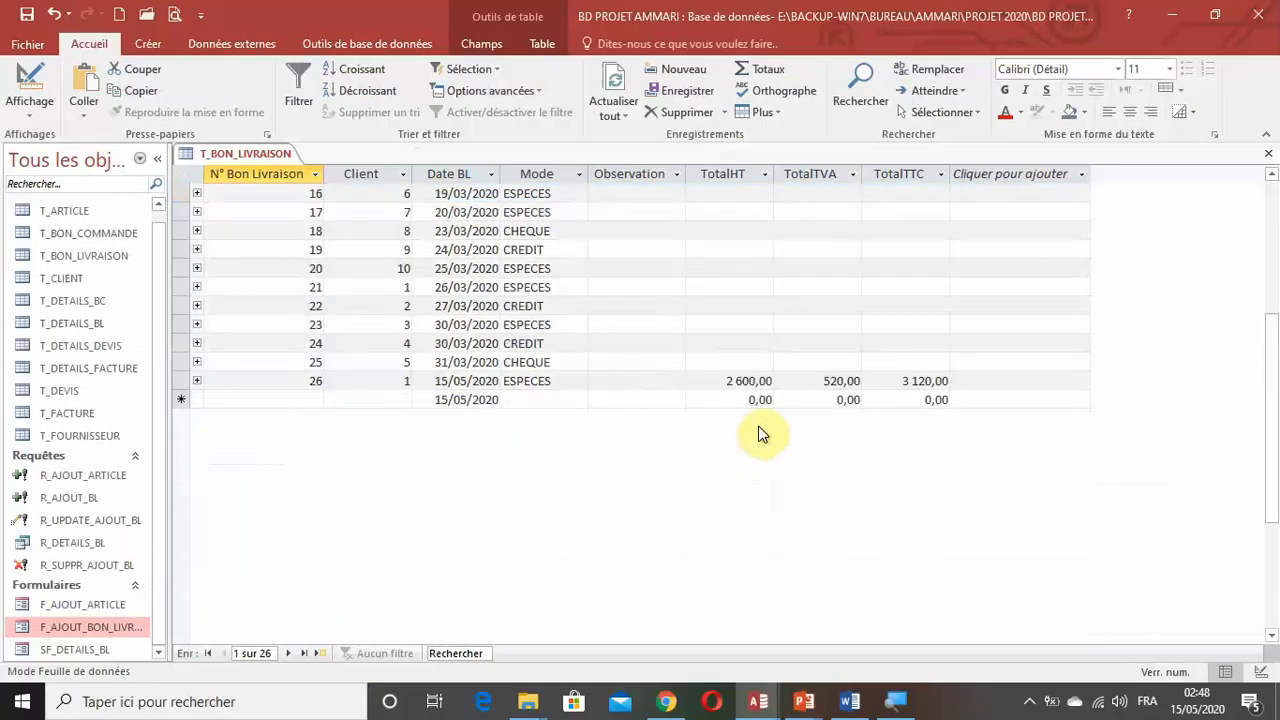
scroll(684, 383, "up", 5)
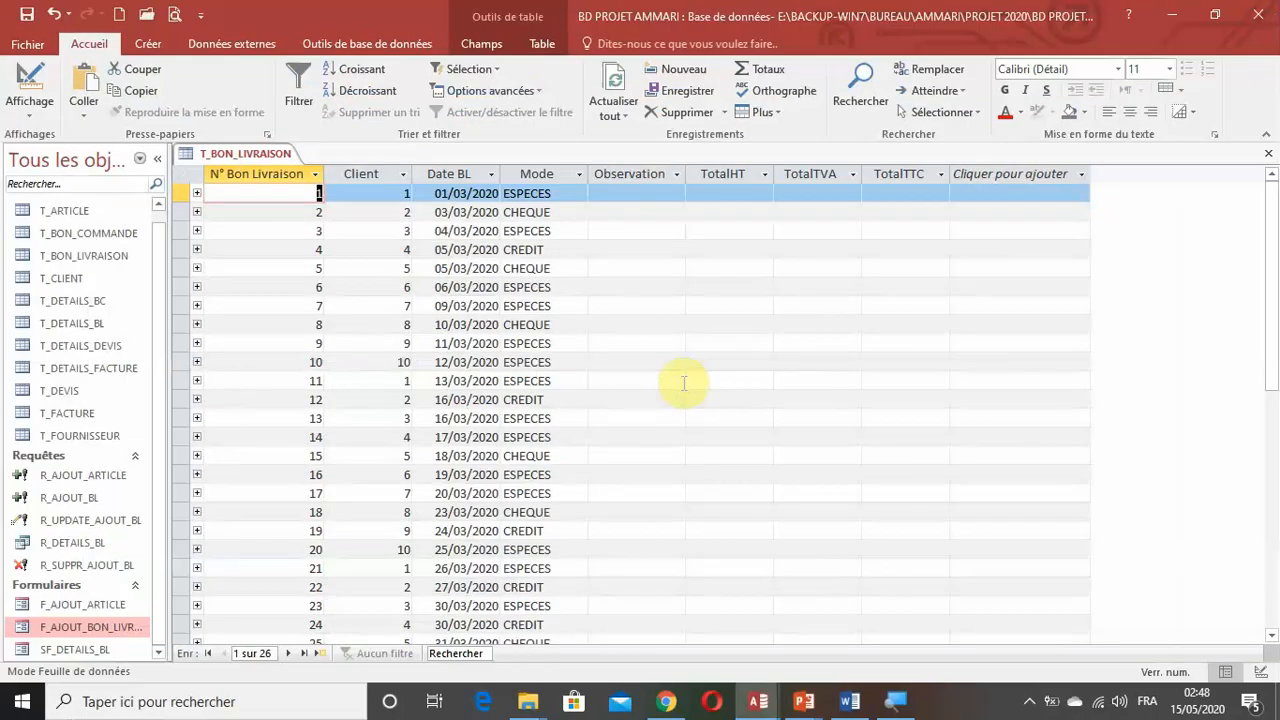
Compare the totals of delivery note 26 with those of the older records in the T_BON_LIVRAISON table.
scroll(658, 553, "down", 4)
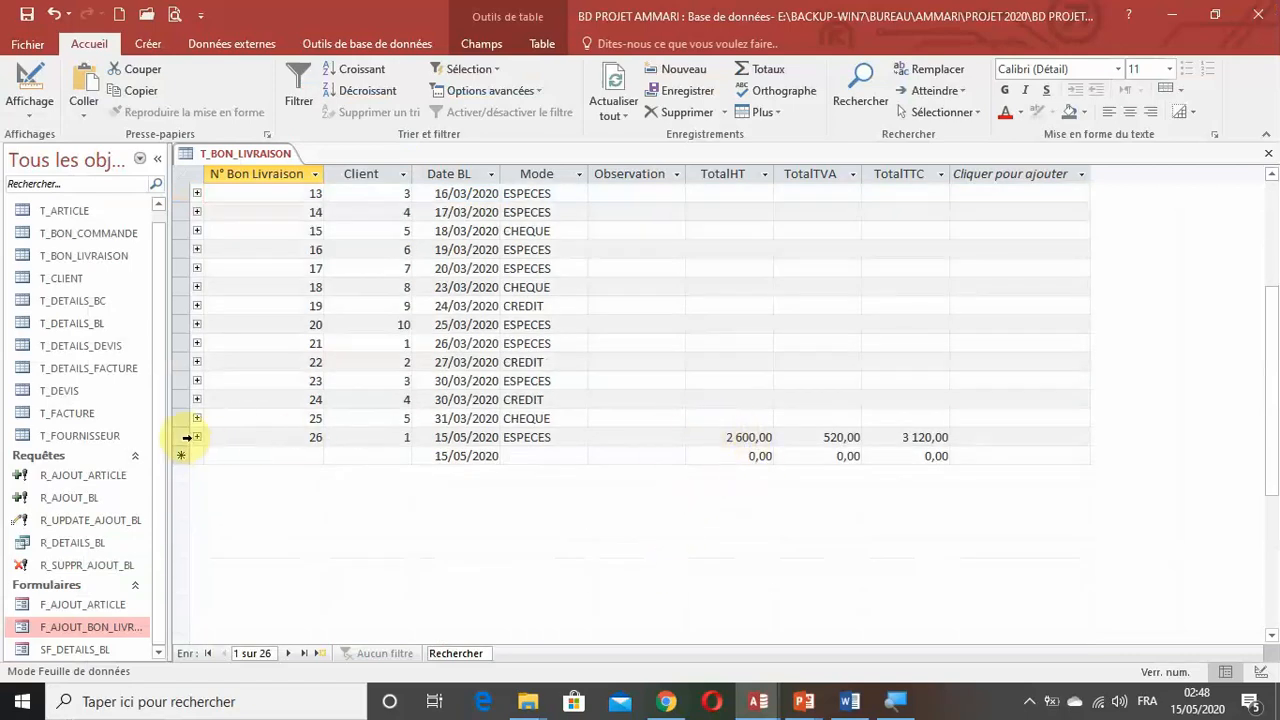
left_click(187, 437)
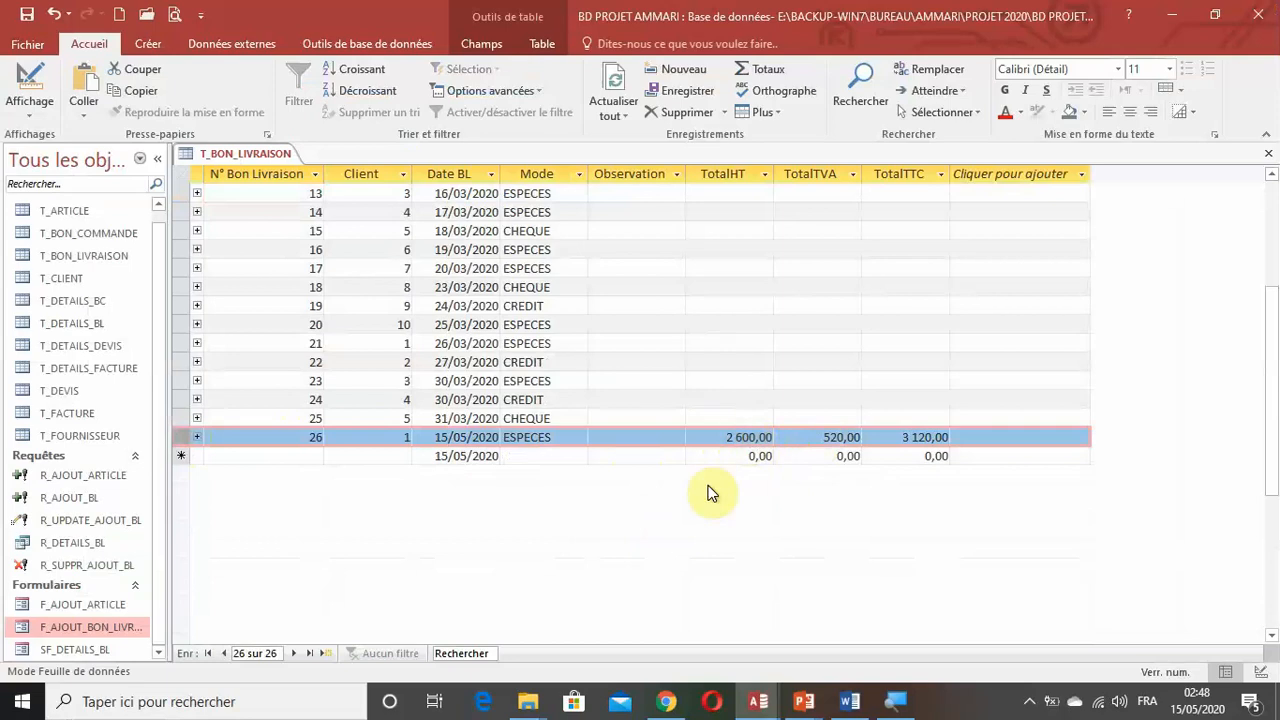
scroll(577, 440, "up", 4)
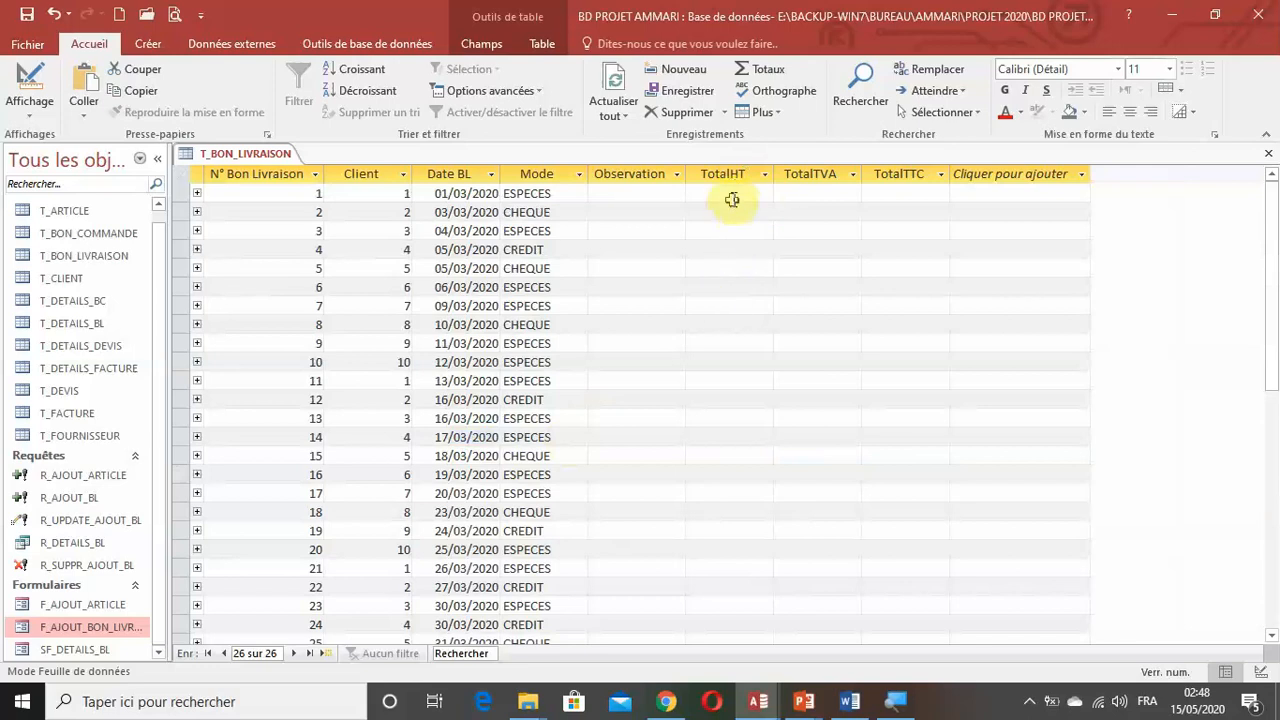
scroll(745, 270, "down", 4)
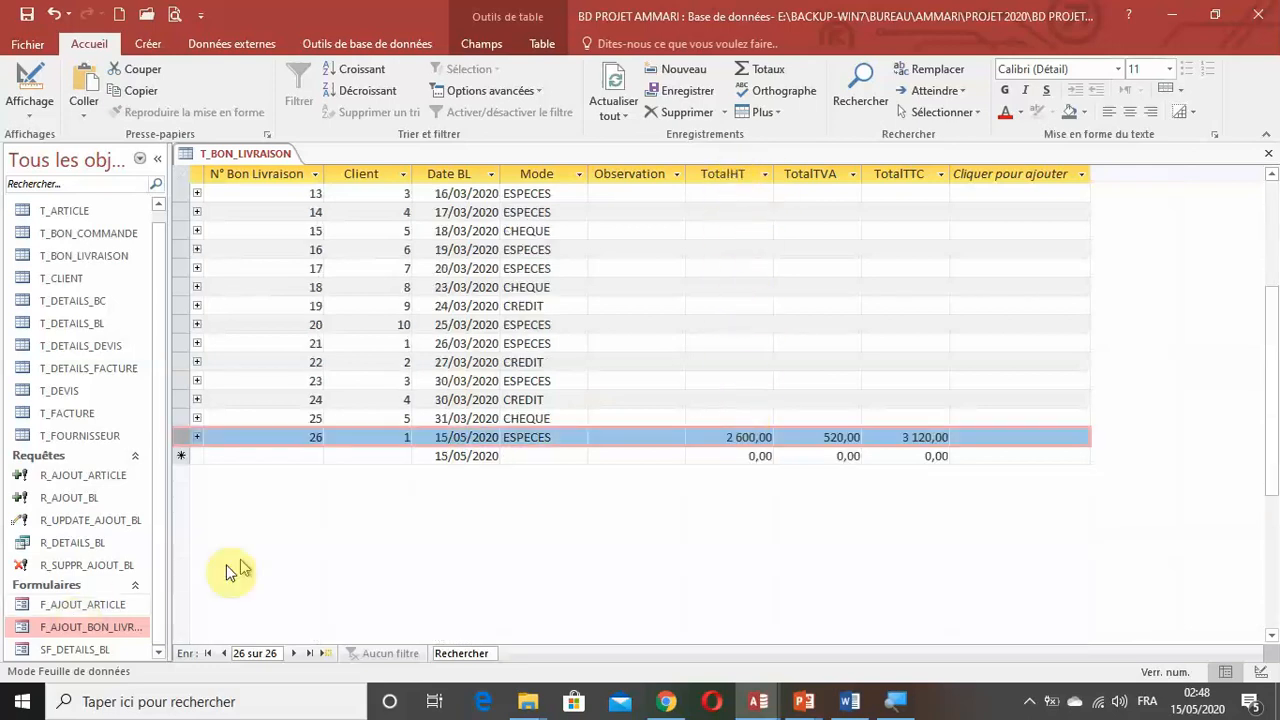
Test F_AJOUT_BON_LIVRAISON by validating a new delivery note without a client, dismiss the message and cancel the note.
double_click(94, 631)
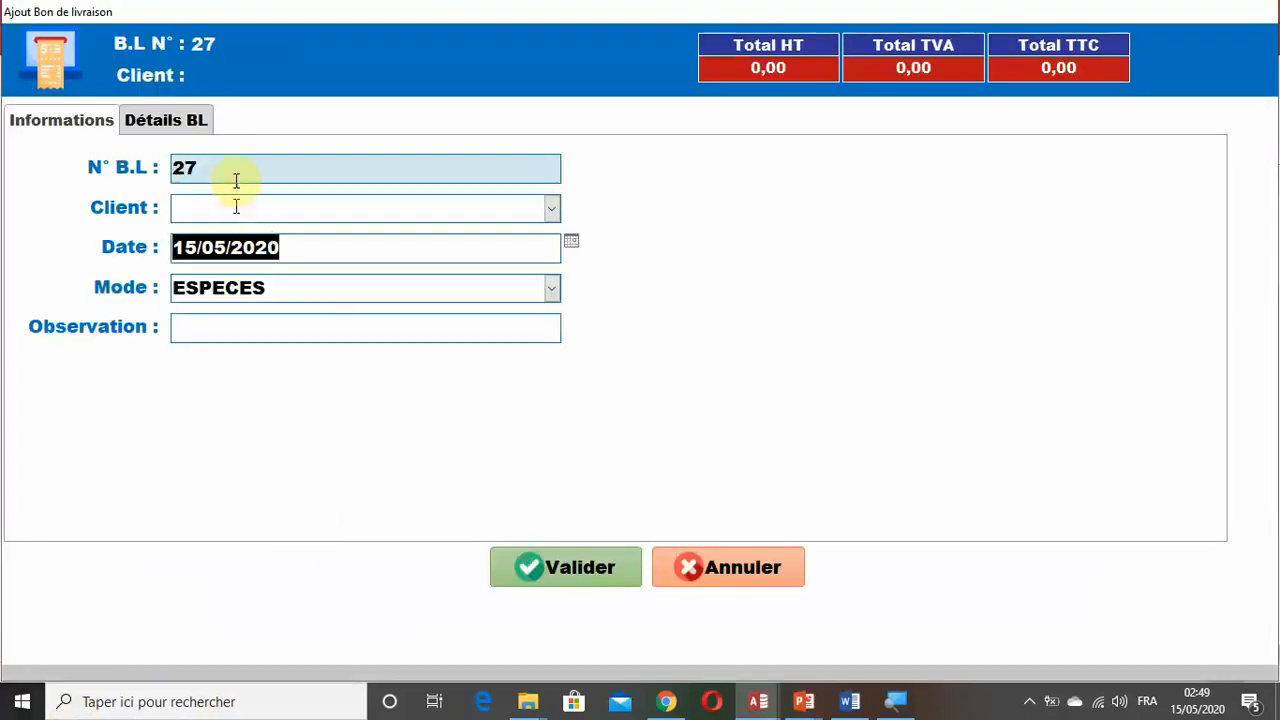
left_click(528, 566)
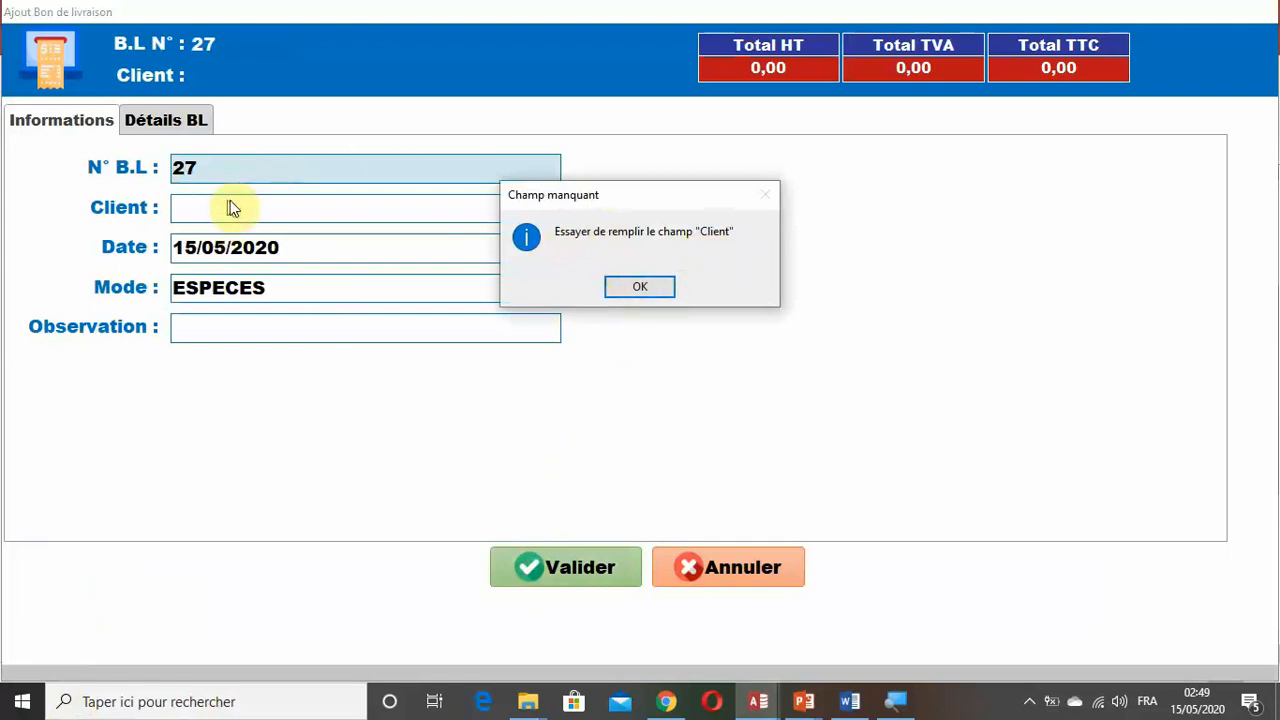
left_click(640, 286)
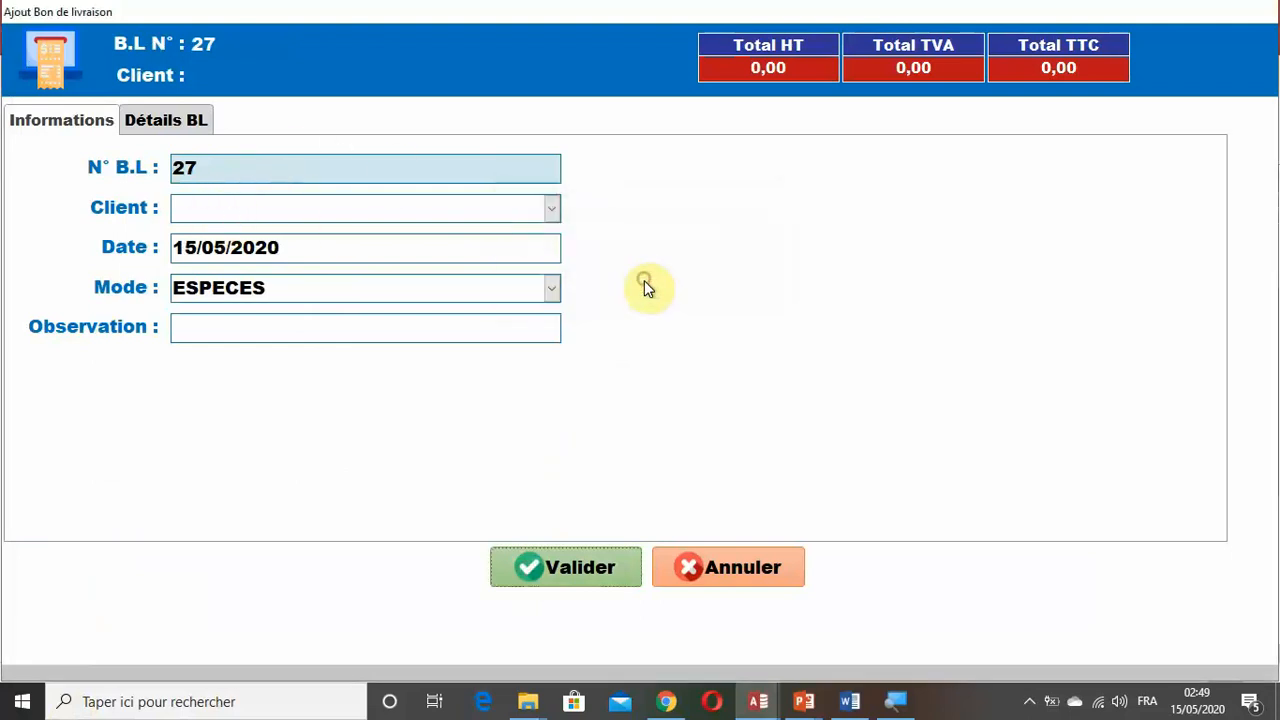
left_click(709, 565)
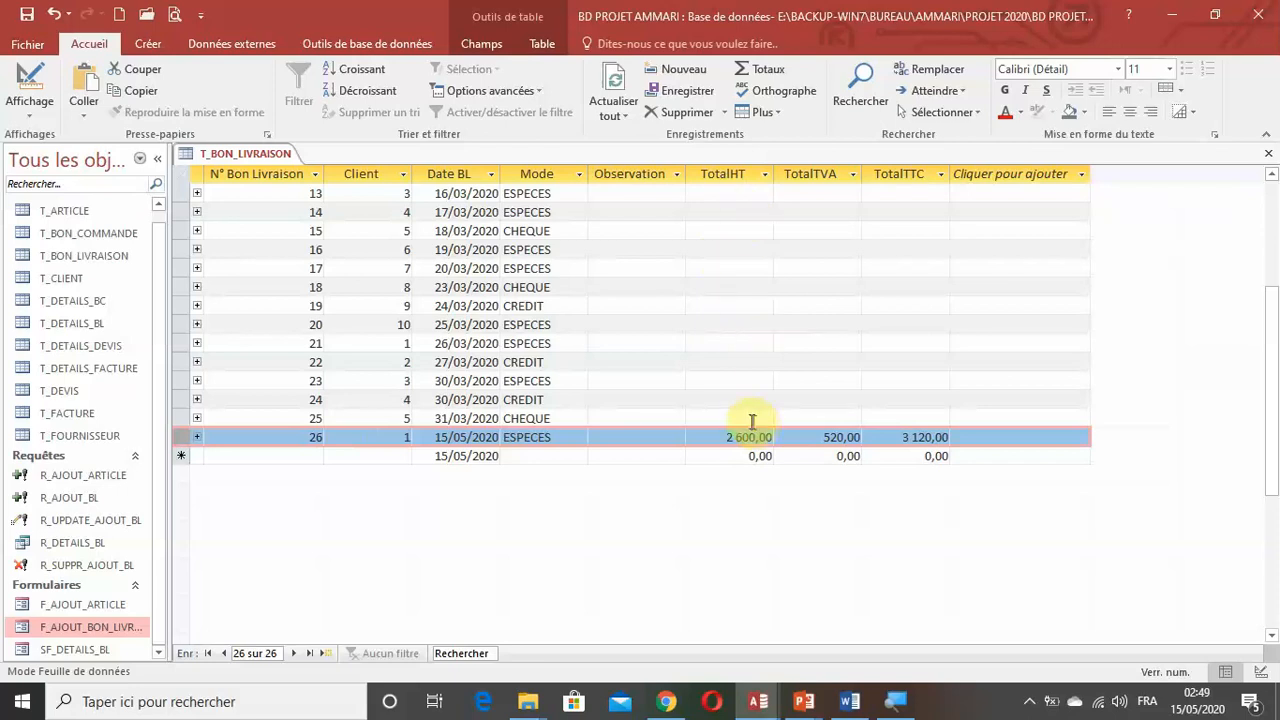
Examine the TotalHT, TotalTVA and TotalTTC columns of the older delivery notes and widen the object list.
left_click(727, 250)
scroll(740, 277, "up", 4)
scroll(740, 278, "down", 4)
scroll(740, 280, "up", 3)
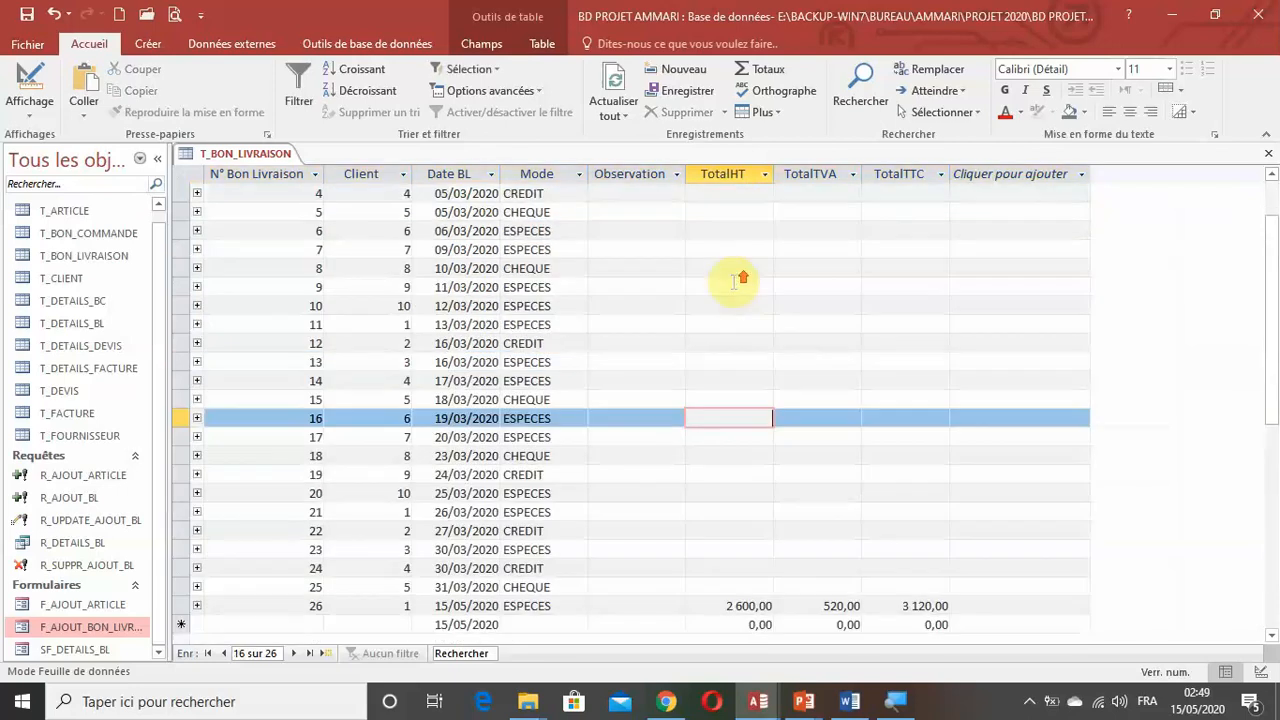
scroll(780, 258, "down", 4)
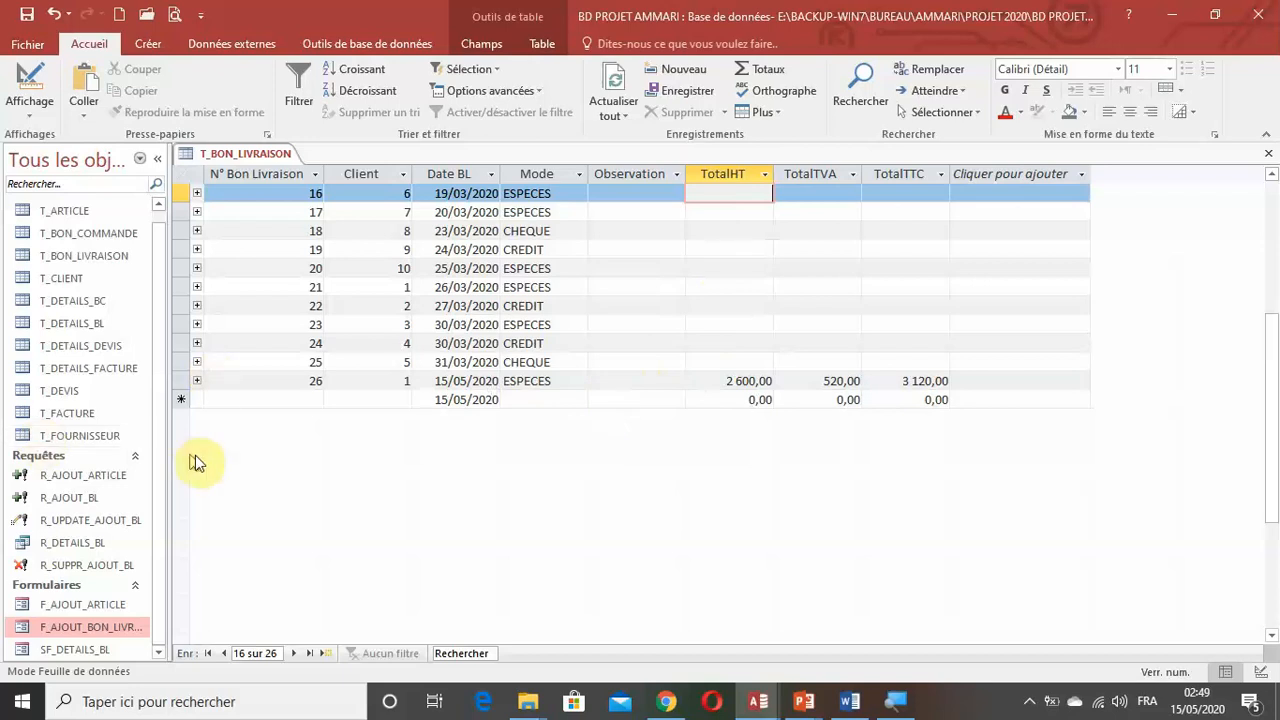
left_click_drag(169, 449, 200, 449)
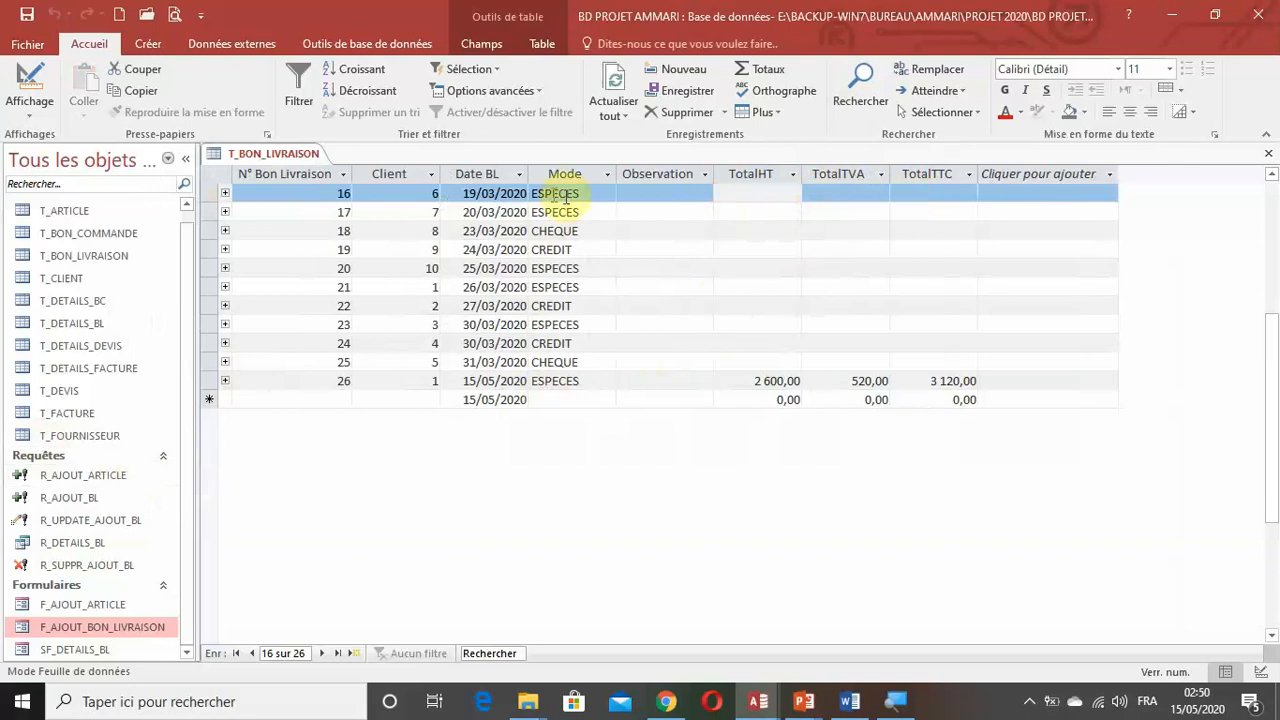
Create a new query in design mode with the R_DETAILS_BL query as its source.
left_click(148, 40)
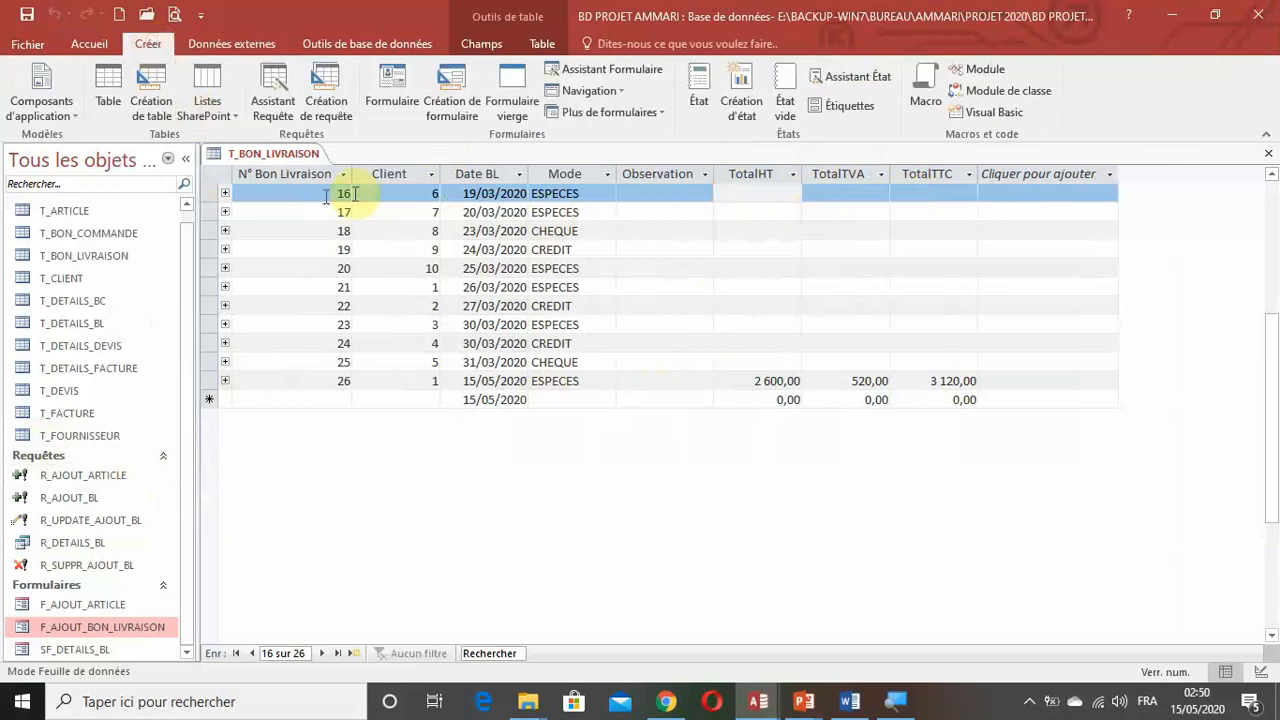
left_click(334, 120)
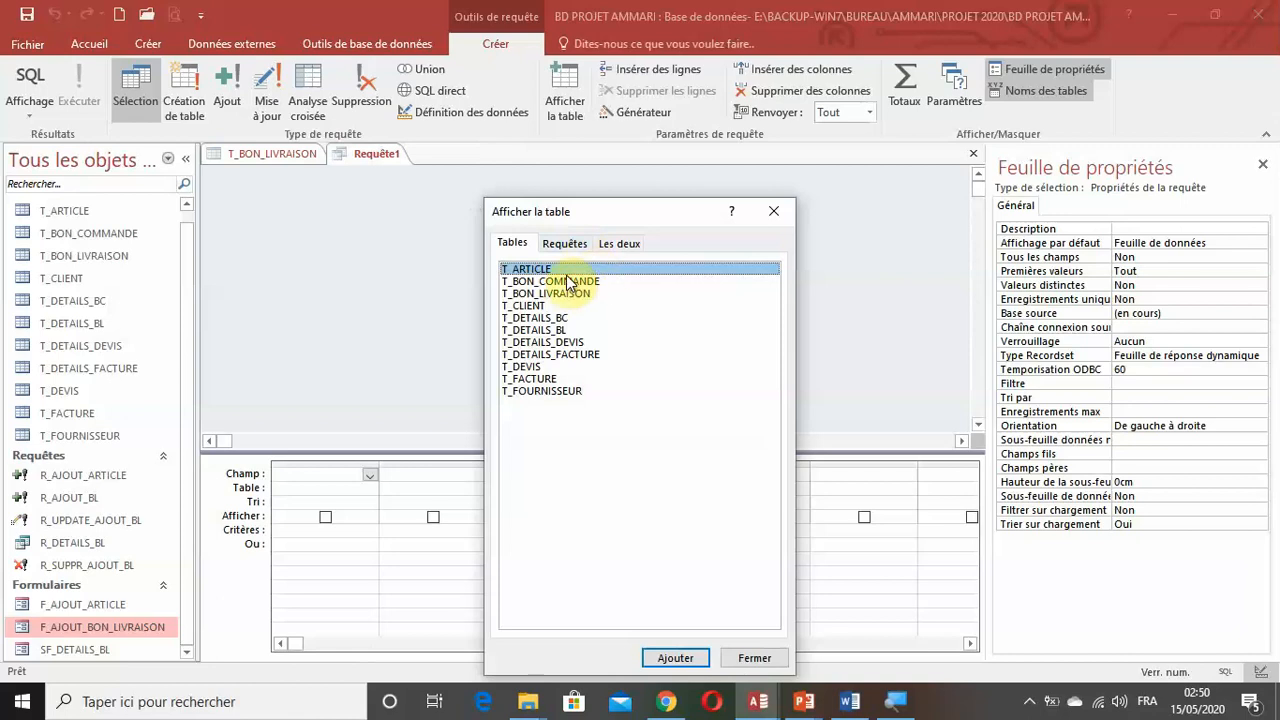
left_click(574, 244)
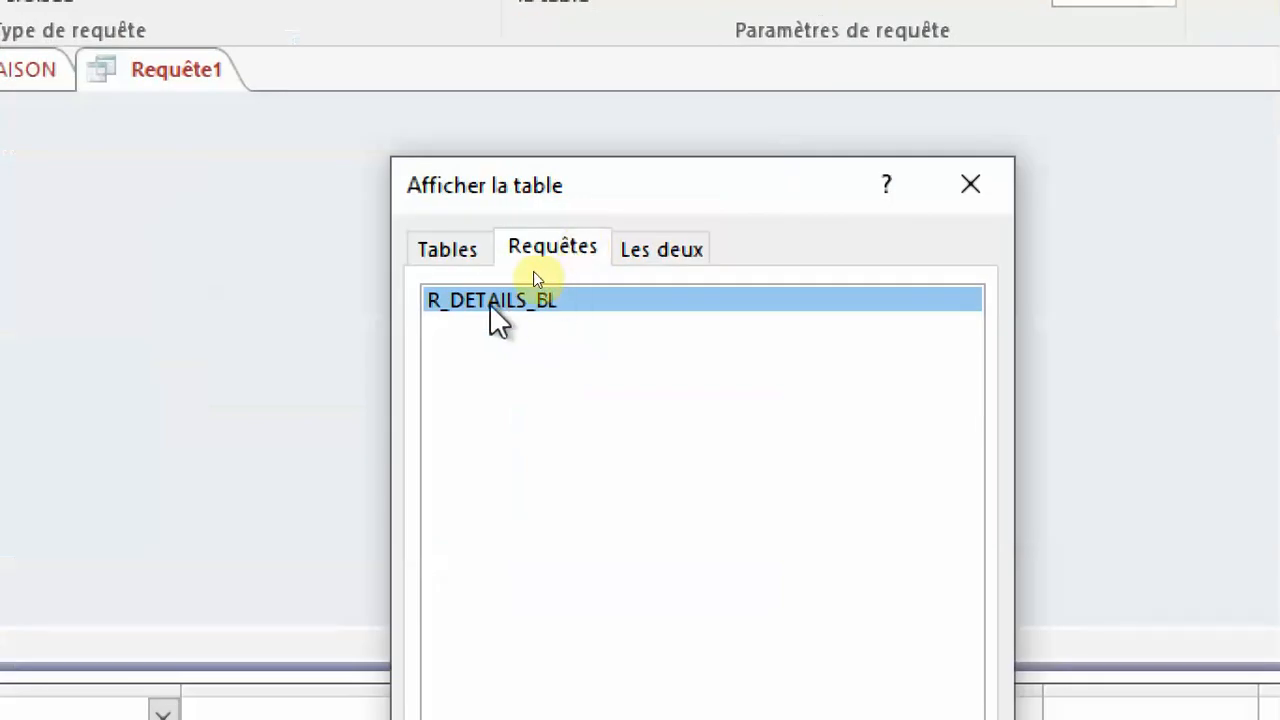
double_click(530, 300)
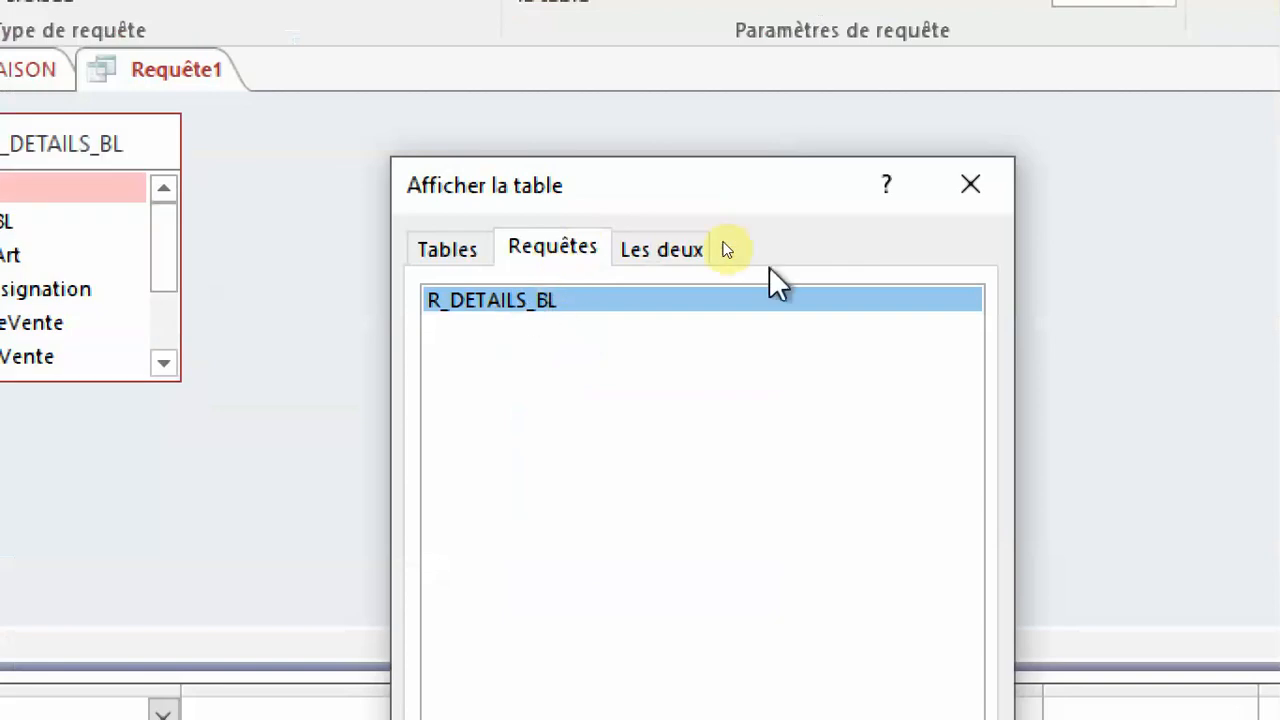
left_click(971, 185)
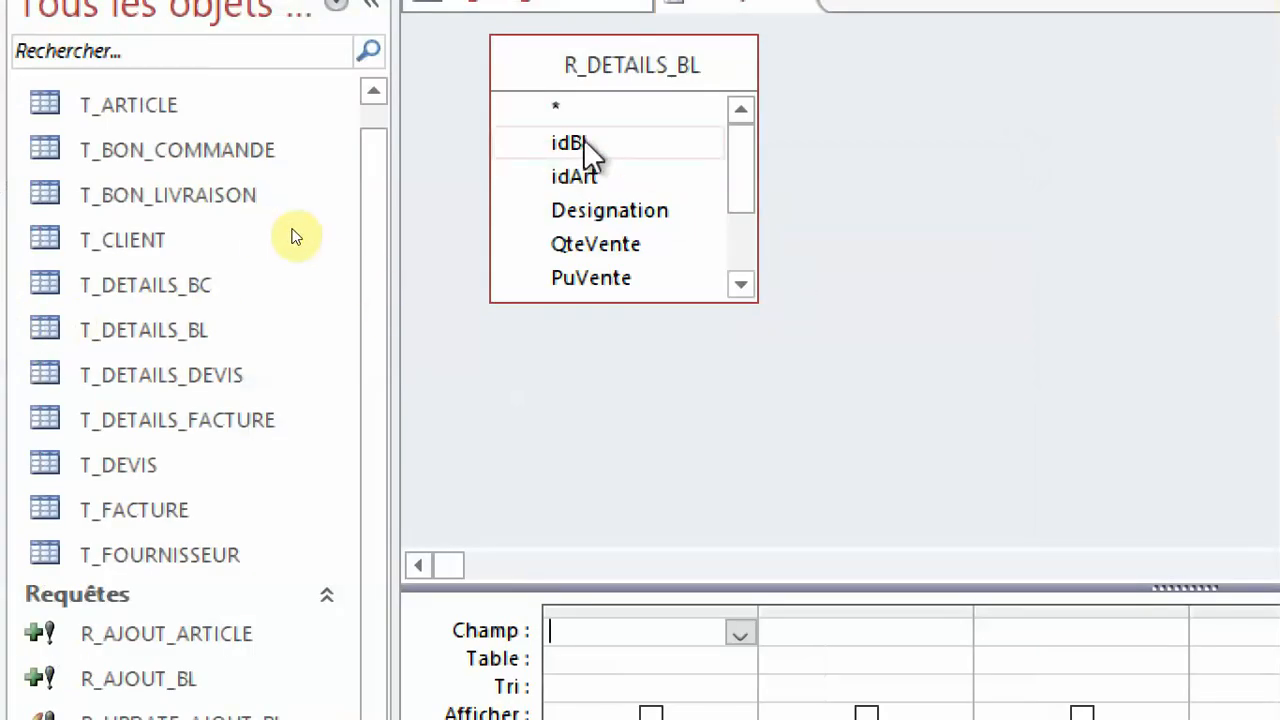
Add the fields idBL, MHT, MTVA and MTTC from R_DETAILS_BL to the query grid.
left_click_drag(583, 143, 643, 627)
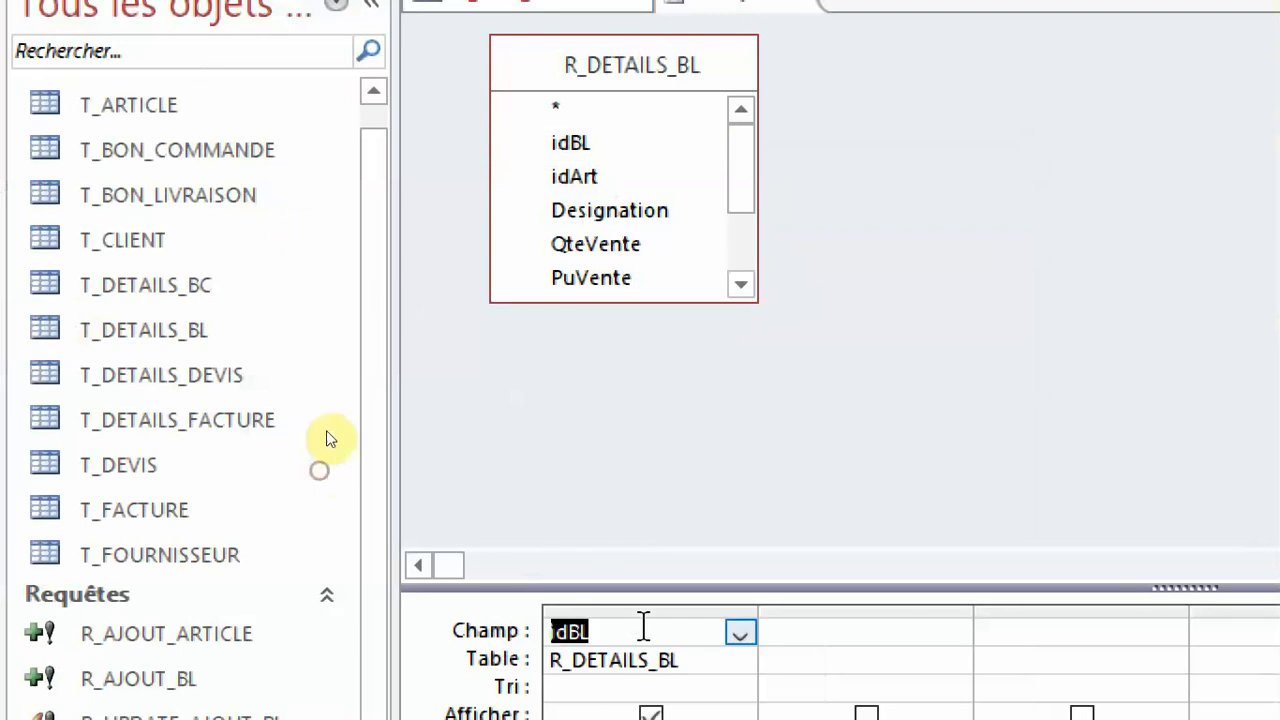
scroll(664, 100, "down", 2)
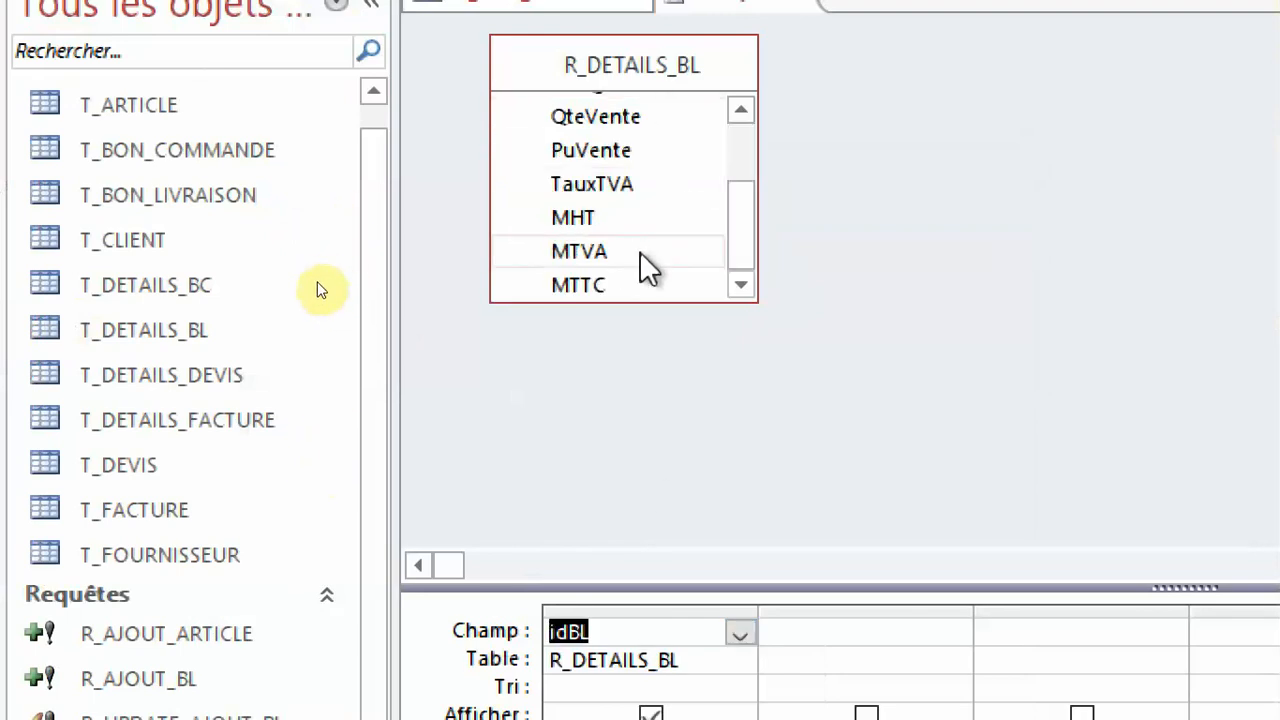
left_click_drag(600, 220, 849, 646)
left_click(612, 279, "shift")
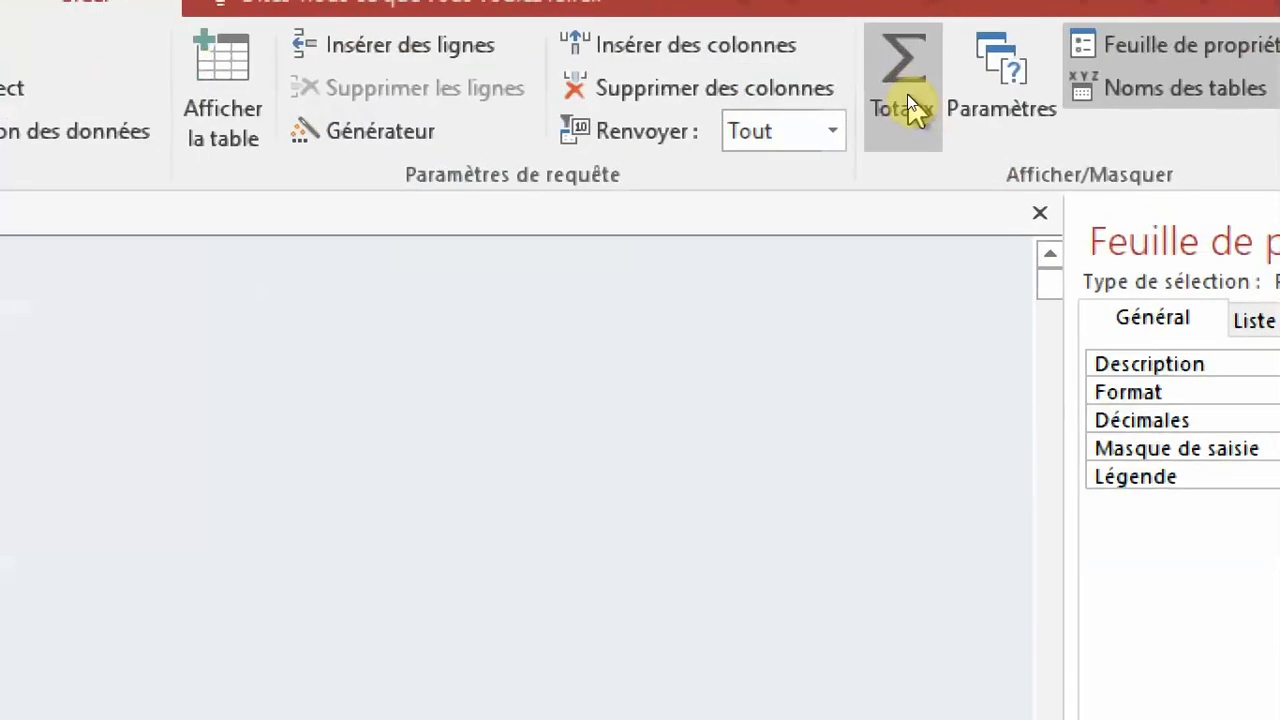
Turn on totals for the query and set the operation of MHT, MTVA and MTTC to Somme.
left_click(907, 94)
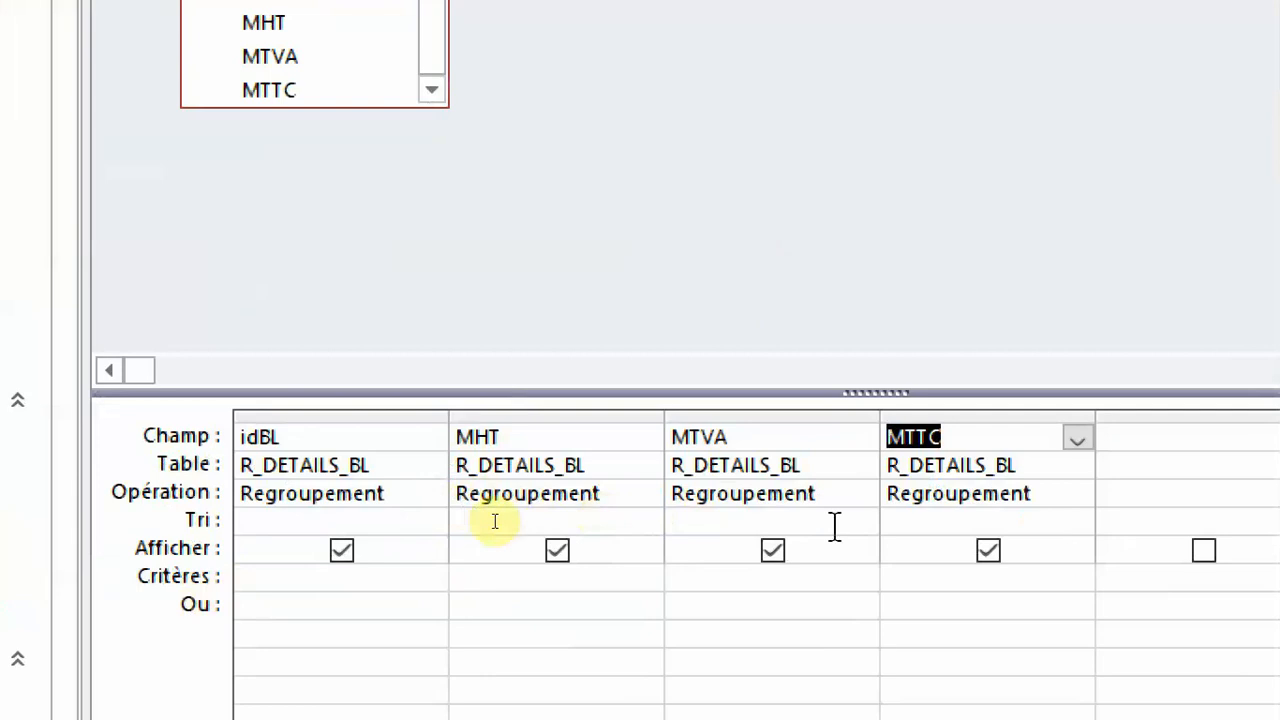
left_click(645, 495)
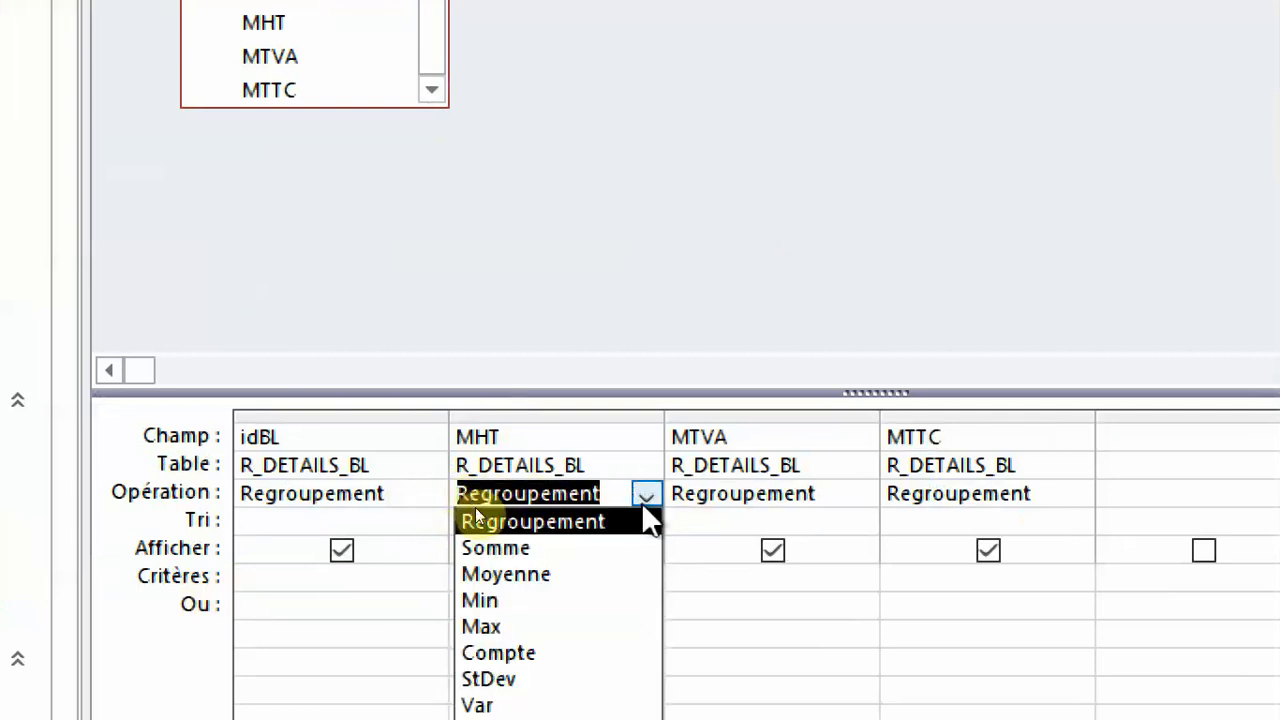
left_click(563, 557)
left_click(862, 496)
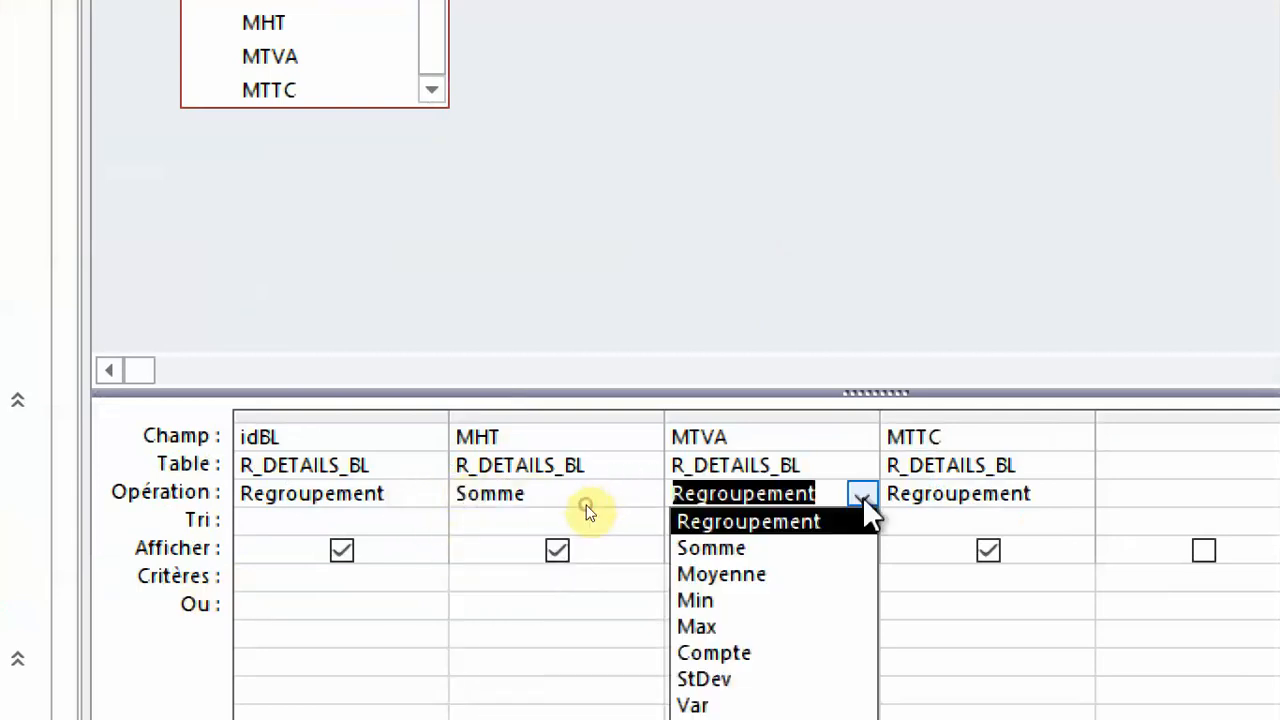
left_click(780, 558)
left_click(1046, 496)
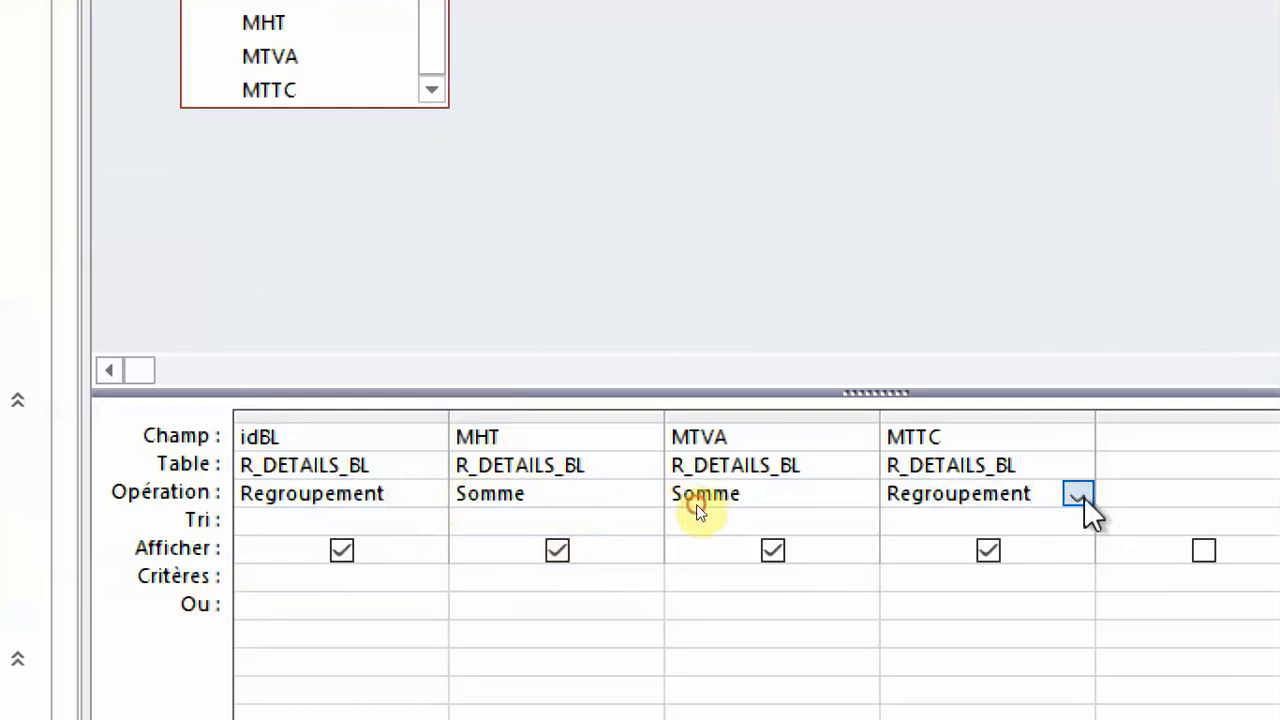
left_click(1078, 496)
left_click(1007, 549)
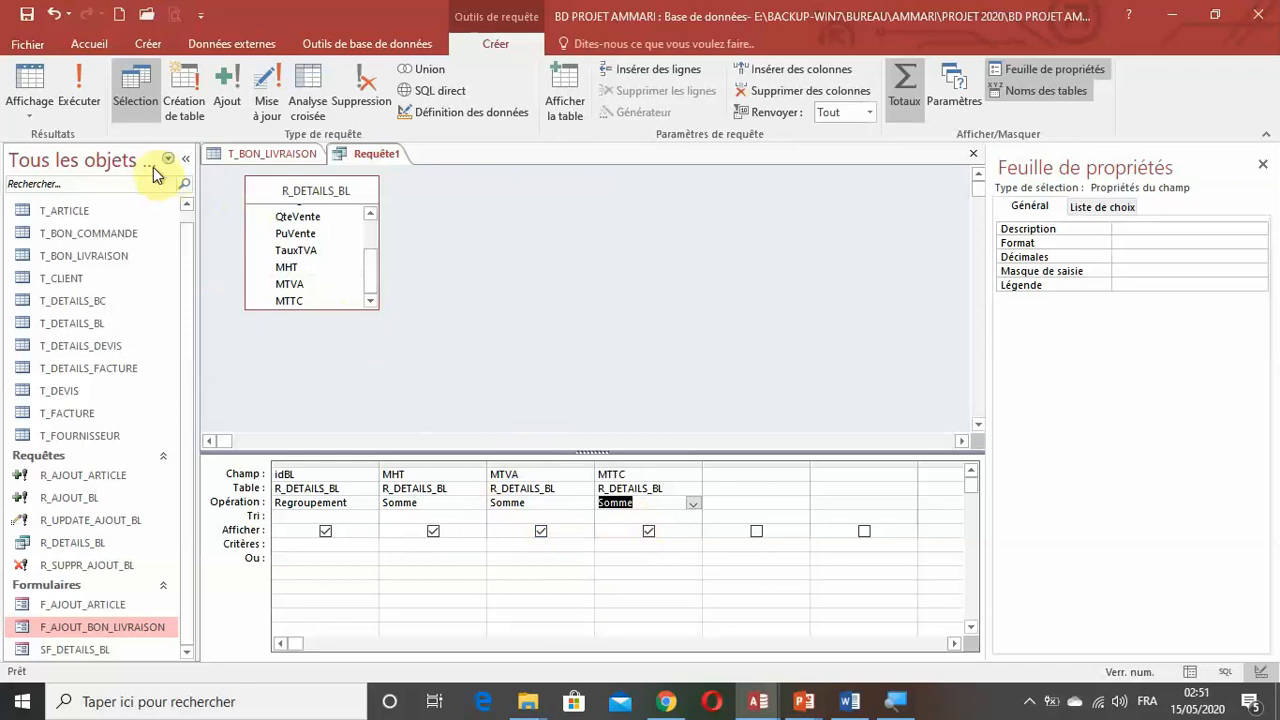
Run the query to check the sums per delivery note and fit all result columns to their contents.
left_click(80, 95)
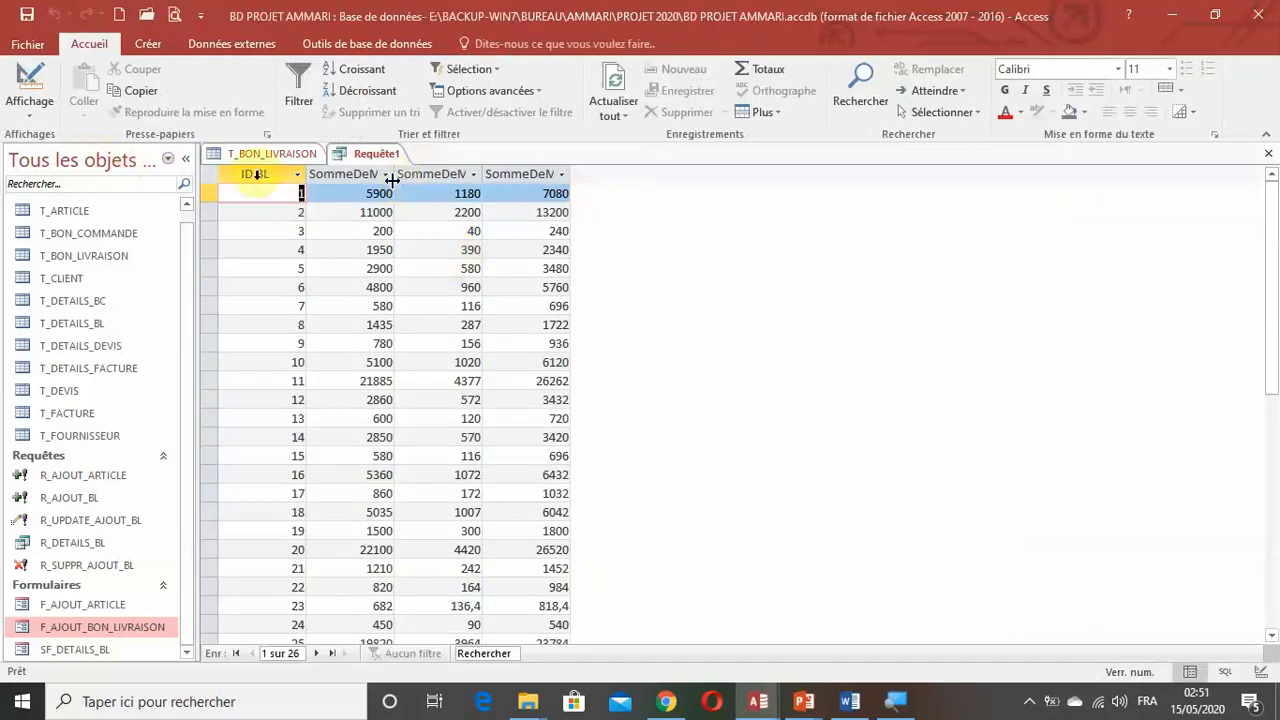
left_click(210, 173)
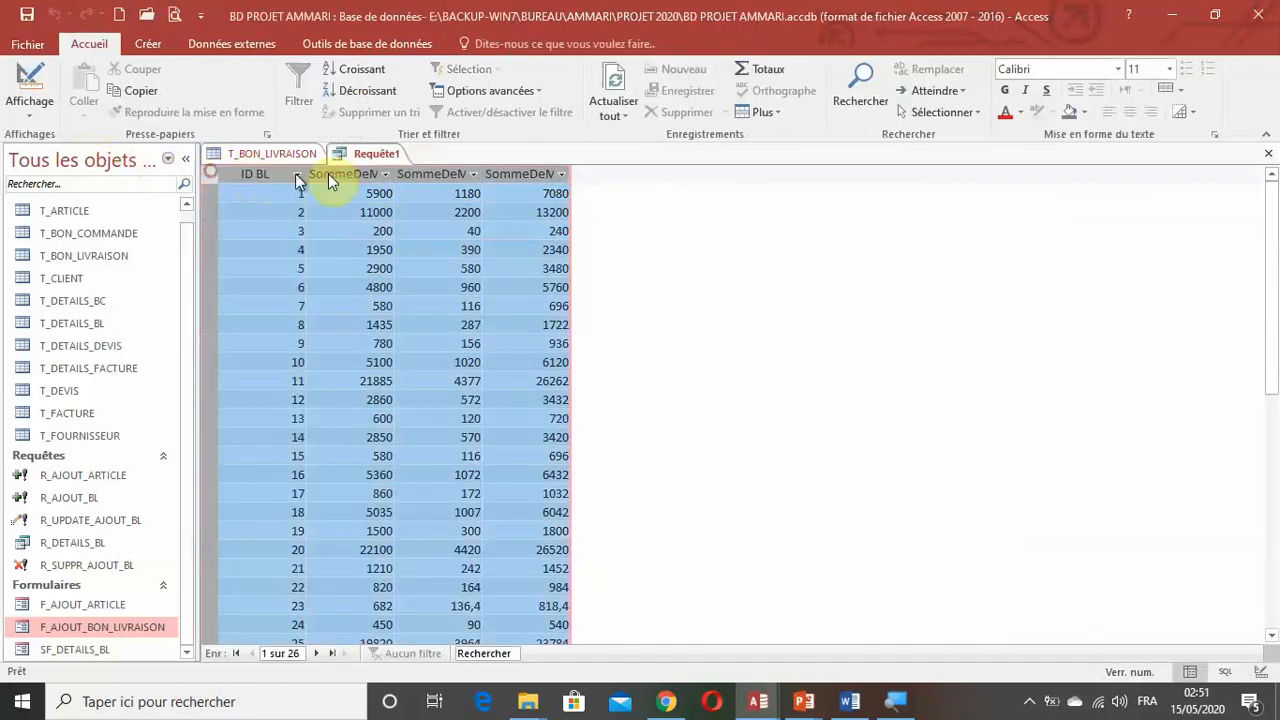
double_click(392, 178)
left_click(492, 231)
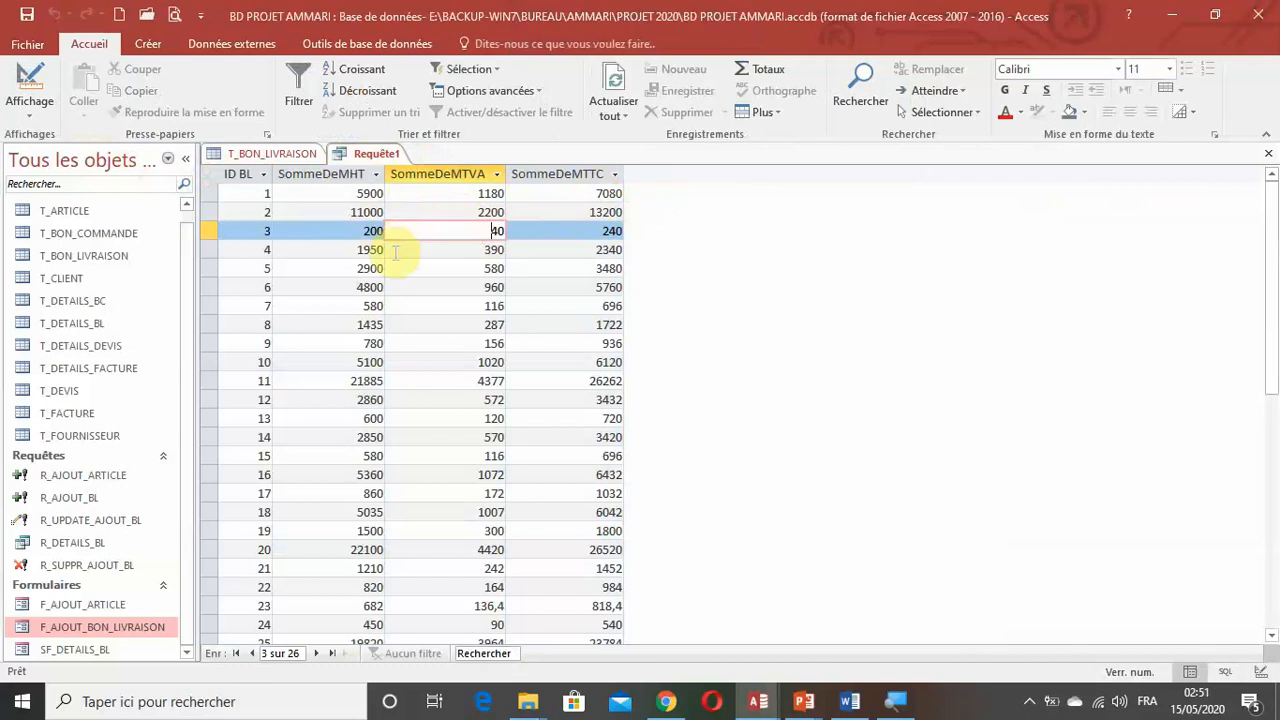
Return the query to design mode and turn it into a make-table query creating T_TOTAL_BL in the current database.
left_click(30, 108)
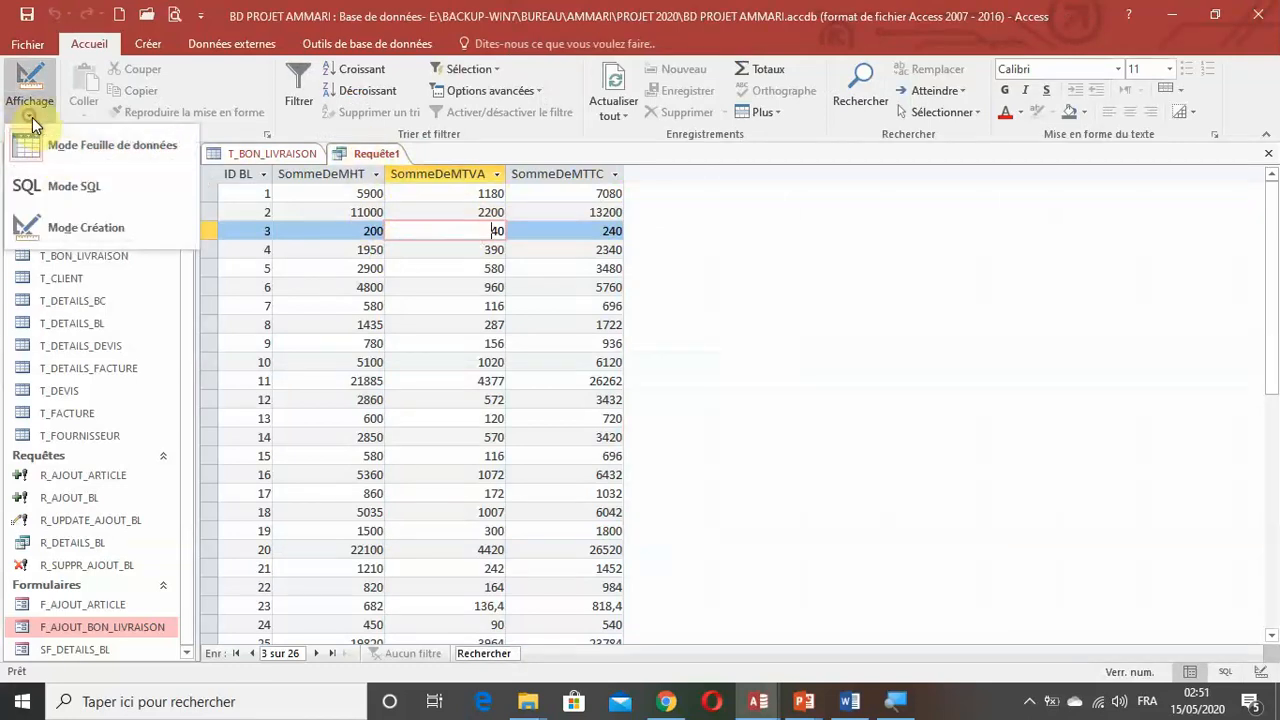
left_click(63, 223)
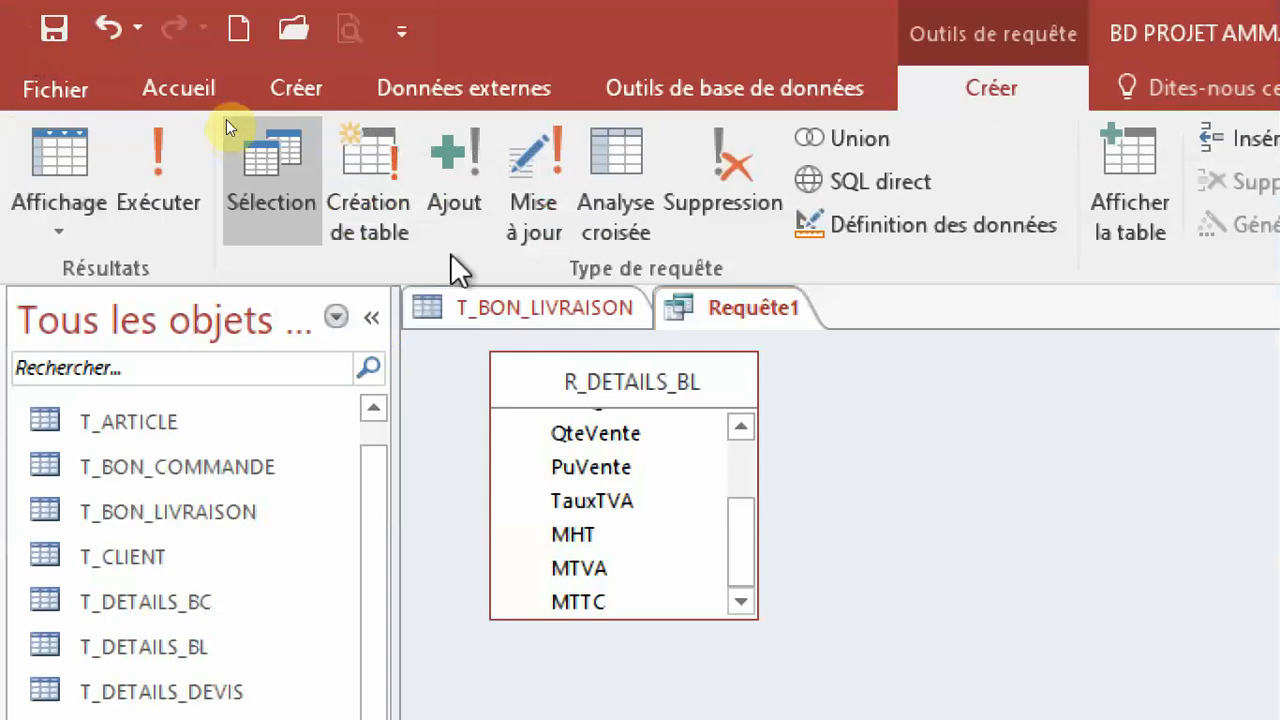
left_click(186, 108)
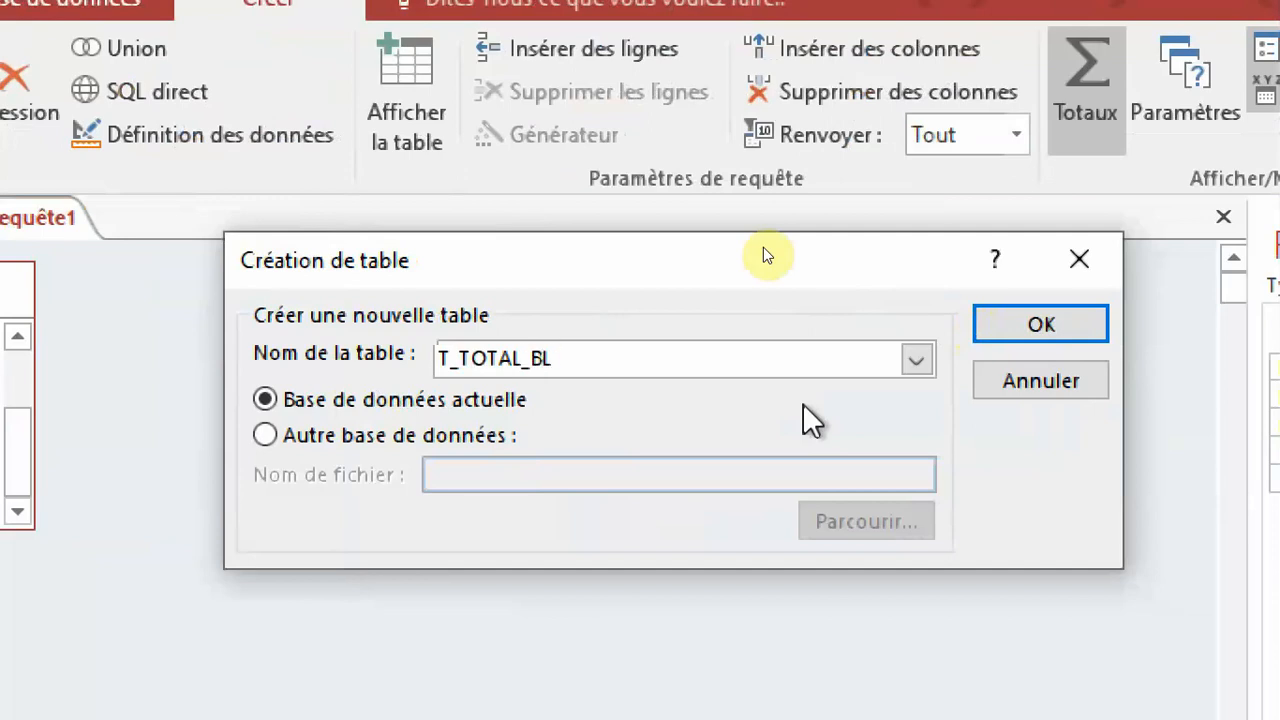
left_click(1005, 332)
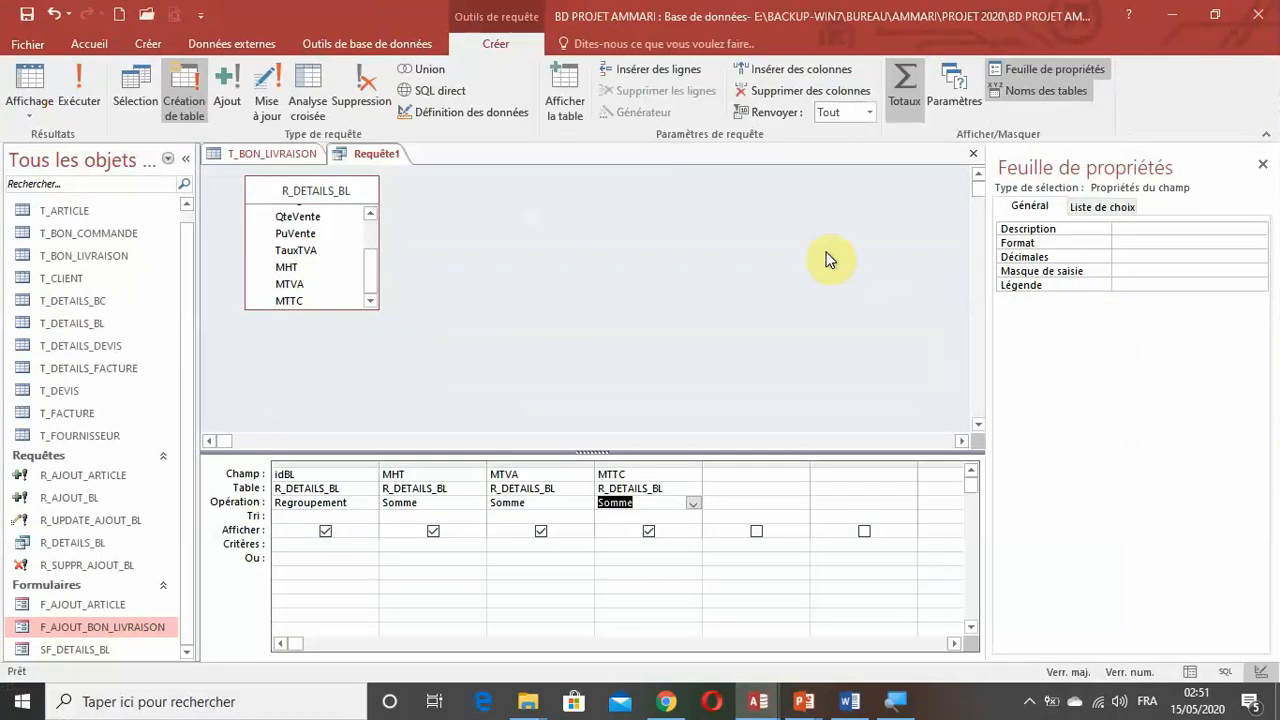
Run the make-table query with confirmation, open T_TOTAL_BL to check its records and return to the query design.
left_click(84, 98)
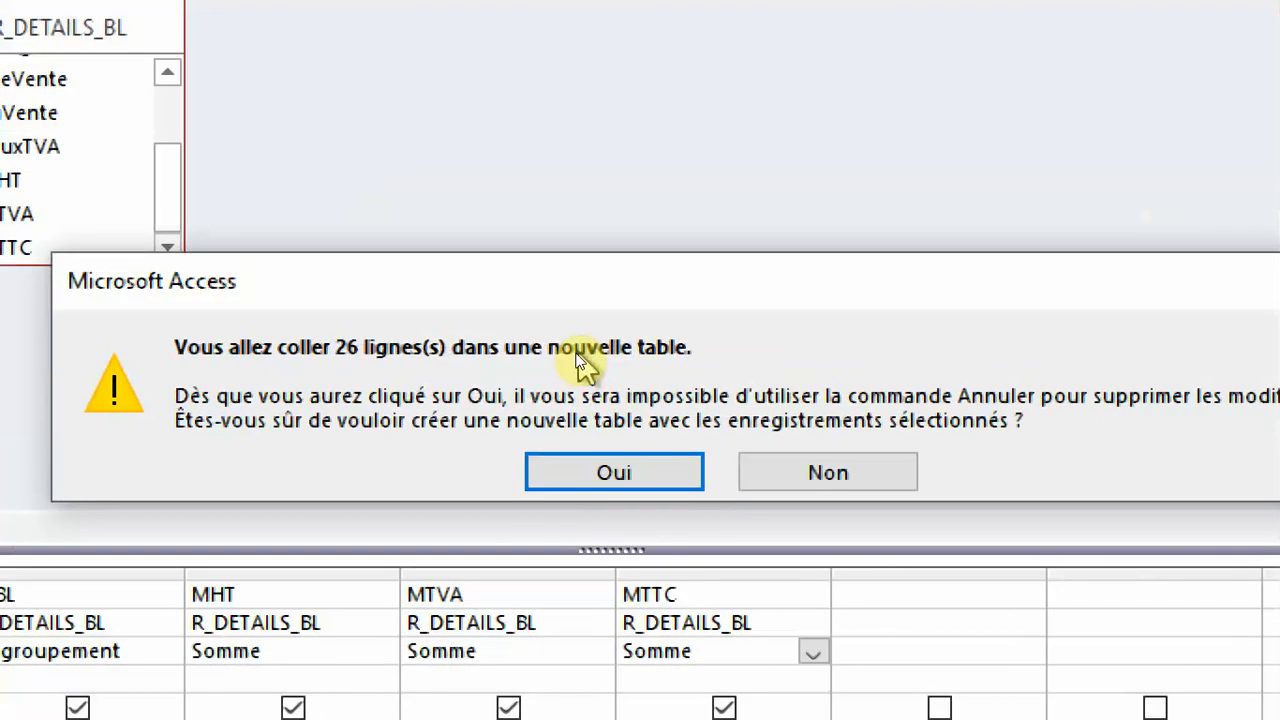
left_click(634, 474)
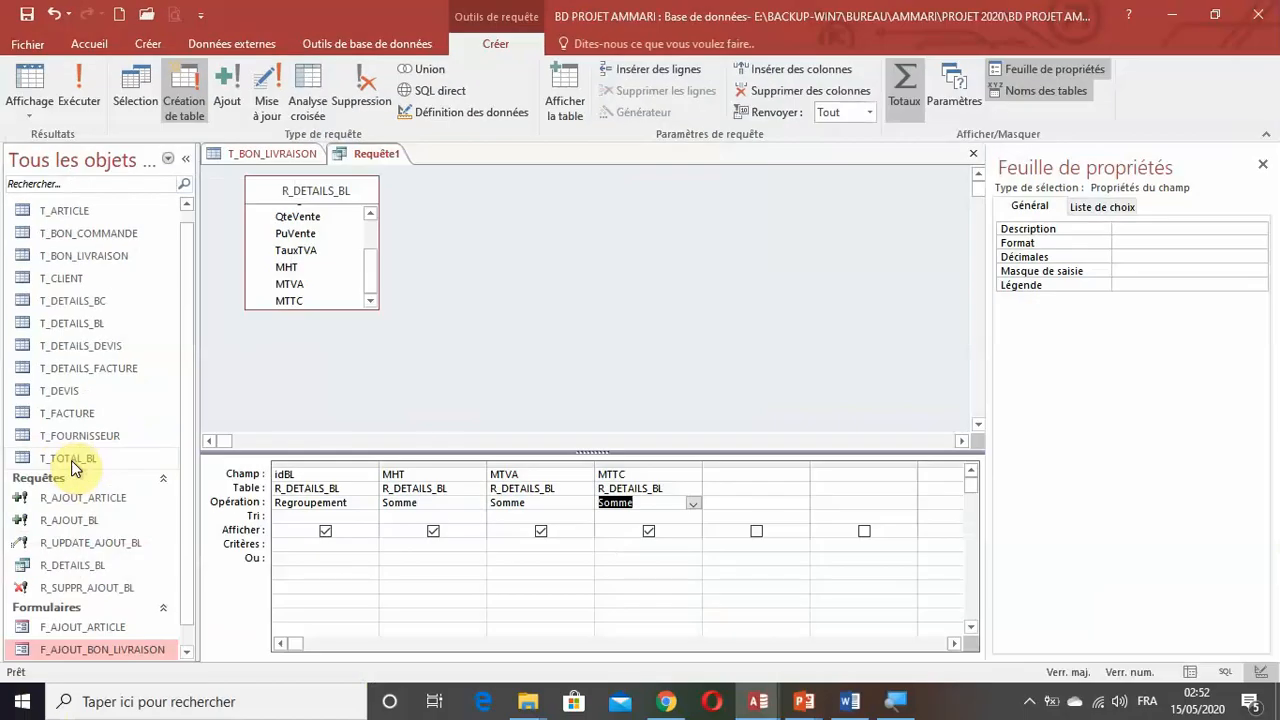
left_click(143, 549)
double_click(71, 460)
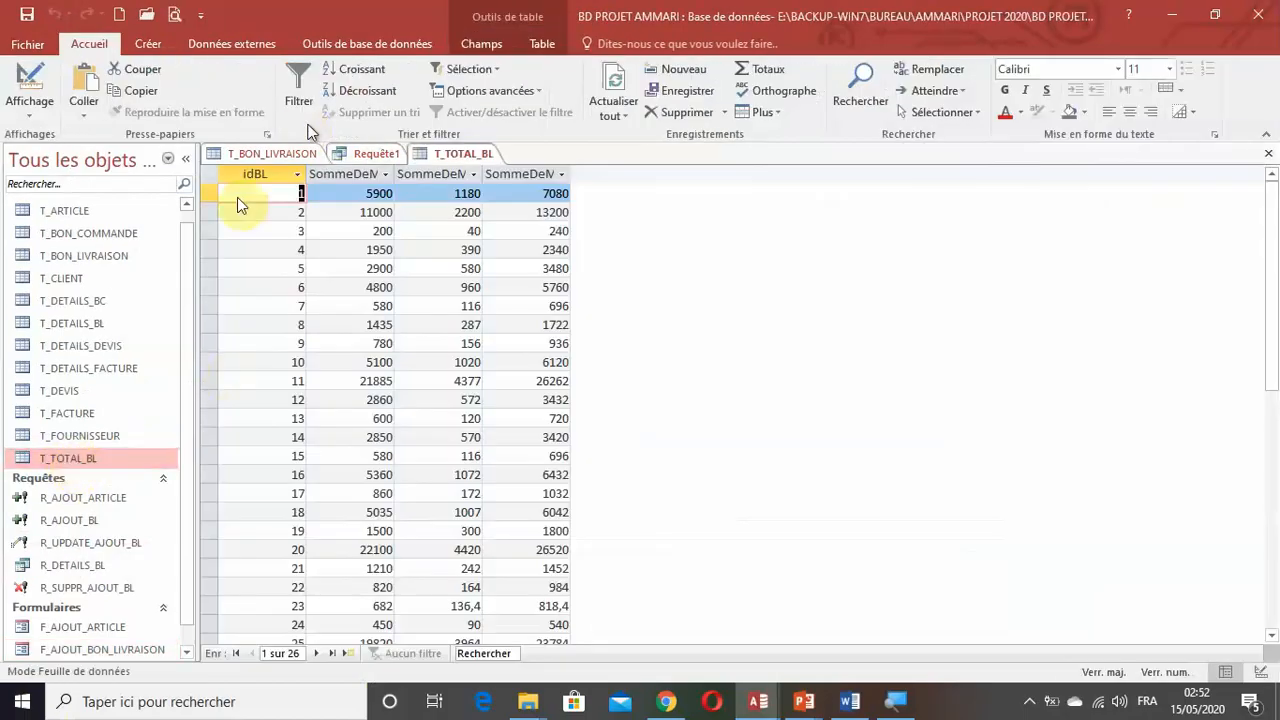
left_click(365, 154)
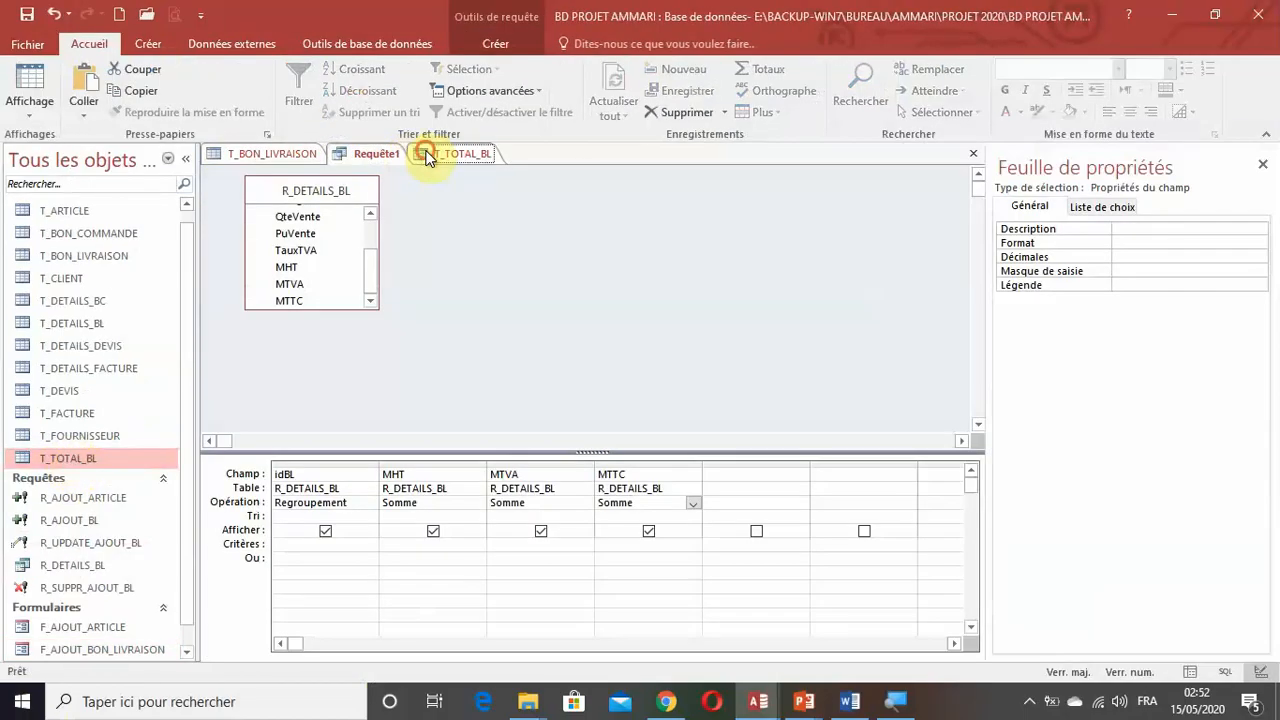
Fit the columns of T_TOTAL_BL to their contents and look through the totals per delivery note.
left_click(435, 155)
left_click(212, 176)
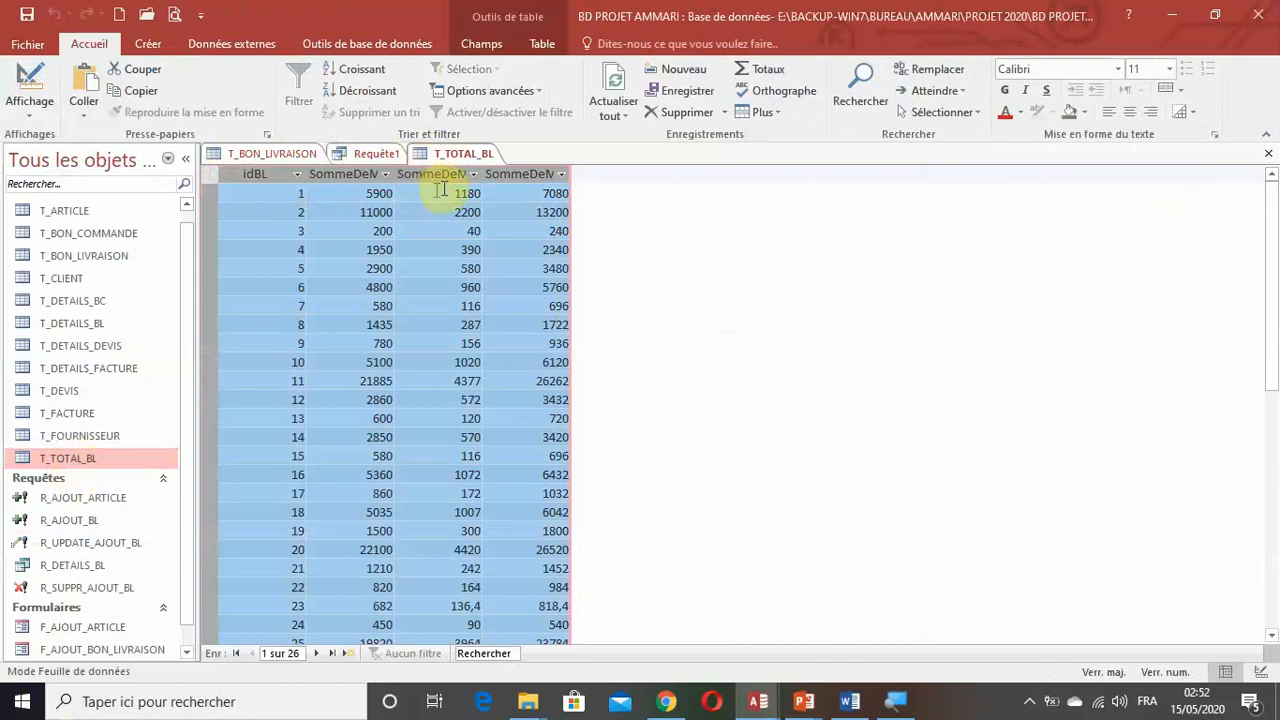
double_click(395, 177)
left_click(449, 266)
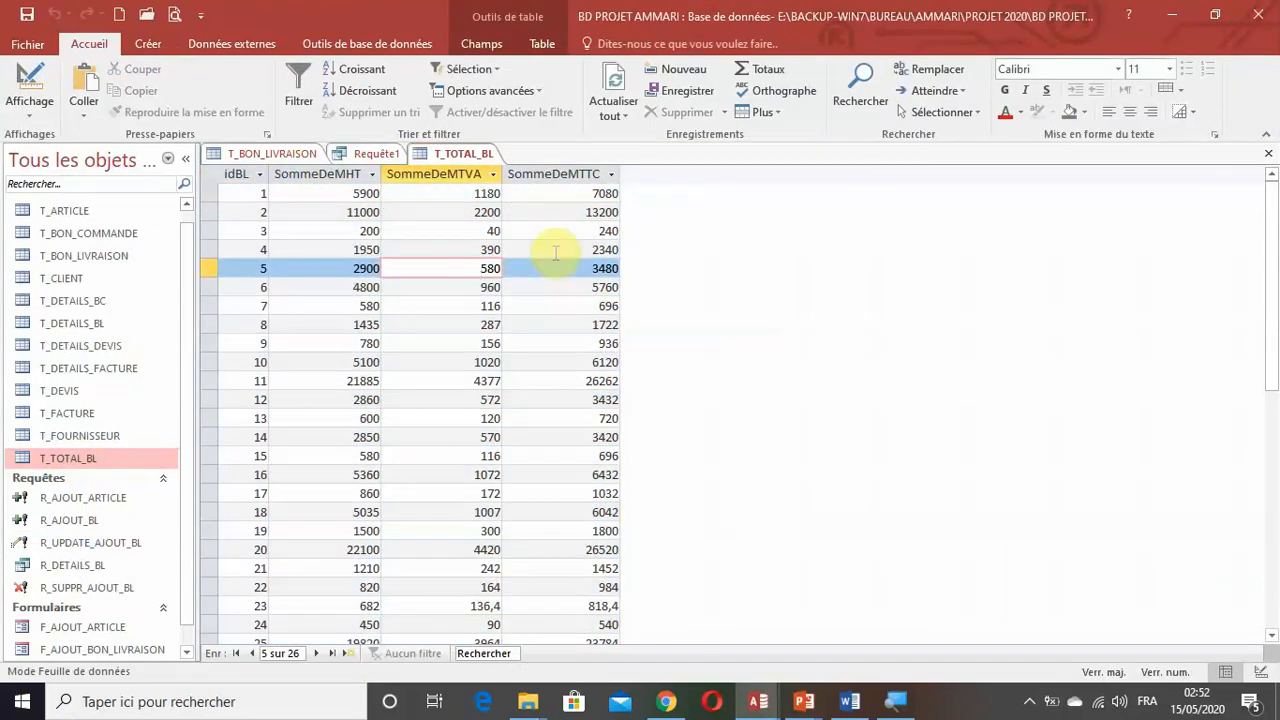
scroll(606, 343, "down", 4)
scroll(606, 343, "down", 1)
scroll(606, 343, "up", 5)
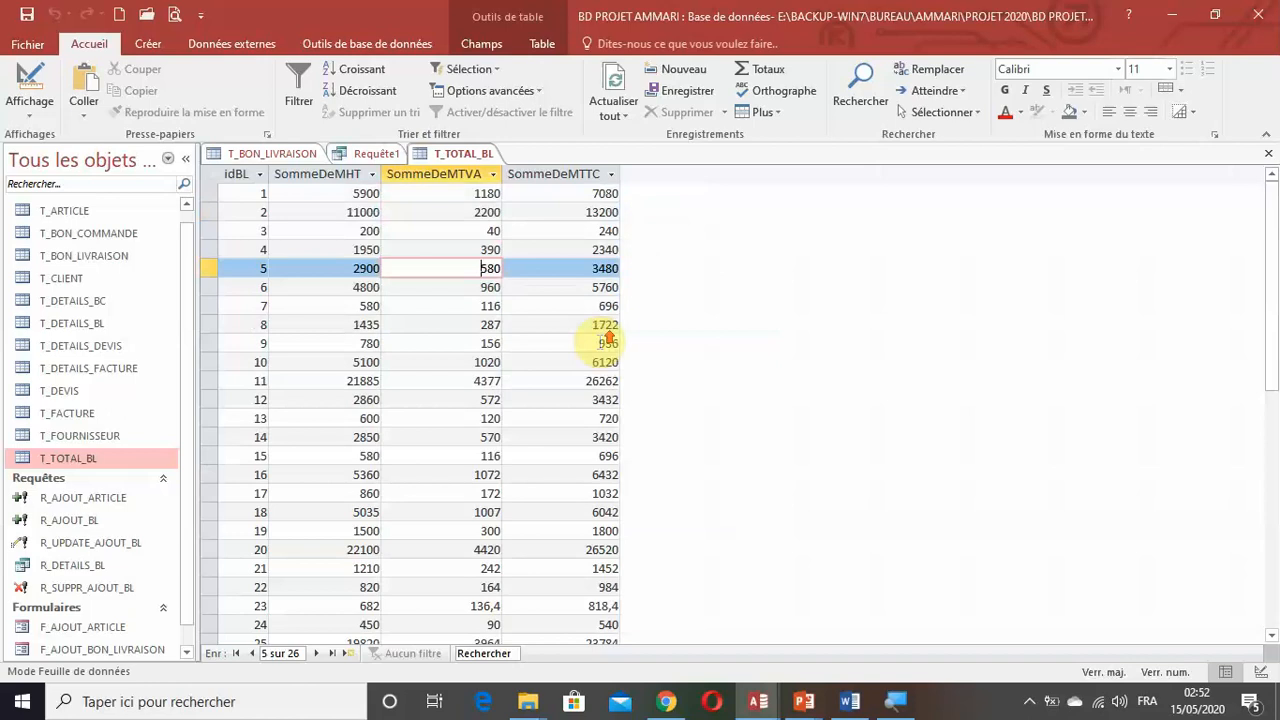
Close the make-table query without saving it, and close T_TOTAL_BL with its layout changes saved.
left_click(370, 154)
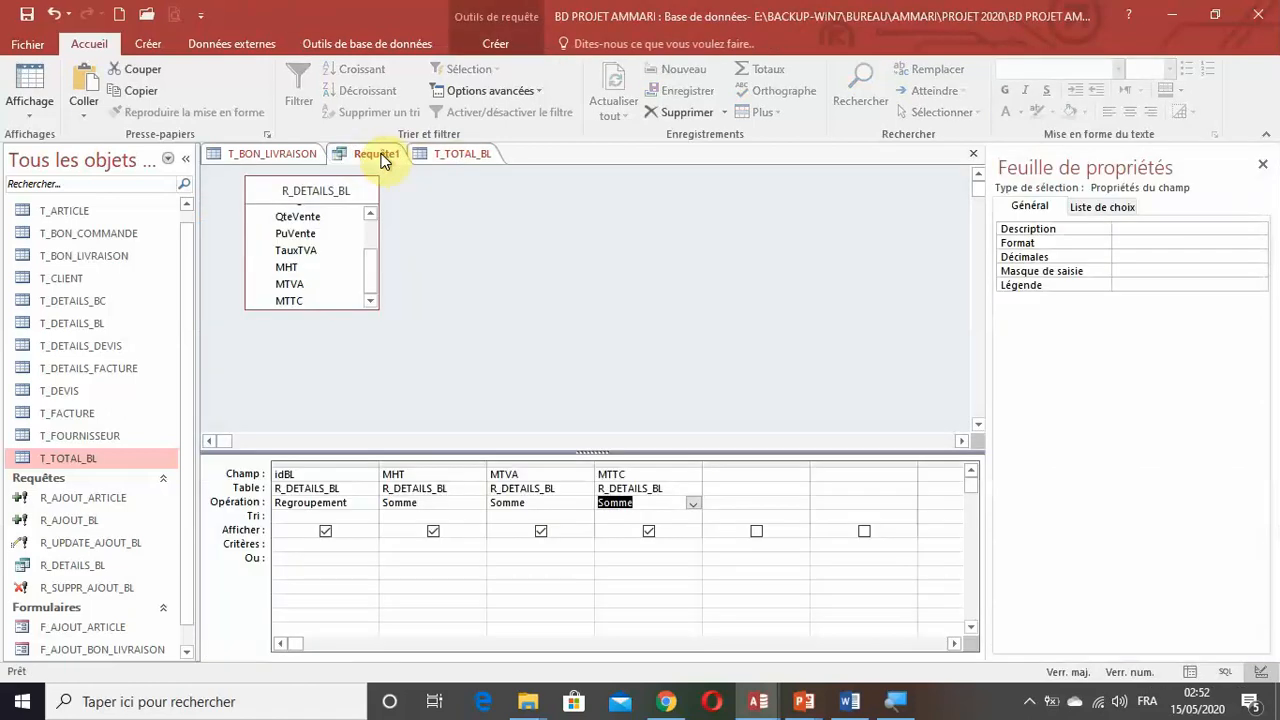
right_click(380, 160)
left_click(425, 195)
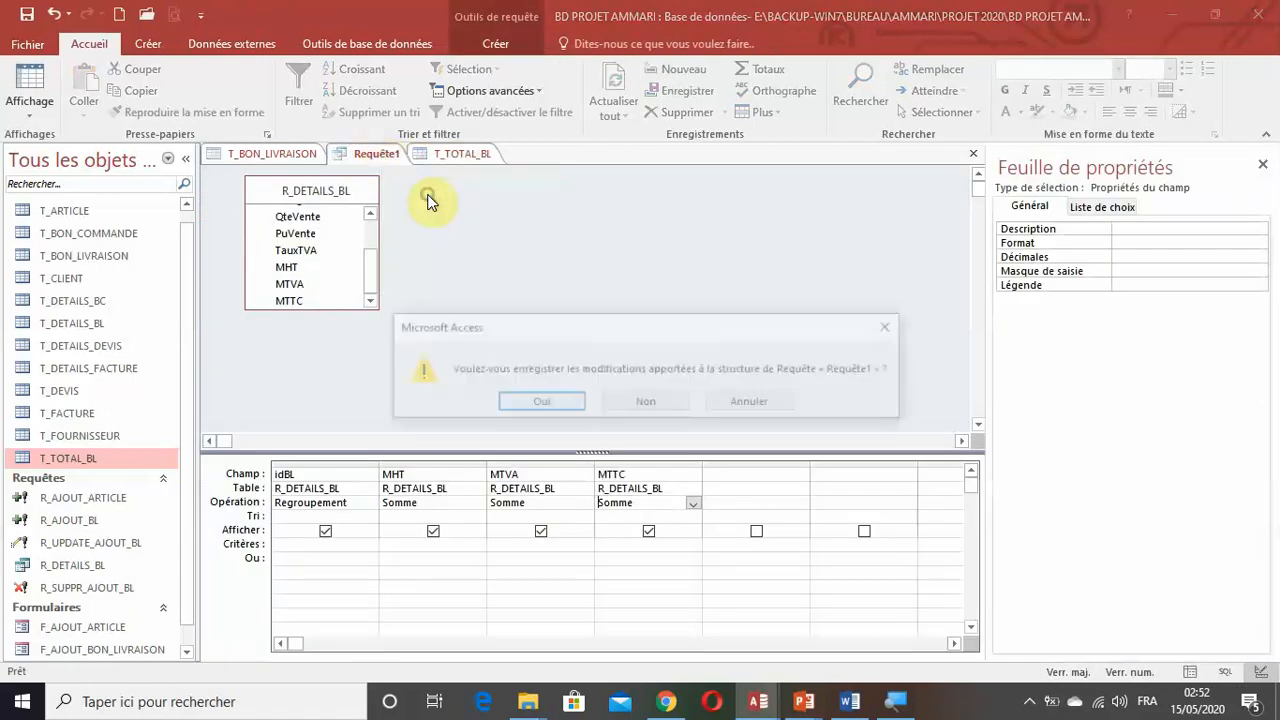
left_click(640, 404)
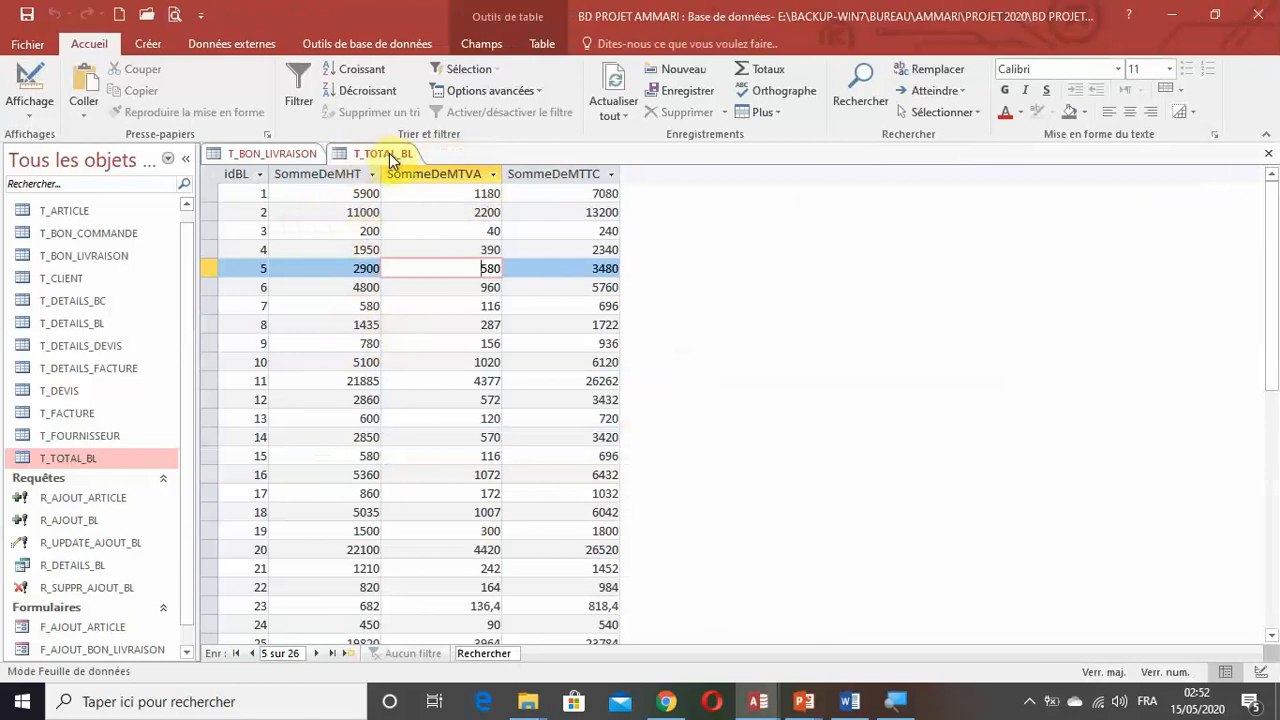
left_click(1268, 153)
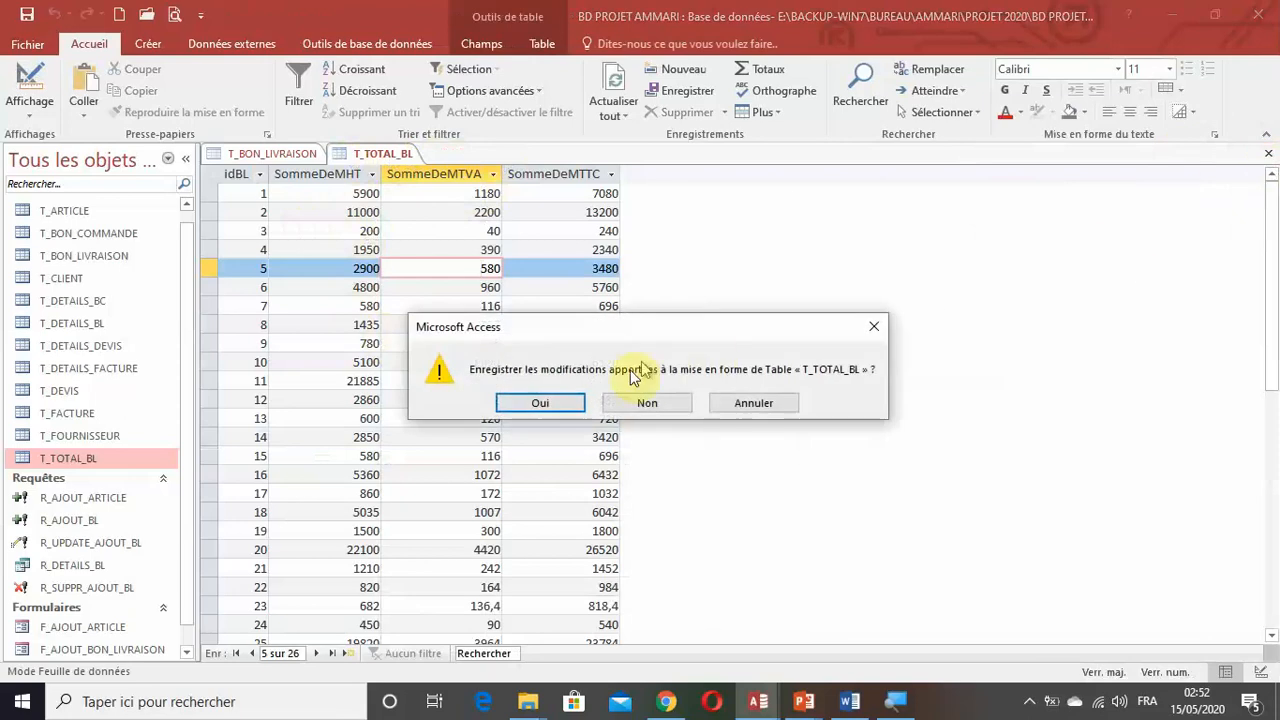
left_click(541, 402)
Check the total columns of T_BON_LIVRAISON, reopening the table once, and close it.
scroll(520, 395, "up", 5)
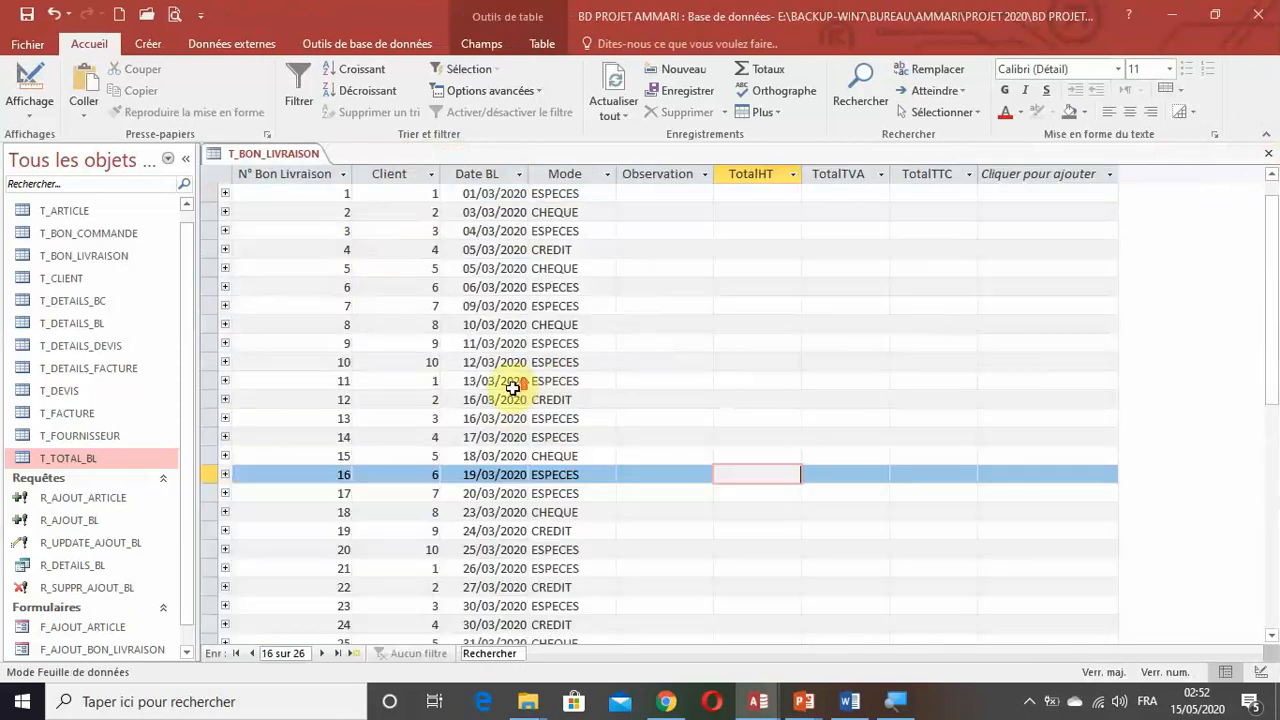
left_click(1268, 153)
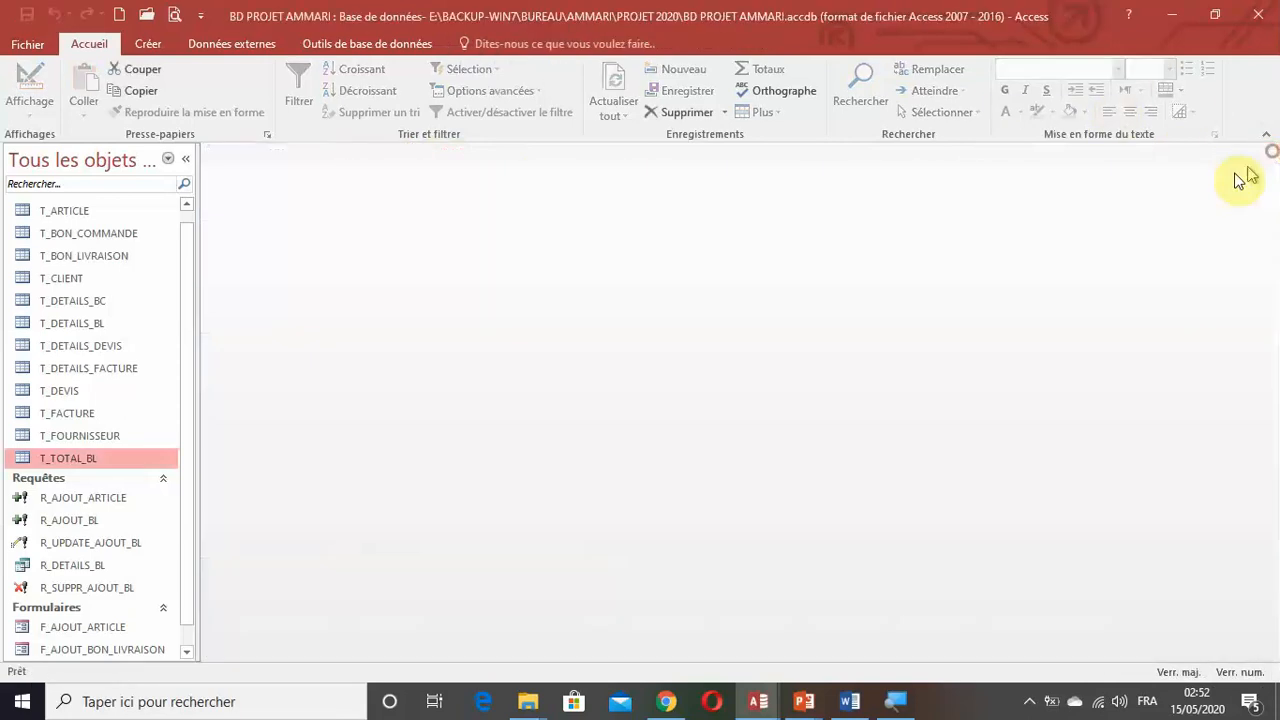
double_click(102, 256)
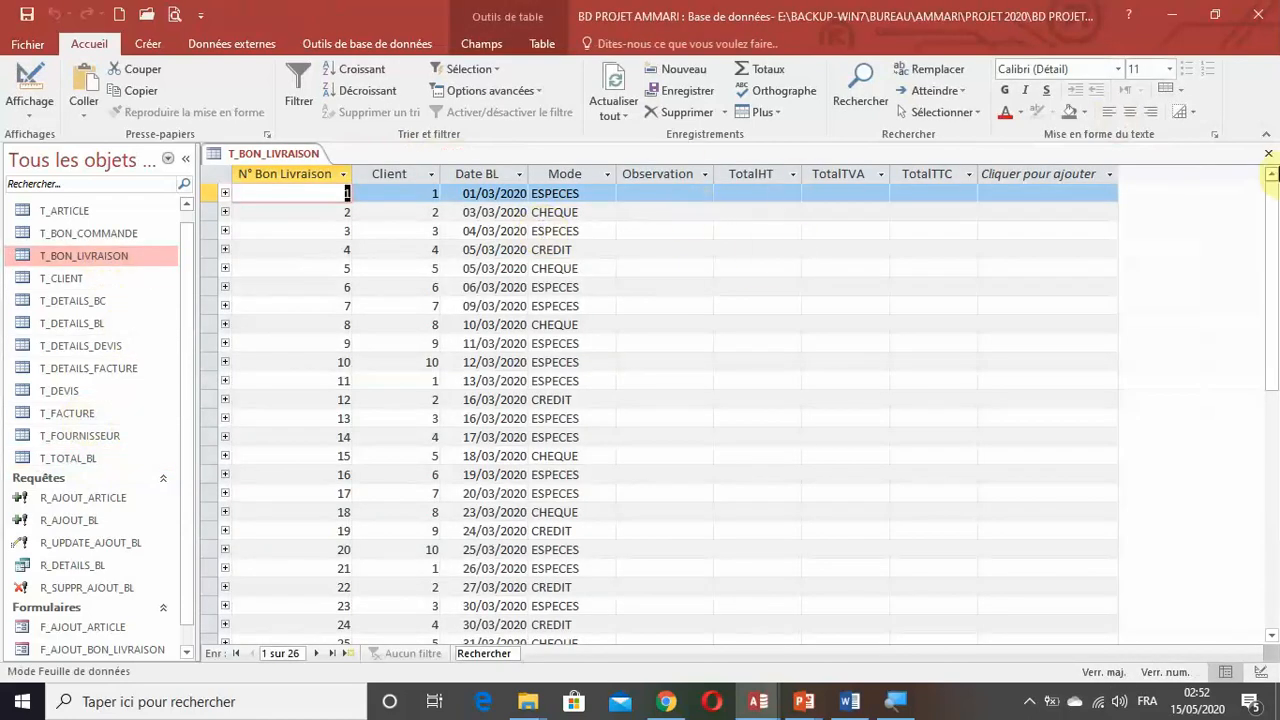
left_click(1268, 153)
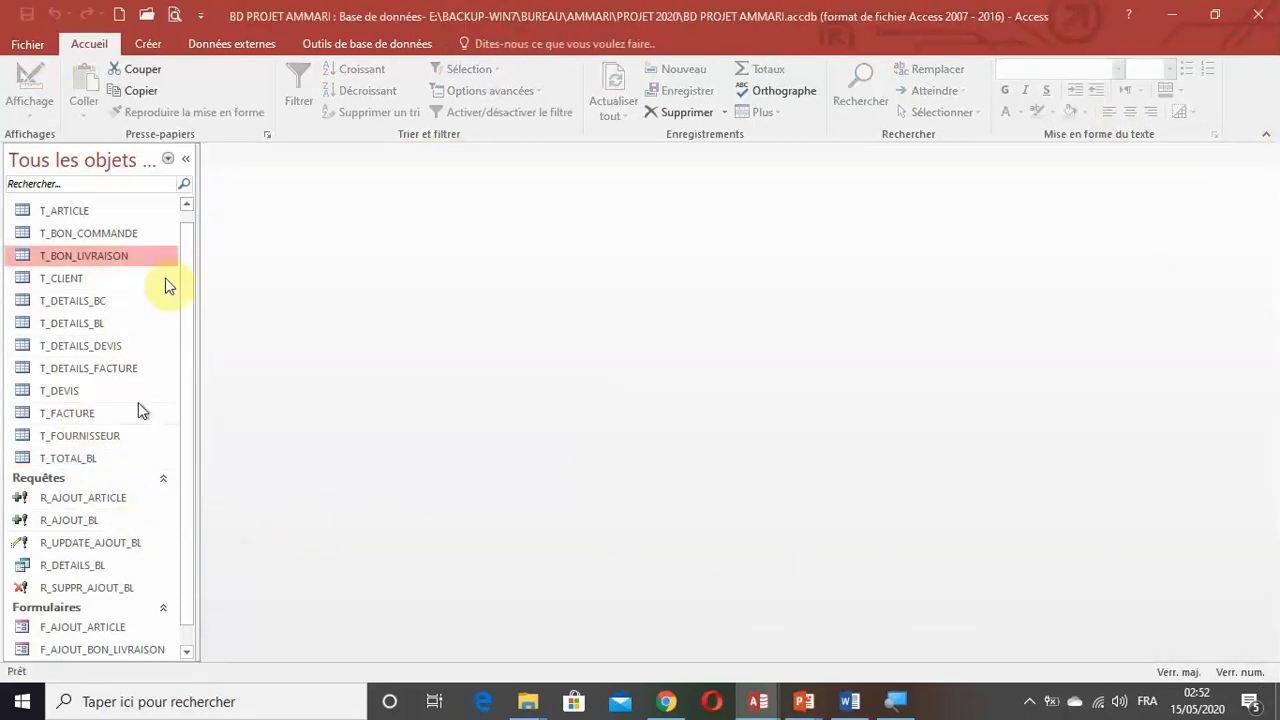
Create a new query in design mode based on the tables T_BON_LIVRAISON and T_TOTAL_BL.
left_click(148, 44)
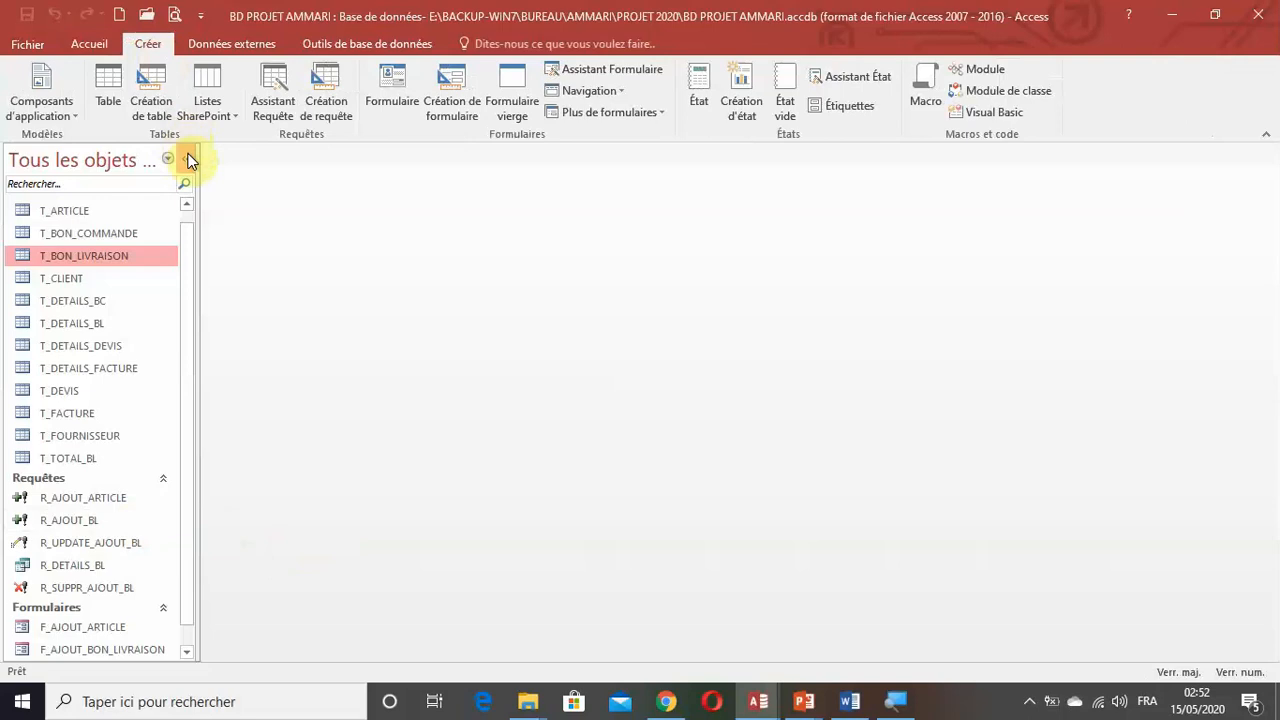
left_click(326, 110)
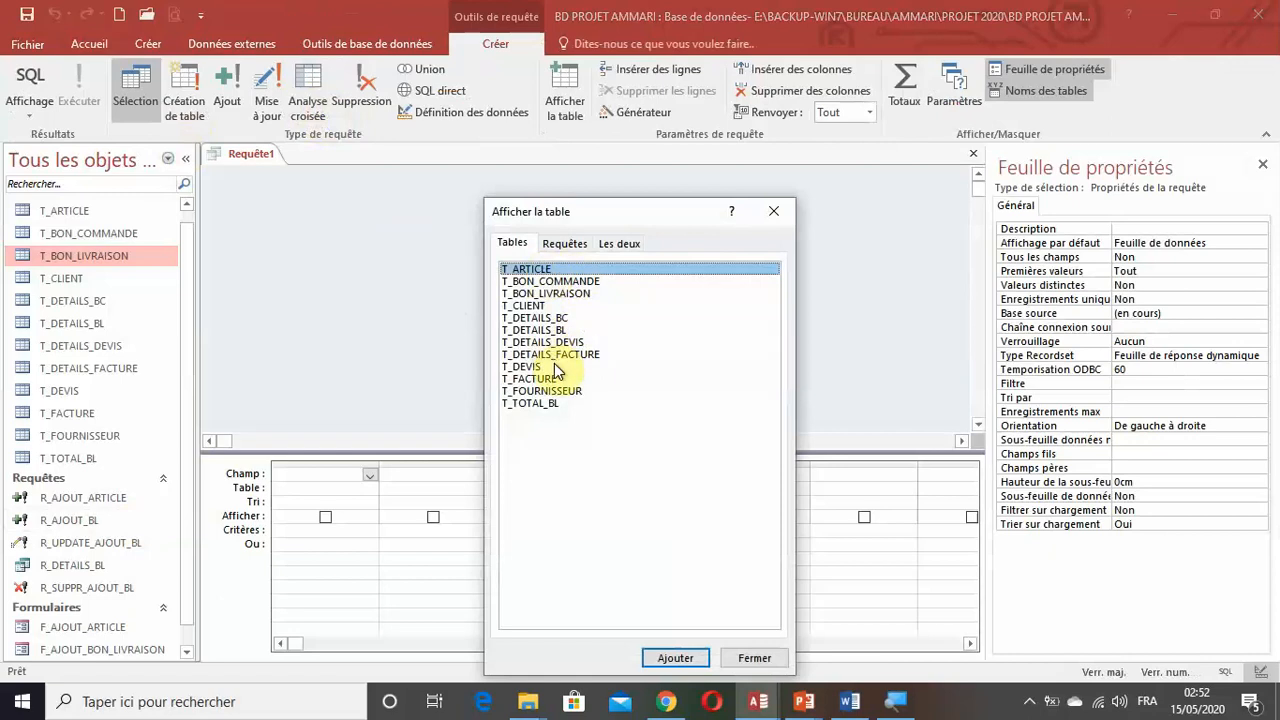
left_click(559, 294)
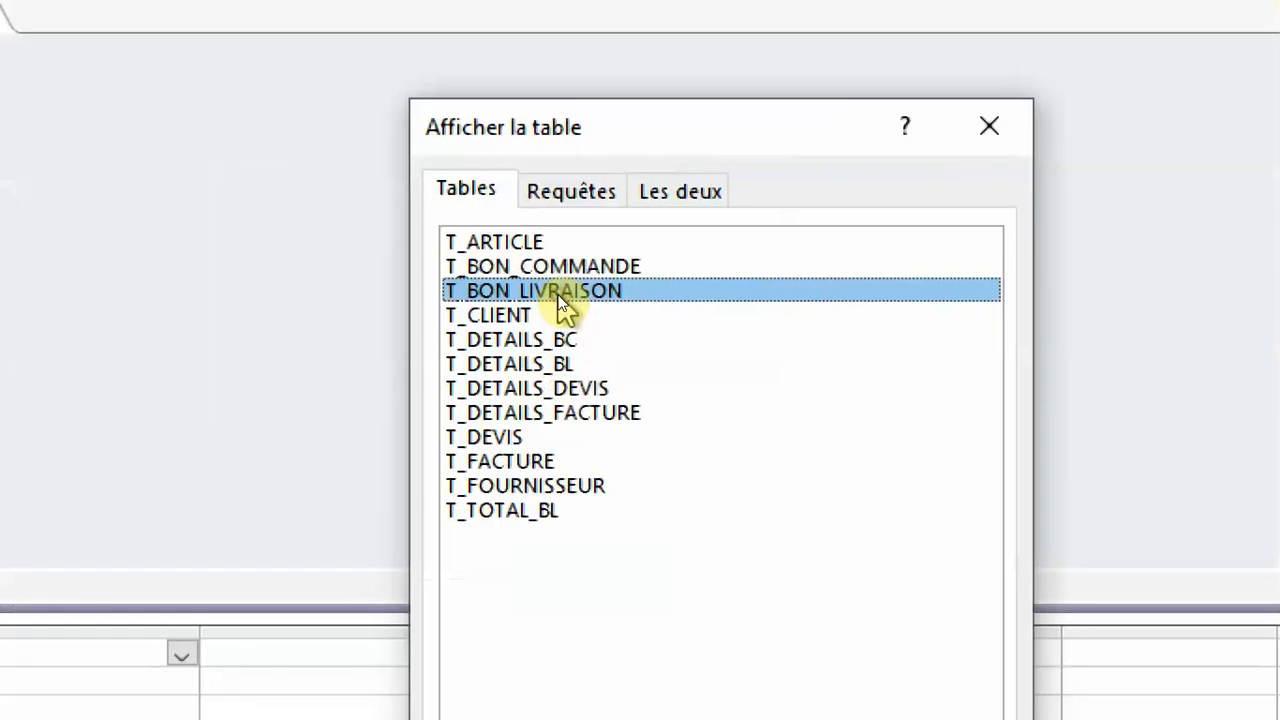
double_click(560, 294)
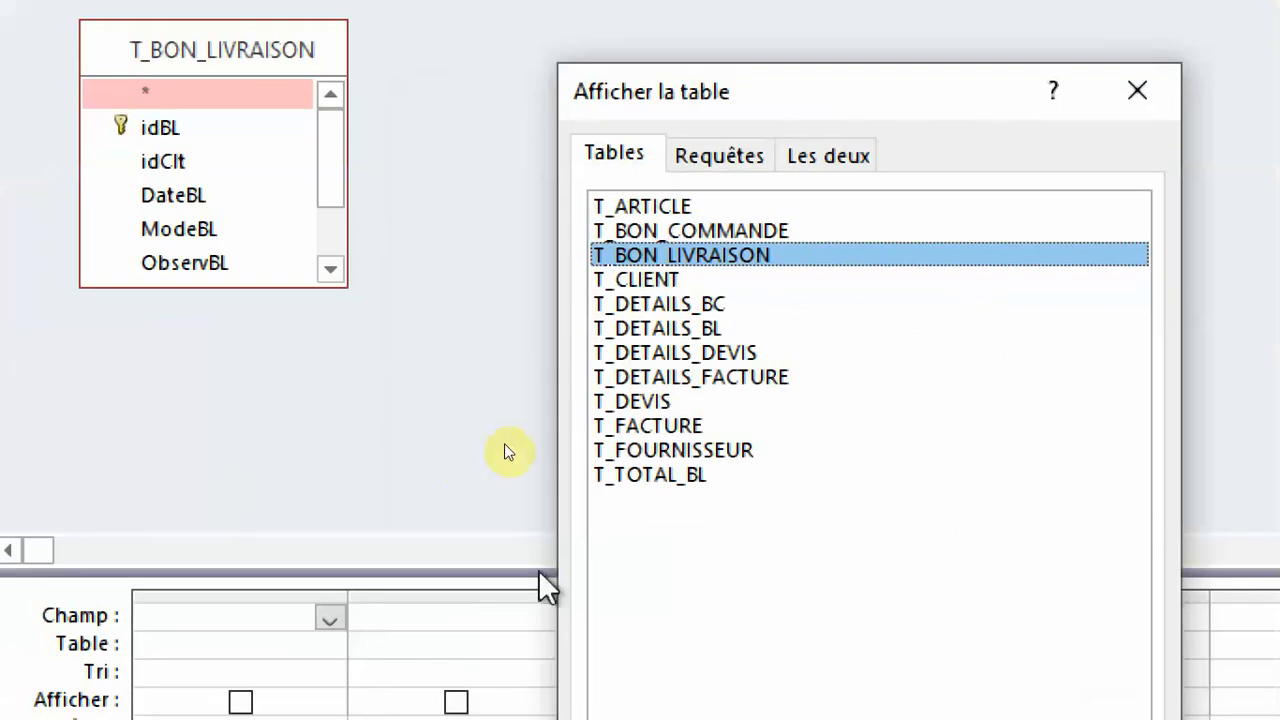
double_click(679, 476)
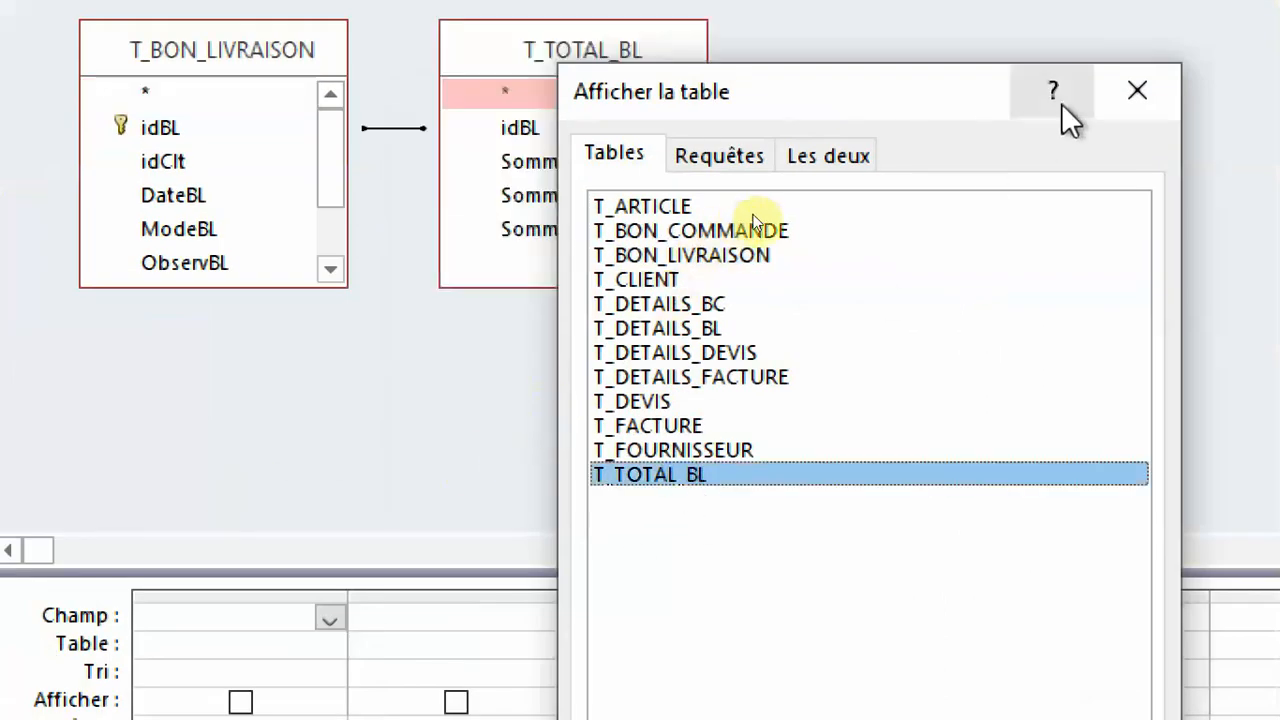
left_click(1137, 90)
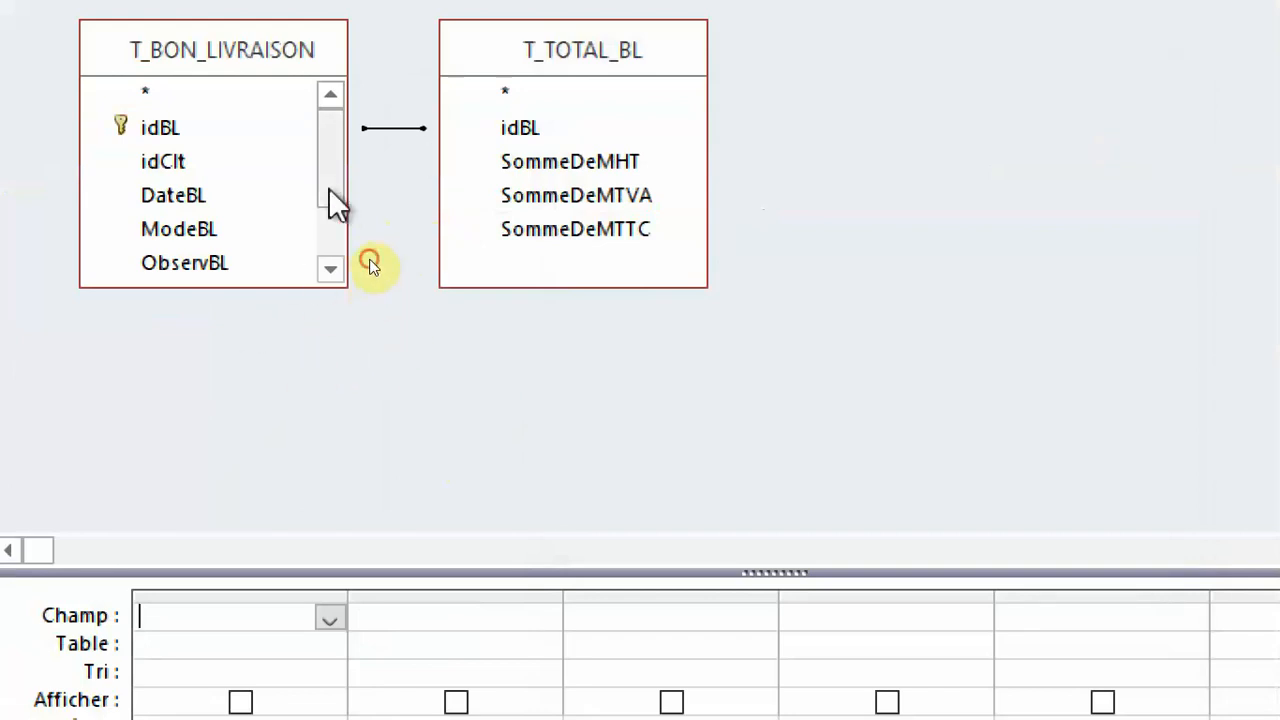
Add TotalHT, TotalTVA and TotalTTC from T_BON_LIVRAISON to the query grid and change the query type to update.
left_click_drag(329, 188, 337, 277)
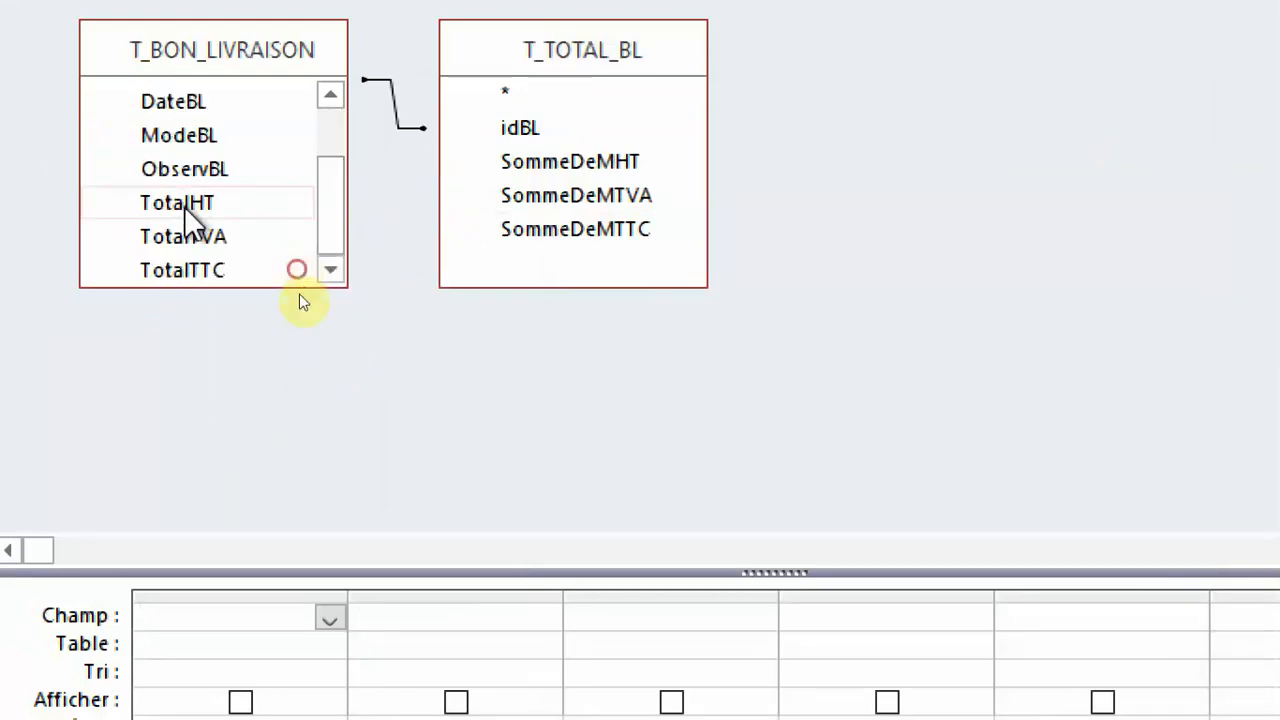
left_click_drag(177, 195, 246, 663)
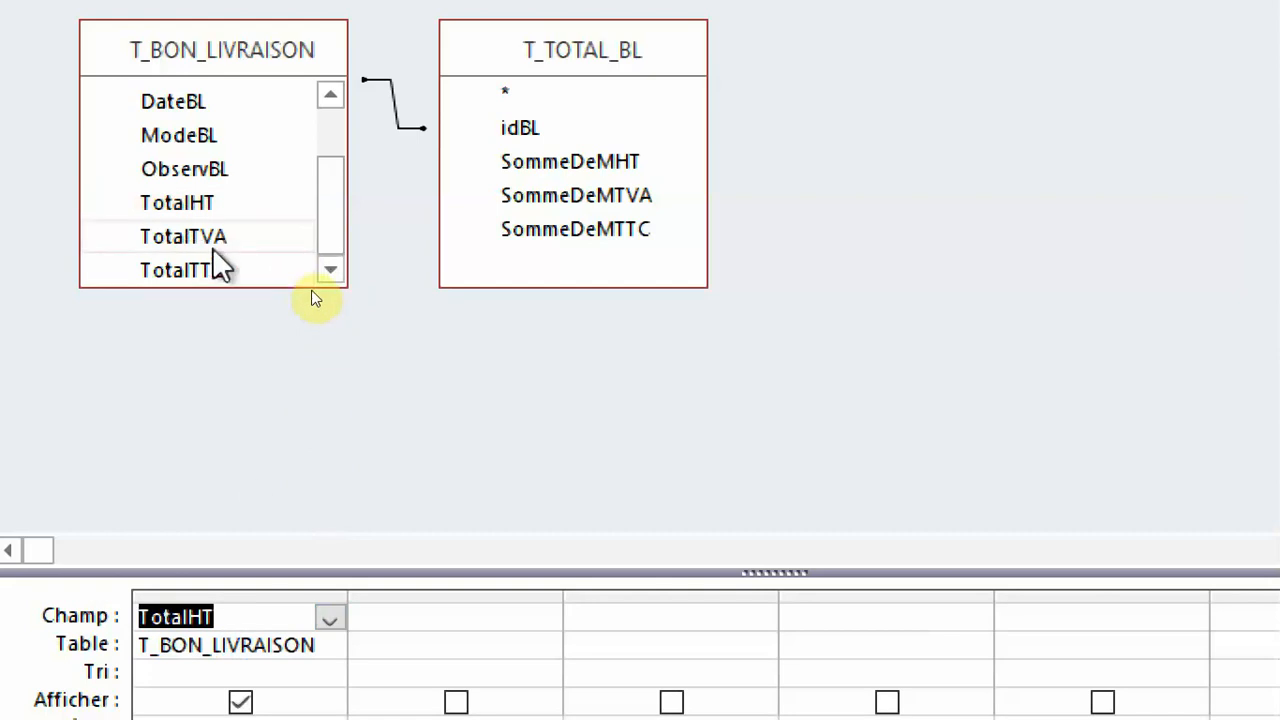
left_click_drag(212, 243, 477, 666)
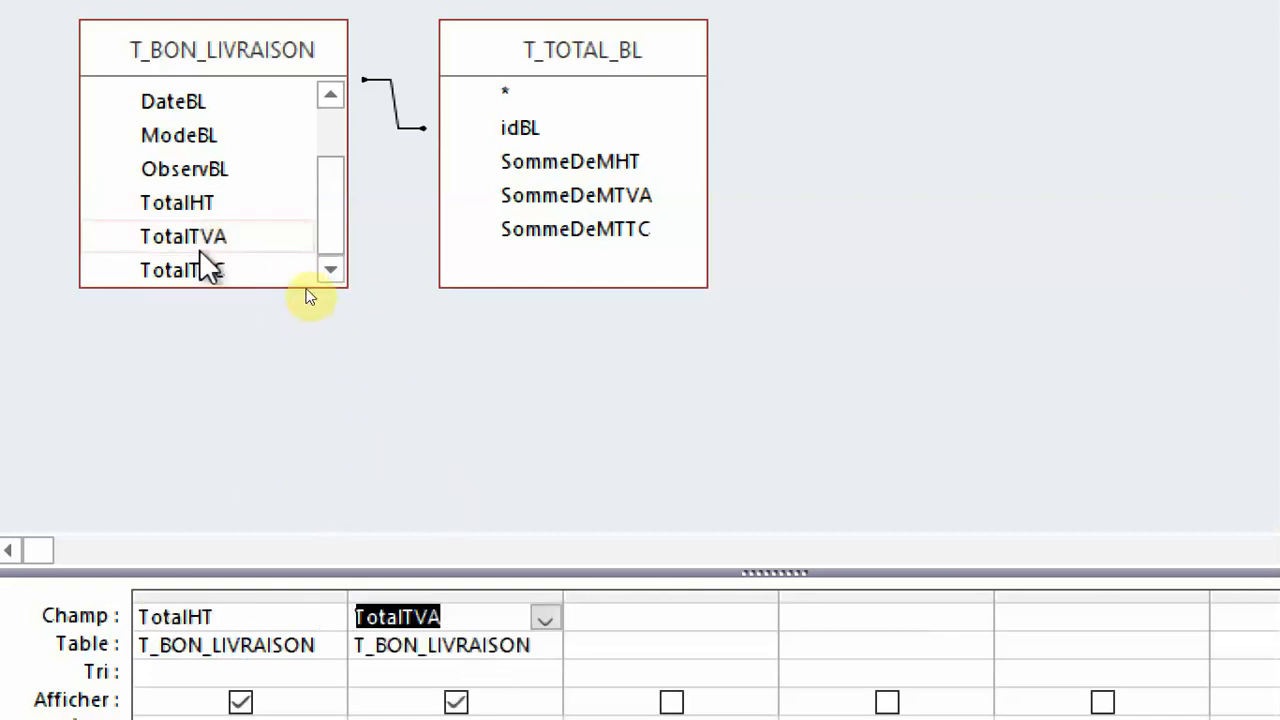
left_click_drag(220, 270, 710, 628)
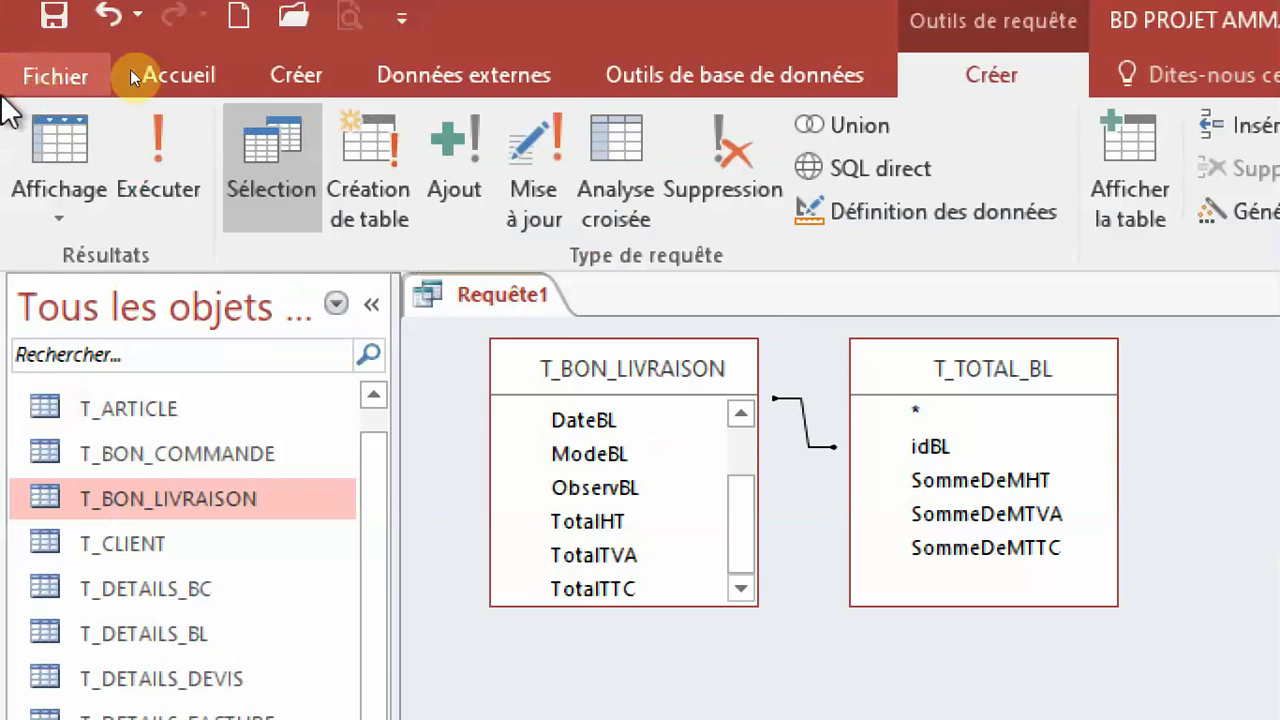
left_click(534, 188)
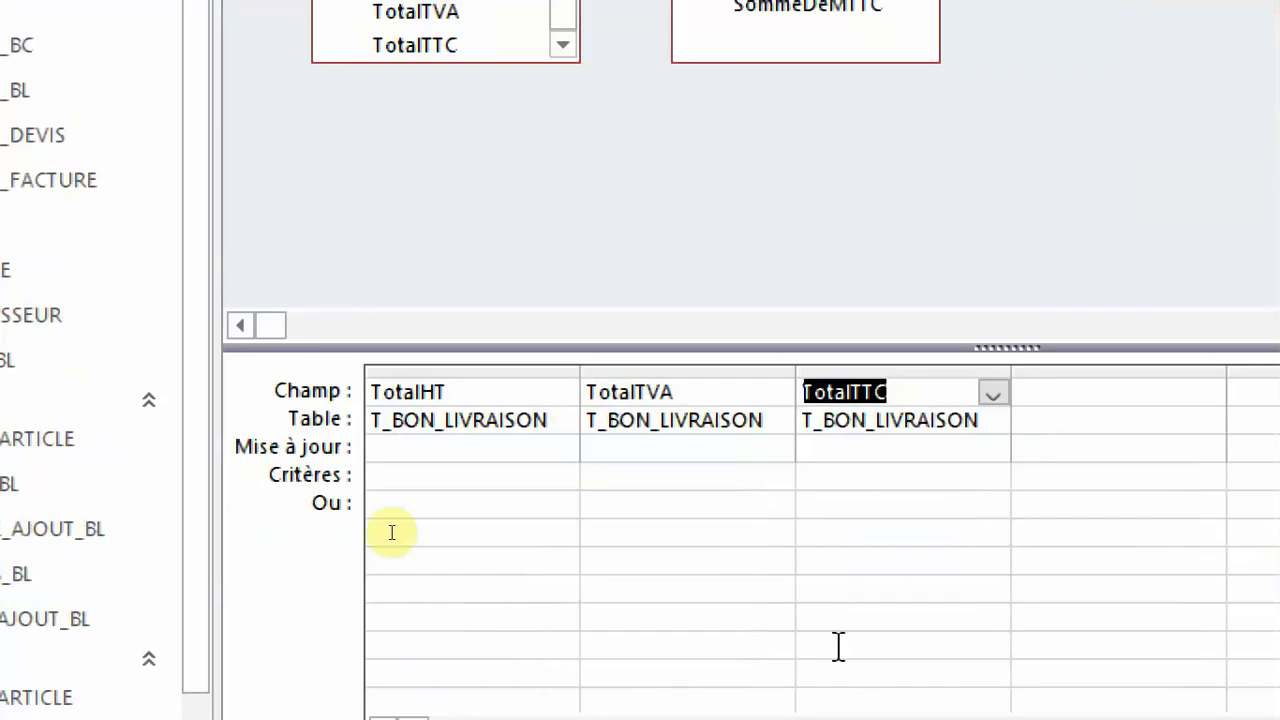
Build the update expression [T_TOTAL_BL]![SommeDeMHT] for TotalHT and widen its column to fit.
left_click(639, 469)
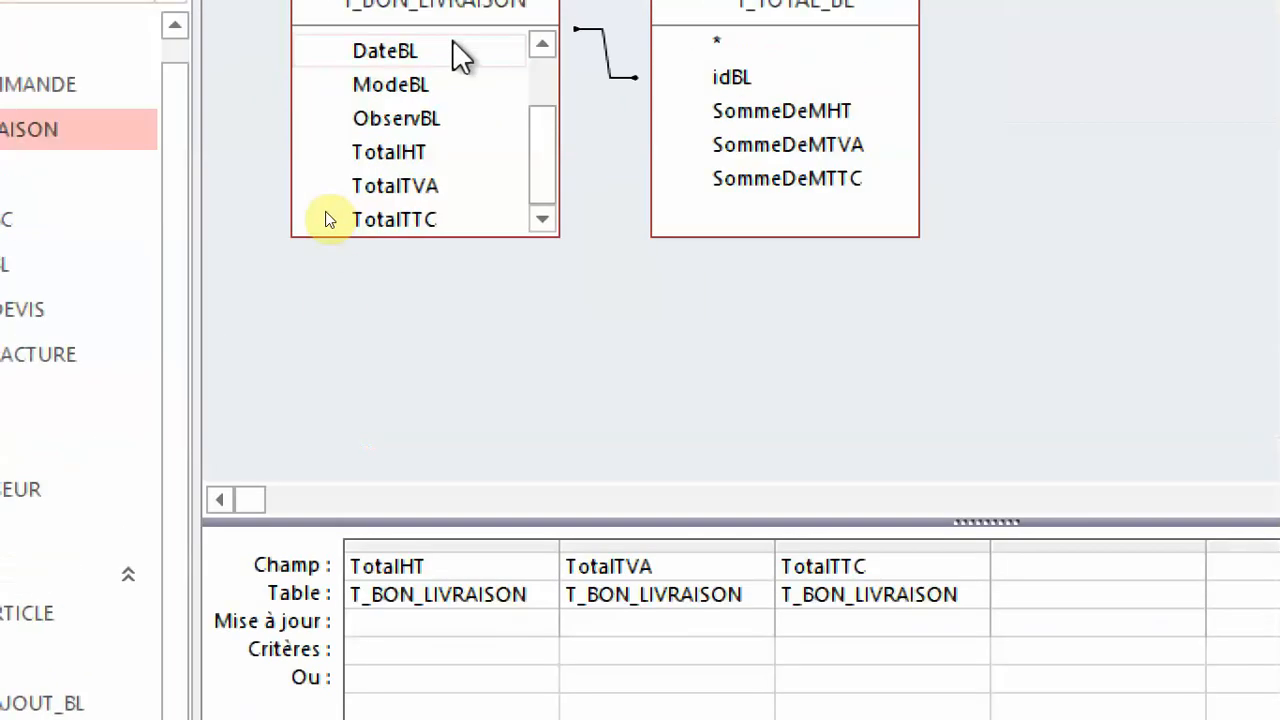
right_click(358, 663)
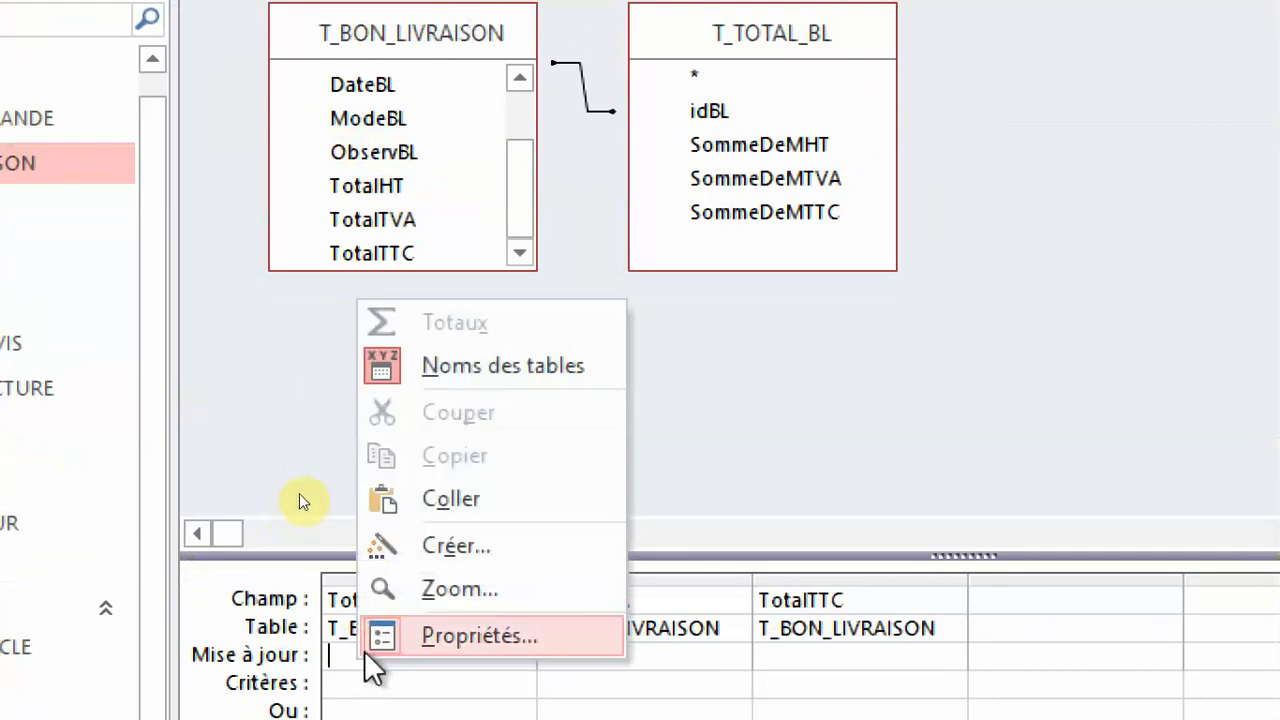
left_click(450, 546)
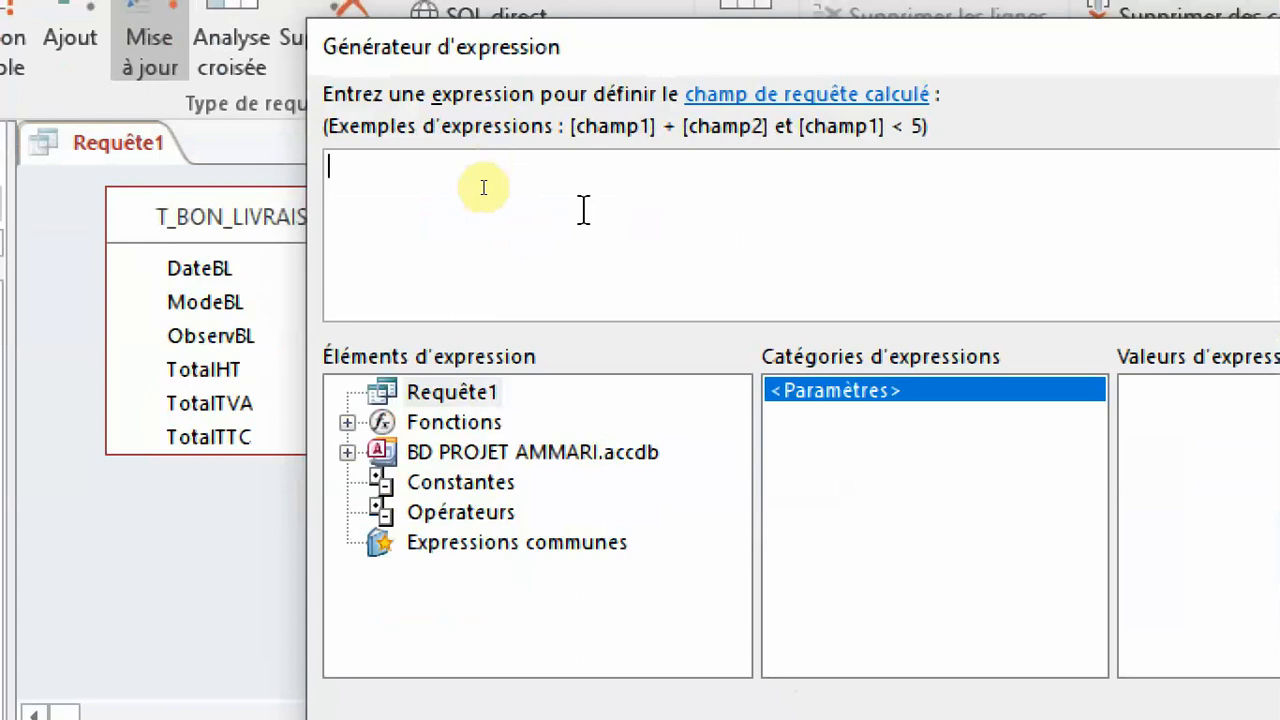
type("T_")
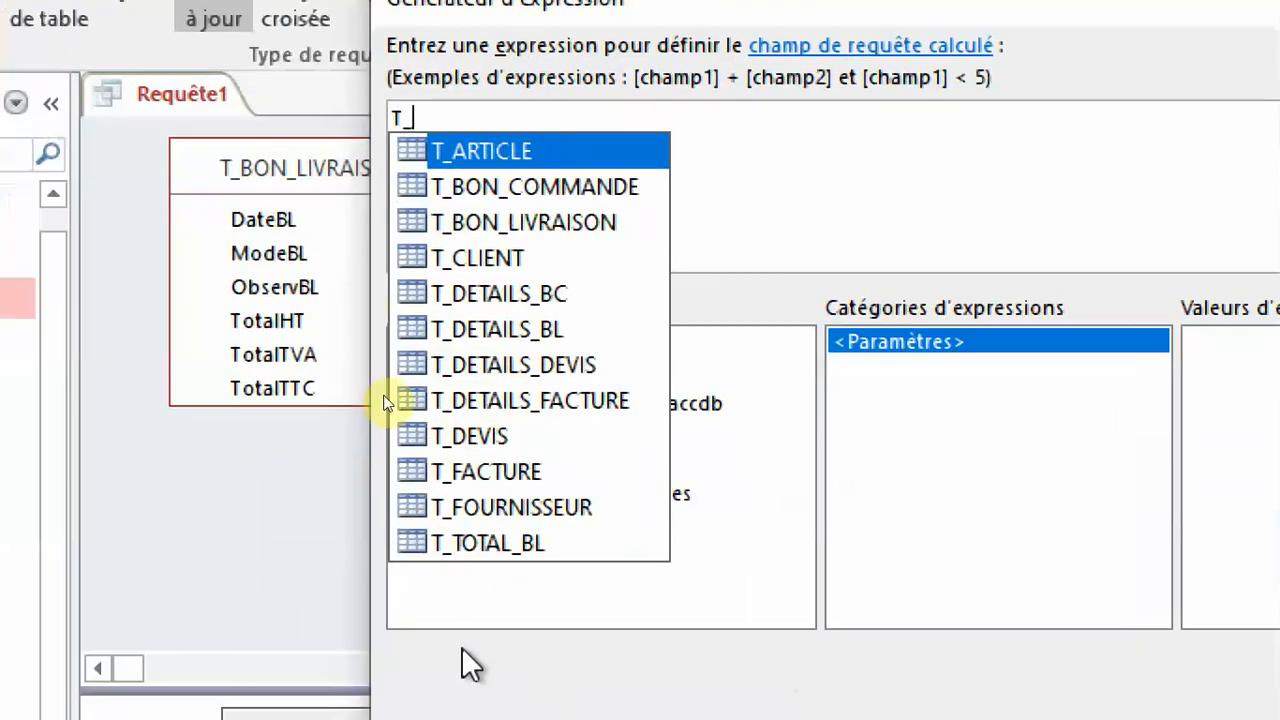
double_click(450, 592)
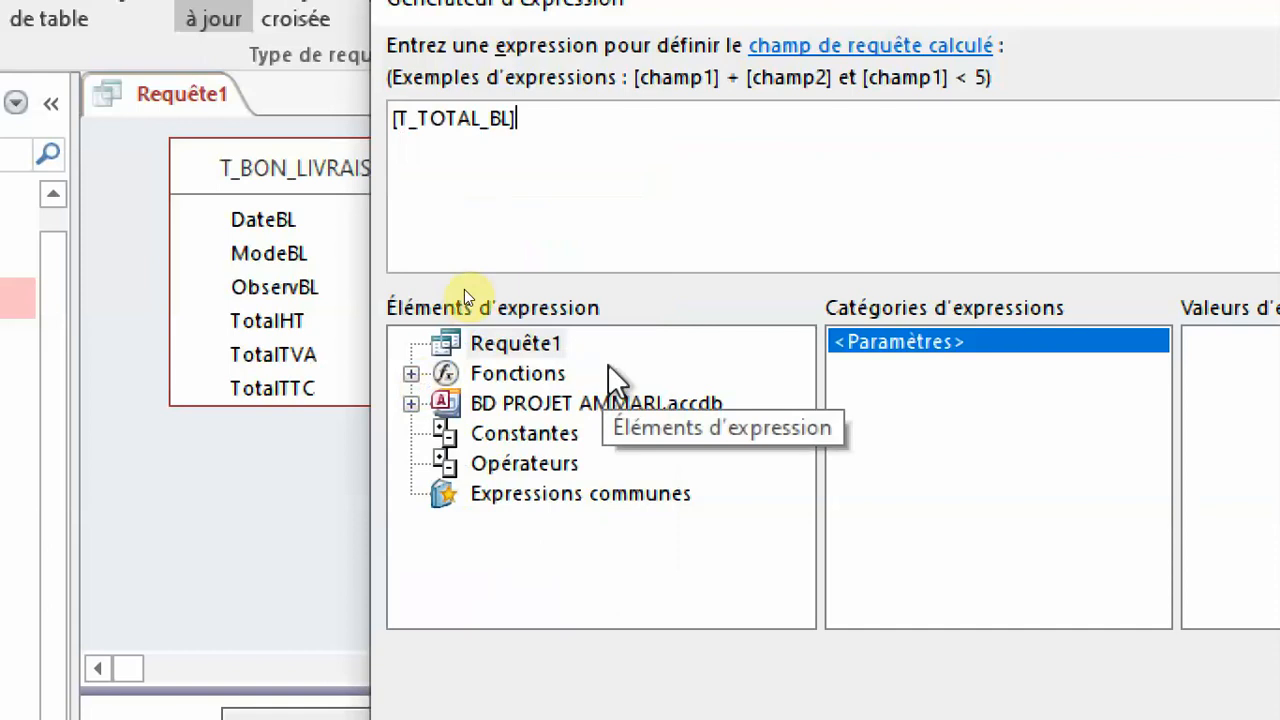
type(".")
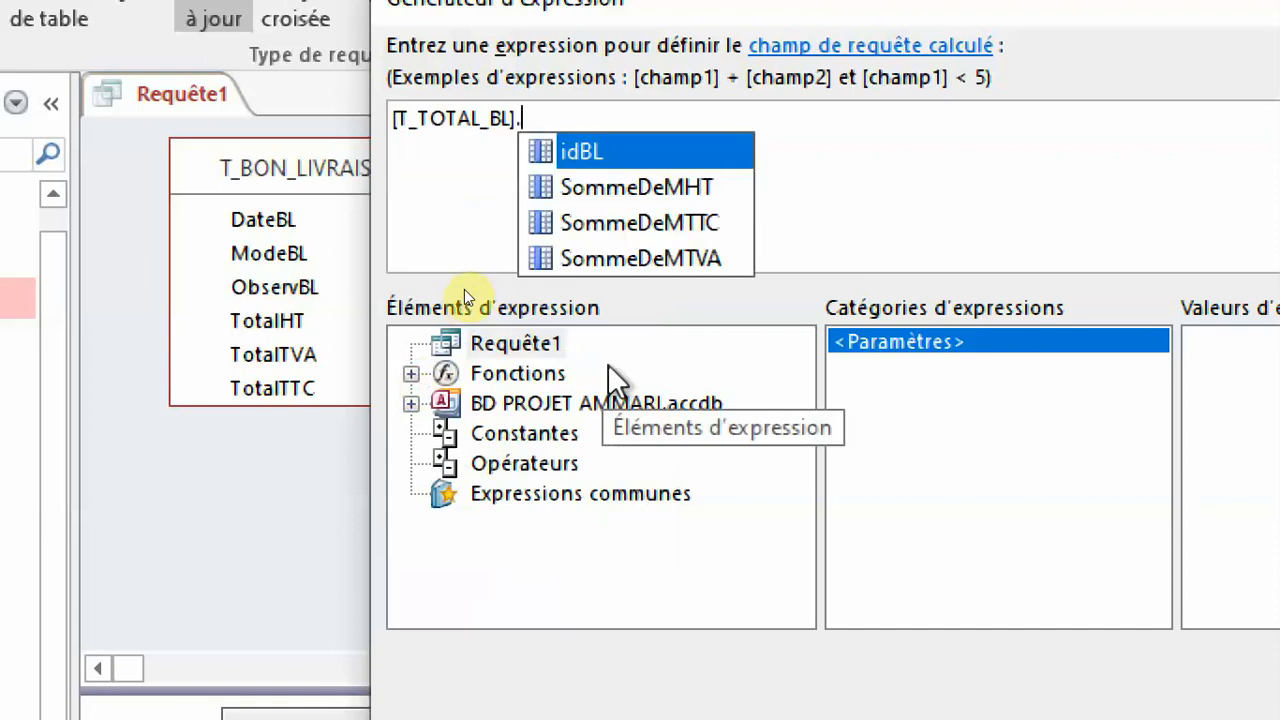
key("BackSpace")
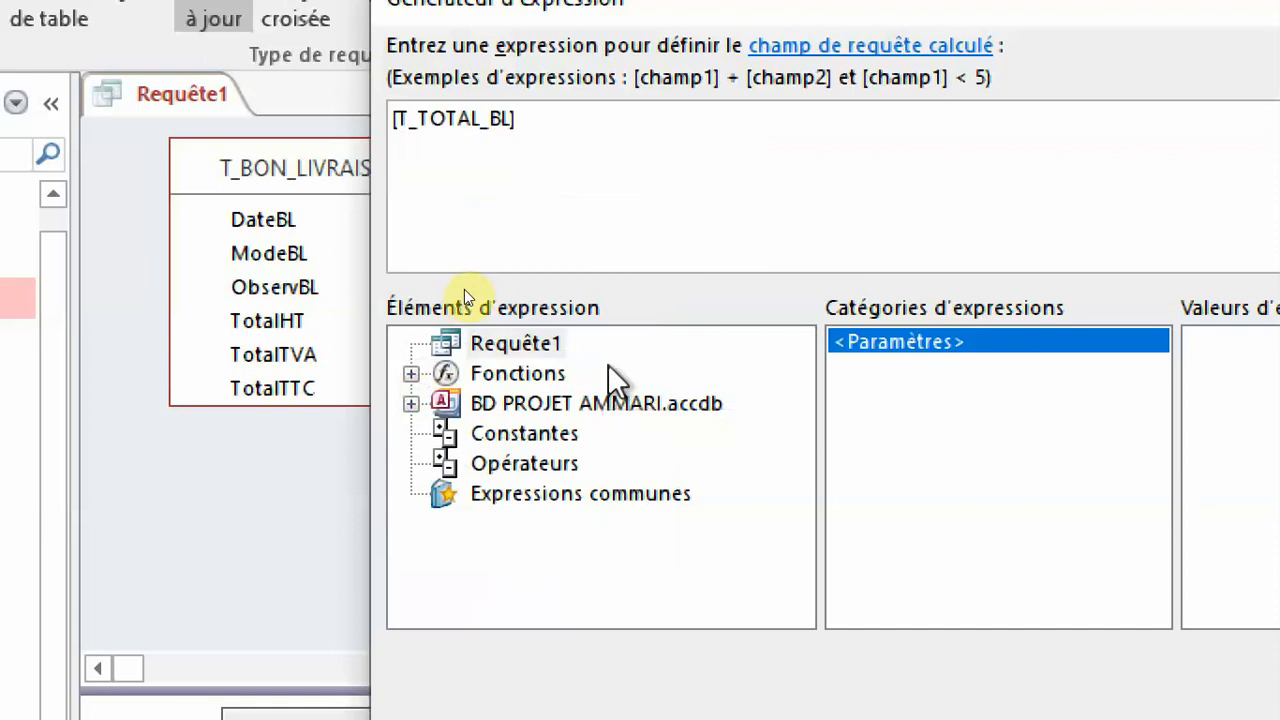
type("!")
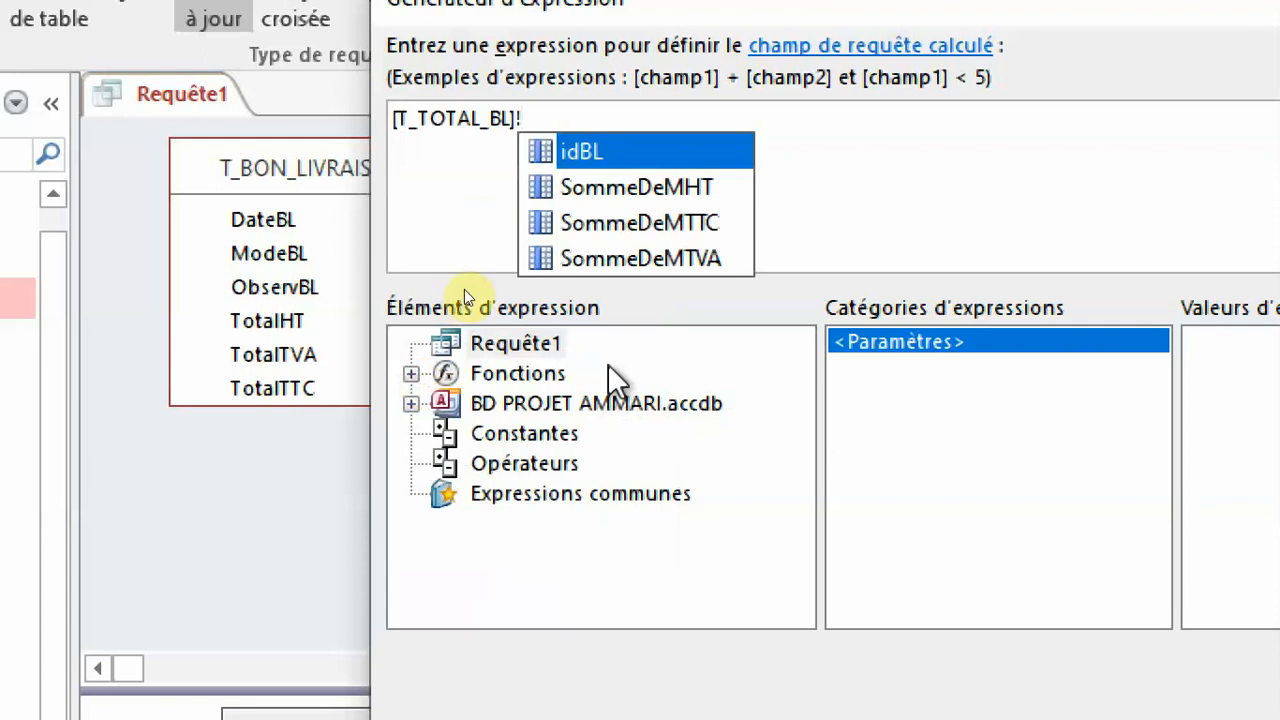
double_click(680, 190)
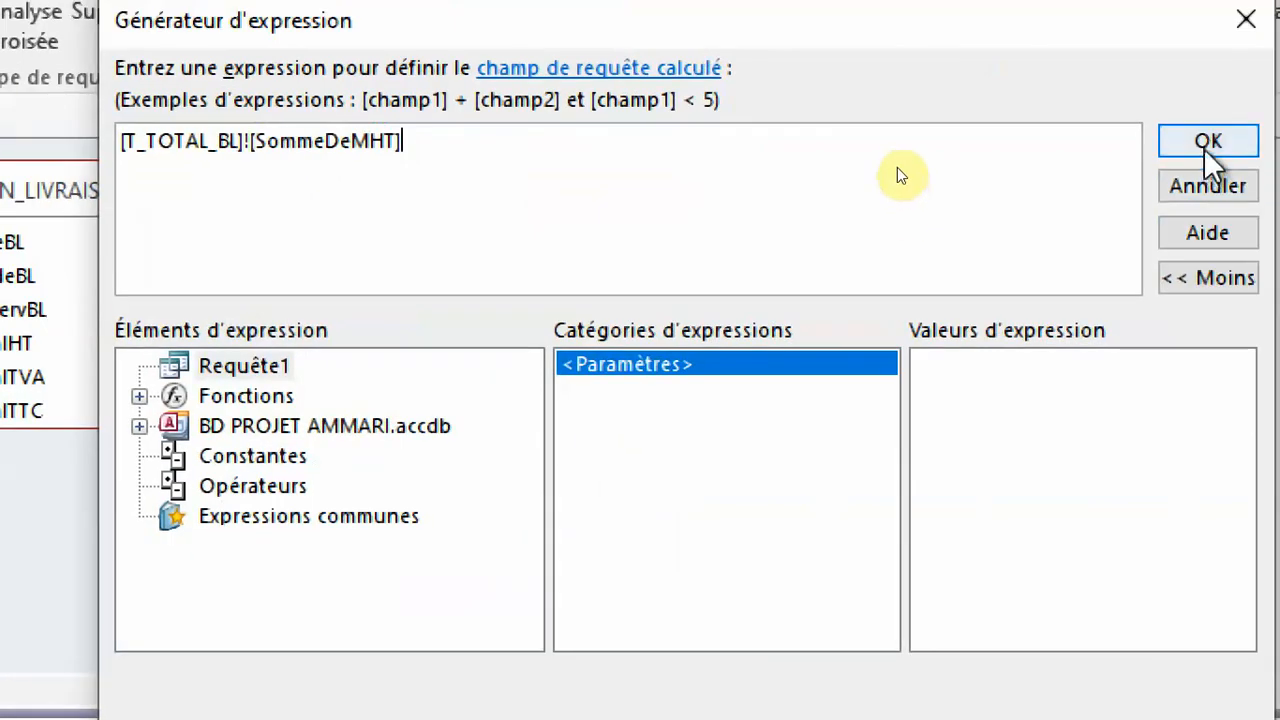
left_click(1205, 152)
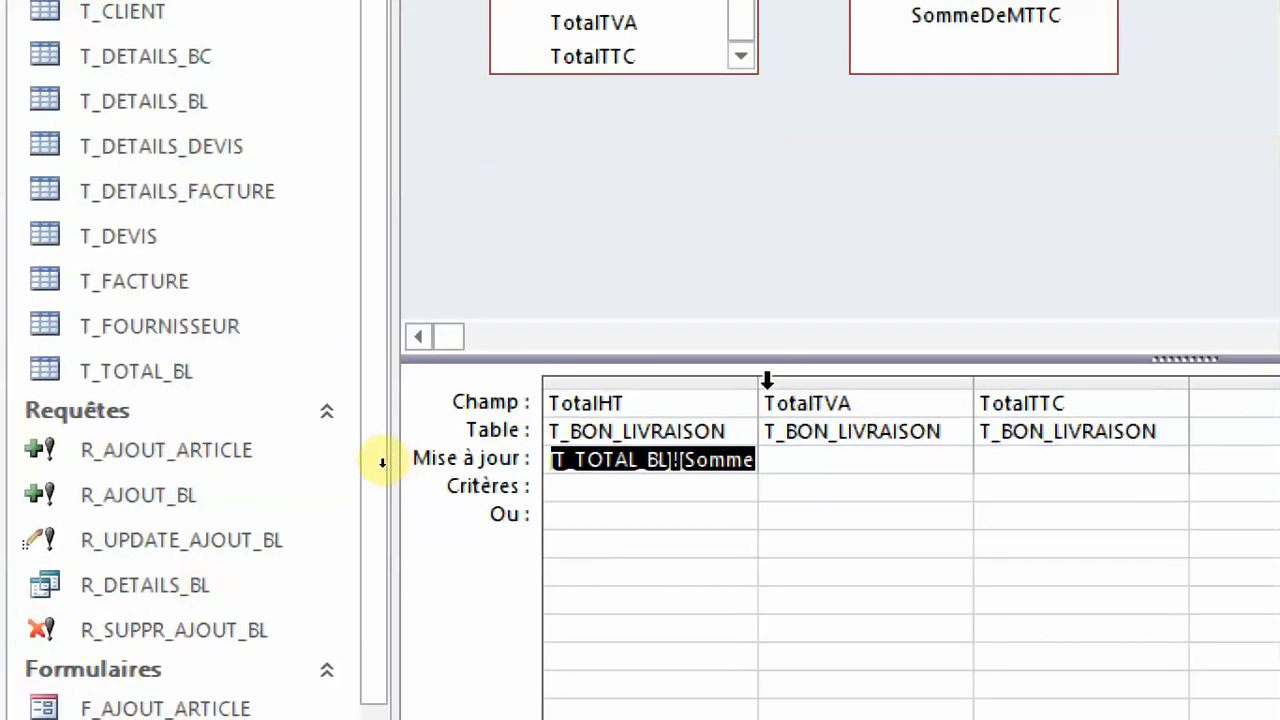
left_click_drag(760, 381, 762, 380)
double_click(759, 380)
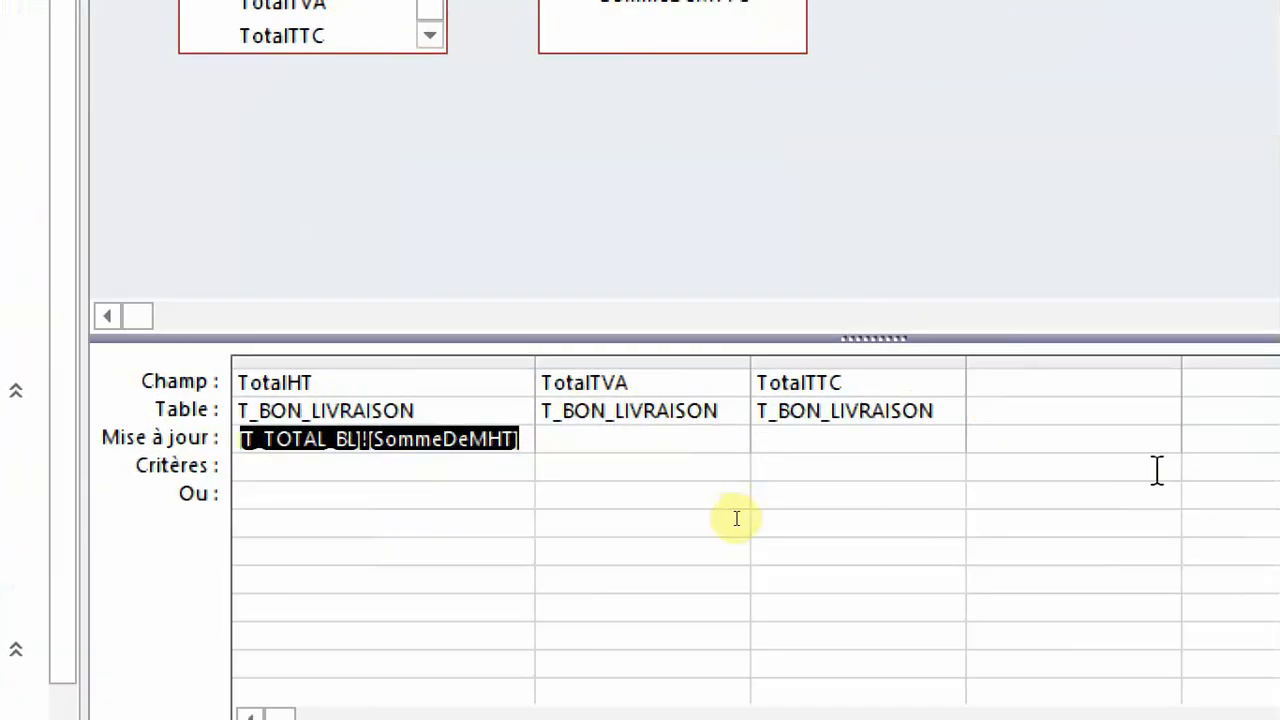
Build the update expression [T_TOTAL_BL]![SommeDeMTVA] for TotalTVA and widen its column to fit.
left_click(611, 438)
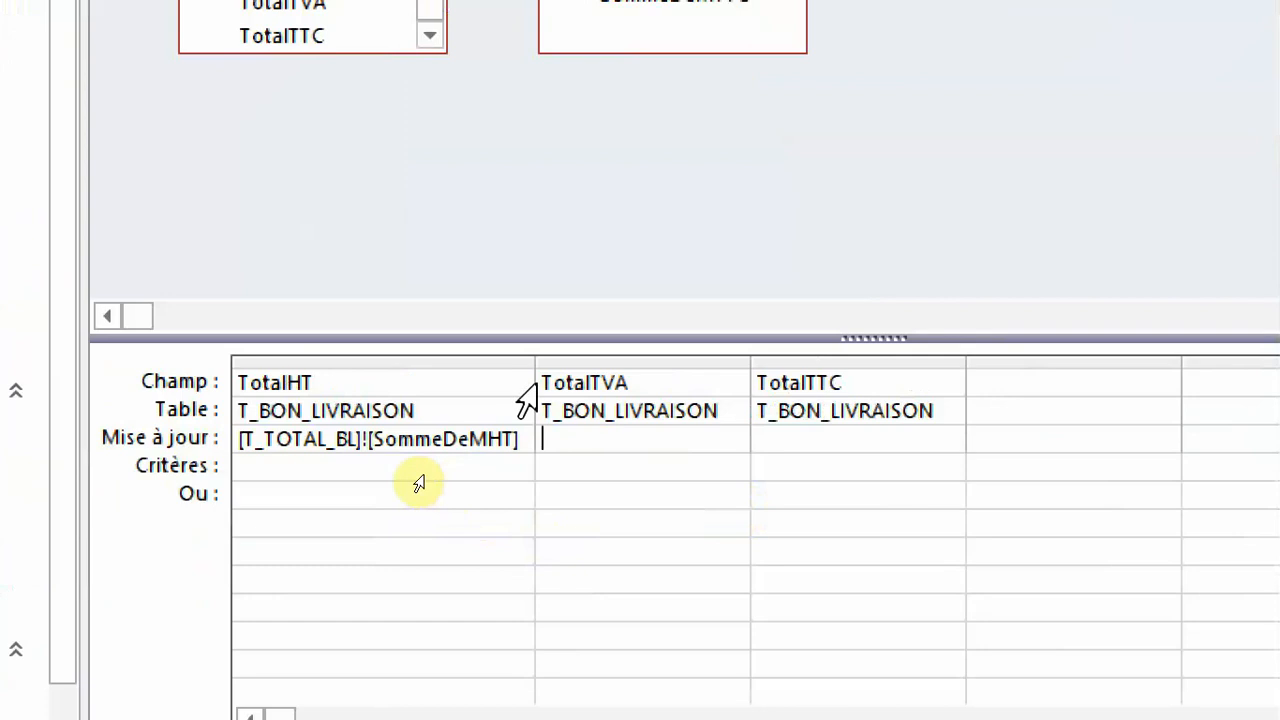
type("t_to")
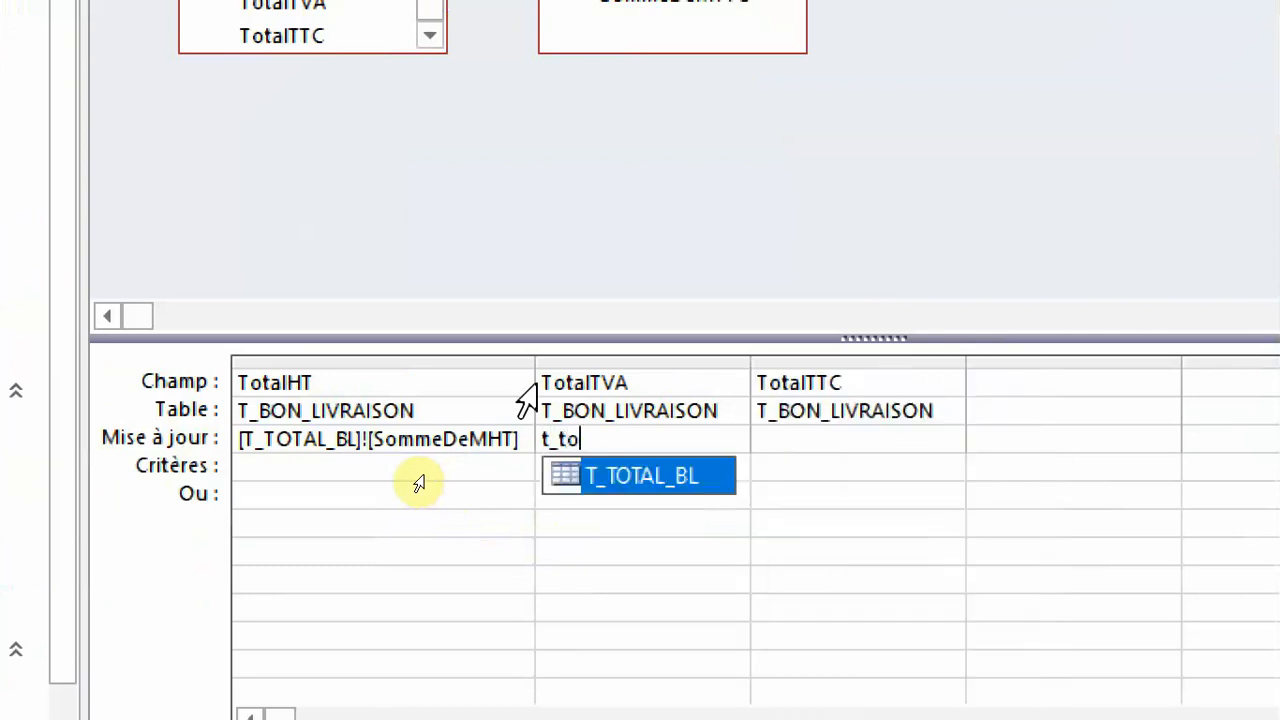
double_click(662, 480)
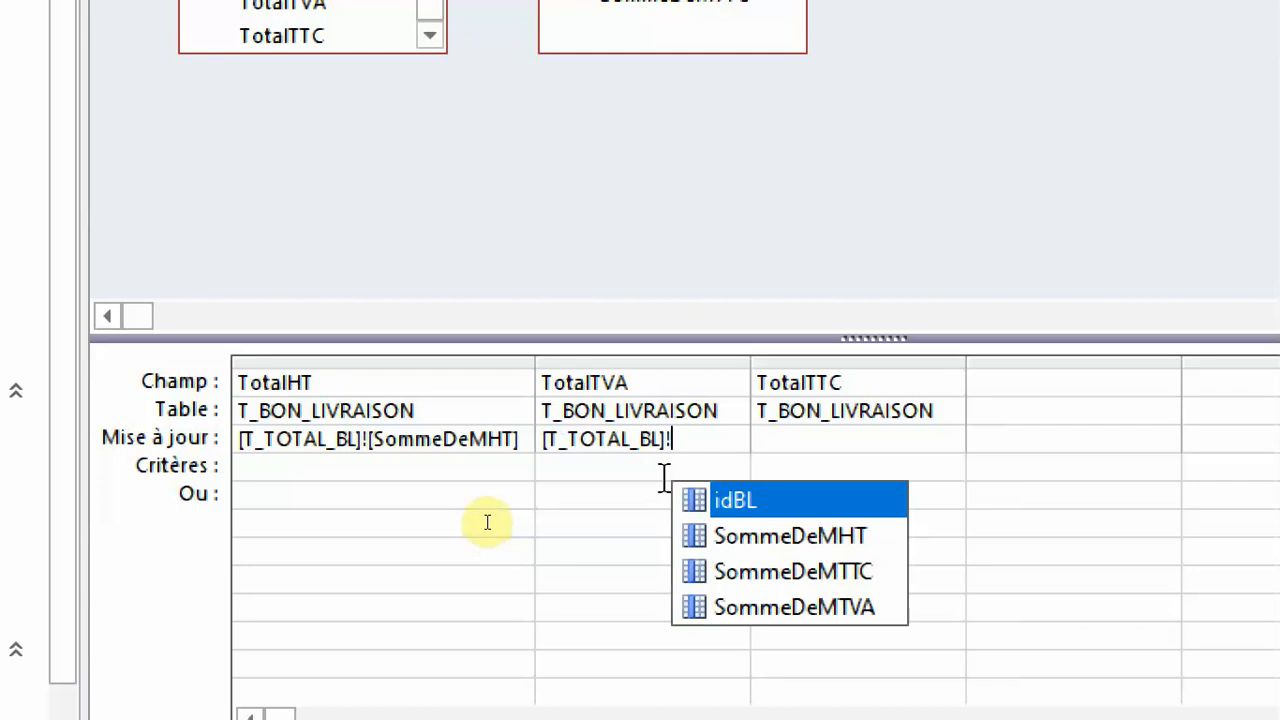
left_click(833, 610)
left_click(833, 610)
left_click(837, 438)
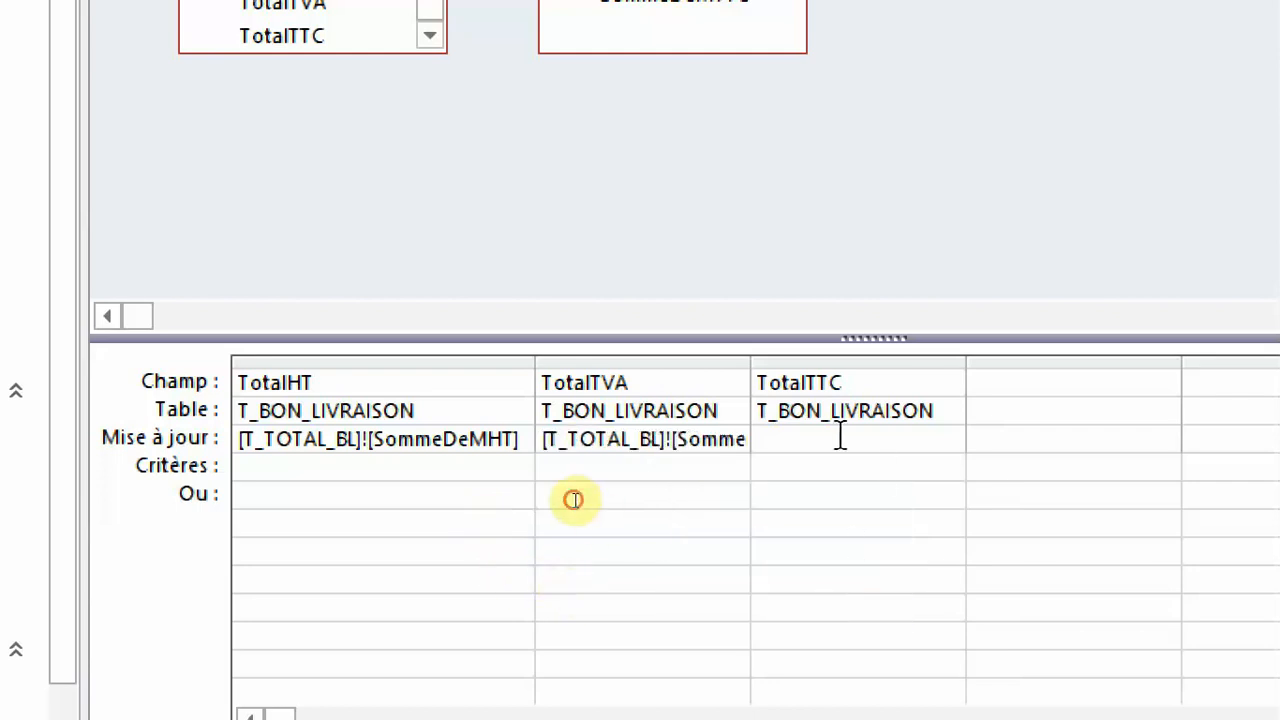
left_click_drag(750, 363, 851, 363)
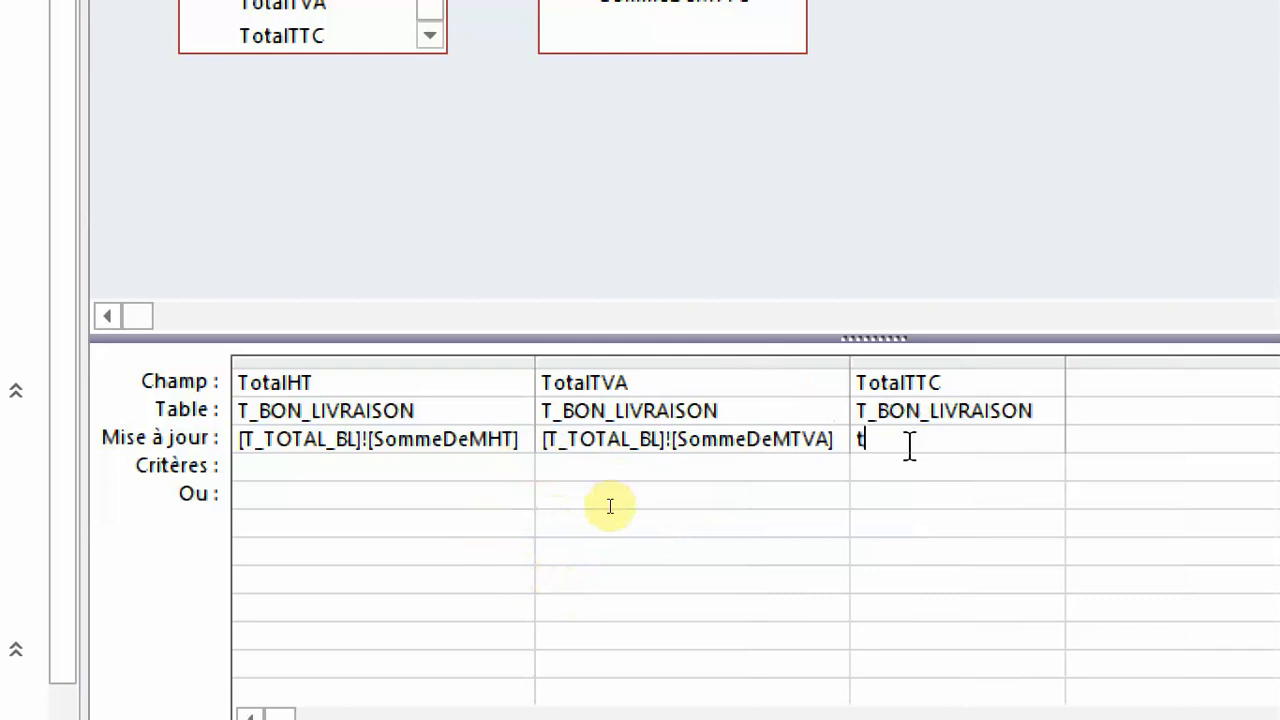
Set the update expression of TotalTTC to [T_TOTAL_BL]![SommeDeMTTC] and run the update query, accepting the record changes.
type("_")
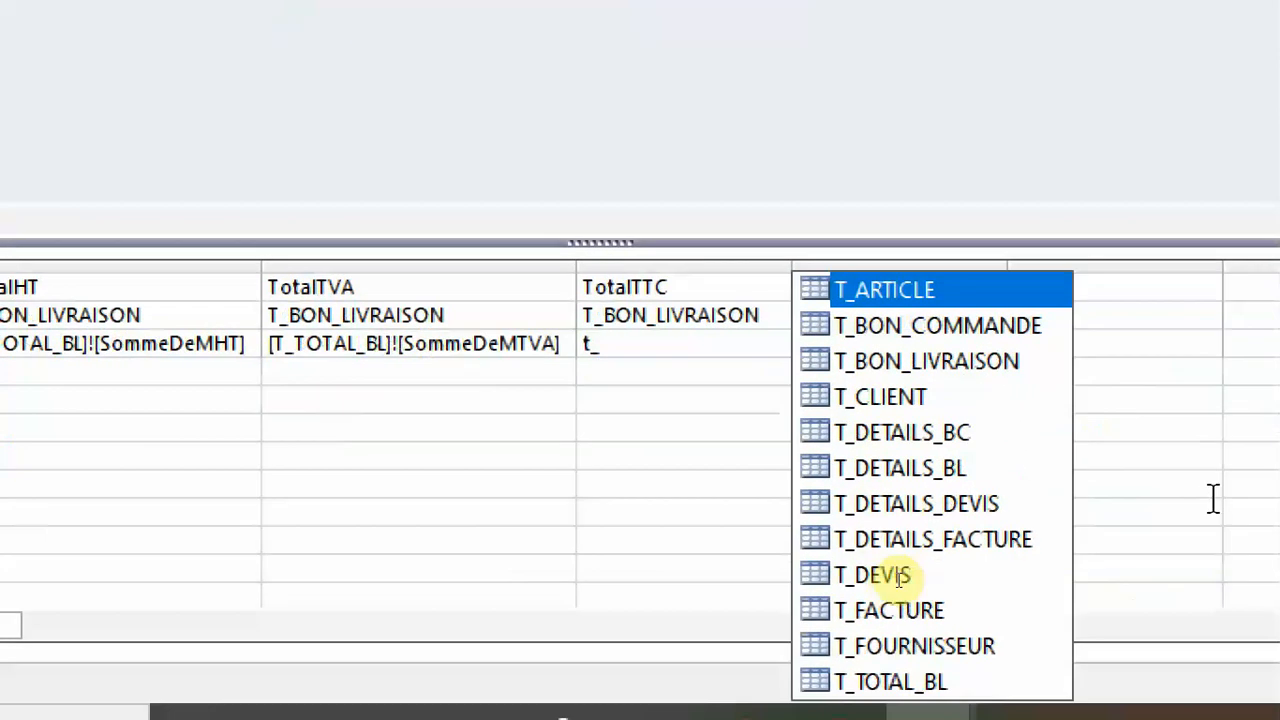
left_click(878, 684)
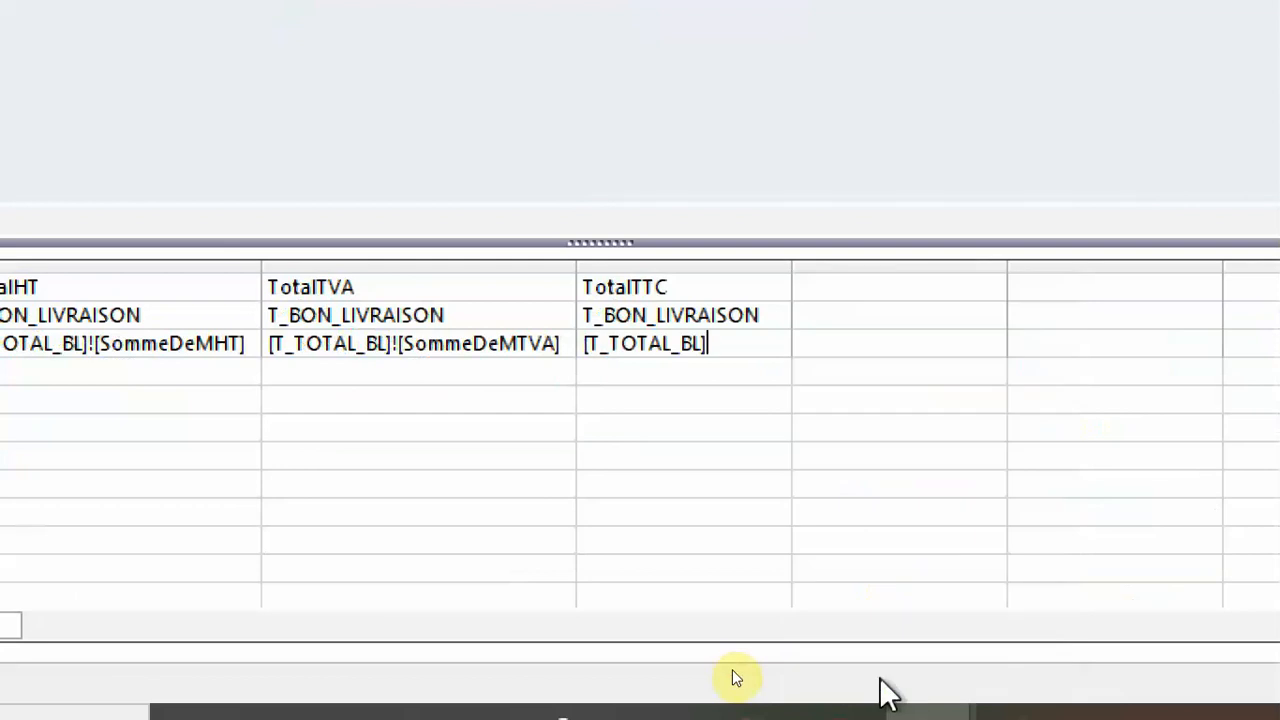
type("!")
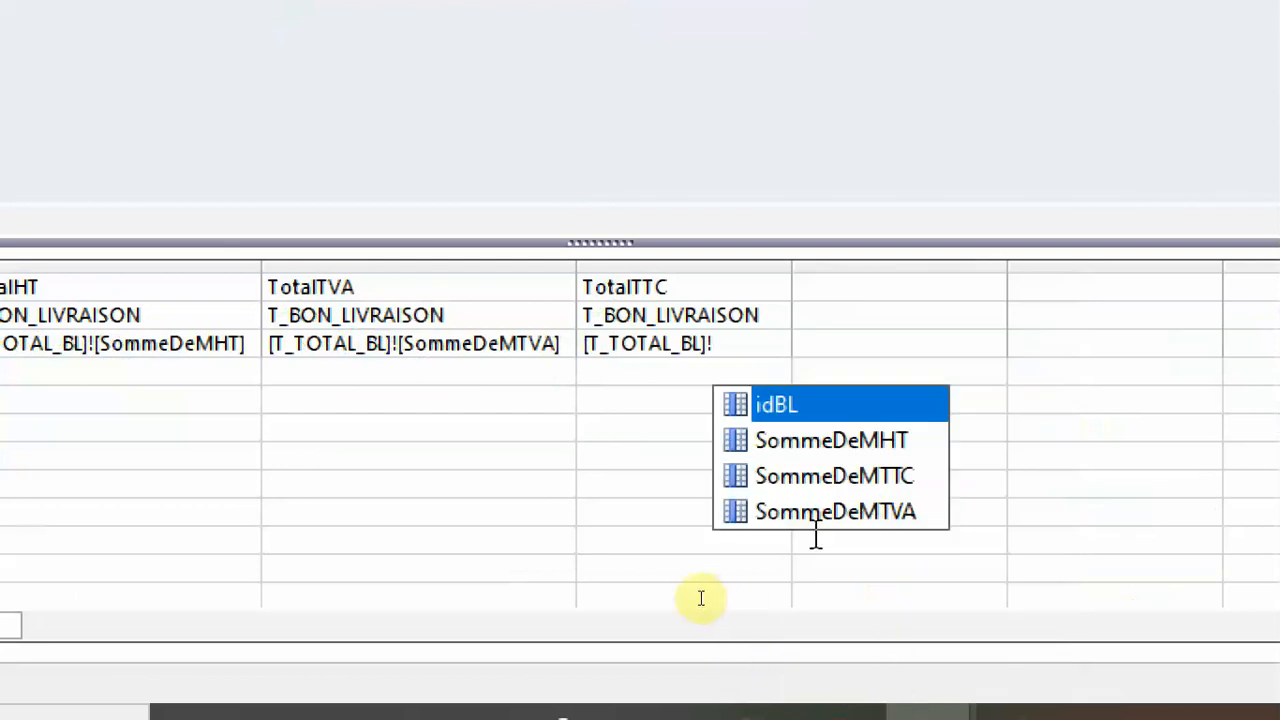
double_click(891, 478)
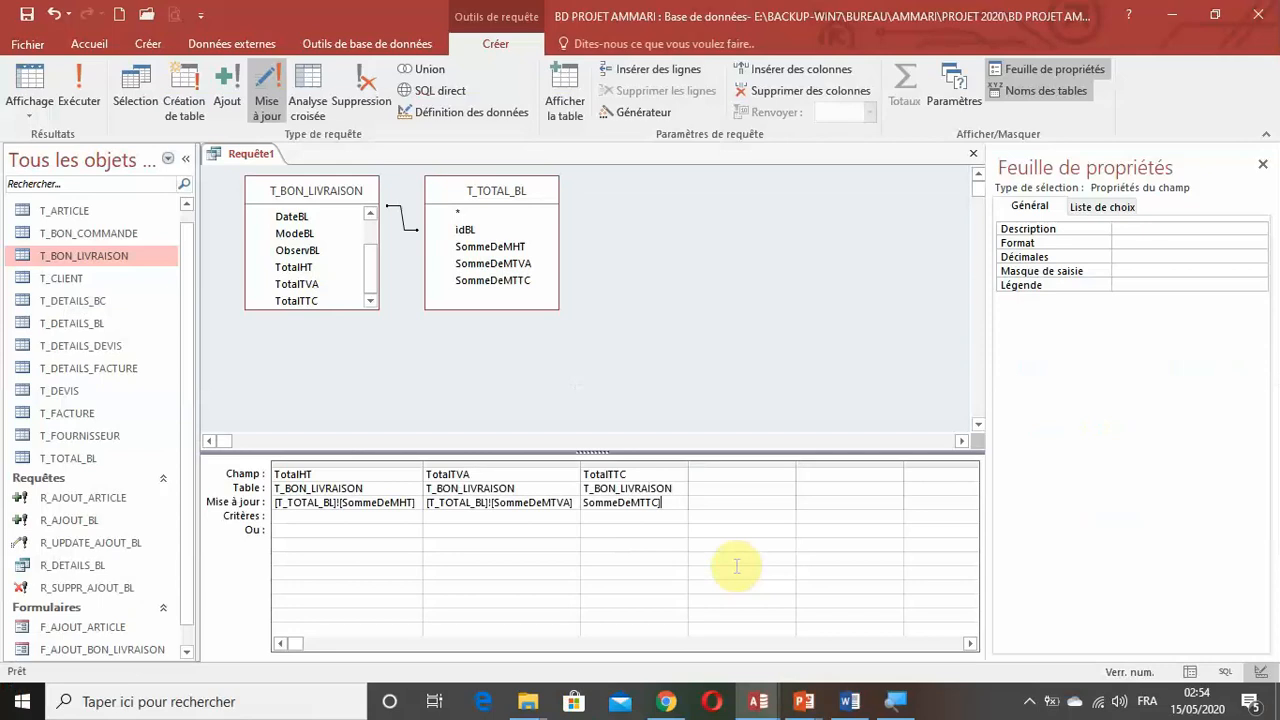
left_click(79, 100)
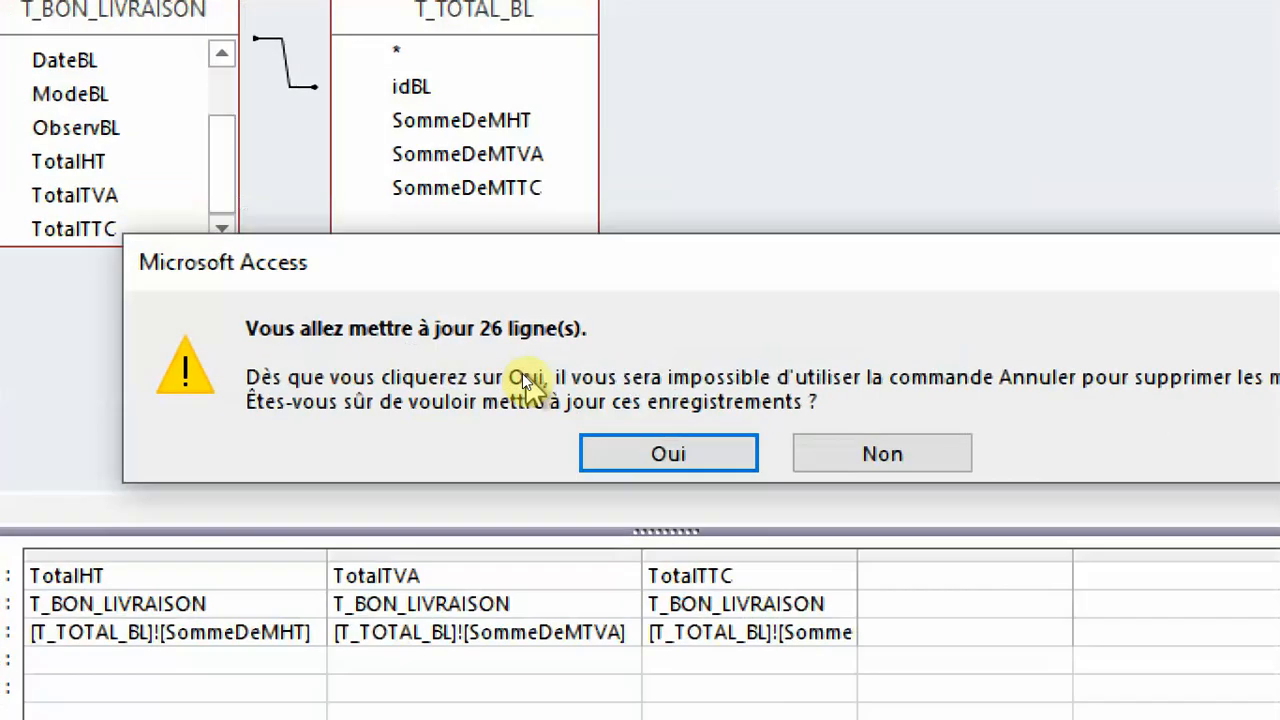
left_click(651, 463)
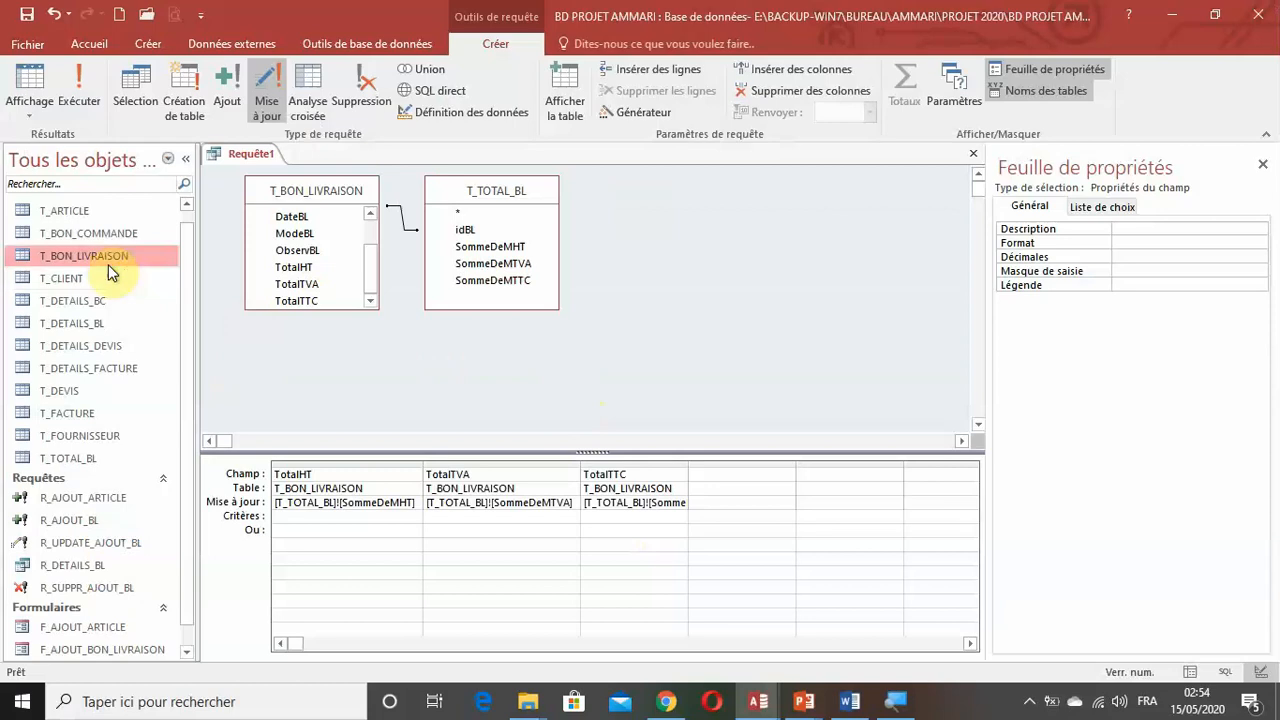
Check the total columns from first to last record in T_BON_LIVRAISON, and close the table and the query without saving the query.
double_click(110, 264)
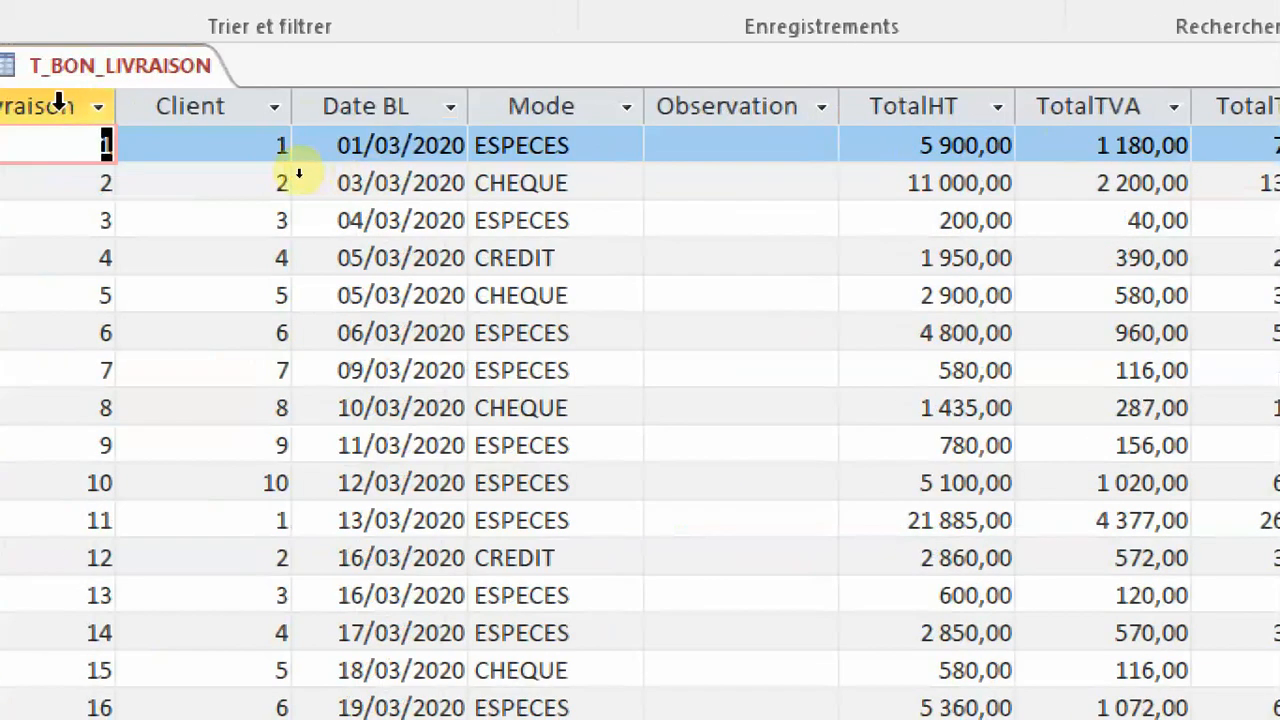
scroll(1100, 450, "down", 7)
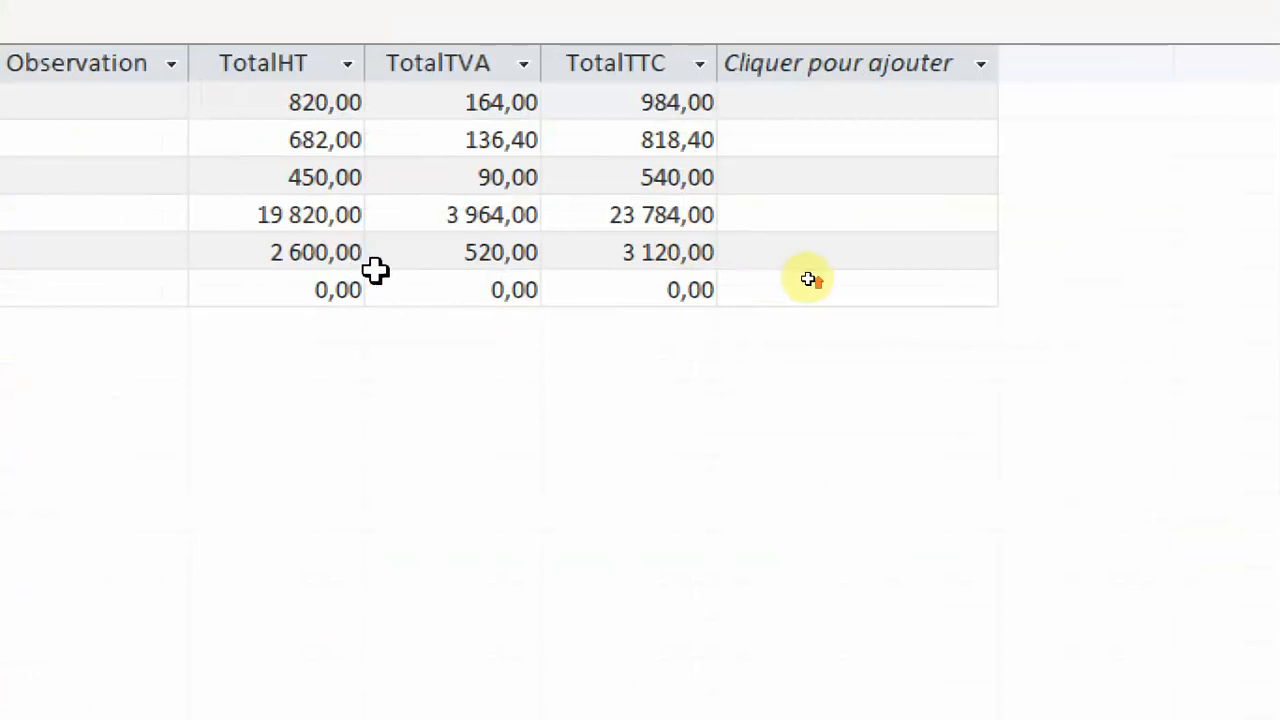
scroll(808, 279, "up", 7)
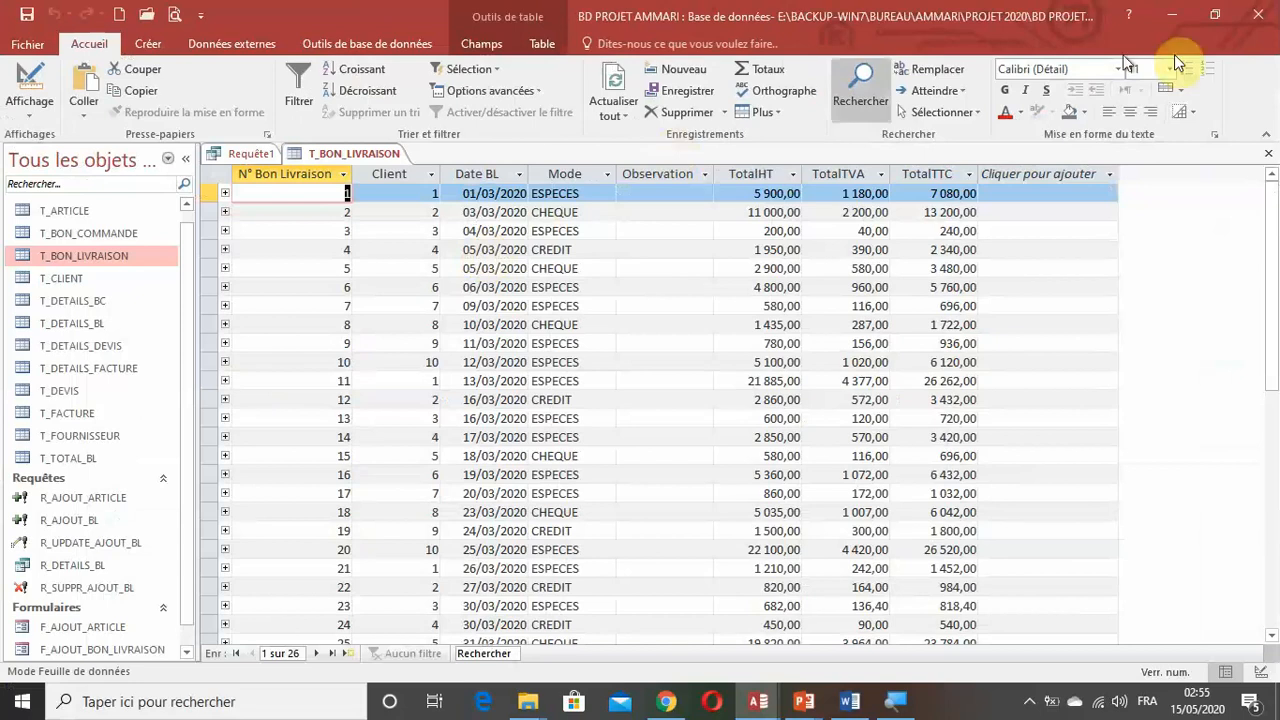
left_click(1272, 156)
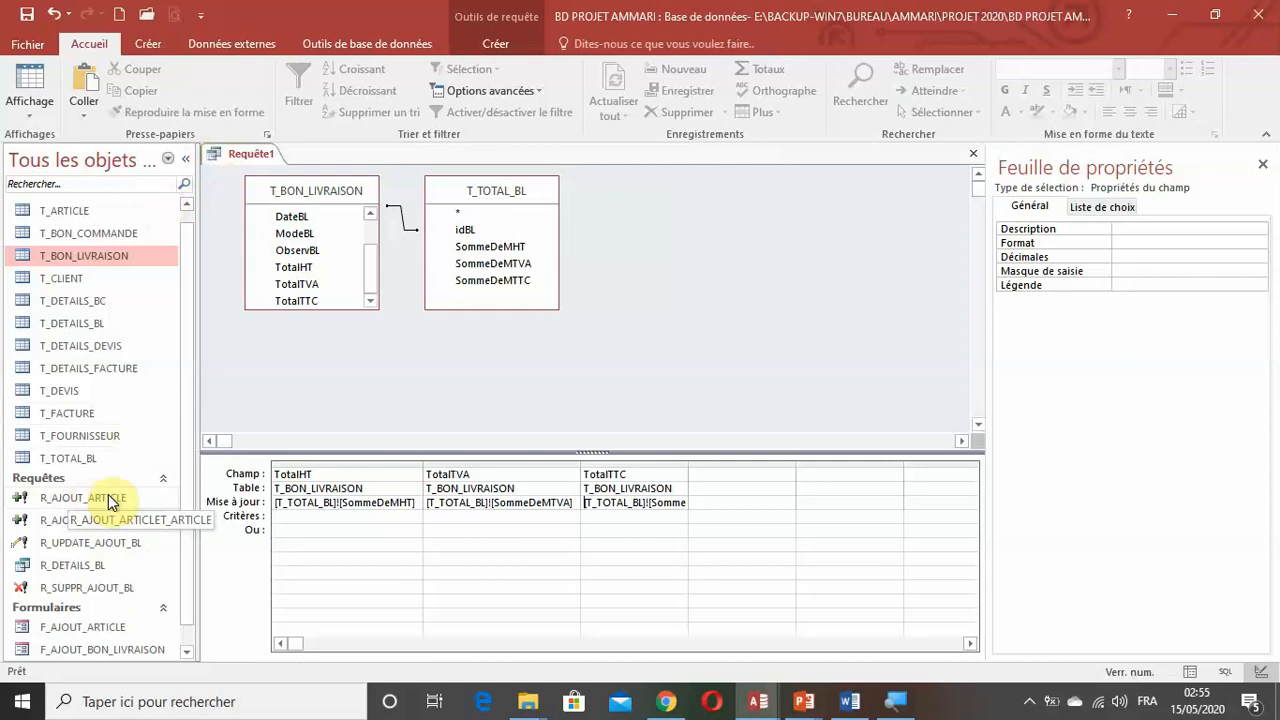
left_click(970, 157)
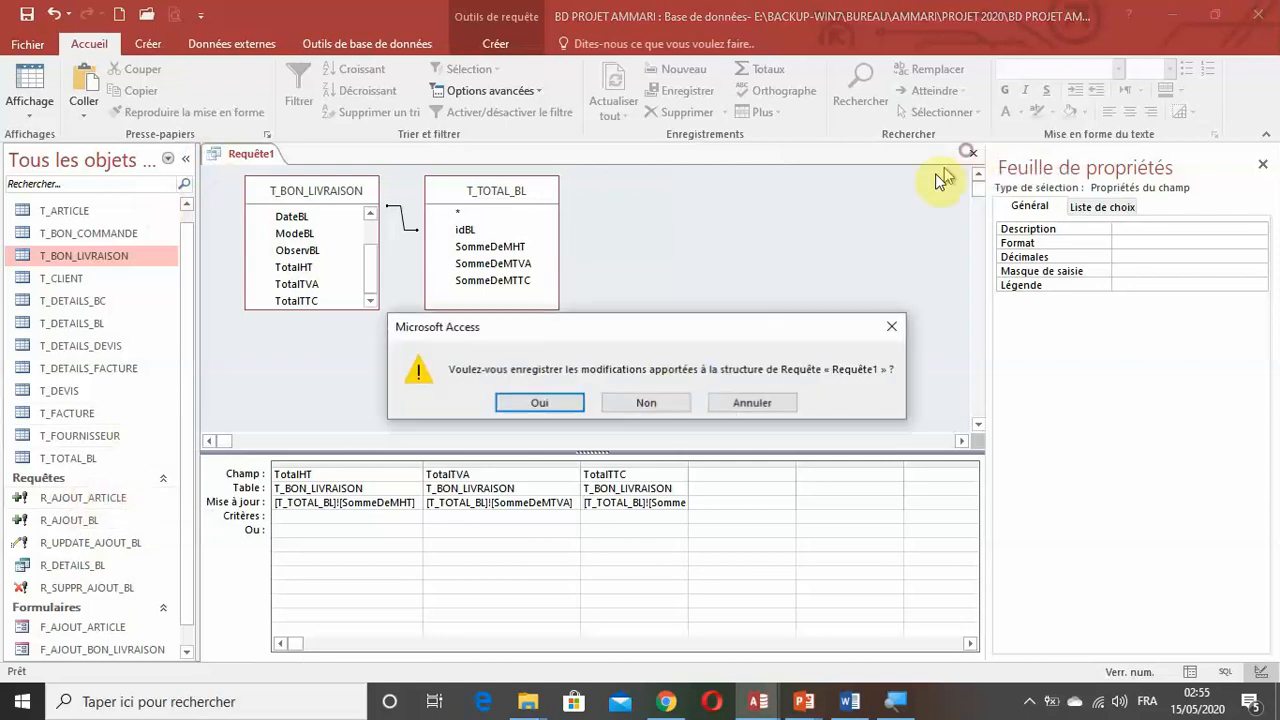
left_click(672, 403)
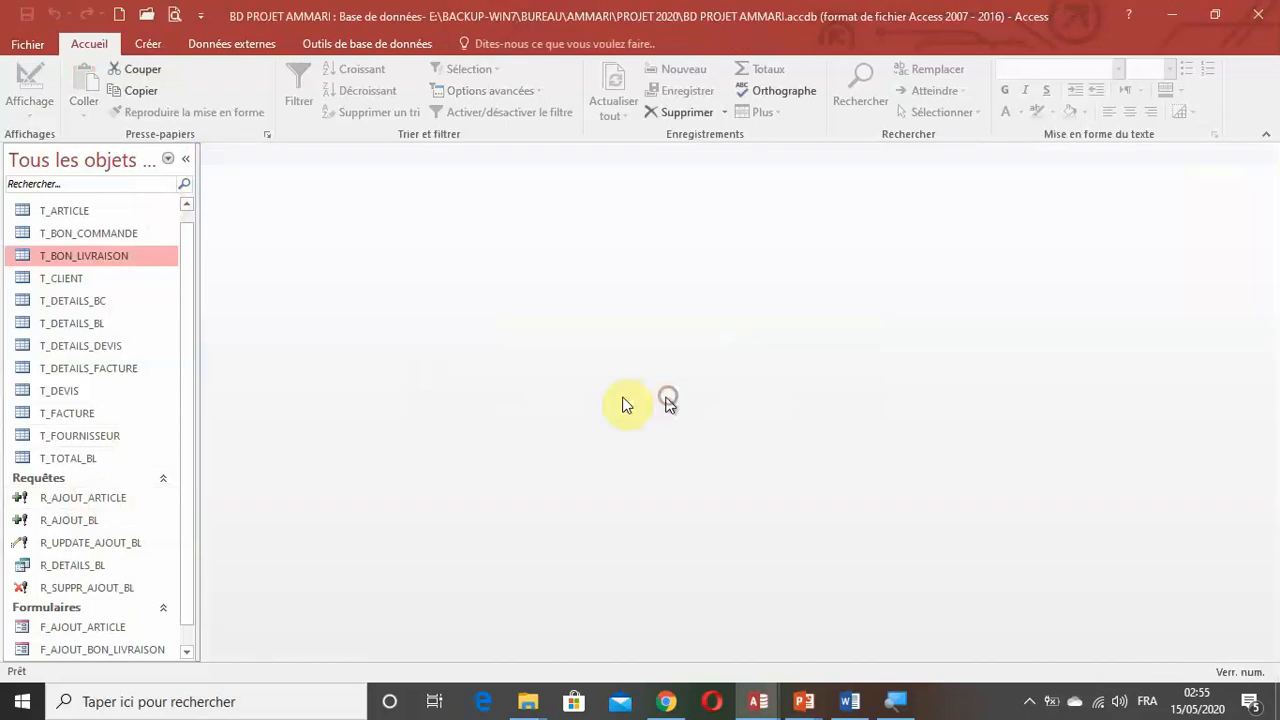
Open the form F_AJOUT_BON_LIVRAISON and set the new delivery note's client to E&Z PIECES SARL and mode to CHEQUE.
scroll(17, 530, "down", 1)
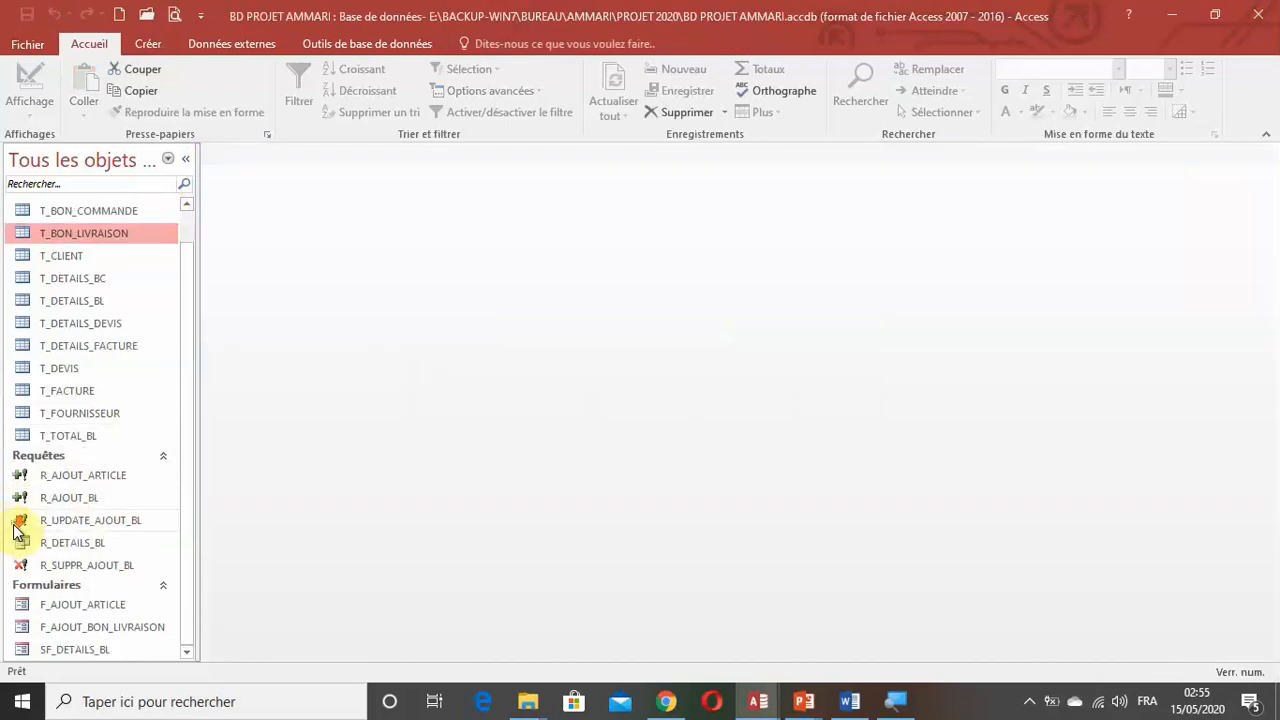
double_click(90, 630)
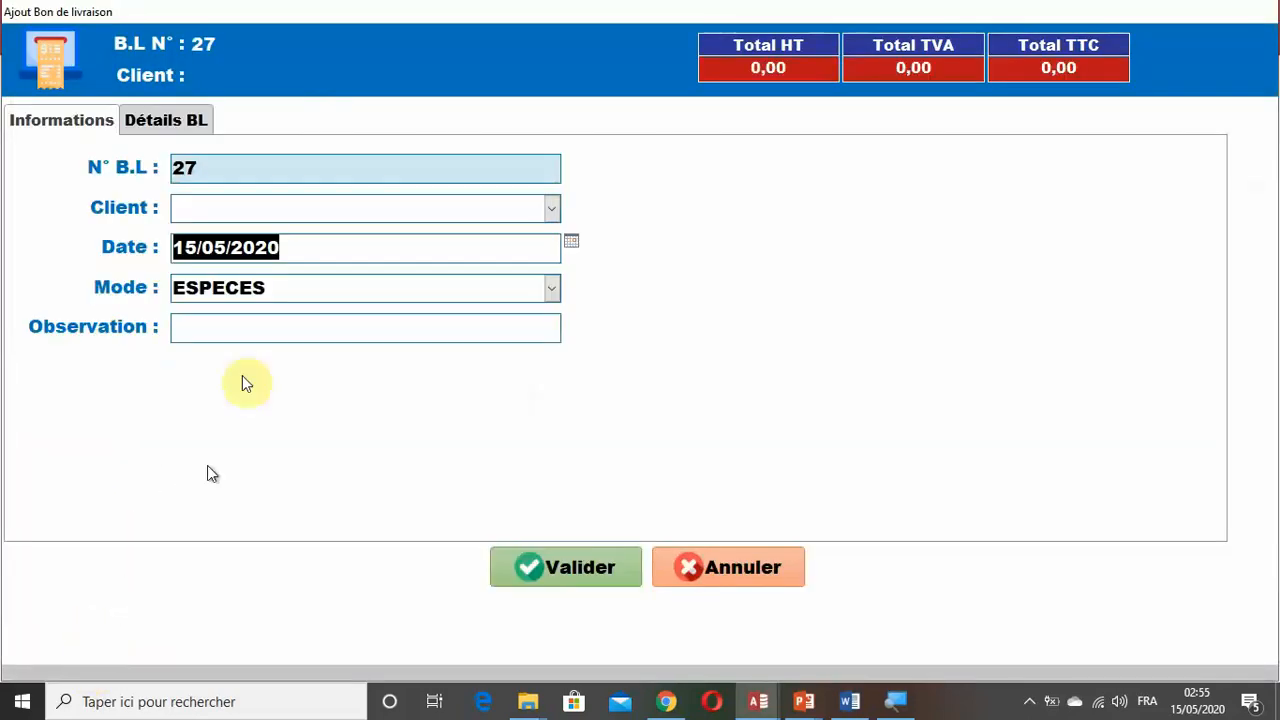
left_click(548, 210)
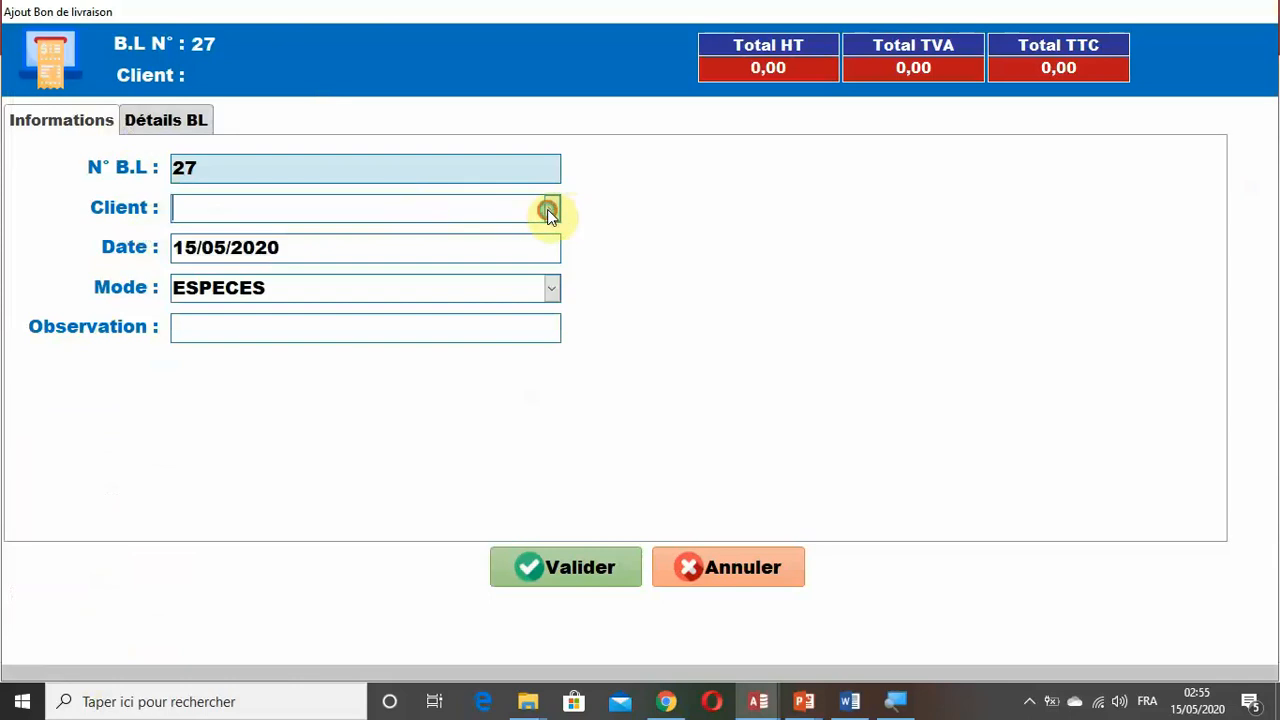
left_click(371, 263)
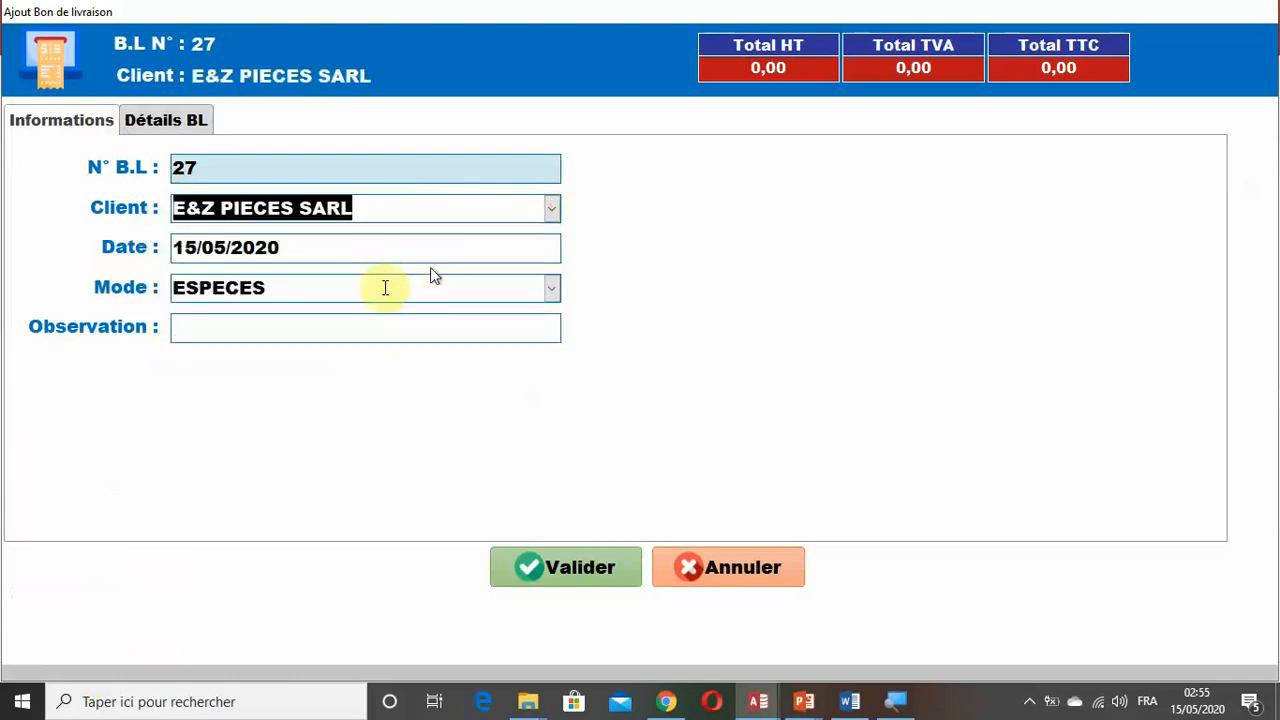
left_click(550, 287)
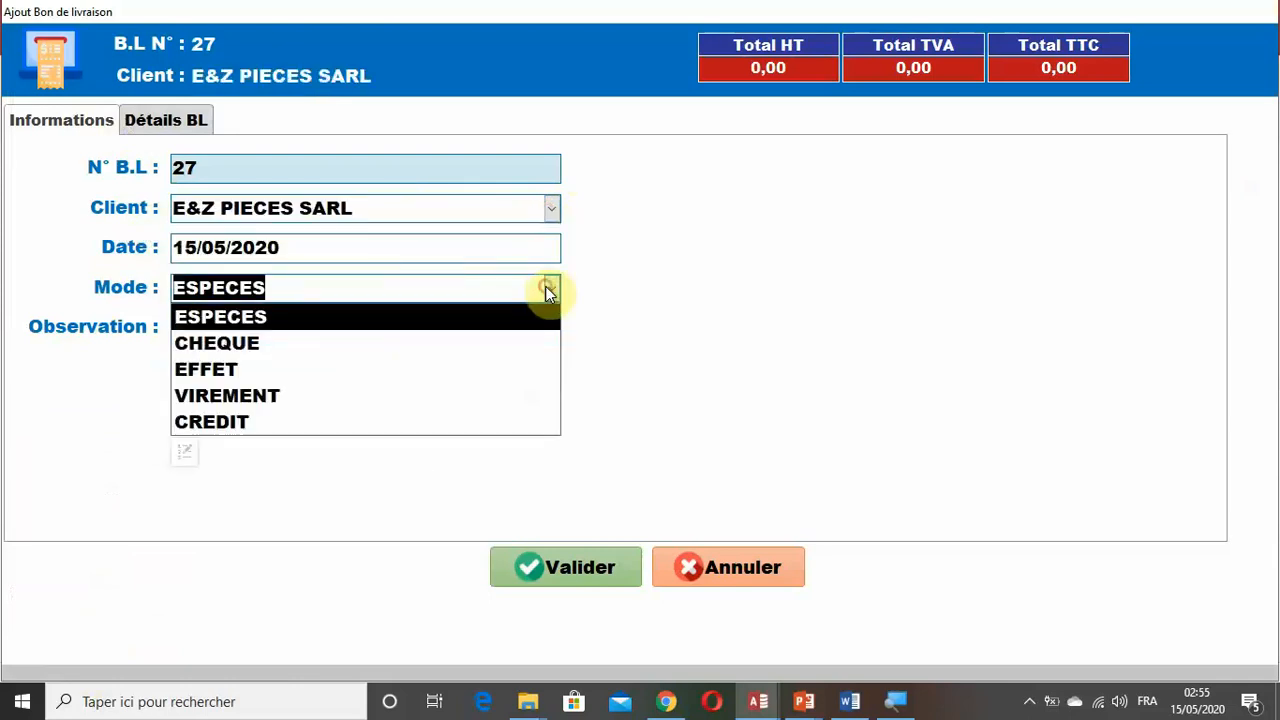
left_click(318, 340)
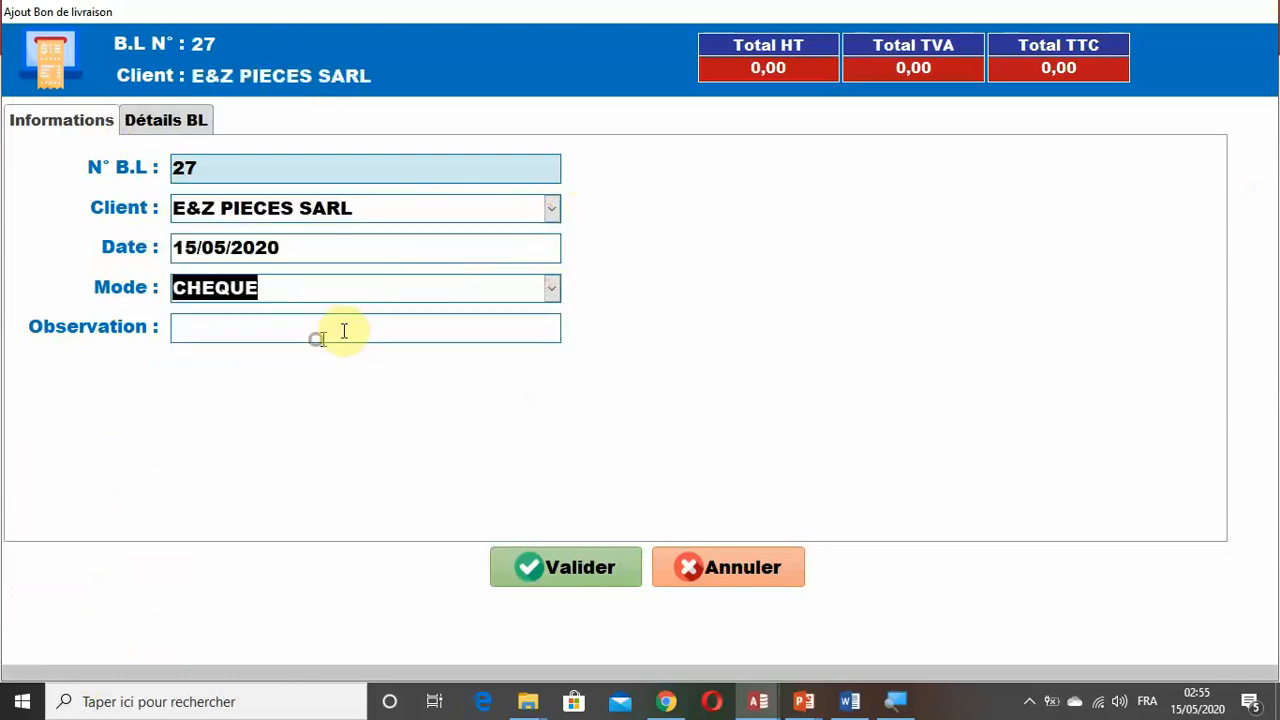
Enter the first detail line of the delivery note with article GX30K79401, quantity 3 and unit price 150.
left_click(186, 123)
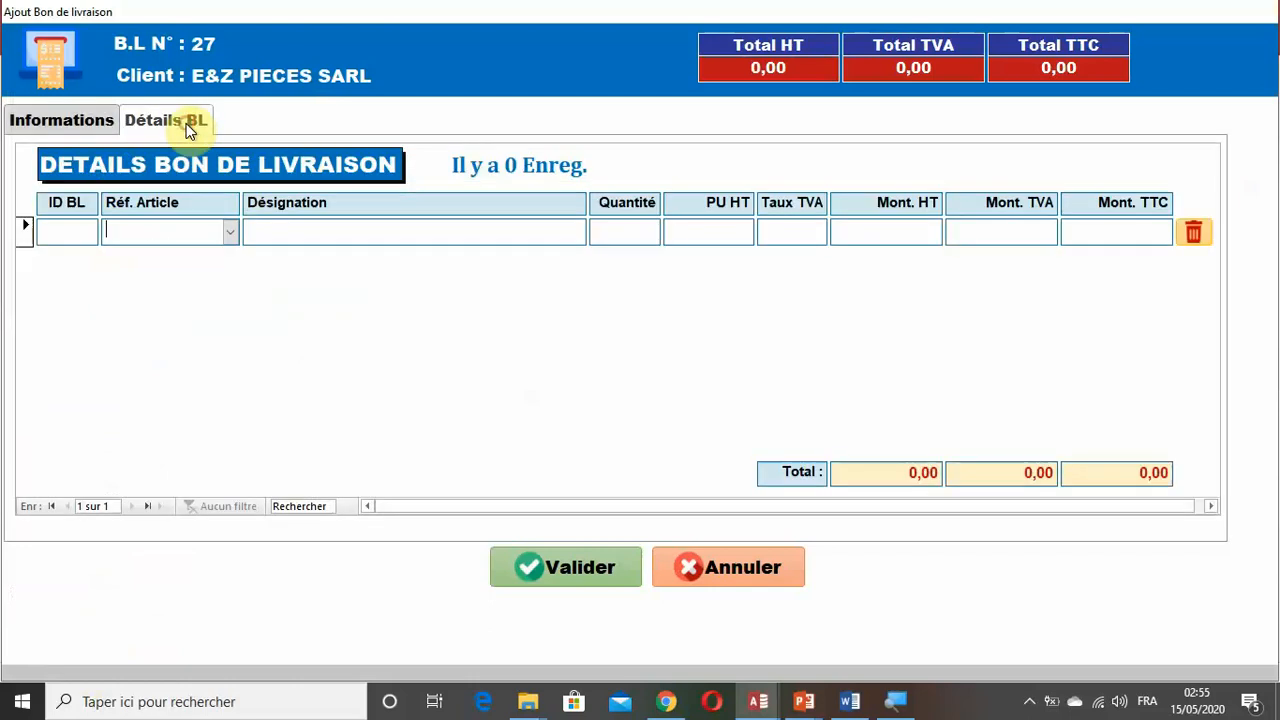
left_click(230, 232)
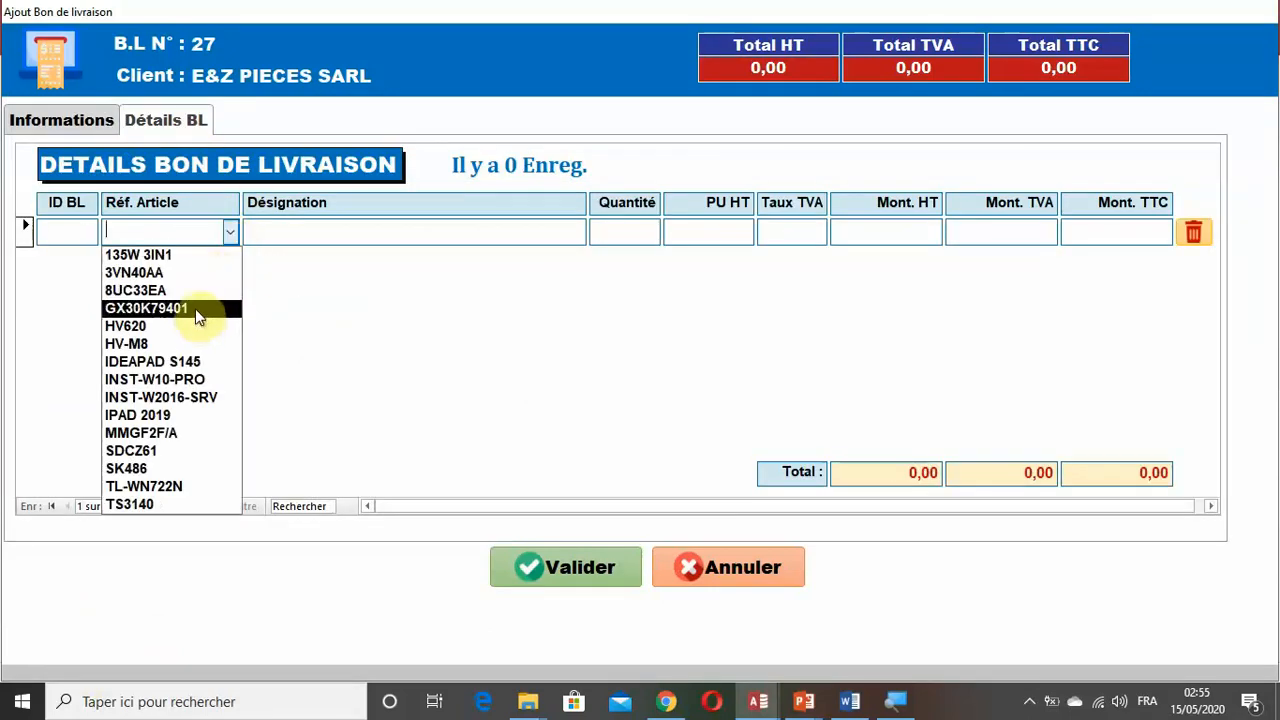
left_click(195, 308)
left_click(627, 232)
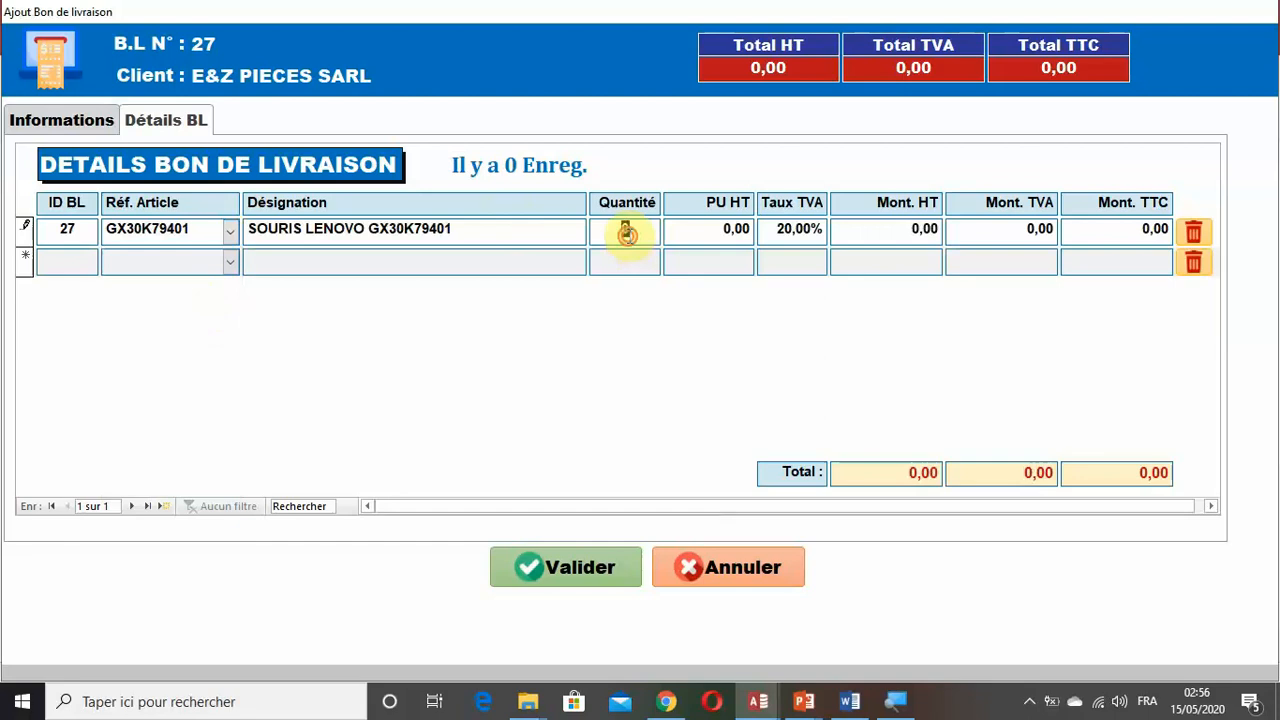
type("3")
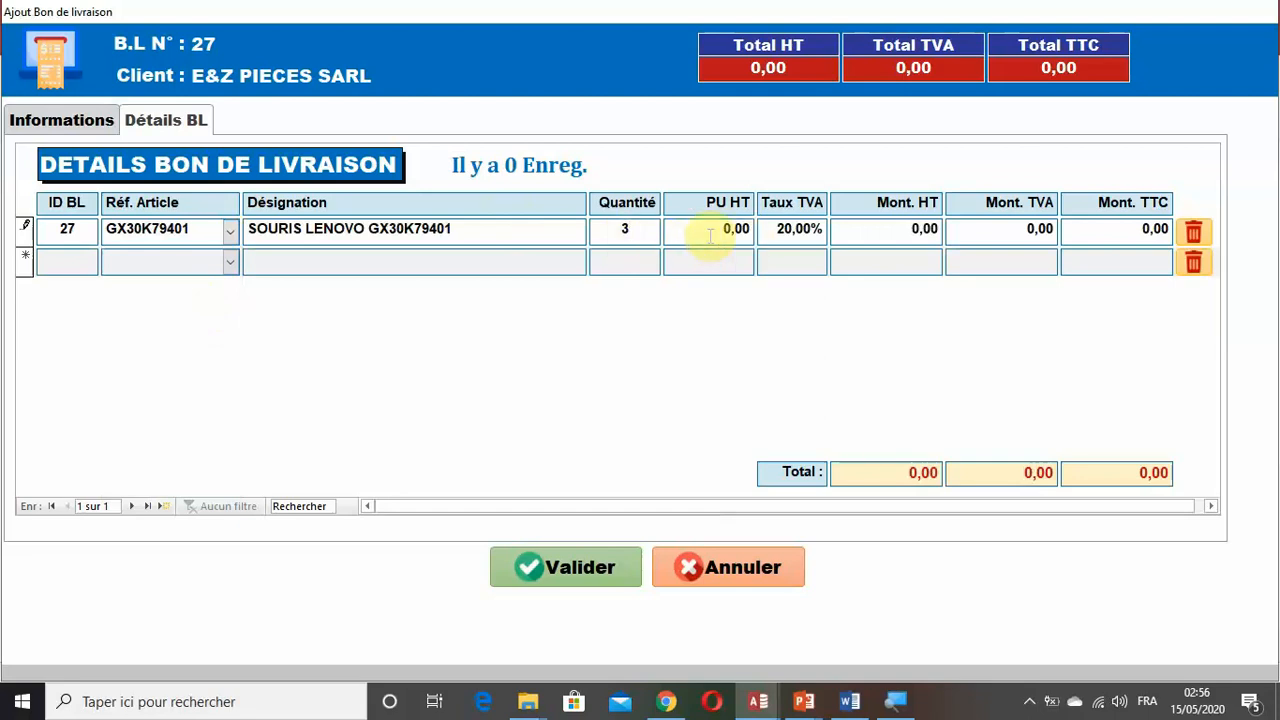
left_click(708, 235)
Add a second detail line to the delivery note for article IDEAPAD S145.
left_click(222, 265)
left_click(230, 264)
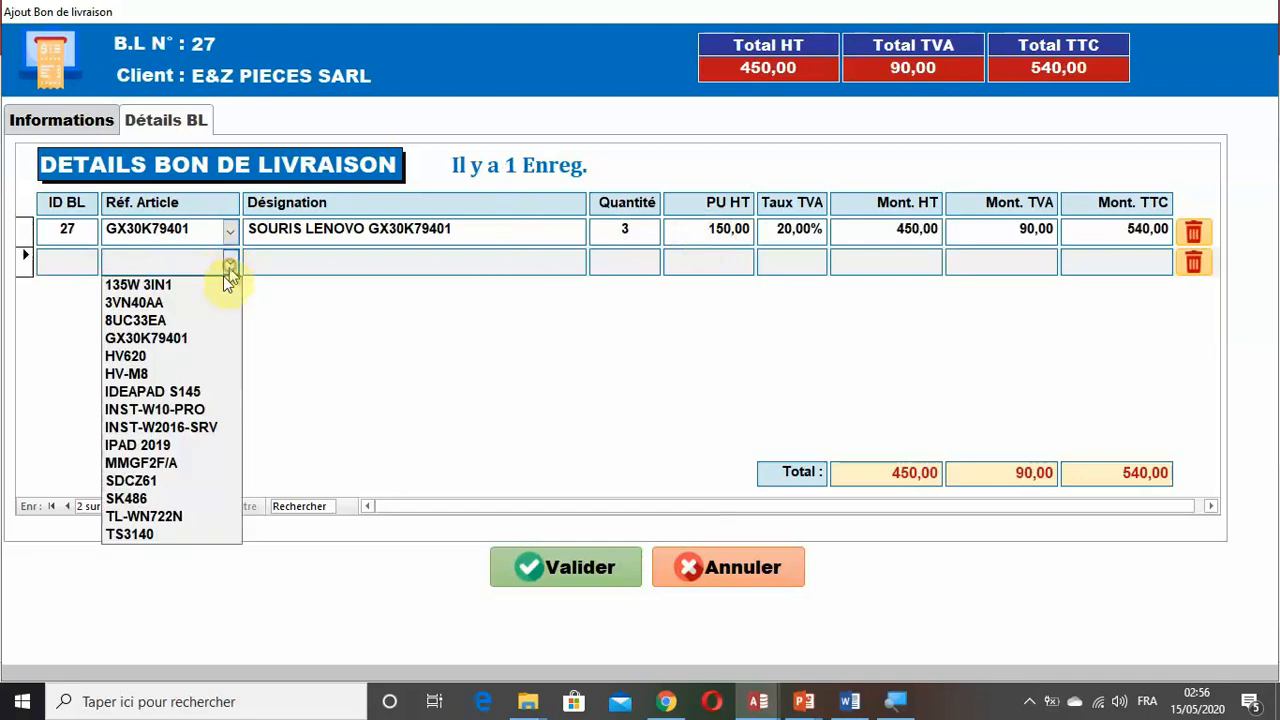
left_click(177, 392)
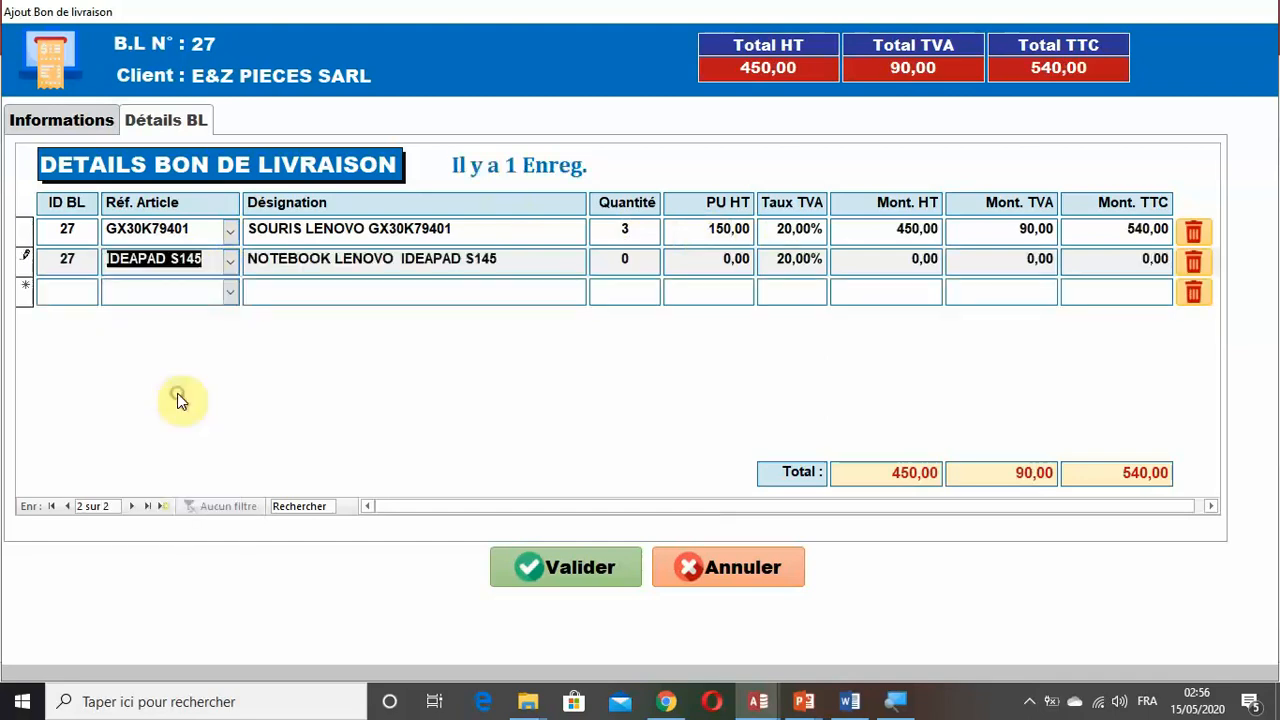
double_click(628, 260)
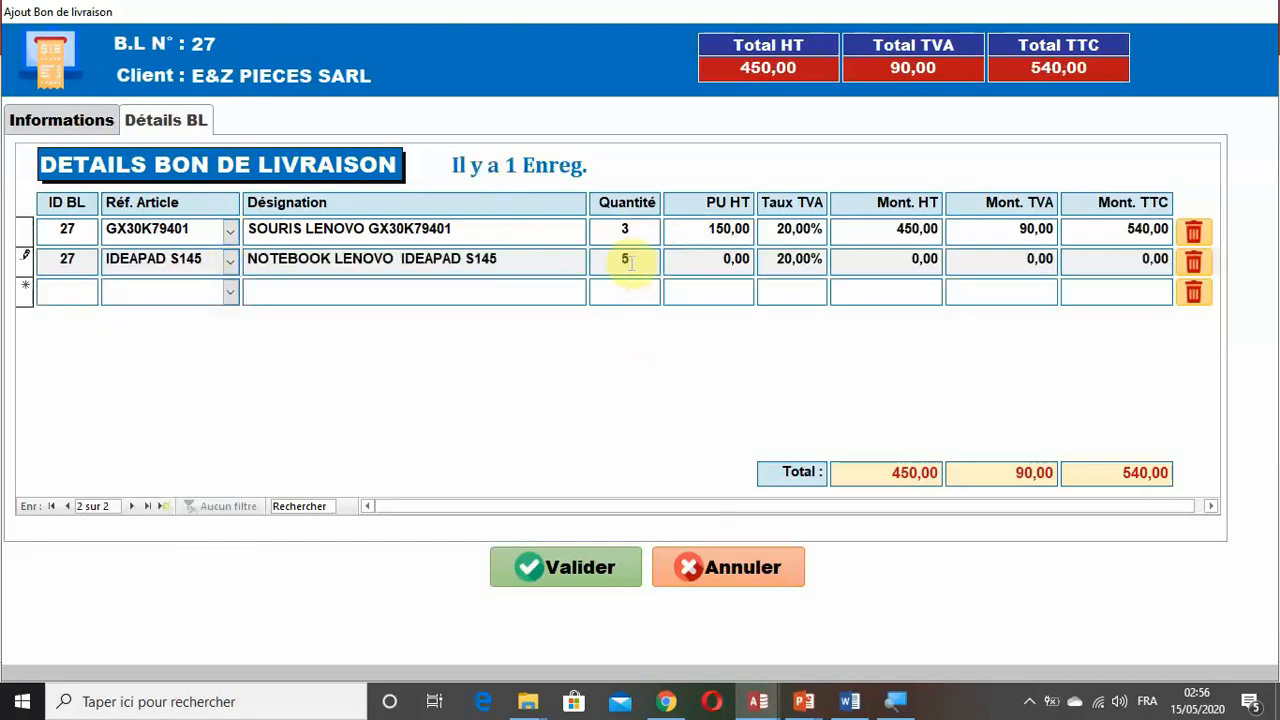
type("5000")
left_click(709, 259)
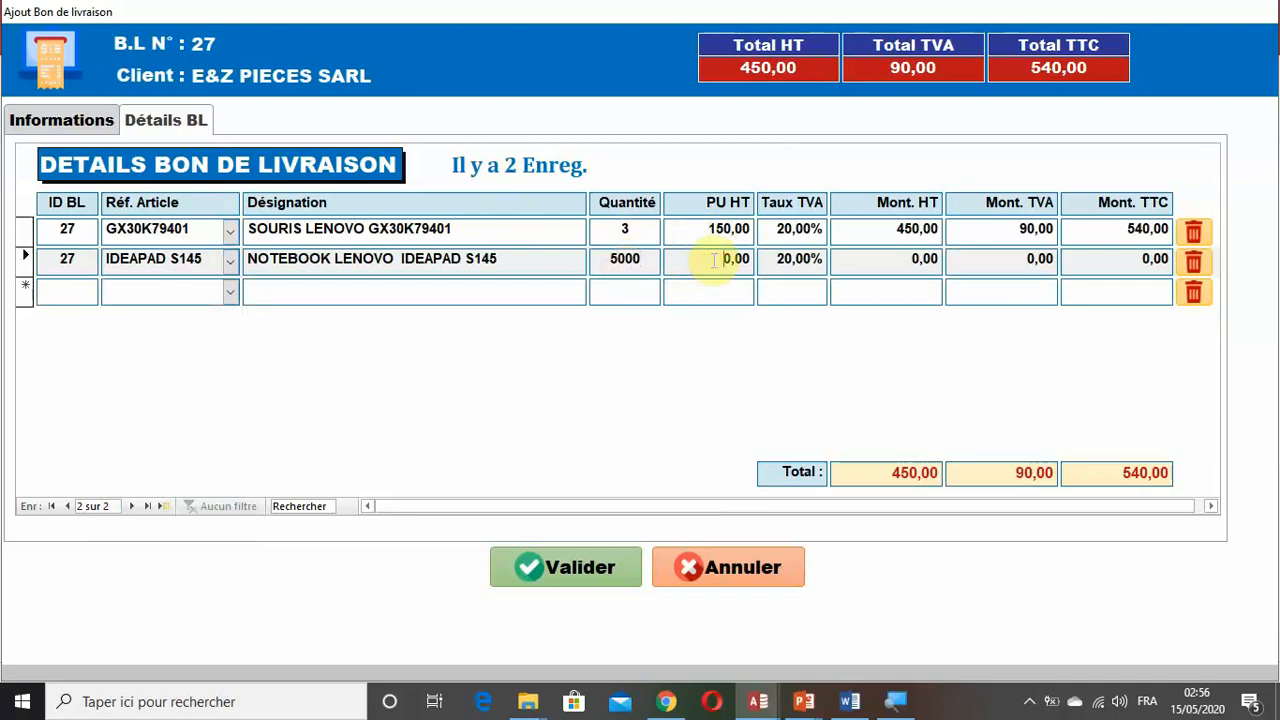
left_click(712, 260)
Set the IDEAPAD S145 line's quantity to 2 and its unit price to 5000, and commit the line.
double_click(630, 261)
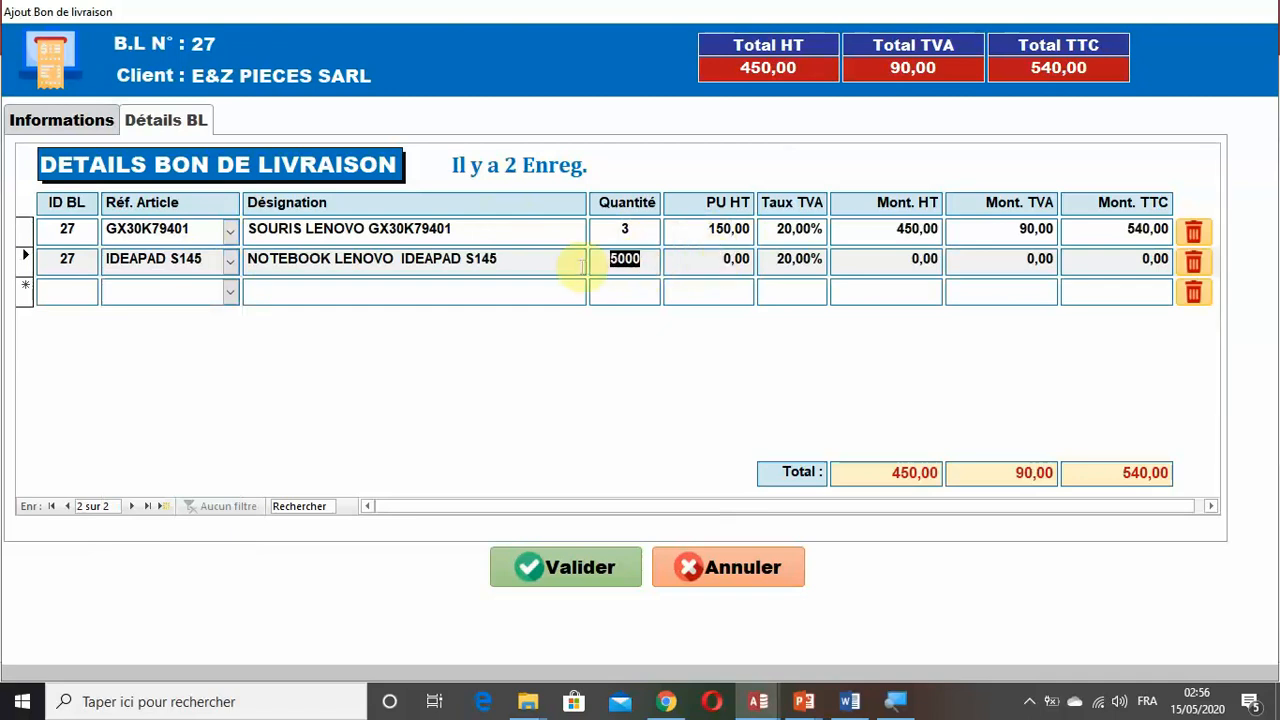
type("2")
left_click(706, 255)
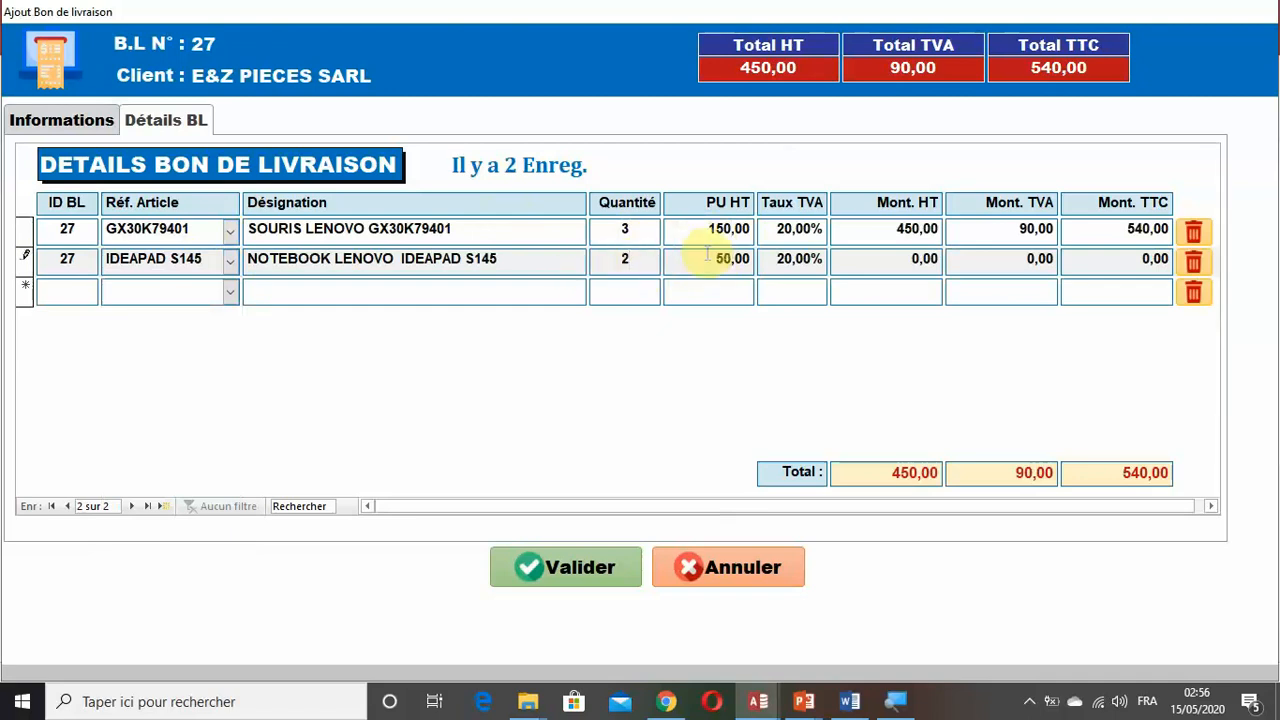
type("5 00")
left_click(772, 291)
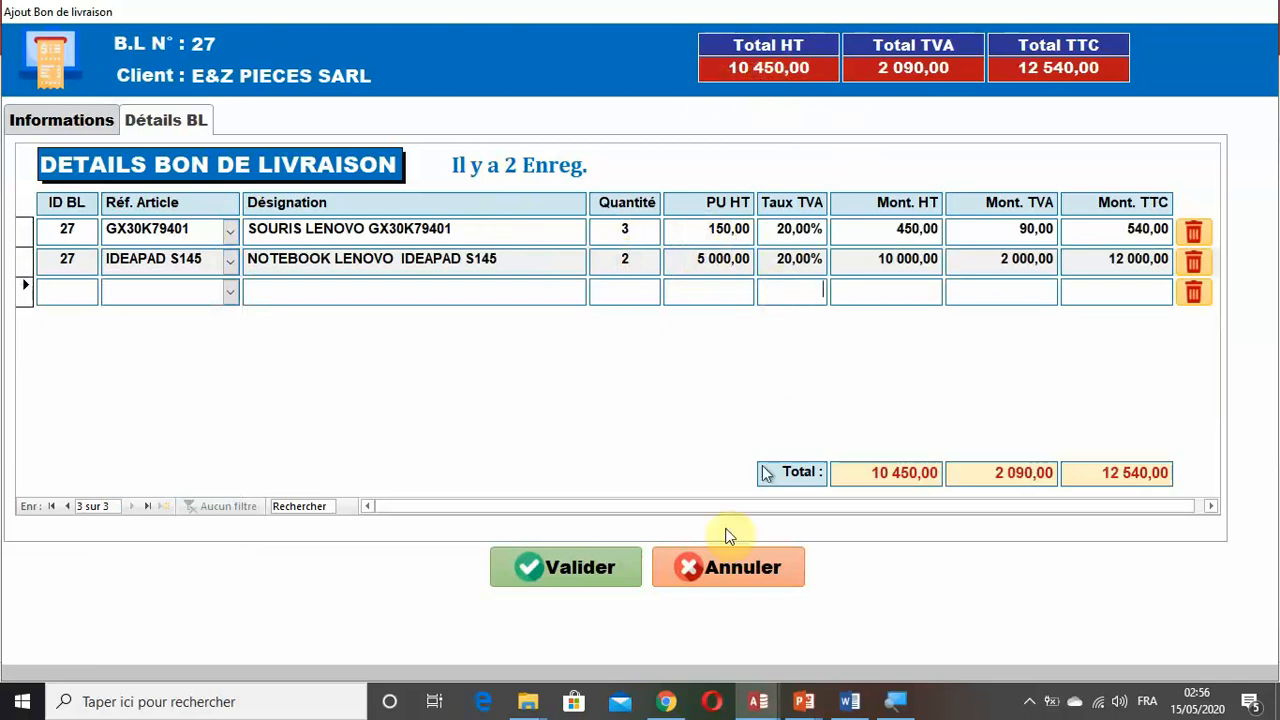
Validate the new delivery note for E&Z PIECES SARL and dismiss the dialogs of the validation macro.
left_click(568, 580)
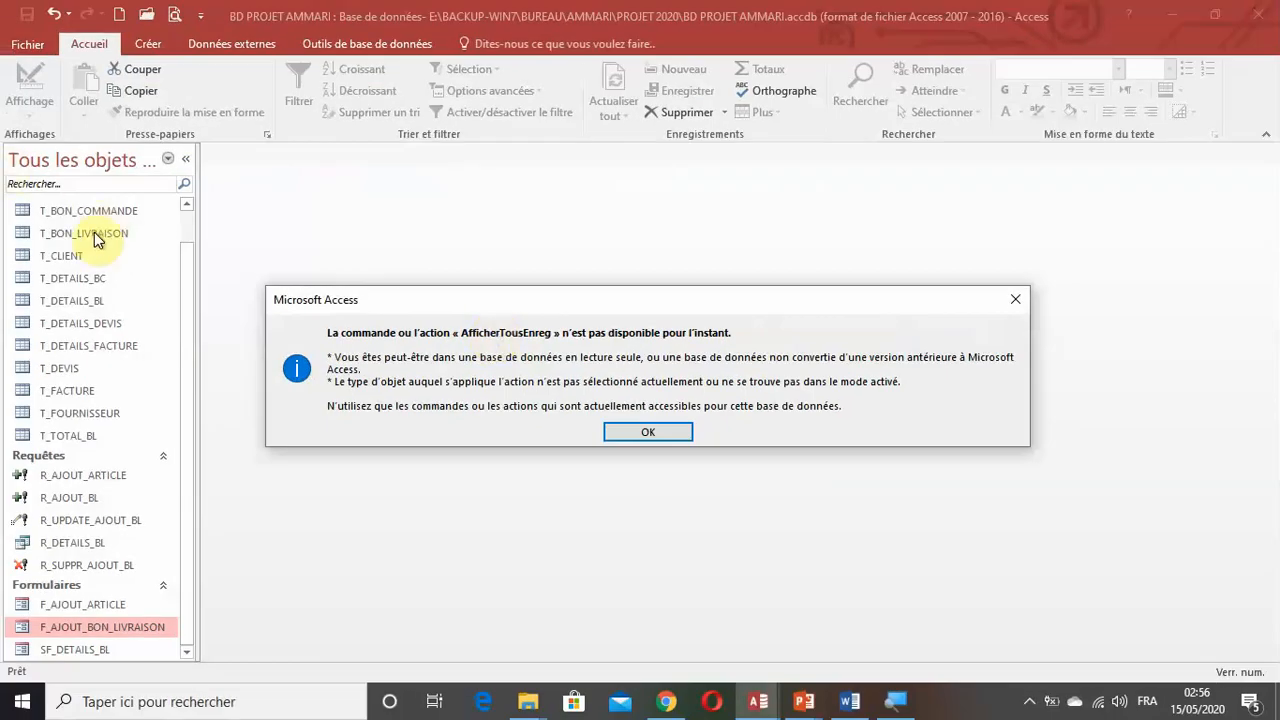
left_click(651, 432)
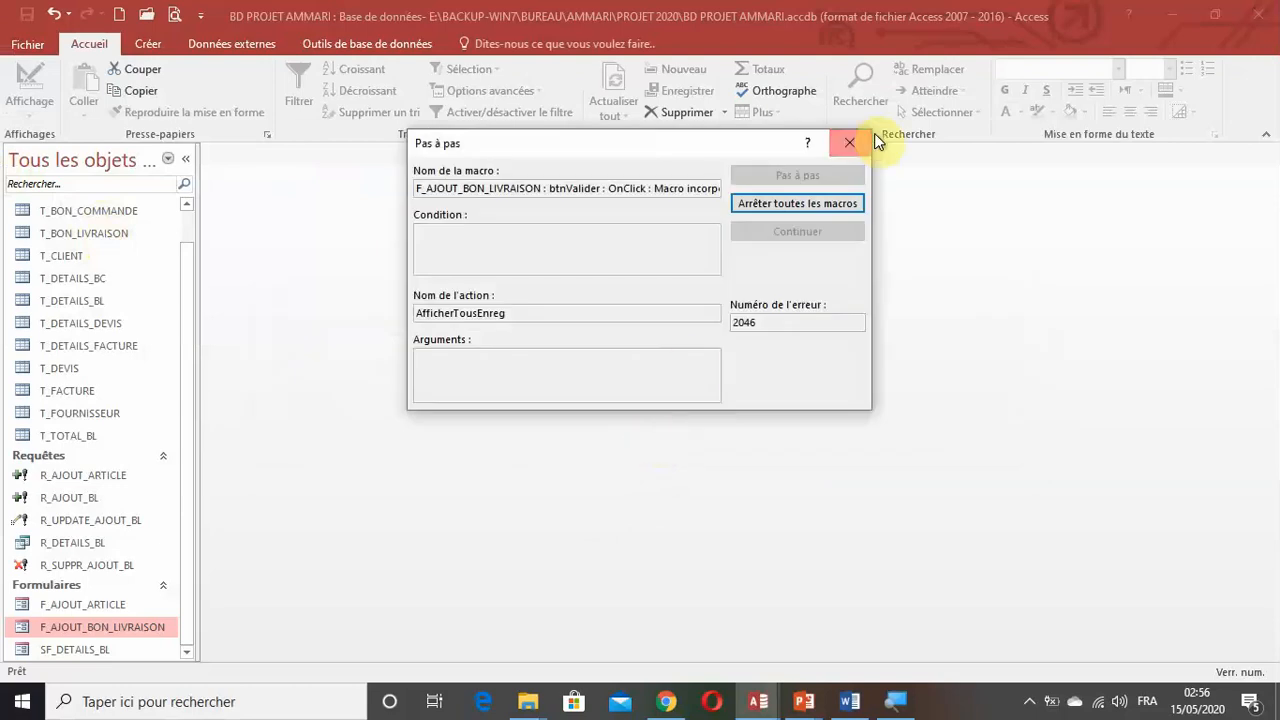
left_click(853, 148)
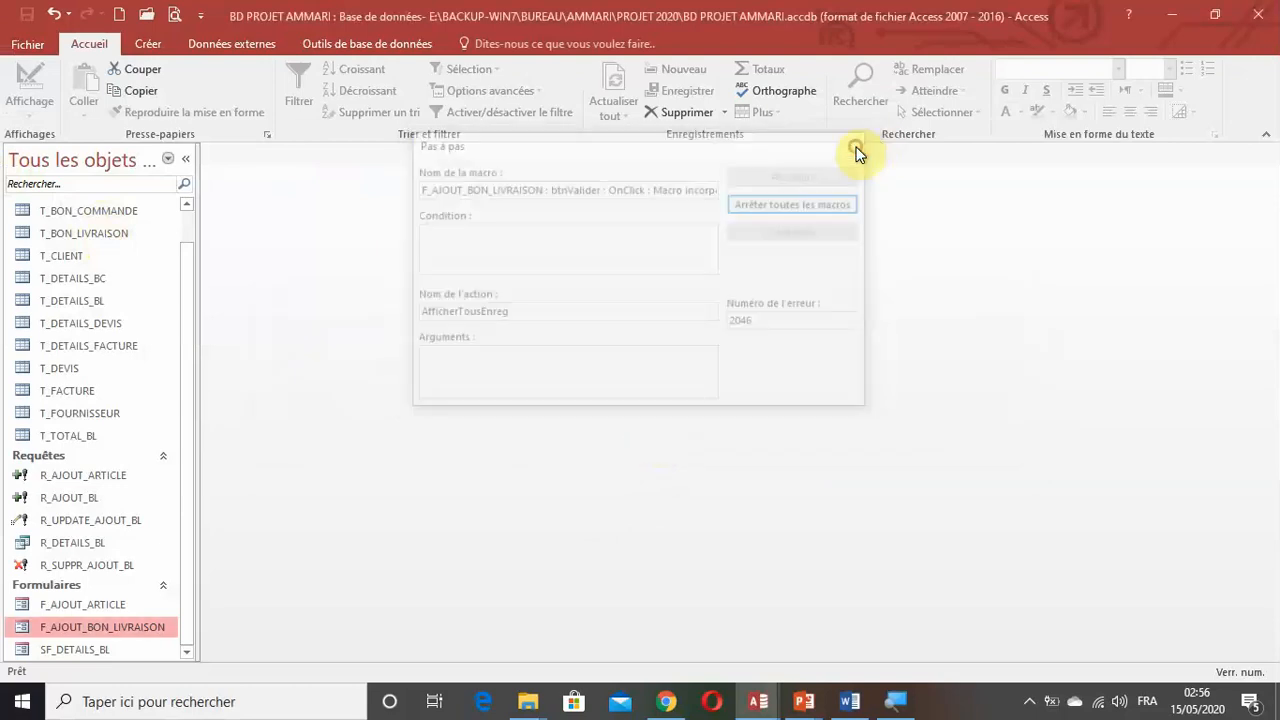
Open the T_BON_LIVRAISON table, check the stored totals of the new and older delivery notes, and close it.
double_click(108, 236)
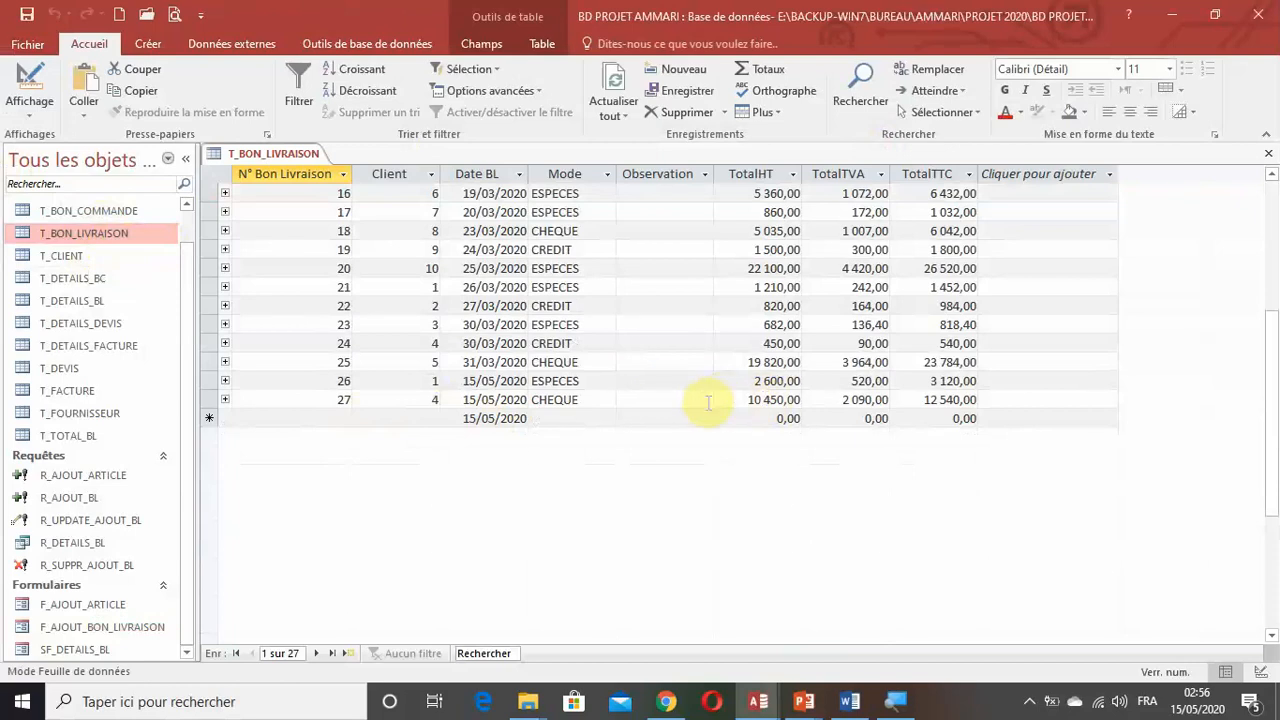
scroll(708, 402, "up", 5)
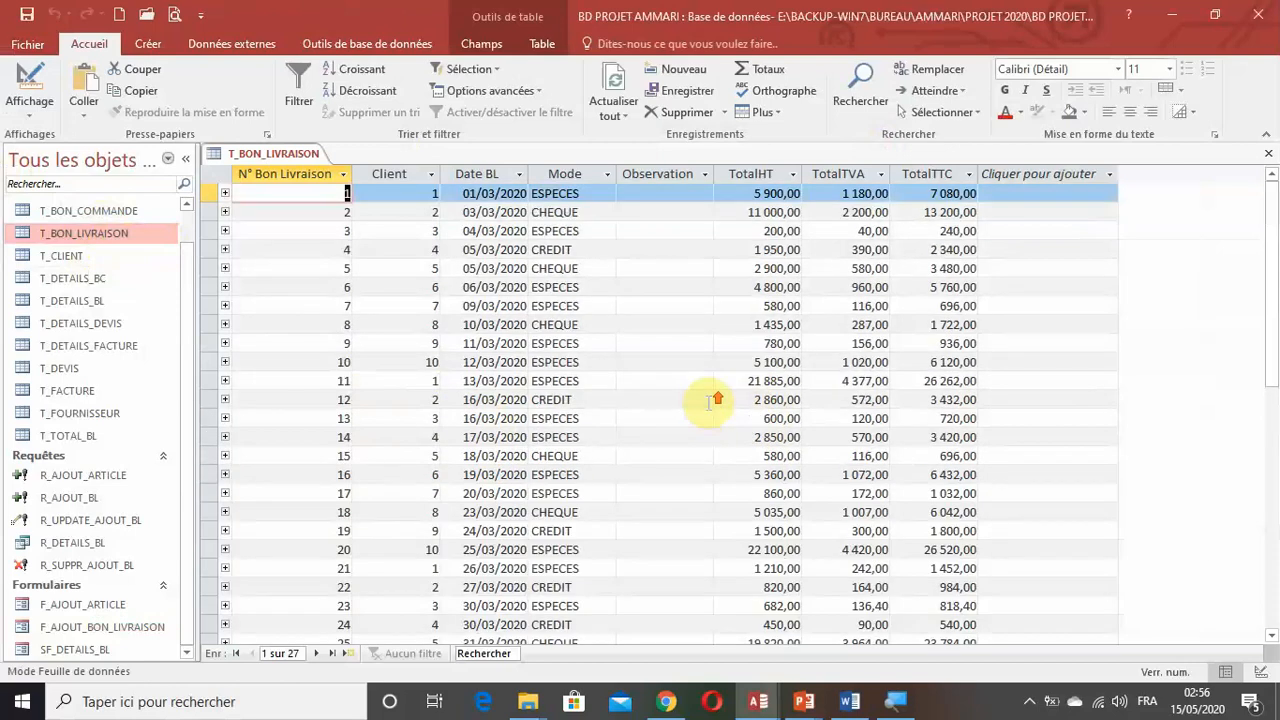
left_click(1268, 153)
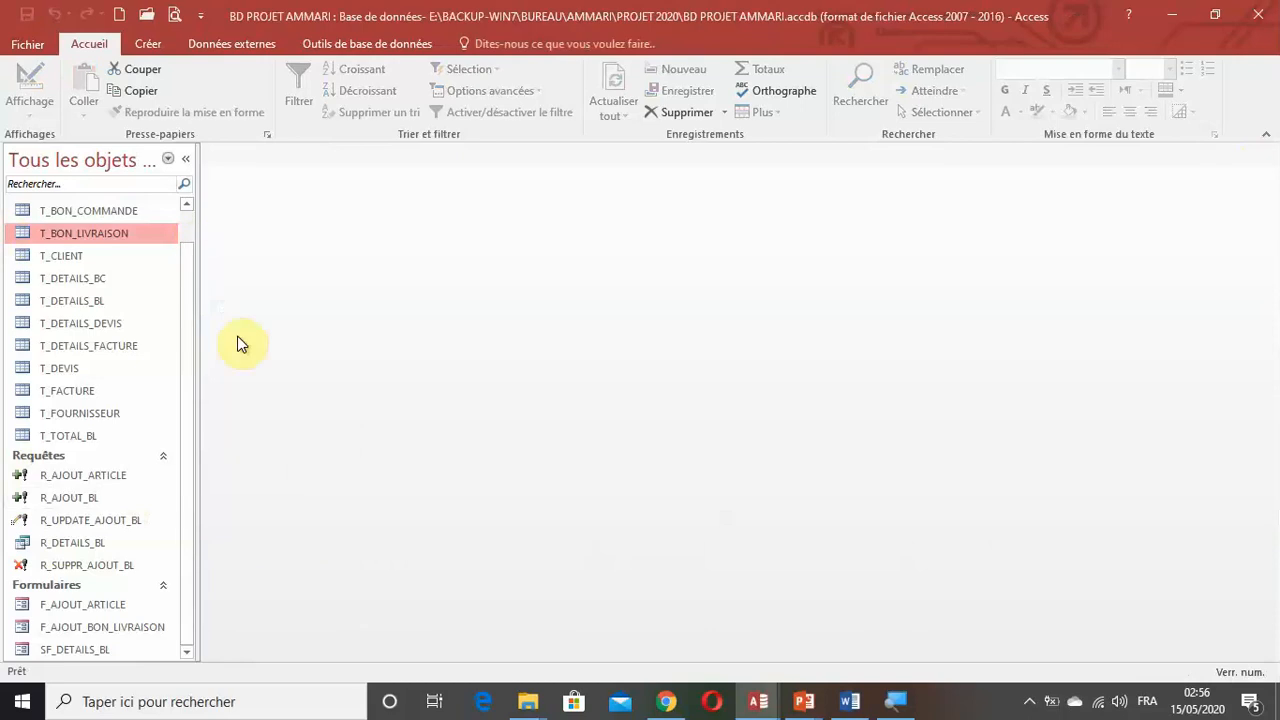
Reopen the form F_AJOUT_BON_LIVRAISON and cancel the blank delivery note.
double_click(133, 628)
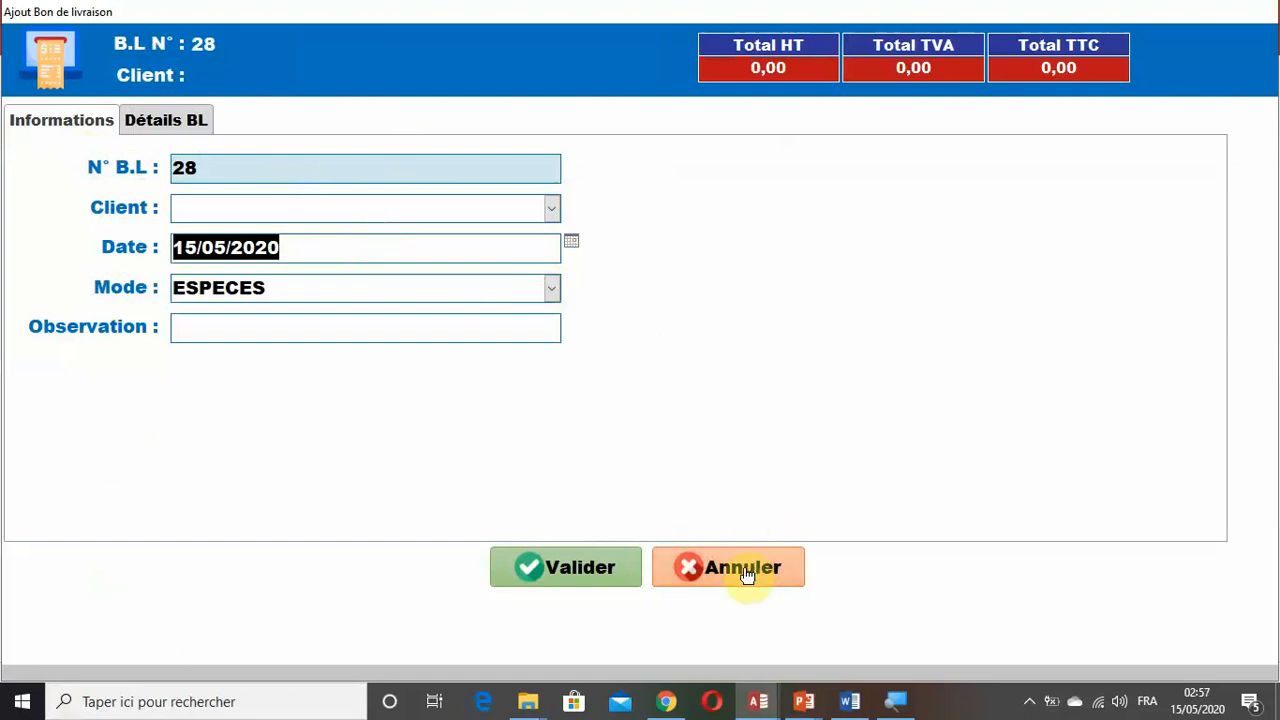
left_click(718, 568)
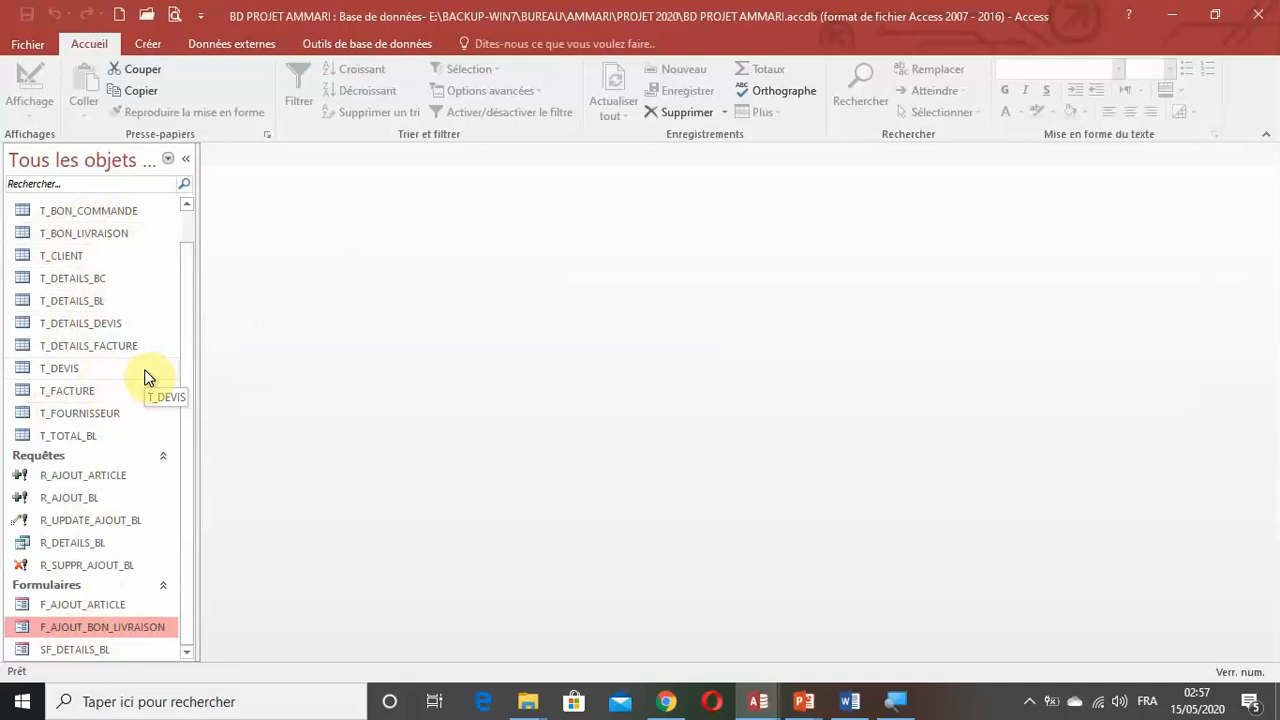
scroll(212, 460, "up", 1)
scroll(212, 465, "down", 1)
left_click(1030, 703)
left_click(906, 508)
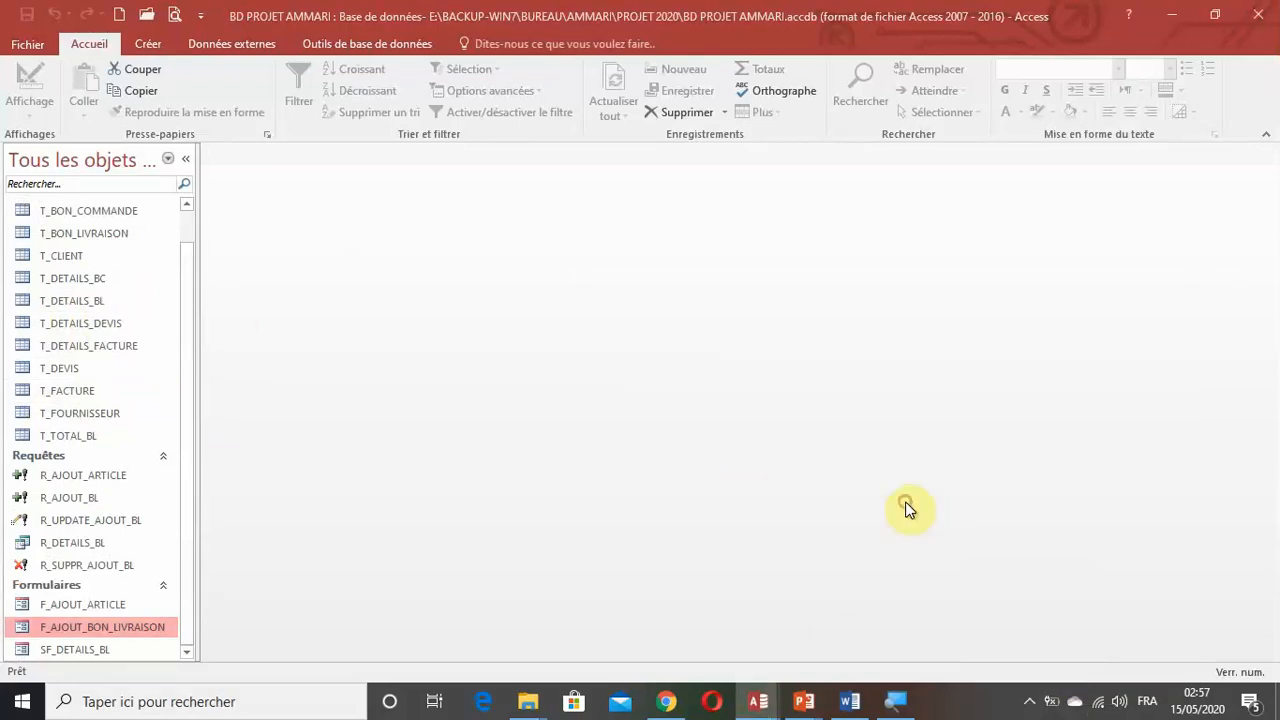
left_click(1031, 702)
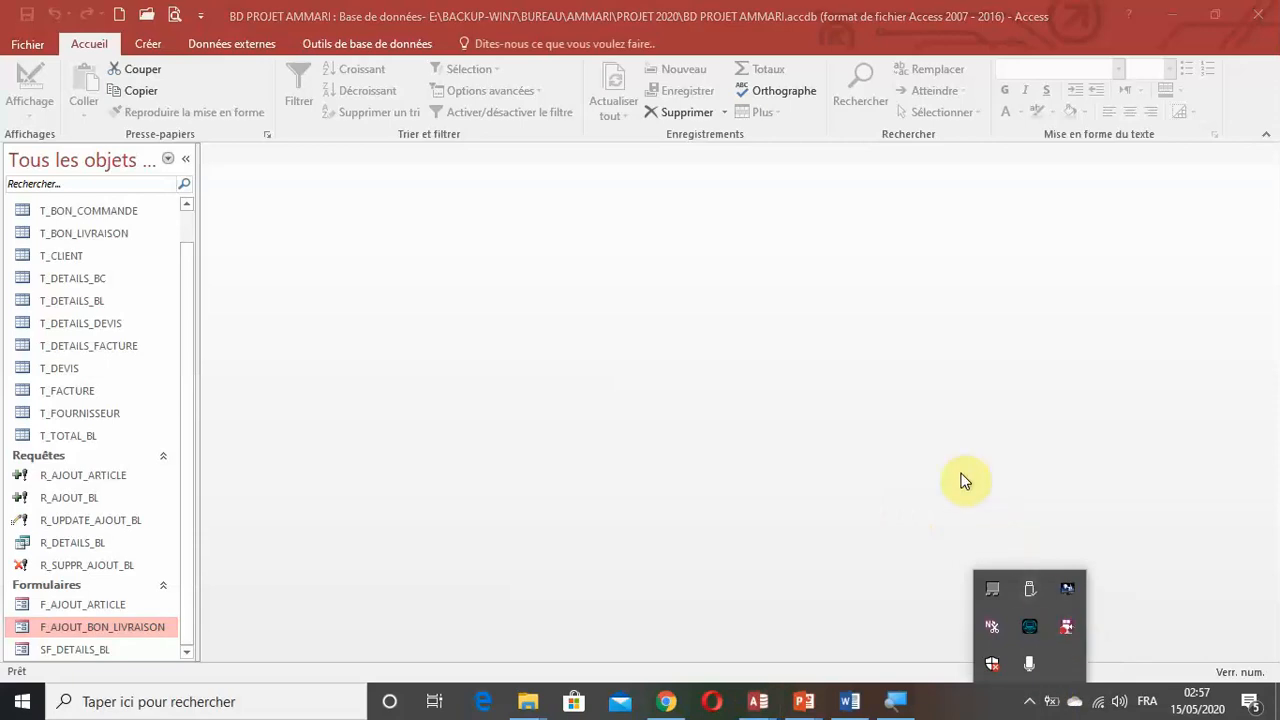
left_click(888, 500)
left_click(1030, 702)
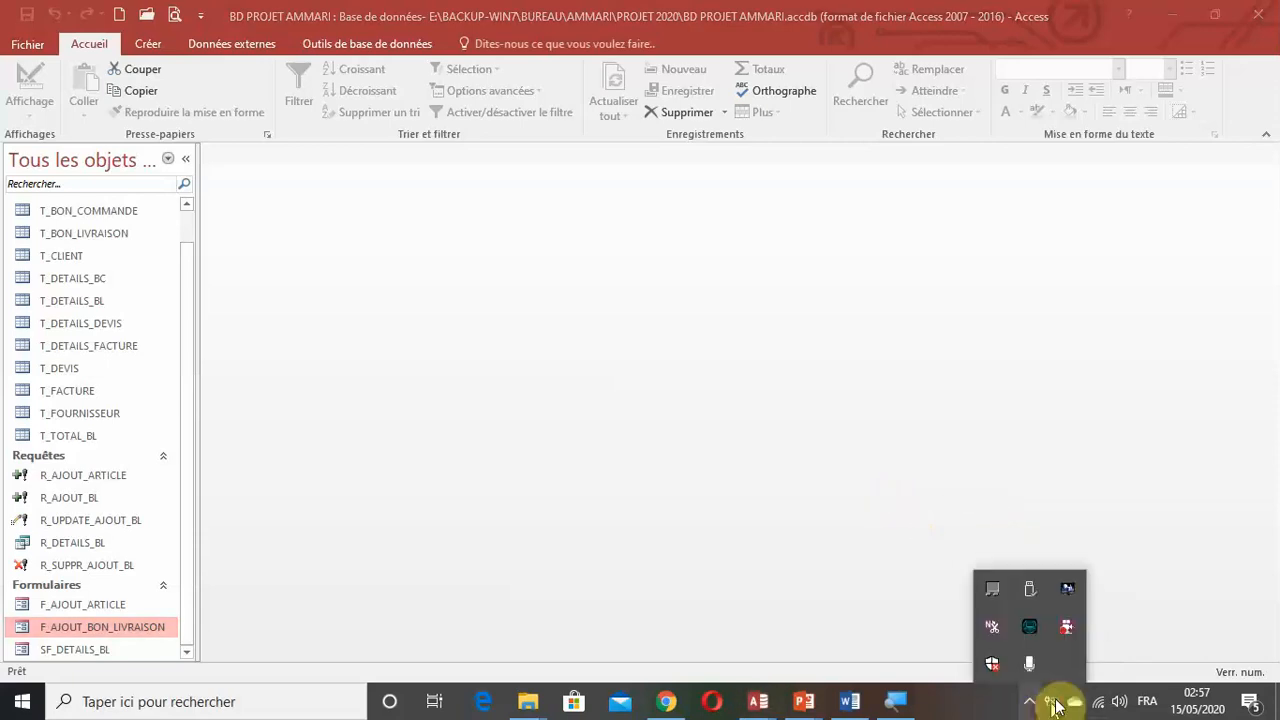
right_click(1067, 630)
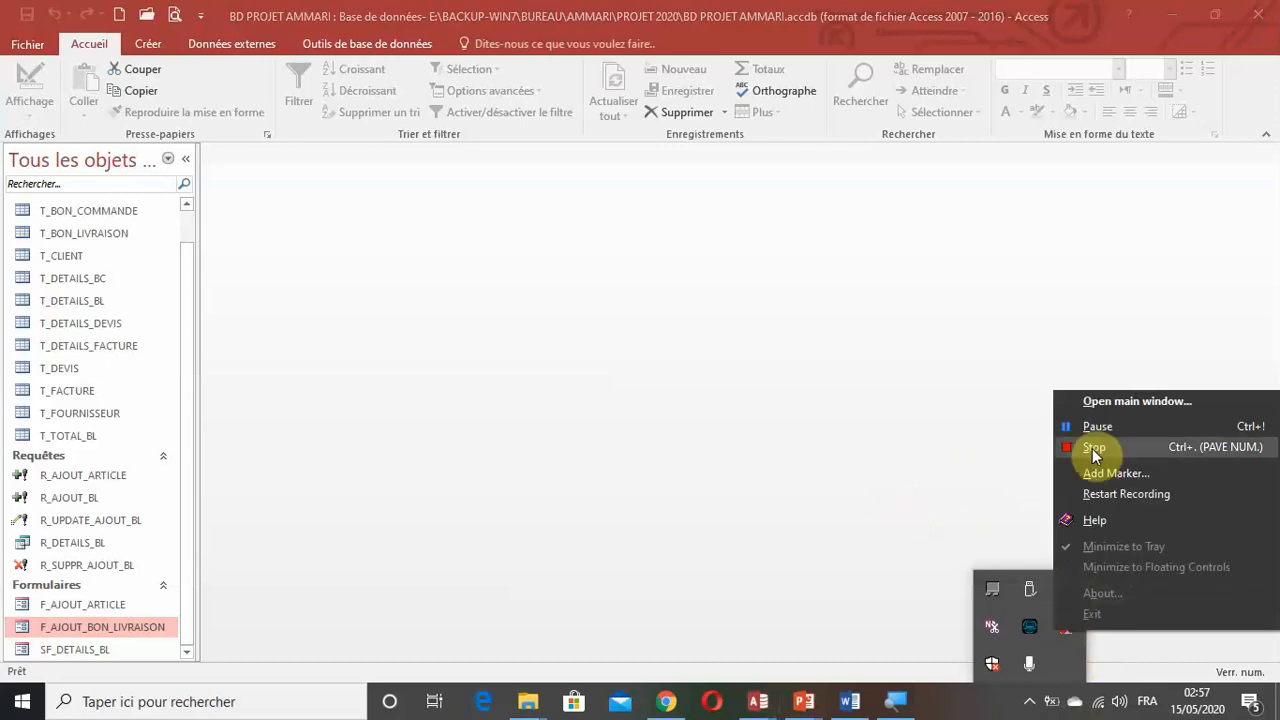